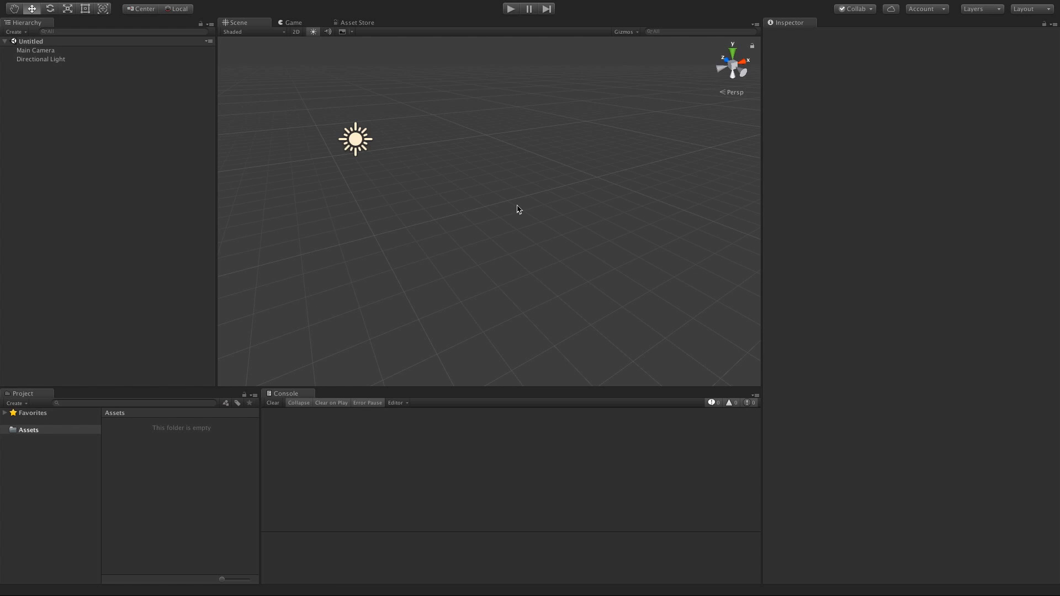
# Step: Import the complete Adventure Creator package from the Asset Store into the project
pyautogui.click(373, 24)
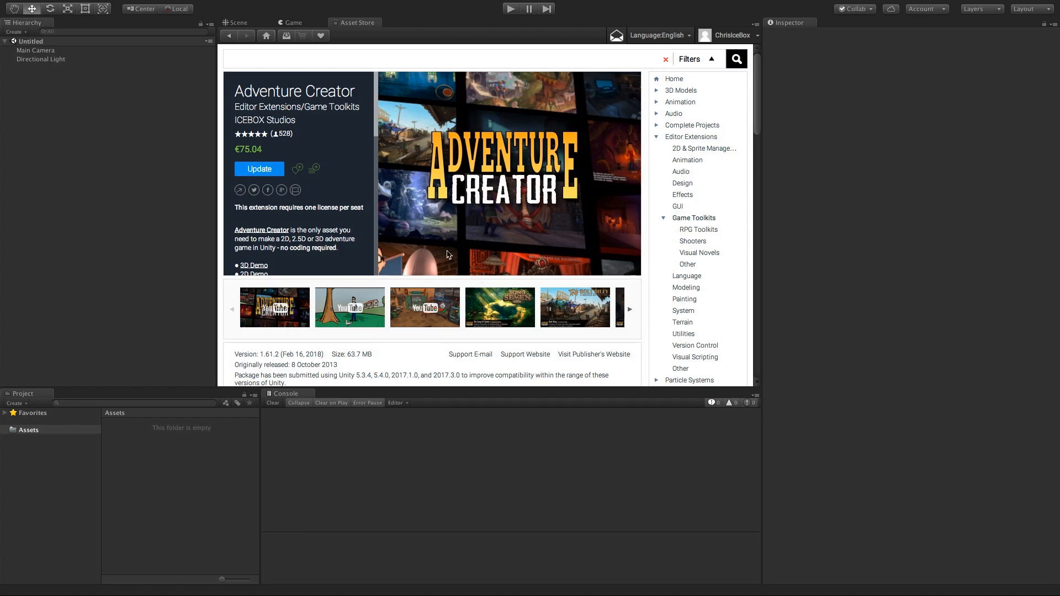
pyautogui.click(250, 169)
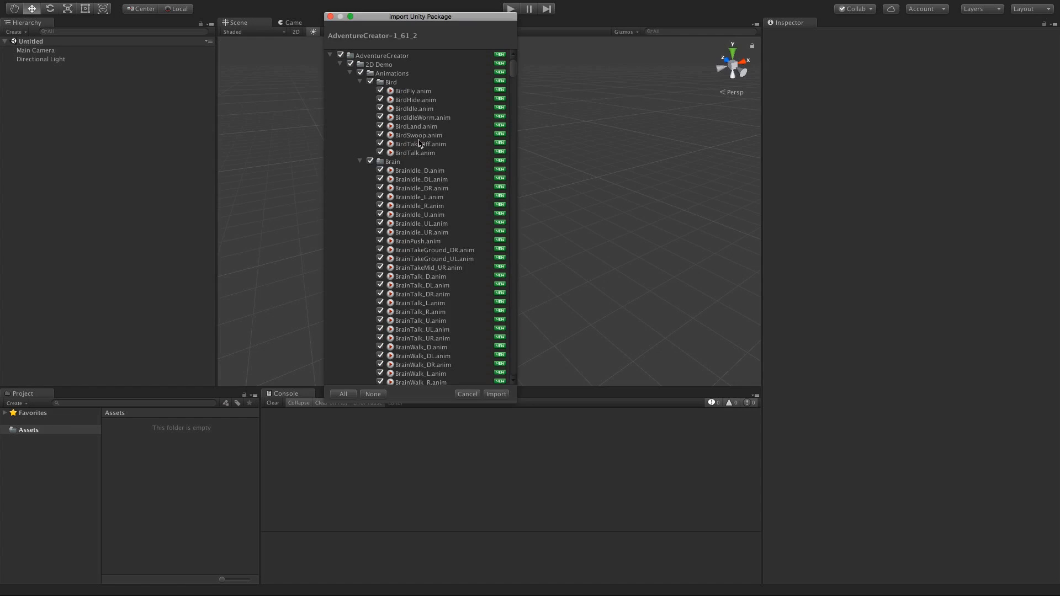
pyautogui.click(500, 394)
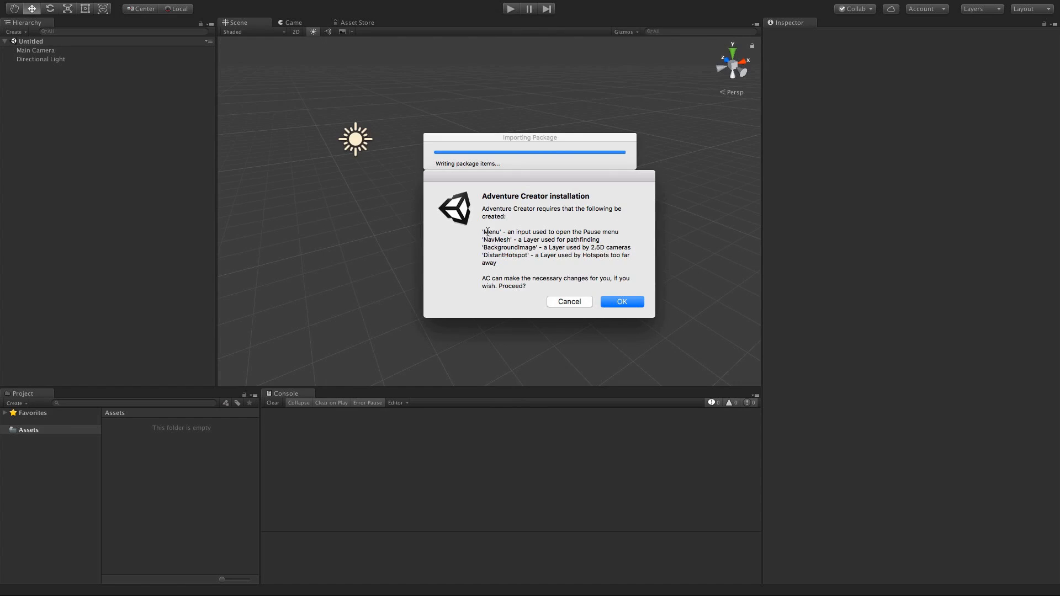
# Step: Let Adventure Creator create its required Menu input and the NavMesh, BackgroundImage and DistantHotspot layers
pyautogui.moveTo(482, 233)
pyautogui.mouseDown()
pyautogui.moveTo(501, 232)
pyautogui.moveTo(481, 240)
pyautogui.mouseUp()
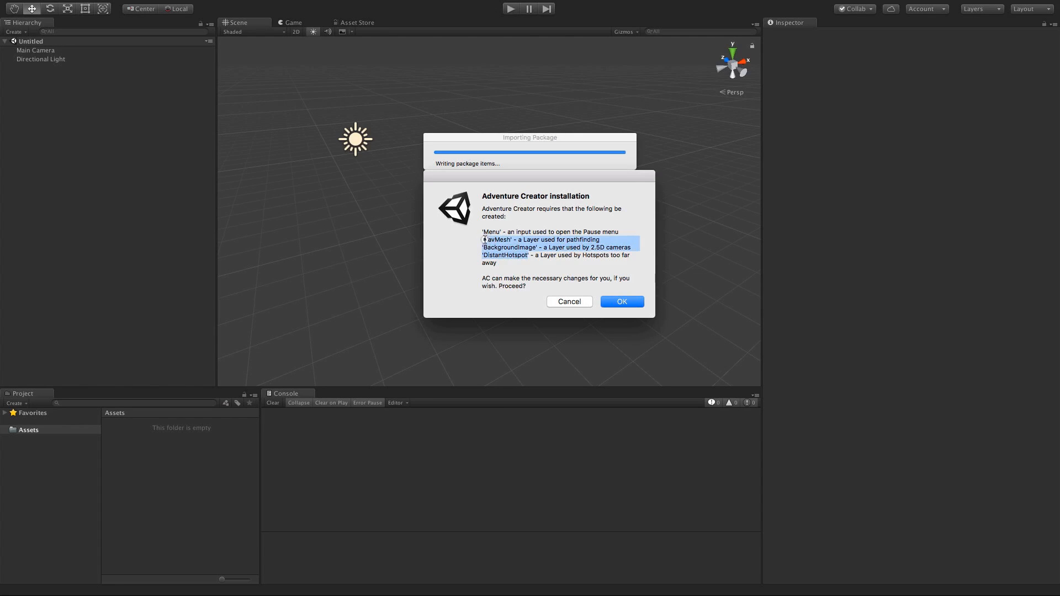
pyautogui.click(533, 271)
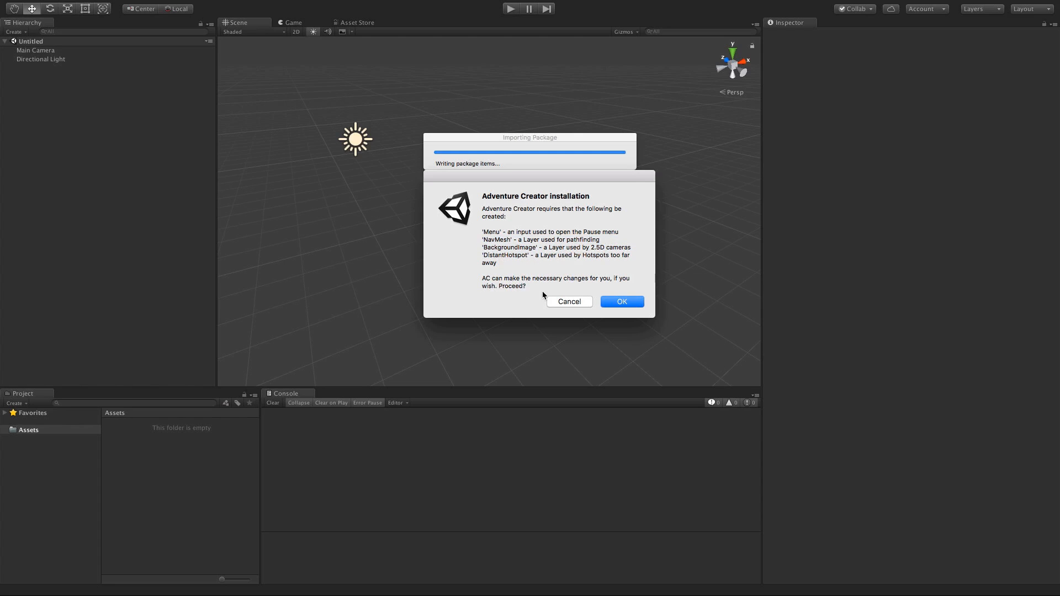
pyautogui.click(621, 301)
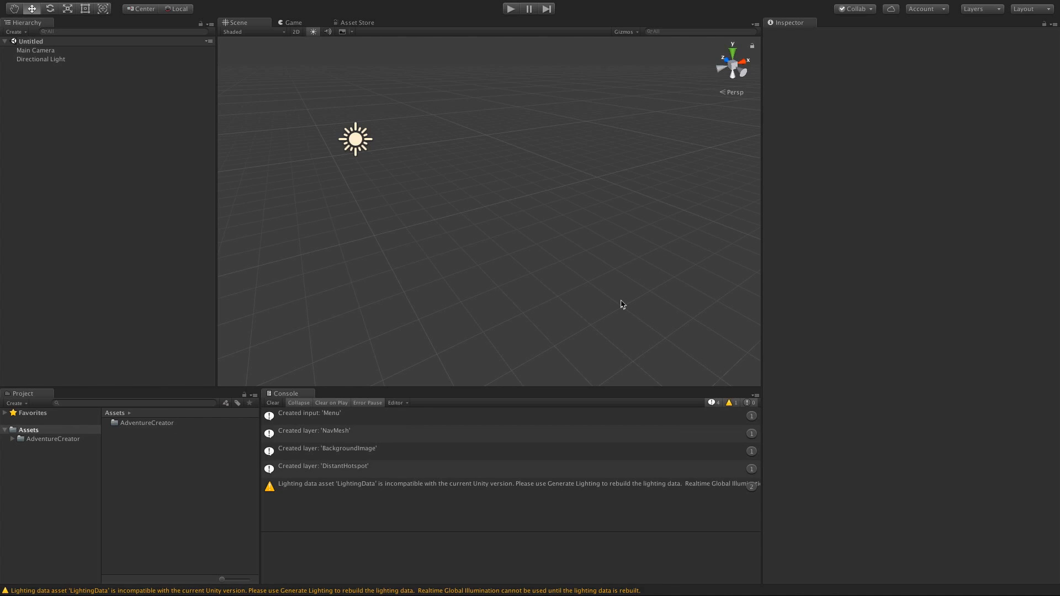
# Step: Review the console log entries for the input and layers created by the Adventure Creator installation
pyautogui.click(333, 418)
pyautogui.click(336, 432)
pyautogui.click(338, 450)
pyautogui.click(339, 467)
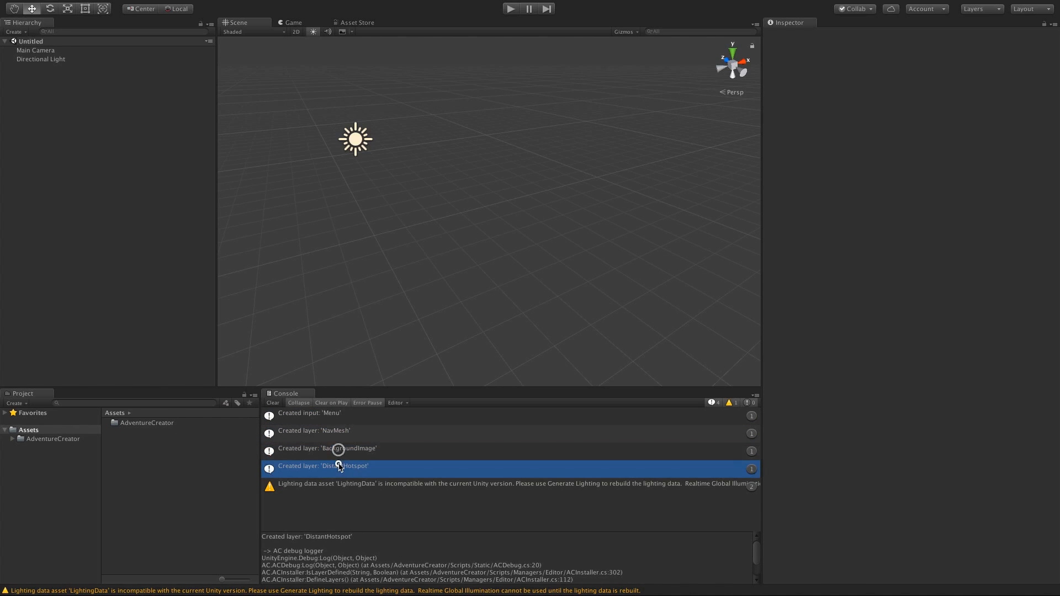
pyautogui.click(346, 418)
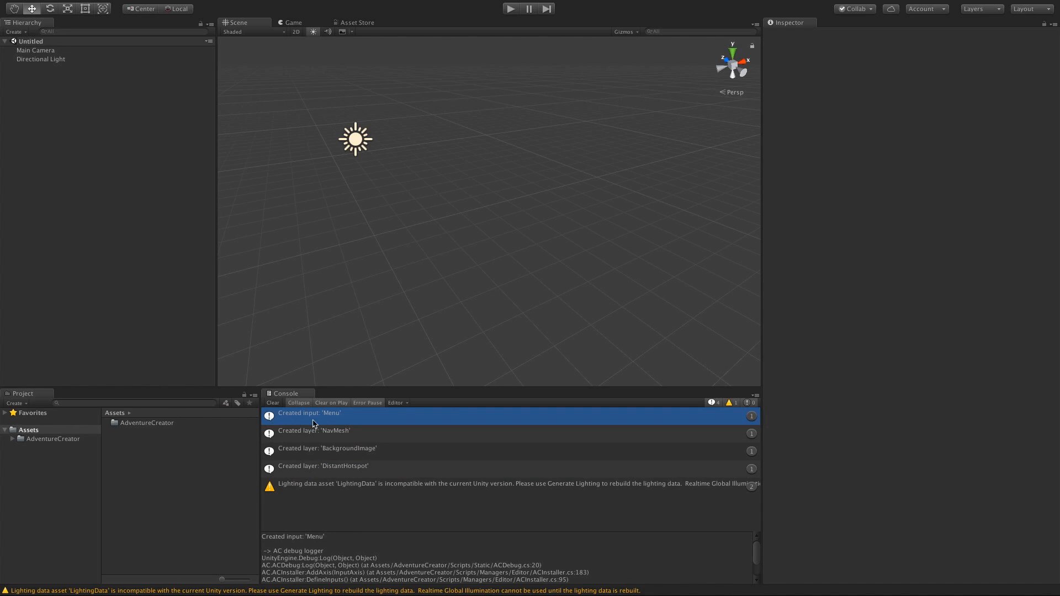
pyautogui.click(329, 470)
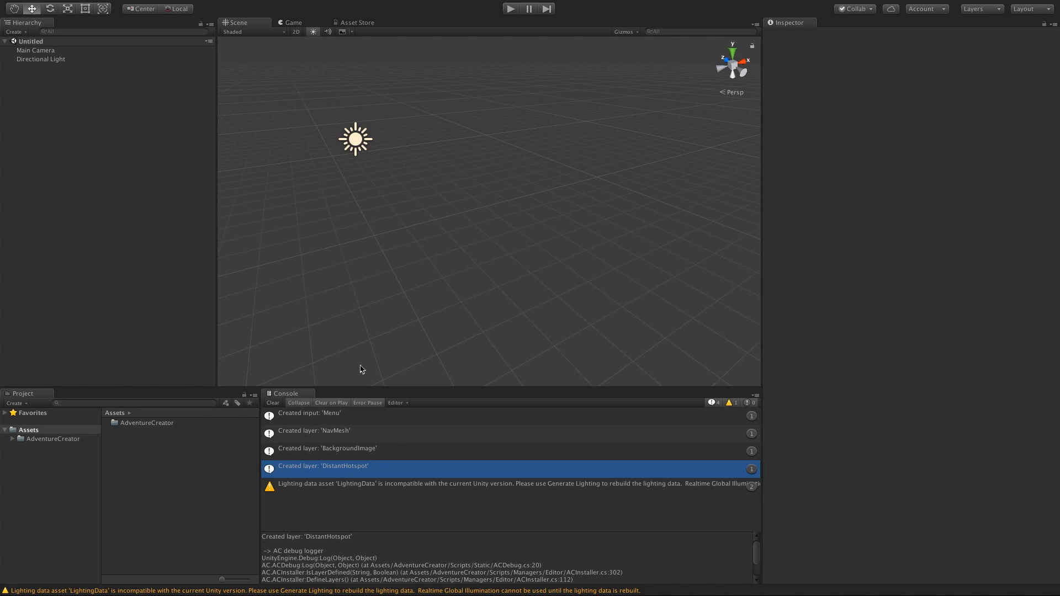
# Step: Load Adventure Creator's 3D Demo and open its Basement scene
pyautogui.moveTo(291, 2)
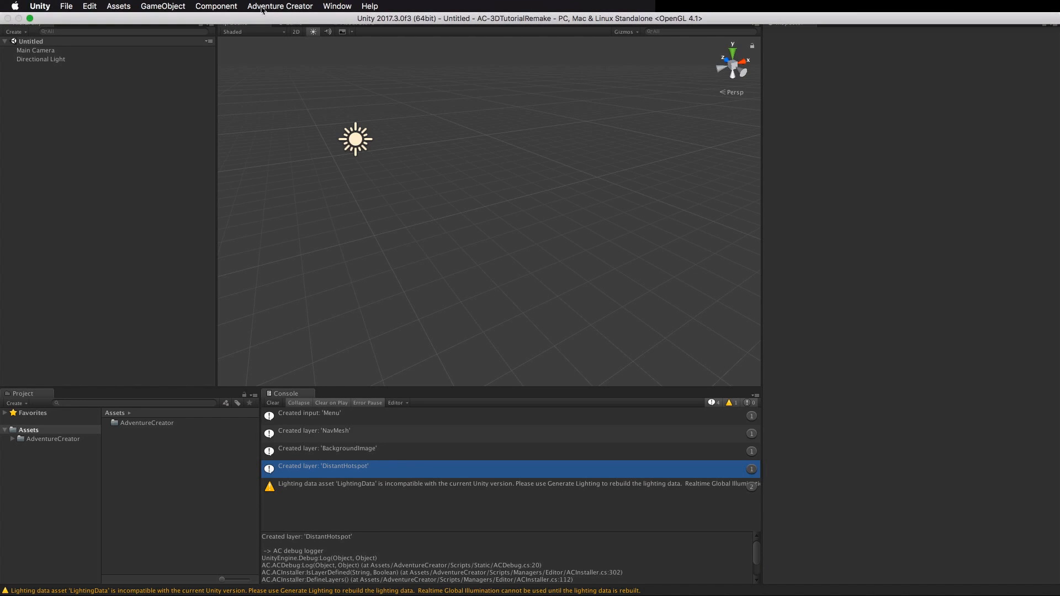
pyautogui.click(283, 7)
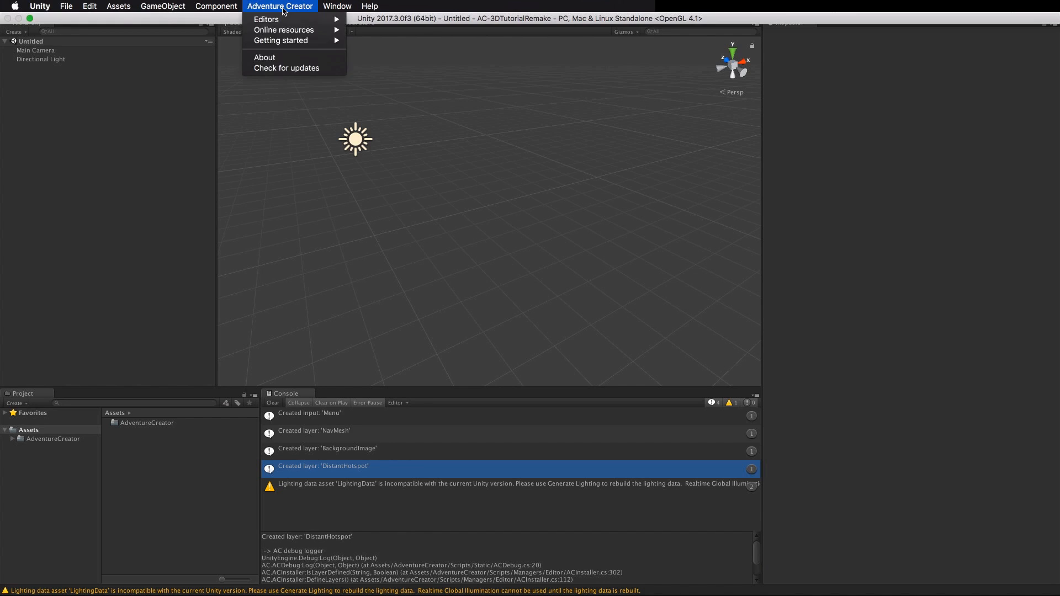
pyautogui.moveTo(282, 41)
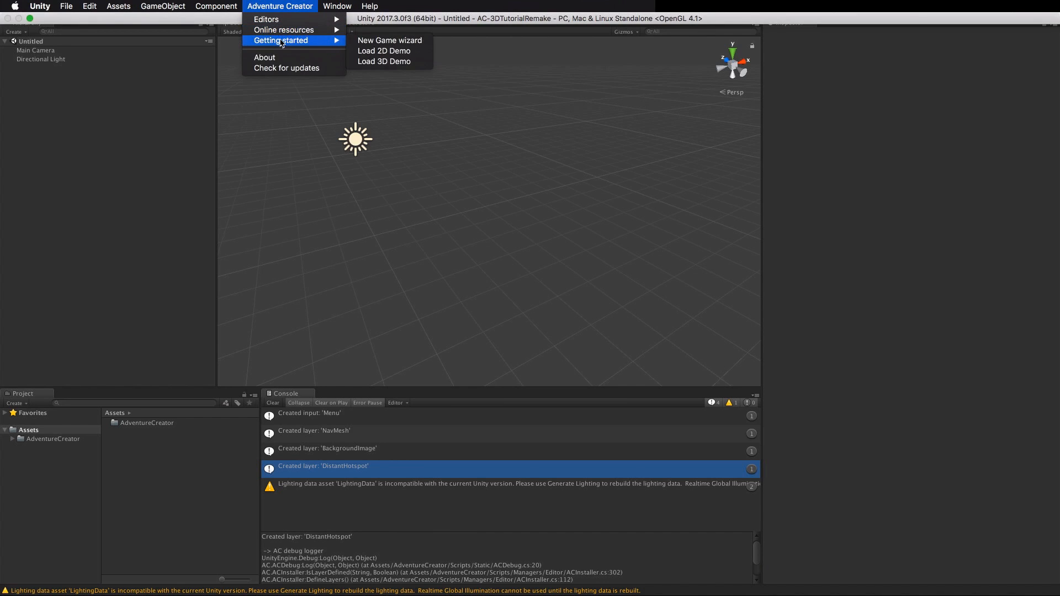
pyautogui.click(418, 62)
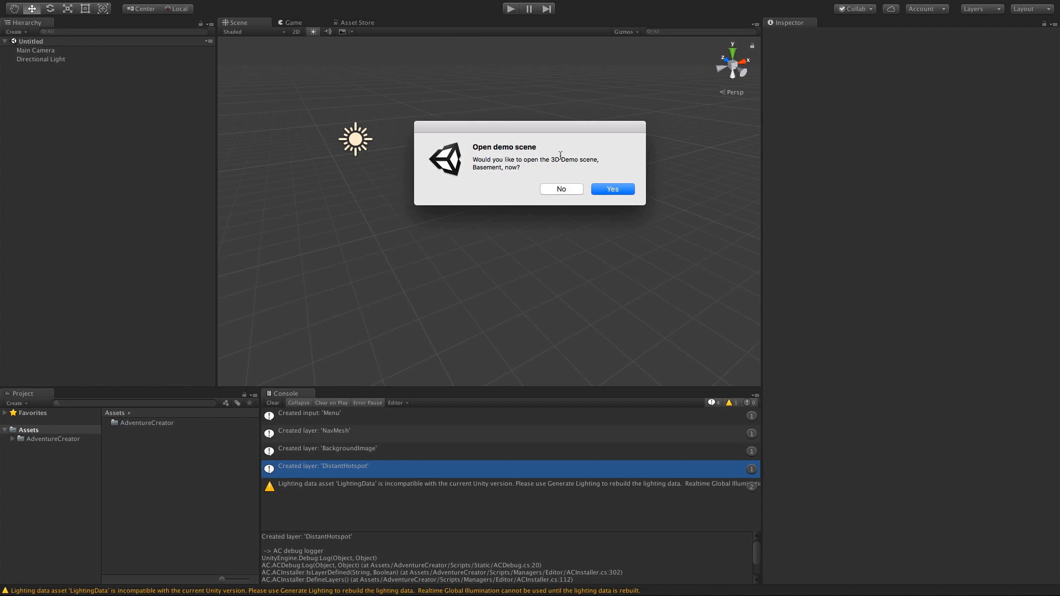
pyautogui.click(612, 189)
pyautogui.click(511, 197)
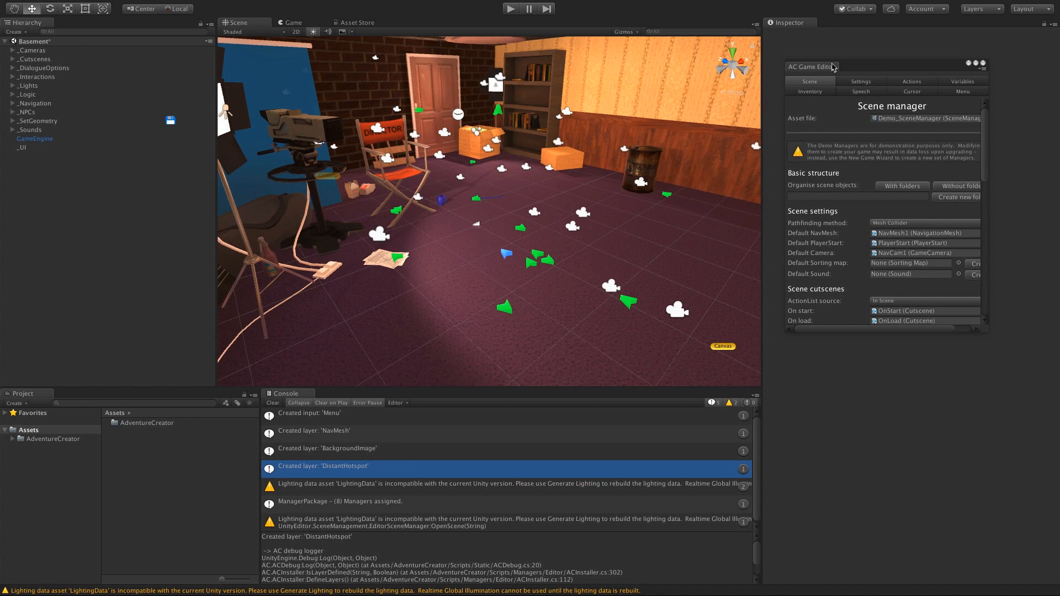
# Step: Enlarge the floating AC Game Editor window and dock it beside the Inspector
pyautogui.moveTo(850, 69); pyautogui.dragTo(821, 54)
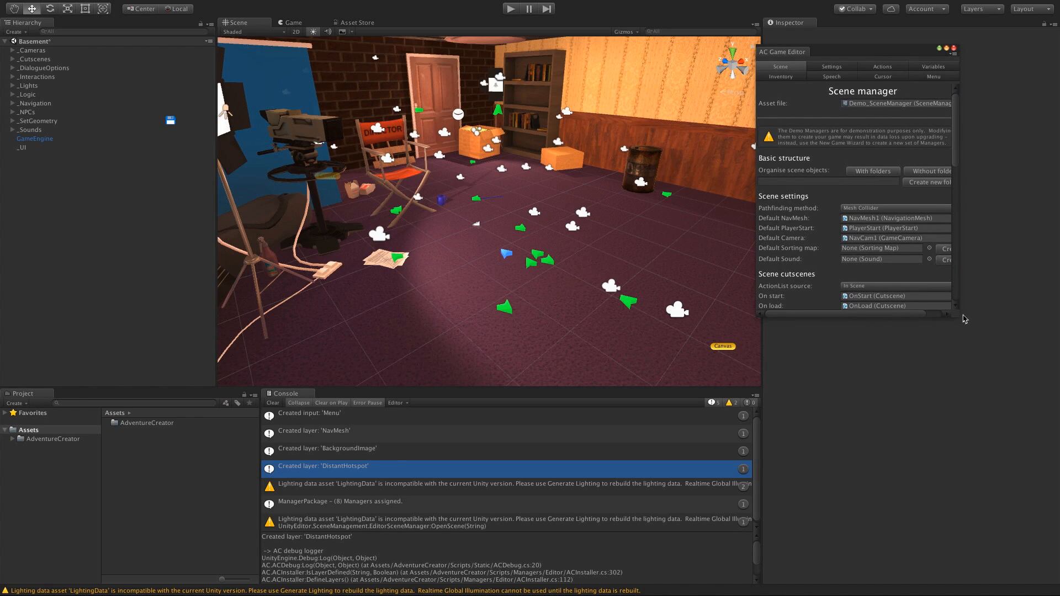
pyautogui.moveTo(960, 317); pyautogui.dragTo(1008, 512)
pyautogui.moveTo(859, 53); pyautogui.dragTo(831, 32)
# Step: Close the docked AC Game Editor, reopen it from Adventure Creator's editors and dock it beside the Inspector again
pyautogui.rightClick(839, 24)
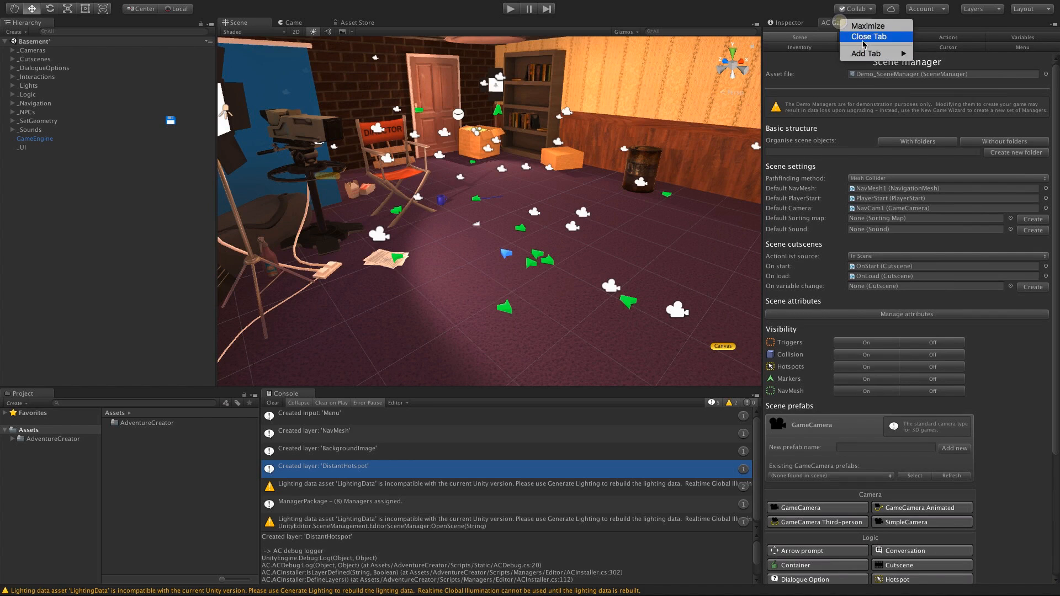
pyautogui.click(861, 34)
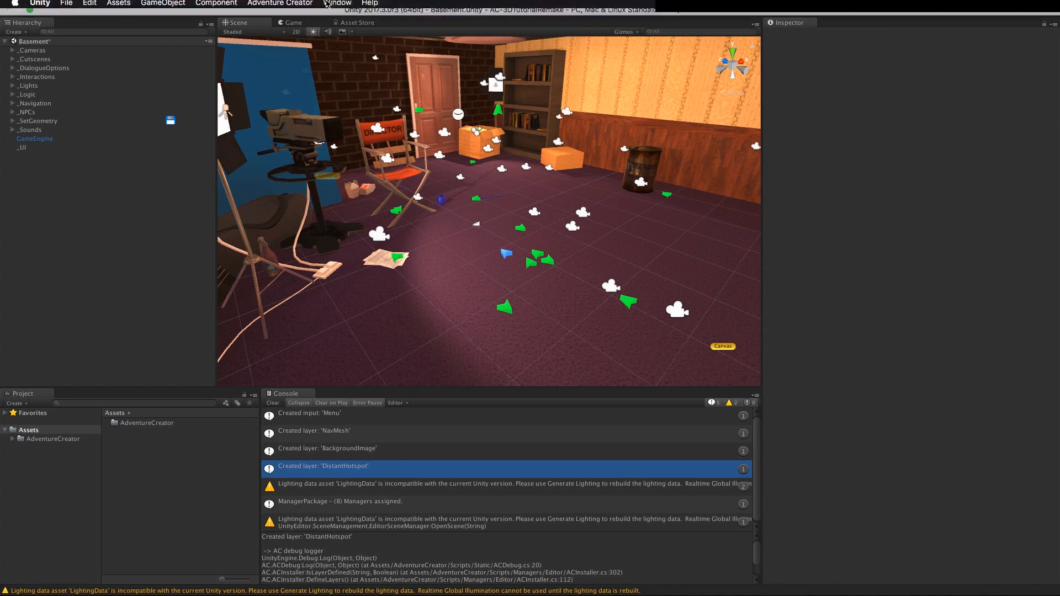
pyautogui.click(302, 6)
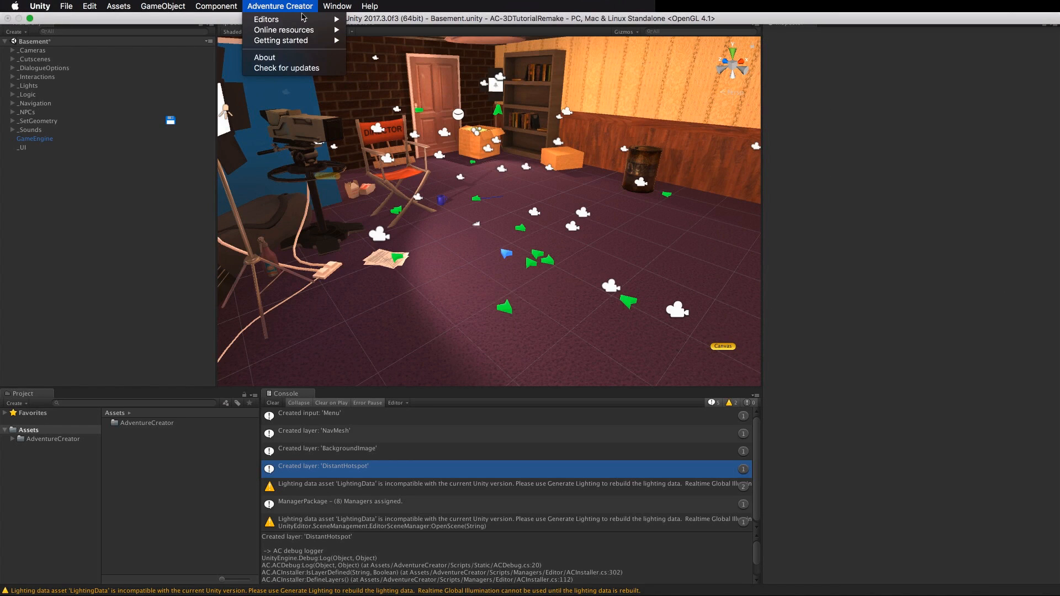
pyautogui.moveTo(305, 19)
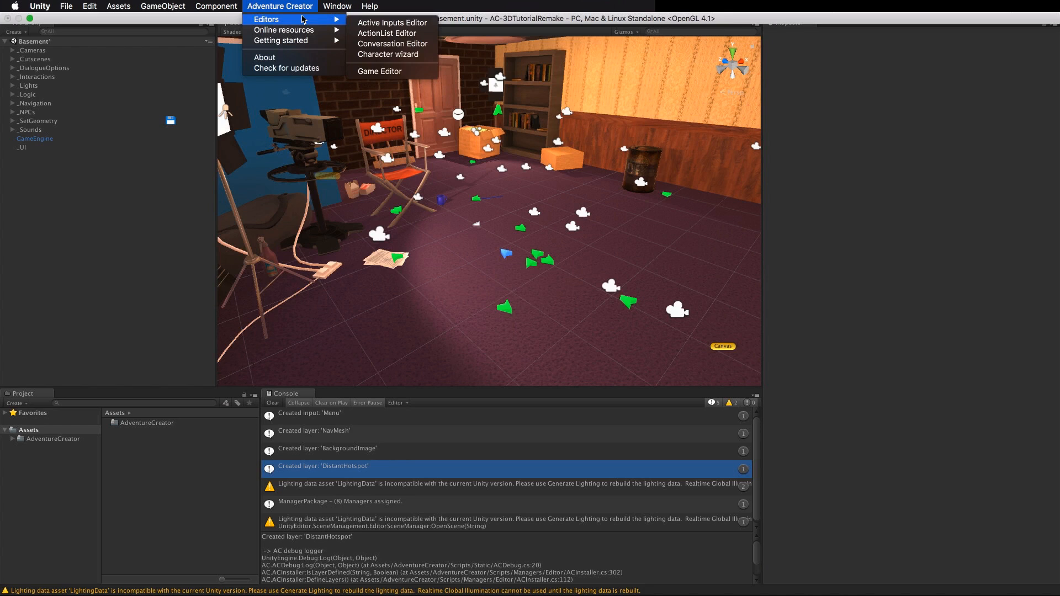
pyautogui.click(395, 71)
pyautogui.moveTo(805, 47); pyautogui.dragTo(839, 26)
# Step: Play-test the Basement demo scene in the Game view, stop it and view the demo's Inventory manager
pyautogui.click(294, 23)
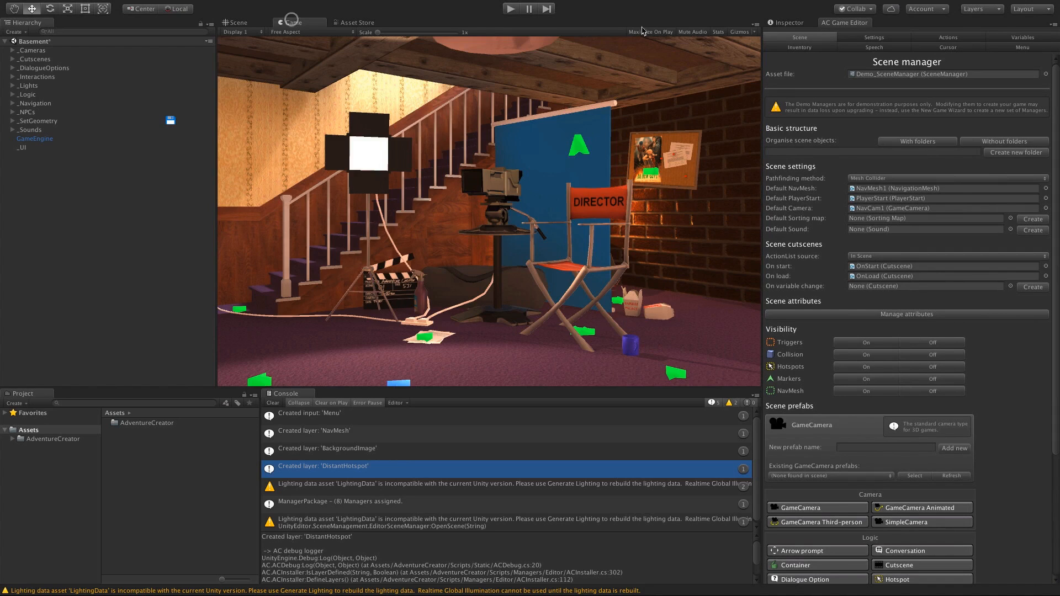
pyautogui.click(517, 10)
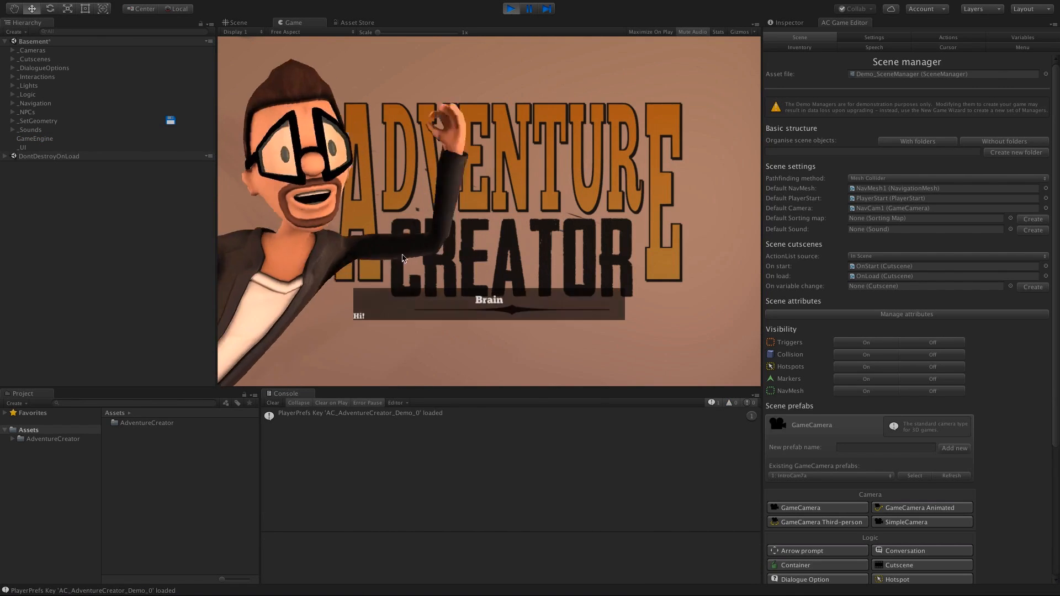
pyautogui.hotkey('ctrl', 'p')
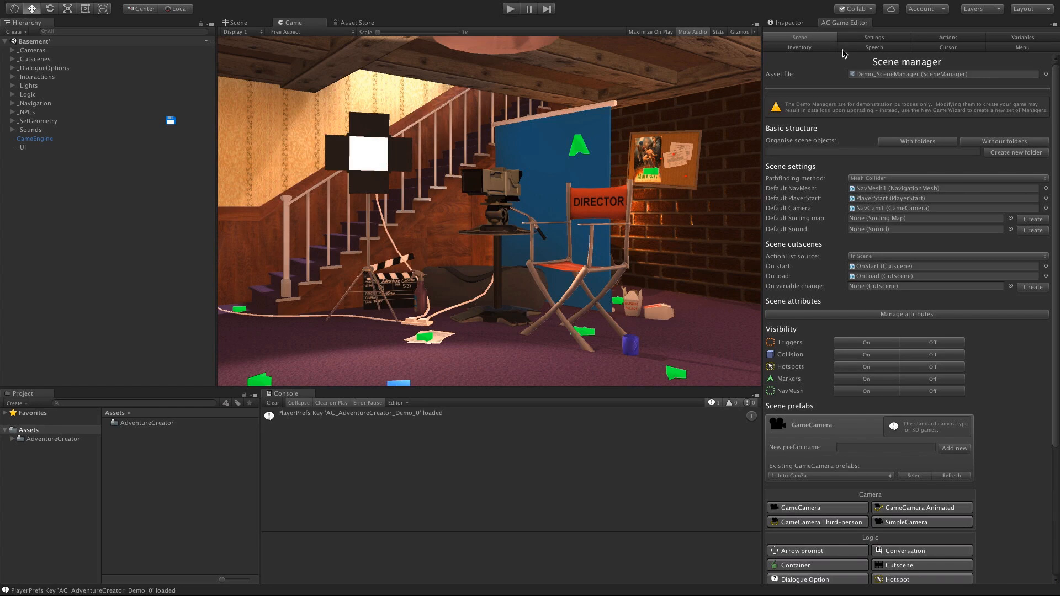
pyautogui.click(822, 50)
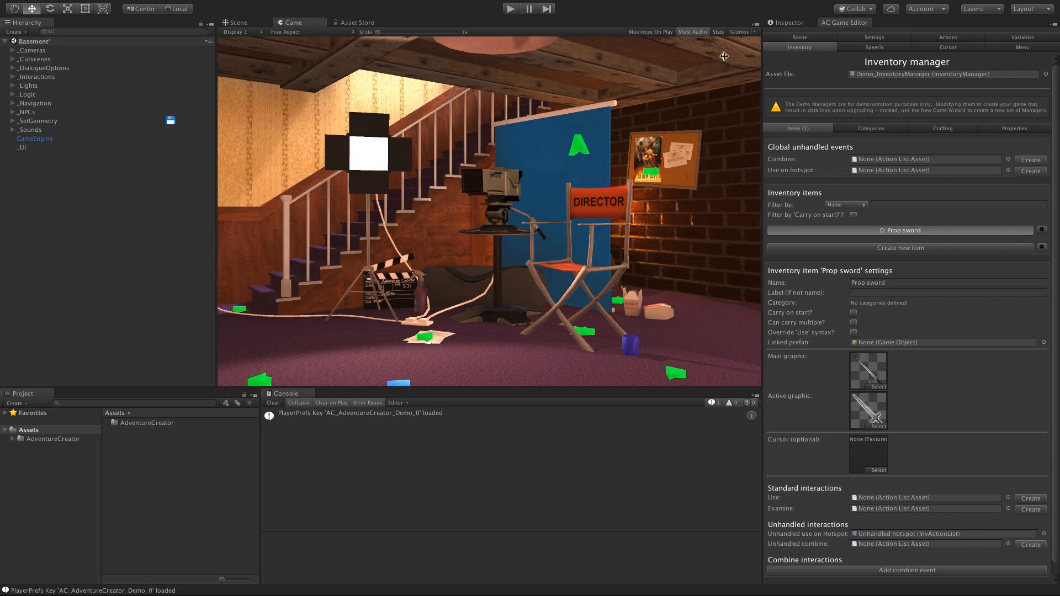
# Step: Start Adventure Creator's New Game wizard and name the game "My 3D game"
pyautogui.moveTo(393, 2)
pyautogui.click(315, 7)
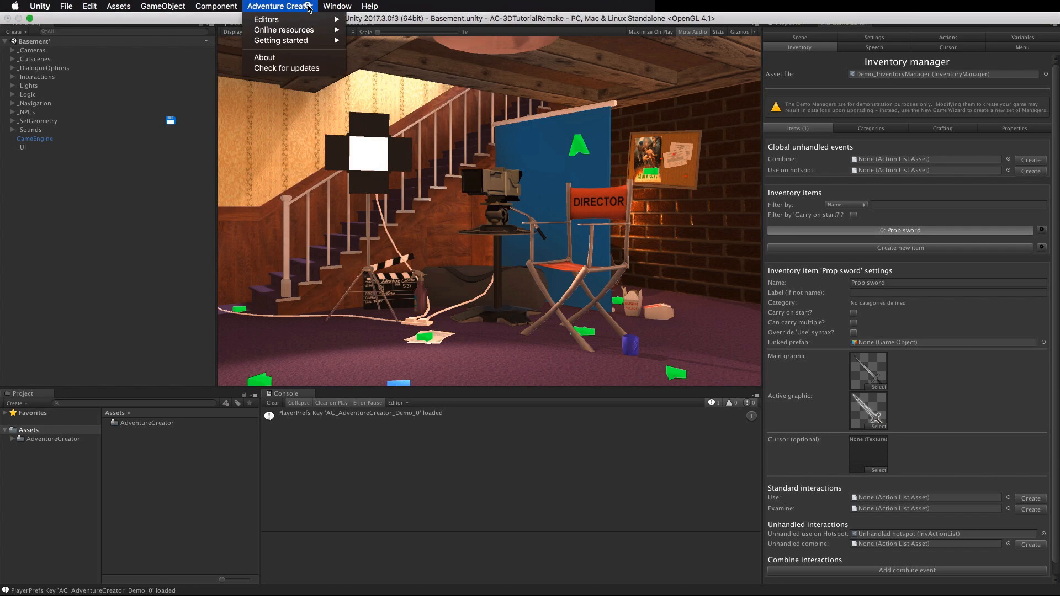
pyautogui.moveTo(305, 41)
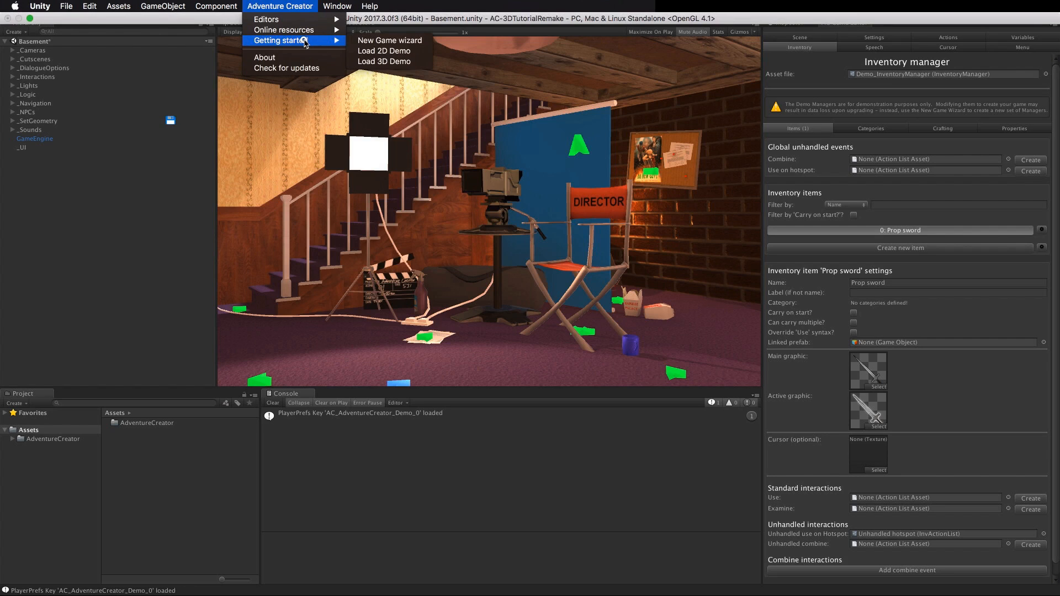
pyautogui.click(371, 42)
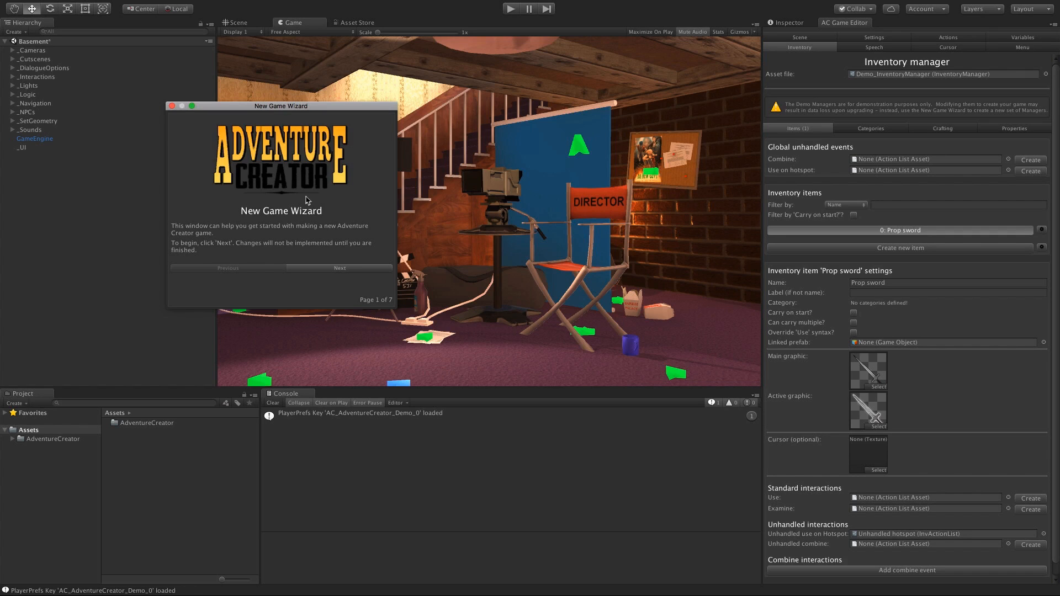
pyautogui.click(355, 270)
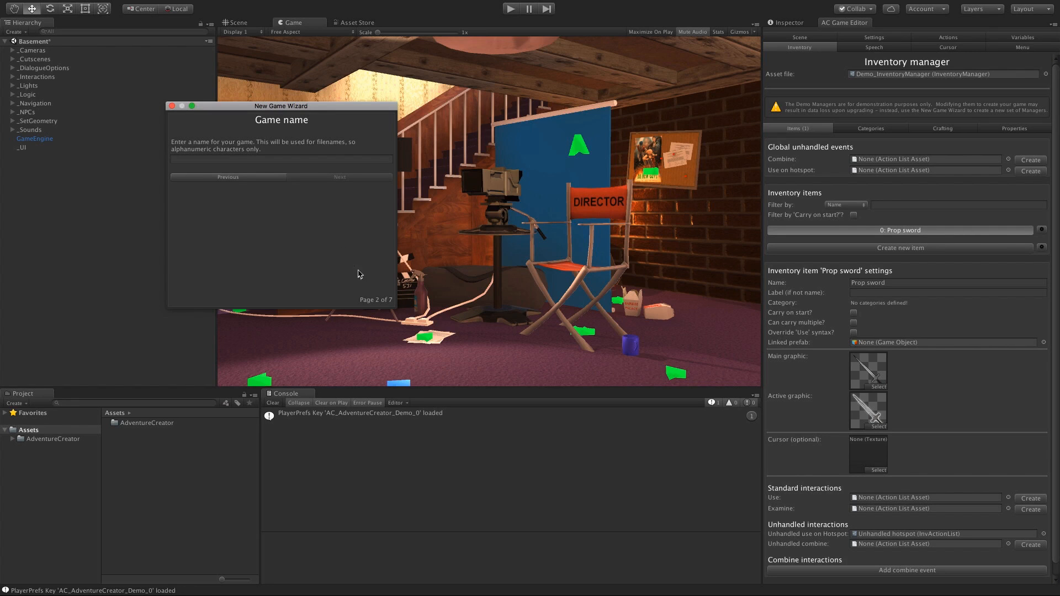
pyautogui.click(230, 159)
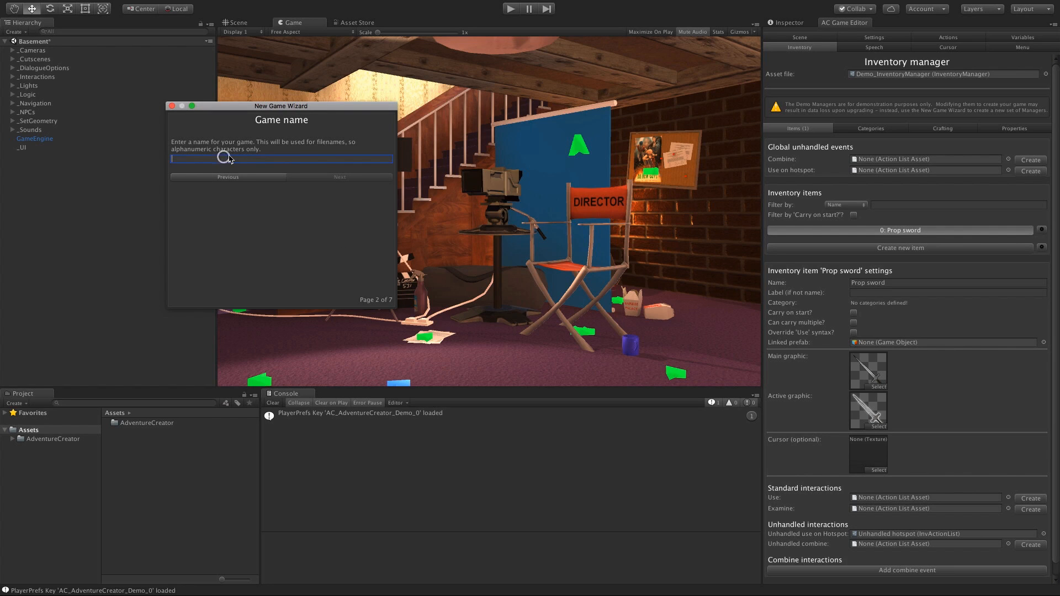
pyautogui.write('My 3D game')
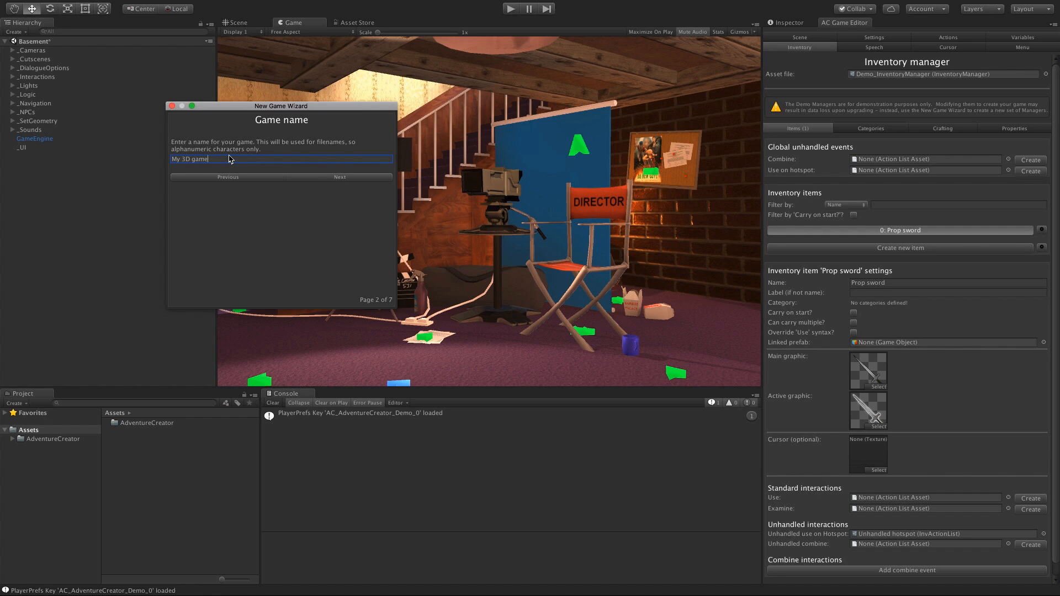
pyautogui.click(331, 178)
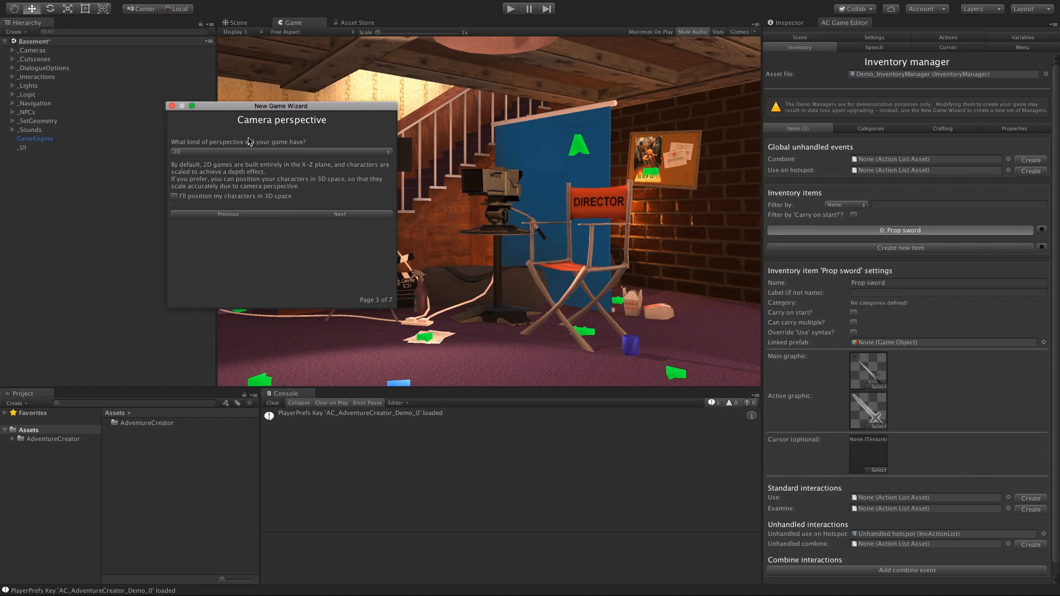
# Step: Set the game's camera perspective to 3D with Direct player control and continue to the wizard's Interface page
pyautogui.click(211, 152)
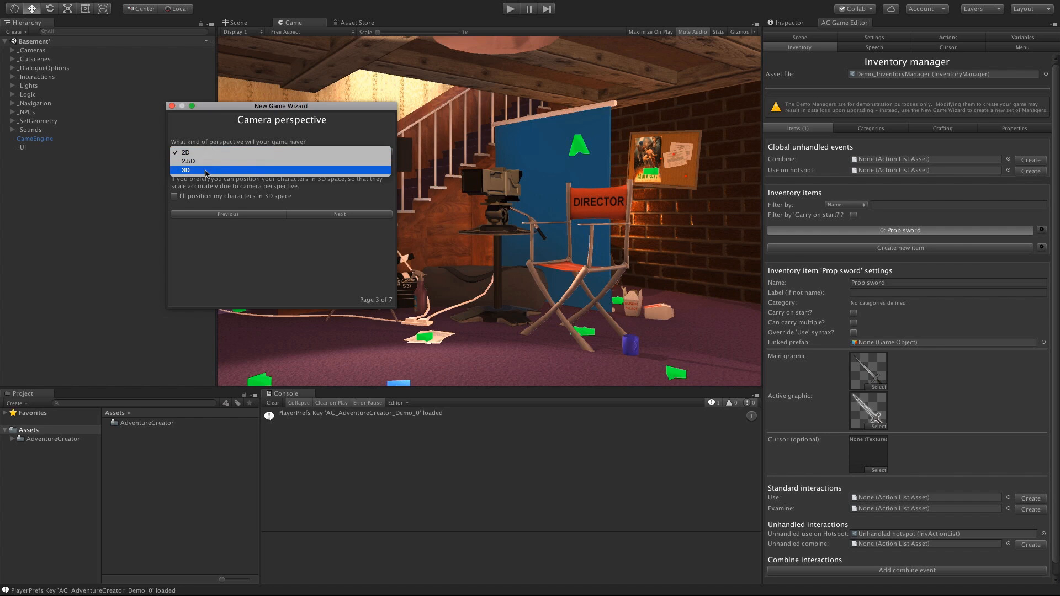
pyautogui.click(186, 170)
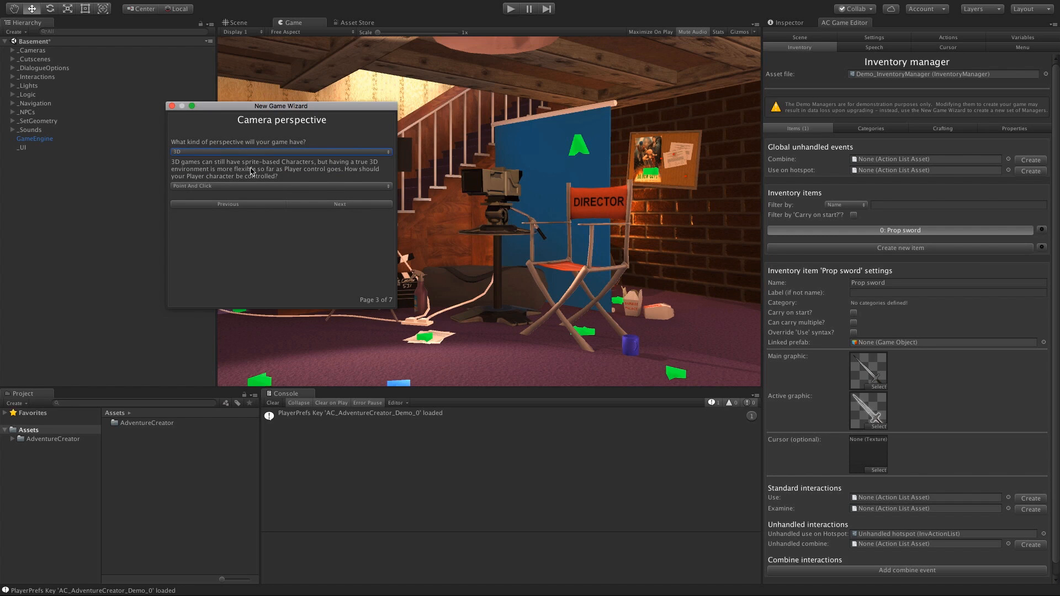
pyautogui.click(215, 186)
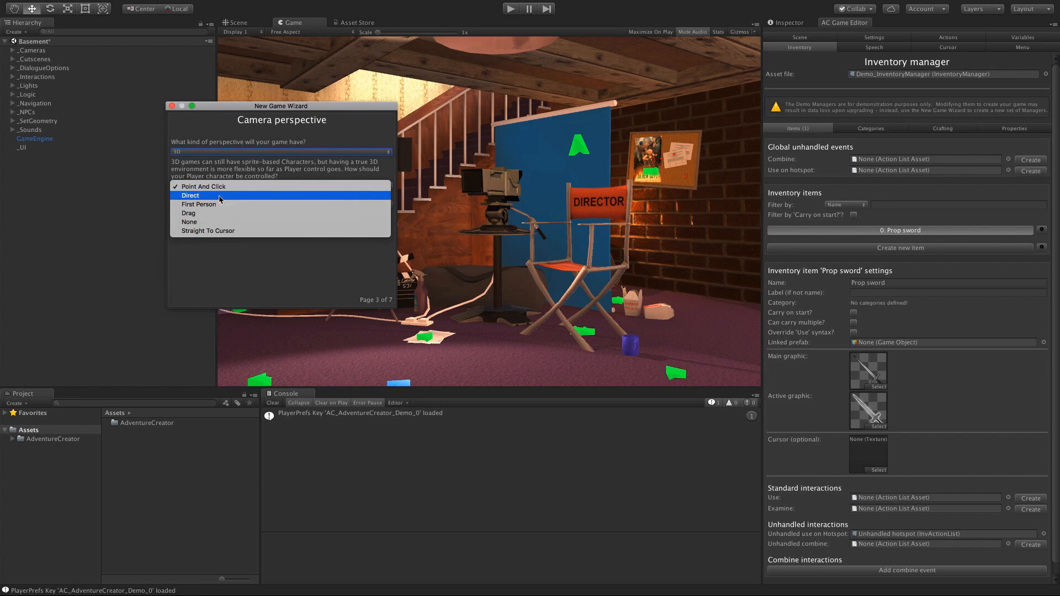
pyautogui.click(214, 196)
pyautogui.click(308, 201)
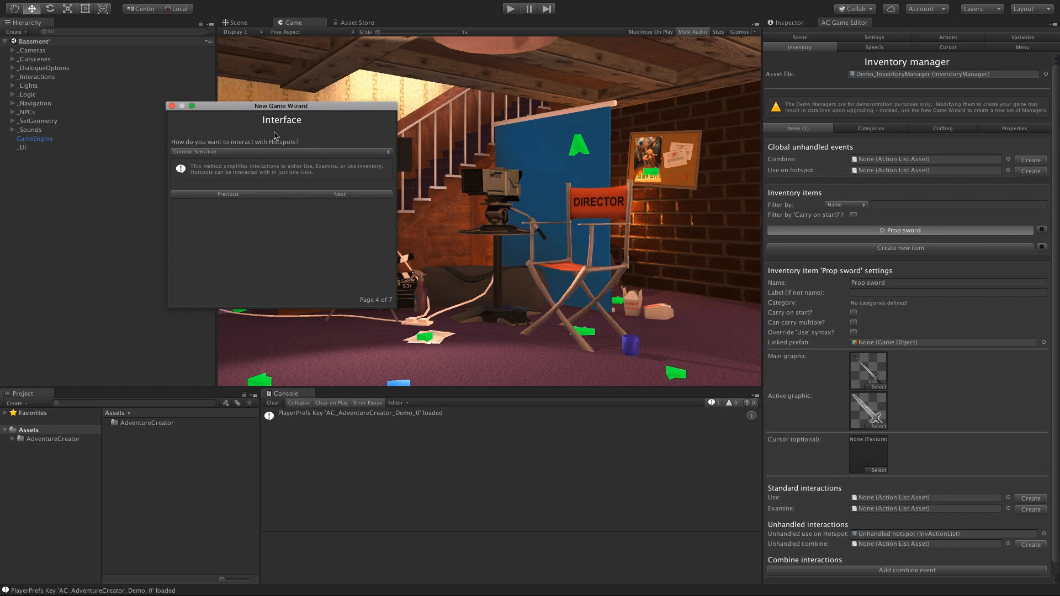
# Step: Set the Hotspot interaction method to Choose Hotspot Then Interaction and continue to the wizard's GUI system page
pyautogui.click(231, 153)
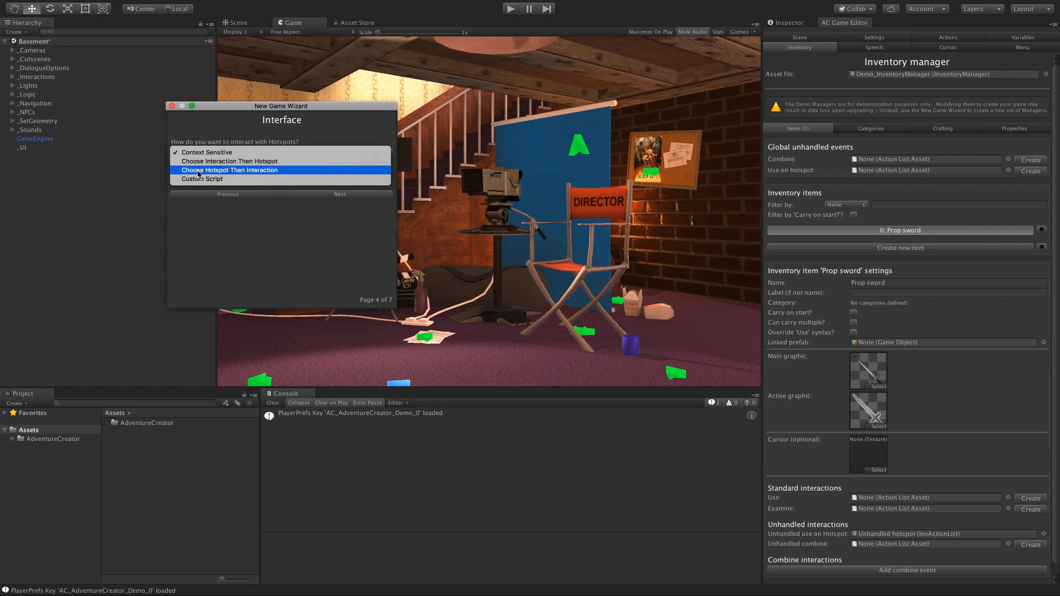
pyautogui.click(283, 170)
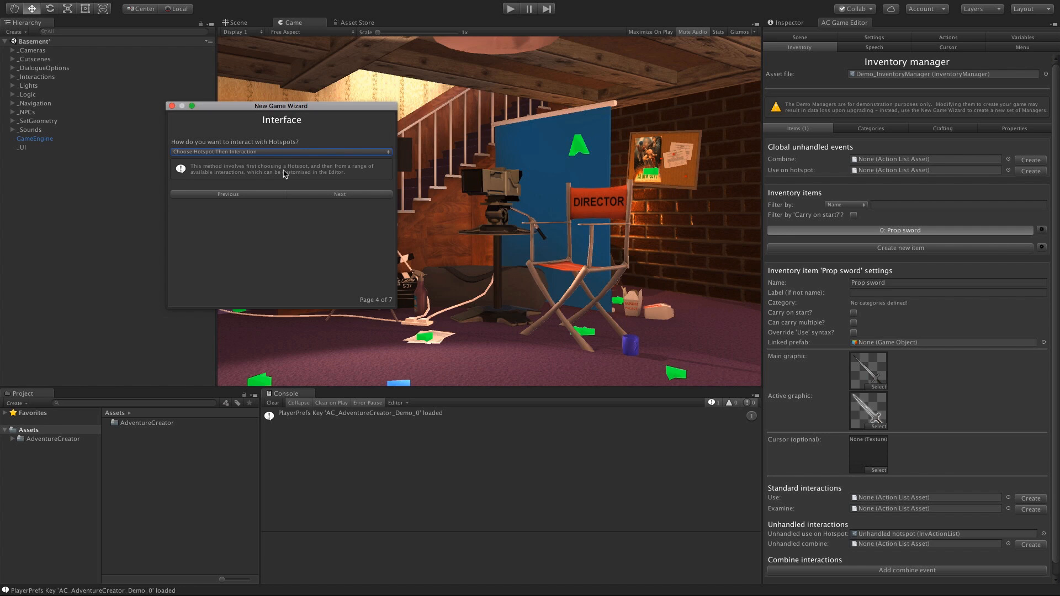
pyautogui.click(342, 195)
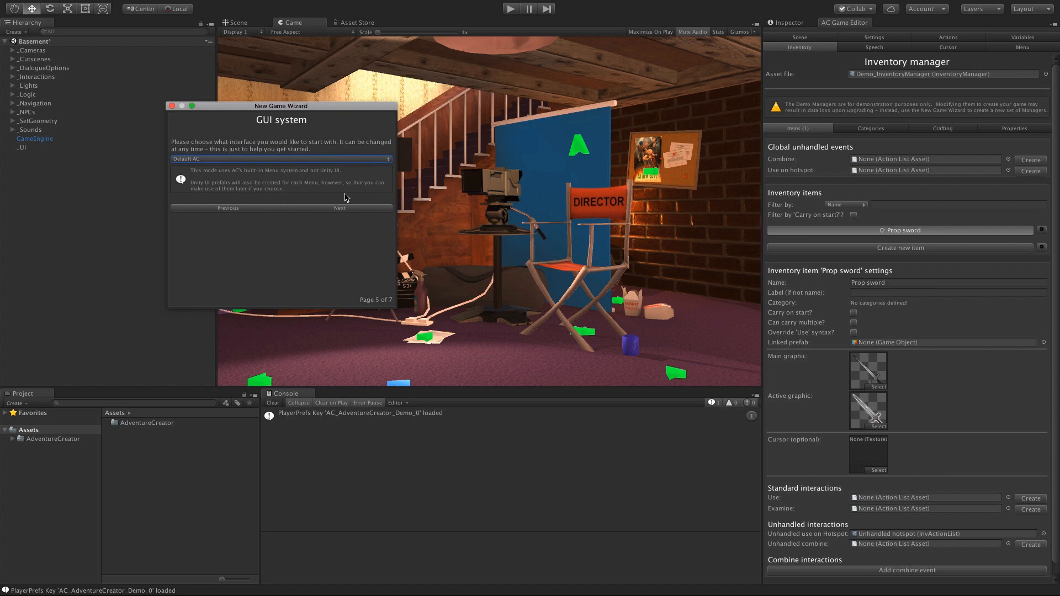
# Step: Finish and close the New Game wizard with Default AC as the starting interface, and clear the Console messages
pyautogui.click(236, 159)
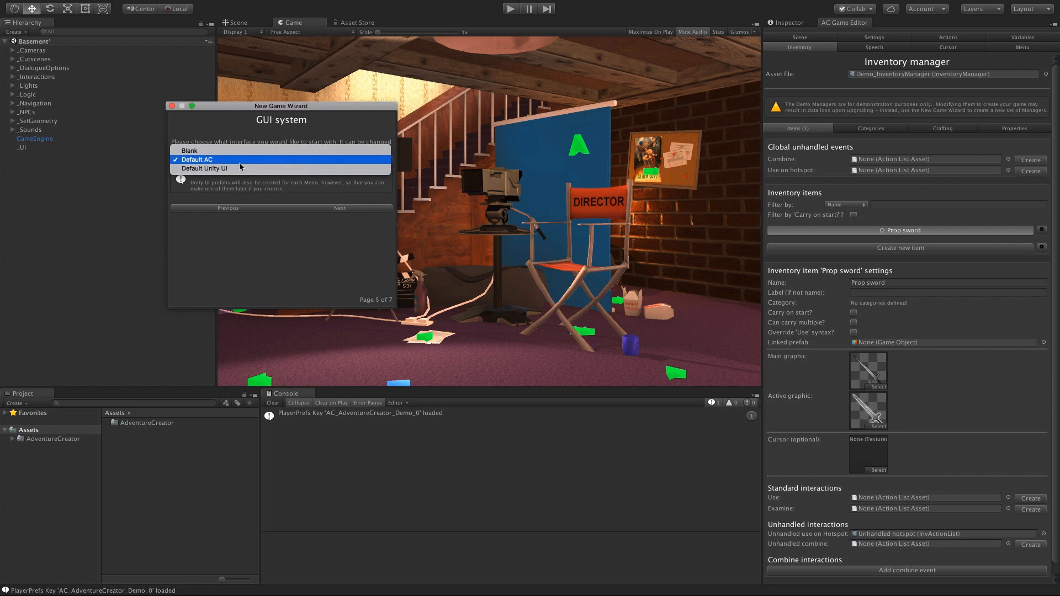
pyautogui.click(243, 160)
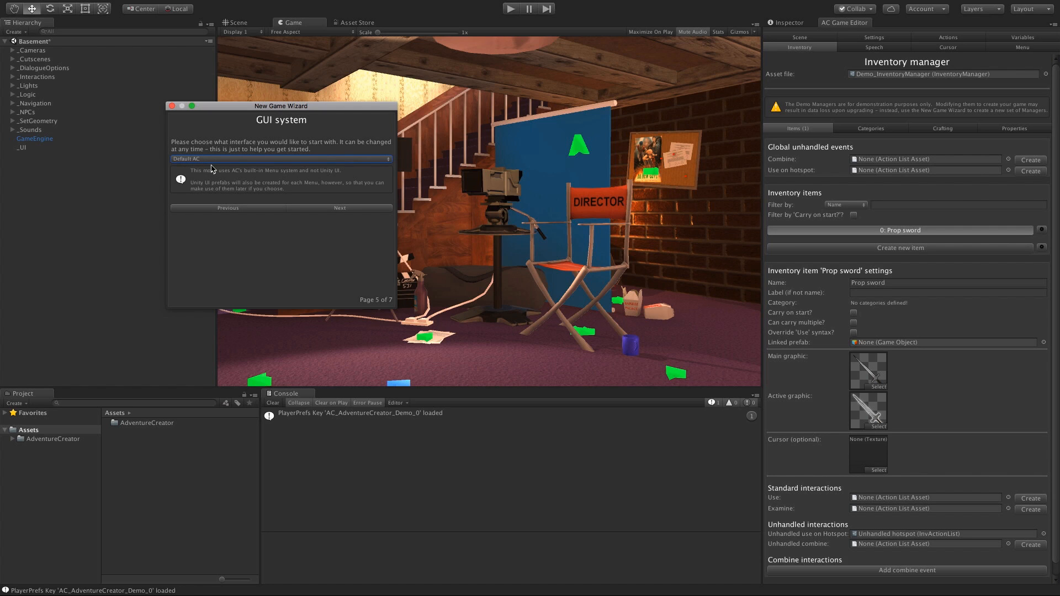
pyautogui.click(330, 205)
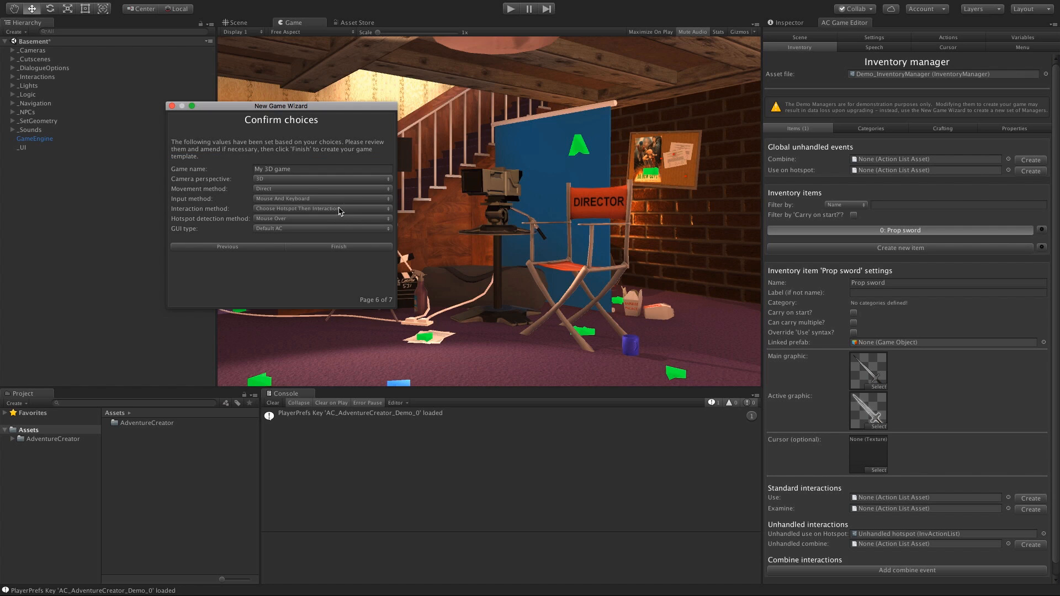
pyautogui.click(329, 247)
pyautogui.click(172, 105)
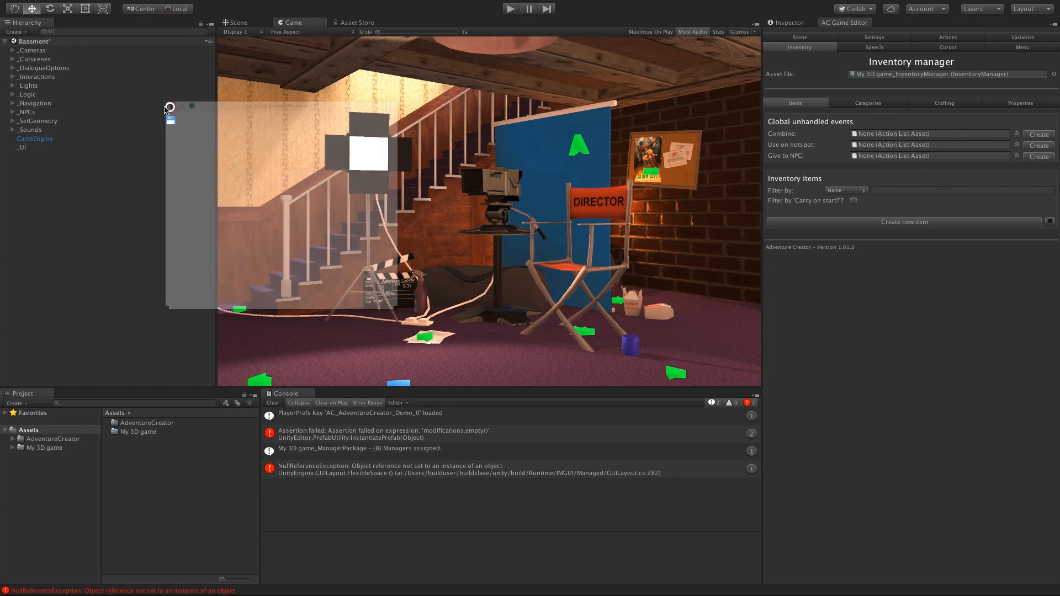
pyautogui.click(272, 402)
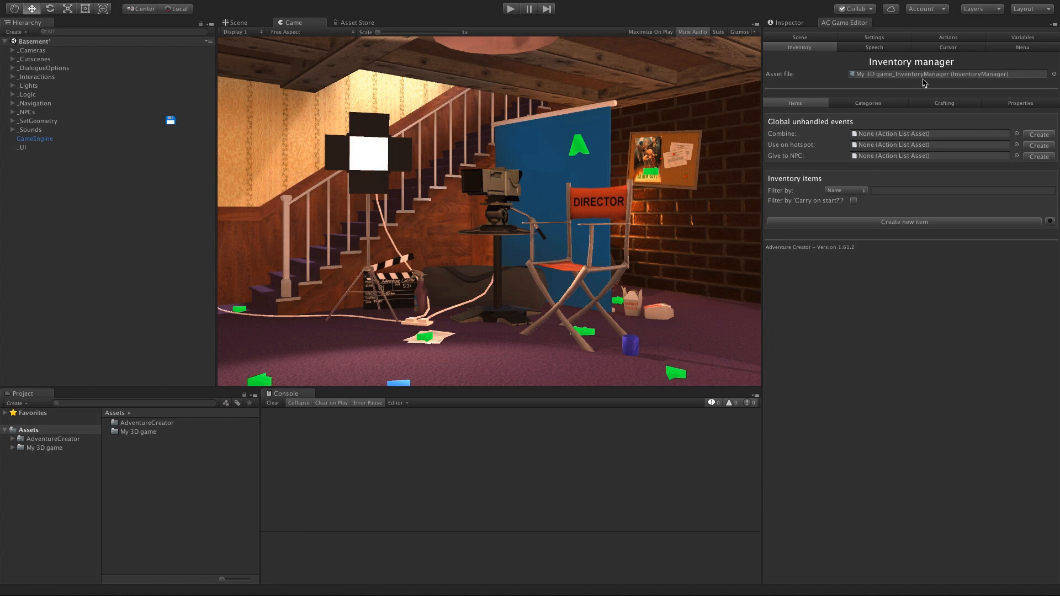
# Step: View the new game's Settings manager, locate its asset file in the project, and view the Scene manager
pyautogui.click(887, 38)
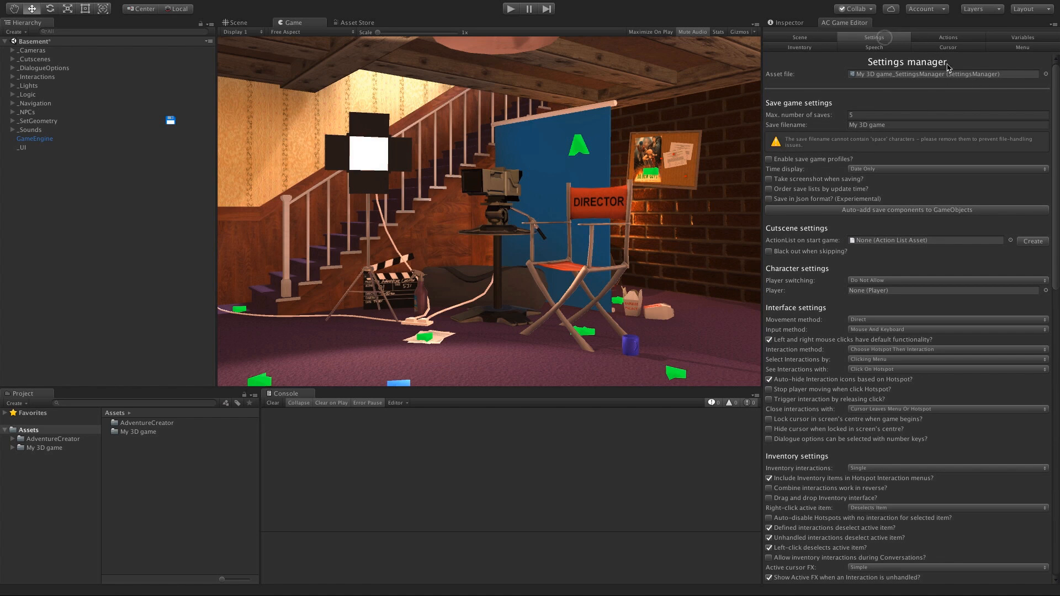
pyautogui.click(895, 74)
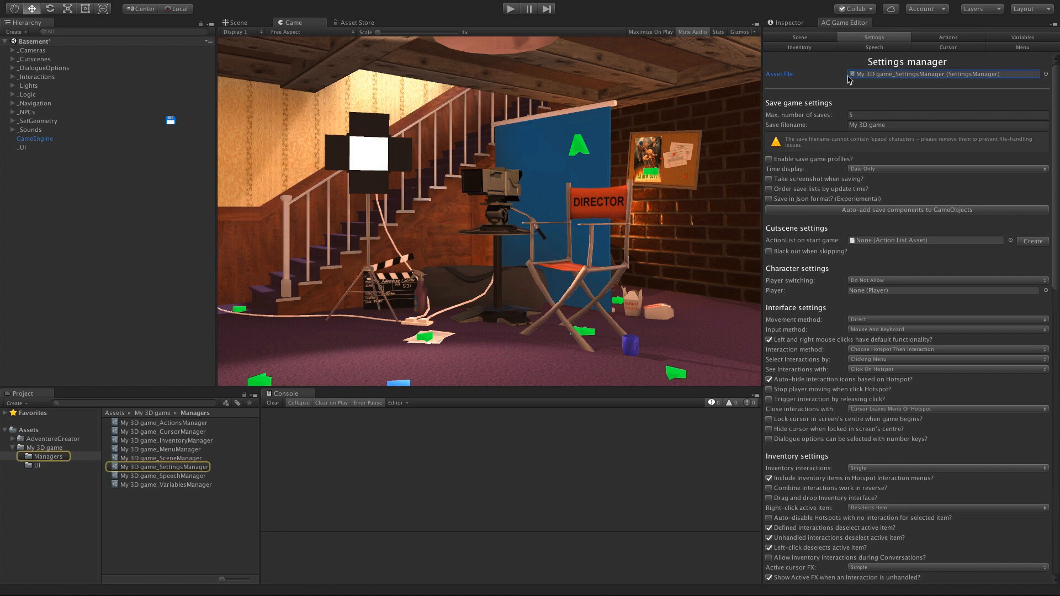
pyautogui.click(810, 40)
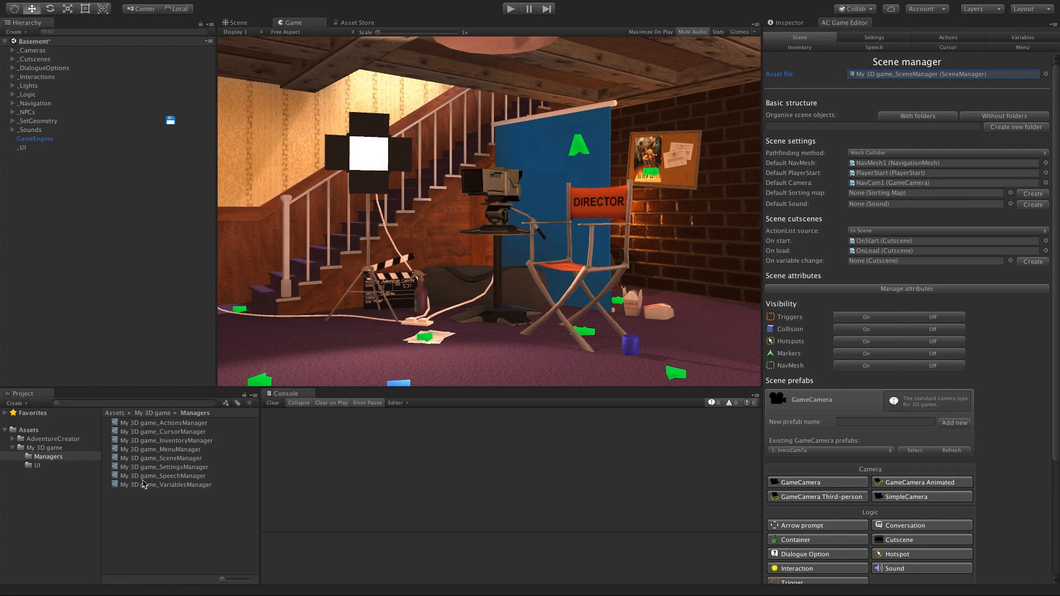
# Step: Assign all of the new game's managers using My 3D game_ManagerPackage in the My 3D game folder
pyautogui.click(79, 454)
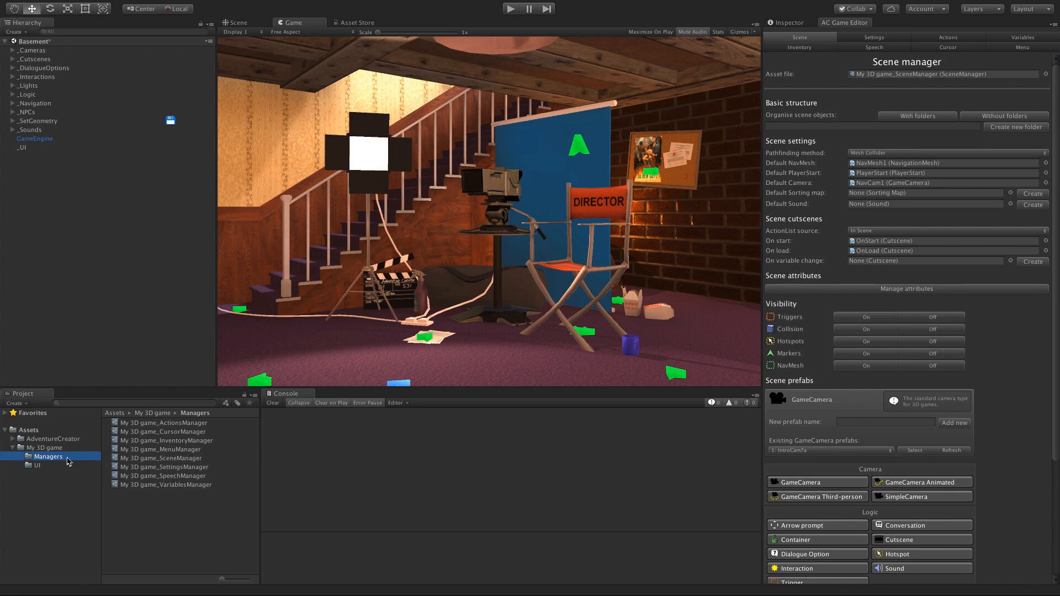
pyautogui.click(56, 449)
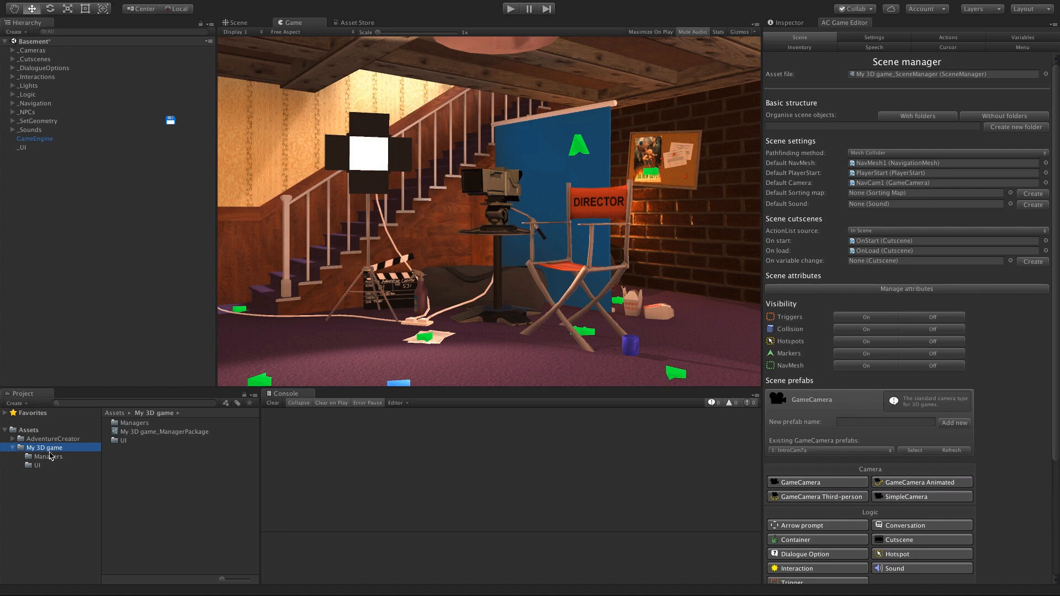
pyautogui.doubleClick(159, 433)
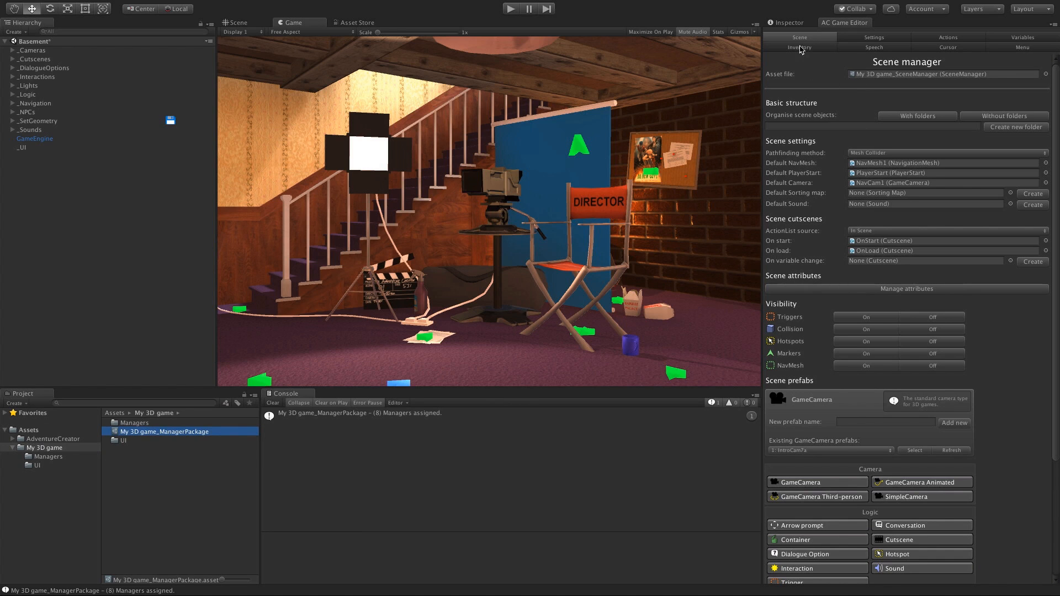
# Step: Swap the Scene manager asset to Demo_SceneManager and restore the game's own managers with My 3D game_ManagerPackage
pyautogui.click(1045, 74)
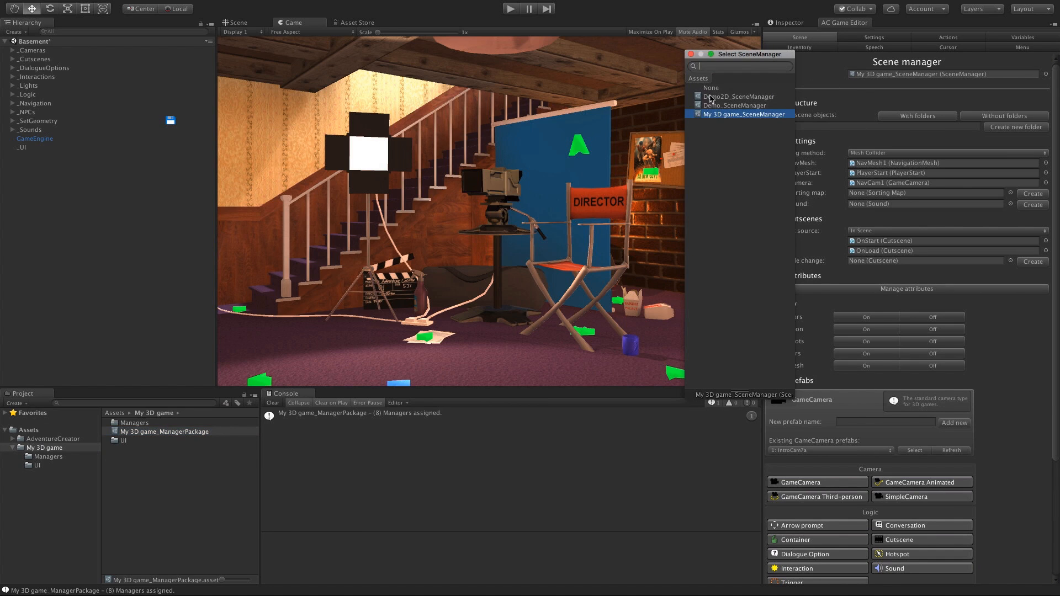
pyautogui.click(717, 105)
pyautogui.click(691, 54)
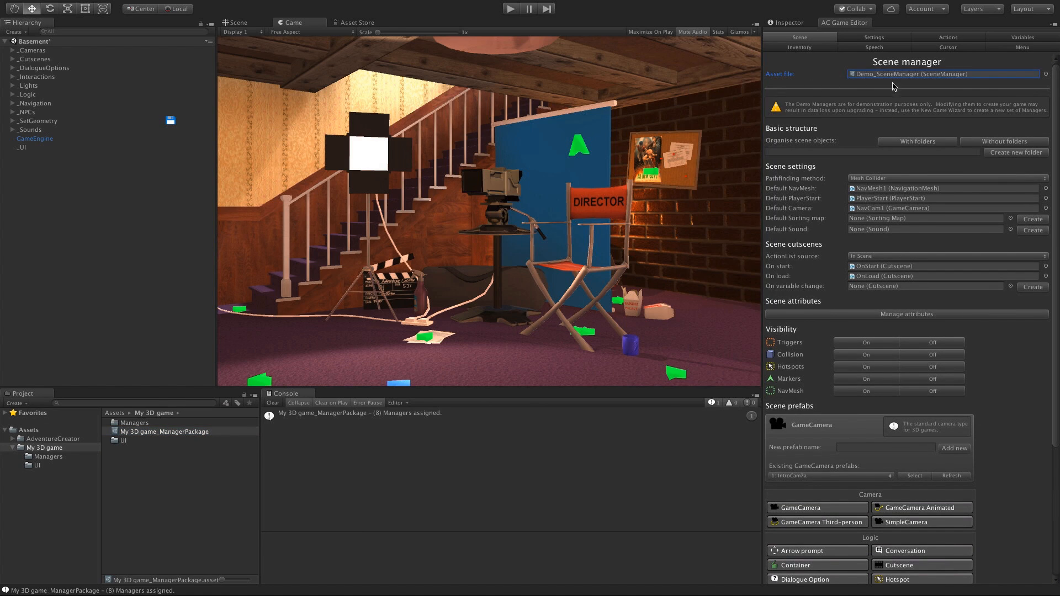
pyautogui.doubleClick(185, 437)
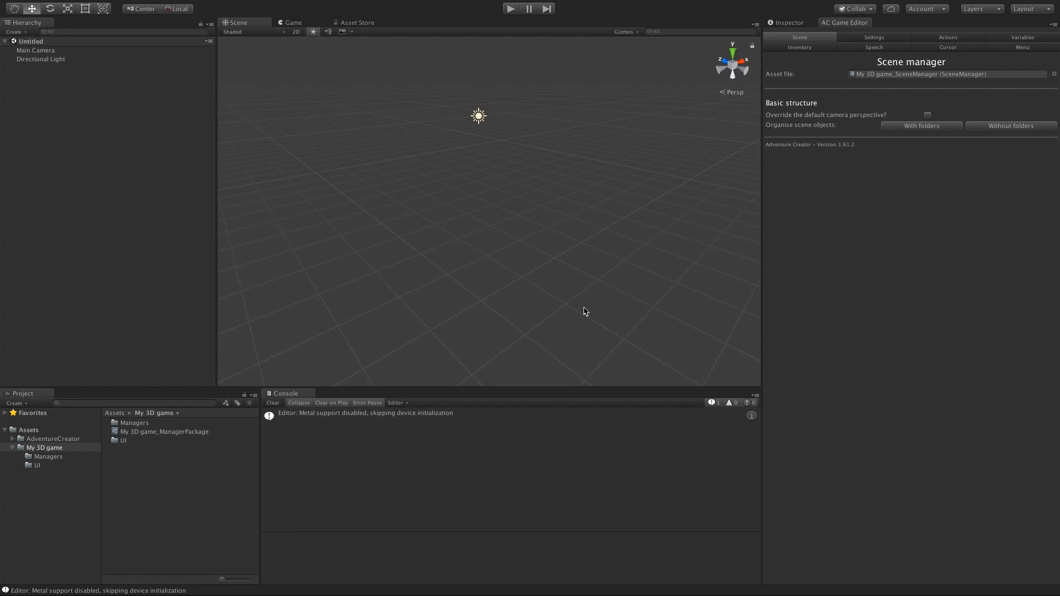
# Step: Open Adventure Creator's online Downloads page in the browser and look for the tutorial assets
pyautogui.click(259, 6)
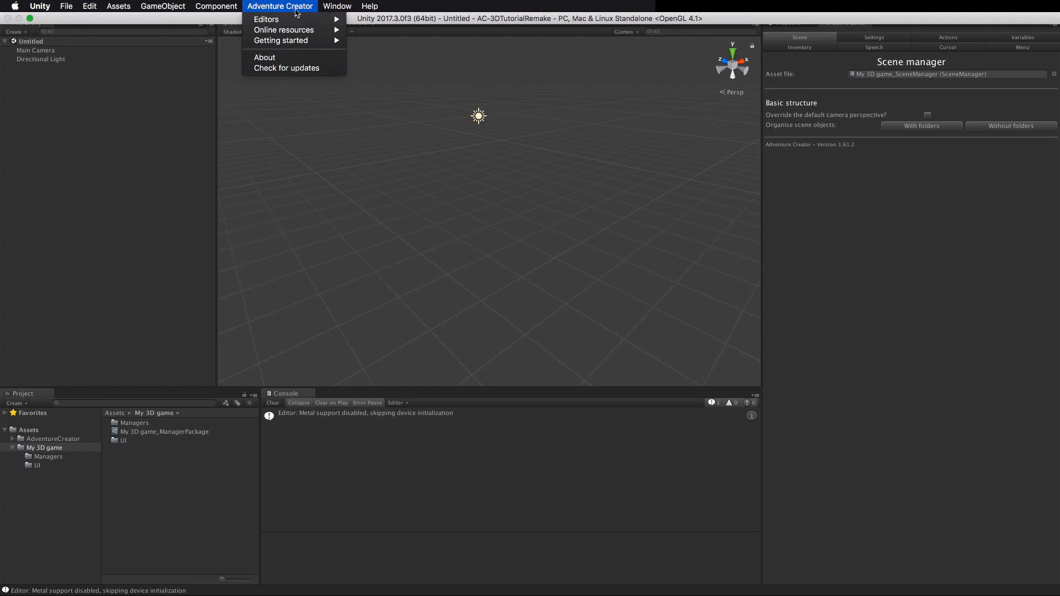
pyautogui.moveTo(299, 31)
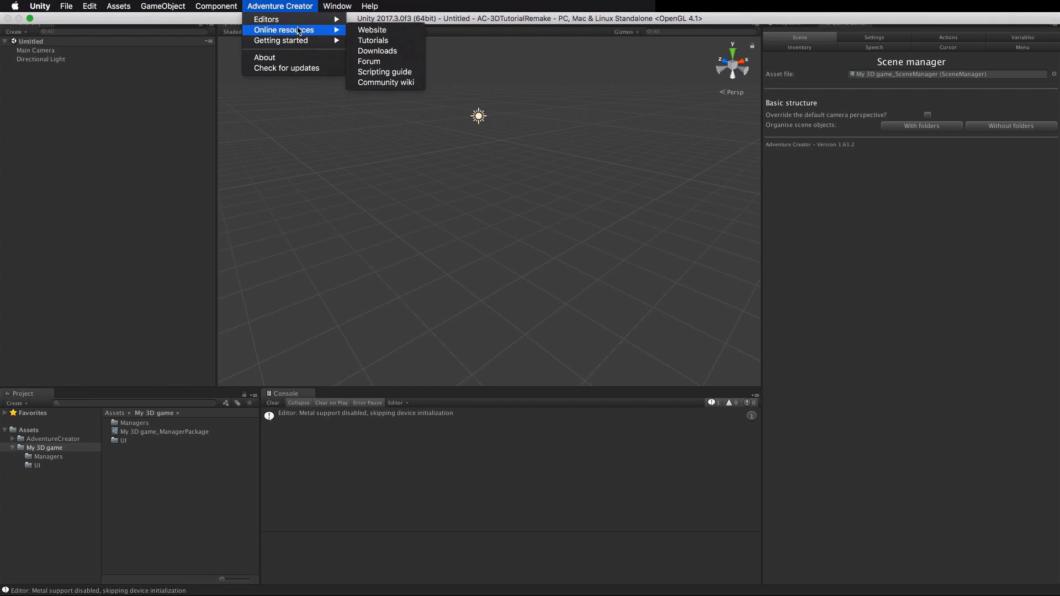
pyautogui.click(406, 51)
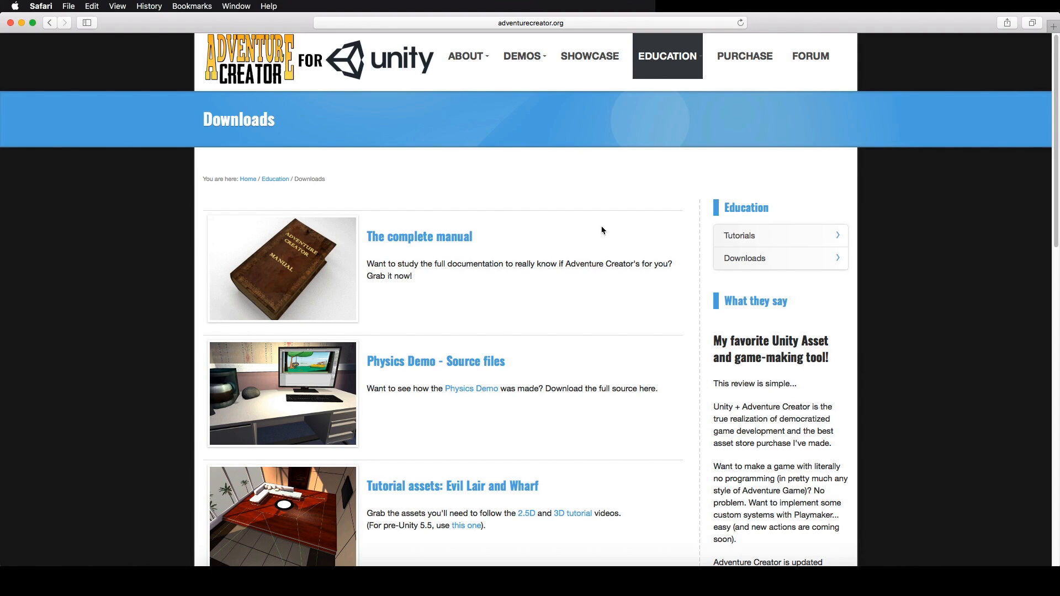
pyautogui.scroll(-5, 602, 230)
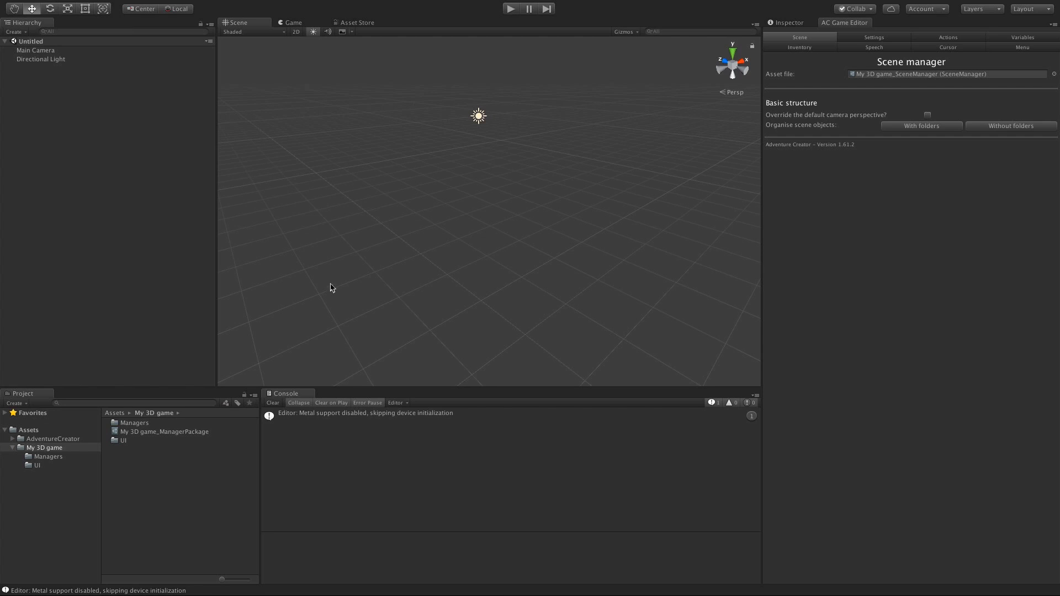
# Step: Import the TutorialFiles55 custom package into the Unity project, leaving out the Wharf folder
pyautogui.moveTo(162, 5)
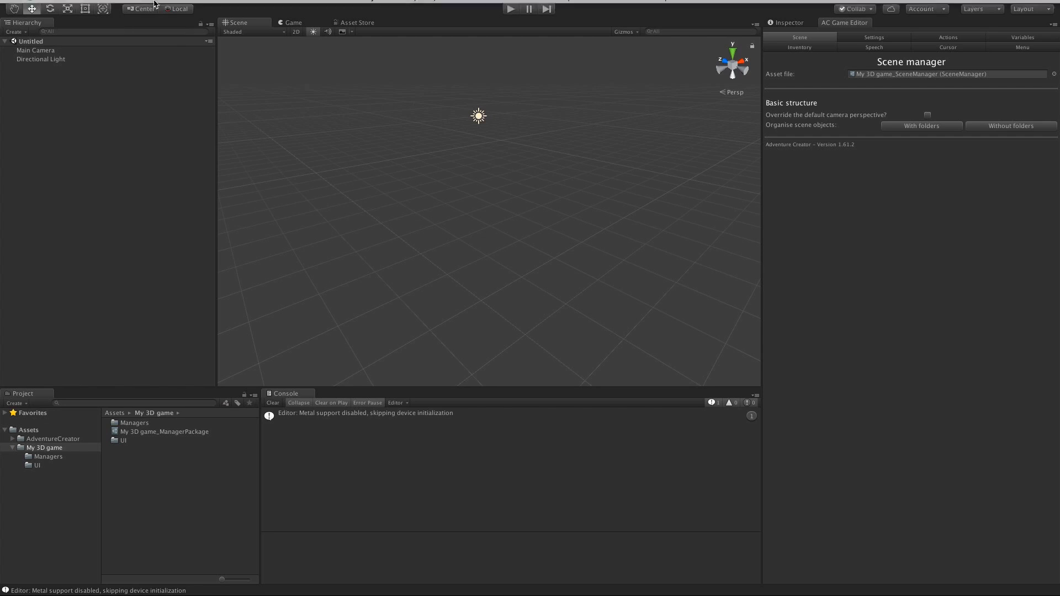
pyautogui.click(118, 7)
pyautogui.moveTo(143, 97)
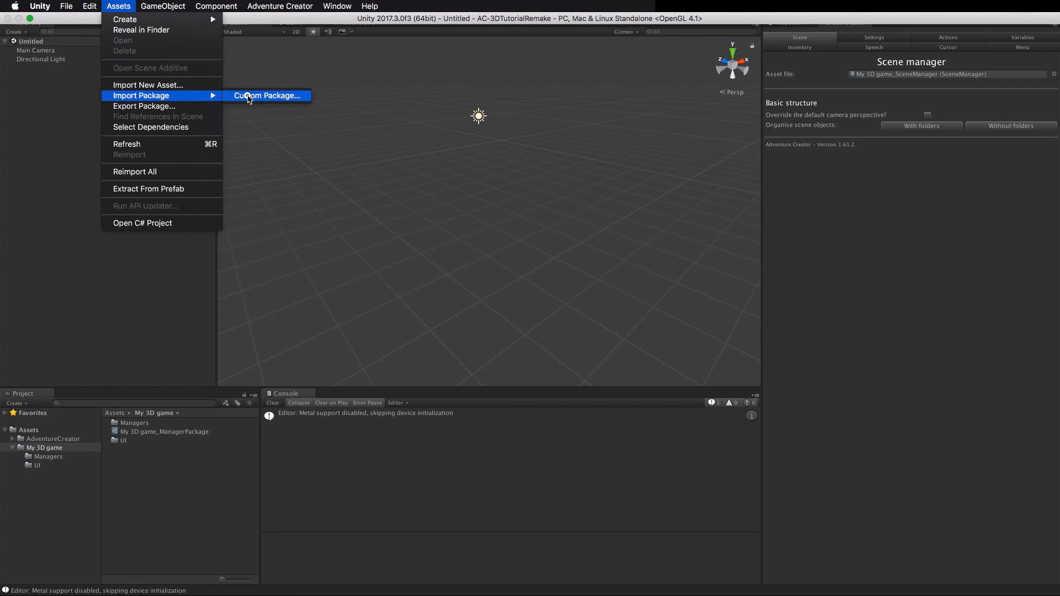
pyautogui.click(248, 97)
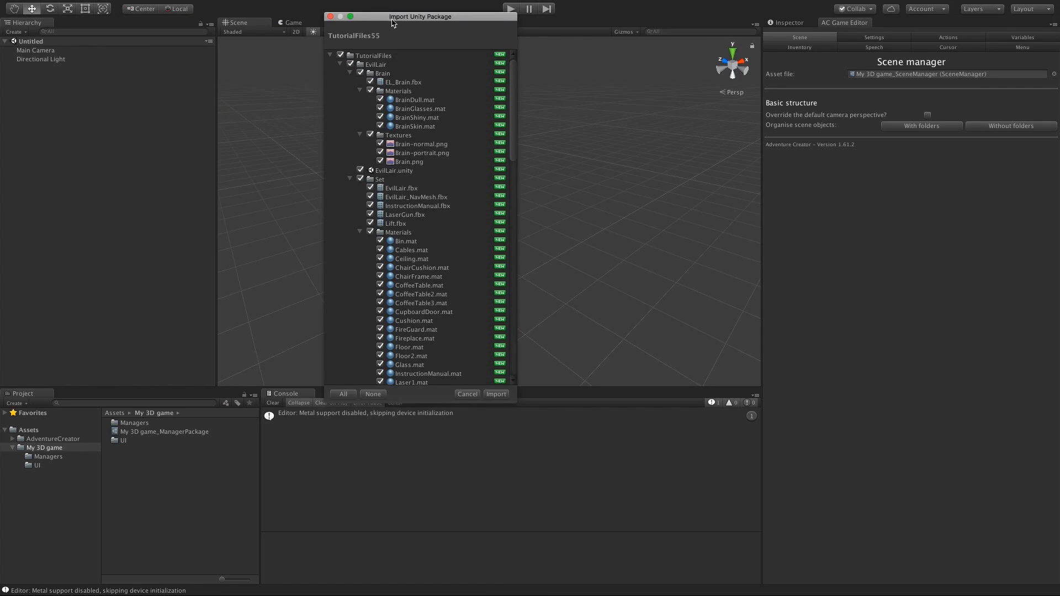
pyautogui.moveTo(393, 16); pyautogui.dragTo(393, 34)
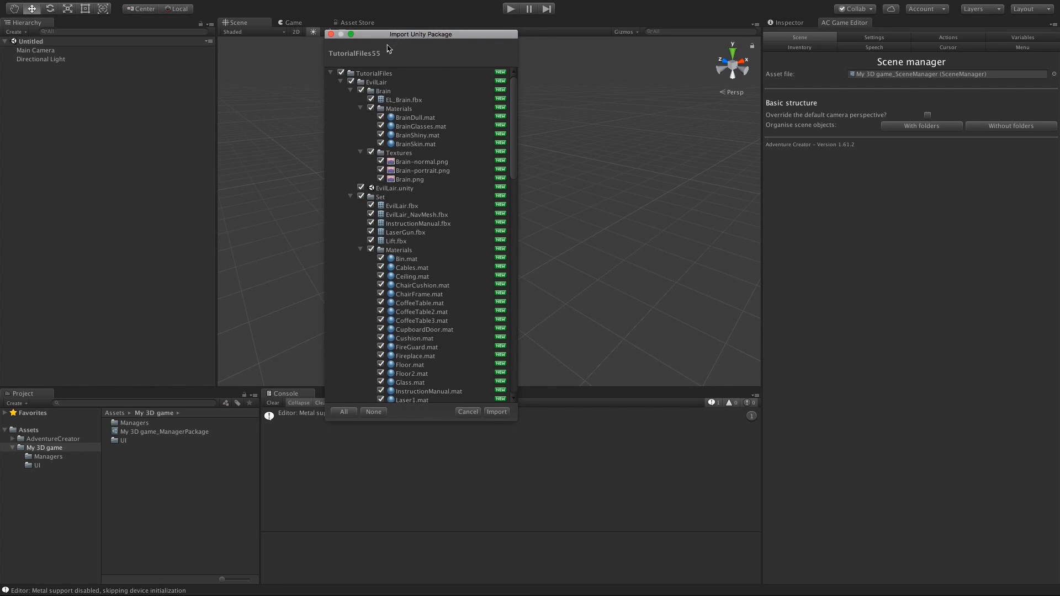
pyautogui.click(341, 82)
pyautogui.click(339, 100)
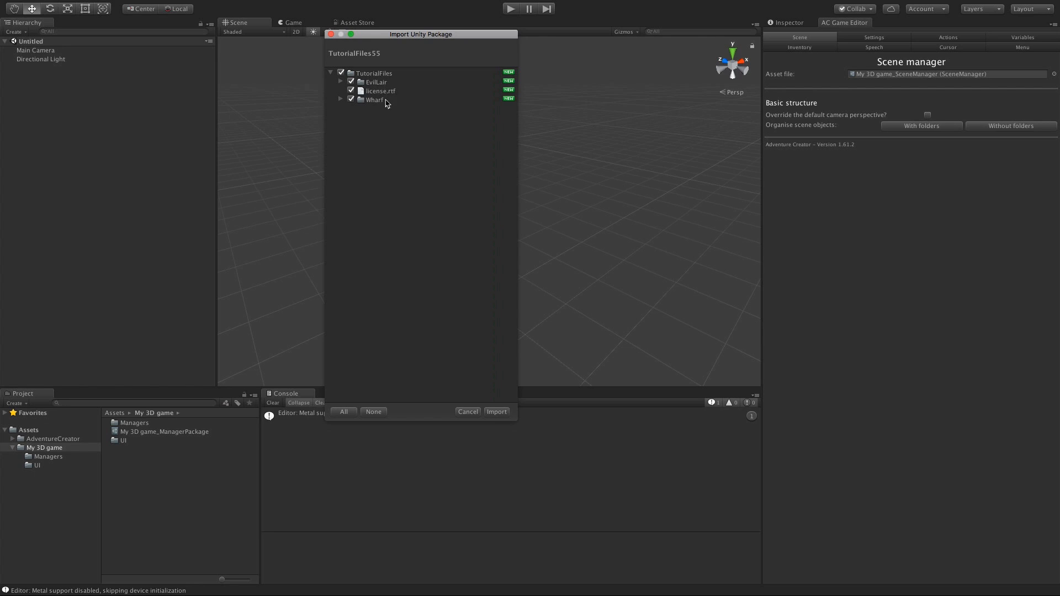
pyautogui.click(351, 100)
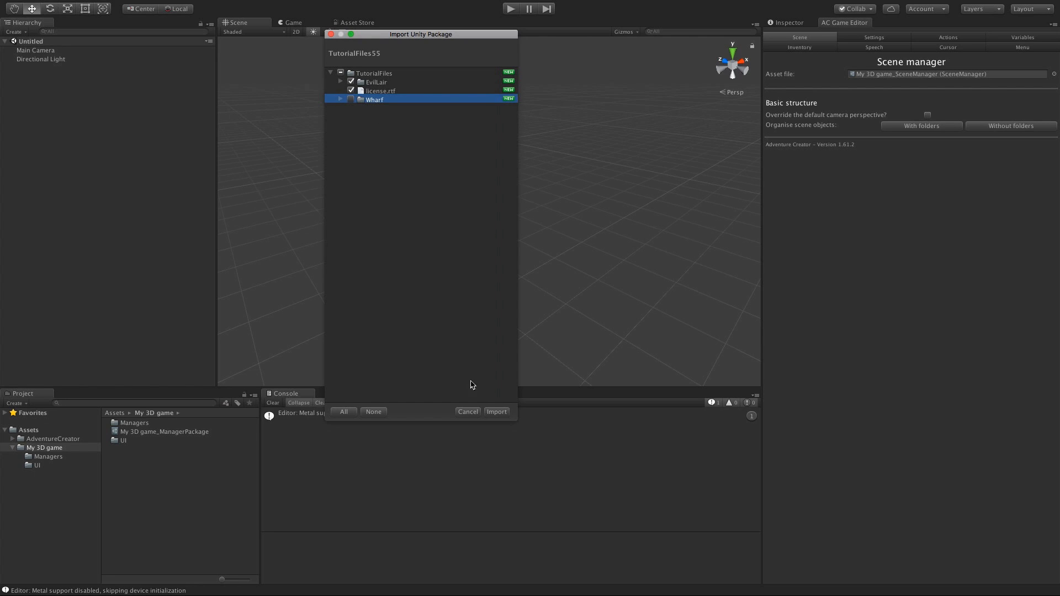
pyautogui.click(490, 409)
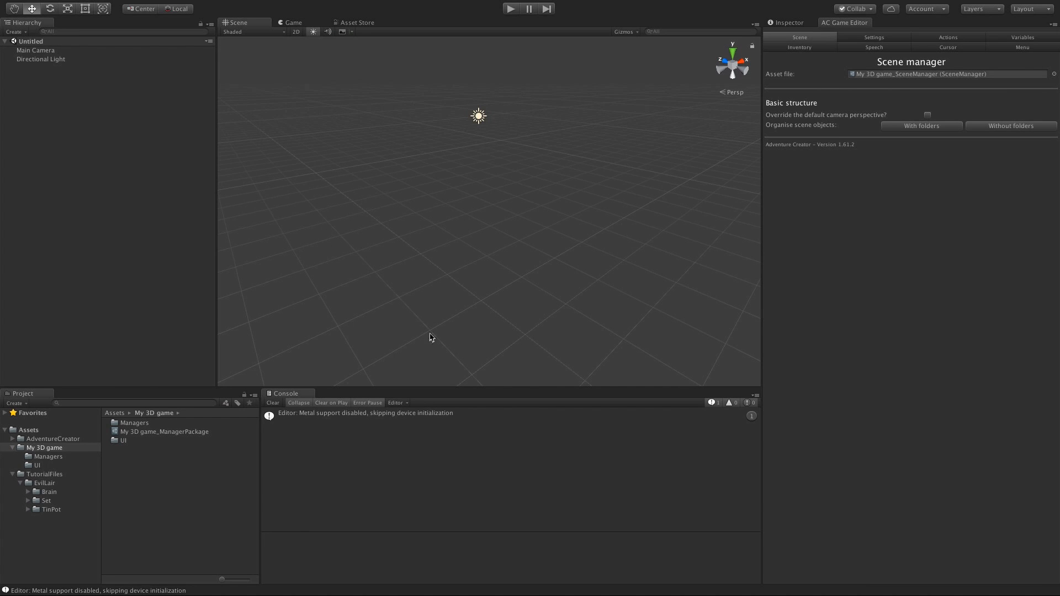
# Step: Open the EvilLair scene from the EvilLair folder inside TutorialFiles
pyautogui.click(59, 474)
pyautogui.click(56, 483)
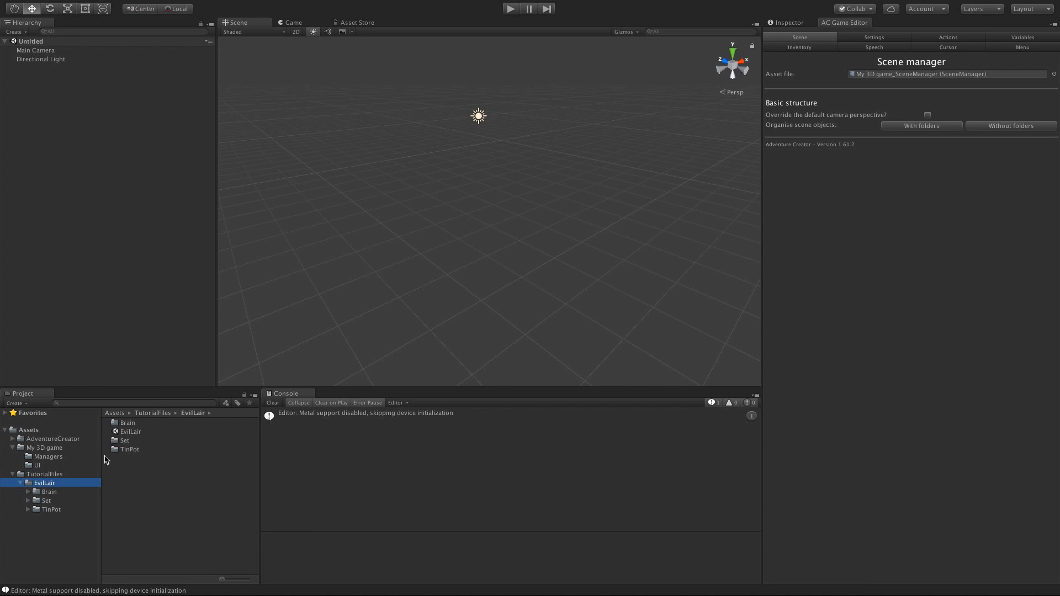
pyautogui.doubleClick(131, 432)
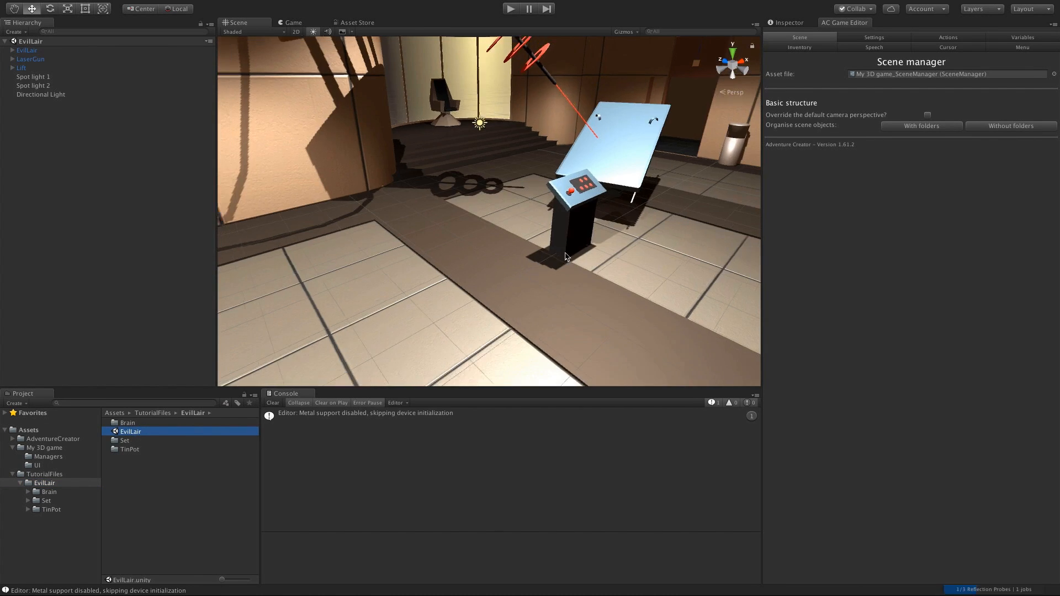
# Step: Examine the EvilLair set in the Scene view, including the laser gun, the tilted table and the doorway beside the bin
pyautogui.moveTo(531, 256); pyautogui.dragTo(609, 292, button='middle')
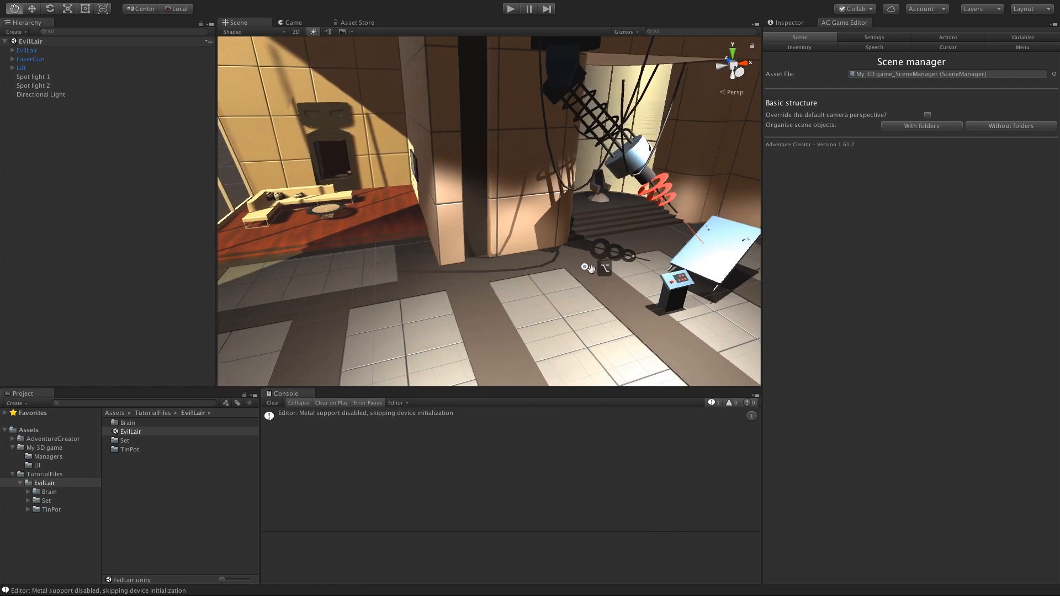
pyautogui.keyDown('alt'); pyautogui.moveTo(558, 263); pyautogui.dragTo(568, 203); pyautogui.keyUp('alt')
pyautogui.keyDown('alt'); pyautogui.moveTo(415, 216); pyautogui.dragTo(461, 207); pyautogui.keyUp('alt')
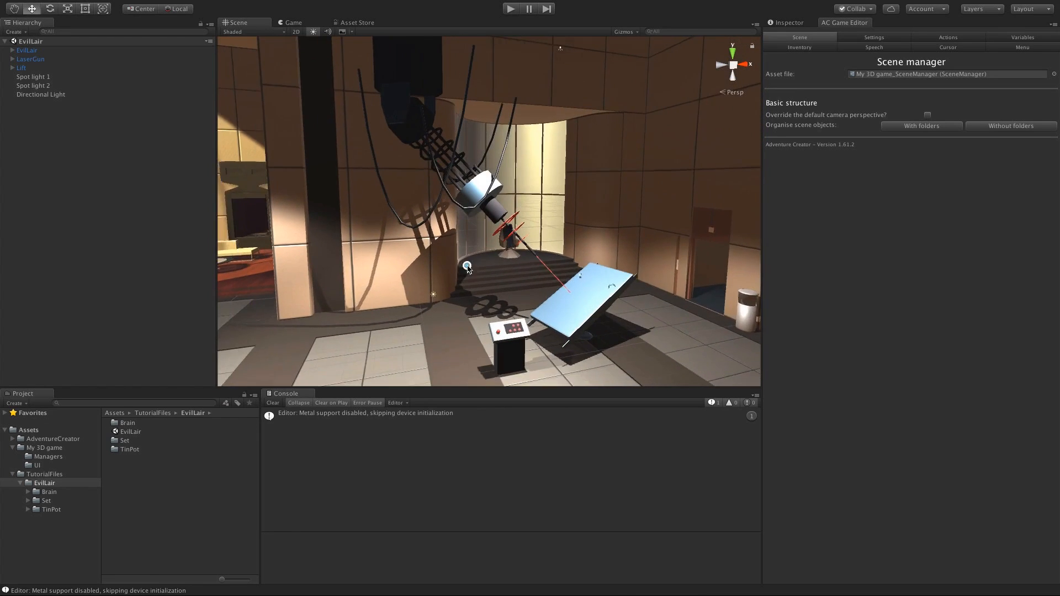
pyautogui.keyDown('alt'); pyautogui.moveTo(532, 263); pyautogui.dragTo(507, 272); pyautogui.keyUp('alt')
pyautogui.scroll(5, 531, 268)
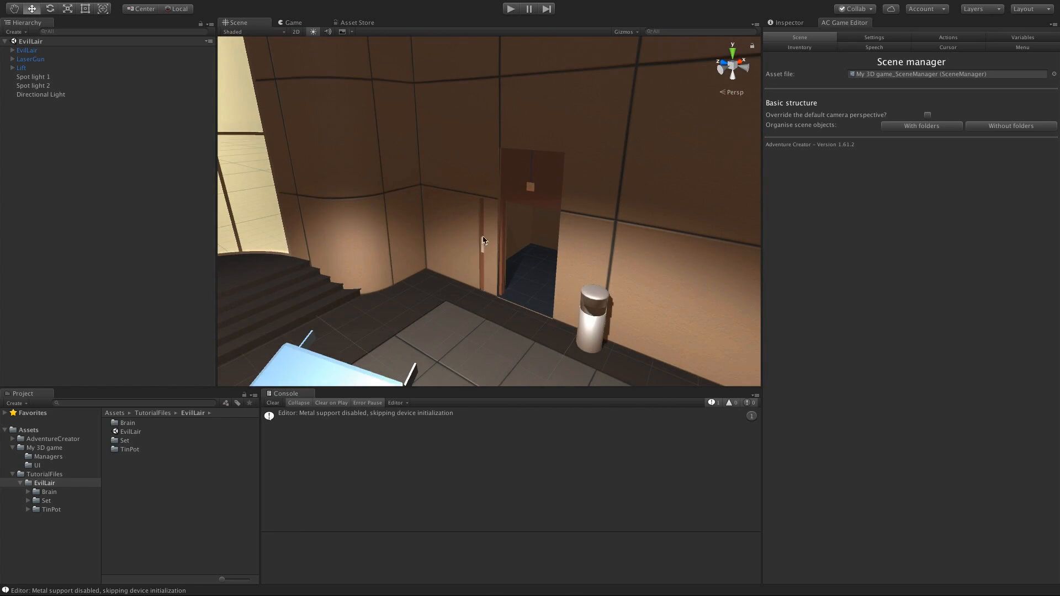
pyautogui.scroll(-3, 529, 241)
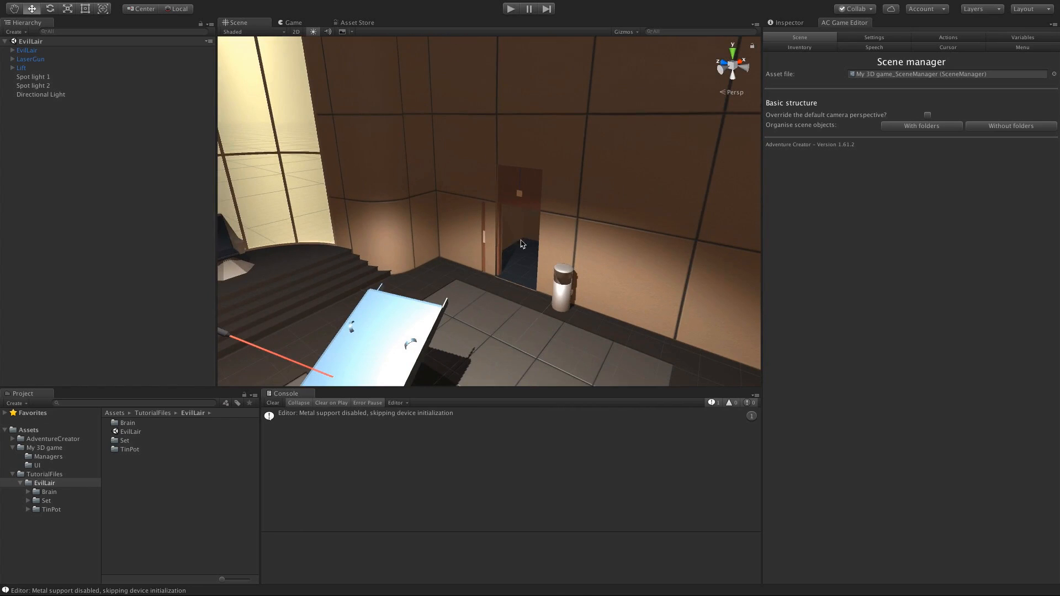
pyautogui.keyDown('alt'); pyautogui.moveTo(522, 243); pyautogui.dragTo(505, 259); pyautogui.keyUp('alt')
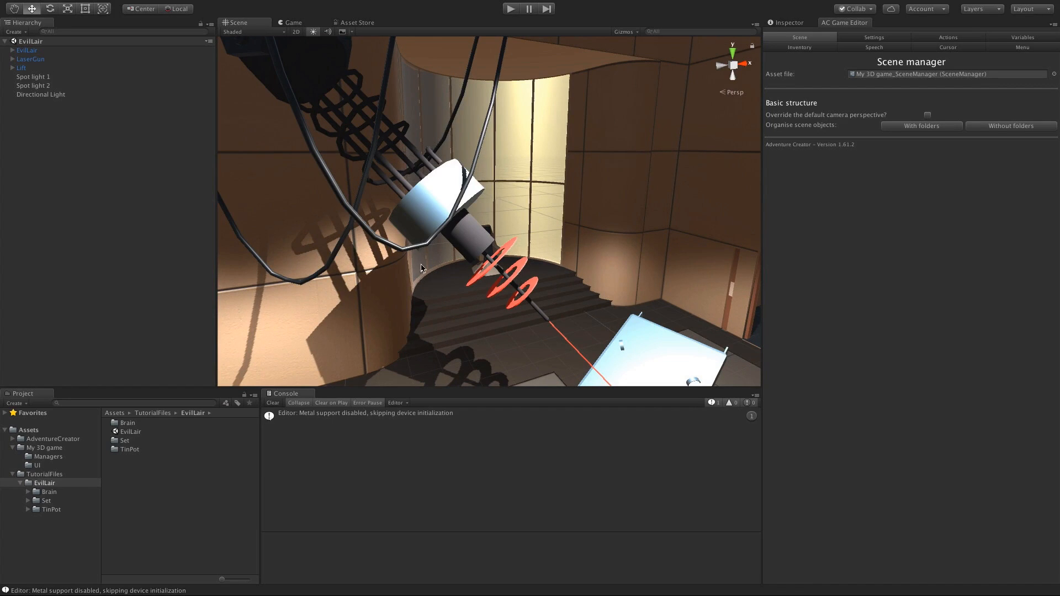
# Step: Apply the Generic animation type to the LaserGun model's rig in the Set folder and check the LaserGun object in the scene
pyautogui.click(426, 206)
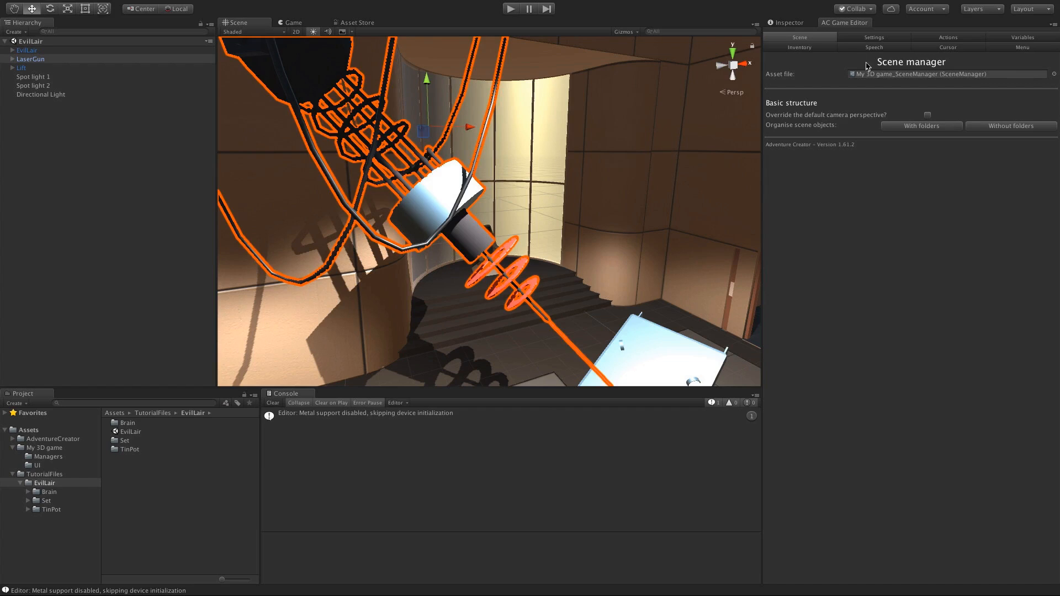
pyautogui.click(781, 23)
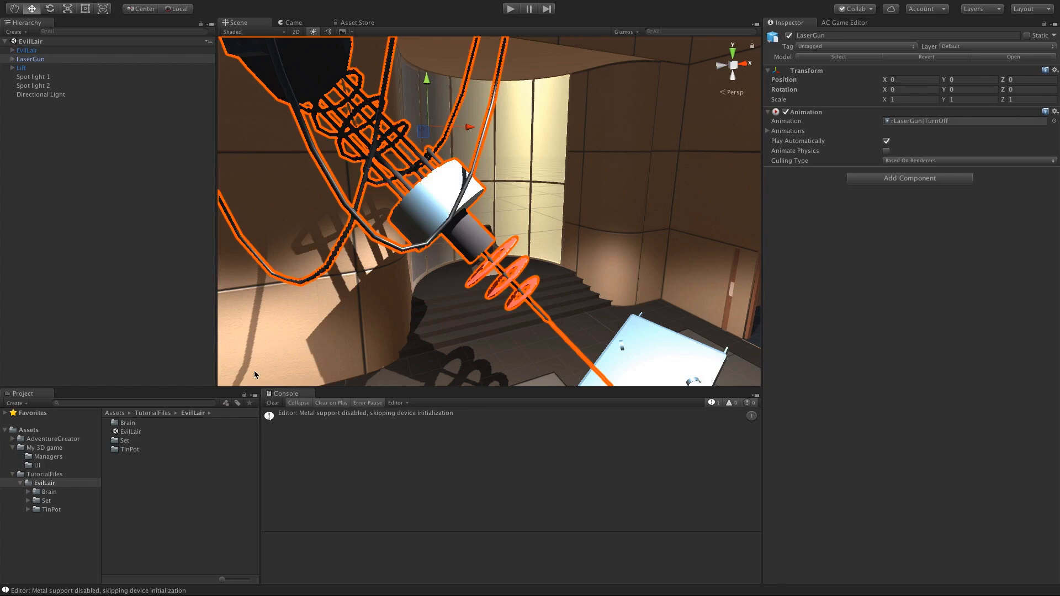
pyautogui.click(47, 500)
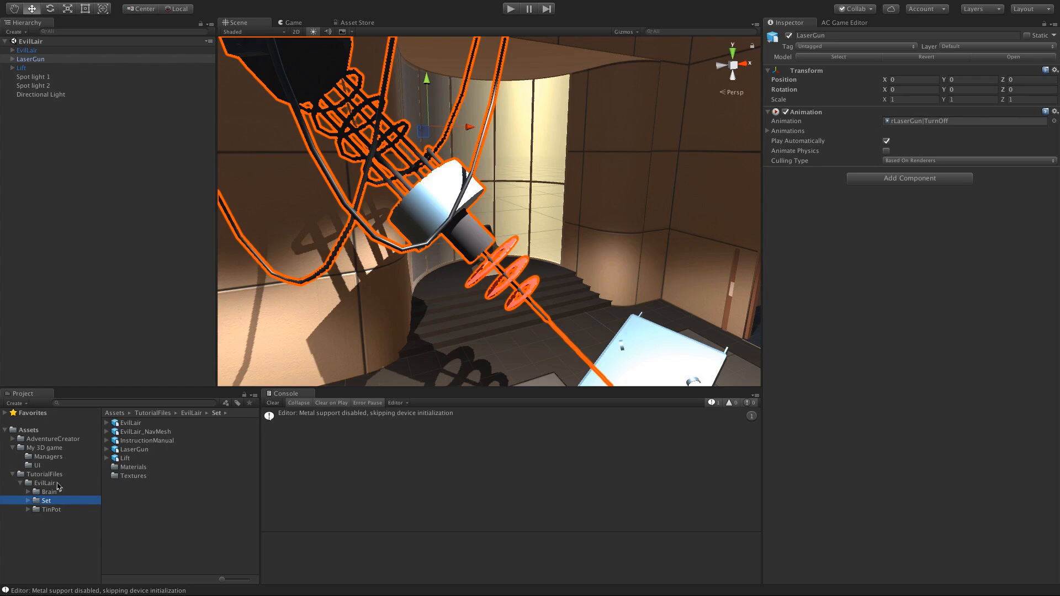
pyautogui.click(123, 450)
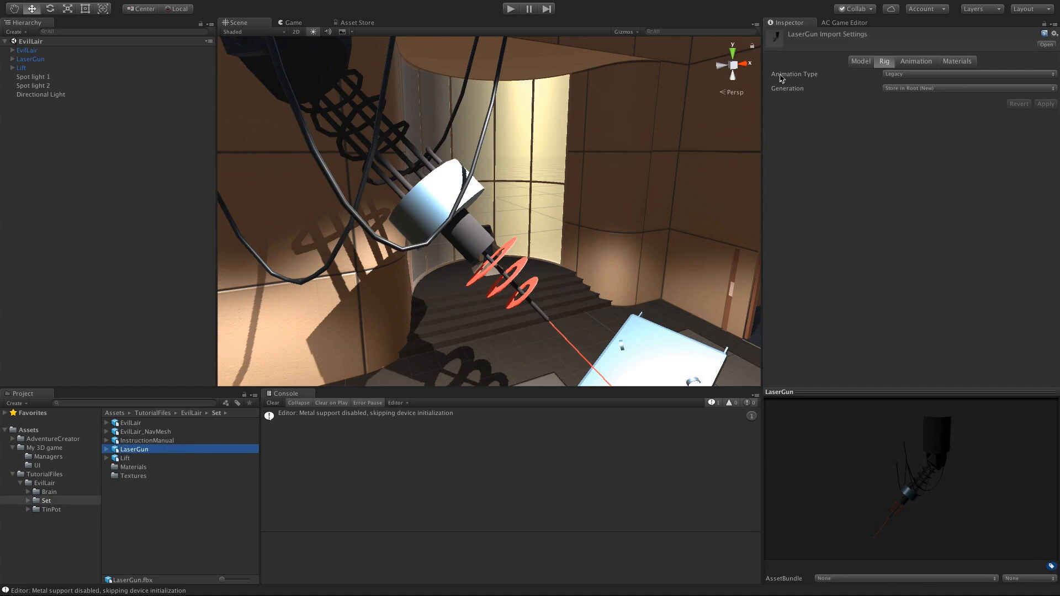
pyautogui.click(900, 75)
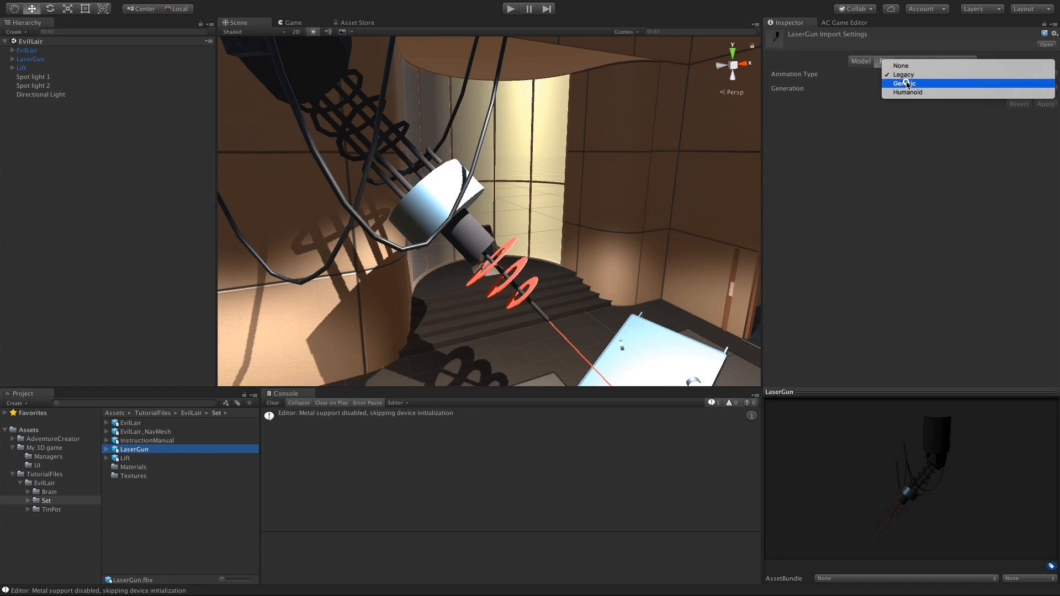
pyautogui.click(905, 83)
pyautogui.click(1043, 124)
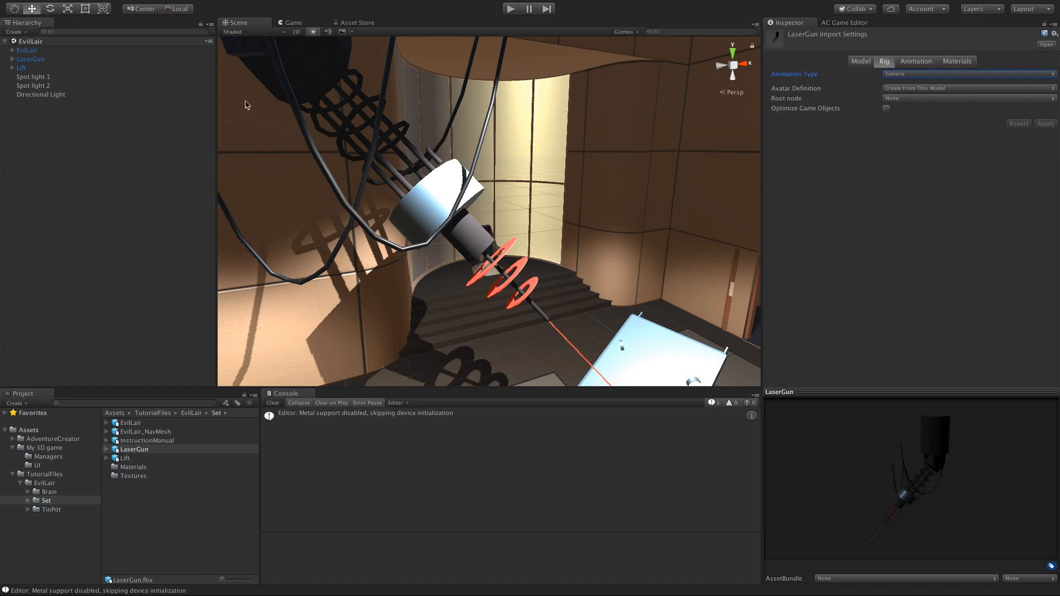
pyautogui.click(29, 60)
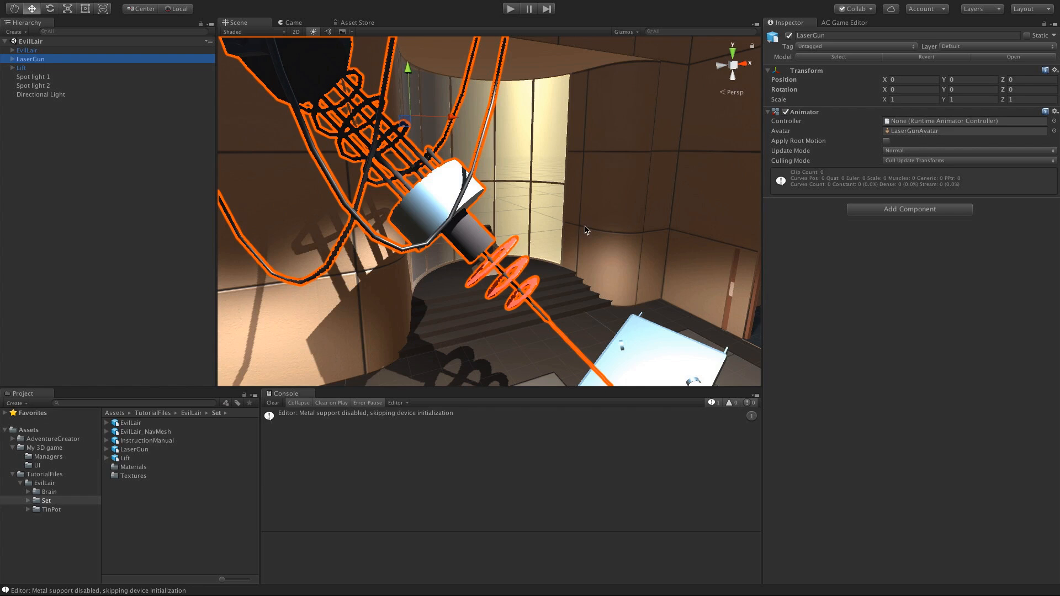
# Step: Change the EL_TinPot model's rig in the TinPot folder to the Generic animation type and apply it
pyautogui.keyDown('alt'); pyautogui.moveTo(586, 229); pyautogui.dragTo(699, 219); pyautogui.keyUp('alt')
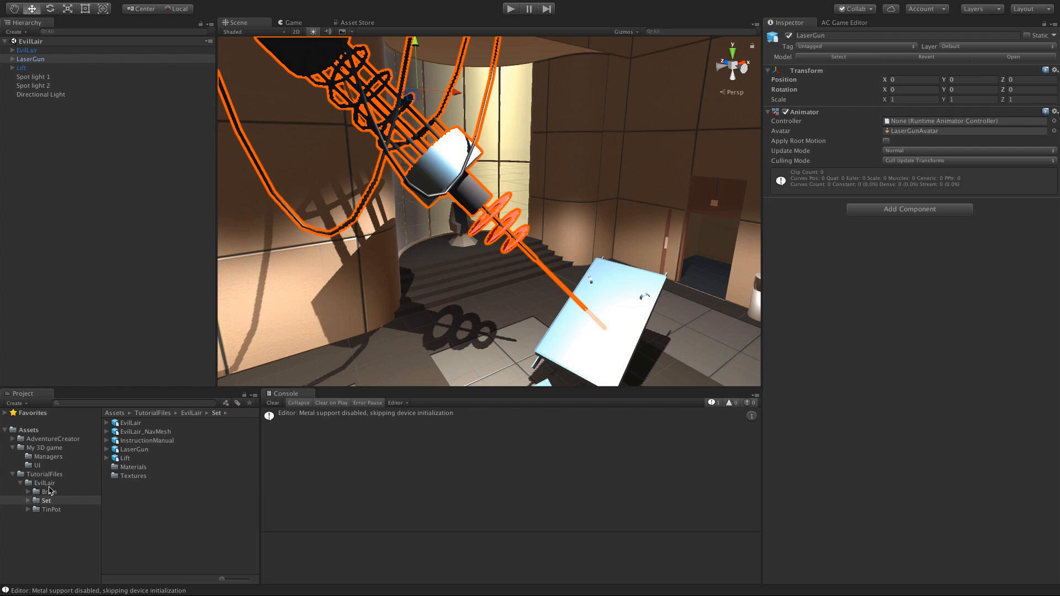
pyautogui.click(50, 510)
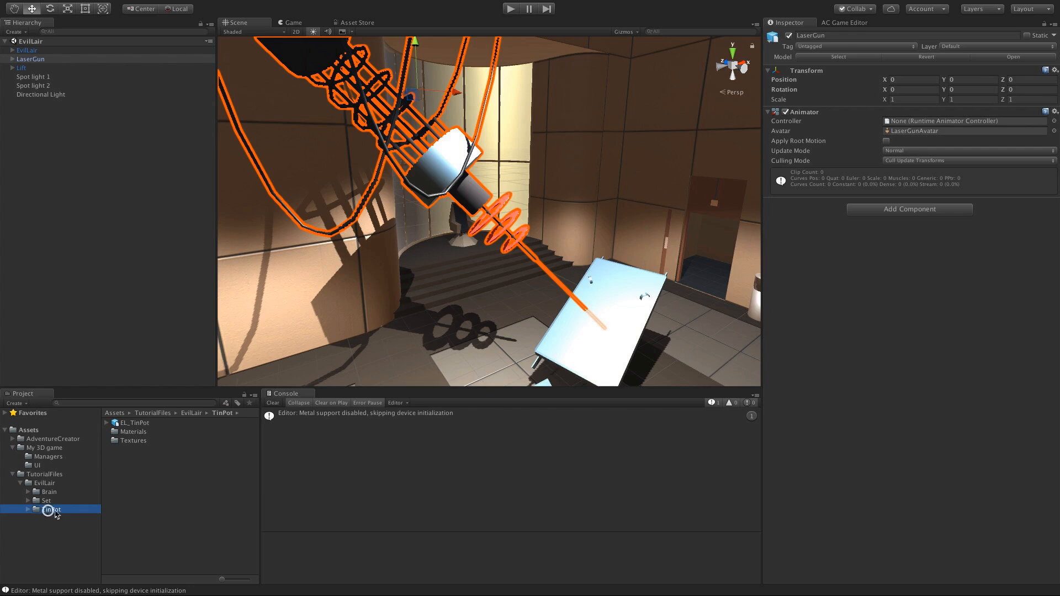
pyautogui.click(134, 422)
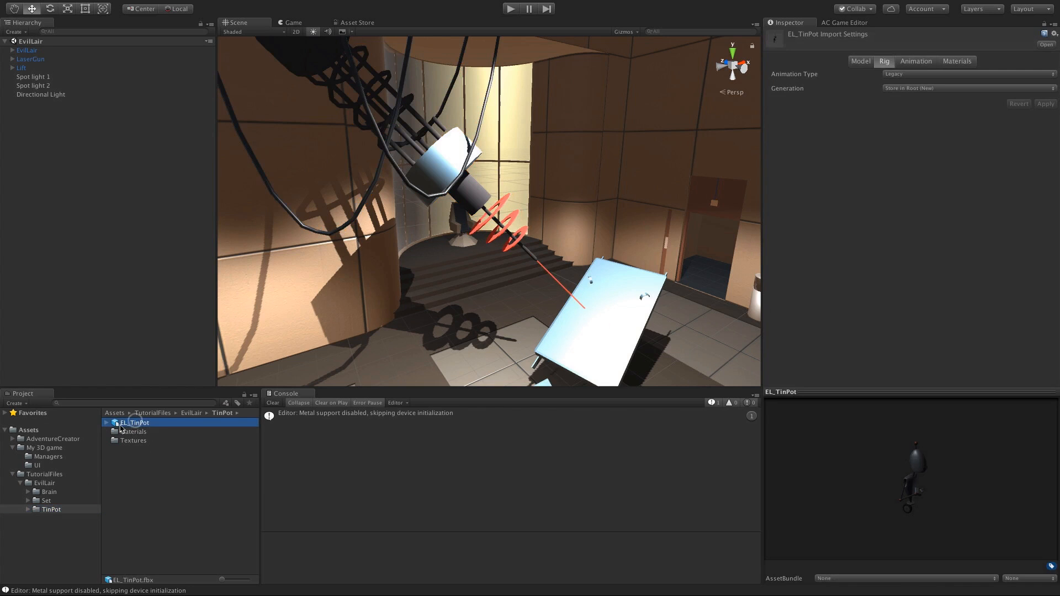
pyautogui.click(919, 75)
pyautogui.click(908, 84)
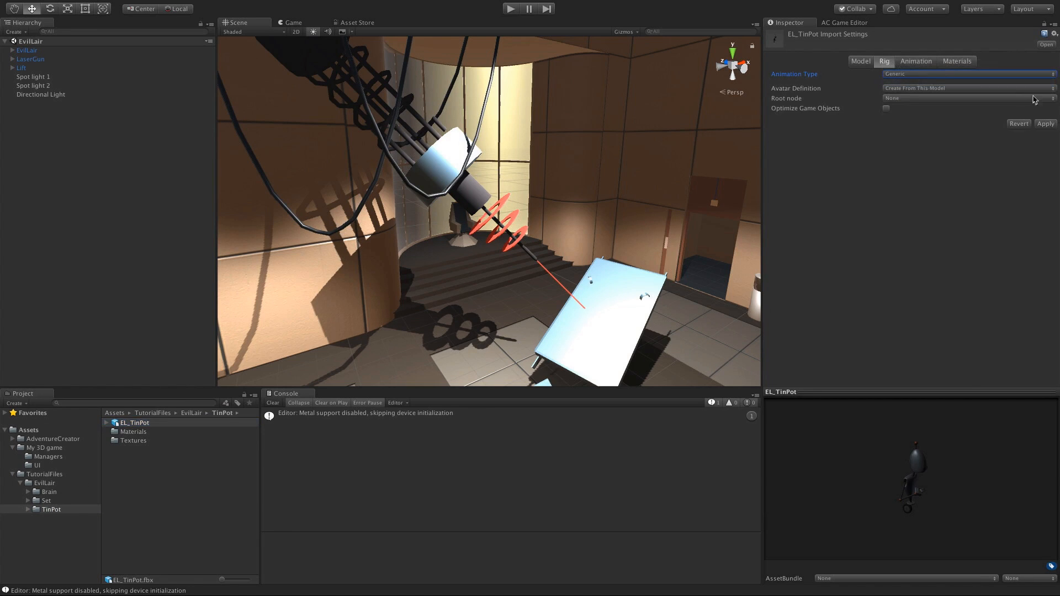
pyautogui.click(1046, 124)
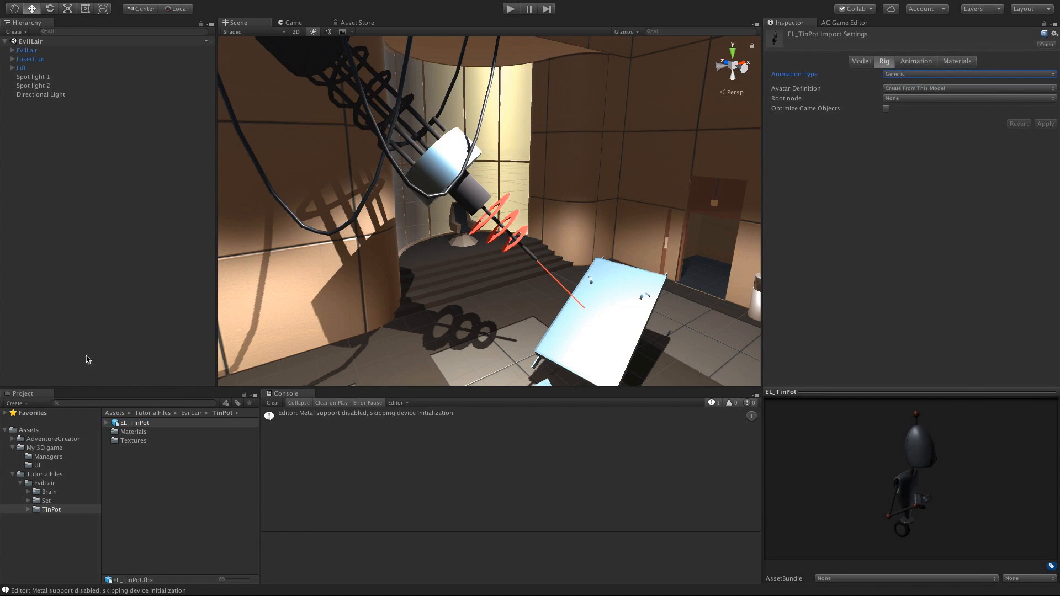
# Step: Check the rig animation type of the EL_Brain model in the Brain folder, and return to the EvilLair folder
pyautogui.click(48, 492)
pyautogui.click(129, 423)
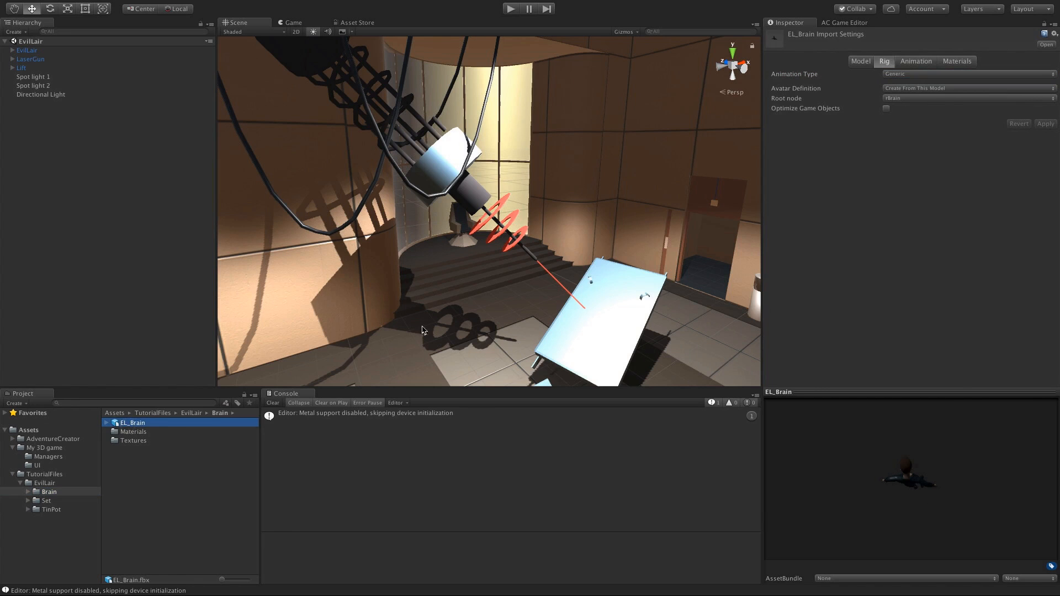
pyautogui.click(43, 534)
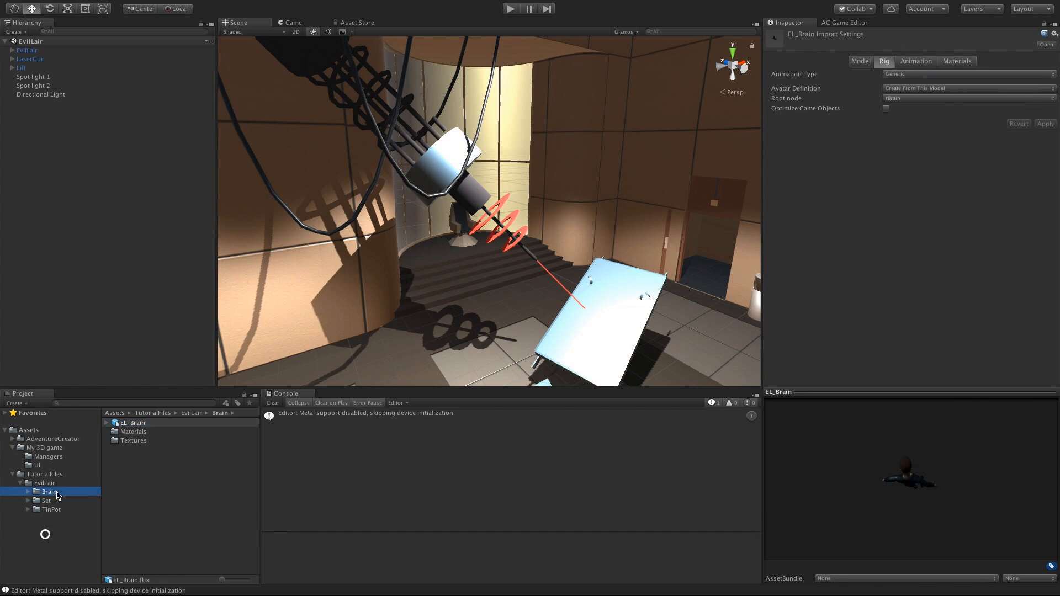
pyautogui.click(45, 483)
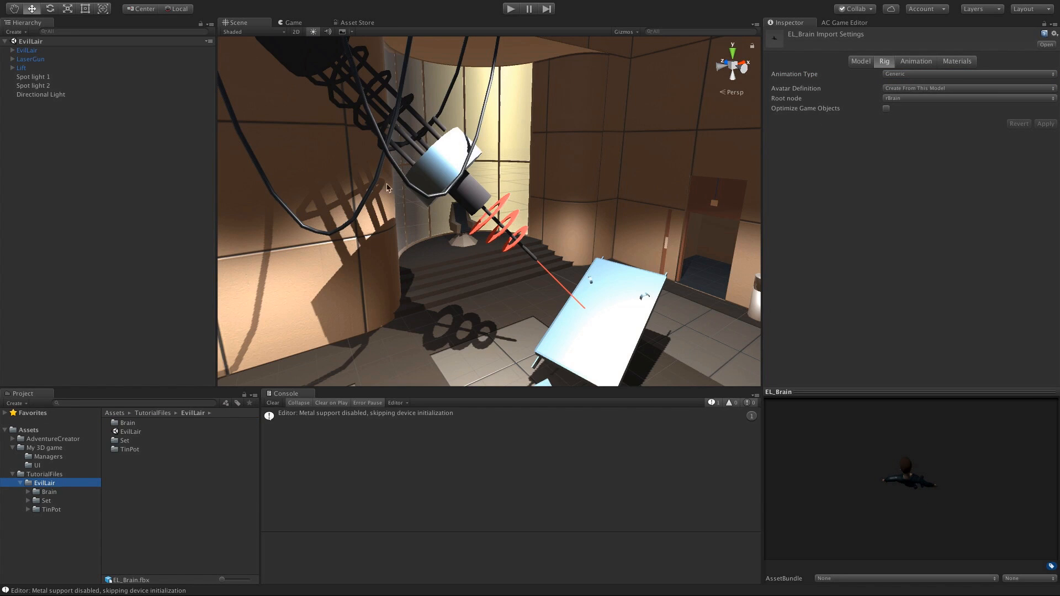
# Step: Examine the scene's LaserGun, Lift and EvilLair objects, including the child objects of EvilLair
pyautogui.keyDown('alt'); pyautogui.moveTo(389, 187); pyautogui.dragTo(516, 263); pyautogui.keyUp('alt')
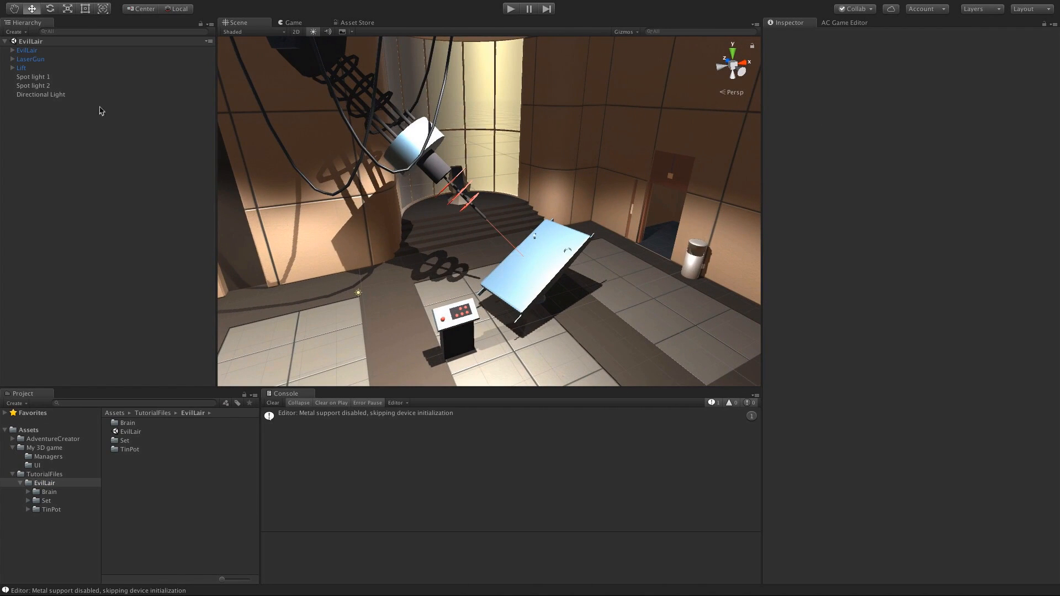
pyautogui.click(31, 59)
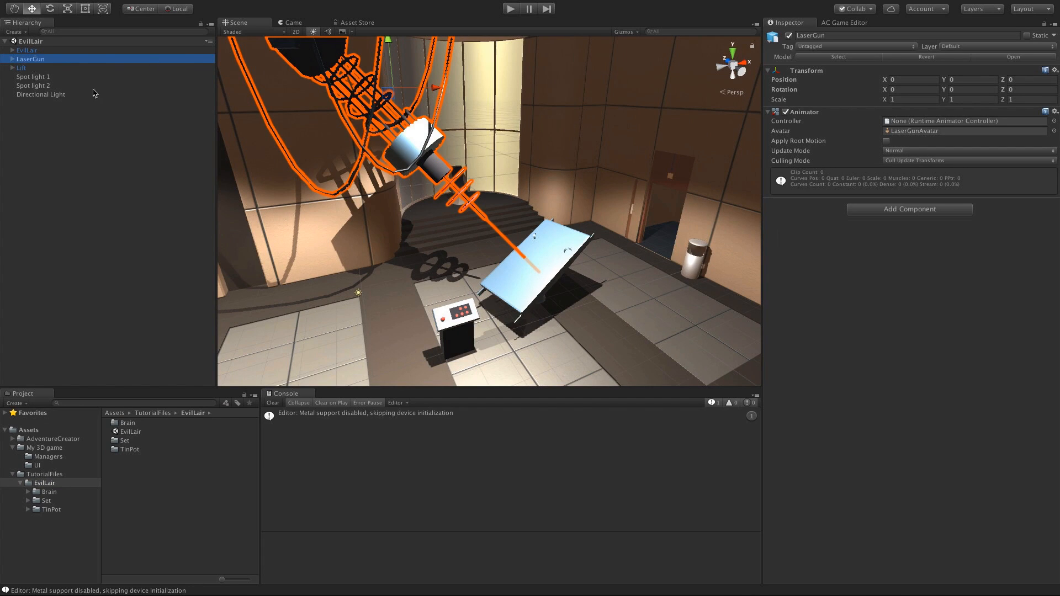
pyautogui.click(25, 67)
pyautogui.click(32, 50)
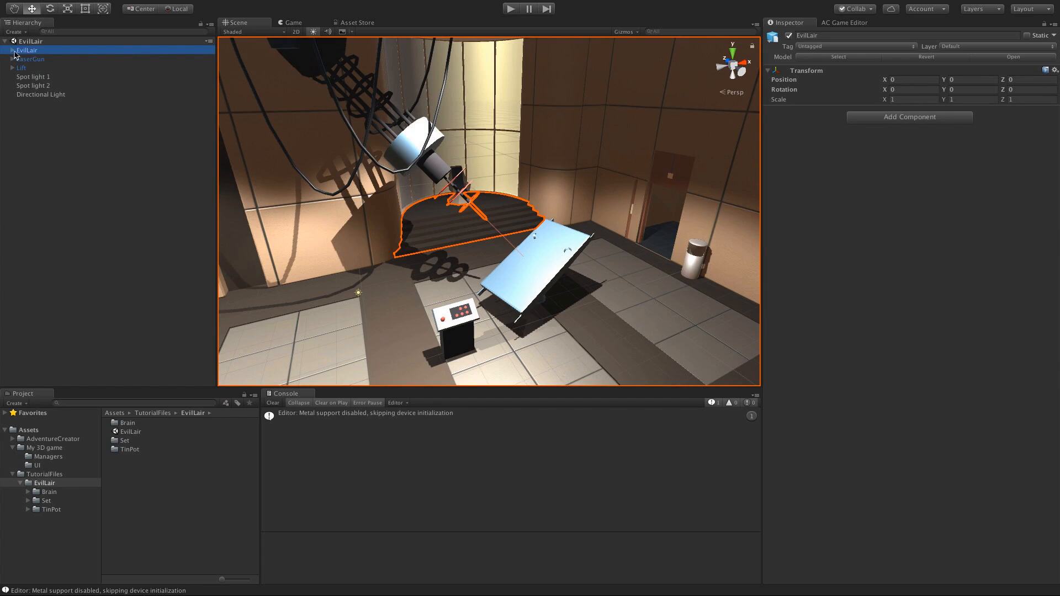
pyautogui.click(13, 51)
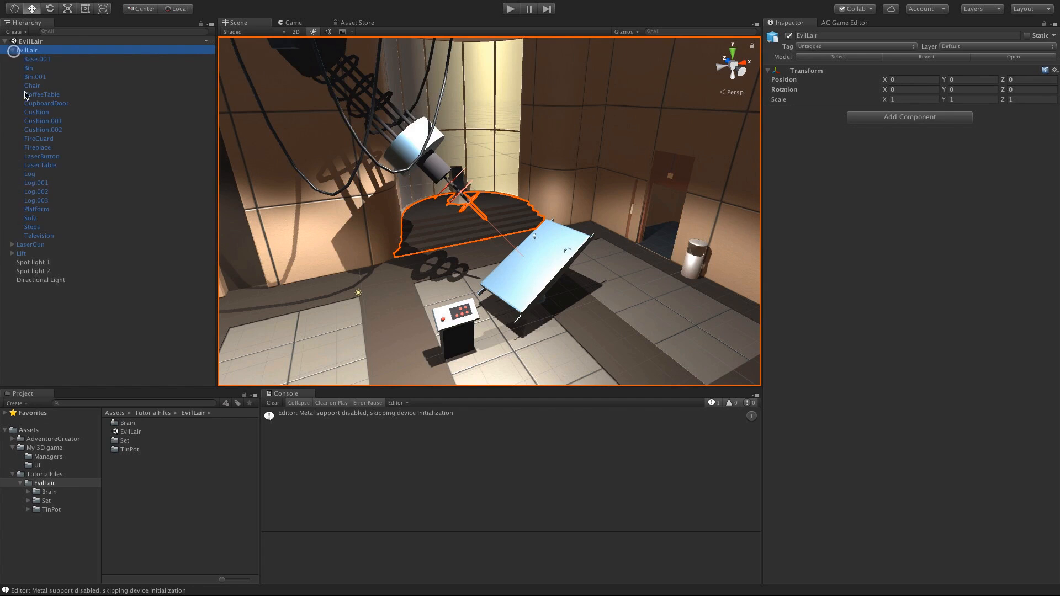
pyautogui.click(12, 50)
pyautogui.click(94, 138)
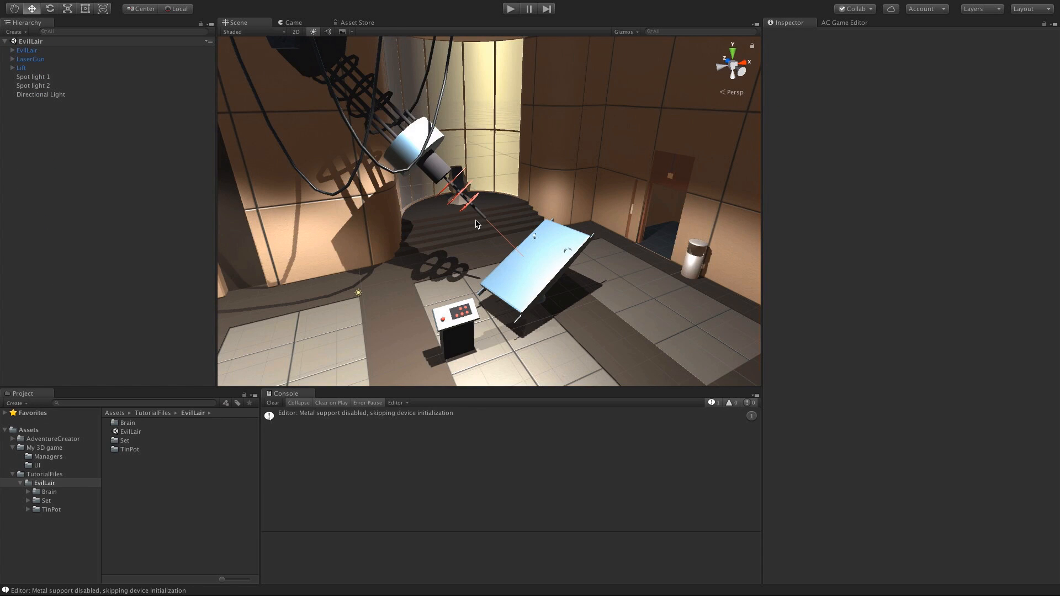
# Step: Organise the scene objects with folders using Adventure Creator's Scene manager
pyautogui.keyDown('alt'); pyautogui.moveTo(422, 244); pyautogui.dragTo(510, 232); pyautogui.keyUp('alt')
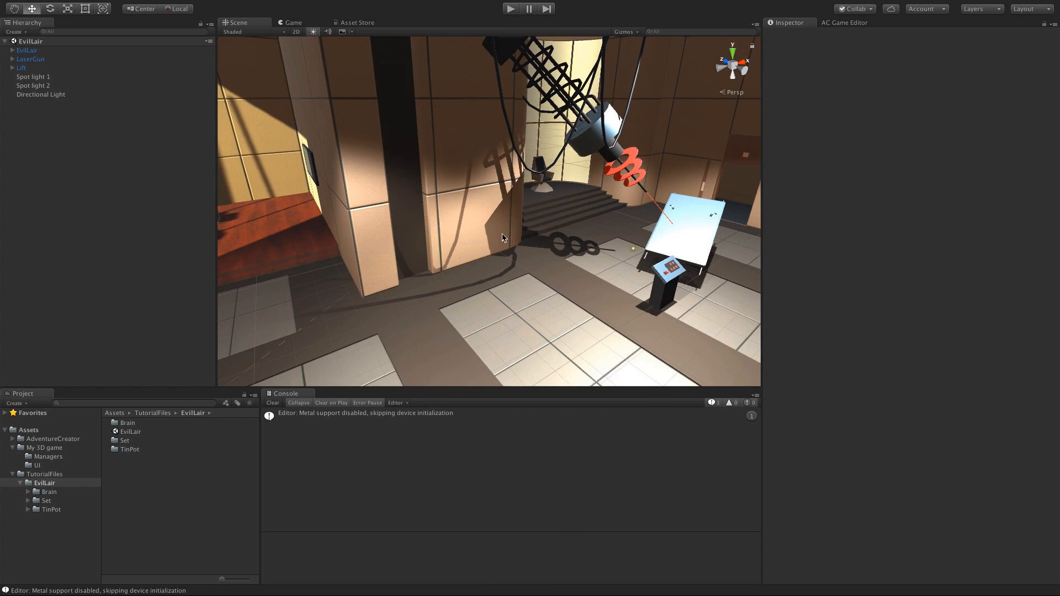
pyautogui.click(840, 22)
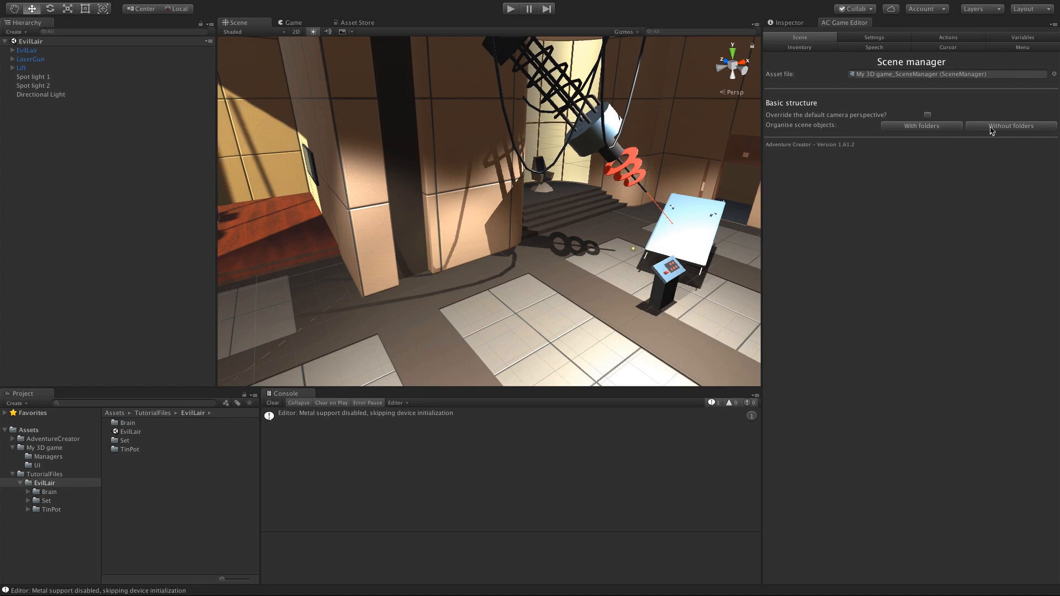
pyautogui.click(945, 125)
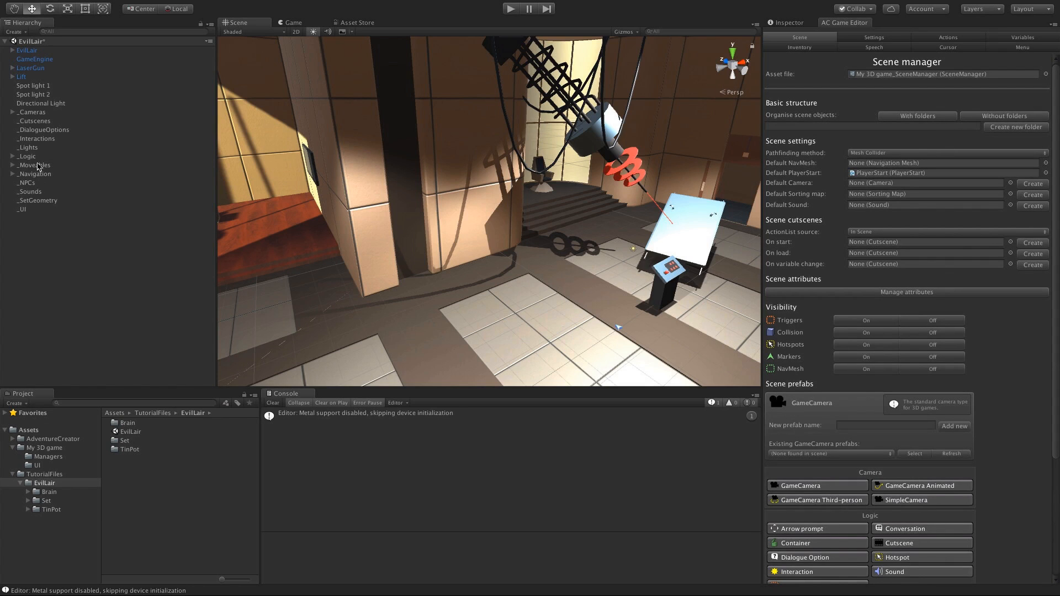
# Step: Move Spot light 1, Spot light 2 and the Directional Light into the _Lights folder
pyautogui.click(34, 104)
pyautogui.keyDown('shift'); pyautogui.click(35, 86); pyautogui.keyUp('shift')
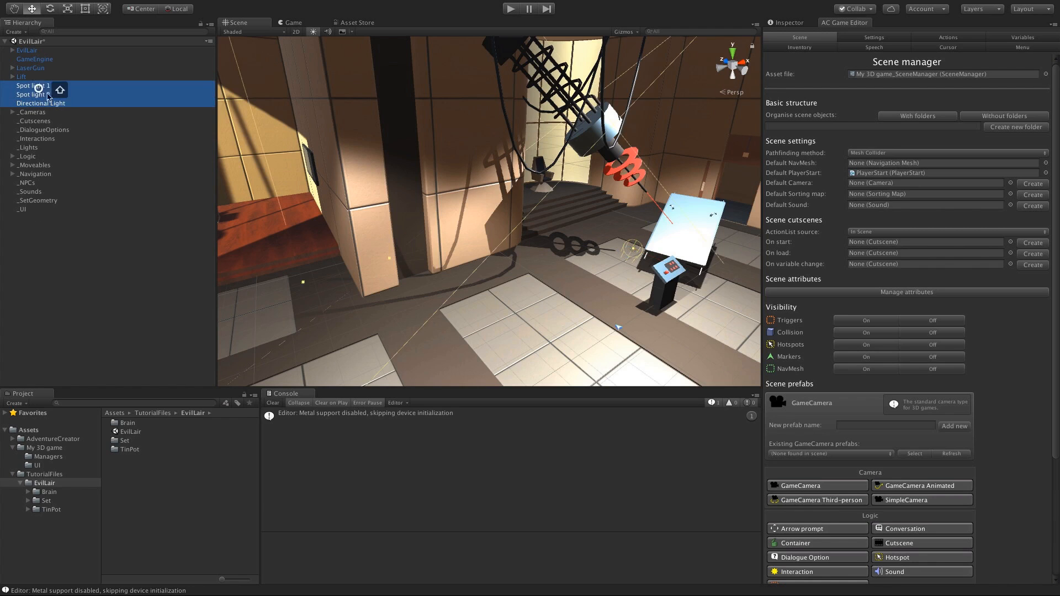
pyautogui.moveTo(34, 95); pyautogui.dragTo(45, 147)
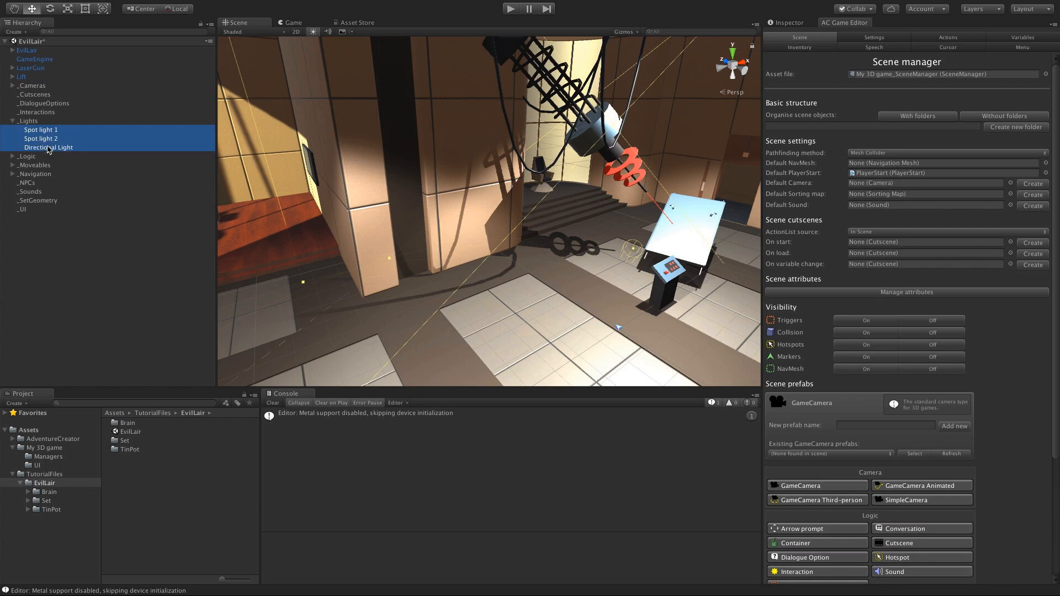
pyautogui.click(11, 121)
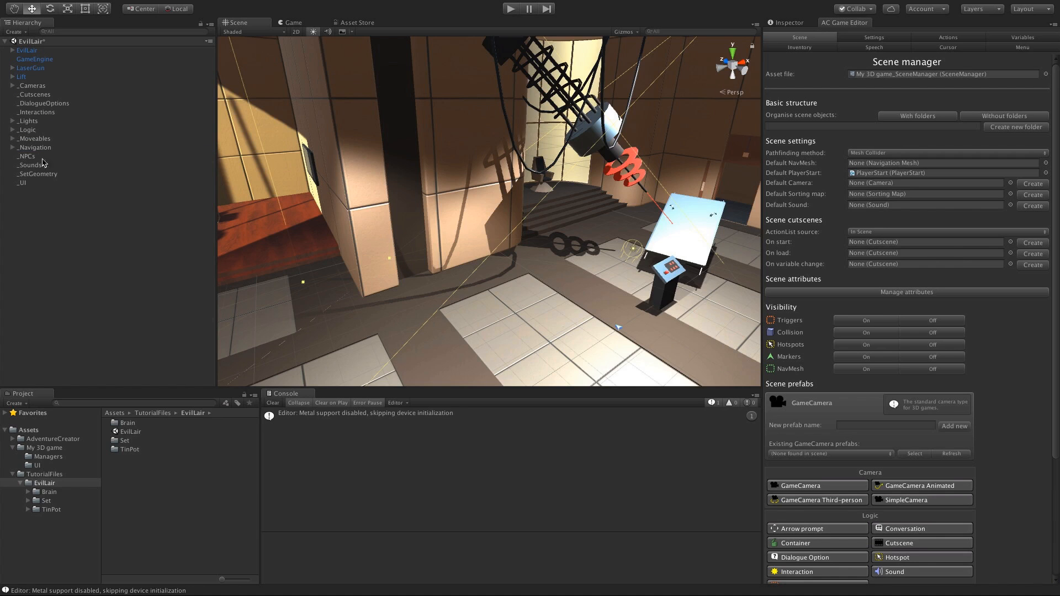
pyautogui.click(23, 225)
# Step: Move the EvilLair, LaserGun and Lift objects into the _SetGeometry folder and collapse it
pyautogui.moveTo(665, 316); pyautogui.dragTo(612, 307, button='middle')
pyautogui.scroll(-5, 855, 410)
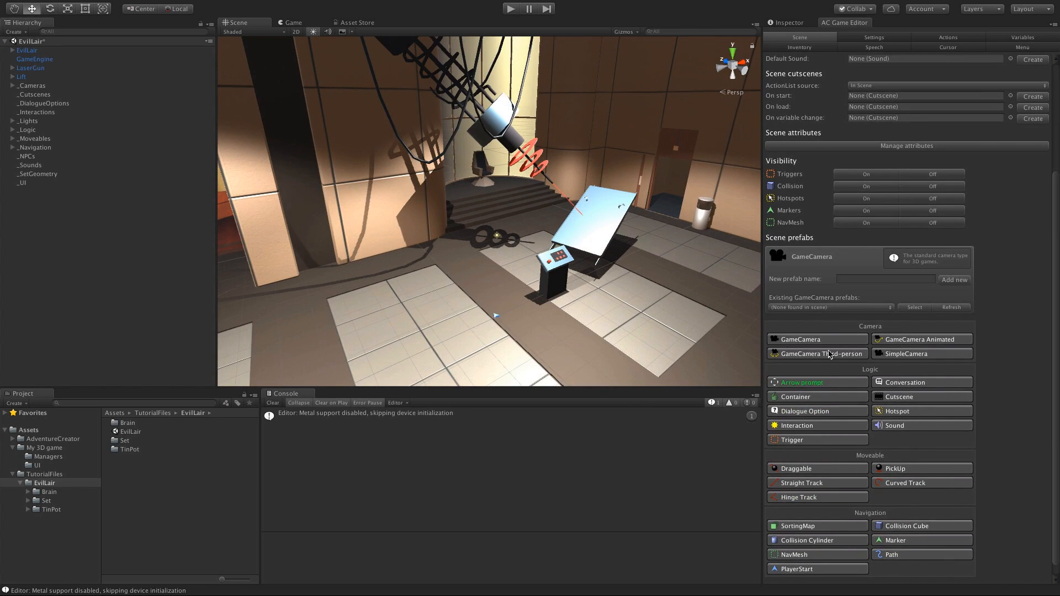
pyautogui.scroll(3, 808, 406)
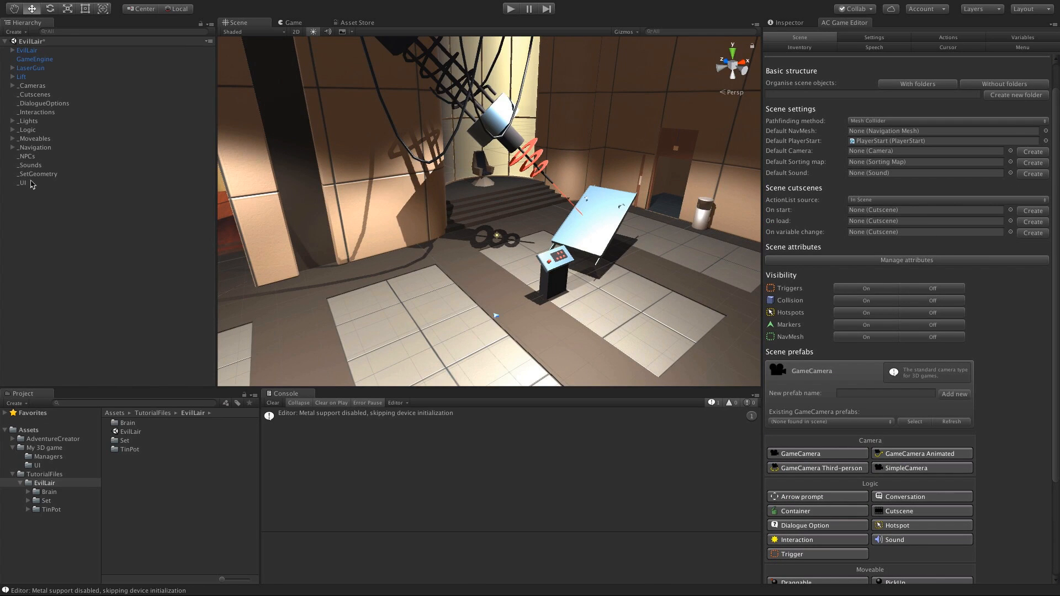
pyautogui.click(36, 78)
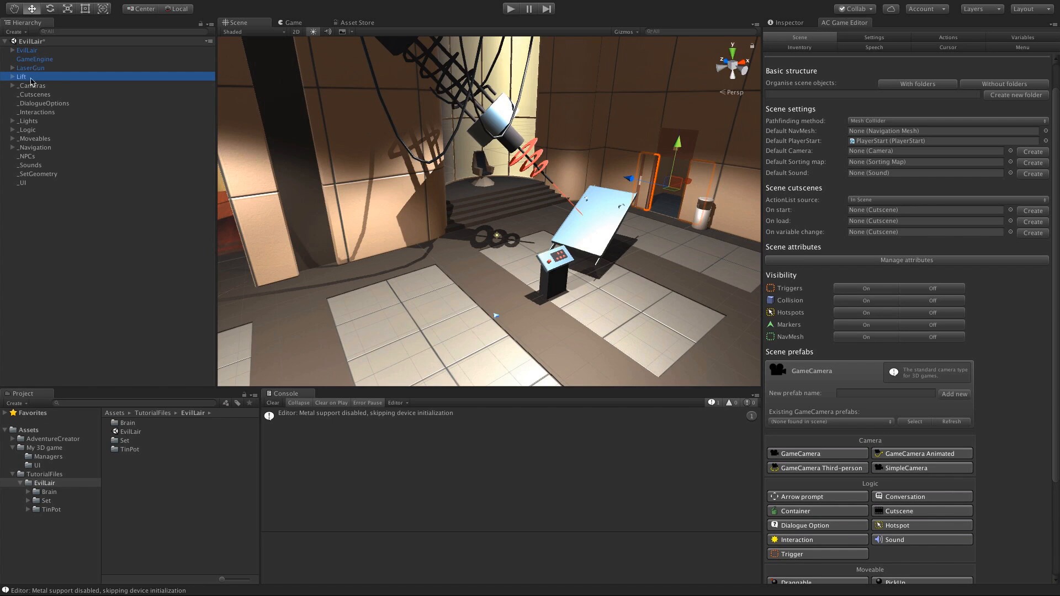
pyautogui.keyDown('super'); pyautogui.click(32, 68); pyautogui.keyUp('super')
pyautogui.keyDown('super'); pyautogui.click(27, 50); pyautogui.keyUp('super')
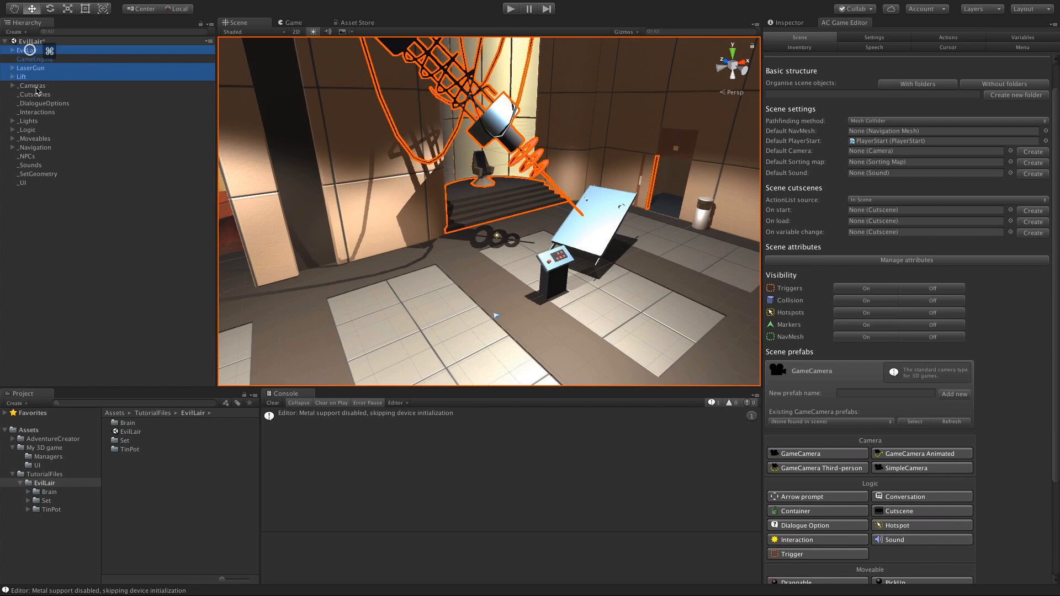
pyautogui.moveTo(35, 79); pyautogui.dragTo(50, 174)
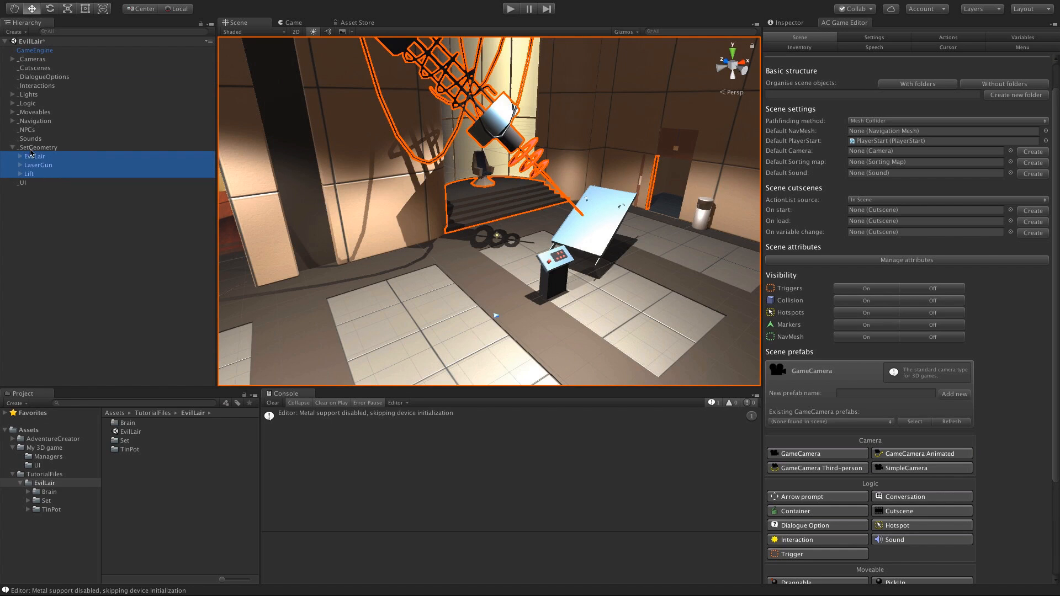
pyautogui.click(60, 217)
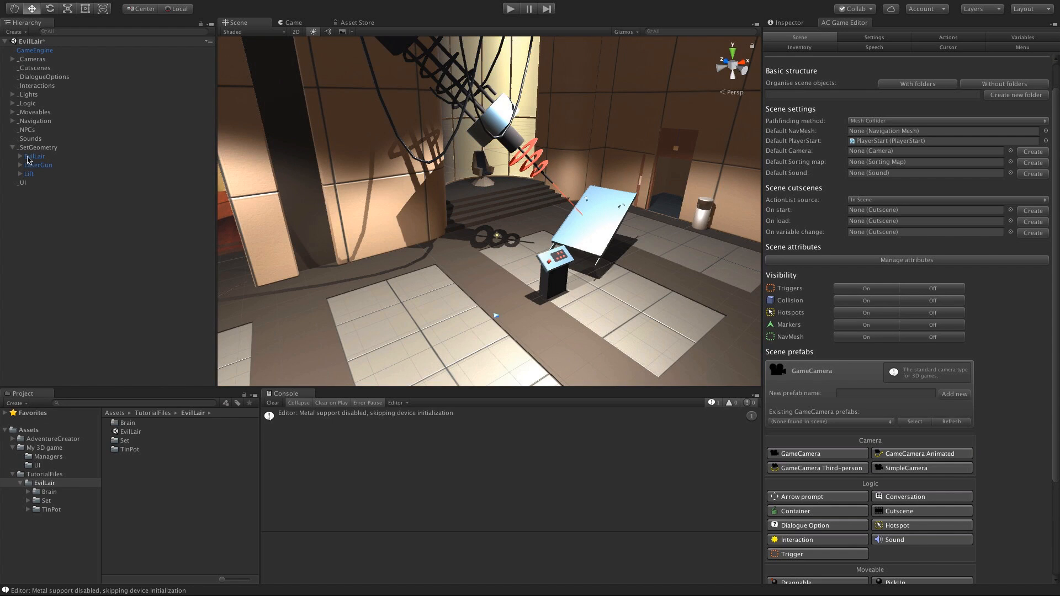
pyautogui.click(10, 148)
# Step: Select the PlayerStart marker on the floor and locate it through the Scene manager's Default PlayerStart setting
pyautogui.moveTo(461, 285); pyautogui.dragTo(468, 248, button='middle')
pyautogui.keyDown('alt'); pyautogui.moveTo(469, 249); pyautogui.dragTo(502, 245); pyautogui.keyUp('alt')
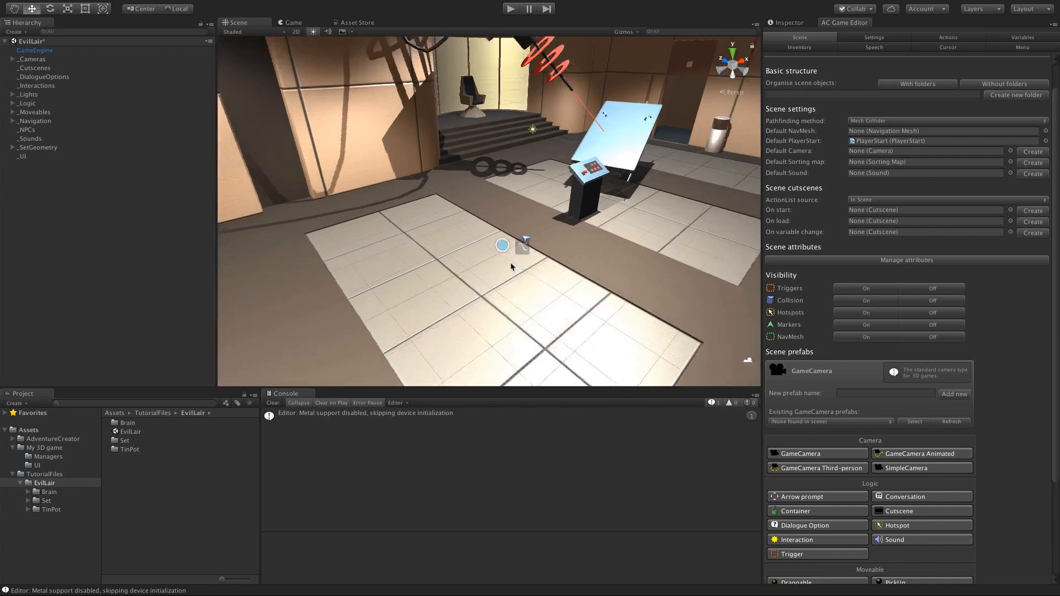
pyautogui.scroll(5, 514, 264)
pyautogui.moveTo(552, 267); pyautogui.dragTo(517, 262, button='middle')
pyautogui.scroll(3, 500, 222)
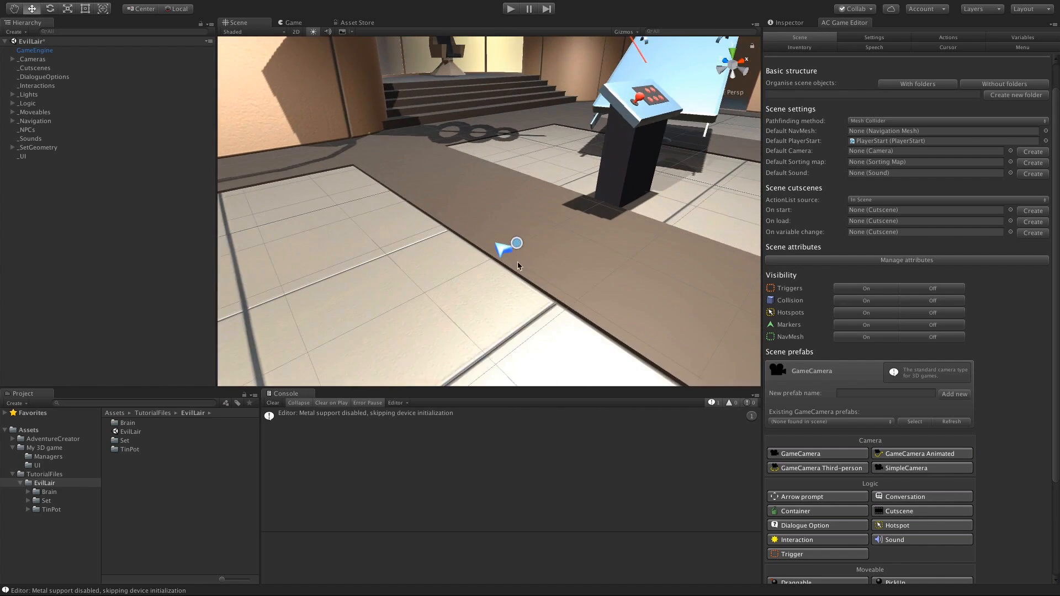
pyautogui.click(518, 262)
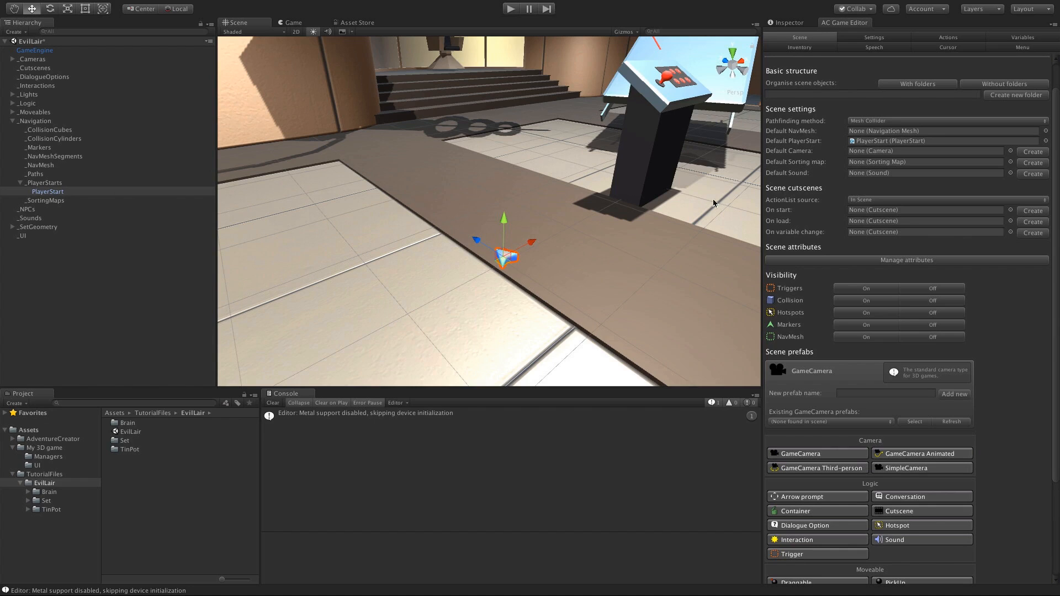
pyautogui.click(907, 141)
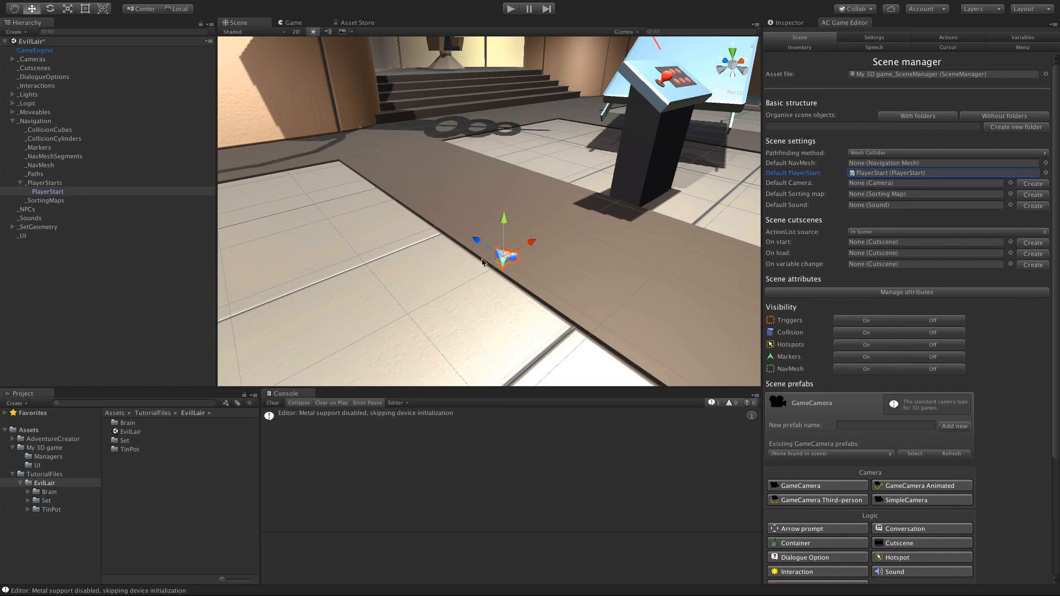
# Step: Rotate the PlayerStart and move it across the room to the floor in front of the doorway beside the metal bin
pyautogui.scroll(-2, 546, 285)
pyautogui.press('e')
pyautogui.moveTo(498, 265); pyautogui.dragTo(604, 275)
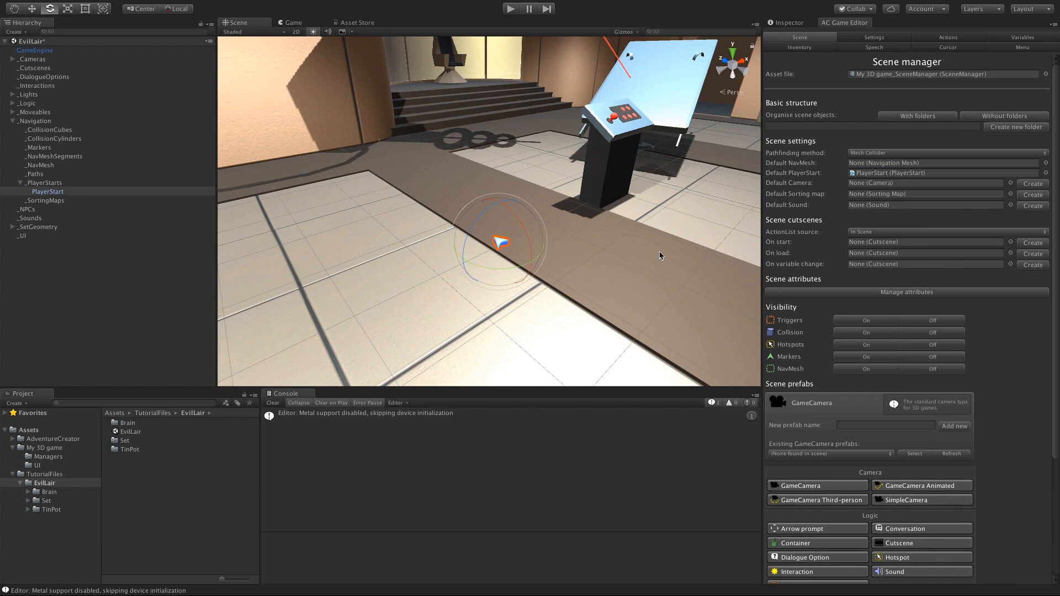
pyautogui.scroll(-5, 510, 248)
pyautogui.keyDown('alt'); pyautogui.moveTo(551, 288); pyautogui.dragTo(463, 307); pyautogui.keyUp('alt')
pyautogui.press('w')
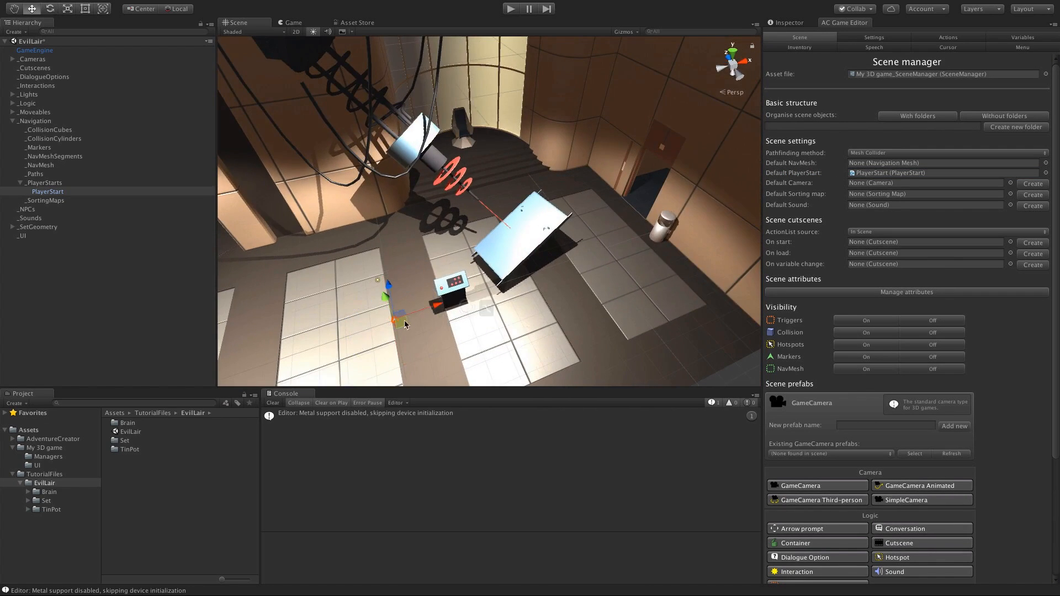
pyautogui.moveTo(404, 324); pyautogui.dragTo(621, 221)
# Step: Rotate the PlayerStart to face into the room, away from the doorway, then deselect it and collapse the _Navigation folder
pyautogui.moveTo(632, 282); pyautogui.dragTo(489, 272, button='middle')
pyautogui.scroll(5, 585, 272)
pyautogui.keyDown('alt'); pyautogui.moveTo(491, 273); pyautogui.dragTo(535, 255); pyautogui.keyUp('alt')
pyautogui.press('e')
pyautogui.scroll(4, 535, 254)
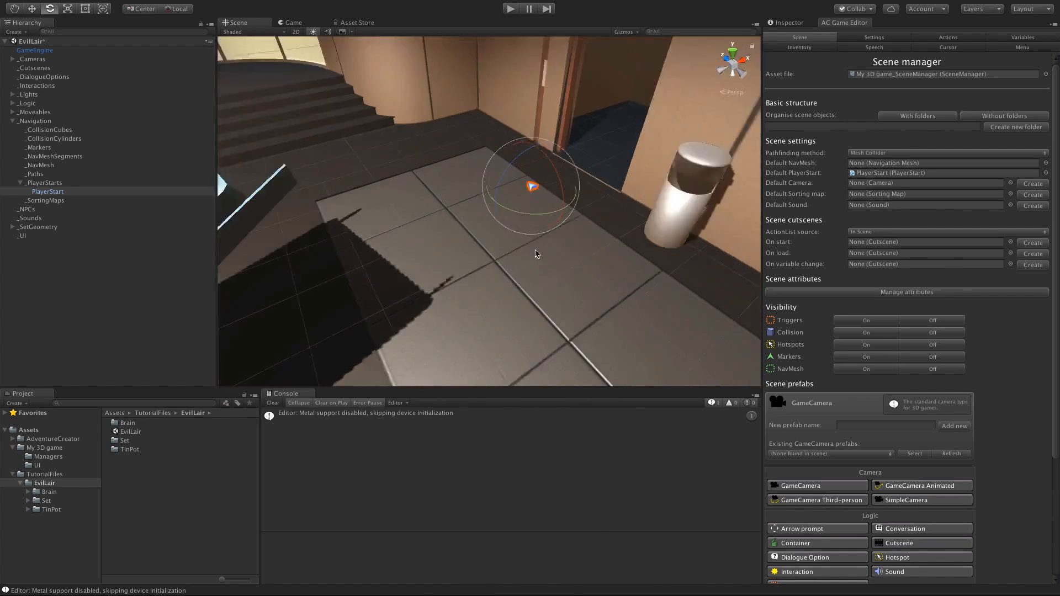
pyautogui.scroll(3, 536, 252)
pyautogui.moveTo(546, 185); pyautogui.dragTo(523, 221, button='middle')
pyautogui.moveTo(507, 240); pyautogui.dragTo(643, 240)
pyautogui.press('w')
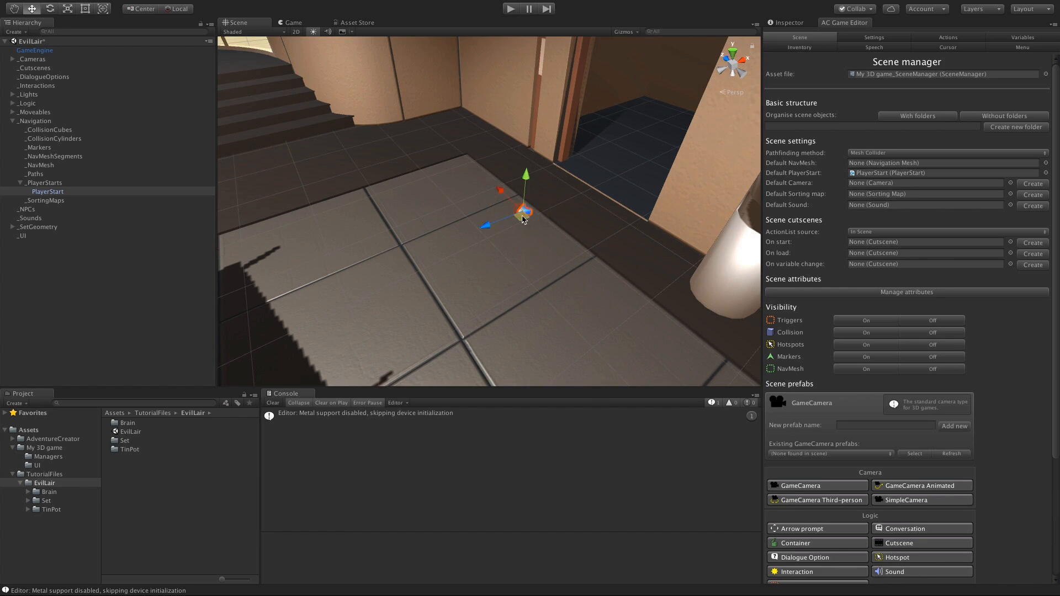
pyautogui.scroll(-5, 442, 253)
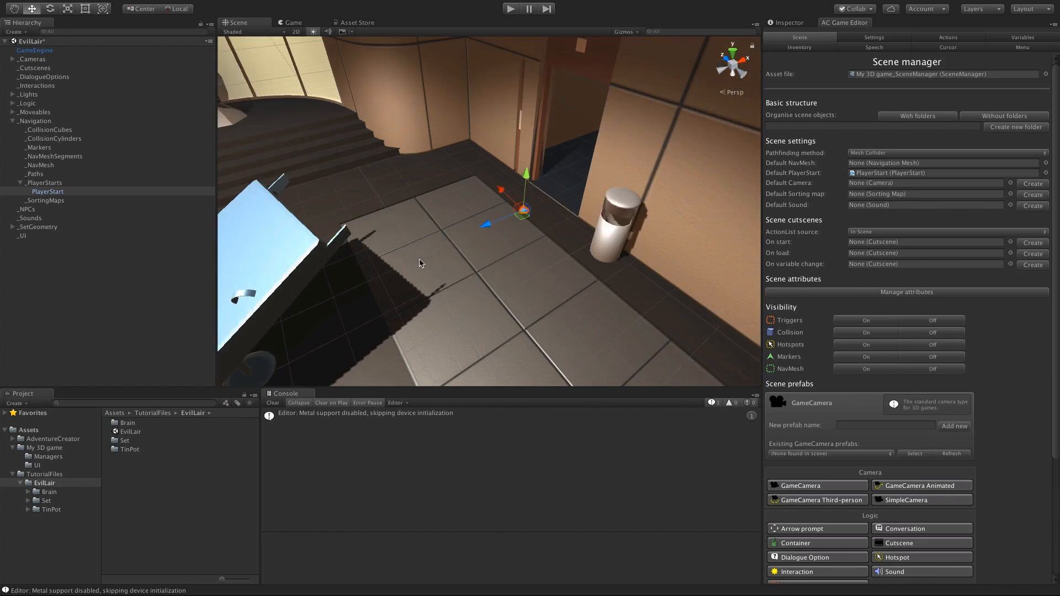
pyautogui.keyDown('alt'); pyautogui.moveTo(429, 289); pyautogui.dragTo(489, 249); pyautogui.keyUp('alt')
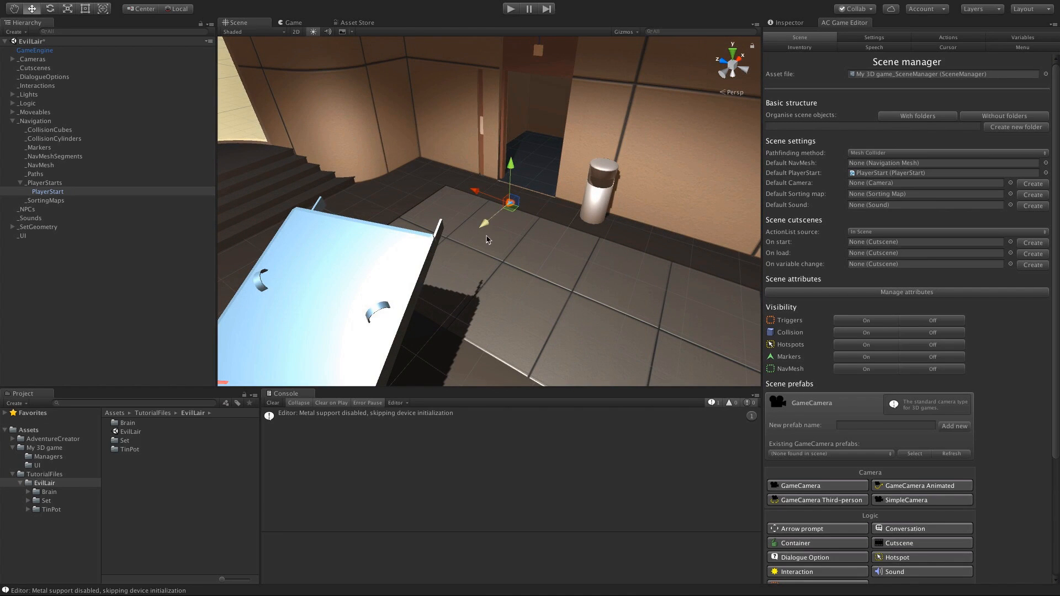
pyautogui.click(115, 294)
pyautogui.click(12, 121)
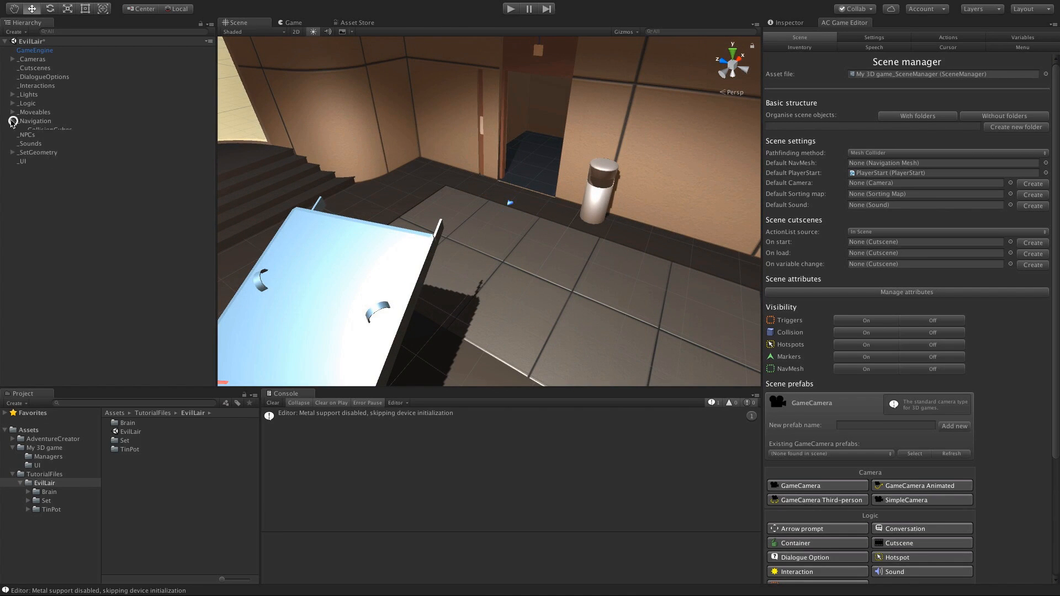
# Step: Select the MainCamera inside the _Cameras folder and raise it well above the floor
pyautogui.click(12, 59)
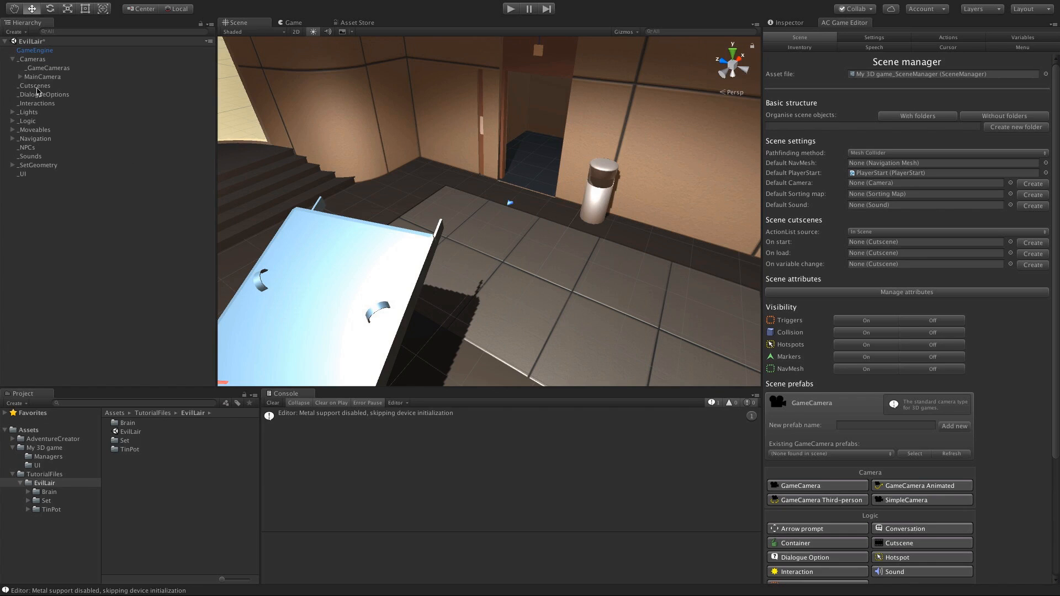
pyautogui.click(43, 77)
pyautogui.scroll(-5, 490, 252)
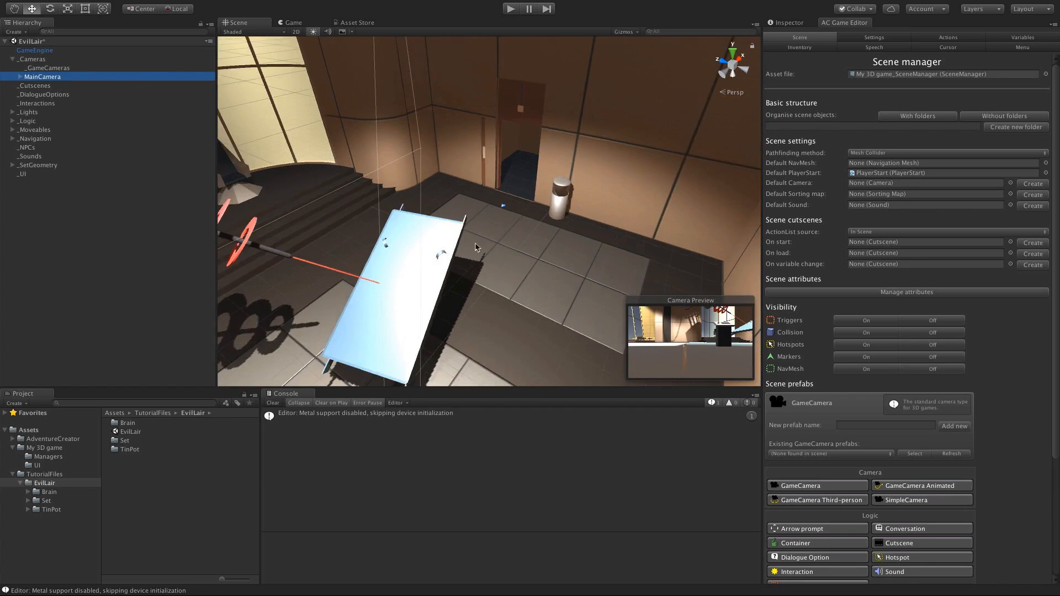
pyautogui.moveTo(490, 252); pyautogui.dragTo(533, 191, button='middle')
pyautogui.scroll(-5, 513, 221)
pyautogui.moveTo(475, 260); pyautogui.dragTo(484, 192, button='middle')
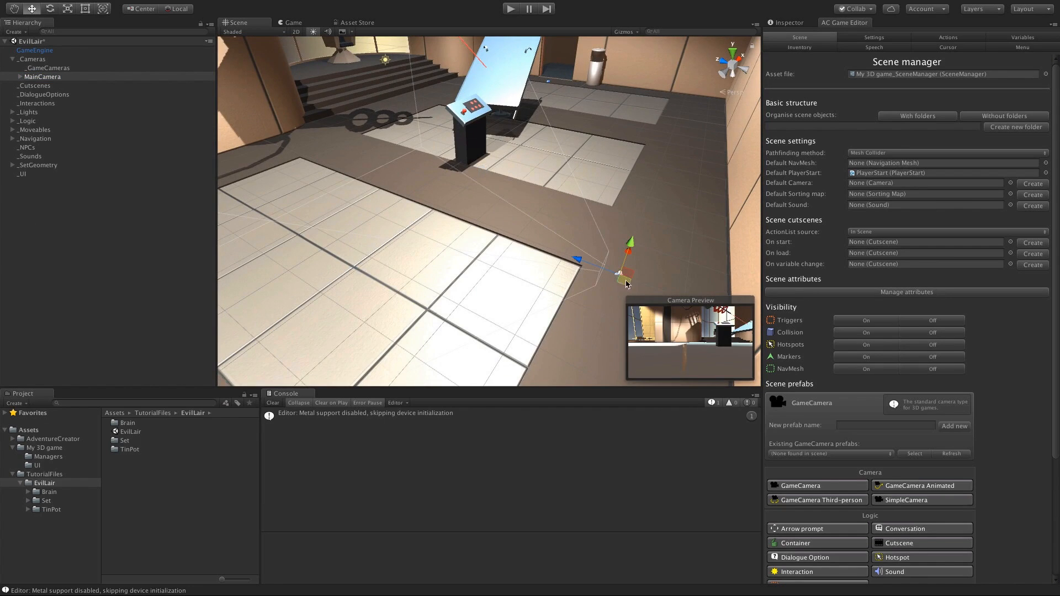
pyautogui.moveTo(573, 247); pyautogui.dragTo(495, 210, button='middle')
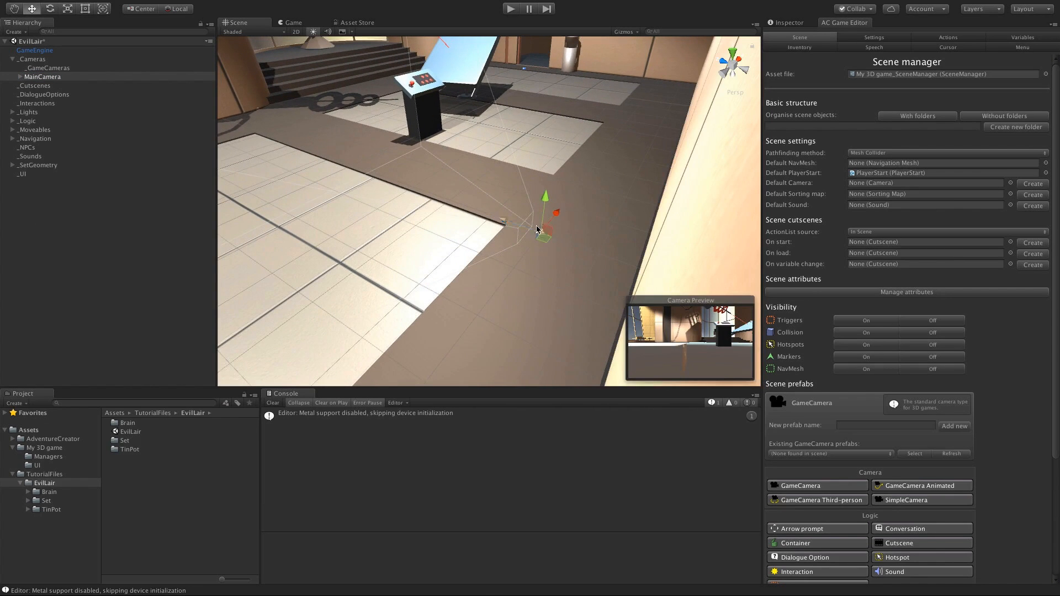
pyautogui.moveTo(549, 228); pyautogui.dragTo(554, 118)
pyautogui.moveTo(554, 166); pyautogui.dragTo(558, 223, button='middle')
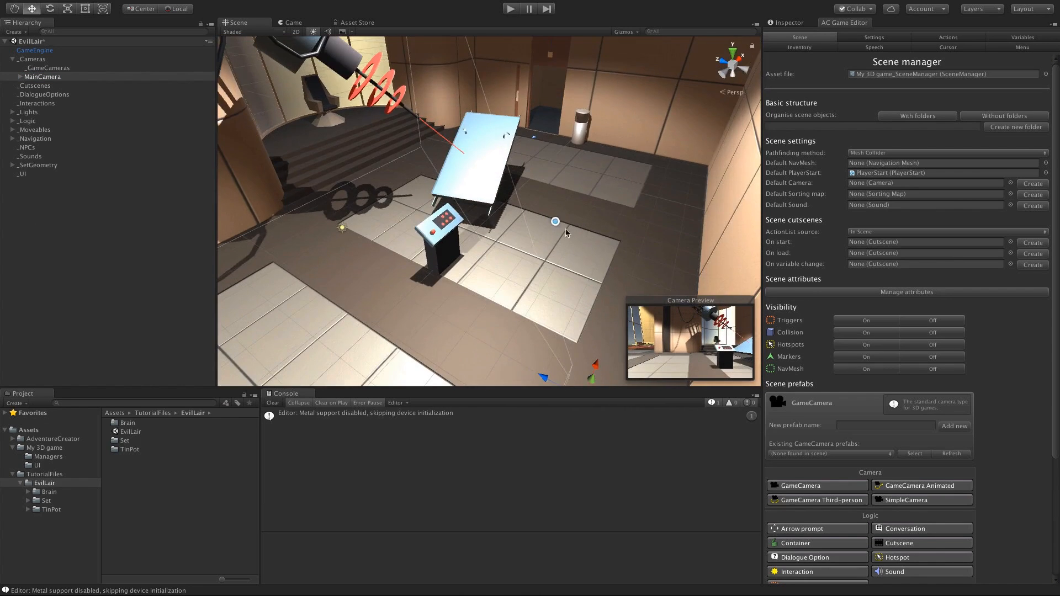
pyautogui.moveTo(452, 300); pyautogui.dragTo(419, 196, button='middle')
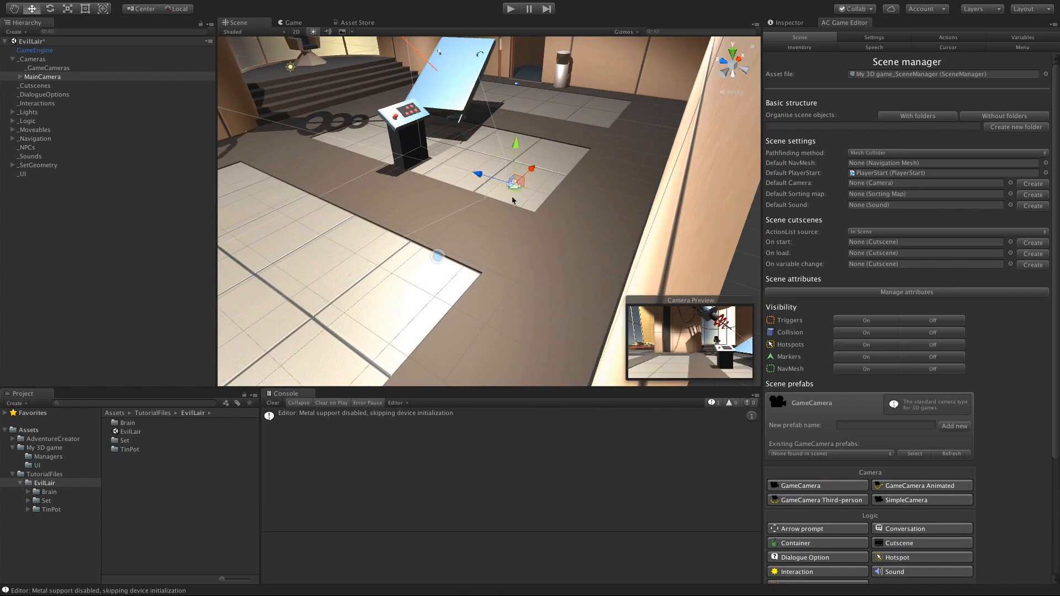
pyautogui.moveTo(519, 182); pyautogui.dragTo(524, 192, button='middle')
pyautogui.moveTo(535, 202); pyautogui.dragTo(547, 73)
pyautogui.moveTo(520, 114); pyautogui.dragTo(528, 173, button='middle')
# Step: Rotate the MainCamera to face the laser table and doorway, and check its shot in the Game view
pyautogui.press('e')
pyautogui.moveTo(573, 207); pyautogui.dragTo(484, 204)
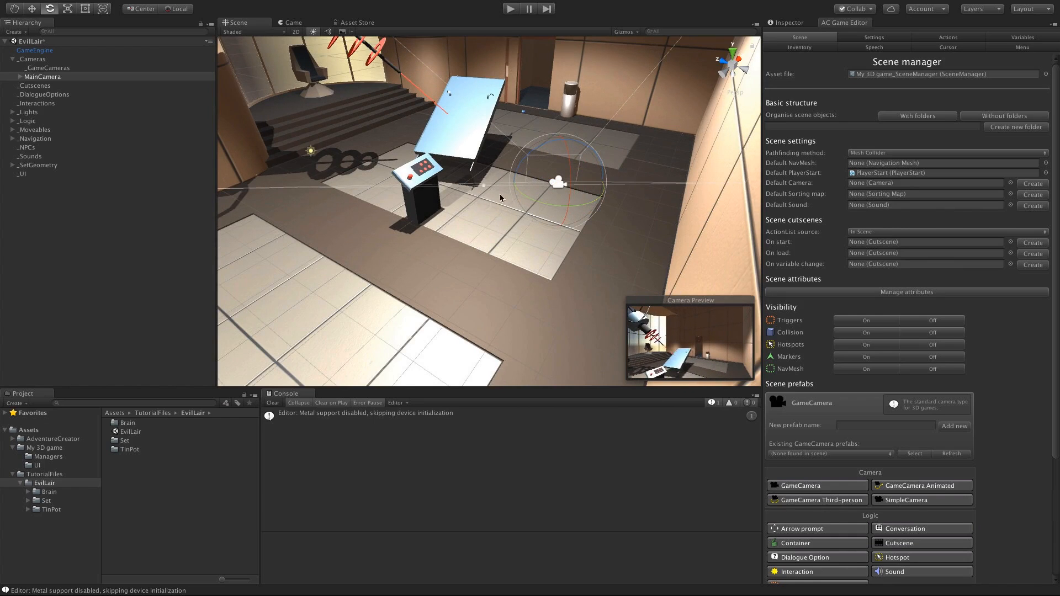
pyautogui.click(289, 22)
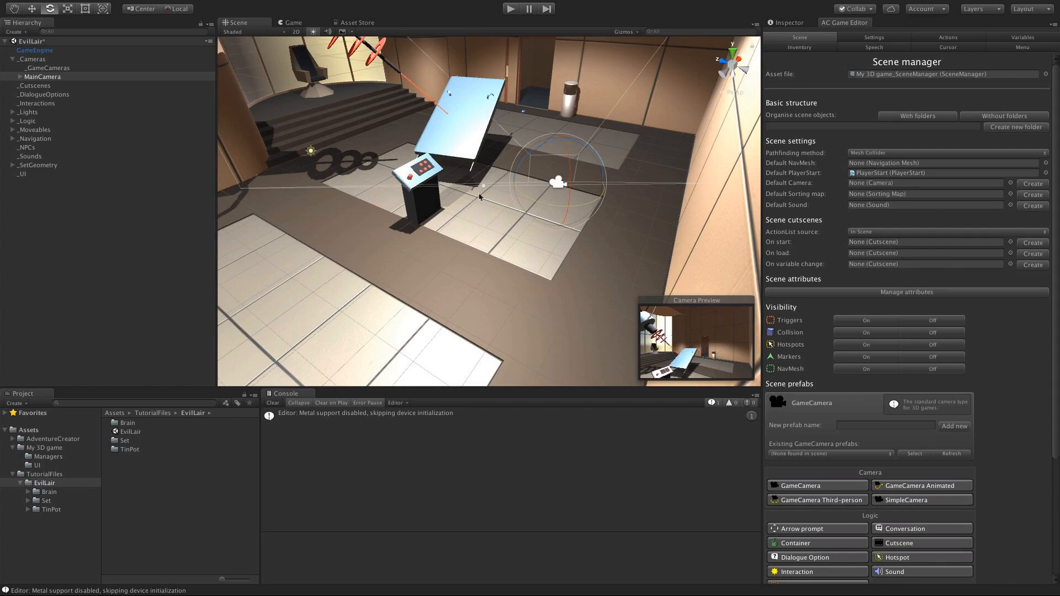
pyautogui.click(291, 23)
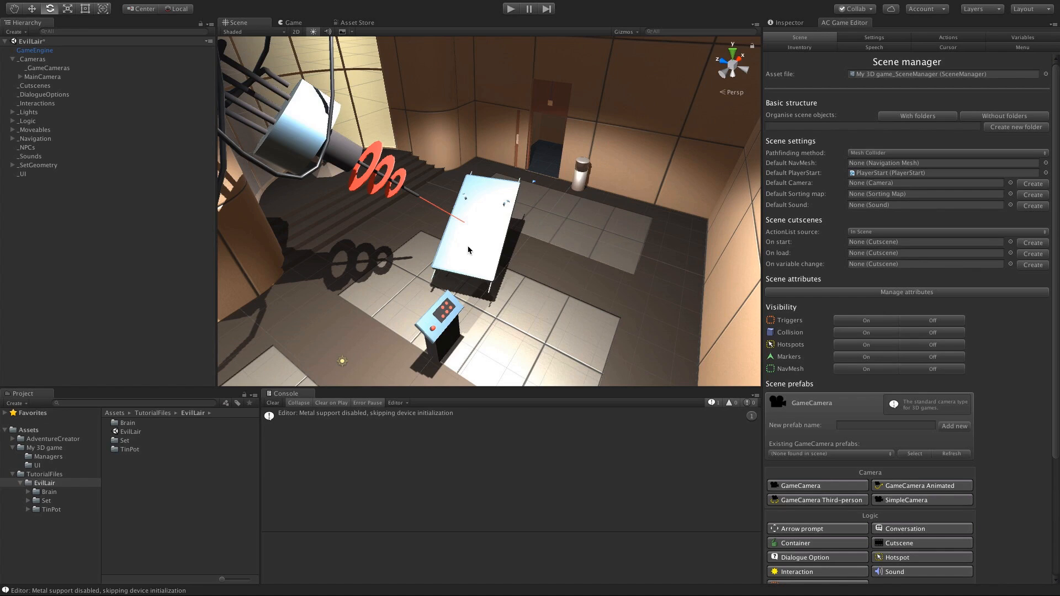
# Step: Examine the room's floor, walls, doorway, laser table and lounge area from several angles
pyautogui.moveTo(518, 196); pyautogui.dragTo(494, 200, button='middle')
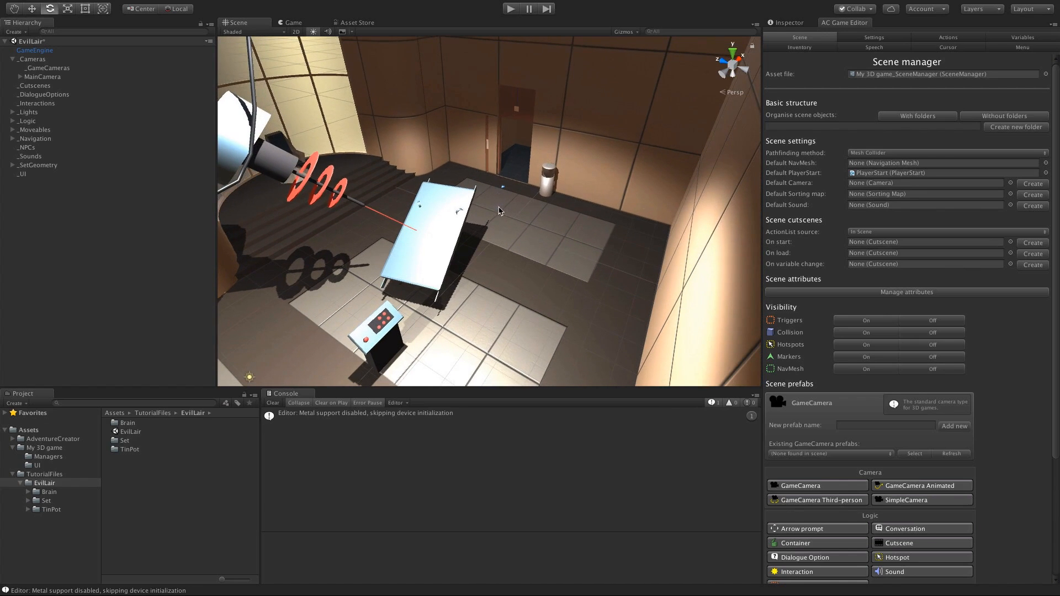
pyautogui.scroll(-5, 505, 242)
pyautogui.keyDown('alt'); pyautogui.moveTo(504, 244); pyautogui.dragTo(474, 218); pyautogui.keyUp('alt')
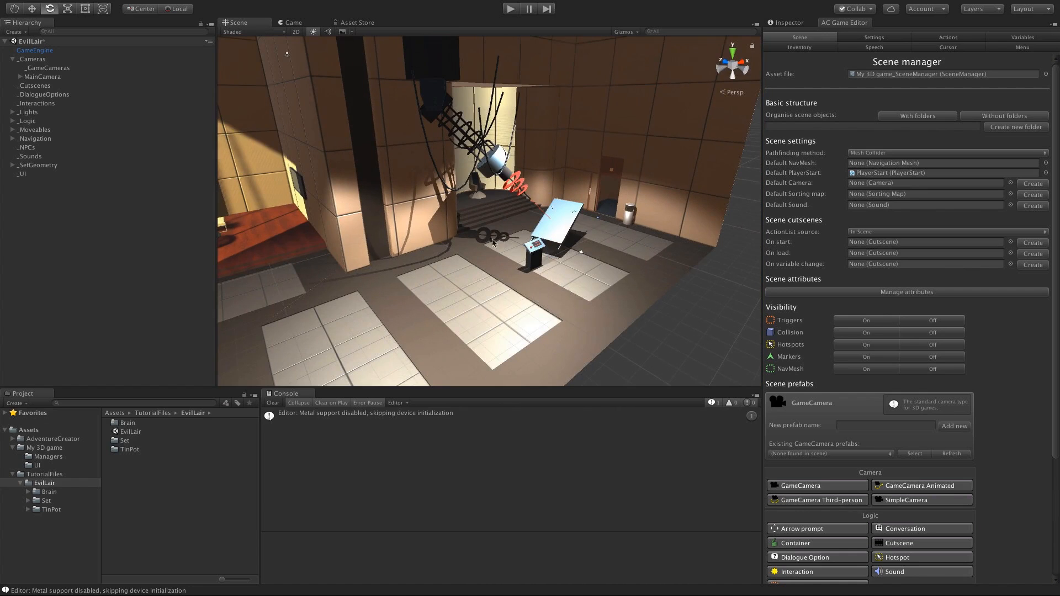
pyautogui.click(461, 214)
pyautogui.click(444, 318)
pyautogui.click(705, 314)
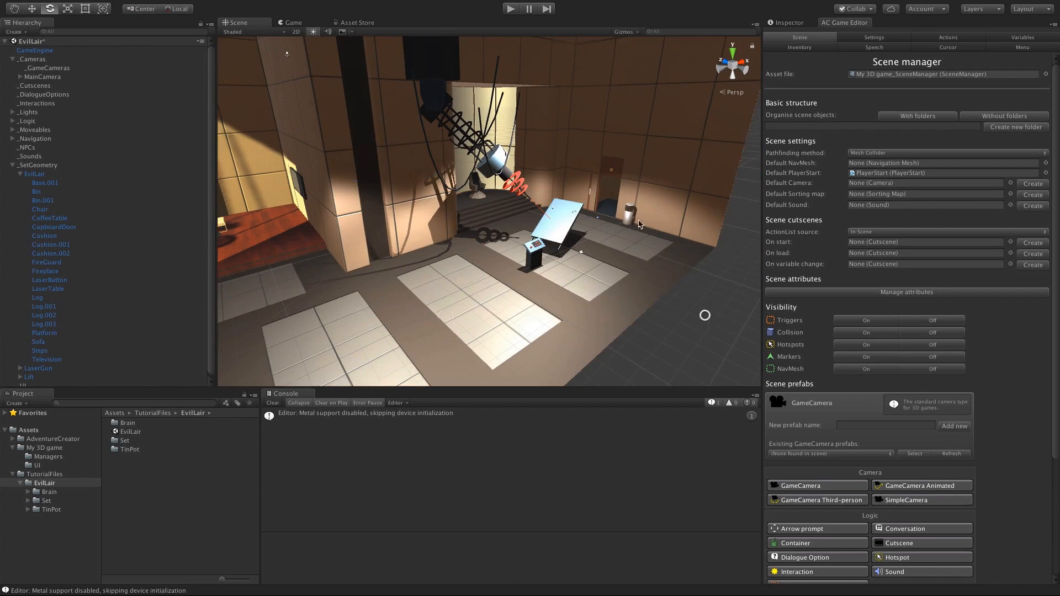
pyautogui.moveTo(674, 212); pyautogui.dragTo(562, 224, button='middle')
pyautogui.scroll(8, 563, 224)
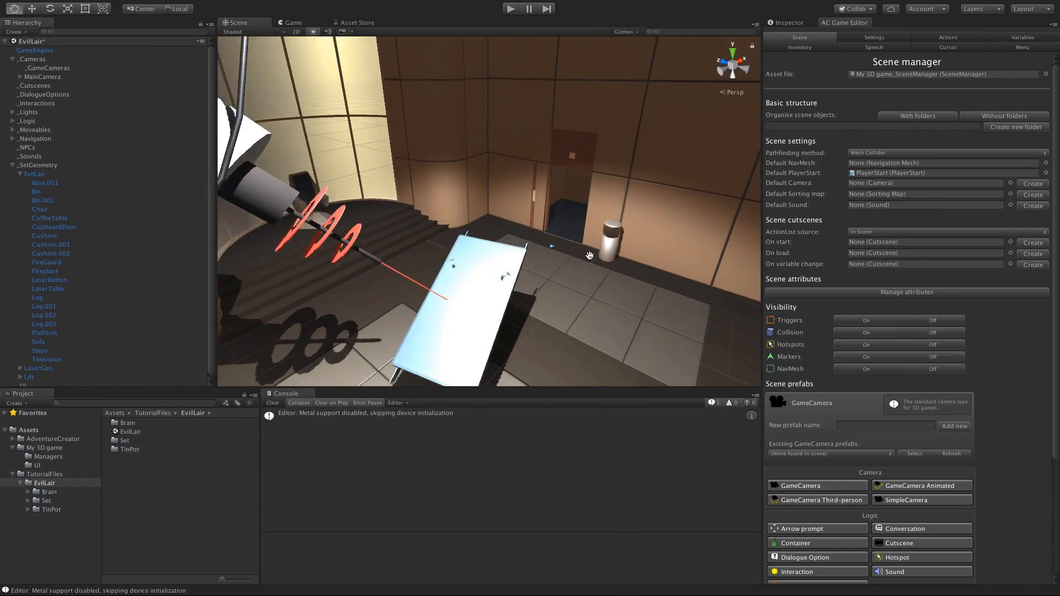
pyautogui.click(568, 247)
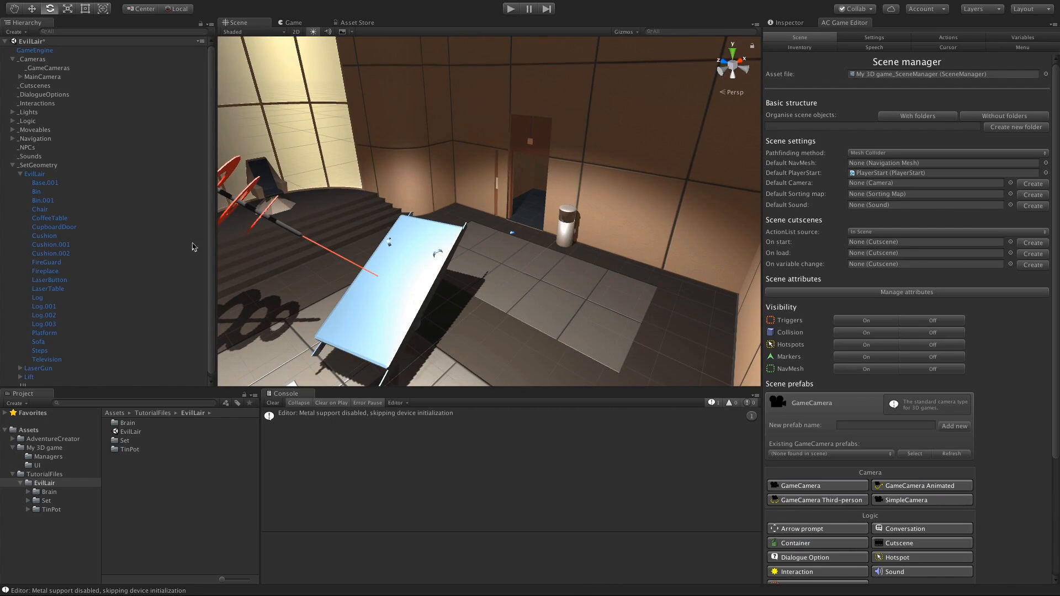
pyautogui.keyDown('alt'); pyautogui.moveTo(423, 227); pyautogui.dragTo(514, 223); pyautogui.keyUp('alt')
pyautogui.scroll(-4, 514, 223)
pyautogui.moveTo(499, 250); pyautogui.dragTo(566, 283, button='middle')
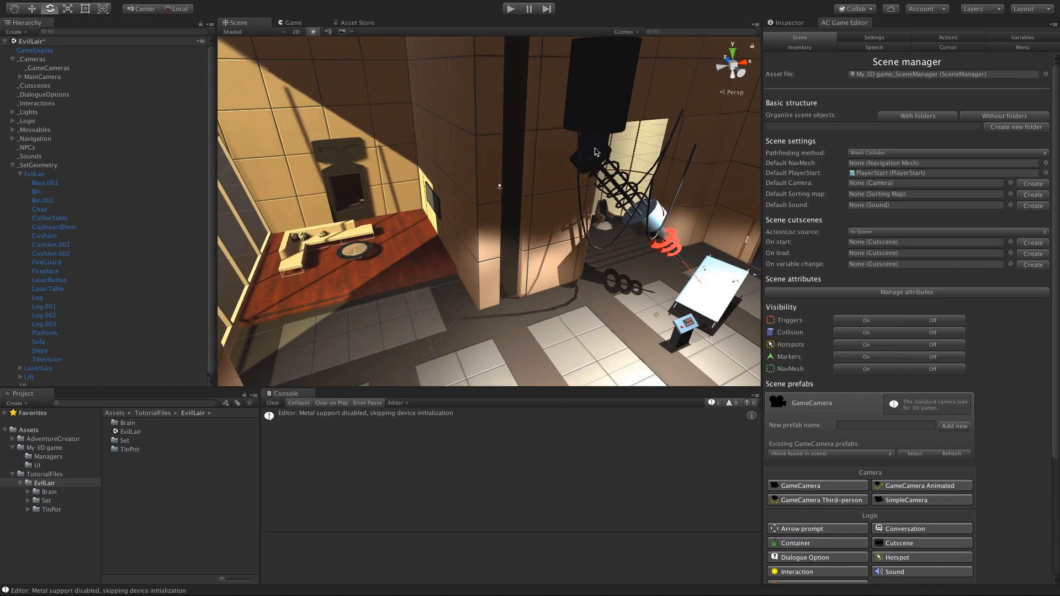
# Step: Add a Mesh Collider component to the Platform object within EvilLair
pyautogui.moveTo(563, 202); pyautogui.dragTo(546, 190, button='middle')
pyautogui.click(427, 111)
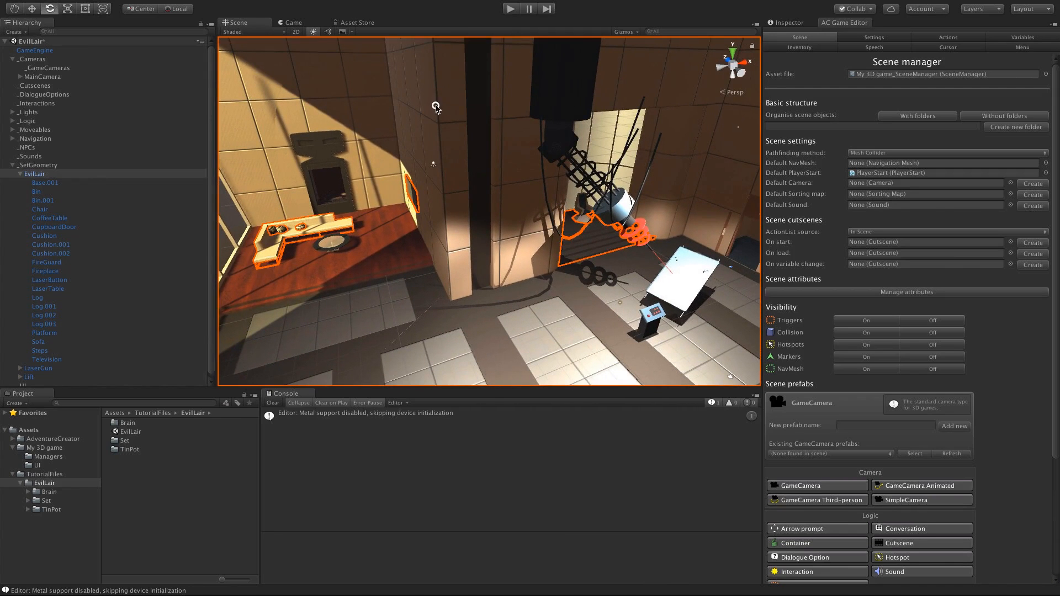
pyautogui.click(435, 108)
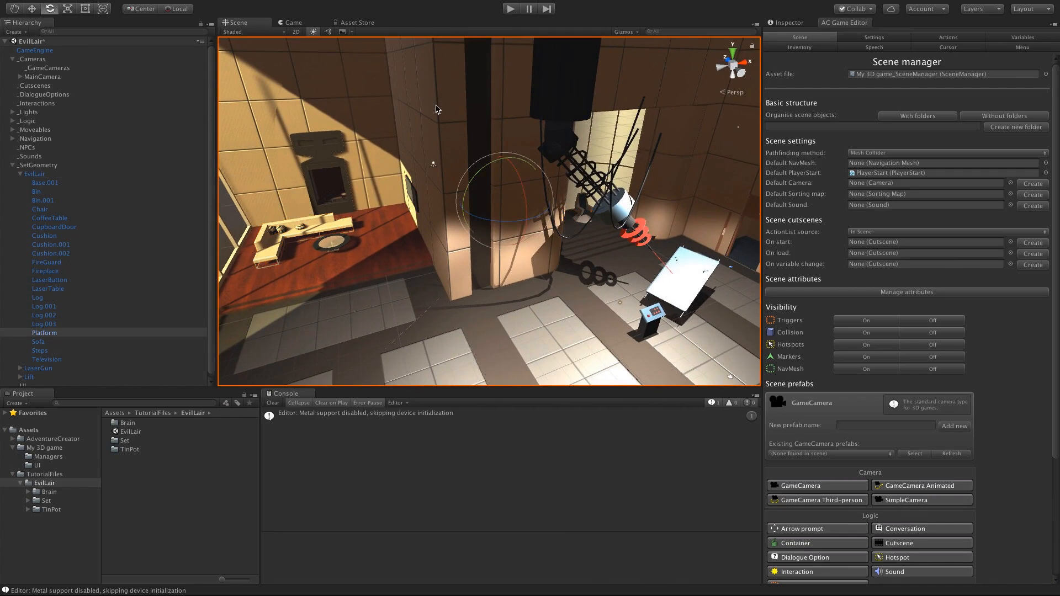
pyautogui.click(45, 333)
pyautogui.click(788, 22)
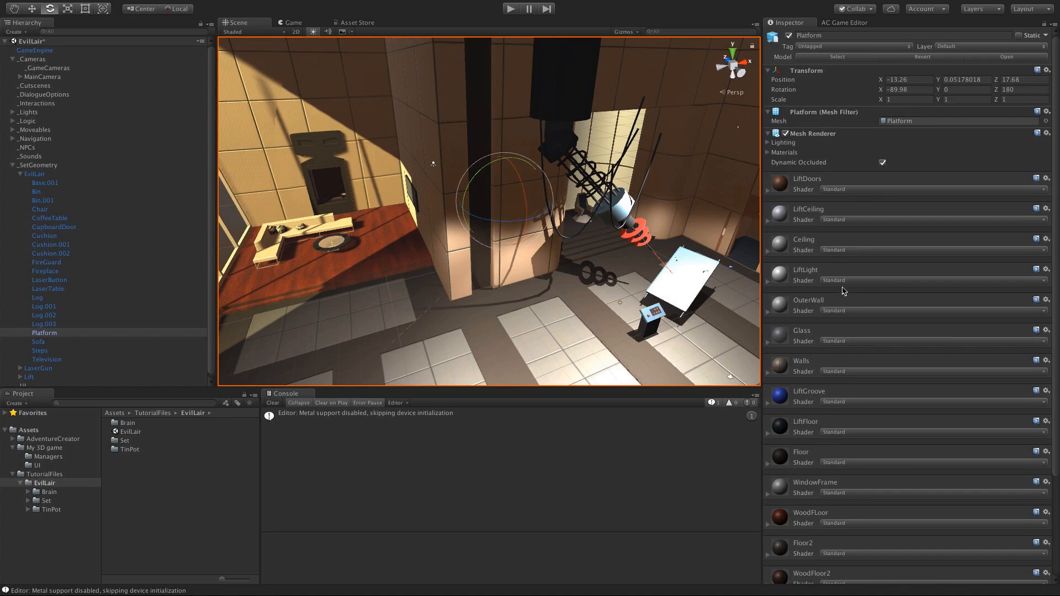
pyautogui.scroll(-5, 844, 291)
pyautogui.click(898, 570)
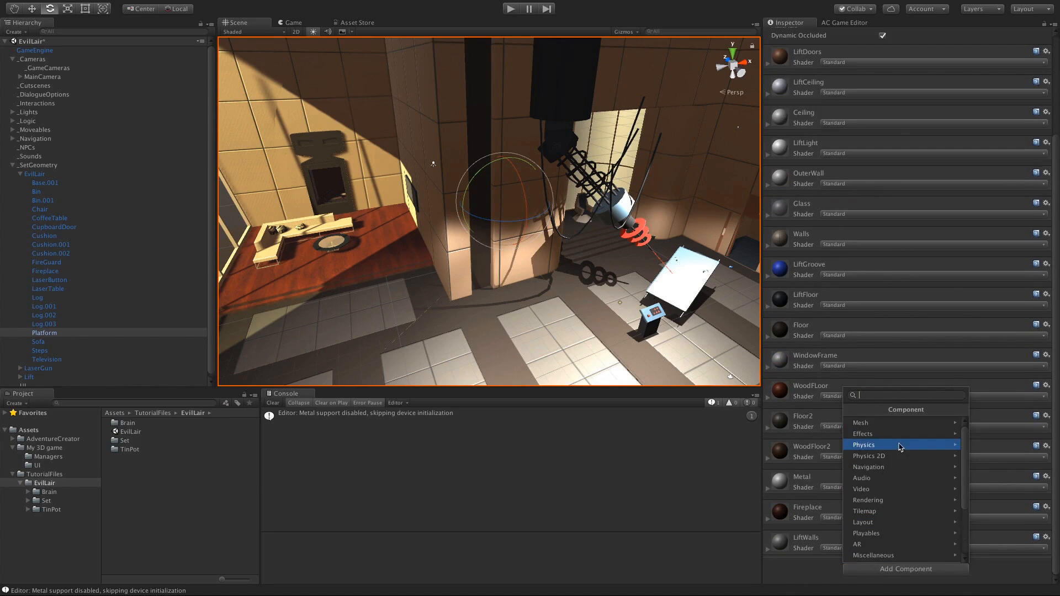
pyautogui.write('mes')
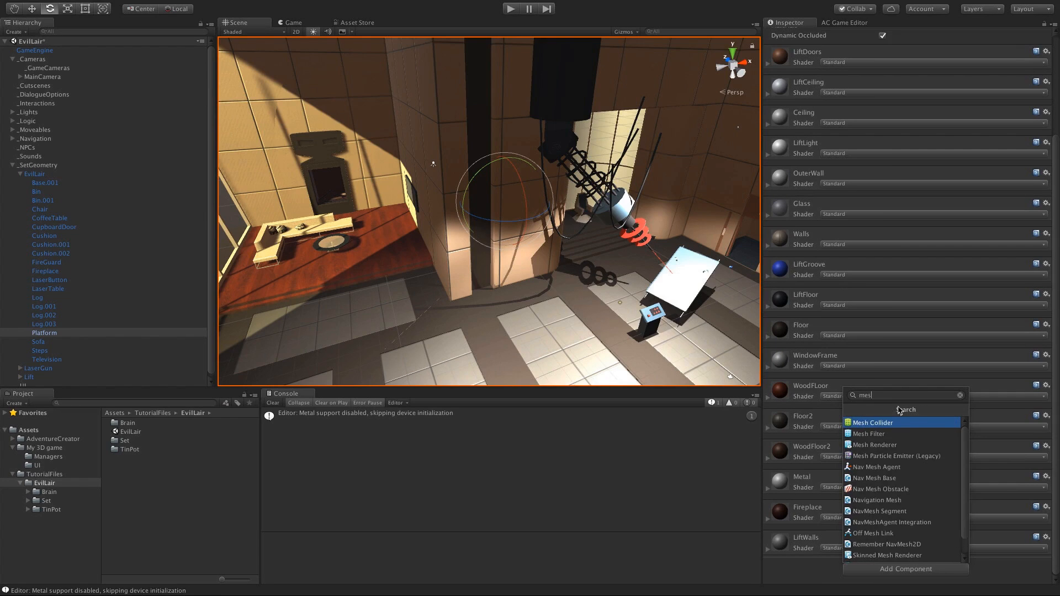
pyautogui.write('h col')
pyautogui.press('Return')
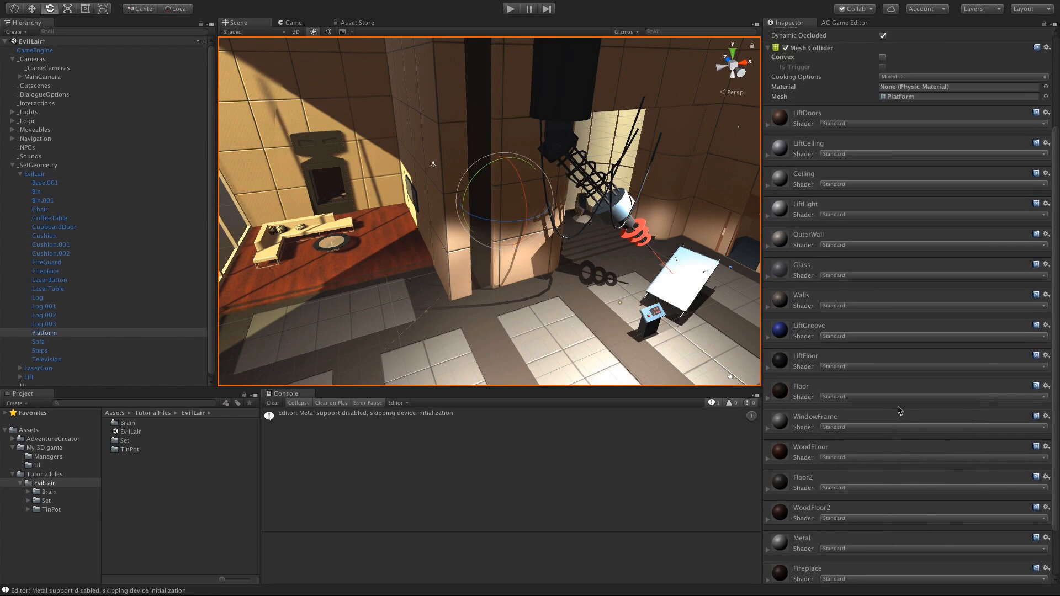
pyautogui.scroll(5, 900, 410)
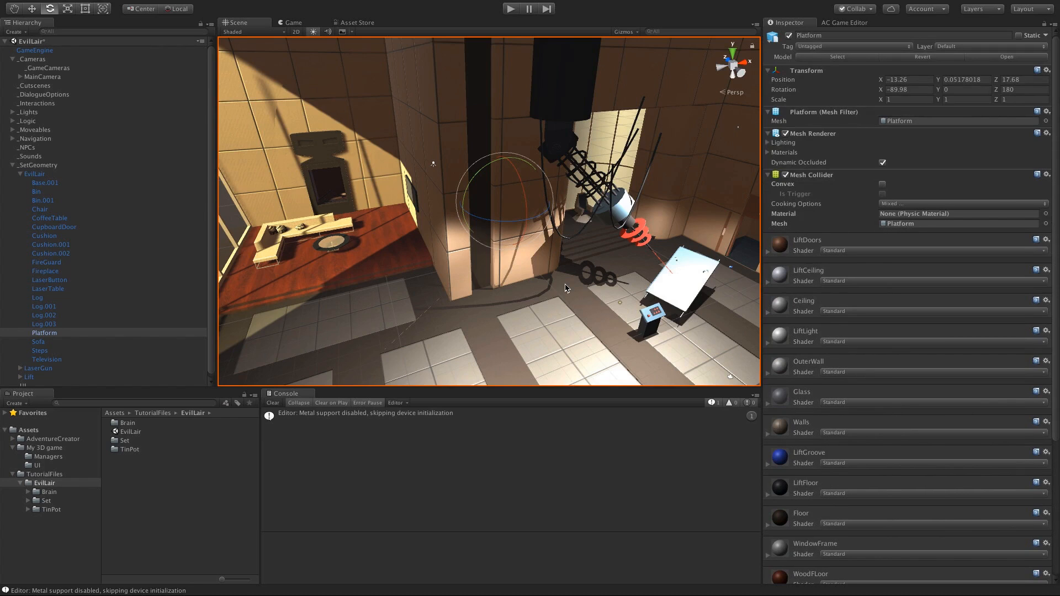
pyautogui.scroll(-5, 565, 287)
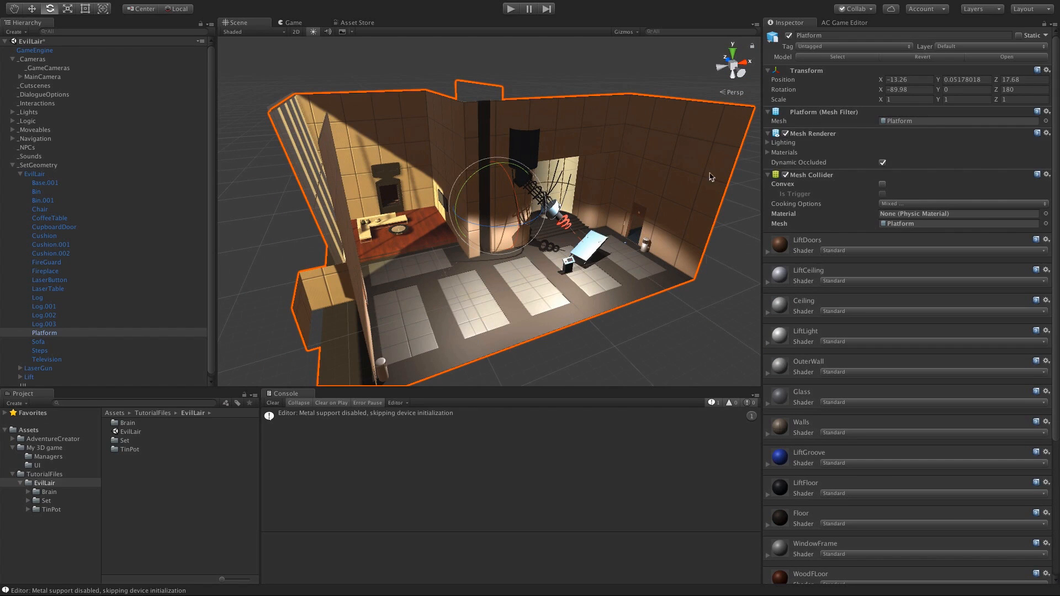
pyautogui.scroll(5, 491, 260)
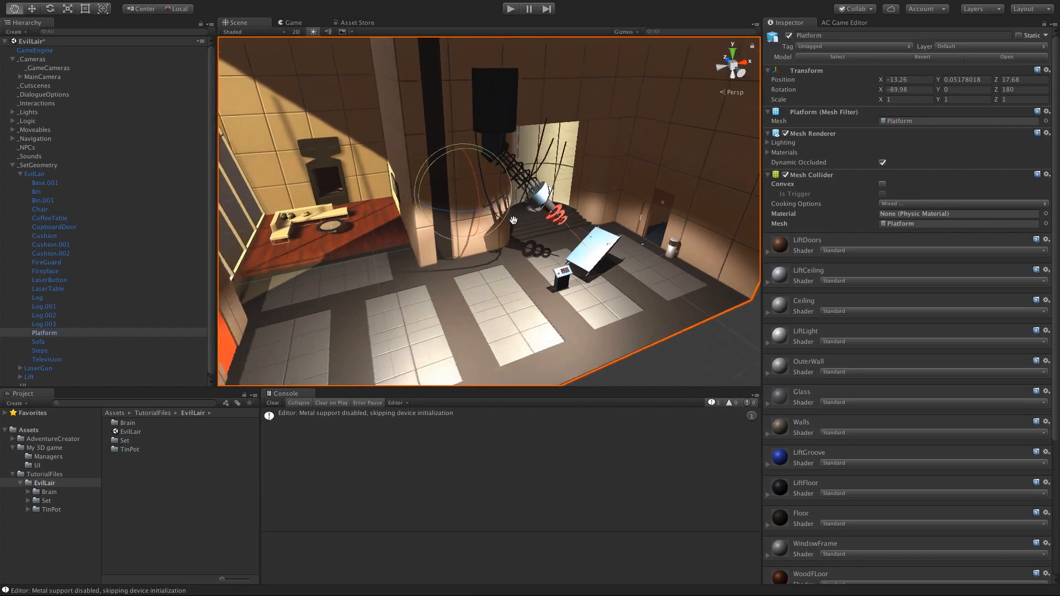
# Step: Add the Tin Pot prefab from the AdventureCreator Demo Resources folder to the EvilLair scene
pyautogui.moveTo(492, 265); pyautogui.dragTo(501, 269, button='middle')
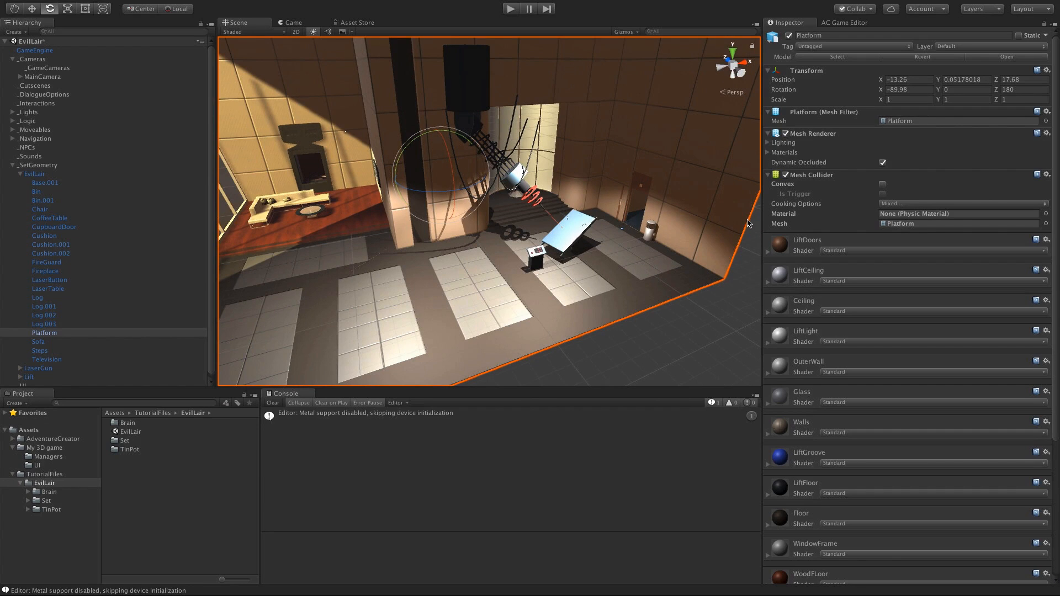
pyautogui.click(12, 165)
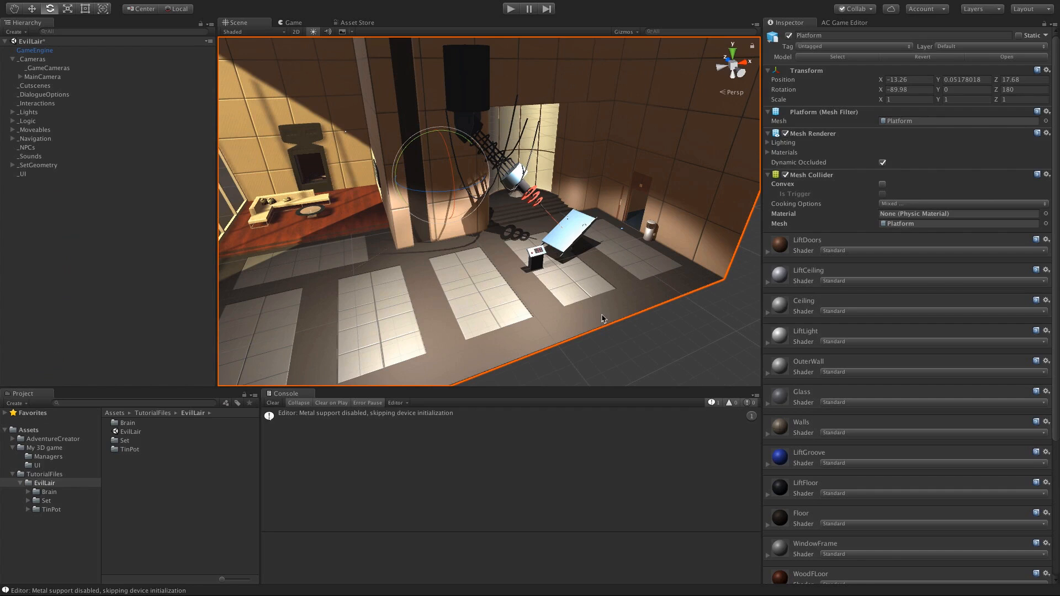
pyautogui.click(12, 474)
pyautogui.click(12, 448)
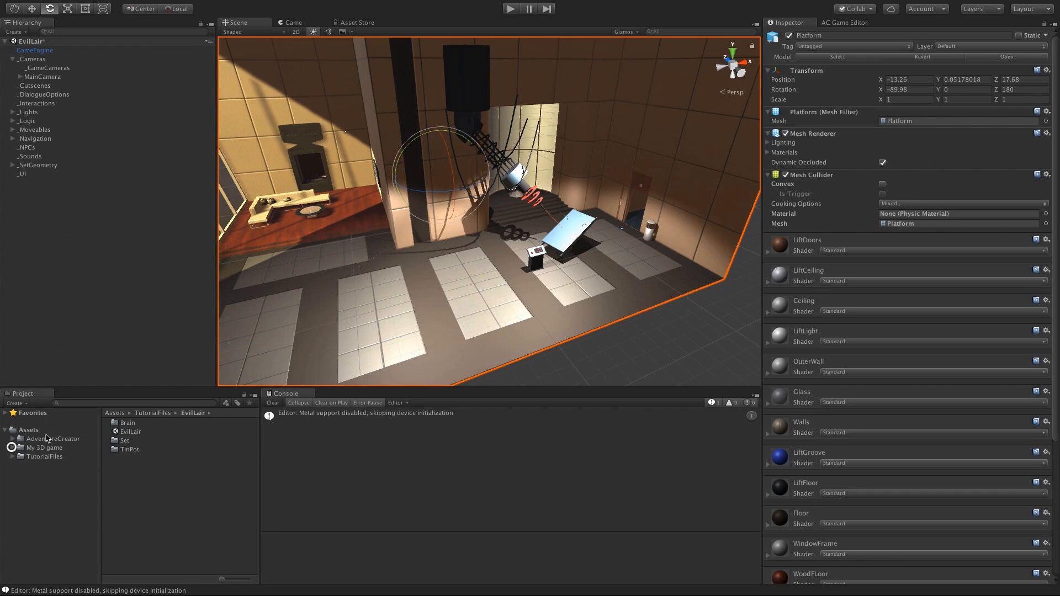
pyautogui.click(49, 440)
pyautogui.click(12, 439)
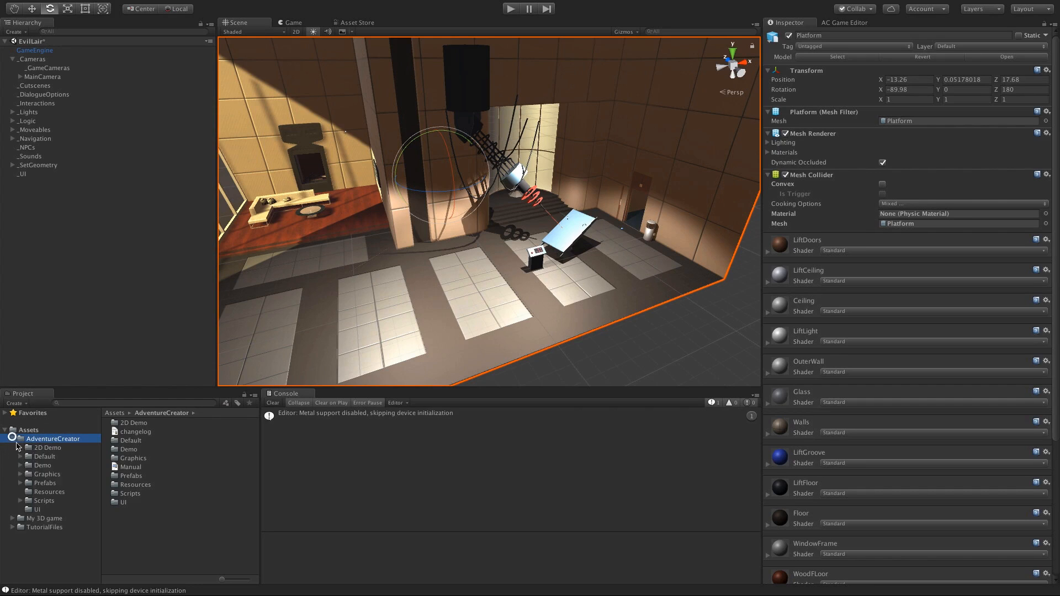
pyautogui.click(21, 466)
pyautogui.click(21, 466)
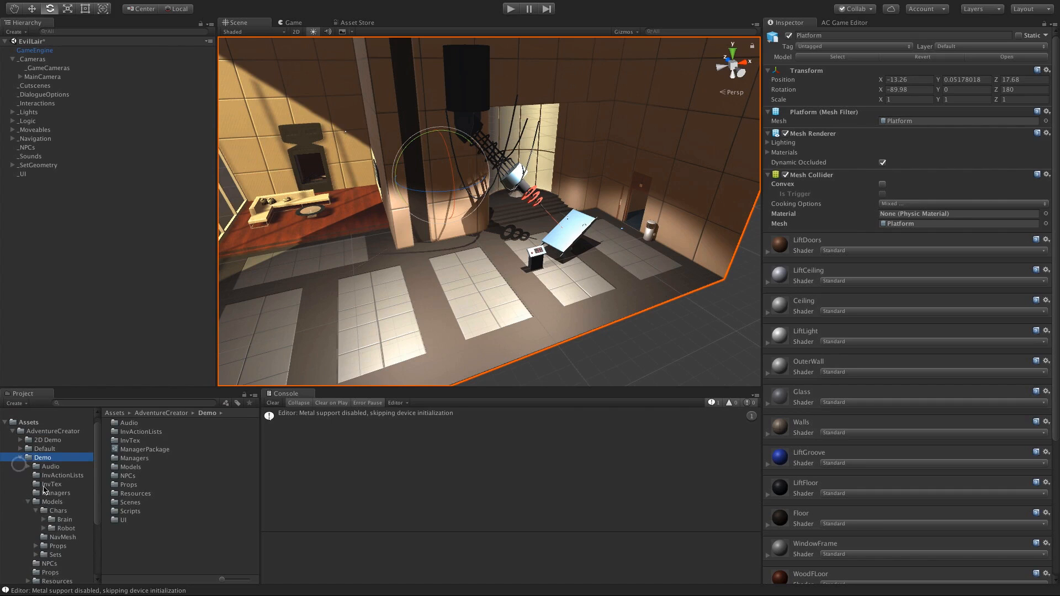
pyautogui.click(58, 580)
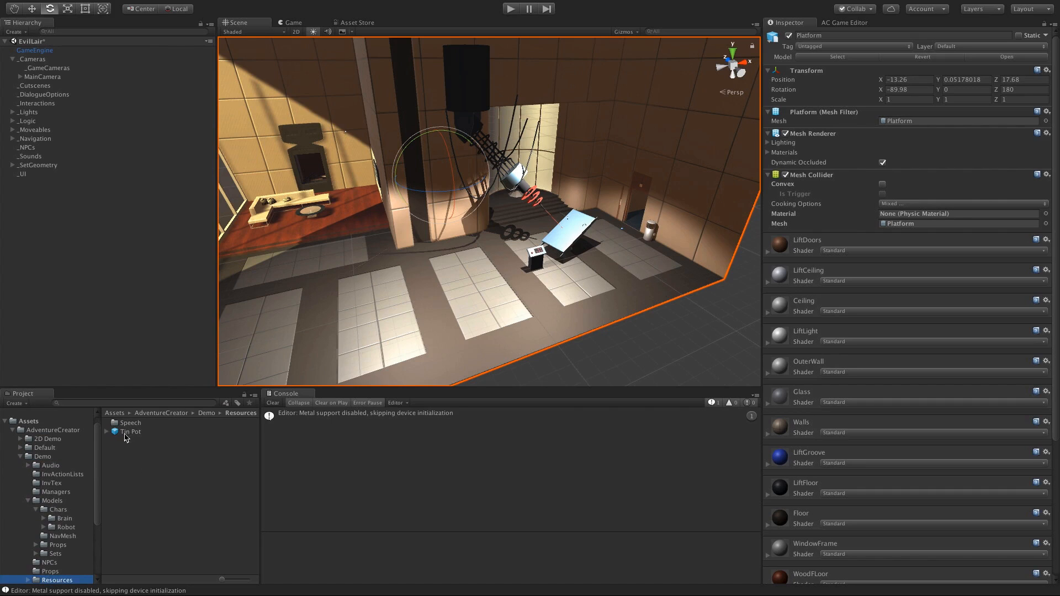
pyautogui.moveTo(135, 434); pyautogui.dragTo(94, 265)
# Step: Play the scene and walk Tin Pot around the bin, laser table and control panel to test collisions, then stop playback
pyautogui.click(511, 9)
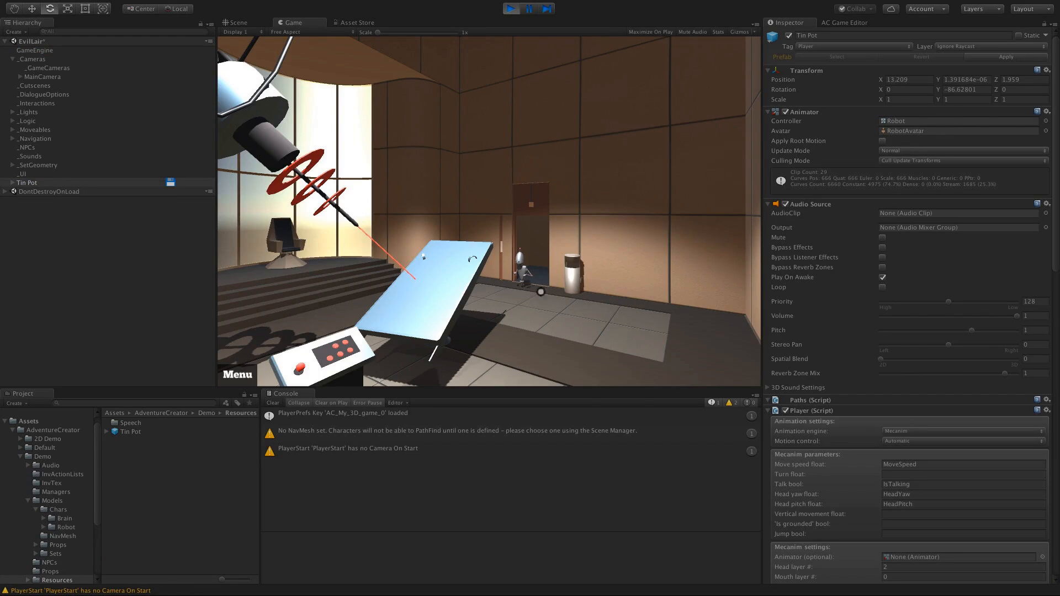
pyautogui.click(555, 264)
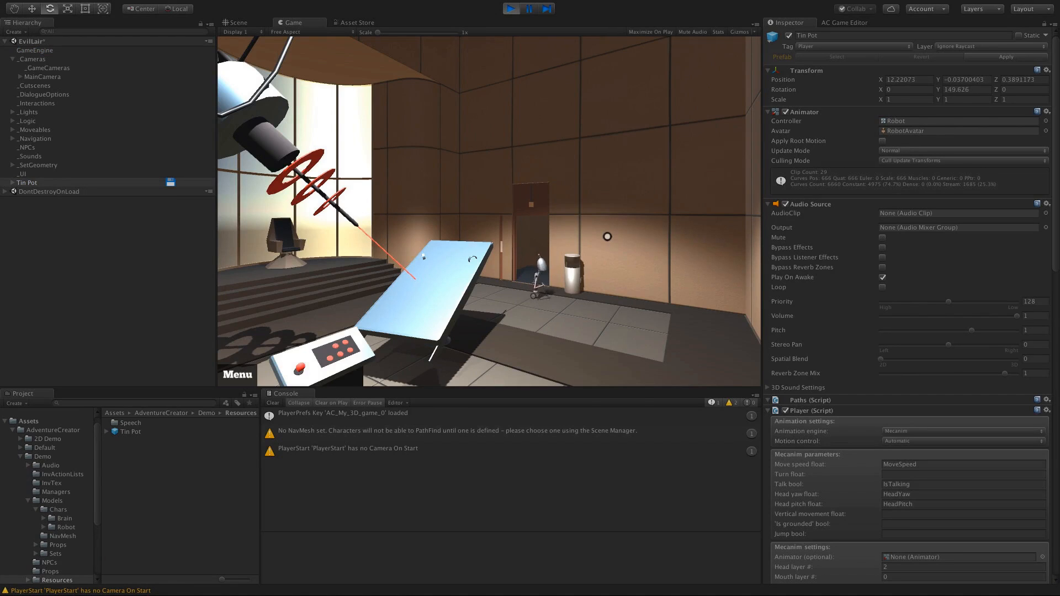
pyautogui.press('s')
pyautogui.press('a')
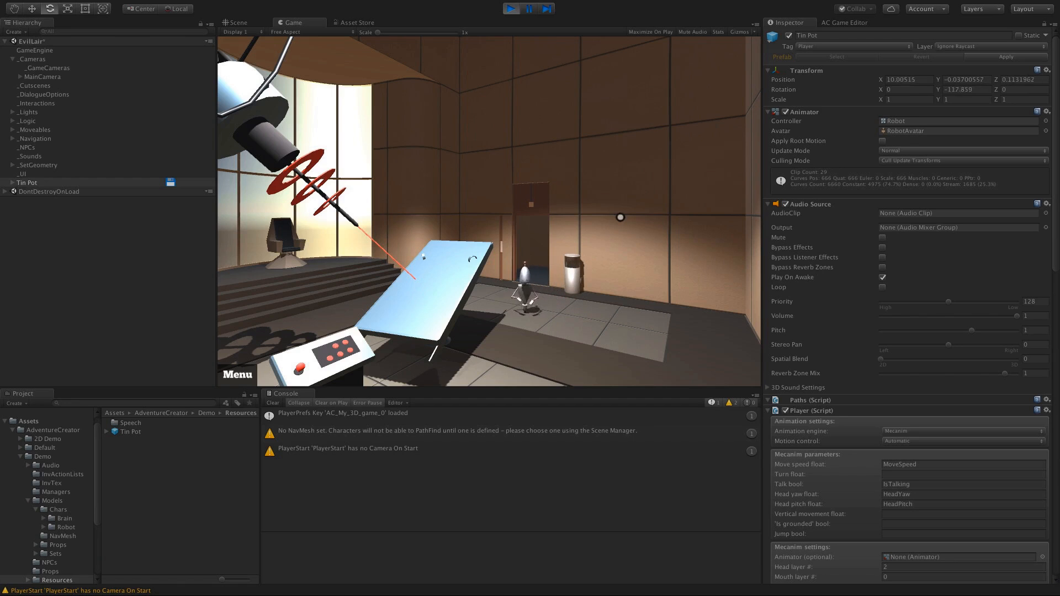
pyautogui.press('s')
pyautogui.press('d')
pyautogui.press('w')
pyautogui.press('d')
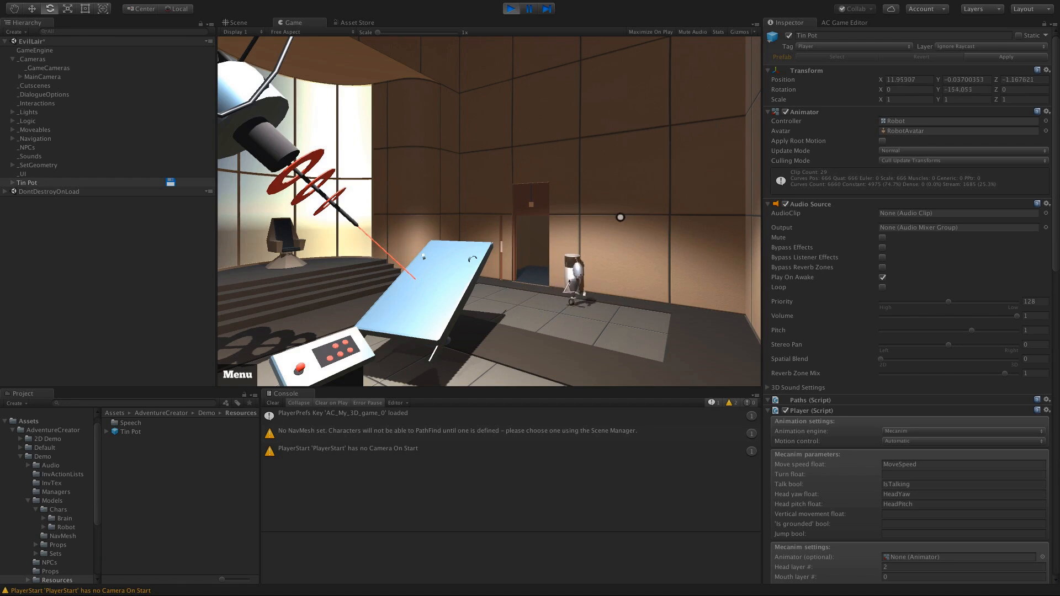
pyautogui.press('s')
pyautogui.press('a')
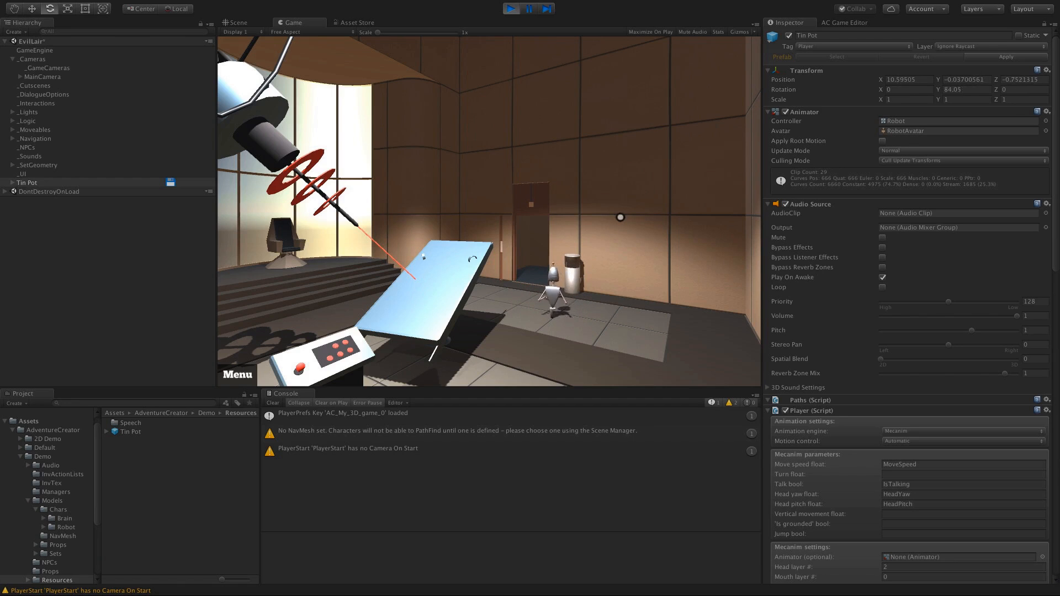
pyautogui.press('d')
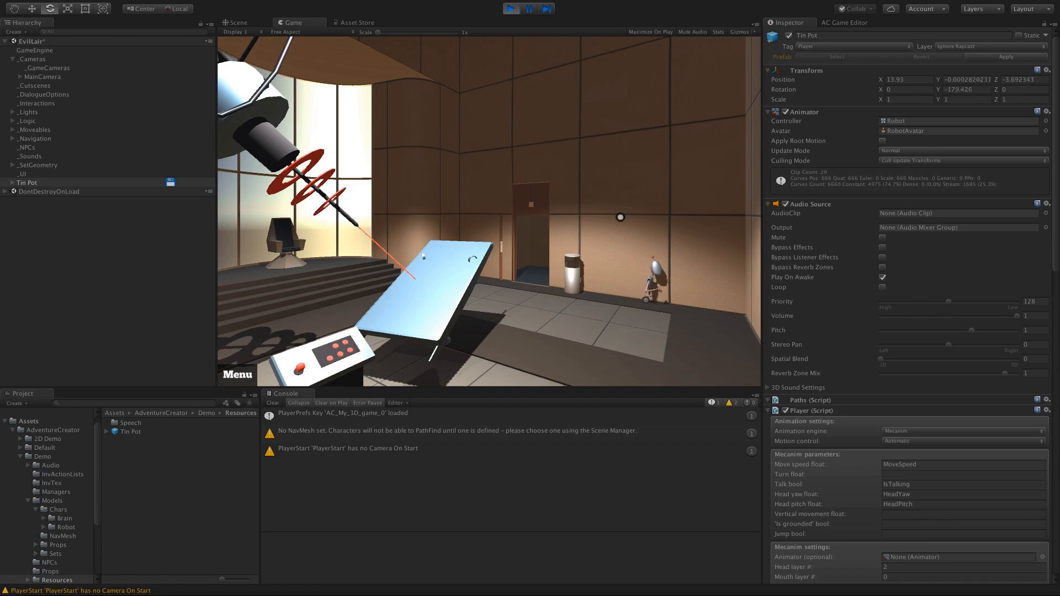
pyautogui.press('s')
pyautogui.press('a')
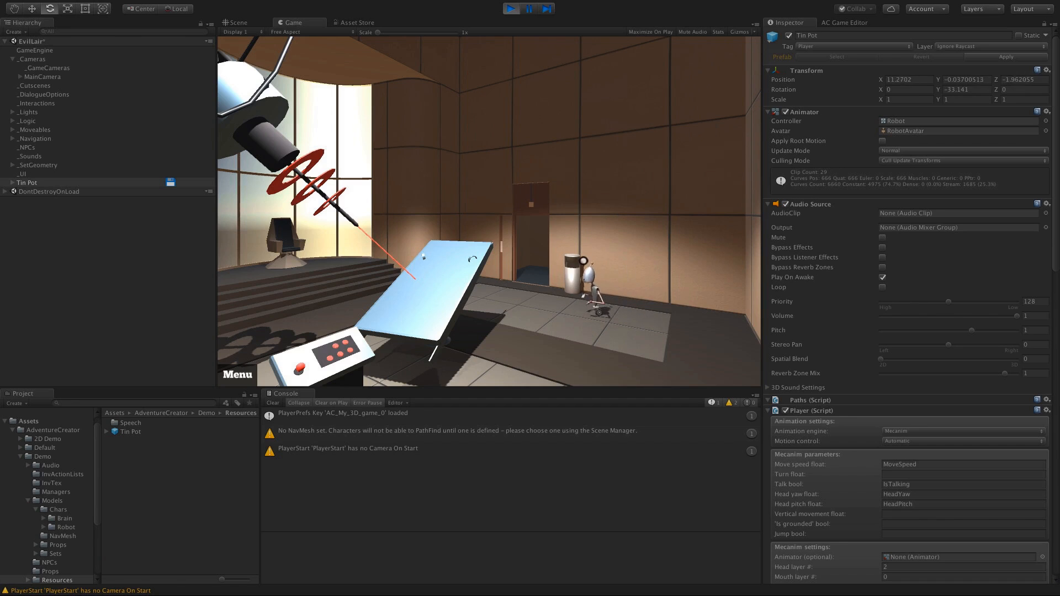
pyautogui.press('a')
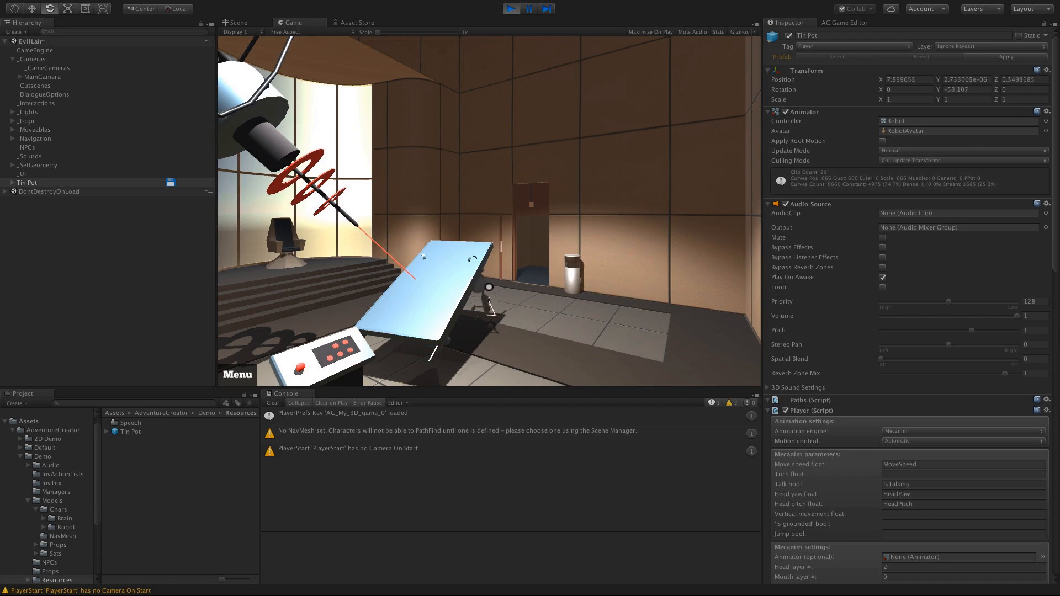
pyautogui.press('a')
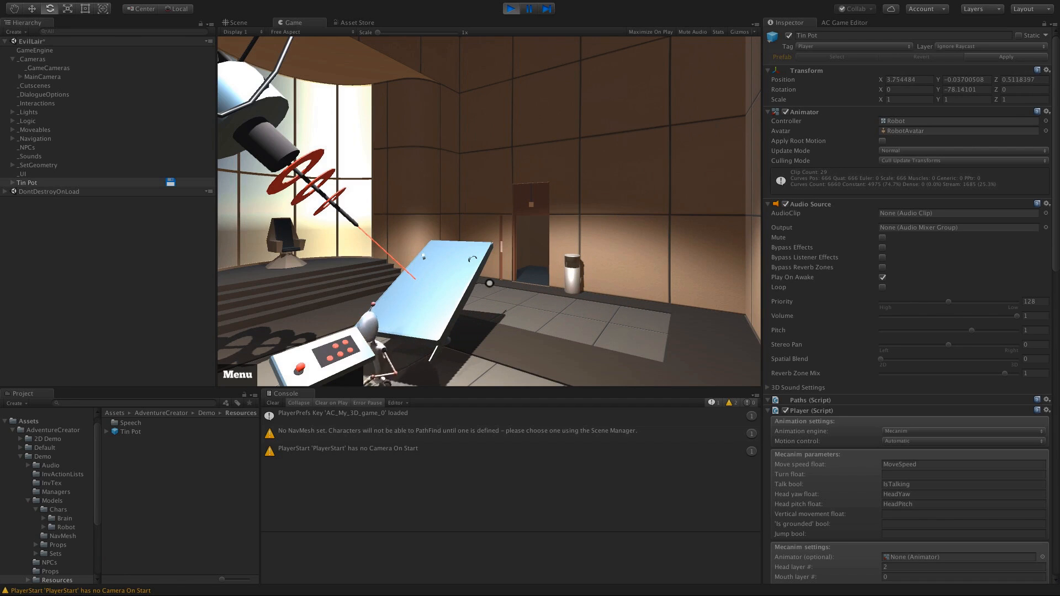
pyautogui.click(512, 10)
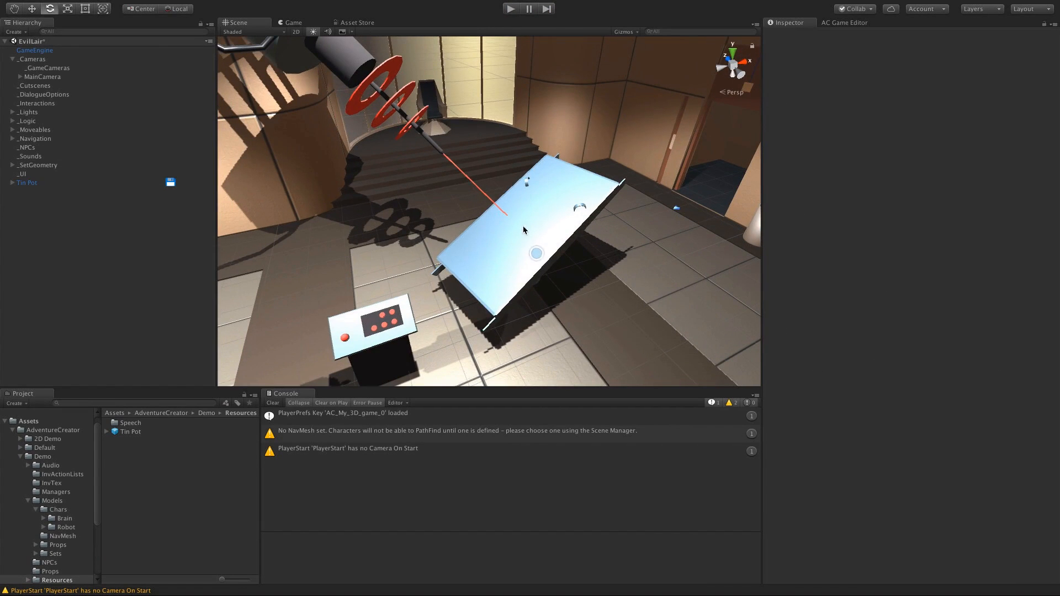
# Step: Add a Mesh Collider component to the LaserTable
pyautogui.click(524, 230)
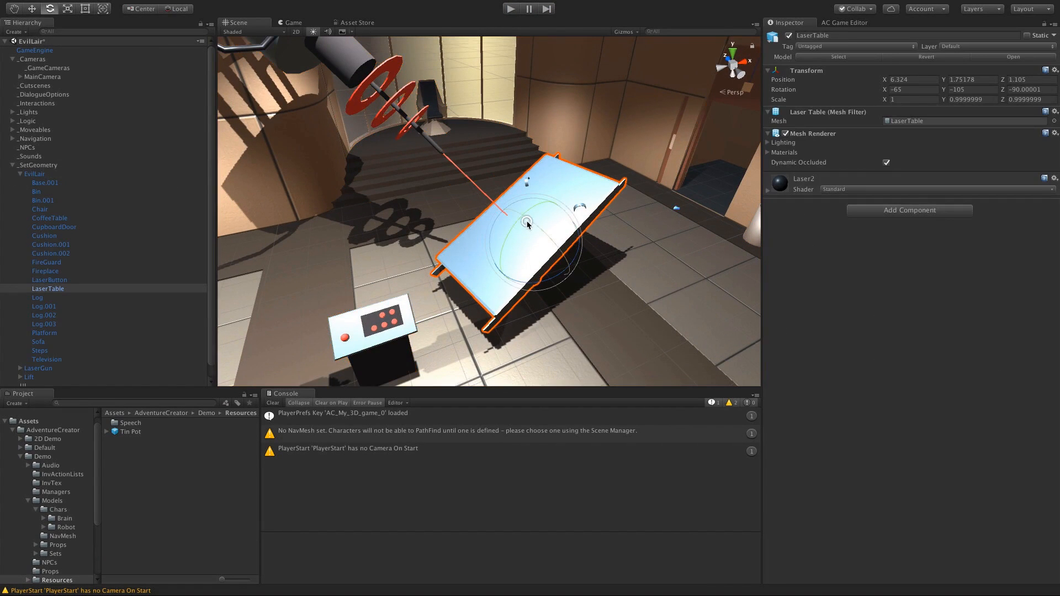
pyautogui.click(896, 212)
pyautogui.click(880, 252)
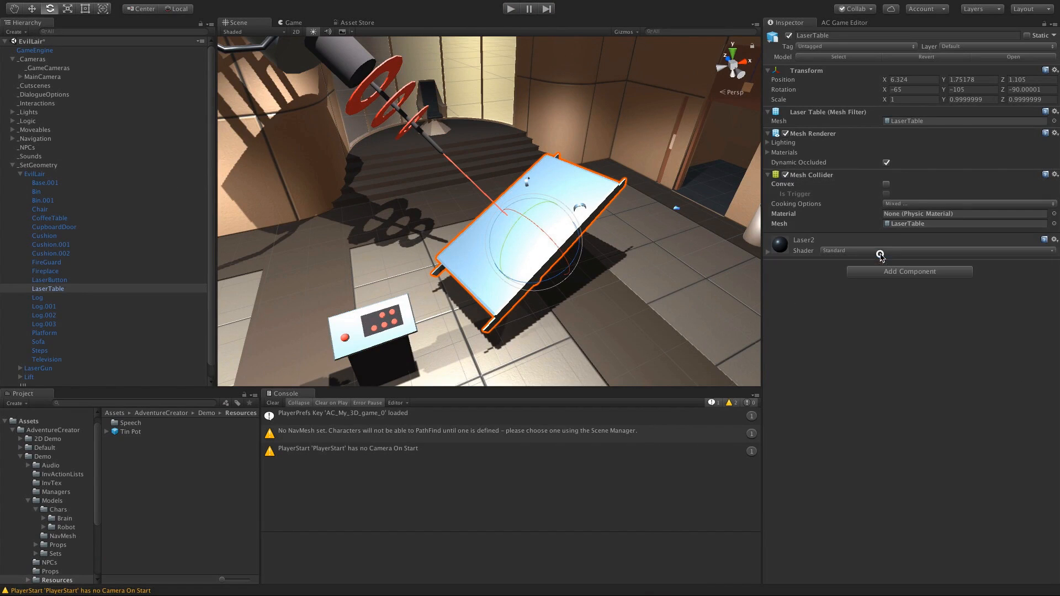
# Step: Add a Mesh Collider component to the LaserButton console beside the laser table
pyautogui.moveTo(420, 241); pyautogui.dragTo(485, 188, button='middle')
pyautogui.click(472, 268)
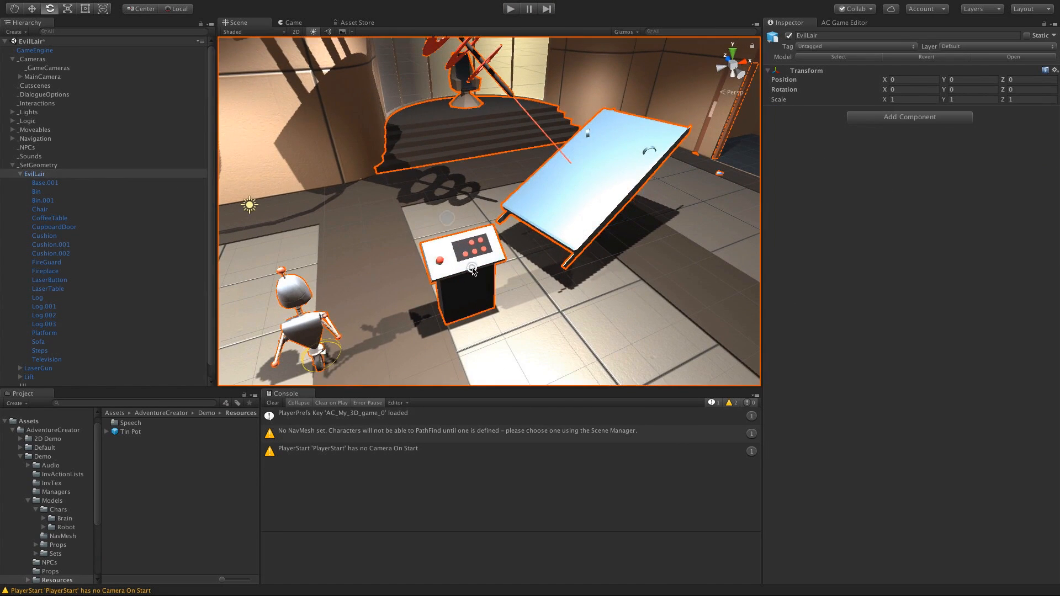
pyautogui.click(472, 268)
pyautogui.click(898, 271)
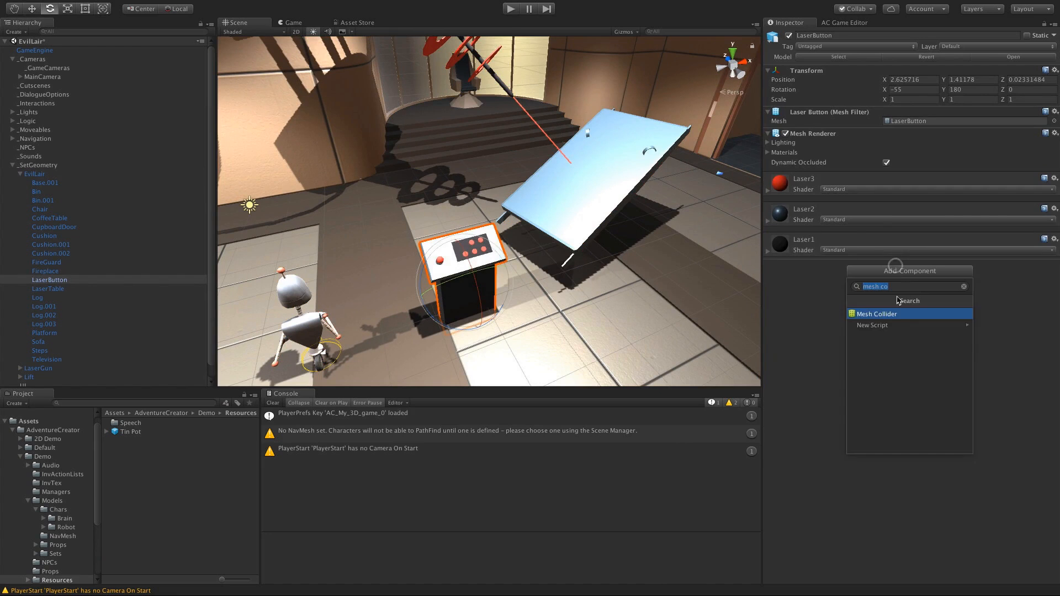
pyautogui.click(891, 311)
# Step: Make the Mesh Colliders of the LaserButton console and the LaserTable convex
pyautogui.keyDown('alt'); pyautogui.moveTo(442, 224); pyautogui.dragTo(293, 194); pyautogui.keyUp('alt')
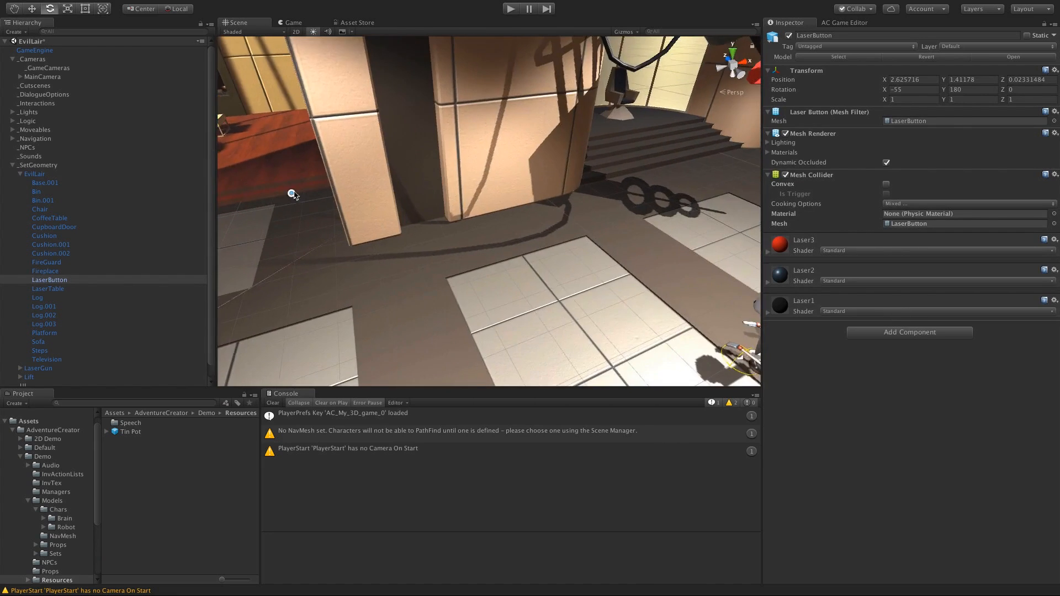
pyautogui.press('f')
pyautogui.click(886, 184)
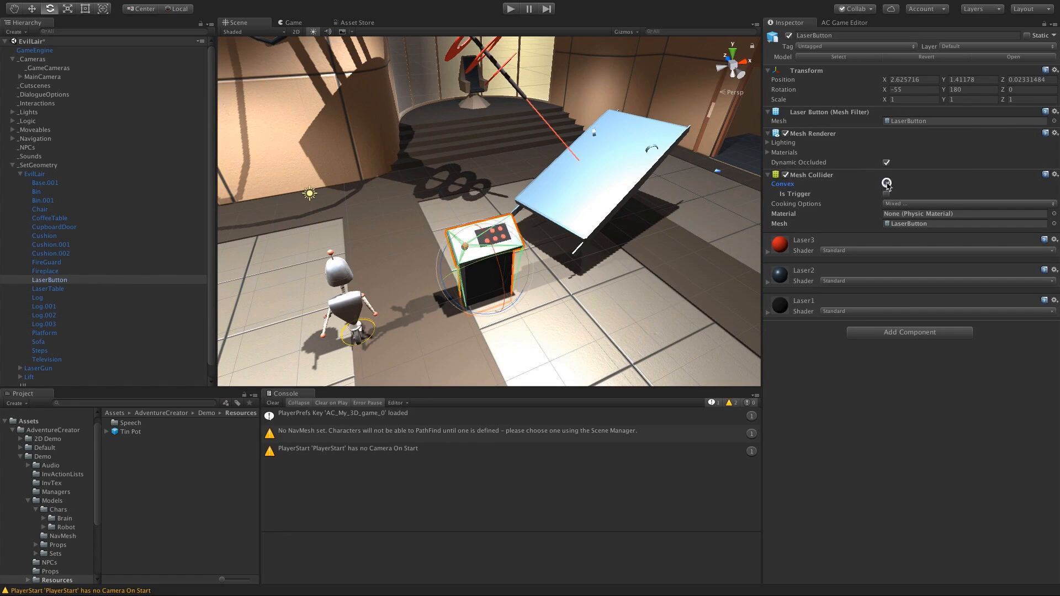
pyautogui.click(588, 175)
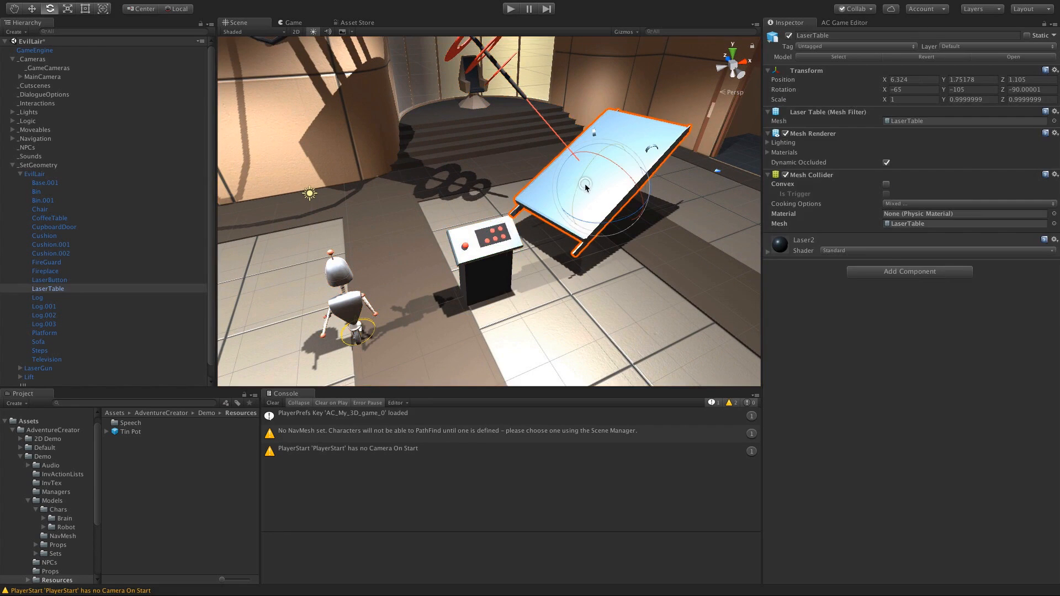
pyautogui.click(885, 184)
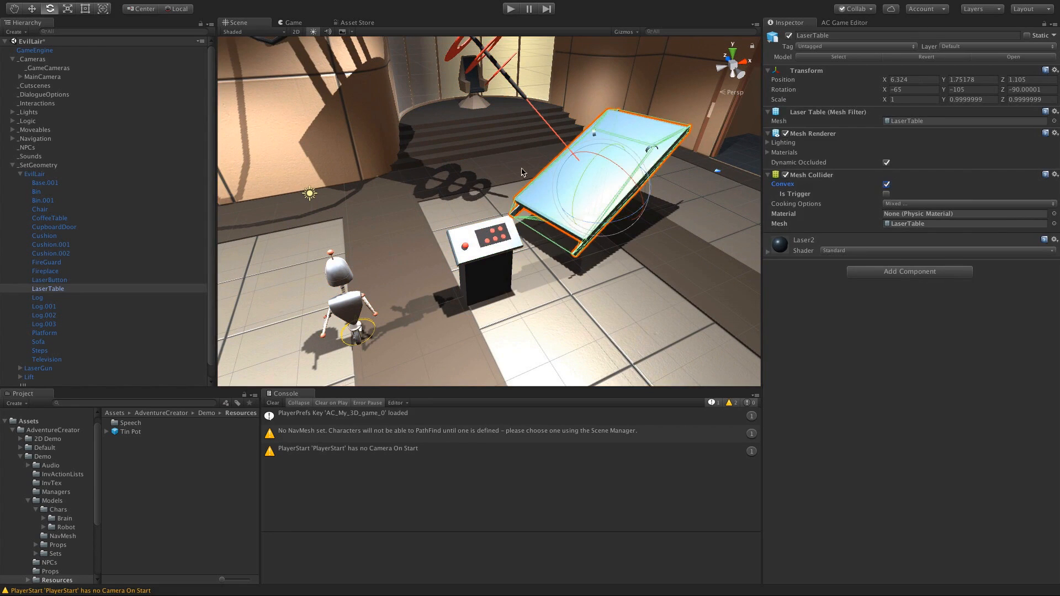
# Step: Add a Mesh Collider component to the CoffeeTable in the lounge area
pyautogui.moveTo(520, 176); pyautogui.dragTo(468, 184, button='right')
pyautogui.moveTo(468, 184); pyautogui.dragTo(486, 199, button='middle')
pyautogui.click(503, 197)
pyautogui.click(501, 197)
pyautogui.scroll(3, 501, 199)
pyautogui.scroll(3, 501, 216)
pyautogui.click(887, 272)
pyautogui.click(881, 315)
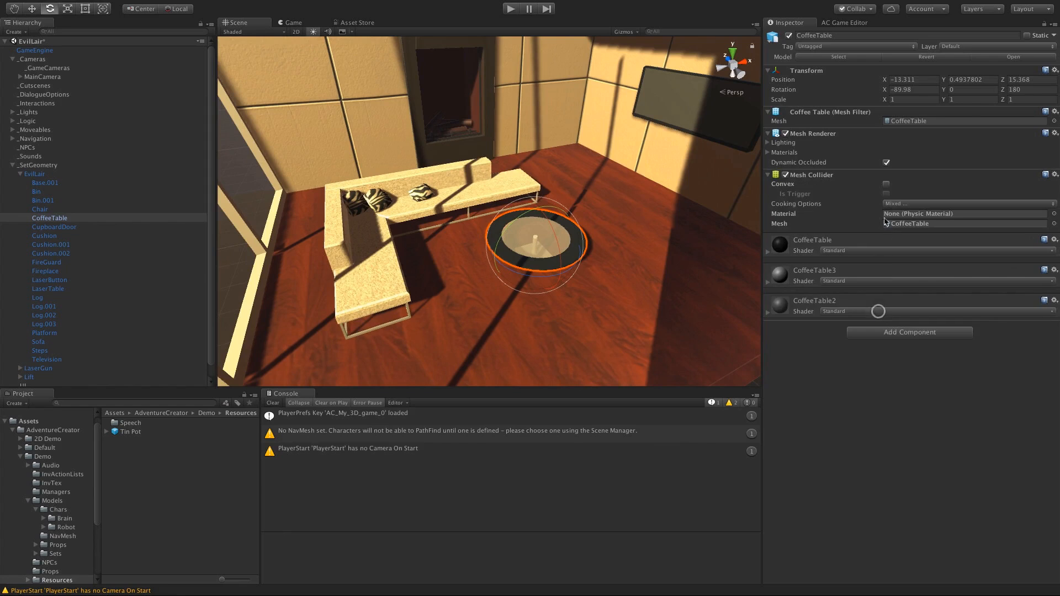
# Step: Add a Mesh Collider component to the Sofa, trying the Convex option and leaving it off
pyautogui.click(476, 191)
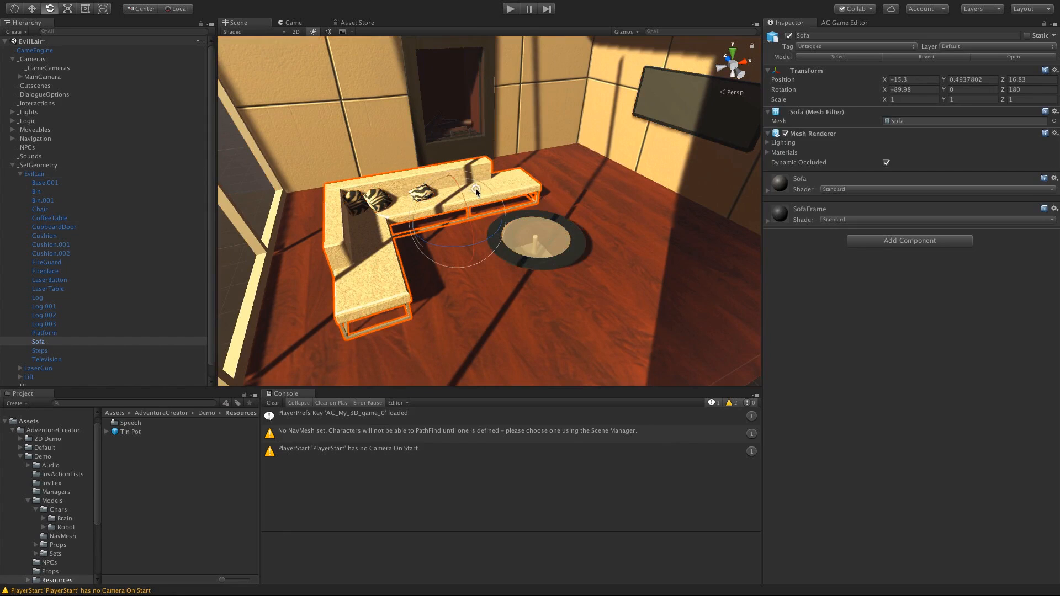
pyautogui.click(905, 243)
pyautogui.click(878, 280)
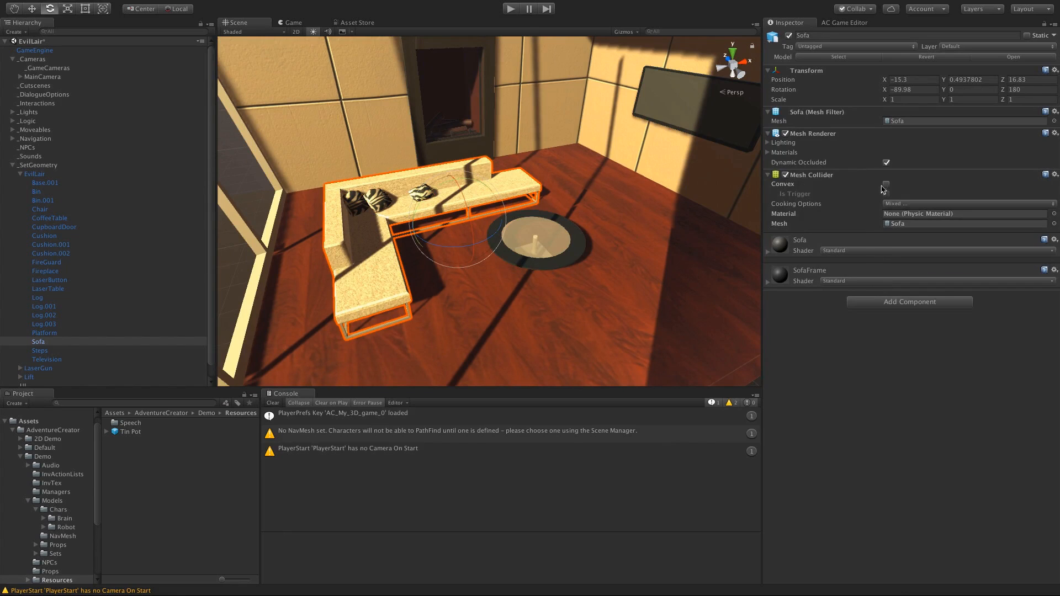
pyautogui.click(886, 184)
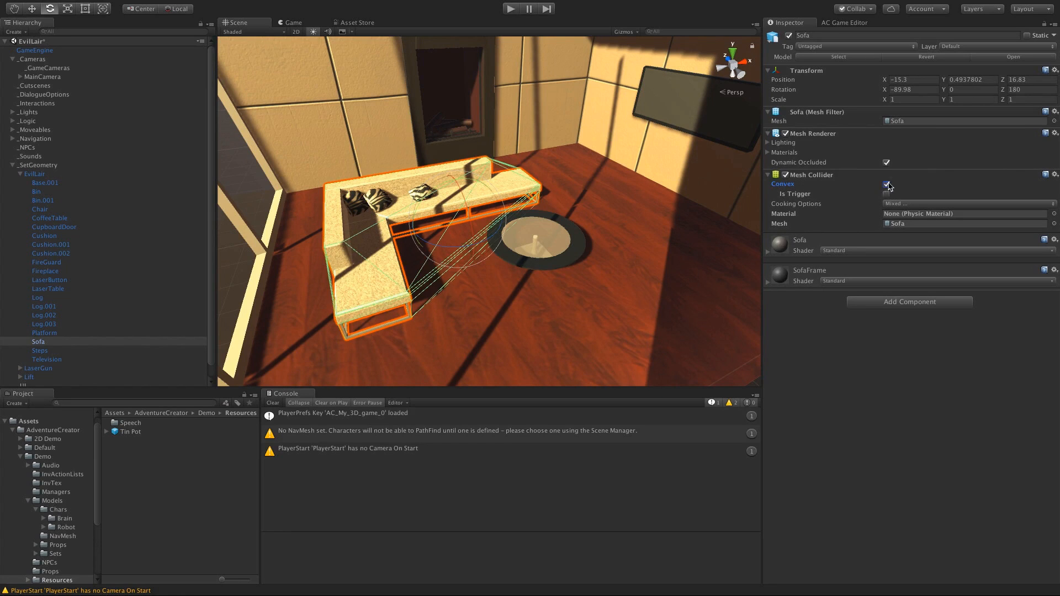
pyautogui.click(887, 185)
# Step: Add a convex Mesh Collider component to Bin.001 beside the doorway
pyautogui.scroll(-3, 553, 212)
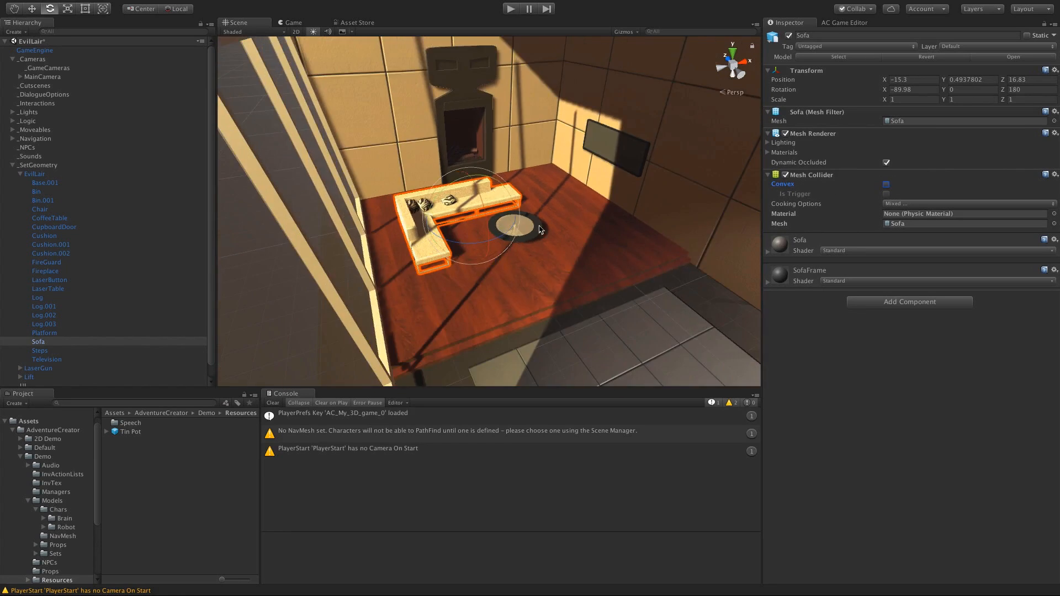
pyautogui.moveTo(530, 243); pyautogui.dragTo(450, 230, button='middle')
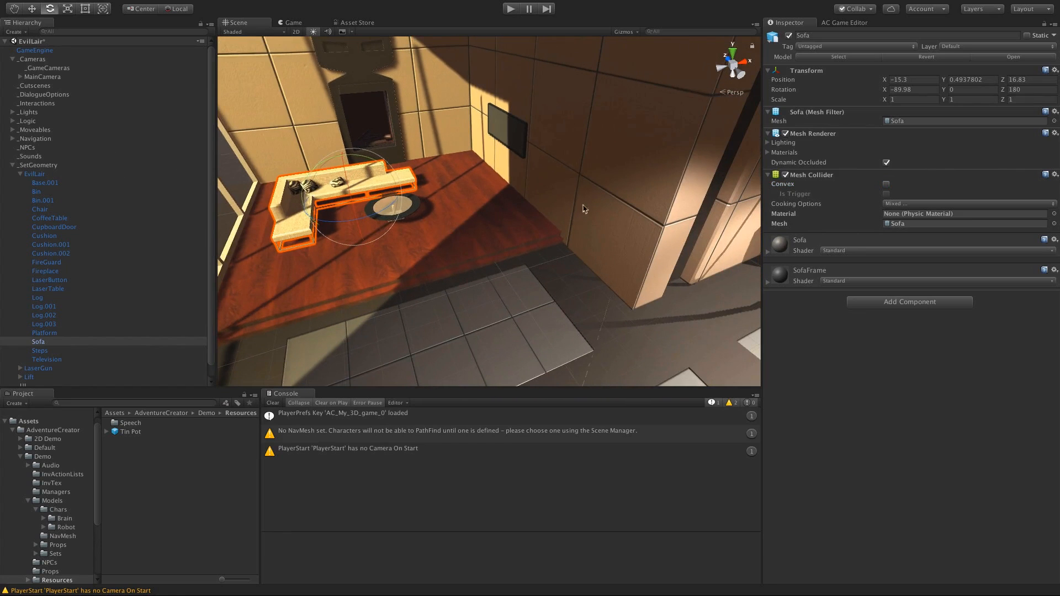
pyautogui.moveTo(586, 208); pyautogui.dragTo(237, 185, button='middle')
pyautogui.moveTo(310, 183); pyautogui.dragTo(373, 224, button='middle')
pyautogui.moveTo(596, 234); pyautogui.dragTo(324, 236, button='middle')
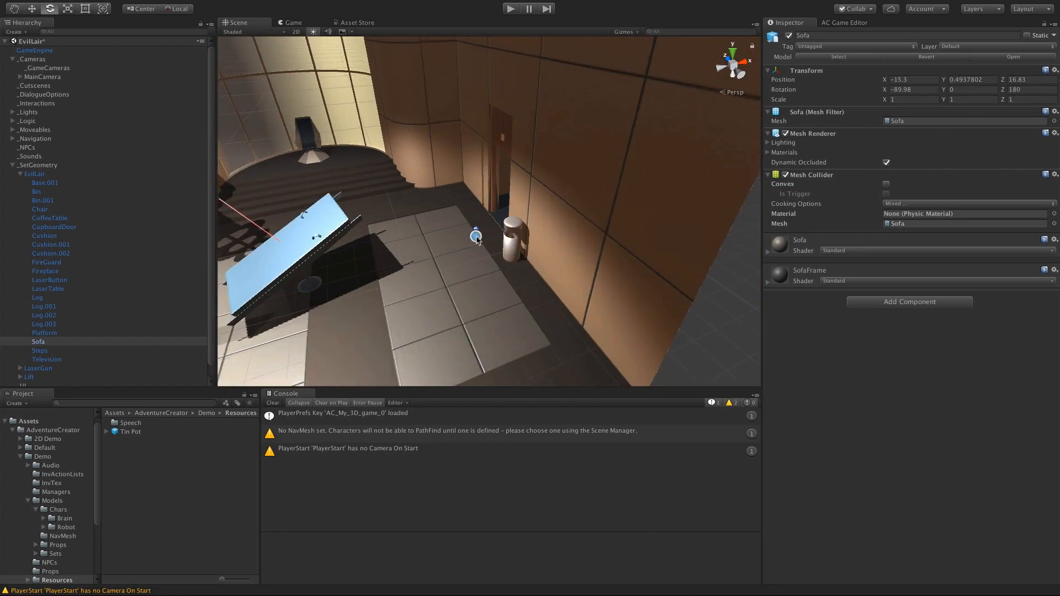
pyautogui.scroll(3, 512, 257)
pyautogui.click(512, 256)
pyautogui.click(542, 249)
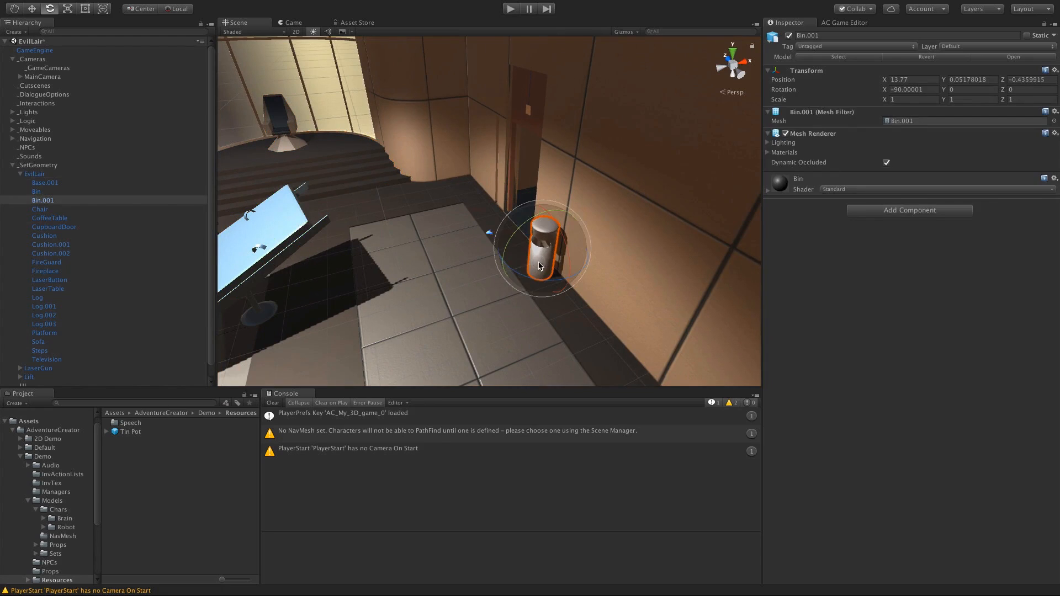
pyautogui.click(909, 210)
pyautogui.click(879, 248)
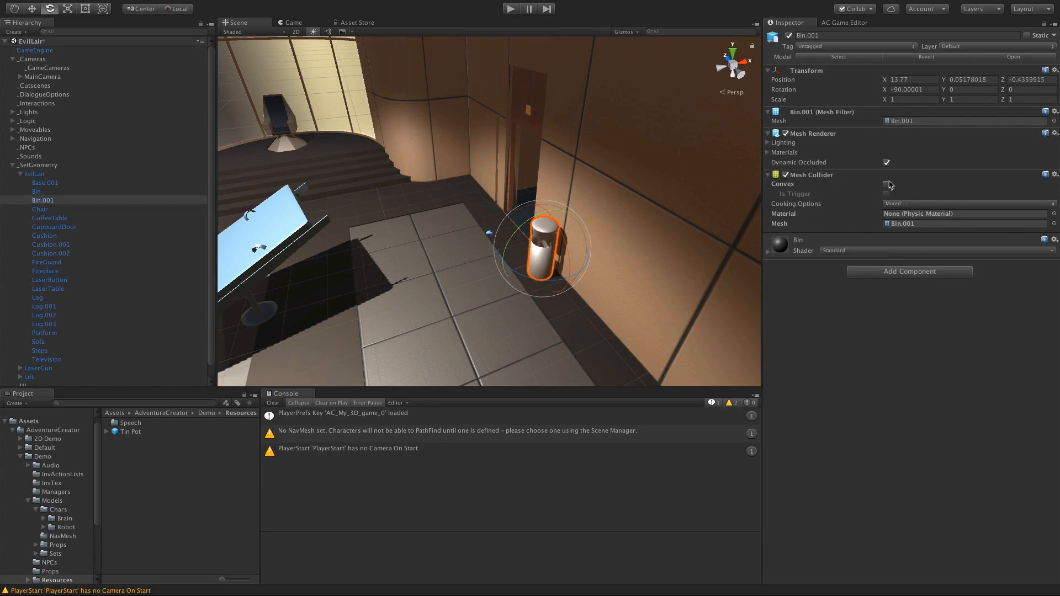
pyautogui.click(887, 183)
# Step: Play the scene to test Tin Pot's movement against the furniture colliders, and stop playback
pyautogui.click(514, 10)
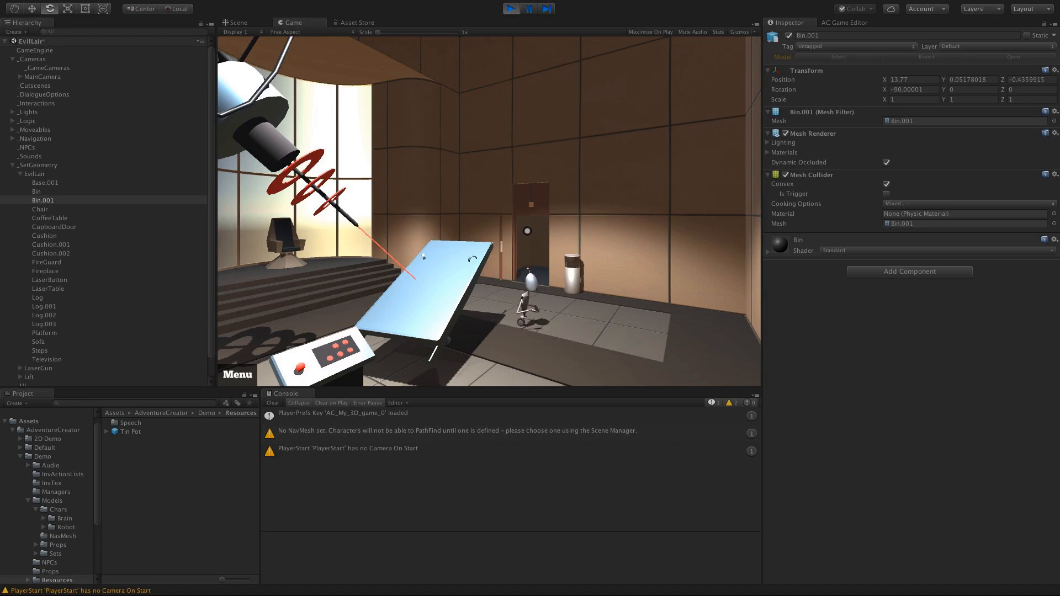
pyautogui.hotkey('ctrl', 'p')
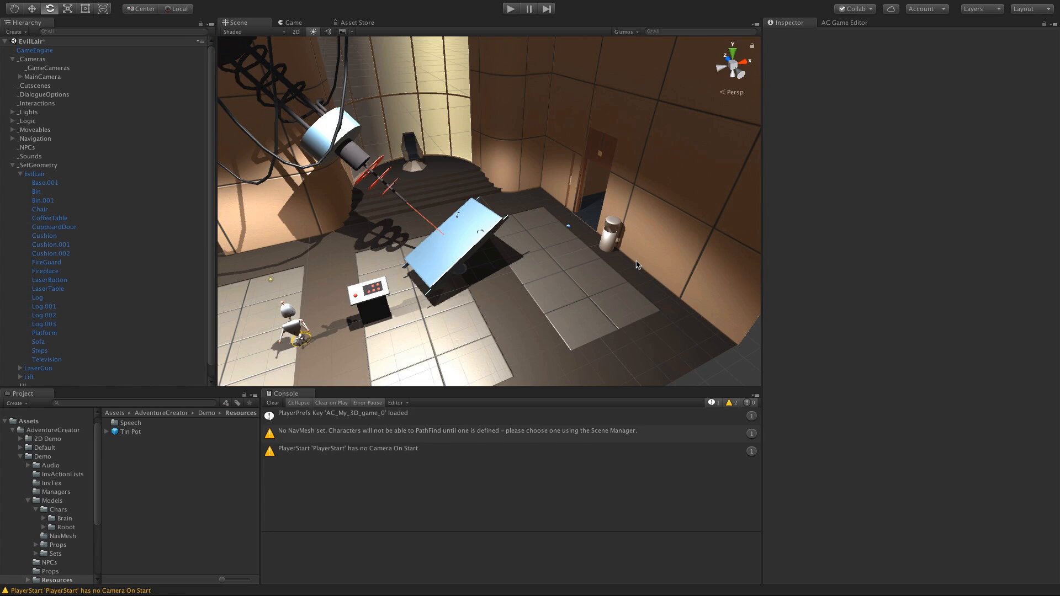
# Step: Set the scene's pathfinding method to Unity Navigation in the Adventure Creator Scene manager
pyautogui.click(843, 23)
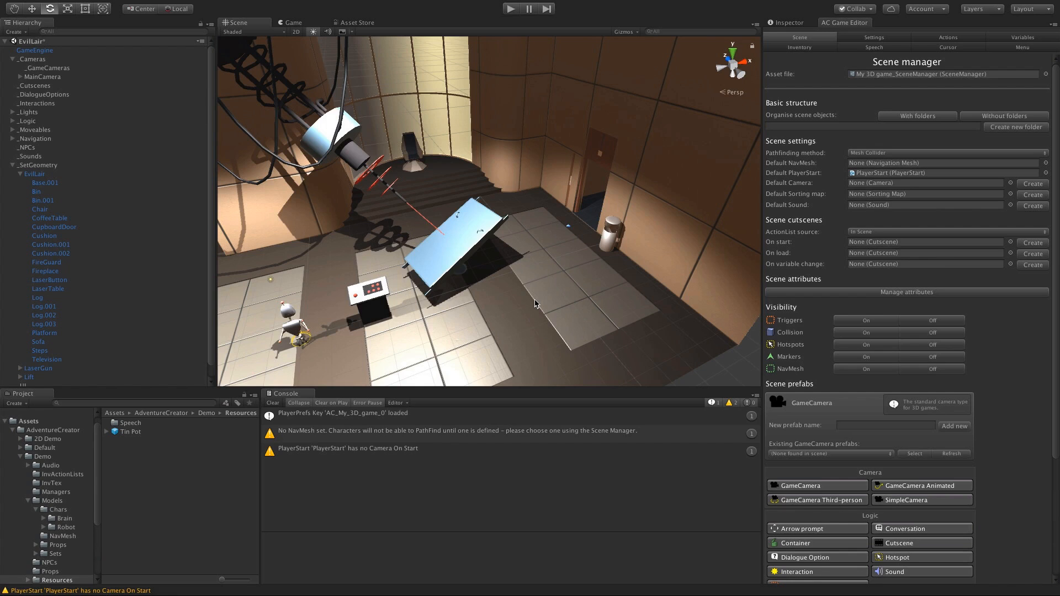
pyautogui.click(886, 154)
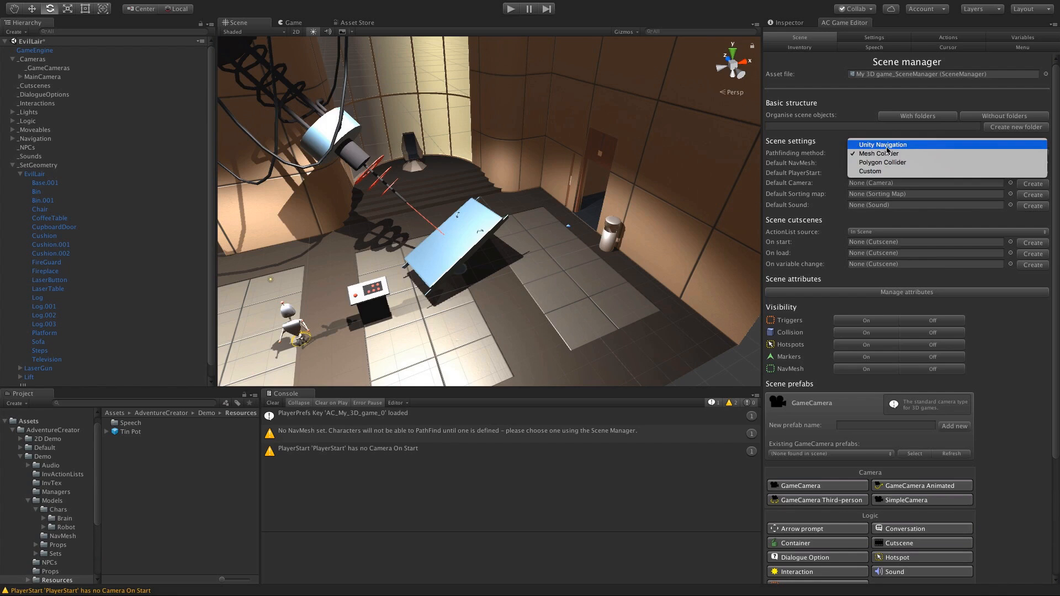
pyautogui.click(884, 146)
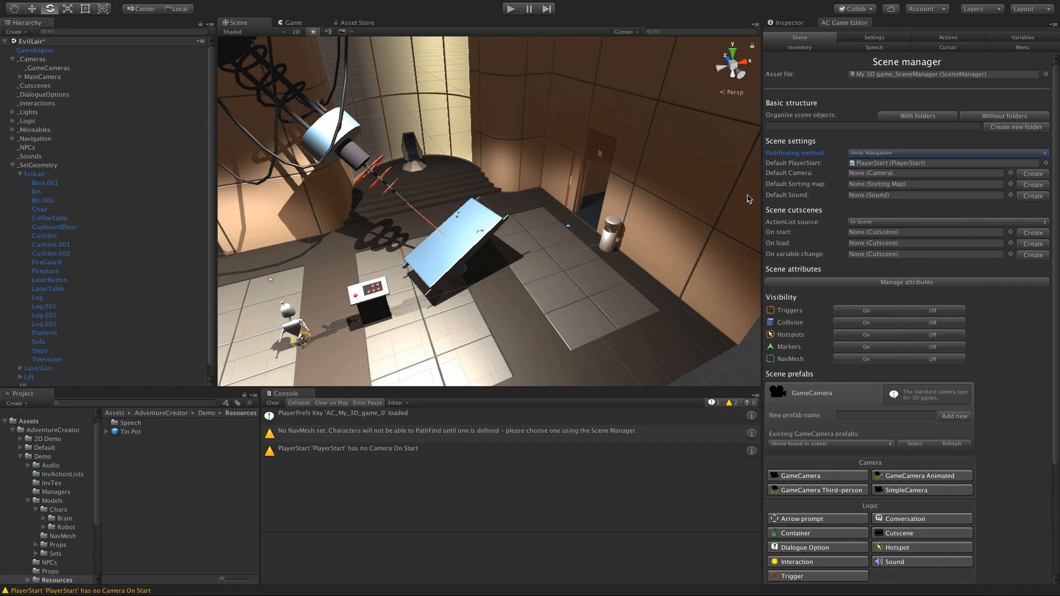
# Step: Mark the Platform floor object as Navigation Static
pyautogui.click(874, 287)
pyautogui.click(668, 310)
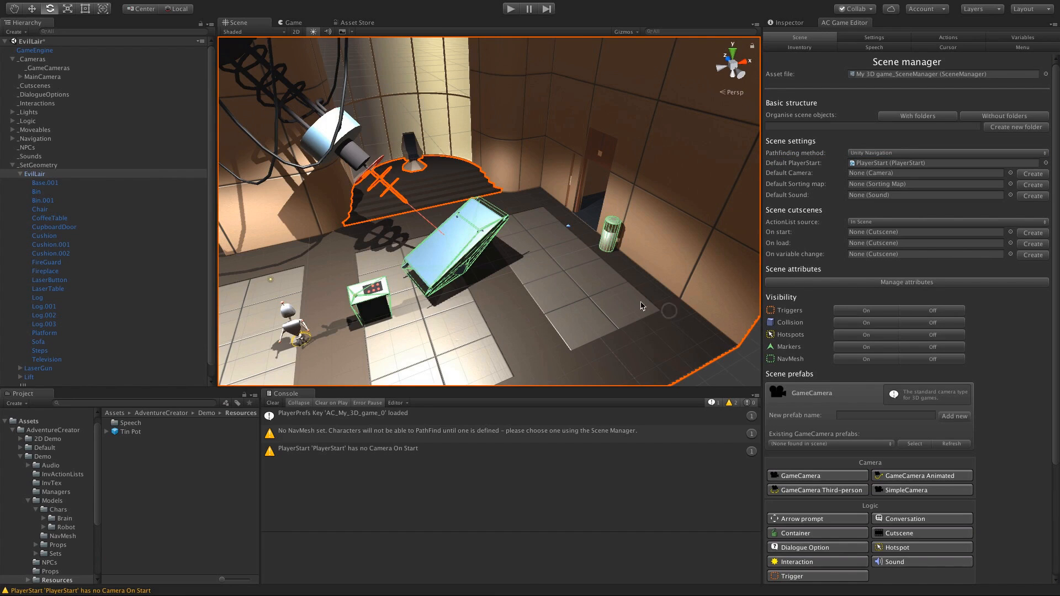
pyautogui.click(787, 26)
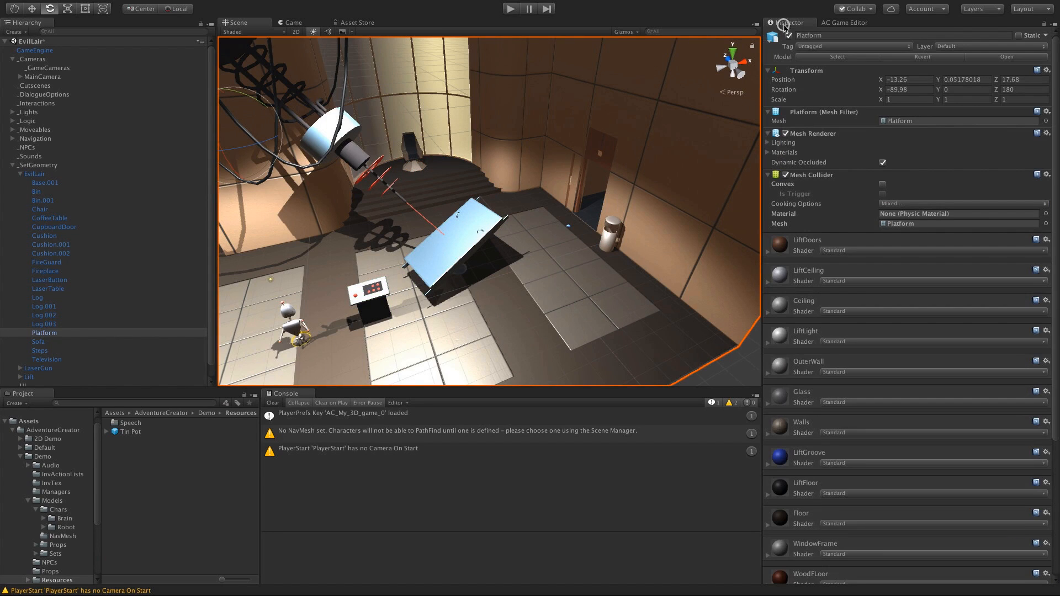
pyautogui.click(1046, 35)
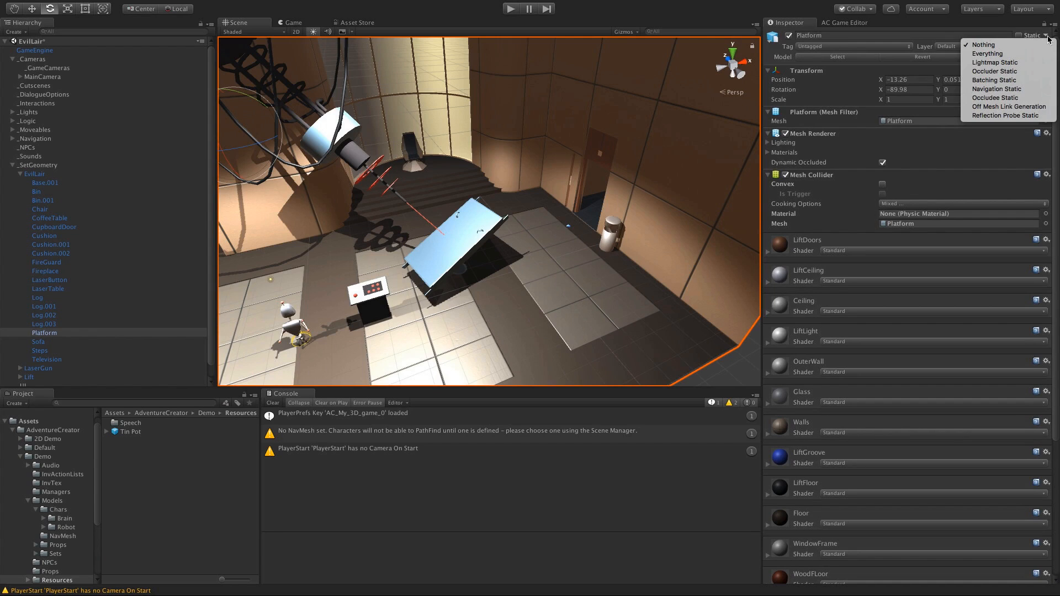
pyautogui.click(1018, 88)
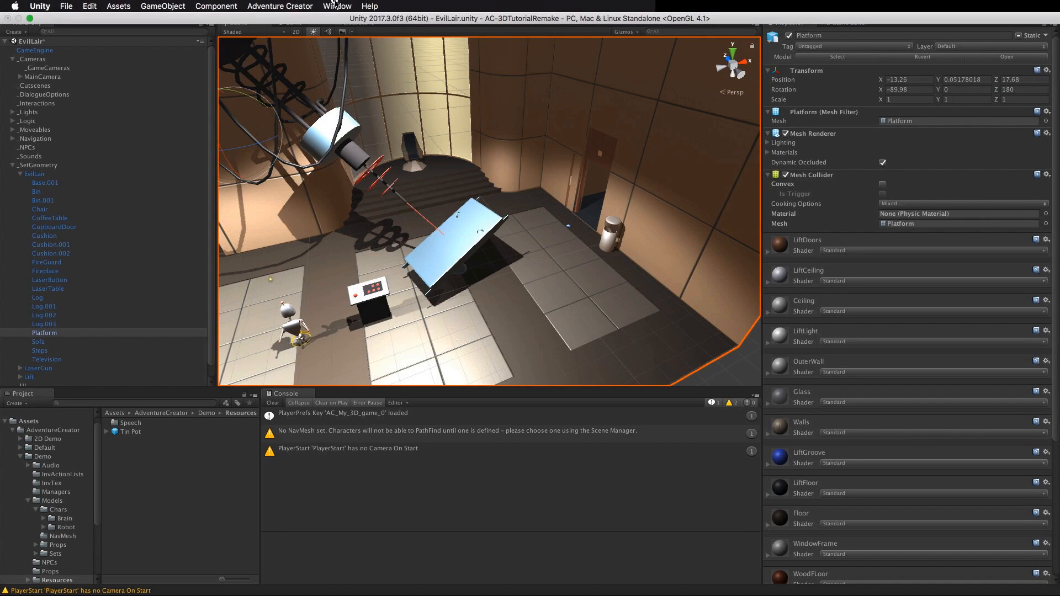
# Step: Open the Navigation window and bake a NavMesh over the floor with the default agent settings
pyautogui.click(336, 6)
pyautogui.click(348, 312)
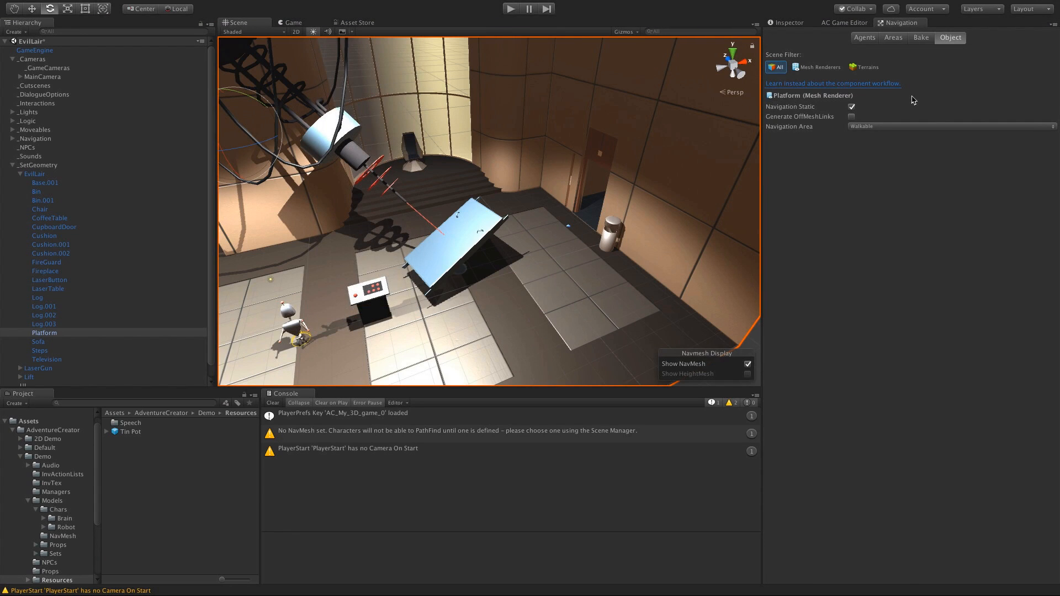
pyautogui.click(921, 37)
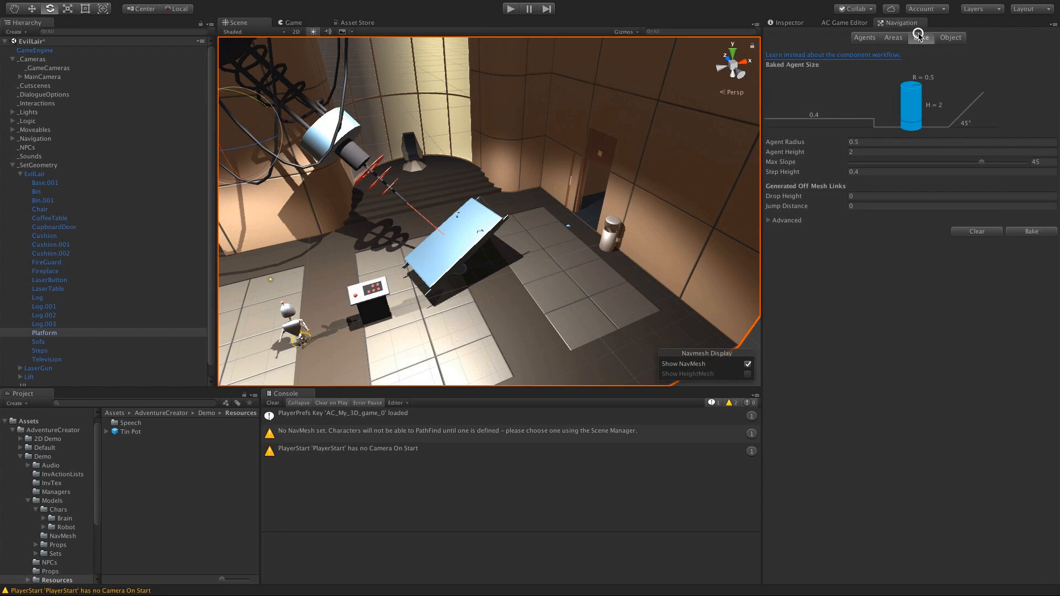
pyautogui.click(1026, 232)
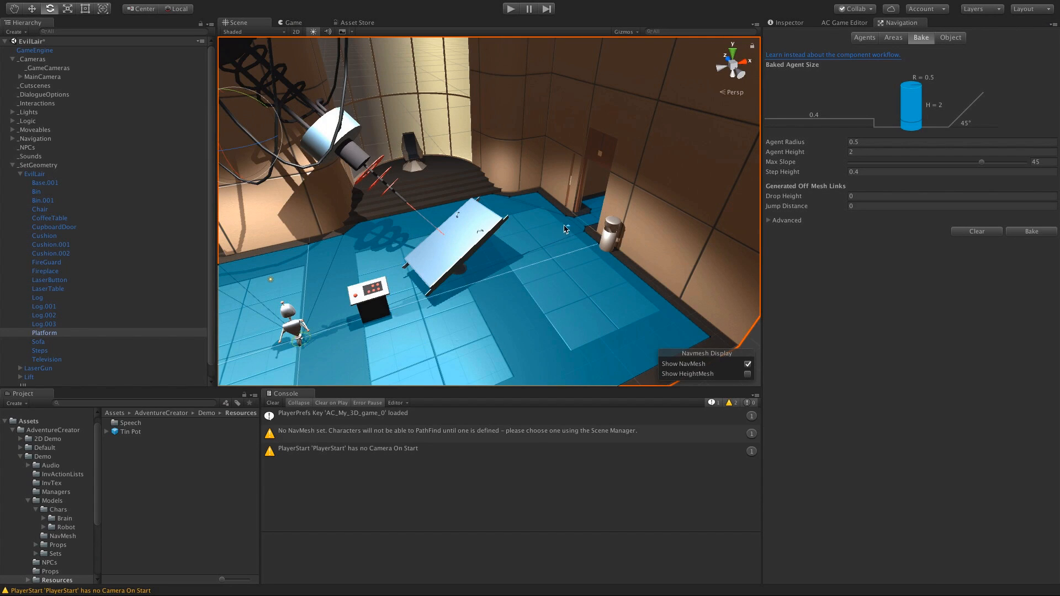
# Step: Mark Bin.001 beside the doorway as Navigation Static
pyautogui.moveTo(560, 224); pyautogui.dragTo(530, 216, button='middle')
pyautogui.scroll(5, 530, 217)
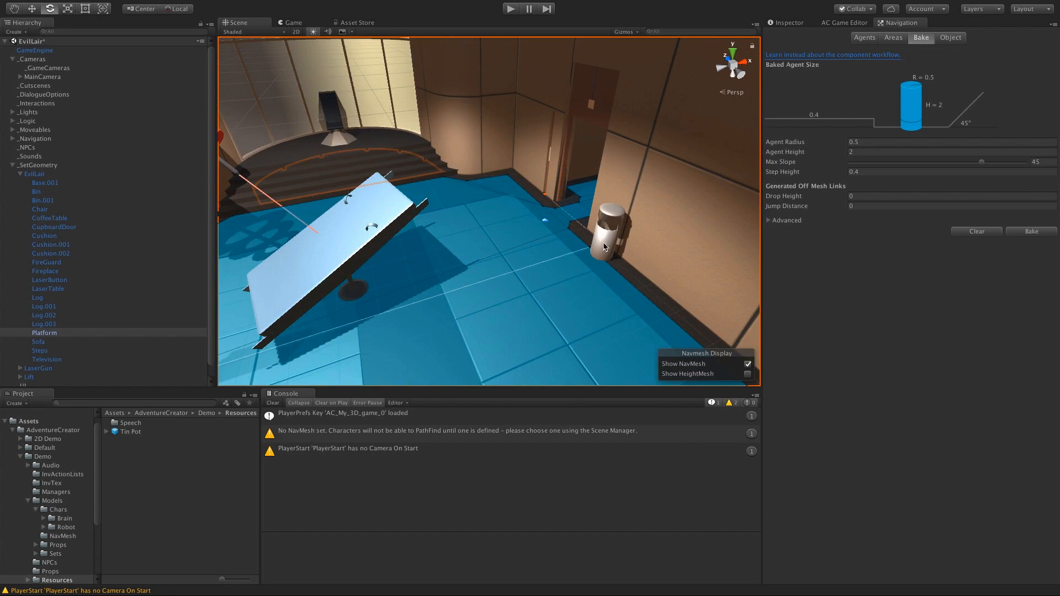
pyautogui.click(606, 247)
pyautogui.click(608, 249)
pyautogui.click(786, 23)
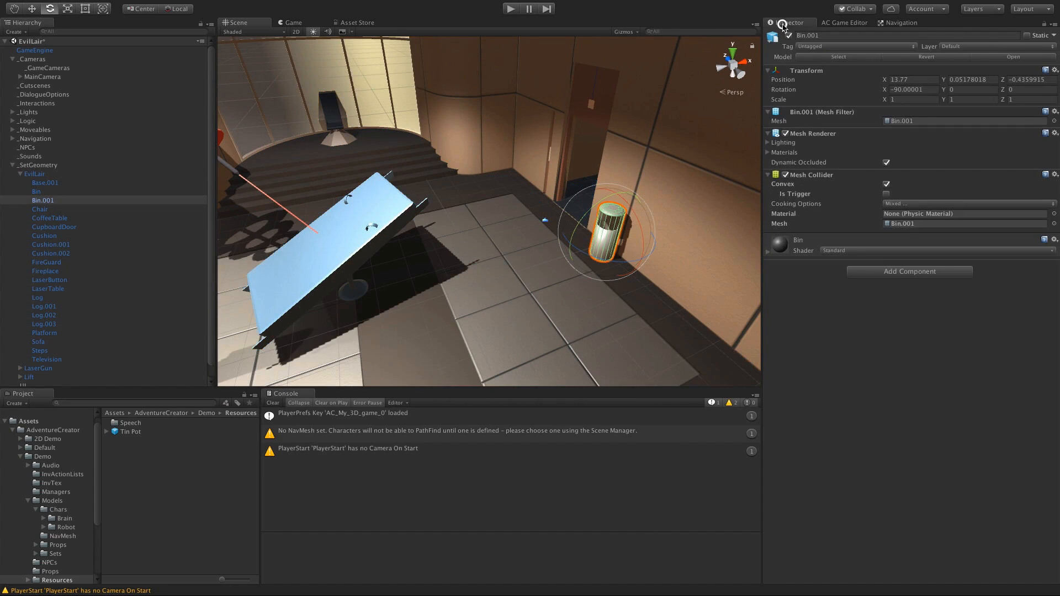
pyautogui.click(1052, 34)
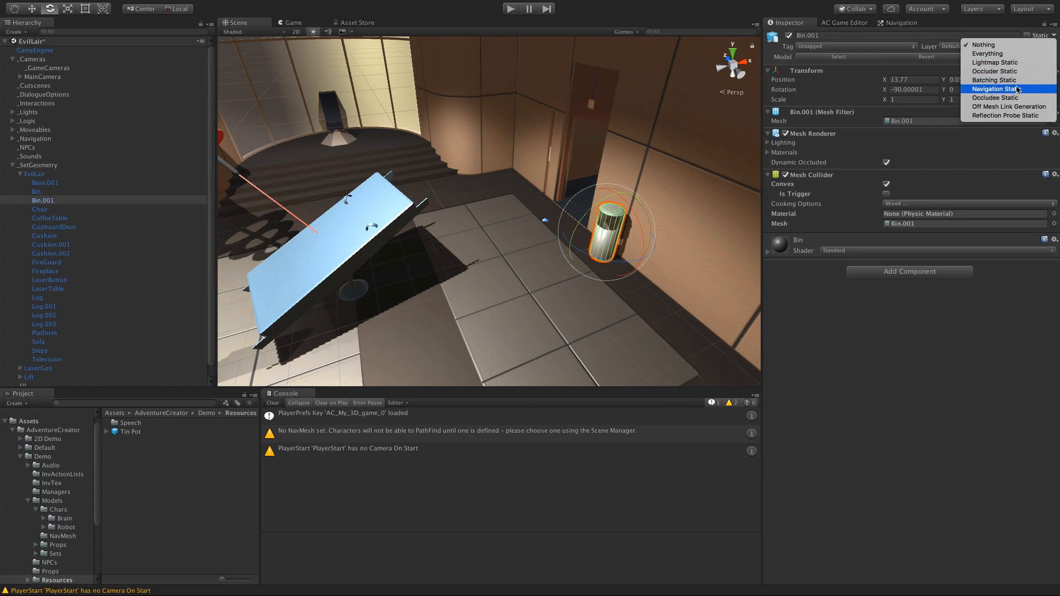
pyautogui.click(1015, 89)
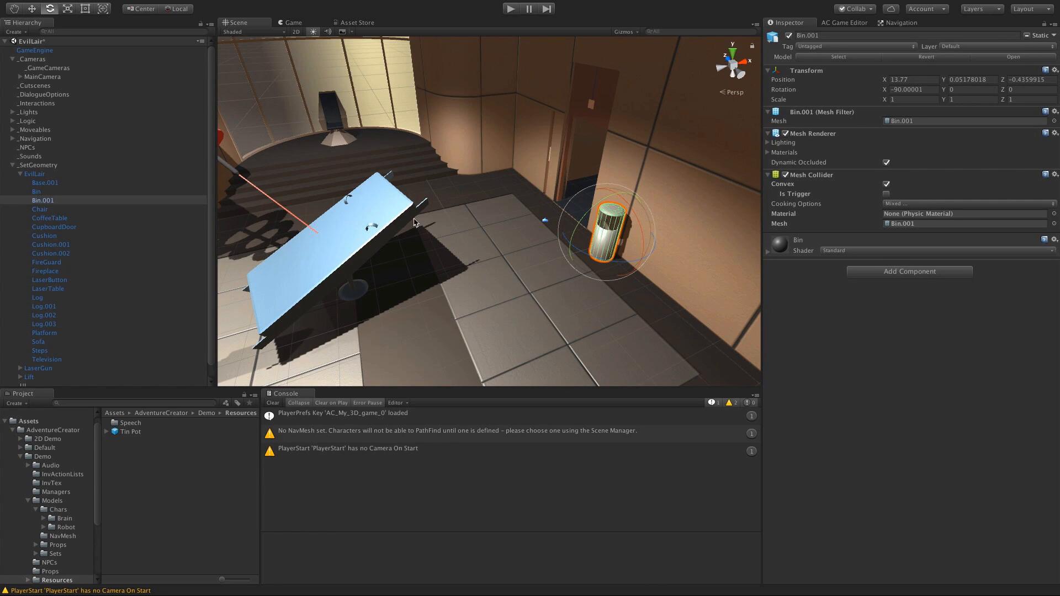
# Step: Mark the LaserTable in the middle of the room as Navigation Static
pyautogui.moveTo(416, 222); pyautogui.dragTo(513, 199, button='middle')
pyautogui.click(502, 226)
pyautogui.click(502, 226)
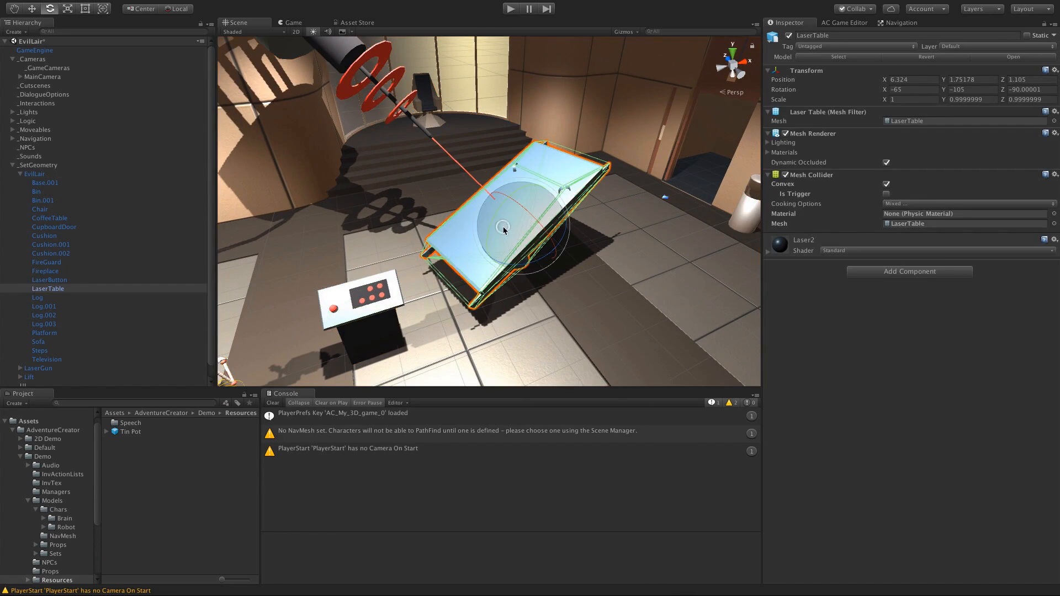
pyautogui.click(1052, 35)
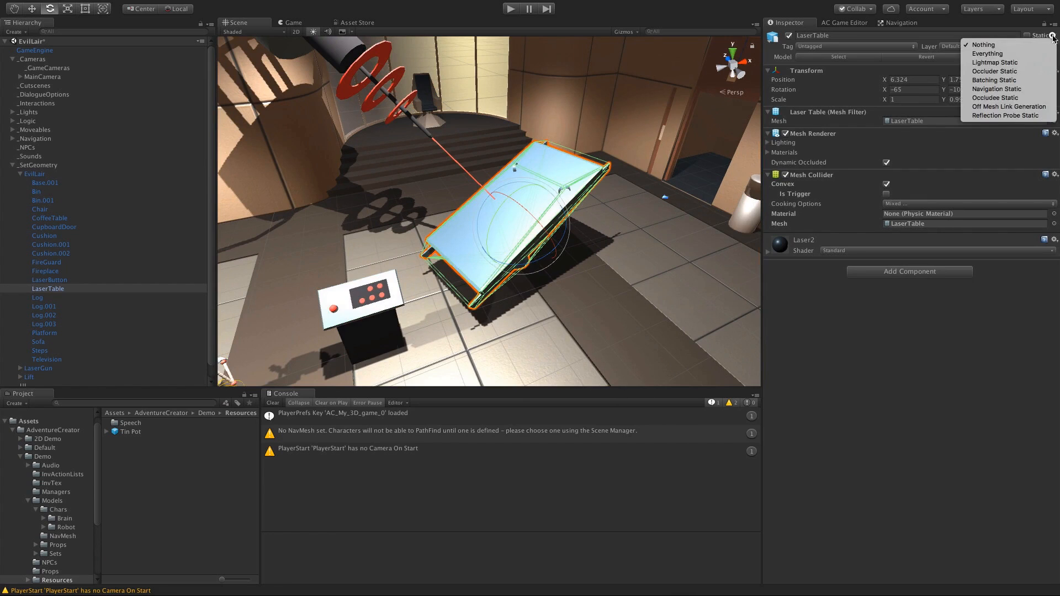
pyautogui.click(1022, 87)
# Step: Mark the LaserButton control console beside the laser table as Navigation Static
pyautogui.click(345, 301)
pyautogui.click(345, 301)
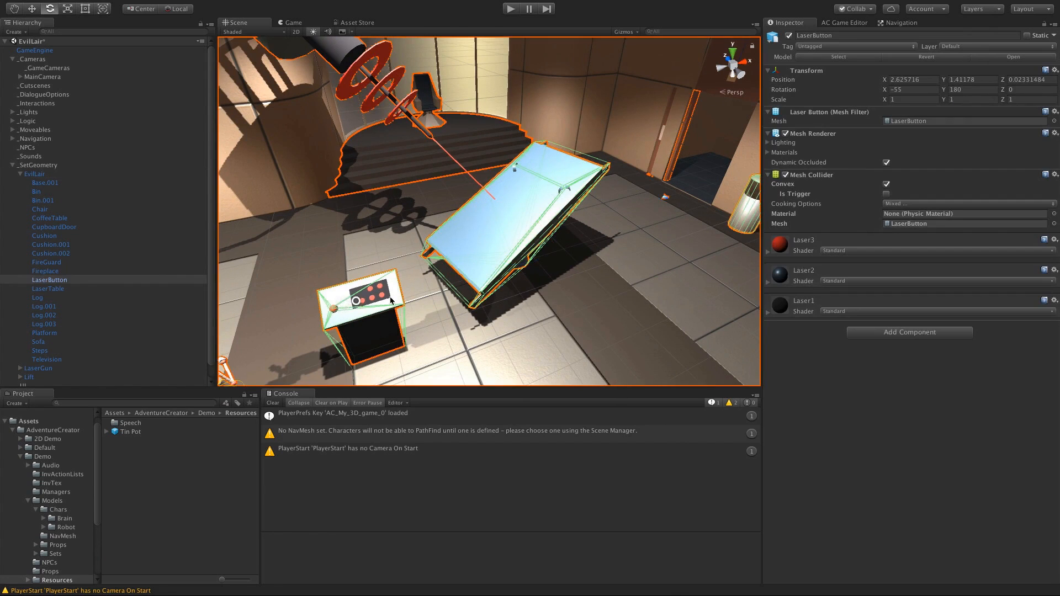
pyautogui.click(1055, 35)
pyautogui.click(1026, 89)
# Step: Mark the CoffeeTable in the lounge area as Navigation Static
pyautogui.moveTo(353, 218); pyautogui.dragTo(456, 219, button='middle')
pyautogui.click(418, 194)
pyautogui.click(418, 193)
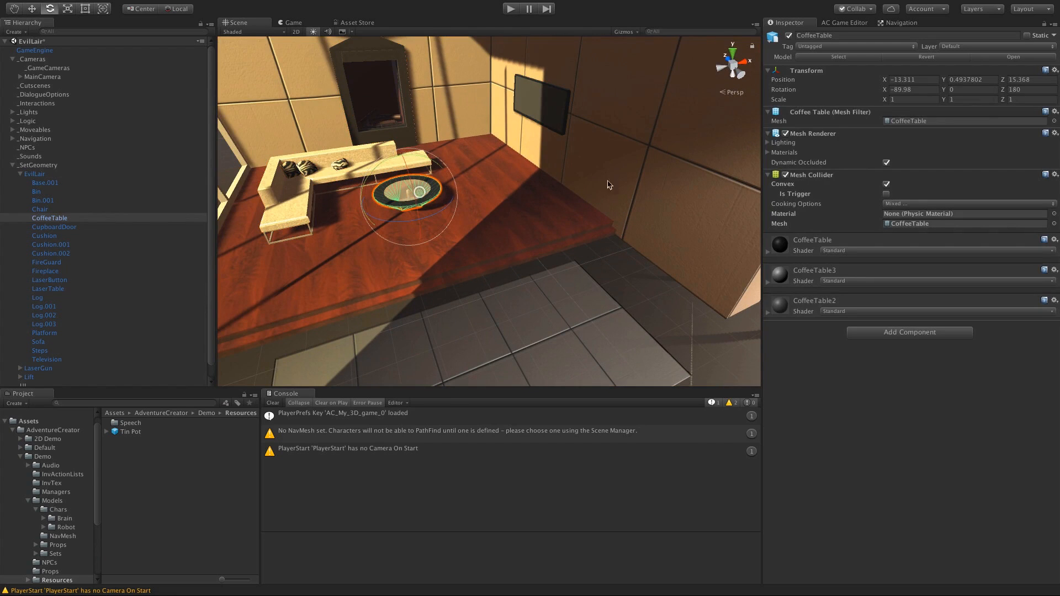
pyautogui.click(1053, 35)
pyautogui.click(997, 89)
# Step: Mark the Sofa in the lounge area as Navigation Static
pyautogui.click(360, 167)
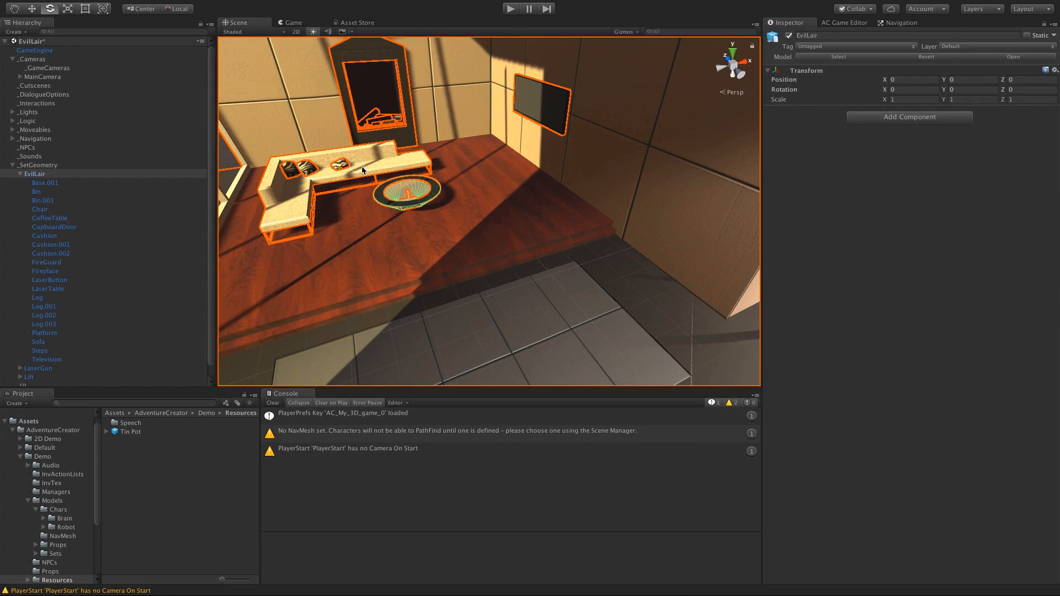
pyautogui.click(360, 167)
pyautogui.click(1054, 34)
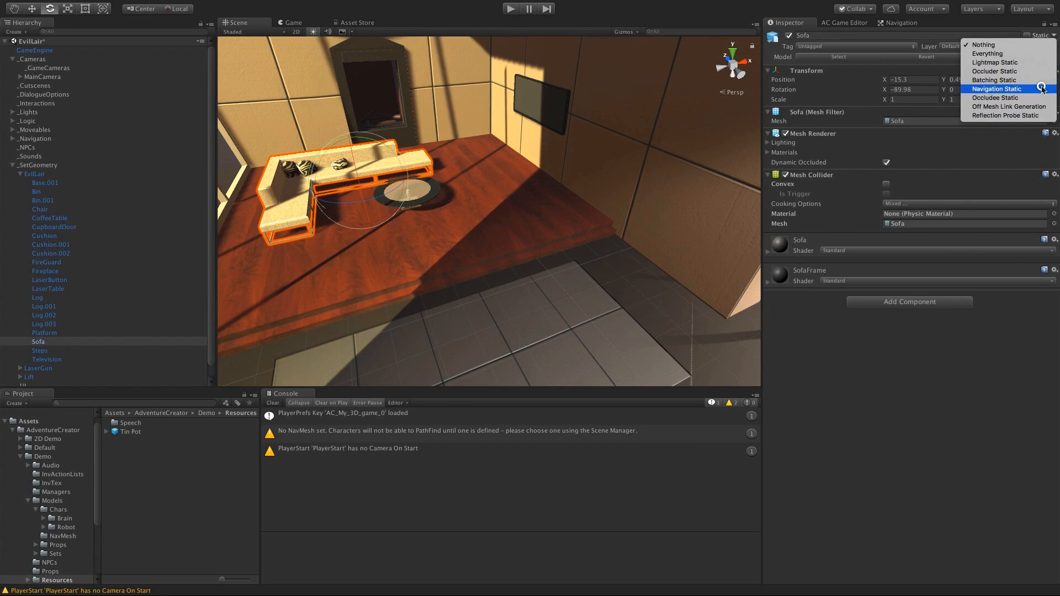
pyautogui.click(999, 88)
# Step: Rebake the NavMesh to account for the furniture obstacles and inspect the walkable area around the laser table and console
pyautogui.moveTo(516, 204); pyautogui.dragTo(436, 203, button='middle')
pyautogui.click(897, 22)
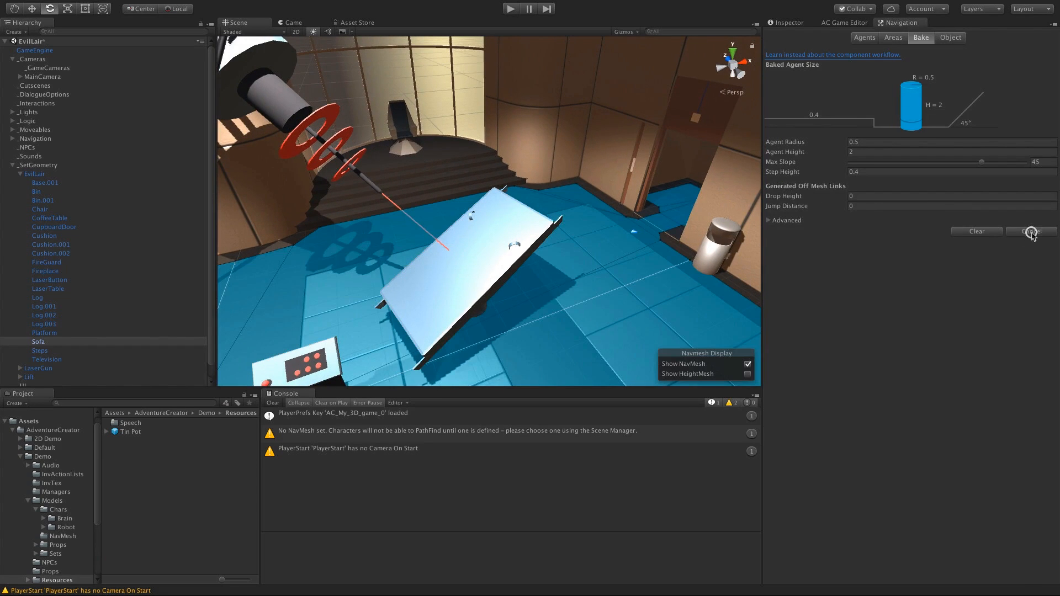
pyautogui.click(1032, 231)
pyautogui.scroll(-5, 389, 221)
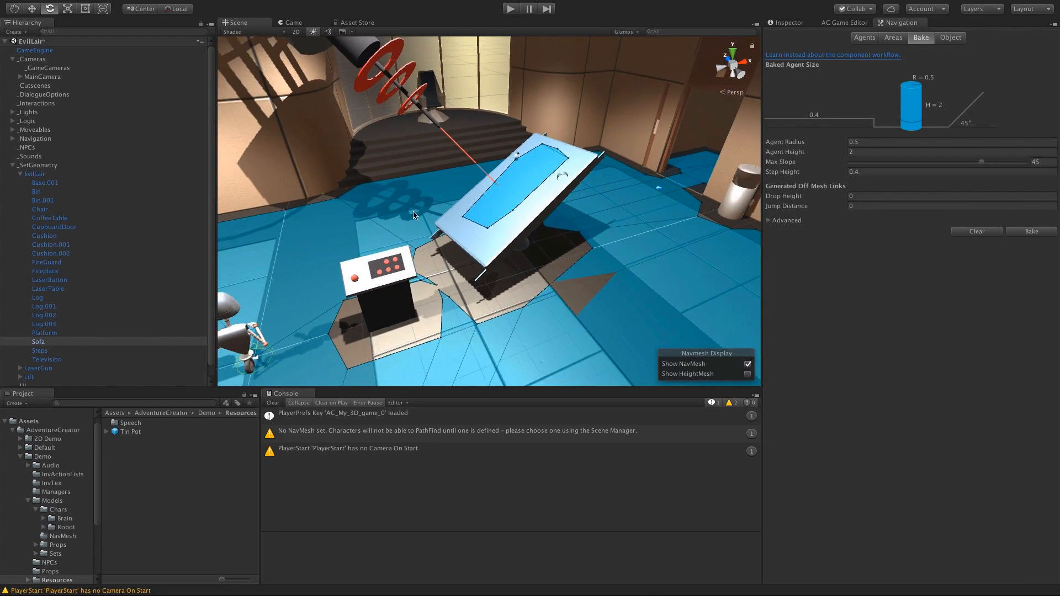
pyautogui.keyDown('alt'); pyautogui.moveTo(411, 236); pyautogui.dragTo(499, 247); pyautogui.keyUp('alt')
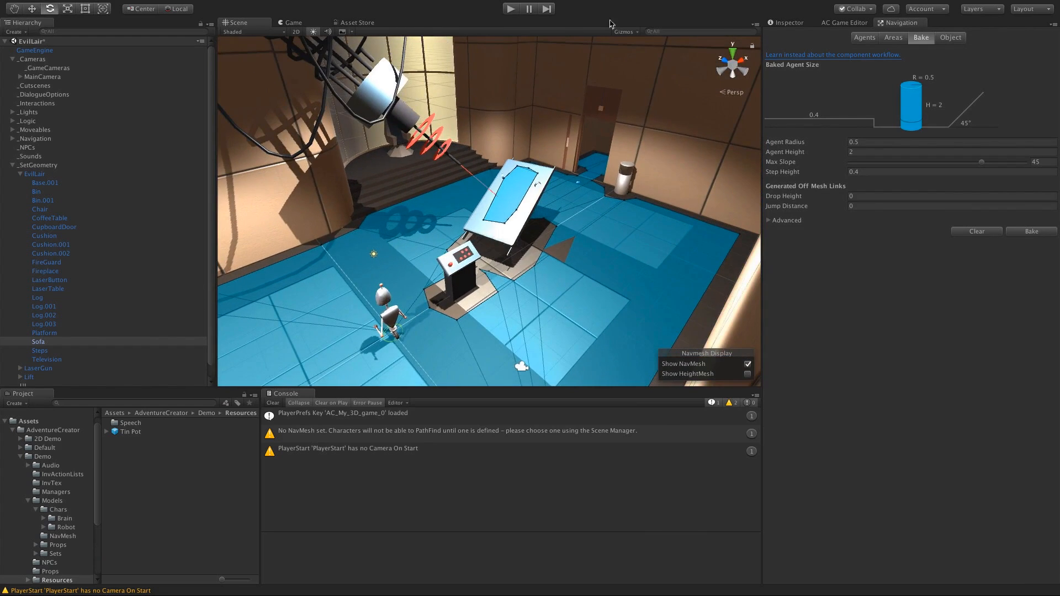
# Step: Play the scene to test Tin Pot's pathfinding on the NavMesh, and stop playback
pyautogui.click(512, 9)
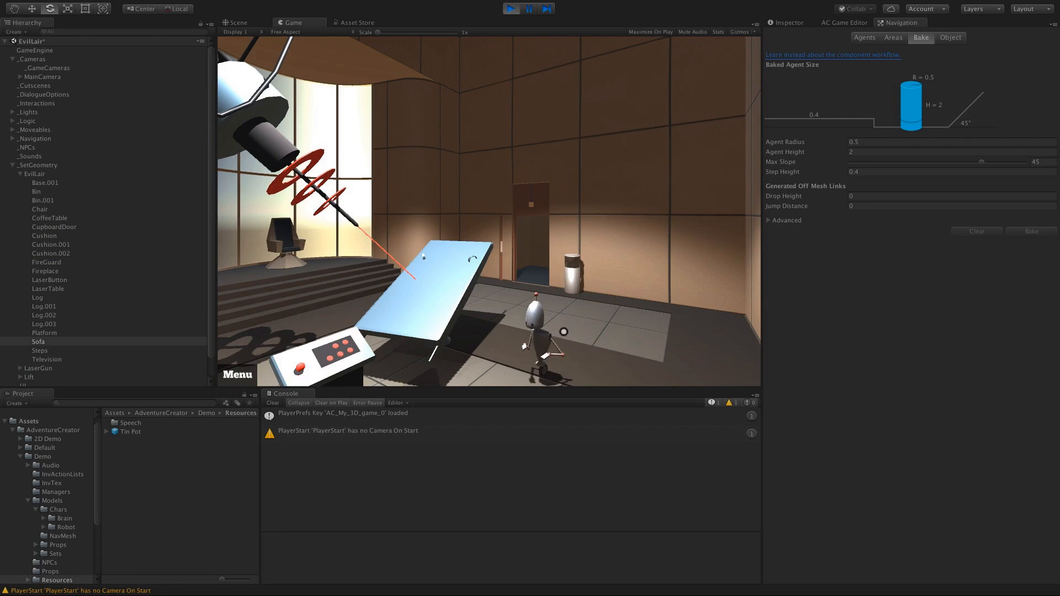
pyautogui.hotkey('ctrl', 'p')
# Step: Collapse the _SetGeometry group and save the scene under the new name My3DScene
pyautogui.click(12, 165)
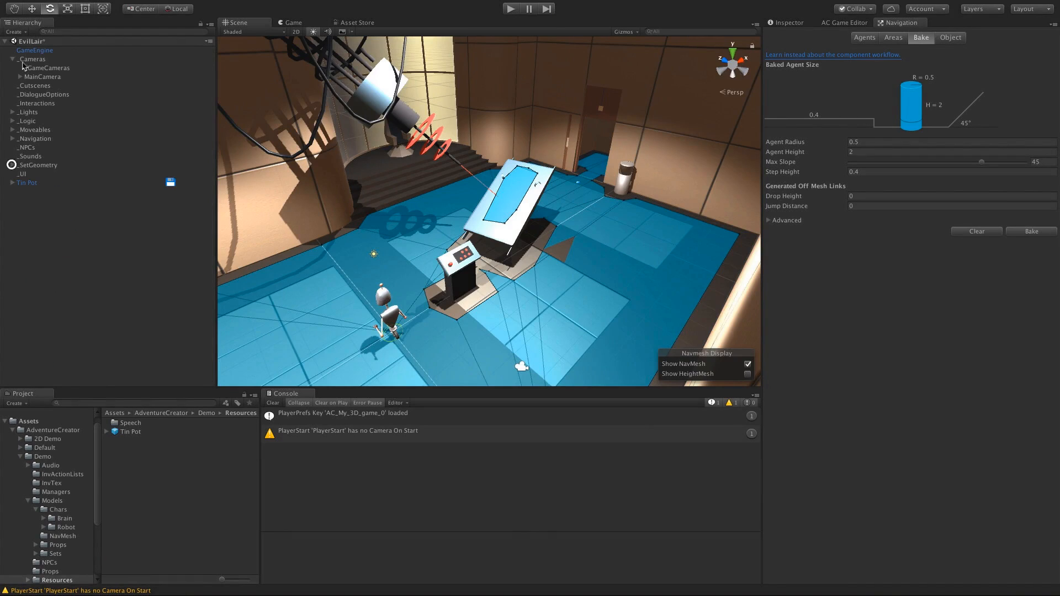
pyautogui.click(68, 6)
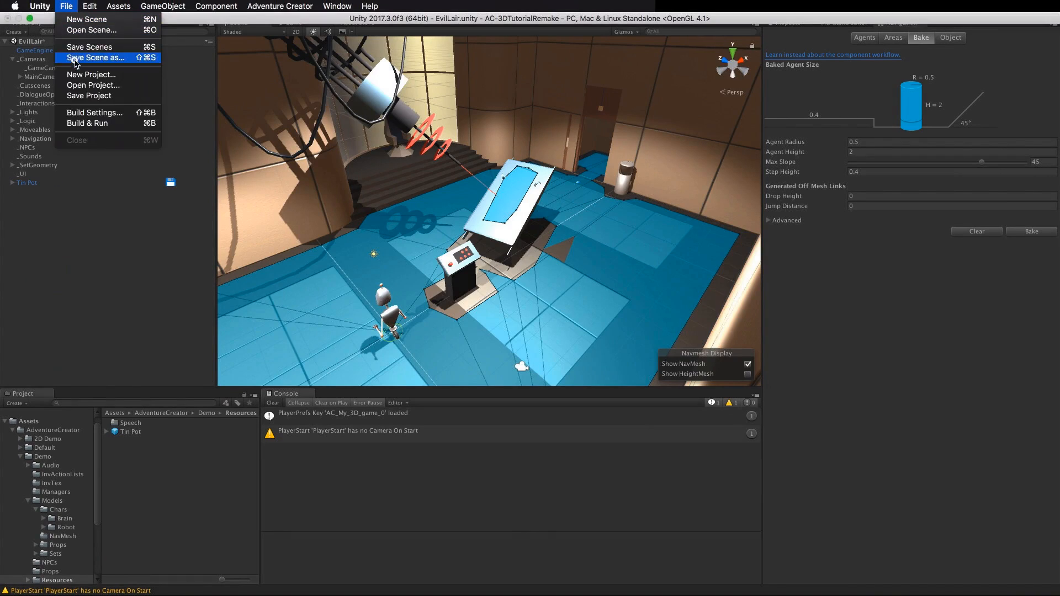
pyautogui.click(83, 61)
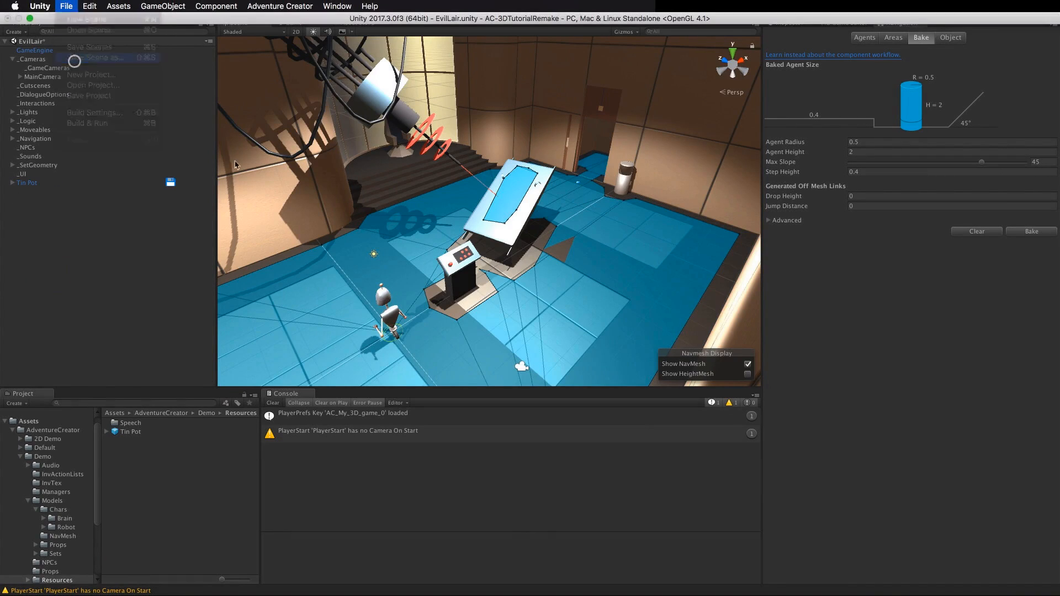
# Step: Delete the Tin Pot character from the My3DScene hierarchy
pyautogui.rightClick(32, 185)
pyautogui.click(56, 238)
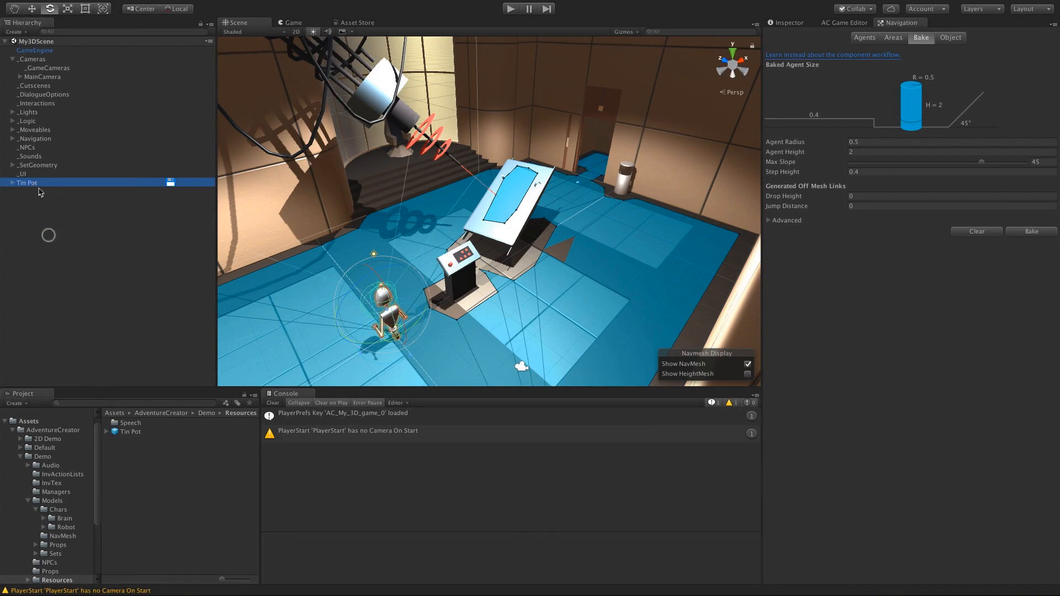
pyautogui.moveTo(428, 259); pyautogui.dragTo(459, 241, button='middle')
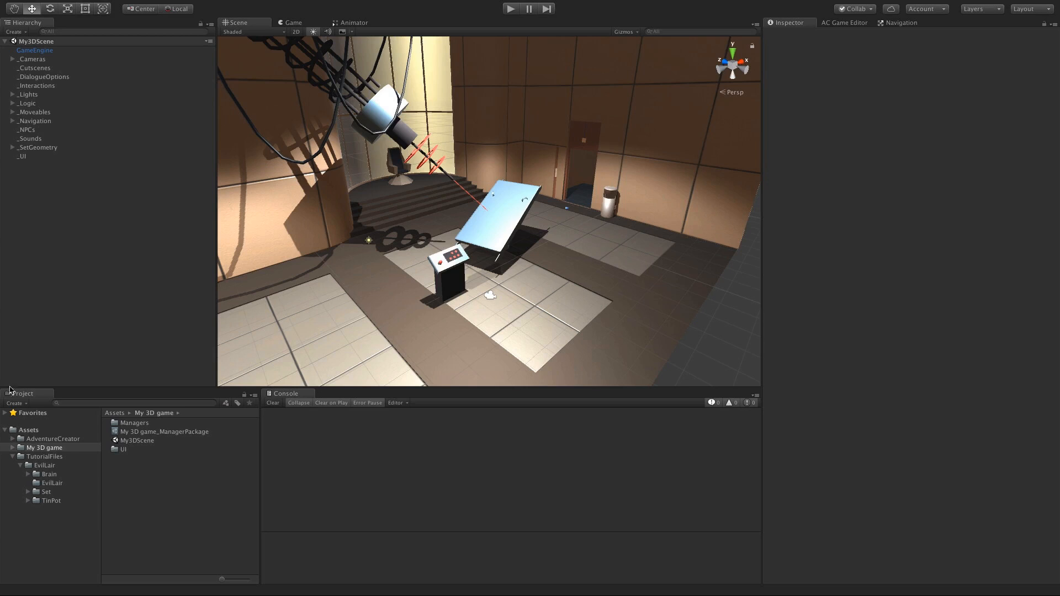
# Step: Select the EL_TinPot model in the TutorialFiles/EvilLair/TinPot folder and examine its preview and animation clips
pyautogui.click(53, 457)
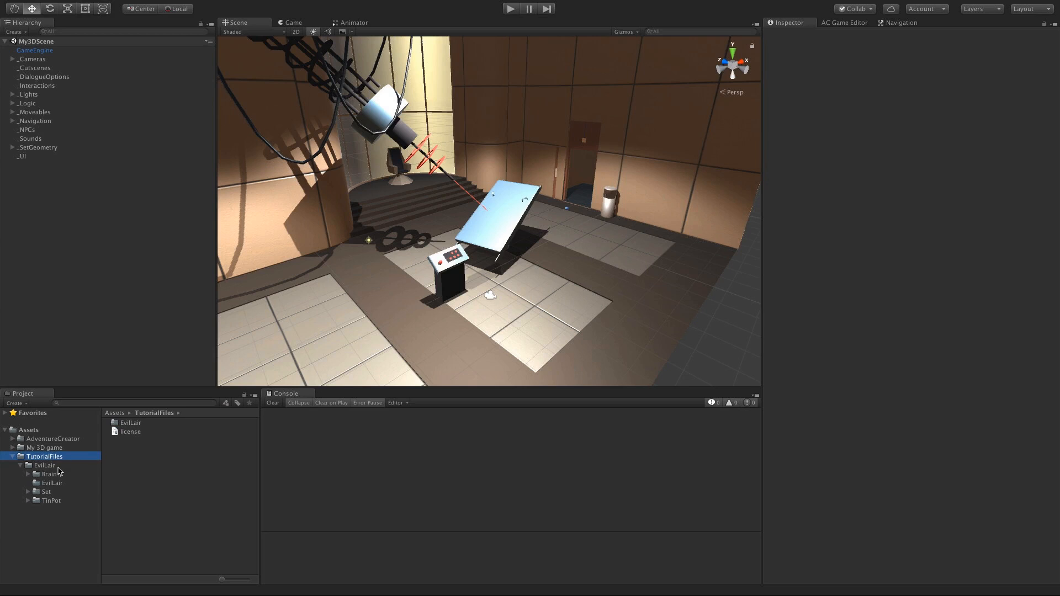
pyautogui.click(58, 467)
pyautogui.click(60, 500)
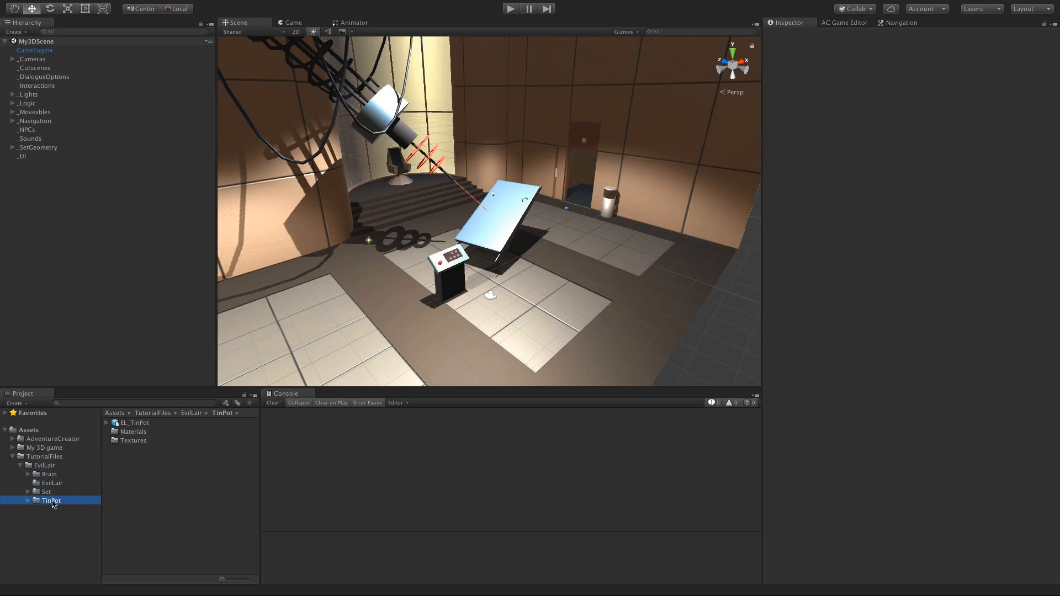
pyautogui.click(148, 423)
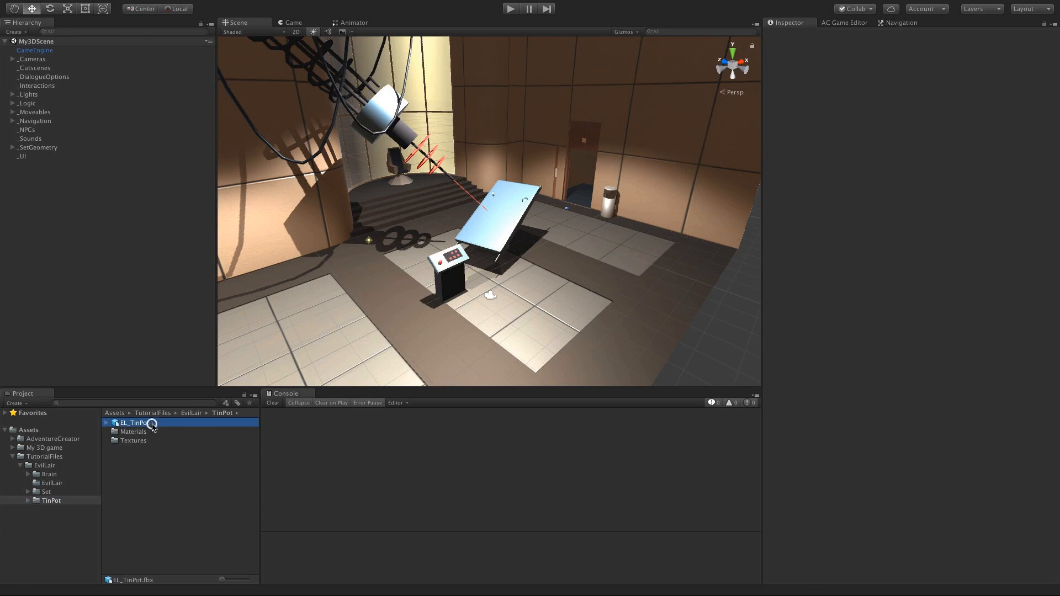
pyautogui.moveTo(899, 497); pyautogui.dragTo(917, 468)
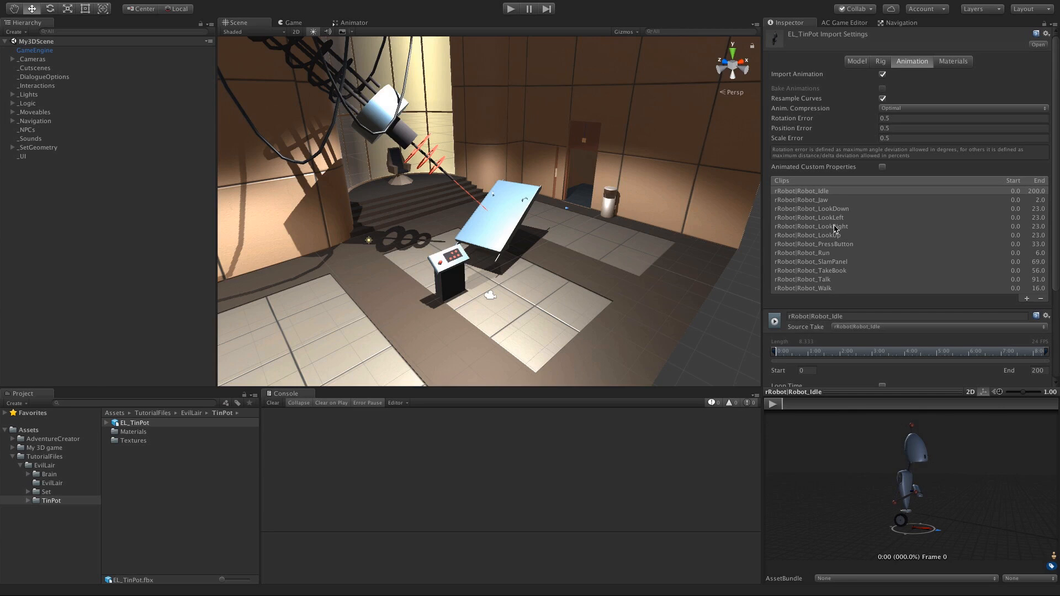
# Step: Check the Animation Type in the EL_TinPot model's rig import settings, keeping it on Generic
pyautogui.click(881, 62)
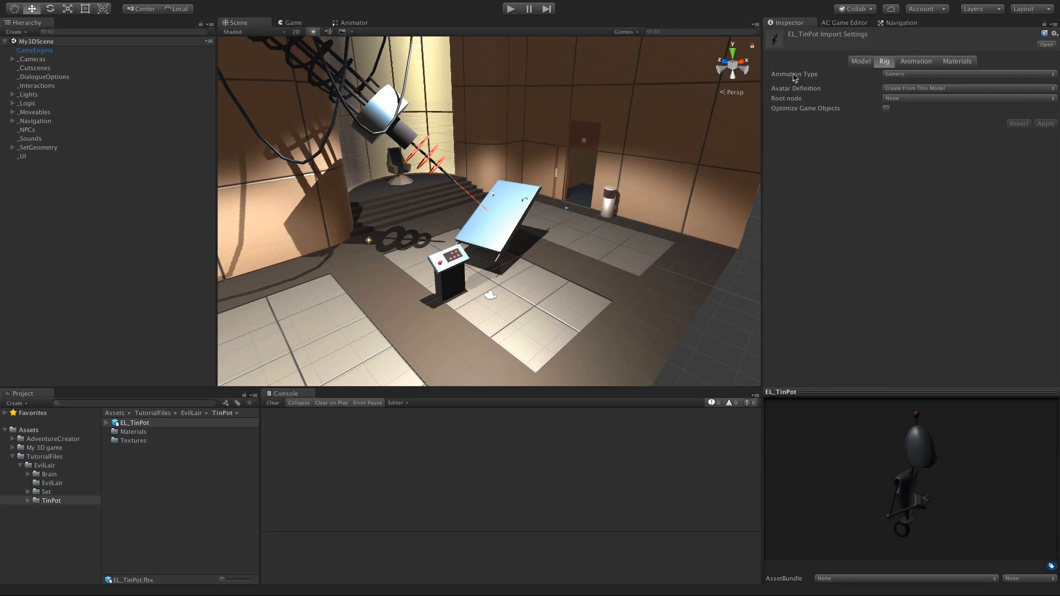
pyautogui.click(910, 75)
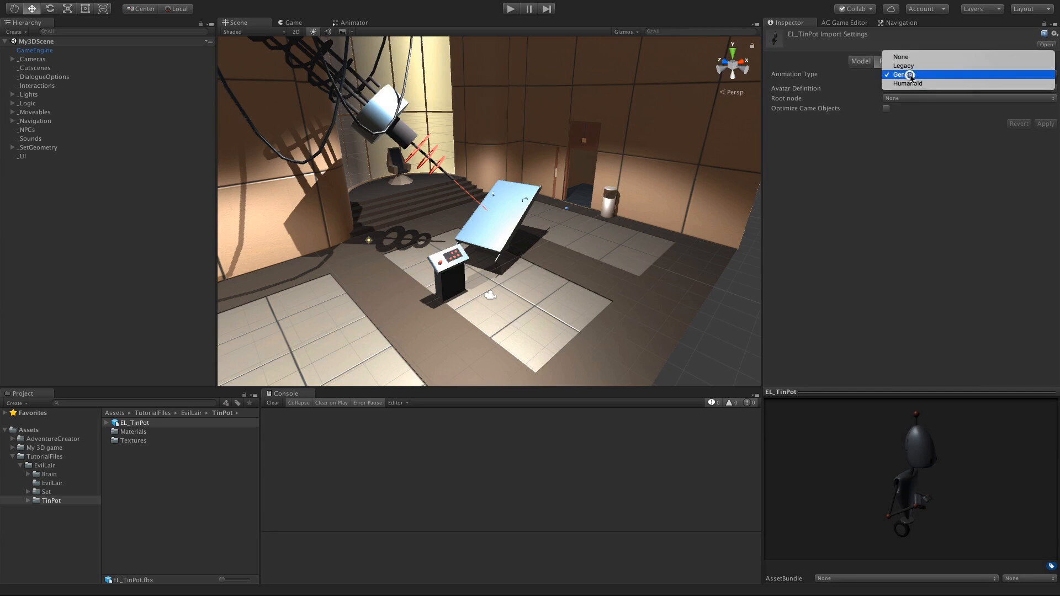
pyautogui.click(911, 75)
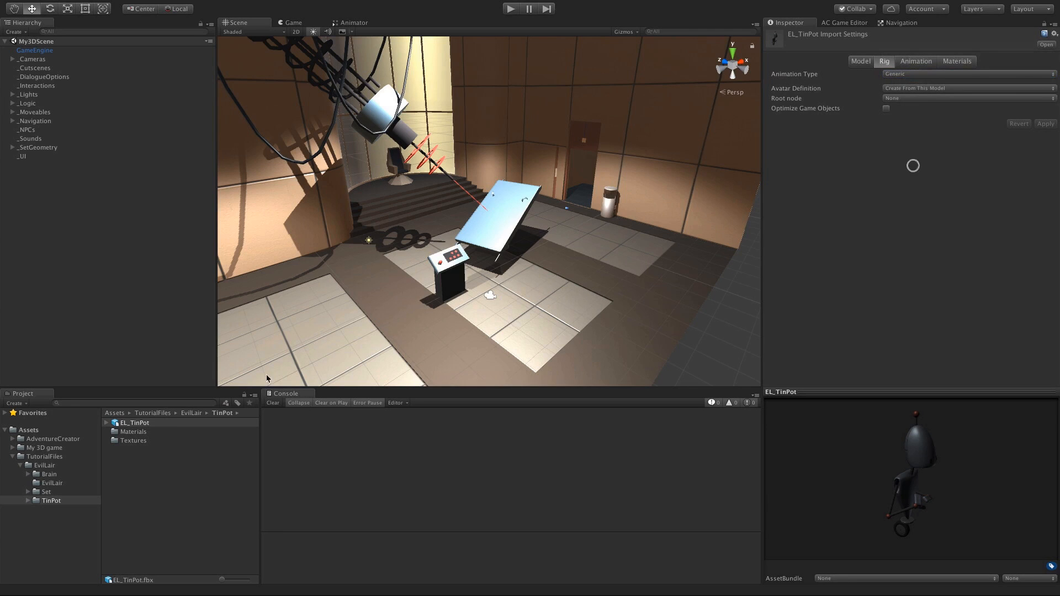
# Step: Add the EL_TinPot model to the My3DScene hierarchy as a root object, leaving it untagged
pyautogui.moveTo(163, 424); pyautogui.dragTo(104, 329)
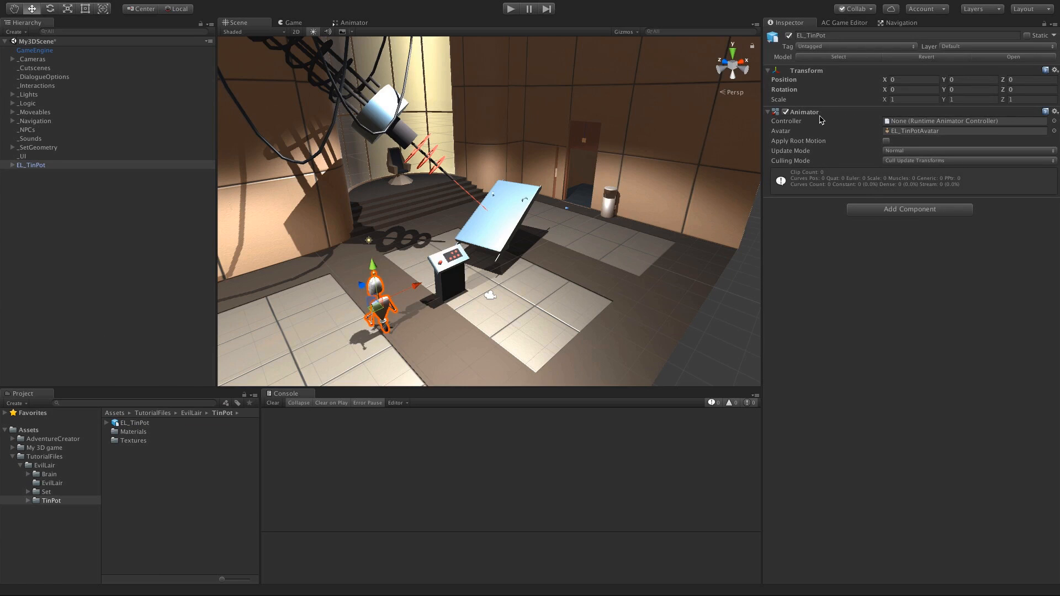
pyautogui.keyDown('alt'); pyautogui.moveTo(354, 295); pyautogui.dragTo(548, 257); pyautogui.keyUp('alt')
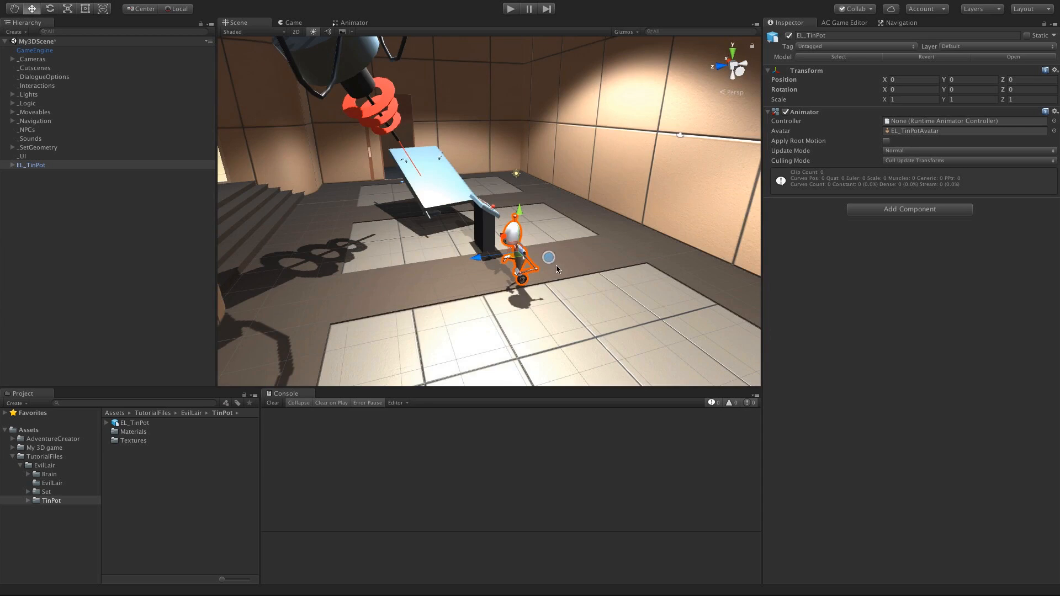
pyautogui.scroll(2, 565, 274)
pyautogui.scroll(3, 565, 273)
pyautogui.moveTo(564, 273); pyautogui.dragTo(550, 244, button='middle')
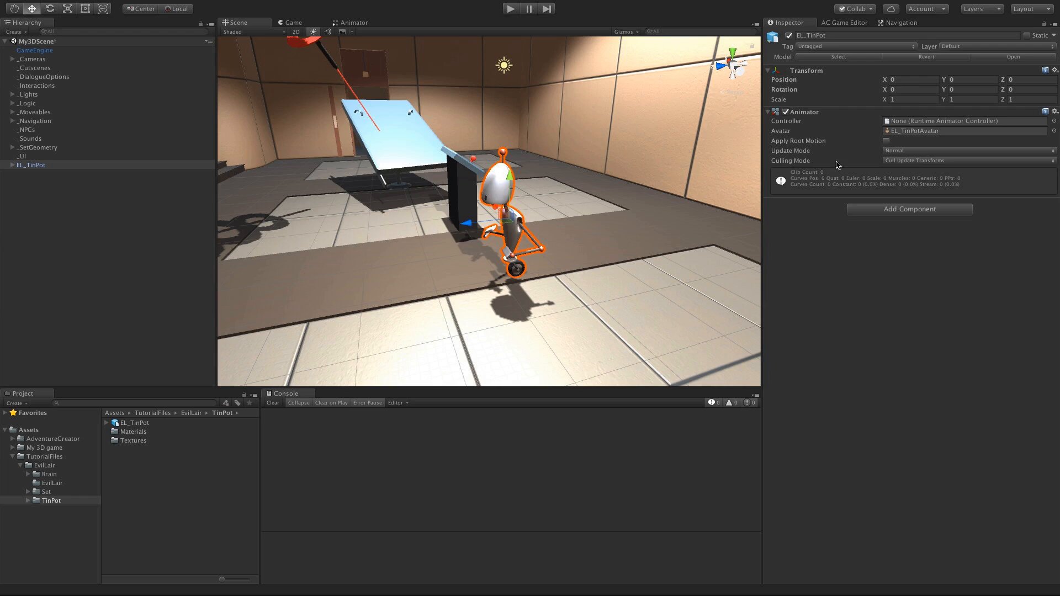
pyautogui.click(835, 47)
pyautogui.click(884, 308)
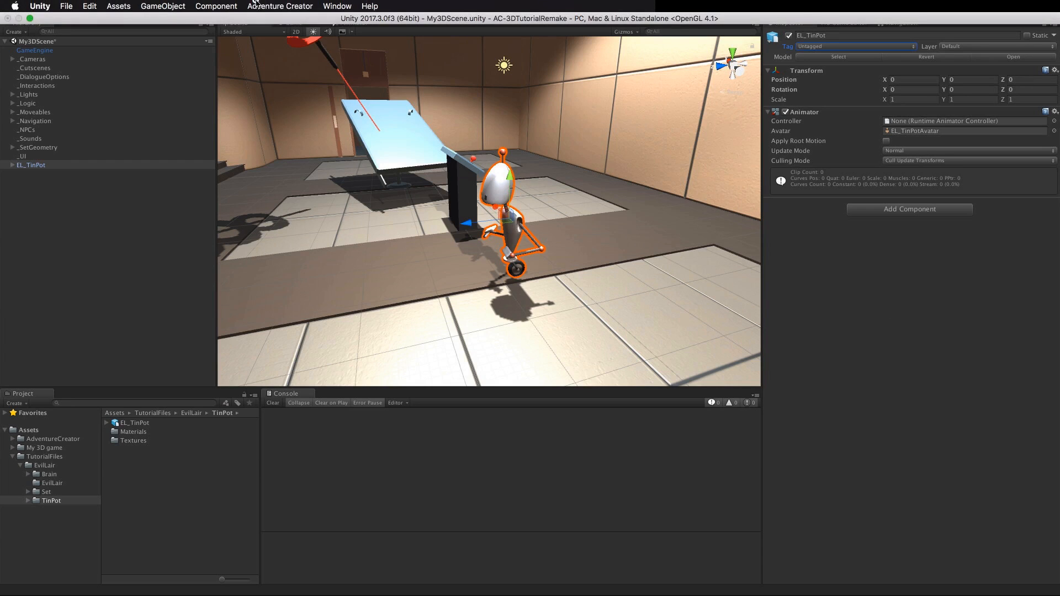
# Step: Start Adventure Creator's Character Wizard and define a Player with the scene's EL_TinPot object as its base GameObject
pyautogui.click(257, 6)
pyautogui.moveTo(327, 23)
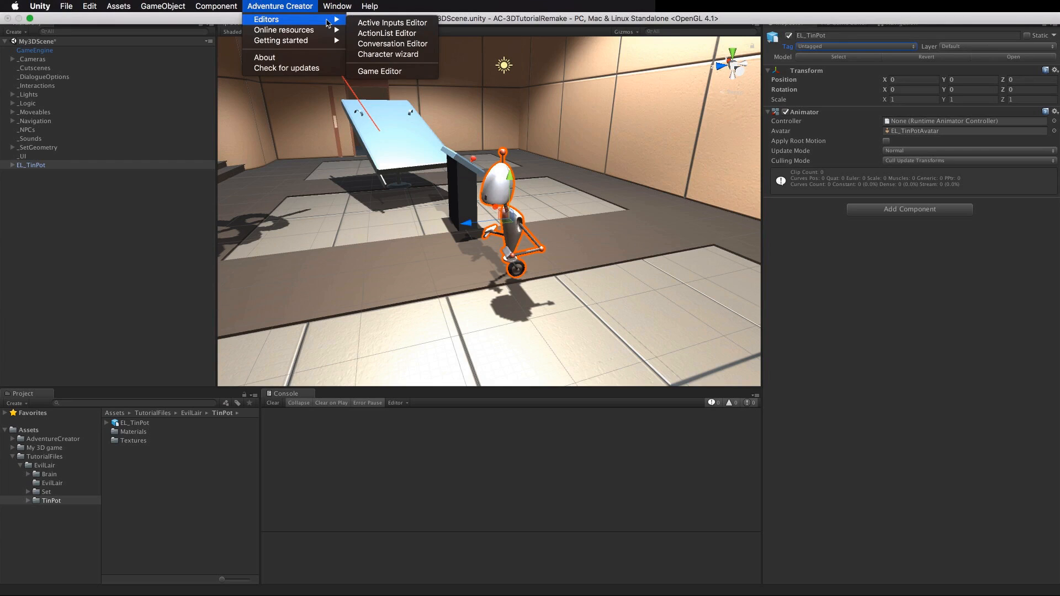
pyautogui.click(378, 55)
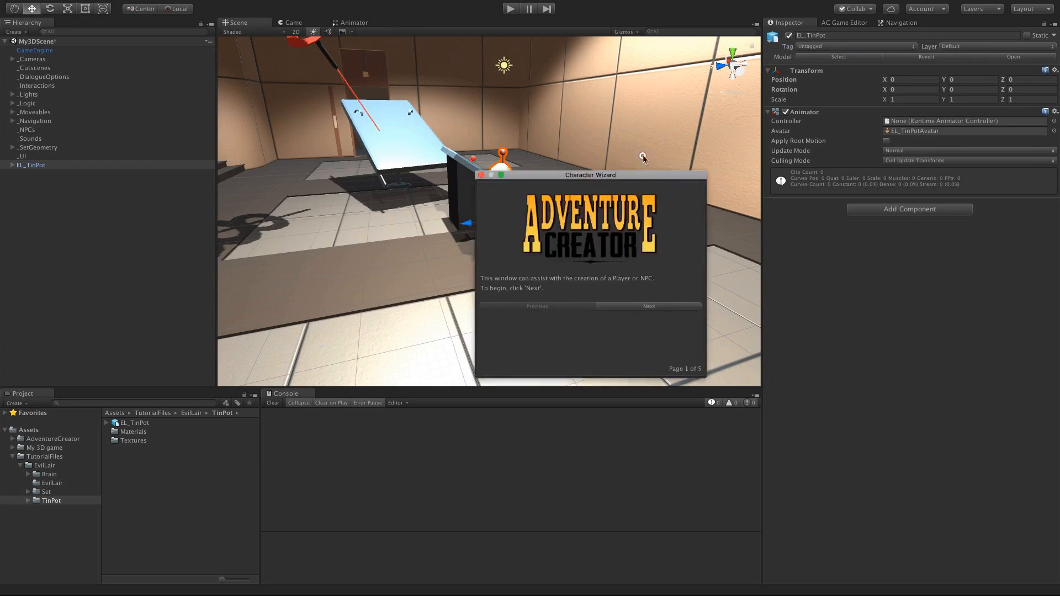
pyautogui.moveTo(626, 176); pyautogui.dragTo(708, 103)
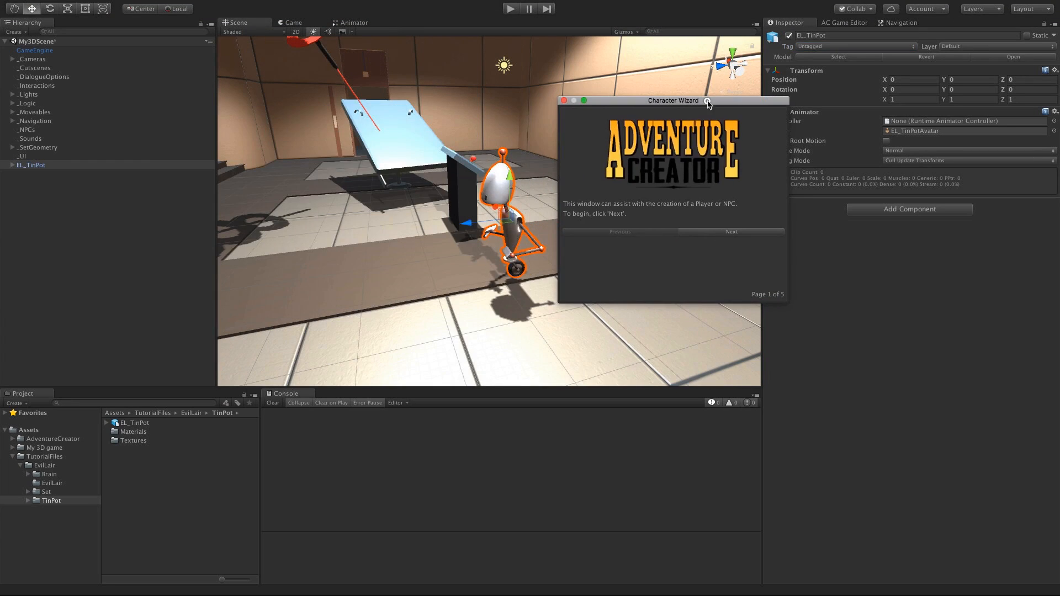
pyautogui.click(709, 232)
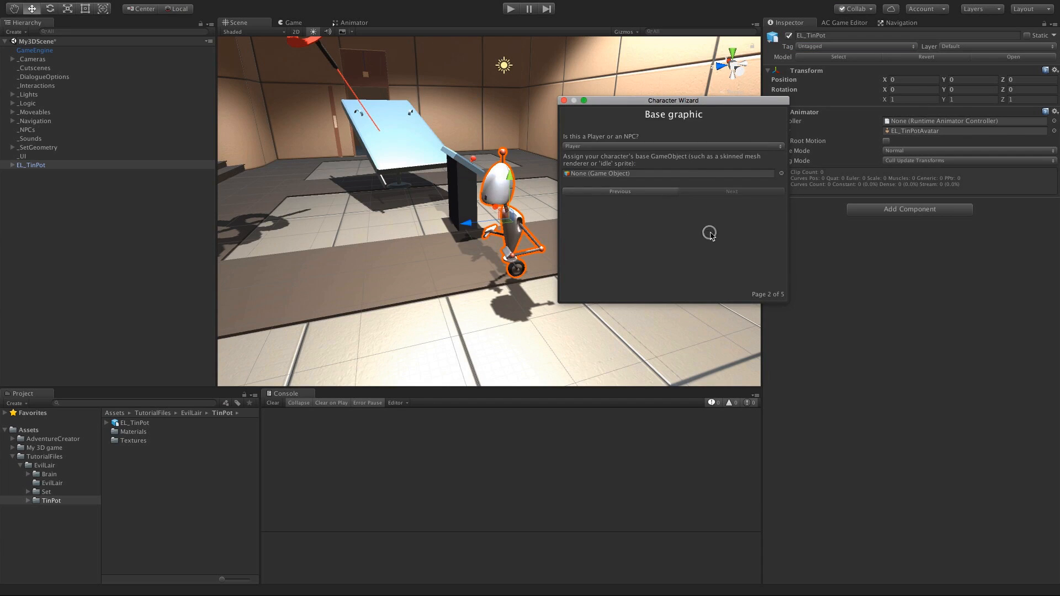
pyautogui.click(594, 146)
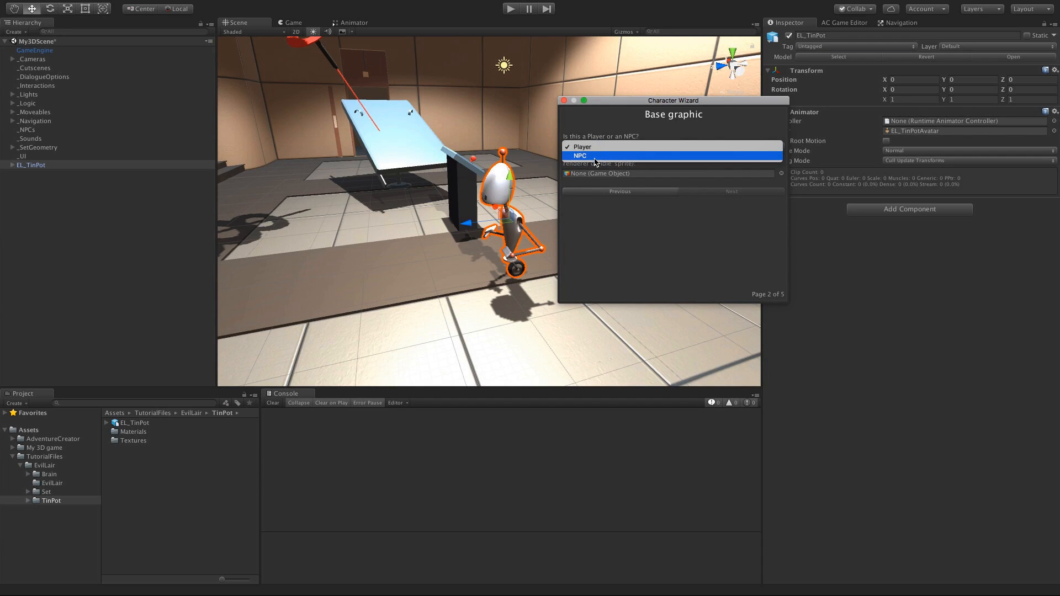
pyautogui.click(597, 132)
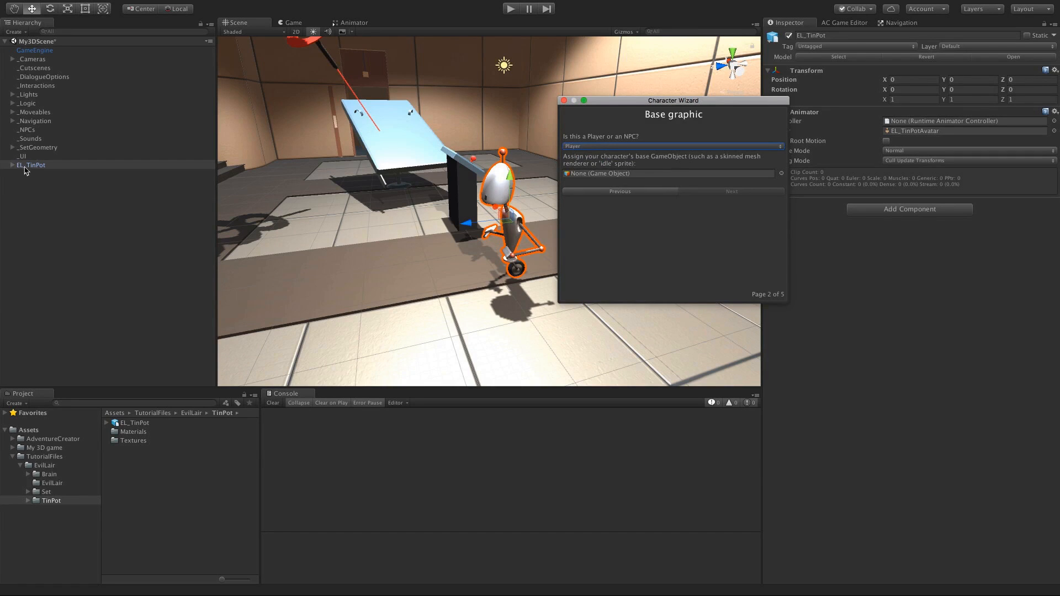
pyautogui.moveTo(25, 166); pyautogui.dragTo(579, 174)
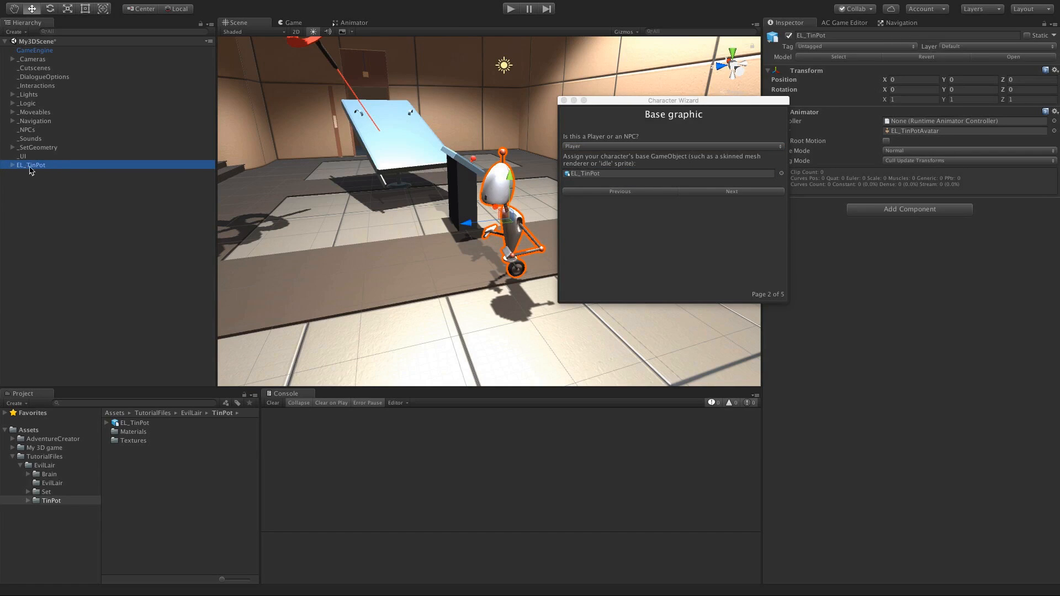
pyautogui.click(717, 193)
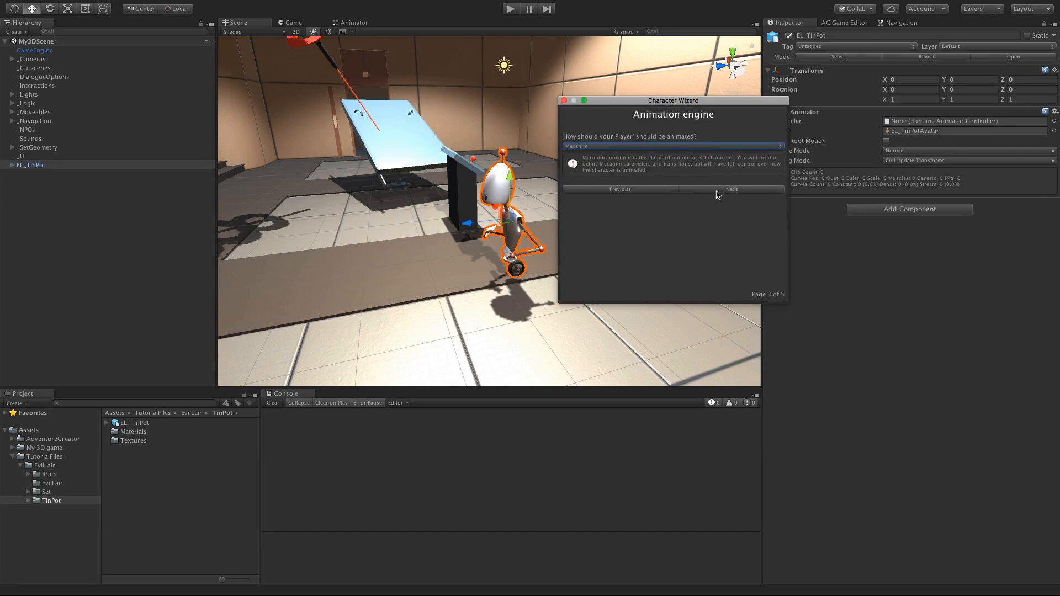
# Step: Choose Mecanim as the player's animation engine, finish creating the character and close the wizard
pyautogui.click(637, 146)
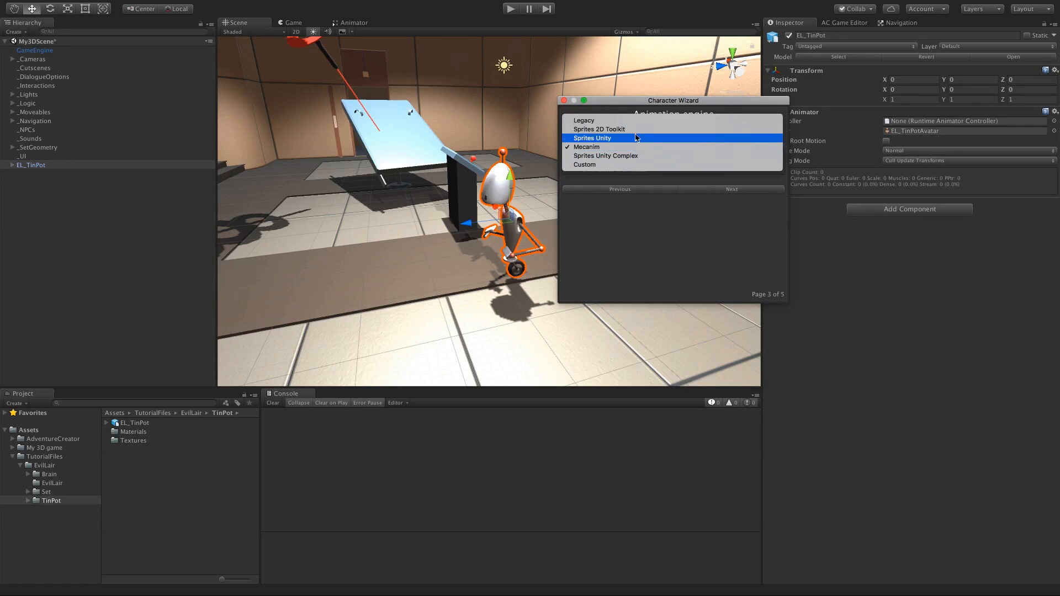
pyautogui.click(606, 148)
pyautogui.click(733, 191)
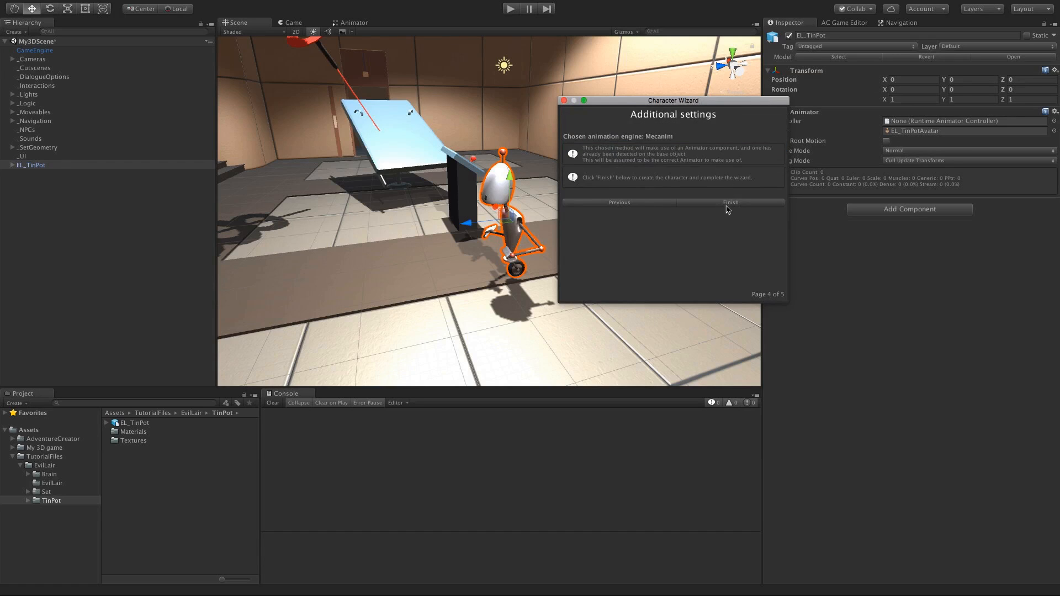
pyautogui.click(727, 204)
pyautogui.click(564, 101)
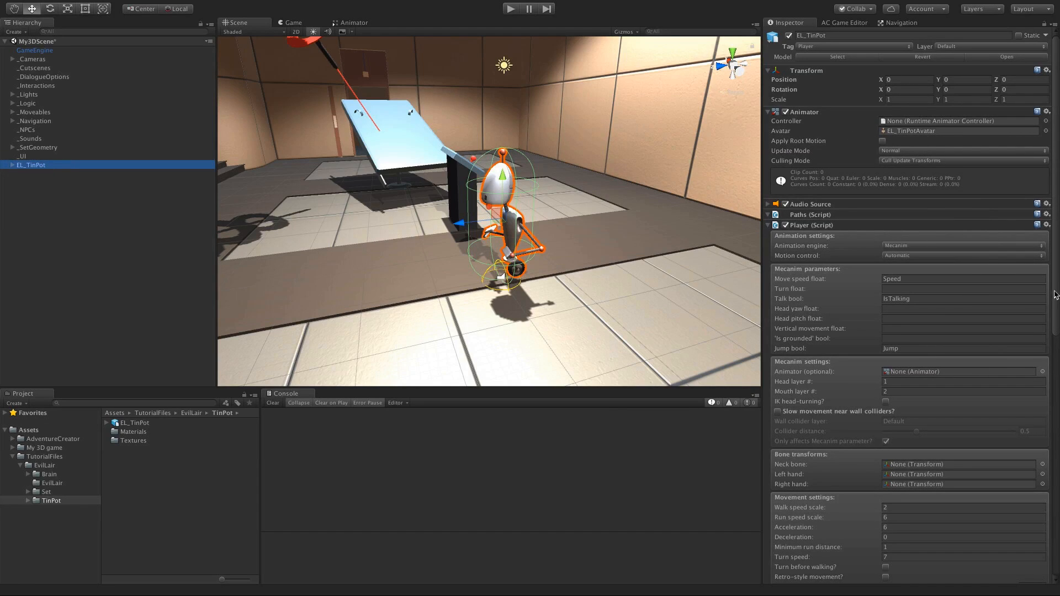
# Step: Reduce the Capsule Collider radius on EL_TinPot to 0.43 so it fits the robot more closely
pyautogui.moveTo(1057, 237); pyautogui.dragTo(1057, 437)
pyautogui.scroll(-4, 899, 435)
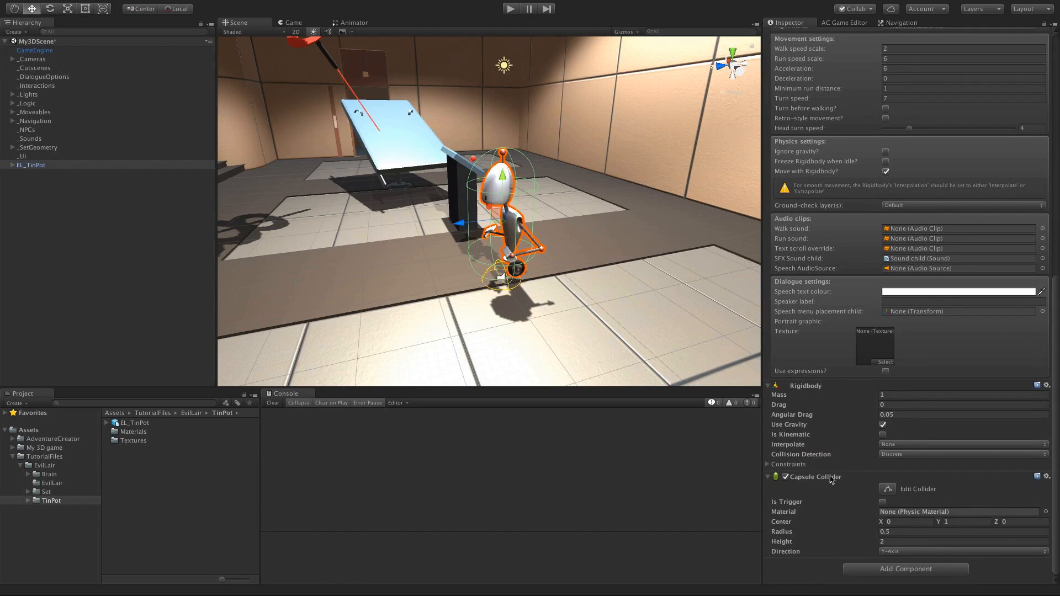
pyautogui.scroll(-3, 532, 214)
pyautogui.keyDown('alt'); pyautogui.moveTo(483, 198); pyautogui.dragTo(542, 199); pyautogui.keyUp('alt')
pyautogui.moveTo(541, 200); pyautogui.dragTo(529, 193, button='middle')
pyautogui.scroll(5, 535, 192)
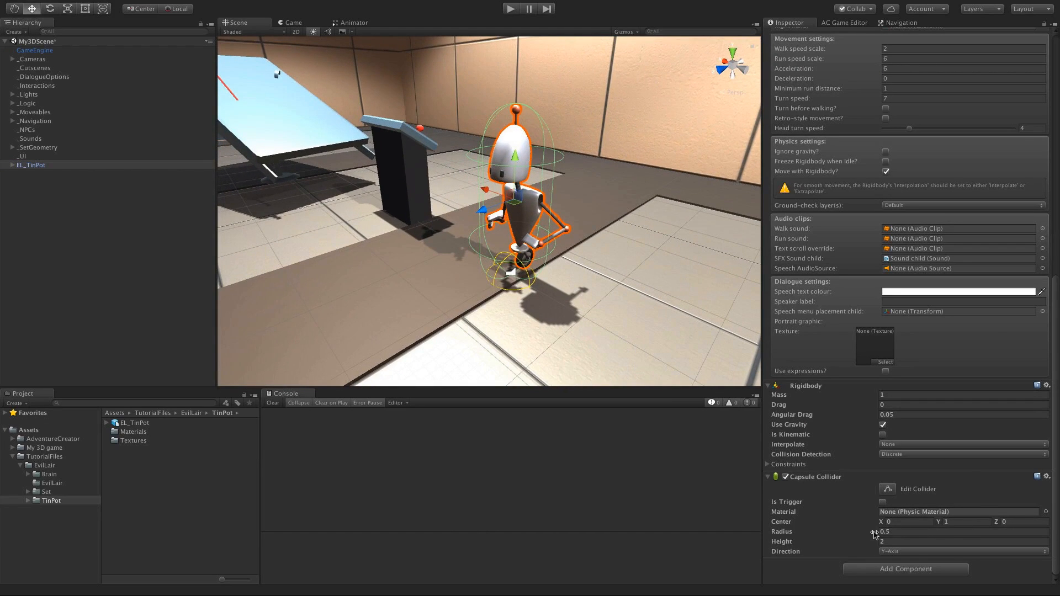
pyautogui.moveTo(873, 533); pyautogui.dragTo(869, 530)
pyautogui.click(838, 498)
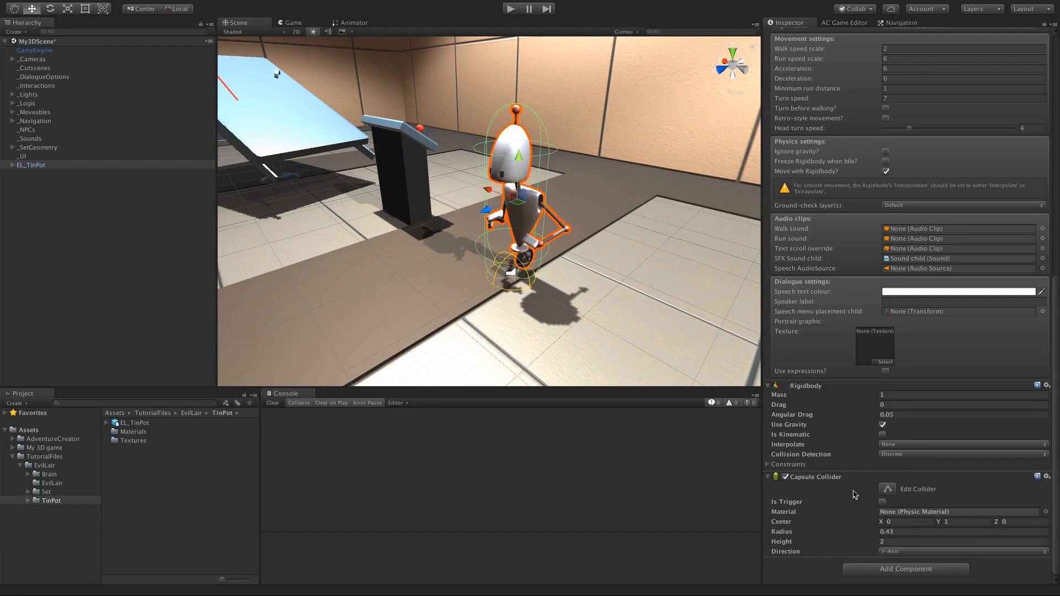
pyautogui.scroll(10, 856, 492)
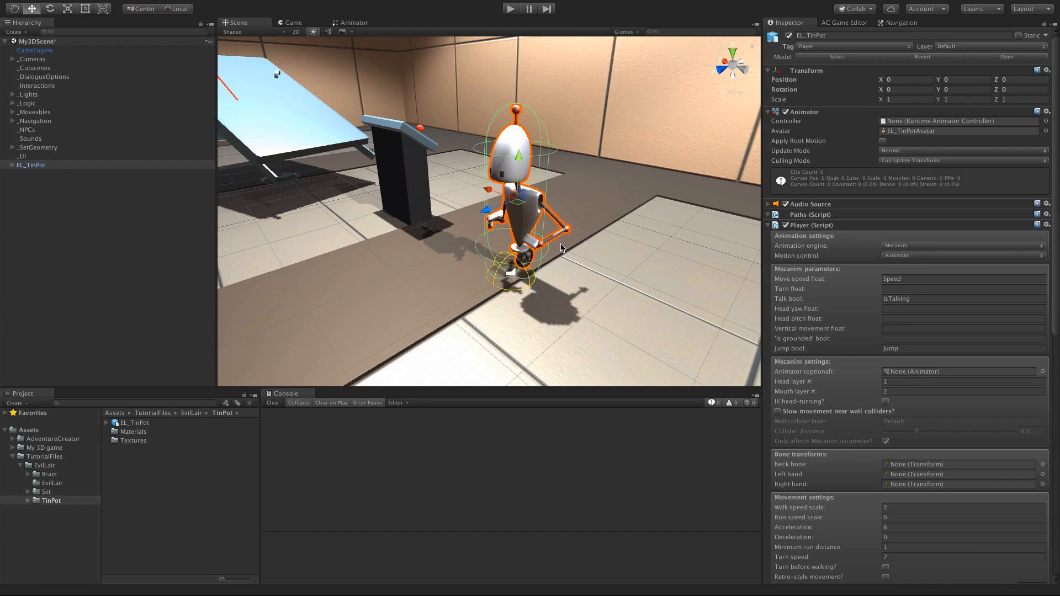
# Step: Play the scene and move Tin Pot around the lair floor in several directions to test the player's movement
pyautogui.click(510, 9)
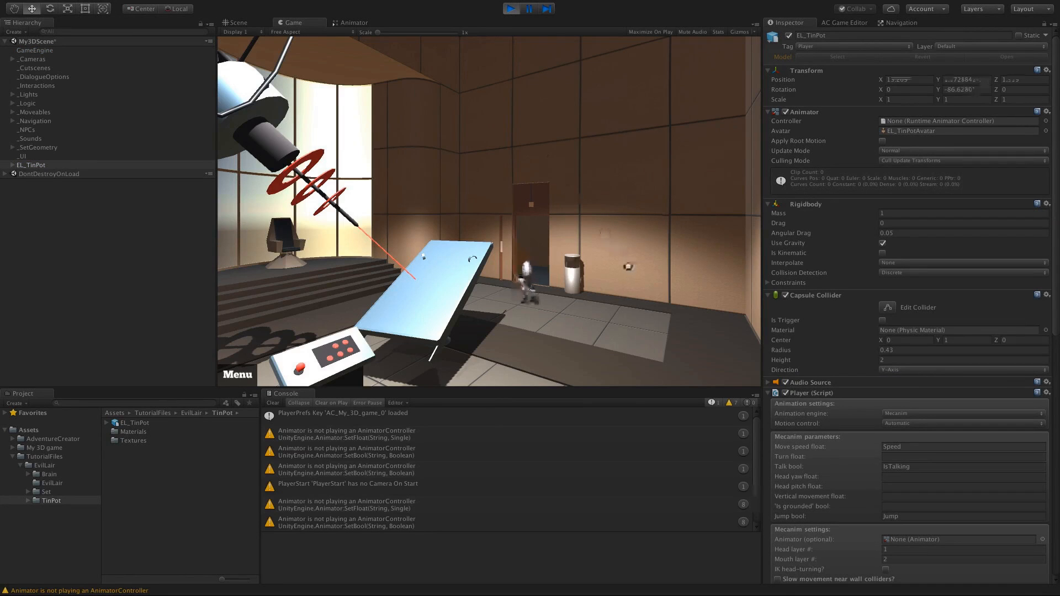
pyautogui.press('Right')
pyautogui.press('Down')
pyautogui.press('Left')
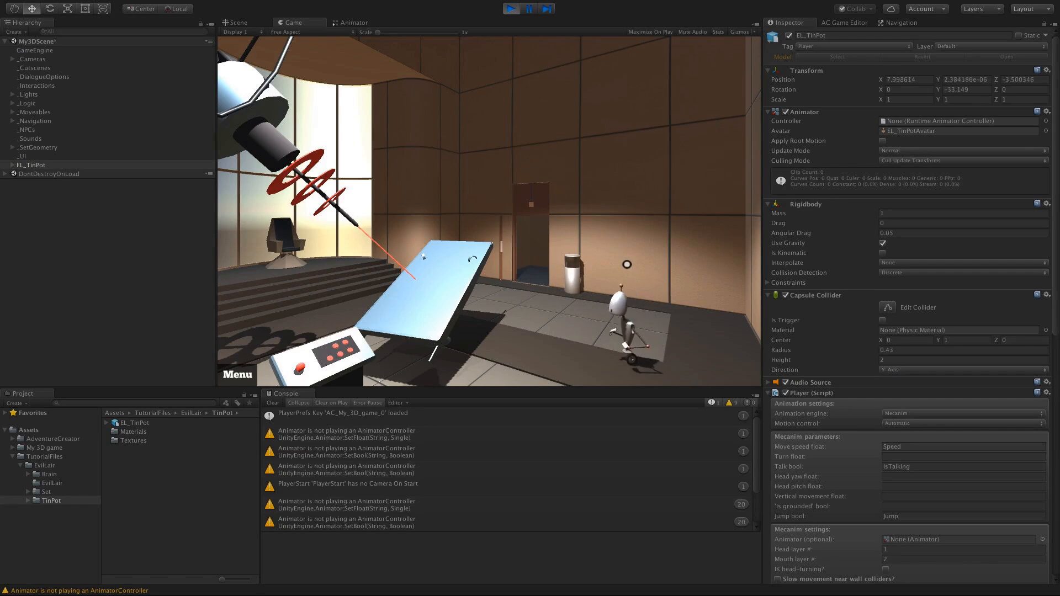
pyautogui.press('Up')
pyautogui.press('Right')
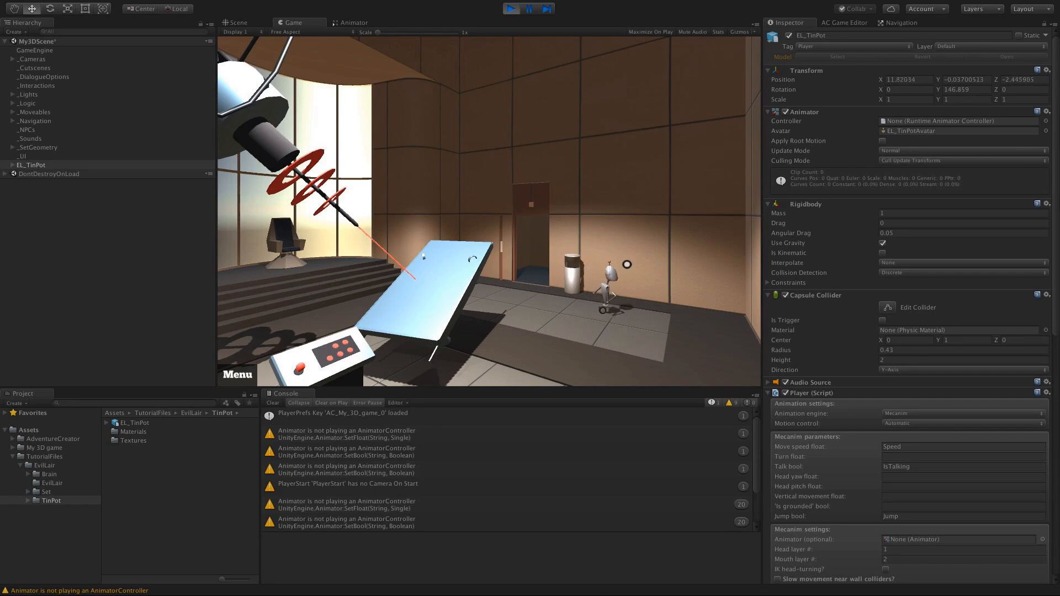
pyautogui.press('Down')
pyautogui.press('Left')
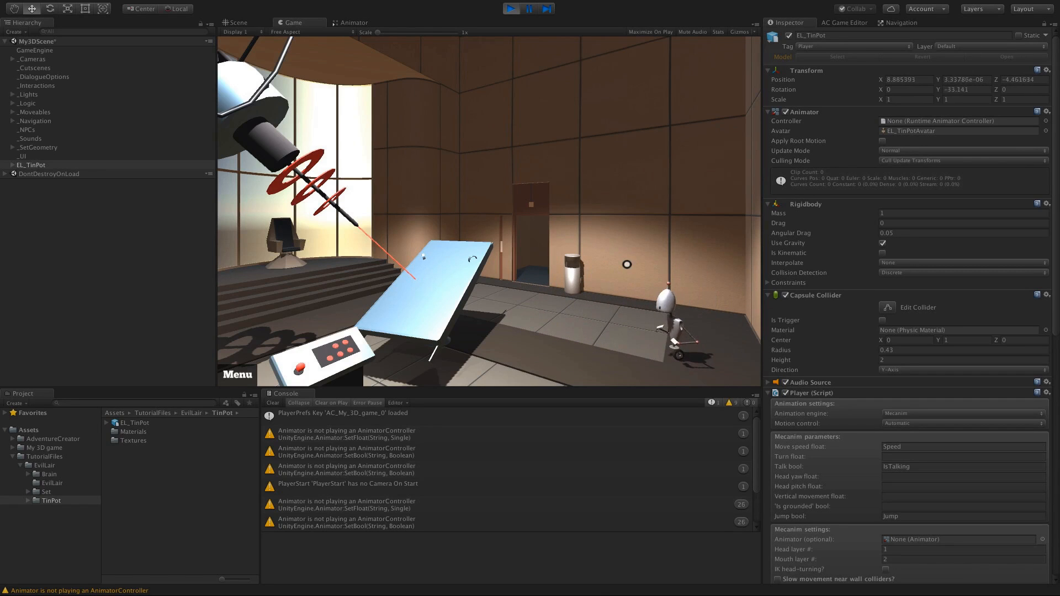
pyautogui.press('Left')
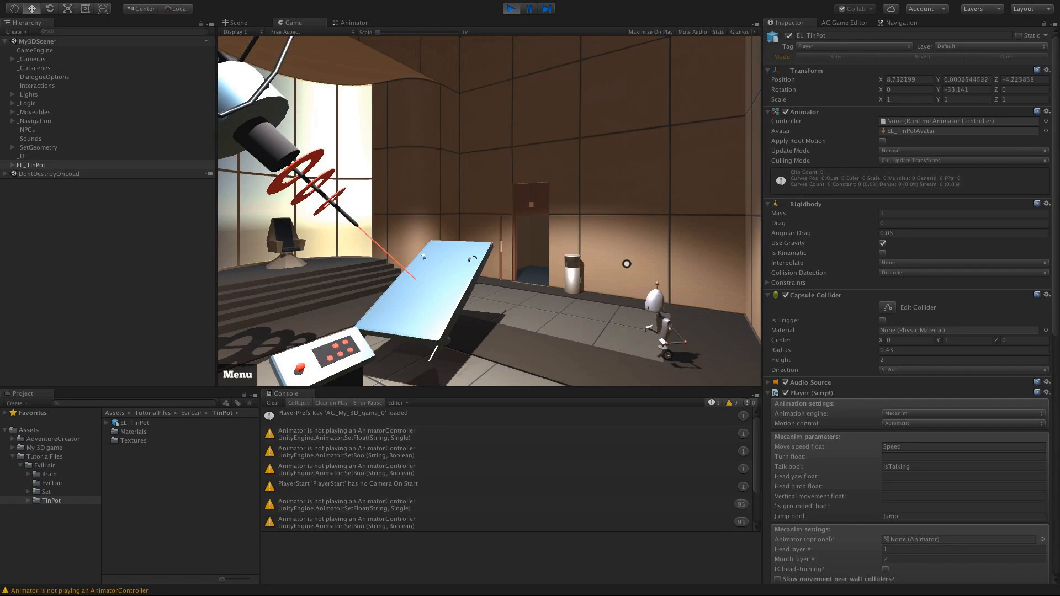
pyautogui.press('Left')
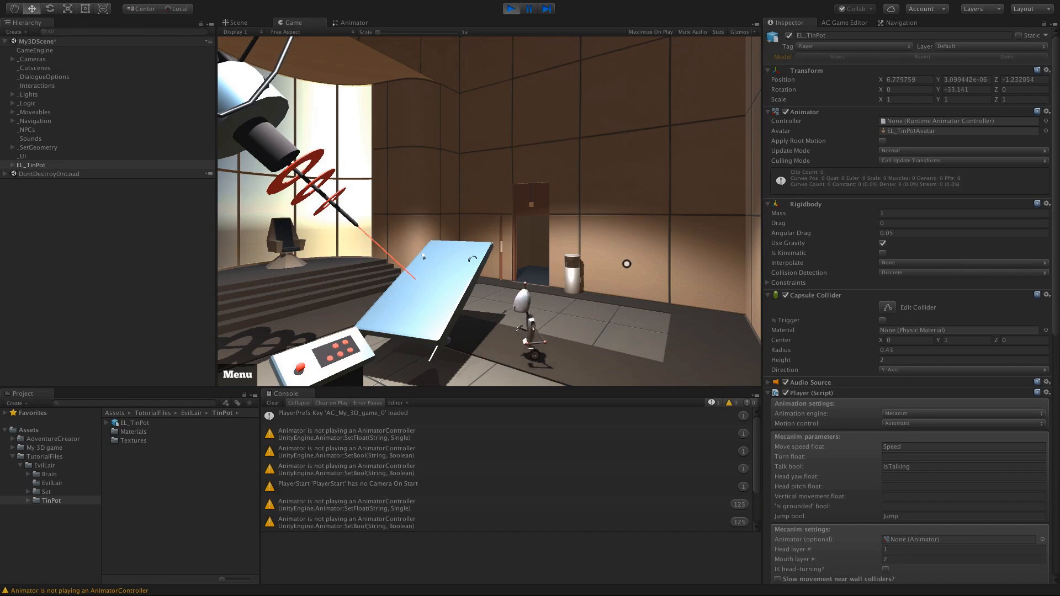
pyautogui.press('Right')
pyautogui.press('Right')
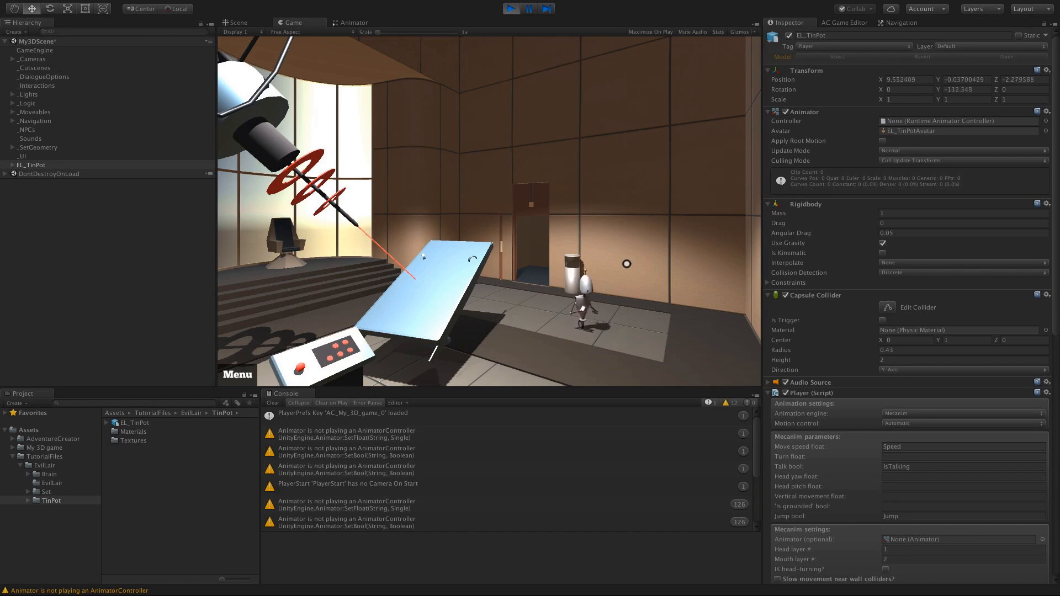
pyautogui.press('Down')
# Step: Examine the wooden Platform mesh and its raised edge in the running scene, and collapse the _SetGeometry group
pyautogui.click(234, 25)
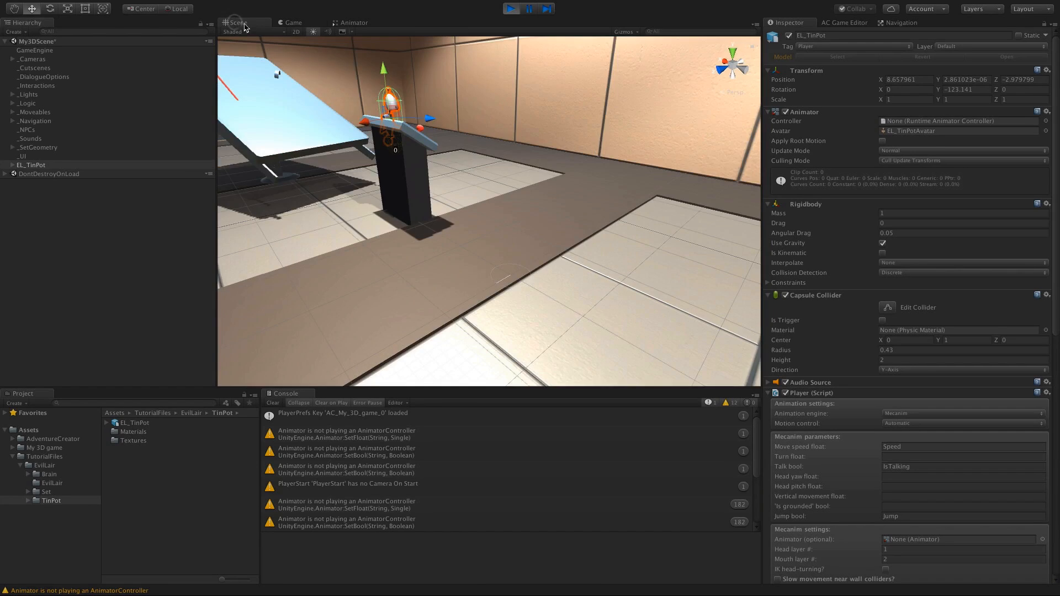
pyautogui.press('f')
pyautogui.keyDown('alt'); pyautogui.moveTo(384, 168); pyautogui.dragTo(469, 226); pyautogui.keyUp('alt')
pyautogui.scroll(5, 558, 261)
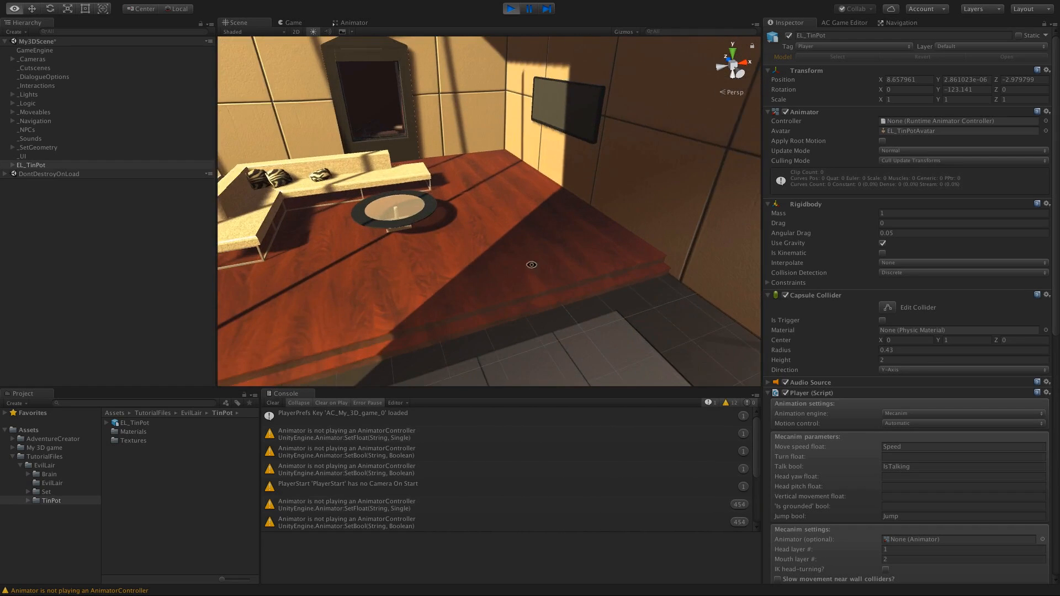
pyautogui.click(573, 249)
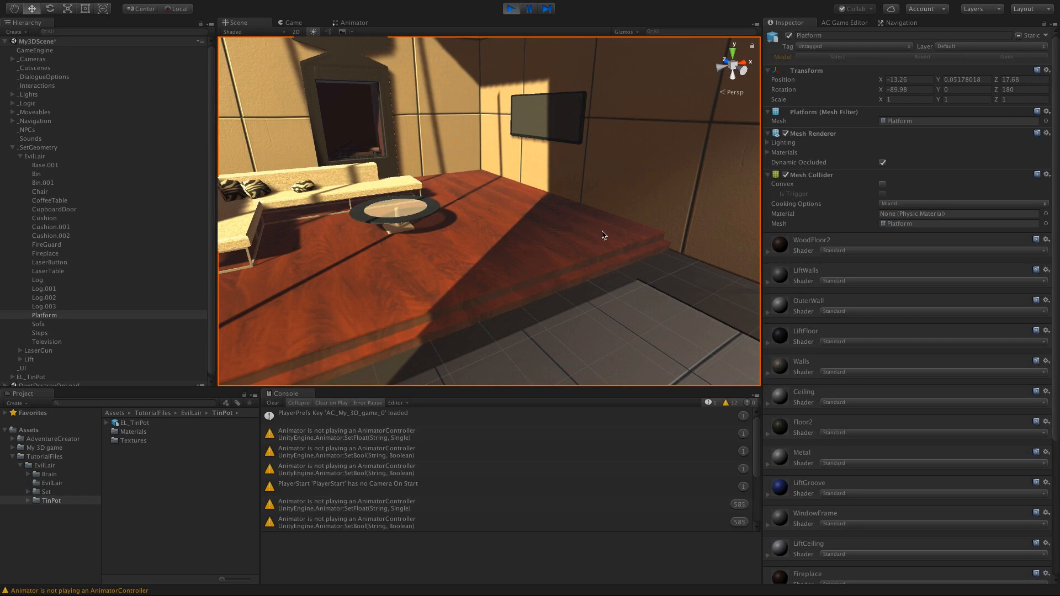
pyautogui.scroll(2, 603, 235)
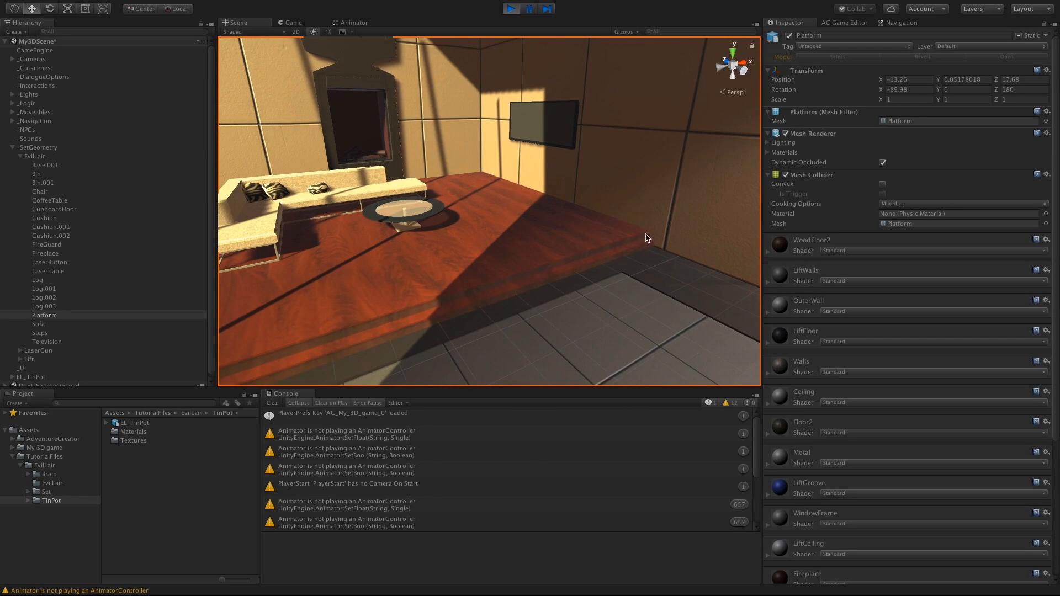
pyautogui.scroll(4, 647, 239)
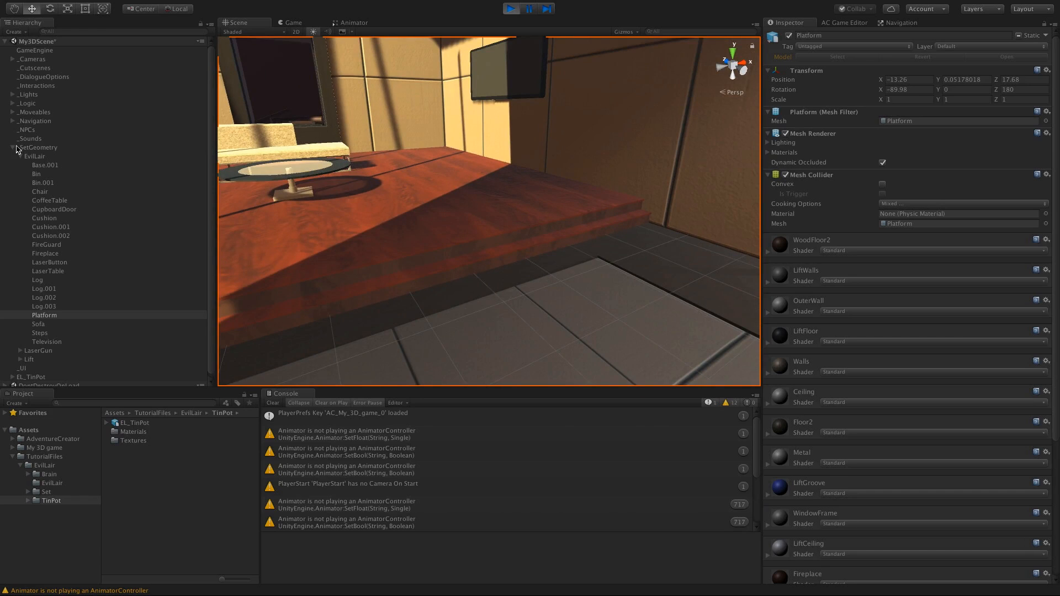
pyautogui.click(16, 146)
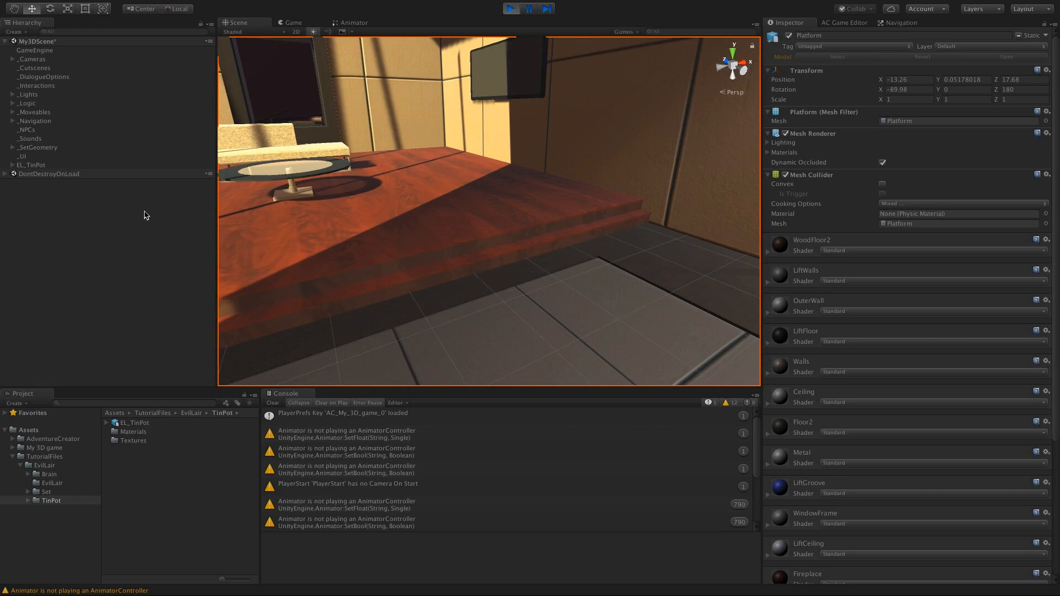
# Step: Clear the Platform mesh selection and close the expanded _SetGeometry group
pyautogui.click(12, 147)
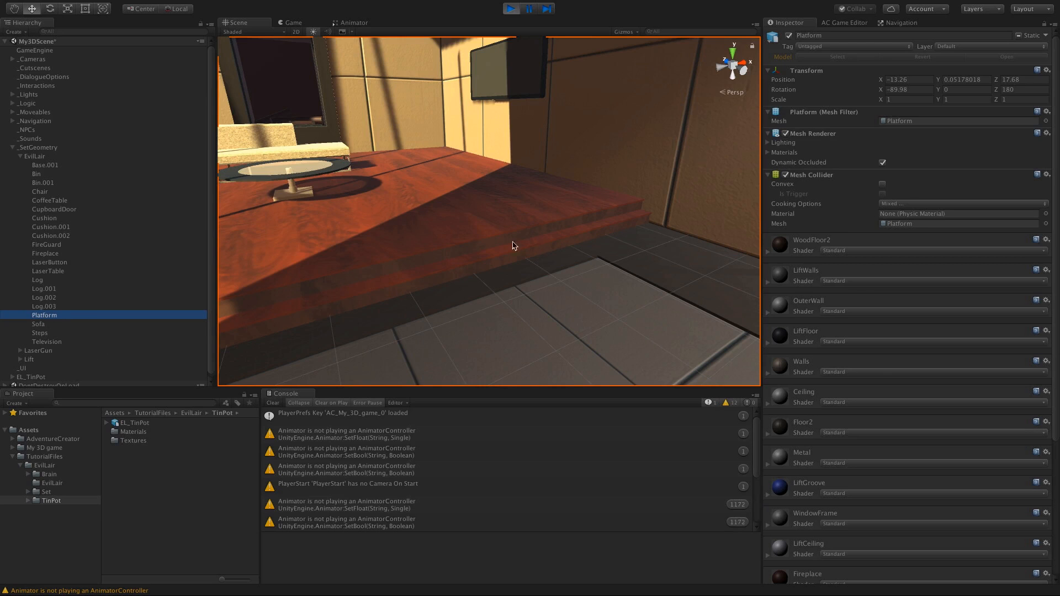
pyautogui.click(12, 147)
pyautogui.click(54, 259)
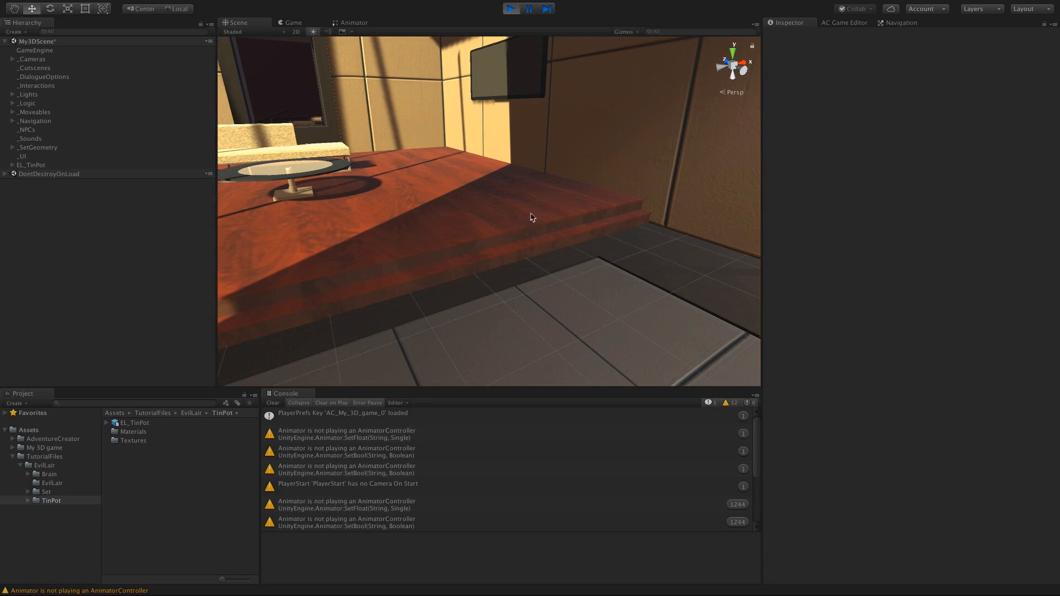
# Step: Dock the Game view below the Scene view, beside the Console, so both views show during play
pyautogui.scroll(-1, 616, 263)
pyautogui.scroll(-3, 616, 263)
pyautogui.moveTo(616, 263); pyautogui.dragTo(556, 277, button='middle')
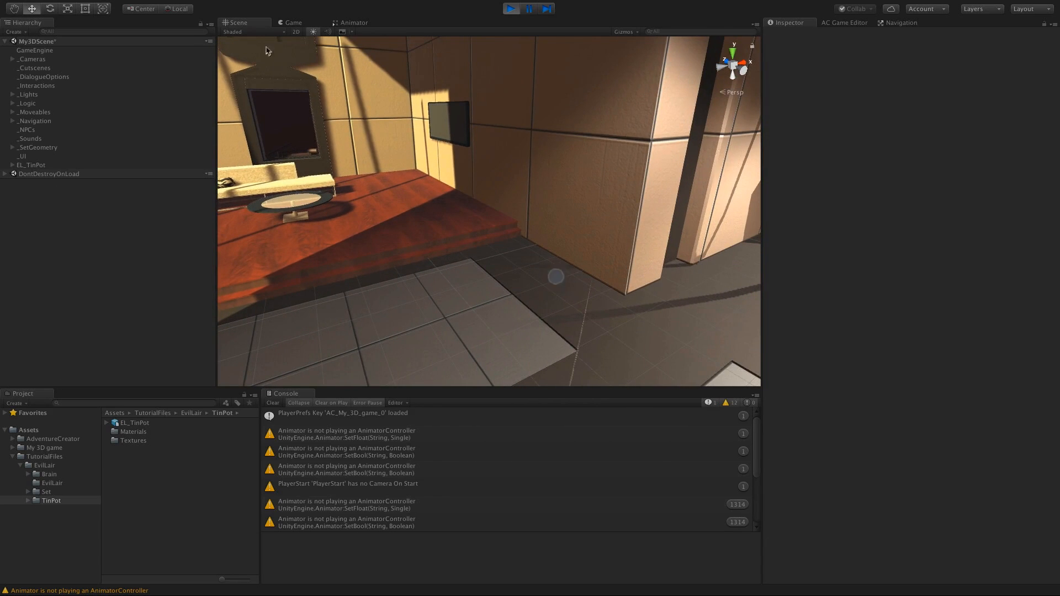
pyautogui.click(293, 22)
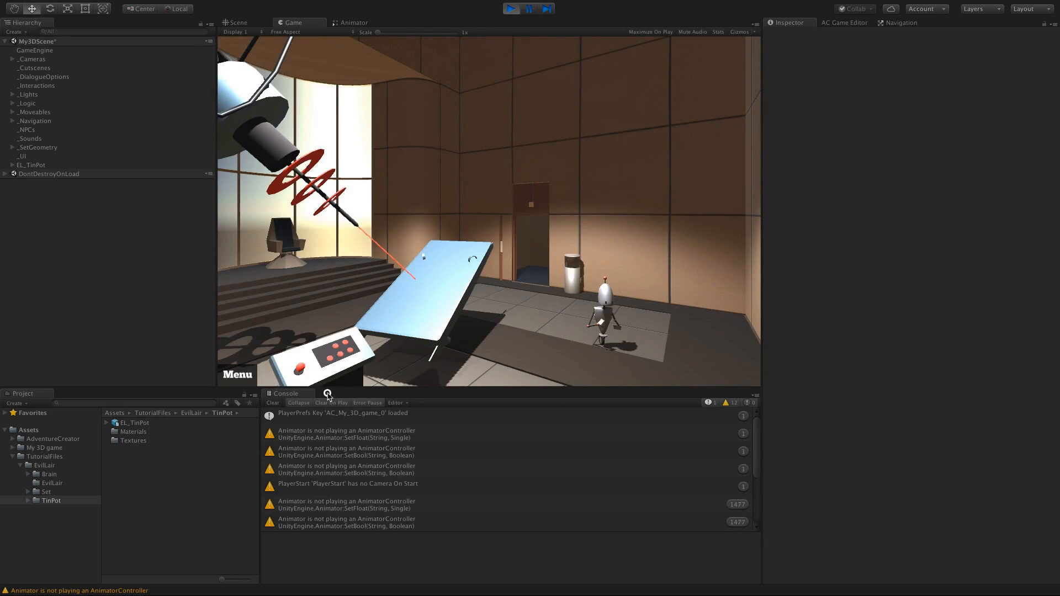
pyautogui.moveTo(309, 22); pyautogui.dragTo(390, 335)
pyautogui.scroll(-10, 465, 166)
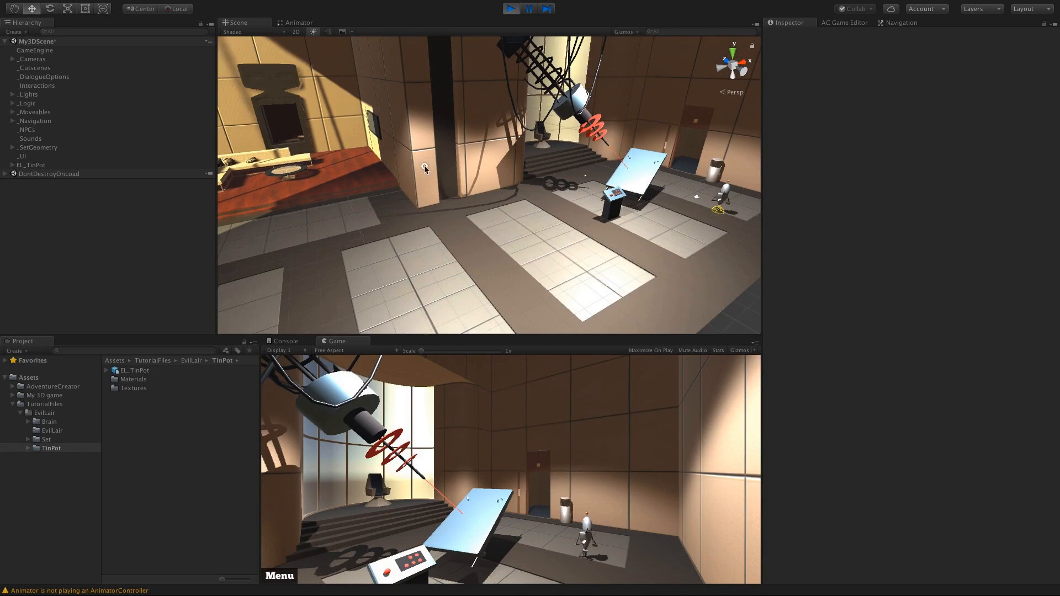
# Step: Walk Tin Pot onto the wooden platform in the running game, examine him there up close, and stop the game
pyautogui.keyDown('alt'); pyautogui.moveTo(415, 168); pyautogui.dragTo(477, 167); pyautogui.keyUp('alt')
pyautogui.click(533, 498)
pyautogui.press('Down')
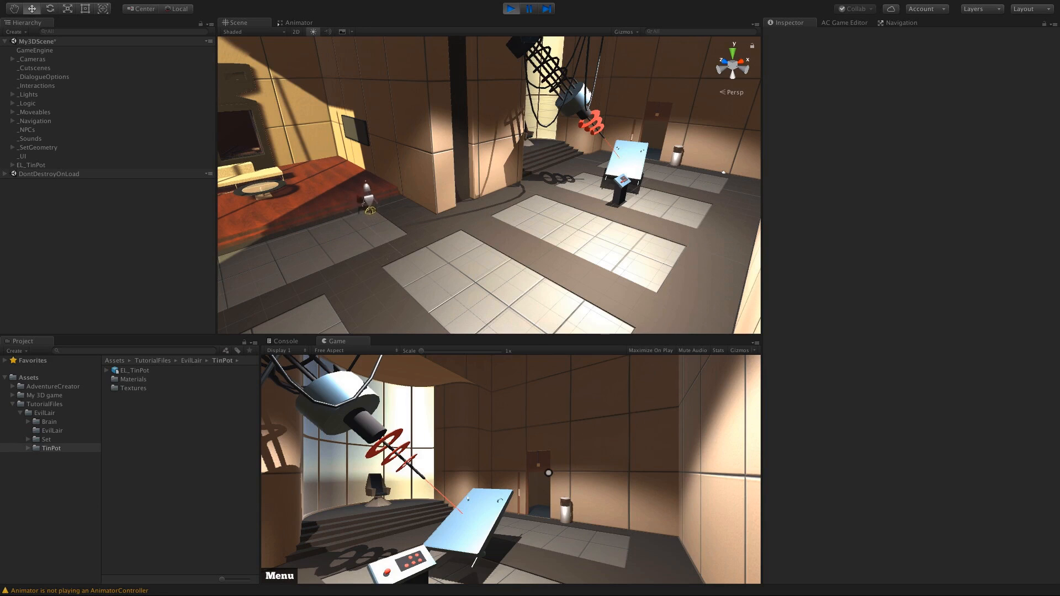
pyautogui.doubleClick(28, 165)
pyautogui.keyDown('alt'); pyautogui.moveTo(414, 226); pyautogui.dragTo(406, 186); pyautogui.keyUp('alt')
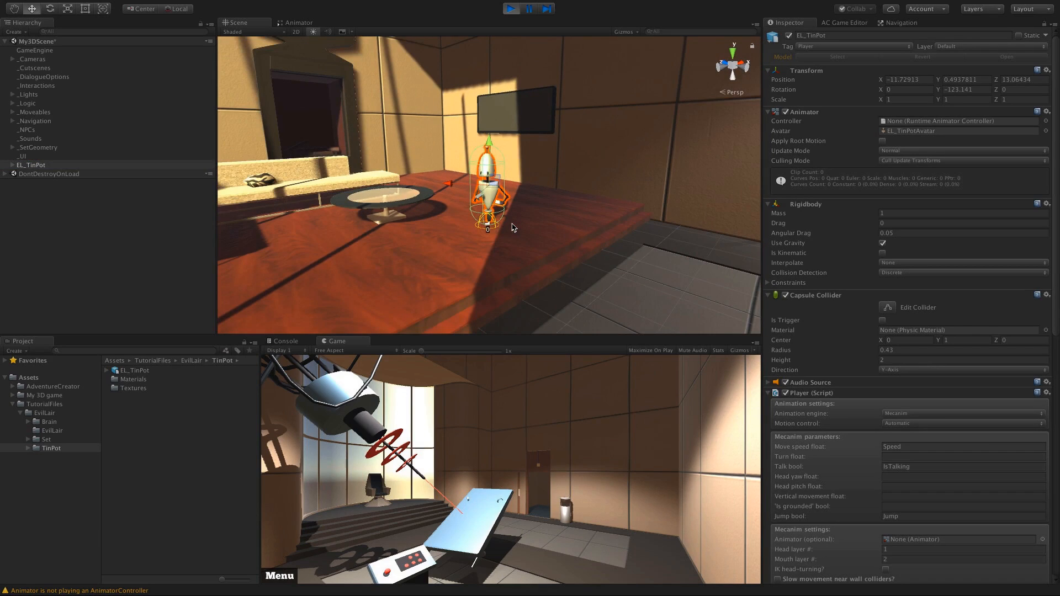
pyautogui.keyDown('alt'); pyautogui.moveTo(582, 219); pyautogui.dragTo(561, 199); pyautogui.keyUp('alt')
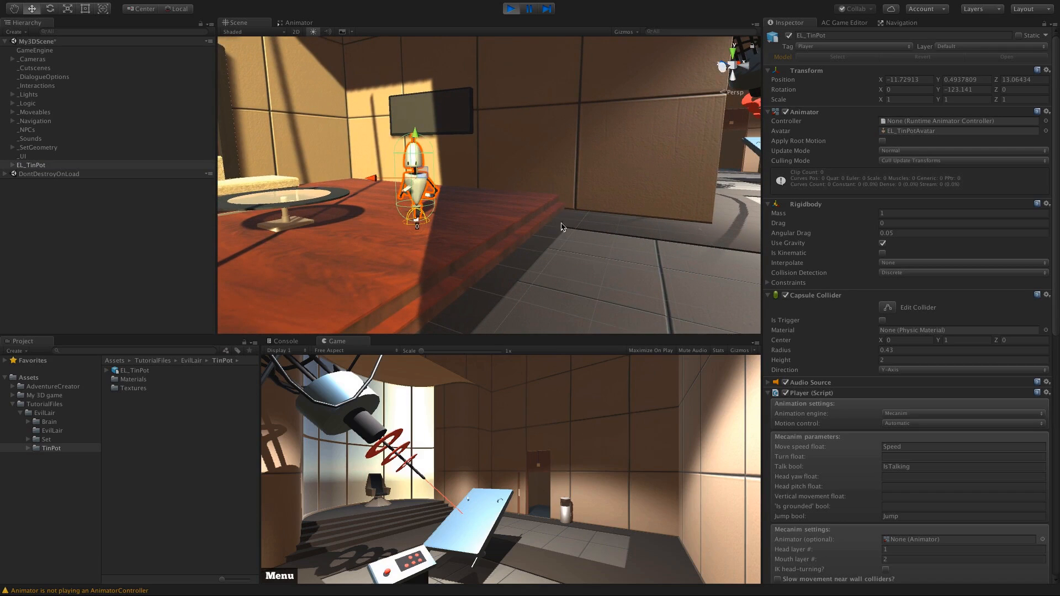
pyautogui.click(511, 8)
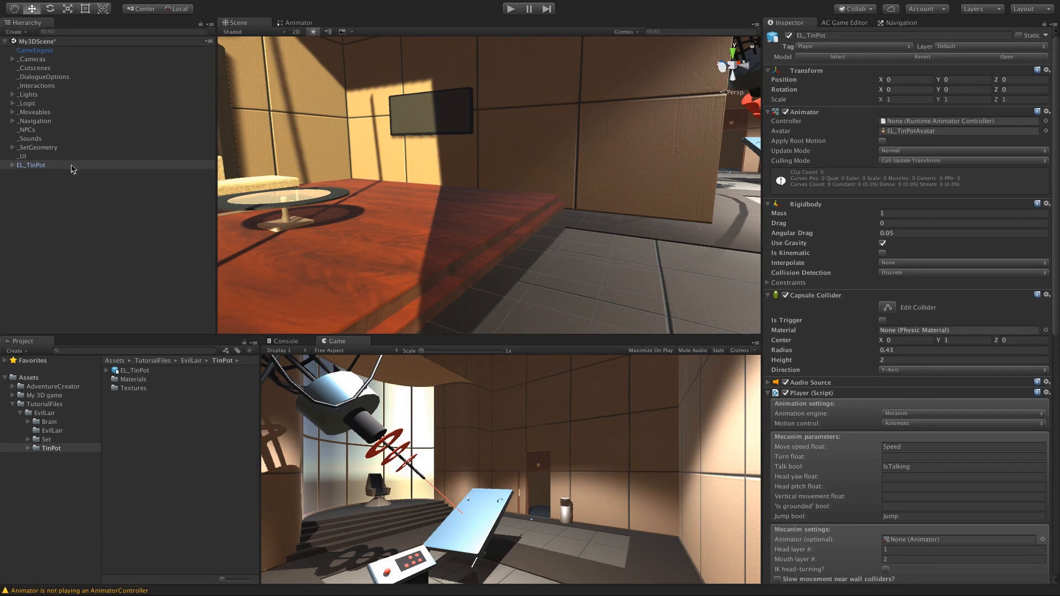
# Step: Remove the Rigidbody and Capsule Collider components from EL_TinPot
pyautogui.doubleClick(31, 165)
pyautogui.keyDown('alt'); pyautogui.moveTo(552, 209); pyautogui.dragTo(690, 210); pyautogui.keyUp('alt')
pyautogui.scroll(-10, 973, 407)
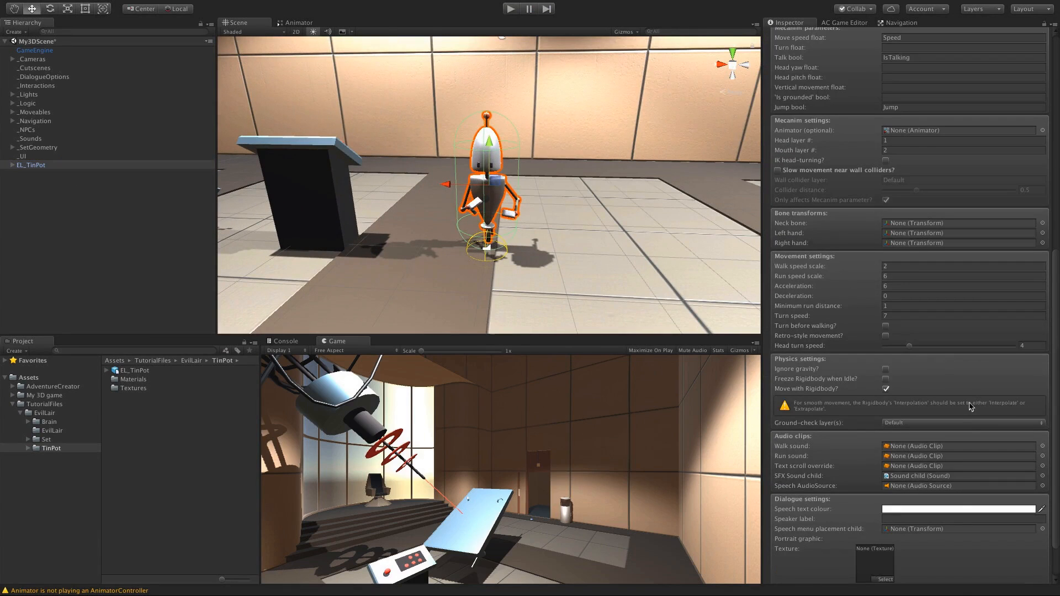
pyautogui.scroll(-3, 971, 407)
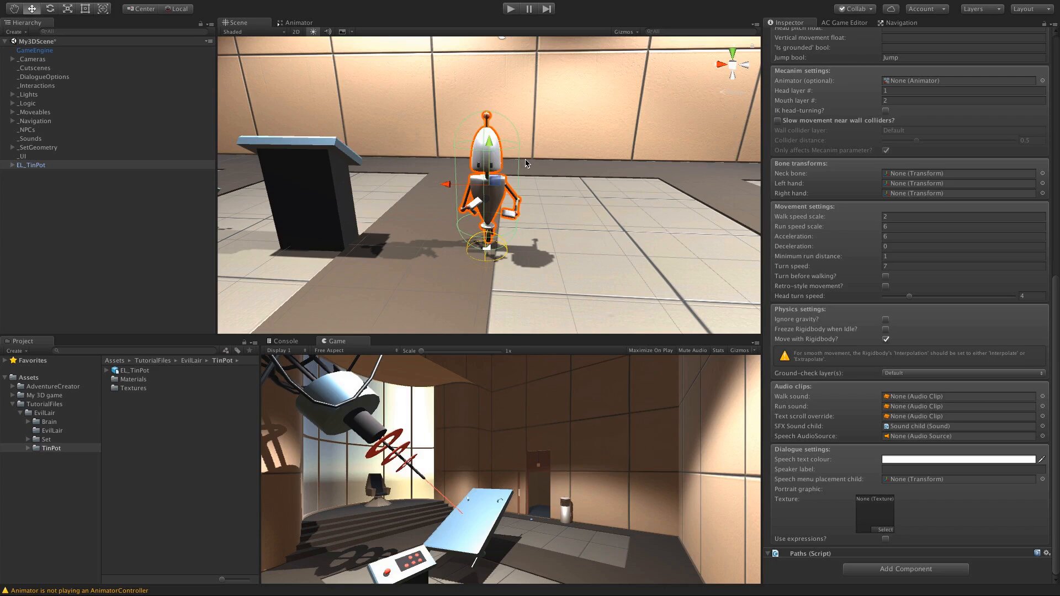
pyautogui.scroll(20, 938, 334)
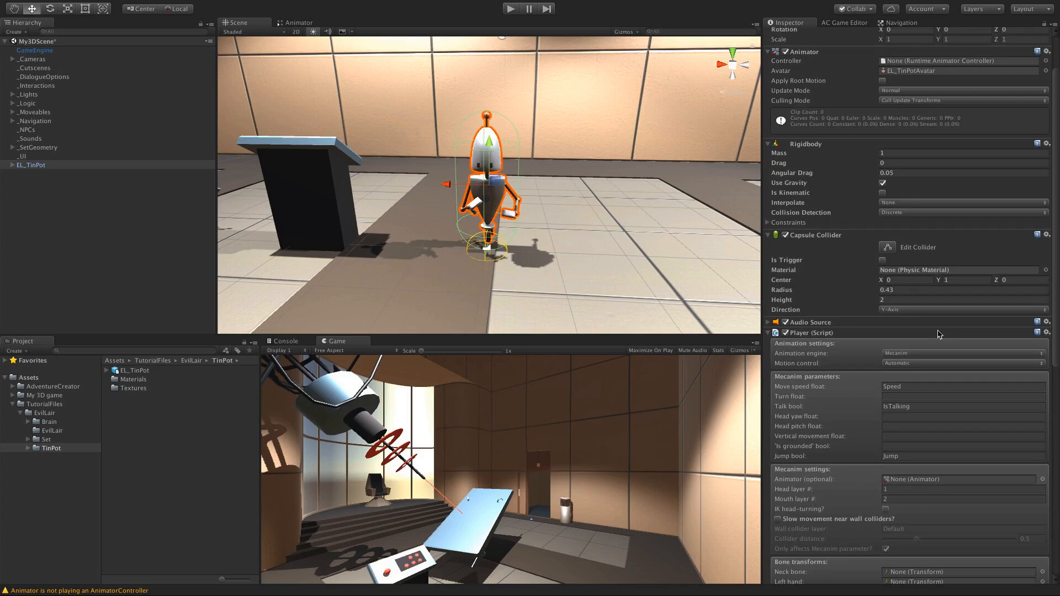
pyautogui.click(1049, 143)
pyautogui.click(1034, 172)
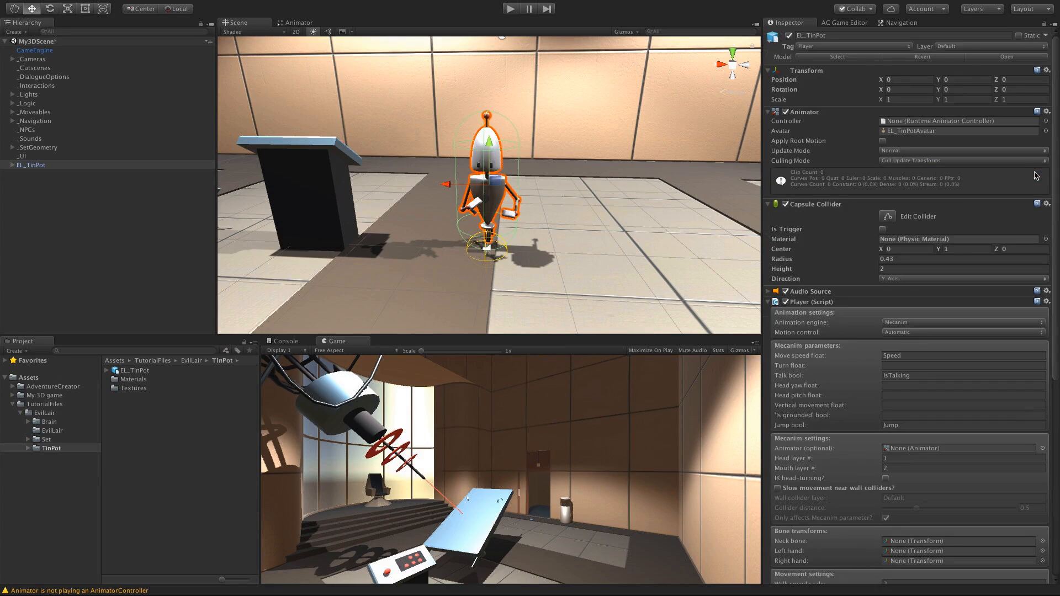
pyautogui.click(1047, 204)
pyautogui.click(1028, 232)
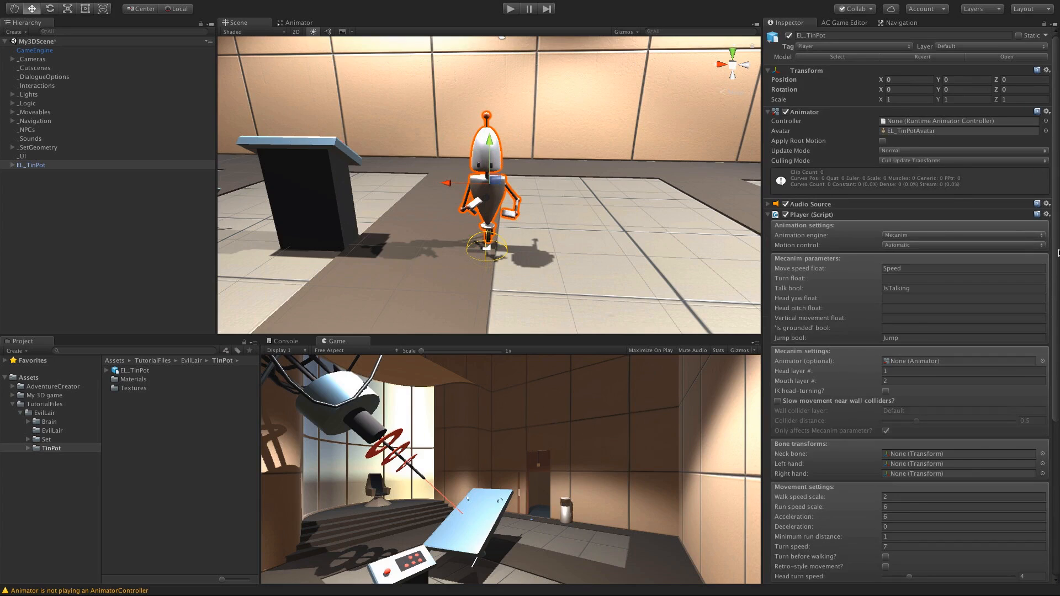
# Step: Add a Character Controller component to EL_TinPot
pyautogui.moveTo(1057, 253); pyautogui.dragTo(1057, 444)
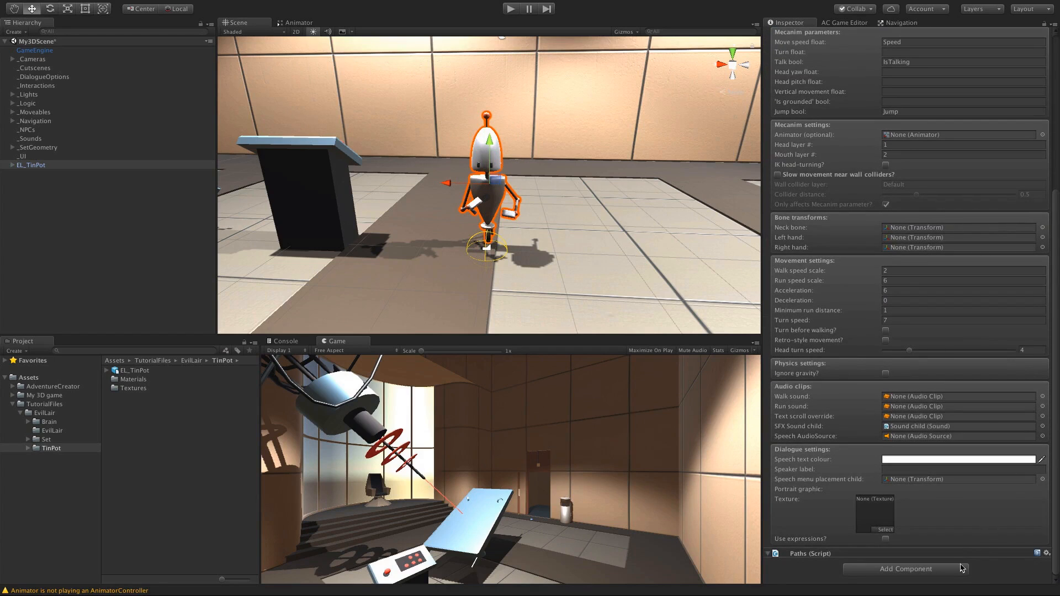
pyautogui.click(941, 573)
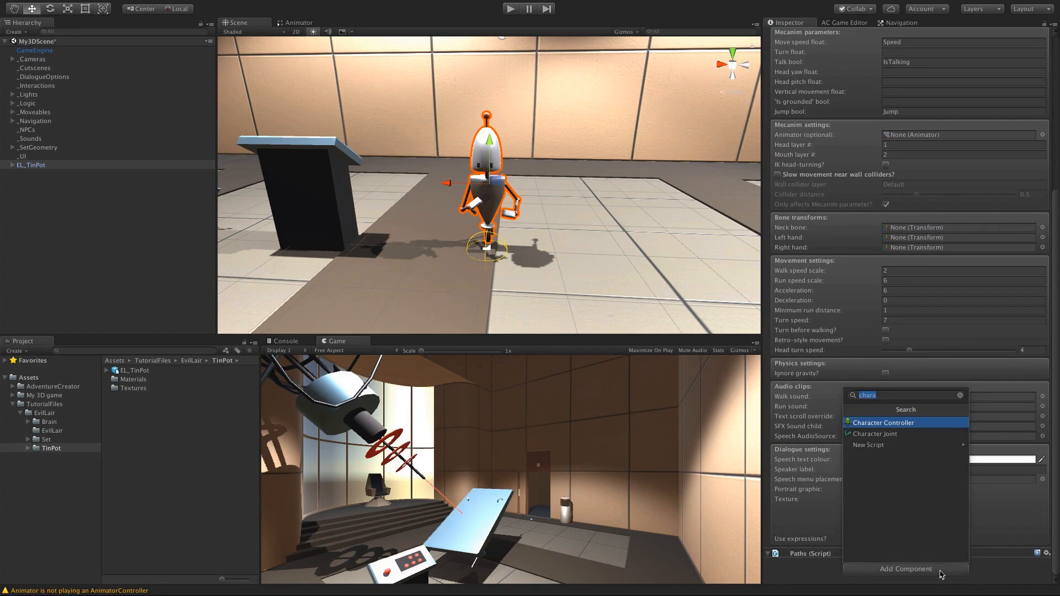
pyautogui.write('chara')
pyautogui.press('Return')
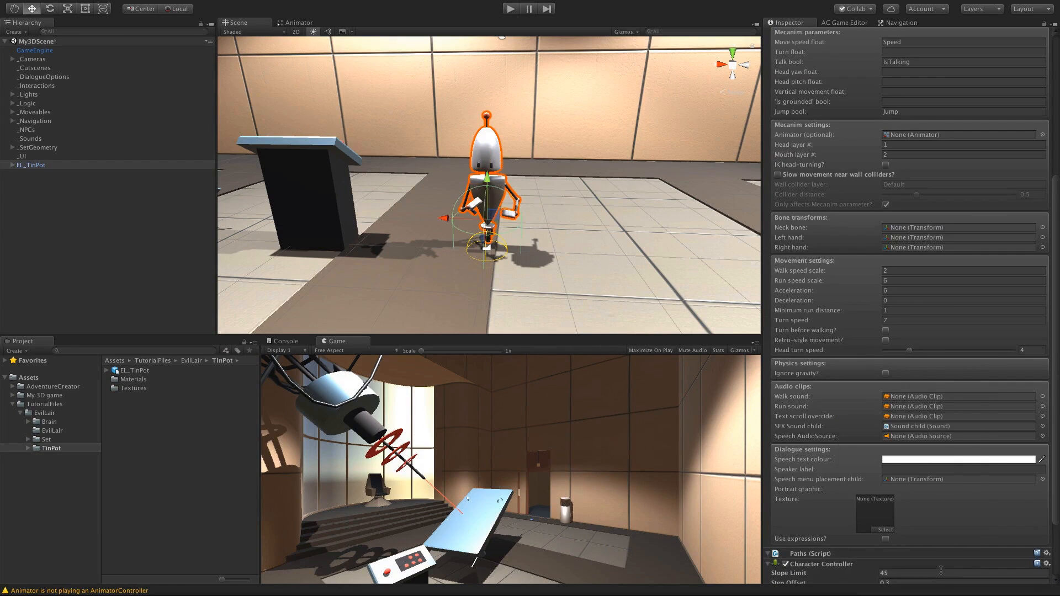
# Step: Fit the Character Controller to the robot by setting its center Y to 1 and its radius to 0.38
pyautogui.keyDown('alt'); pyautogui.moveTo(557, 251); pyautogui.dragTo(464, 220); pyautogui.keyUp('alt')
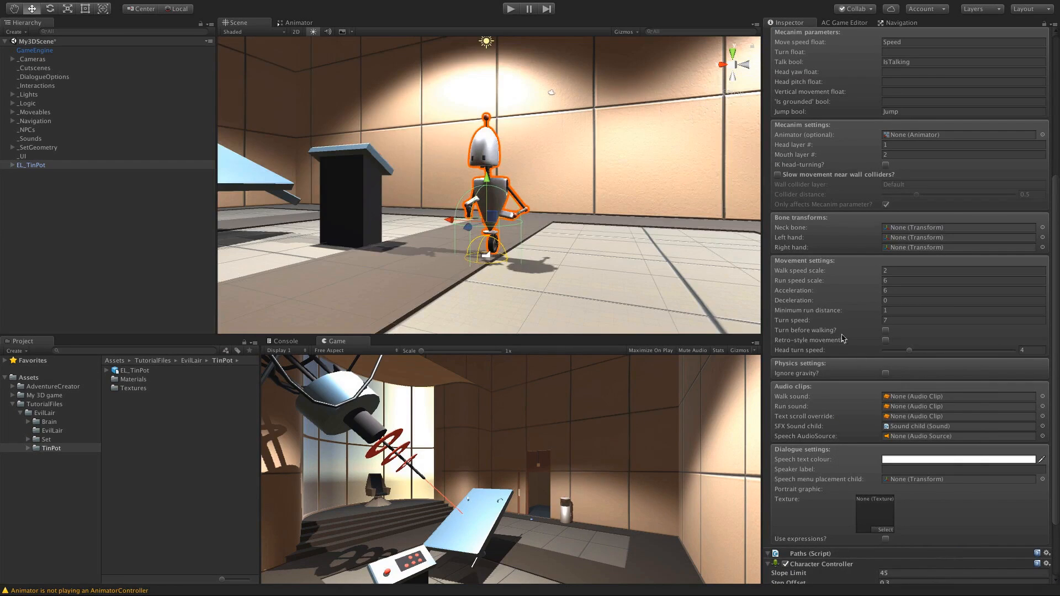
pyautogui.scroll(-5, 884, 388)
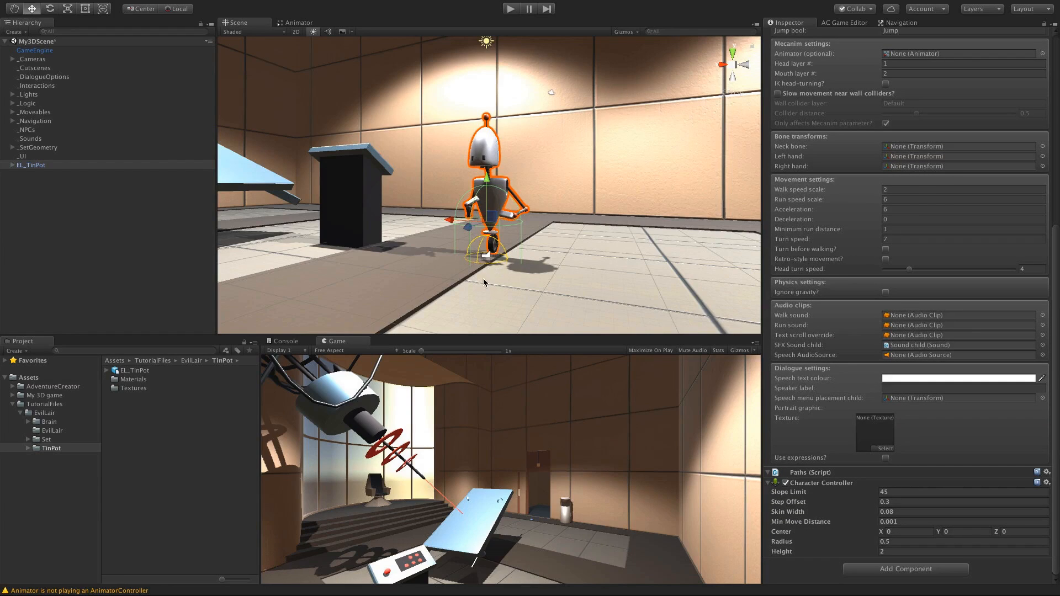
pyautogui.click(956, 530)
pyautogui.write('1')
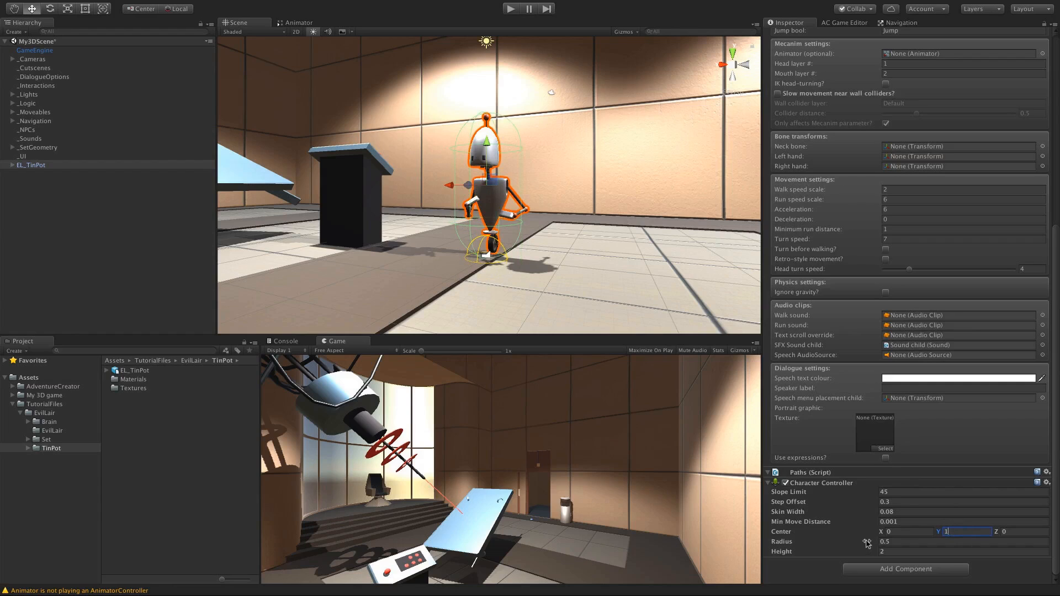
pyautogui.moveTo(865, 545); pyautogui.dragTo(863, 541)
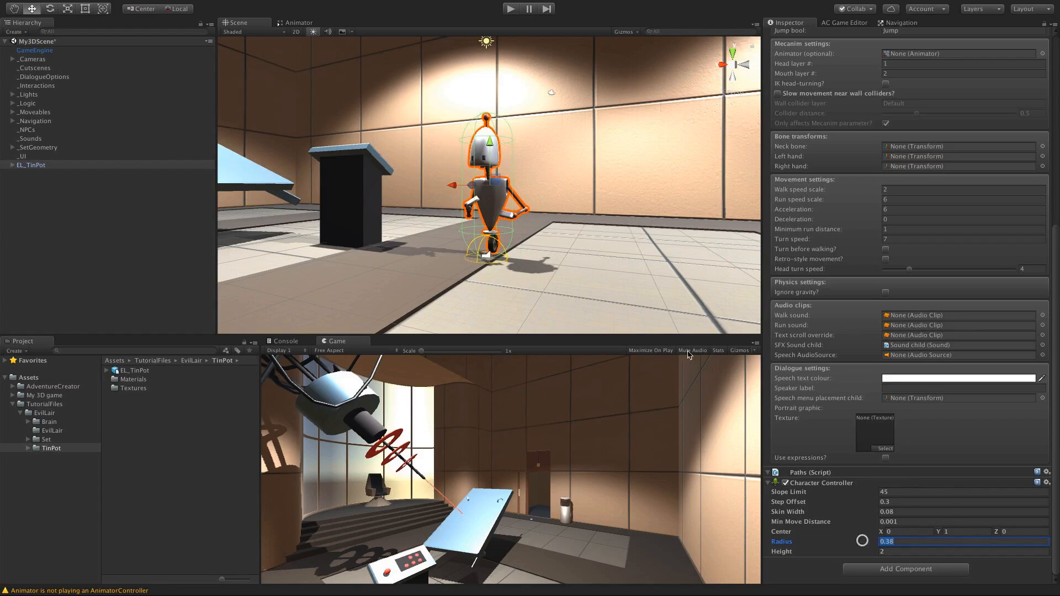
# Step: Play the scene and move Tin Pot across the lair floor to test movement with the Character Controller
pyautogui.keyDown('alt'); pyautogui.moveTo(567, 145); pyautogui.dragTo(437, 156); pyautogui.keyUp('alt')
pyautogui.click(510, 9)
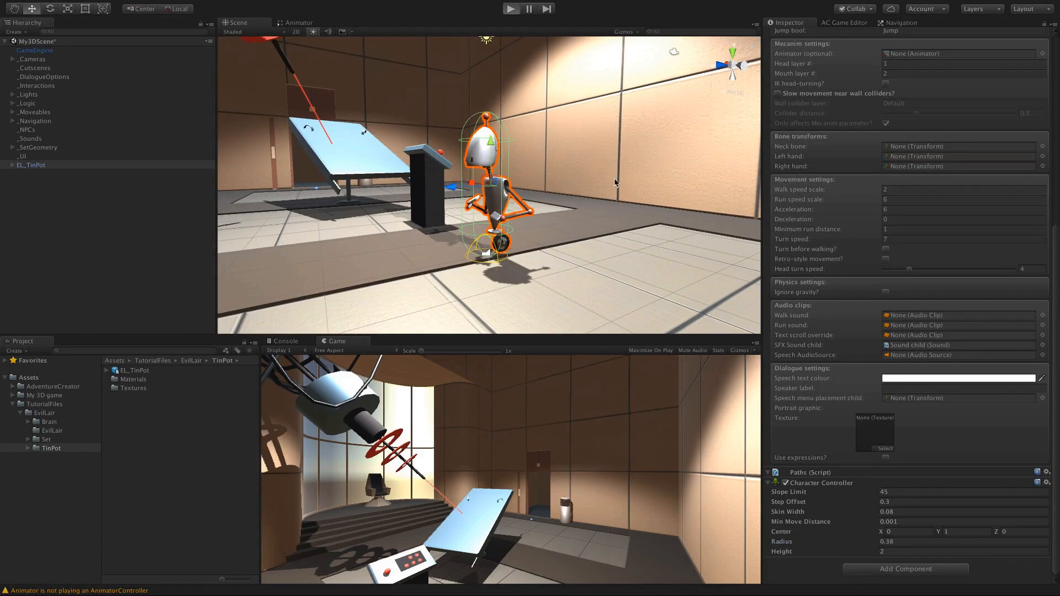
pyautogui.keyDown('alt'); pyautogui.moveTo(627, 163); pyautogui.dragTo(379, 220); pyautogui.keyUp('alt')
pyautogui.scroll(-5, 379, 221)
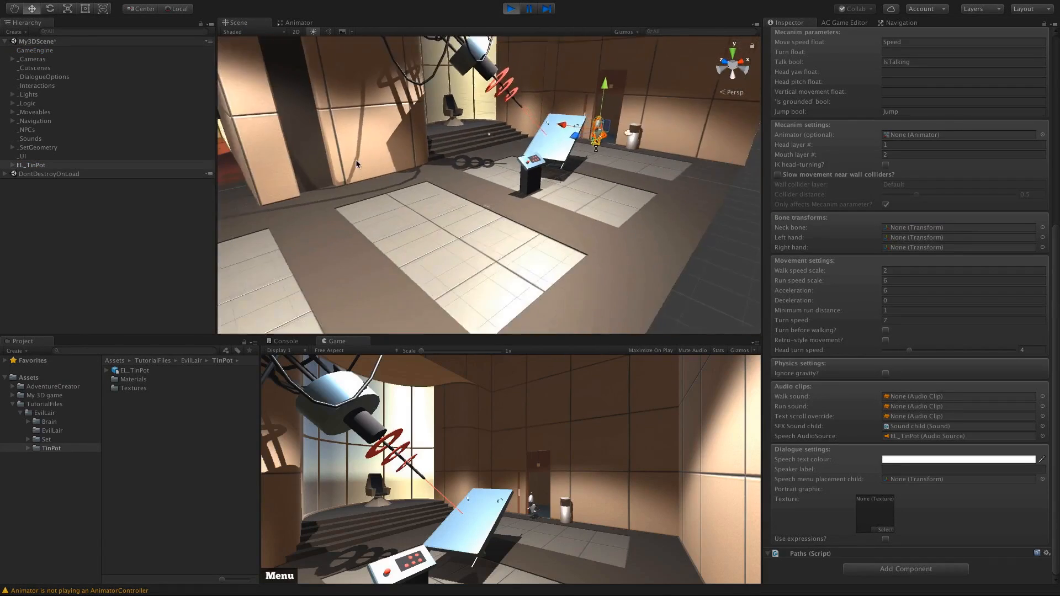
pyautogui.moveTo(380, 220); pyautogui.dragTo(491, 190, button='middle')
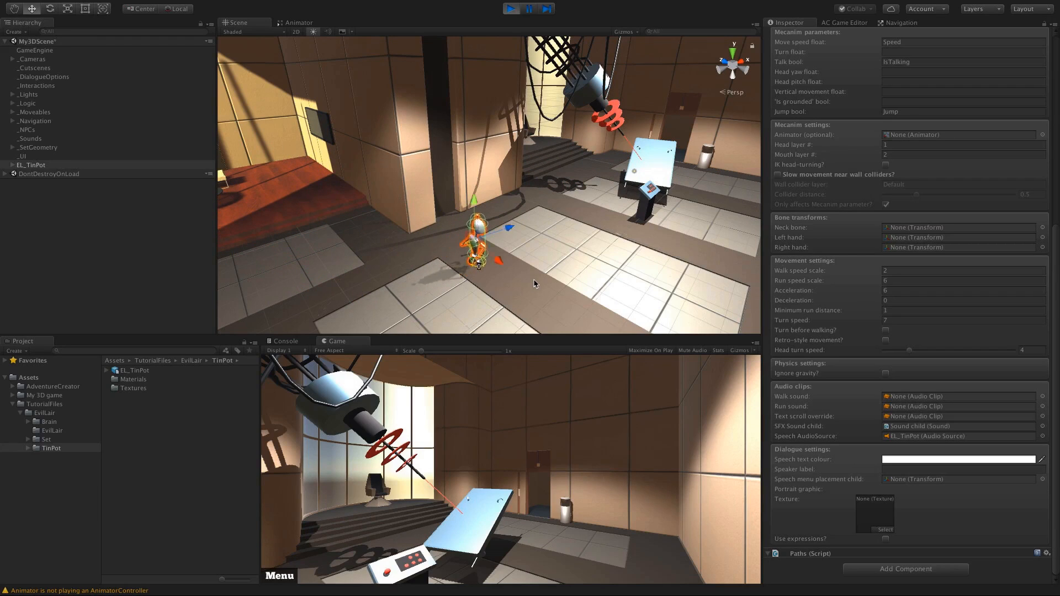
# Step: Stop the game, dock the Game view between Scene and Animator, and narrow the Hierarchy to enlarge it
pyautogui.click(513, 8)
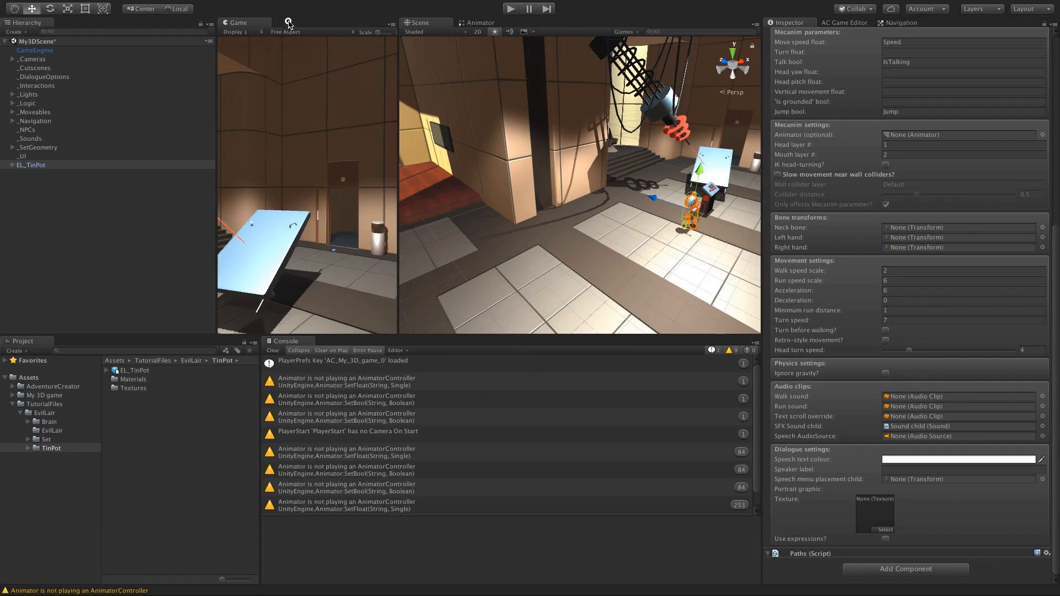
pyautogui.moveTo(296, 24); pyautogui.dragTo(480, 24)
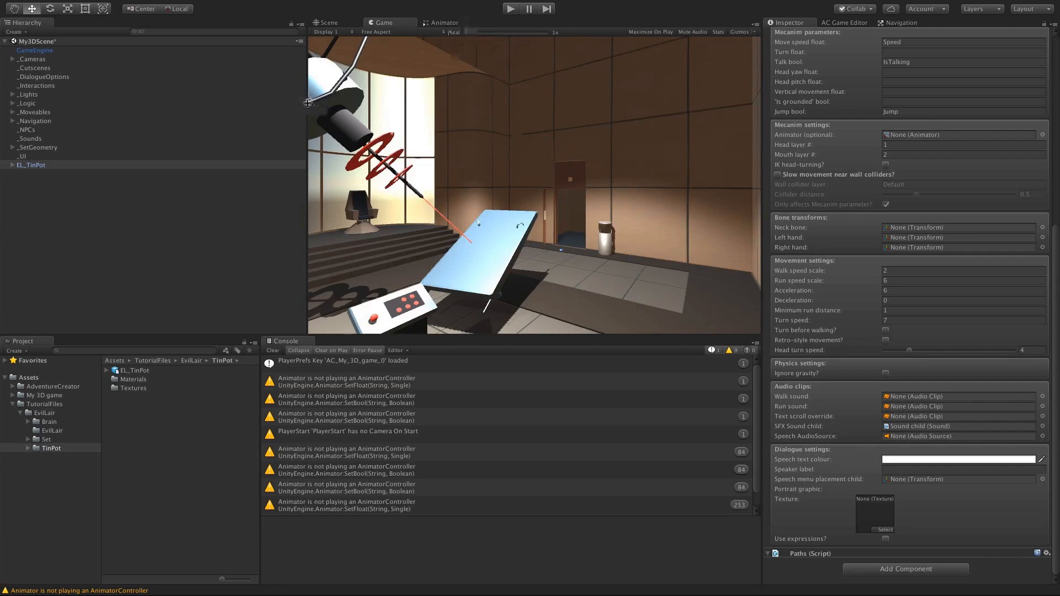
pyautogui.moveTo(307, 106); pyautogui.dragTo(197, 106)
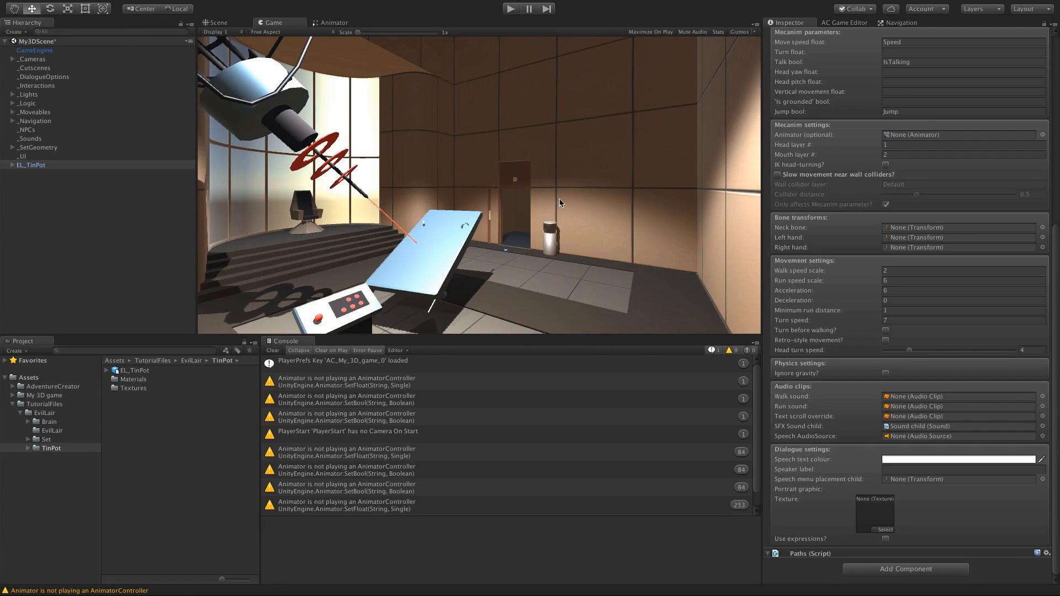
# Step: Play the scene, try Tin Pot's walking pace, and set the walk speed scale to 1.5
pyautogui.click(505, 10)
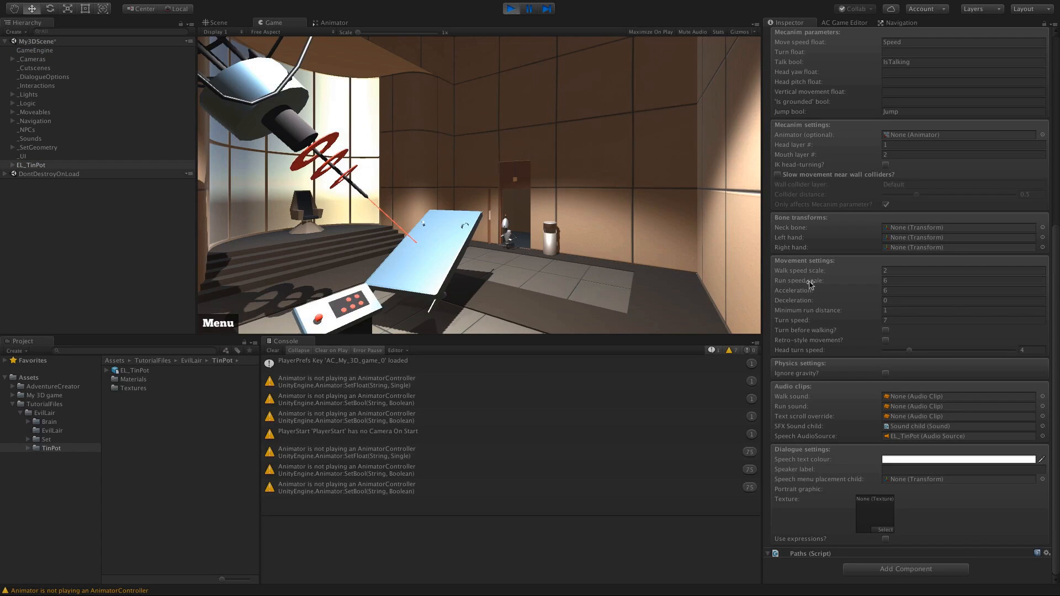
pyautogui.click(601, 254)
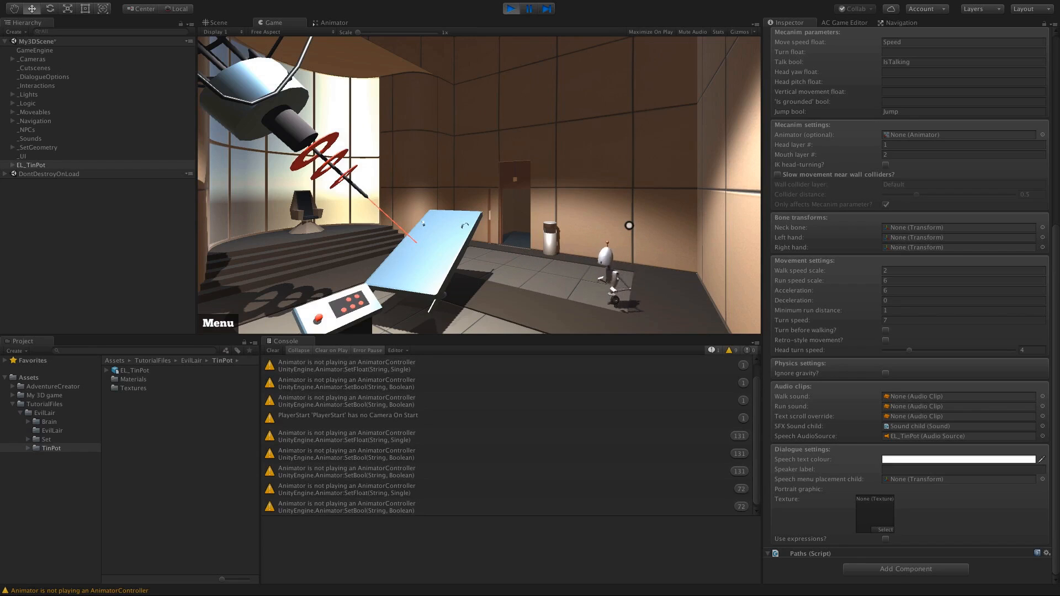
pyautogui.click(897, 272)
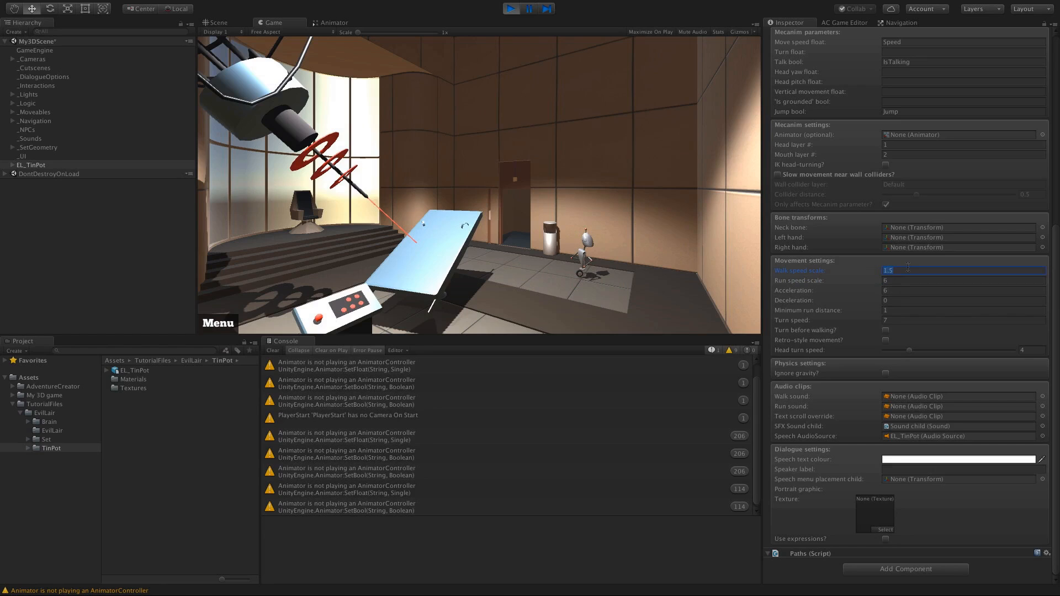
# Step: Walk Tin Pot around in several directions to test the new walk speed
pyautogui.click(590, 261)
pyautogui.press('Down')
pyautogui.press('Left')
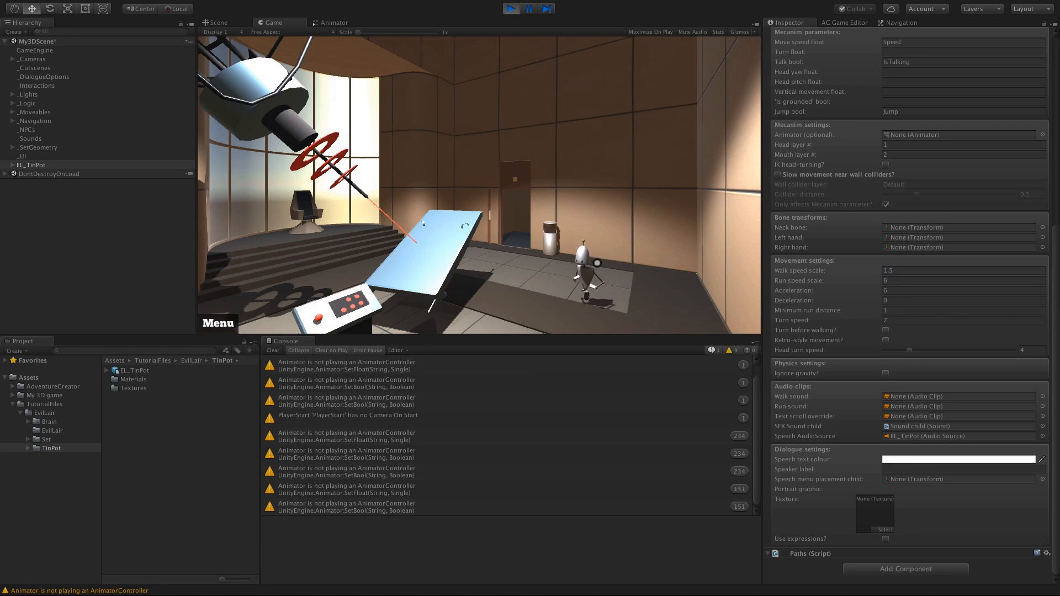
pyautogui.press('Up')
pyautogui.press('Right')
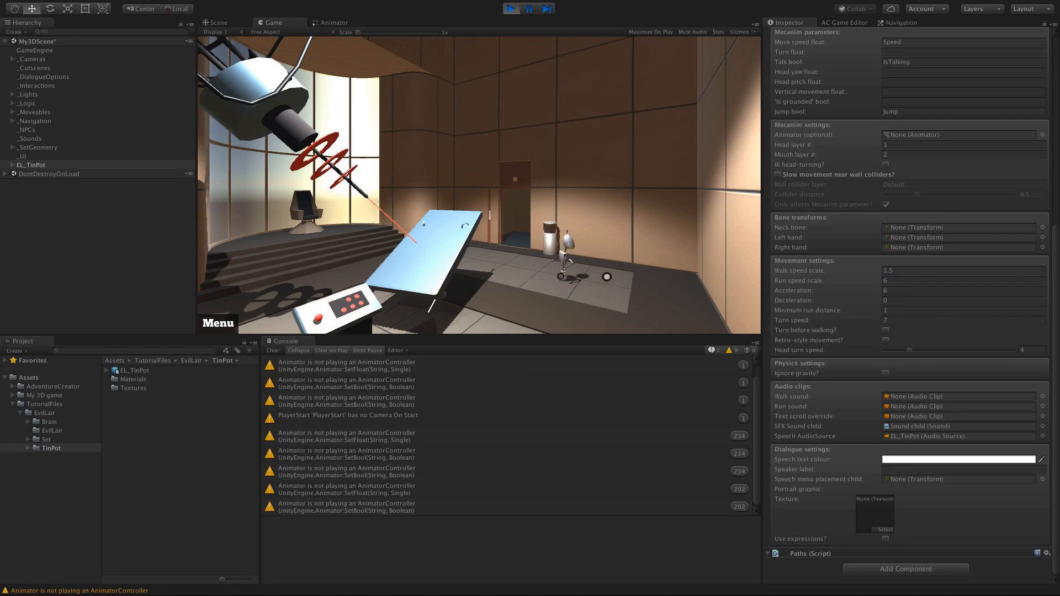
# Step: Set the run speed scale to 3 and try Tin Pot's run in the game
pyautogui.click(893, 282)
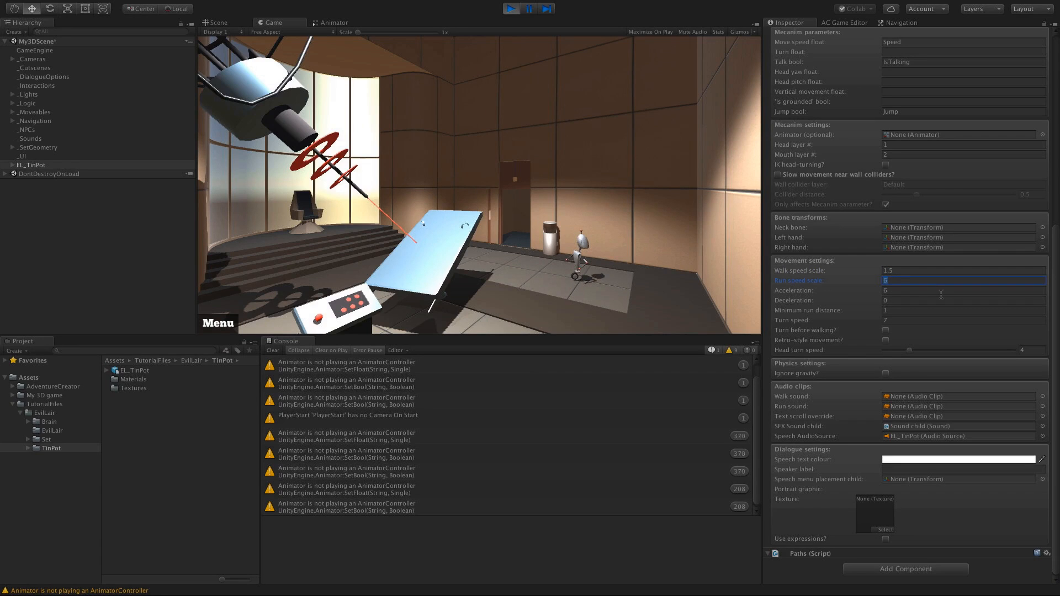
pyautogui.click(643, 276)
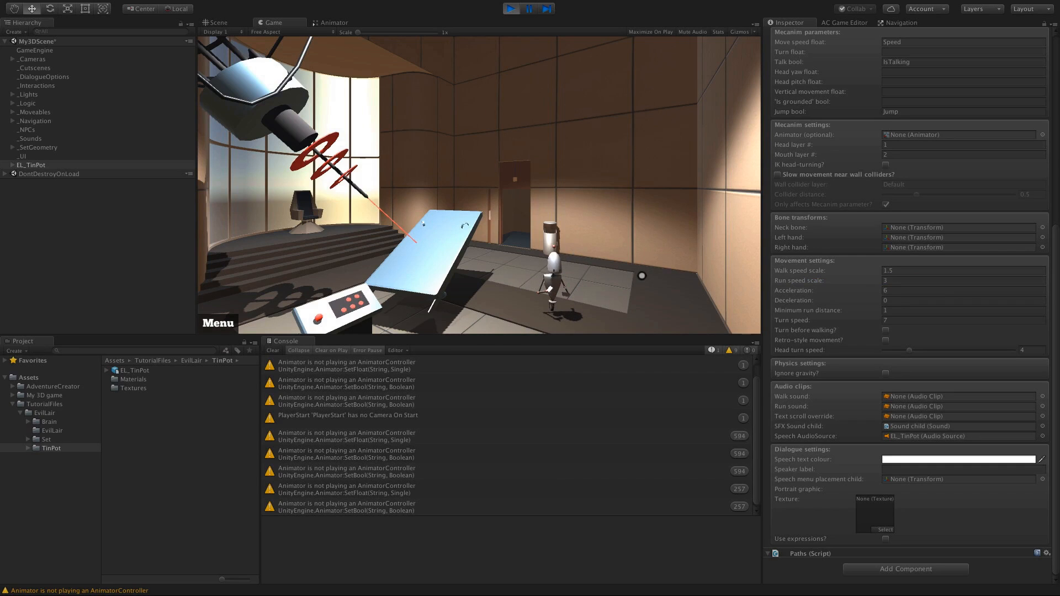
pyautogui.scroll(3, 1056, 310)
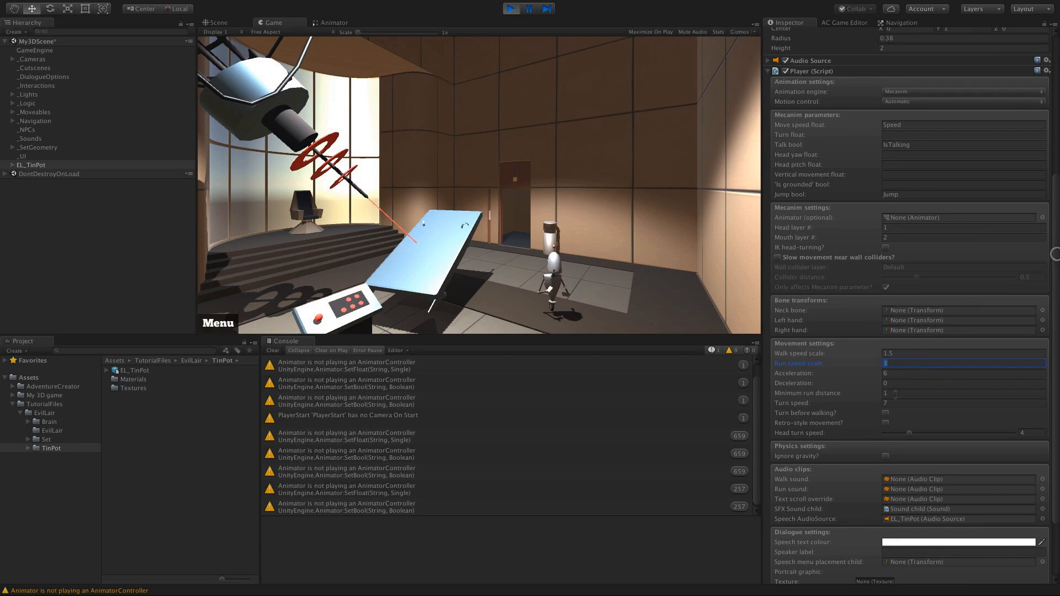
# Step: Copy the Player component's values from the running game, stop playing, and paste them back onto EL_TinPot's Player component
pyautogui.click(1047, 71)
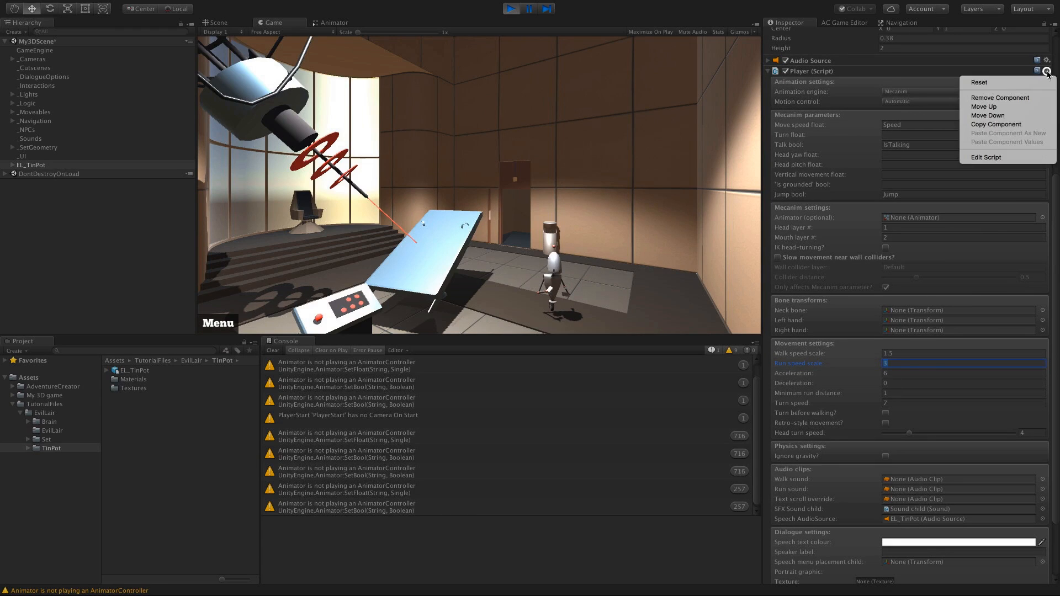
pyautogui.click(1031, 123)
pyautogui.hotkey('ctrl', 'p')
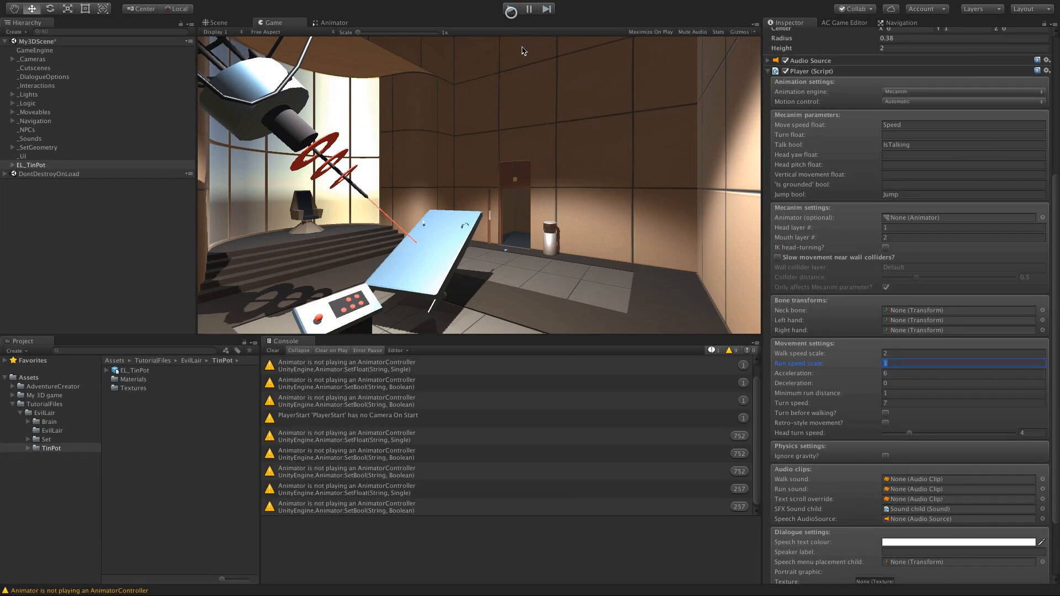
pyautogui.click(1047, 72)
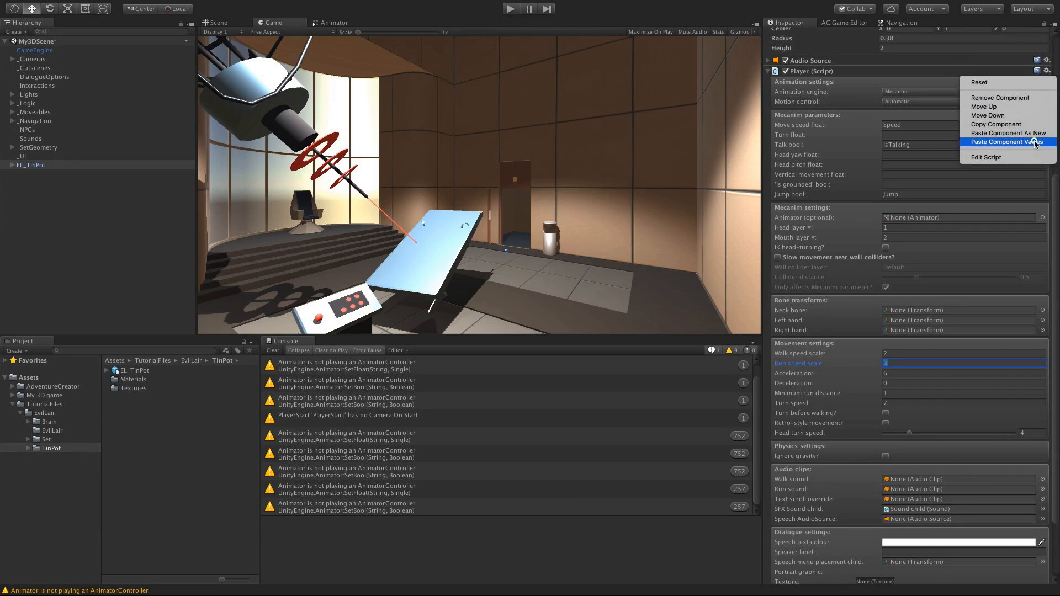
pyautogui.click(1033, 141)
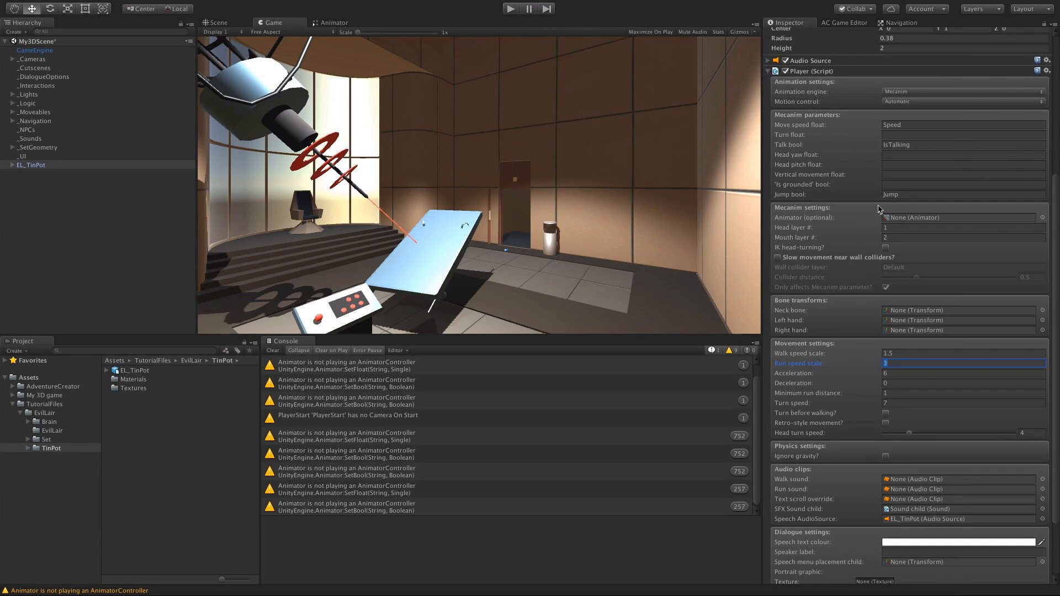
pyautogui.press('Tab')
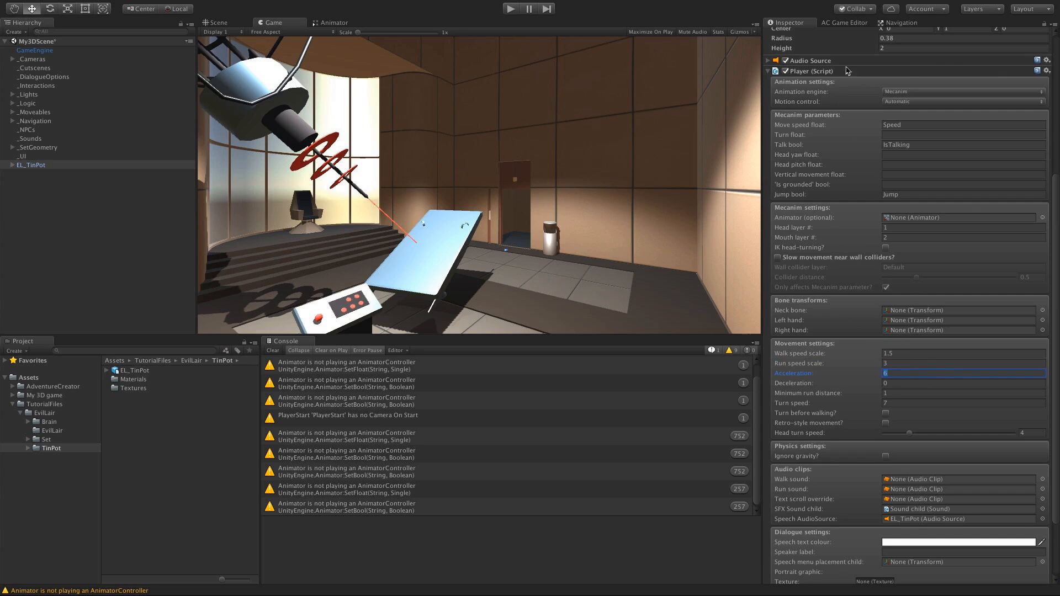
# Step: Review the available inputs in Adventure Creator's settings and increase the project's Input Manager axes to 20
pyautogui.click(842, 23)
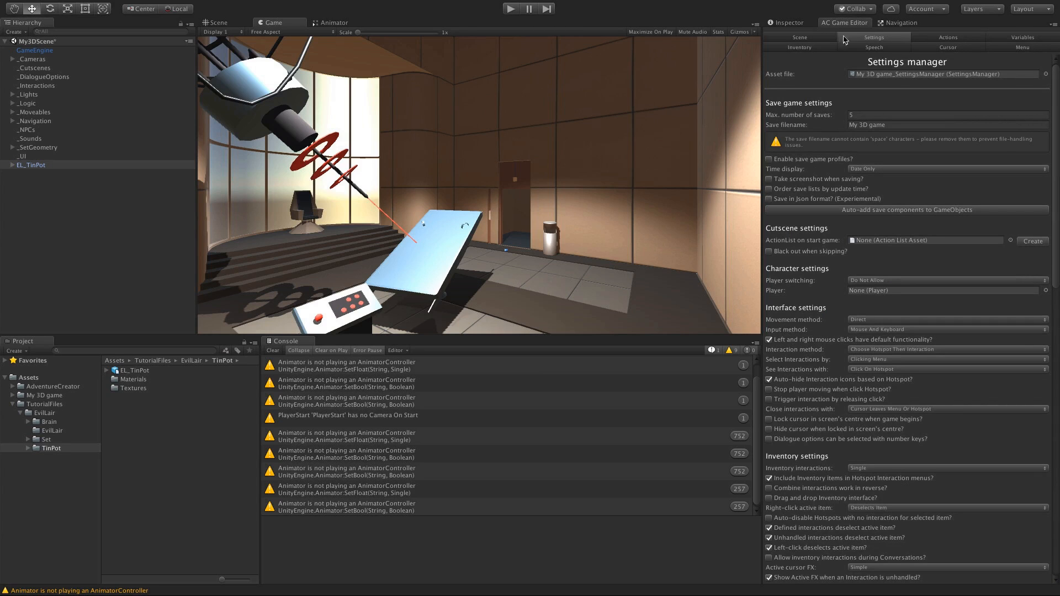
pyautogui.moveTo(1053, 131); pyautogui.dragTo(1052, 296)
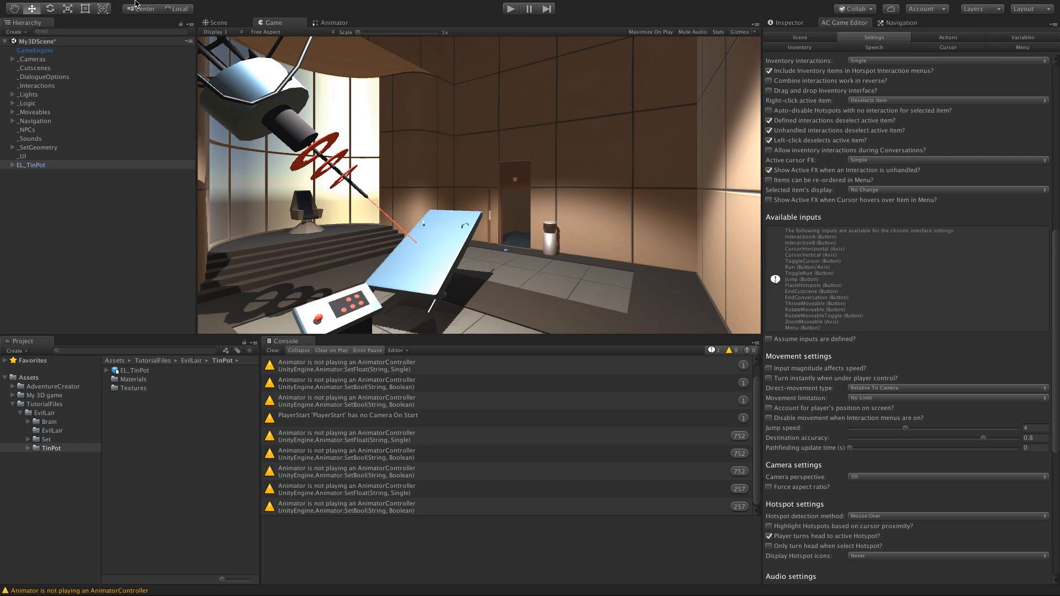
pyautogui.click(90, 6)
pyautogui.moveTo(142, 244)
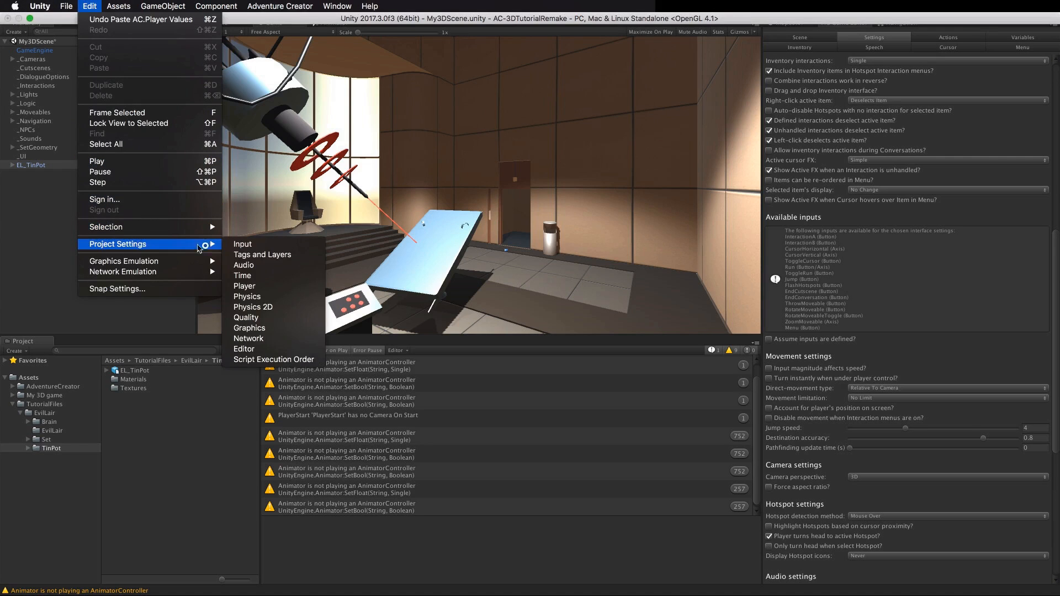
pyautogui.click(263, 245)
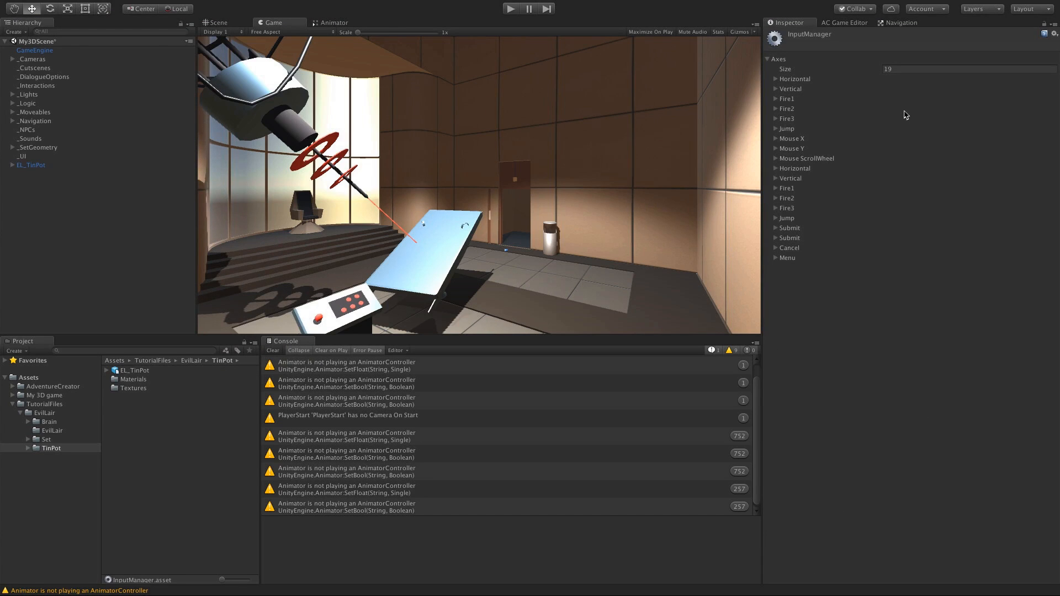
pyautogui.click(903, 69)
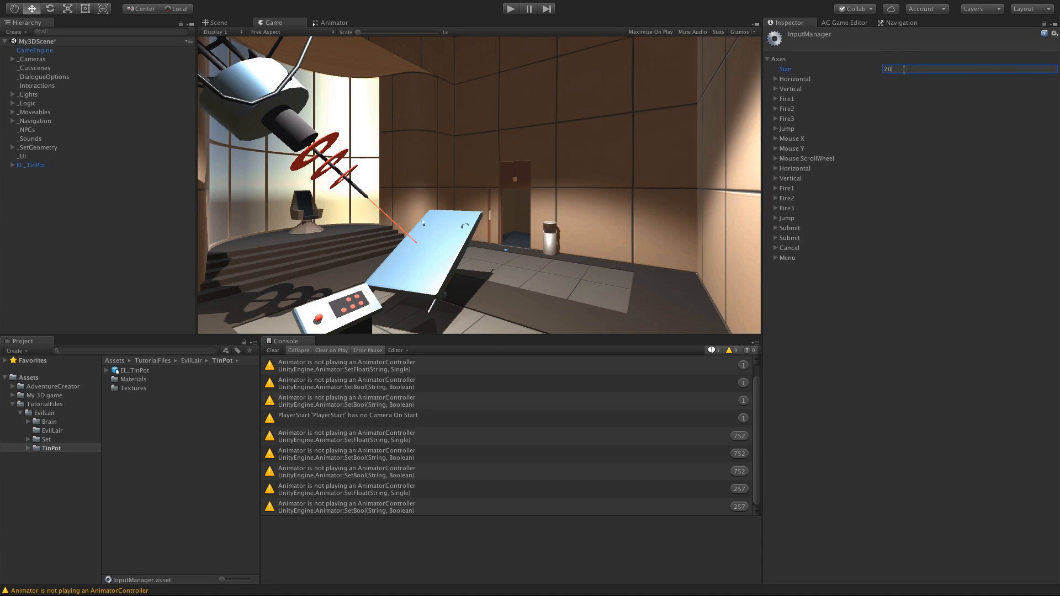
pyautogui.press('Return')
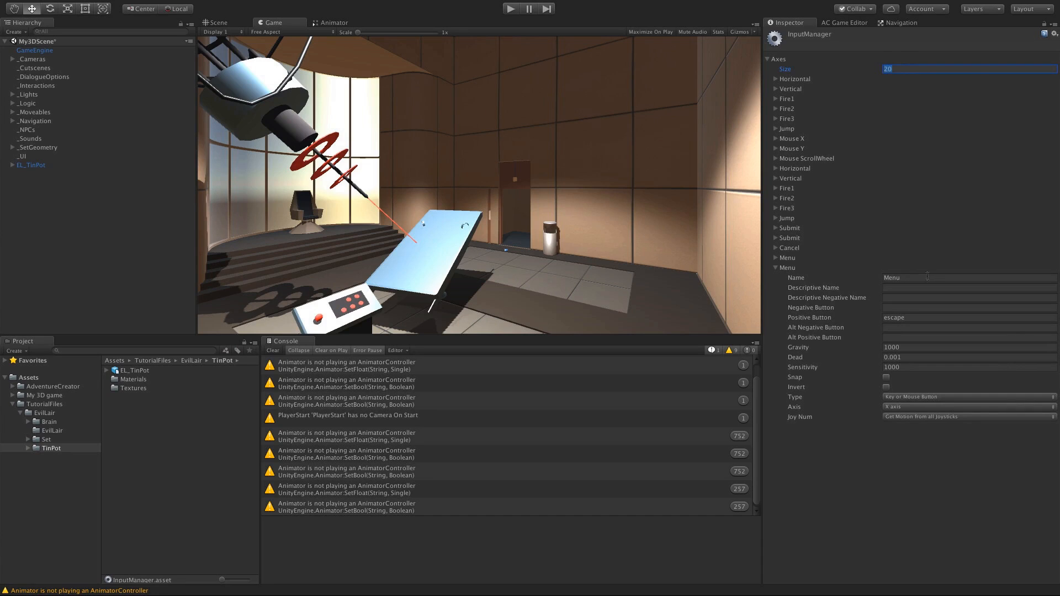
# Step: Name the new input axis Run and set its positive button to left shift
pyautogui.click(927, 277)
pyautogui.write('Run')
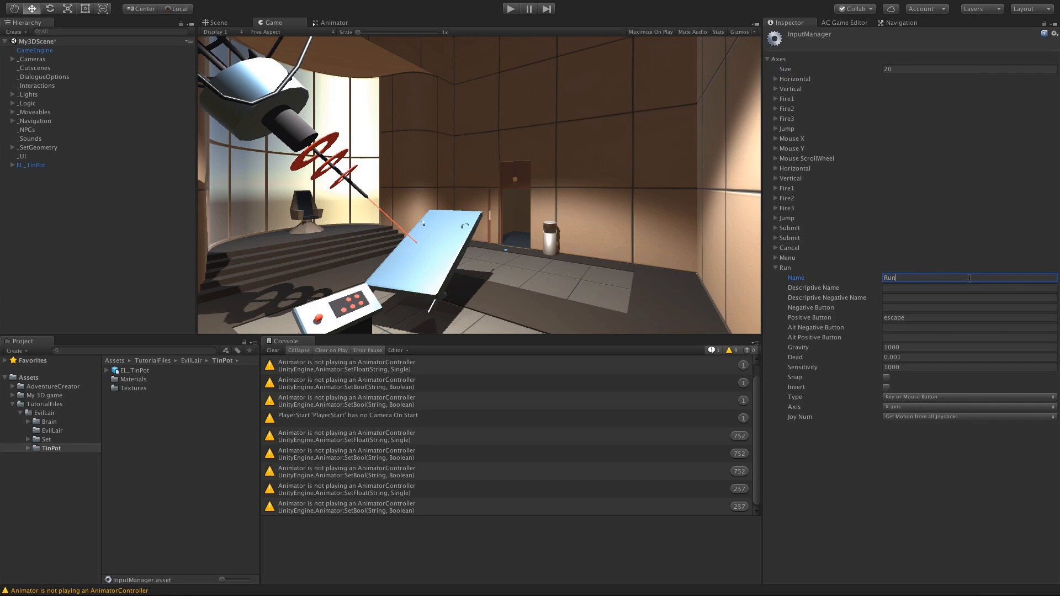
pyautogui.press('Tab')
pyautogui.press('Tab')
pyautogui.press('Tab')
pyautogui.press('Tab')
pyautogui.press('BackSpace')
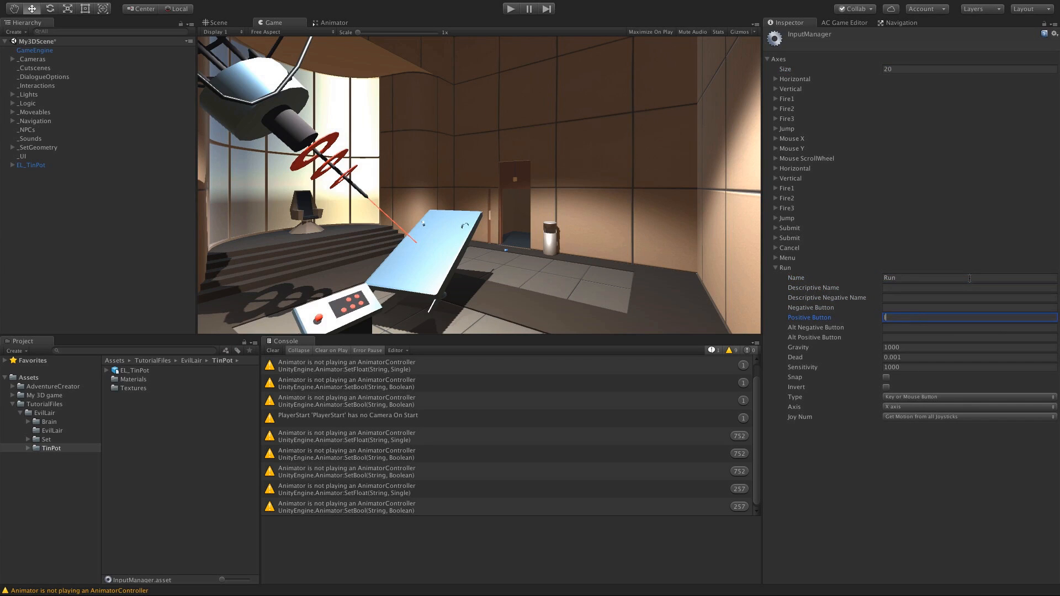
pyautogui.write('left shift')
pyautogui.press('Return')
# Step: Play the scene, move Tin Pot in all directions to test the Run input, and stop the game
pyautogui.click(510, 9)
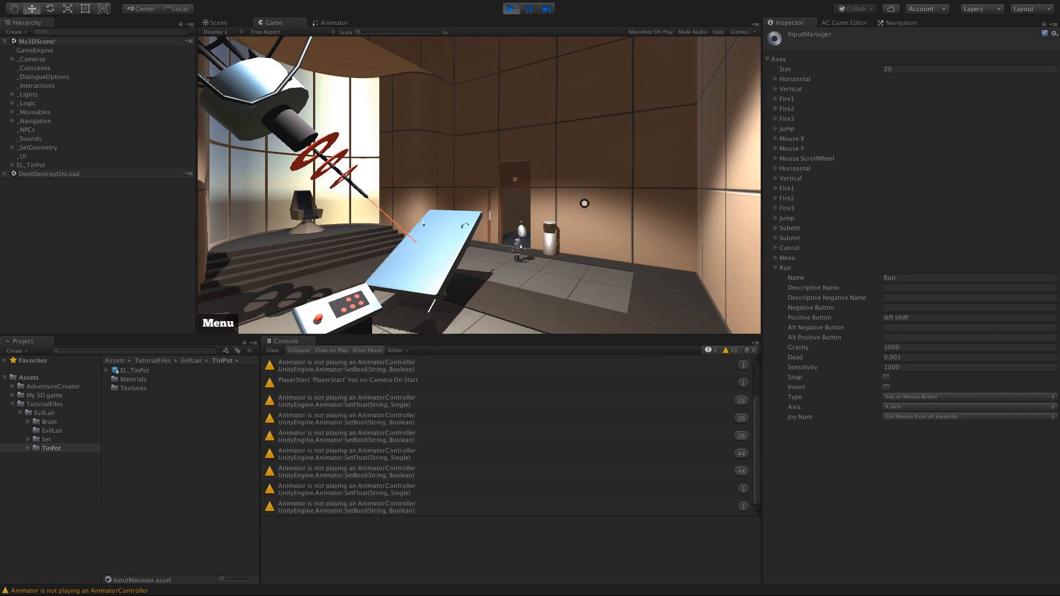
pyautogui.press('Left')
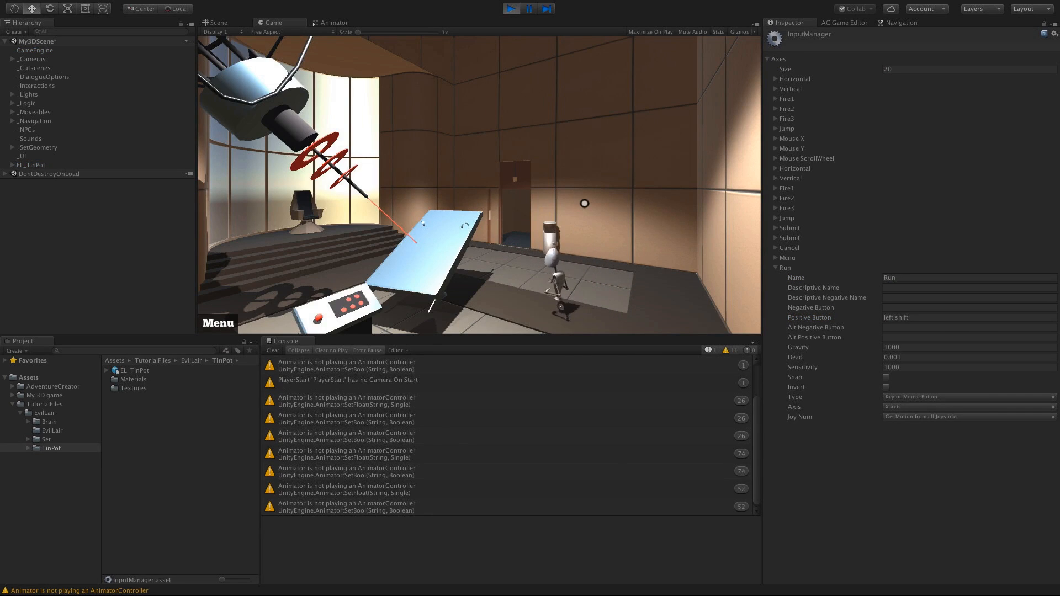
pyautogui.press('Up')
pyautogui.press('Right')
pyautogui.press('Down')
pyautogui.press('Left')
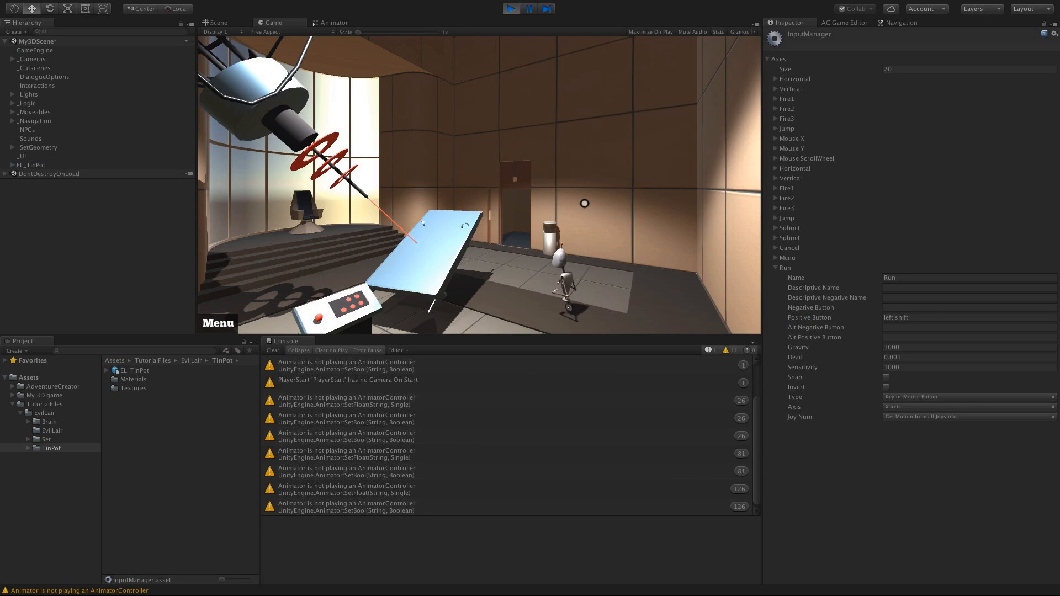
pyautogui.press('Up')
pyautogui.click(511, 9)
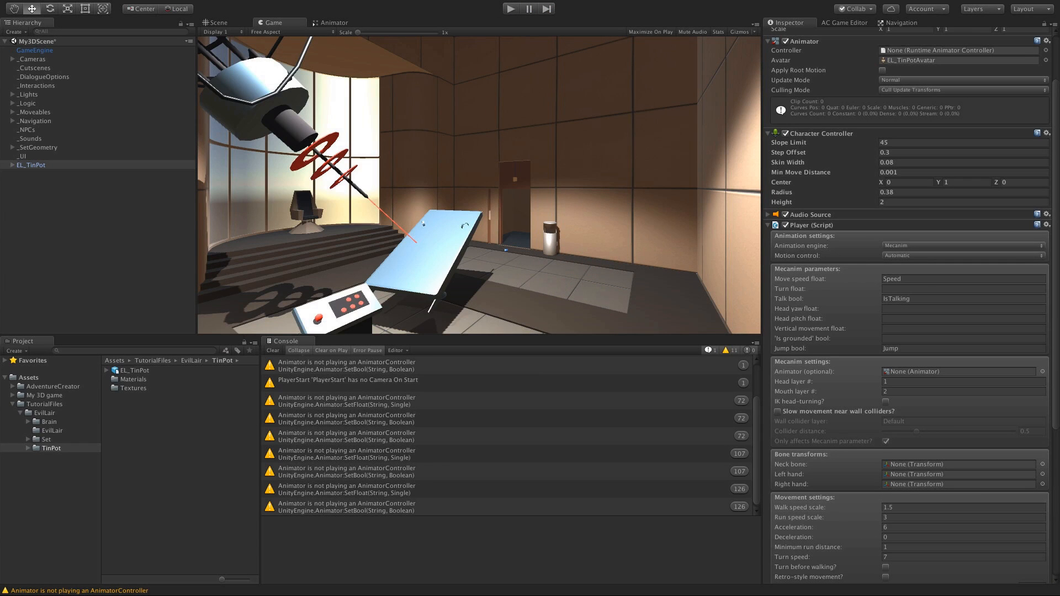
# Step: Preview the Robot_Walk and Robot_Run animation clips in the EL_TinPot model's import settings
pyautogui.click(106, 370)
pyautogui.click(133, 370)
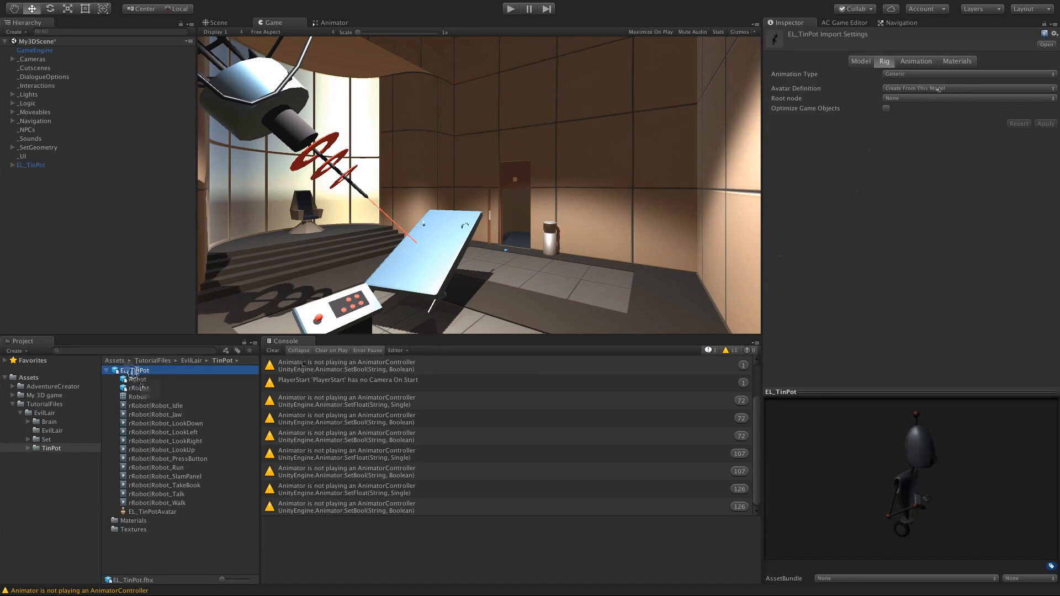
pyautogui.click(927, 61)
pyautogui.scroll(-1, 1056, 201)
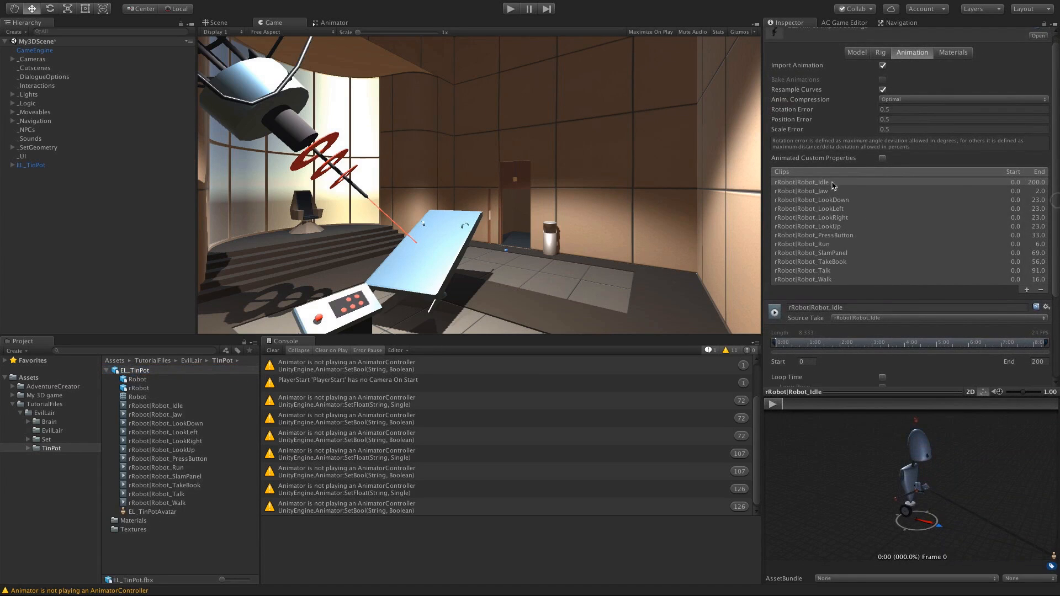
pyautogui.click(826, 279)
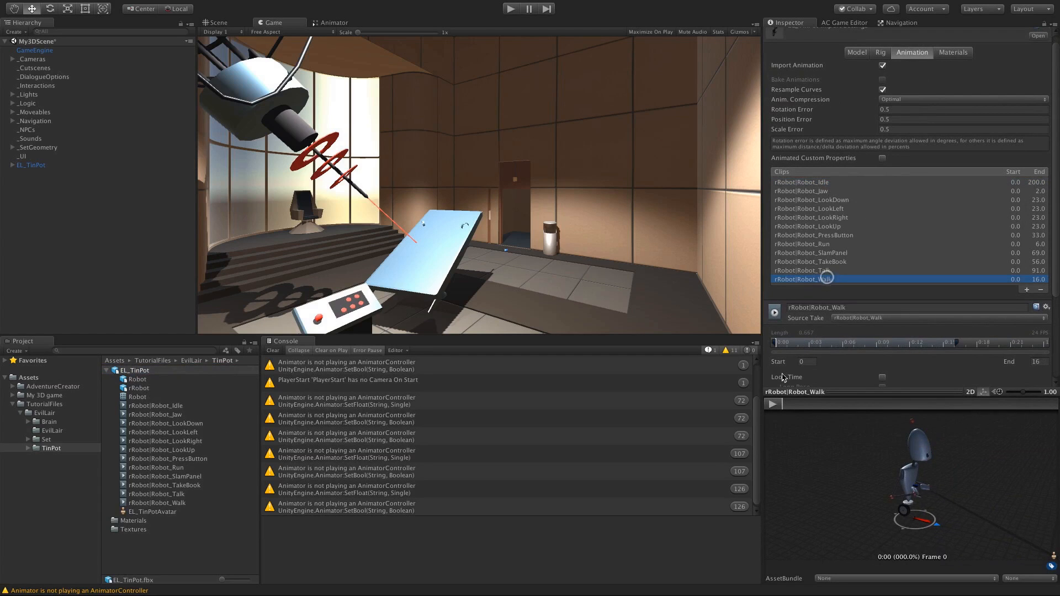
pyautogui.click(772, 404)
pyautogui.click(817, 244)
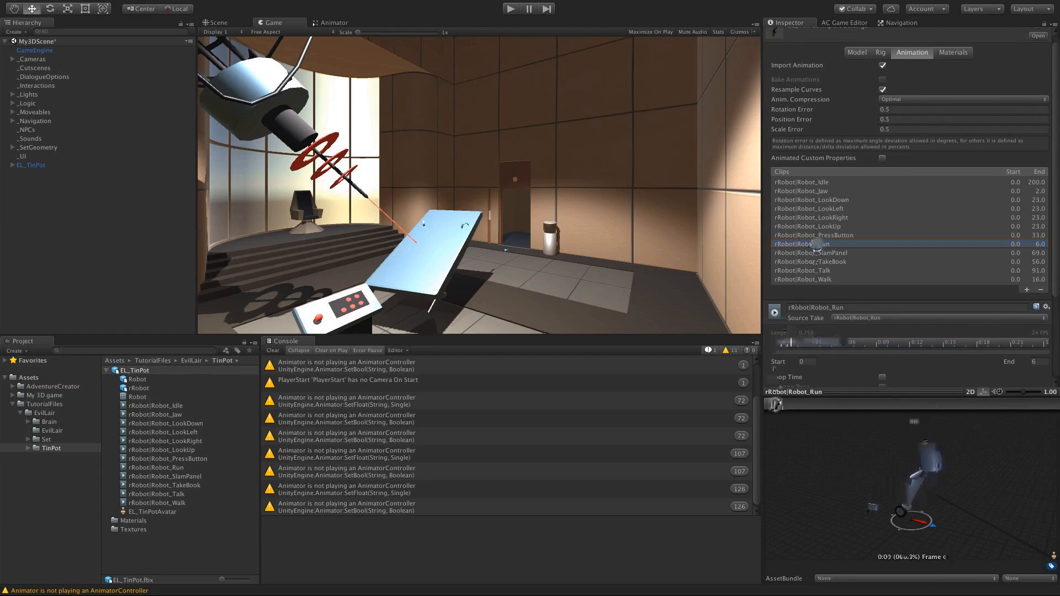
pyautogui.click(774, 404)
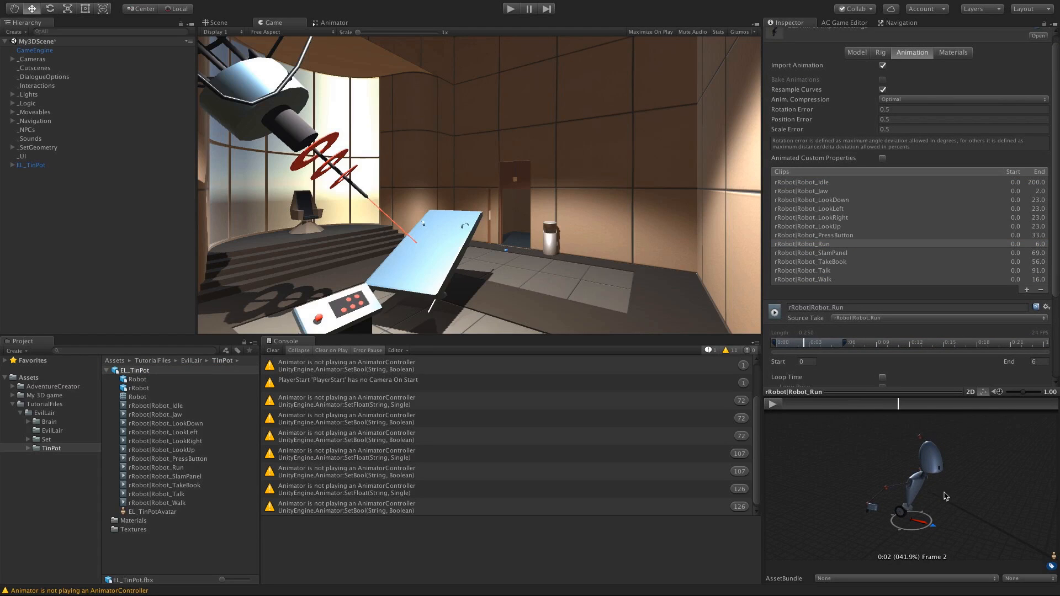
# Step: Review the Animator, Mecanim parameters and movement settings of EL_TinPot in the scene
pyautogui.click(33, 166)
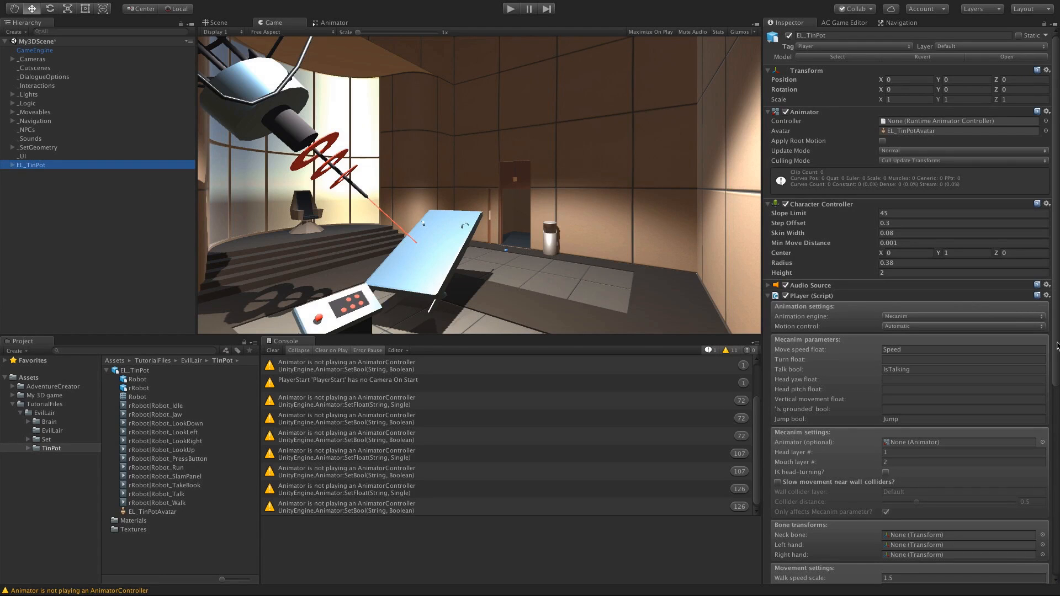
pyautogui.moveTo(1056, 346); pyautogui.dragTo(1054, 393)
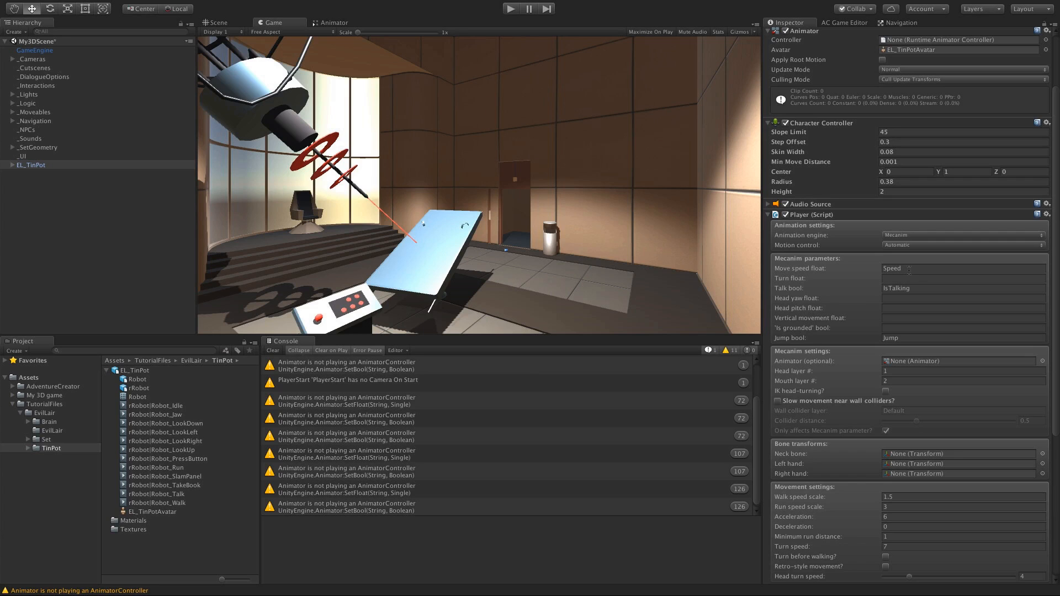
pyautogui.scroll(3, 1049, 274)
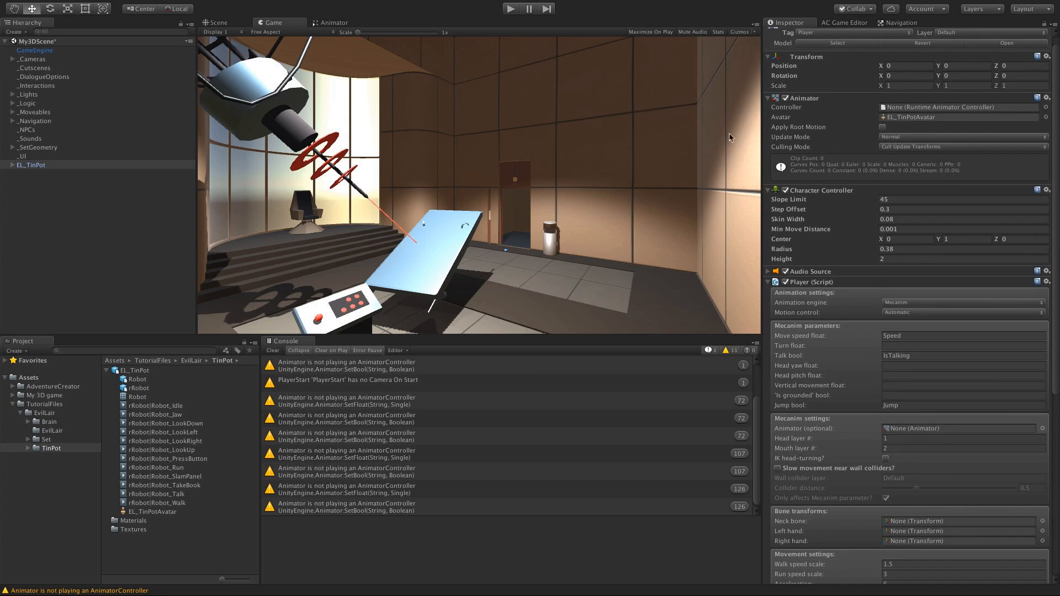
# Step: Create an Animator Controller named PlayerController in the My 3D game folder
pyautogui.click(38, 395)
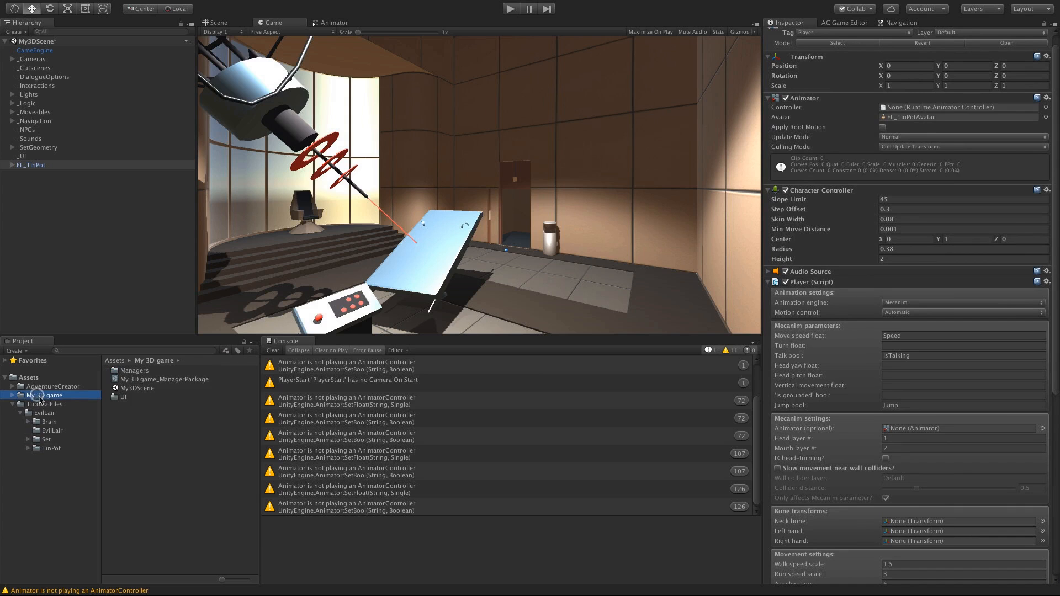
pyautogui.rightClick(127, 420)
pyautogui.moveTo(146, 384)
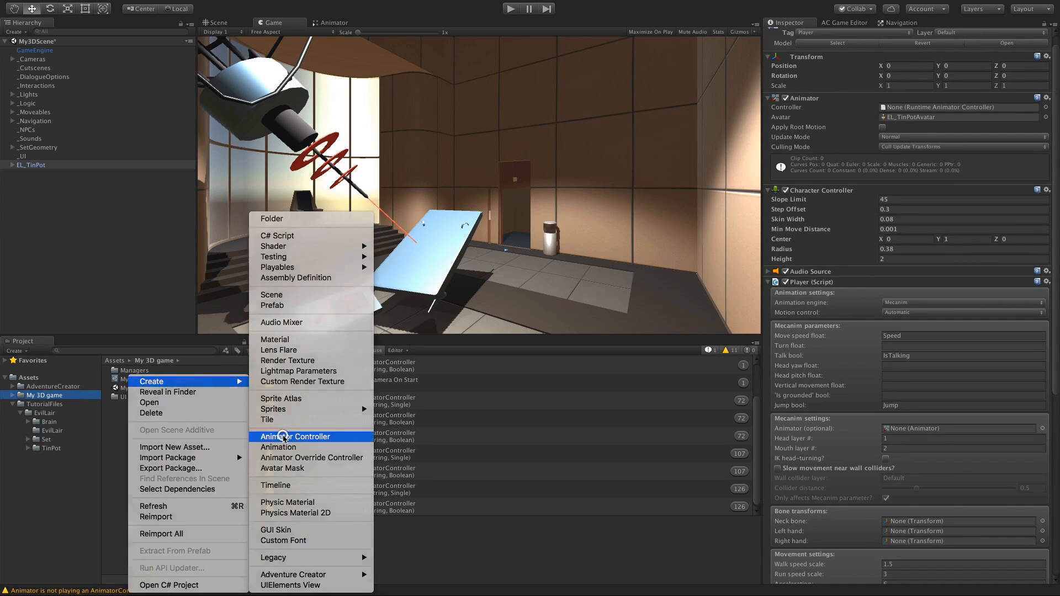
pyautogui.click(287, 436)
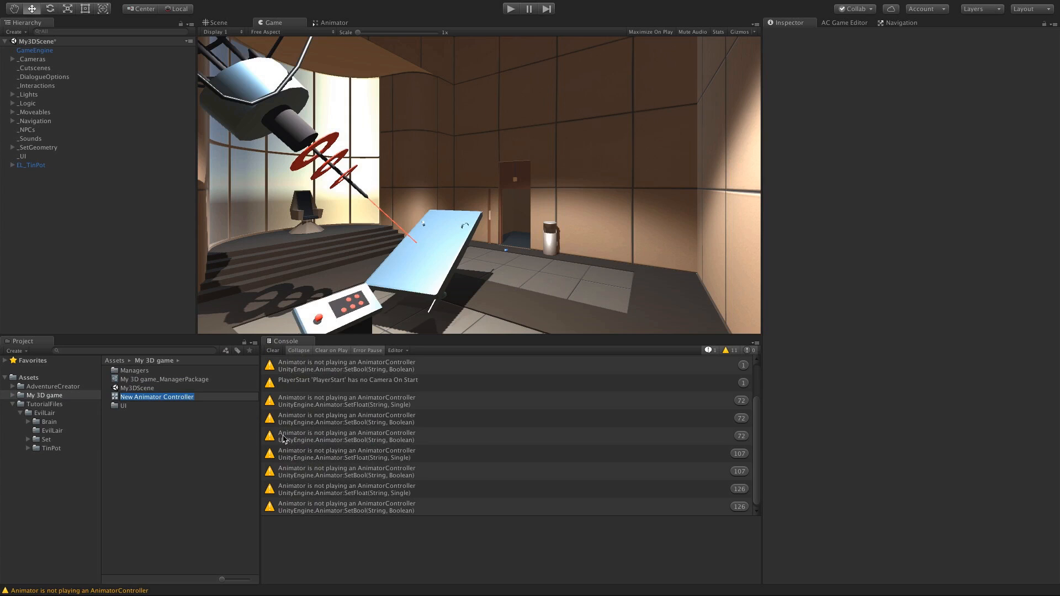
pyautogui.write('Play')
pyautogui.press('Return')
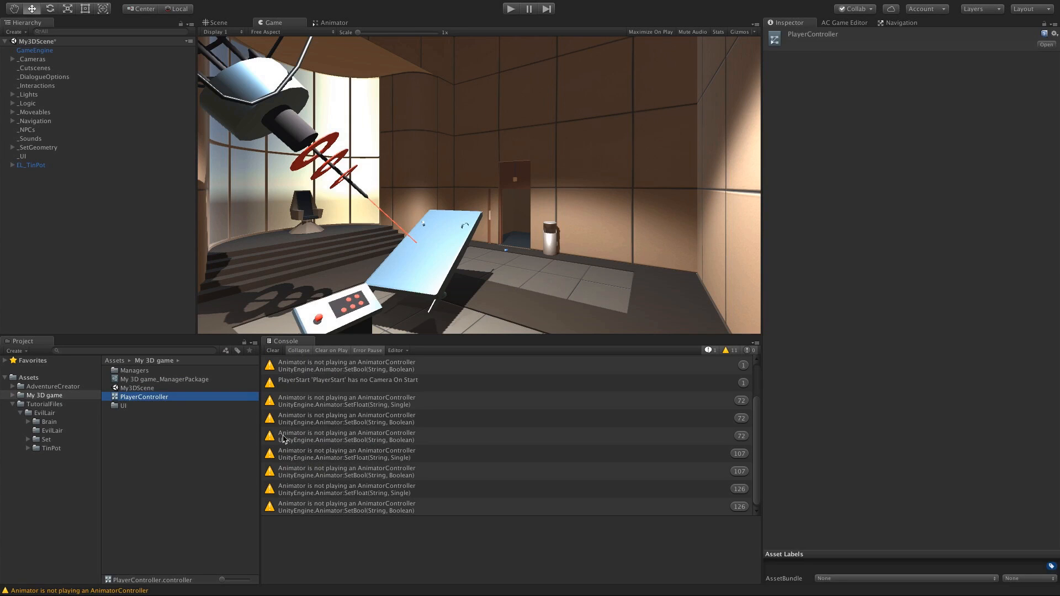
# Step: Add a float parameter named Speed to PlayerController and check it against EL_TinPot's move speed float
pyautogui.doubleClick(170, 398)
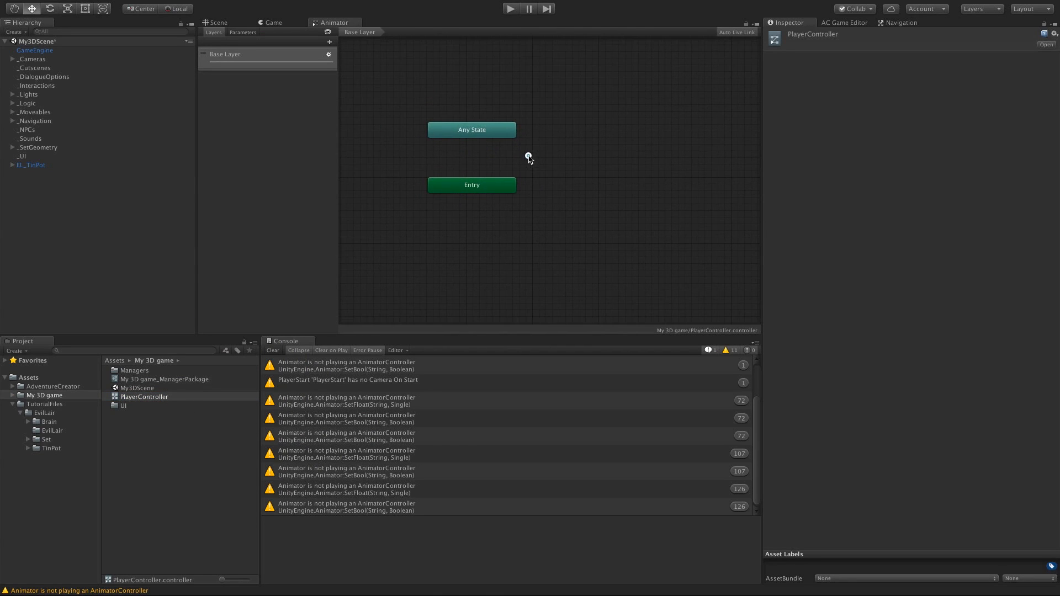
pyautogui.click(241, 32)
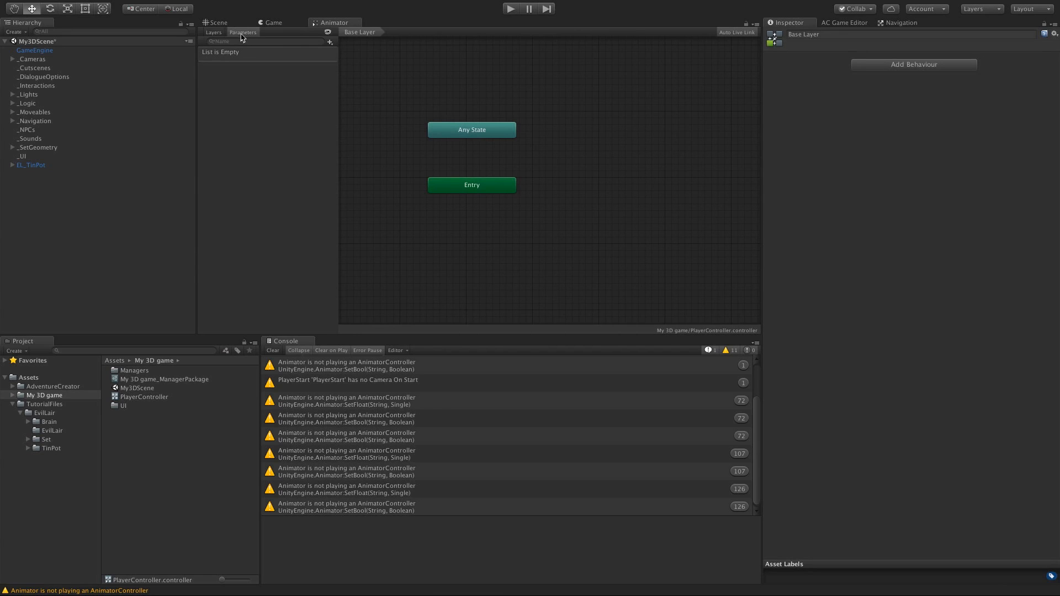
pyautogui.click(330, 42)
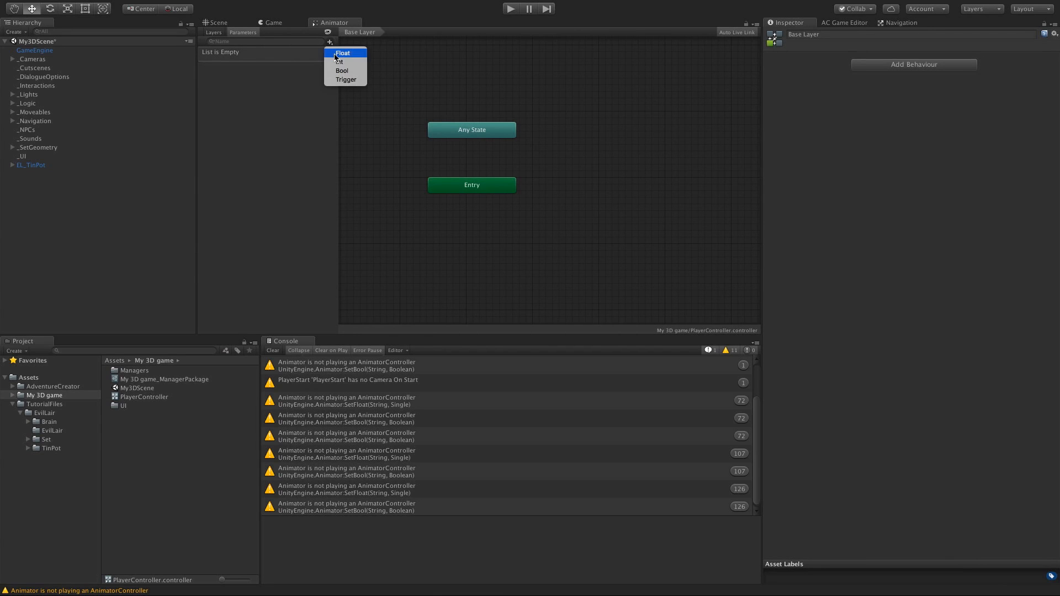
pyautogui.click(335, 54)
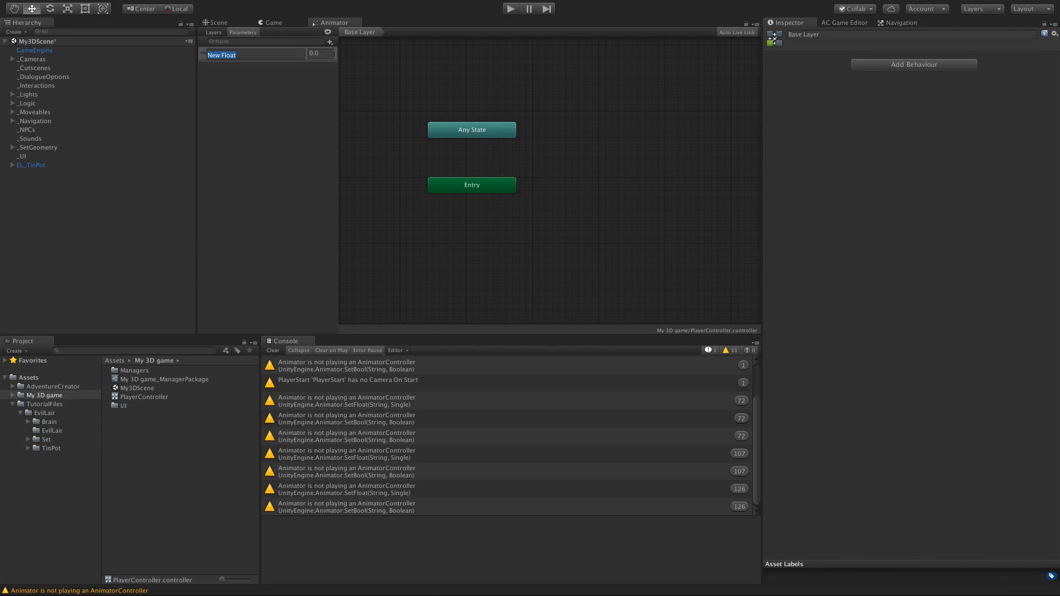
pyautogui.write('Speed')
pyautogui.press('Return')
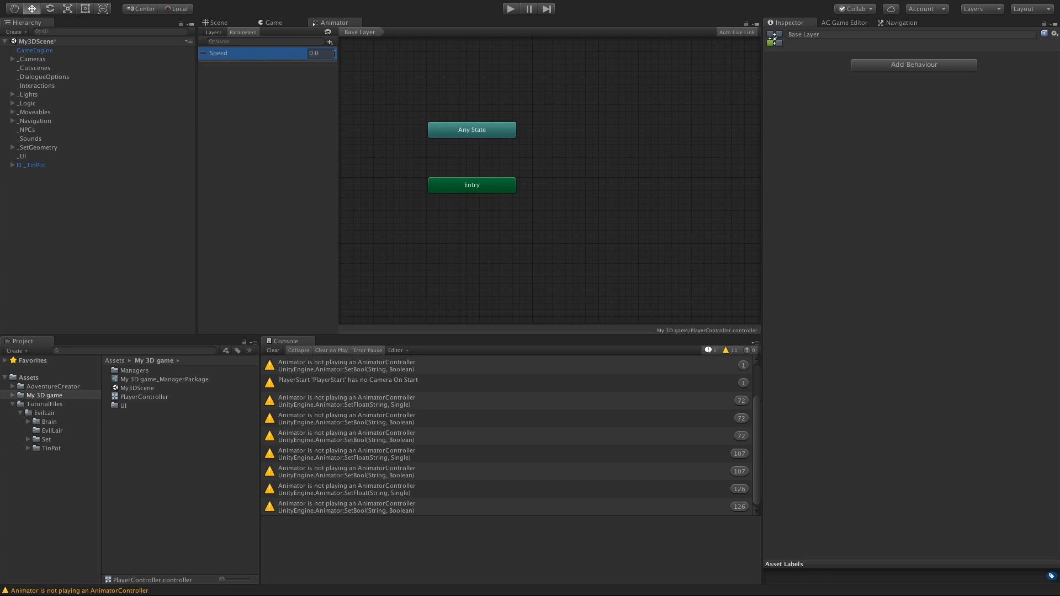
pyautogui.click(48, 167)
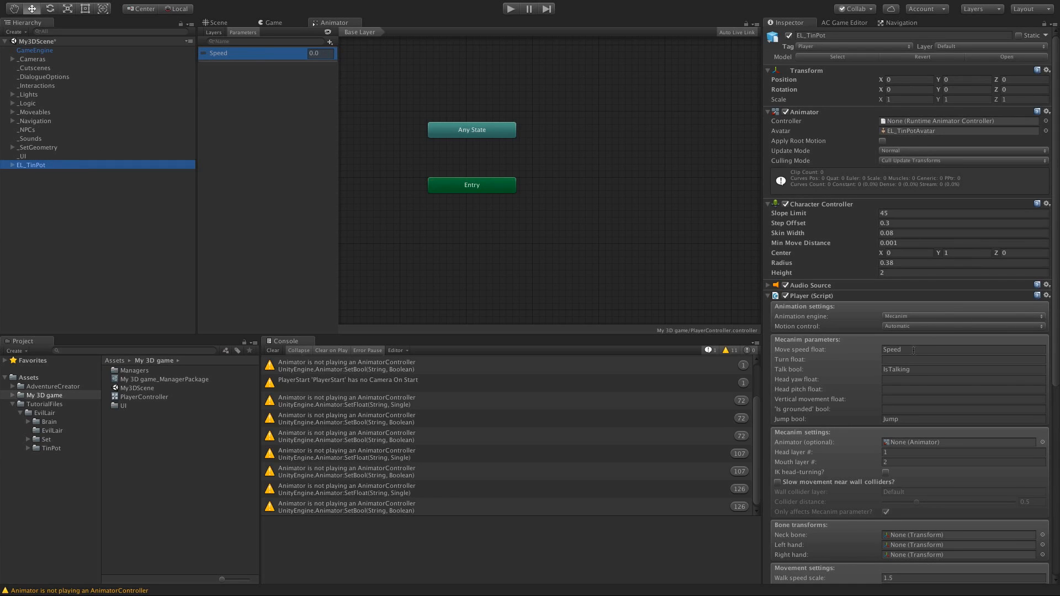
# Step: Create a new blend tree state in PlayerController's base layer and name it Locomotion
pyautogui.click(821, 350)
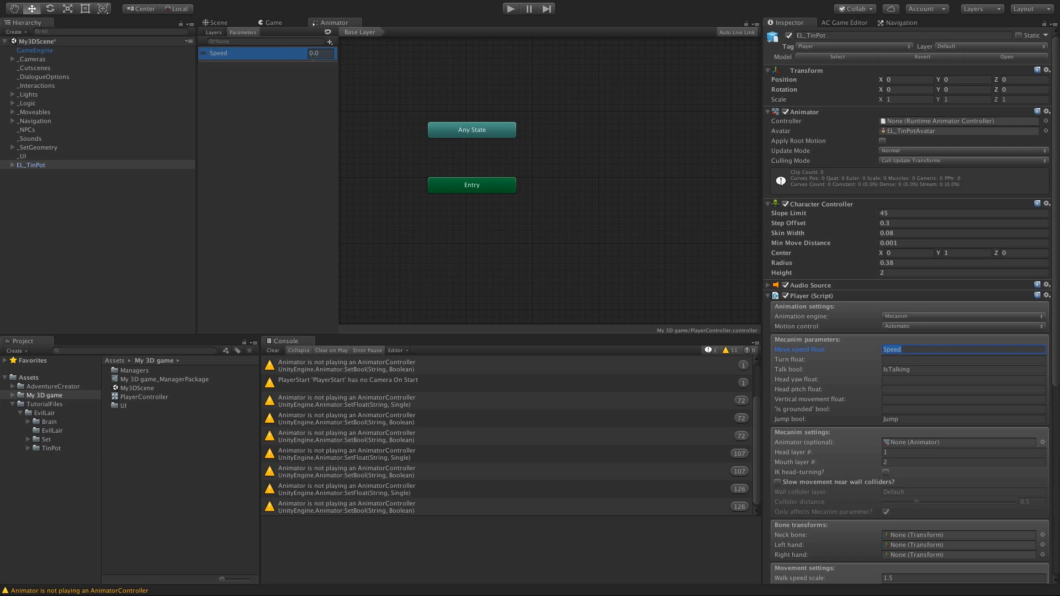
pyautogui.rightClick(559, 145)
pyautogui.moveTo(576, 149)
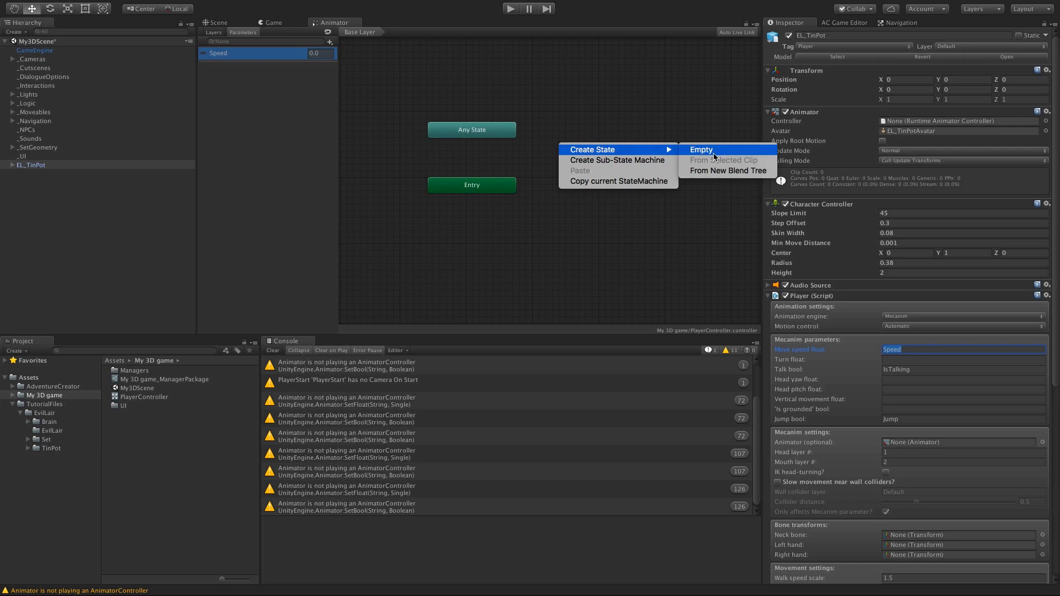
pyautogui.click(714, 171)
pyautogui.moveTo(617, 159); pyautogui.dragTo(636, 166)
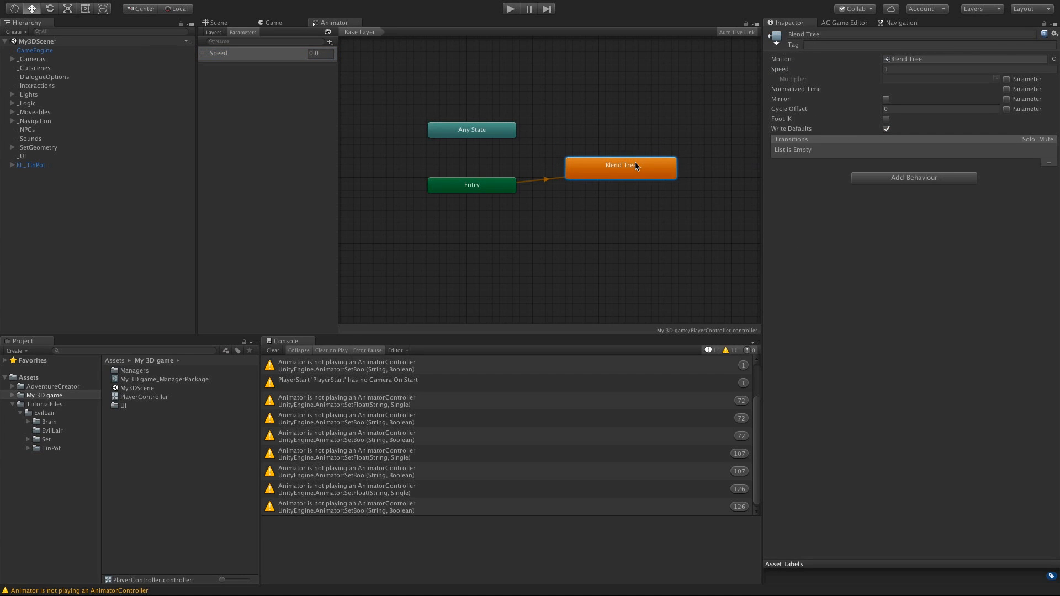
pyautogui.click(823, 35)
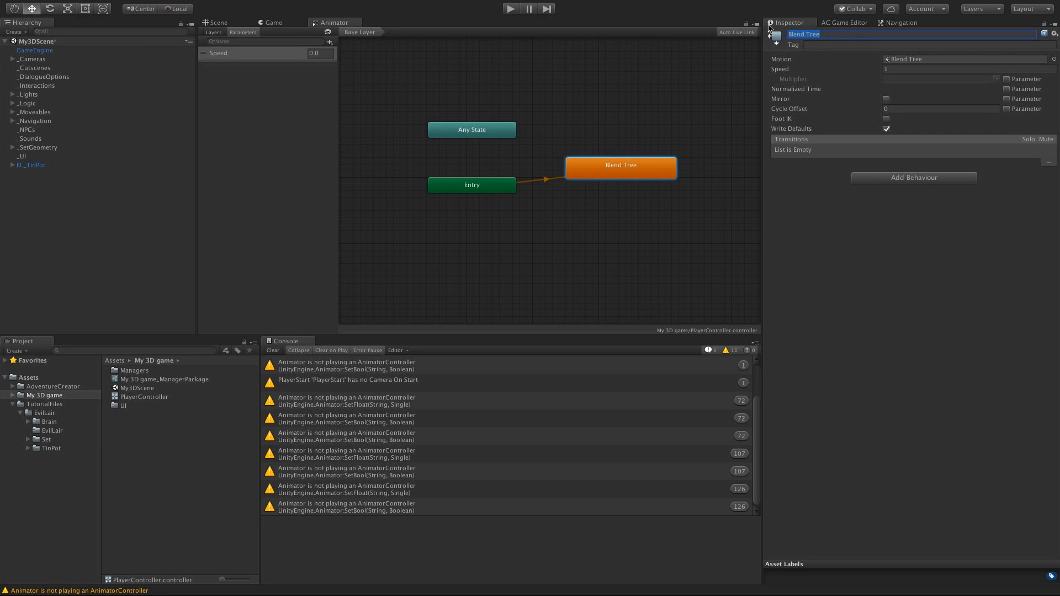
pyautogui.write('Locomotion')
# Step: Open the Locomotion blend tree and add three empty motion fields to it
pyautogui.doubleClick(654, 167)
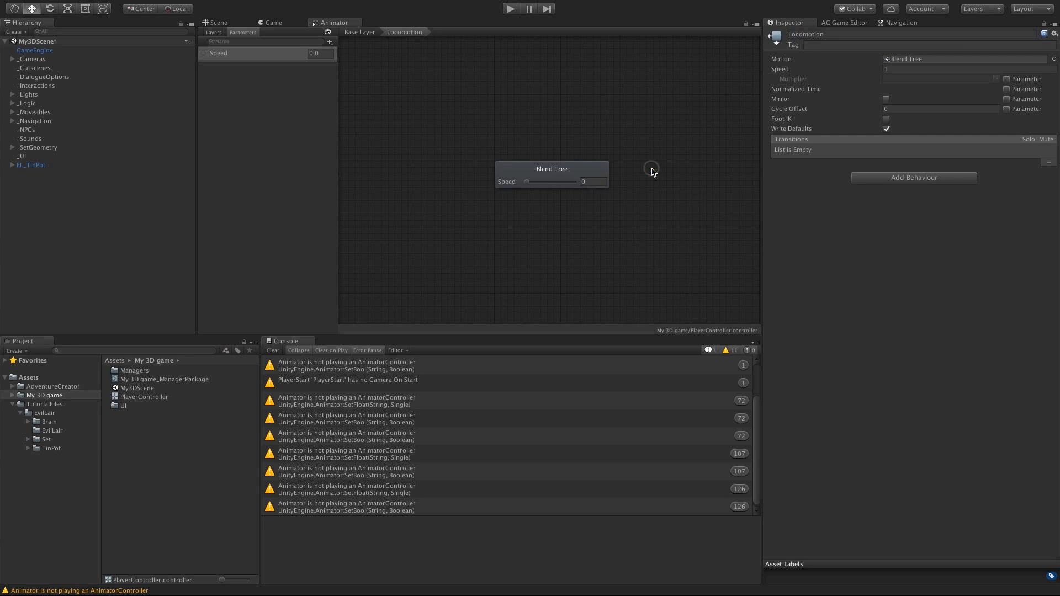
pyautogui.click(555, 169)
pyautogui.click(586, 166)
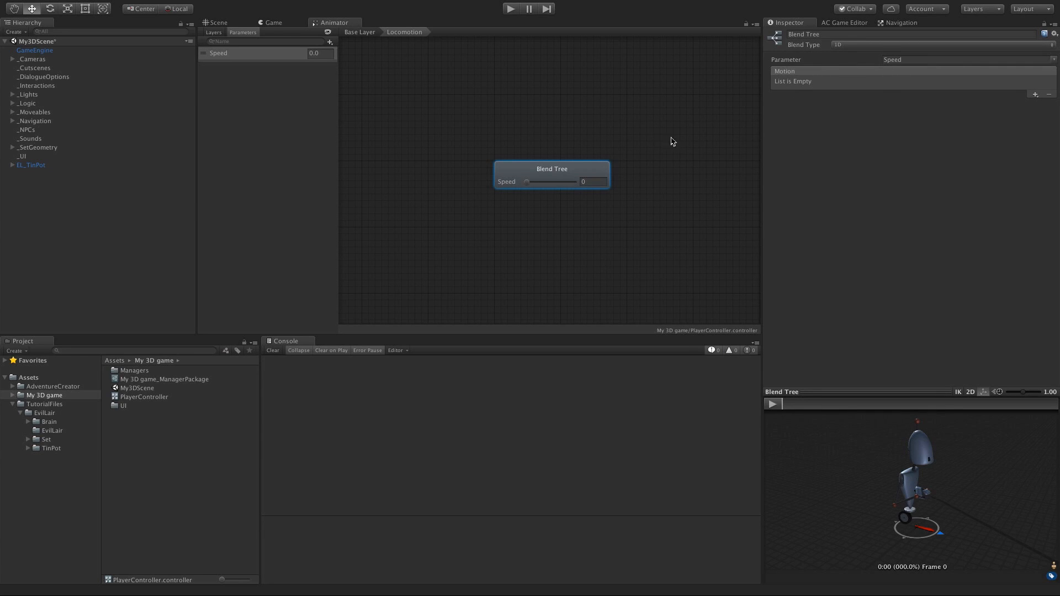
pyautogui.click(1036, 95)
pyautogui.click(1032, 103)
pyautogui.click(1035, 95)
pyautogui.click(1021, 105)
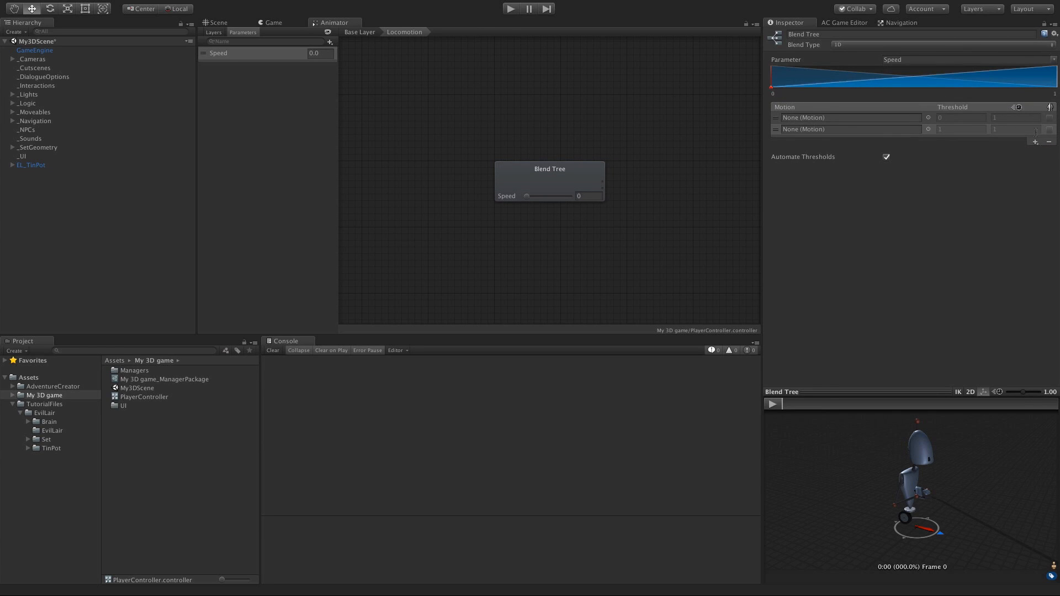
pyautogui.click(1035, 142)
pyautogui.click(1034, 154)
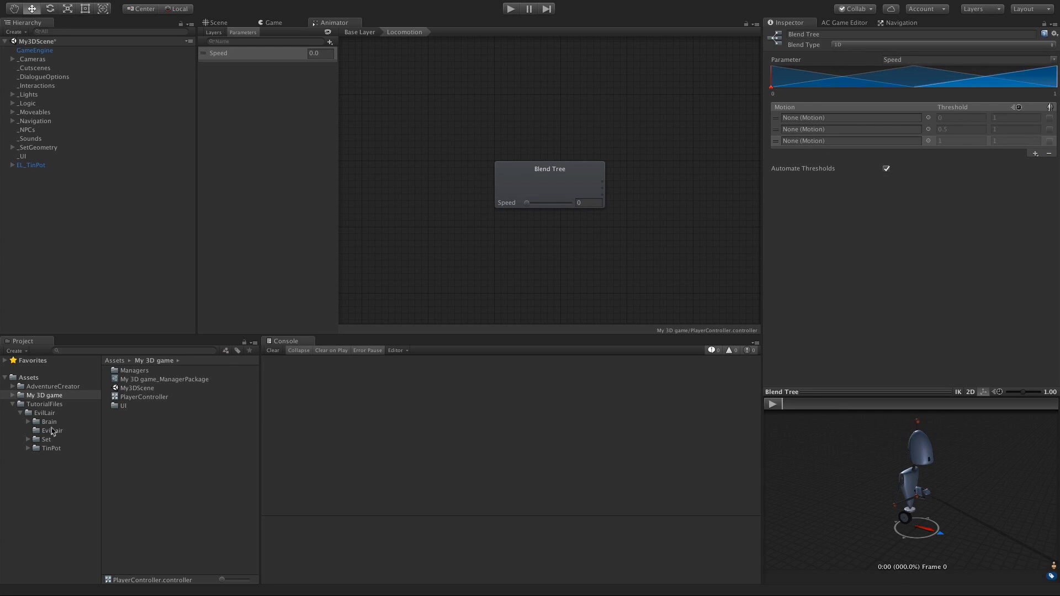
# Step: Assign TinPot's Robot_Idle, Robot_Walk and Robot_Run clips, in that order, to the blend tree's three motion fields
pyautogui.click(52, 449)
pyautogui.click(107, 370)
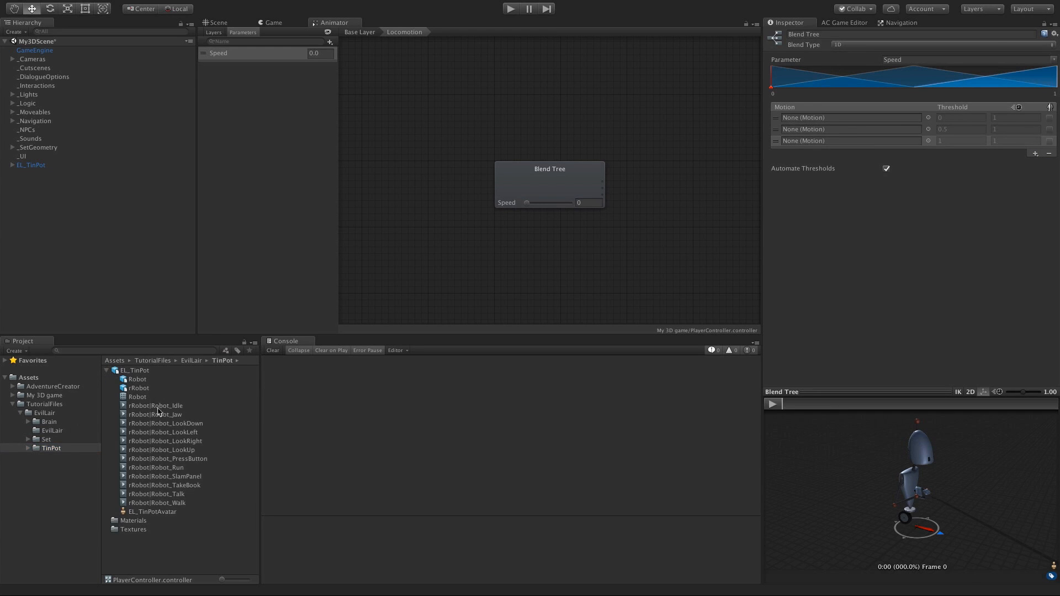
pyautogui.moveTo(157, 406); pyautogui.dragTo(811, 118)
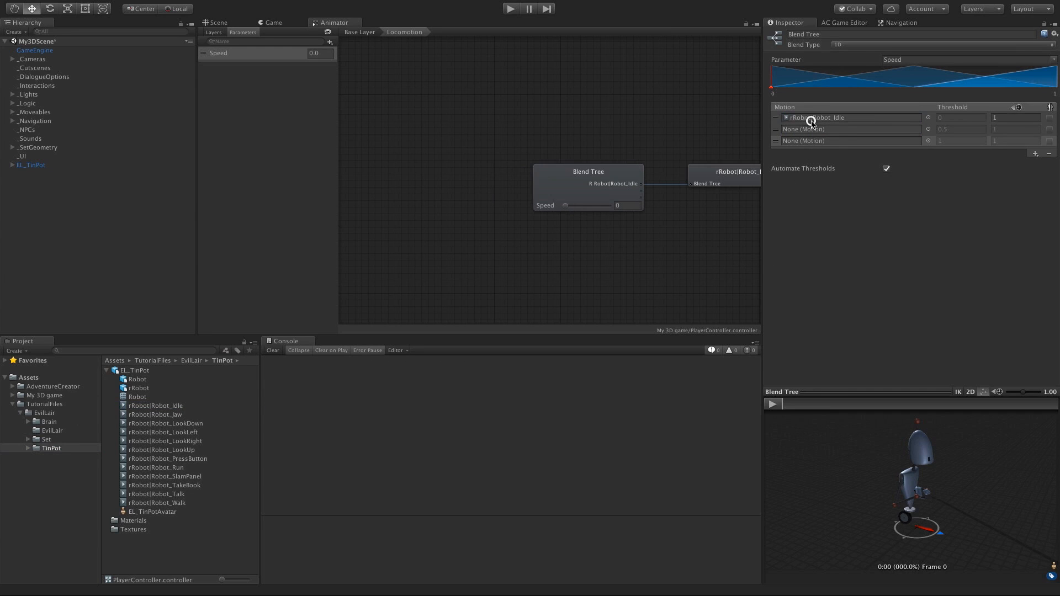
pyautogui.moveTo(157, 503); pyautogui.dragTo(843, 127)
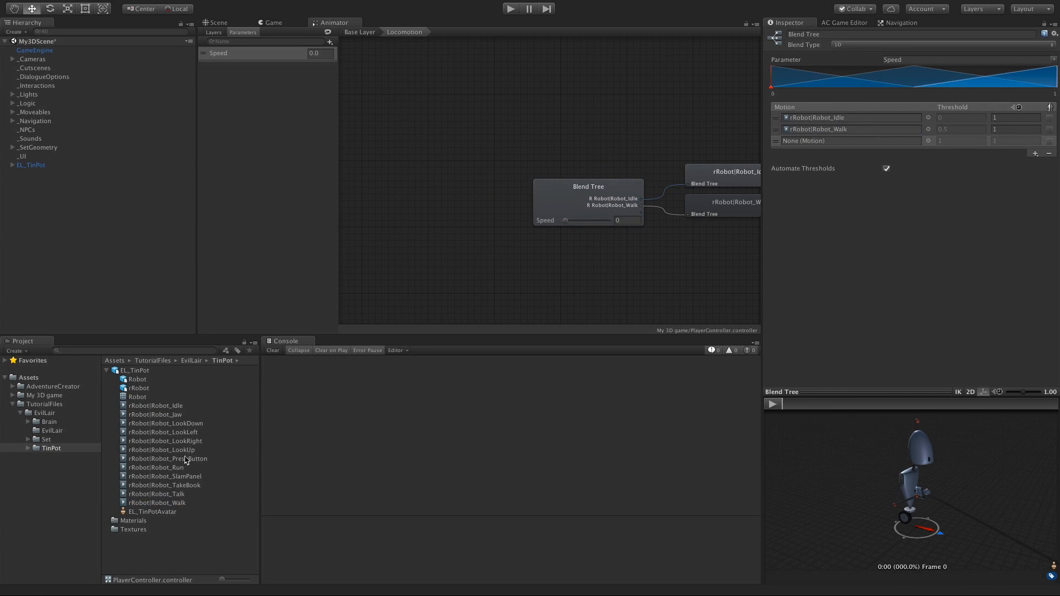
pyautogui.moveTo(177, 468); pyautogui.dragTo(822, 143)
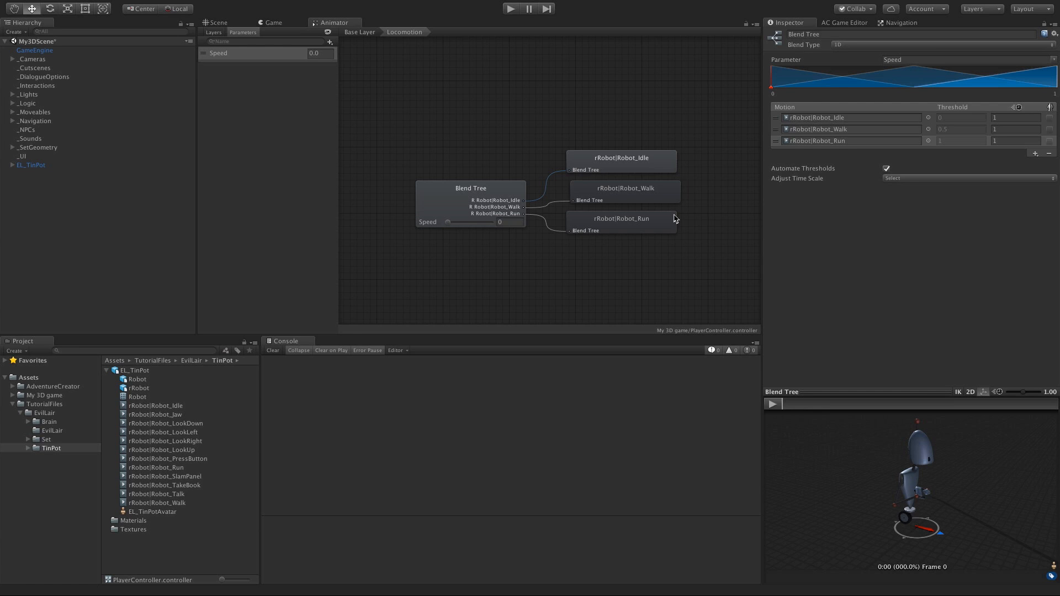
# Step: Check EL_TinPot's movement speeds, disable Automate Thresholds in the blend tree, and set the thresholds to 1.5 for Robot_Walk and 3 for Robot_Run
pyautogui.click(454, 212)
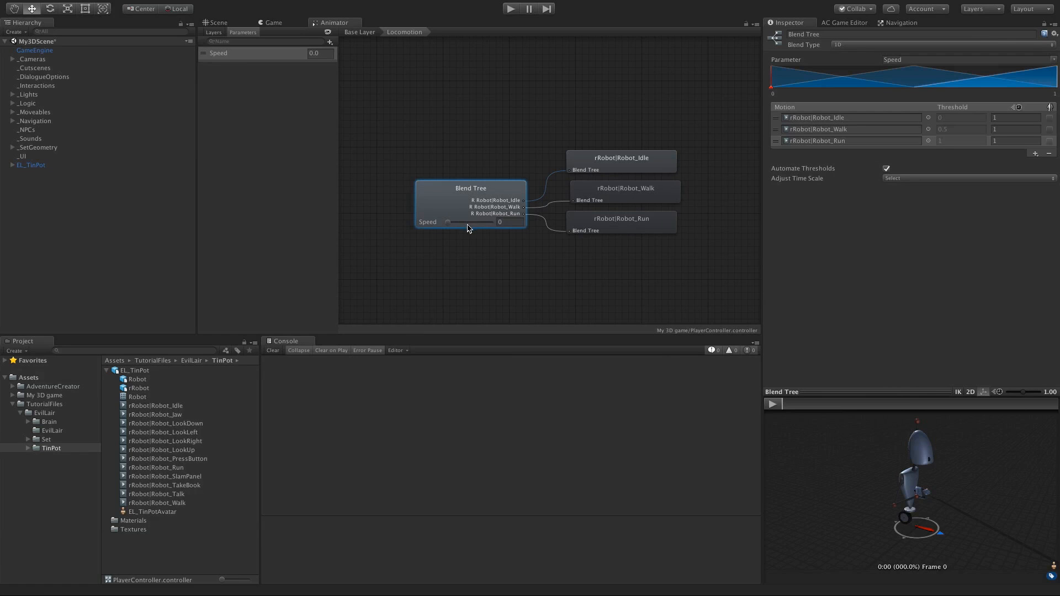
pyautogui.click(2, 166)
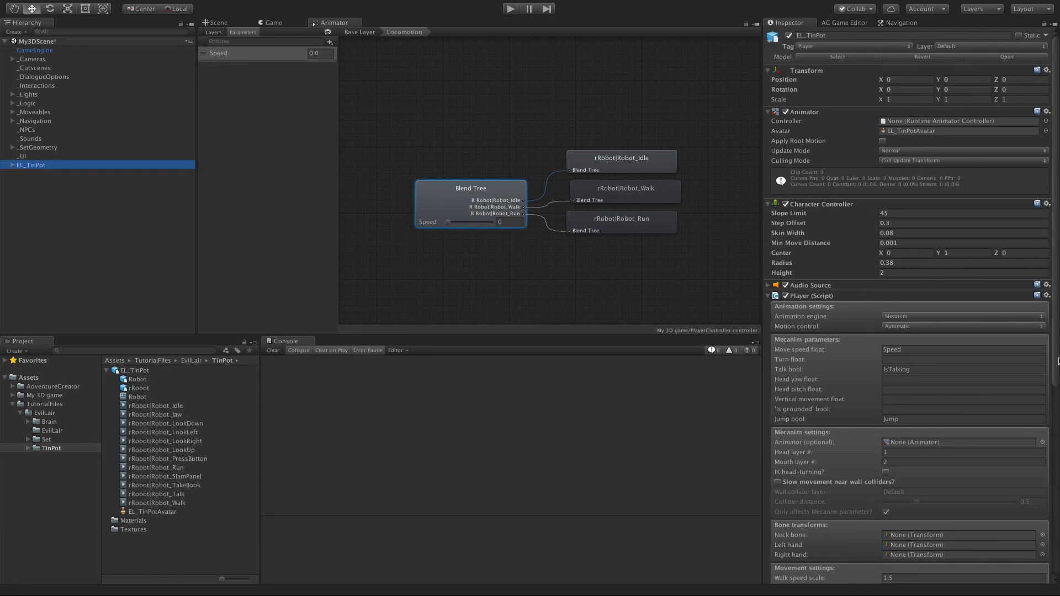
pyautogui.moveTo(1059, 361); pyautogui.dragTo(1058, 415)
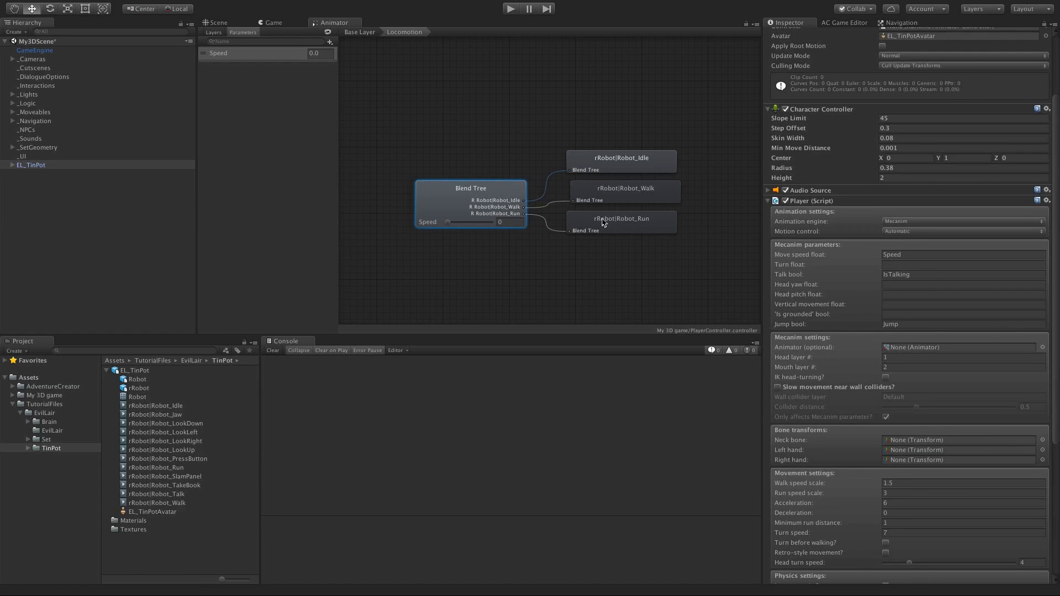
pyautogui.click(456, 191)
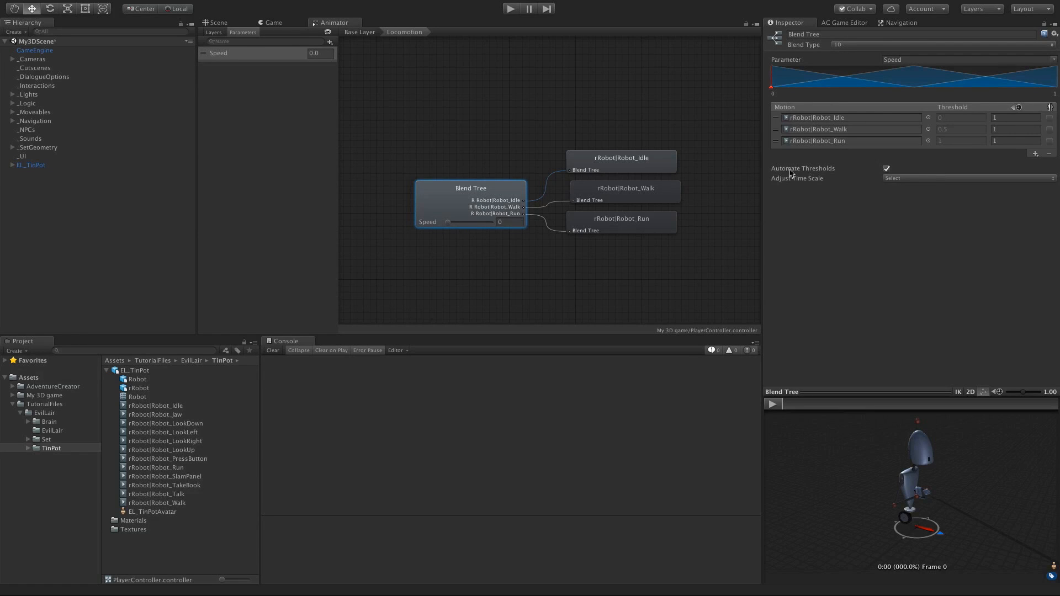
pyautogui.click(886, 169)
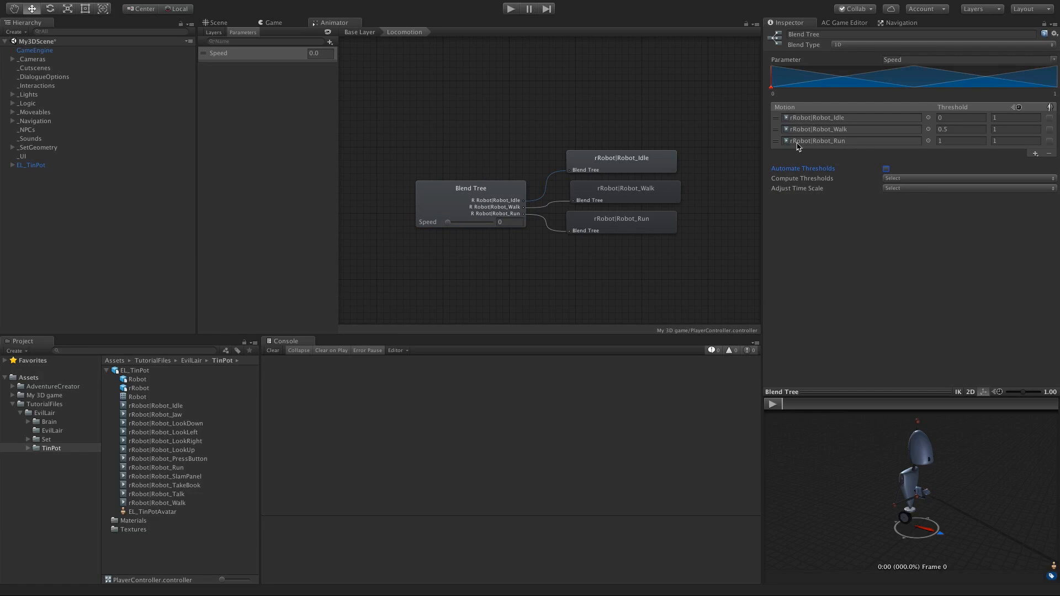
pyautogui.click(945, 141)
pyautogui.write('3')
pyautogui.press('Return')
pyautogui.click(960, 129)
pyautogui.write('1.5')
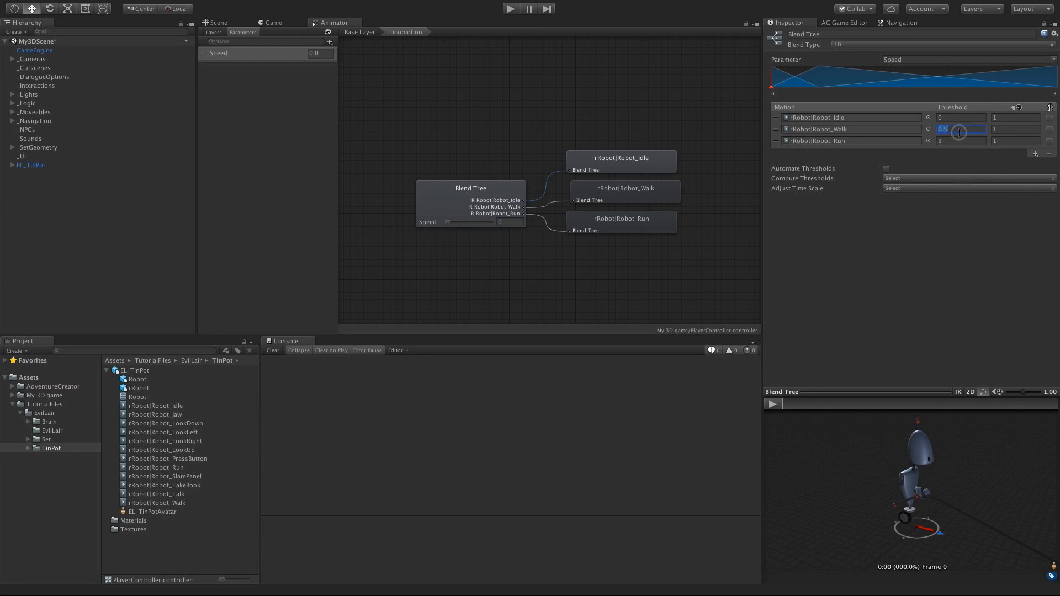
pyautogui.press('Return')
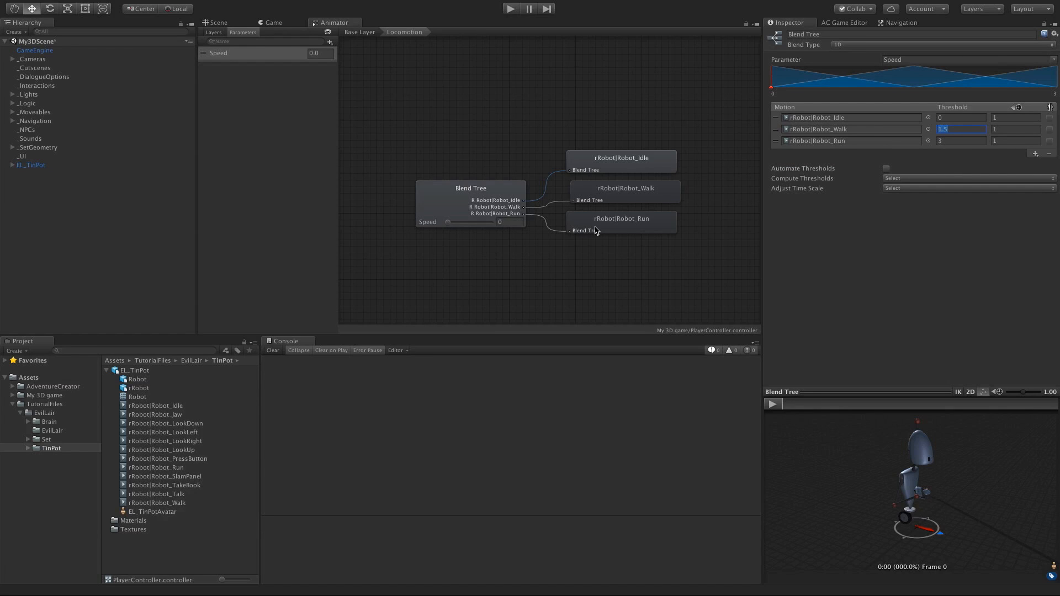
# Step: Assign PlayerController from the My 3D game folder as the controller of EL_TinPot's Animator
pyautogui.click(48, 165)
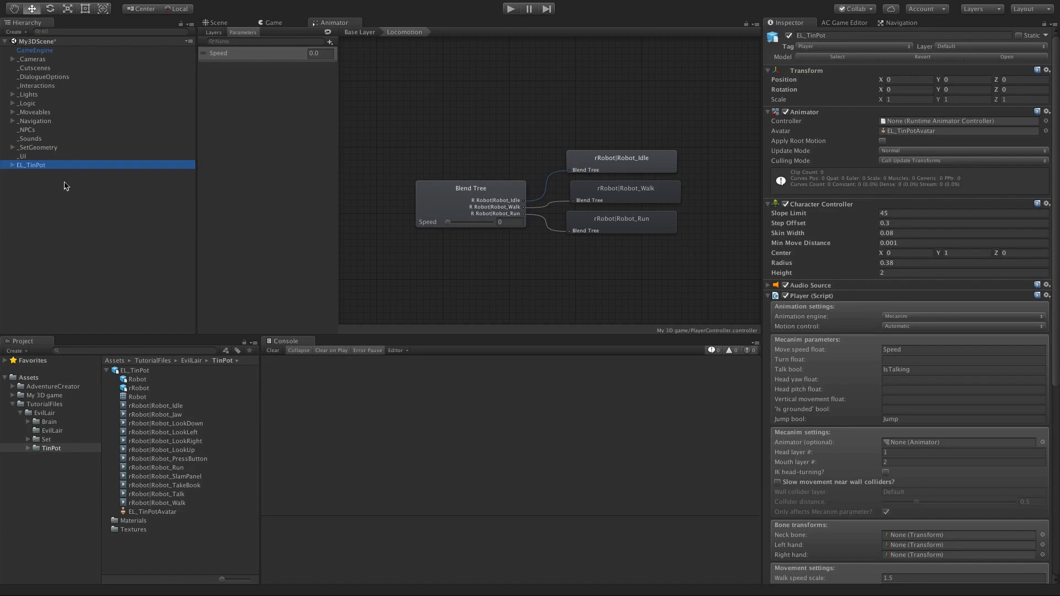
pyautogui.click(107, 371)
pyautogui.click(53, 395)
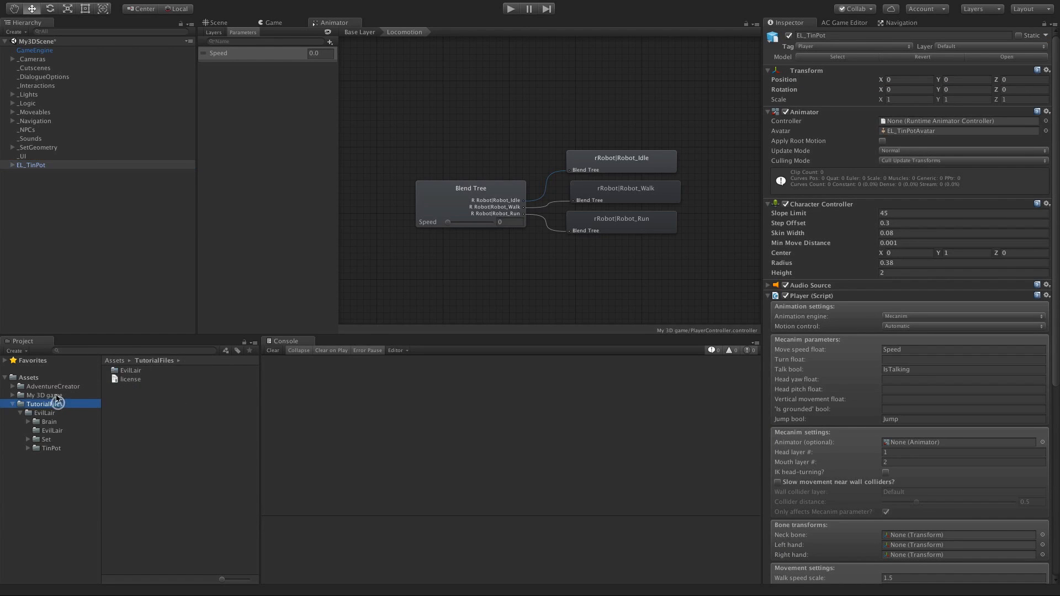
pyautogui.click(130, 398)
pyautogui.moveTo(130, 398); pyautogui.dragTo(908, 122)
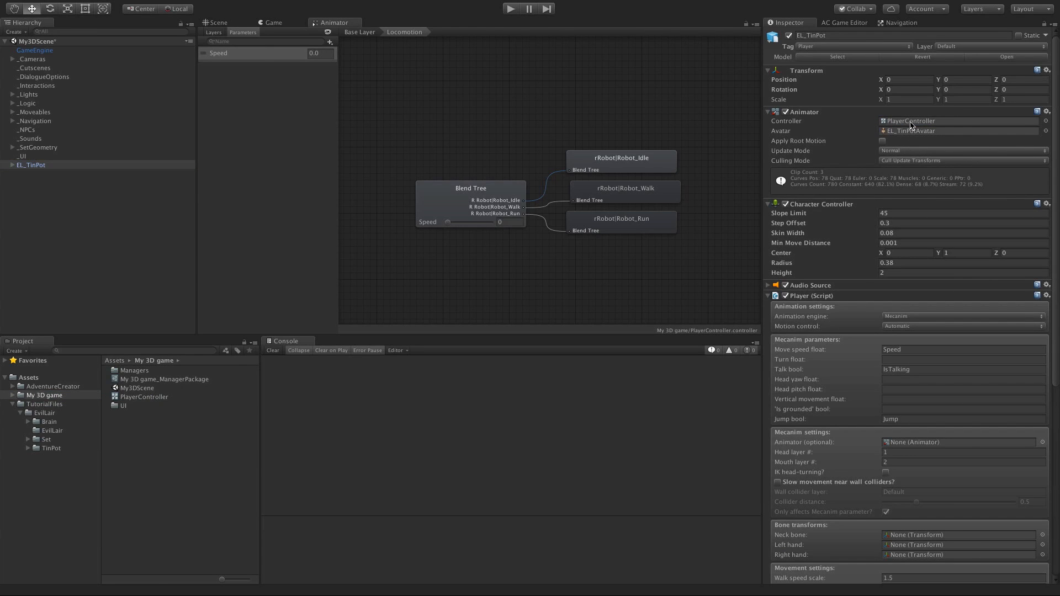
# Step: Play the scene, move the robot around the lair in several directions to test its animations, and stop playback
pyautogui.hotkey('ctrl', 'p')
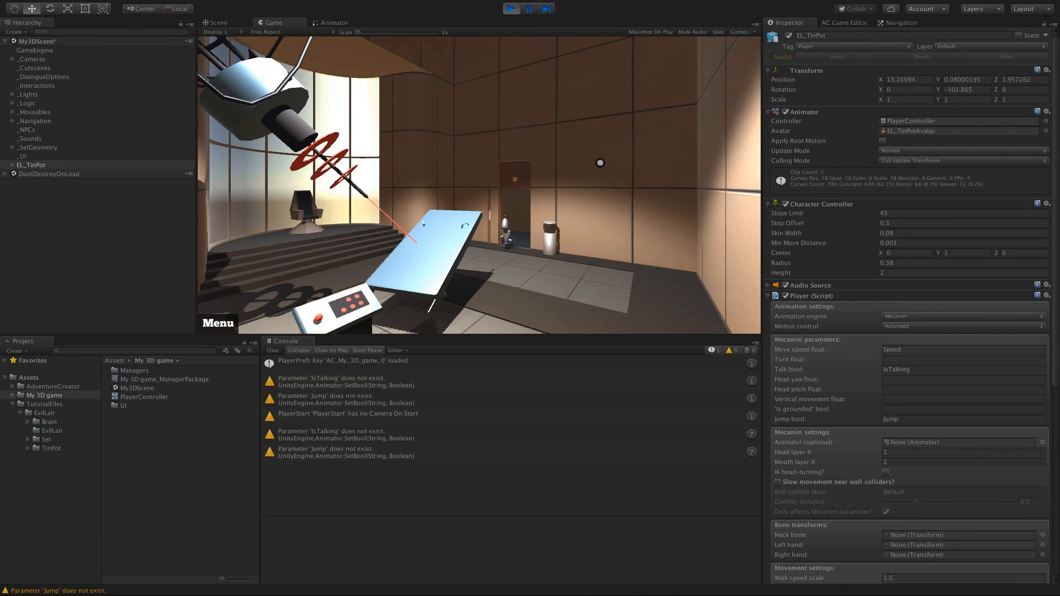
pyautogui.press('Right')
pyautogui.press('Down')
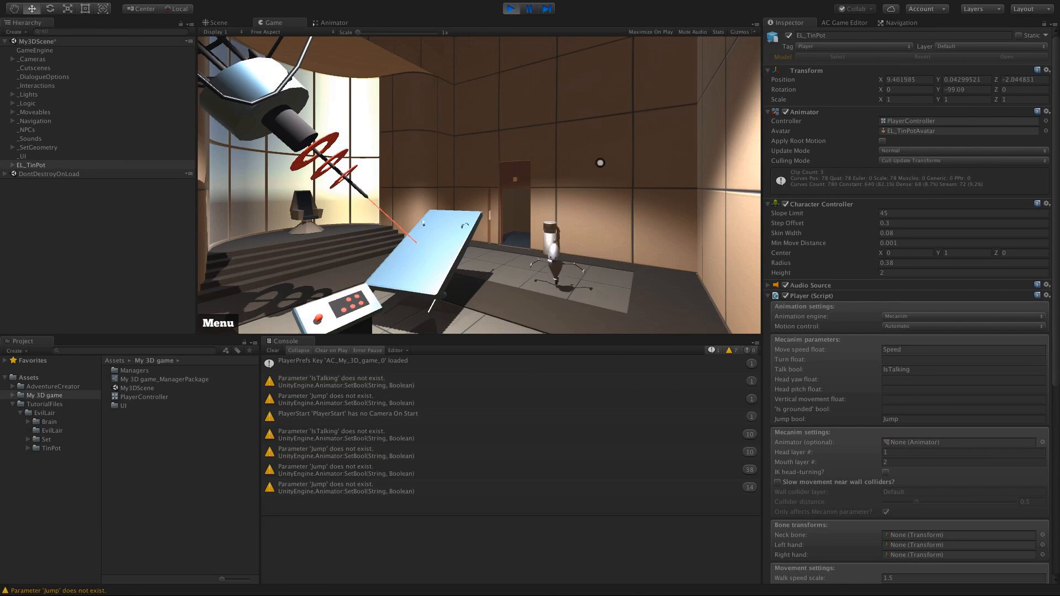
pyautogui.press('Left')
pyautogui.press('Right')
pyautogui.press('Down')
pyautogui.press('Left')
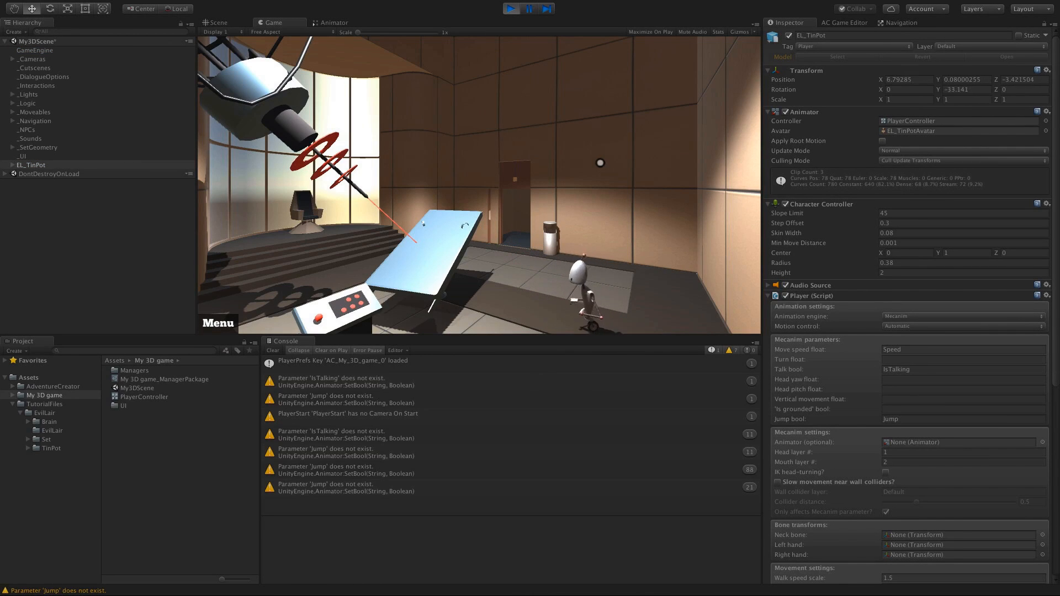
pyautogui.press('Up')
pyautogui.press('Right')
pyautogui.press('Down')
pyautogui.press('Left')
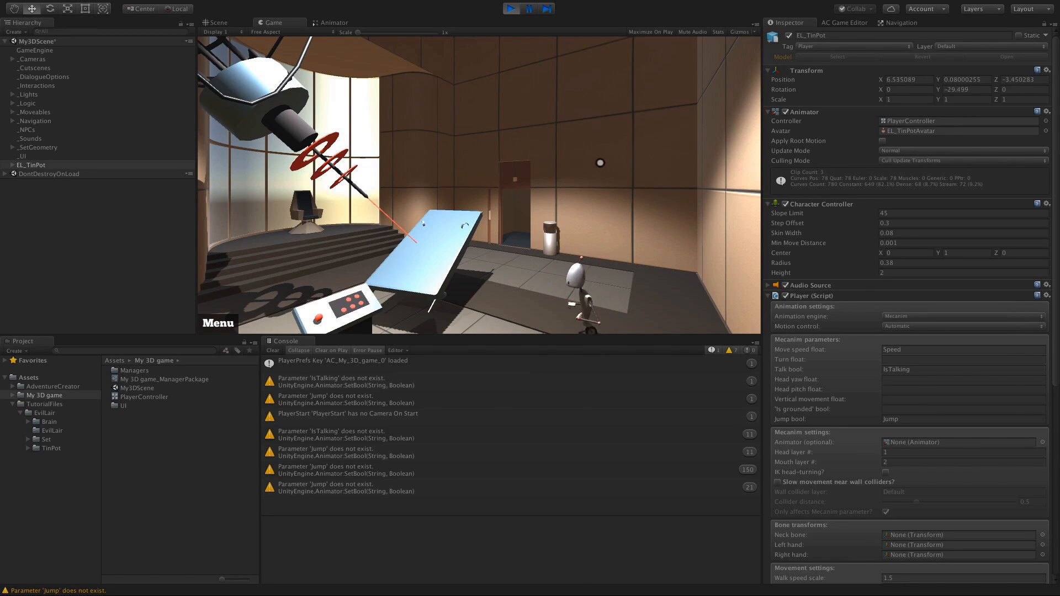
pyautogui.press('Up')
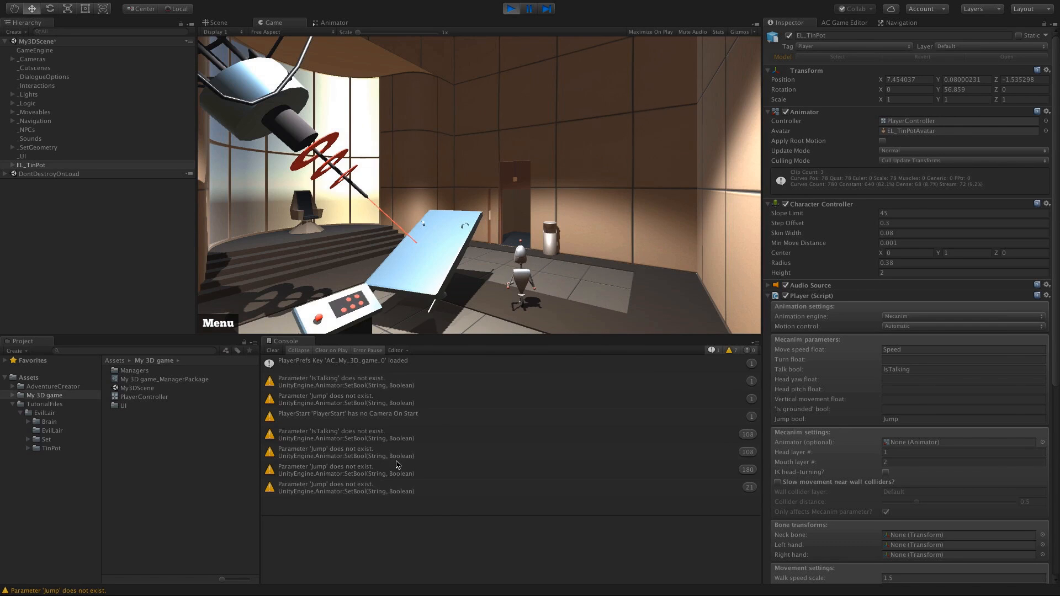
pyautogui.click(513, 9)
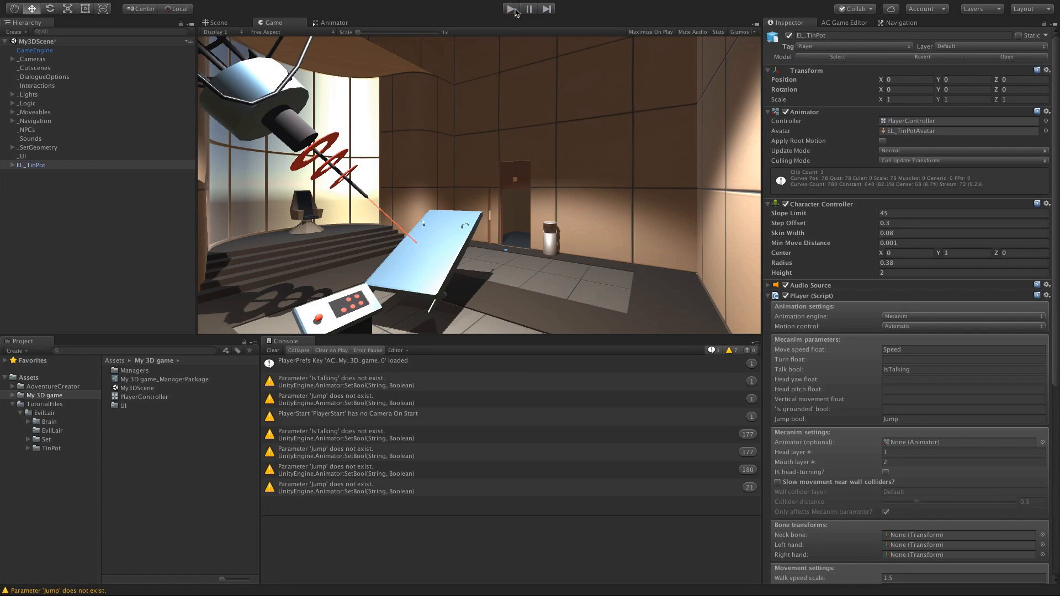
# Step: Clear the Jump bool name in EL_TinPot's Mecanim parameters
pyautogui.moveTo(1055, 237); pyautogui.dragTo(1055, 262)
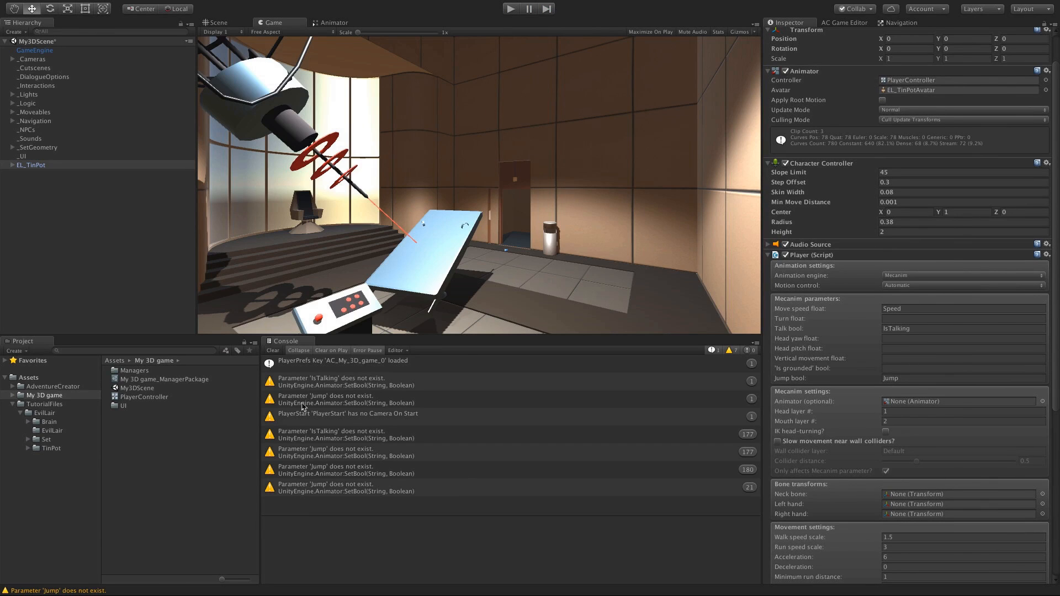
pyautogui.click(914, 379)
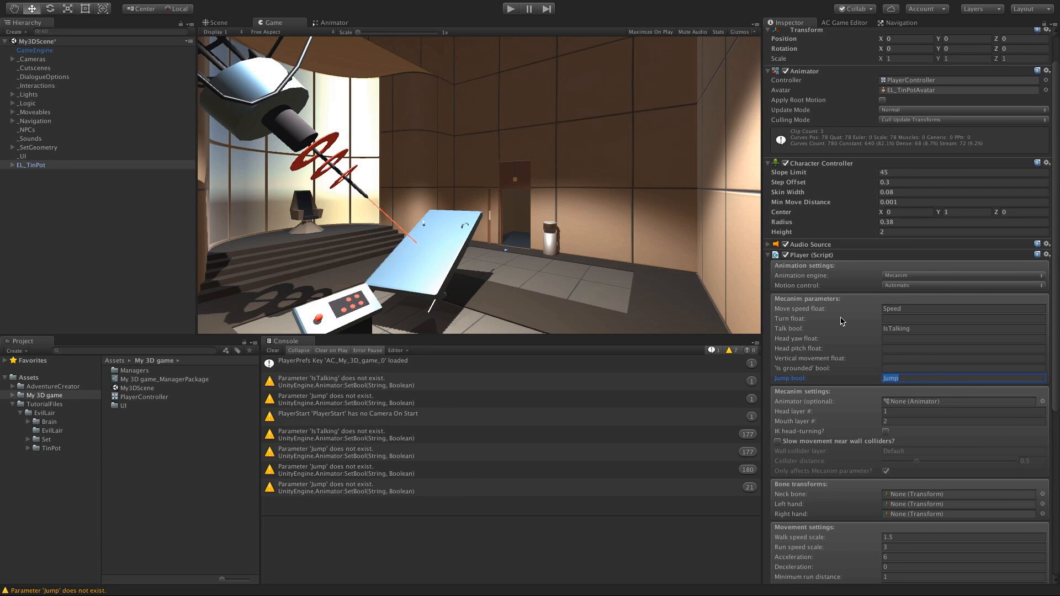
pyautogui.press('BackSpace')
# Step: Preview the Robot_Talk animation clip up close in the EL_TinPot model's import settings
pyautogui.click(42, 449)
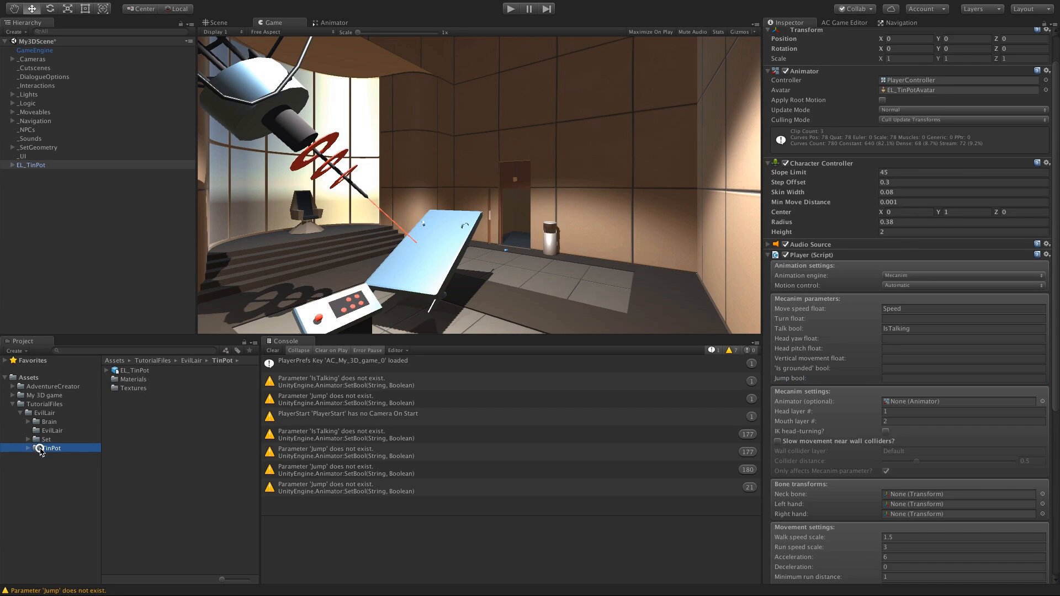
pyautogui.click(107, 370)
pyautogui.click(115, 370)
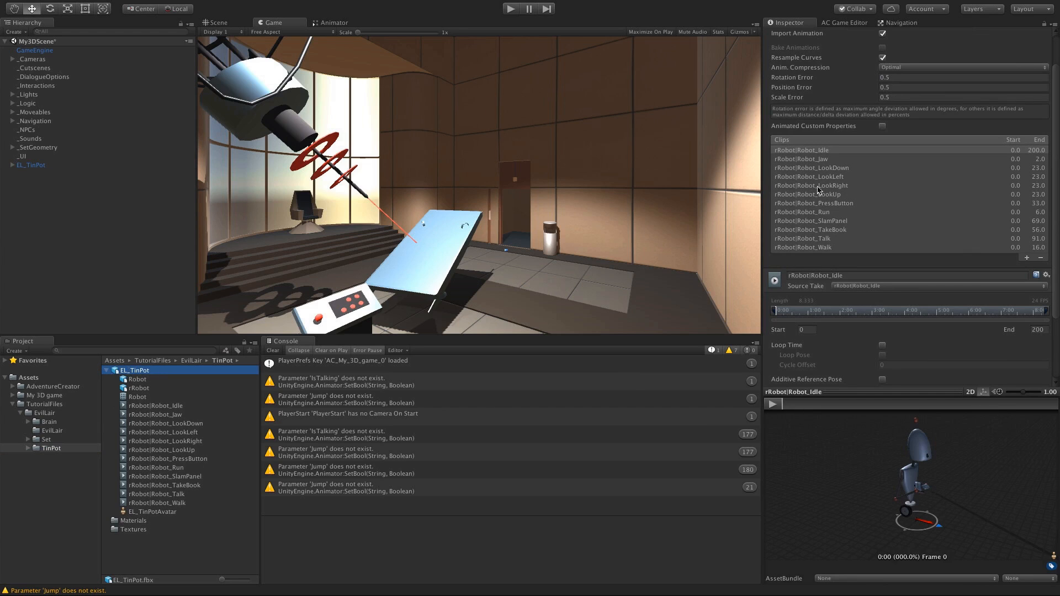
pyautogui.click(812, 239)
pyautogui.click(772, 404)
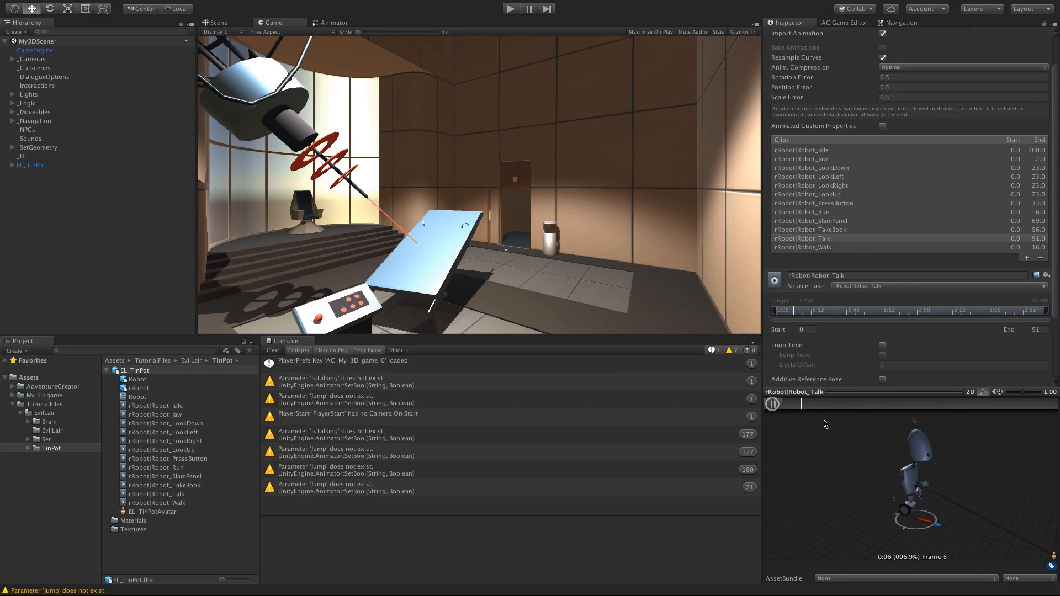
pyautogui.moveTo(892, 482); pyautogui.dragTo(869, 480)
pyautogui.scroll(5, 944, 480)
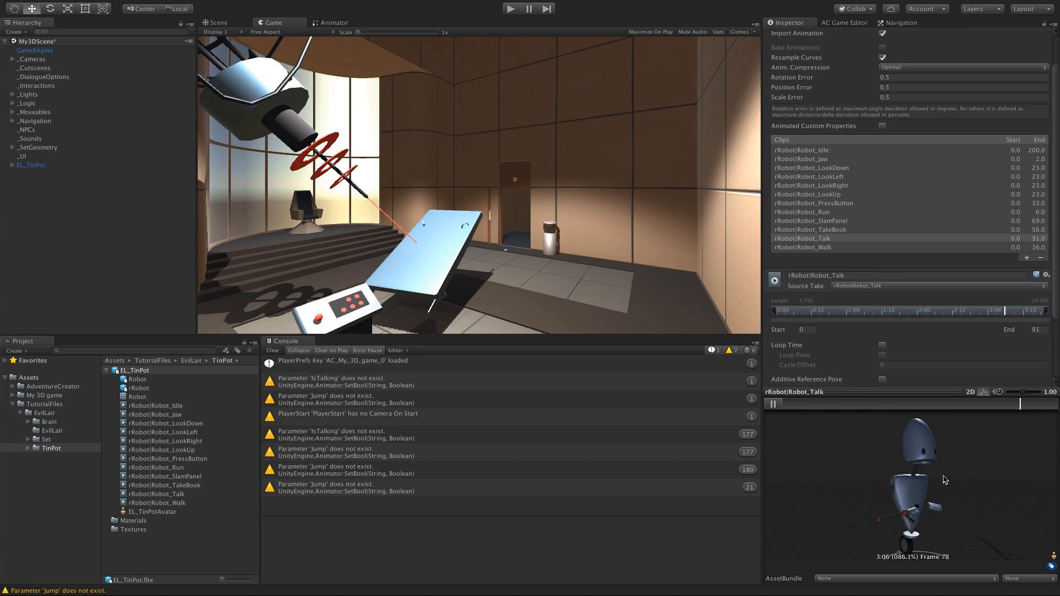
pyautogui.keyDown('alt'); pyautogui.moveTo(912, 483); pyautogui.dragTo(913, 491); pyautogui.keyUp('alt')
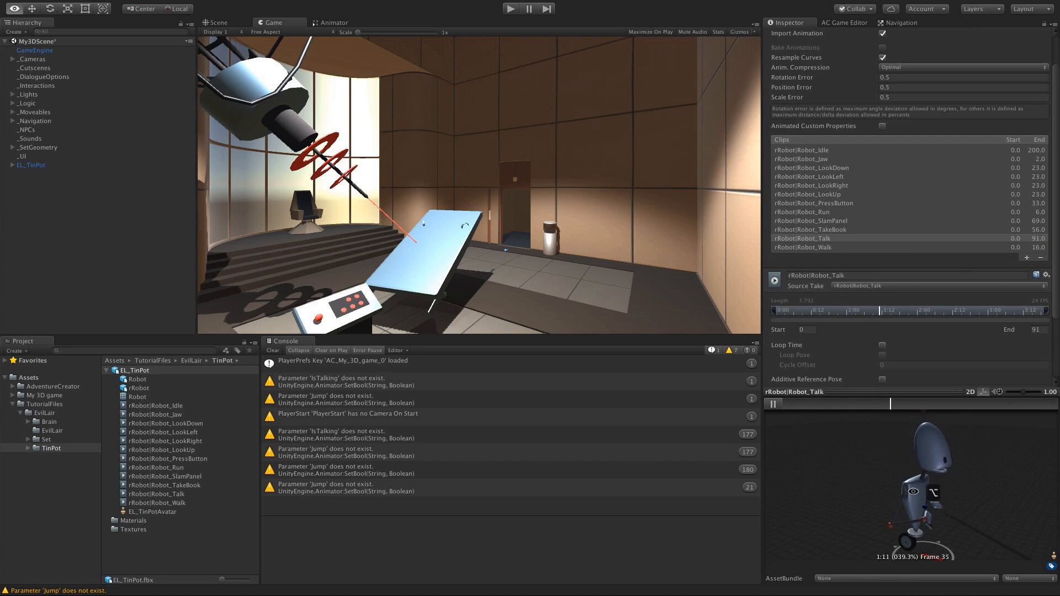
# Step: Stop the Robot_Talk preview and add a Bool parameter named IsTalking to the PlayerController animator, showing its Base Layer
pyautogui.click(772, 404)
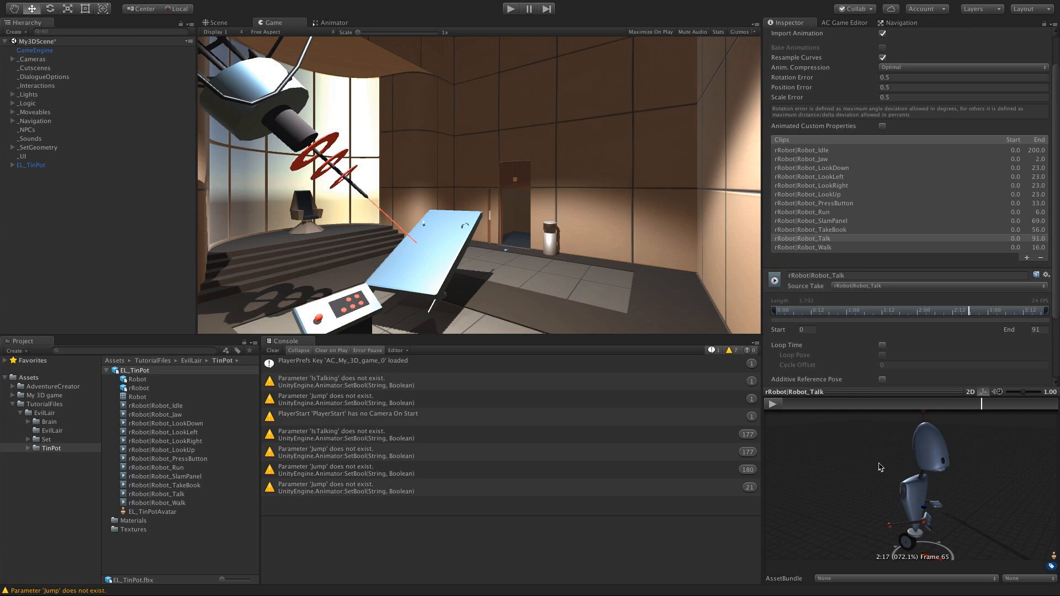
pyautogui.click(331, 23)
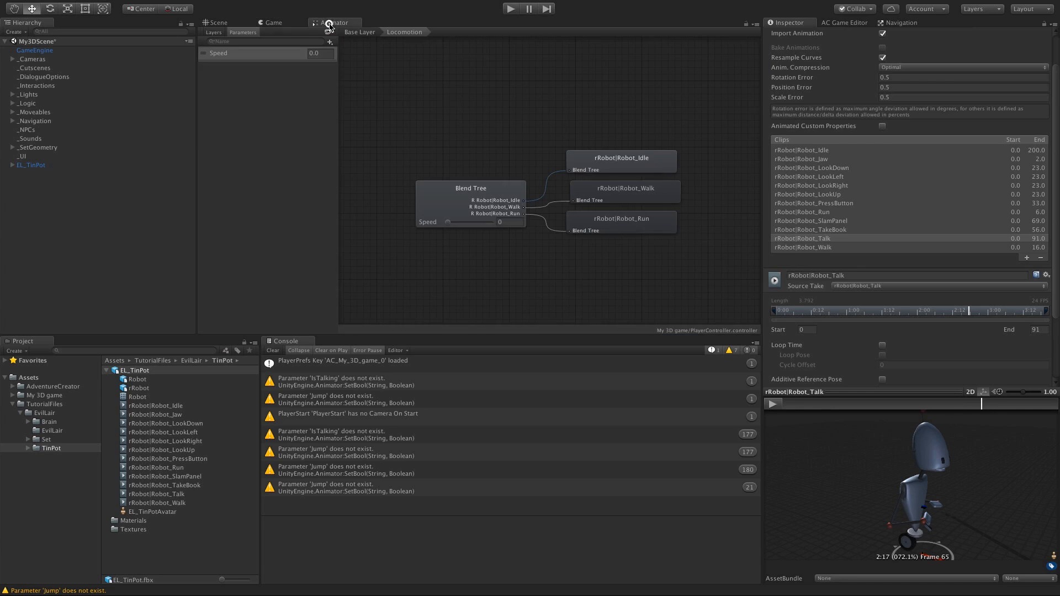
pyautogui.click(363, 31)
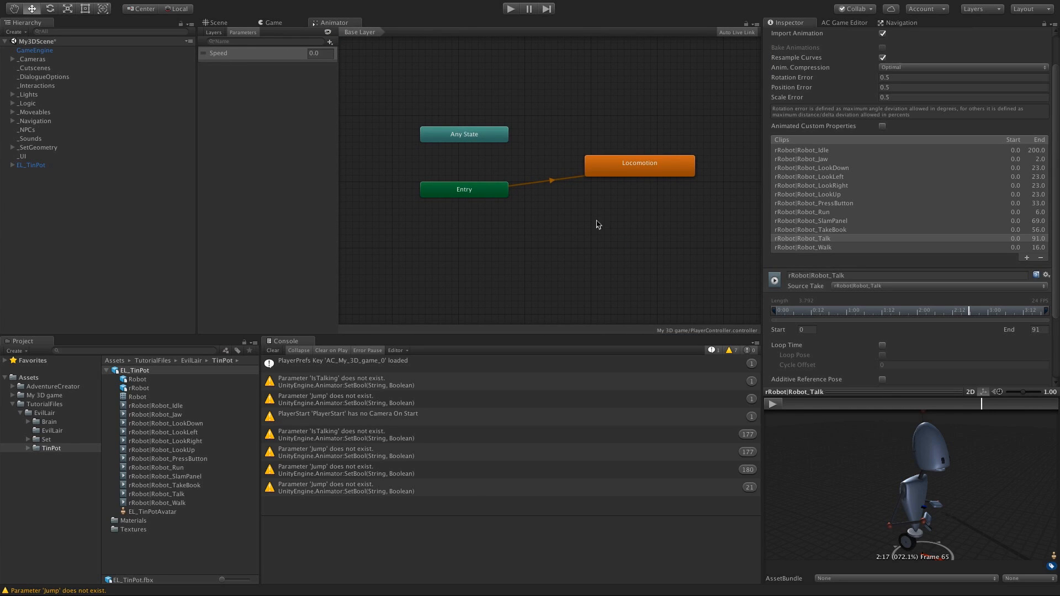
pyautogui.click(331, 42)
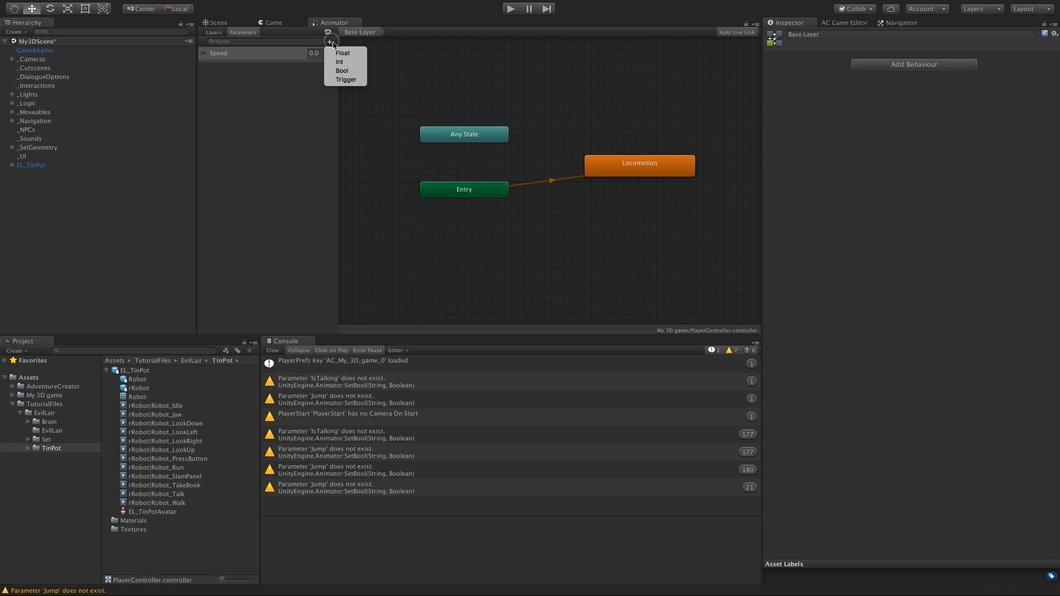
pyautogui.click(338, 70)
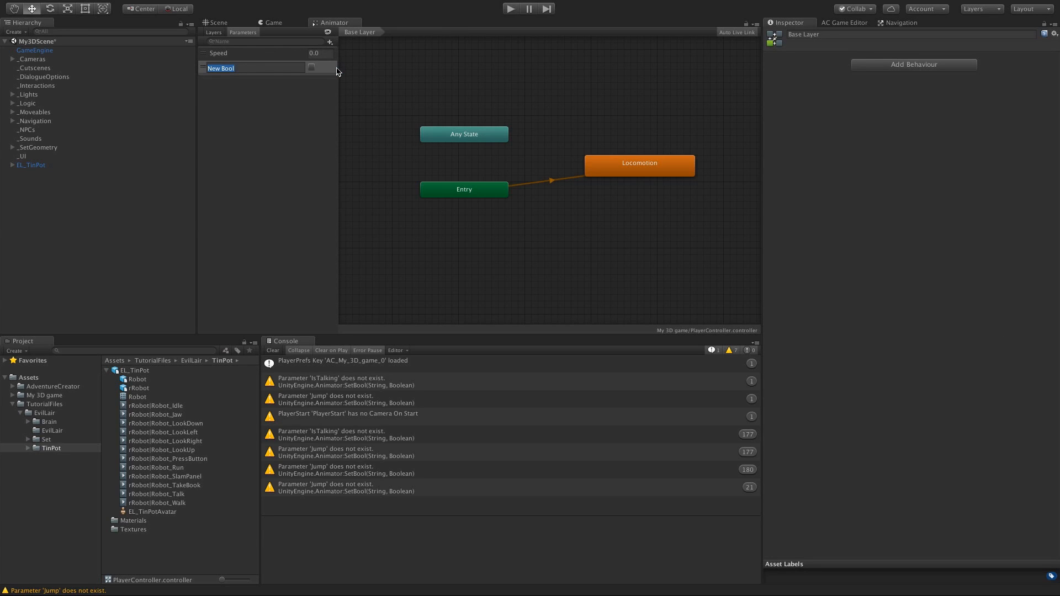
pyautogui.write('IsTalking')
pyautogui.press('Return')
# Step: Add the Robot_Talk clip to the Base Layer as a state named Talk, placed directly below Locomotion
pyautogui.moveTo(156, 493); pyautogui.dragTo(525, 236)
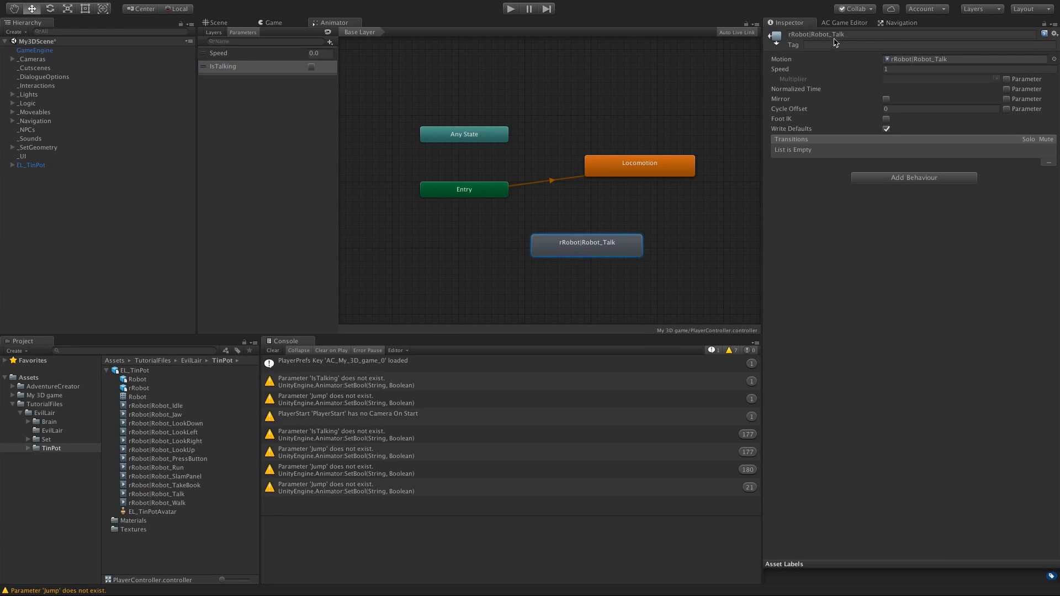
pyautogui.moveTo(836, 36); pyautogui.dragTo(746, 39)
pyautogui.press('BackSpace')
pyautogui.press('Return')
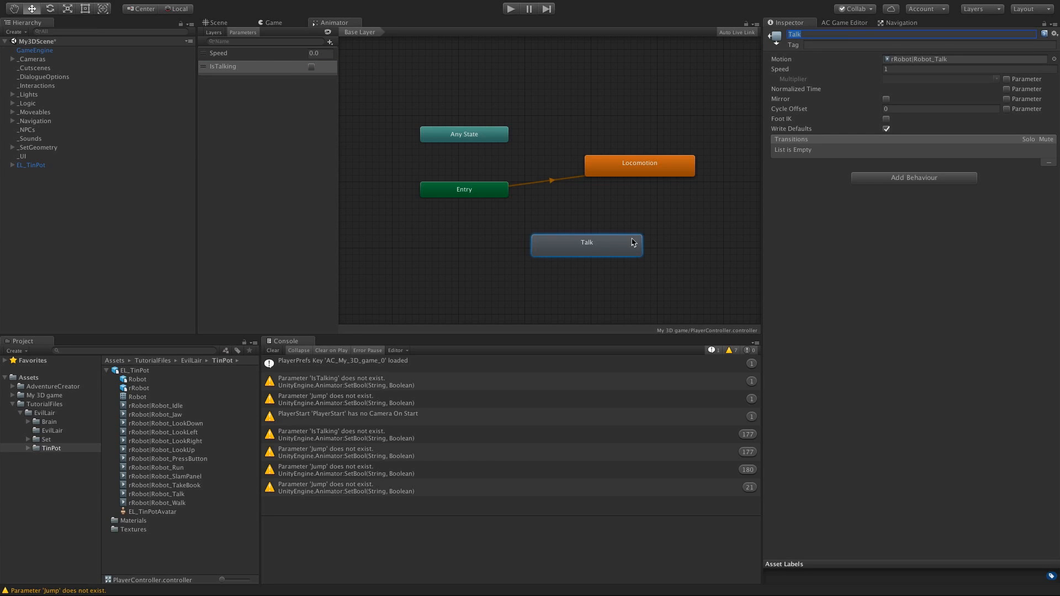
pyautogui.moveTo(633, 243); pyautogui.dragTo(681, 227)
# Step: Select the Locomotion state in the Base Layer
pyautogui.click(655, 171)
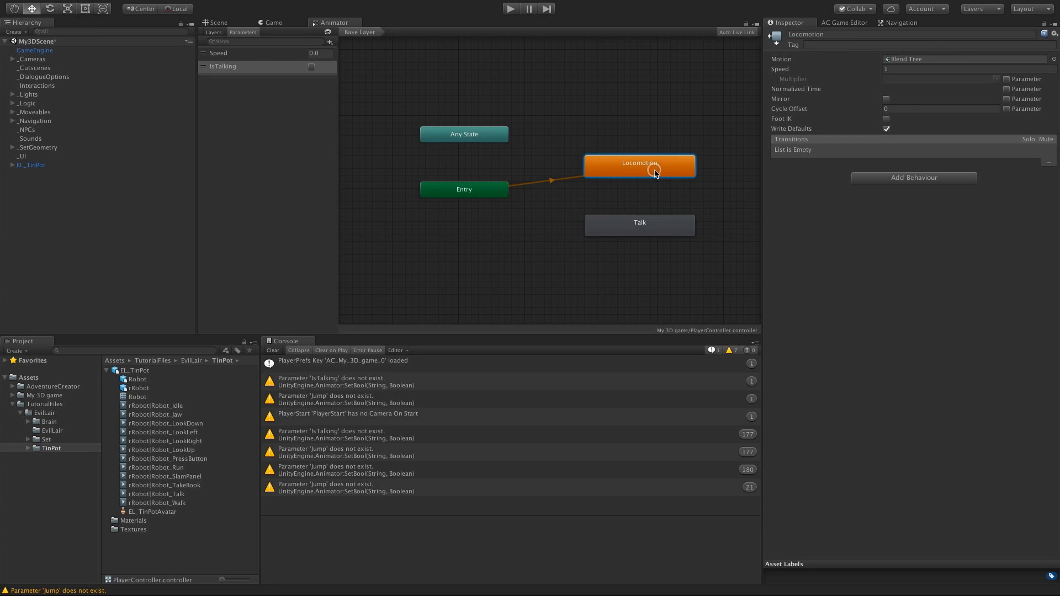
# Step: Create transitions in both directions between the Locomotion and Talk states
pyautogui.rightClick(654, 171)
pyautogui.click(658, 175)
pyautogui.click(654, 225)
pyautogui.rightClick(654, 221)
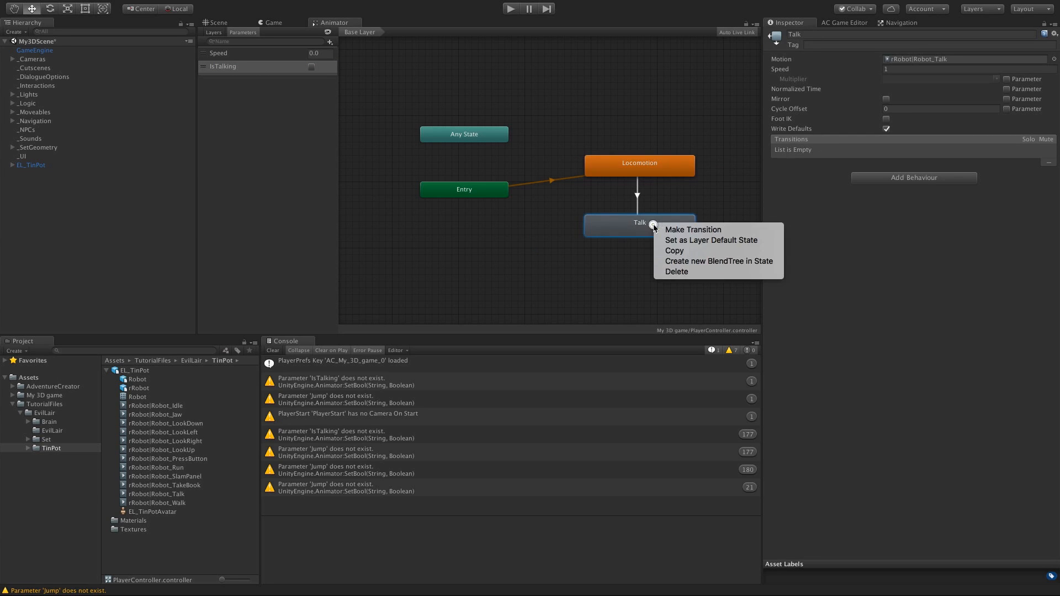
pyautogui.click(665, 229)
pyautogui.click(657, 171)
# Step: Turn off exit time on the Locomotion to Talk transition and add the condition IsTalking true
pyautogui.click(637, 197)
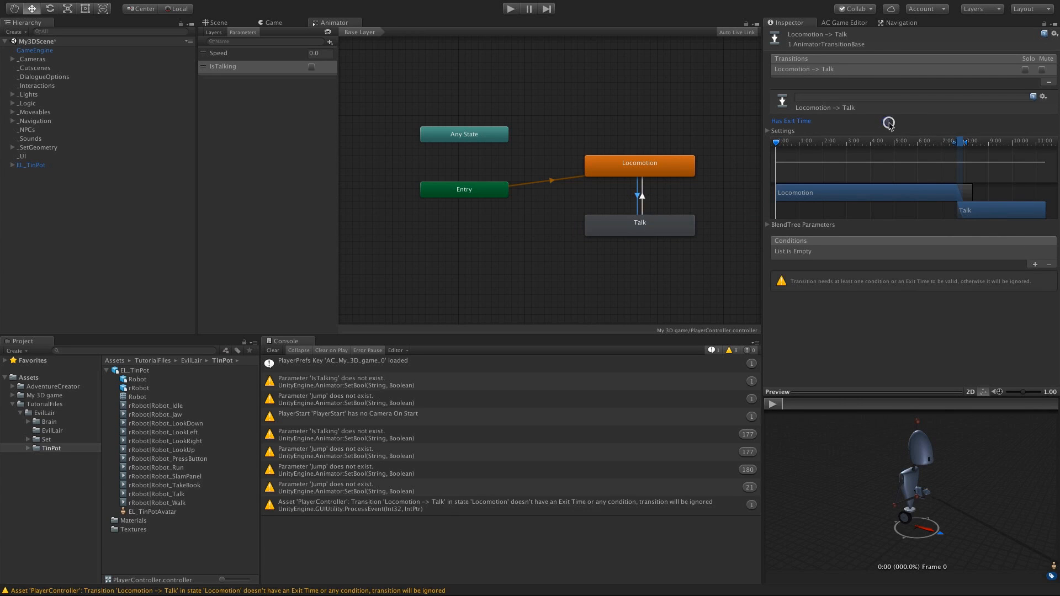
pyautogui.click(1035, 264)
pyautogui.click(913, 253)
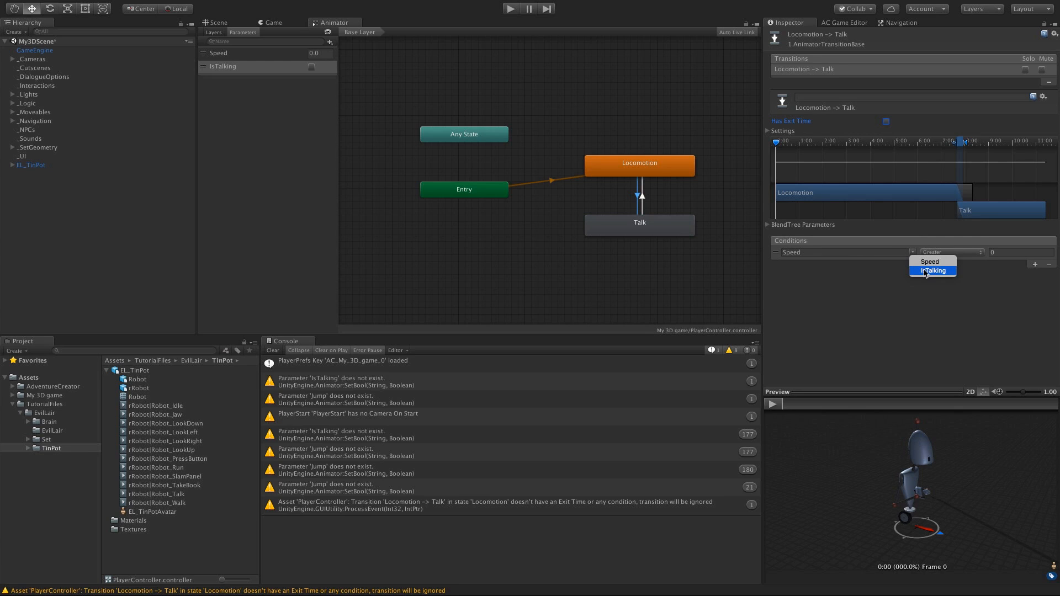
pyautogui.click(926, 271)
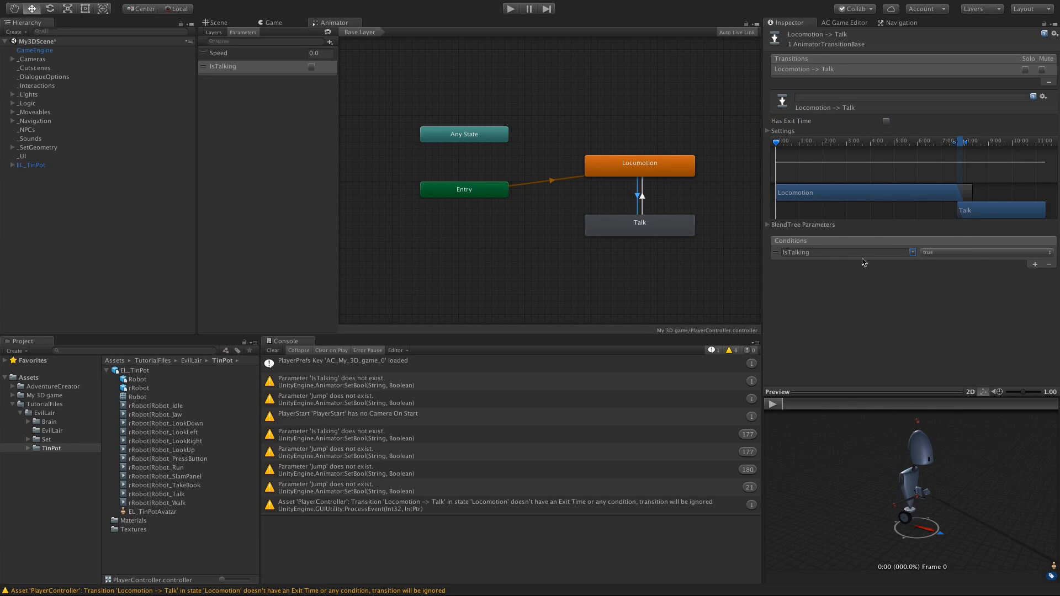
# Step: Turn off exit time on the Talk to Locomotion transition and add the condition IsTalking false
pyautogui.click(642, 198)
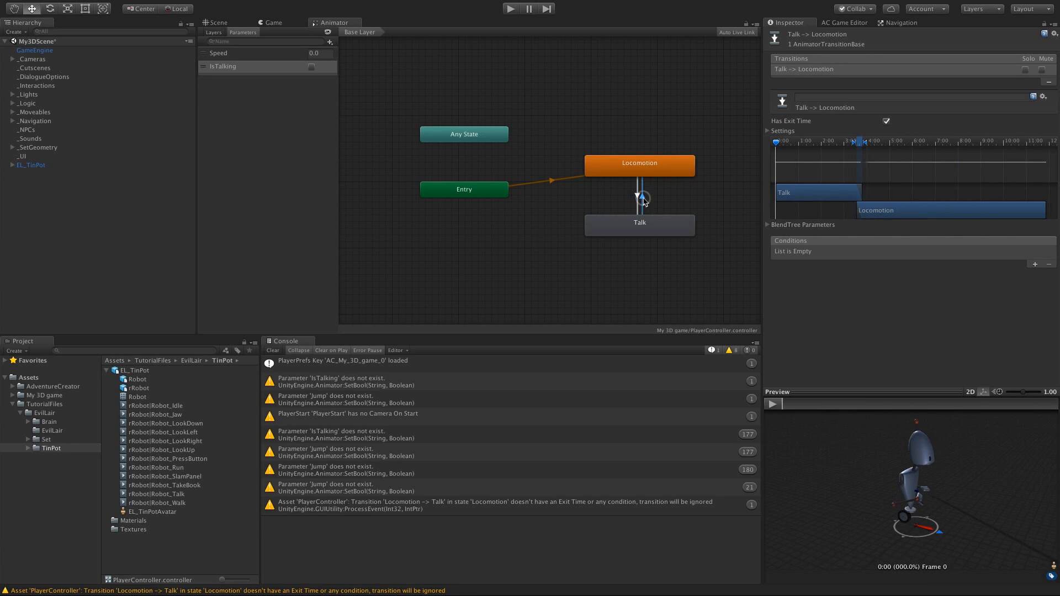
pyautogui.click(886, 121)
pyautogui.click(1035, 264)
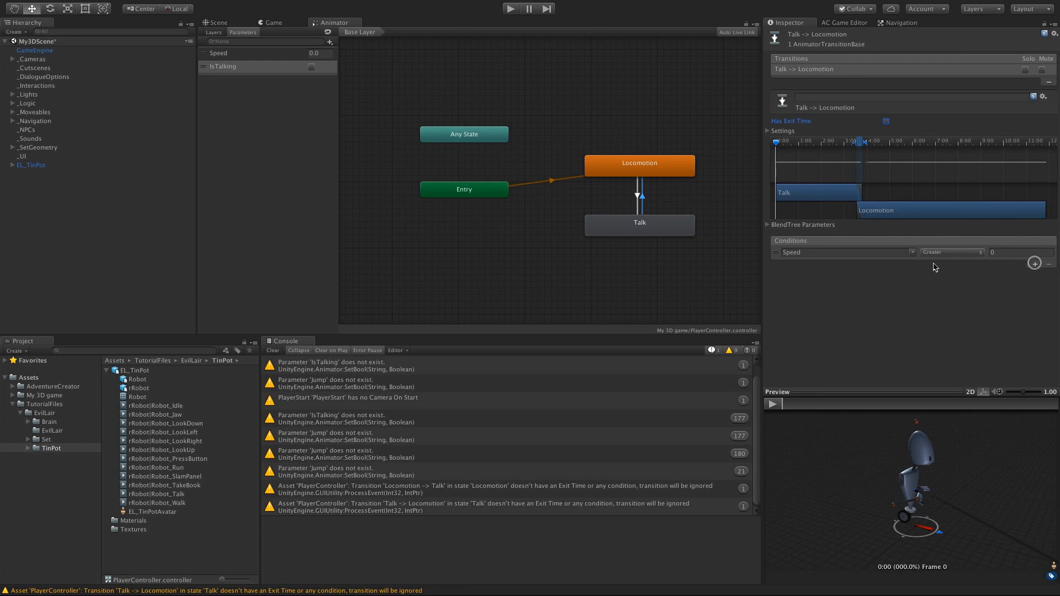
pyautogui.click(913, 253)
pyautogui.click(919, 270)
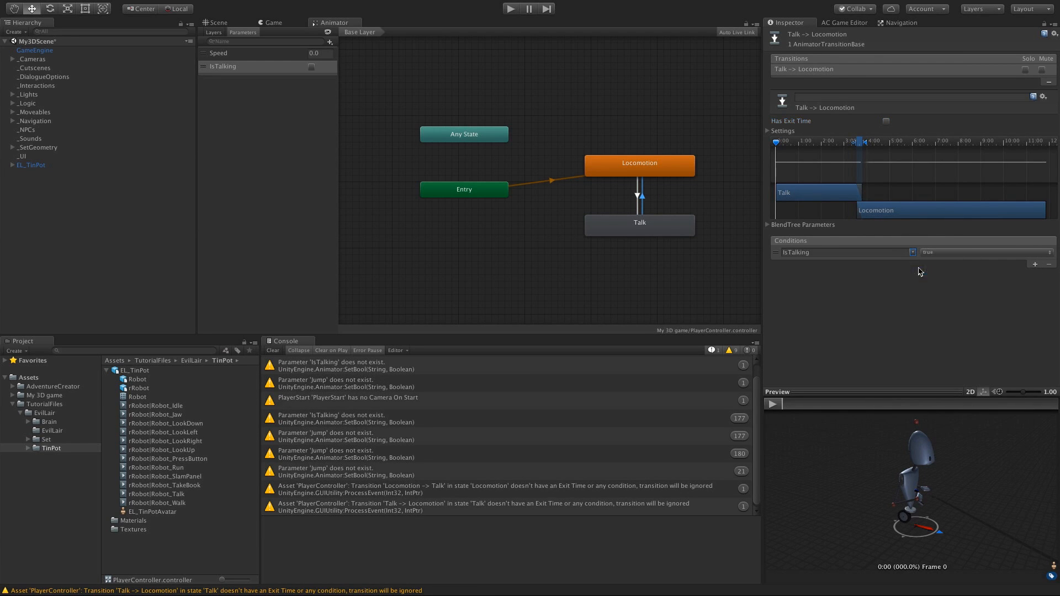
pyautogui.click(927, 253)
pyautogui.click(934, 260)
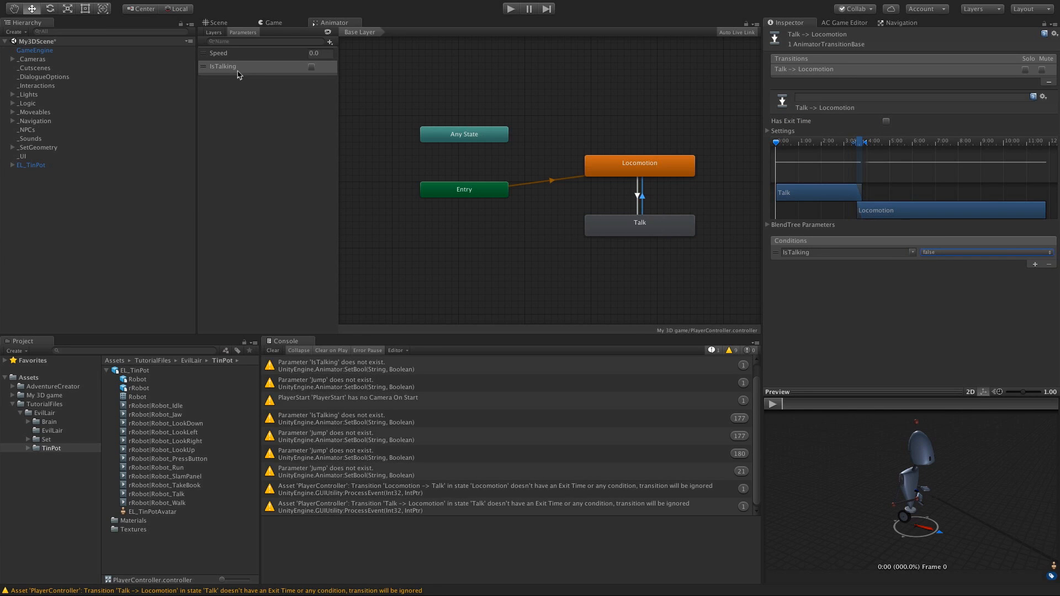
# Step: Add a second condition to the Locomotion to Talk transition requiring Speed to be Less than 0.1
pyautogui.click(645, 231)
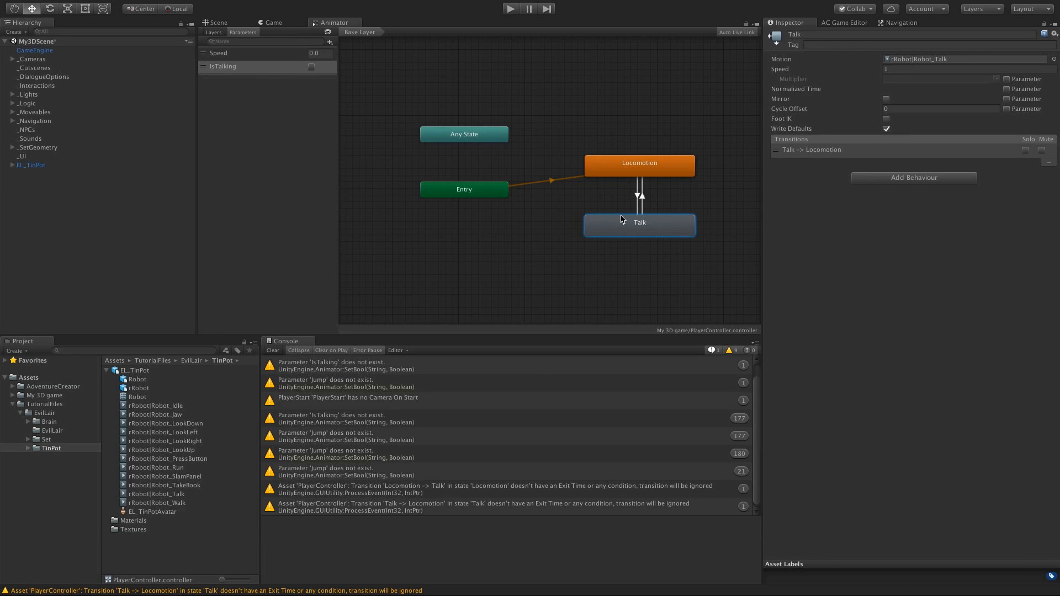
pyautogui.click(638, 197)
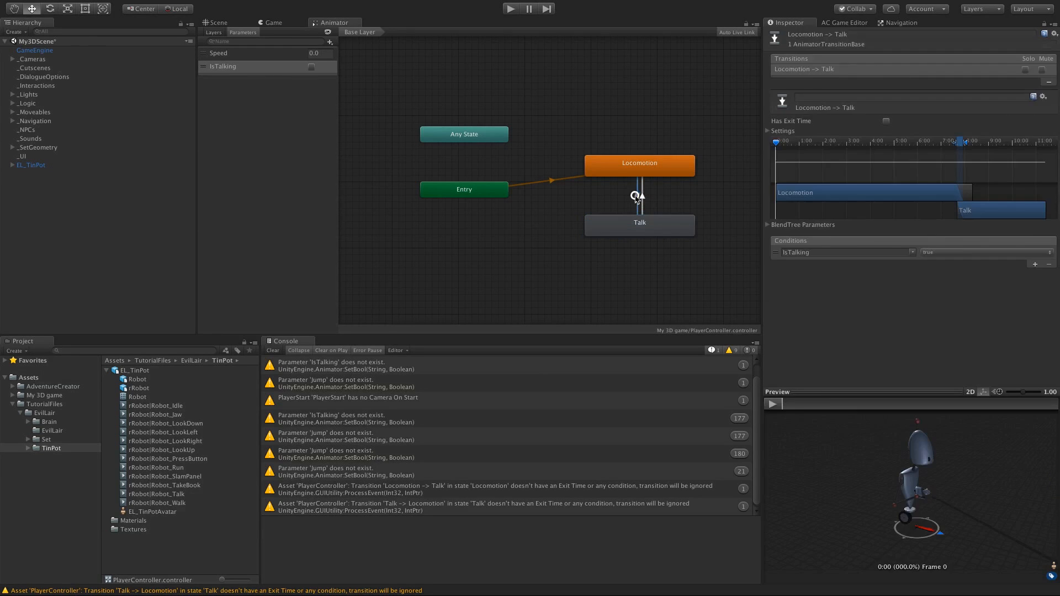
pyautogui.click(1035, 265)
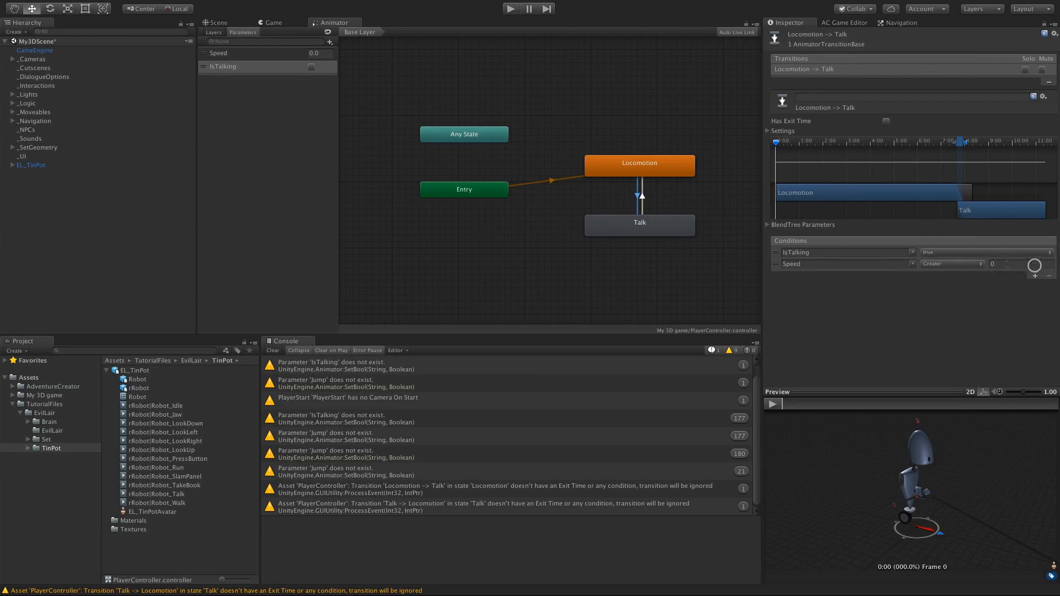
pyautogui.click(911, 264)
pyautogui.click(876, 281)
pyautogui.click(938, 263)
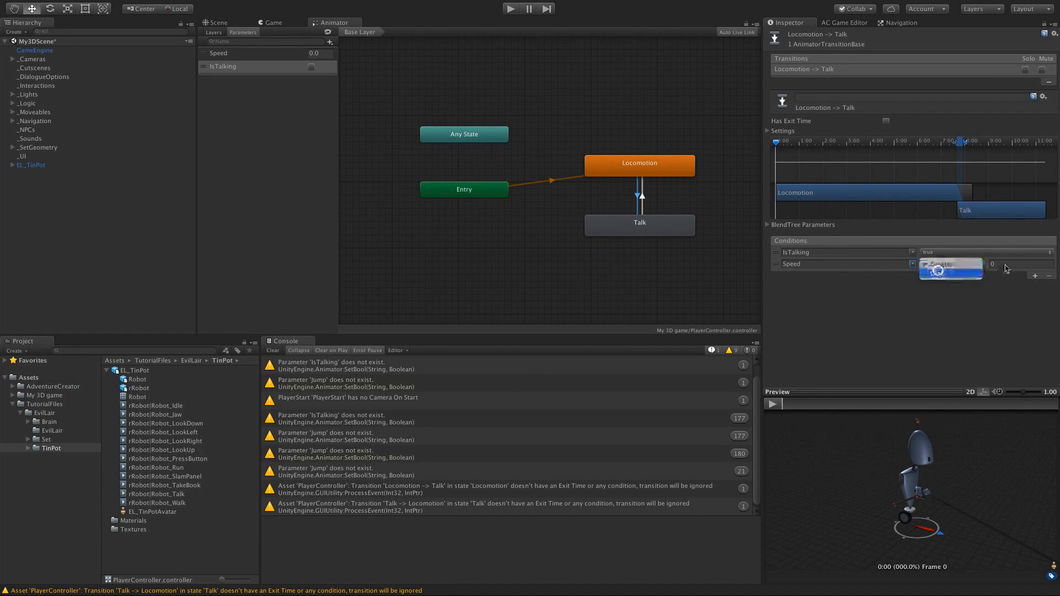
pyautogui.click(941, 273)
pyautogui.click(1007, 264)
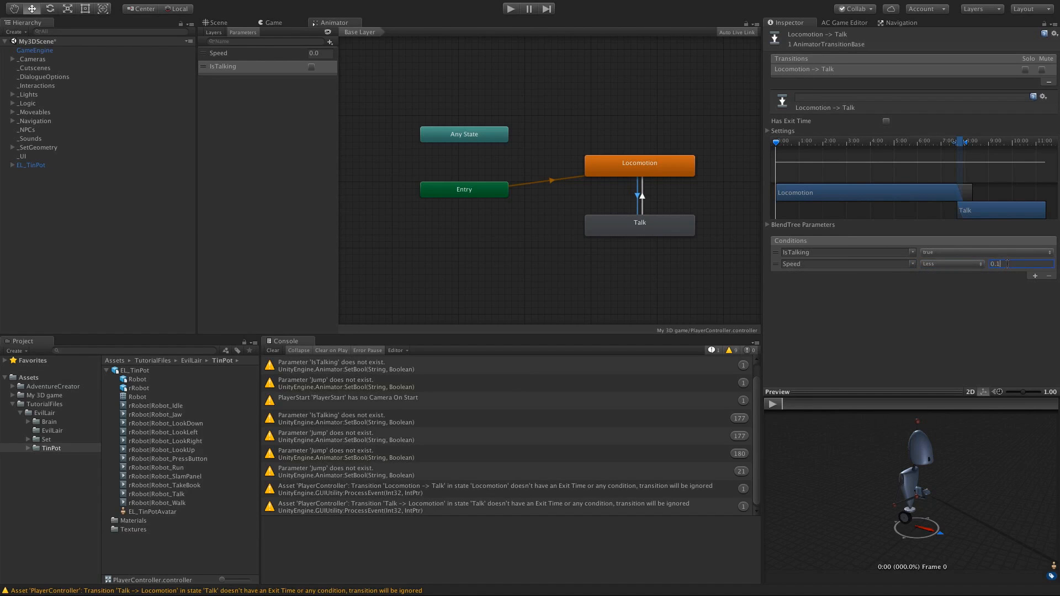
pyautogui.click(900, 281)
# Step: Run the scene to test the robot's animations with the new transitions, and stop the playback
pyautogui.moveTo(602, 202); pyautogui.dragTo(584, 203, button='middle')
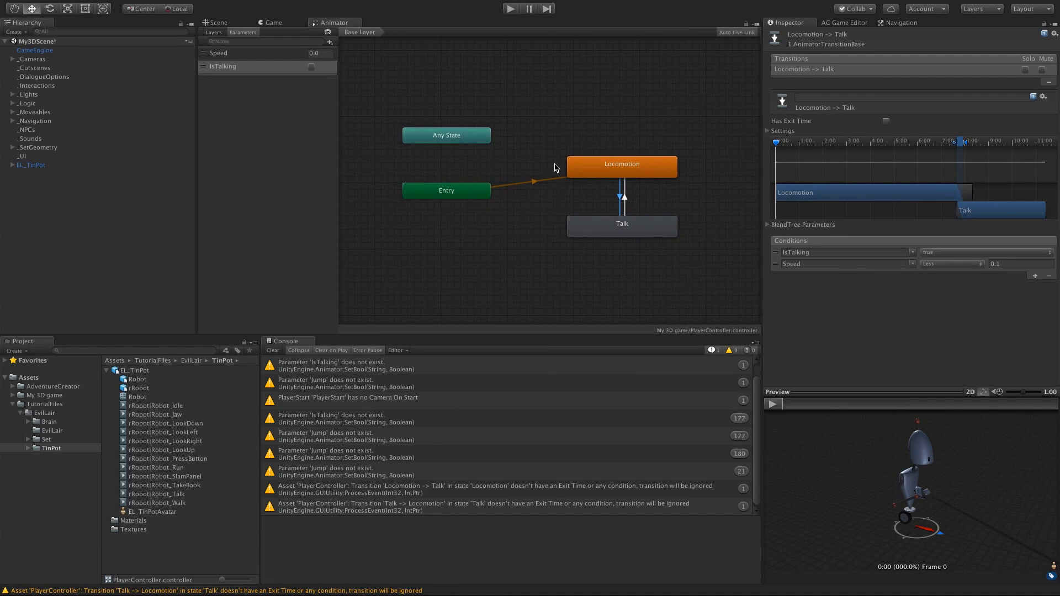
pyautogui.click(511, 8)
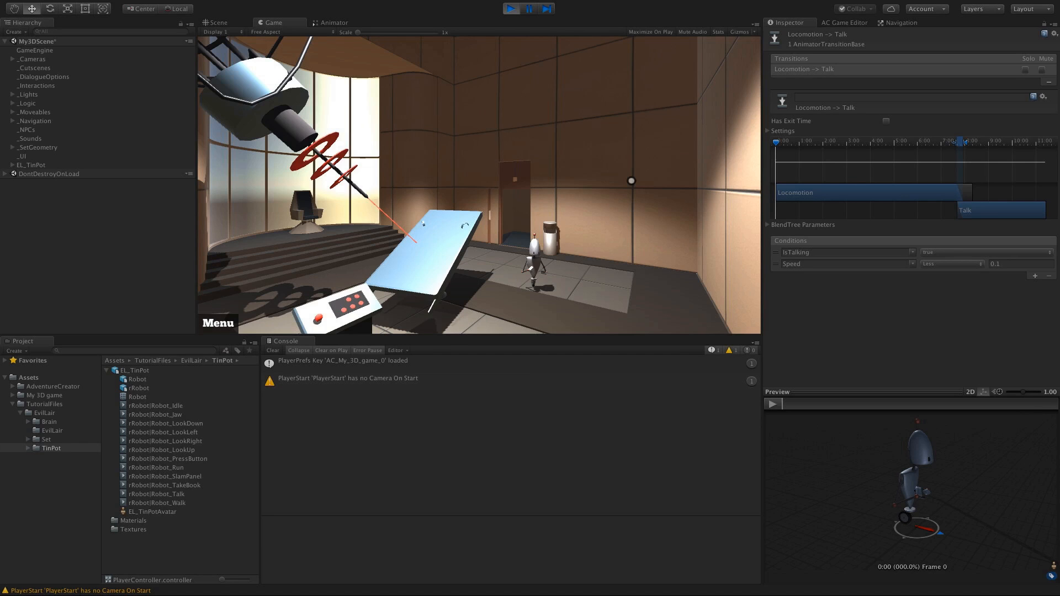
pyautogui.click(512, 8)
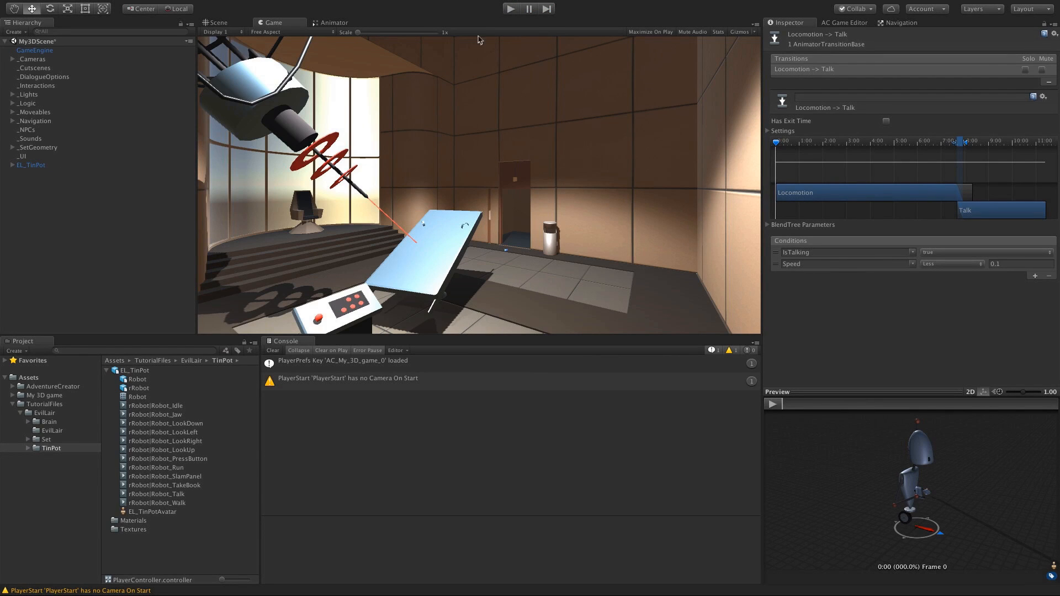
# Step: Save the EL_TinPot scene object as a prefab in the My 3D game folder
pyautogui.click(25, 165)
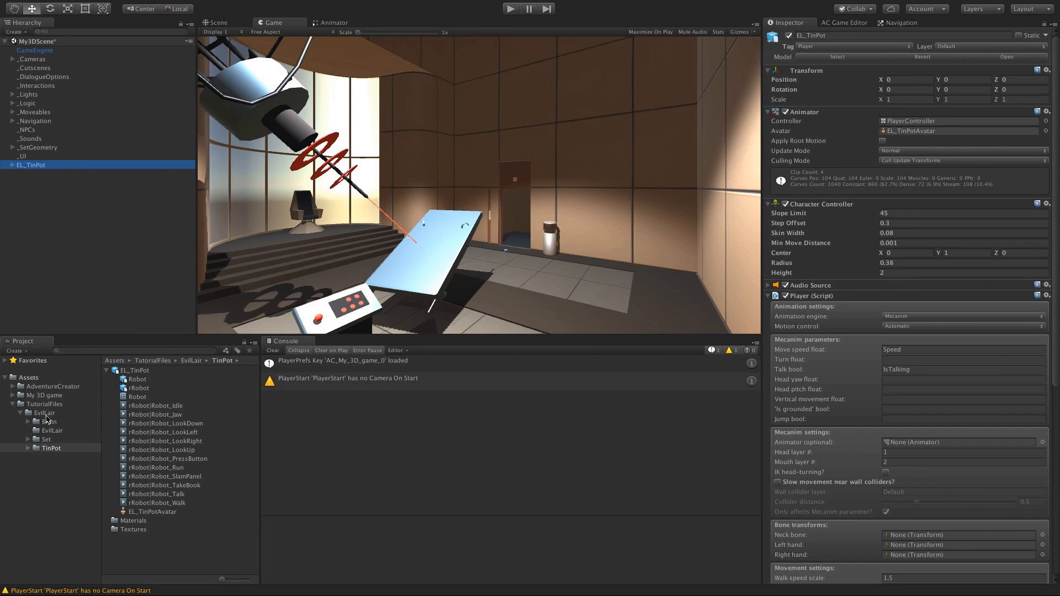
pyautogui.click(44, 395)
pyautogui.moveTo(38, 165); pyautogui.dragTo(125, 426)
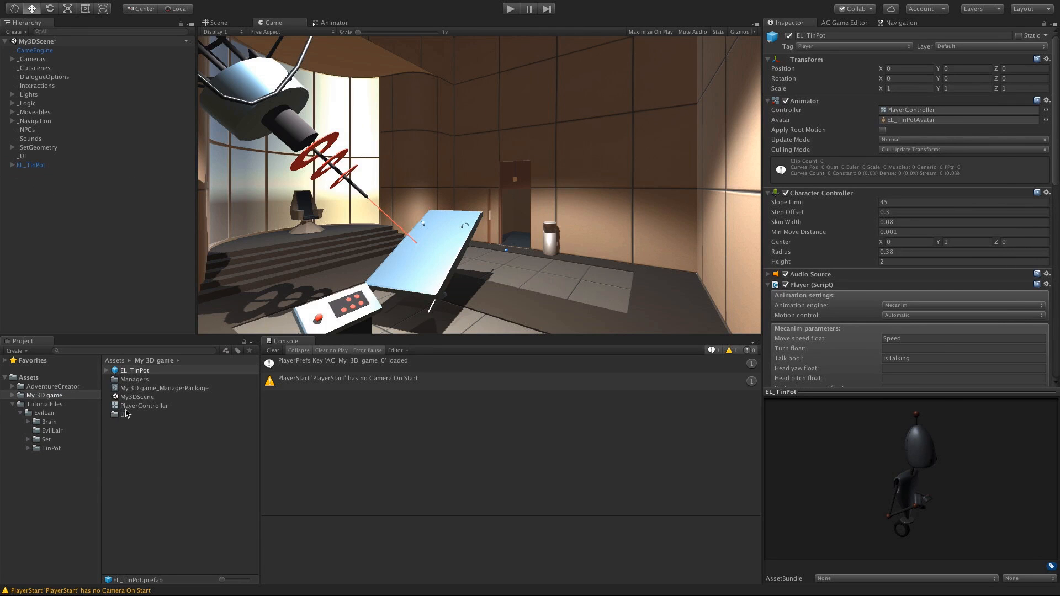
# Step: Assign the EL_TinPot prefab as the Player in the Settings manager's character settings
pyautogui.click(853, 23)
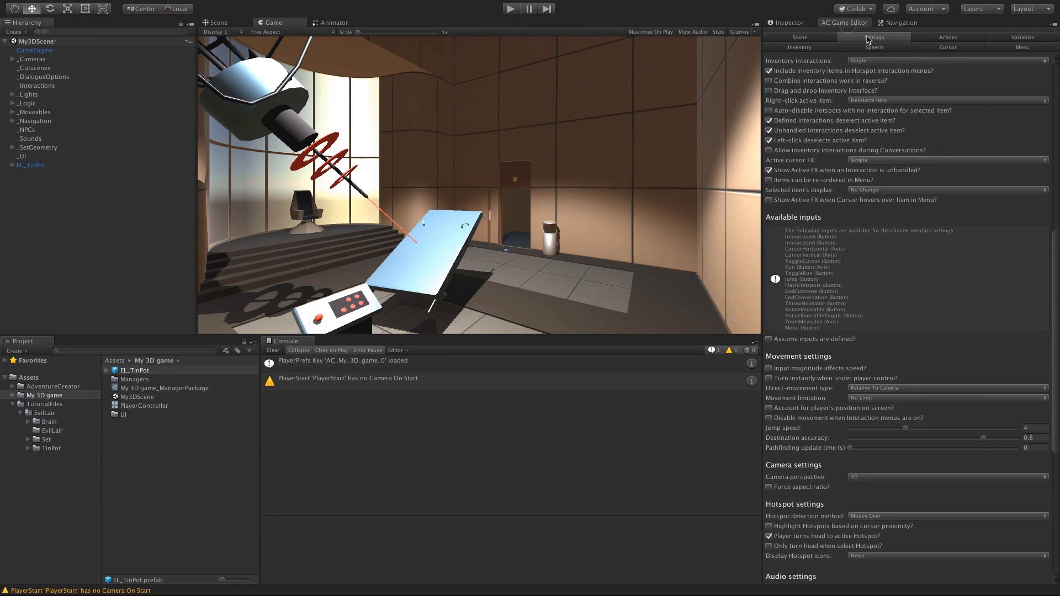
pyautogui.moveTo(1054, 251); pyautogui.dragTo(1046, 85)
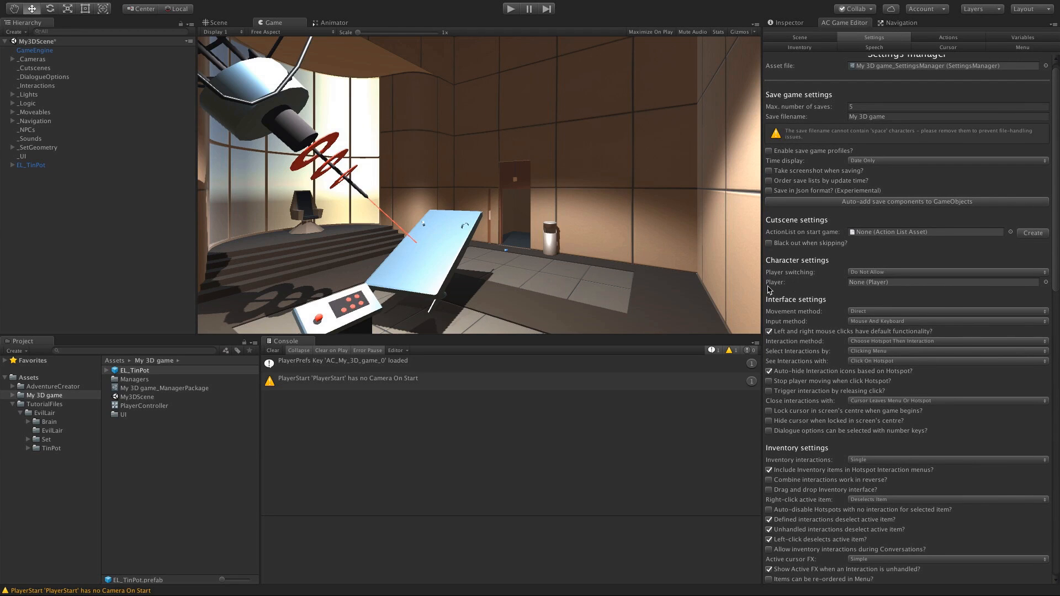
pyautogui.moveTo(131, 370); pyautogui.dragTo(873, 282)
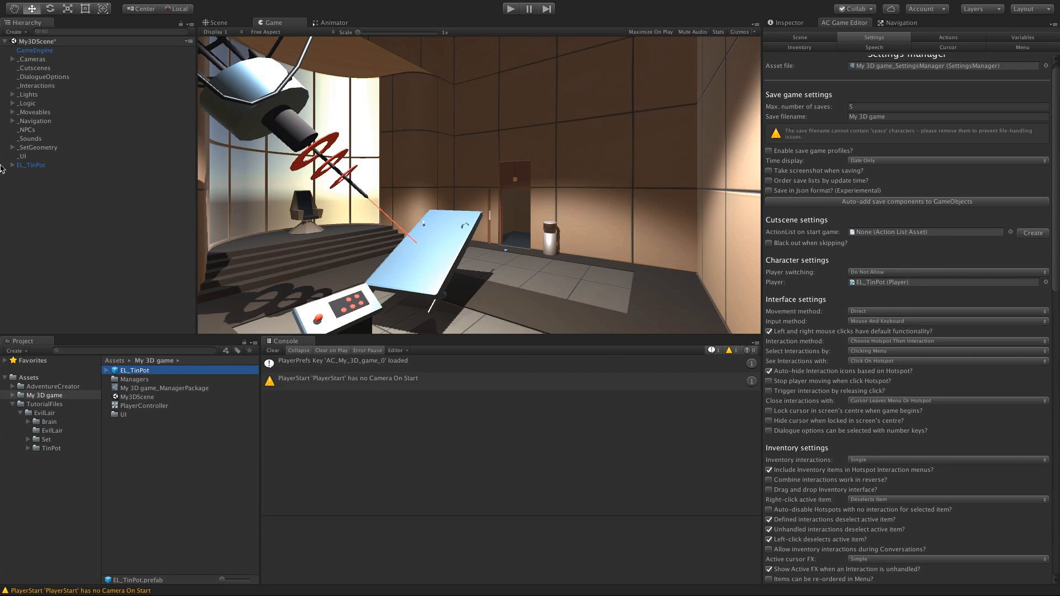
# Step: Delete the EL_TinPot object from the scene hierarchy
pyautogui.click(36, 165)
pyautogui.rightClick(37, 165)
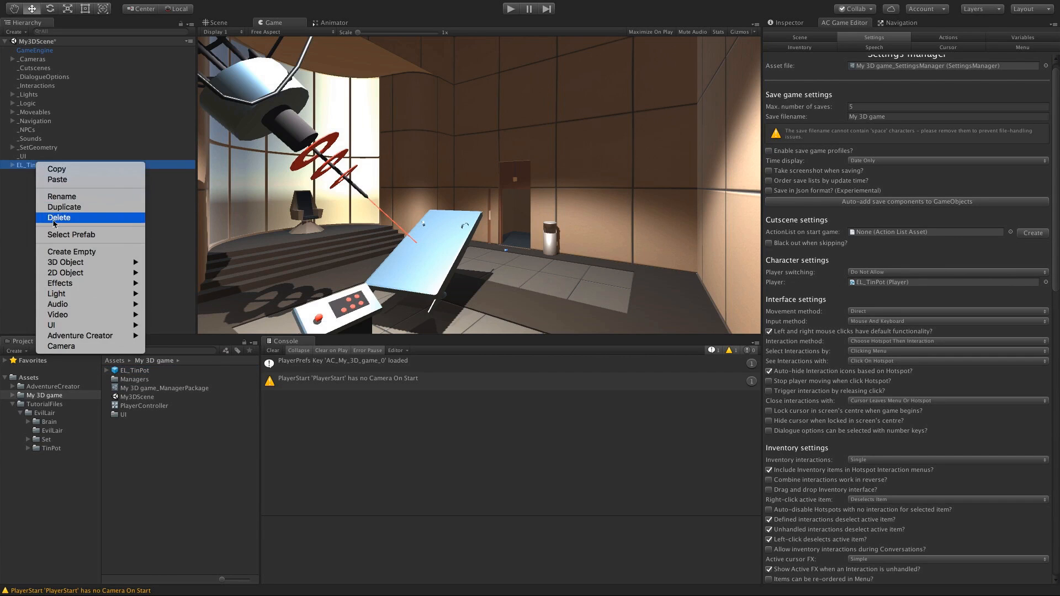
pyautogui.click(53, 219)
# Step: Run the scene and walk the robot around the room to test the assigned player prefab
pyautogui.click(511, 8)
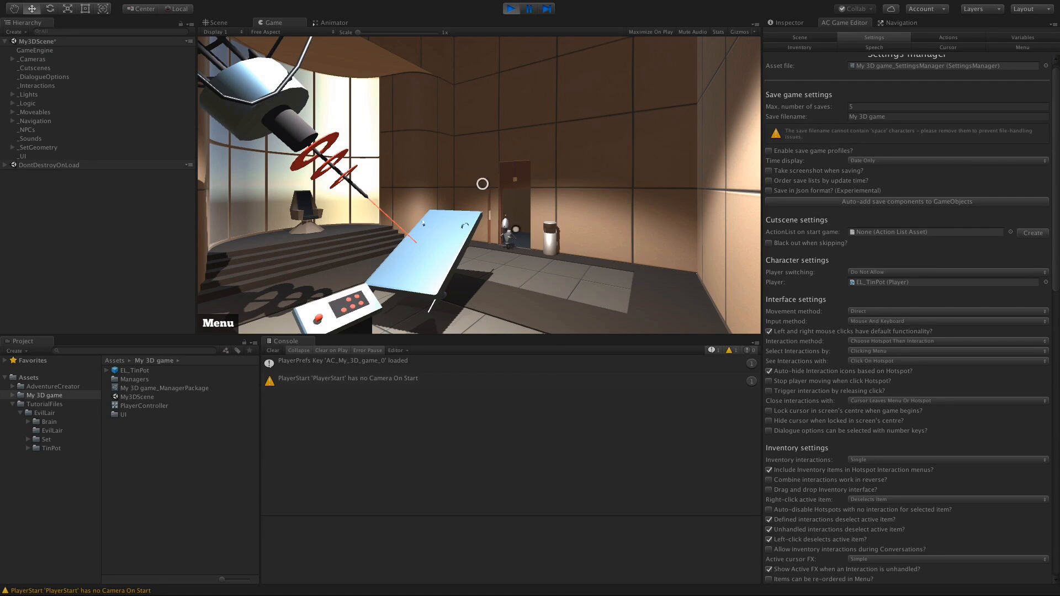
pyautogui.press('s')
pyautogui.press('d')
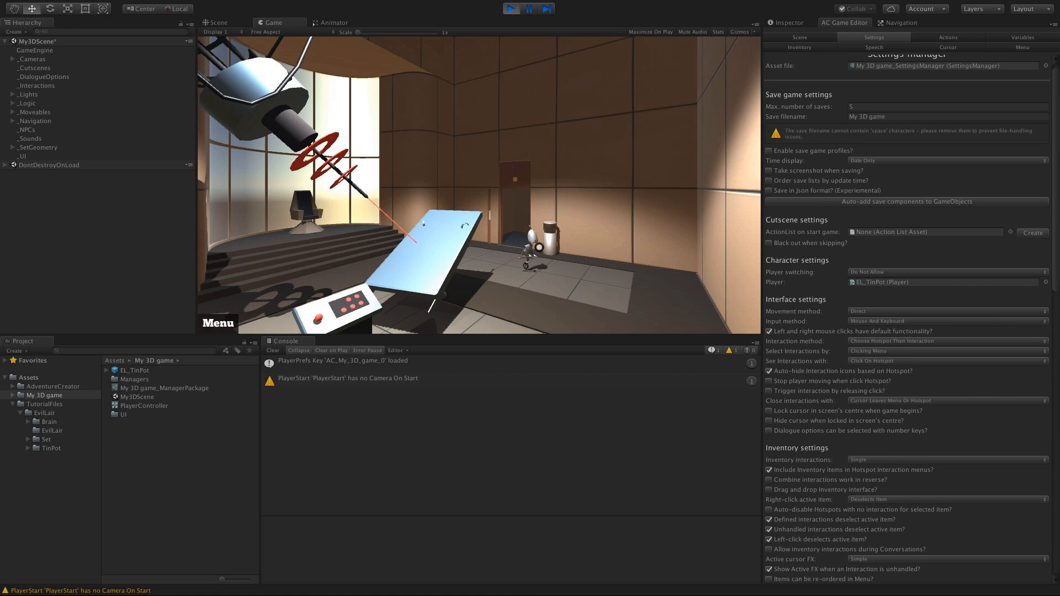
pyautogui.press('s')
pyautogui.press('a')
pyautogui.press('s')
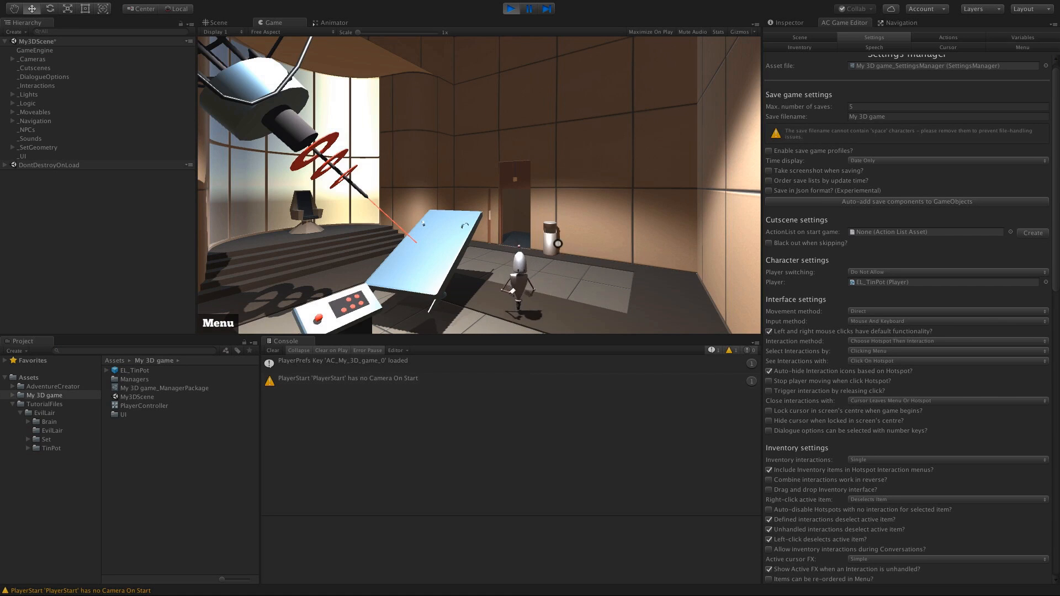
pyautogui.press('d')
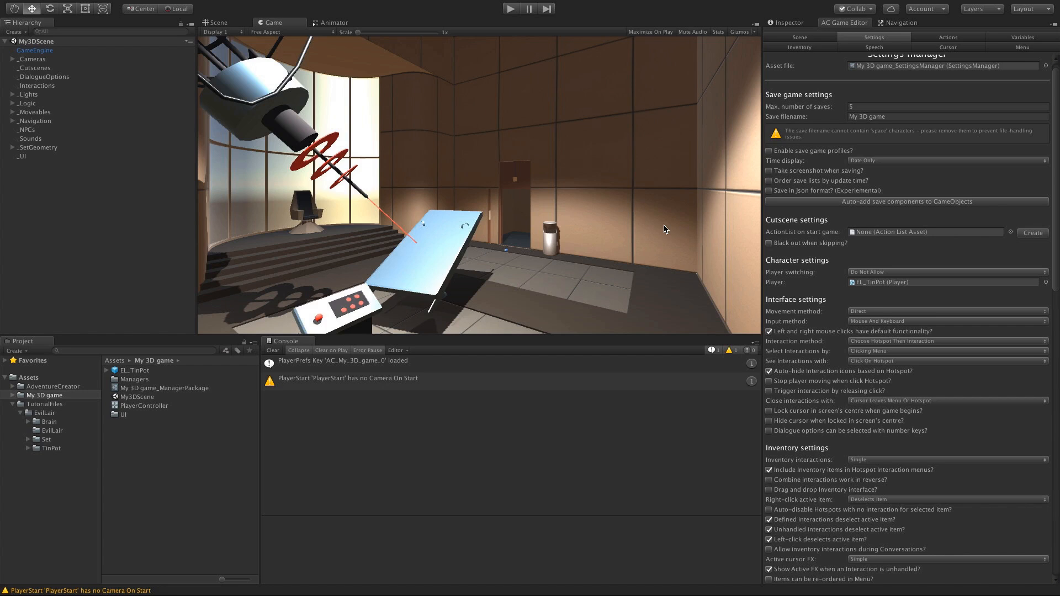
# Step: Create a default camera for the scene in the Scene manager's scene settings and locate it in the hierarchy
pyautogui.click(798, 37)
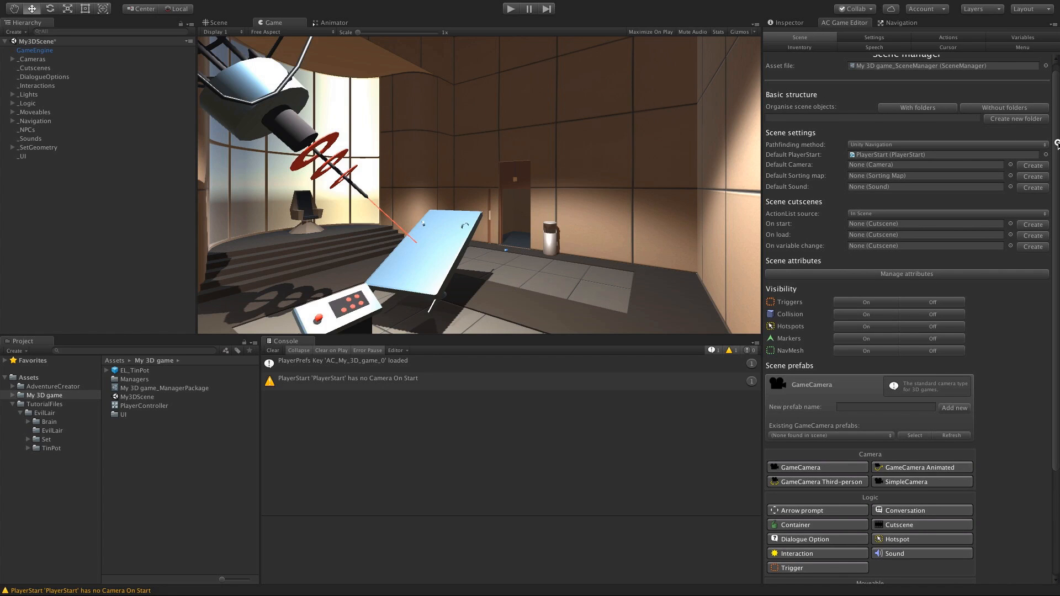
pyautogui.moveTo(1058, 143); pyautogui.dragTo(1055, 127)
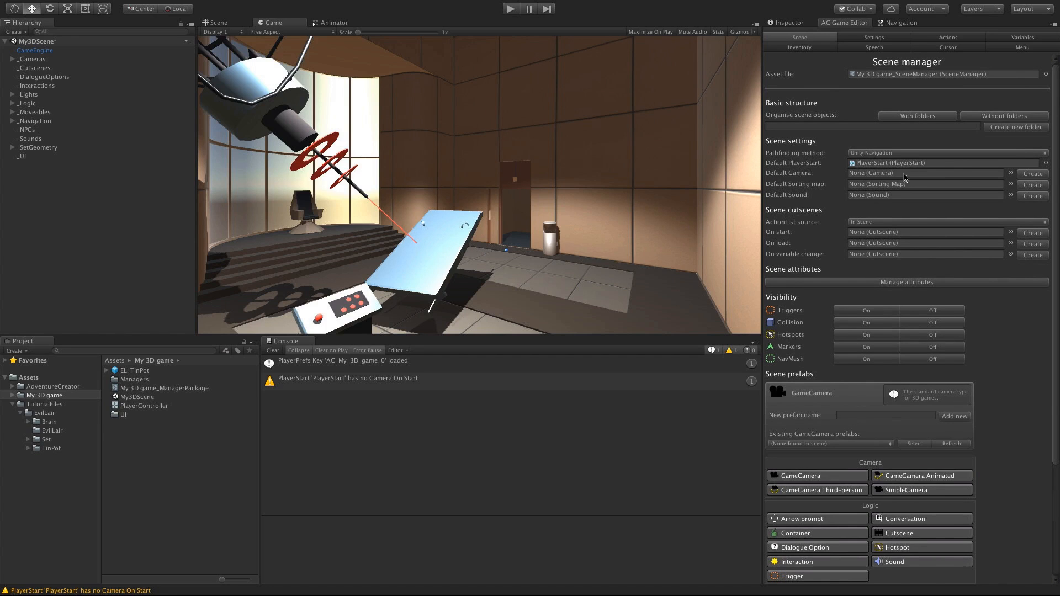
pyautogui.click(1043, 177)
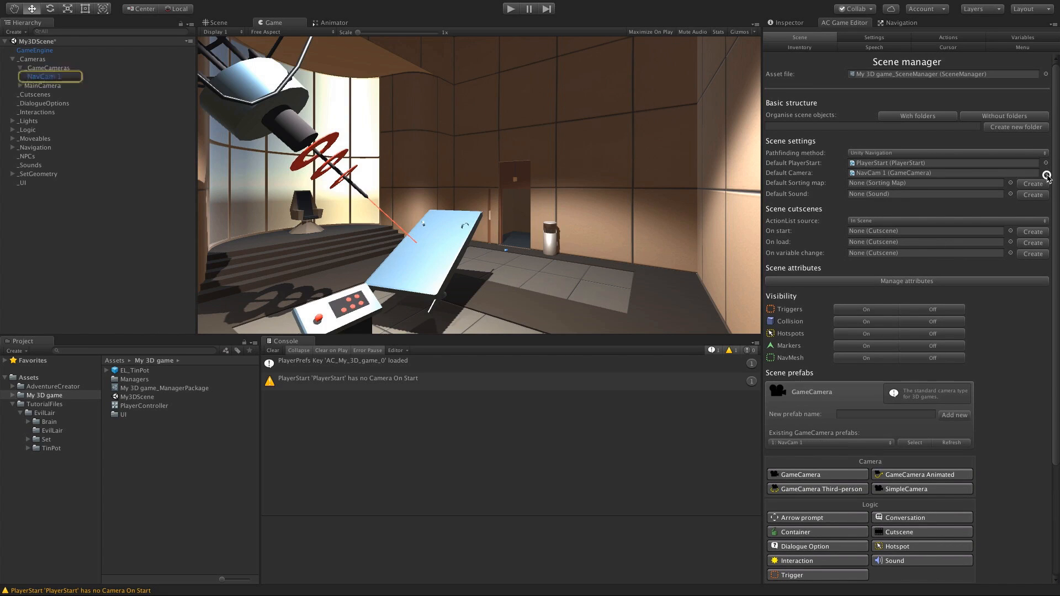
pyautogui.click(922, 174)
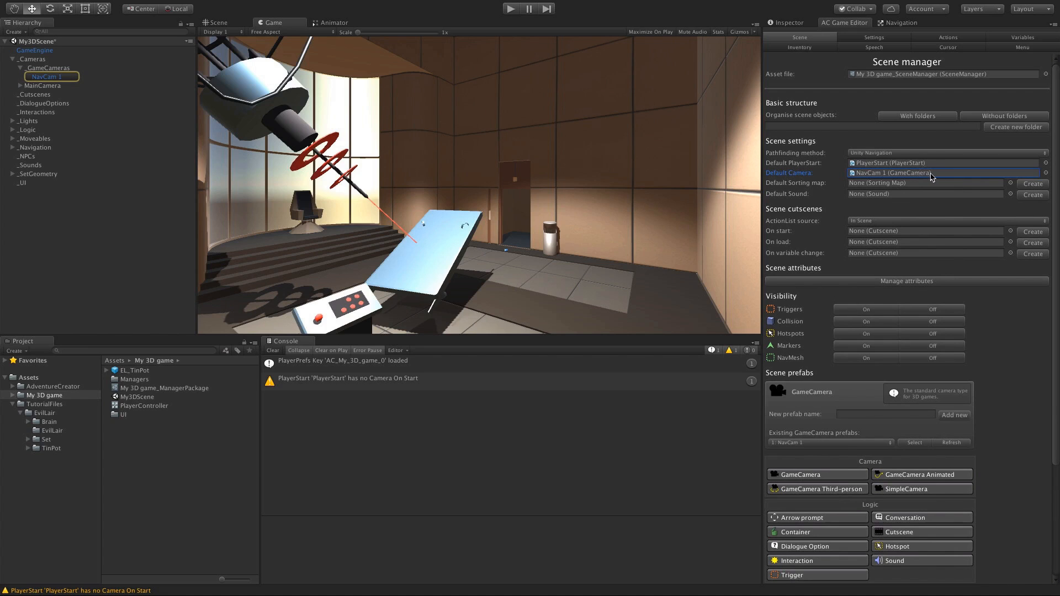
# Step: Place NavCam 1 at about X 0, Y 3.82, Z -4.8 with a Y rotation of about 58.5 degrees, and display its component properties
pyautogui.click(53, 79)
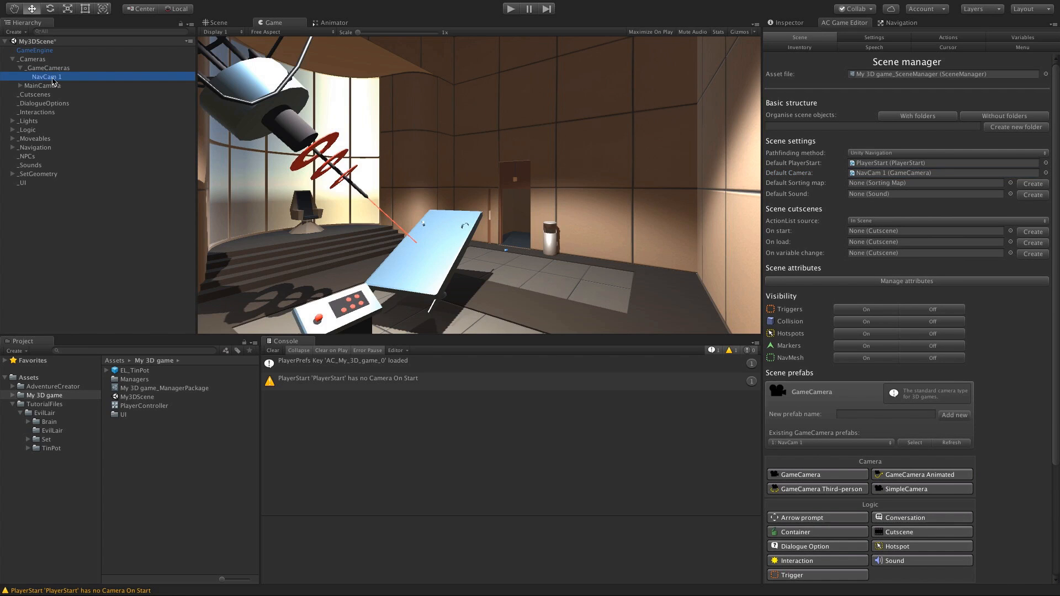
pyautogui.click(219, 23)
pyautogui.scroll(-2, 423, 210)
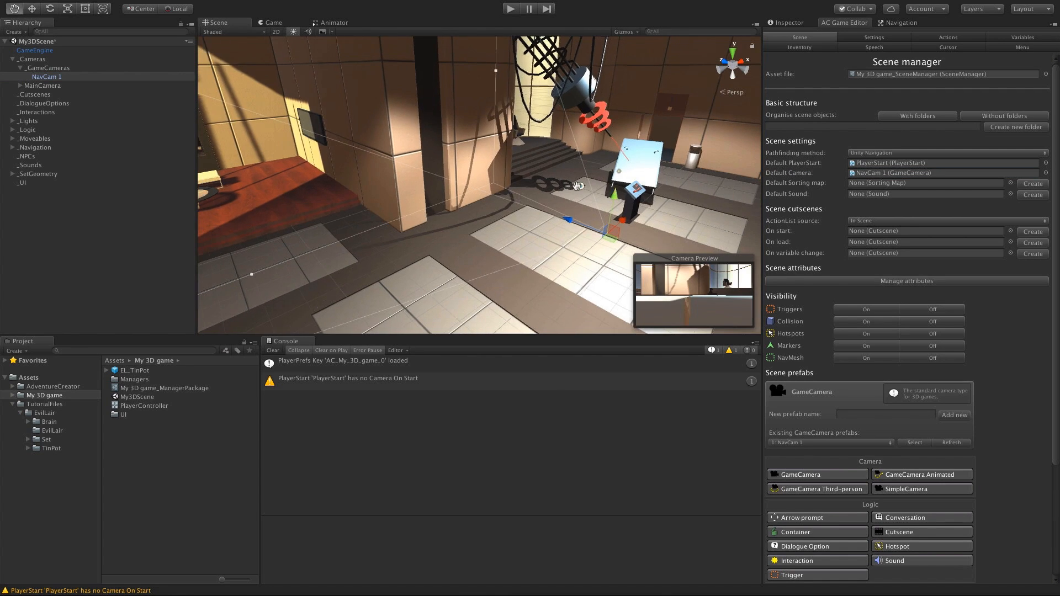
pyautogui.keyDown('alt'); pyautogui.moveTo(424, 210); pyautogui.dragTo(479, 174); pyautogui.keyUp('alt')
pyautogui.press('e')
pyautogui.keyDown('alt'); pyautogui.moveTo(580, 166); pyautogui.dragTo(568, 237); pyautogui.keyUp('alt')
pyautogui.keyDown('alt'); pyautogui.moveTo(566, 241); pyautogui.dragTo(563, 192, button='middle'); pyautogui.keyUp('alt')
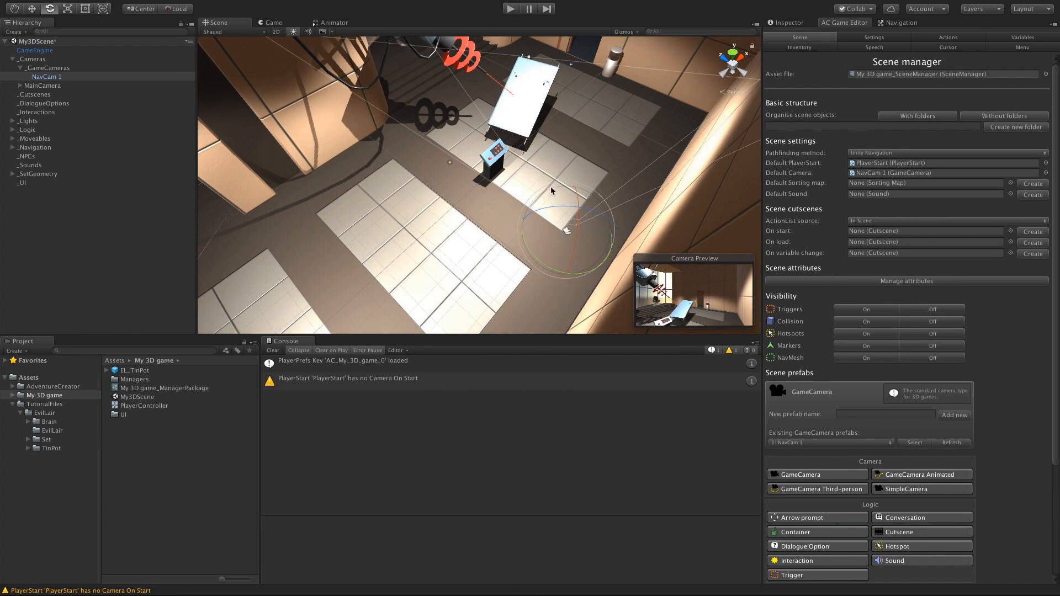
pyautogui.keyDown('alt'); pyautogui.moveTo(551, 191); pyautogui.dragTo(508, 225); pyautogui.keyUp('alt')
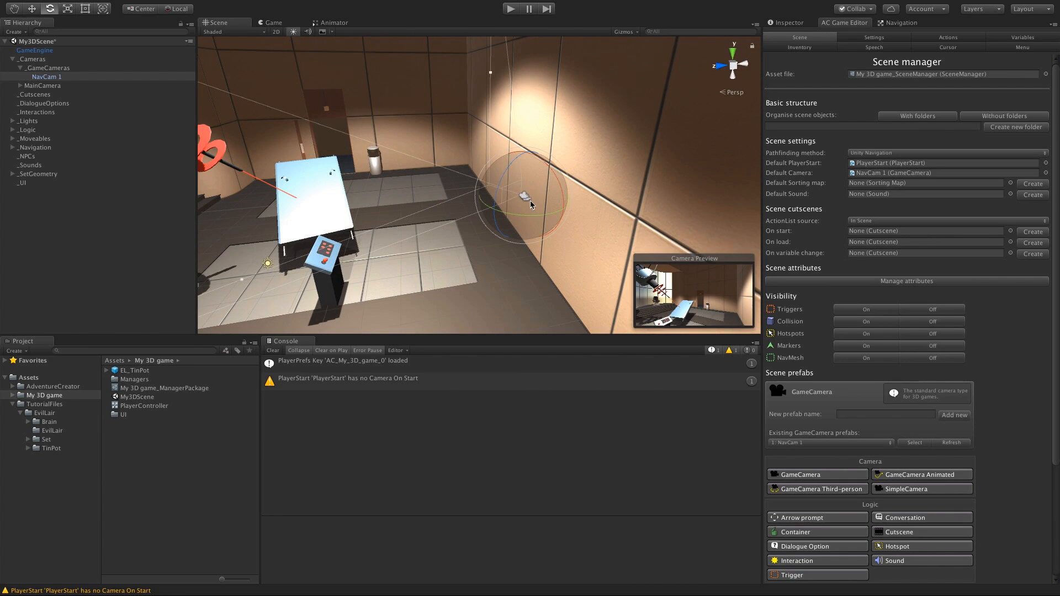
pyautogui.click(780, 25)
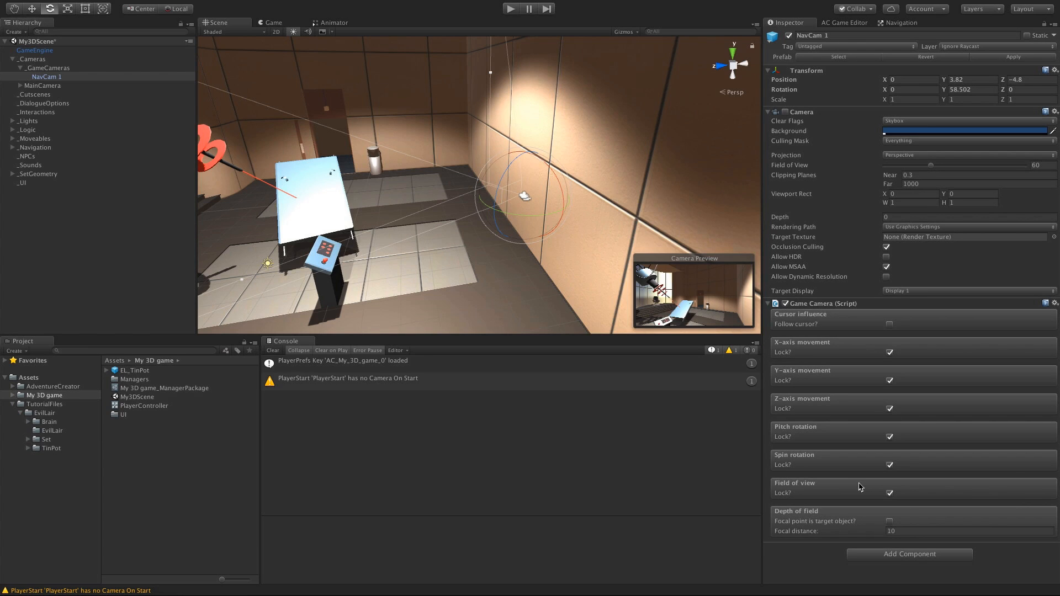
# Step: Check the X-axis movement options of NavCam 1, restore the lock, and run the scene to walk the robot under the fixed camera
pyautogui.click(889, 352)
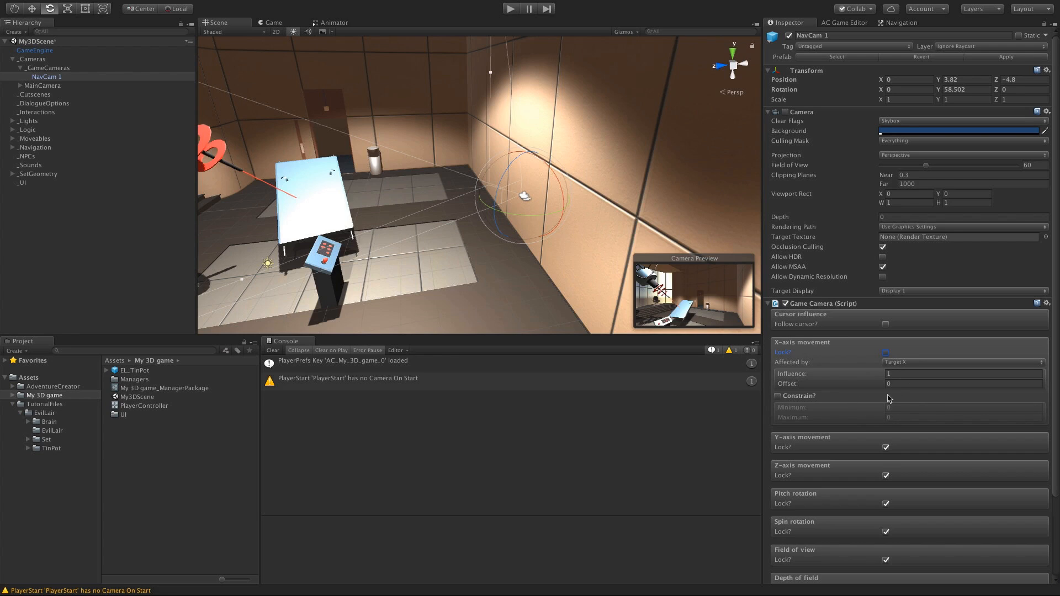
pyautogui.click(886, 353)
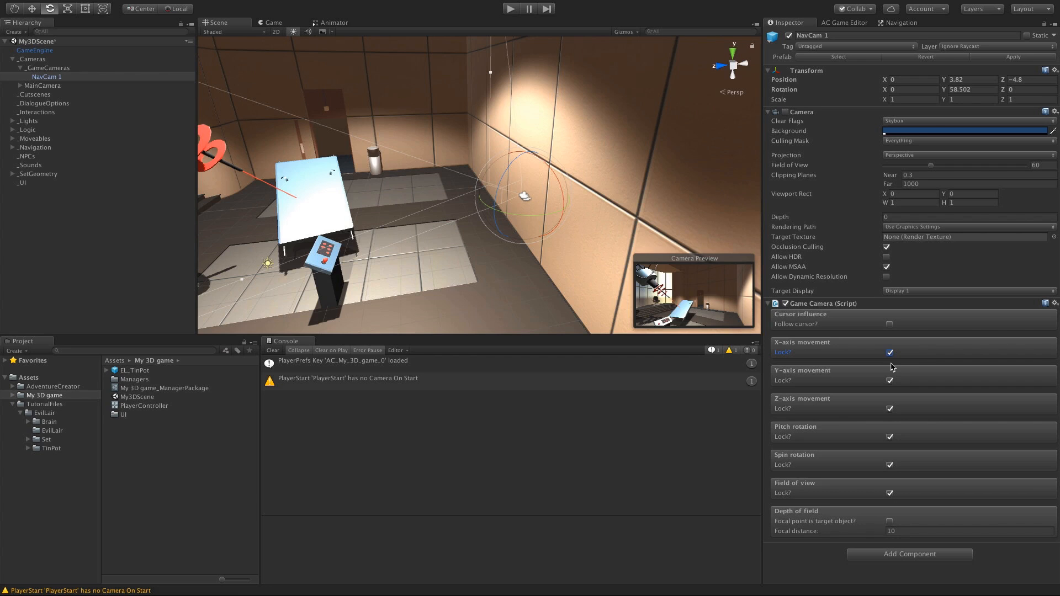
pyautogui.click(510, 9)
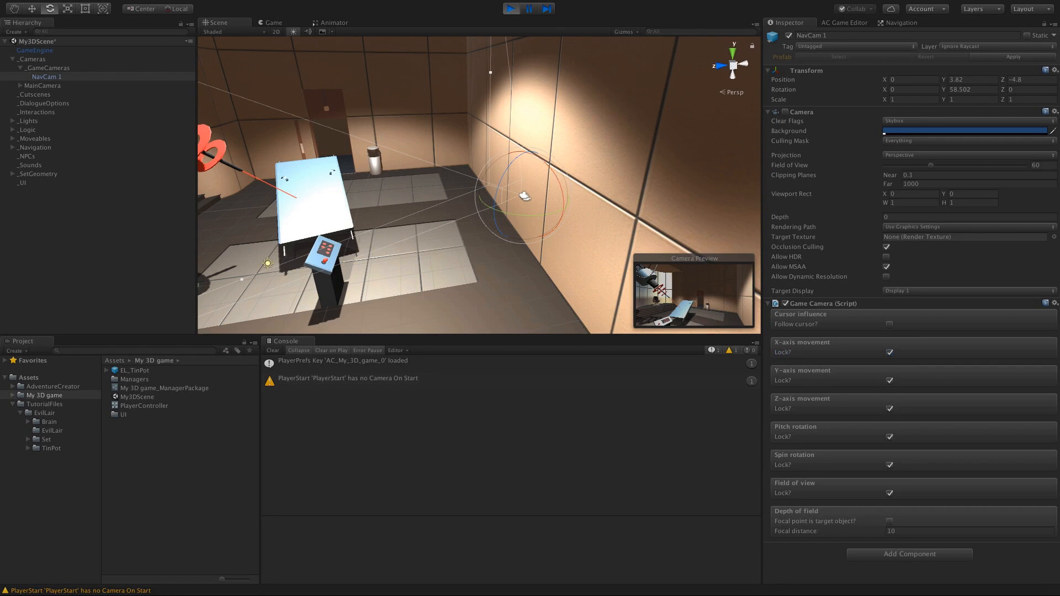
pyautogui.press('s')
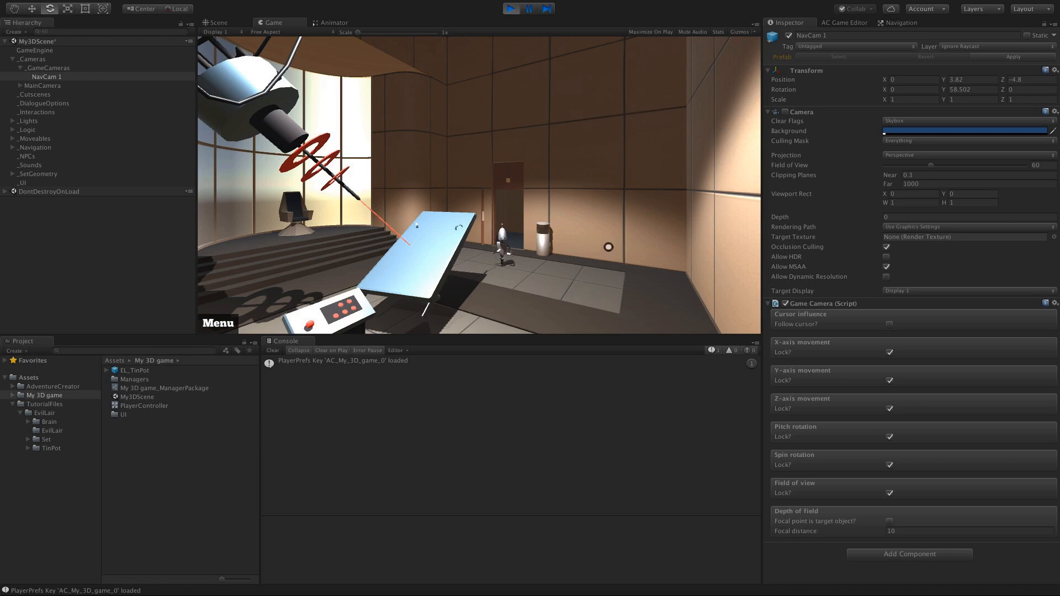
pyautogui.press('s')
pyautogui.press('s')
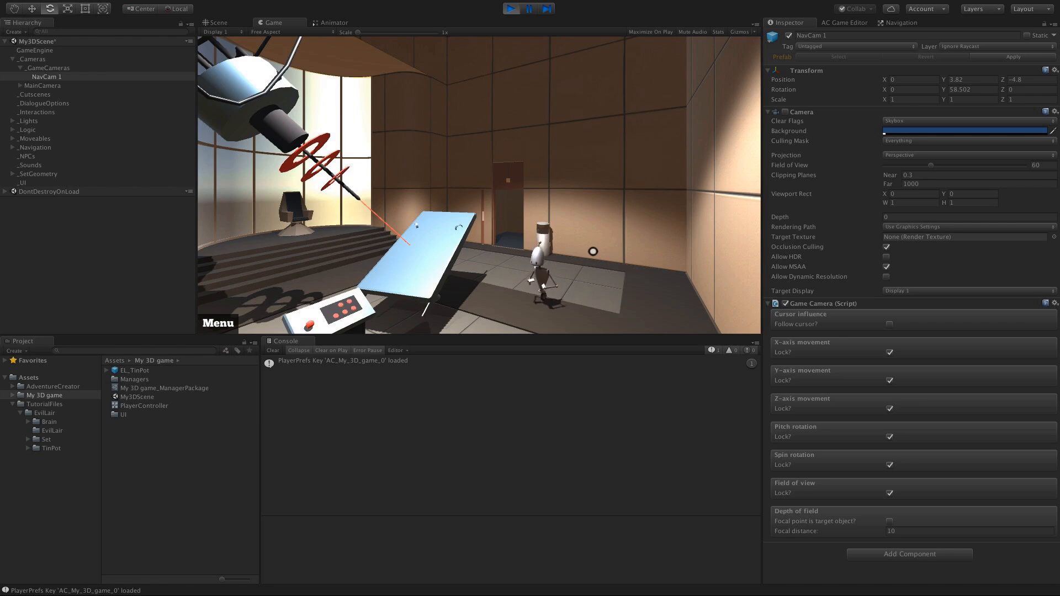
pyautogui.press('d')
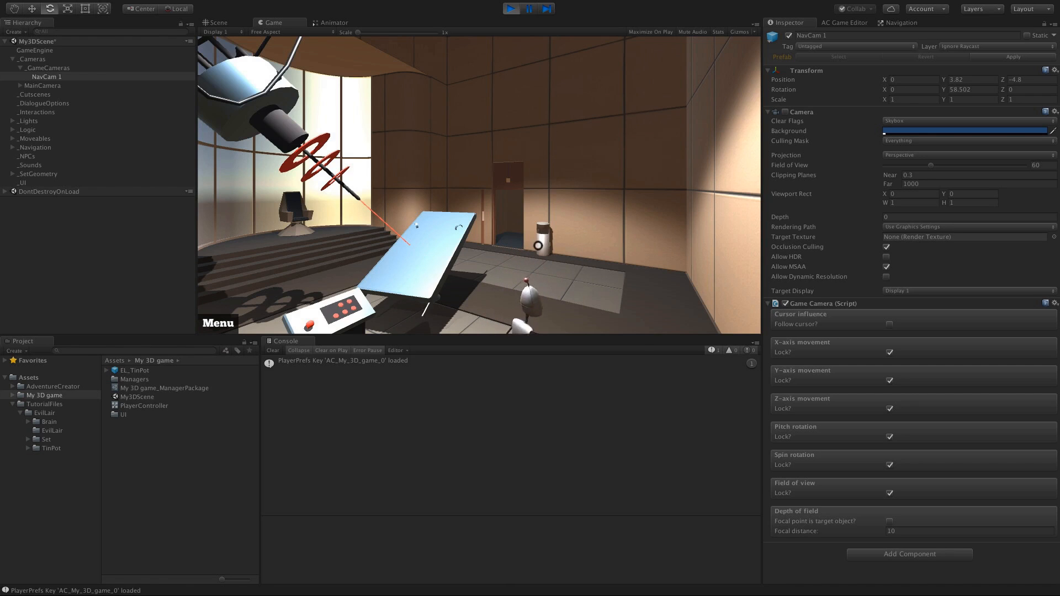
# Step: Examine the robot's position relative to NavCam 1 in the Scene view while the game runs, and return to the Game view
pyautogui.click(218, 24)
pyautogui.keyDown('alt'); pyautogui.moveTo(564, 194); pyautogui.dragTo(587, 219, button='middle'); pyautogui.keyUp('alt')
pyautogui.keyDown('alt'); pyautogui.moveTo(588, 220); pyautogui.dragTo(693, 111); pyautogui.keyUp('alt')
pyautogui.keyDown('alt'); pyautogui.moveTo(563, 195); pyautogui.dragTo(588, 213); pyautogui.keyUp('alt')
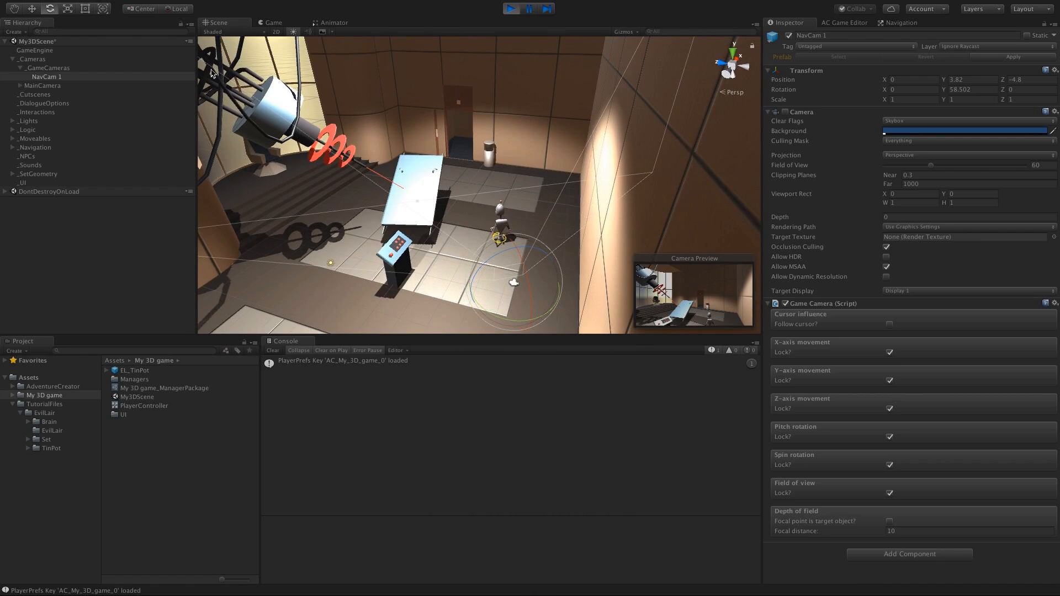
pyautogui.click(274, 22)
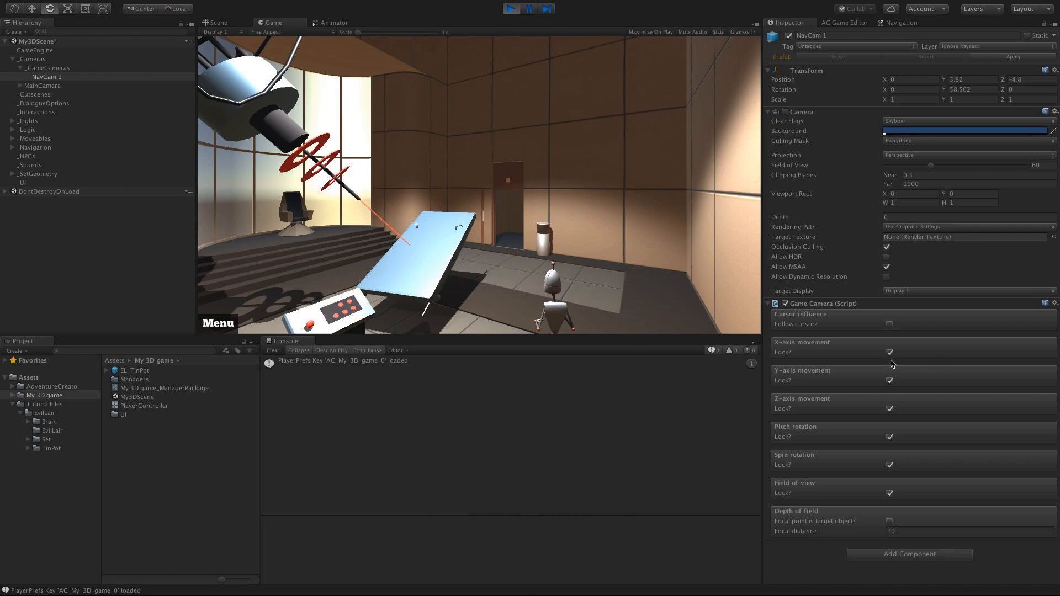
# Step: Unlock NavCam 1's X-axis movement, affected by Target X, and set its offset to 4.58
pyautogui.click(889, 352)
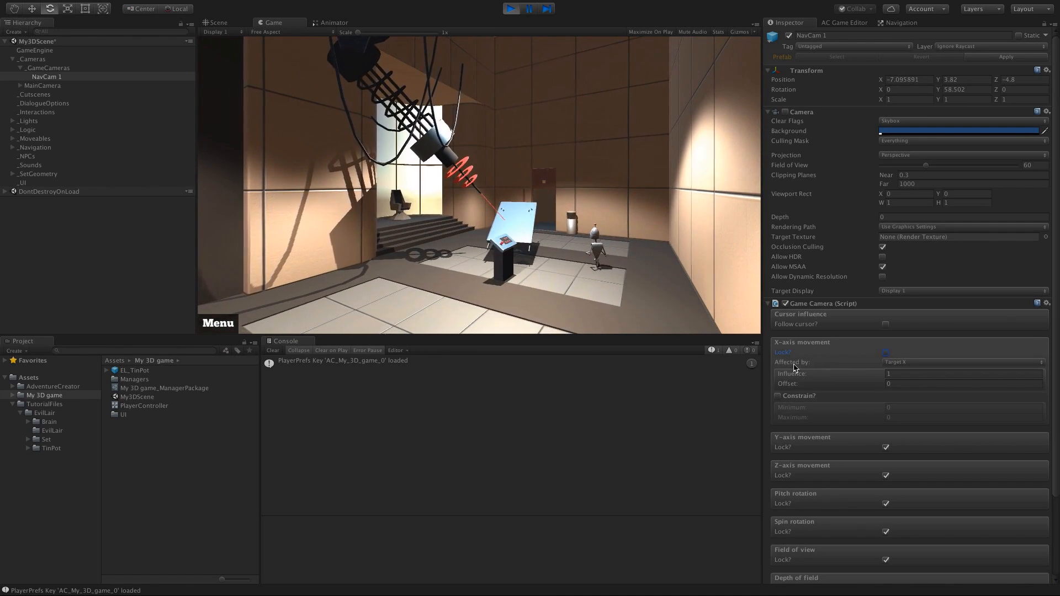
pyautogui.click(909, 363)
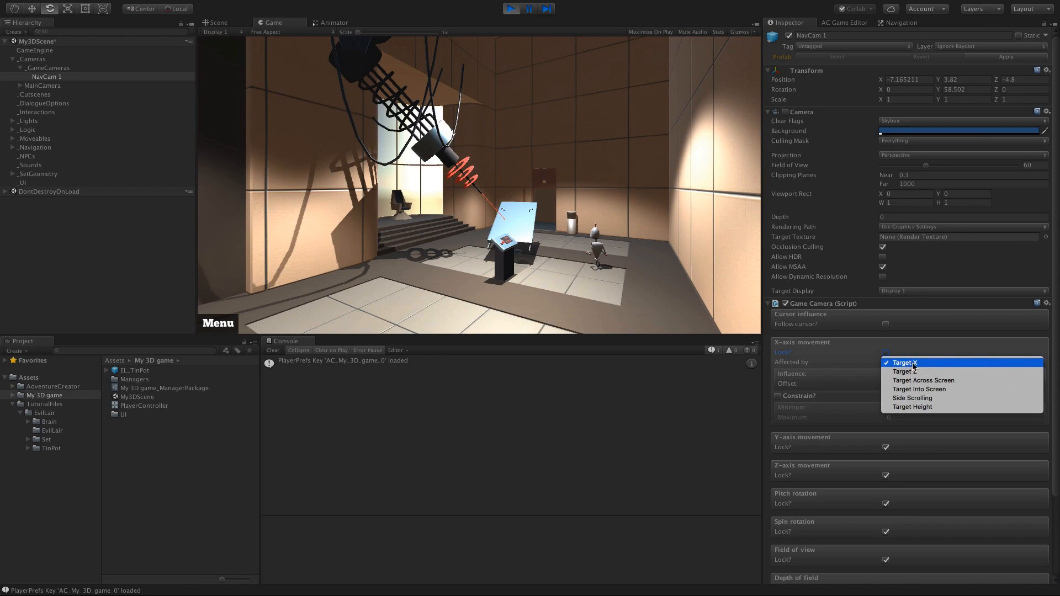
pyautogui.click(845, 361)
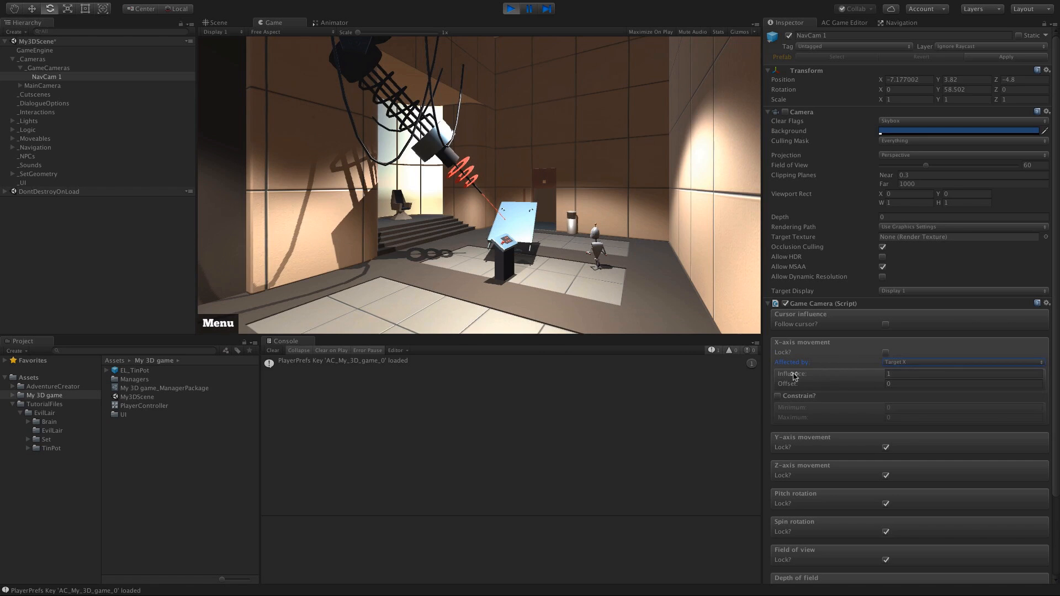
pyautogui.click(622, 269)
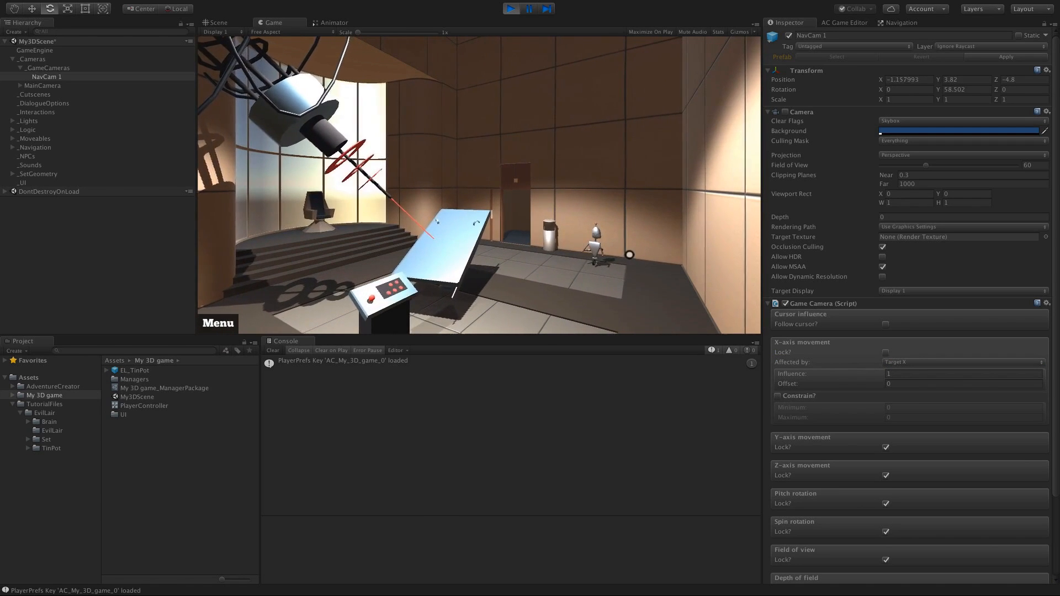
pyautogui.moveTo(865, 384)
pyautogui.mouseDown()
pyautogui.moveTo(955, 388)
pyautogui.moveTo(868, 386)
pyautogui.mouseUp()
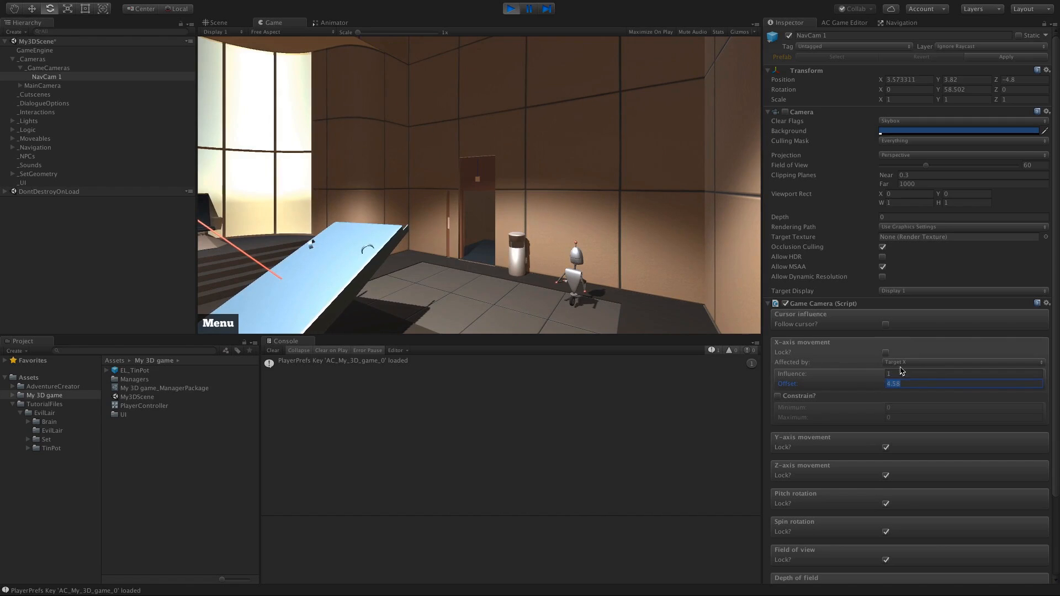
# Step: Unlock the camera's spin rotation, make it affected by Look At Target, and set the target height offset to 0.95
pyautogui.moveTo(1057, 397); pyautogui.dragTo(1057, 479)
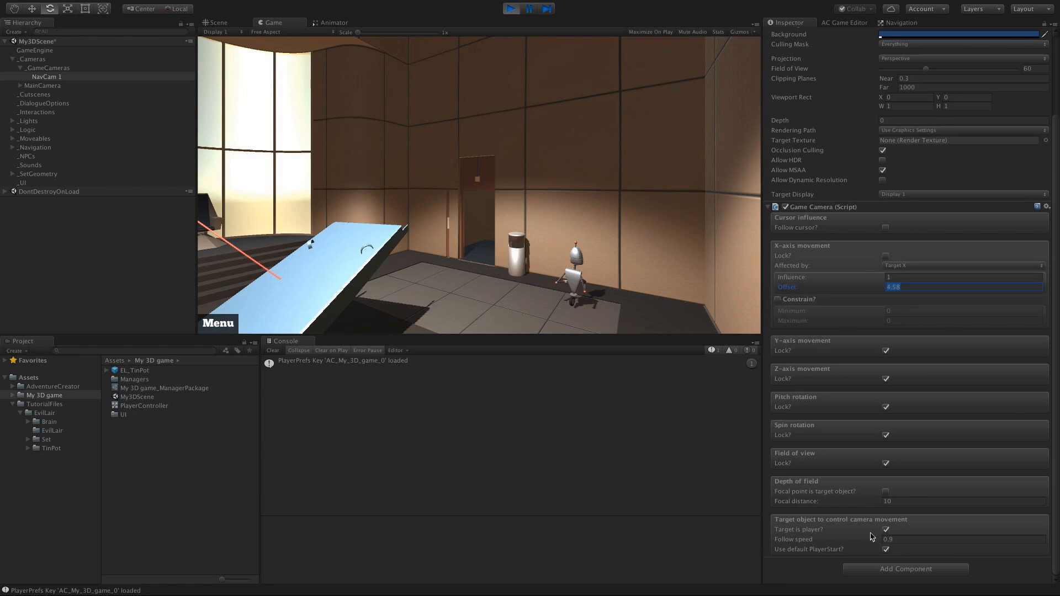
pyautogui.click(622, 235)
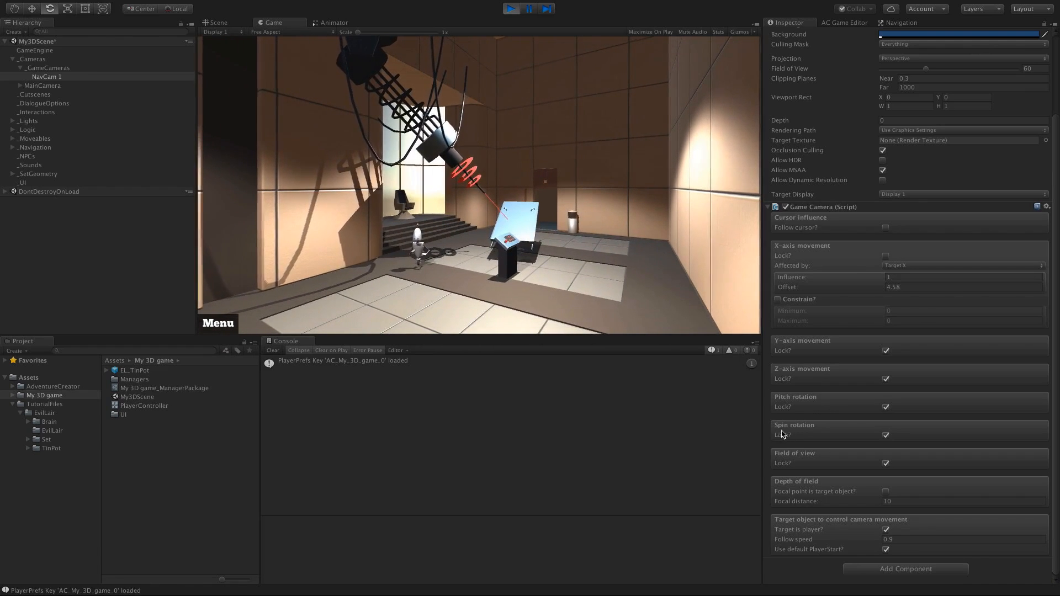
pyautogui.click(886, 435)
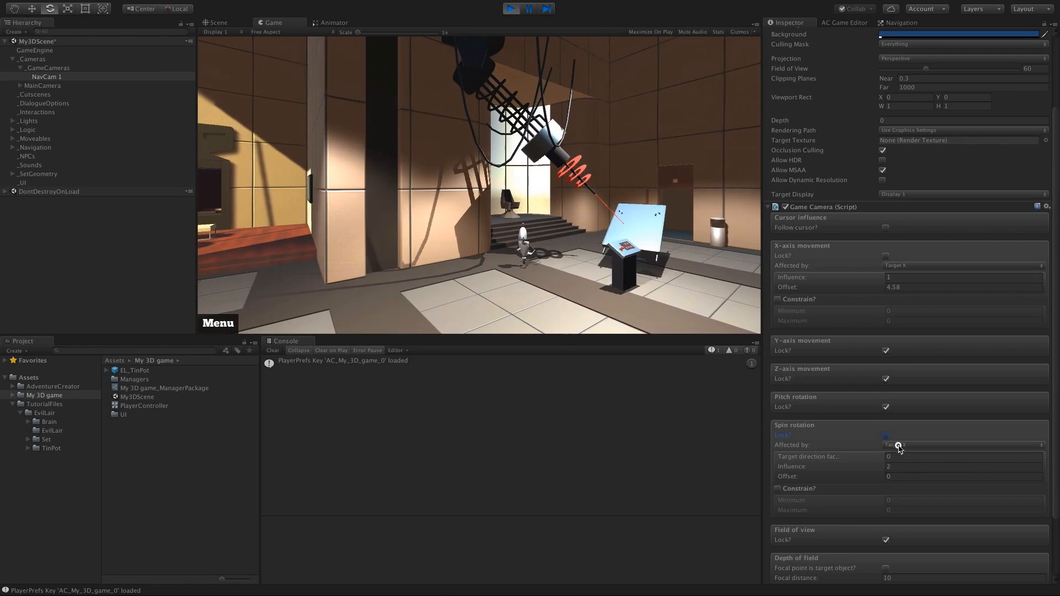
pyautogui.click(899, 444)
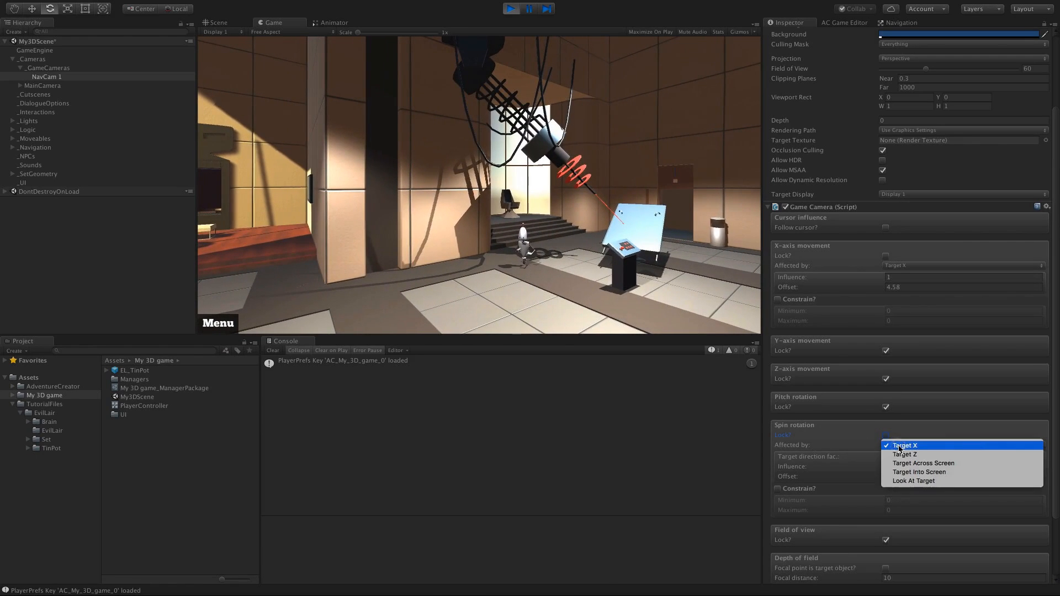
pyautogui.click(965, 482)
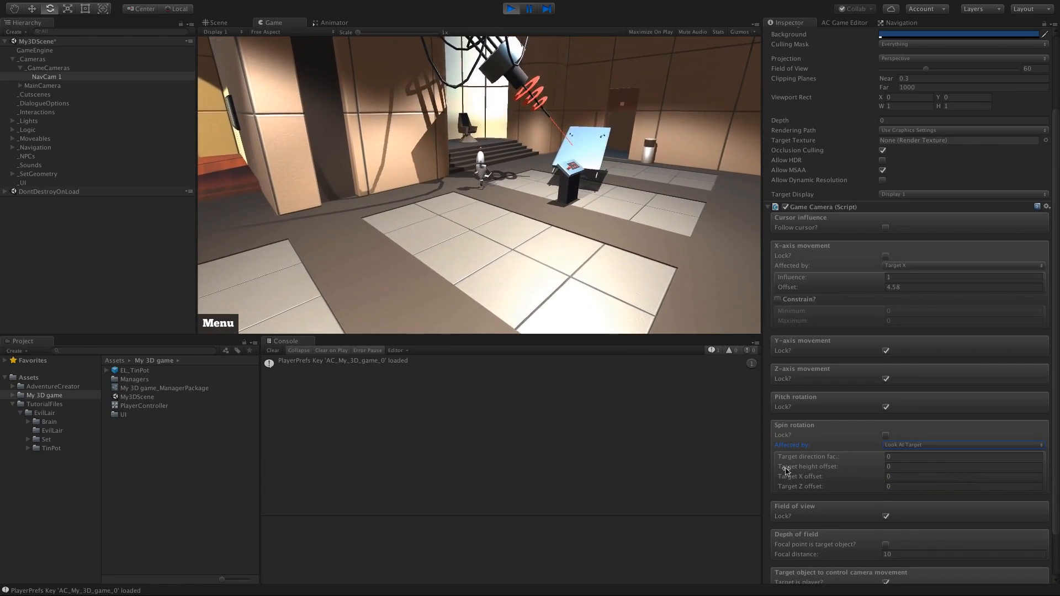
pyautogui.moveTo(838, 471); pyautogui.dragTo(857, 470)
# Step: Walk the robot around to test the camera tracking, and set the X-axis movement offset to 7.65
pyautogui.click(585, 264)
pyautogui.click(549, 221)
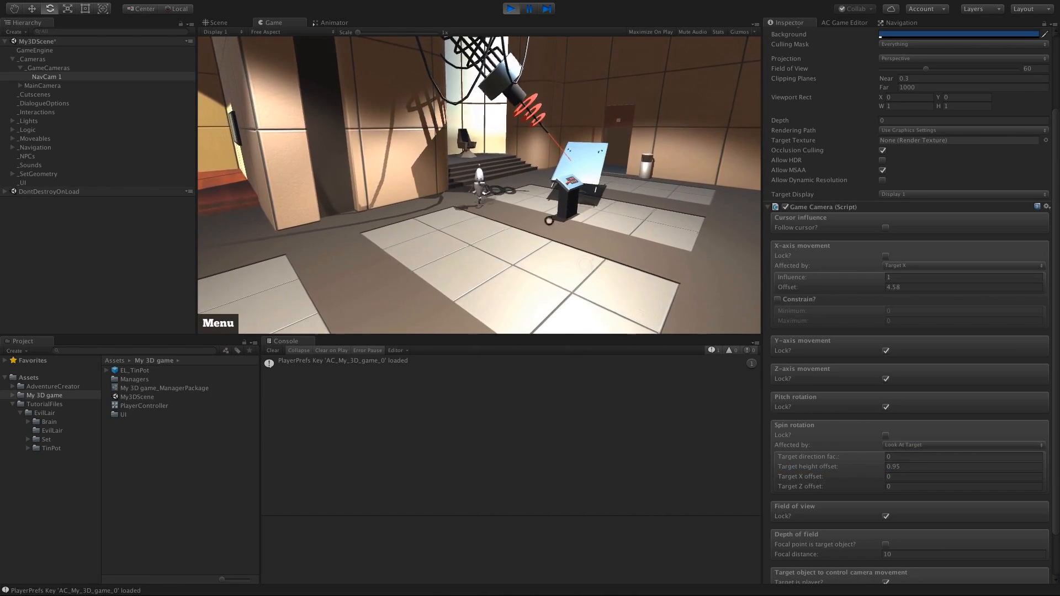
pyautogui.click(457, 227)
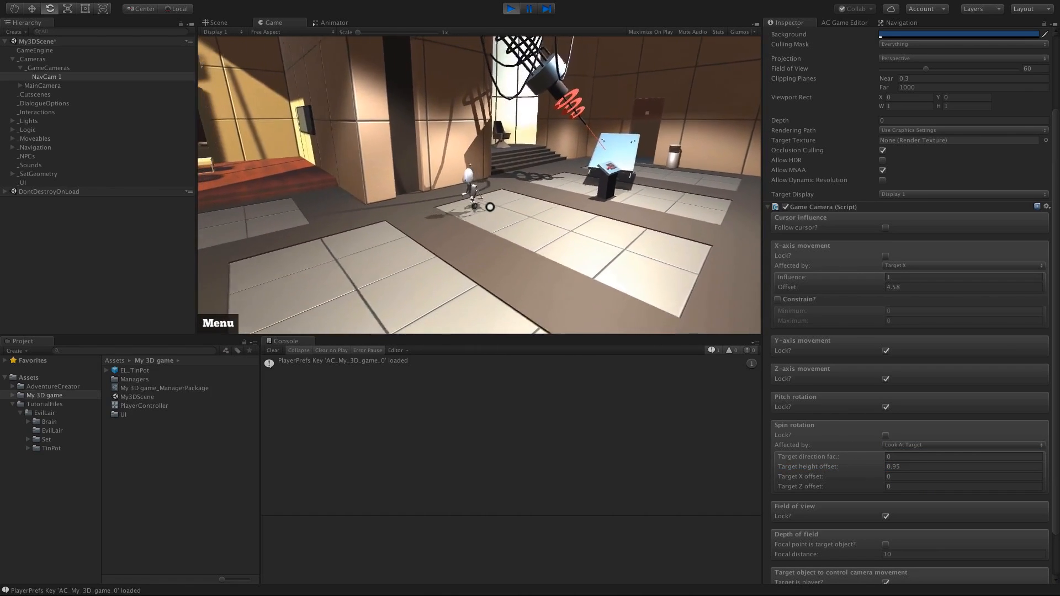
pyautogui.click(518, 204)
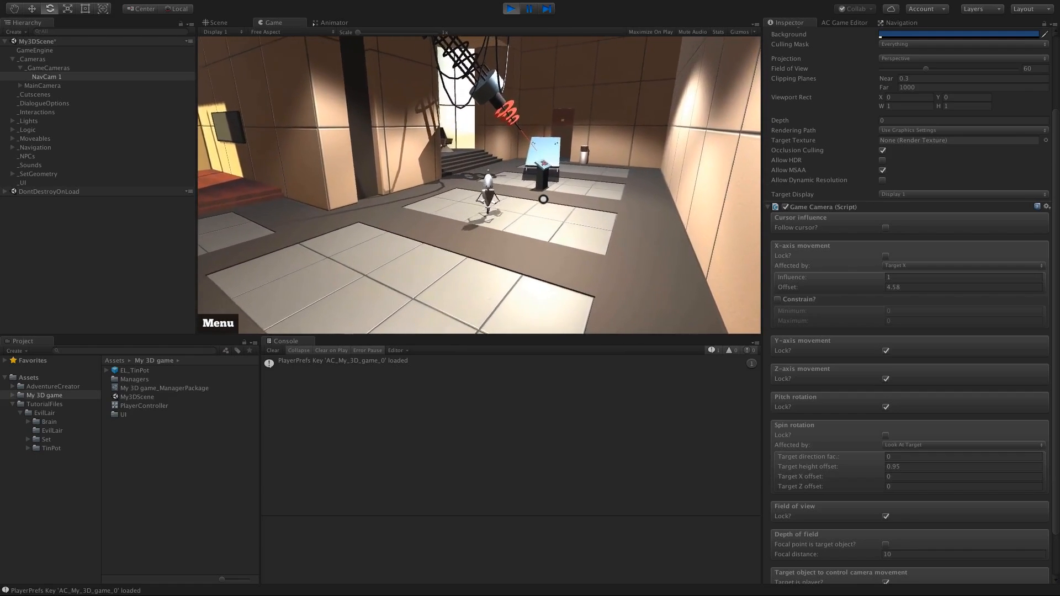
pyautogui.moveTo(847, 286); pyautogui.dragTo(922, 294)
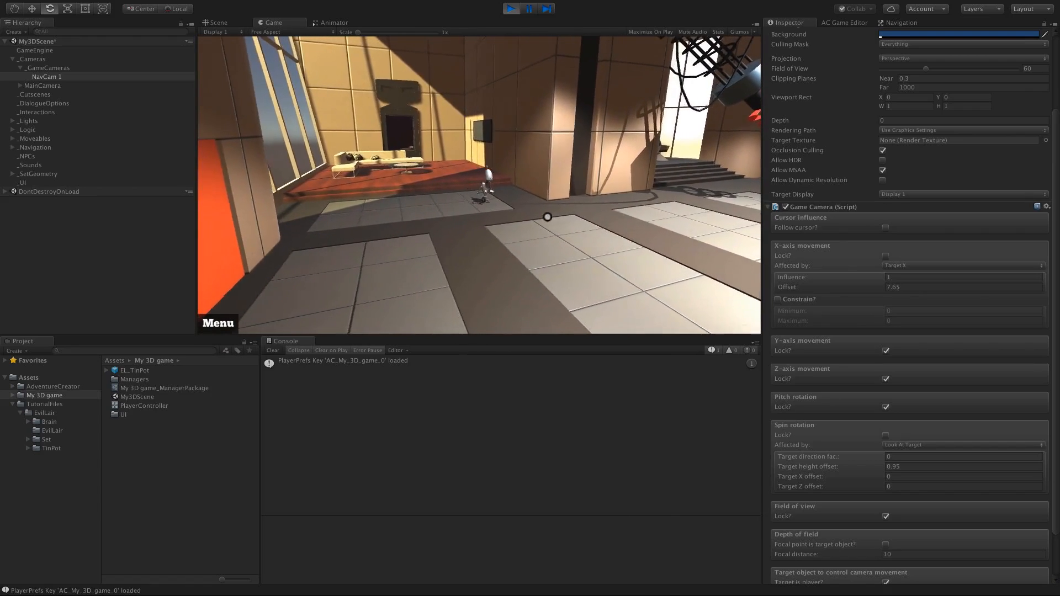
# Step: Unlock NavCam 1's field of view and set its offset to -57.16
pyautogui.scroll(-2, 885, 454)
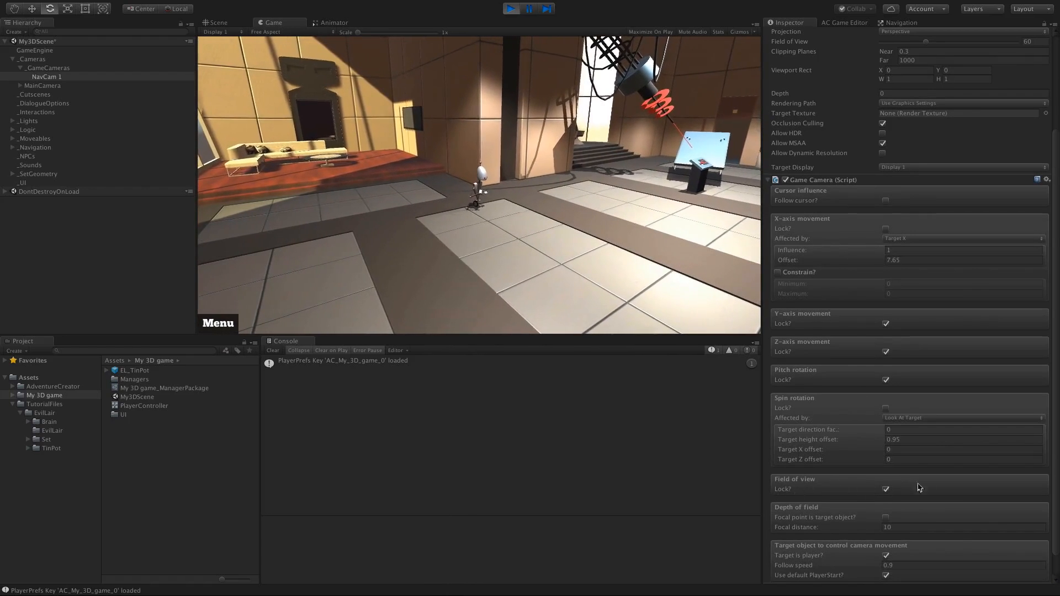
pyautogui.click(886, 489)
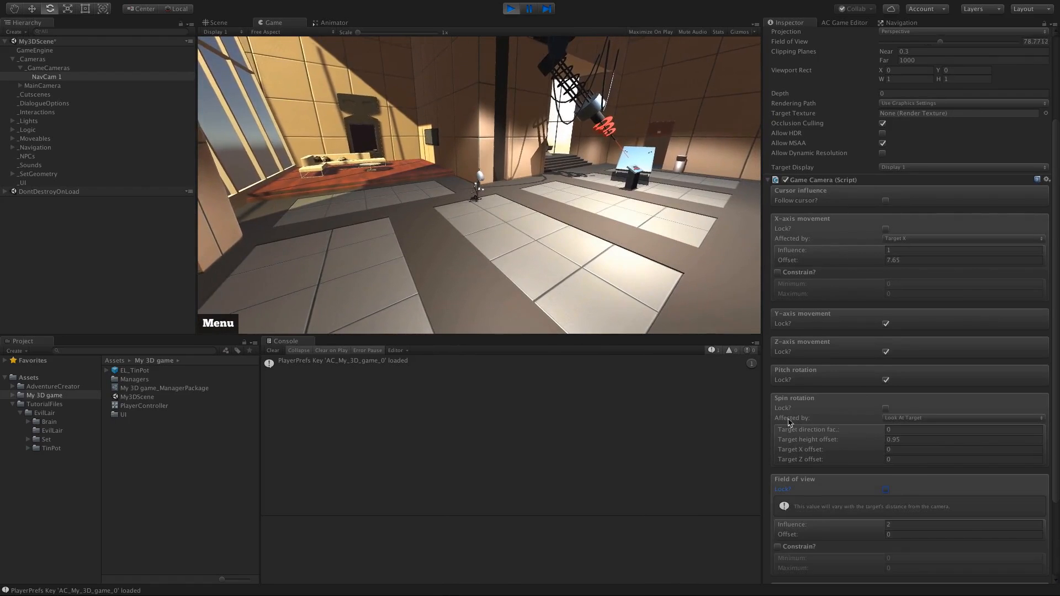
pyautogui.scroll(-3, 832, 489)
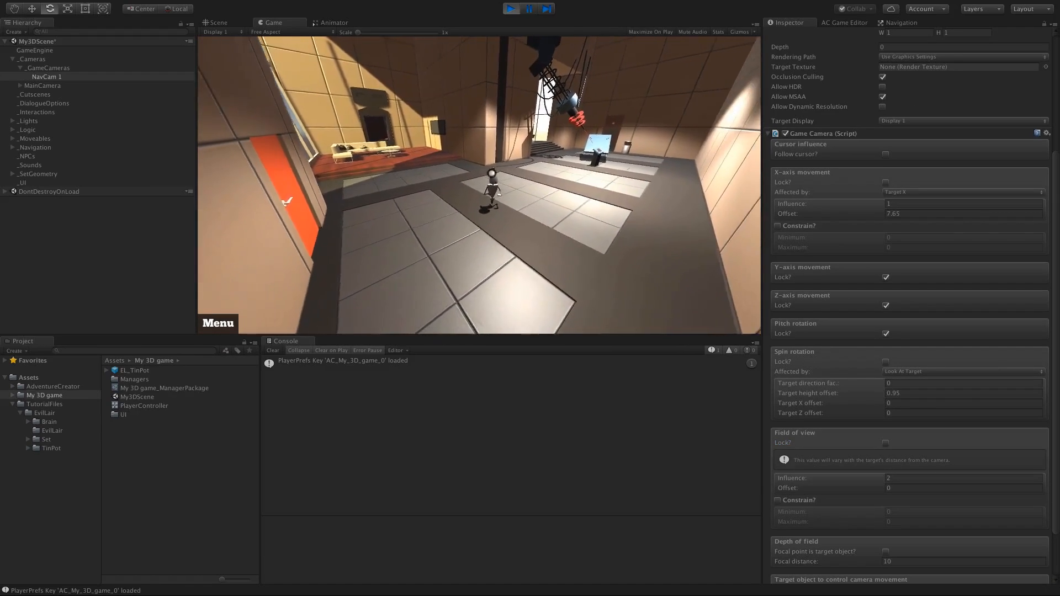
pyautogui.click(846, 489)
pyautogui.moveTo(846, 488); pyautogui.dragTo(355, 473)
# Step: Walk the robot around the room to test the distance-based field of view
pyautogui.click(450, 239)
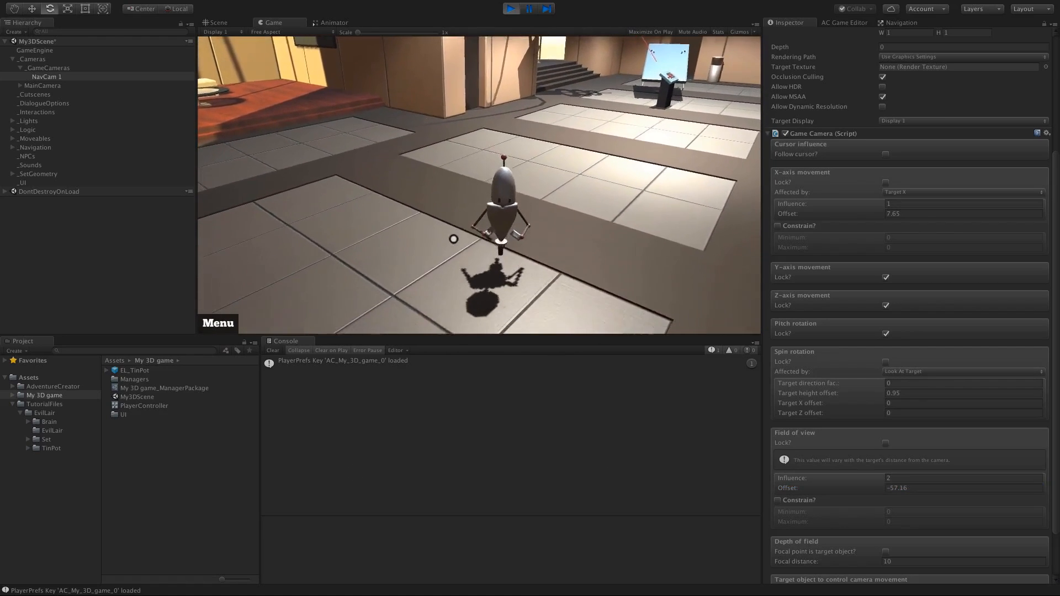
pyautogui.press('d')
pyautogui.press('w')
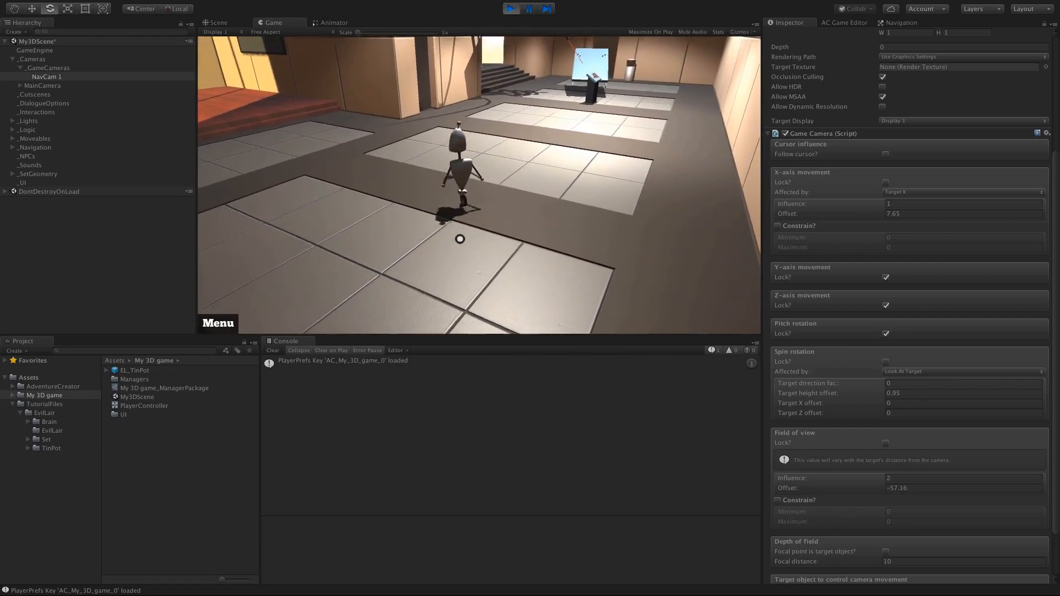
pyautogui.press('a')
pyautogui.press('a')
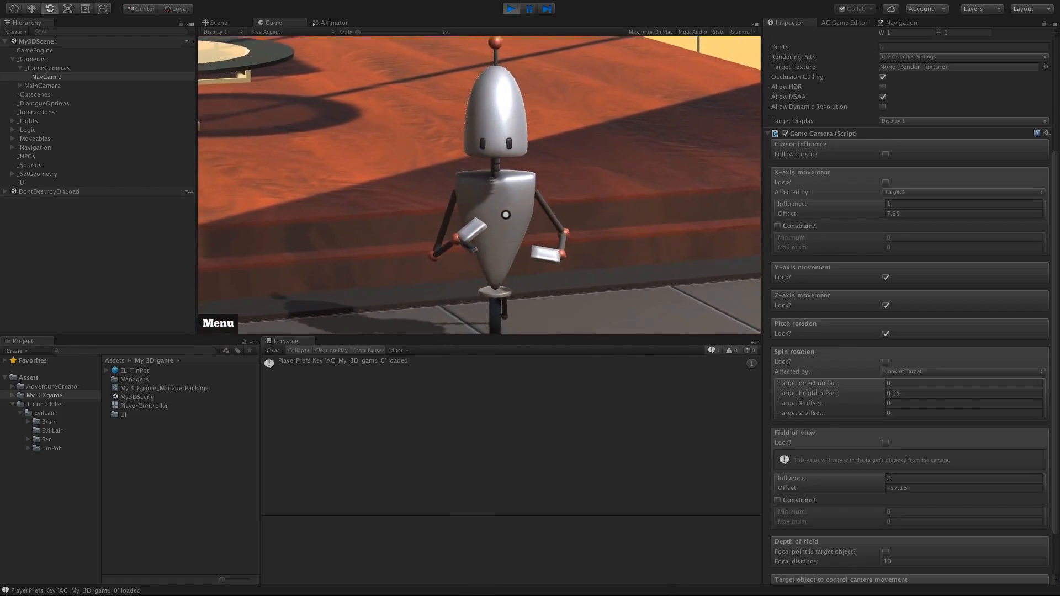
# Step: Constrain the field of view, with a minimum of -15.58 and a maximum of 12.29
pyautogui.click(801, 501)
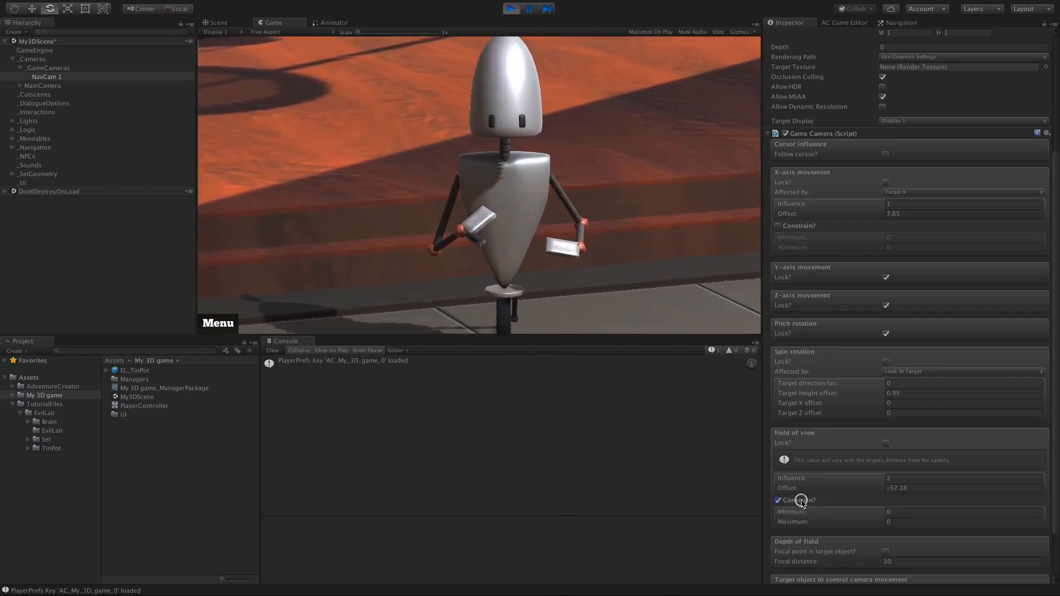
pyautogui.moveTo(880, 518); pyautogui.dragTo(837, 514)
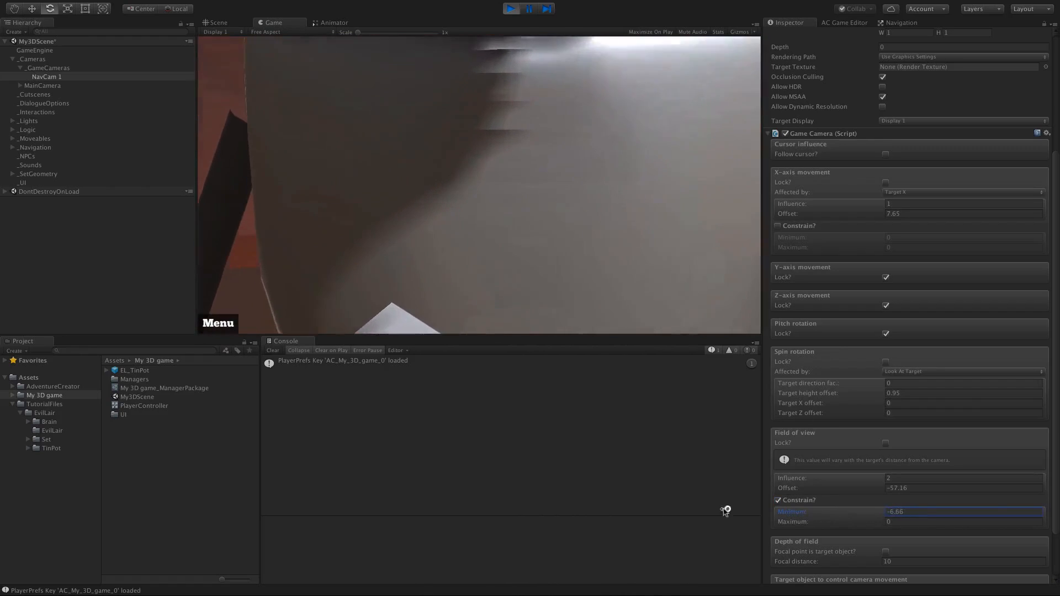
pyautogui.moveTo(725, 510); pyautogui.dragTo(587, 506)
pyautogui.click(870, 526)
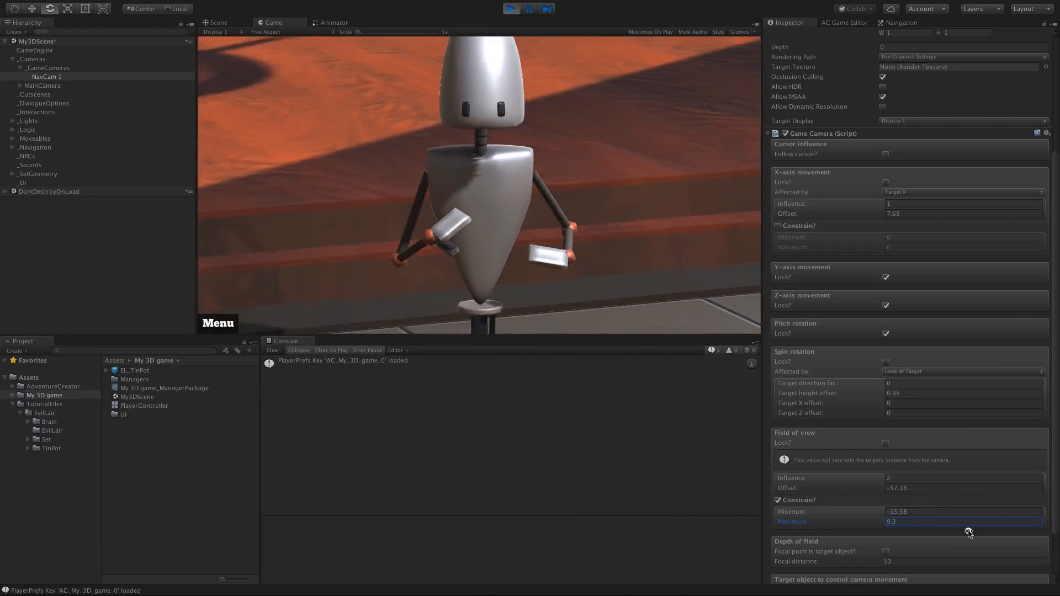
pyautogui.click(1009, 529)
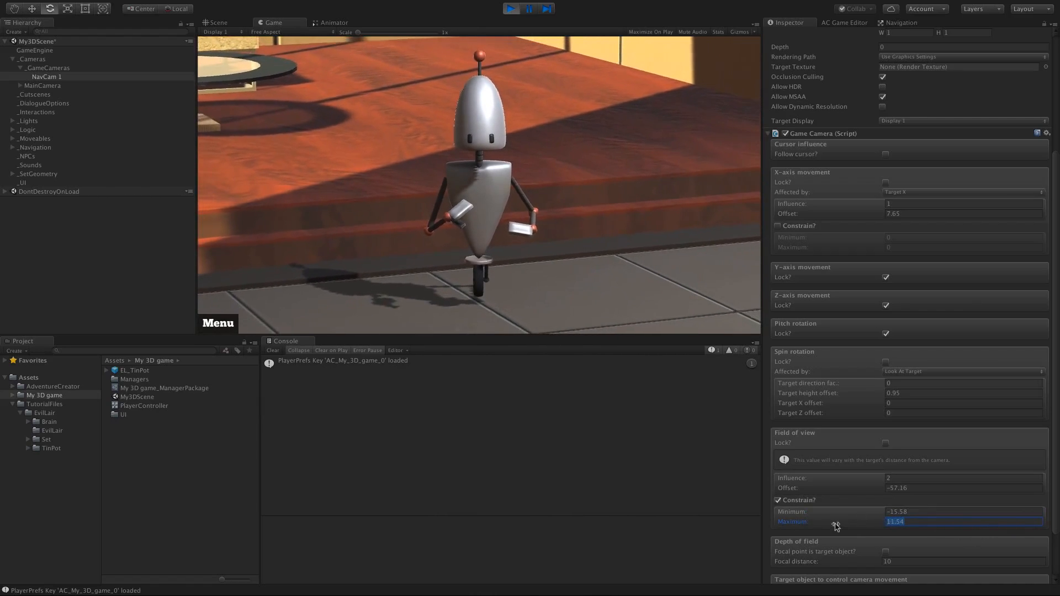
pyautogui.moveTo(836, 526); pyautogui.dragTo(855, 525)
# Step: Test the field-of-view limits with the robot, and set both the maximum and the minimum to 30
pyautogui.click(547, 282)
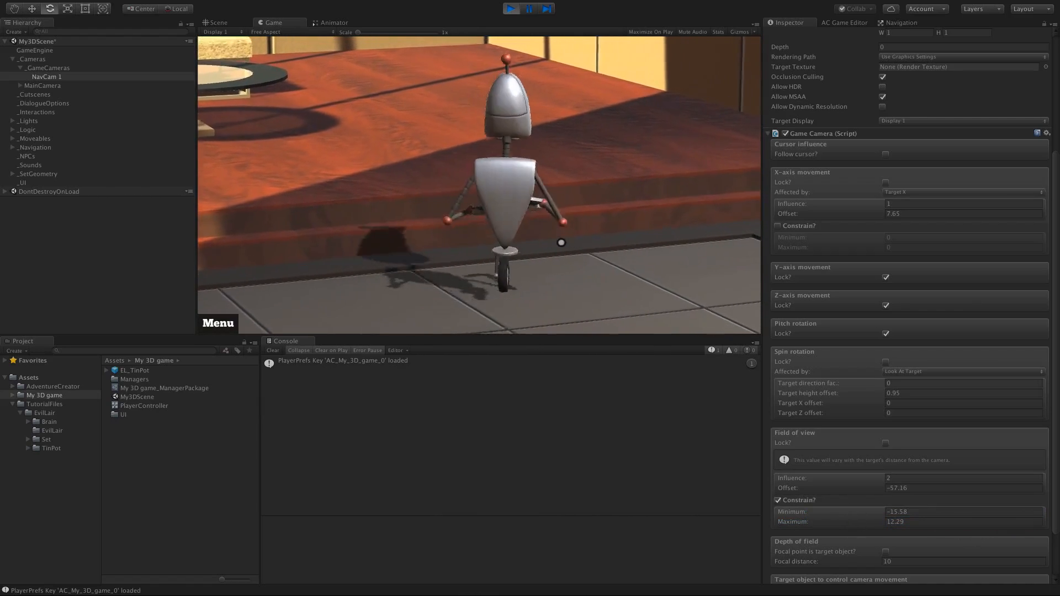
pyautogui.moveTo(870, 525); pyautogui.dragTo(921, 523)
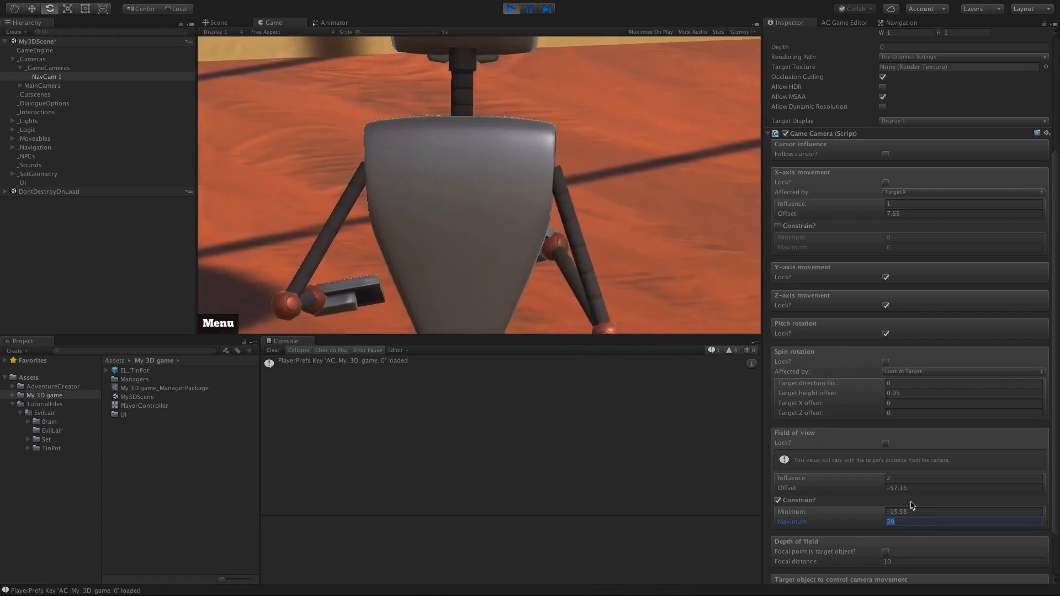
pyautogui.click(913, 511)
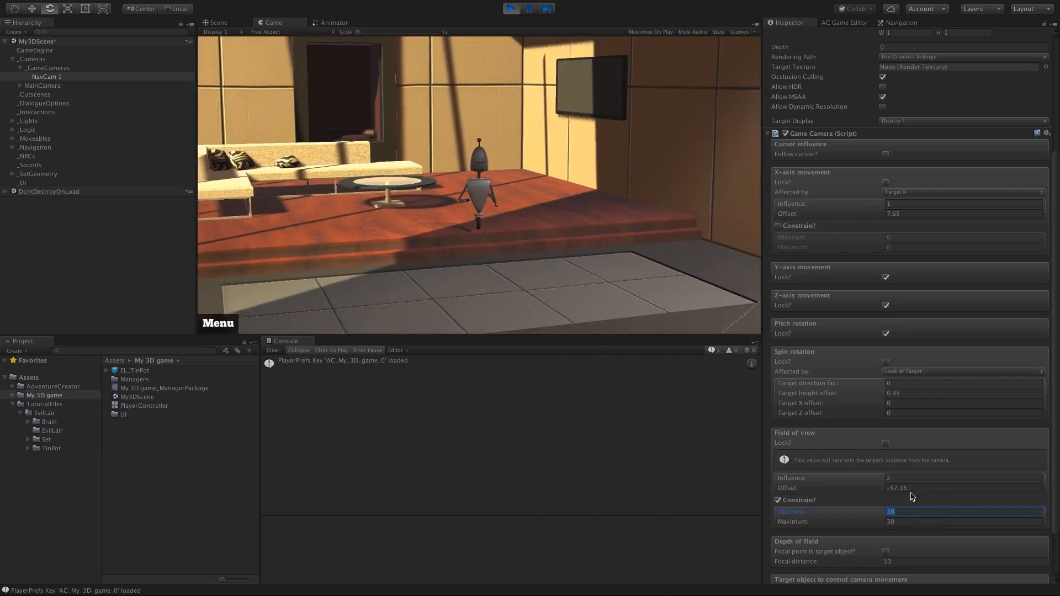
# Step: Set NavCam 1's field-of-view limits to a minimum of 20 and a maximum of 60, and test them with the robot
pyautogui.click(900, 520)
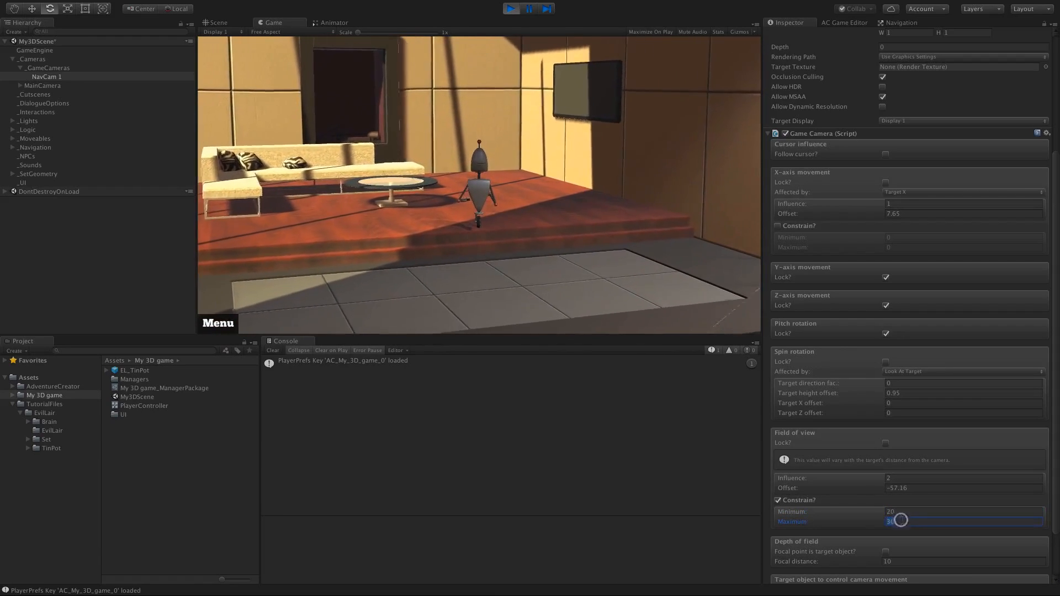
pyautogui.click(623, 226)
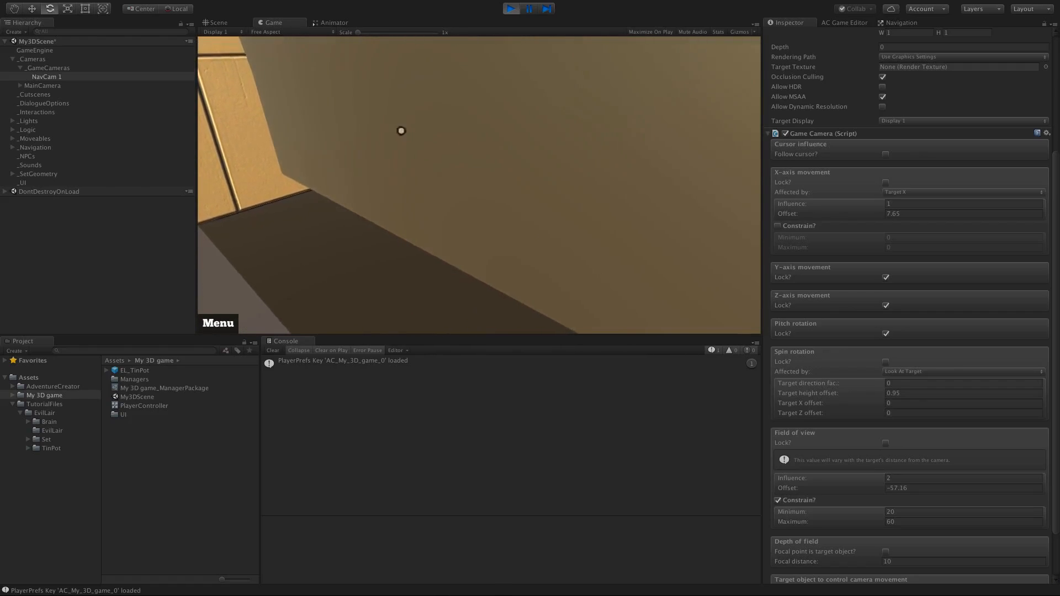
# Step: Inspect NavCam 1's position relative to the room's walls in the scene view while the game runs
pyautogui.click(215, 23)
pyautogui.moveTo(265, 193)
pyautogui.keyDown('alt'); pyautogui.mouseDown()
pyautogui.moveTo(298, 183)
pyautogui.moveTo(264, 187)
pyautogui.mouseUp(); pyautogui.keyUp('alt')
pyautogui.keyDown('alt'); pyautogui.moveTo(264, 187); pyautogui.dragTo(606, 130, button='middle'); pyautogui.keyUp('alt')
pyautogui.keyDown('alt'); pyautogui.moveTo(605, 130); pyautogui.dragTo(407, 177); pyautogui.keyUp('alt')
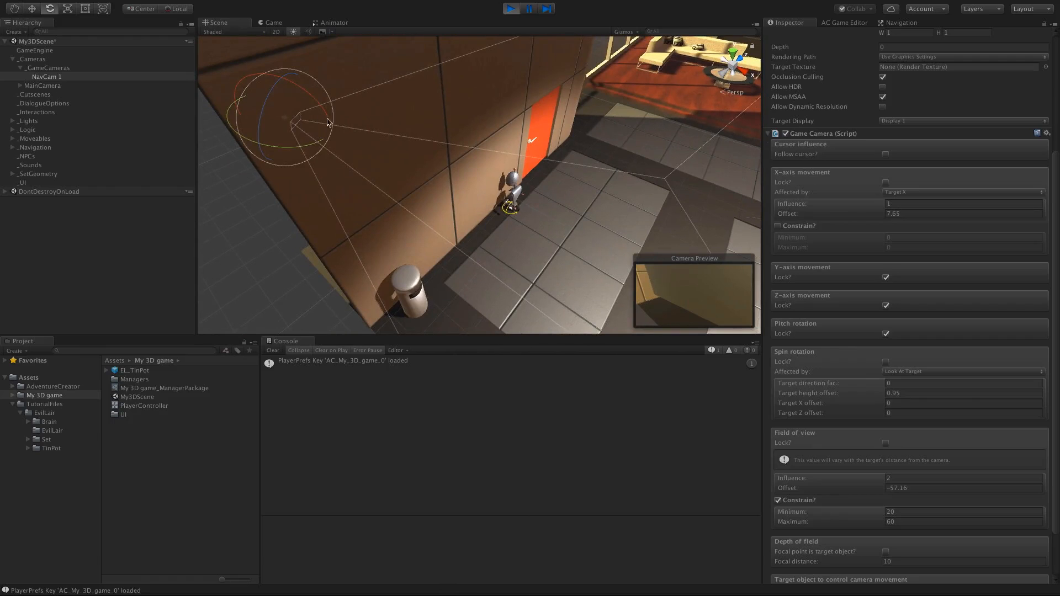
pyautogui.keyDown('alt'); pyautogui.moveTo(307, 164); pyautogui.dragTo(453, 159); pyautogui.keyUp('alt')
pyautogui.press('alt')
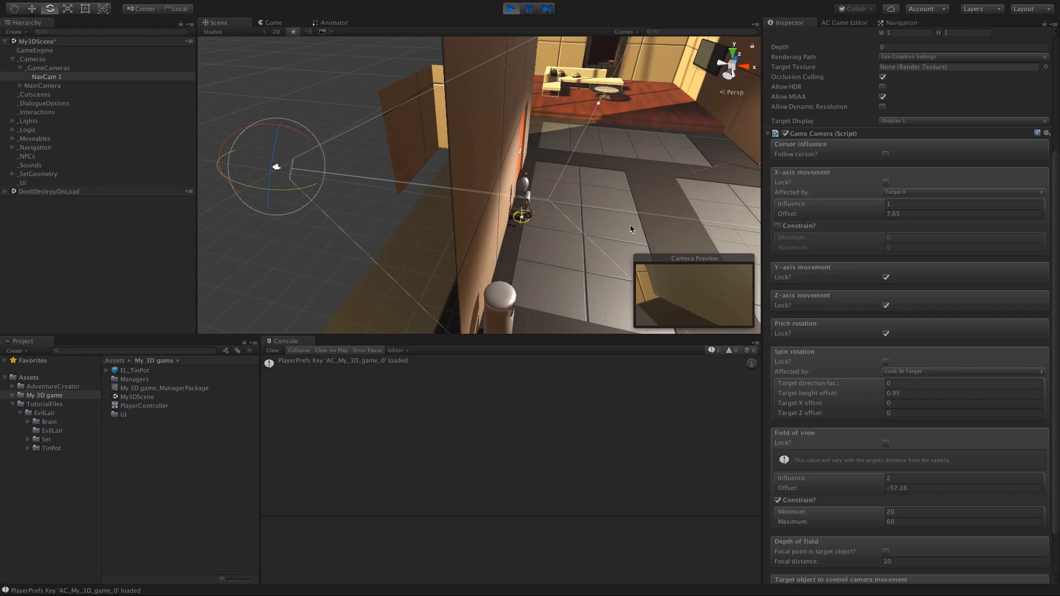
# Step: Constrain NavCam 1's X-axis movement with a minimum of -17 and a maximum of 43, testing with the robot in the game view
pyautogui.click(274, 23)
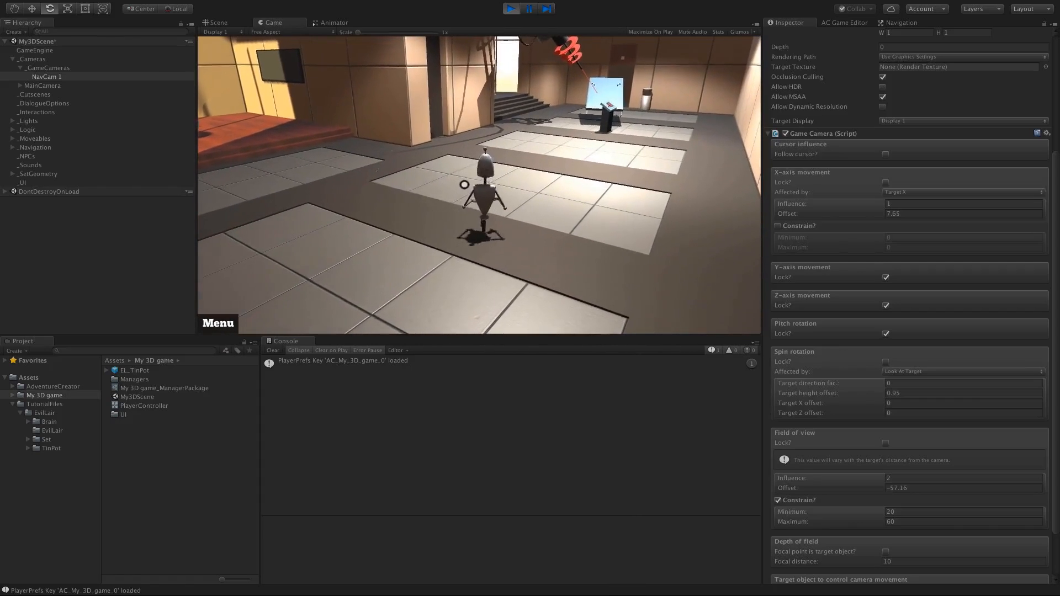
pyautogui.scroll(5, 1040, 132)
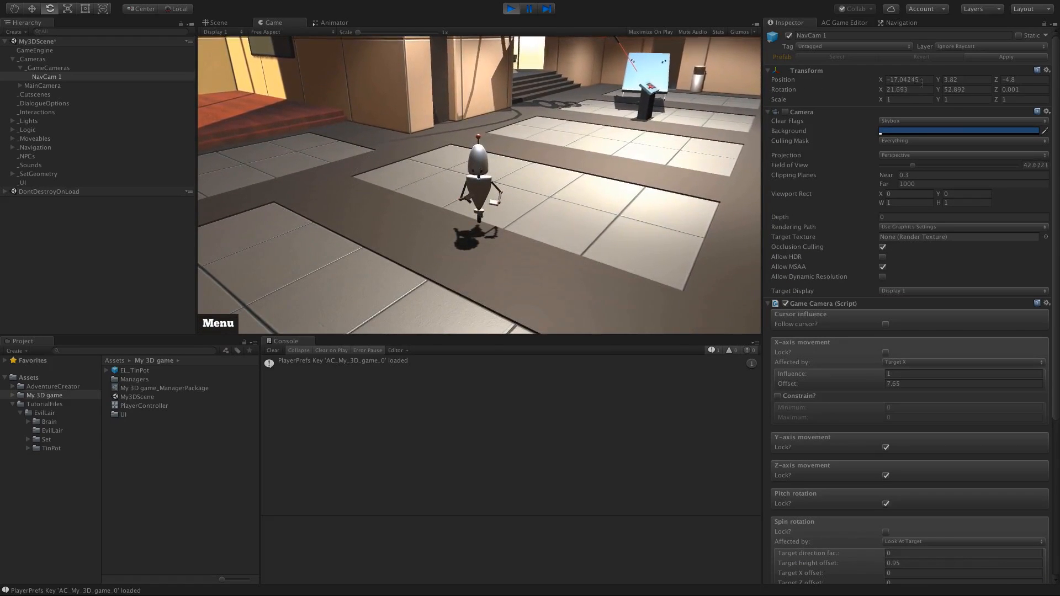
pyautogui.click(778, 395)
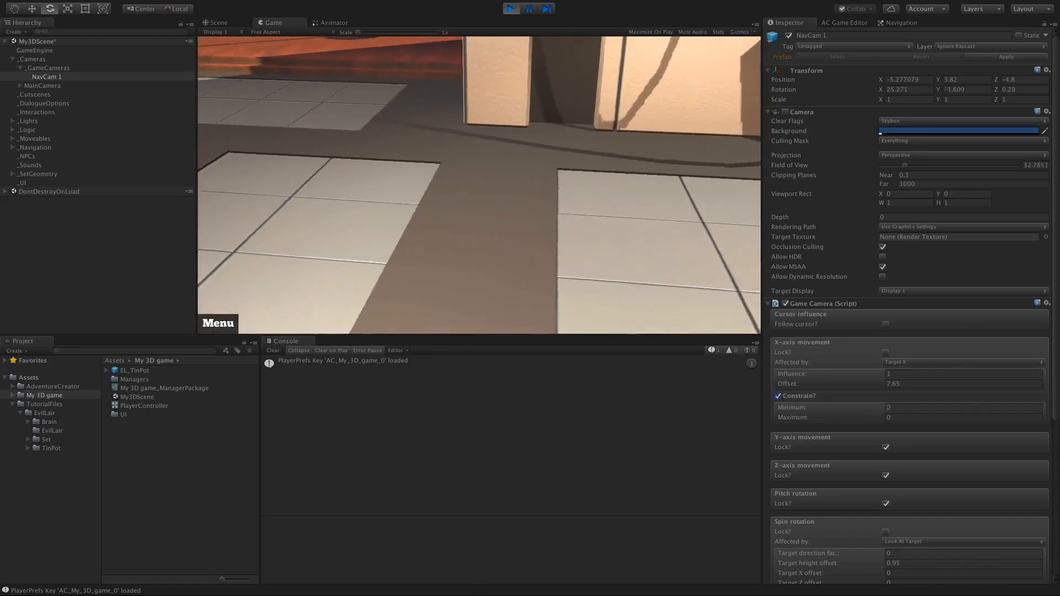
pyautogui.click(900, 407)
pyautogui.write('-17')
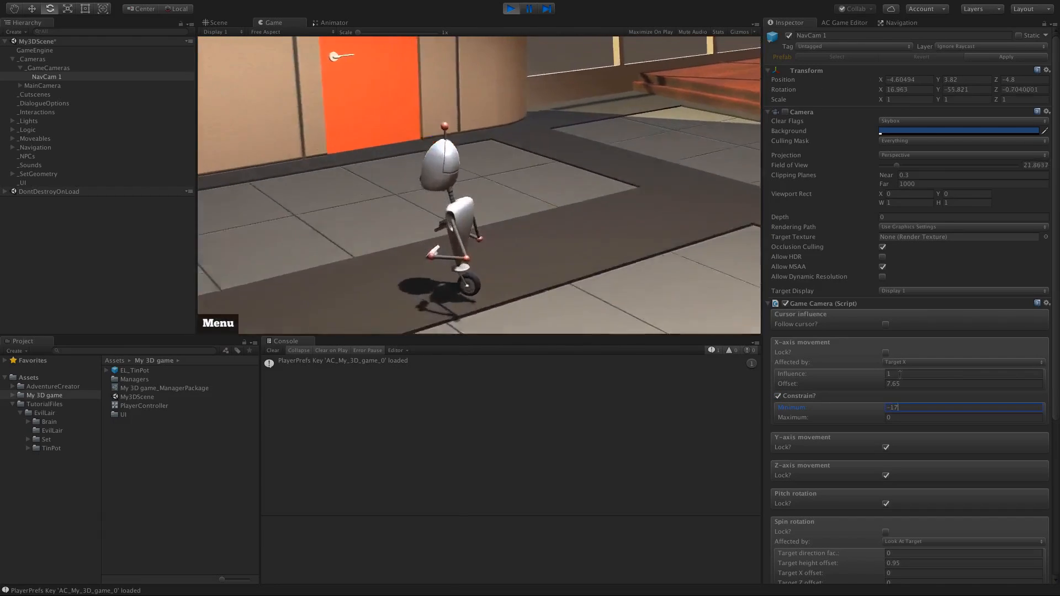
pyautogui.press('Return')
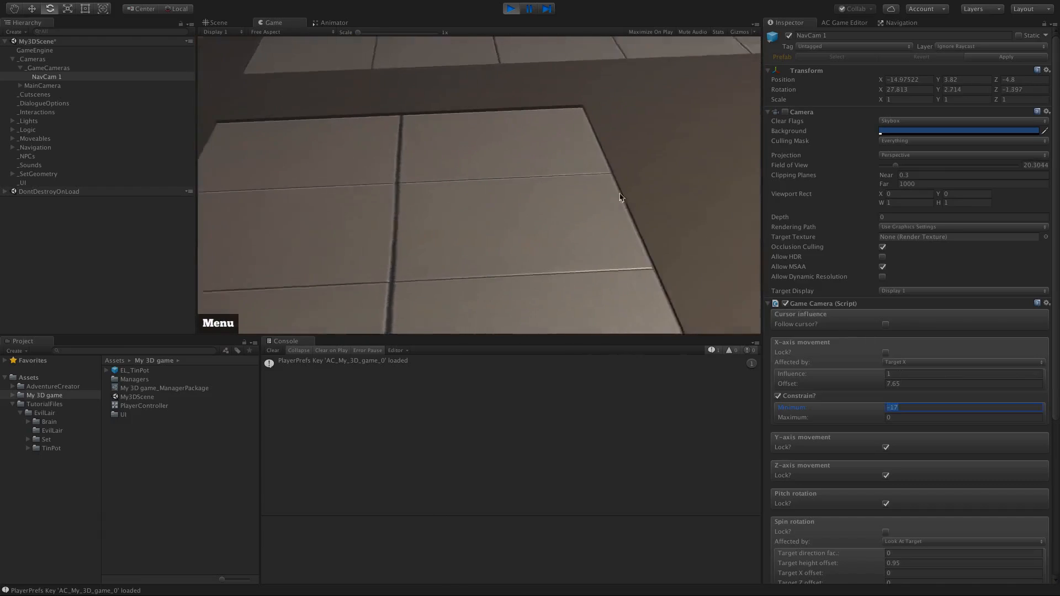
pyautogui.click(672, 183)
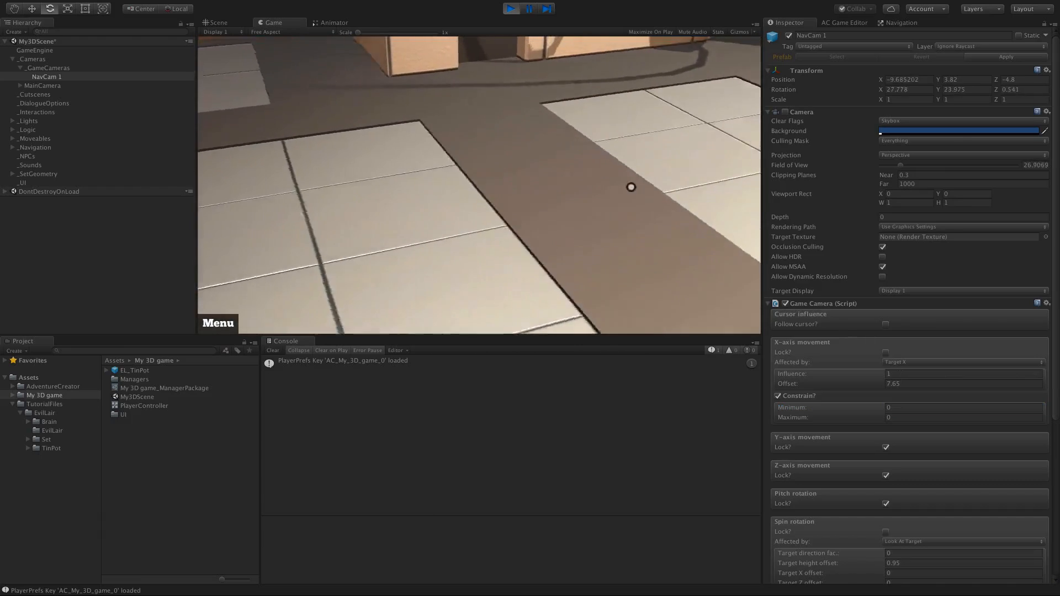
pyautogui.click(889, 407)
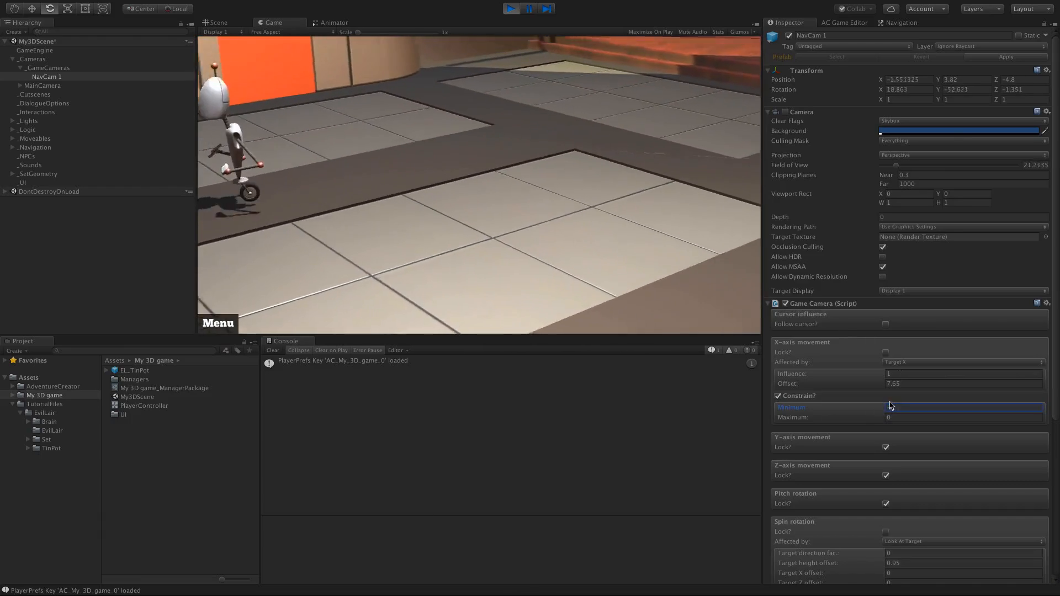
pyautogui.click(586, 258)
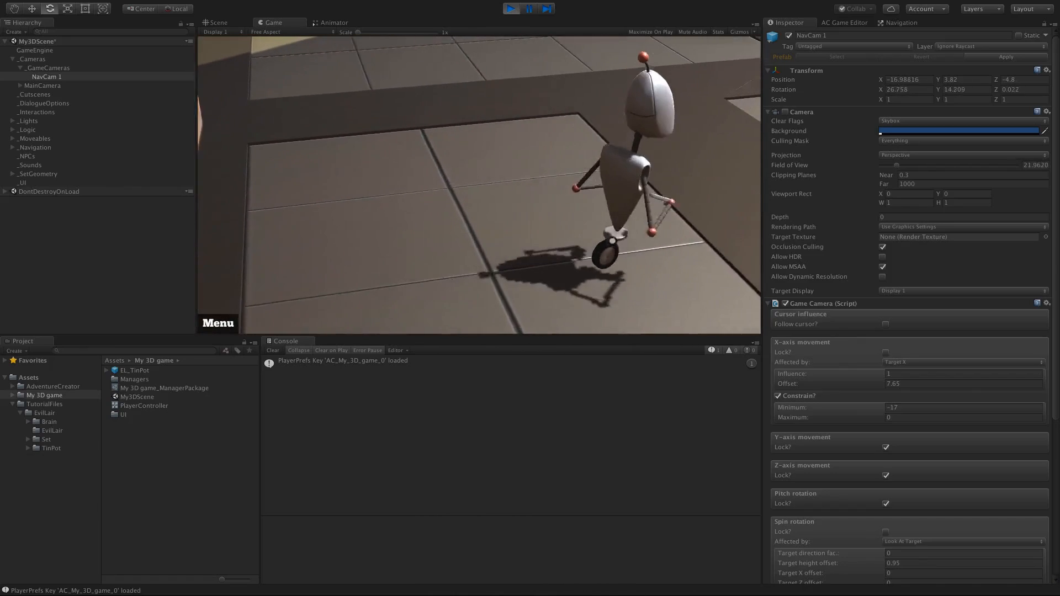
pyautogui.moveTo(842, 417); pyautogui.dragTo(930, 417)
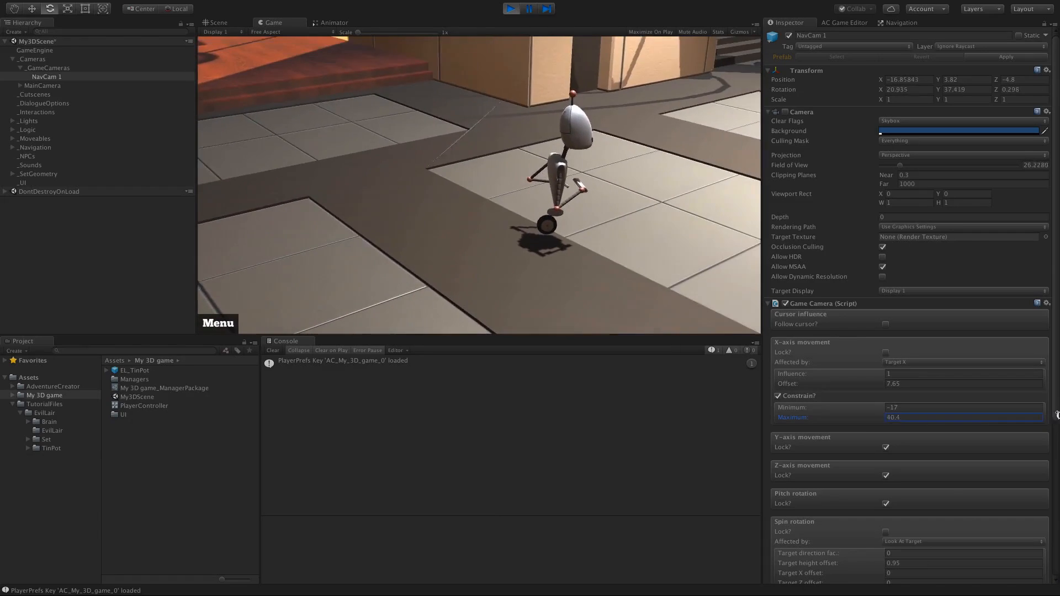
pyautogui.moveTo(1057, 415); pyautogui.dragTo(1059, 415)
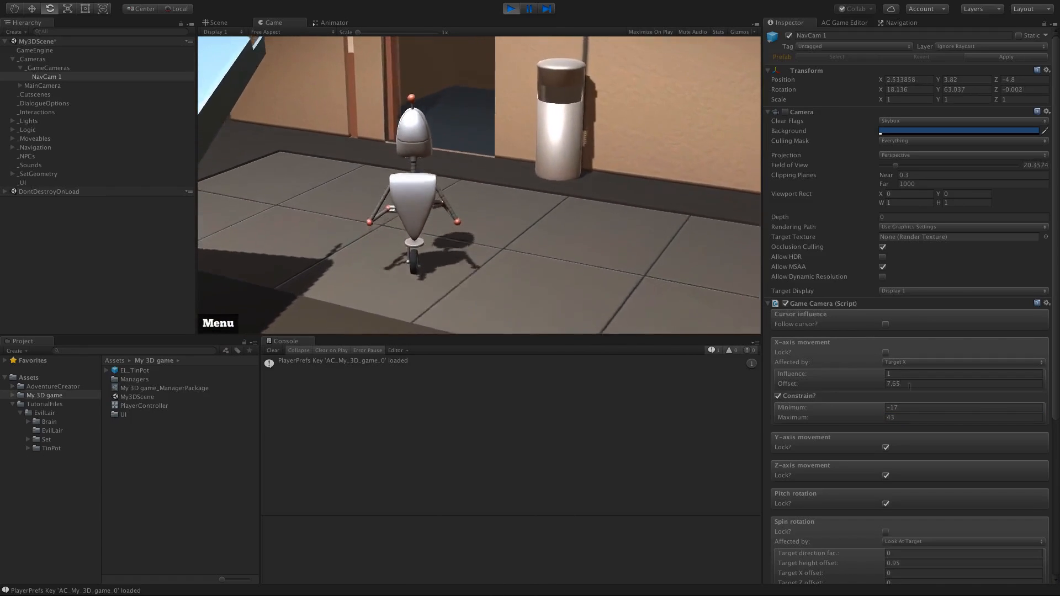
# Step: Set the field-of-view influence to 1, its offset to -30.3 and its maximum to 67.2
pyautogui.scroll(-10, 949, 438)
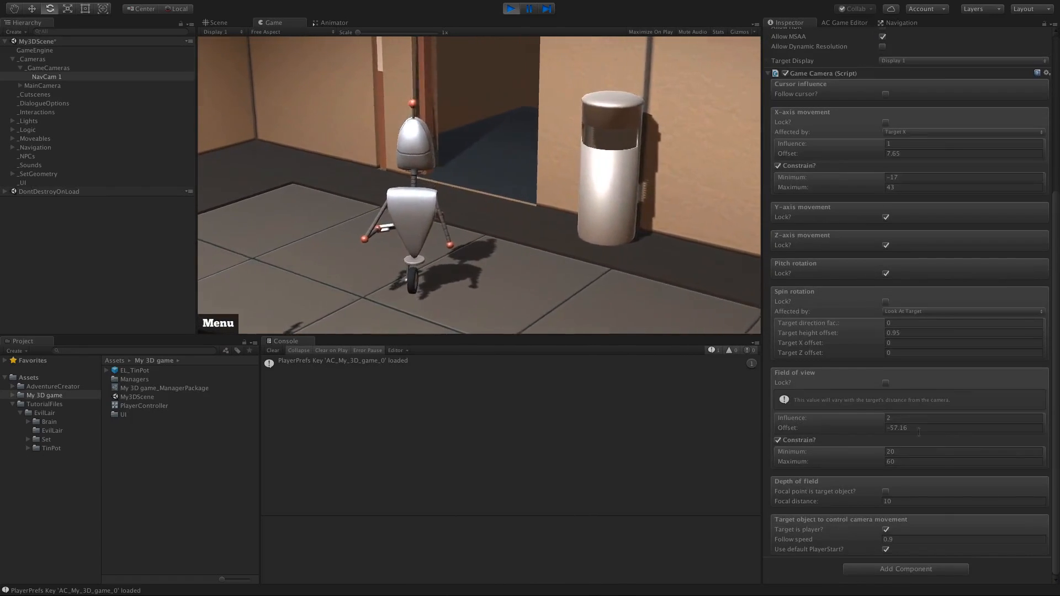
pyautogui.click(894, 417)
pyautogui.write('1')
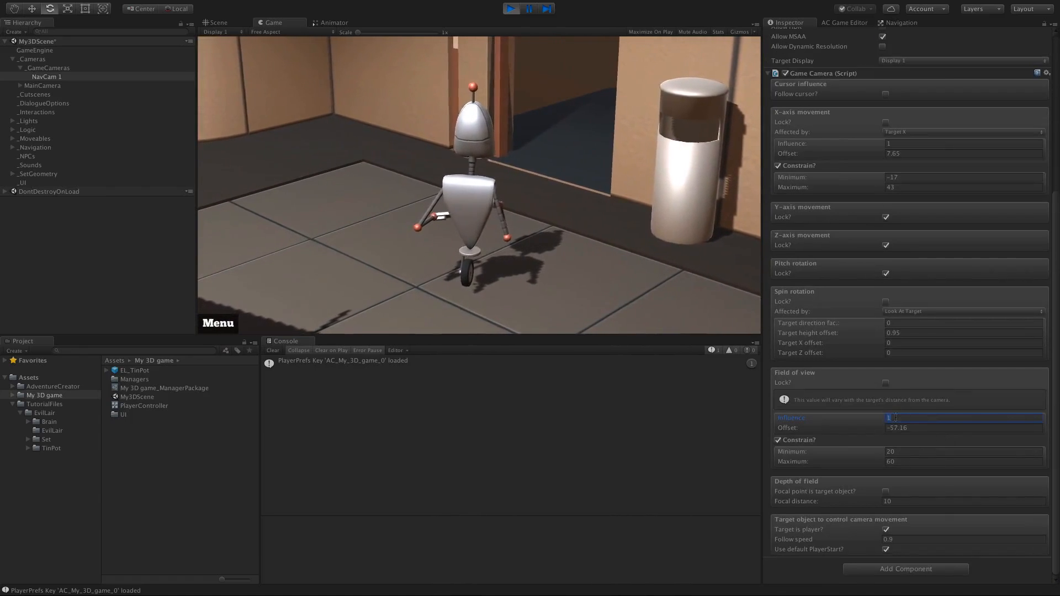
pyautogui.moveTo(855, 430); pyautogui.dragTo(919, 431)
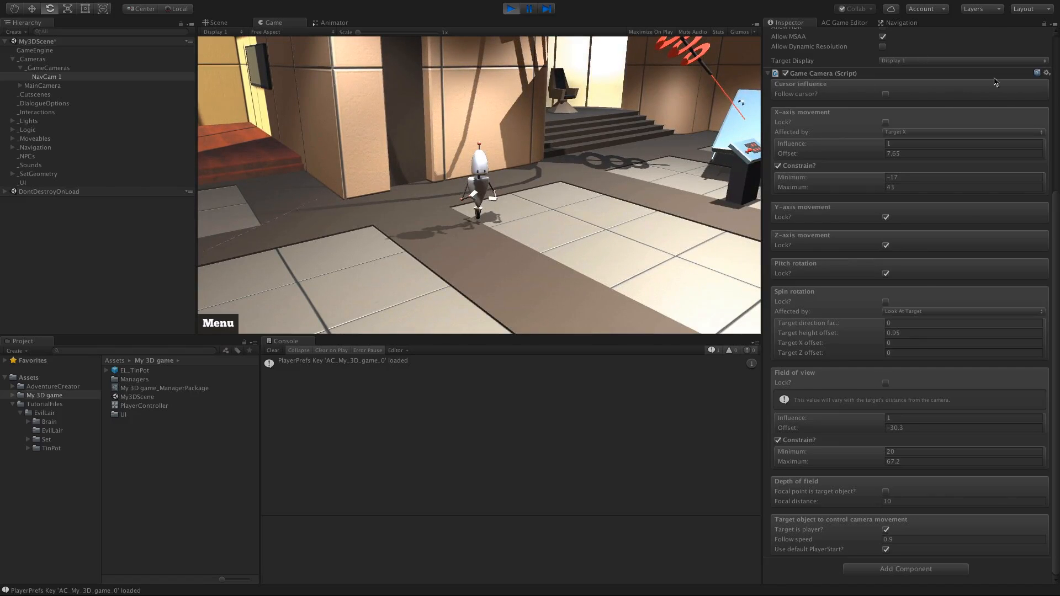
# Step: Copy the tuned Game Camera component, stop the game, and paste its values onto NavCam 1's Game Camera component
pyautogui.click(1044, 75)
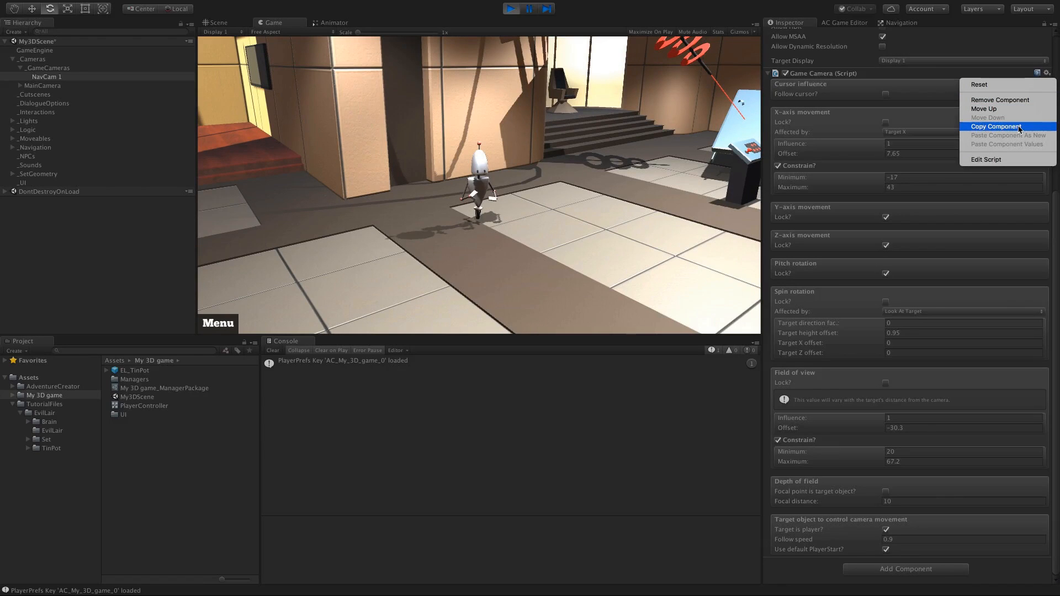
pyautogui.click(995, 126)
pyautogui.click(511, 8)
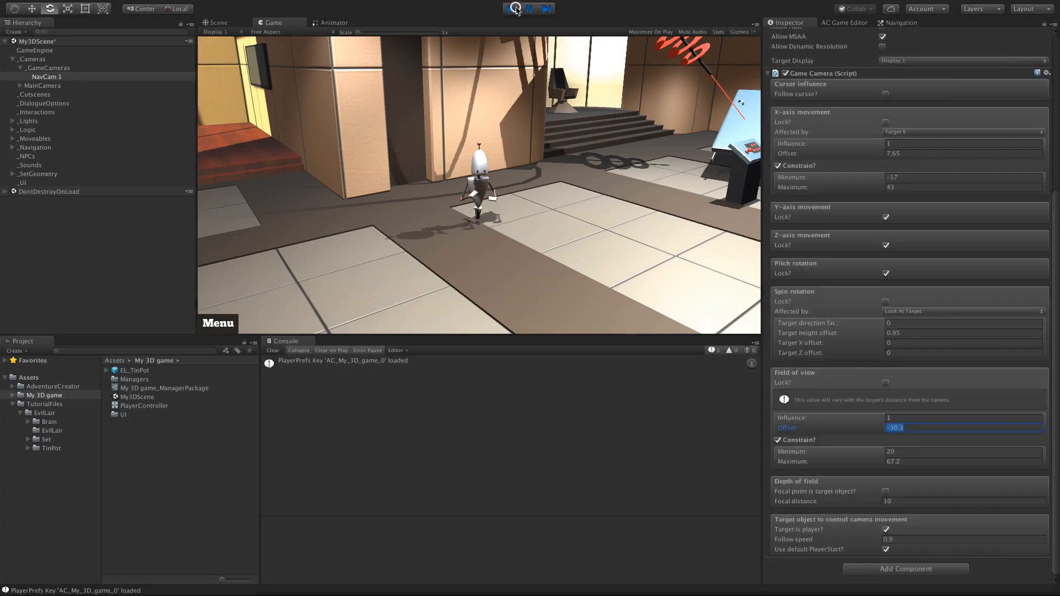
pyautogui.click(1056, 302)
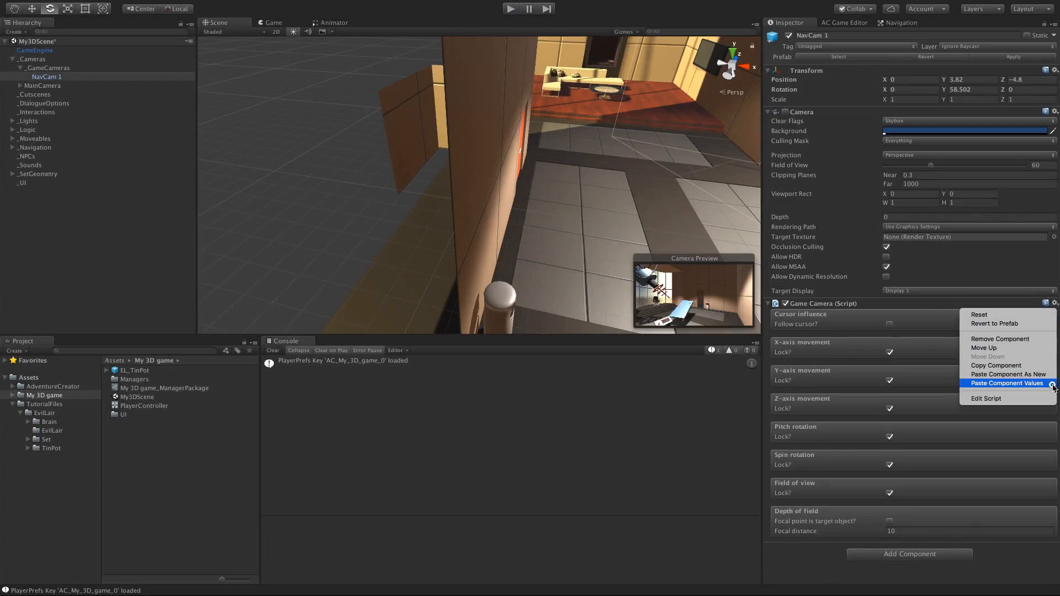
pyautogui.click(977, 370)
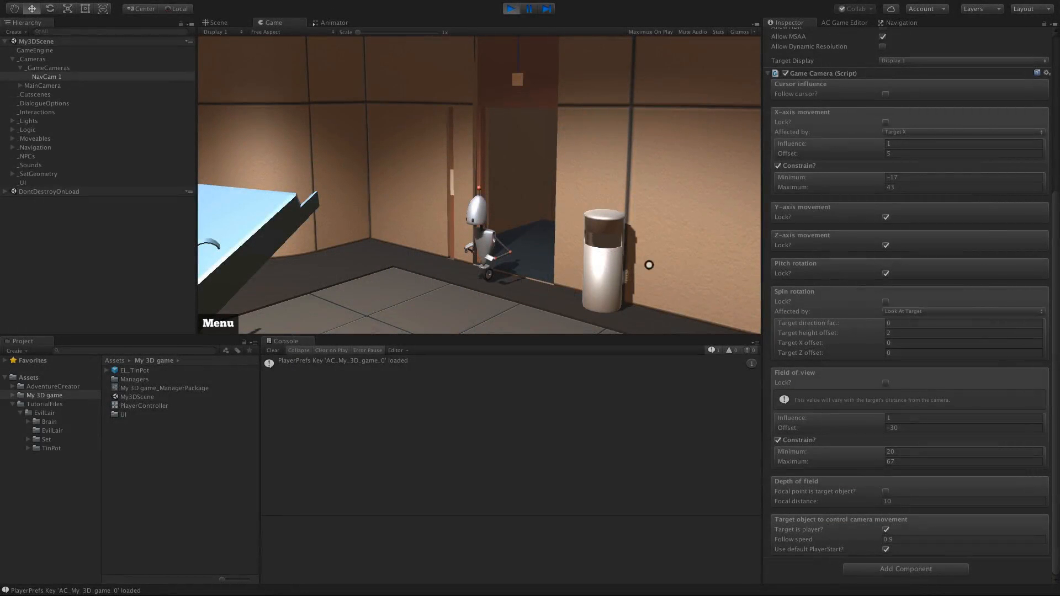
# Step: Walk the robot around the room and onto the seating platform to test the camera, and stop the game
pyautogui.moveTo(1055, 334); pyautogui.dragTo(1053, 332)
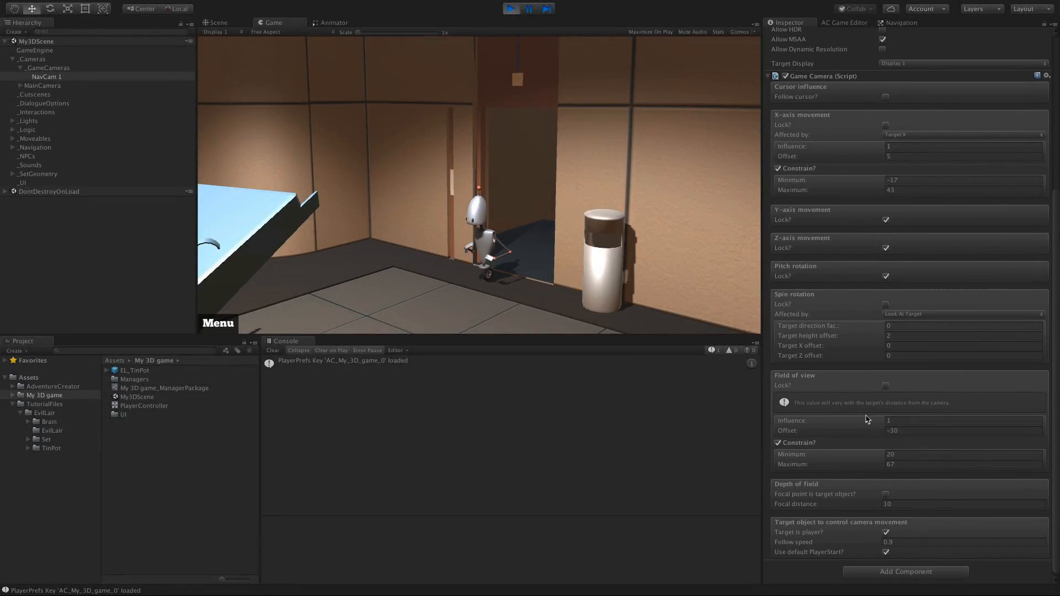
pyautogui.click(480, 297)
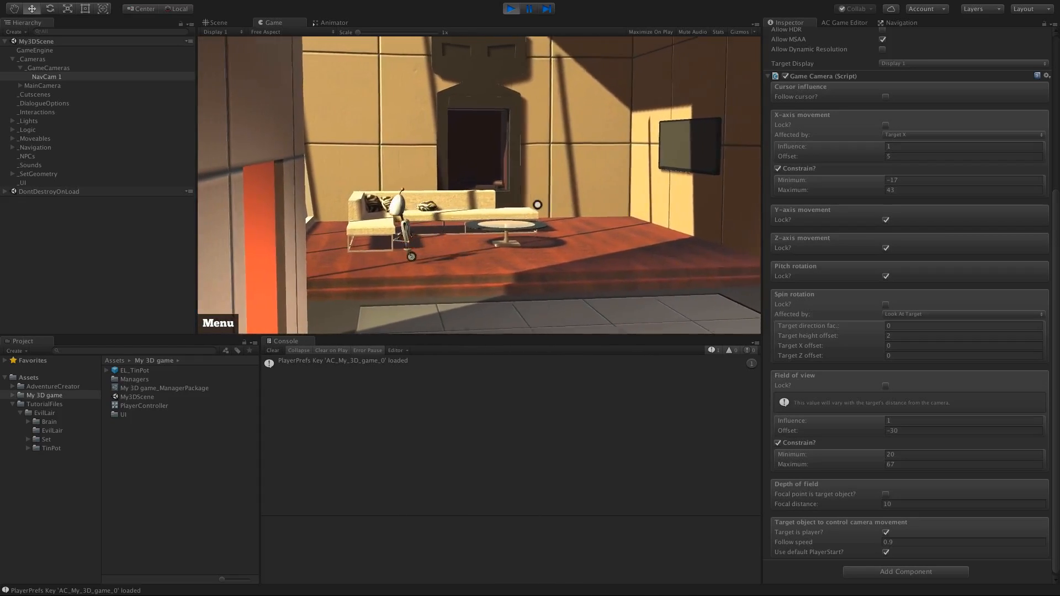
pyautogui.press('Right')
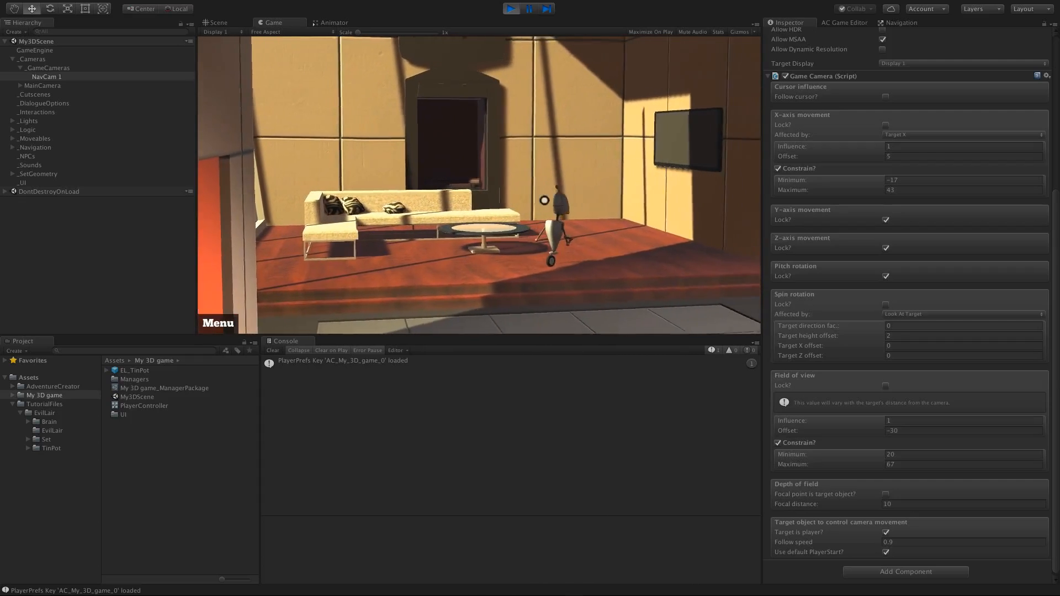
pyautogui.click(513, 10)
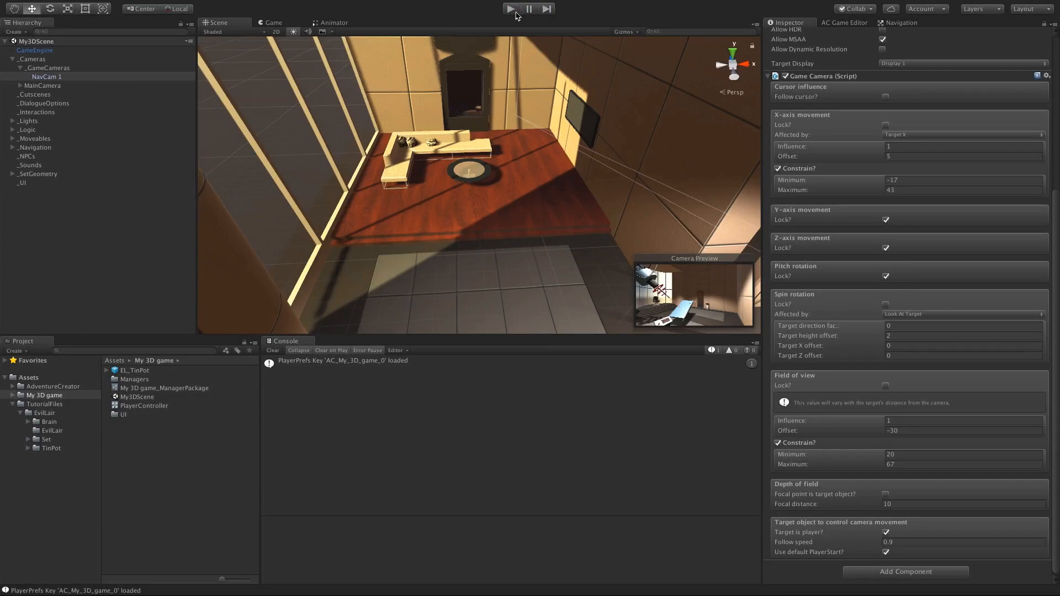
# Step: Add a new GameCamera to the scene from the AC Scene manager and rename it NavCam Platform
pyautogui.click(844, 22)
pyautogui.scroll(5, 1054, 214)
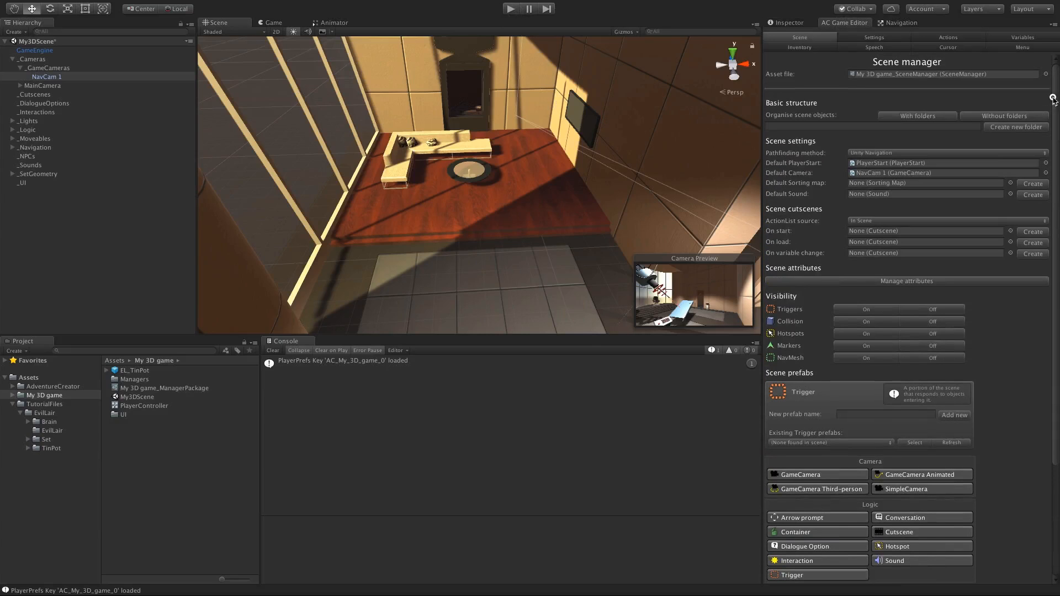
pyautogui.moveTo(1056, 169); pyautogui.dragTo(1057, 287)
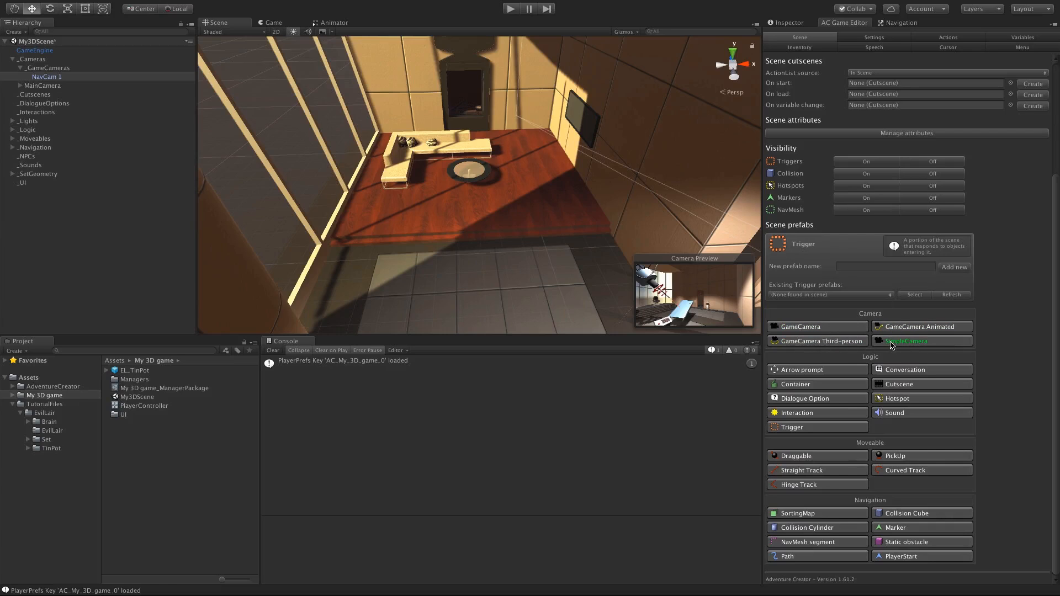
pyautogui.click(819, 330)
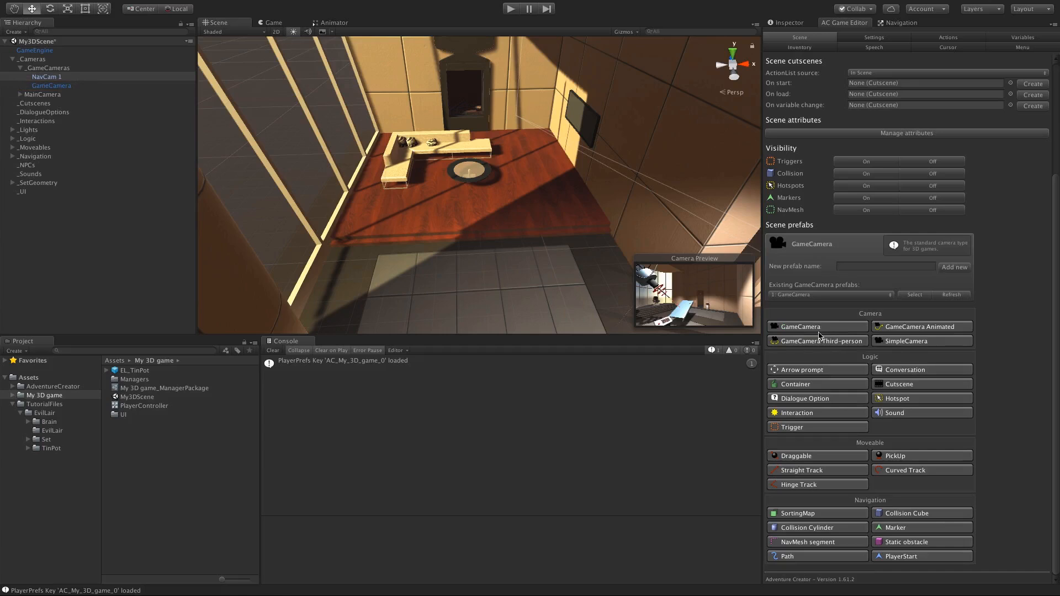
pyautogui.click(37, 84)
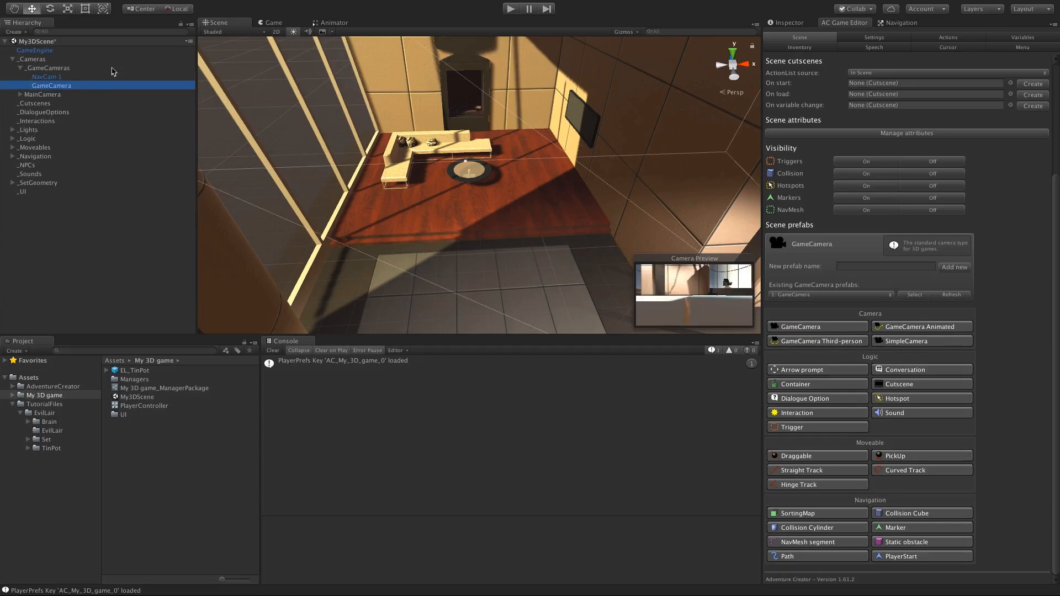
pyautogui.press('Return')
pyautogui.write('Nav')
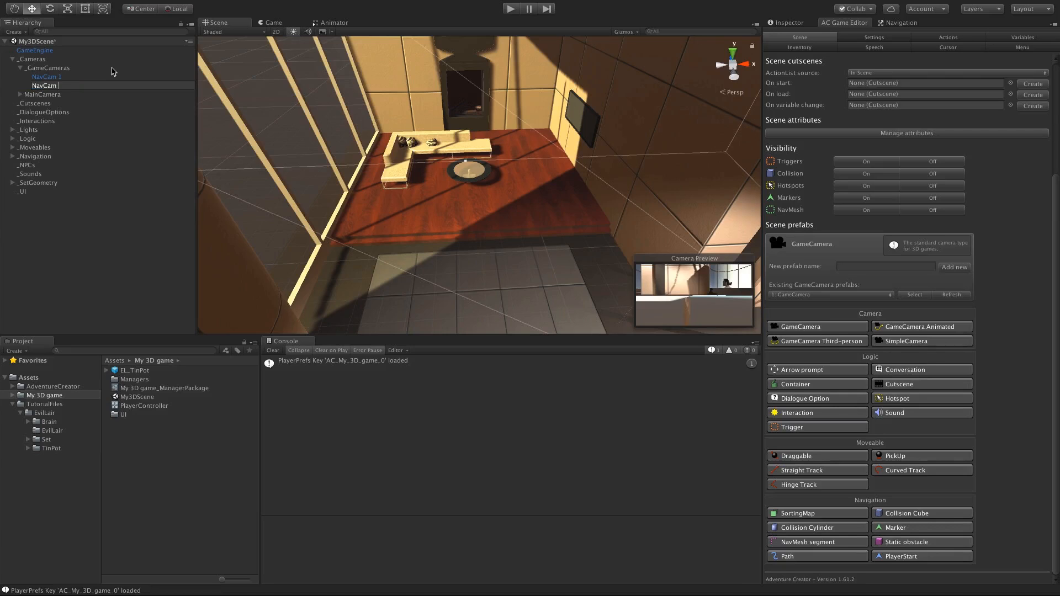
pyautogui.press('Return')
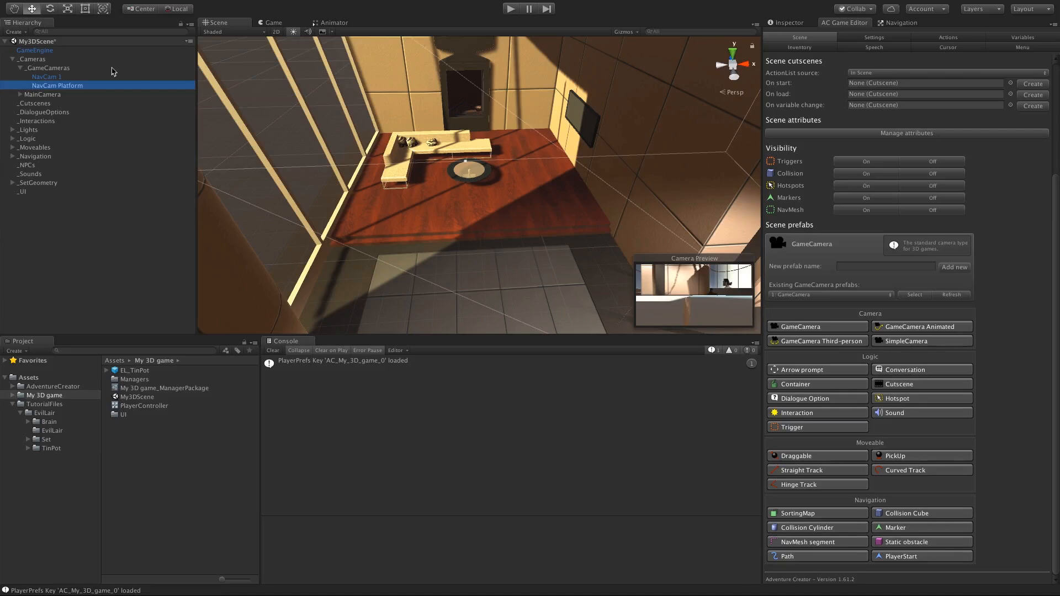
# Step: Move NavCam Platform in front of the raised seating platform
pyautogui.scroll(-3, 309, 151)
pyautogui.keyDown('alt'); pyautogui.moveTo(310, 152); pyautogui.dragTo(444, 155); pyautogui.keyUp('alt')
pyautogui.moveTo(591, 238); pyautogui.dragTo(304, 248)
pyautogui.scroll(-3, 463, 123)
pyautogui.keyDown('alt'); pyautogui.moveTo(463, 123); pyautogui.dragTo(404, 147); pyautogui.keyUp('alt')
pyautogui.moveTo(581, 221); pyautogui.dragTo(390, 173)
# Step: Frame the platform by setting NavCam Platform's field of view to 51.5, rotating it, and moving it to X -11.94, Y 4.5, Z 5.46
pyautogui.press('e')
pyautogui.click(782, 22)
pyautogui.moveTo(939, 163); pyautogui.dragTo(925, 163)
pyautogui.moveTo(397, 134); pyautogui.dragTo(388, 131)
pyautogui.press('w')
pyautogui.moveTo(432, 163); pyautogui.dragTo(407, 147)
pyautogui.press('e')
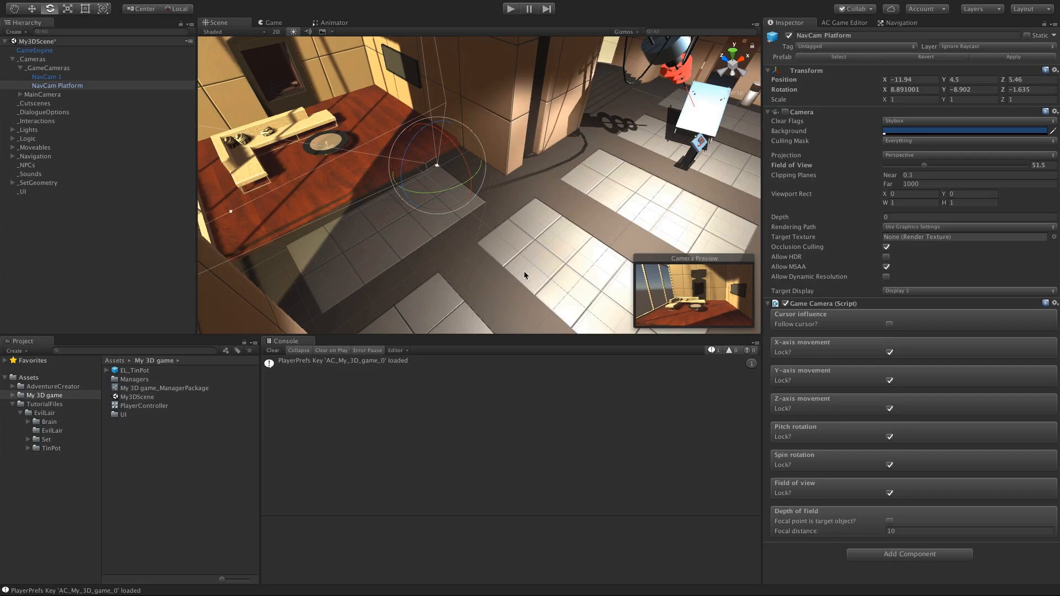
# Step: Add a Trigger to the scene from the AC Scene manager and rename it "Platform camera trigger"
pyautogui.scroll(3, 423, 197)
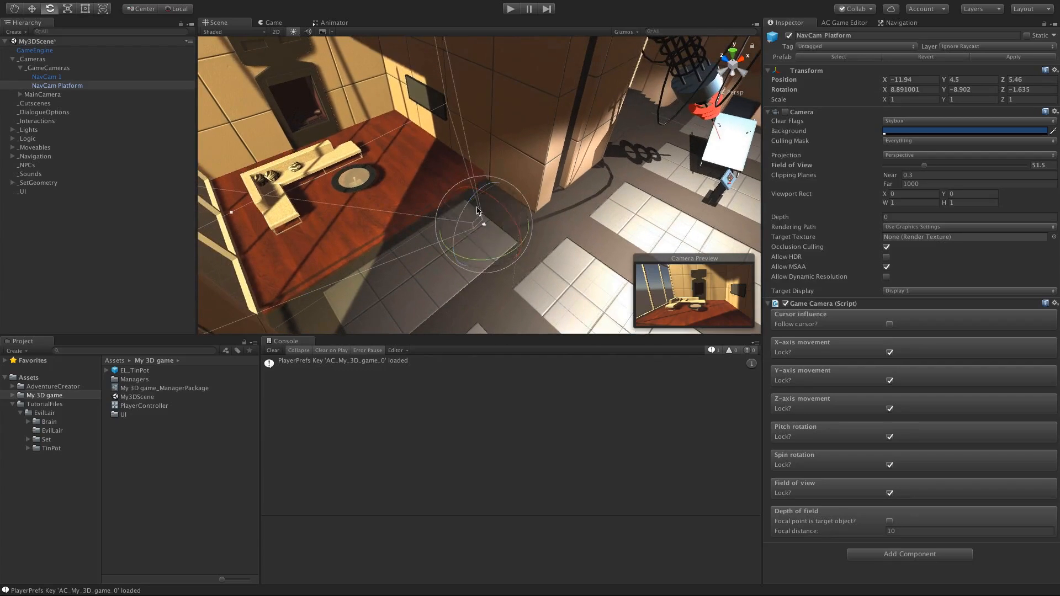
pyautogui.click(99, 235)
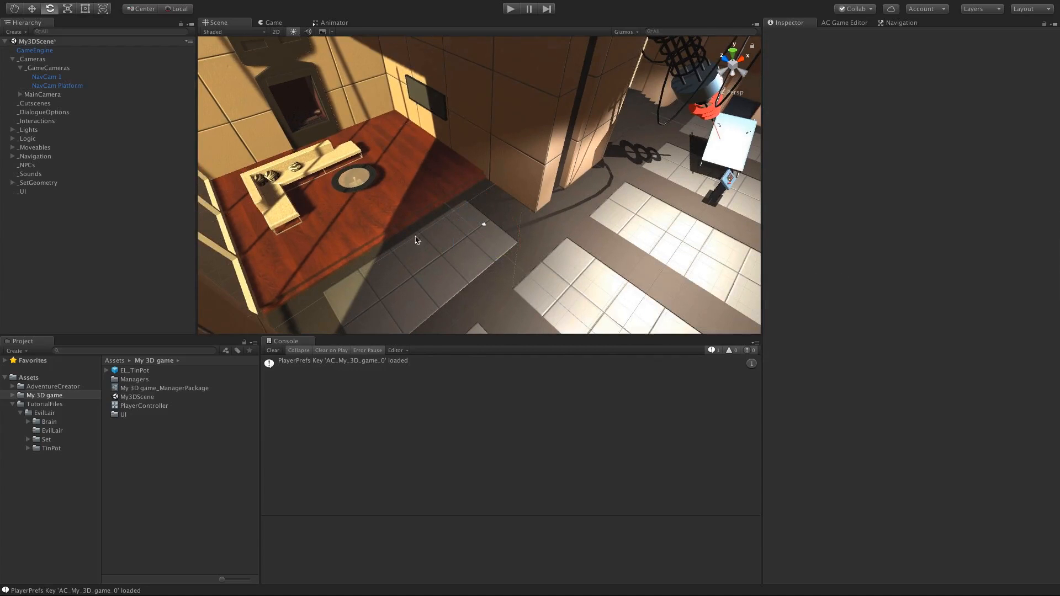
pyautogui.keyDown('alt'); pyautogui.moveTo(484, 223); pyautogui.dragTo(516, 253); pyautogui.keyUp('alt')
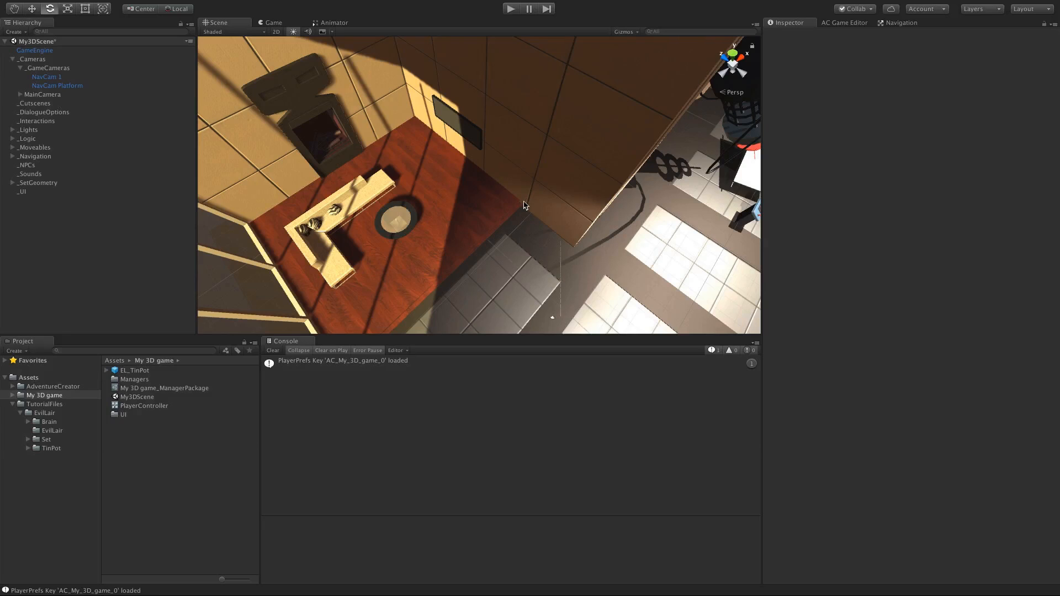
pyautogui.keyDown('alt'); pyautogui.moveTo(524, 205); pyautogui.dragTo(521, 147); pyautogui.keyUp('alt')
pyautogui.click(846, 22)
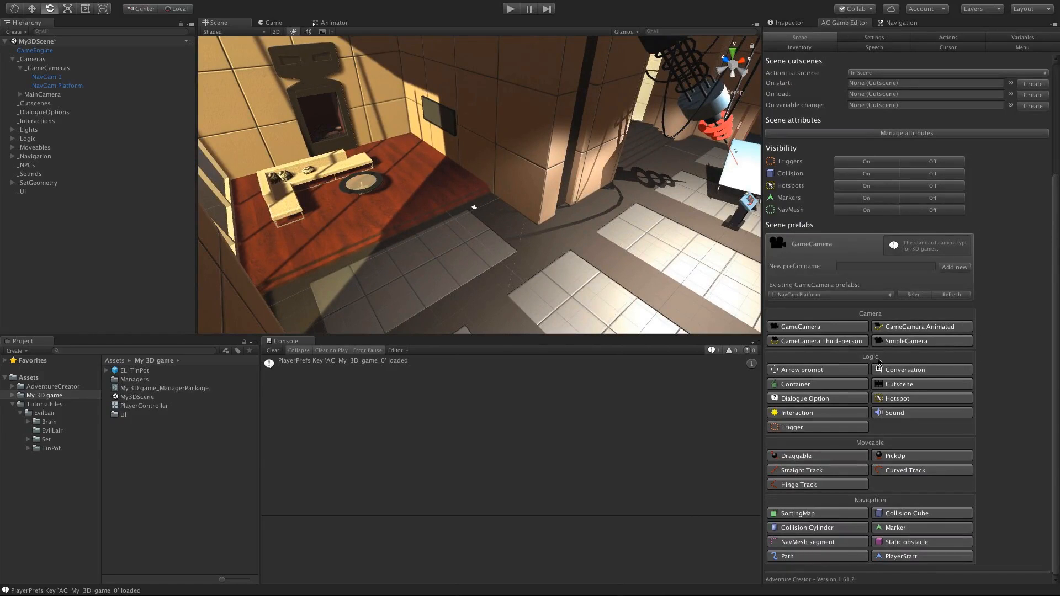
pyautogui.click(801, 429)
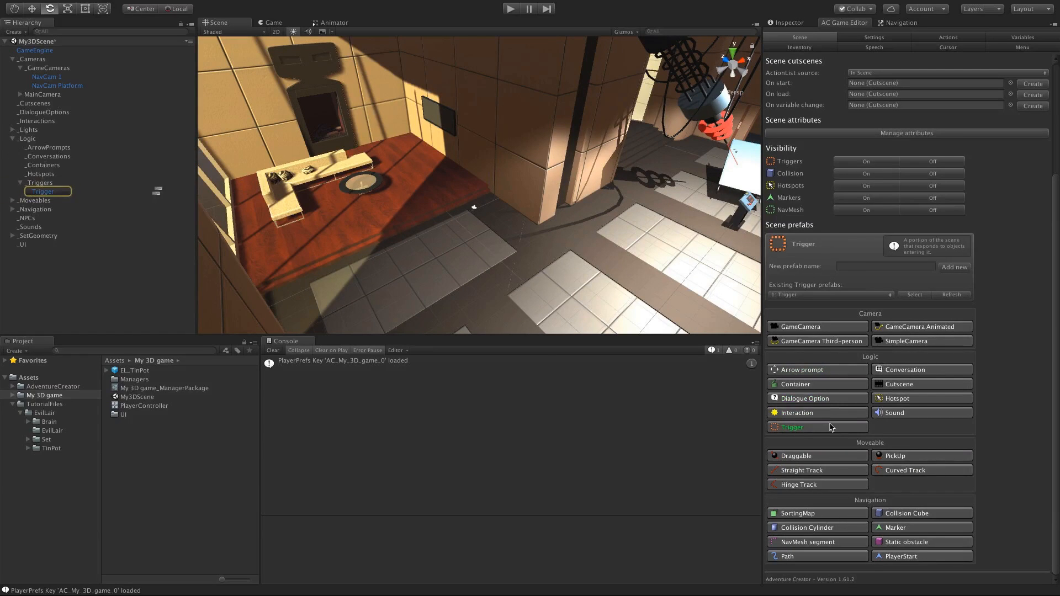
pyautogui.doubleClick(47, 192)
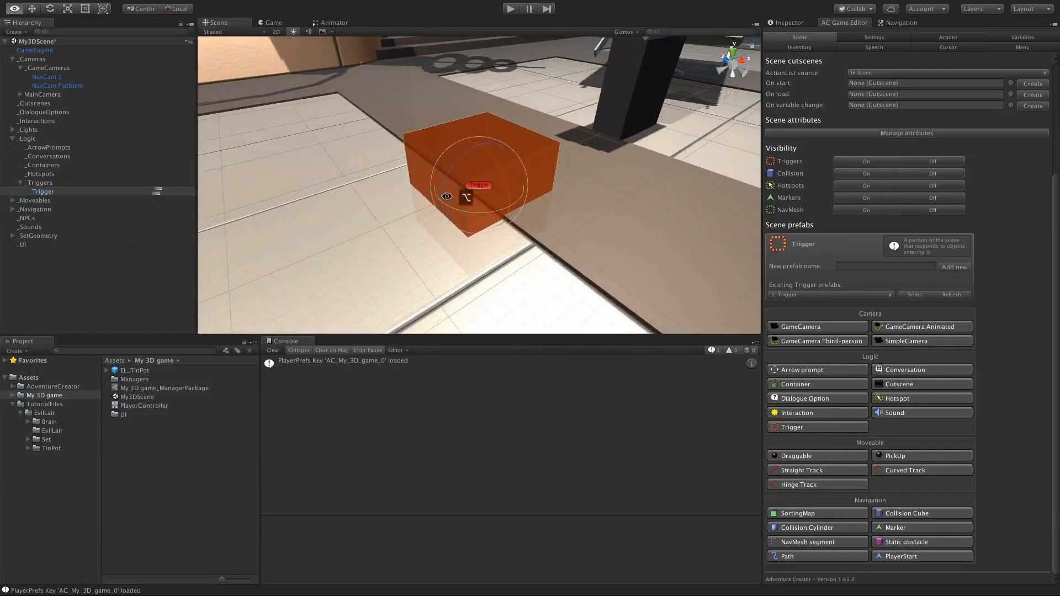
pyautogui.press('e')
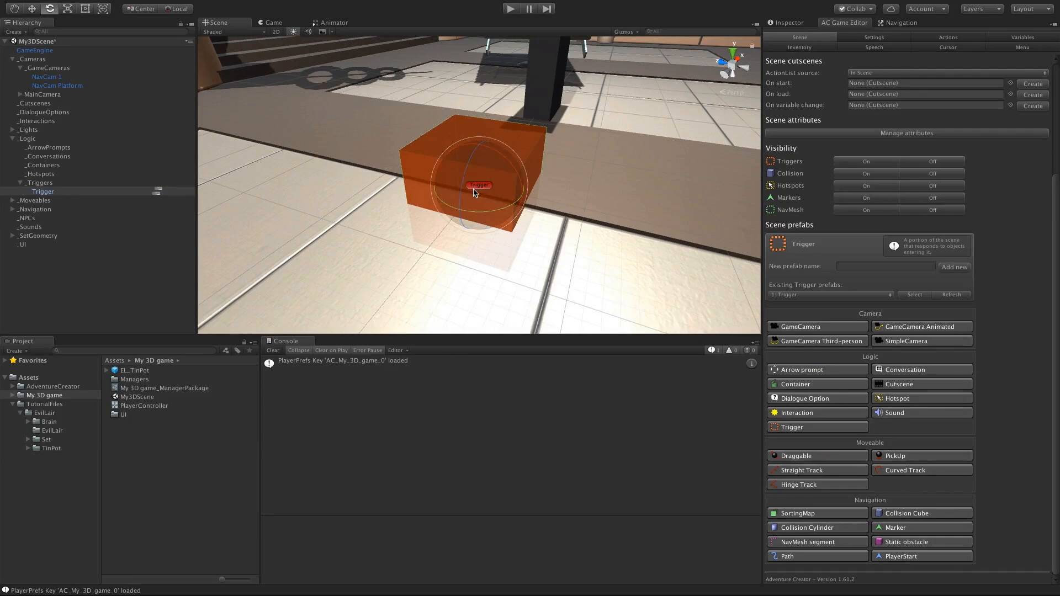
pyautogui.click(59, 191)
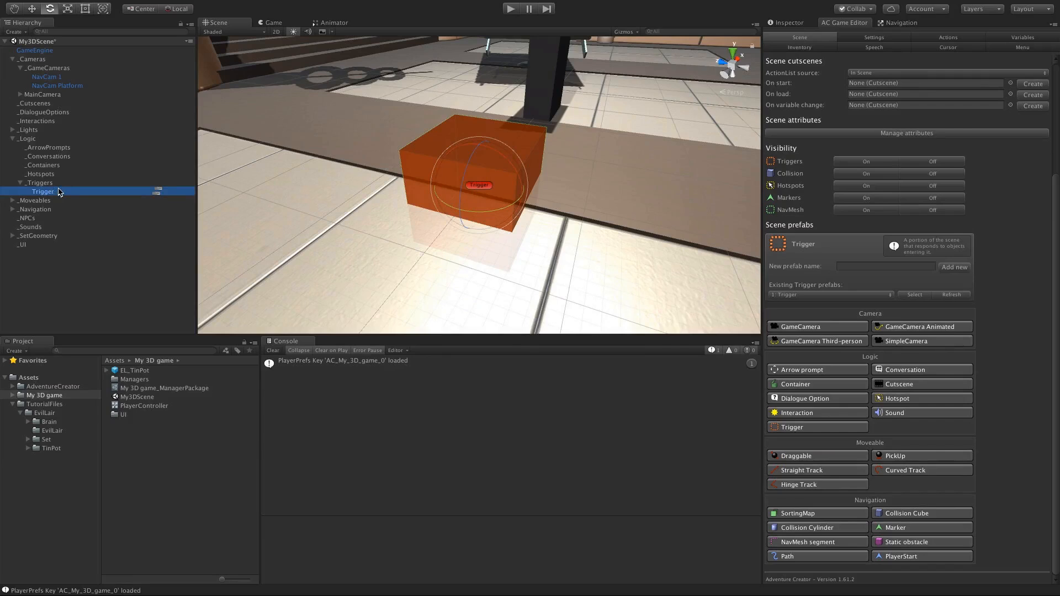
pyautogui.click(59, 191)
pyautogui.write('Pla')
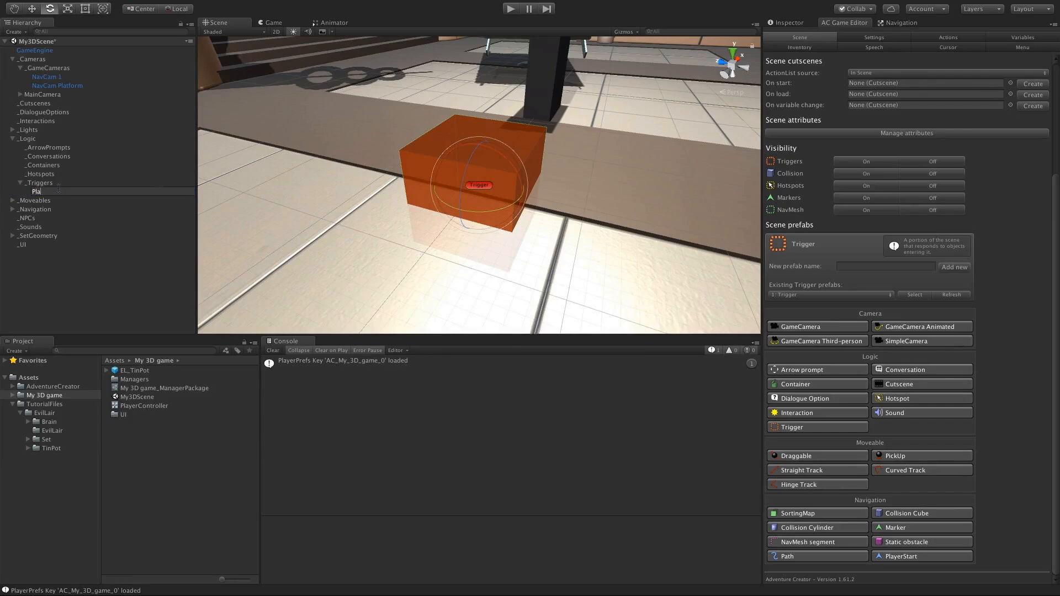
pyautogui.write('tform camera trigger')
pyautogui.press('Return')
# Step: Move the Platform camera trigger from the main floor onto the raised seating platform
pyautogui.press('w')
pyautogui.press('f')
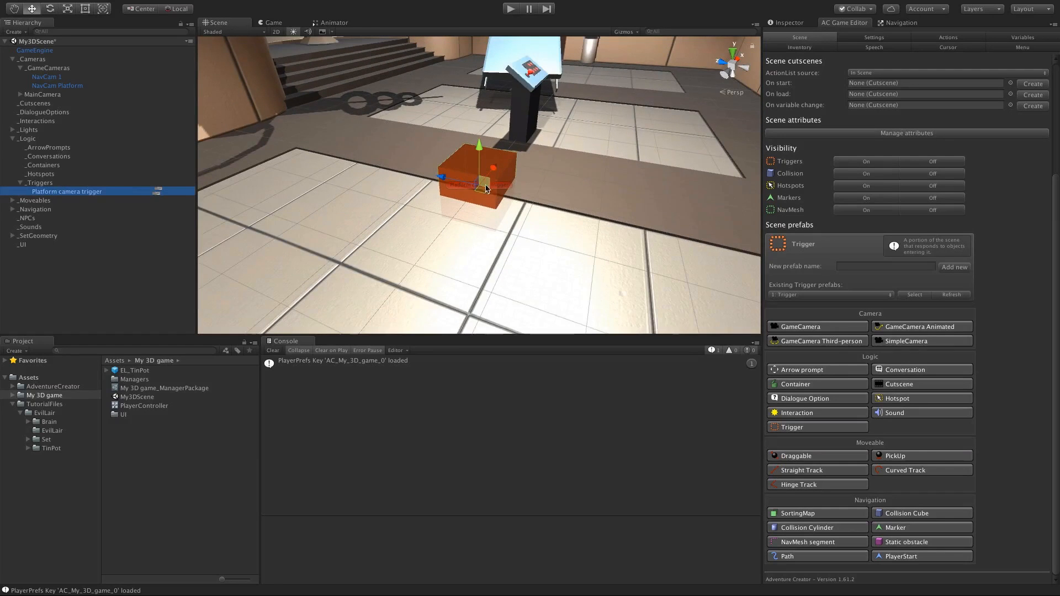
pyautogui.scroll(3, 486, 188)
pyautogui.moveTo(319, 207); pyautogui.dragTo(294, 213)
pyautogui.scroll(-10, 379, 217)
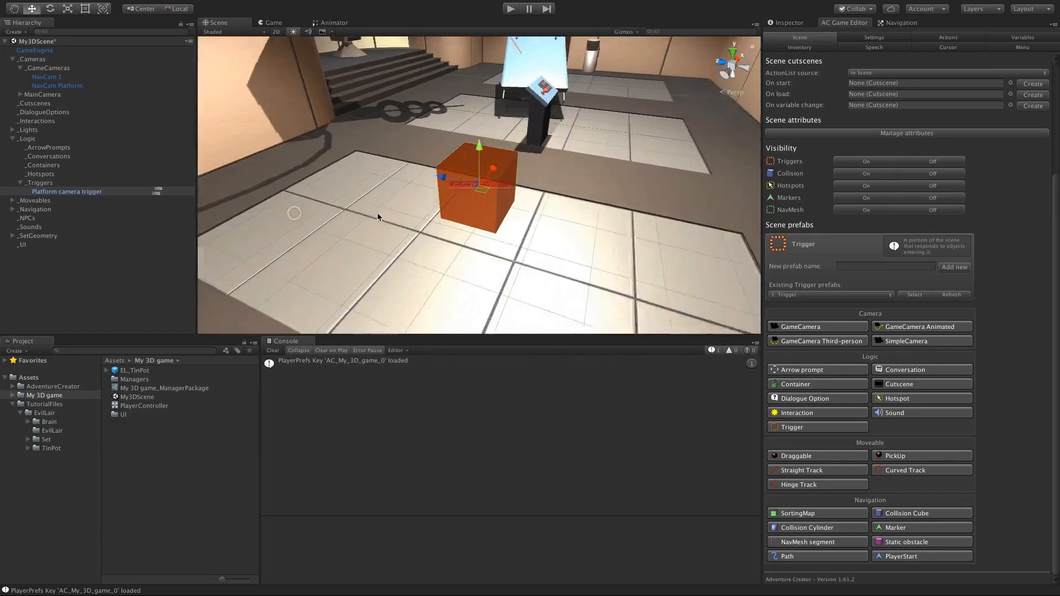
pyautogui.moveTo(482, 187); pyautogui.dragTo(252, 233)
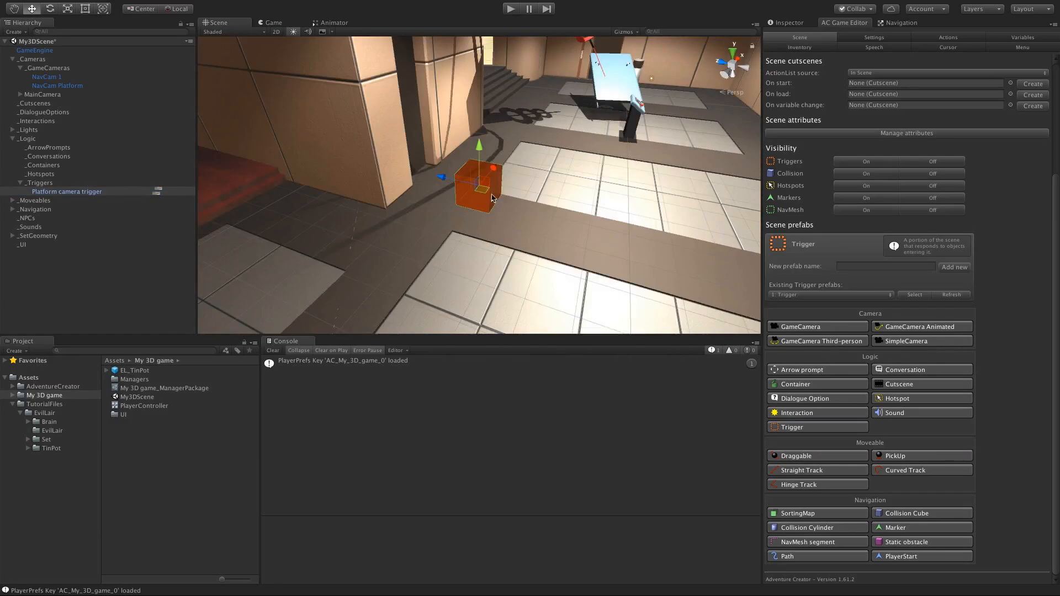
pyautogui.moveTo(482, 190); pyautogui.dragTo(254, 199)
pyautogui.moveTo(488, 193); pyautogui.dragTo(284, 191)
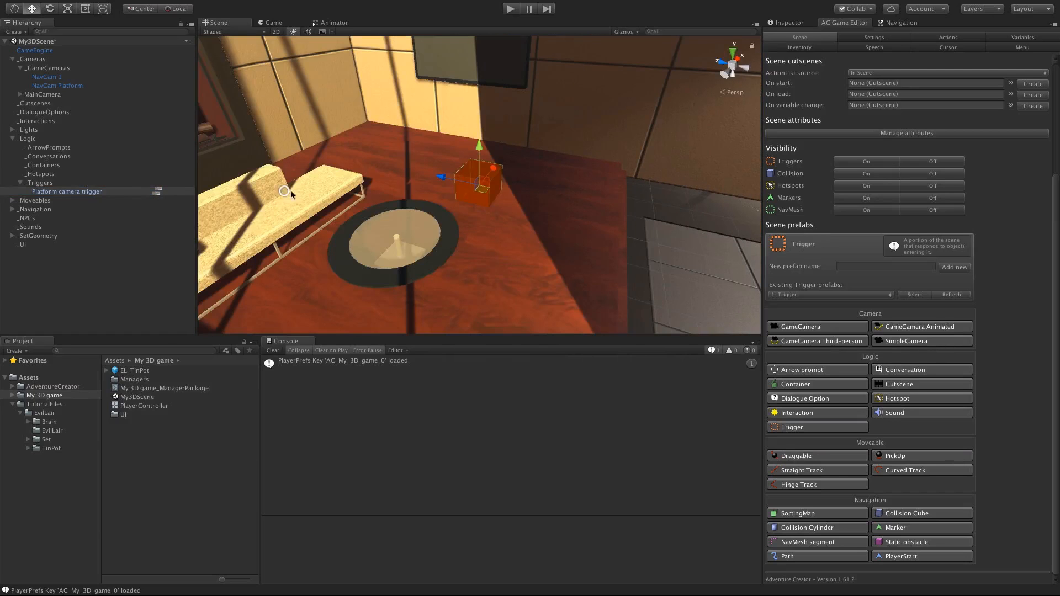
pyautogui.moveTo(478, 141); pyautogui.dragTo(407, 226)
pyautogui.moveTo(474, 186); pyautogui.dragTo(350, 203)
pyautogui.scroll(-8, 349, 200)
# Step: Scale the trigger to about 18.14 in X and 13.11 in Z, and position it to cover the whole seating platform
pyautogui.keyDown('alt'); pyautogui.moveTo(436, 193); pyautogui.dragTo(965, 149); pyautogui.keyUp('alt')
pyautogui.press('r')
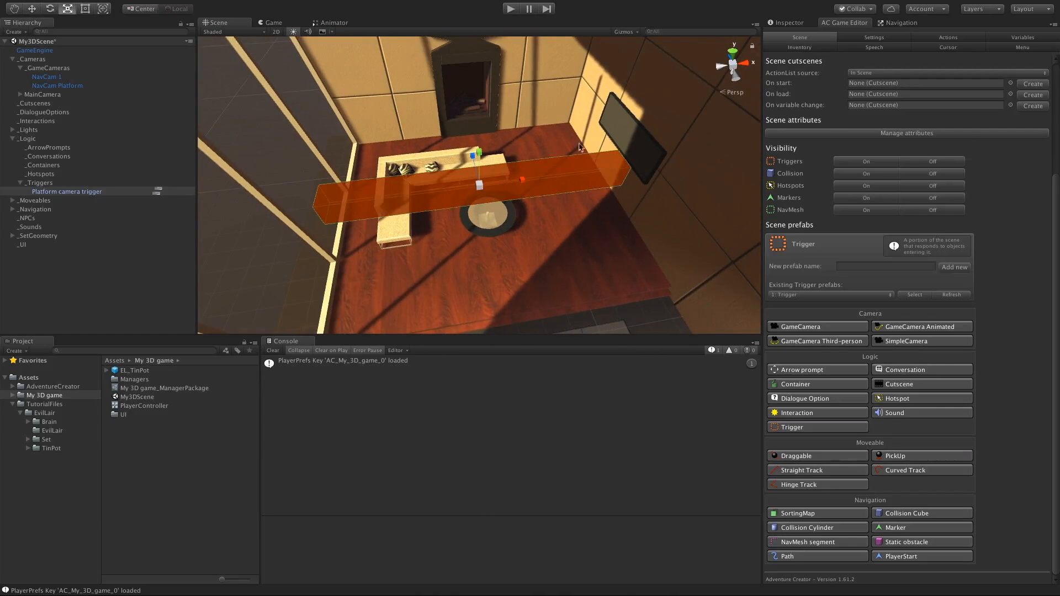
pyautogui.keyDown('alt'); pyautogui.moveTo(544, 177); pyautogui.dragTo(732, 176); pyautogui.keyUp('alt')
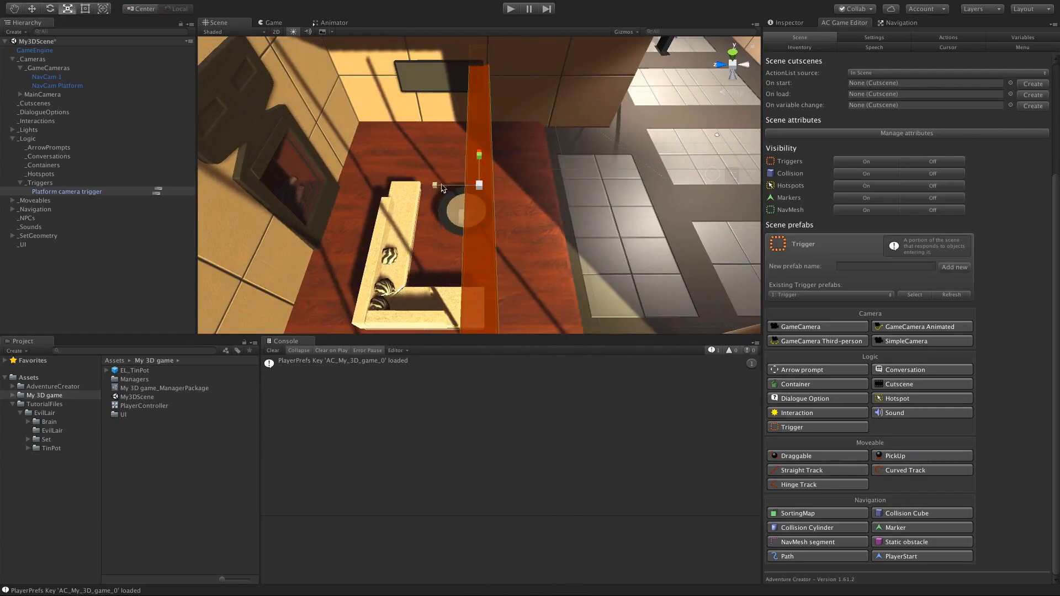
pyautogui.moveTo(431, 186); pyautogui.dragTo(1, 158)
pyautogui.press('w')
pyautogui.moveTo(473, 180); pyautogui.dragTo(433, 211)
pyautogui.press('f')
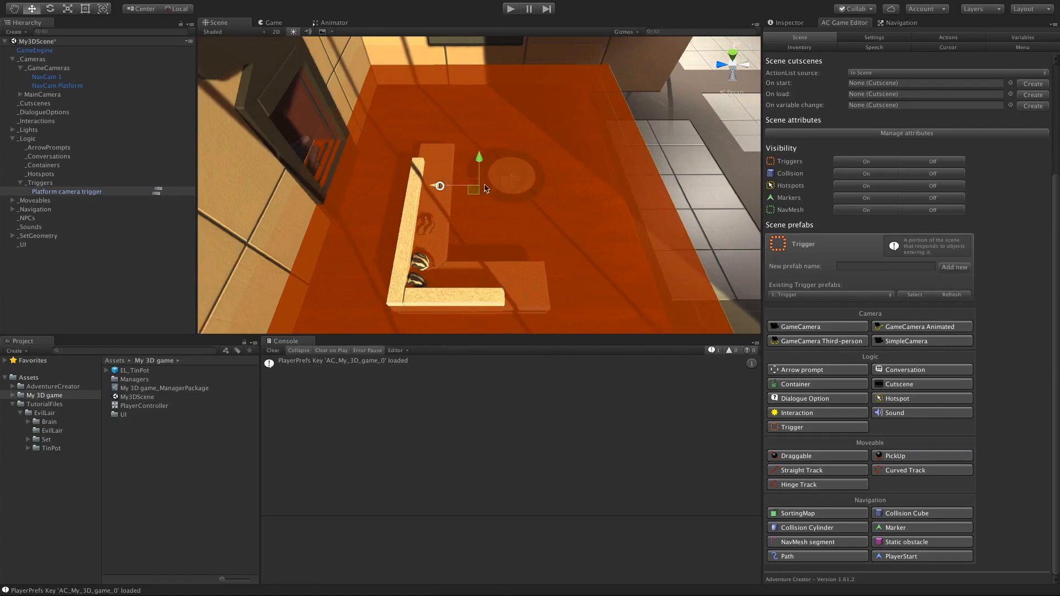
pyautogui.keyDown('alt'); pyautogui.moveTo(391, 166); pyautogui.dragTo(285, 236); pyautogui.keyUp('alt')
pyautogui.scroll(-4, 310, 227)
pyautogui.click(117, 261)
pyautogui.keyDown('alt'); pyautogui.moveTo(403, 221); pyautogui.dragTo(304, 180); pyautogui.keyUp('alt')
pyautogui.click(56, 190)
pyautogui.keyDown('alt'); pyautogui.moveTo(524, 196); pyautogui.dragTo(527, 169); pyautogui.keyUp('alt')
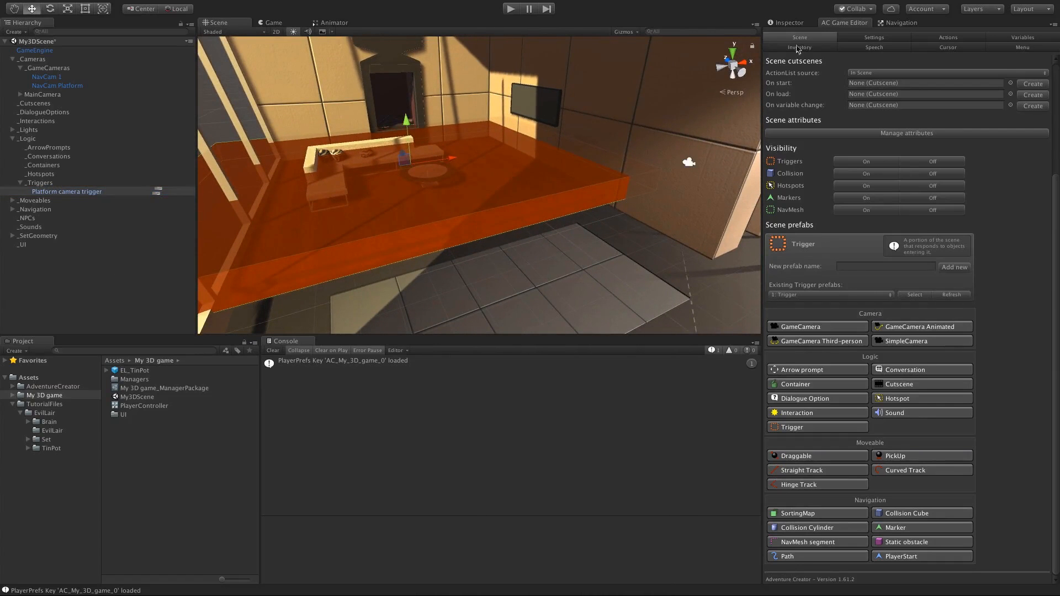
# Step: Set the trigger's type to On enter and have it detect the Player
pyautogui.click(787, 23)
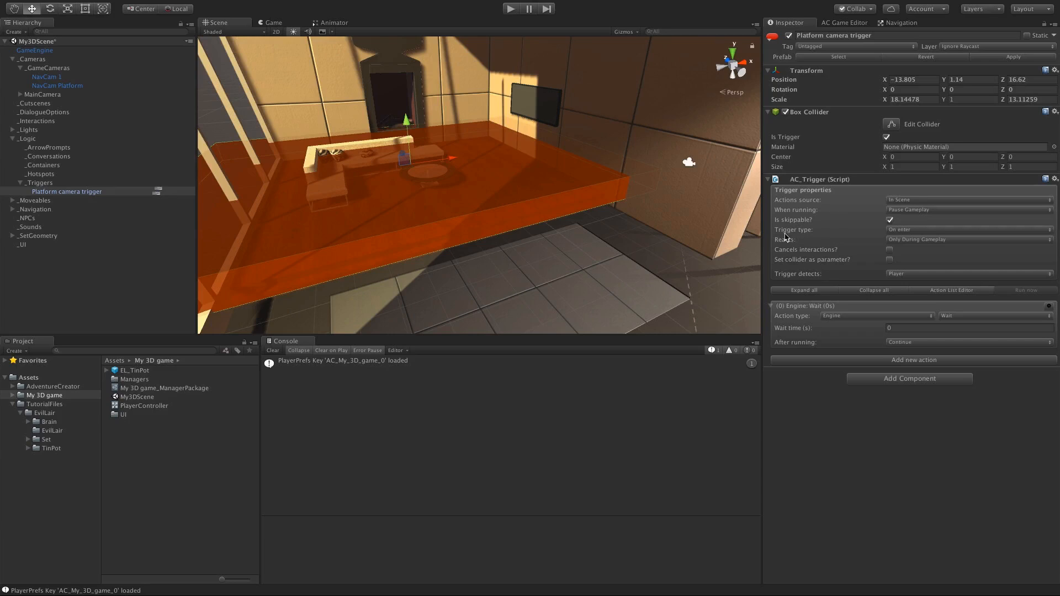
pyautogui.click(921, 231)
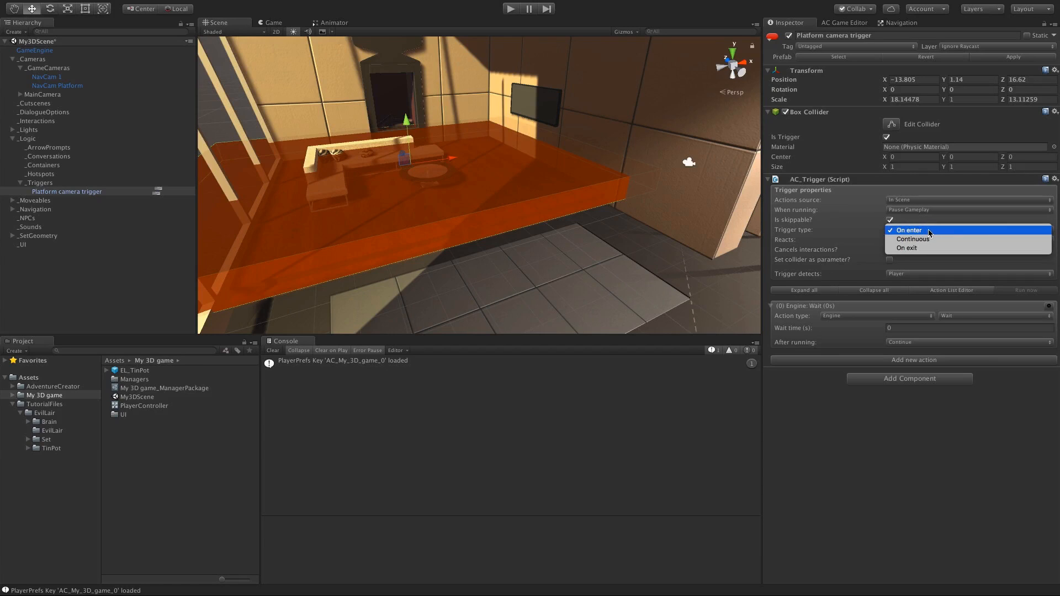
pyautogui.click(929, 232)
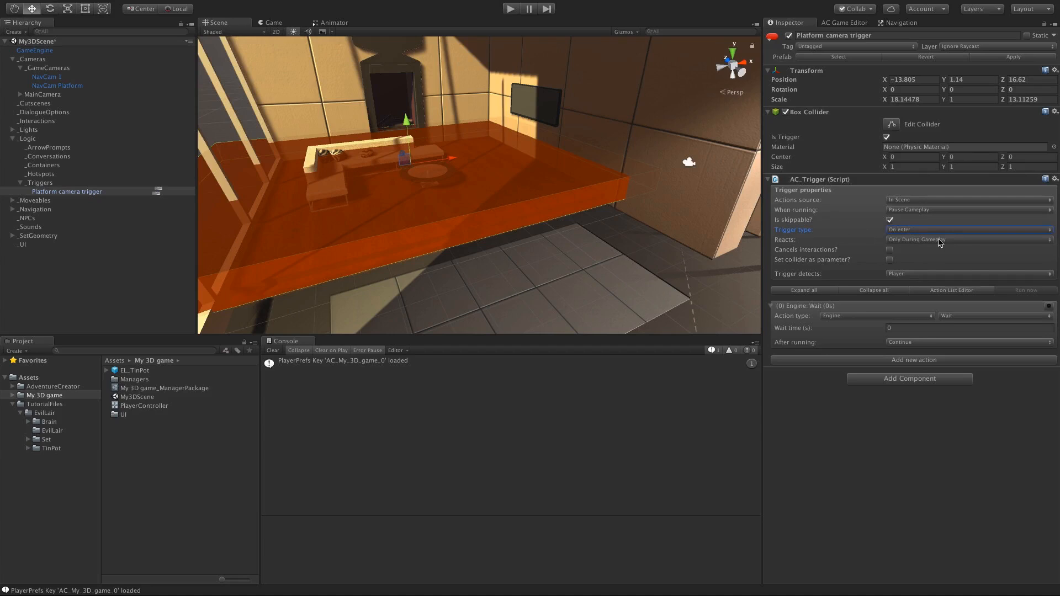
pyautogui.click(924, 278)
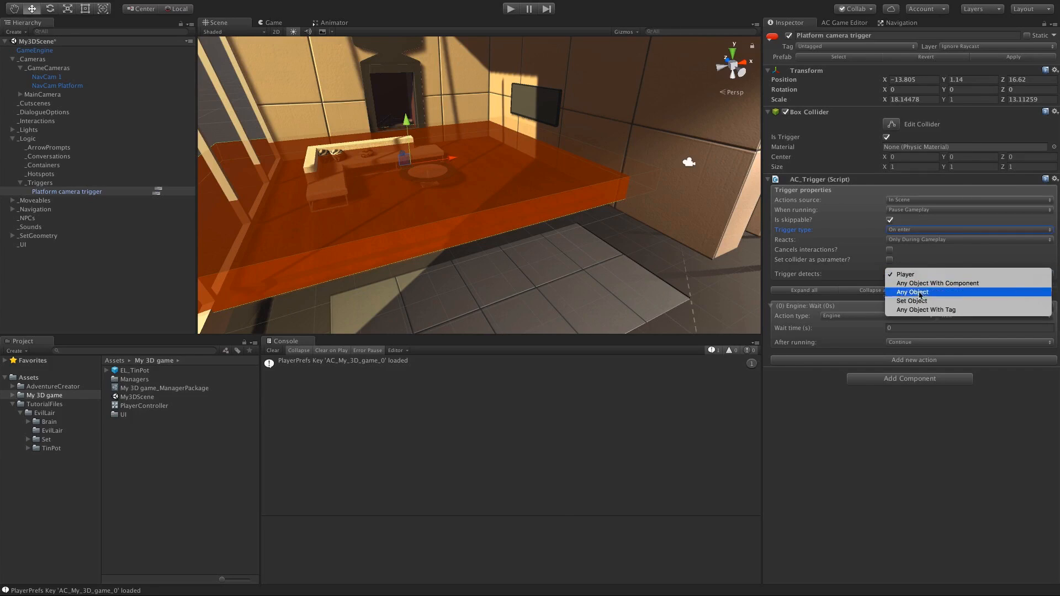
pyautogui.click(880, 276)
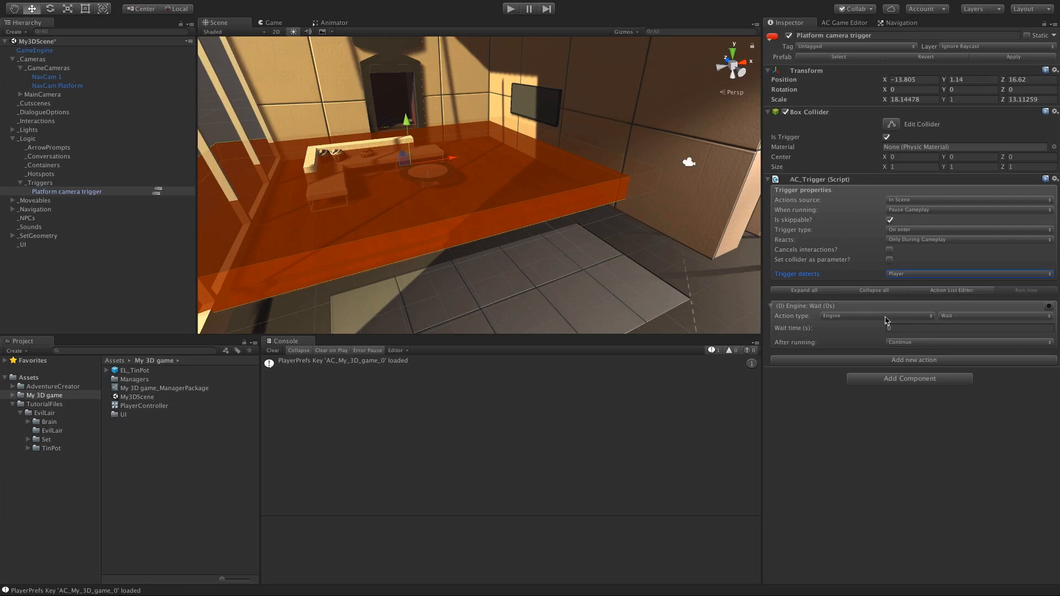
# Step: Change the trigger's first action from Engine: Wait to Camera: Switch
pyautogui.moveTo(765, 325); pyautogui.dragTo(783, 324)
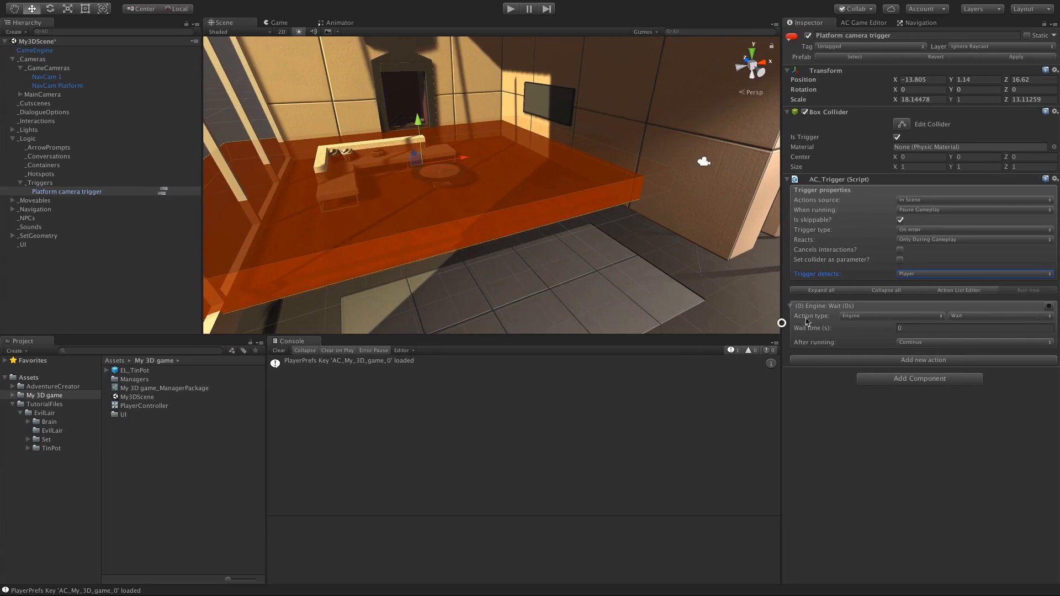
pyautogui.click(871, 319)
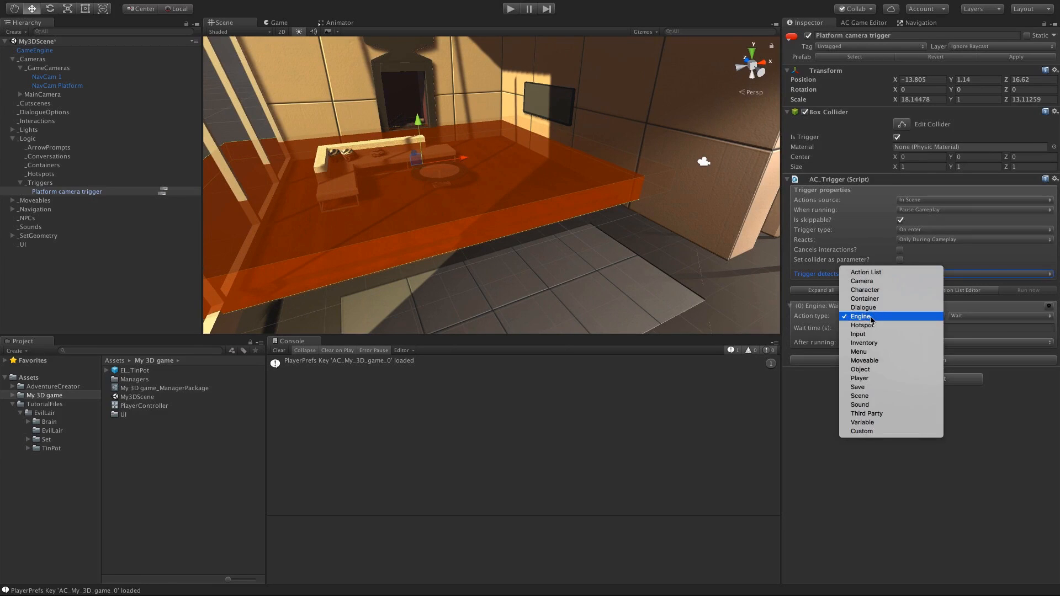
pyautogui.click(897, 282)
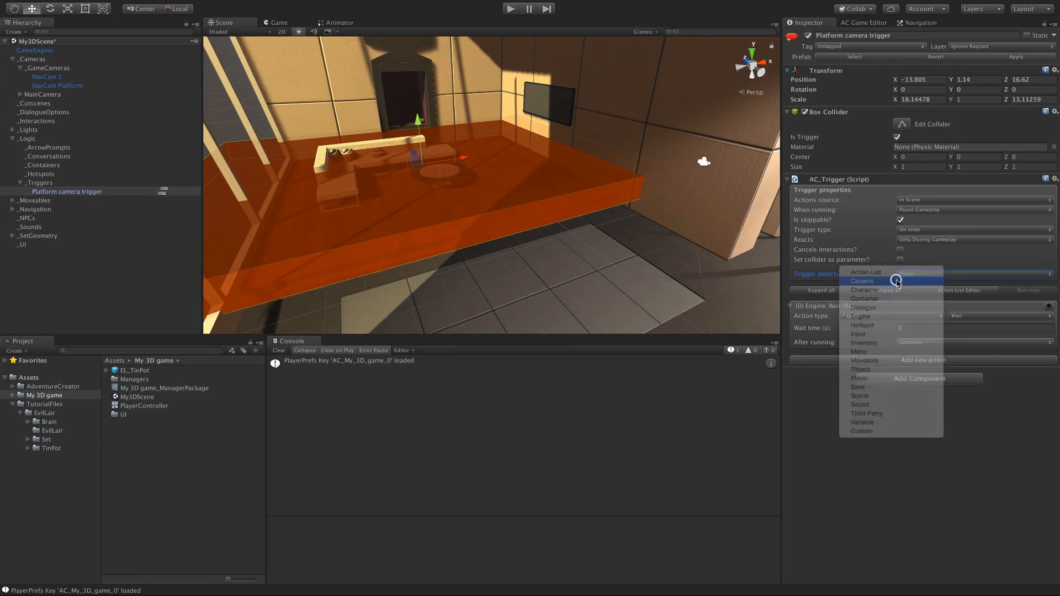
pyautogui.click(973, 318)
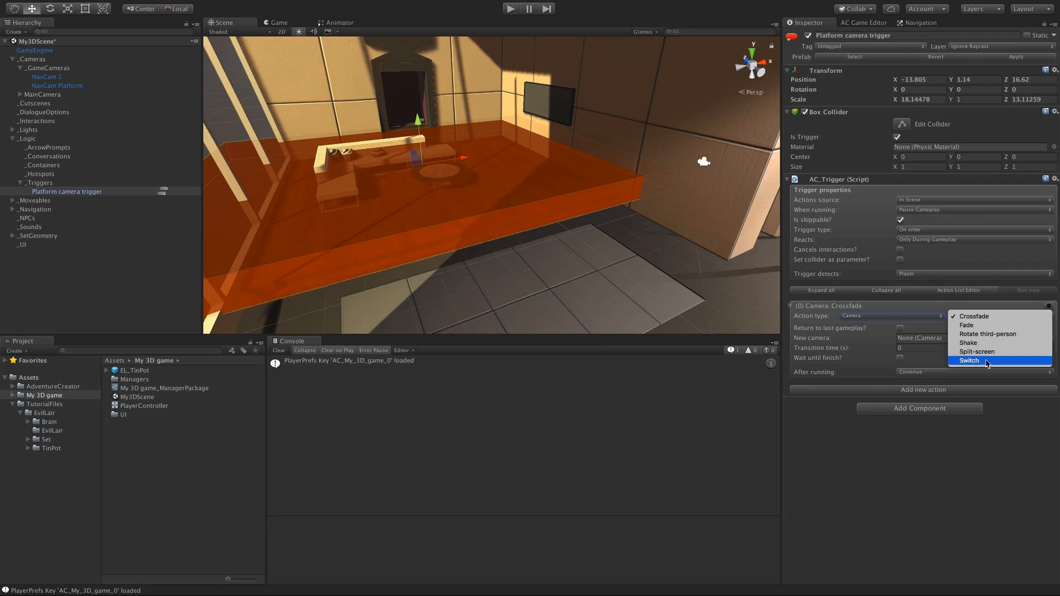
pyautogui.click(986, 362)
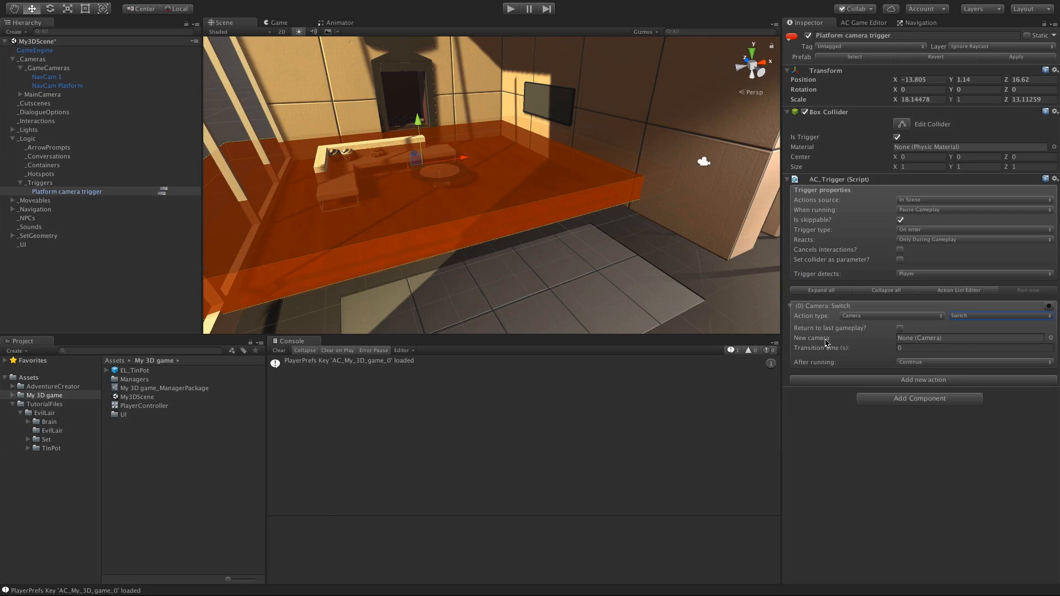
# Step: Assign NavCam Platform as the switch action's new camera, with a 1.5-second transition and the Smooth move method
pyautogui.moveTo(57, 86); pyautogui.dragTo(905, 341)
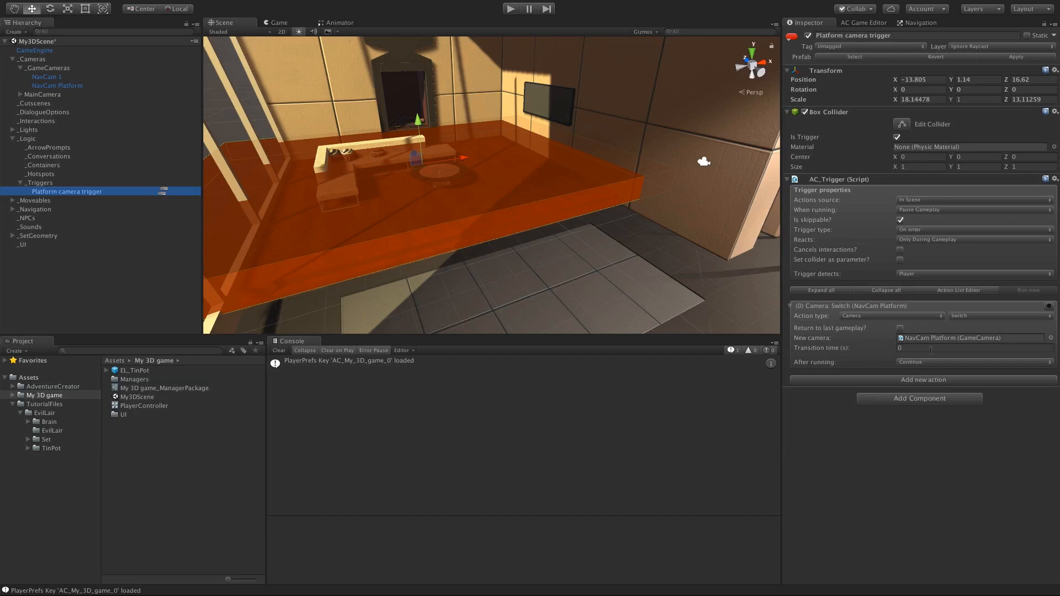
pyautogui.click(920, 348)
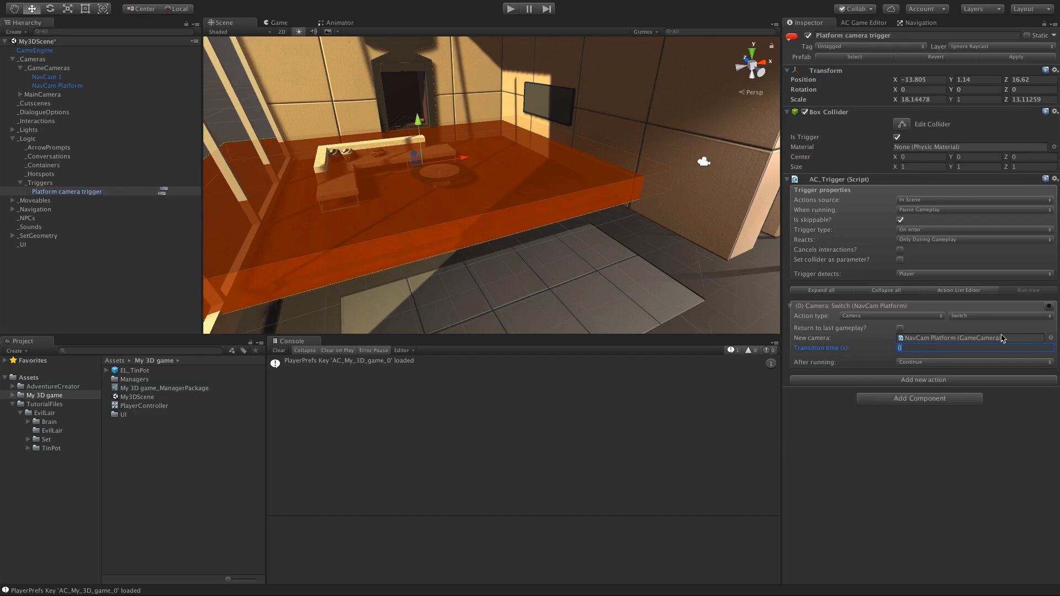
pyautogui.write('1.5')
pyautogui.click(831, 371)
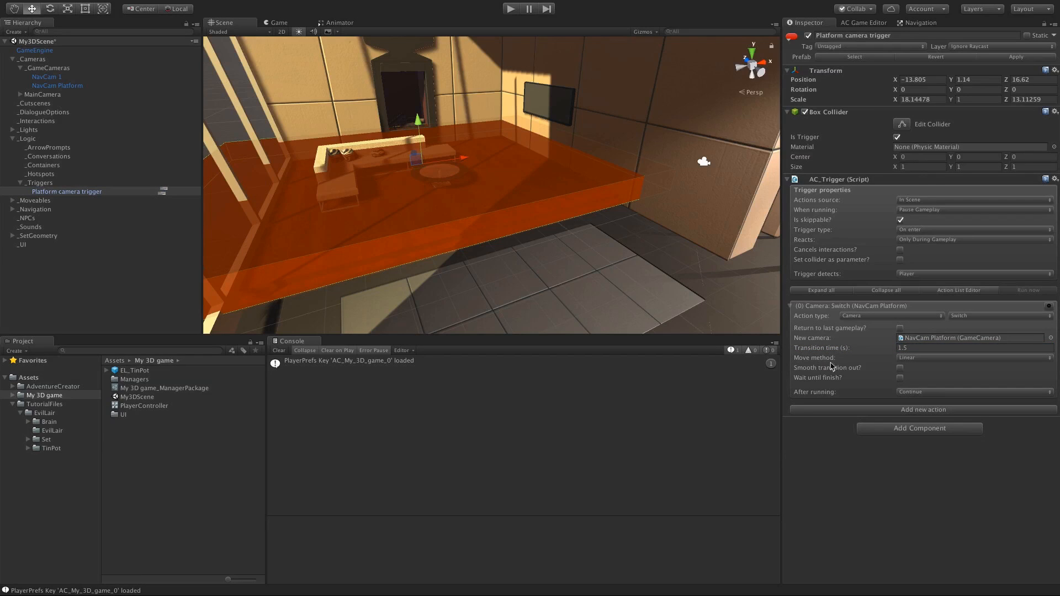
pyautogui.click(921, 359)
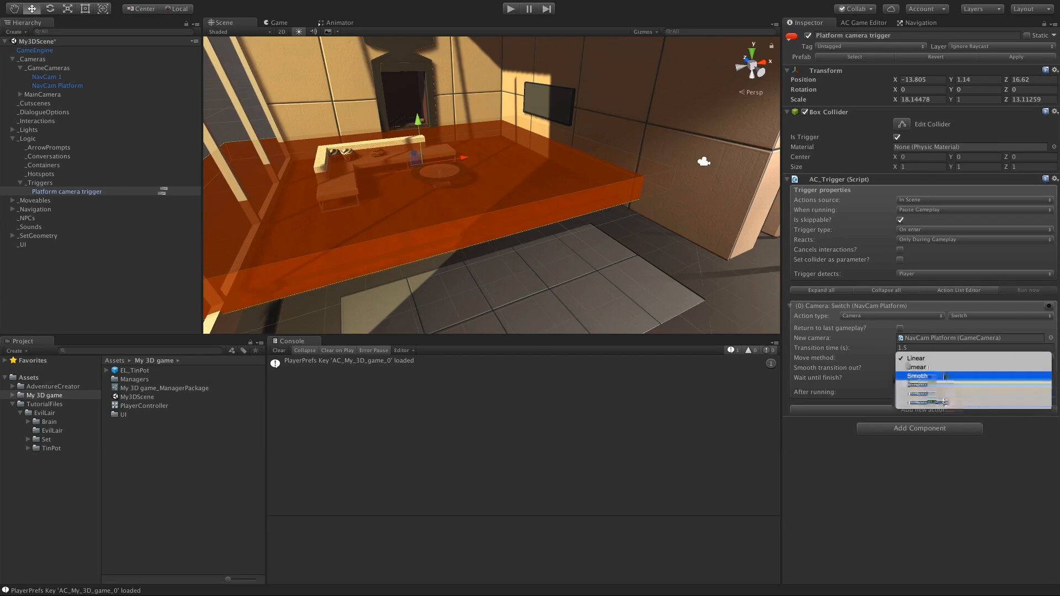
pyautogui.click(942, 368)
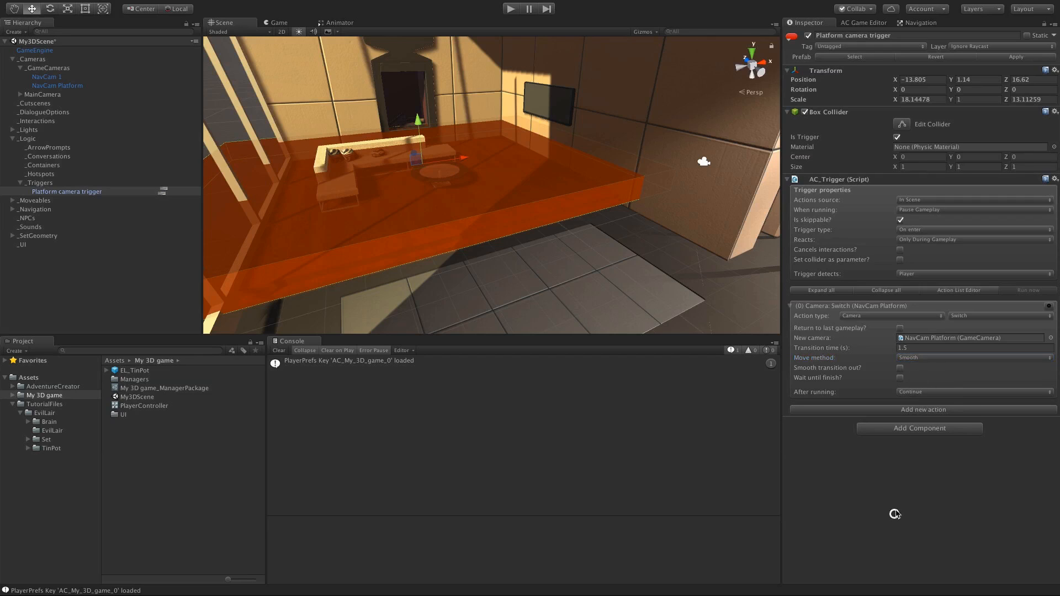
# Step: Play the scene and walk the player across the room onto the seating platform to test the camera switch
pyautogui.hotkey('ctrl', 'p')
pyautogui.press('Down')
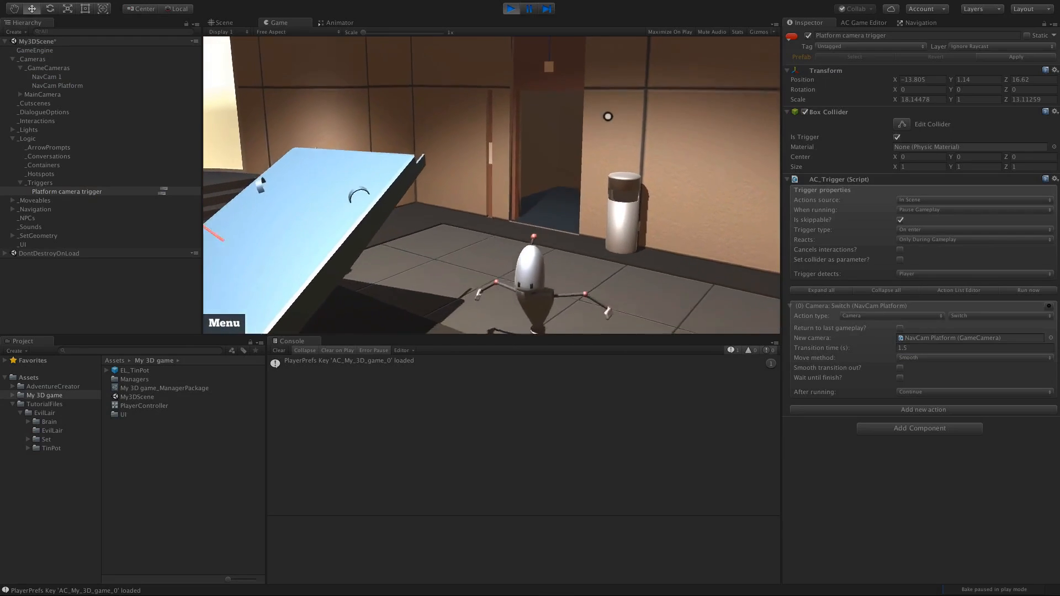
pyautogui.press('Left')
pyautogui.press('Left')
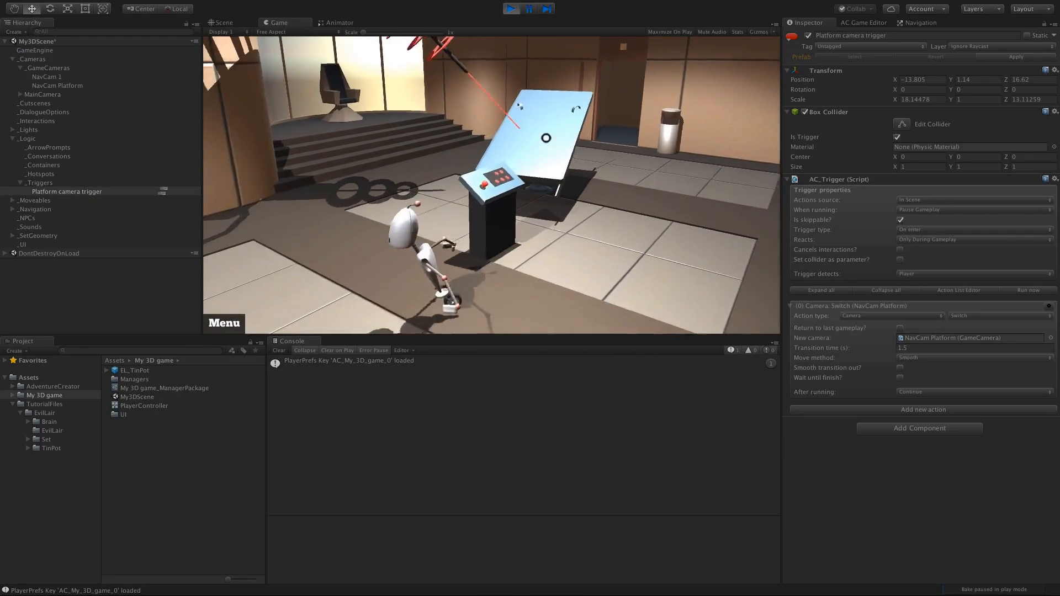
pyautogui.press('Left')
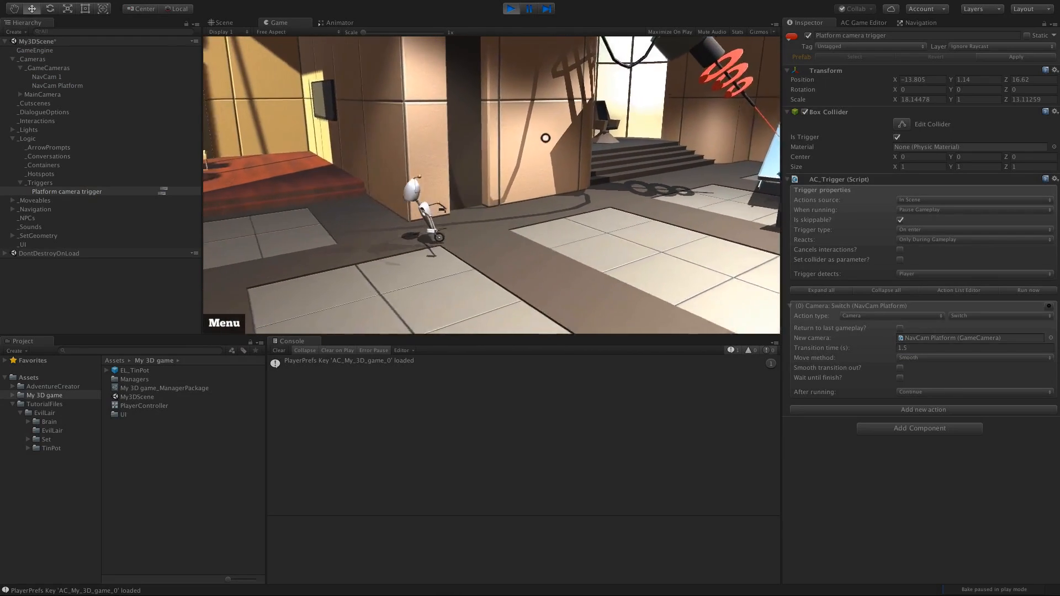
pyautogui.press('Up')
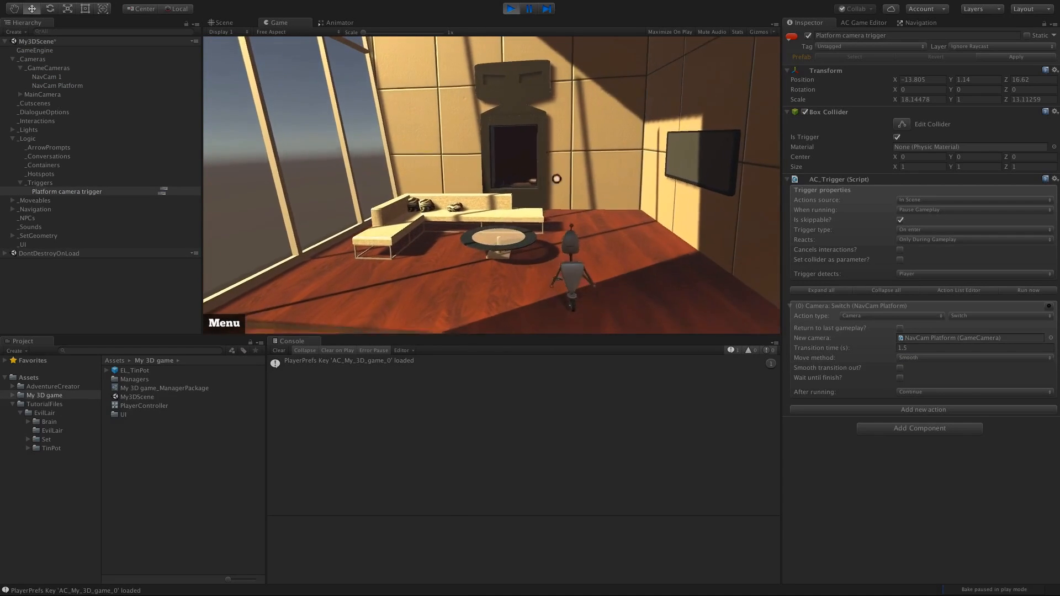
# Step: Walk the player around the platform, out of the camera's view and back to test the camera, and stop the playtest
pyautogui.press('Down')
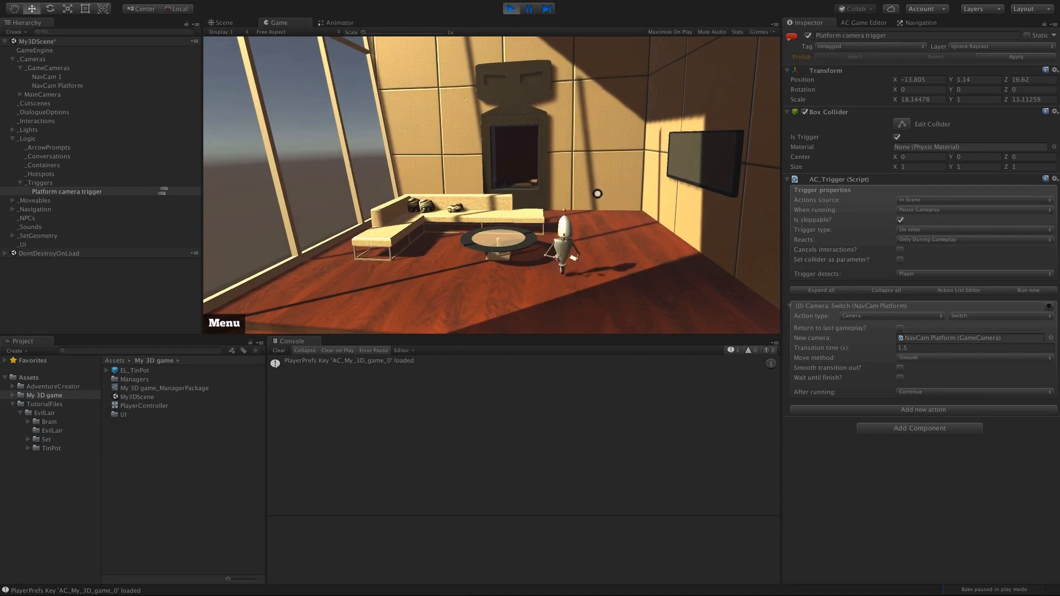
pyautogui.press('Left')
pyautogui.press('Left')
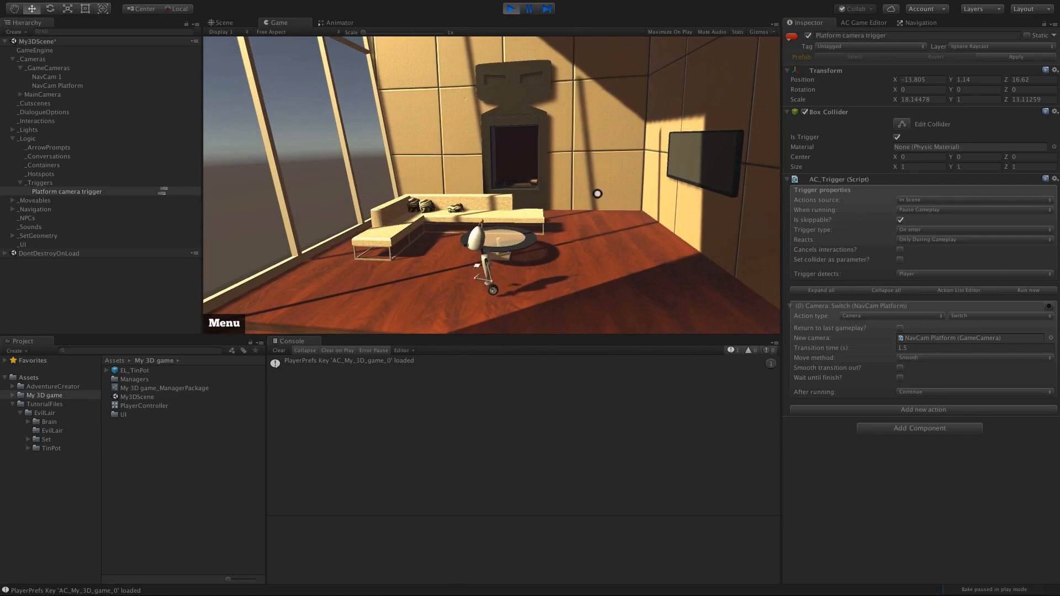
pyautogui.press('Down')
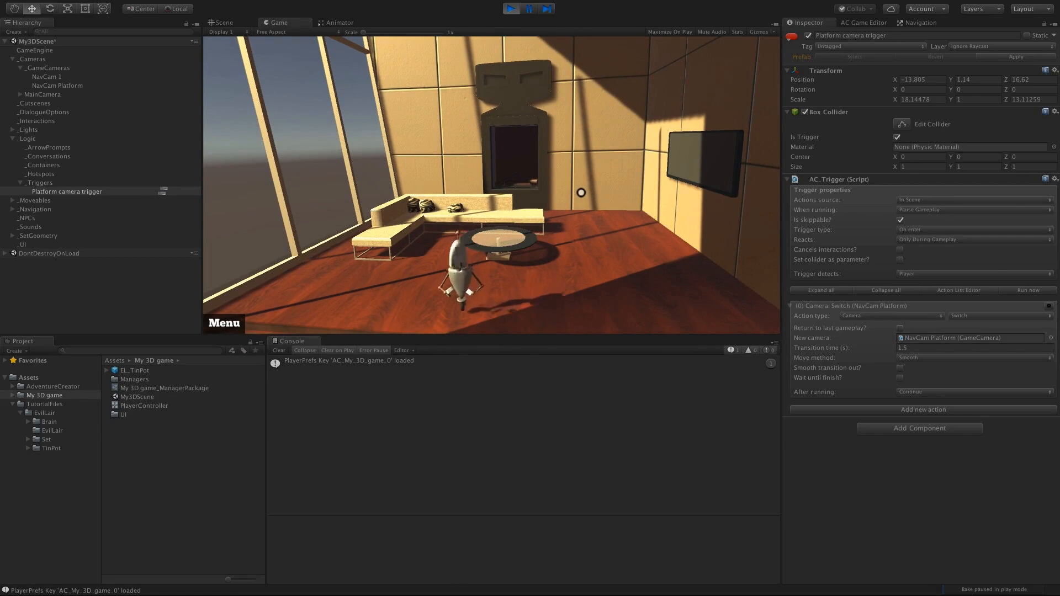
pyautogui.press('Up')
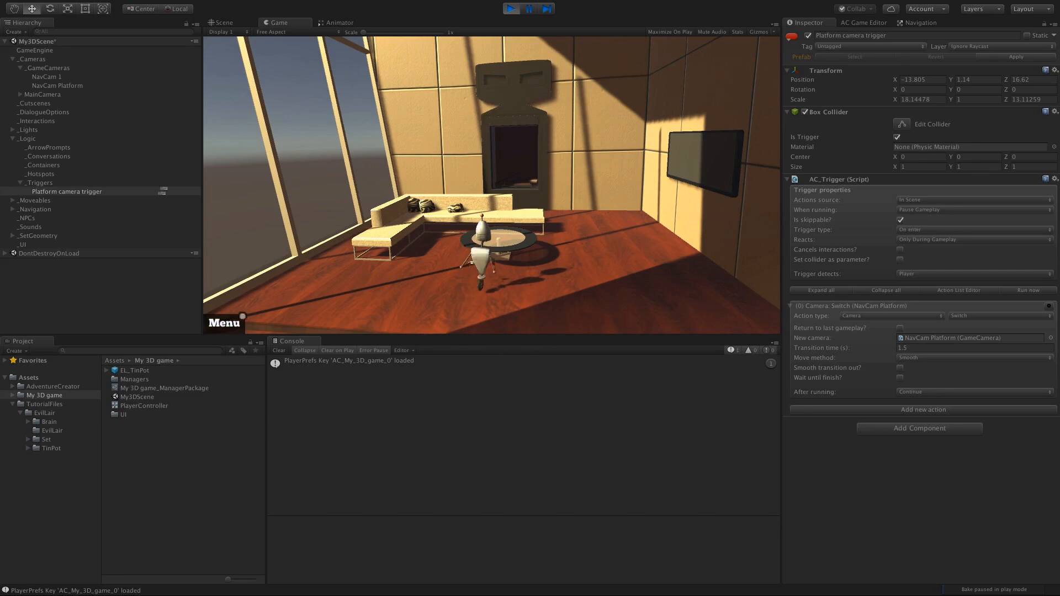
pyautogui.press('Down')
pyautogui.press('Down')
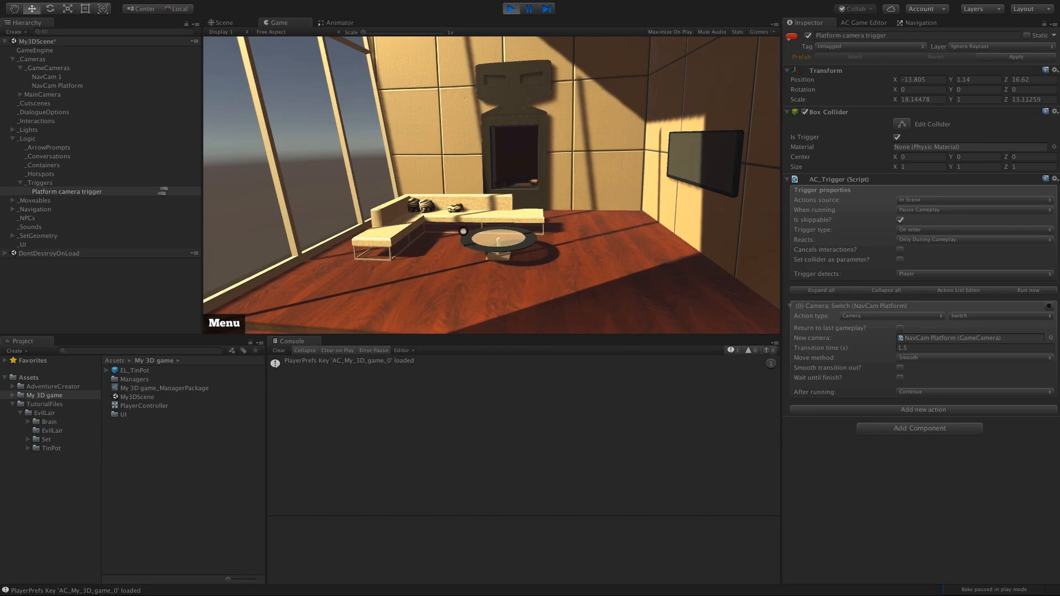
pyautogui.press('Up')
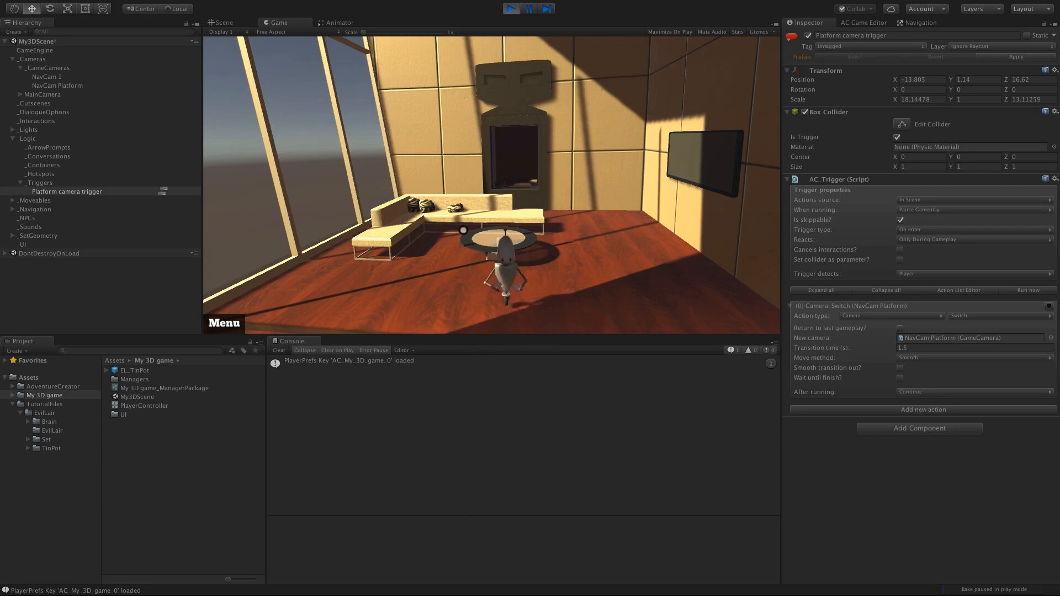
pyautogui.press('Down')
pyautogui.press('Left')
pyautogui.press('Up')
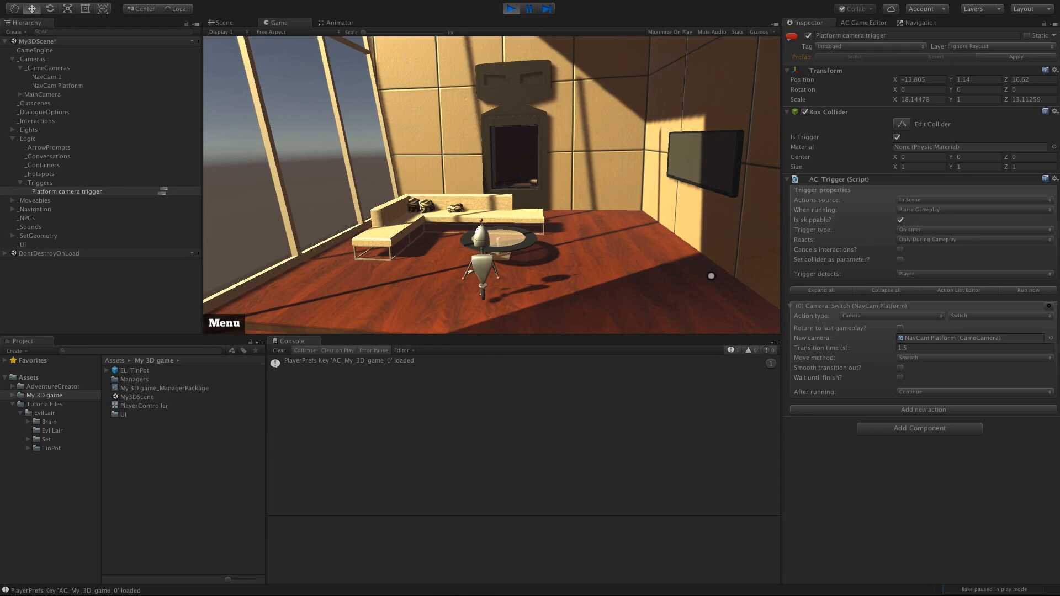
pyautogui.click(512, 8)
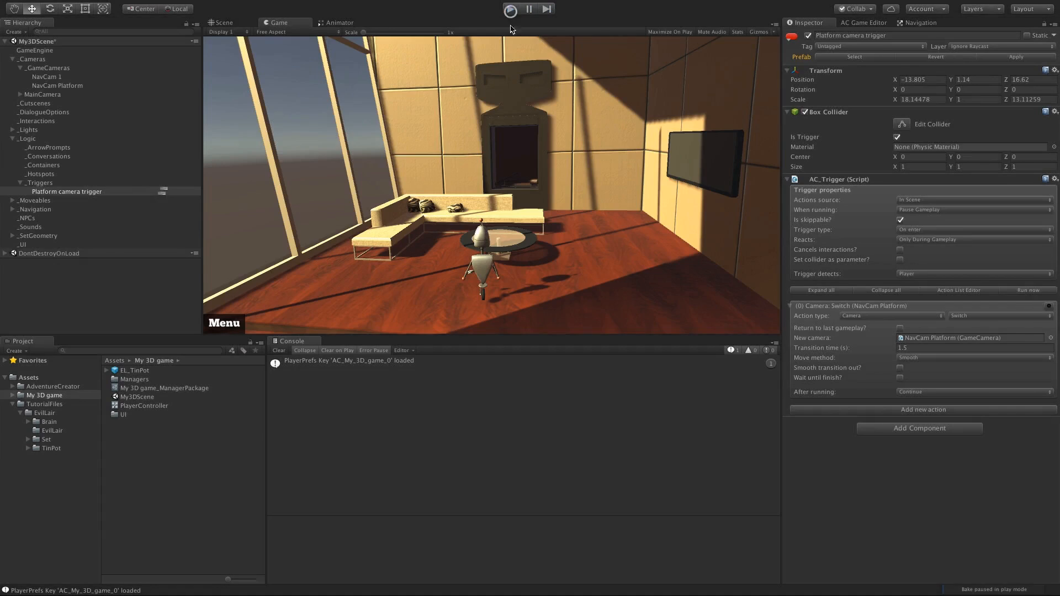
# Step: Set the platform camera trigger's actions to Run In Background when running
pyautogui.click(279, 22)
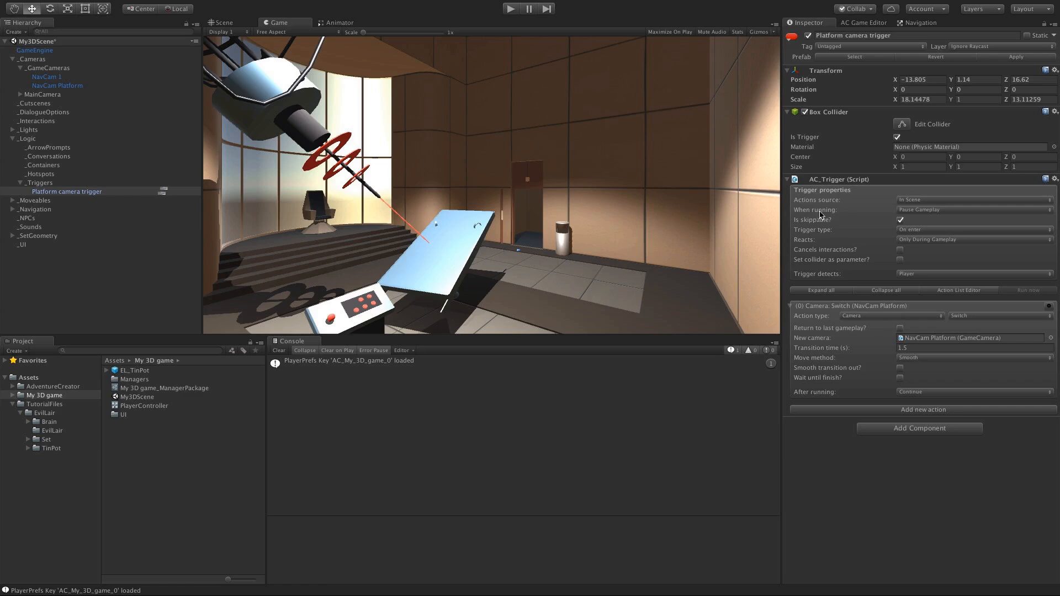
pyautogui.click(951, 212)
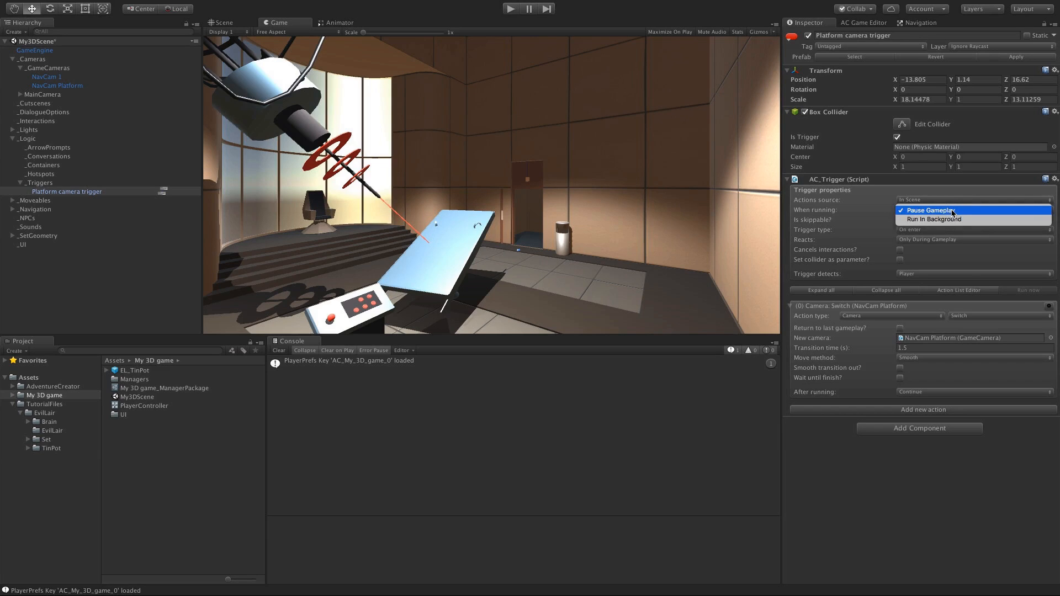
pyautogui.click(948, 219)
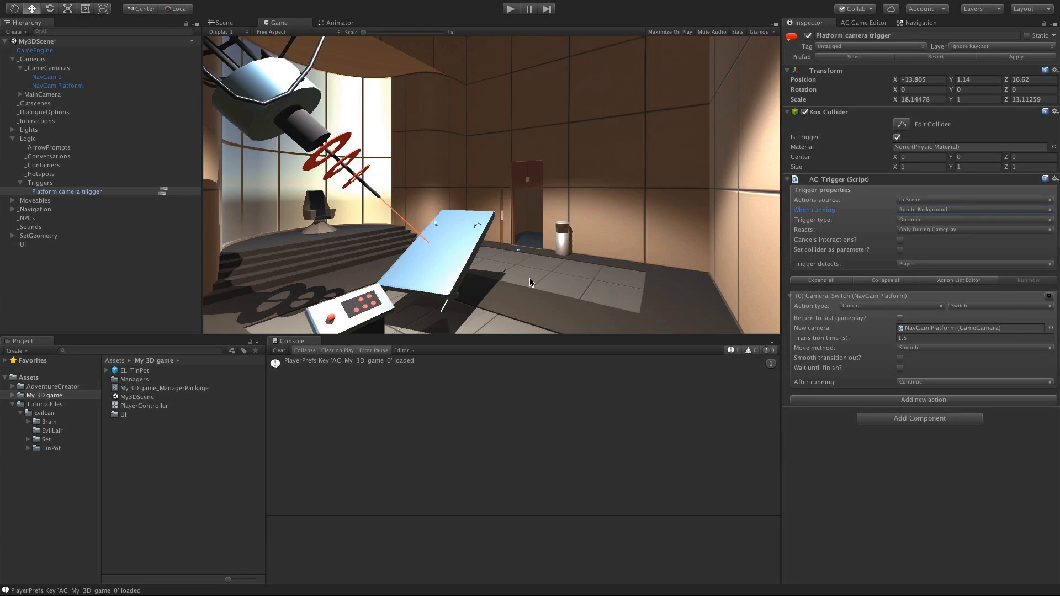
# Step: Inspect the trigger's coverage in the scene, try moving it off the platform along Z, and undo the move
pyautogui.click(245, 25)
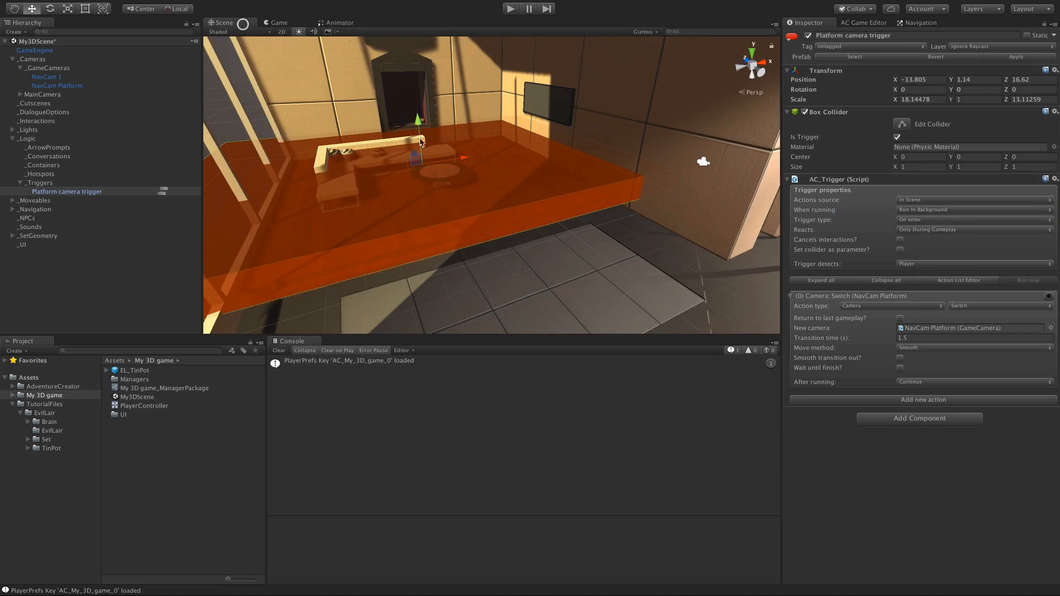
pyautogui.keyDown('alt'); pyautogui.moveTo(433, 208); pyautogui.dragTo(442, 226, button='right'); pyautogui.keyUp('alt')
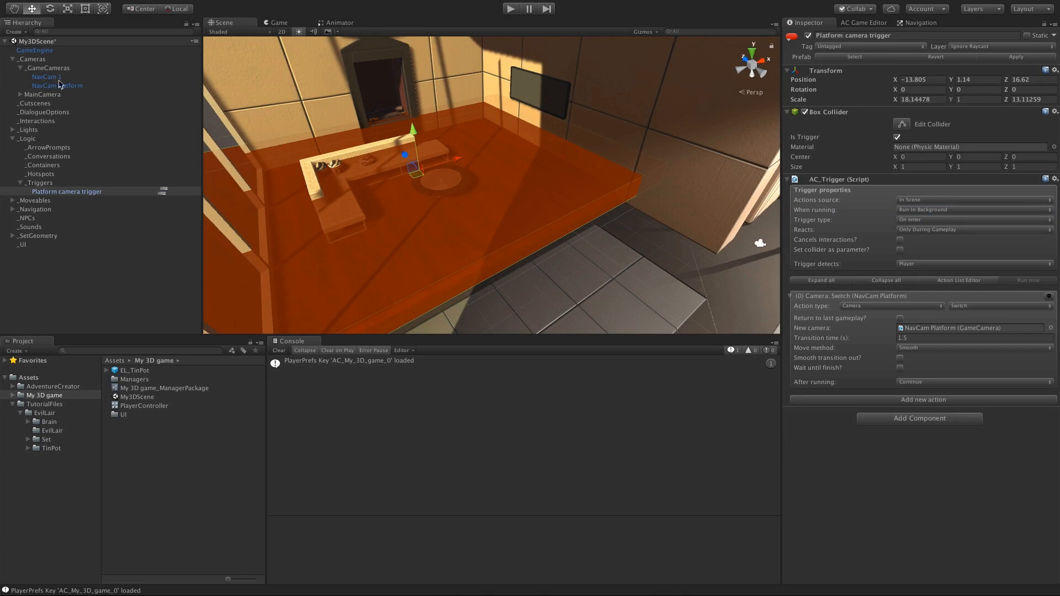
pyautogui.moveTo(566, 228); pyautogui.dragTo(483, 175, button='middle')
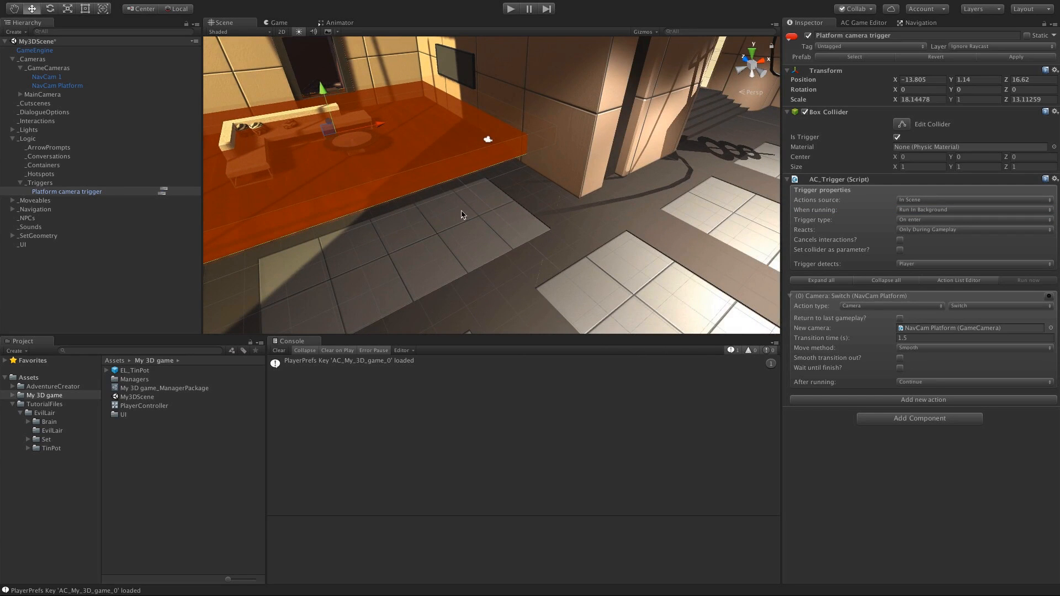
pyautogui.moveTo(431, 201); pyautogui.dragTo(475, 209, button='middle')
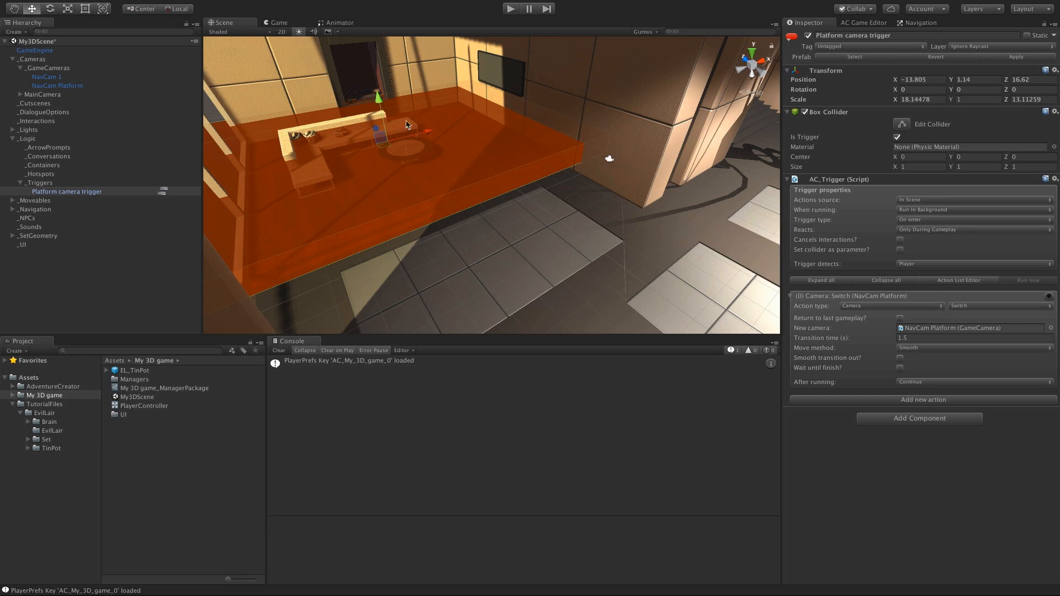
pyautogui.keyDown('alt'); pyautogui.moveTo(389, 129); pyautogui.dragTo(472, 186); pyautogui.keyUp('alt')
pyautogui.moveTo(354, 153); pyautogui.dragTo(563, 269)
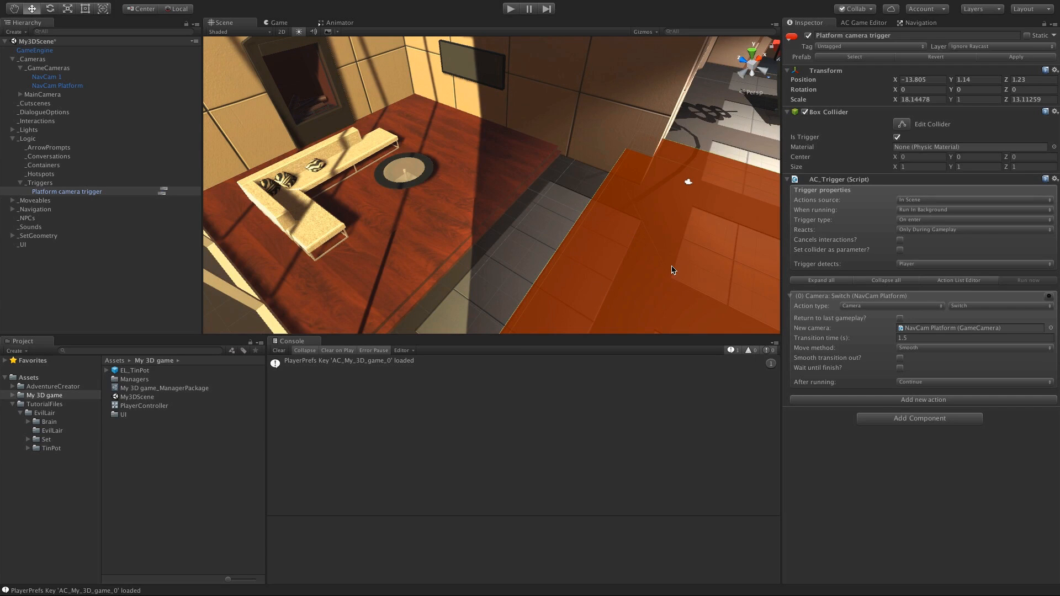
pyautogui.press('super+z')
pyautogui.keyDown('alt'); pyautogui.moveTo(639, 255); pyautogui.dragTo(502, 240); pyautogui.keyUp('alt')
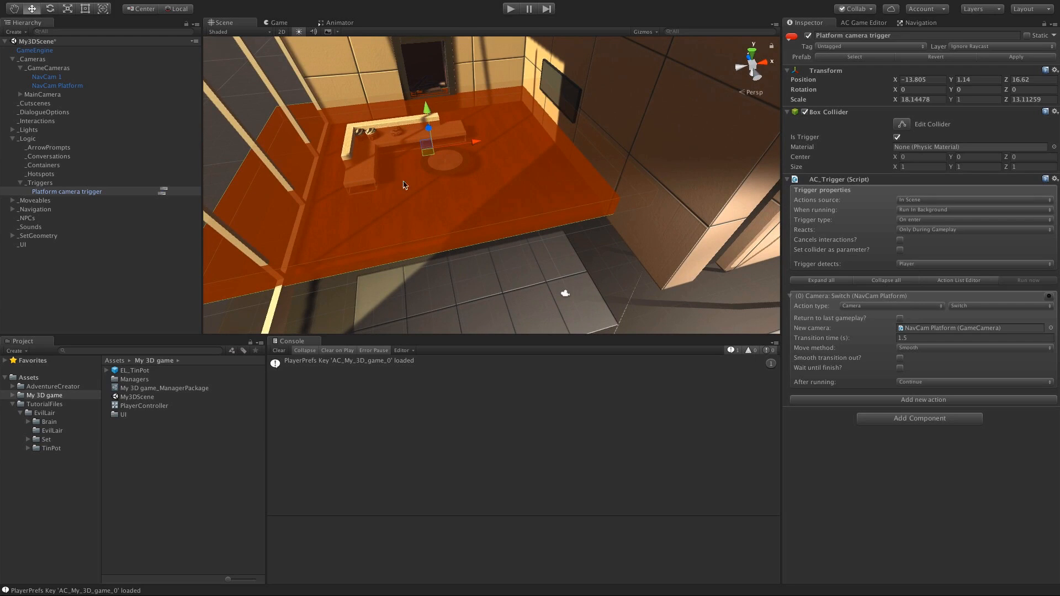
# Step: Add a second AC_Trigger component to the Platform camera trigger object
pyautogui.click(895, 420)
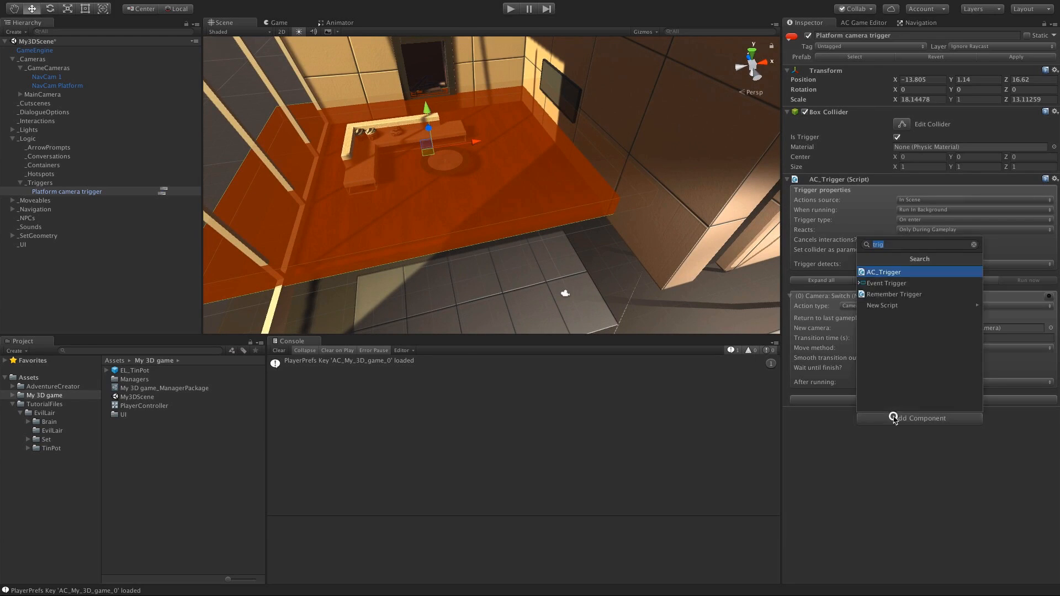
pyautogui.press('BackSpace')
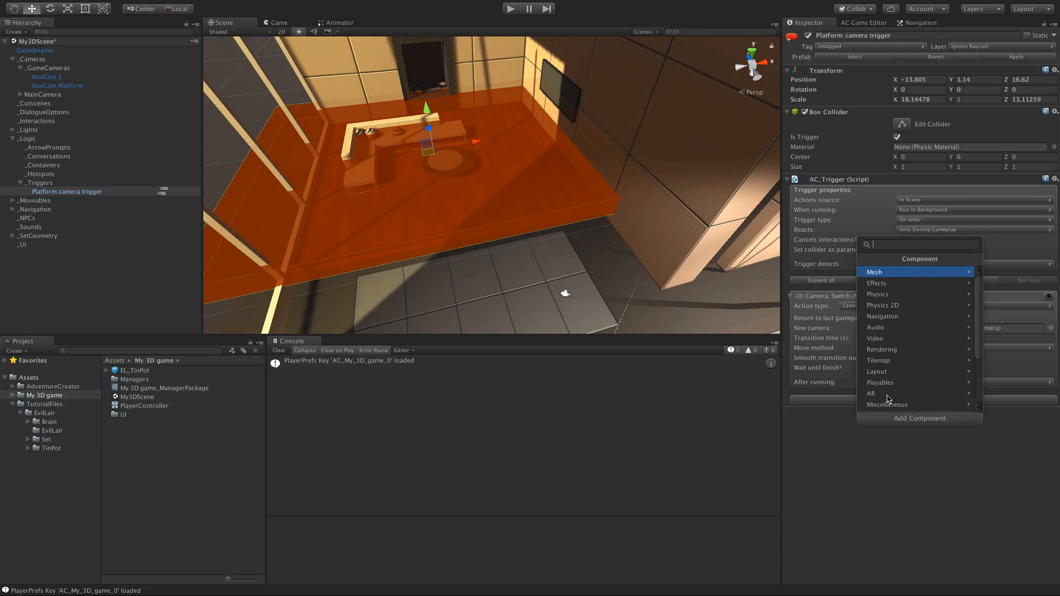
pyautogui.write('trigger')
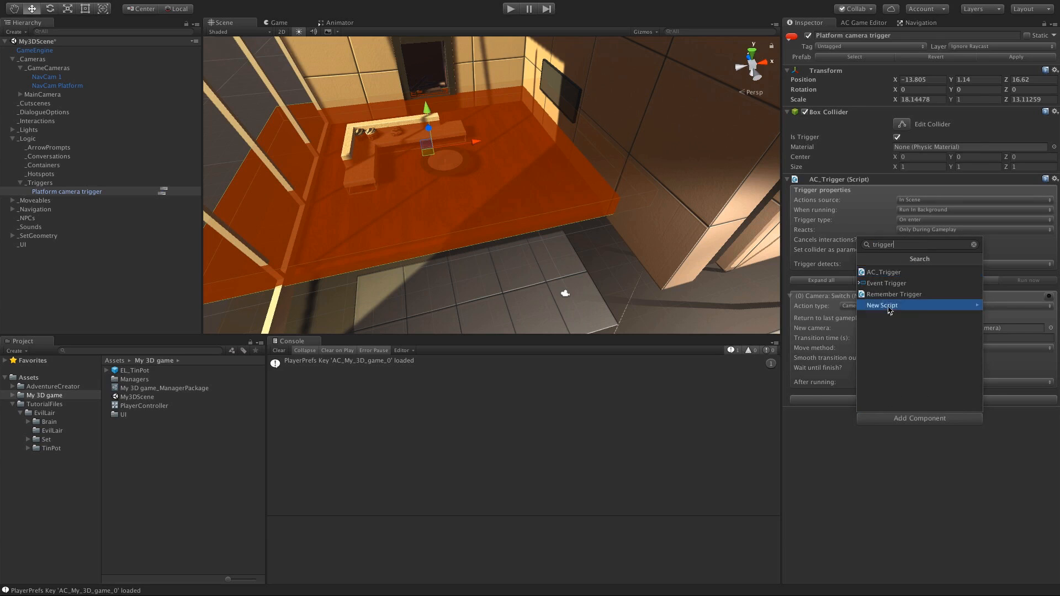
pyautogui.click(893, 273)
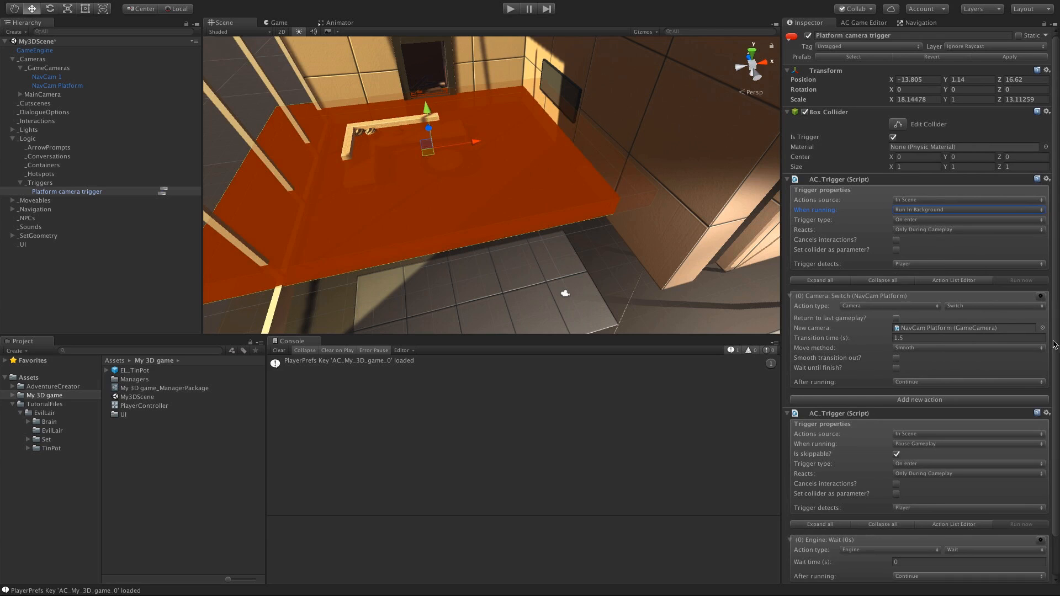
# Step: Collapse the first trigger component and set the second to Run In Background with the On exit trigger type
pyautogui.click(793, 181)
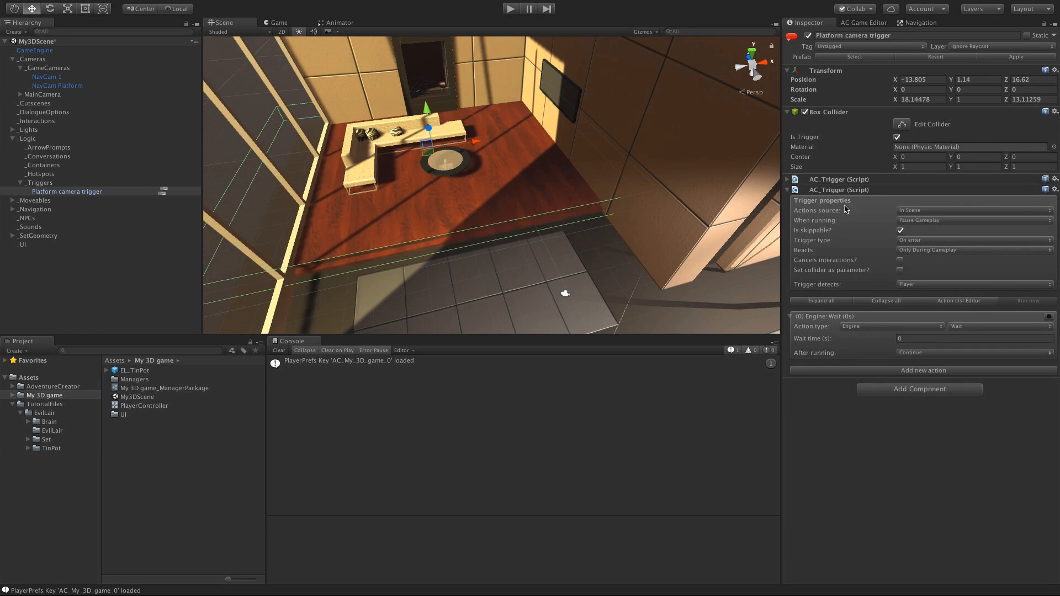
pyautogui.click(903, 221)
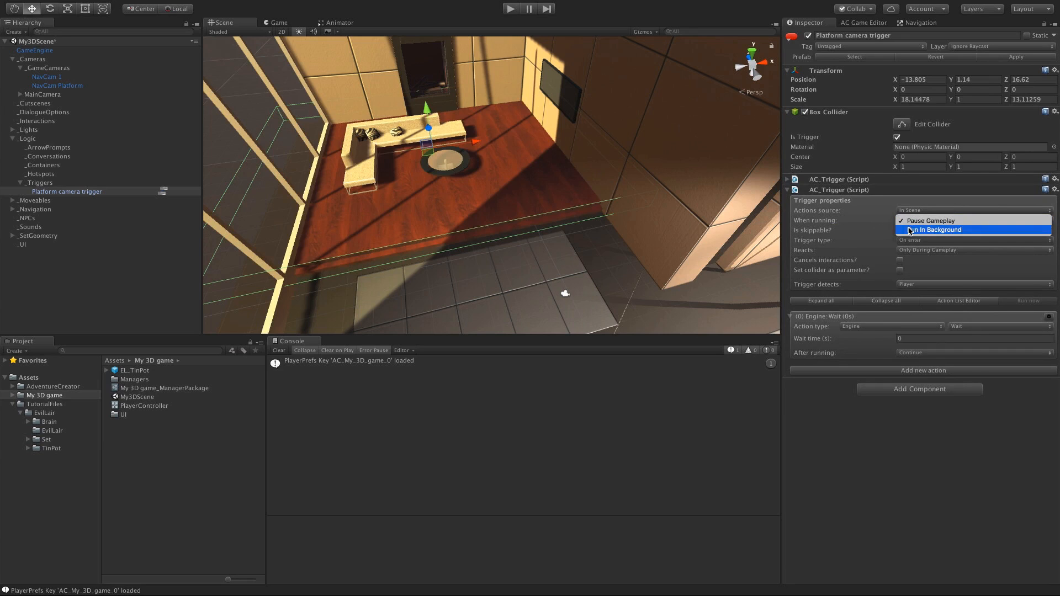
pyautogui.click(909, 230)
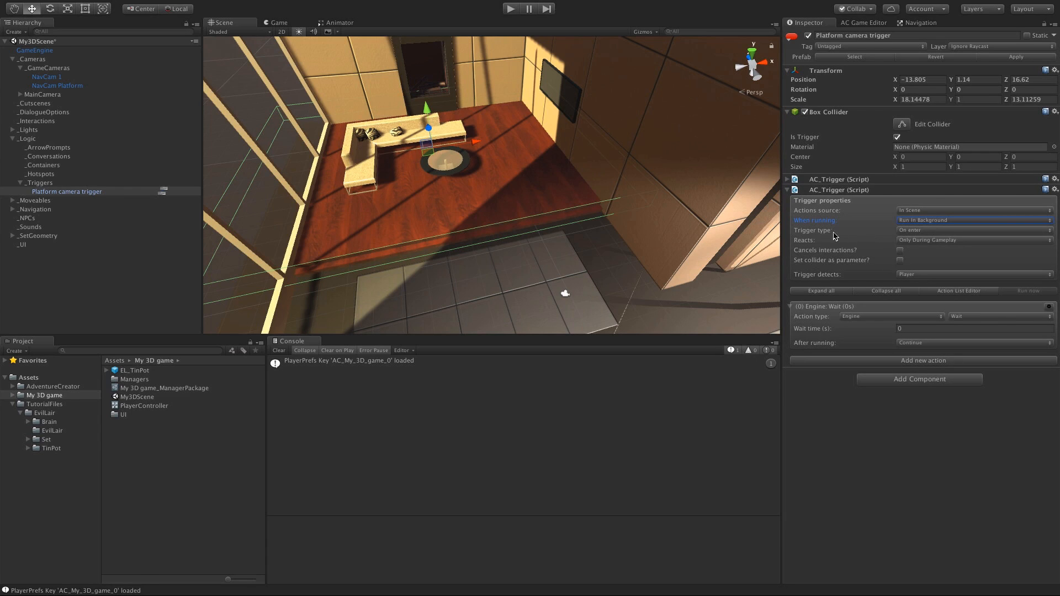
pyautogui.click(914, 231)
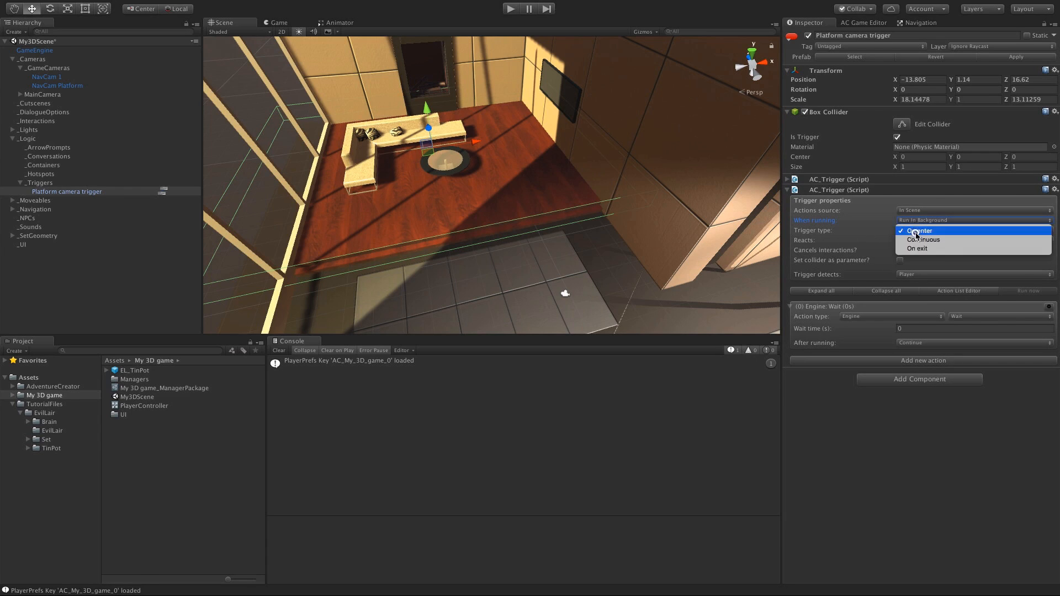
pyautogui.click(917, 249)
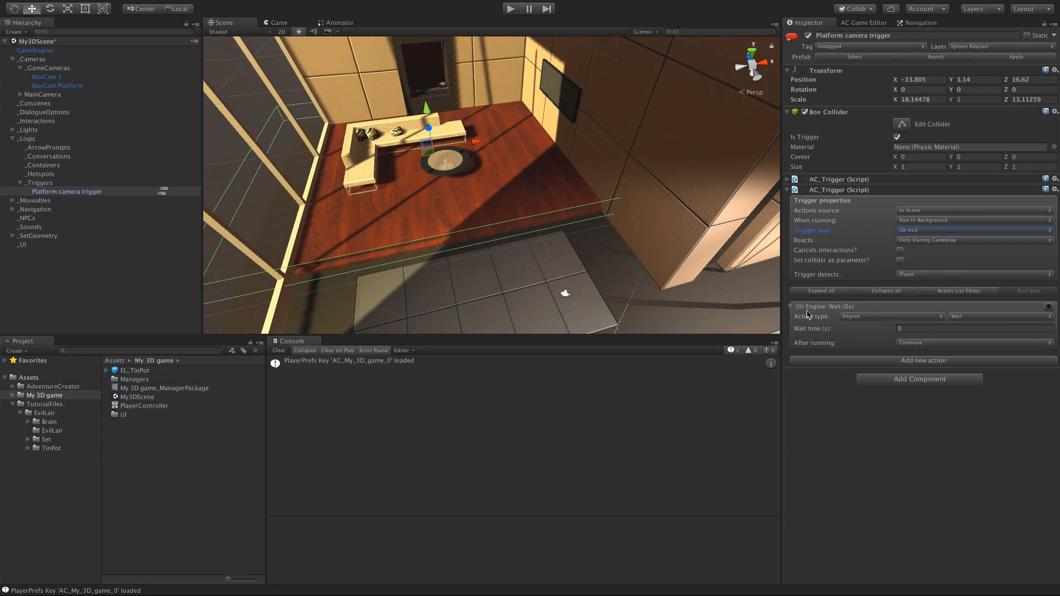
# Step: Change the second trigger's first action from Engine: Wait to Camera: Switch
pyautogui.click(864, 317)
pyautogui.click(864, 281)
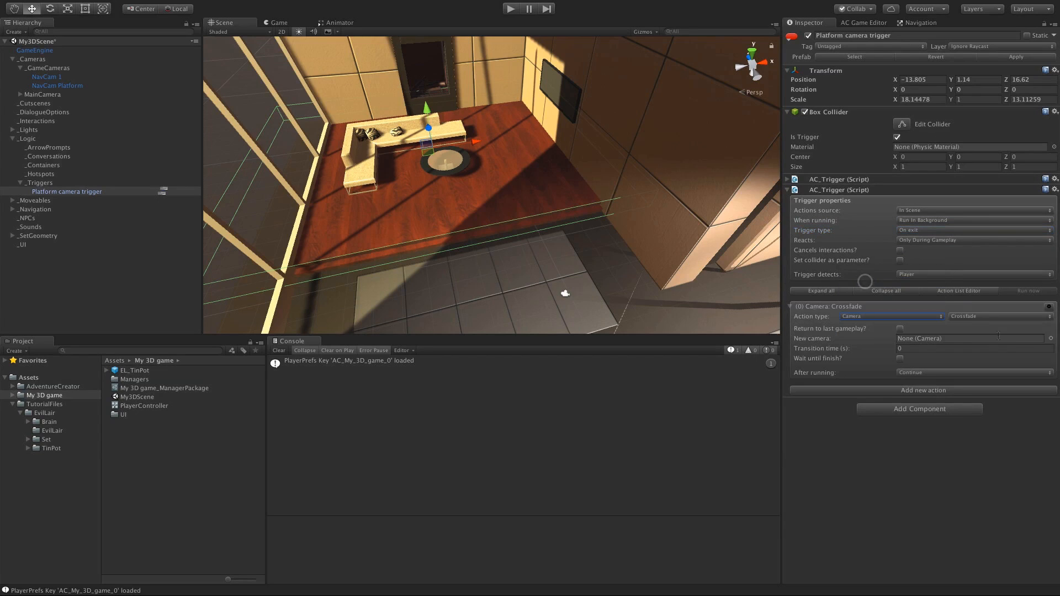
pyautogui.click(974, 317)
pyautogui.click(972, 360)
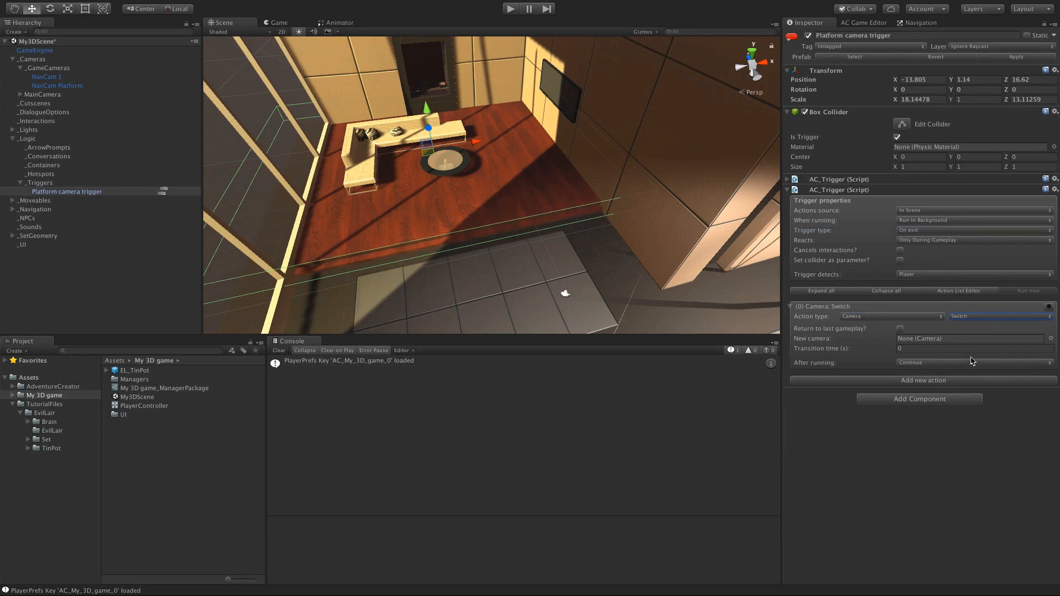
# Step: Set the exit trigger's camera switch to NavCam 1 with a 1.5-second Smooth transition, and run the game
pyautogui.moveTo(46, 76); pyautogui.dragTo(937, 339)
pyautogui.click(905, 348)
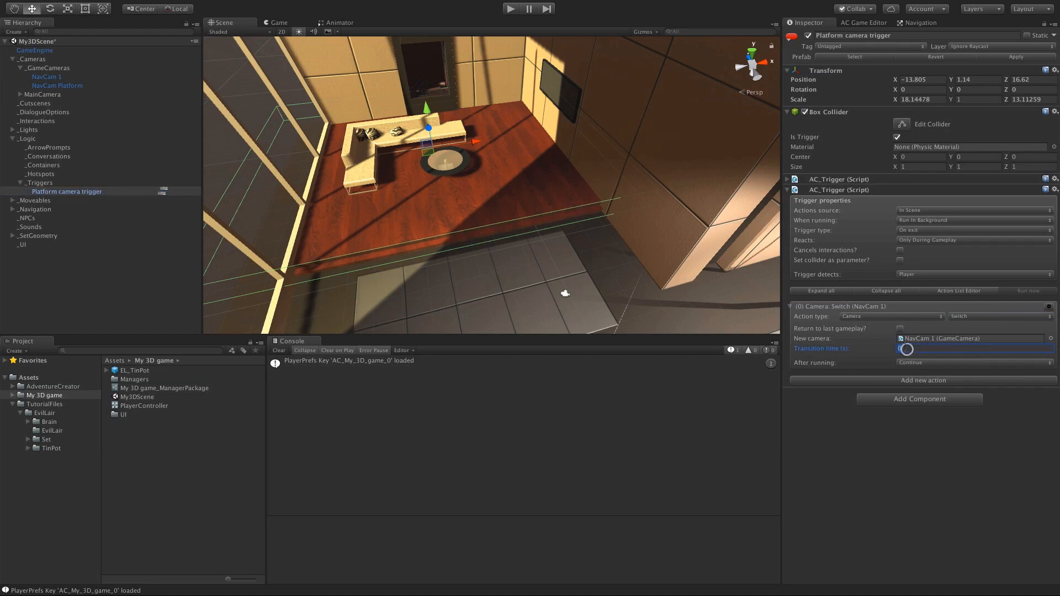
pyautogui.write('1.5')
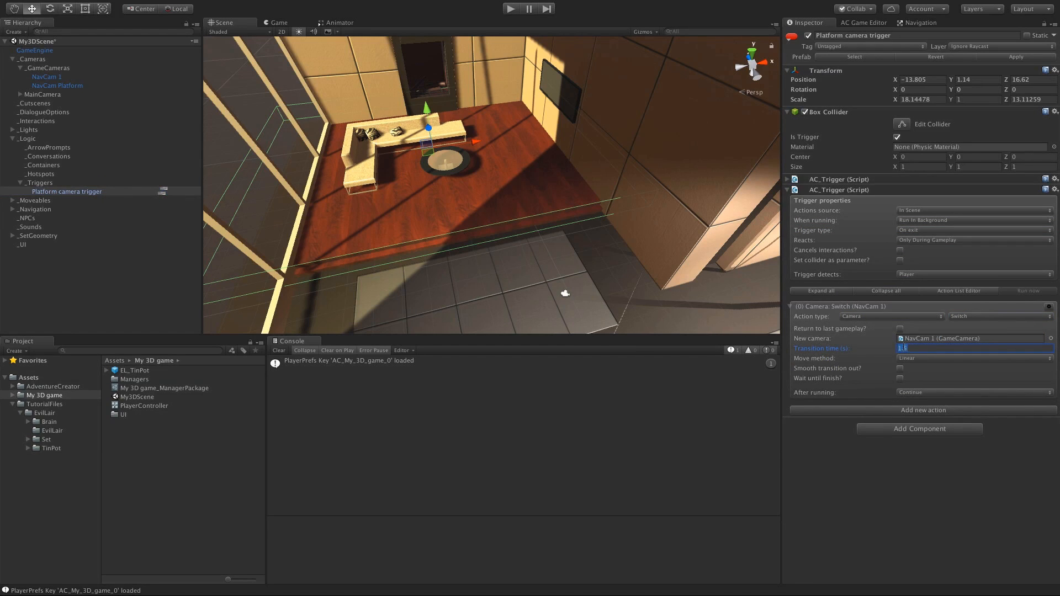
pyautogui.click(914, 358)
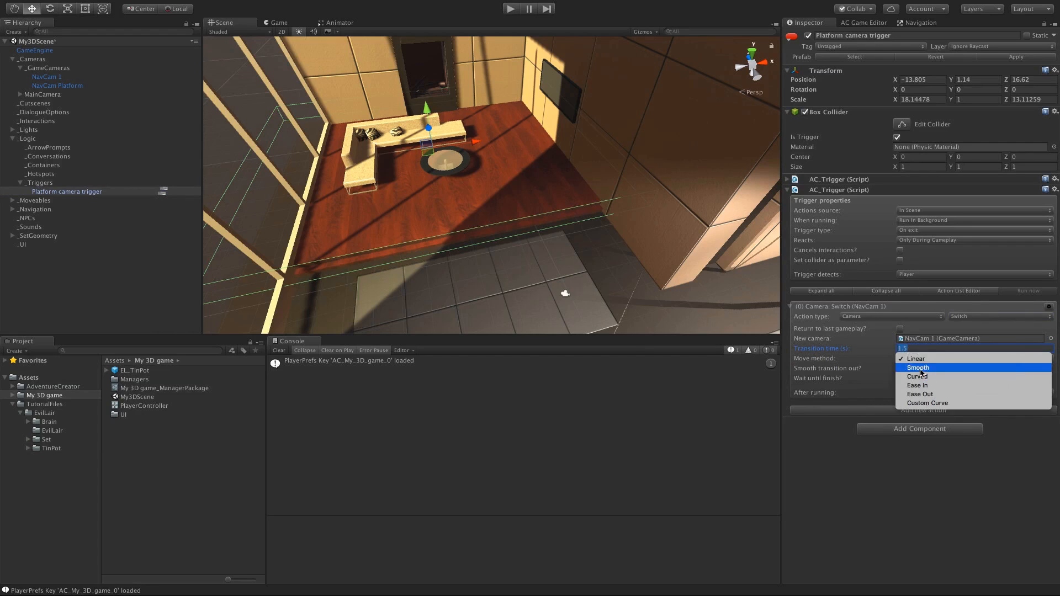
pyautogui.click(917, 368)
pyautogui.click(511, 9)
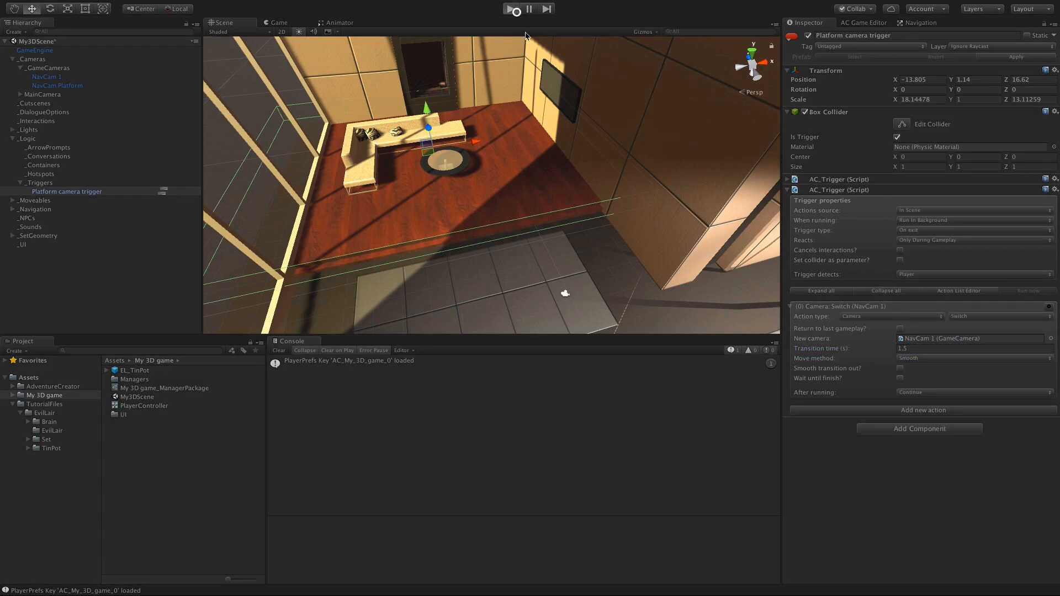
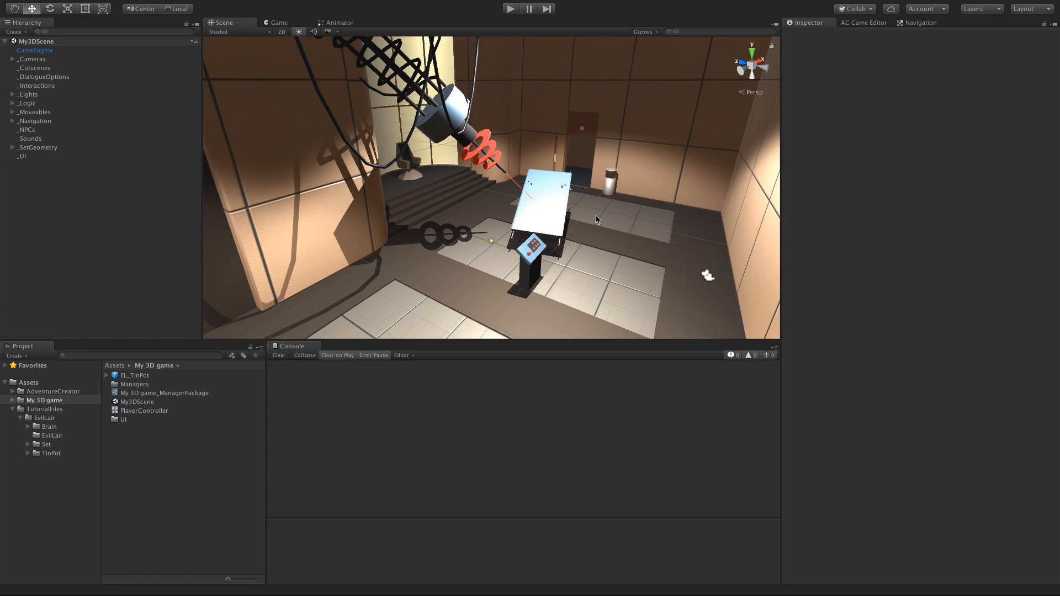
# Step: Examine the room around the laser table, the platform steps and the lift doorway
pyautogui.moveTo(604, 214); pyautogui.dragTo(606, 238, button='middle')
pyautogui.keyDown('alt'); pyautogui.moveTo(636, 228); pyautogui.dragTo(613, 229); pyautogui.keyUp('alt')
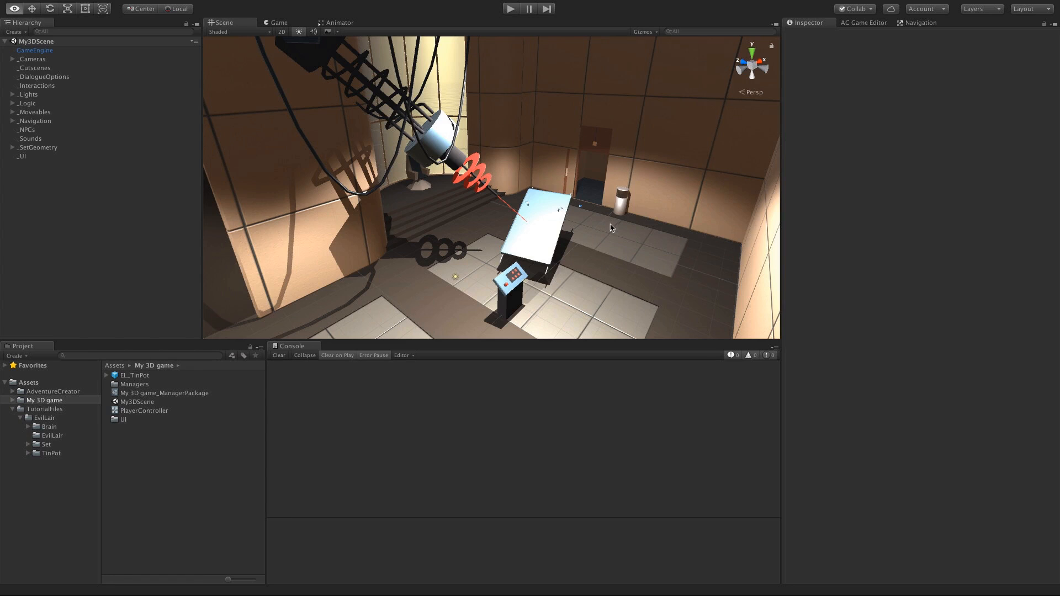
pyautogui.keyDown('alt'); pyautogui.moveTo(611, 232); pyautogui.dragTo(503, 191); pyautogui.keyUp('alt')
pyautogui.scroll(3, 462, 200)
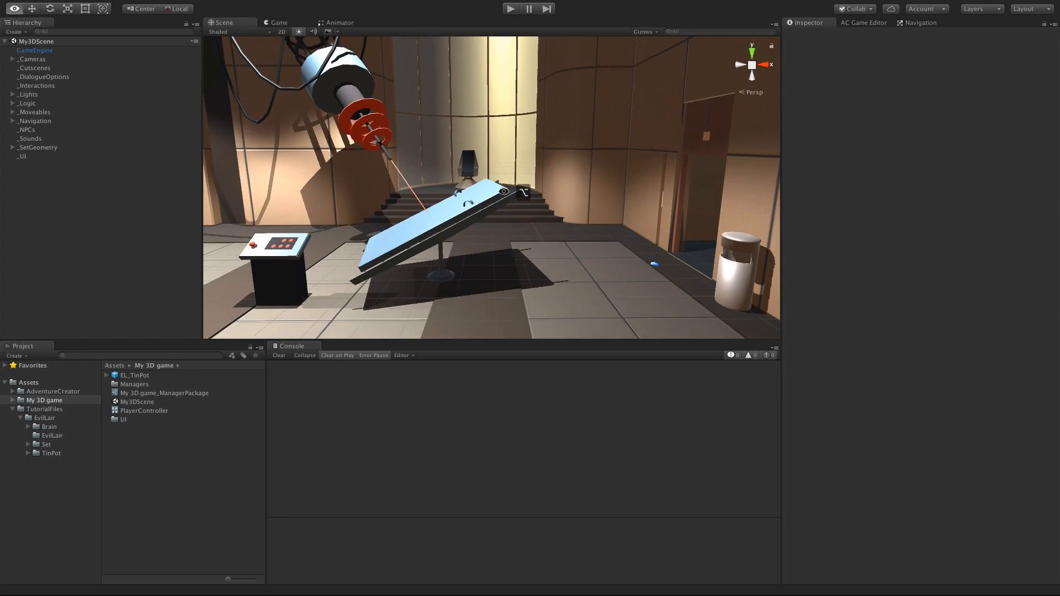
pyautogui.keyDown('alt'); pyautogui.moveTo(503, 191); pyautogui.dragTo(503, 214, button='middle'); pyautogui.keyUp('alt')
pyautogui.keyDown('alt'); pyautogui.moveTo(476, 196); pyautogui.dragTo(487, 198); pyautogui.keyUp('alt')
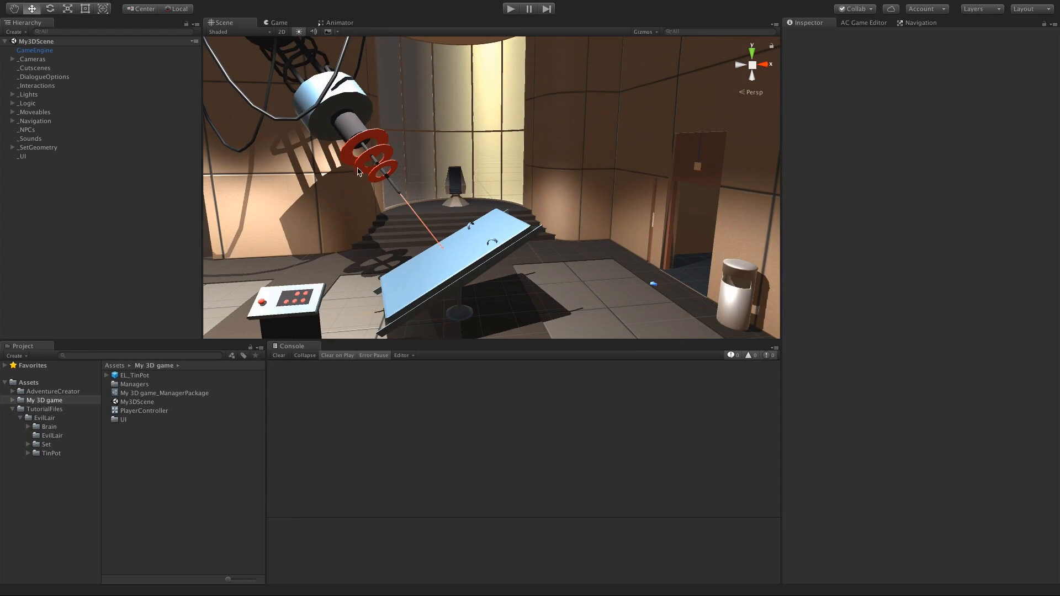
pyautogui.moveTo(596, 143); pyautogui.dragTo(452, 81, button='middle')
pyautogui.keyDown('alt'); pyautogui.moveTo(451, 81); pyautogui.dragTo(628, 182); pyautogui.keyUp('alt')
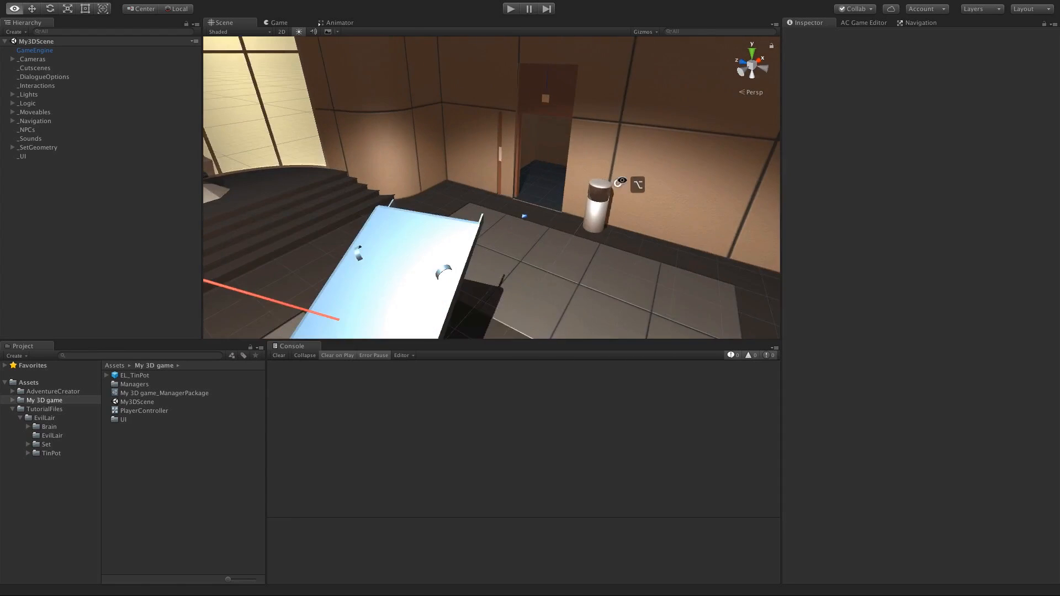
pyautogui.moveTo(628, 182); pyautogui.dragTo(583, 194, button='middle')
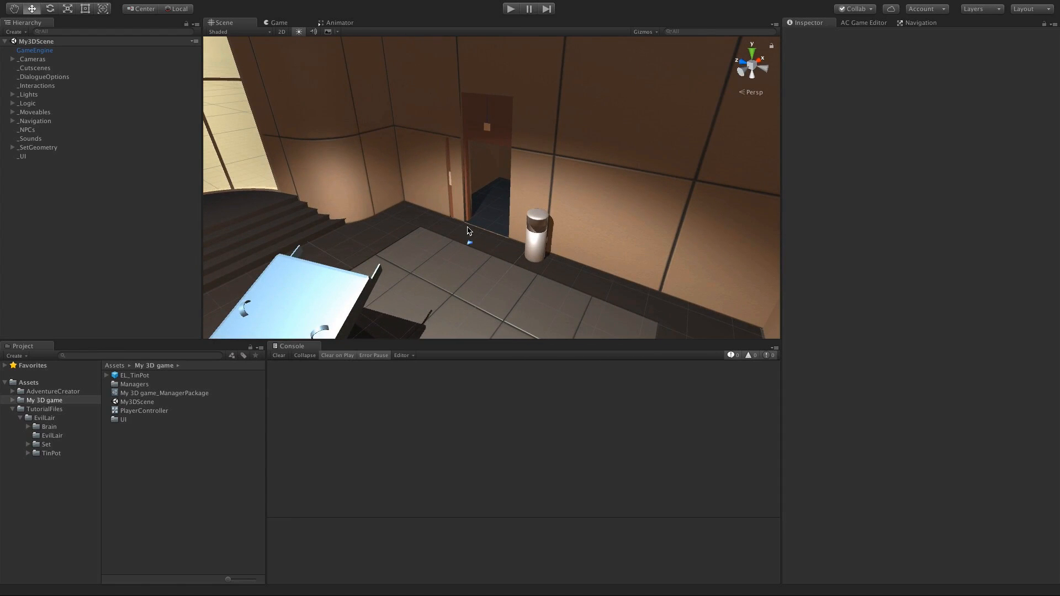
pyautogui.scroll(5, 513, 218)
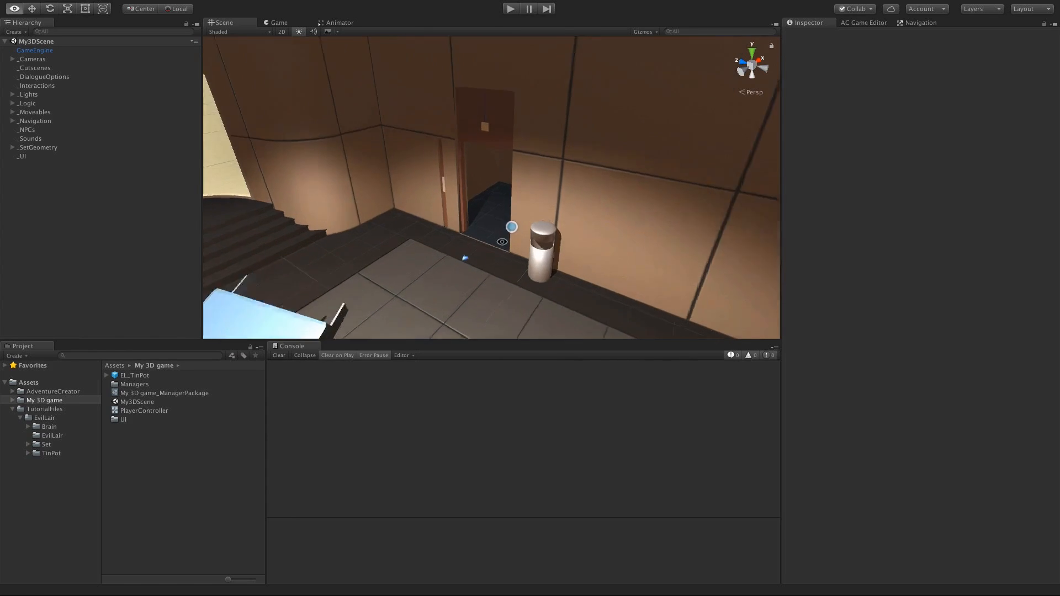
# Step: Inspect the Lift object under _SetGeometry and preview the rLift|LiftDoorsOpen clip of the Lift model in the Set folder
pyautogui.click(13, 148)
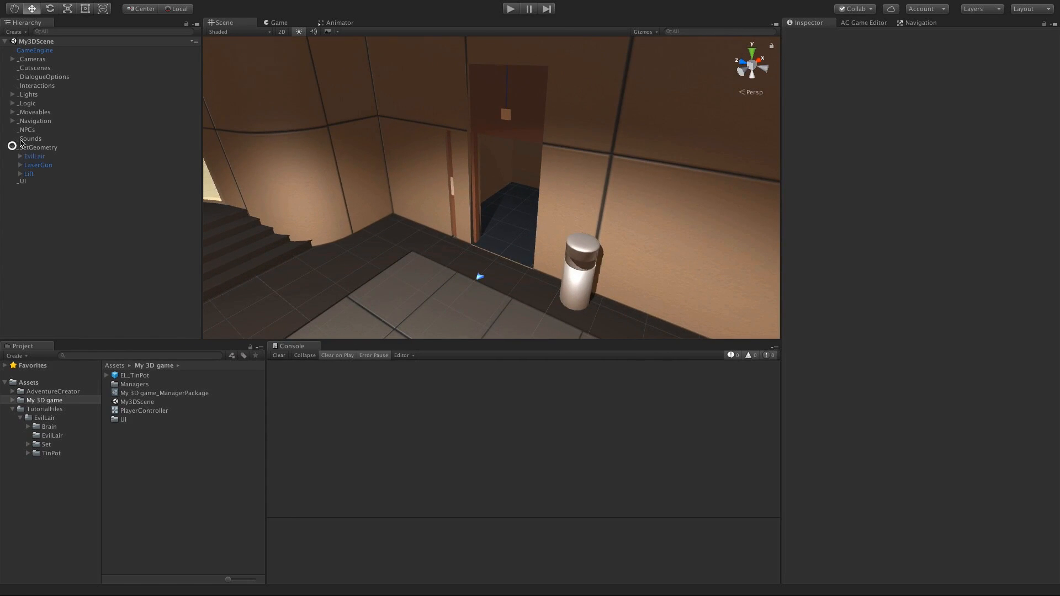
pyautogui.click(32, 174)
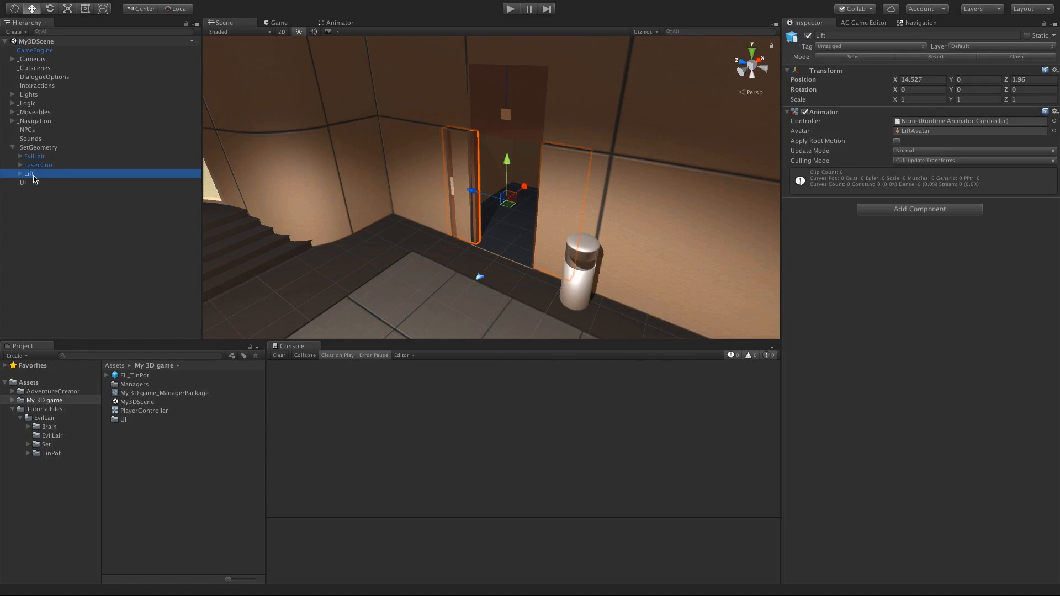
pyautogui.click(46, 445)
pyautogui.click(106, 410)
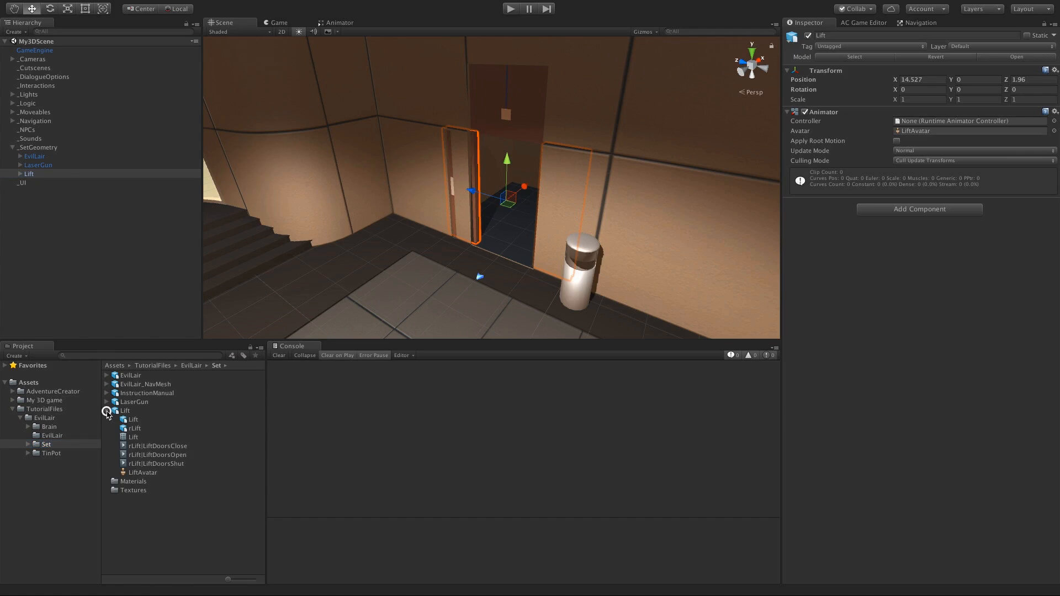
pyautogui.click(123, 412)
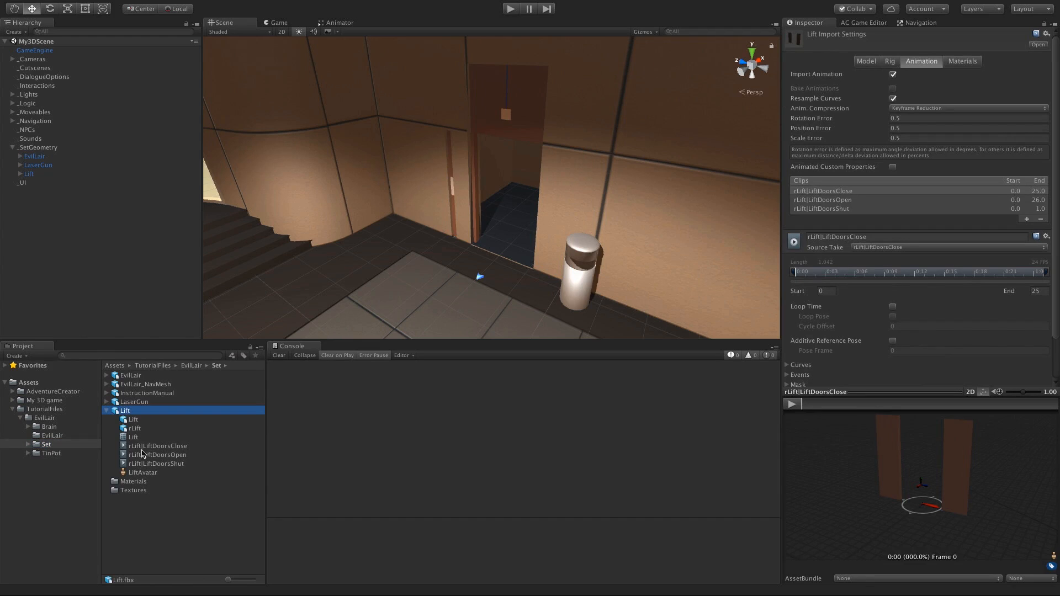
pyautogui.click(848, 200)
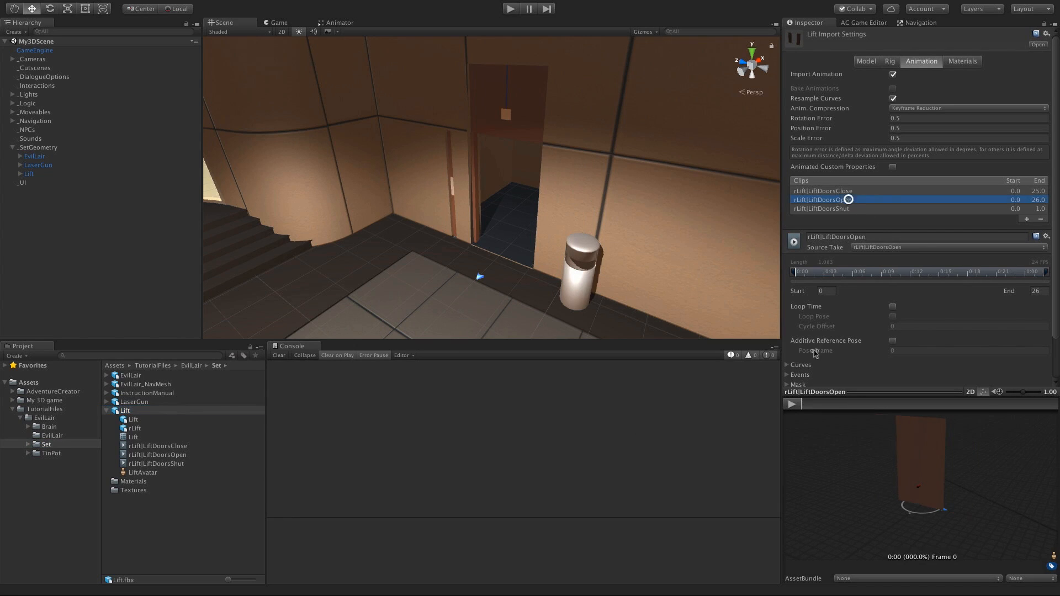
pyautogui.click(792, 404)
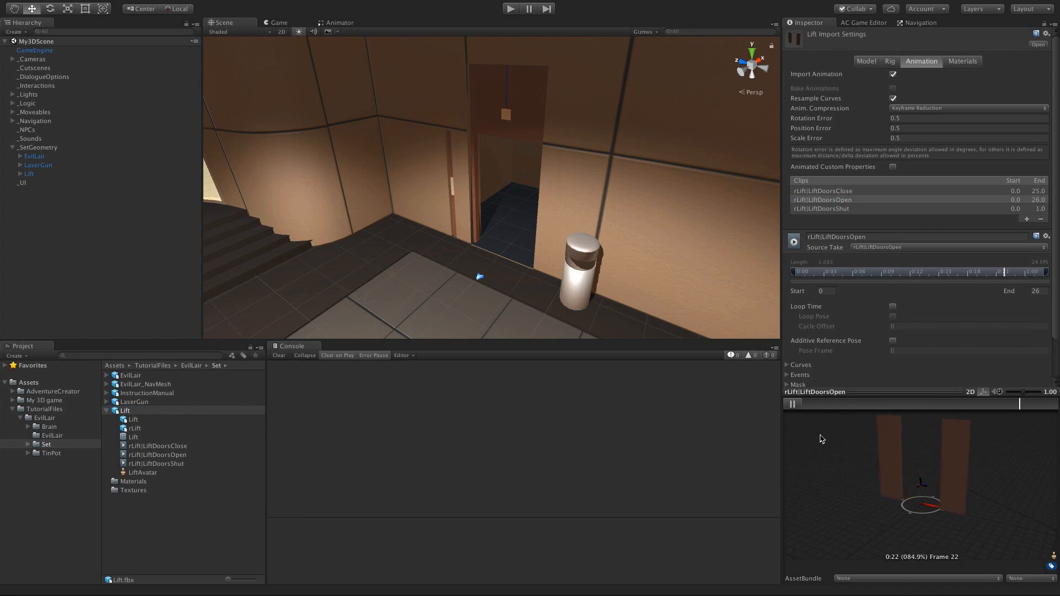
pyautogui.click(792, 405)
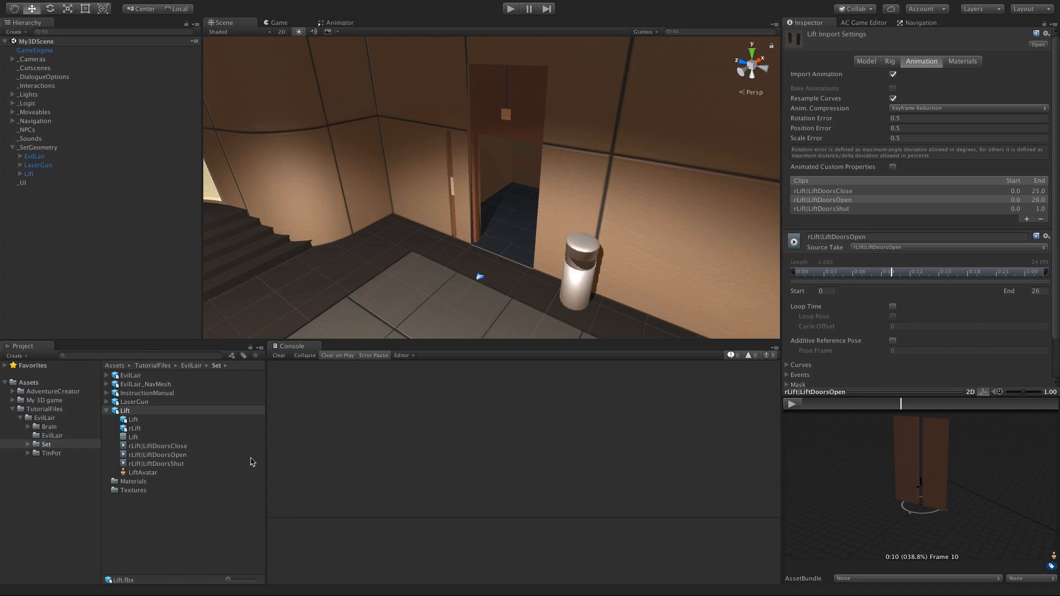
# Step: Create an Animator Controller named LiftController in the My 3D game folder
pyautogui.click(39, 409)
pyautogui.press('Up')
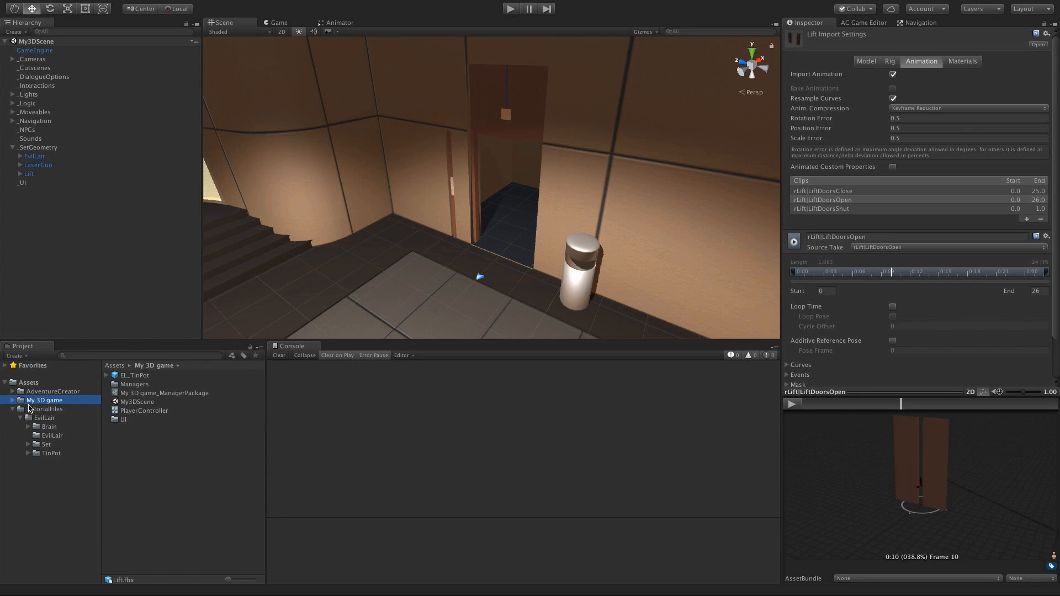
pyautogui.rightClick(145, 431)
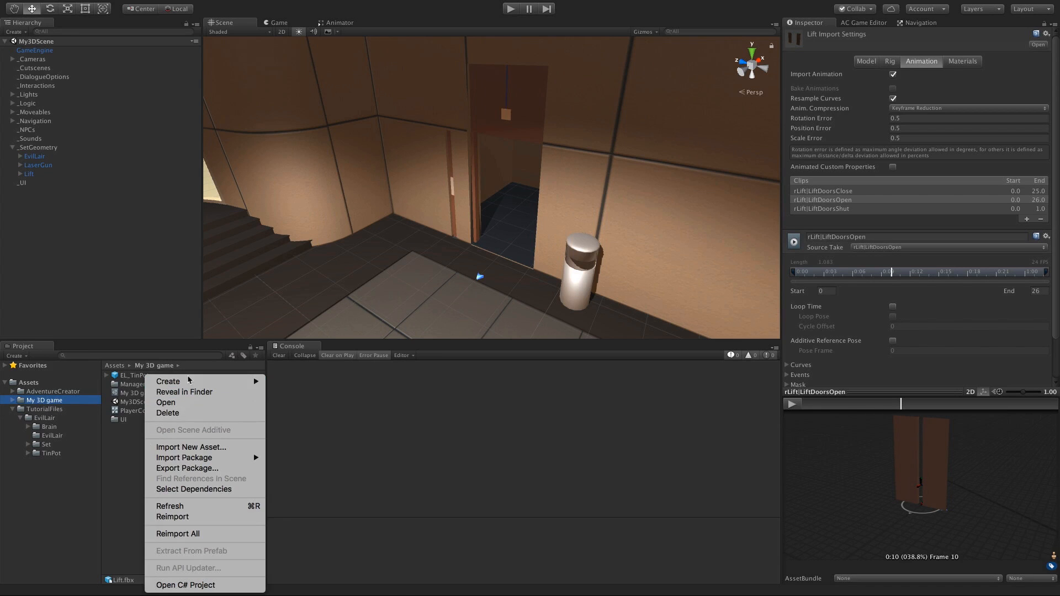
pyautogui.moveTo(188, 381)
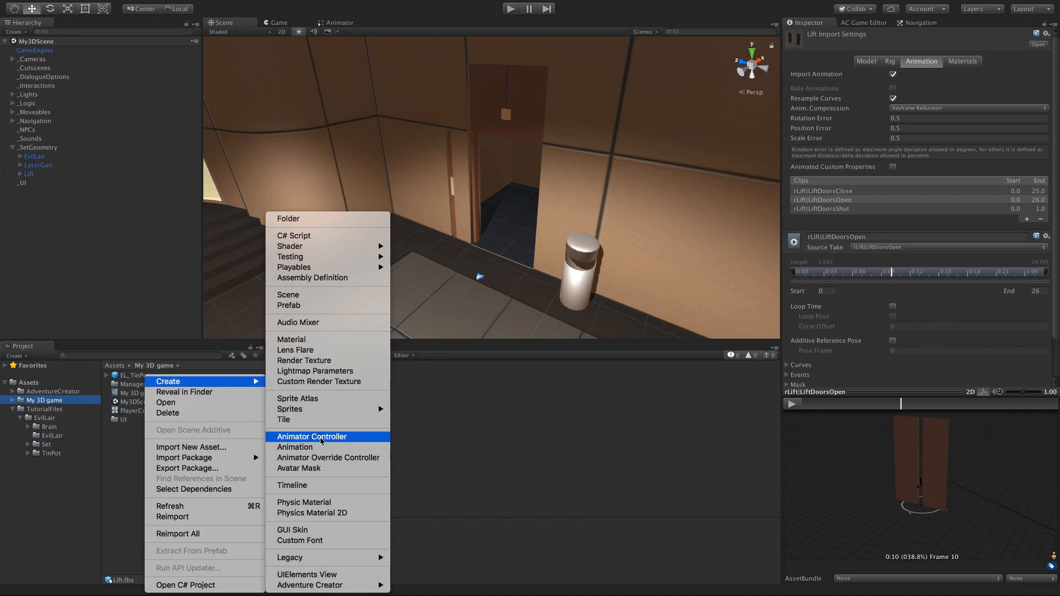
pyautogui.click(321, 437)
pyautogui.write('Lif')
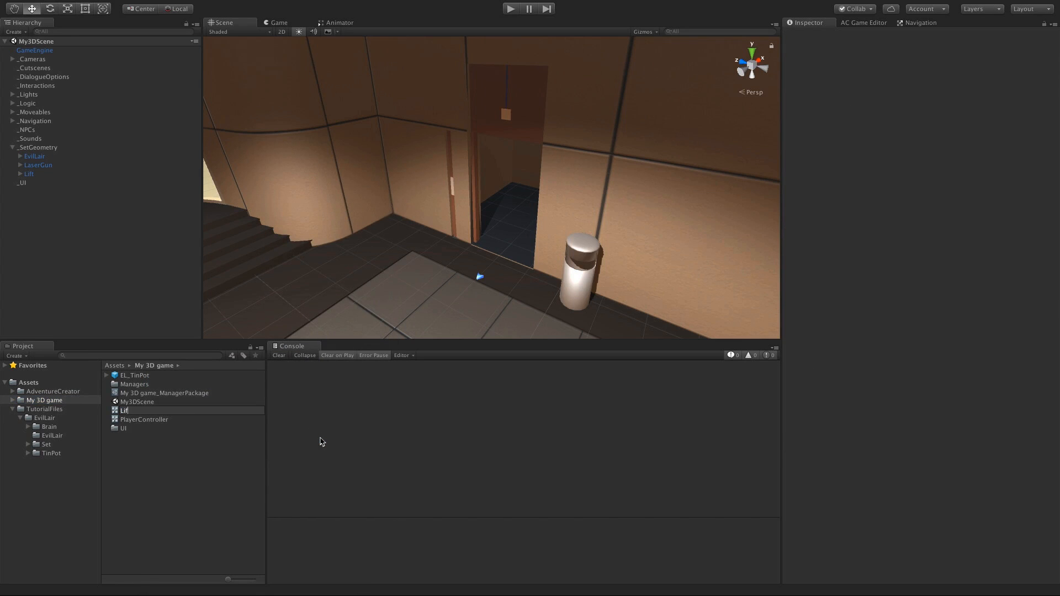
pyautogui.write('tController')
pyautogui.press('Return')
# Step: Assign LiftController to the Lift object's Animator component and open the controller's state graph
pyautogui.click(25, 174)
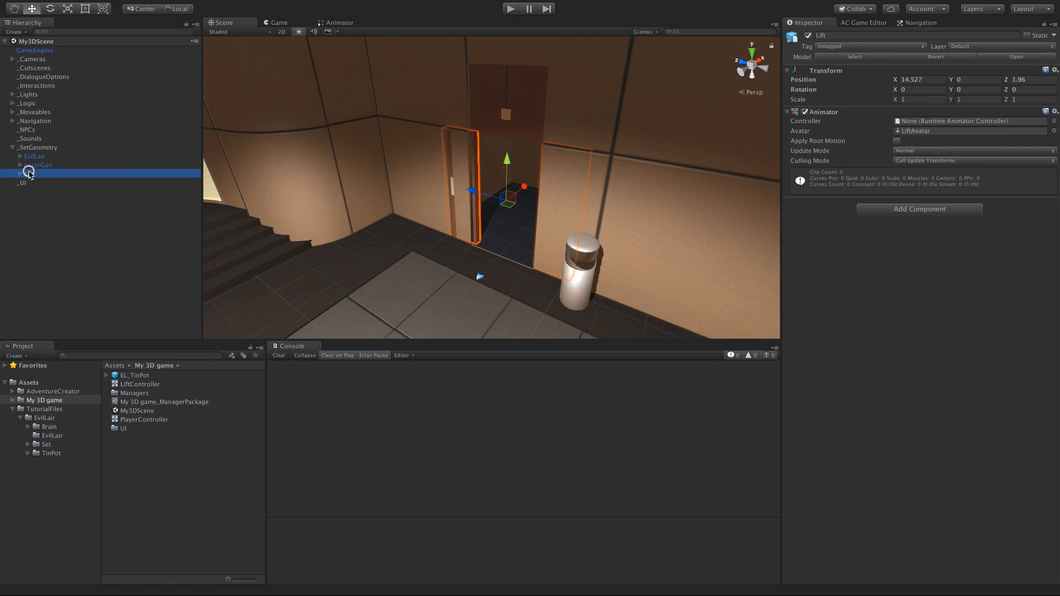
pyautogui.moveTo(121, 385); pyautogui.dragTo(930, 121)
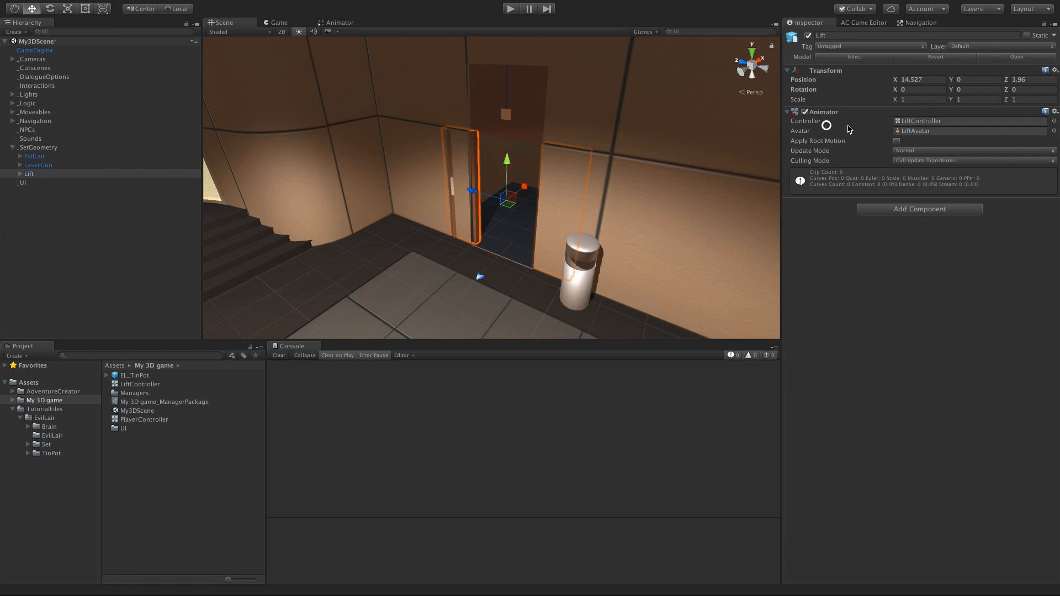
pyautogui.doubleClick(921, 121)
pyautogui.click(455, 95)
pyautogui.moveTo(454, 95); pyautogui.dragTo(489, 184, button='middle')
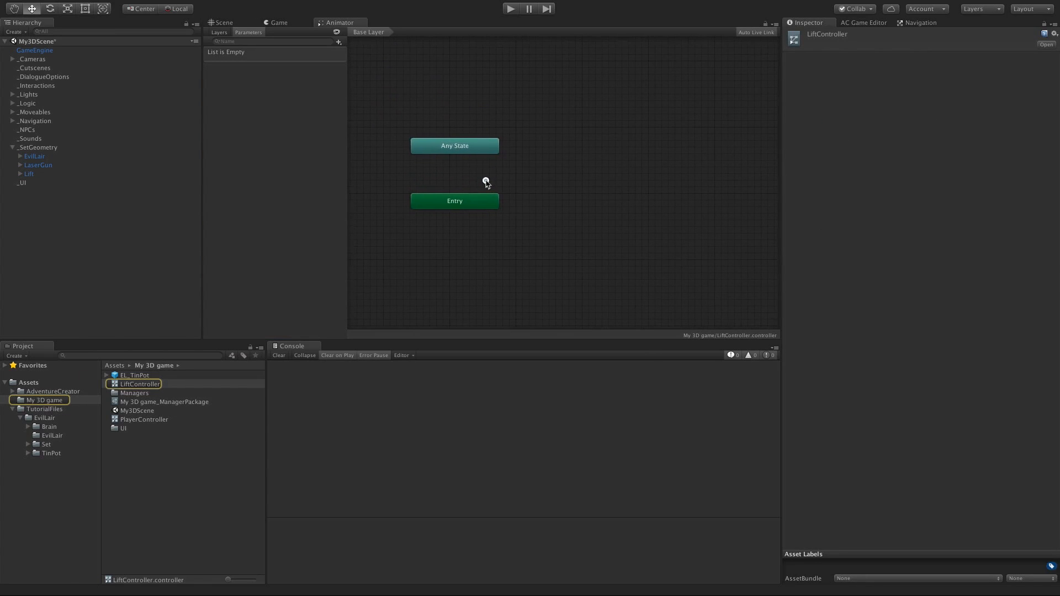
# Step: Add the Lift model's LiftDoorsClose, LiftDoorsOpen and LiftDoorsShut clips as states in LiftController's base layer
pyautogui.click(36, 445)
pyautogui.click(148, 446)
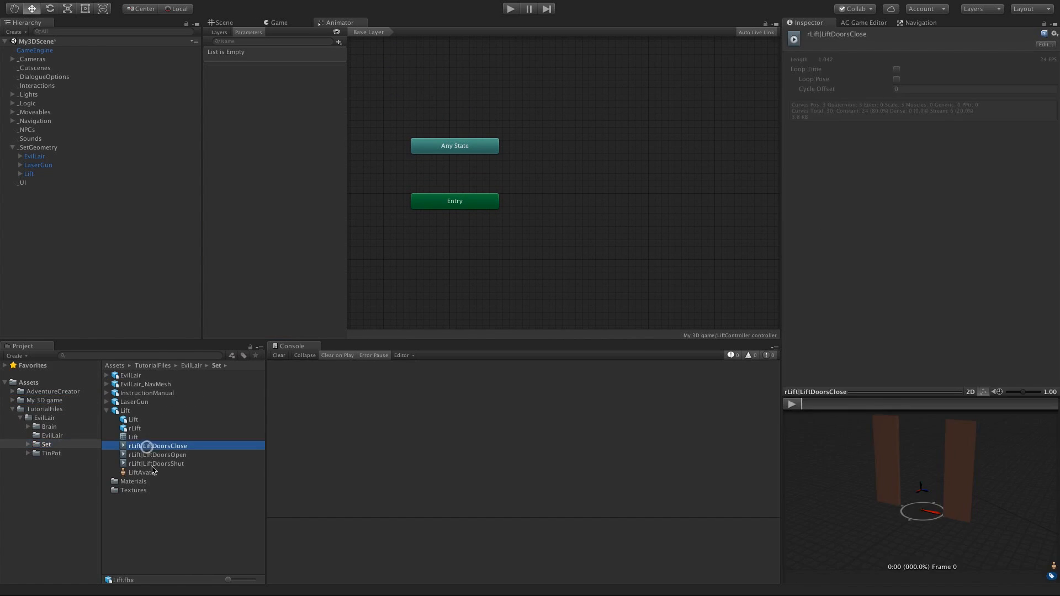
pyautogui.keyDown('shift'); pyautogui.click(147, 464); pyautogui.keyUp('shift')
pyautogui.moveTo(147, 464); pyautogui.dragTo(589, 133)
pyautogui.click(584, 219)
pyautogui.moveTo(602, 170)
pyautogui.mouseDown()
pyautogui.moveTo(582, 158)
pyautogui.moveTo(592, 159)
pyautogui.moveTo(597, 201)
pyautogui.moveTo(600, 165)
pyautogui.mouseUp()
# Step: Preview the Lift model's LiftDoorsClose, LiftDoorsOpen and LiftDoorsShut animation clips
pyautogui.click(141, 414)
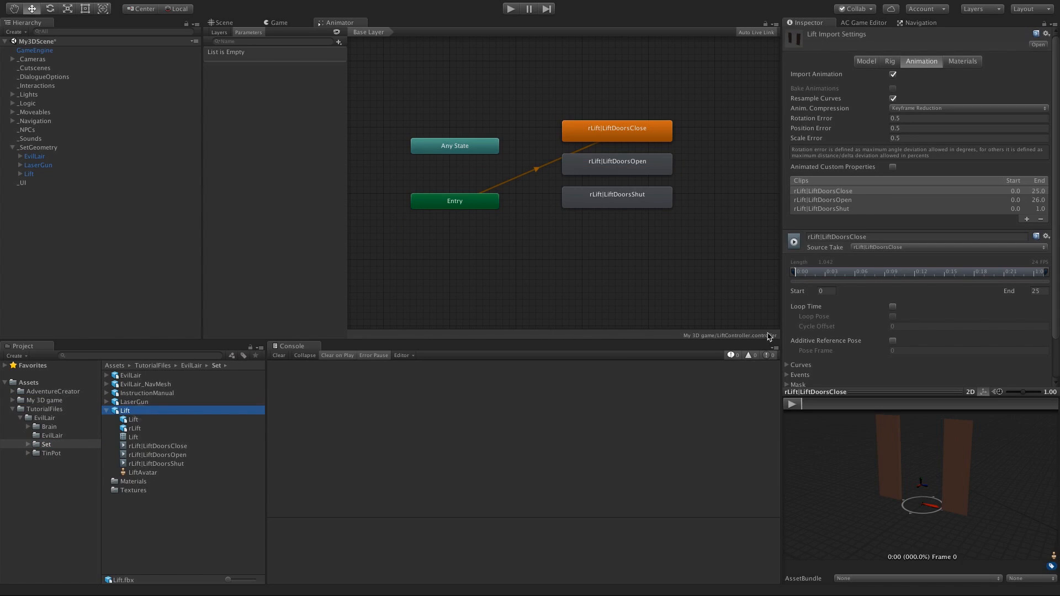
pyautogui.click(844, 191)
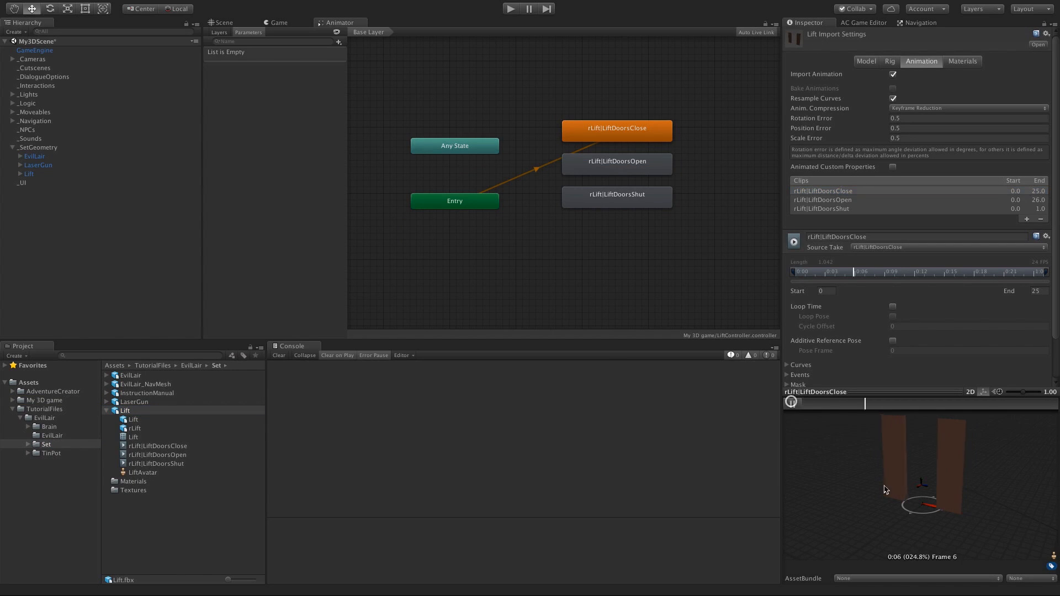
pyautogui.click(837, 199)
pyautogui.click(791, 404)
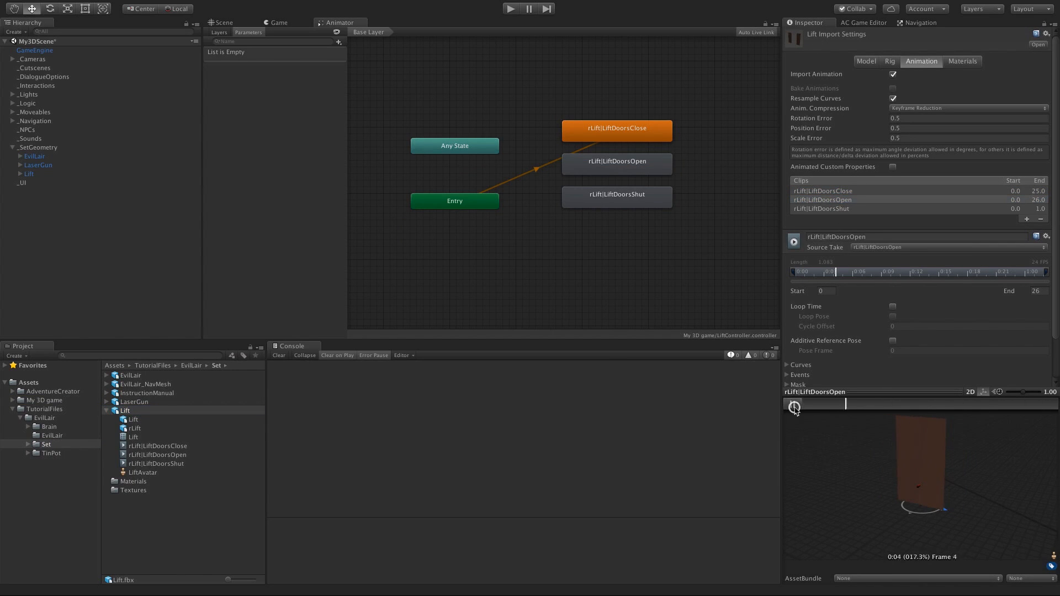
pyautogui.click(827, 209)
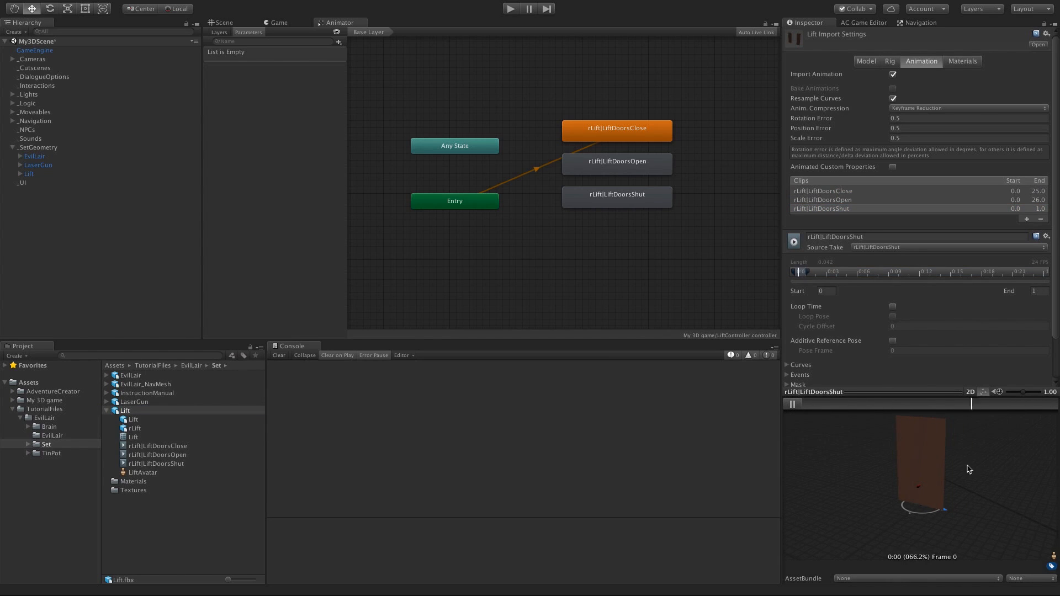
pyautogui.moveTo(909, 462); pyautogui.dragTo(925, 477)
pyautogui.click(791, 405)
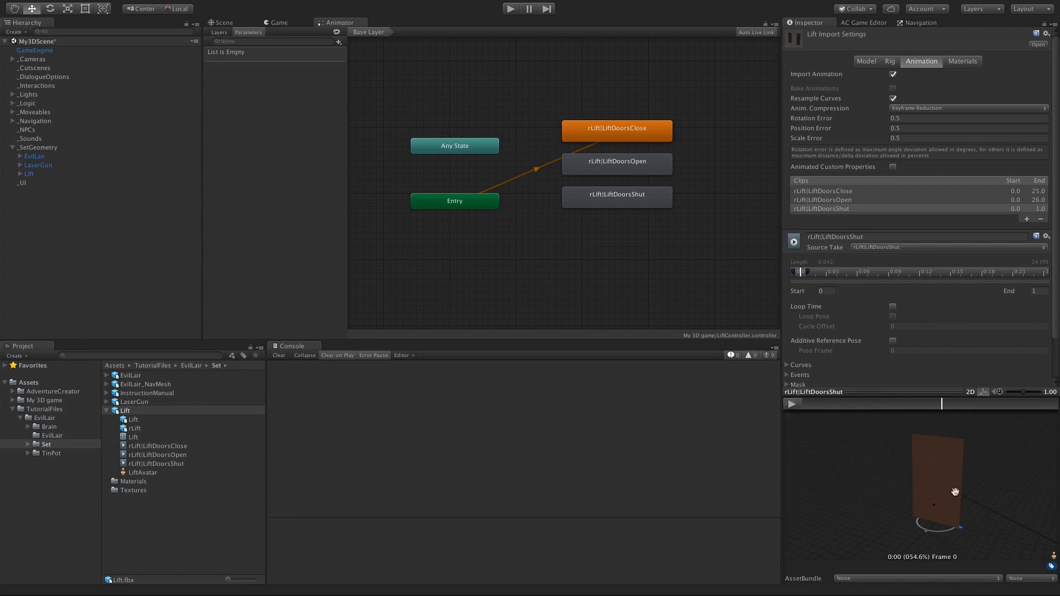
pyautogui.moveTo(843, 400); pyautogui.dragTo(783, 400)
# Step: Make rLift|LiftDoorsShut the layer default state in LiftController
pyautogui.moveTo(681, 270); pyautogui.dragTo(650, 283, button='middle')
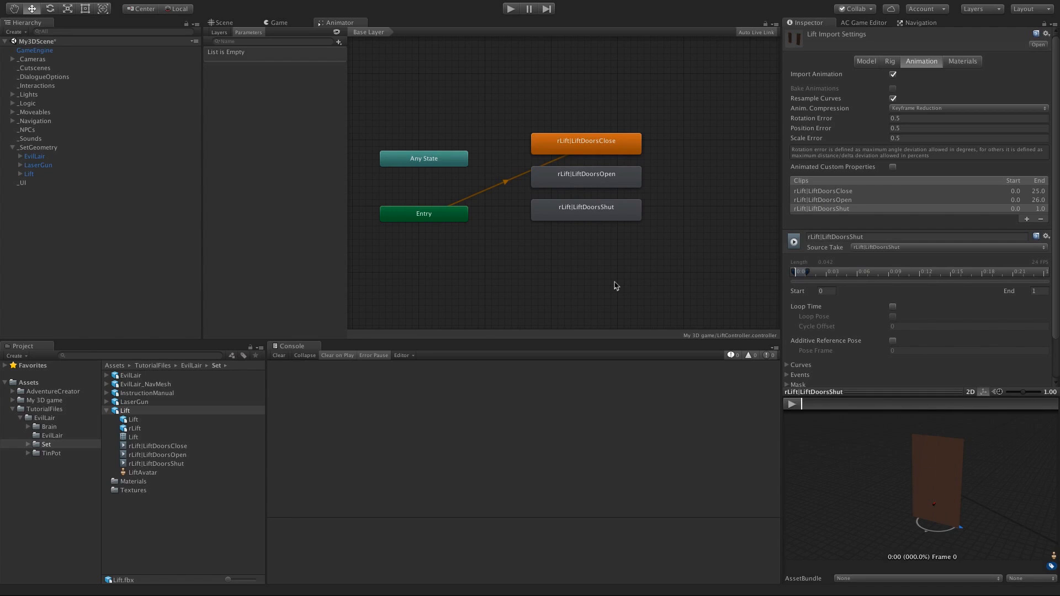
pyautogui.click(574, 208)
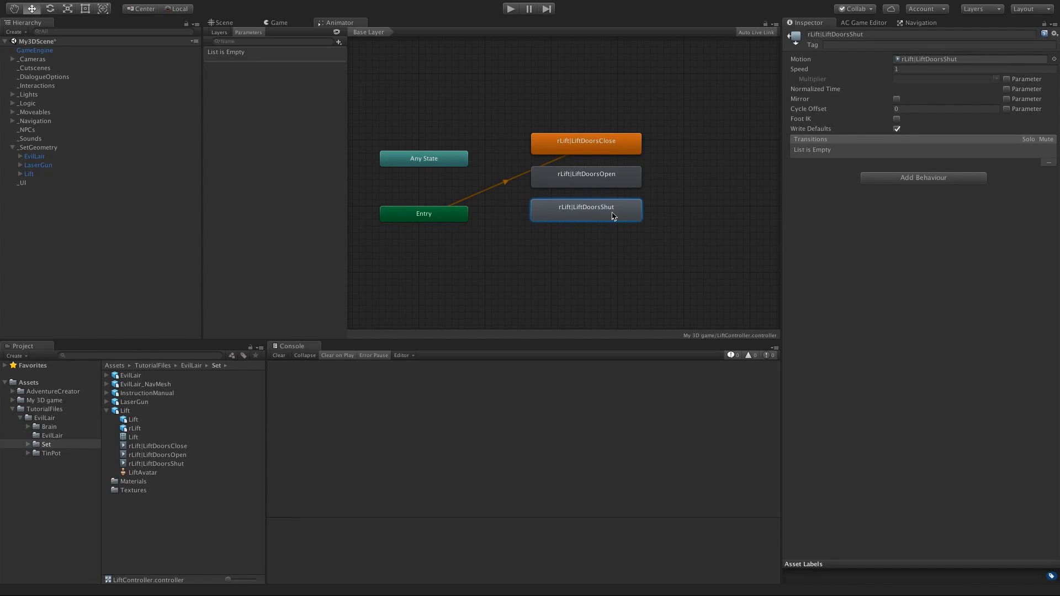
pyautogui.rightClick(590, 210)
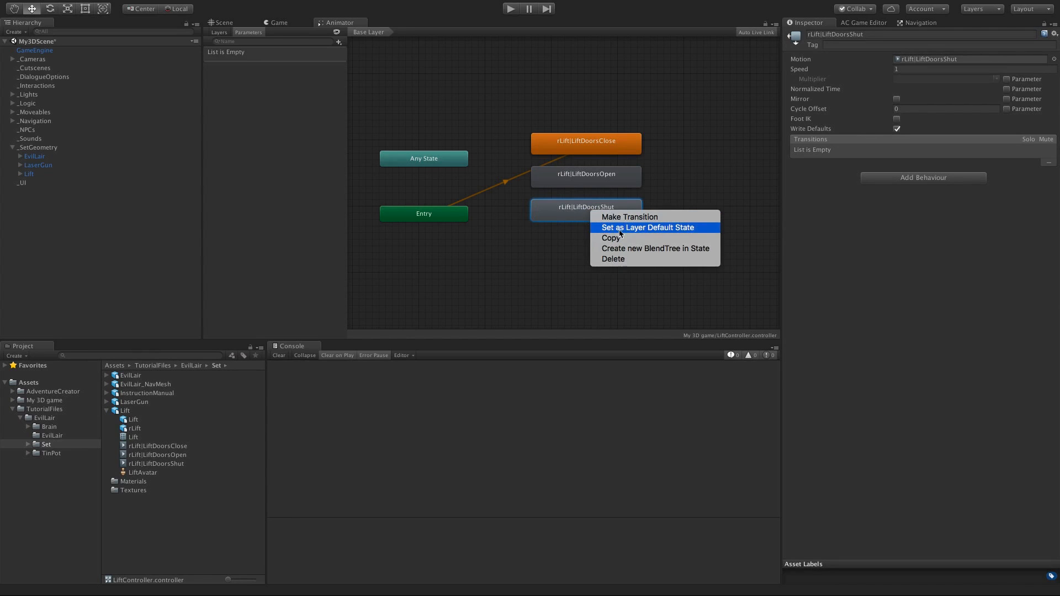
pyautogui.click(648, 228)
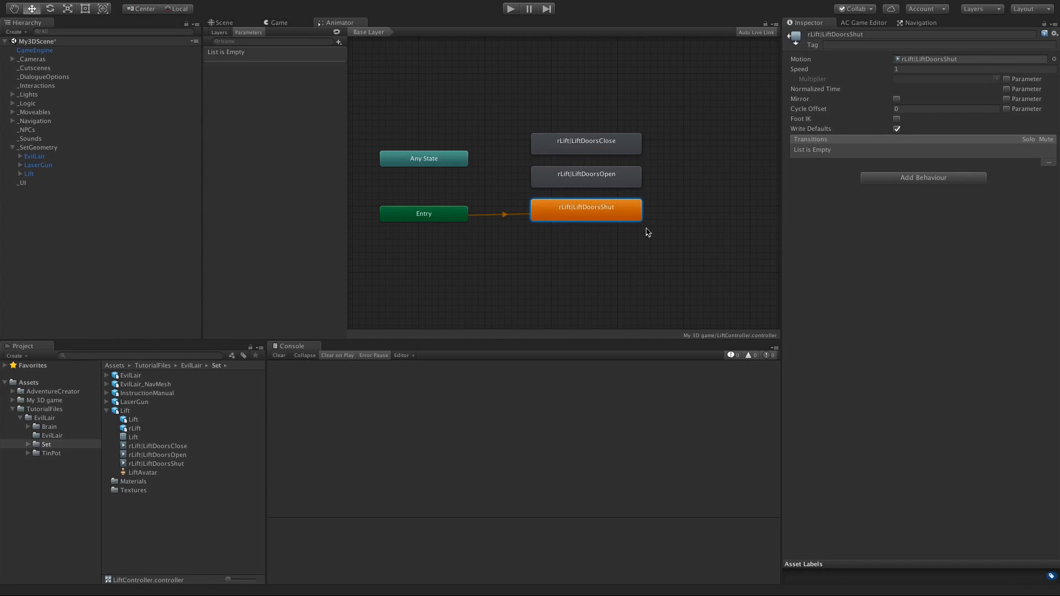
# Step: Stack the states in the LiftController graph with LiftDoorsShut uppermost, LiftDoorsOpen beneath it and LiftDoorsClose lowest
pyautogui.moveTo(619, 220); pyautogui.dragTo(611, 102)
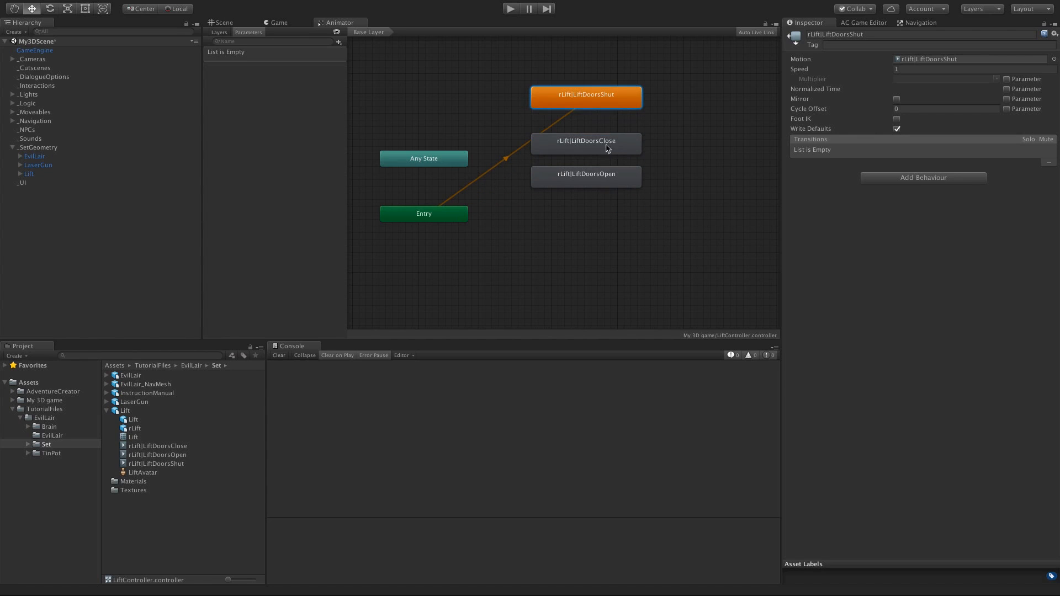
pyautogui.moveTo(607, 147)
pyautogui.mouseDown()
pyautogui.moveTo(607, 205)
pyautogui.moveTo(606, 155)
pyautogui.mouseUp()
pyautogui.moveTo(606, 153); pyautogui.dragTo(604, 172, button='middle')
pyautogui.moveTo(603, 120); pyautogui.dragTo(601, 133)
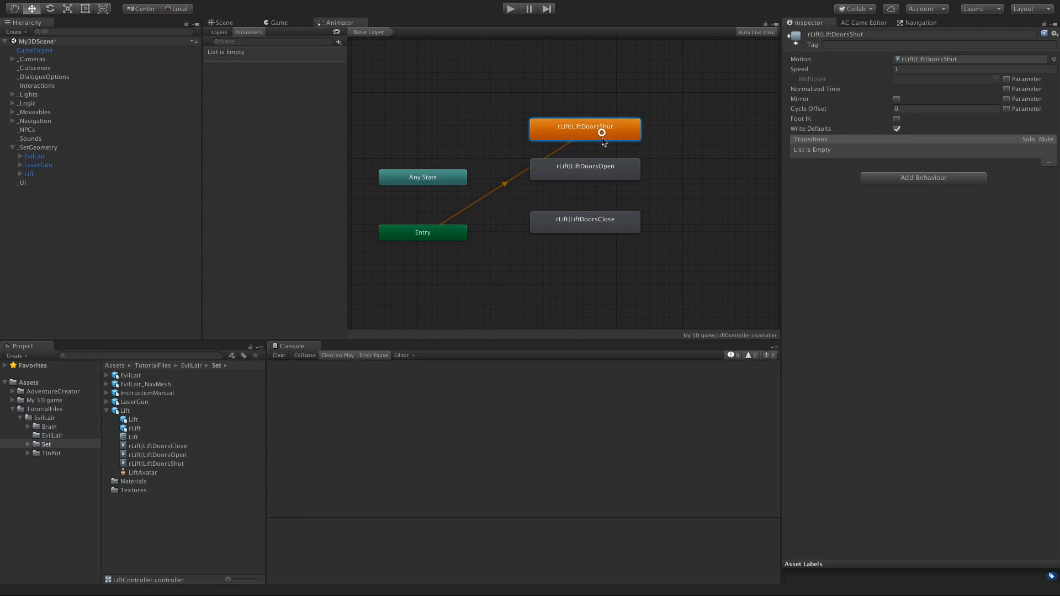
pyautogui.moveTo(602, 219); pyautogui.dragTo(601, 206)
pyautogui.moveTo(616, 176); pyautogui.dragTo(620, 178, button='middle')
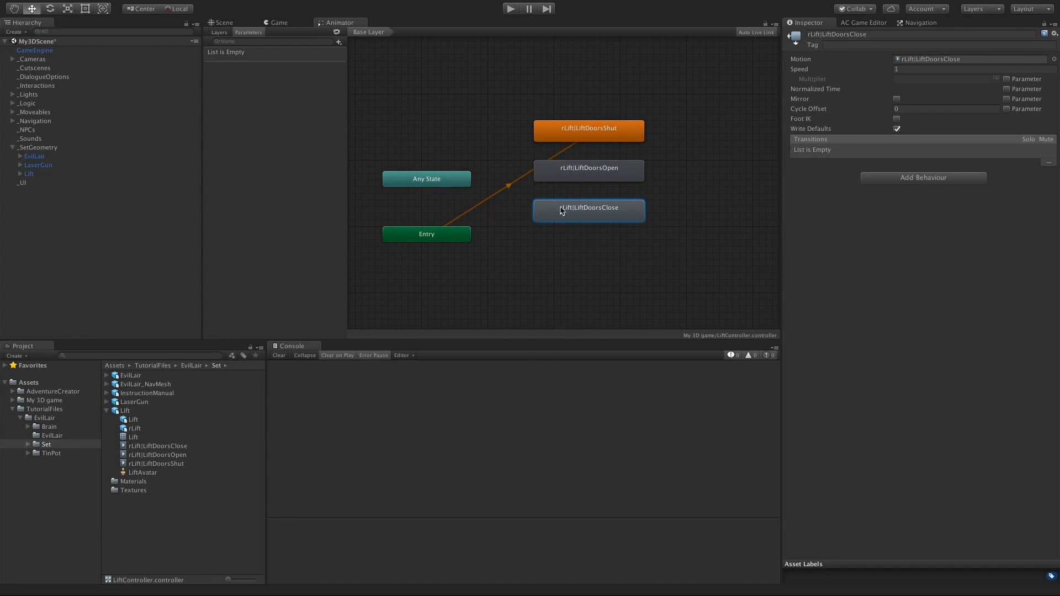
# Step: Add an integer parameter named State to LiftController
pyautogui.click(338, 42)
pyautogui.click(348, 62)
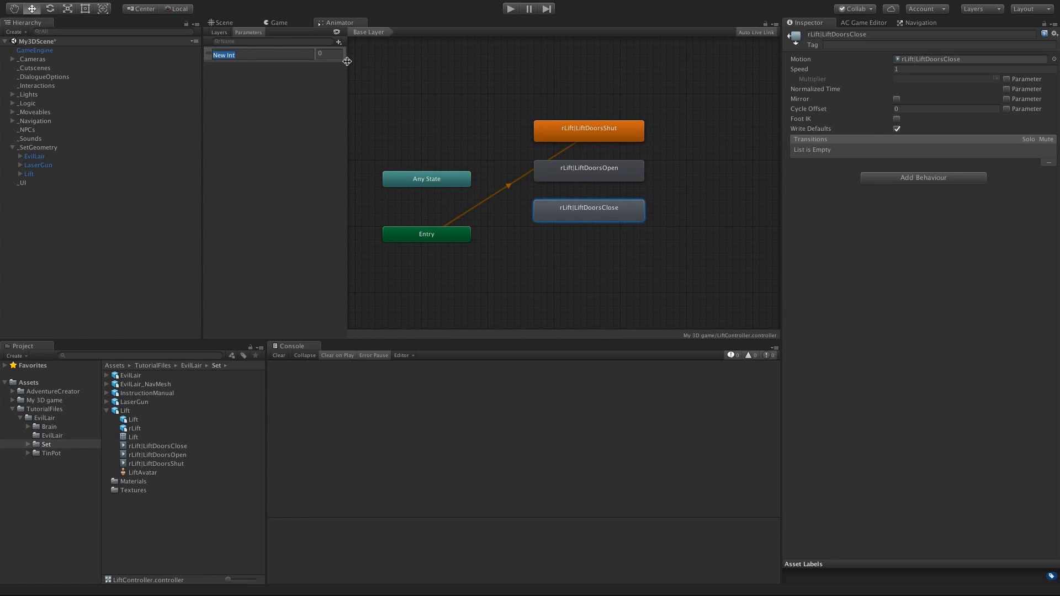
pyautogui.write('State')
pyautogui.press('Return')
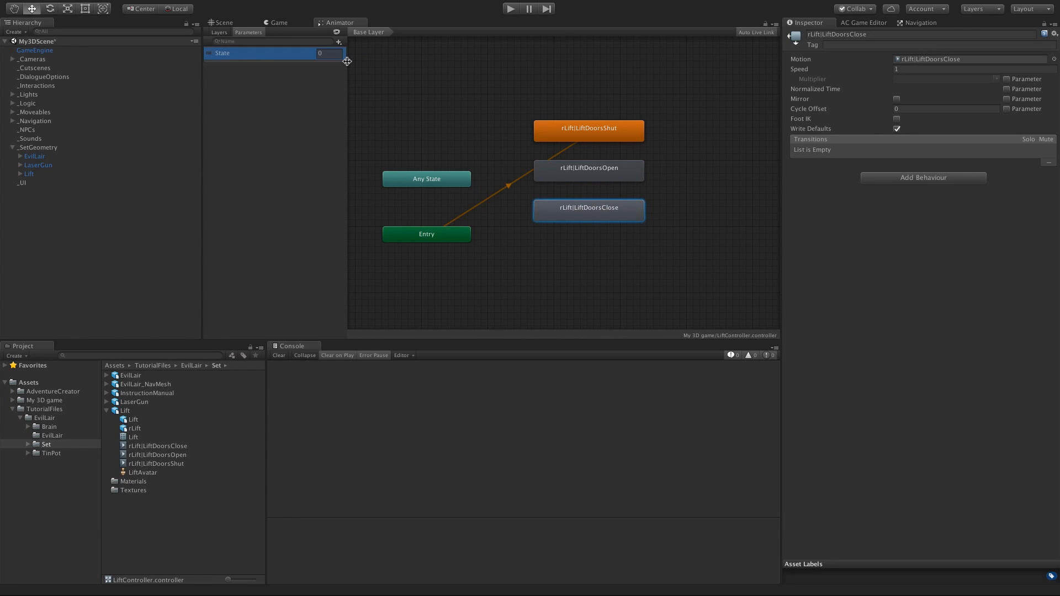
# Step: Move the three lift door states down together and place the Entry node just above Any State
pyautogui.moveTo(680, 100); pyautogui.dragTo(564, 255)
pyautogui.moveTo(567, 135); pyautogui.dragTo(561, 181)
pyautogui.click(504, 171)
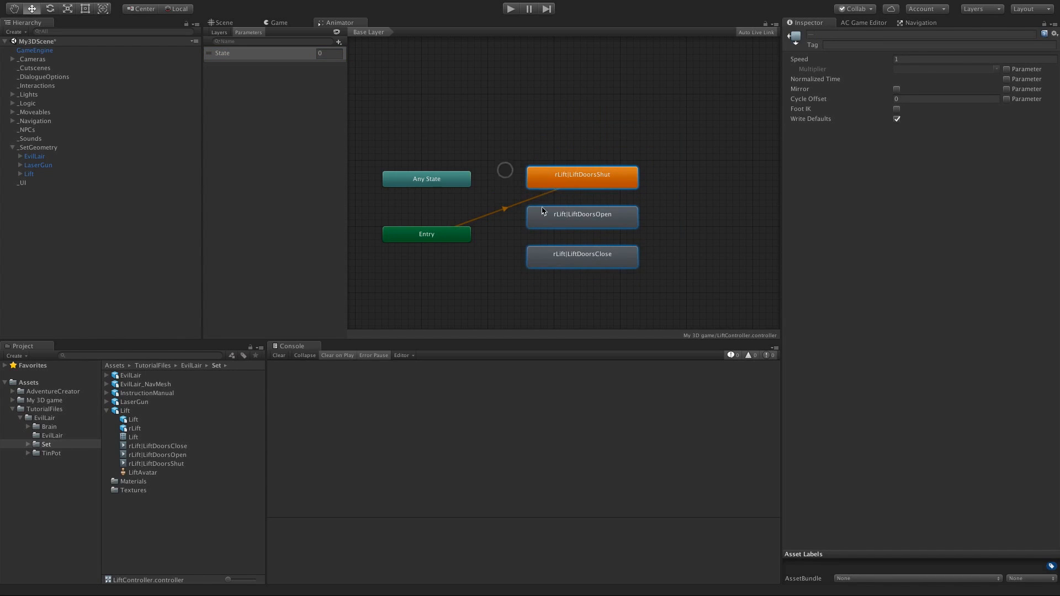
pyautogui.moveTo(442, 237); pyautogui.dragTo(444, 155)
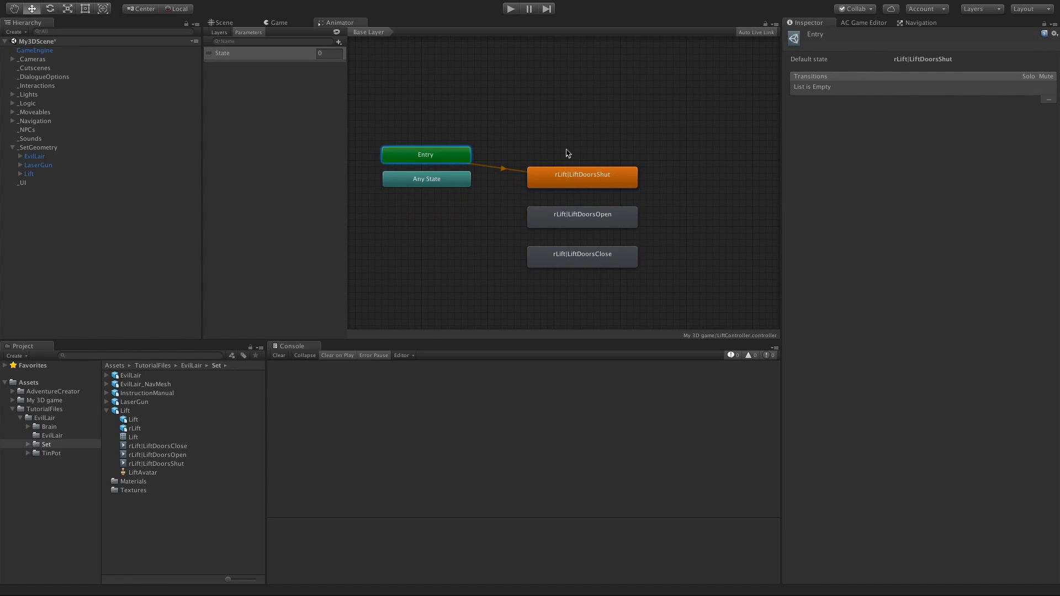
# Step: Make transitions from Any State to each of LiftDoorsShut, LiftDoorsOpen and LiftDoorsClose
pyautogui.click(451, 183)
pyautogui.rightClick(451, 183)
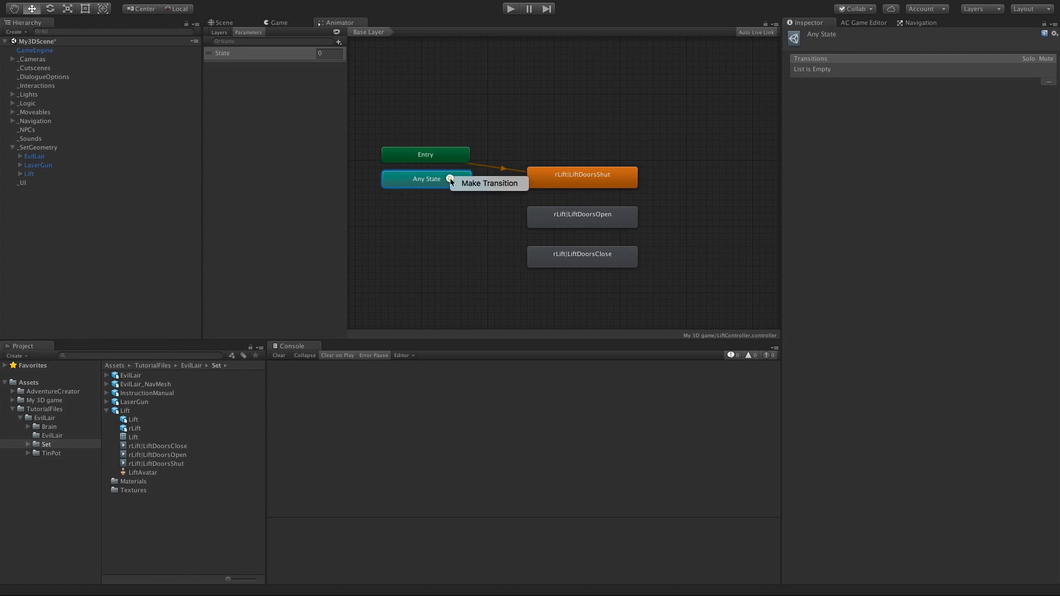
pyautogui.click(466, 184)
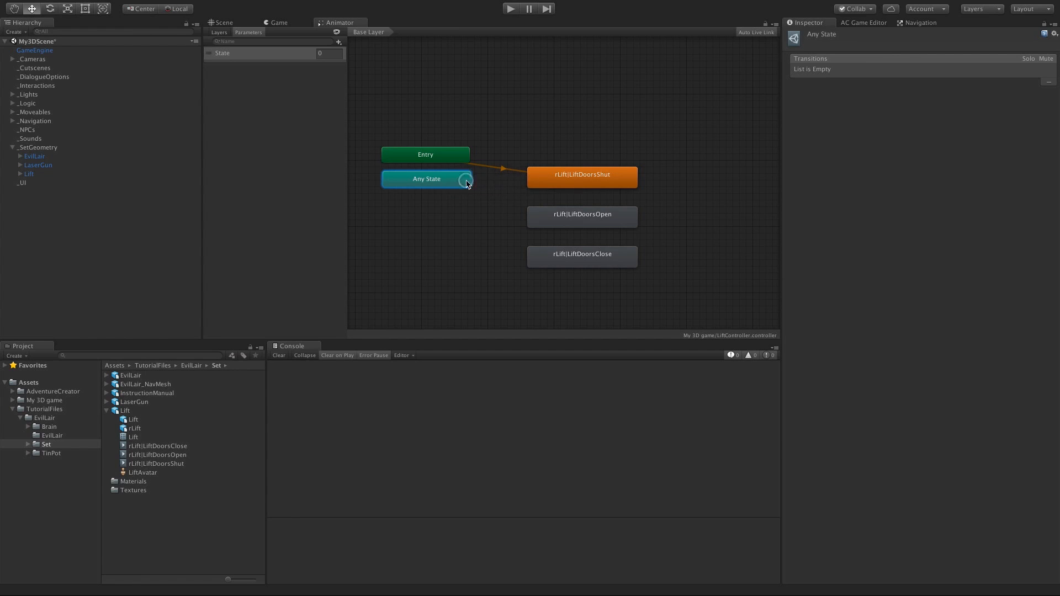
pyautogui.click(575, 177)
pyautogui.rightClick(436, 181)
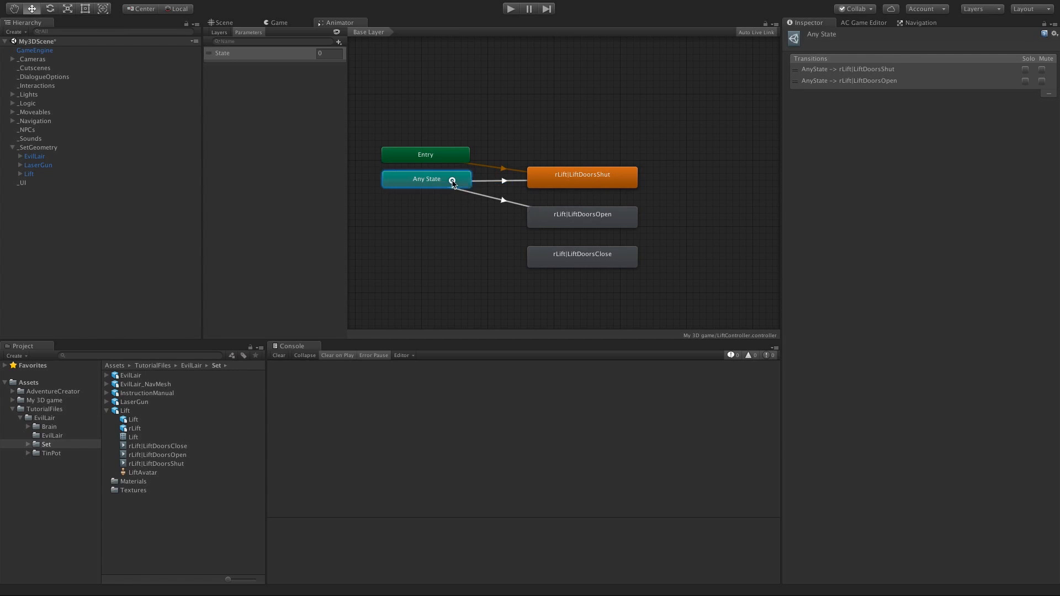
pyautogui.rightClick(449, 180)
pyautogui.click(467, 184)
pyautogui.click(549, 251)
# Step: Give the transition from Any State to LiftDoorsShut the condition State Equals 0
pyautogui.click(504, 183)
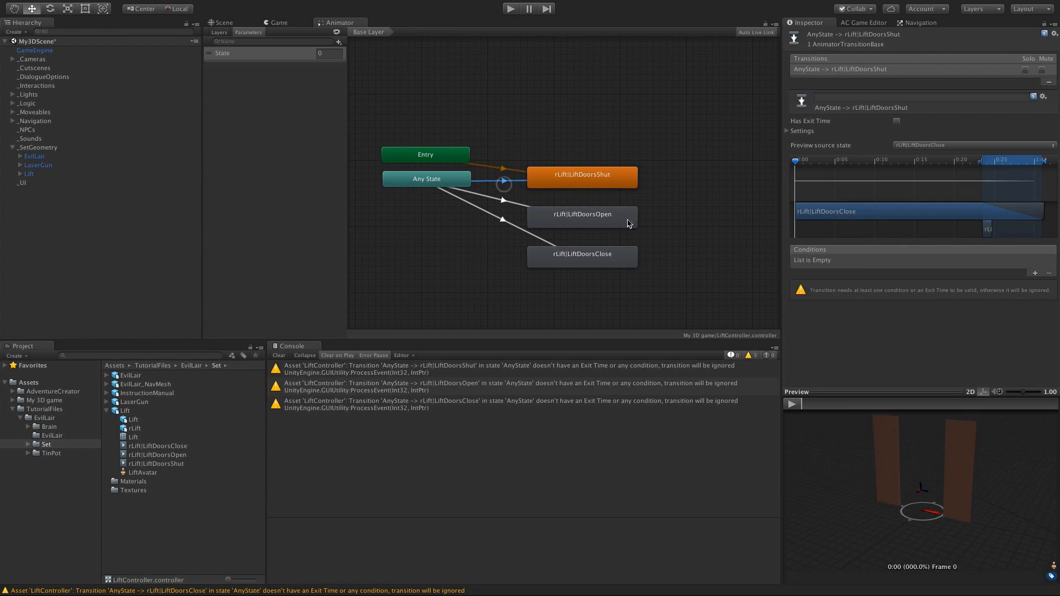
pyautogui.click(1035, 272)
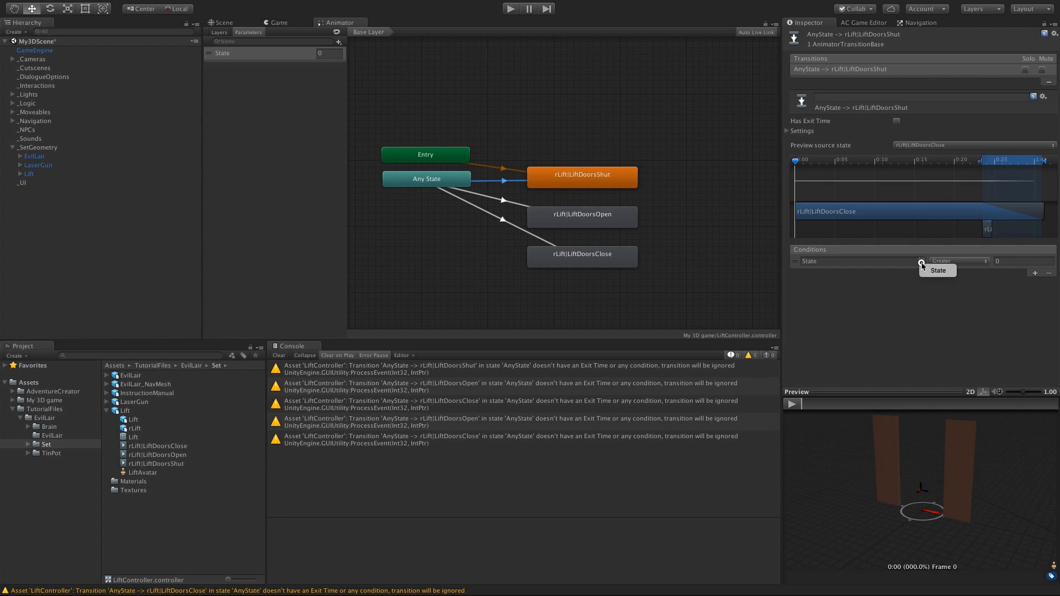
pyautogui.click(954, 262)
pyautogui.click(957, 281)
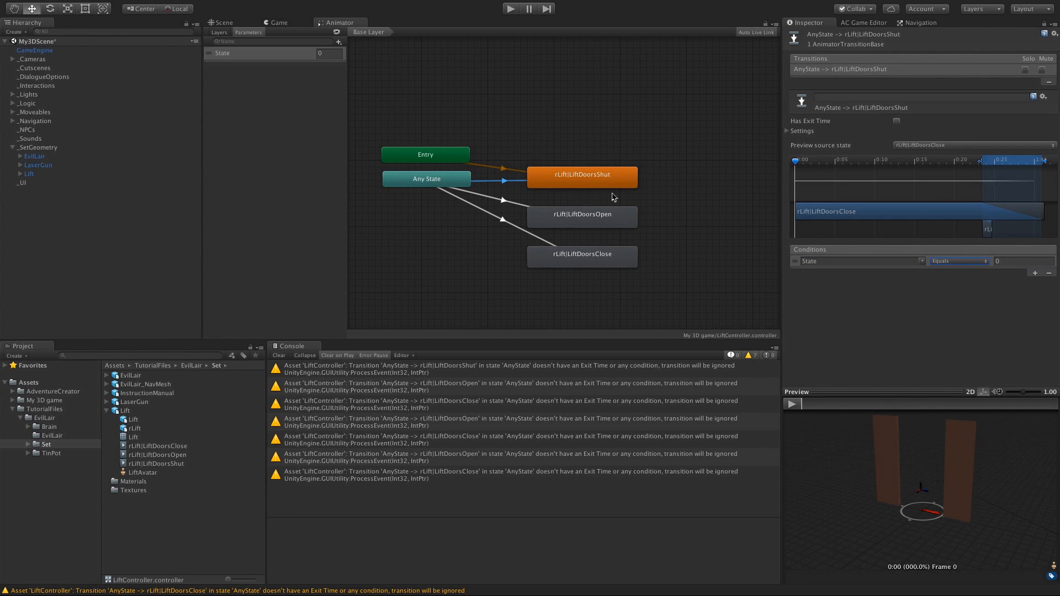
# Step: Give the transition from Any State to LiftDoorsOpen the condition State Equals 1
pyautogui.click(506, 201)
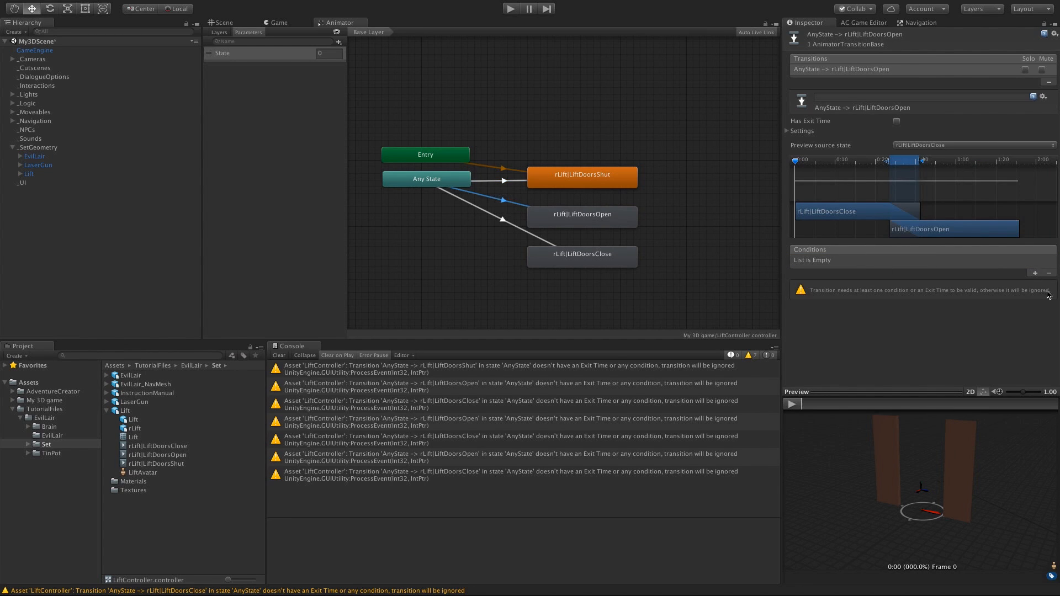
pyautogui.click(1035, 274)
pyautogui.click(938, 261)
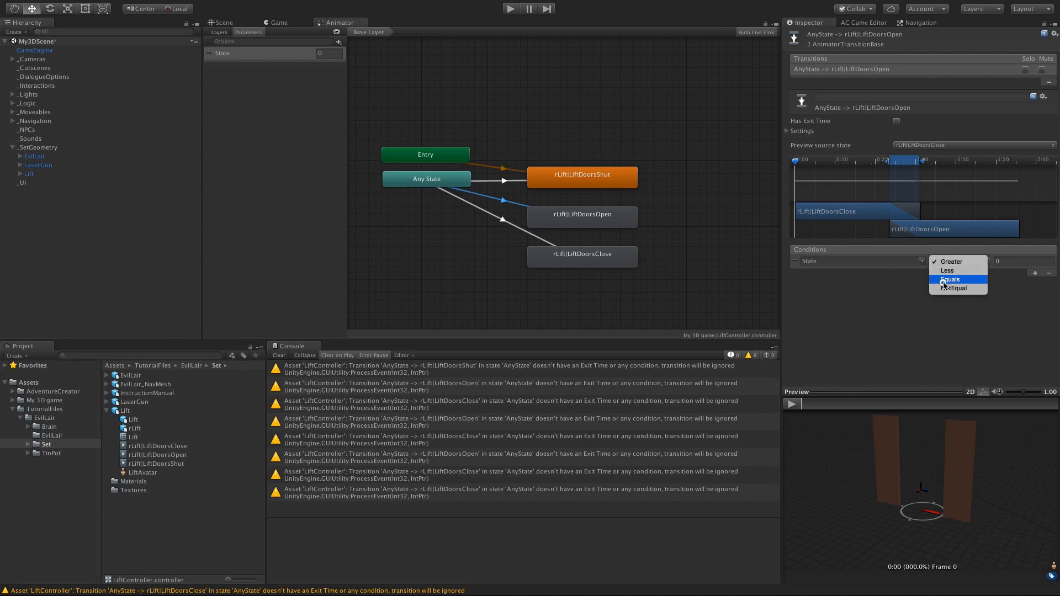
pyautogui.click(944, 280)
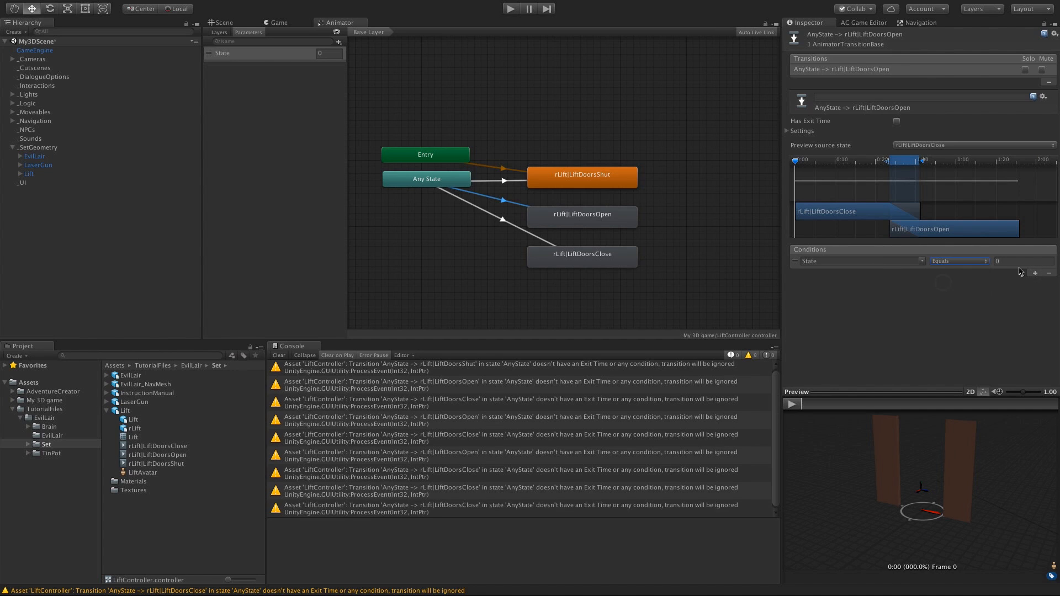
# Step: Give the transition from Any State to LiftDoorsClose the condition State Equals 2
pyautogui.click(514, 228)
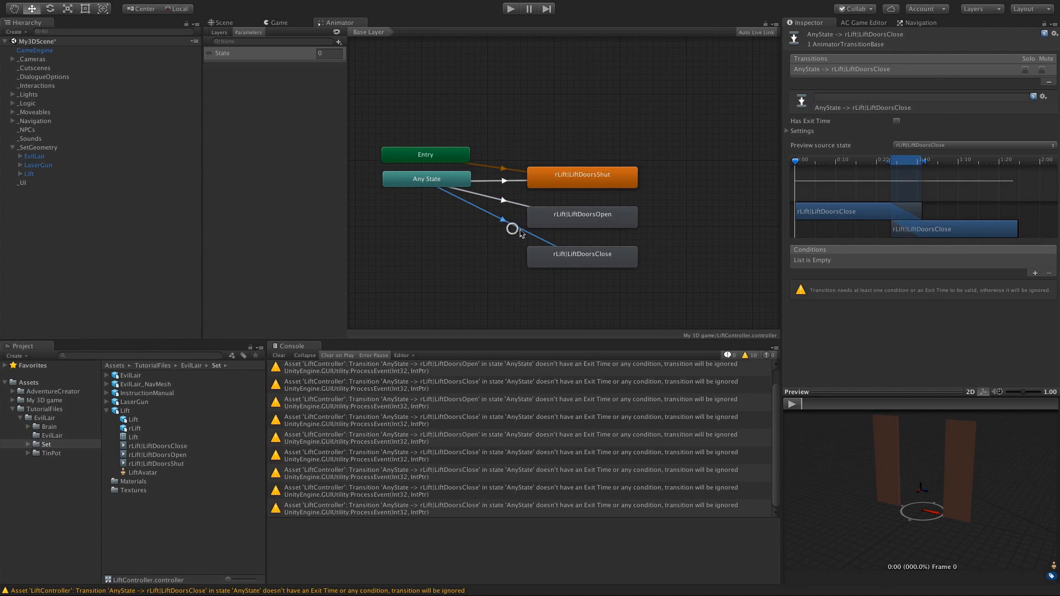
pyautogui.click(1036, 272)
pyautogui.click(959, 261)
pyautogui.click(945, 279)
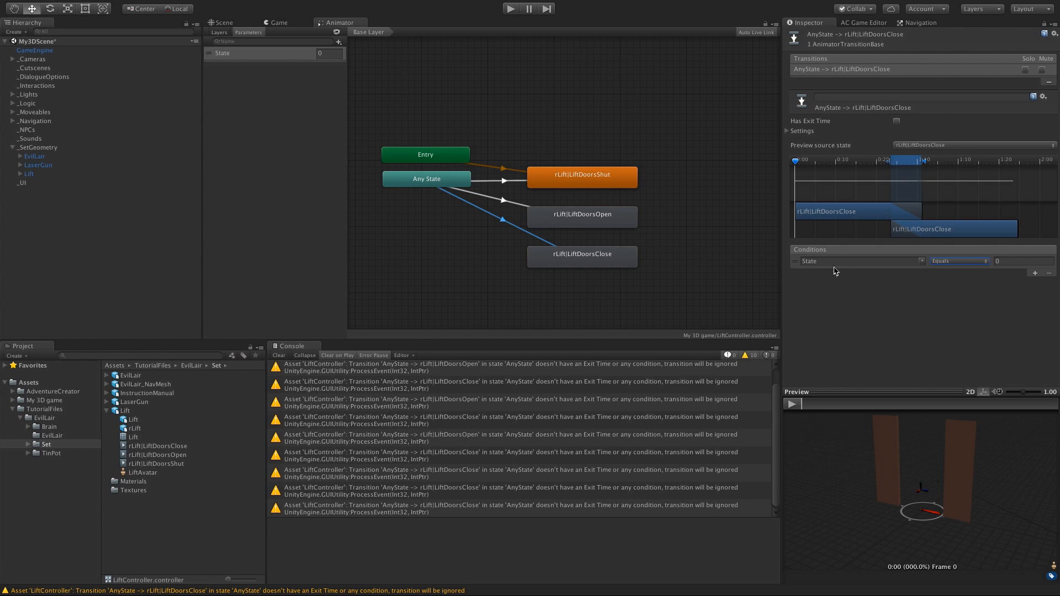
pyautogui.click(1016, 262)
pyautogui.write('2')
# Step: Set the Transition Duration to 0 seconds on all three transitions from Any State
pyautogui.click(786, 132)
pyautogui.click(903, 161)
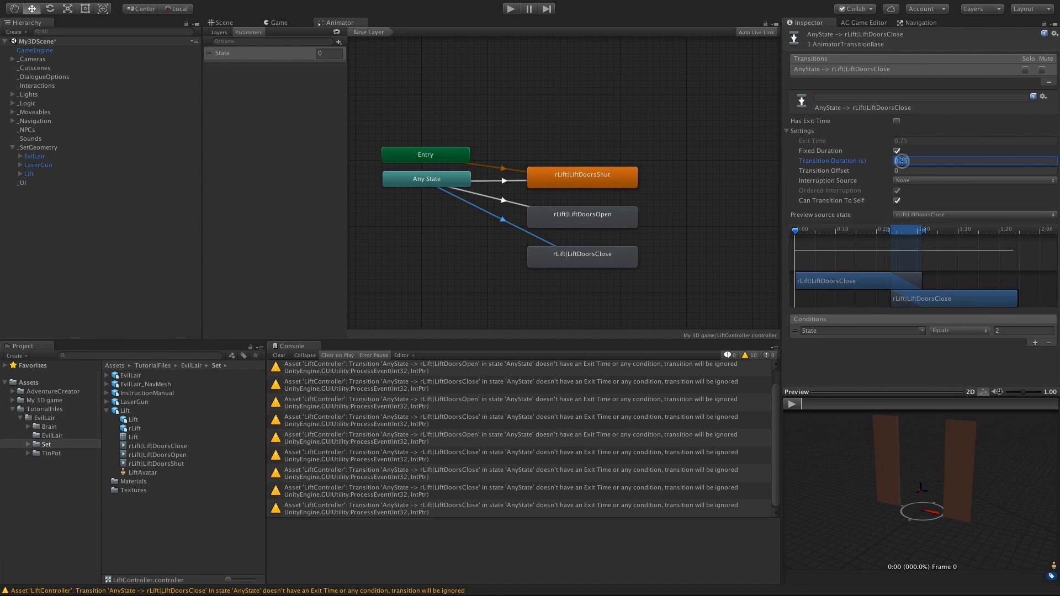
pyautogui.write('0')
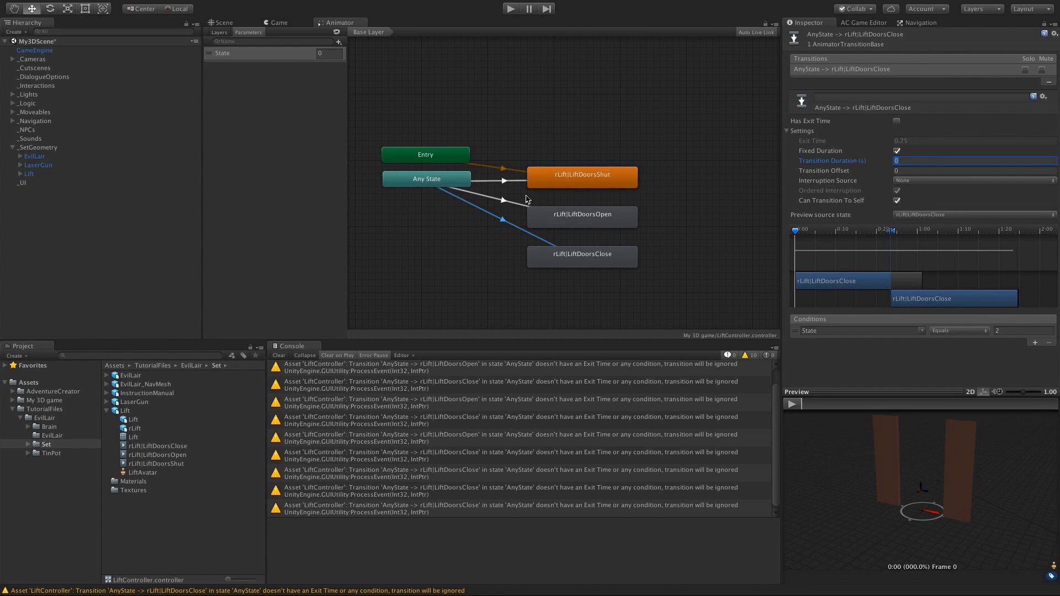
pyautogui.click(505, 200)
pyautogui.click(902, 161)
pyautogui.write('0')
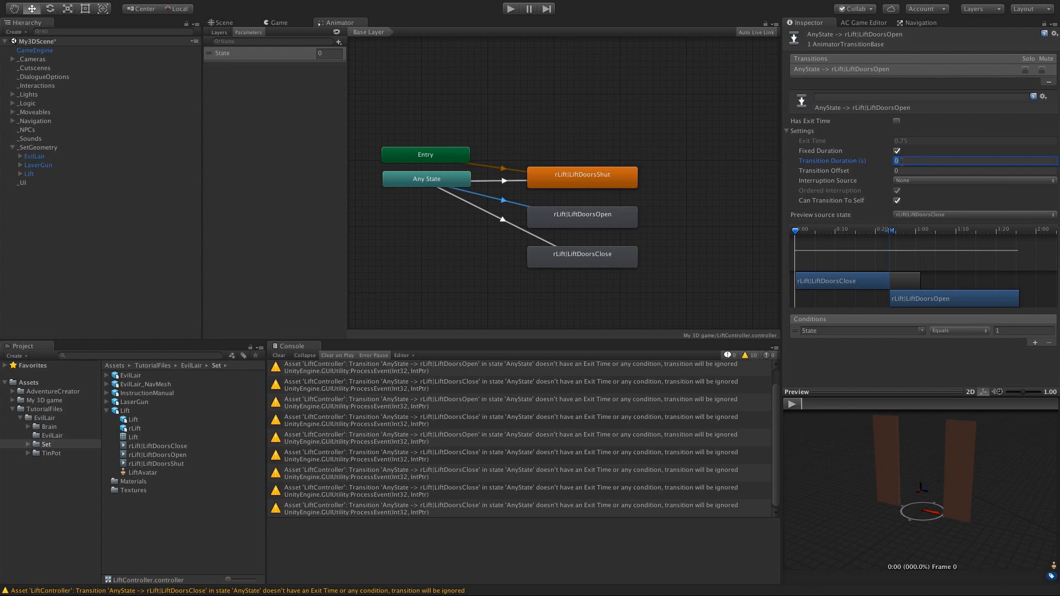
pyautogui.click(506, 182)
pyautogui.click(902, 161)
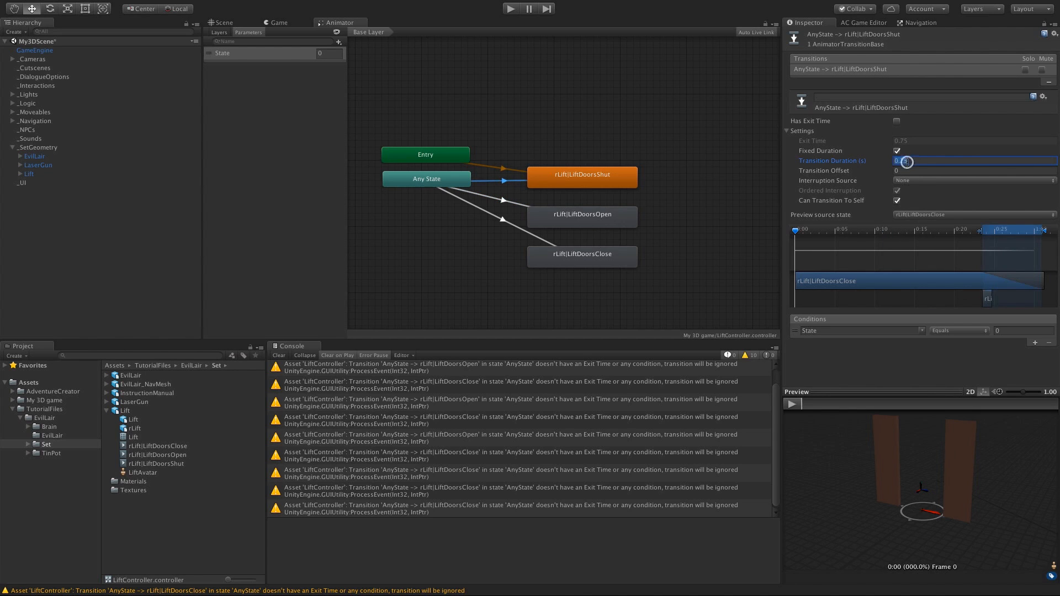
pyautogui.write('0')
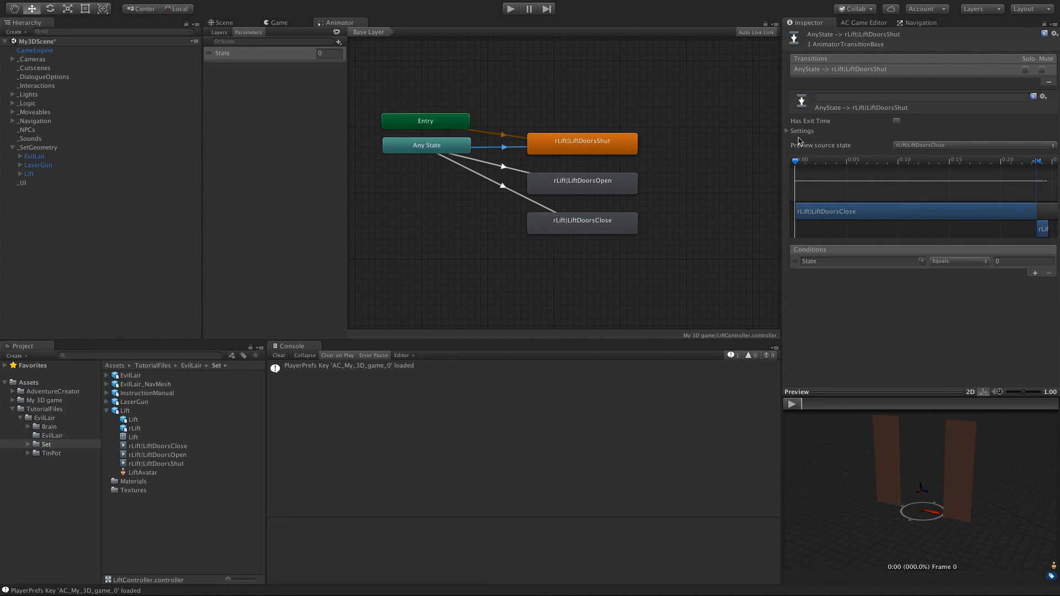
# Step: Turn off Can Transition To Self on the three transitions from Any State
pyautogui.click(799, 133)
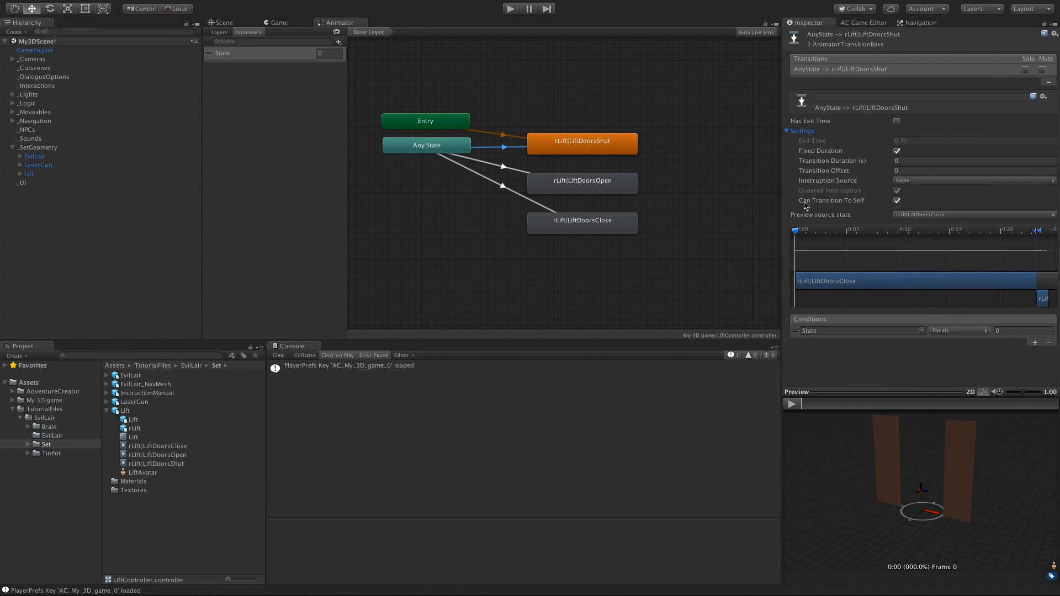
pyautogui.click(502, 167)
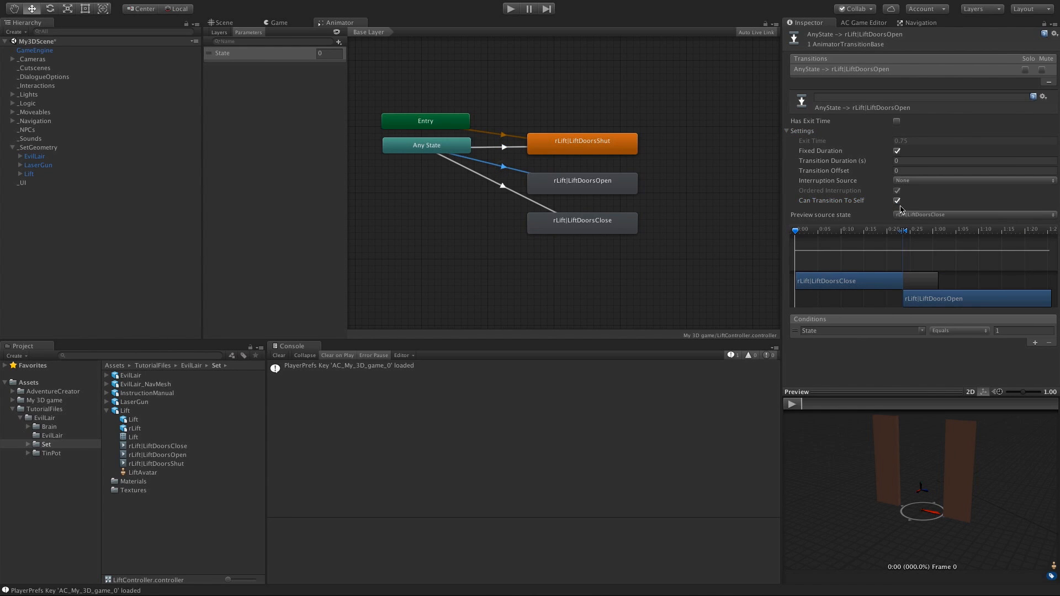
pyautogui.click(503, 186)
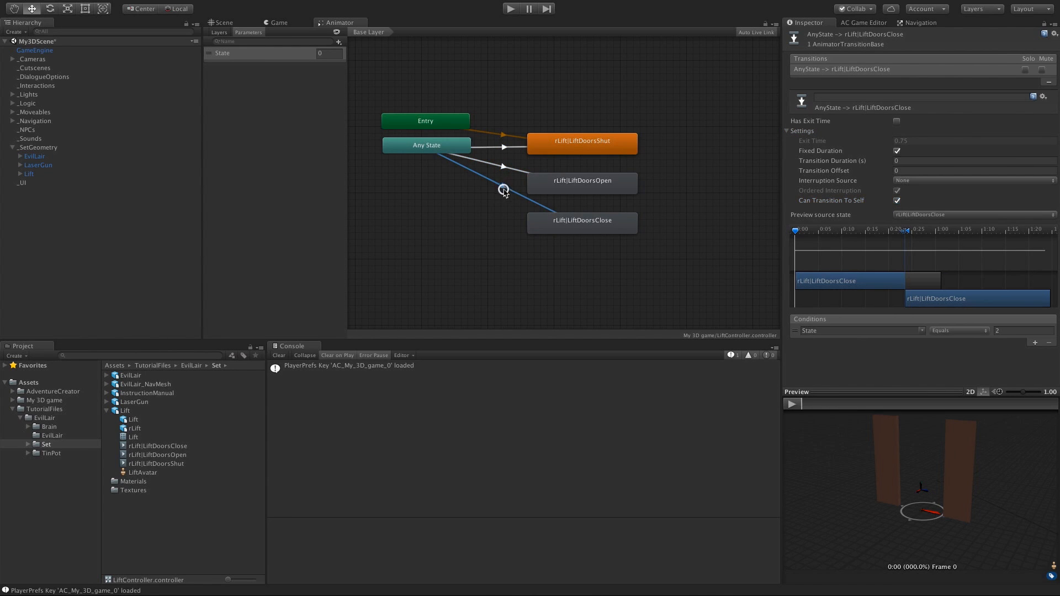
pyautogui.click(897, 201)
# Step: Dock the Animator beside the Console and playtest the lift doors in the Game view by setting State to 1, 2 and 0
pyautogui.moveTo(329, 24); pyautogui.dragTo(341, 350)
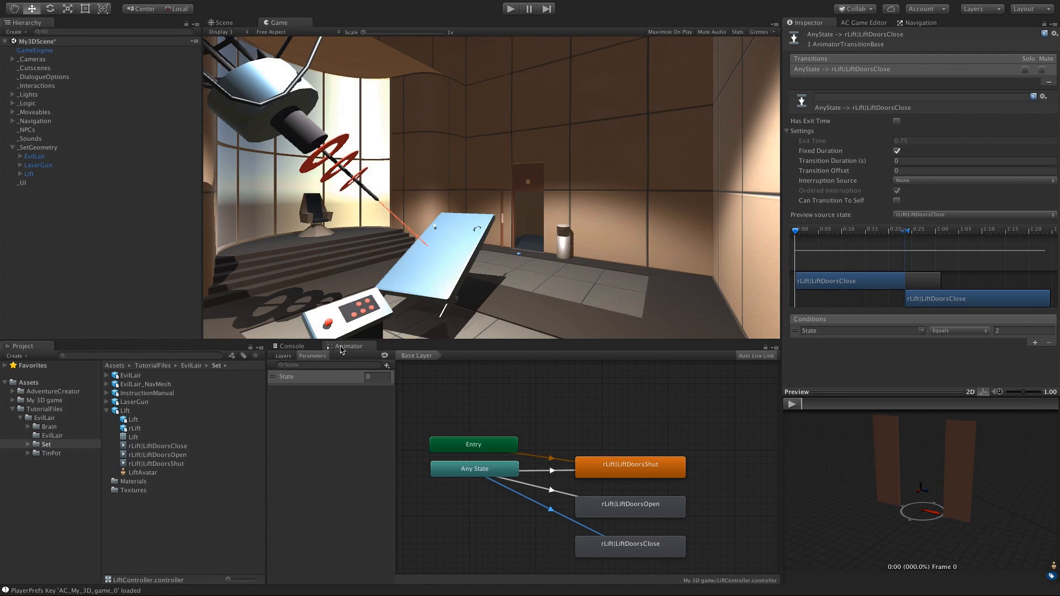
pyautogui.click(507, 12)
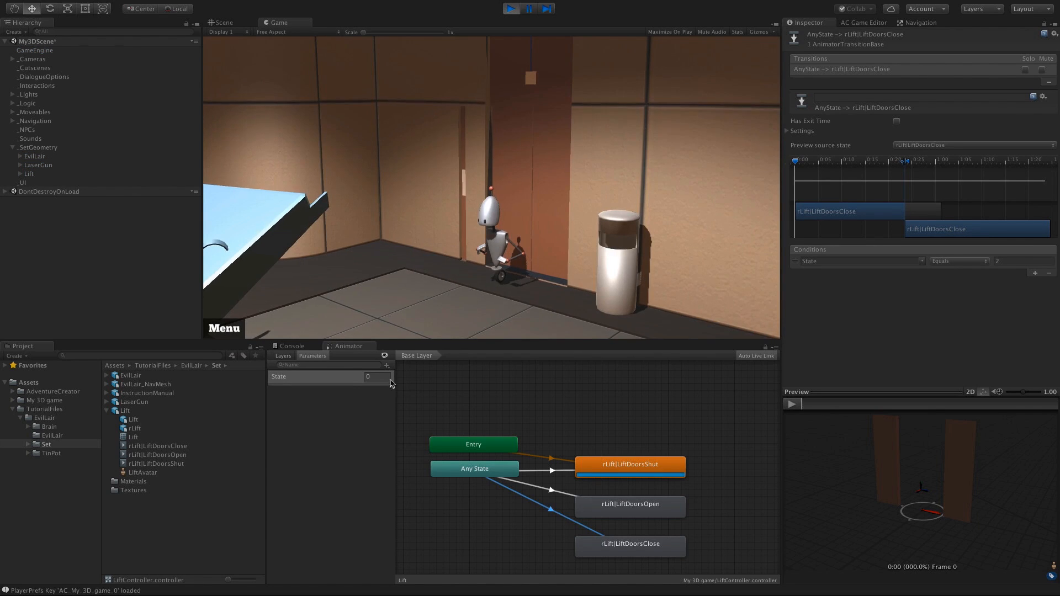
pyautogui.click(372, 378)
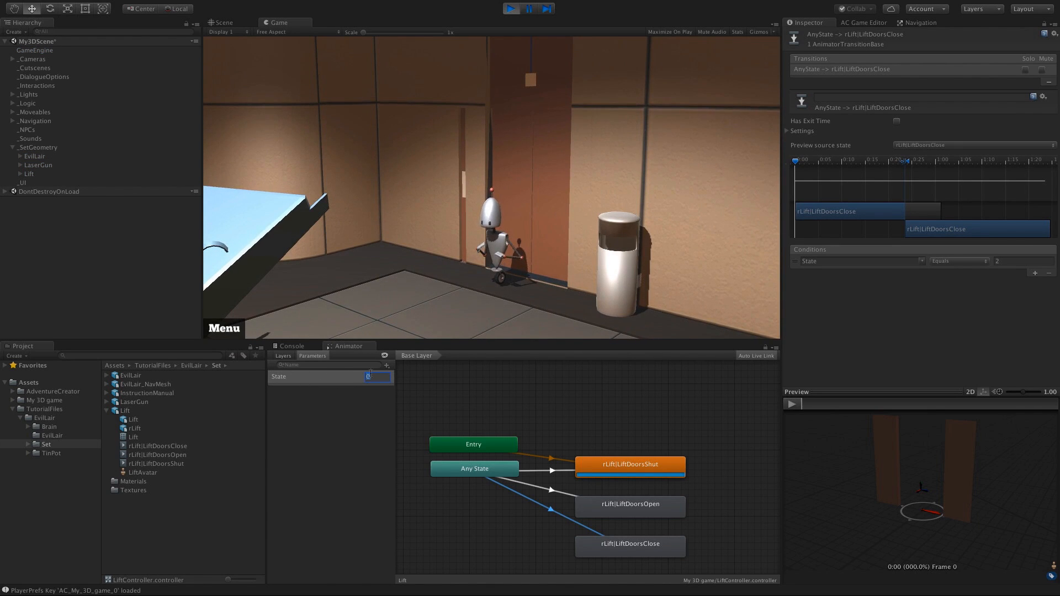
pyautogui.write('12')
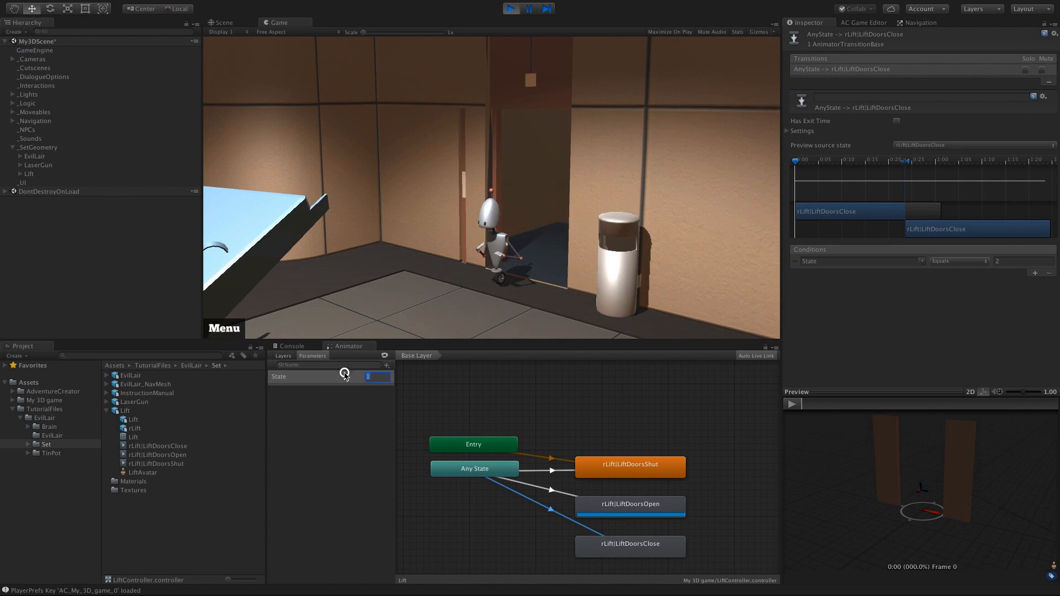
pyautogui.press('BackSpace')
pyautogui.write('0')
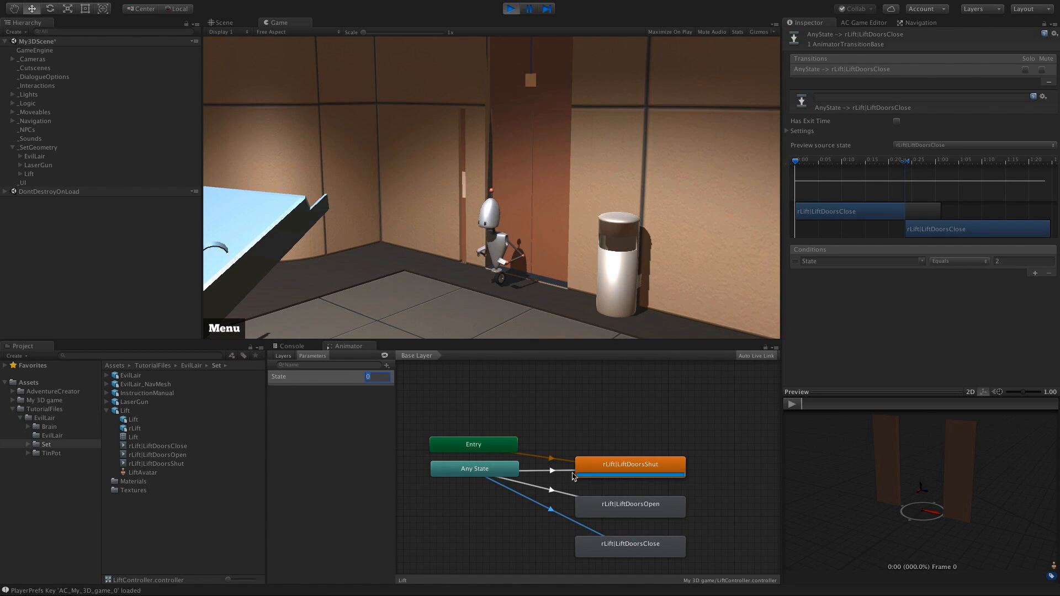
pyautogui.click(511, 9)
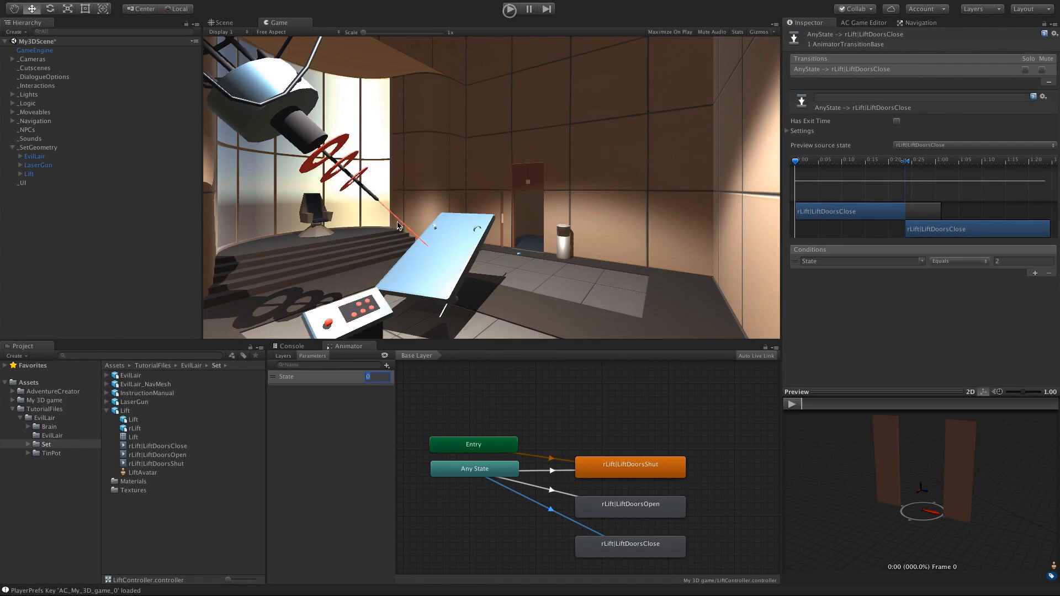
# Step: Dock the Animator back beside the Game view and open Adventure Creator's Scene manager with the lift doorway framed in the Scene view
pyautogui.moveTo(349, 347); pyautogui.dragTo(350, 27)
pyautogui.click(236, 22)
pyautogui.moveTo(366, 203); pyautogui.dragTo(505, 206, button='right')
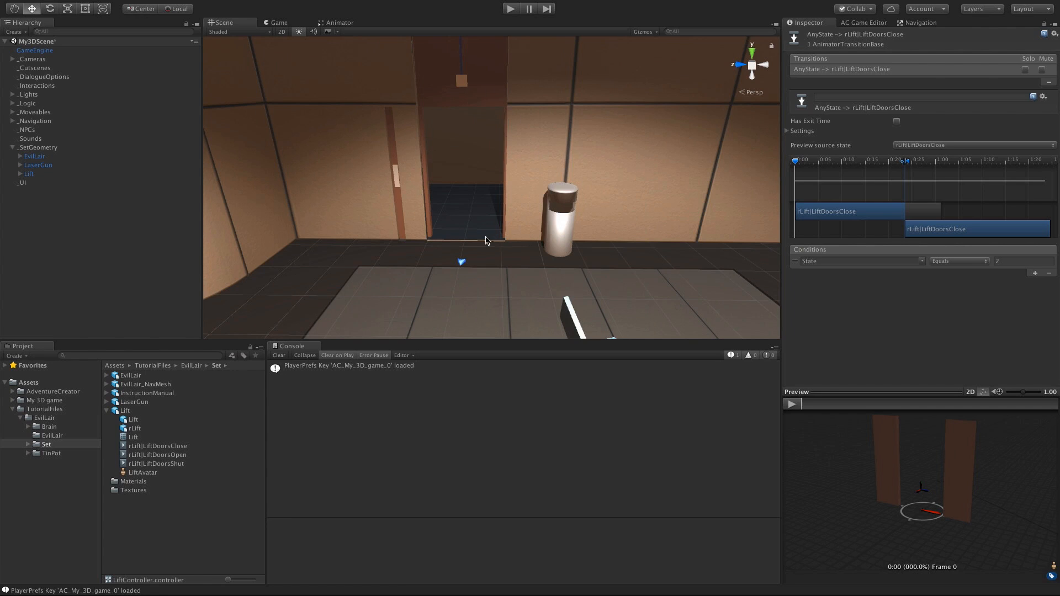
pyautogui.moveTo(486, 188); pyautogui.dragTo(528, 217, button='middle')
pyautogui.keyDown('alt'); pyautogui.moveTo(571, 212); pyautogui.dragTo(492, 224); pyautogui.keyUp('alt')
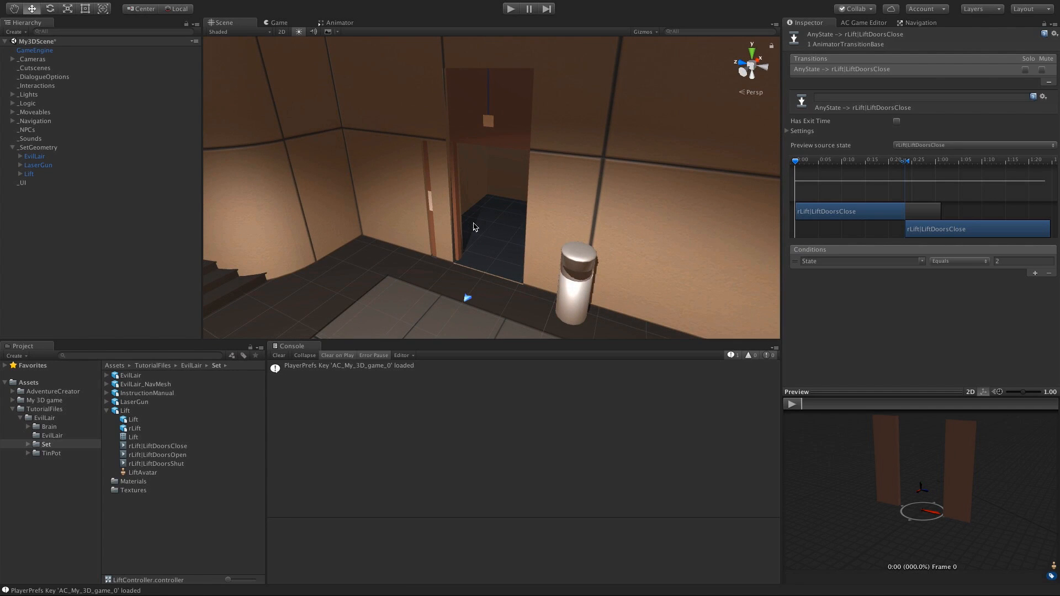
pyautogui.click(861, 23)
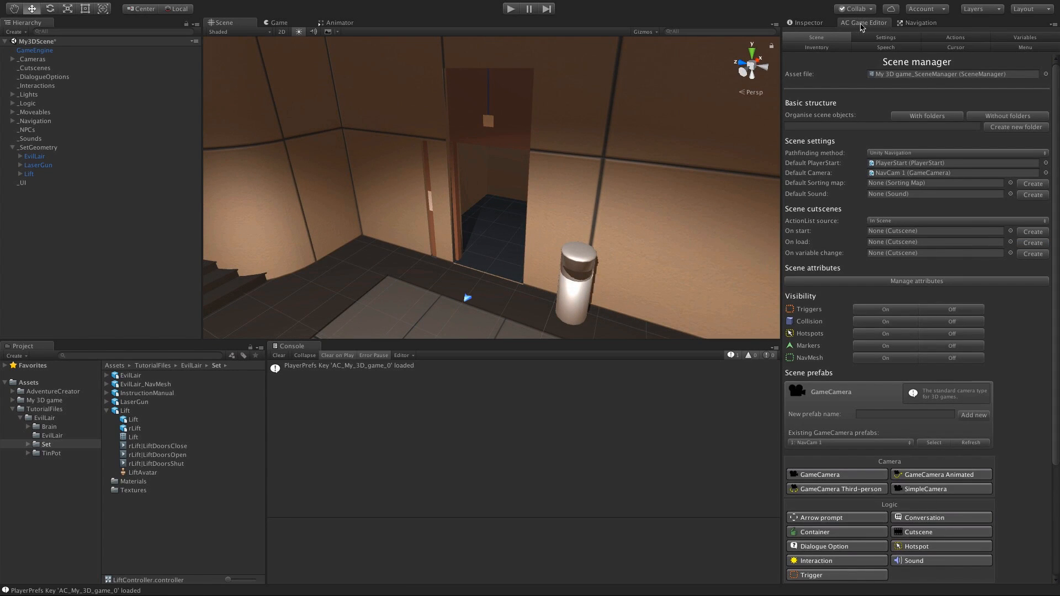
# Step: Add a Hotspot to the scene and move it to the floor in front of the lift doorway
pyautogui.moveTo(1055, 172); pyautogui.dragTo(1056, 331)
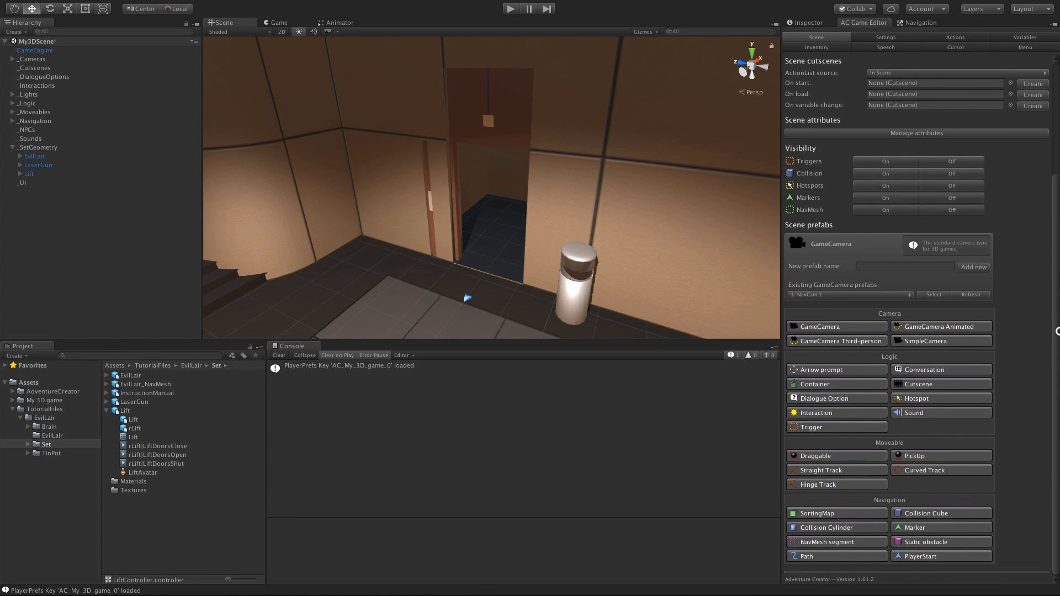
pyautogui.click(928, 406)
pyautogui.doubleClick(46, 147)
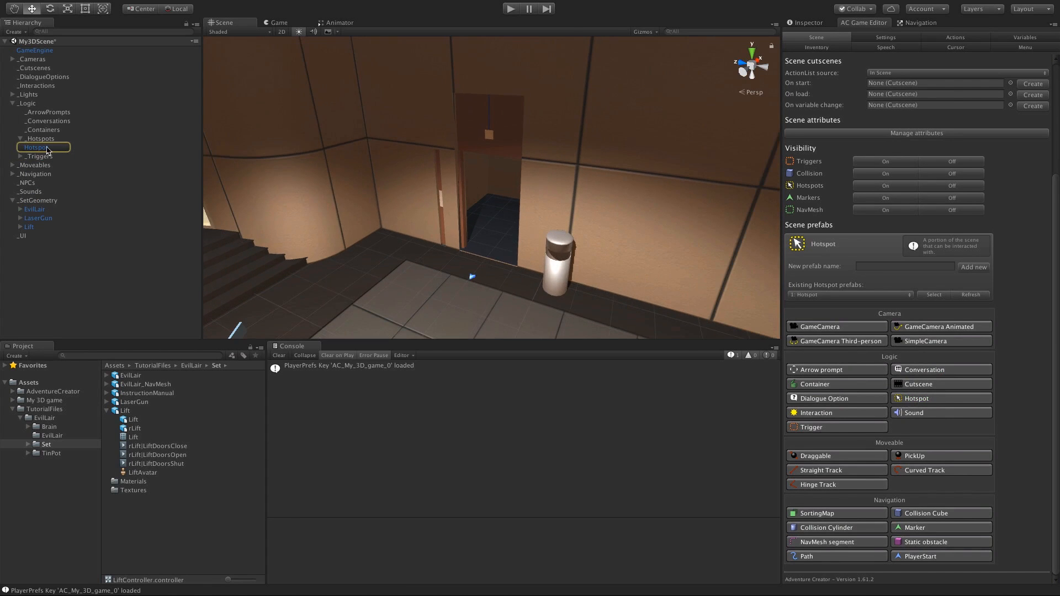
pyautogui.keyDown('alt'); pyautogui.moveTo(463, 165); pyautogui.dragTo(390, 199); pyautogui.keyUp('alt')
pyautogui.scroll(-6, 483, 167)
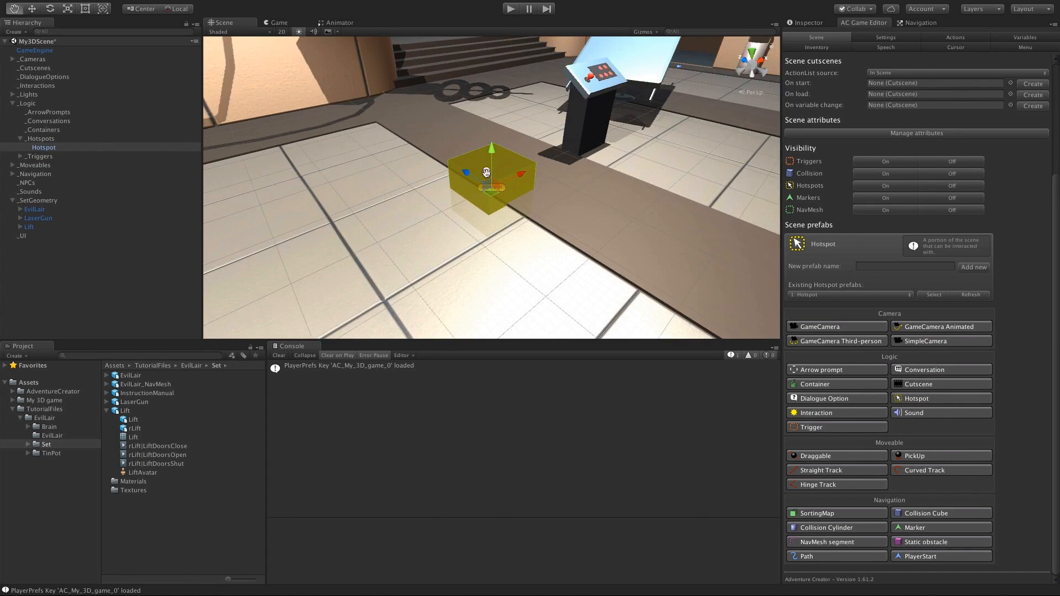
pyautogui.moveTo(485, 168); pyautogui.dragTo(483, 215, button='middle')
pyautogui.scroll(-4, 483, 214)
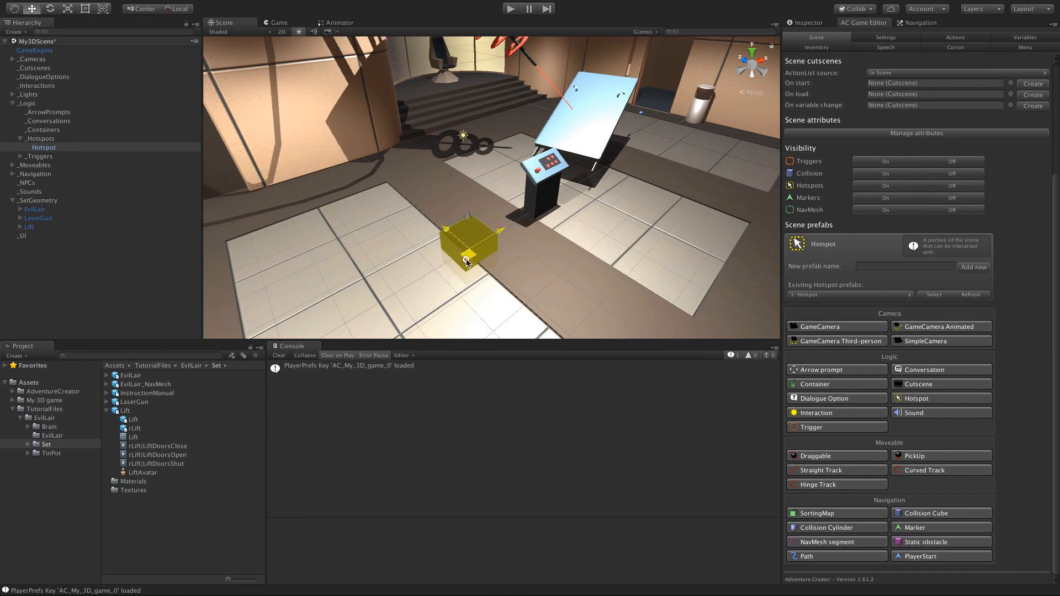
pyautogui.moveTo(480, 224); pyautogui.dragTo(650, 114)
pyautogui.moveTo(649, 116); pyautogui.dragTo(521, 210, button='middle')
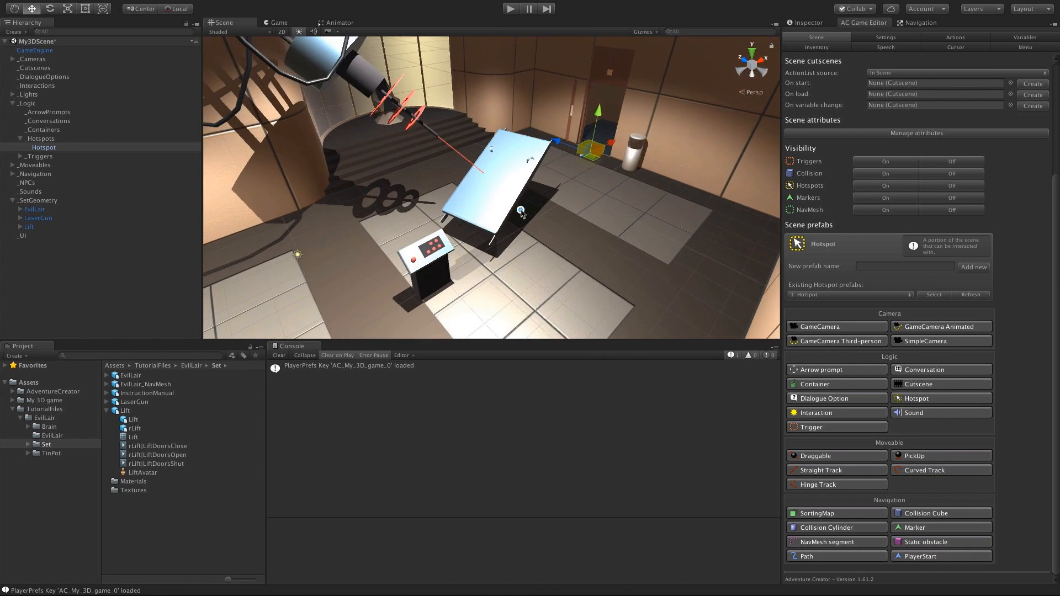
pyautogui.moveTo(592, 160); pyautogui.dragTo(567, 183, button='middle')
pyautogui.scroll(8, 529, 236)
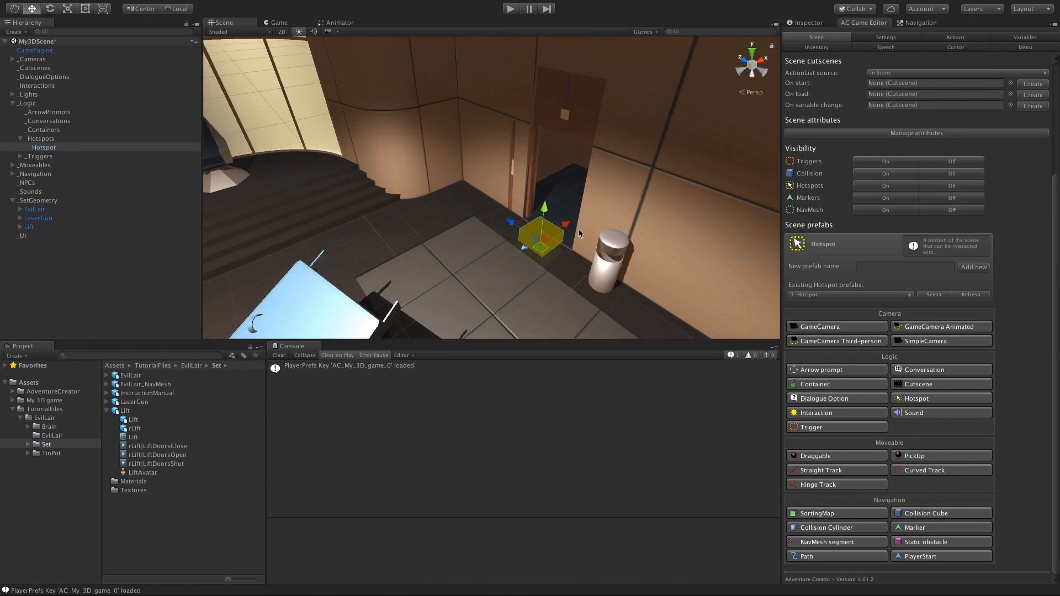
# Step: Position and scale the Hotspot to cover the lift doorway, at a scale of about 0.43 by 3.69 by 1.88
pyautogui.keyDown('alt'); pyautogui.moveTo(408, 154); pyautogui.dragTo(613, 136); pyautogui.keyUp('alt')
pyautogui.moveTo(613, 137); pyautogui.dragTo(487, 126, button='middle')
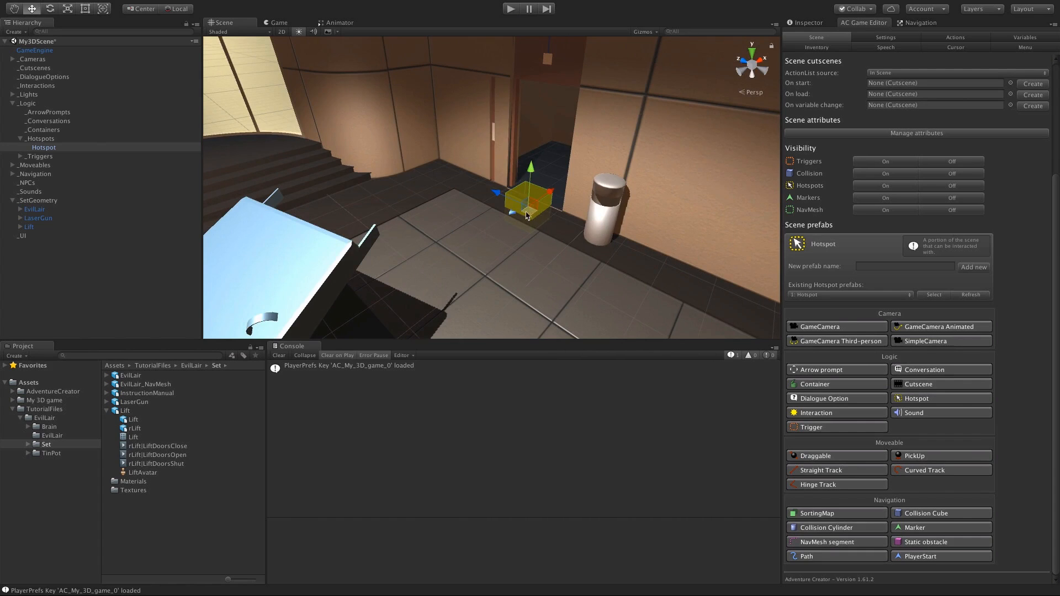
pyautogui.moveTo(528, 197); pyautogui.dragTo(488, 109)
pyautogui.press('r')
pyautogui.moveTo(547, 78); pyautogui.dragTo(546, 53)
pyautogui.press('w')
pyautogui.press('f')
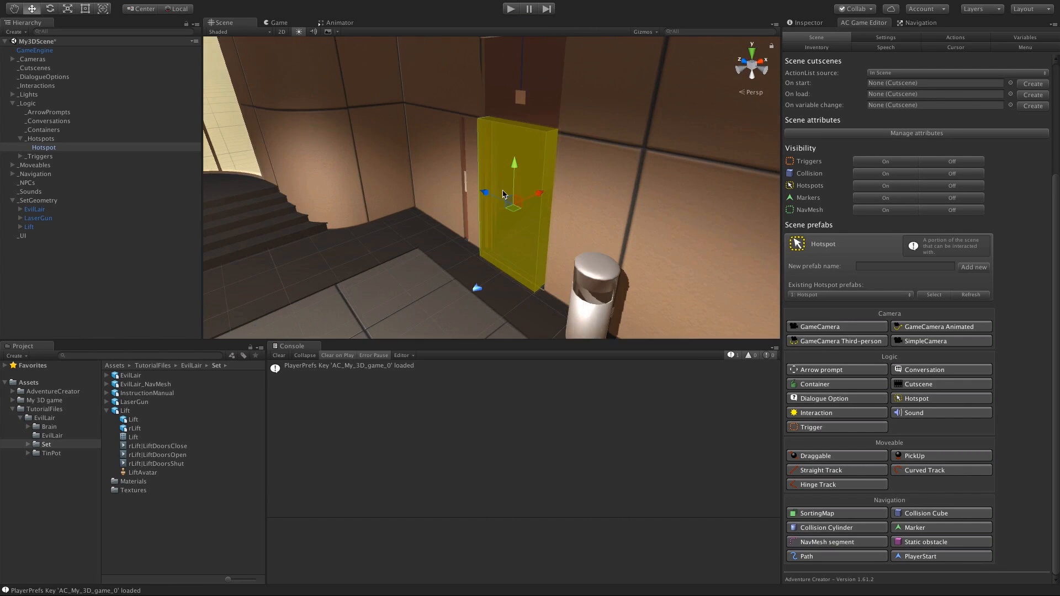
# Step: Rename the hotspot object "Hotspot: Lift" and give it the label "Lift door"
pyautogui.click(804, 23)
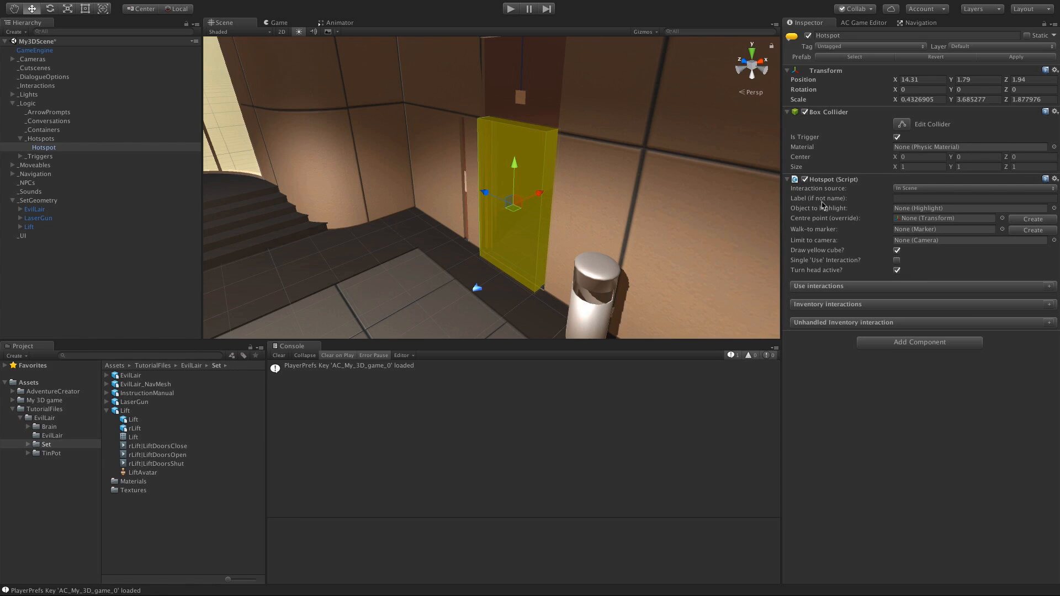
pyautogui.click(883, 35)
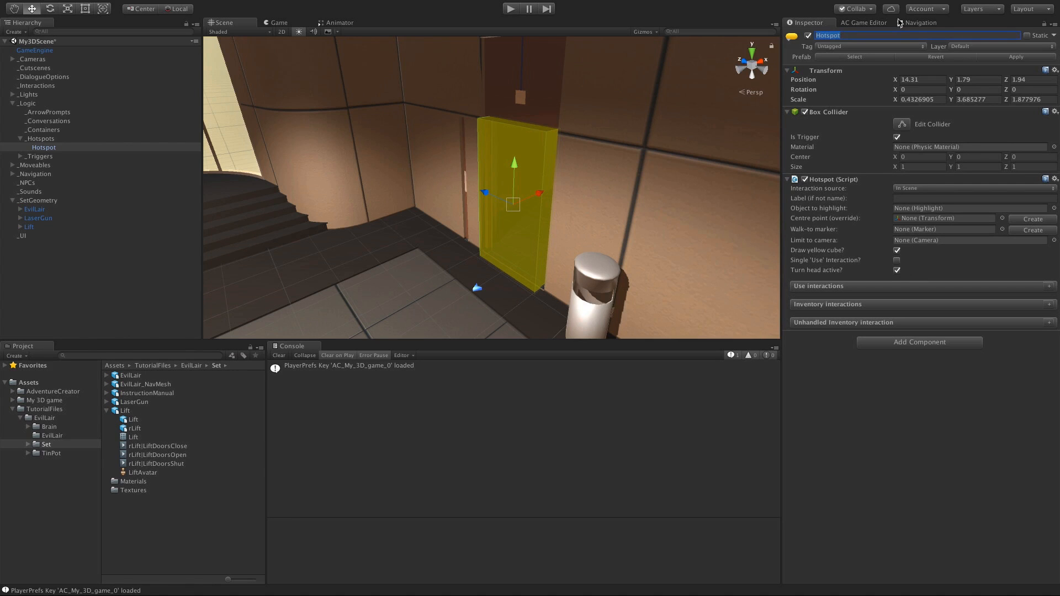
pyautogui.write('Hotspot: Lift')
pyautogui.press('Return')
pyautogui.click(908, 198)
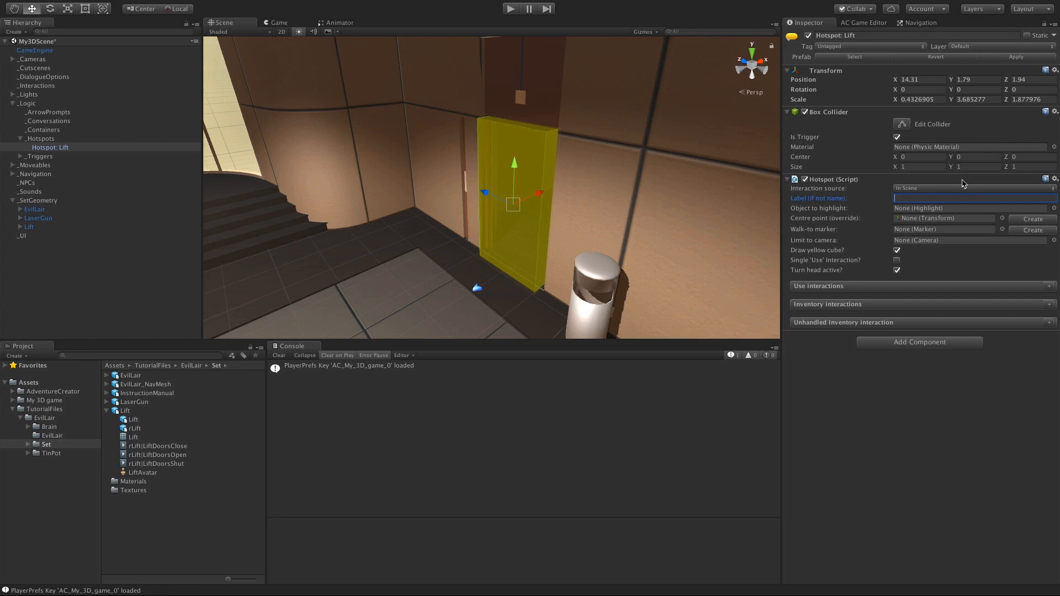
pyautogui.write('H')
pyautogui.write('ift door')
pyautogui.press('Return')
pyautogui.click(918, 213)
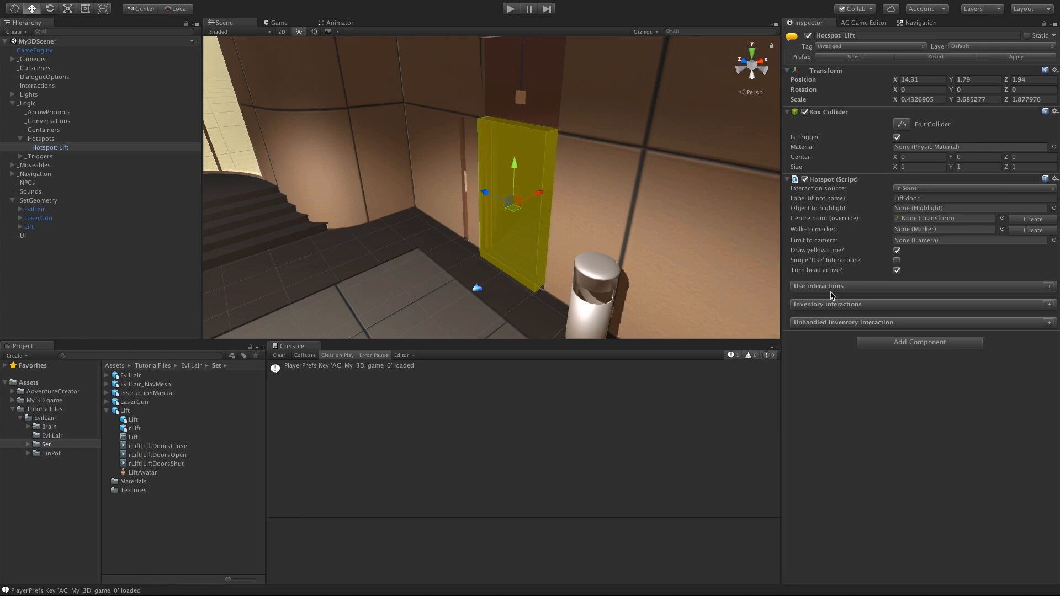
# Step: Add a Look at interaction to the lift hotspot with player action Turn To Face, and create its Interaction object
pyautogui.click(1049, 286)
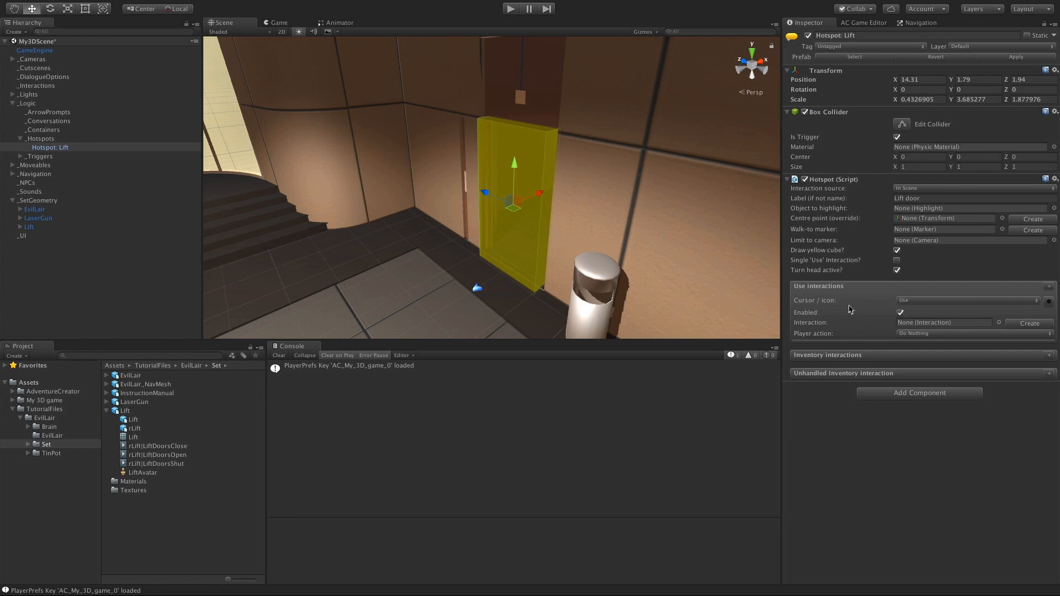
pyautogui.click(924, 301)
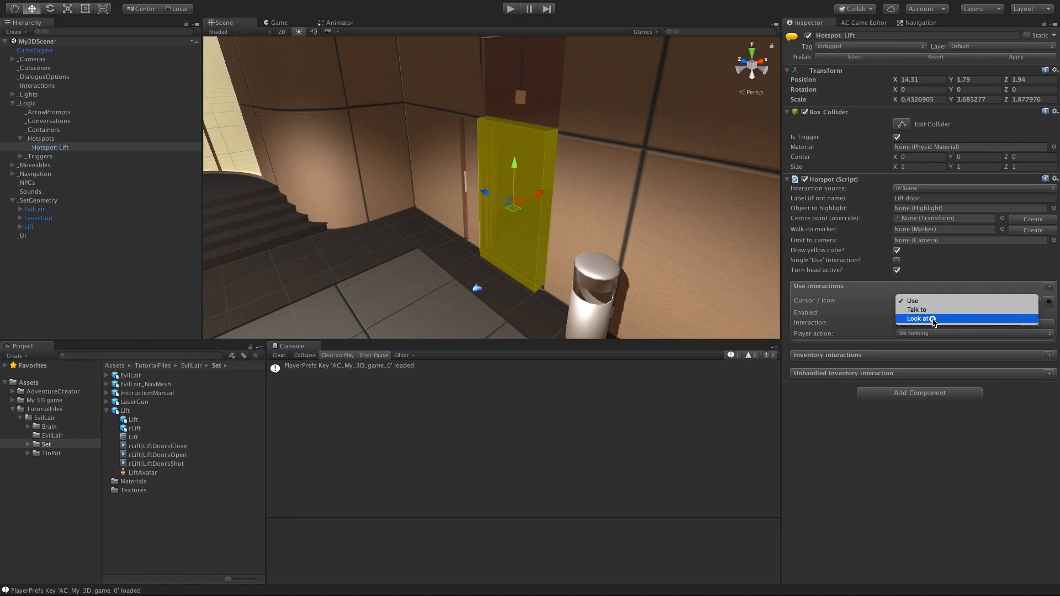
pyautogui.click(933, 320)
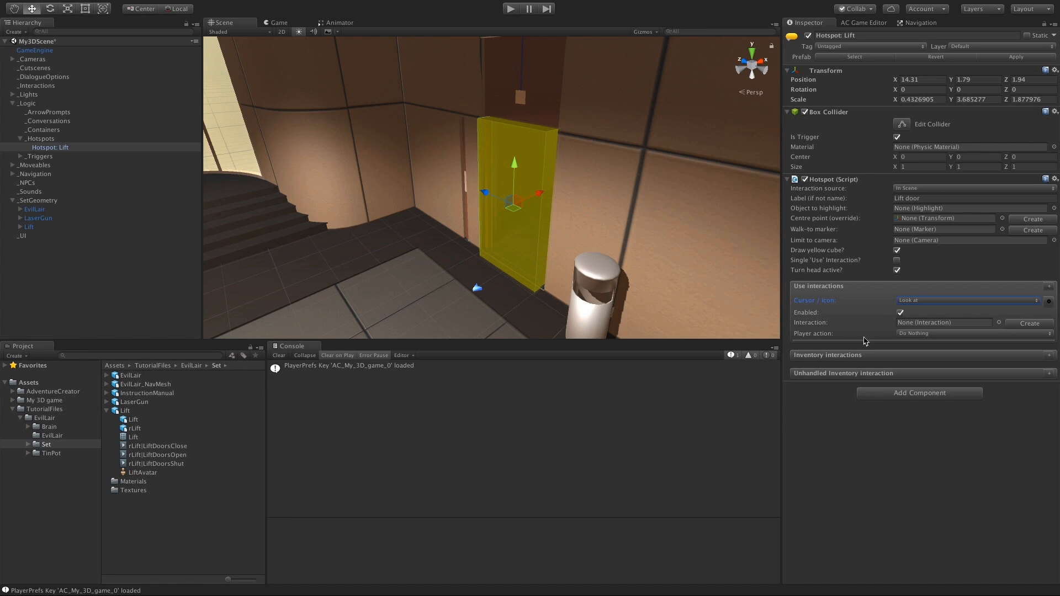
pyautogui.click(905, 334)
pyautogui.click(942, 343)
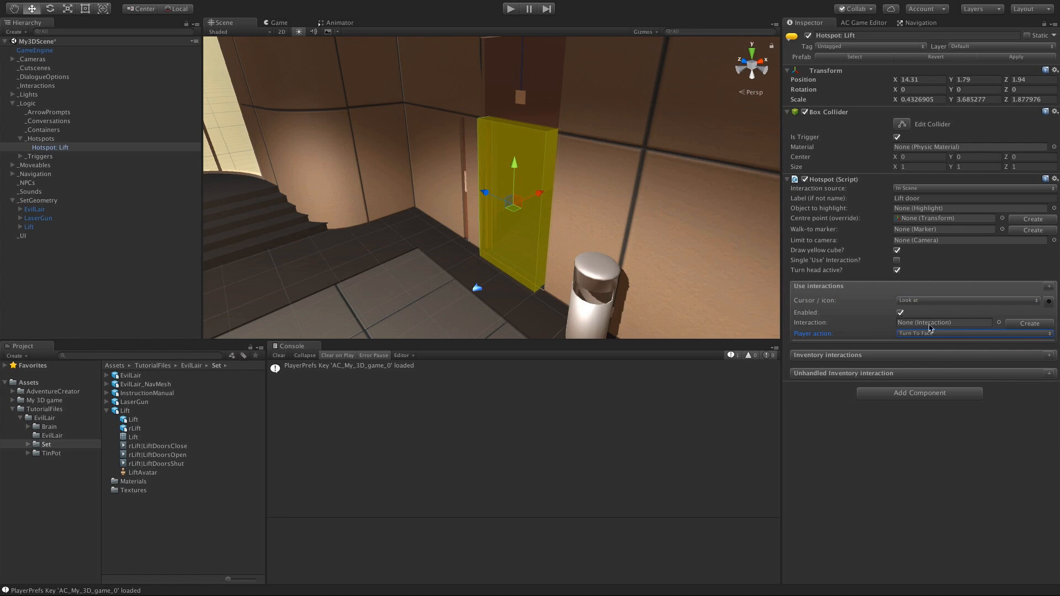
pyautogui.click(1015, 325)
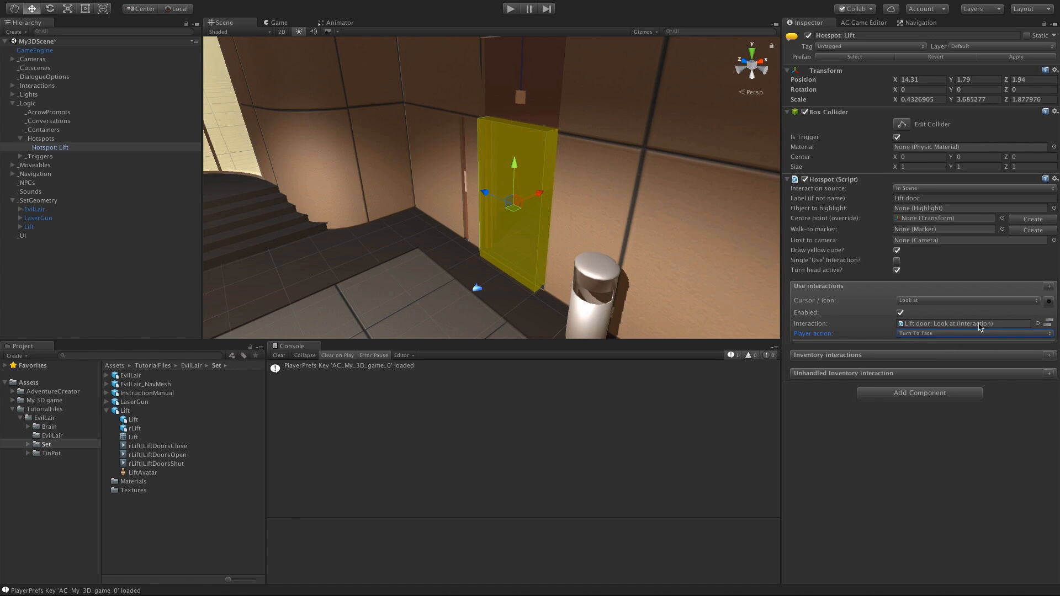
pyautogui.click(926, 325)
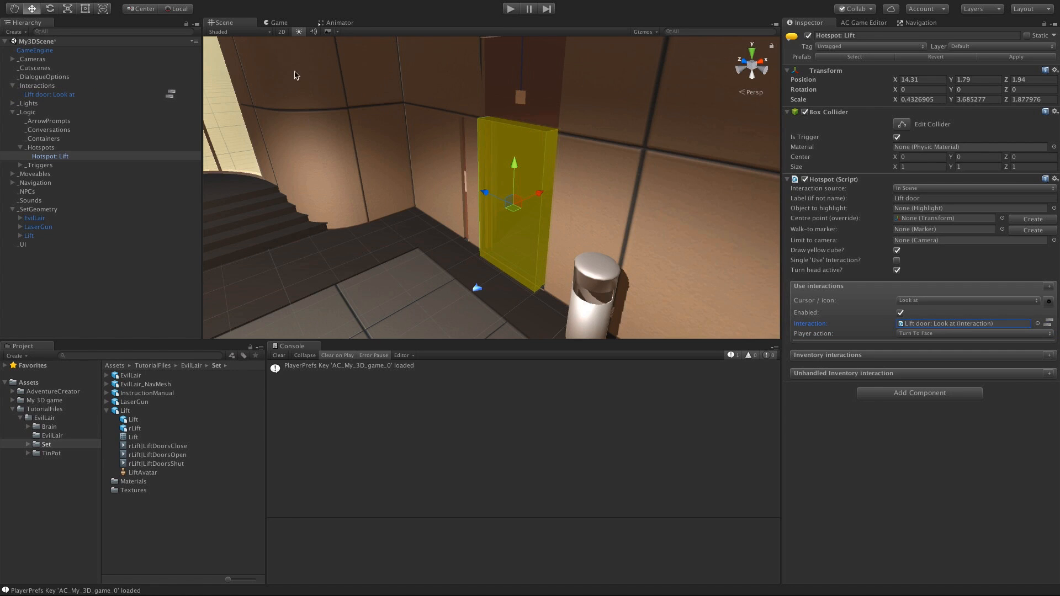
# Step: Make the first action of "Lift door: Look at" a Dialogue: Play speech player line reading "That's the way out of here."
pyautogui.click(68, 94)
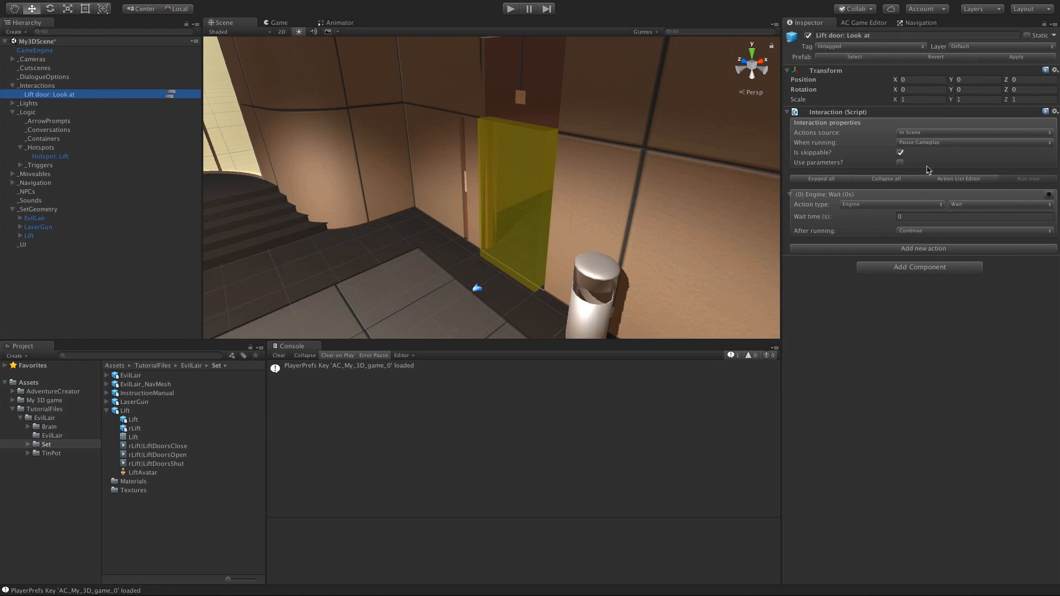
pyautogui.click(868, 208)
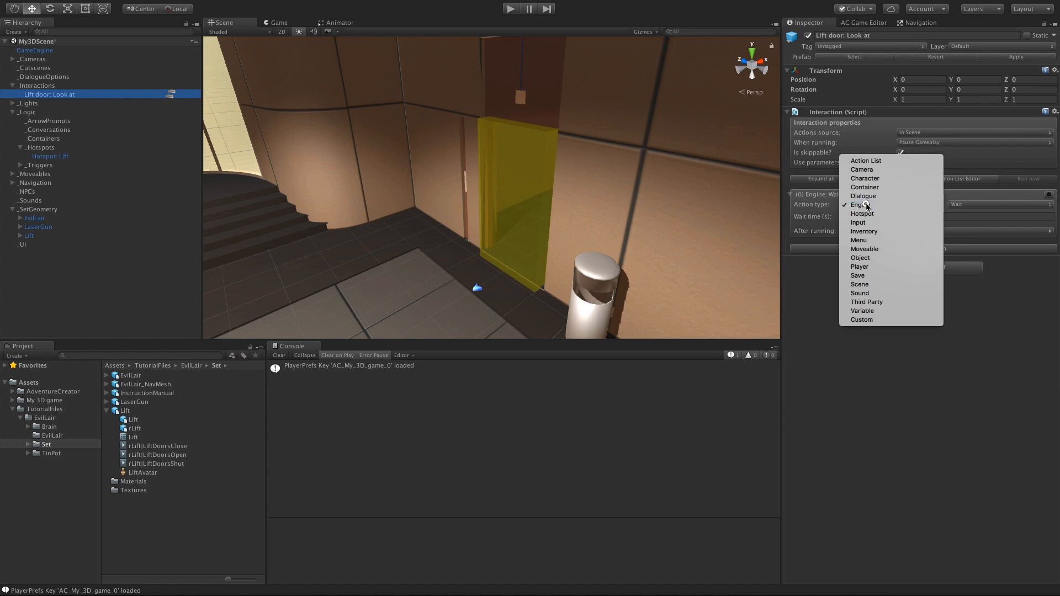
pyautogui.click(869, 199)
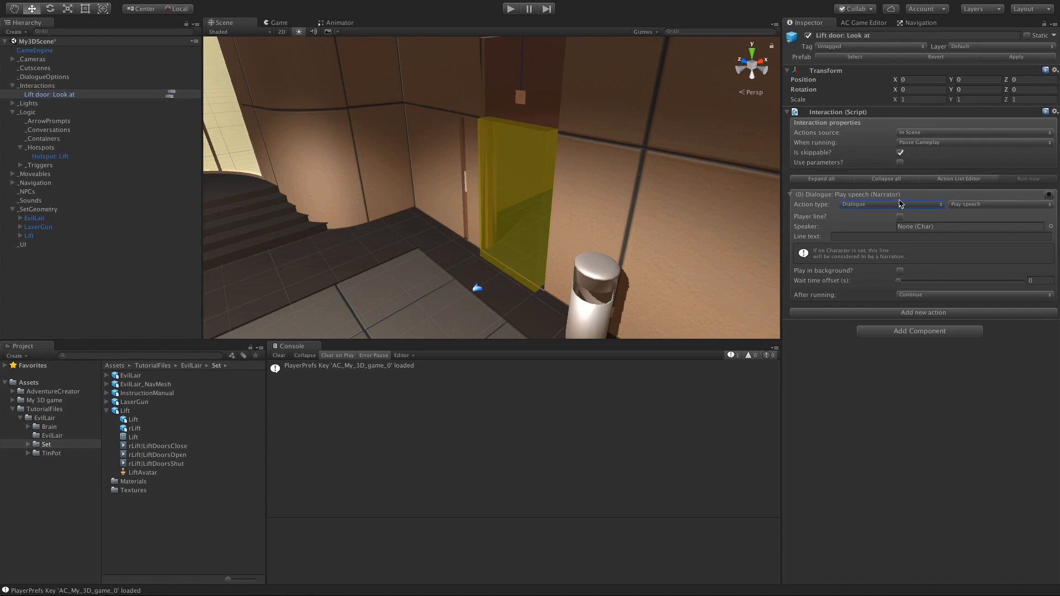
pyautogui.click(977, 205)
pyautogui.click(976, 206)
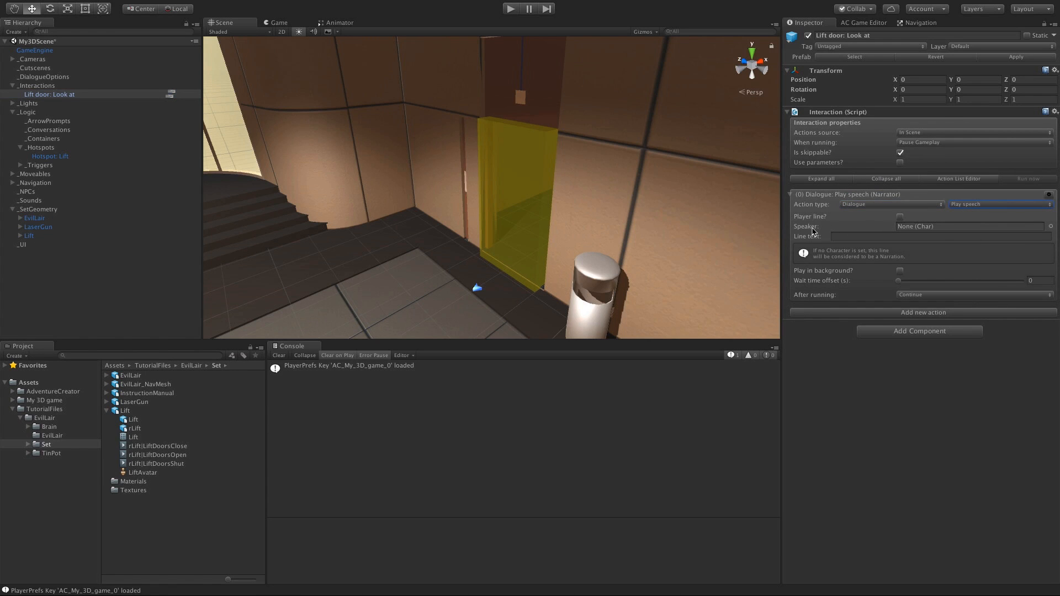
pyautogui.click(900, 217)
pyautogui.click(866, 227)
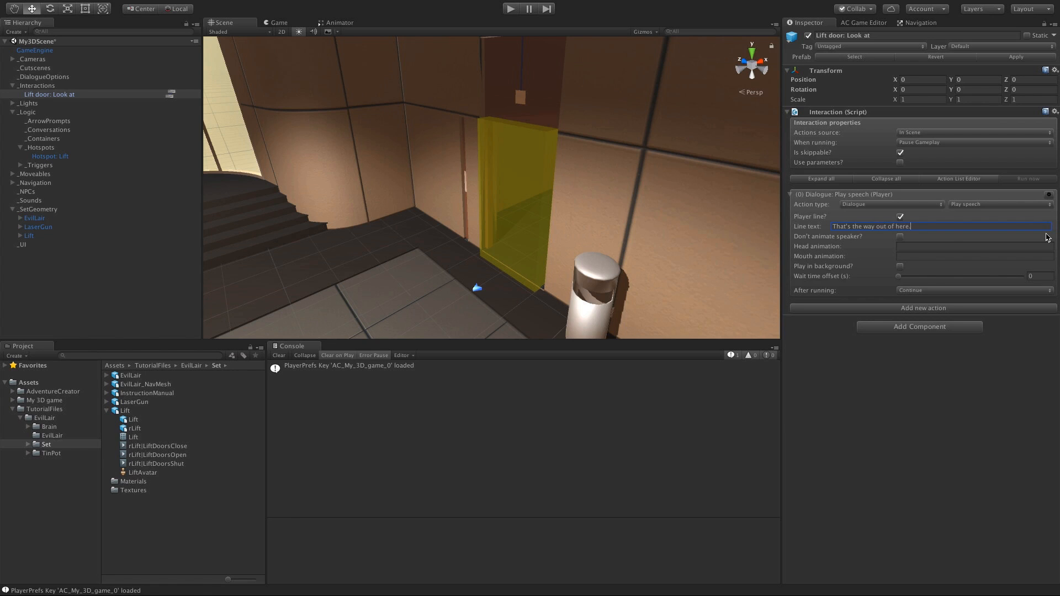
pyautogui.click(930, 374)
# Step: Playtest the scene by running the Look at interaction on the lift door
pyautogui.click(510, 9)
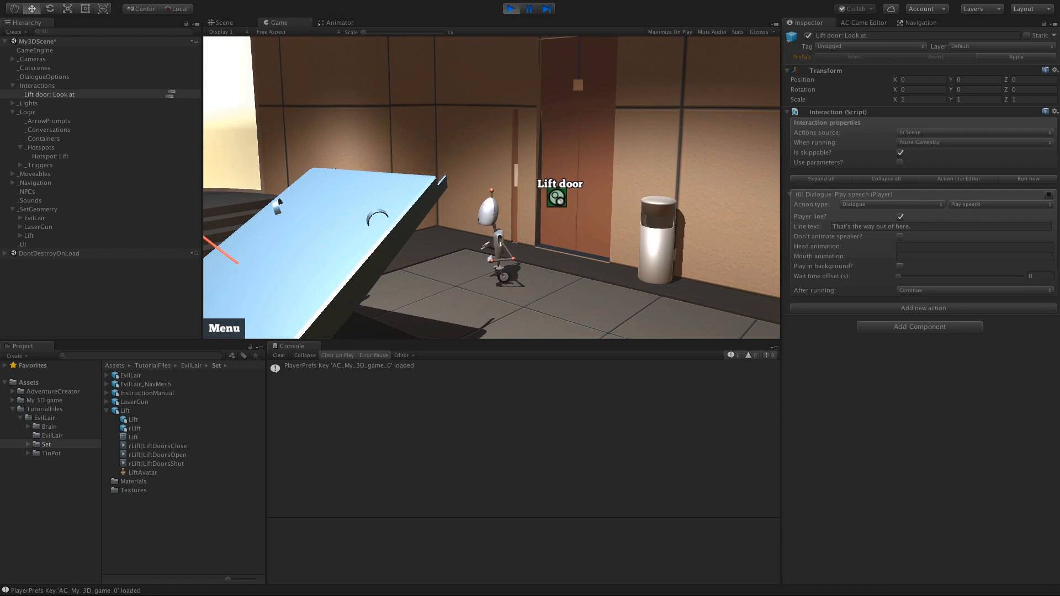
pyautogui.click(557, 198)
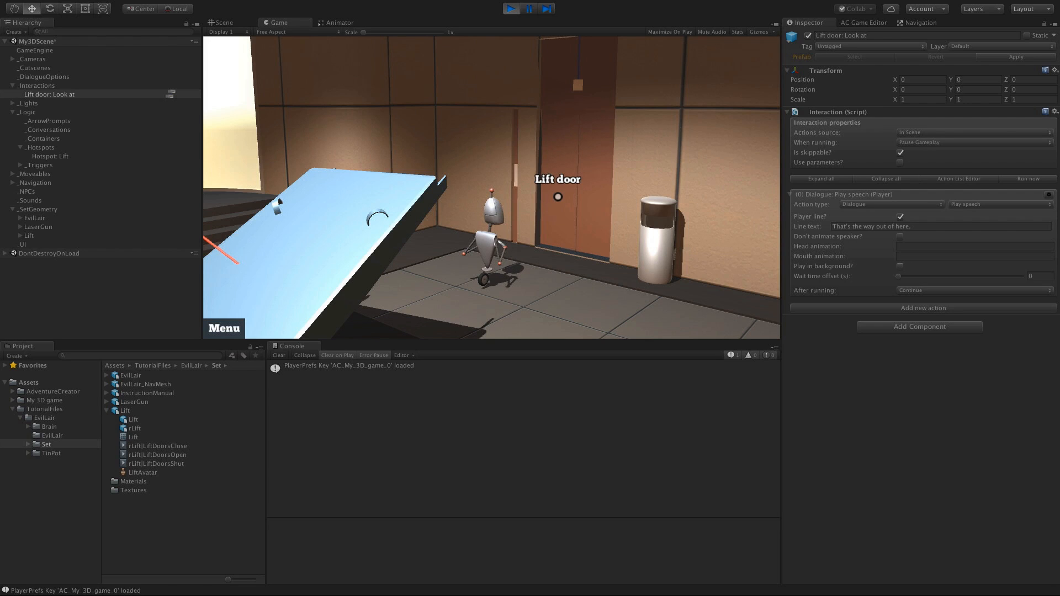
pyautogui.click(511, 9)
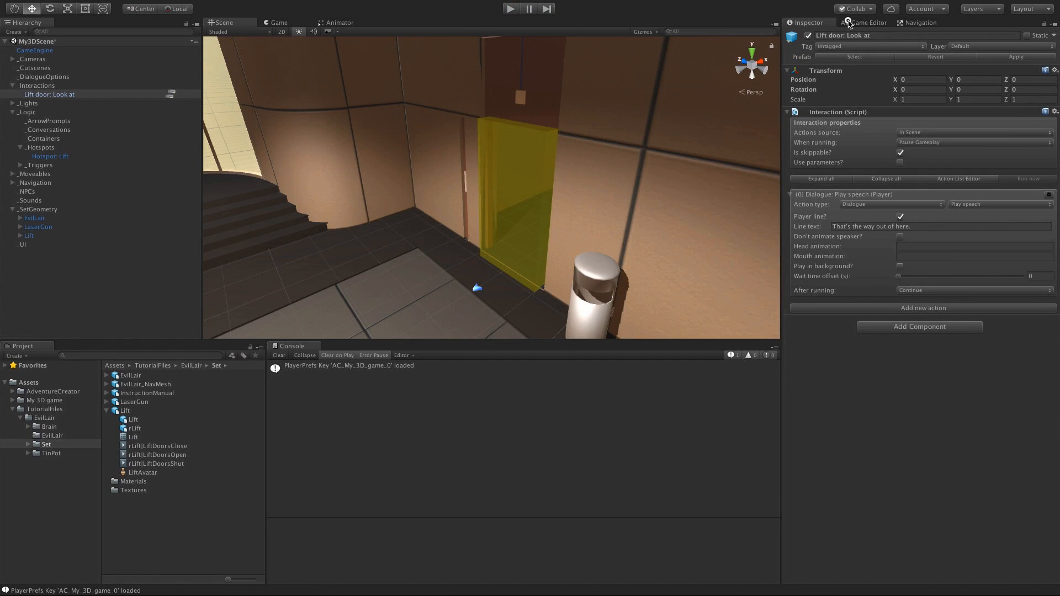
# Step: Review the Interaction method options in Adventure Creator's Settings manager, keeping Choose Hotspot Then Interaction
pyautogui.click(848, 23)
pyautogui.click(886, 37)
pyautogui.moveTo(1055, 168); pyautogui.dragTo(1053, 112)
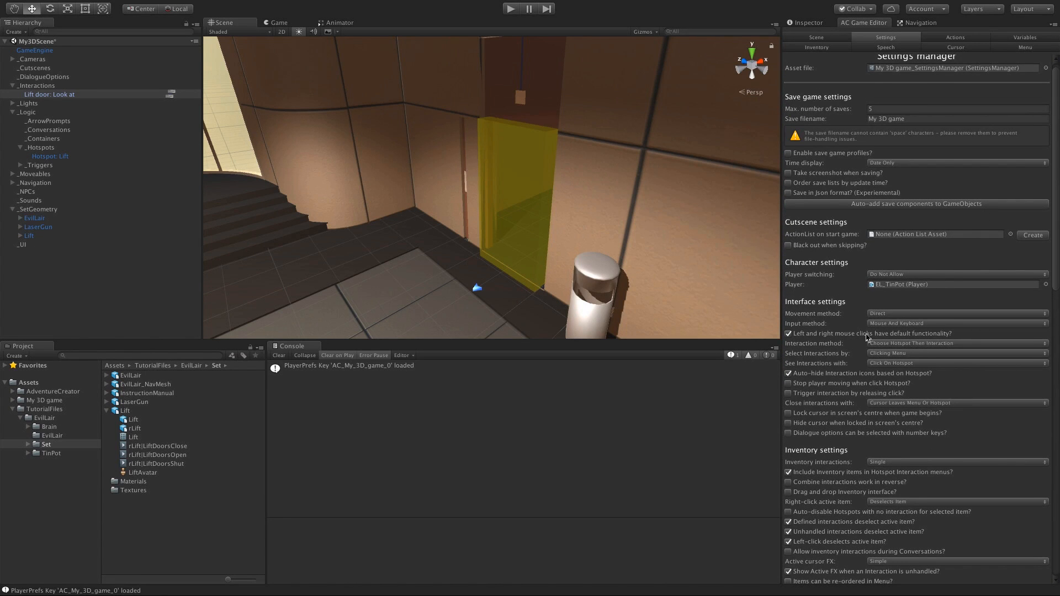
pyautogui.click(916, 343)
pyautogui.click(967, 345)
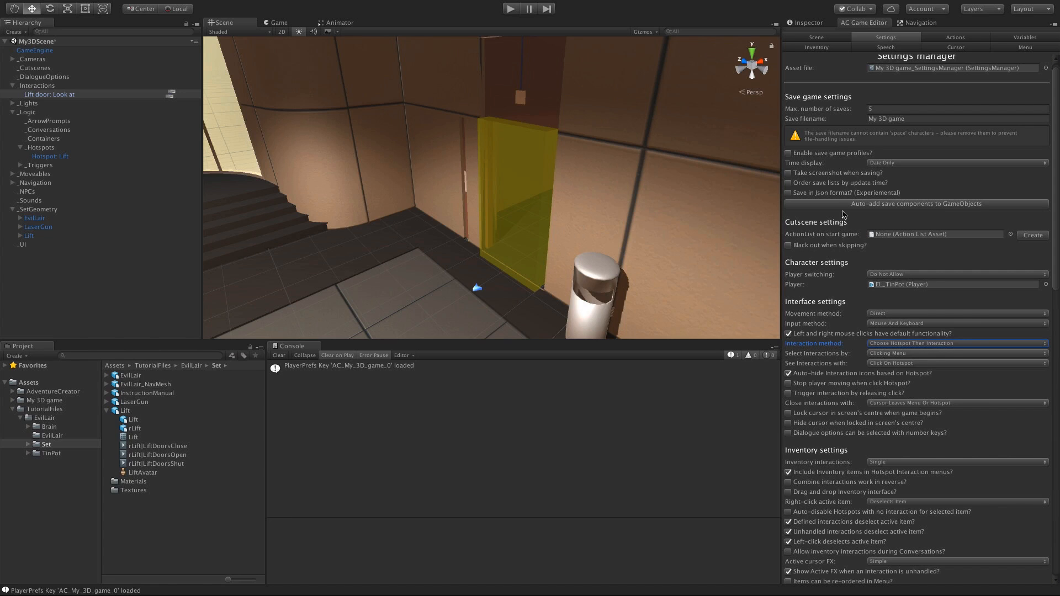
# Step: Add a second interaction to the lift hotspot with the Use icon and player action Walk To Marker, and create its walk-to marker
pyautogui.click(803, 23)
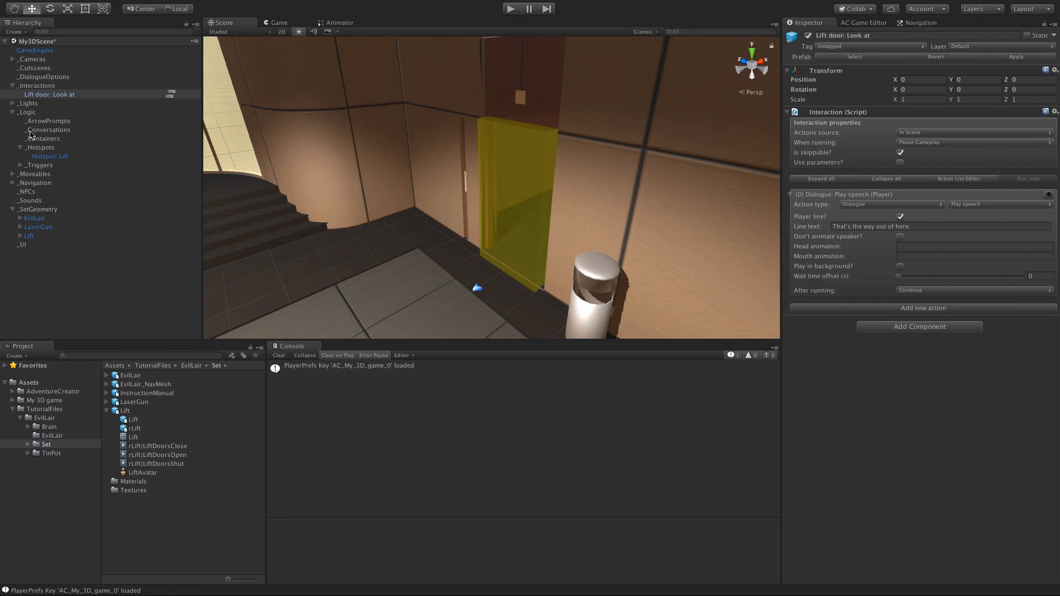
pyautogui.click(52, 156)
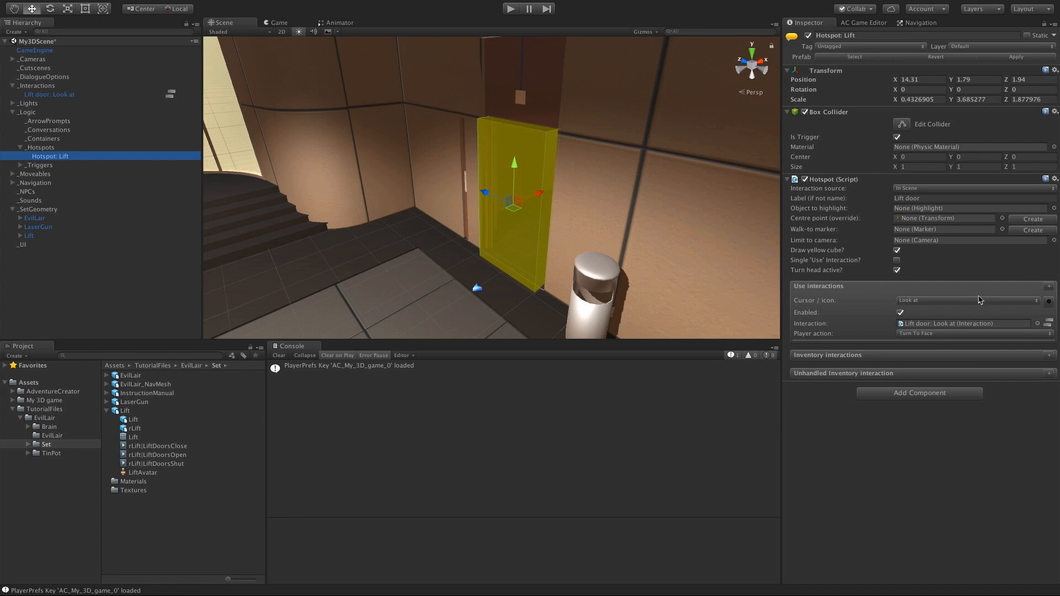
pyautogui.click(1049, 286)
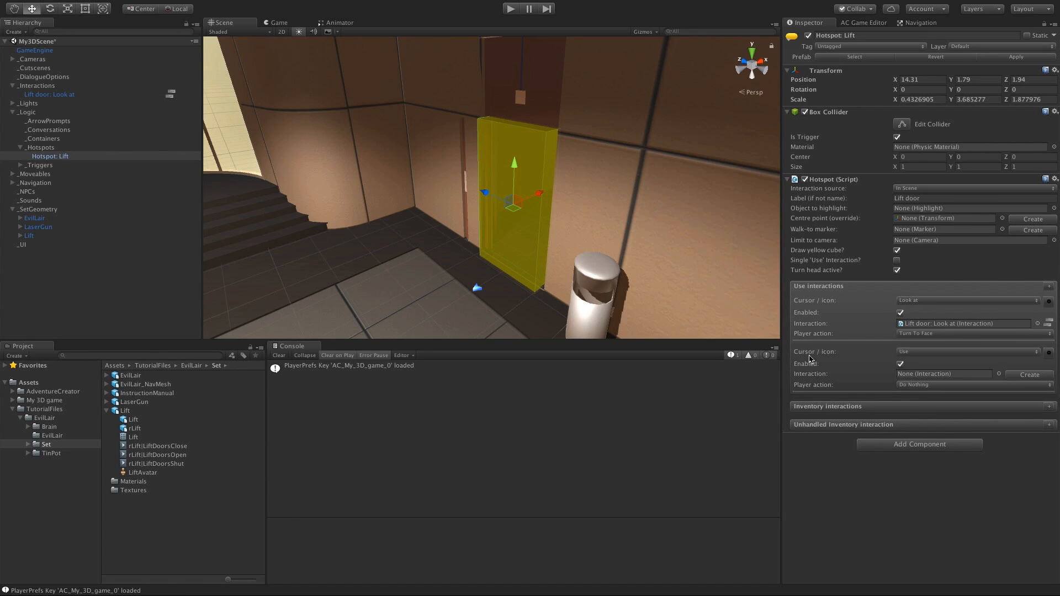
pyautogui.click(909, 352)
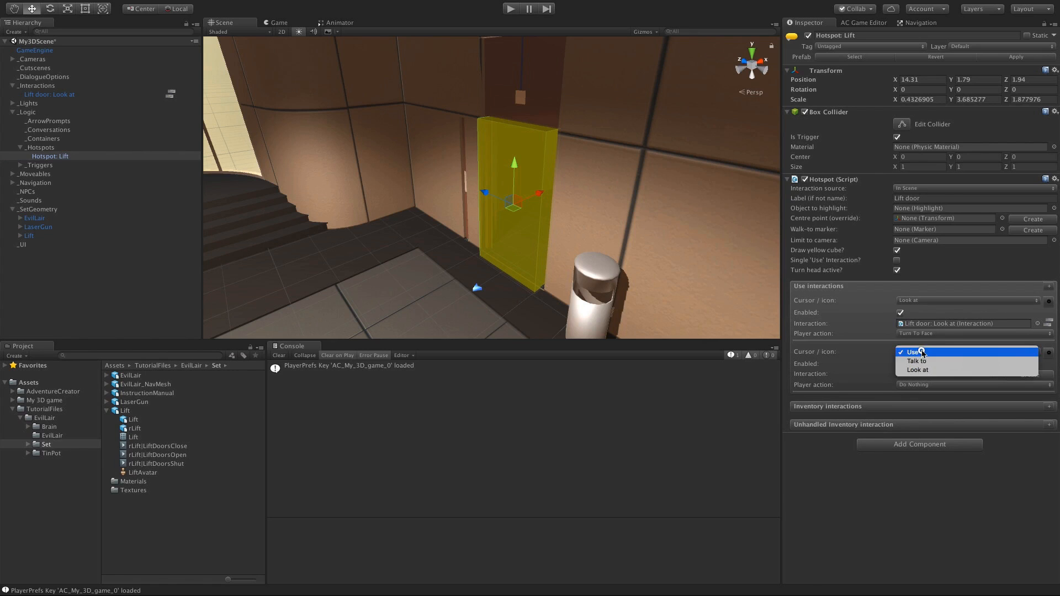
pyautogui.click(860, 352)
pyautogui.click(929, 382)
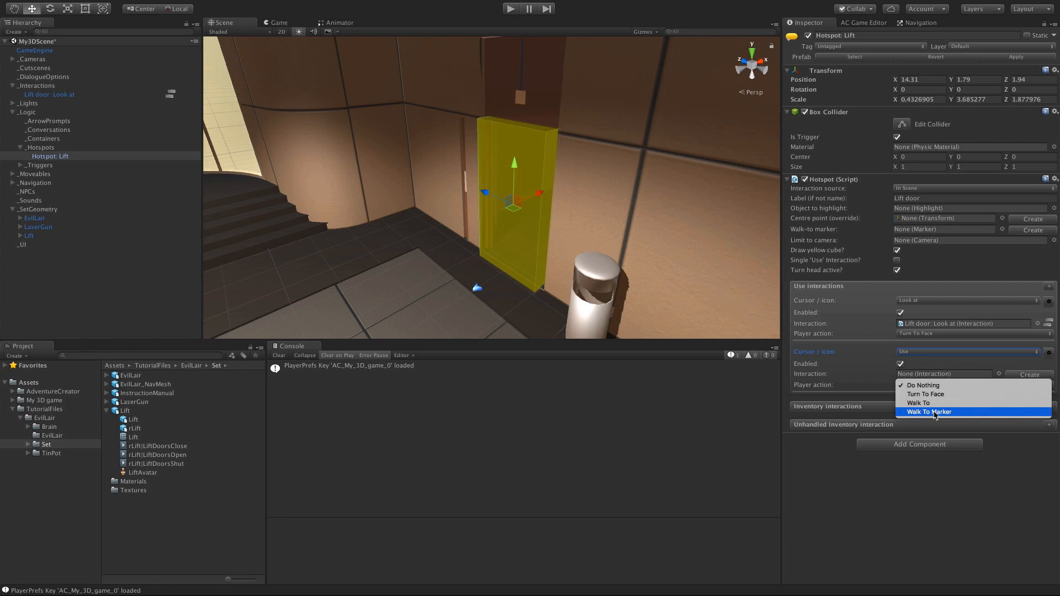
pyautogui.click(934, 413)
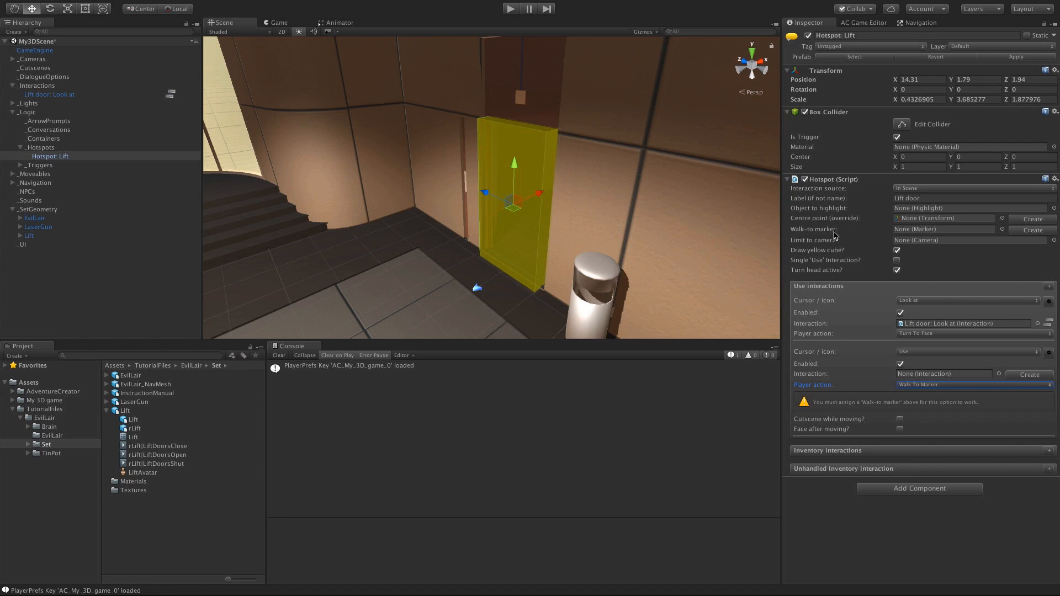
pyautogui.click(1030, 231)
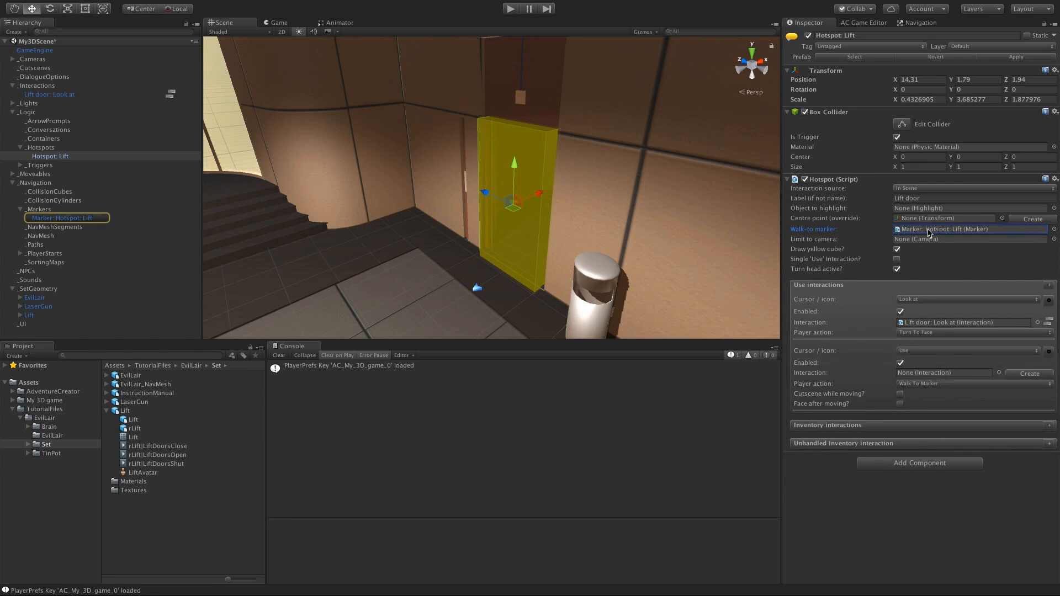
# Step: Move the lift hotspot's walk-to marker out in front of the lift door to about X 13.6 and set its Y position to 0
pyautogui.click(50, 218)
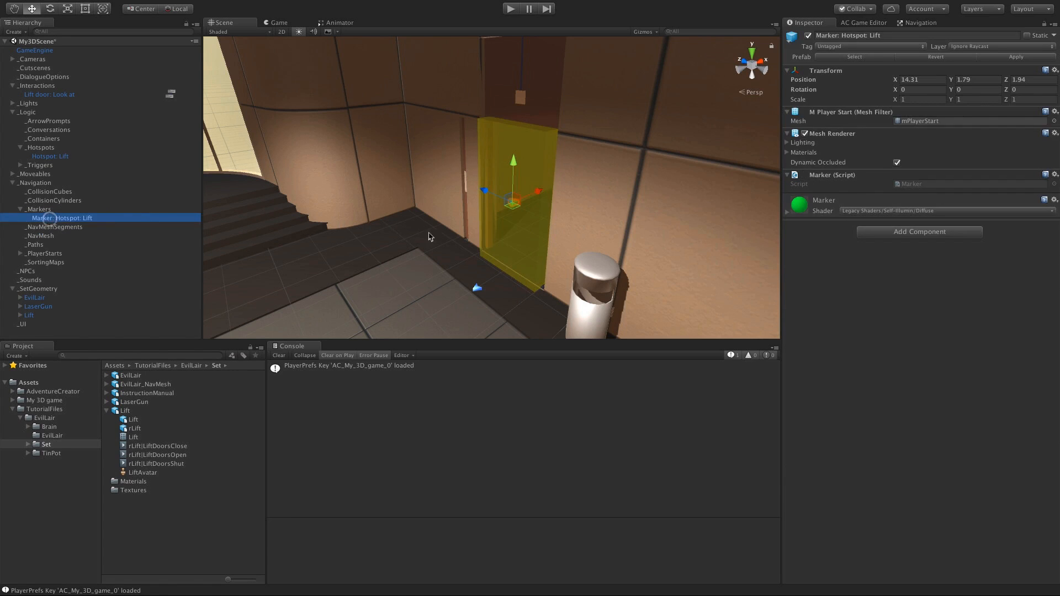
pyautogui.scroll(3, 494, 264)
pyautogui.moveTo(544, 194); pyautogui.dragTo(517, 206)
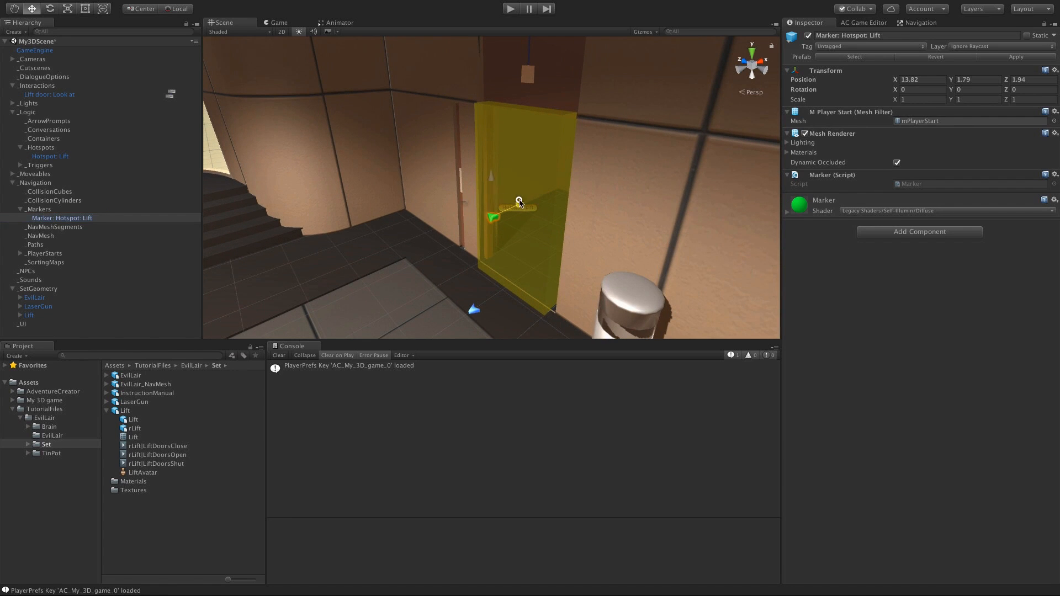
pyautogui.keyDown('alt'); pyautogui.moveTo(511, 257); pyautogui.dragTo(489, 223); pyautogui.keyUp('alt')
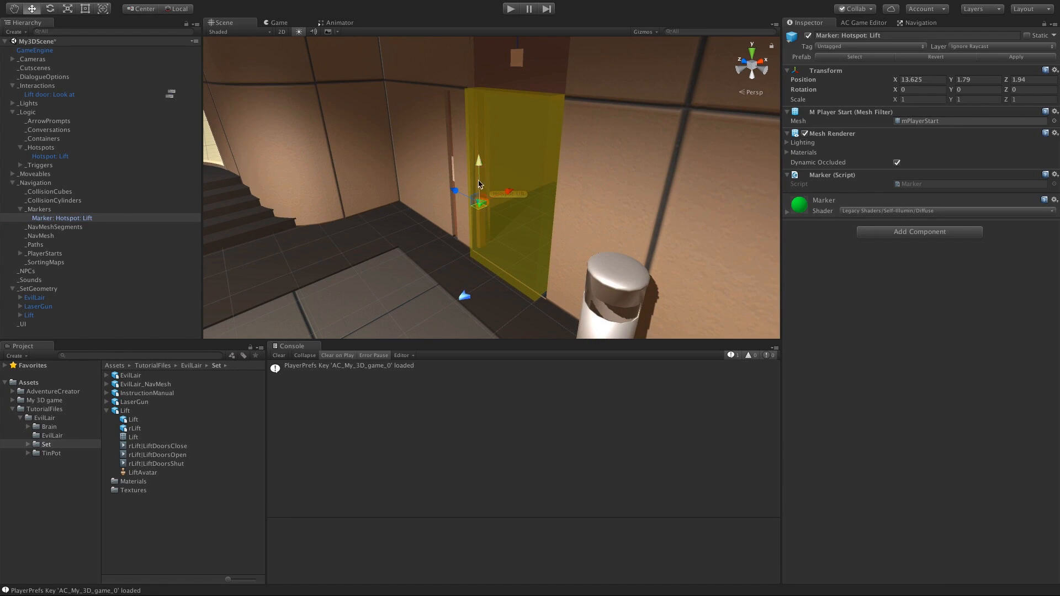
pyautogui.moveTo(479, 168); pyautogui.dragTo(480, 236)
pyautogui.click(987, 80)
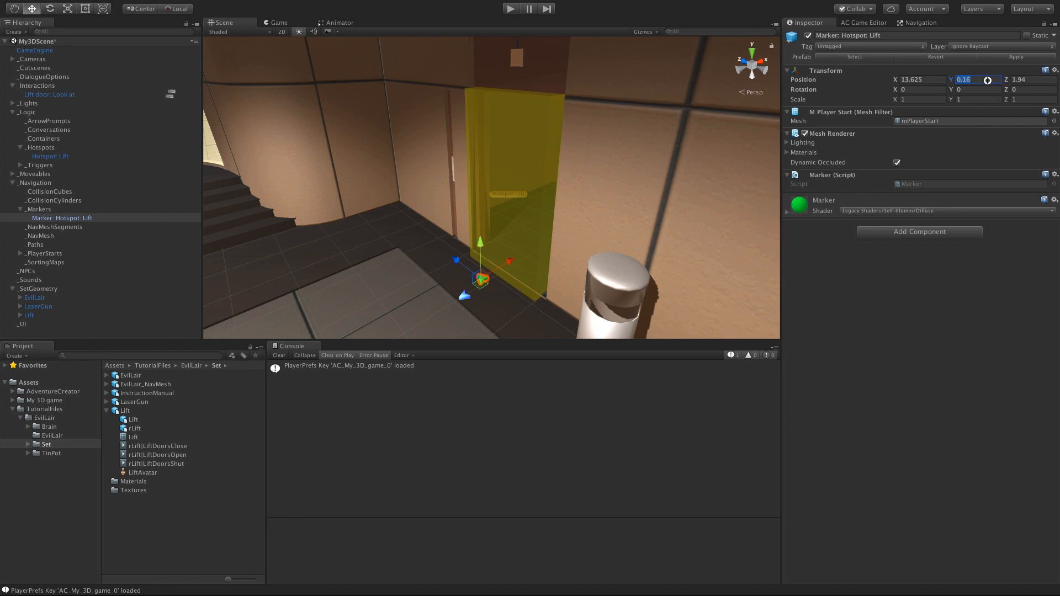
pyautogui.write('0')
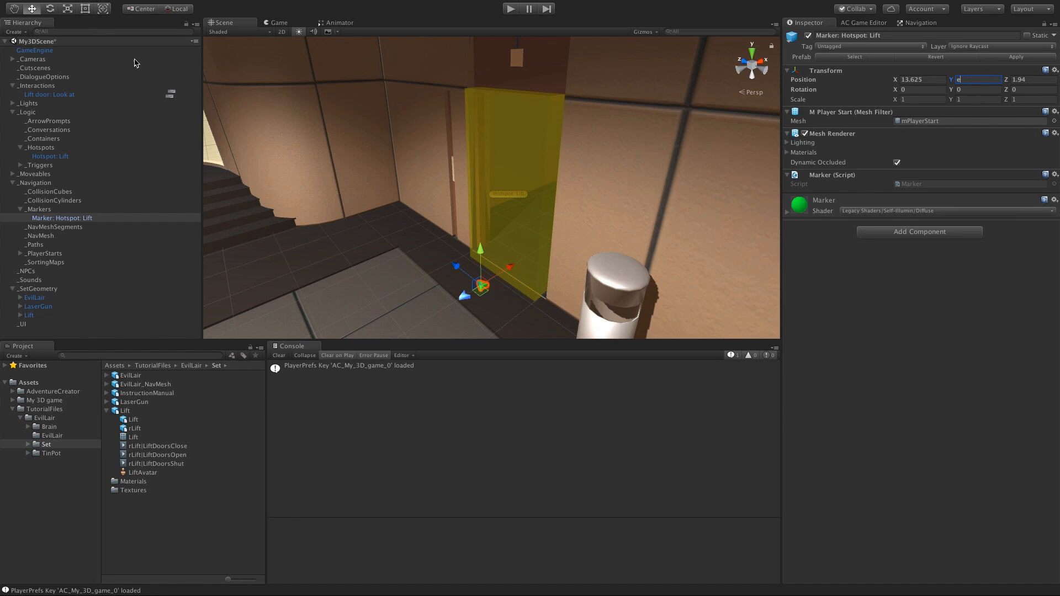
# Step: Rotate the walk-to marker to about 90 degrees on Y and shift it to about X 13.31, Z 3.97
pyautogui.click(51, 9)
pyautogui.keyDown('super'); pyautogui.moveTo(485, 296); pyautogui.dragTo(349, 300); pyautogui.keyUp('super')
pyautogui.press('w')
pyautogui.moveTo(514, 270); pyautogui.dragTo(503, 275)
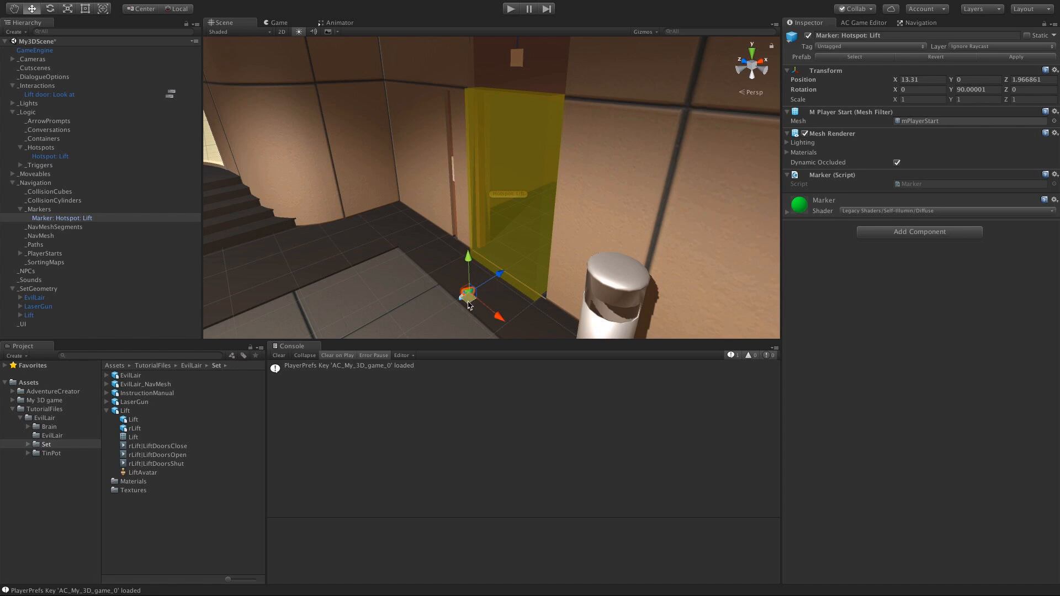
# Step: Enable Face after moving for the lift hotspot's Use interaction and create its Interaction, docking its ActionList Editor beside the Animator view
pyautogui.click(49, 156)
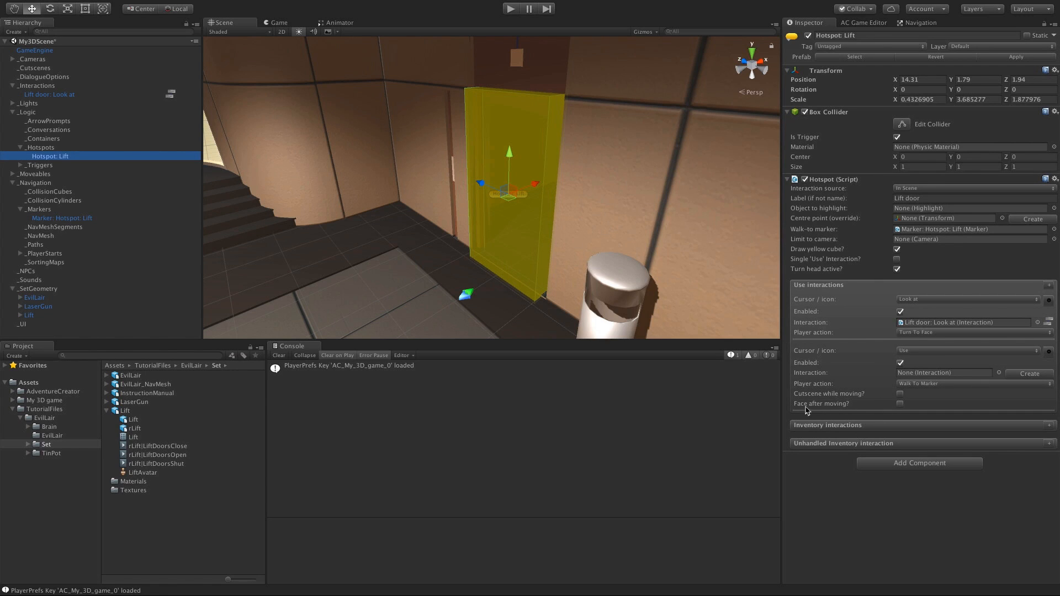
pyautogui.click(901, 404)
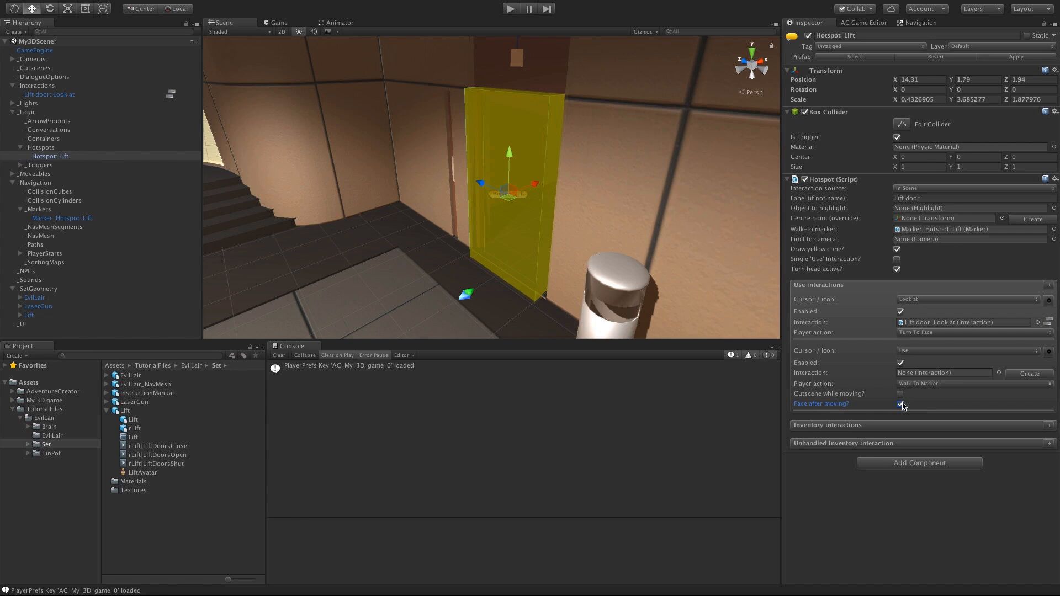
pyautogui.click(1008, 376)
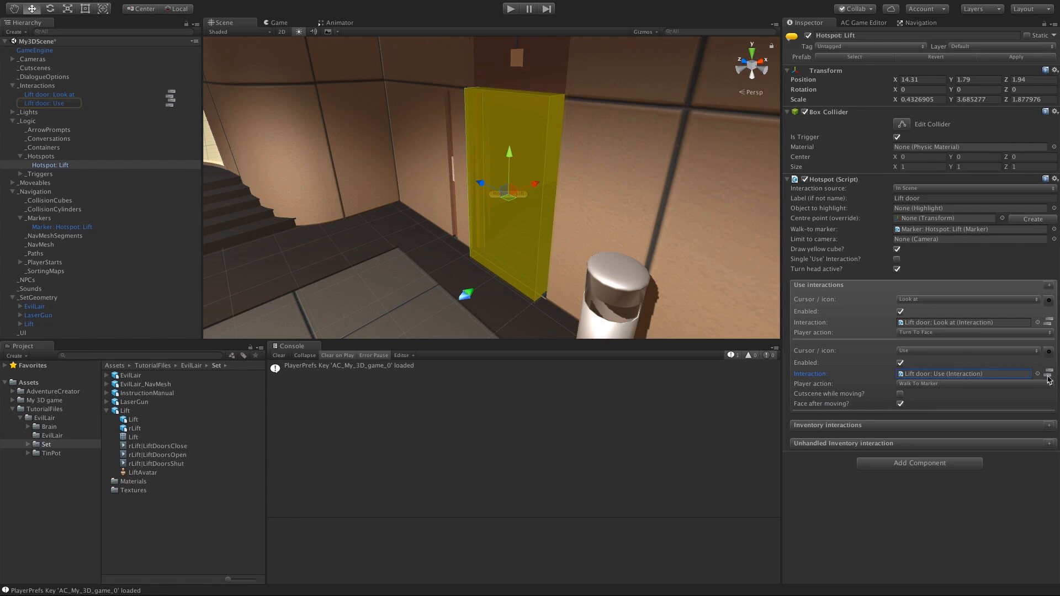
pyautogui.click(1048, 376)
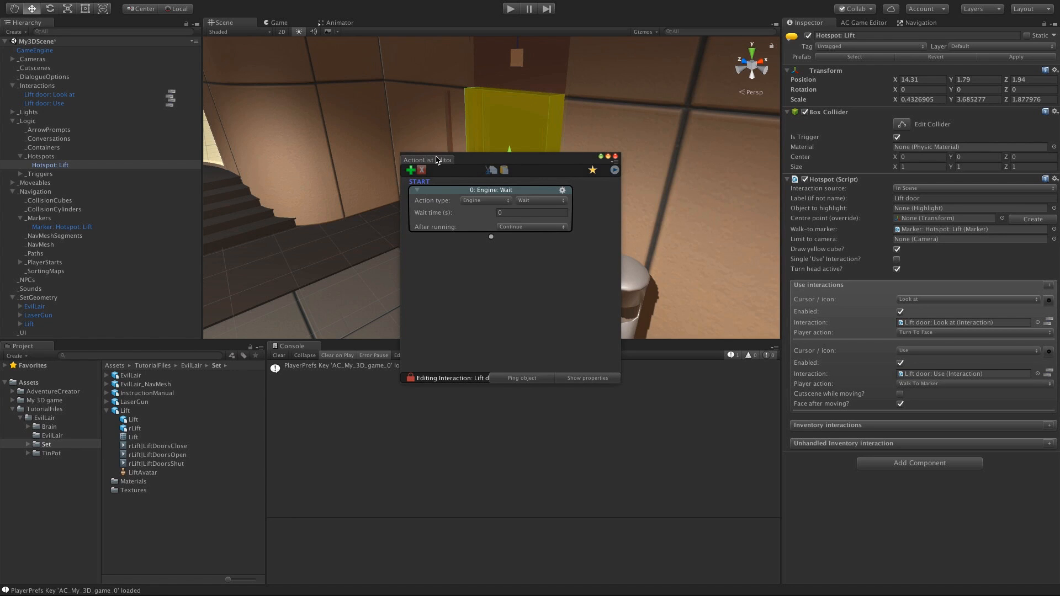
pyautogui.moveTo(436, 161); pyautogui.dragTo(381, 26)
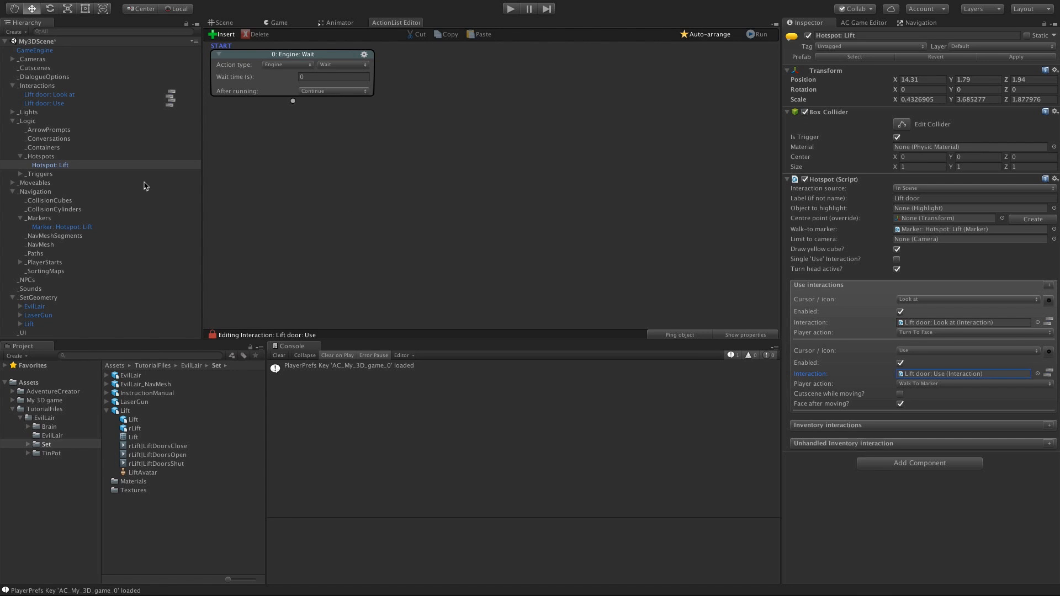
# Step: Add a SimpleCamera to the scene with Adventure Creator's Scene manager and show its properties
pyautogui.click(222, 23)
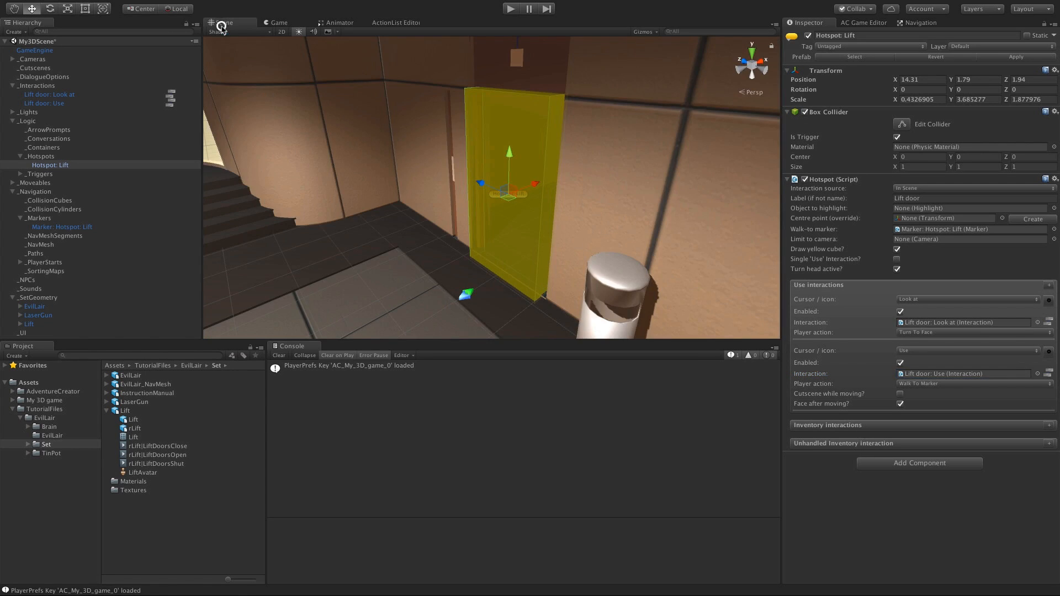
pyautogui.keyDown('alt'); pyautogui.moveTo(425, 207); pyautogui.dragTo(491, 186); pyautogui.keyUp('alt')
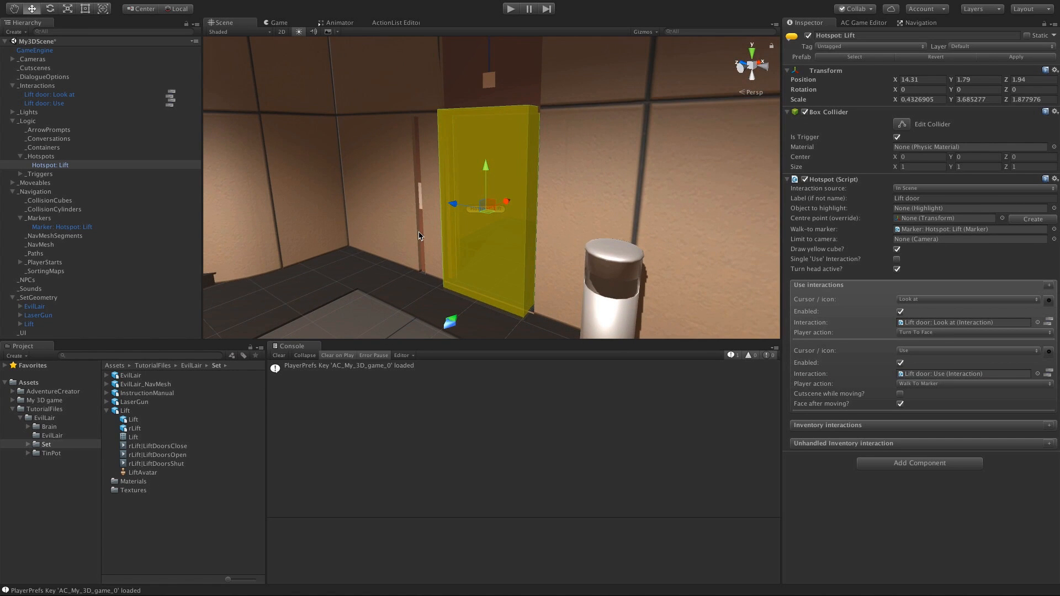
pyautogui.scroll(-4, 419, 236)
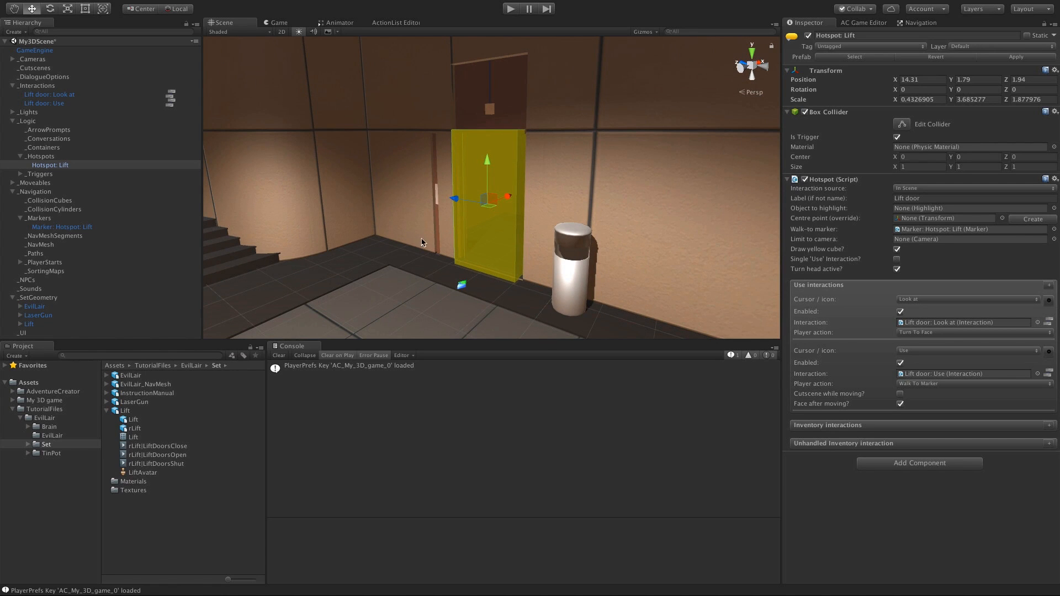
pyautogui.scroll(-2, 422, 242)
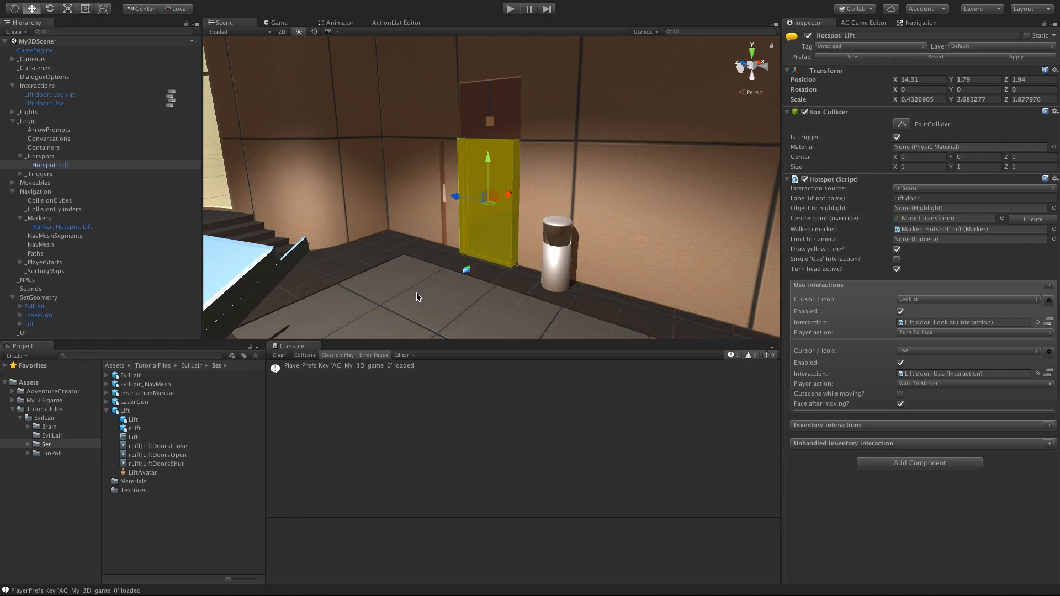
pyautogui.keyDown('alt'); pyautogui.moveTo(504, 204); pyautogui.dragTo(411, 253); pyautogui.keyUp('alt')
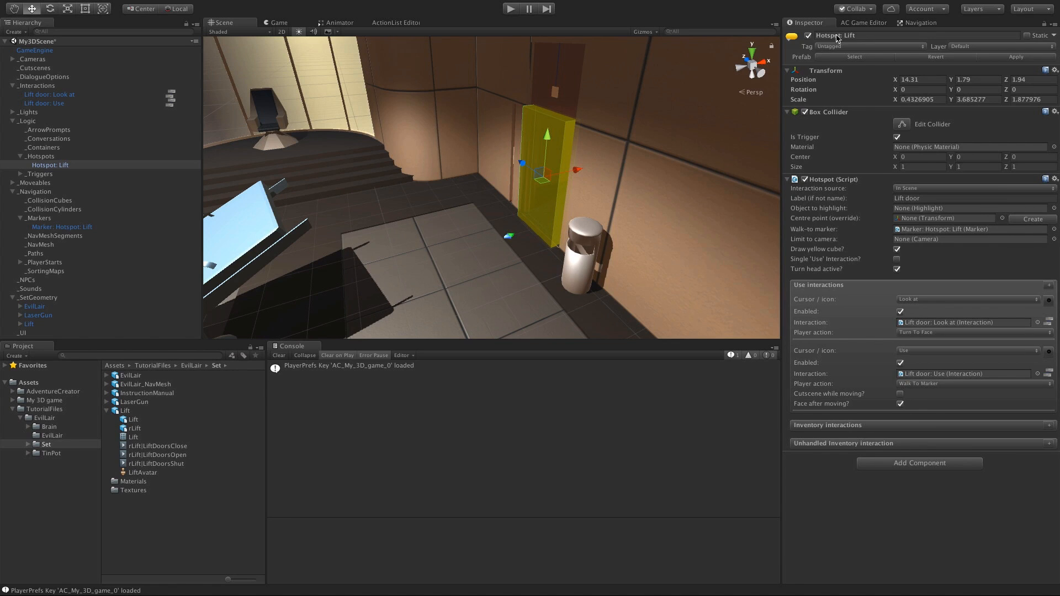
pyautogui.click(851, 24)
pyautogui.click(834, 39)
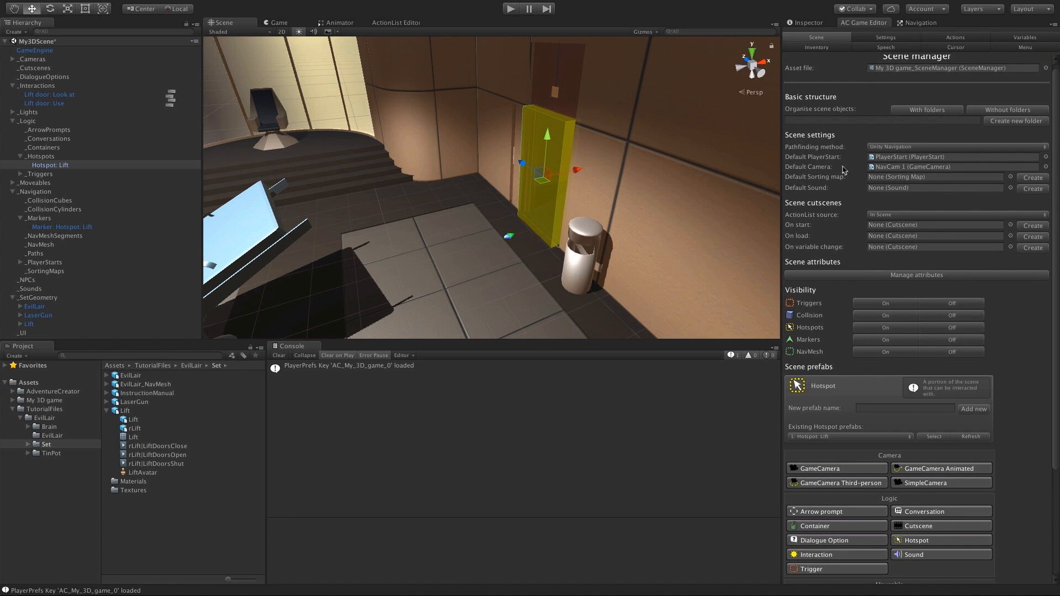
pyautogui.scroll(-5, 884, 353)
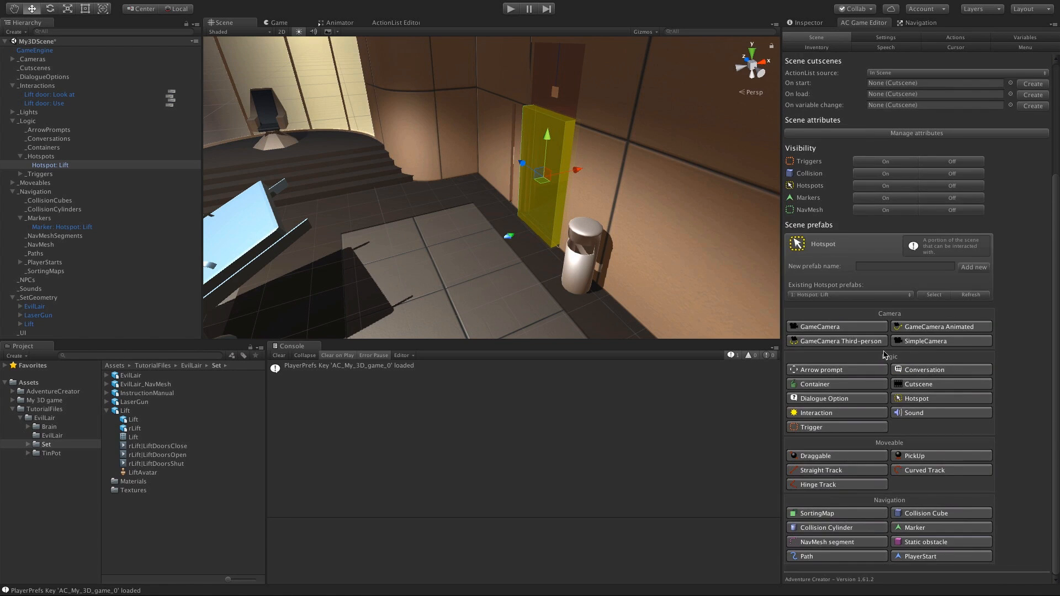
pyautogui.click(931, 343)
pyautogui.click(45, 95)
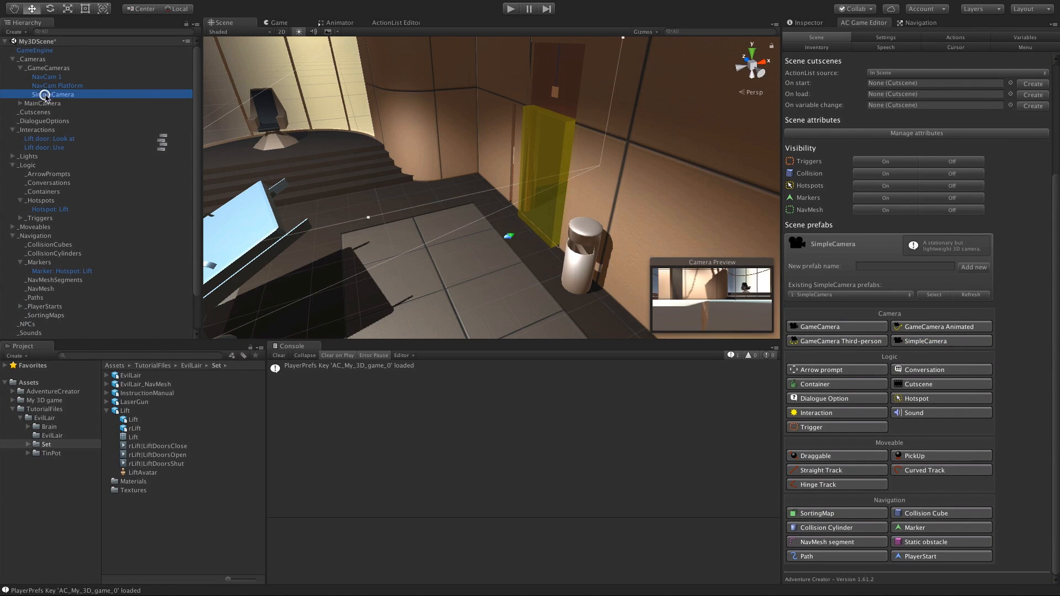
pyautogui.click(807, 23)
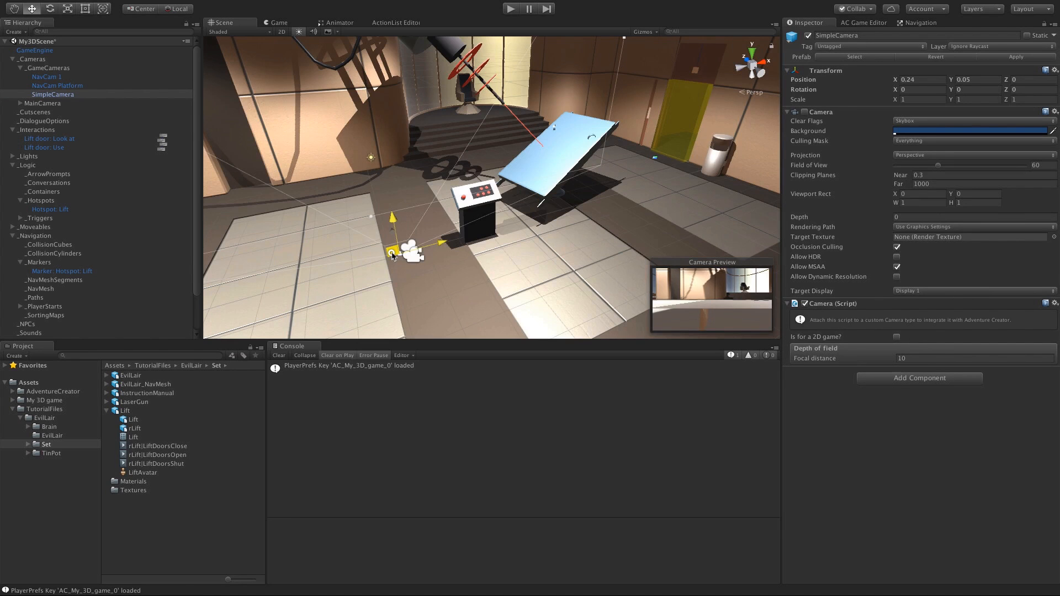
# Step: Place the SimpleCamera at about X 9.84, Y 2.61, Z 0.21 and aim it at the lift, rotated about 4.7 on X and 73 on Y
pyautogui.moveTo(607, 160); pyautogui.dragTo(491, 137)
pyautogui.press('e')
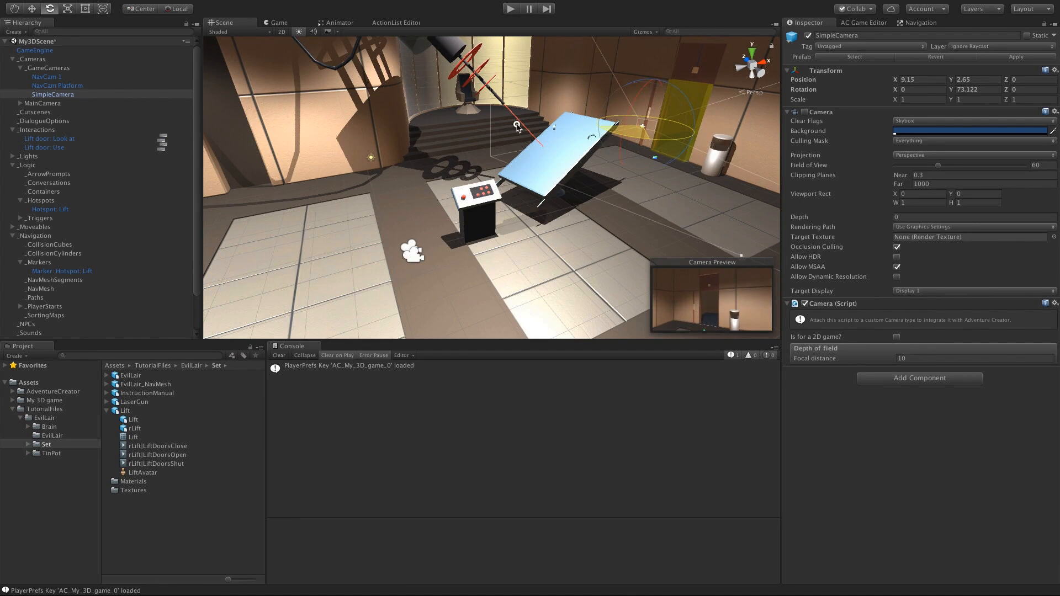
pyautogui.keyDown('alt'); pyautogui.moveTo(569, 138); pyautogui.dragTo(465, 135); pyautogui.keyUp('alt')
pyautogui.press('w')
pyautogui.press('e')
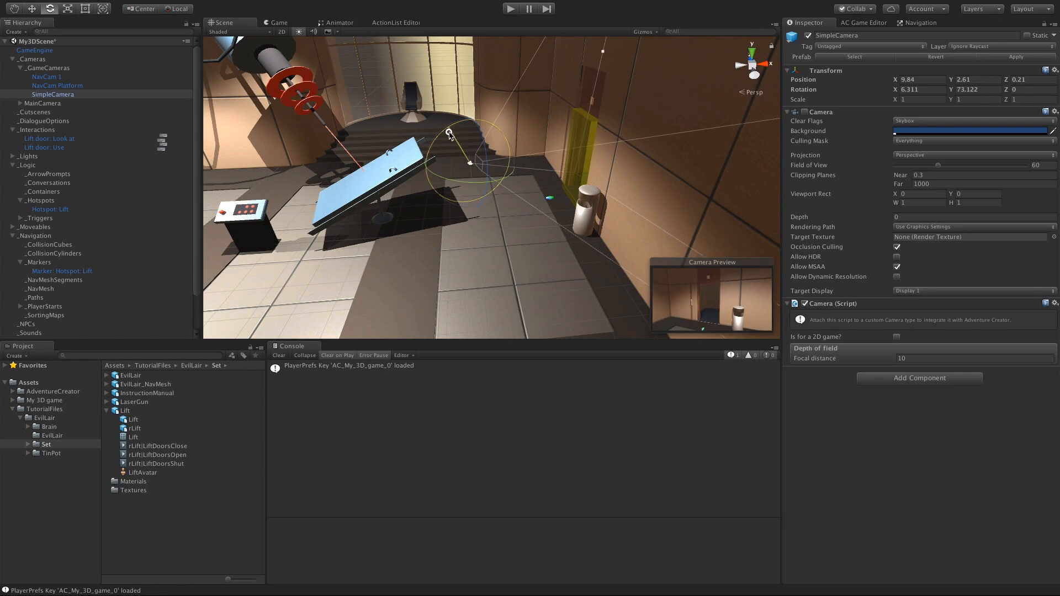
# Step: Rename the SimpleCamera to "Lift Cam"
pyautogui.click(850, 36)
pyautogui.write('Lift')
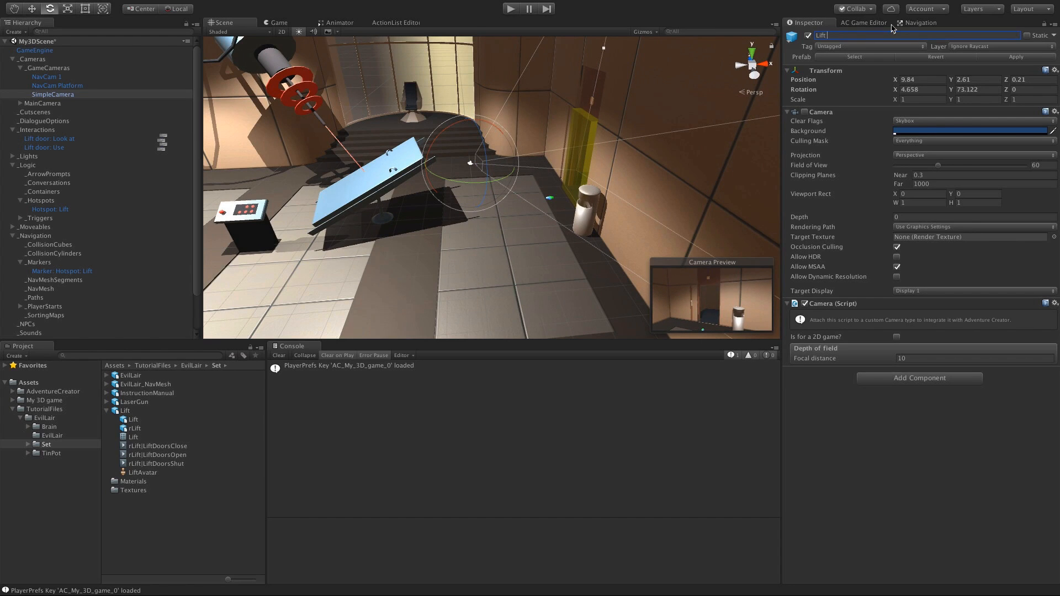
pyautogui.write(' Cam')
pyautogui.press('Return')
# Step: Add a navigation Marker to the scene and rename it "Marker: Inside Lift"
pyautogui.keyDown('alt'); pyautogui.moveTo(434, 132); pyautogui.dragTo(538, 224); pyautogui.keyUp('alt')
pyautogui.keyDown('alt'); pyautogui.moveTo(507, 191); pyautogui.dragTo(372, 141); pyautogui.keyUp('alt')
pyautogui.scroll(10, 580, 174)
pyautogui.keyDown('alt'); pyautogui.moveTo(495, 122); pyautogui.dragTo(450, 198); pyautogui.keyUp('alt')
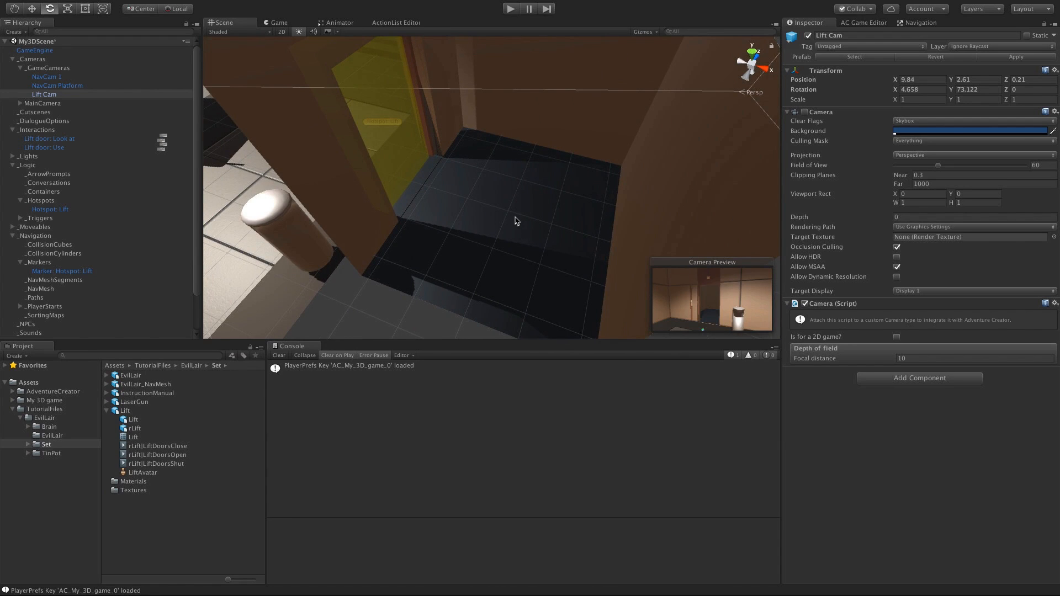
pyautogui.click(864, 22)
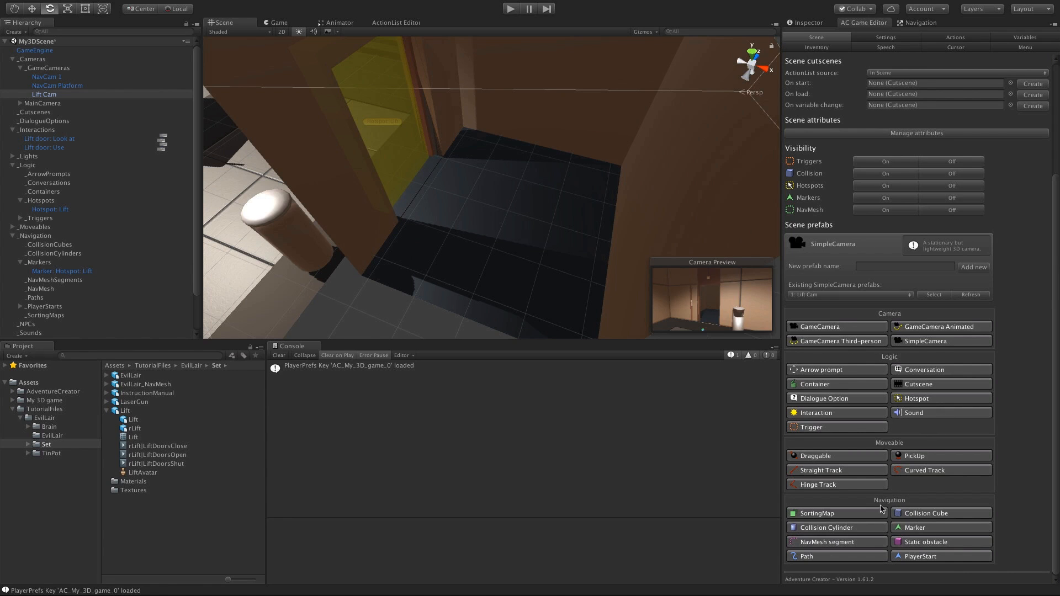
pyautogui.click(917, 530)
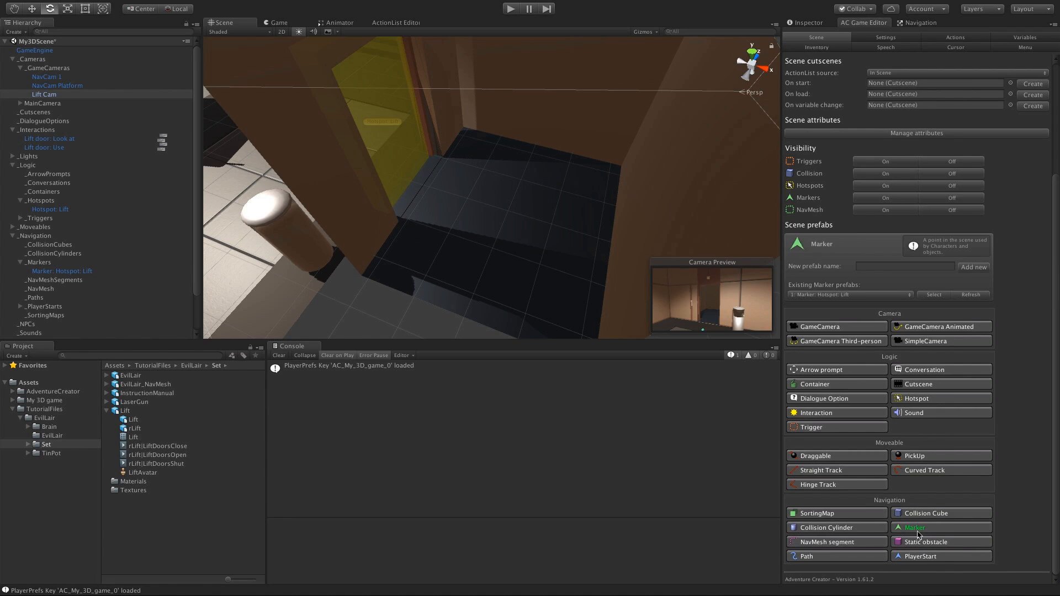
pyautogui.click(918, 531)
pyautogui.click(70, 280)
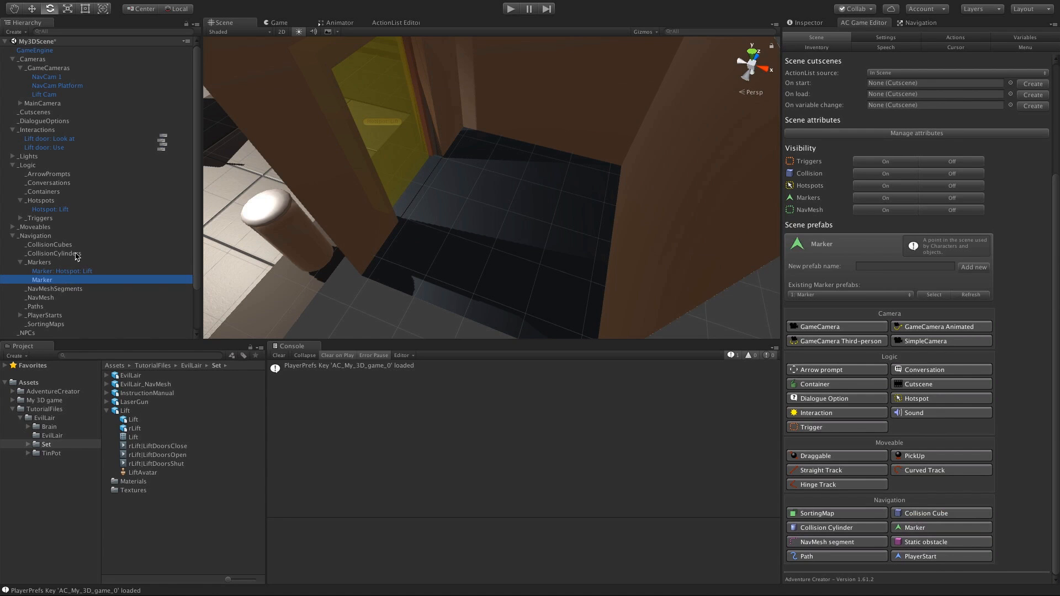
pyautogui.press('f')
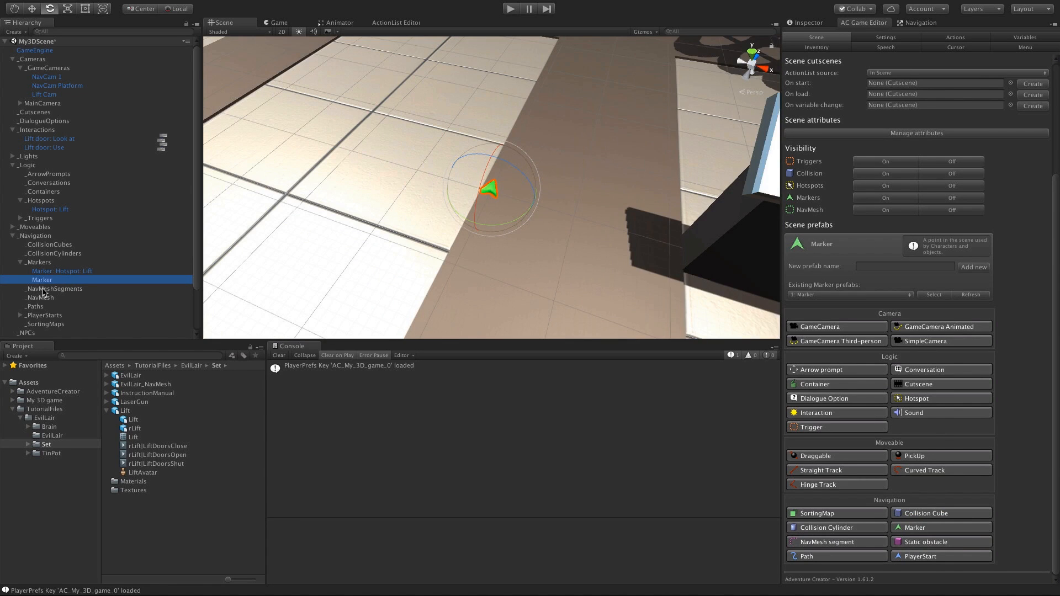
pyautogui.click(46, 279)
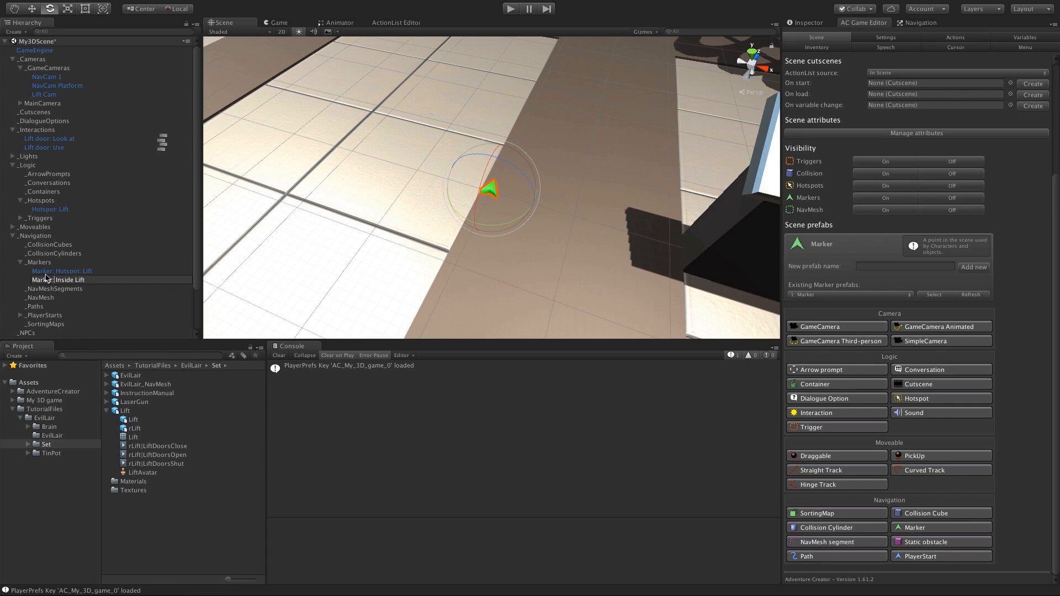
pyautogui.doubleClick(50, 279)
# Step: Move "Marker: Inside Lift" onto the floor inside the lift shaft and rotate it in place
pyautogui.press('w')
pyautogui.moveTo(526, 190); pyautogui.dragTo(420, 186, button='middle')
pyautogui.moveTo(458, 193); pyautogui.dragTo(693, 218)
pyautogui.moveTo(674, 226)
pyautogui.mouseDown(button='middle')
pyautogui.moveTo(514, 195)
pyautogui.moveTo(472, 201)
pyautogui.mouseUp(button='middle')
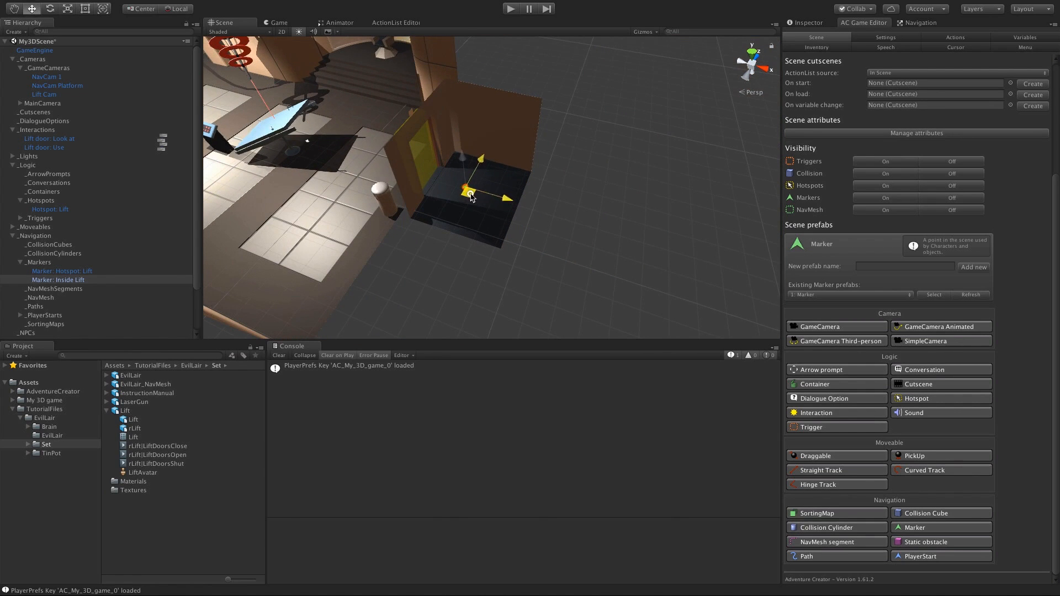
pyautogui.press('e')
pyautogui.moveTo(494, 212); pyautogui.dragTo(628, 191)
pyautogui.scroll(6, 483, 198)
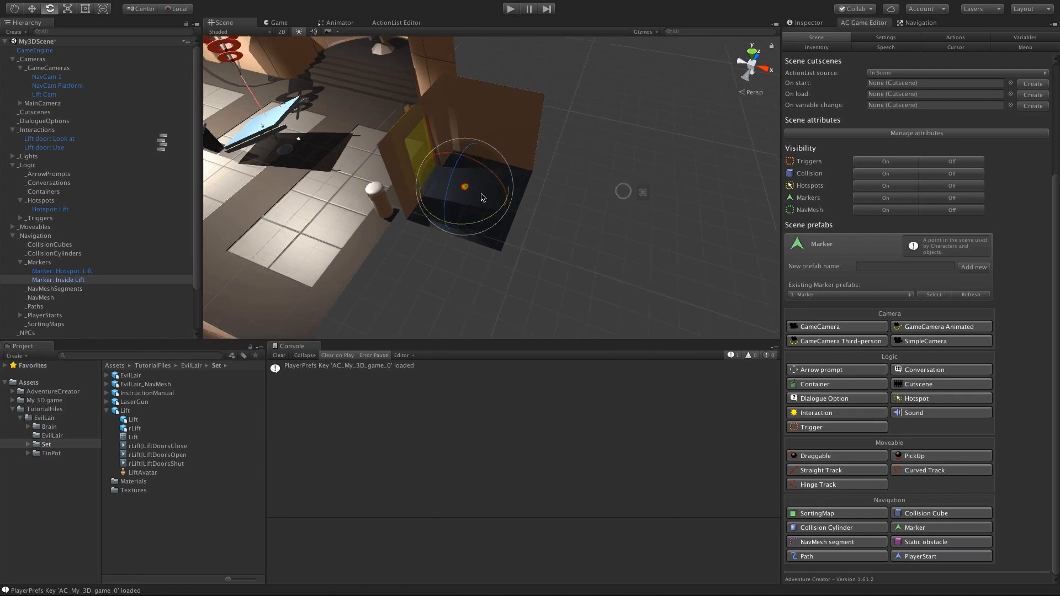
pyautogui.press('w')
pyautogui.click(613, 229)
pyautogui.moveTo(364, 193)
pyautogui.keyDown('alt'); pyautogui.mouseDown()
pyautogui.moveTo(569, 176)
pyautogui.moveTo(502, 182)
pyautogui.moveTo(558, 182)
pyautogui.moveTo(560, 206)
pyautogui.mouseUp(); pyautogui.keyUp('alt')
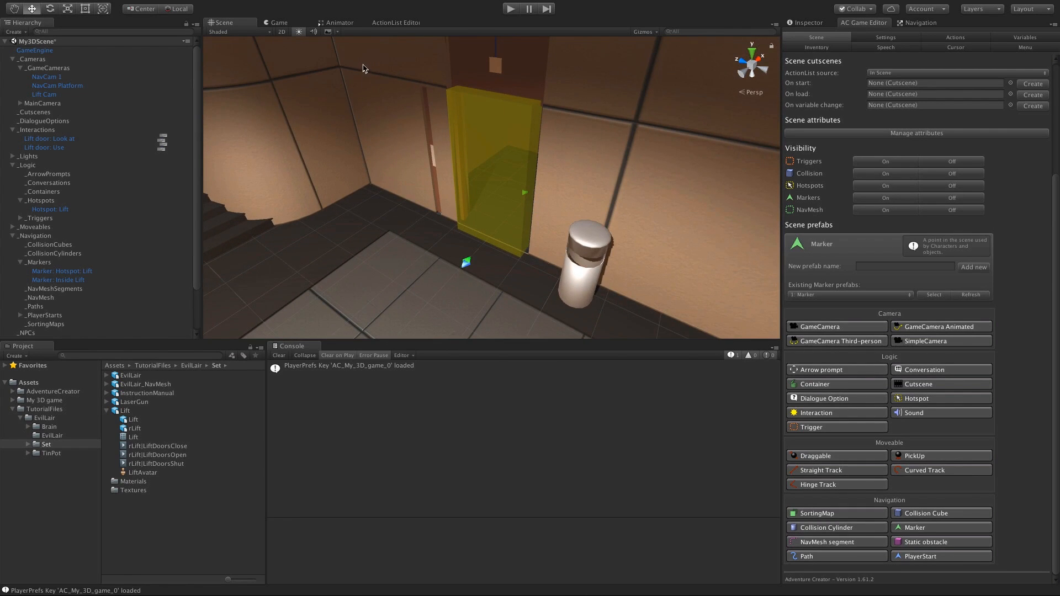
# Step: In the lift's Use interaction, make the first action a Camera: Switch to Lift Cam
pyautogui.click(387, 22)
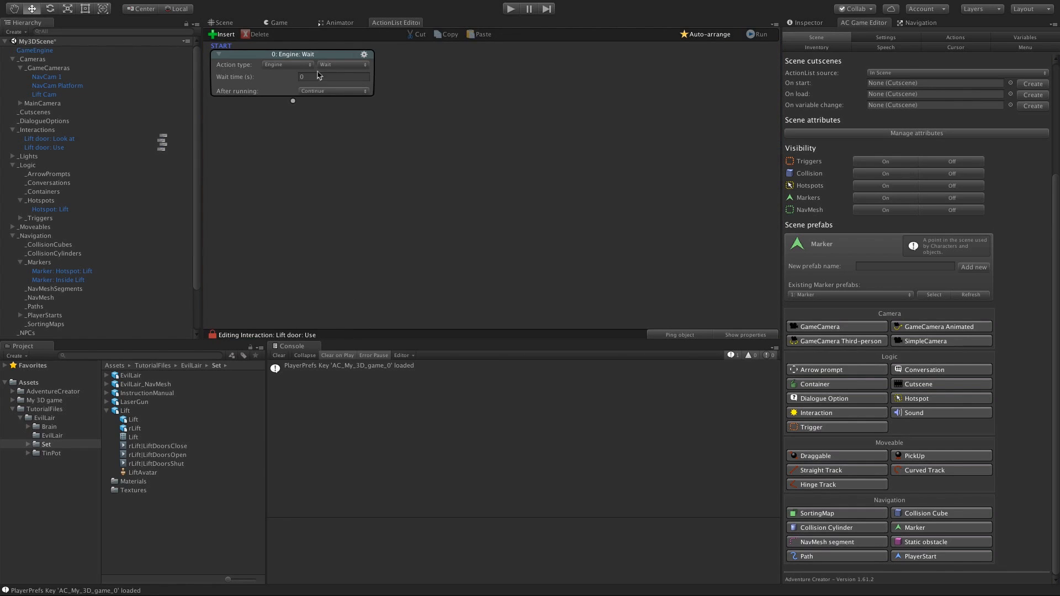
pyautogui.click(287, 64)
pyautogui.click(288, 31)
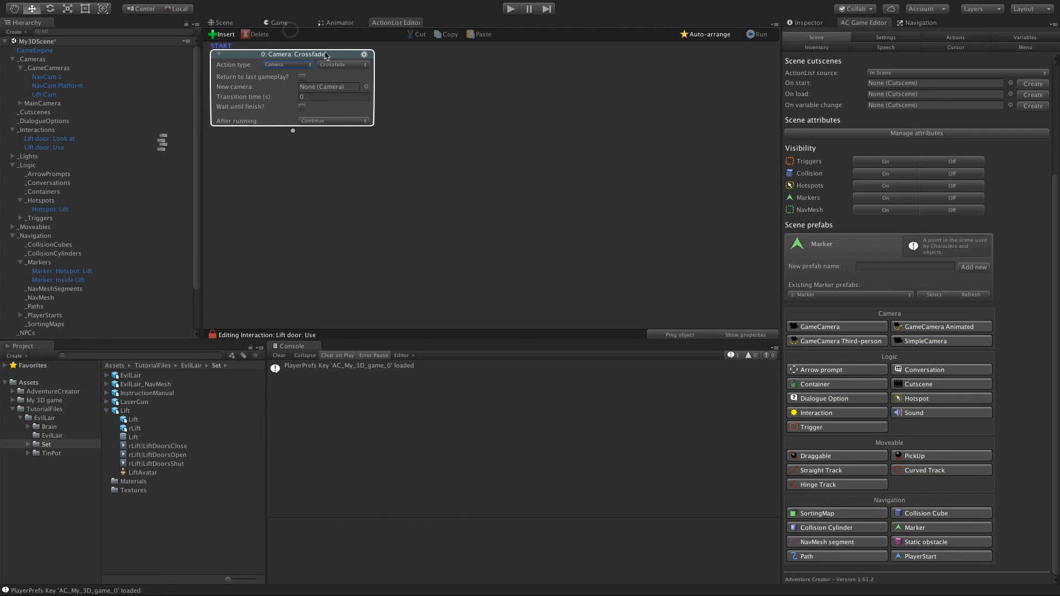
pyautogui.click(343, 65)
pyautogui.click(341, 113)
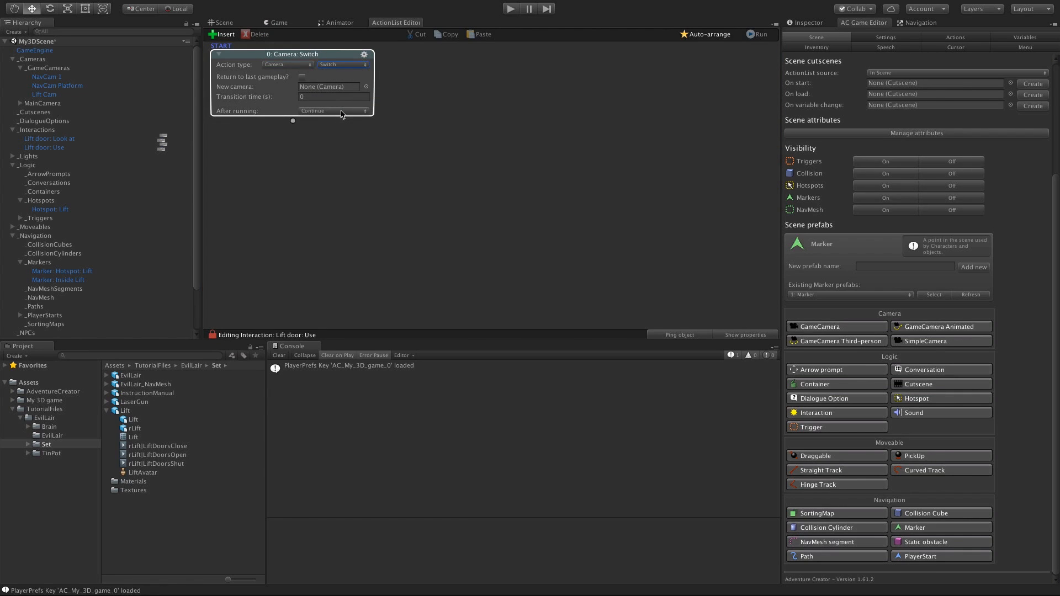
pyautogui.click(365, 89)
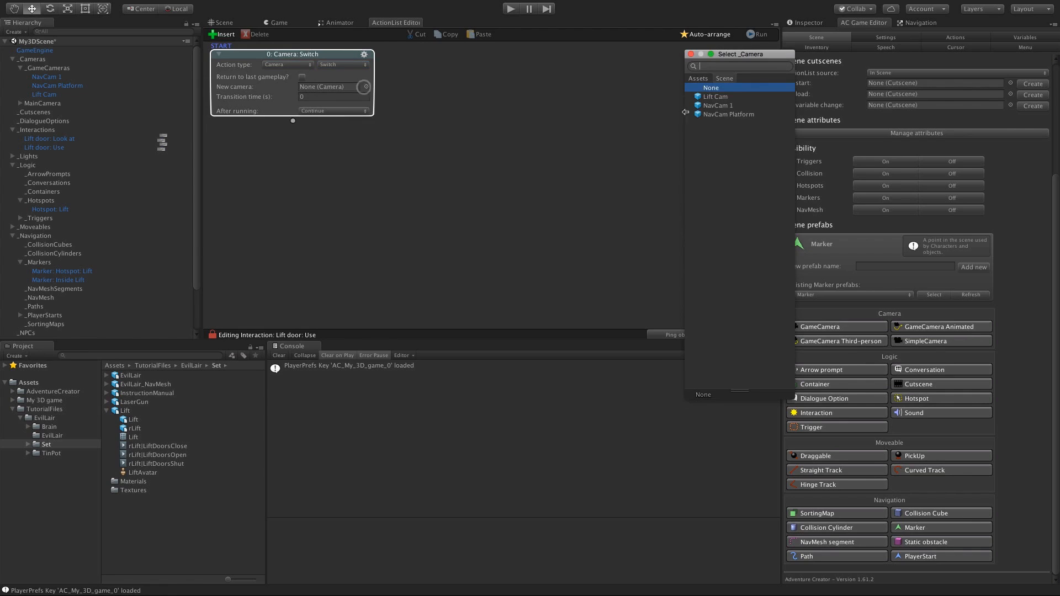
pyautogui.doubleClick(710, 98)
# Step: Chain an Object: Animate action after the camera switch, using the Mecanim engine and the Change Parameter Value method
pyautogui.moveTo(292, 121); pyautogui.dragTo(296, 131)
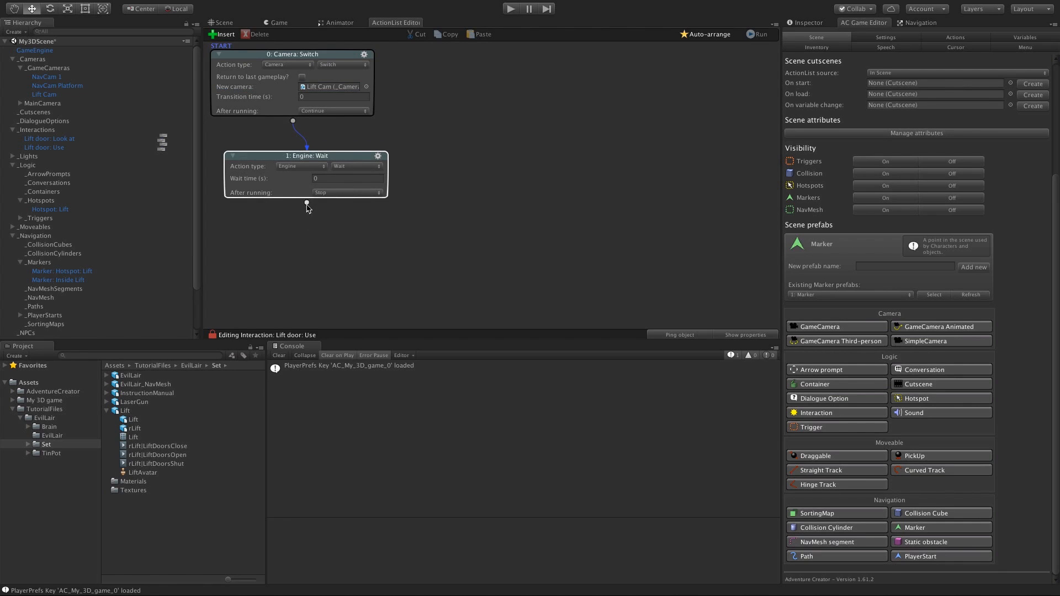
pyautogui.moveTo(326, 160); pyautogui.dragTo(315, 153)
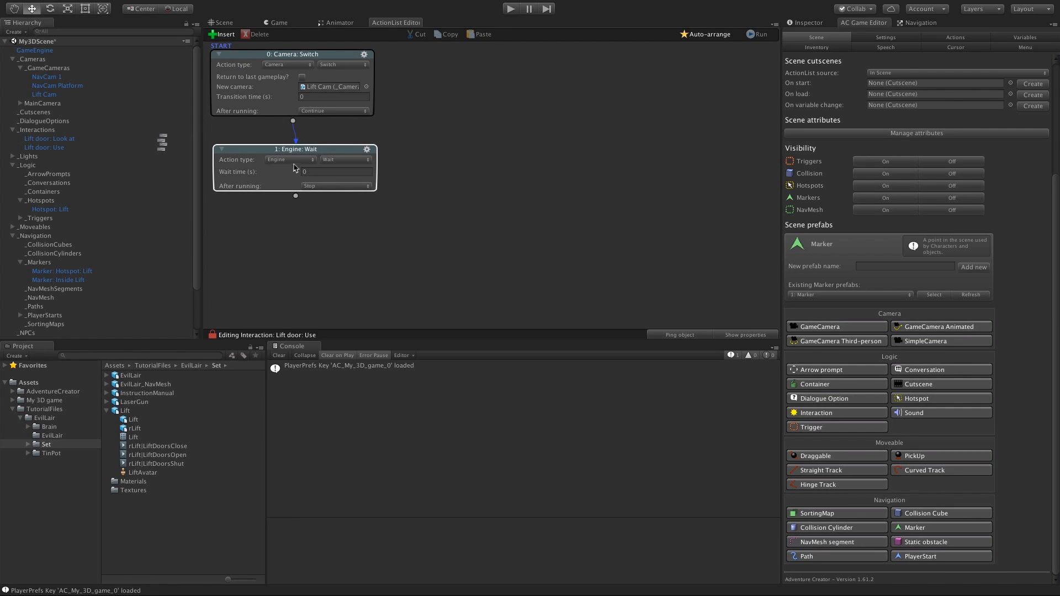
pyautogui.click(293, 160)
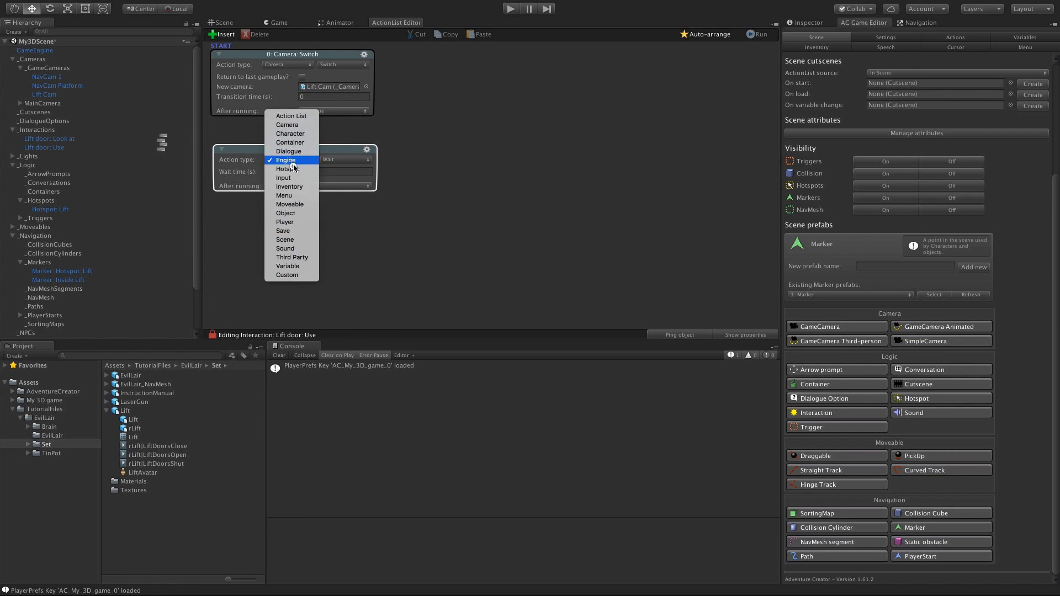
pyautogui.click(294, 212)
pyautogui.click(353, 159)
pyautogui.click(354, 168)
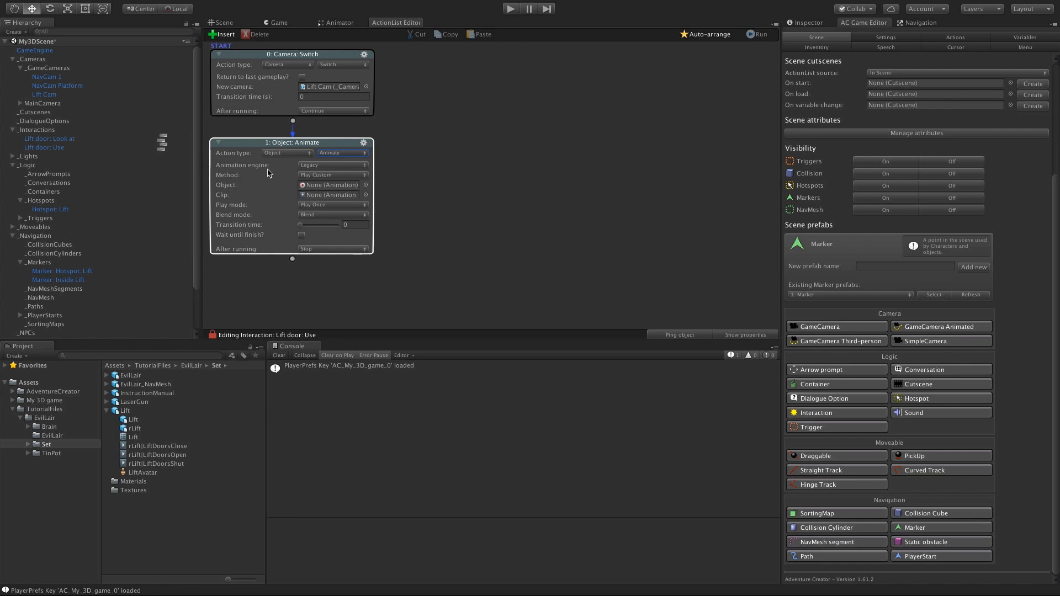
pyautogui.click(332, 165)
pyautogui.click(330, 192)
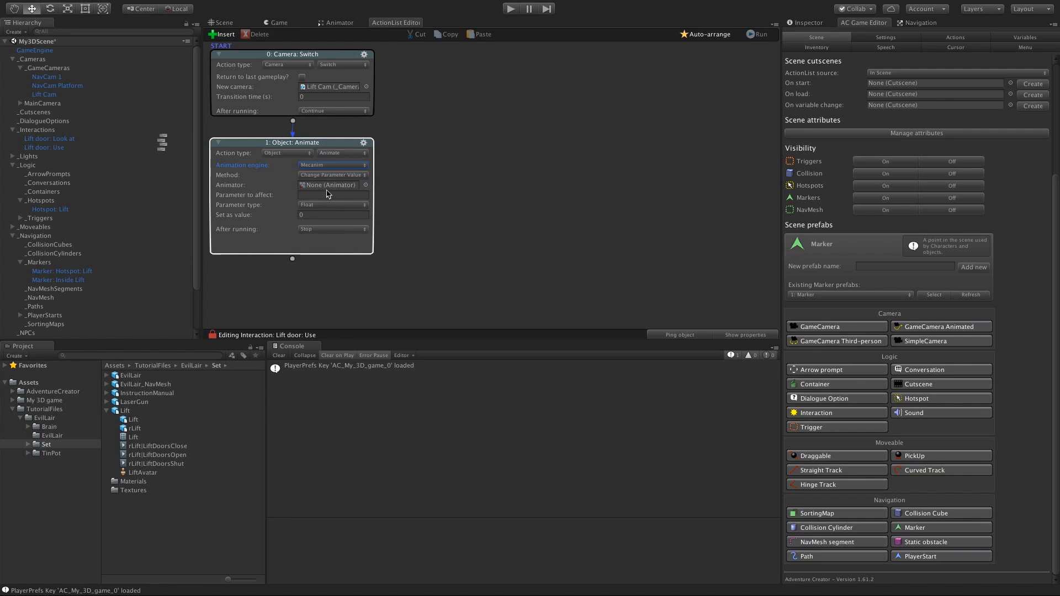
pyautogui.click(333, 167)
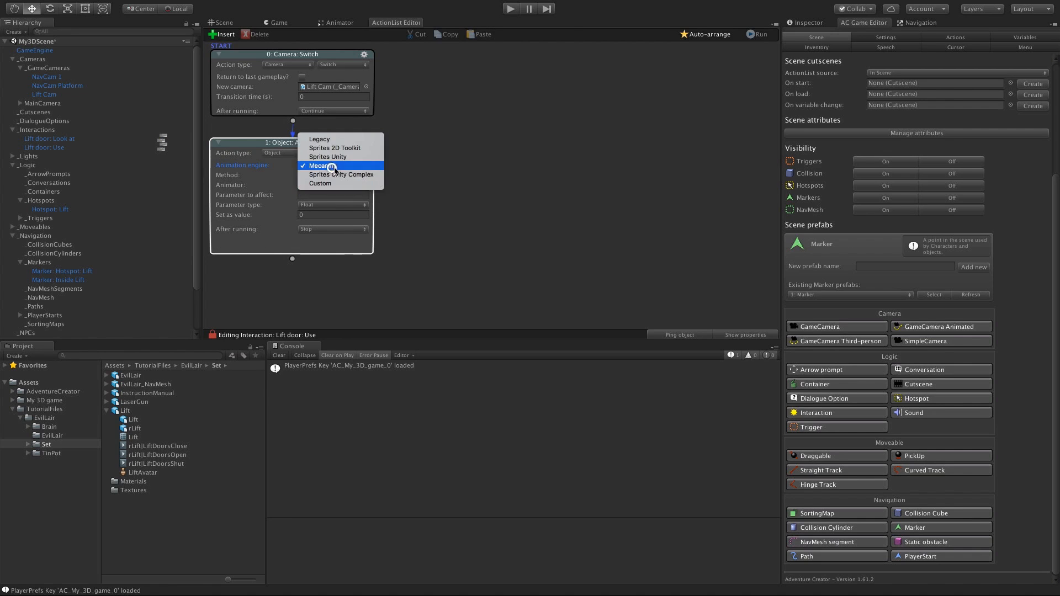
pyautogui.click(339, 167)
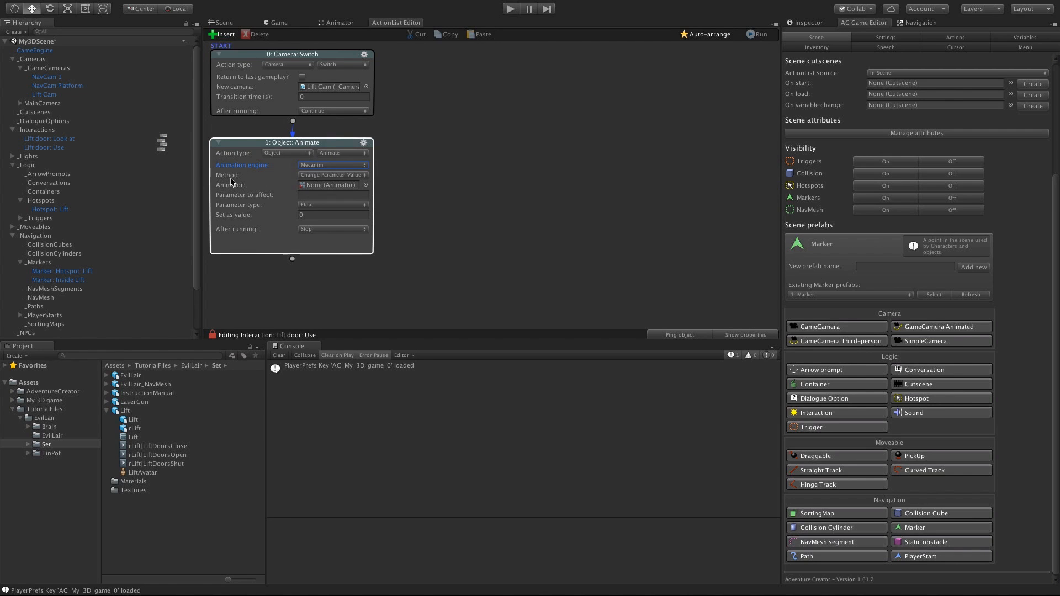
pyautogui.click(355, 176)
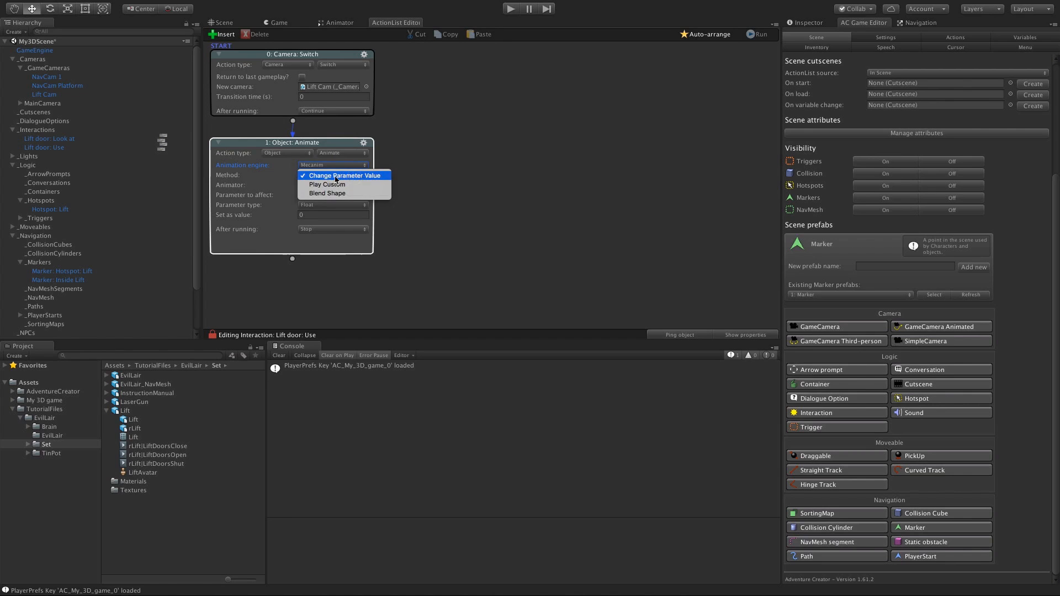
pyautogui.click(280, 175)
# Step: Set the Object: Animate action to change the Lift animator's Int parameter "State" to 1
pyautogui.click(347, 23)
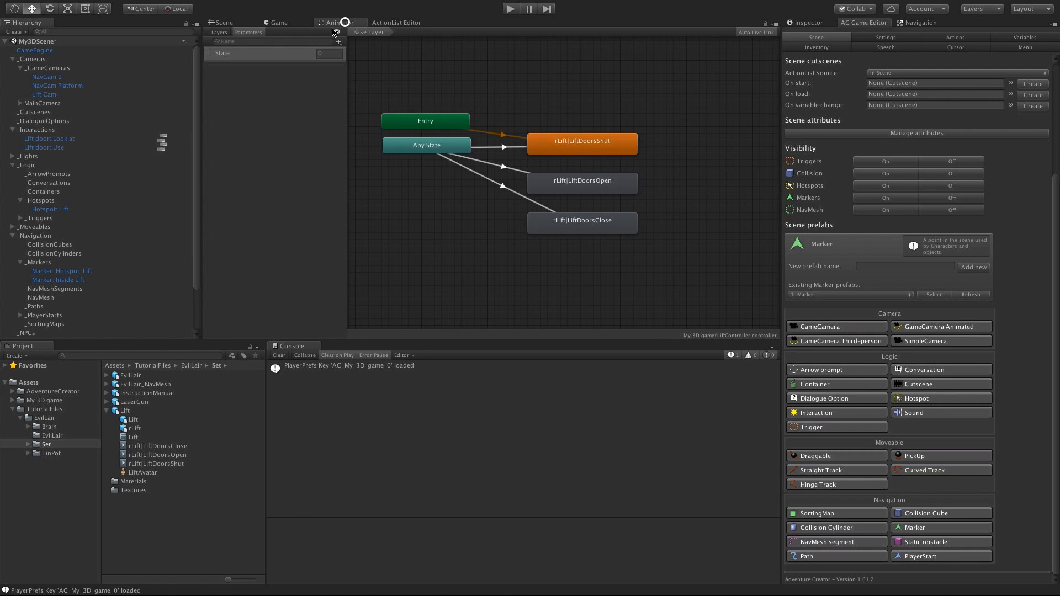
pyautogui.click(387, 24)
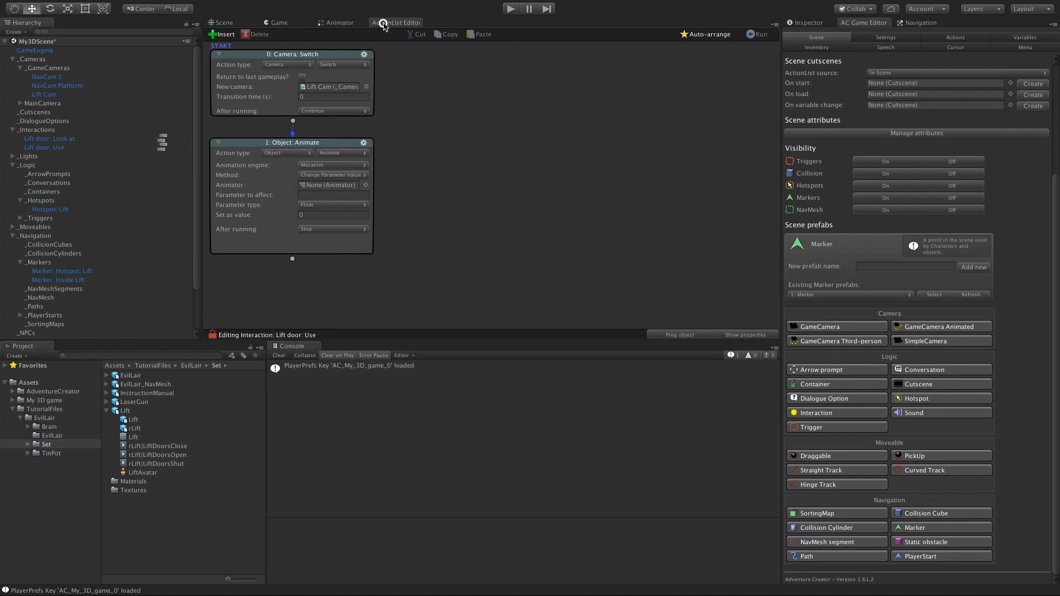
pyautogui.click(366, 185)
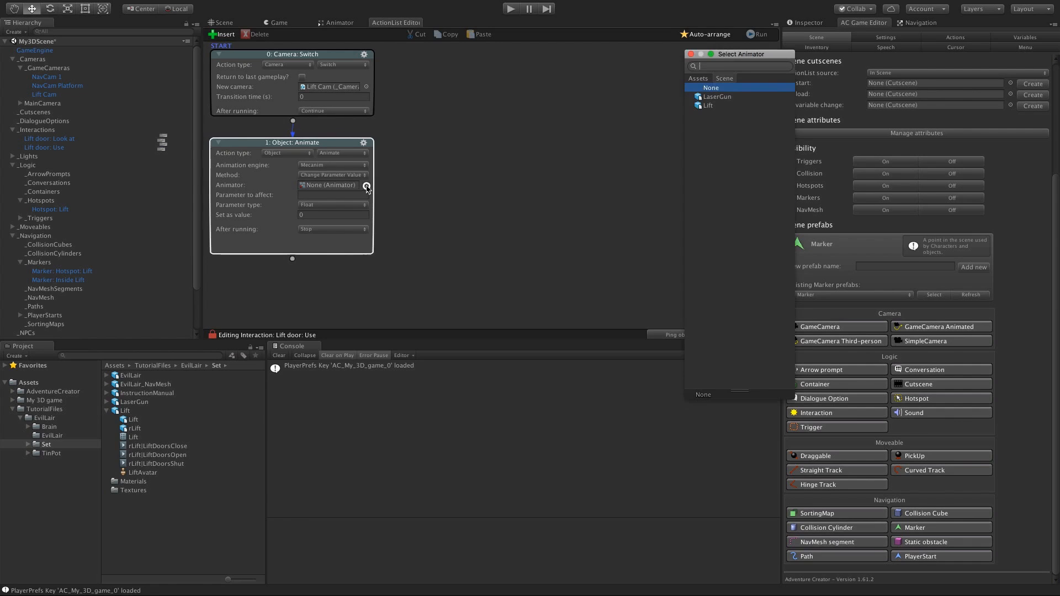
pyautogui.doubleClick(712, 108)
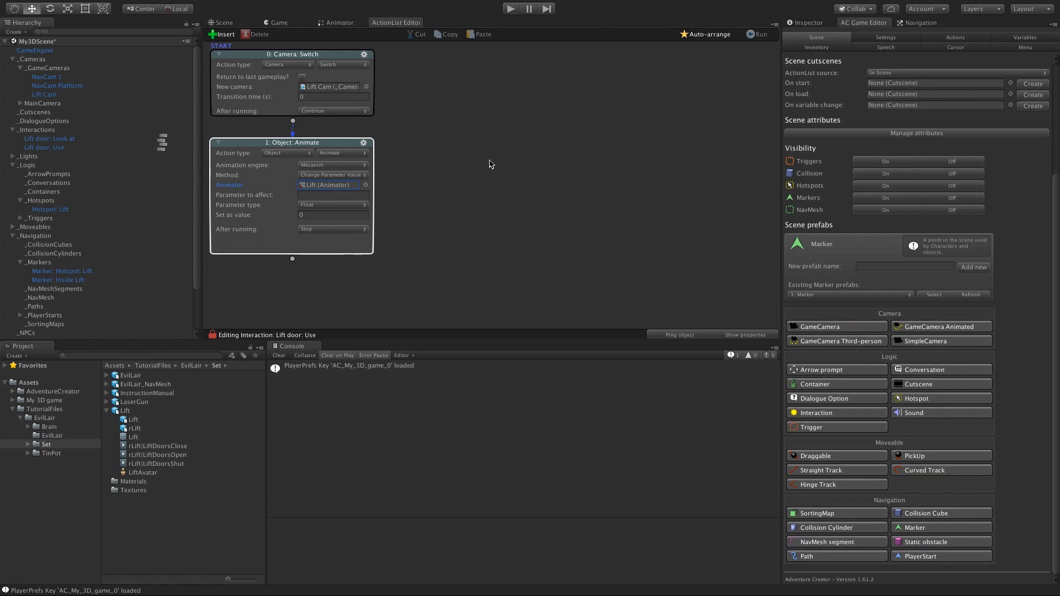
pyautogui.click(324, 195)
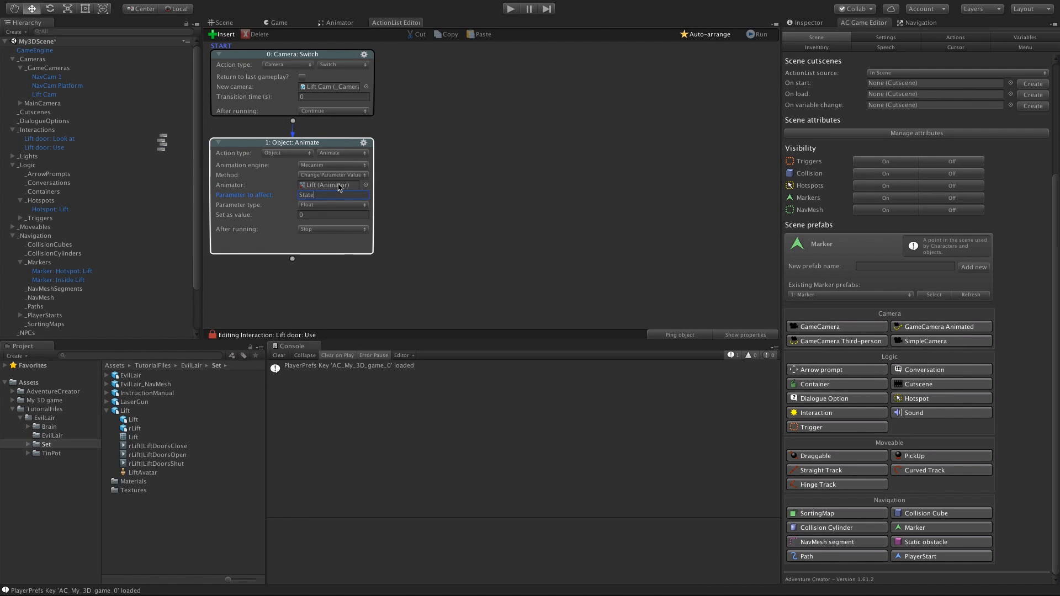
pyautogui.click(297, 205)
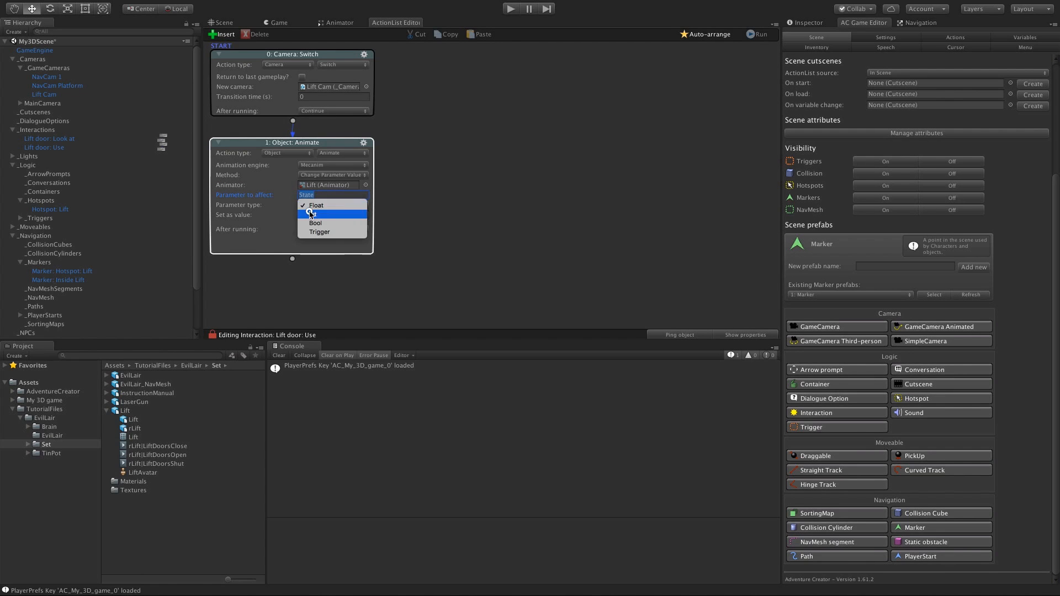
pyautogui.click(309, 213)
pyautogui.click(318, 214)
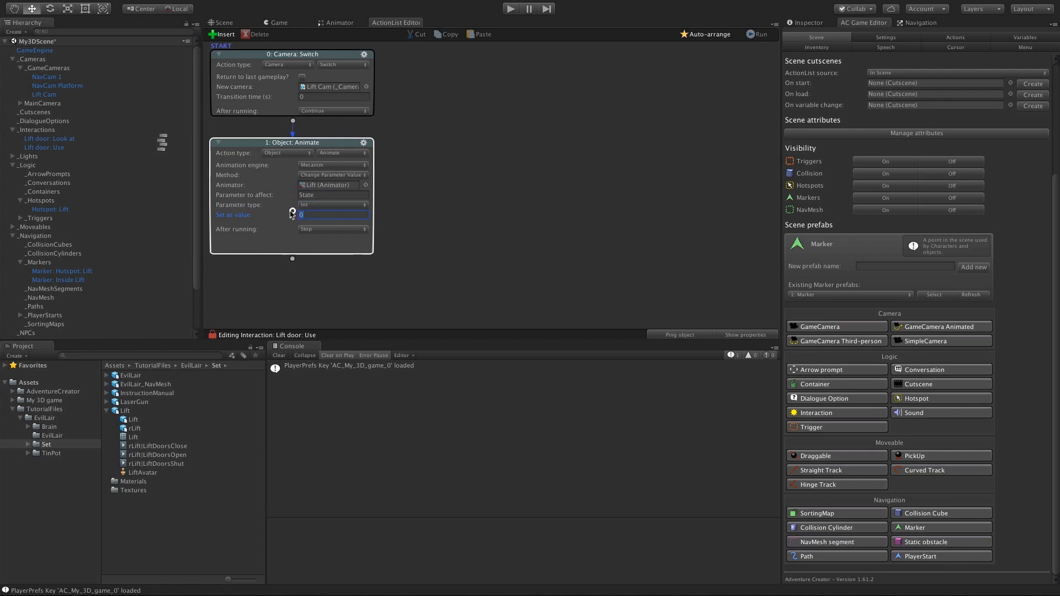
pyautogui.write('1')
# Step: Chain a Character: Move to point action after the lift's first animate action
pyautogui.moveTo(292, 259); pyautogui.dragTo(295, 279)
pyautogui.scroll(-3, 458, 149)
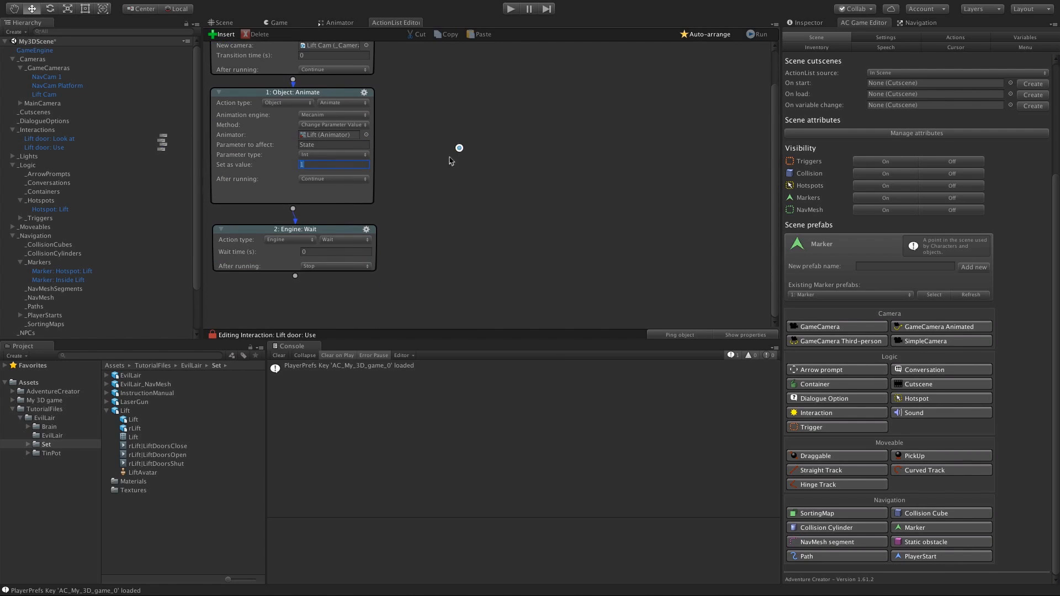
pyautogui.click(301, 241)
pyautogui.click(295, 222)
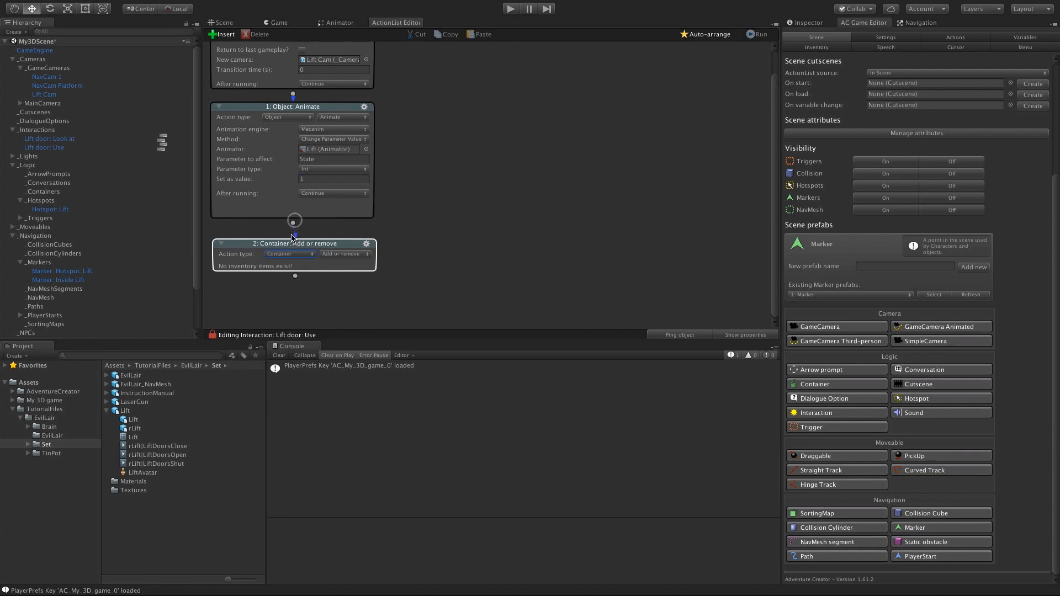
pyautogui.click(294, 252)
pyautogui.click(294, 244)
pyautogui.click(323, 254)
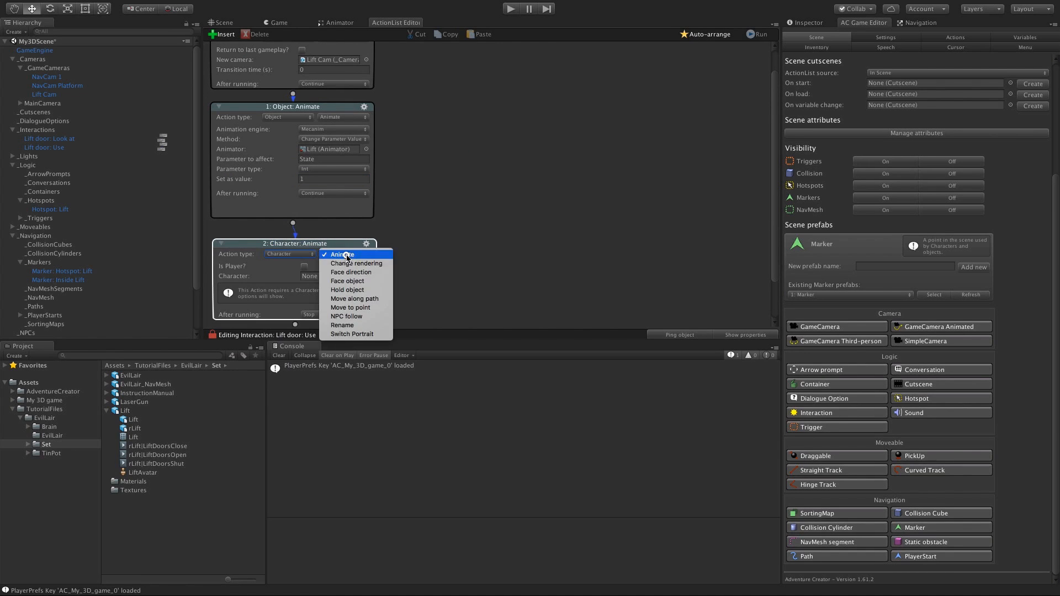
pyautogui.click(354, 304)
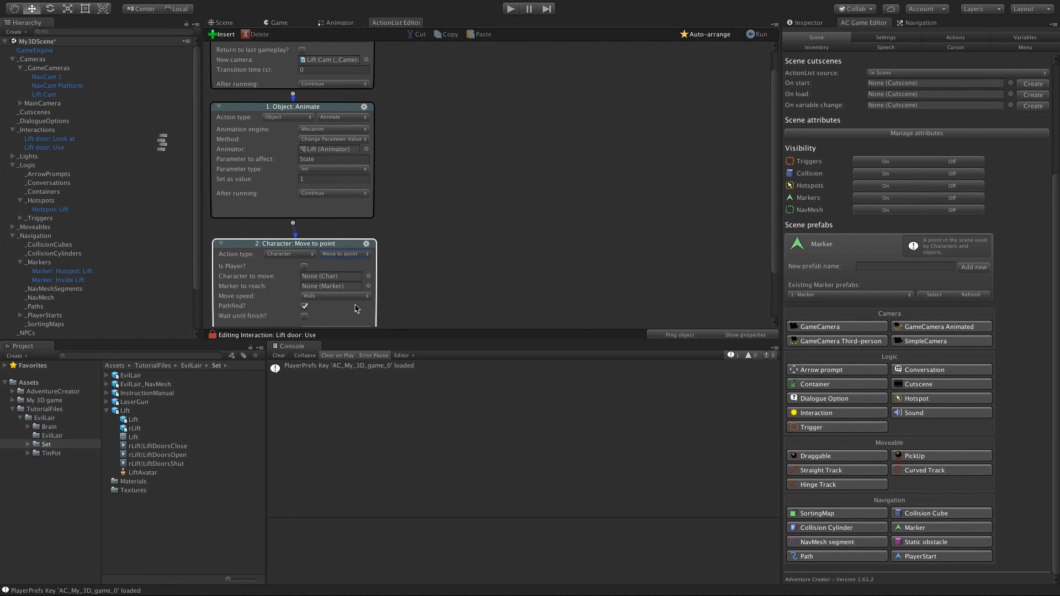
# Step: Make the move action send the Player to "Marker: Inside Lift" and wait until finished
pyautogui.click(305, 266)
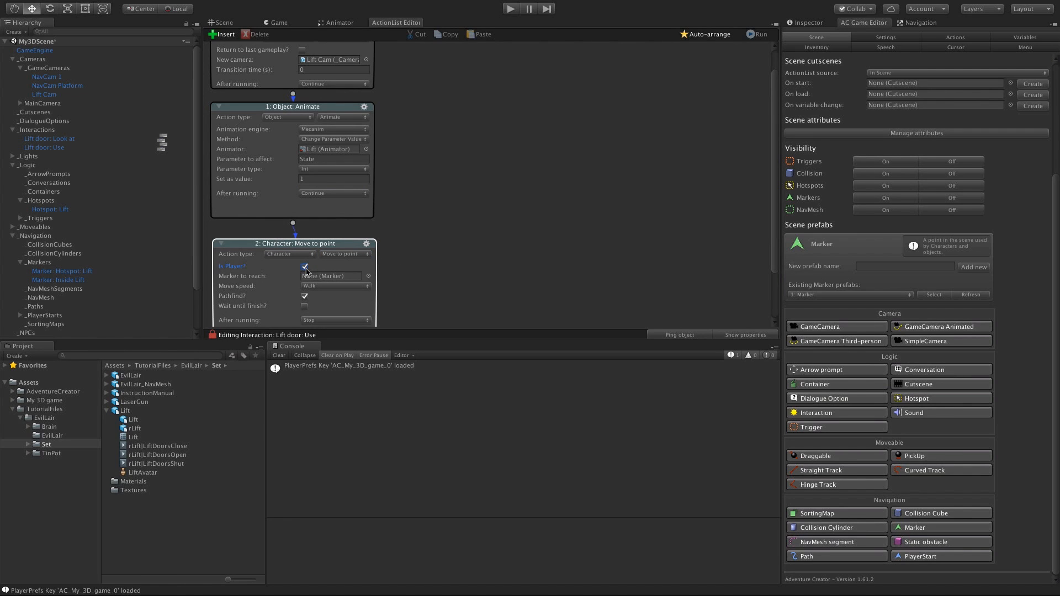
pyautogui.scroll(-2, 332, 260)
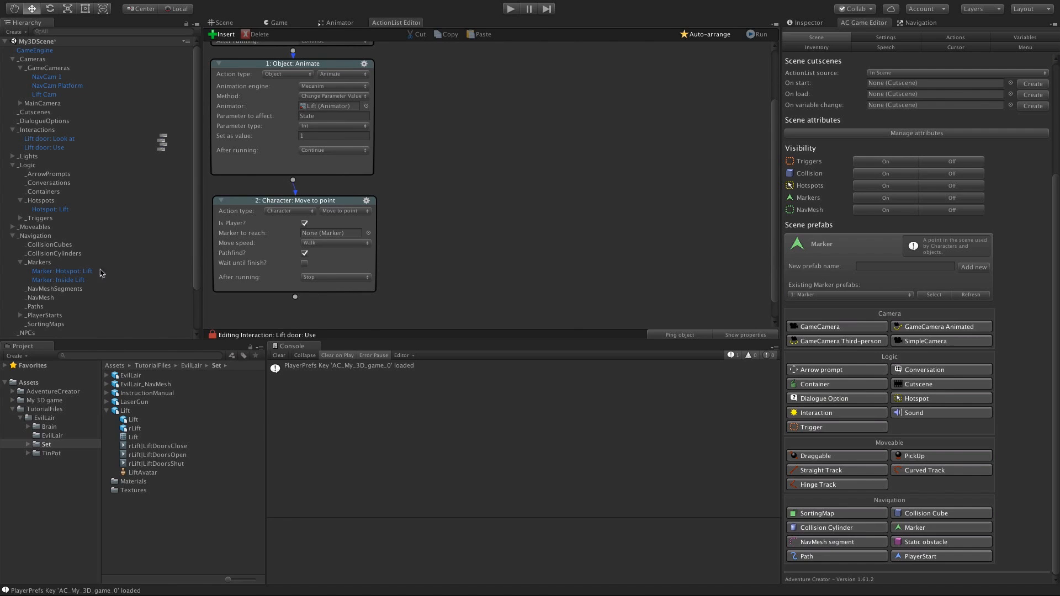
pyautogui.moveTo(73, 284)
pyautogui.mouseDown()
pyautogui.moveTo(222, 268)
pyautogui.moveTo(318, 235)
pyautogui.moveTo(301, 238)
pyautogui.mouseUp()
pyautogui.click(305, 263)
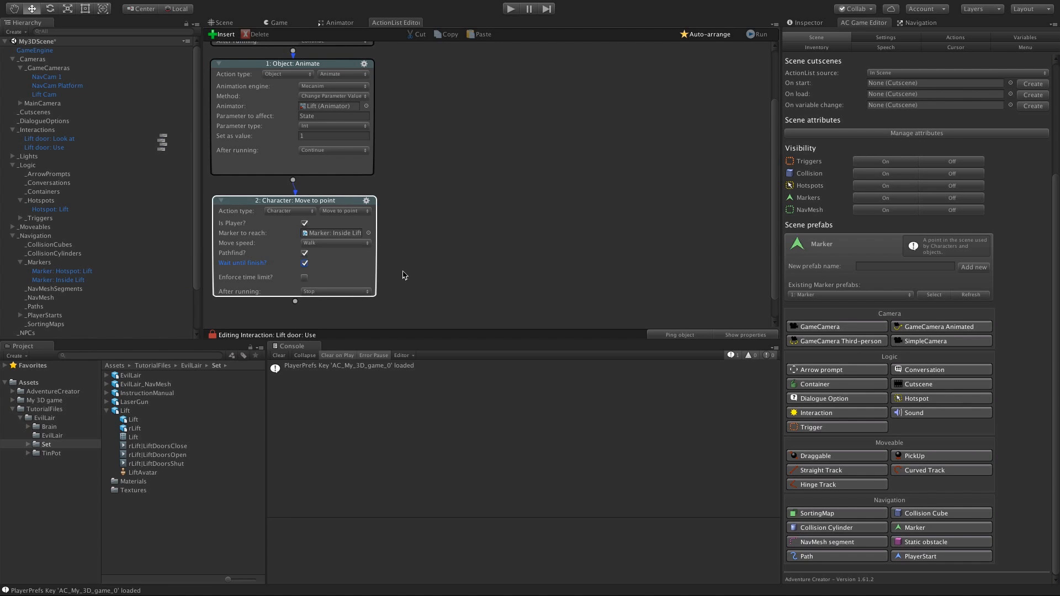
# Step: Chain another Object: Animate action after the player's move, using the Mecanim animation engine
pyautogui.scroll(-1, 402, 279)
pyautogui.moveTo(298, 275); pyautogui.dragTo(299, 298)
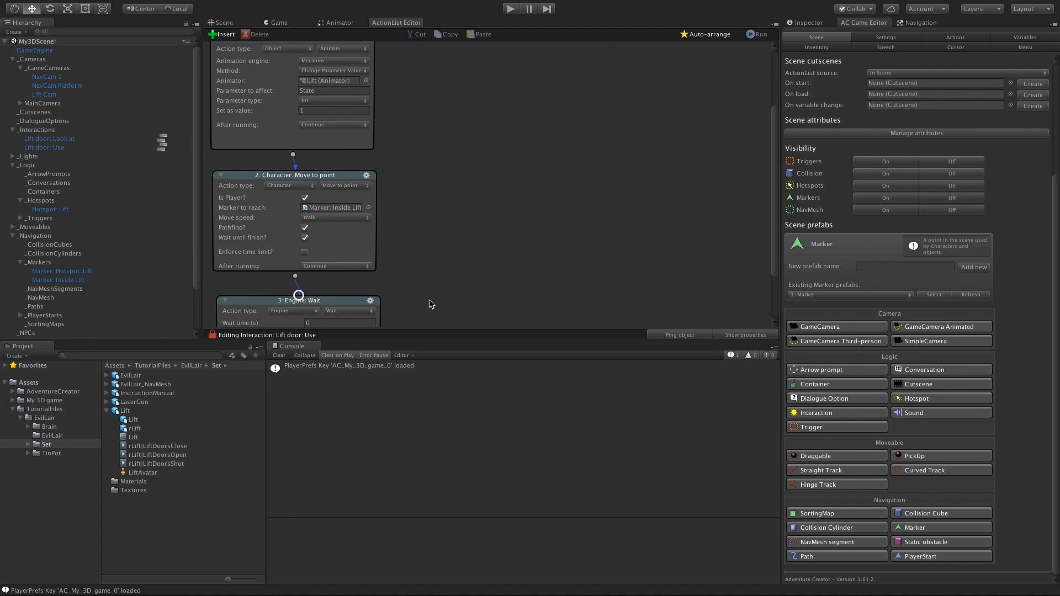
pyautogui.scroll(-3, 443, 235)
pyautogui.click(299, 247)
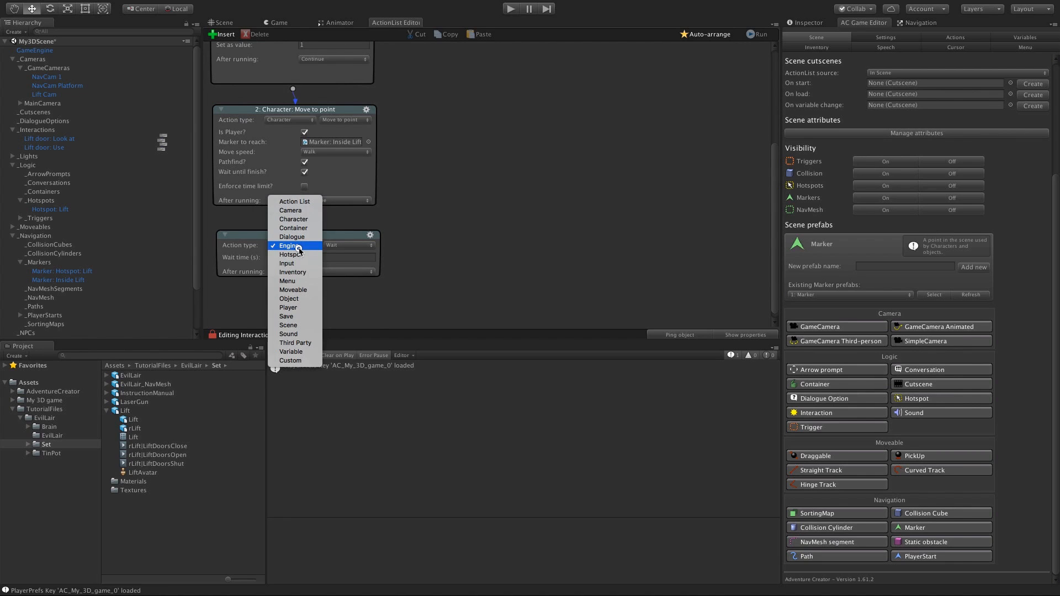
pyautogui.click(289, 298)
pyautogui.click(345, 254)
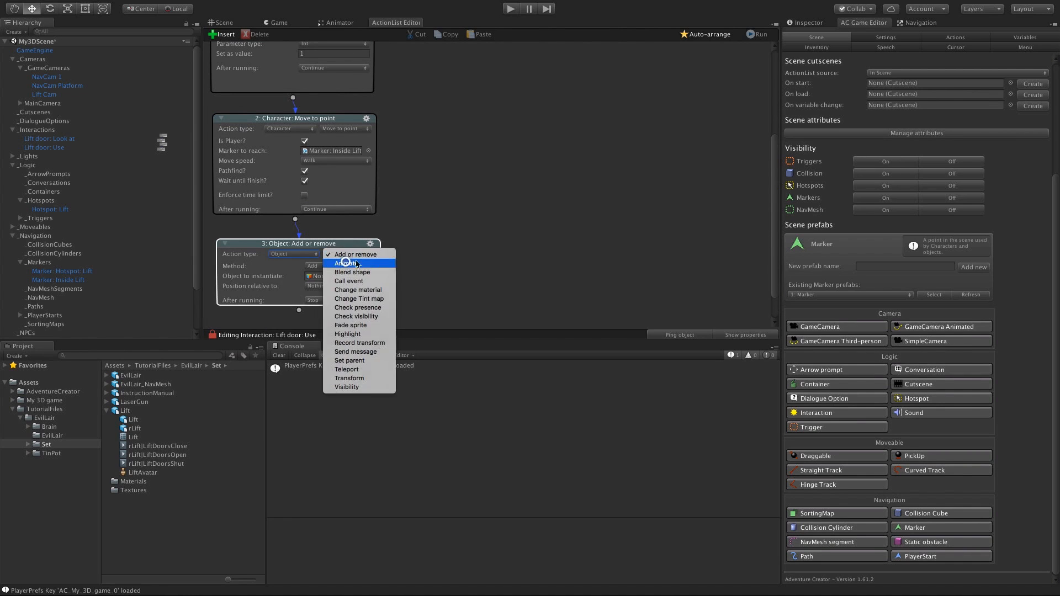
pyautogui.click(356, 264)
pyautogui.click(330, 267)
pyautogui.click(332, 292)
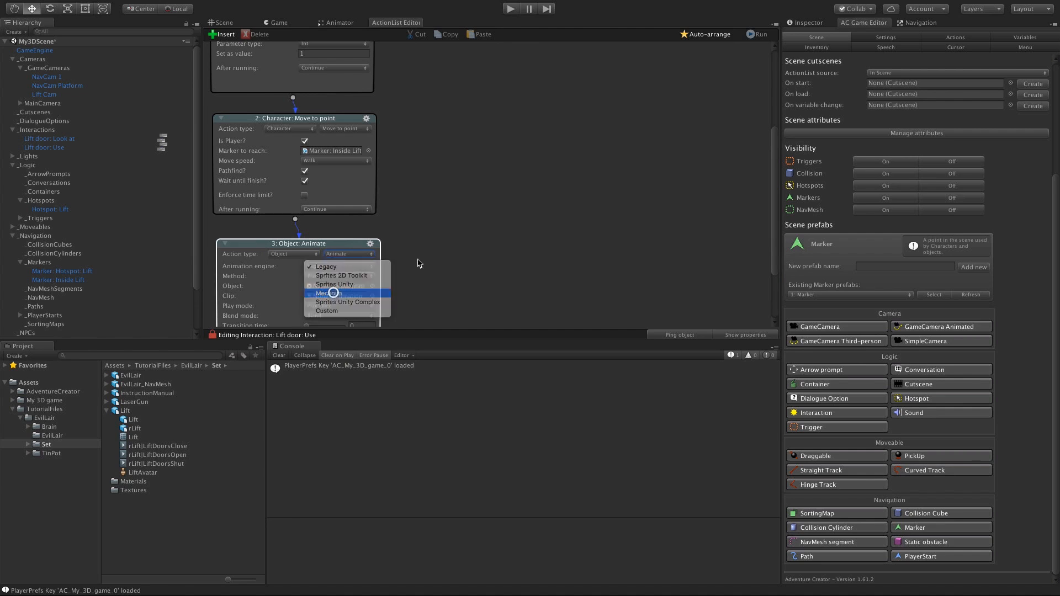
# Step: Set the last Object: Animate action to change the Lift animator's Int parameter "State" to 2
pyautogui.scroll(-3, 459, 221)
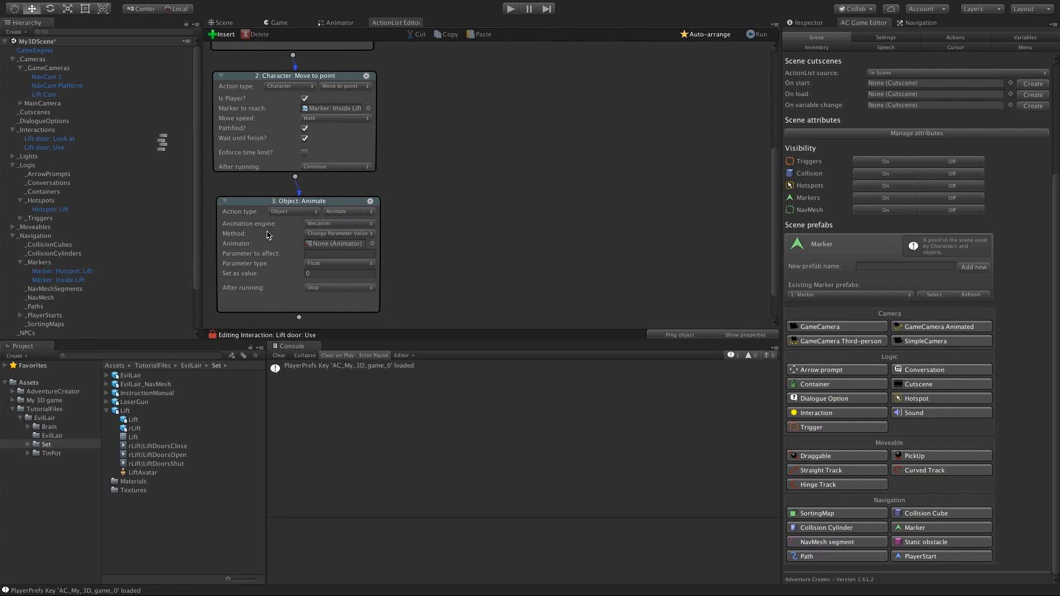
pyautogui.scroll(-1, 405, 244)
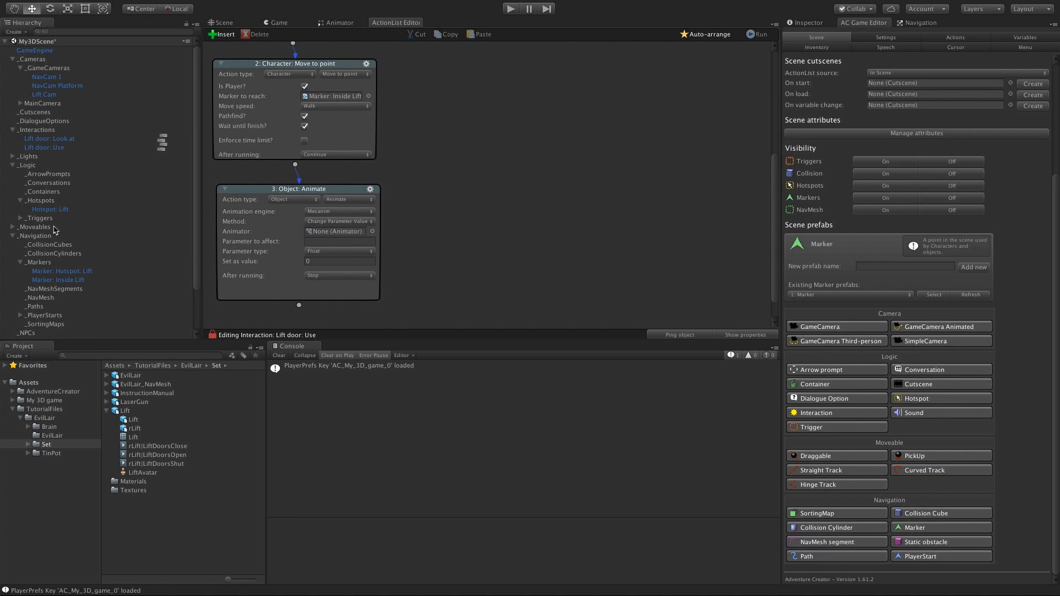
pyautogui.click(372, 232)
pyautogui.doubleClick(726, 99)
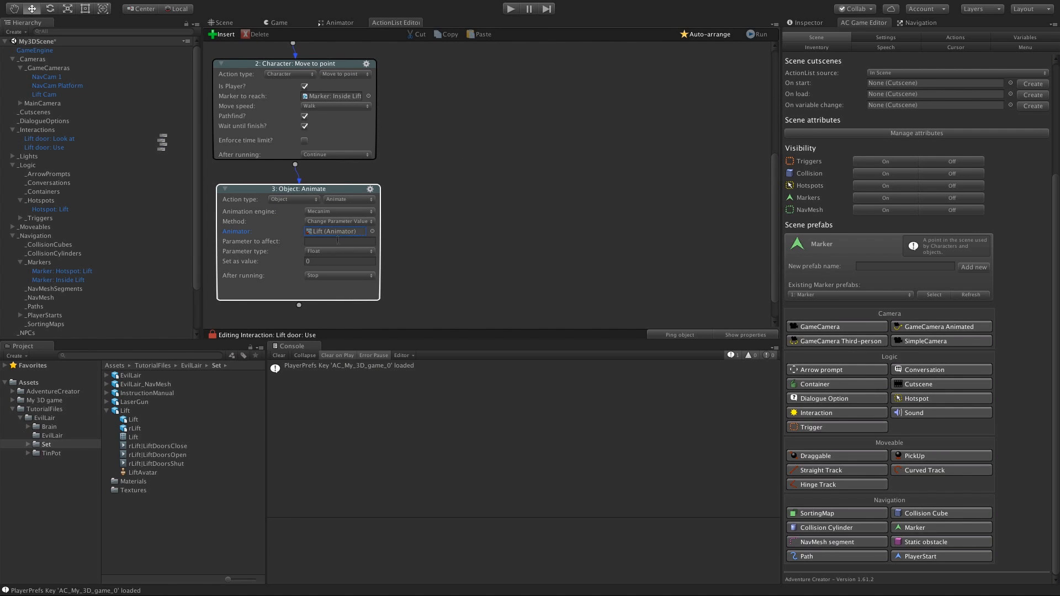
pyautogui.click(337, 241)
pyautogui.click(338, 251)
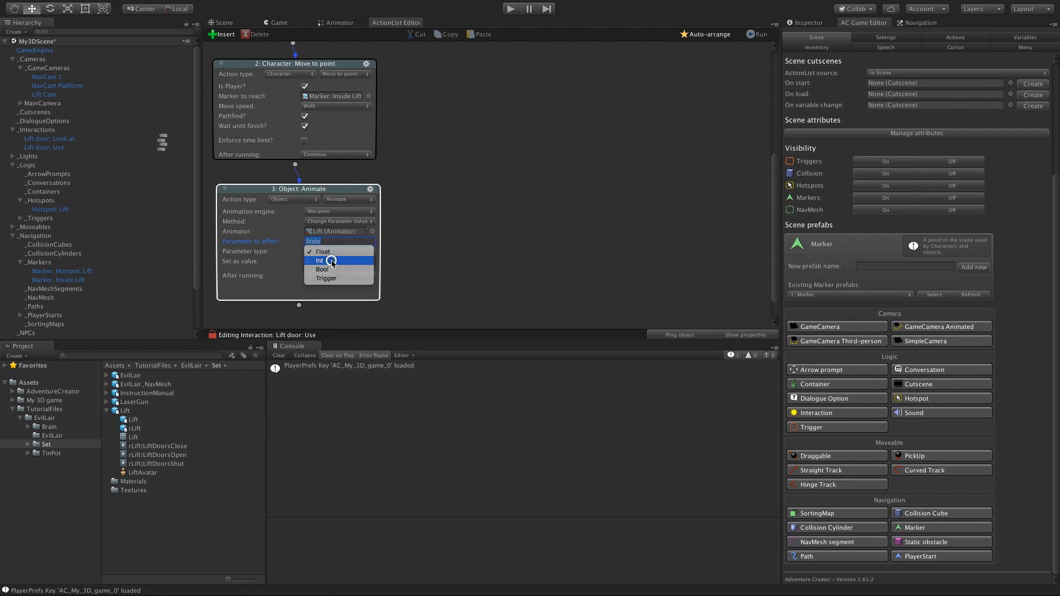
pyautogui.click(326, 317)
pyautogui.click(330, 261)
pyautogui.write('3')
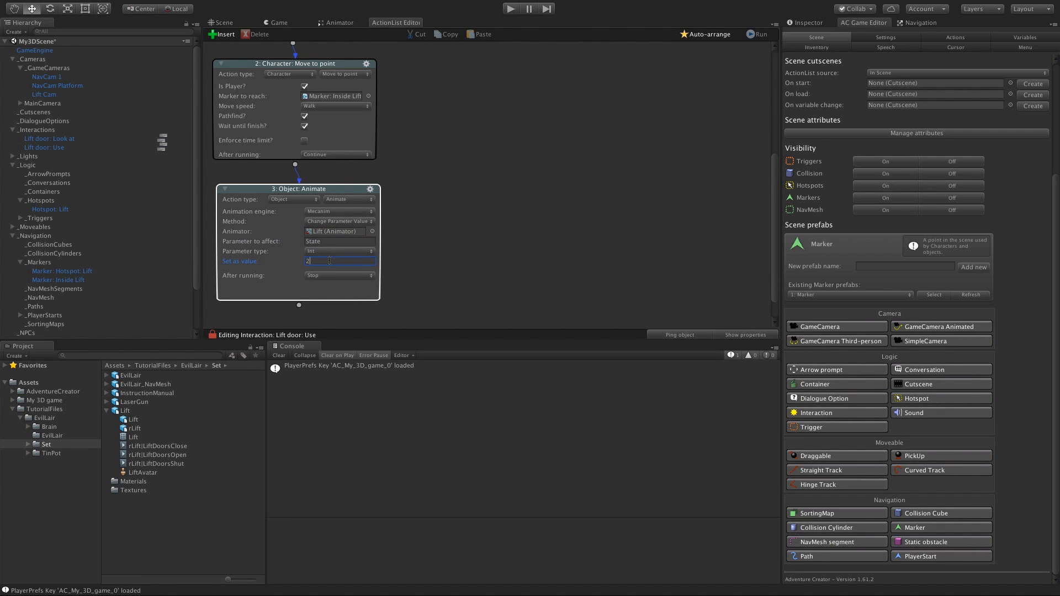
# Step: Chain an Engine: Wait action after the lift's second Object: Animate action and set its wait time to 1 second
pyautogui.click(424, 224)
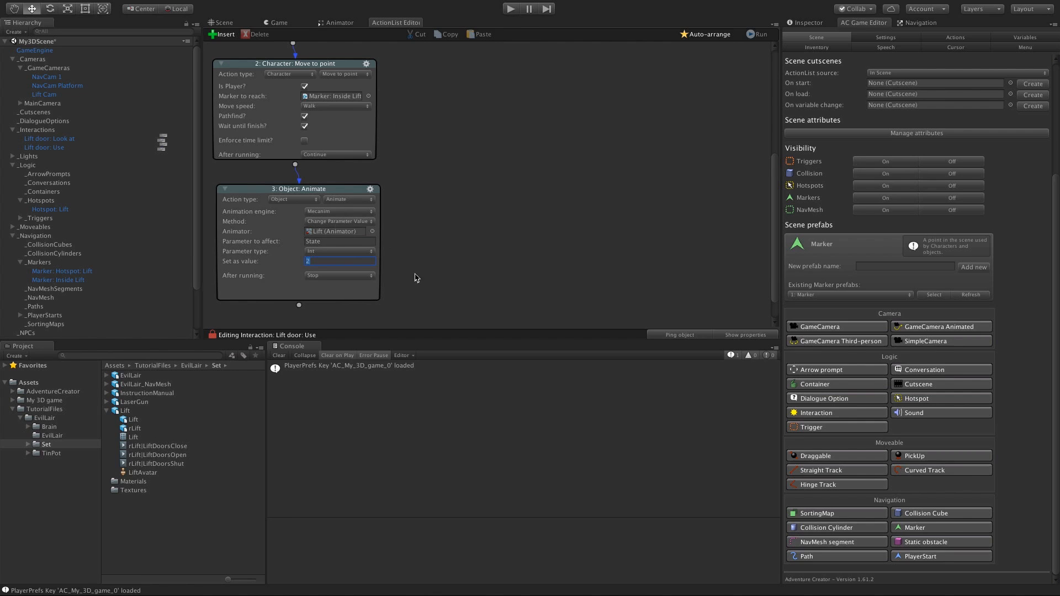
pyautogui.moveTo(420, 275); pyautogui.dragTo(424, 239, button='middle')
pyautogui.moveTo(300, 277); pyautogui.dragTo(302, 286)
pyautogui.moveTo(431, 303); pyautogui.dragTo(429, 248, button='middle')
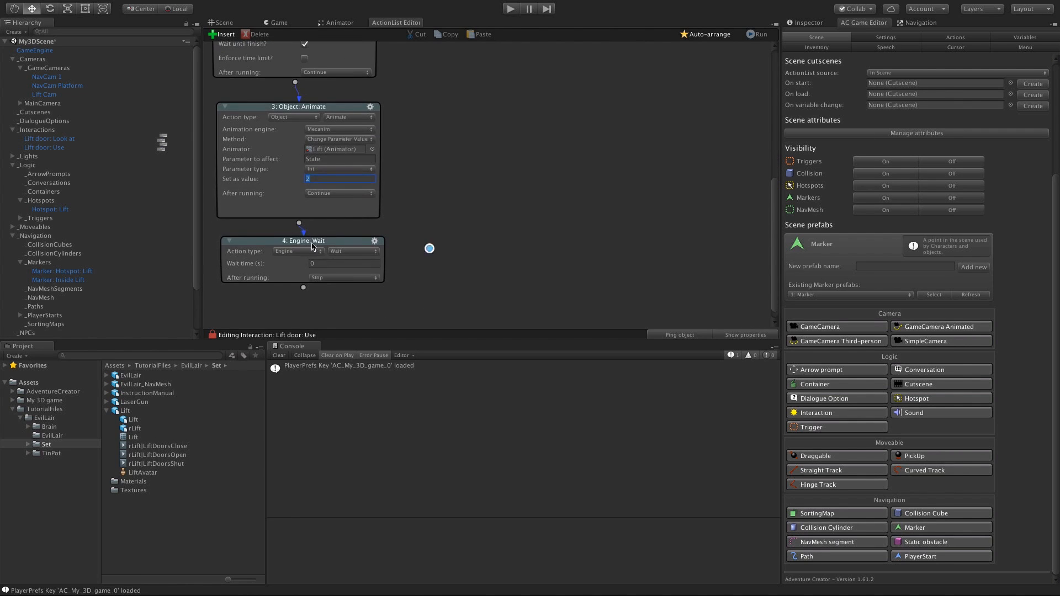
pyautogui.click(298, 251)
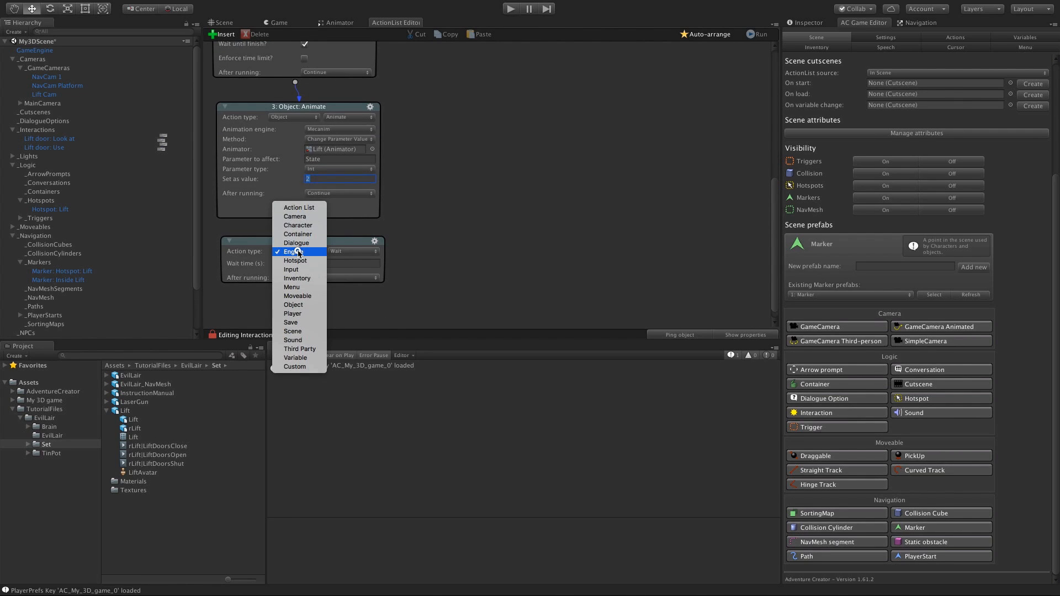
pyautogui.click(419, 243)
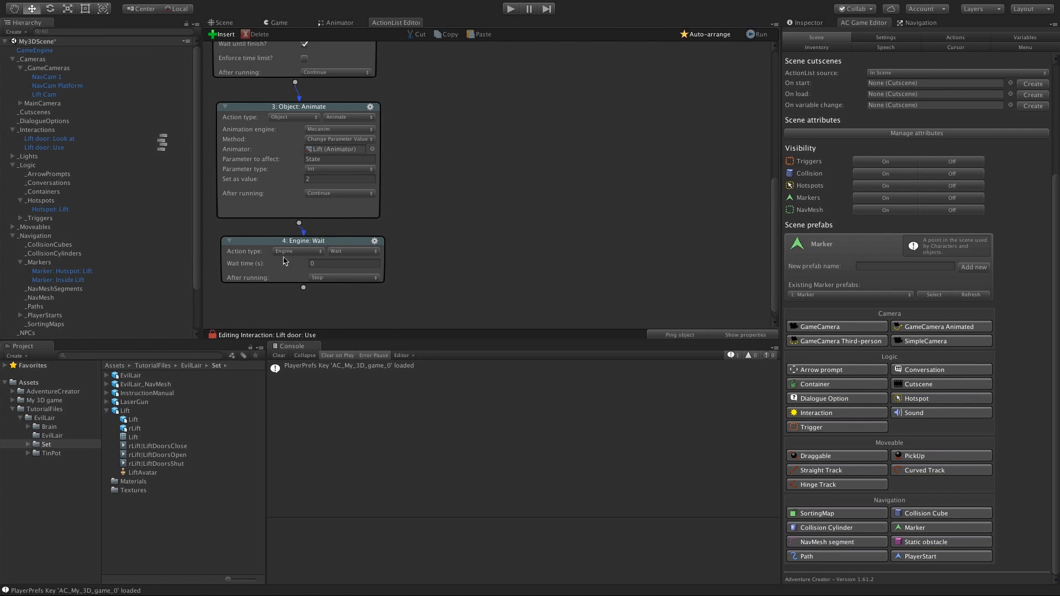
pyautogui.click(324, 263)
pyautogui.write('1')
# Step: Chain a Camera: Fade action after the Engine: Wait action
pyautogui.scroll(-1, 362, 280)
pyautogui.moveTo(303, 277); pyautogui.dragTo(305, 294)
pyautogui.moveTo(374, 278); pyautogui.dragTo(374, 247, button='middle')
pyautogui.click(290, 279)
pyautogui.click(296, 243)
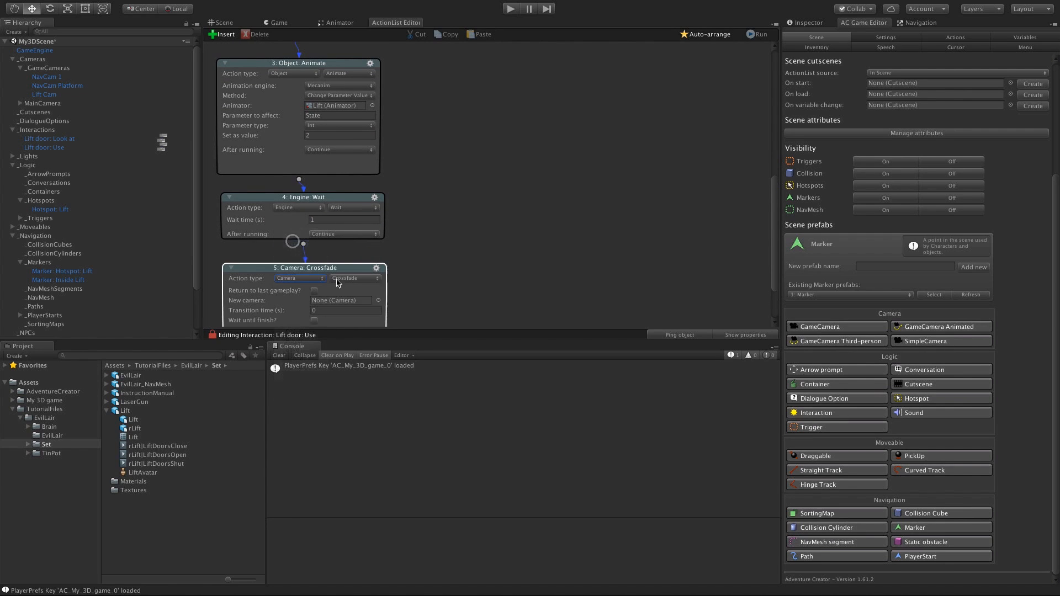
pyautogui.click(342, 279)
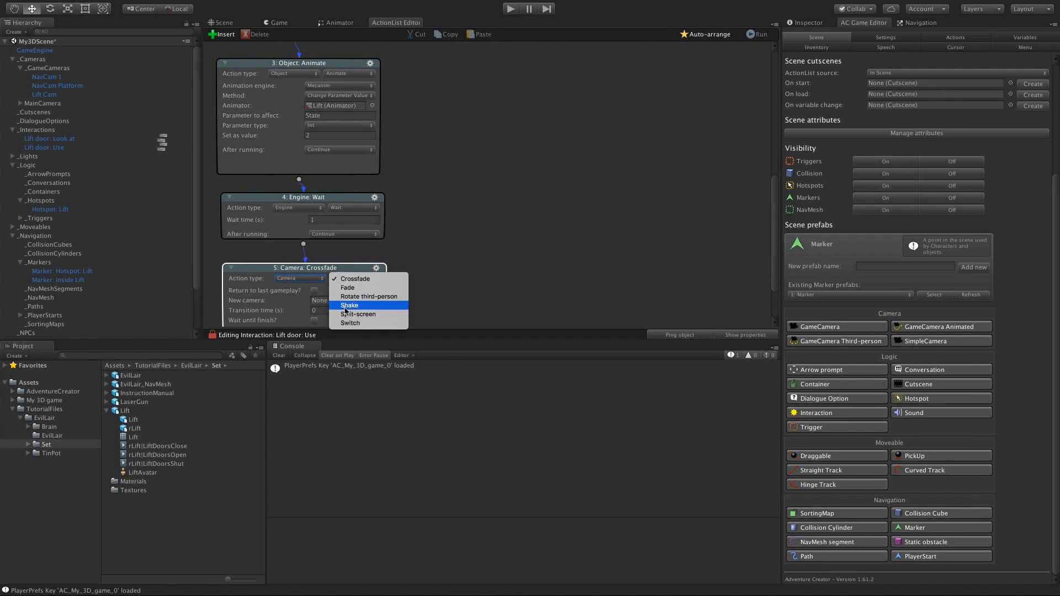
pyautogui.click(348, 287)
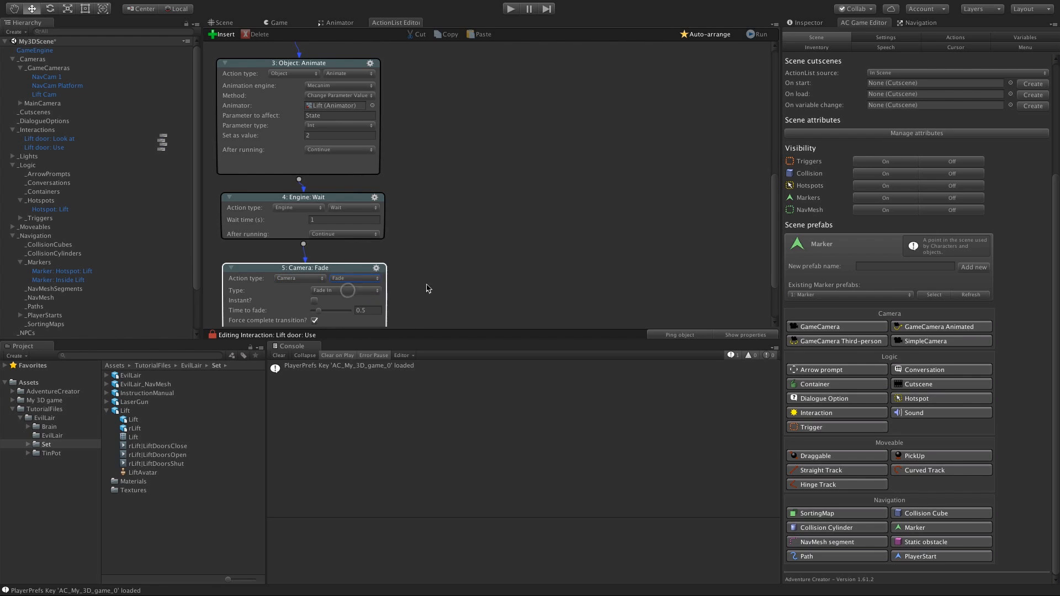
# Step: Set the camera fade's type to Fade Out and make it wait until finished
pyautogui.scroll(-3, 409, 276)
pyautogui.click(325, 254)
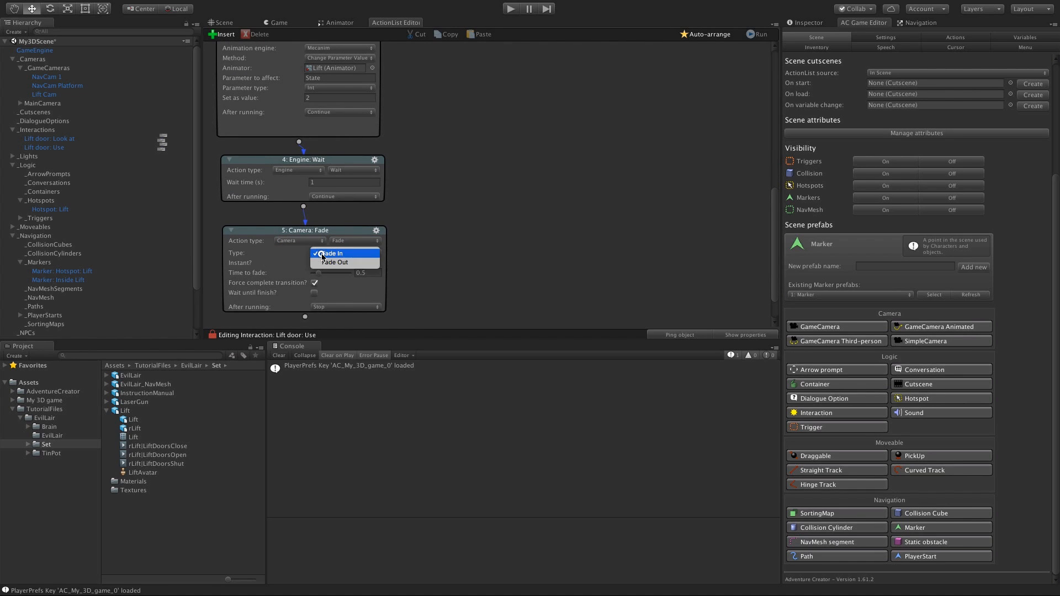
pyautogui.click(324, 263)
pyautogui.scroll(-2, 449, 276)
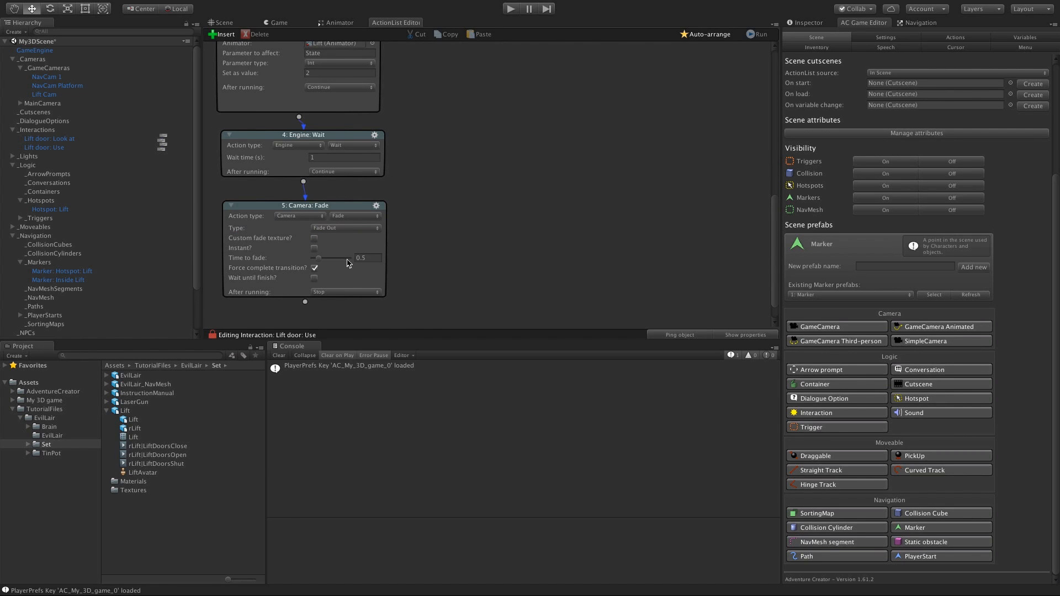
pyautogui.click(314, 279)
# Step: Chain an Engine: End game action after the camera fade and position it just below
pyautogui.scroll(-2, 430, 281)
pyautogui.moveTo(305, 276); pyautogui.dragTo(303, 290)
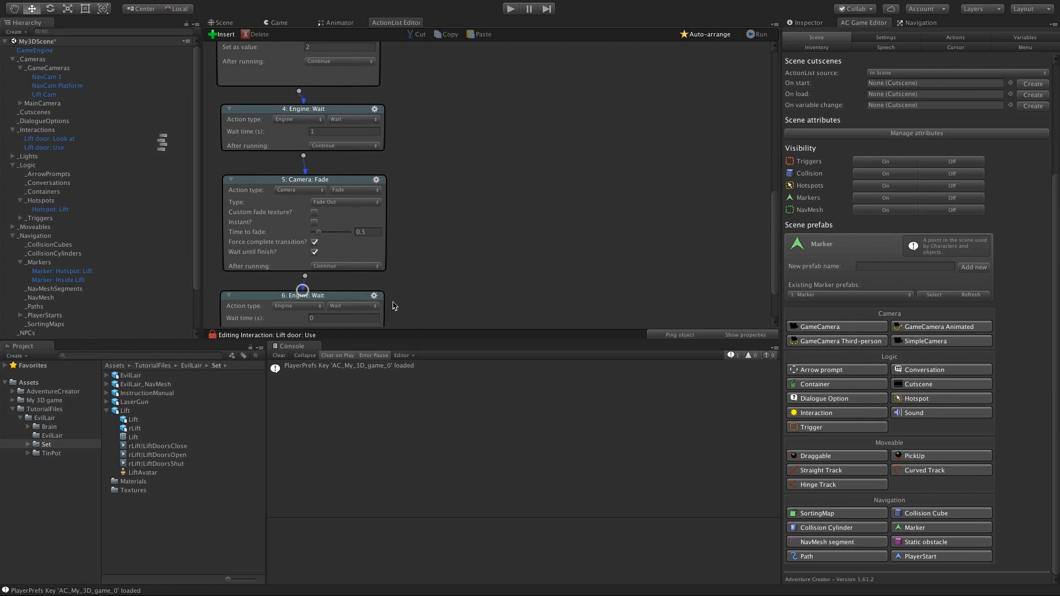
pyautogui.scroll(-4, 394, 306)
pyautogui.click(369, 254)
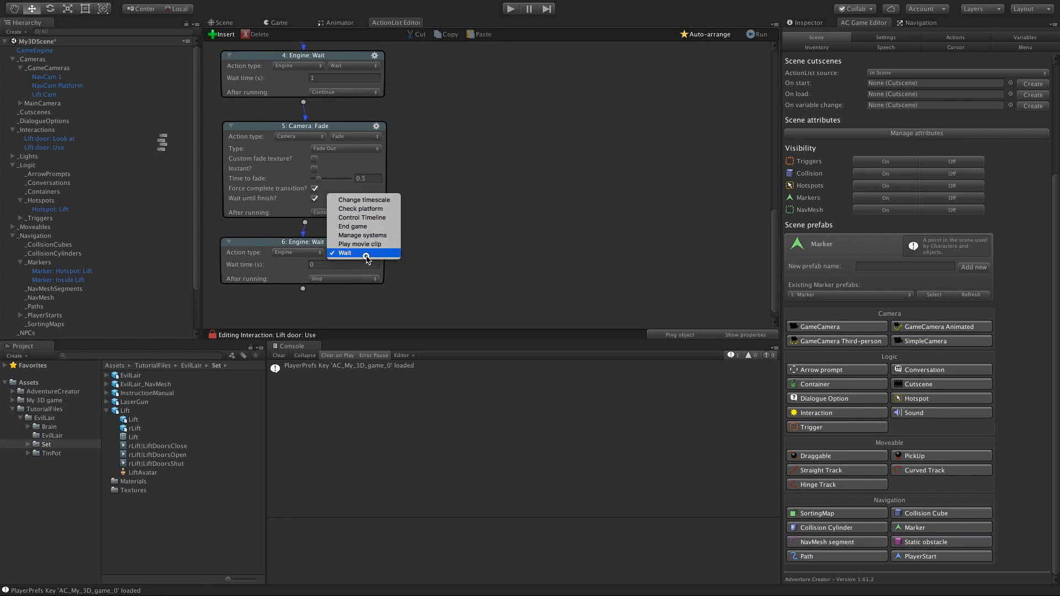
pyautogui.click(362, 227)
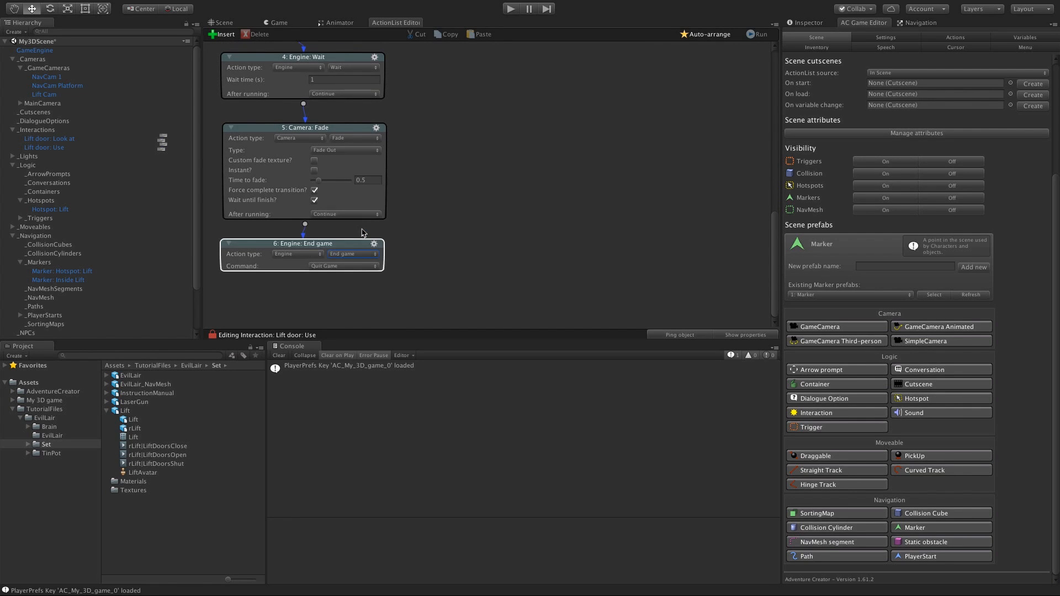
pyautogui.moveTo(359, 246); pyautogui.dragTo(369, 249)
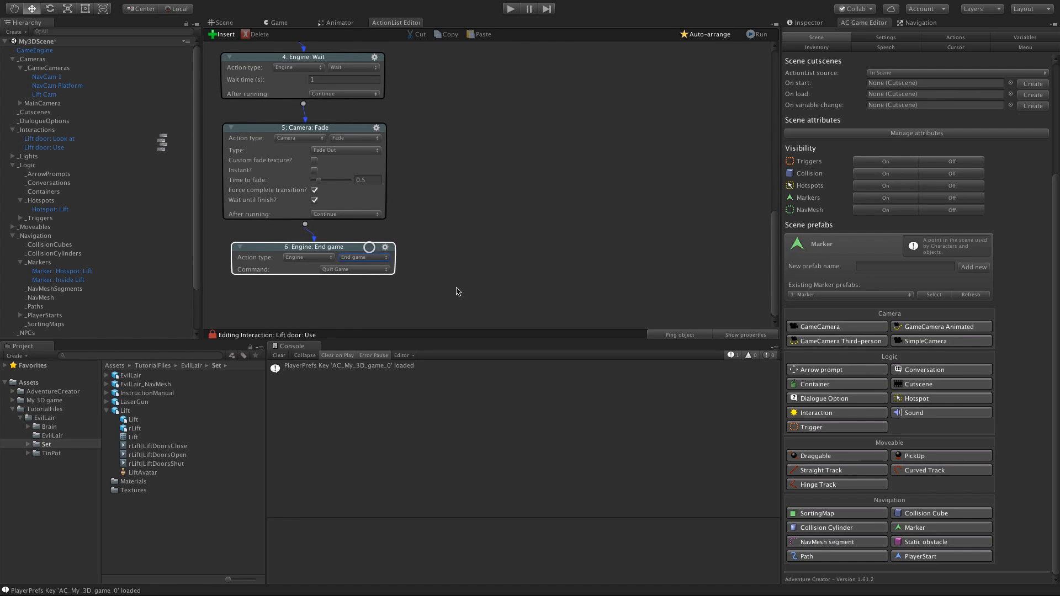
# Step: Add a separate, unconnected action beside the existing chain and open its action category choices
pyautogui.rightClick(448, 202)
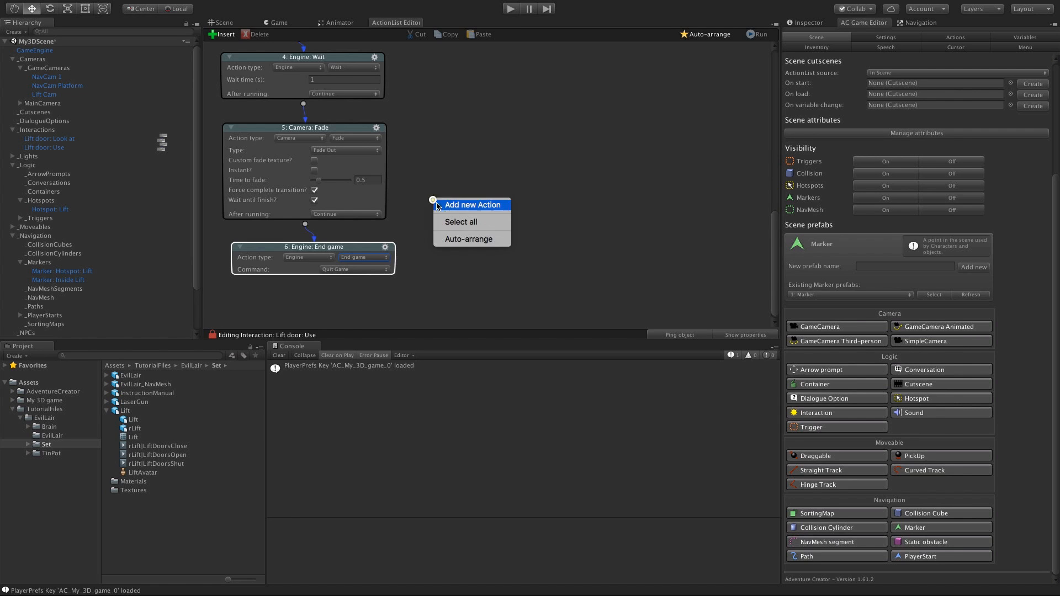
pyautogui.click(466, 204)
pyautogui.click(472, 210)
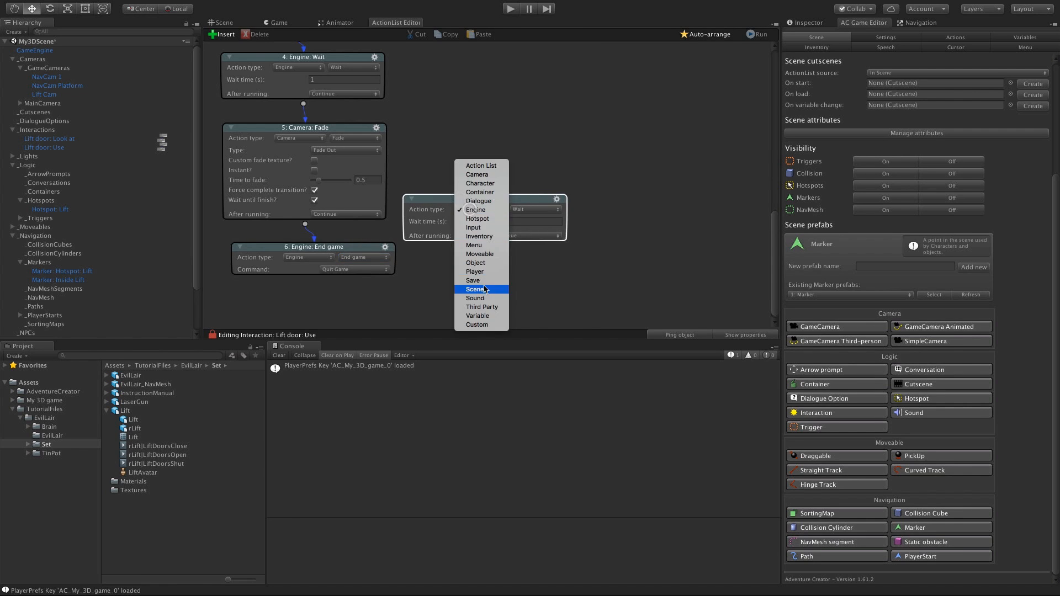
# Step: Change the unconnected action beside the chain to the Scene: Switch type
pyautogui.click(481, 281)
pyautogui.click(534, 209)
pyautogui.click(530, 246)
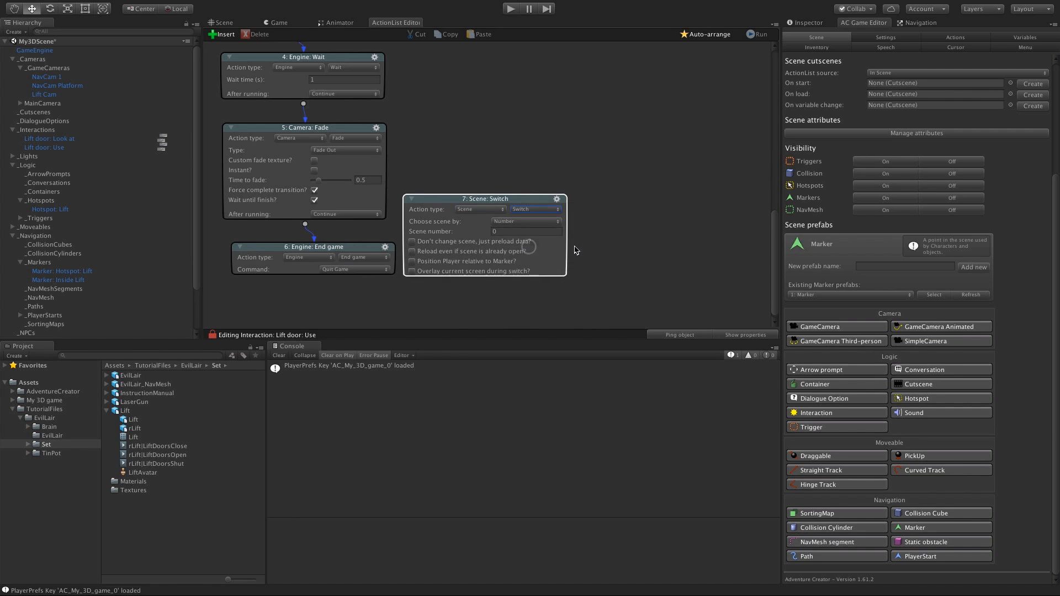
# Step: Delete the unconnected Scene: Switch action and align the Engine: End game action beneath Camera: Fade
pyautogui.click(556, 198)
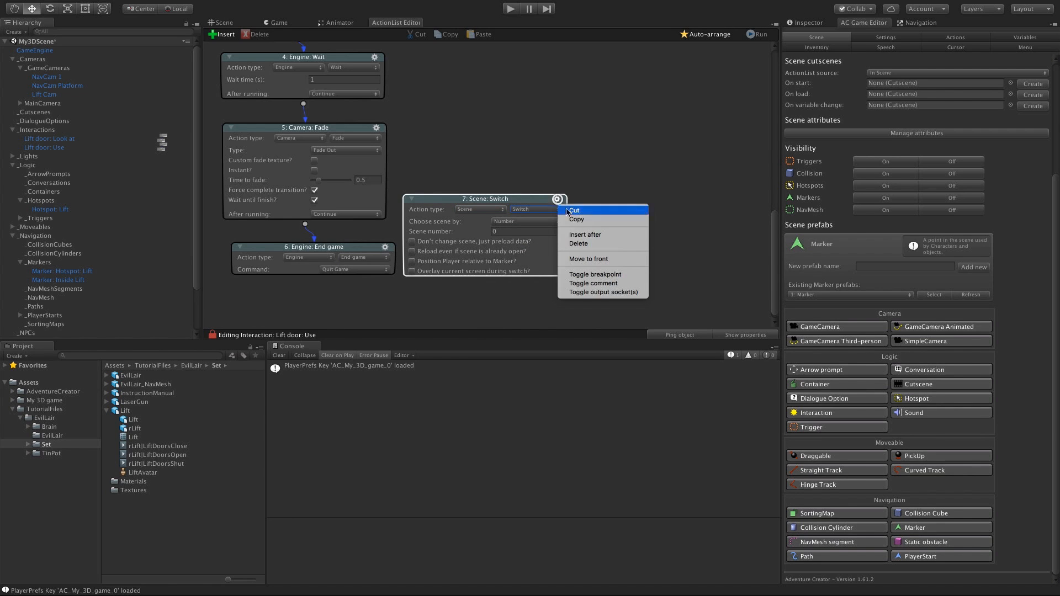
pyautogui.click(565, 247)
pyautogui.moveTo(351, 244); pyautogui.dragTo(346, 242)
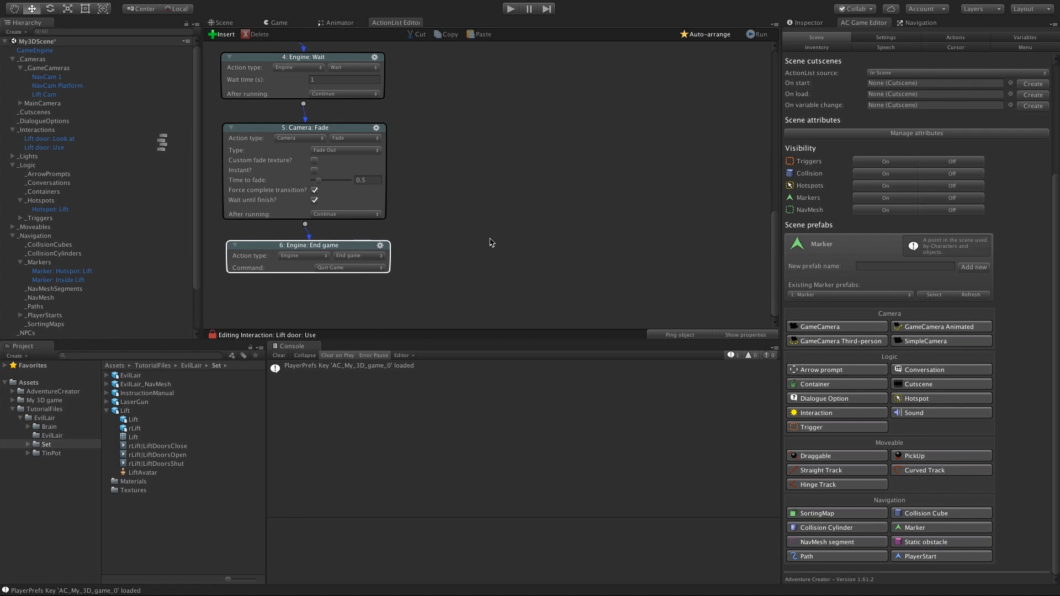
# Step: Play-test the scene and use the lift door hotspot to run its interaction
pyautogui.click(511, 9)
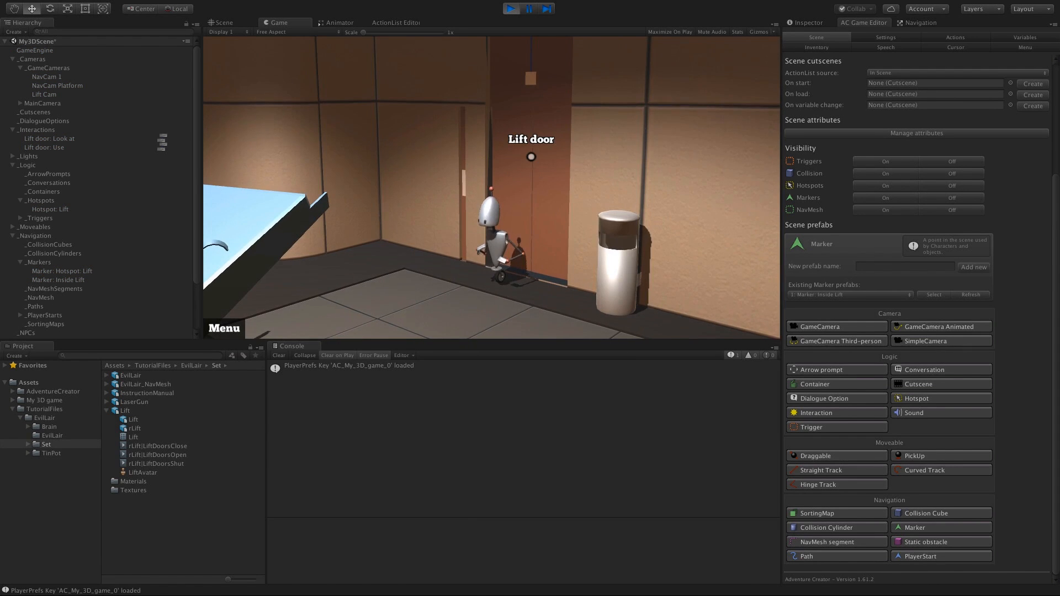
pyautogui.click(558, 196)
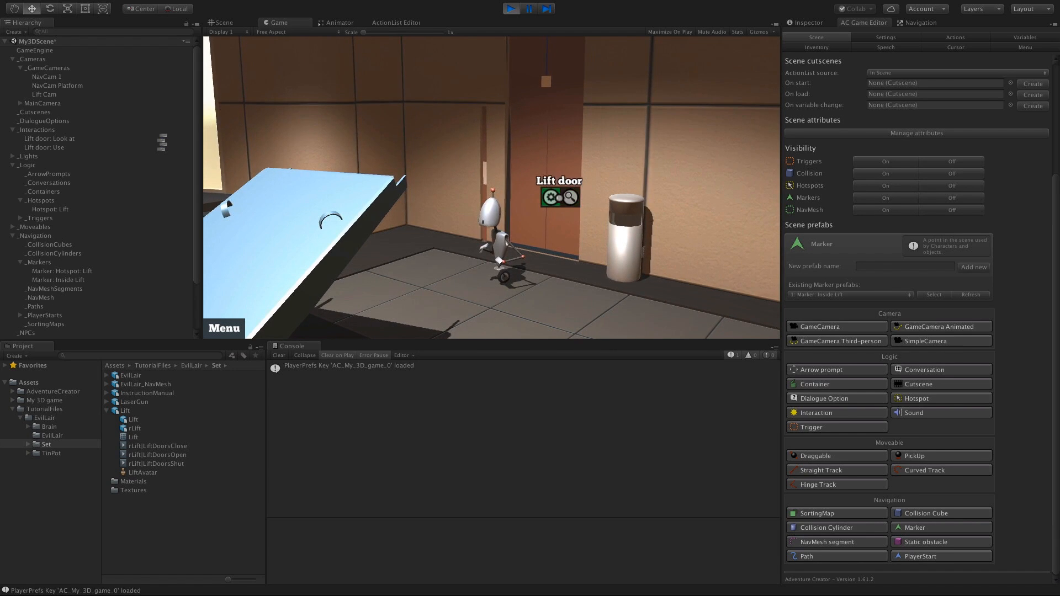
pyautogui.click(559, 197)
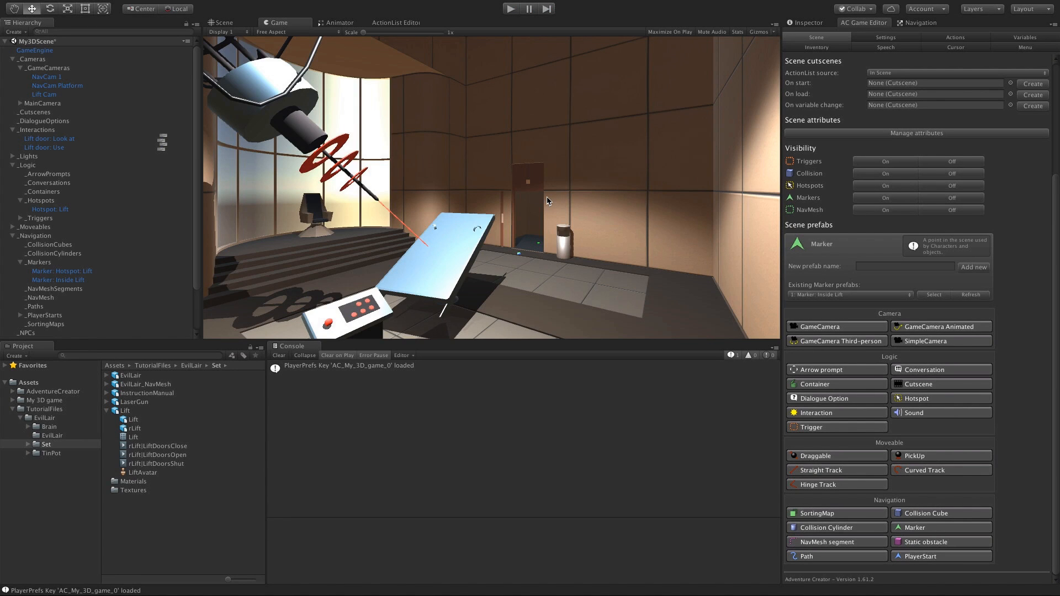
# Step: In the Lift door: Use action list, move the first Object: Animate action out to the side of the chain
pyautogui.click(392, 23)
pyautogui.scroll(-5, 436, 220)
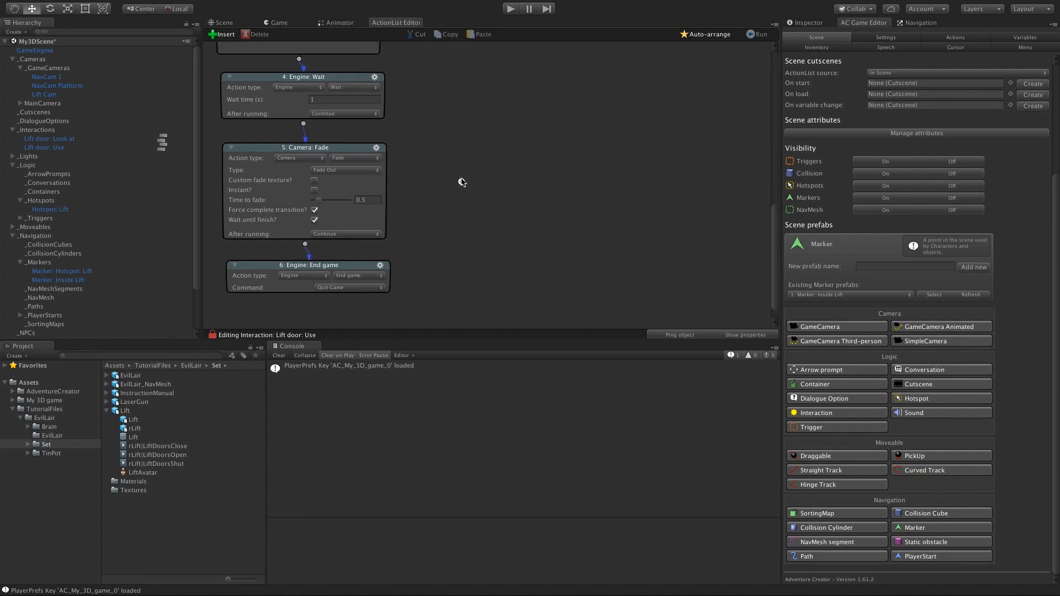
pyautogui.scroll(-2, 437, 166)
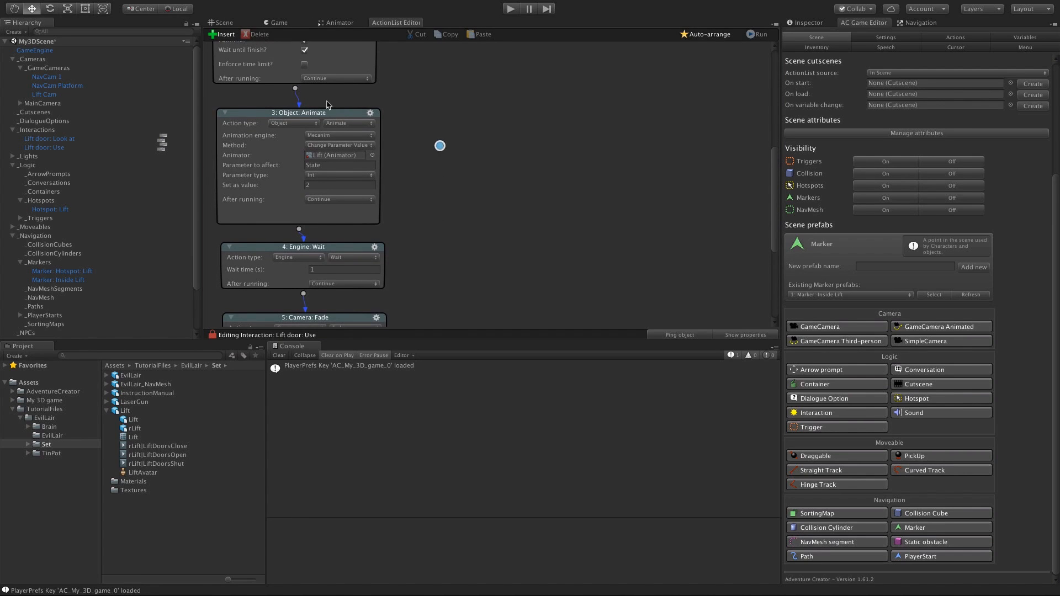
pyautogui.click(325, 107)
pyautogui.click(418, 150)
pyautogui.moveTo(361, 246); pyautogui.dragTo(360, 254)
pyautogui.moveTo(468, 145); pyautogui.dragTo(470, 274, button='middle')
pyautogui.scroll(5, 445, 197)
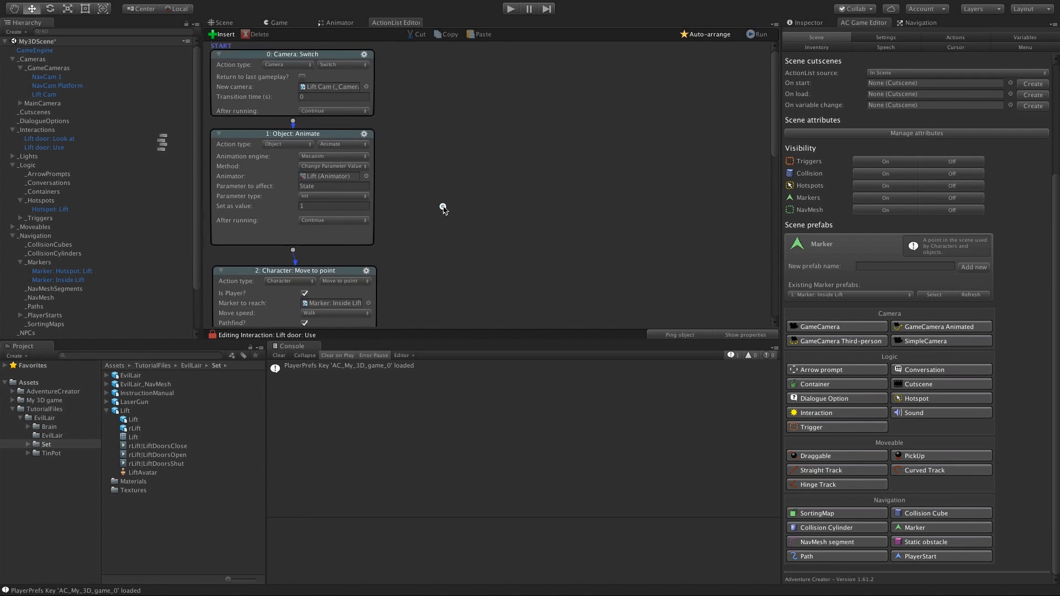
pyautogui.moveTo(289, 110); pyautogui.dragTo(484, 79)
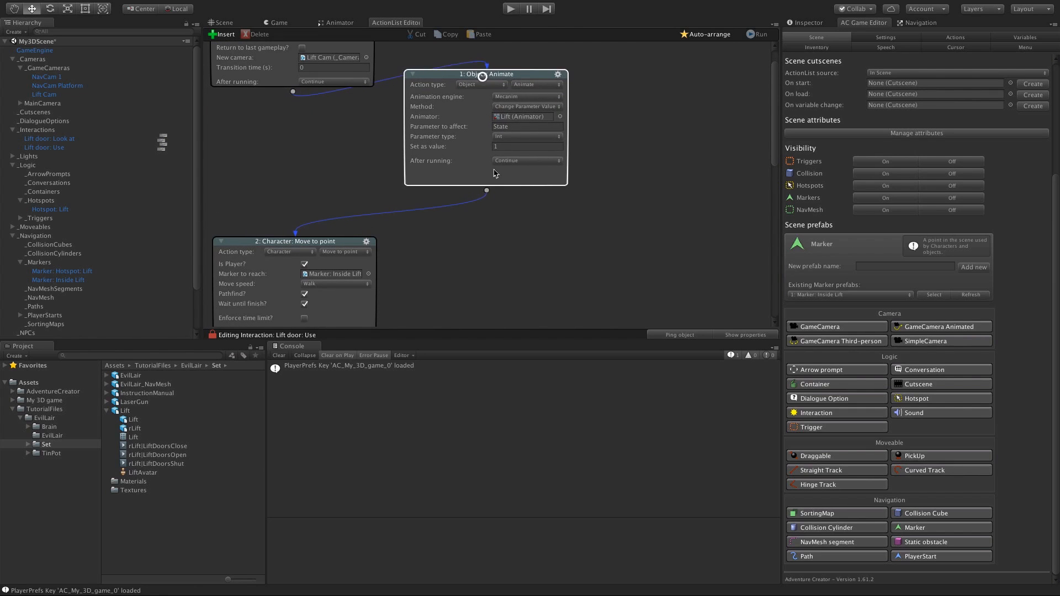
# Step: Insert an Engine: Wait action of 1 second after the first Object: Animate and link it to Character: Move to point
pyautogui.moveTo(486, 189); pyautogui.dragTo(492, 204)
pyautogui.click(515, 228)
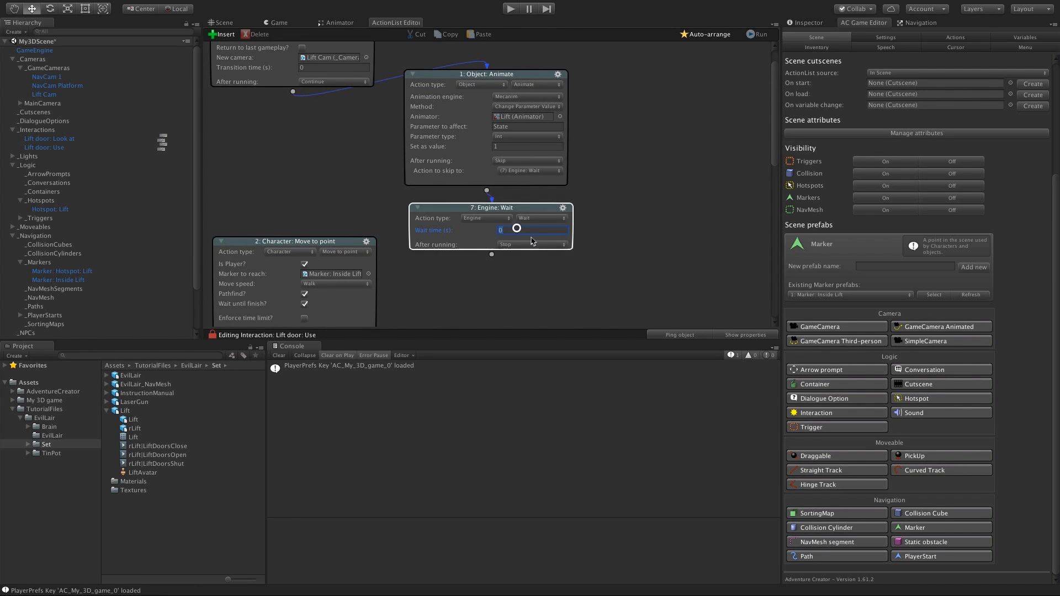
pyautogui.write('1')
pyautogui.click(605, 267)
pyautogui.moveTo(484, 265); pyautogui.dragTo(491, 241, button='middle')
pyautogui.moveTo(472, 242); pyautogui.dragTo(347, 250)
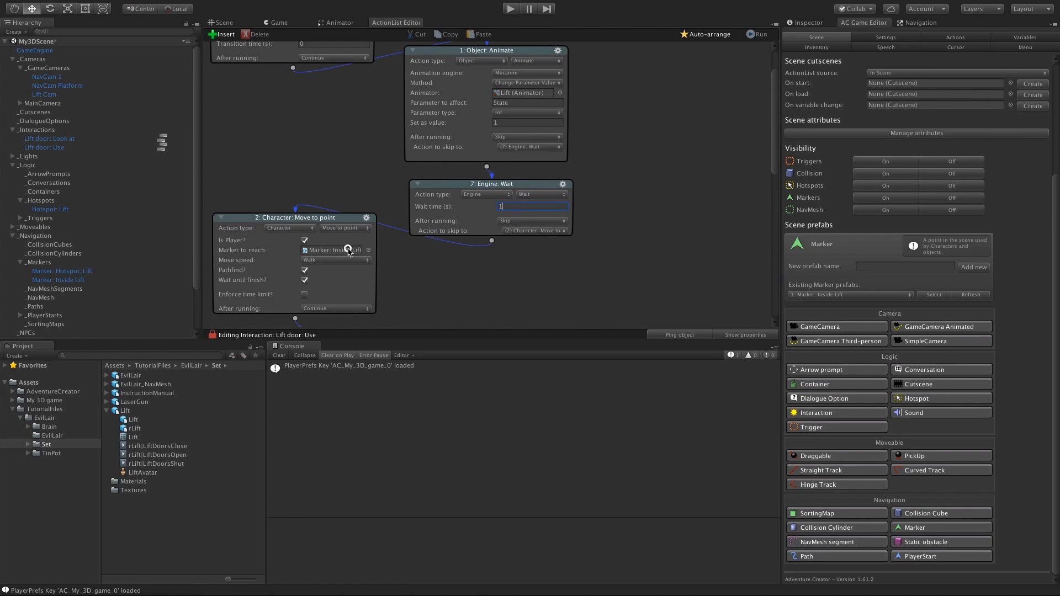
# Step: View the lift doorway in the scene, then play-test how the player behaves at the closed lift door
pyautogui.click(229, 22)
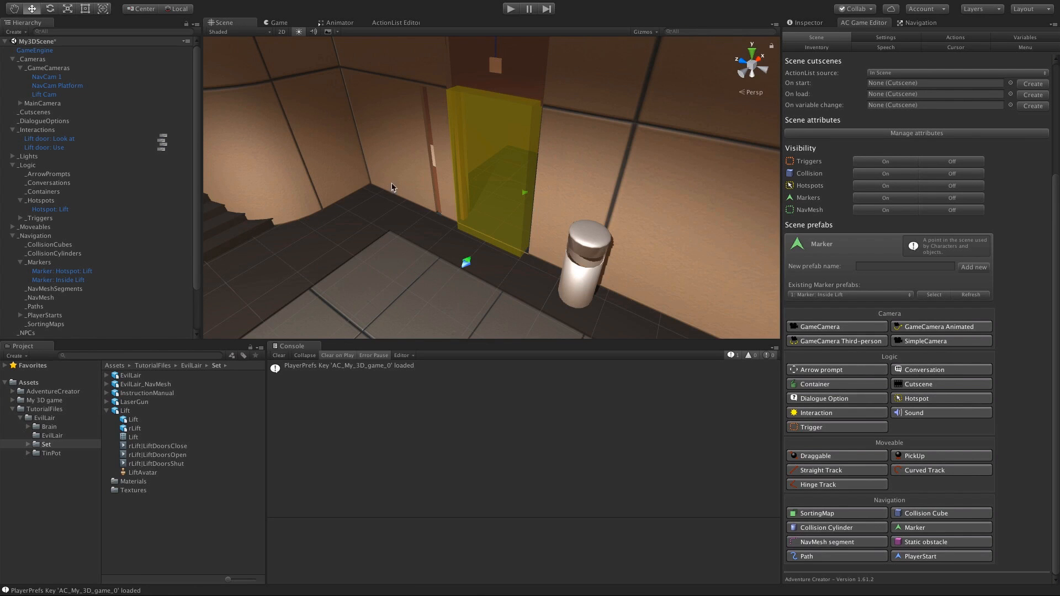
pyautogui.keyDown('alt'); pyautogui.moveTo(394, 194); pyautogui.dragTo(434, 186); pyautogui.keyUp('alt')
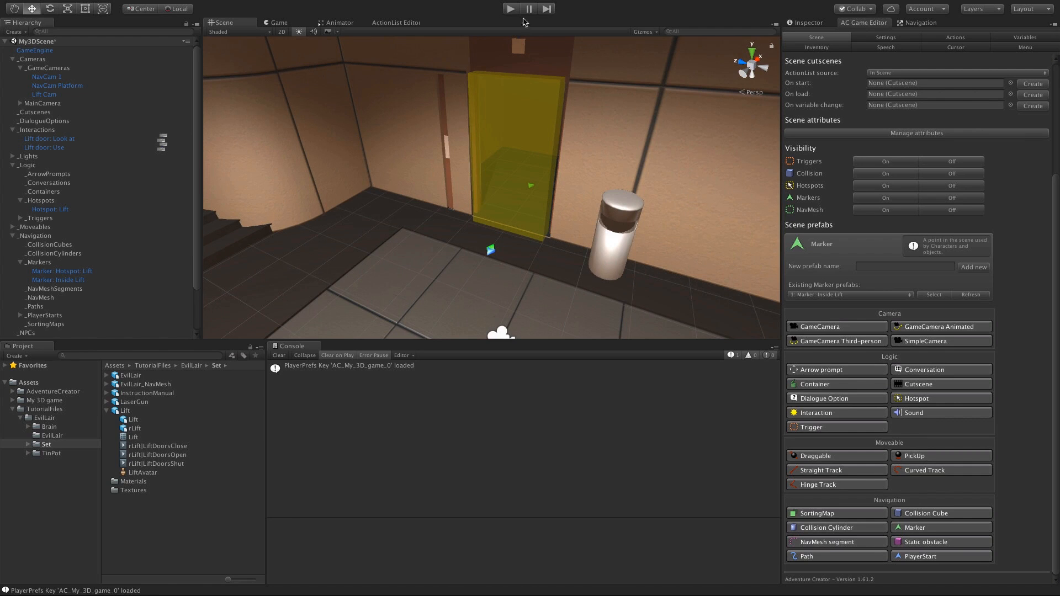
pyautogui.click(511, 10)
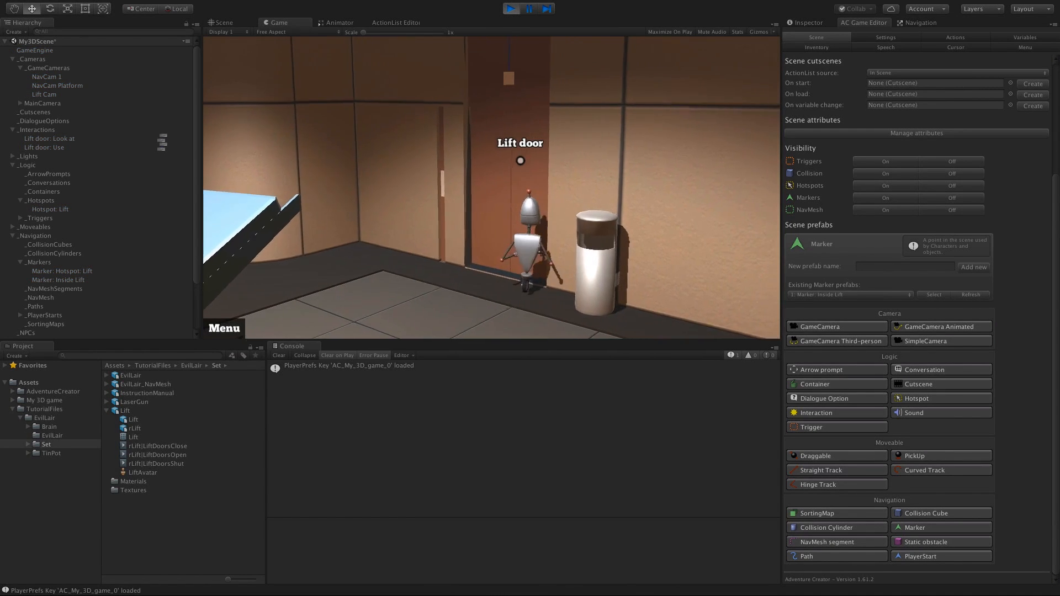
pyautogui.click(507, 8)
# Step: Add a Collision Cube to the scene and rename it Lift Collider
pyautogui.keyDown('alt'); pyautogui.moveTo(435, 113); pyautogui.dragTo(400, 139); pyautogui.keyUp('alt')
pyautogui.click(372, 183)
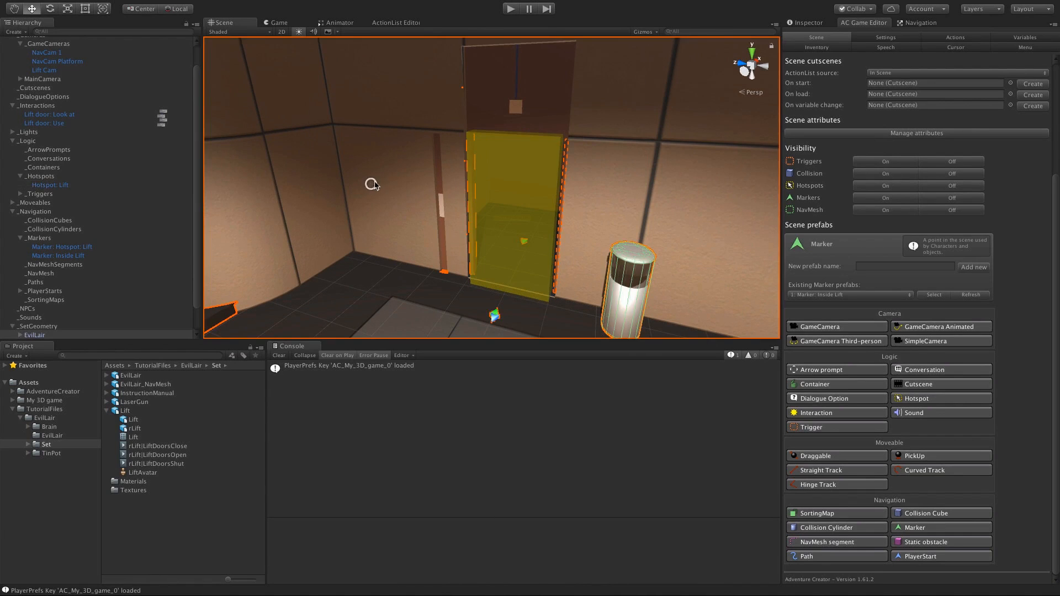
pyautogui.click(379, 184)
pyautogui.scroll(-5, 388, 169)
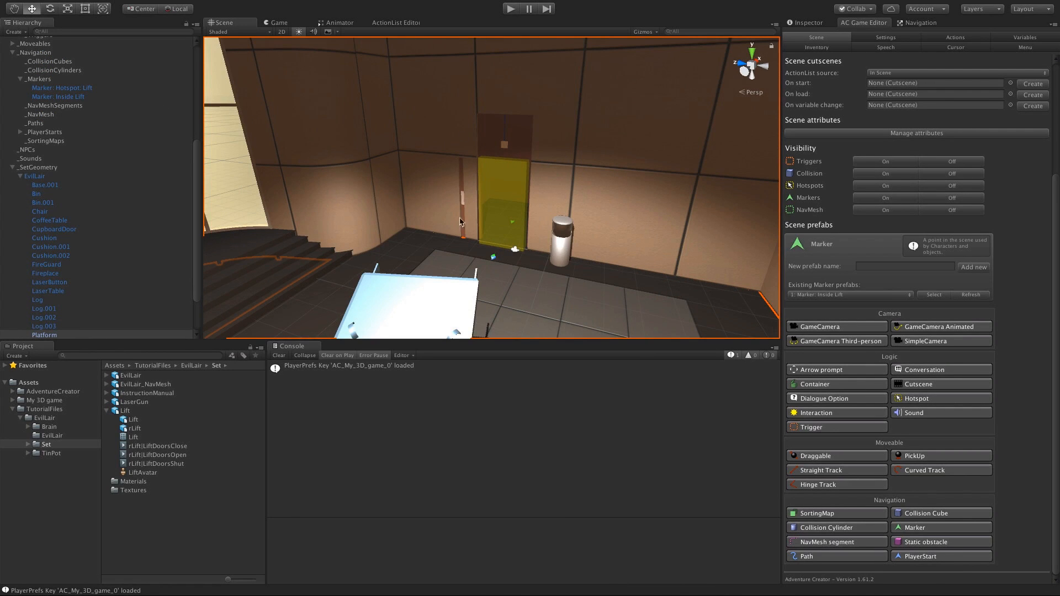
pyautogui.scroll(5, 499, 219)
pyautogui.moveTo(500, 221); pyautogui.dragTo(508, 197, button='middle')
pyautogui.keyDown('alt'); pyautogui.moveTo(508, 197); pyautogui.dragTo(468, 216); pyautogui.keyUp('alt')
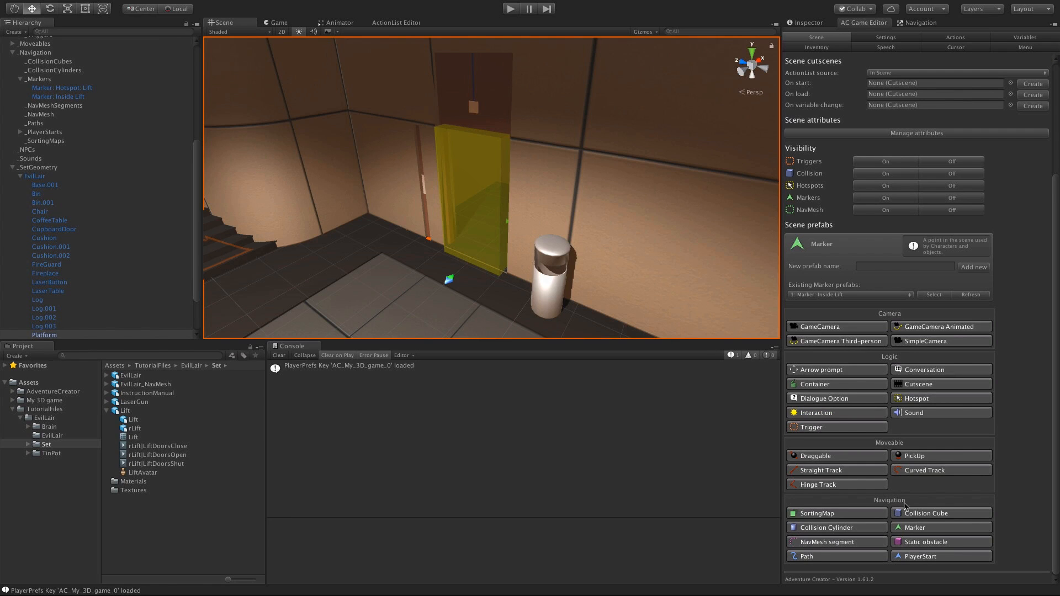
pyautogui.click(947, 515)
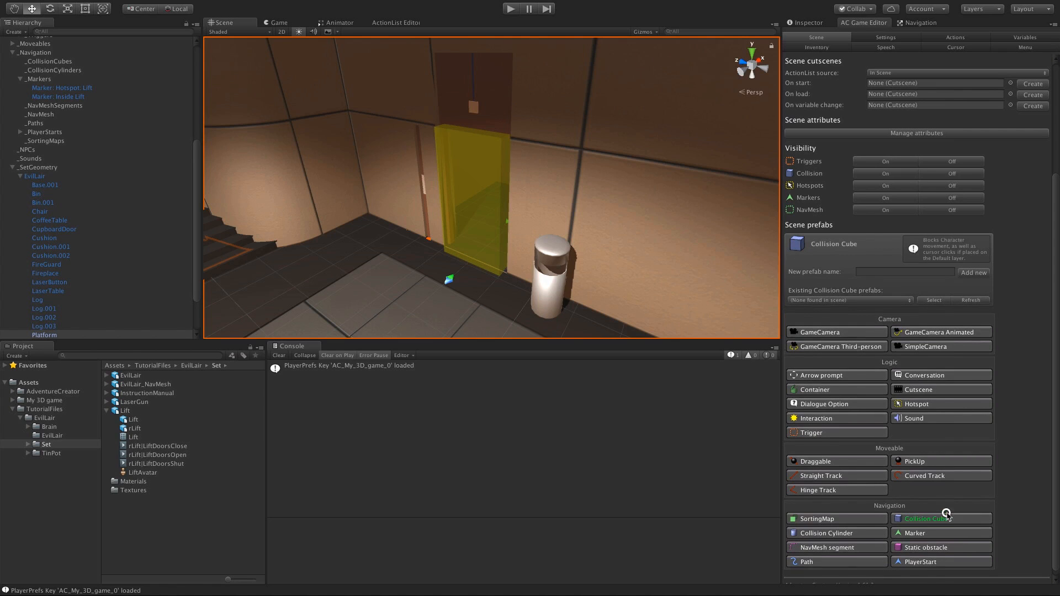
pyautogui.click(57, 71)
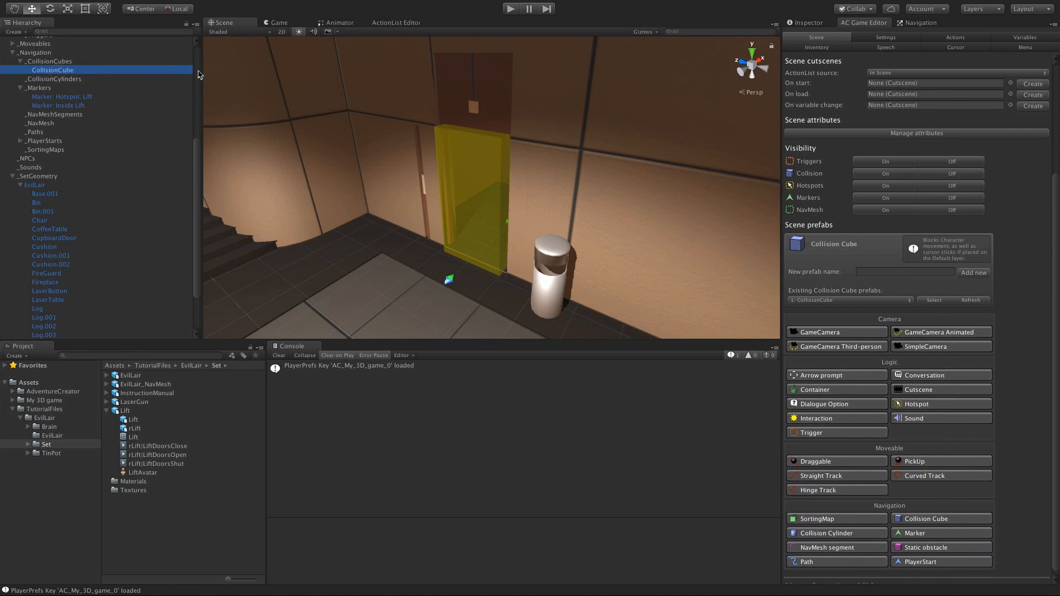
pyautogui.write('Lift')
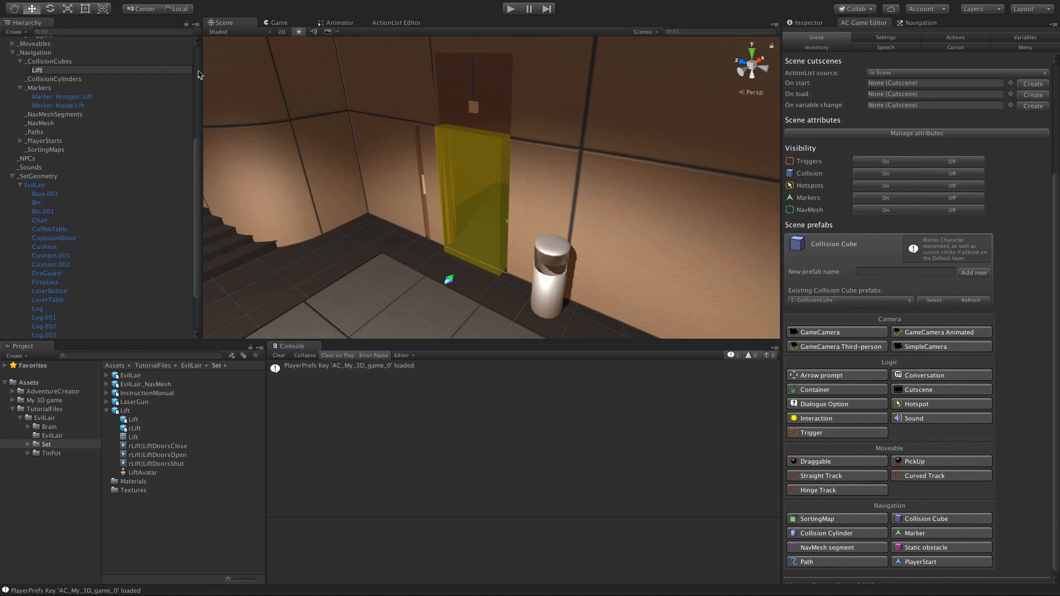
pyautogui.write(' Collider')
pyautogui.press('Return')
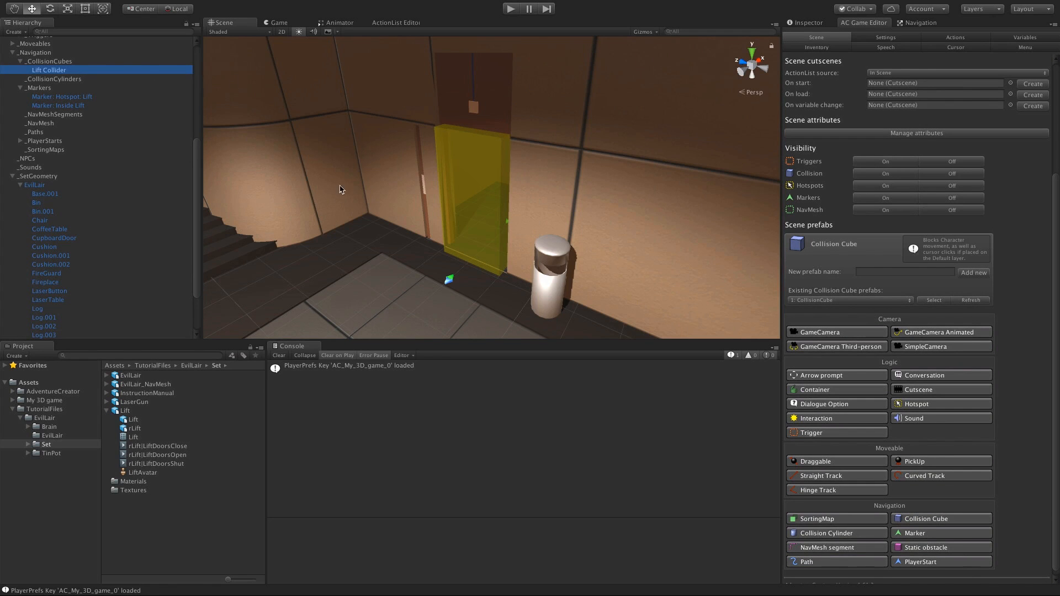
# Step: Move the Lift Collider from the open floor across the room to the lift doorway
pyautogui.scroll(-10, 340, 189)
pyautogui.moveTo(339, 189); pyautogui.dragTo(446, 165, button='middle')
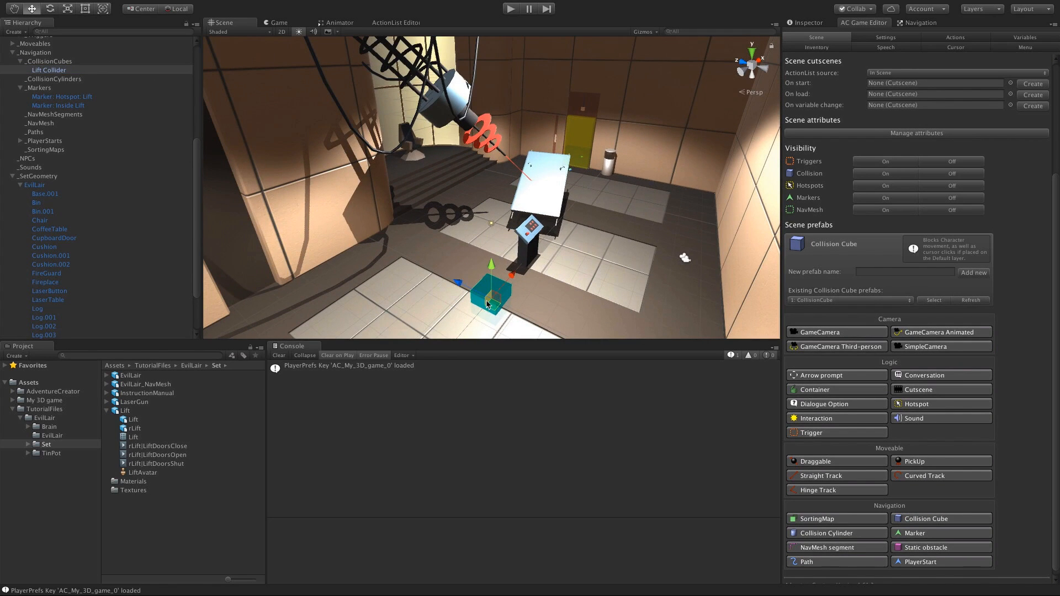
pyautogui.moveTo(488, 303); pyautogui.dragTo(574, 179)
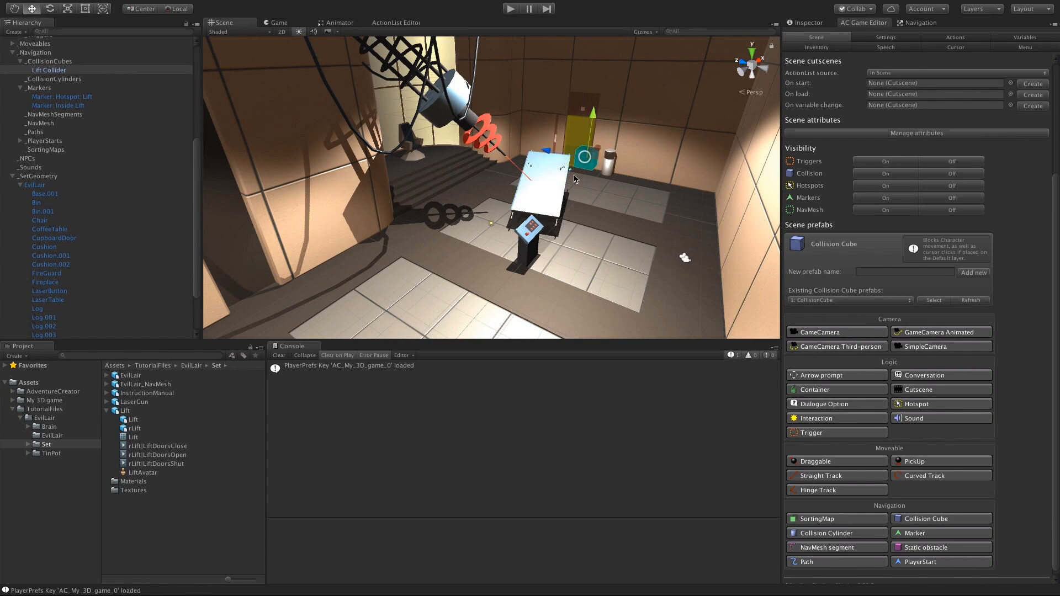
pyautogui.moveTo(574, 179); pyautogui.dragTo(518, 232, button='middle')
pyautogui.scroll(5, 519, 235)
pyautogui.keyDown('alt'); pyautogui.moveTo(520, 236); pyautogui.dragTo(441, 208); pyautogui.keyUp('alt')
pyautogui.scroll(10, 499, 230)
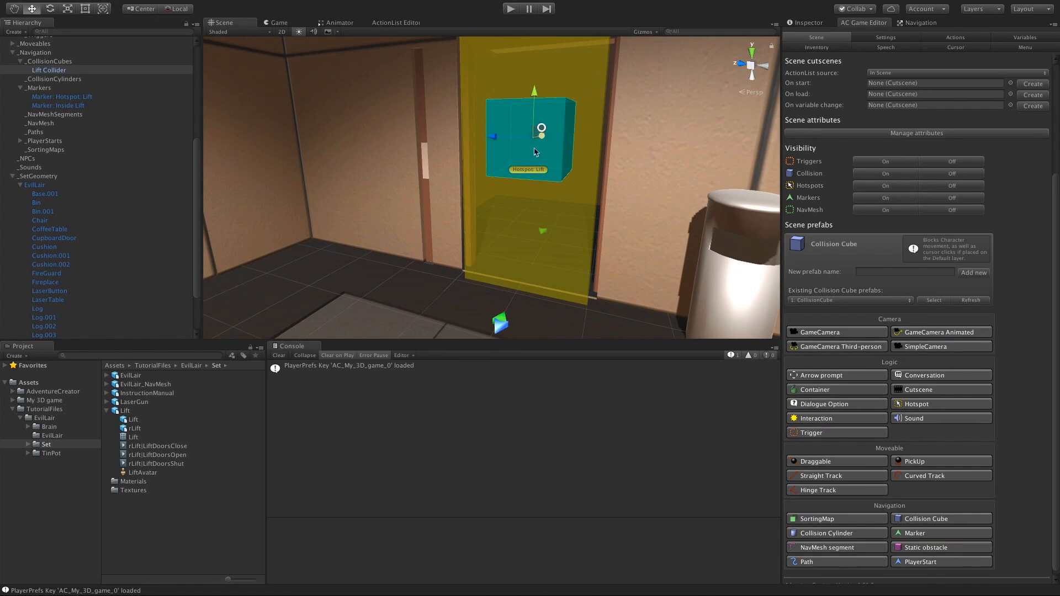
# Step: Scale and place the Lift Collider to cover the lift doorway, about 0.32 × 3.5 × 2.1 at position (14.4, 1.91, 1.91)
pyautogui.press('r')
pyautogui.keyDown('alt'); pyautogui.moveTo(534, 152); pyautogui.dragTo(516, 201); pyautogui.keyUp('alt')
pyautogui.moveTo(526, 106)
pyautogui.mouseDown()
pyautogui.moveTo(526, 83)
pyautogui.moveTo(524, 120)
pyautogui.mouseUp()
pyautogui.press('w')
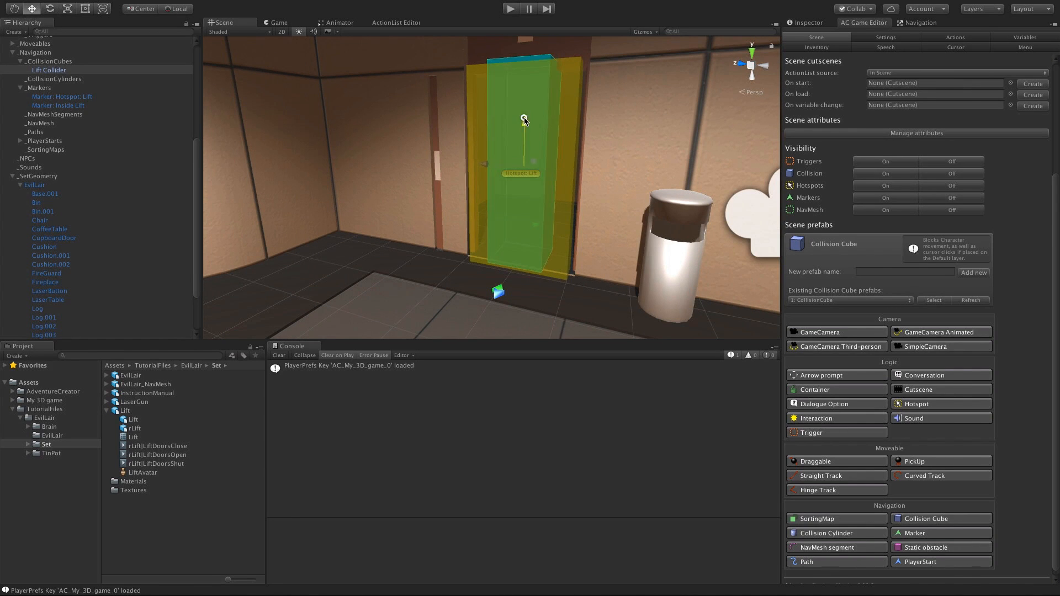
pyautogui.click(511, 157)
pyautogui.keyDown('alt'); pyautogui.moveTo(509, 160); pyautogui.dragTo(492, 170); pyautogui.keyUp('alt')
pyautogui.click(55, 71)
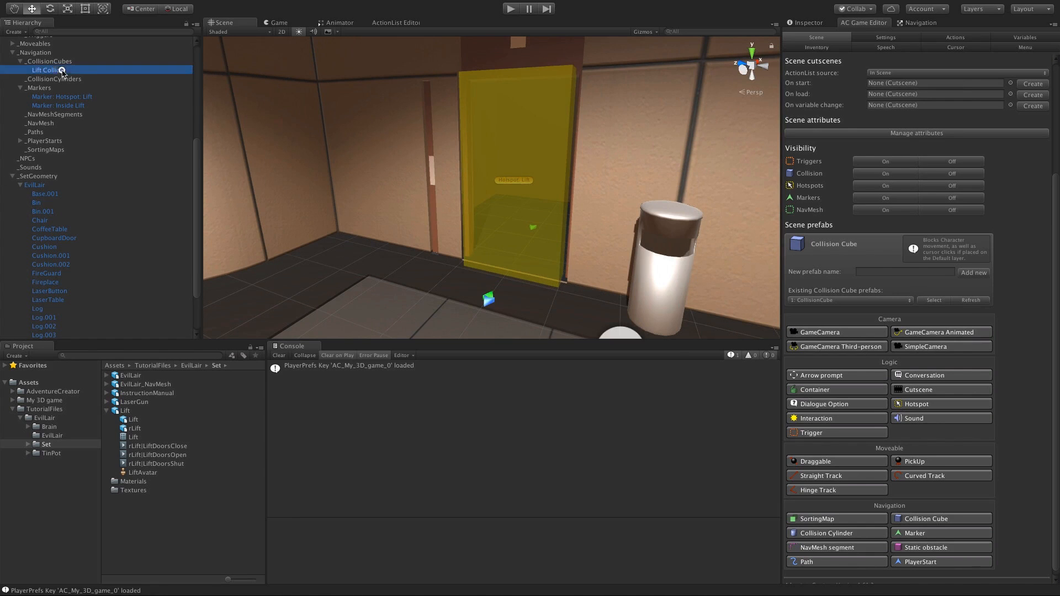
pyautogui.press('f')
pyautogui.keyDown('alt'); pyautogui.moveTo(431, 210); pyautogui.dragTo(416, 188); pyautogui.keyUp('alt')
pyautogui.press('r')
pyautogui.moveTo(497, 194)
pyautogui.mouseDown()
pyautogui.moveTo(485, 208)
pyautogui.moveTo(538, 188)
pyautogui.moveTo(492, 204)
pyautogui.mouseUp()
pyautogui.click(807, 23)
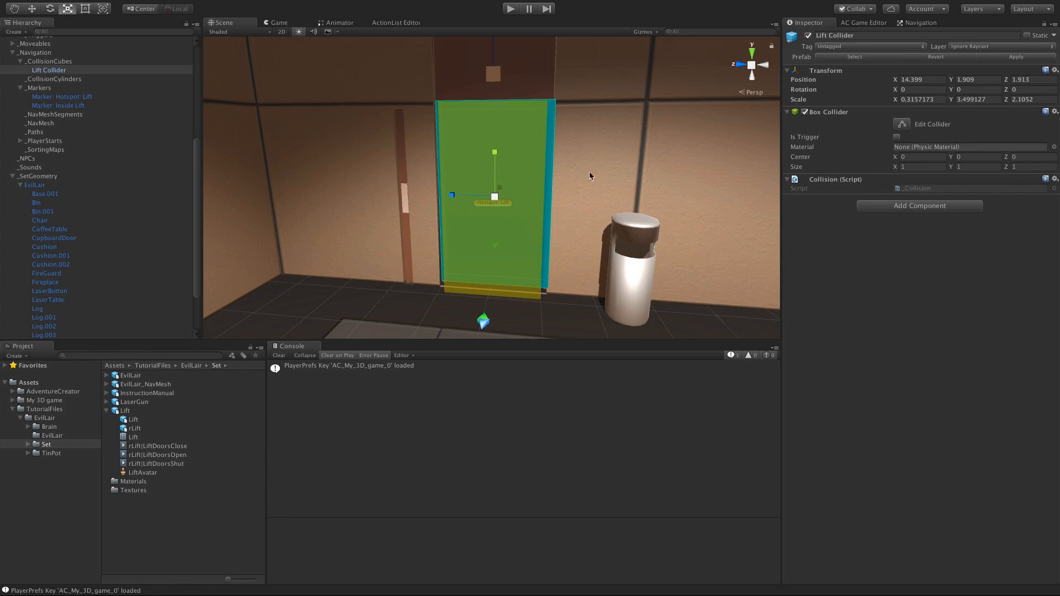
# Step: Insert an Object: Send message action after the 1-second Engine: Wait and link it to Character: Move to point
pyautogui.click(385, 23)
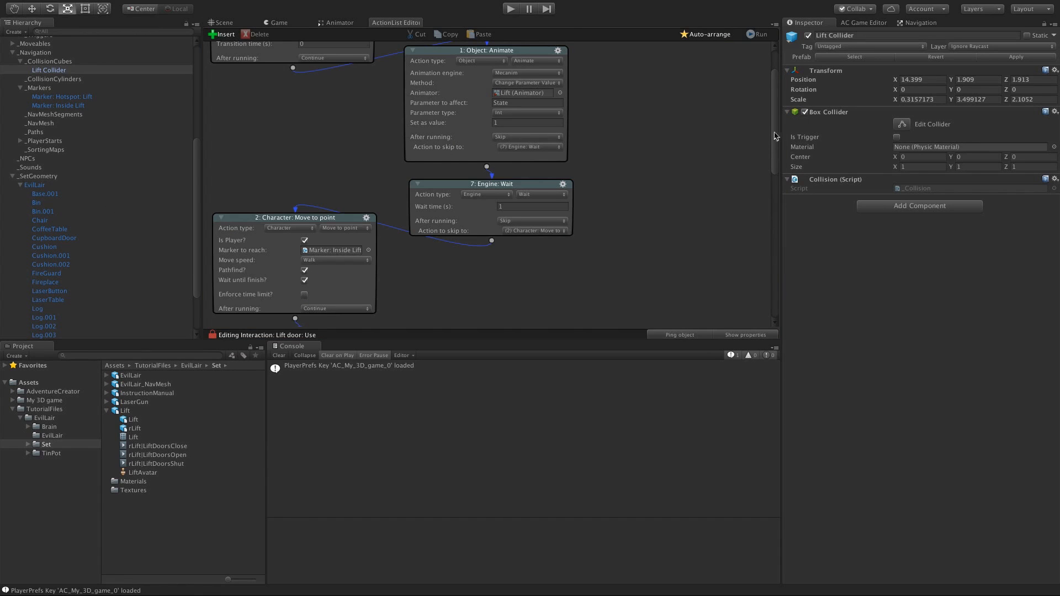
pyautogui.moveTo(774, 136); pyautogui.dragTo(775, 161)
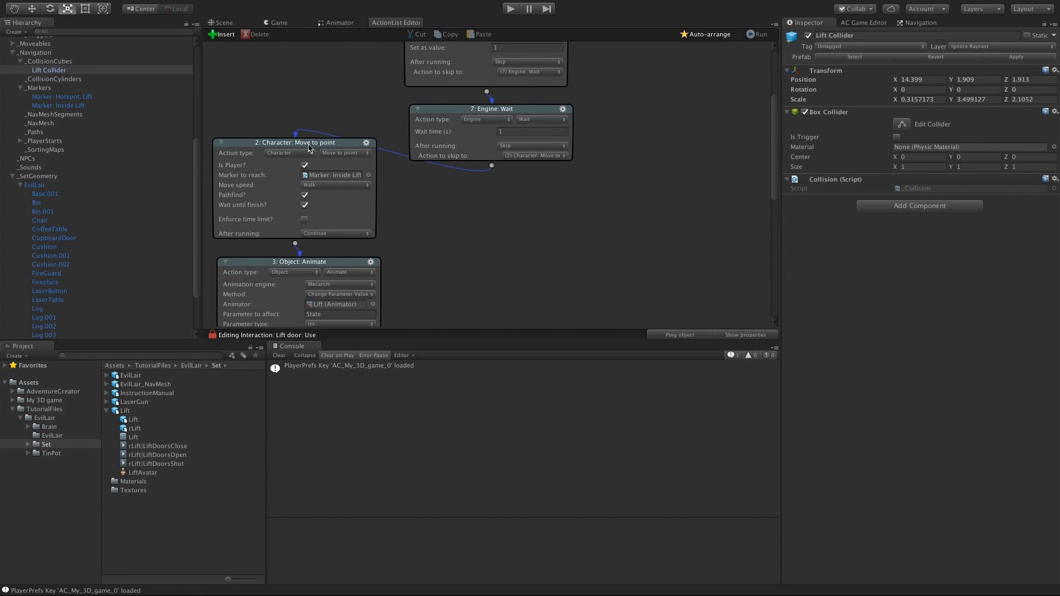
pyautogui.moveTo(322, 146); pyautogui.dragTo(321, 147)
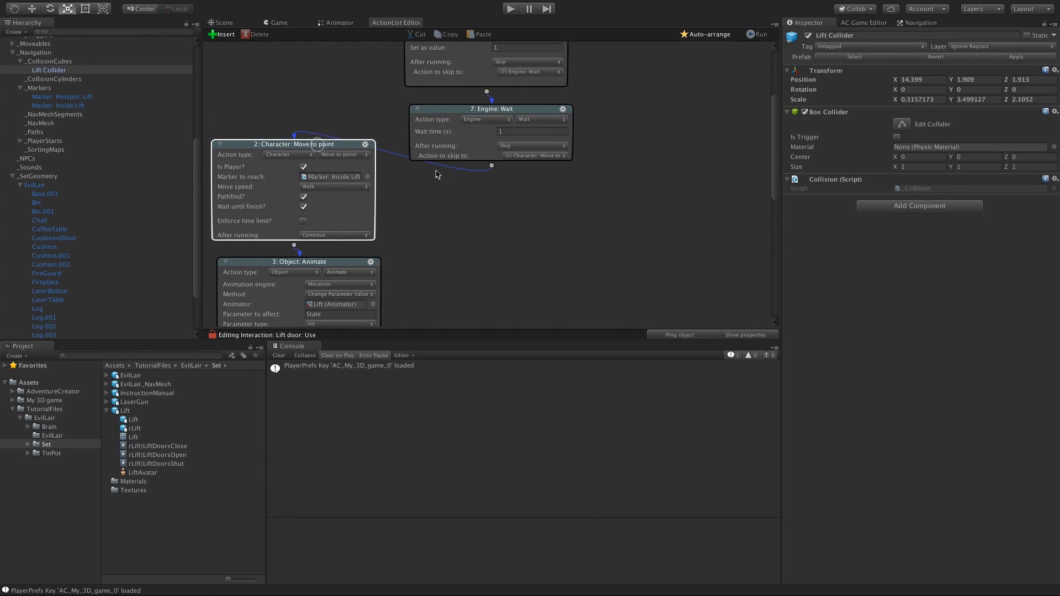
pyautogui.moveTo(491, 166); pyautogui.dragTo(493, 182)
pyautogui.click(479, 180)
pyautogui.click(490, 196)
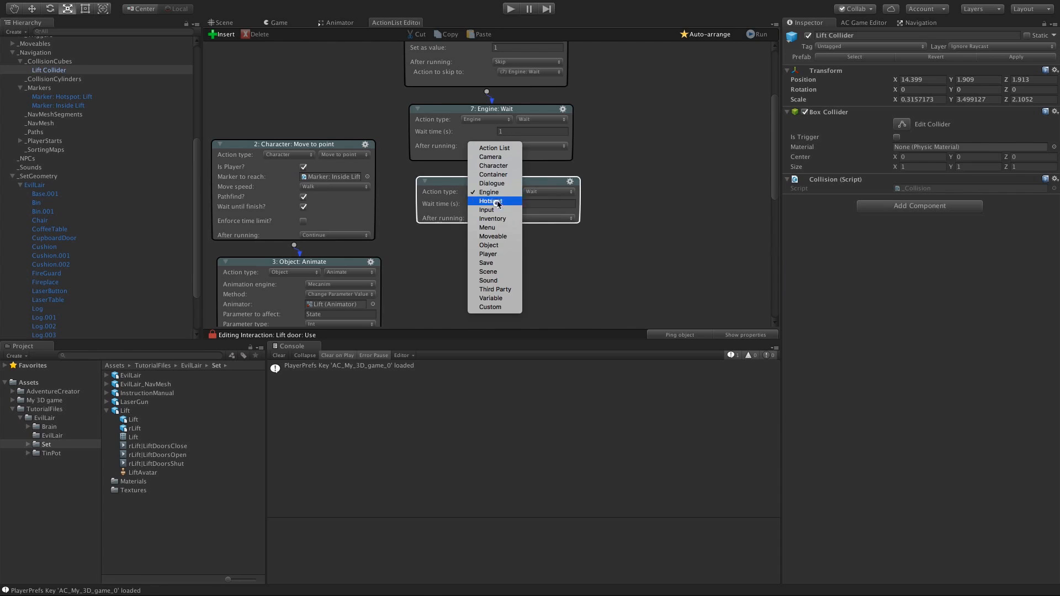
pyautogui.click(497, 247)
pyautogui.click(563, 192)
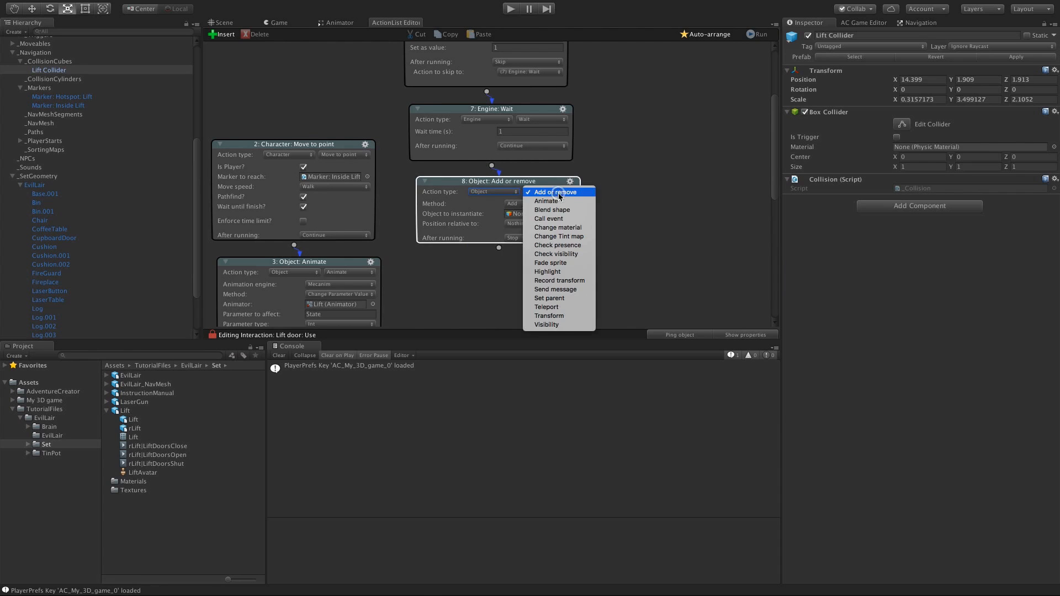
pyautogui.click(560, 290)
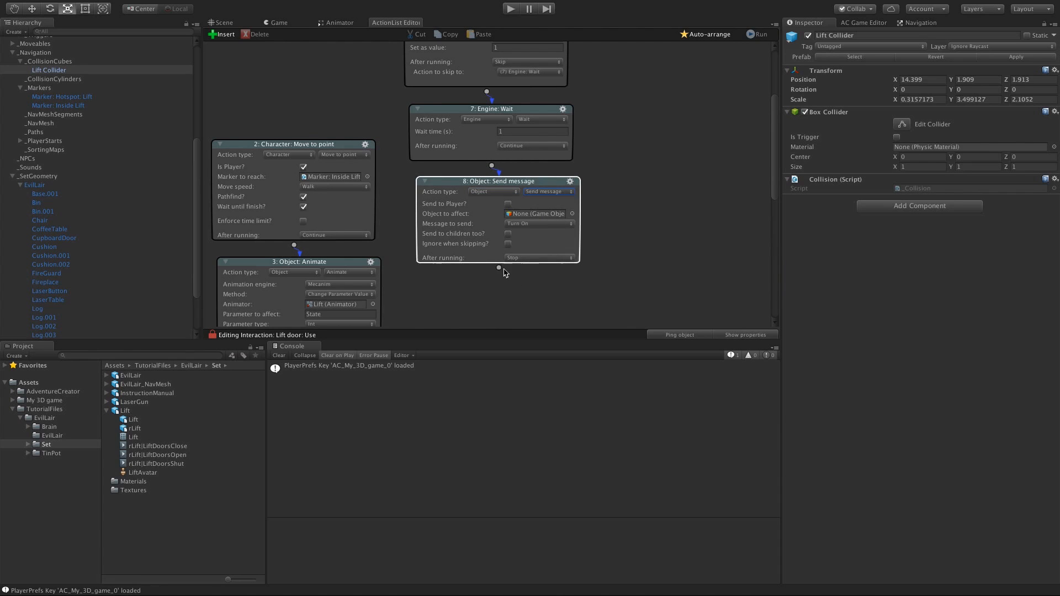
pyautogui.moveTo(498, 267); pyautogui.dragTo(355, 201)
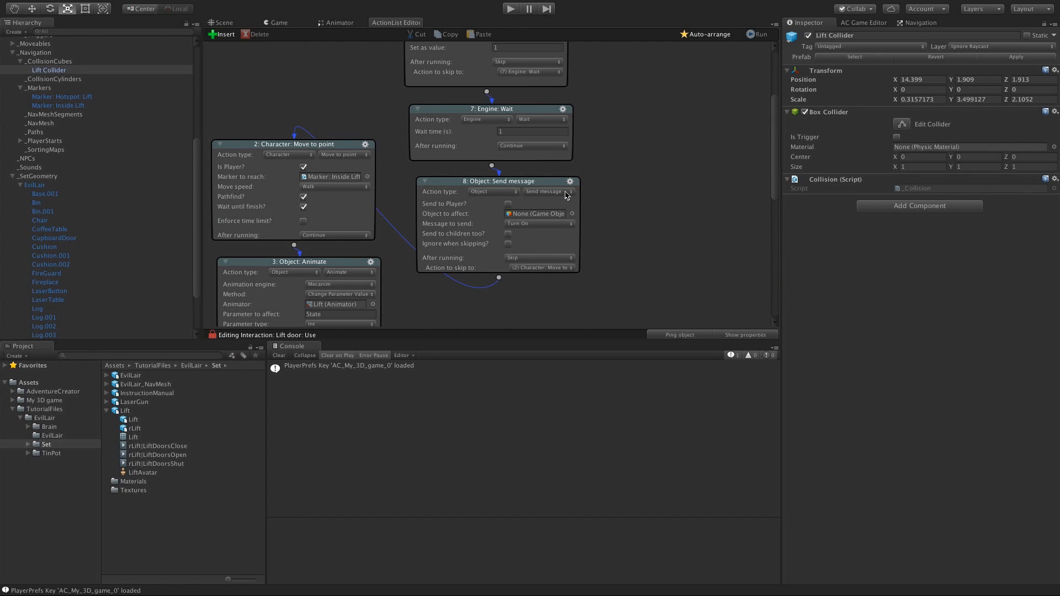
# Step: Set the new Object: Send message action to send Turn Off to the Lift Collider
pyautogui.click(527, 224)
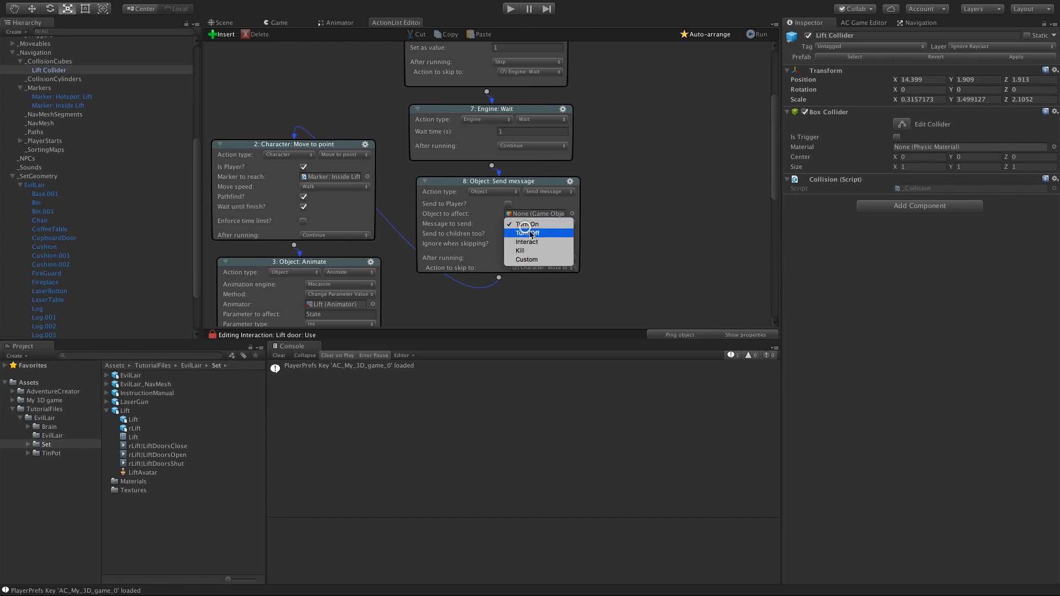
pyautogui.click(530, 235)
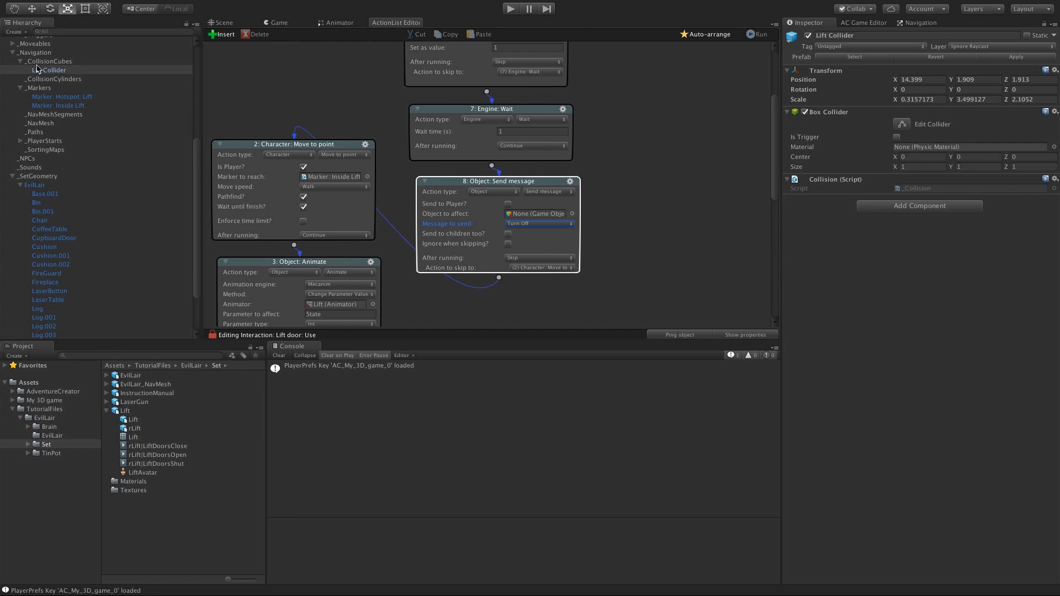
pyautogui.moveTo(38, 69); pyautogui.dragTo(519, 214)
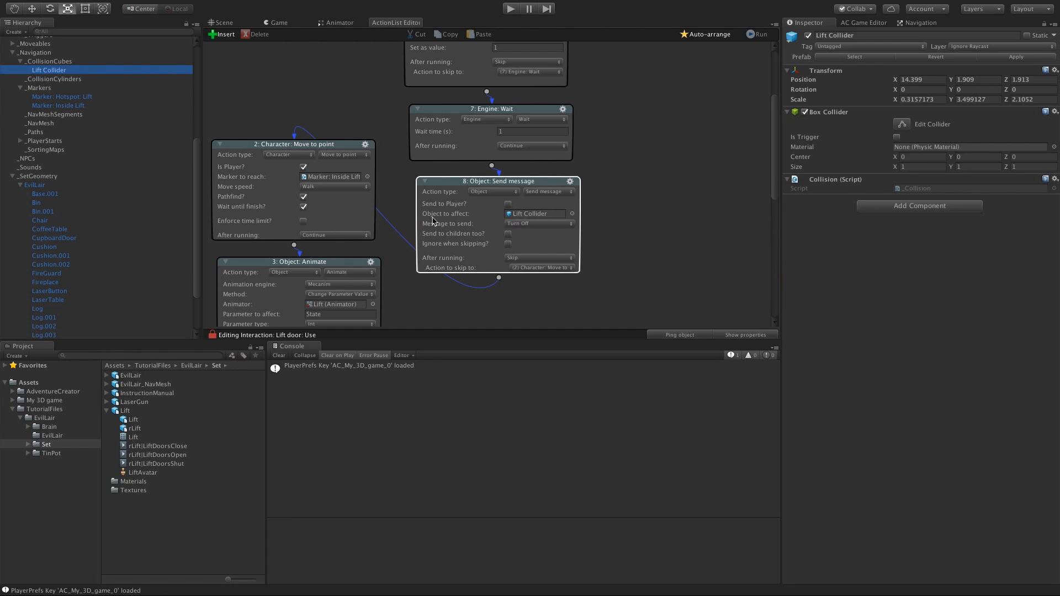
pyautogui.click(518, 223)
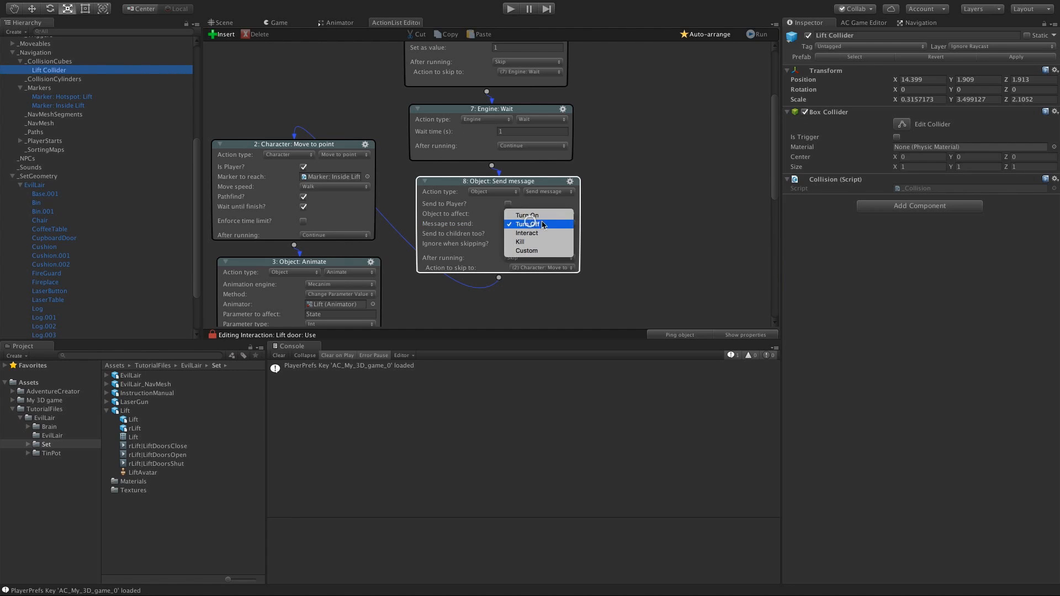
pyautogui.click(484, 224)
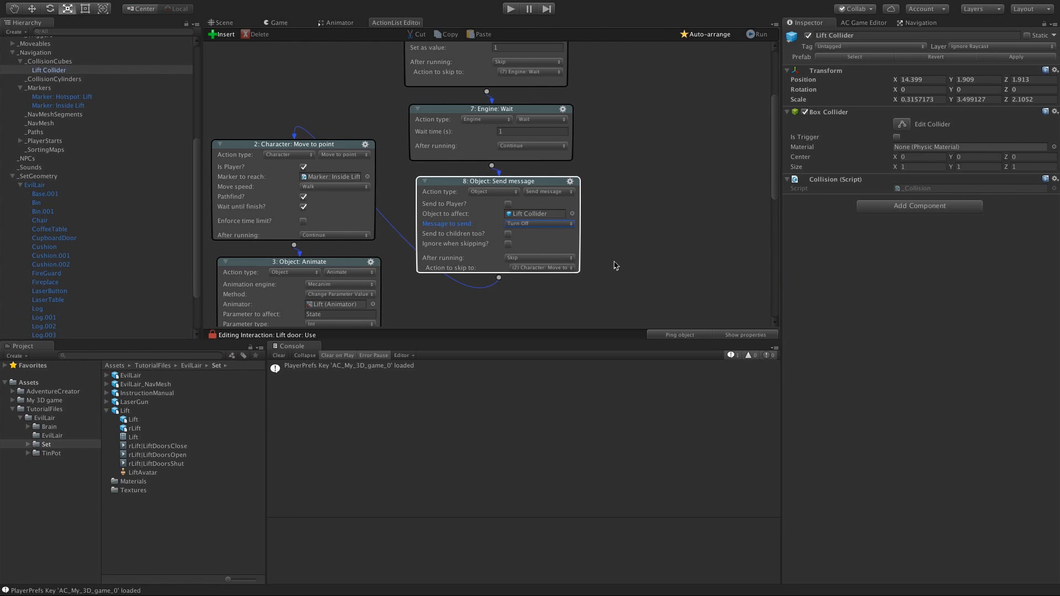
pyautogui.click(555, 224)
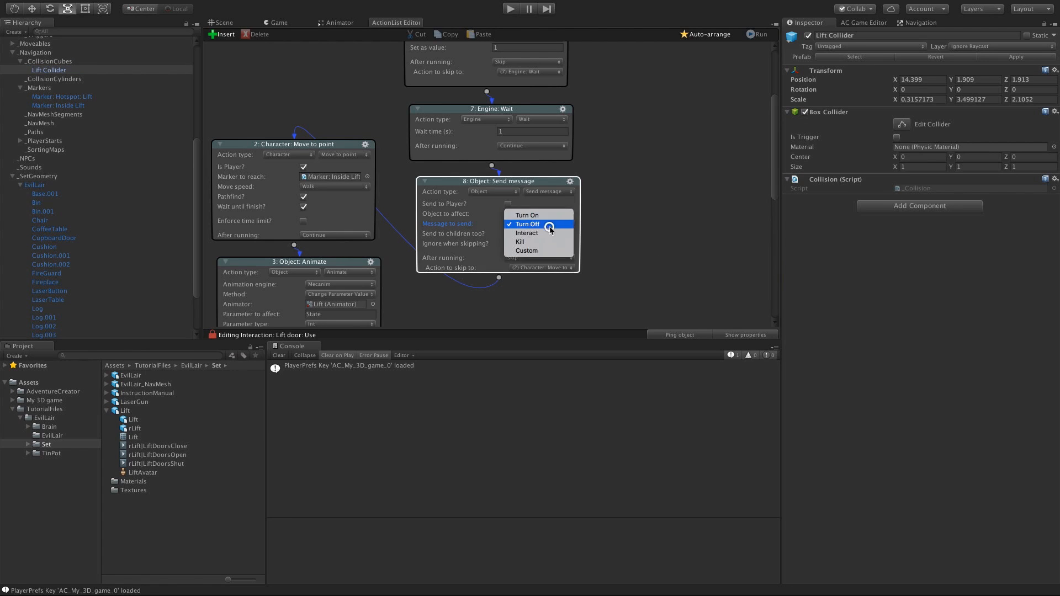
pyautogui.click(645, 216)
# Step: Duplicate the Object: Send message action and place the copy between Character: Move to point and the Object: Animate action below it
pyautogui.click(572, 185)
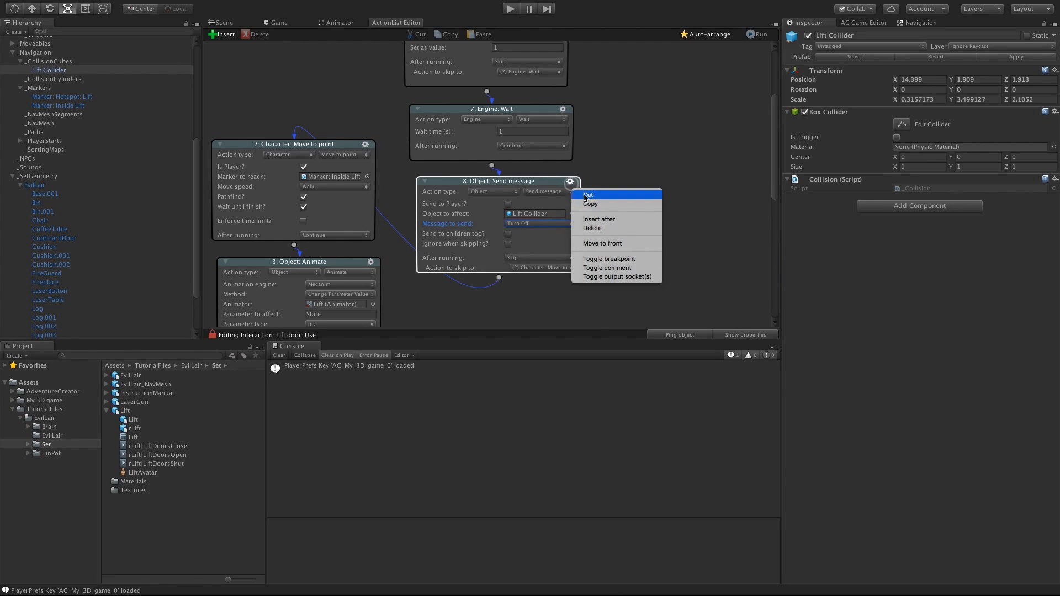
pyautogui.click(589, 204)
pyautogui.scroll(-4, 607, 215)
pyautogui.click(442, 224)
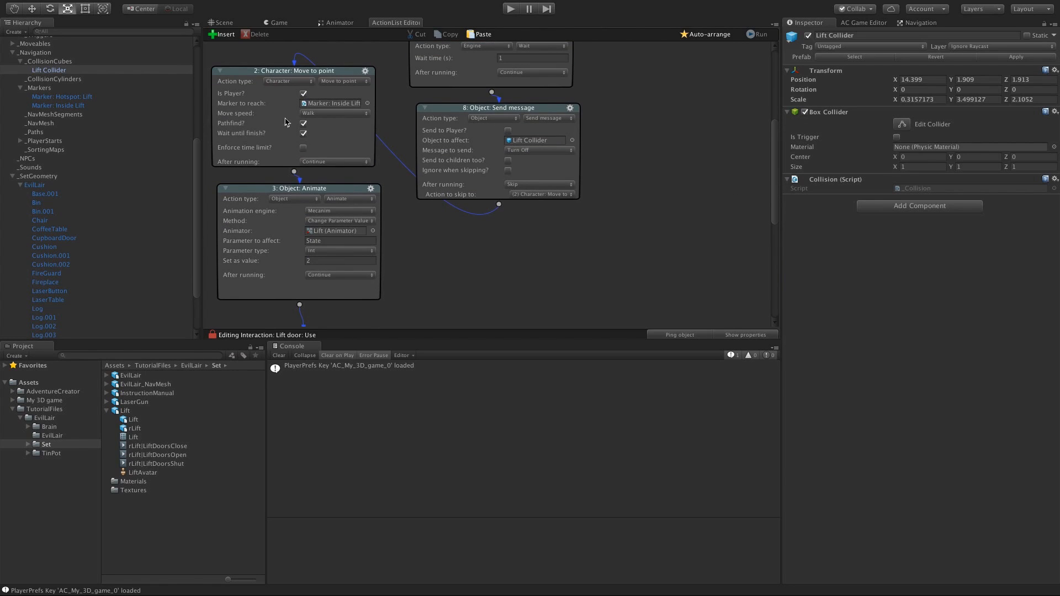
pyautogui.moveTo(320, 202); pyautogui.dragTo(304, 322)
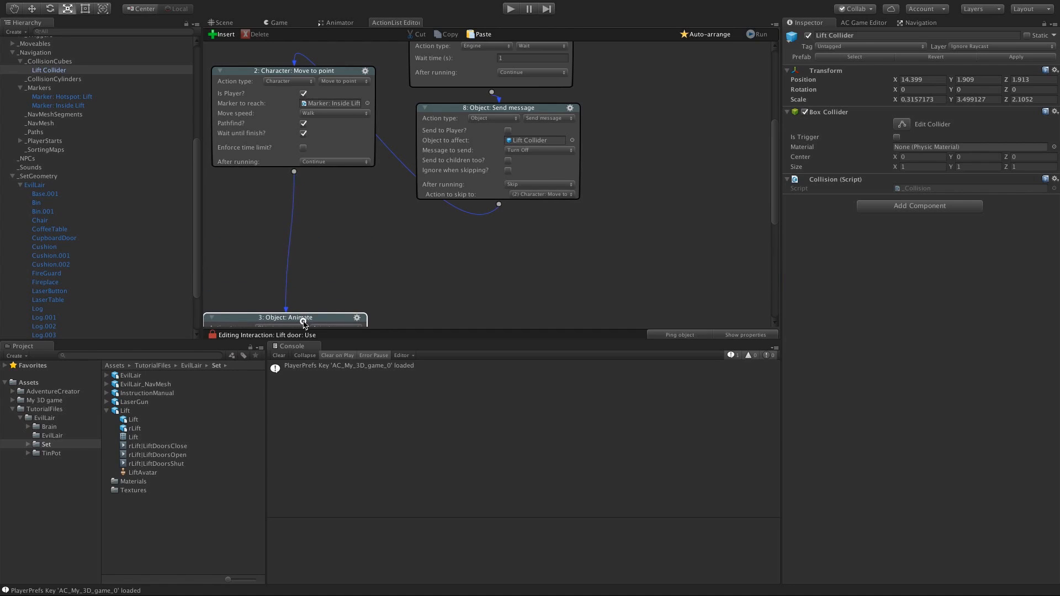
pyautogui.click(478, 34)
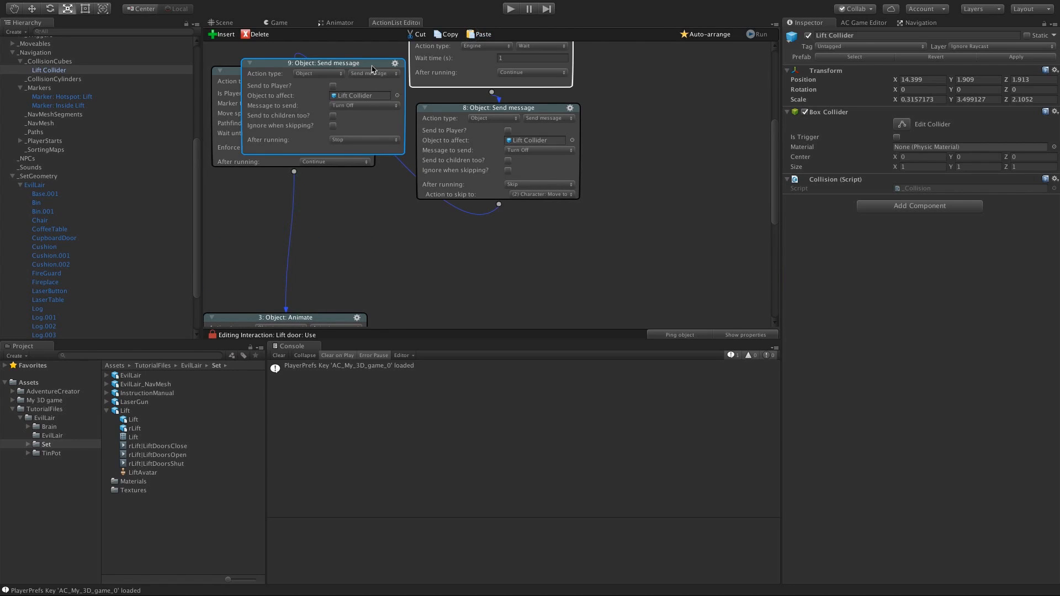
pyautogui.moveTo(362, 60); pyautogui.dragTo(354, 196)
# Step: Link the copied Send message action between Character: Move to point and Object: Animate, and set its message to Turn On
pyautogui.moveTo(293, 171); pyautogui.dragTo(303, 210)
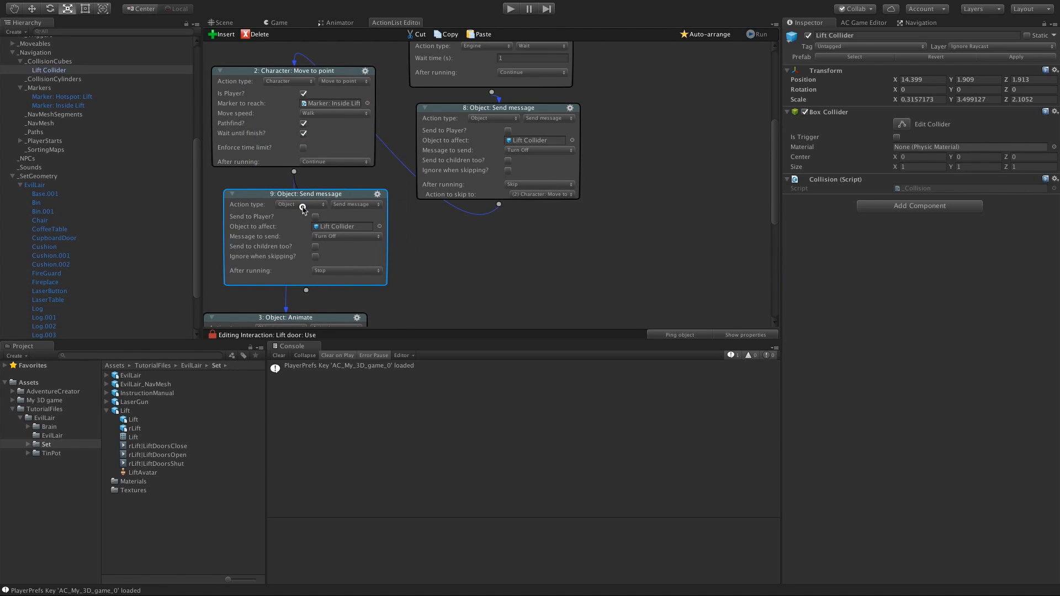
pyautogui.moveTo(306, 290); pyautogui.dragTo(304, 318)
pyautogui.click(328, 243)
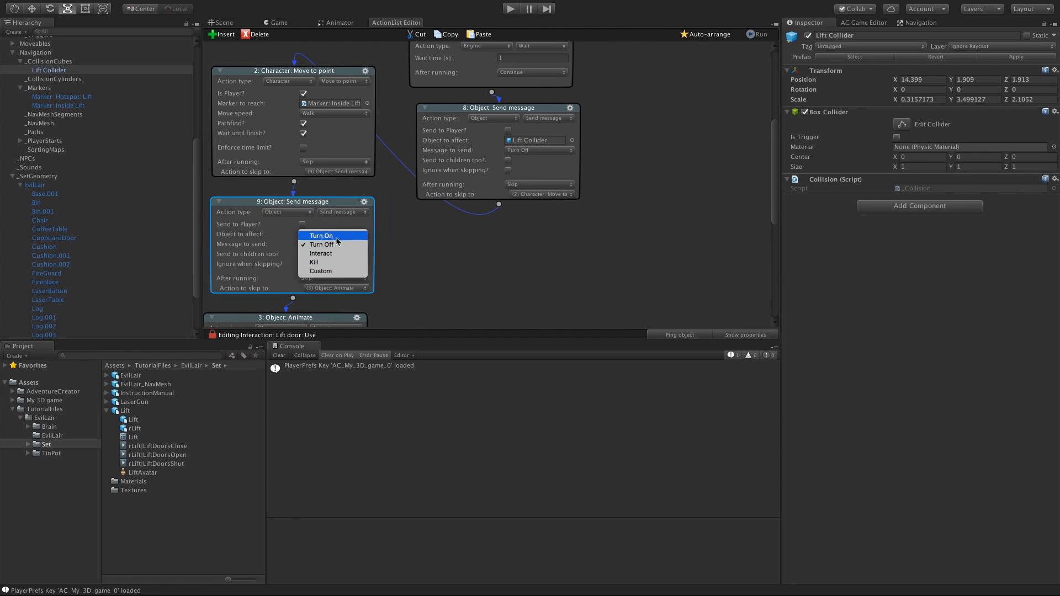
pyautogui.click(341, 237)
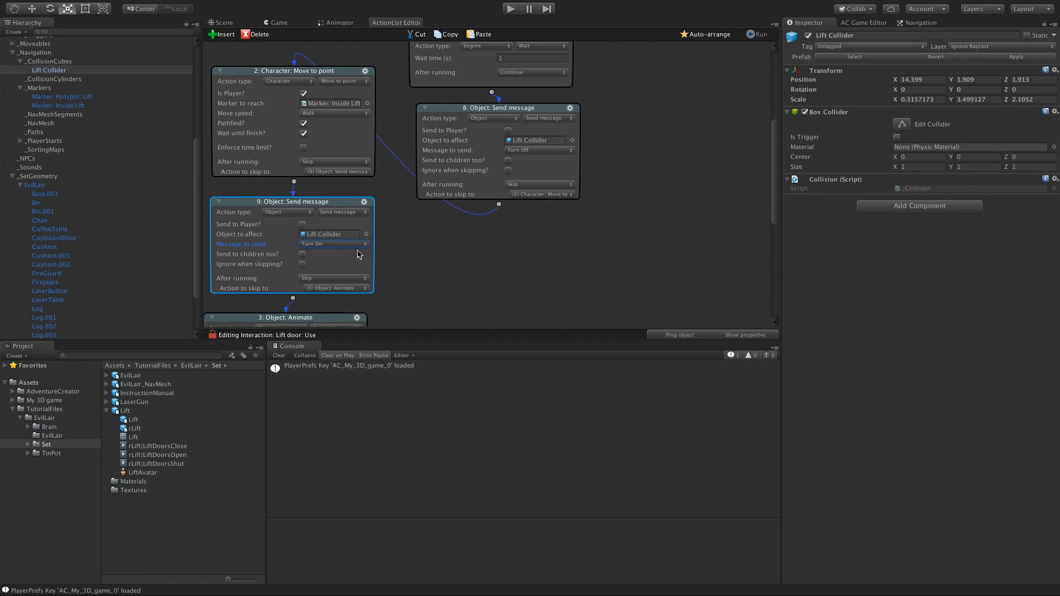
# Step: Play the scene, test the lift door's Use interaction, and stop the game
pyautogui.click(506, 10)
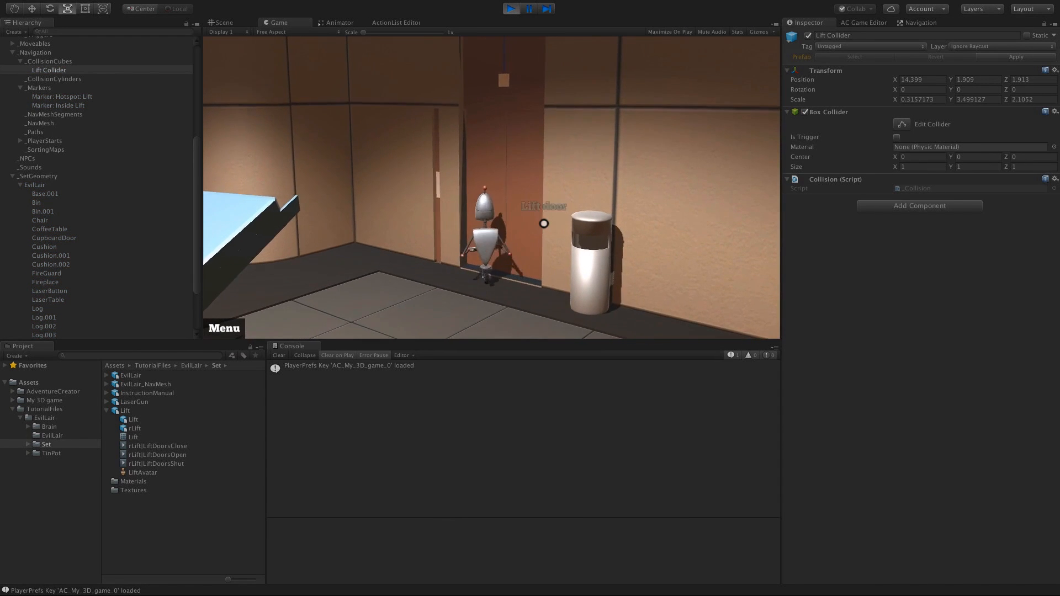
pyautogui.click(549, 197)
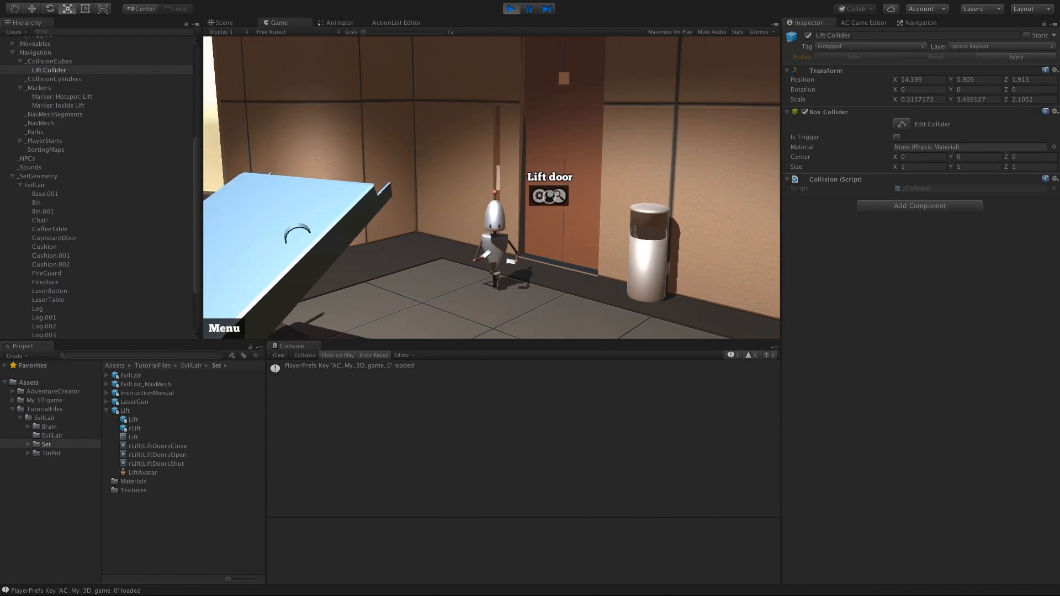
pyautogui.click(540, 196)
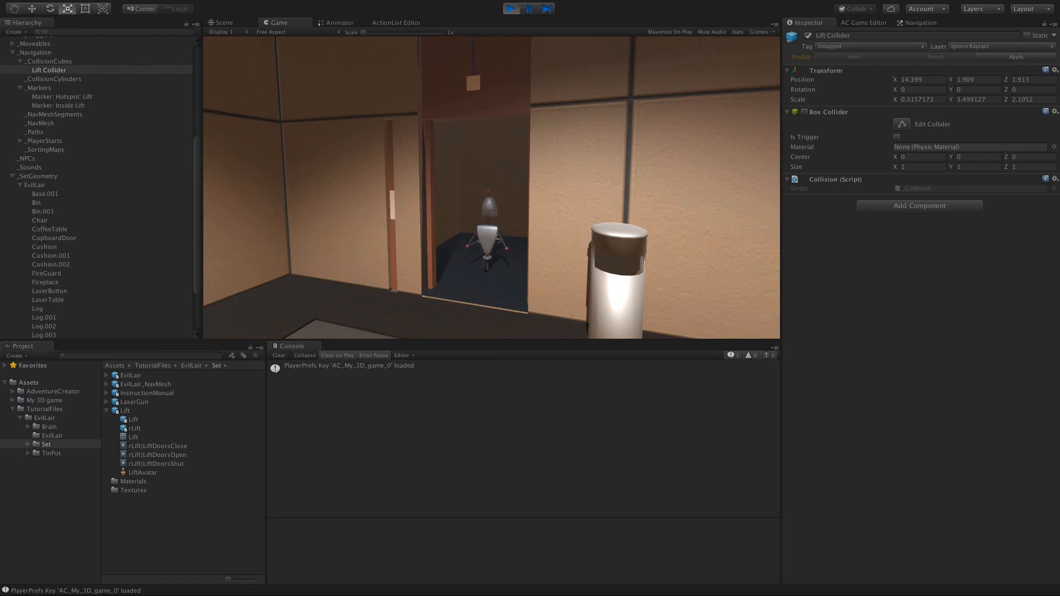
pyautogui.hotkey('ctrl', 'p')
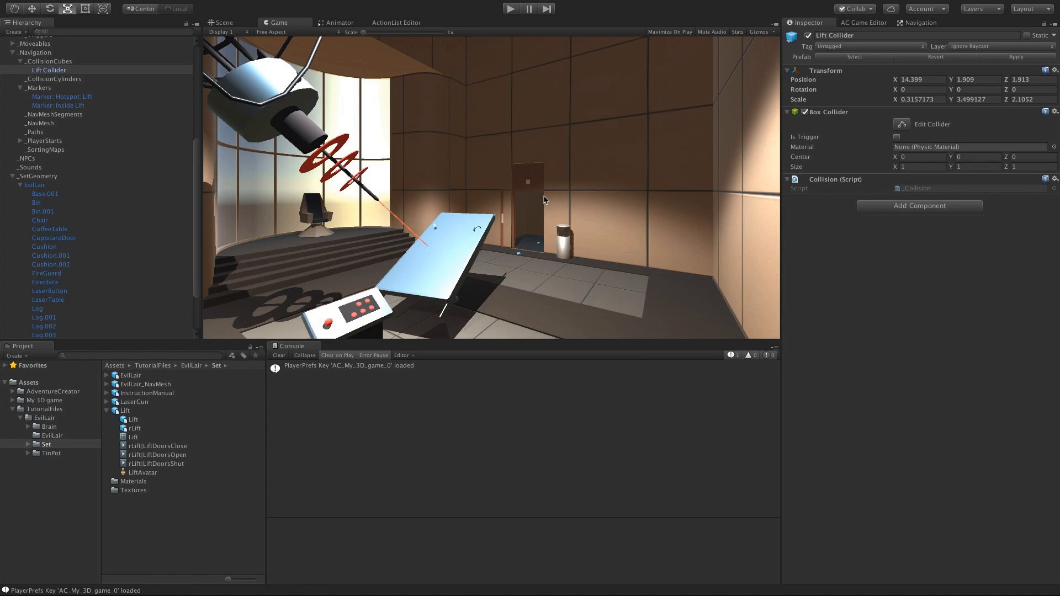
# Step: Run the scene again and compare the lift door's interaction menu with the Interaction icons in the Cursor settings
pyautogui.hotkey('ctrl', 'p')
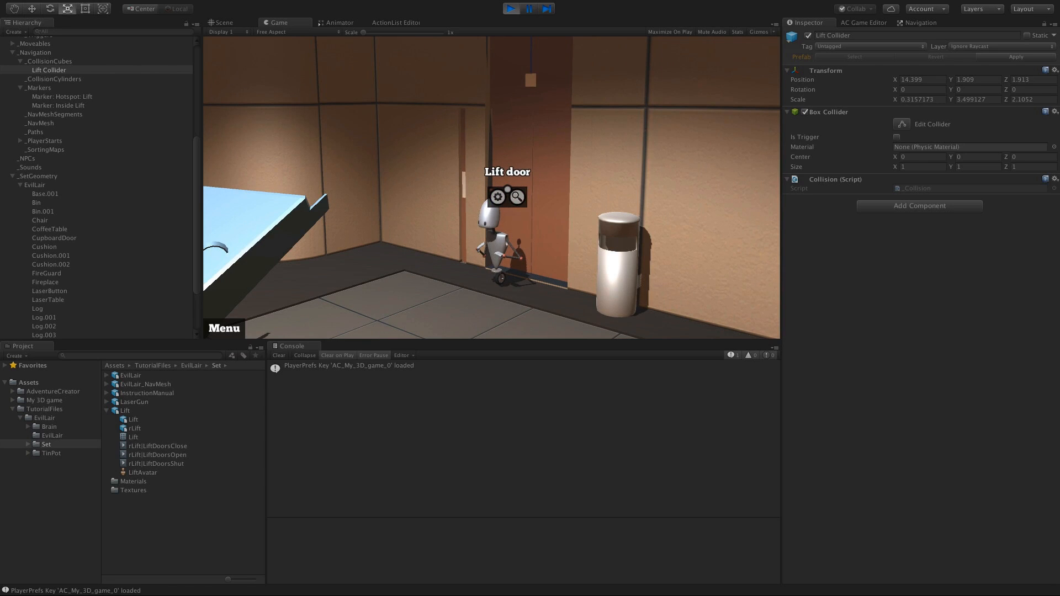
pyautogui.click(860, 22)
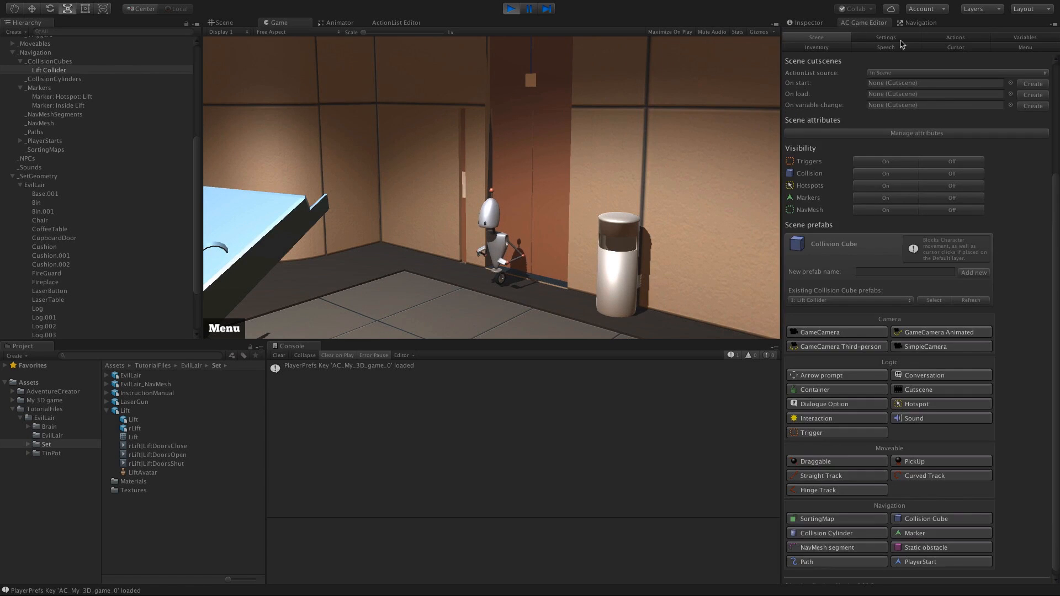
pyautogui.click(930, 47)
pyautogui.moveTo(1058, 176); pyautogui.dragTo(1057, 256)
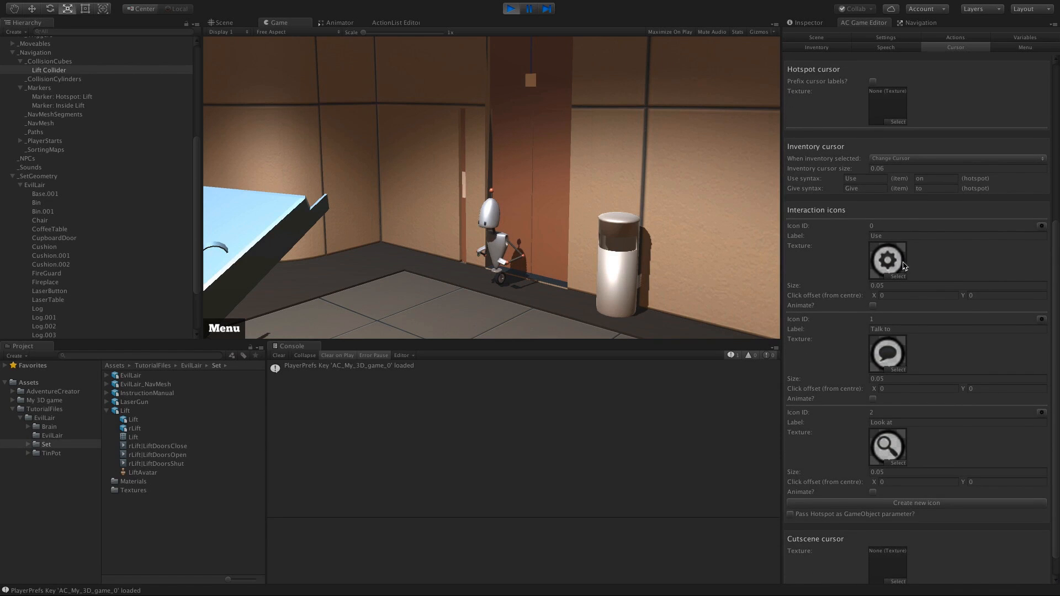
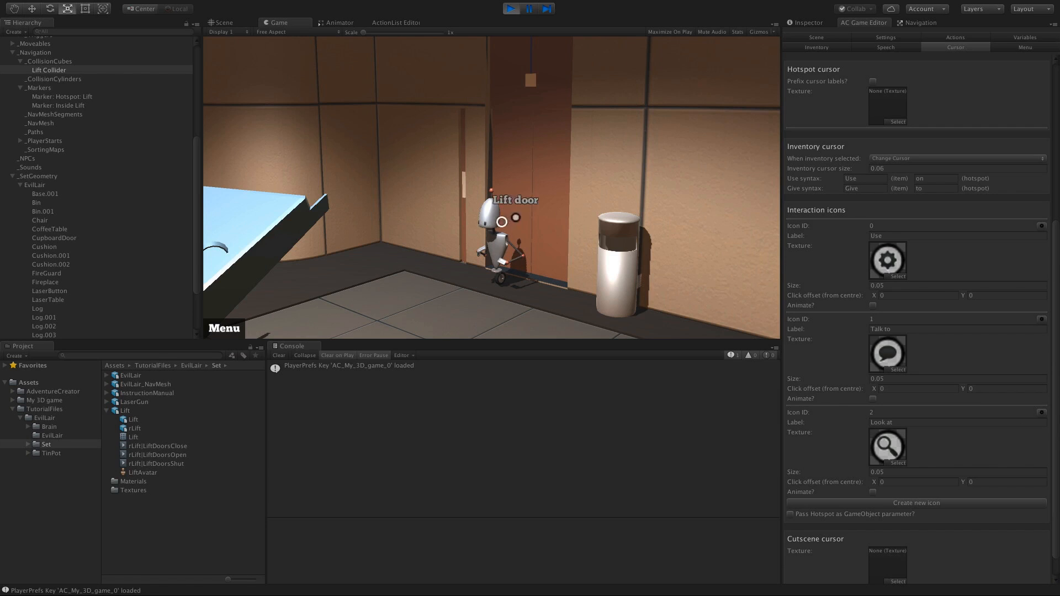
pyautogui.click(529, 199)
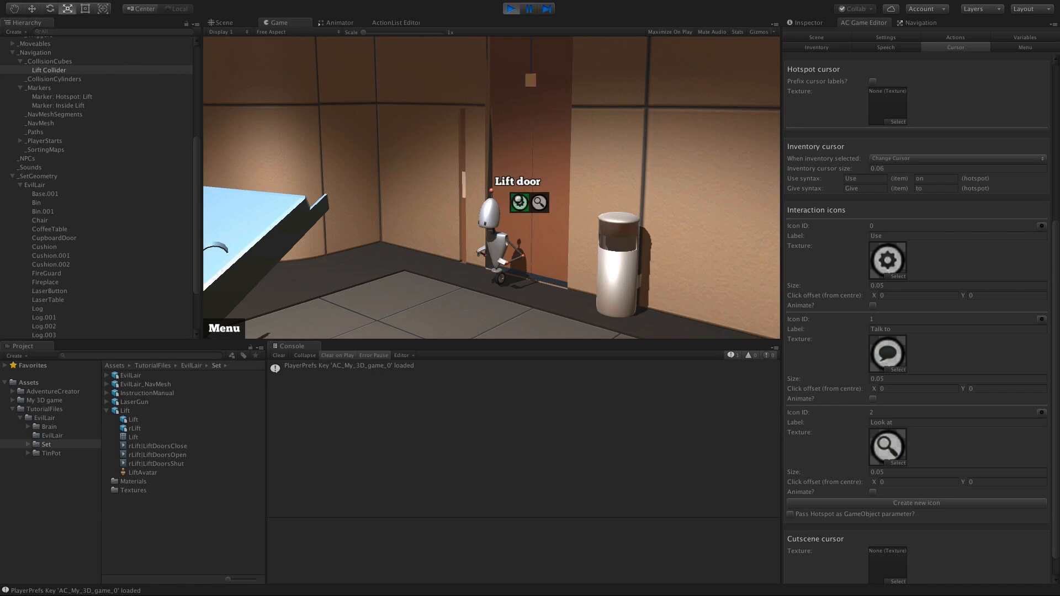
pyautogui.click(519, 202)
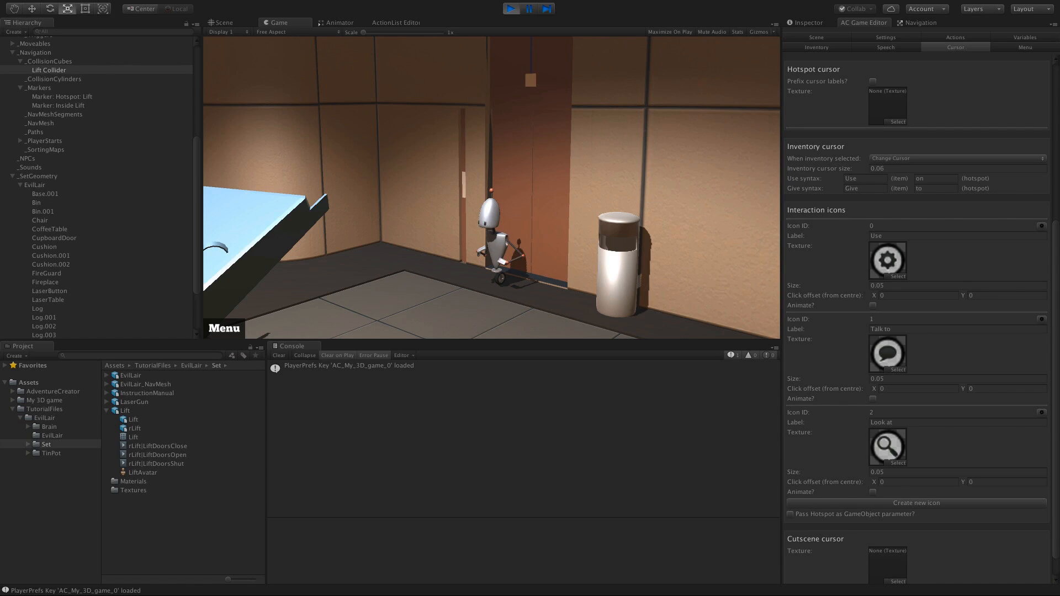
# Step: Enable Prefix cursor labels for the Hotspot cursor and check the label in the lift door's interaction menu
pyautogui.scroll(5, 790, 207)
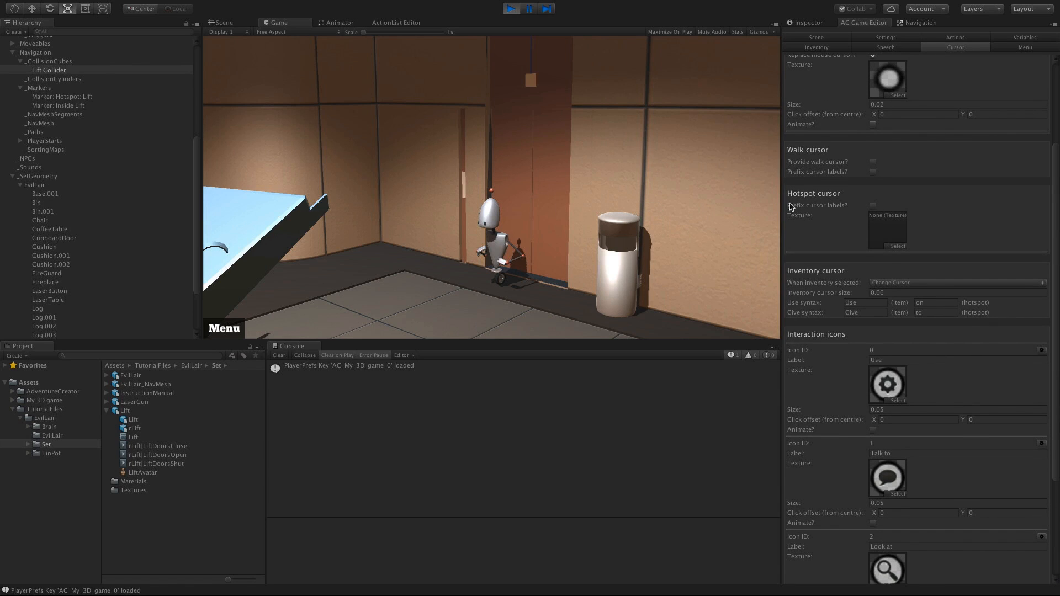
pyautogui.click(872, 206)
pyautogui.click(515, 197)
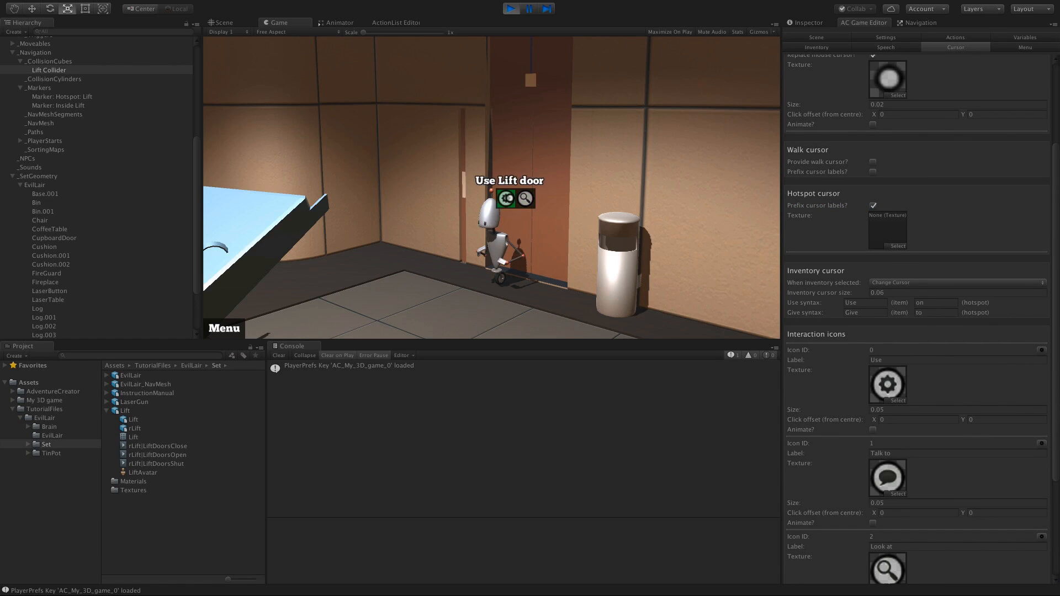
# Step: Create an Animator Controller named LaserController in the My 3D game folder
pyautogui.click(11, 226)
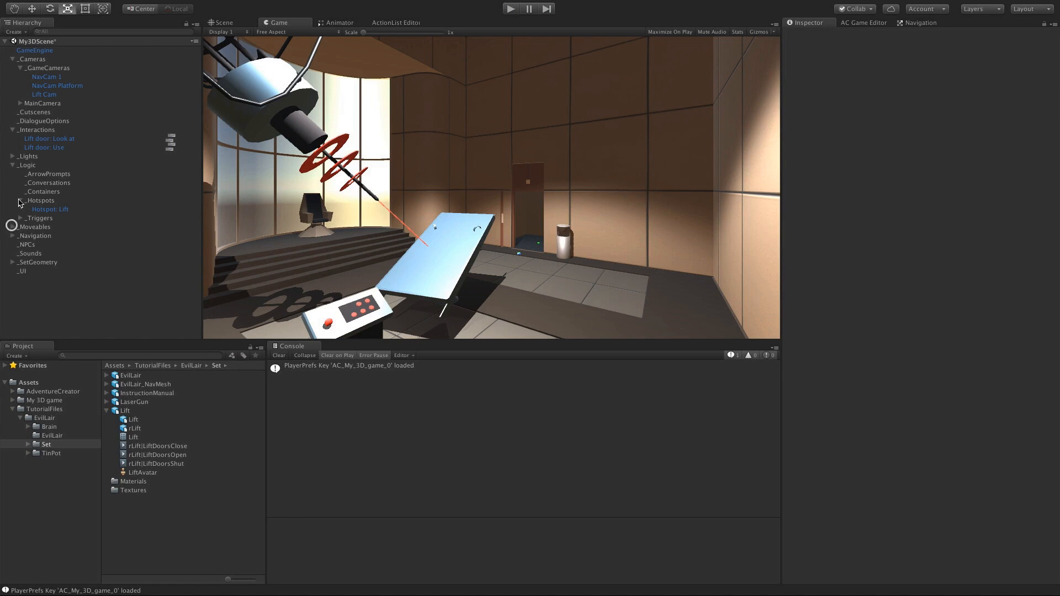
pyautogui.click(12, 236)
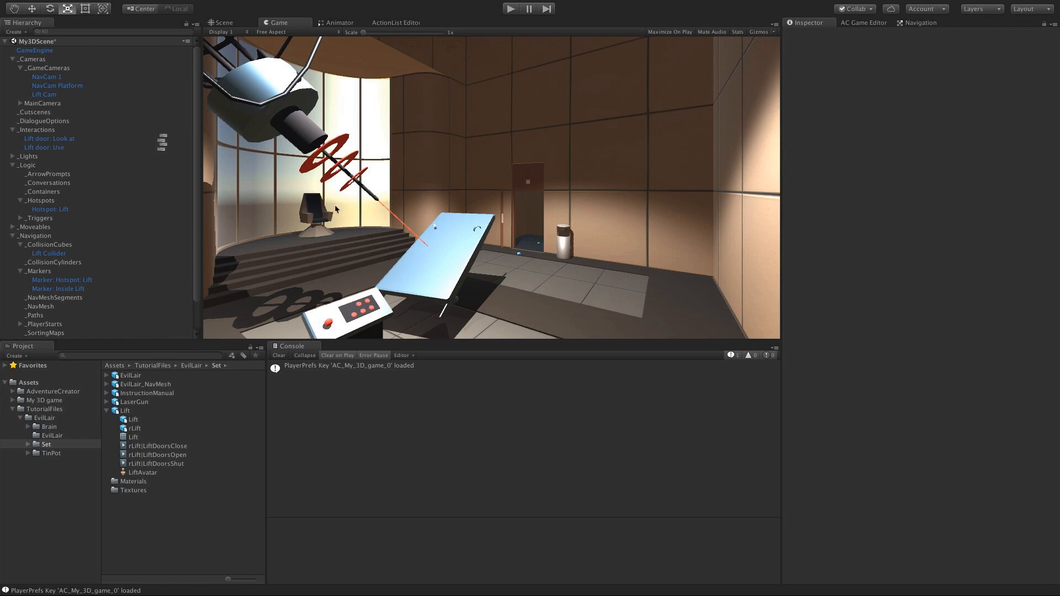
pyautogui.click(233, 25)
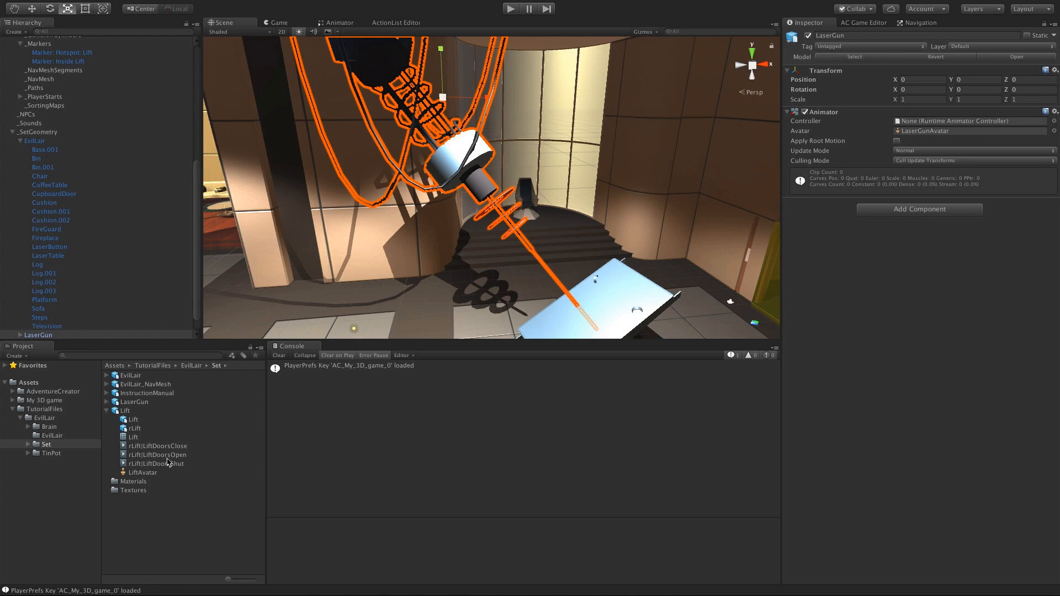
pyautogui.click(44, 399)
pyautogui.rightClick(177, 454)
pyautogui.moveTo(210, 387)
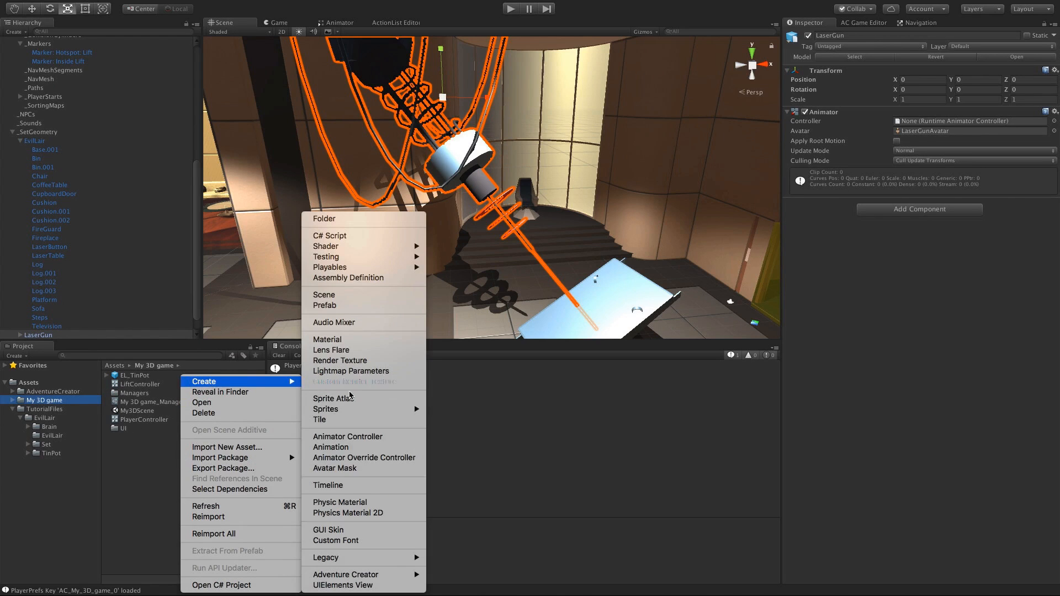
pyautogui.click(351, 436)
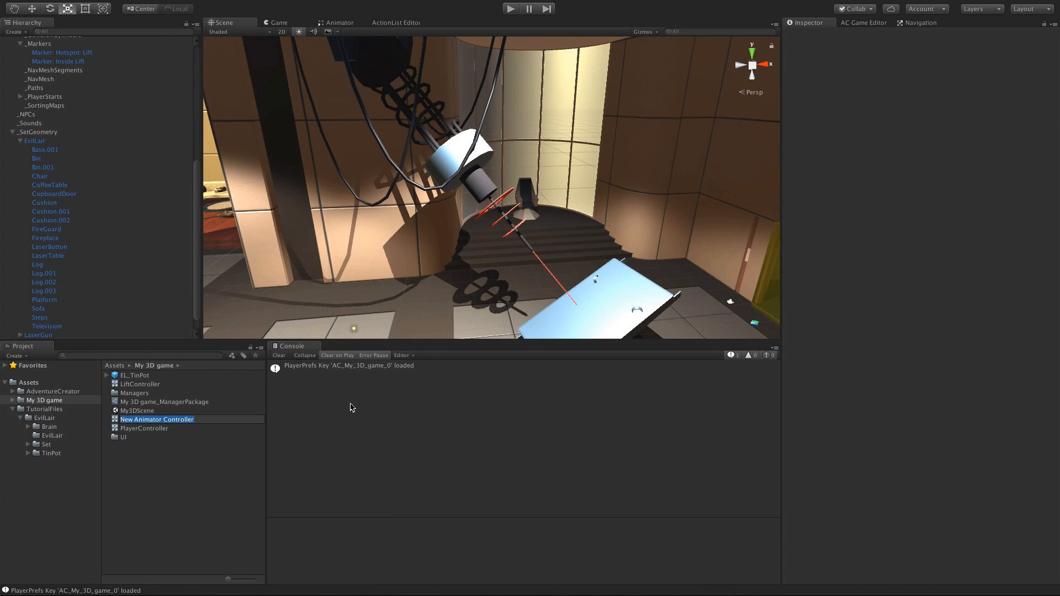
pyautogui.write('LaserController')
pyautogui.press('Return')
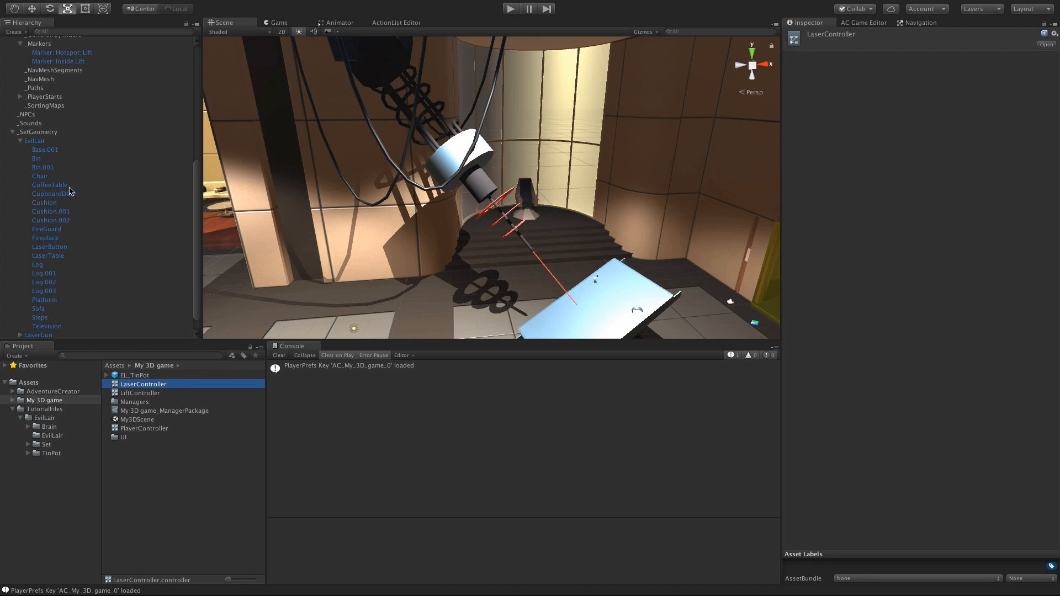
# Step: Assign LaserController to the LaserGun's Animator component and open the controller for editing
pyautogui.click(16, 140)
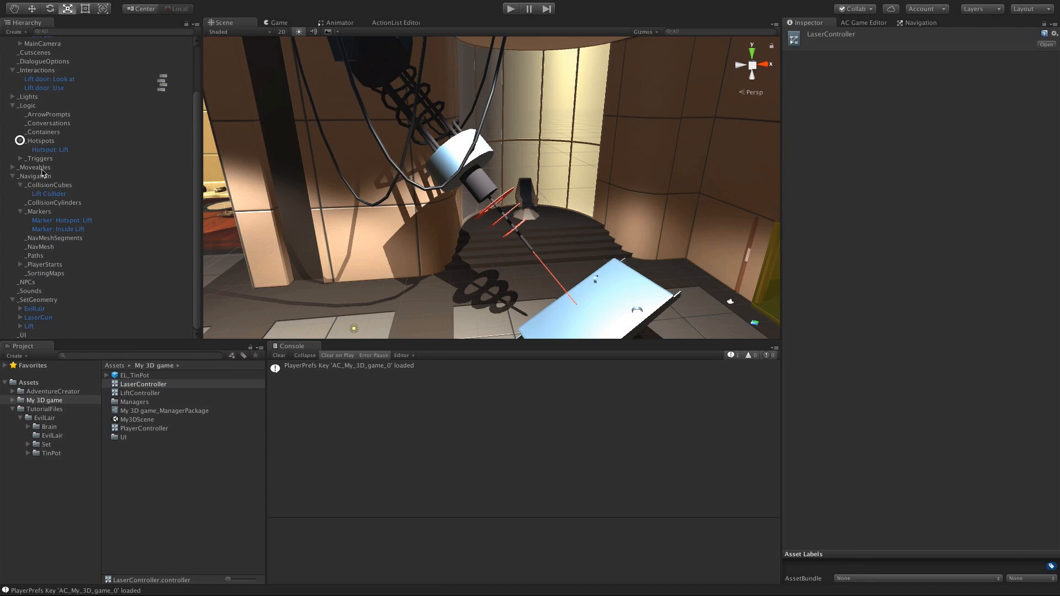
pyautogui.click(33, 317)
pyautogui.moveTo(142, 386); pyautogui.dragTo(916, 121)
pyautogui.doubleClick(925, 121)
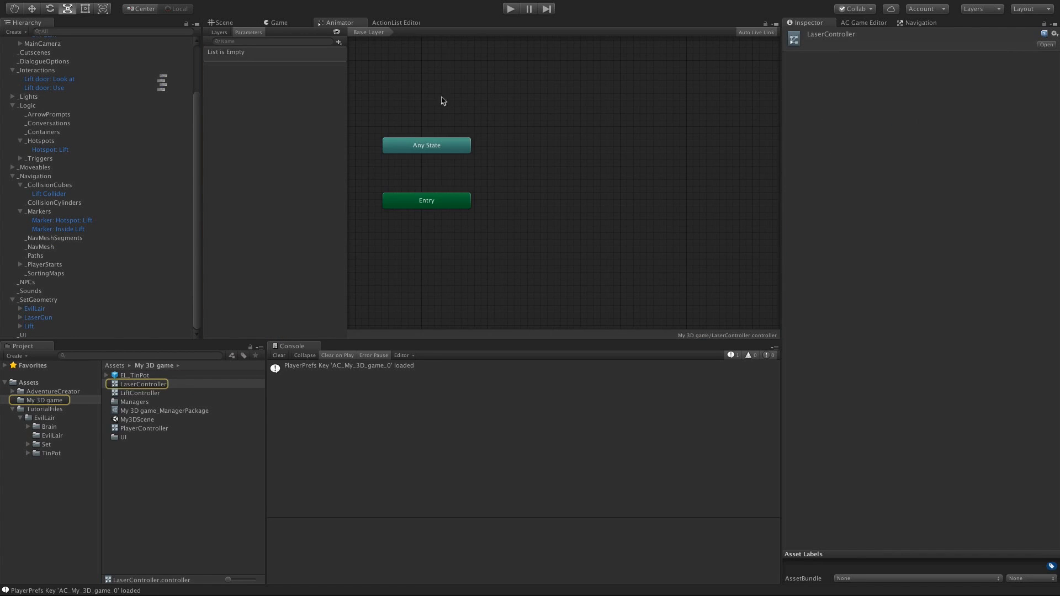
# Step: Locate the LaserGun model in the TutorialFiles EvilLair Set folder, expand its contents and show its import settings
pyautogui.click(52, 436)
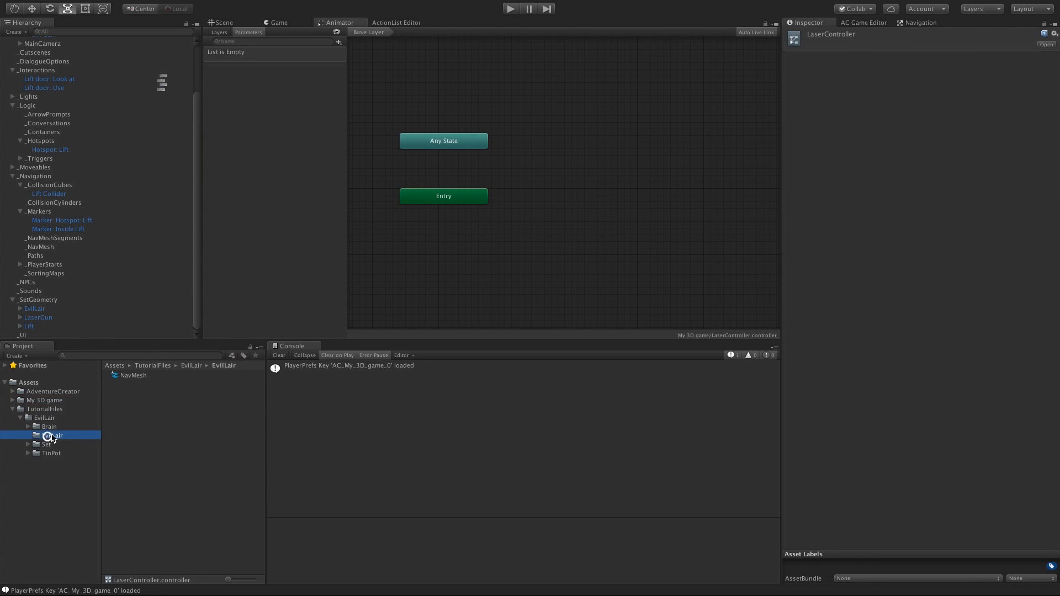
pyautogui.click(40, 418)
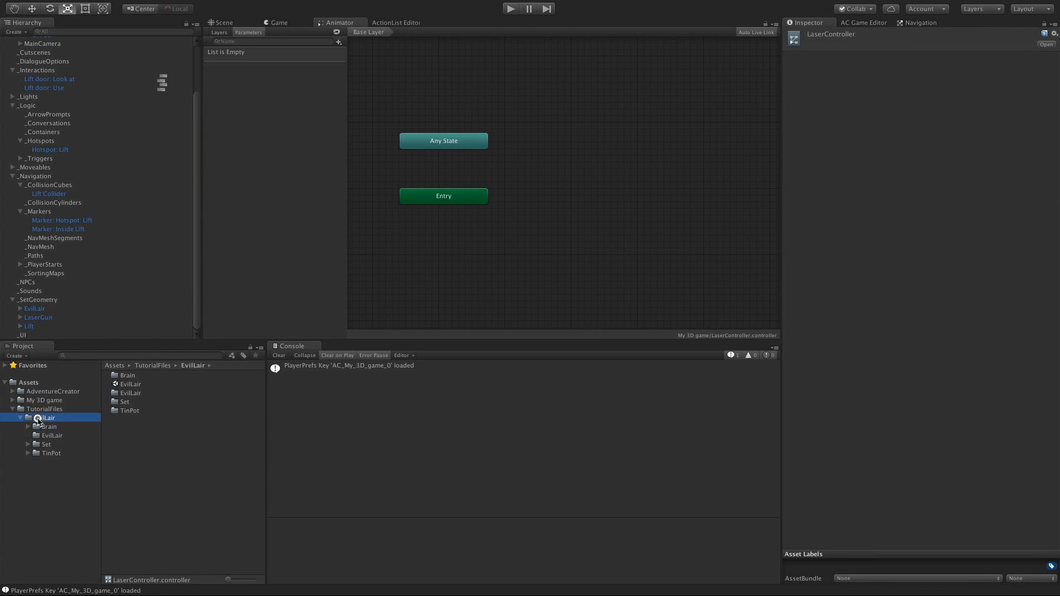
pyautogui.click(34, 444)
pyautogui.click(107, 411)
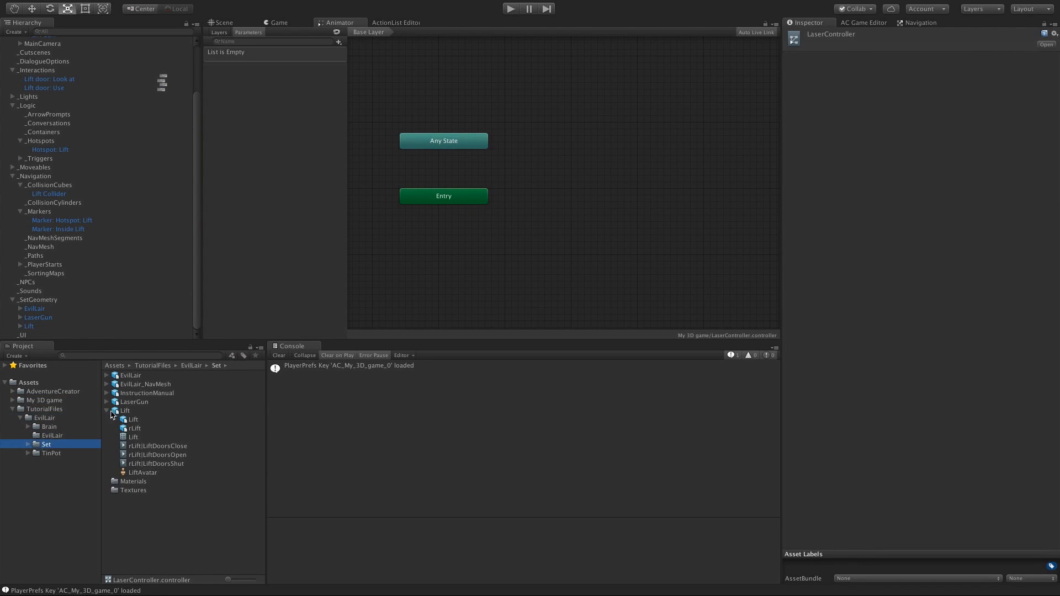
pyautogui.click(113, 413)
pyautogui.click(107, 411)
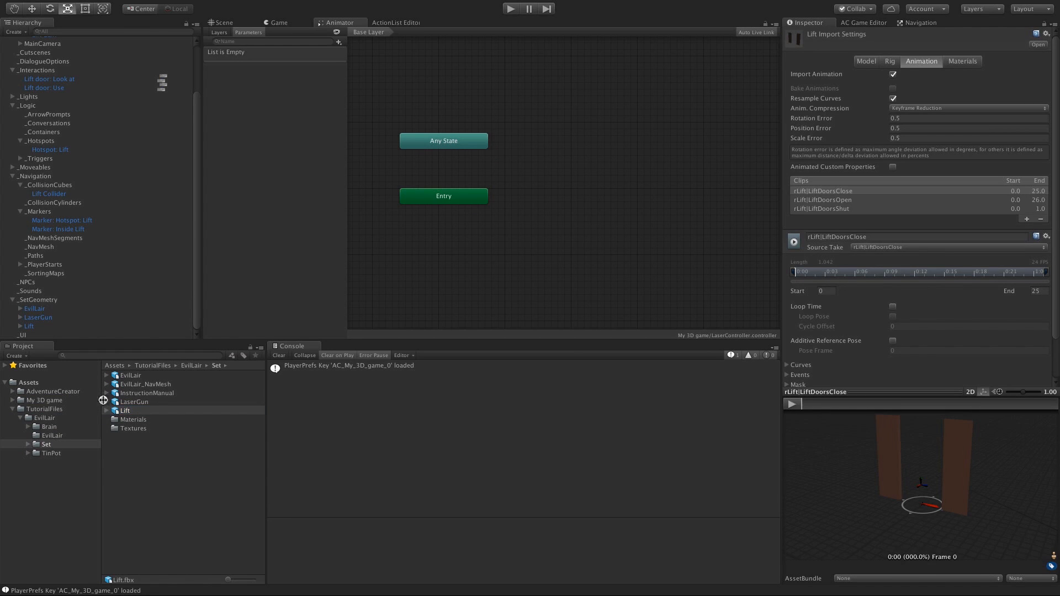
pyautogui.click(106, 402)
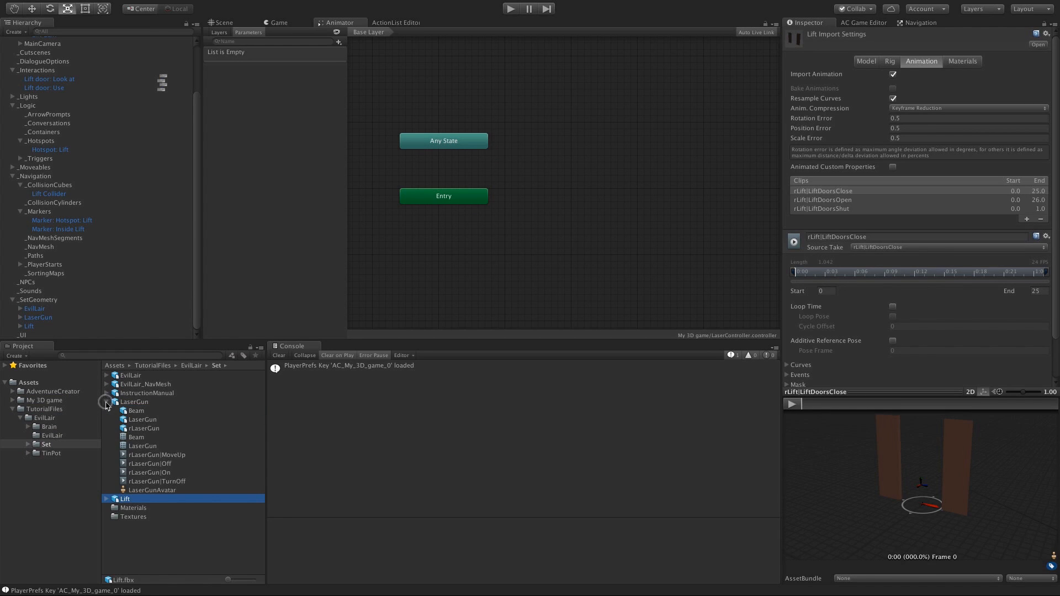
pyautogui.click(142, 457)
pyautogui.click(135, 404)
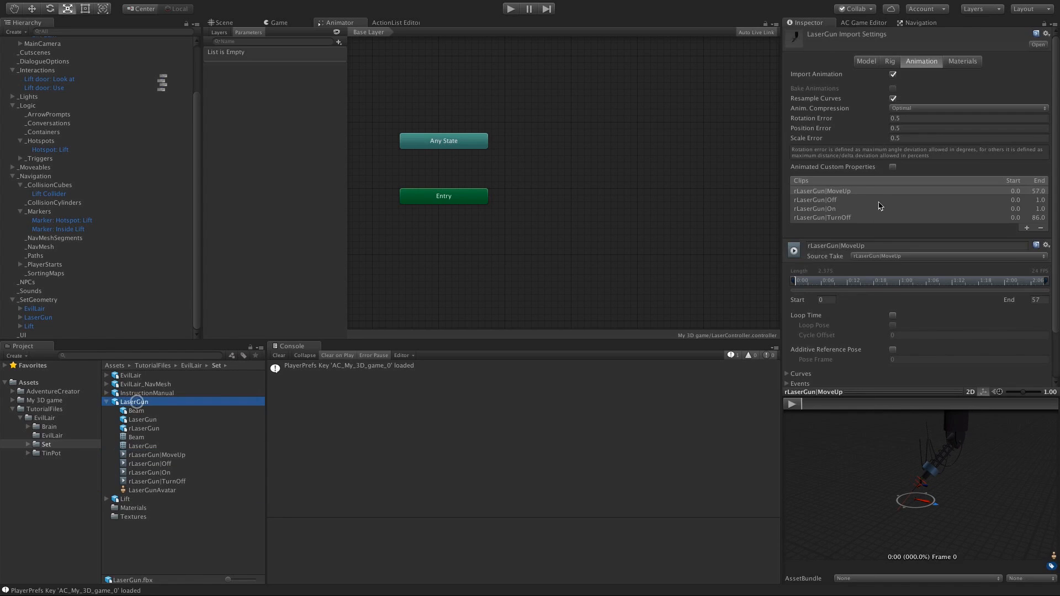
# Step: Preview the LaserGun model's MoveUp, Off, On and TurnOff animation clips
pyautogui.click(793, 403)
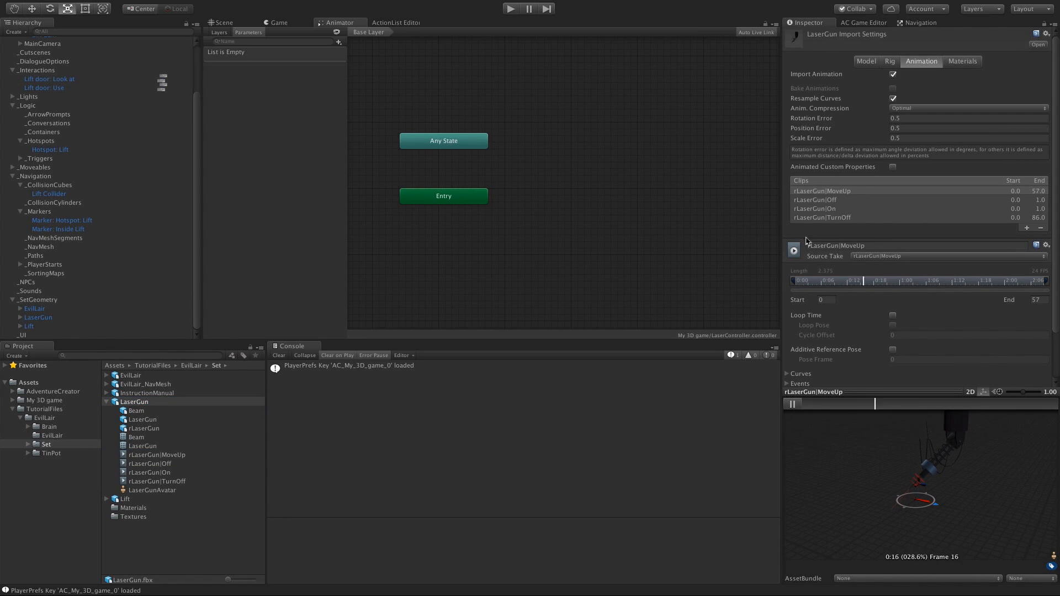
pyautogui.click(824, 199)
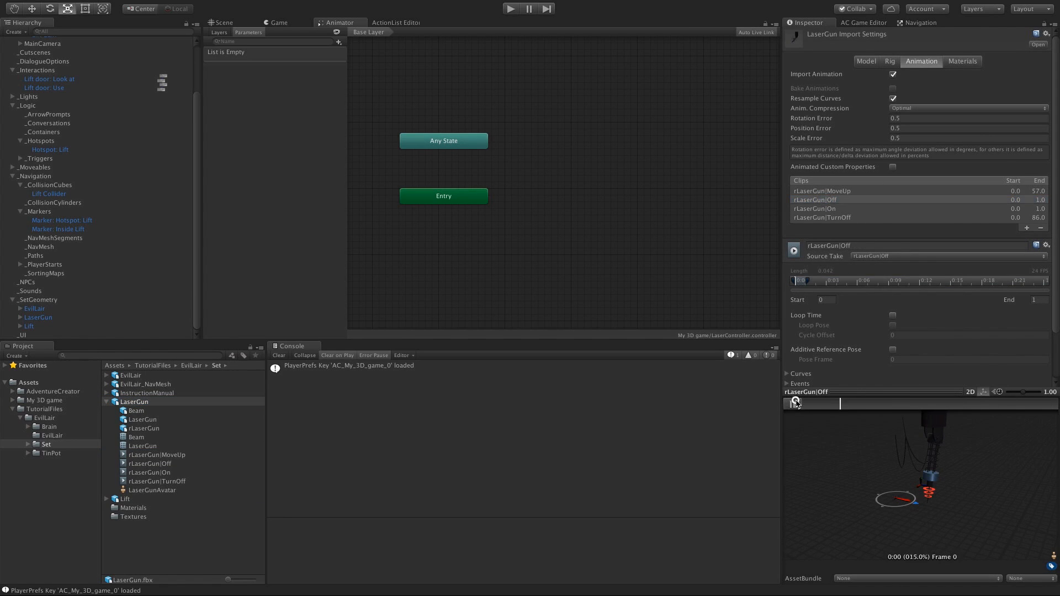
pyautogui.click(828, 209)
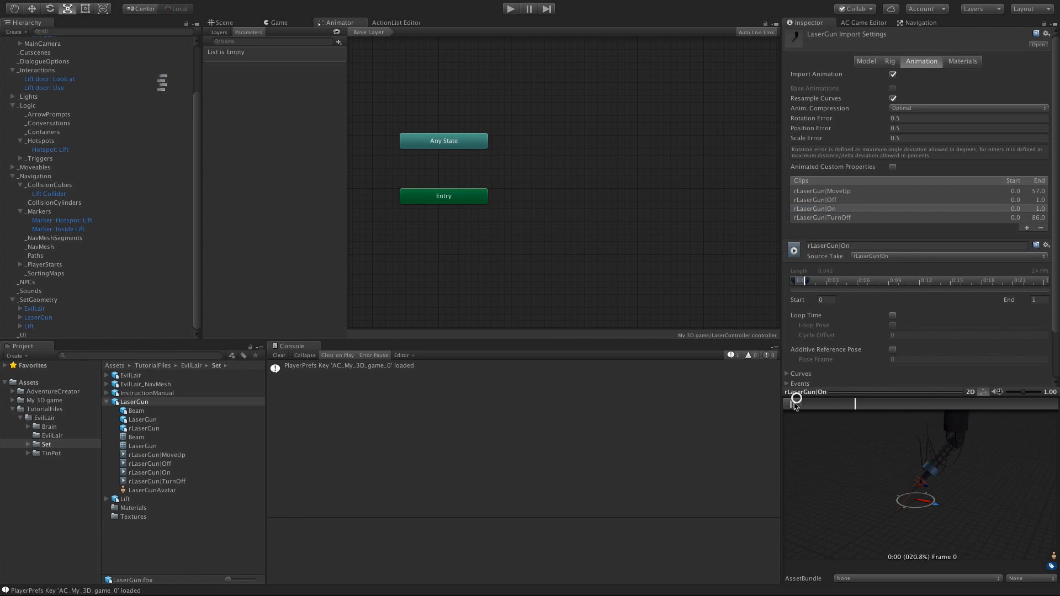
pyautogui.click(839, 217)
pyautogui.click(793, 404)
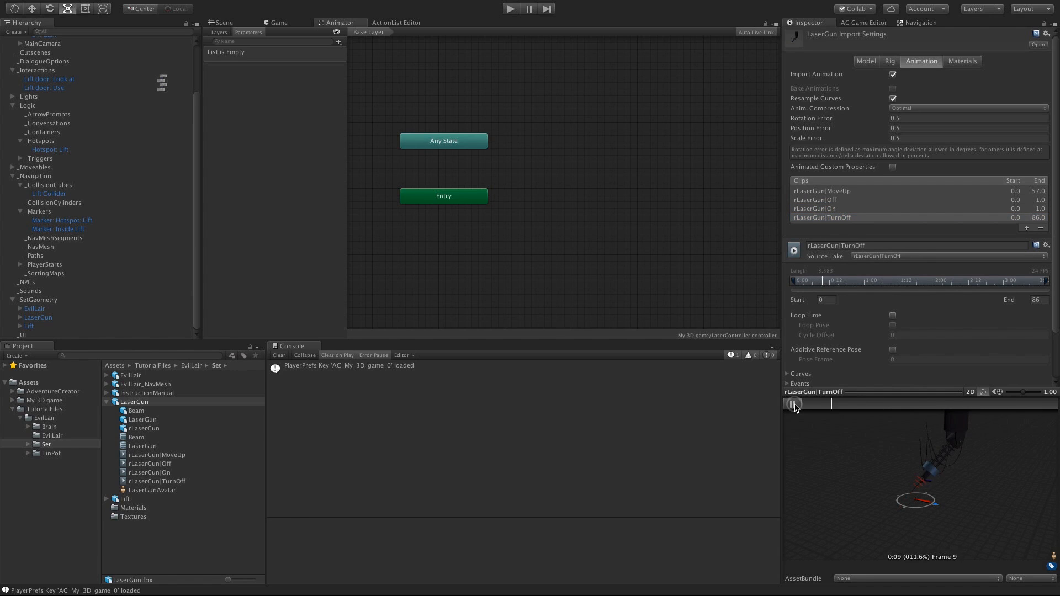
pyautogui.click(793, 405)
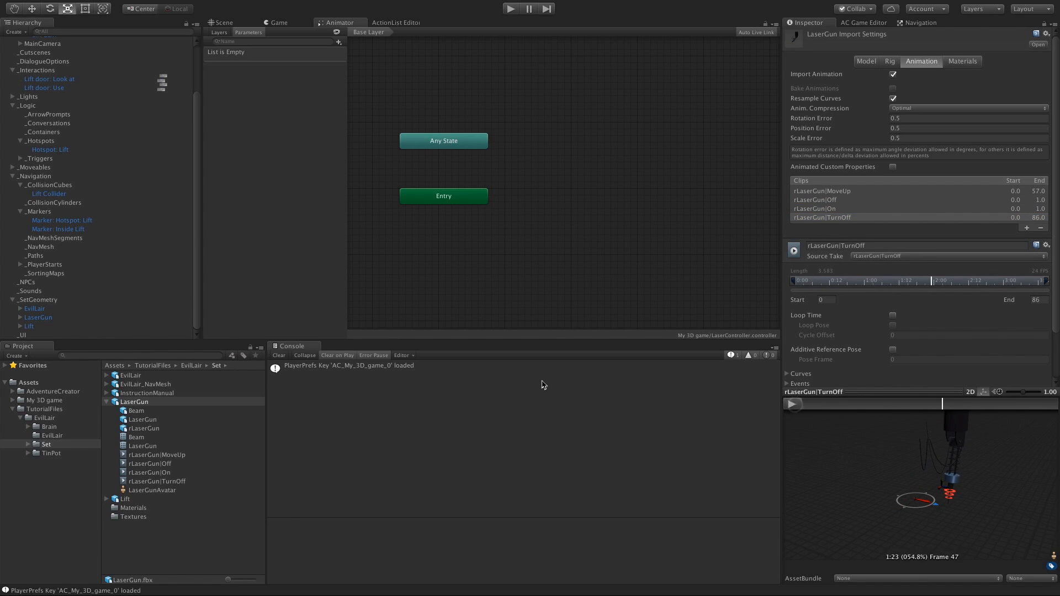
# Step: Add the LaserGun's MoveUp, Off, On and TurnOff clips to LaserController as states and spread them out in the graph
pyautogui.click(138, 455)
pyautogui.keyDown('shift'); pyautogui.click(149, 481); pyautogui.keyUp('shift')
pyautogui.moveTo(157, 479); pyautogui.dragTo(580, 111)
pyautogui.moveTo(586, 190); pyautogui.dragTo(585, 218)
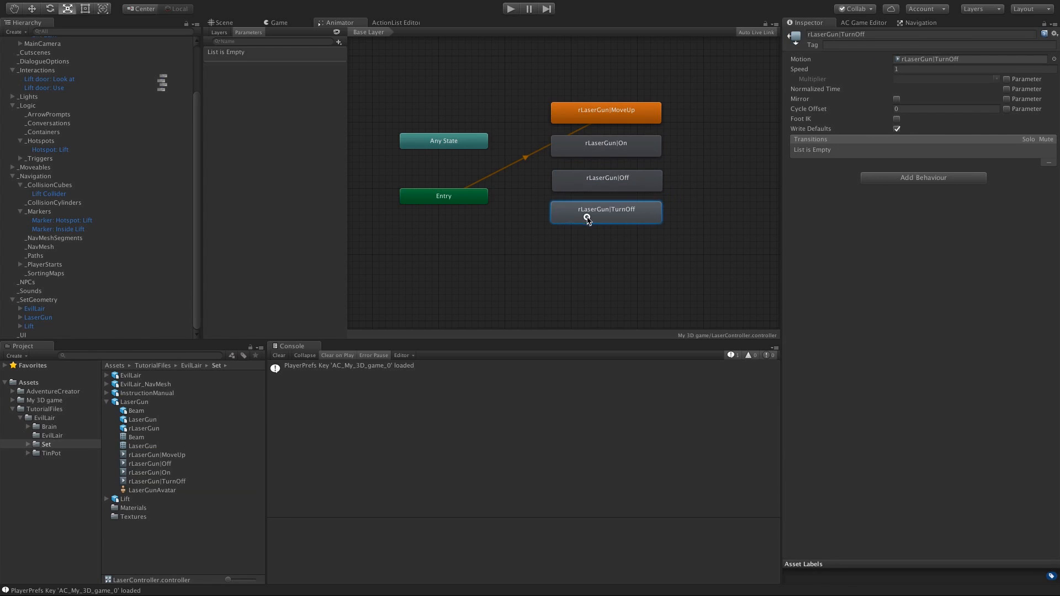
# Step: Make rLaserGun|On the default state and arrange the states in a column ordered On, MoveUp, Off, TurnOff
pyautogui.rightClick(604, 149)
pyautogui.click(620, 157)
pyautogui.moveTo(620, 154)
pyautogui.mouseDown()
pyautogui.moveTo(618, 92)
pyautogui.moveTo(615, 138)
pyautogui.mouseUp()
pyautogui.moveTo(614, 179); pyautogui.dragTo(613, 169)
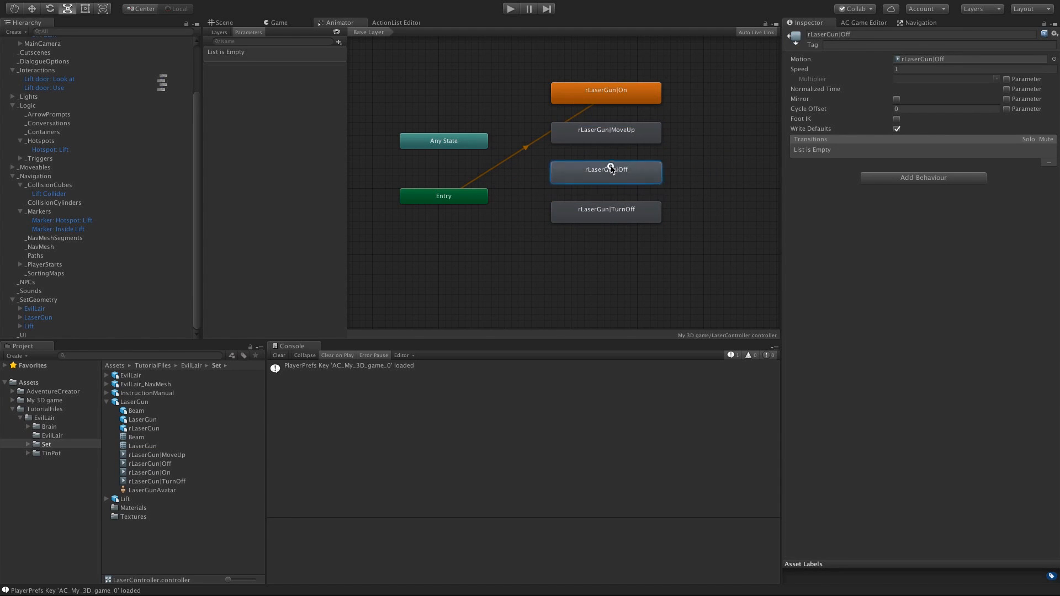
pyautogui.click(607, 212)
# Step: Add an integer parameter named State to LaserController
pyautogui.click(338, 42)
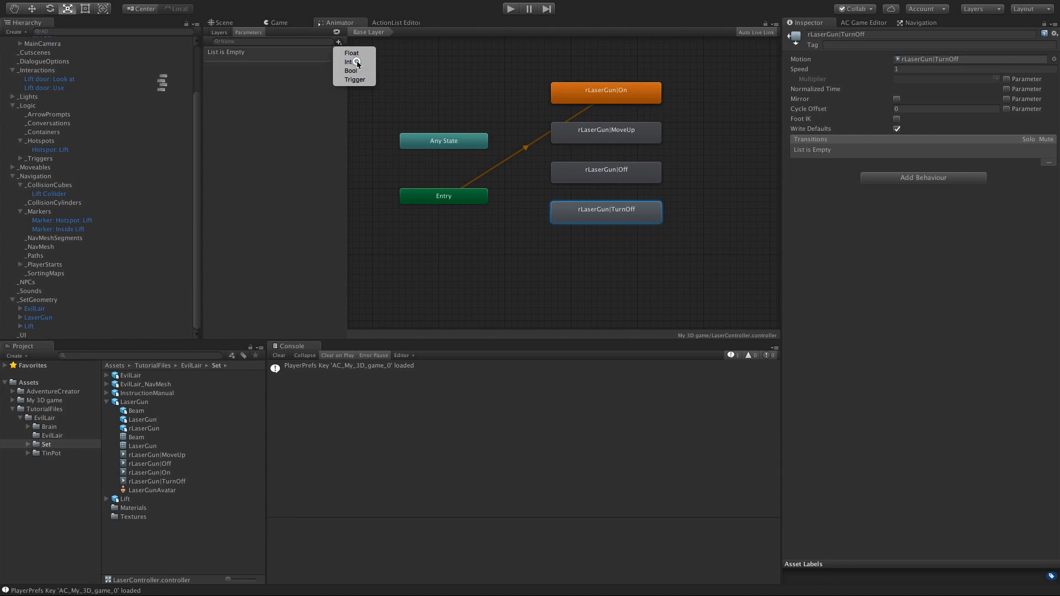
pyautogui.click(354, 60)
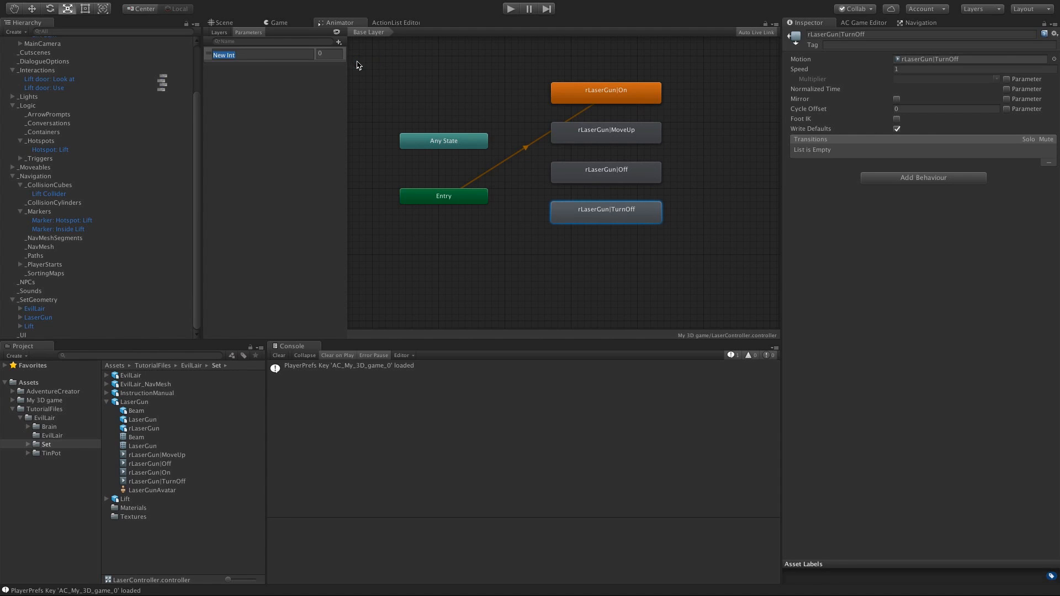
pyautogui.click(276, 101)
# Step: Create transitions from Any State to each of the On, MoveUp, Off and TurnOff states
pyautogui.rightClick(473, 145)
pyautogui.click(486, 148)
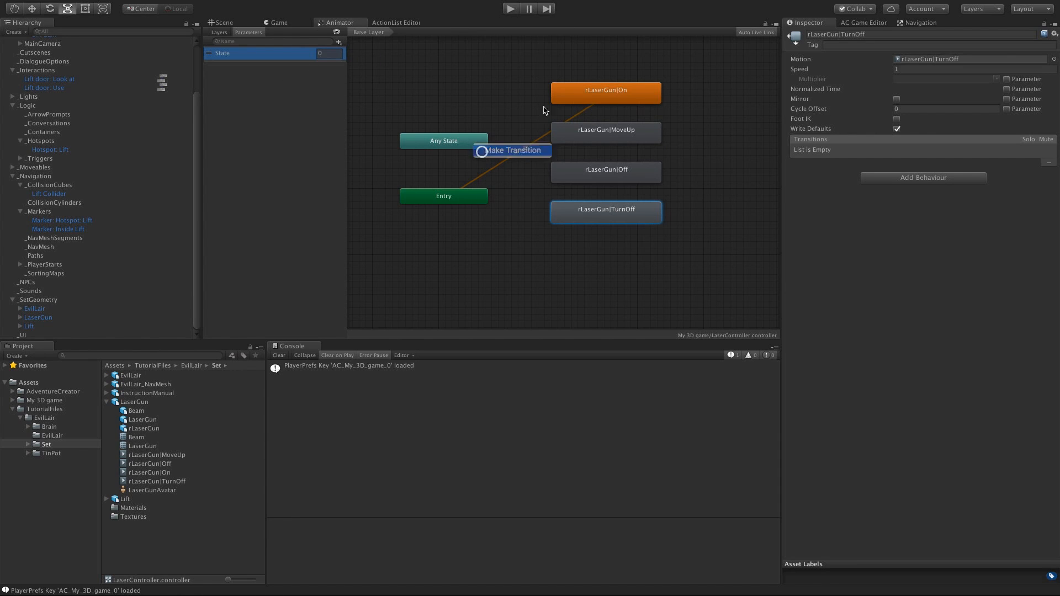
pyautogui.click(562, 97)
pyautogui.rightClick(440, 142)
pyautogui.click(450, 147)
pyautogui.click(592, 137)
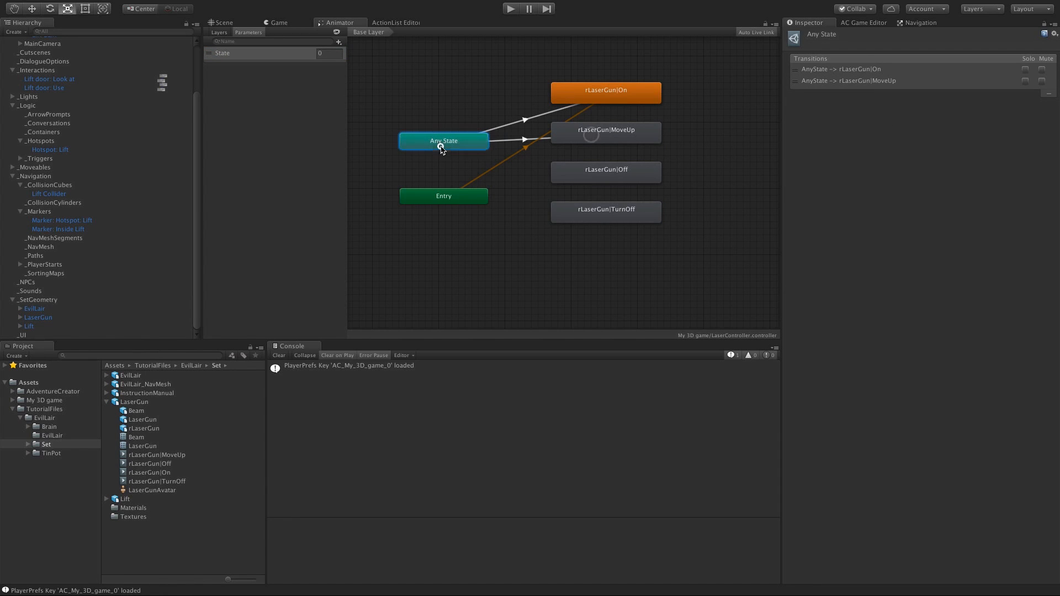
pyautogui.rightClick(440, 144)
pyautogui.click(449, 150)
pyautogui.click(566, 177)
pyautogui.rightClick(485, 145)
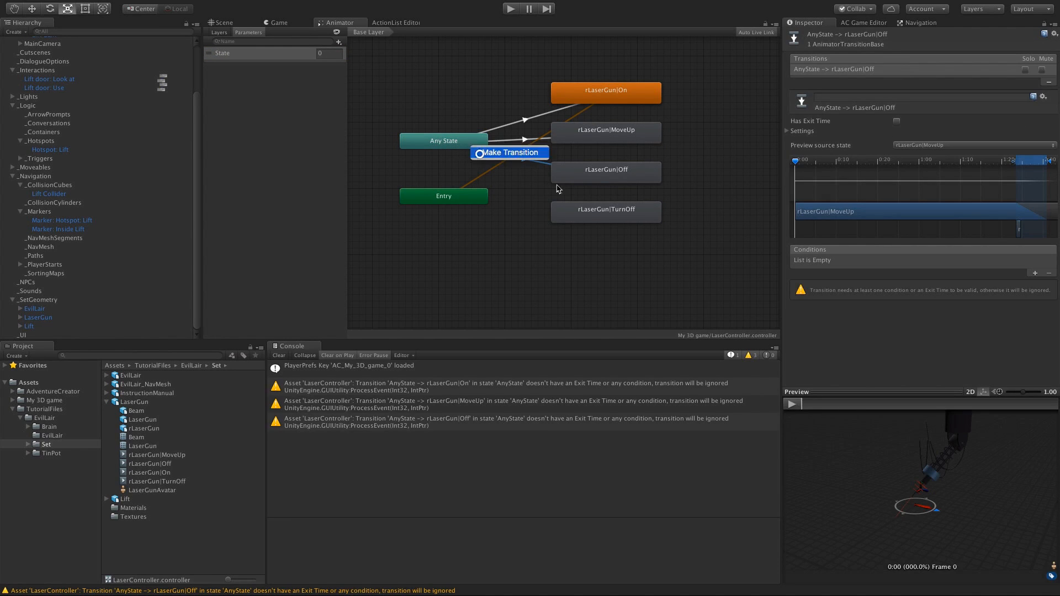
pyautogui.click(501, 157)
pyautogui.click(585, 210)
# Step: Add the condition State Equals 0 to the transition from Any State to rLaserGun|On
pyautogui.click(526, 120)
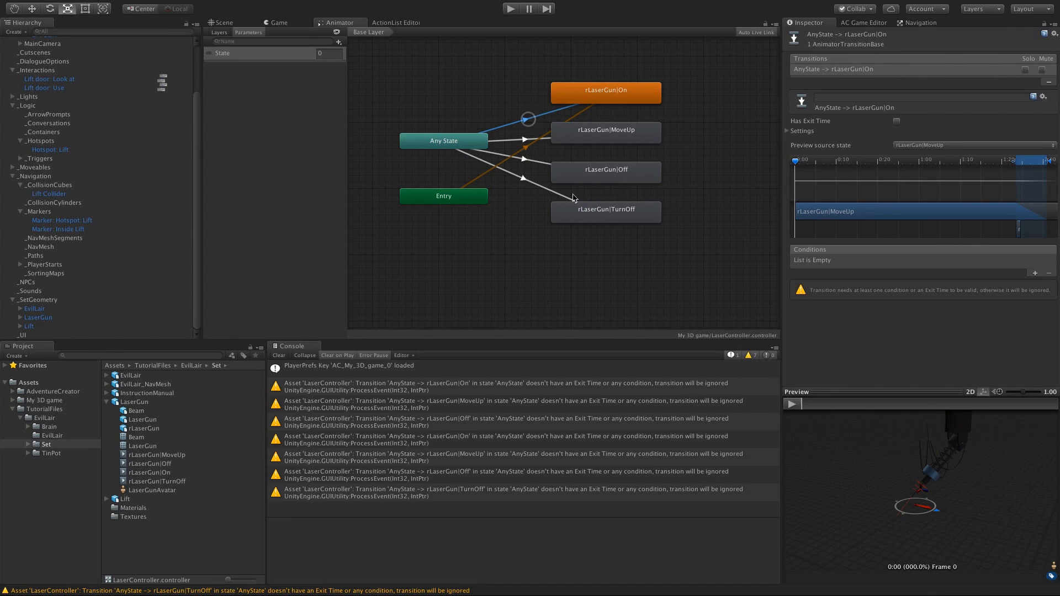
pyautogui.click(1035, 272)
pyautogui.click(948, 262)
pyautogui.click(950, 280)
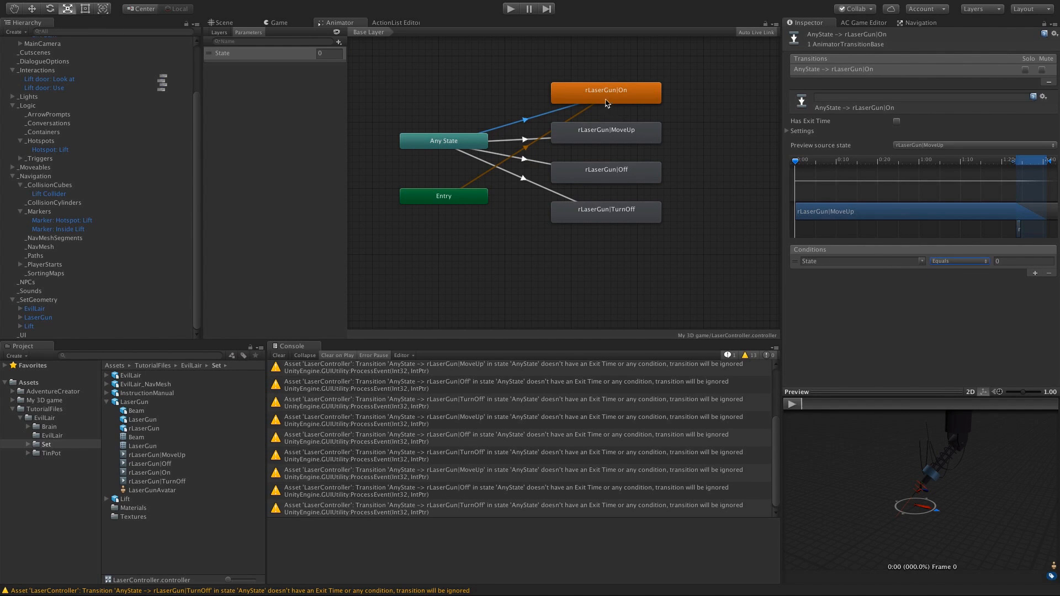
# Step: Add the condition State Equals 1 to the transition from Any State to rLaserGun|MoveUp
pyautogui.click(523, 139)
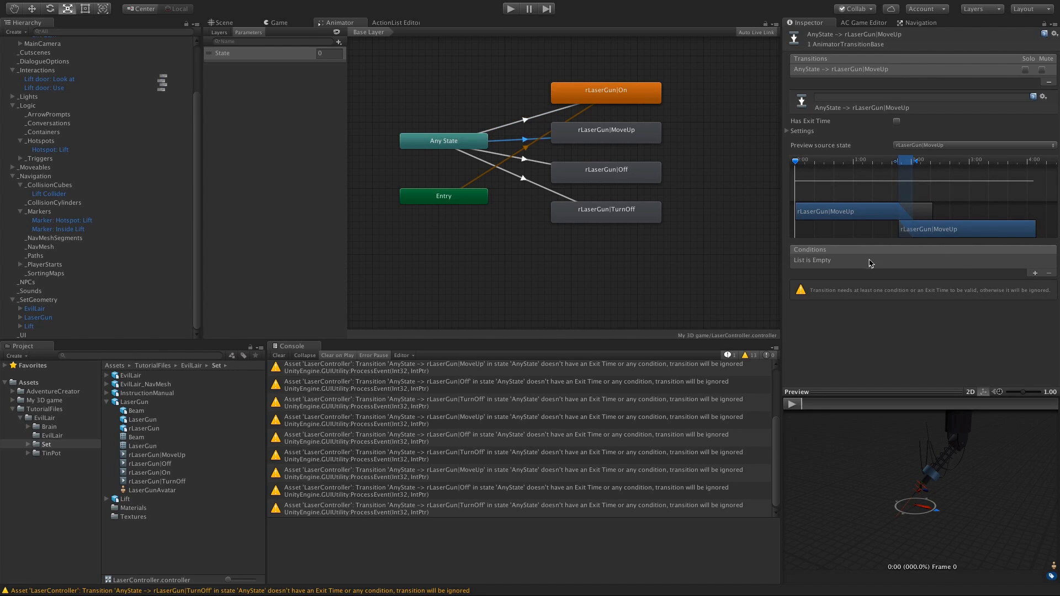
pyautogui.click(1035, 274)
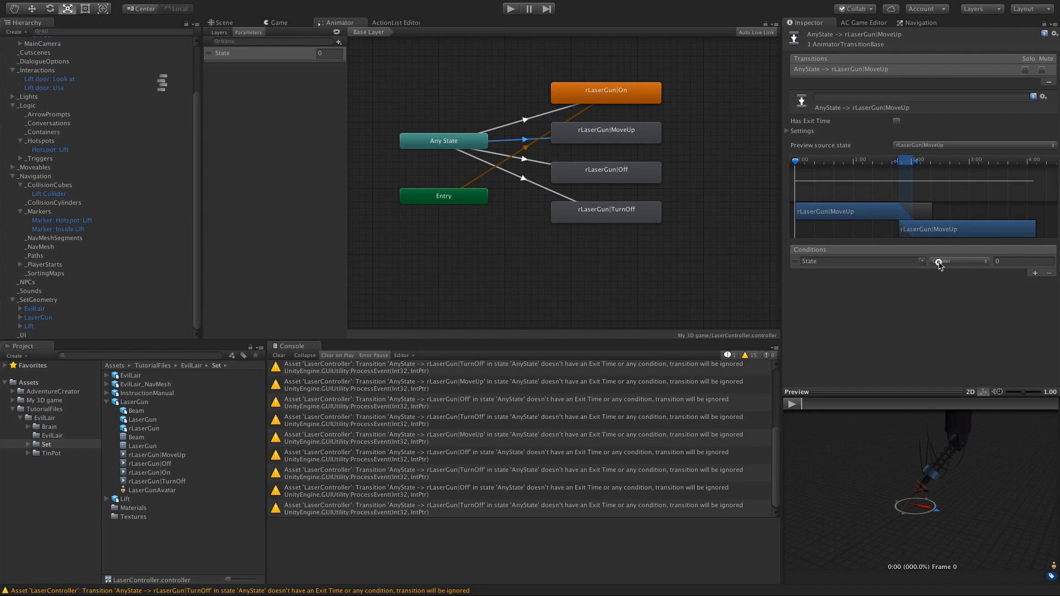
pyautogui.click(939, 264)
pyautogui.click(950, 279)
pyautogui.click(1013, 261)
pyautogui.write('1')
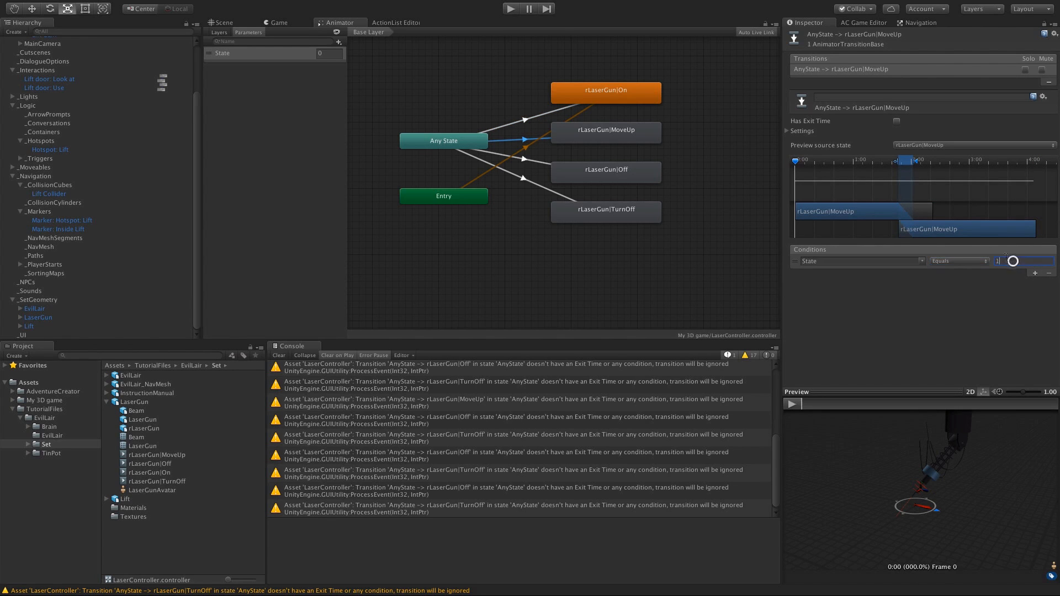
pyautogui.press('Return')
# Step: Add the condition State Equals 2 to the transition from Any State to rLaserGun|Off
pyautogui.click(525, 160)
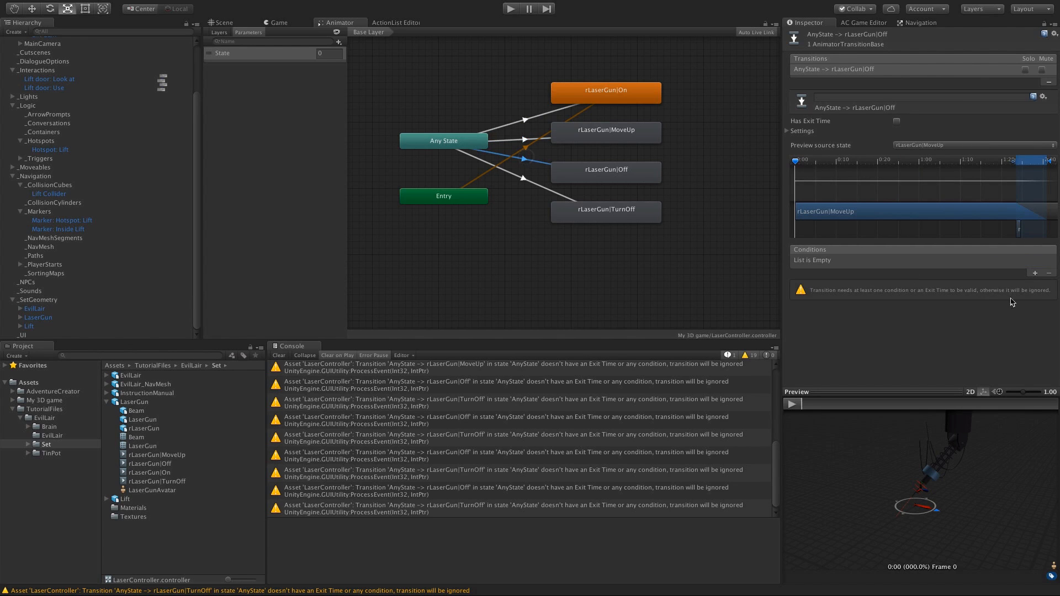
pyautogui.click(1034, 273)
pyautogui.click(945, 261)
pyautogui.click(944, 280)
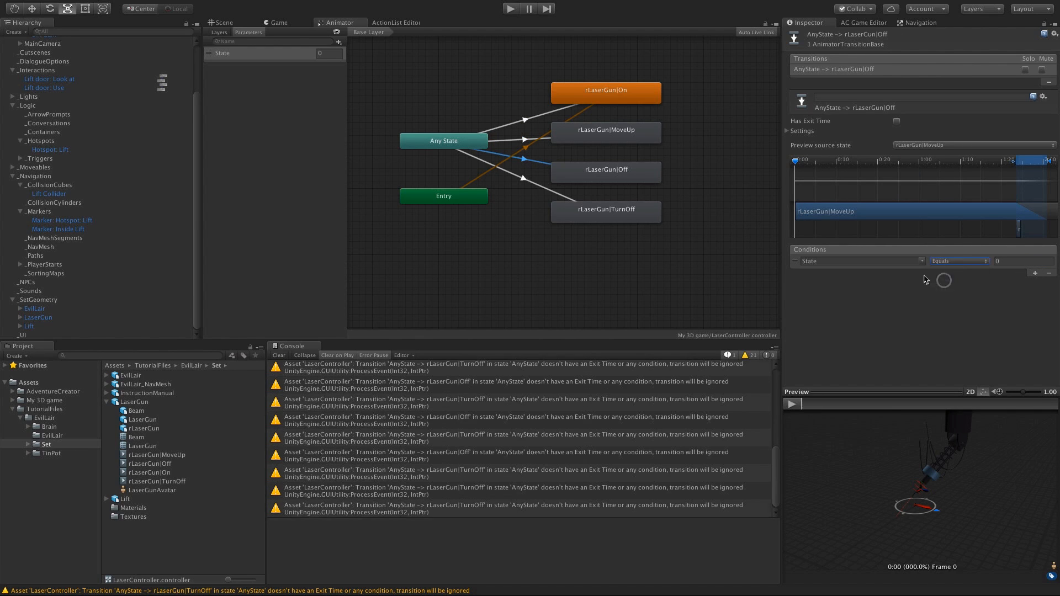
pyautogui.press('Tab')
pyautogui.write('2')
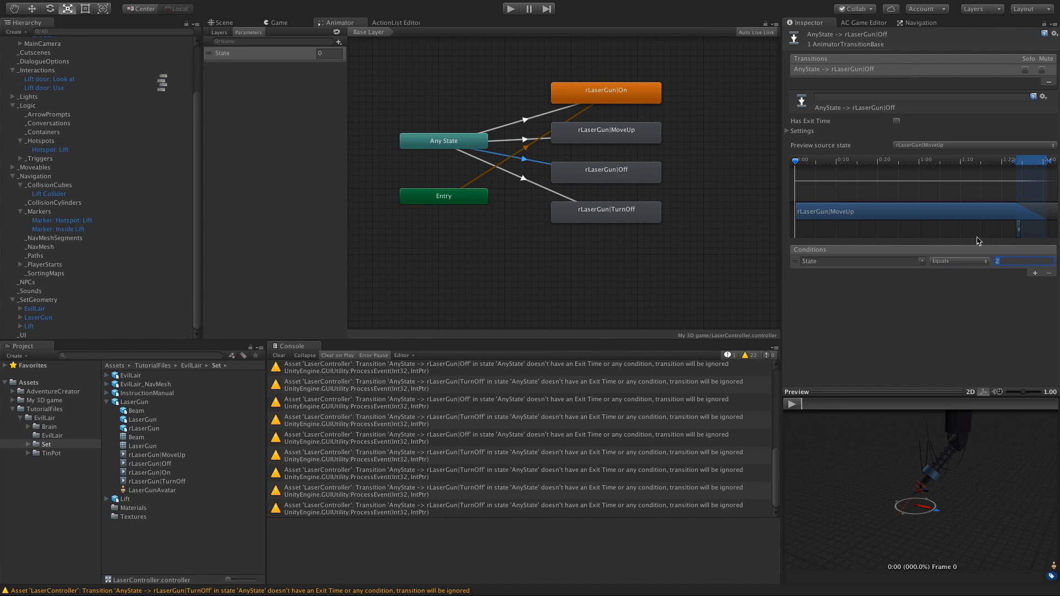
# Step: Add the condition State Equals 3 to the transition from Any State to rLaserGun|TurnOff
pyautogui.click(527, 178)
pyautogui.click(1035, 273)
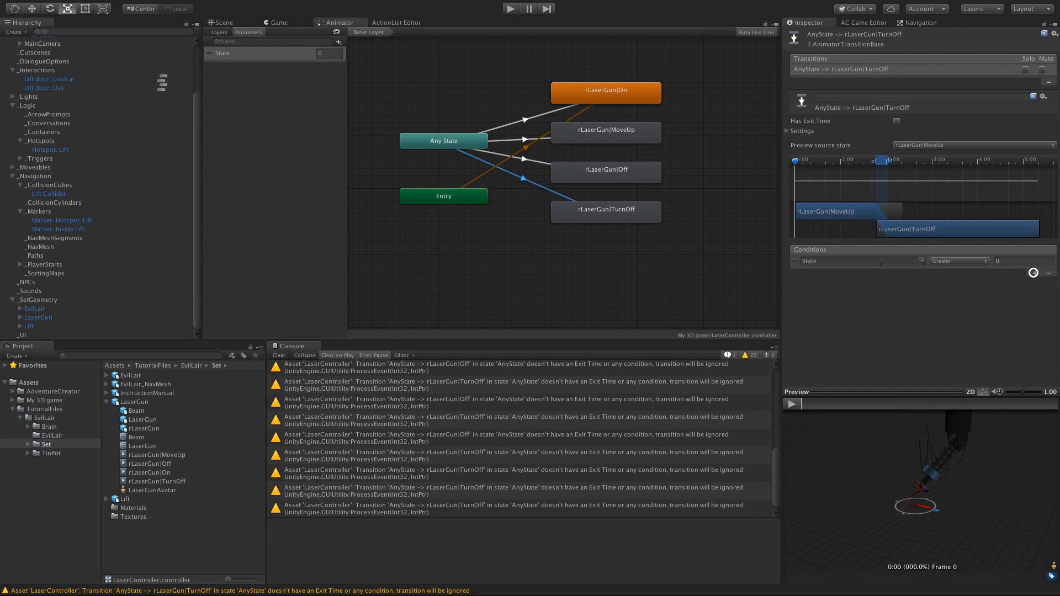
pyautogui.click(947, 262)
pyautogui.click(950, 271)
pyautogui.click(951, 263)
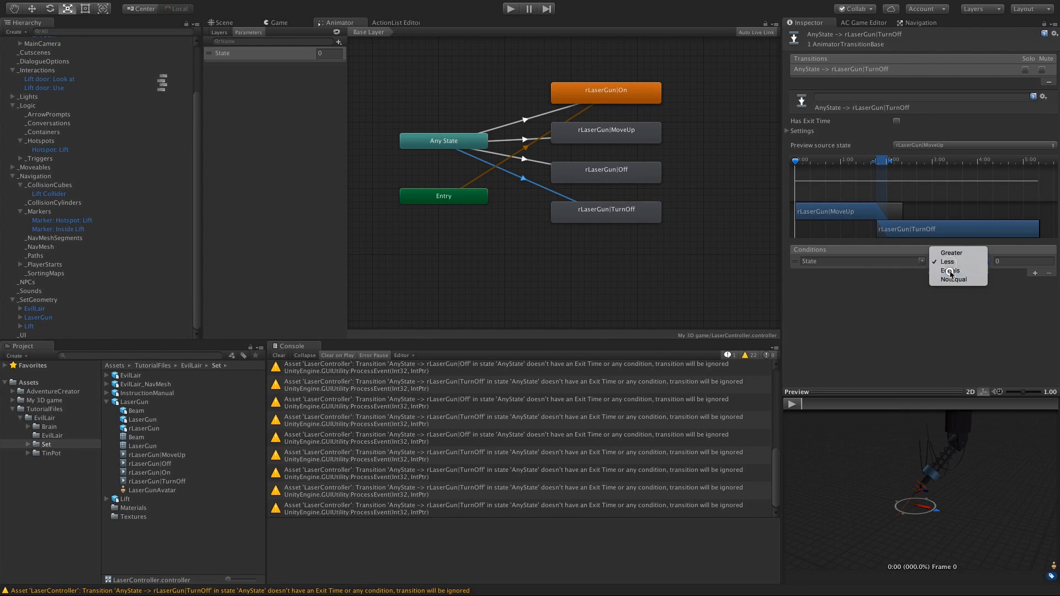
pyautogui.click(951, 270)
pyautogui.click(1031, 262)
pyautogui.write('3')
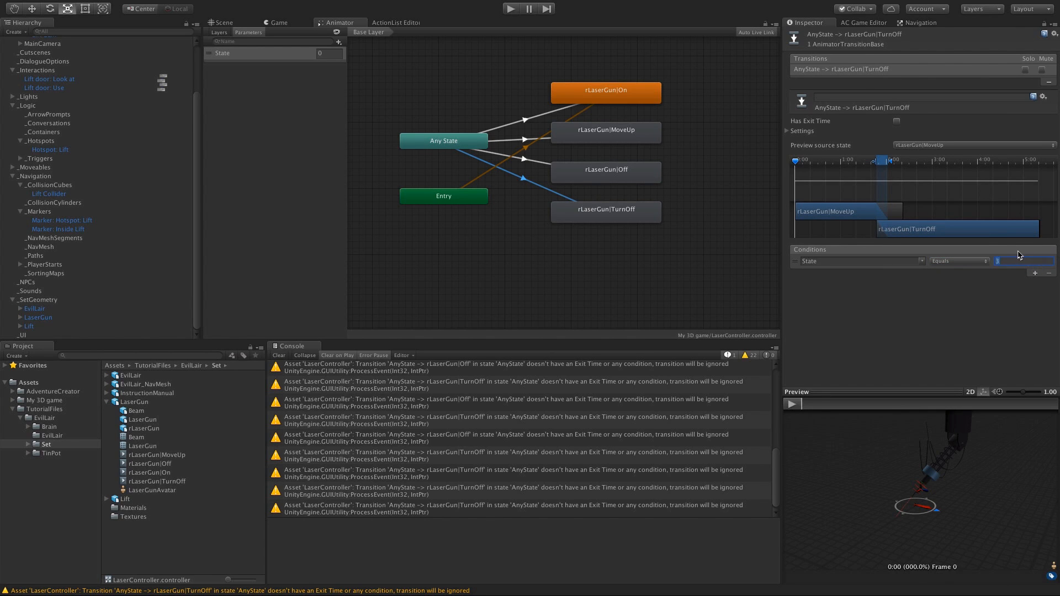
# Step: Set the TurnOff transition's duration to 0 and disable Can Transition To Self
pyautogui.click(788, 131)
pyautogui.click(908, 159)
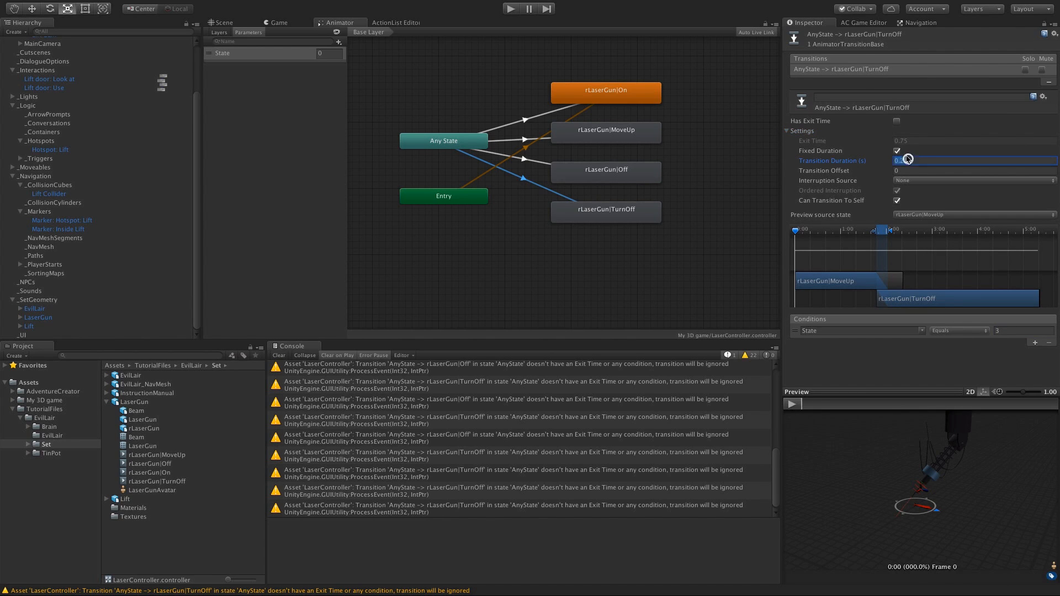
pyautogui.write('0')
pyautogui.click(897, 200)
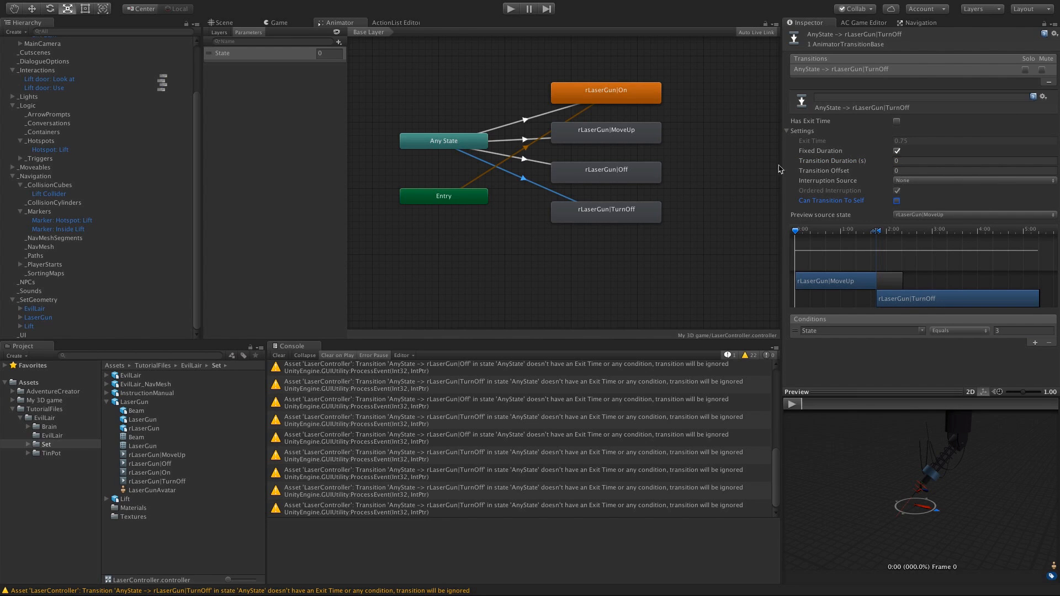
# Step: Set the transition duration to 0 for the Any State transitions to Off and MoveUp, and disable Can Transition To Self for MoveUp
pyautogui.click(530, 165)
pyautogui.click(915, 160)
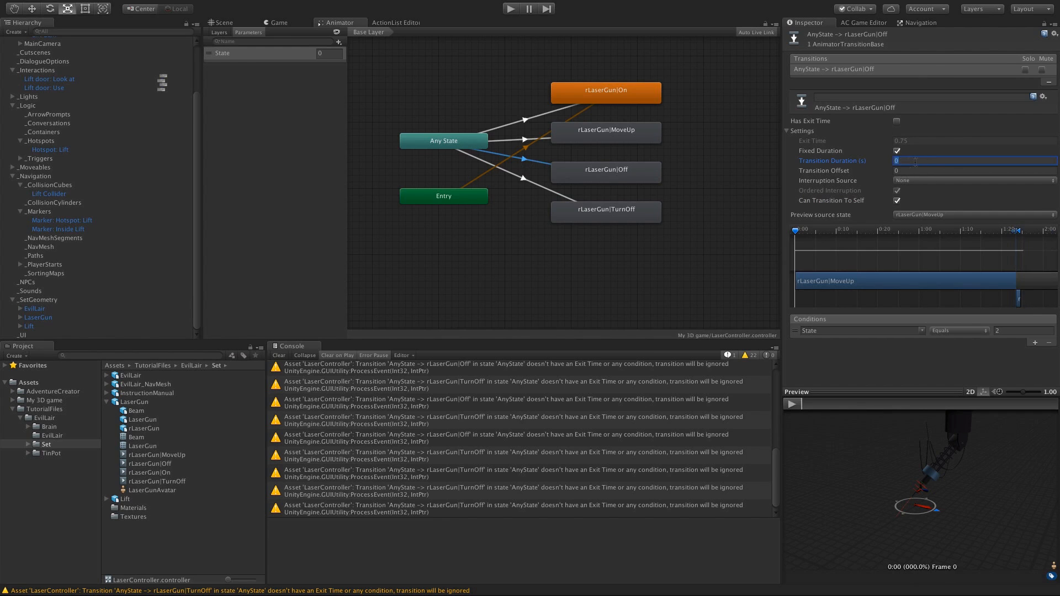
pyautogui.click(515, 140)
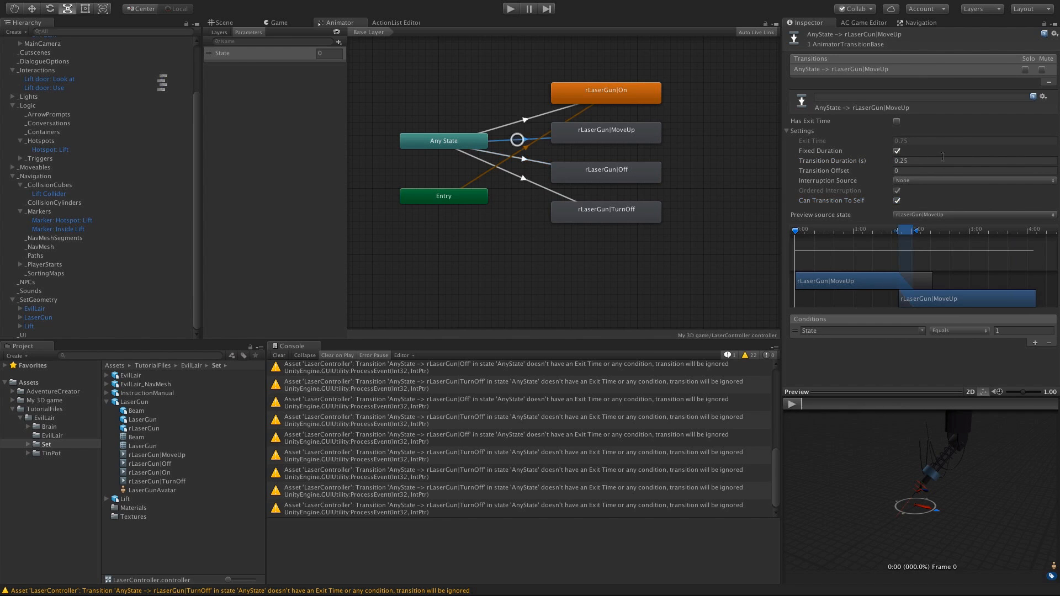
pyautogui.click(928, 160)
pyautogui.write('0')
pyautogui.press('Return')
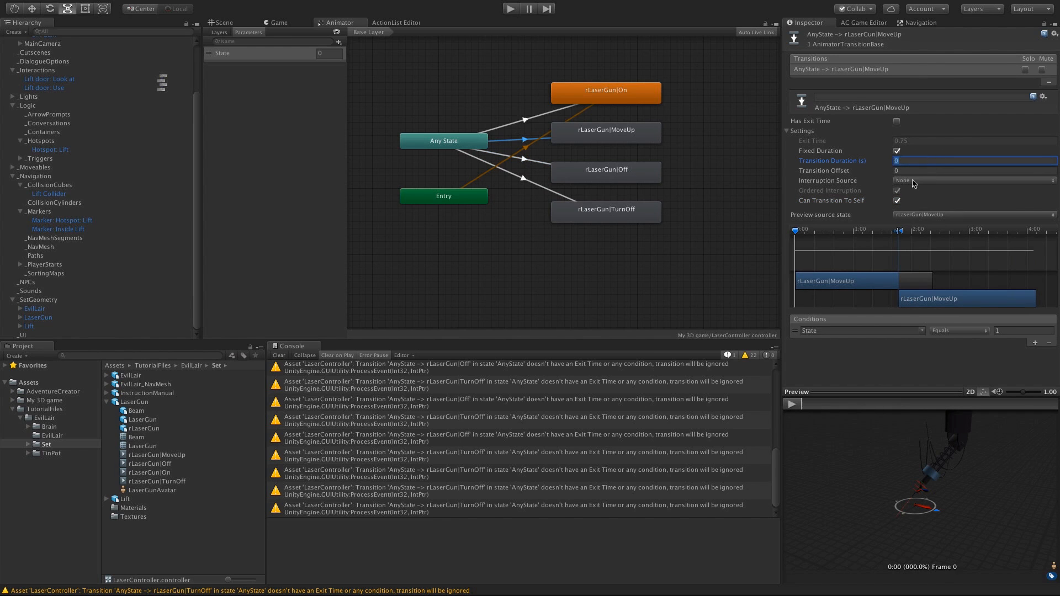
pyautogui.click(897, 201)
# Step: Set the transition duration from Any State to rLaserGun|On to 0 and disable Can Transition To Self
pyautogui.click(523, 120)
pyautogui.click(939, 160)
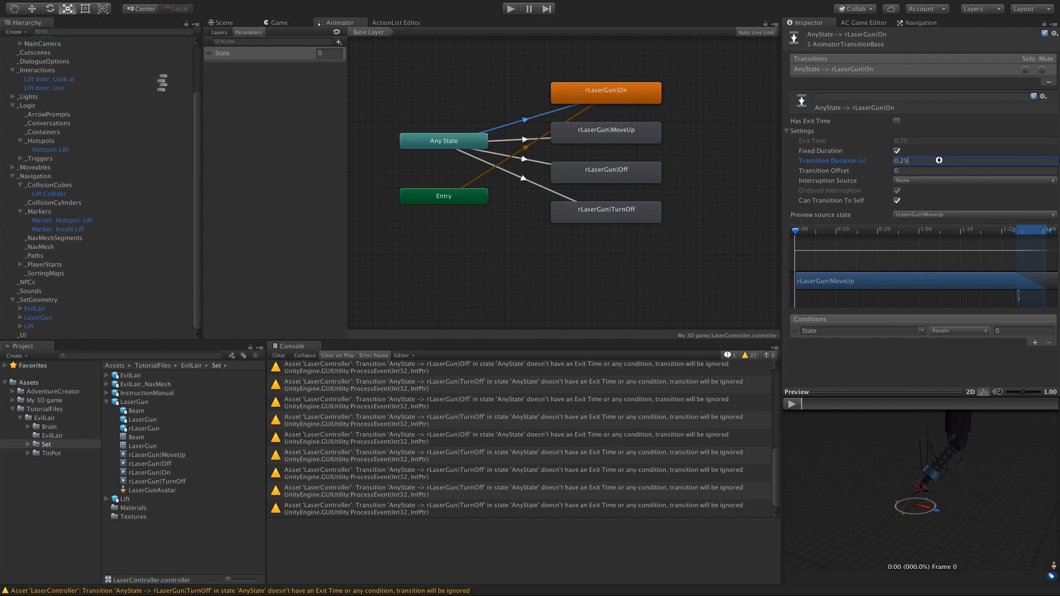
pyautogui.click(897, 201)
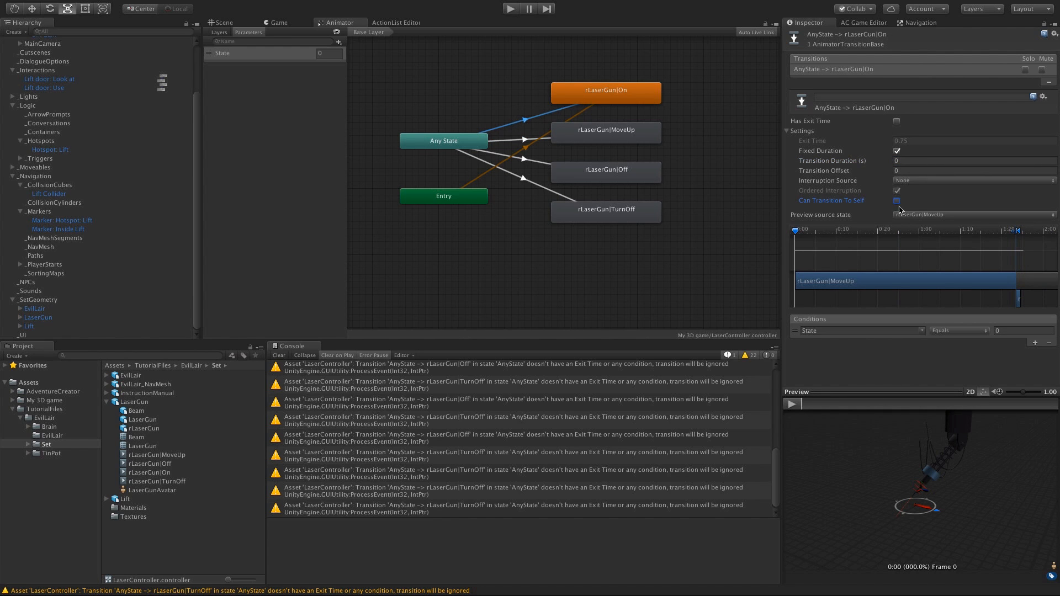
# Step: Add a Hotspot prefab to the scene and name it Hotspot: Laser
pyautogui.click(224, 23)
pyautogui.moveTo(551, 210); pyautogui.dragTo(577, 238, button='right')
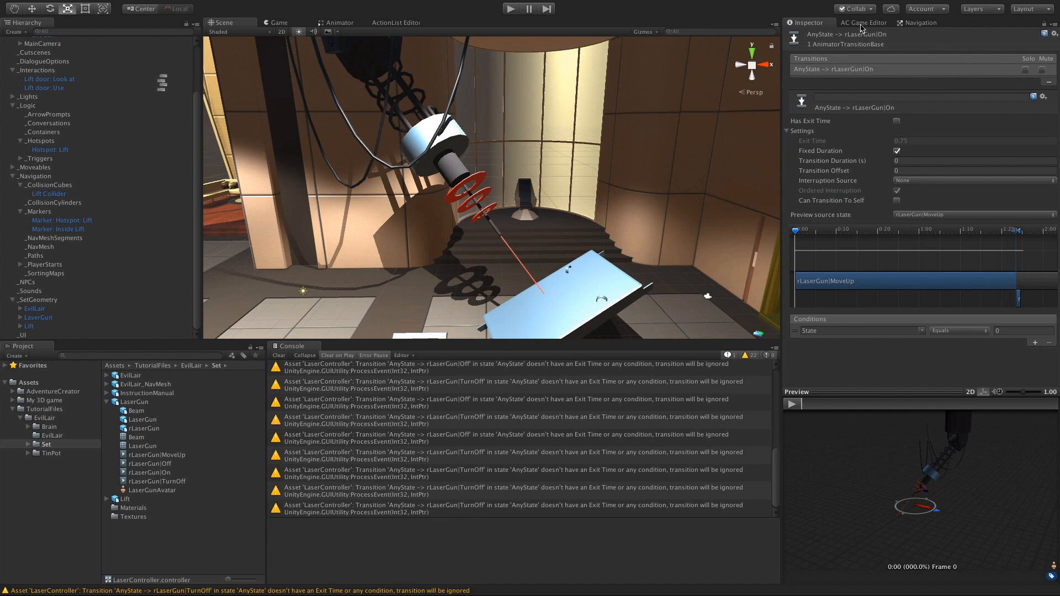
pyautogui.click(861, 25)
pyautogui.click(817, 38)
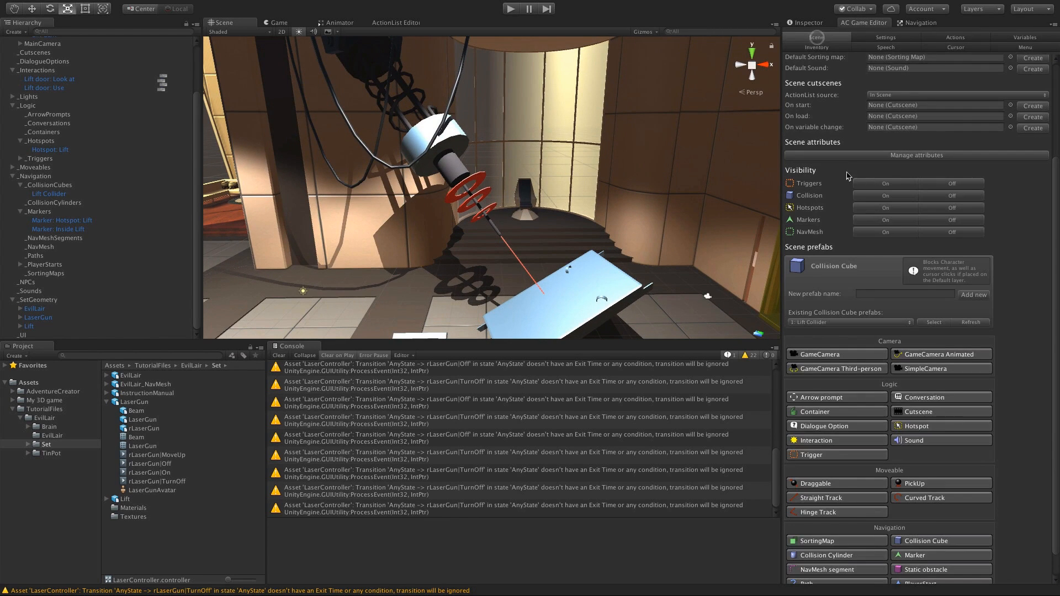
pyautogui.scroll(-1, 883, 290)
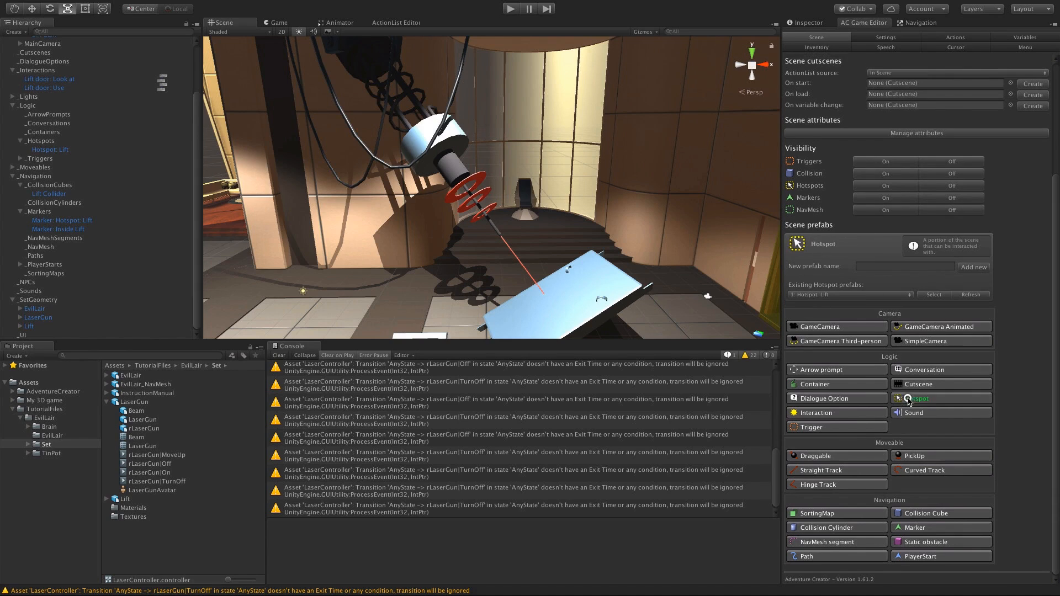
pyautogui.click(908, 398)
pyautogui.click(37, 160)
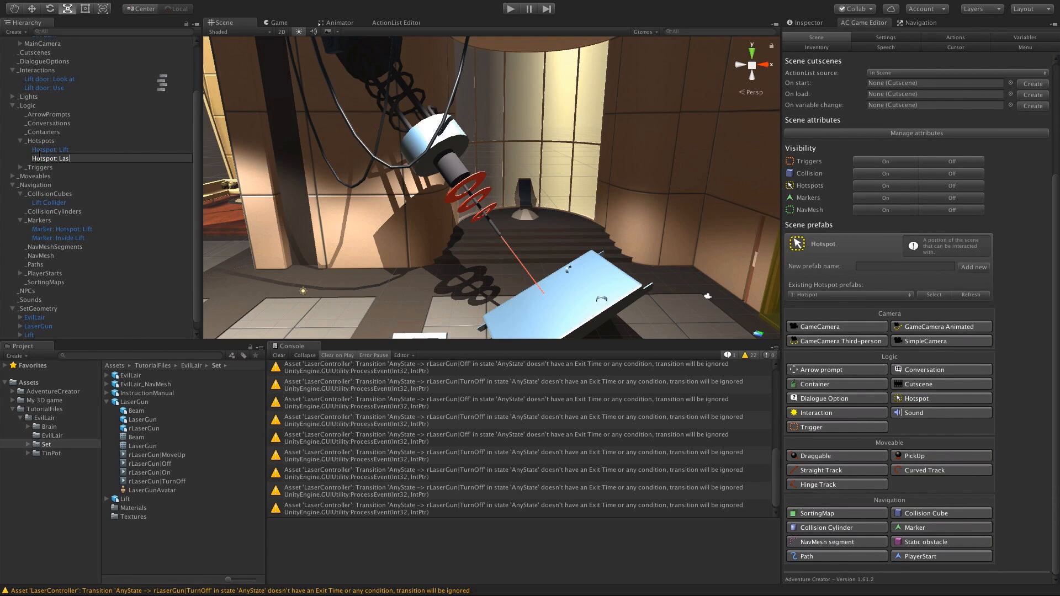
pyautogui.write('er')
pyautogui.press('Return')
# Step: Move, rotate and stretch the laser hotspot over the gun barrel, at about X 3.54, Y 5.23, Z 3.4 with Y scale about 4.51
pyautogui.scroll(-5, 419, 197)
pyautogui.press('q')
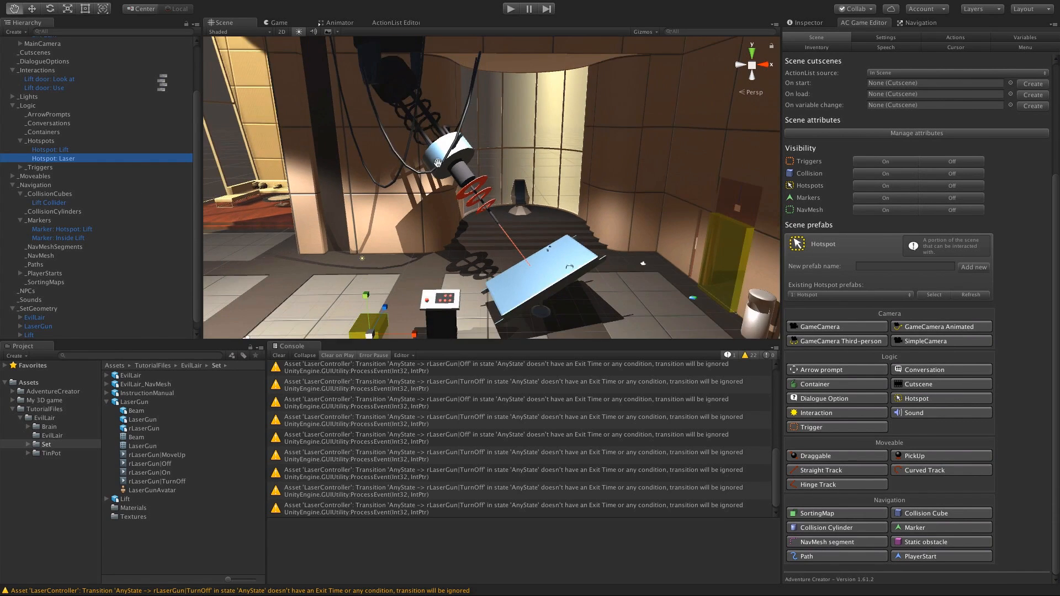
pyautogui.moveTo(418, 197); pyautogui.dragTo(436, 130)
pyautogui.press('w')
pyautogui.moveTo(388, 265); pyautogui.dragTo(320, 171)
pyautogui.keyDown('alt'); pyautogui.moveTo(387, 167); pyautogui.dragTo(582, 105); pyautogui.keyUp('alt')
pyautogui.press('e')
pyautogui.hotkey('ctrl', 'z')
pyautogui.press('r')
pyautogui.press('e')
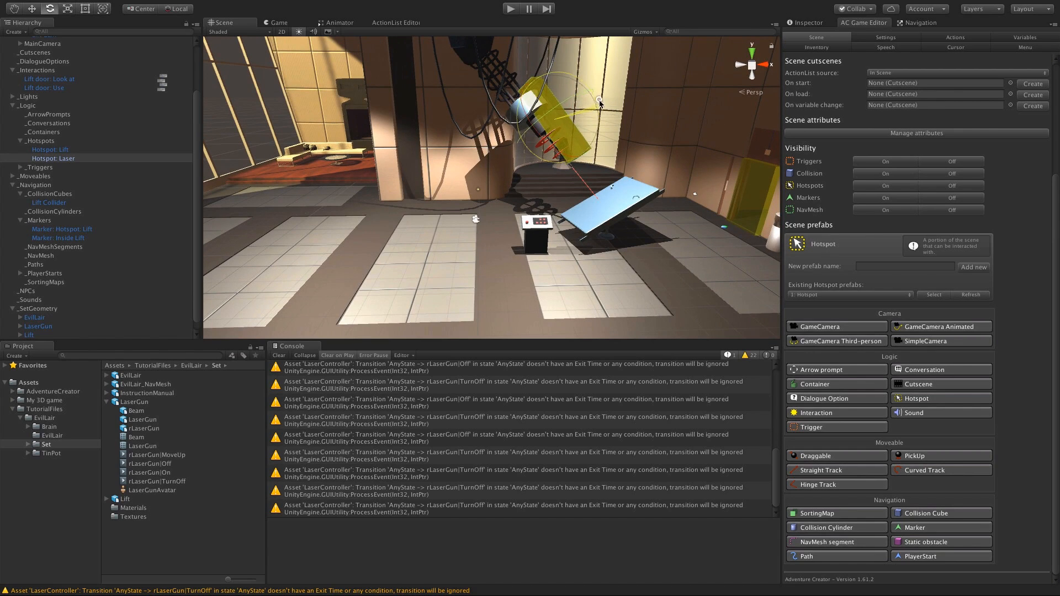
pyautogui.press('w')
pyautogui.moveTo(588, 94); pyautogui.dragTo(540, 121)
# Step: Show gizmos in the Game view to check how the hotspot covers the laser gun
pyautogui.click(279, 22)
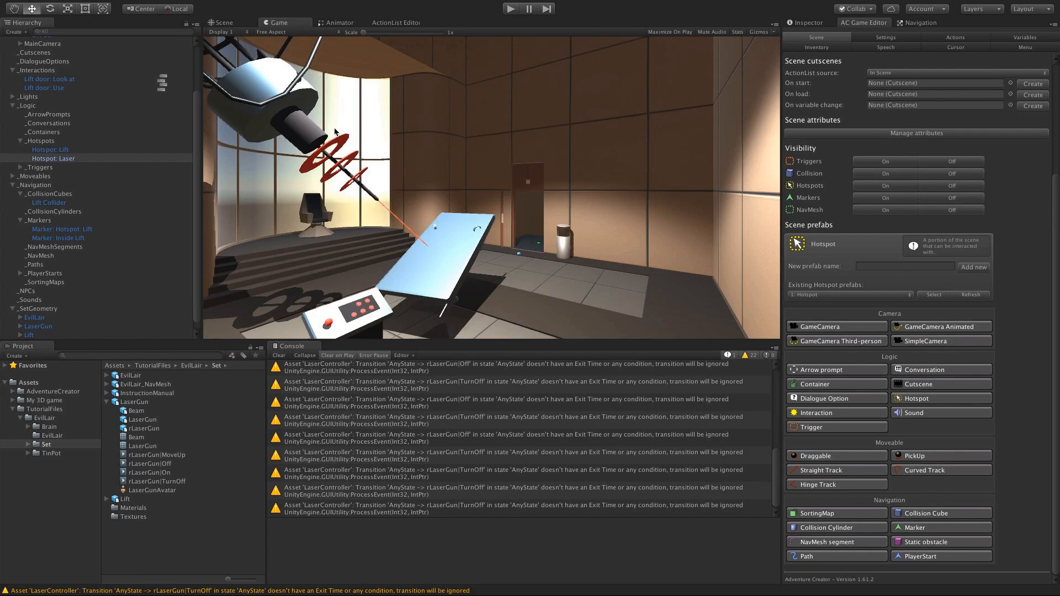
pyautogui.click(755, 33)
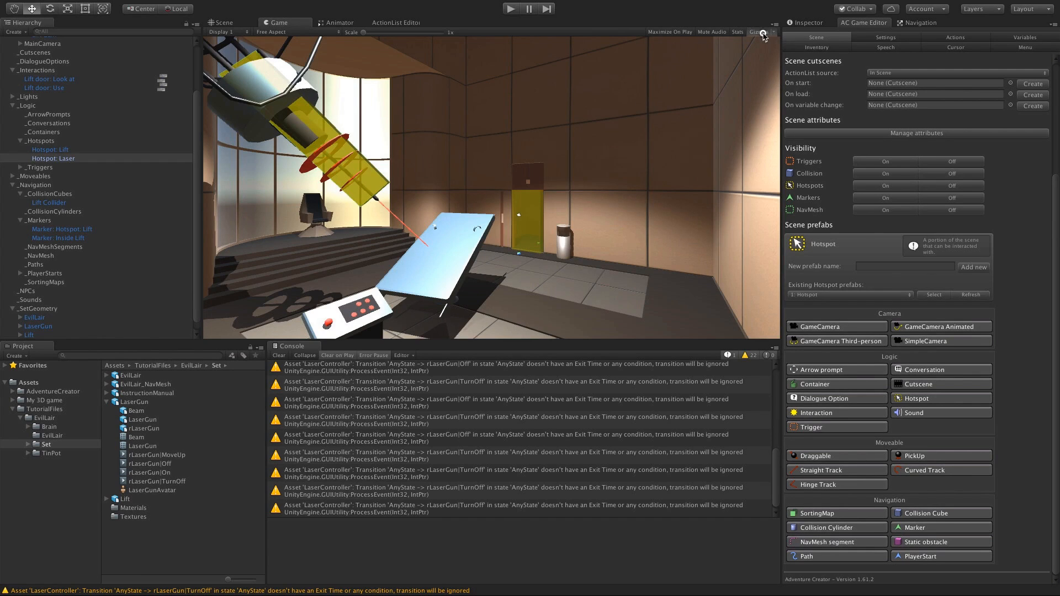
pyautogui.click(224, 23)
# Step: Set the laser hotspot's label to Laser
pyautogui.click(799, 25)
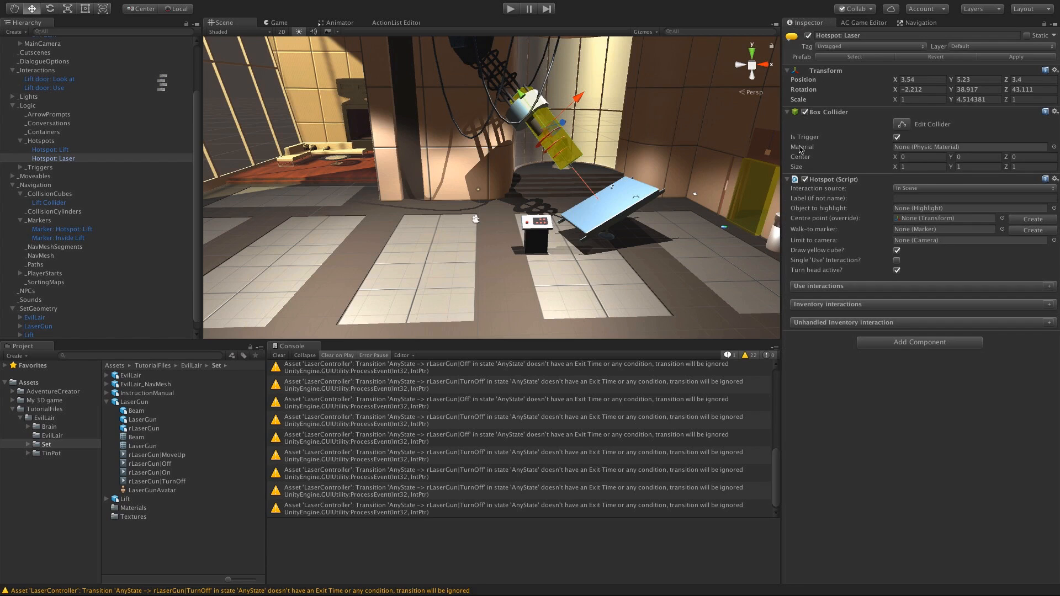
pyautogui.click(912, 197)
pyautogui.write('Laser')
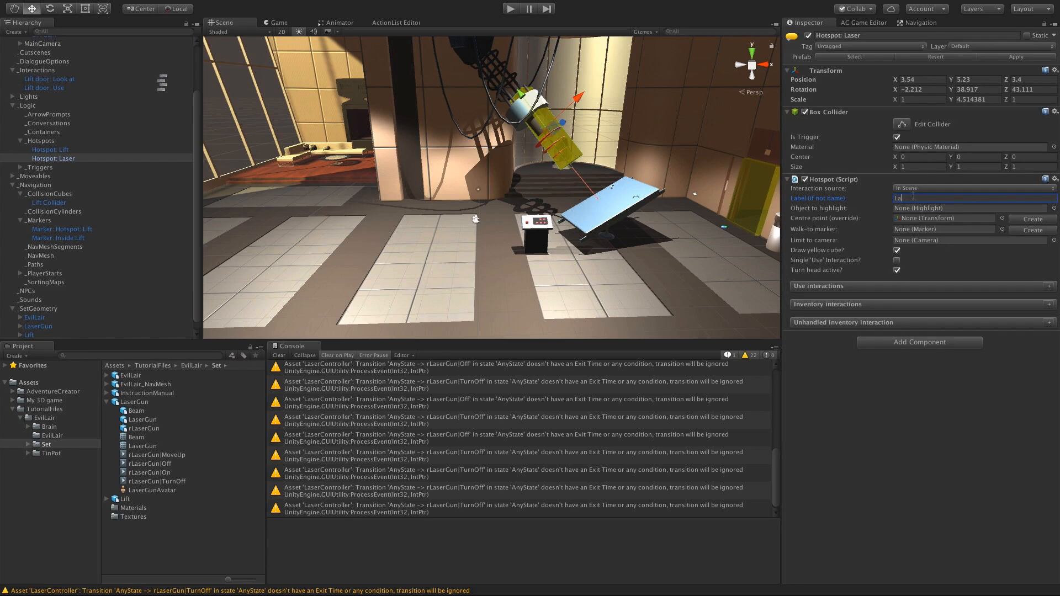
pyautogui.click(932, 426)
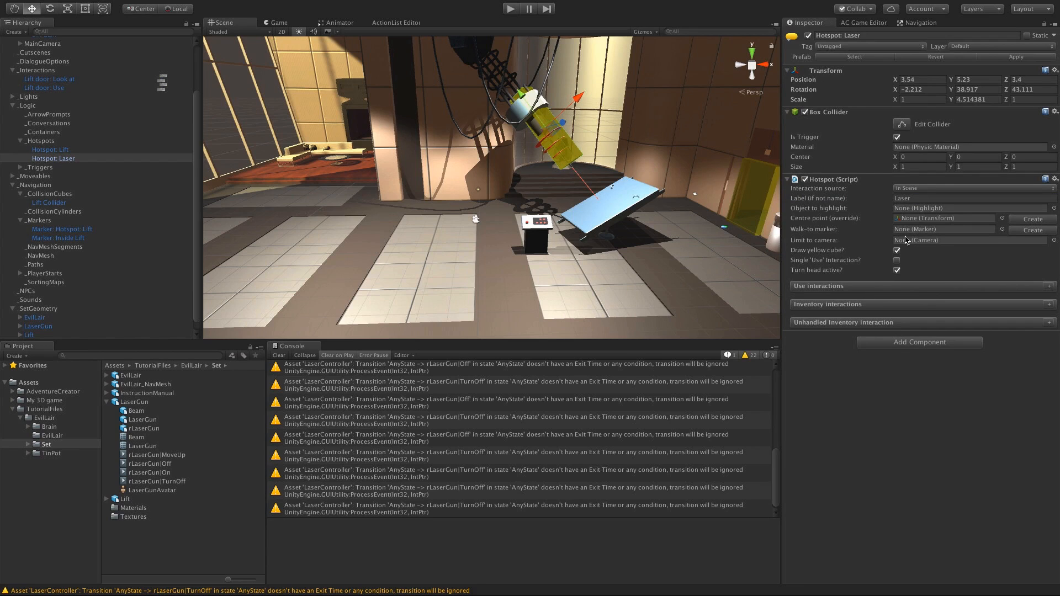
# Step: Add a Look at use interaction to the laser hotspot with player action Turn To Face, and create its Interaction
pyautogui.click(1050, 286)
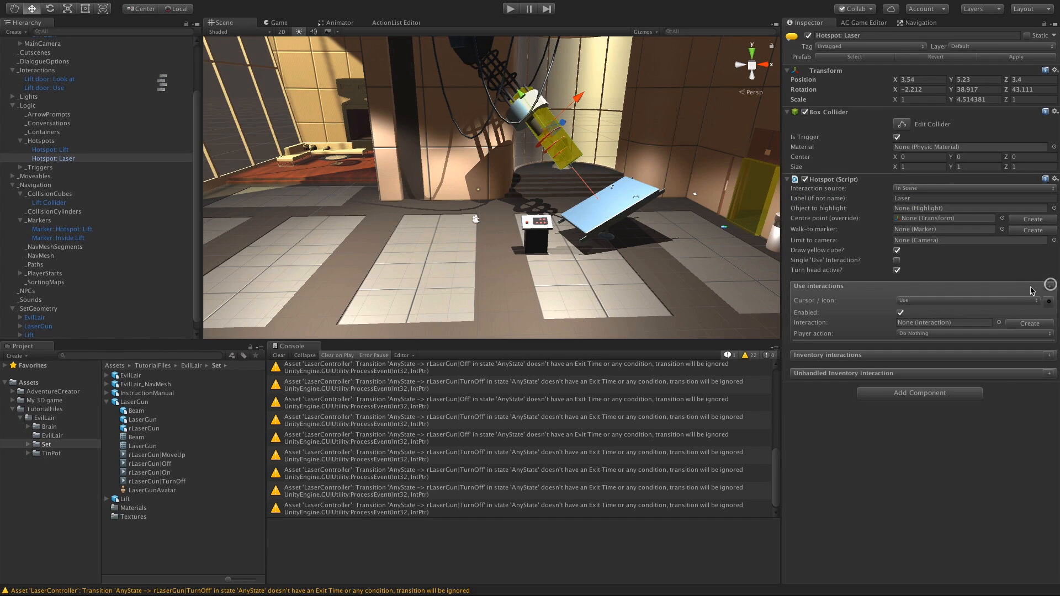
pyautogui.click(902, 303)
pyautogui.click(915, 321)
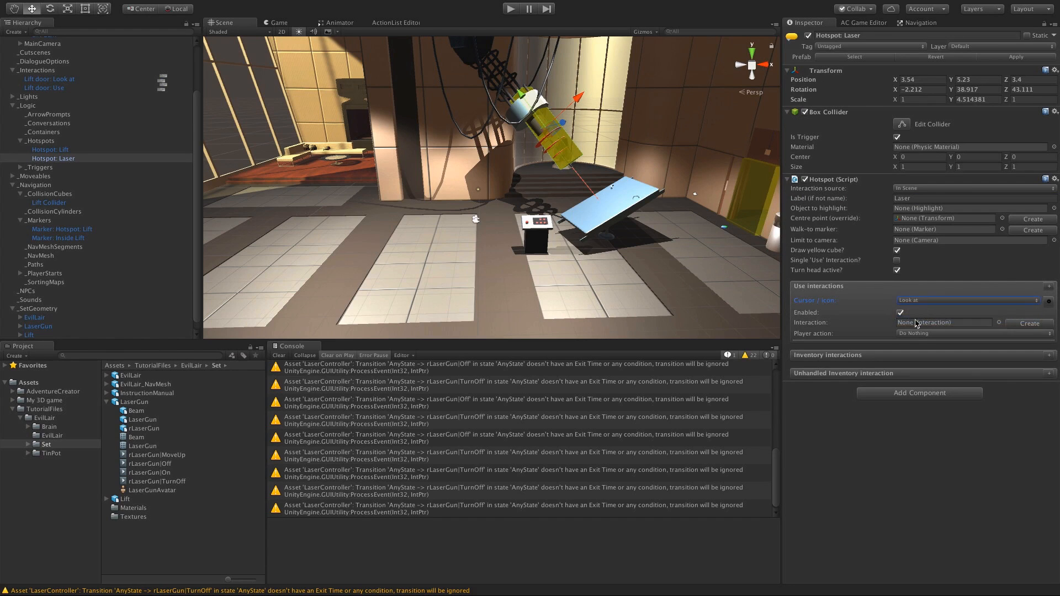
pyautogui.click(944, 337)
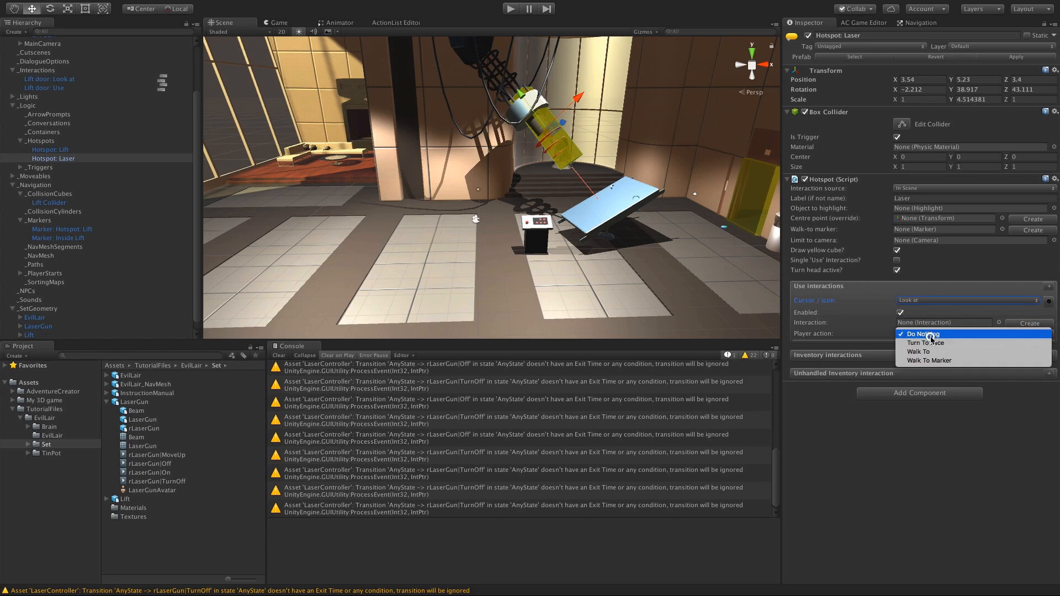
pyautogui.click(927, 343)
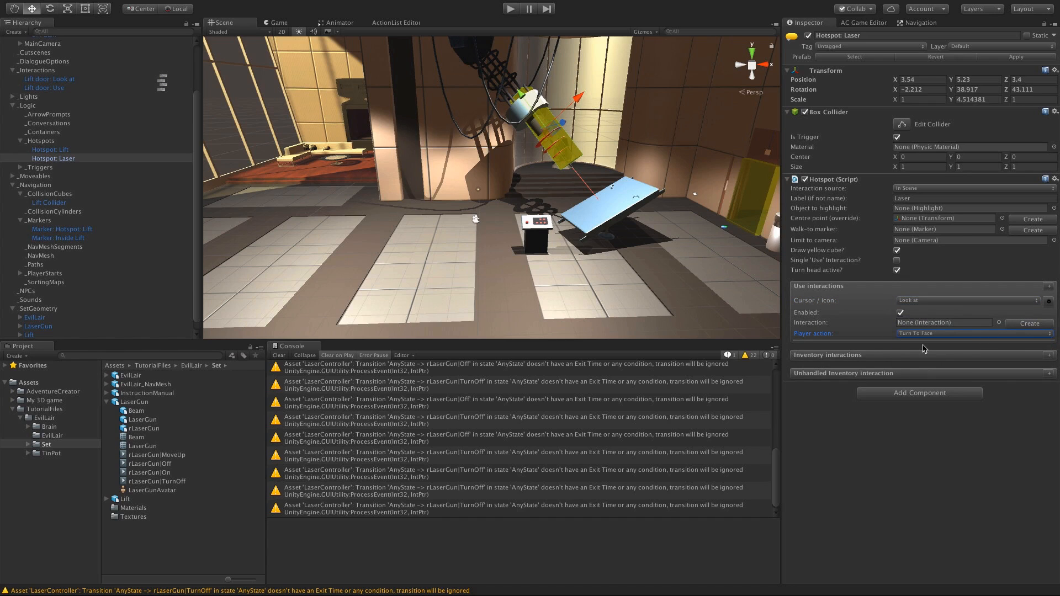
pyautogui.click(1030, 323)
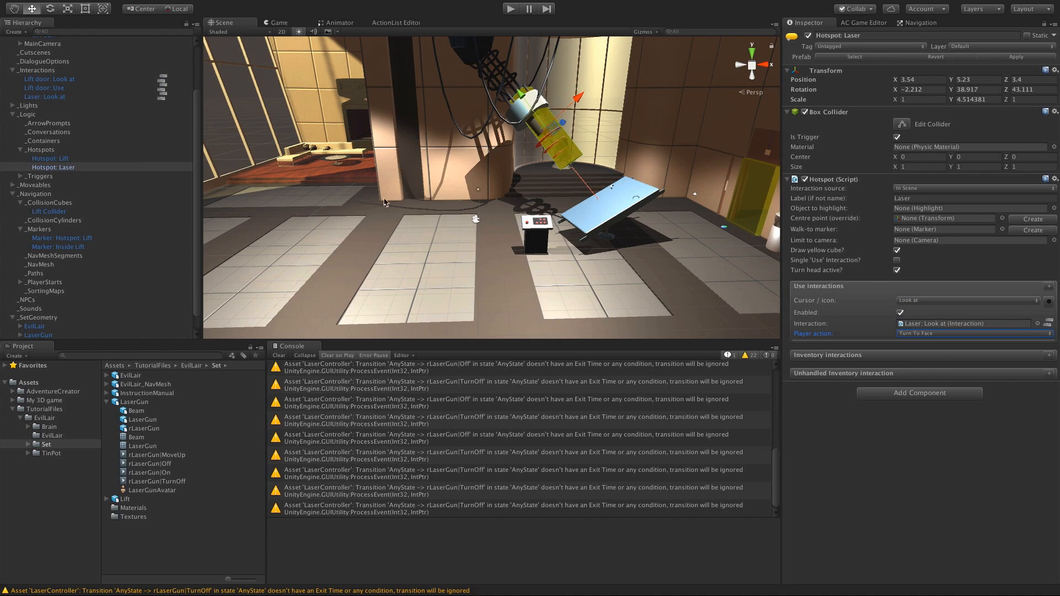
# Step: Collapse the _Logic and _Navigation groups in the hierarchy and add a SimpleCamera to the scene
pyautogui.moveTo(493, 188); pyautogui.dragTo(434, 195, button='middle')
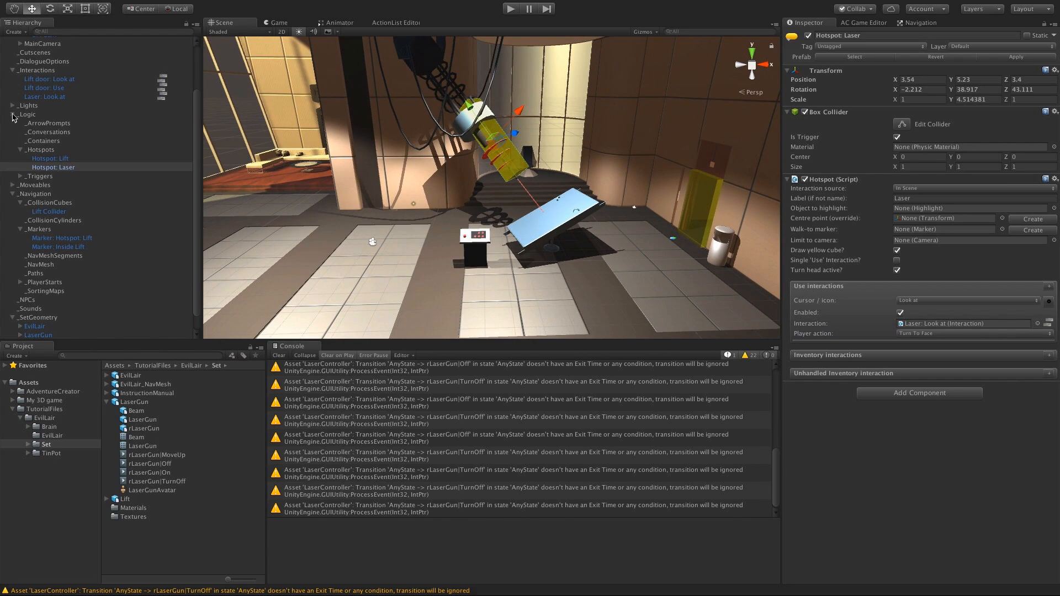
pyautogui.click(13, 115)
pyautogui.click(12, 178)
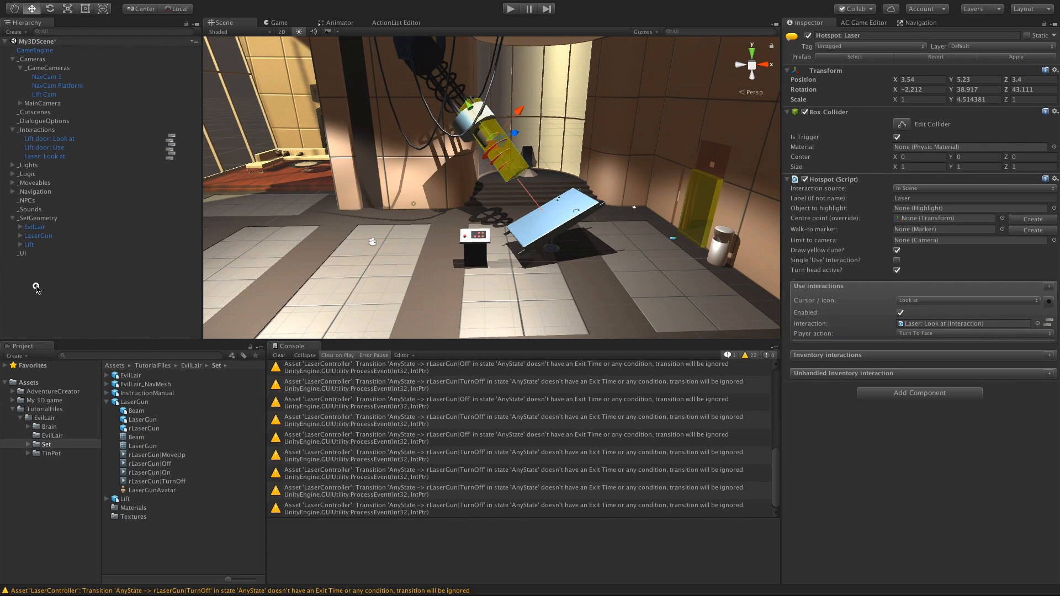
pyautogui.click(36, 287)
pyautogui.keyDown('alt'); pyautogui.moveTo(634, 185); pyautogui.dragTo(575, 194); pyautogui.keyUp('alt')
pyautogui.scroll(8, 502, 198)
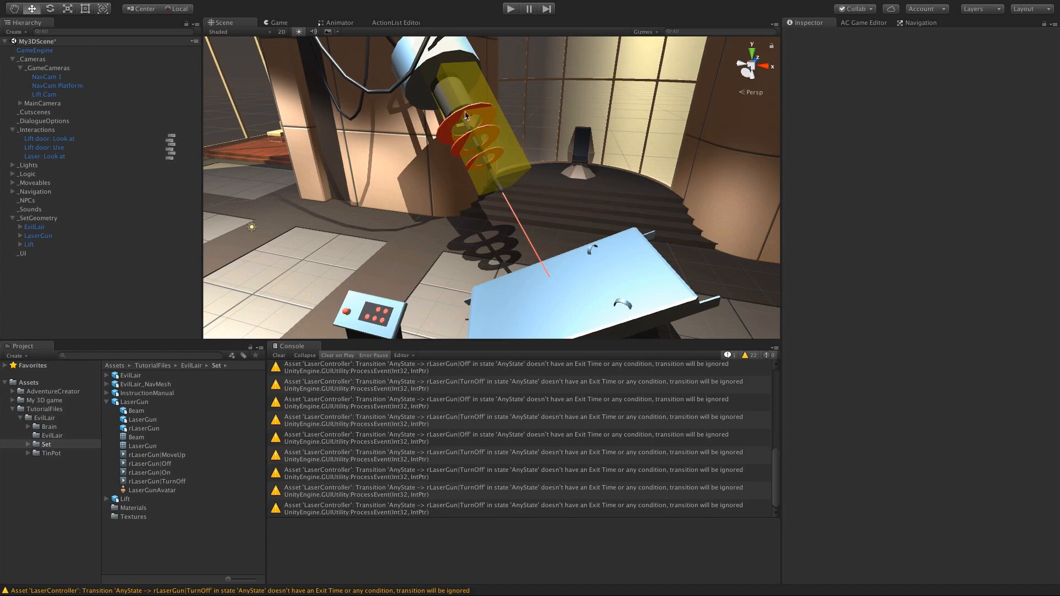
pyautogui.moveTo(497, 219)
pyautogui.keyDown('alt'); pyautogui.mouseDown()
pyautogui.moveTo(535, 206)
pyautogui.moveTo(501, 208)
pyautogui.mouseUp(); pyautogui.keyUp('alt')
pyautogui.click(851, 23)
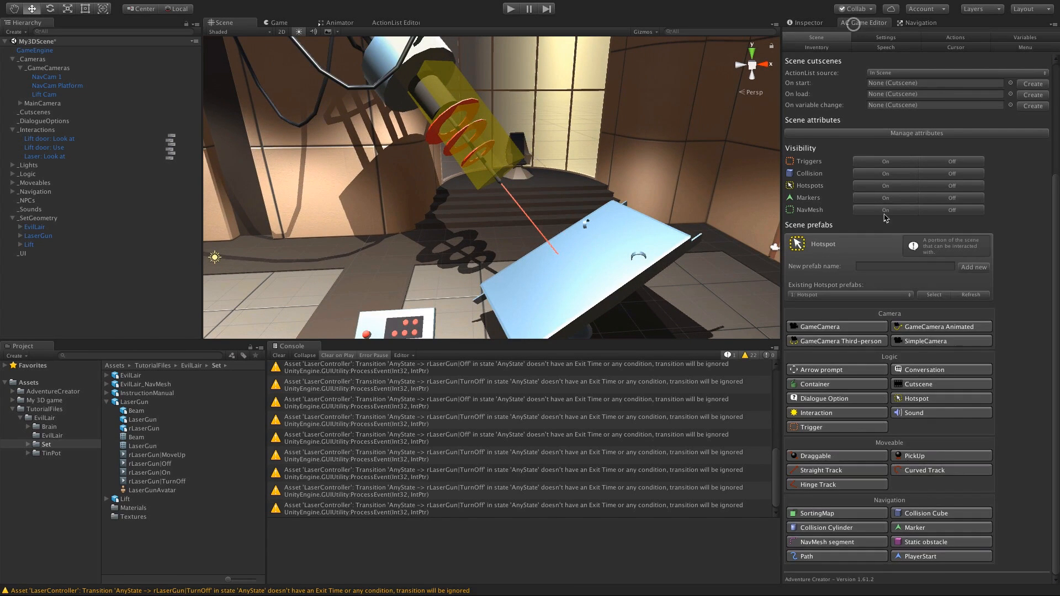
pyautogui.click(925, 341)
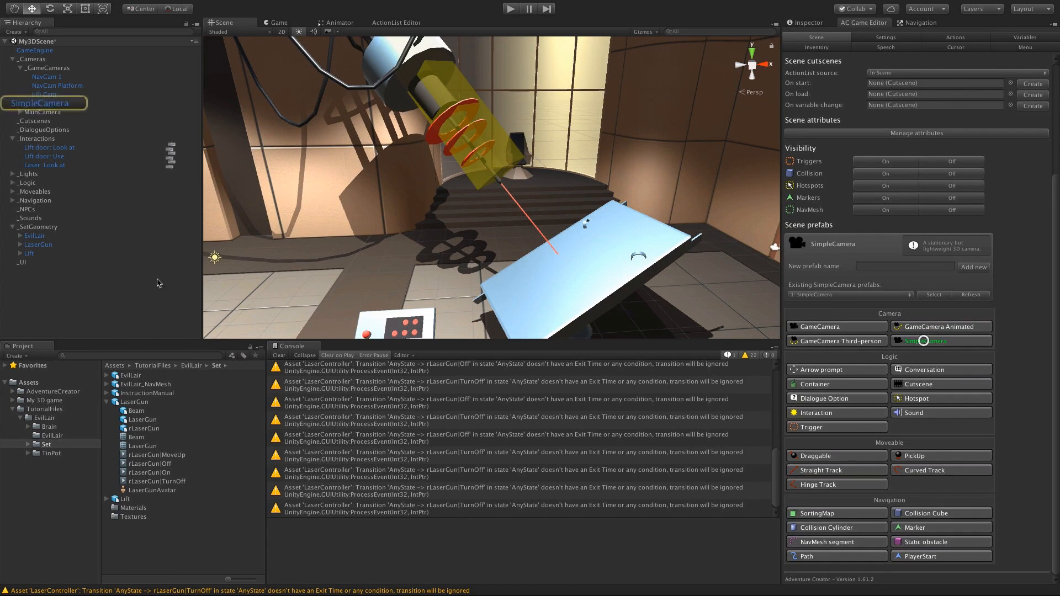
# Step: Place the SimpleCamera near the table at about X 5.26, Y 2.92, Z 0.79 and rotate it to look up at the laser gun
pyautogui.click(50, 103)
pyautogui.press('f')
pyautogui.scroll(-3, 361, 225)
pyautogui.moveTo(368, 245); pyautogui.dragTo(383, 210, button='middle')
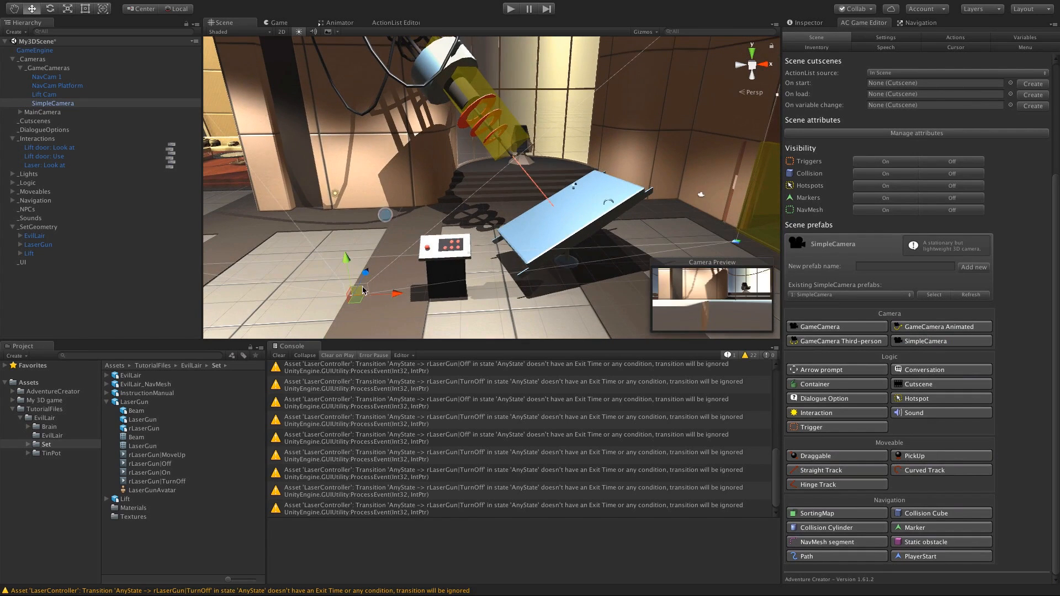
pyautogui.moveTo(361, 289); pyautogui.dragTo(428, 221)
pyautogui.press('e')
pyautogui.press('w')
pyautogui.press('e')
pyautogui.moveTo(394, 205); pyautogui.dragTo(427, 198)
# Step: Rename the SimpleCamera as LaserCam 1
pyautogui.click(807, 22)
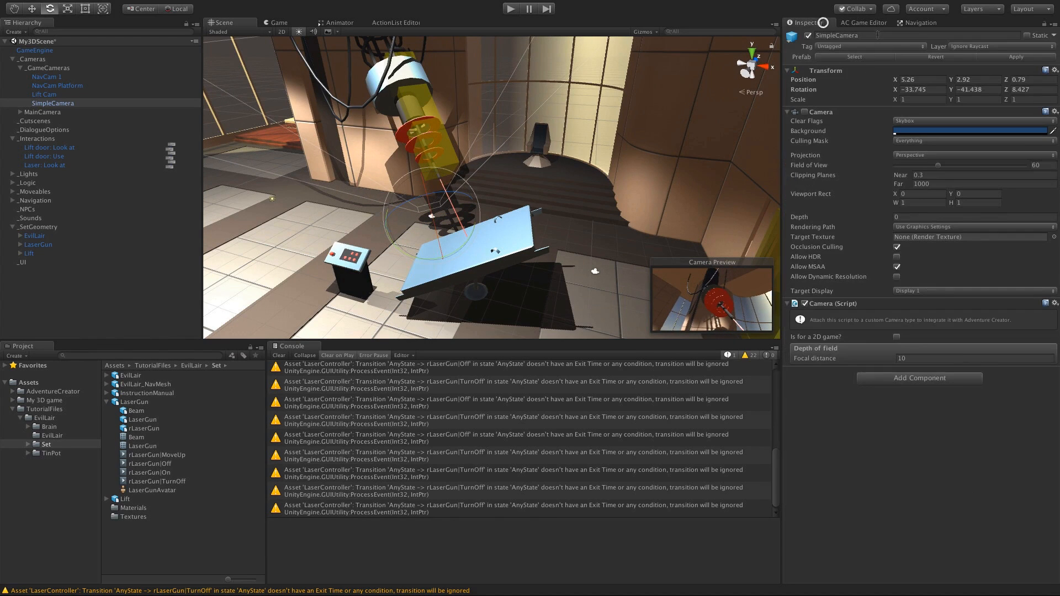
pyautogui.click(870, 35)
pyautogui.write('LaserCam 1')
pyautogui.press('Return')
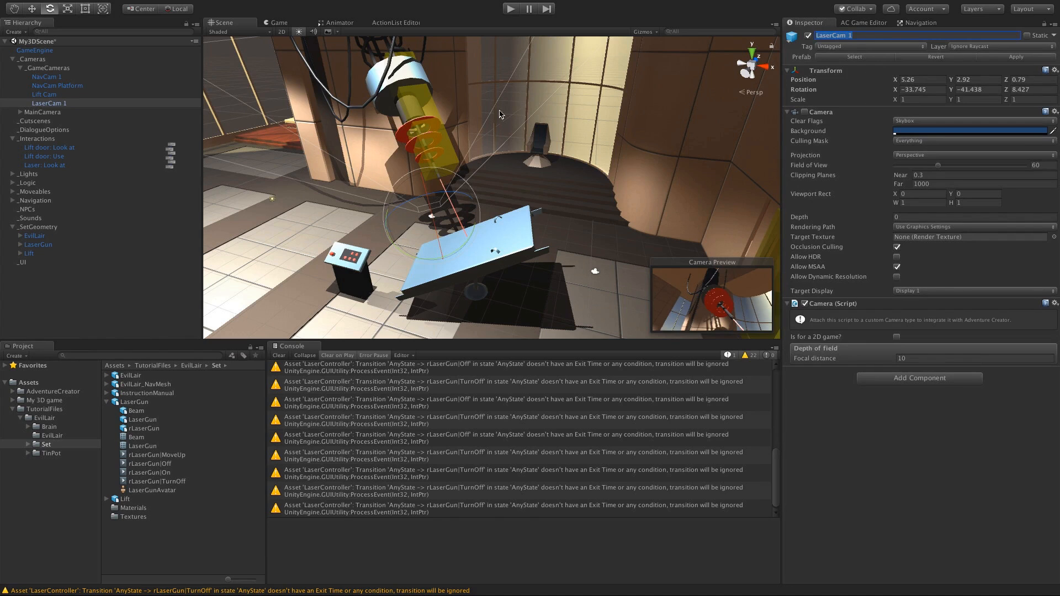
# Step: Duplicate LaserCam 1 and rename the copy as LaserCam 2
pyautogui.click(60, 103)
pyautogui.hotkey('ctrl', 'd')
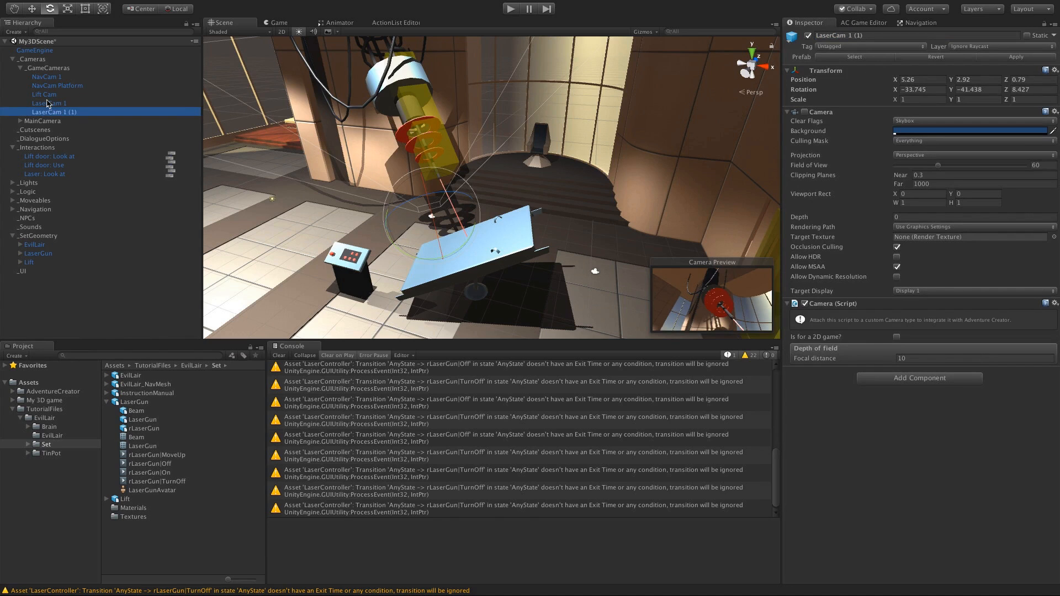
pyautogui.press('F2')
pyautogui.press('BackSpace')
pyautogui.write('2')
pyautogui.press('Return')
# Step: Set LaserCam 2's field of view to about 44.9 and tilt its Z rotation to about 15.6
pyautogui.moveTo(937, 165); pyautogui.dragTo(928, 168)
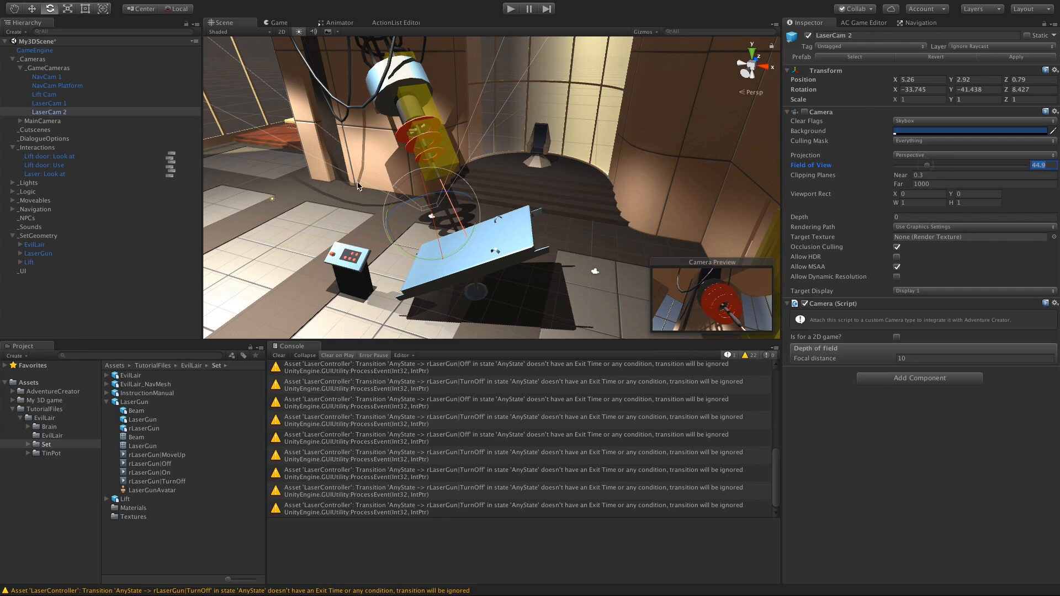
pyautogui.moveTo(400, 212); pyautogui.dragTo(475, 180)
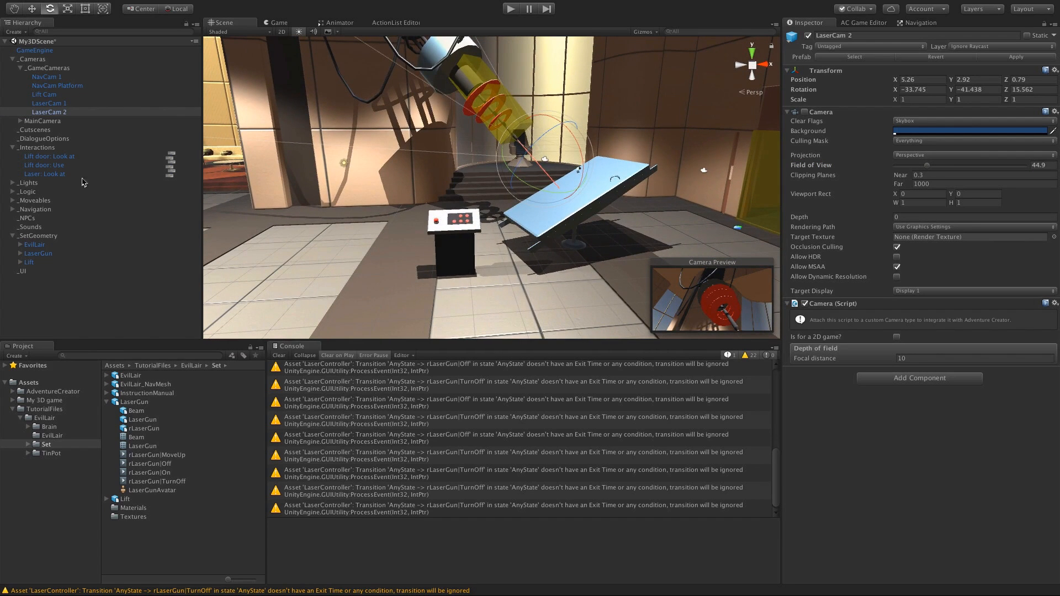
# Step: Make the first action of the Laser: Look at interaction a Camera: Switch with LaserCam 1 as the new camera
pyautogui.click(62, 174)
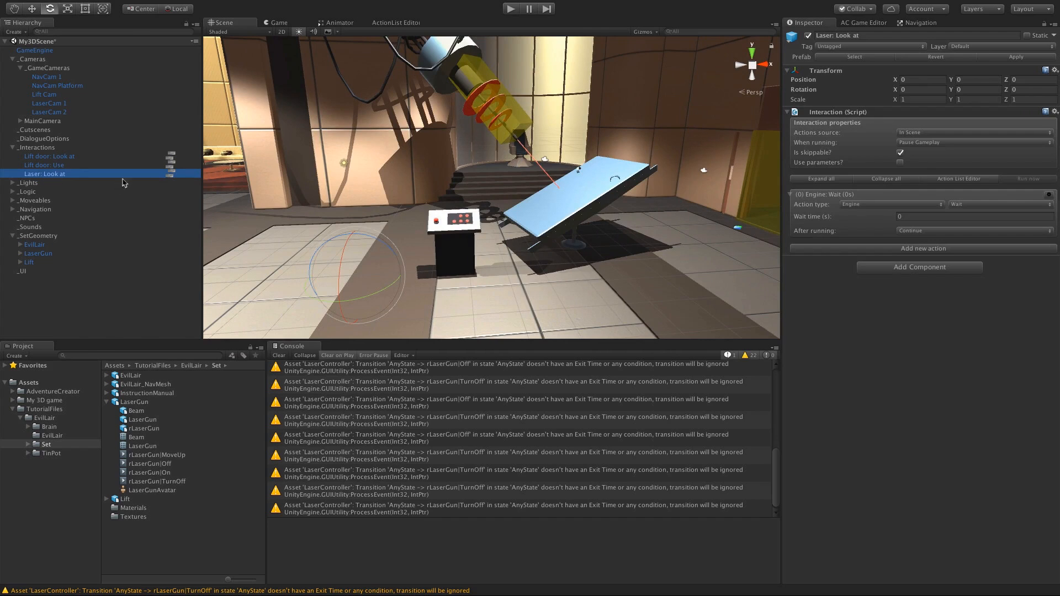
pyautogui.click(170, 175)
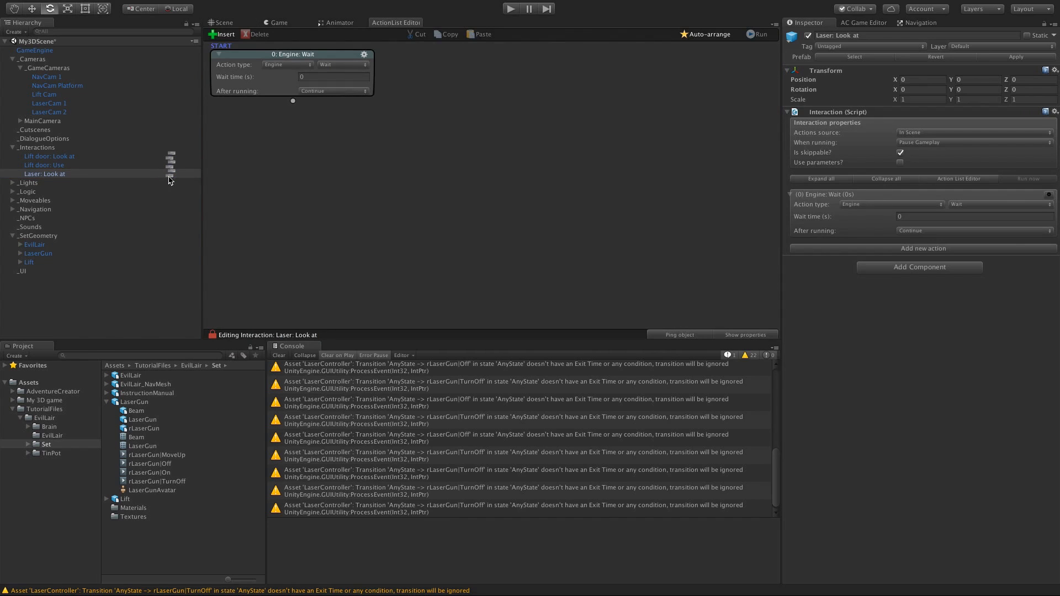
pyautogui.click(287, 65)
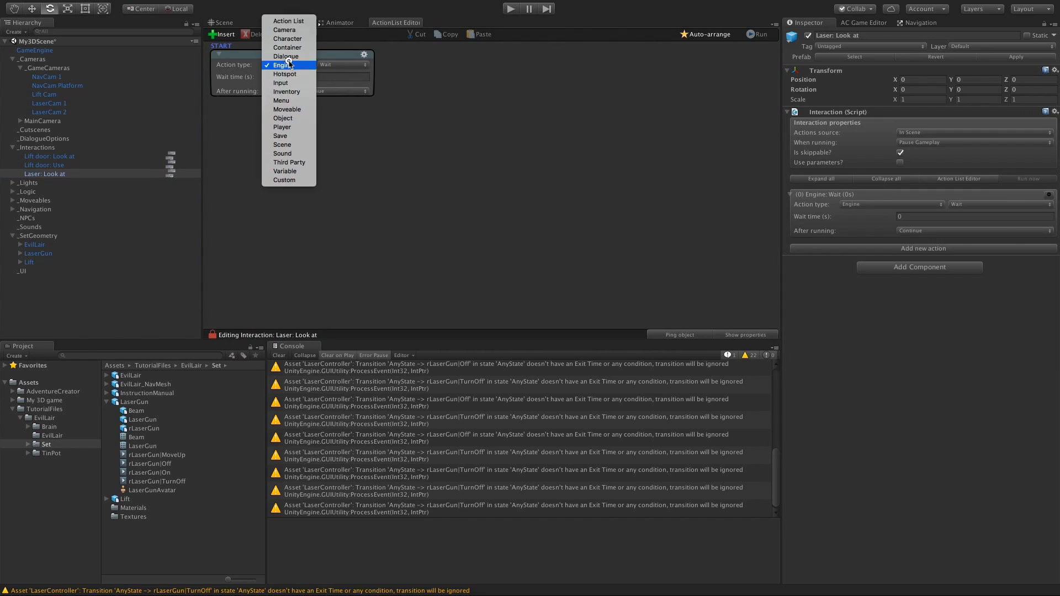
pyautogui.click(285, 31)
pyautogui.click(331, 65)
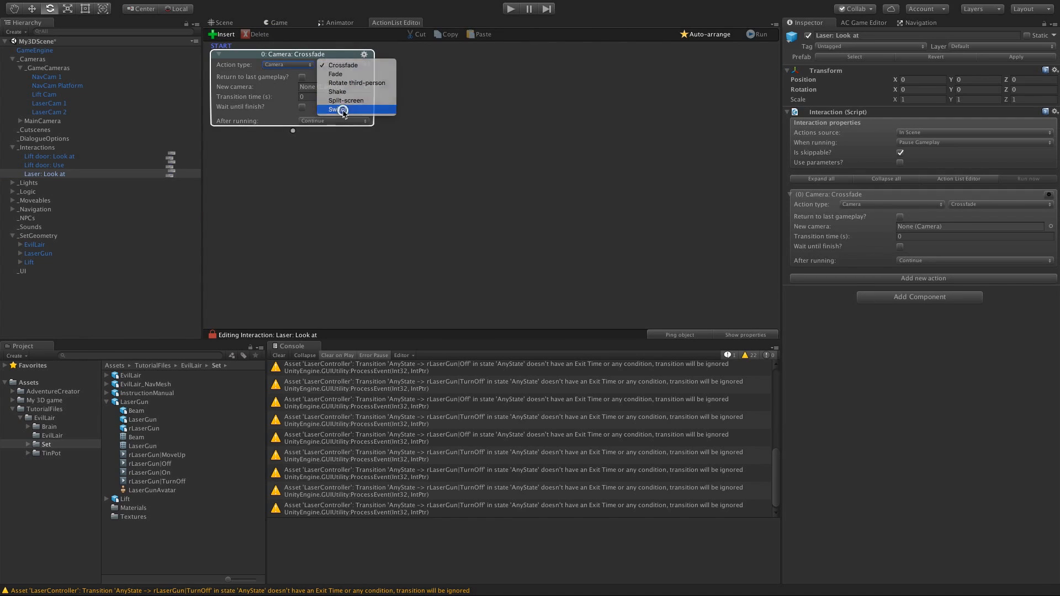
pyautogui.click(341, 109)
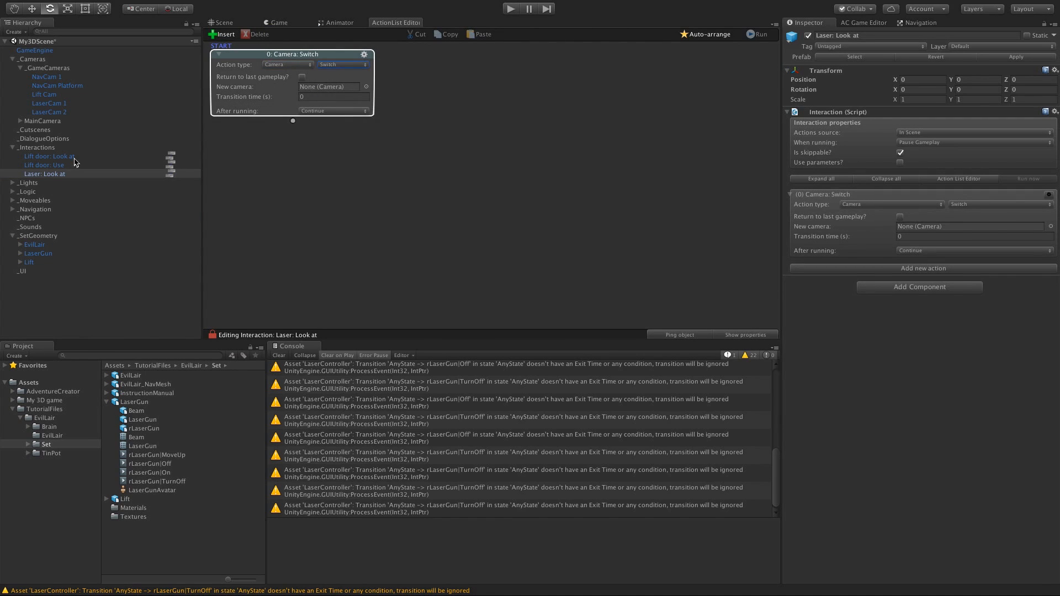
pyautogui.moveTo(48, 103); pyautogui.dragTo(316, 89)
# Step: Append a second Camera: Switch action to the Laser: Look at interaction with LaserCam 2 as the new camera
pyautogui.moveTo(293, 122); pyautogui.dragTo(295, 137)
pyautogui.click(304, 154)
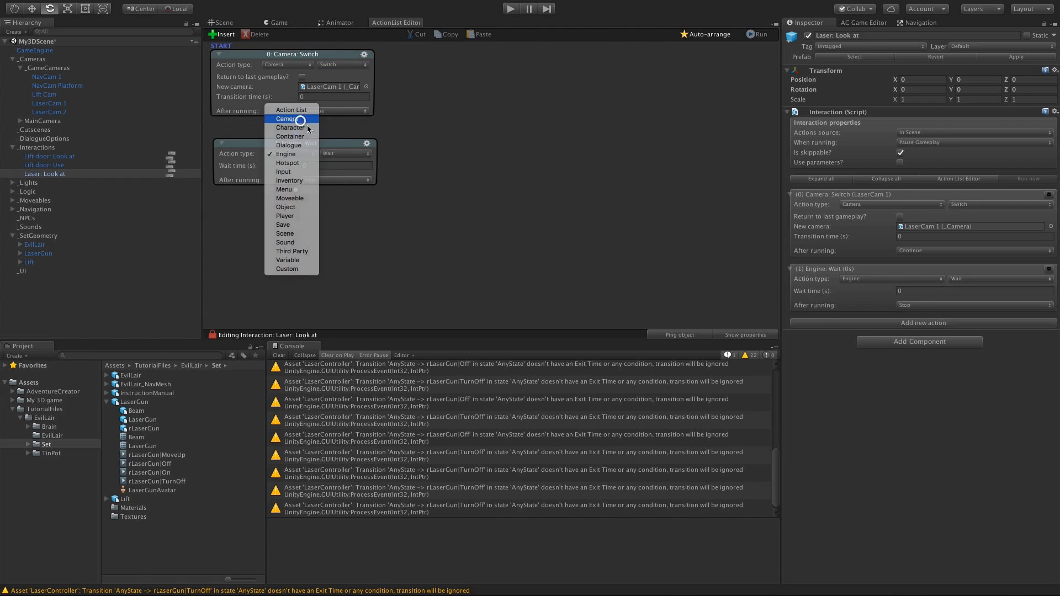
pyautogui.click(287, 119)
pyautogui.click(336, 153)
pyautogui.click(340, 198)
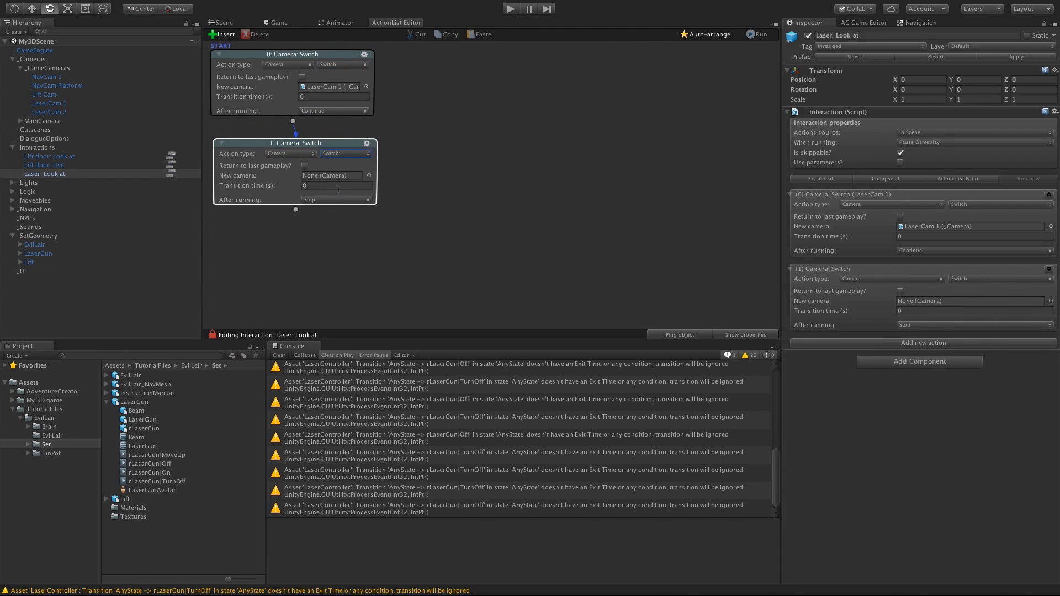
pyautogui.moveTo(64, 113); pyautogui.dragTo(319, 178)
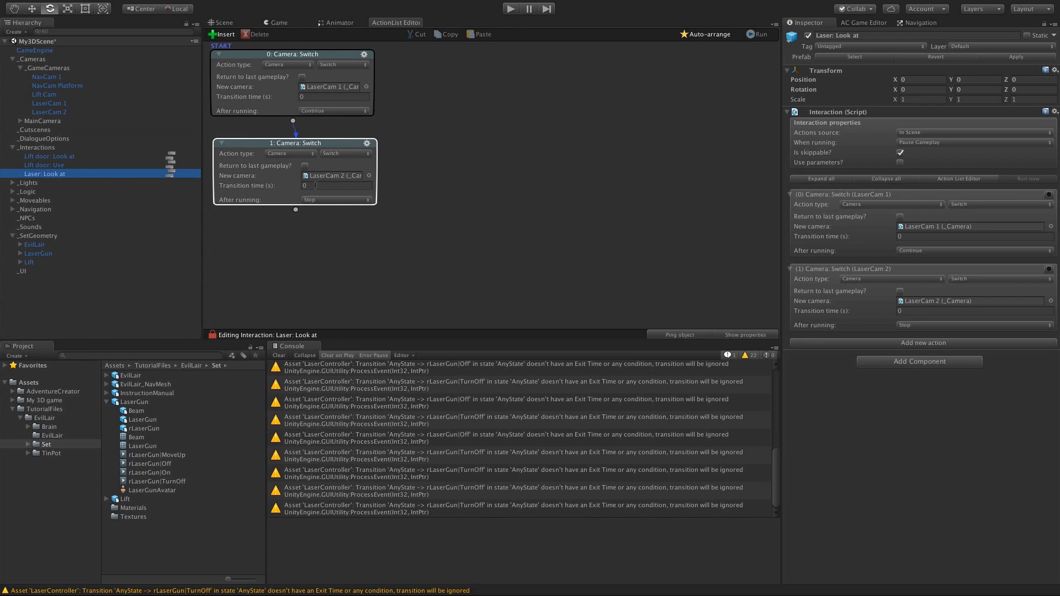
# Step: Set the transition time of the LaserCam 2 switch action to 5 seconds
pyautogui.click(312, 184)
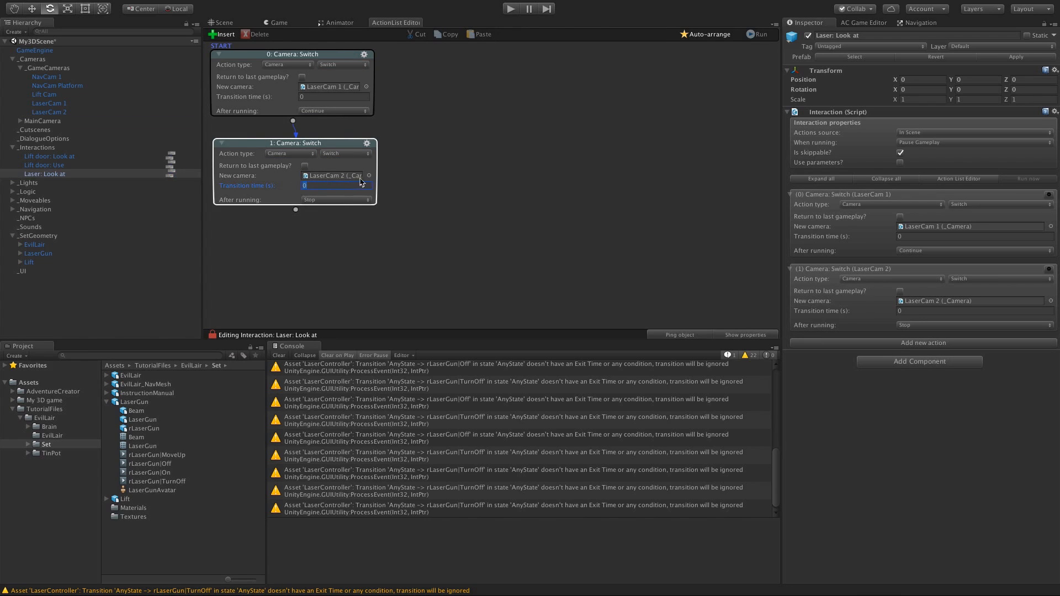
pyautogui.write('2')
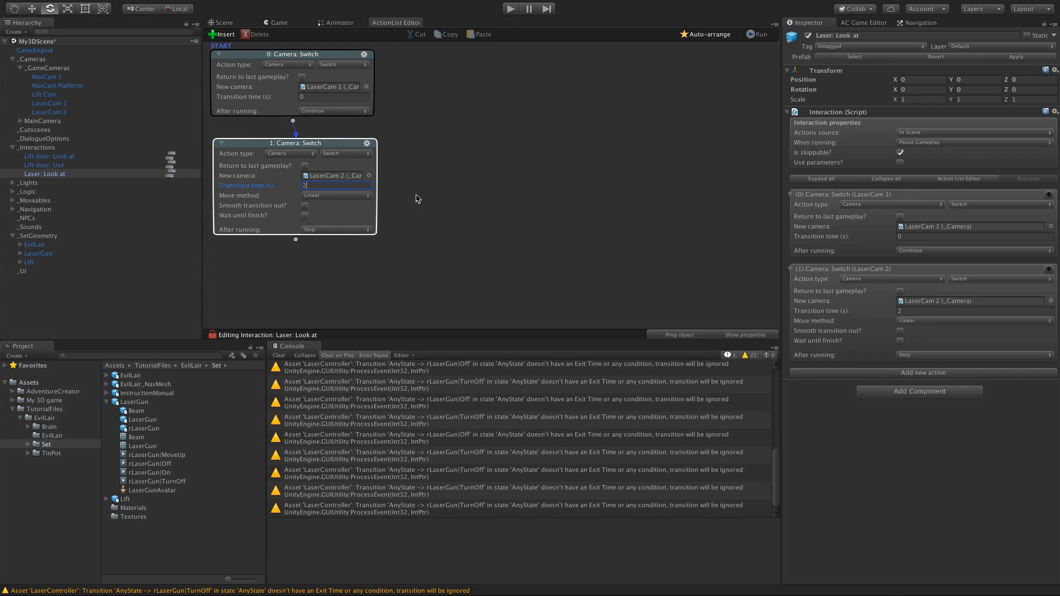
pyautogui.click(421, 188)
pyautogui.click(292, 186)
pyautogui.click(429, 164)
pyautogui.click(402, 195)
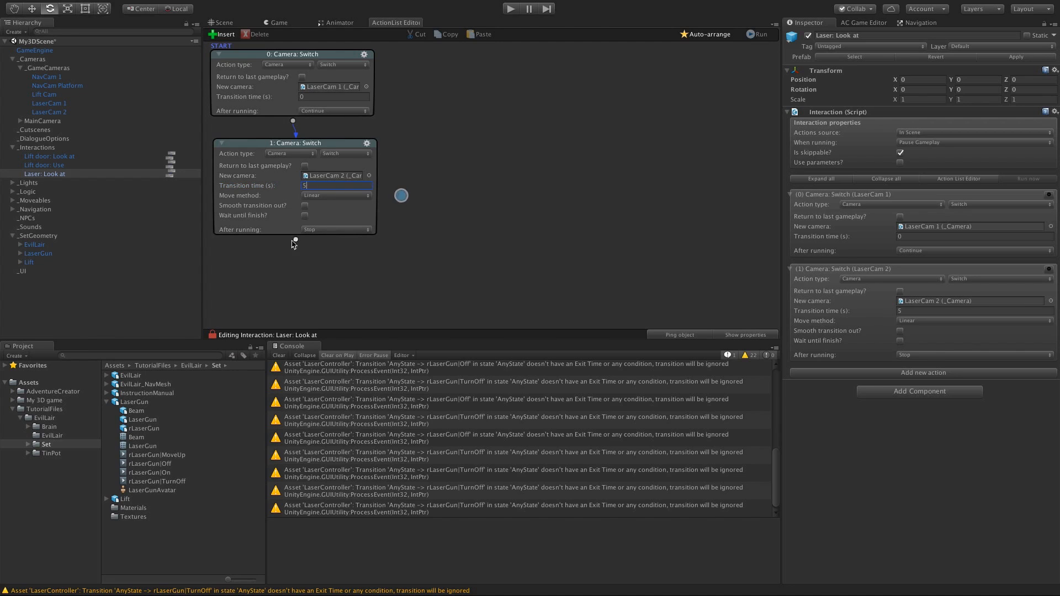
# Step: Append an Engine: Wait action after the LaserCam 2 switch with a wait time of 1.5 seconds
pyautogui.moveTo(295, 240); pyautogui.dragTo(296, 255)
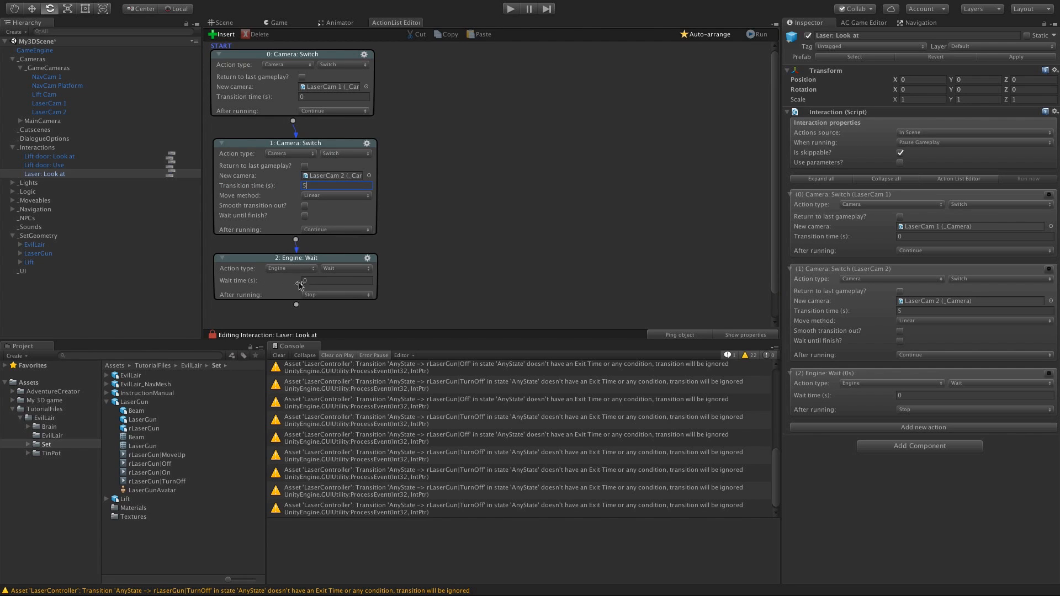
pyautogui.click(317, 280)
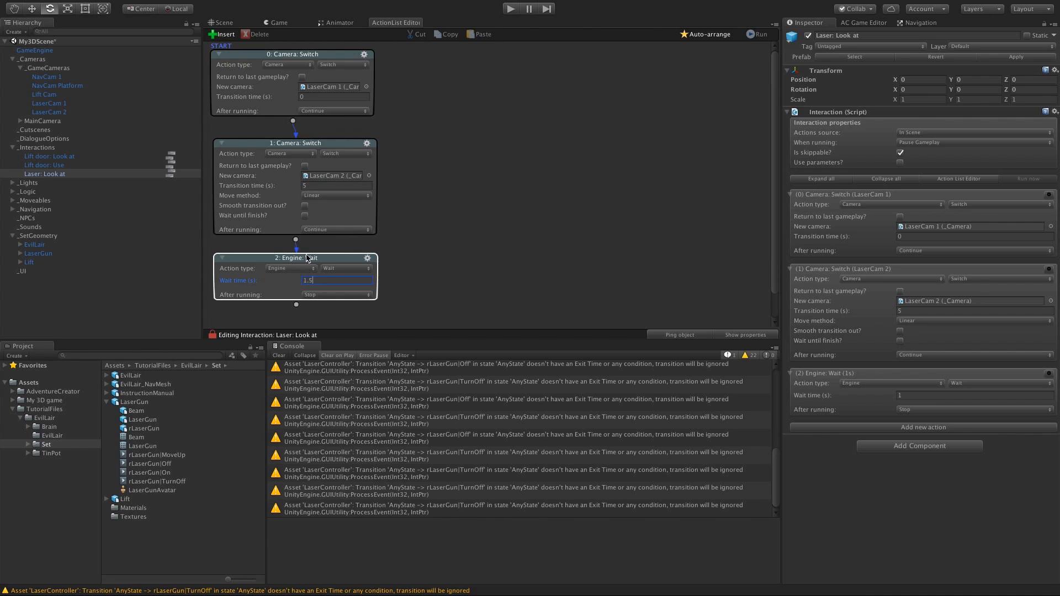
pyautogui.press('Return')
pyautogui.click(454, 202)
# Step: Append a Dialogue: Play speech action marked as a player line with the line text "Ominous..."
pyautogui.scroll(-3, 454, 202)
pyautogui.click(296, 279)
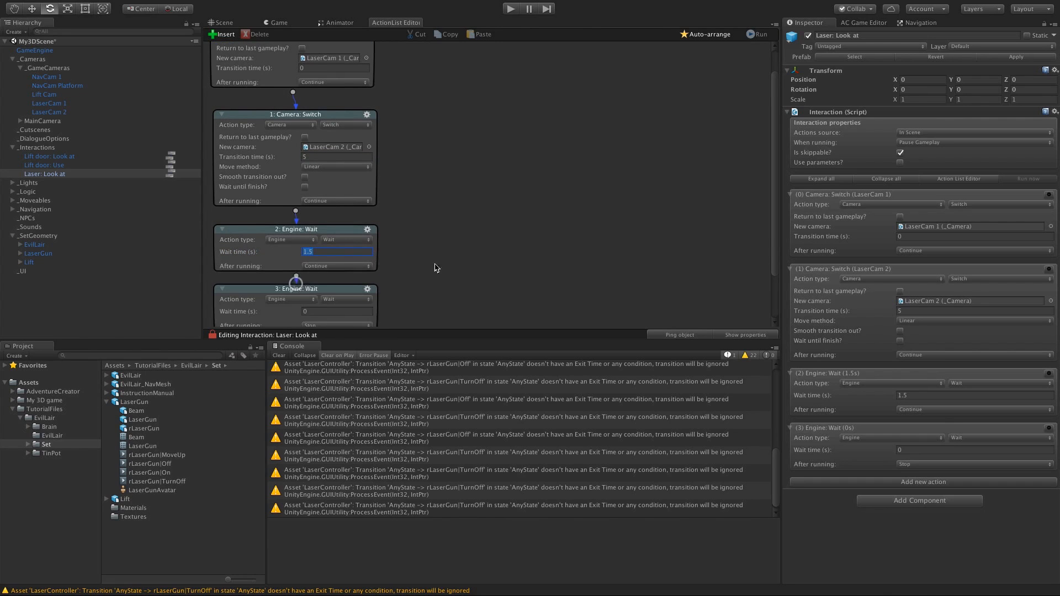
pyautogui.scroll(-3, 436, 268)
pyautogui.click(290, 254)
pyautogui.click(293, 237)
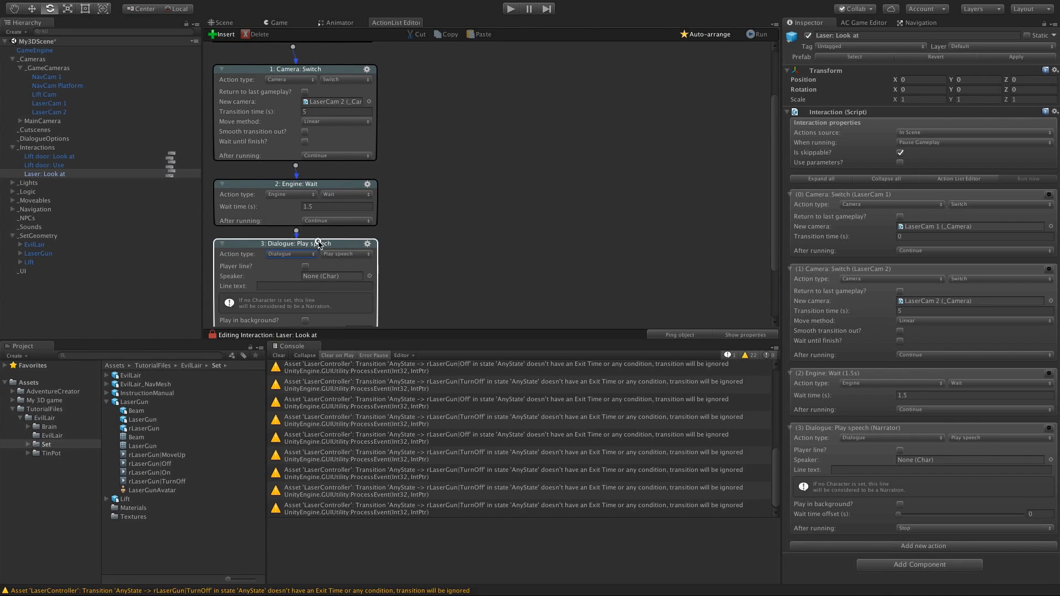
pyautogui.moveTo(318, 241); pyautogui.dragTo(320, 247)
pyautogui.moveTo(411, 267); pyautogui.dragTo(418, 225, button='middle')
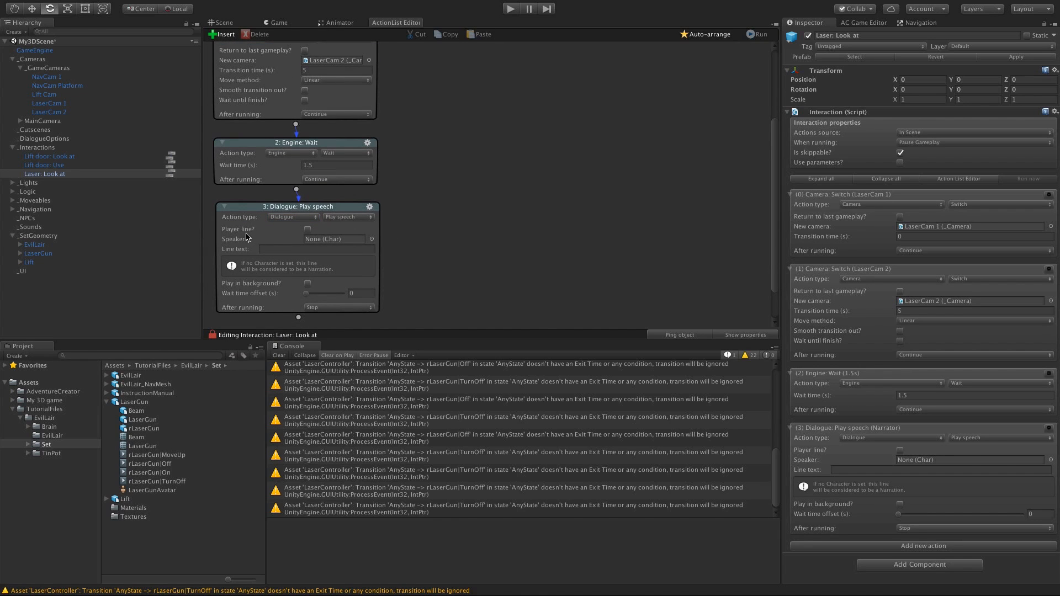
pyautogui.click(308, 229)
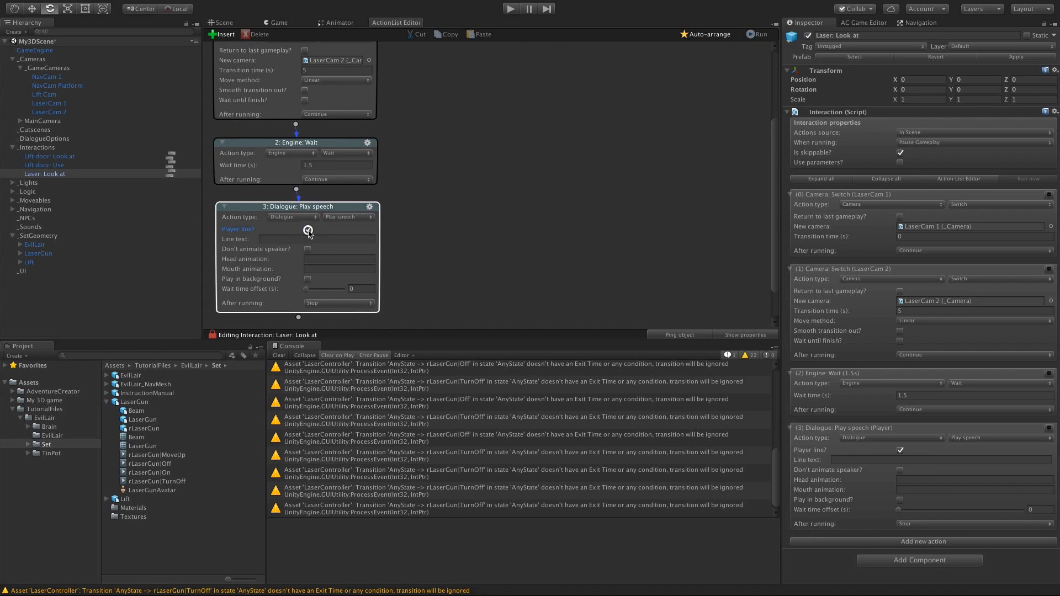
pyautogui.click(284, 239)
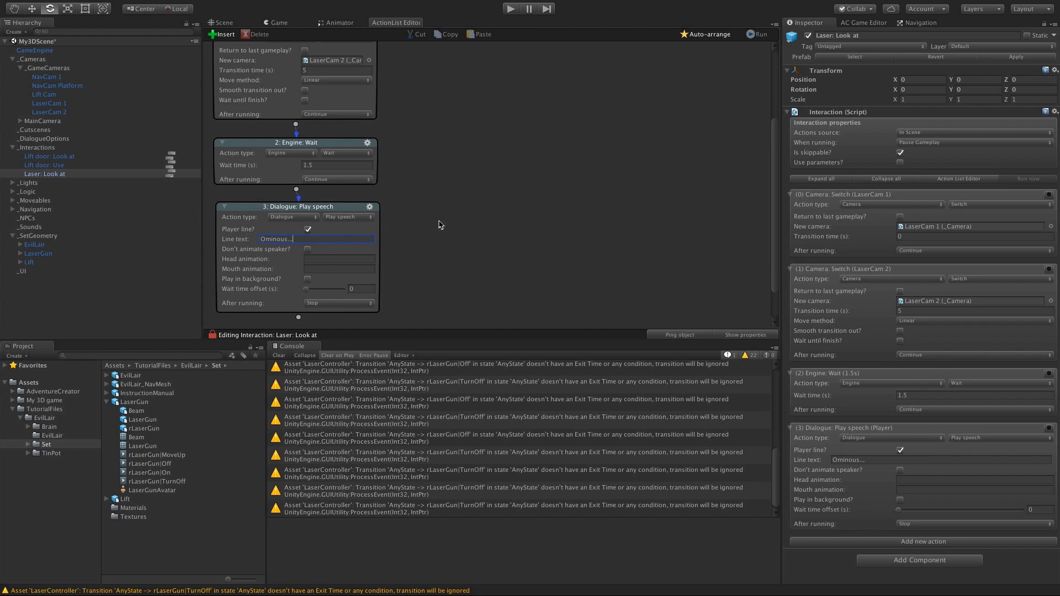
# Step: Append a final Camera: Switch action after the speech and make it return to the last gameplay camera
pyautogui.scroll(-3, 439, 224)
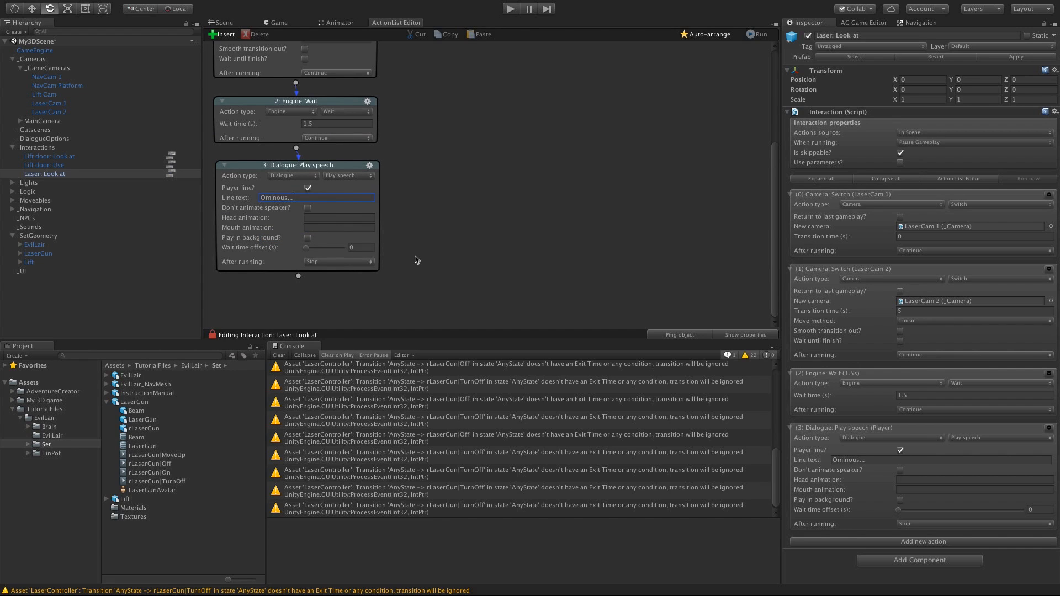
pyautogui.click(299, 278)
pyautogui.scroll(-2, 362, 279)
pyautogui.click(292, 278)
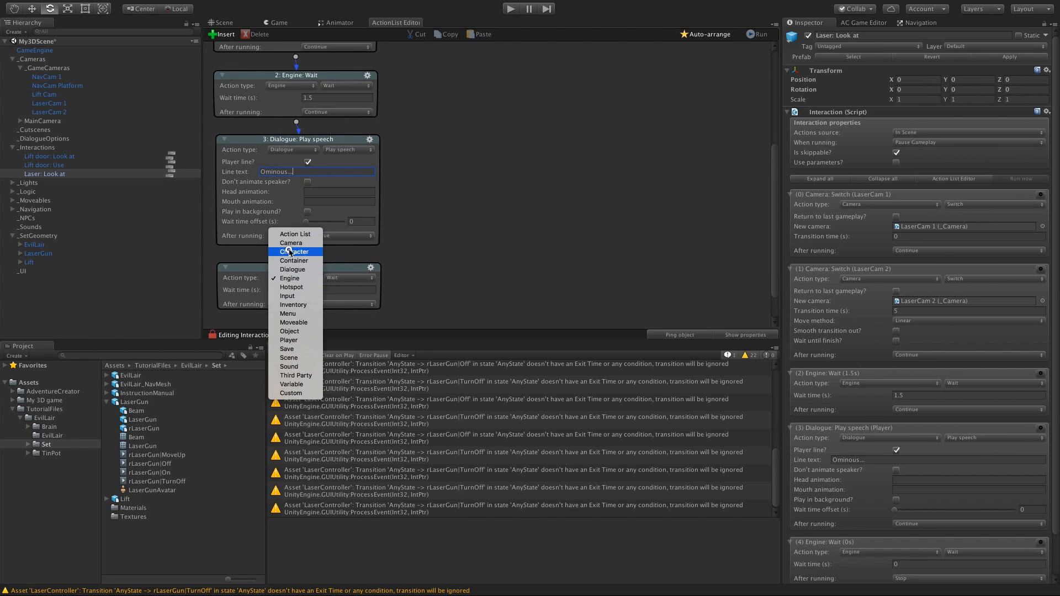
pyautogui.click(291, 243)
pyautogui.click(348, 277)
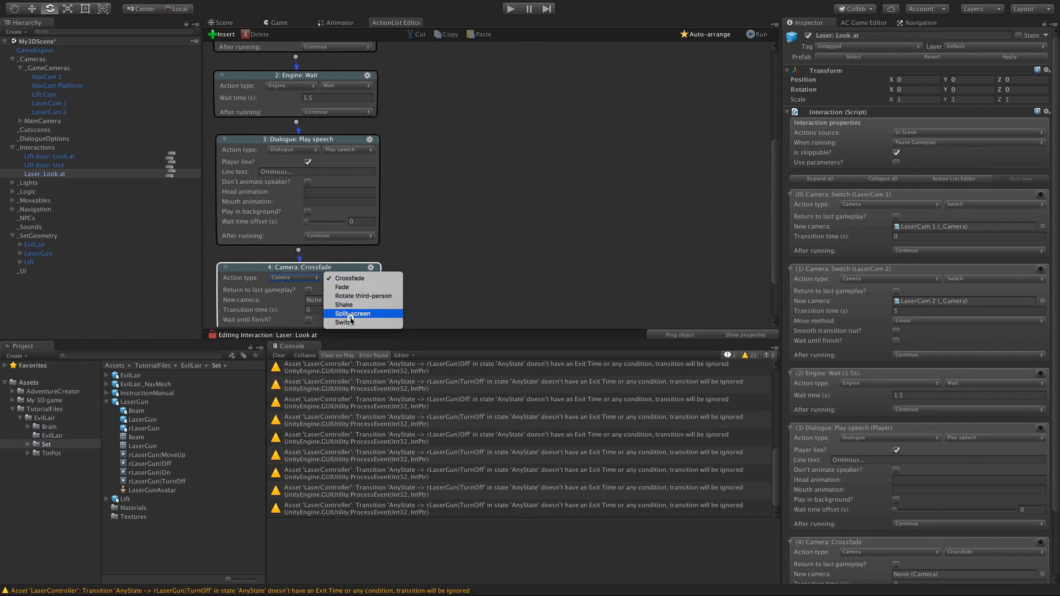
pyautogui.click(350, 321)
pyautogui.moveTo(439, 273); pyautogui.dragTo(439, 238, button='middle')
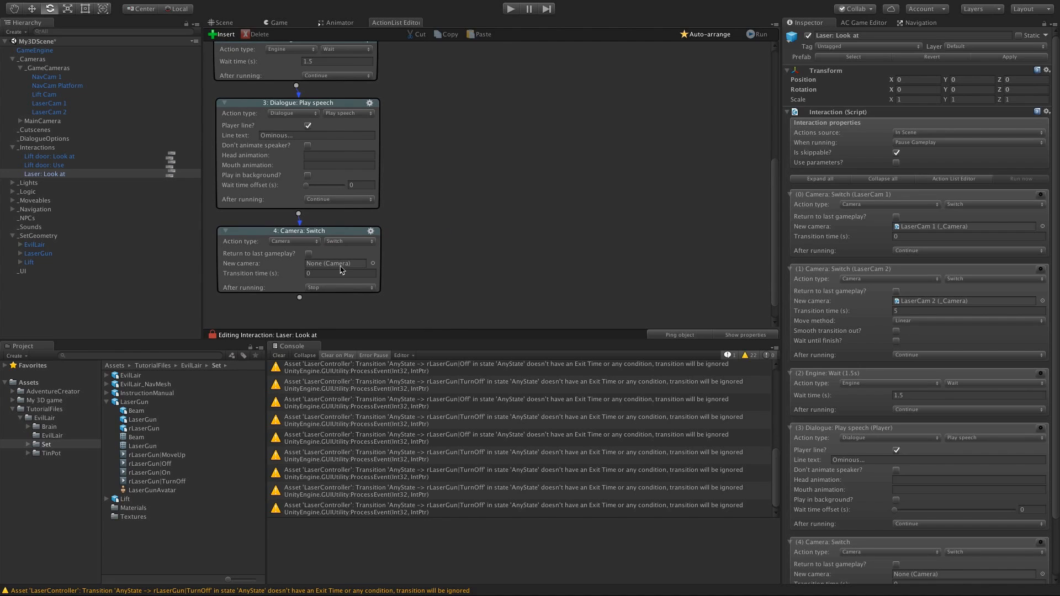
pyautogui.click(308, 255)
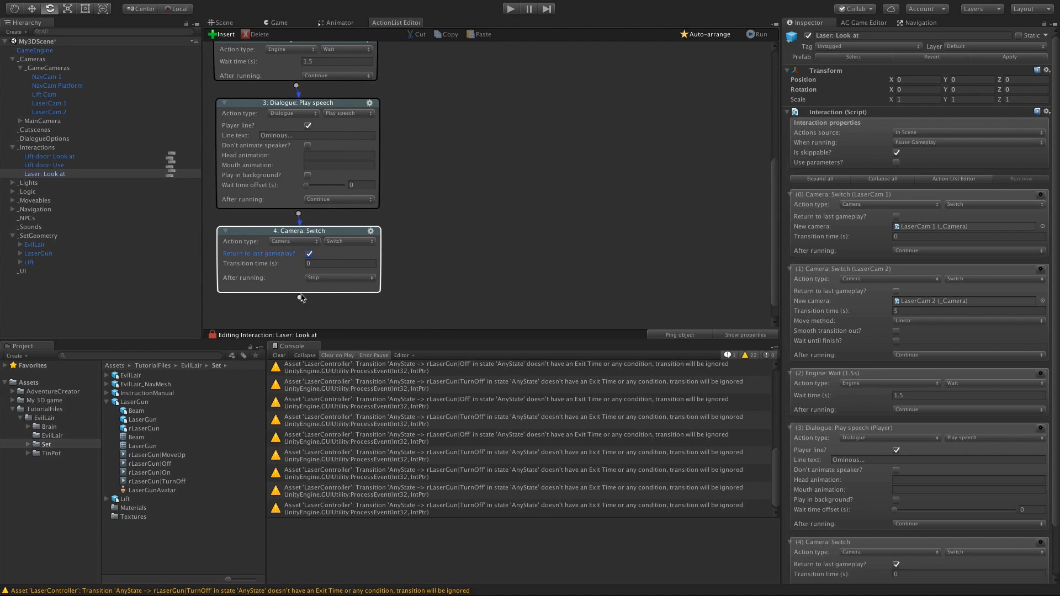
pyautogui.click(287, 308)
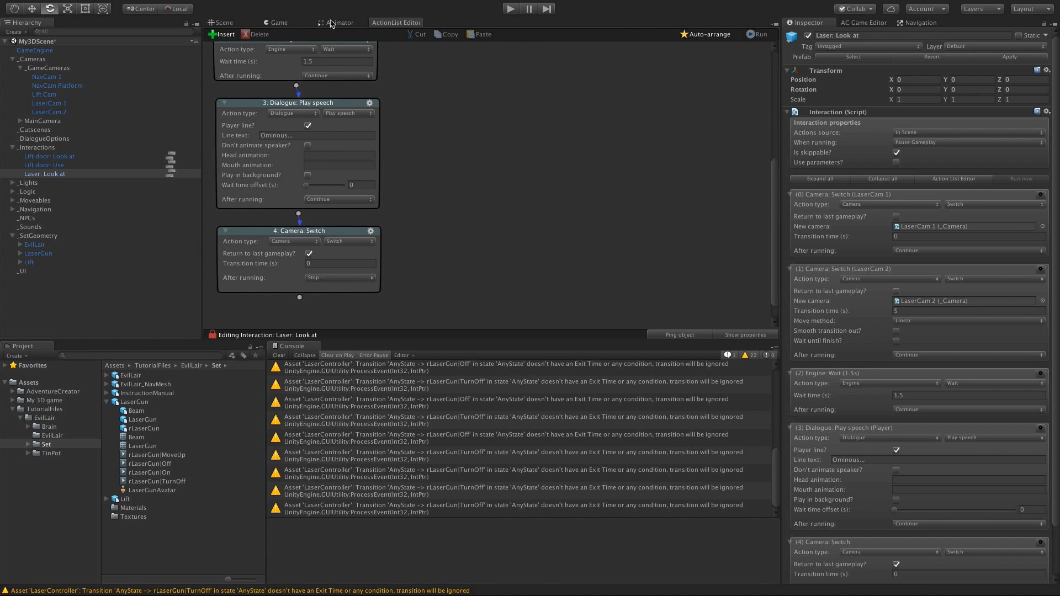
# Step: Run the game and trigger the Laser hotspot to test its Look at interaction
pyautogui.click(511, 9)
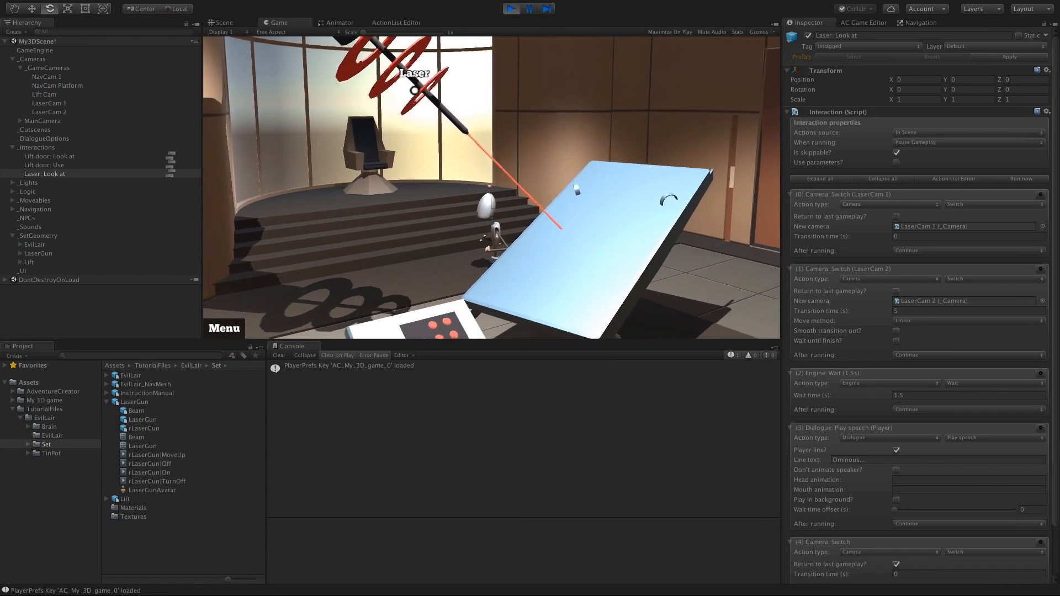
pyautogui.rightClick(429, 87)
pyautogui.click(428, 86)
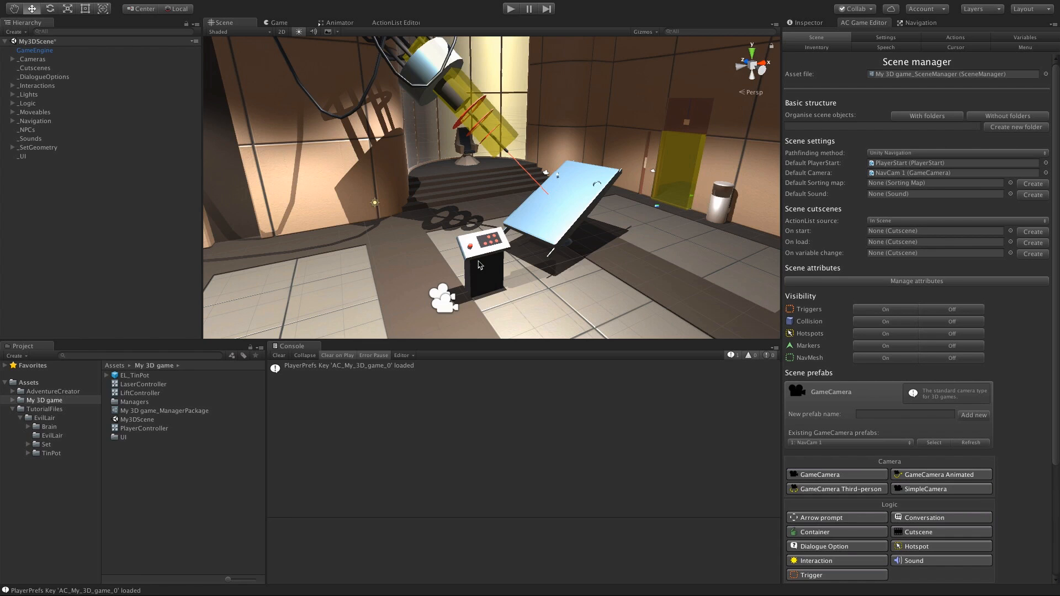
# Step: Enable "Player turns head to active Hotspot?" in the Hotspot settings of the Settings manager
pyautogui.click(885, 37)
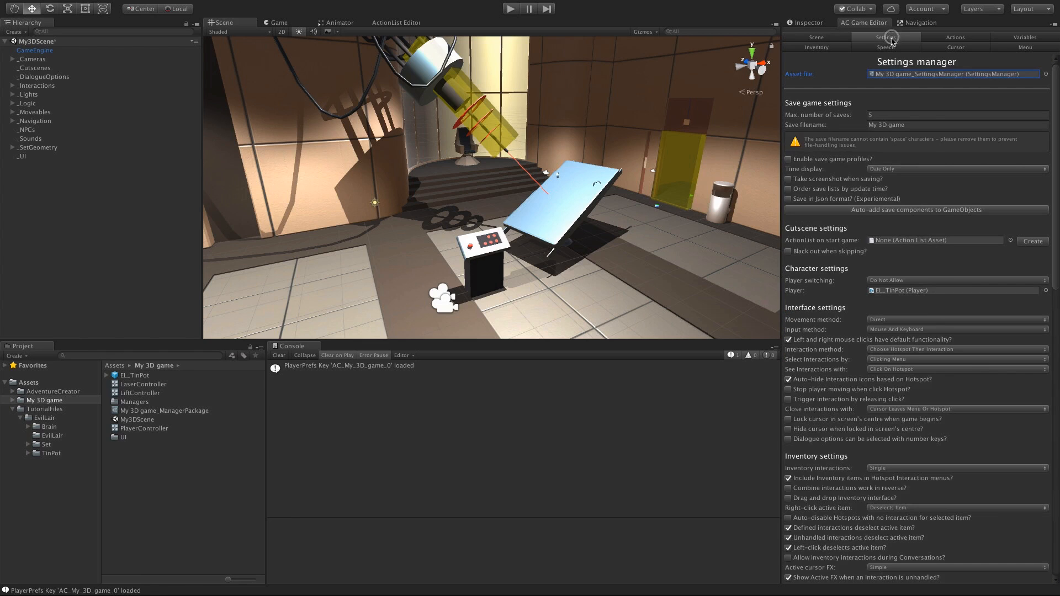
pyautogui.scroll(-15, 1056, 260)
pyautogui.moveTo(1056, 261); pyautogui.dragTo(1052, 328)
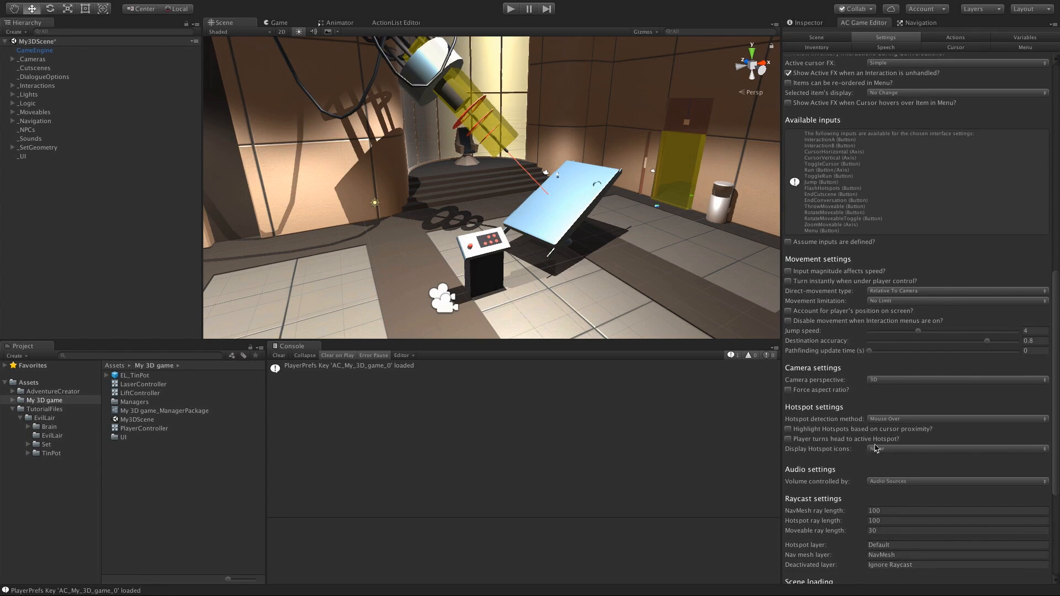
pyautogui.click(789, 440)
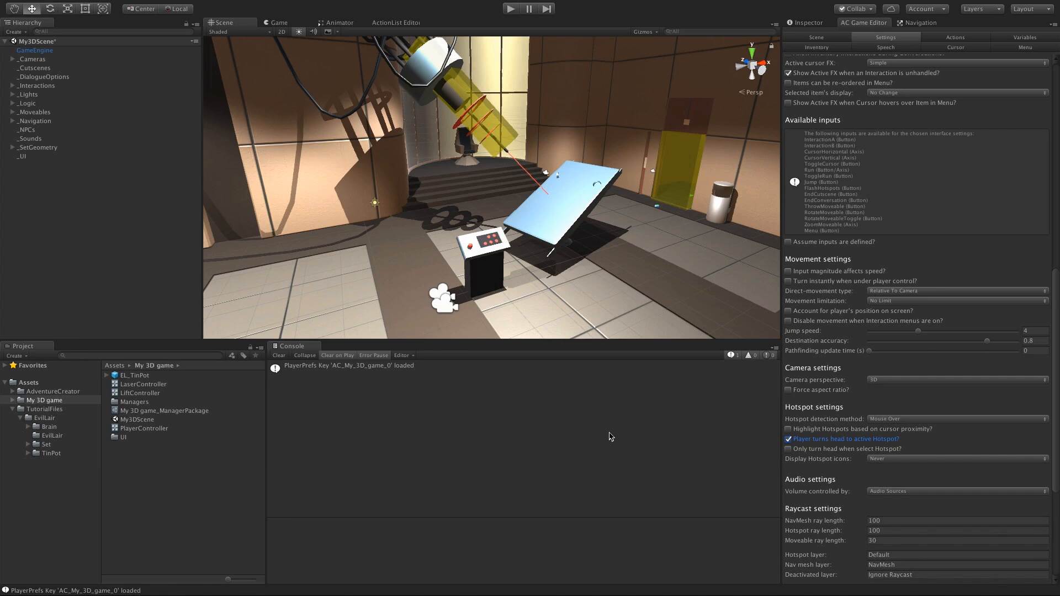
# Step: Place the EL_TinPot player prefab in the scene and try out the IK head-turning option in its Mecanim settings
pyautogui.moveTo(130, 375); pyautogui.dragTo(126, 279)
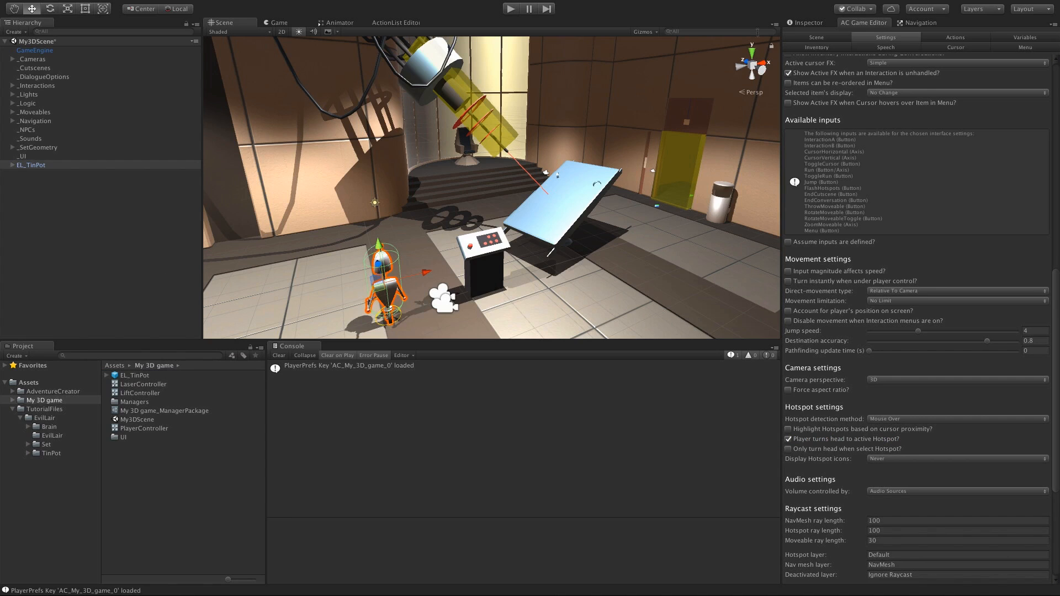
pyautogui.click(807, 23)
pyautogui.moveTo(1051, 236); pyautogui.dragTo(1056, 414)
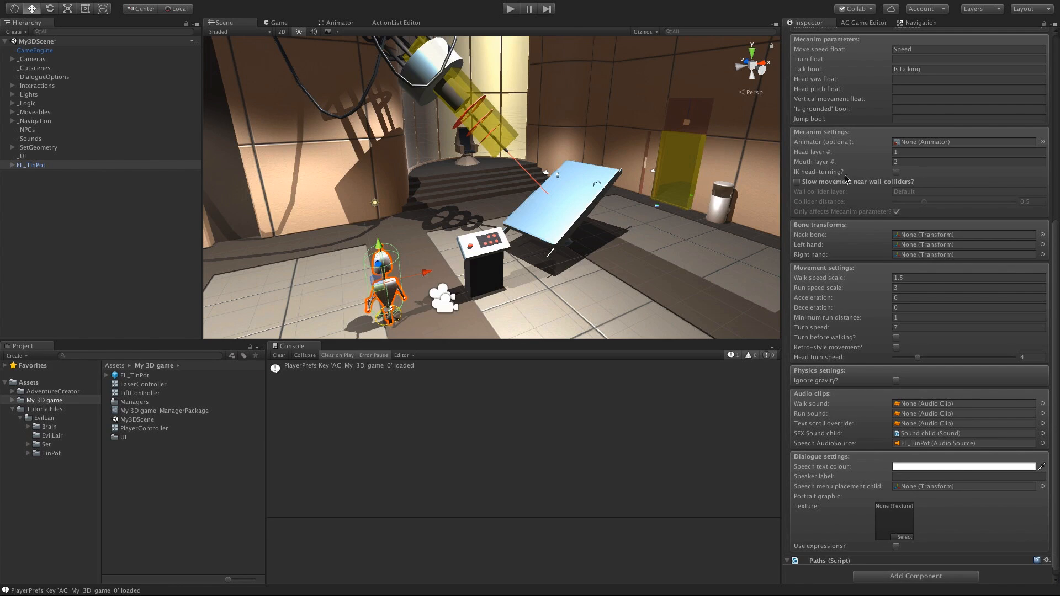
pyautogui.click(896, 171)
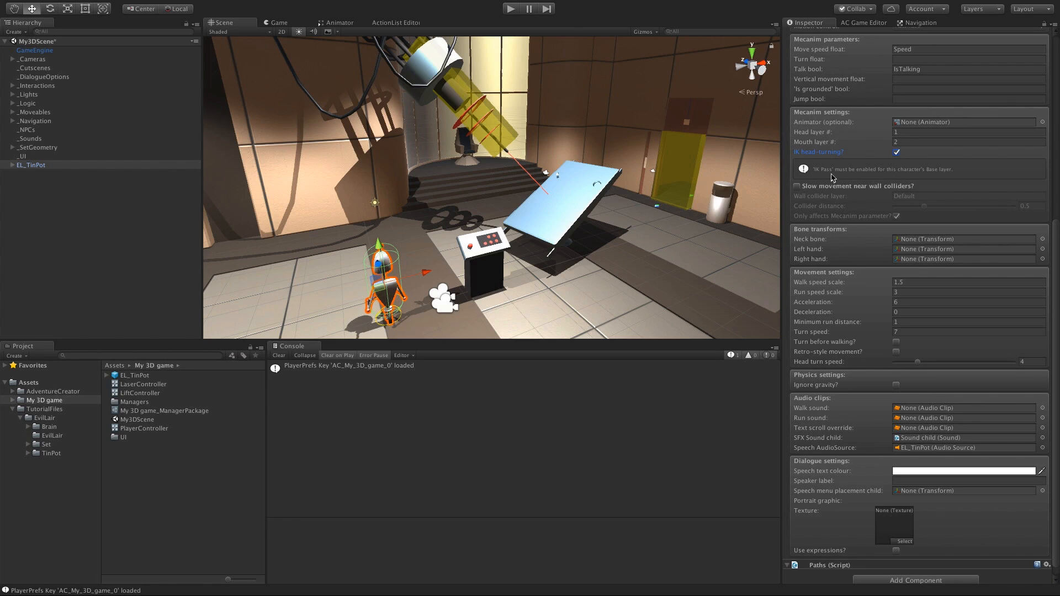
pyautogui.click(895, 151)
# Step: Examine the rig import settings and preview of the EL_TinPot model in the TinPot folder
pyautogui.click(50, 453)
pyautogui.click(126, 376)
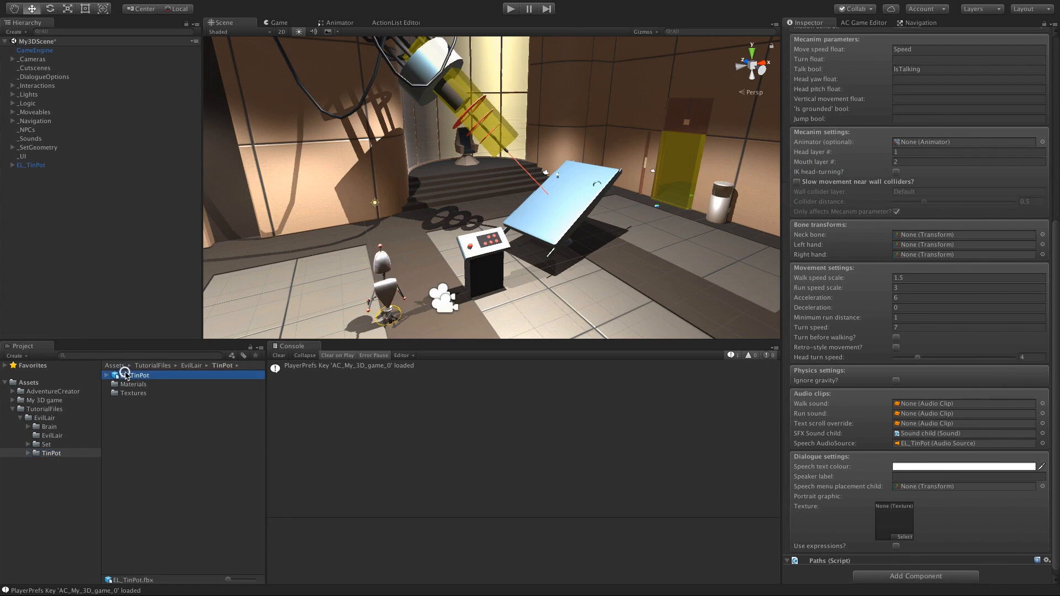
pyautogui.click(922, 61)
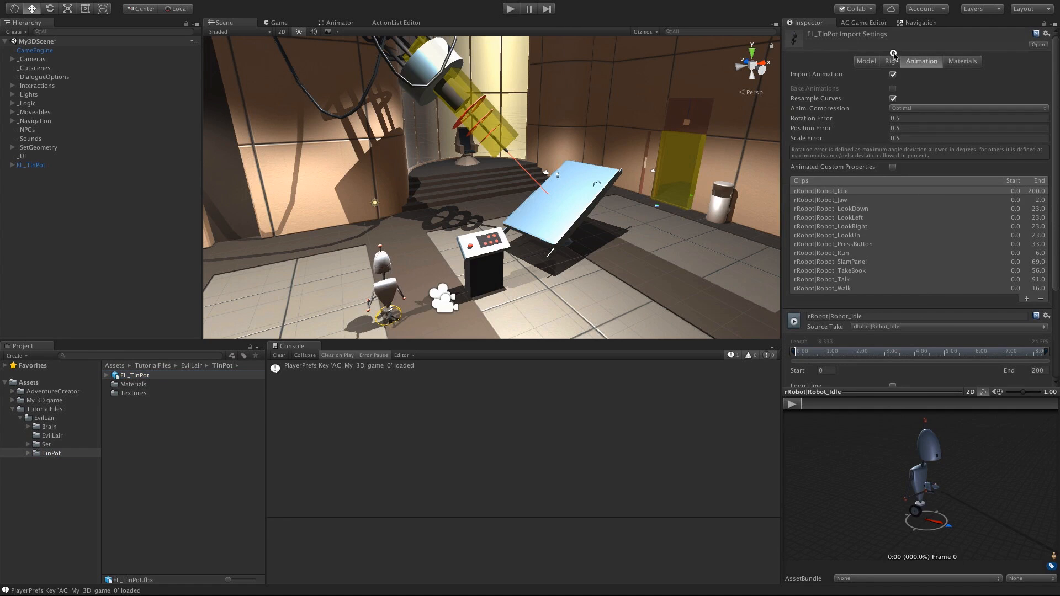
pyautogui.click(892, 59)
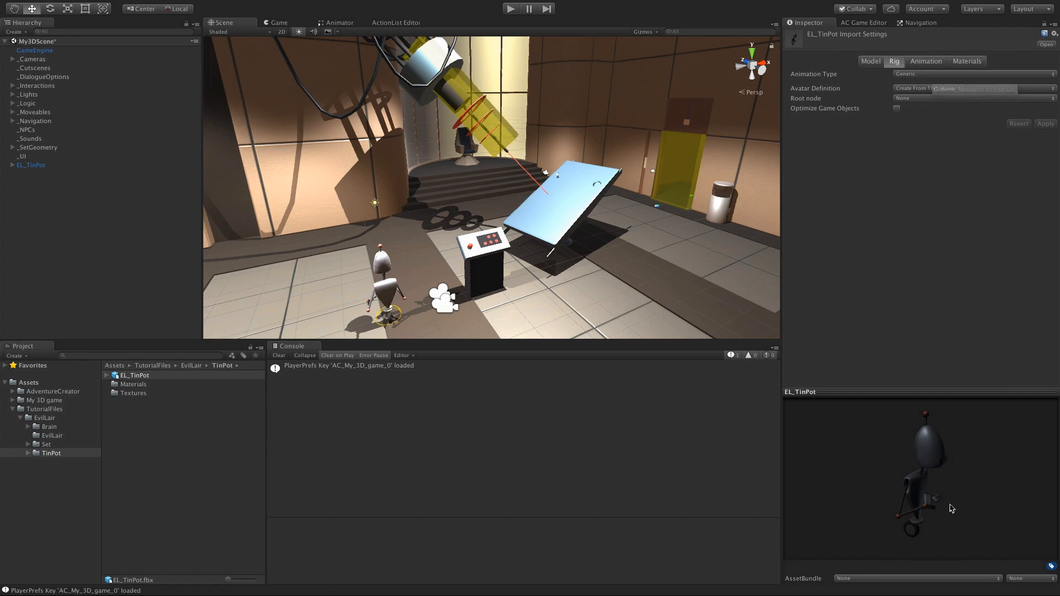
pyautogui.moveTo(923, 498); pyautogui.dragTo(880, 496)
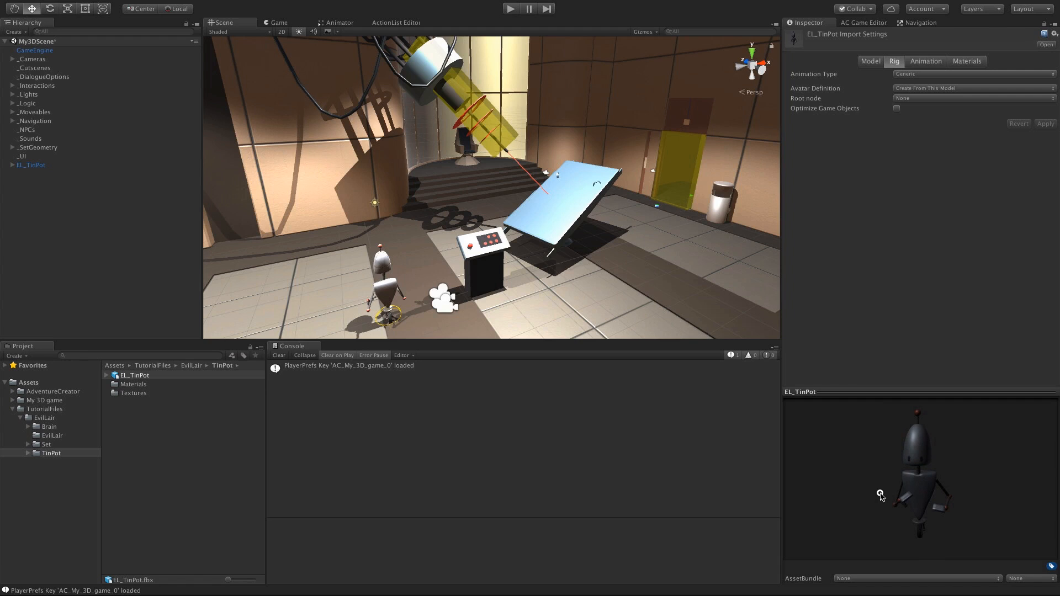
# Step: Preview the EL_TinPot model's Robot_LookDown and Robot_LookLeft animation clips
pyautogui.click(108, 376)
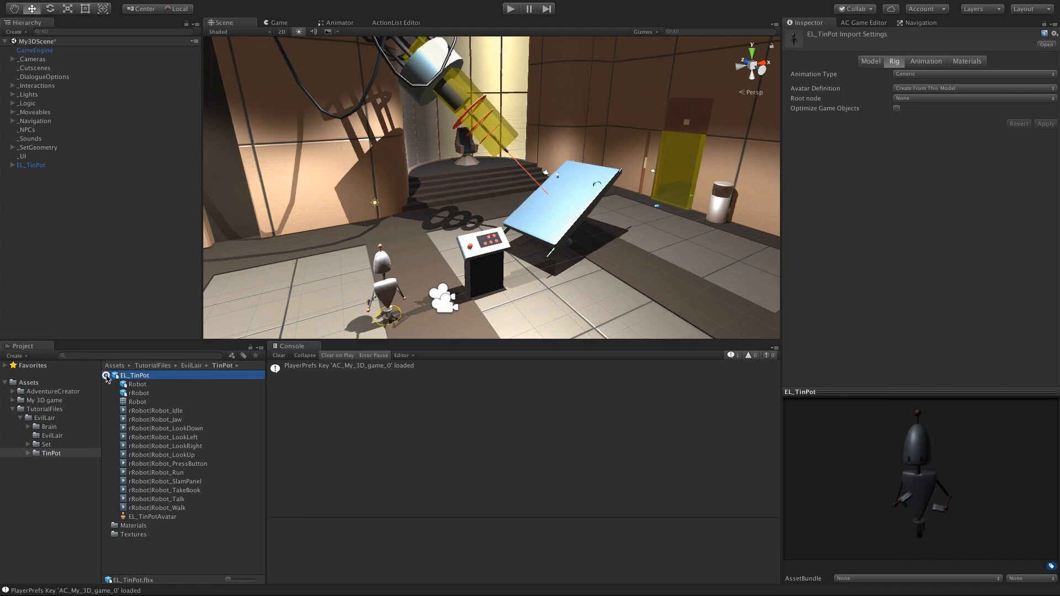
pyautogui.click(921, 61)
pyautogui.click(865, 208)
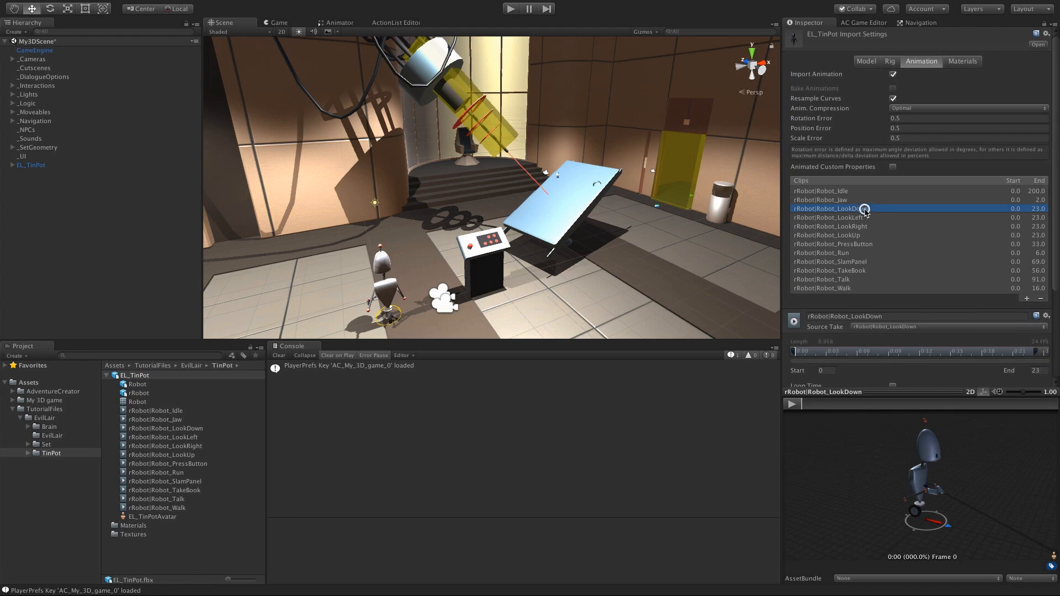
pyautogui.click(792, 404)
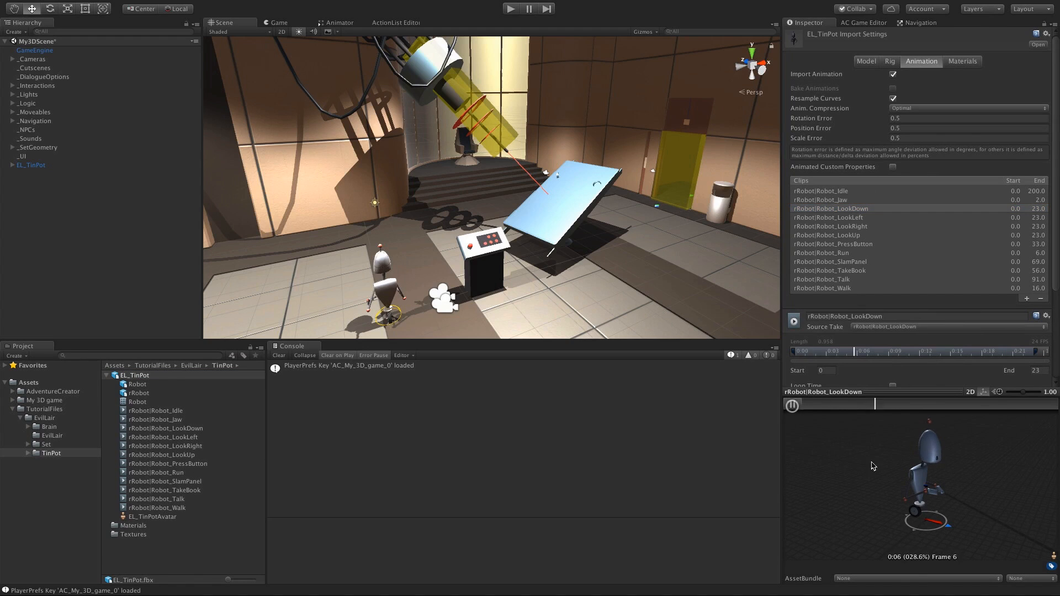
pyautogui.click(842, 218)
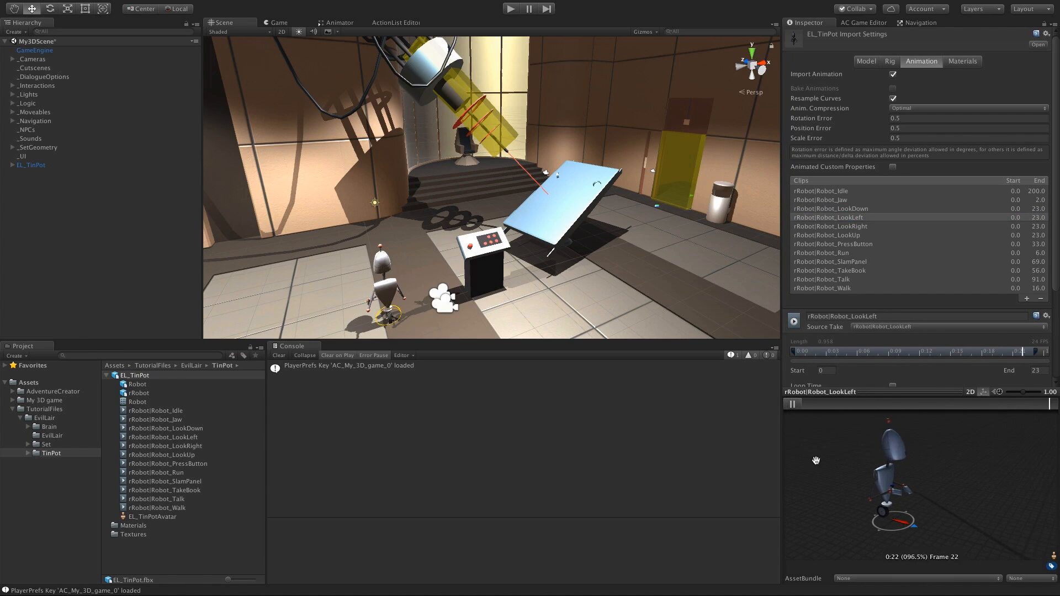
# Step: Set the EL_TinPot player's Head yaw float to HeadYaw and its Head pitch float to HeadPitch
pyautogui.click(111, 232)
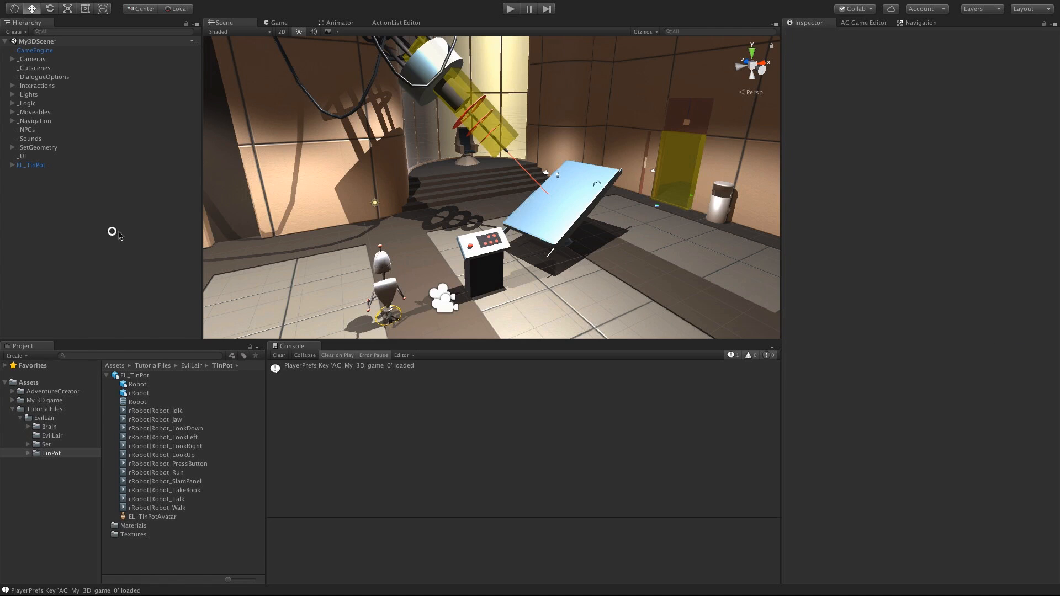
pyautogui.click(27, 166)
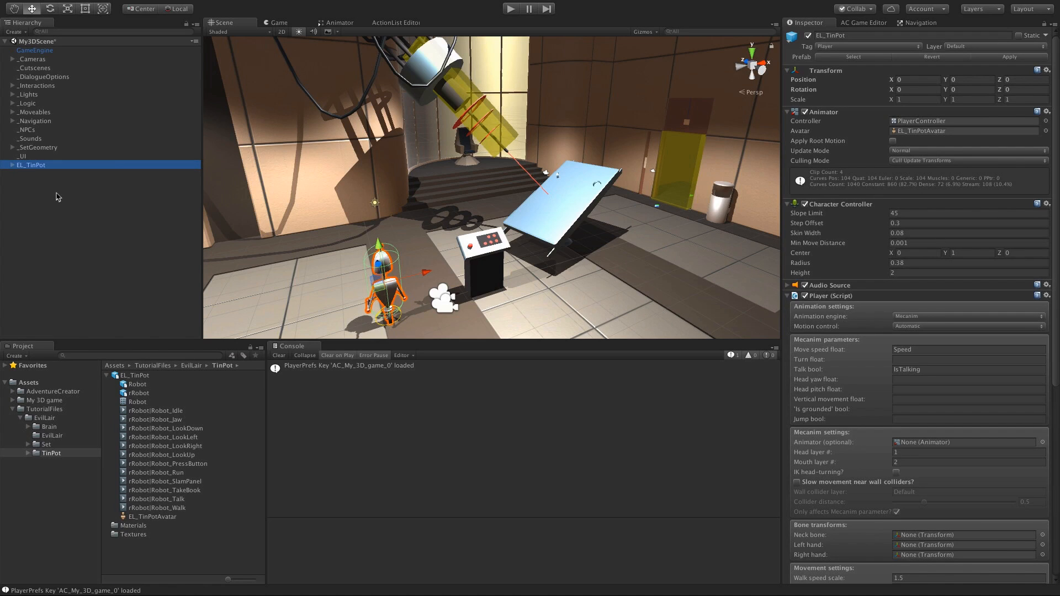
pyautogui.scroll(-5, 1044, 277)
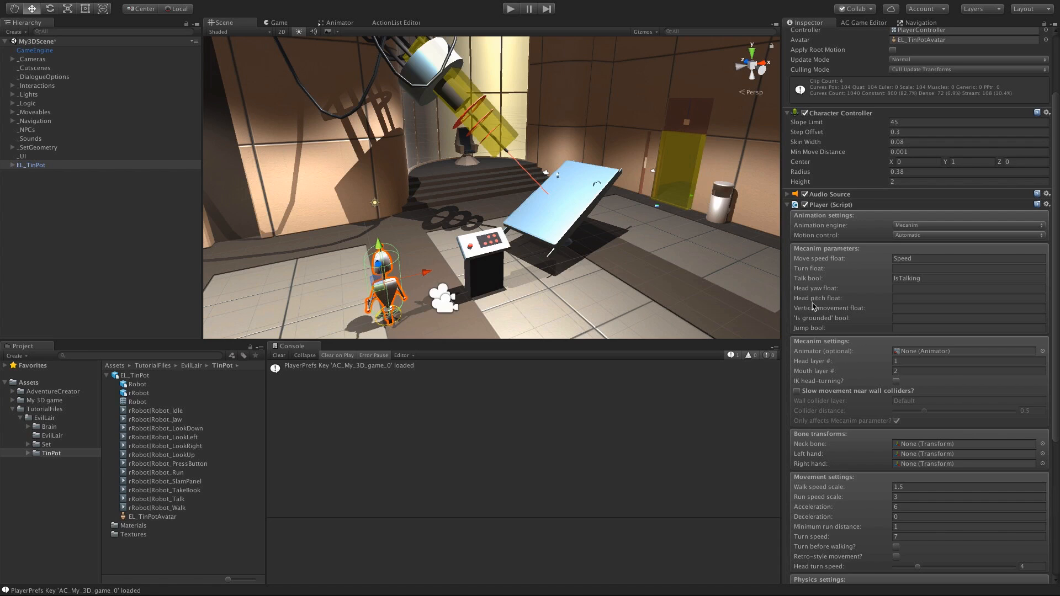
pyautogui.click(919, 287)
pyautogui.write('HeadYaw')
pyautogui.press('Return')
pyautogui.click(923, 290)
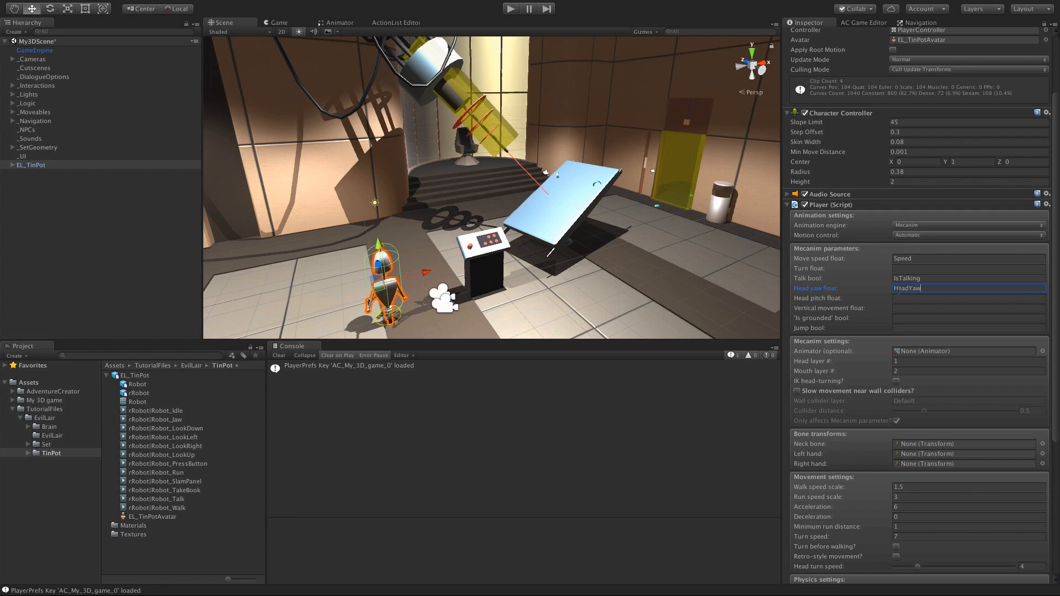
pyautogui.click(925, 297)
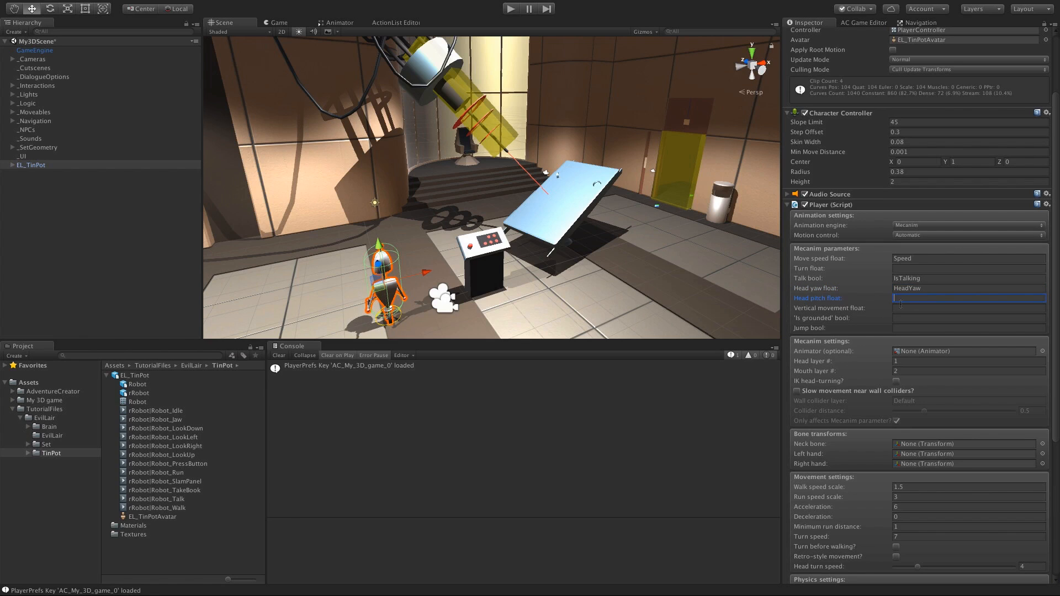
pyautogui.write('HeadPitch')
pyautogui.press('Return')
# Step: Open the player's PlayerController animator and add a float parameter named HeadYaw
pyautogui.scroll(3, 950, 290)
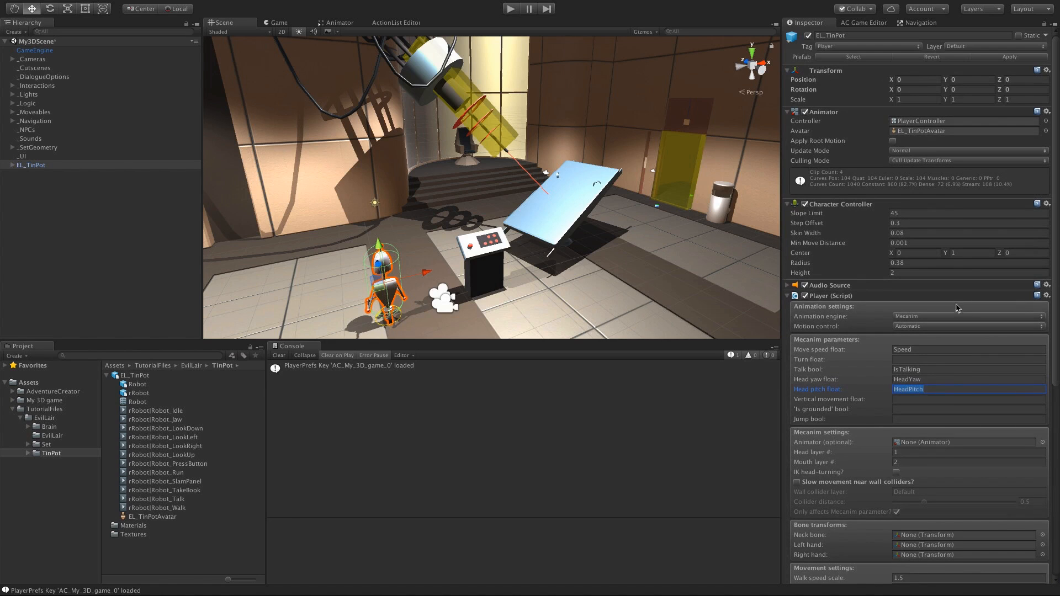
pyautogui.doubleClick(914, 122)
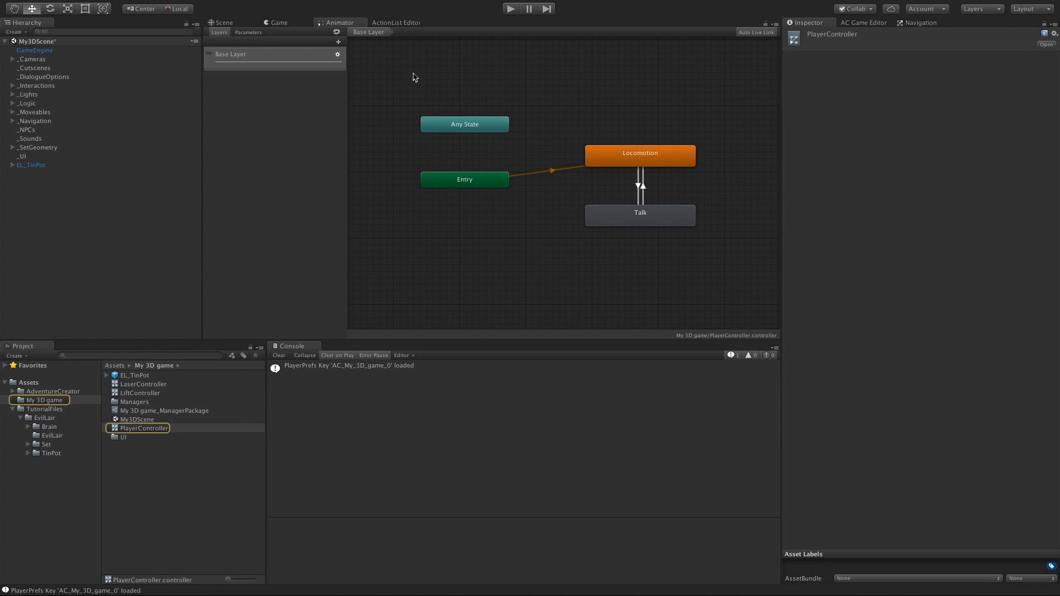
pyautogui.click(246, 33)
pyautogui.click(339, 42)
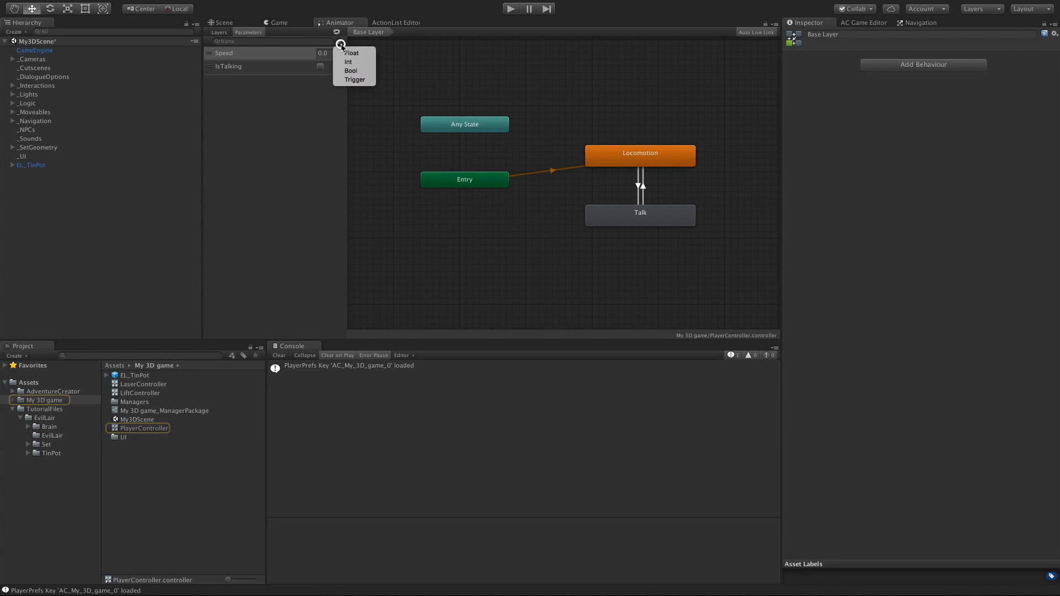
pyautogui.click(343, 55)
pyautogui.write('Hea')
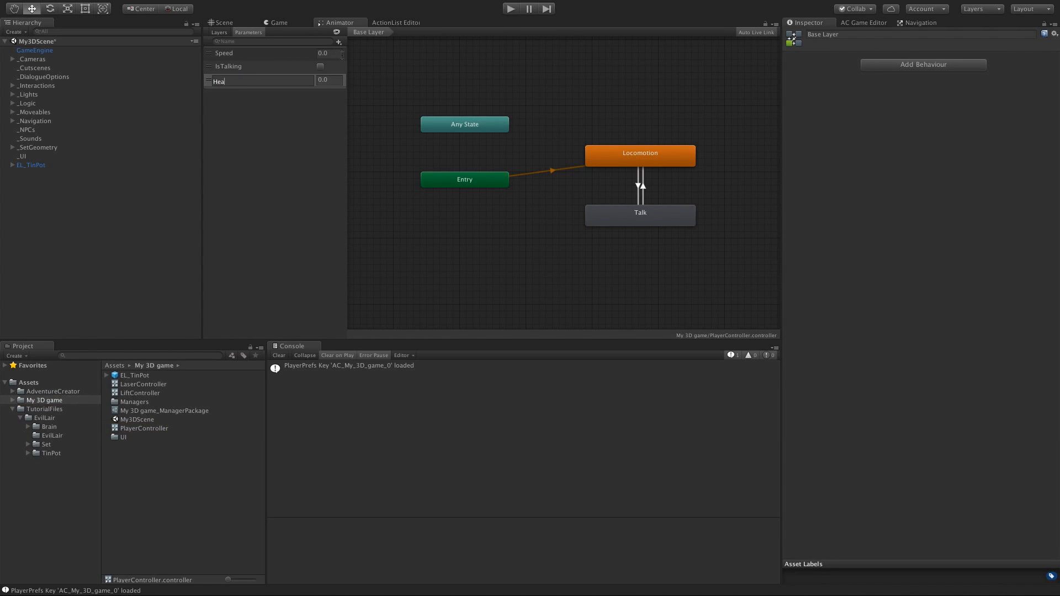
pyautogui.write('dYaw')
pyautogui.press('Return')
# Step: Add a second float parameter named HeadPitch to the PlayerController
pyautogui.click(338, 42)
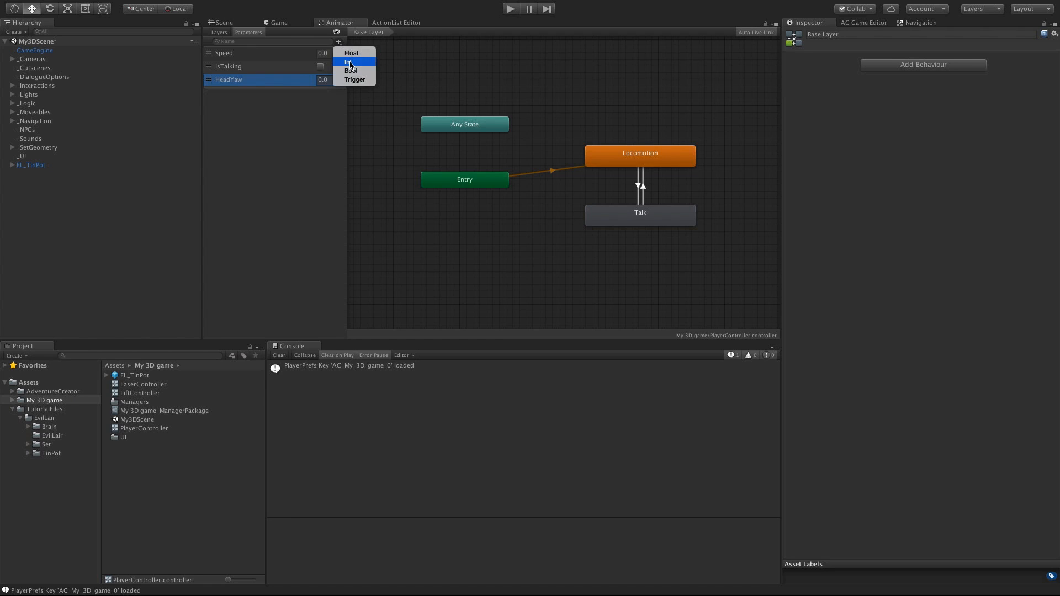
pyautogui.click(353, 55)
pyautogui.write('H')
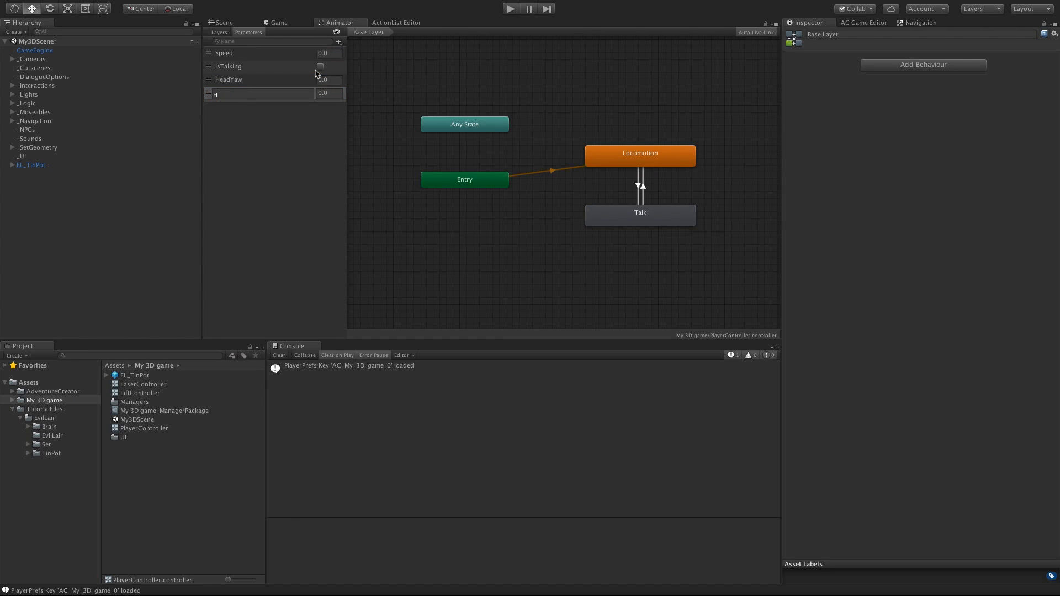
pyautogui.write('eadPitch')
pyautogui.press('Return')
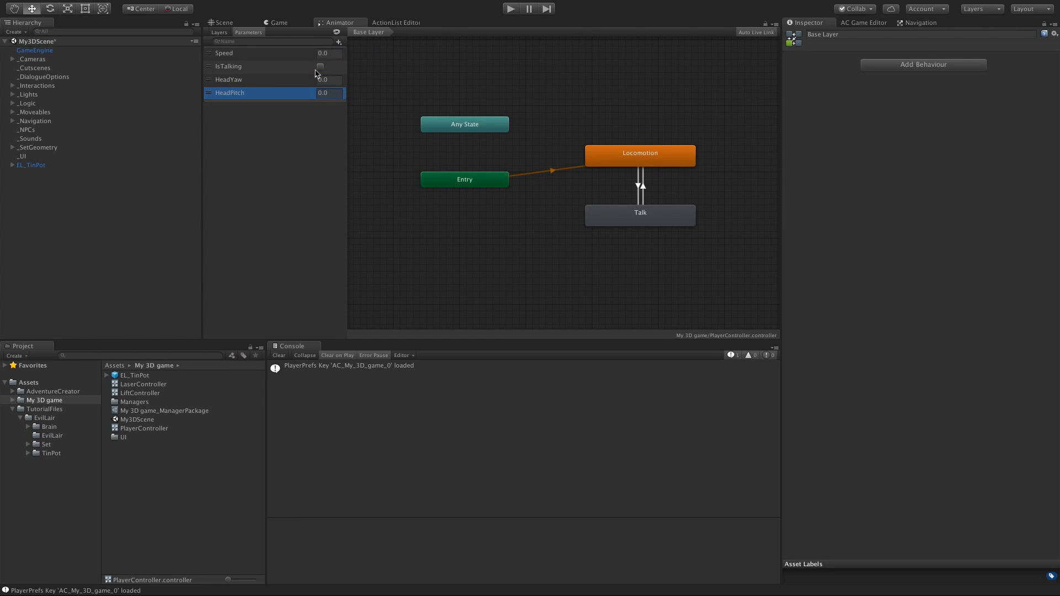
# Step: Add a new animator layer named HeadTurning to the PlayerController
pyautogui.moveTo(565, 147); pyautogui.dragTo(562, 147, button='middle')
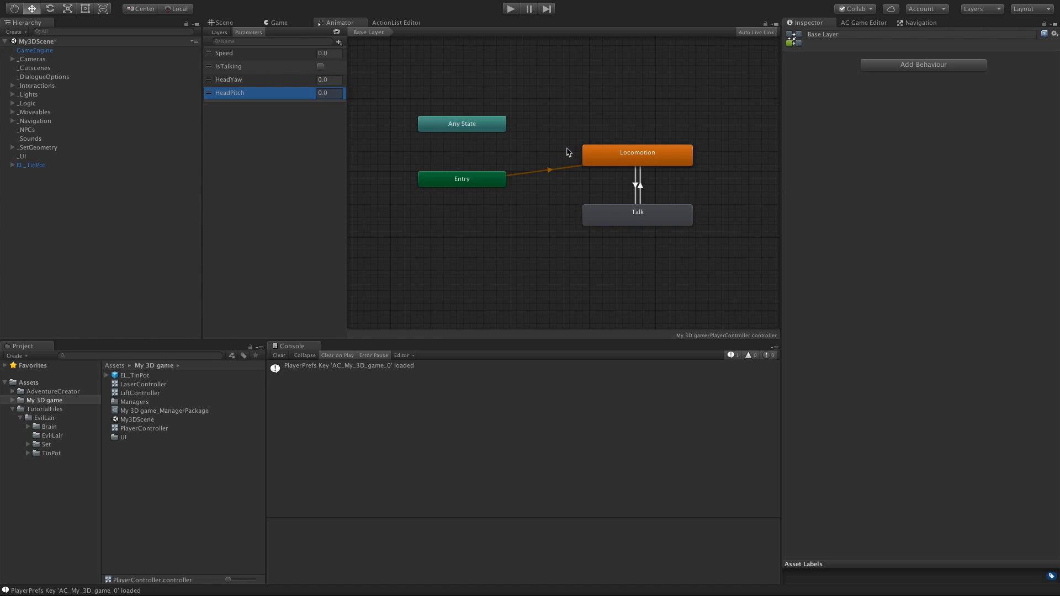
pyautogui.click(220, 32)
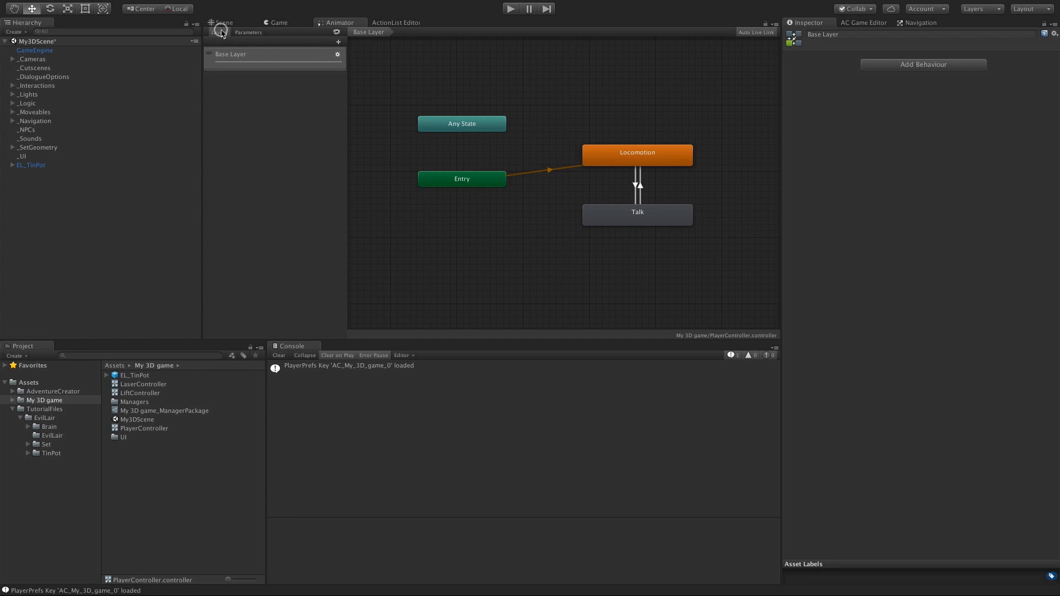
pyautogui.click(339, 42)
pyautogui.write('HeadTurning')
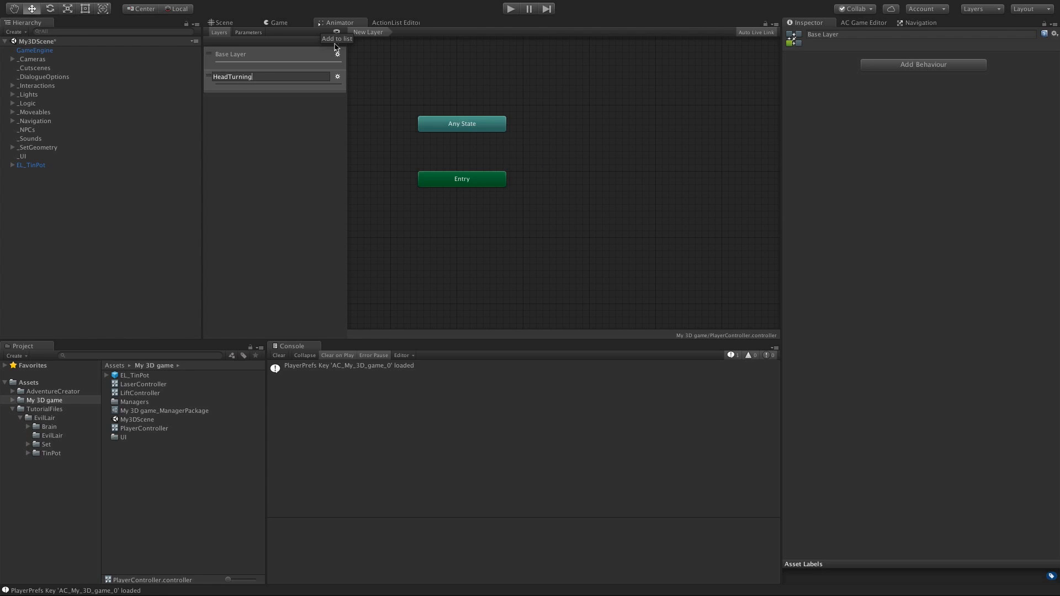
pyautogui.press('Return')
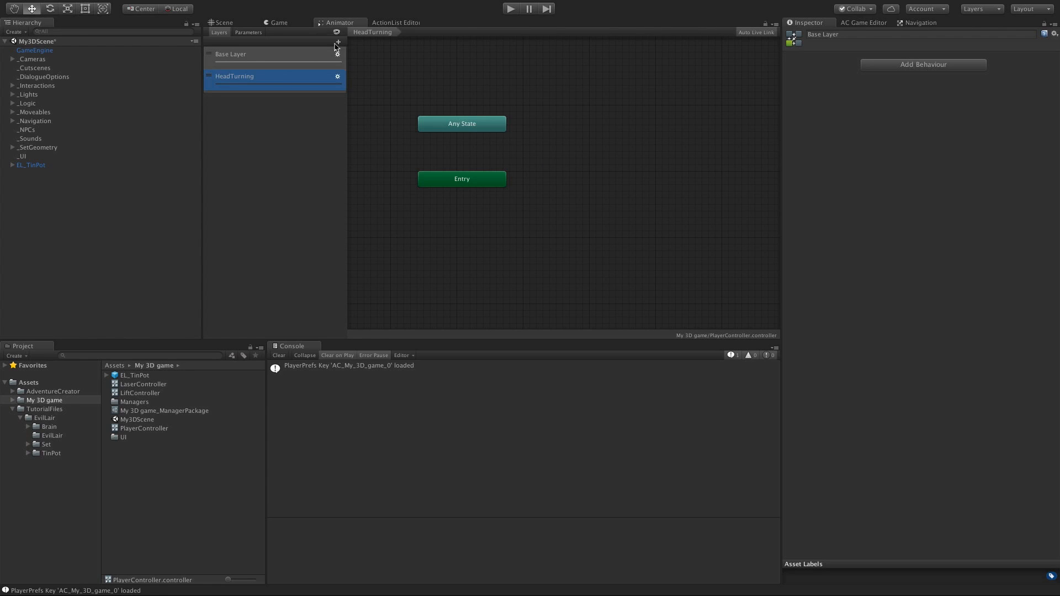
# Step: Create a new blend tree state in the HeadTurning layer and rename it HeadDirection
pyautogui.rightClick(562, 134)
pyautogui.moveTo(590, 134)
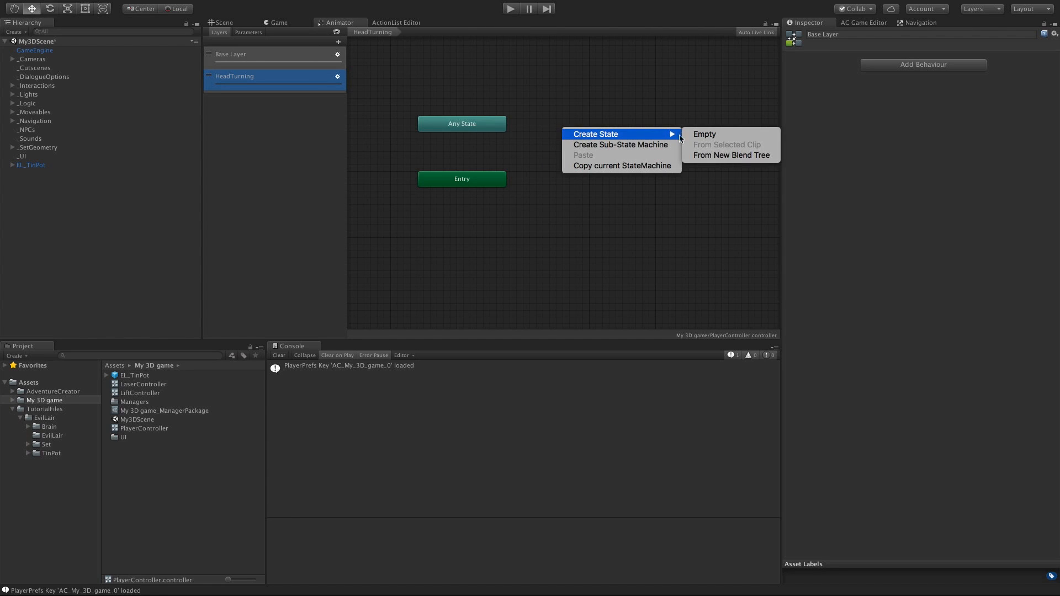
pyautogui.click(706, 155)
pyautogui.click(650, 144)
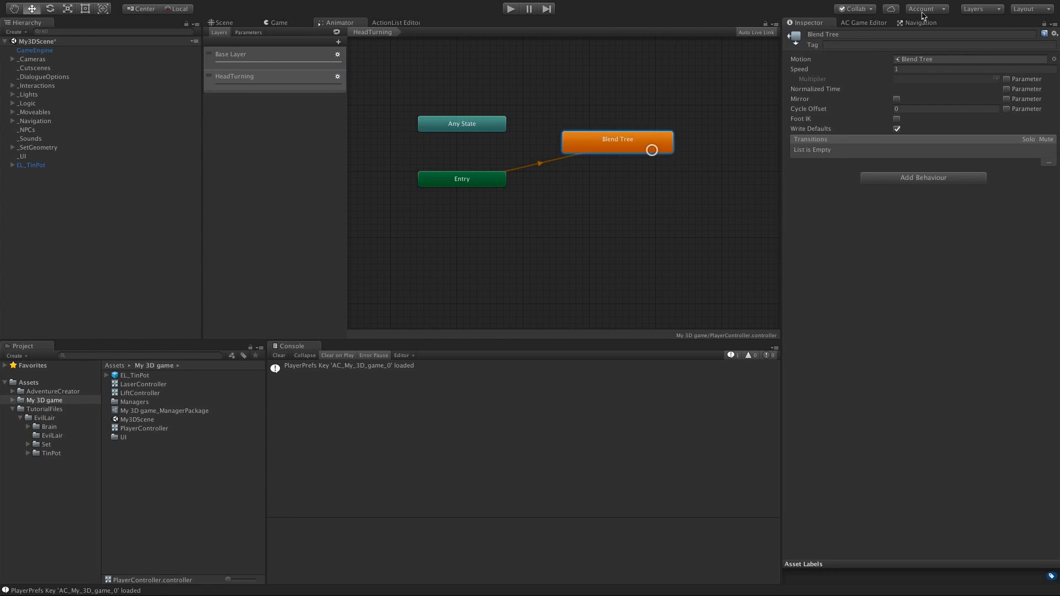
pyautogui.click(871, 34)
pyautogui.write('Head')
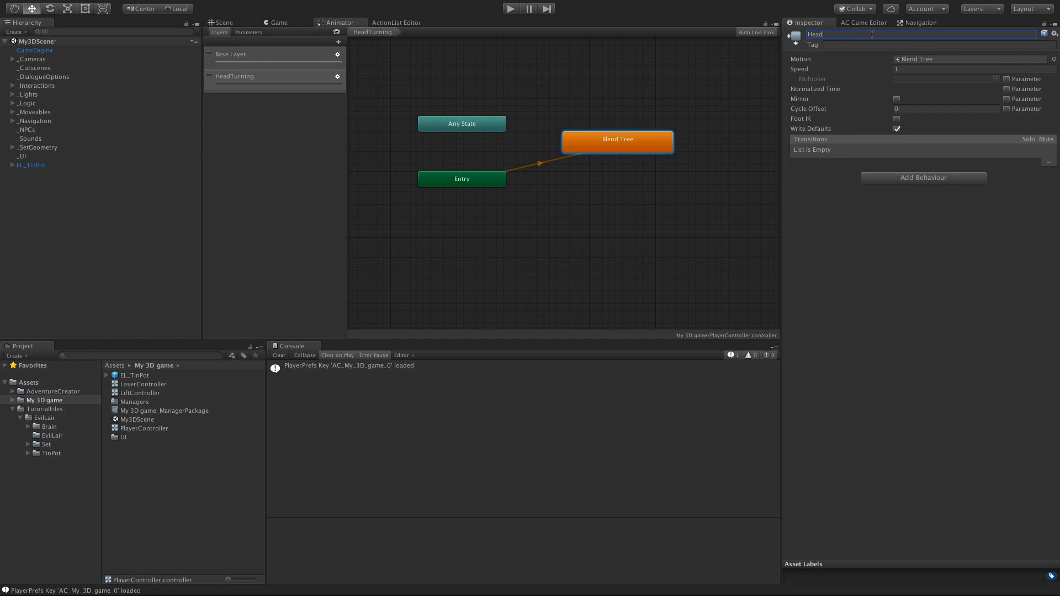
pyautogui.write('Direction')
pyautogui.press('Return')
# Step: Set the HeadTurning layer's weight to 1 and its blending to Additive
pyautogui.click(337, 78)
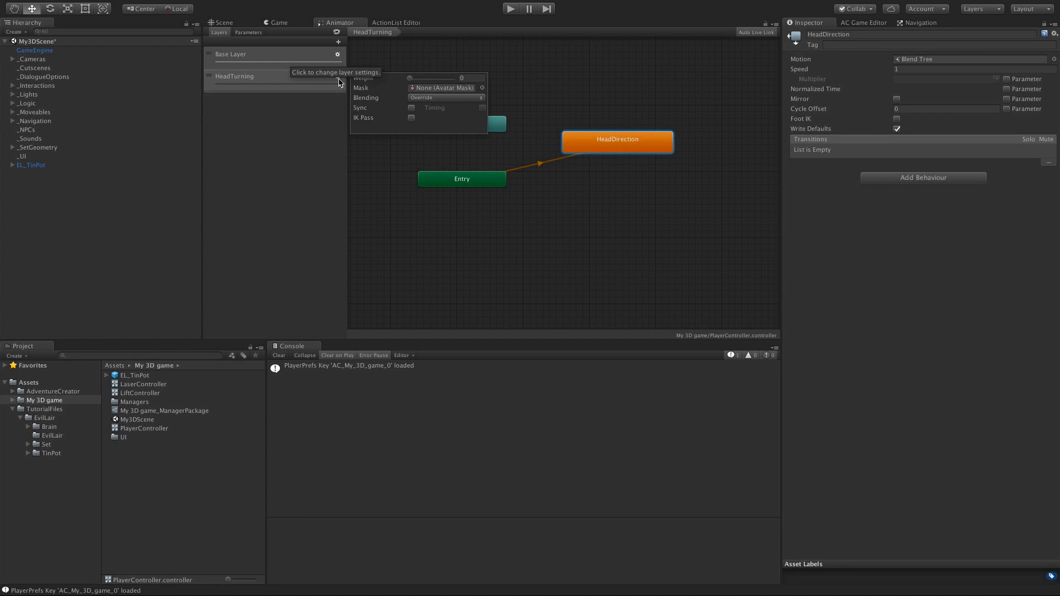
pyautogui.moveTo(410, 77); pyautogui.dragTo(463, 81)
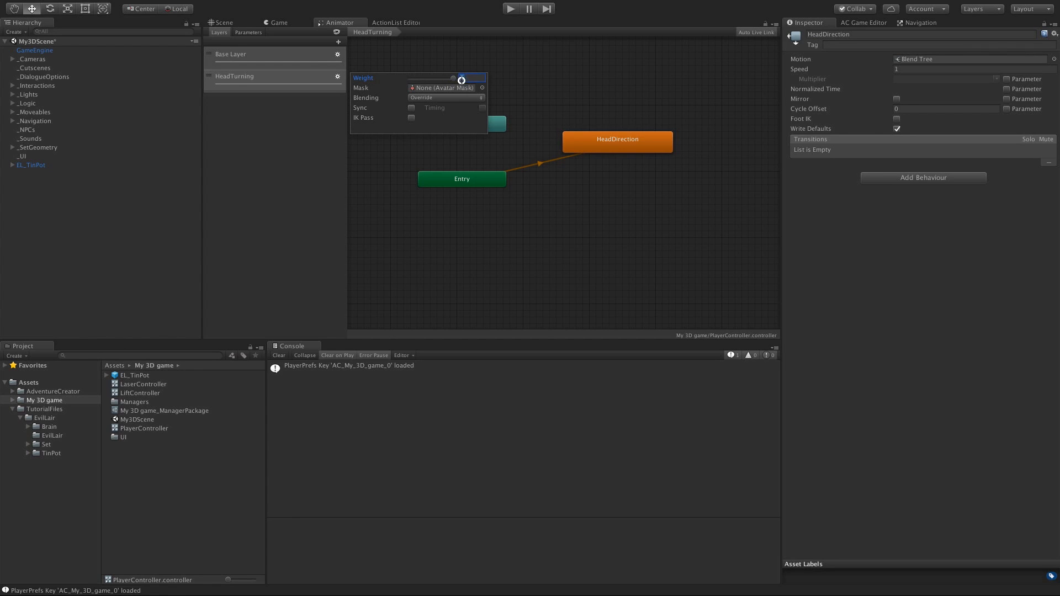
pyautogui.click(435, 98)
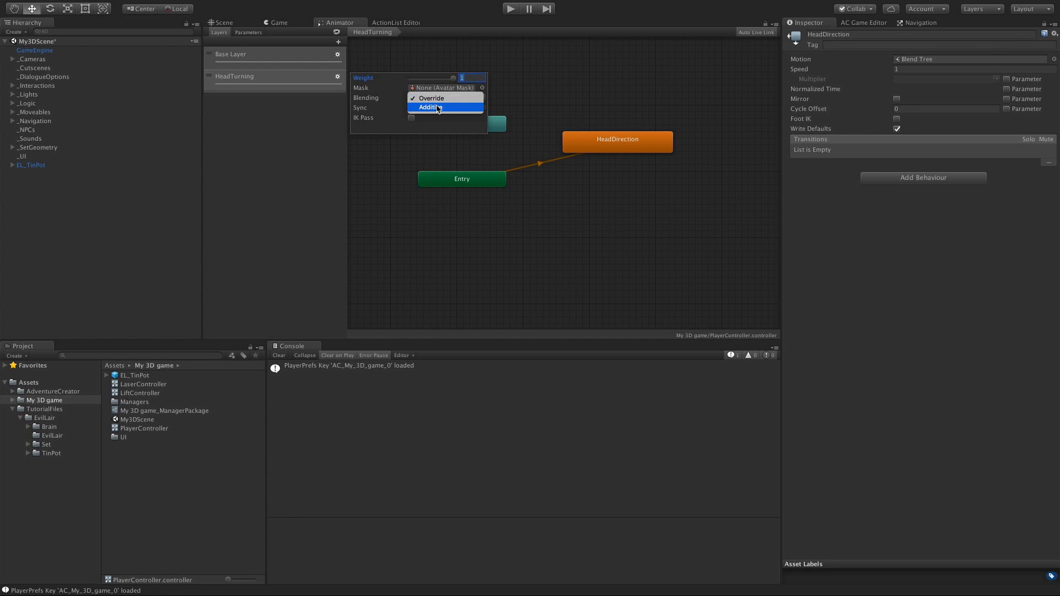
pyautogui.click(435, 108)
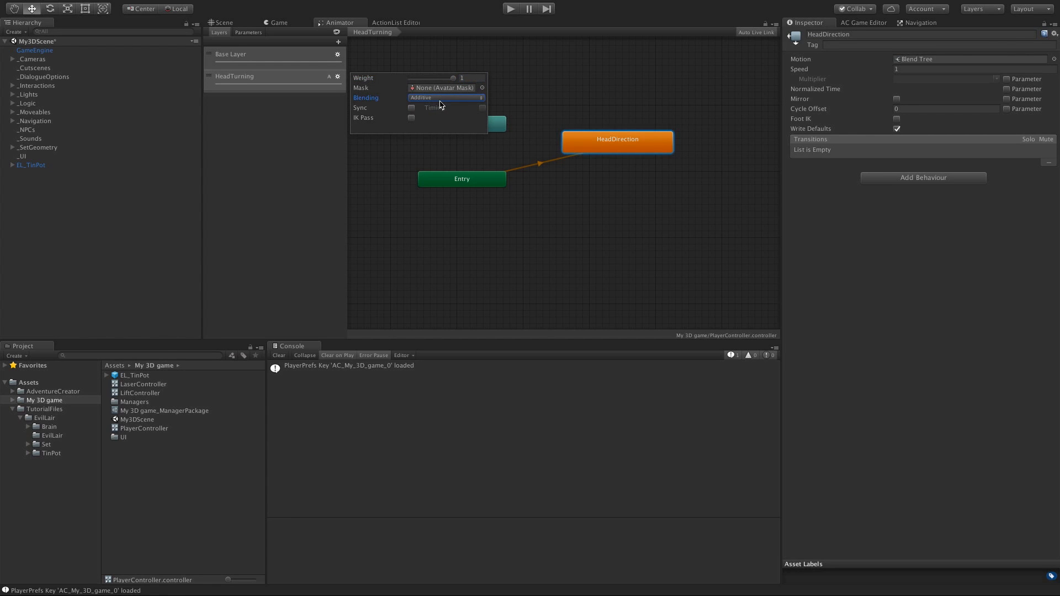
pyautogui.click(303, 132)
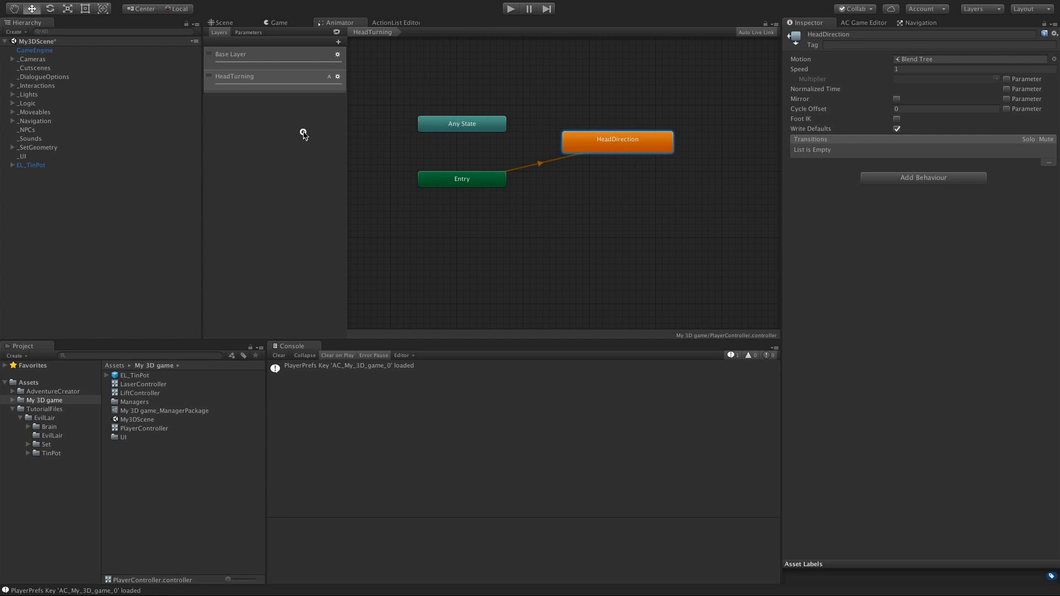
# Step: Set the HeadDirection blend tree to 2D Simple Directional with HeadYaw and HeadPitch as its parameters
pyautogui.doubleClick(651, 148)
pyautogui.click(606, 171)
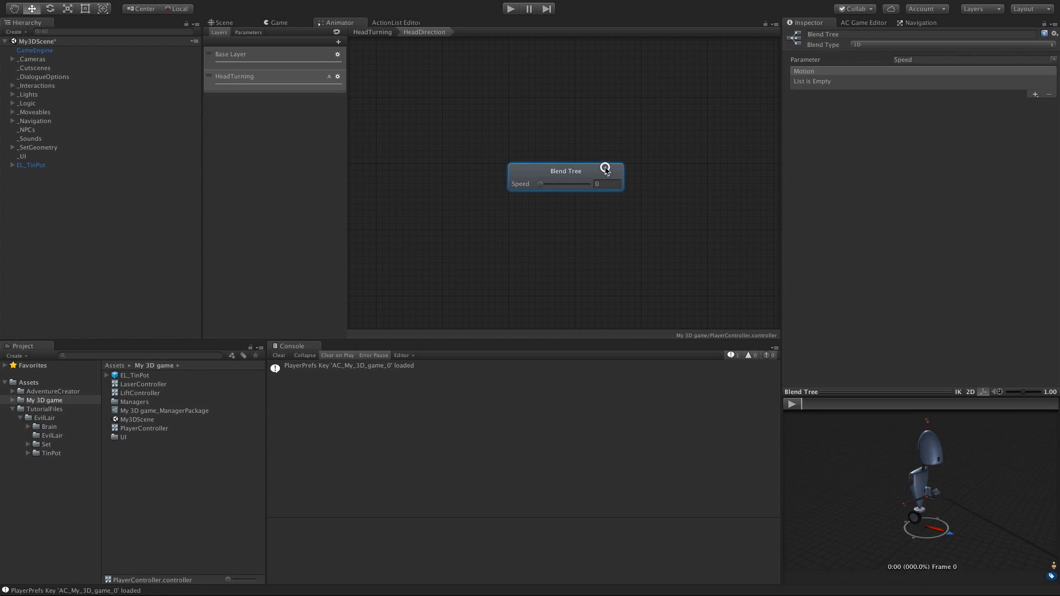
pyautogui.click(845, 46)
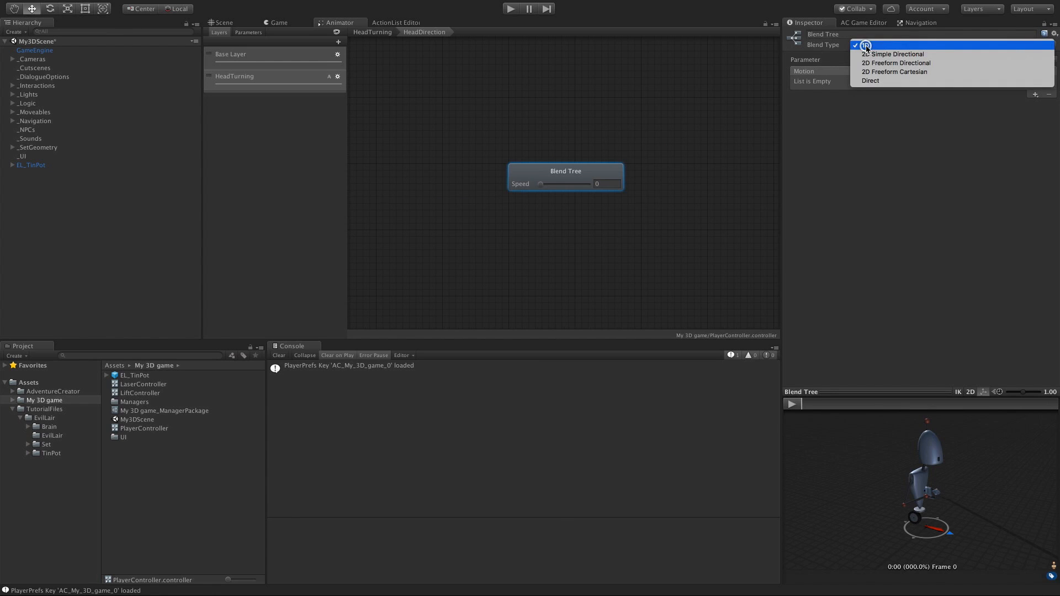
pyautogui.click(932, 55)
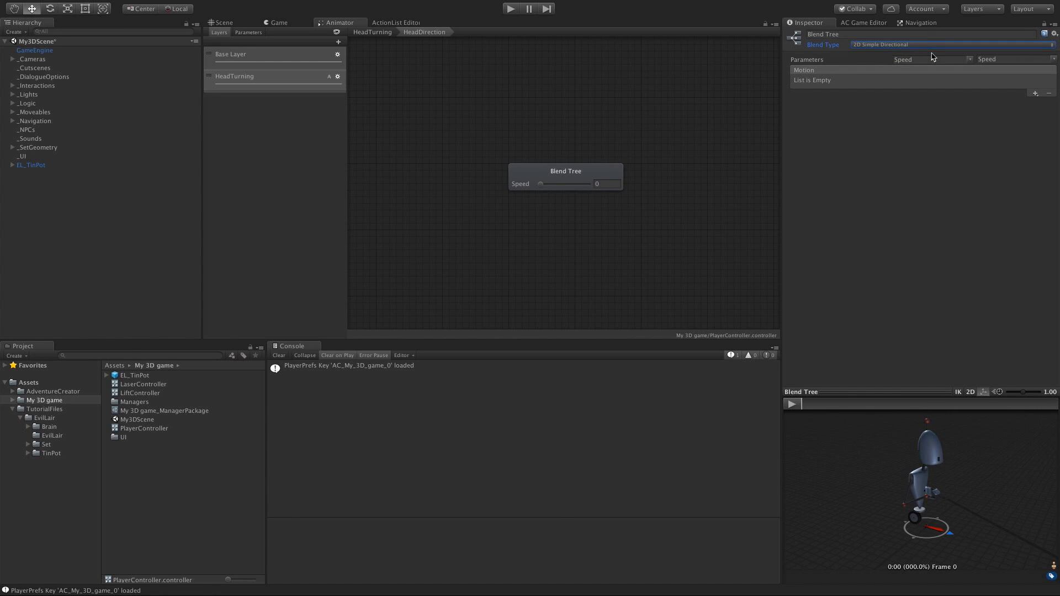
pyautogui.click(969, 59)
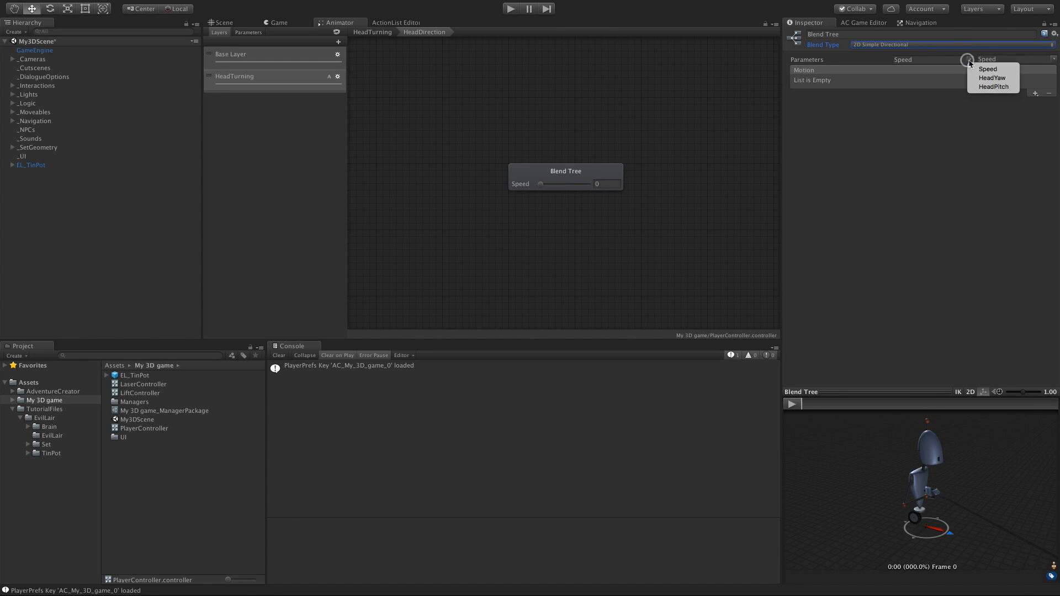
pyautogui.click(988, 77)
pyautogui.click(1053, 59)
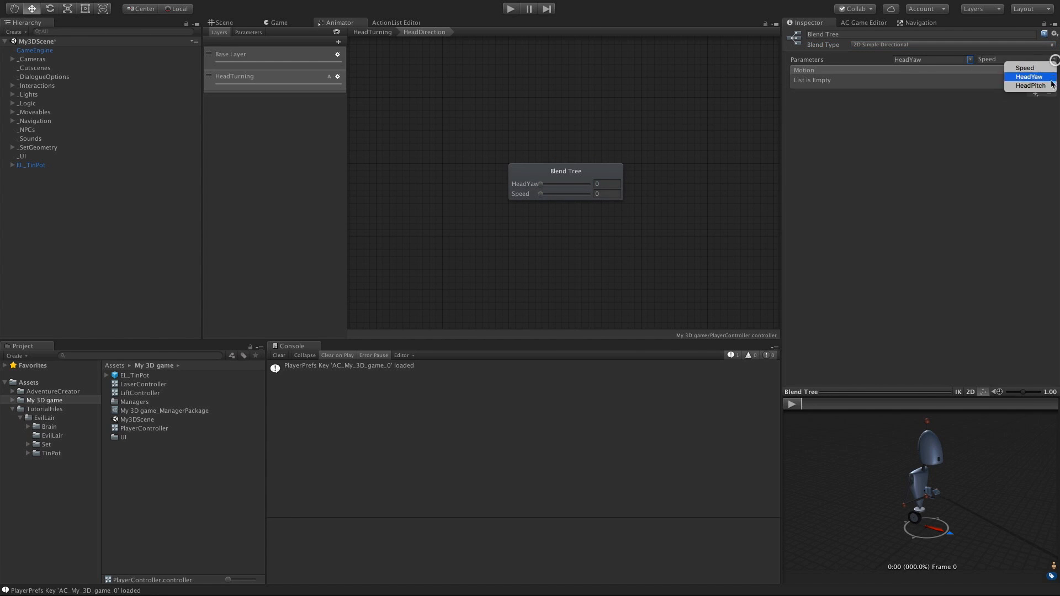
pyautogui.click(1037, 73)
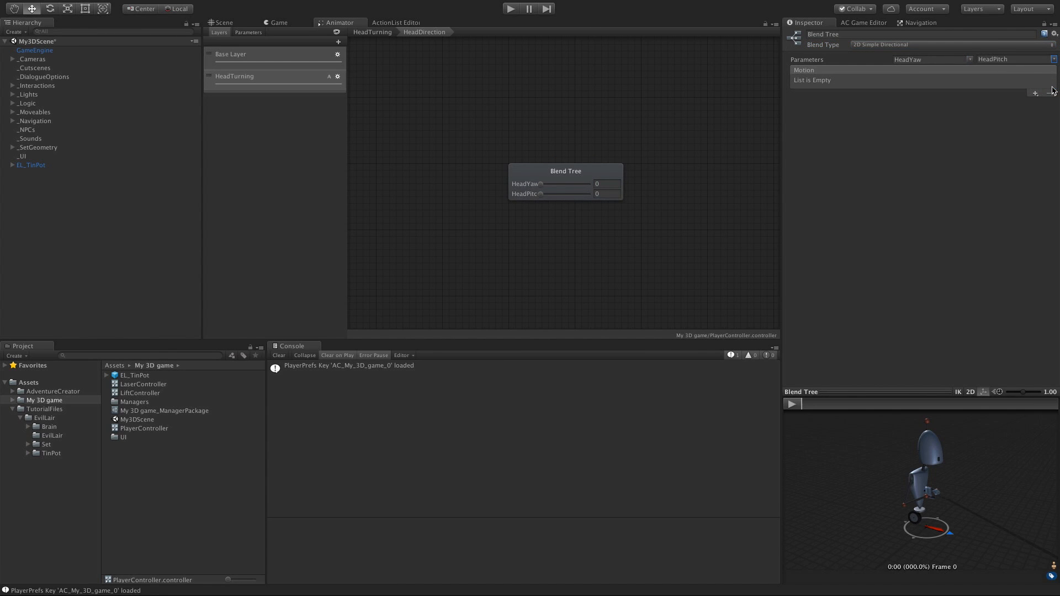
# Step: Show the TinPot animation clips in the project and add four motion fields to the HeadDirection blend tree
pyautogui.click(51, 452)
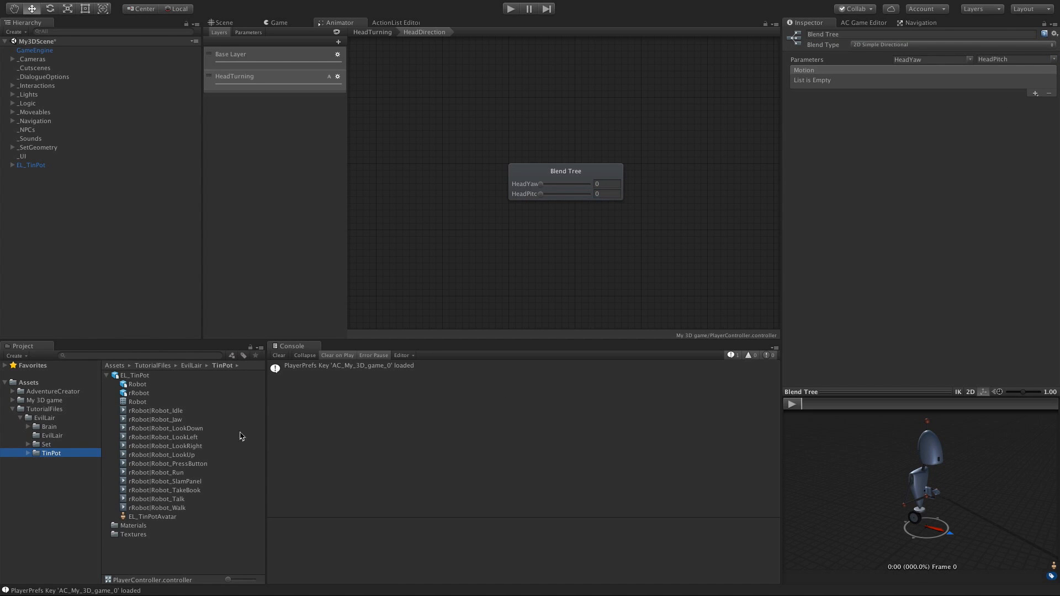
pyautogui.click(1034, 94)
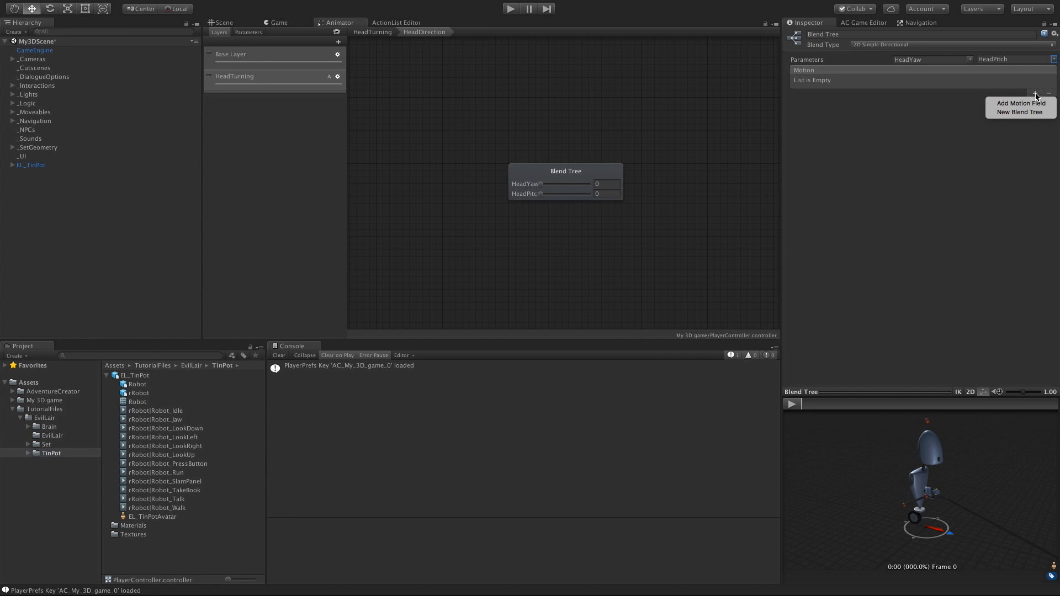
pyautogui.click(1030, 105)
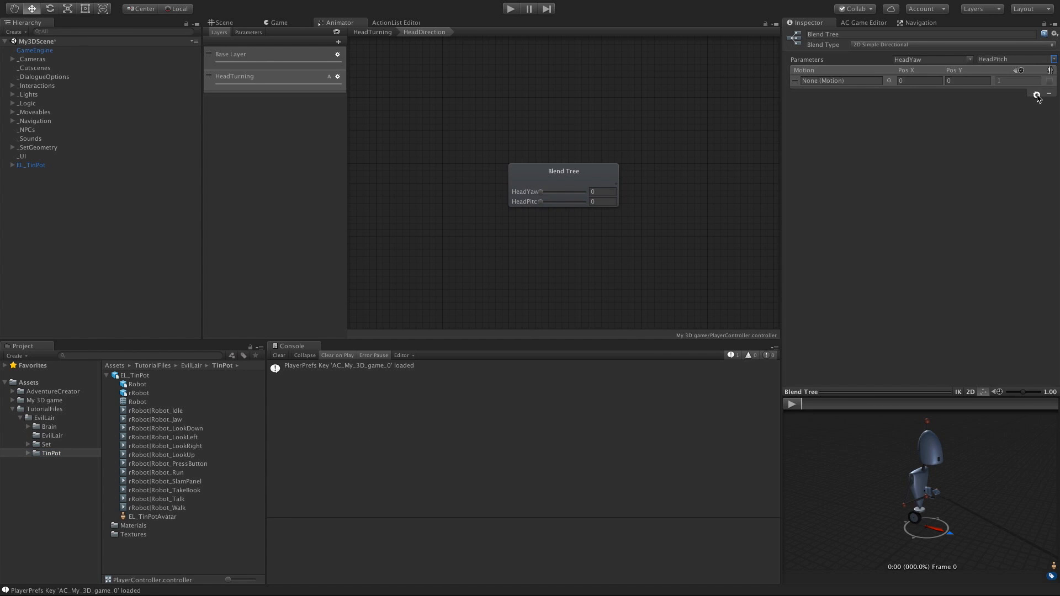
pyautogui.click(1035, 93)
pyautogui.click(1030, 105)
pyautogui.click(1035, 238)
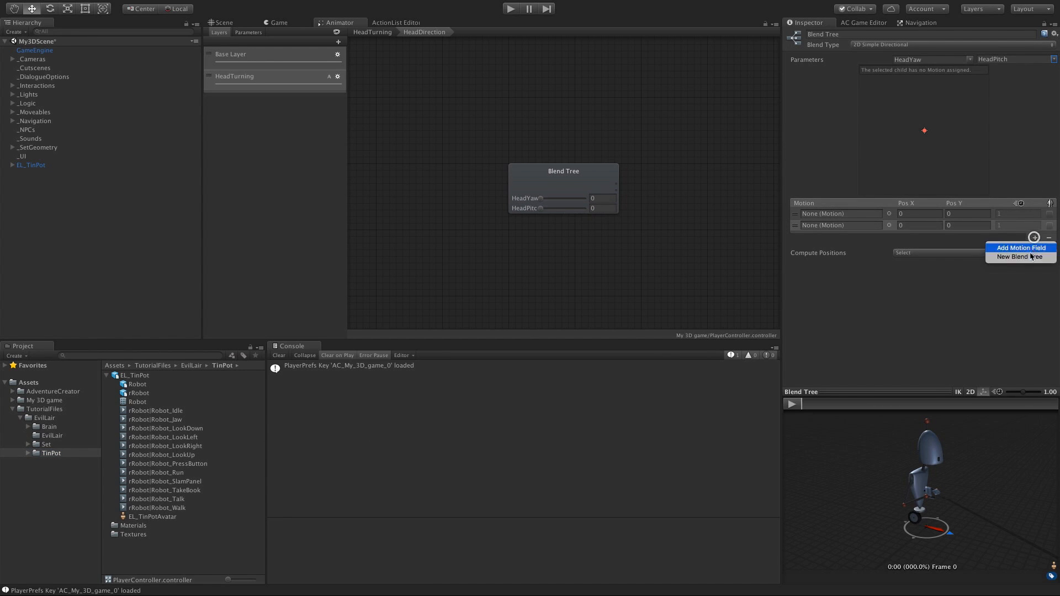
pyautogui.click(1030, 248)
pyautogui.click(1035, 250)
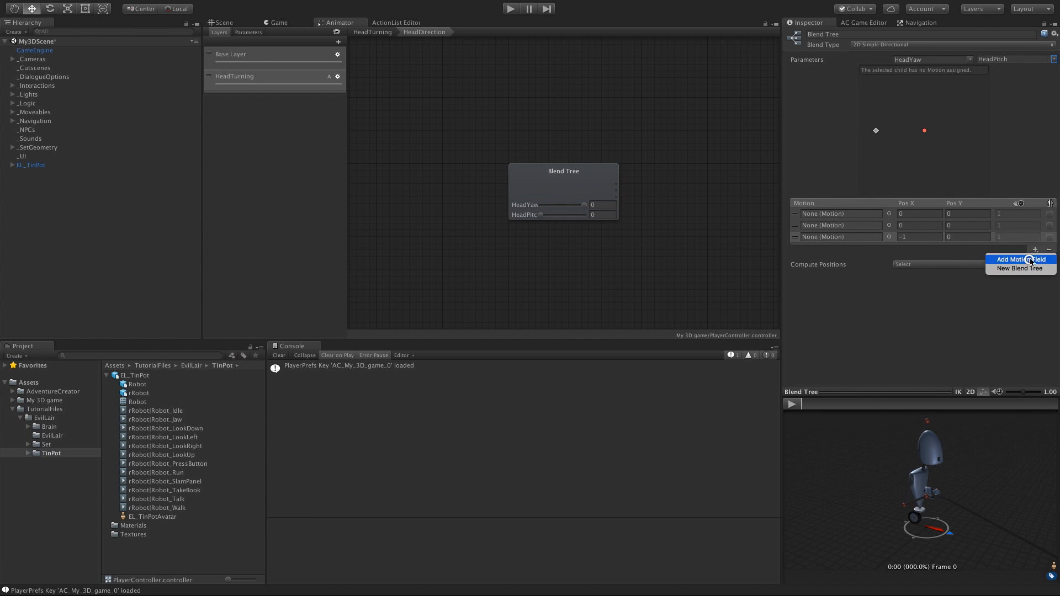
pyautogui.click(1030, 260)
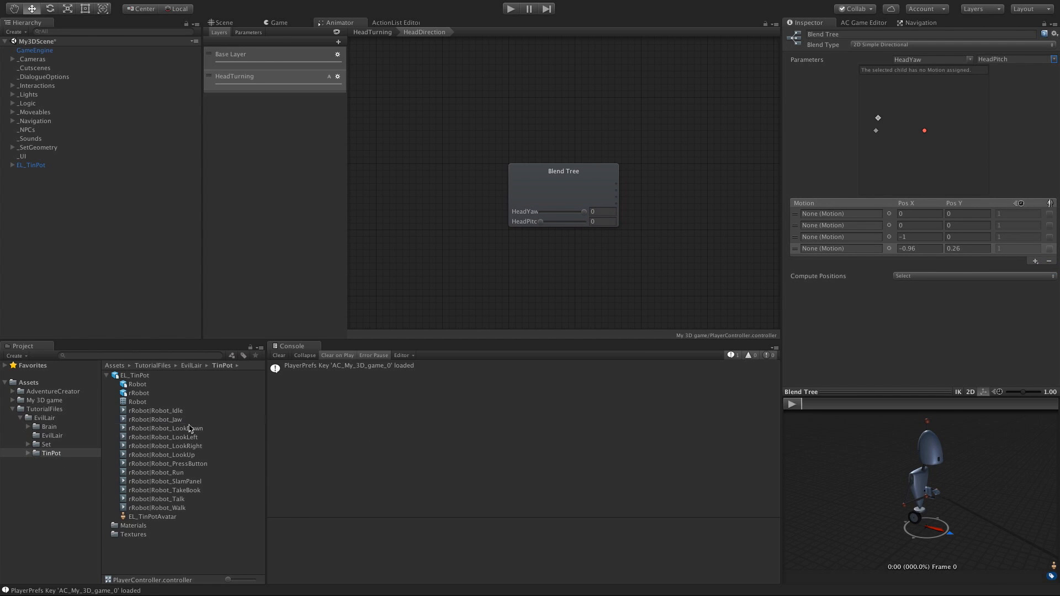
# Step: Assign the Robot_LookDown, Robot_LookLeft, Robot_LookRight and Robot_LookUp clips, in that order, to the blend tree's four motion fields
pyautogui.moveTo(166, 428); pyautogui.dragTo(816, 216)
pyautogui.moveTo(163, 437); pyautogui.dragTo(830, 226)
pyautogui.moveTo(178, 445); pyautogui.dragTo(820, 236)
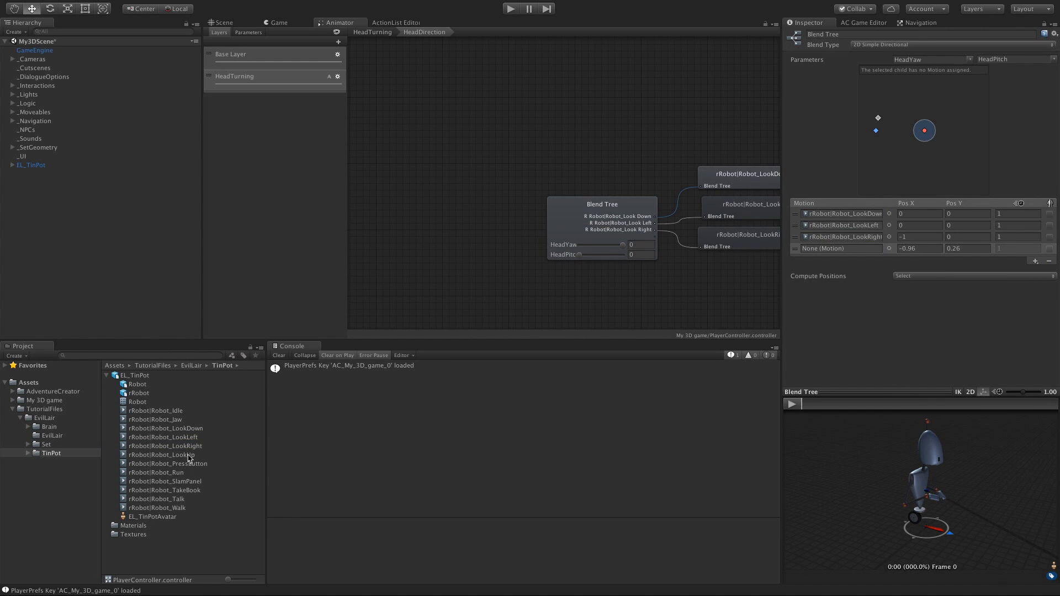
pyautogui.moveTo(188, 455); pyautogui.dragTo(864, 251)
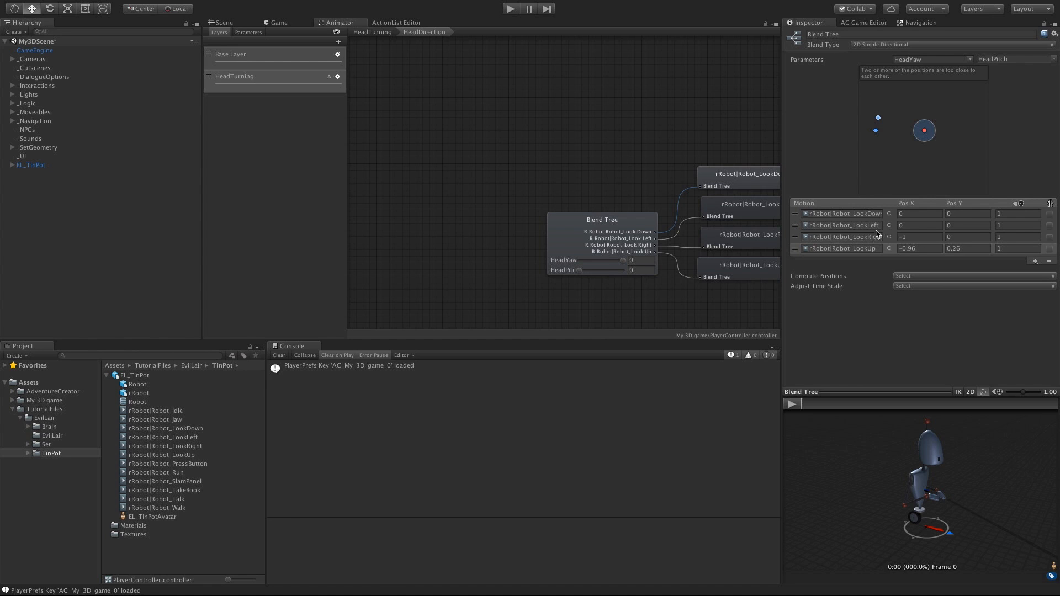
# Step: Position the LookDown motion at X 0, Y -1 and the LookLeft motion at X -1, Y 0
pyautogui.click(906, 214)
pyautogui.click(954, 214)
pyautogui.write('-1')
pyautogui.press('Return')
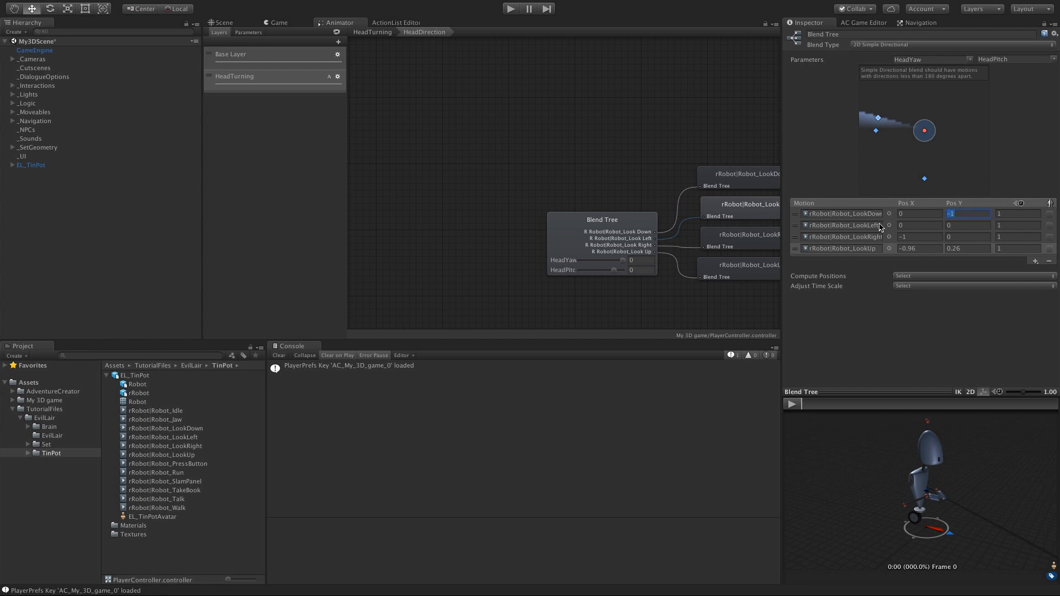
pyautogui.click(913, 226)
pyautogui.write('-1')
pyautogui.press('Tab')
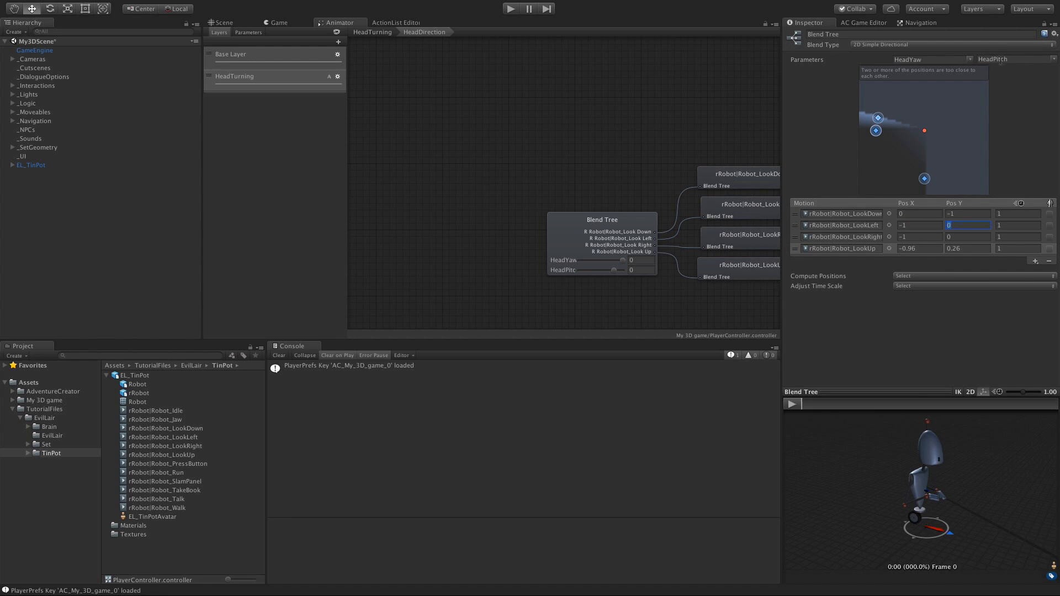
# Step: Set the LookRight motion's X position to 1 and place the LookUp motion at X 0, Y 1
pyautogui.click(920, 237)
pyautogui.press('Return')
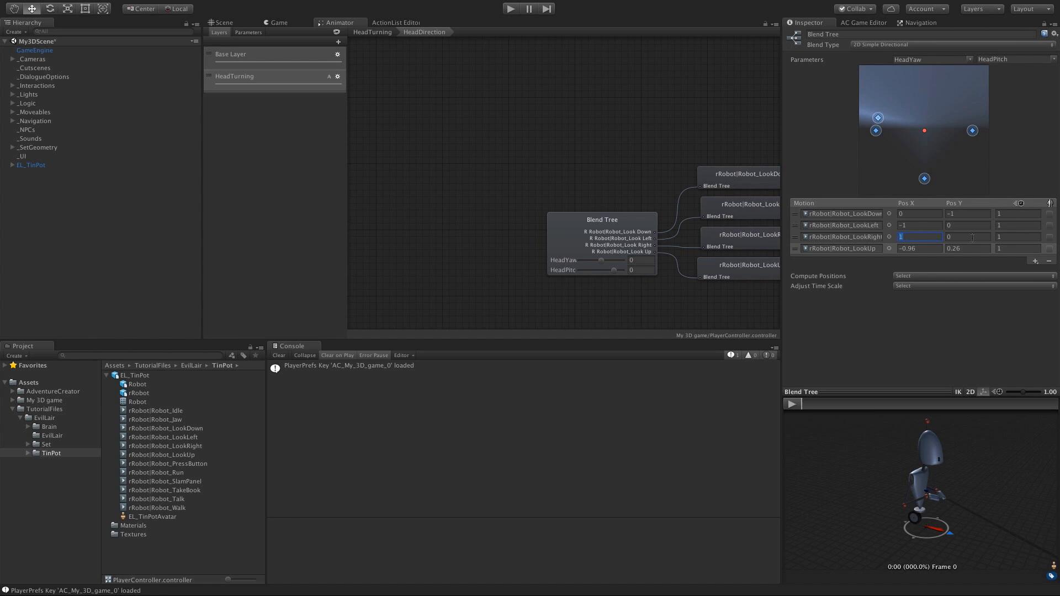
pyautogui.click(921, 248)
pyautogui.write('0')
pyautogui.press('Tab')
pyautogui.write('1')
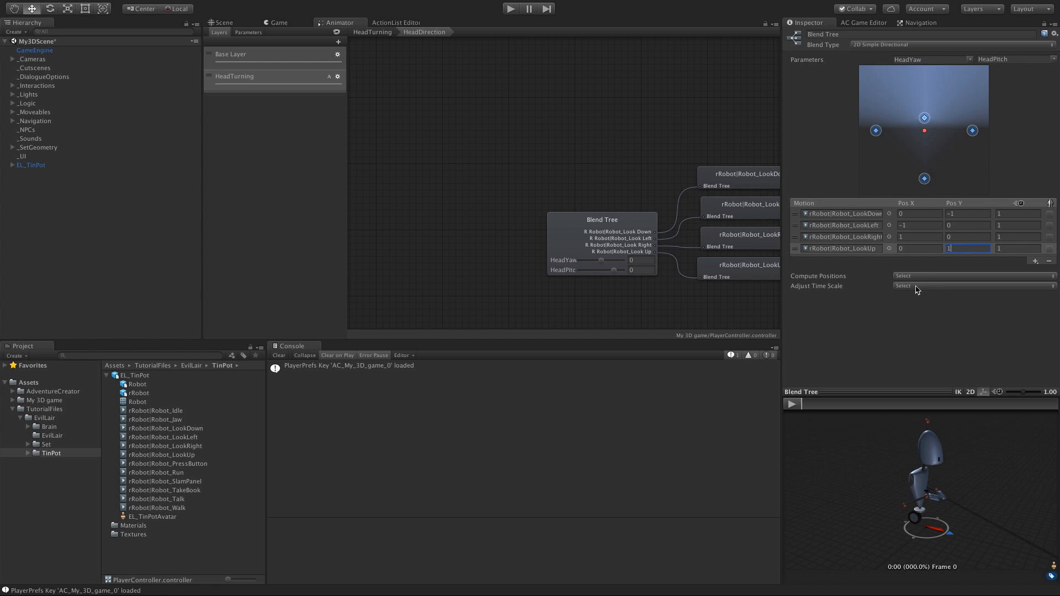
pyautogui.press('Return')
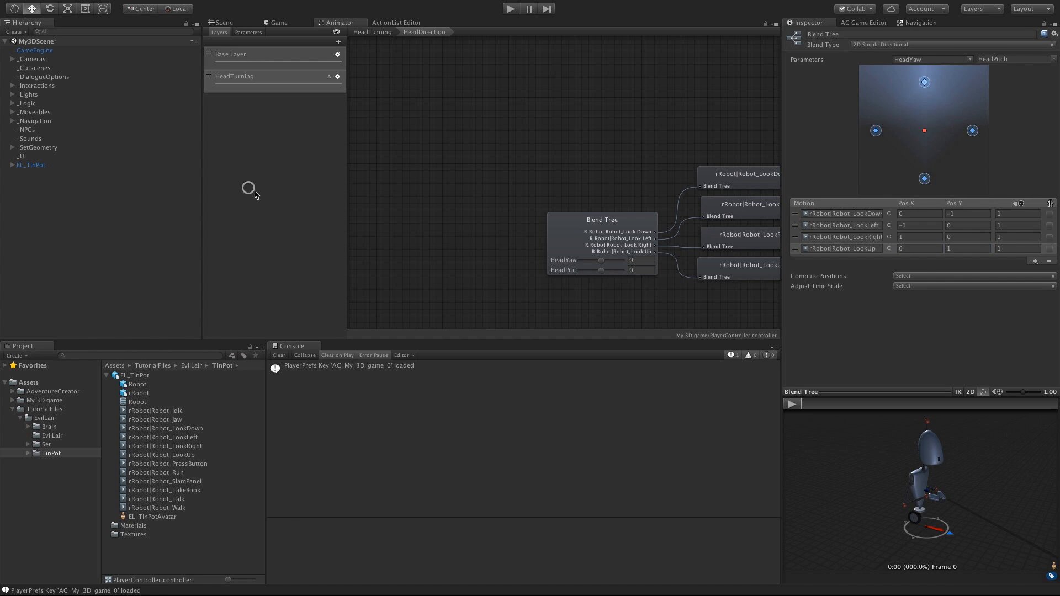
# Step: Run the game to check the player's head turning, and stop it again
pyautogui.click(510, 9)
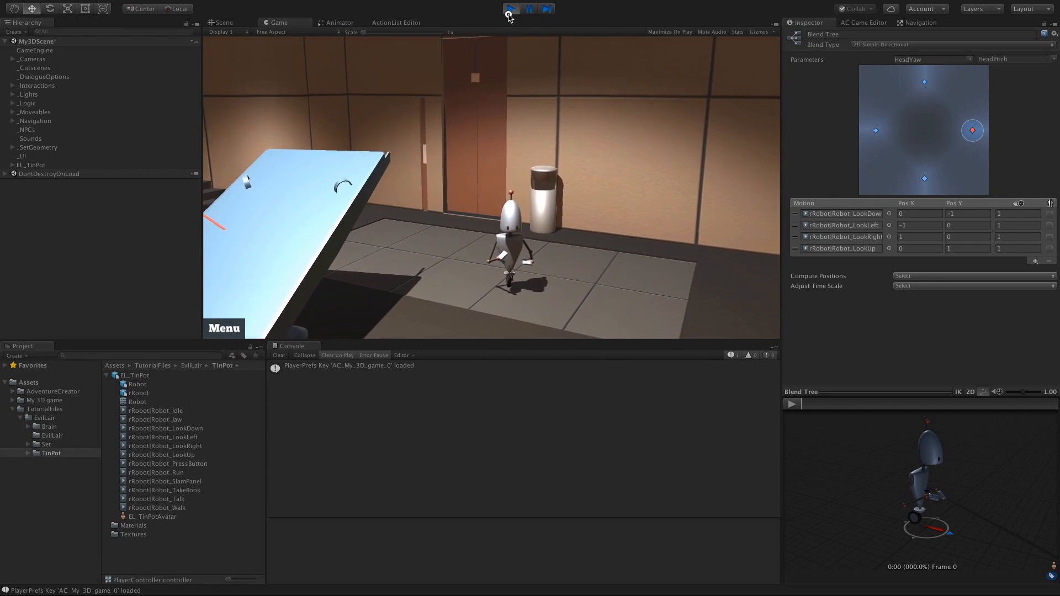
pyautogui.click(509, 12)
# Step: Apply the EL_TinPot changes to its prefab and delete EL_TinPot from the scene
pyautogui.click(27, 165)
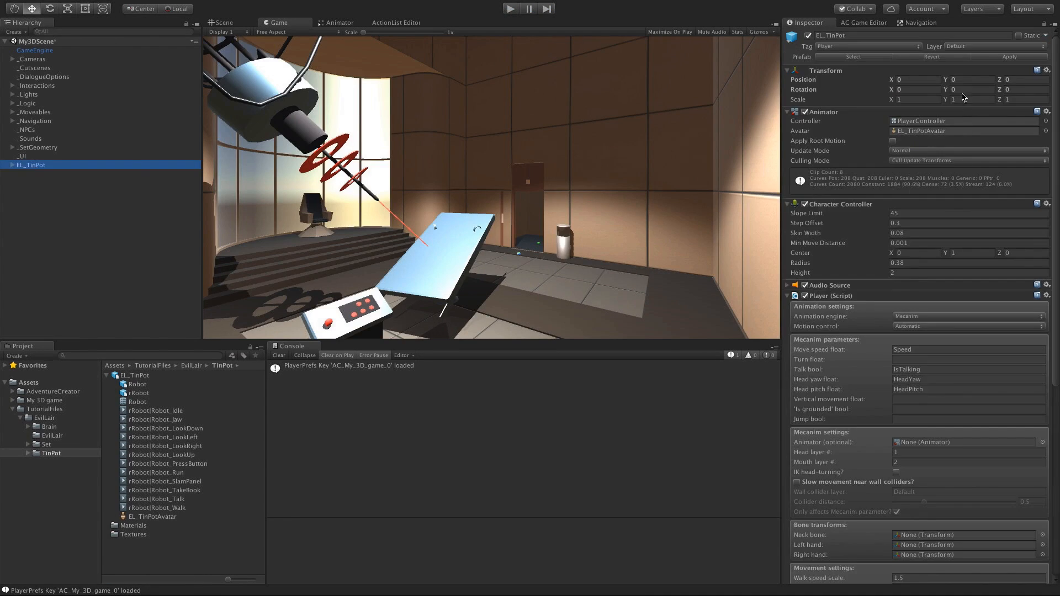
pyautogui.click(1006, 60)
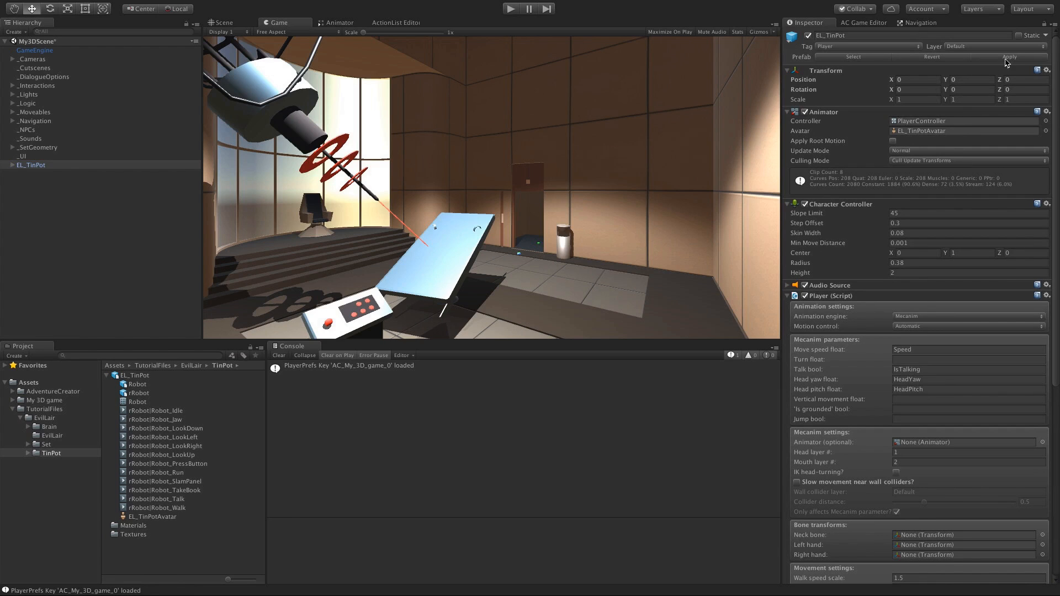
pyautogui.rightClick(36, 165)
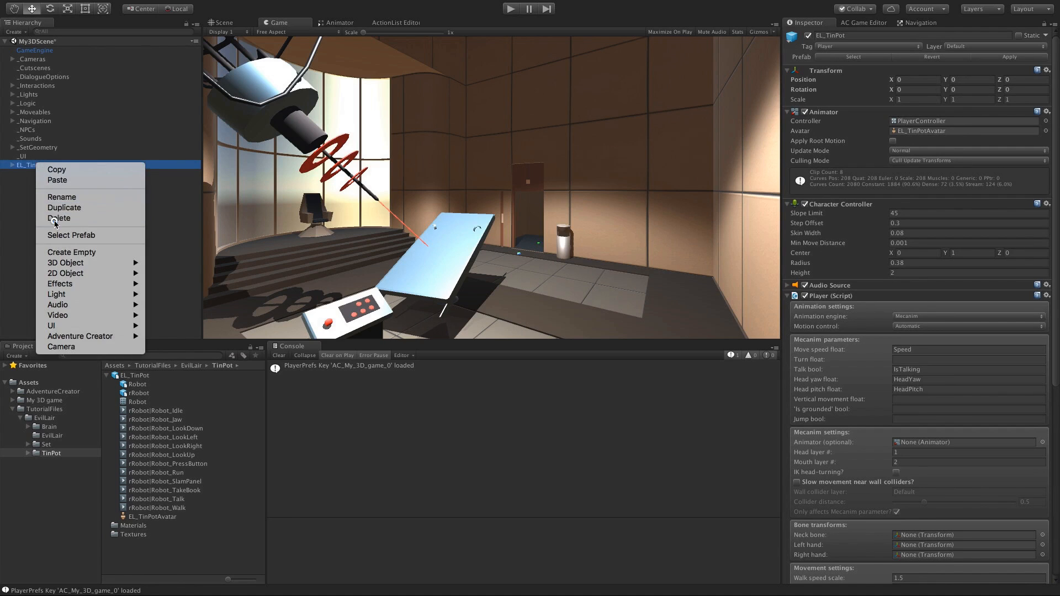
pyautogui.click(56, 219)
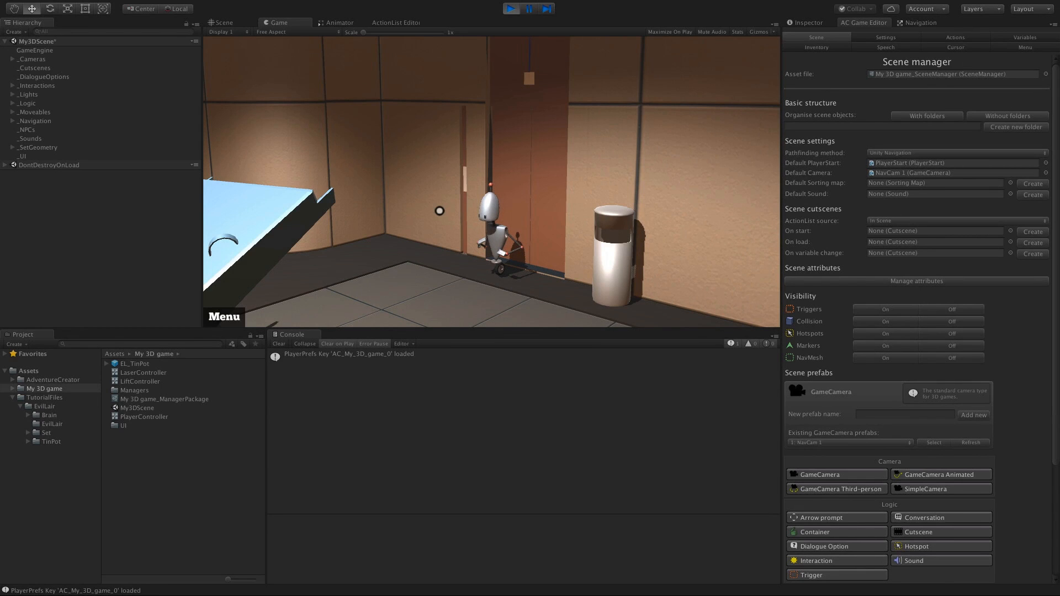
# Step: Test the door area in the running game and exit play mode
pyautogui.click(544, 191)
pyautogui.click(510, 8)
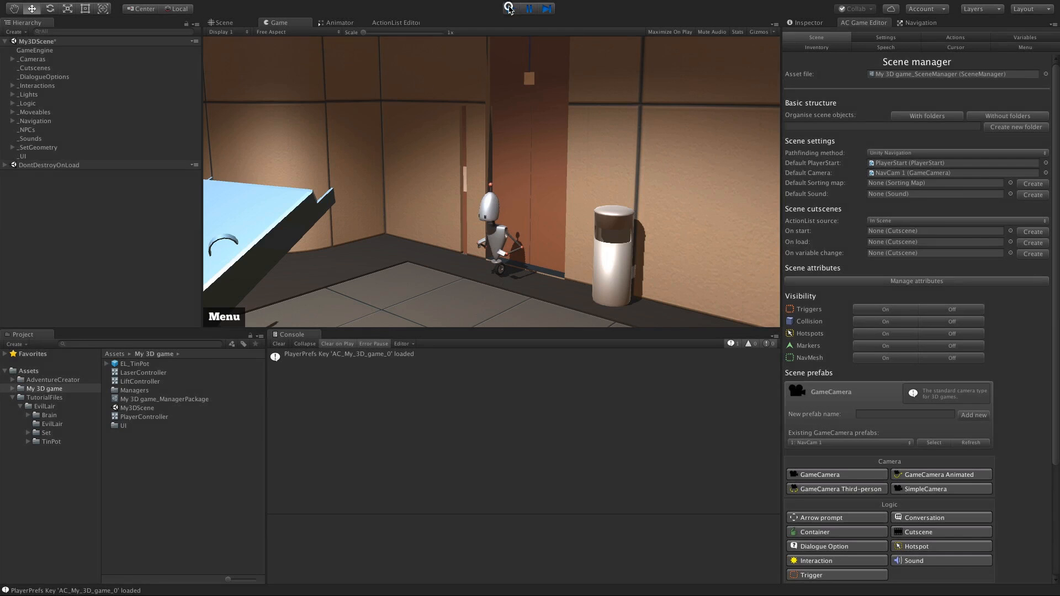
# Step: Show the Interaction menu's properties in the Menu manager
pyautogui.click(1000, 48)
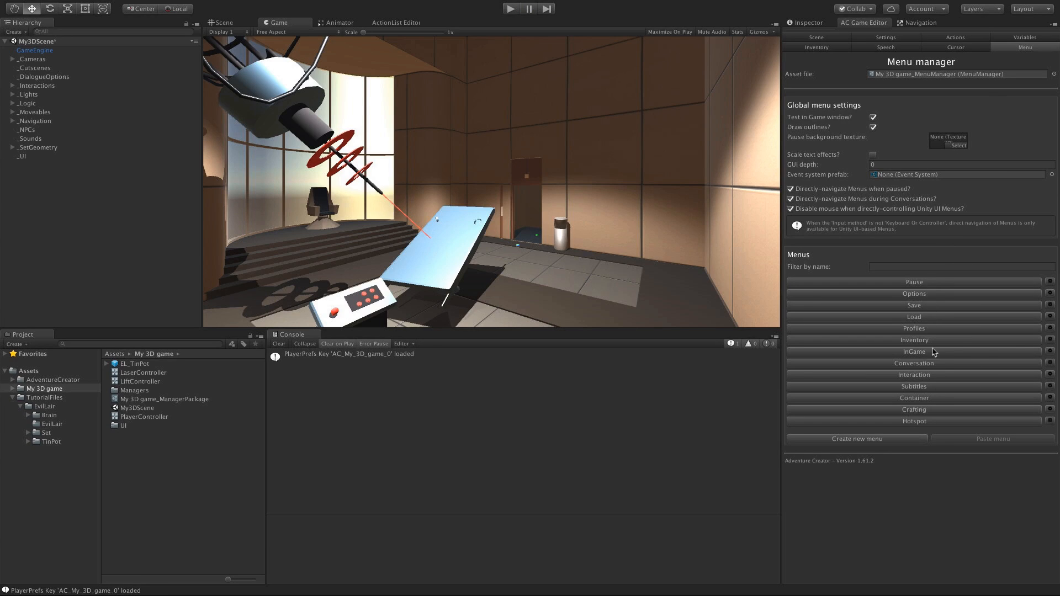
pyautogui.click(938, 375)
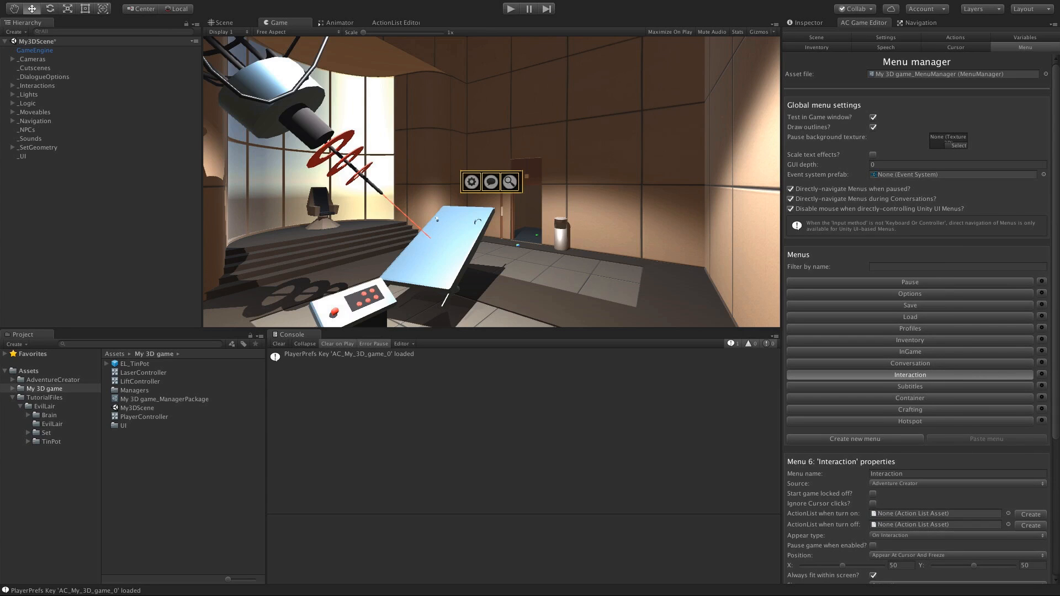
pyautogui.moveTo(1055, 356); pyautogui.dragTo(1055, 386)
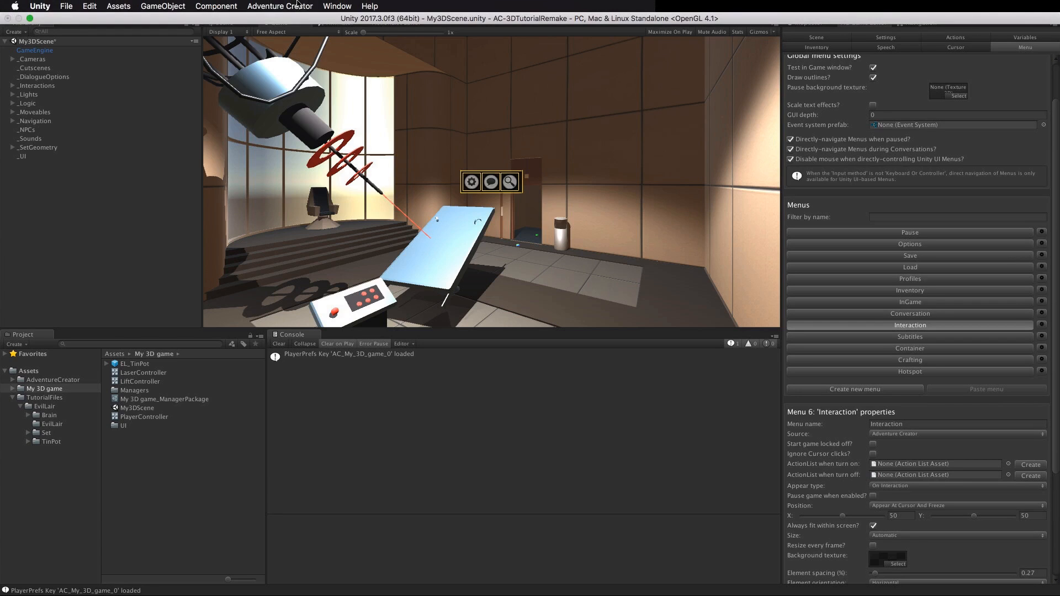
# Step: Open the Adventure Creator downloads page in the browser and look through the available UI templates
pyautogui.click(292, 6)
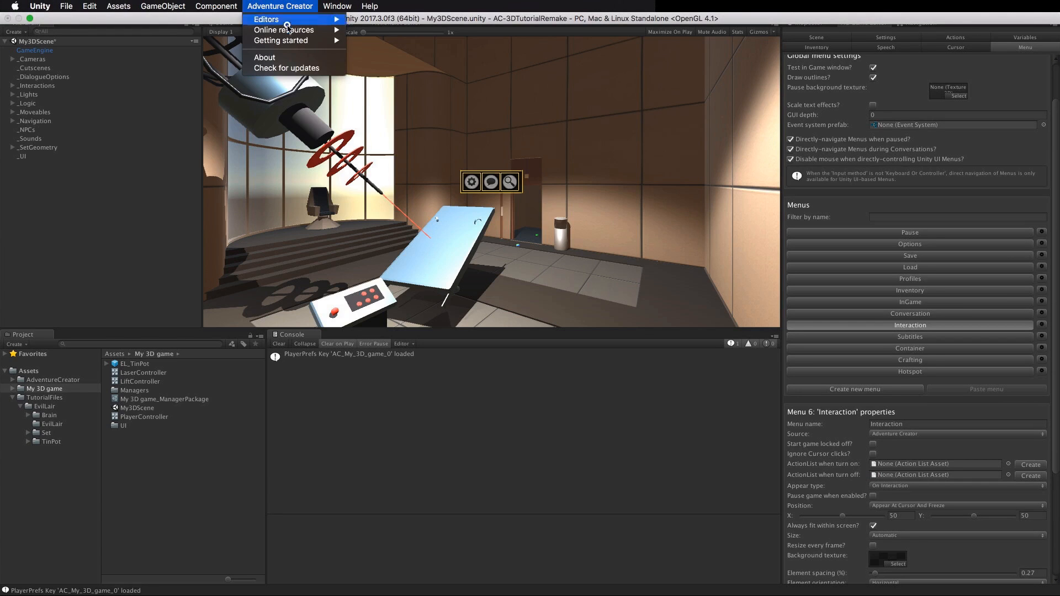
pyautogui.moveTo(298, 29)
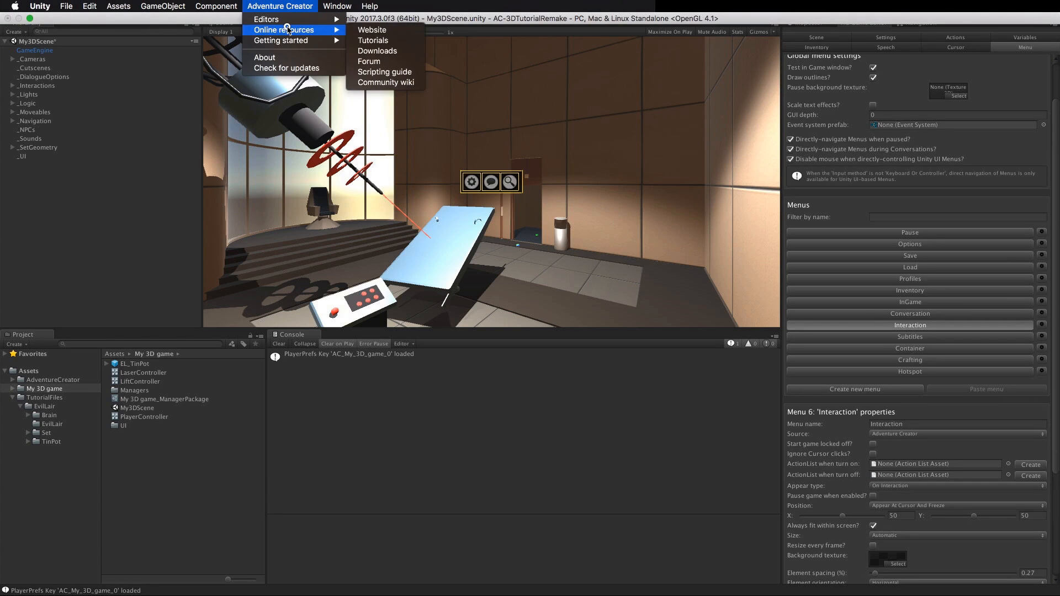
pyautogui.click(393, 51)
pyautogui.scroll(-8, 569, 248)
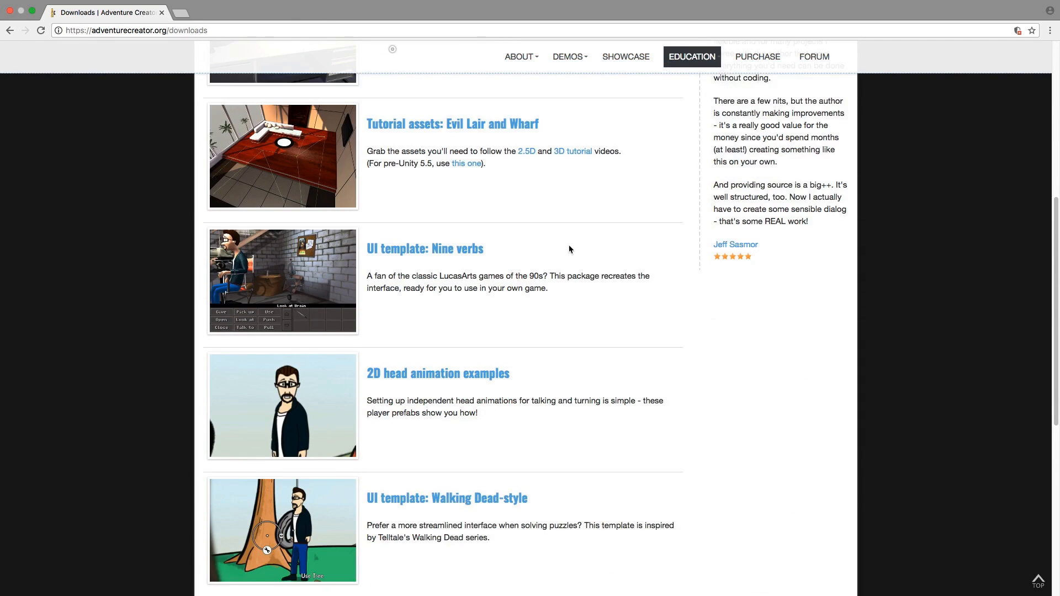
pyautogui.scroll(-1, 569, 249)
pyautogui.scroll(-5, 569, 249)
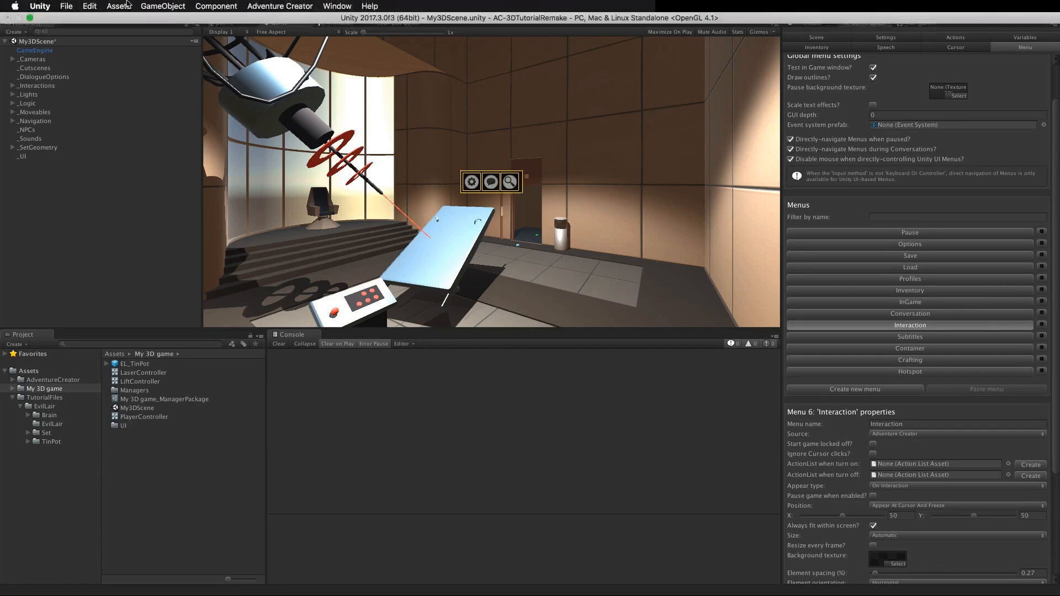
# Step: Back in Unity, import all files of the AC_WalkingDeadTemplate custom package into the project
pyautogui.click(125, 5)
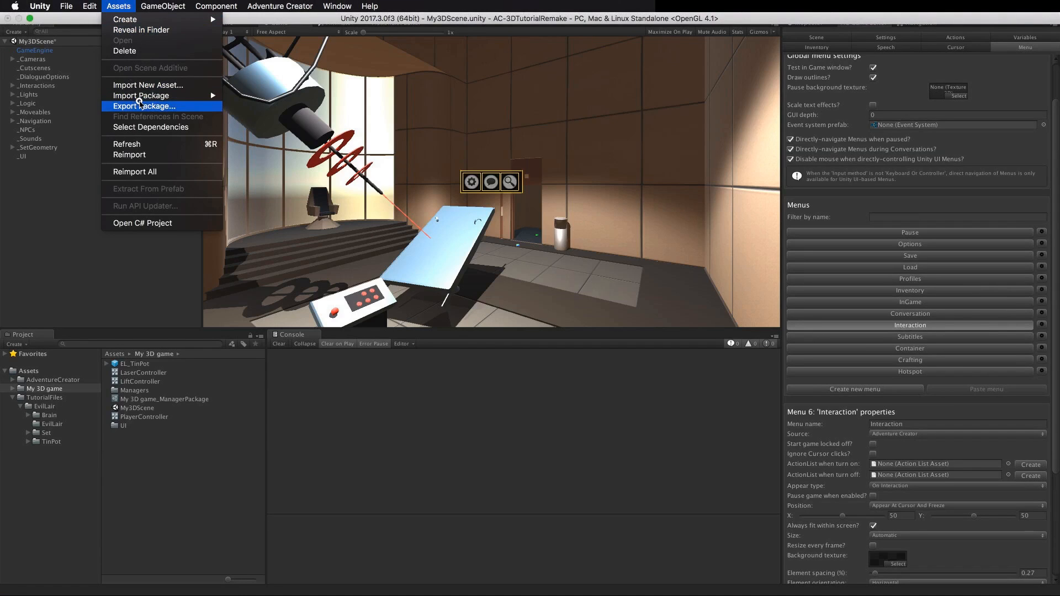
pyautogui.moveTo(141, 97)
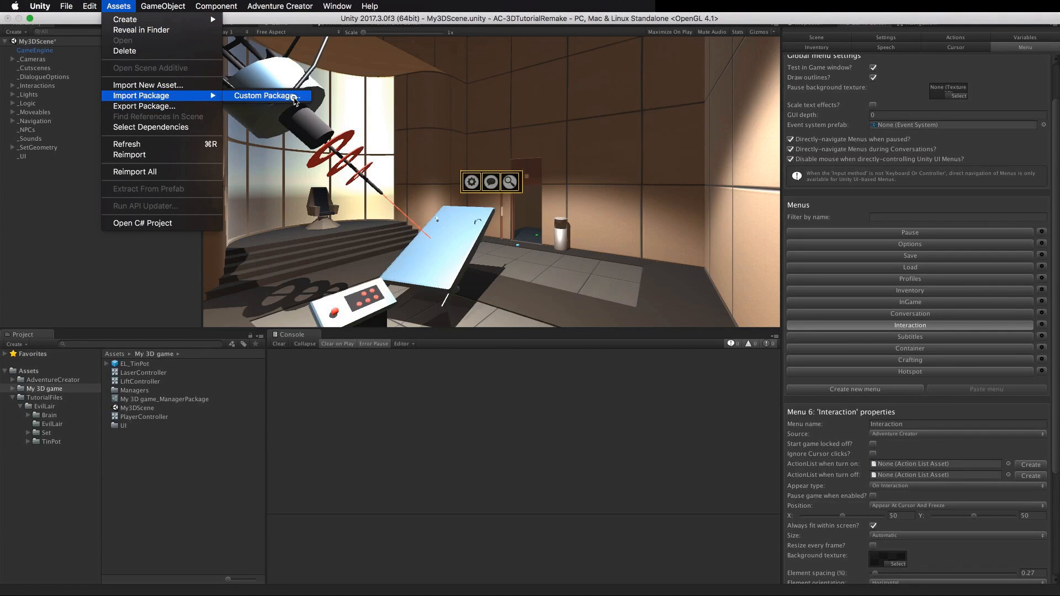
pyautogui.click(293, 97)
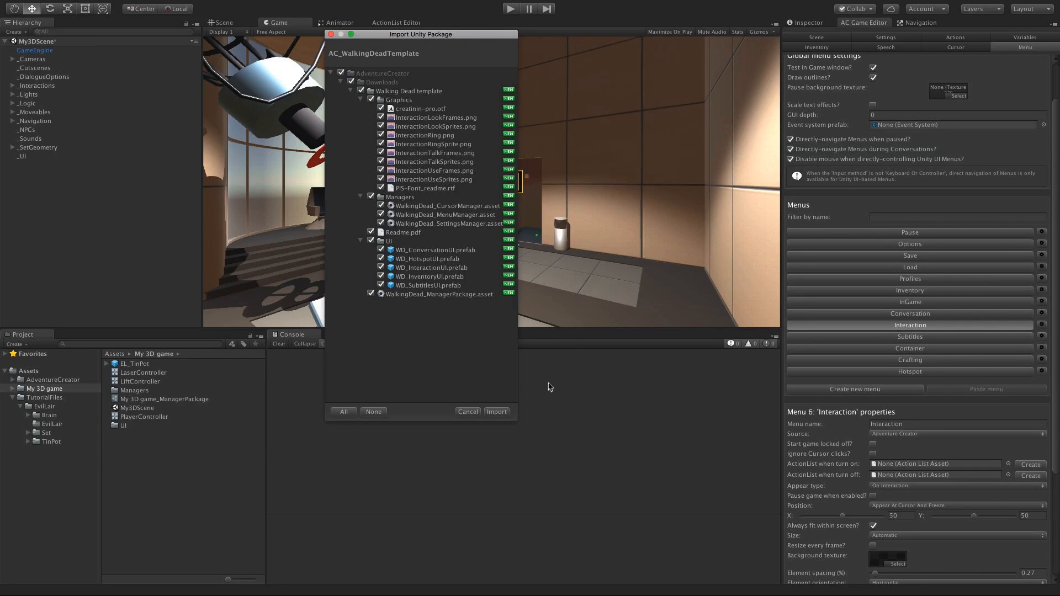
pyautogui.click(504, 414)
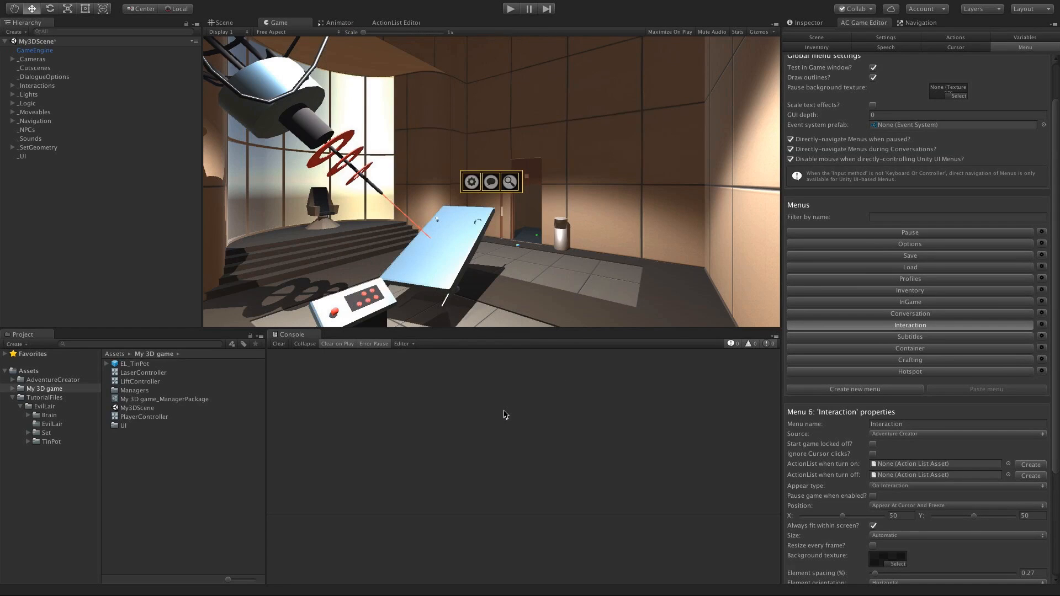
# Step: Inspect the WalkingDead_ManagerPackage asset in AdventureCreator's Downloads > Walking Dead template folder
pyautogui.click(71, 380)
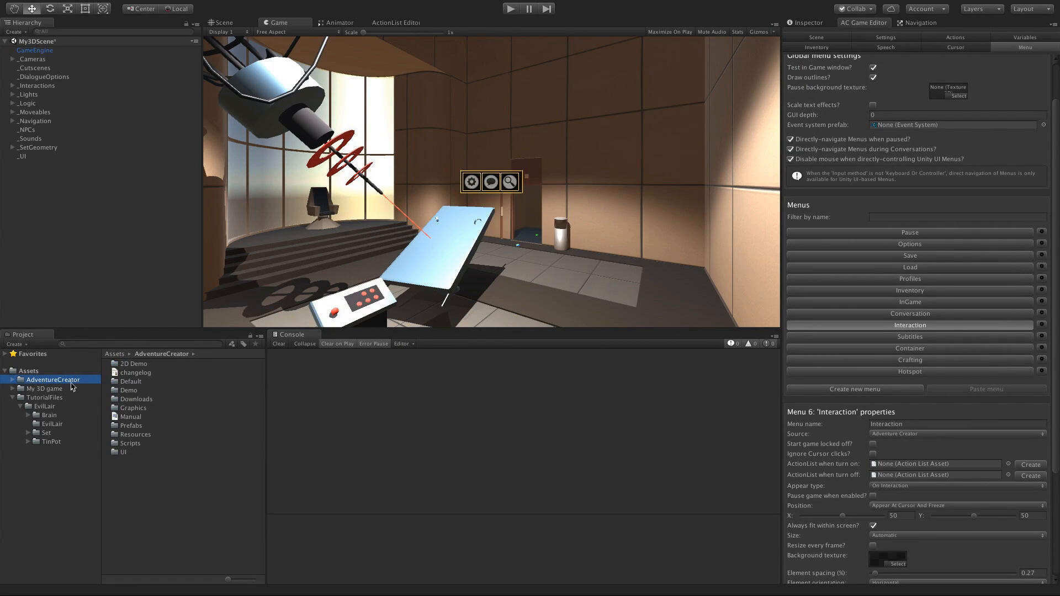
pyautogui.doubleClick(128, 401)
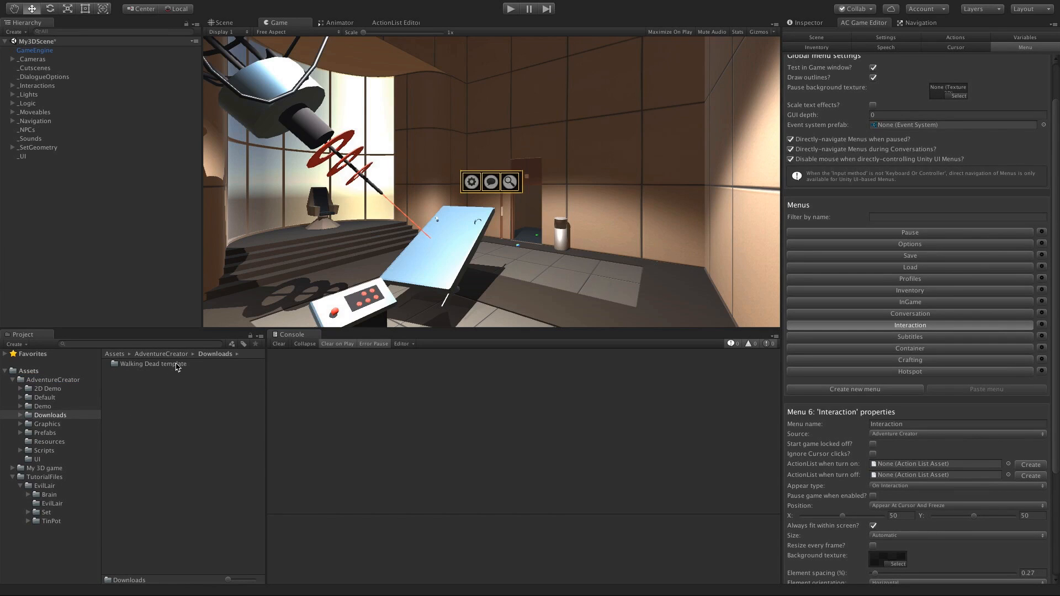
pyautogui.doubleClick(147, 366)
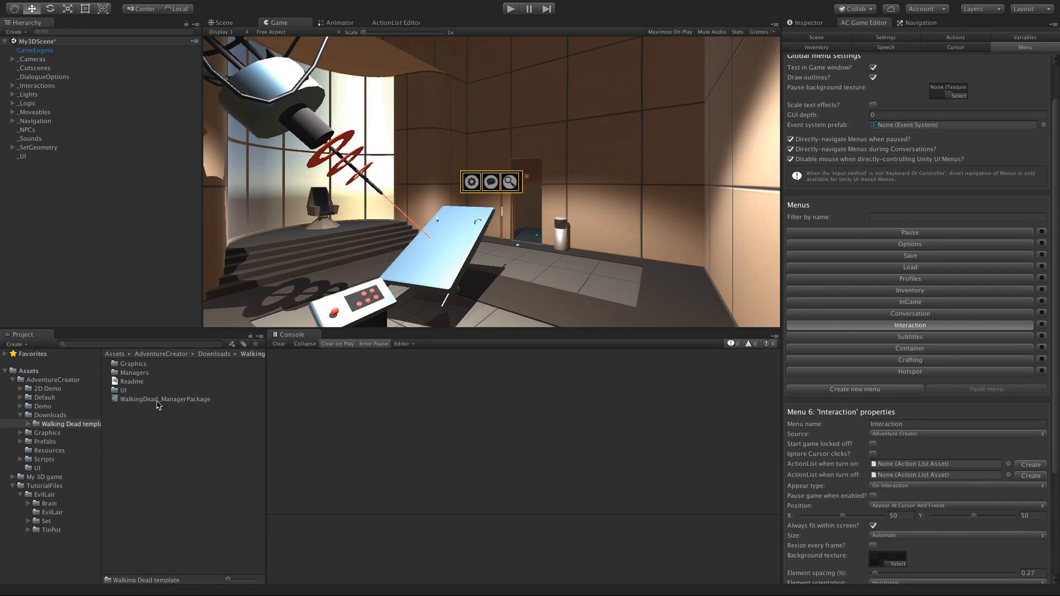
pyautogui.click(174, 401)
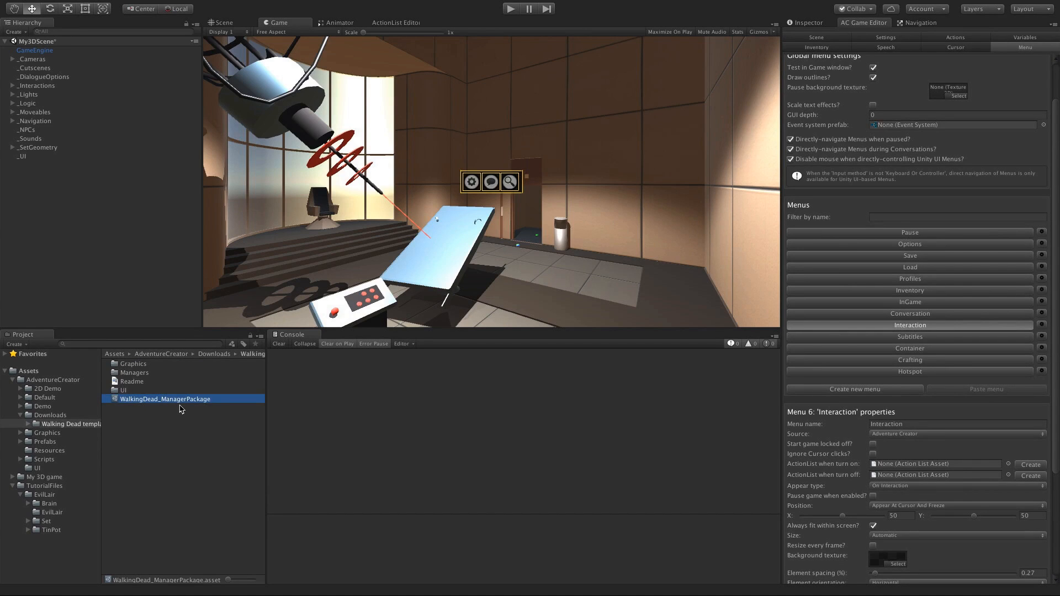
pyautogui.click(806, 23)
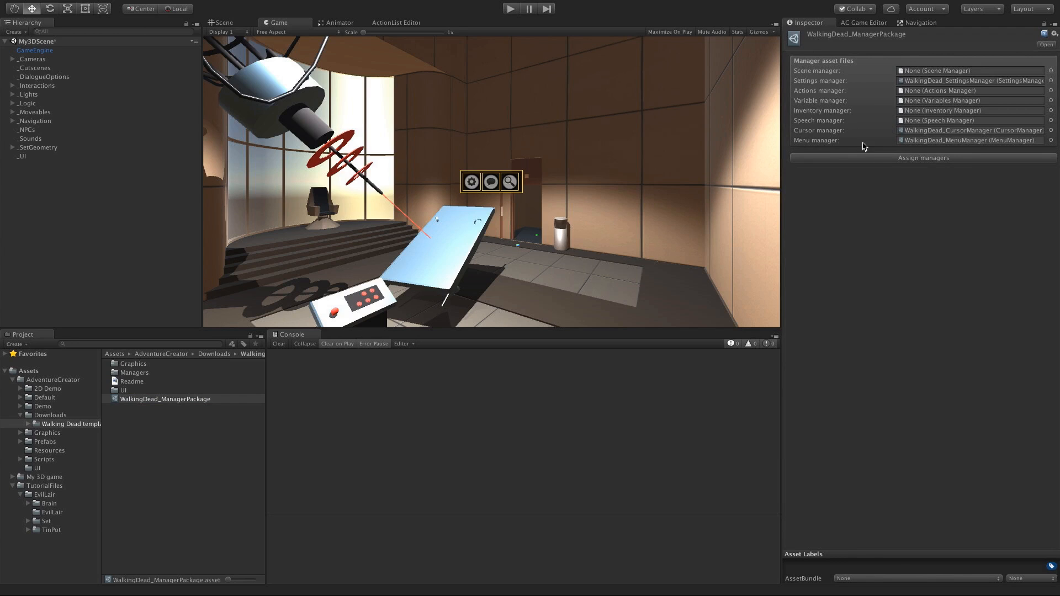
# Step: Assign the managers from WalkingDead_ManagerPackage and check the asset files used by the Menu, Settings and Actions managers
pyautogui.click(887, 159)
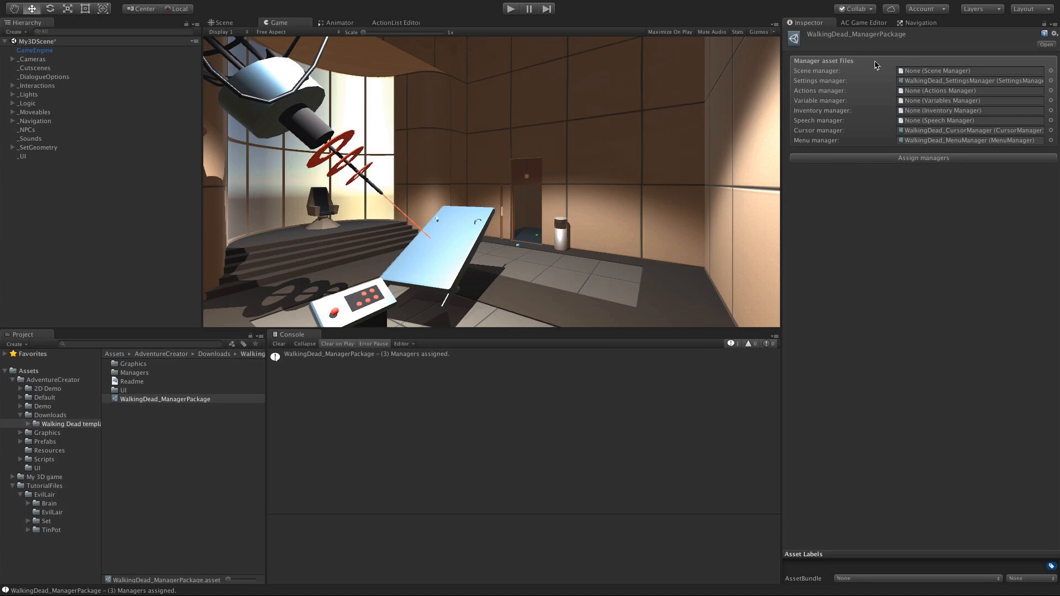
pyautogui.click(857, 23)
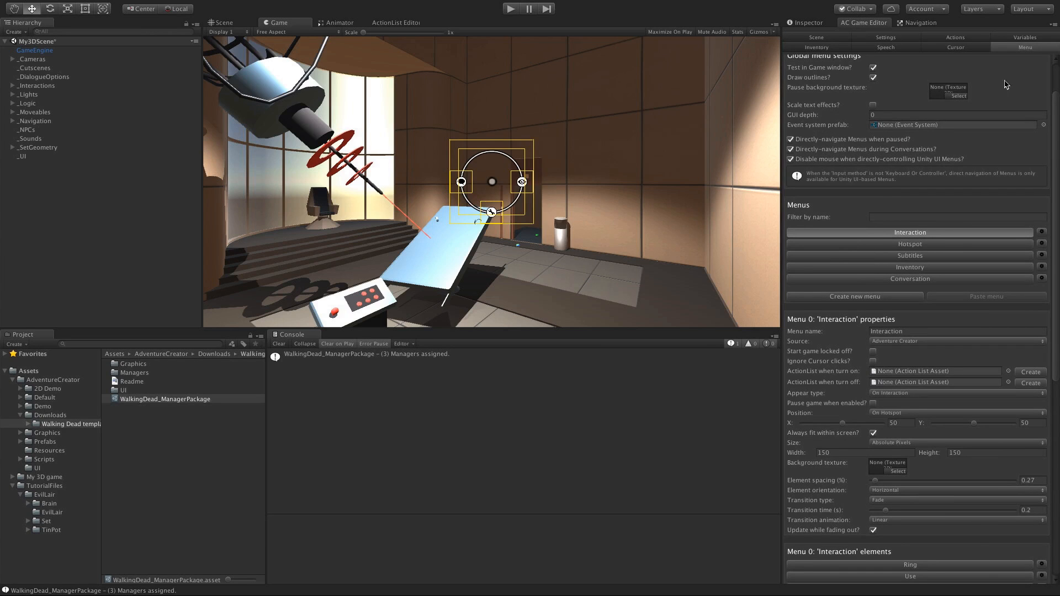
pyautogui.scroll(3, 1055, 104)
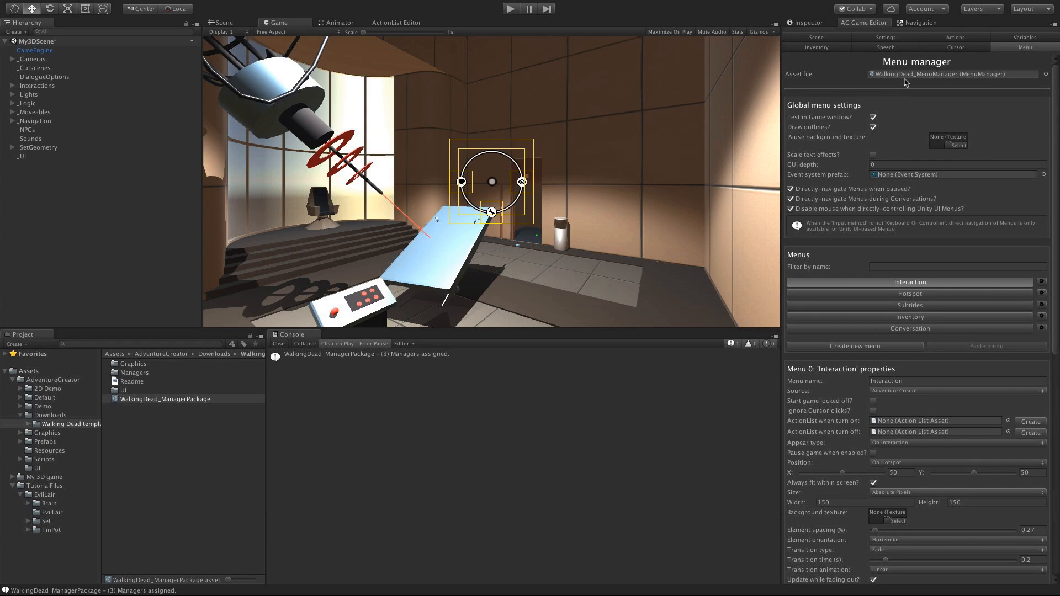
pyautogui.click(895, 37)
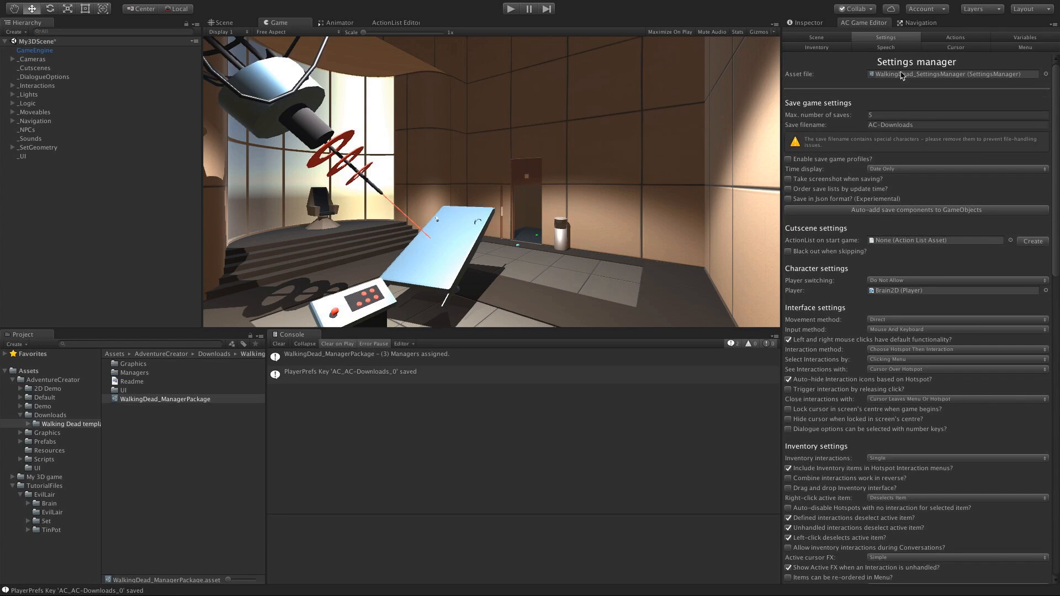
pyautogui.click(932, 39)
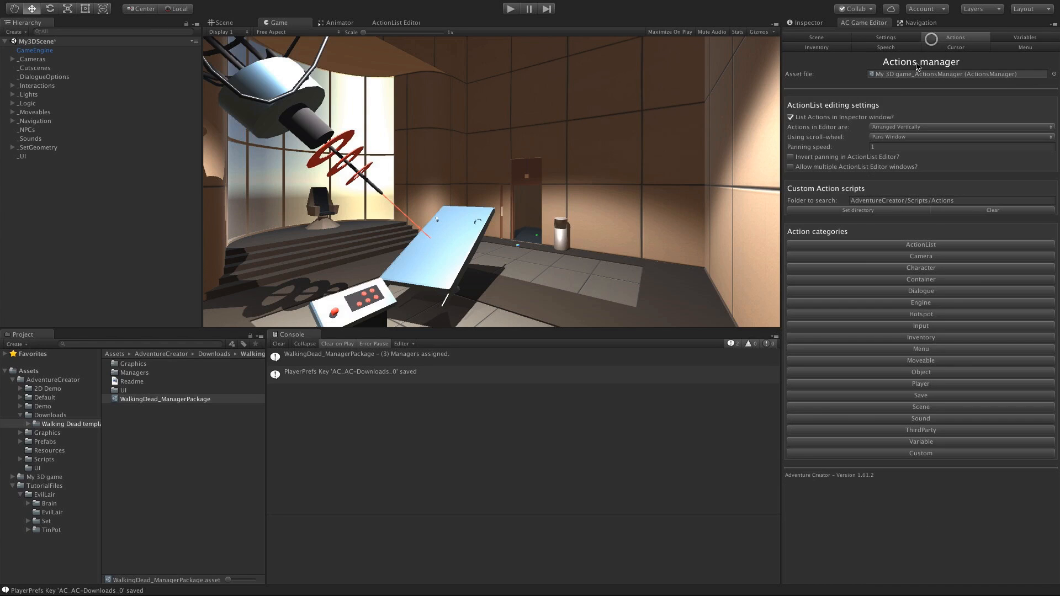
pyautogui.click(818, 48)
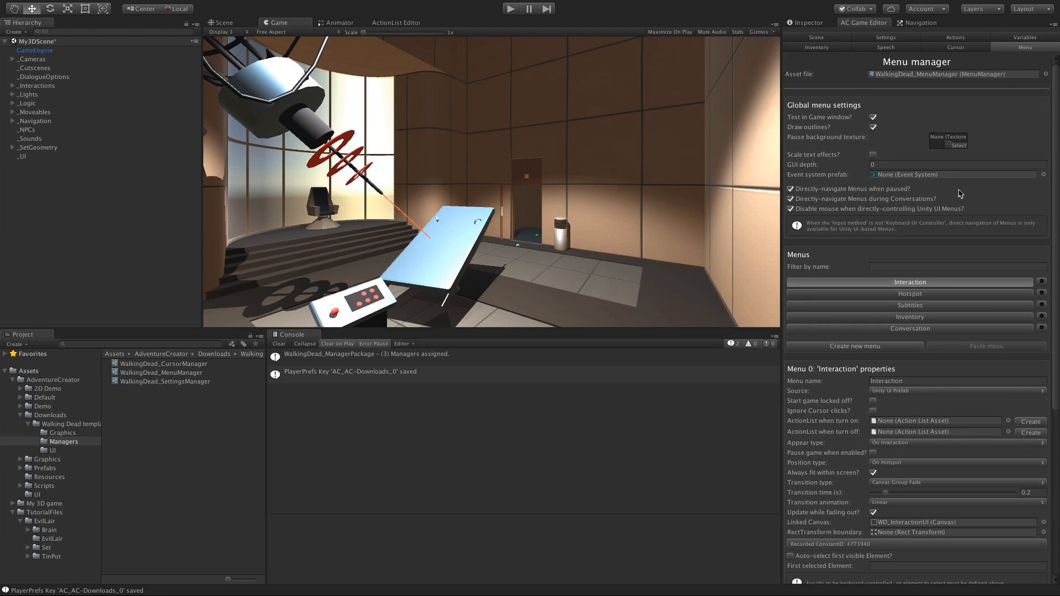
# Step: Review the properties of the Hotspot, Subtitles, Inventory and Conversation menus and locate the Conversation menu's linked canvas in the project
pyautogui.moveTo(1055, 203); pyautogui.dragTo(1052, 240)
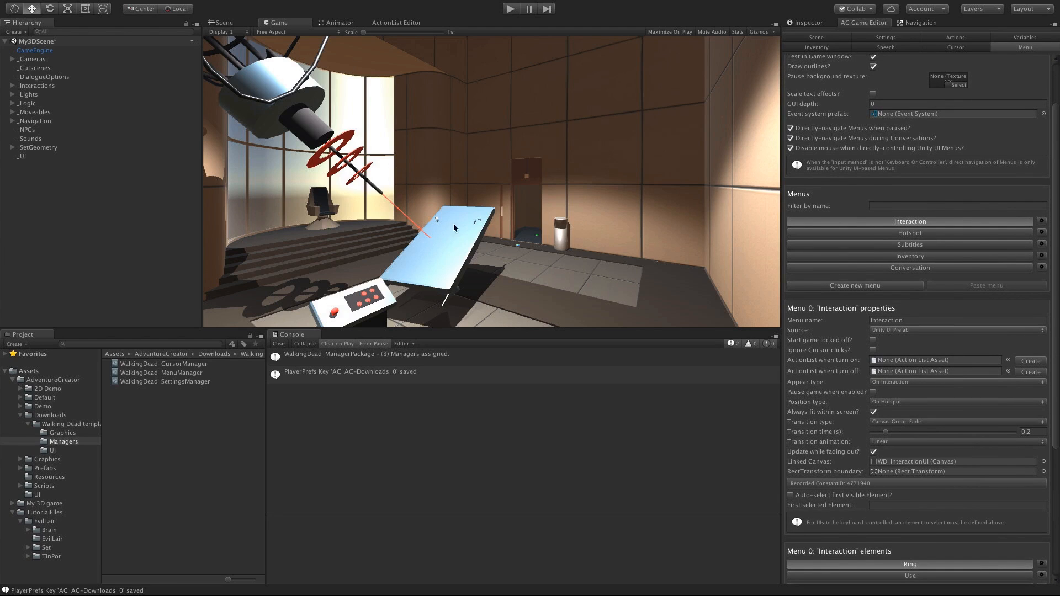
pyautogui.click(914, 237)
pyautogui.click(915, 245)
pyautogui.click(917, 256)
pyautogui.click(918, 268)
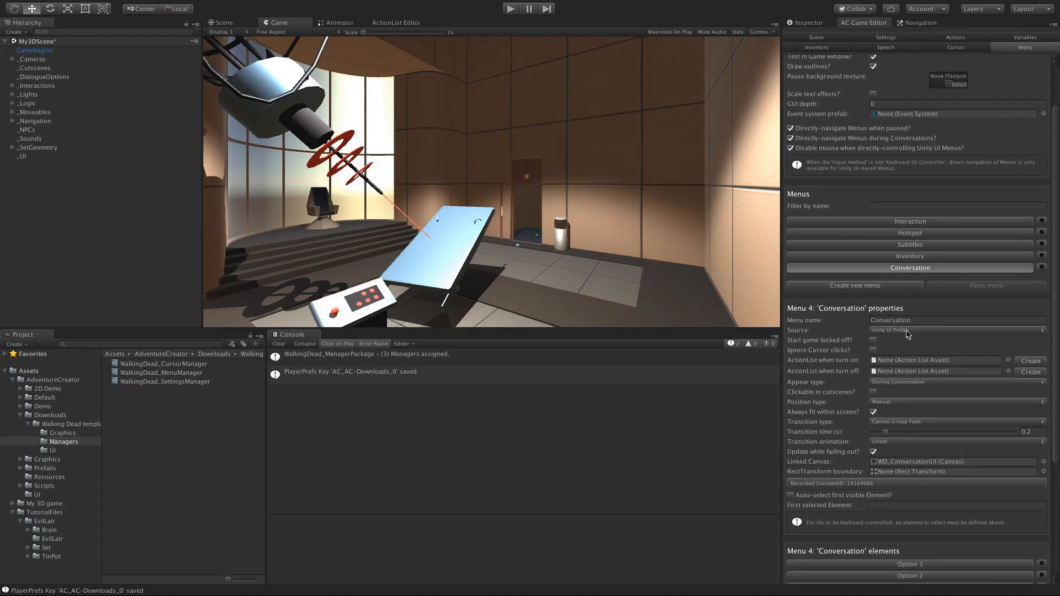
pyautogui.click(887, 464)
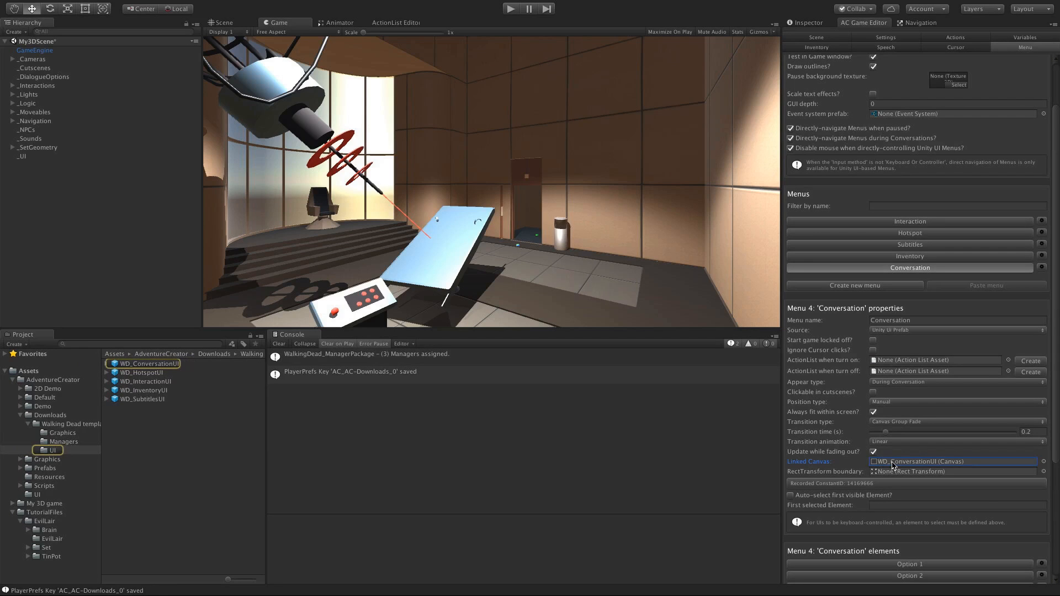
# Step: Add the Interaction menu's linked WD_InteractionUI canvas to the scene, inspect its components and delete it from the scene again
pyautogui.click(908, 222)
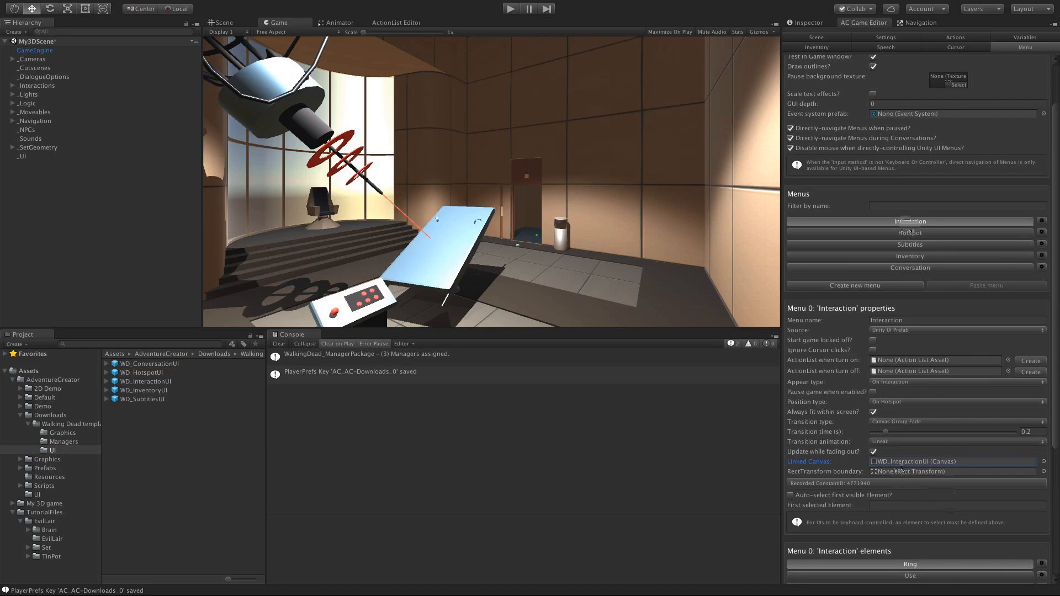
pyautogui.moveTo(892, 461); pyautogui.dragTo(101, 303)
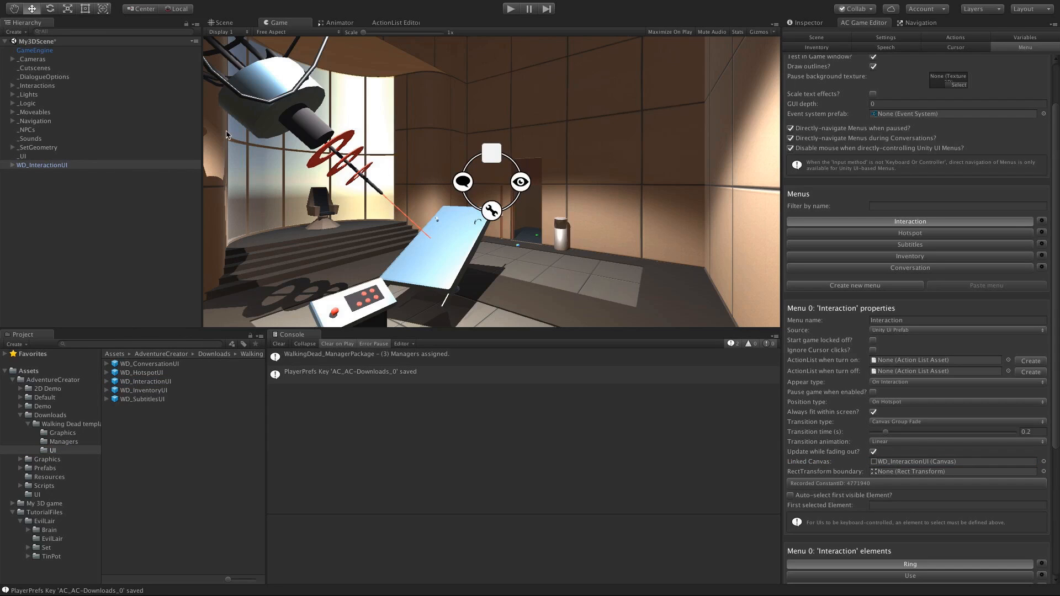
pyautogui.click(802, 23)
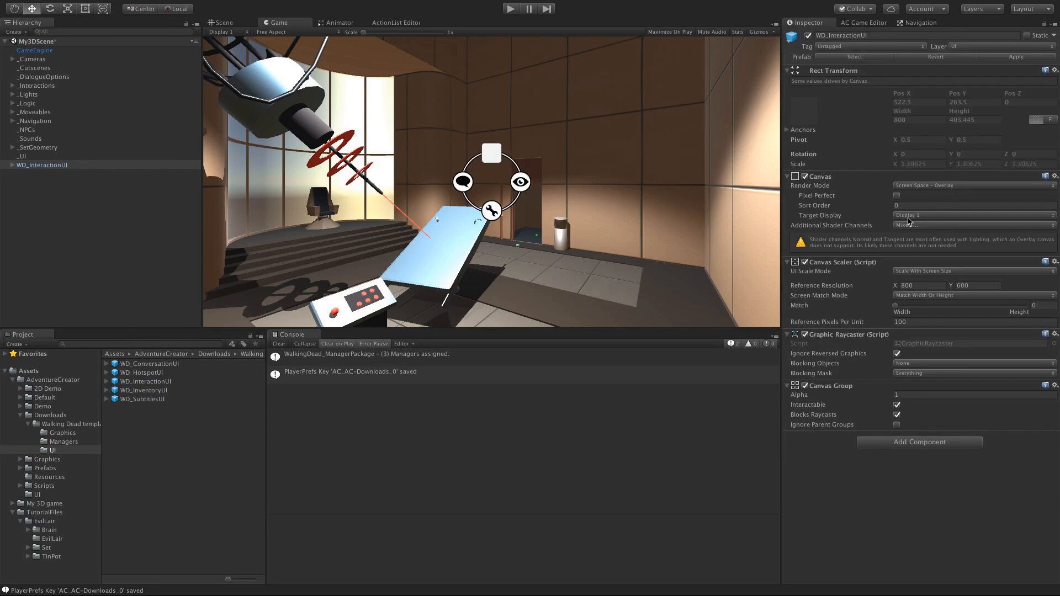
pyautogui.rightClick(83, 164)
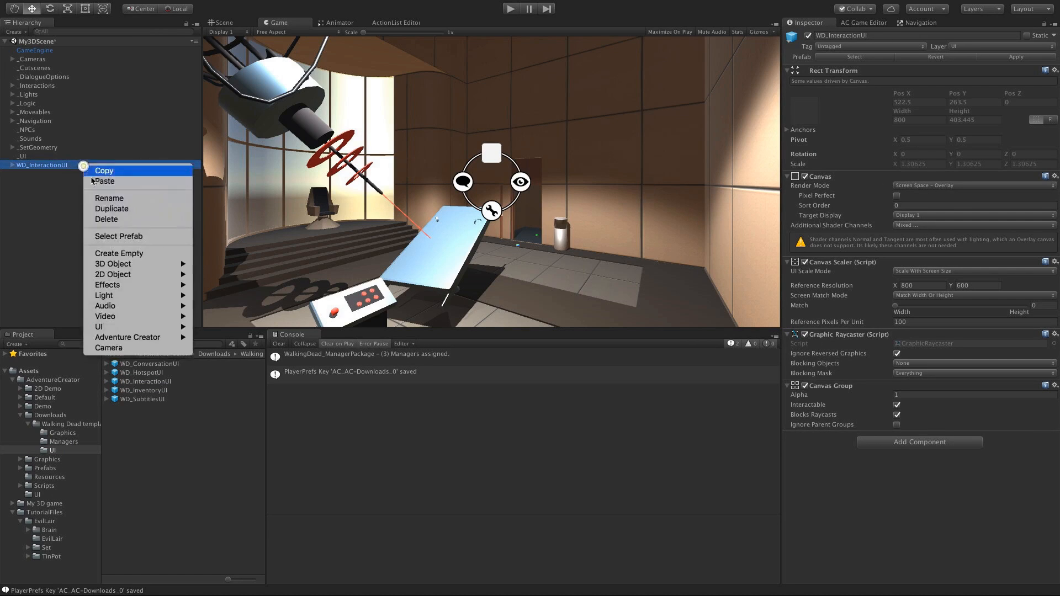
pyautogui.click(95, 219)
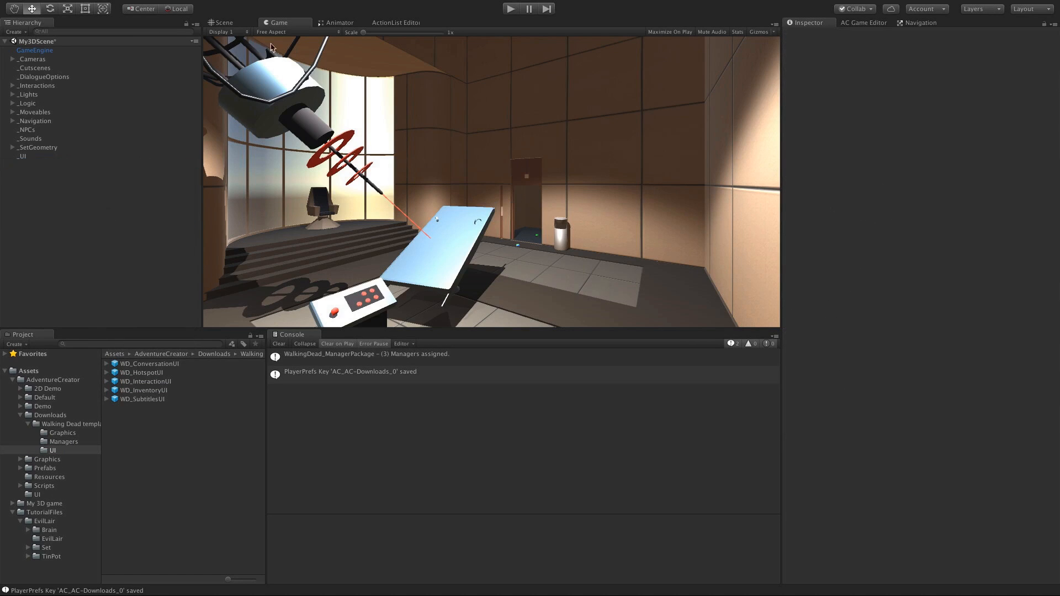
# Step: Try the Interaction menu with the Adventure Creator source and a shifted Y position, and return its source to Unity UI Prefab
pyautogui.click(857, 22)
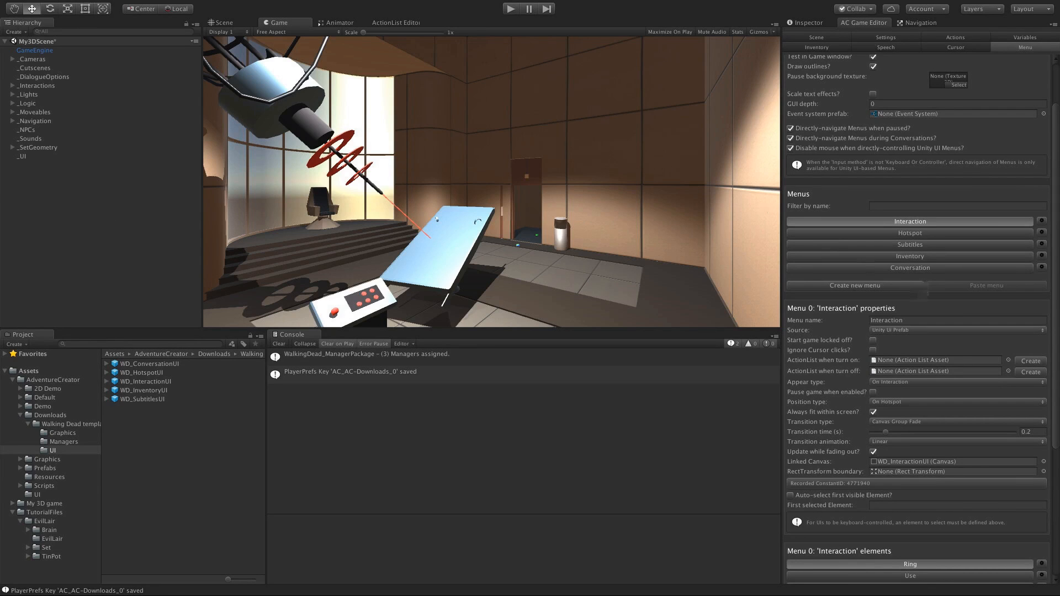
pyautogui.click(892, 330)
pyautogui.click(892, 321)
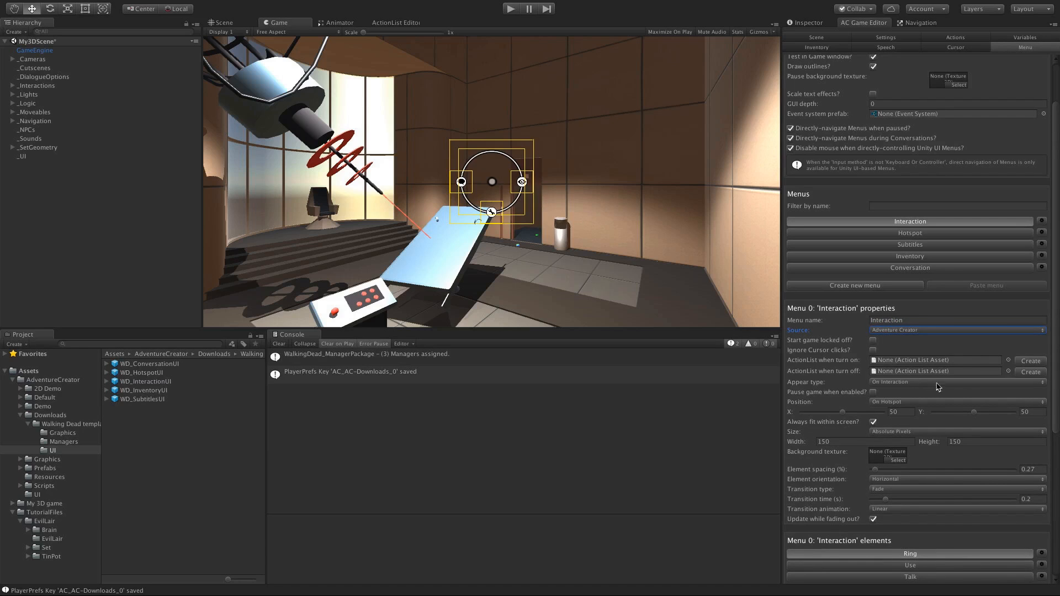
pyautogui.moveTo(974, 414); pyautogui.dragTo(976, 413)
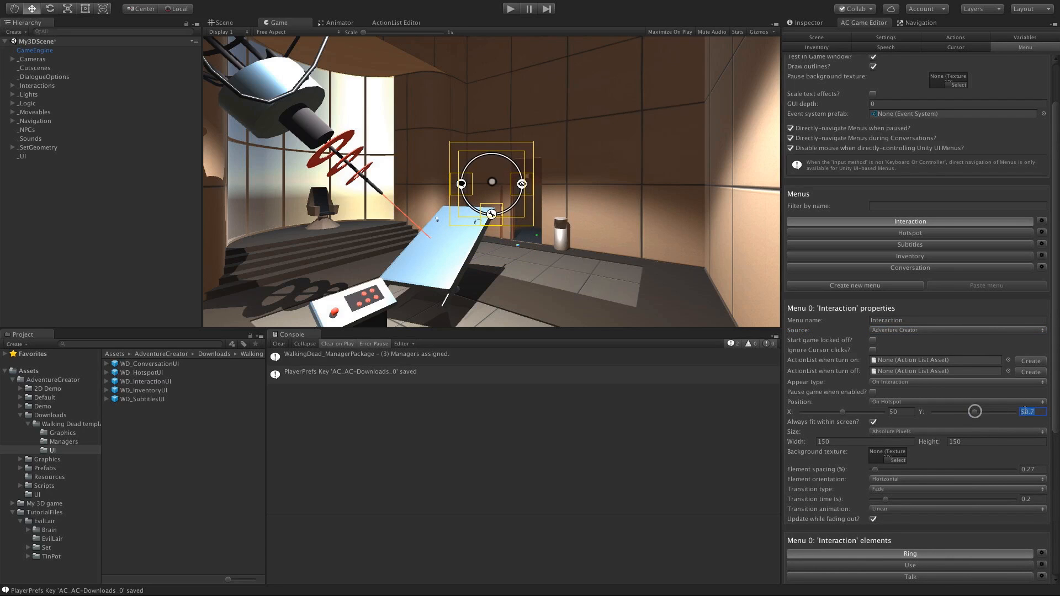
pyautogui.click(906, 330)
pyautogui.click(911, 345)
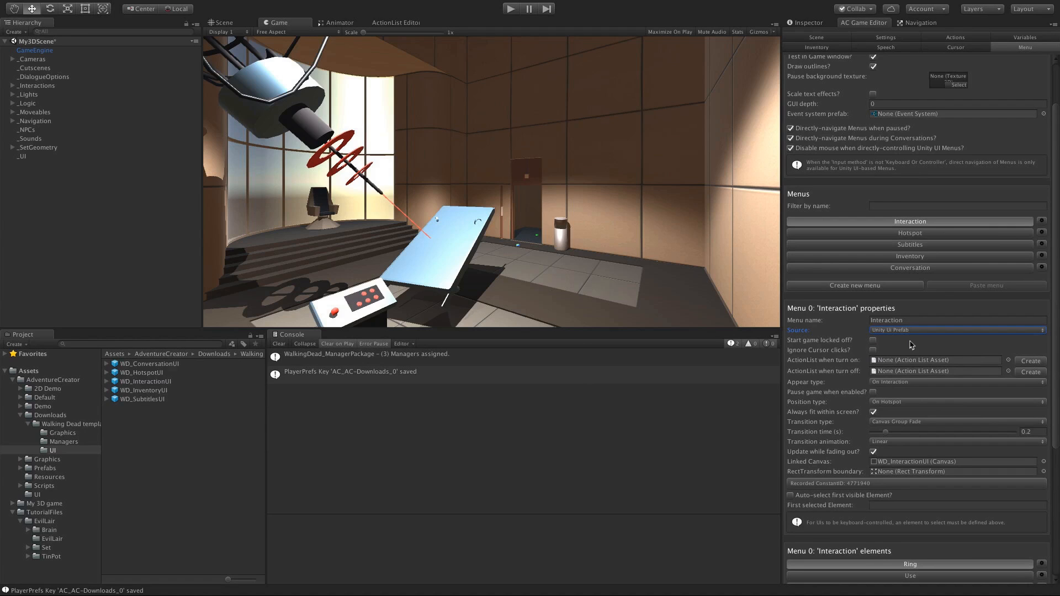
# Step: Set the save filename to My3DGame in the Settings manager
pyautogui.click(879, 40)
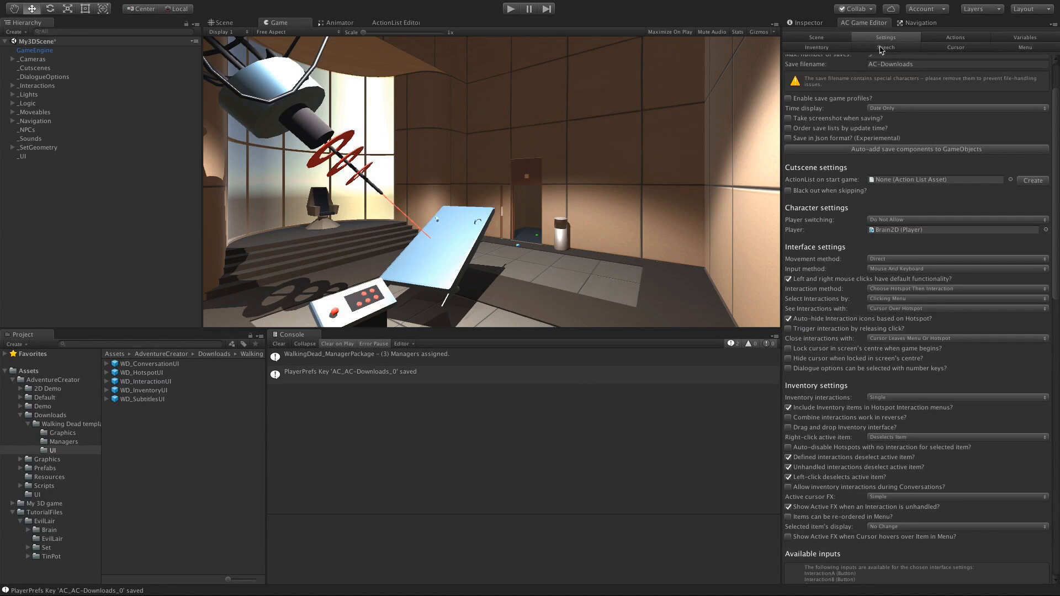
pyautogui.moveTo(1056, 124); pyautogui.dragTo(1056, 86)
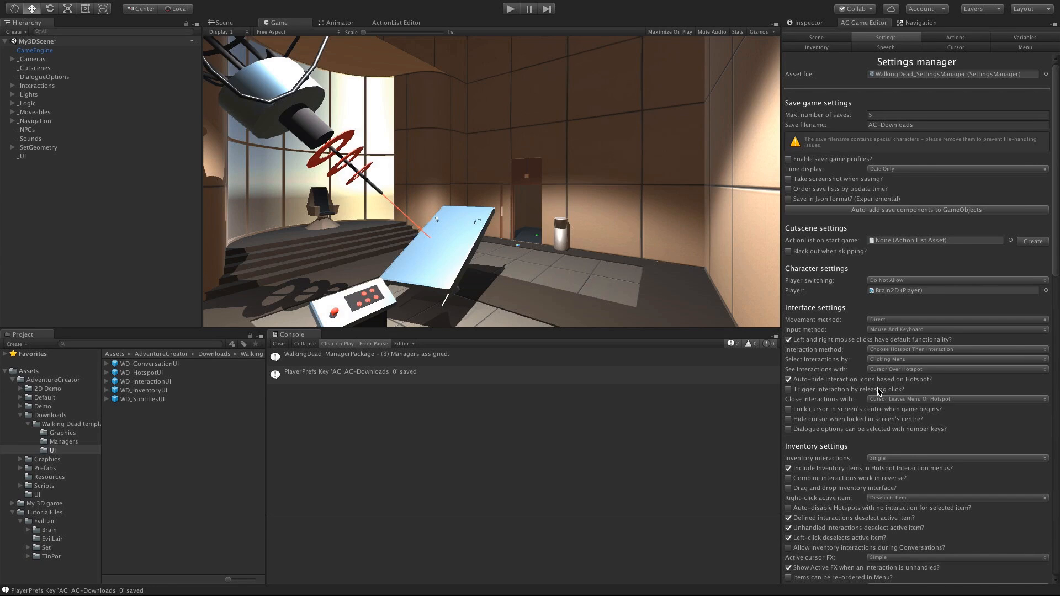
pyautogui.click(886, 125)
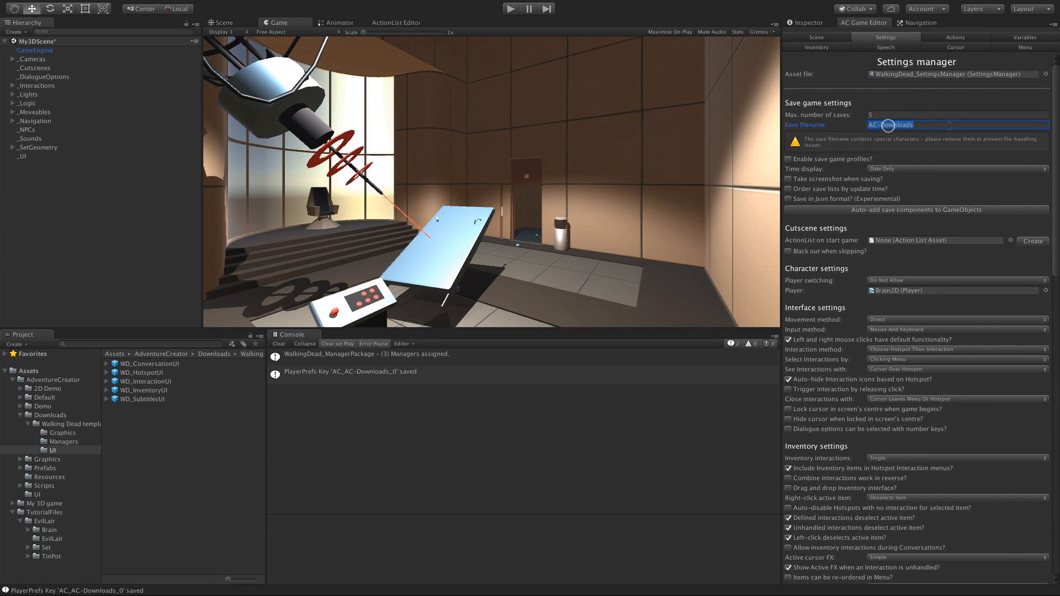
pyautogui.write('My')
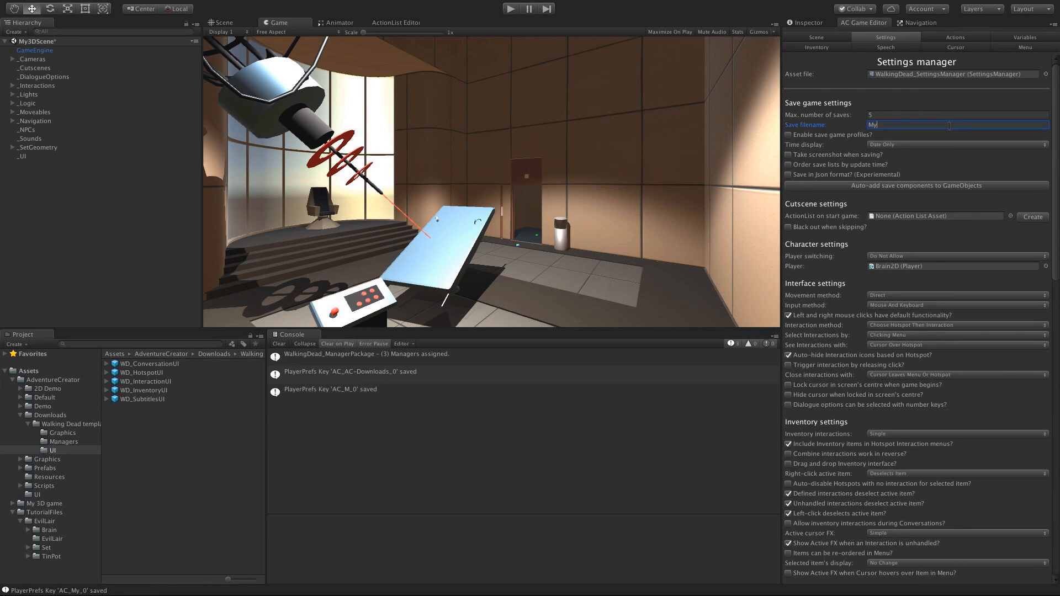
pyautogui.write('3DGame')
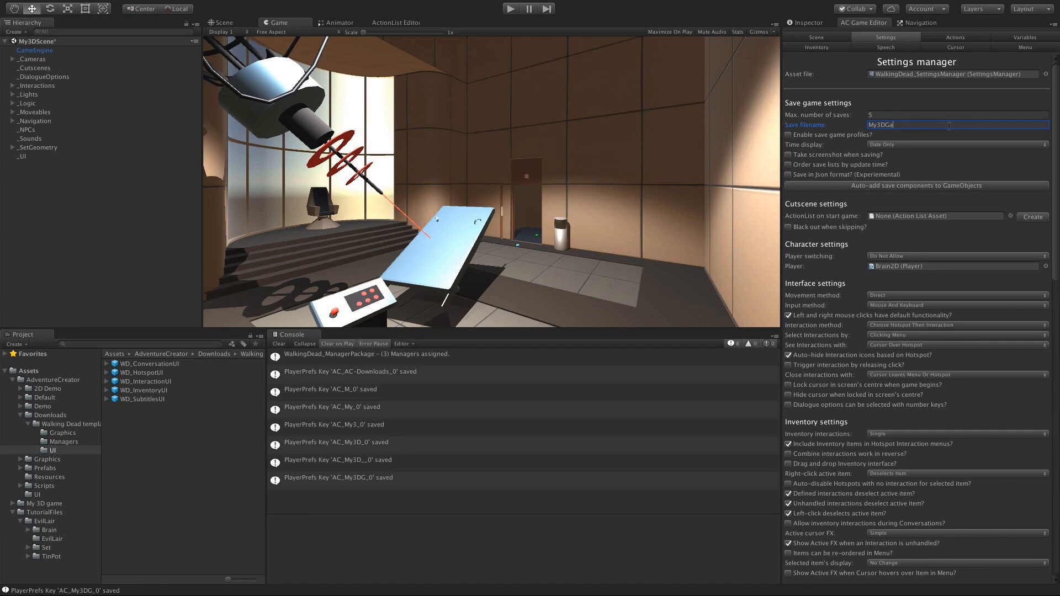
pyautogui.press('Return')
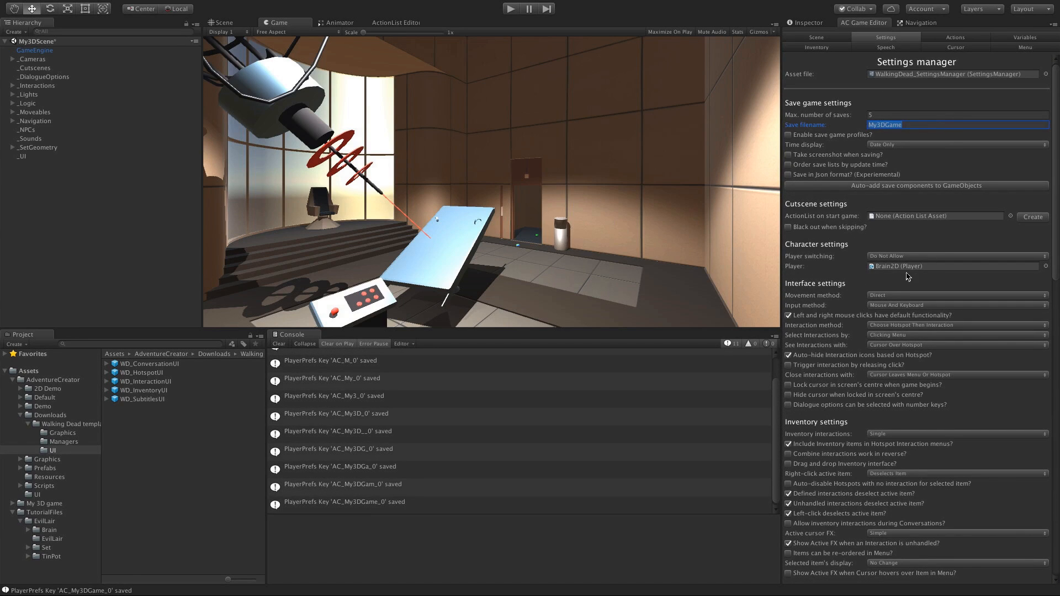
# Step: Assign the EL_TinPot prefab from My 3D game as the player and enable turning the player's head to the active Hotspot
pyautogui.click(44, 503)
pyautogui.moveTo(134, 364); pyautogui.dragTo(883, 266)
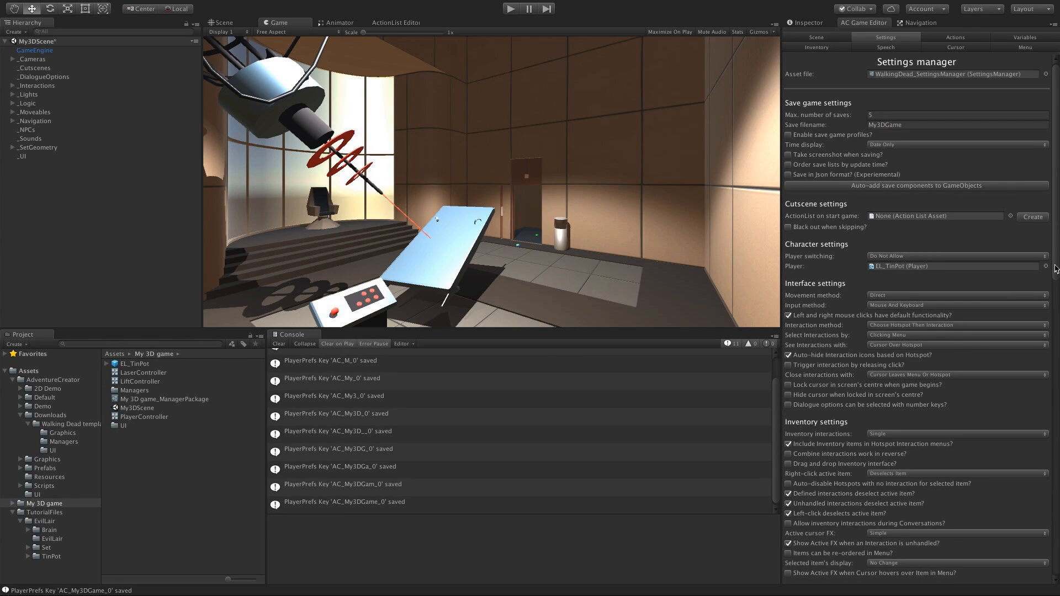
pyautogui.scroll(-10, 801, 446)
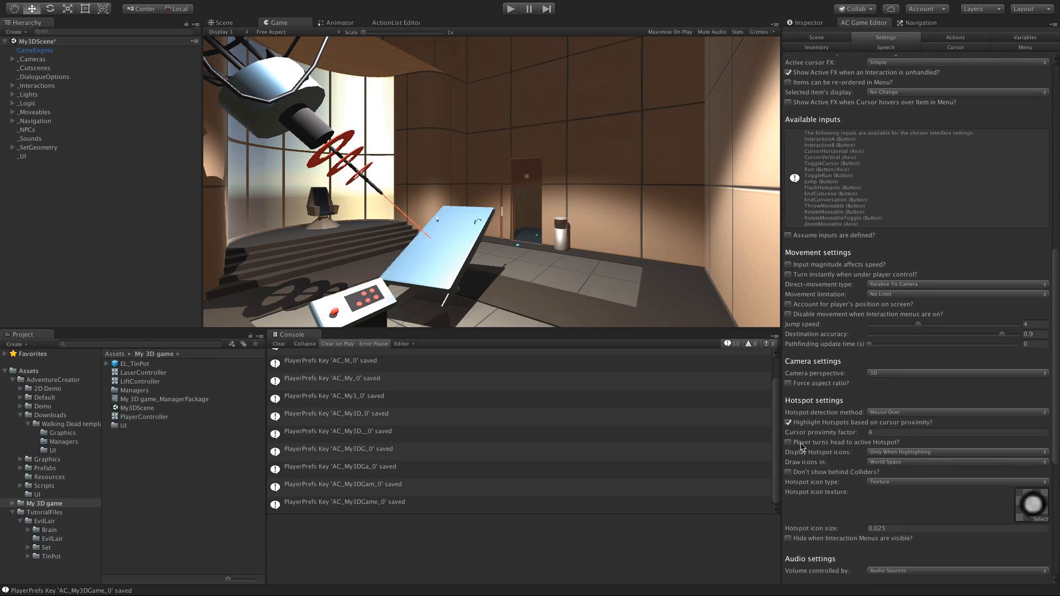
pyautogui.click(823, 443)
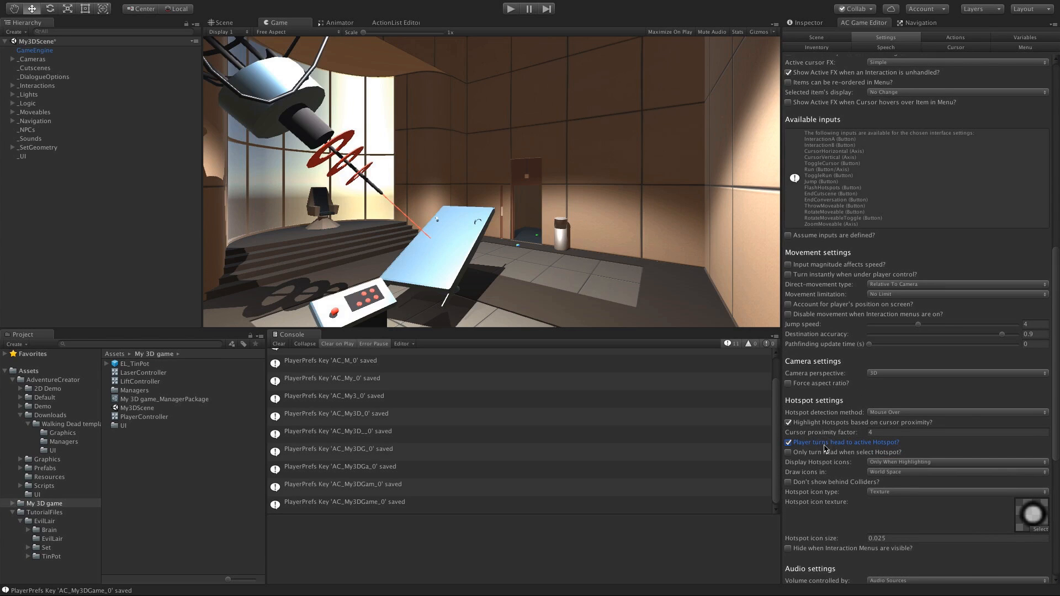
# Step: Playtest the scene with the new interface, collapse the repeated Console messages to read them, and stop the game
pyautogui.click(511, 9)
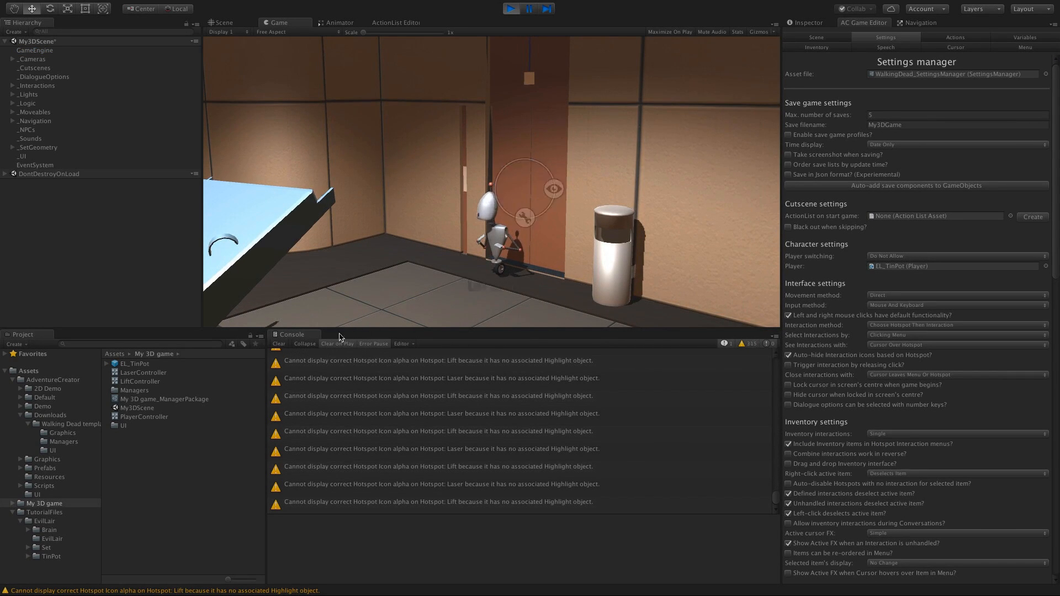
pyautogui.click(304, 343)
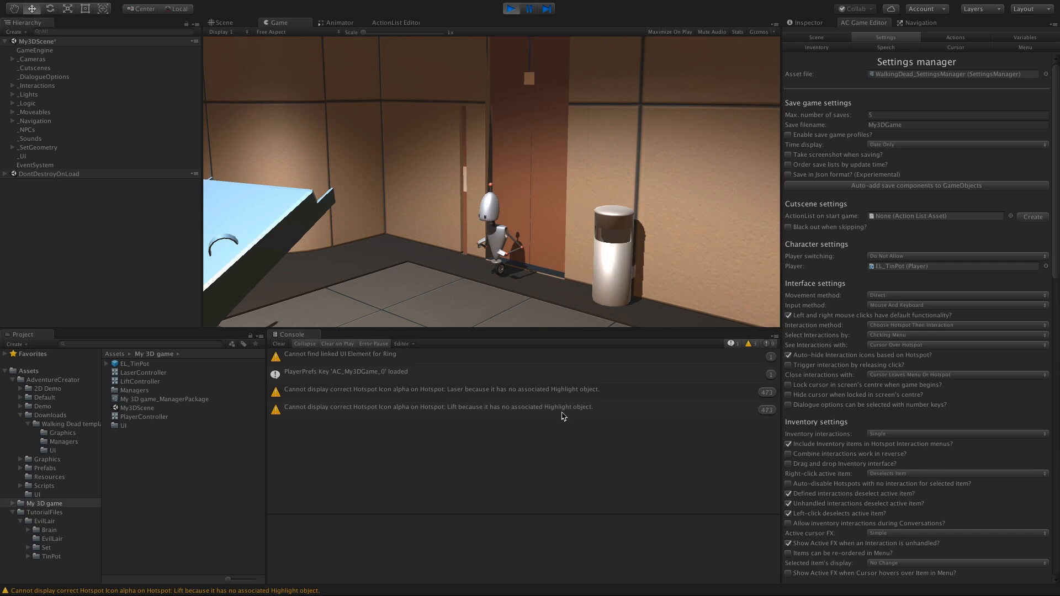
pyautogui.click(511, 10)
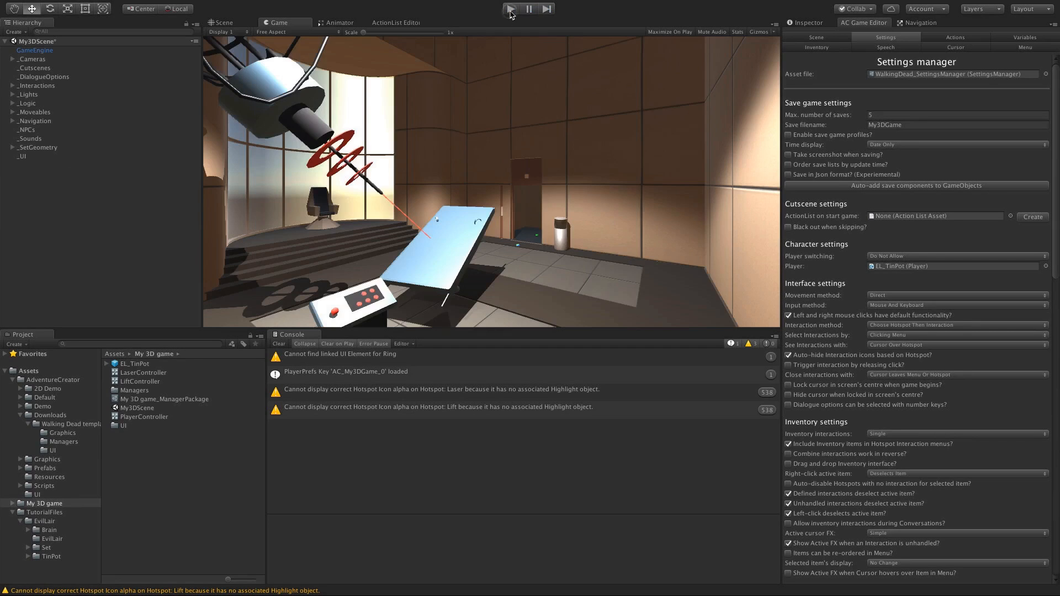
# Step: Inspect the Object to highlight setting of Hotspot: Lift under _Logic > _Hotspots
pyautogui.click(12, 105)
pyautogui.click(21, 138)
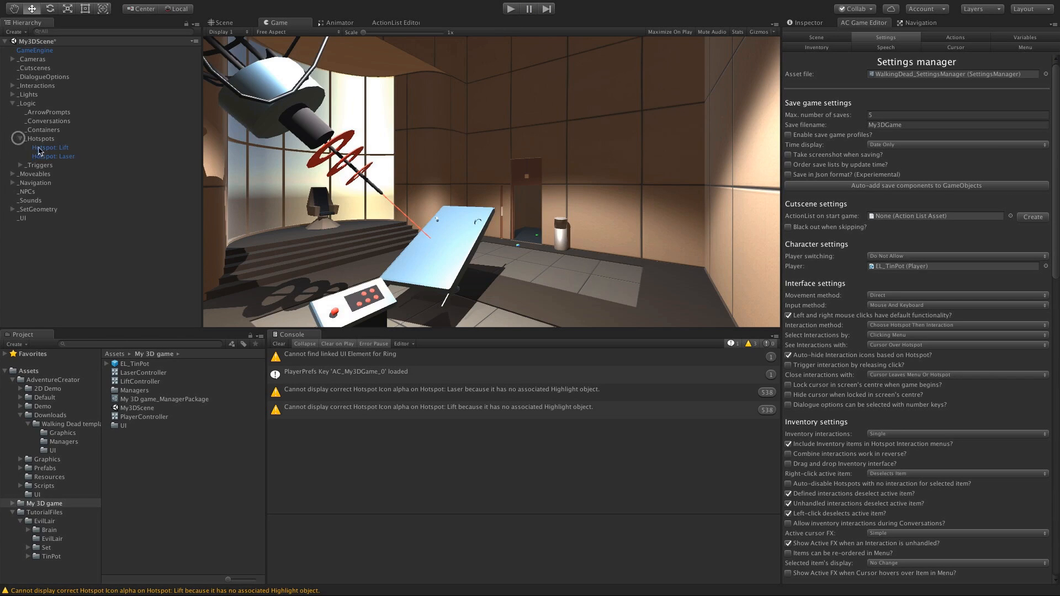
pyautogui.click(41, 149)
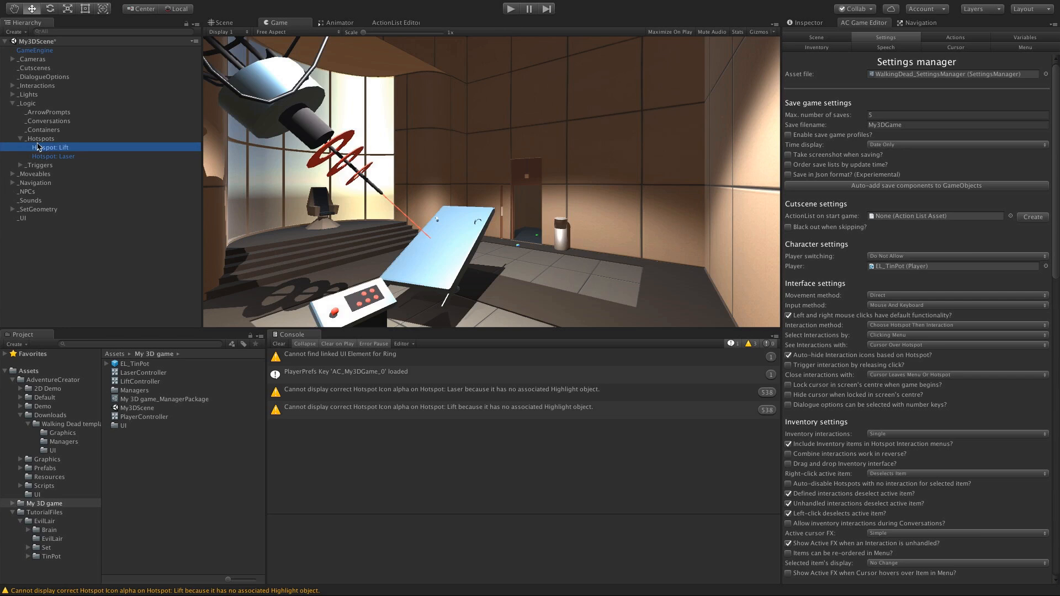
pyautogui.click(817, 23)
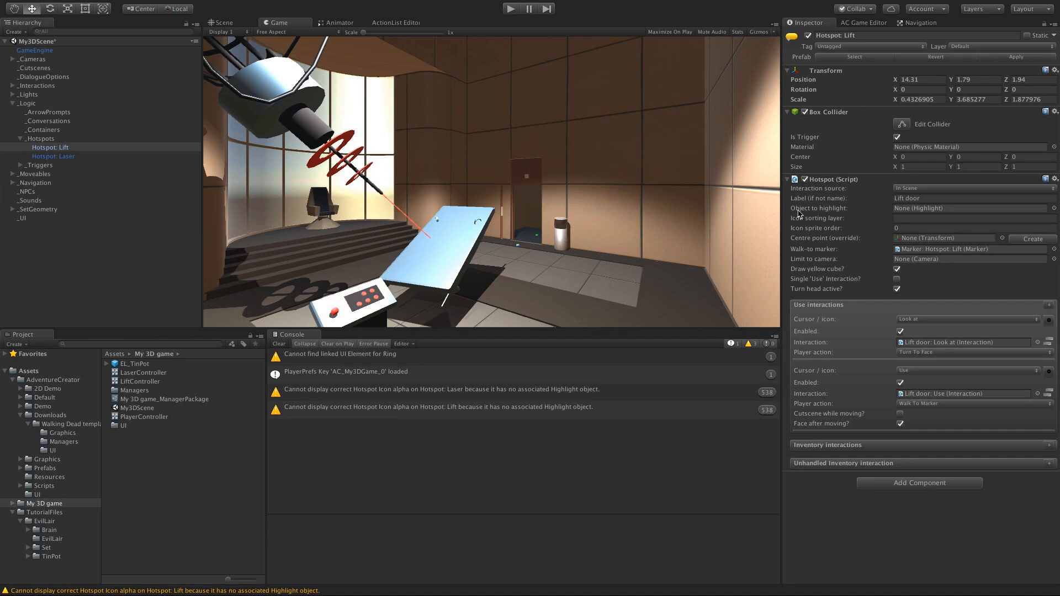
pyautogui.click(928, 210)
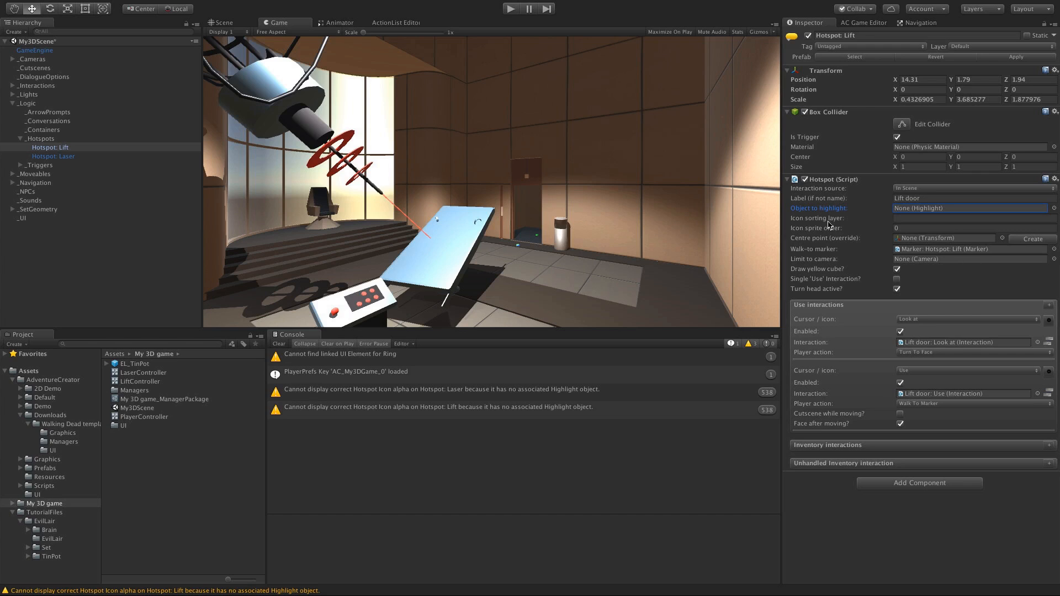
# Step: Add a Highlight component to the Lift object under _SetGeometry
pyautogui.click(13, 209)
pyautogui.click(40, 237)
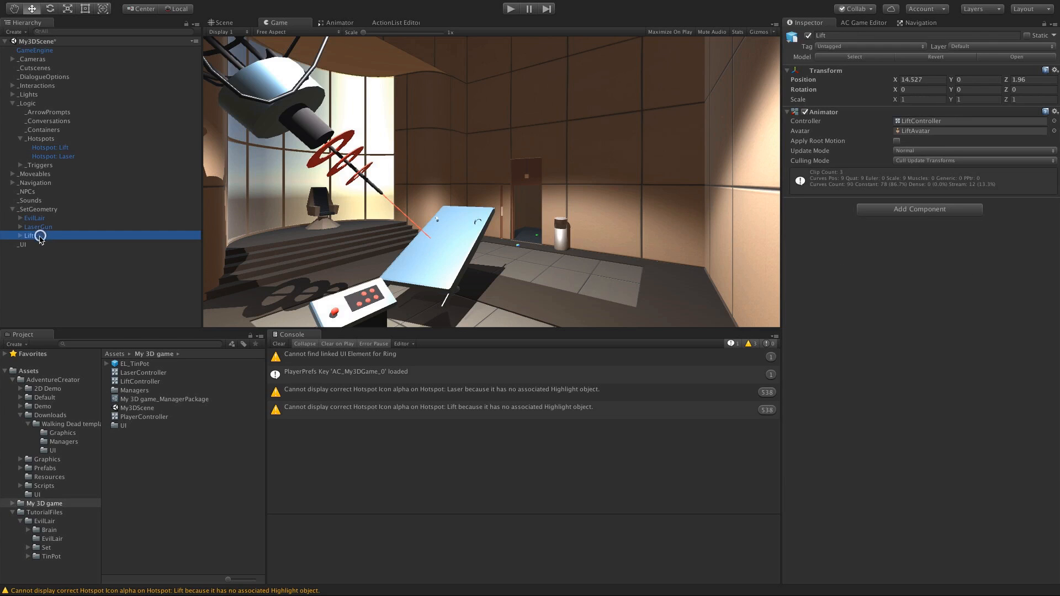
pyautogui.click(897, 210)
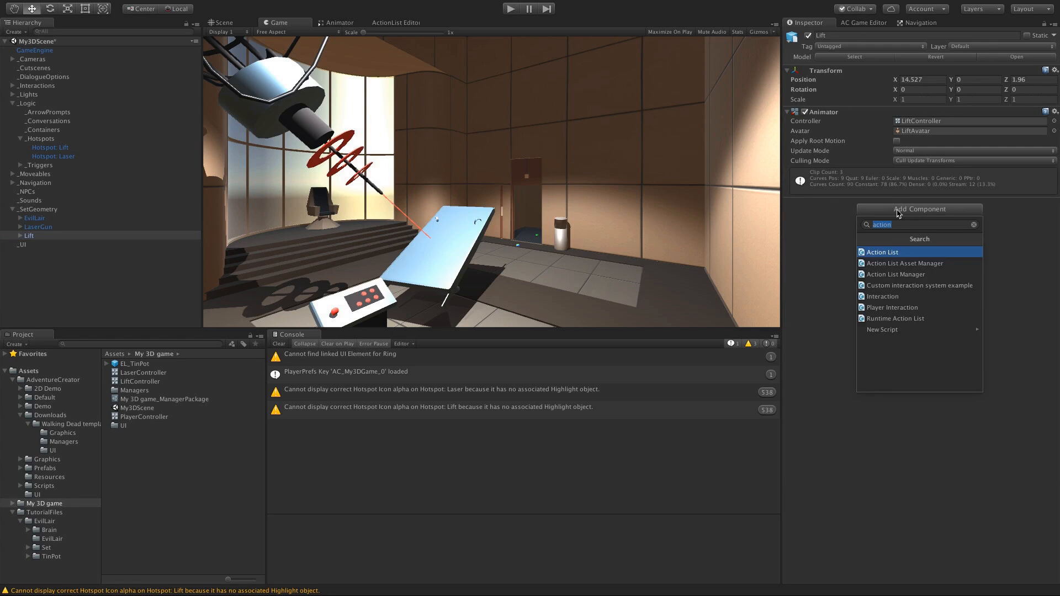
pyautogui.write('highlight')
pyautogui.press('Return')
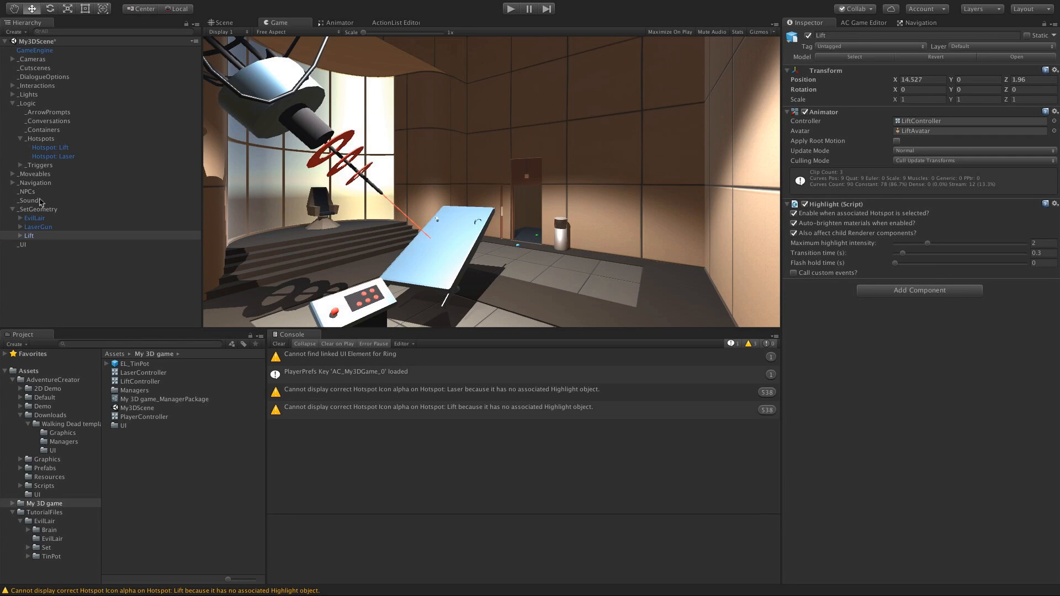
# Step: Add a Highlight component to the LaserGun object under _SetGeometry
pyautogui.click(35, 227)
pyautogui.click(919, 210)
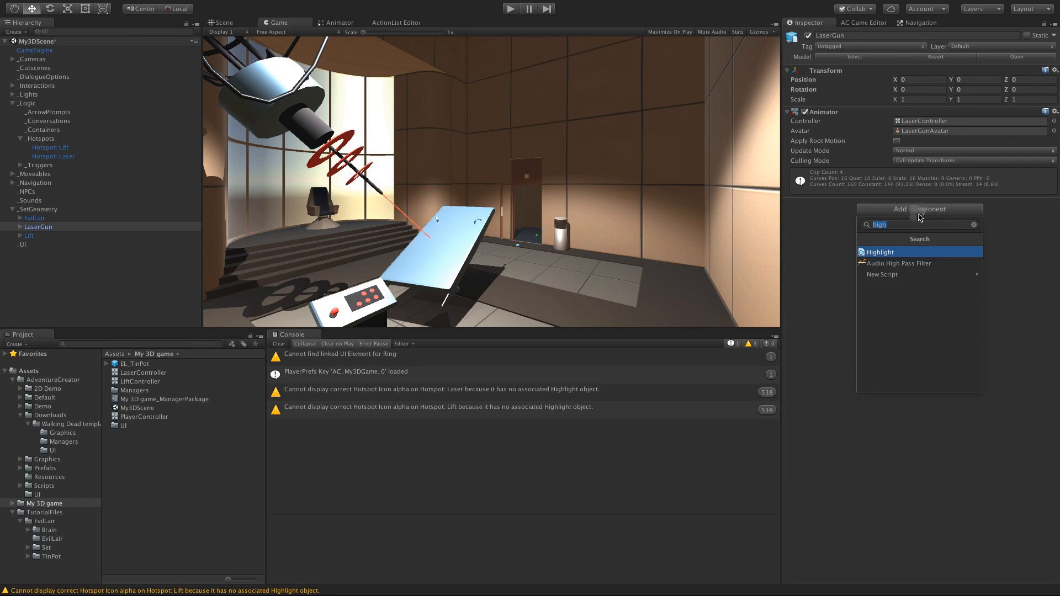
pyautogui.press('Return')
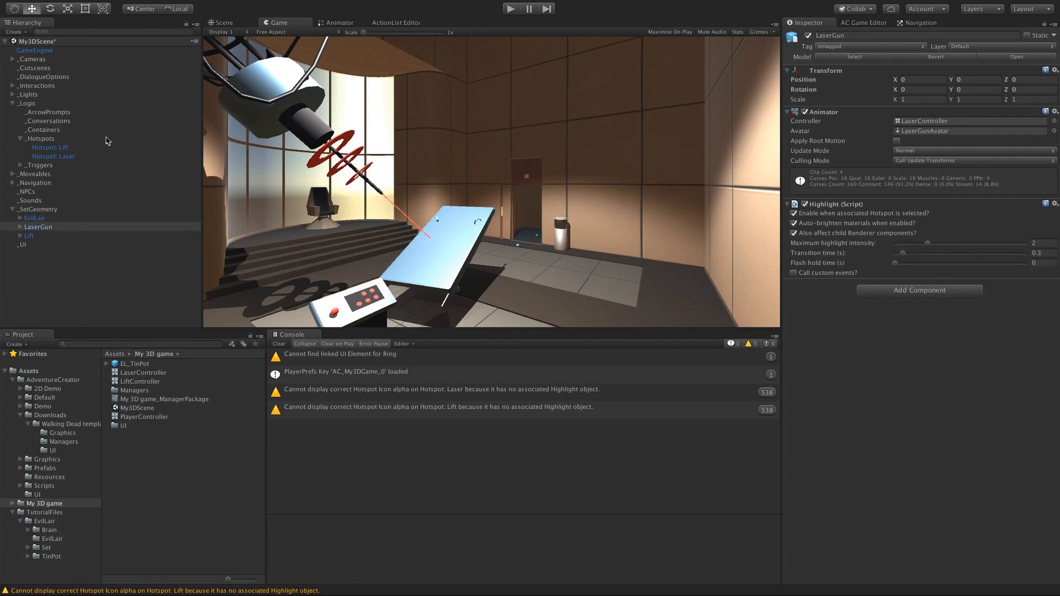
# Step: Assign Lift as the Object to highlight of Hotspot: Lift
pyautogui.click(73, 148)
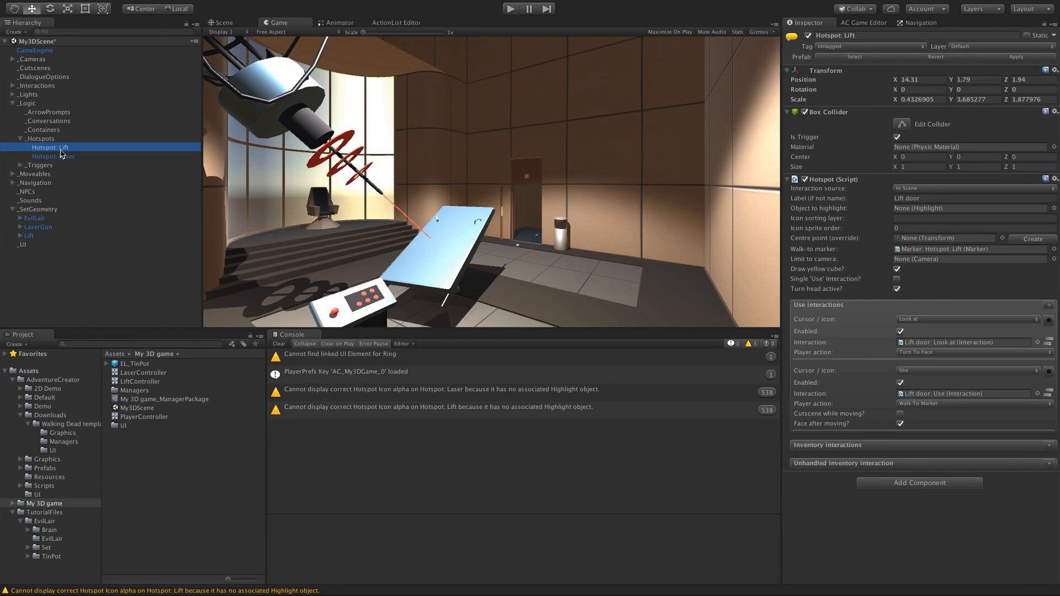
pyautogui.click(1054, 208)
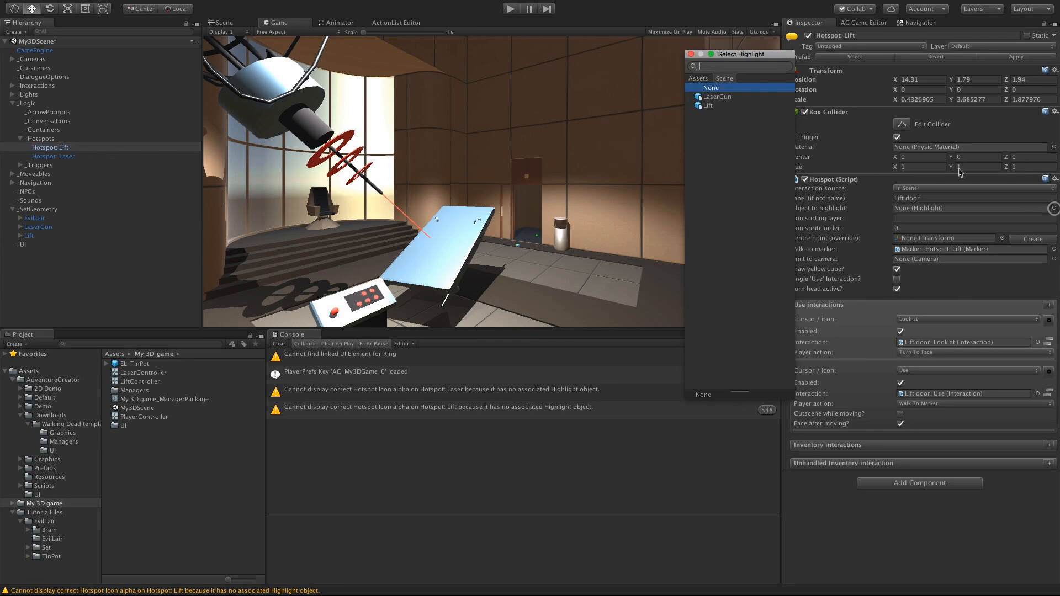
pyautogui.moveTo(721, 52); pyautogui.dragTo(696, 84)
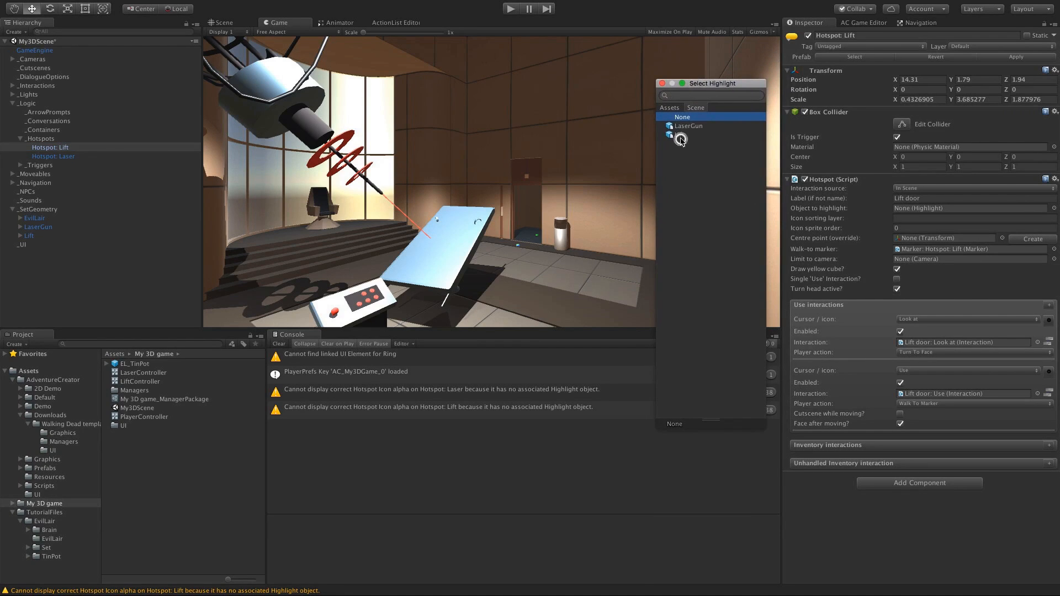
pyautogui.doubleClick(679, 135)
# Step: Assign LaserGun as the Object to highlight of Hotspot: Laser
pyautogui.click(55, 157)
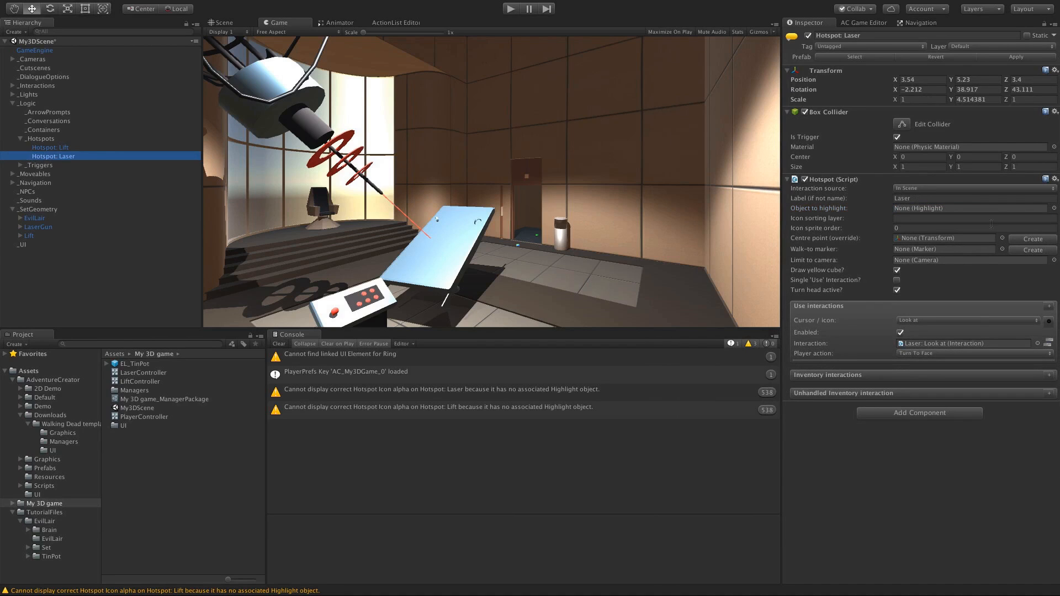
pyautogui.click(1054, 208)
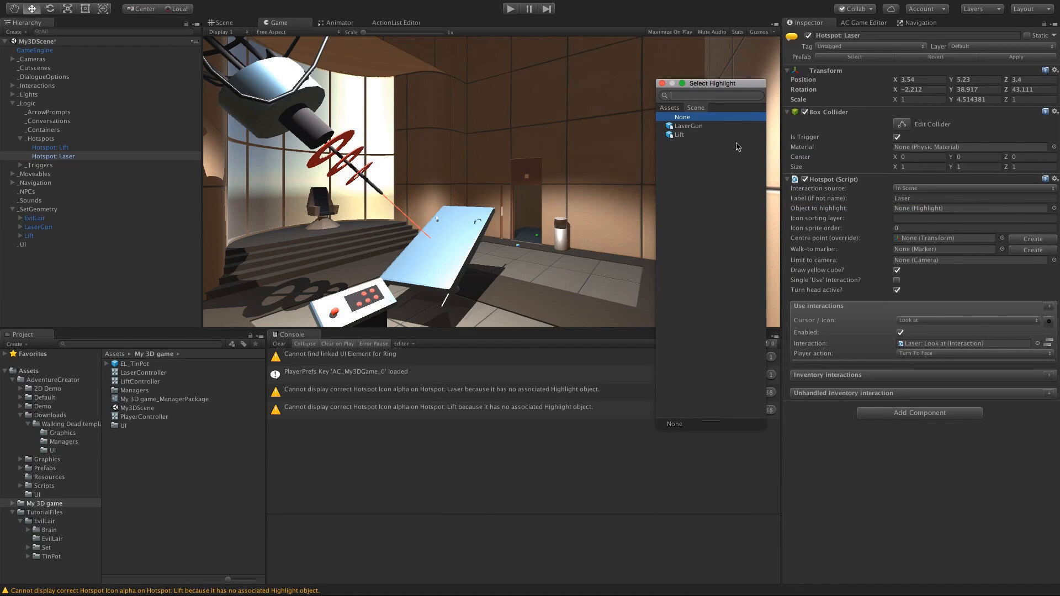
pyautogui.doubleClick(690, 126)
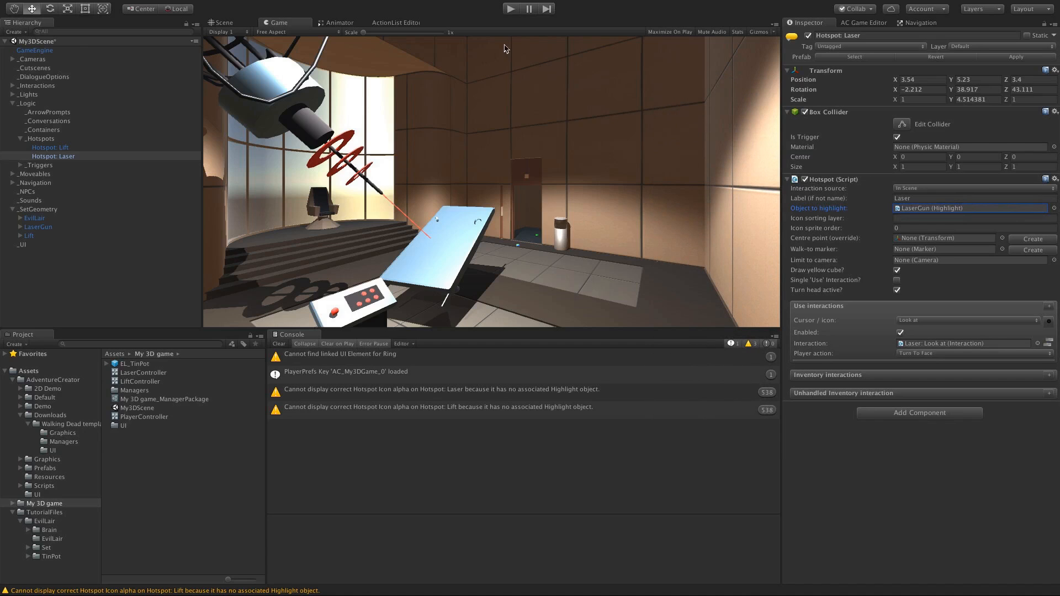
# Step: Playtest the scene to check the Lift door's highlighting and its Look at interaction, and stop the game
pyautogui.click(511, 9)
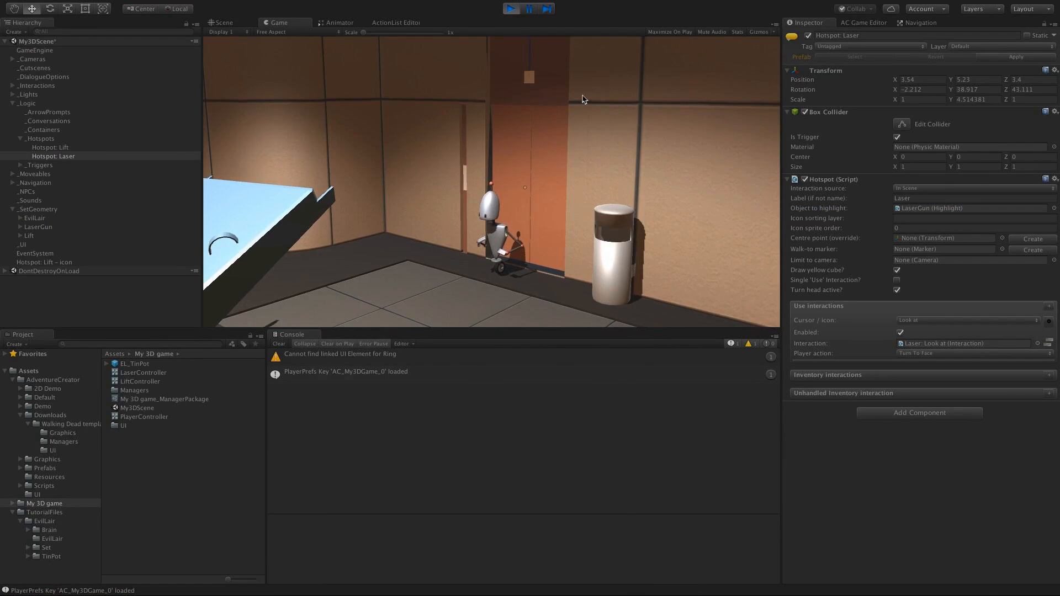
pyautogui.click(525, 189)
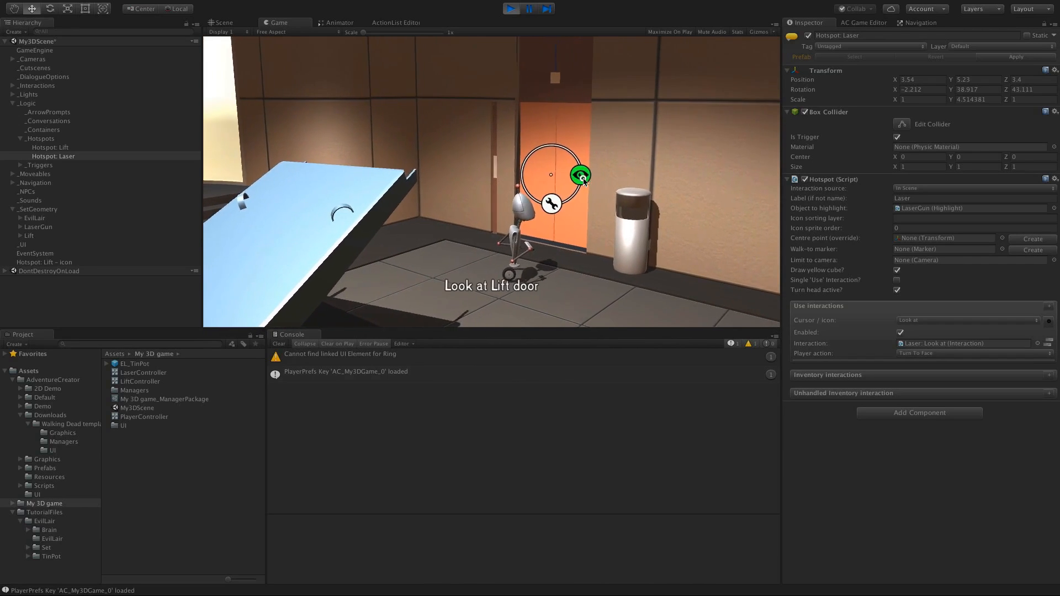
pyautogui.click(579, 171)
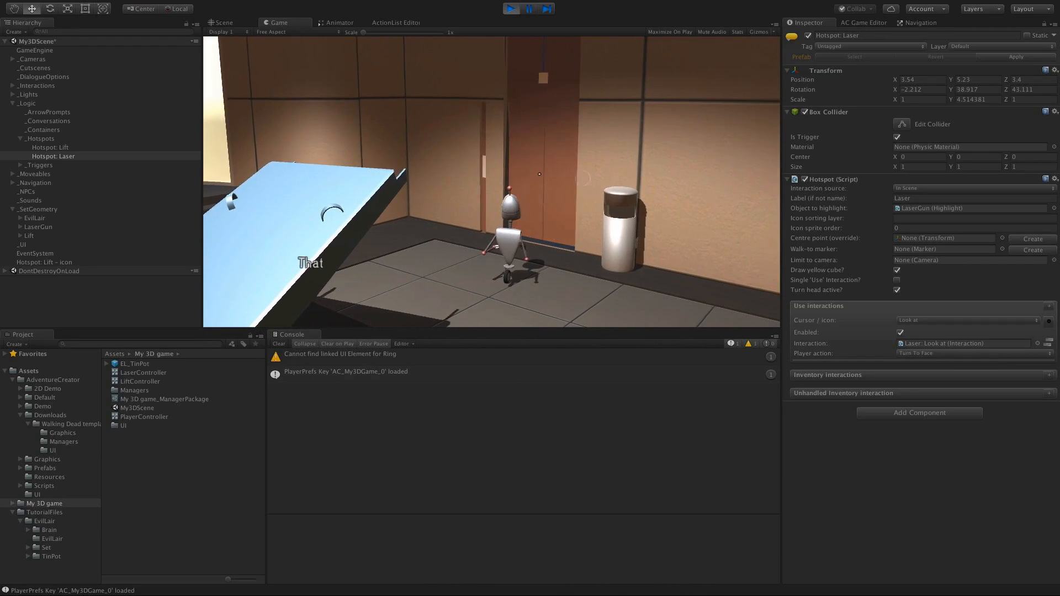
pyautogui.click(555, 222)
pyautogui.click(522, 203)
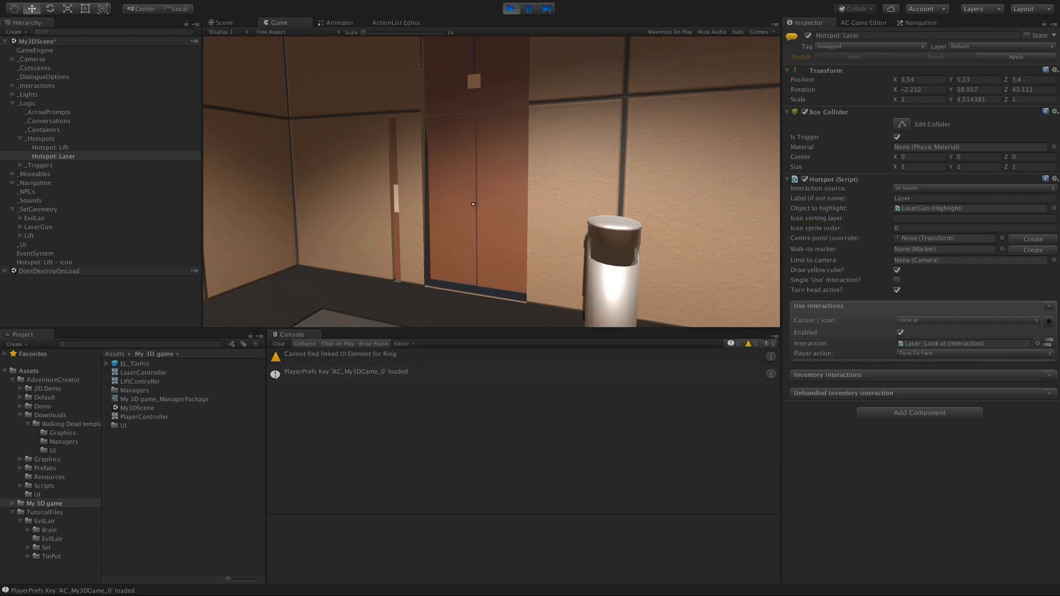
pyautogui.hotkey('ctrl', 'p')
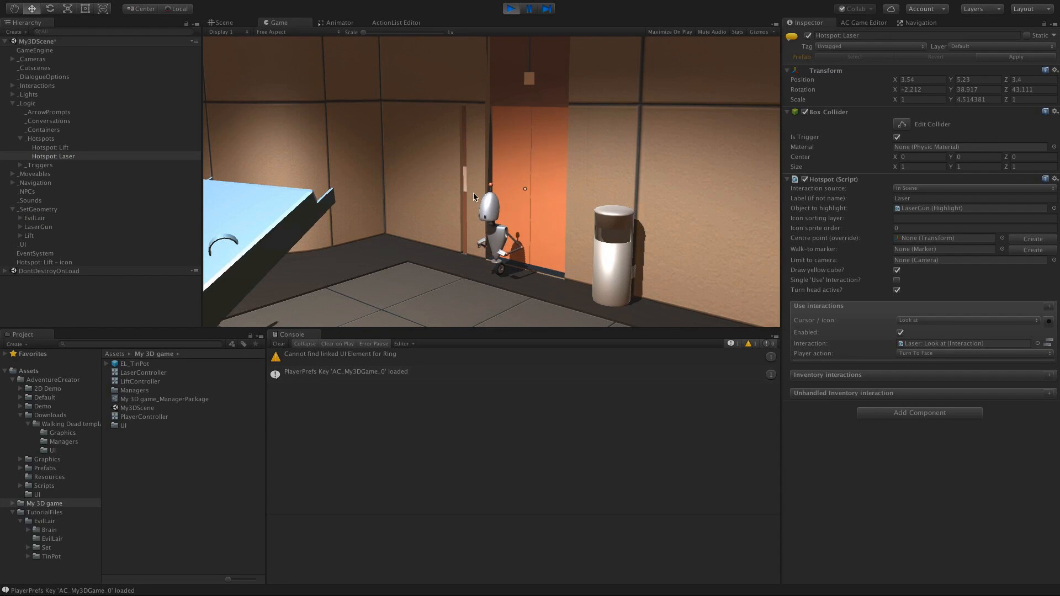
pyautogui.click(511, 9)
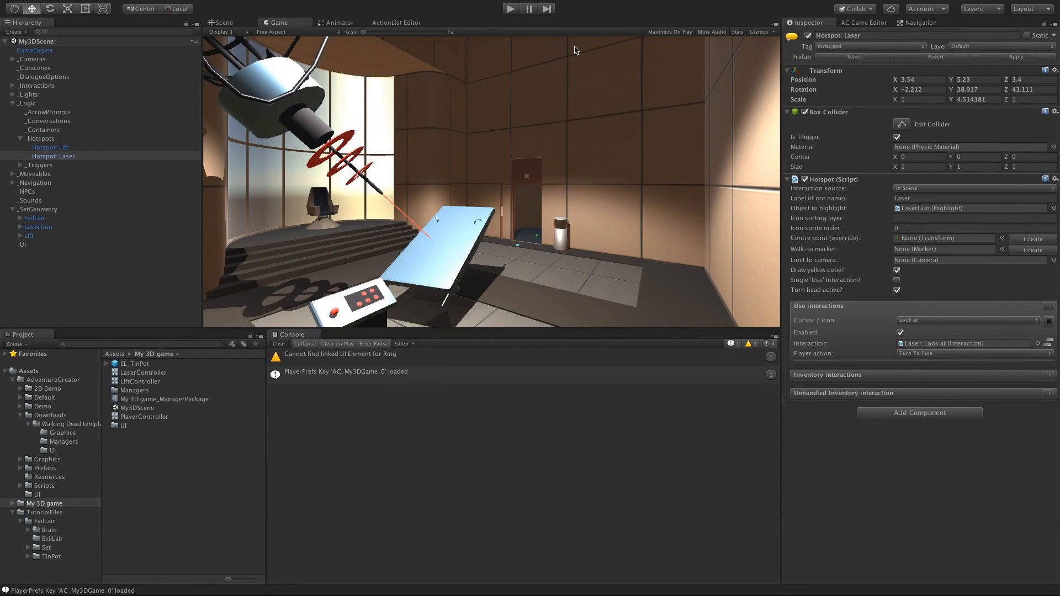
# Step: Set the Menu manager's asset file to My 3D game_MenuManager and preview its Pause, Options and Load menus
pyautogui.click(863, 23)
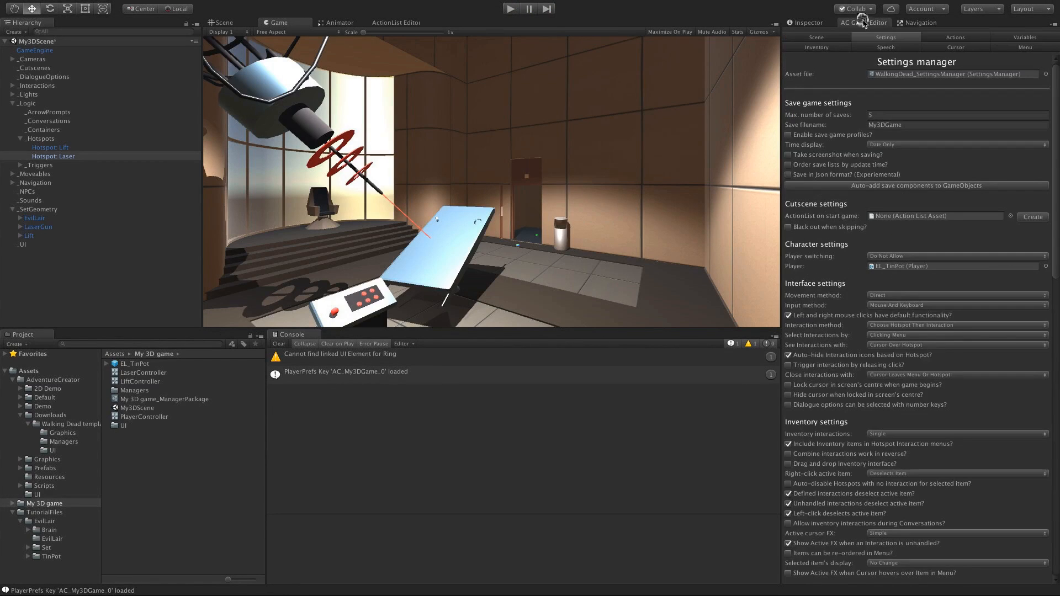
pyautogui.click(1009, 47)
pyautogui.click(1046, 74)
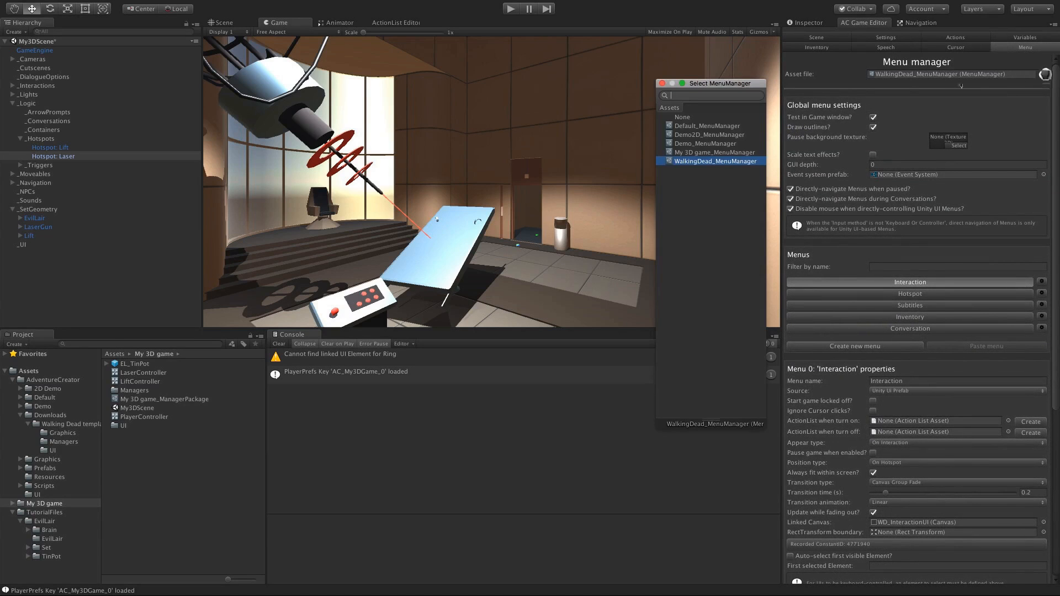
pyautogui.click(694, 153)
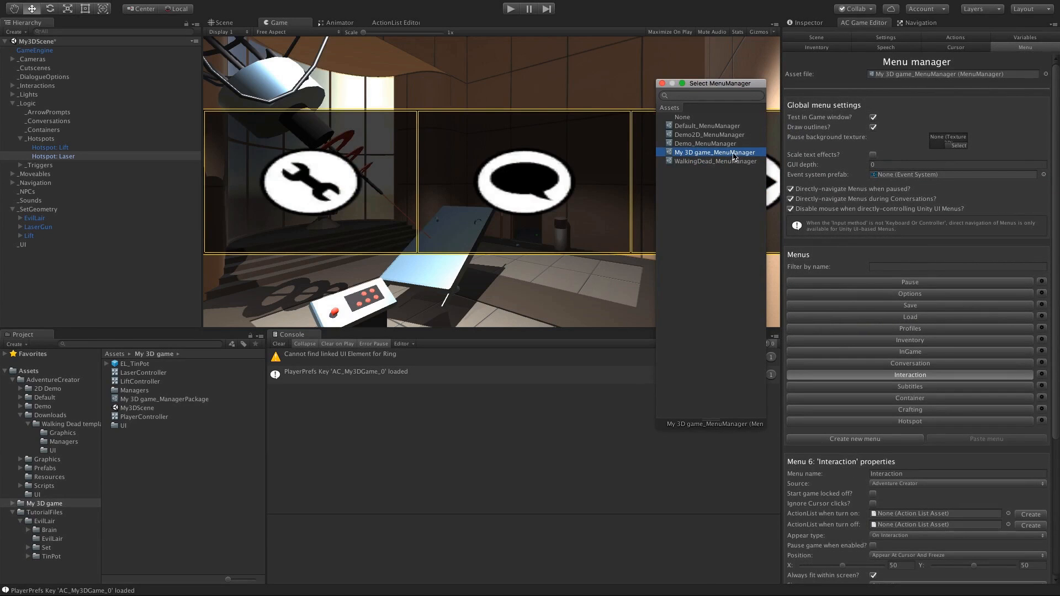
pyautogui.click(918, 375)
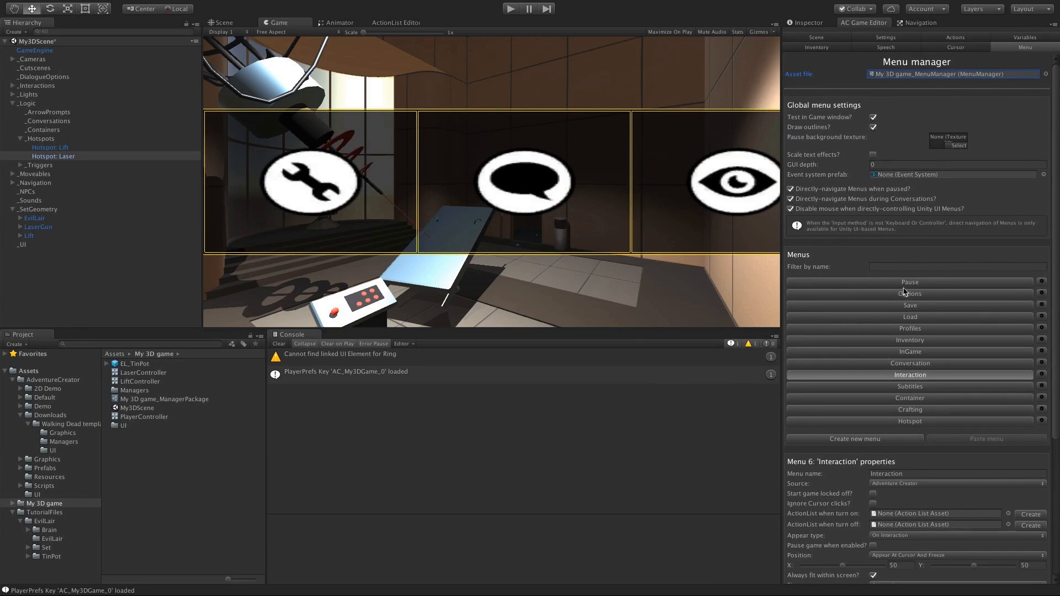
pyautogui.click(906, 282)
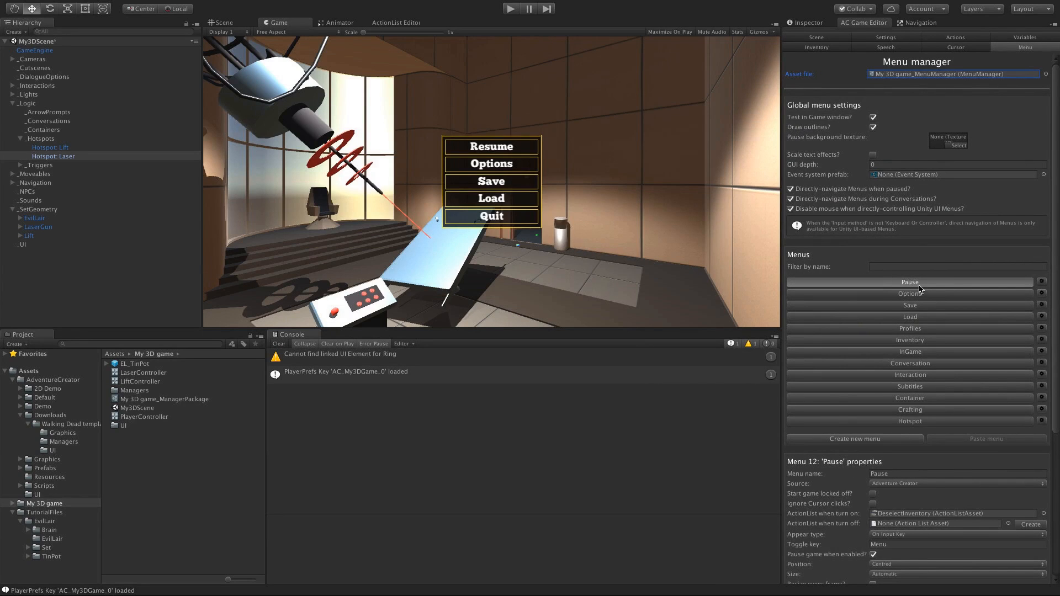
pyautogui.click(917, 295)
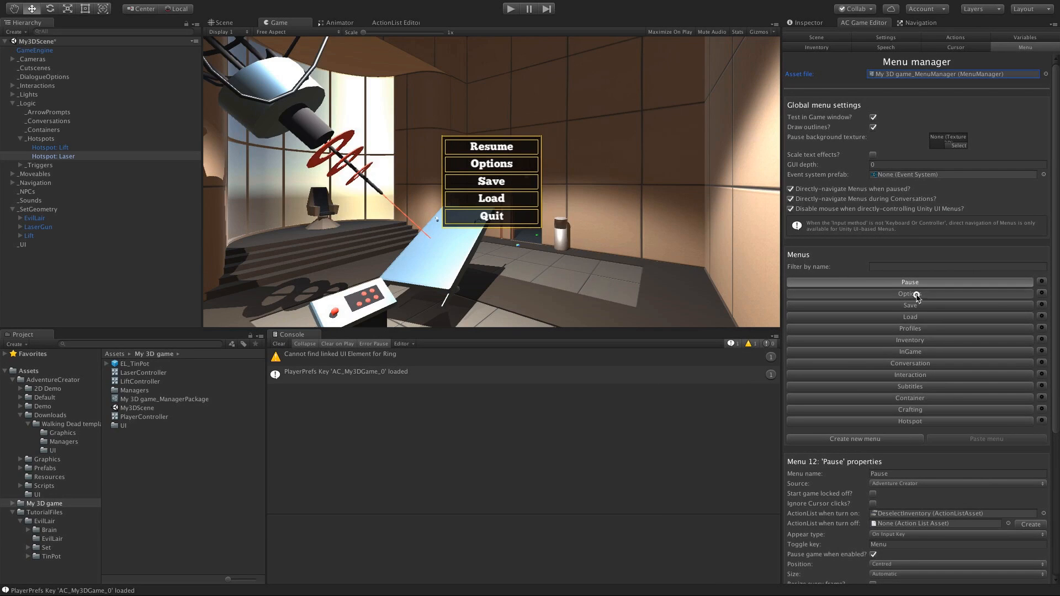
pyautogui.click(927, 317)
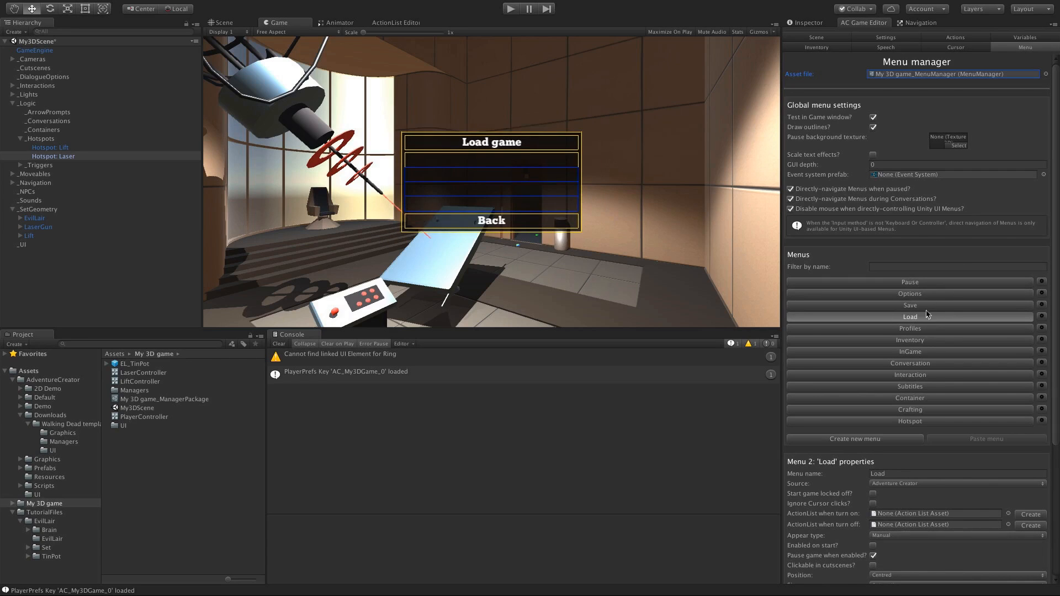
# Step: Copy the Pause menu from My 3D game_MenuManager and paste it into WalkingDead_MenuManager
pyautogui.click(931, 283)
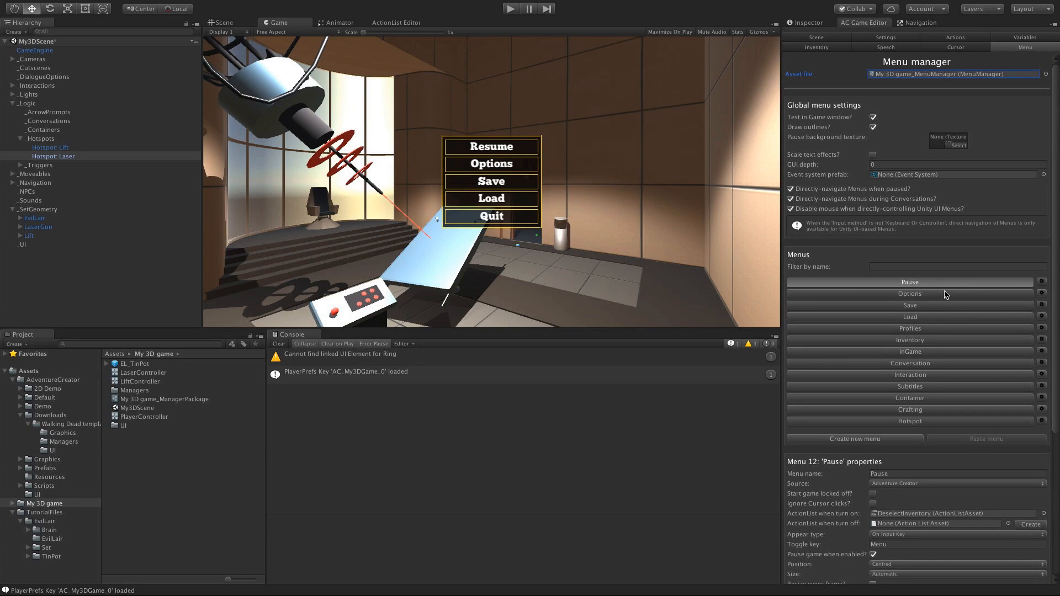
pyautogui.click(1042, 282)
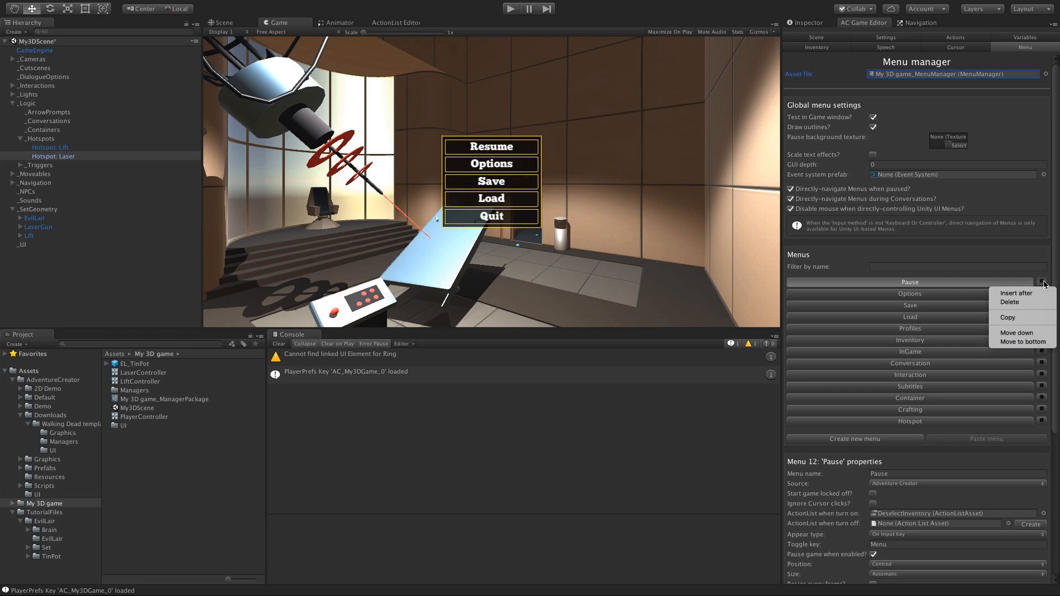
pyautogui.click(1030, 317)
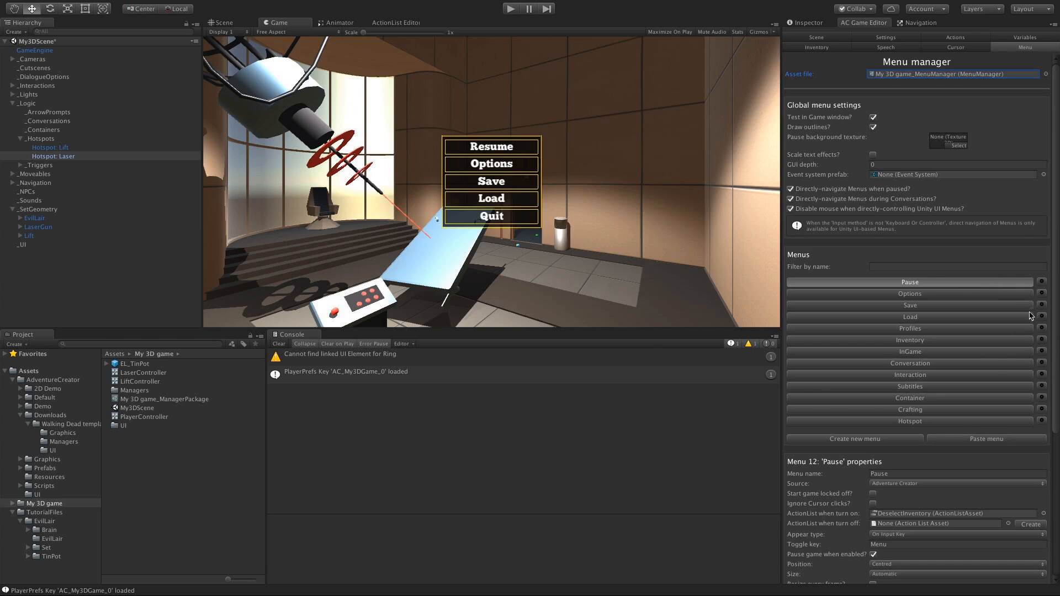
pyautogui.click(1045, 74)
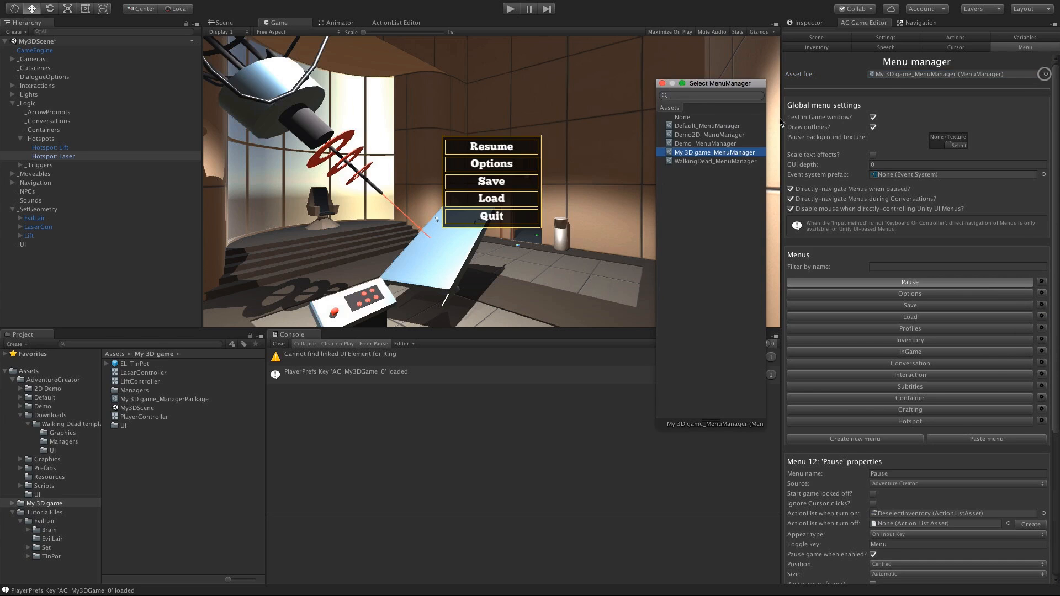
pyautogui.click(670, 160)
pyautogui.doubleClick(725, 161)
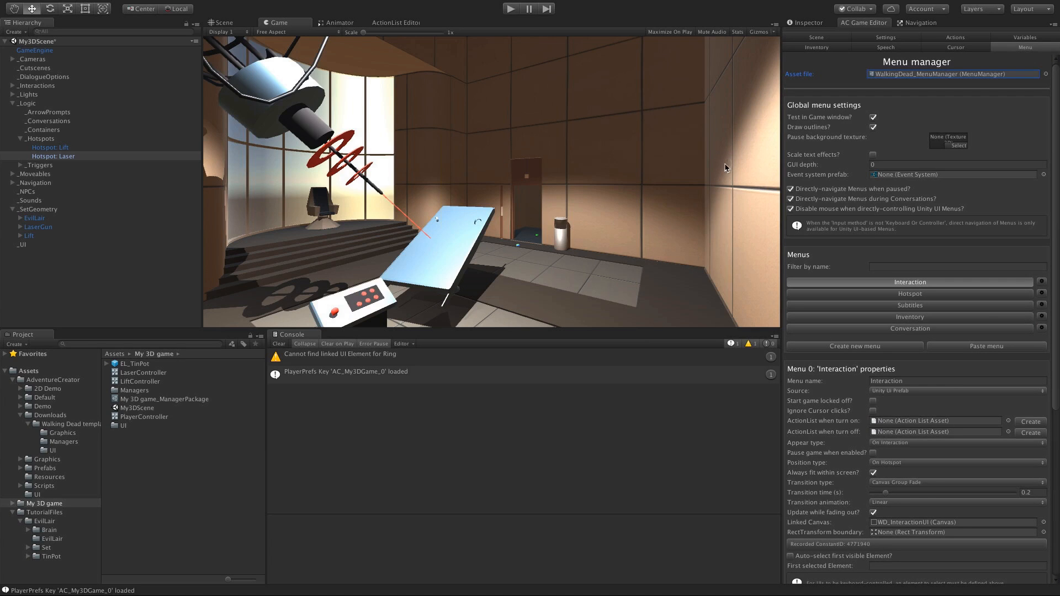
pyautogui.click(1011, 347)
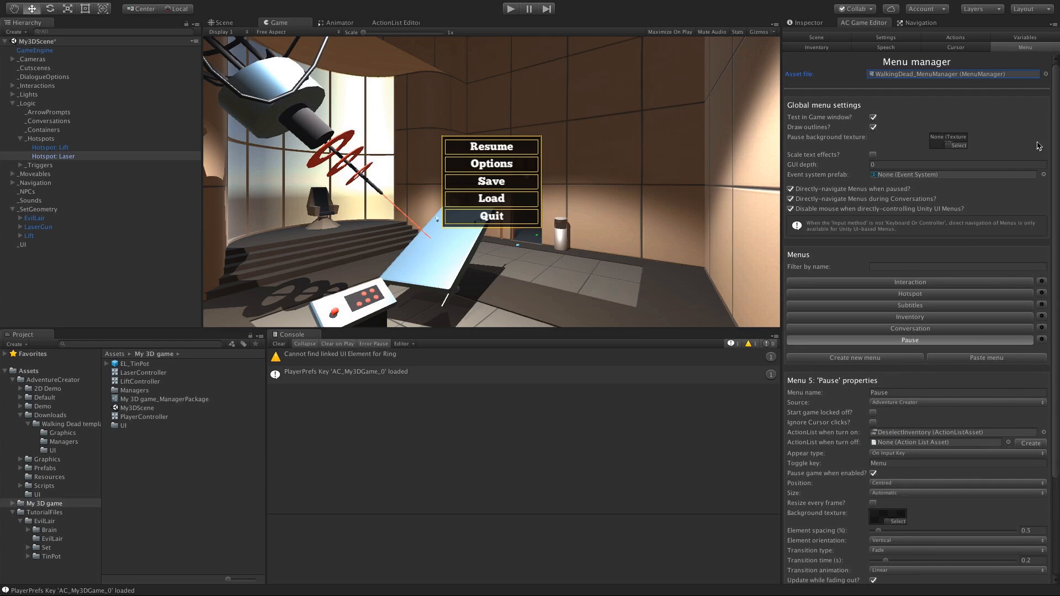
# Step: Copy the Options menu from My 3D game_MenuManager and paste it into WalkingDead_MenuManager
pyautogui.click(1045, 74)
pyautogui.click(677, 152)
pyautogui.click(1041, 293)
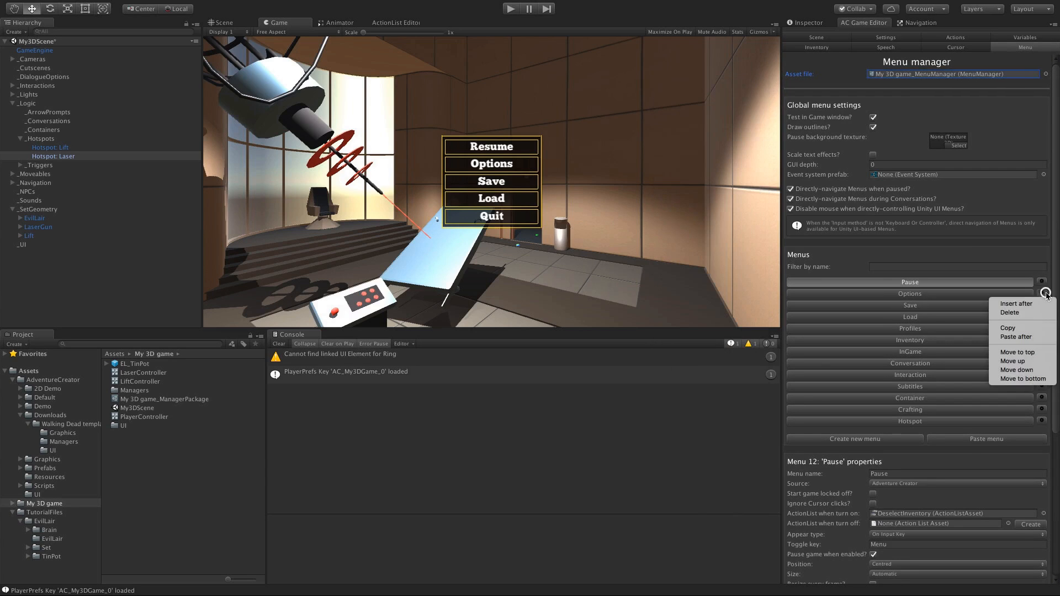
pyautogui.click(1029, 329)
pyautogui.click(1045, 75)
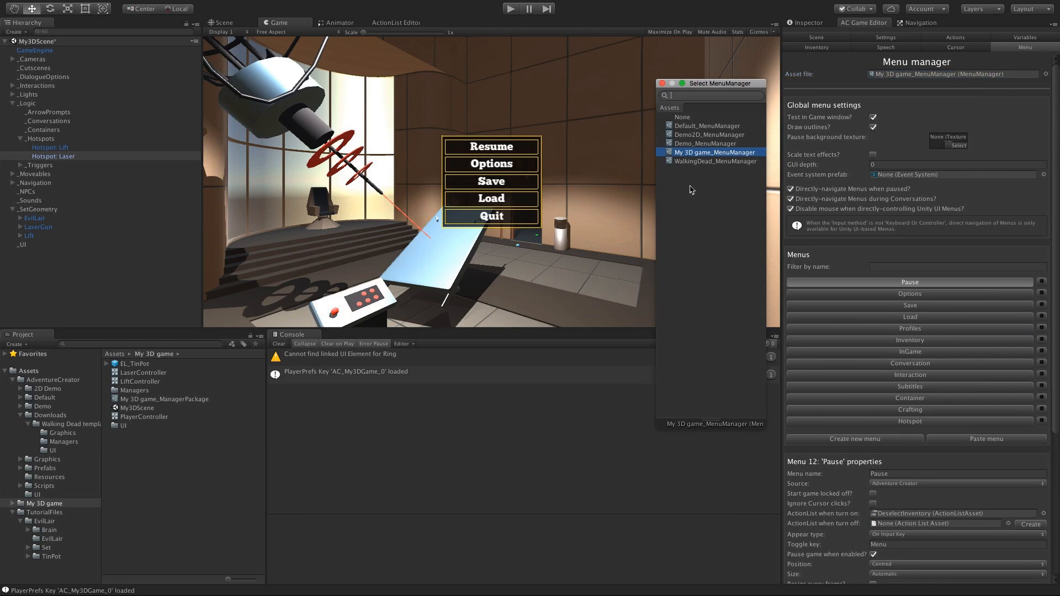
pyautogui.click(693, 160)
pyautogui.click(971, 359)
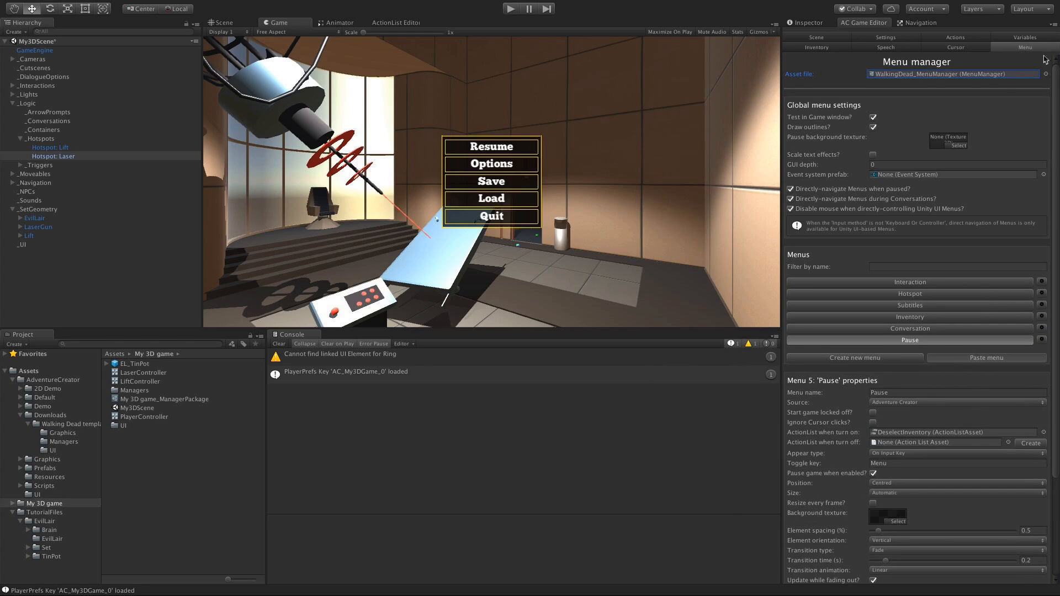
# Step: Copy the Save menu from My 3D game_MenuManager and paste it into WalkingDead_MenuManager
pyautogui.click(1045, 74)
pyautogui.click(727, 153)
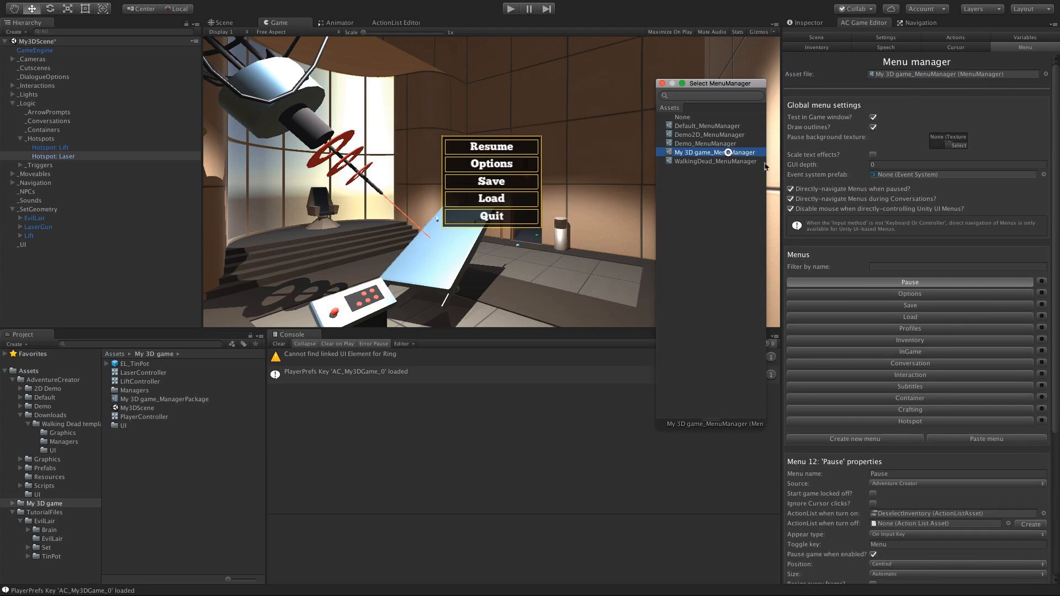
pyautogui.click(1041, 305)
pyautogui.click(1030, 342)
pyautogui.click(1045, 74)
pyautogui.click(704, 166)
pyautogui.click(1014, 368)
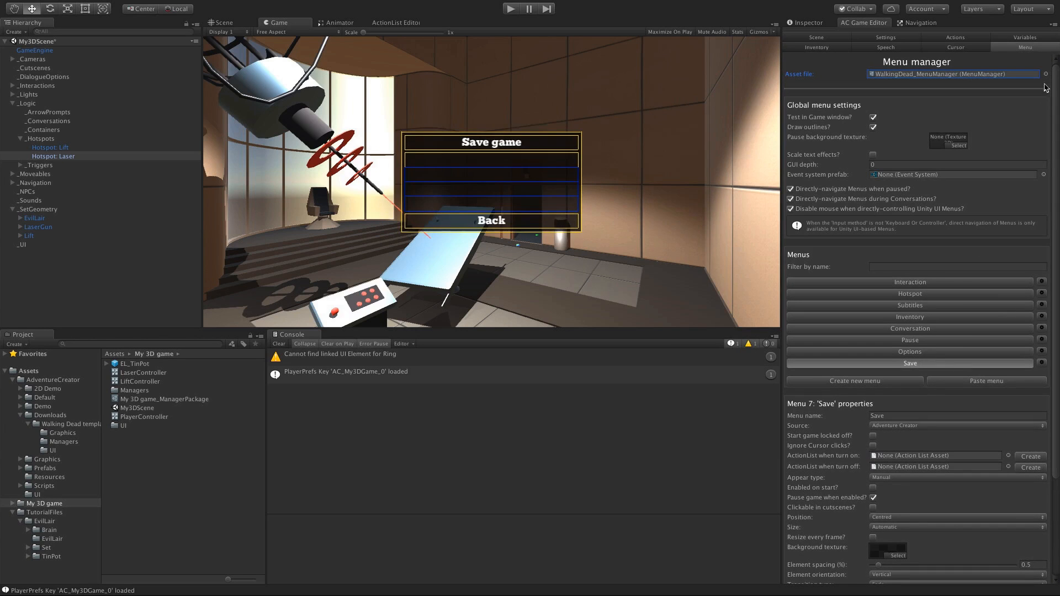
# Step: Copy the Load menu from My 3D game_MenuManager and paste it into WalkingDead_MenuManager
pyautogui.click(1045, 74)
pyautogui.click(714, 153)
pyautogui.click(1041, 316)
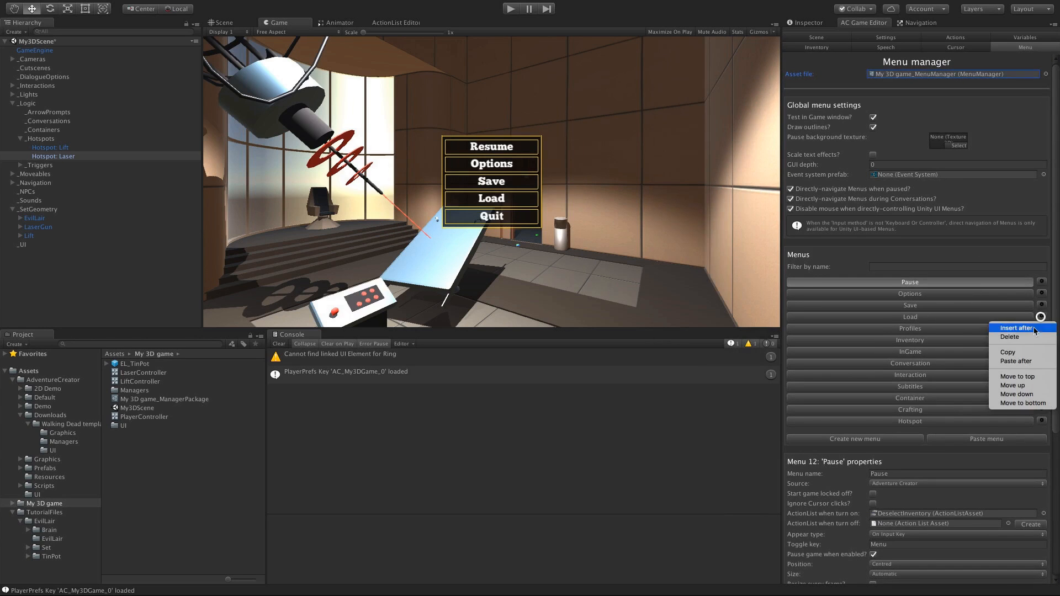
pyautogui.click(1024, 350)
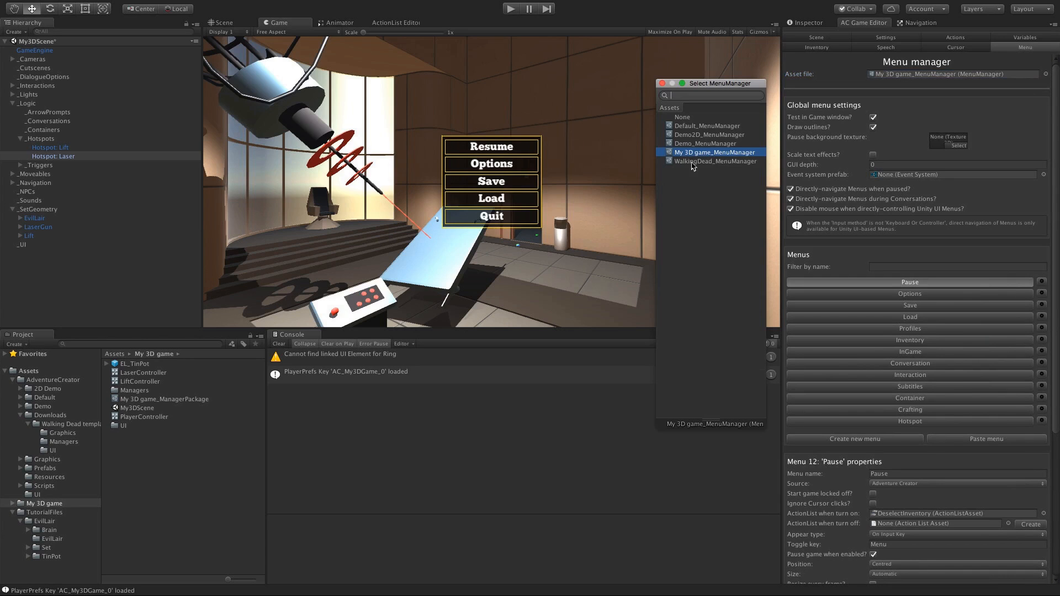
pyautogui.doubleClick(692, 161)
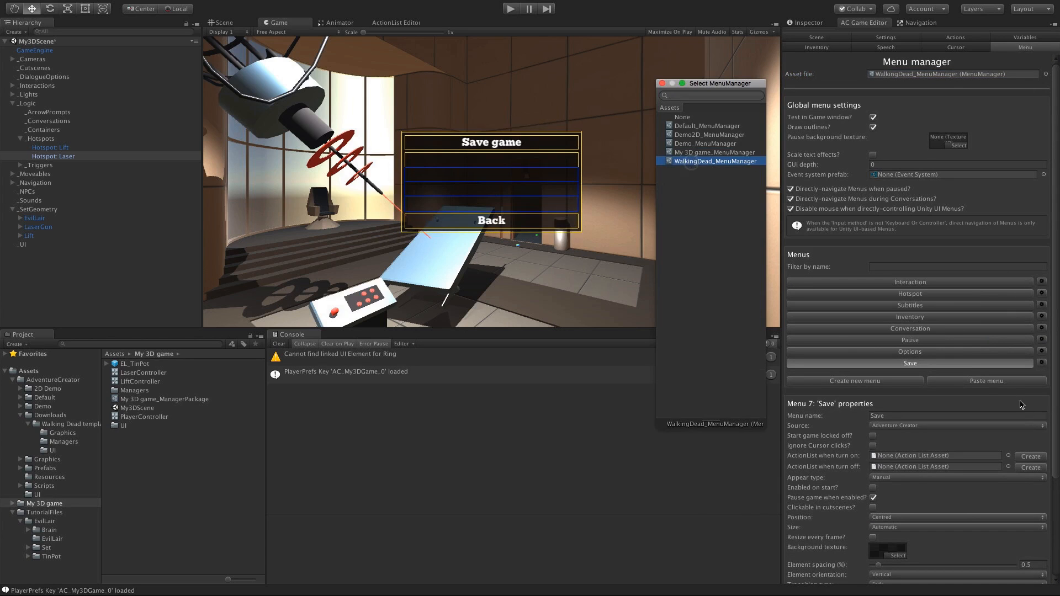
pyautogui.click(991, 376)
# Step: Play-test the pause menu by opening its Options screen and returning from it, and stop the game
pyautogui.click(510, 9)
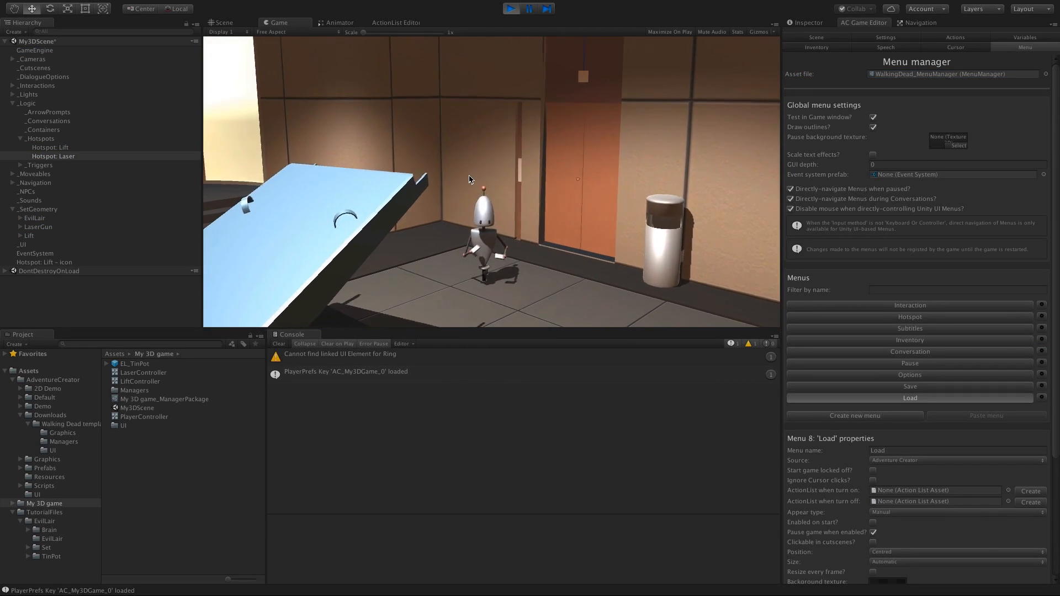
pyautogui.press('Escape')
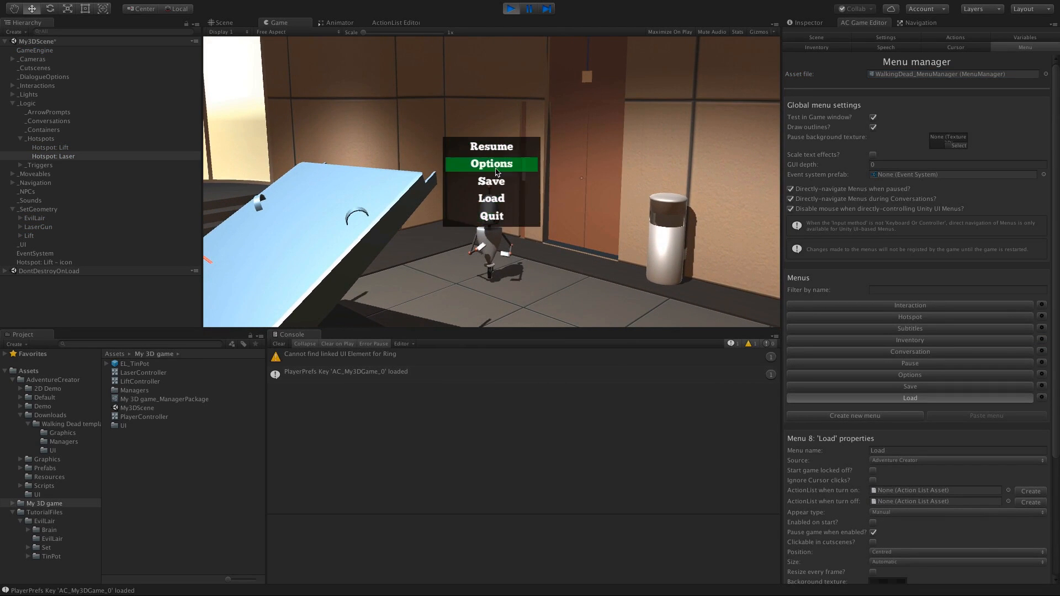
pyautogui.click(491, 163)
pyautogui.click(501, 233)
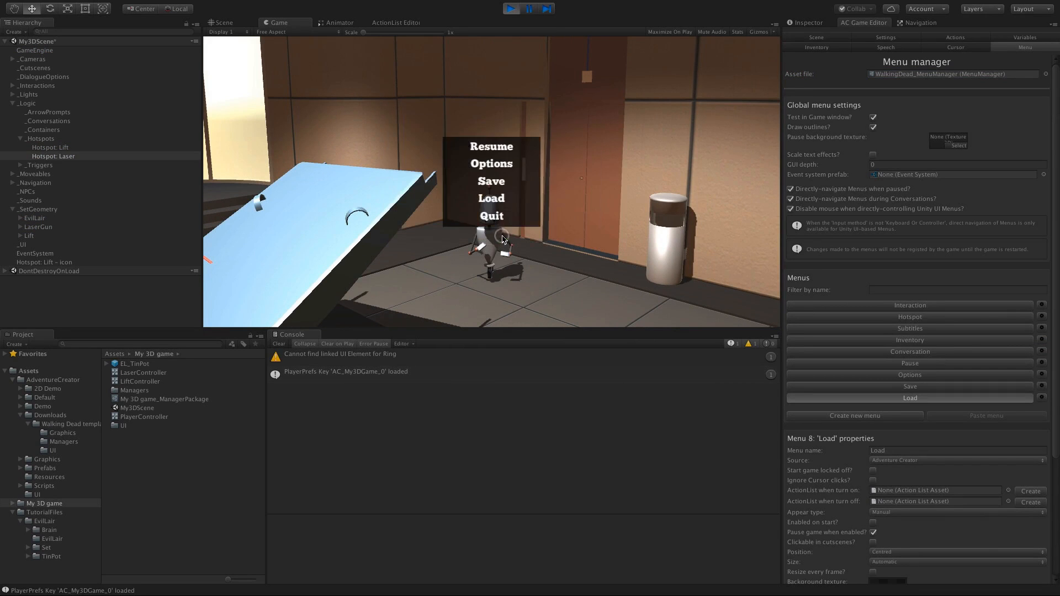
pyautogui.click(510, 10)
# Step: Compare the Source settings of the Pause and Interaction menus in the Menu manager
pyautogui.click(946, 340)
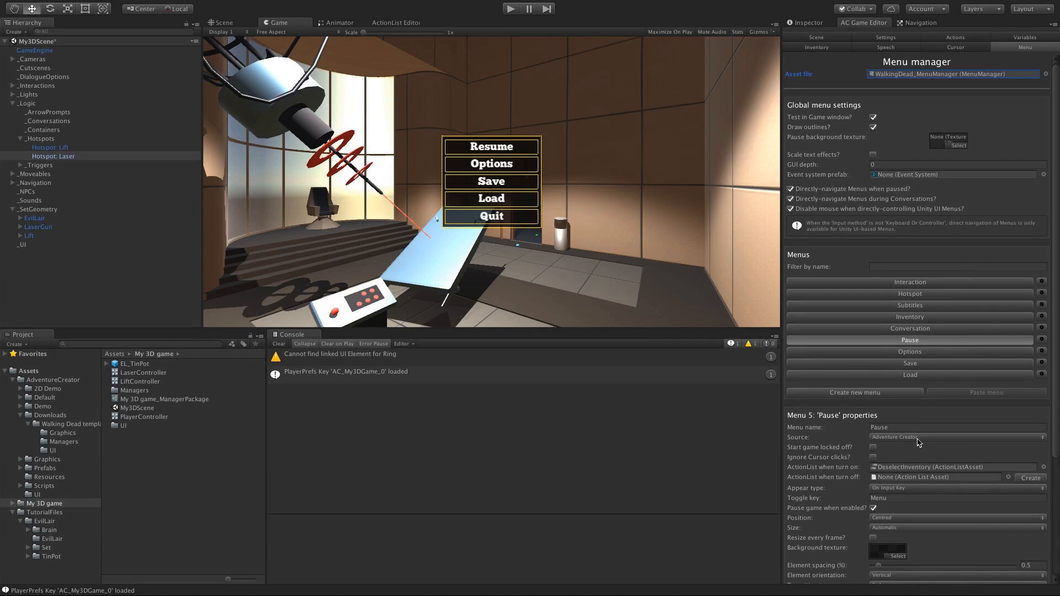
pyautogui.scroll(-2, 1057, 414)
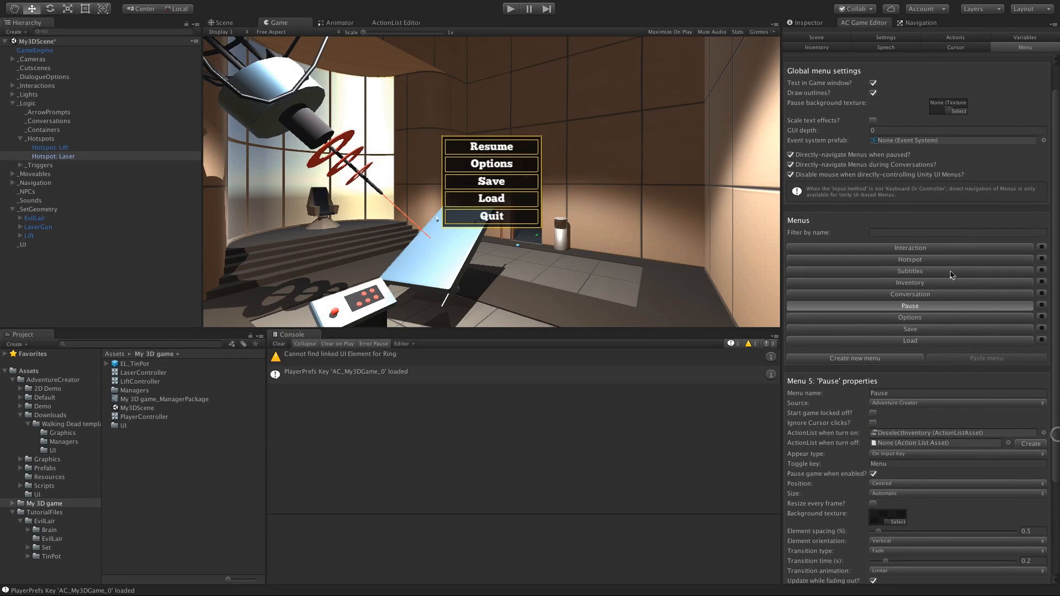
pyautogui.click(921, 249)
pyautogui.click(905, 403)
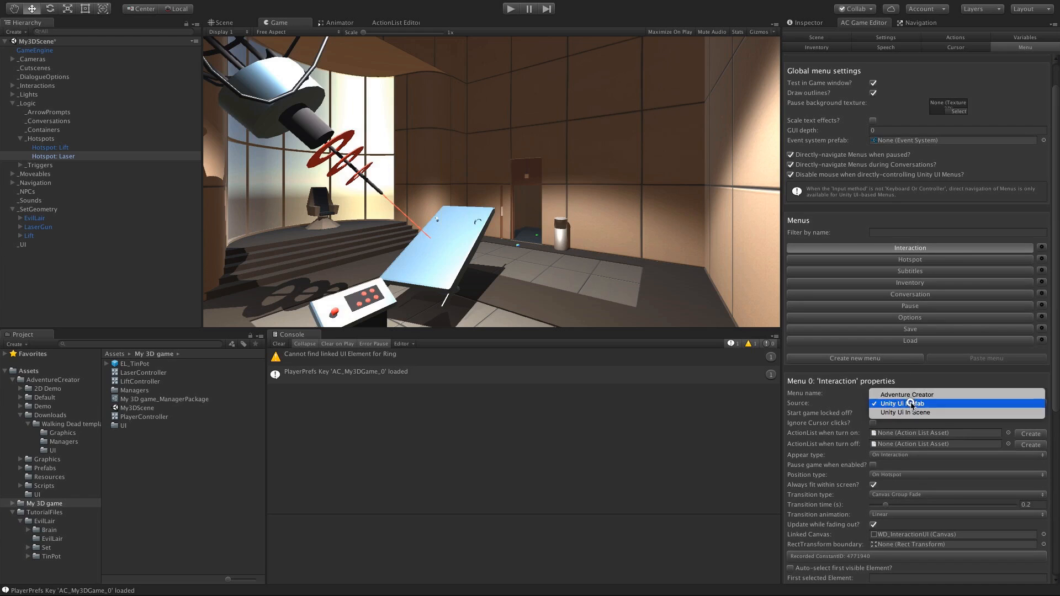
pyautogui.click(927, 307)
pyautogui.click(927, 307)
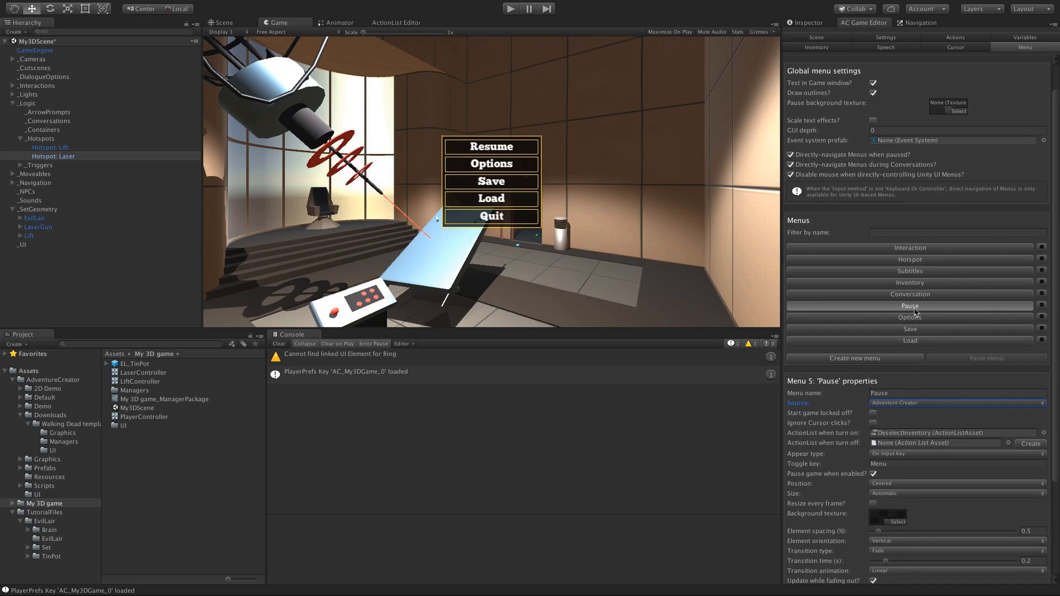
# Step: Set the source of the Pause and Options menus to Unity UI Prefab
pyautogui.click(905, 403)
pyautogui.click(905, 404)
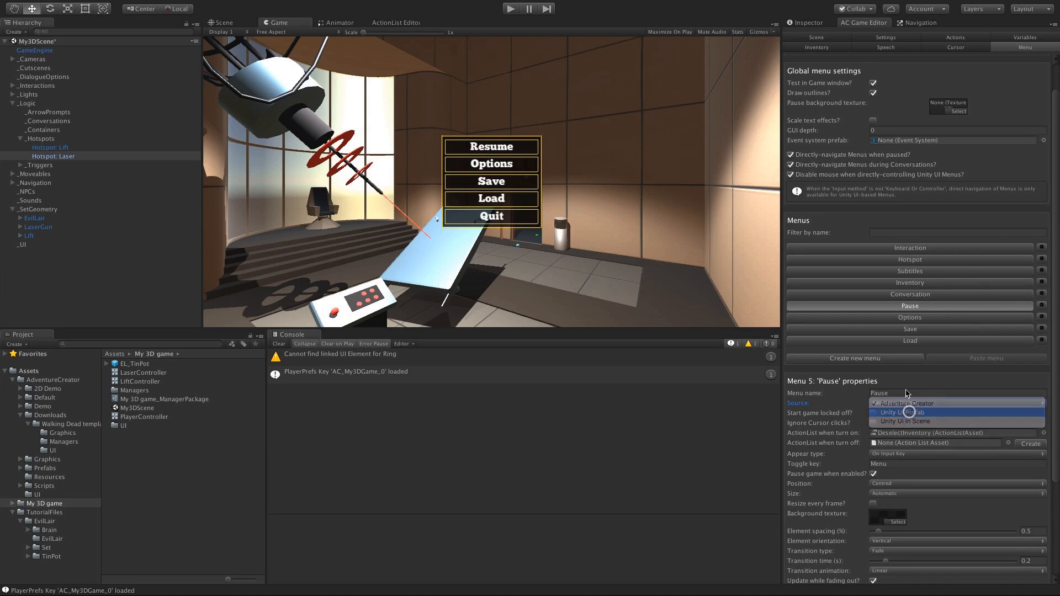
pyautogui.click(905, 317)
pyautogui.click(906, 404)
pyautogui.click(904, 405)
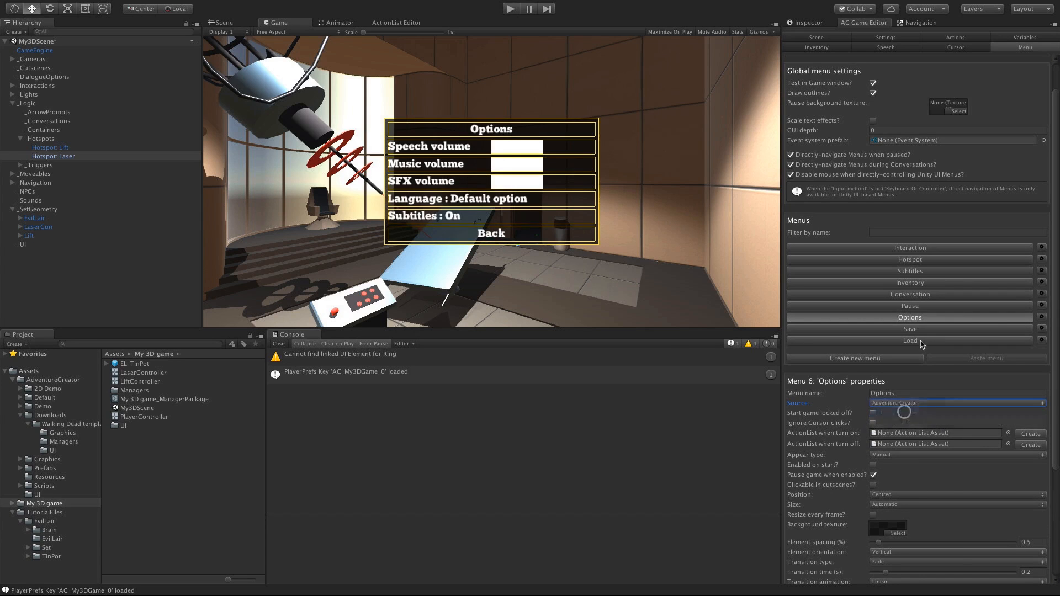
# Step: Set the Save menu's source to Unity UI In Scene and the Load menu's source to Unity UI Prefab
pyautogui.click(916, 330)
pyautogui.click(907, 403)
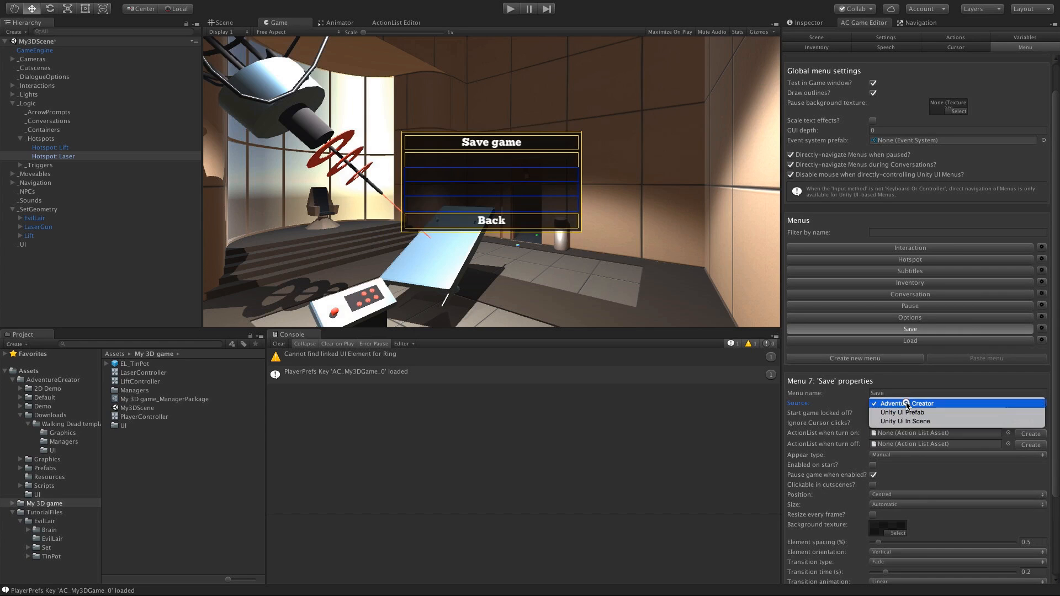
pyautogui.click(905, 404)
pyautogui.click(909, 341)
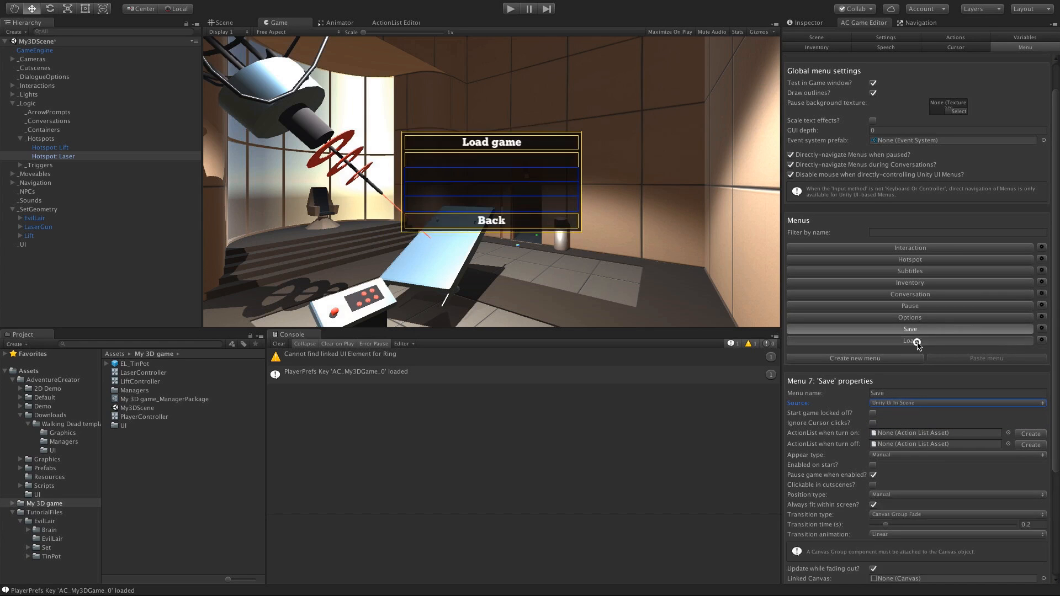
pyautogui.click(918, 404)
pyautogui.click(918, 413)
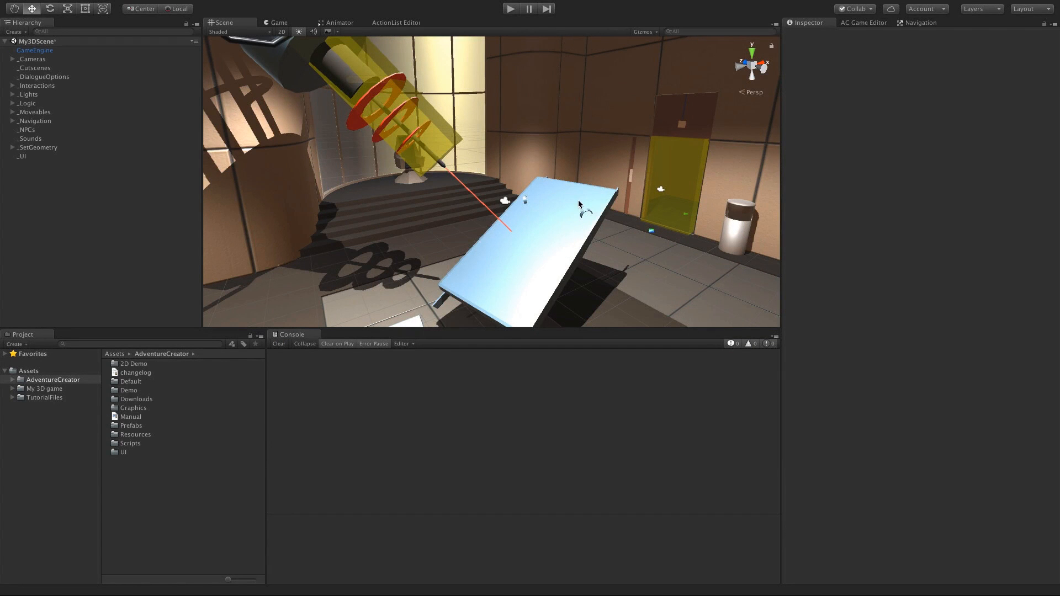
# Step: Add the EL_Brain model from TutorialFiles/EvilLair/Brain to the scene hierarchy
pyautogui.moveTo(579, 204); pyautogui.dragTo(591, 193, button='middle')
pyautogui.keyDown('alt'); pyautogui.moveTo(590, 193); pyautogui.dragTo(600, 203); pyautogui.keyUp('alt')
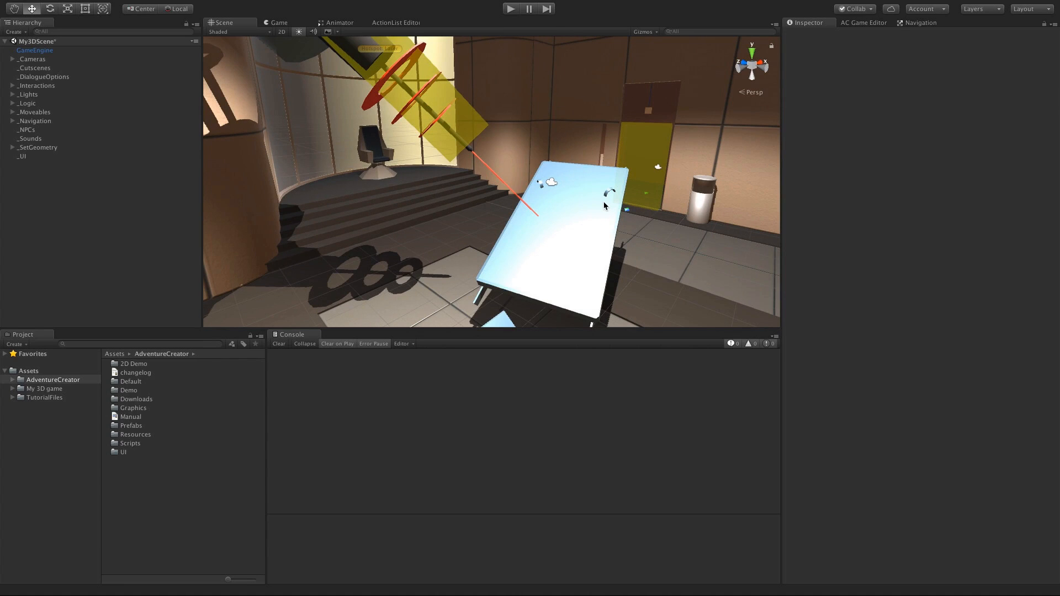
pyautogui.click(57, 398)
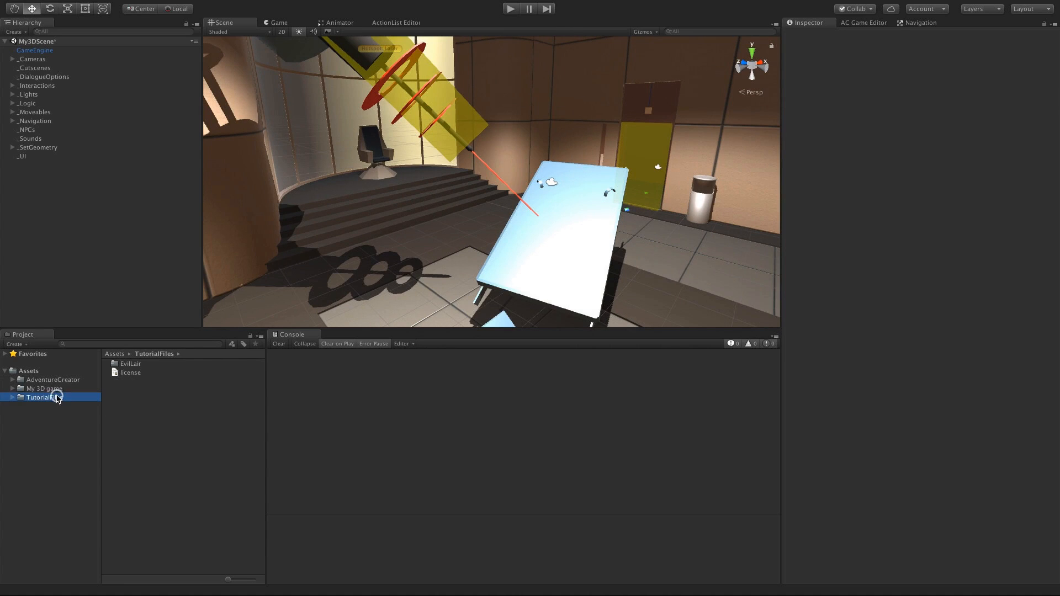
pyautogui.click(12, 397)
pyautogui.click(44, 406)
pyautogui.click(41, 415)
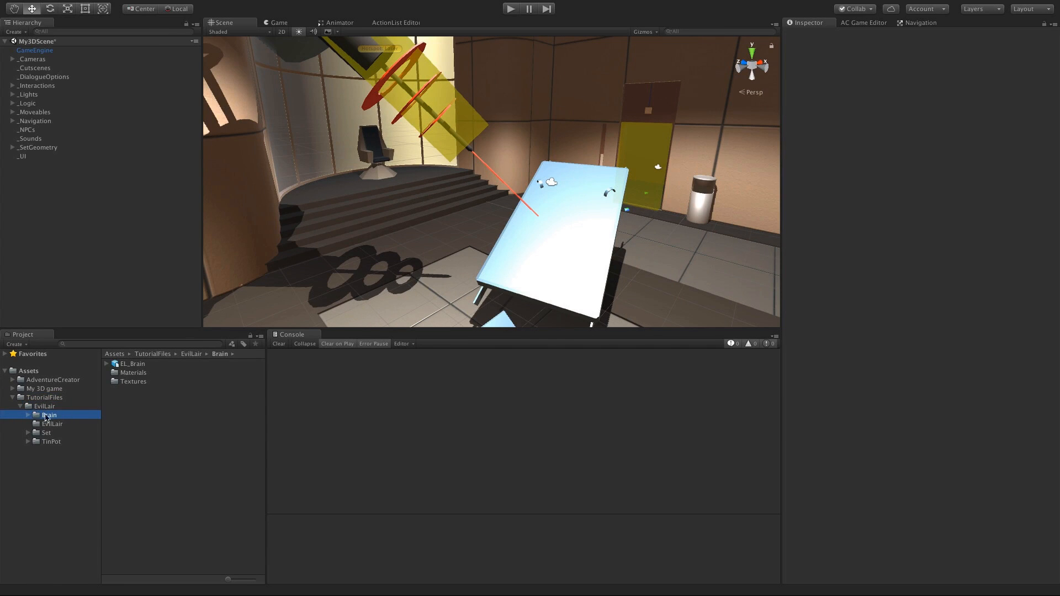
pyautogui.moveTo(123, 369); pyautogui.dragTo(75, 286)
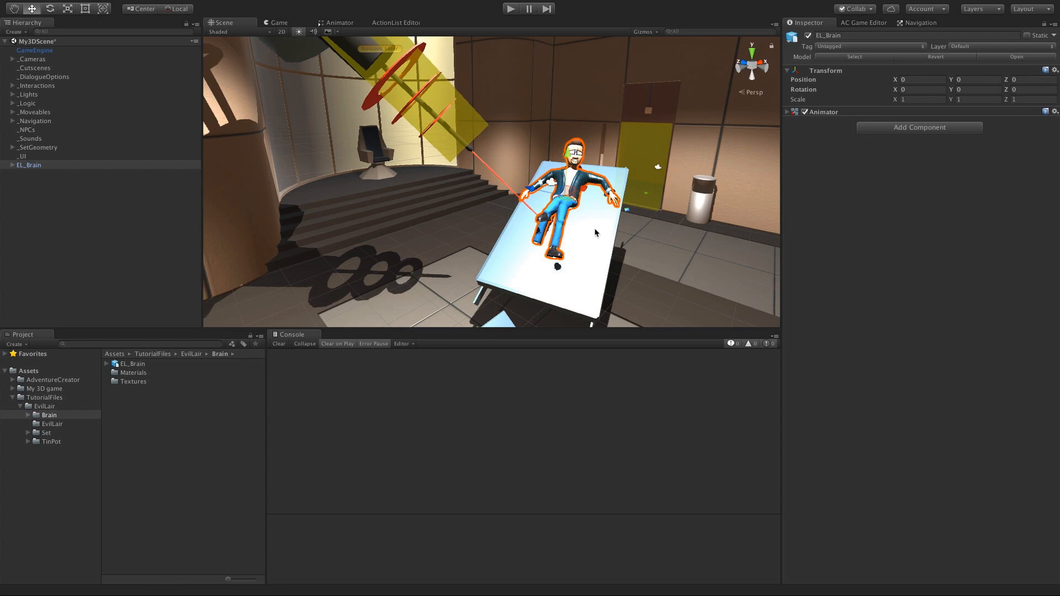
# Step: Disable Apply Root Motion in EL_Brain's Animator component
pyautogui.scroll(2, 596, 249)
pyautogui.moveTo(597, 251); pyautogui.dragTo(572, 227, button='middle')
pyautogui.scroll(4, 572, 226)
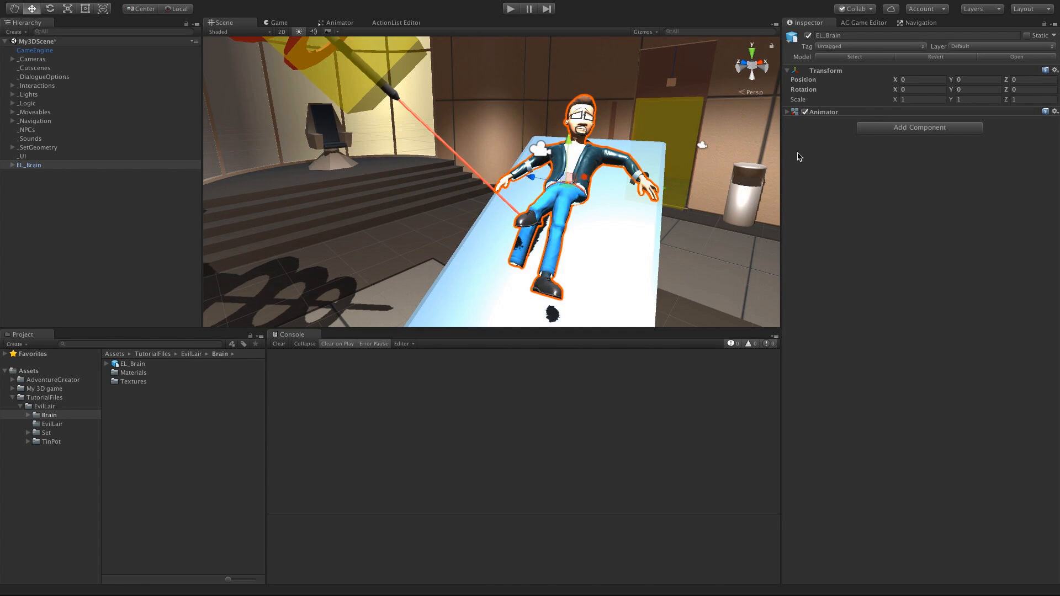
pyautogui.click(788, 111)
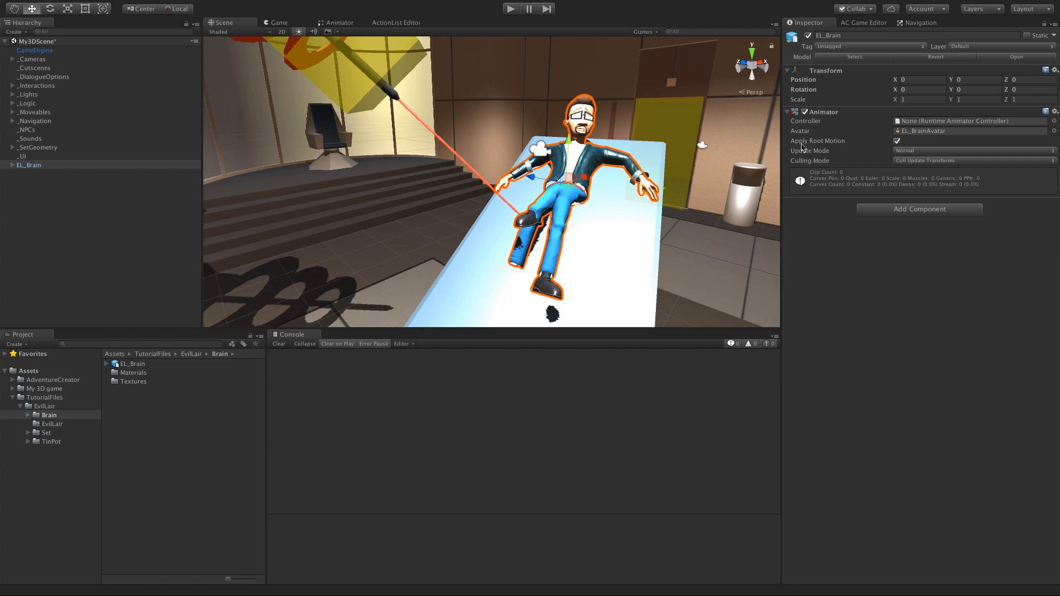
pyautogui.click(897, 141)
# Step: Start the Adventure Creator Character Wizard and set the character type to NPC
pyautogui.moveTo(178, 3)
pyautogui.click(273, 5)
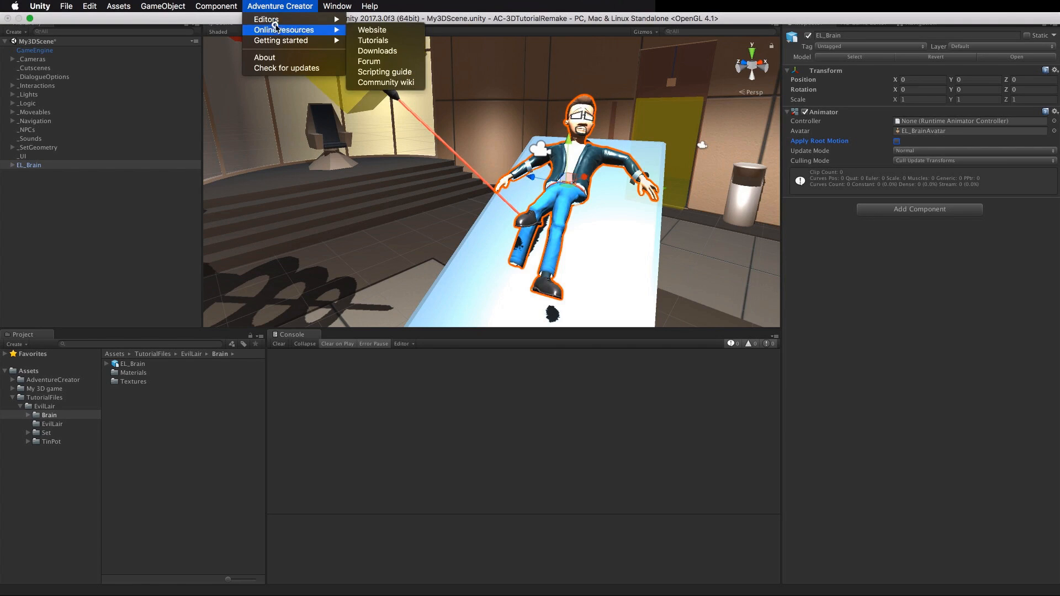
pyautogui.moveTo(334, 22)
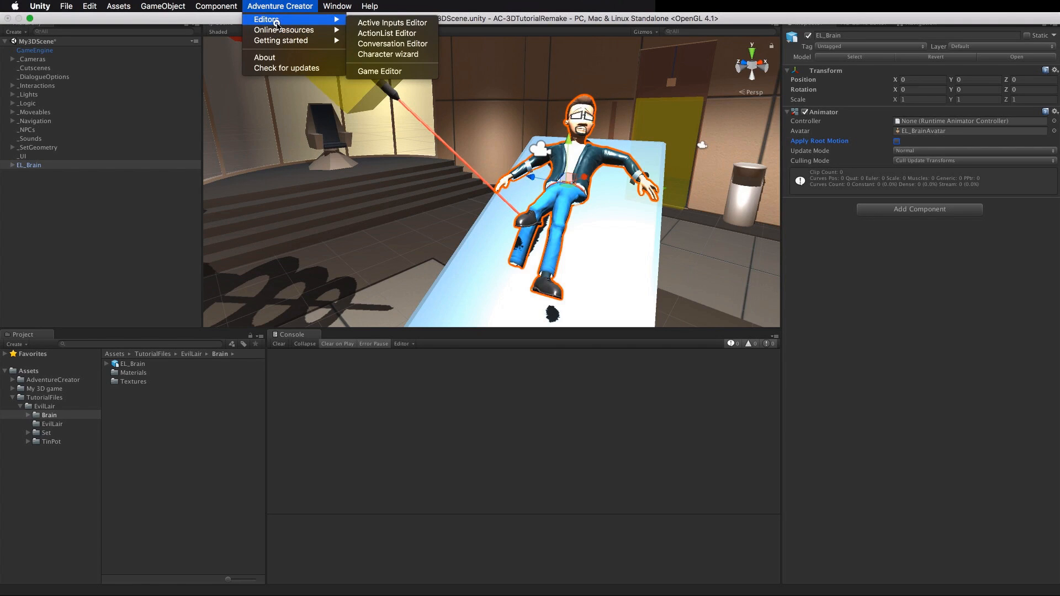
pyautogui.click(396, 55)
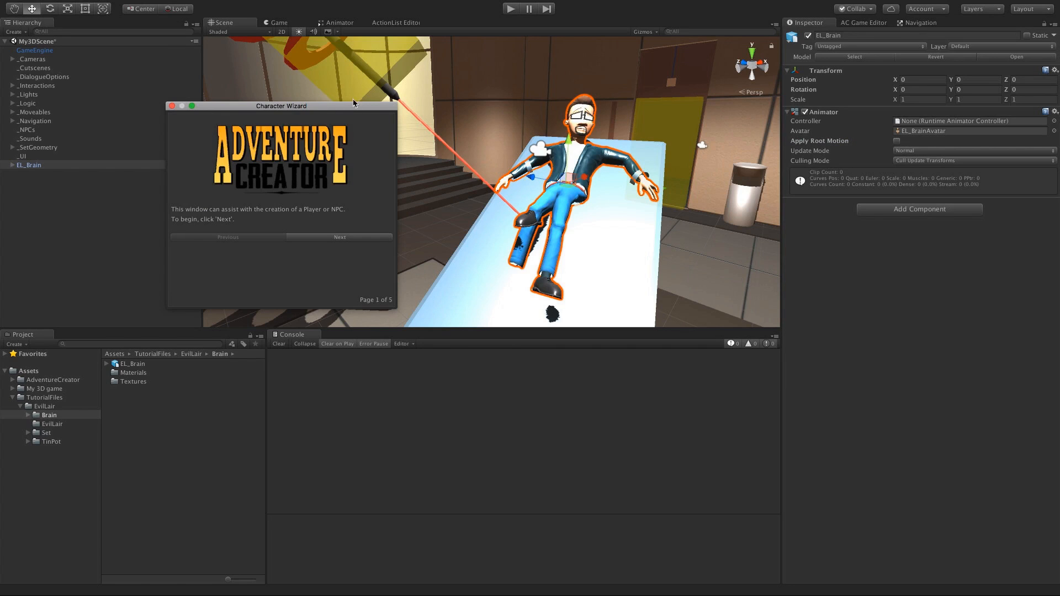
pyautogui.moveTo(358, 106); pyautogui.dragTo(465, 51)
pyautogui.click(463, 184)
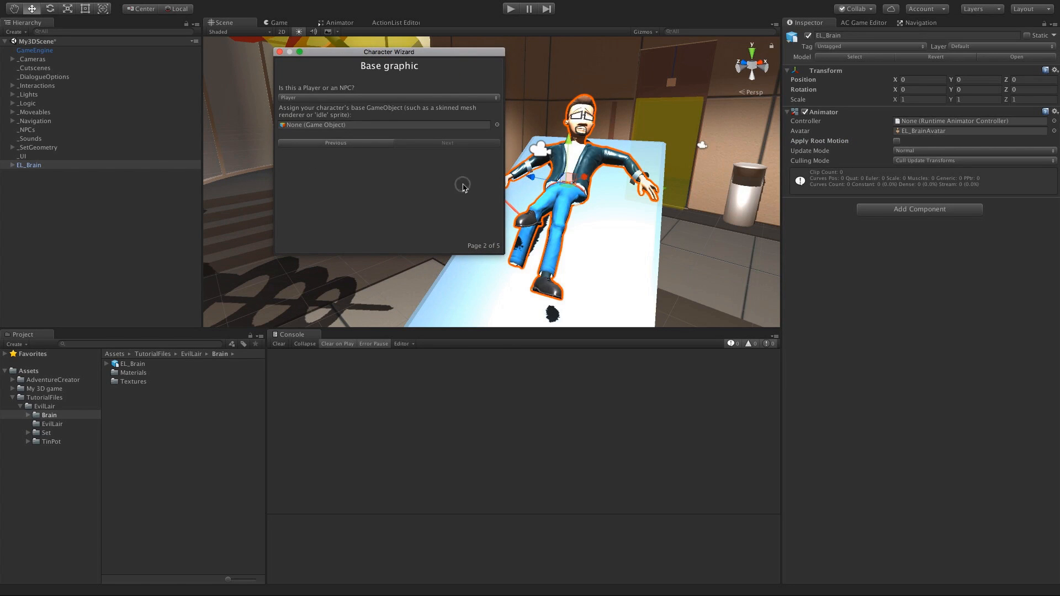
pyautogui.click(295, 99)
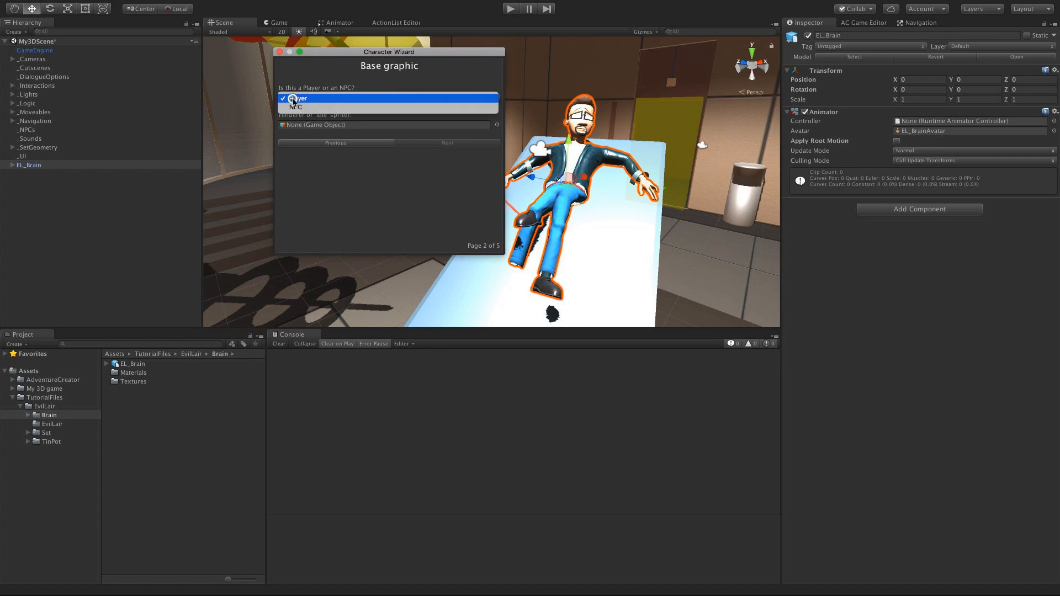
pyautogui.click(315, 109)
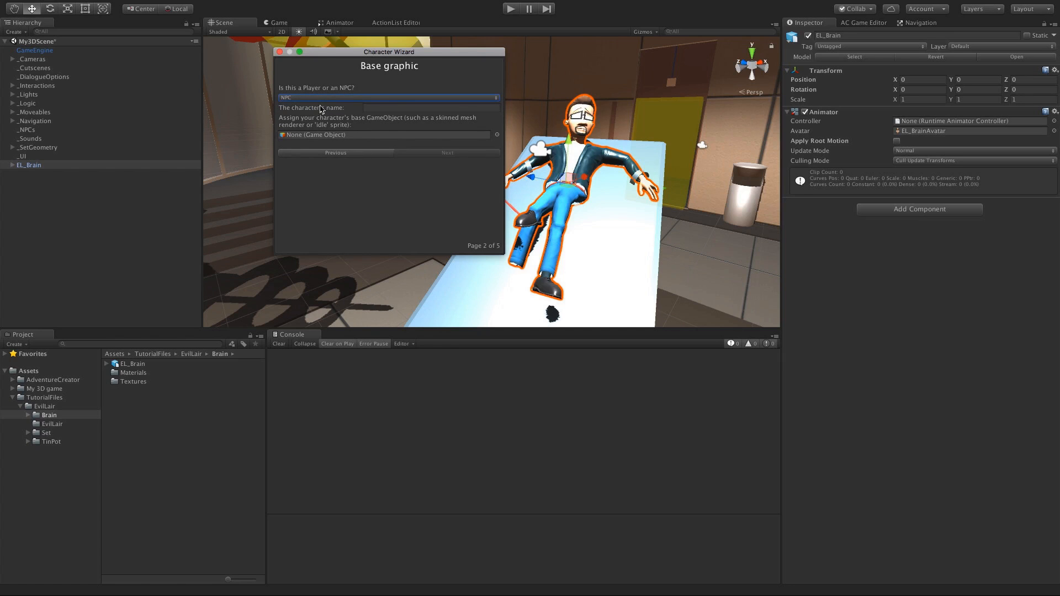
# Step: Name the NPC Brain and assign EL_Brain as its base GameObject in the Character Wizard
pyautogui.click(394, 108)
pyautogui.write('Brain')
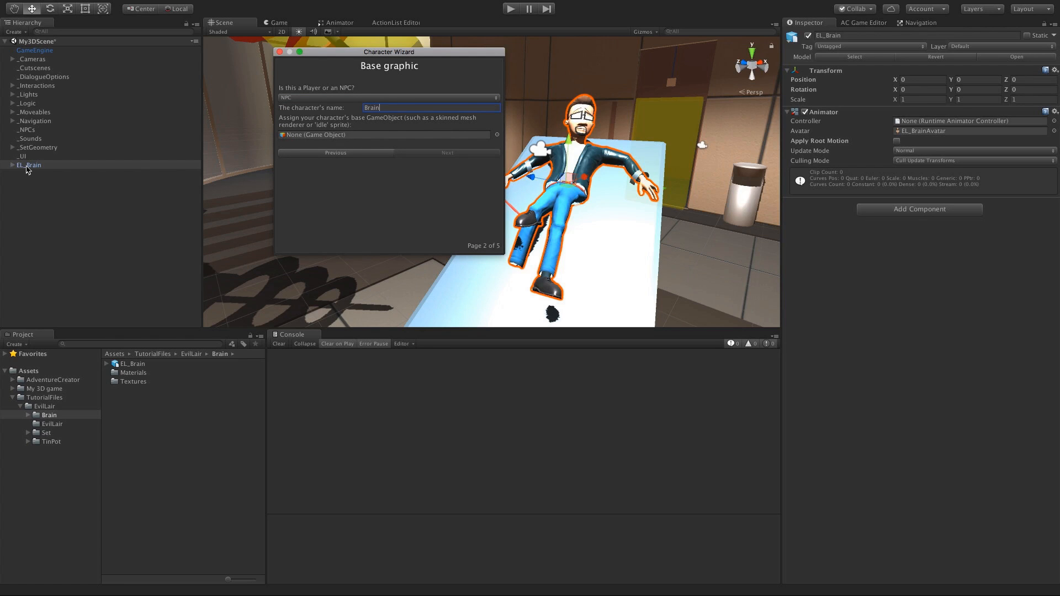
pyautogui.moveTo(27, 165); pyautogui.dragTo(356, 138)
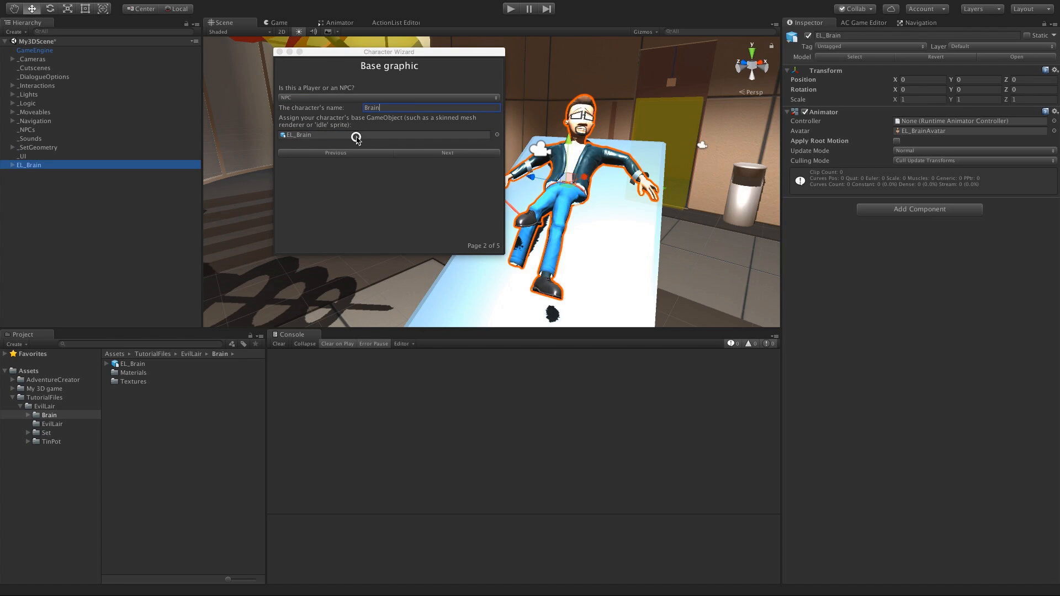
pyautogui.click(467, 153)
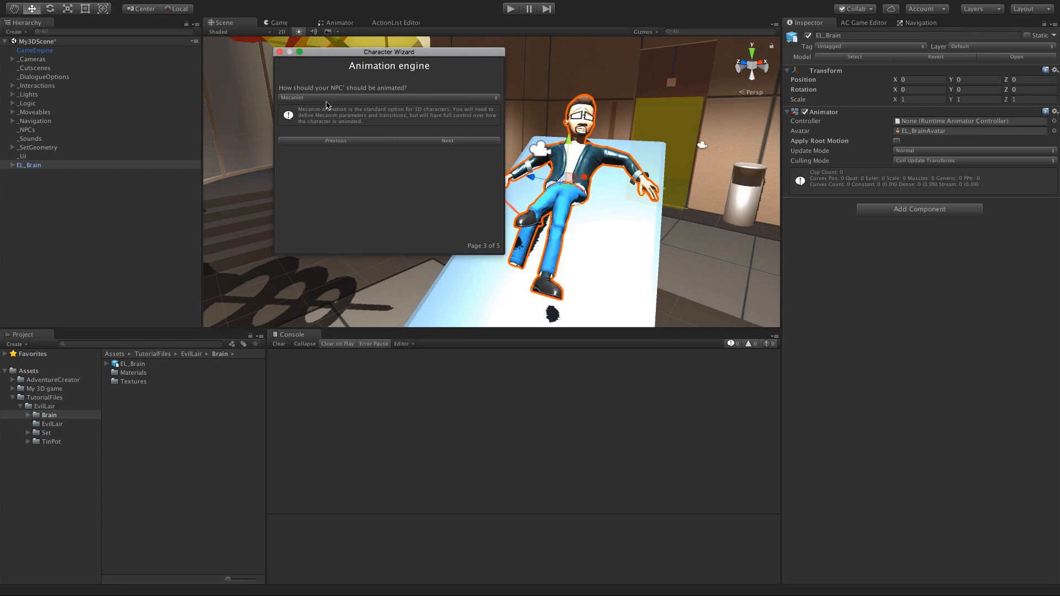
# Step: Keep Mecanim as the NPC's animation engine, complete the Character Wizard and close it
pyautogui.click(424, 141)
pyautogui.click(432, 157)
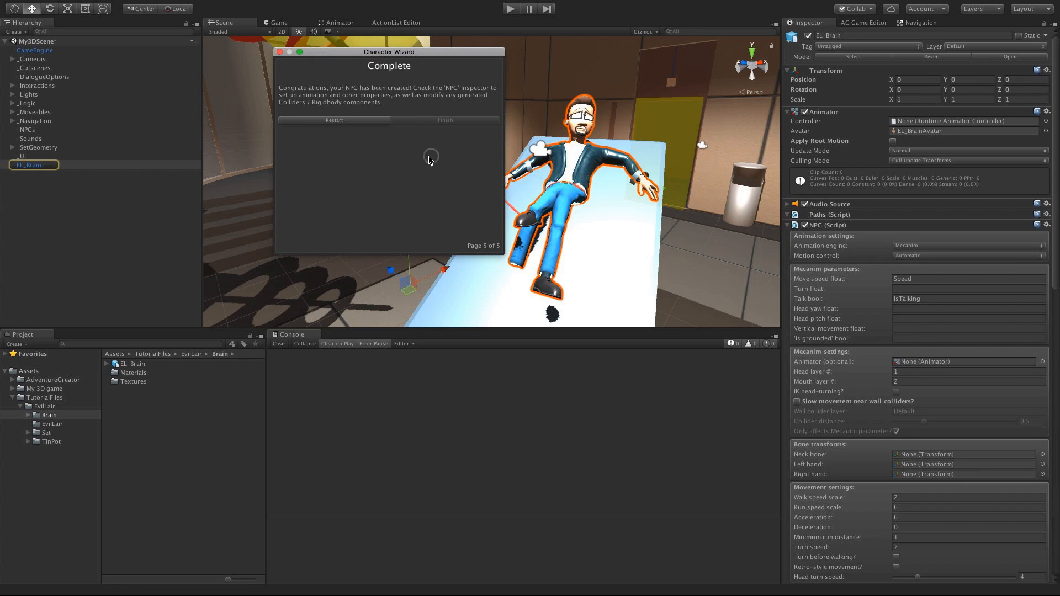
pyautogui.click(279, 53)
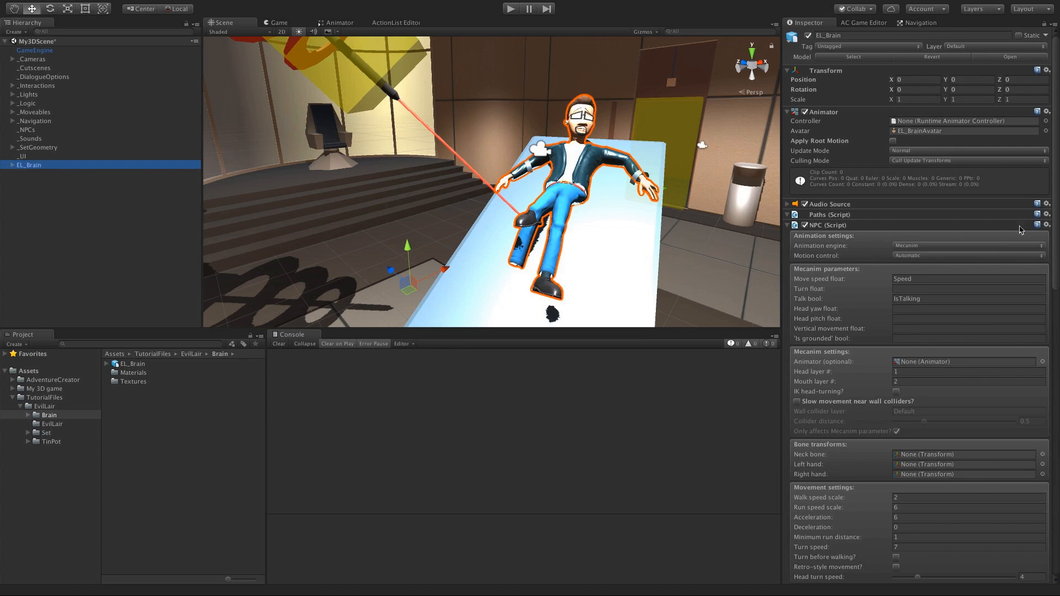
# Step: Examine EL_Brain's NPC, Capsule Collider, Hotspot and Rigidbody component settings
pyautogui.moveTo(1053, 223); pyautogui.dragTo(1047, 260)
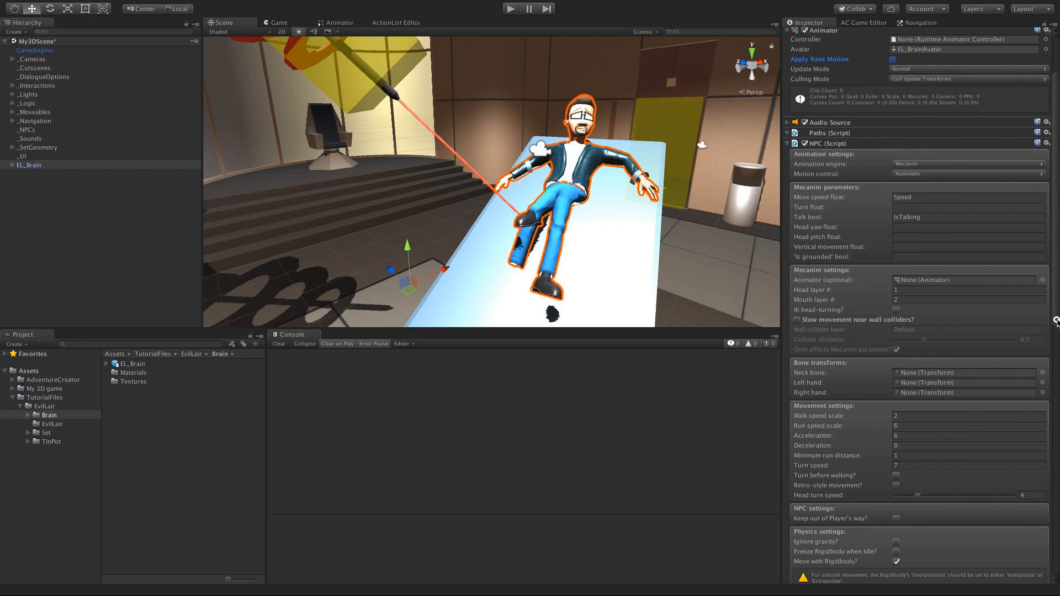
pyautogui.moveTo(1056, 320); pyautogui.dragTo(1048, 397)
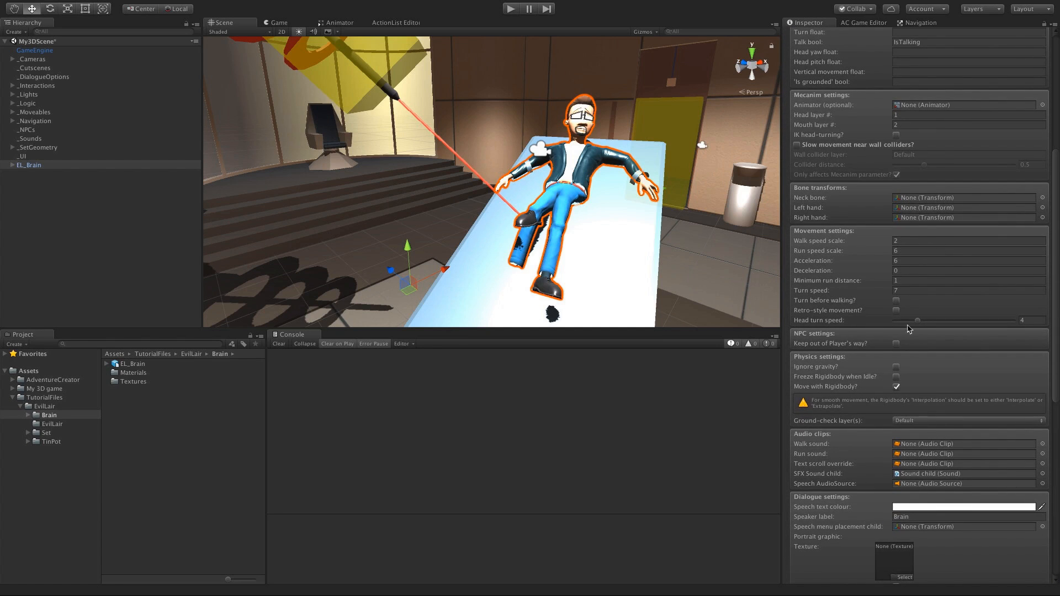
pyautogui.moveTo(1054, 347); pyautogui.dragTo(1044, 522)
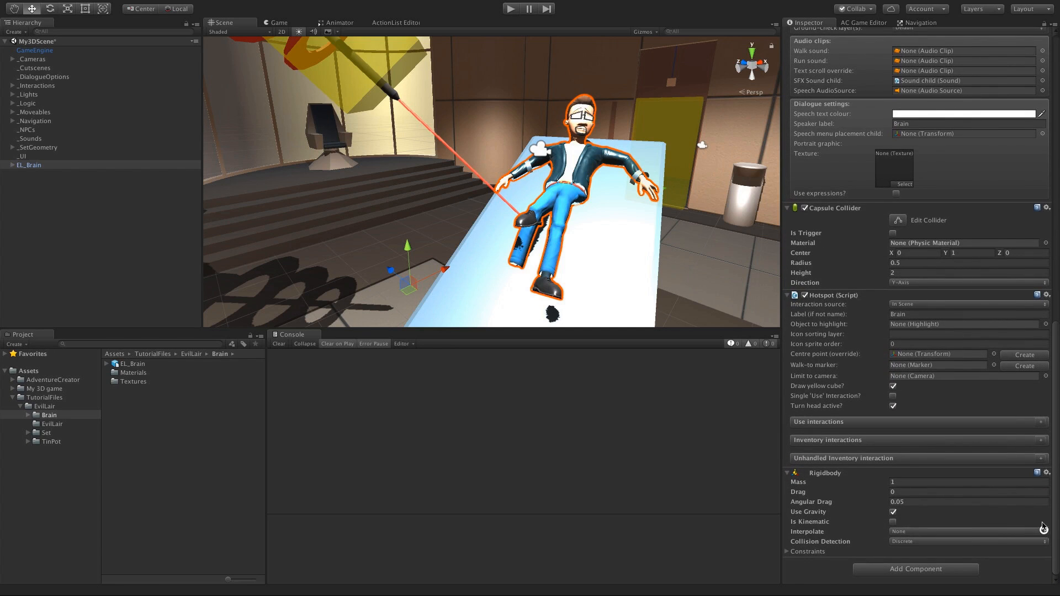
# Step: Remove the Hotspot, Capsule Collider and Rigidbody components from EL_Brain, keeping its NPC script
pyautogui.scroll(-3, 538, 269)
pyautogui.scroll(-4, 538, 270)
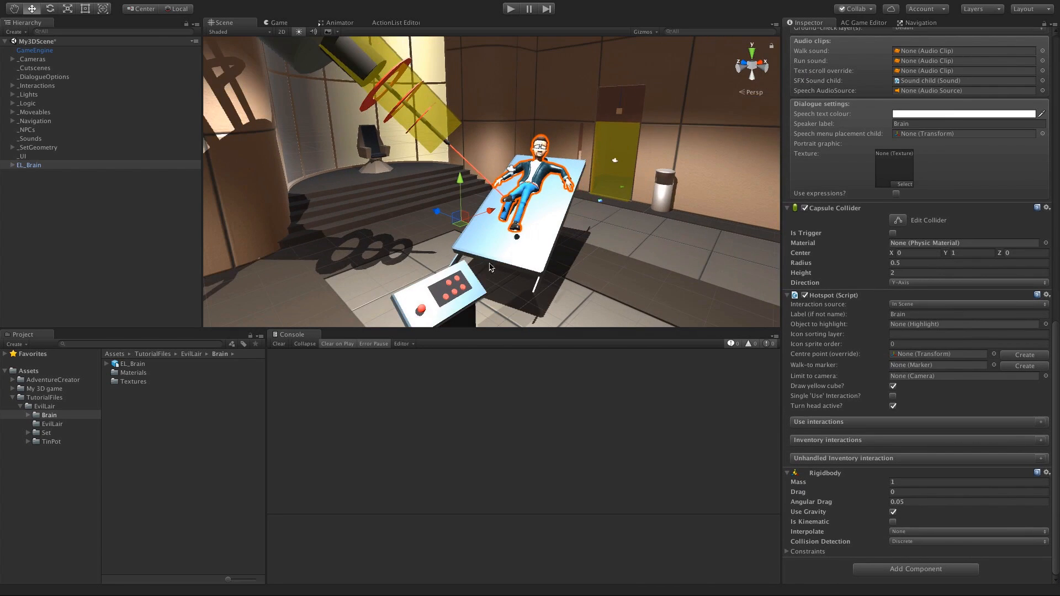
pyautogui.moveTo(1055, 287); pyautogui.dragTo(1050, 27)
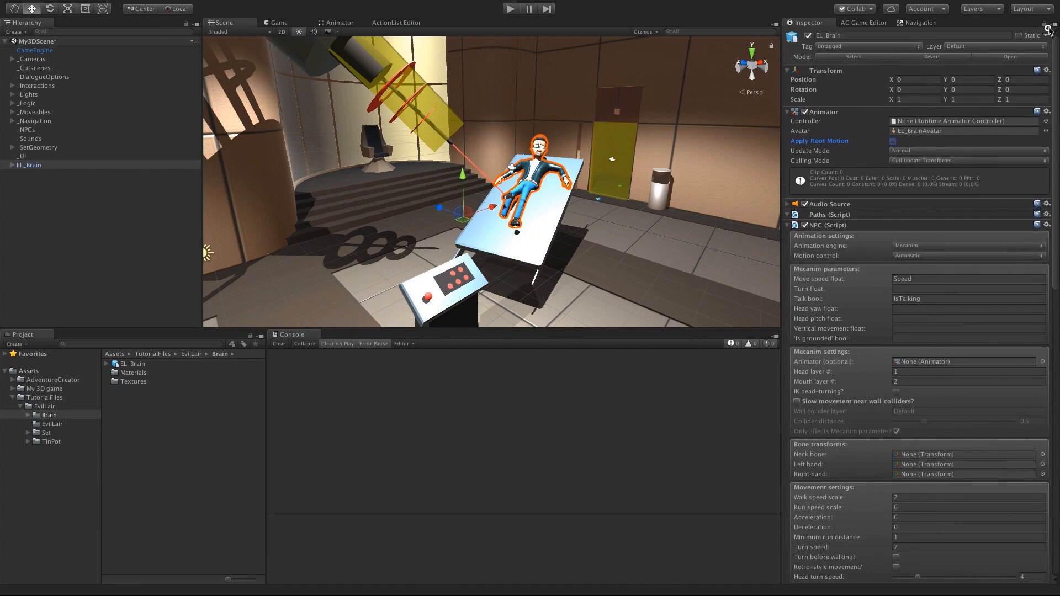
pyautogui.moveTo(1055, 113); pyautogui.dragTo(1055, 405)
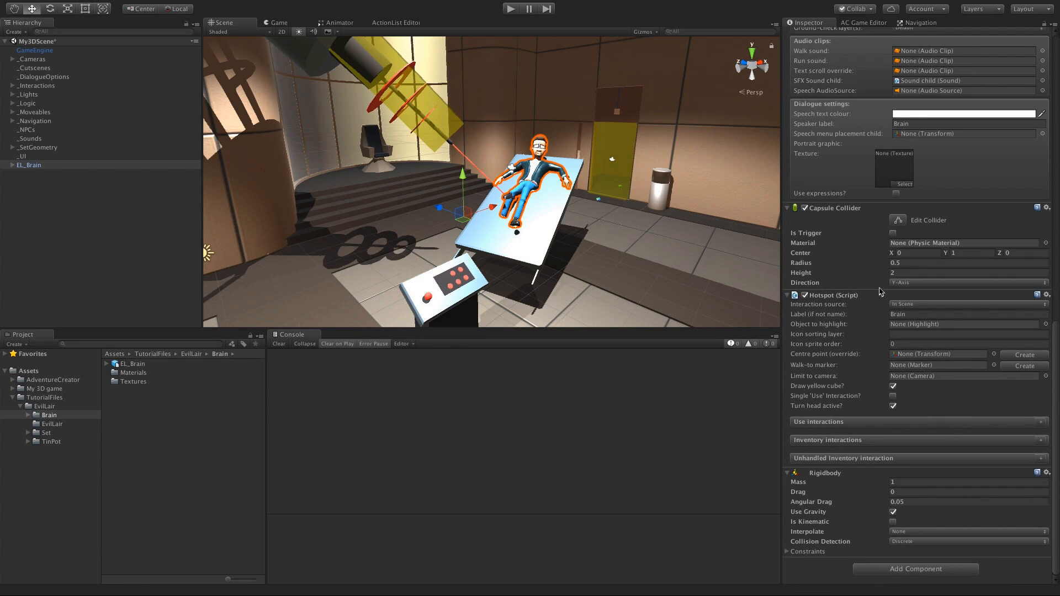
pyautogui.moveTo(422, 209); pyautogui.dragTo(450, 160, button='middle')
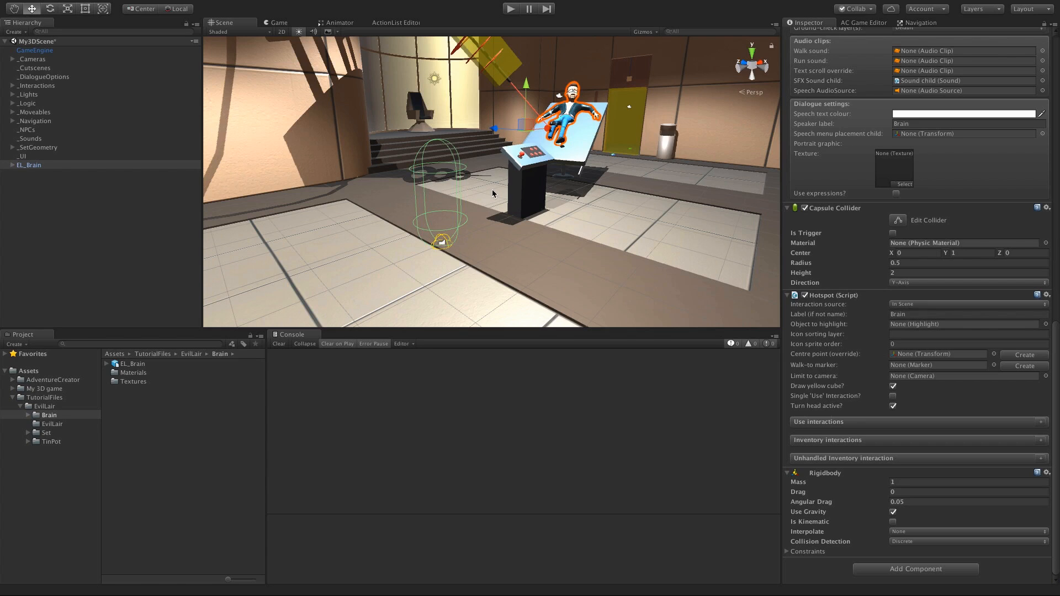
pyautogui.click(1047, 295)
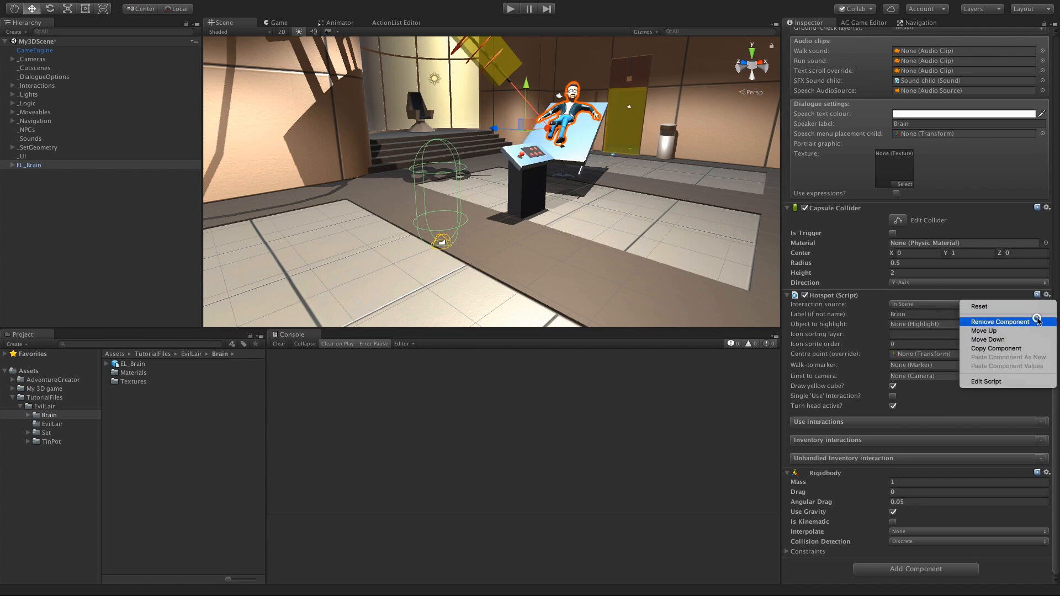
pyautogui.click(1031, 322)
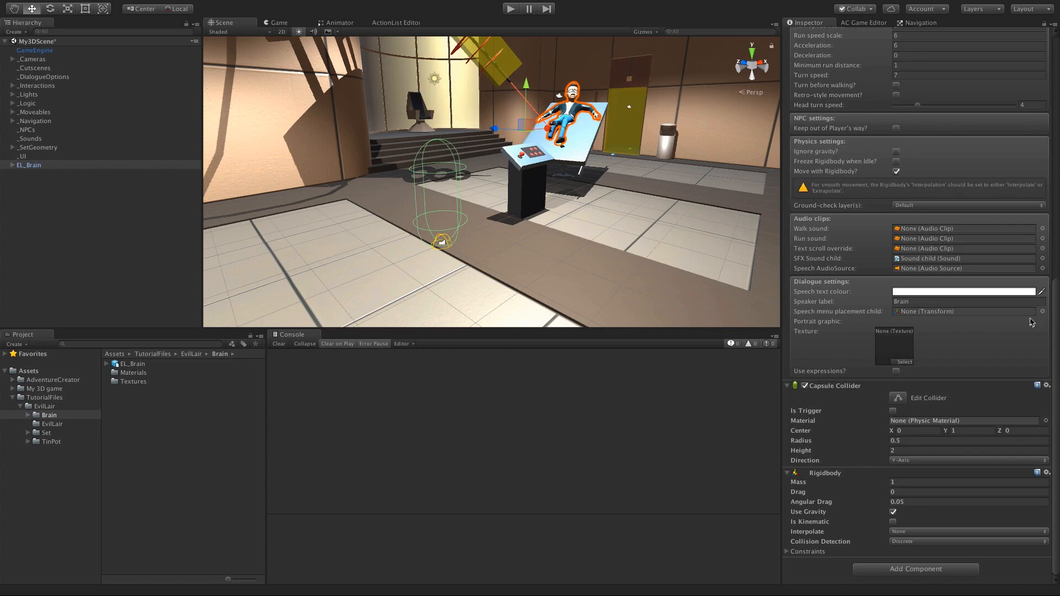
pyautogui.click(1047, 385)
pyautogui.click(1024, 409)
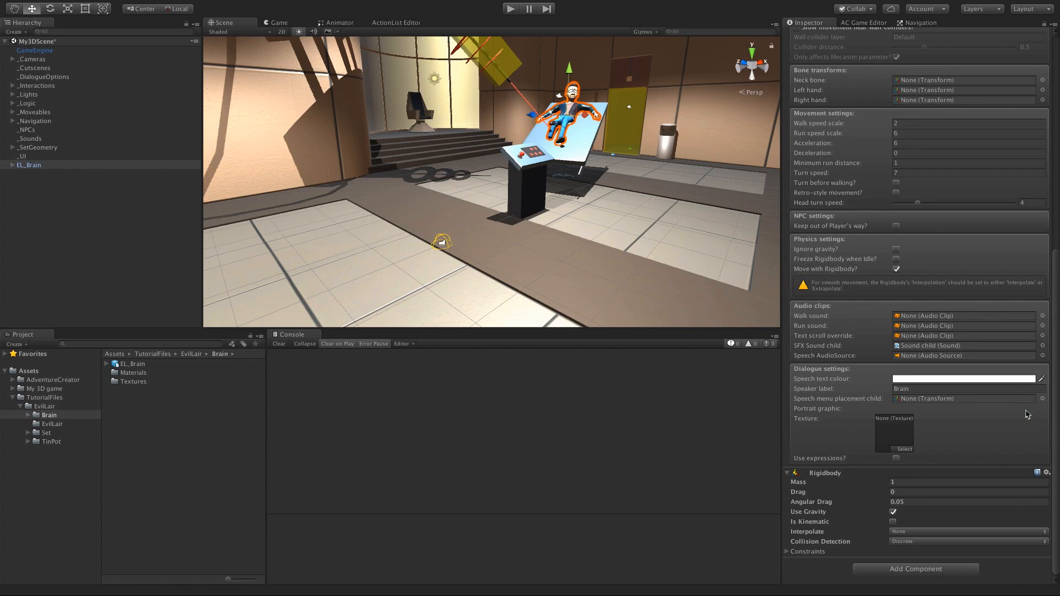
pyautogui.click(1045, 474)
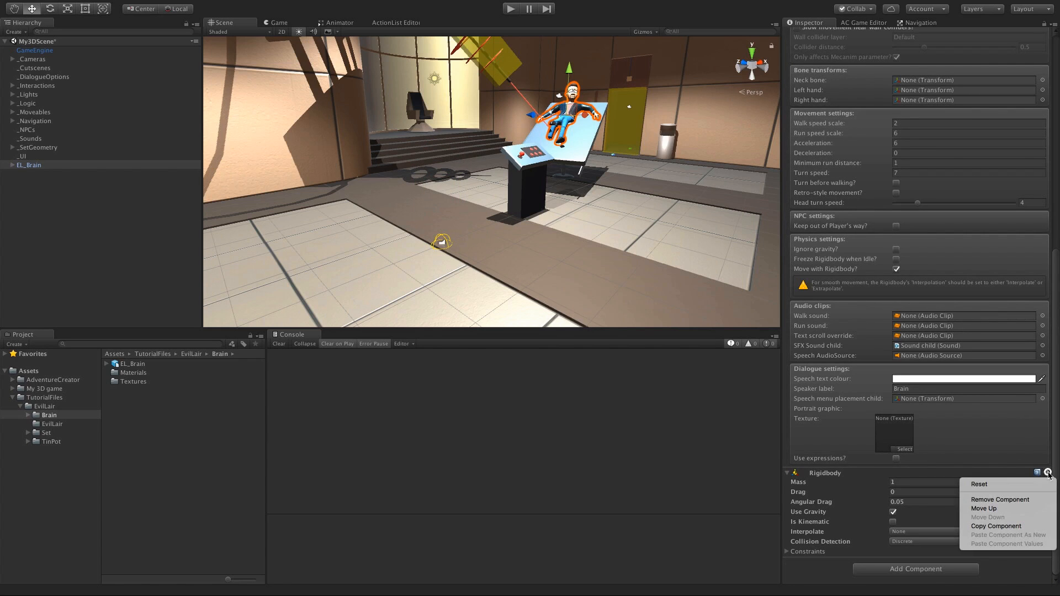
pyautogui.click(1032, 501)
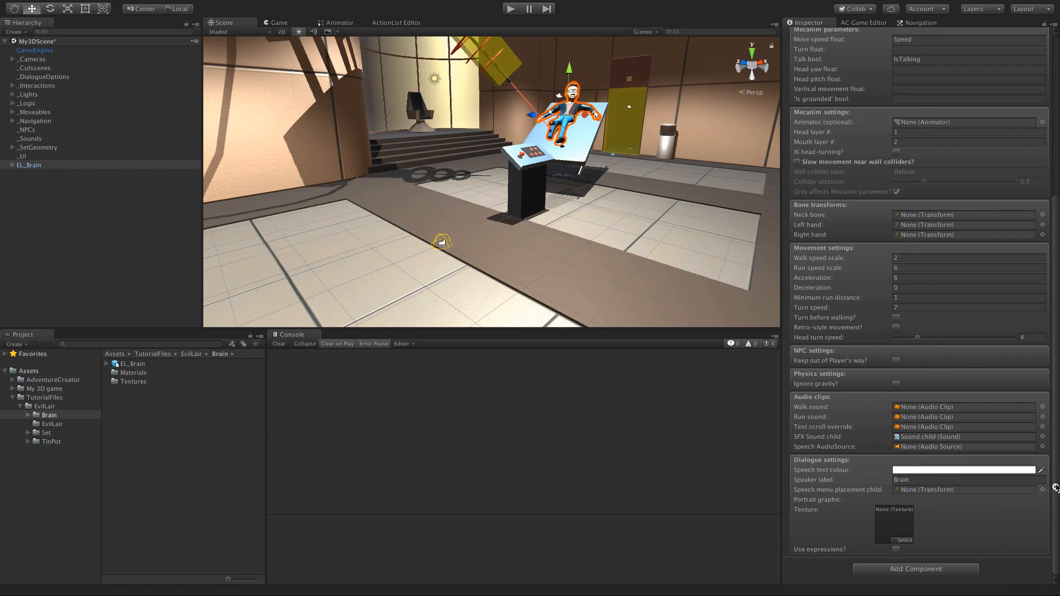
pyautogui.moveTo(1055, 487); pyautogui.dragTo(1057, 278)
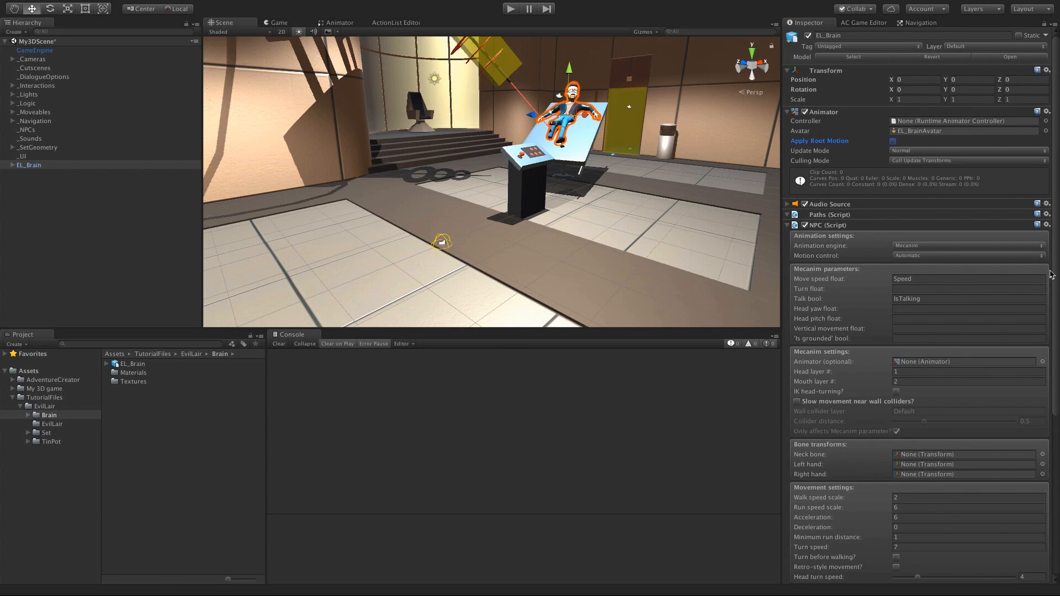
# Step: Open Adventure Creator's Scene manager at the Logic and Navigation scene prefabs
pyautogui.click(860, 24)
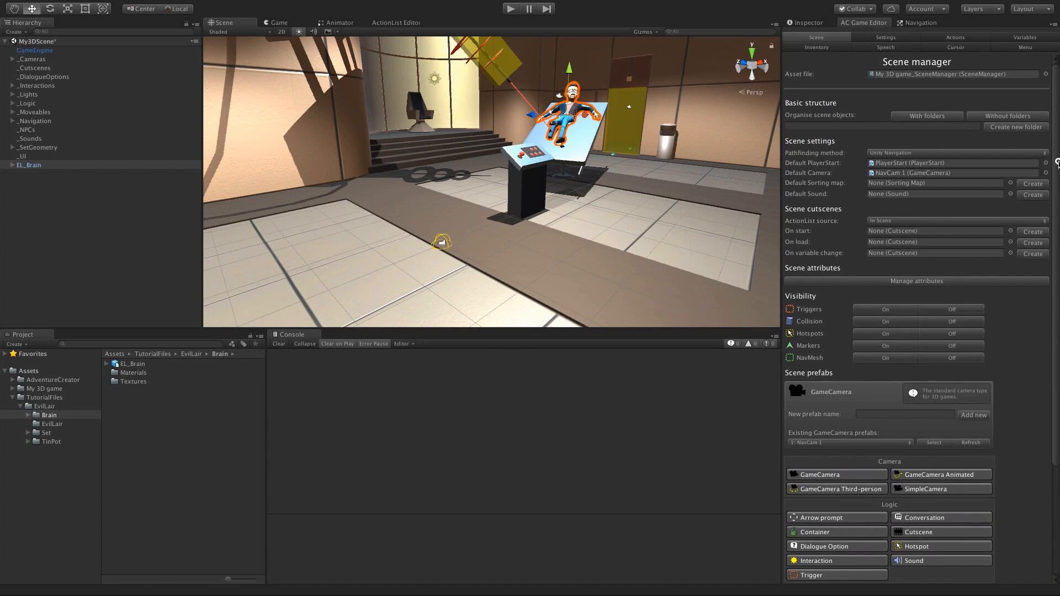
pyautogui.moveTo(1057, 163); pyautogui.dragTo(1056, 260)
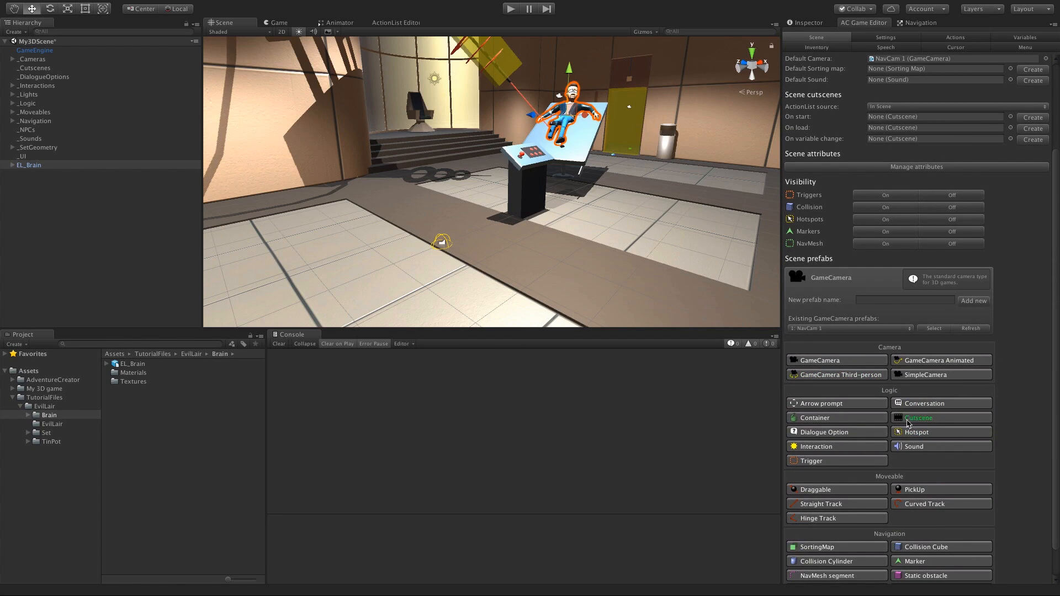
# Step: Choose the Hotspot scene prefab, select the Brain mesh inside EL_Brain and enable positioning over the selected mesh
pyautogui.click(912, 432)
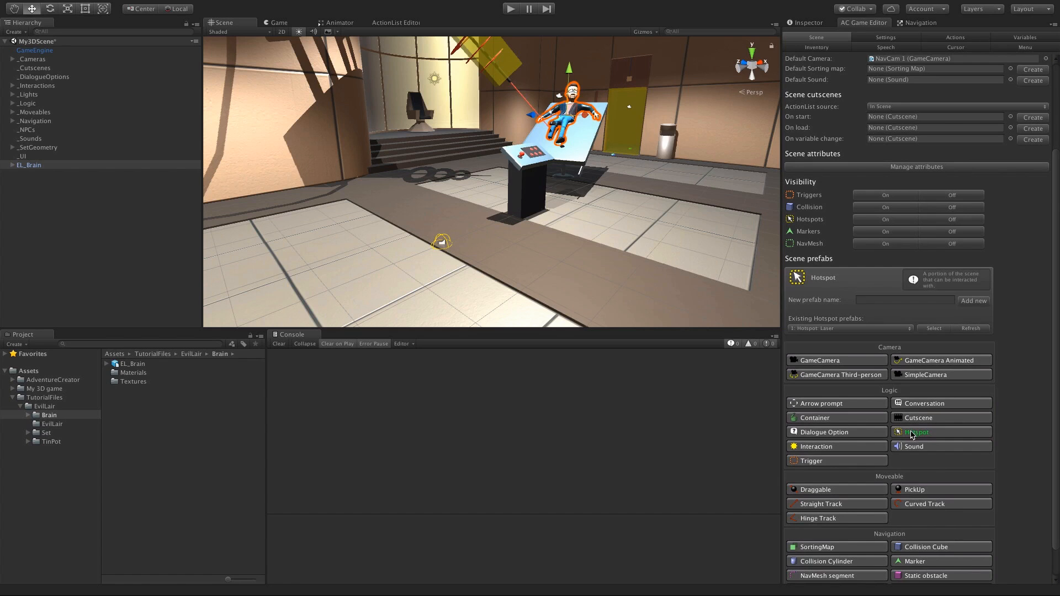
pyautogui.click(12, 165)
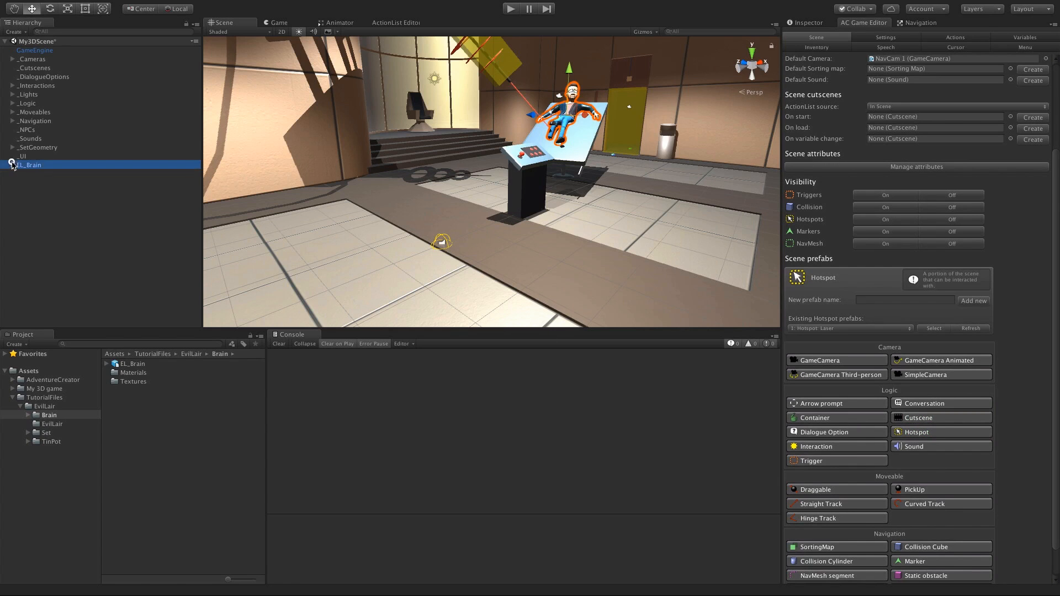
pyautogui.click(12, 165)
pyautogui.click(31, 174)
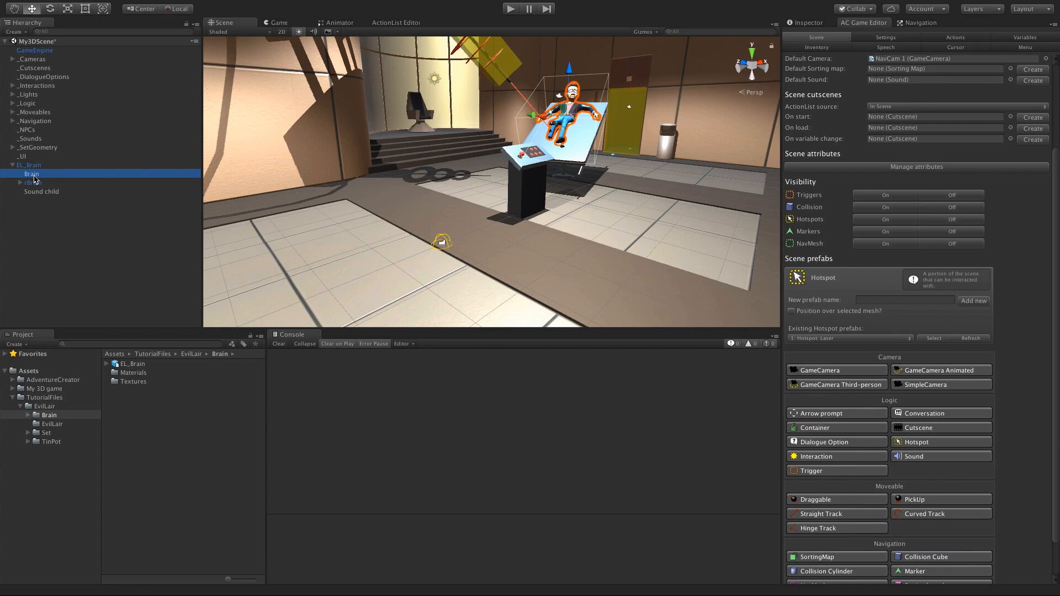
pyautogui.click(792, 312)
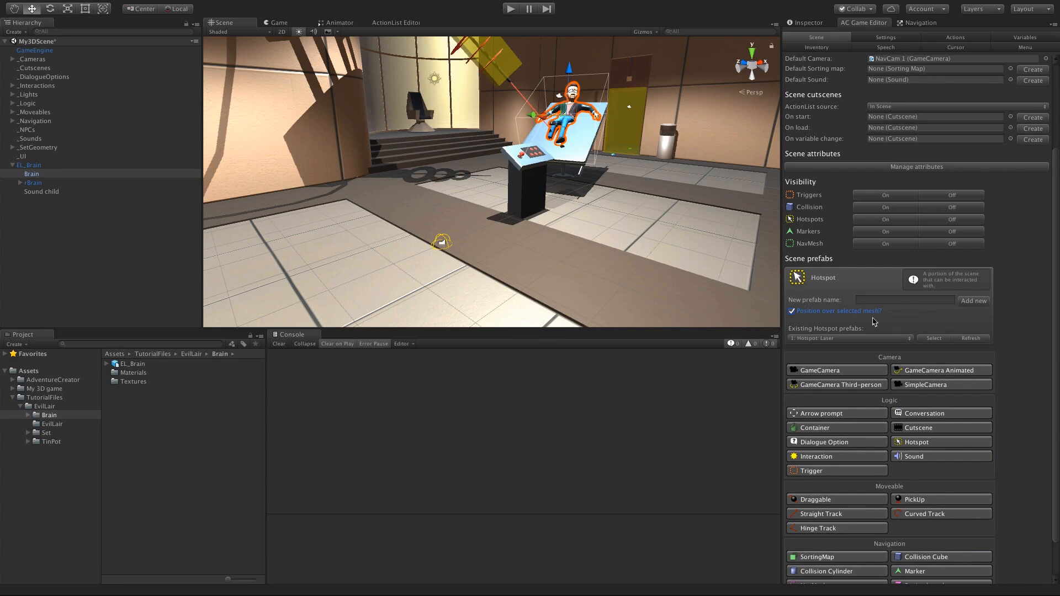
# Step: Name the new Hotspot prefab Brain and add it to the scene
pyautogui.click(880, 299)
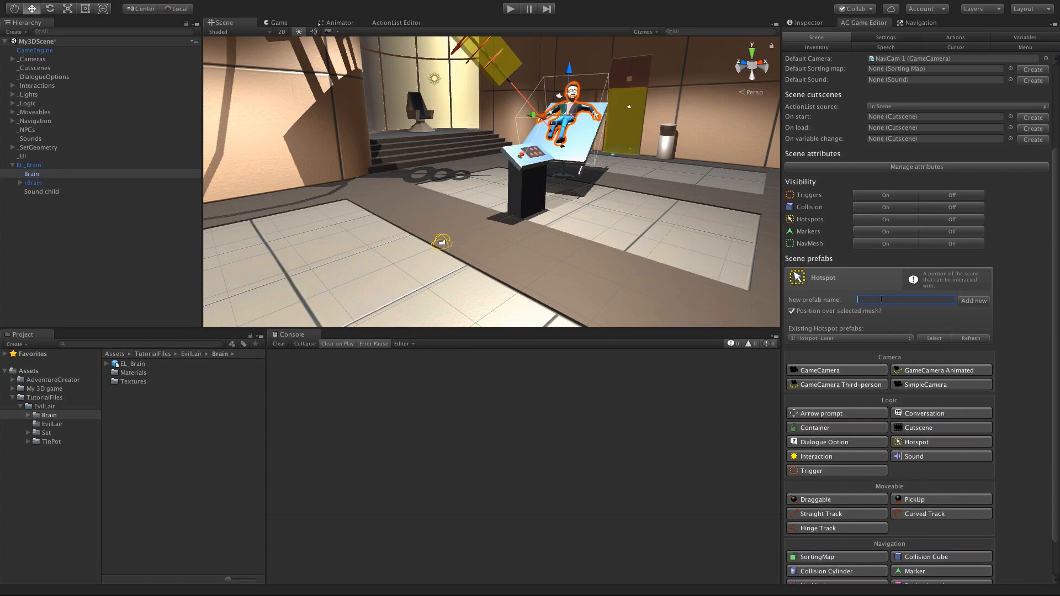
pyautogui.write('Brain')
pyautogui.press('Return')
pyautogui.press('Home')
pyautogui.write('Hotspot_')
pyautogui.click(974, 302)
pyautogui.click(974, 302)
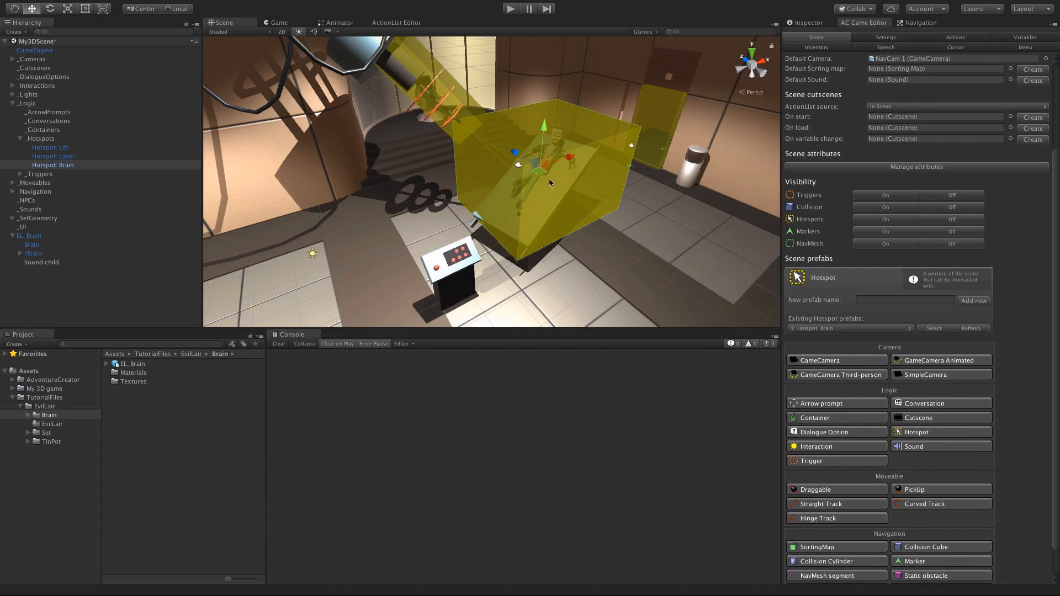
# Step: Rotate and scale the Brain hotspot's box so it fits tightly around the character lying on the tilted table
pyautogui.keyDown('alt'); pyautogui.moveTo(577, 187); pyautogui.dragTo(556, 188); pyautogui.keyUp('alt')
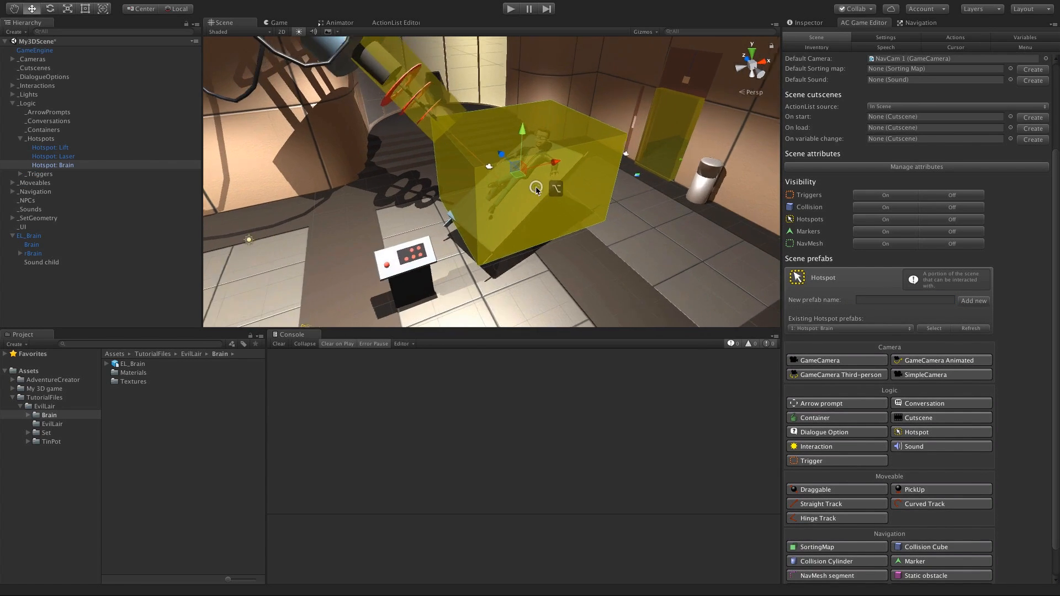
pyautogui.scroll(3, 555, 188)
pyautogui.moveTo(554, 187); pyautogui.dragTo(506, 208, button='middle')
pyautogui.keyDown('alt'); pyautogui.moveTo(506, 207); pyautogui.dragTo(554, 206); pyautogui.keyUp('alt')
pyautogui.press('e')
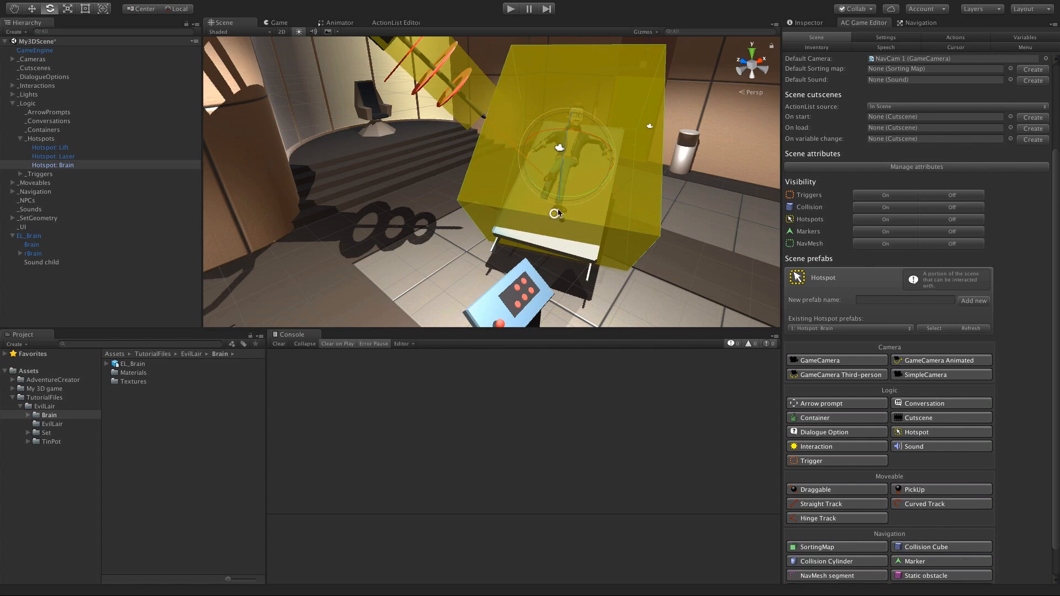
pyautogui.press('r')
pyautogui.moveTo(524, 151); pyautogui.dragTo(478, 176)
pyautogui.moveTo(424, 123); pyautogui.dragTo(546, 256)
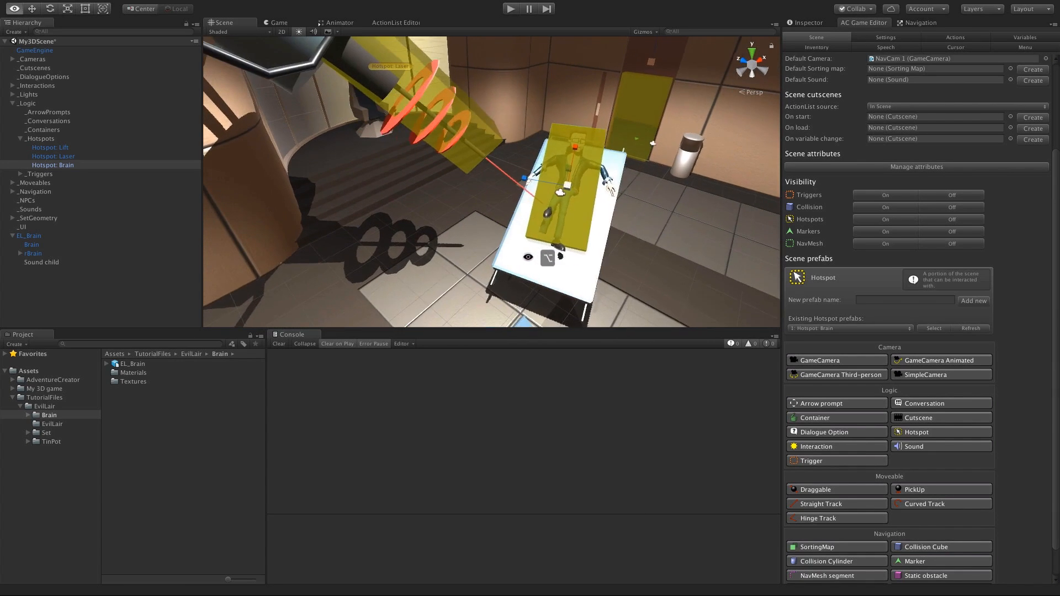
pyautogui.press('e')
# Step: Move the EL_Brain object into the _NPCs folder of the scene hierarchy
pyautogui.click(26, 236)
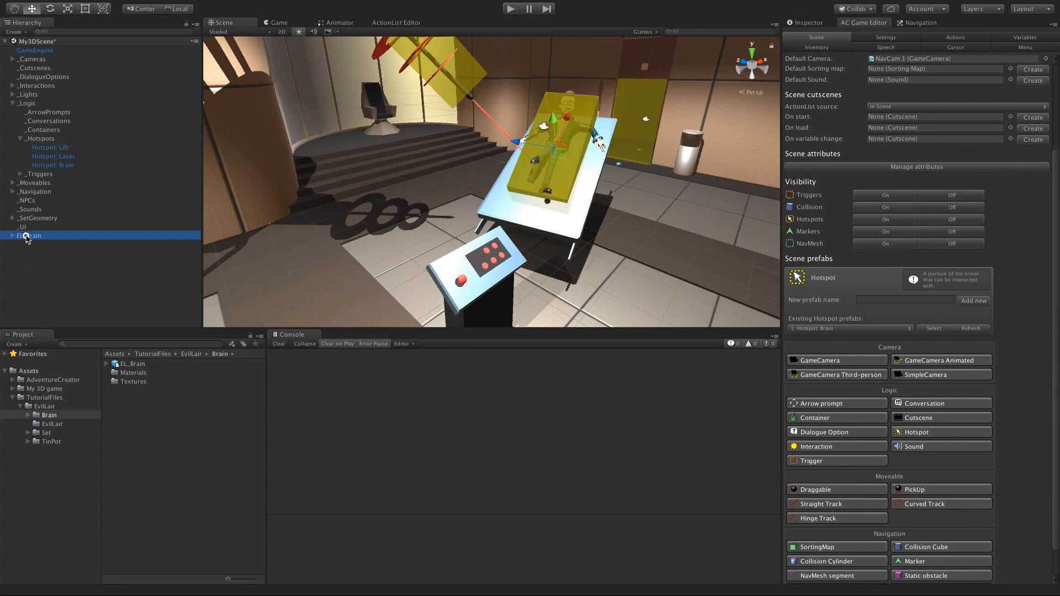
pyautogui.moveTo(26, 238); pyautogui.dragTo(33, 199)
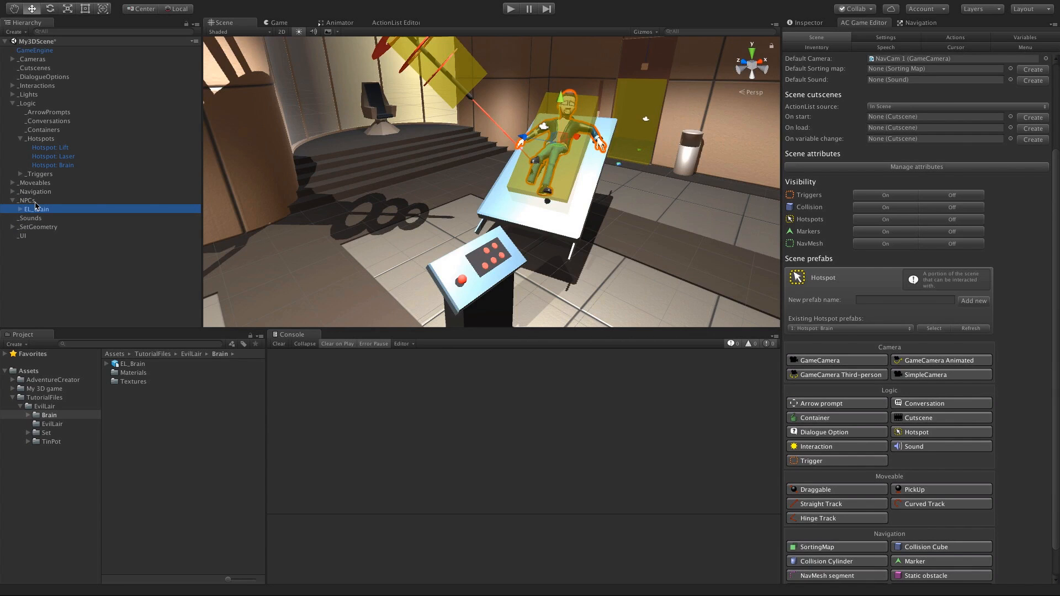
# Step: Clear the Move speed float and Talk bool parameters in EL_Brain's NPC component
pyautogui.click(809, 22)
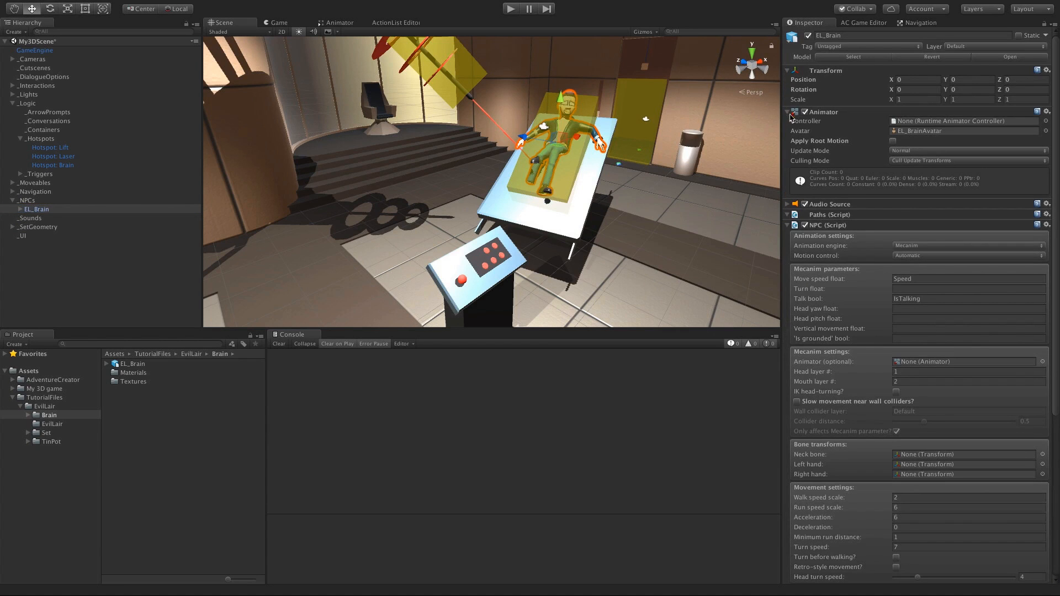
pyautogui.moveTo(1057, 221); pyautogui.dragTo(1057, 248)
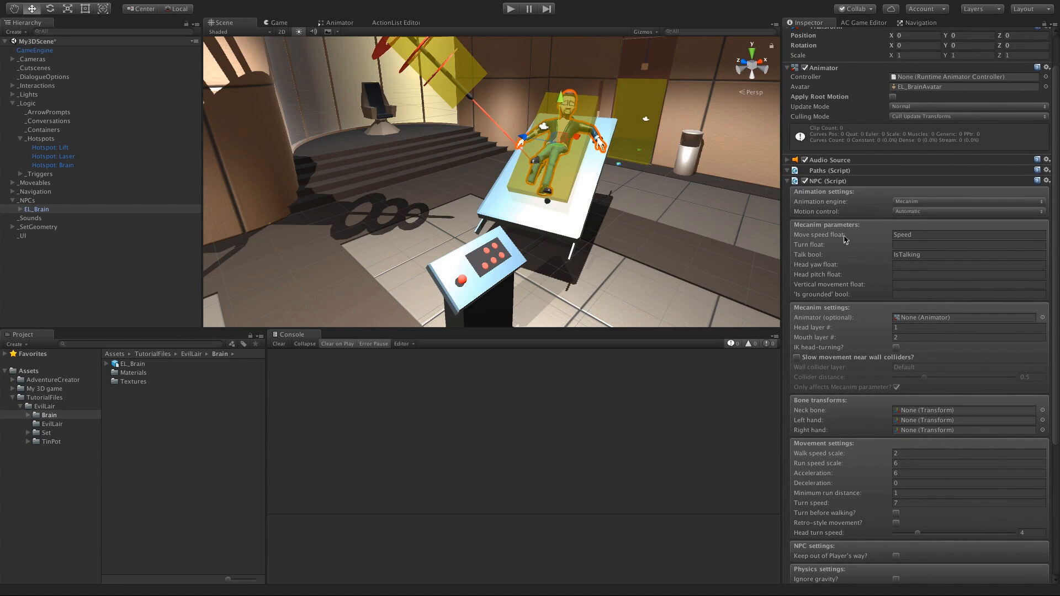
pyautogui.click(912, 233)
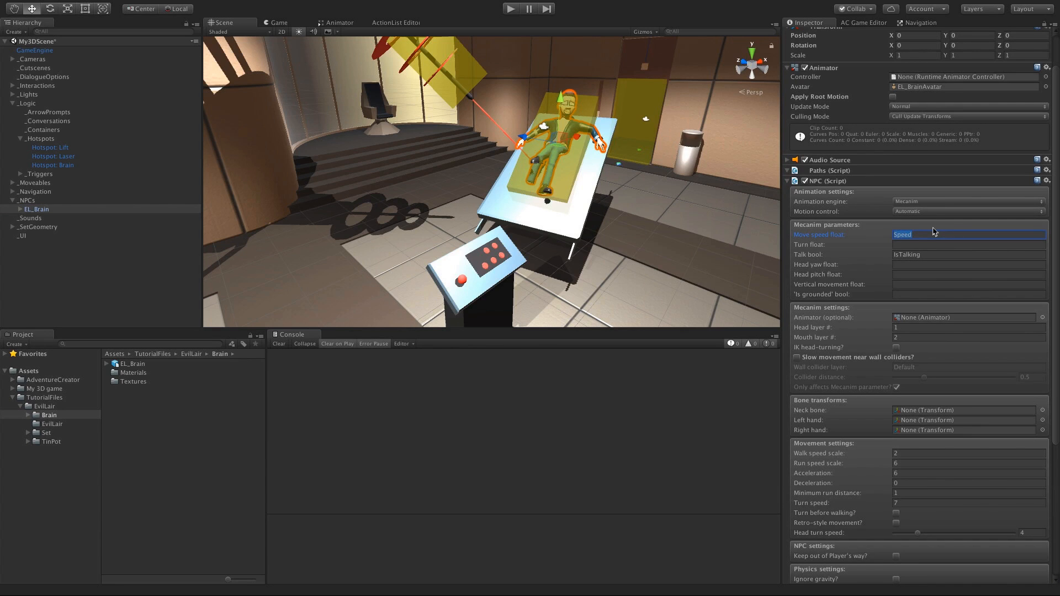
pyautogui.press('BackSpace')
pyautogui.press('Tab')
pyautogui.press('Tab')
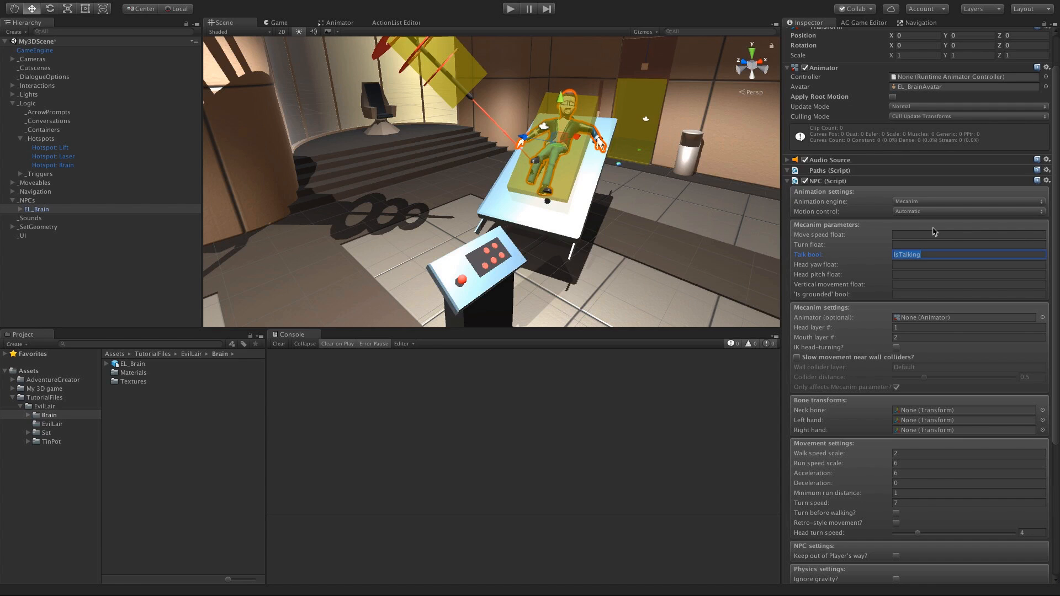
pyautogui.press('BackSpace')
pyautogui.scroll(-3, 923, 268)
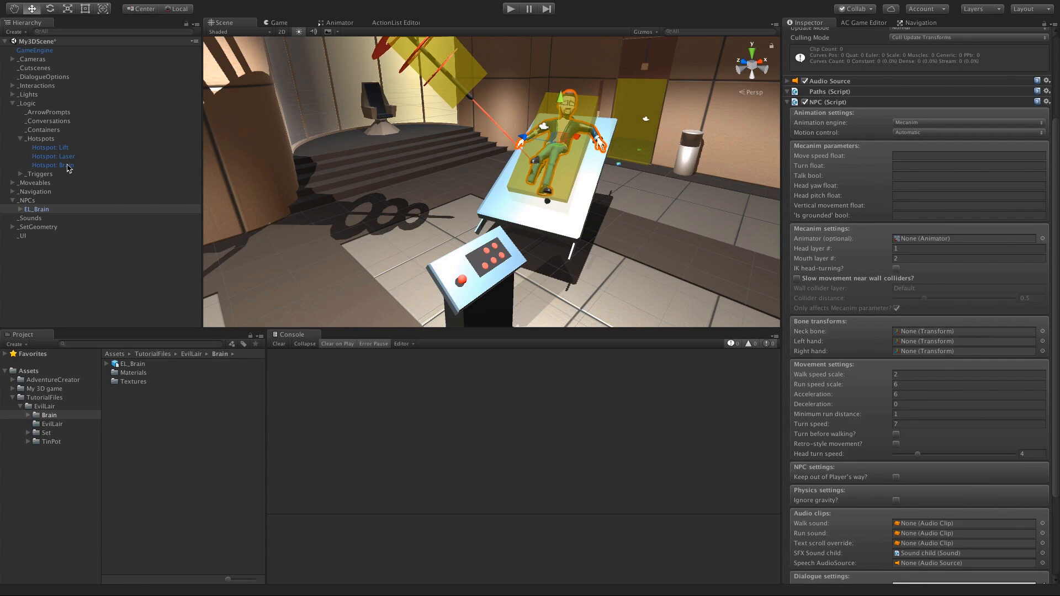
# Step: Set the label of the Brain hotspot to Brain
pyautogui.click(68, 165)
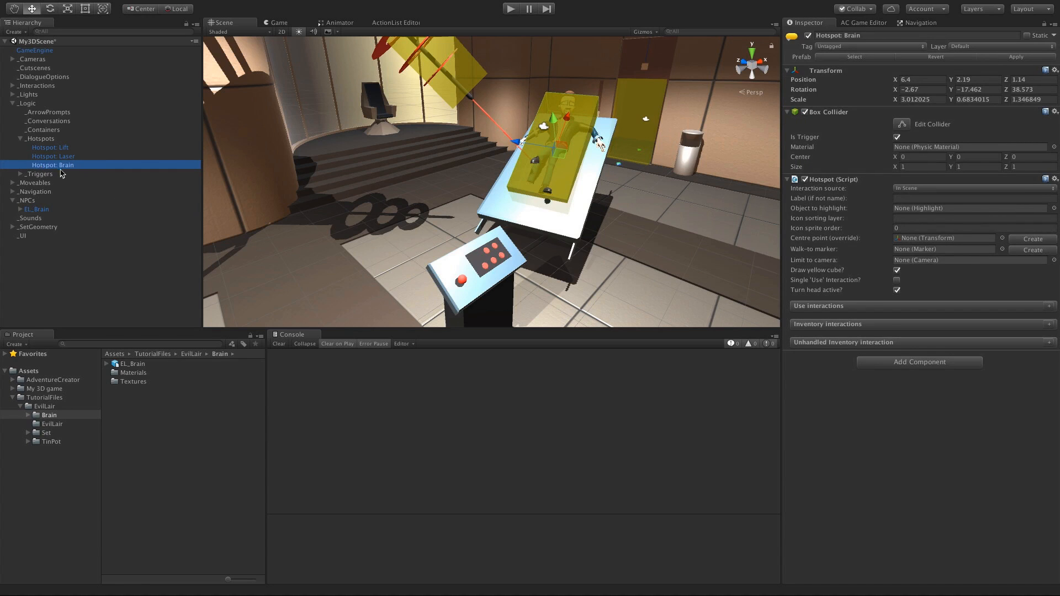
pyautogui.click(938, 198)
pyautogui.write('B')
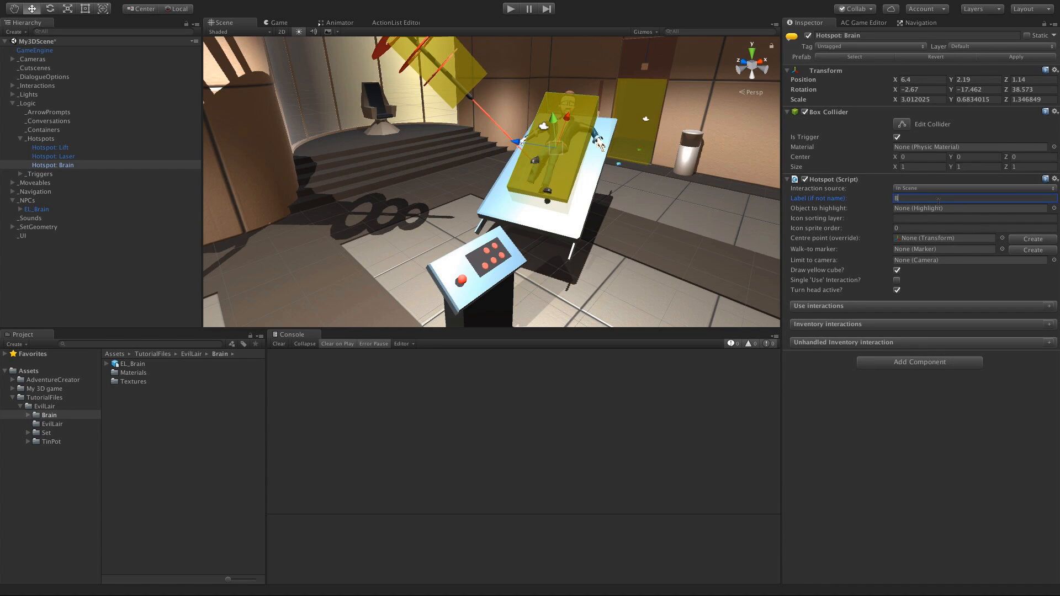
pyautogui.write('rain')
# Step: Add a Highlight component to the Brain mesh inside EL_Brain
pyautogui.click(20, 209)
pyautogui.click(39, 219)
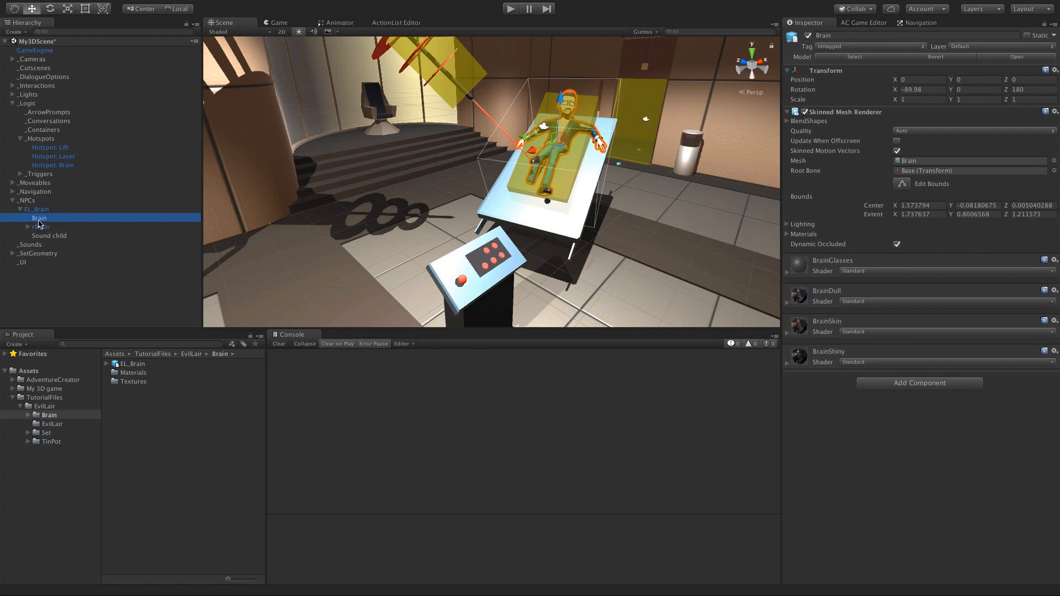
pyautogui.click(917, 383)
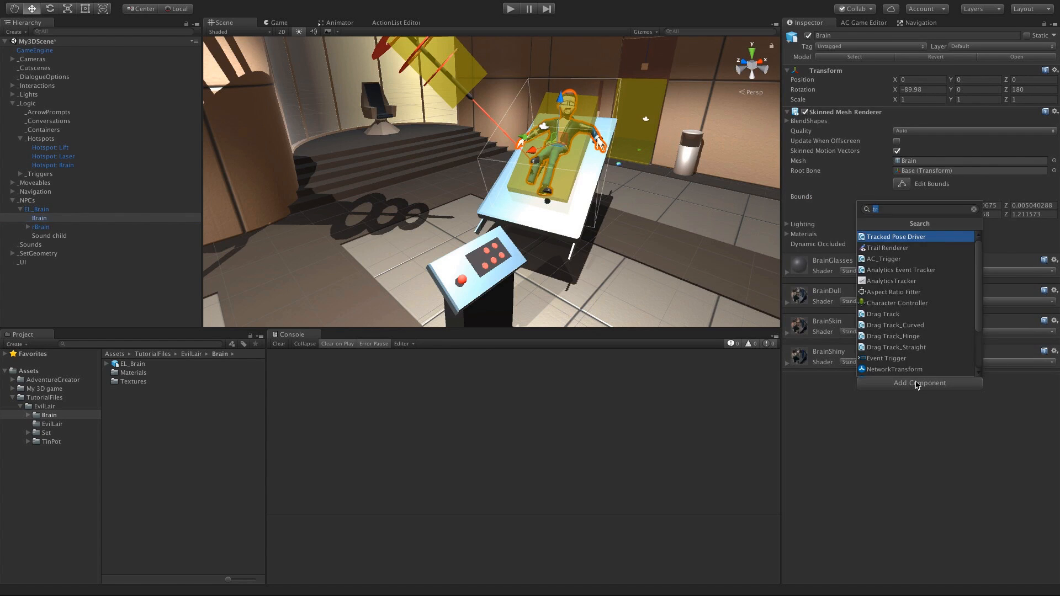
pyautogui.write('high')
pyautogui.press('Return')
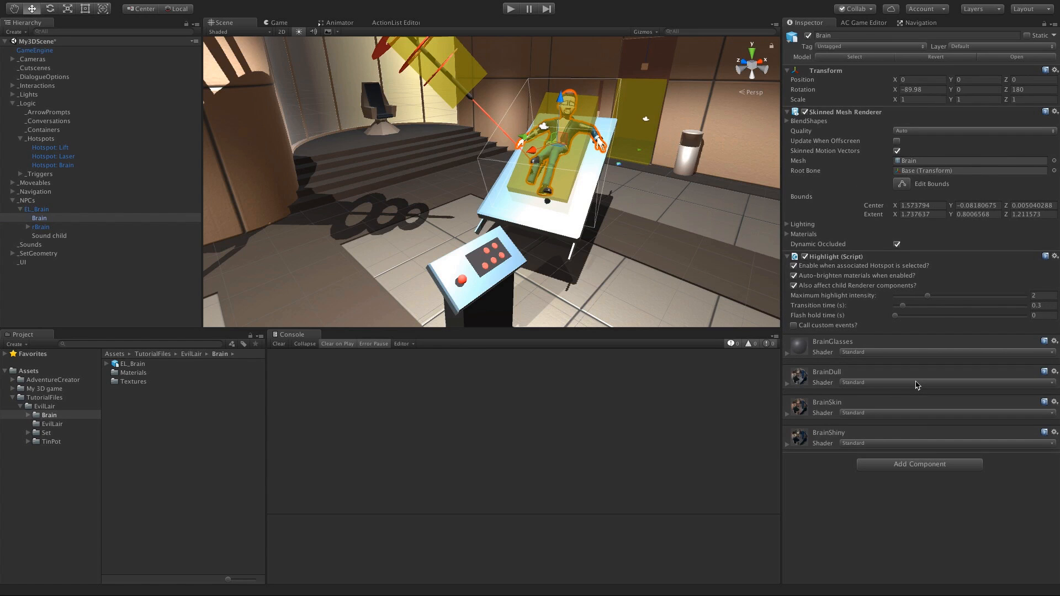
# Step: Assign the Brain mesh as the Brain hotspot's object to highlight and create a walk-to marker for the hotspot
pyautogui.click(71, 164)
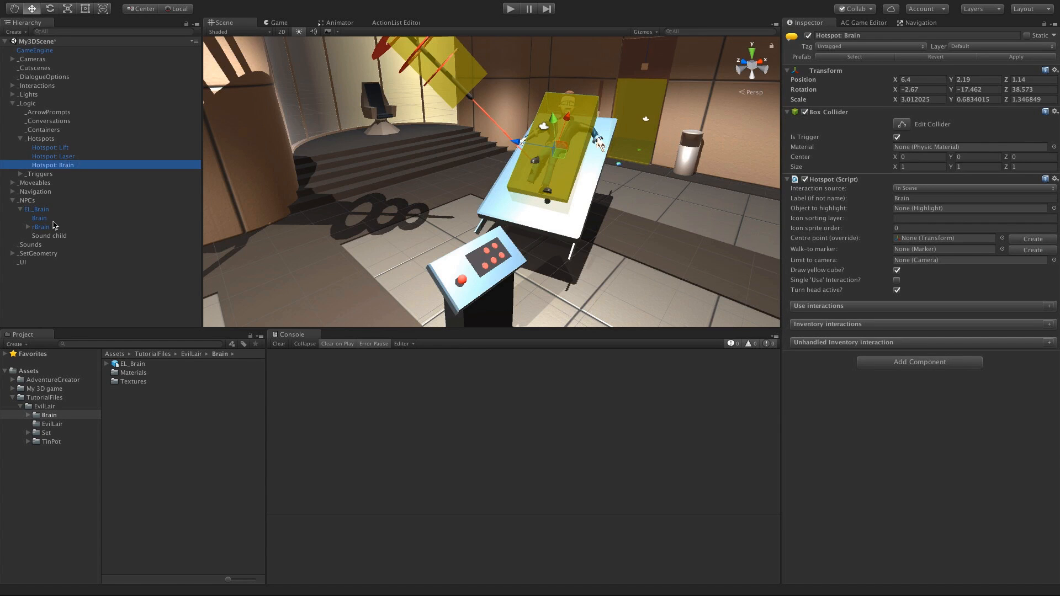
pyautogui.moveTo(55, 219); pyautogui.dragTo(946, 207)
pyautogui.click(1020, 251)
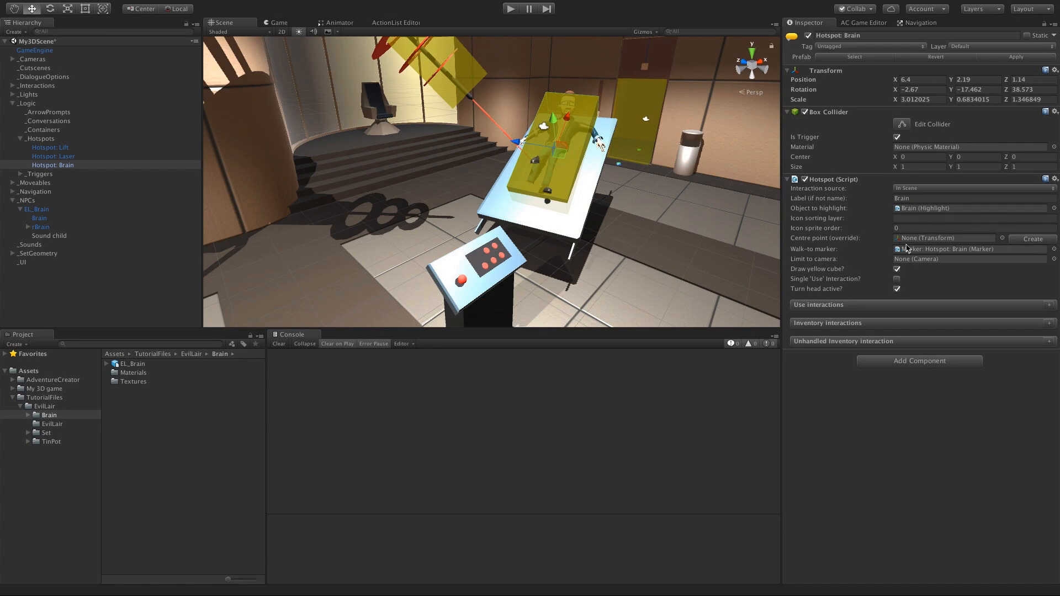
# Step: Place the Brain hotspot's marker on the floor beside the table, at Y 0 and about X 5.92, Z -1.43
pyautogui.click(908, 249)
pyautogui.click(90, 244)
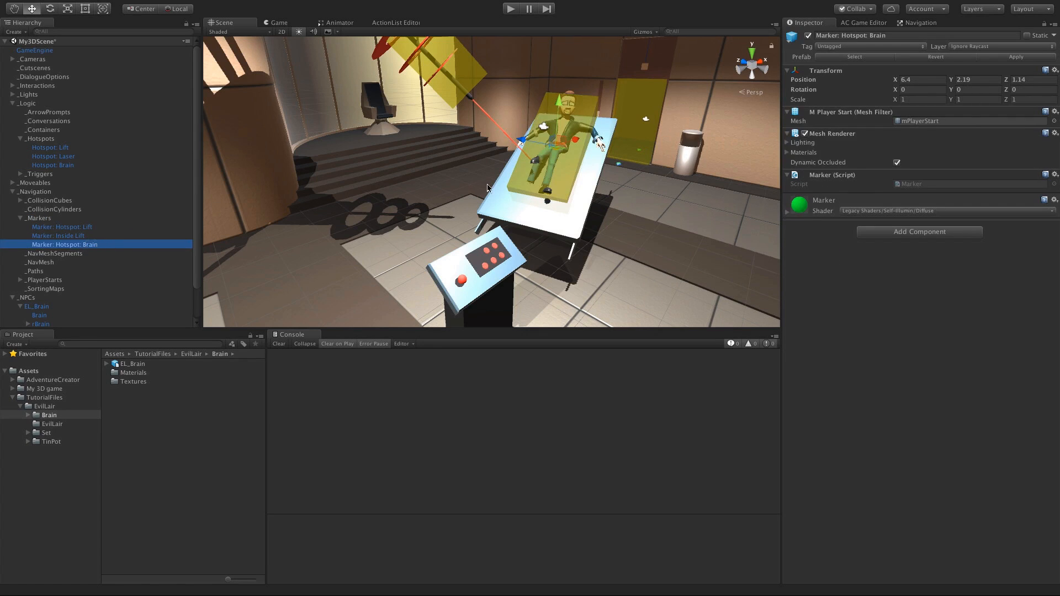
pyautogui.middleClick(528, 191)
pyautogui.moveTo(528, 192); pyautogui.dragTo(504, 192, button='middle')
pyautogui.moveTo(478, 144); pyautogui.dragTo(572, 164)
pyautogui.click(961, 80)
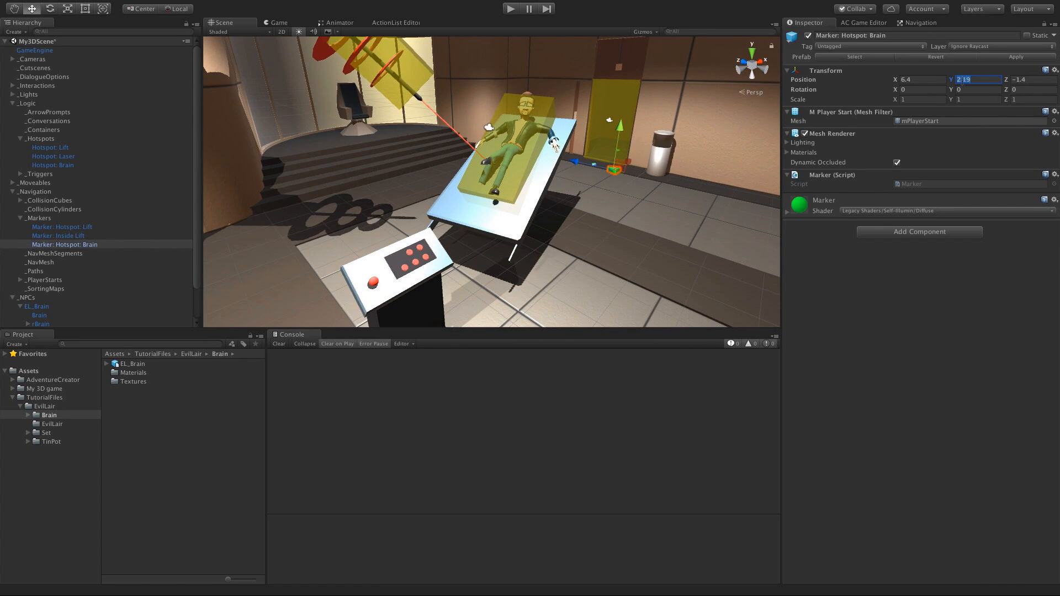
pyautogui.write('0')
pyautogui.moveTo(586, 165)
pyautogui.keyDown('alt'); pyautogui.mouseDown()
pyautogui.moveTo(534, 210)
pyautogui.moveTo(491, 201)
pyautogui.moveTo(492, 187)
pyautogui.moveTo(480, 199)
pyautogui.mouseUp(); pyautogui.keyUp('alt')
pyautogui.moveTo(550, 254); pyautogui.dragTo(539, 271)
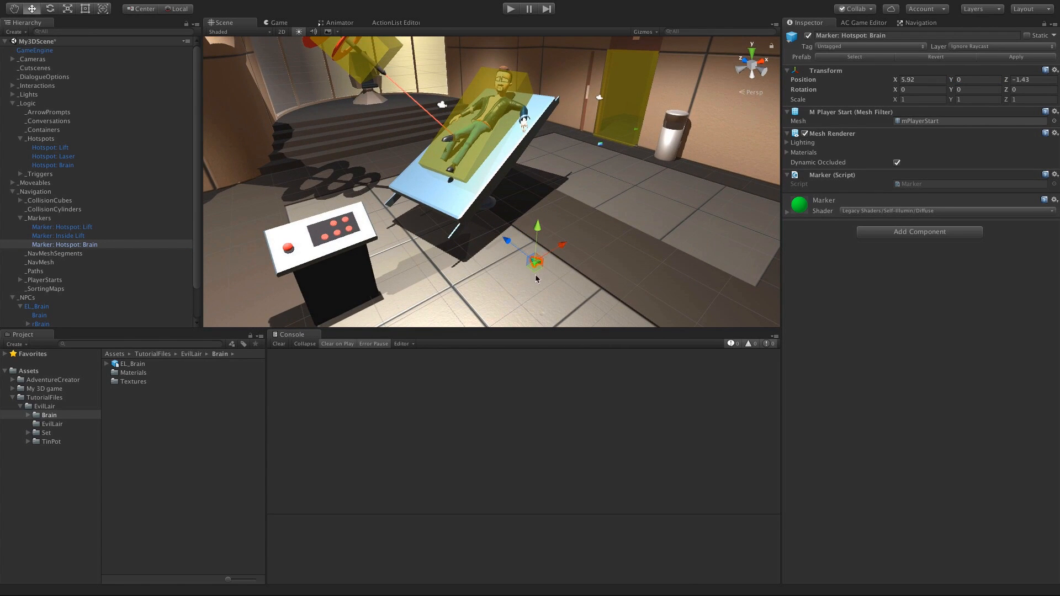
# Step: Check the Brain hotspot marker's position against the NavMesh and adjust the marker's rotation on the floor
pyautogui.click(925, 23)
pyautogui.moveTo(552, 251)
pyautogui.keyDown('alt'); pyautogui.mouseDown()
pyautogui.moveTo(584, 290)
pyautogui.moveTo(543, 252)
pyautogui.moveTo(515, 258)
pyautogui.moveTo(527, 247)
pyautogui.mouseUp(); pyautogui.keyUp('alt')
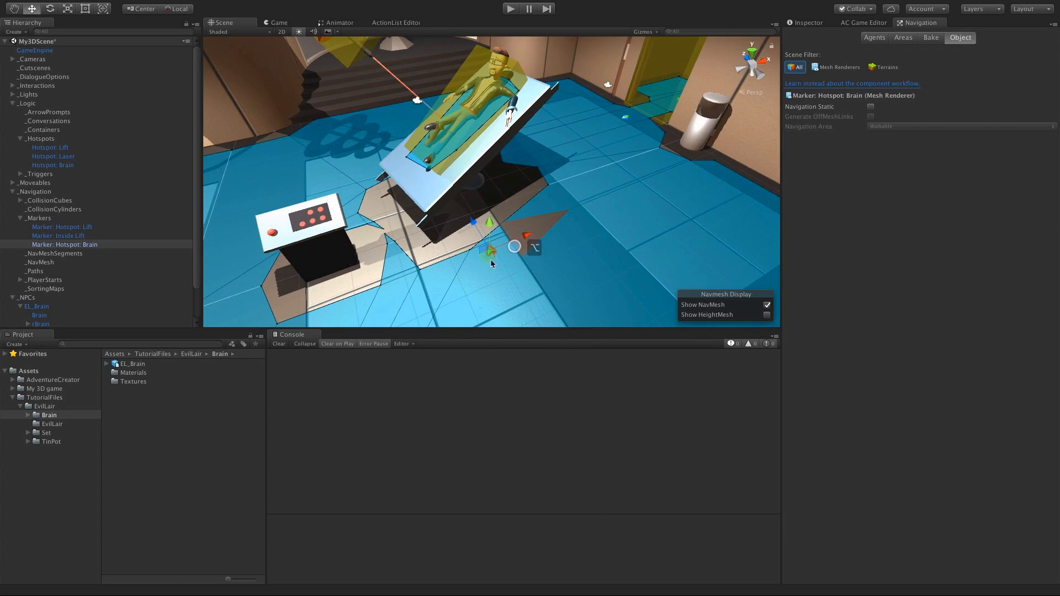
pyautogui.press('e')
pyautogui.keyDown('alt'); pyautogui.moveTo(496, 294); pyautogui.dragTo(527, 103); pyautogui.keyUp('alt')
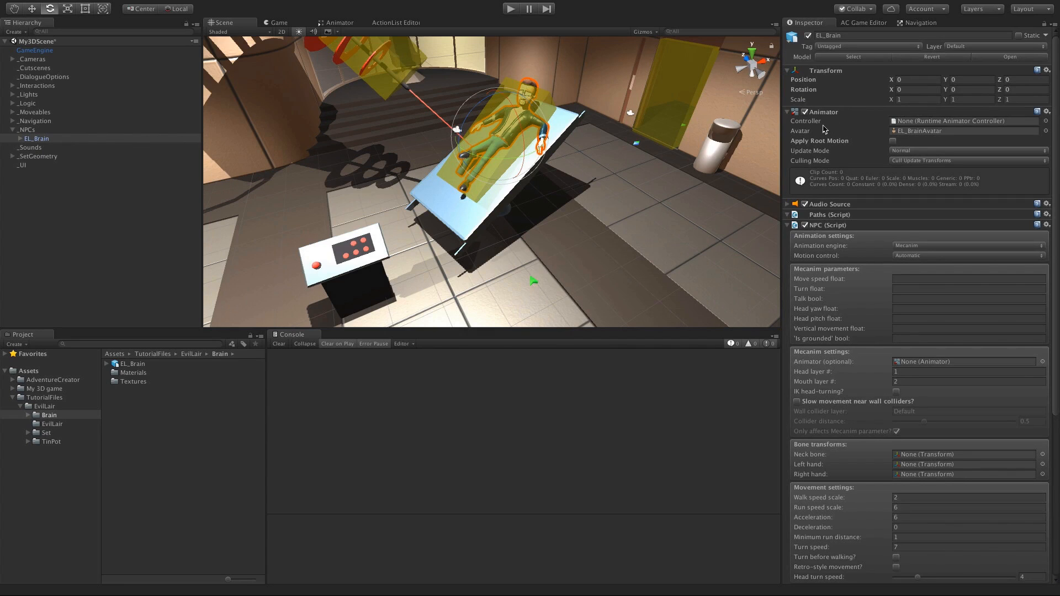
# Step: Create an Animator Controller named BrainController in the My 3D game folder
pyautogui.click(54, 390)
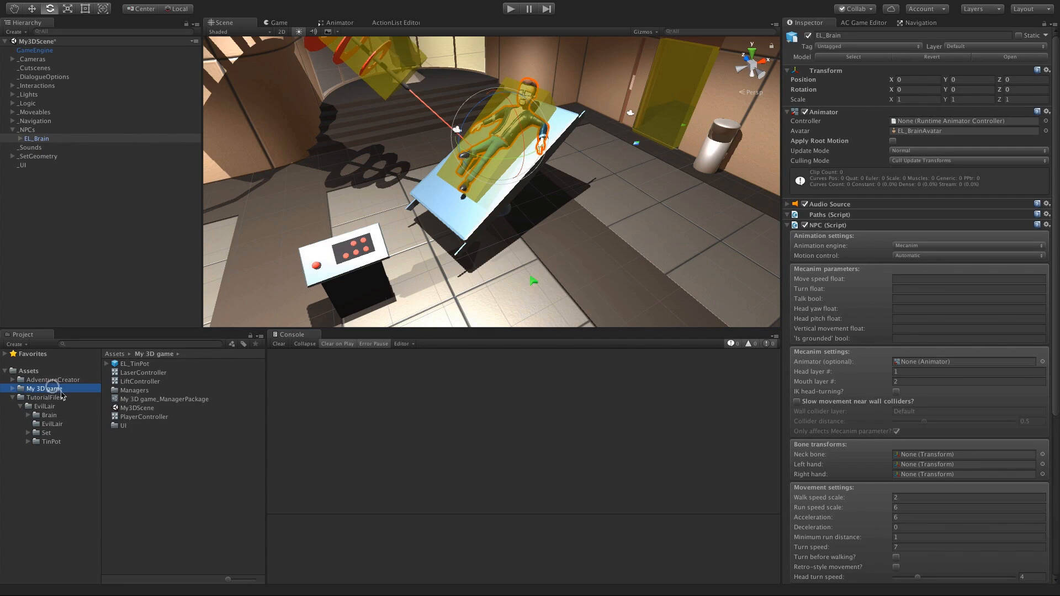
pyautogui.rightClick(127, 445)
pyautogui.moveTo(213, 382)
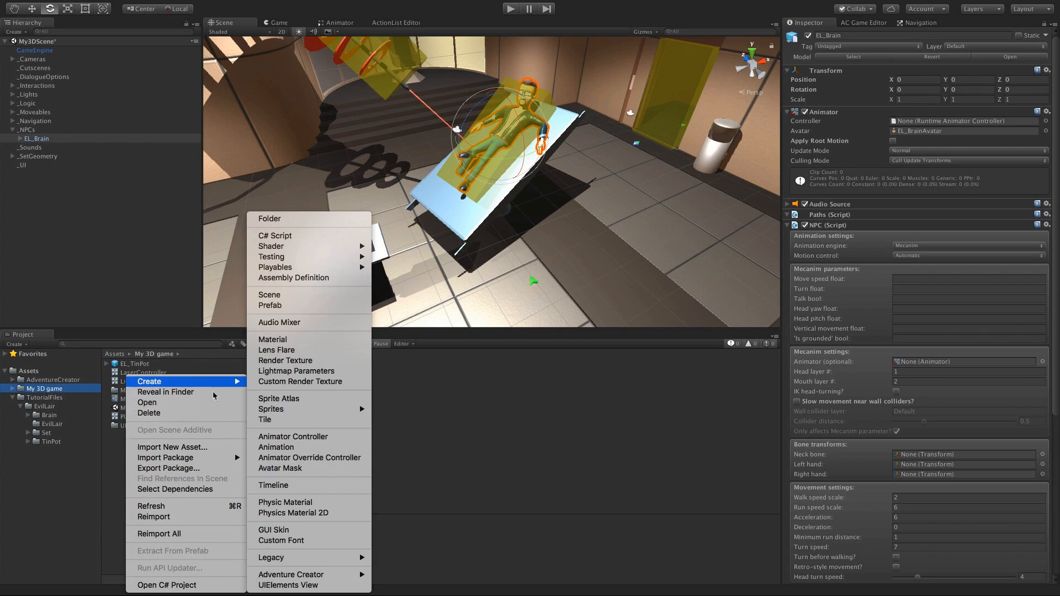
pyautogui.click(326, 436)
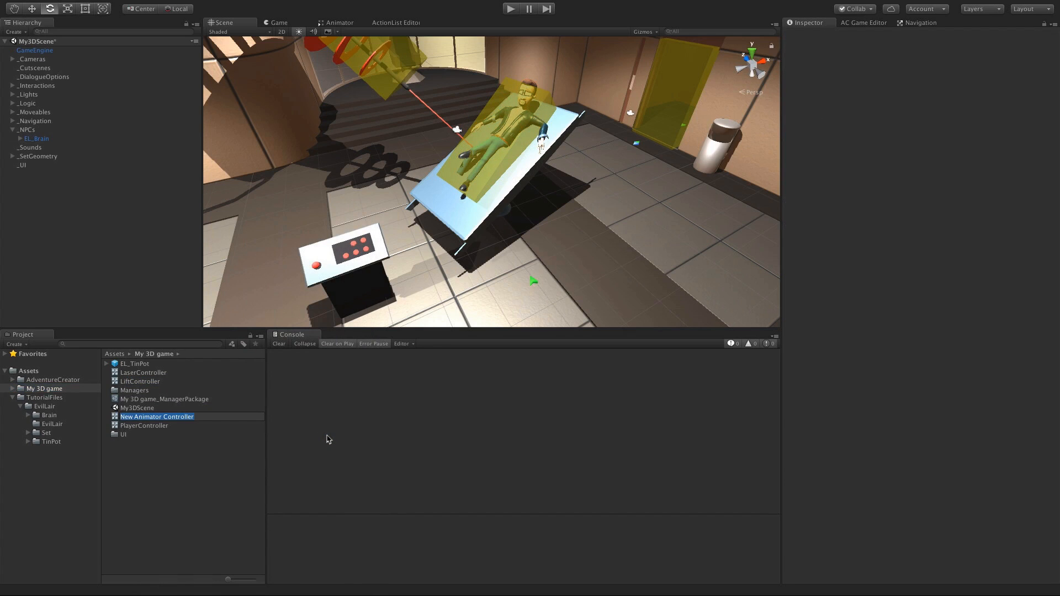
pyautogui.write('BrainController')
pyautogui.press('Return')
# Step: Assign BrainController to EL_Brain's Animator component and open the controller for editing
pyautogui.click(32, 139)
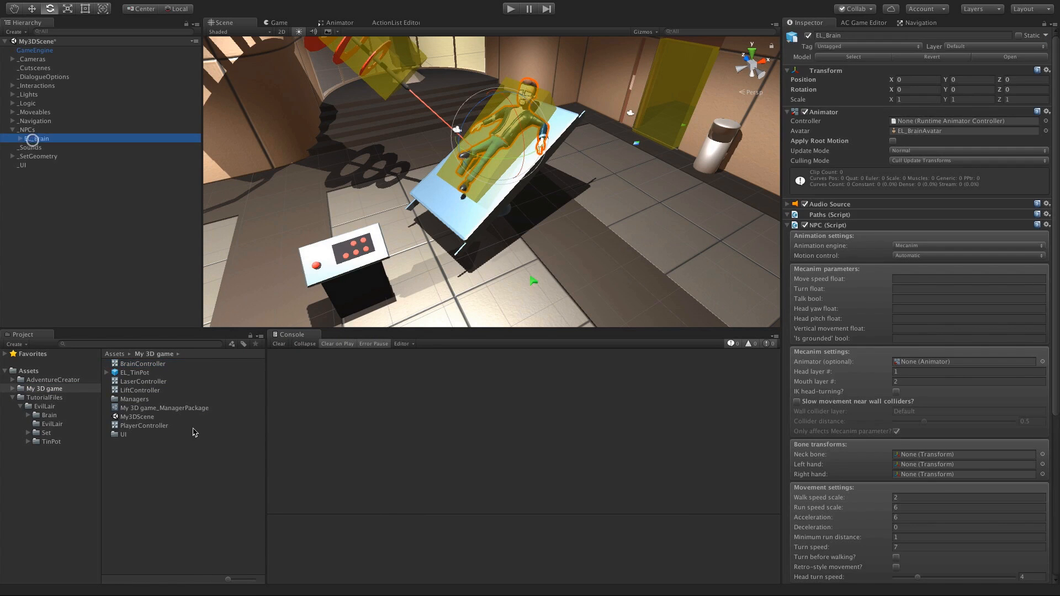
pyautogui.moveTo(138, 364); pyautogui.dragTo(931, 120)
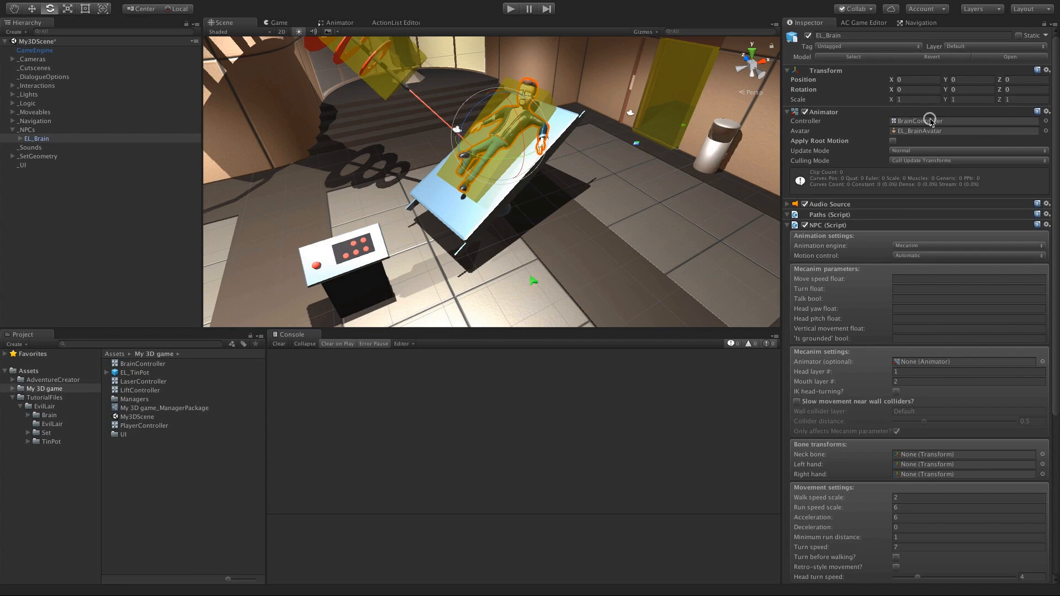
pyautogui.click(138, 372)
pyautogui.doubleClick(138, 364)
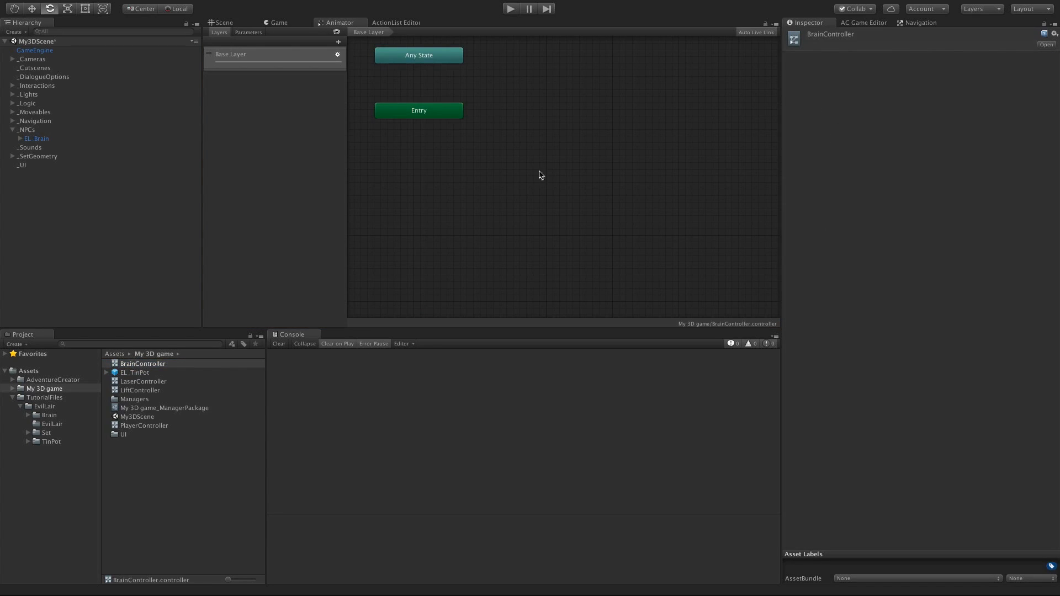
pyautogui.moveTo(538, 191); pyautogui.dragTo(537, 199, button='middle')
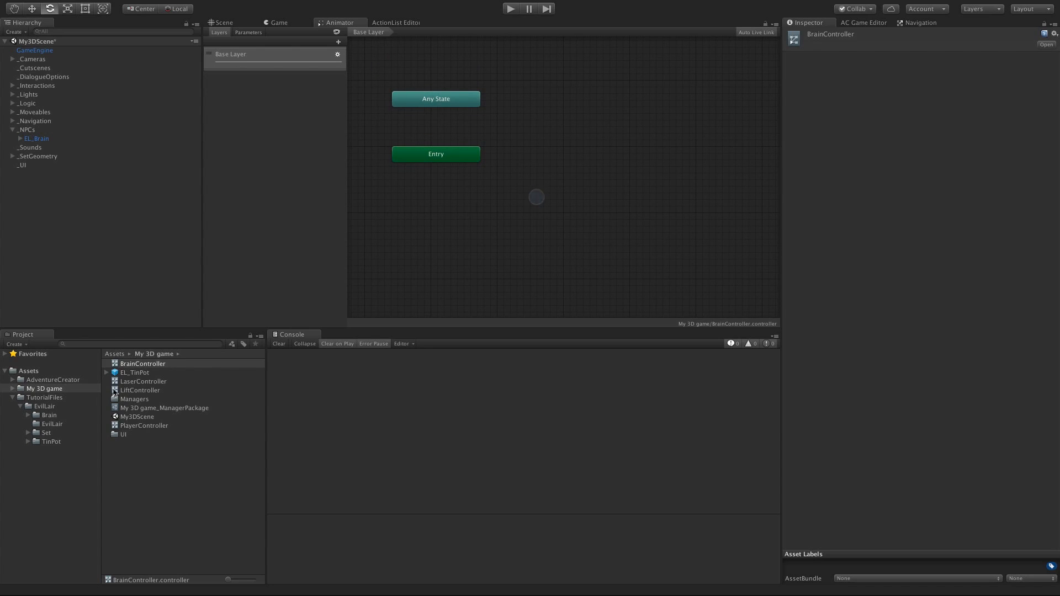
# Step: Select the EL_Brain model in the TutorialFiles/EvilLair/Brain folder and expand it to list its animation clips
pyautogui.click(52, 415)
pyautogui.click(123, 365)
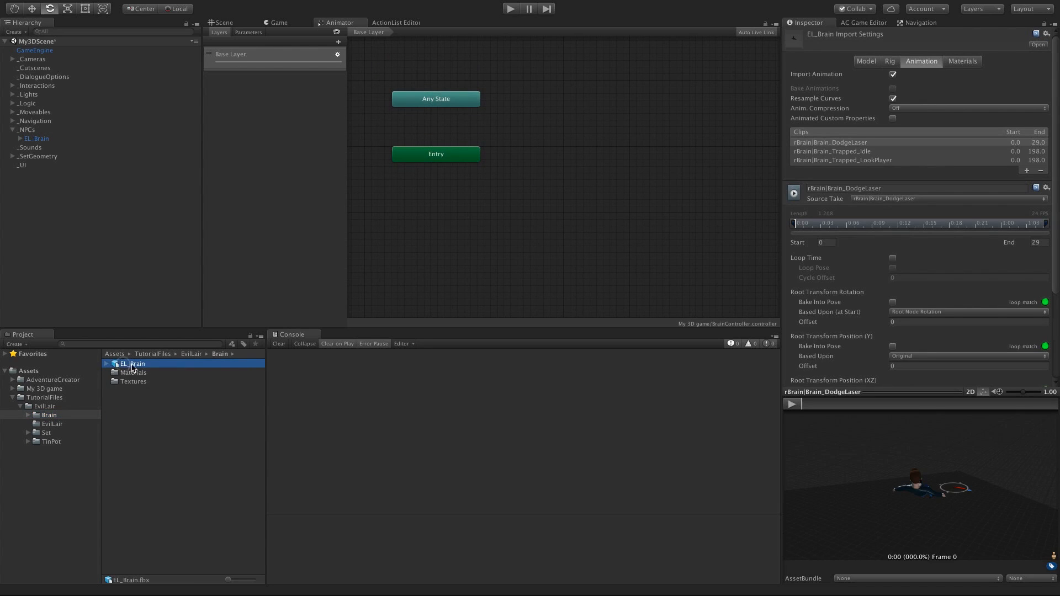
pyautogui.press('Right')
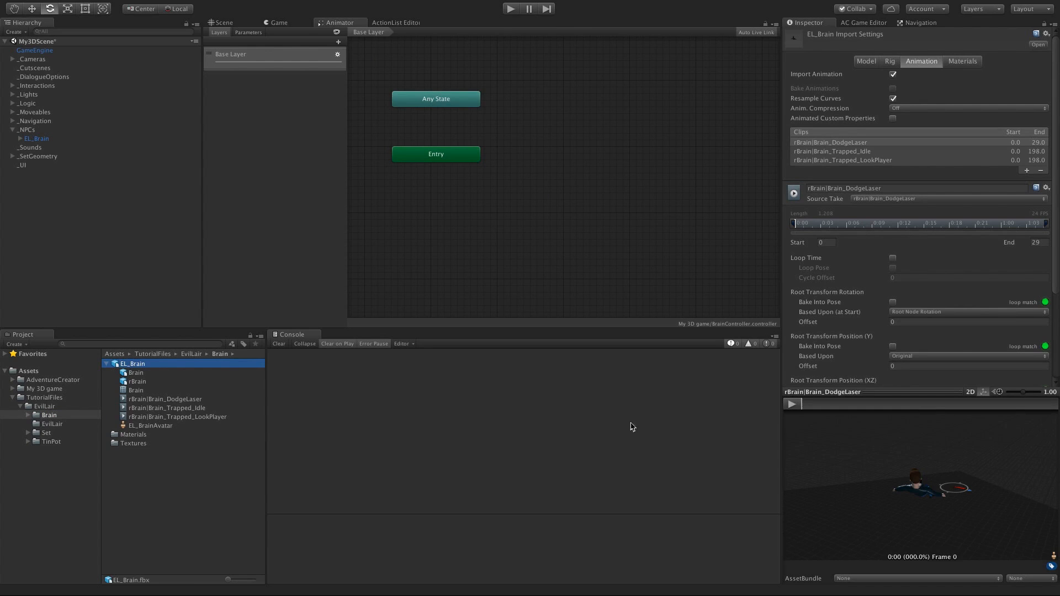
# Step: Enlarge the model's animation preview and play the Brain_Trapped_Idle clip
pyautogui.moveTo(848, 393); pyautogui.dragTo(856, 357)
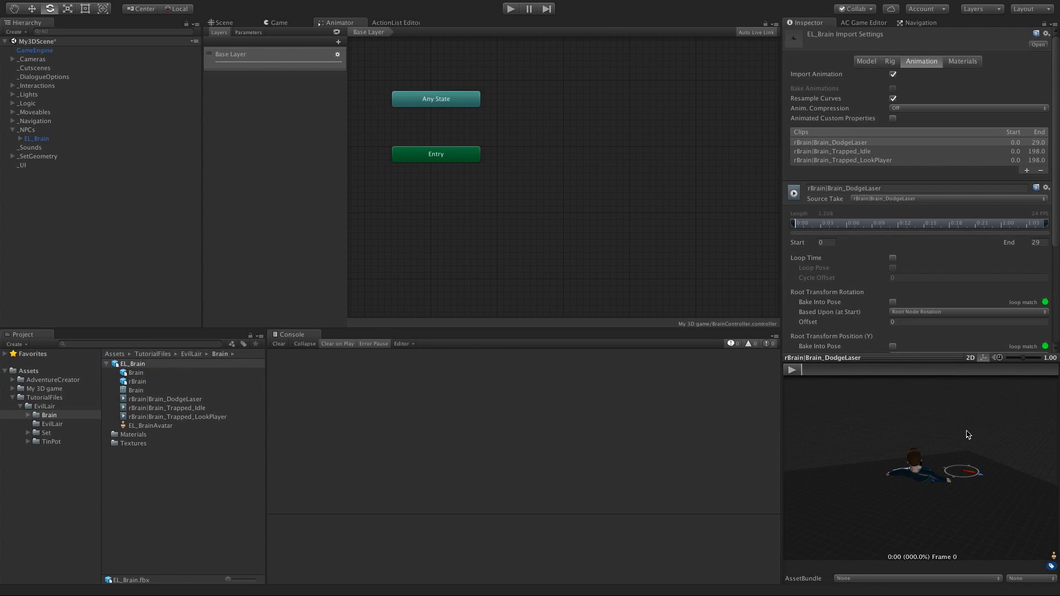
pyautogui.moveTo(955, 437); pyautogui.dragTo(664, 454)
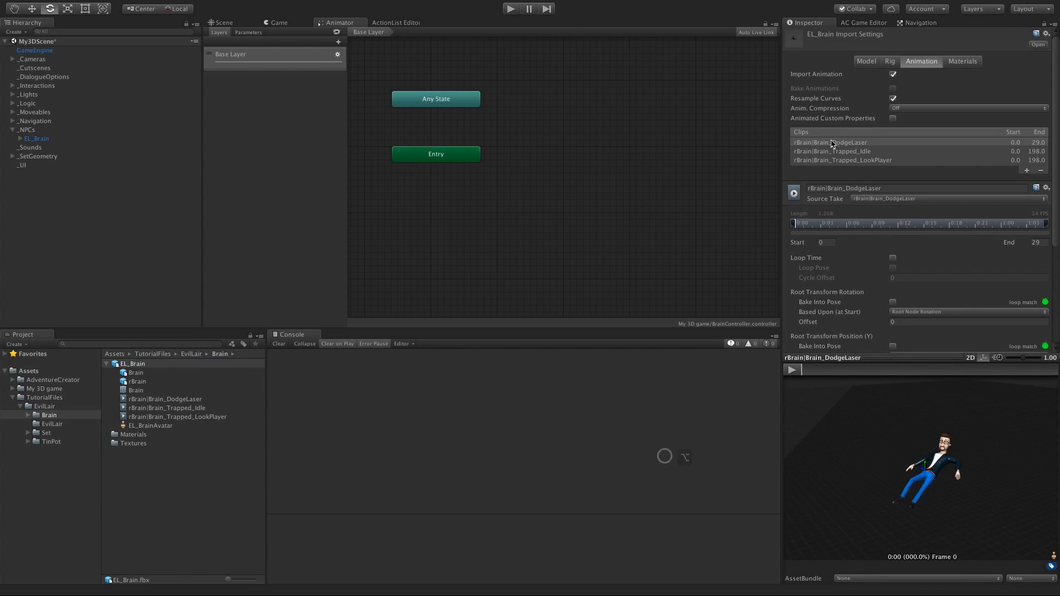
pyautogui.click(840, 150)
pyautogui.keyDown('alt'); pyautogui.moveTo(966, 470); pyautogui.dragTo(663, 453); pyautogui.keyUp('alt')
pyautogui.click(792, 369)
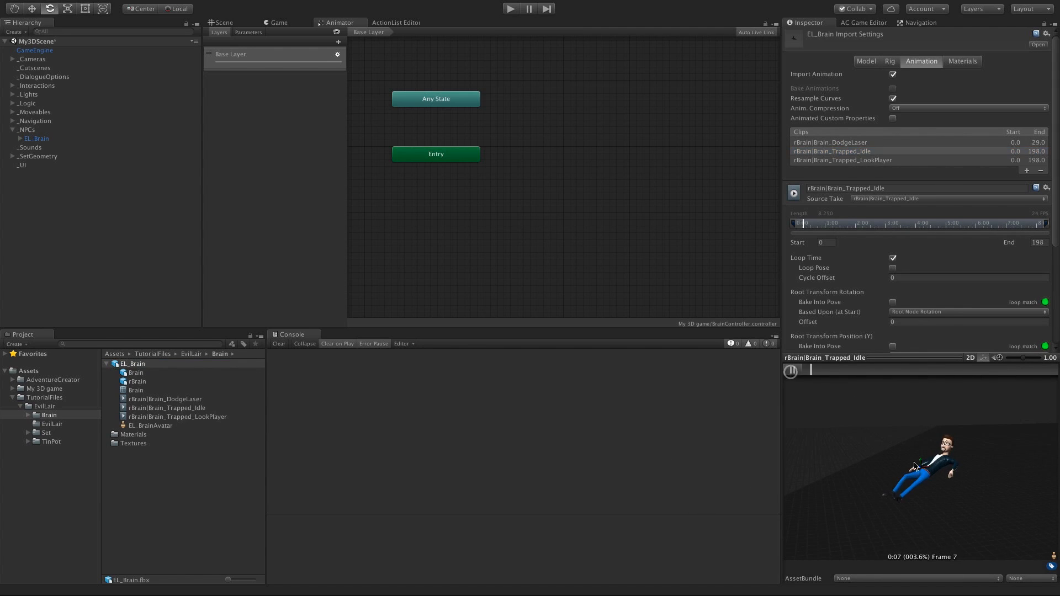
pyautogui.scroll(3, 894, 481)
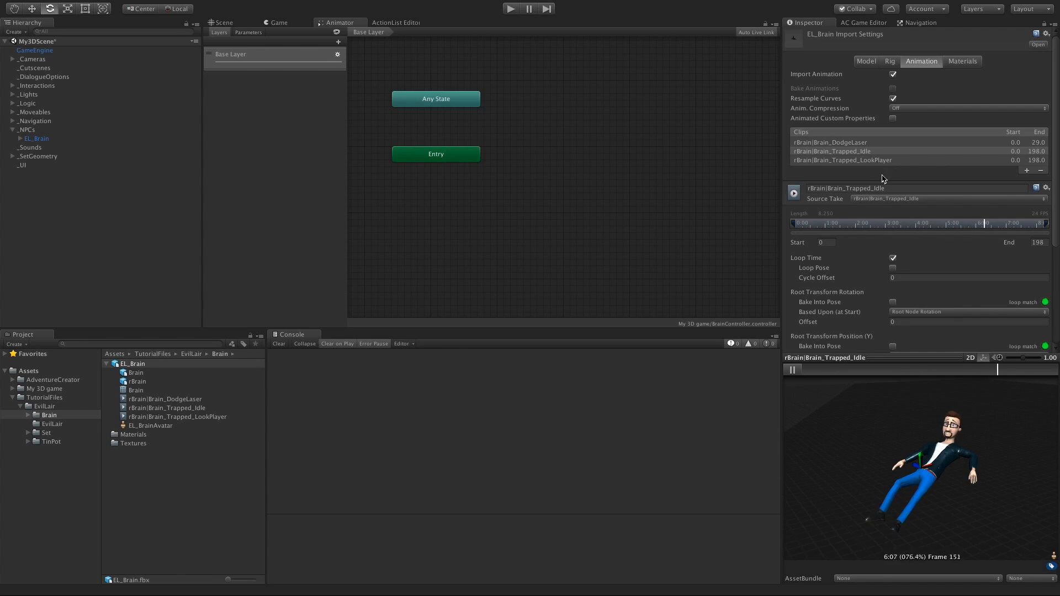
# Step: Play the Brain_Trapped_LookPlayer clip in the preview and compare it with the Brain on the table in the scene
pyautogui.click(876, 160)
pyautogui.press('alt')
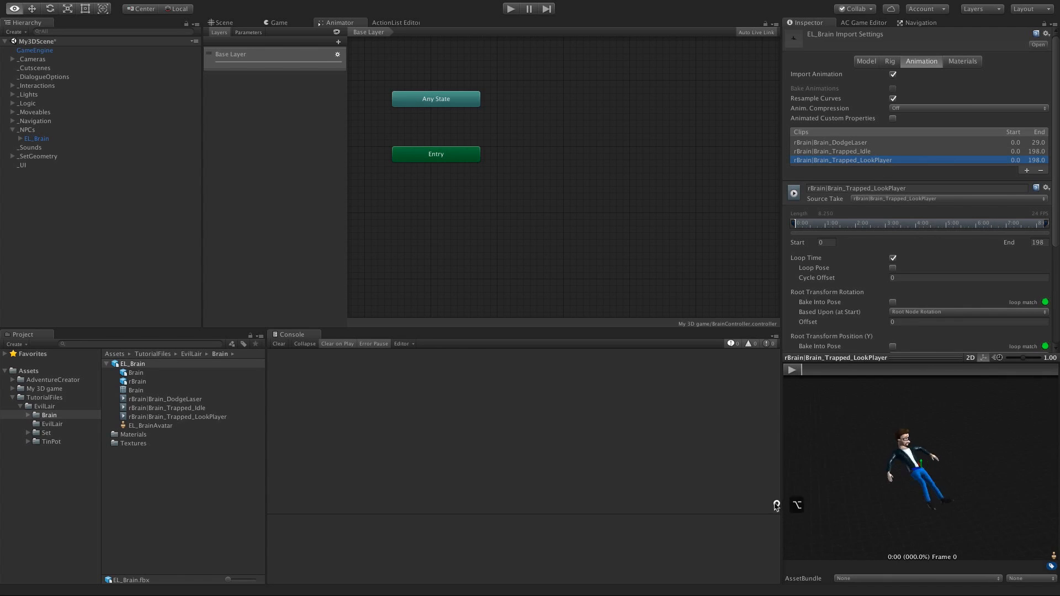
pyautogui.click(792, 370)
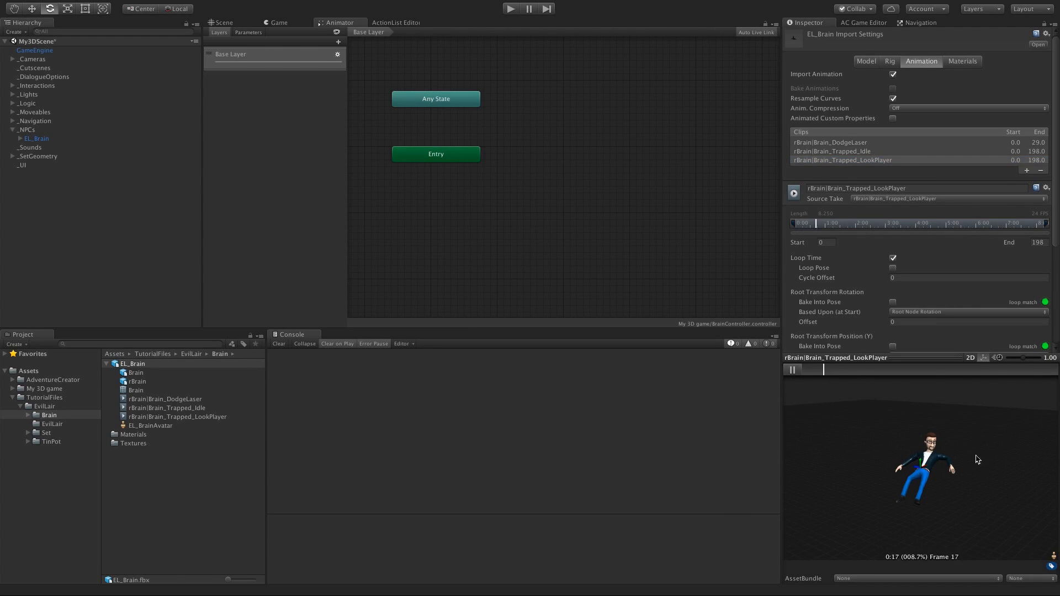
pyautogui.click(234, 23)
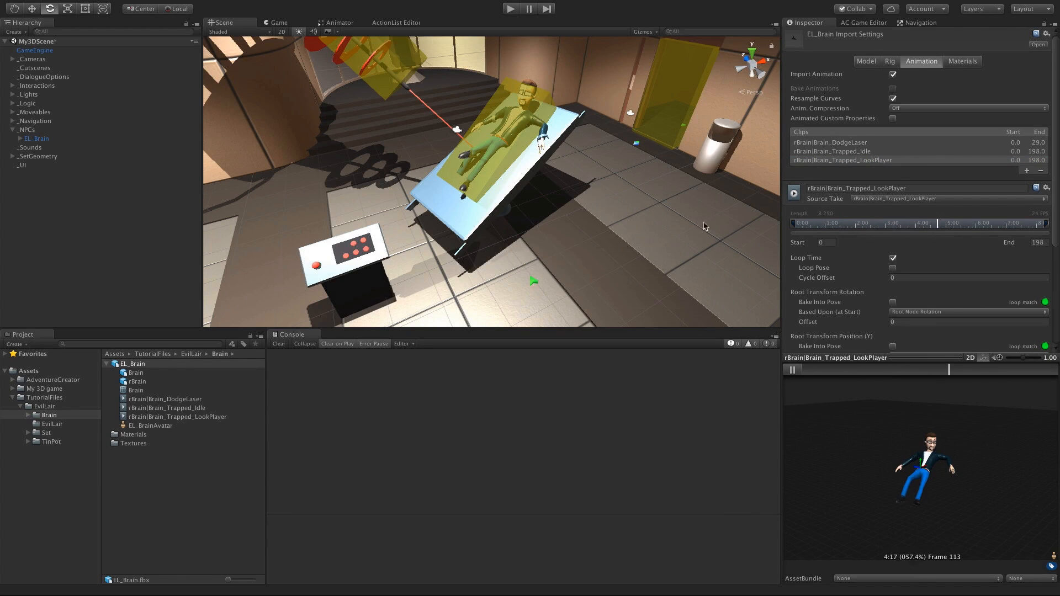
# Step: Preview the Brain_DodgeLaser clip's animation
pyautogui.click(846, 142)
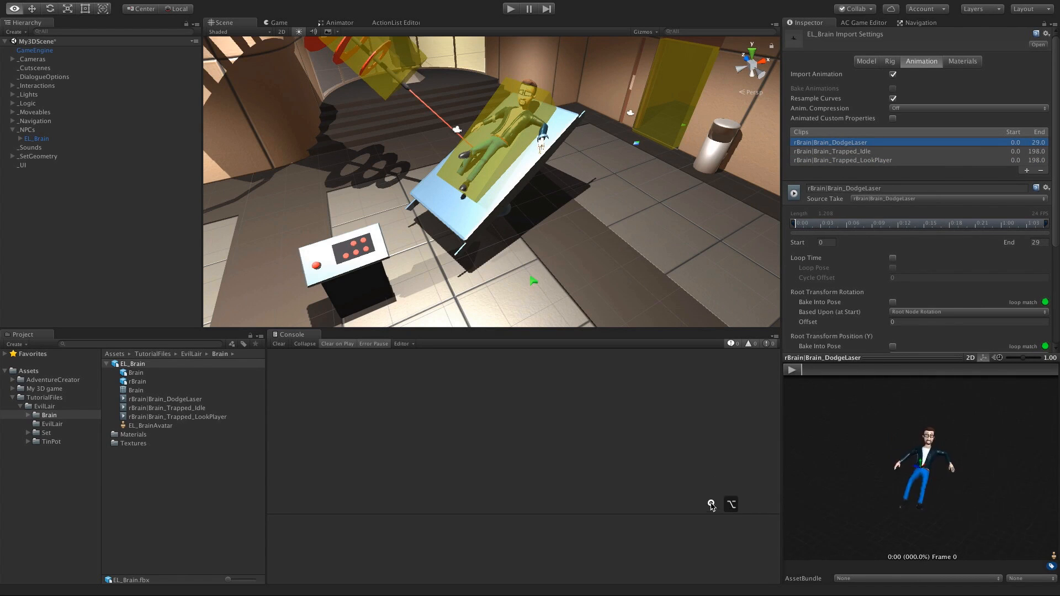
pyautogui.press('e')
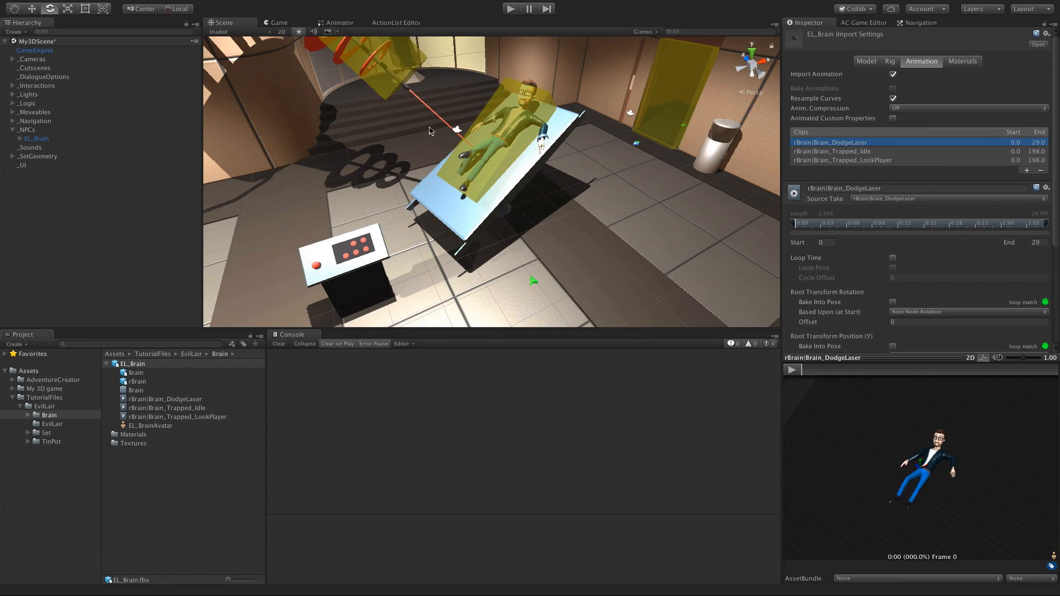
pyautogui.click(795, 371)
pyautogui.click(792, 370)
# Step: Add the Brain_DodgeLaser, Brain_Trapped_Idle and Brain_Trapped_LookPlayer clips as states in BrainController's Base Layer and stack them with Trapped_Idle uppermost
pyautogui.click(336, 22)
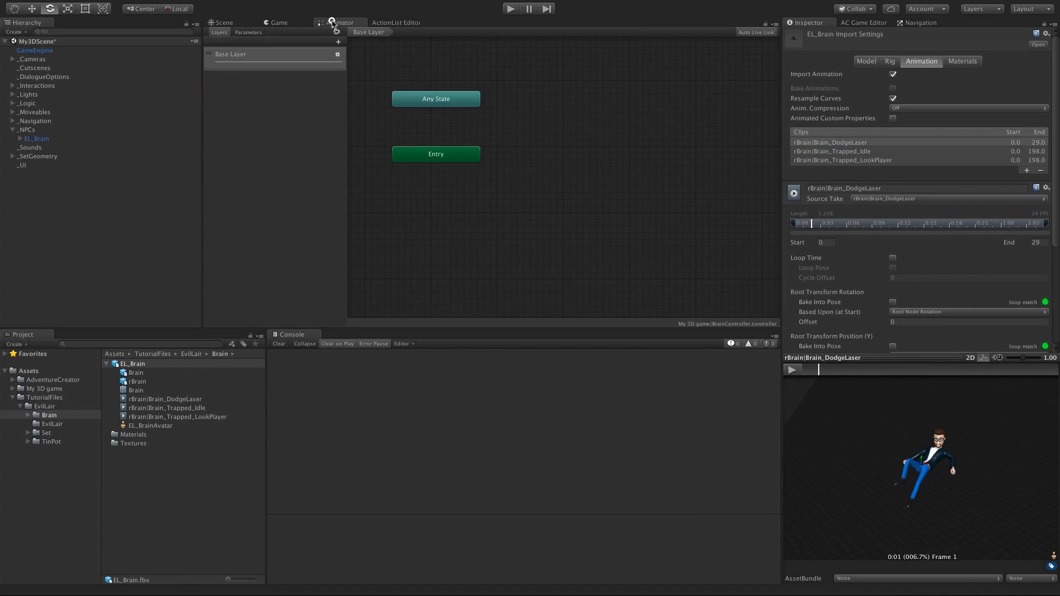
pyautogui.click(194, 399)
pyautogui.keyDown('shift'); pyautogui.click(196, 417); pyautogui.keyUp('shift')
pyautogui.moveTo(196, 418)
pyautogui.mouseDown()
pyautogui.moveTo(189, 406)
pyautogui.moveTo(556, 164)
pyautogui.moveTo(575, 121)
pyautogui.mouseUp()
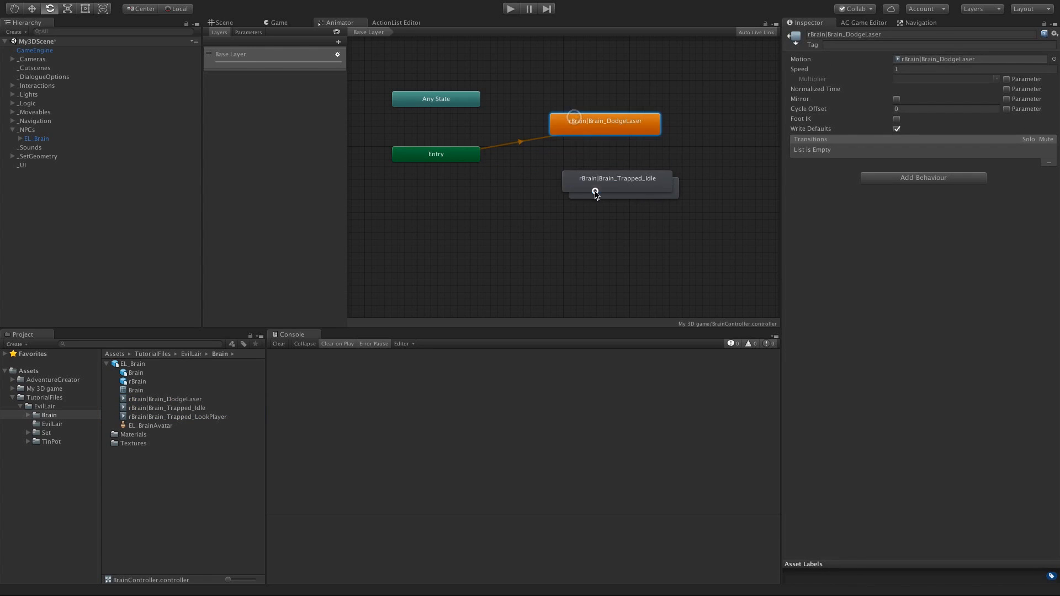
pyautogui.moveTo(593, 189)
pyautogui.mouseDown()
pyautogui.moveTo(579, 111)
pyautogui.moveTo(585, 176)
pyautogui.mouseUp()
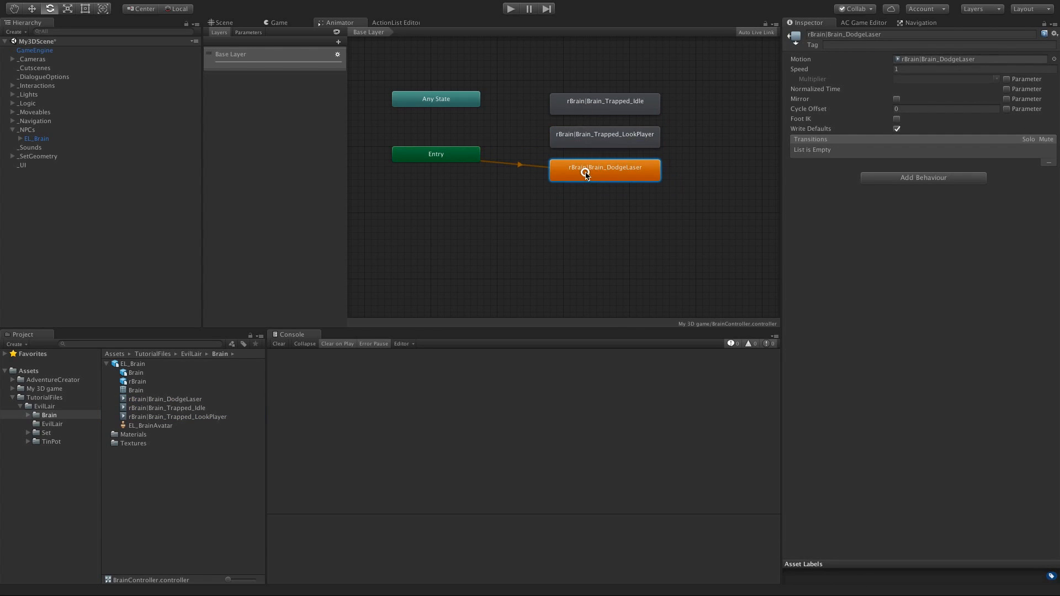
# Step: Set Brain_Trapped_Idle as the layer's default state
pyautogui.click(604, 108)
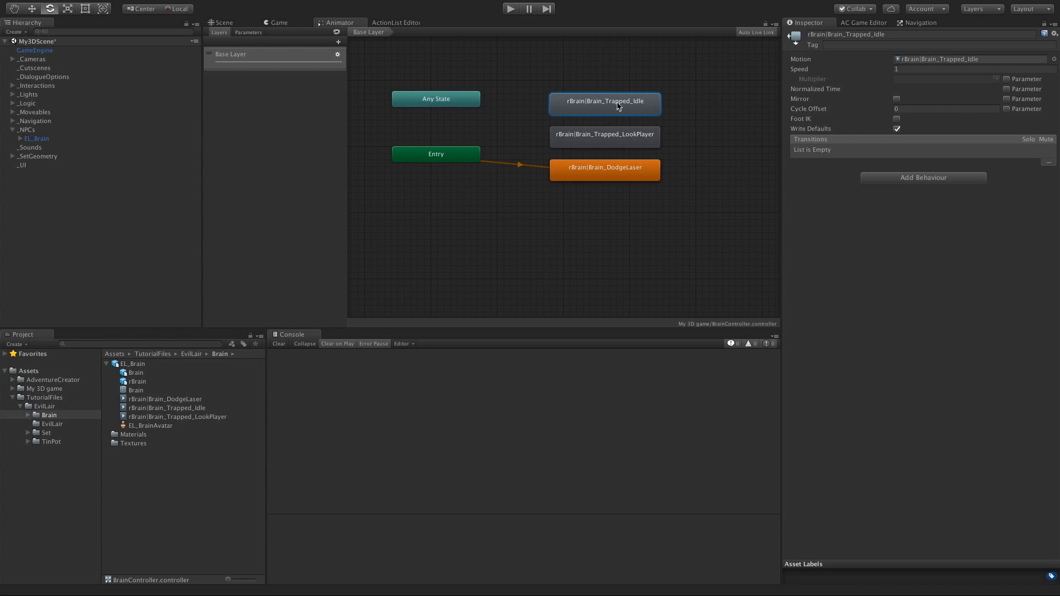
pyautogui.rightClick(610, 108)
pyautogui.click(630, 121)
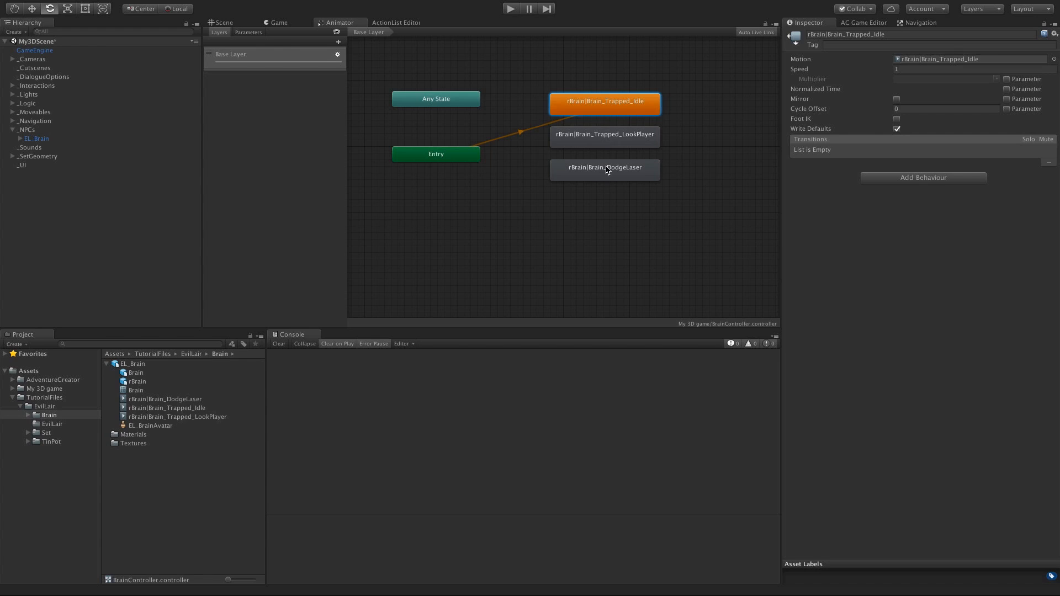
# Step: Add a Bool parameter named IsLookingAtPlayer to the controller
pyautogui.click(250, 32)
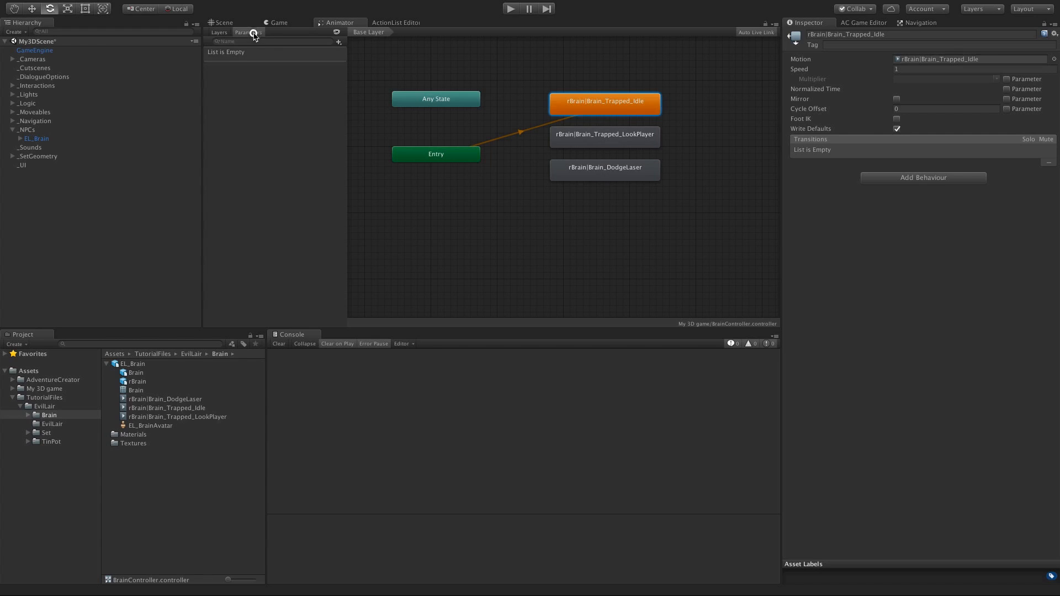
pyautogui.click(338, 42)
pyautogui.click(351, 70)
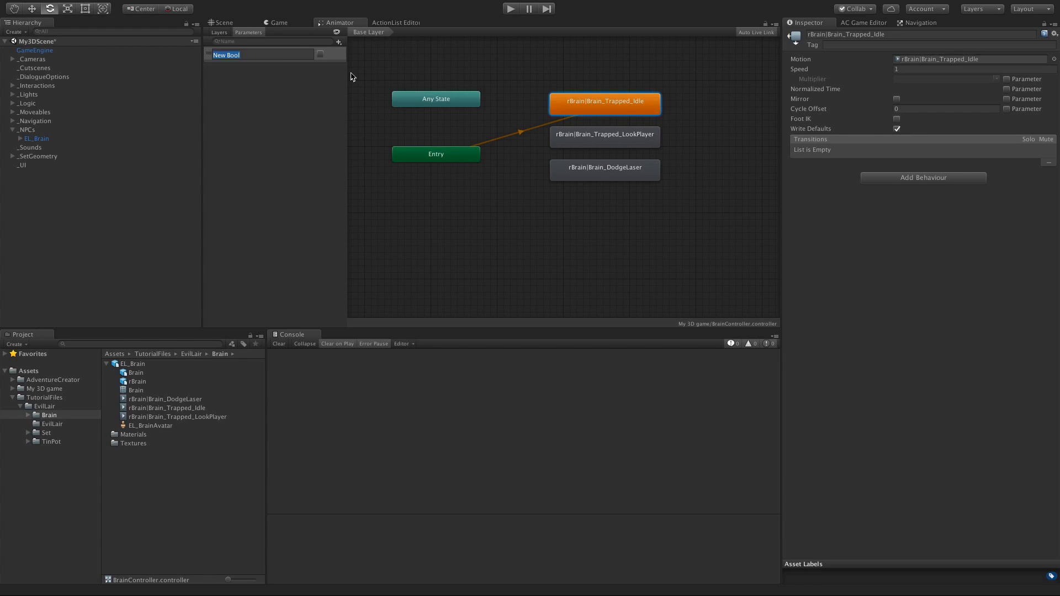
pyautogui.write('IsLookingAtPlayer')
pyautogui.press('Return')
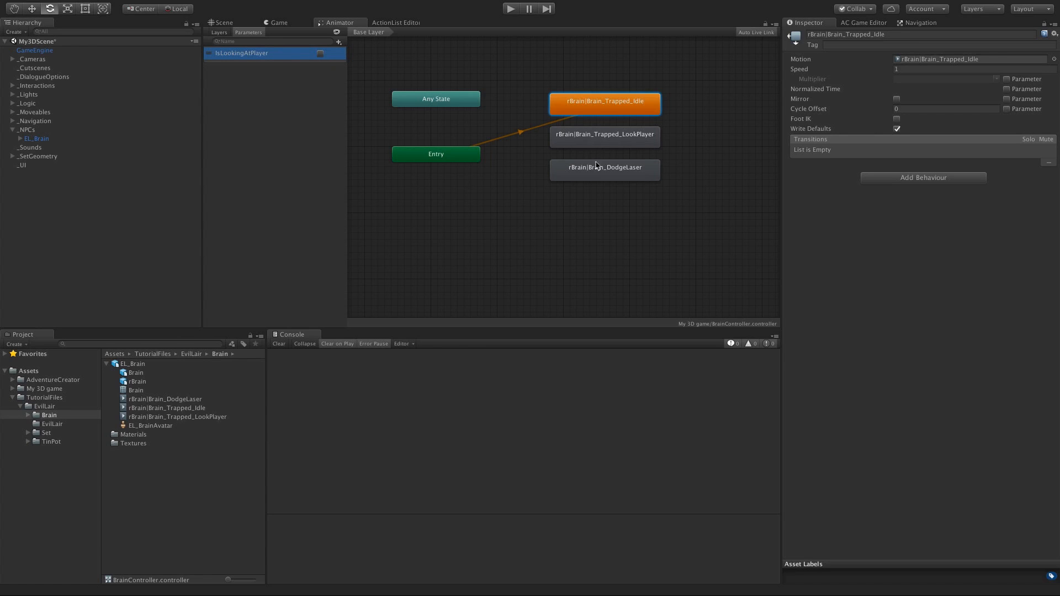
# Step: Space out the states, moving Brain_Trapped_LookPlayer further below Brain_Trapped_Idle and Brain_DodgeLaser away from both
pyautogui.moveTo(598, 166); pyautogui.dragTo(624, 213)
pyautogui.moveTo(586, 144); pyautogui.dragTo(585, 163)
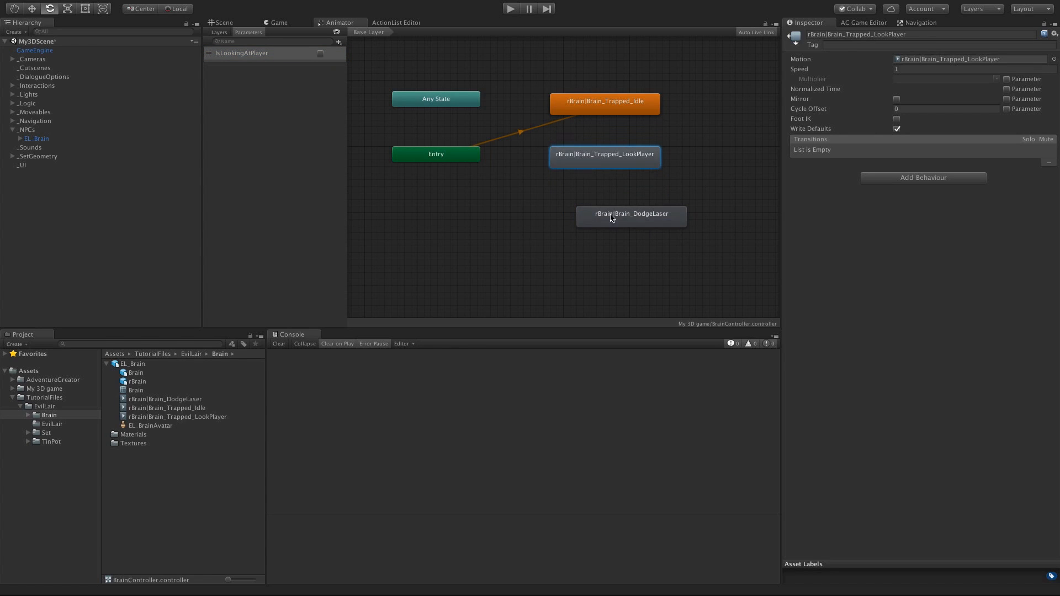
pyautogui.moveTo(612, 216)
pyautogui.mouseDown()
pyautogui.moveTo(585, 217)
pyautogui.moveTo(733, 157)
pyautogui.mouseUp()
pyautogui.moveTo(677, 184); pyautogui.dragTo(625, 197, button='middle')
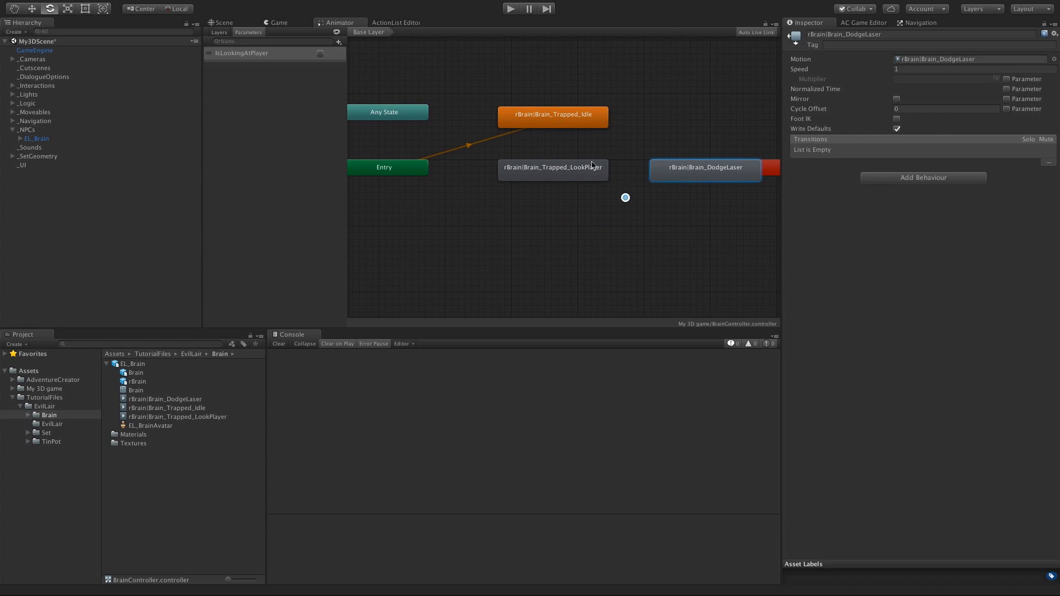
pyautogui.moveTo(680, 175); pyautogui.dragTo(641, 228)
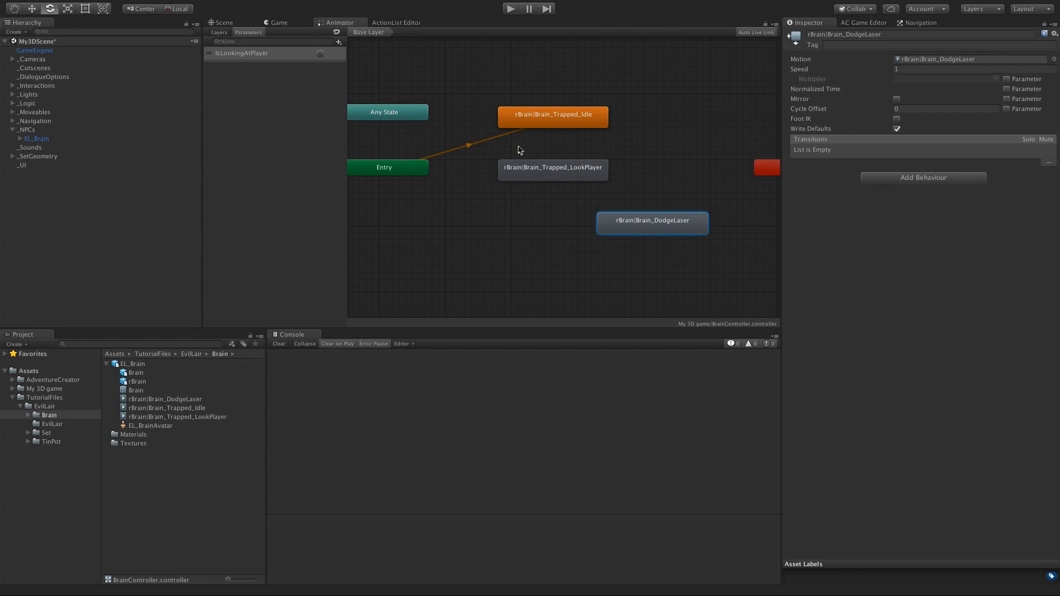
# Step: Make a transition from Brain_Trapped_Idle to Brain_Trapped_LookPlayer
pyautogui.click(567, 172)
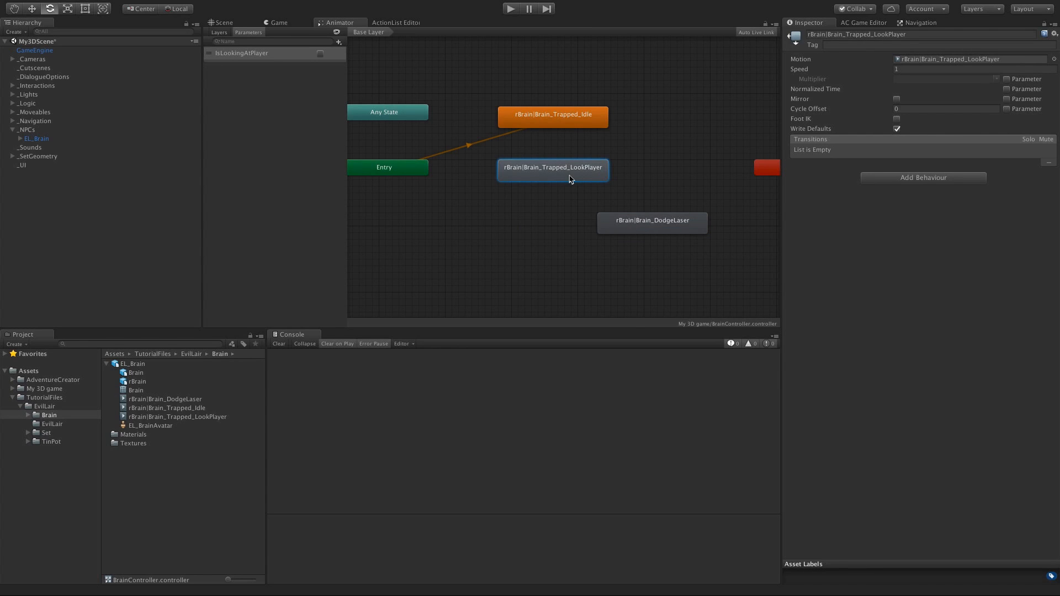
pyautogui.rightClick(564, 123)
pyautogui.click(570, 123)
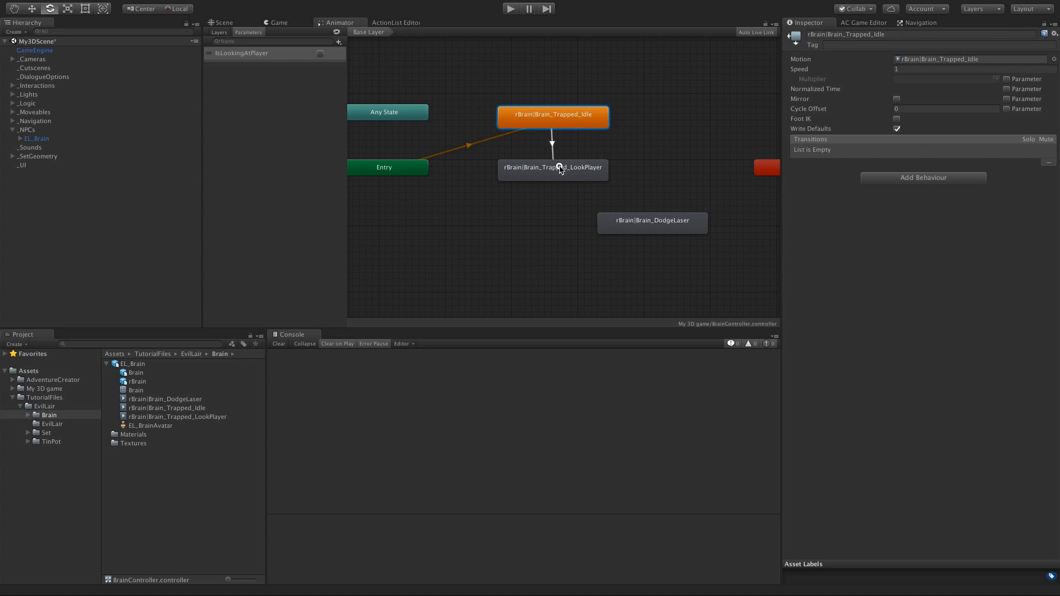
pyautogui.click(560, 169)
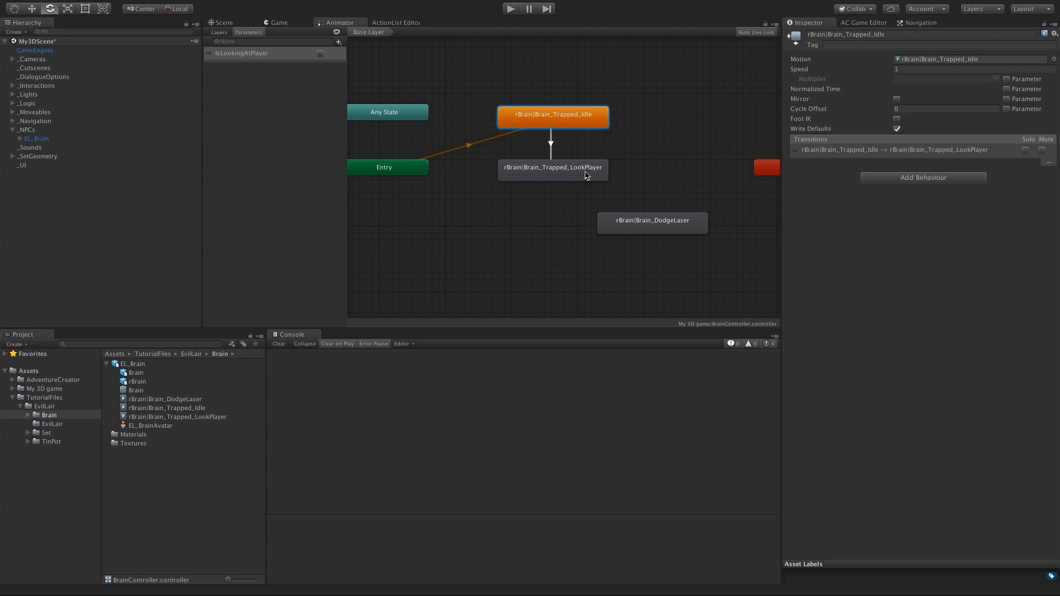
# Step: Disable Has Exit Time on the Idle-to-LookPlayer transition and add the condition IsLookingAtPlayer true
pyautogui.click(551, 144)
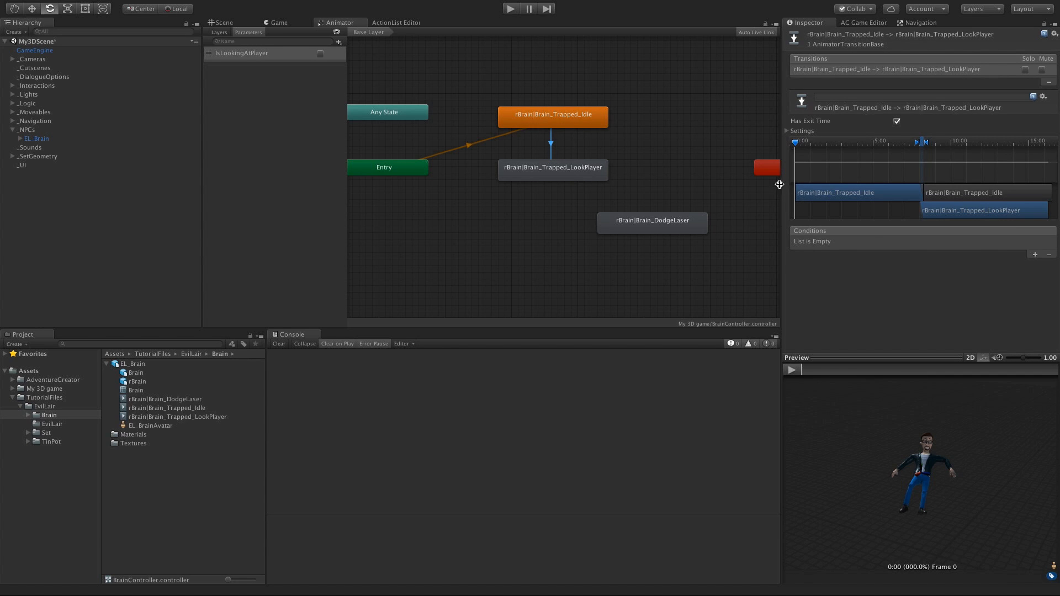
pyautogui.click(896, 121)
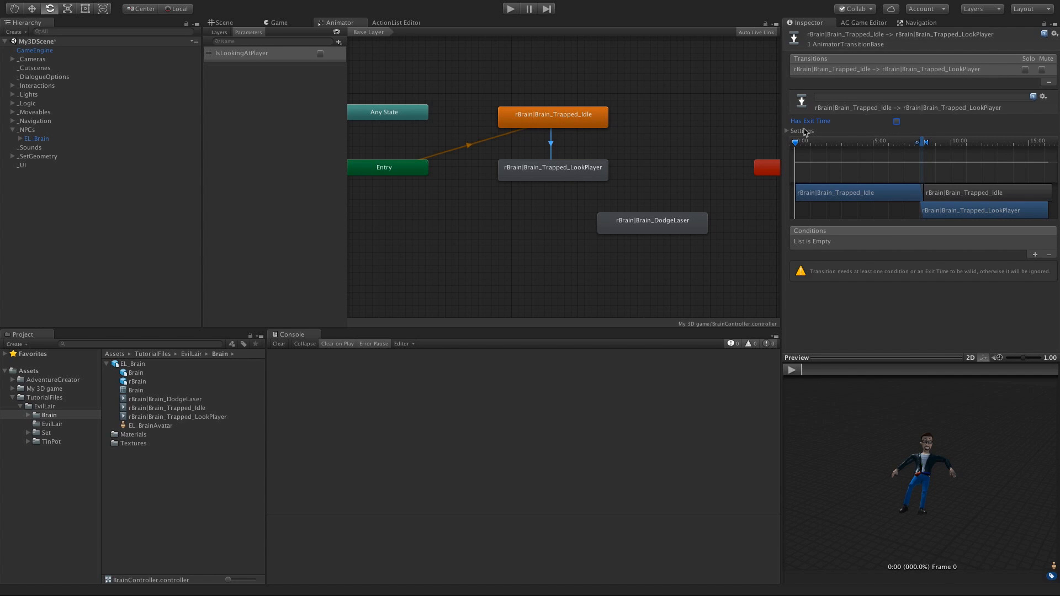
pyautogui.click(1032, 257)
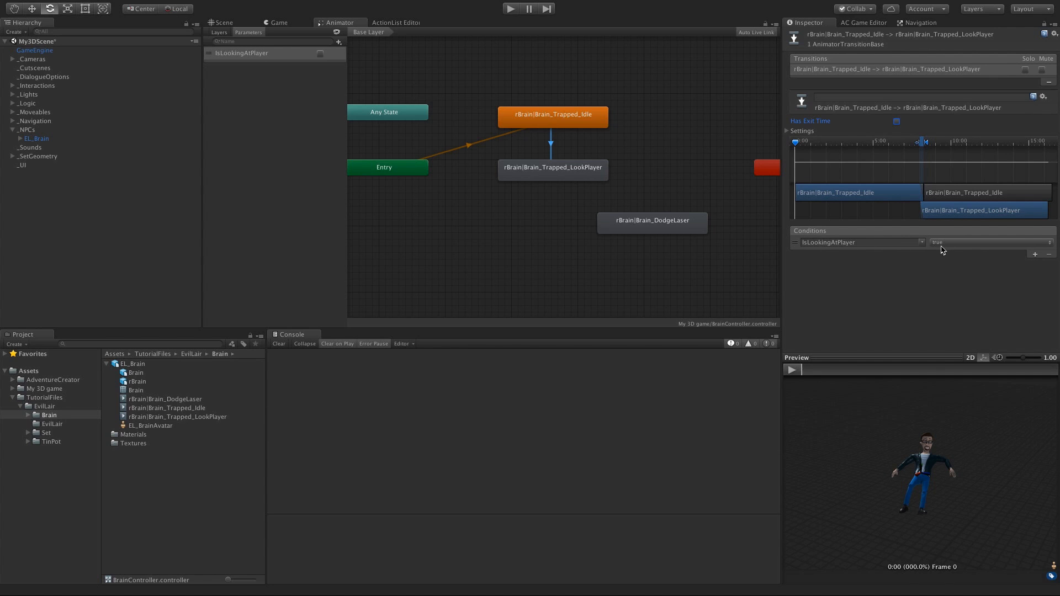
# Step: Make a return transition from Brain_Trapped_LookPlayer to Brain_Trapped_Idle
pyautogui.rightClick(574, 177)
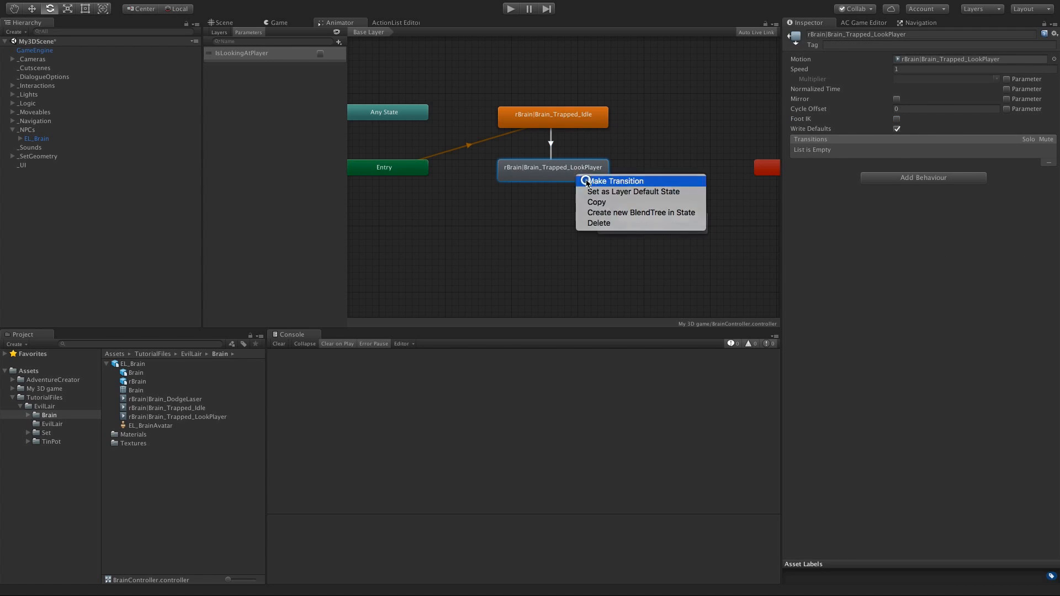
pyautogui.click(582, 178)
pyautogui.click(564, 121)
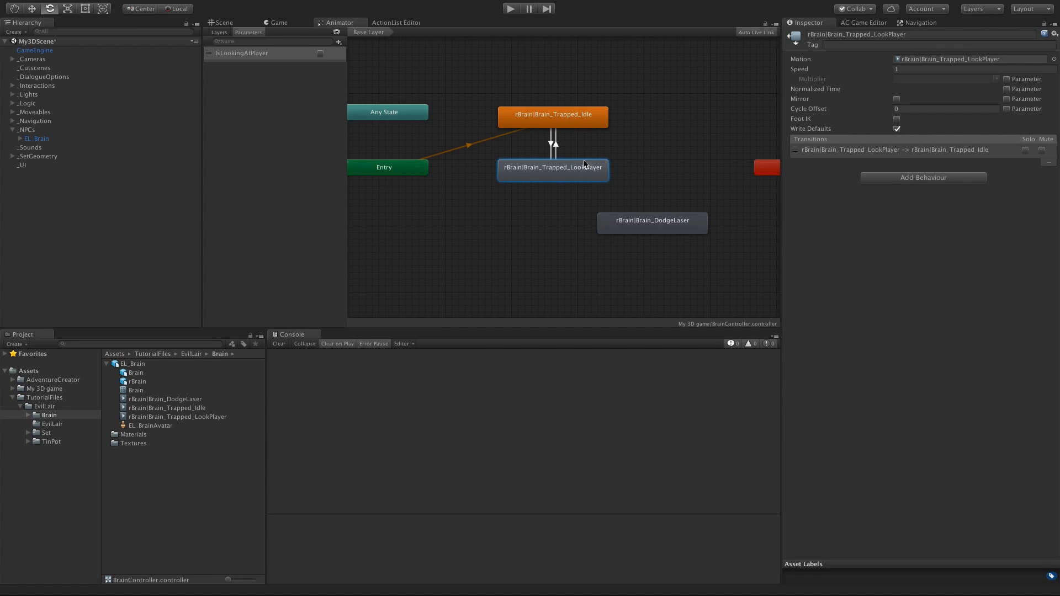
# Step: Disable Has Exit Time on the LookPlayer-to-Idle transition and add the condition IsLookingAtPlayer false
pyautogui.click(554, 145)
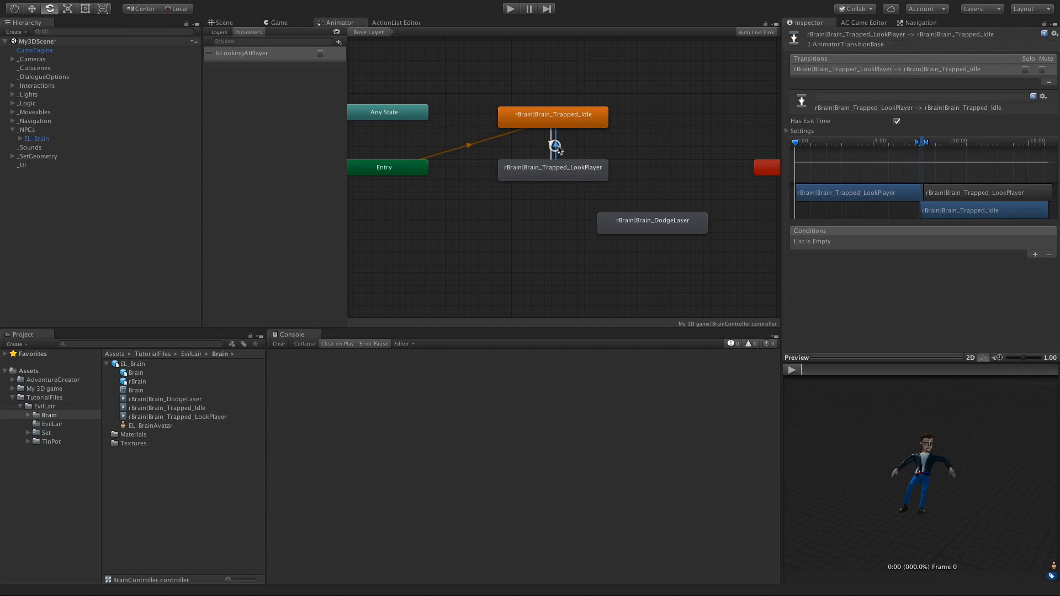
pyautogui.click(897, 122)
pyautogui.click(1034, 254)
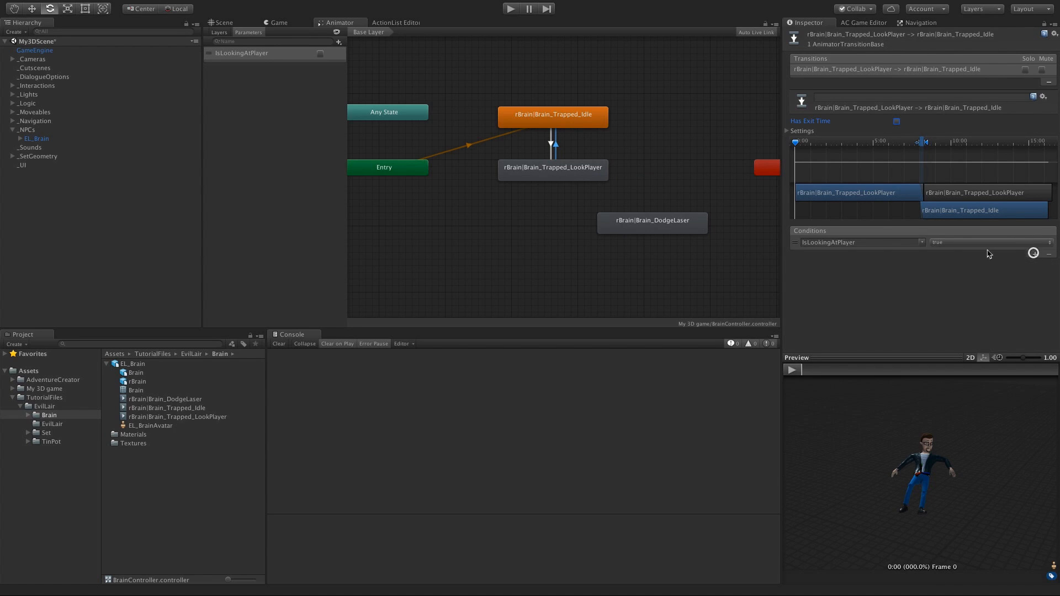
pyautogui.click(937, 244)
pyautogui.click(947, 253)
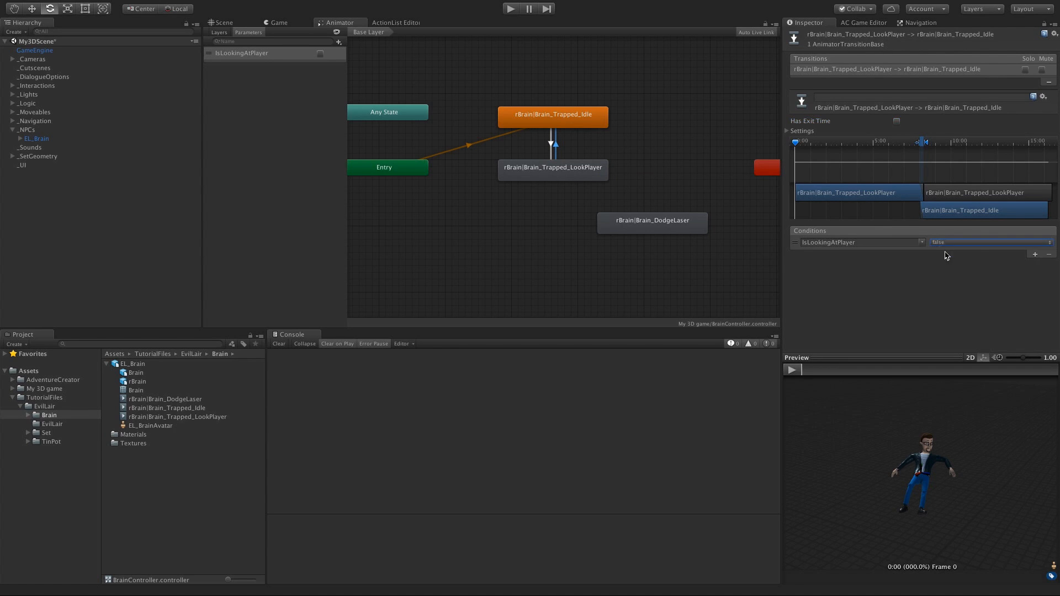
# Step: Move the Brain_DodgeLaser state directly above Brain_Trapped_Idle in the state graph
pyautogui.click(650, 230)
pyautogui.moveTo(650, 229); pyautogui.dragTo(551, 73)
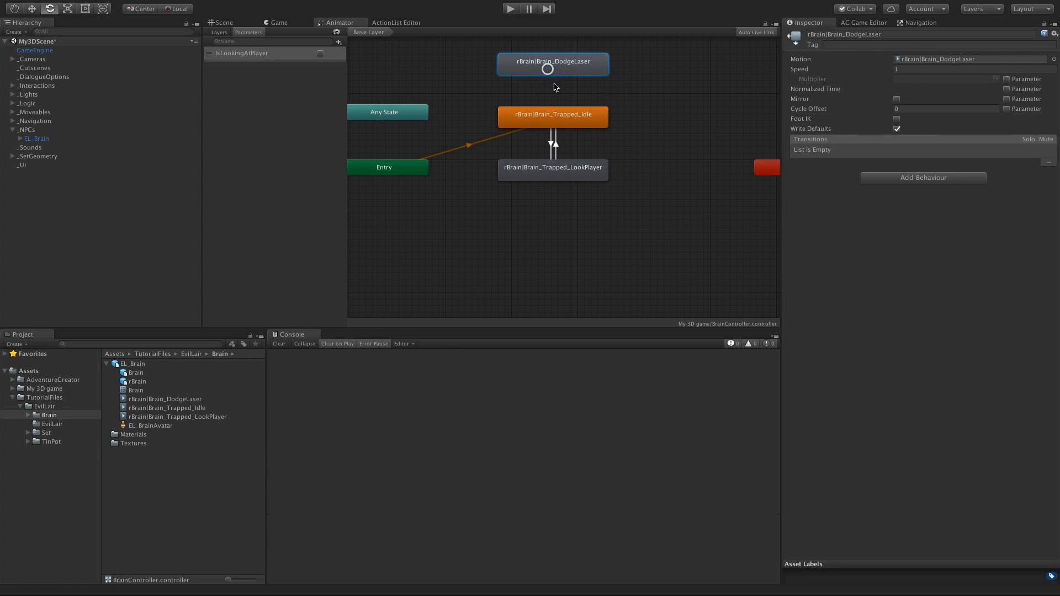
pyautogui.moveTo(551, 71); pyautogui.dragTo(596, 120, button='middle')
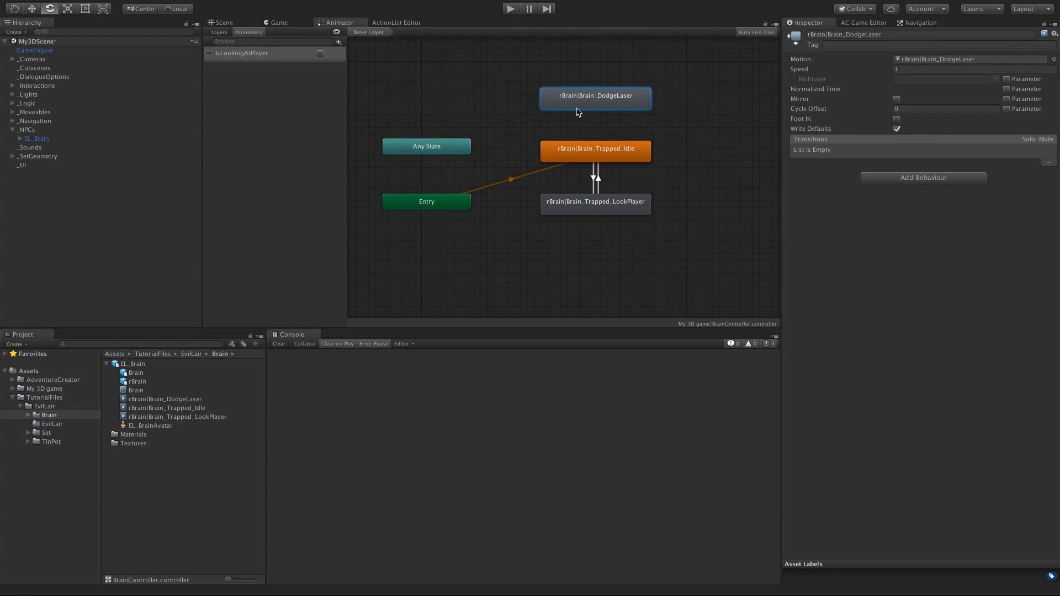
# Step: Add a Trigger parameter named DodgeLaser to the animator controller
pyautogui.click(339, 42)
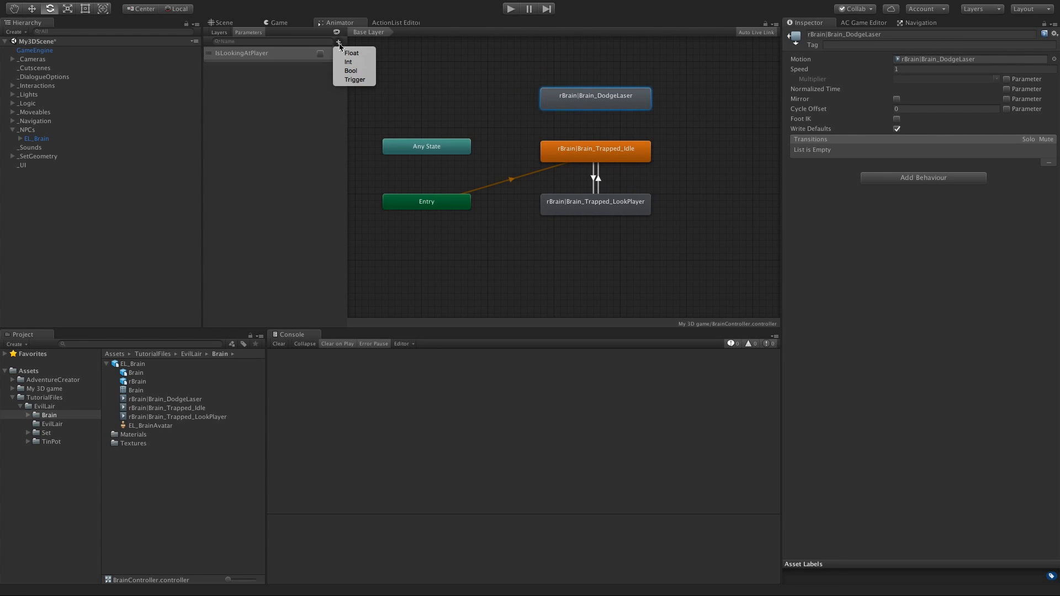
pyautogui.click(349, 81)
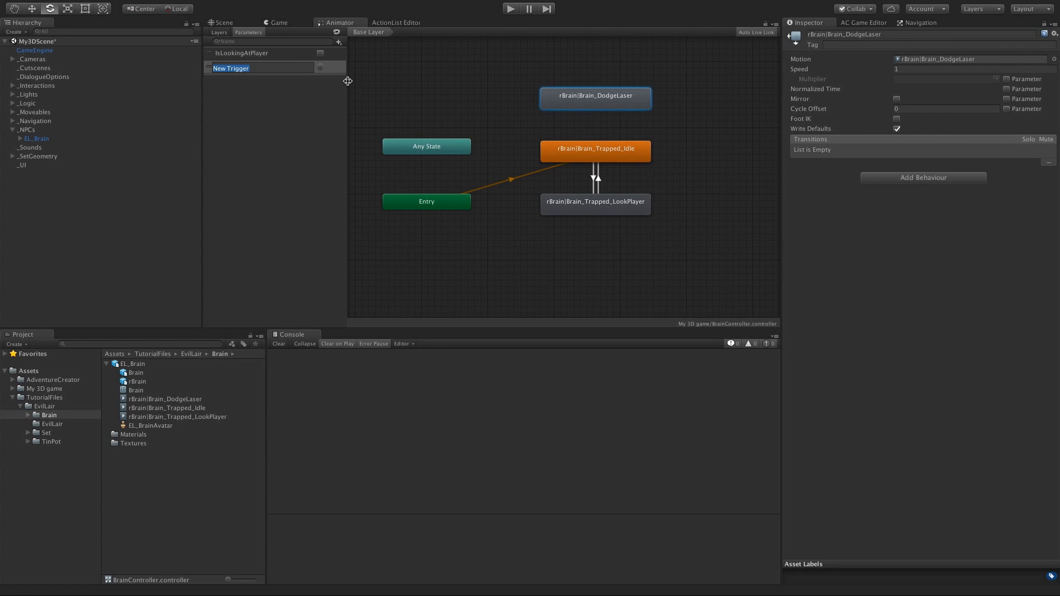
pyautogui.write('DodgeLaser')
pyautogui.press('Return')
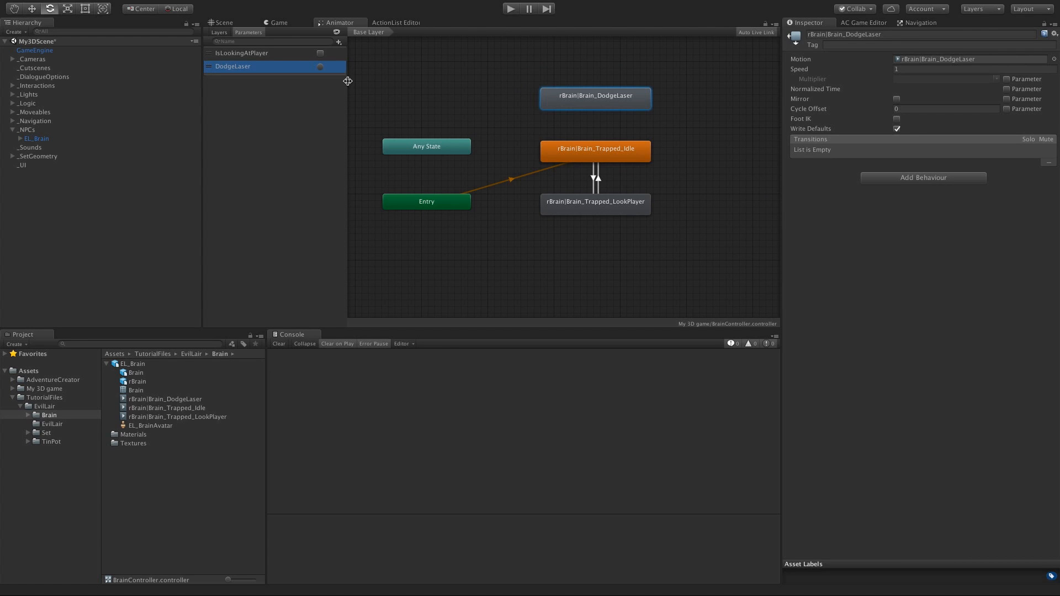
# Step: Make a transition from Any State to the Brain_DodgeLaser state
pyautogui.click(436, 148)
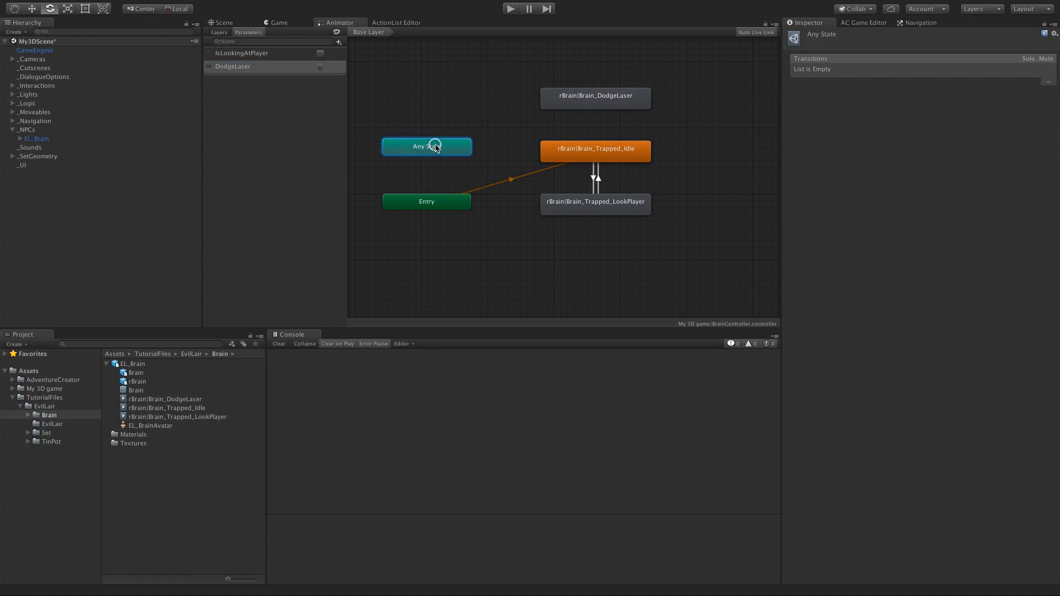
pyautogui.rightClick(444, 147)
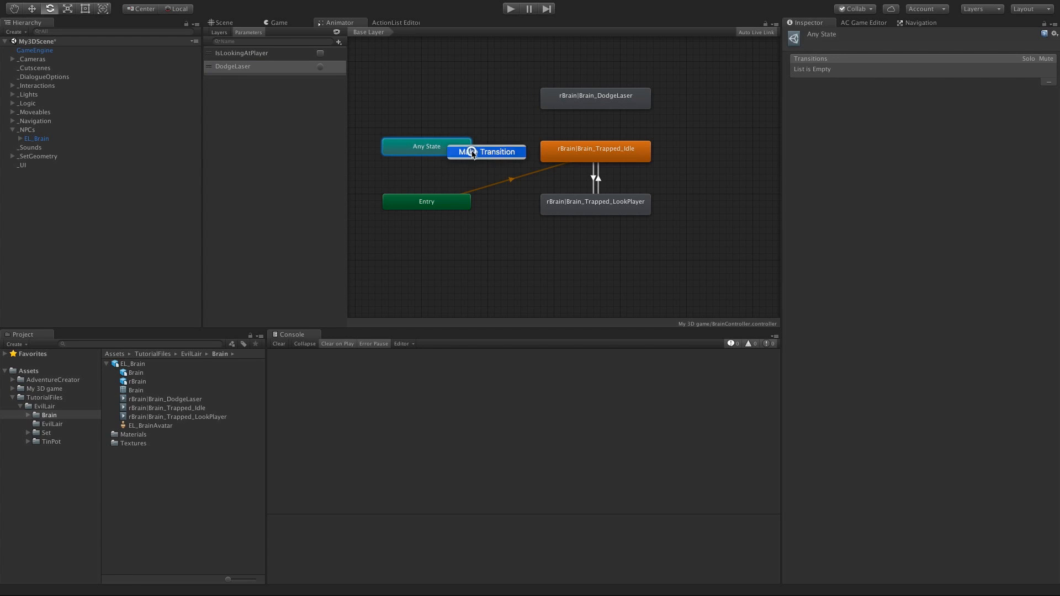
pyautogui.click(472, 153)
pyautogui.click(579, 108)
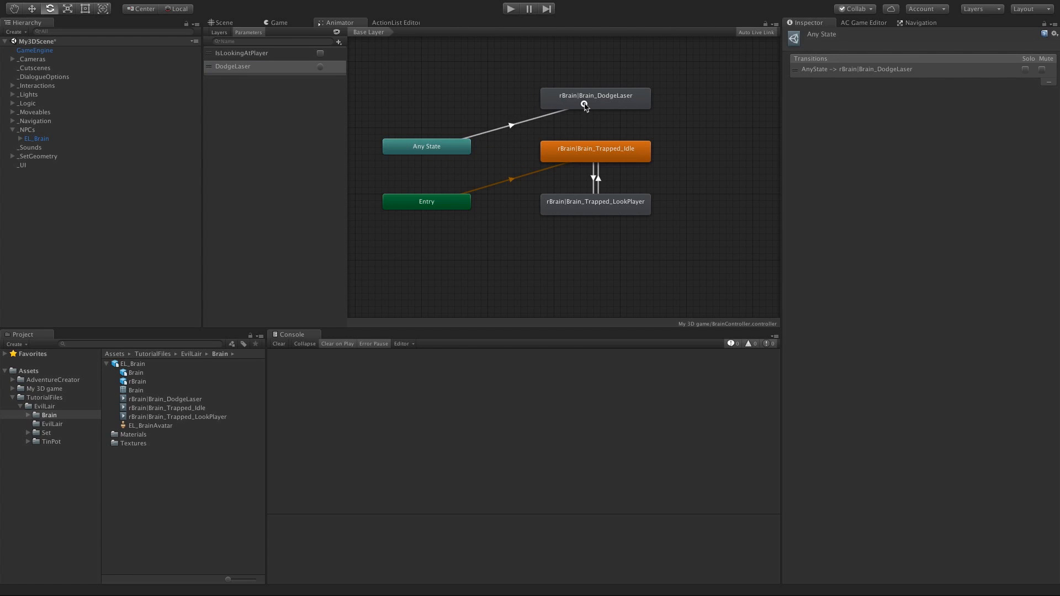
# Step: Give the Any State-to-DodgeLaser transition the condition DodgeLaser and disable Can Transition To Self
pyautogui.click(512, 128)
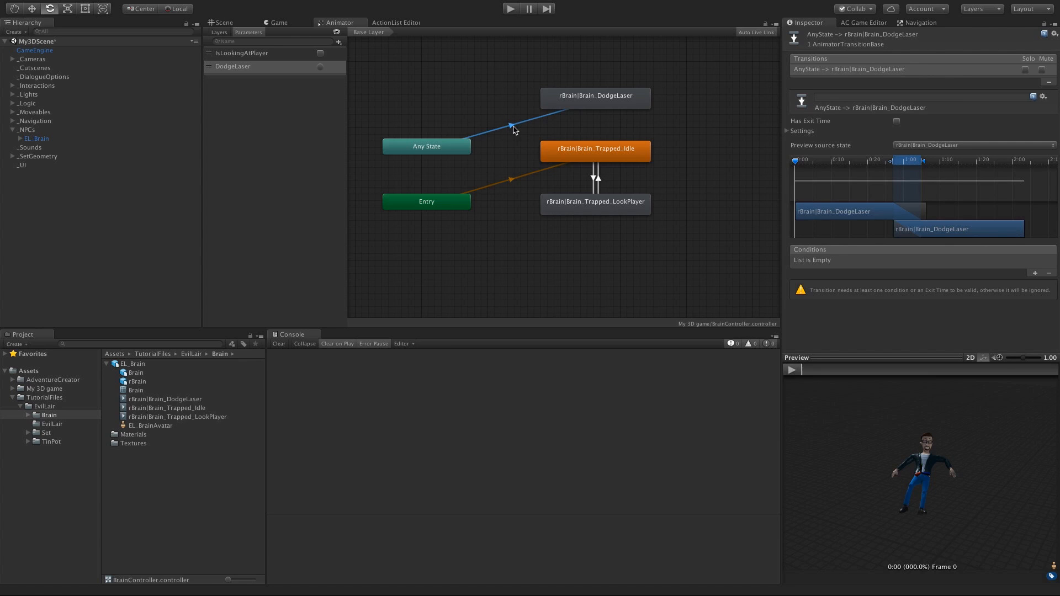
pyautogui.click(1035, 273)
pyautogui.click(921, 261)
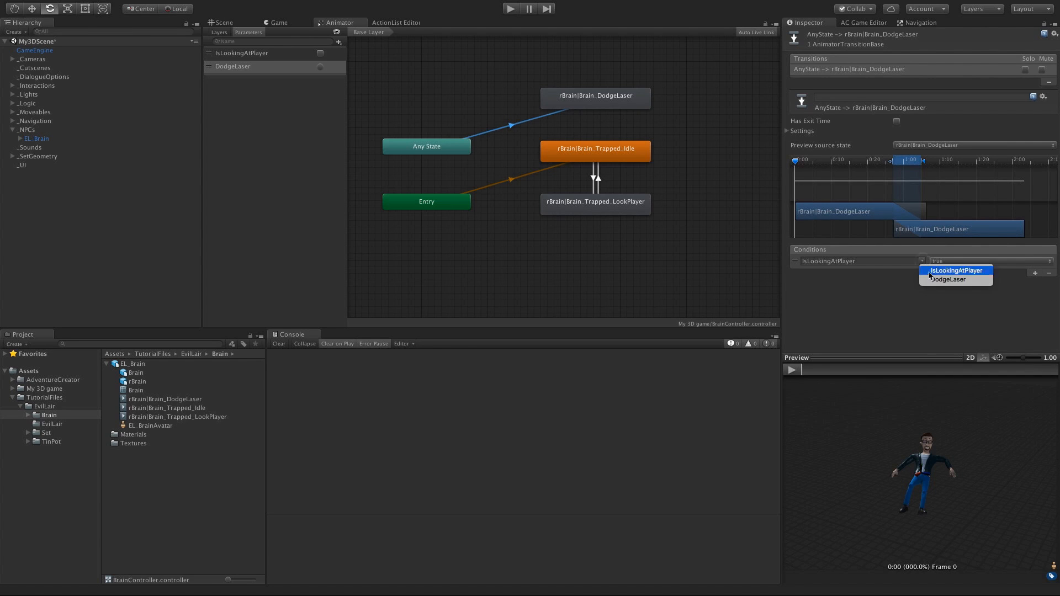
pyautogui.click(933, 281)
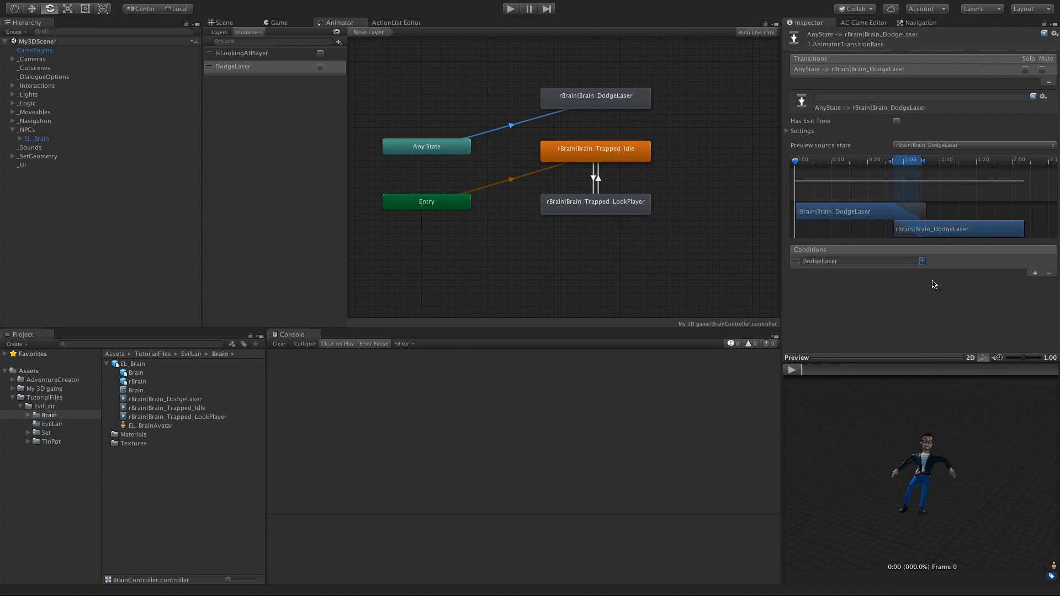
pyautogui.click(794, 132)
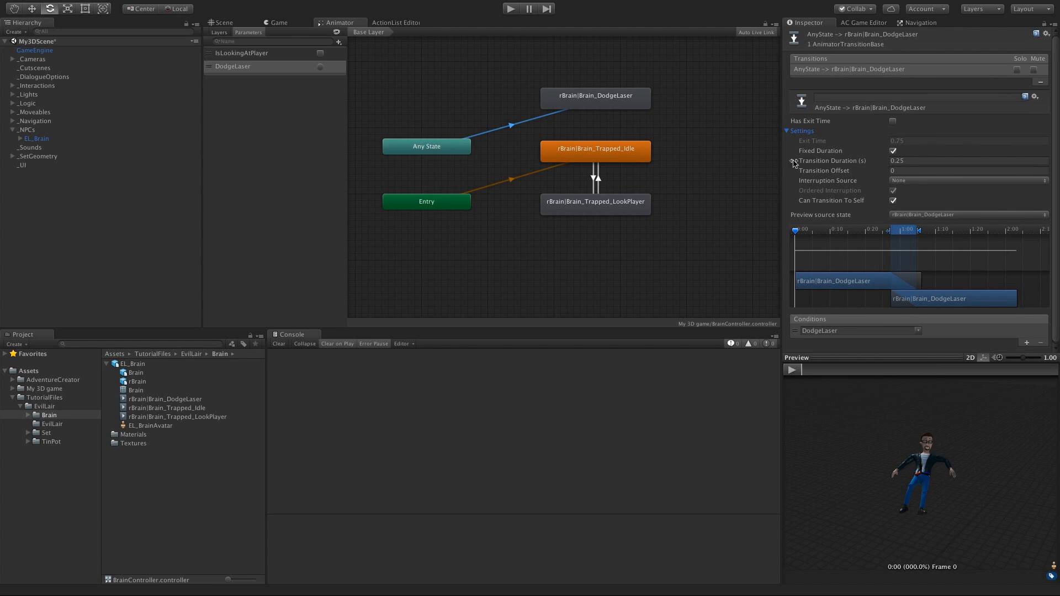
pyautogui.click(893, 201)
# Step: Make a transition from Brain_DodgeLaser back to Brain_Trapped_Idle and inspect its settings, including Has Exit Time
pyautogui.click(623, 106)
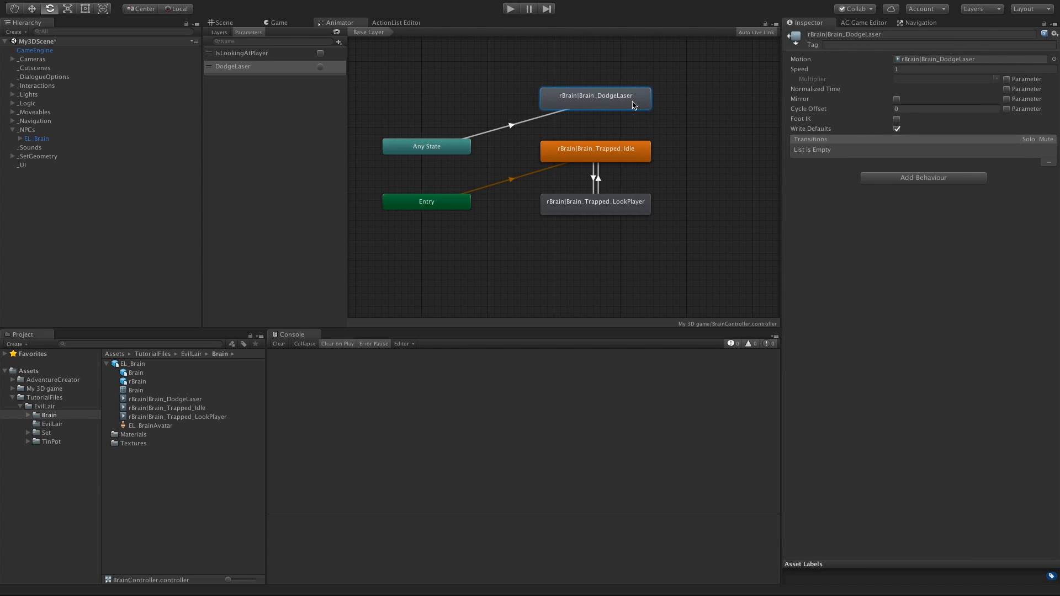
pyautogui.rightClick(633, 105)
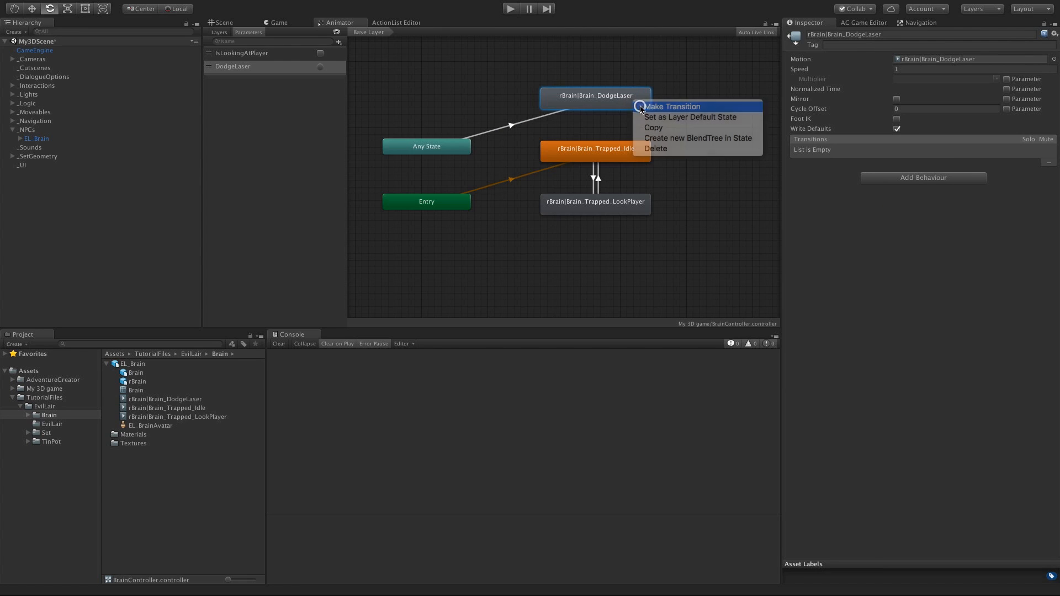
pyautogui.click(643, 104)
pyautogui.click(618, 158)
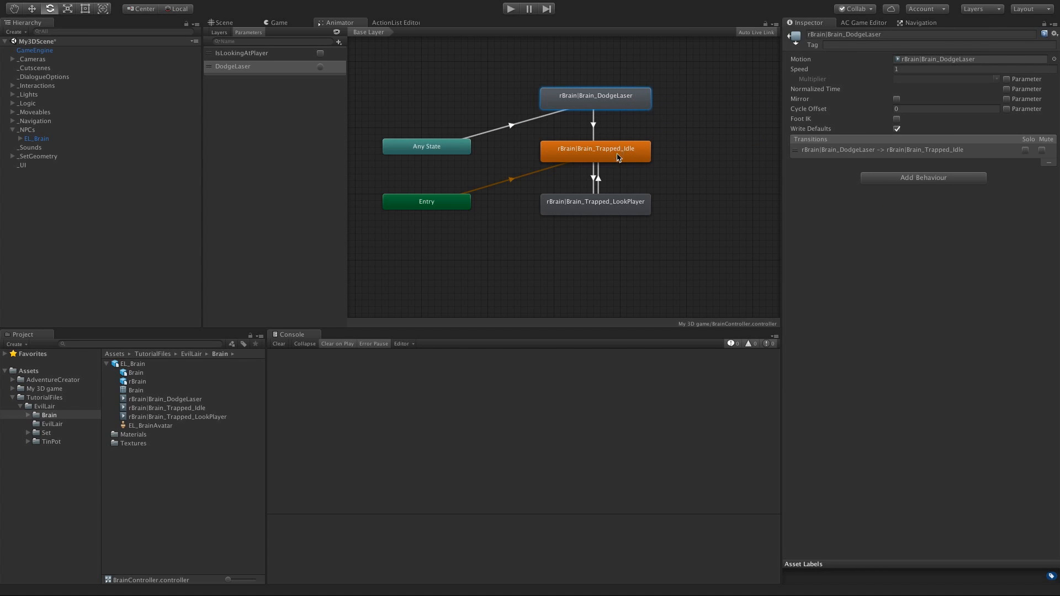
pyautogui.click(593, 125)
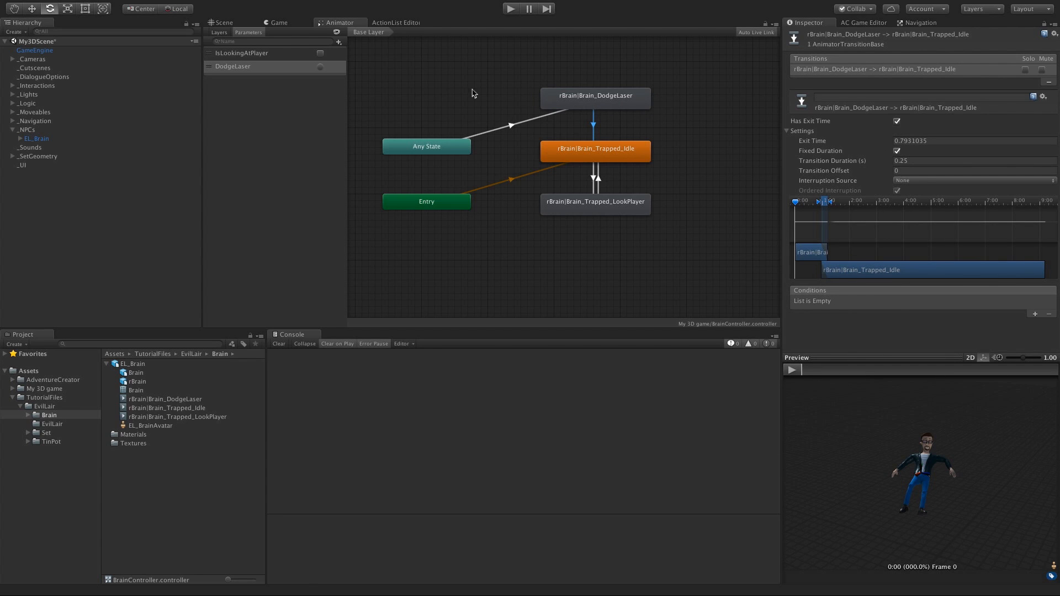
# Step: Dock the Animator window beside the Console and test the IsLookingAtPlayer and DodgeLaser parameters in Play mode
pyautogui.moveTo(337, 24); pyautogui.dragTo(335, 333)
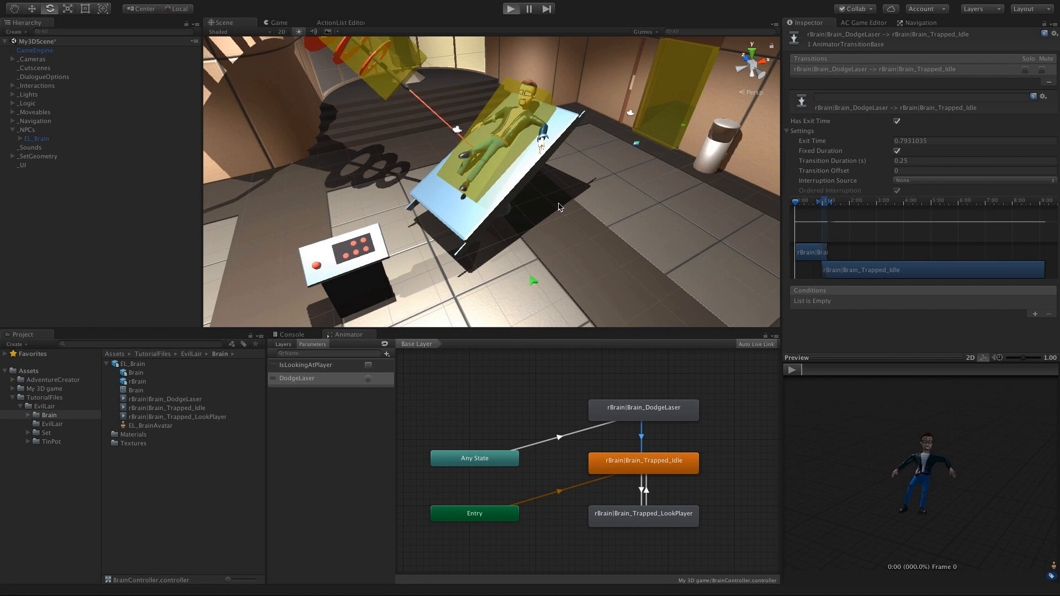
pyautogui.hotkey('ctrl', 'p')
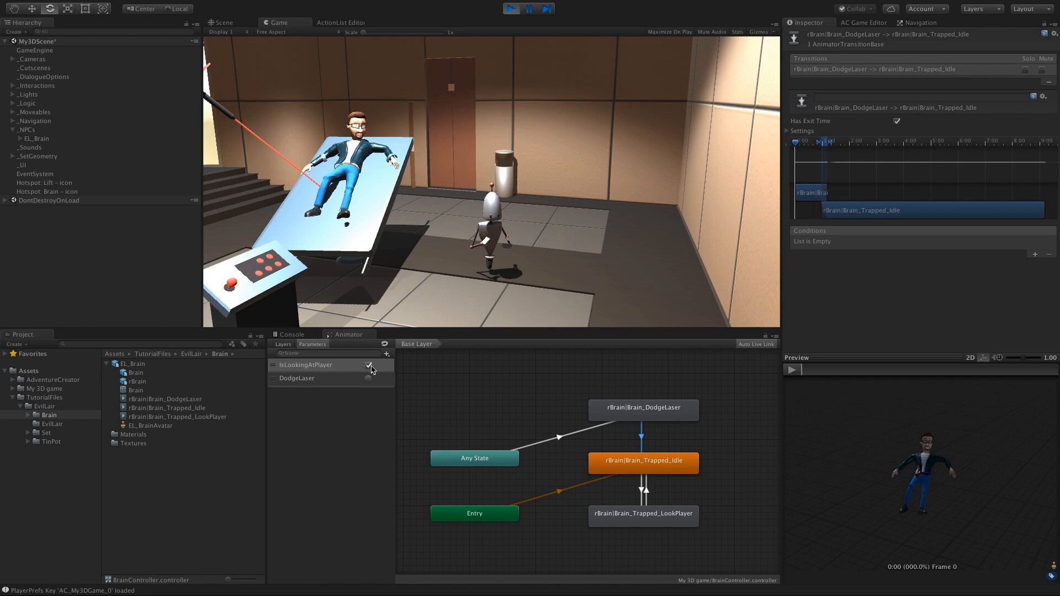
pyautogui.click(369, 366)
pyautogui.click(368, 379)
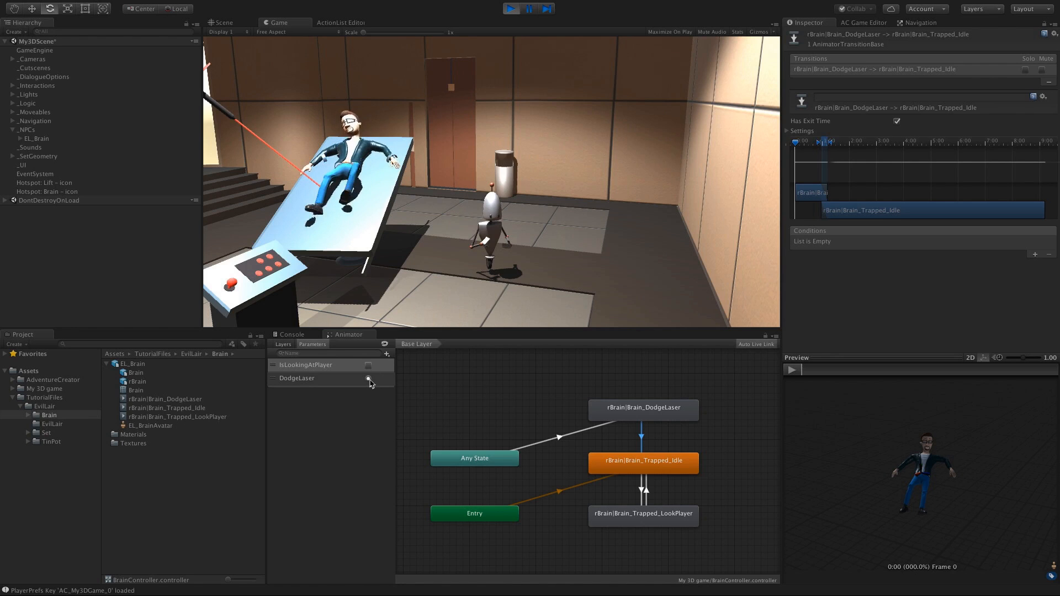
pyautogui.click(368, 380)
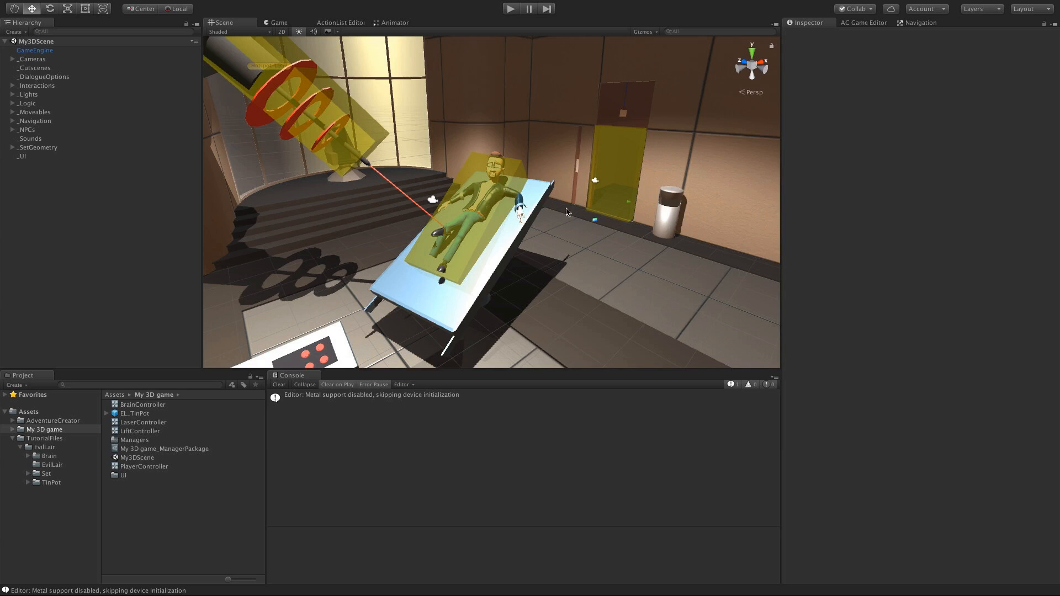
# Step: Examine the scene around the Brain's table, the lift doorway and interior, and the Lift Cam
pyautogui.keyDown('alt'); pyautogui.moveTo(503, 227); pyautogui.dragTo(512, 203); pyautogui.keyUp('alt')
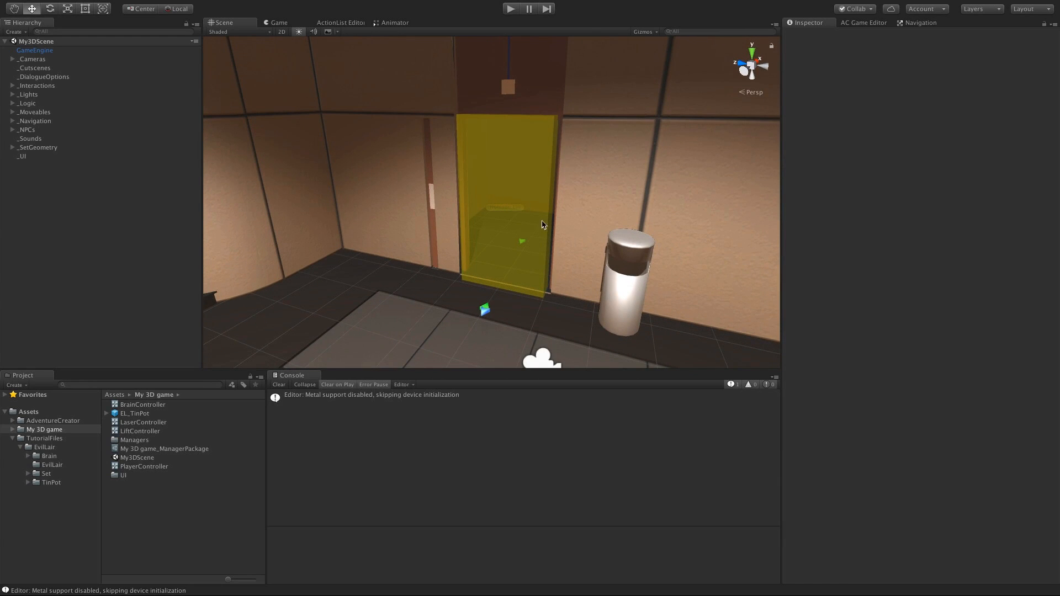
pyautogui.moveTo(559, 229)
pyautogui.keyDown('alt'); pyautogui.mouseDown()
pyautogui.moveTo(530, 237)
pyautogui.moveTo(534, 229)
pyautogui.moveTo(492, 262)
pyautogui.moveTo(440, 234)
pyautogui.moveTo(552, 225)
pyautogui.mouseUp(); pyautogui.keyUp('alt')
pyautogui.keyDown('alt'); pyautogui.moveTo(496, 261); pyautogui.dragTo(483, 214); pyautogui.keyUp('alt')
pyautogui.scroll(-1, 483, 215)
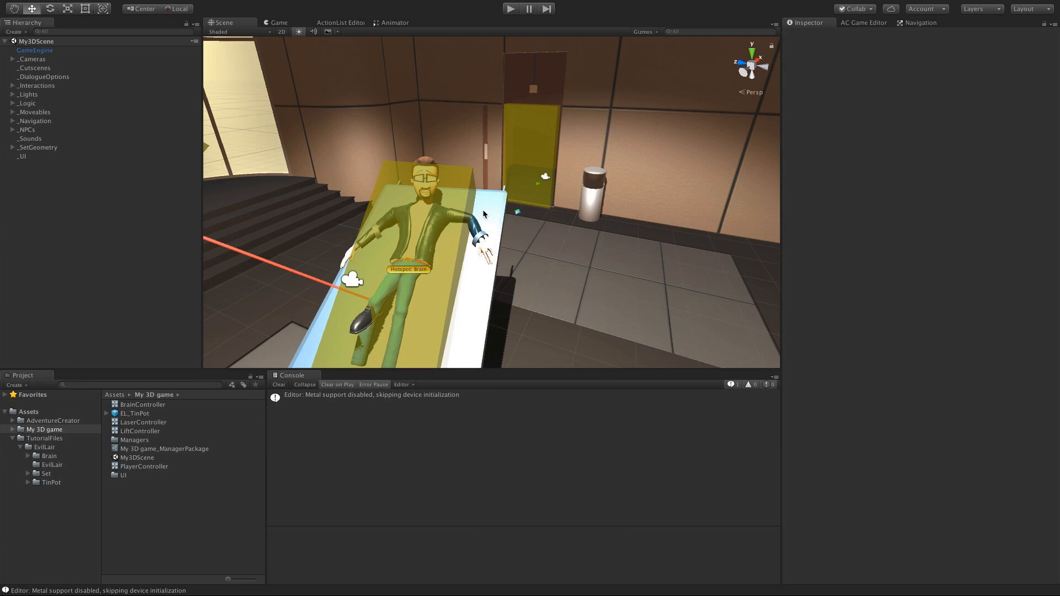
pyautogui.keyDown('alt'); pyautogui.moveTo(483, 209); pyautogui.dragTo(493, 227); pyautogui.keyUp('alt')
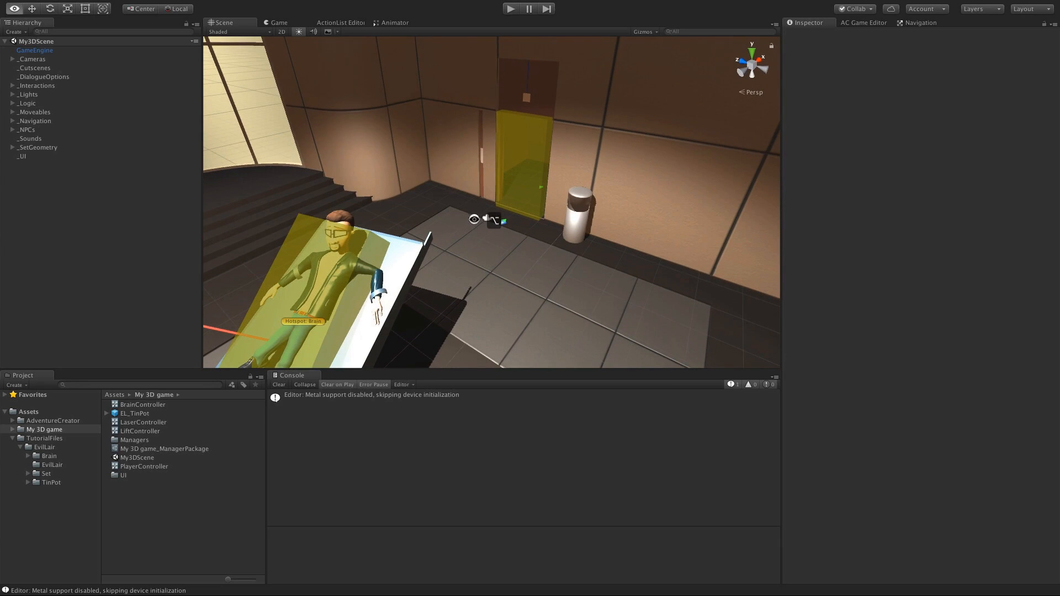
pyautogui.click(487, 218)
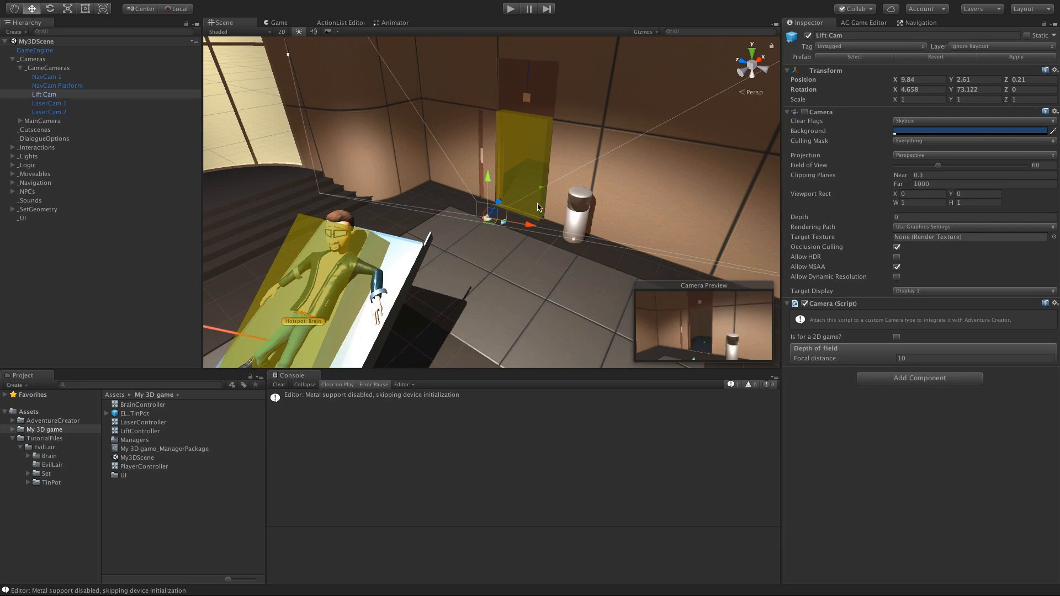
pyautogui.keyDown('alt'); pyautogui.moveTo(562, 190); pyautogui.dragTo(519, 230); pyautogui.keyUp('alt')
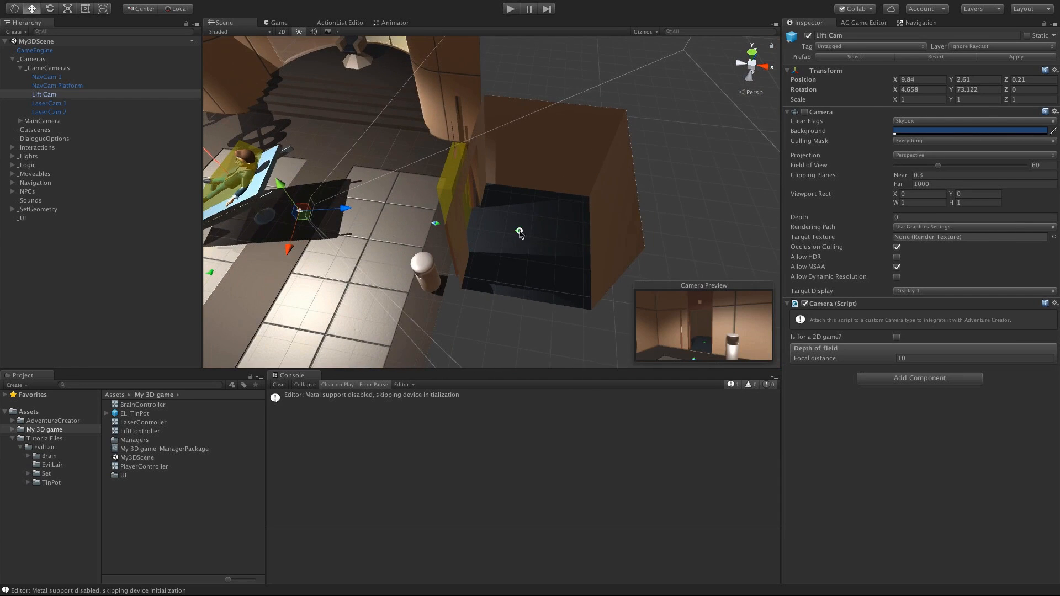
pyautogui.click(519, 231)
pyautogui.click(504, 308)
pyautogui.keyDown('alt'); pyautogui.moveTo(504, 307); pyautogui.dragTo(562, 200); pyautogui.keyUp('alt')
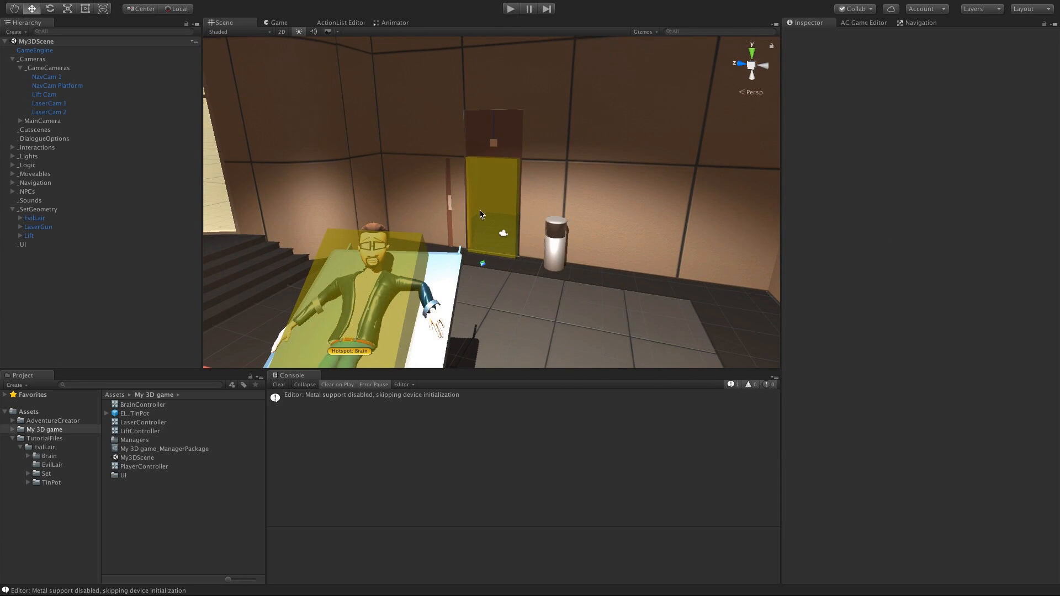
pyautogui.keyDown('alt'); pyautogui.moveTo(466, 221); pyautogui.dragTo(425, 185); pyautogui.keyUp('alt')
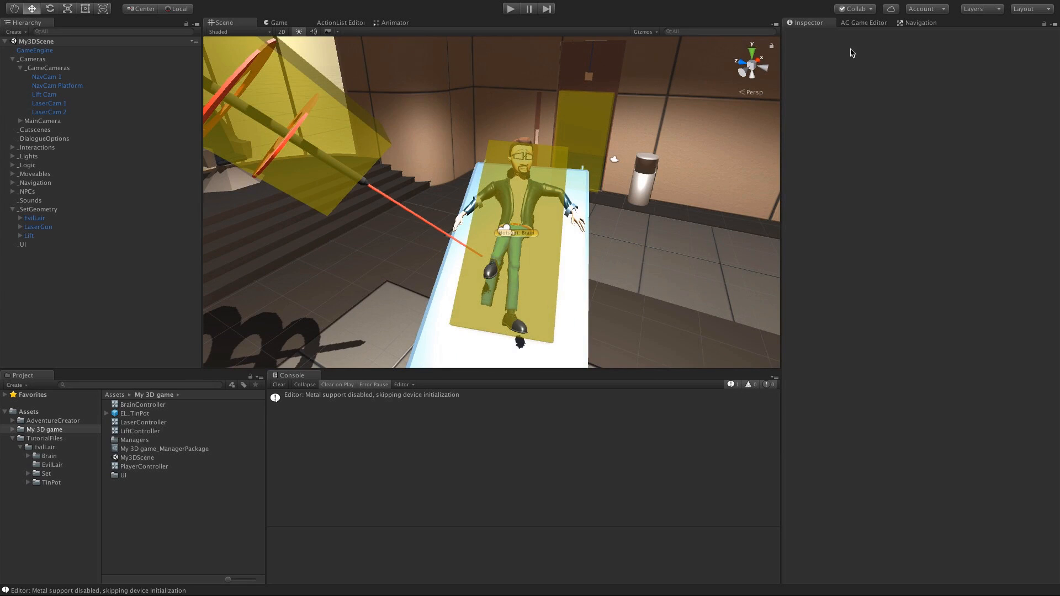
# Step: Add a SimpleCamera to the scene from the Scene manager prefabs and name it RevealCam
pyautogui.click(850, 25)
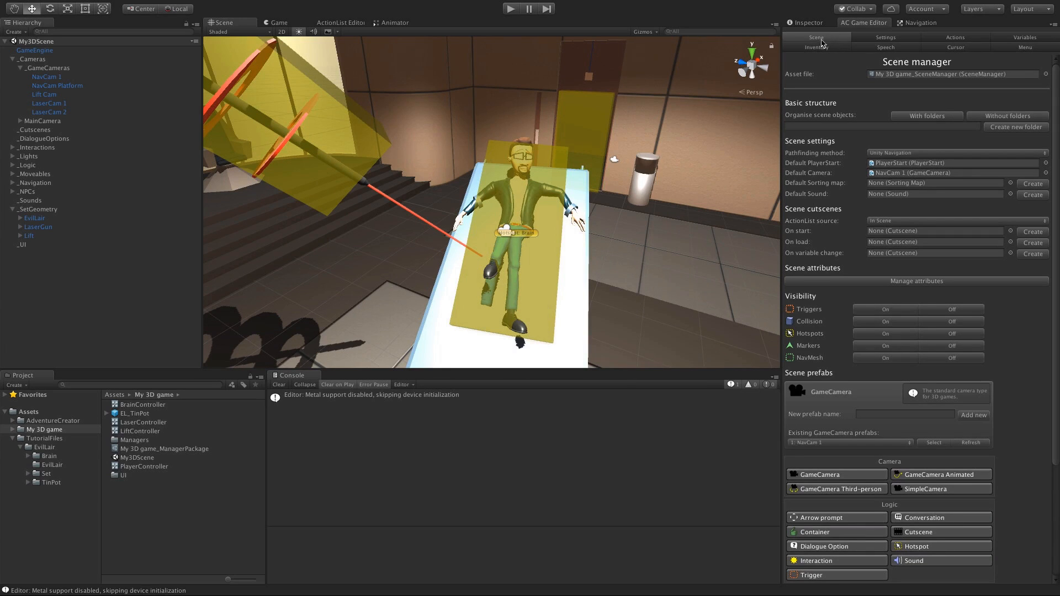
pyautogui.scroll(-4, 1056, 128)
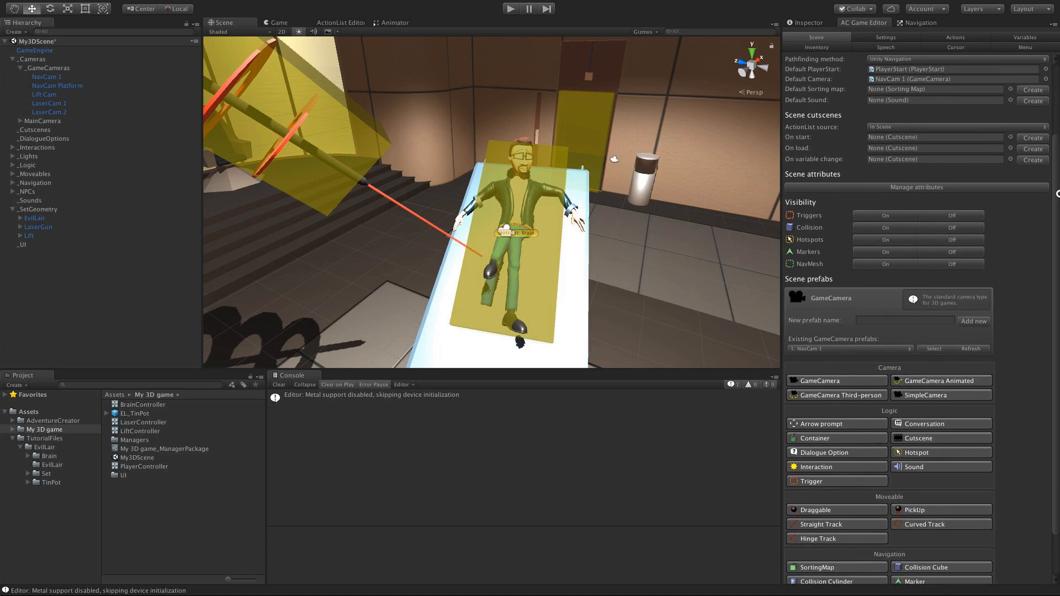
pyautogui.click(915, 396)
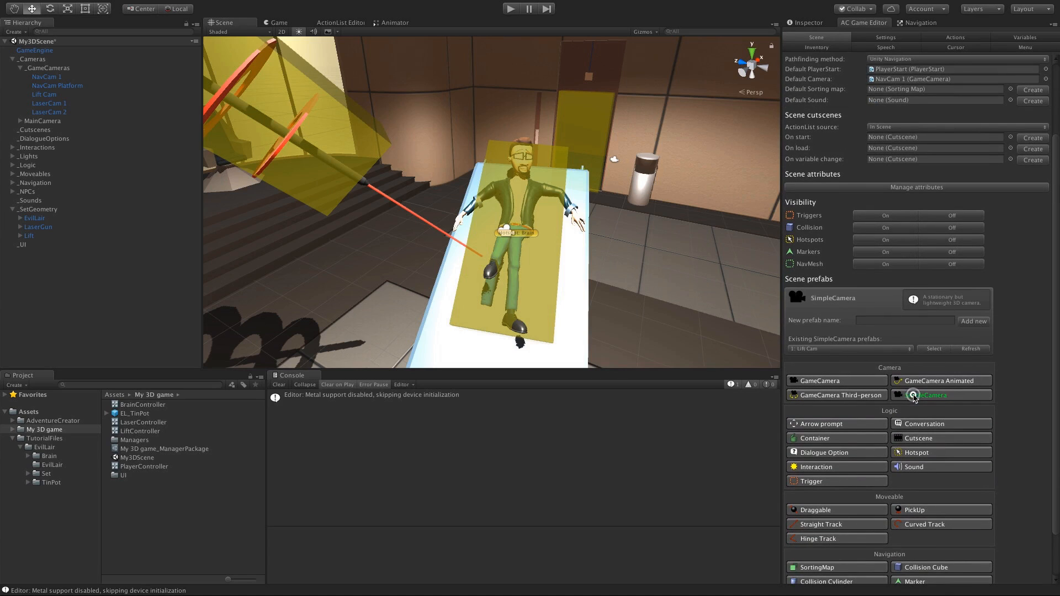
pyautogui.click(48, 121)
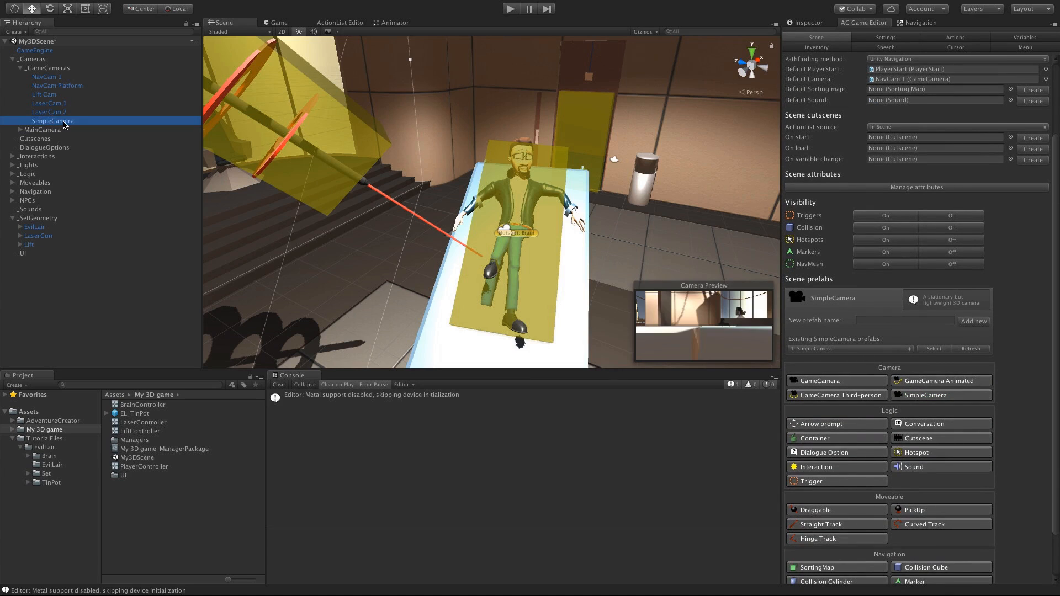
pyautogui.write('RevealCam')
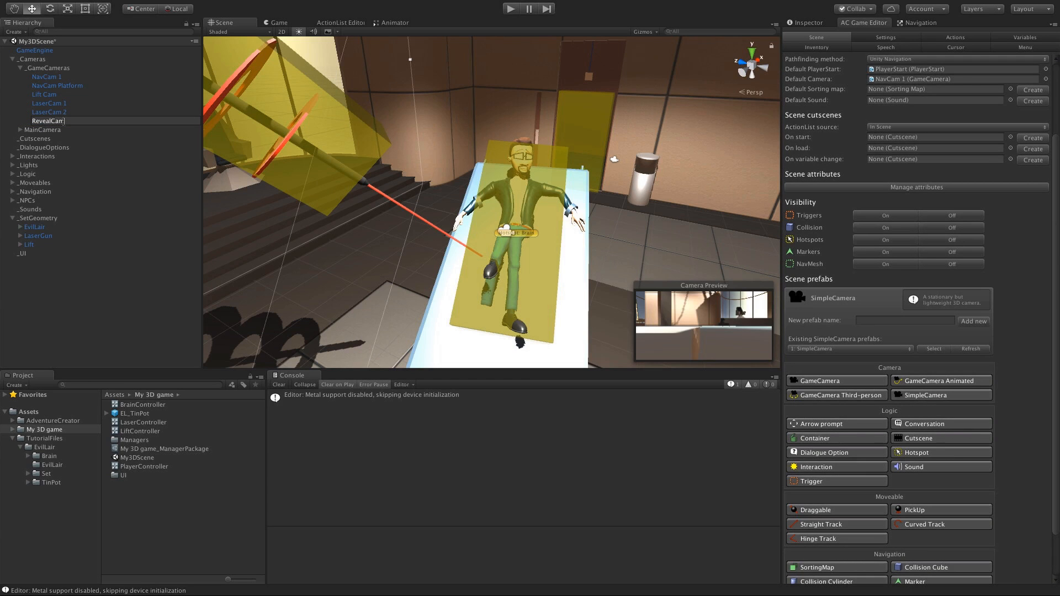
pyautogui.press('Return')
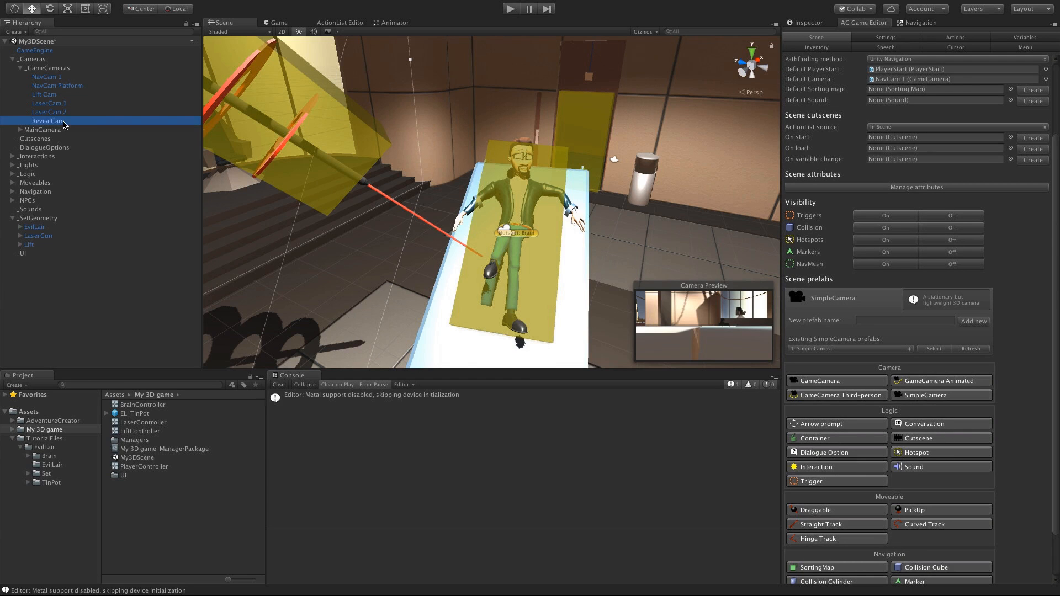
# Step: Move RevealCam to about X 2.24, Y 5.79, Z 0.17 and tilt it down about 34° to frame the Brain on the table
pyautogui.press('f')
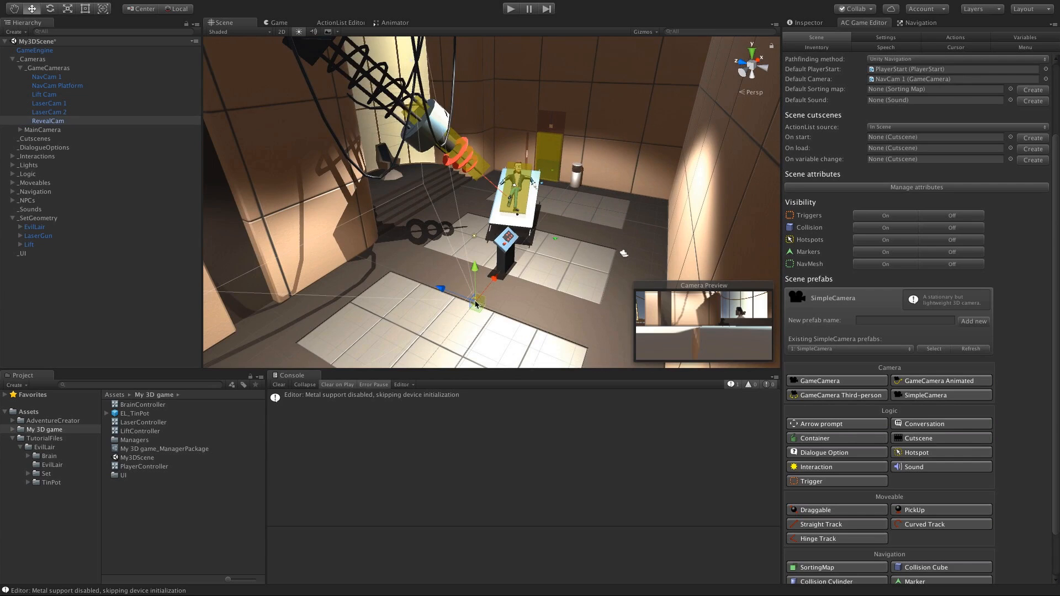
pyautogui.moveTo(484, 291); pyautogui.dragTo(514, 125)
pyautogui.press('e')
pyautogui.moveTo(523, 182); pyautogui.dragTo(509, 95)
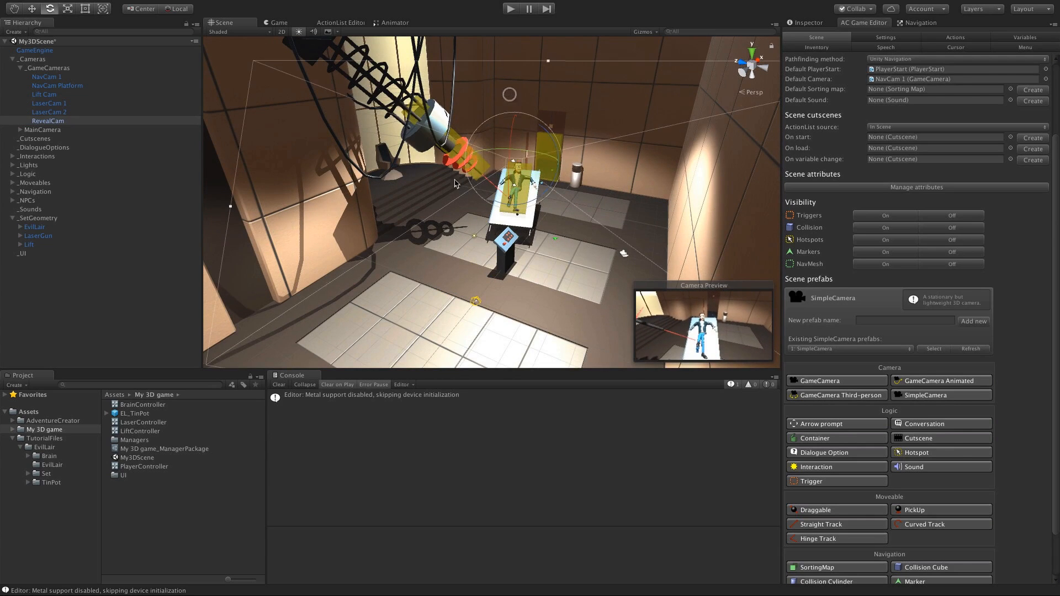
pyautogui.moveTo(511, 139); pyautogui.dragTo(510, 125)
pyautogui.press('w')
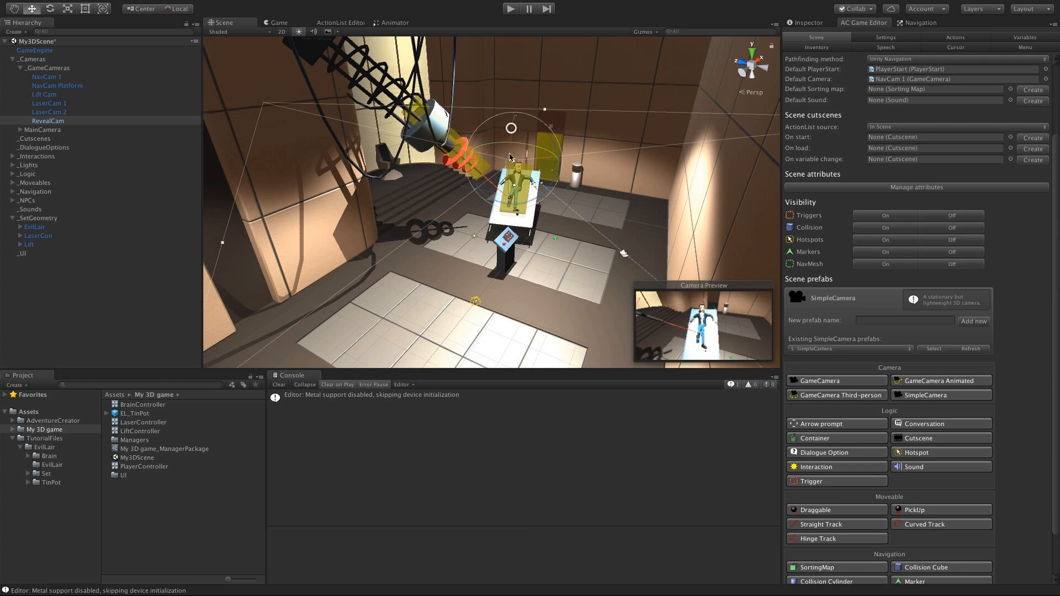
pyautogui.moveTo(517, 139); pyautogui.dragTo(493, 83)
pyautogui.press('e')
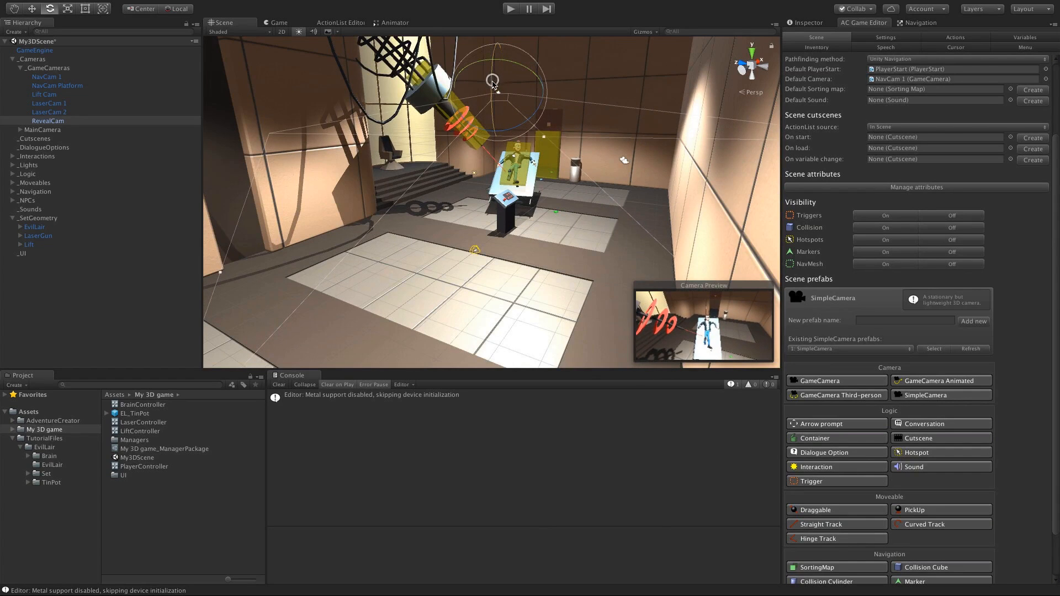
# Step: Set RevealCam's field of view to about 53.2, then deselect it
pyautogui.click(806, 23)
pyautogui.moveTo(938, 166); pyautogui.dragTo(933, 168)
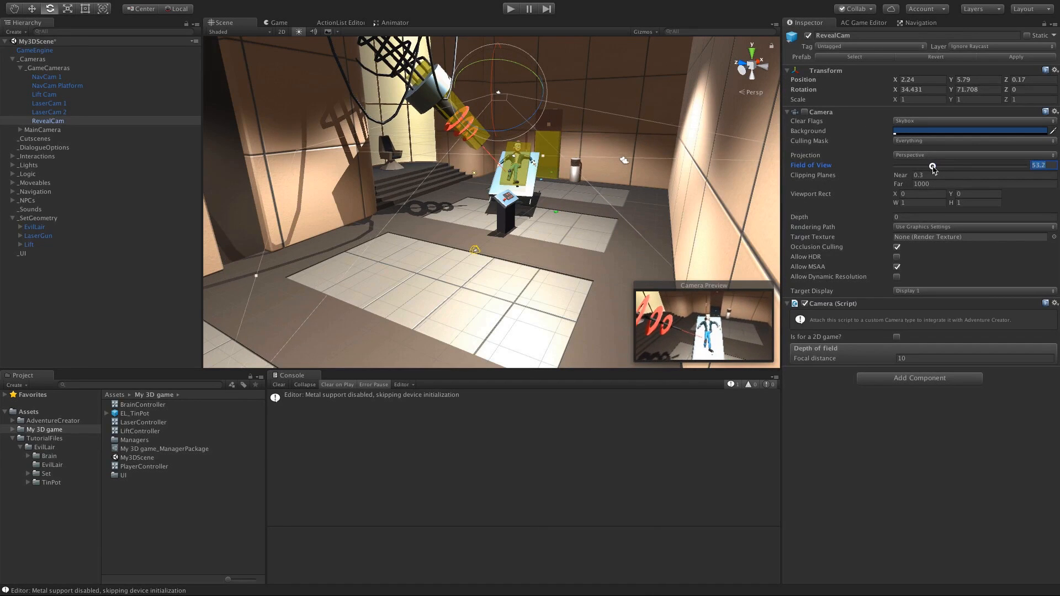
pyautogui.keyDown('alt'); pyautogui.moveTo(507, 162); pyautogui.dragTo(488, 183); pyautogui.keyUp('alt')
pyautogui.click(78, 309)
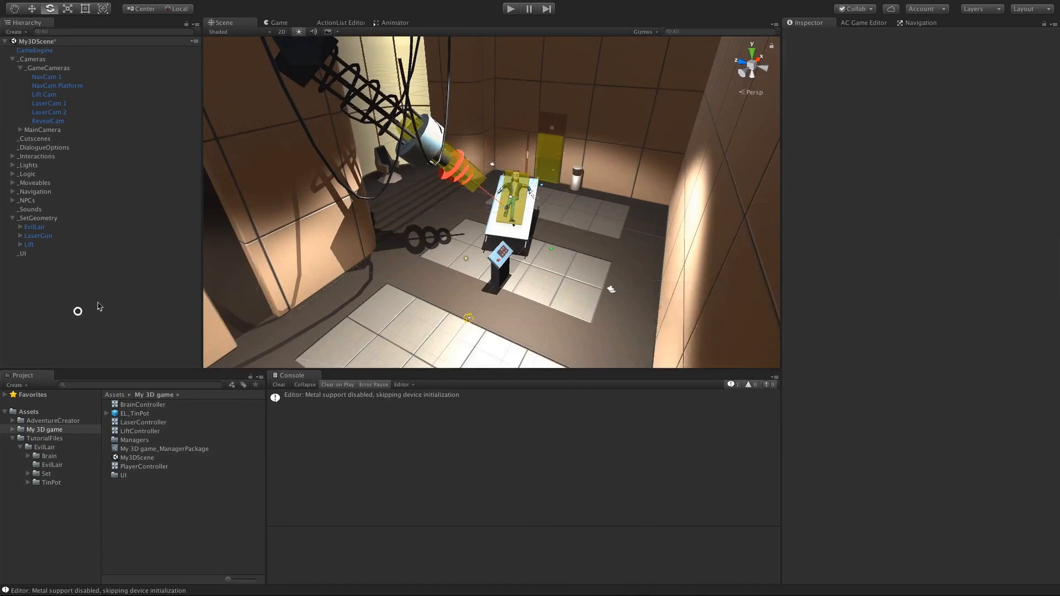
pyautogui.scroll(5, 498, 167)
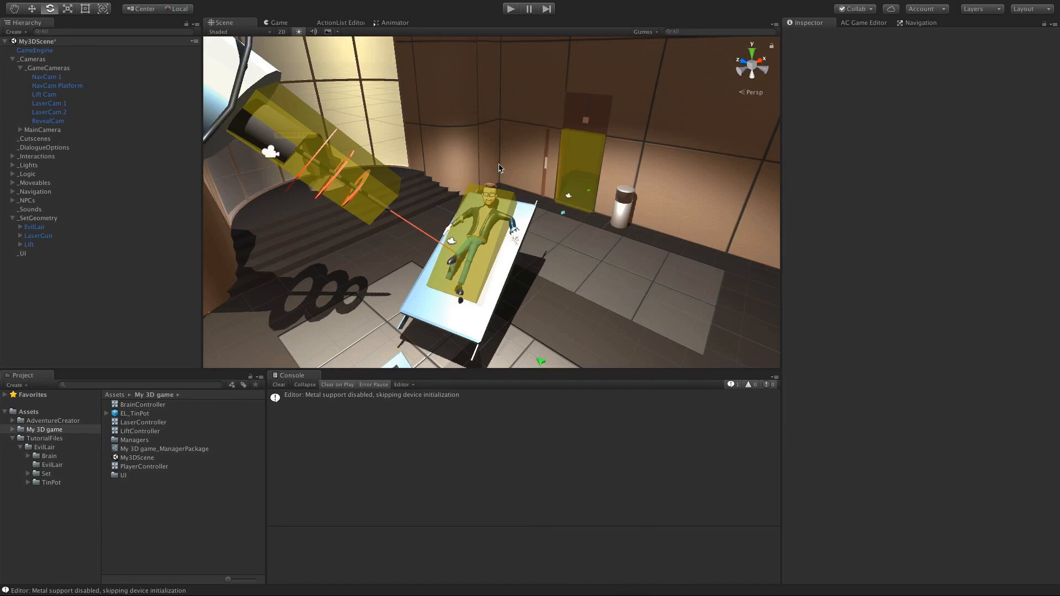
# Step: Add a Cutscene named Intro animation and open its actions in the ActionList Editor, docked beside the Inspector
pyautogui.click(865, 23)
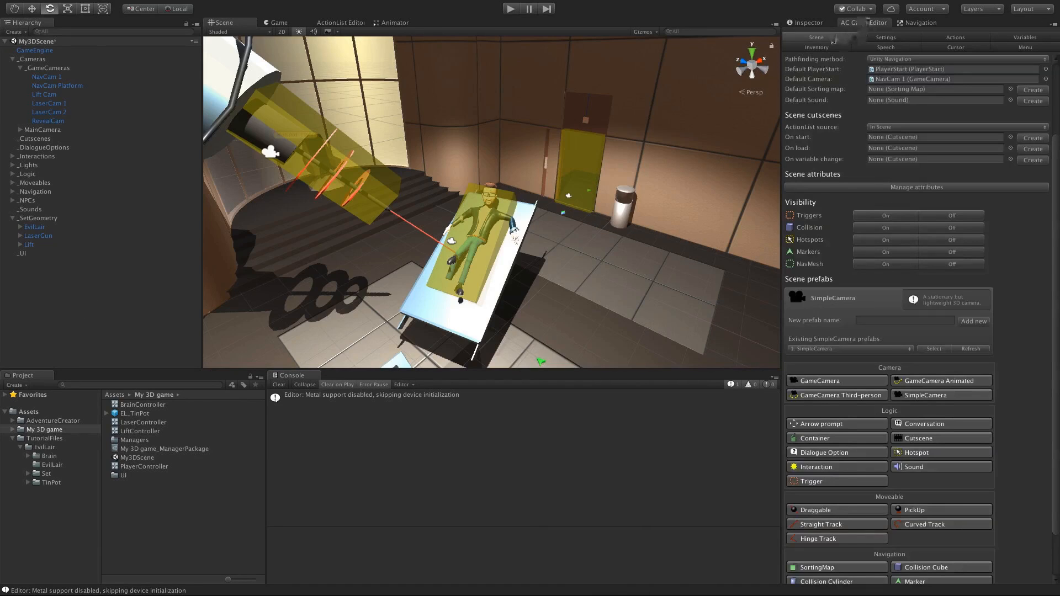
pyautogui.moveTo(1054, 332); pyautogui.dragTo(1054, 376)
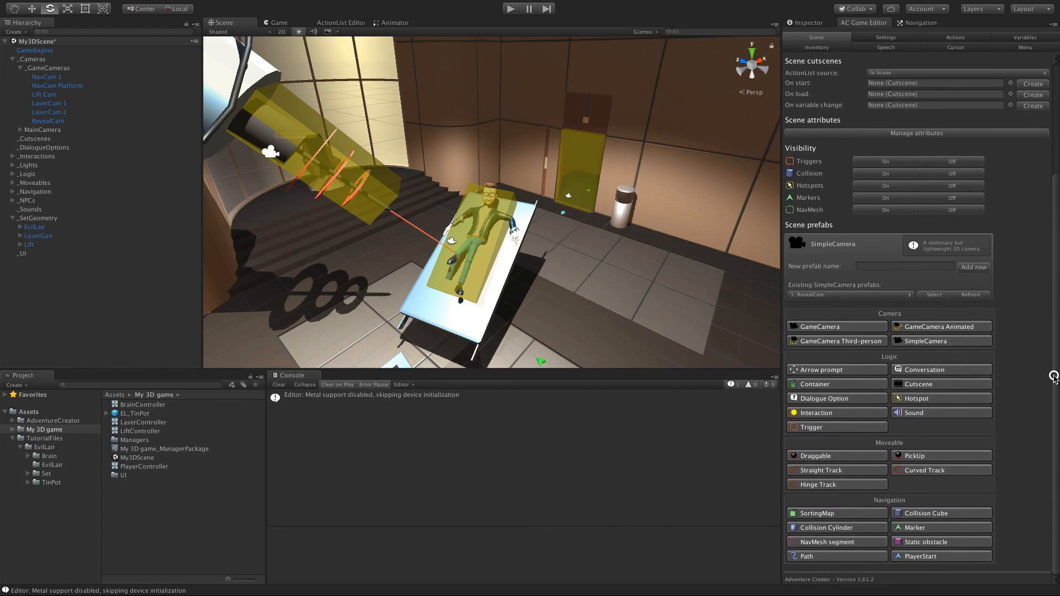
pyautogui.click(928, 388)
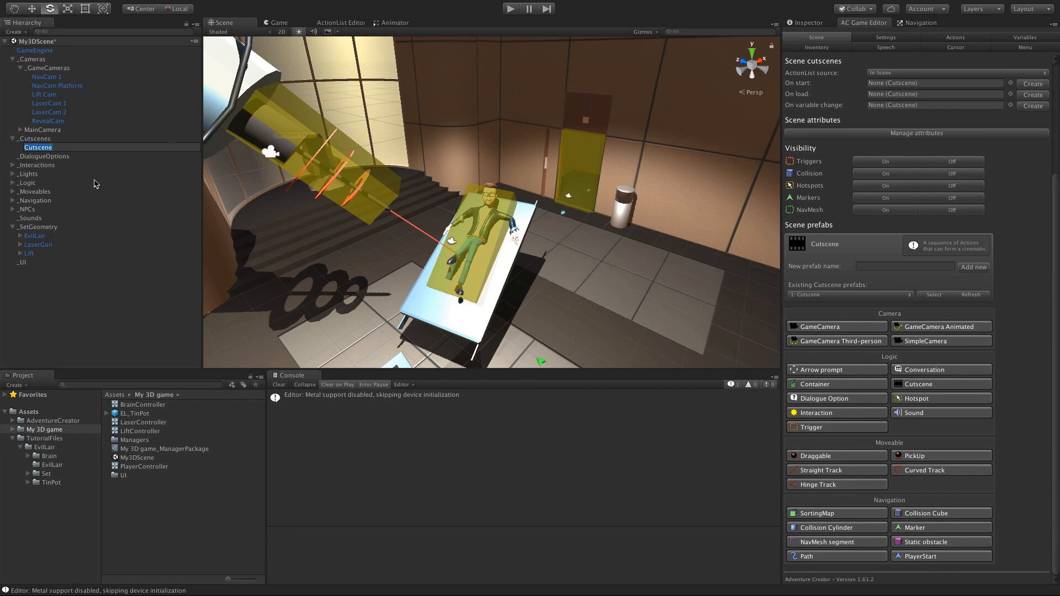
pyautogui.write('Intro animation')
pyautogui.press('Return')
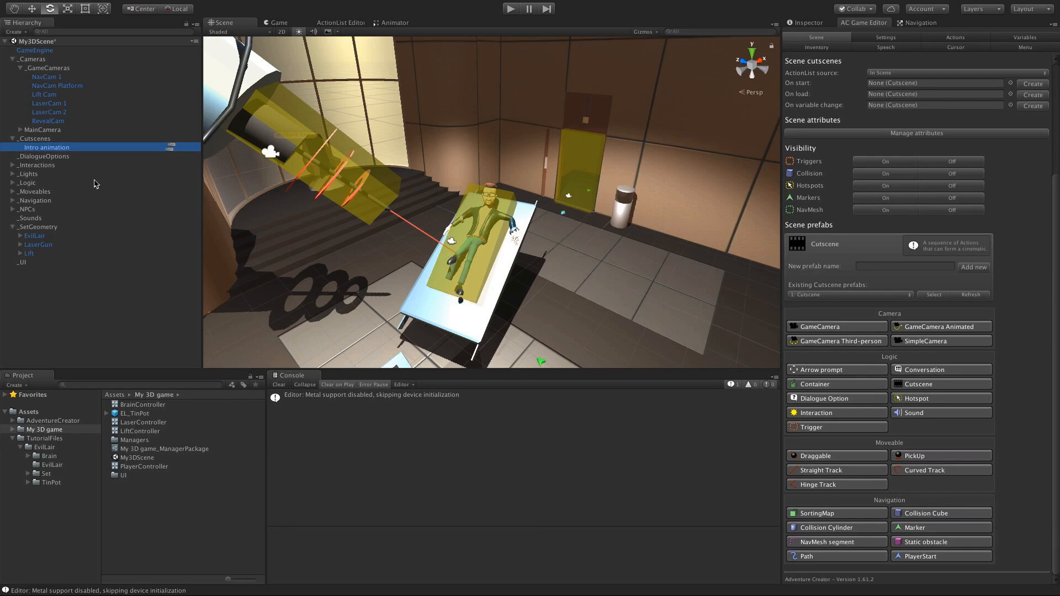
pyautogui.click(171, 148)
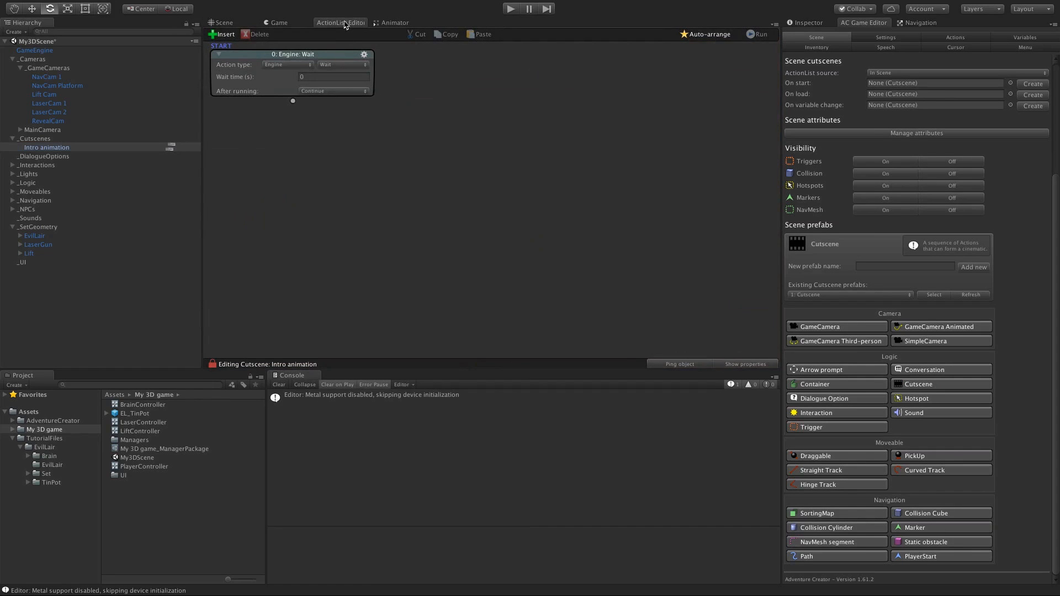
pyautogui.moveTo(345, 25); pyautogui.dragTo(865, 23)
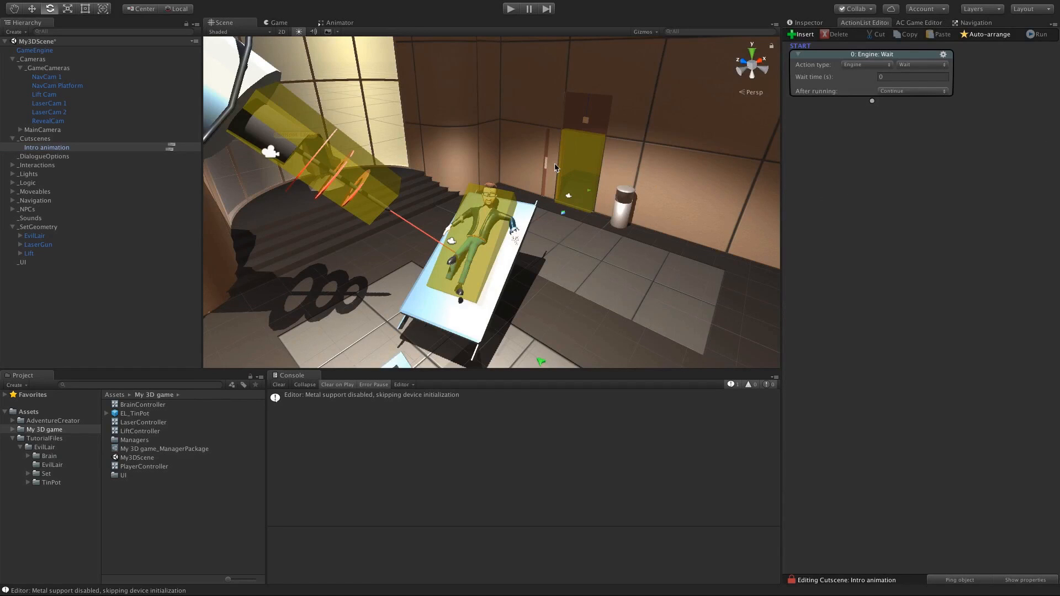
# Step: Make the cutscene's first action a Camera: Switch with Lift Cam as the new camera
pyautogui.keyDown('alt'); pyautogui.moveTo(555, 167); pyautogui.dragTo(544, 198); pyautogui.keyUp('alt')
pyautogui.moveTo(545, 198); pyautogui.dragTo(539, 200, button='middle')
pyautogui.scroll(3, 526, 216)
pyautogui.keyDown('alt'); pyautogui.moveTo(488, 223); pyautogui.dragTo(501, 236); pyautogui.keyUp('alt')
pyautogui.click(488, 241)
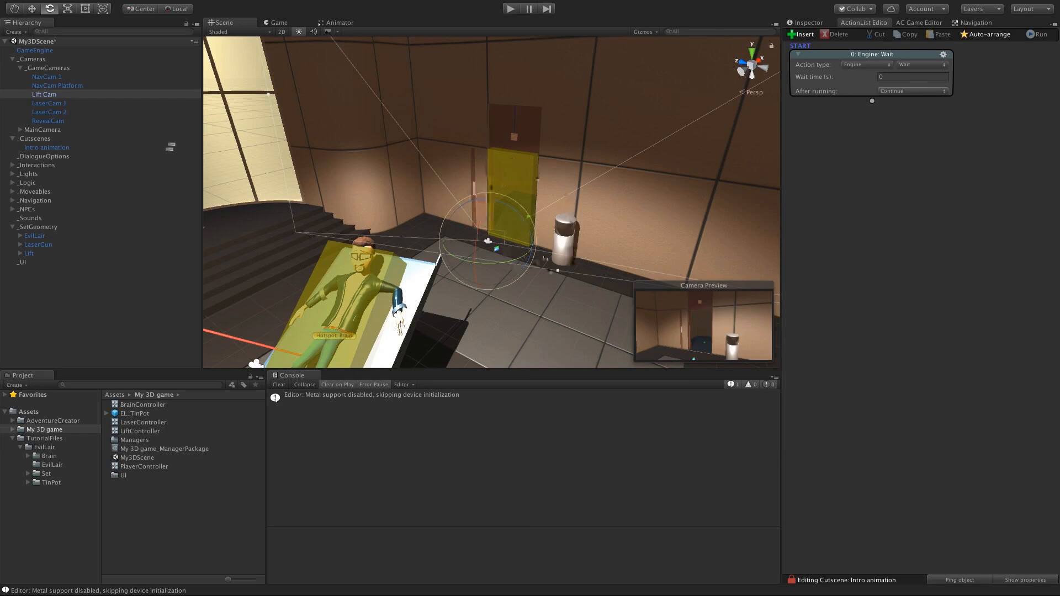
pyautogui.click(880, 65)
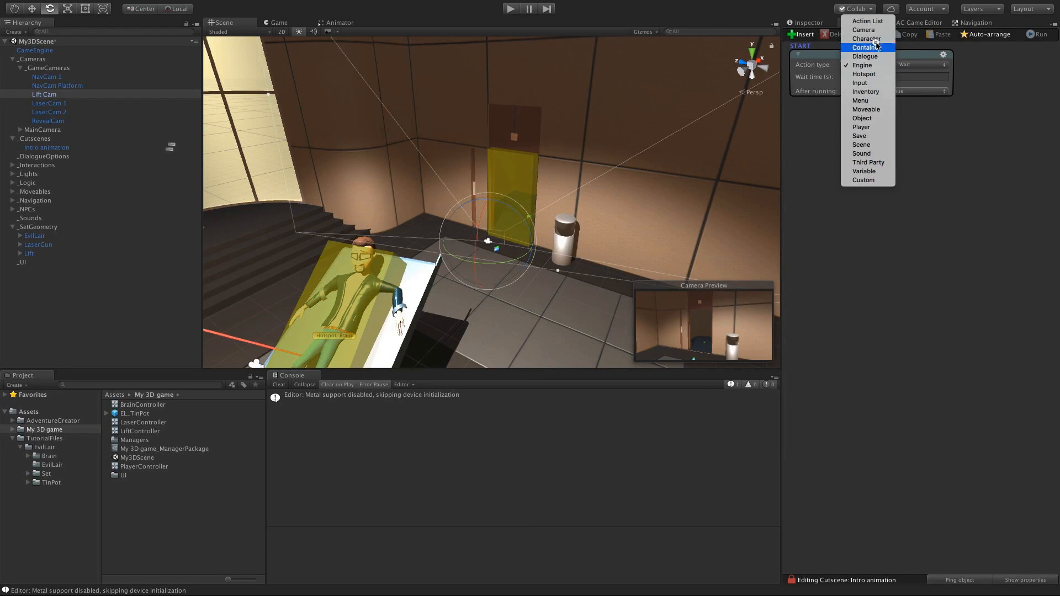
pyautogui.click(872, 30)
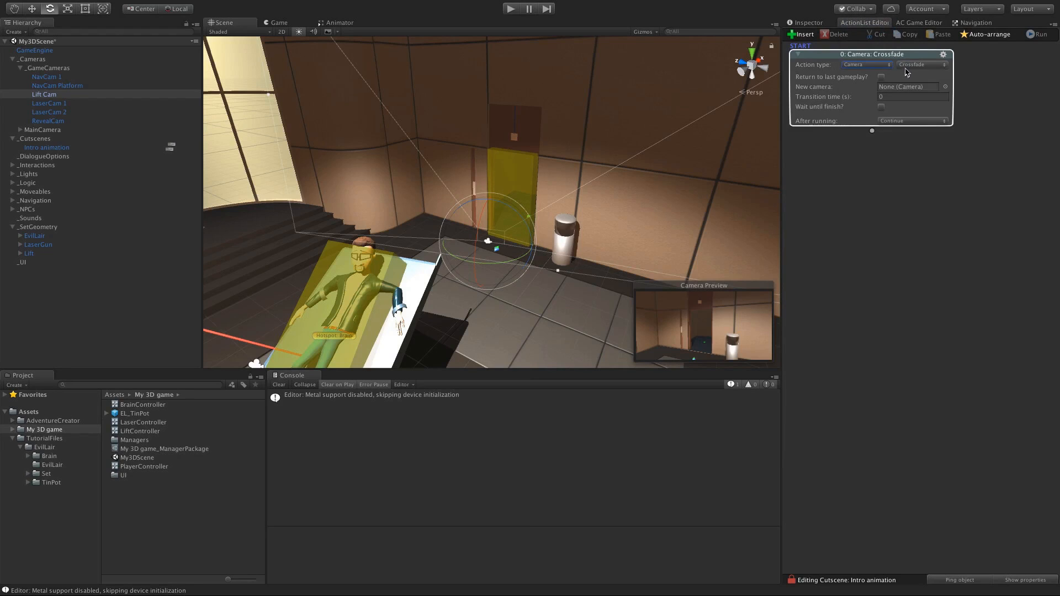
pyautogui.click(905, 72)
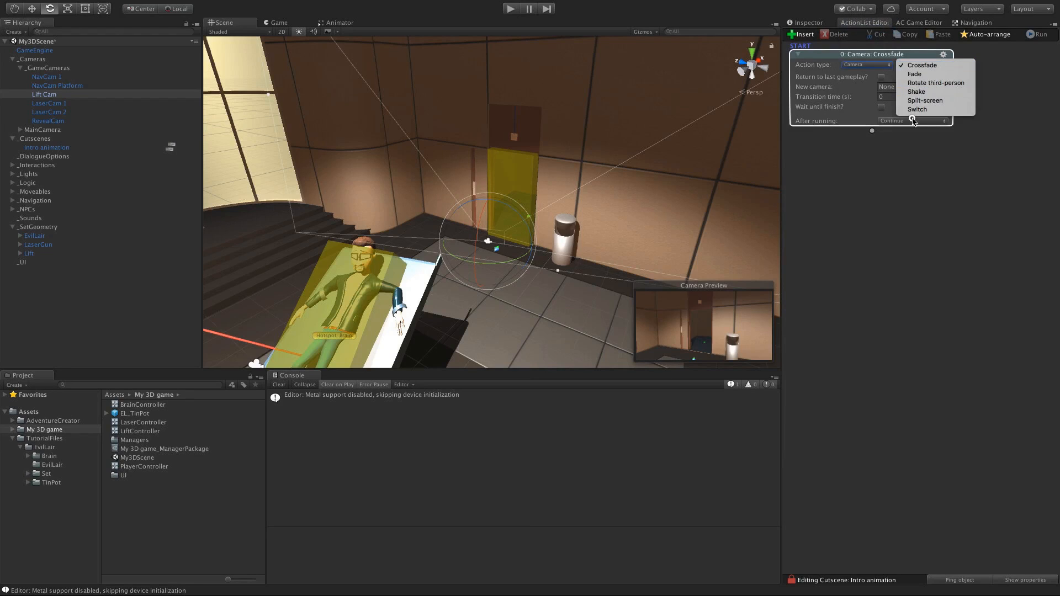
pyautogui.click(914, 114)
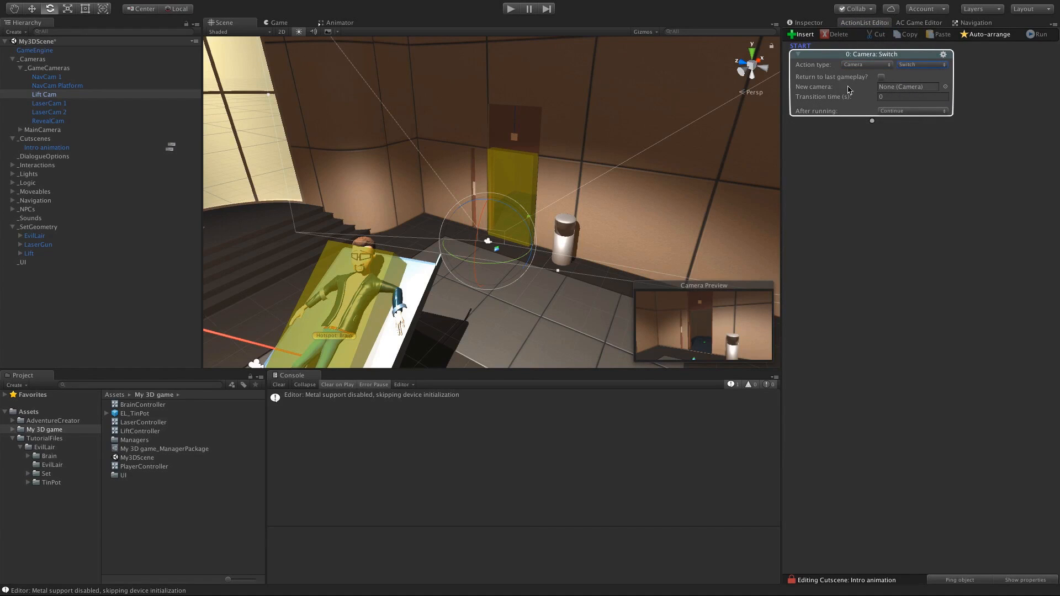
pyautogui.moveTo(35, 97); pyautogui.dragTo(889, 87)
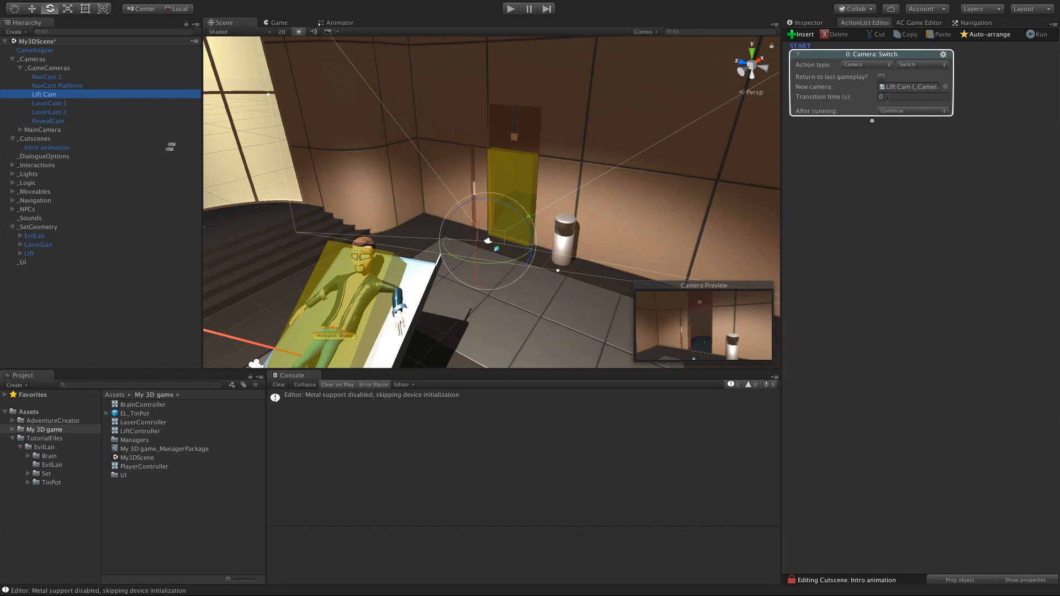
# Step: Add an Object: Teleport action after the camera switch that sends the Player to Marker: Inside Lift with Copy rotation enabled
pyautogui.moveTo(872, 121); pyautogui.dragTo(870, 138)
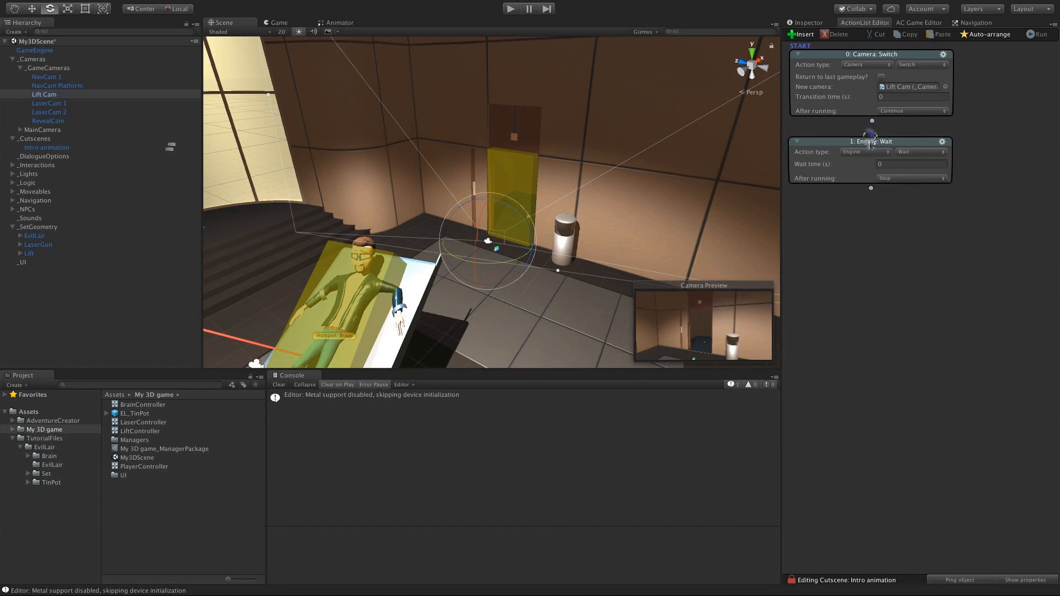
pyautogui.click(865, 154)
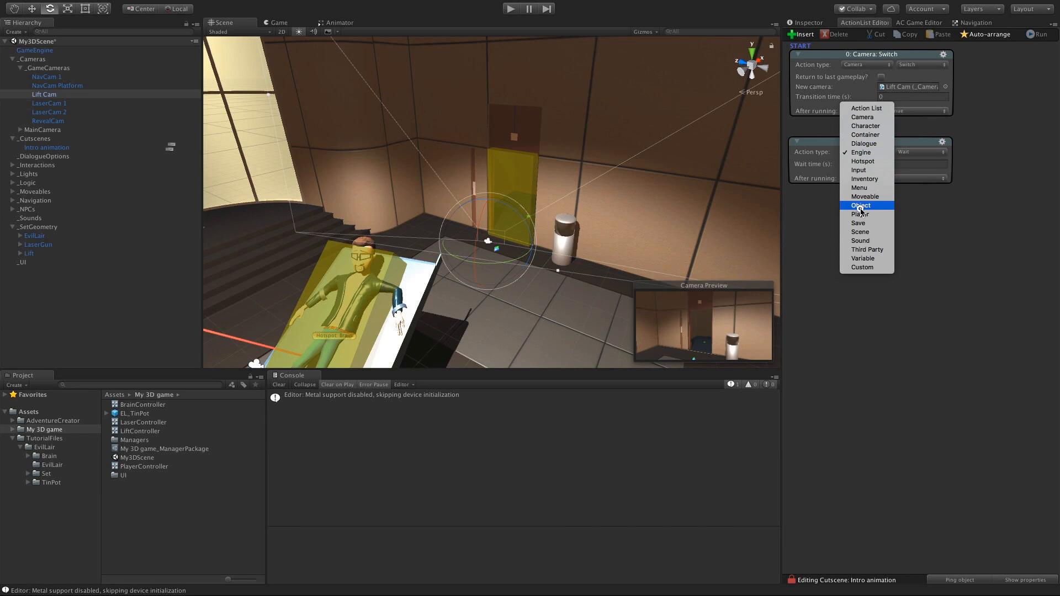
pyautogui.click(861, 206)
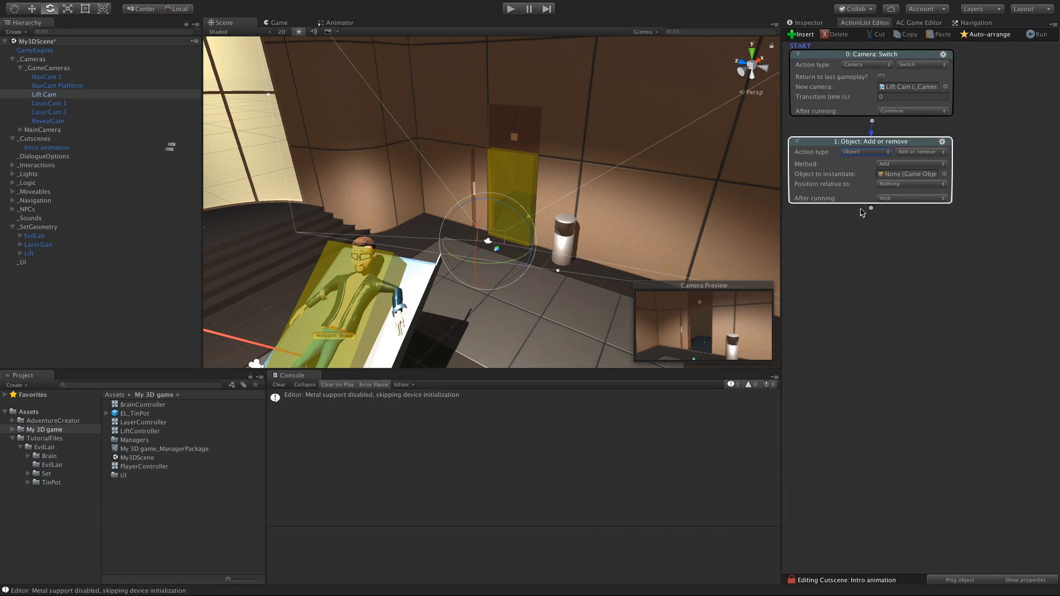
pyautogui.click(909, 155)
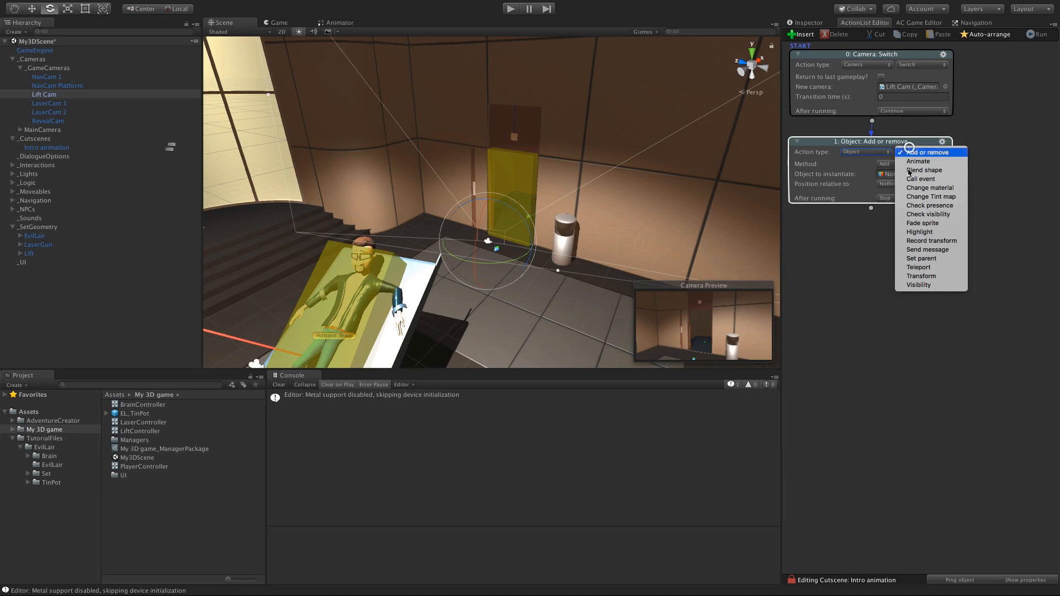
pyautogui.click(917, 266)
pyautogui.click(882, 165)
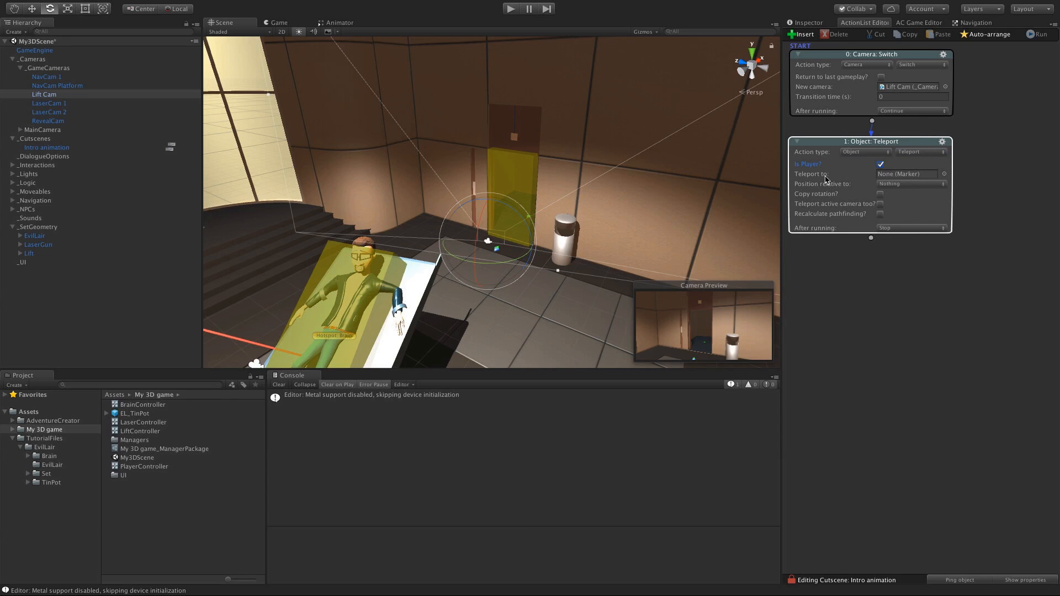
pyautogui.click(943, 174)
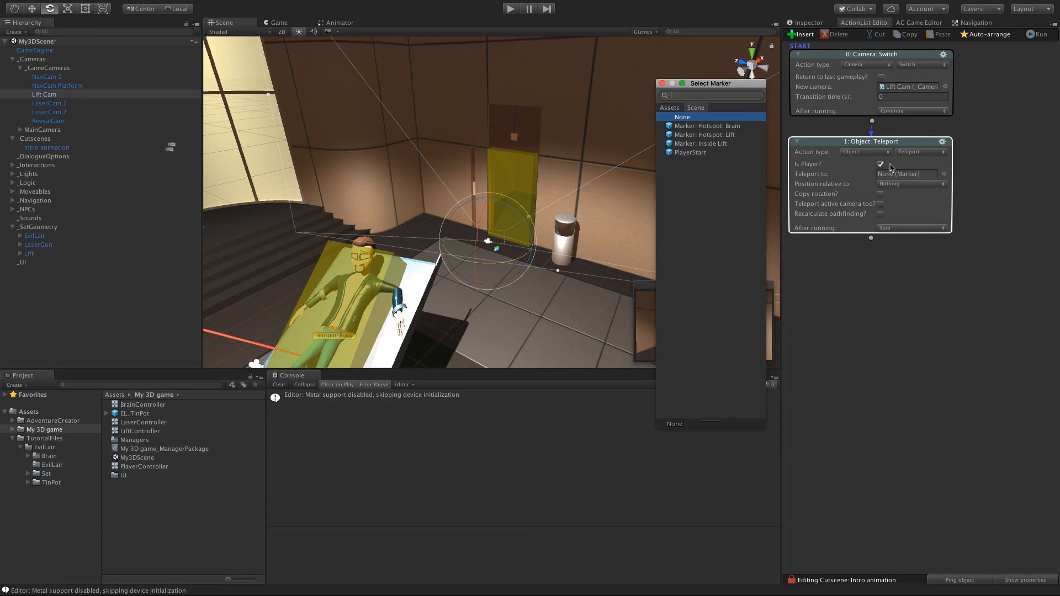
pyautogui.doubleClick(721, 144)
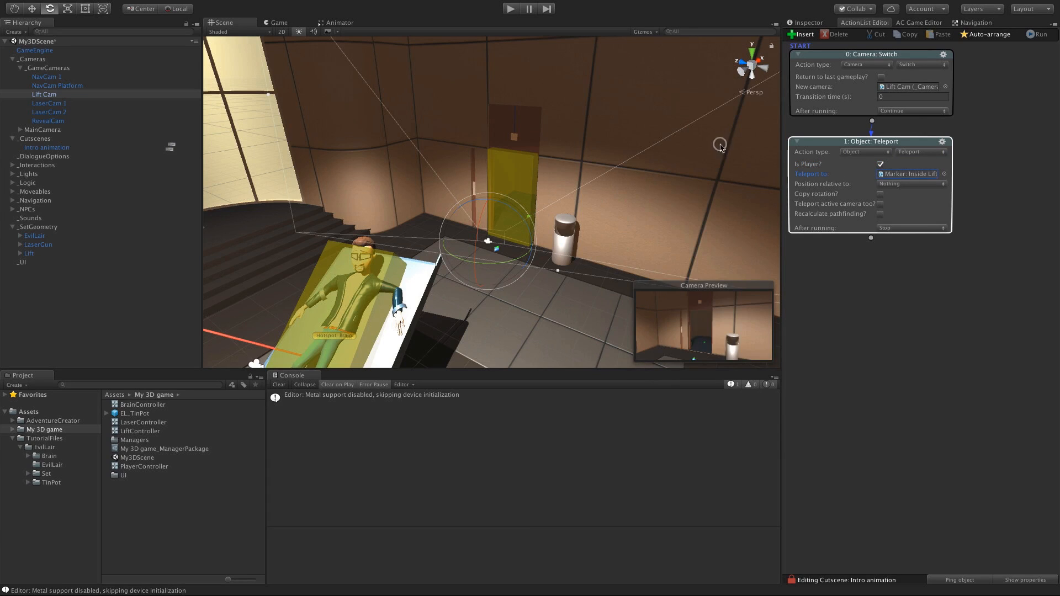
pyautogui.click(880, 195)
# Step: Examine the marker inside the lift, its facing direction and the lift doorway in the scene
pyautogui.click(116, 286)
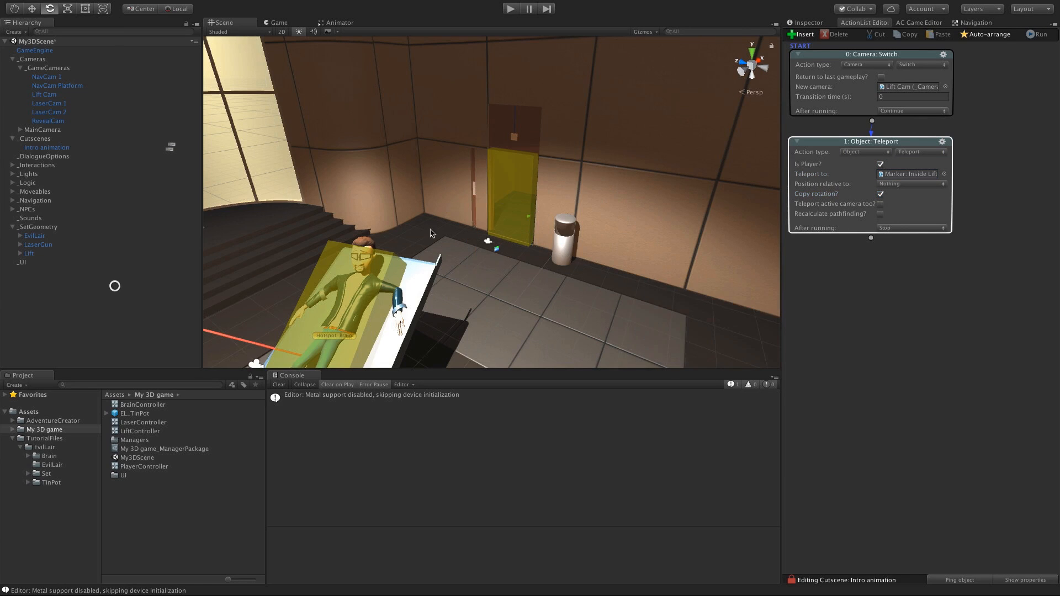
pyautogui.keyDown('alt'); pyautogui.moveTo(584, 173); pyautogui.dragTo(337, 286); pyautogui.keyUp('alt')
pyautogui.scroll(5, 457, 253)
pyautogui.moveTo(457, 254); pyautogui.dragTo(484, 206, button='middle')
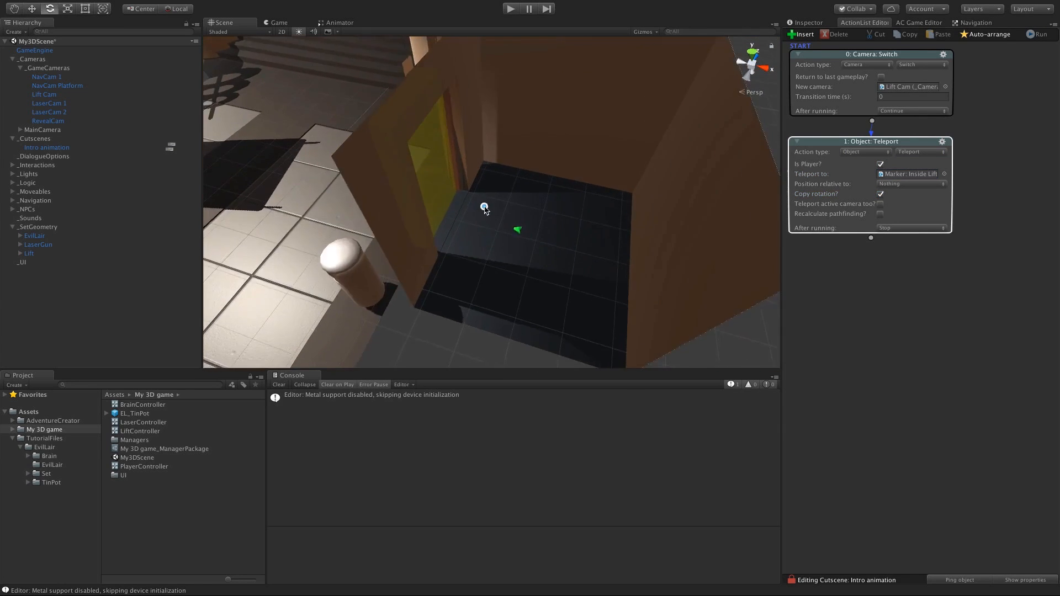
pyautogui.scroll(4, 484, 206)
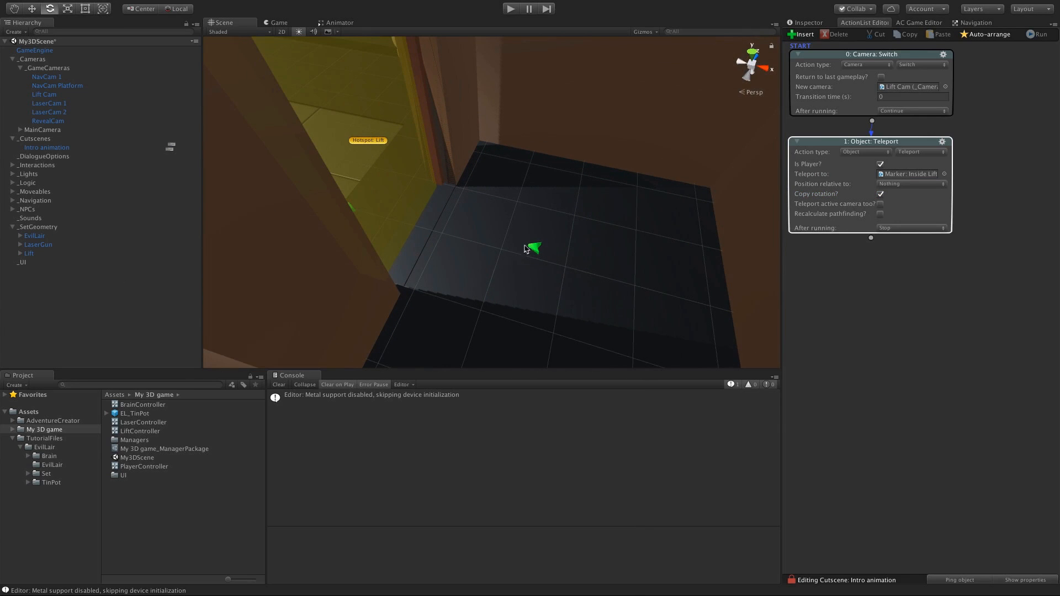
pyautogui.keyDown('alt'); pyautogui.moveTo(402, 252); pyautogui.dragTo(667, 155); pyautogui.keyUp('alt')
pyautogui.scroll(-4, 589, 166)
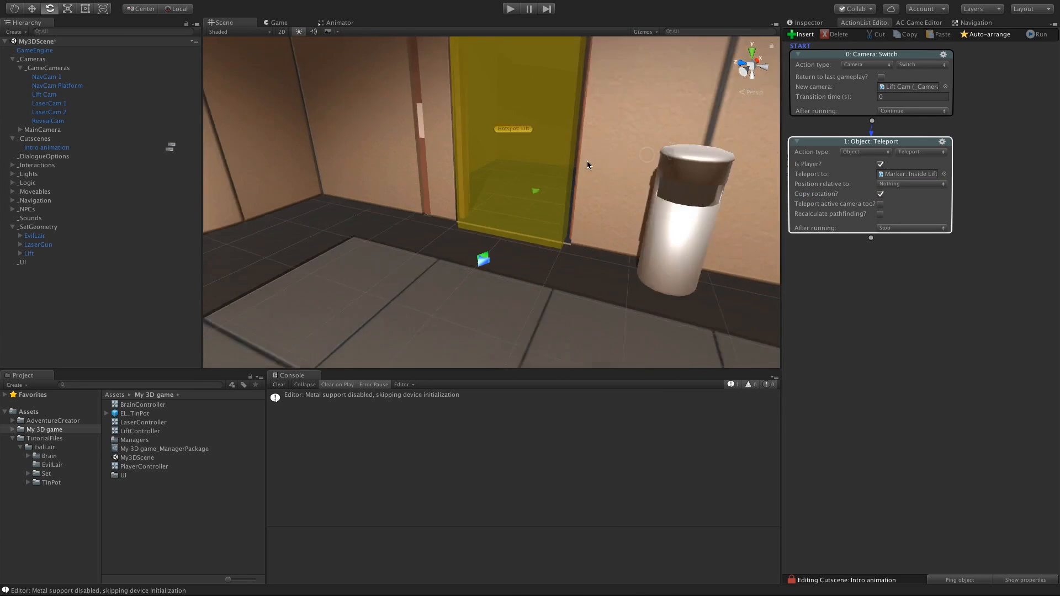
pyautogui.moveTo(580, 149); pyautogui.dragTo(572, 202, button='middle')
pyautogui.moveTo(572, 202)
pyautogui.keyDown('alt'); pyautogui.mouseDown()
pyautogui.moveTo(588, 177)
pyautogui.moveTo(609, 173)
pyautogui.moveTo(540, 192)
pyautogui.mouseUp(); pyautogui.keyUp('alt')
pyautogui.scroll(-3, 577, 180)
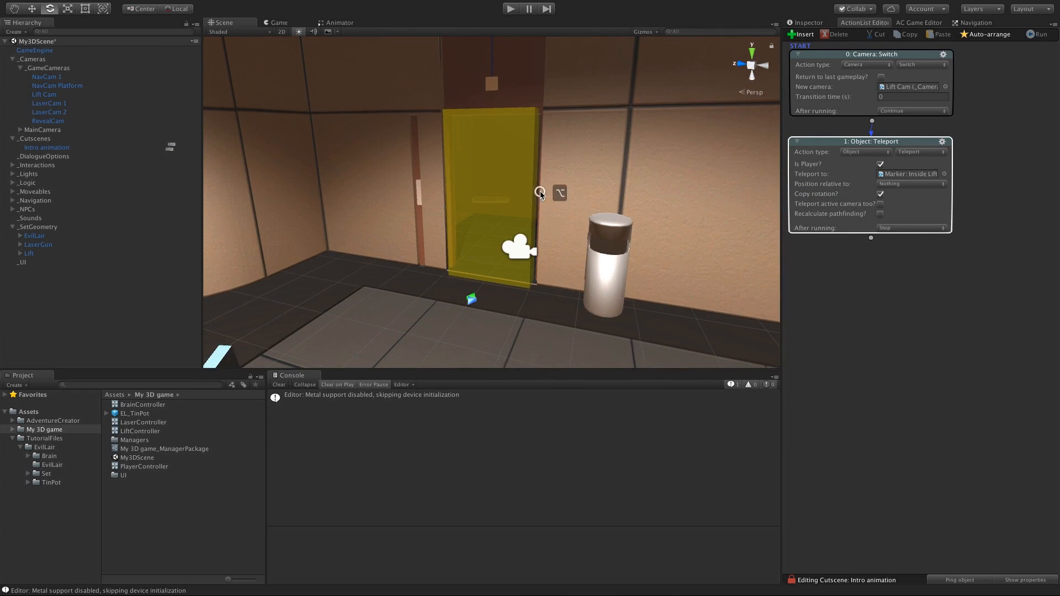
# Step: Add a Camera: Fade action of type Fade in after the teleport, with Wait until finish enabled
pyautogui.moveTo(871, 238); pyautogui.dragTo(867, 258)
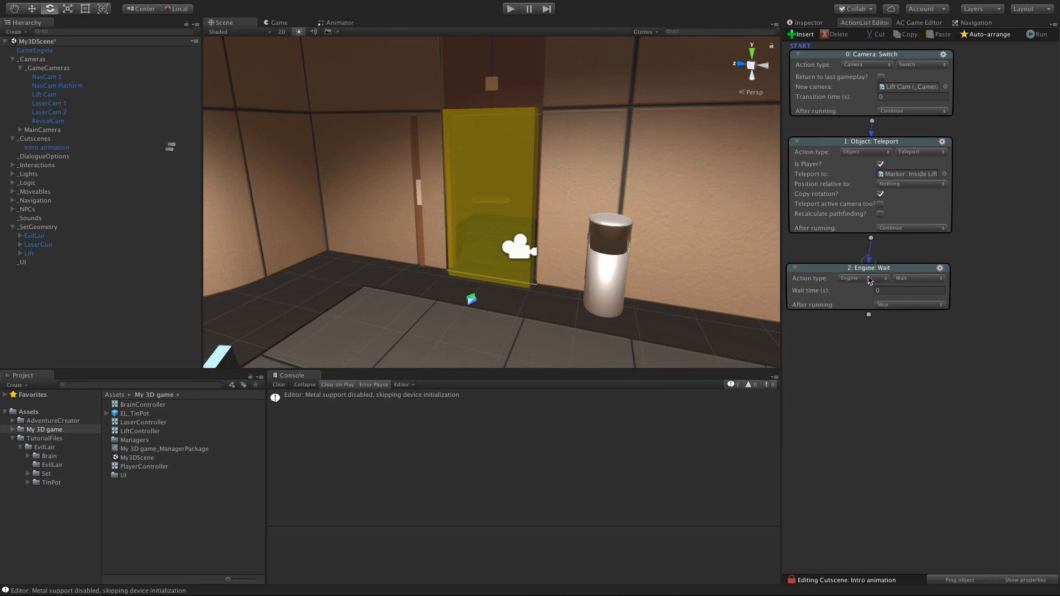
pyautogui.click(867, 277)
pyautogui.click(860, 244)
pyautogui.click(908, 278)
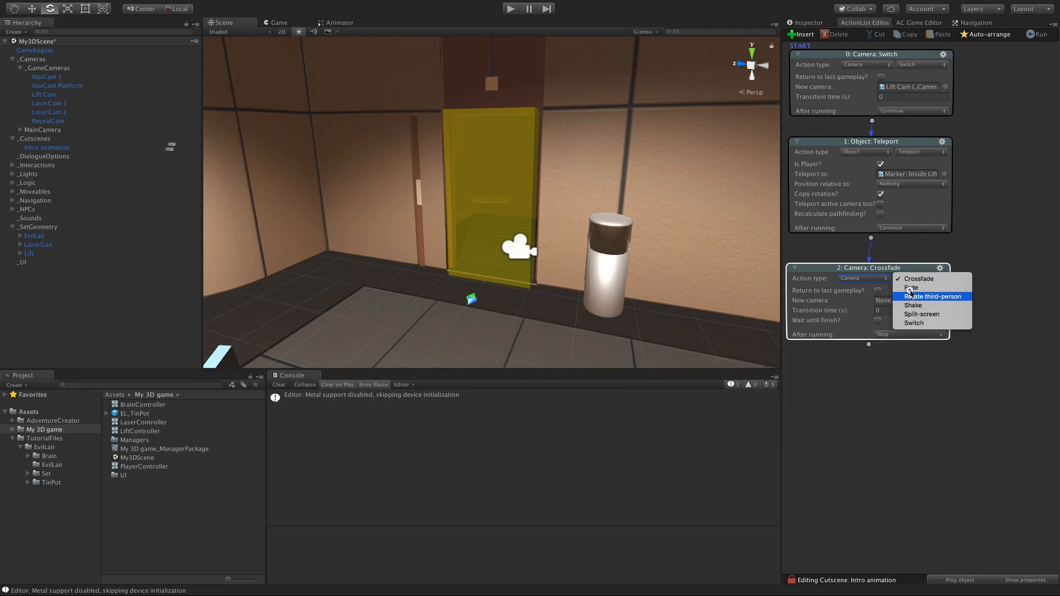
pyautogui.click(909, 287)
pyautogui.moveTo(896, 267); pyautogui.dragTo(897, 261)
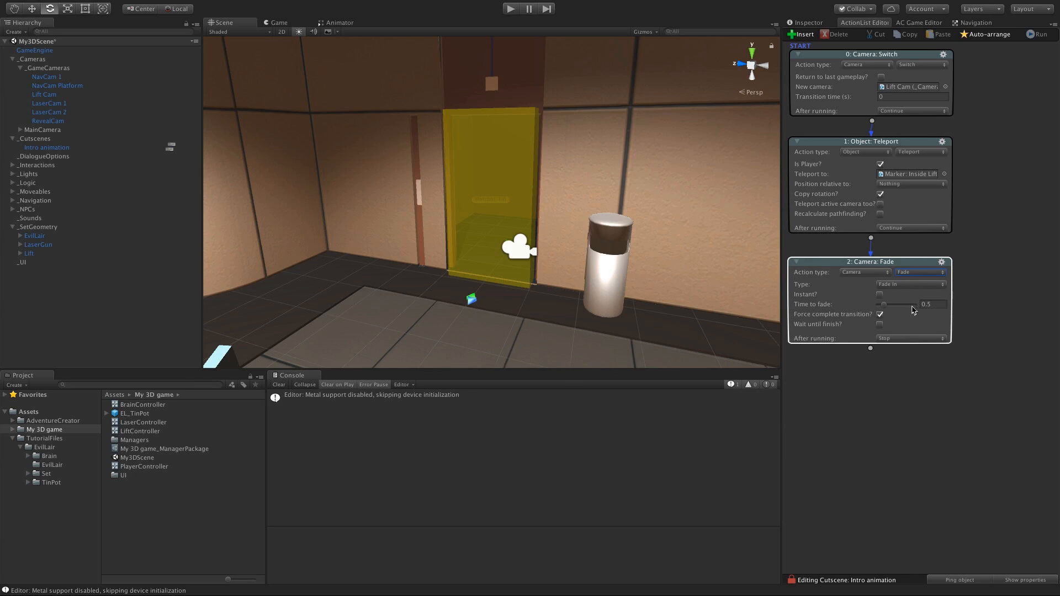
pyautogui.click(880, 325)
# Step: Collapse the Teleport and Lift Cam Switch actions and move the Fade action up beneath Teleport
pyautogui.click(796, 141)
pyautogui.moveTo(828, 266); pyautogui.dragTo(830, 184)
pyautogui.click(798, 55)
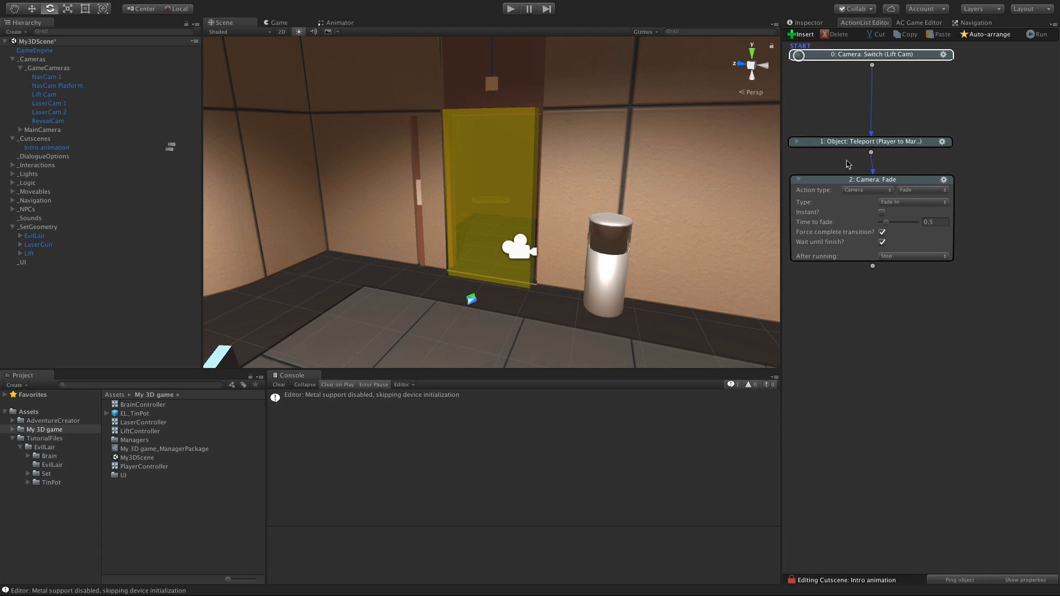
# Step: Collapse the Fade action, auto-arrange the action list, and add an Object: Animate action after Fade
pyautogui.click(799, 179)
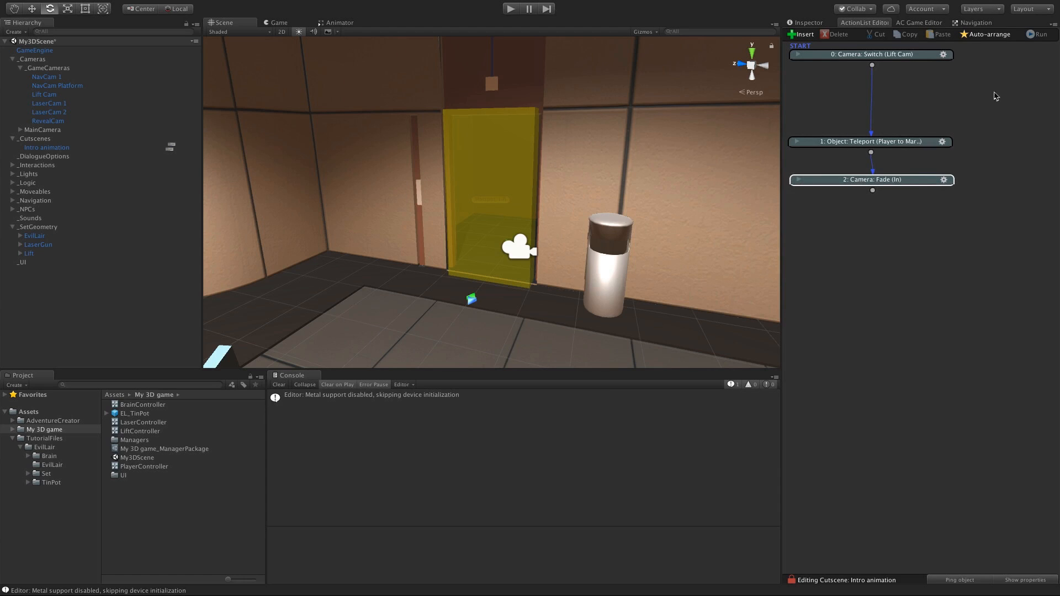
pyautogui.click(980, 36)
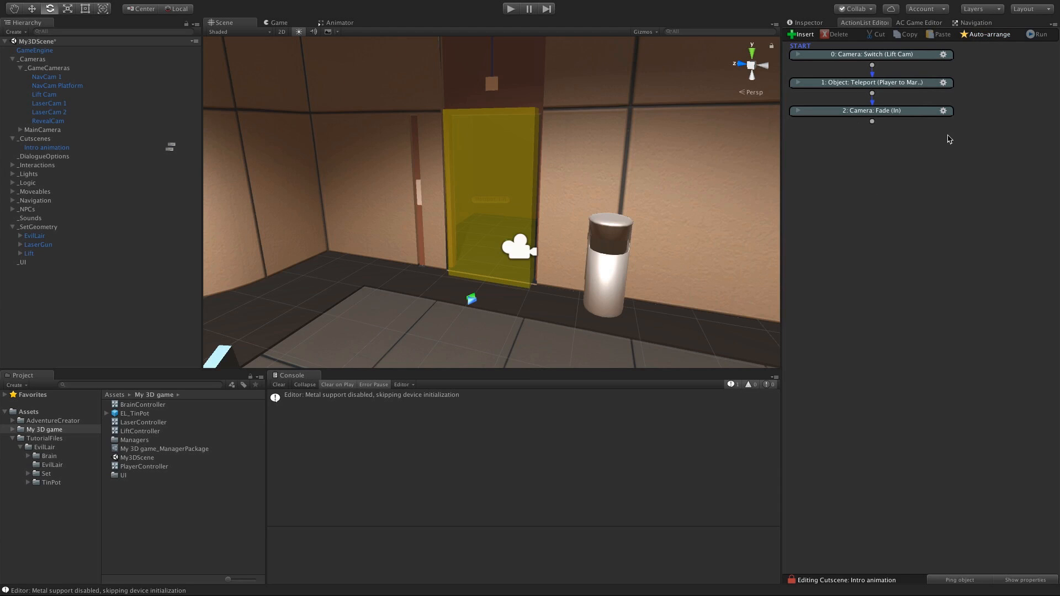
pyautogui.click(872, 121)
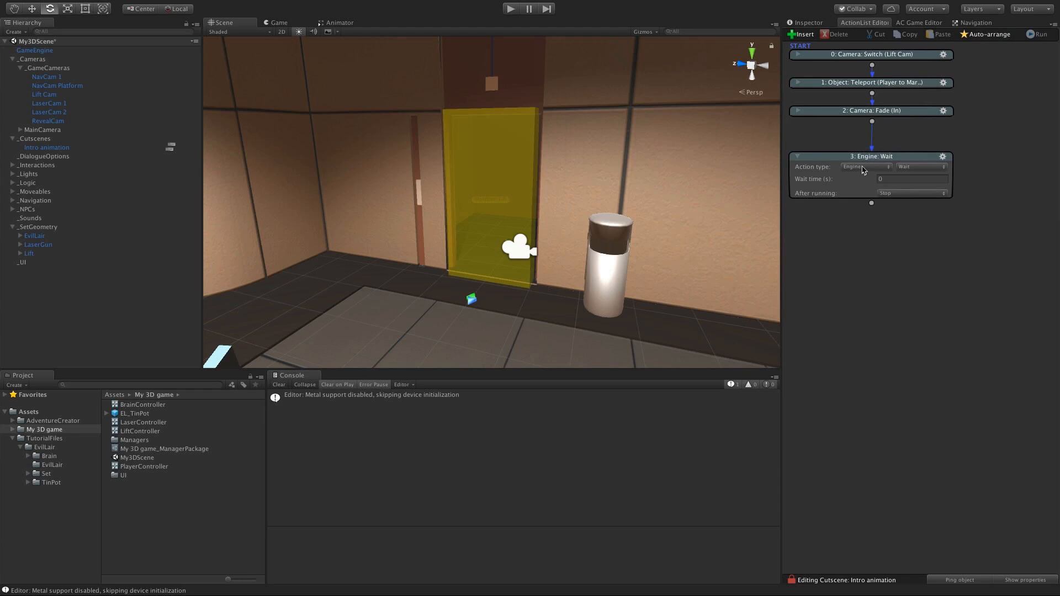
pyautogui.click(863, 167)
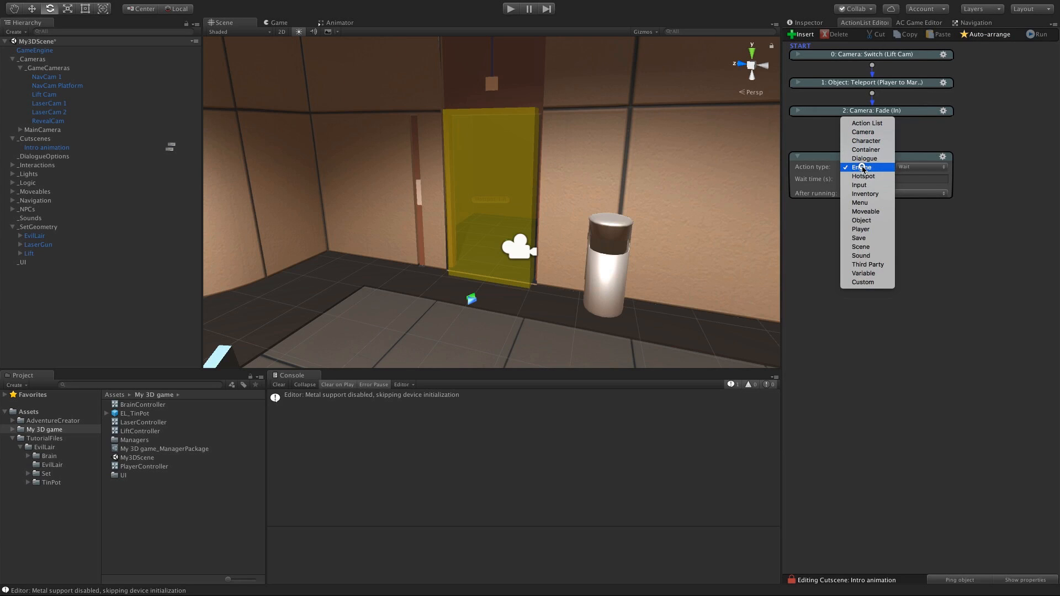
pyautogui.click(861, 220)
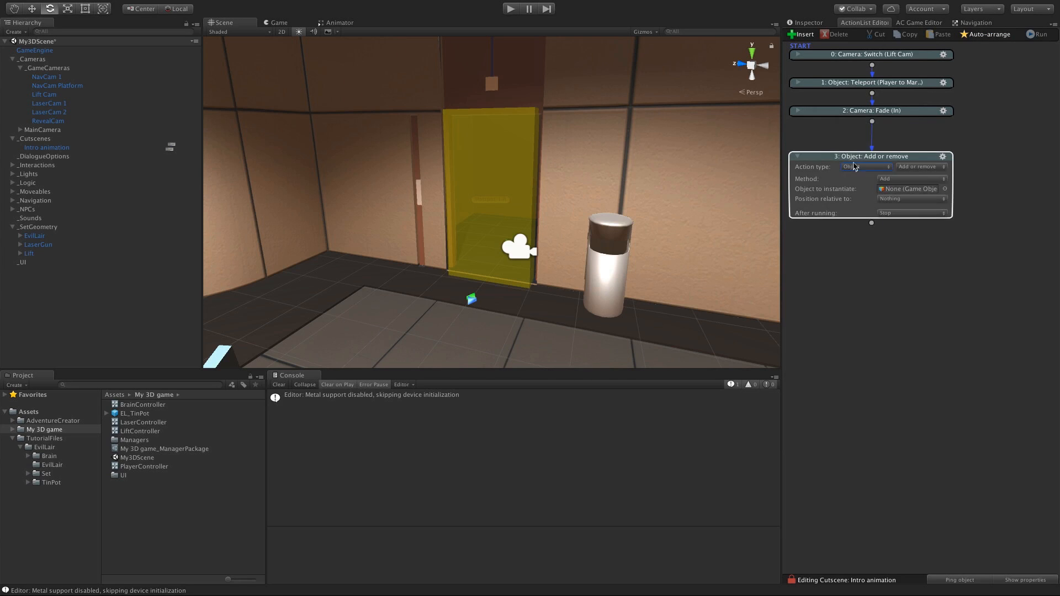
pyautogui.click(915, 169)
pyautogui.click(917, 178)
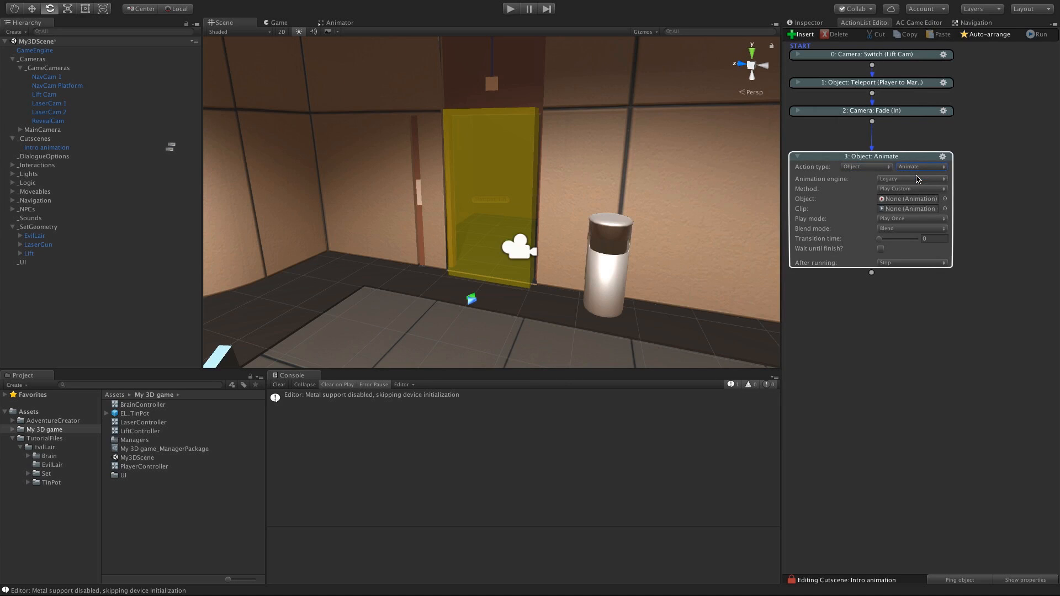
# Step: Set the Animate action's animation engine to Mecanim and assign the Lift animator
pyautogui.click(897, 180)
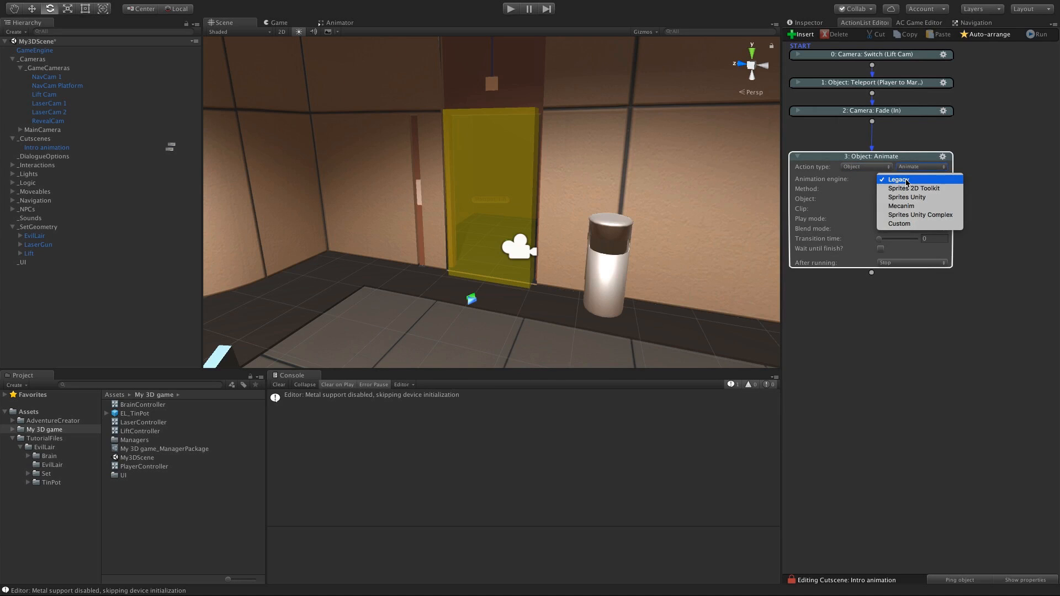
pyautogui.click(915, 208)
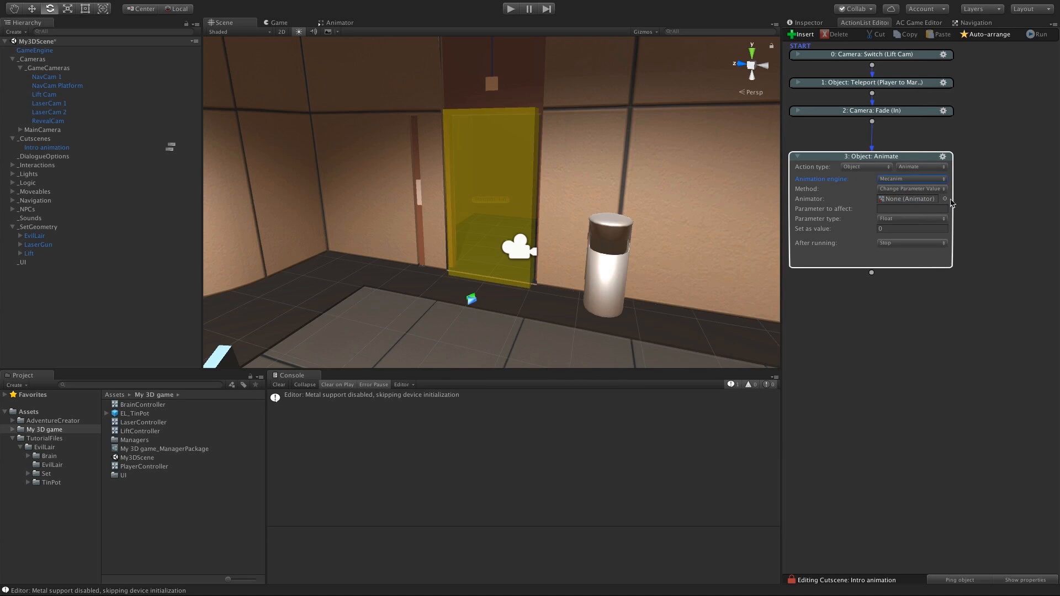
pyautogui.click(945, 198)
pyautogui.doubleClick(690, 143)
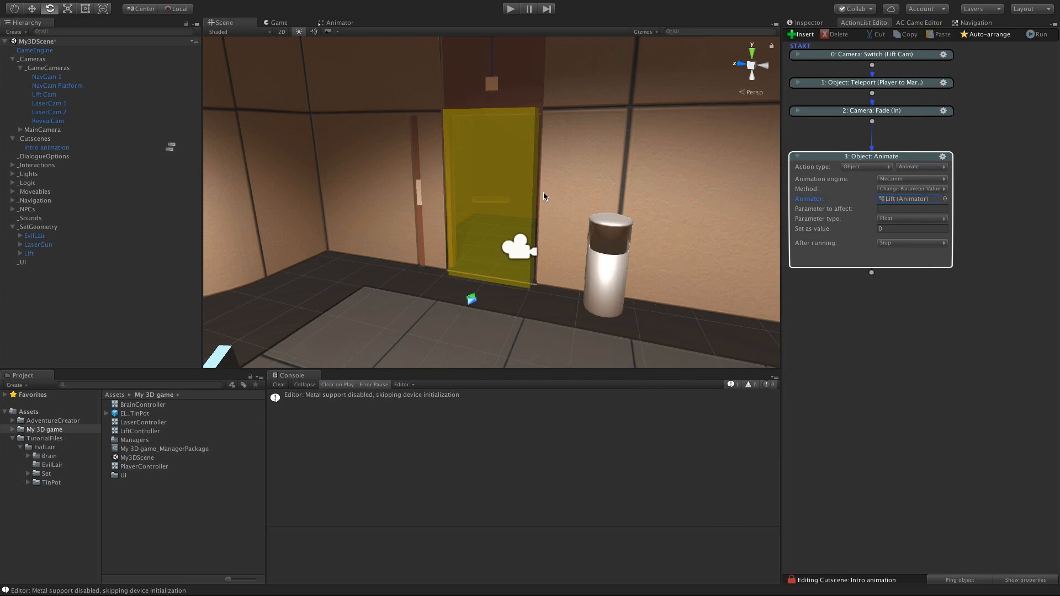
# Step: Examine the condition on LiftController's transition from Any State to the LiftDoorsOpen state
pyautogui.doubleClick(135, 432)
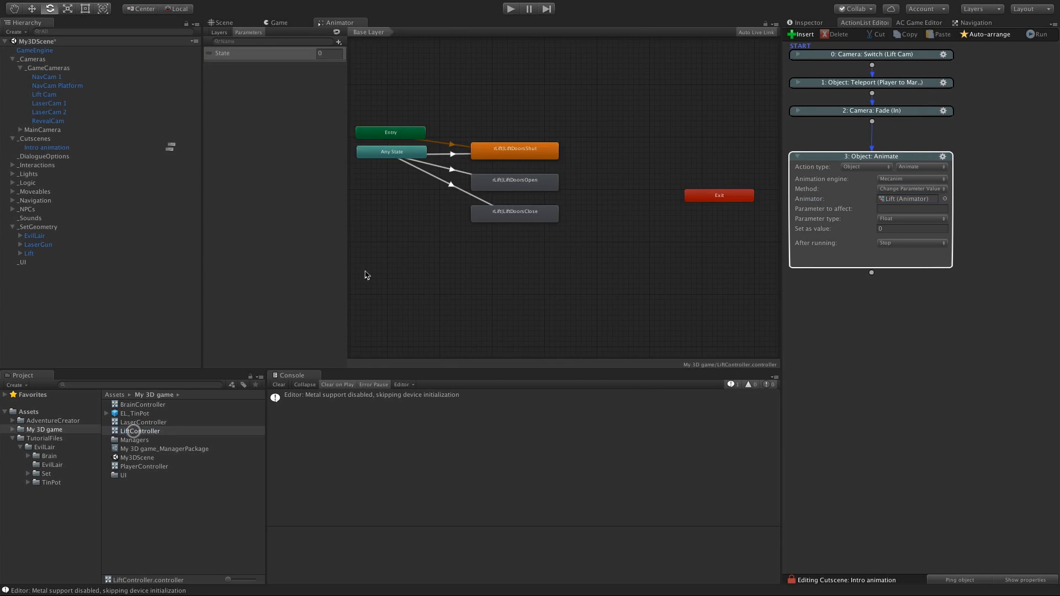
pyautogui.scroll(3, 431, 241)
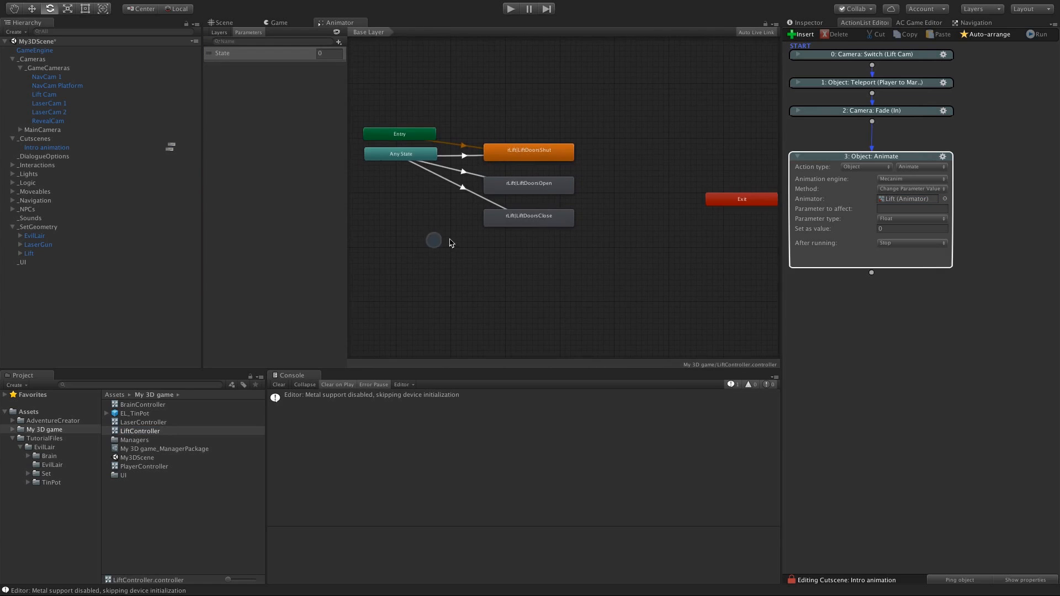
pyautogui.click(468, 167)
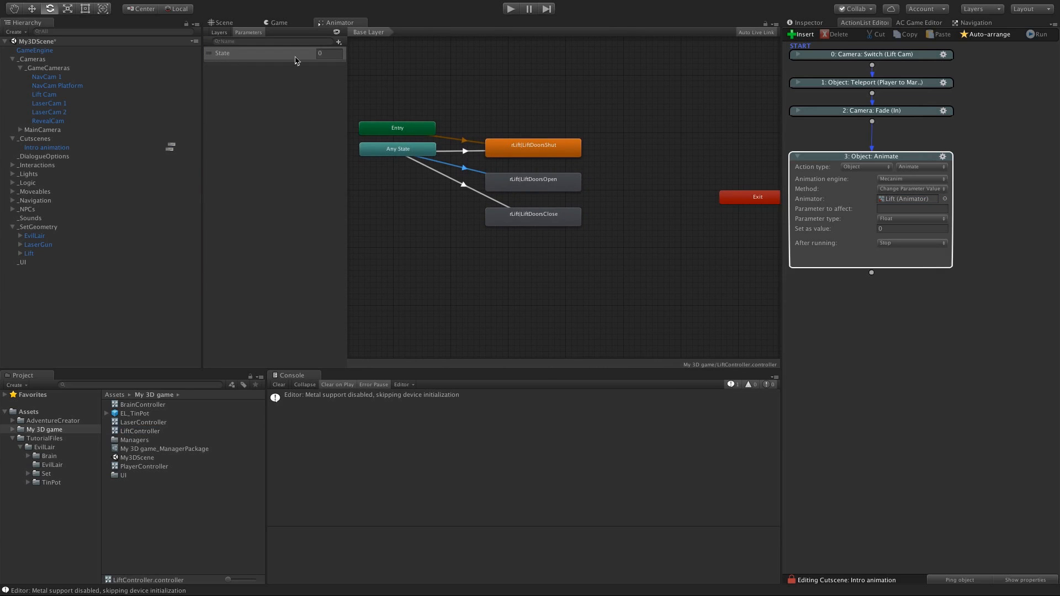
pyautogui.click(809, 23)
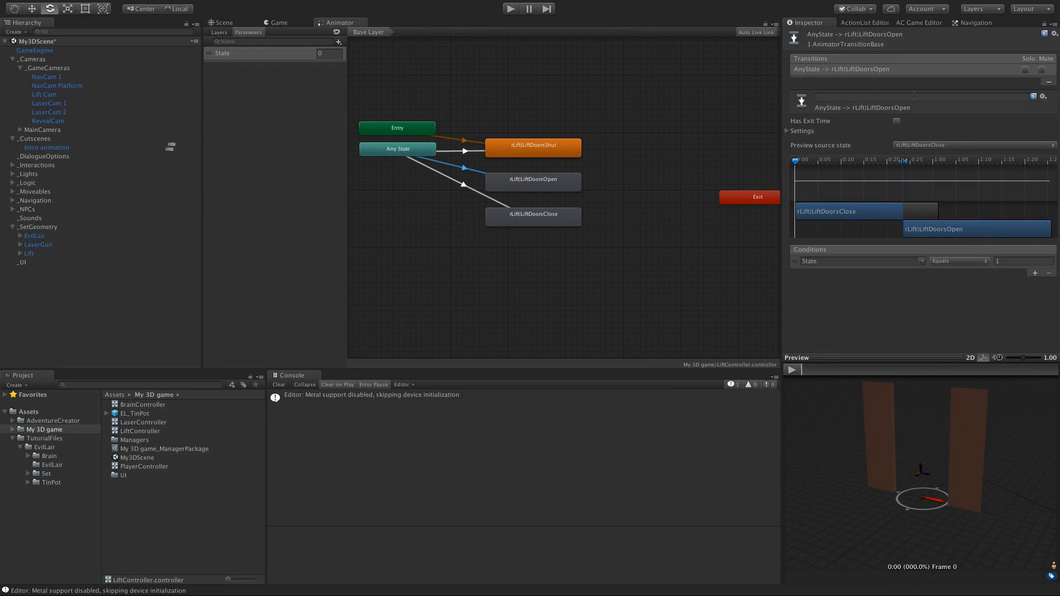
pyautogui.click(859, 21)
# Step: Make the Animate action set the Int parameter State to 1, and move the action up beneath Fade
pyautogui.click(891, 208)
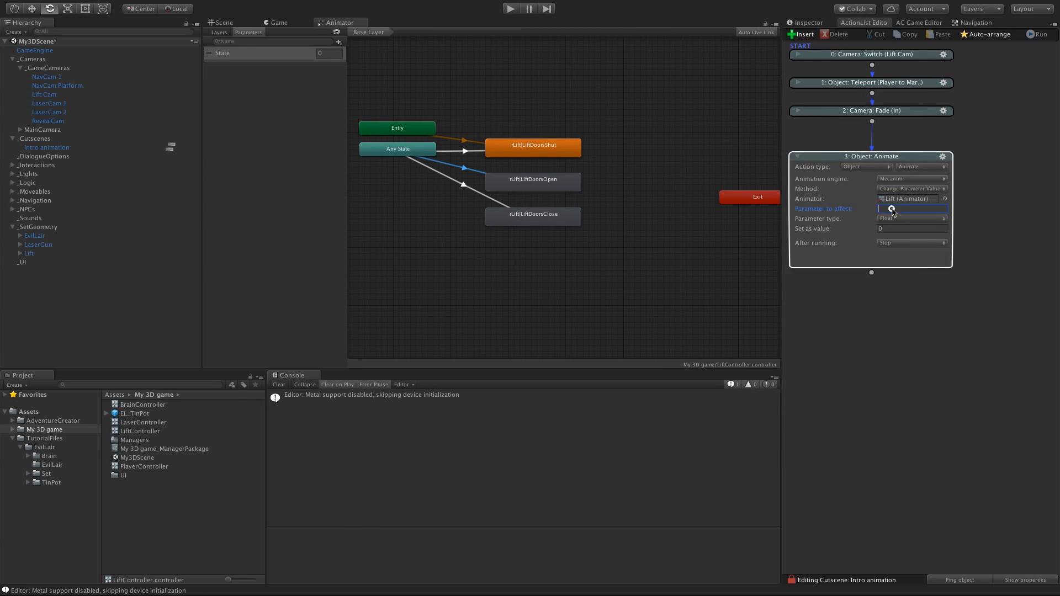
pyautogui.write('State')
pyautogui.doubleClick(892, 208)
pyautogui.click(903, 220)
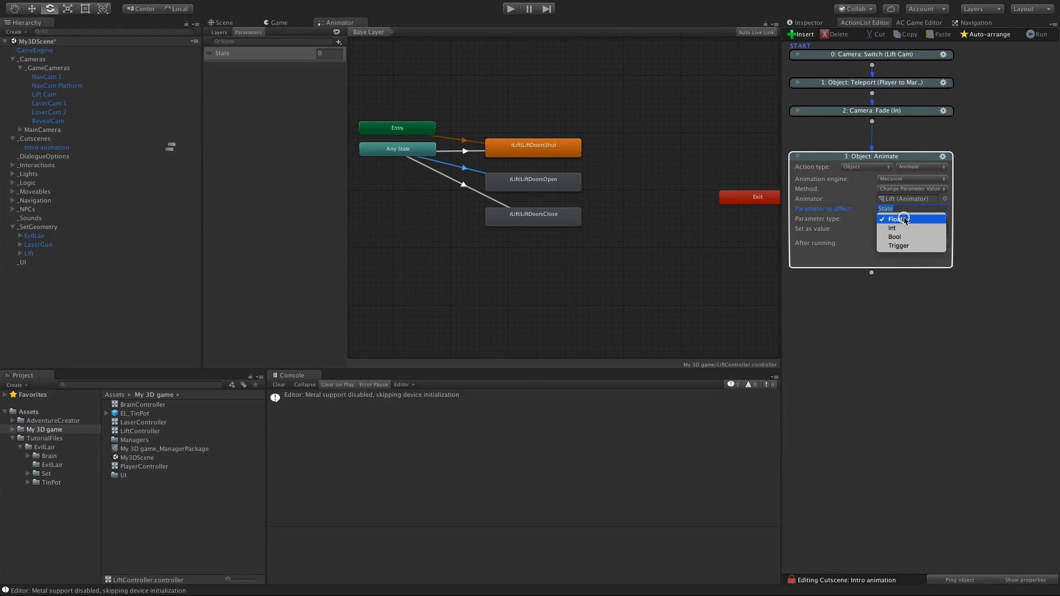
pyautogui.click(903, 221)
pyautogui.click(902, 228)
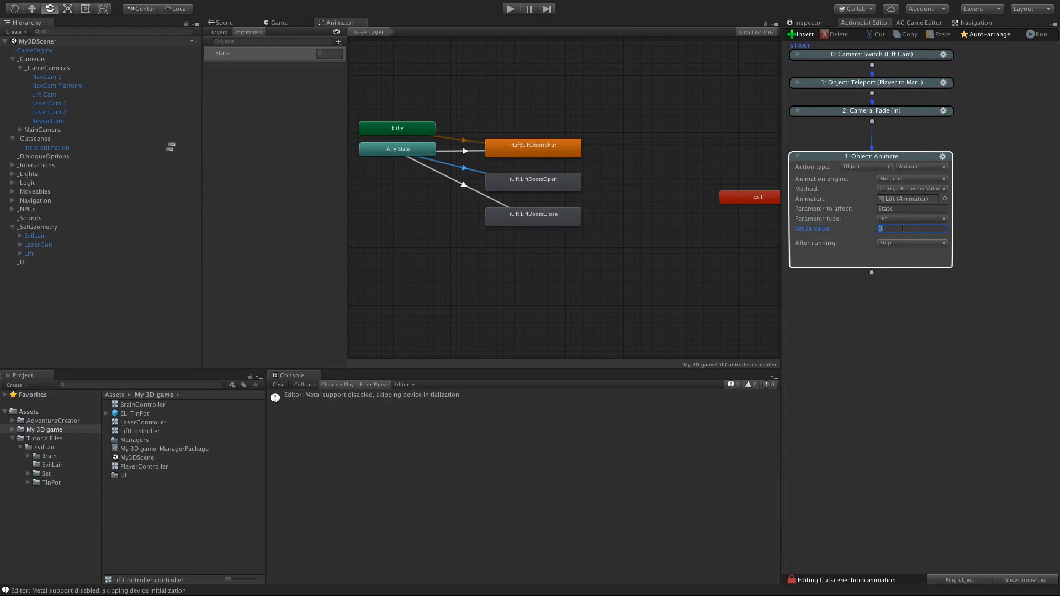
pyautogui.write('1')
pyautogui.click(869, 228)
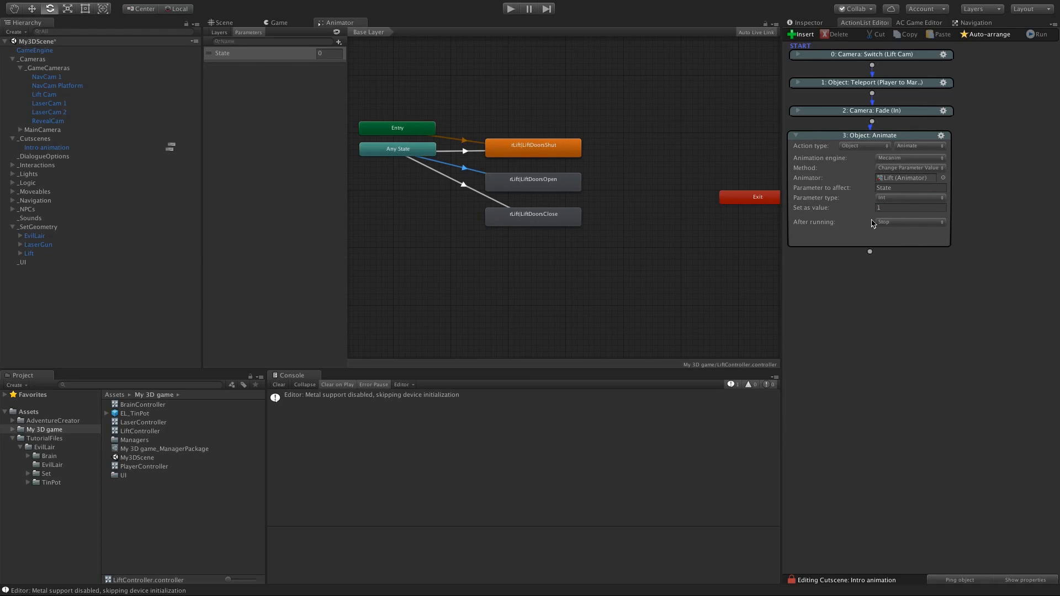
# Step: Add an Engine: Wait action after the lift animation with a wait time of 0.5 seconds
pyautogui.moveTo(870, 251); pyautogui.dragTo(875, 271)
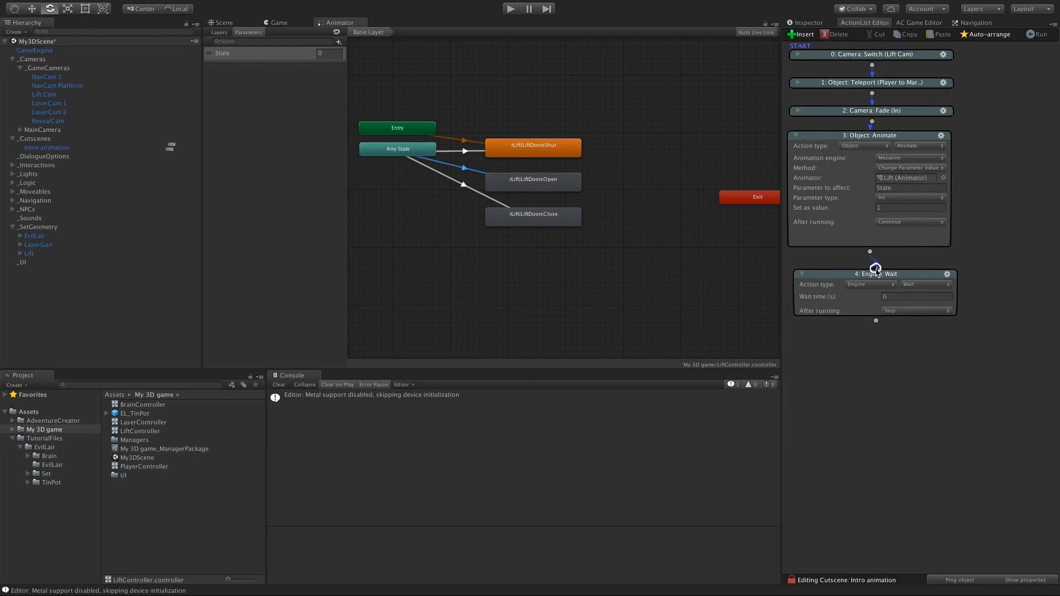
pyautogui.click(223, 22)
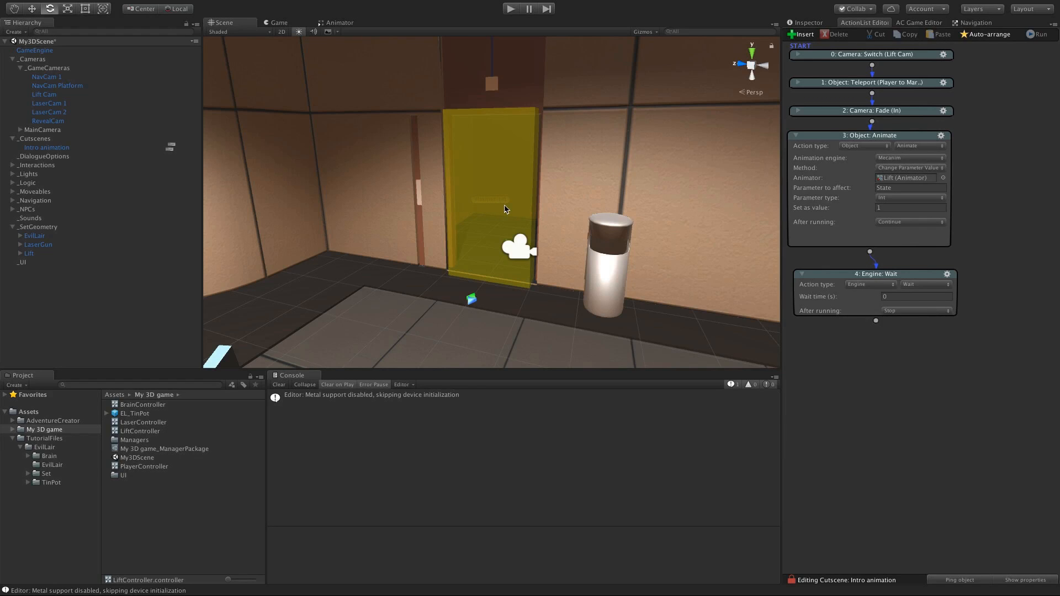
pyautogui.click(895, 296)
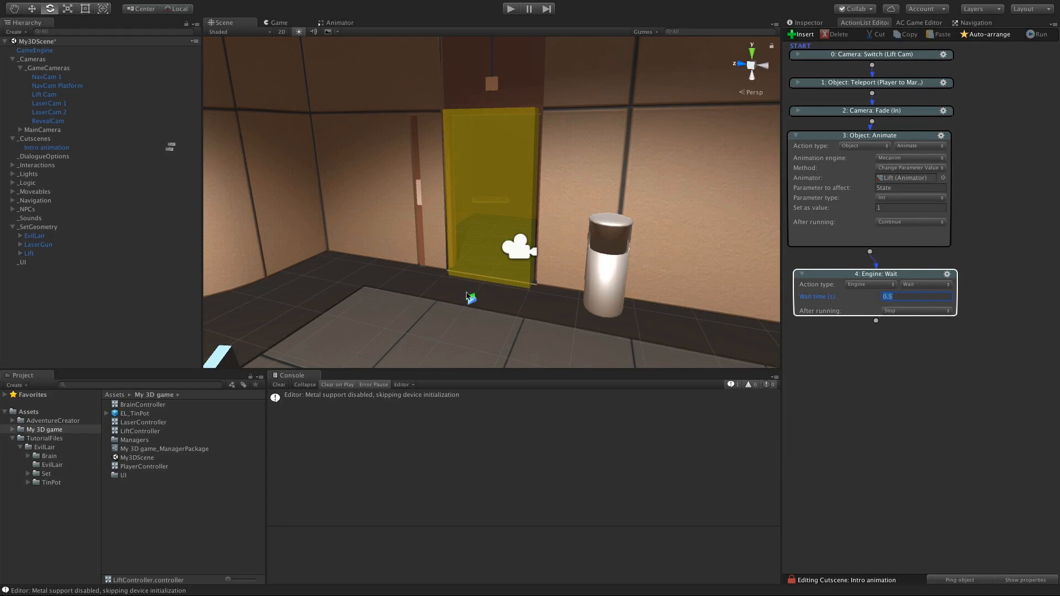
# Step: Add a Character: Move to point action after the wait that walks the Player to PlayerStart, with Wait until finish enabled
pyautogui.moveTo(876, 321); pyautogui.dragTo(873, 338)
pyautogui.click(867, 355)
pyautogui.click(868, 328)
pyautogui.click(927, 354)
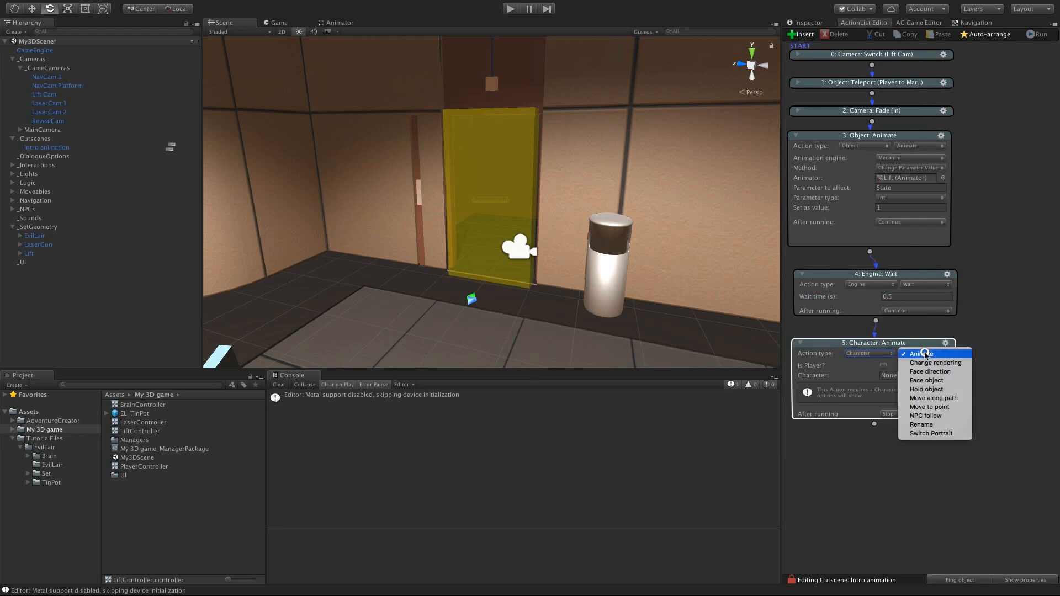
pyautogui.click(922, 408)
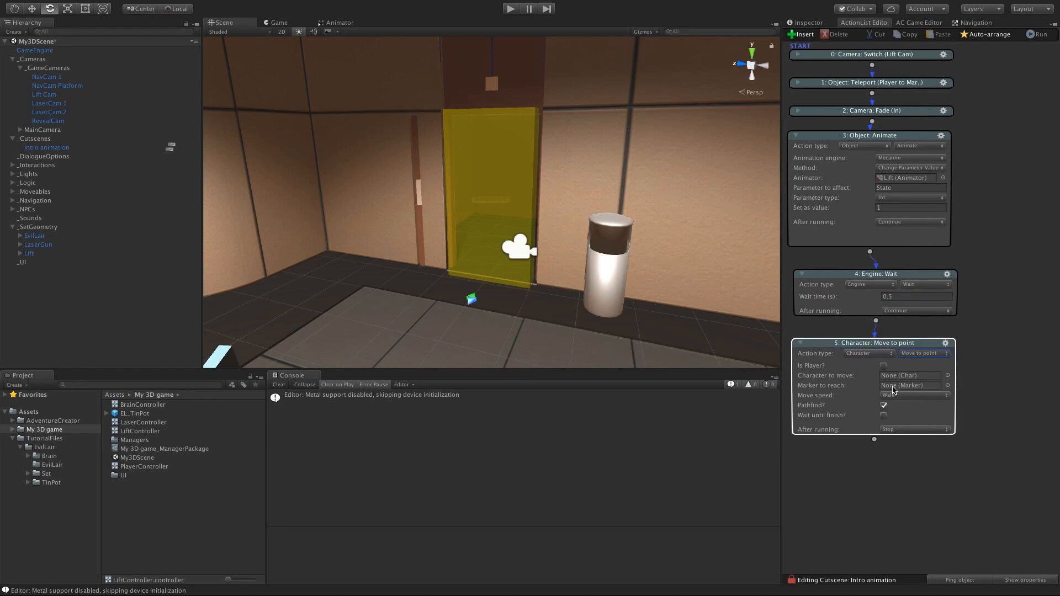
pyautogui.click(883, 366)
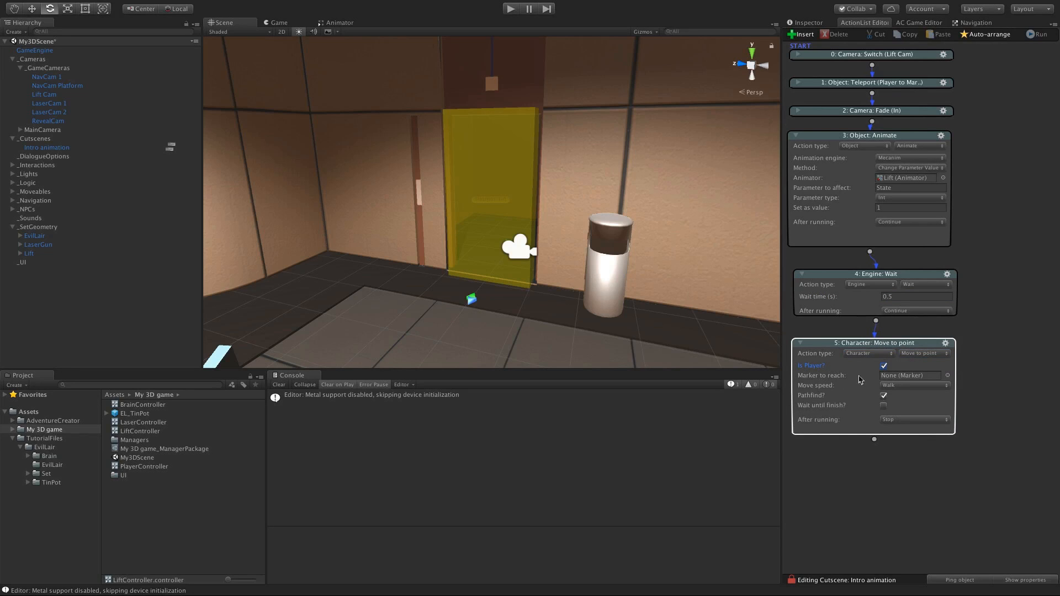
pyautogui.click(945, 375)
pyautogui.doubleClick(693, 155)
pyautogui.click(883, 406)
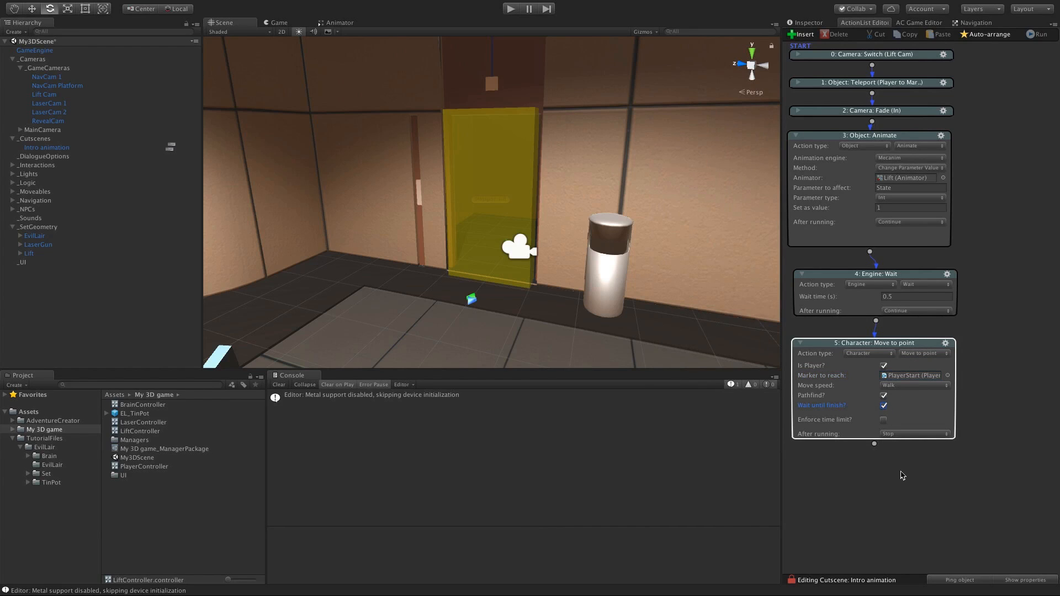
# Step: Collapse the Move to point, Wait and Animate actions and auto-arrange the action list
pyautogui.click(800, 343)
pyautogui.click(799, 275)
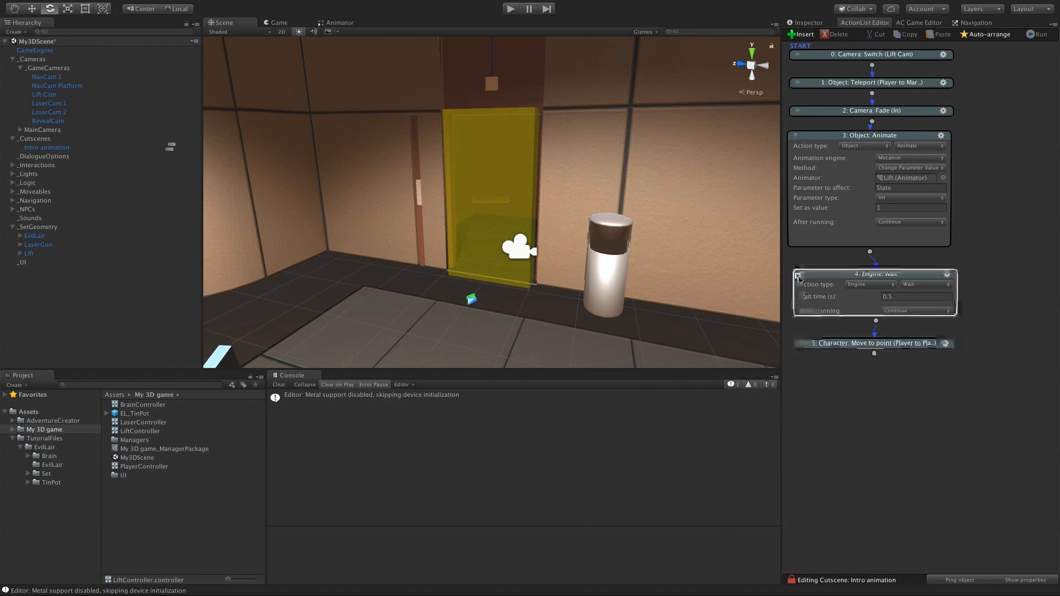
pyautogui.click(796, 136)
pyautogui.click(801, 275)
pyautogui.click(990, 34)
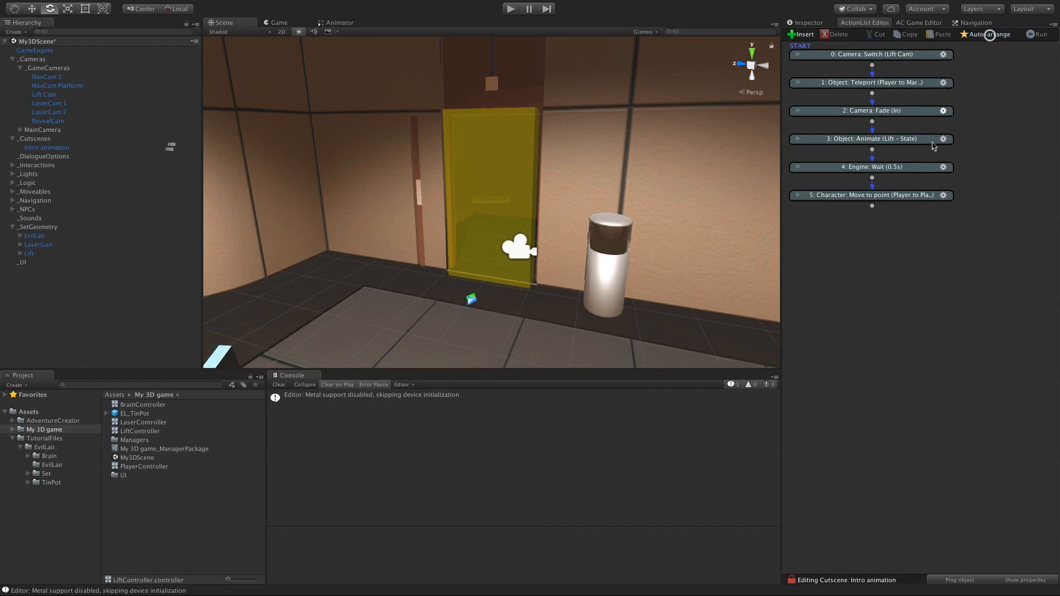
# Step: Add an Engine: Wait action of 0.5 seconds after the Move to point action
pyautogui.moveTo(872, 206); pyautogui.dragTo(869, 232)
pyautogui.click(888, 251)
pyautogui.click(890, 251)
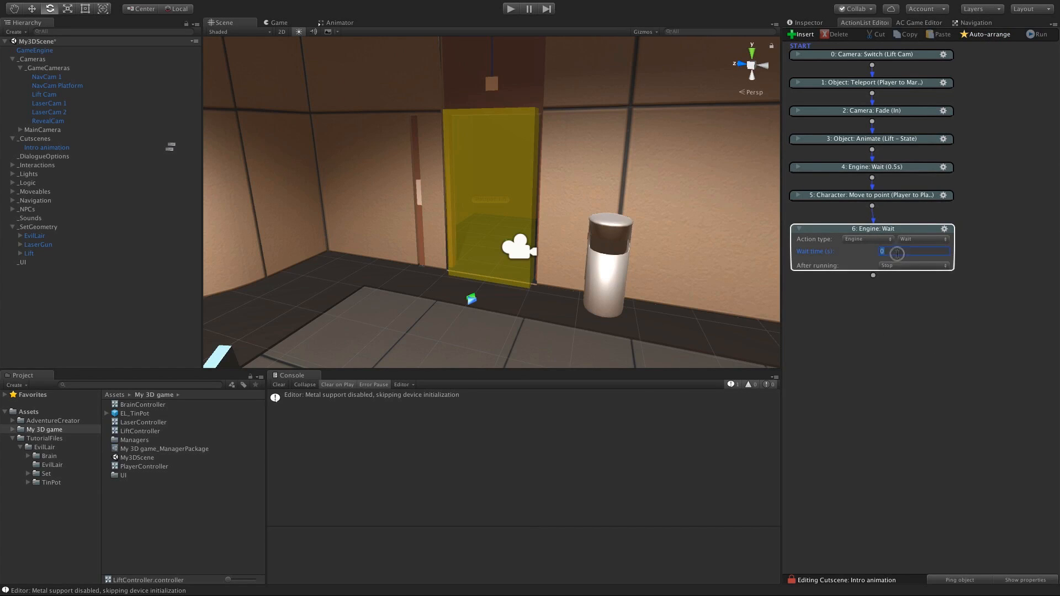
pyautogui.write('.5')
# Step: Add a Character: Face object action after the second wait and make it affect the Player
pyautogui.moveTo(873, 275); pyautogui.dragTo(874, 292)
pyautogui.click(868, 300)
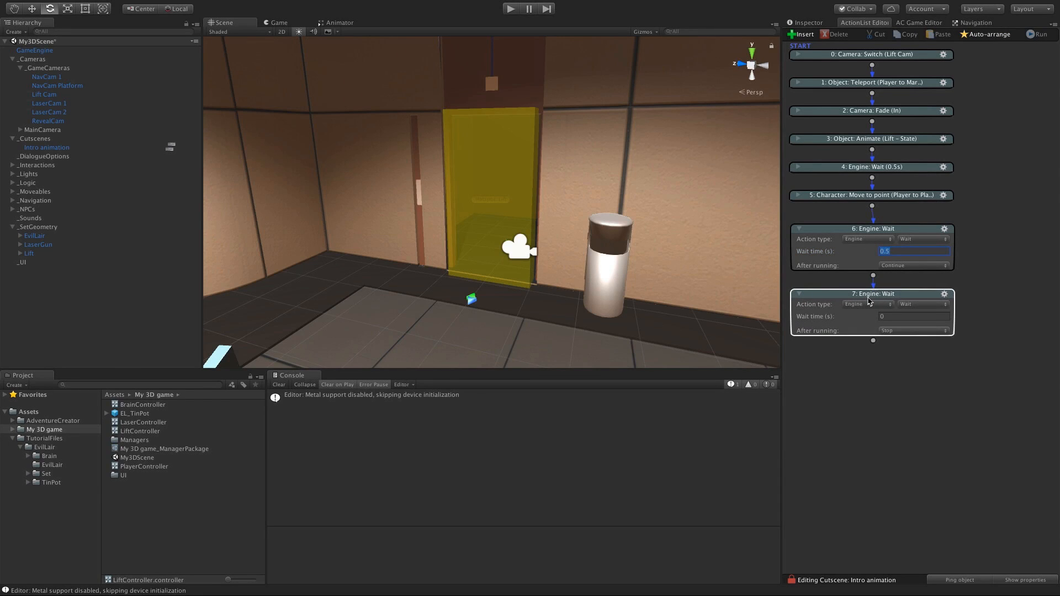
pyautogui.click(869, 304)
pyautogui.click(880, 279)
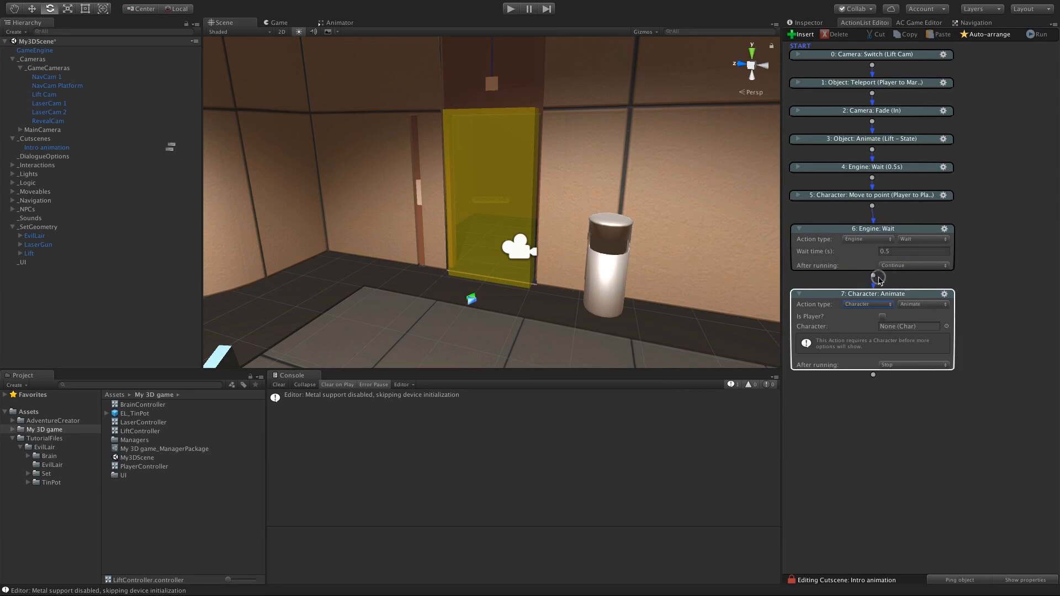
pyautogui.click(919, 305)
pyautogui.click(925, 331)
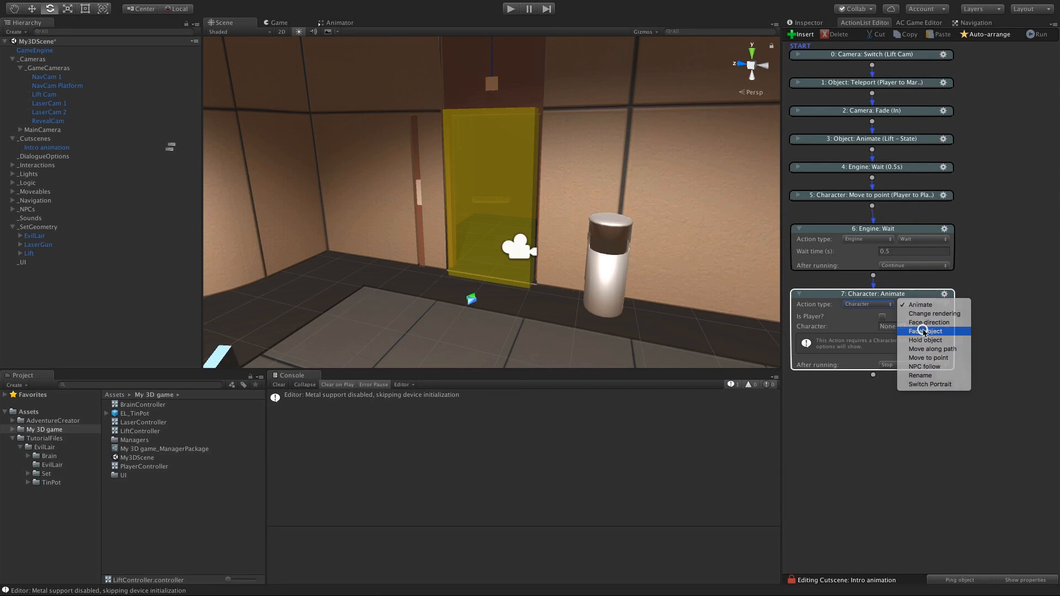
pyautogui.click(882, 316)
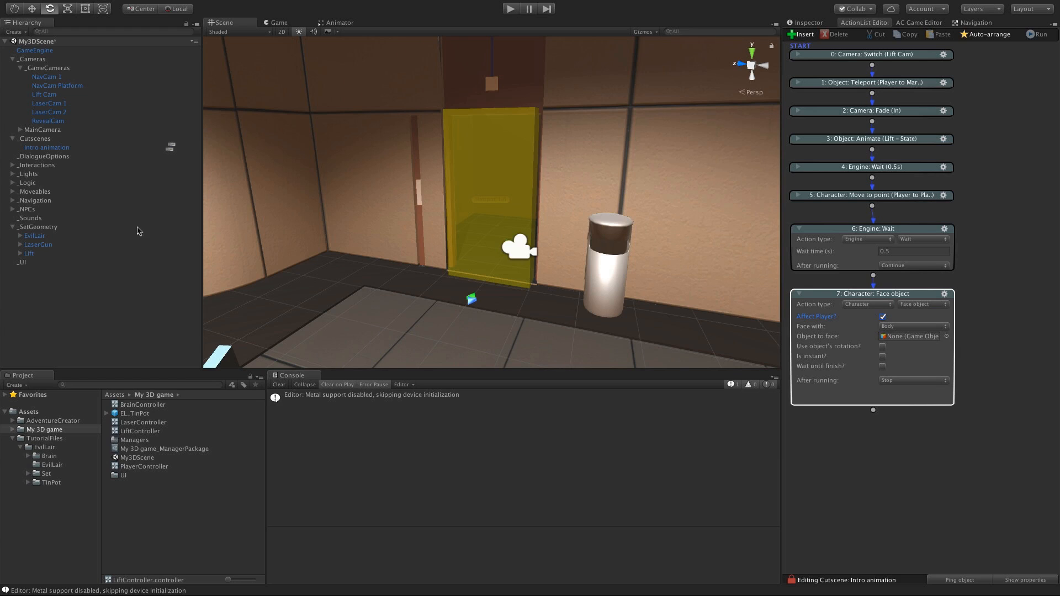
# Step: Set EL_Brain as the object to face and have the Player face it with the Head
pyautogui.click(12, 209)
pyautogui.click(40, 218)
pyautogui.moveTo(40, 218); pyautogui.dragTo(892, 339)
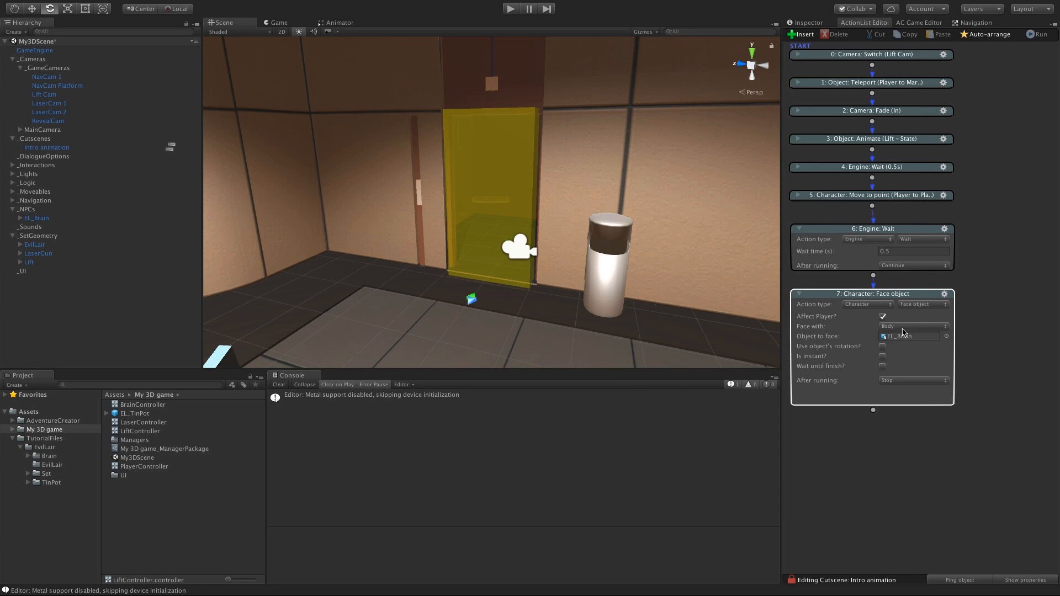
pyautogui.click(903, 327)
pyautogui.click(904, 337)
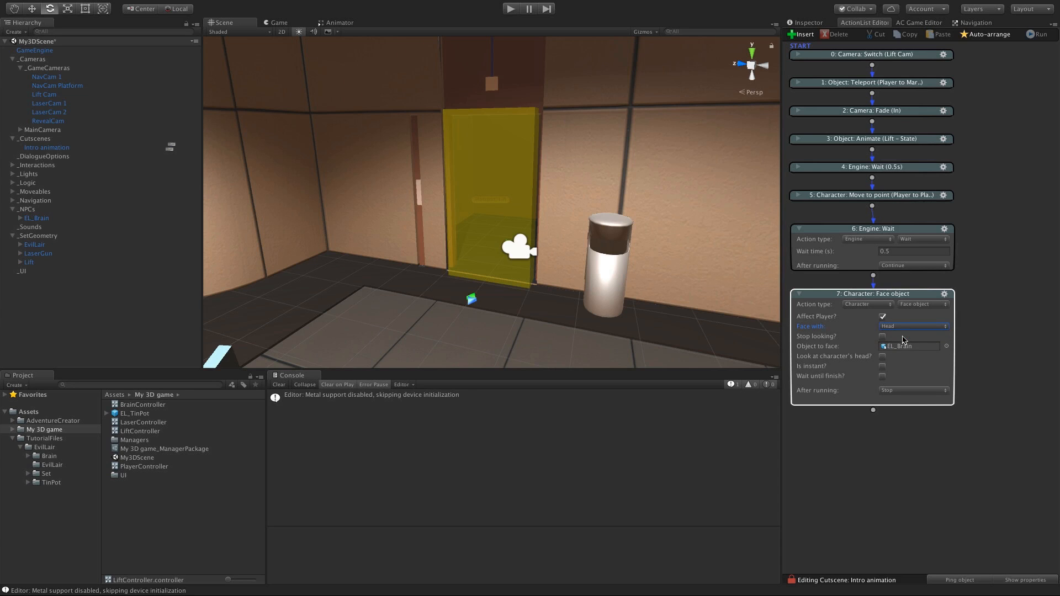
# Step: Frame the EL_Brain character in the scene and examine its position on the table
pyautogui.click(37, 219)
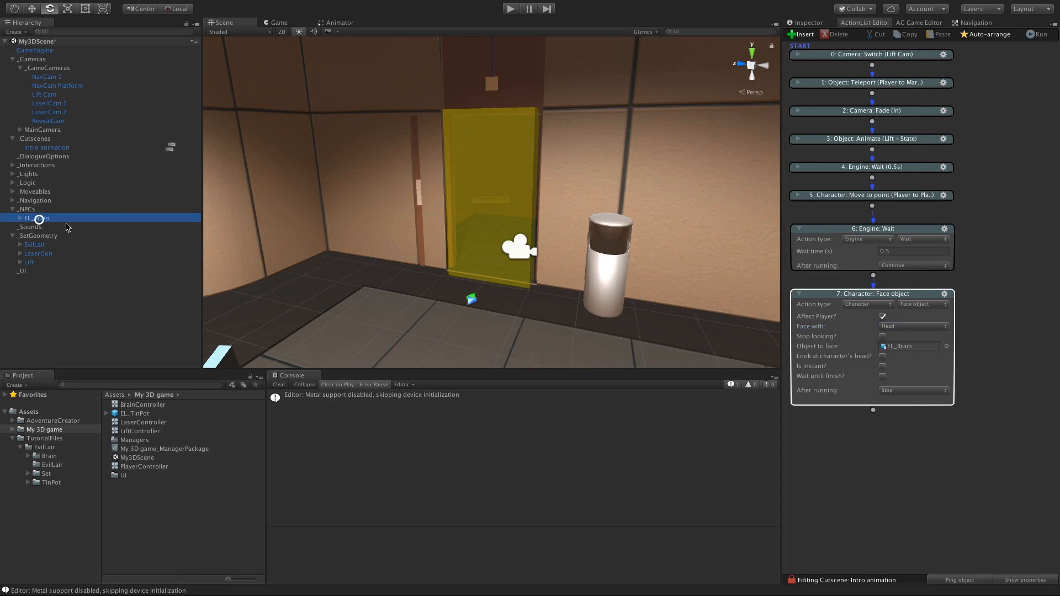
pyautogui.press('f')
pyautogui.keyDown('alt'); pyautogui.moveTo(426, 270); pyautogui.dragTo(433, 160); pyautogui.keyUp('alt')
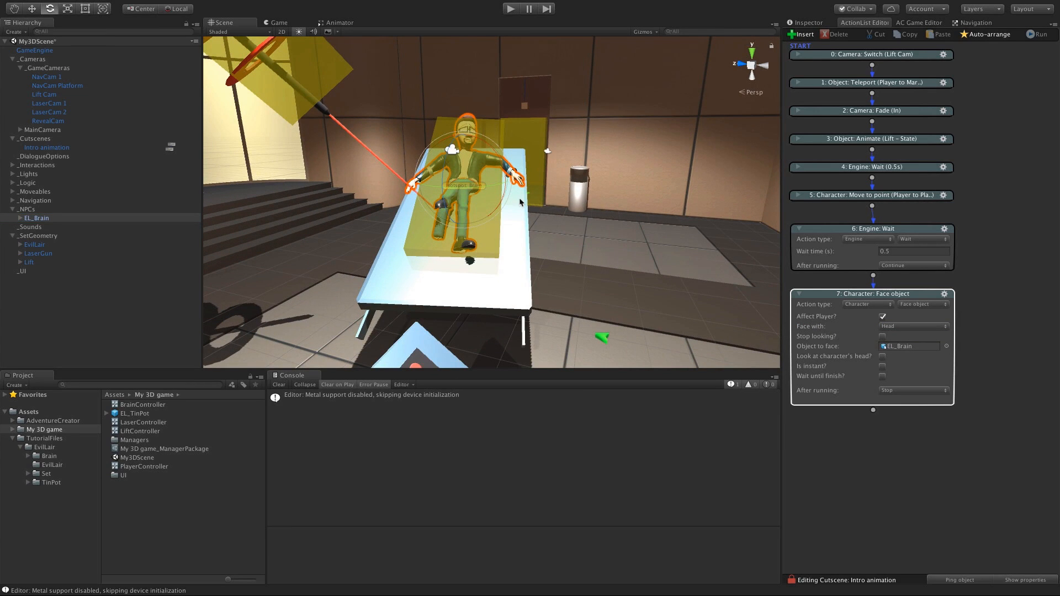
# Step: Show EL_Brain's handle at its pivot and examine where the character's origin sits relative to the table, along with its NPC settings
pyautogui.click(807, 22)
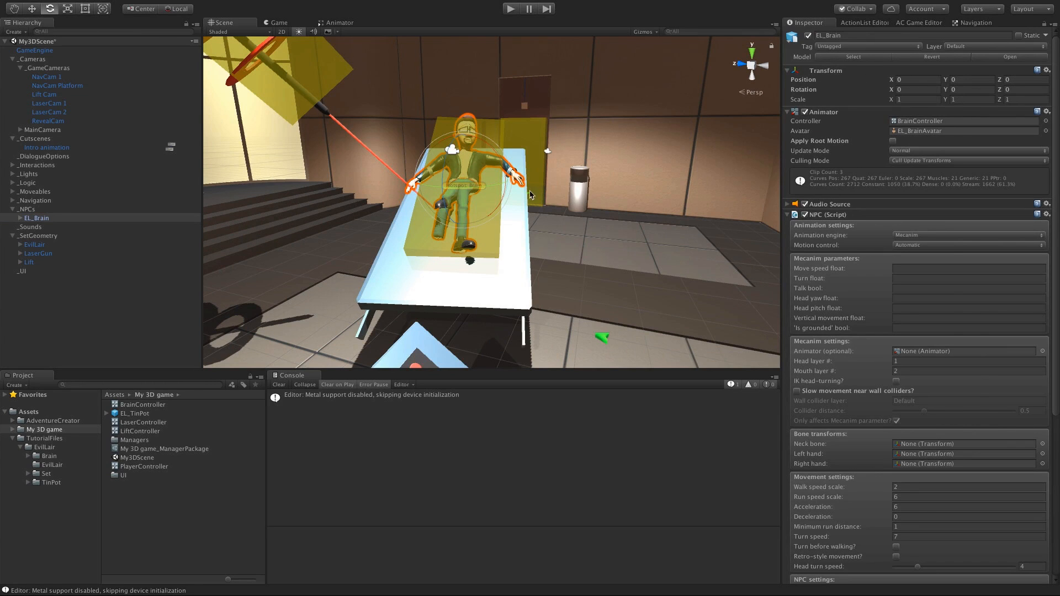
pyautogui.scroll(-10, 479, 204)
pyautogui.keyDown('alt'); pyautogui.moveTo(479, 205); pyautogui.dragTo(449, 262); pyautogui.keyUp('alt')
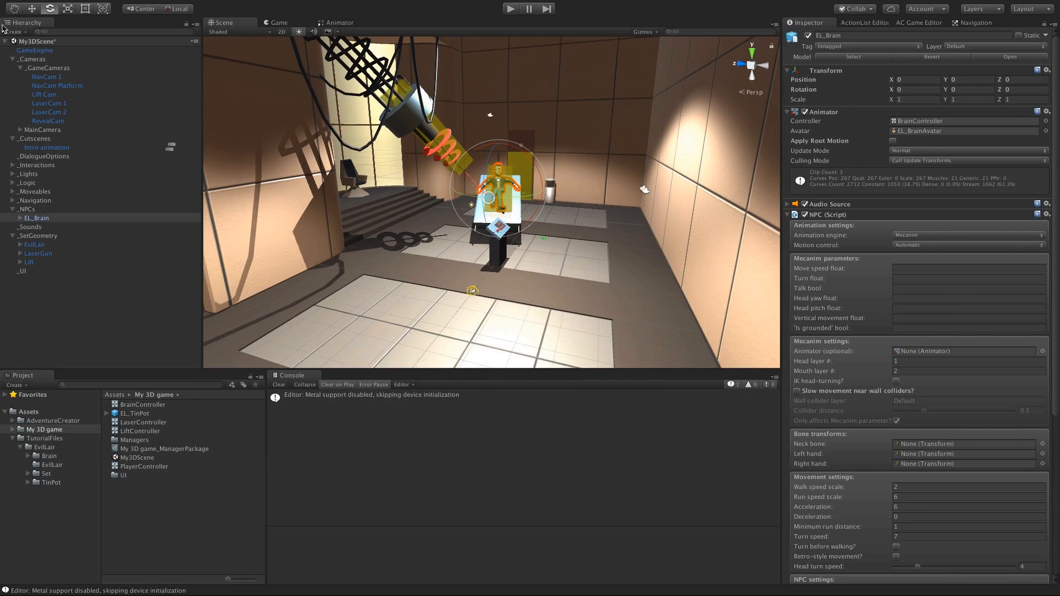
pyautogui.press('w')
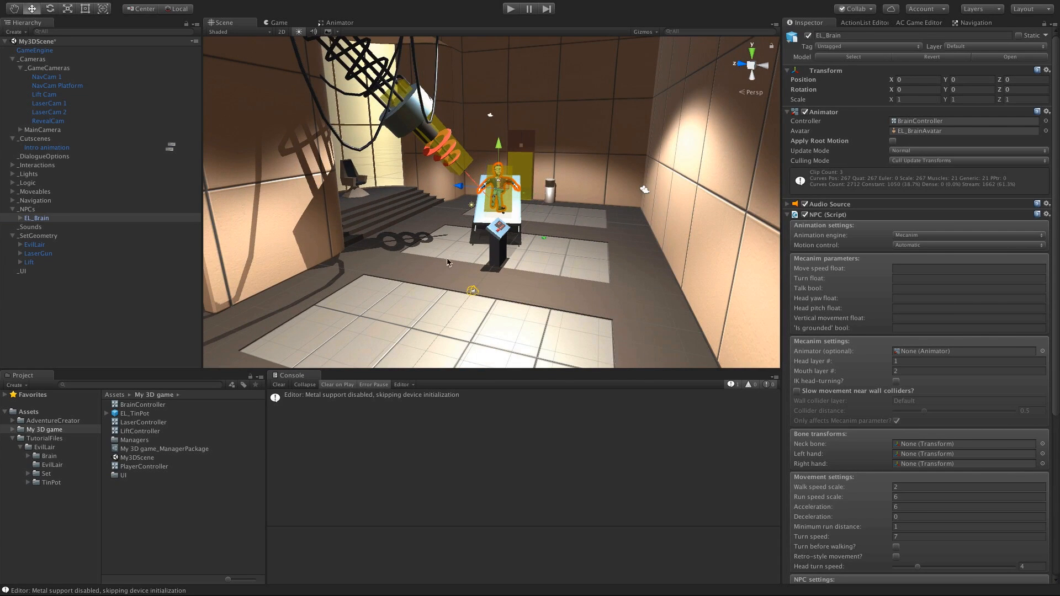
pyautogui.click(144, 9)
pyautogui.scroll(3, 490, 267)
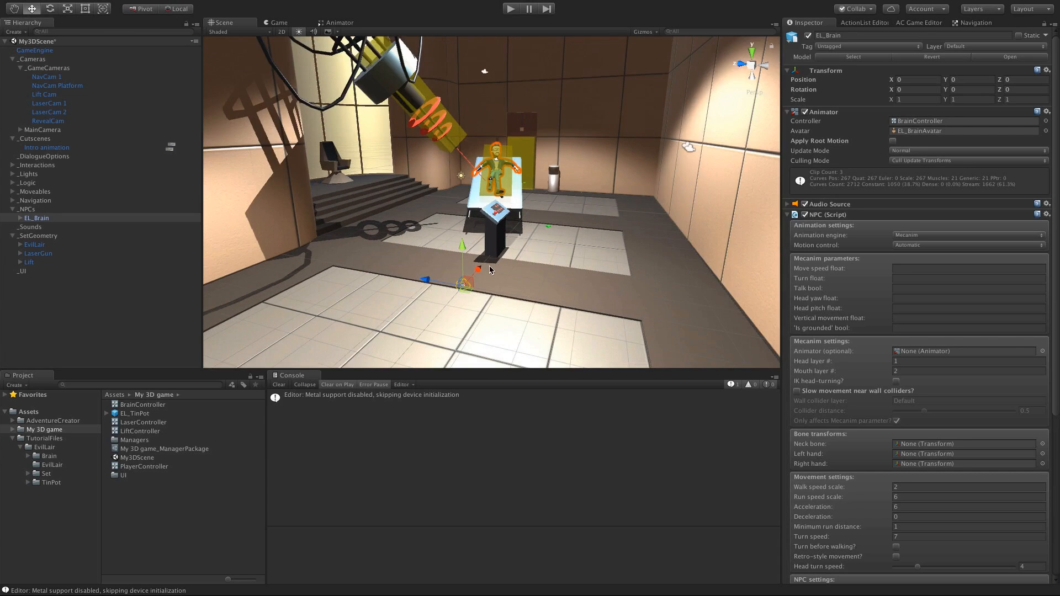
pyautogui.scroll(3, 494, 276)
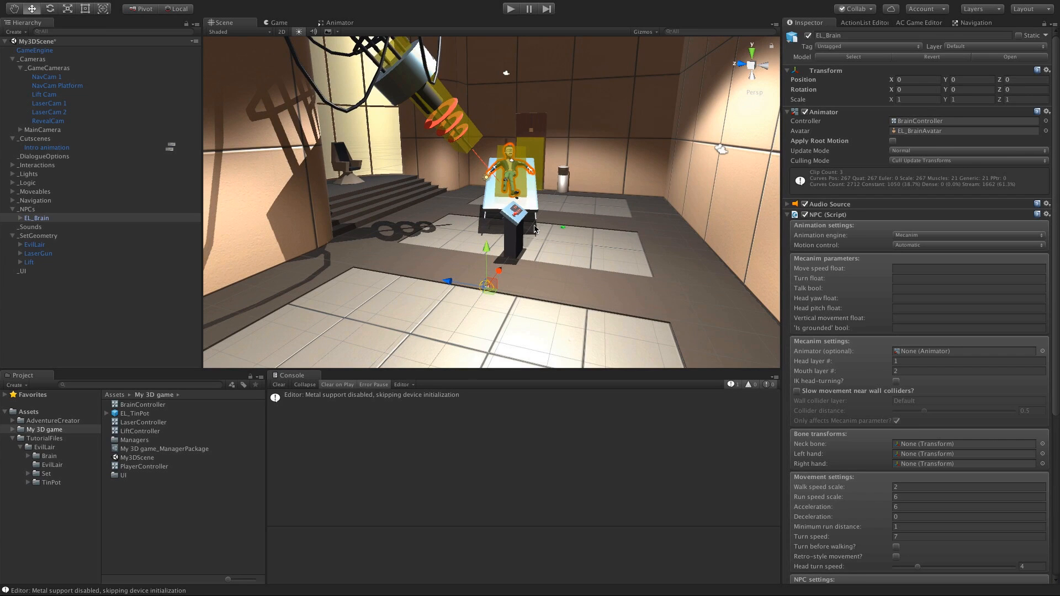
pyautogui.scroll(5, 534, 228)
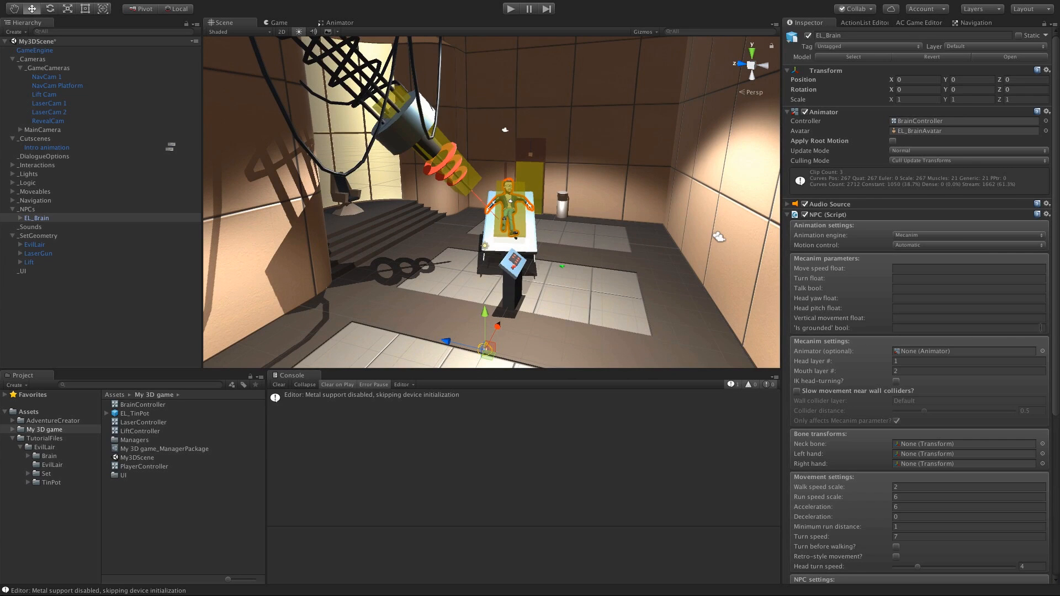
pyautogui.scroll(-3, 916, 331)
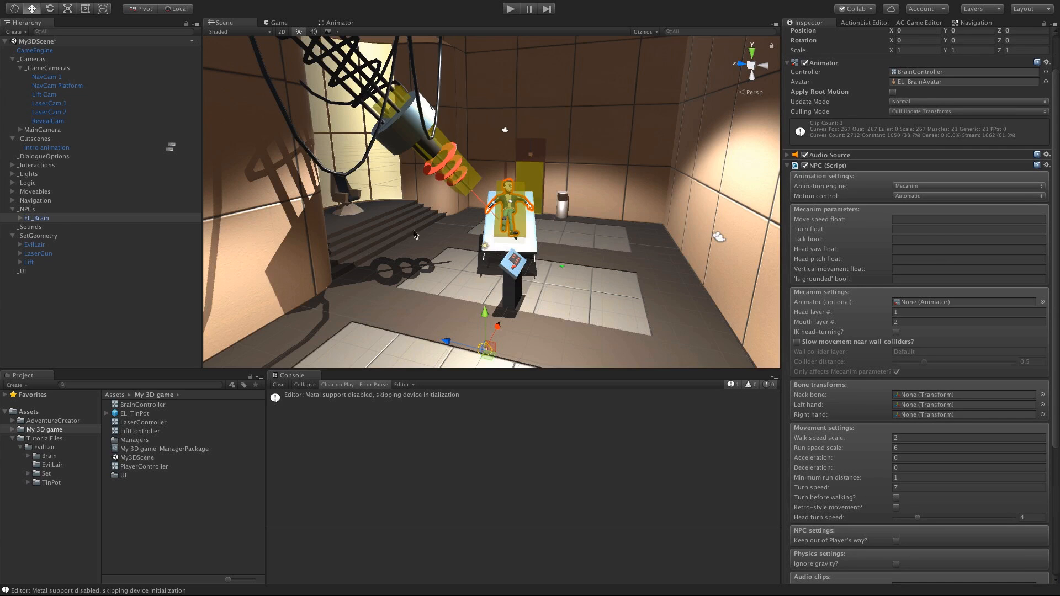
# Step: Find the Neck bone in EL_Brain's rig, assign it as the NPC's neck bone transform and frame it in the scene
pyautogui.click(21, 219)
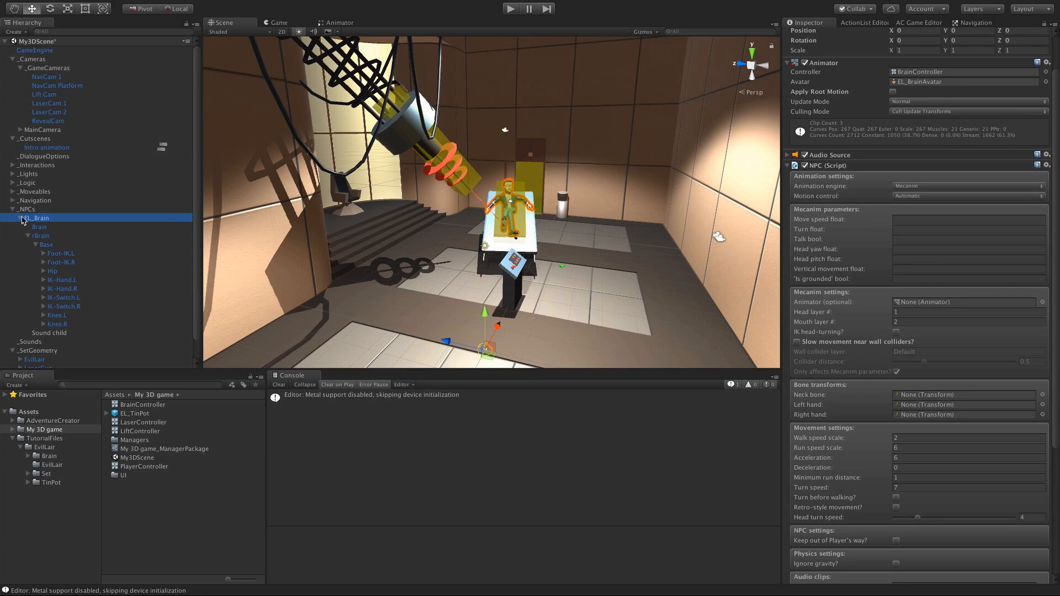
pyautogui.click(42, 236)
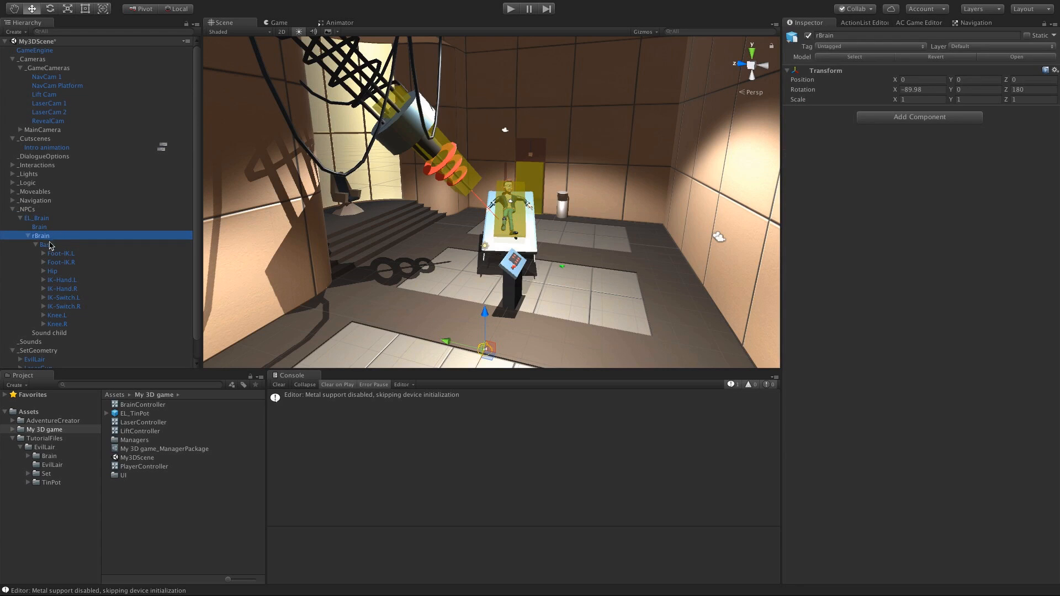
pyautogui.click(43, 271)
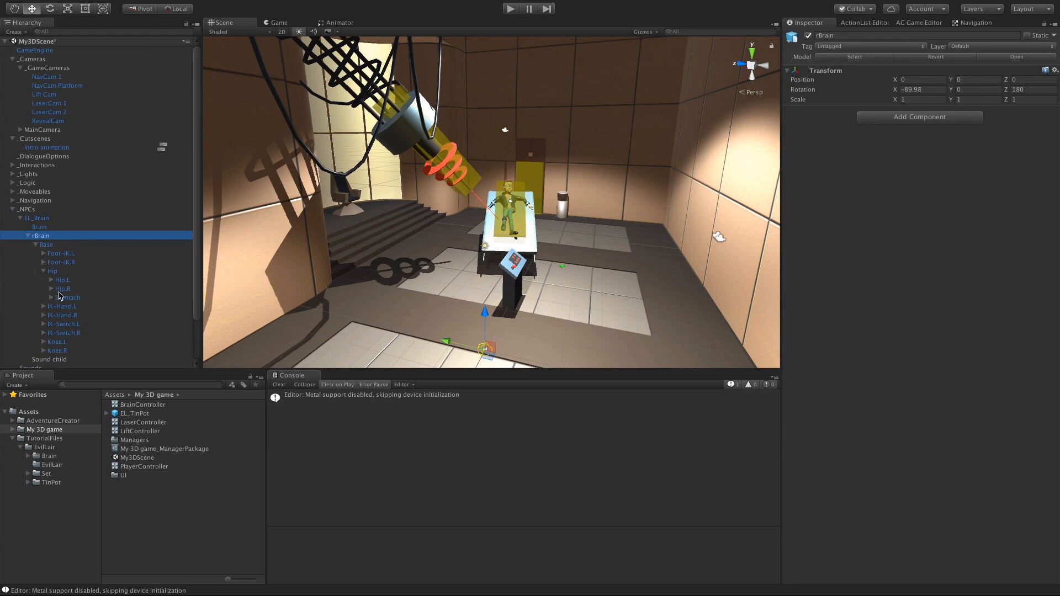
pyautogui.click(51, 297)
pyautogui.click(67, 307)
pyautogui.click(58, 306)
pyautogui.click(75, 316)
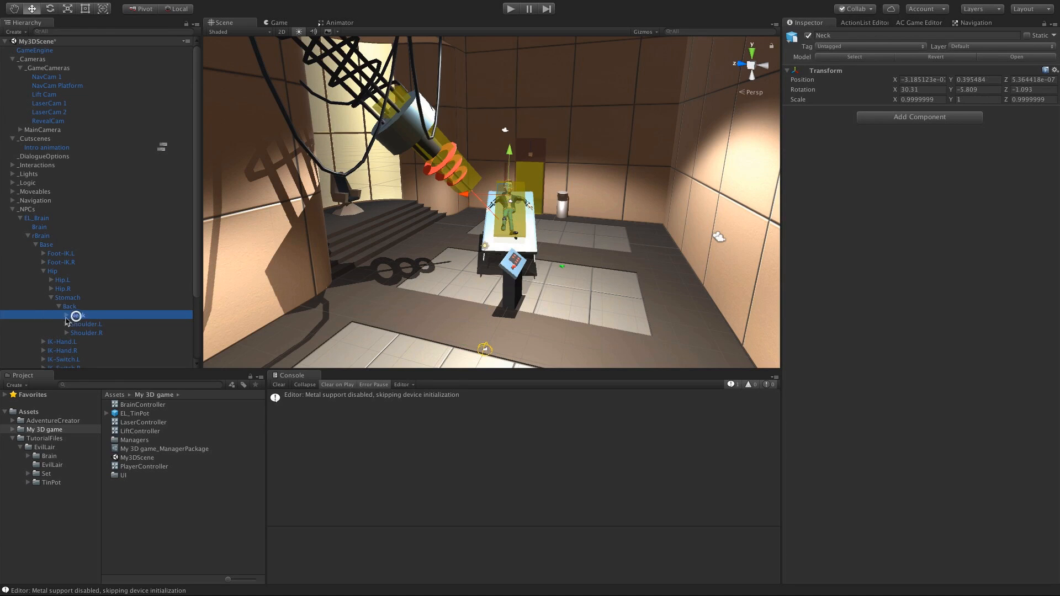
pyautogui.click(26, 220)
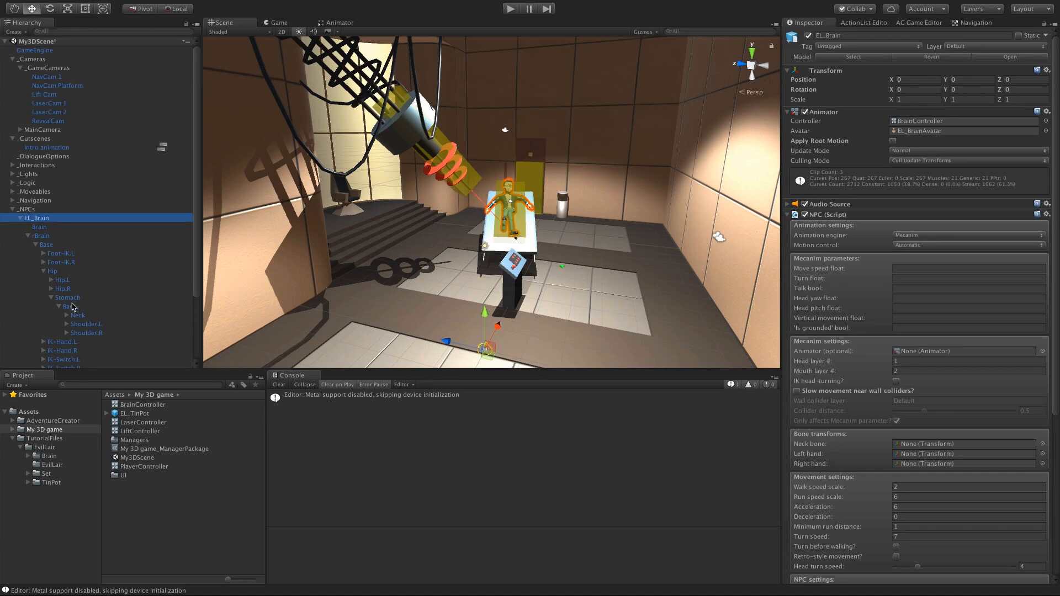
pyautogui.moveTo(81, 316); pyautogui.dragTo(939, 446)
pyautogui.scroll(3, 563, 254)
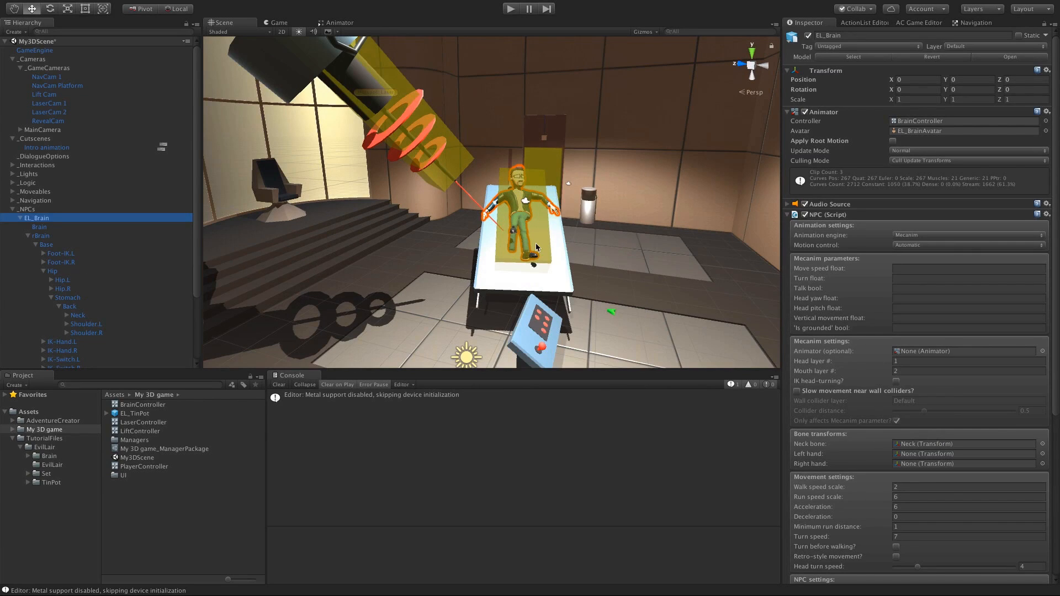
pyautogui.click(78, 314)
pyautogui.press('f')
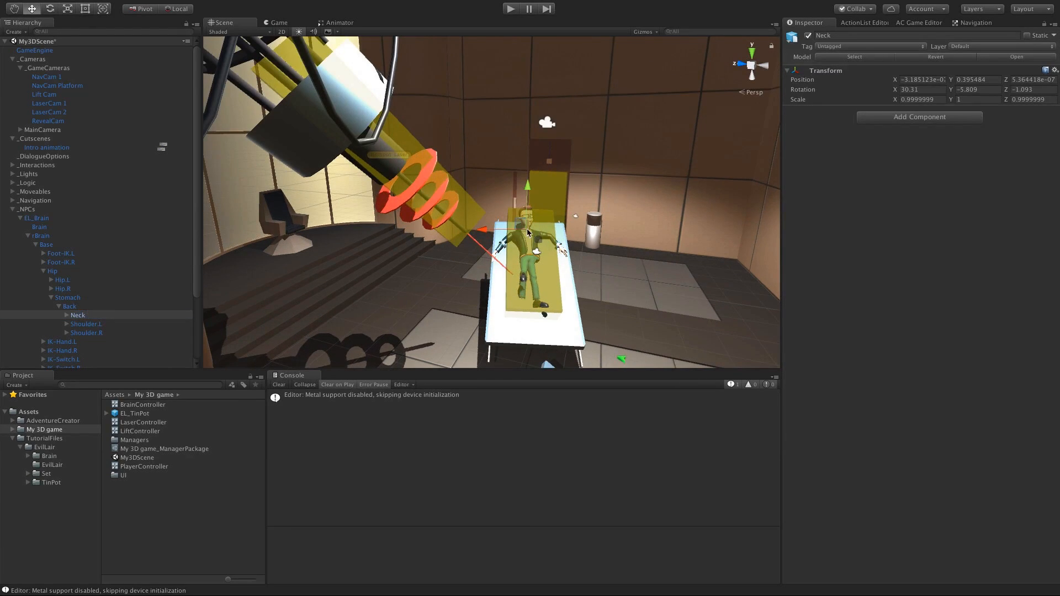
# Step: Add a Dialogue: Play speech action to the end of the Intro animation cutscene, with the player line "I'm gone for five minutes..."
pyautogui.click(89, 147)
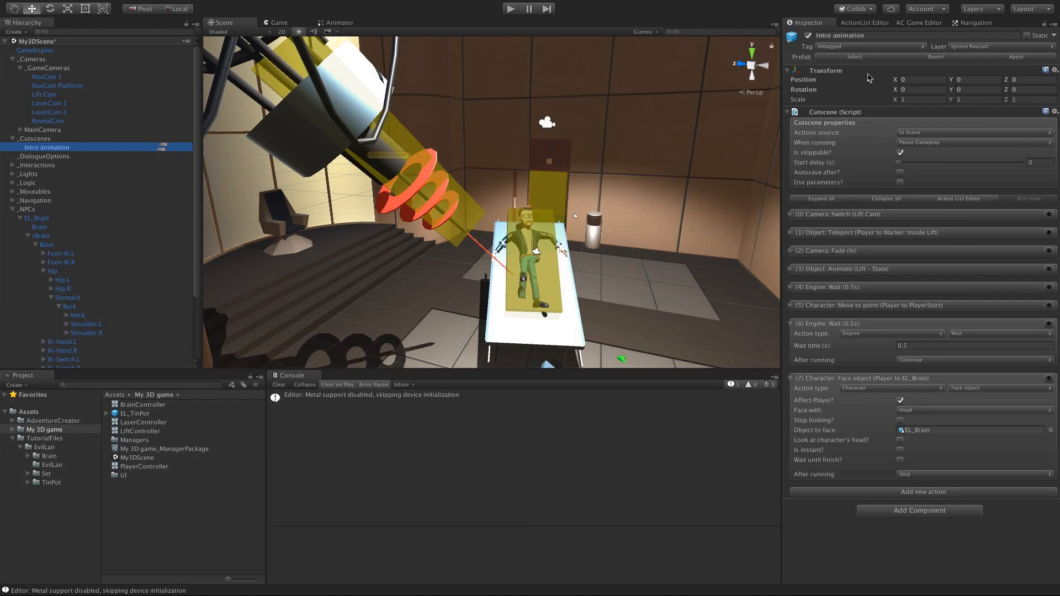
pyautogui.click(862, 23)
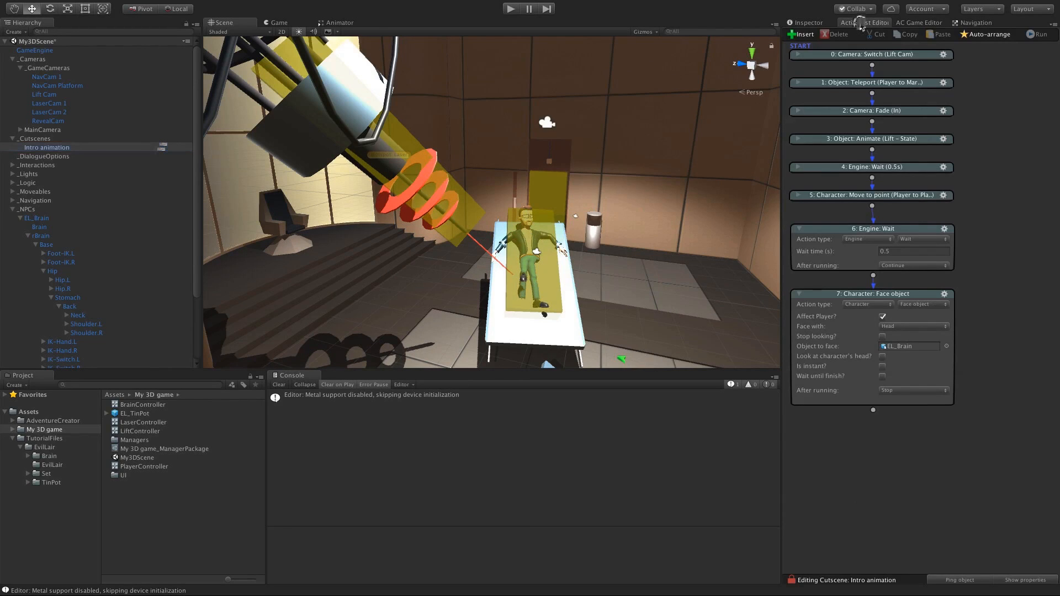
pyautogui.click(874, 413)
pyautogui.click(869, 440)
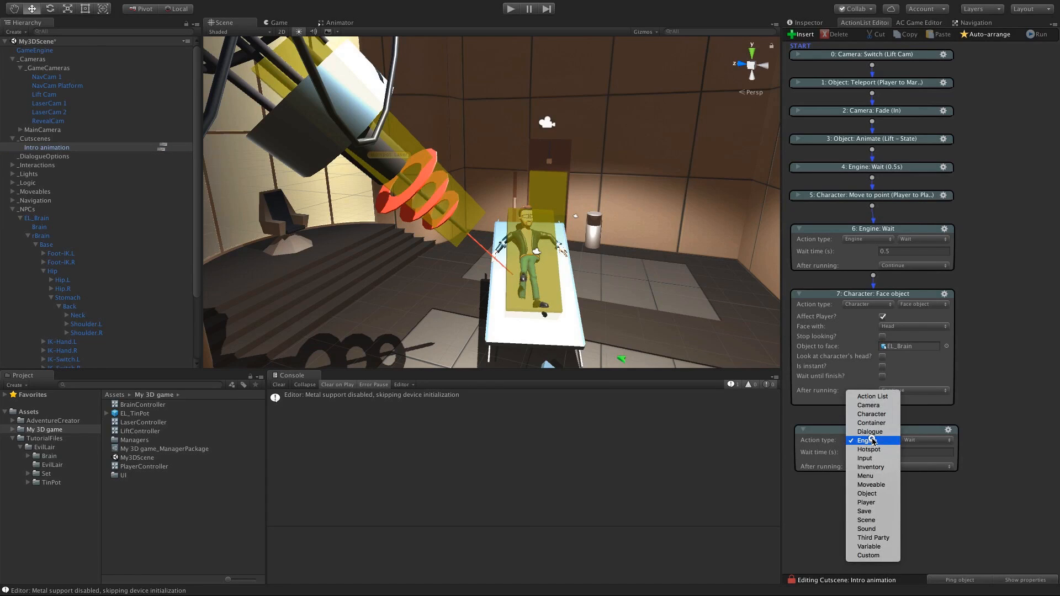
pyautogui.click(871, 432)
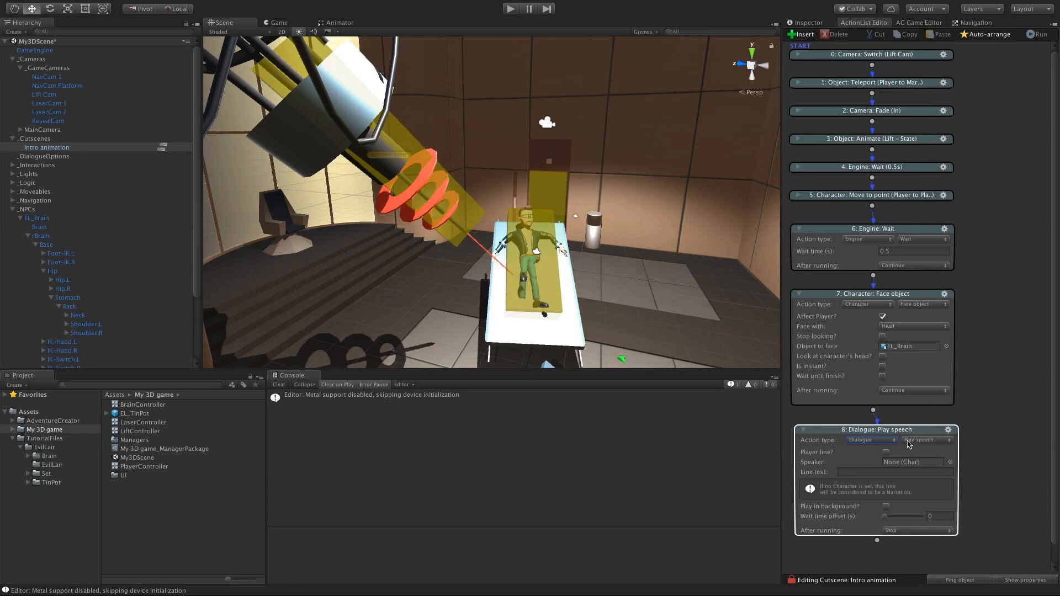
pyautogui.click(886, 452)
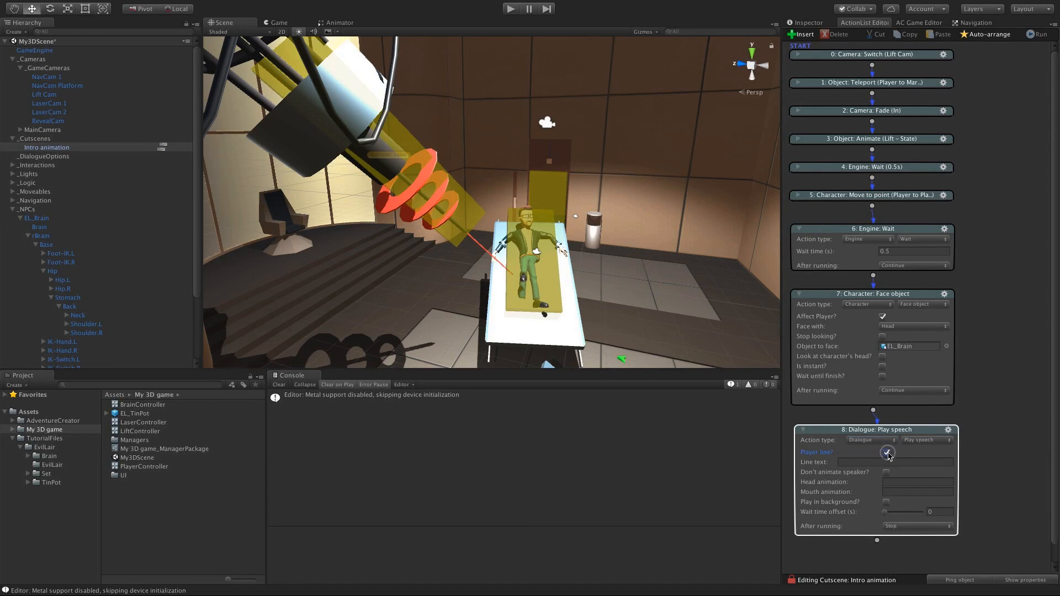
pyautogui.click(858, 460)
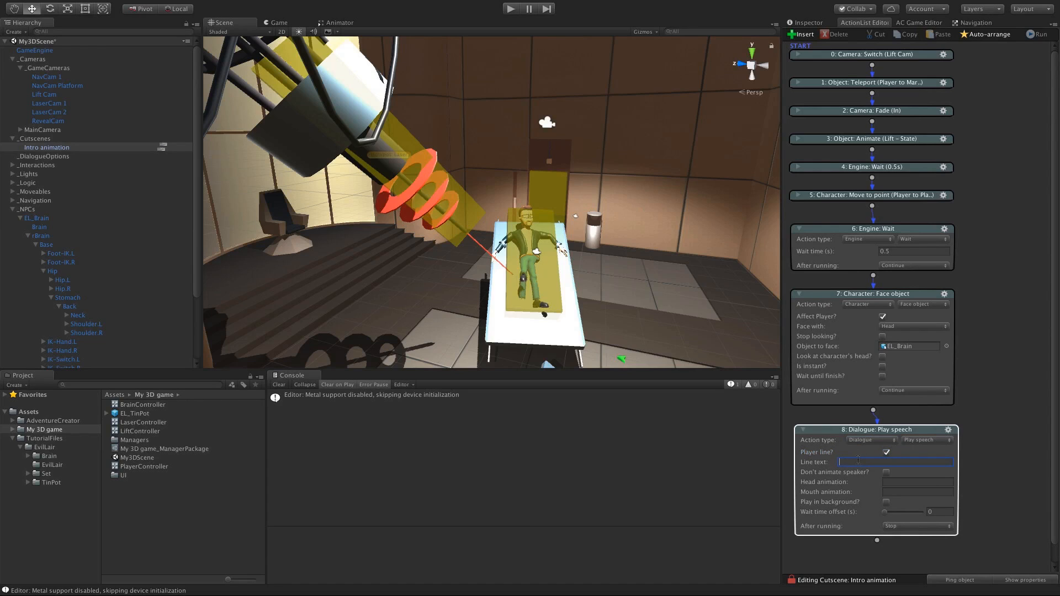
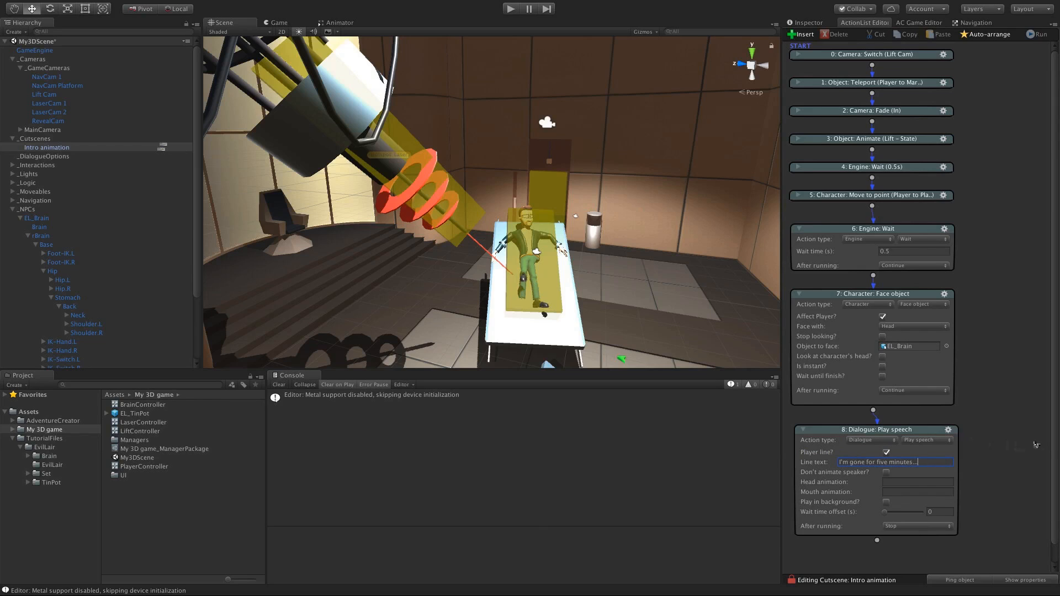
# Step: Add a Camera: Switch action after the player's speech line and set RevealCam as its new camera
pyautogui.scroll(-1, 1051, 480)
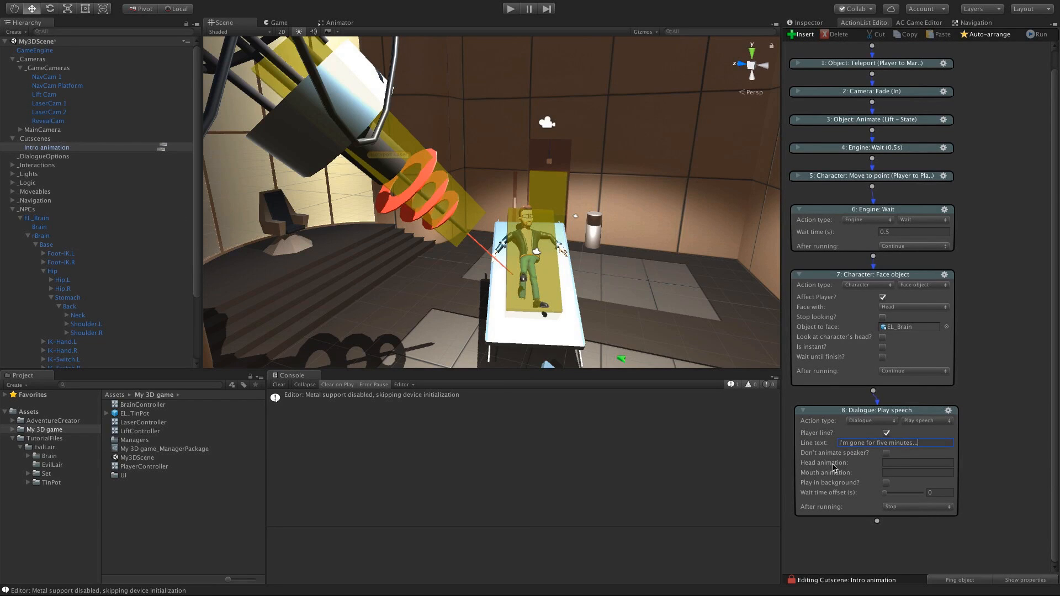
pyautogui.click(877, 521)
pyautogui.scroll(1, 988, 496)
pyautogui.scroll(-5, 988, 496)
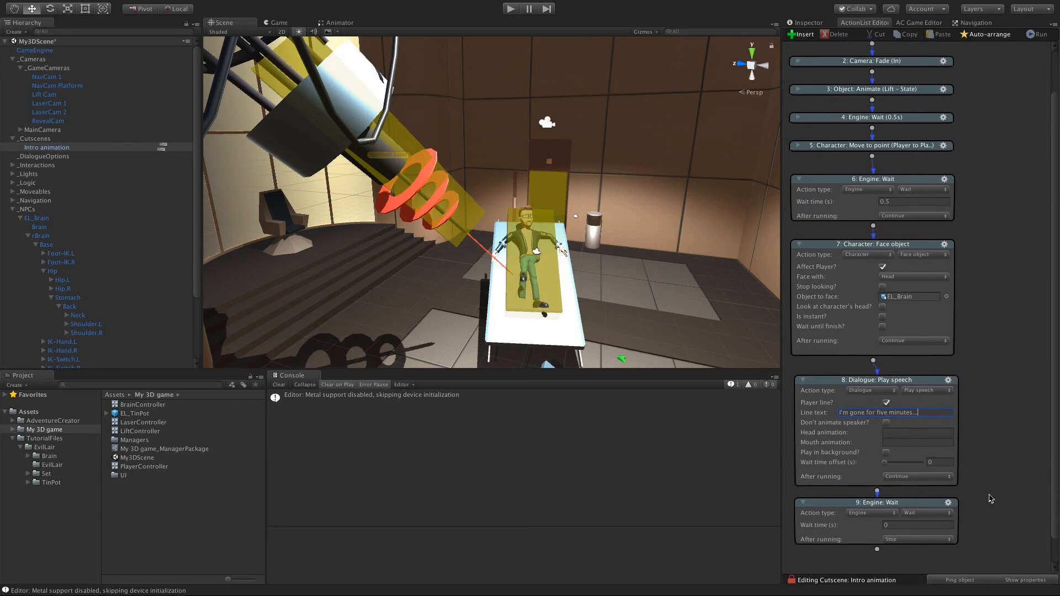
pyautogui.click(871, 492)
pyautogui.click(866, 459)
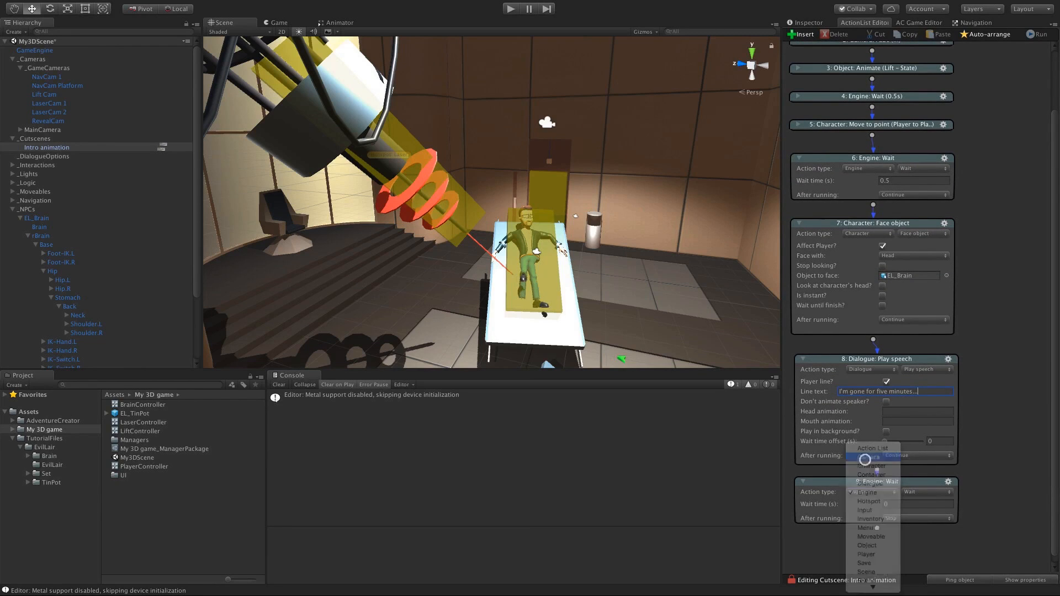
pyautogui.click(927, 499)
pyautogui.click(916, 544)
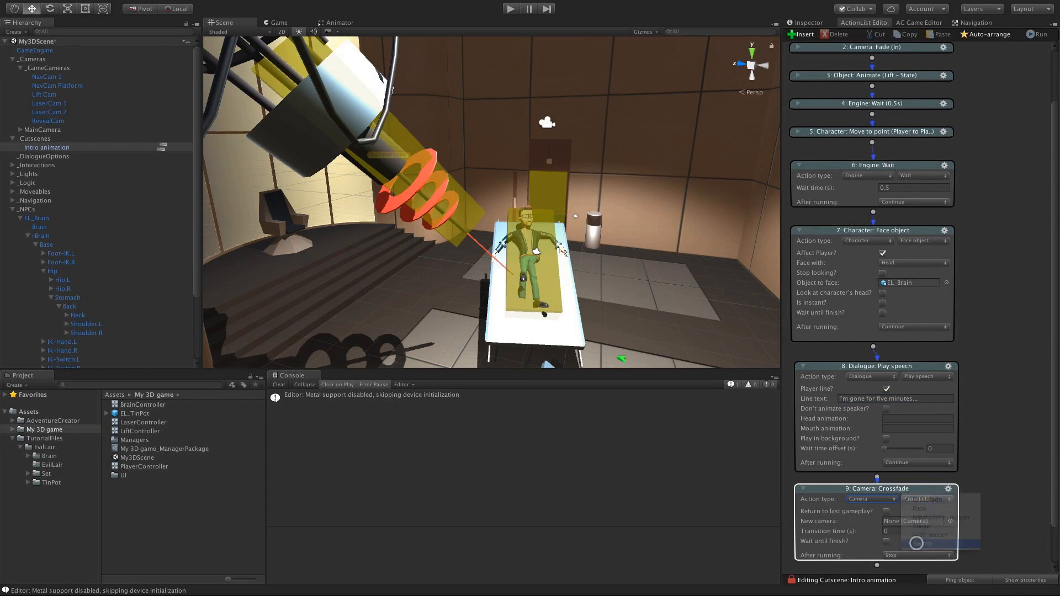
pyautogui.scroll(-3, 917, 544)
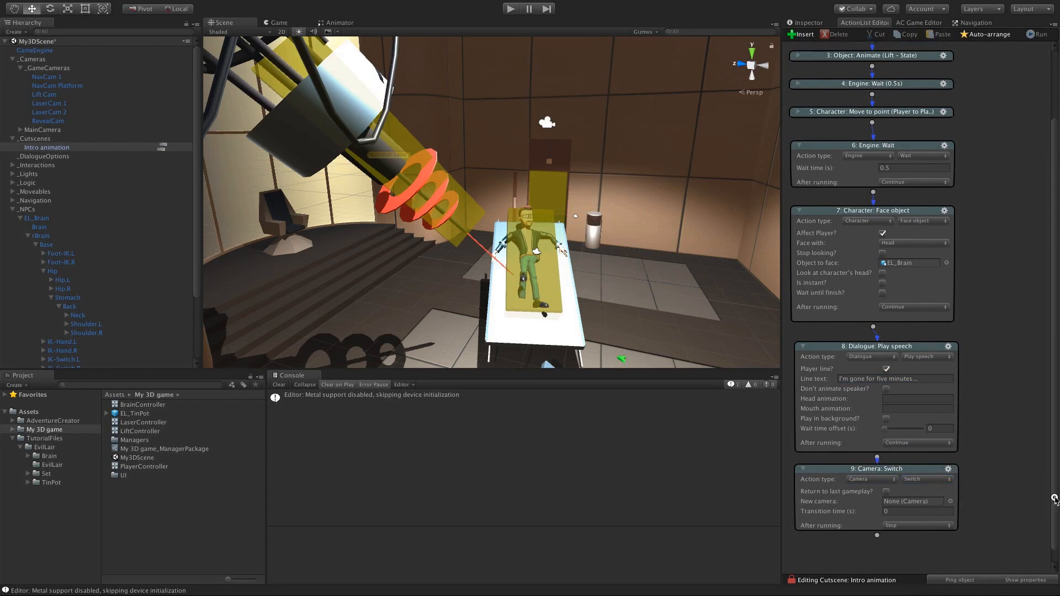
pyautogui.click(51, 121)
pyautogui.moveTo(52, 121); pyautogui.dragTo(915, 488)
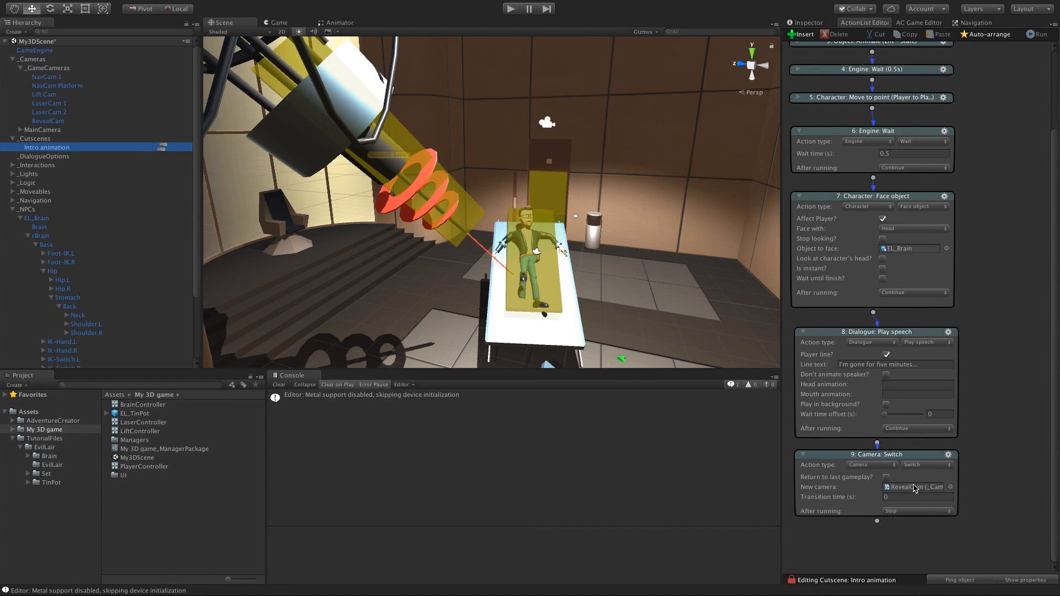
# Step: Add an Engine: Wait action of 0.5 seconds after the switch to RevealCam
pyautogui.click(876, 521)
pyautogui.moveTo(1056, 488); pyautogui.dragTo(1055, 530)
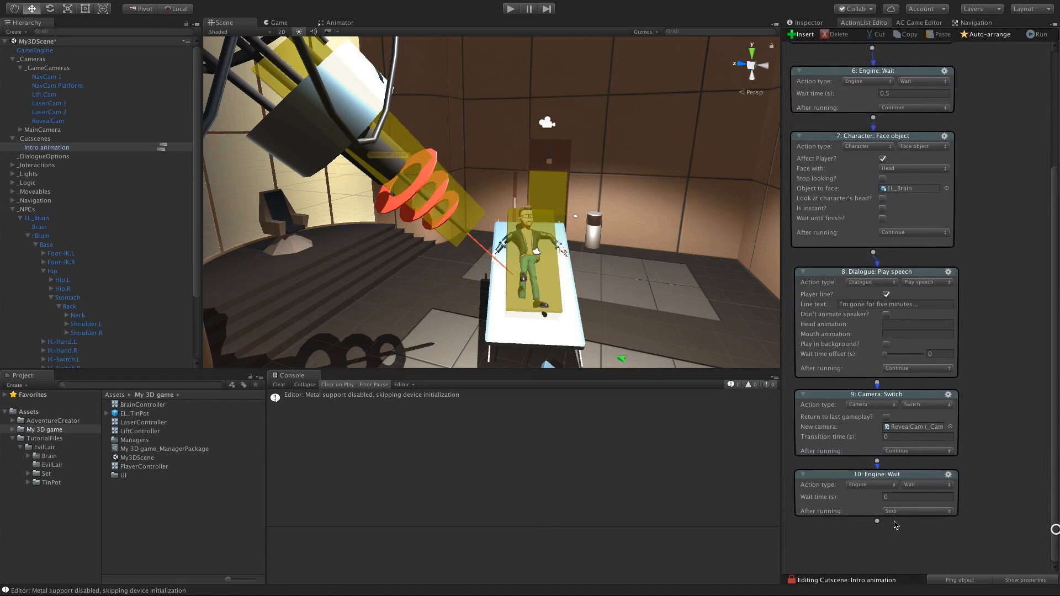
pyautogui.click(900, 497)
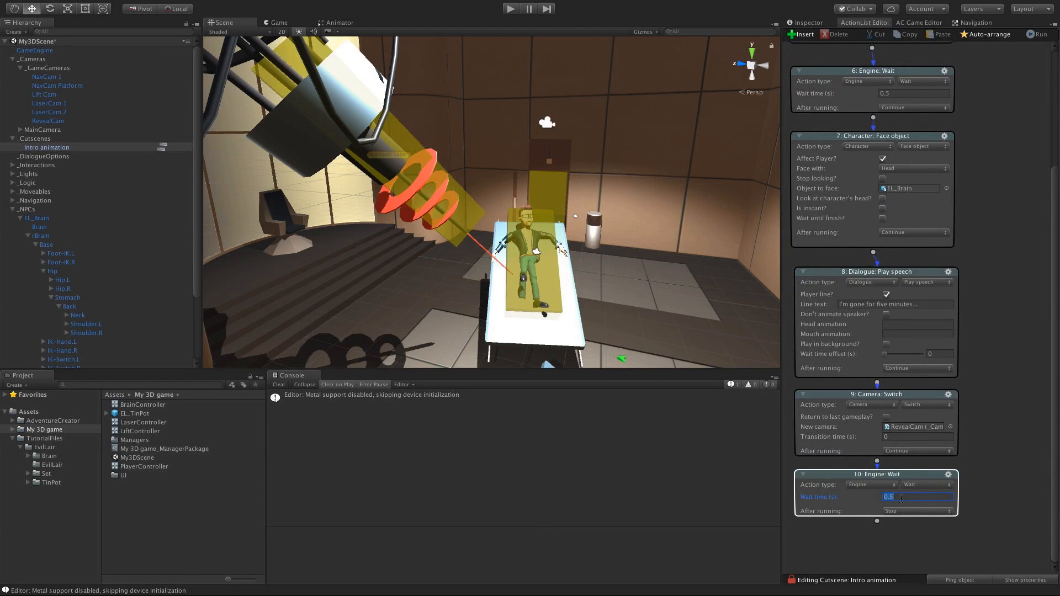
# Step: Add a Dialogue: Play speech action after the last wait, with EL_Brain as the speaker and the line "Hey, little help?"
pyautogui.click(877, 521)
pyautogui.moveTo(1056, 490); pyautogui.dragTo(1056, 541)
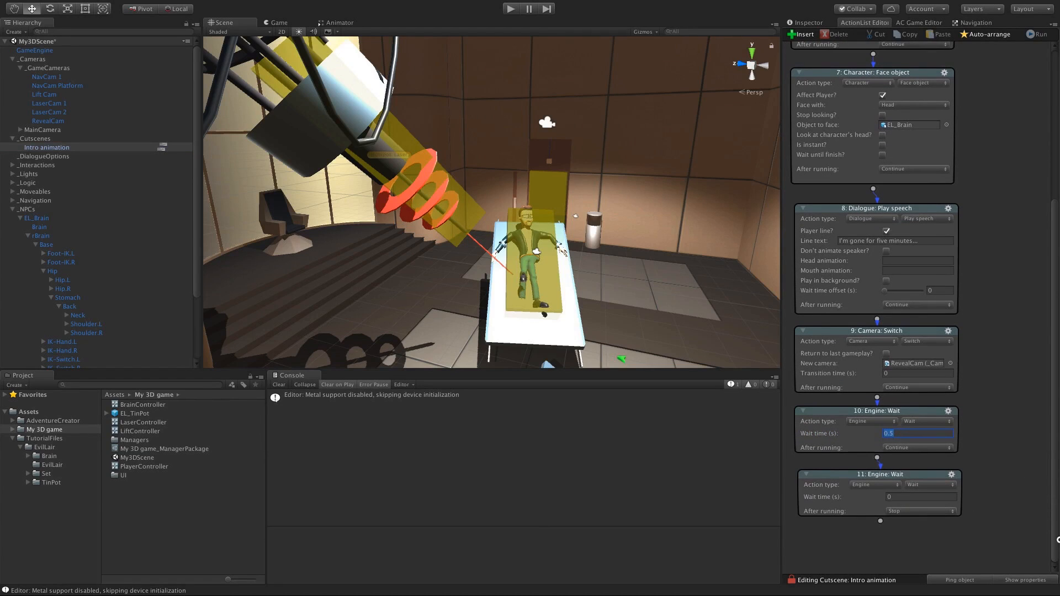
pyautogui.click(881, 486)
pyautogui.click(878, 485)
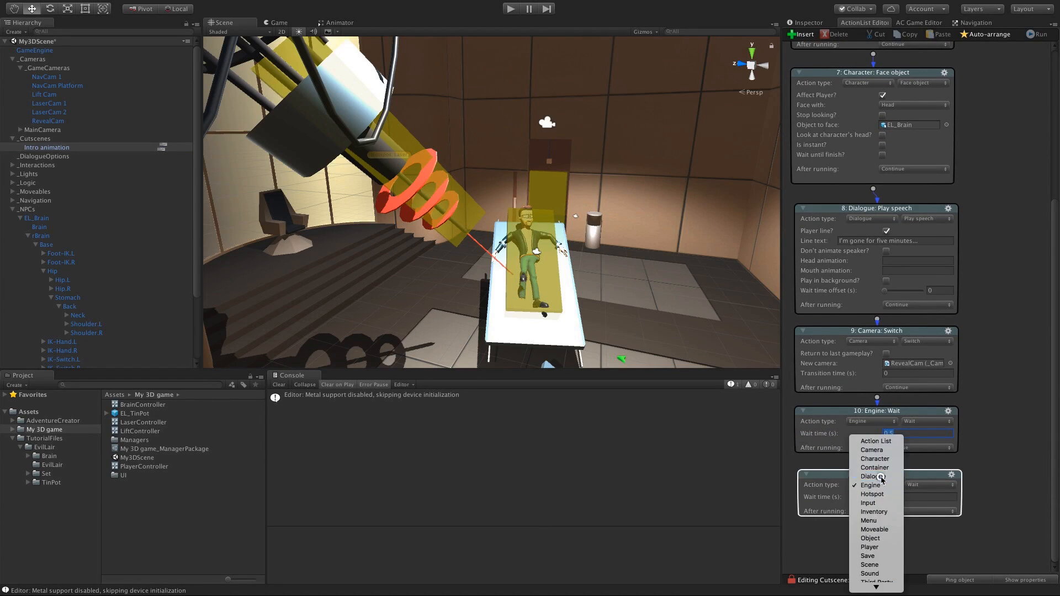
pyautogui.click(878, 468)
pyautogui.moveTo(1055, 485); pyautogui.dragTo(1055, 540)
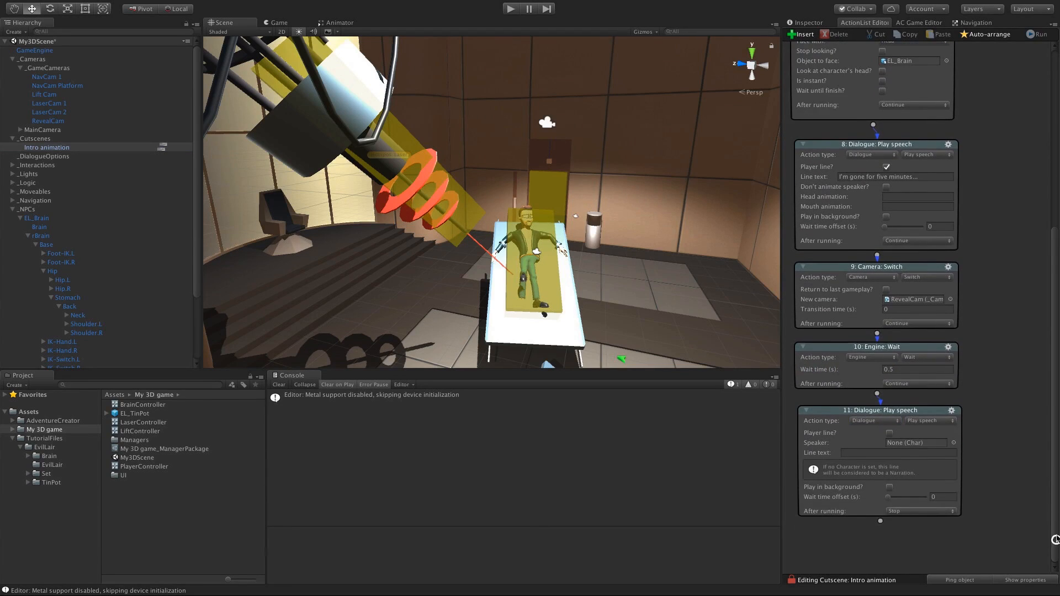
pyautogui.click(20, 218)
pyautogui.moveTo(36, 218); pyautogui.dragTo(915, 443)
pyautogui.click(853, 452)
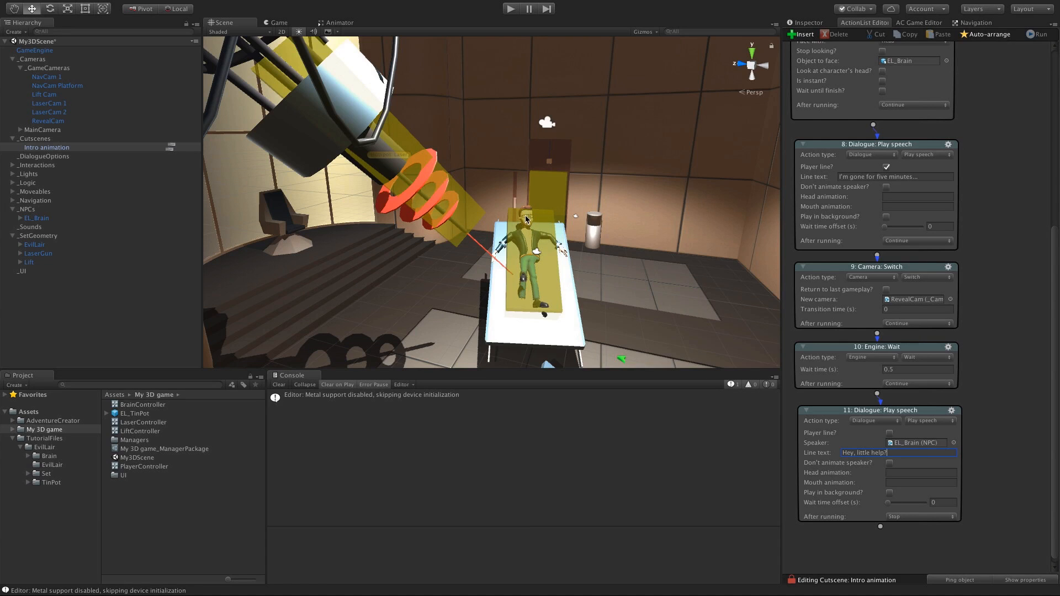
# Step: Add a Character: Face object action after the Brain's "Hey, little help?" line in the Intro animation cutscene
pyautogui.click(881, 527)
pyautogui.moveTo(1054, 507); pyautogui.dragTo(1055, 542)
pyautogui.click(870, 489)
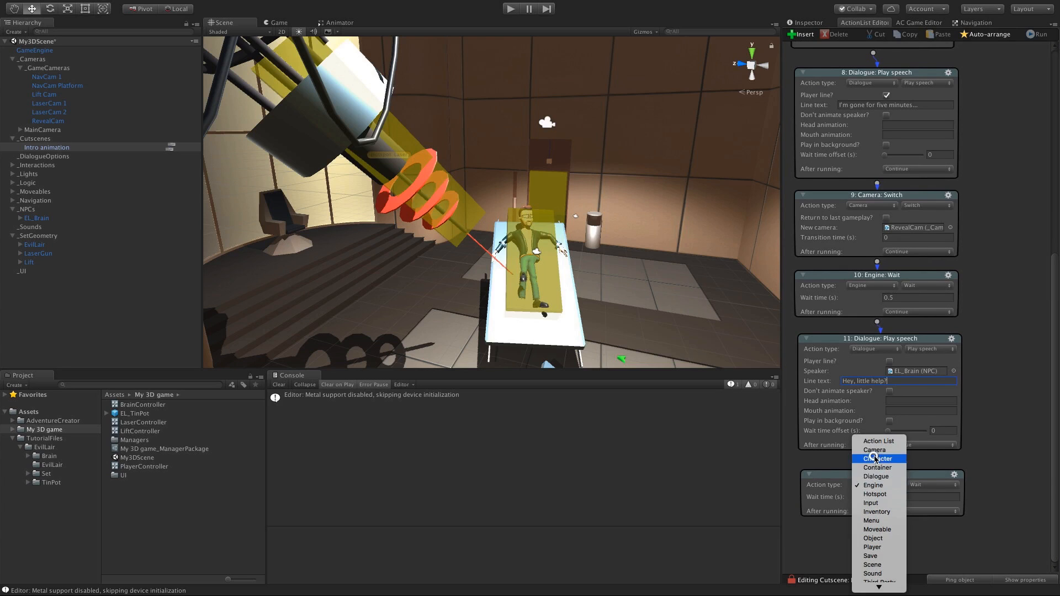
pyautogui.click(873, 457)
pyautogui.click(928, 498)
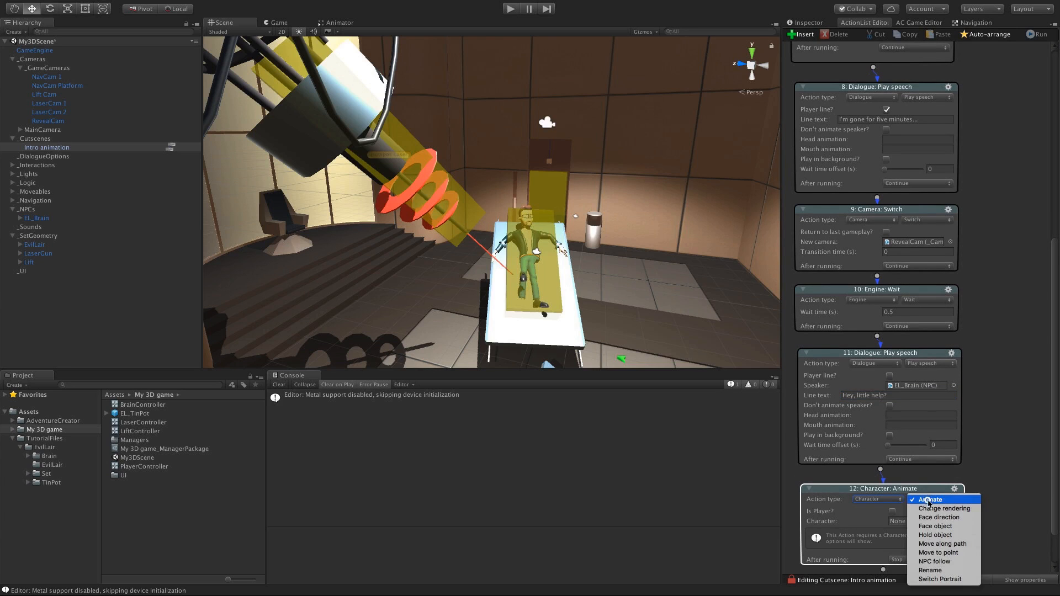
pyautogui.click(937, 529)
# Step: Set the new Face object action to affect the player, face with Head and stop looking
pyautogui.moveTo(1055, 492); pyautogui.dragTo(1055, 542)
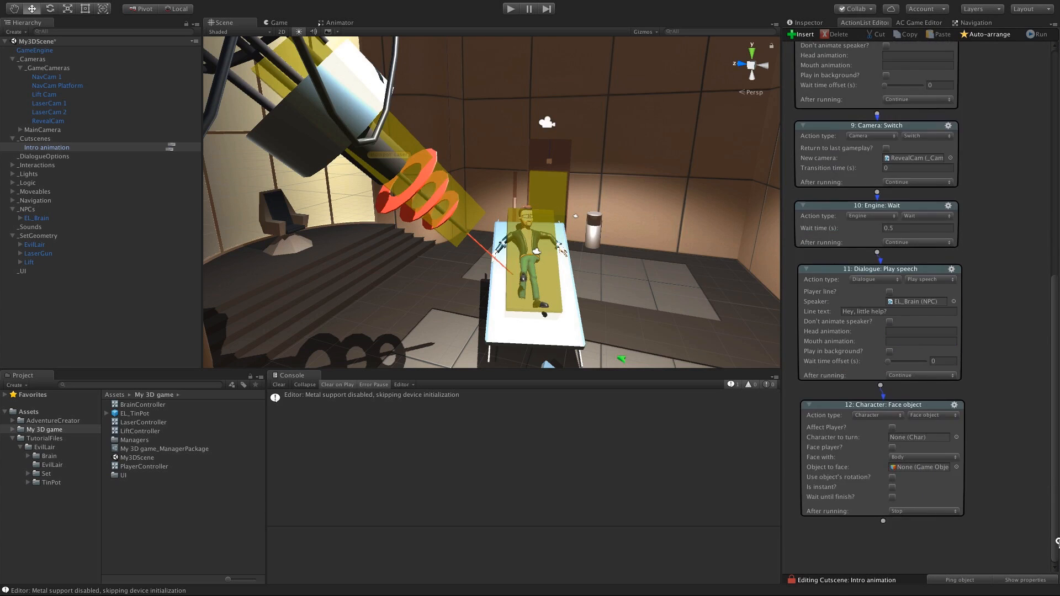
pyautogui.click(892, 429)
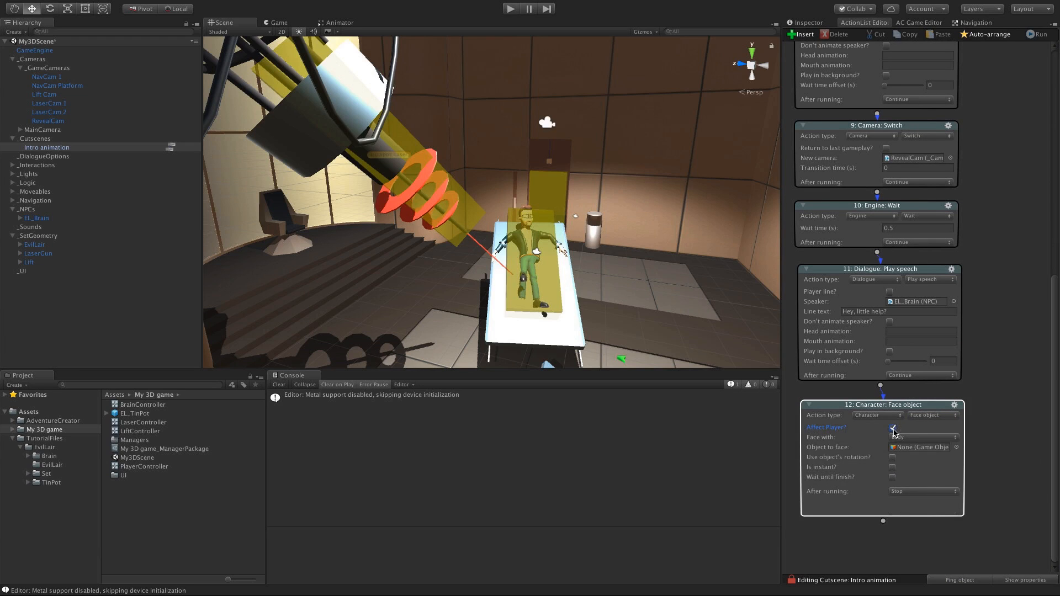
pyautogui.click(908, 437)
pyautogui.click(918, 447)
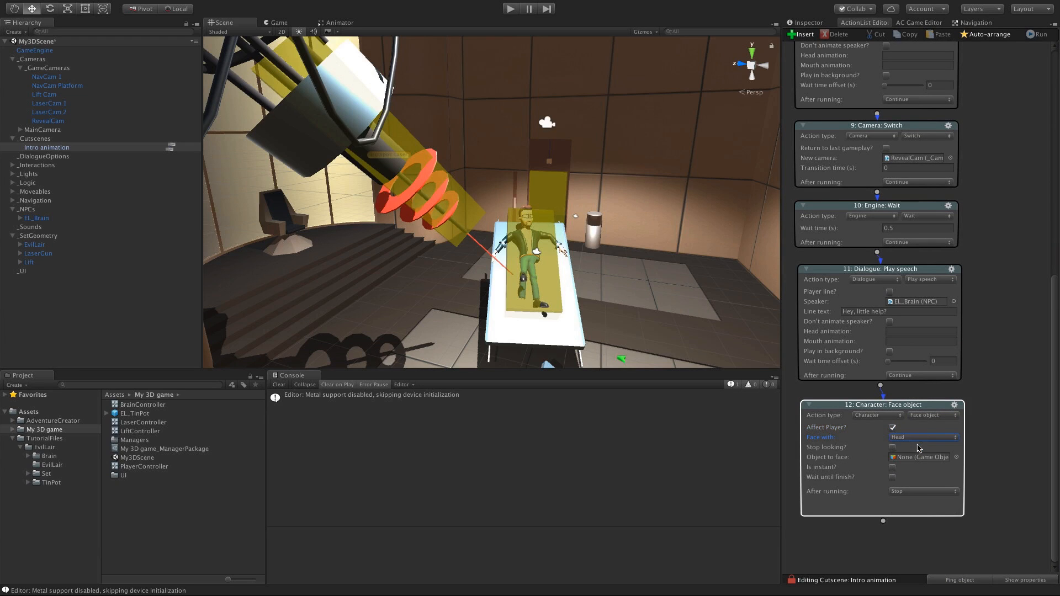
pyautogui.click(893, 447)
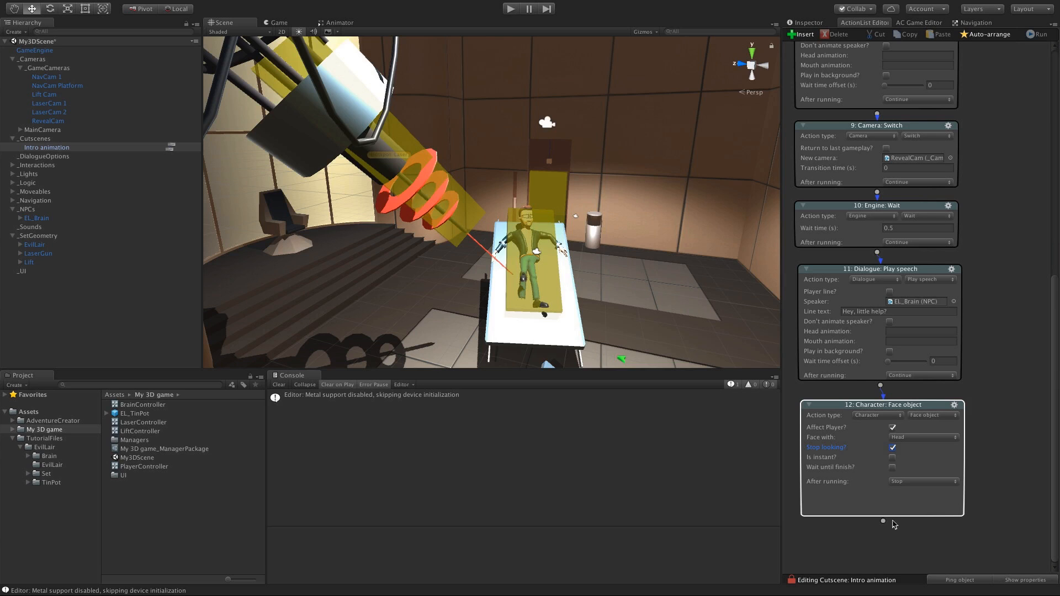
# Step: Add a Camera: Switch action after the action that stops the player's head from looking
pyautogui.moveTo(883, 520); pyautogui.dragTo(886, 546)
pyautogui.moveTo(1056, 496); pyautogui.dragTo(1055, 547)
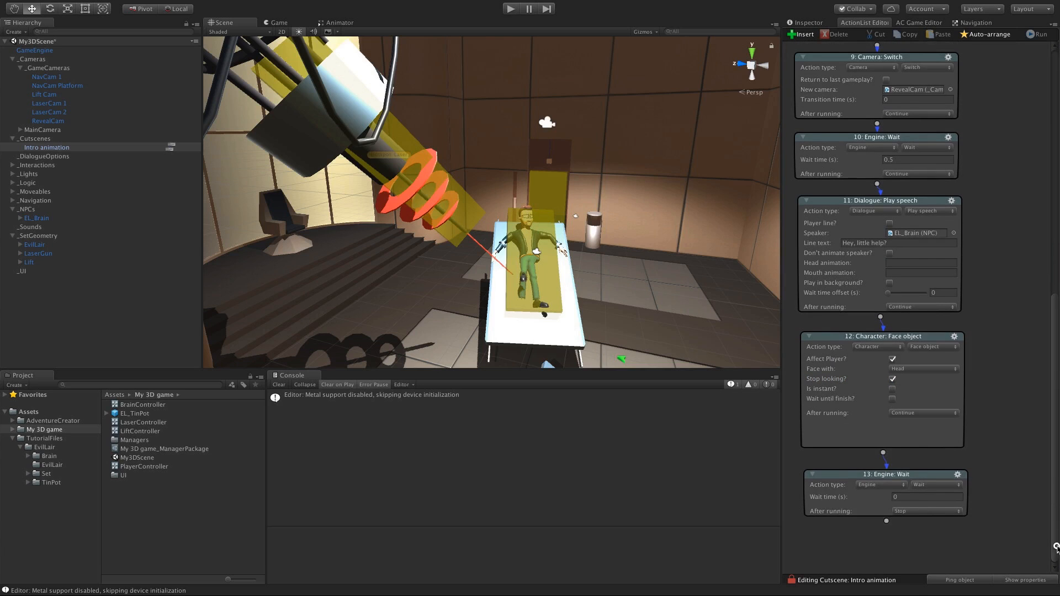
pyautogui.click(878, 485)
pyautogui.click(880, 448)
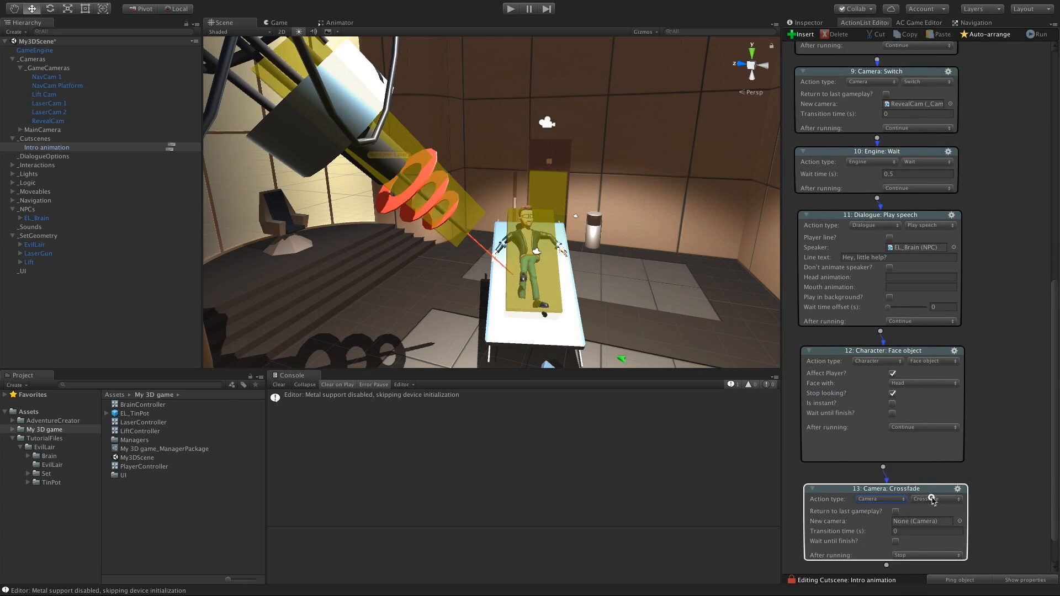
pyautogui.click(933, 499)
pyautogui.click(935, 541)
pyautogui.moveTo(1055, 491); pyautogui.dragTo(1055, 517)
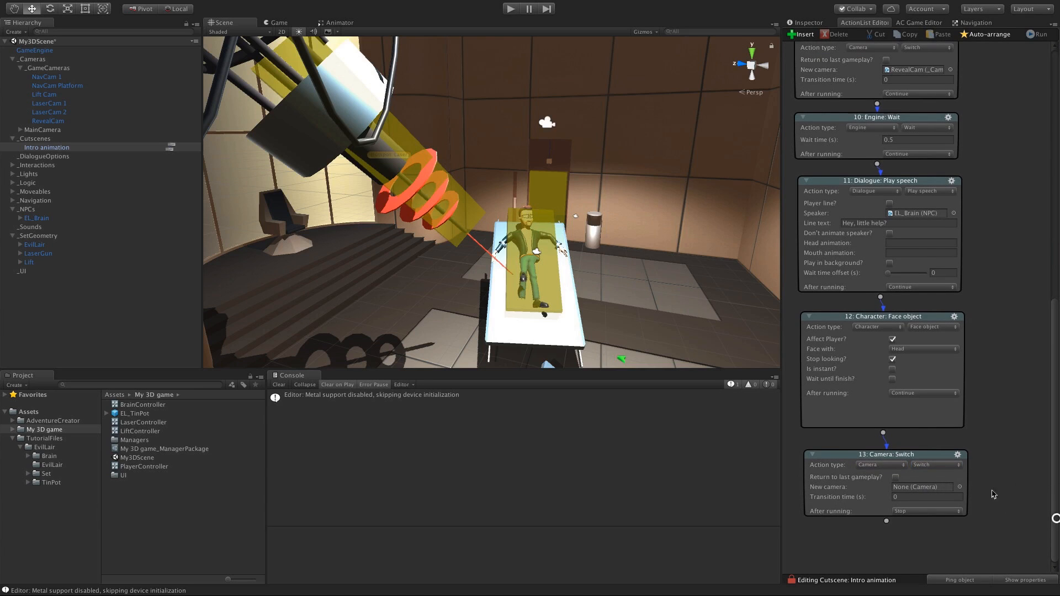
# Step: Make the last Camera: Switch return to the last gameplay camera with a transition time of 2 seconds
pyautogui.click(896, 478)
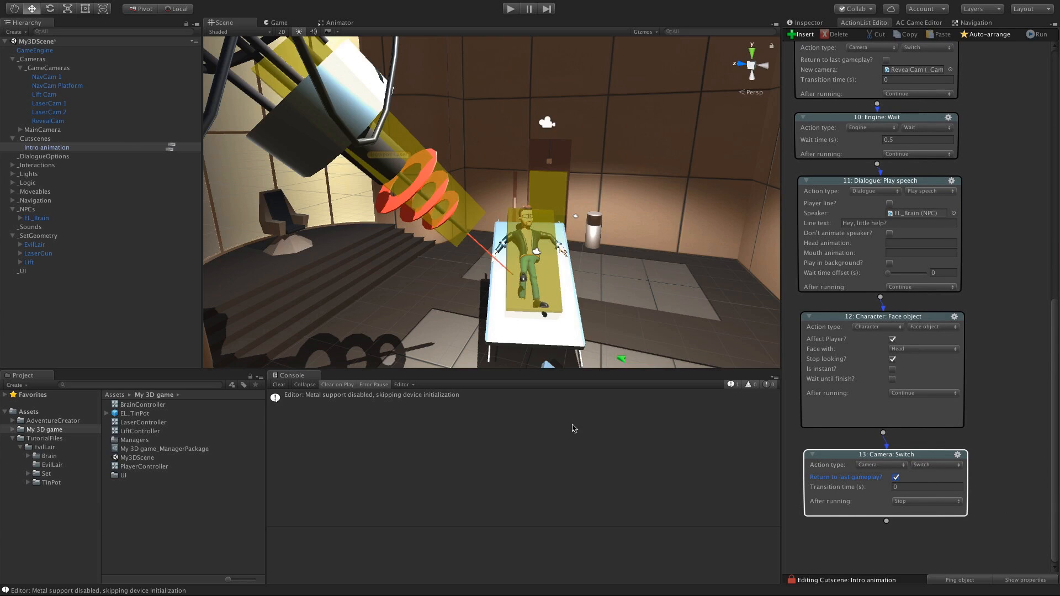
pyautogui.click(905, 487)
pyautogui.write('2')
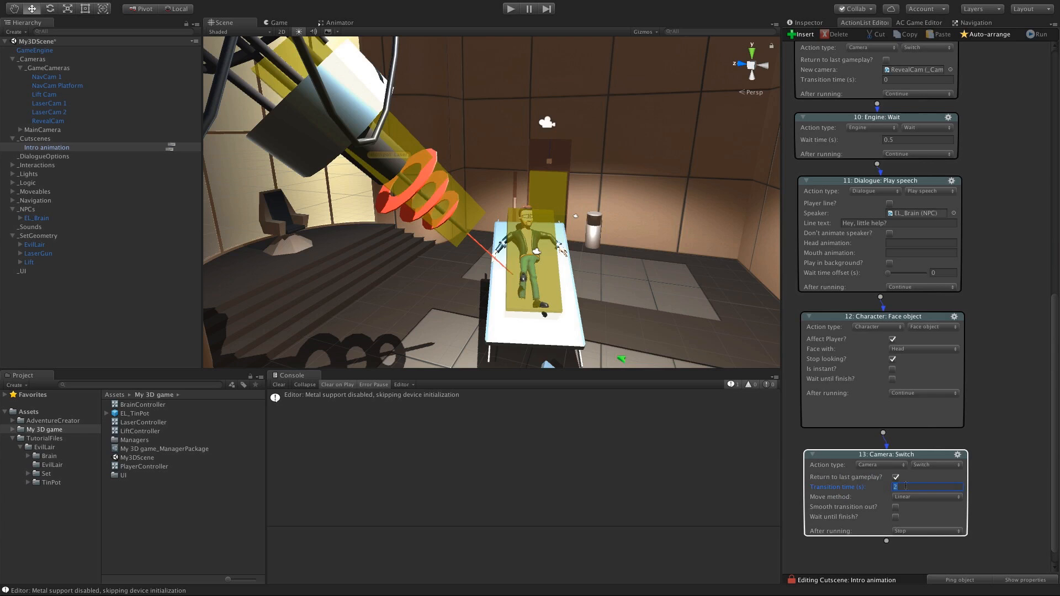
# Step: Set the last camera switch's move method to Custom Curve, inspect its time curve and align the action below the previous one
pyautogui.click(907, 497)
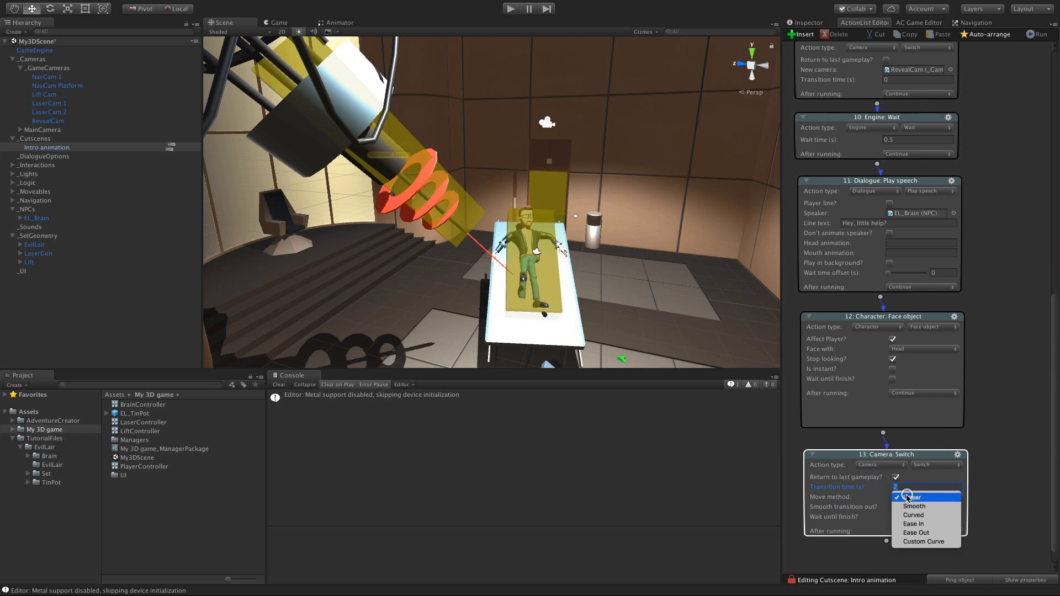
pyautogui.click(927, 516)
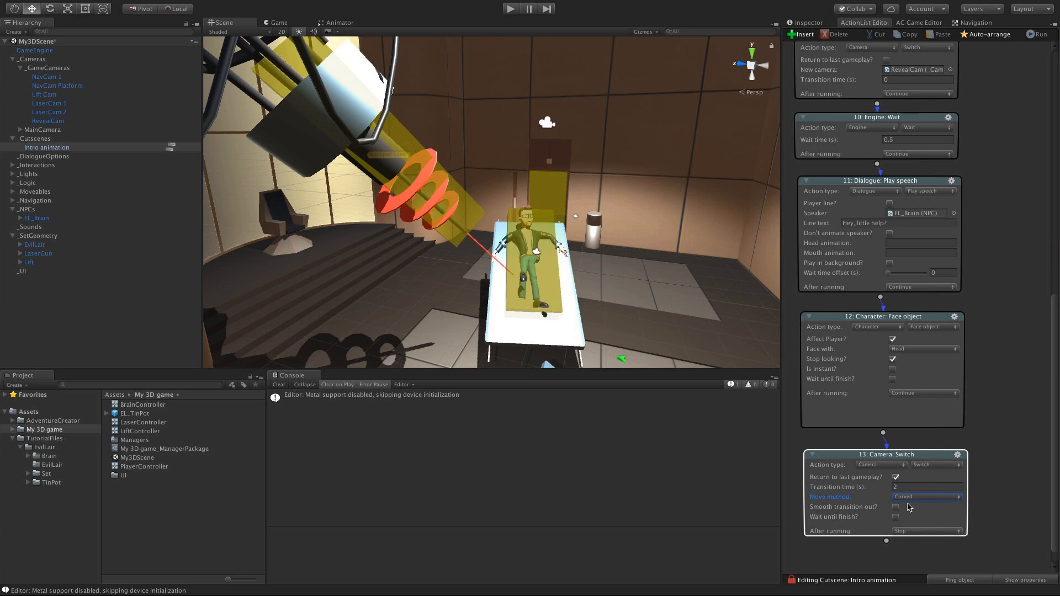
pyautogui.click(919, 498)
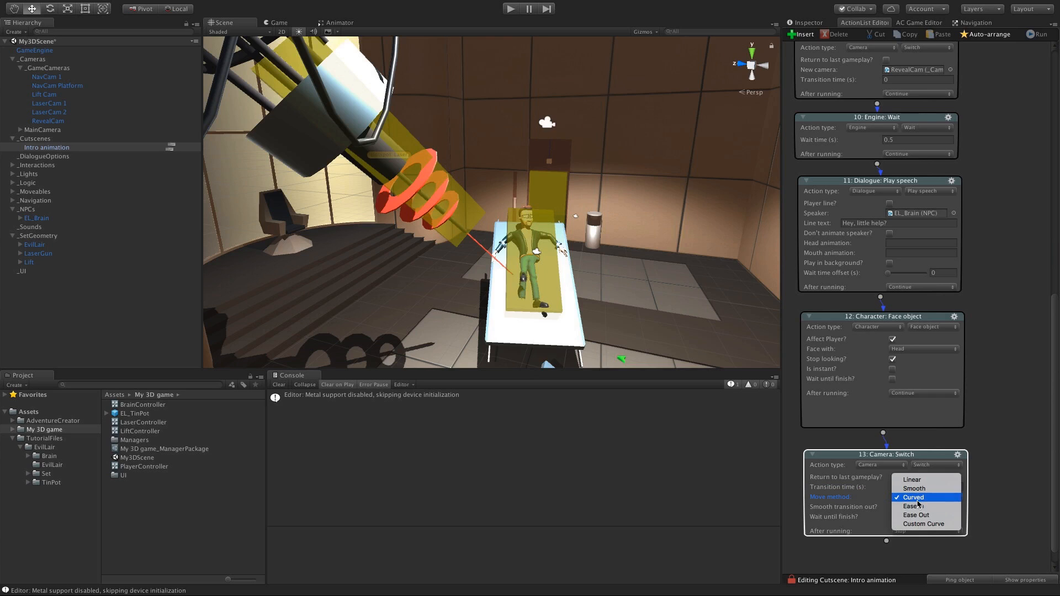
pyautogui.click(934, 525)
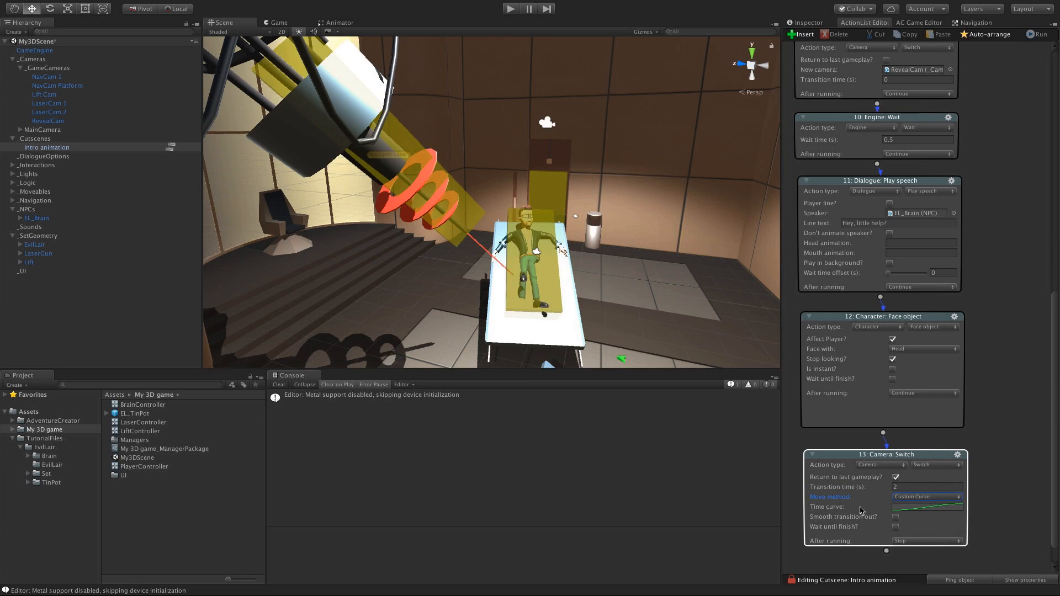
pyautogui.click(942, 508)
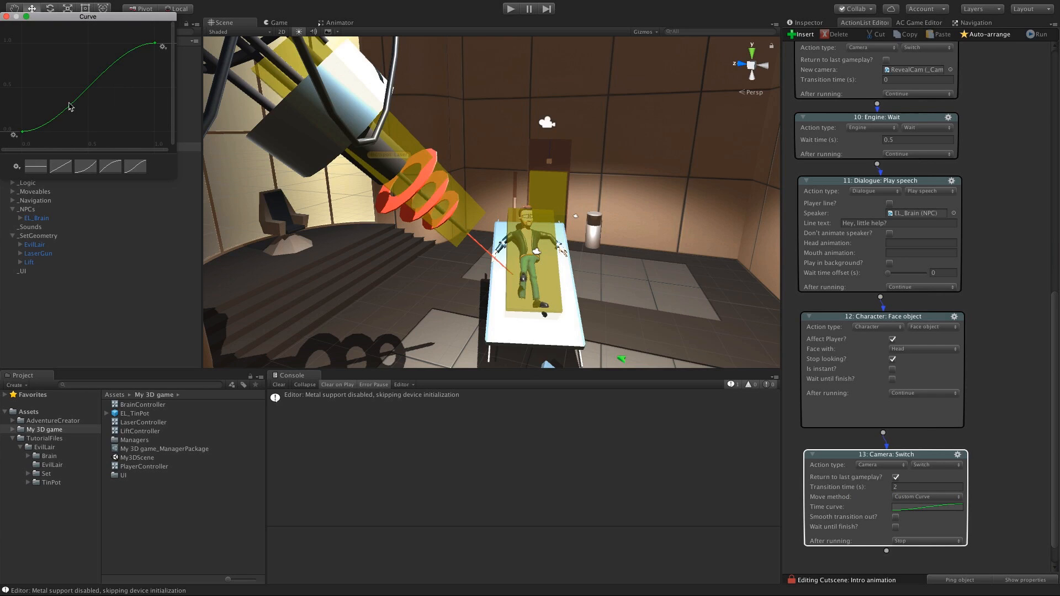
pyautogui.click(6, 16)
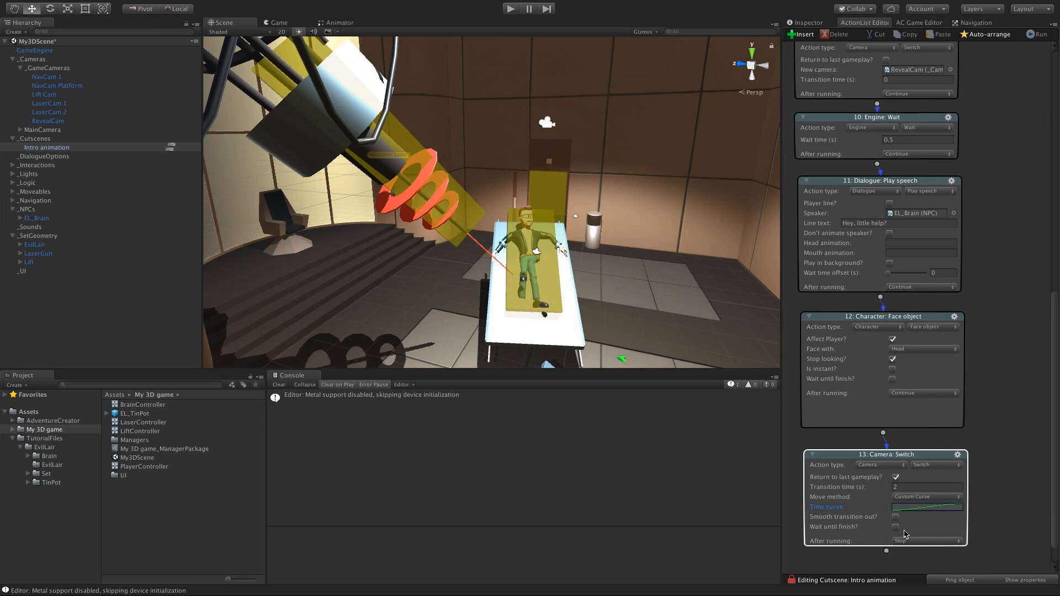
pyautogui.moveTo(947, 456); pyautogui.dragTo(944, 456)
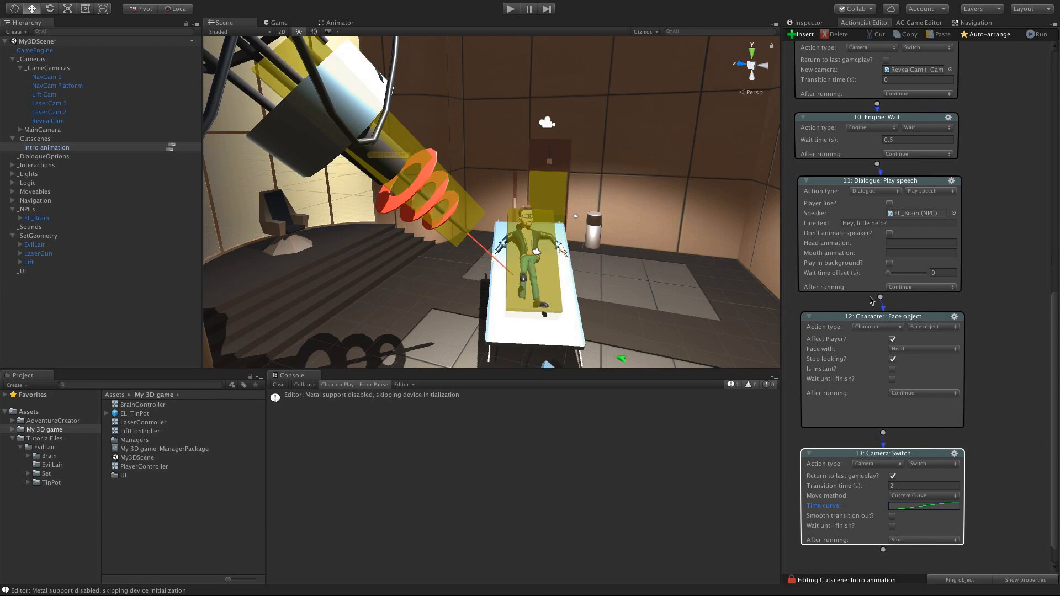
# Step: Copy the Object: Animate (Lift - State) action and paste it after the expanded Engine: Wait, collapsing the following Face object action to make room
pyautogui.moveTo(1057, 372); pyautogui.dragTo(1054, 104)
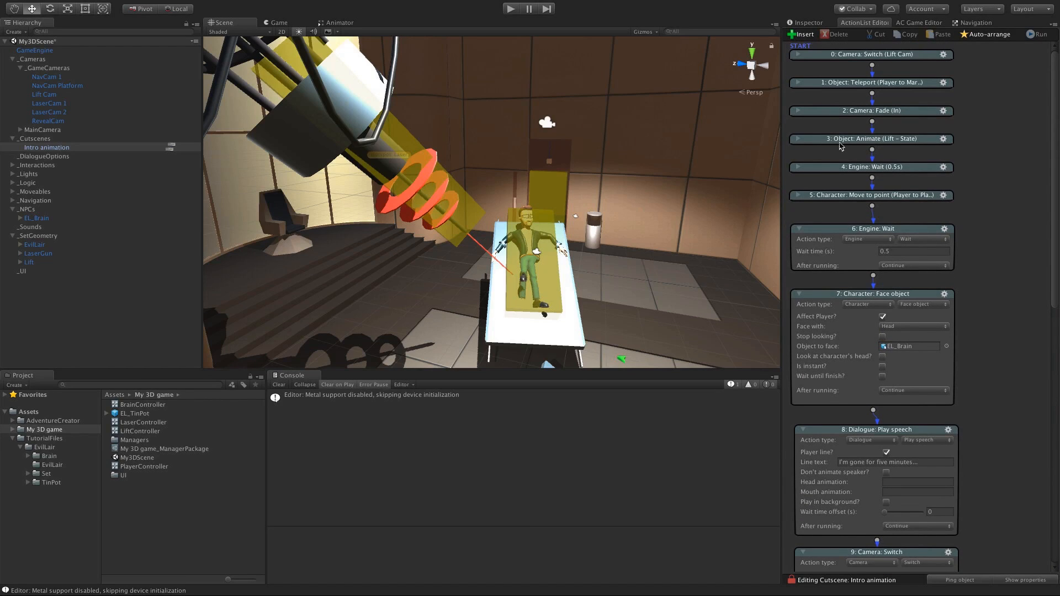
pyautogui.click(943, 140)
pyautogui.click(963, 156)
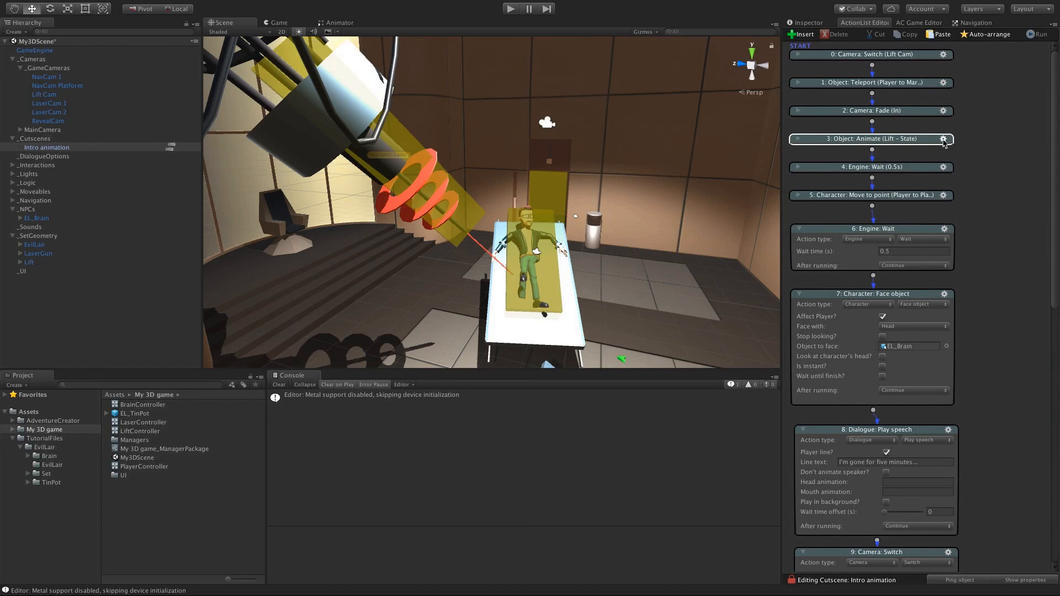
pyautogui.moveTo(1054, 183); pyautogui.dragTo(1055, 205)
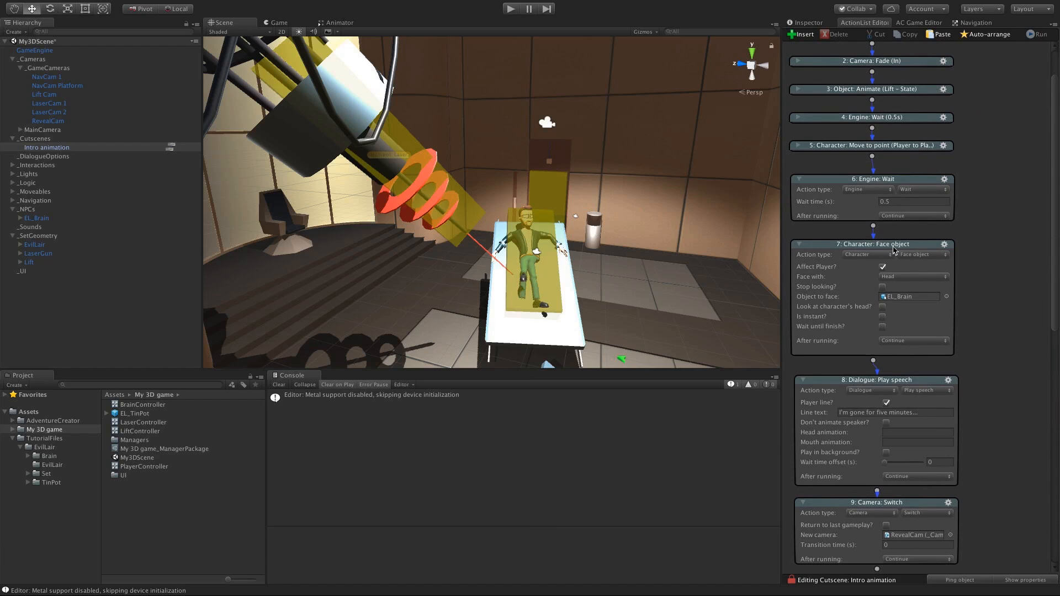
pyautogui.moveTo(894, 249); pyautogui.dragTo(899, 290)
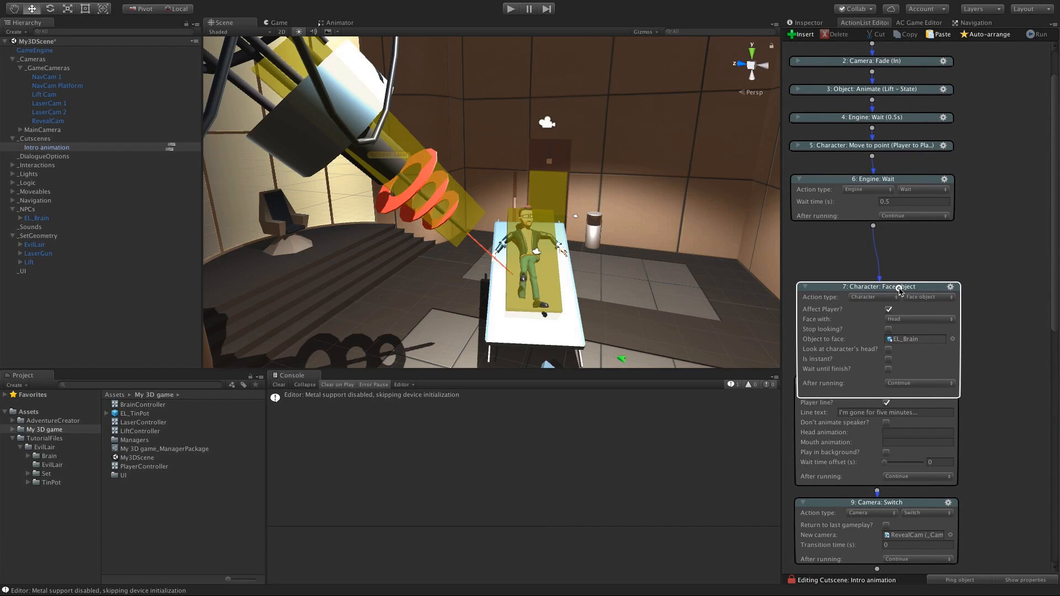
pyautogui.click(805, 286)
pyautogui.moveTo(818, 287); pyautogui.dragTo(820, 342)
pyautogui.rightClick(943, 183)
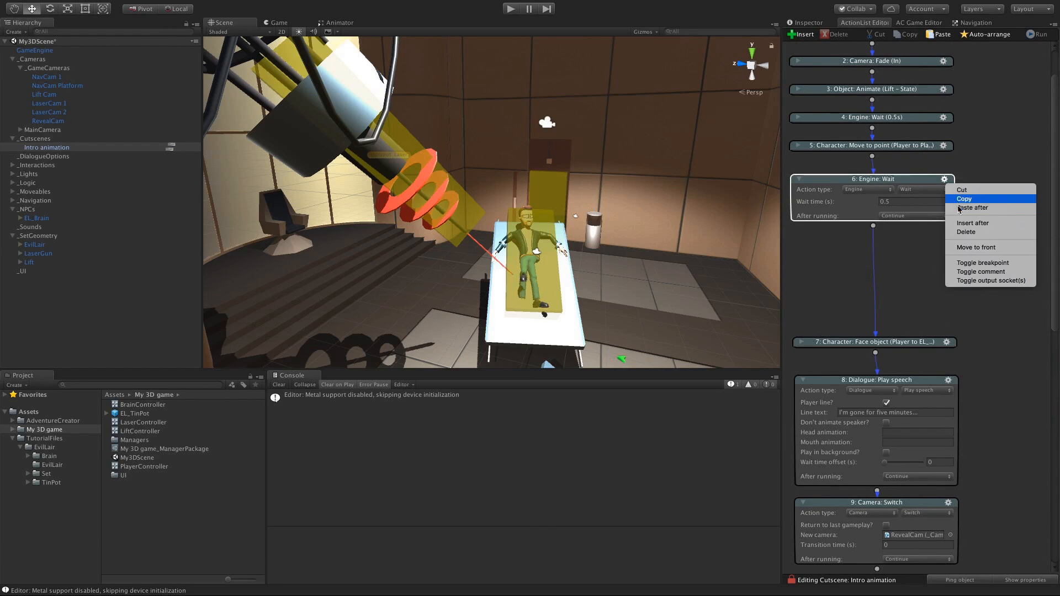
pyautogui.click(963, 208)
pyautogui.moveTo(901, 236); pyautogui.dragTo(877, 346)
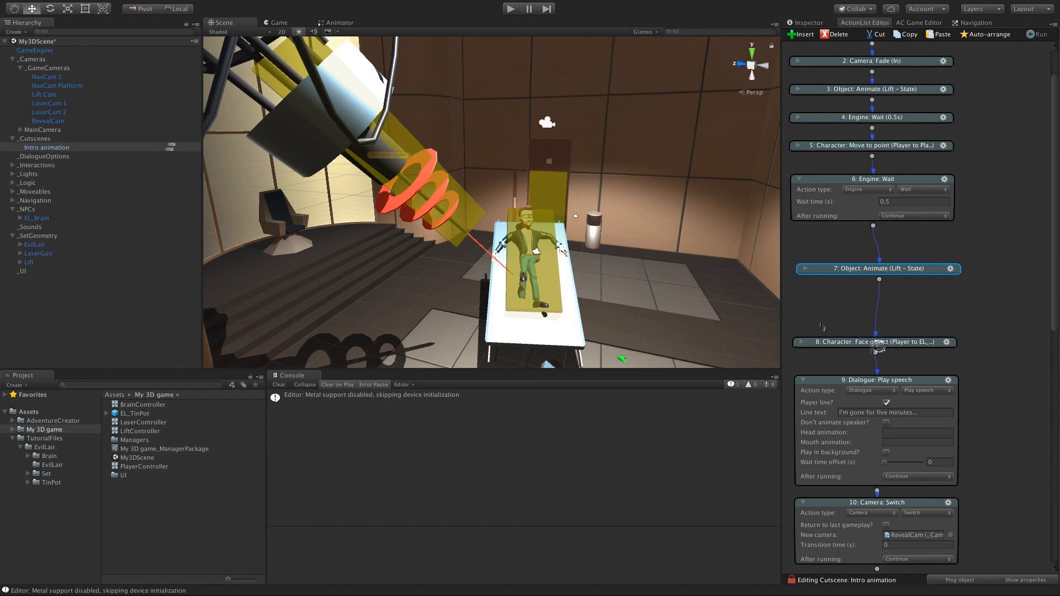
# Step: Expand the pasted Object: Animate action and space it between the Engine: Wait and Face object actions
pyautogui.click(805, 268)
pyautogui.moveTo(829, 271); pyautogui.dragTo(829, 236)
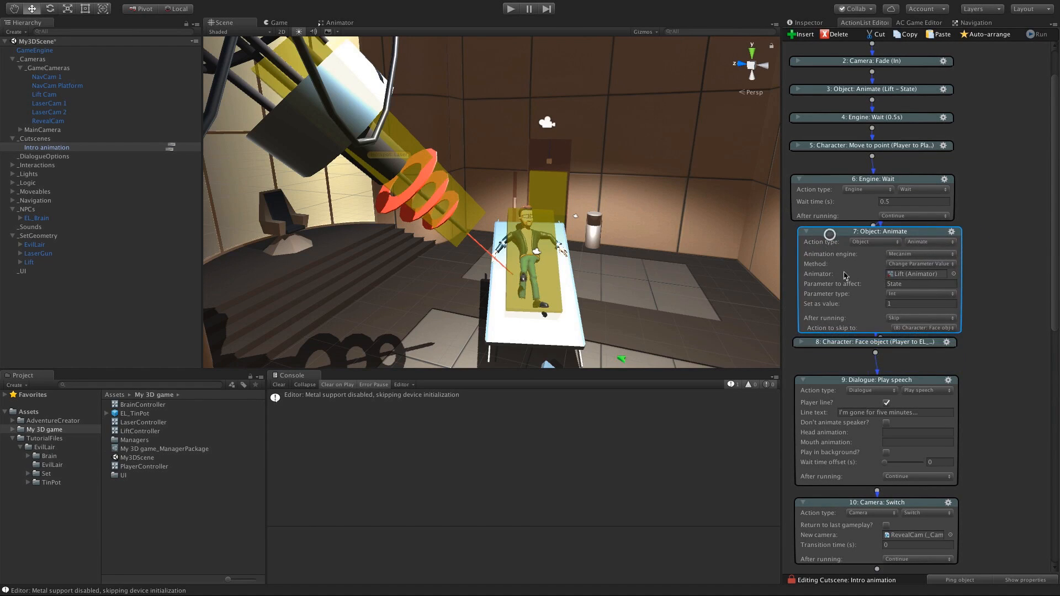
pyautogui.moveTo(831, 345); pyautogui.dragTo(832, 357)
pyautogui.click(994, 295)
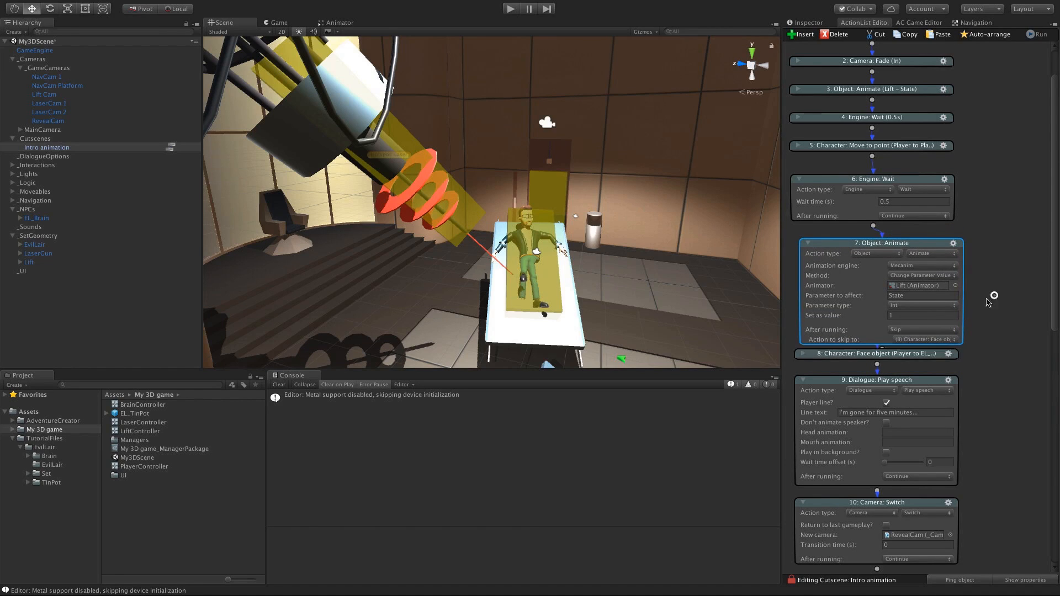
# Step: Check the lift doors' close transition in the Animator, and set the pasted action's State parameter value to 2
pyautogui.click(915, 315)
pyautogui.click(336, 22)
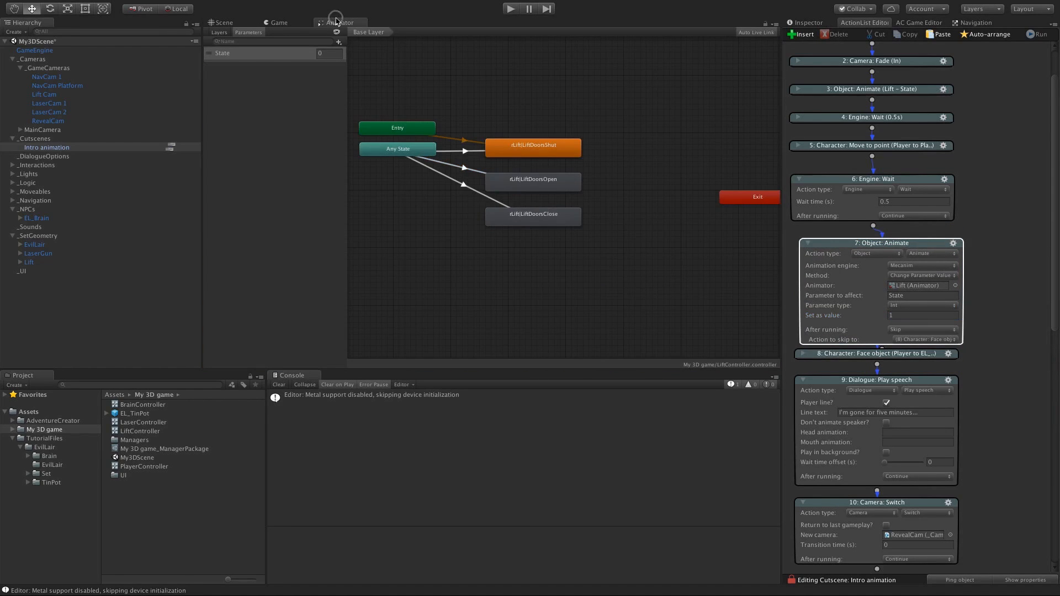
pyautogui.click(469, 189)
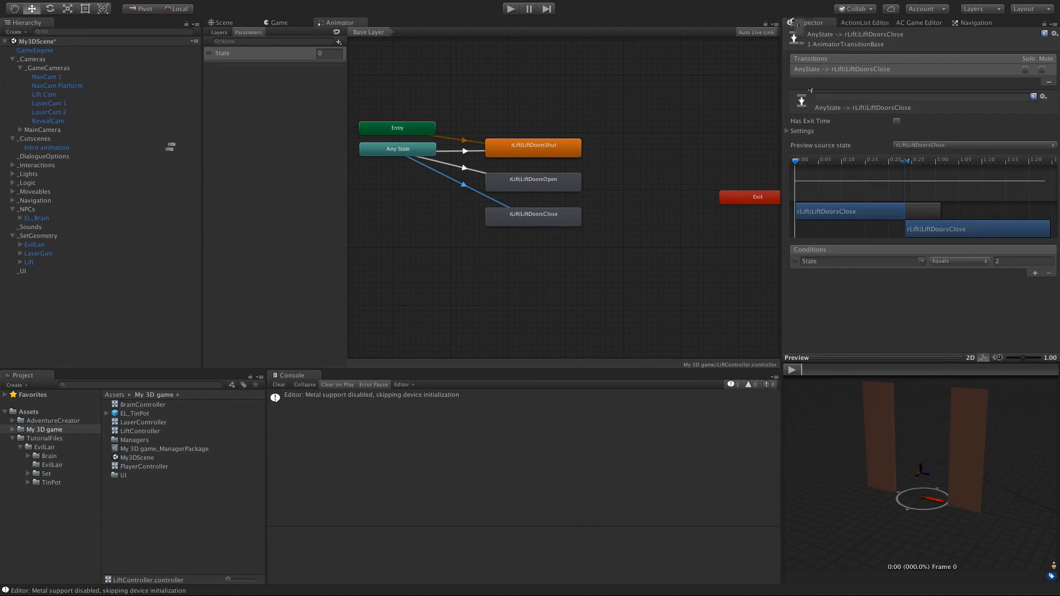
pyautogui.click(798, 370)
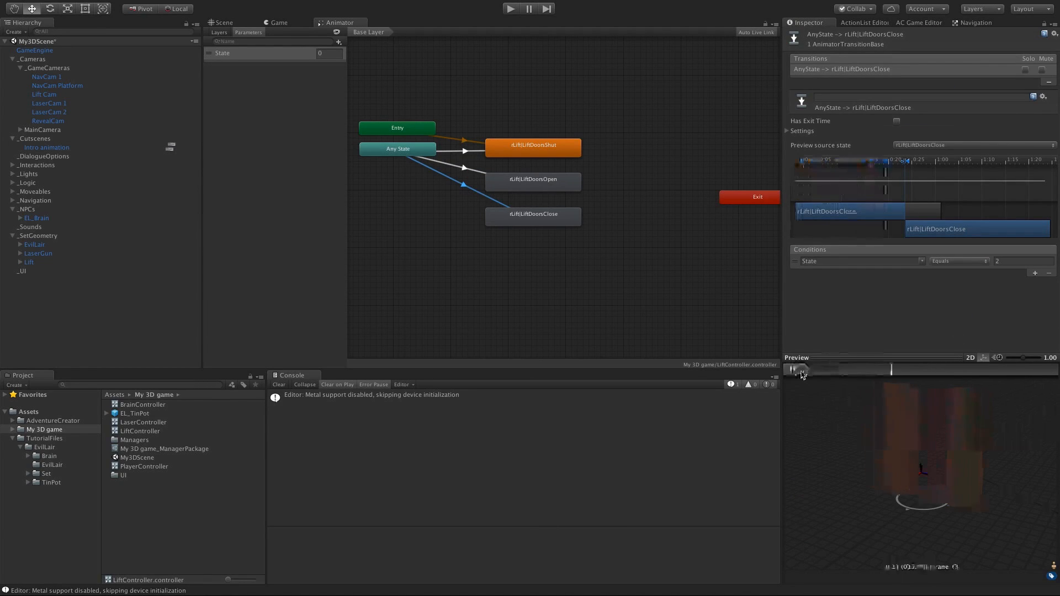
pyautogui.click(865, 22)
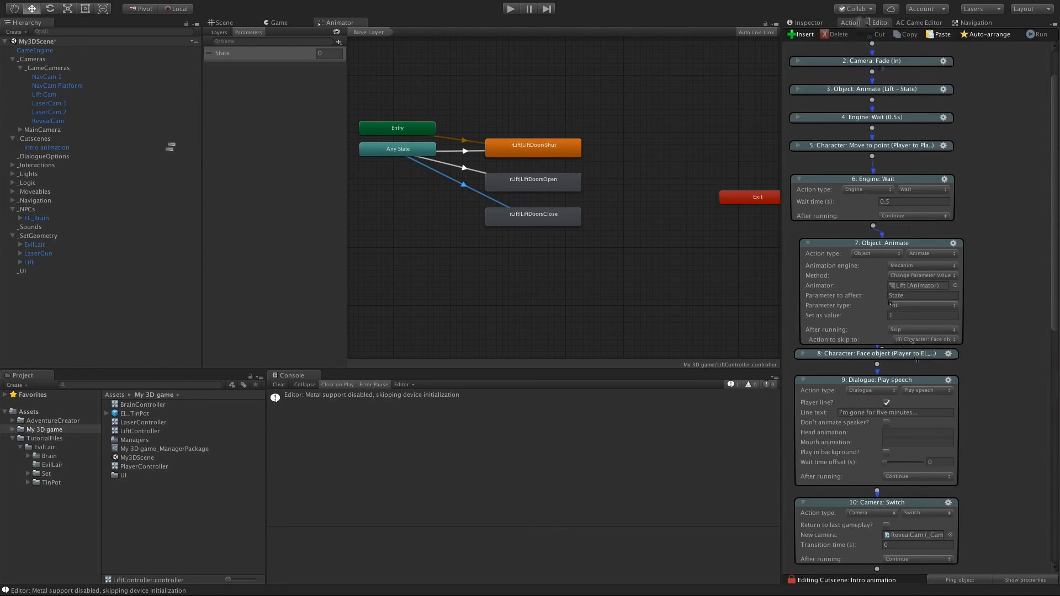
pyautogui.click(900, 314)
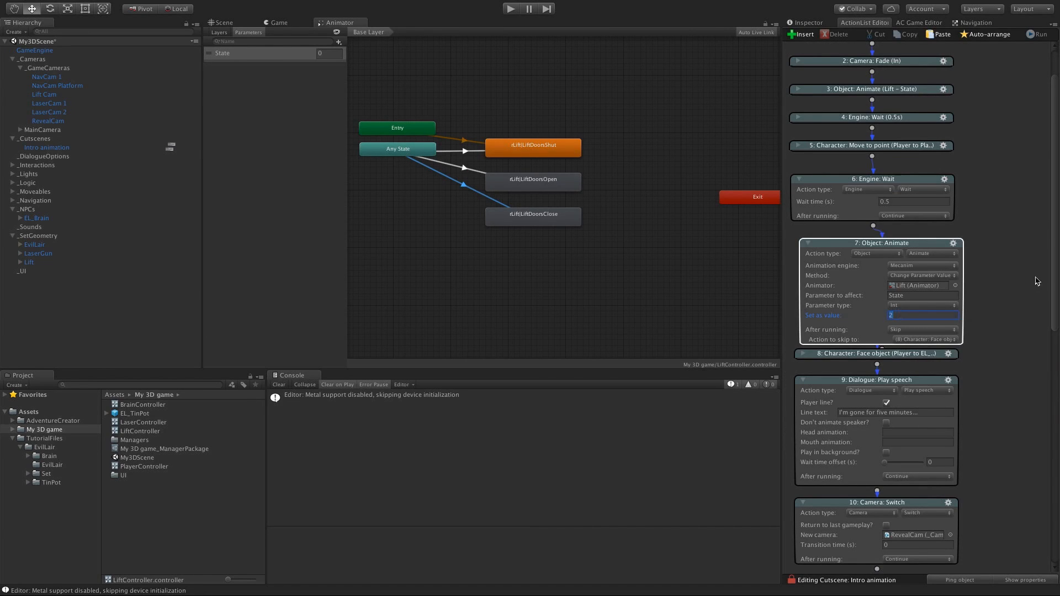
# Step: Play-test the scene to check the Intro animation cutscene
pyautogui.press('super+p')
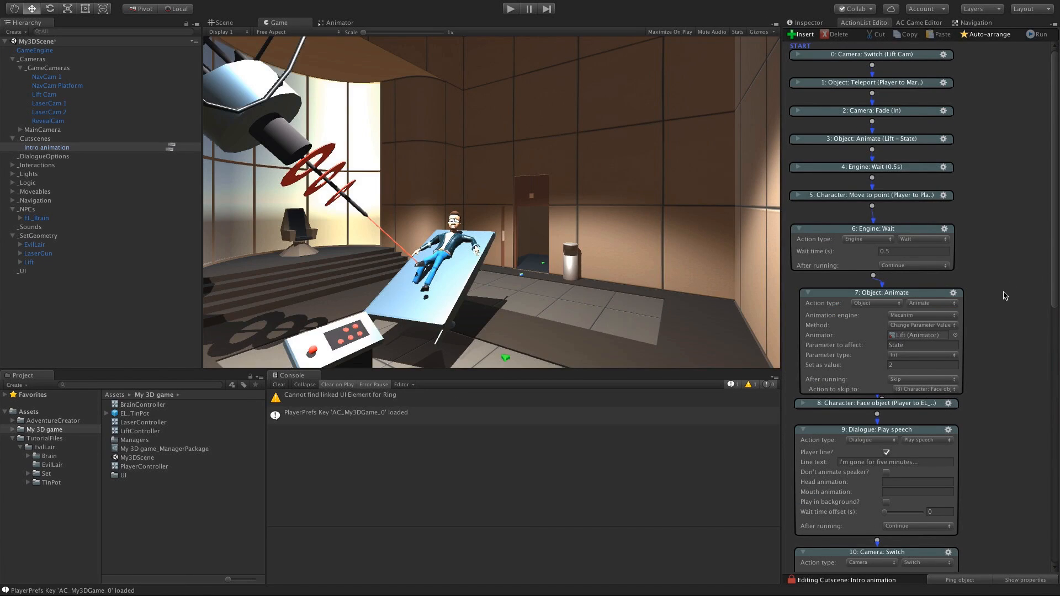
# Step: Frame the lift doorway in the Scene view and select the Lift Collider collision cube under _Navigation
pyautogui.click(232, 23)
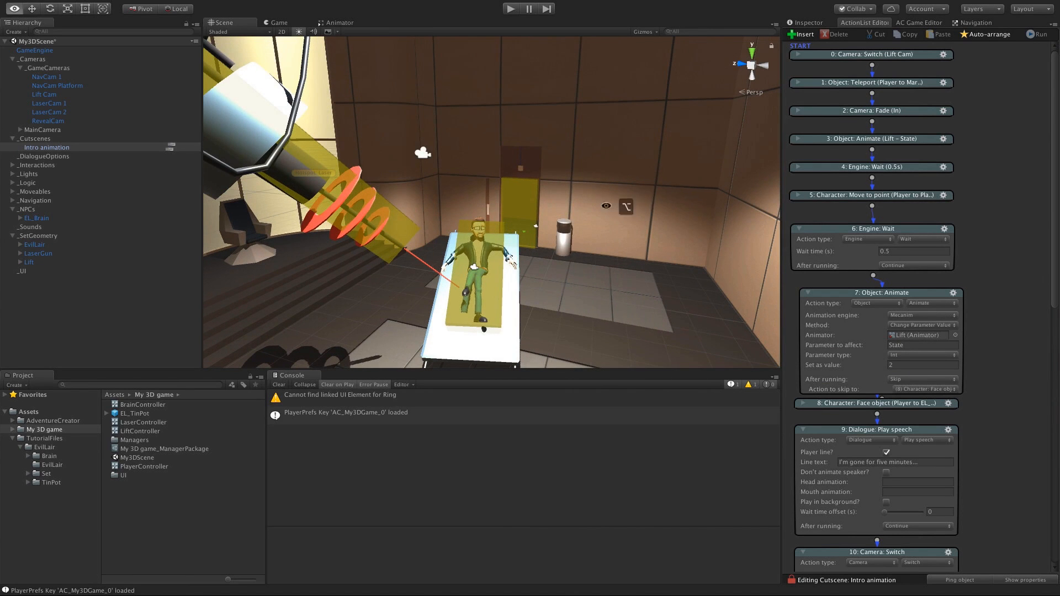
pyautogui.keyDown('alt'); pyautogui.moveTo(609, 223); pyautogui.dragTo(535, 229); pyautogui.keyUp('alt')
pyautogui.scroll(10, 534, 231)
pyautogui.moveTo(534, 231); pyautogui.dragTo(571, 181, button='middle')
pyautogui.scroll(-4, 496, 223)
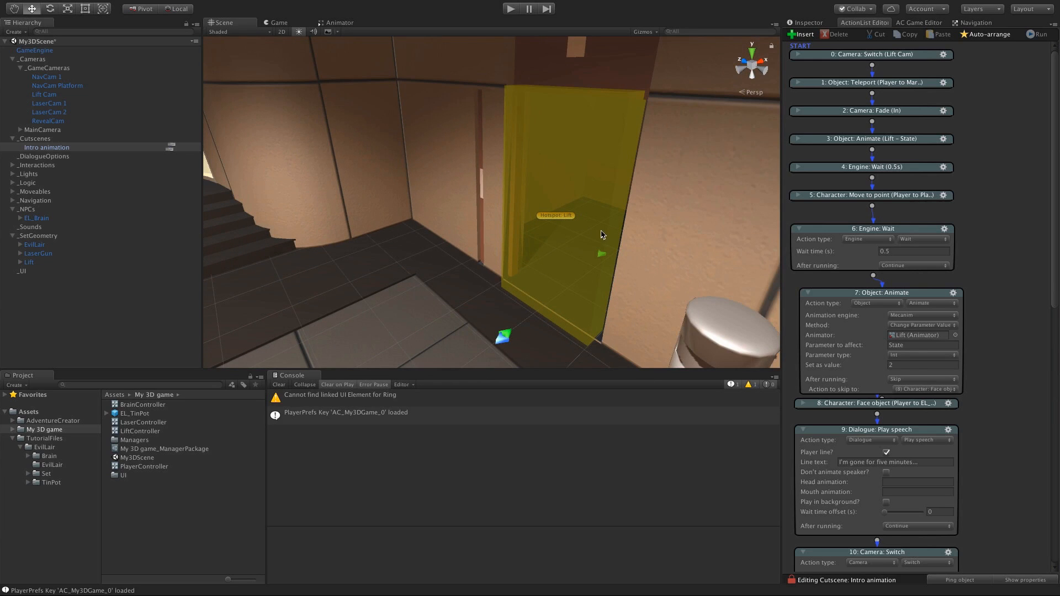
pyautogui.click(12, 201)
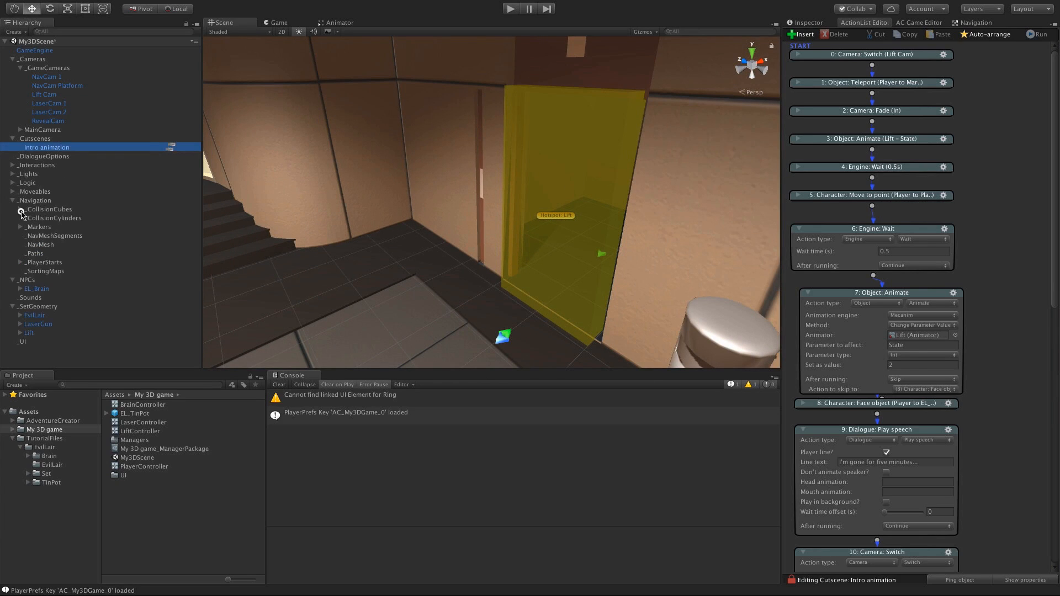
pyautogui.click(20, 209)
pyautogui.click(49, 218)
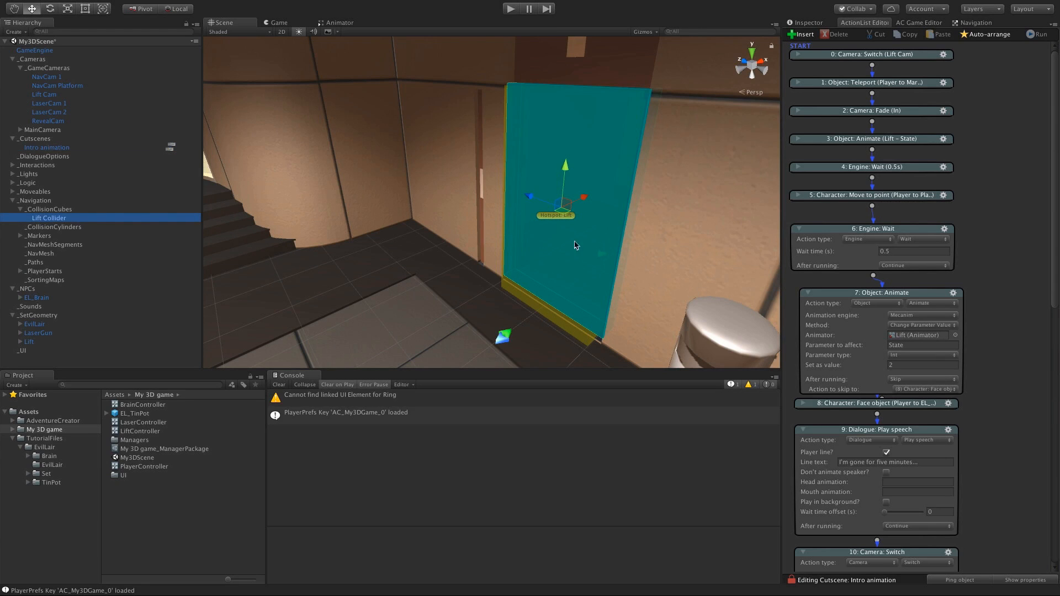
pyautogui.moveTo(592, 208); pyautogui.dragTo(614, 213, button='middle')
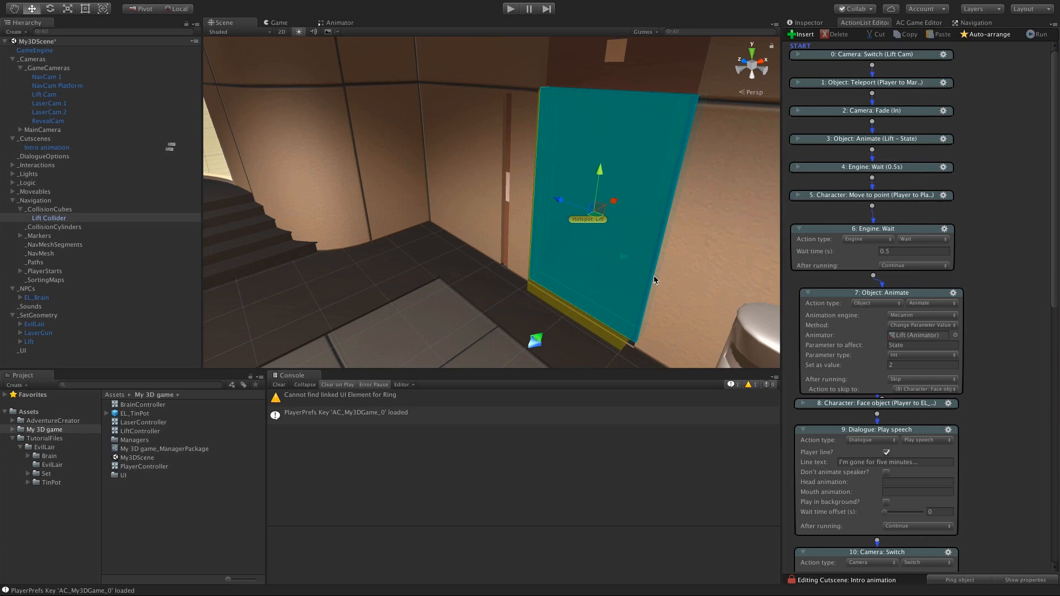
# Step: Collapse the Engine: Wait (6) and Object: Animate (7) actions, and move actions 4 to 7 down to leave space below action 3
pyautogui.click(837, 292)
pyautogui.click(798, 228)
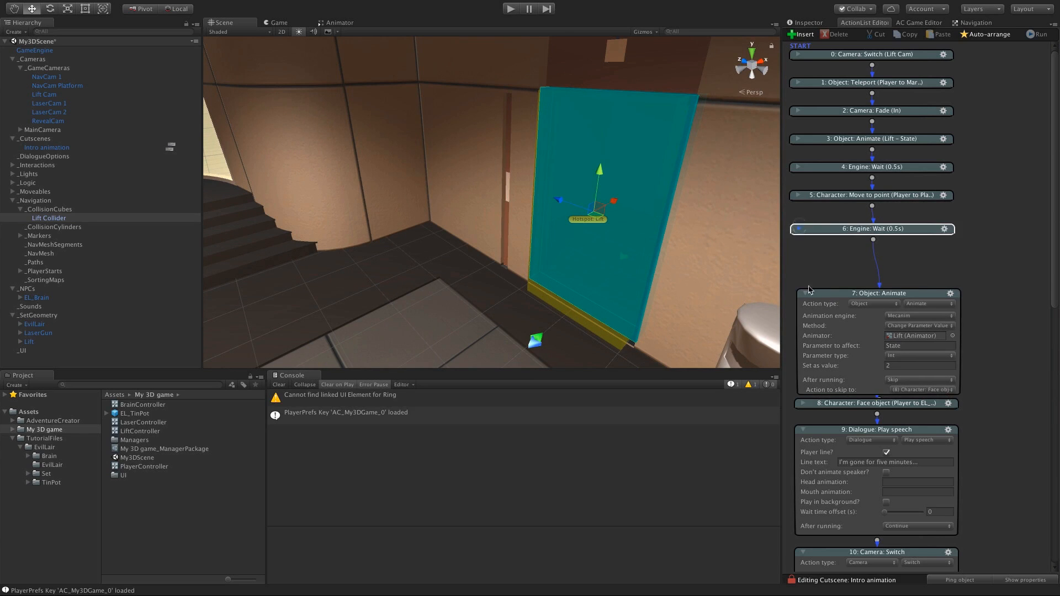
pyautogui.click(807, 292)
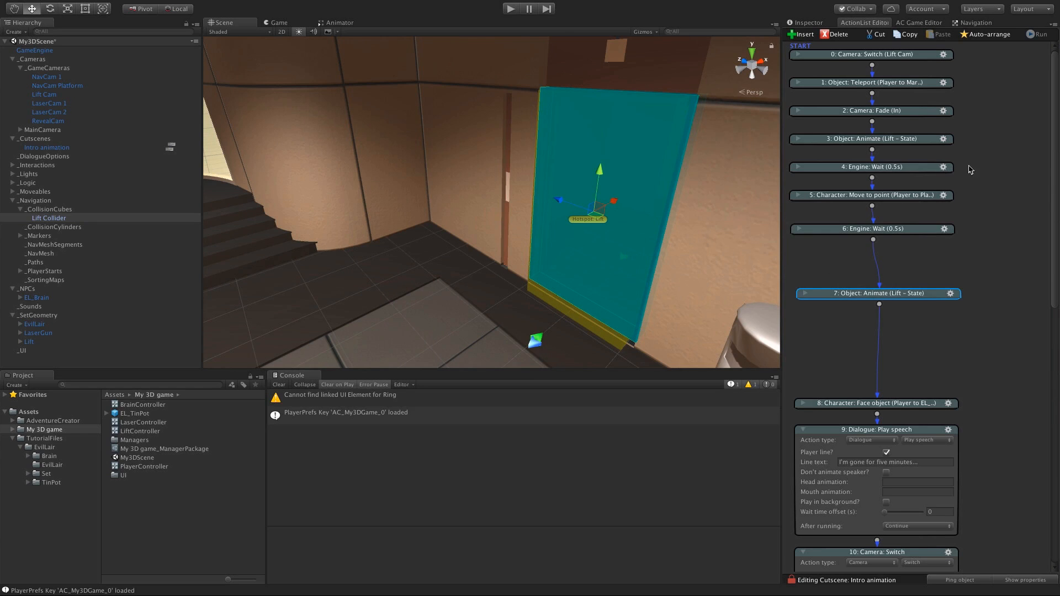
pyautogui.moveTo(970, 169); pyautogui.dragTo(868, 304)
pyautogui.moveTo(908, 168); pyautogui.dragTo(910, 234)
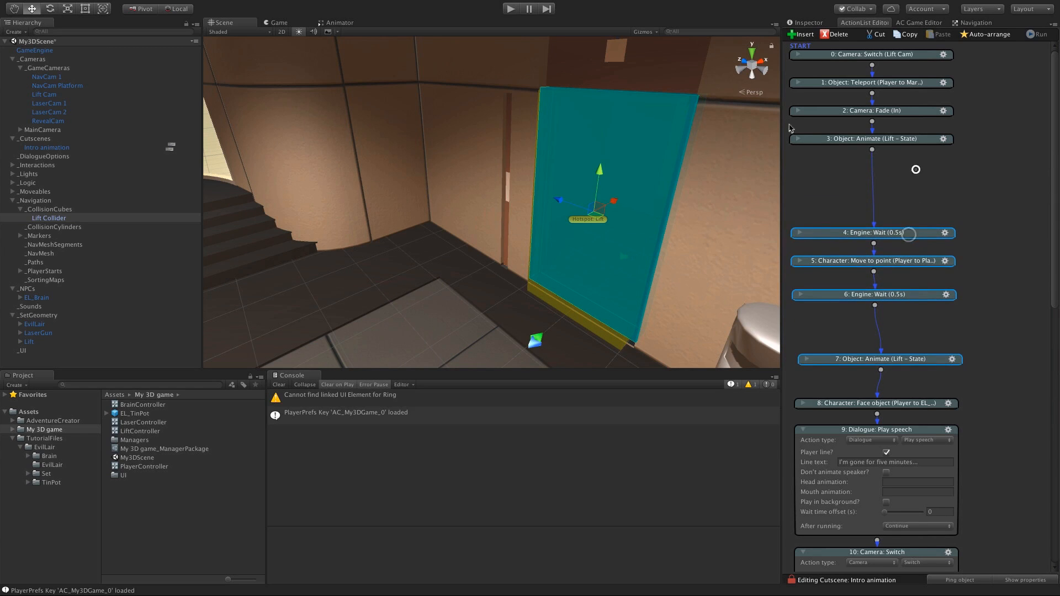
# Step: Expand the lift-opening Object: Animate action (3) and space actions 4 to 6 below it
pyautogui.click(797, 139)
pyautogui.moveTo(877, 146); pyautogui.dragTo(932, 142)
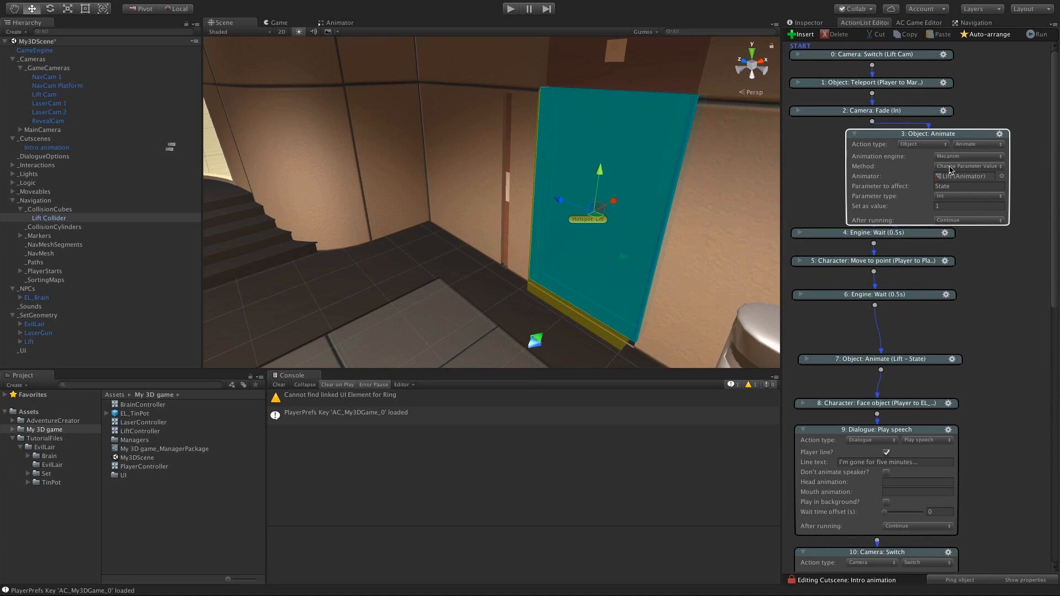
pyautogui.moveTo(992, 234); pyautogui.dragTo(878, 302)
pyautogui.moveTo(870, 235); pyautogui.dragTo(877, 270)
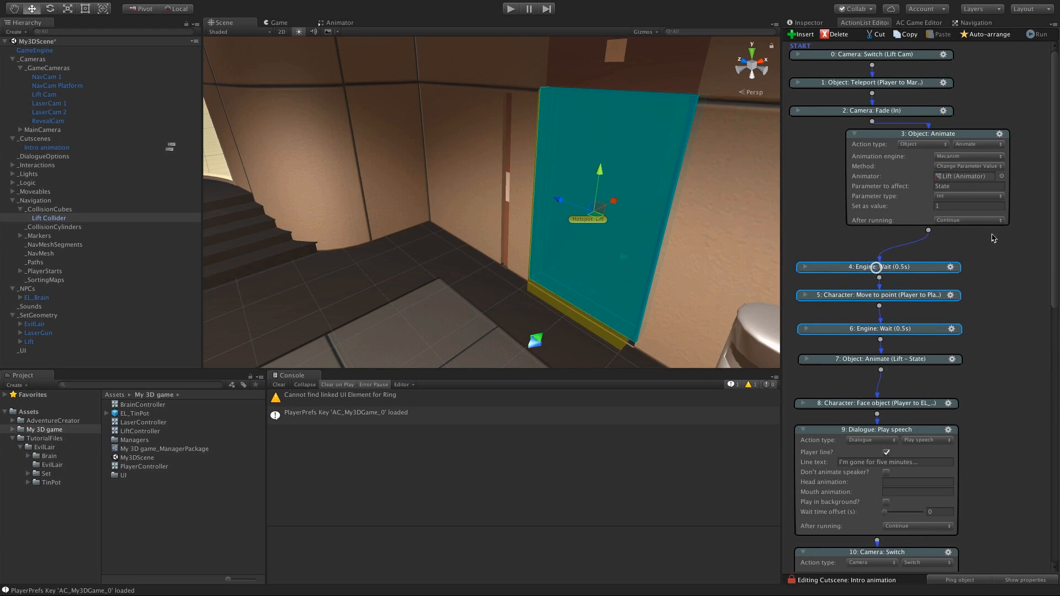
# Step: Add an Object: Send message action from the output of Object: Animate (3), and place it beside the main chain in a widened editor
pyautogui.moveTo(937, 232); pyautogui.dragTo(998, 254)
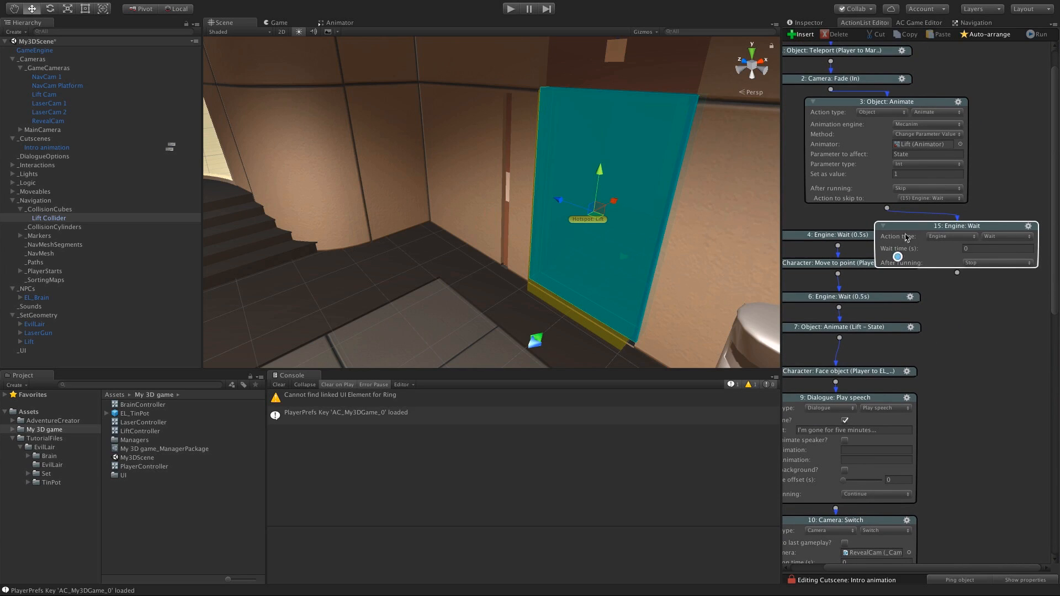
pyautogui.click(942, 236)
pyautogui.click(948, 291)
pyautogui.click(1008, 237)
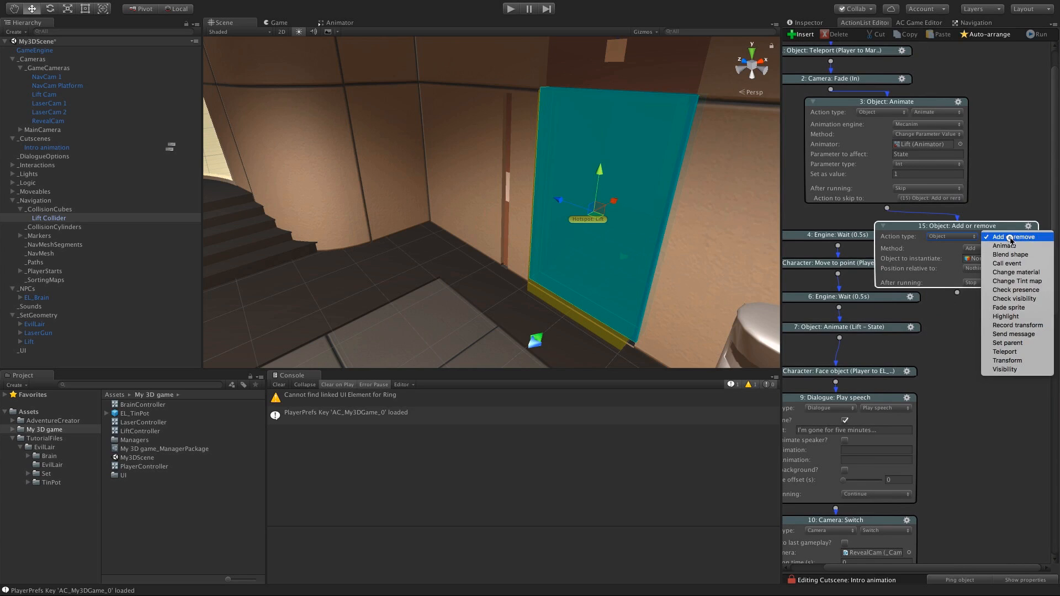
pyautogui.click(1014, 335)
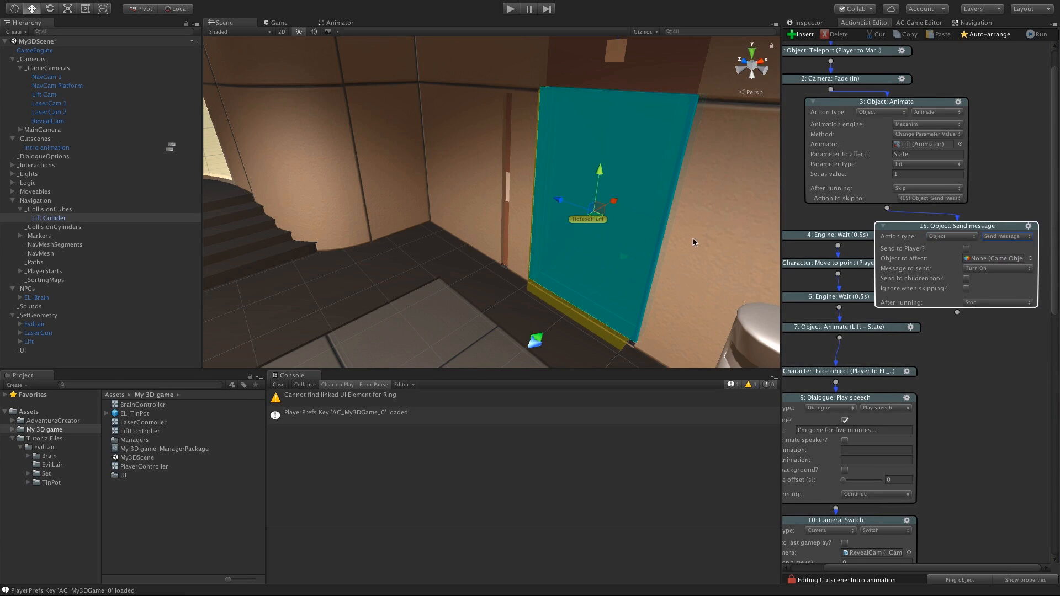
pyautogui.moveTo(780, 258); pyautogui.dragTo(640, 262)
pyautogui.moveTo(819, 226); pyautogui.dragTo(894, 234)
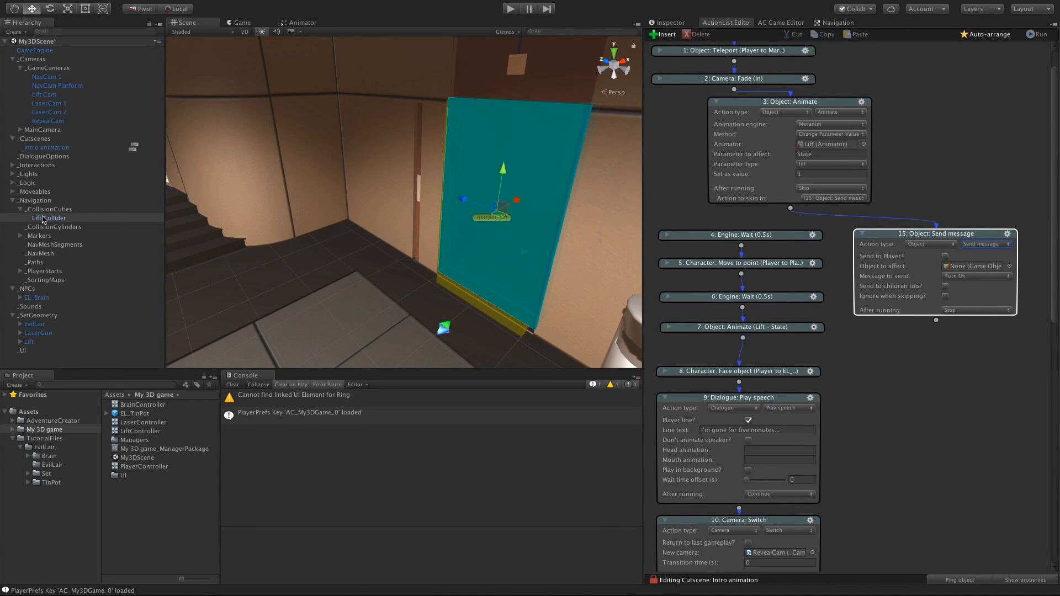
# Step: Make the Send message action send Turn Off to the Lift Collider, and connect its output to Engine: Wait (4)
pyautogui.moveTo(44, 219); pyautogui.dragTo(959, 270)
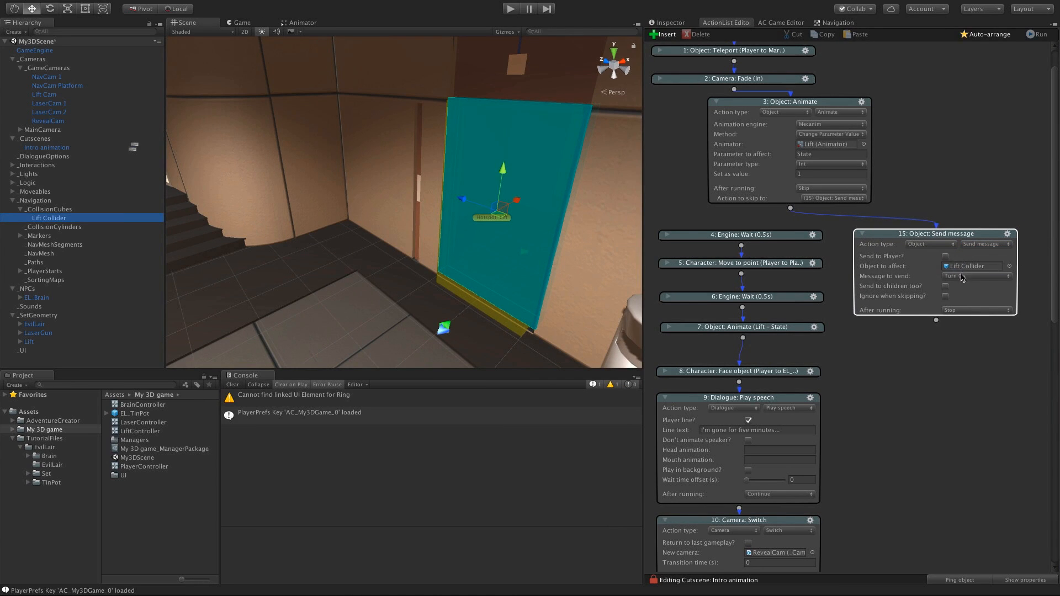
pyautogui.click(961, 277)
pyautogui.click(965, 286)
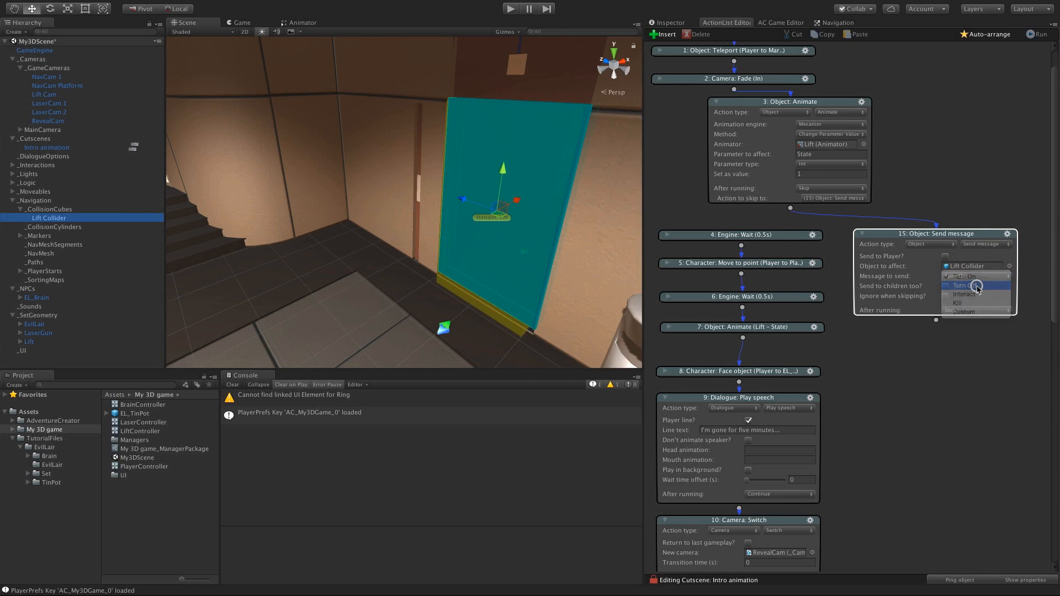
pyautogui.moveTo(936, 320); pyautogui.dragTo(810, 237)
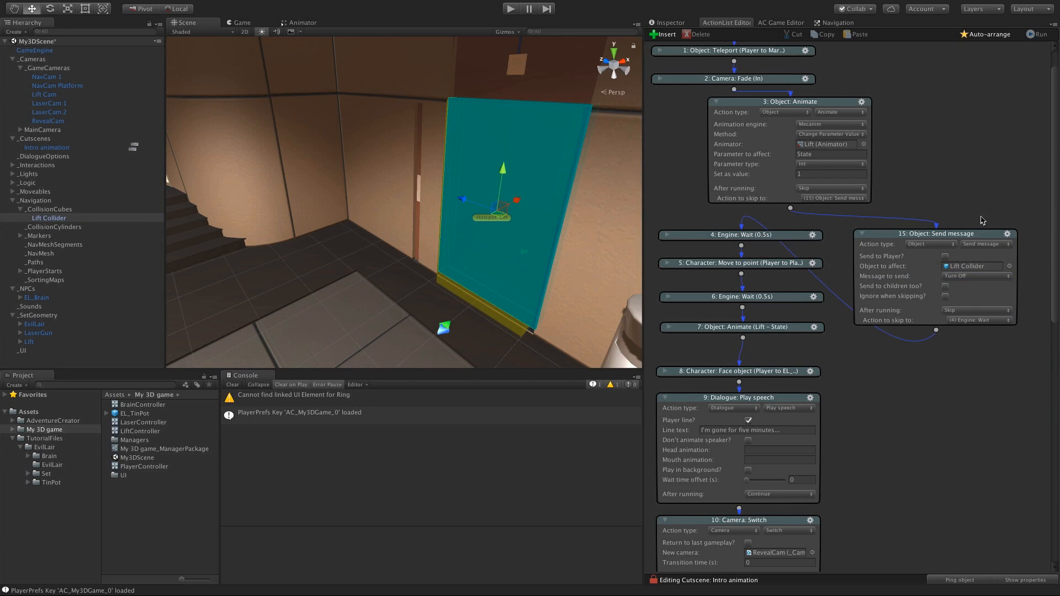
# Step: Copy the Send message action, and move the expanded lift-closing Object: Animate action (7) beneath it
pyautogui.click(1008, 238)
pyautogui.click(994, 257)
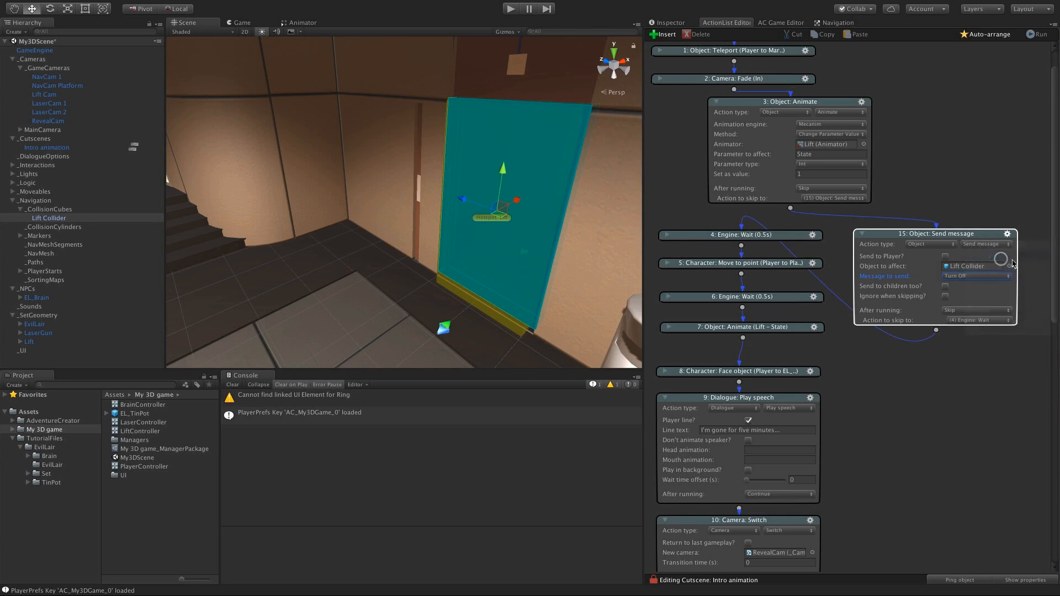
pyautogui.moveTo(1055, 279); pyautogui.dragTo(1058, 329)
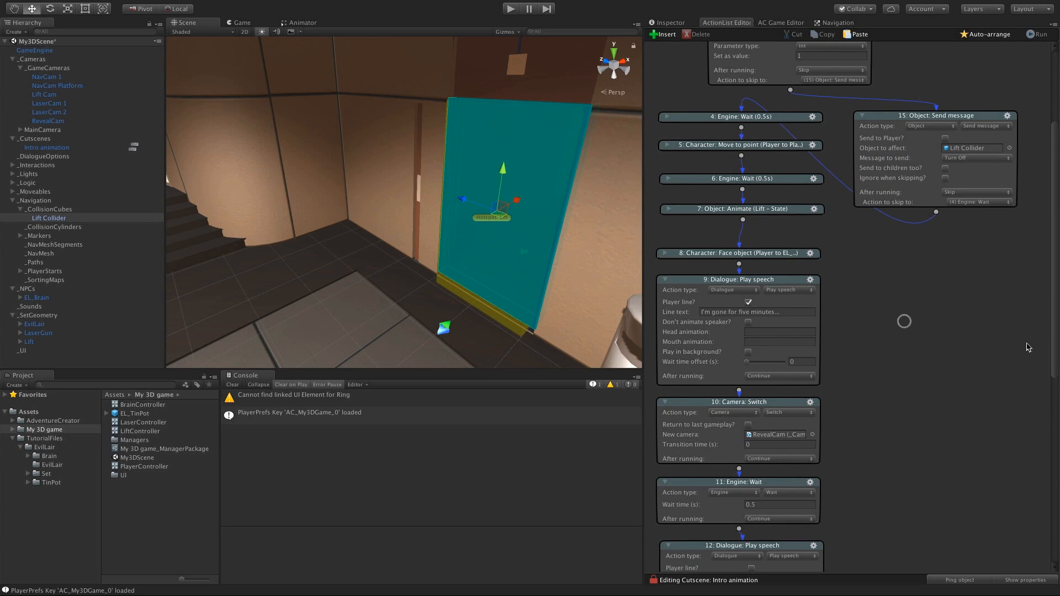
pyautogui.click(665, 209)
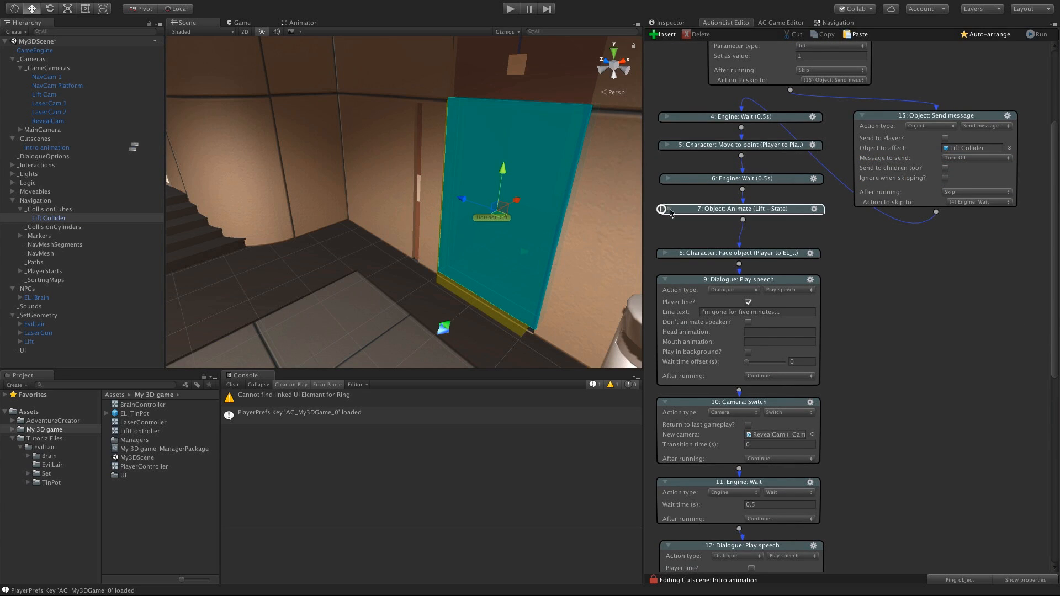
pyautogui.click(665, 209)
pyautogui.moveTo(698, 210); pyautogui.dragTo(889, 251)
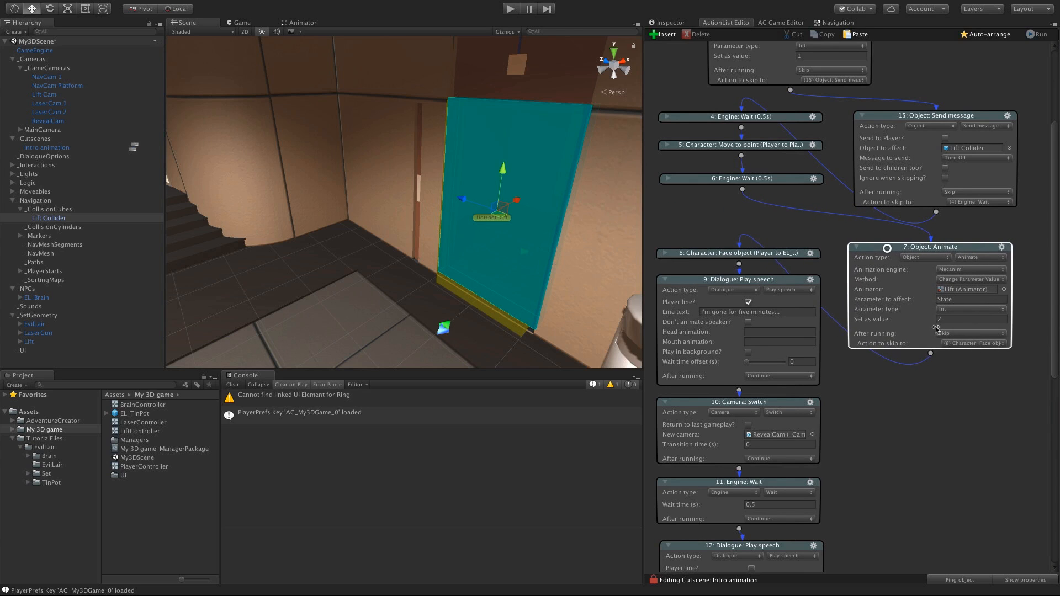
# Step: Disconnect the output of the lift-closing Object: Animate action, paste the copied Send message action after it, and place the copy below
pyautogui.click(930, 353)
pyautogui.click(1001, 248)
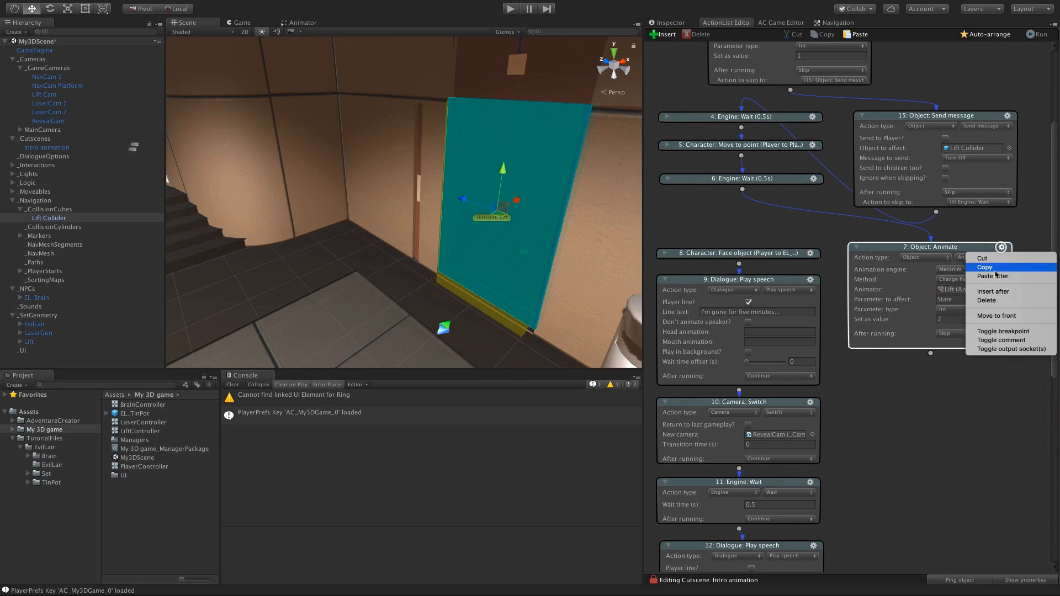
pyautogui.click(990, 284)
pyautogui.moveTo(1019, 316); pyautogui.dragTo(1006, 399)
pyautogui.scroll(-1, 924, 352)
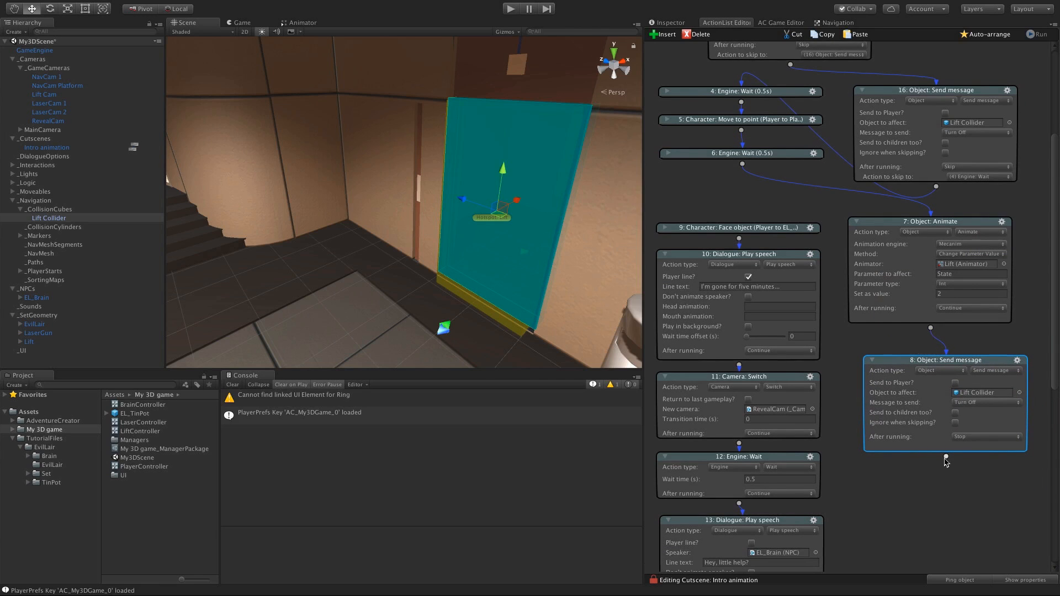
# Step: Connect the pasted Send message action to Character: Face object, and set its message to Turn On
pyautogui.moveTo(945, 456); pyautogui.dragTo(769, 225)
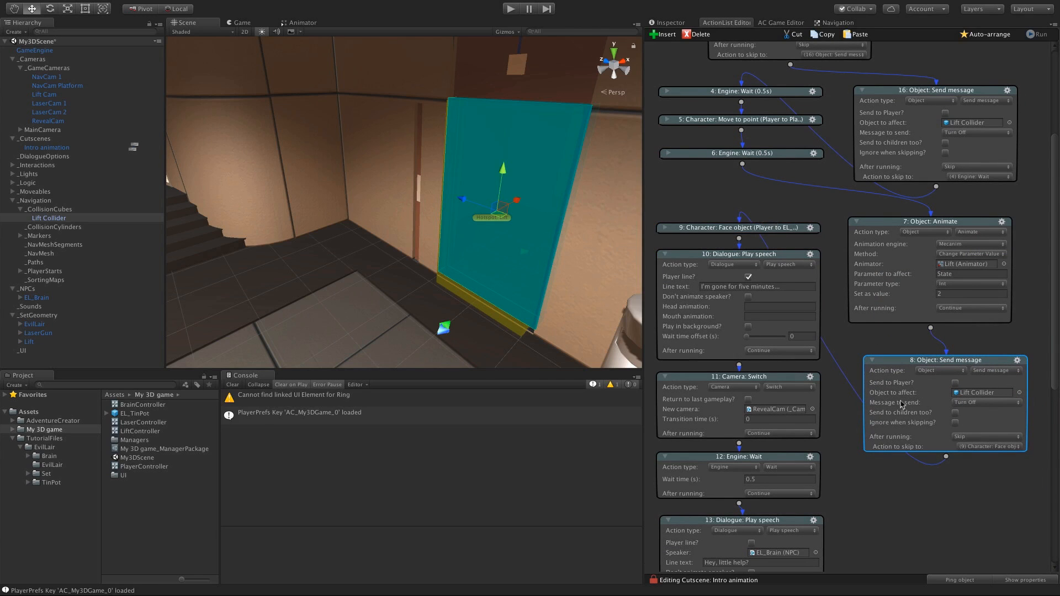
pyautogui.click(975, 402)
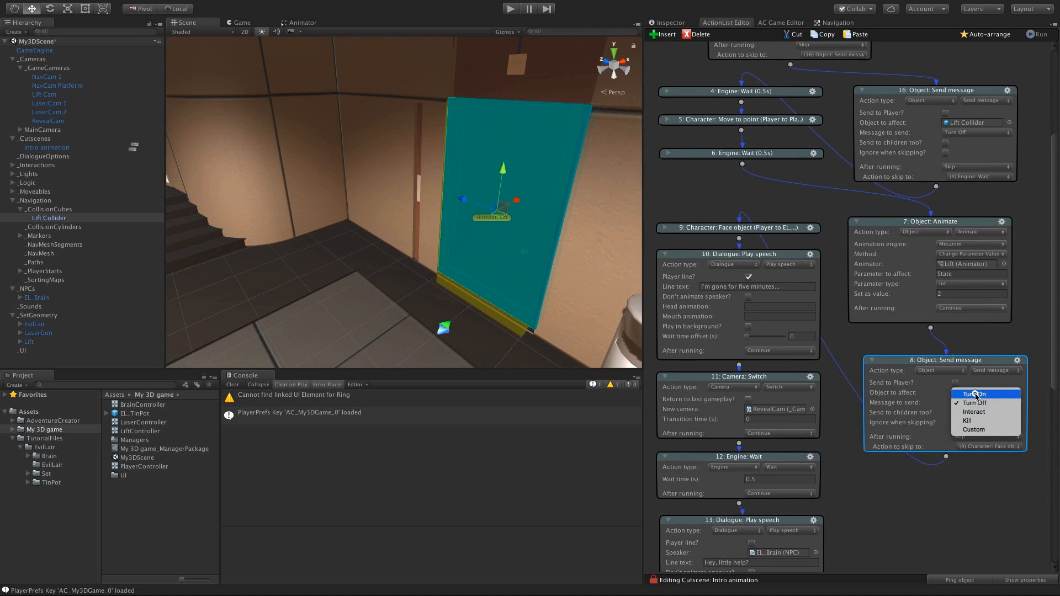
pyautogui.click(976, 397)
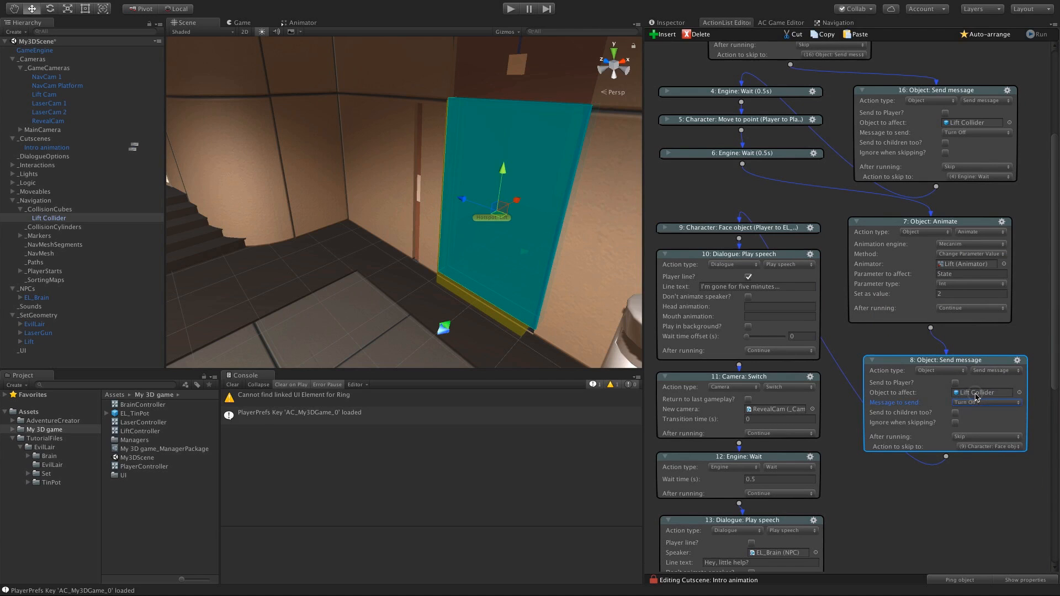
# Step: Play-test the scene by running the Intro animation cutscene manually and moving the player, and stop play mode
pyautogui.click(511, 9)
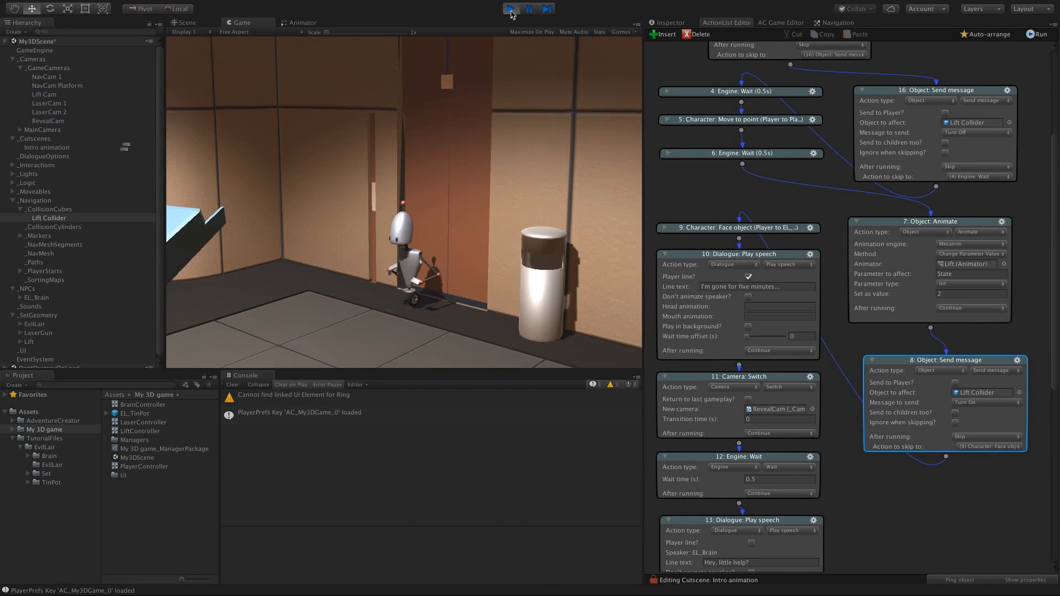
pyautogui.click(420, 232)
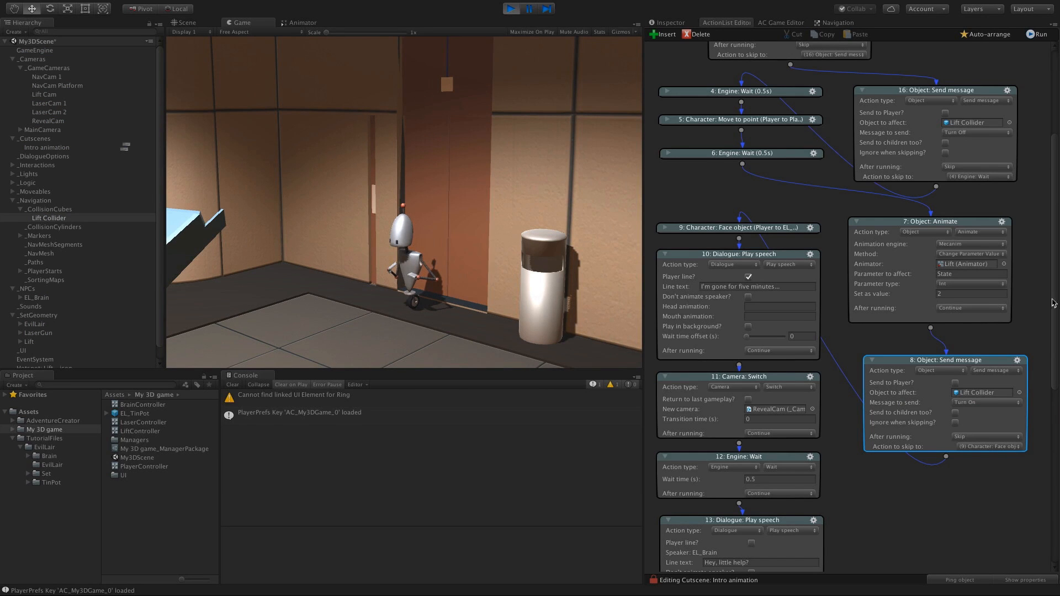
pyautogui.moveTo(1052, 303); pyautogui.dragTo(1025, 168)
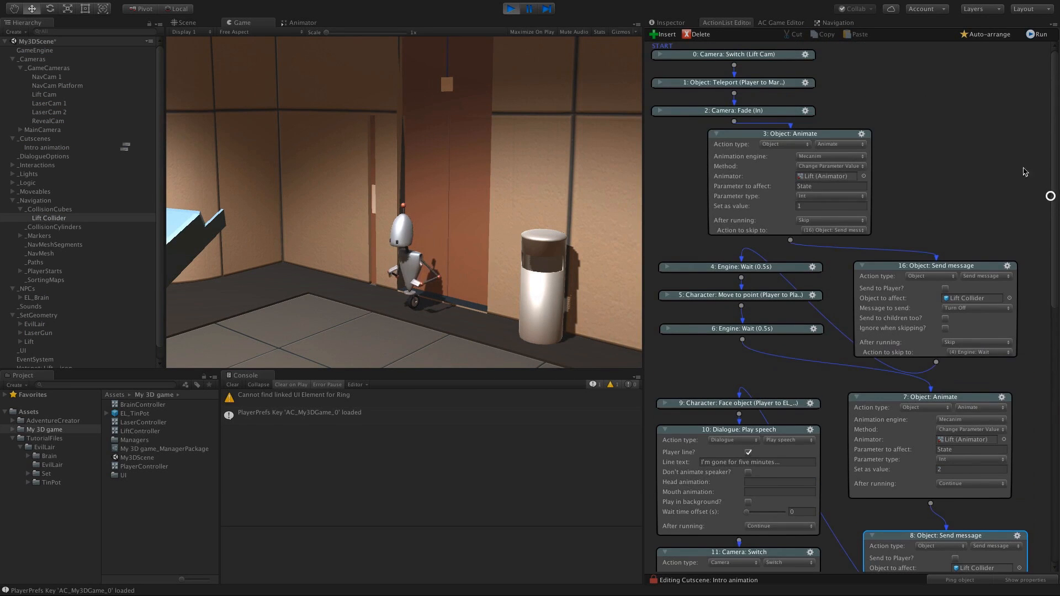
pyautogui.click(1038, 36)
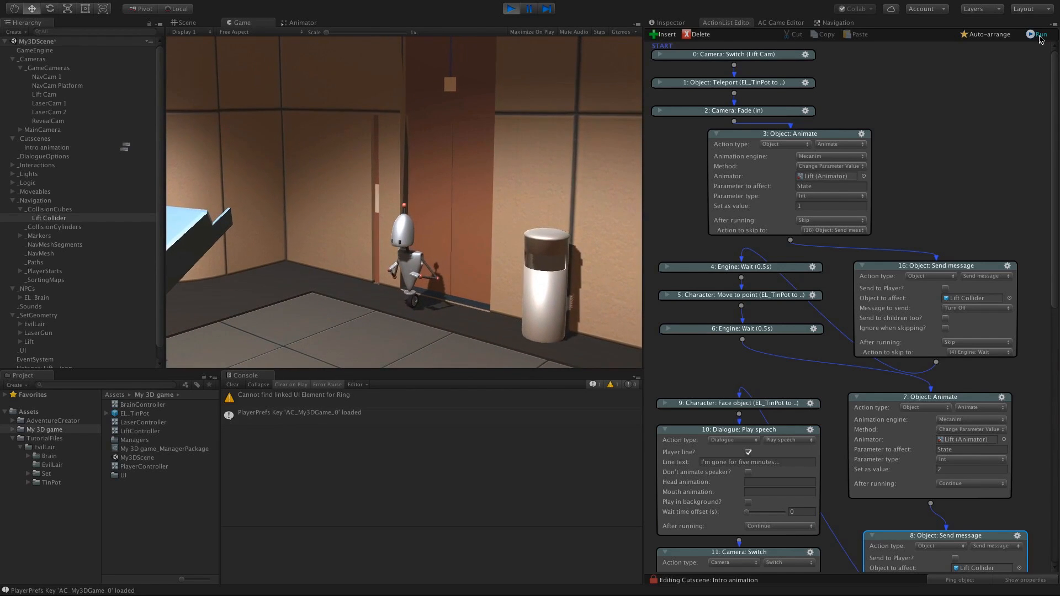
pyautogui.click(471, 233)
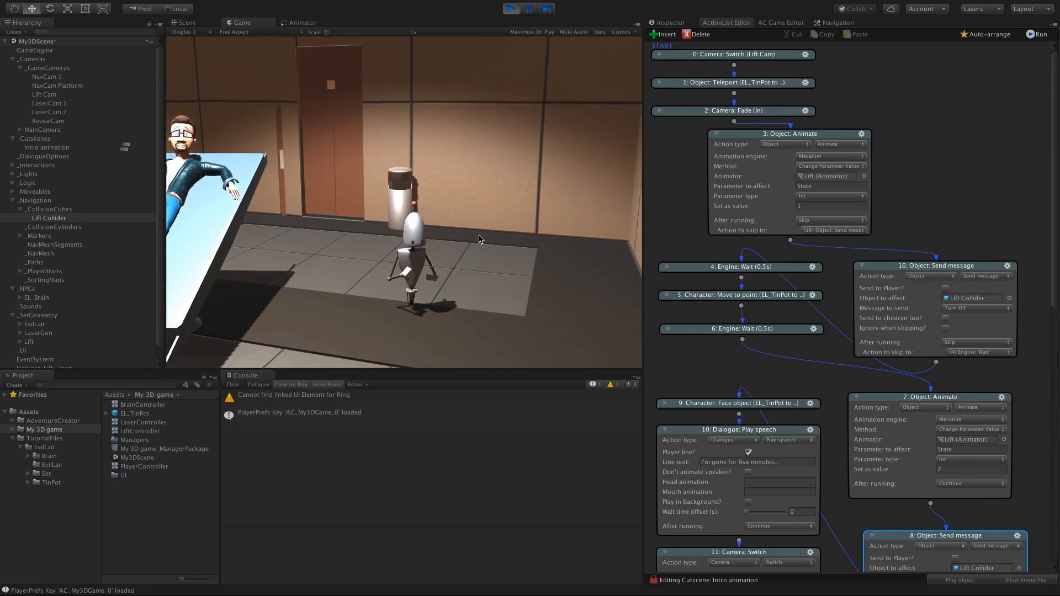
pyautogui.click(510, 9)
# Step: Assign the Intro animation cutscene as the scene's On start cutscene in the Scene manager
pyautogui.click(895, 23)
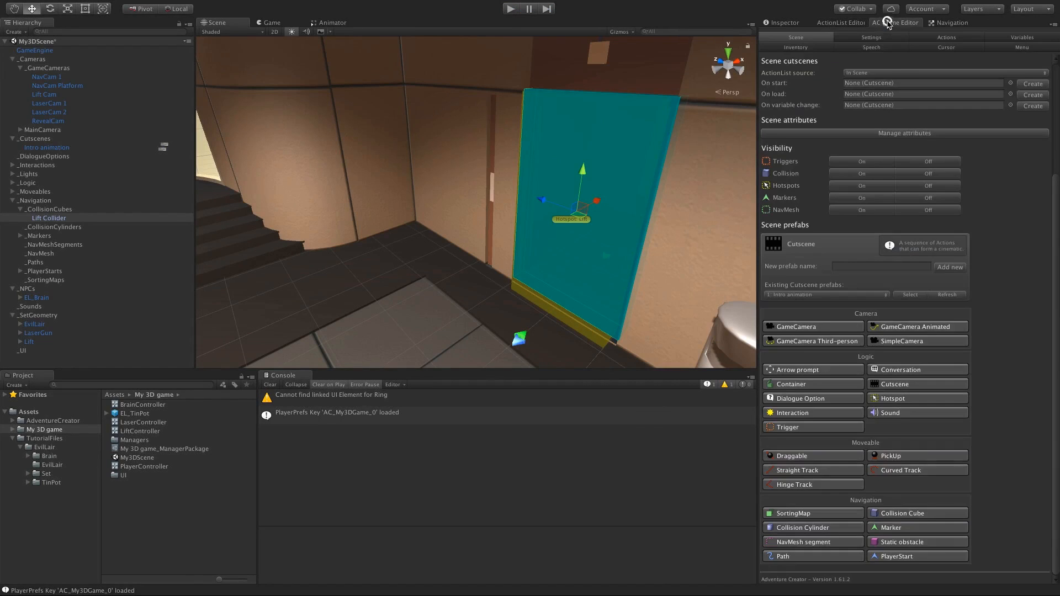
pyautogui.scroll(5, 901, 225)
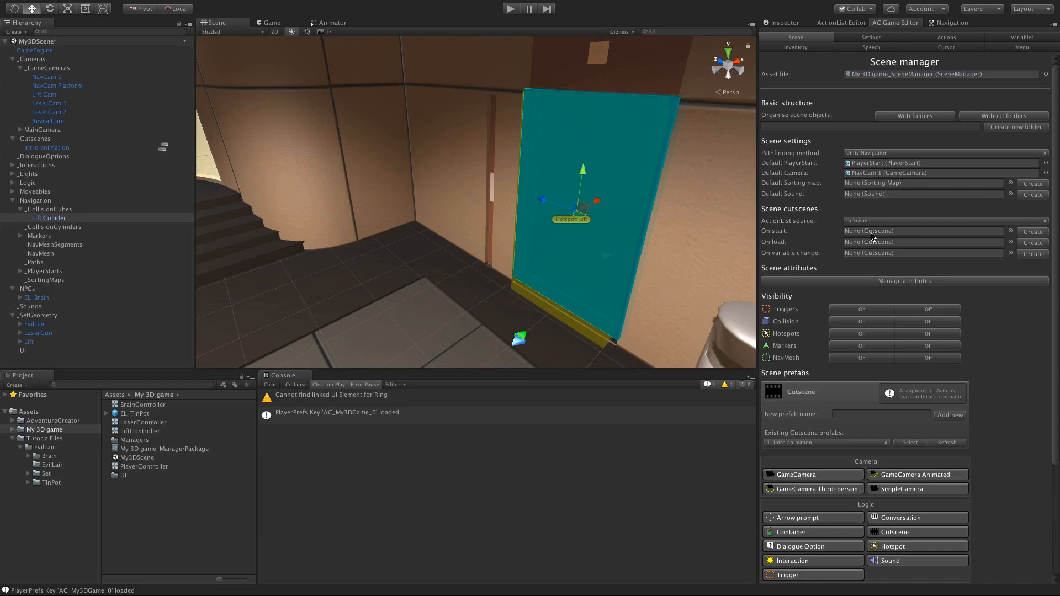
pyautogui.click(1010, 231)
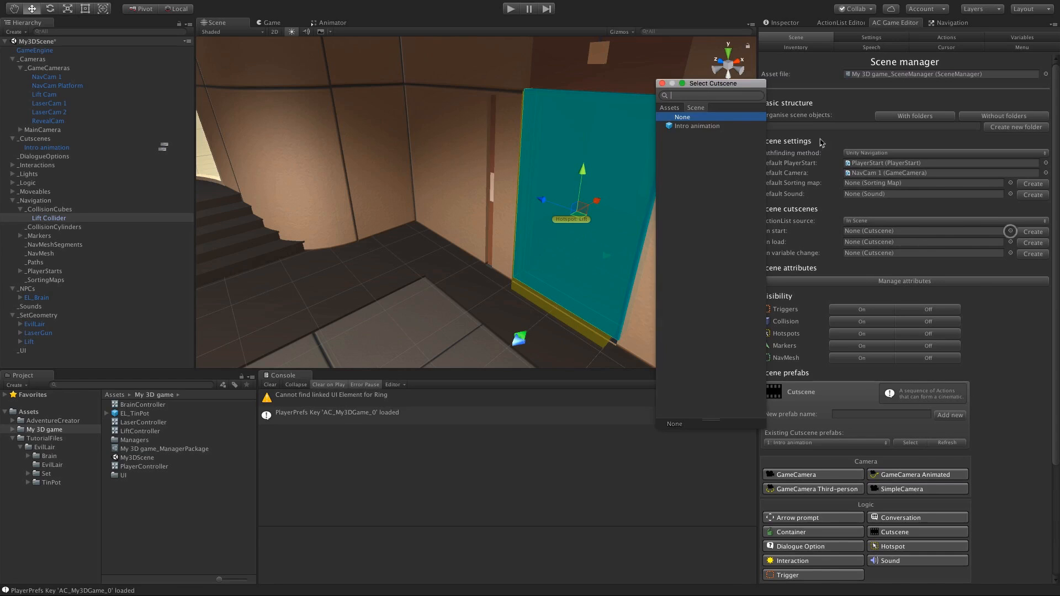
pyautogui.click(705, 127)
# Step: Play-test the scene to check that the Intro animation cutscene runs on start, and stop play mode
pyautogui.click(621, 23)
pyautogui.click(510, 8)
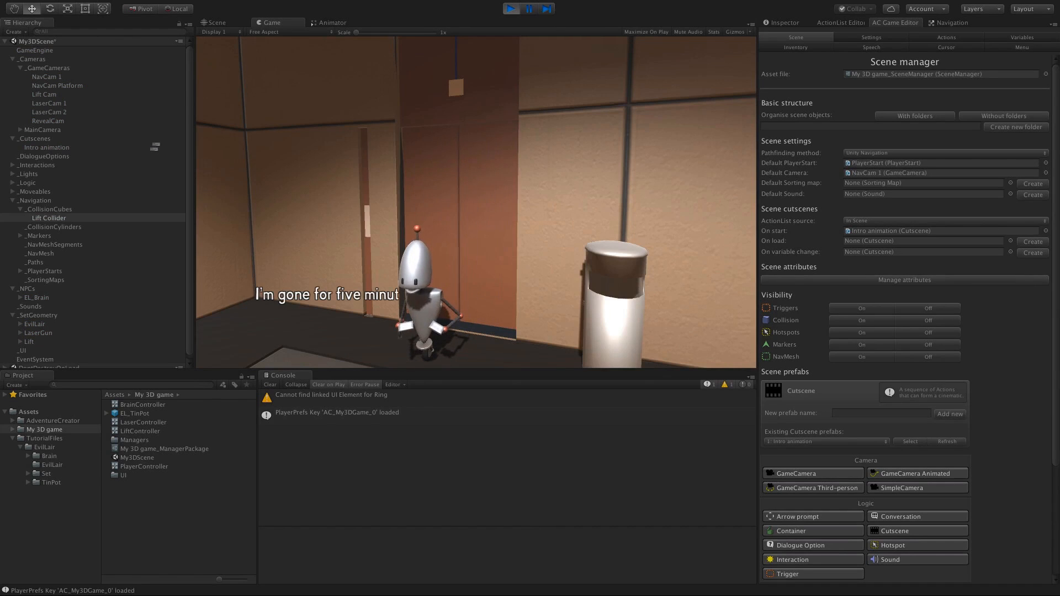
pyautogui.click(509, 10)
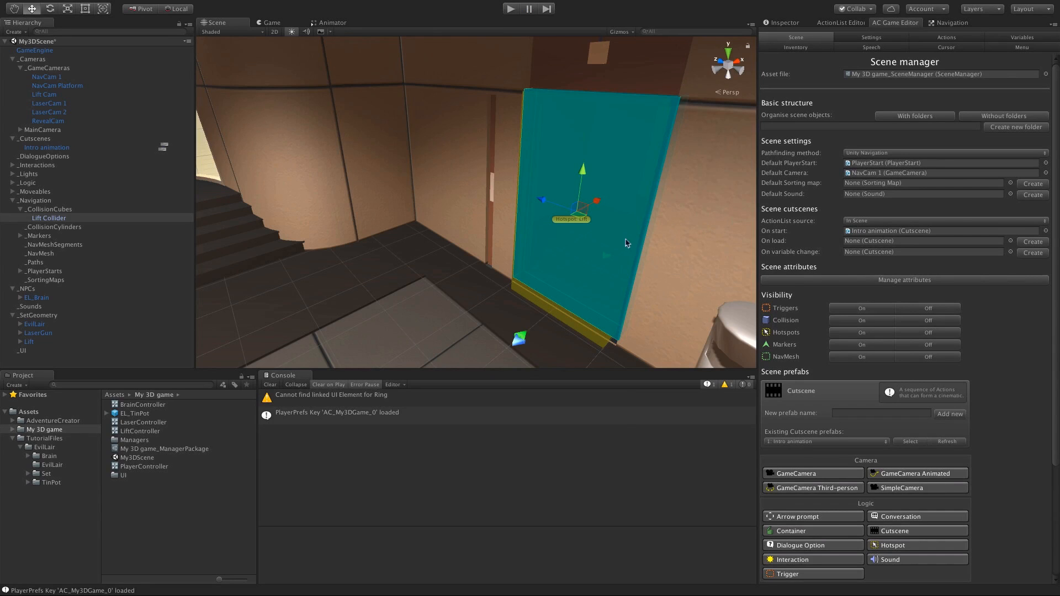
pyautogui.scroll(-5, 632, 261)
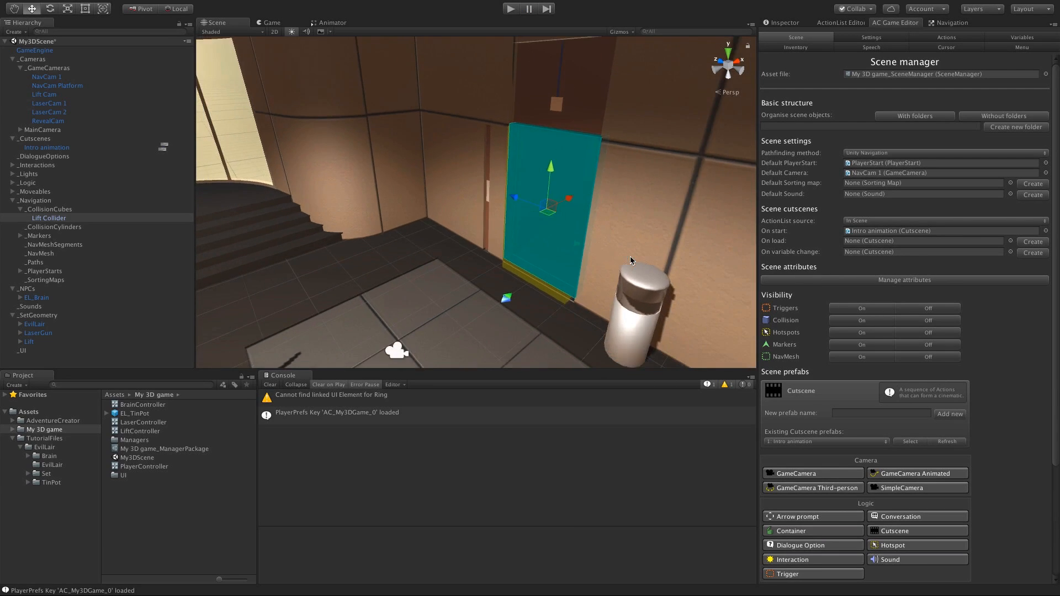
pyautogui.moveTo(589, 255); pyautogui.dragTo(613, 246, button='middle')
pyautogui.moveTo(503, 245); pyautogui.dragTo(545, 246, button='middle')
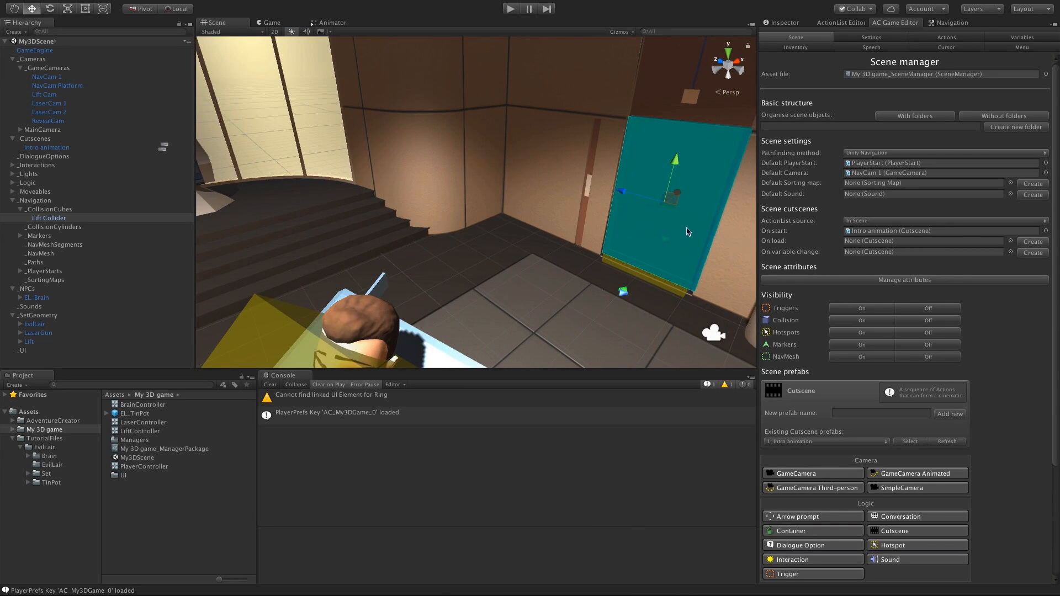
pyautogui.moveTo(689, 232); pyautogui.dragTo(643, 230, button='middle')
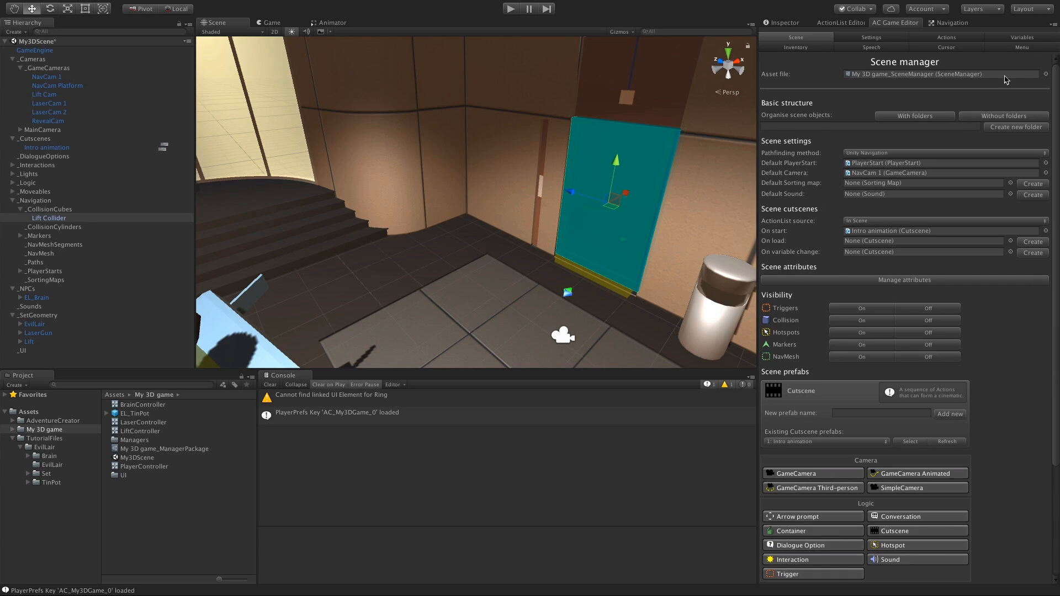
# Step: Create a local Boolean variable in the Variables manager and label it Seen opening cutscene
pyautogui.click(1031, 38)
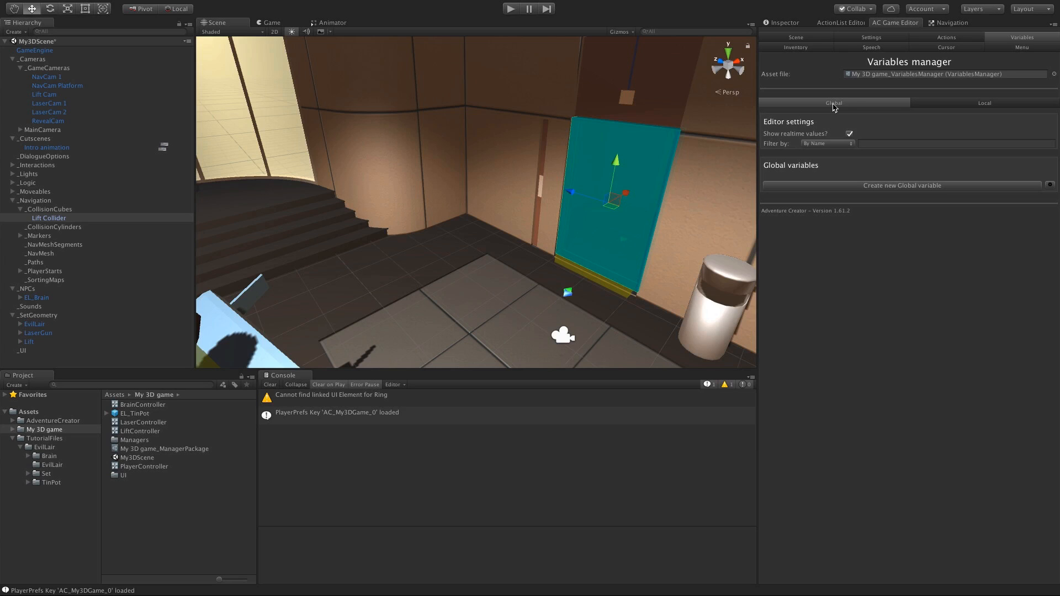
pyautogui.click(955, 106)
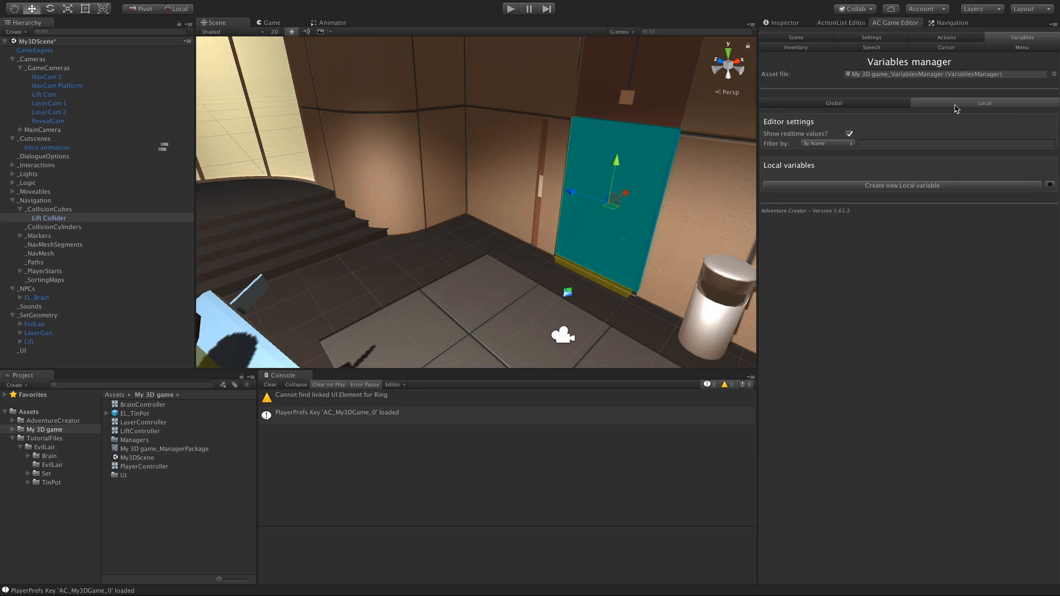
pyautogui.click(953, 187)
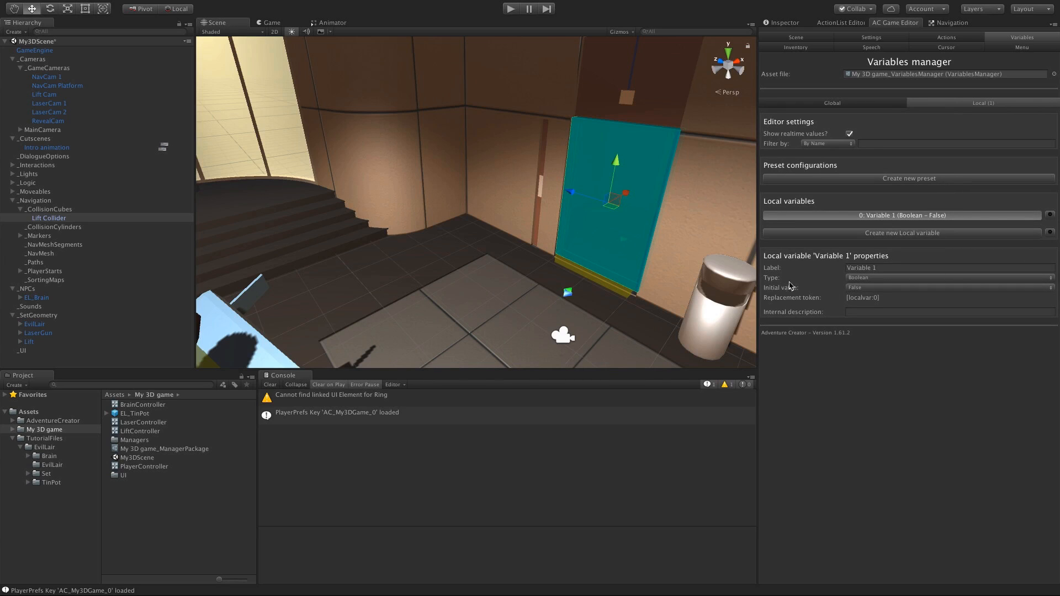
pyautogui.moveTo(885, 268); pyautogui.dragTo(826, 266)
pyautogui.write('Se')
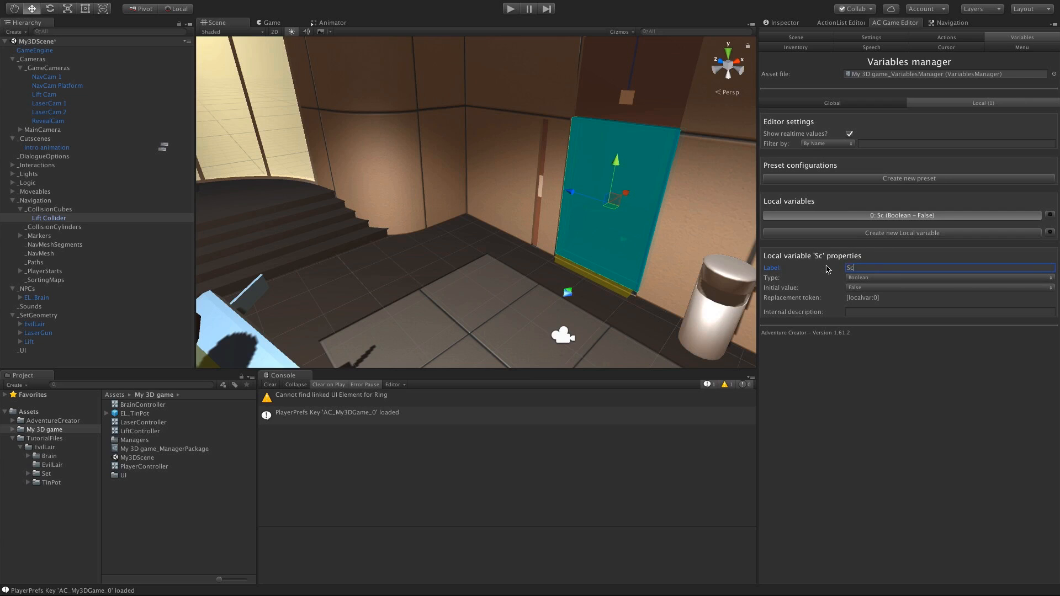
pyautogui.write('en opening c')
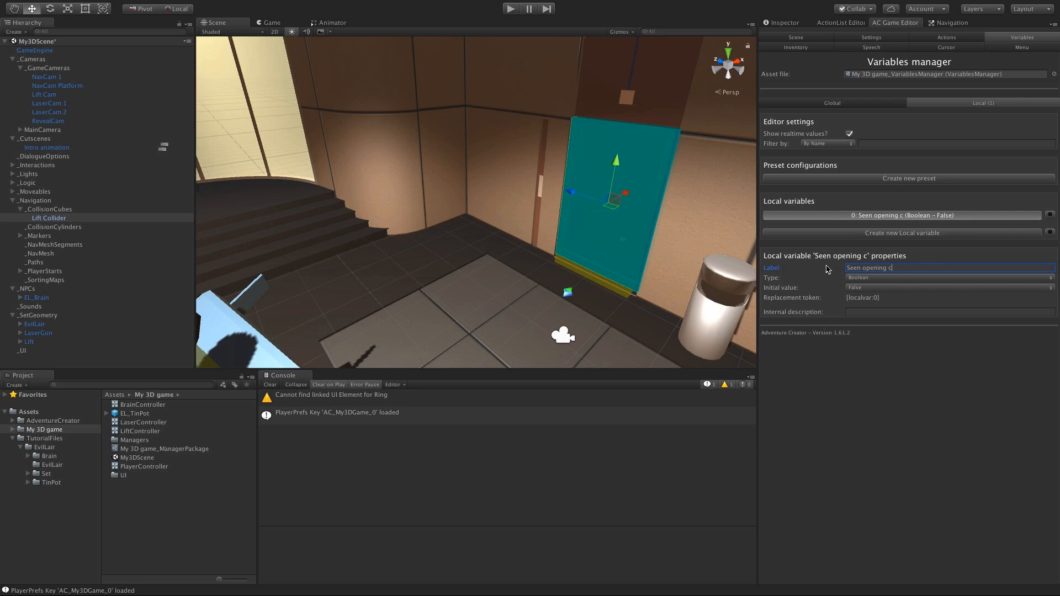
pyautogui.write('utscene')
pyautogui.press('Return')
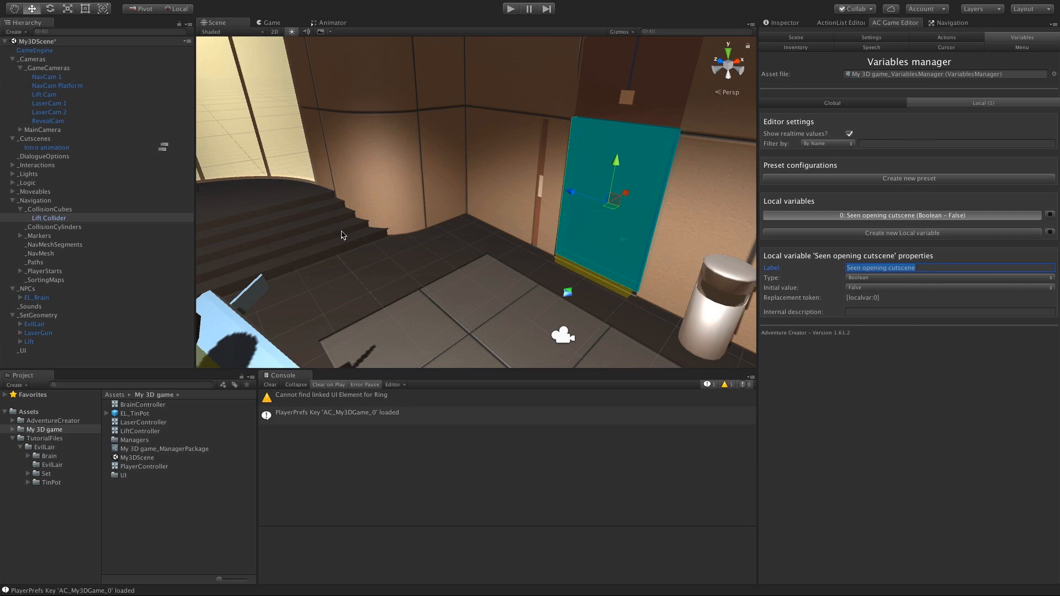
# Step: Add an action after the final Camera: Switch of the Intro animation cutscene and make it a Variable: Set action
pyautogui.click(162, 147)
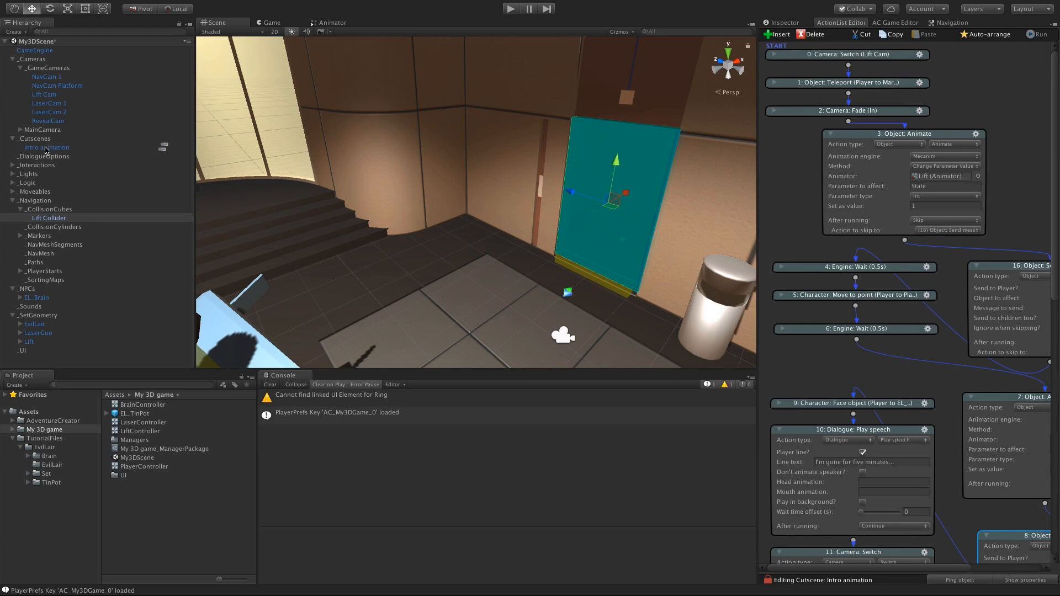
pyautogui.moveTo(1055, 292); pyautogui.dragTo(1057, 567)
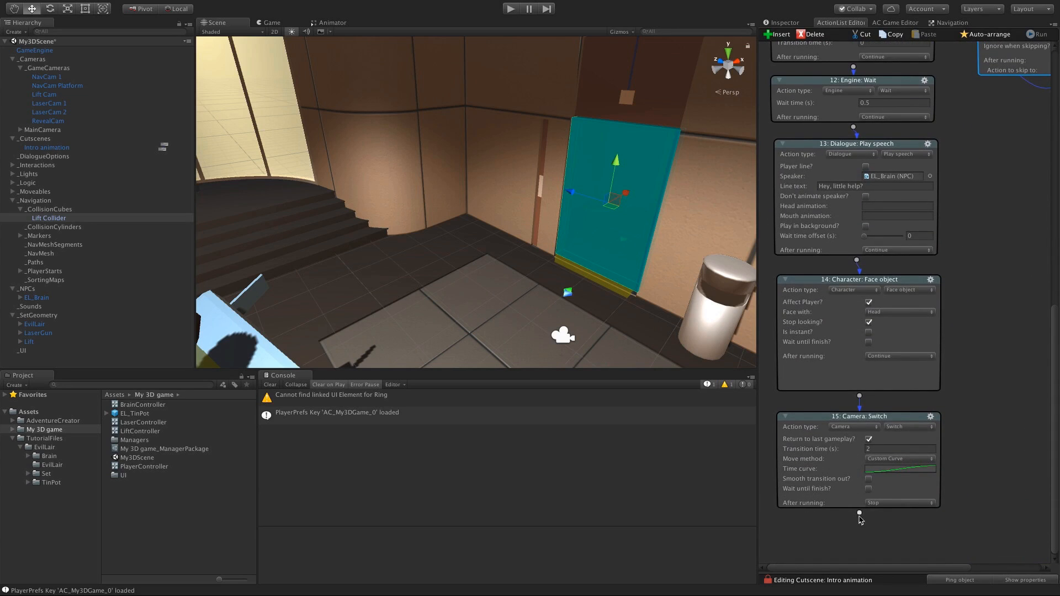
pyautogui.moveTo(859, 516); pyautogui.dragTo(861, 525)
pyautogui.moveTo(1055, 489); pyautogui.dragTo(1055, 528)
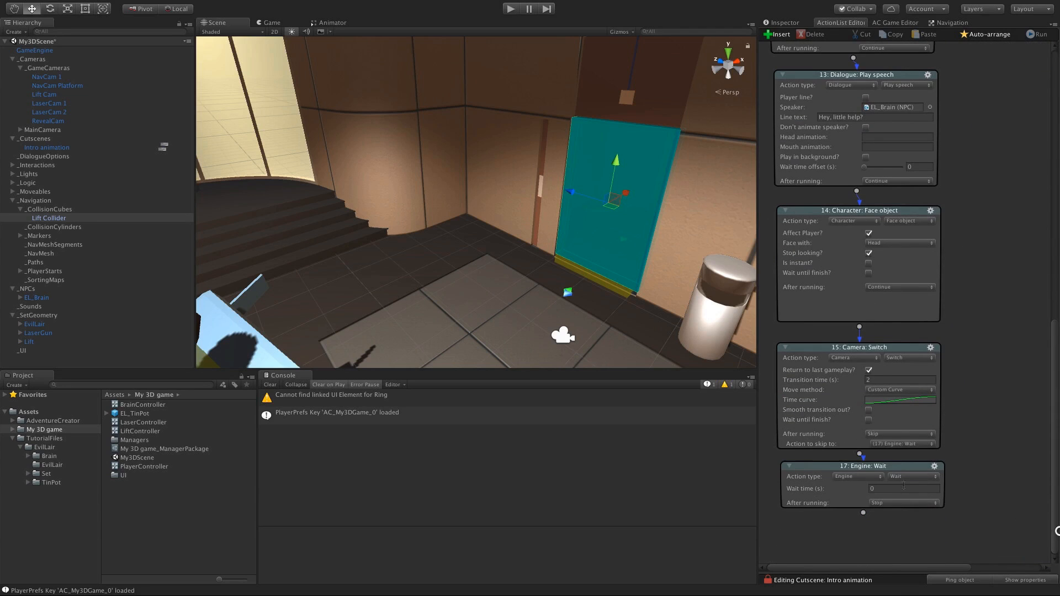
pyautogui.click(858, 477)
pyautogui.click(861, 577)
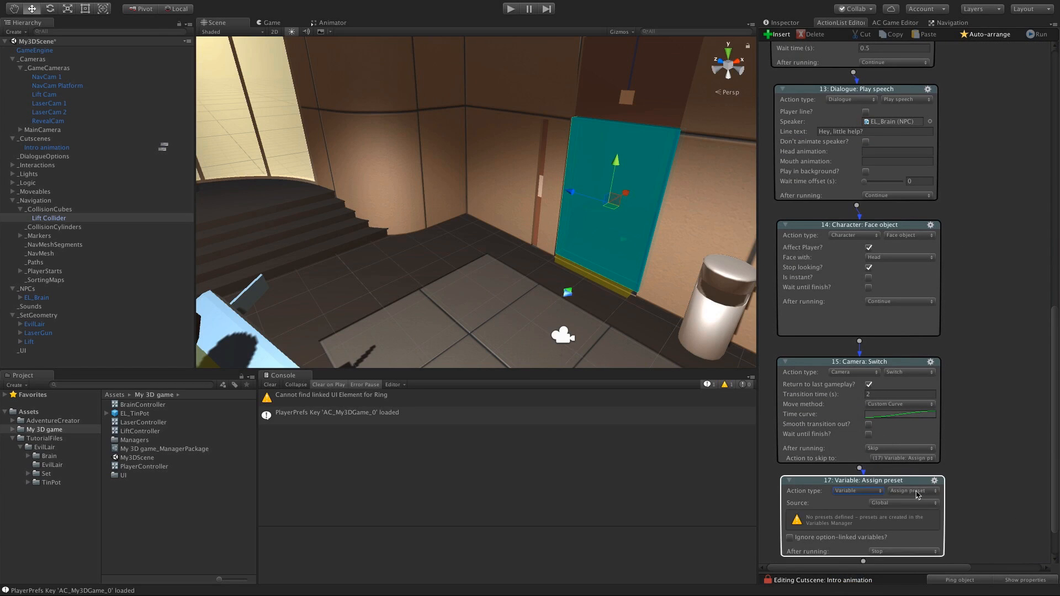
pyautogui.click(916, 491)
pyautogui.click(914, 541)
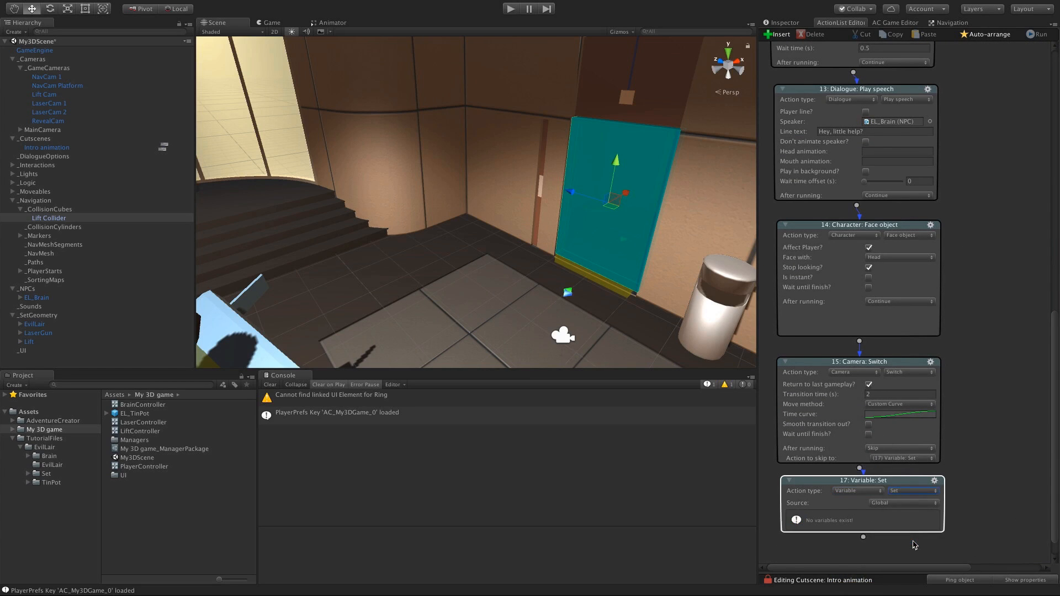
# Step: Make the Variable: Set action set the local variable Seen opening cutscene to True
pyautogui.click(881, 503)
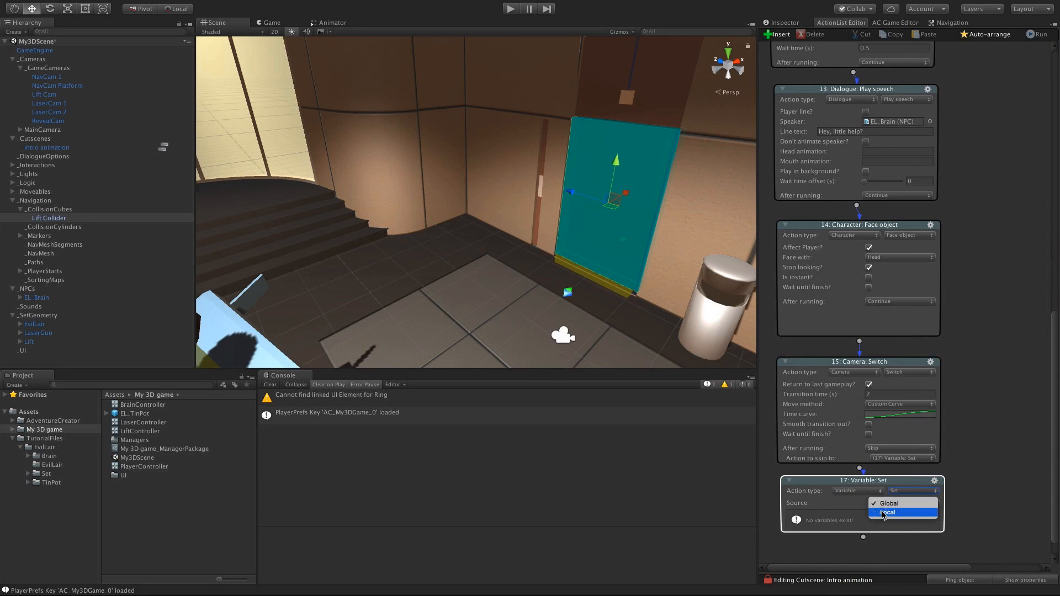
pyautogui.click(882, 513)
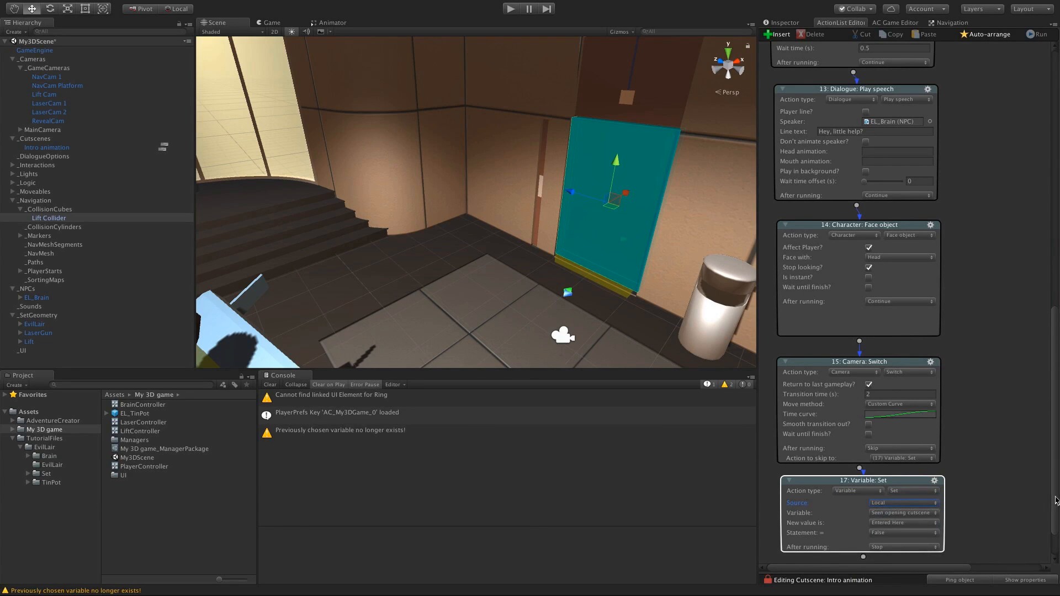
pyautogui.moveTo(1055, 499); pyautogui.dragTo(1053, 529)
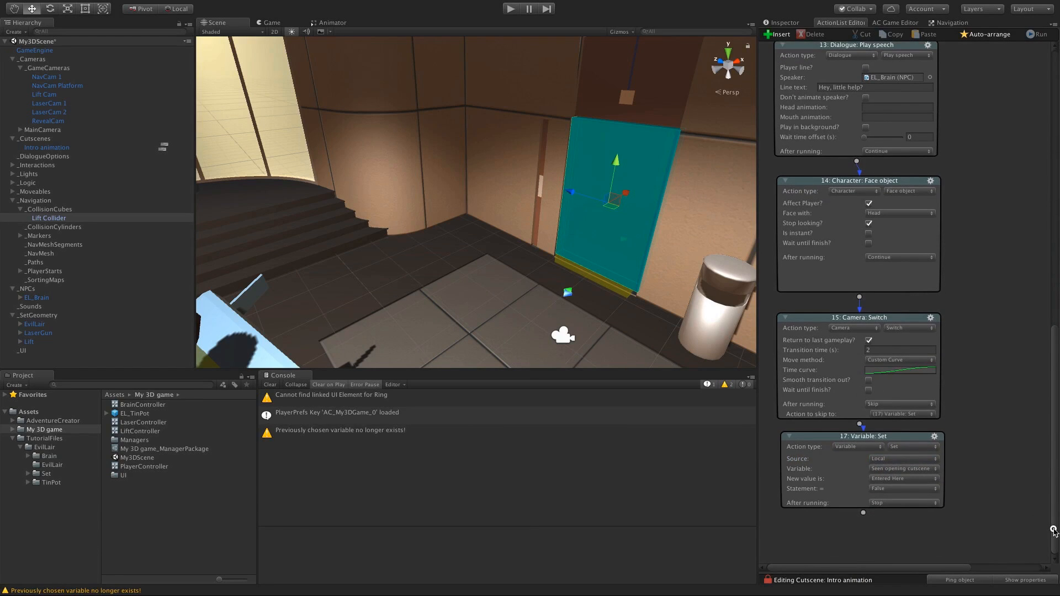
pyautogui.click(922, 470)
pyautogui.click(927, 469)
pyautogui.click(903, 488)
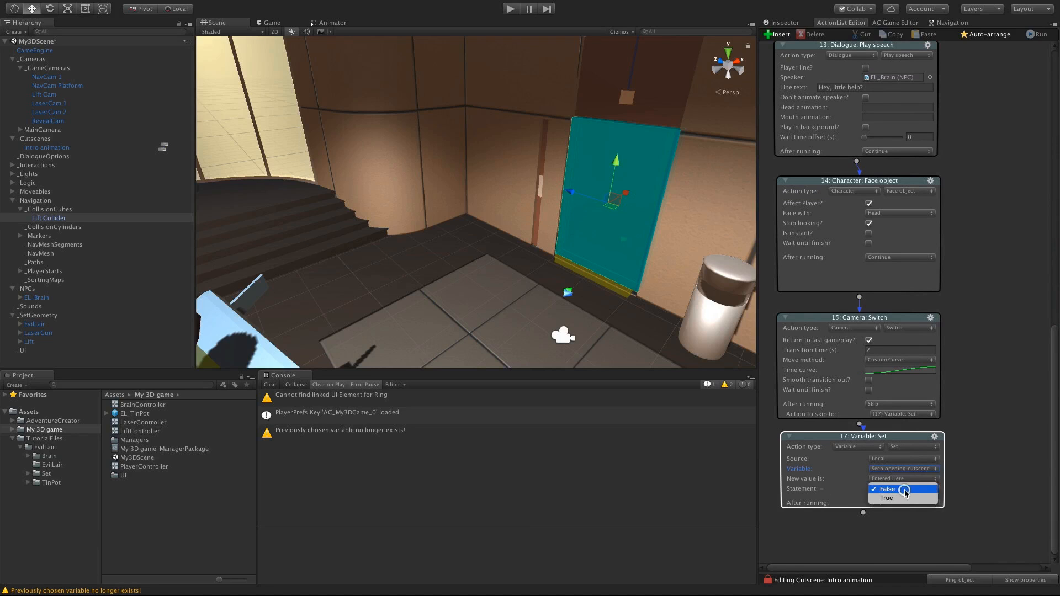
pyautogui.click(906, 498)
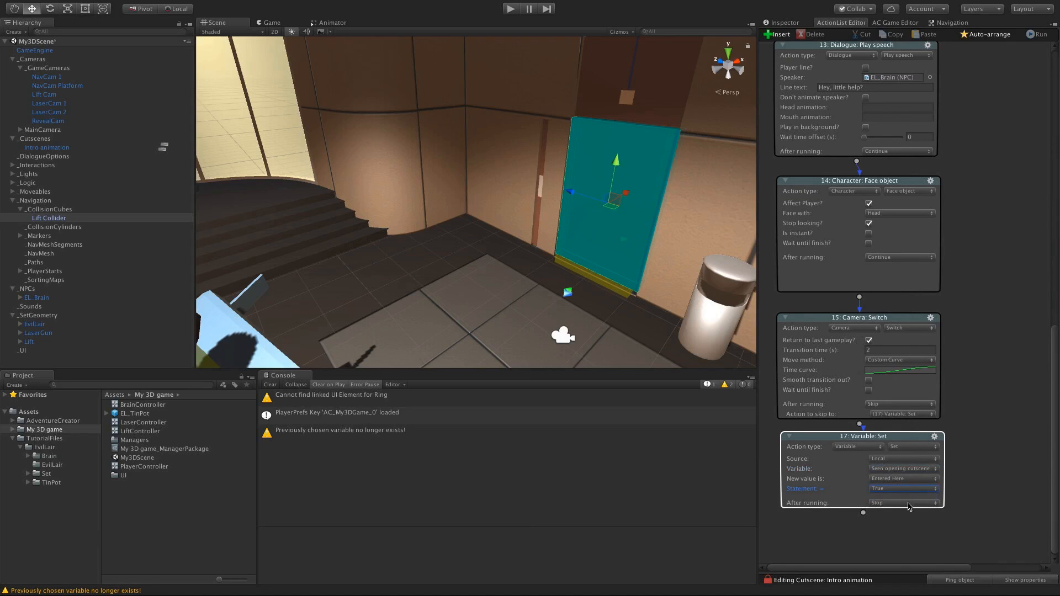
pyautogui.moveTo(1054, 485); pyautogui.dragTo(1031, 150)
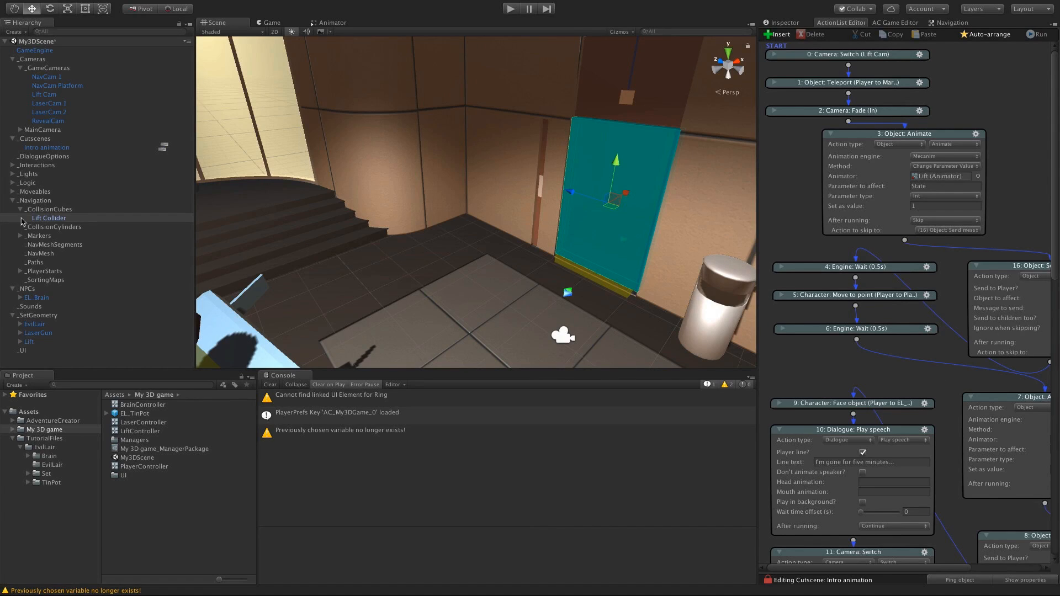
# Step: Clear Intro animation from the scene's On start cutscene in the Scene manager and create a new OnStart cutscene for it
pyautogui.click(33, 148)
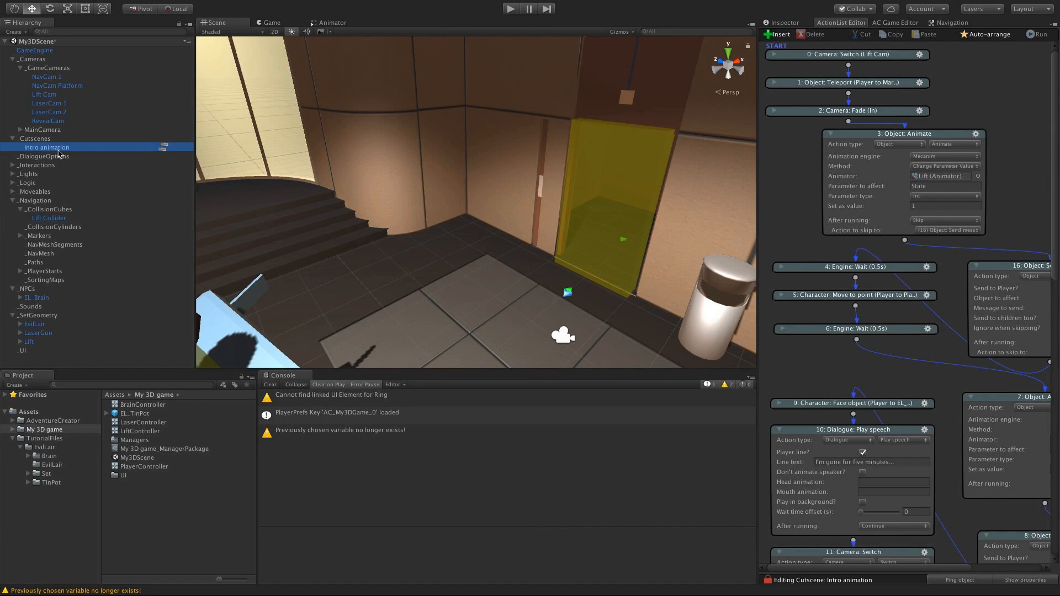
pyautogui.click(894, 23)
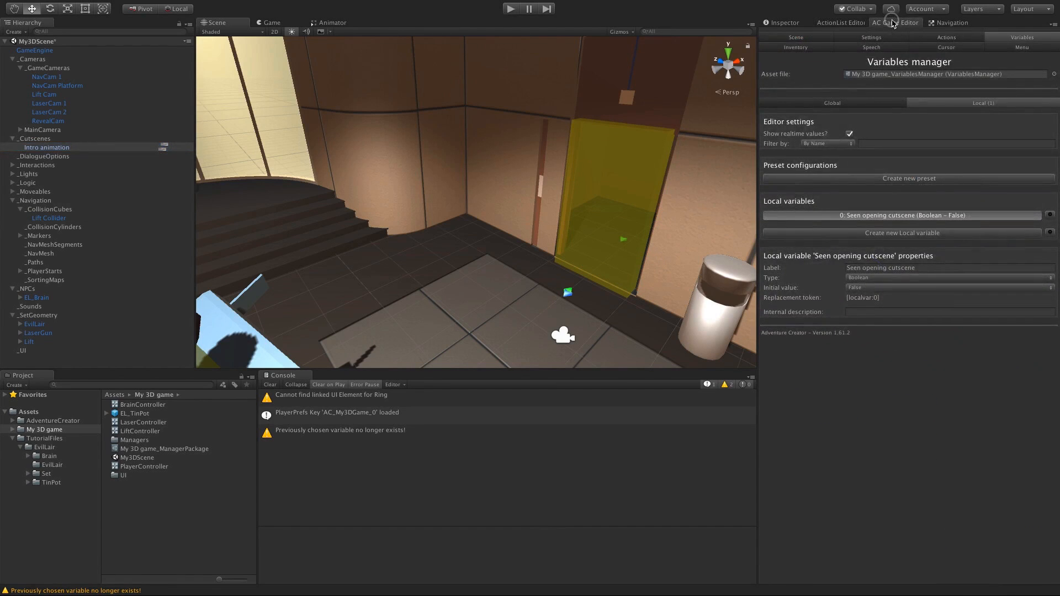
pyautogui.click(822, 38)
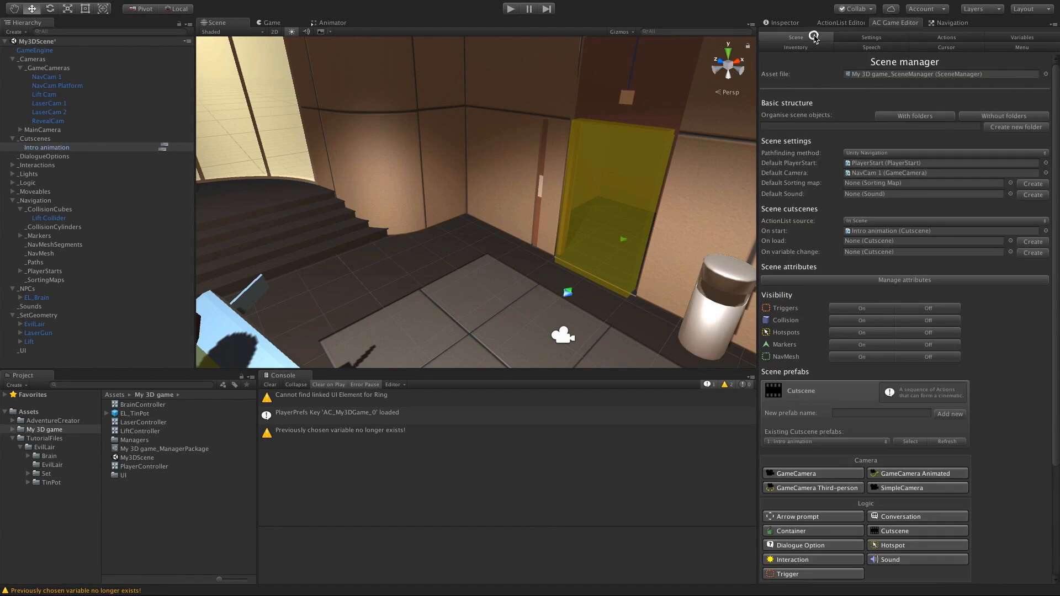
pyautogui.click(914, 231)
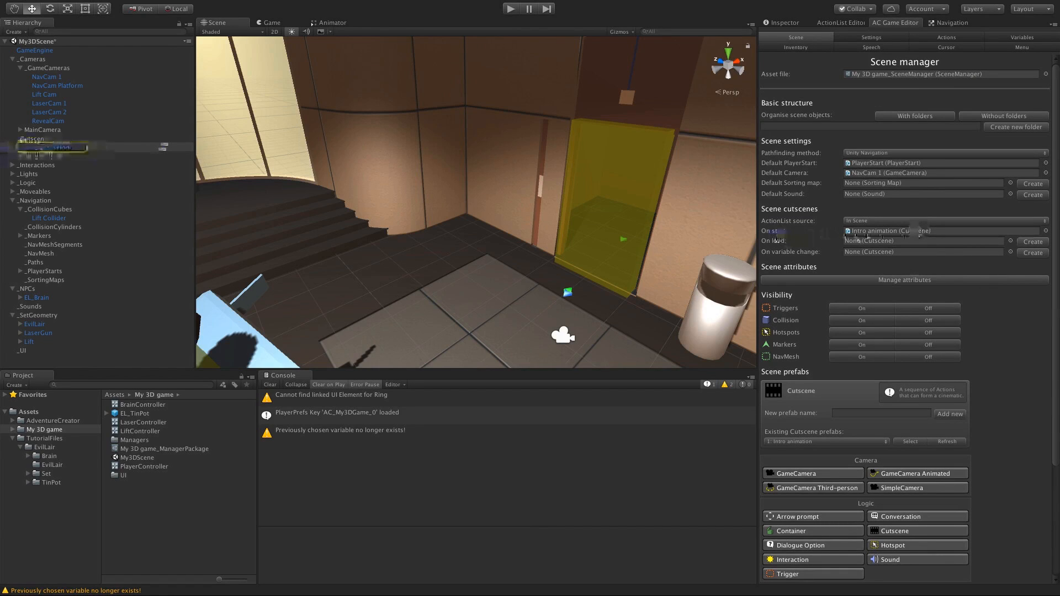
pyautogui.press('Delete')
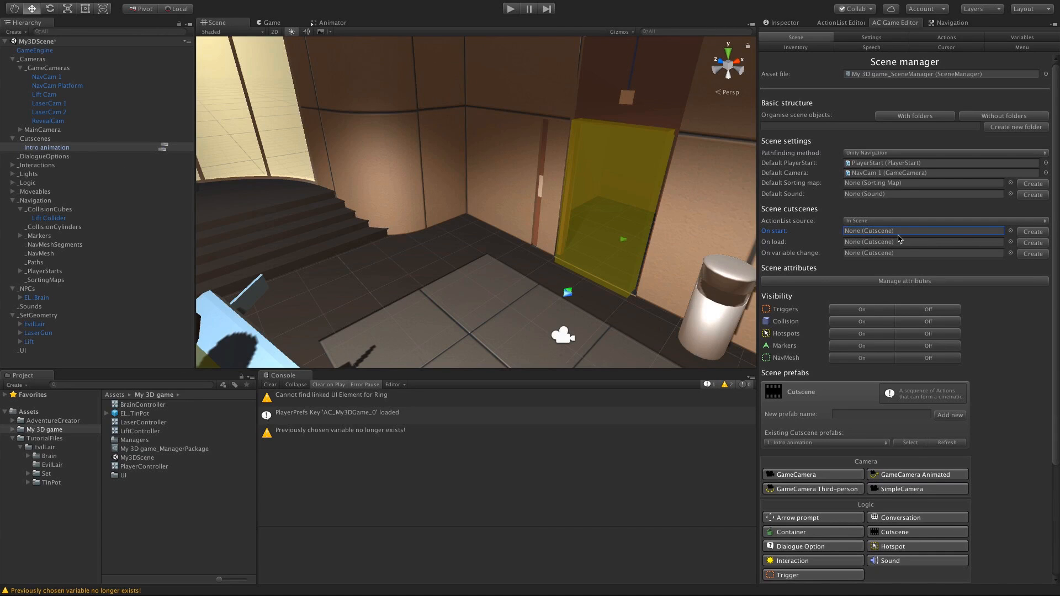
pyautogui.click(1046, 234)
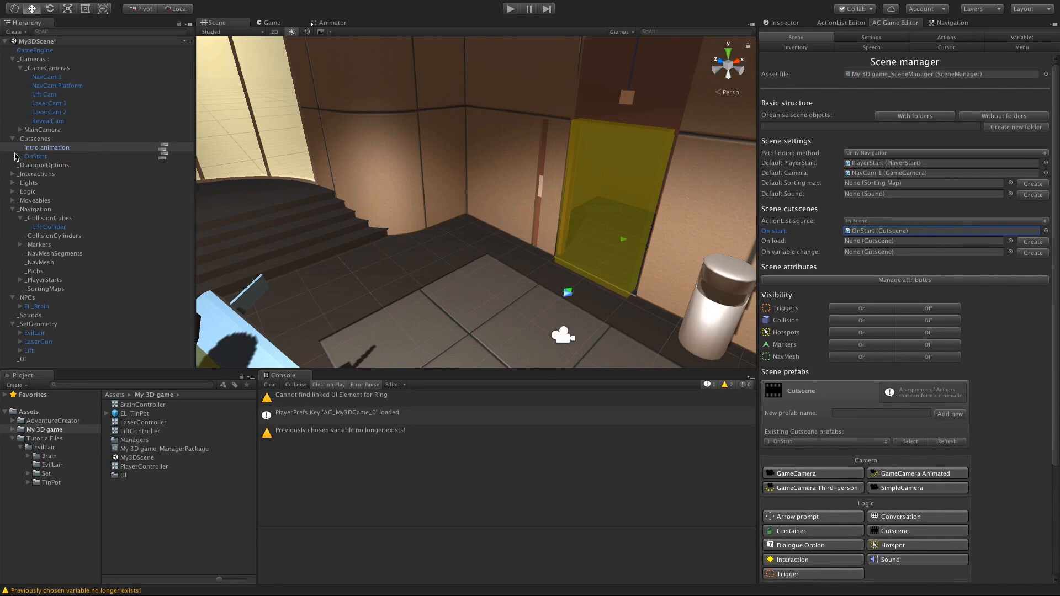
# Step: Open the OnStart cutscene's action list and turn its first action into a Variable: Check on the local variable Seen opening cutscene
pyautogui.click(35, 157)
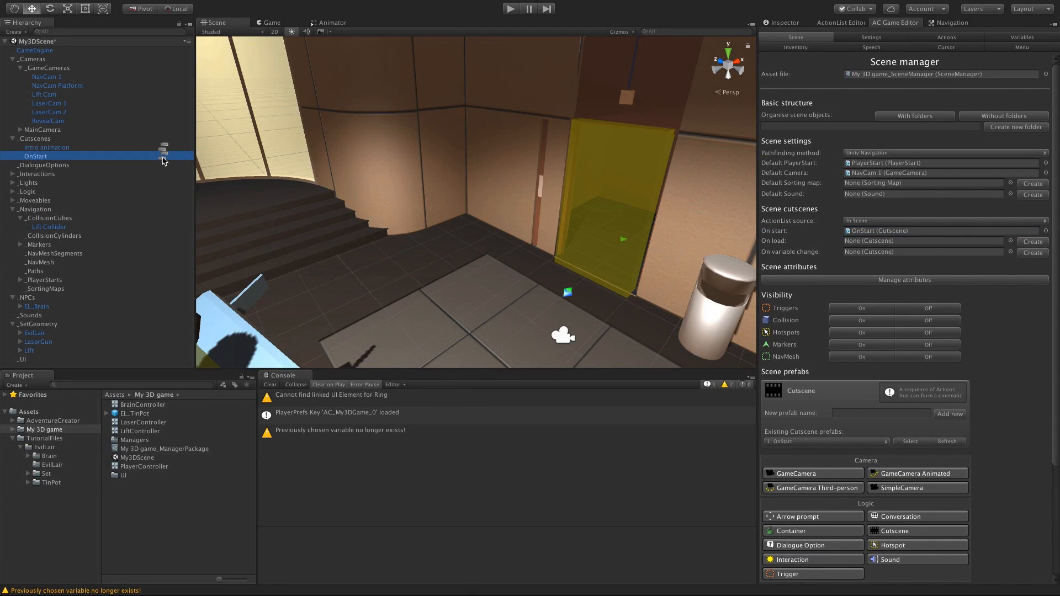
pyautogui.click(163, 157)
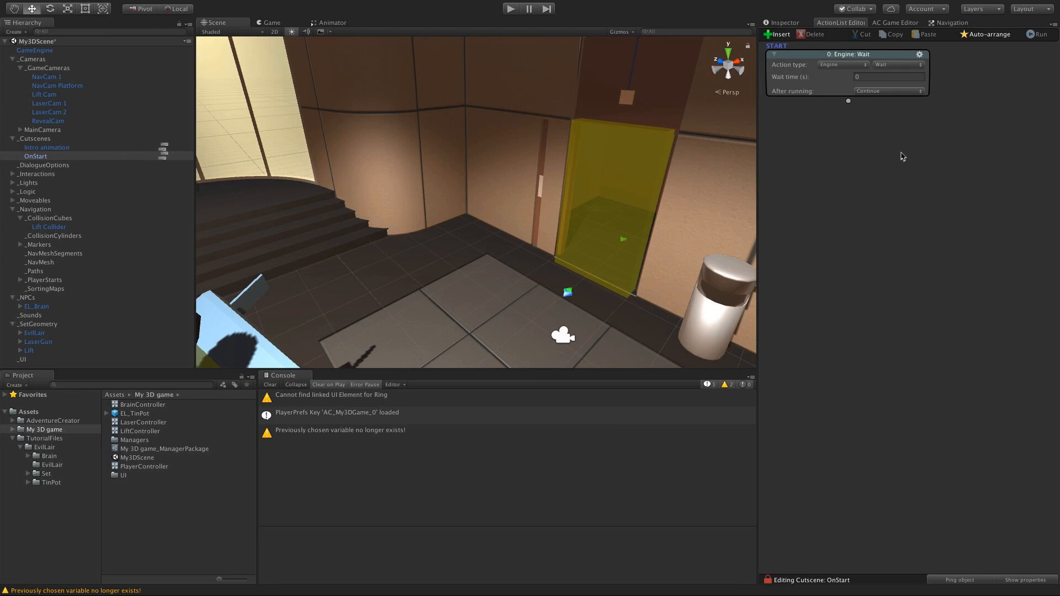
pyautogui.click(845, 66)
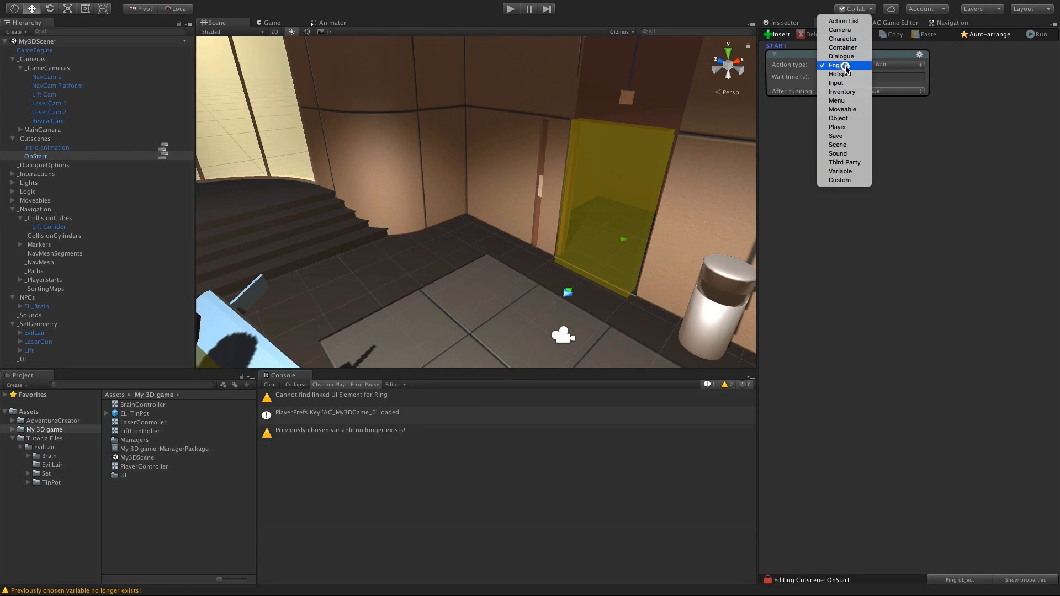
pyautogui.click(838, 173)
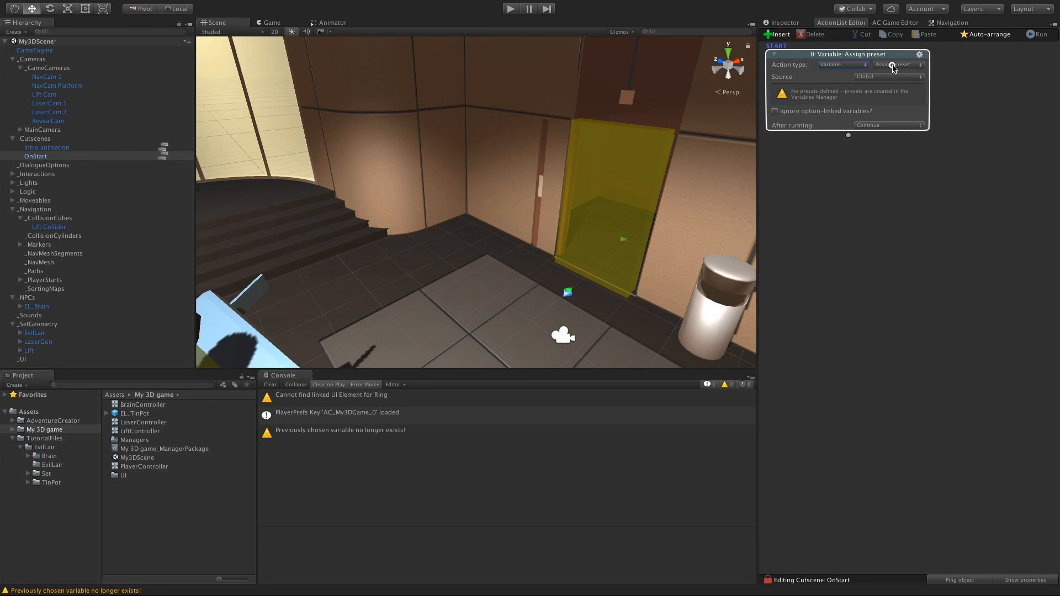
pyautogui.click(894, 65)
pyautogui.click(892, 78)
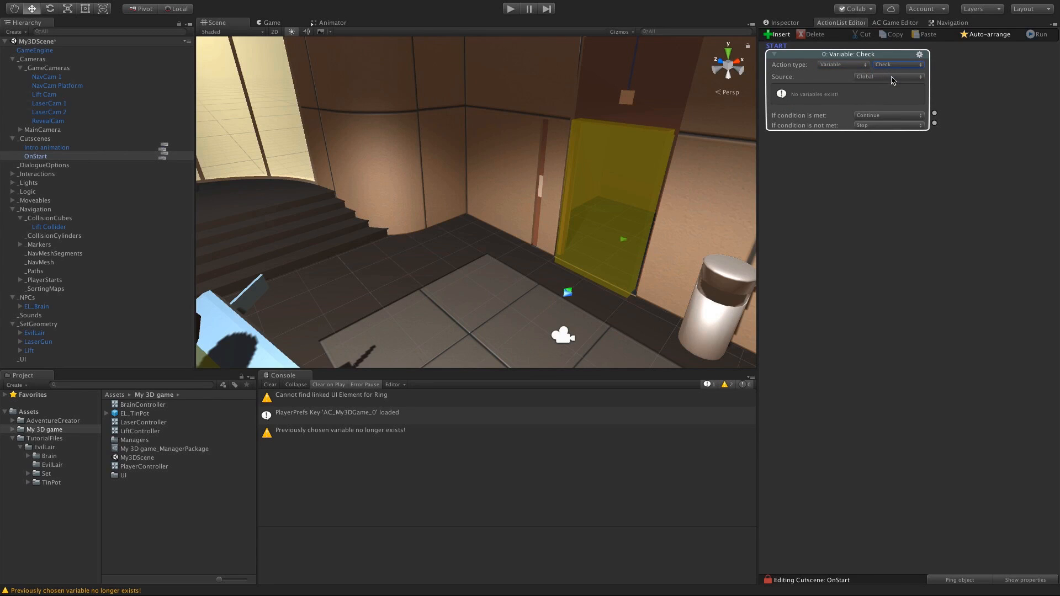
pyautogui.click(866, 78)
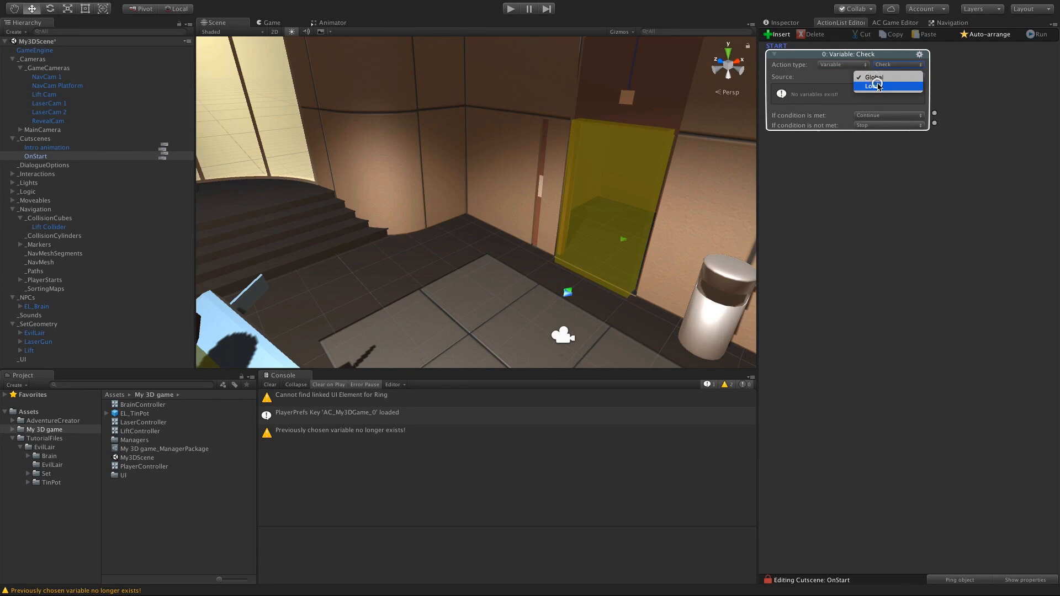
pyautogui.click(878, 86)
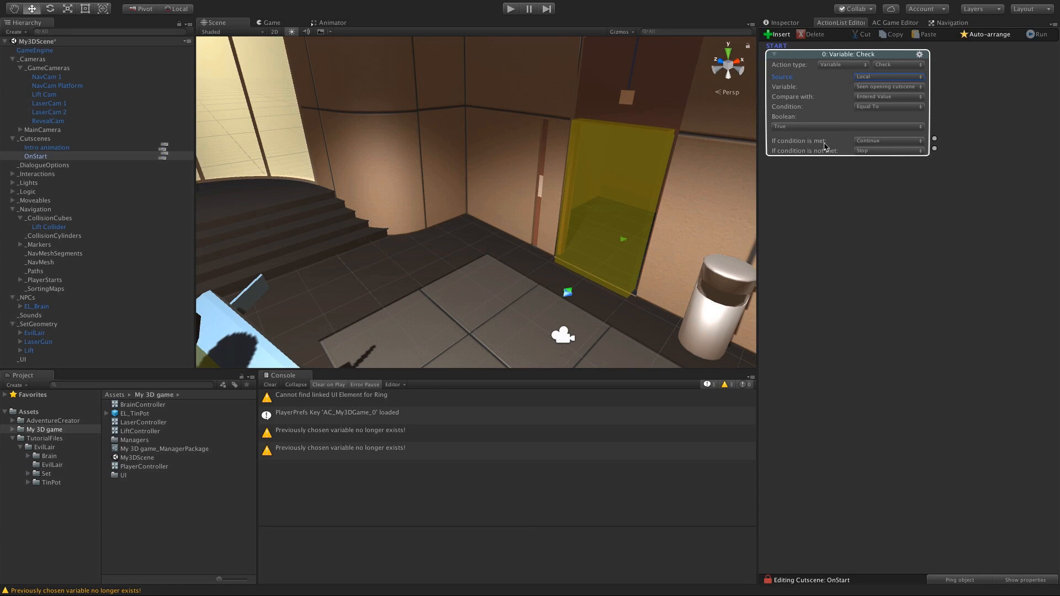
# Step: Make the OnStart Variable: Check stop if the condition is met and run the Intro animation cutscene if it is not met
pyautogui.click(875, 142)
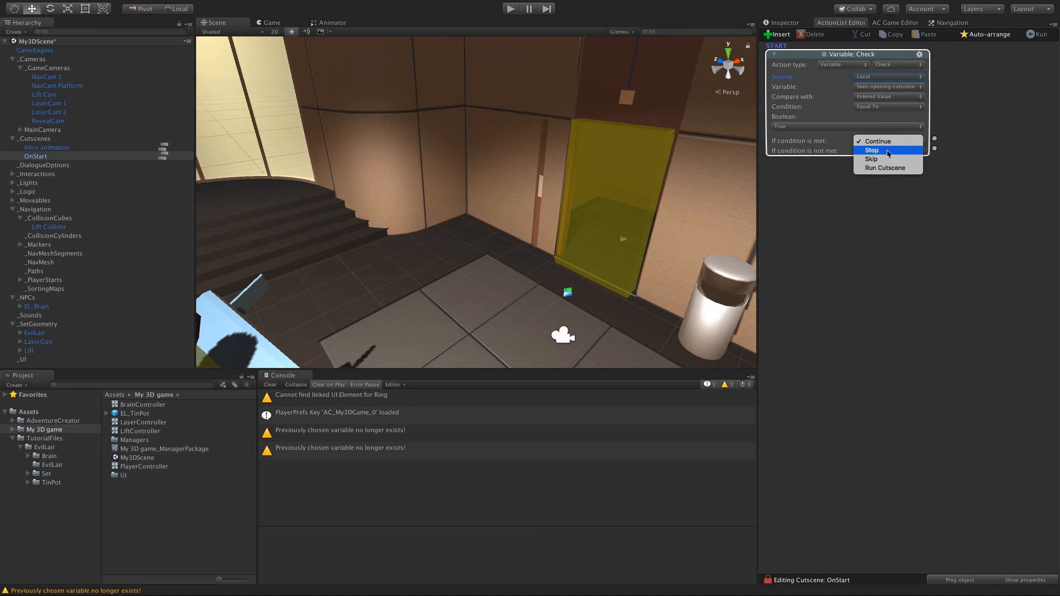
pyautogui.click(889, 151)
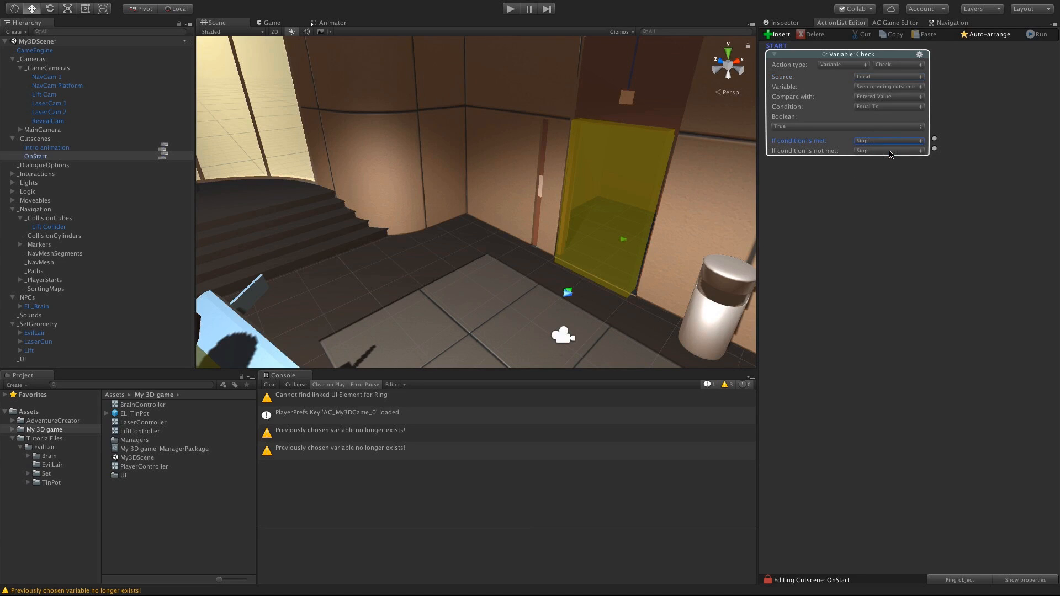
pyautogui.click(783, 157)
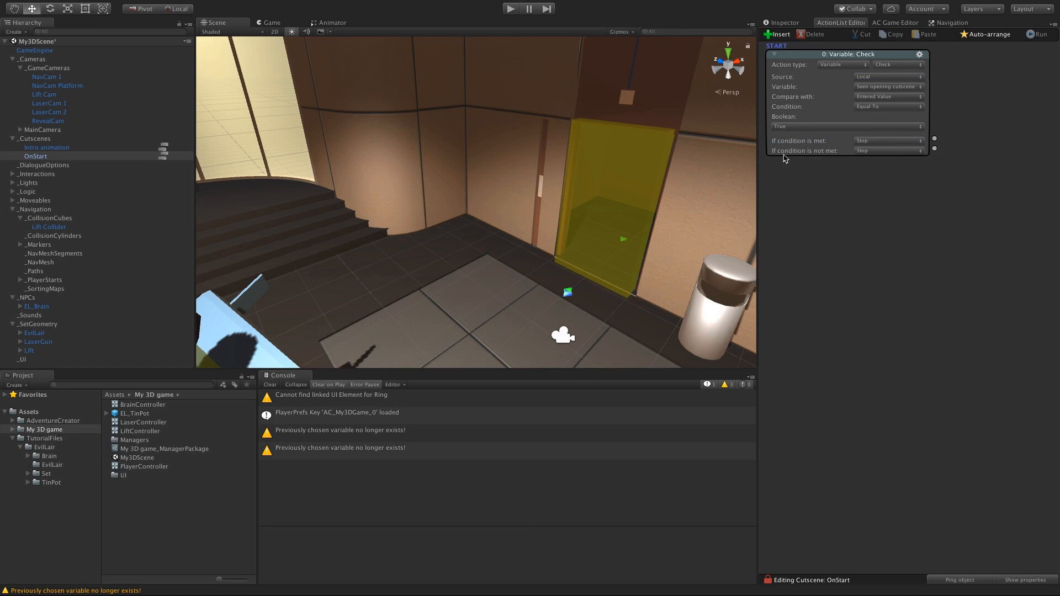
pyautogui.click(873, 152)
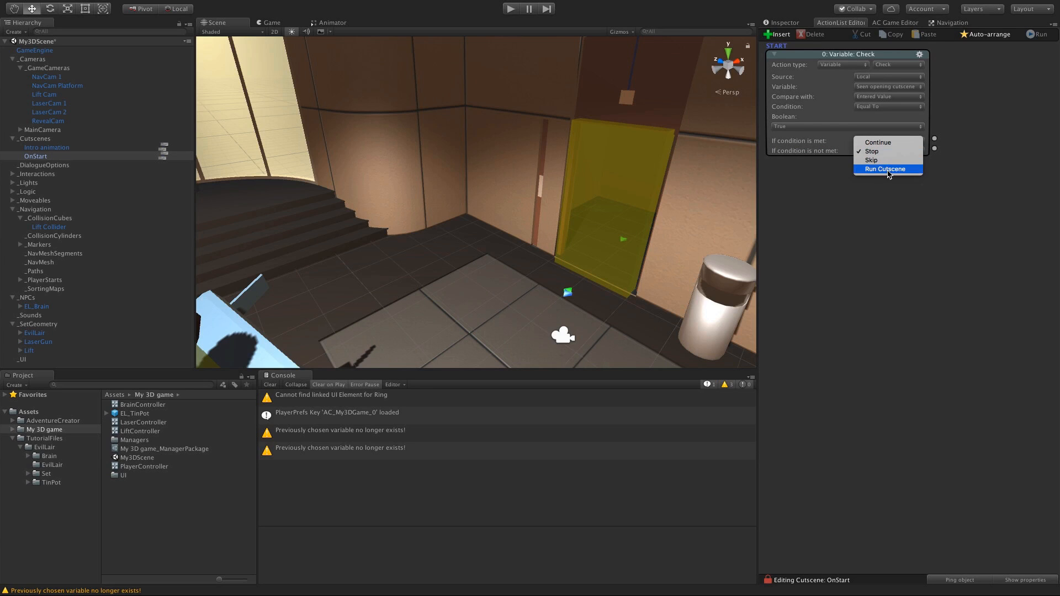
pyautogui.click(886, 169)
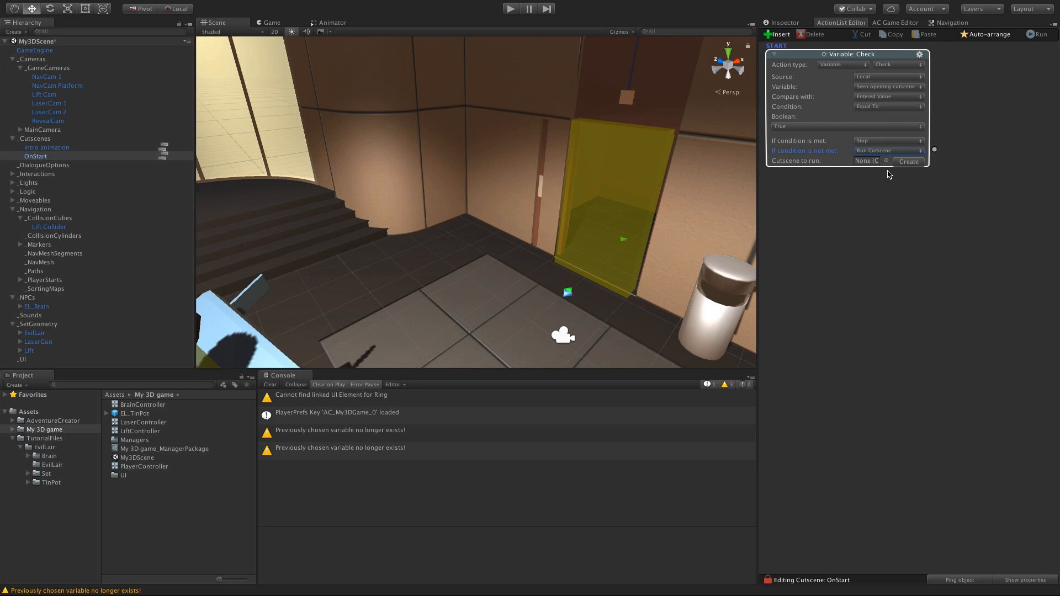
pyautogui.moveTo(29, 149); pyautogui.dragTo(875, 160)
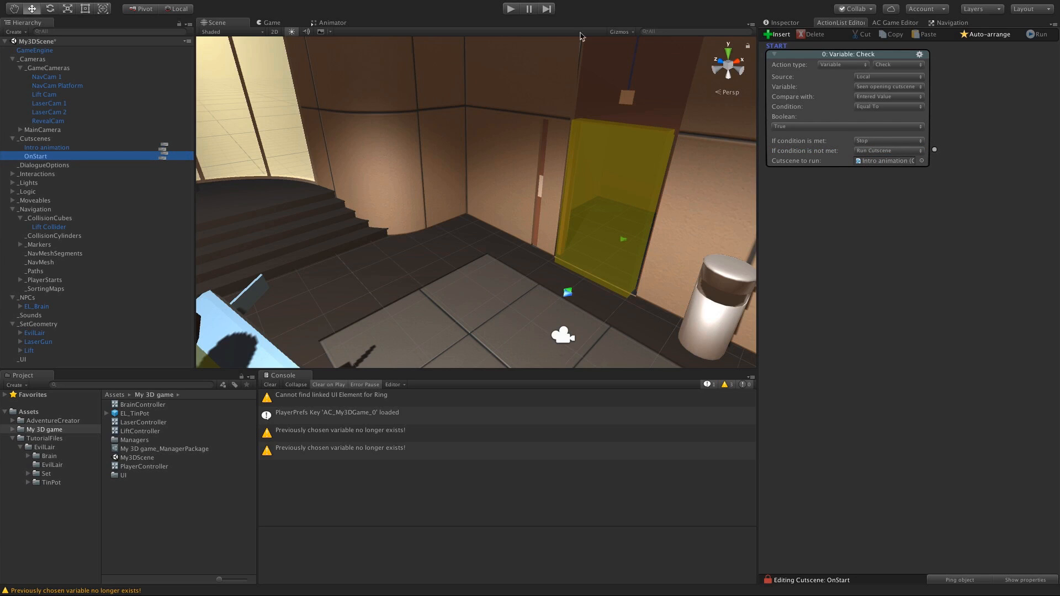
# Step: Play the scene and check the realtime value of the local variable Seen opening cutscene in the Variables manager
pyautogui.click(511, 9)
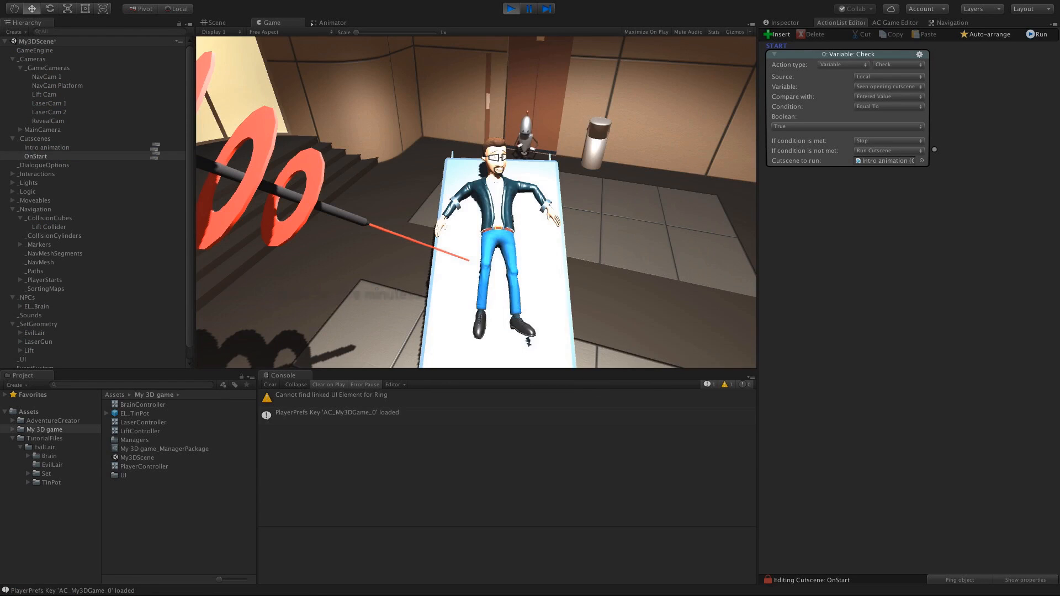
pyautogui.click(895, 23)
pyautogui.click(1020, 38)
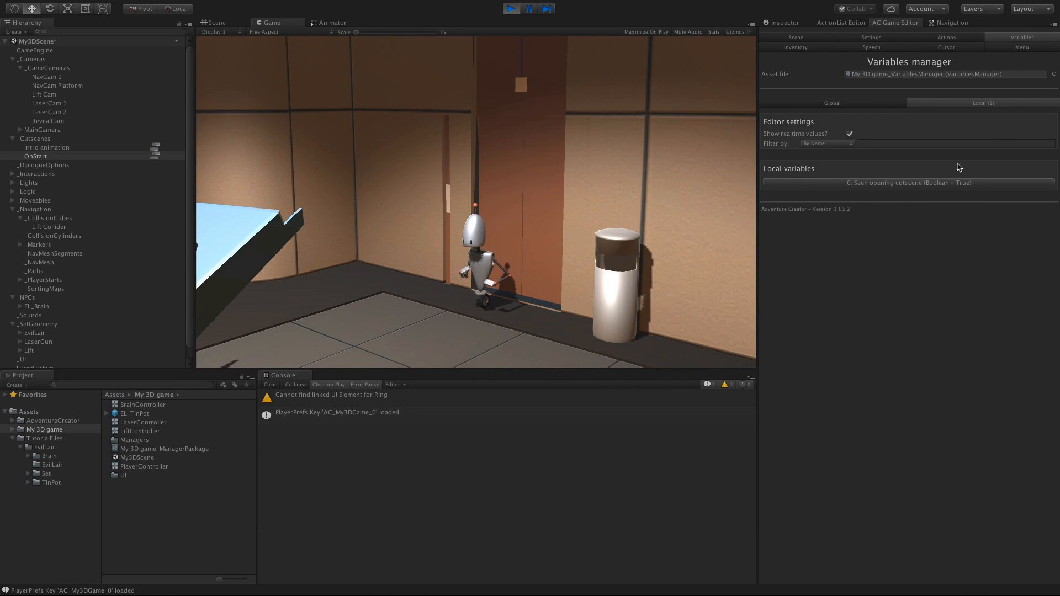
# Step: Run the OnStart cutscene manually from its action list during play to test the variable check, and stop the game
pyautogui.click(795, 23)
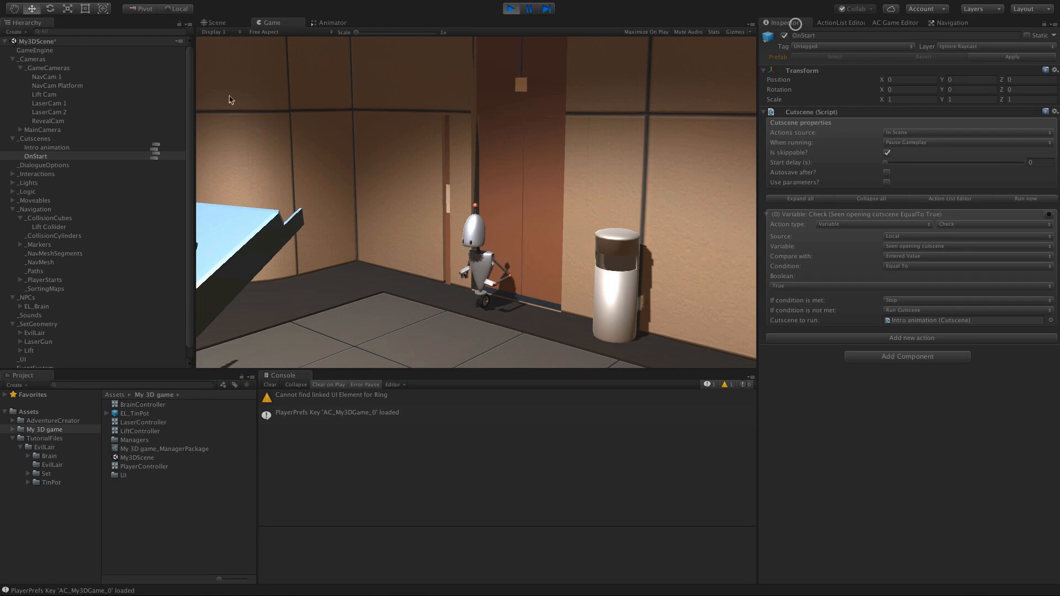
pyautogui.click(35, 157)
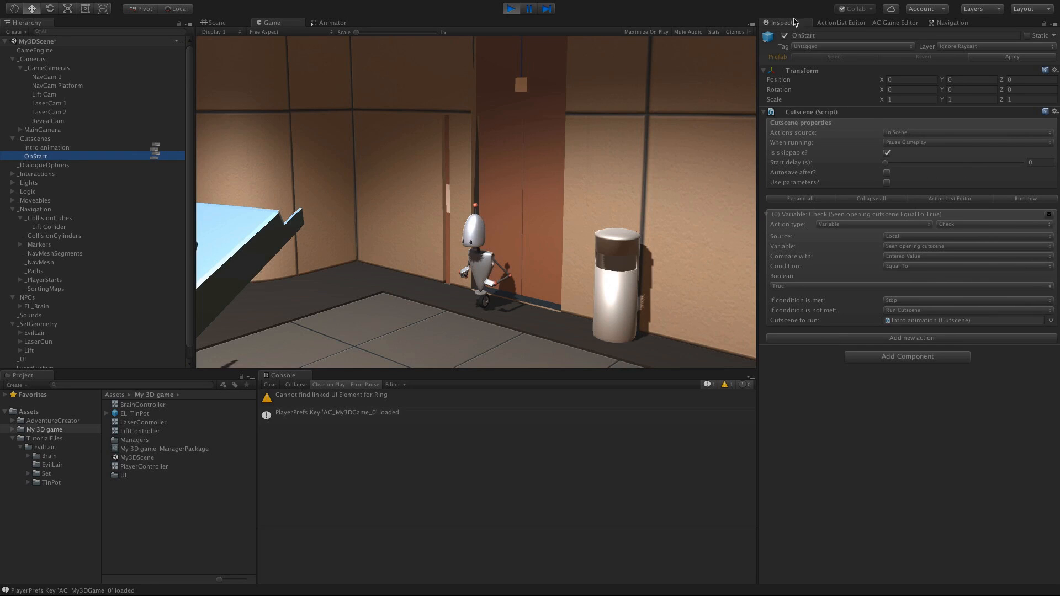
pyautogui.click(828, 23)
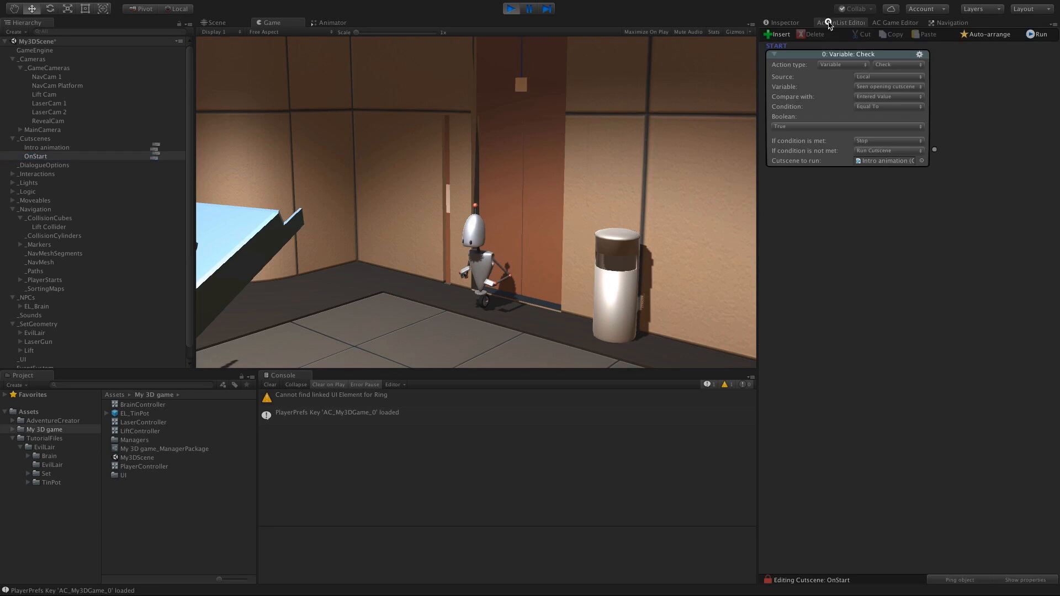
pyautogui.click(1036, 38)
pyautogui.click(1039, 36)
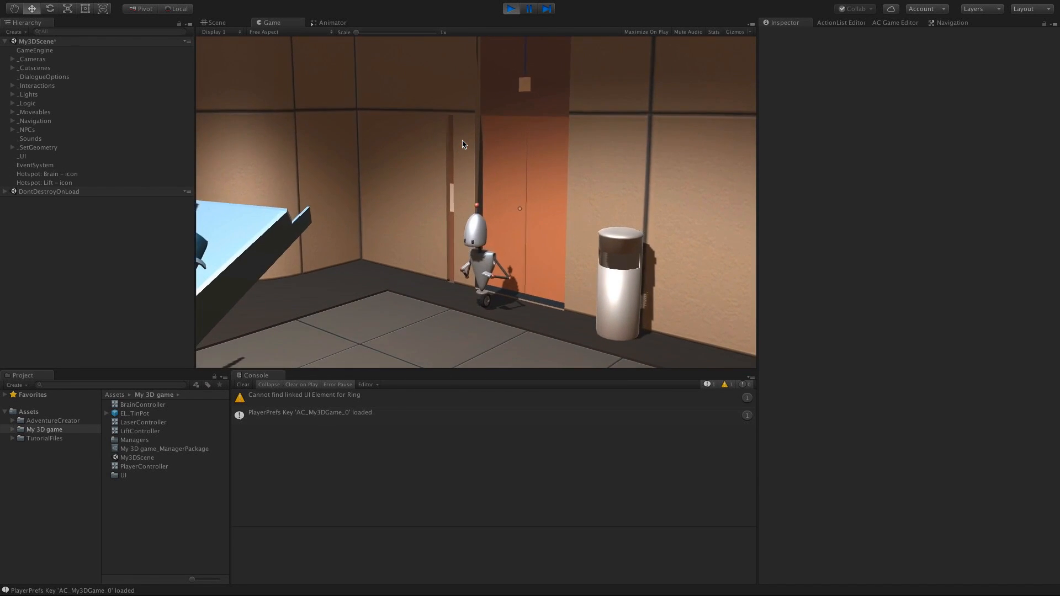
pyautogui.moveTo(539, 197)
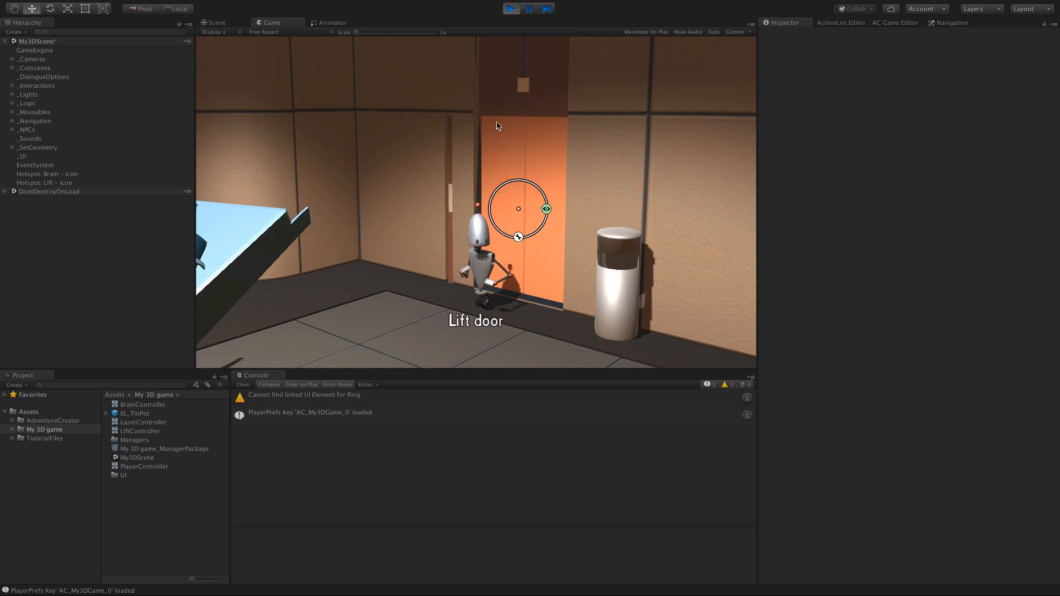
pyautogui.click(511, 9)
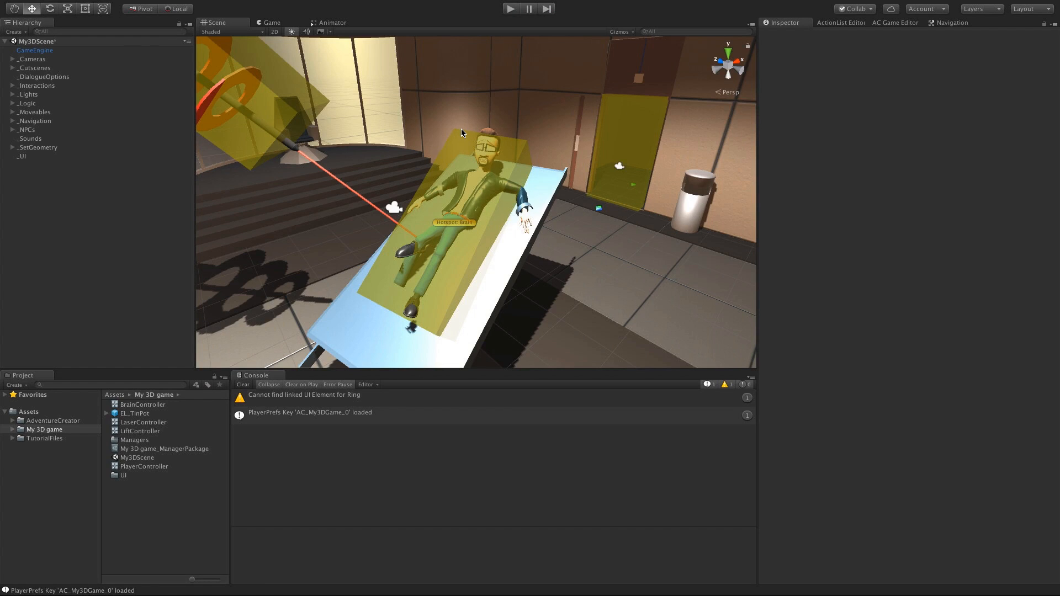
# Step: Review the initial value options of the local variable Seen opening cutscene, keeping False
pyautogui.click(905, 23)
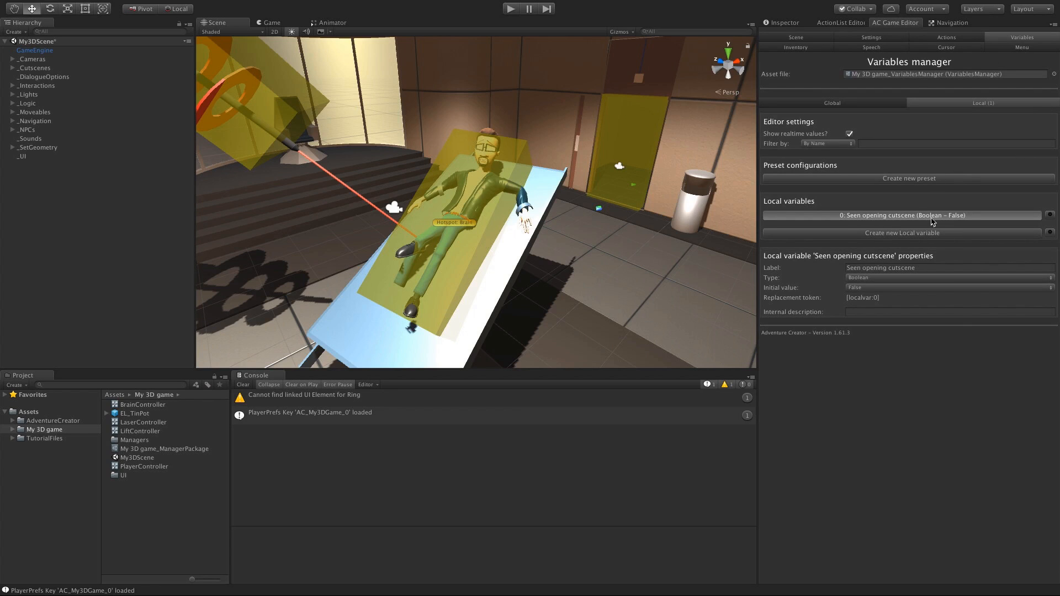
pyautogui.click(880, 288)
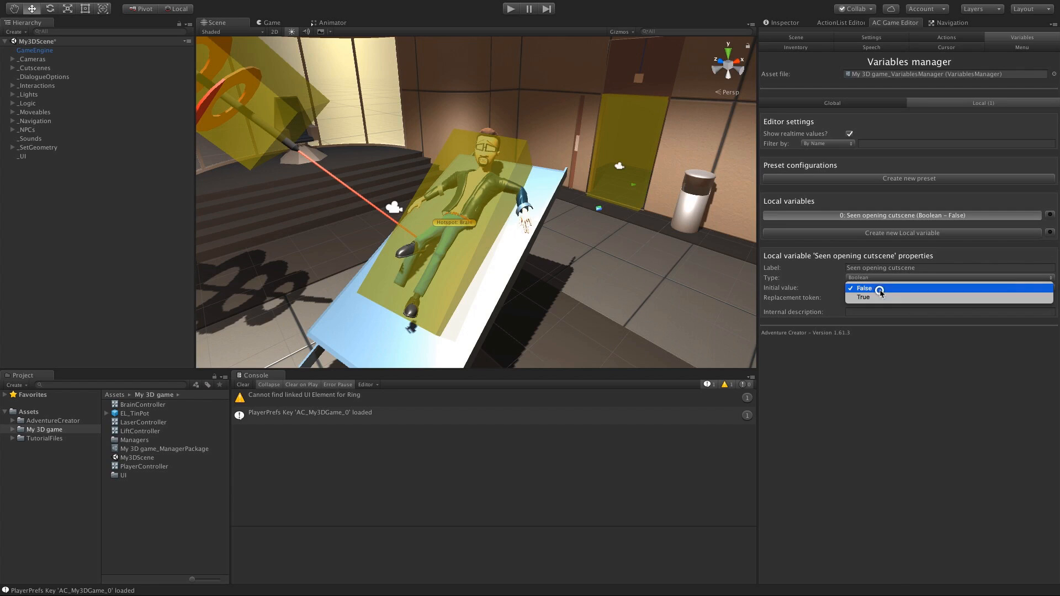
pyautogui.click(830, 346)
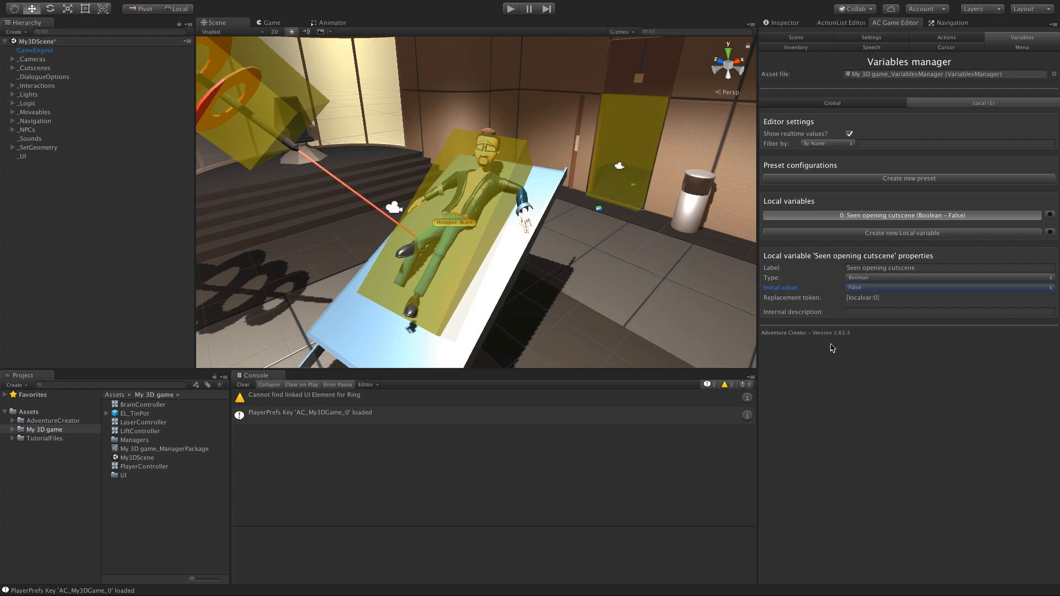
# Step: Examine the Intro animation cutscene's Is skippable property and the list of available inputs in the Settings manager
pyautogui.click(12, 68)
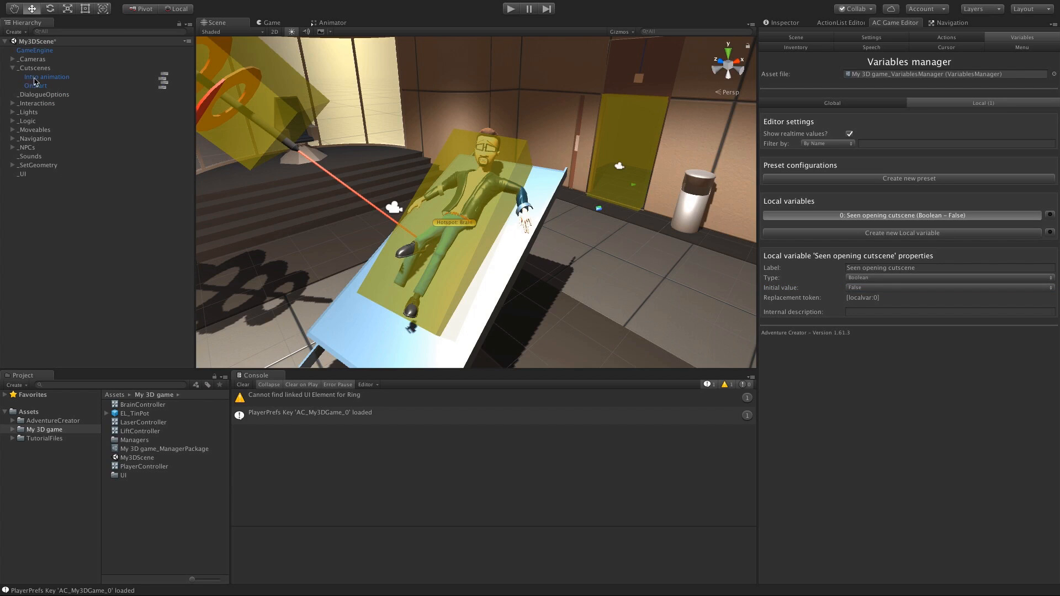
pyautogui.click(52, 78)
pyautogui.click(787, 25)
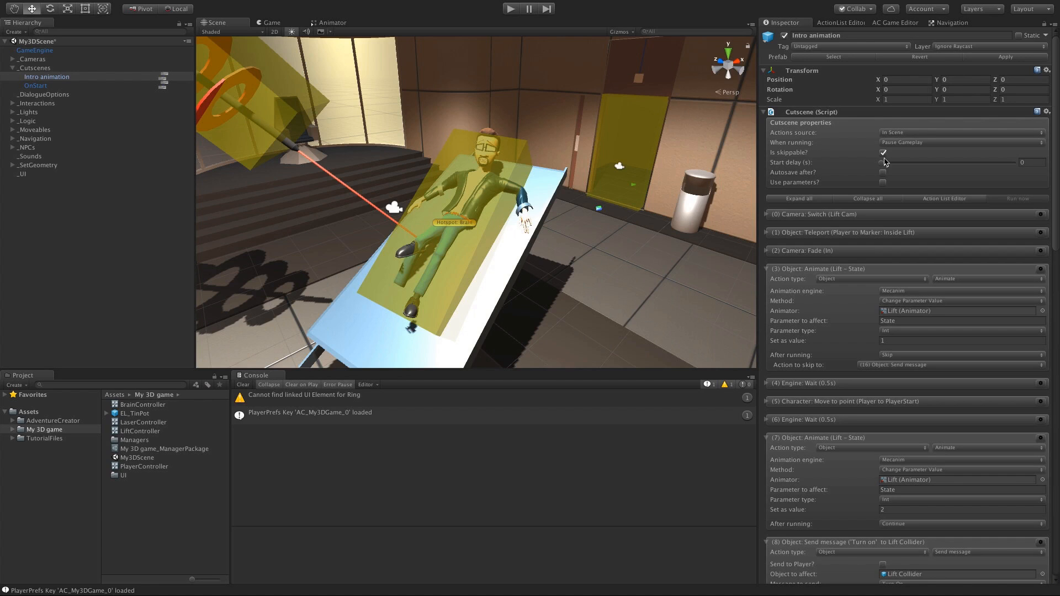
pyautogui.click(894, 23)
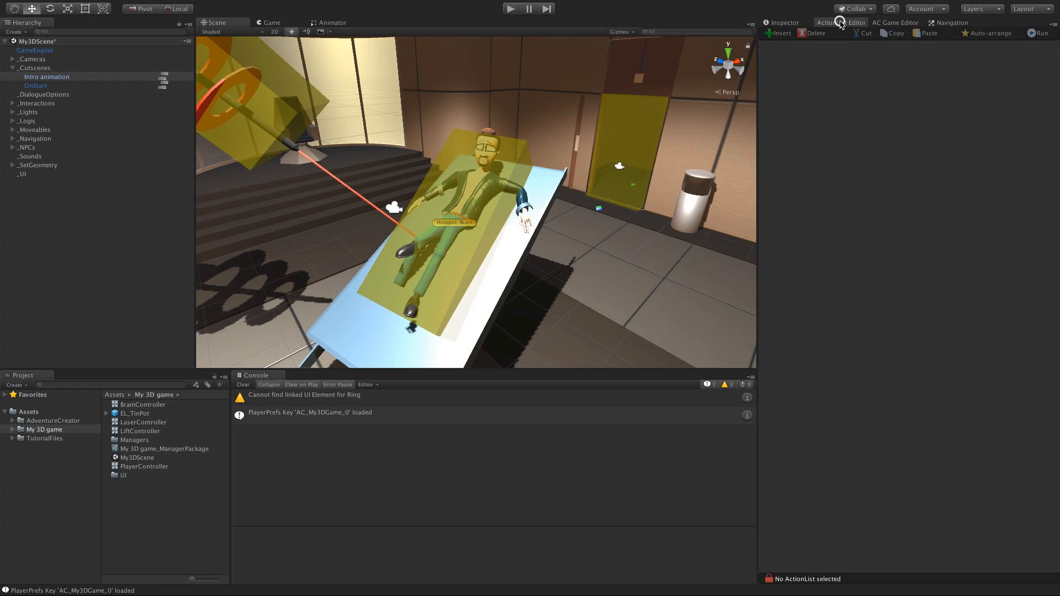
pyautogui.click(872, 37)
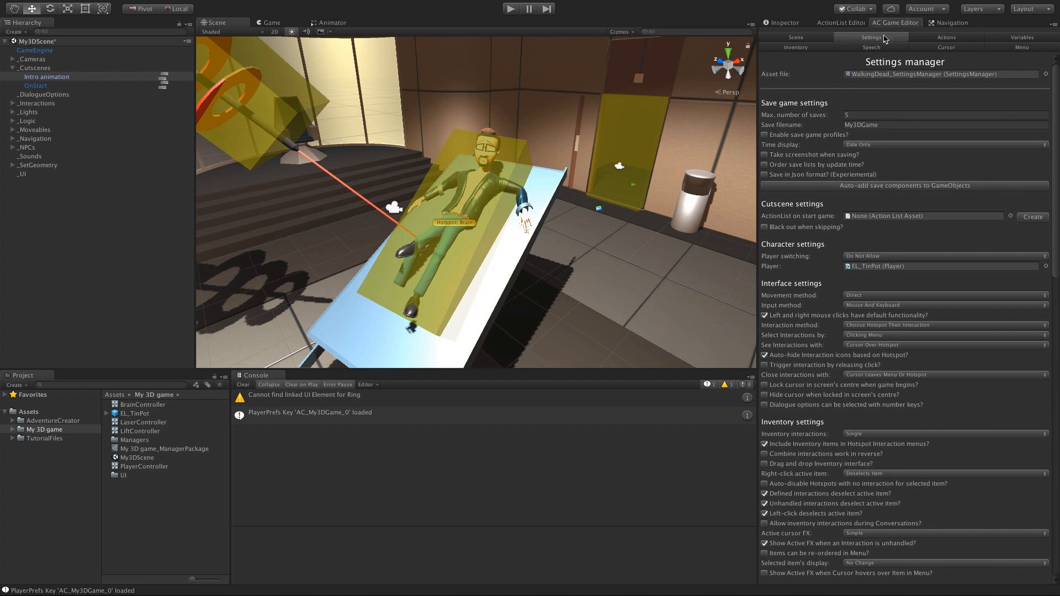
pyautogui.scroll(-10, 771, 237)
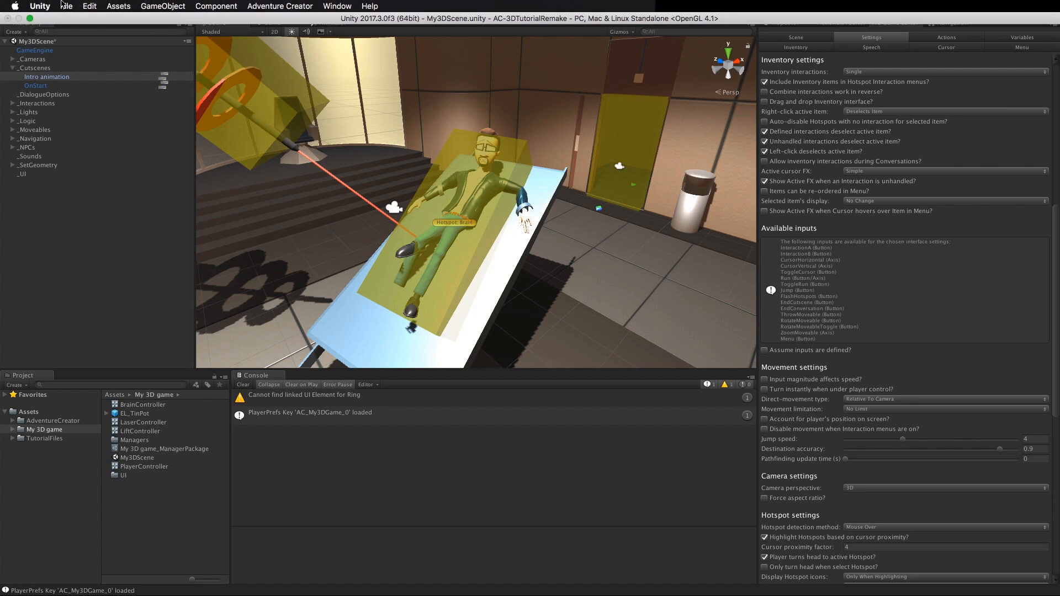
# Step: Add another axis to the project's Input settings by setting the Axes size to 21
pyautogui.click(89, 6)
pyautogui.moveTo(141, 244)
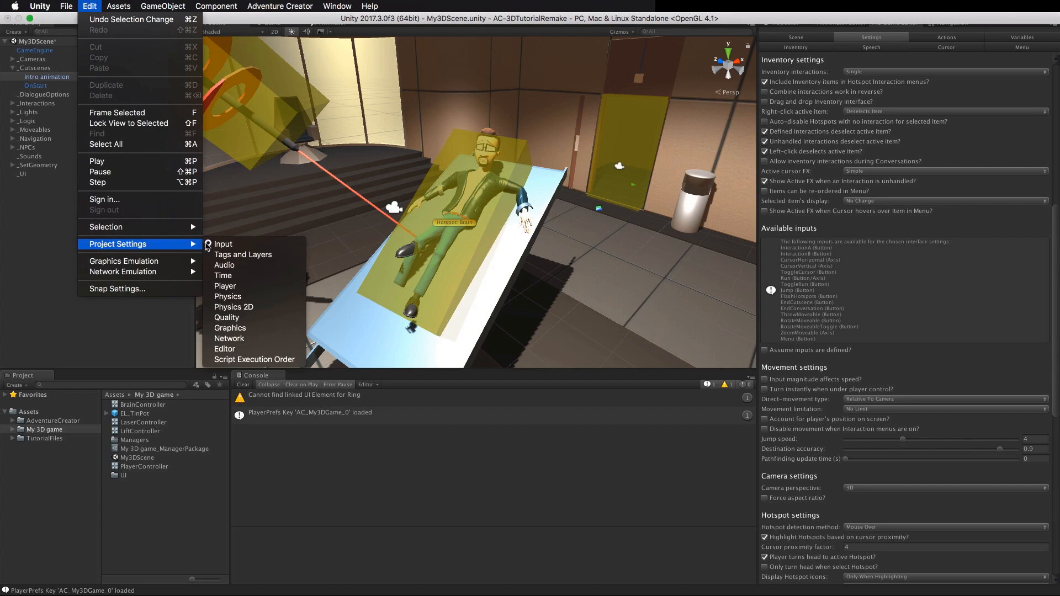
pyautogui.click(238, 244)
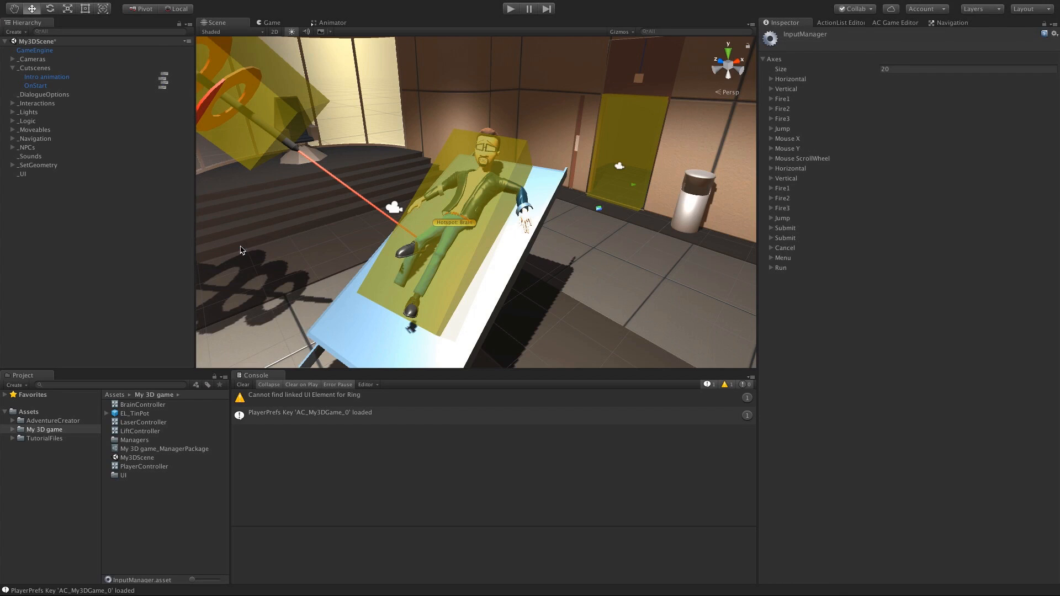
pyautogui.click(887, 69)
pyautogui.write('21')
pyautogui.press('Return')
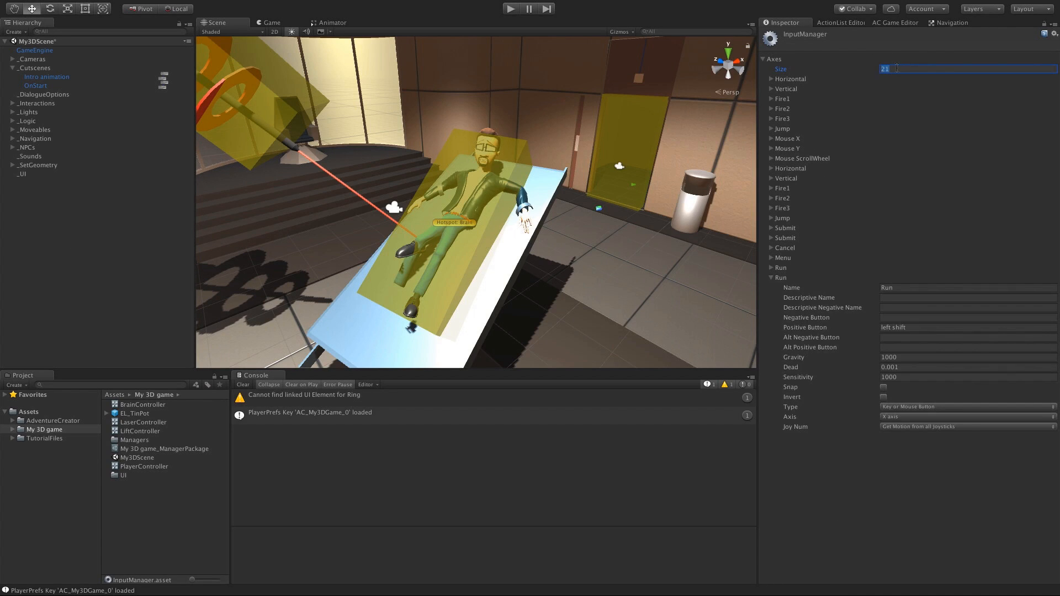
# Step: Name the newly added input axis EndCutscene and set its positive button to tab
pyautogui.click(904, 288)
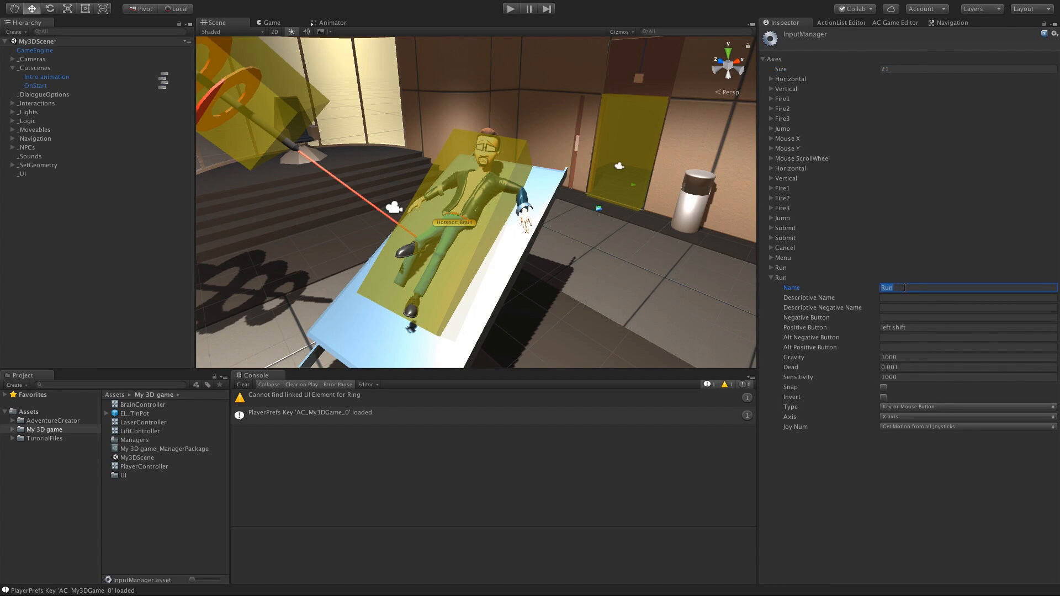
pyautogui.write('EndCutscene')
pyautogui.press('Return')
pyautogui.click(917, 327)
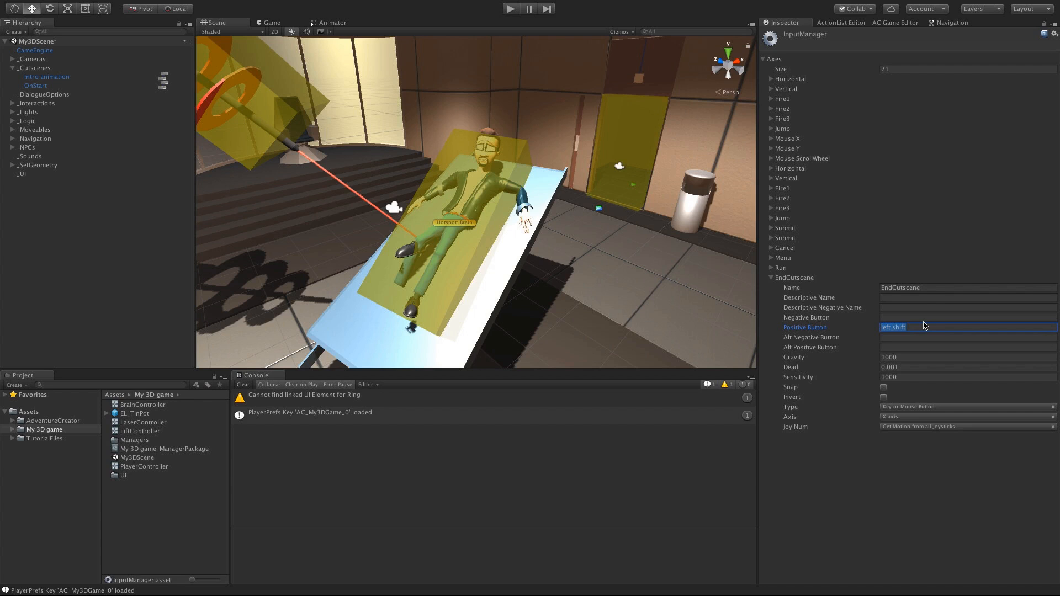
pyautogui.write('tab')
pyautogui.click(137, 243)
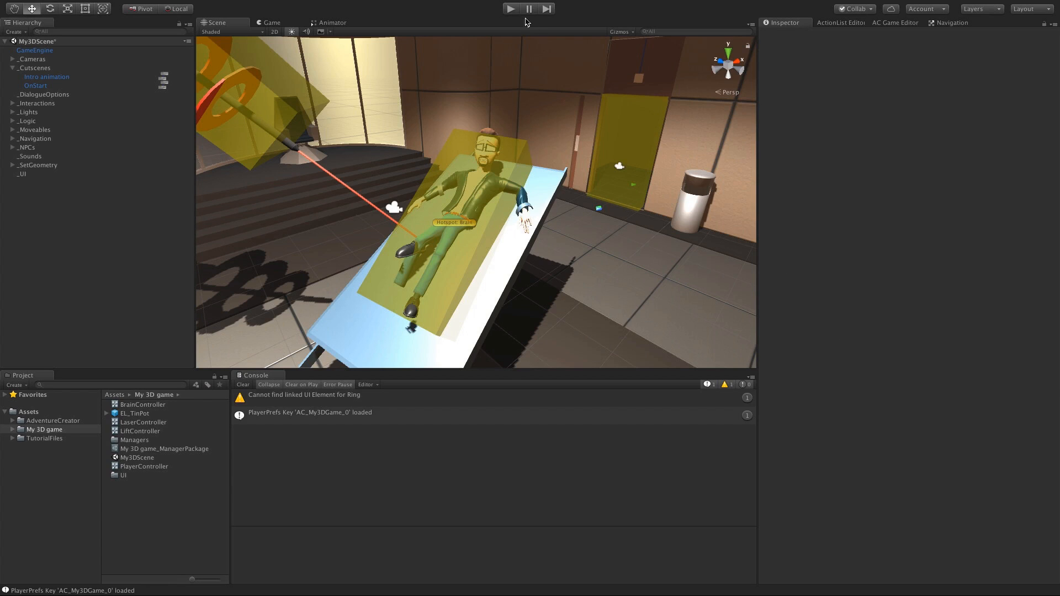
# Step: Play the scene twice to test skipping the intro cutscene, stopping the game after each run
pyautogui.click(511, 9)
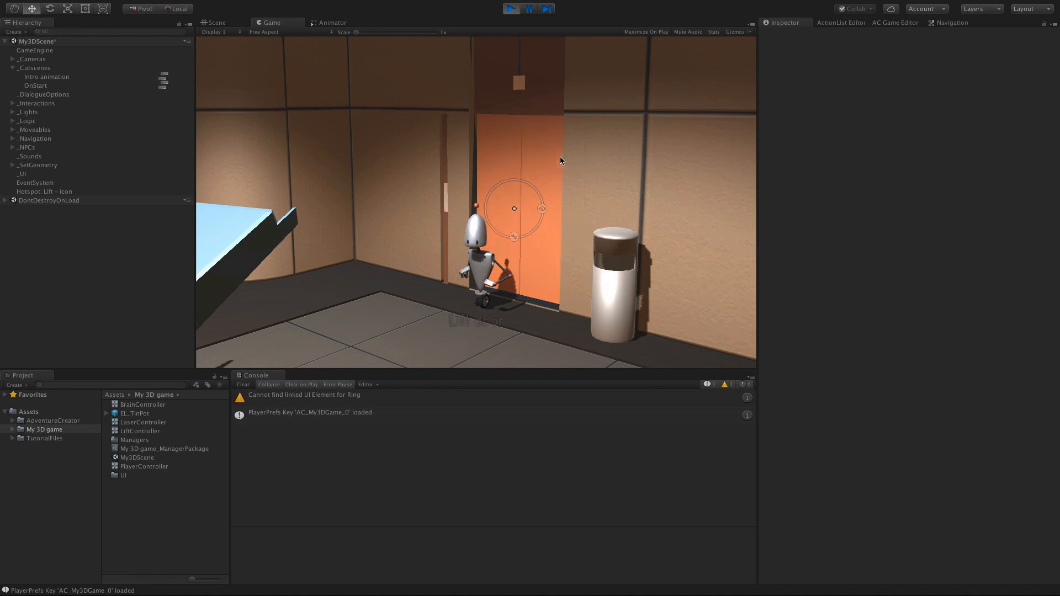
pyautogui.click(510, 10)
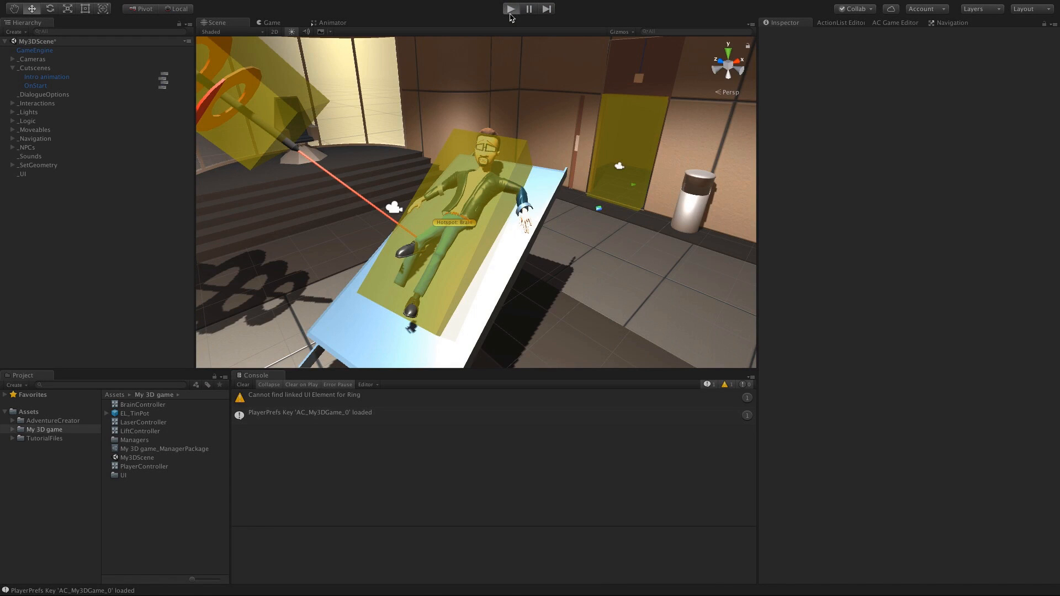
pyautogui.click(510, 14)
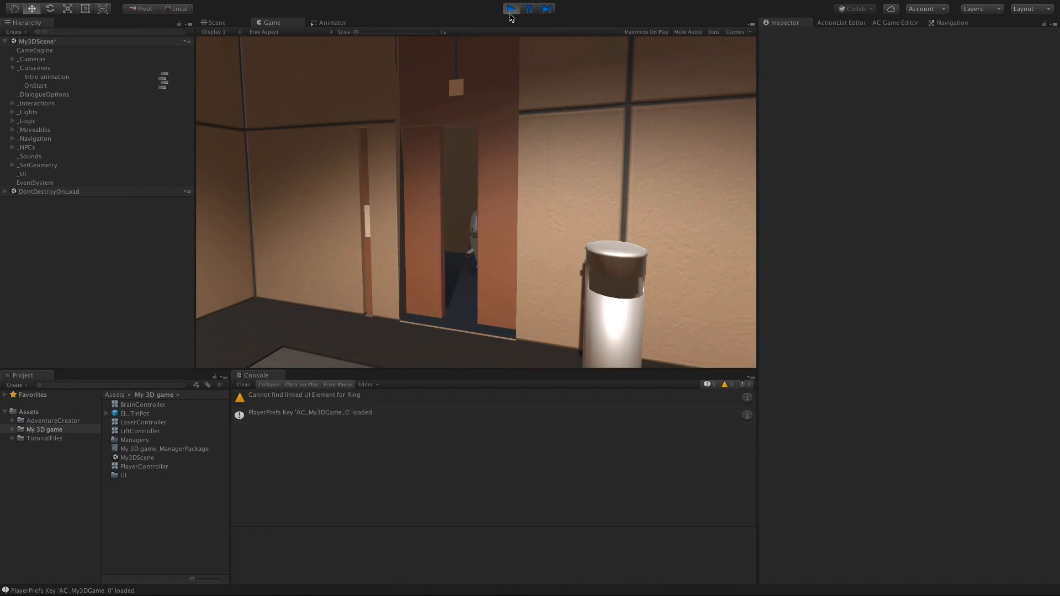
pyautogui.click(518, 209)
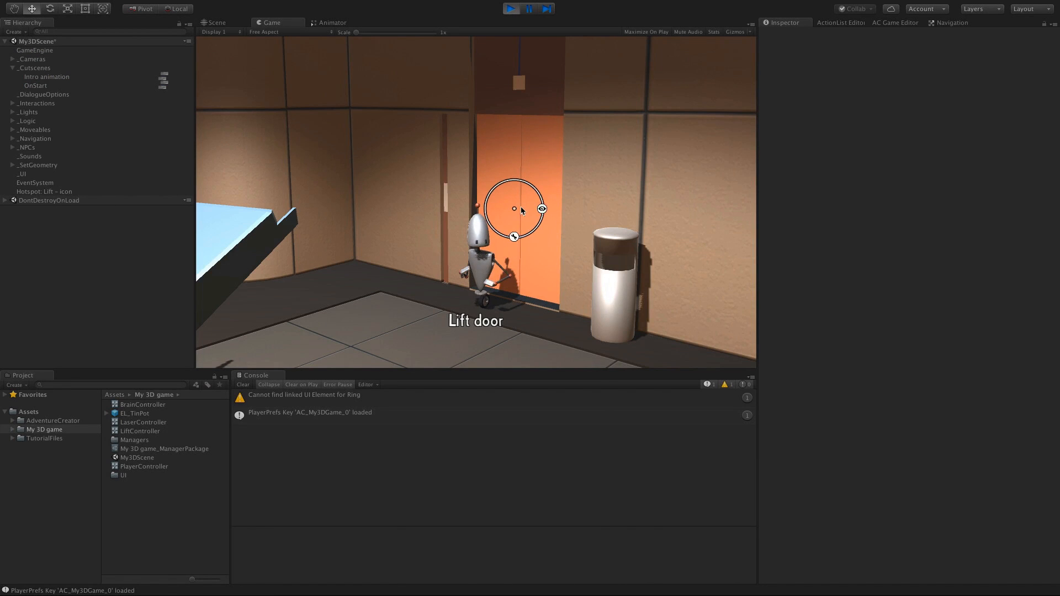
pyautogui.click(510, 9)
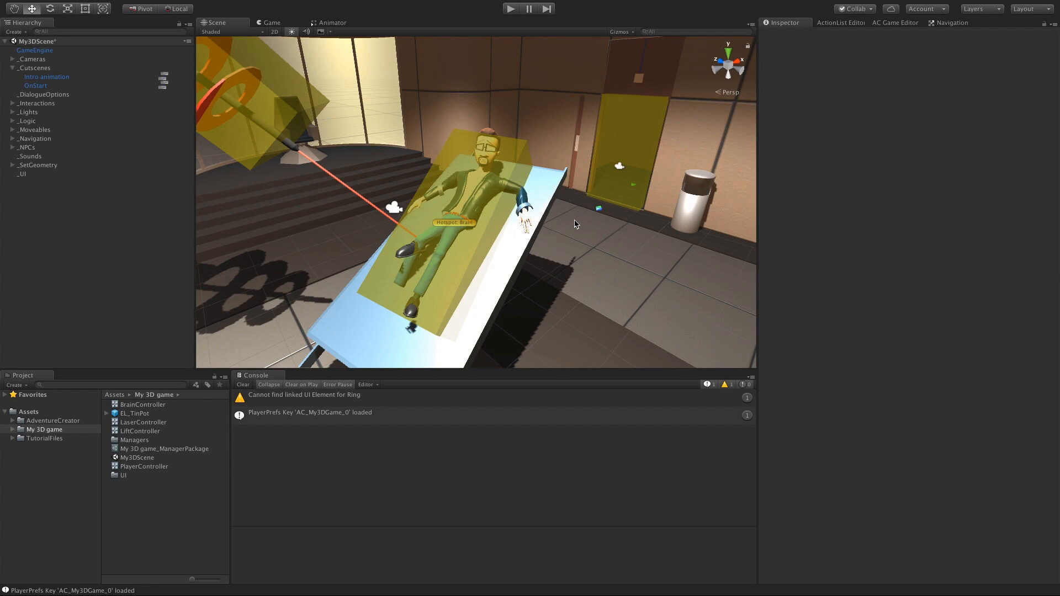
# Step: Open the Intro animation cutscene's action list in the ActionList Editor
pyautogui.click(74, 77)
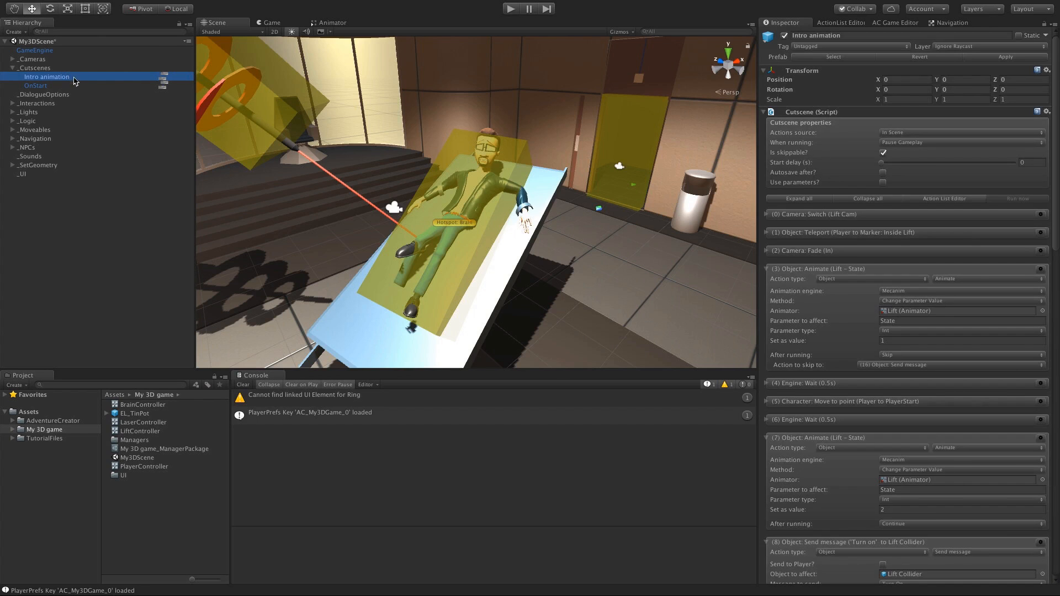
pyautogui.click(164, 76)
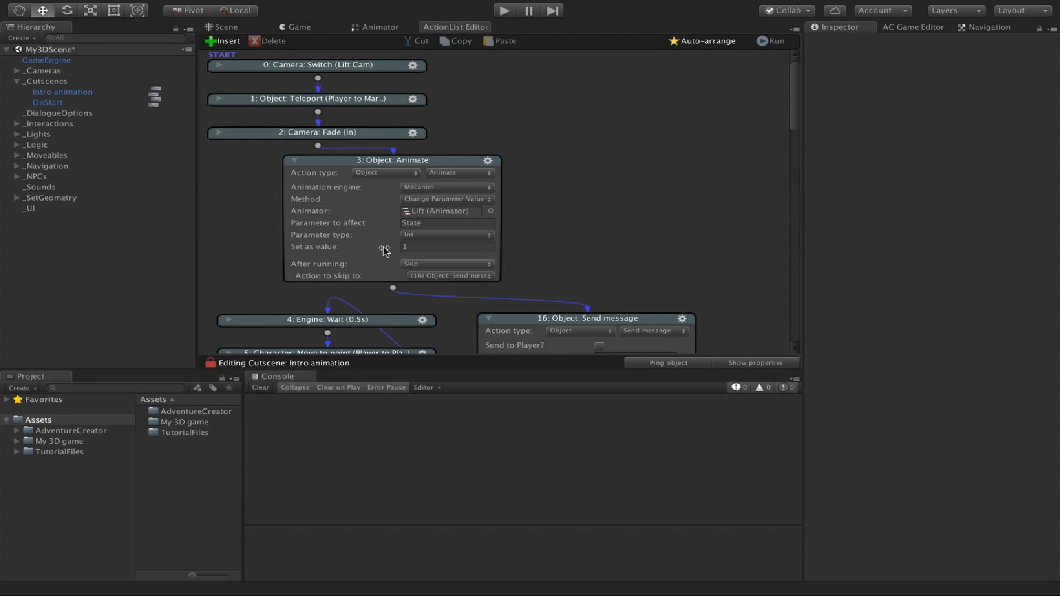
# Step: Open the LiftController used by the Lift's Object: Animate action and examine the conditions of the Any State to rLift|LiftDoorsShut transition
pyautogui.moveTo(797, 105); pyautogui.dragTo(801, 162)
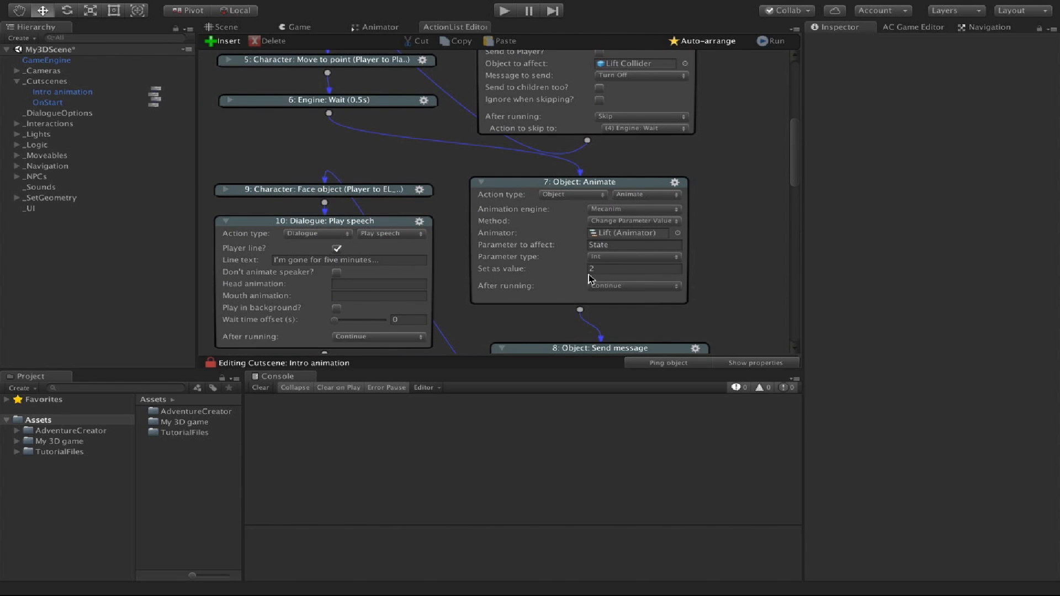
pyautogui.click(588, 257)
pyautogui.click(611, 232)
pyautogui.click(47, 231)
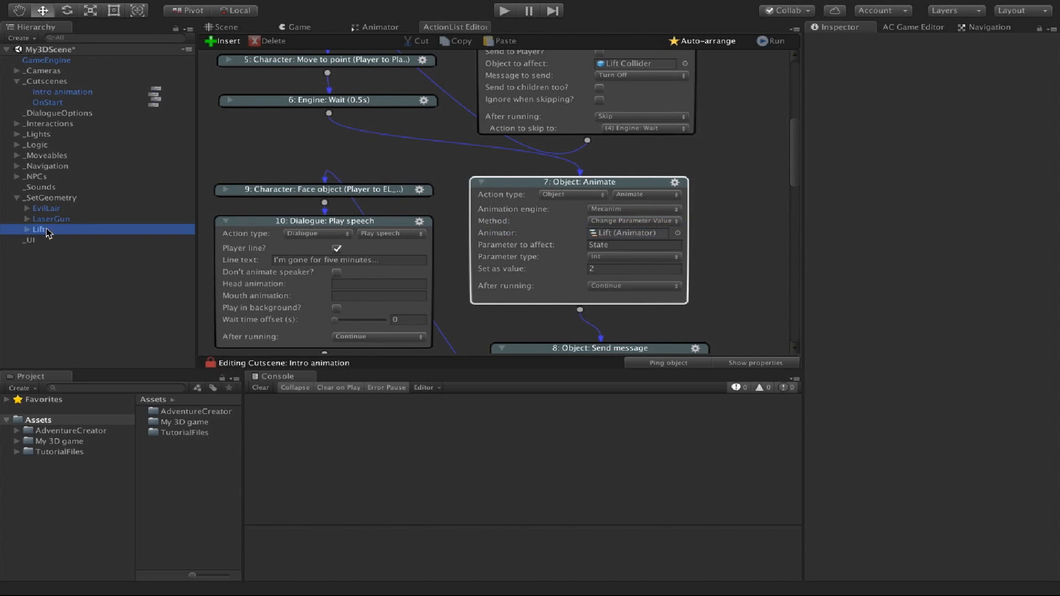
pyautogui.doubleClick(953, 149)
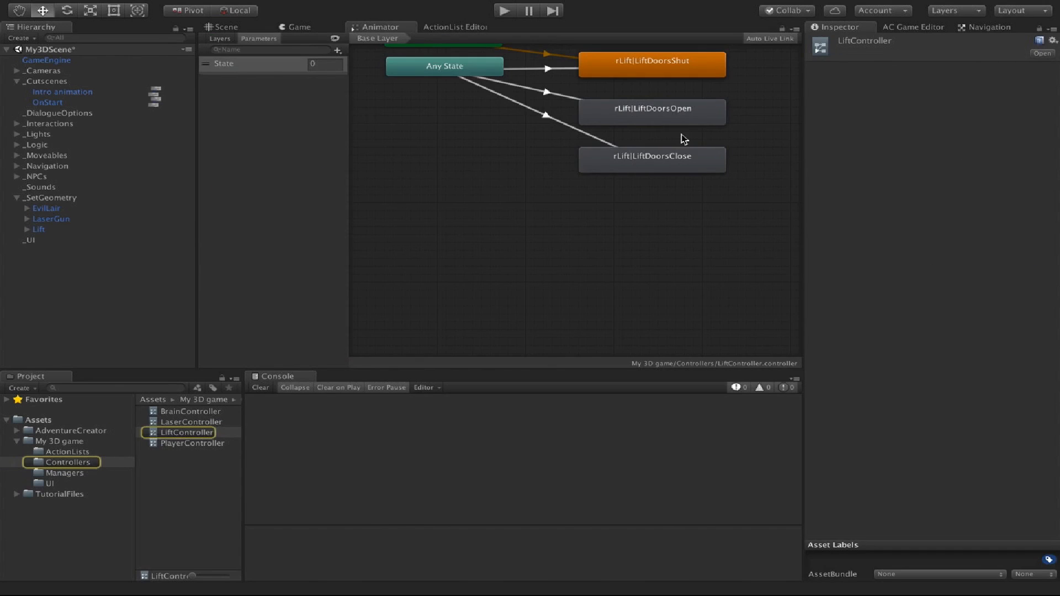
pyautogui.click(650, 75)
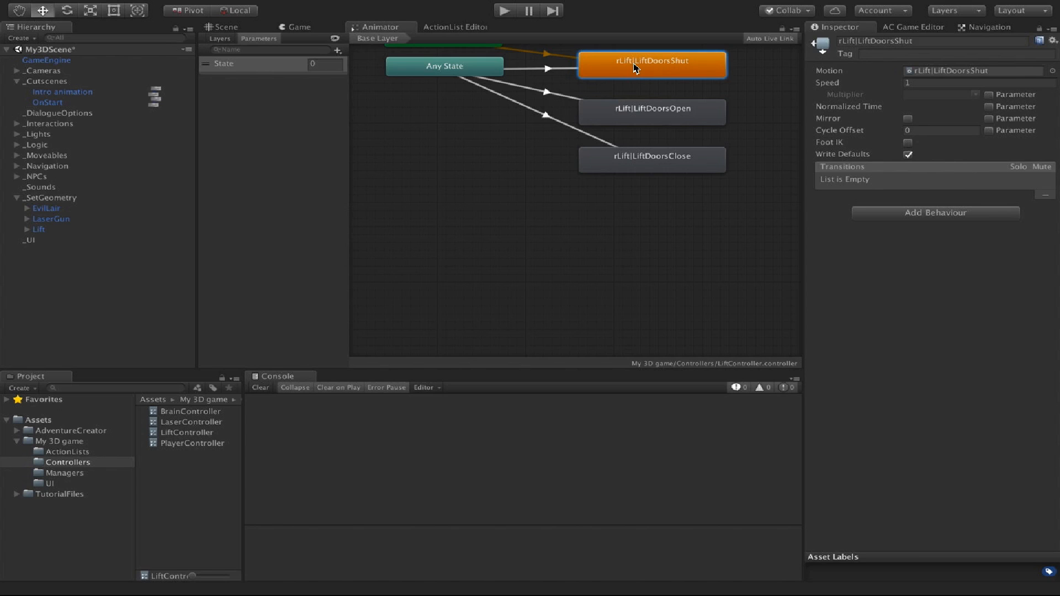
pyautogui.click(550, 71)
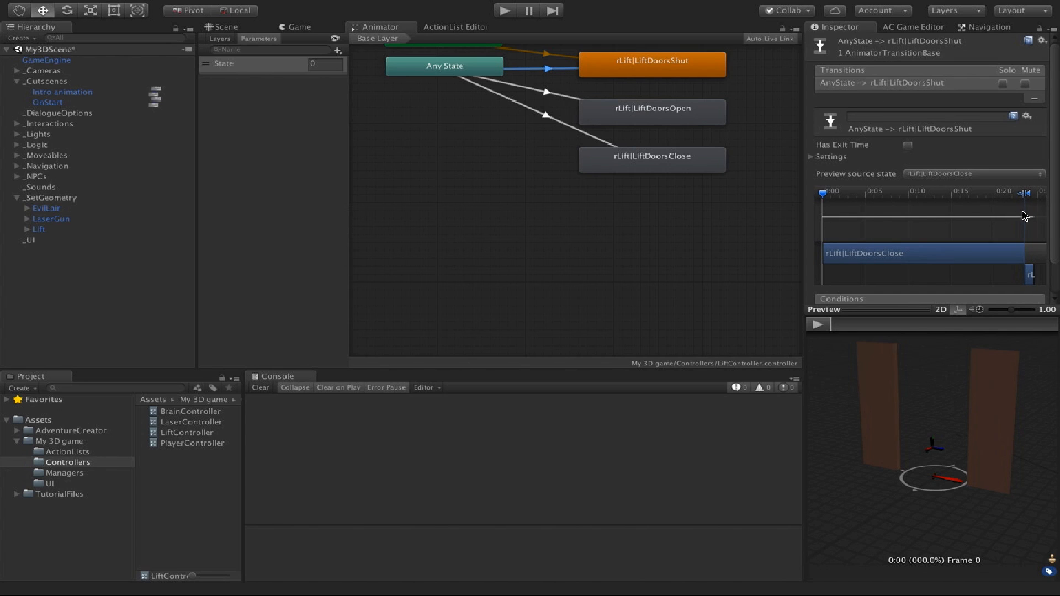
pyautogui.scroll(-2, 1024, 215)
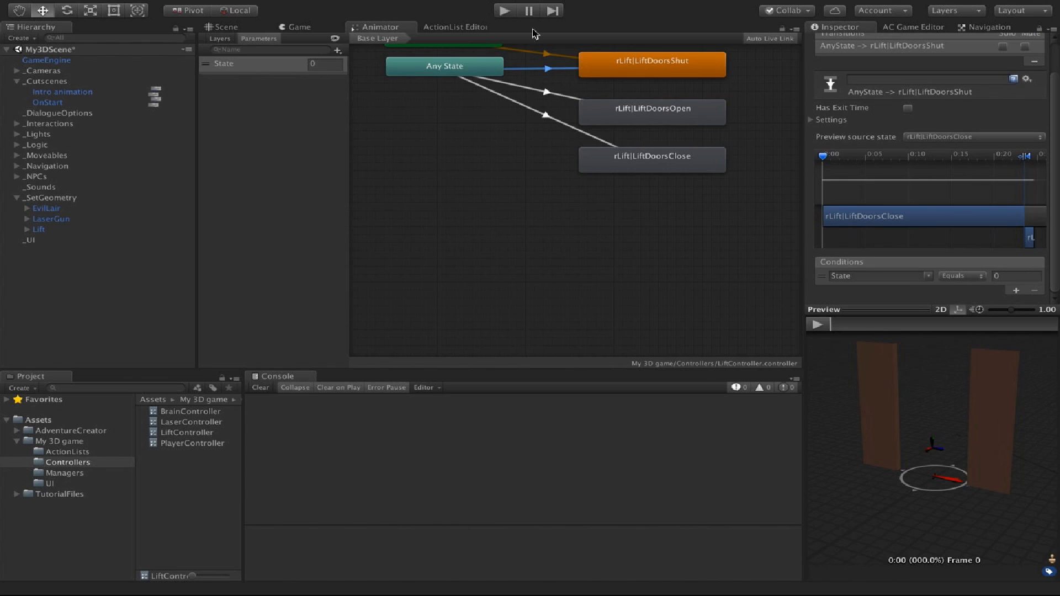
# Step: Copy the Lift's Object: Animate action number 7 in the Intro animation cutscene and paste it after the final Variable: Set action, placed below it
pyautogui.click(469, 27)
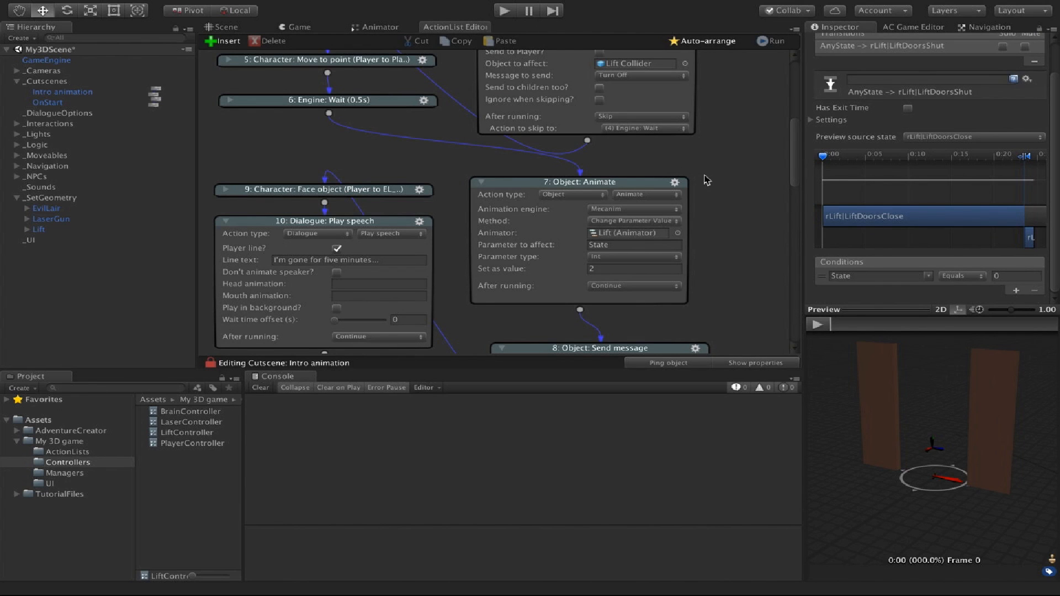
pyautogui.click(674, 183)
pyautogui.click(696, 206)
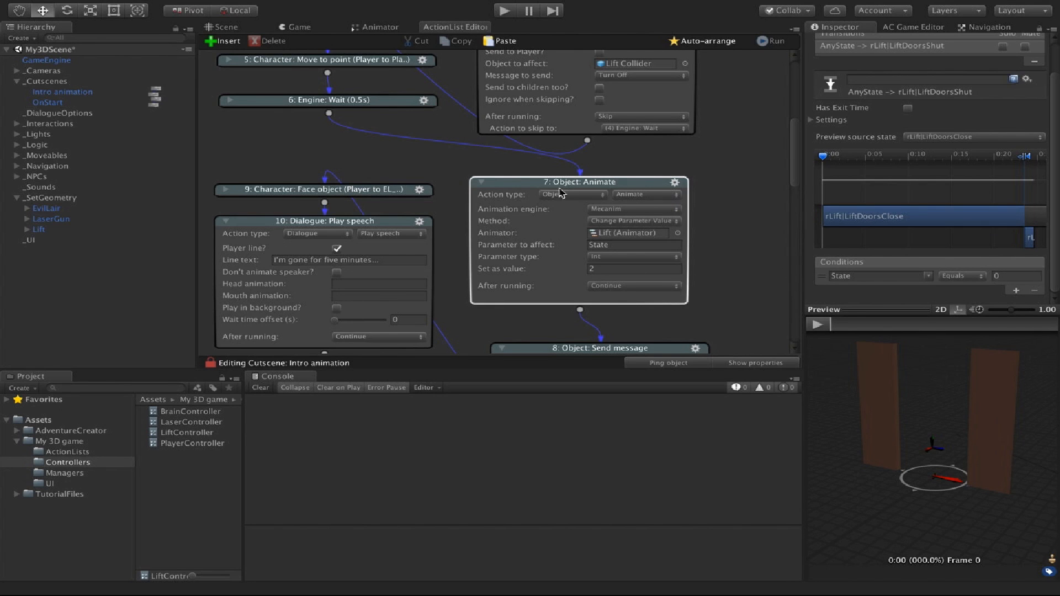
pyautogui.moveTo(795, 170); pyautogui.dragTo(781, 342)
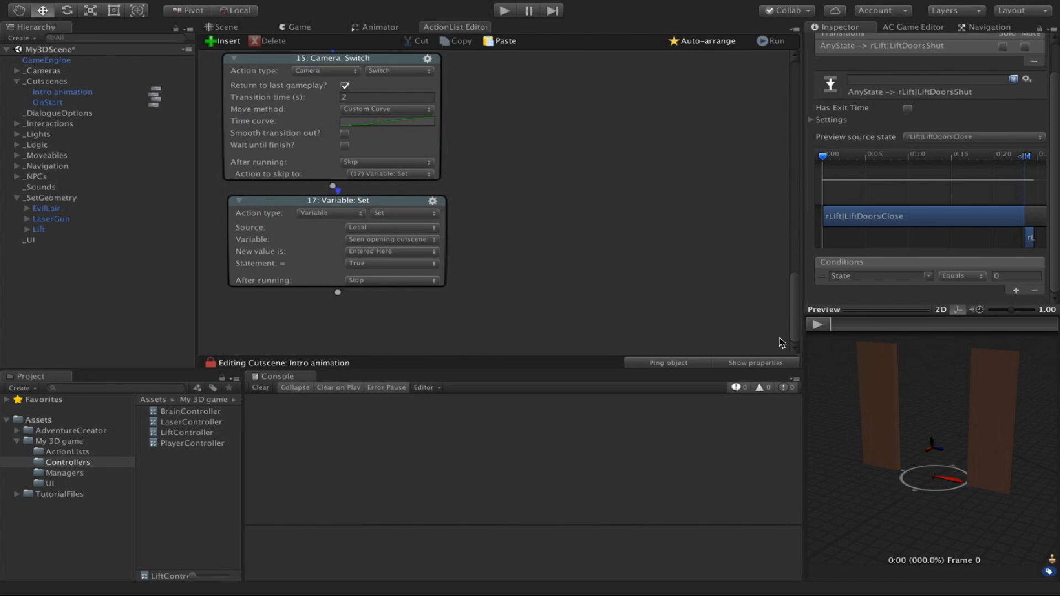
pyautogui.click(433, 201)
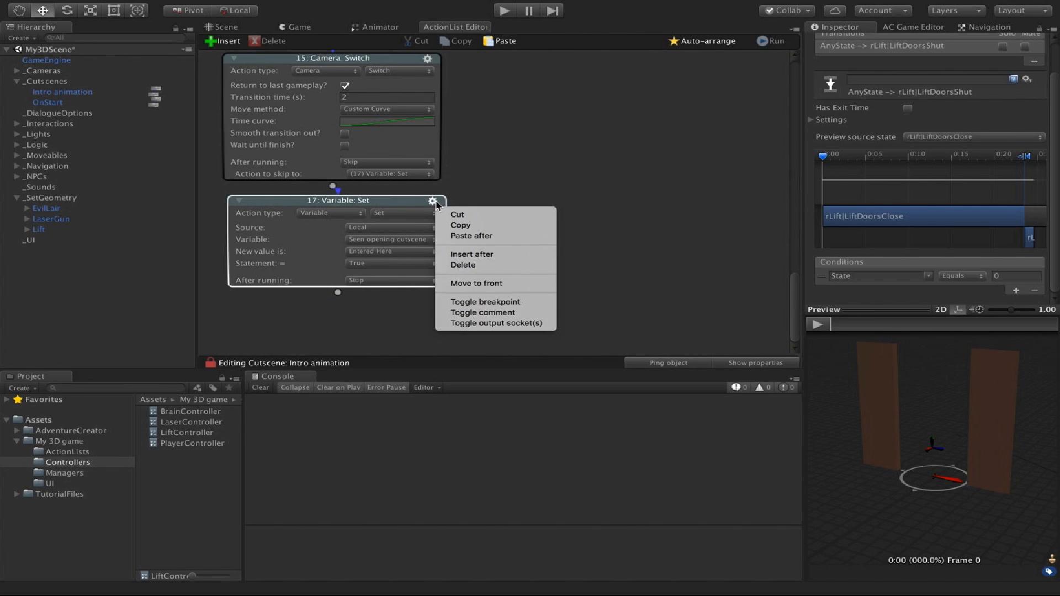
pyautogui.click(481, 236)
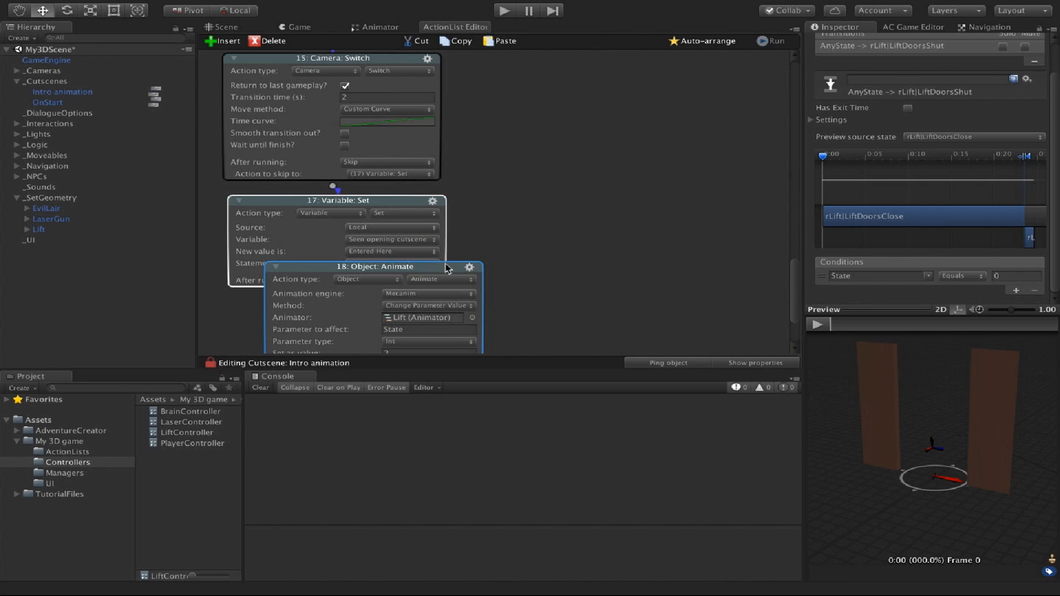
pyautogui.moveTo(449, 267); pyautogui.dragTo(423, 312)
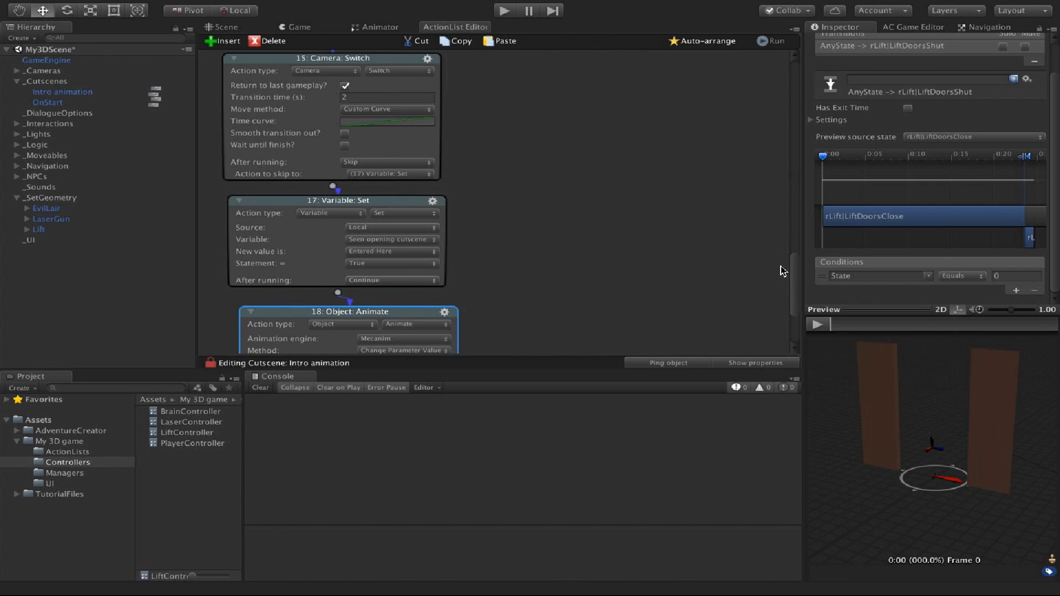
pyautogui.moveTo(794, 269); pyautogui.dragTo(795, 298)
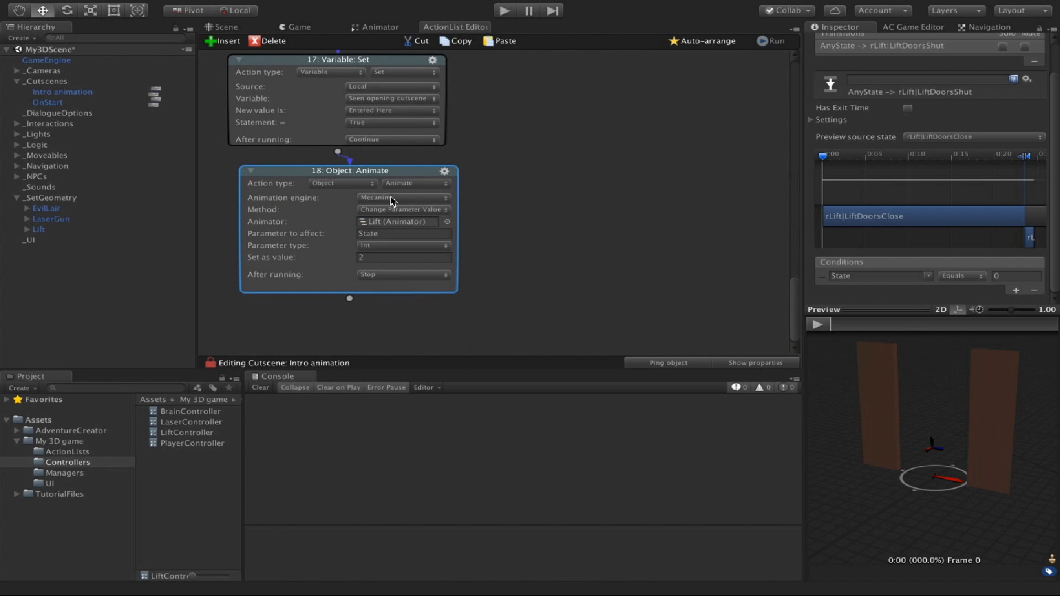
# Step: Set the Lift animator's State value to 0 in the final Object: Animate action of the Intro animation cutscene
pyautogui.click(383, 258)
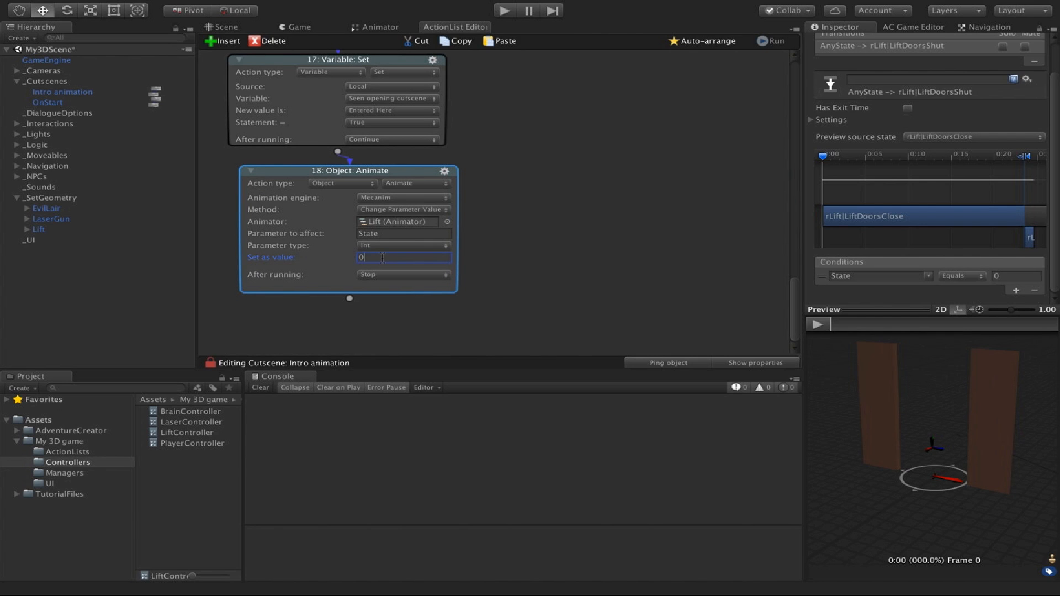
pyautogui.click(488, 258)
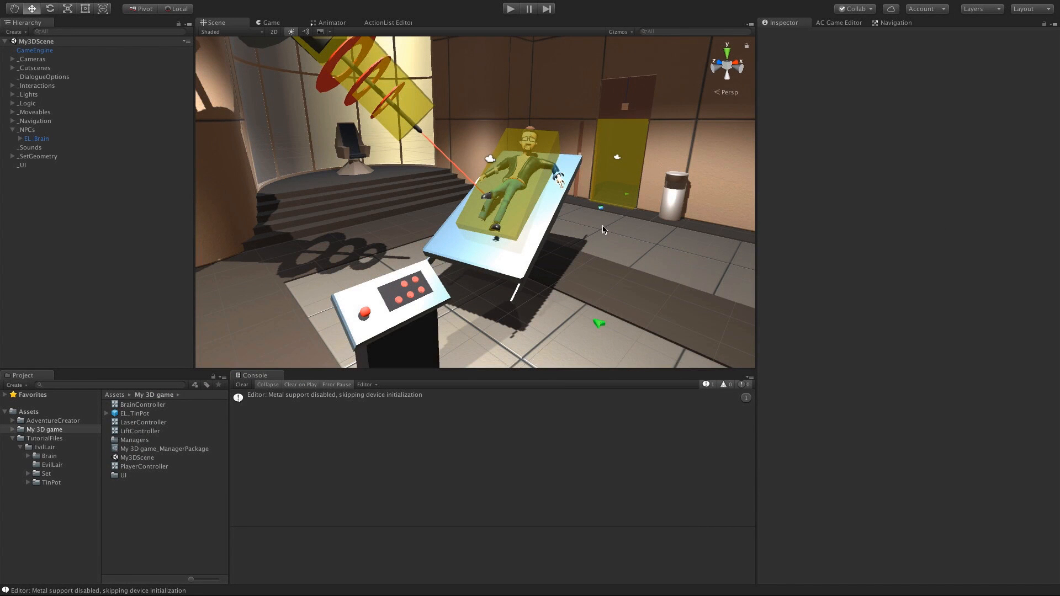
# Step: Add two use interactions to the Brain hotspot covering the figure on the tilted table
pyautogui.scroll(5, 602, 231)
pyautogui.moveTo(603, 235); pyautogui.dragTo(584, 210, button='right')
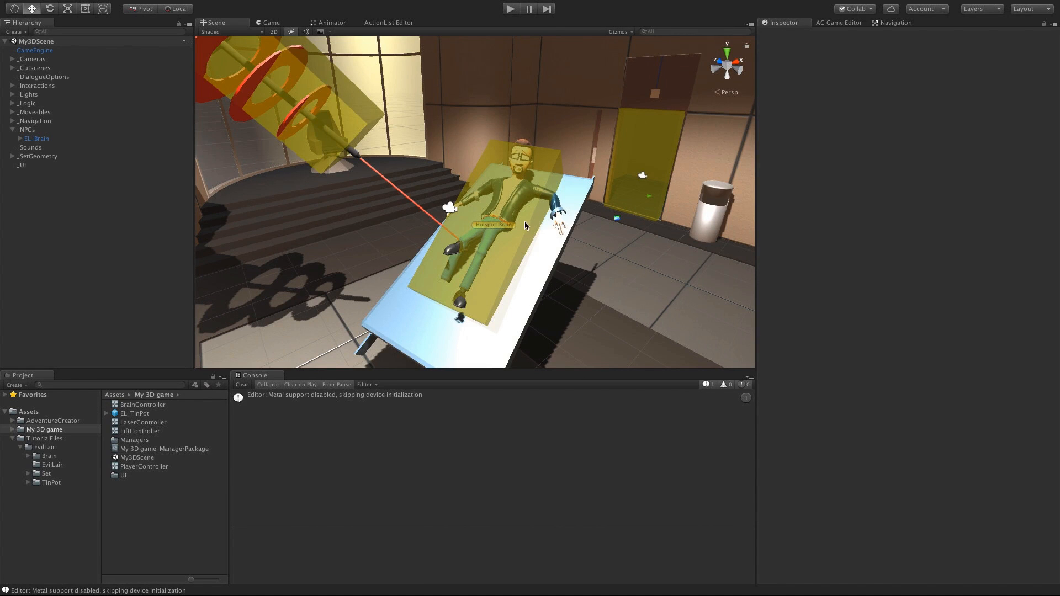
pyautogui.moveTo(563, 236); pyautogui.dragTo(554, 234, button='right')
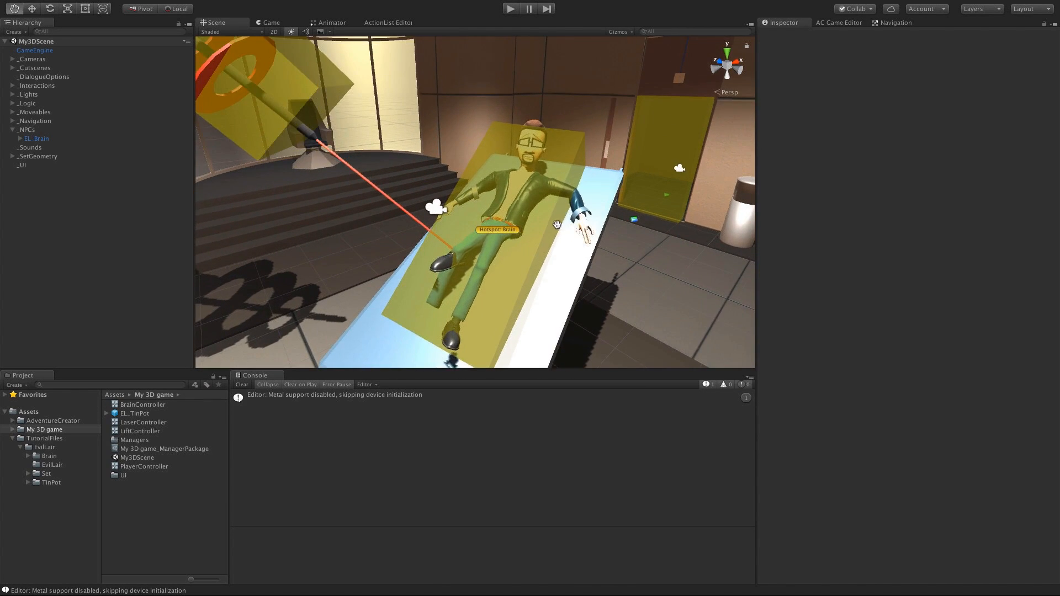
pyautogui.scroll(5, 552, 234)
pyautogui.scroll(-5, 552, 236)
pyautogui.moveTo(520, 239)
pyautogui.mouseDown(button='middle')
pyautogui.moveTo(538, 229)
pyautogui.moveTo(530, 222)
pyautogui.mouseUp(button='middle')
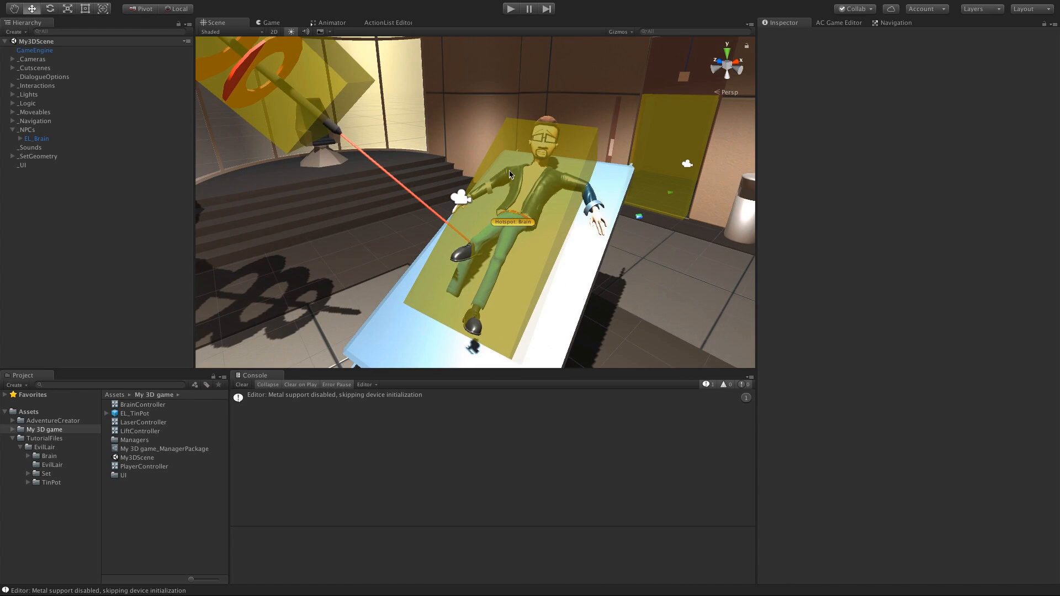
pyautogui.click(518, 223)
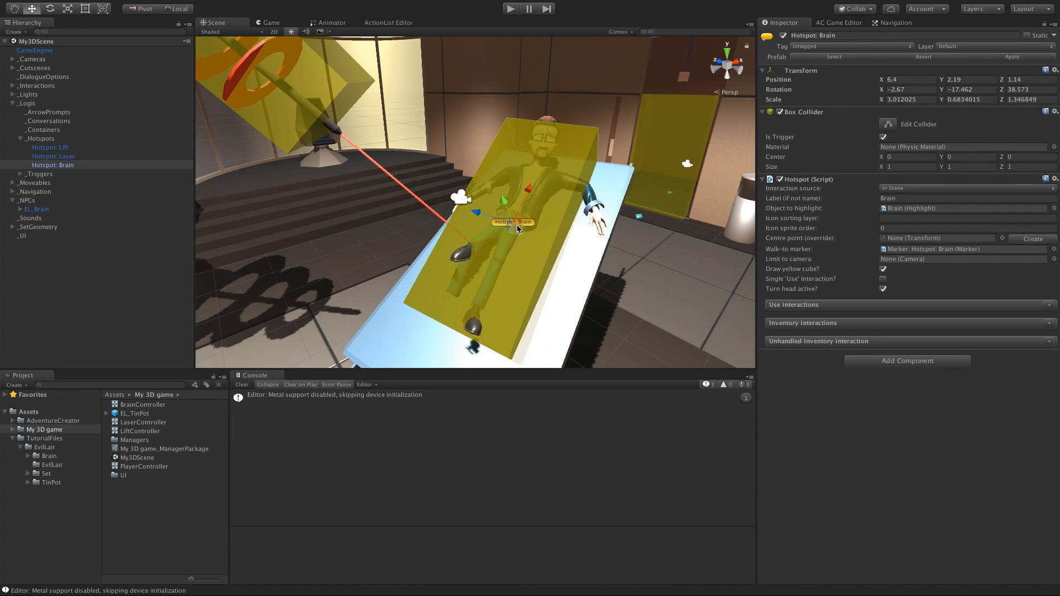
pyautogui.scroll(-1, 513, 222)
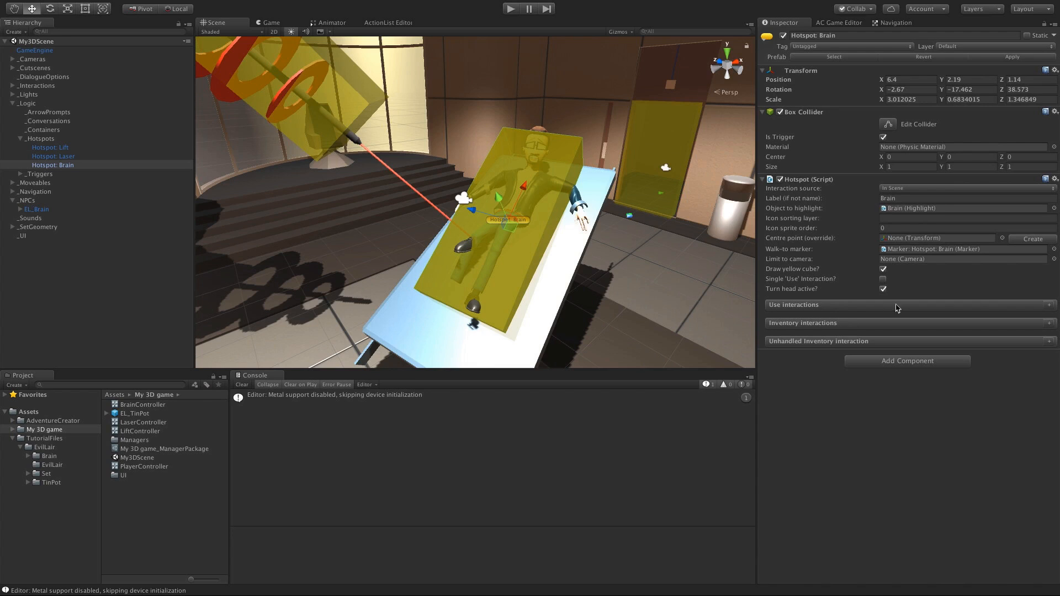
pyautogui.click(1051, 306)
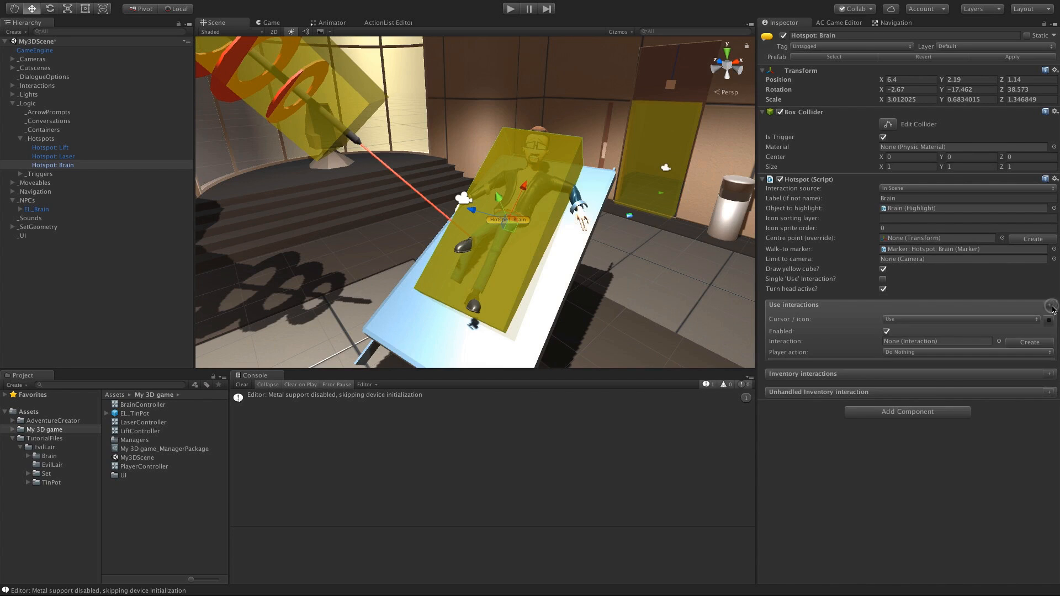
pyautogui.click(1051, 306)
# Step: Set the Brain hotspot's first use interaction icon to Look at and the second to Talk to
pyautogui.click(910, 325)
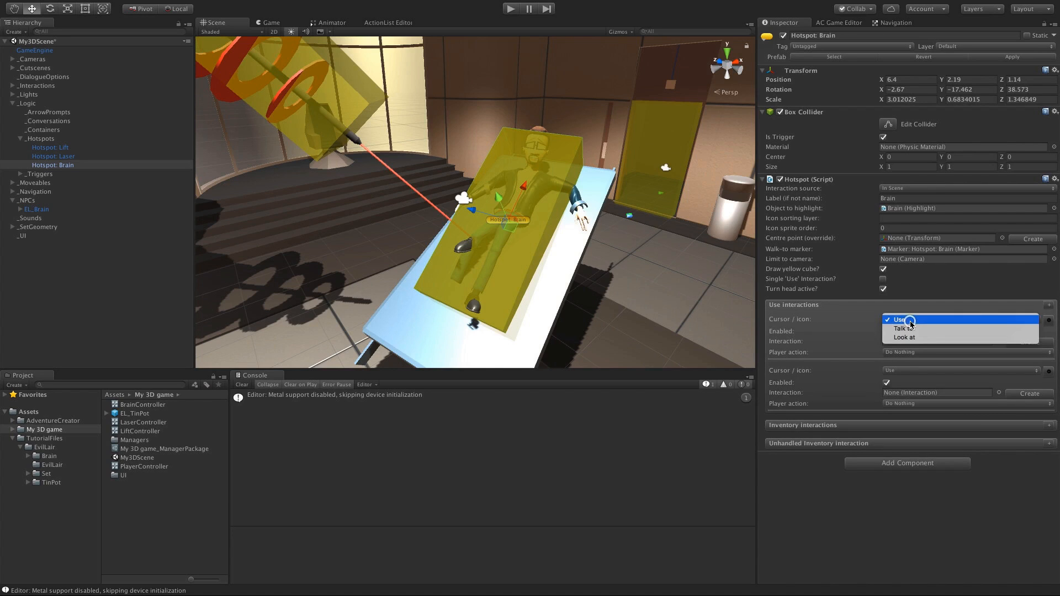
pyautogui.click(915, 337)
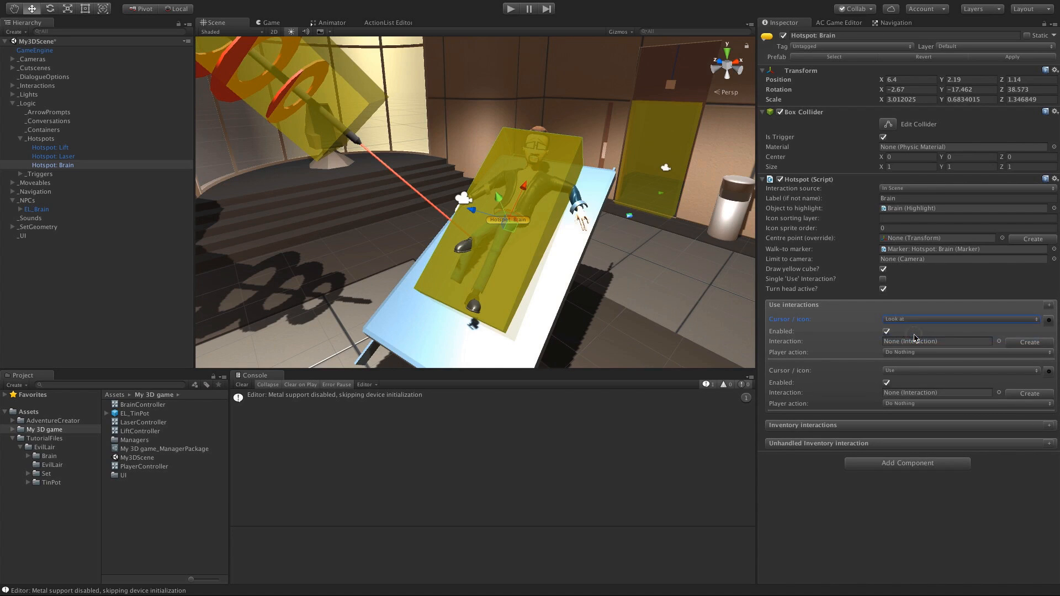
pyautogui.click(897, 373)
pyautogui.click(929, 387)
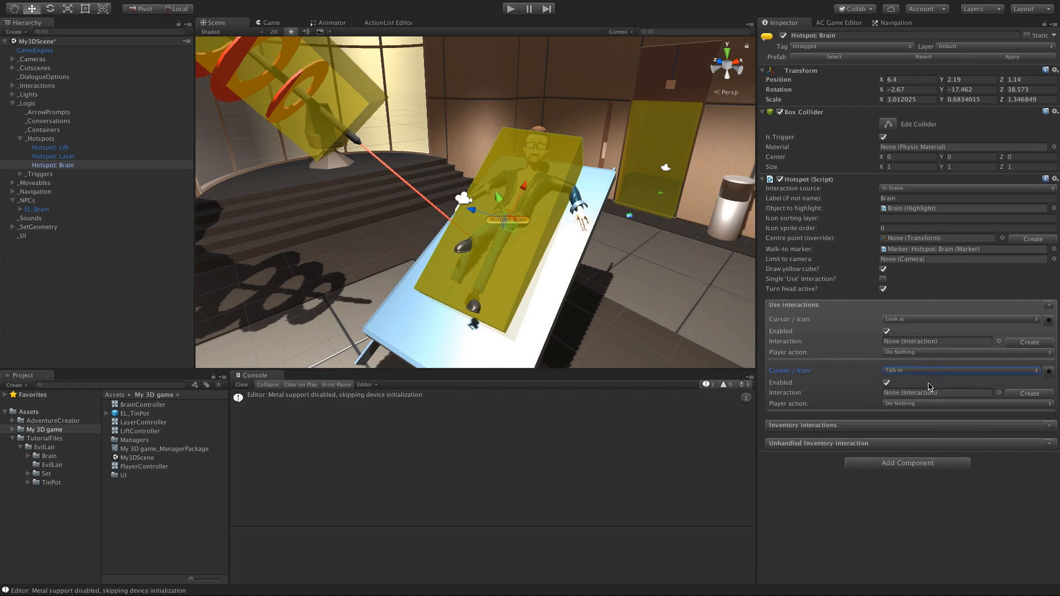
# Step: Set the Look at interaction's player action to Turn To Face and create its interaction object
pyautogui.click(910, 353)
pyautogui.click(923, 361)
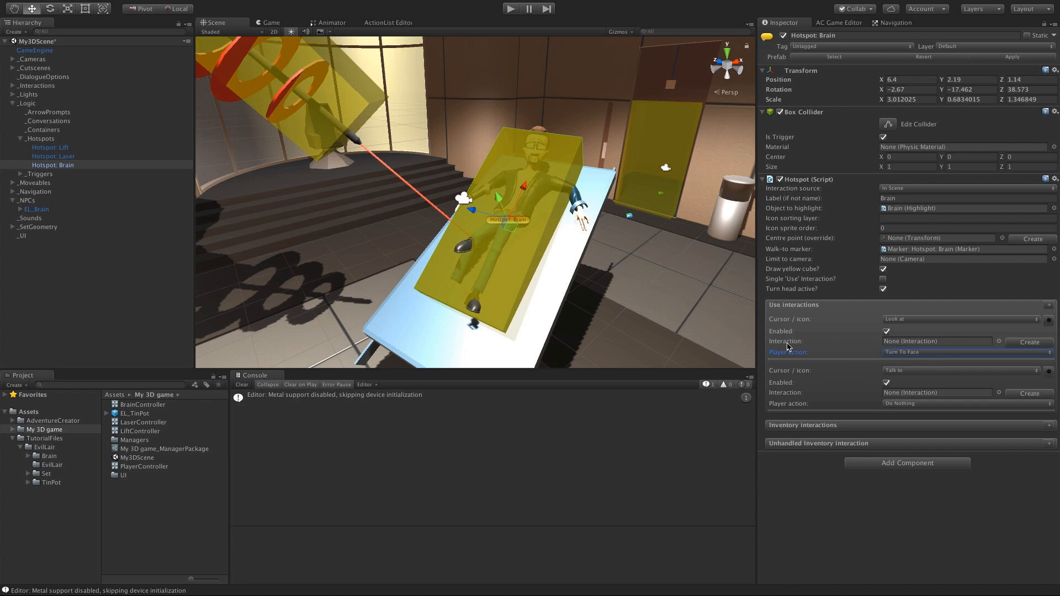
pyautogui.click(1022, 343)
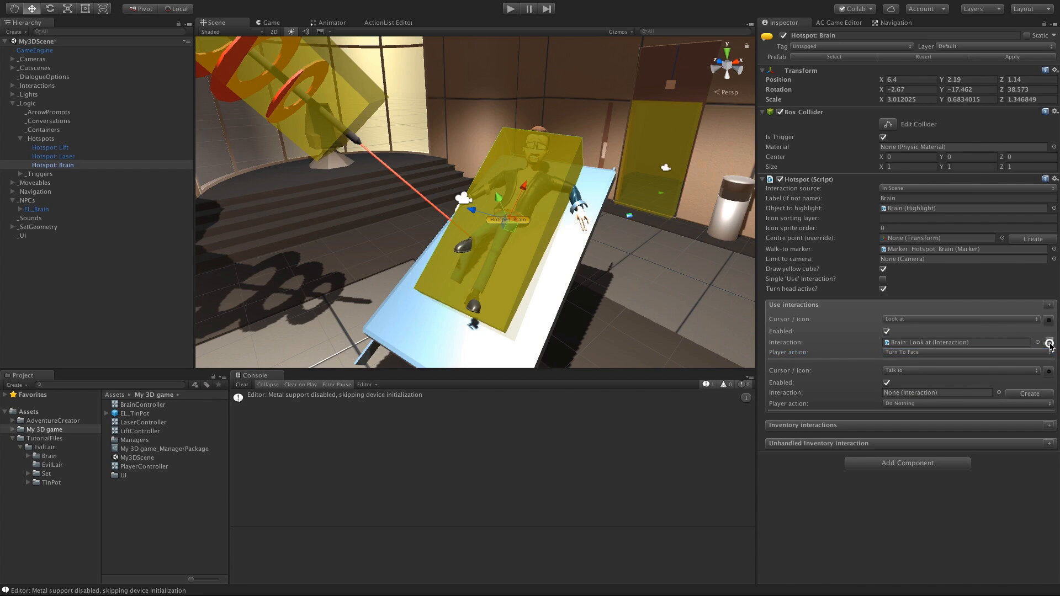
# Step: Make the Look at interaction's first action a Dialogue: Play speech player line reading "I guess I'd better help him."
pyautogui.click(1049, 346)
pyautogui.click(273, 65)
pyautogui.click(274, 57)
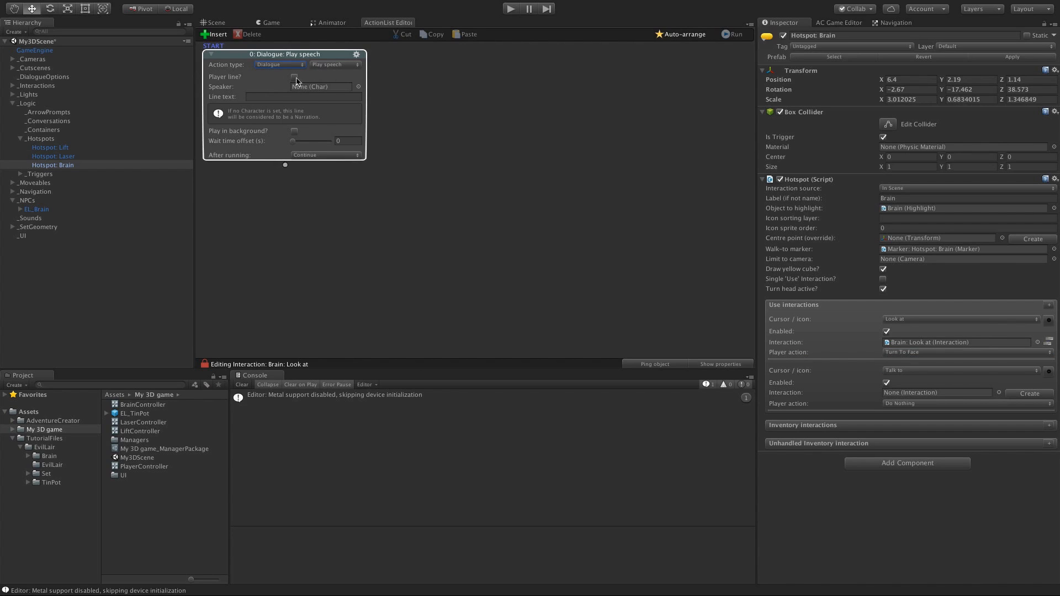
pyautogui.click(295, 77)
pyautogui.click(260, 87)
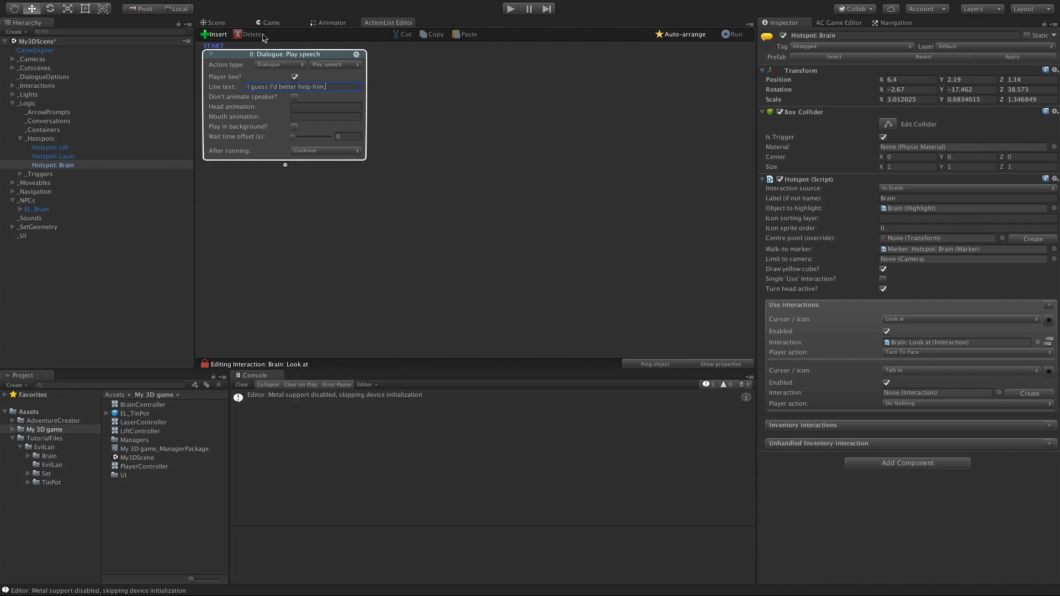
# Step: Set Talk to's player action to Walk To Marker with cutscene while moving and face after moving enabled, and create its interaction object
pyautogui.click(211, 23)
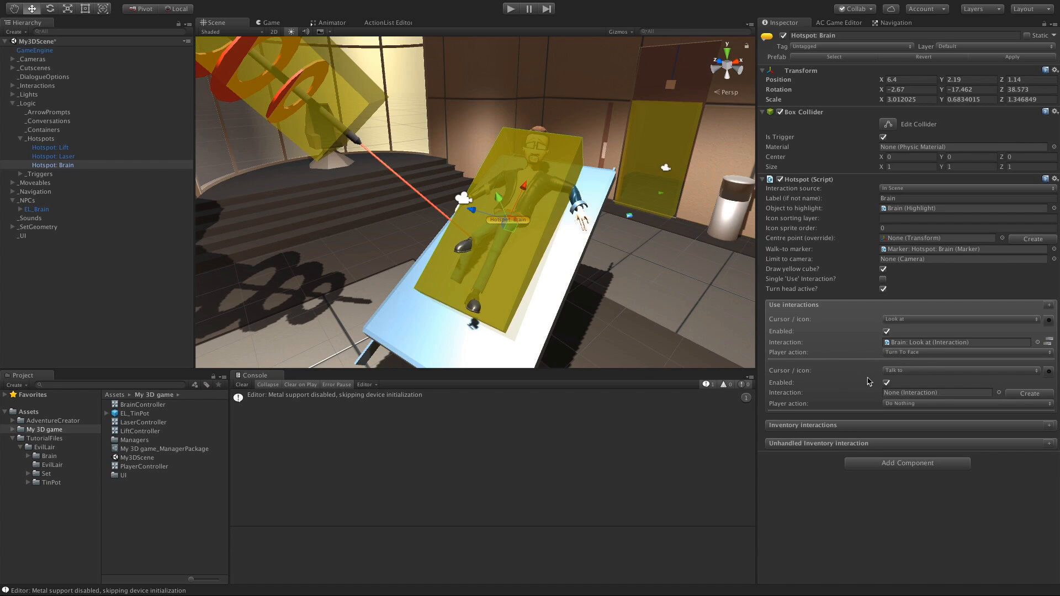
pyautogui.click(920, 404)
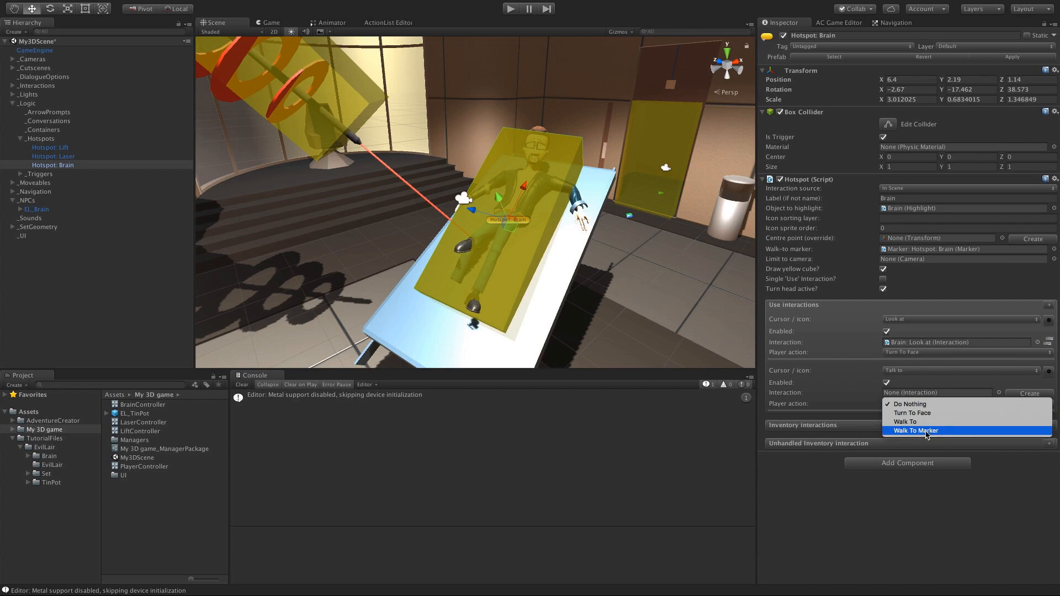
pyautogui.click(952, 432)
pyautogui.moveTo(628, 243); pyautogui.dragTo(603, 191, button='middle')
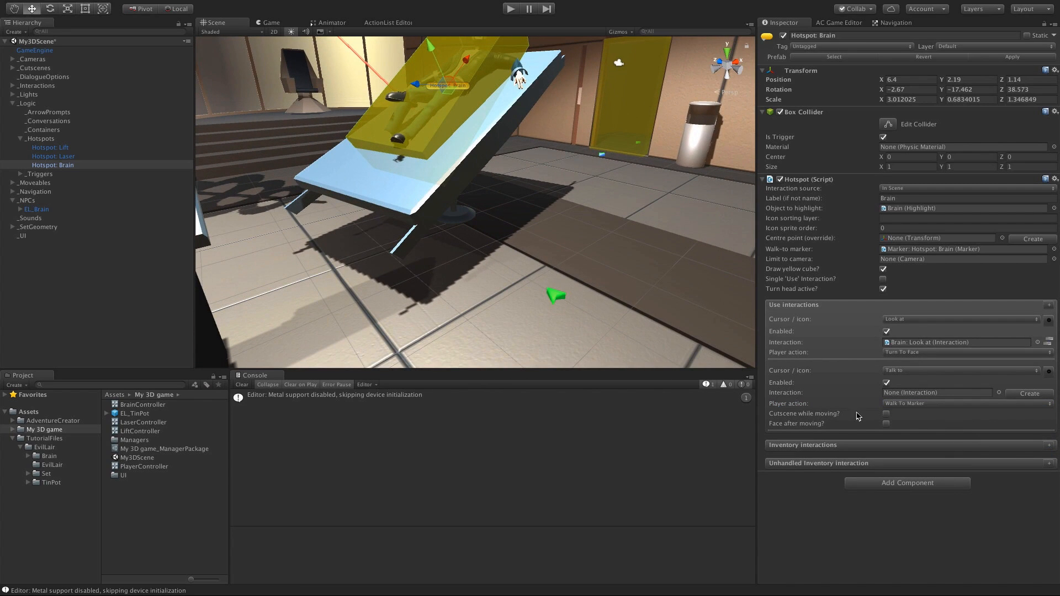
pyautogui.click(886, 413)
pyautogui.click(886, 423)
pyautogui.click(1029, 393)
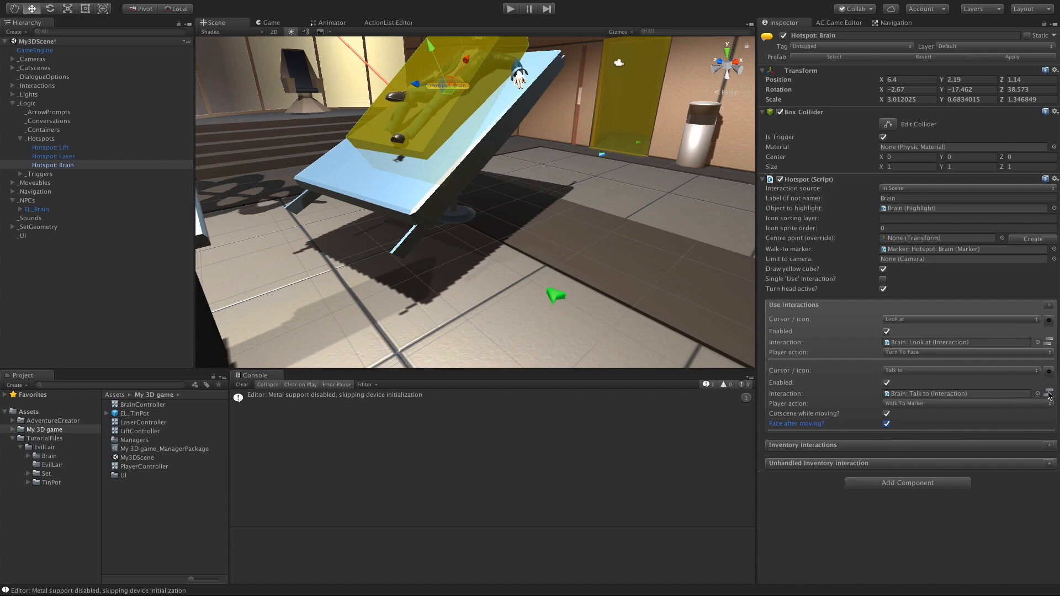
pyautogui.click(1048, 393)
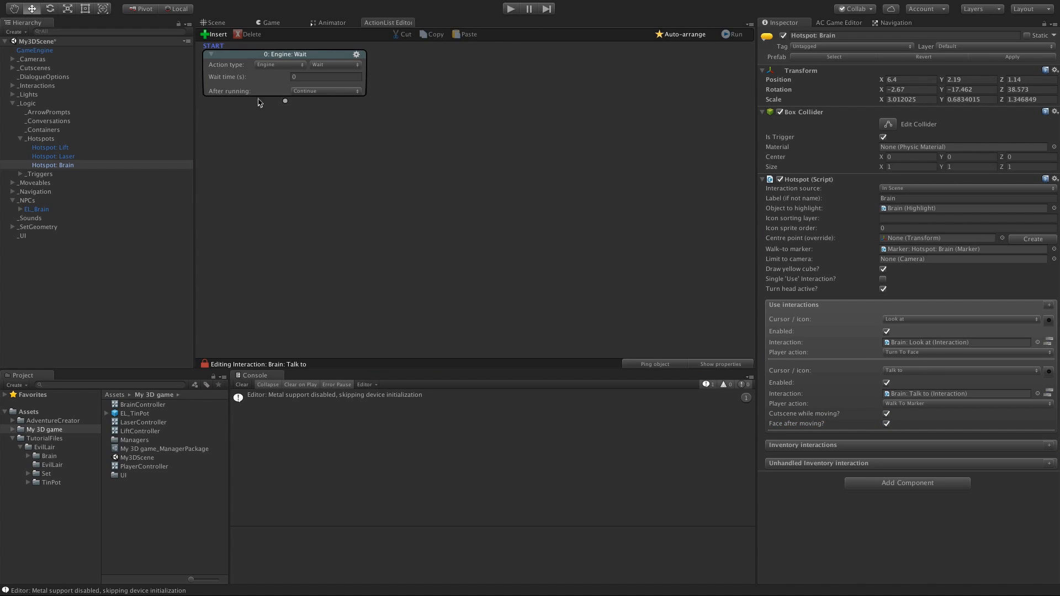
# Step: Add a SimpleCamera prefab to the scene for the conversation with the Brain
pyautogui.click(222, 23)
pyautogui.moveTo(425, 163); pyautogui.dragTo(434, 197, button='middle')
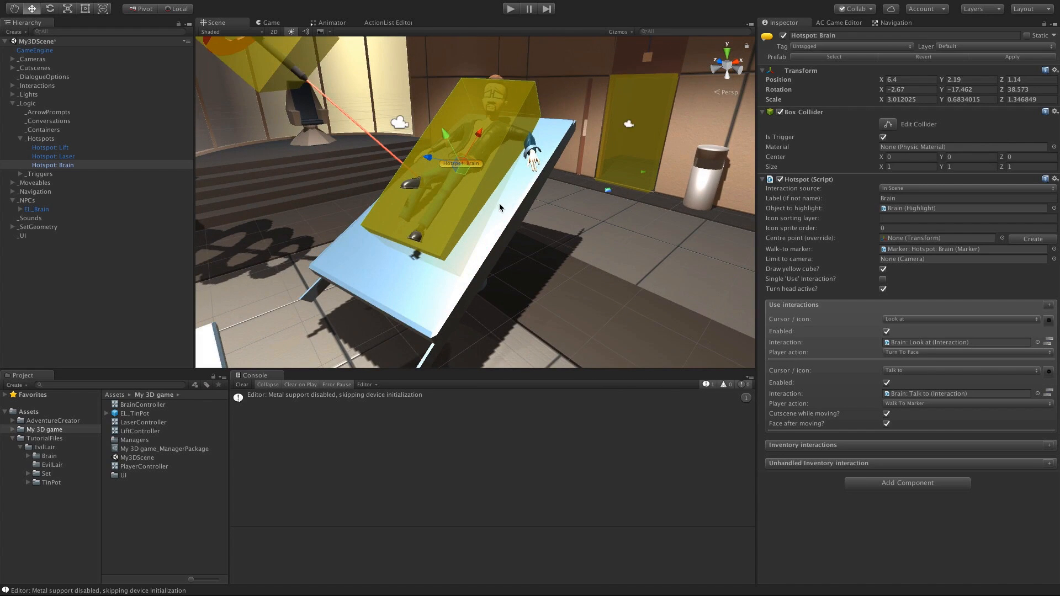
pyautogui.scroll(-1, 500, 210)
pyautogui.moveTo(495, 255)
pyautogui.keyDown('alt'); pyautogui.mouseDown()
pyautogui.moveTo(487, 215)
pyautogui.moveTo(489, 243)
pyautogui.mouseUp(); pyautogui.keyUp('alt')
pyautogui.click(130, 265)
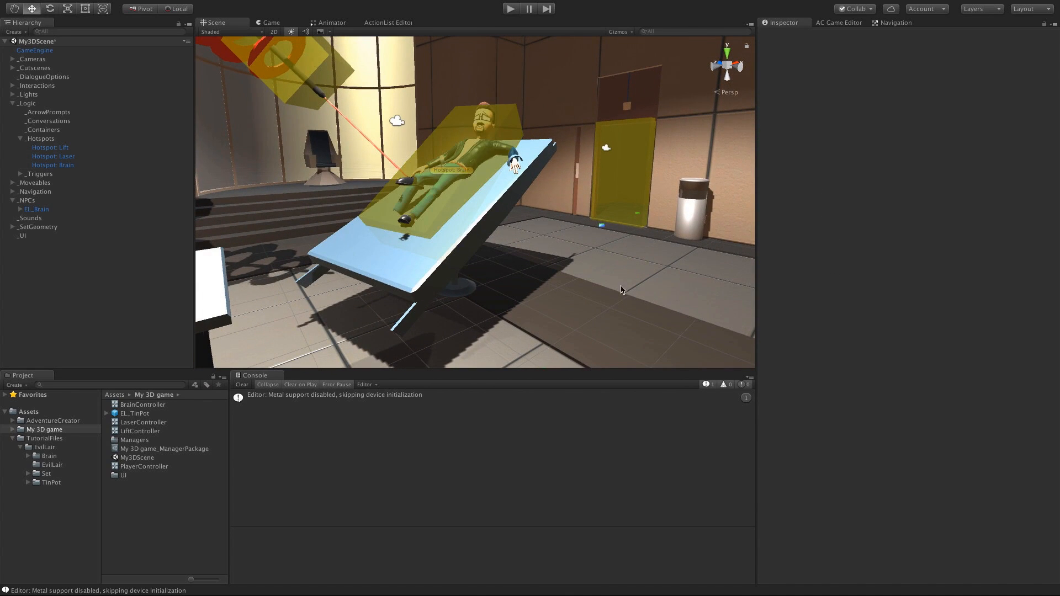
pyautogui.keyDown('alt'); pyautogui.moveTo(476, 162); pyautogui.dragTo(454, 200); pyautogui.keyUp('alt')
pyautogui.moveTo(454, 201); pyautogui.dragTo(468, 207, button='middle')
pyautogui.scroll(1, 470, 210)
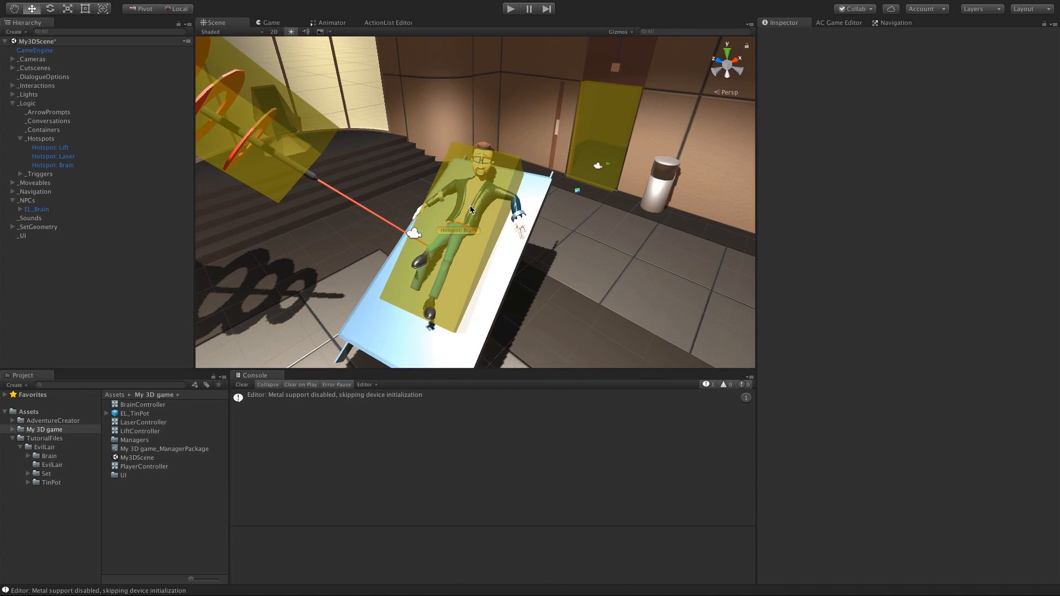
pyautogui.click(838, 23)
pyautogui.moveTo(1054, 330); pyautogui.dragTo(1050, 425)
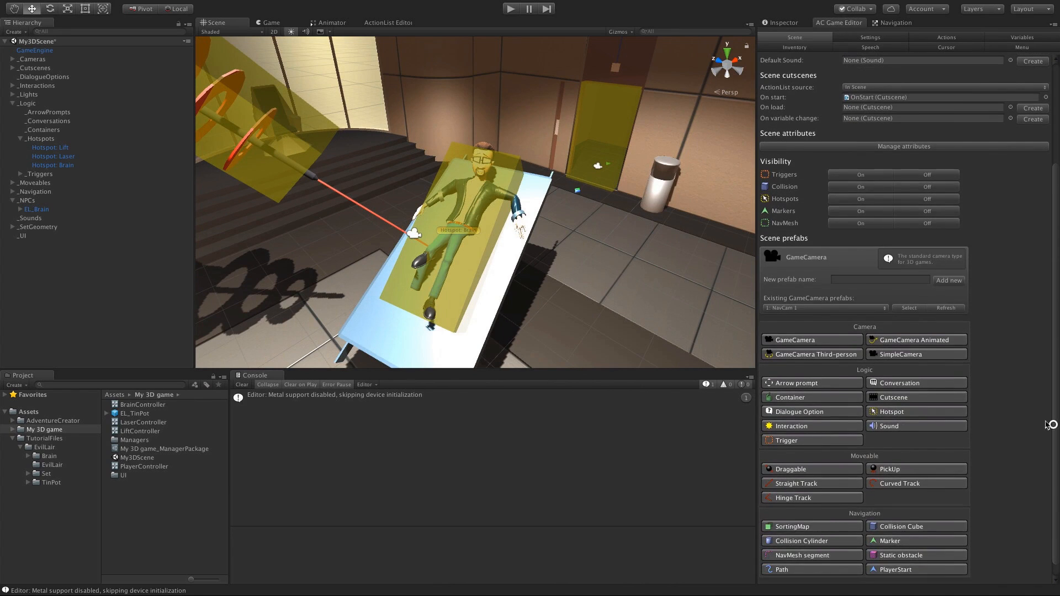
pyautogui.click(902, 356)
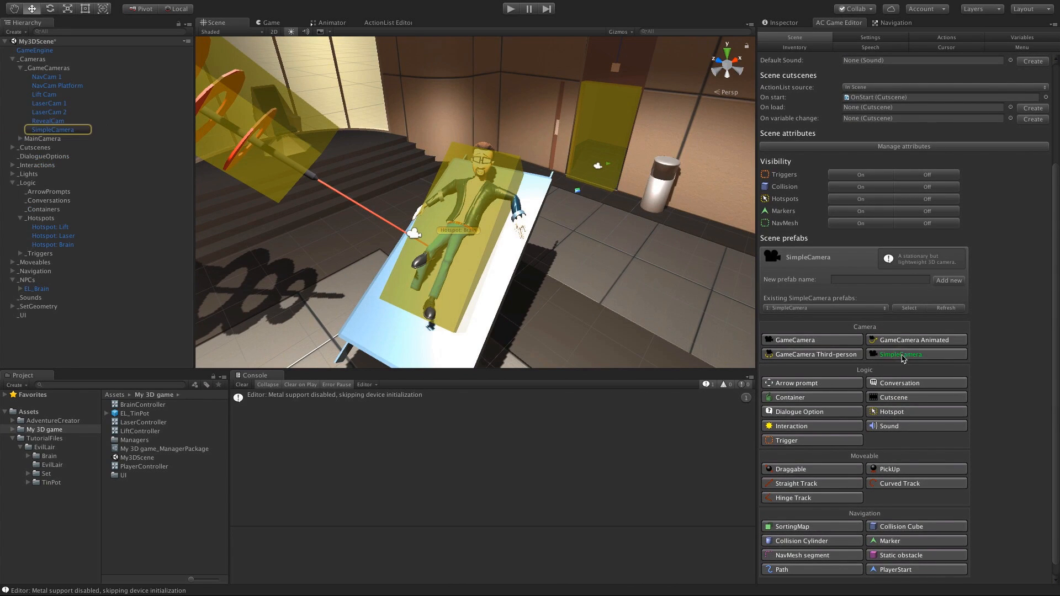
# Step: Rename the new SimpleCamera as TalkCam
pyautogui.click(71, 130)
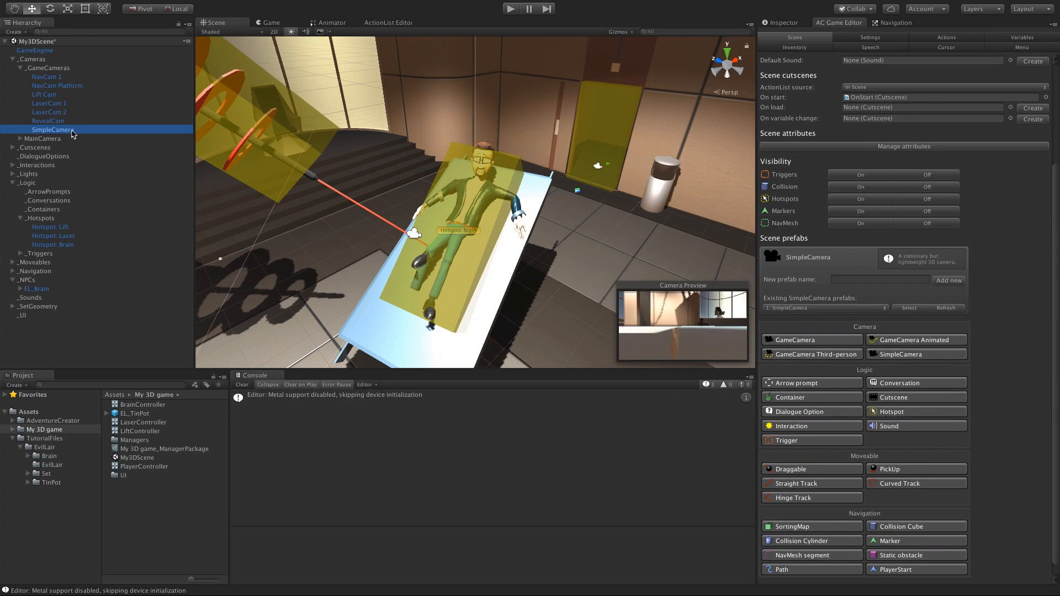
pyautogui.click(71, 130)
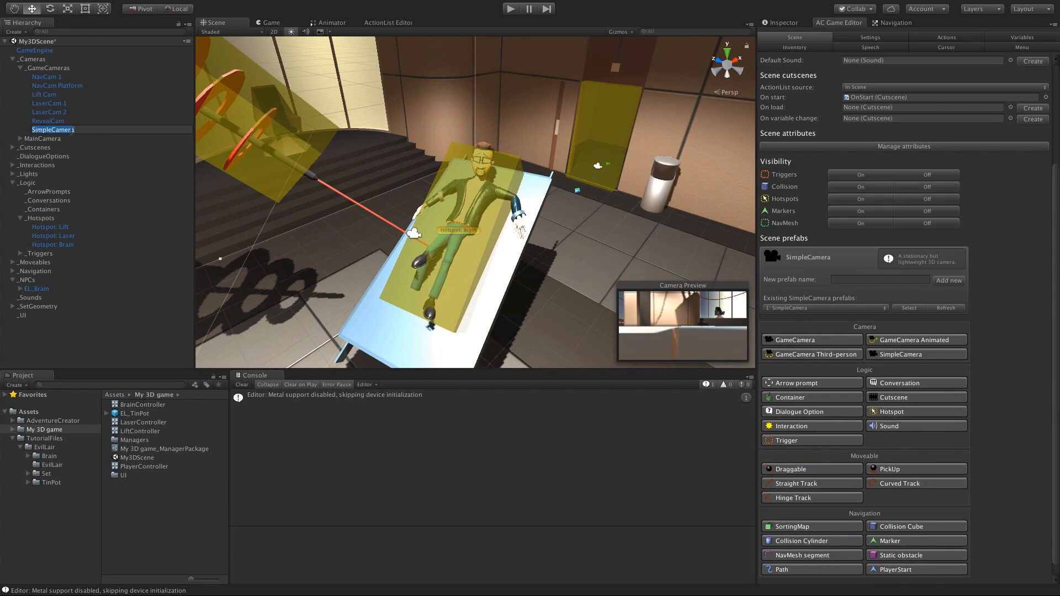
pyautogui.write('TalkCam')
pyautogui.press('Return')
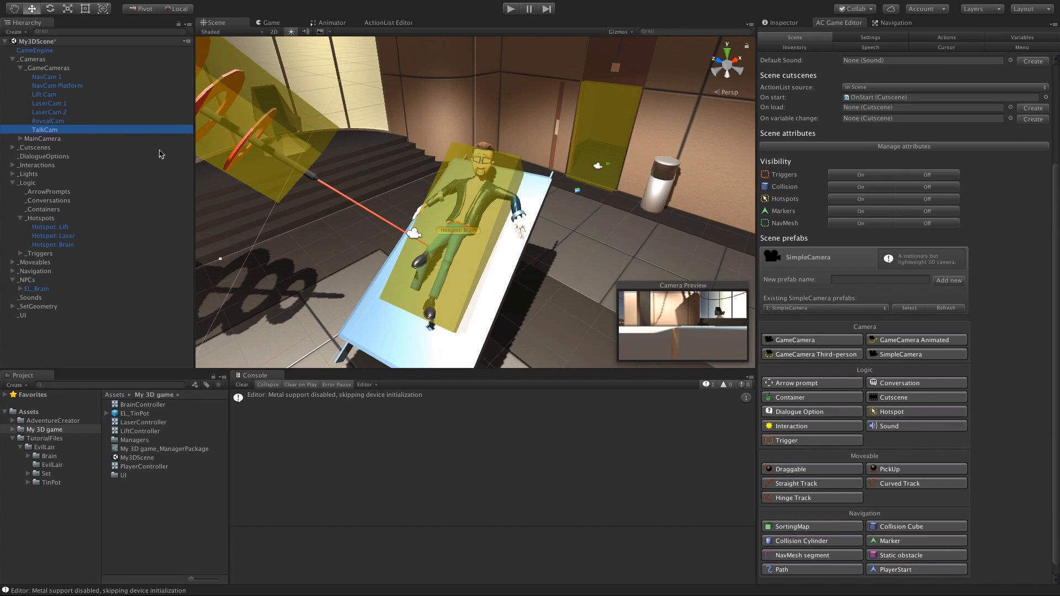
# Step: Place TalkCam before the tilted table at about X 4.57, Y 2.14, Z -2.46, rotated about X -4.2, Y 28.6 to frame the Brain
pyautogui.press('f')
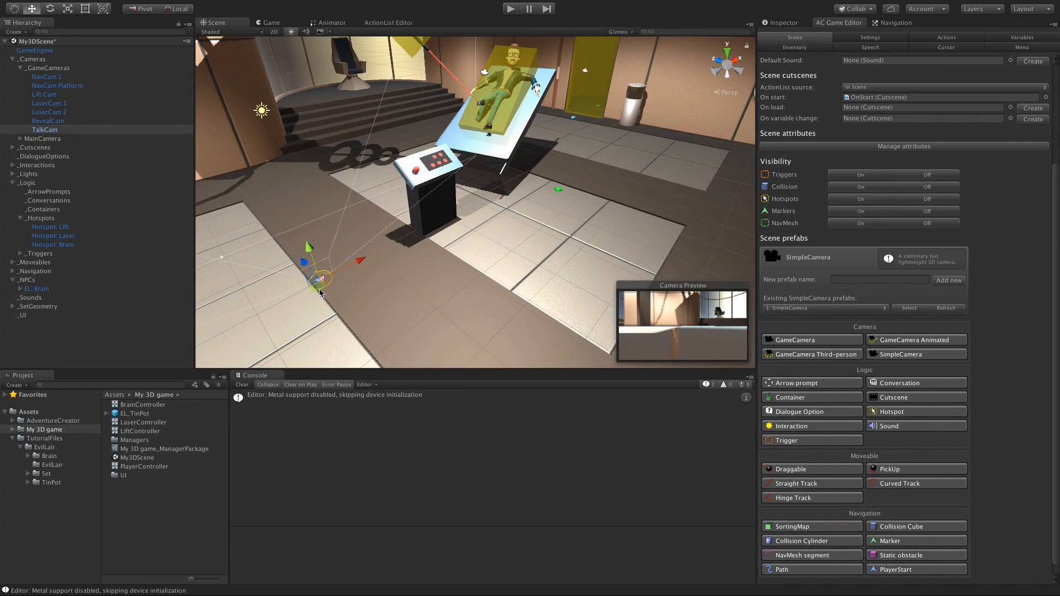
pyautogui.moveTo(320, 290); pyautogui.dragTo(505, 294)
pyautogui.press('e')
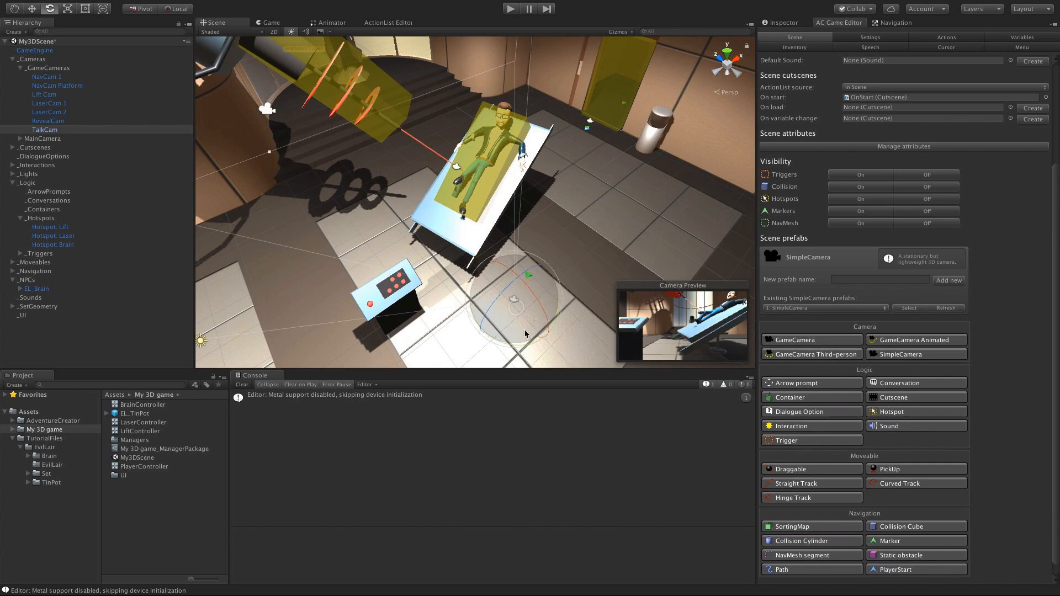
pyautogui.keyDown('alt'); pyautogui.moveTo(456, 337); pyautogui.dragTo(469, 304); pyautogui.keyUp('alt')
pyautogui.moveTo(522, 268); pyautogui.dragTo(468, 197)
pyautogui.press('w')
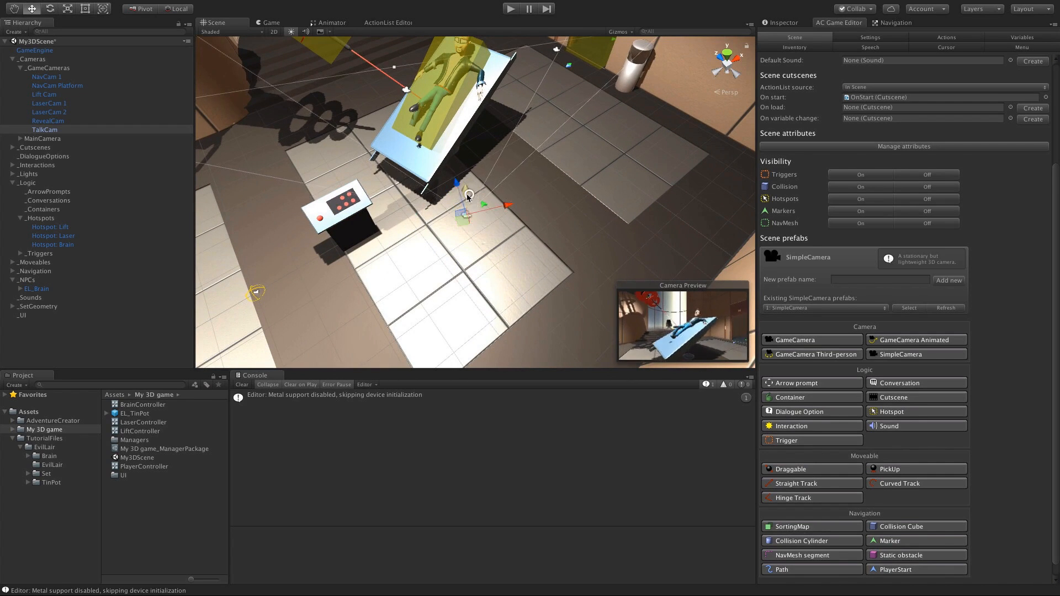
pyautogui.press('e')
pyautogui.keyDown('alt'); pyautogui.moveTo(478, 256); pyautogui.dragTo(436, 226); pyautogui.keyUp('alt')
pyautogui.moveTo(471, 155); pyautogui.dragTo(455, 159)
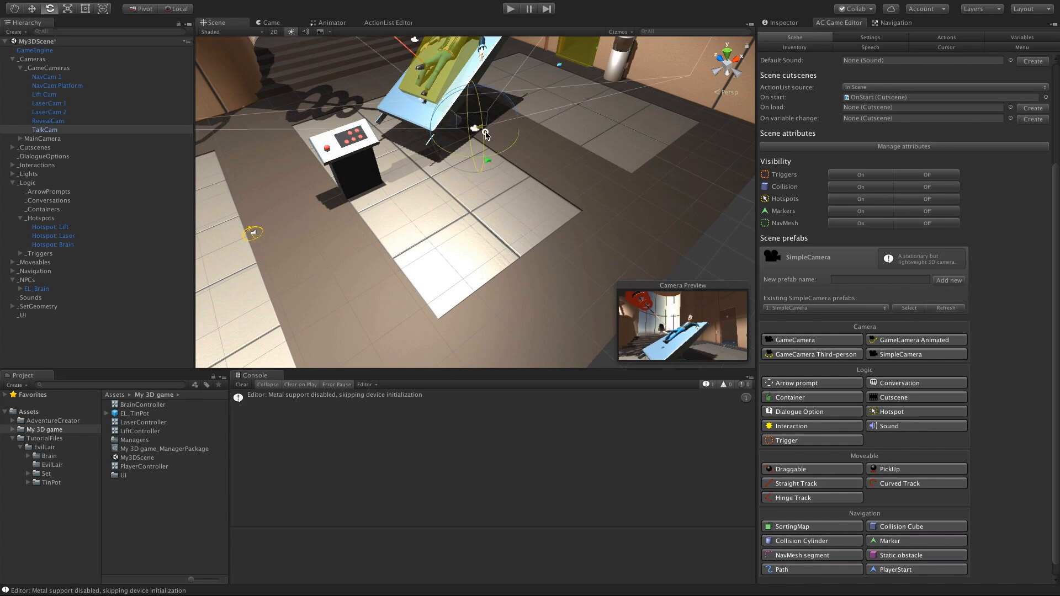
# Step: Set TalkCam's field of view to about 51.8
pyautogui.click(784, 21)
pyautogui.moveTo(937, 165); pyautogui.dragTo(922, 165)
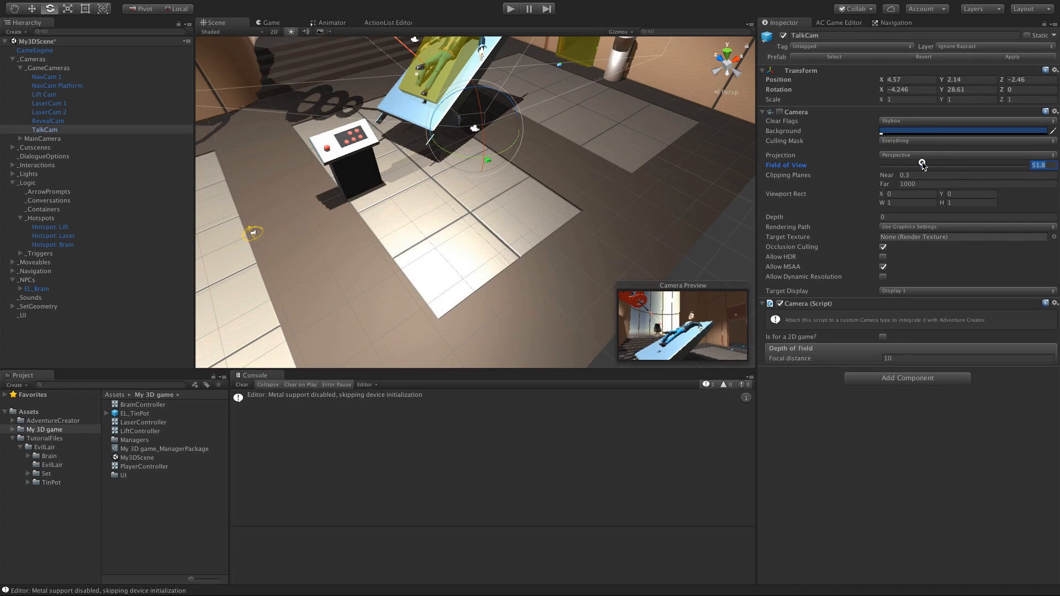
pyautogui.keyDown('alt'); pyautogui.moveTo(552, 166); pyautogui.dragTo(585, 183); pyautogui.keyUp('alt')
pyautogui.scroll(3, 601, 185)
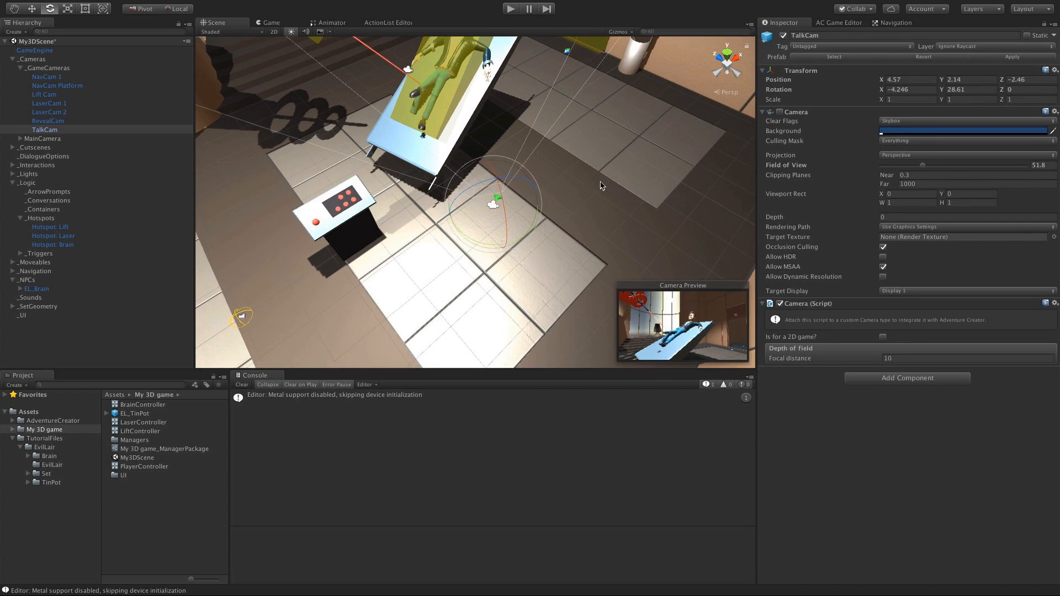
# Step: Make the first action of the Brain: Talk to interaction a Camera: Switch with TalkCam as the new camera
pyautogui.click(387, 22)
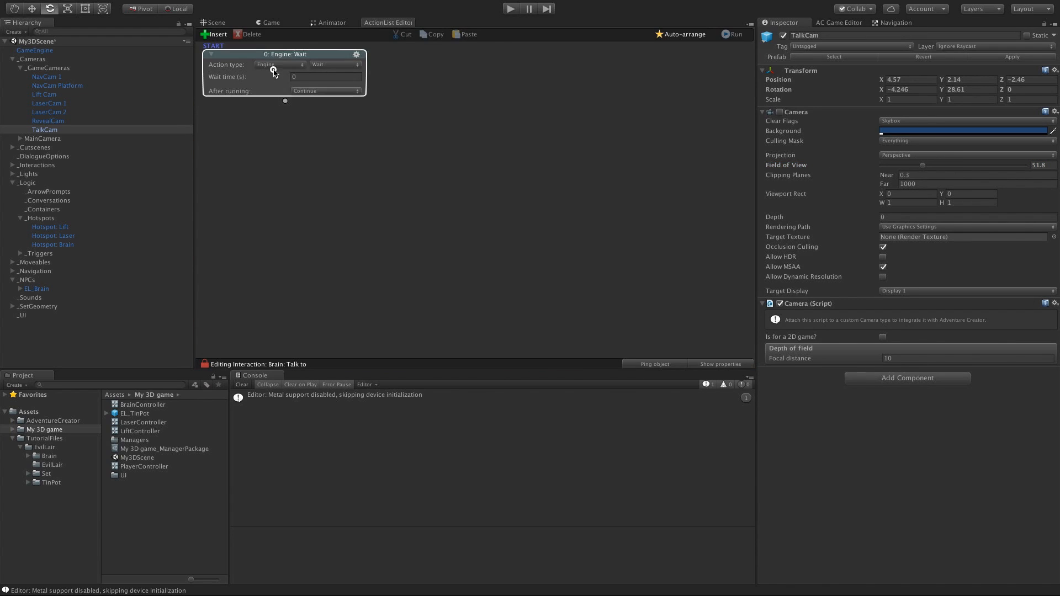
pyautogui.click(276, 65)
pyautogui.click(276, 30)
pyautogui.click(335, 64)
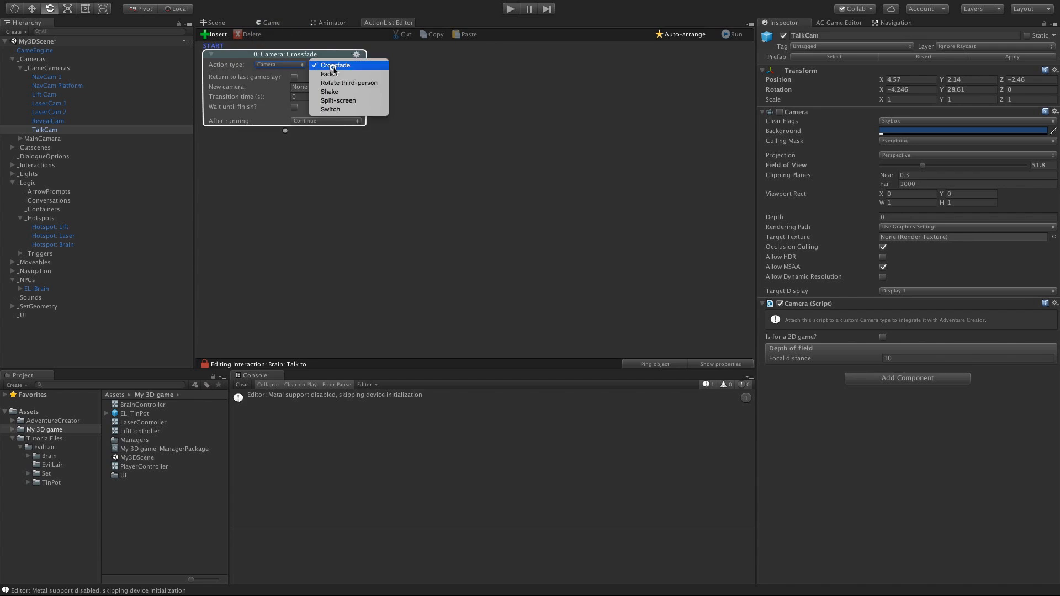
pyautogui.click(335, 112)
pyautogui.moveTo(40, 130); pyautogui.dragTo(318, 88)
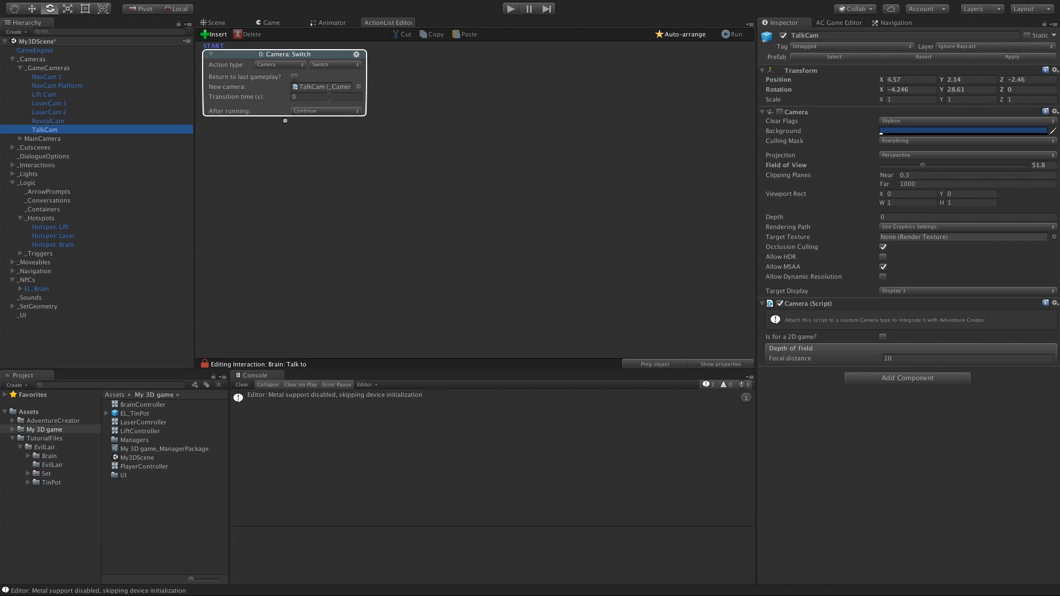
# Step: Examine EL_Brain's BrainController for the Brain_Trapped_LookPlayer state, the transition into it from Brain_Trapped_Idle and the parameter that controls it
pyautogui.click(223, 23)
pyautogui.moveTo(486, 227); pyautogui.dragTo(490, 165, button='right')
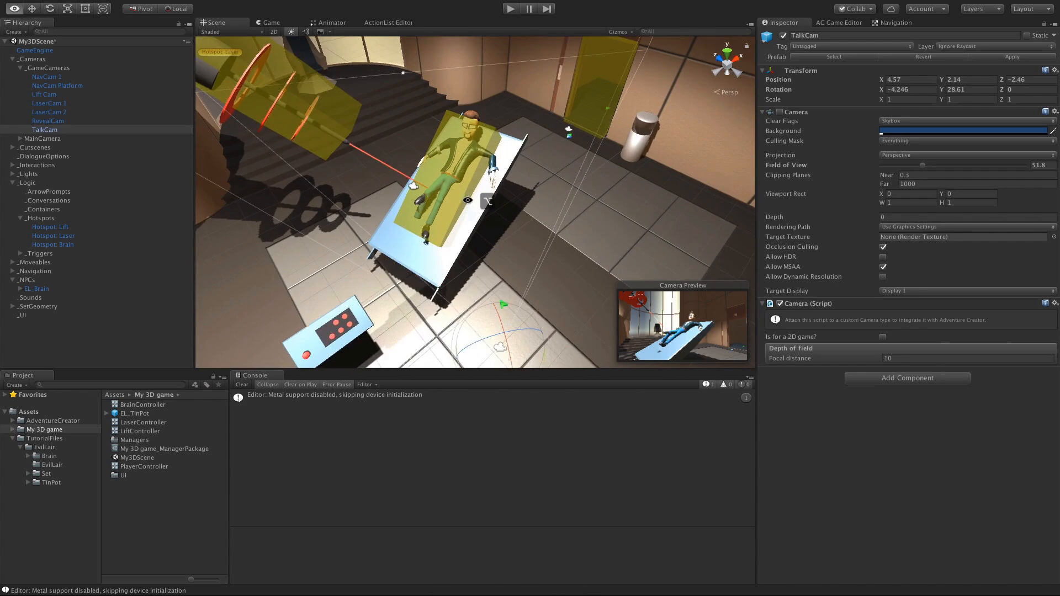
pyautogui.scroll(3, 490, 164)
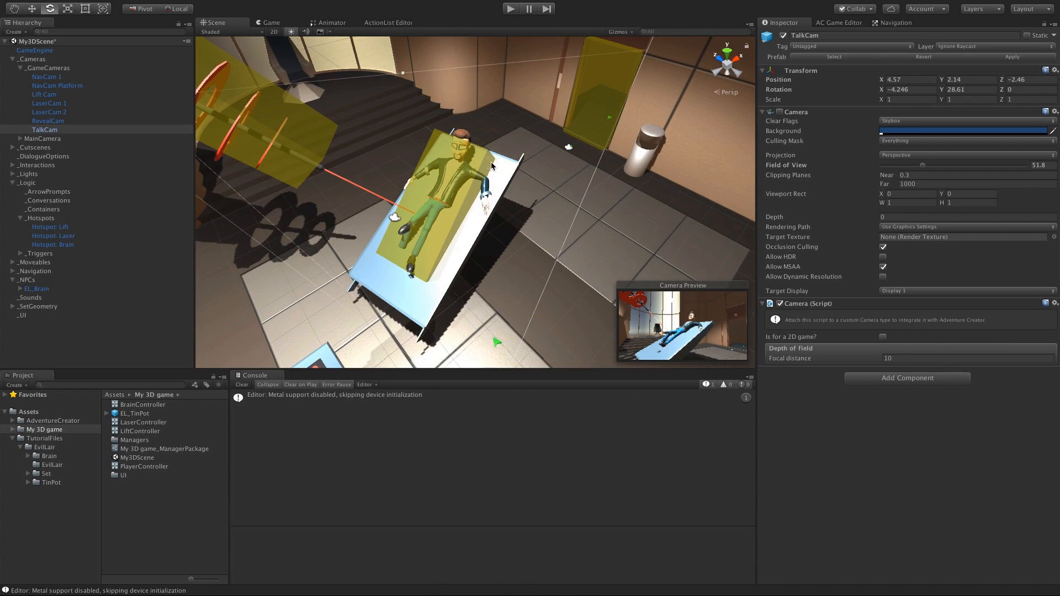
pyautogui.click(38, 289)
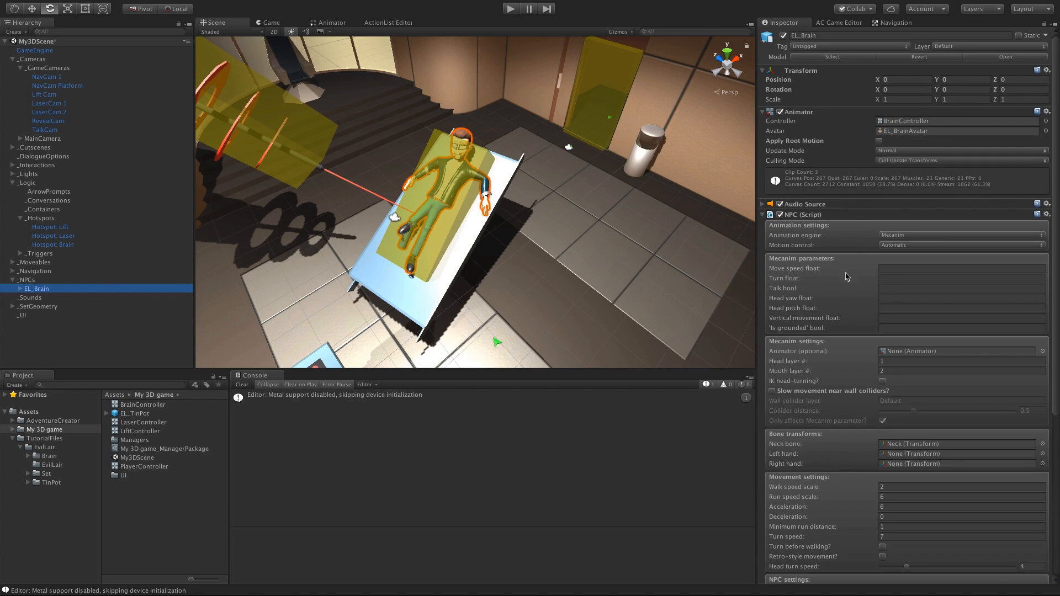
pyautogui.doubleClick(915, 123)
pyautogui.moveTo(545, 141); pyautogui.dragTo(538, 266, button='middle')
pyautogui.scroll(2, 549, 272)
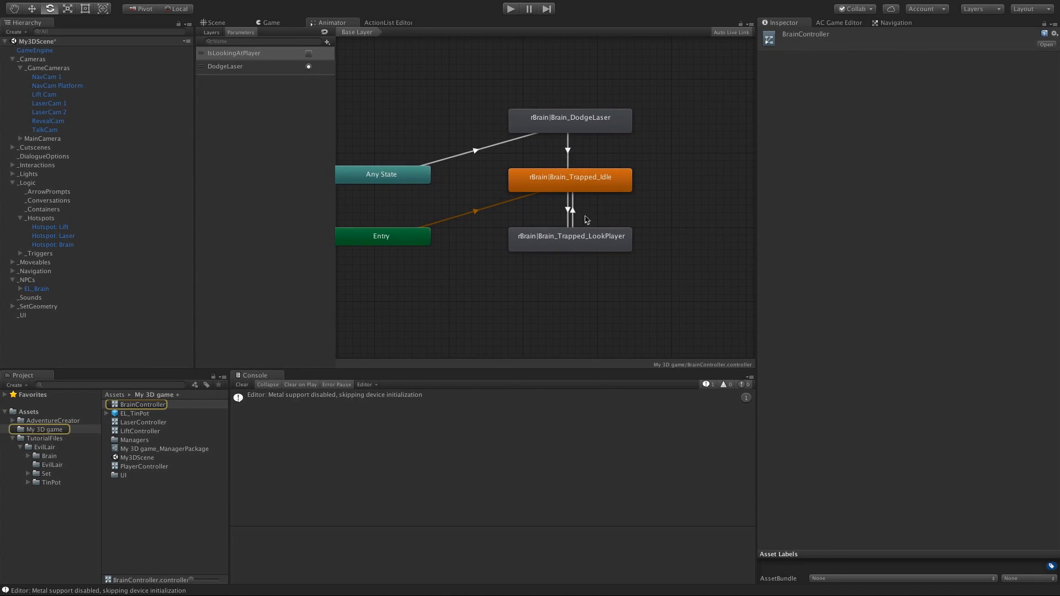
pyautogui.click(563, 243)
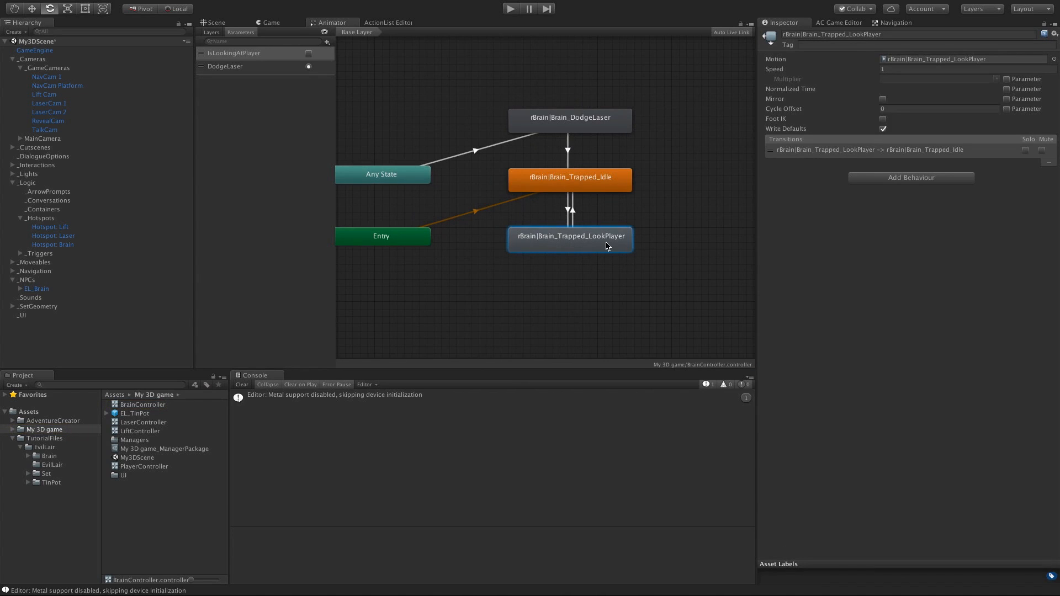
pyautogui.click(567, 210)
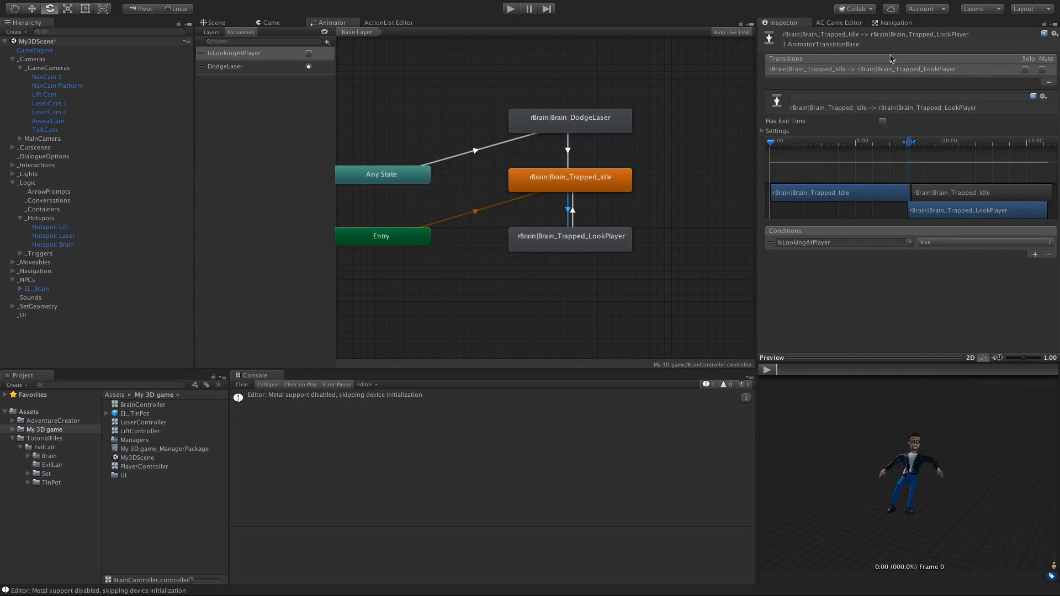
pyautogui.click(237, 53)
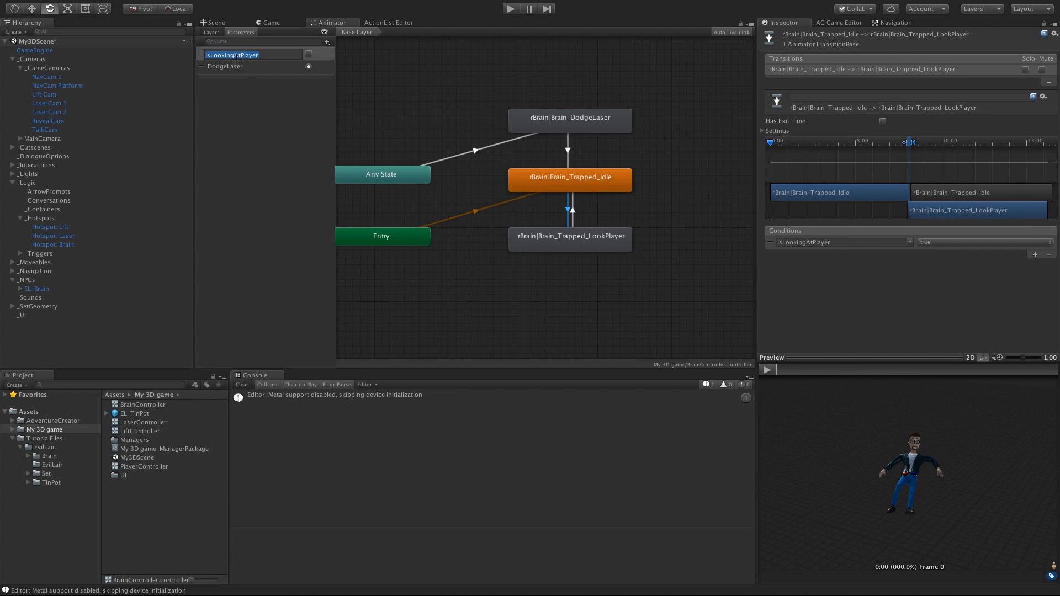
# Step: Add a Character: Animate action after the camera switch, with EL_Brain as its character
pyautogui.click(389, 23)
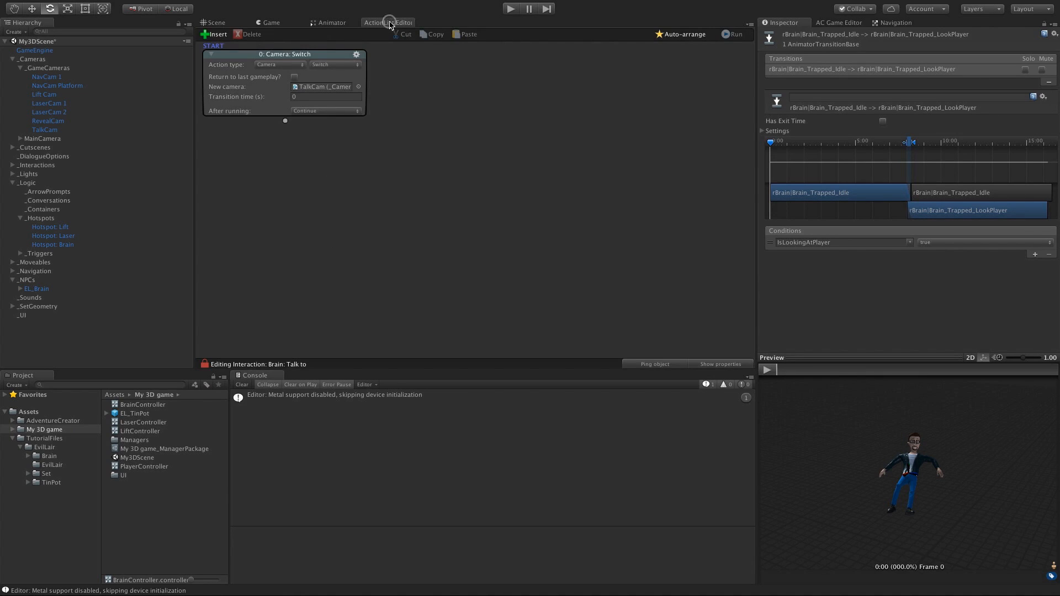
pyautogui.moveTo(285, 121); pyautogui.dragTo(287, 136)
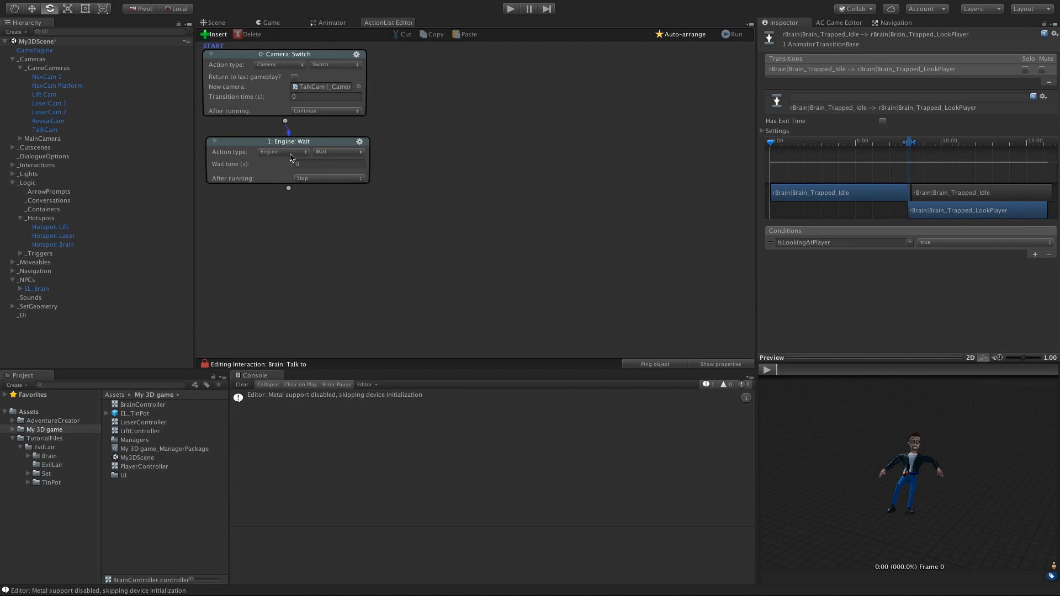
pyautogui.click(292, 154)
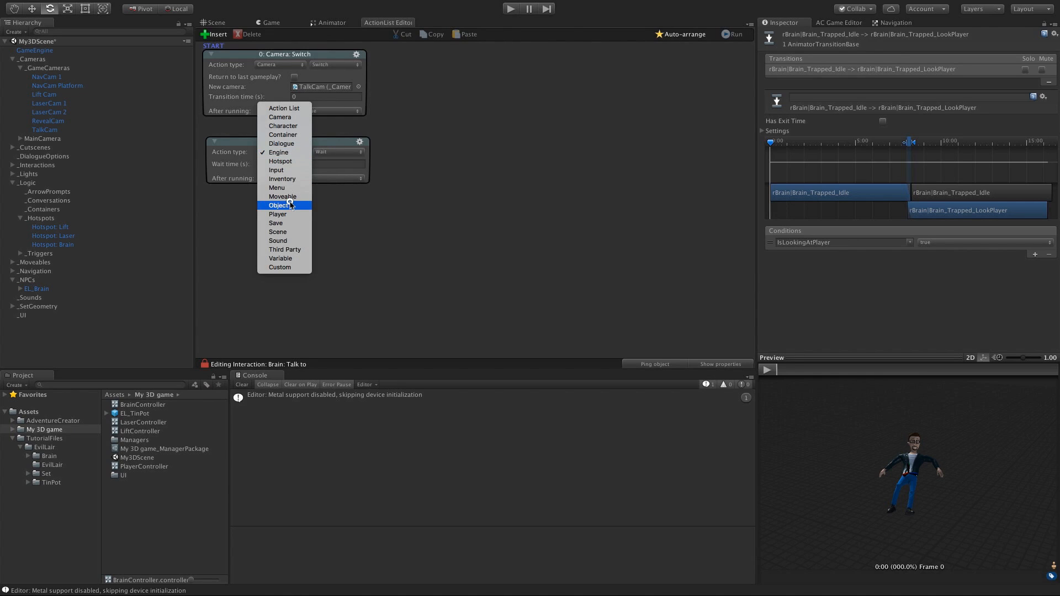
pyautogui.click(283, 126)
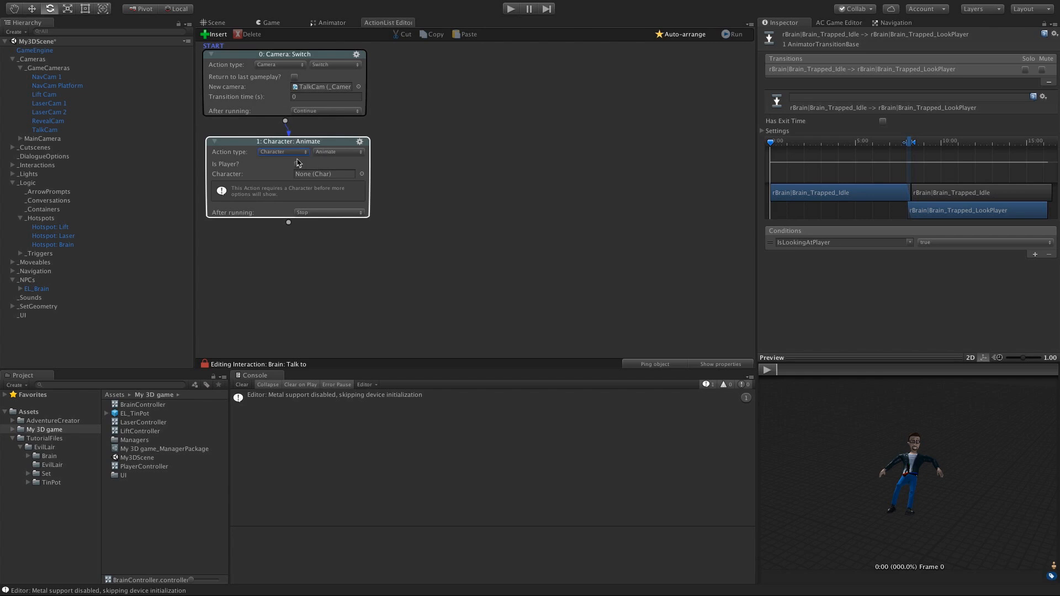
pyautogui.click(363, 175)
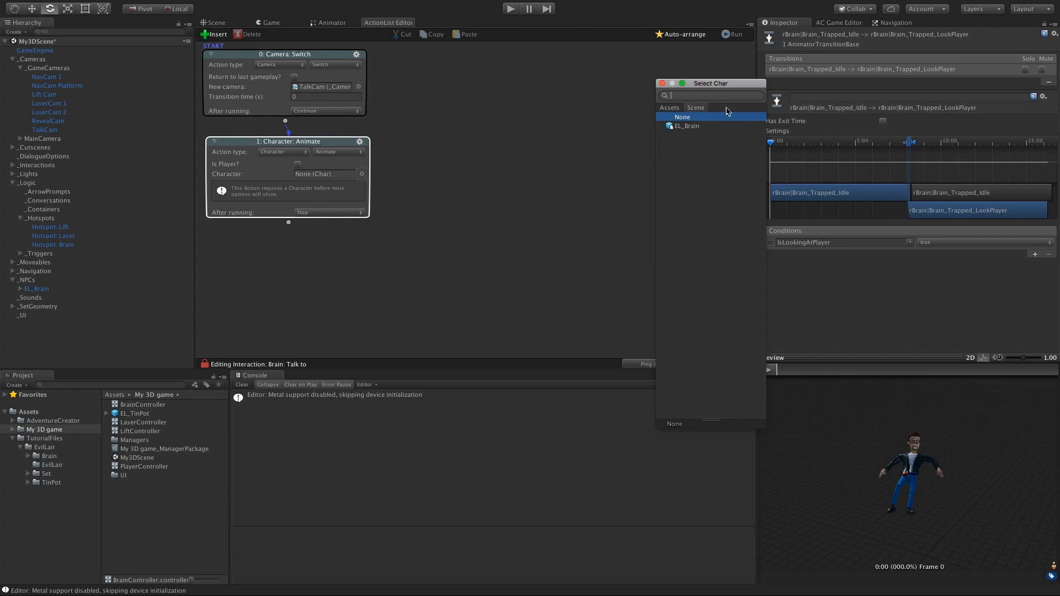
pyautogui.doubleClick(702, 125)
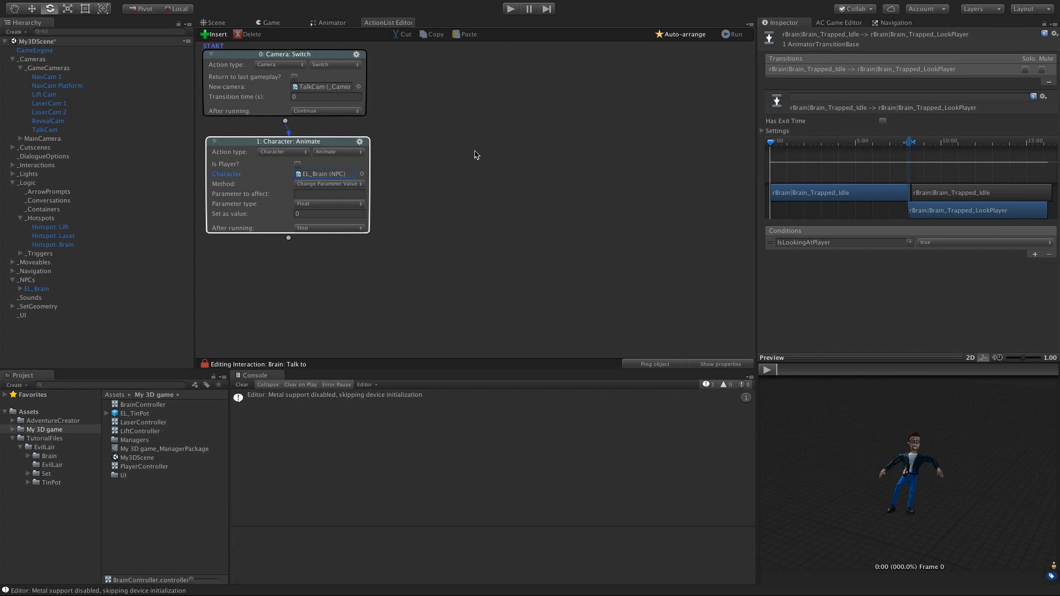
pyautogui.click(423, 171)
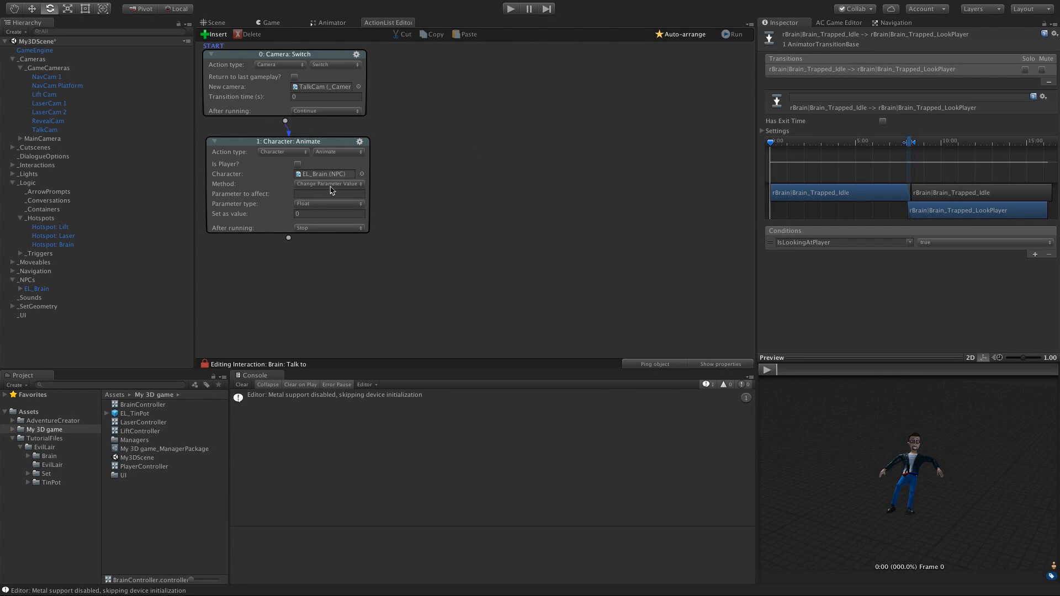
# Step: Make the Animate action set the Bool parameter IsLookingAtPlayer to true
pyautogui.write('IsLookingAtPlayer')
pyautogui.click(321, 204)
pyautogui.click(320, 221)
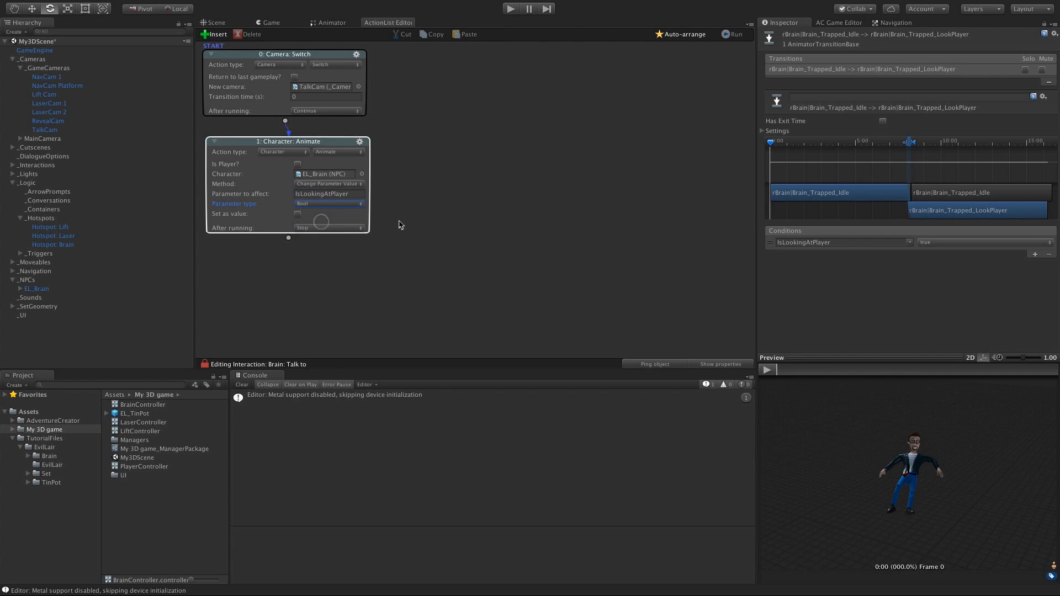
pyautogui.click(399, 221)
pyautogui.click(296, 216)
# Step: Add an Engine: Wait action of 0.5 seconds after the Animate action
pyautogui.moveTo(288, 237); pyautogui.dragTo(290, 248)
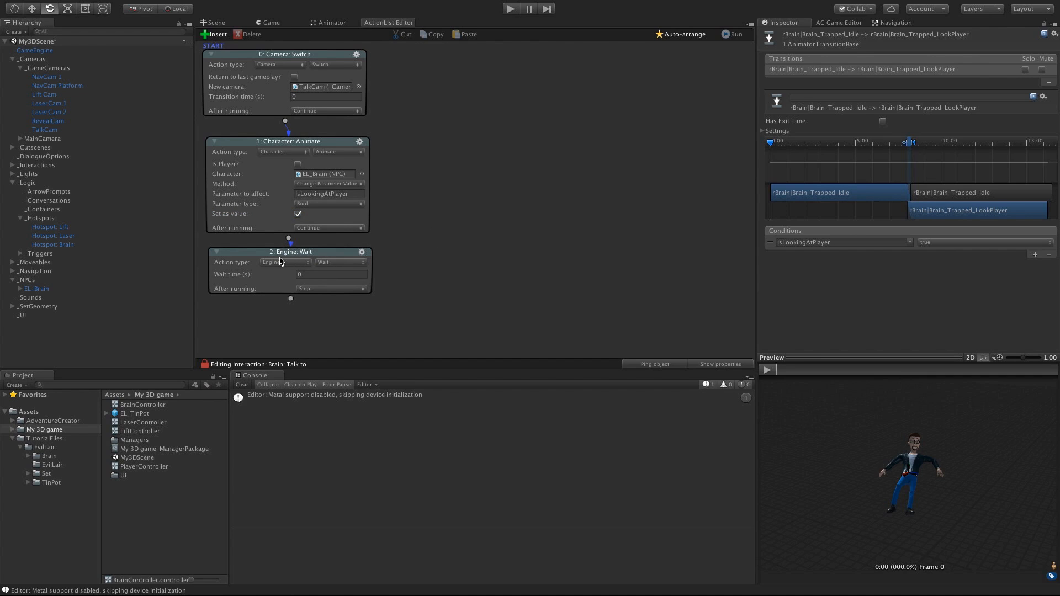
pyautogui.click(313, 274)
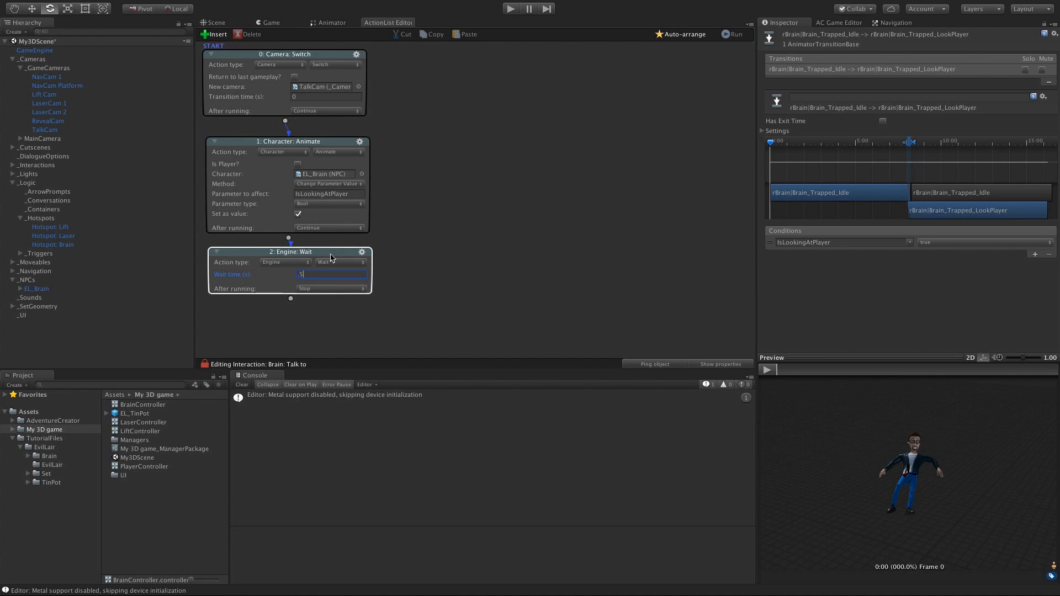
pyautogui.click(532, 243)
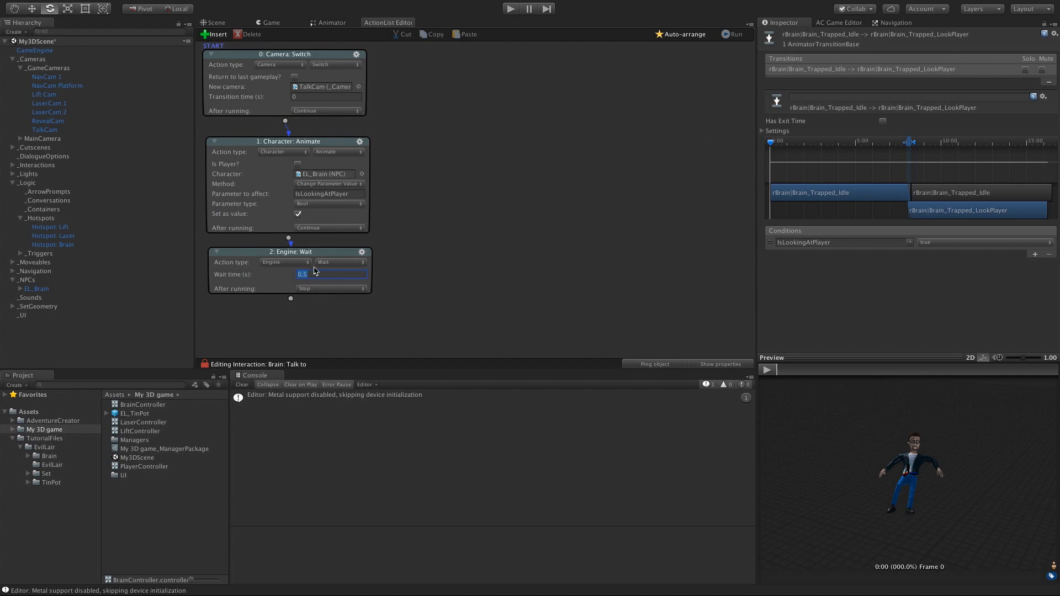
# Step: Add a Dialogue: Play speech action after the wait, with EL_Brain speaking the line "Hey, little help here?"
pyautogui.moveTo(292, 299); pyautogui.dragTo(295, 308)
pyautogui.moveTo(460, 270); pyautogui.dragTo(460, 235, button='middle')
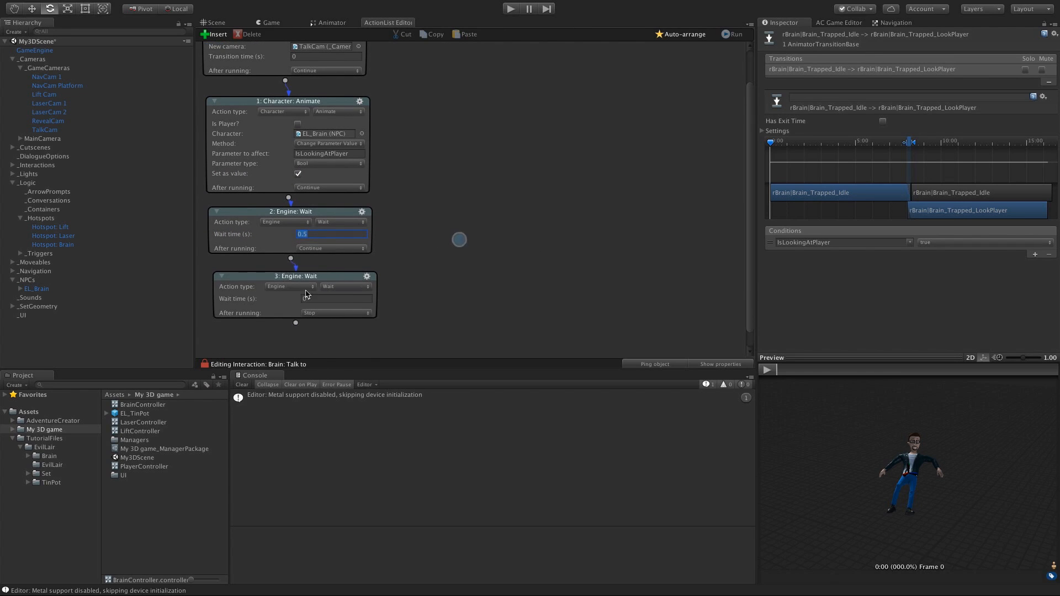
pyautogui.click(298, 287)
pyautogui.click(299, 282)
pyautogui.click(298, 278)
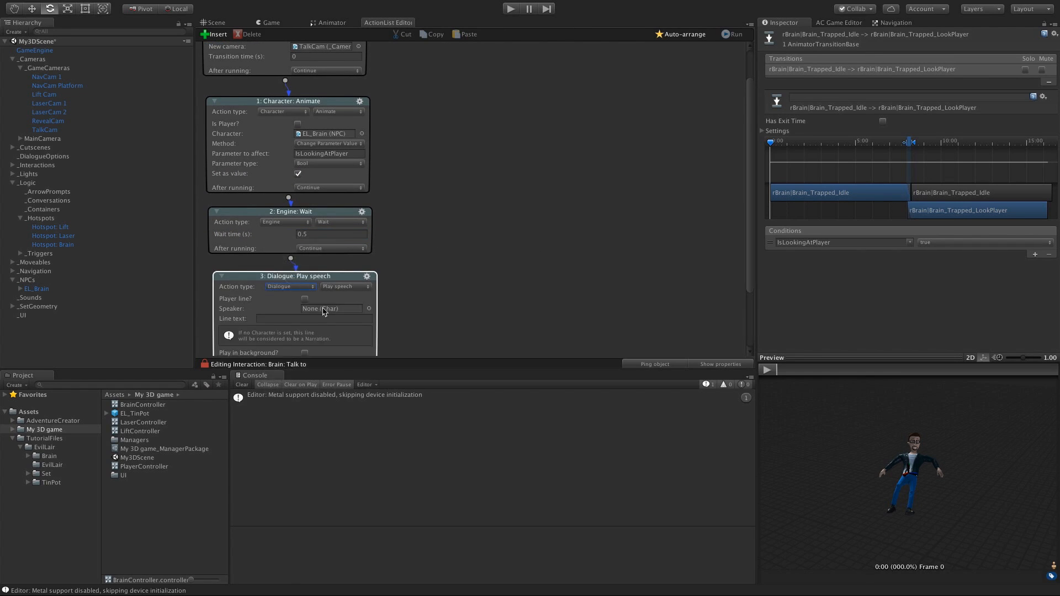
pyautogui.moveTo(464, 307); pyautogui.dragTo(464, 263, button='middle')
pyautogui.click(369, 264)
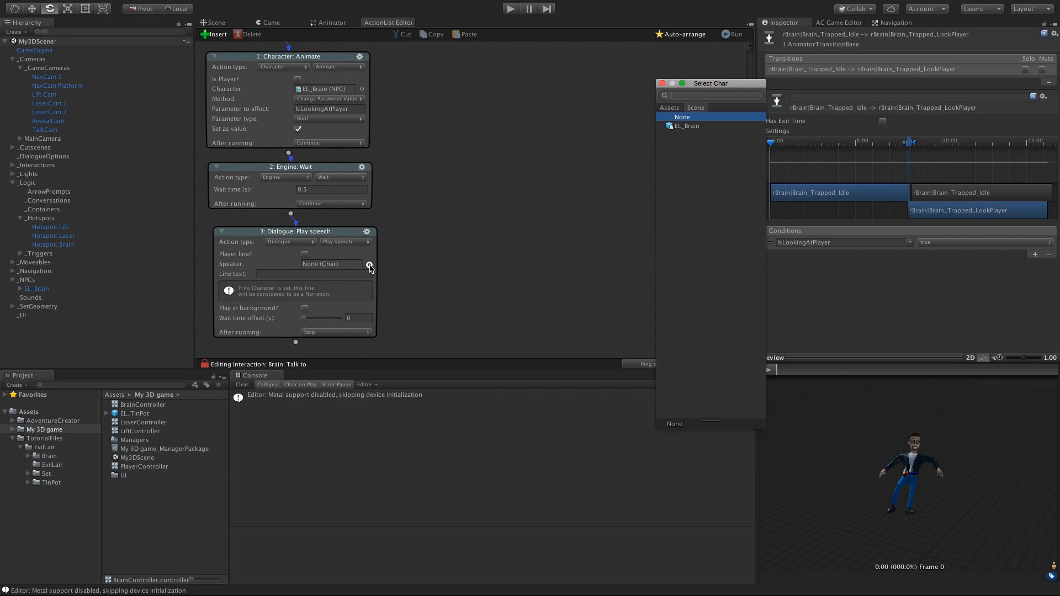
pyautogui.doubleClick(696, 128)
pyautogui.click(326, 274)
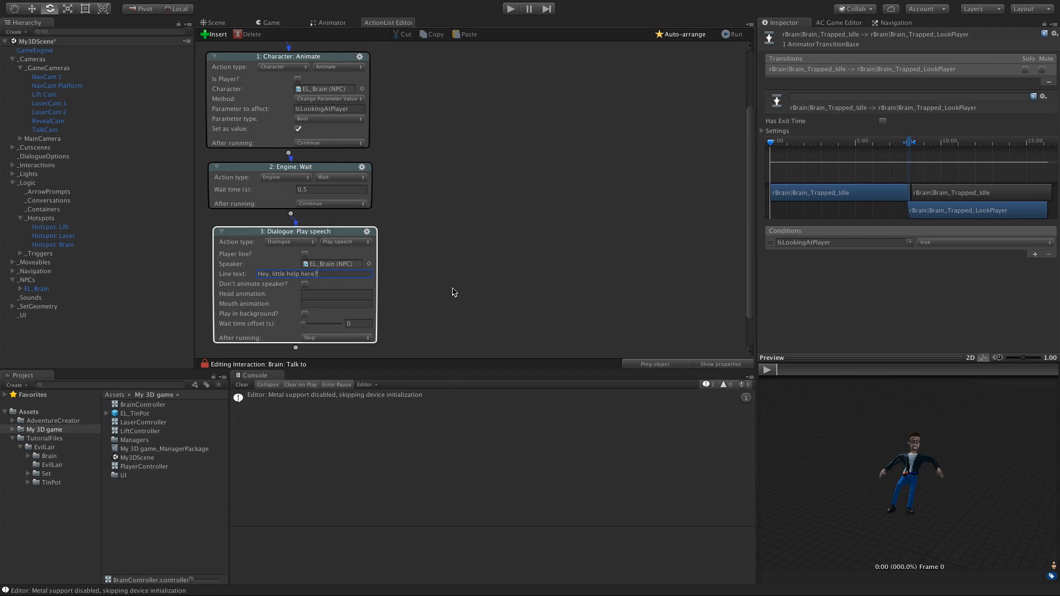
# Step: Add a Dialogue: Start conversation action after the Brain's speech line
pyautogui.moveTo(454, 267); pyautogui.dragTo(456, 224, button='middle')
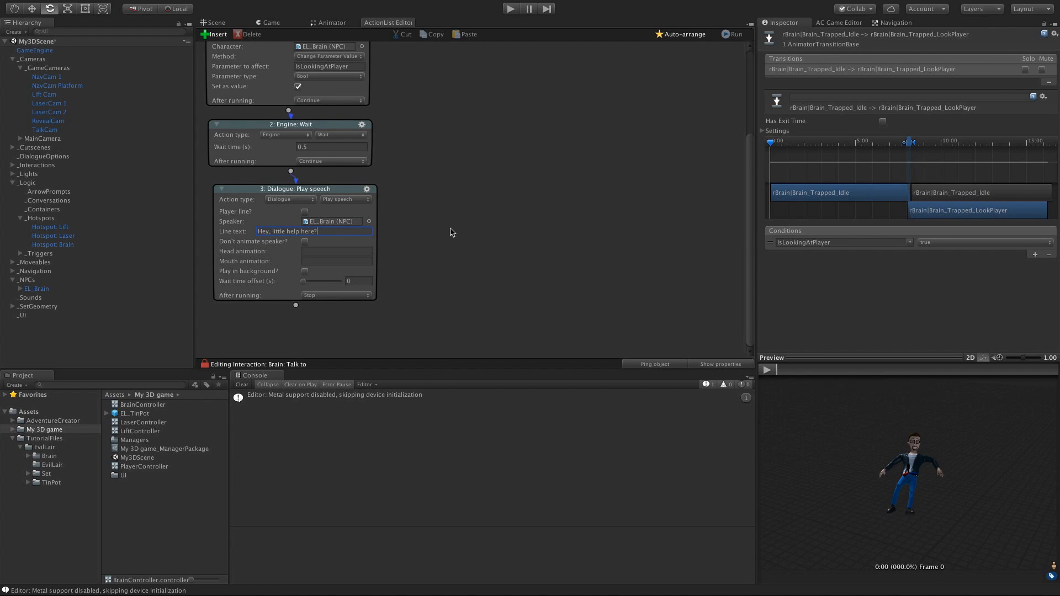
pyautogui.moveTo(296, 306); pyautogui.dragTo(303, 323)
pyautogui.moveTo(435, 319); pyautogui.dragTo(435, 251, button='middle')
pyautogui.click(285, 269)
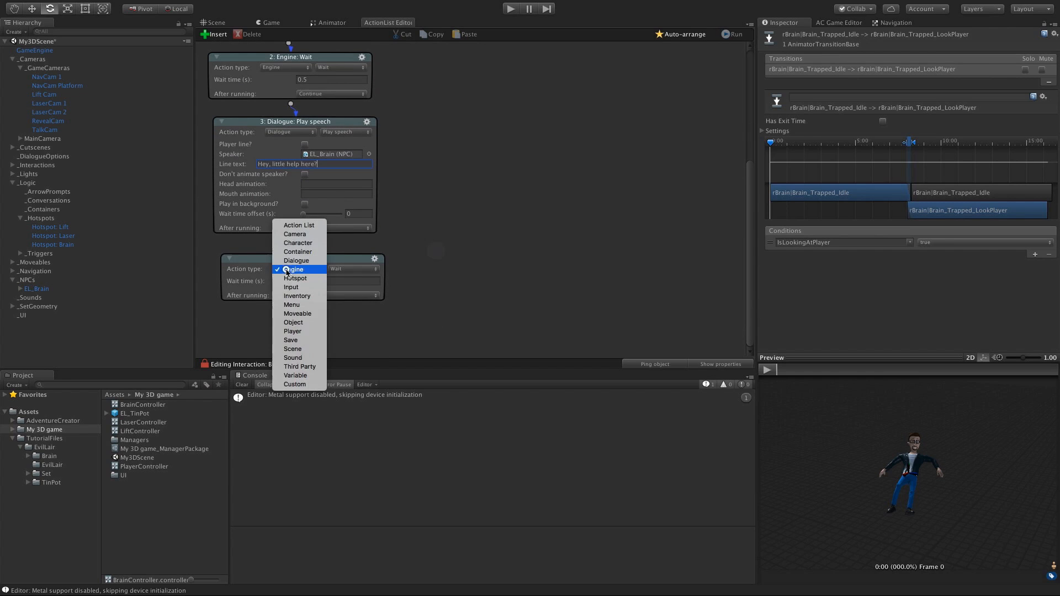
pyautogui.click(293, 261)
pyautogui.click(362, 286)
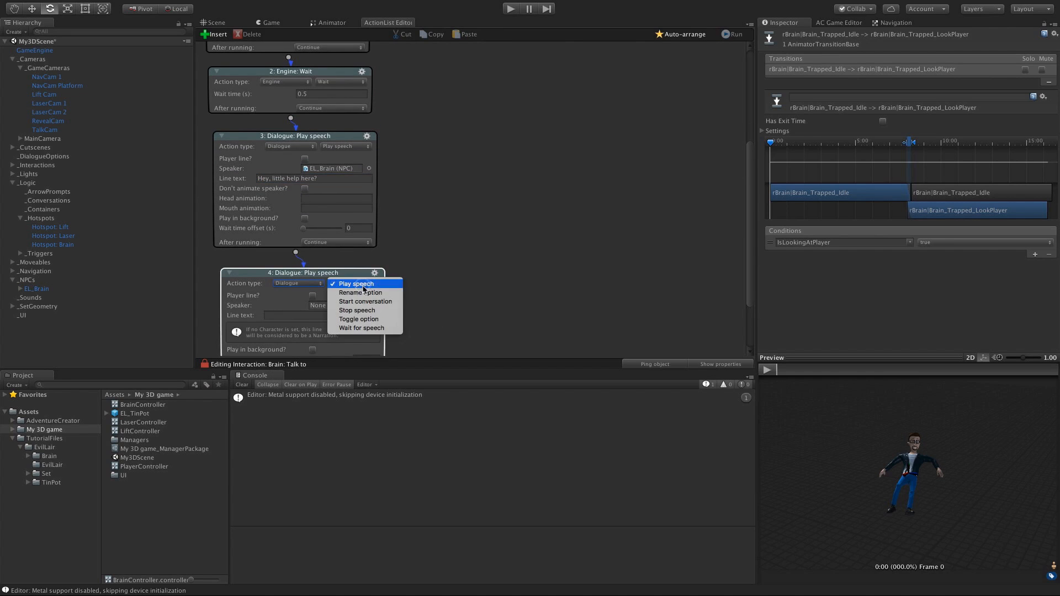
pyautogui.click(372, 307)
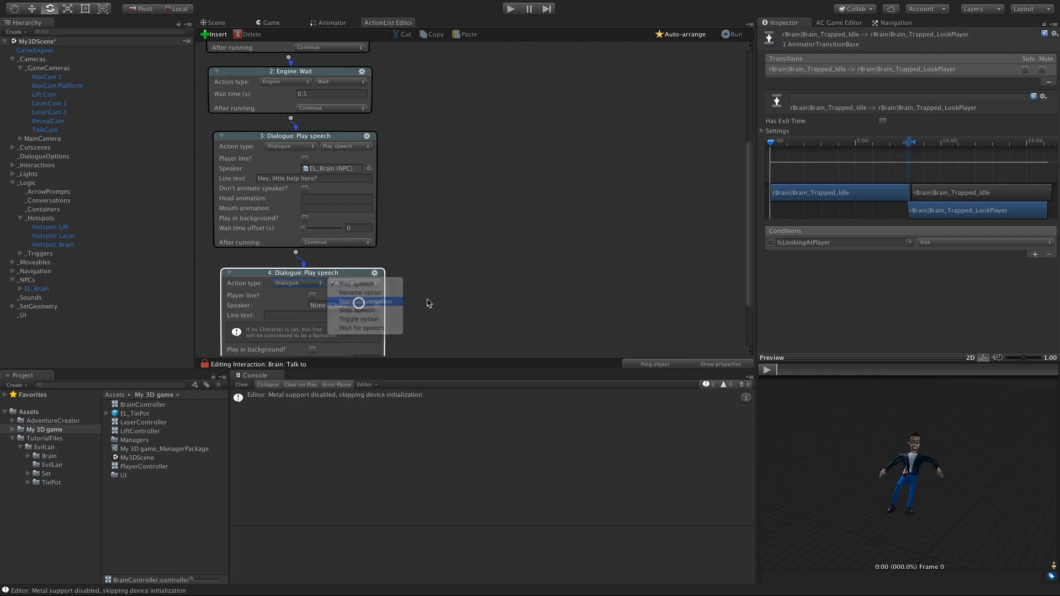
pyautogui.click(432, 293)
pyautogui.moveTo(243, 293); pyautogui.dragTo(240, 297)
pyautogui.click(237, 311)
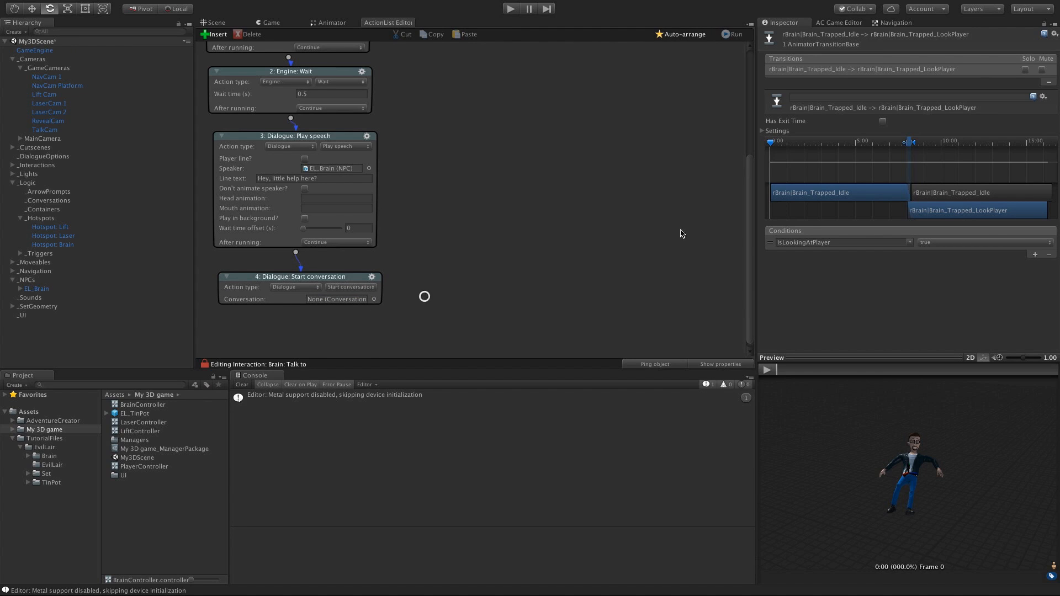
# Step: Add a Conversation prefab named BrainConv to the scene and open its properties
pyautogui.click(828, 23)
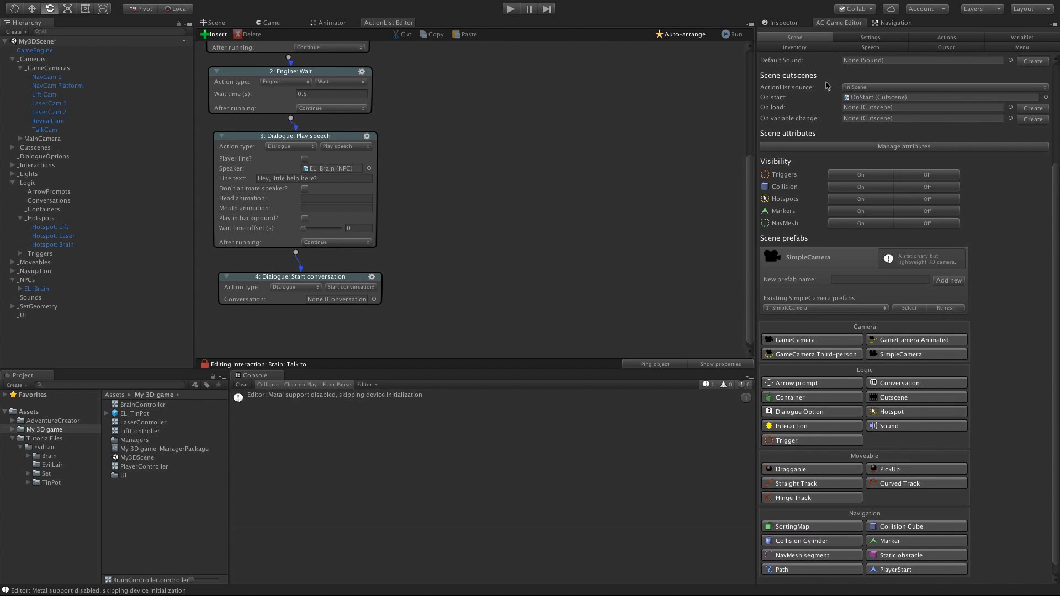
pyautogui.click(911, 387)
pyautogui.click(864, 280)
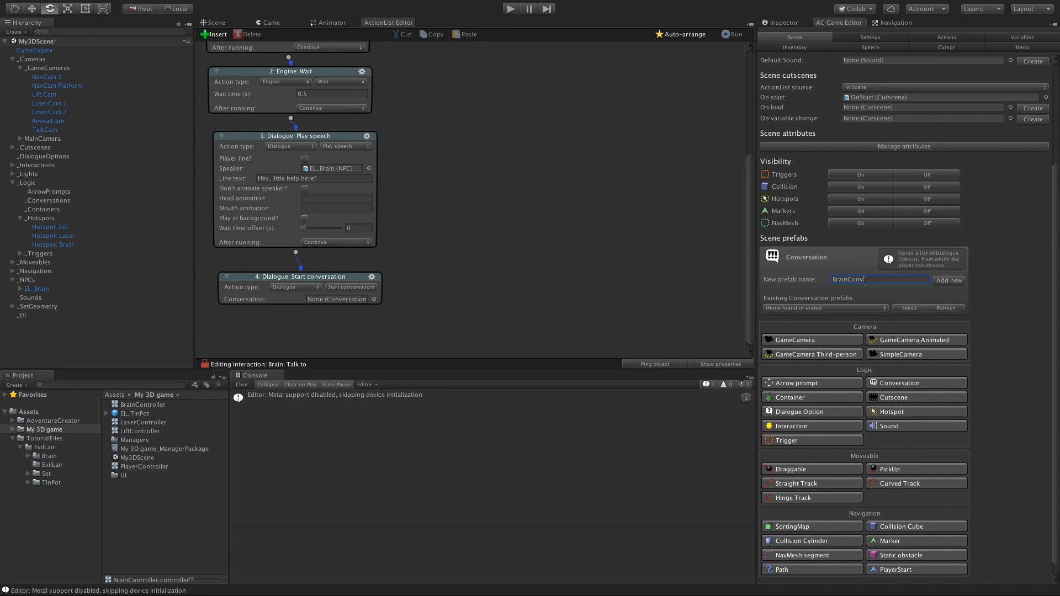
pyautogui.doubleClick(863, 280)
pyautogui.click(948, 281)
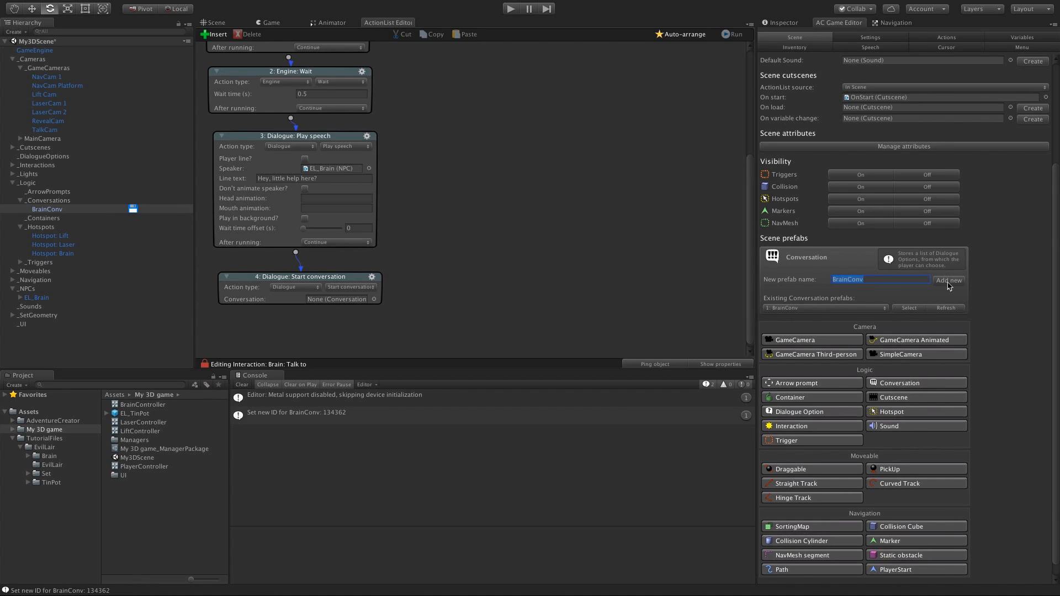
pyautogui.click(91, 209)
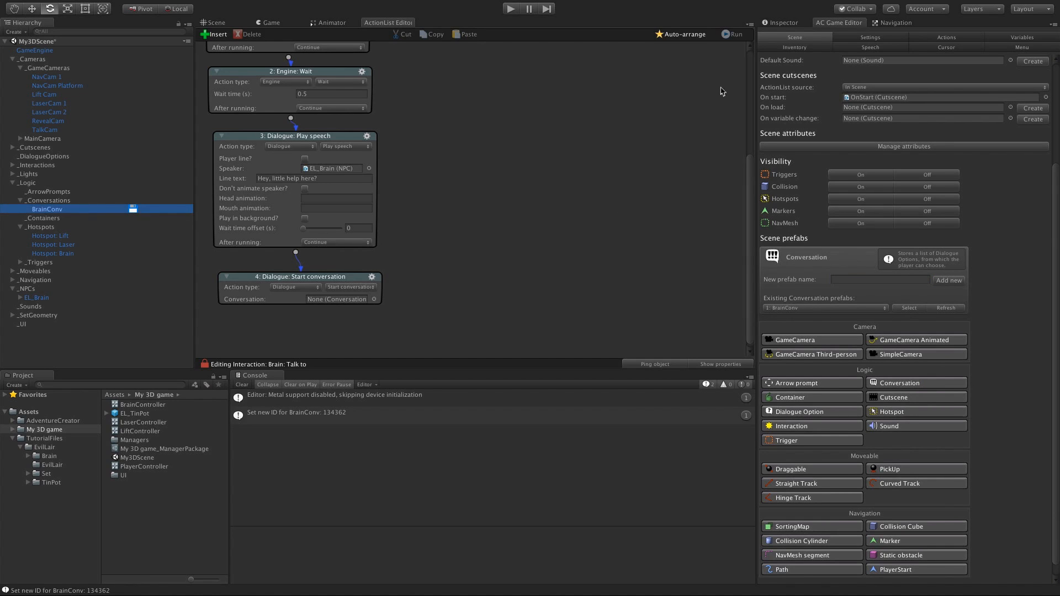
pyautogui.click(768, 24)
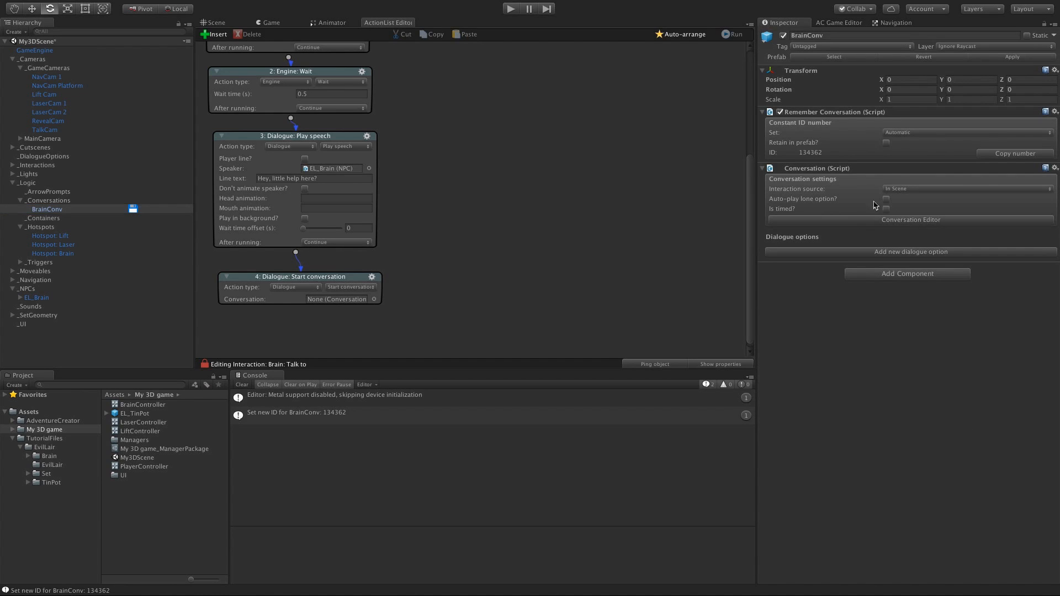
# Step: Add two dialogue options to the BrainConv conversation and label the first one "What should I do?"
pyautogui.click(882, 253)
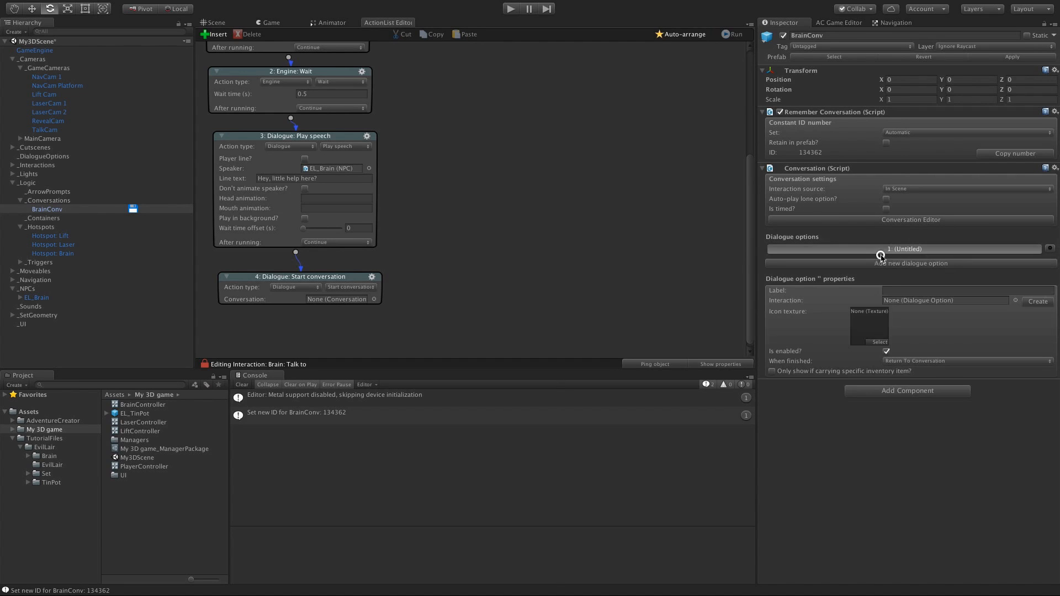
pyautogui.click(947, 265)
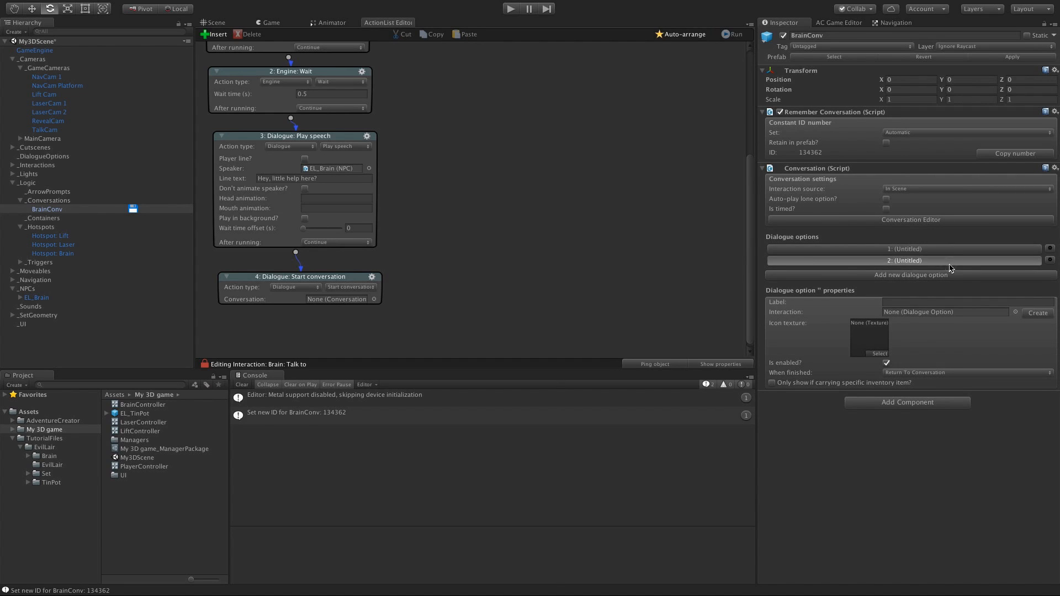
pyautogui.click(887, 249)
pyautogui.click(901, 301)
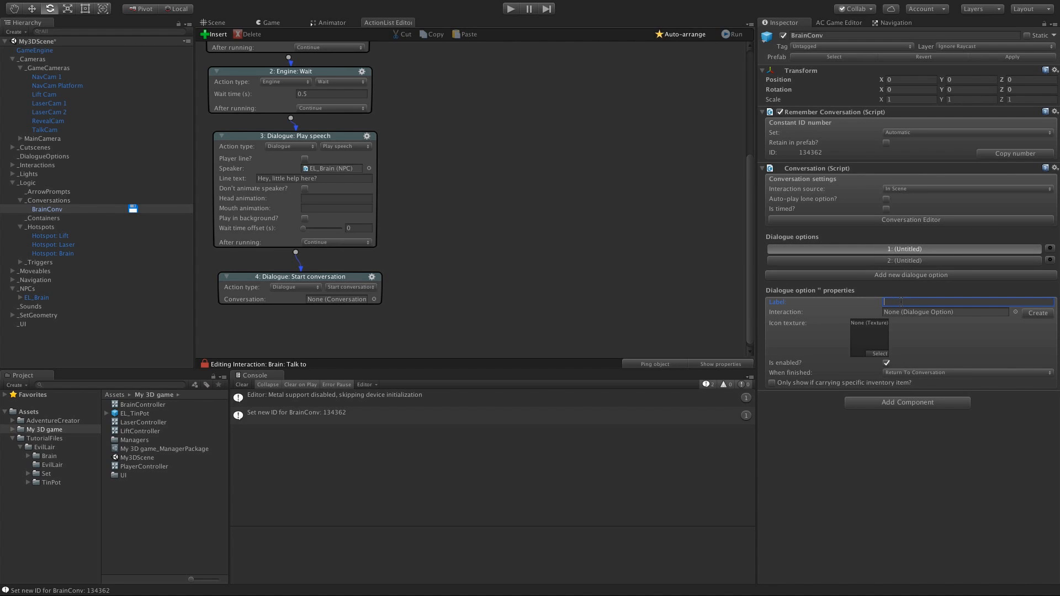
pyautogui.write('What should I do?')
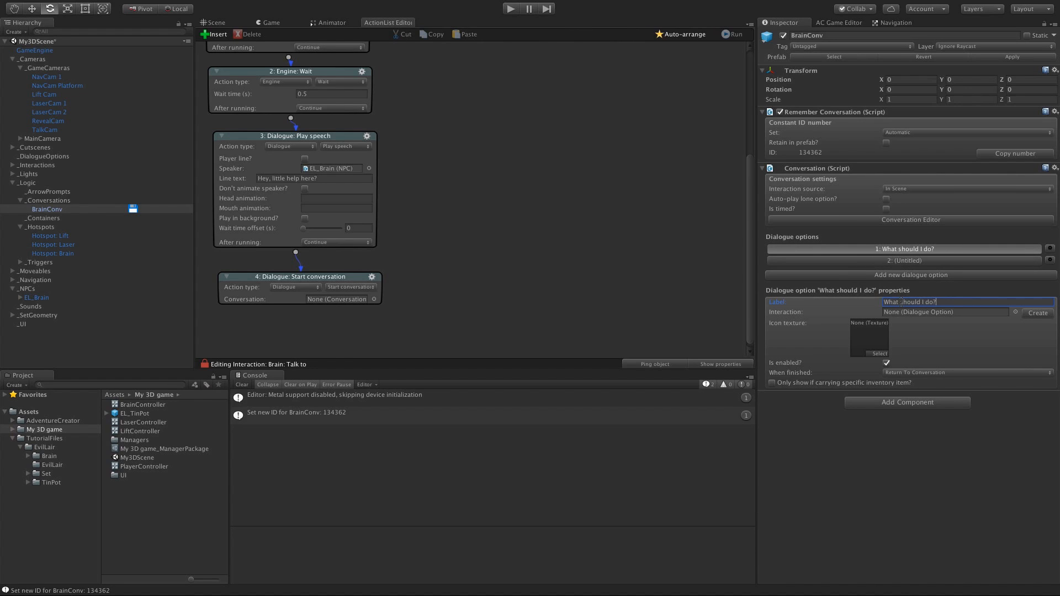
# Step: Label the second dialogue option of BrainConv "Don't go anywhere."
pyautogui.click(906, 261)
pyautogui.click(912, 304)
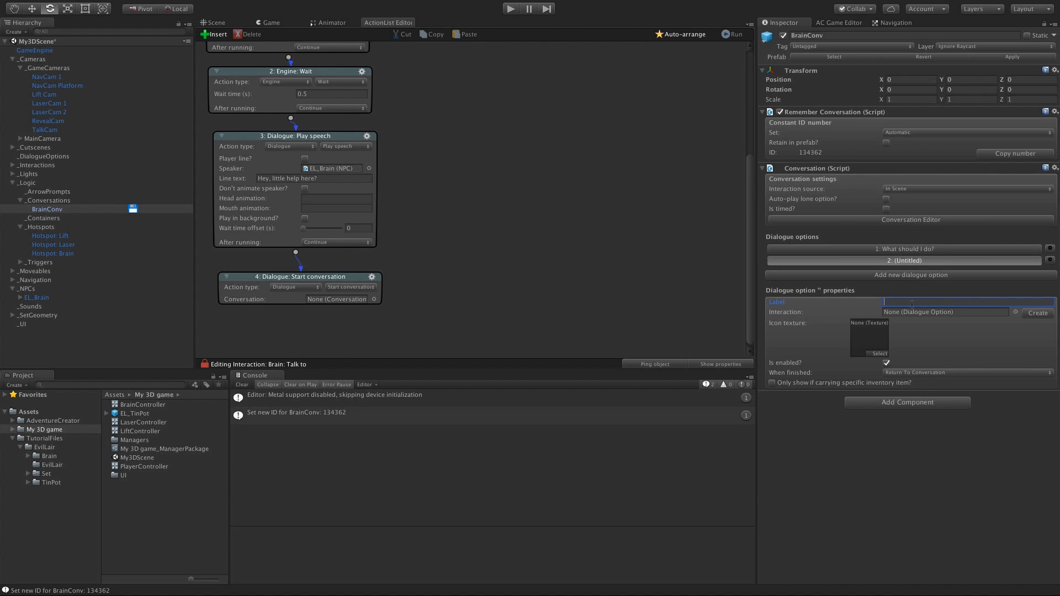
pyautogui.write("Don't go anyh")
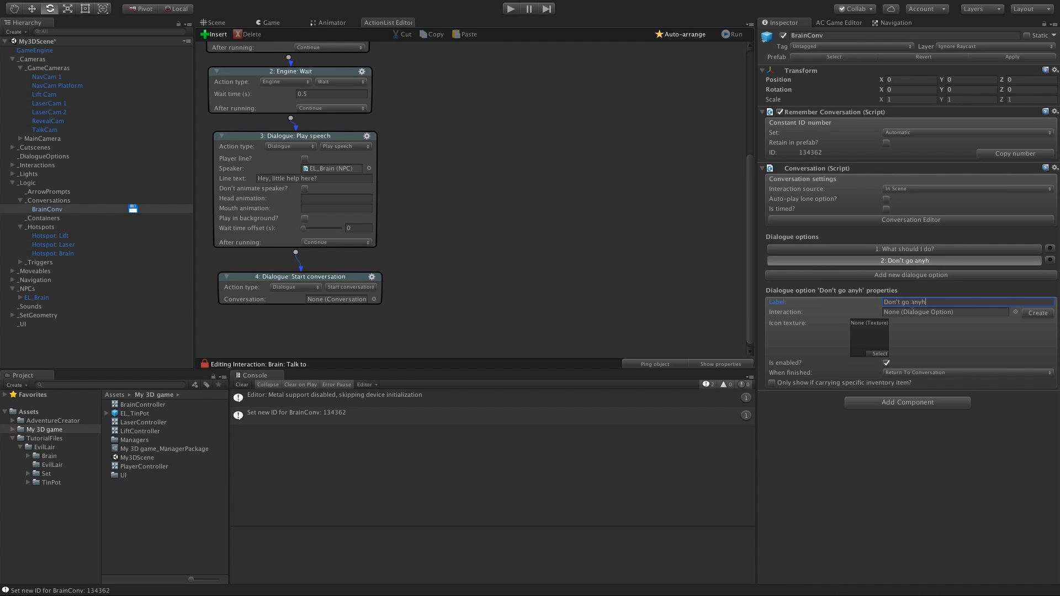
pyautogui.press('BackSpace')
pyautogui.write('where.')
pyautogui.click(939, 352)
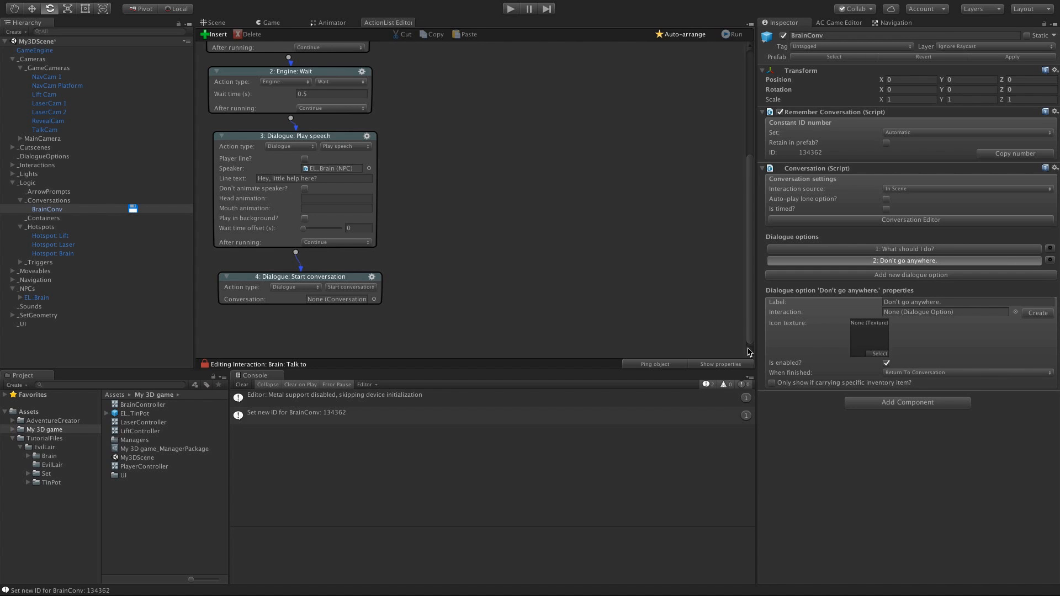
# Step: Assign BrainConv to the Dialogue: Start conversation action and enable its Override options setting
pyautogui.scroll(-1, 483, 276)
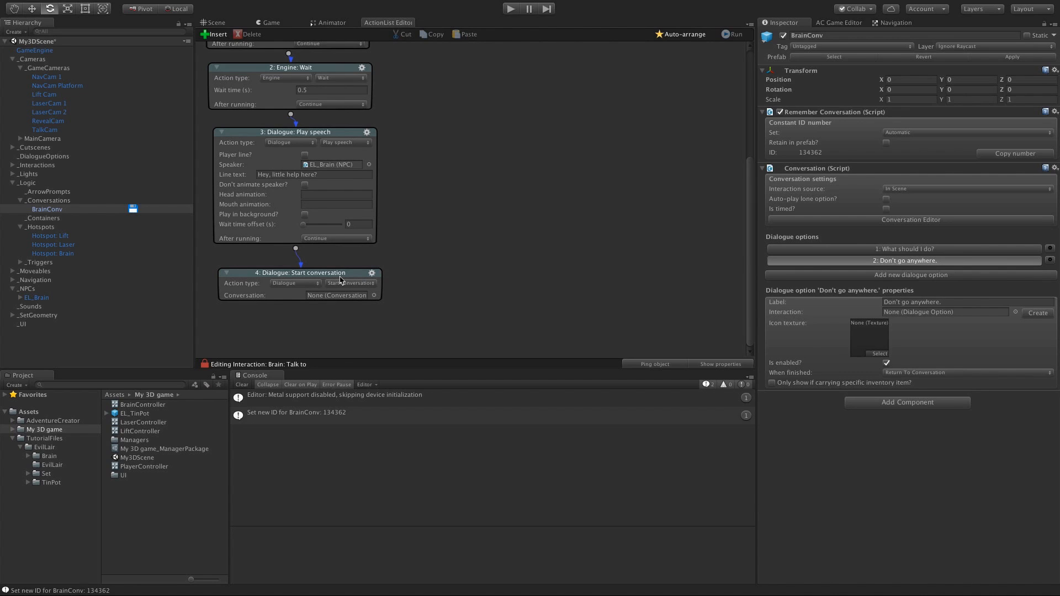
pyautogui.moveTo(53, 213); pyautogui.dragTo(318, 295)
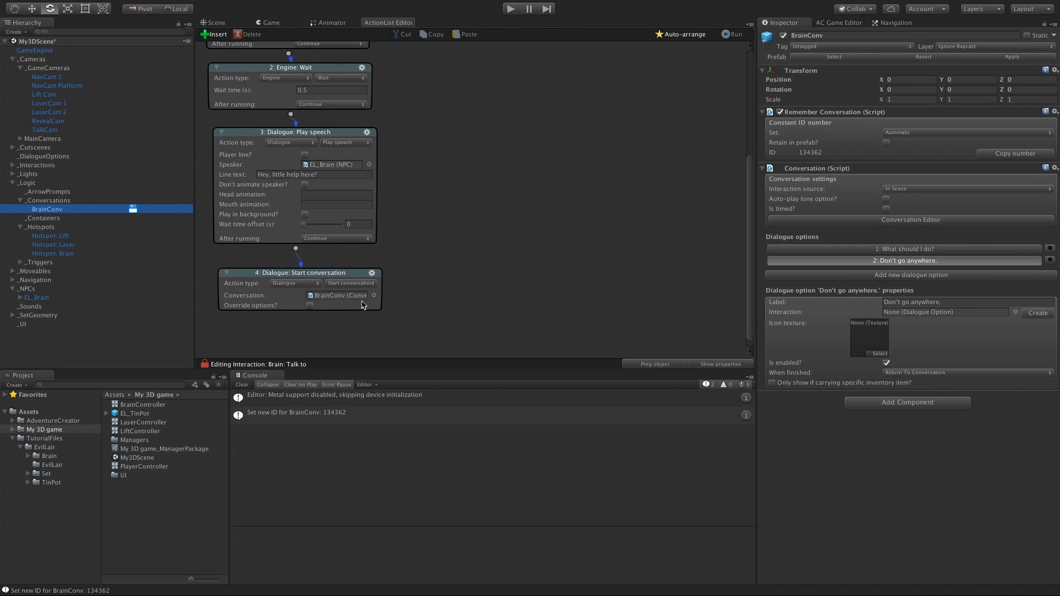
pyautogui.scroll(-2, 468, 243)
pyautogui.click(311, 296)
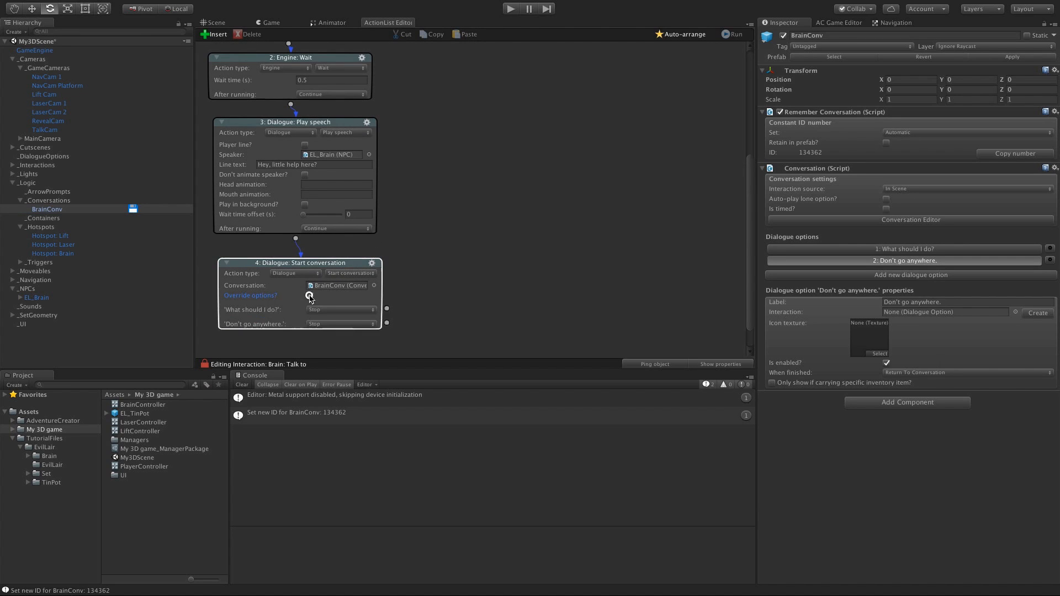
pyautogui.scroll(-5, 447, 300)
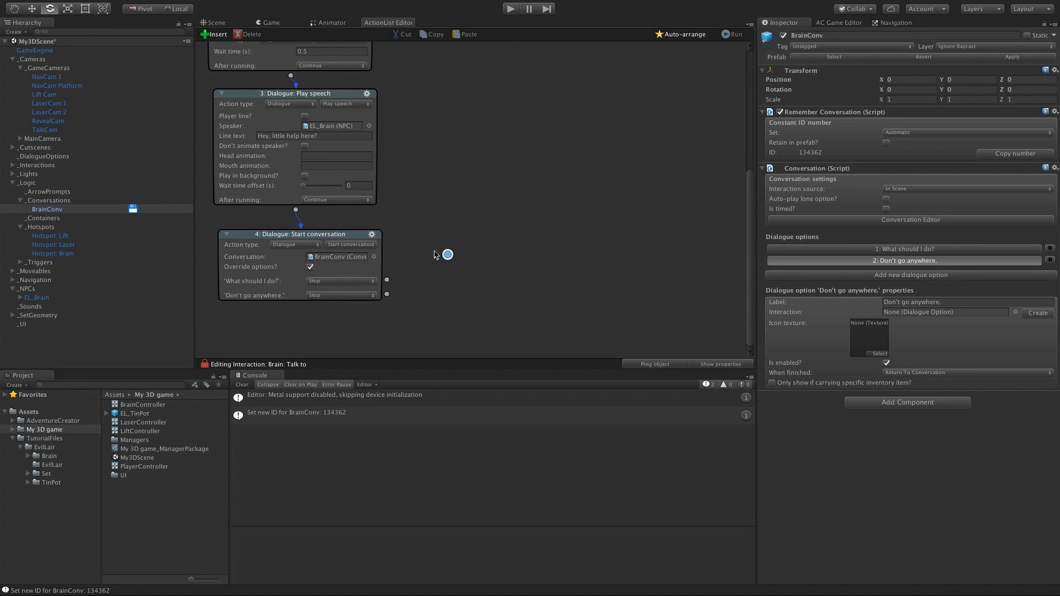
pyautogui.click(409, 274)
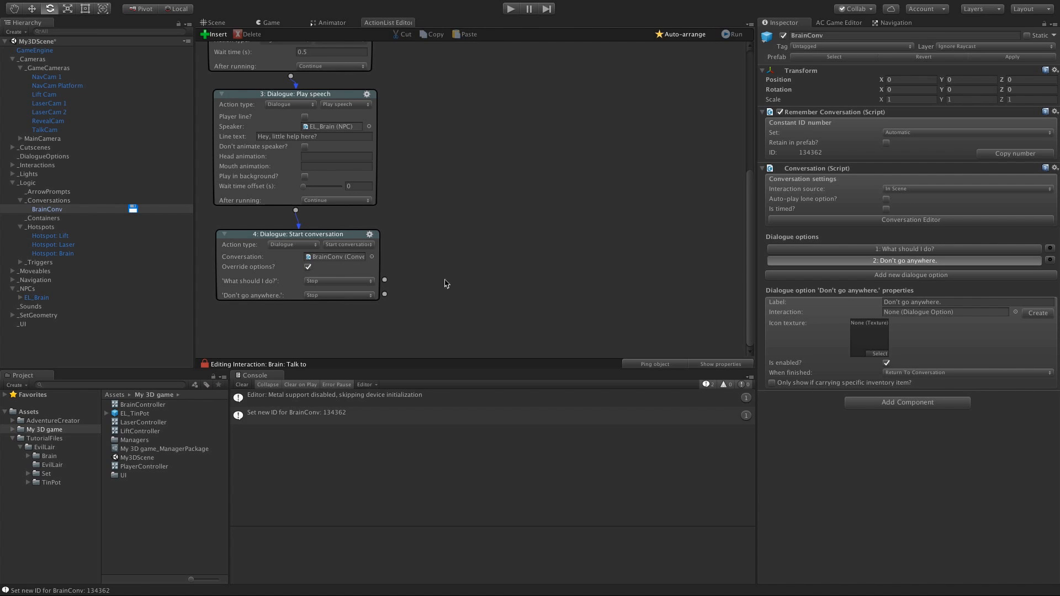
pyautogui.click(444, 258)
# Step: Link the "What should I do?" option to a new Dialogue: Play speech action with the player line "What should I do?"
pyautogui.moveTo(385, 280); pyautogui.dragTo(503, 156)
pyautogui.click(519, 160)
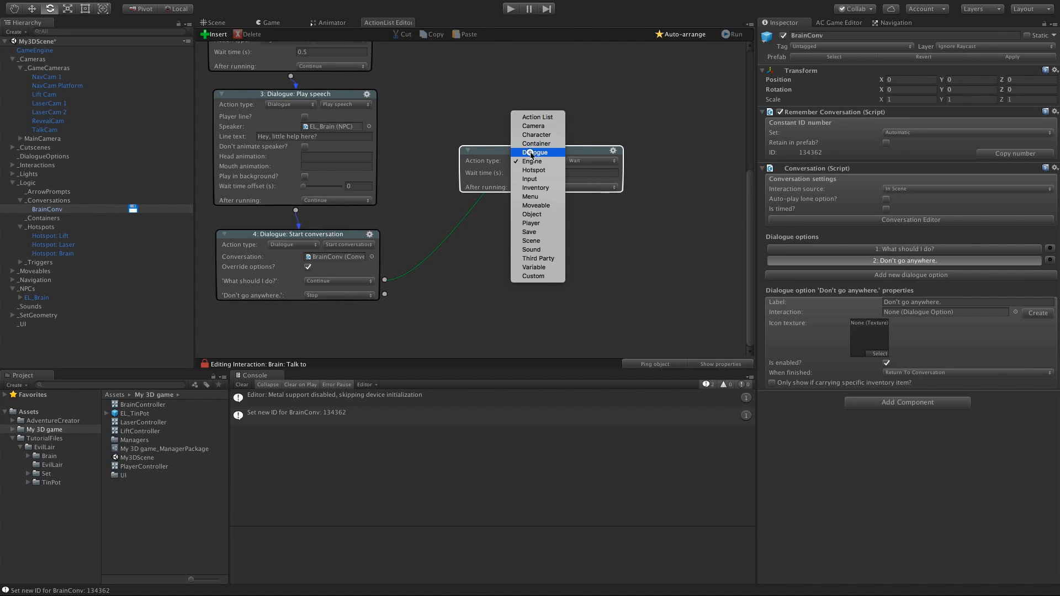
pyautogui.click(527, 151)
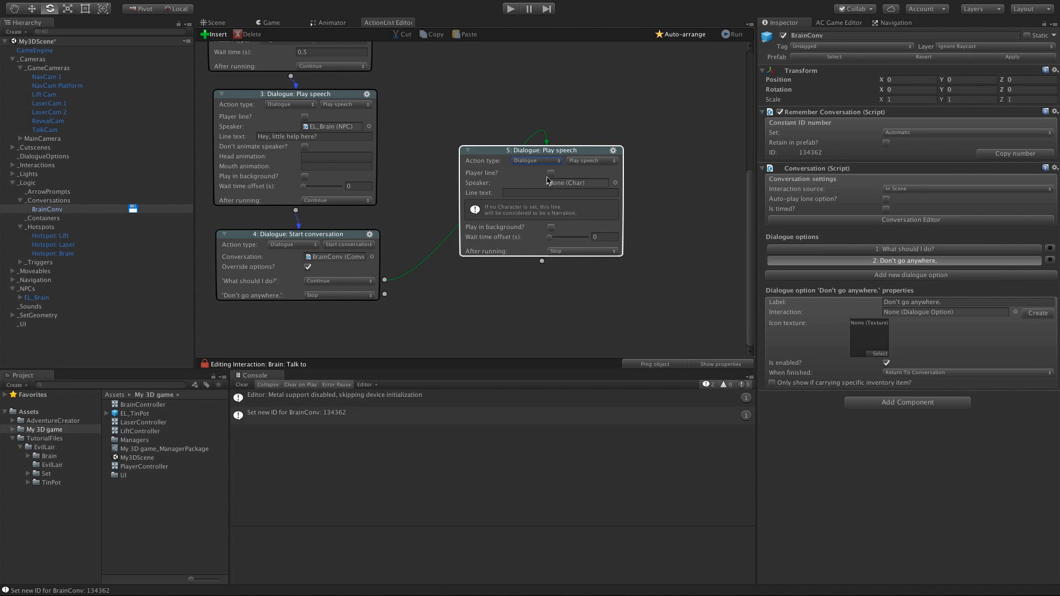
pyautogui.click(551, 173)
pyautogui.click(521, 182)
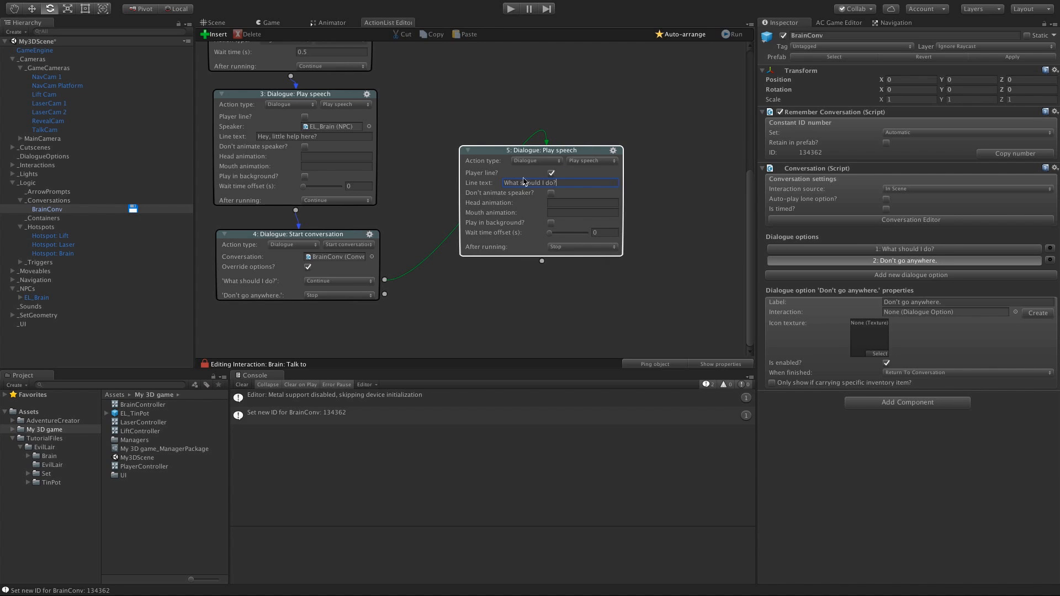
# Step: Add a following Dialogue: Play speech action in which EL_Brain says "Use that panel to get me out of here!"
pyautogui.moveTo(523, 152); pyautogui.dragTo(534, 91)
pyautogui.click(551, 200)
pyautogui.click(543, 229)
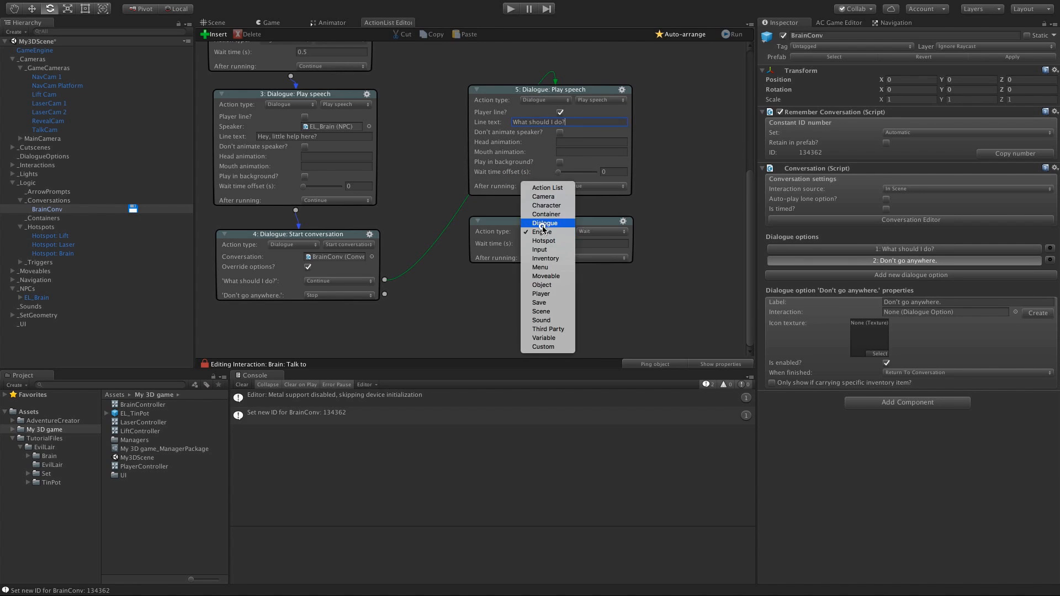
pyautogui.click(543, 223)
pyautogui.click(623, 255)
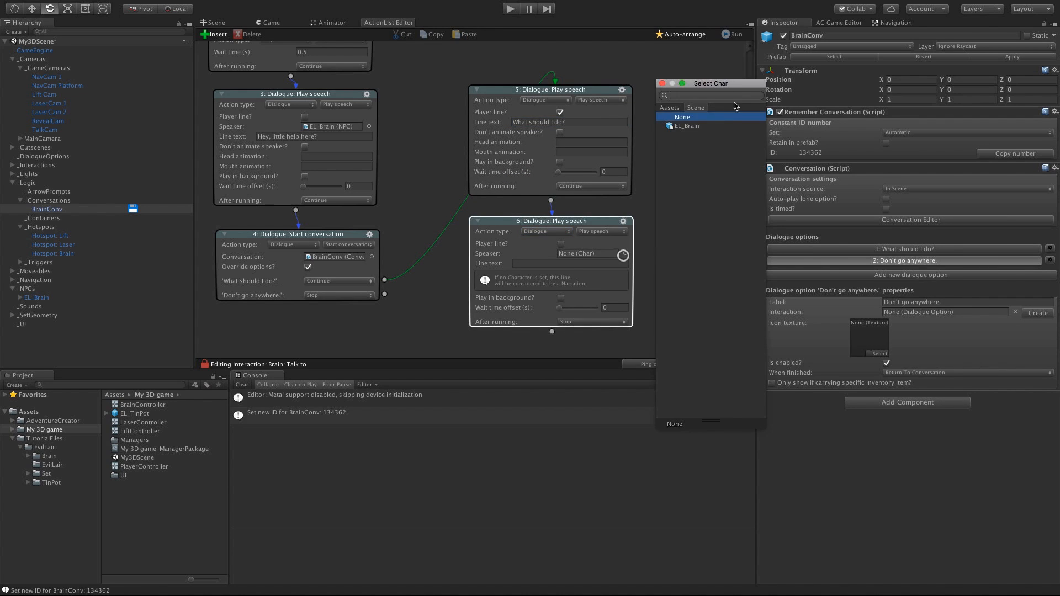
pyautogui.doubleClick(686, 126)
pyautogui.click(561, 264)
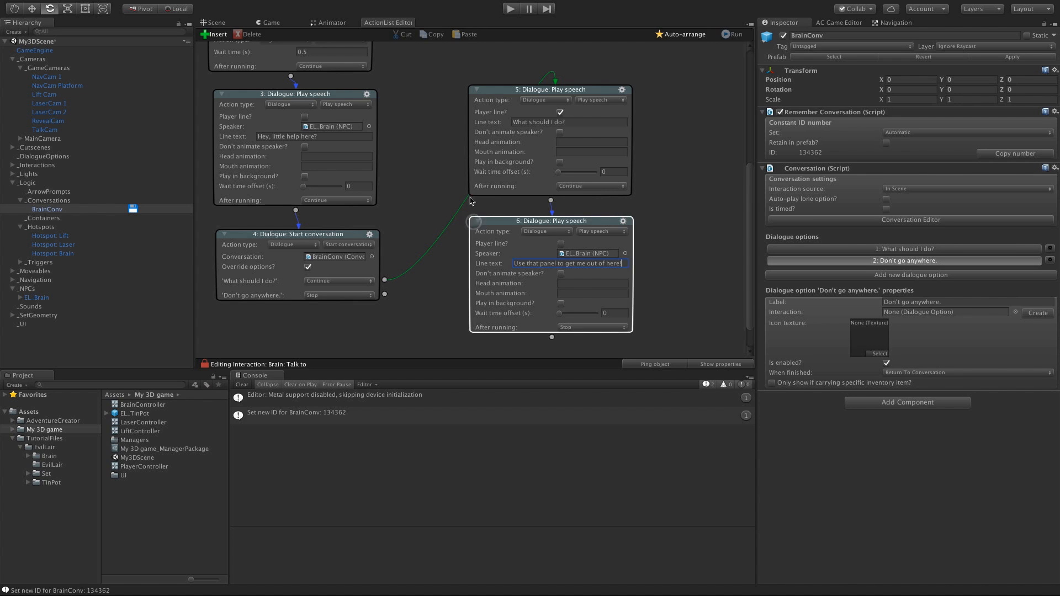
# Step: Collapse the two new speech actions, link EL_Brain's reply back to Start conversation, and arrange the pair beside it
pyautogui.click(478, 221)
pyautogui.click(477, 89)
pyautogui.moveTo(487, 91); pyautogui.dragTo(488, 96)
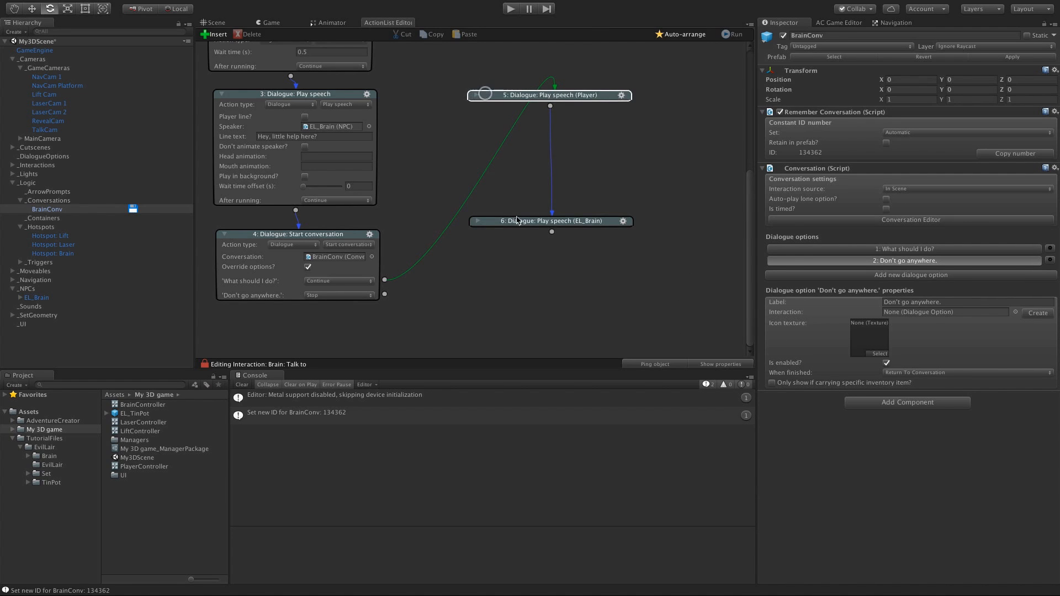
pyautogui.moveTo(505, 221); pyautogui.dragTo(331, 254)
pyautogui.click(520, 173)
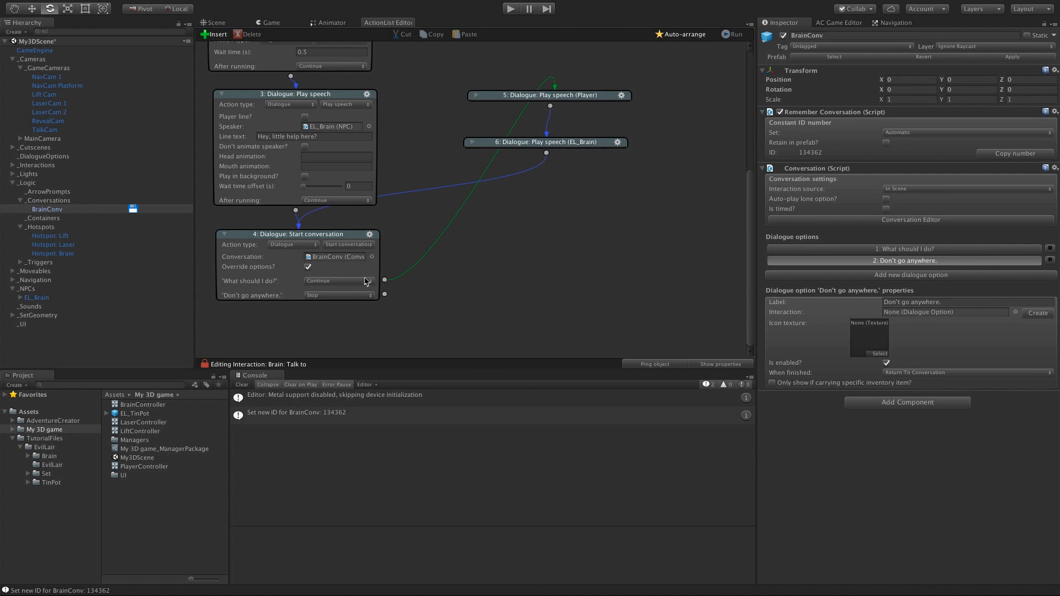
pyautogui.moveTo(715, 44); pyautogui.dragTo(492, 165)
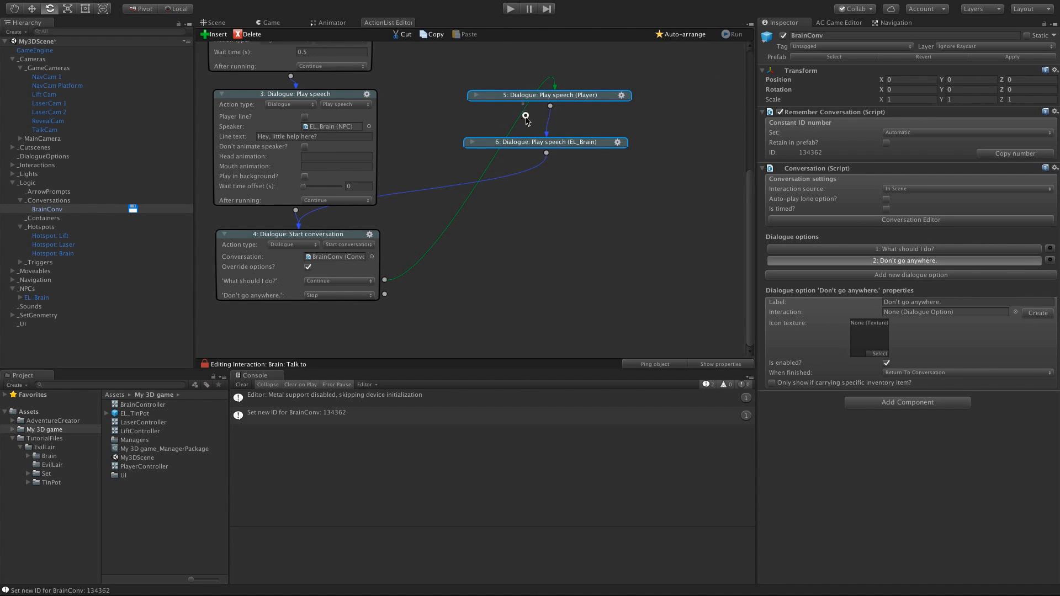
pyautogui.click(523, 140)
pyautogui.moveTo(524, 100); pyautogui.dragTo(503, 176)
pyautogui.click(466, 241)
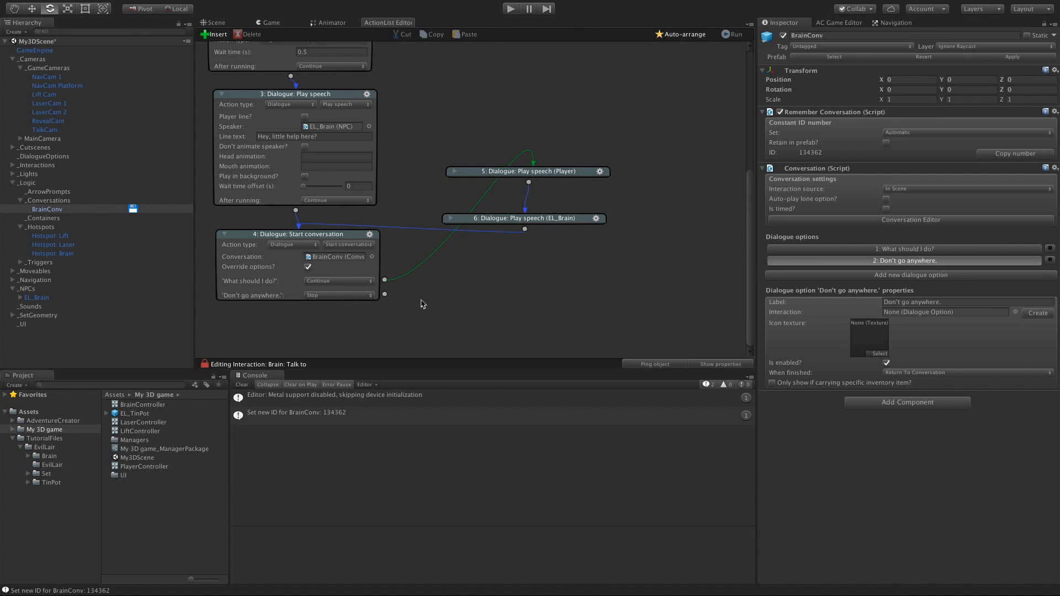
# Step: Link the "Don't go anywhere." option to a new Dialogue: Play speech action with that player line, and collapse it
pyautogui.moveTo(384, 294); pyautogui.dragTo(446, 305)
pyautogui.moveTo(519, 306); pyautogui.dragTo(547, 241, button='middle')
pyautogui.moveTo(431, 259); pyautogui.dragTo(514, 258)
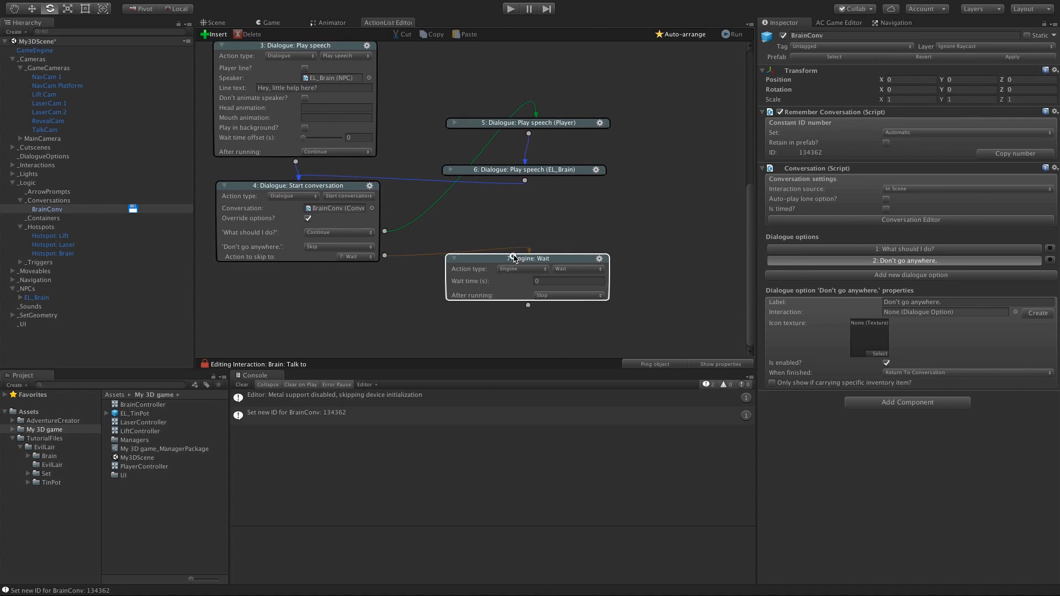
pyautogui.click(522, 268)
pyautogui.click(519, 259)
pyautogui.click(538, 296)
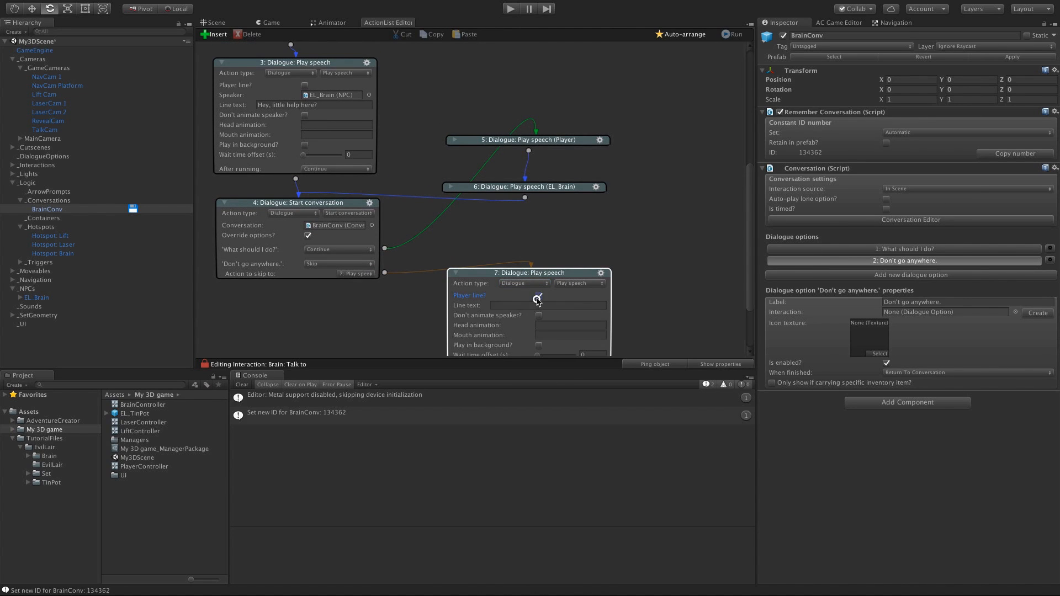
pyautogui.click(532, 306)
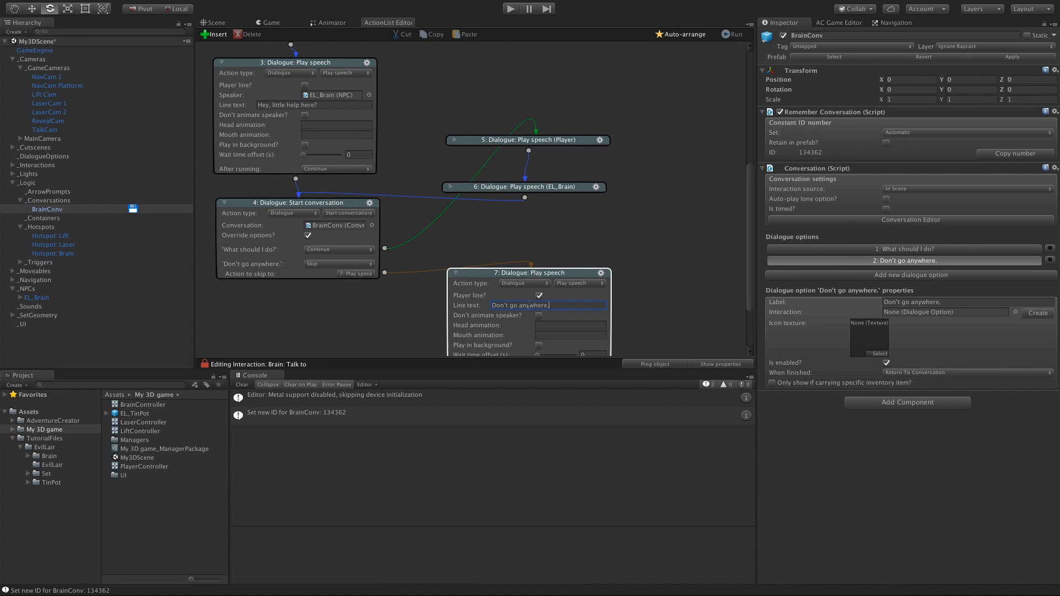
pyautogui.click(453, 275)
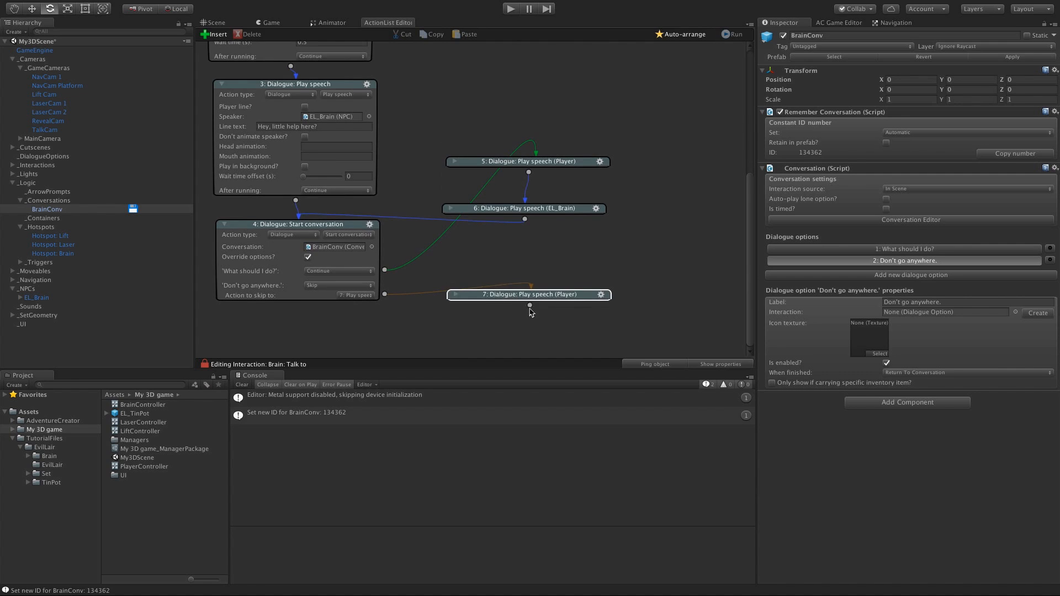
# Step: Add a following Dialogue: Play speech action in which EL_Brain says "Everyone's a comic", and collapse it
pyautogui.moveTo(530, 307); pyautogui.dragTo(530, 319)
pyautogui.scroll(-2, 643, 265)
pyautogui.click(524, 294)
pyautogui.click(525, 268)
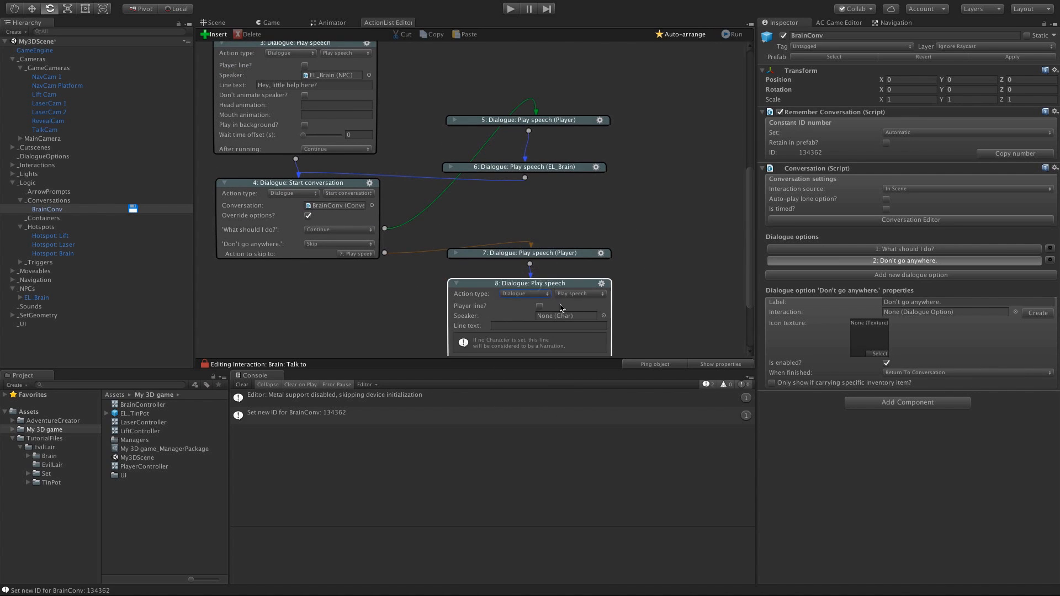
pyautogui.click(603, 316)
pyautogui.doubleClick(687, 123)
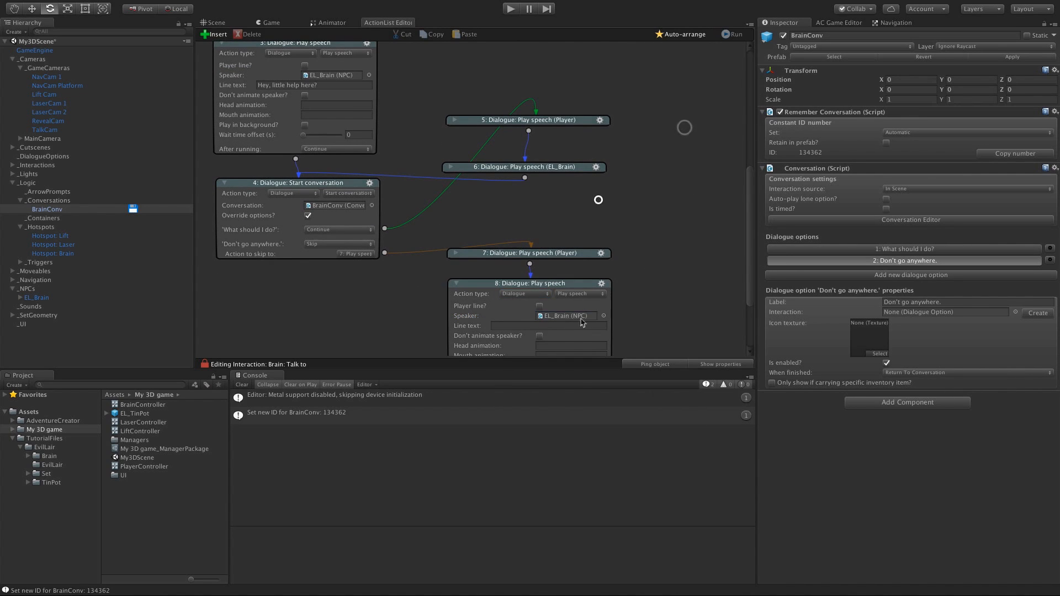
pyautogui.click(543, 326)
pyautogui.scroll(-2, 544, 326)
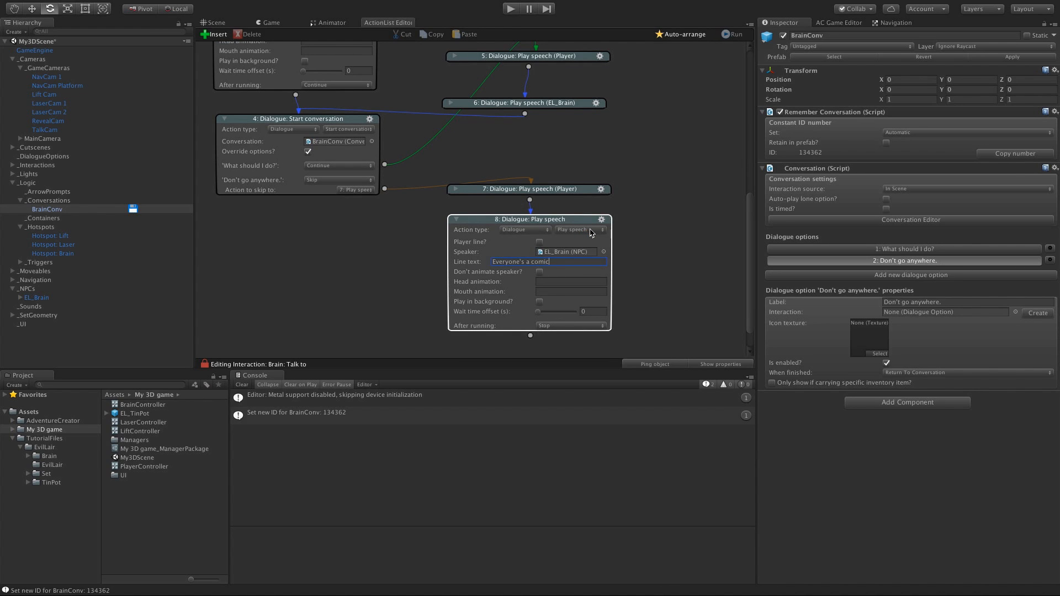
pyautogui.click(455, 219)
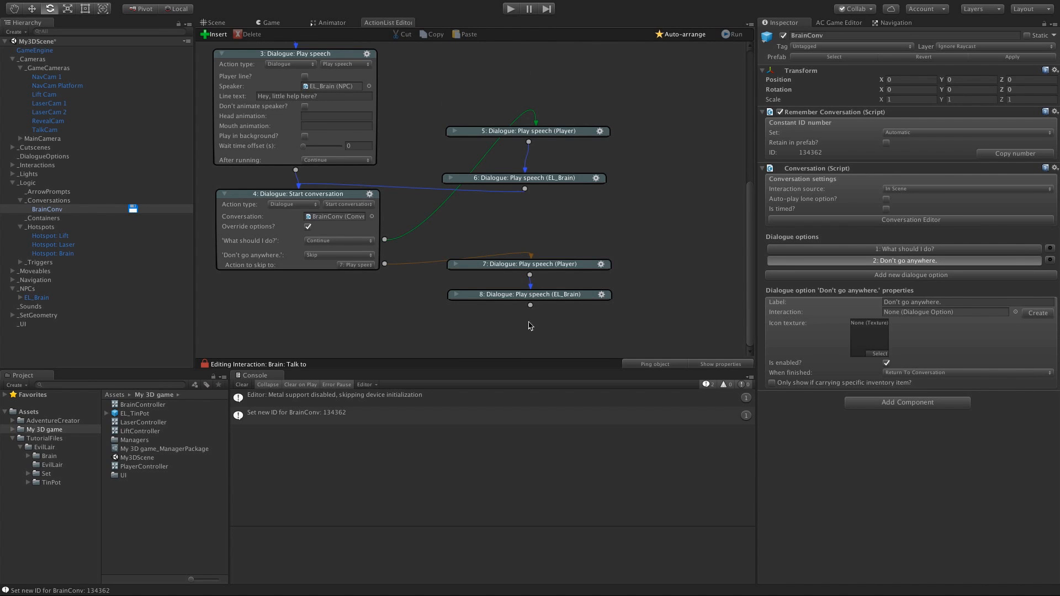
pyautogui.moveTo(519, 302); pyautogui.dragTo(520, 303)
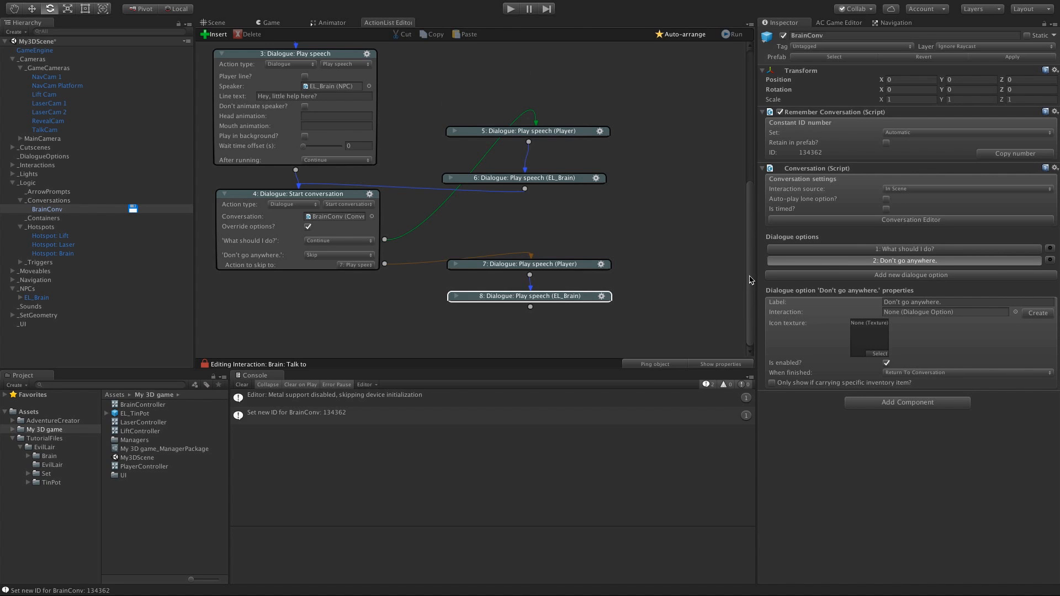
# Step: Copy the initial Camera: Switch and Character: Animate actions and paste them near EL_Brain's last speech action
pyautogui.moveTo(749, 279); pyautogui.dragTo(759, 149)
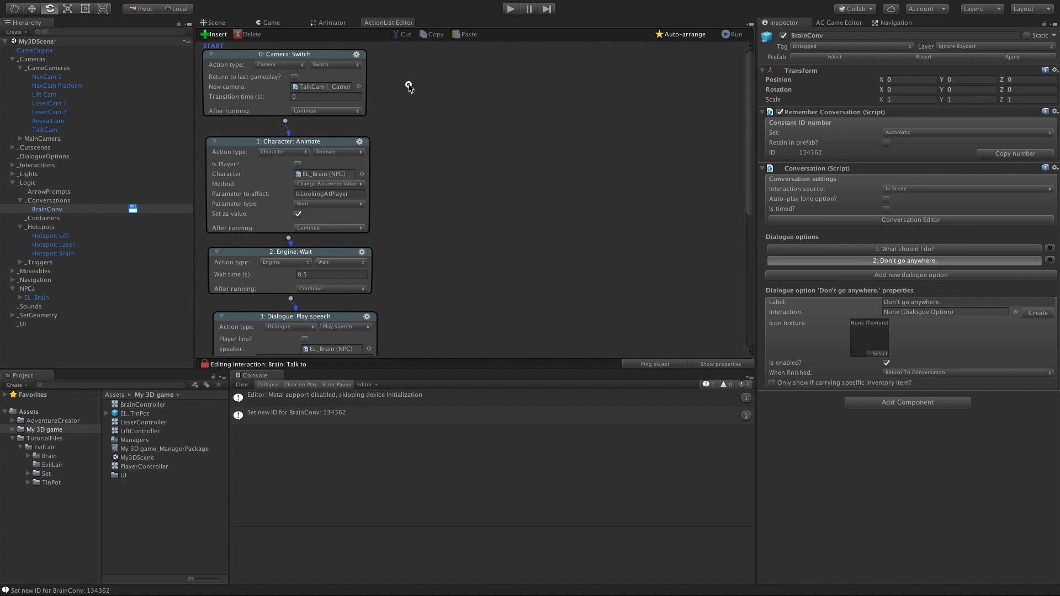
pyautogui.moveTo(411, 85); pyautogui.dragTo(314, 176)
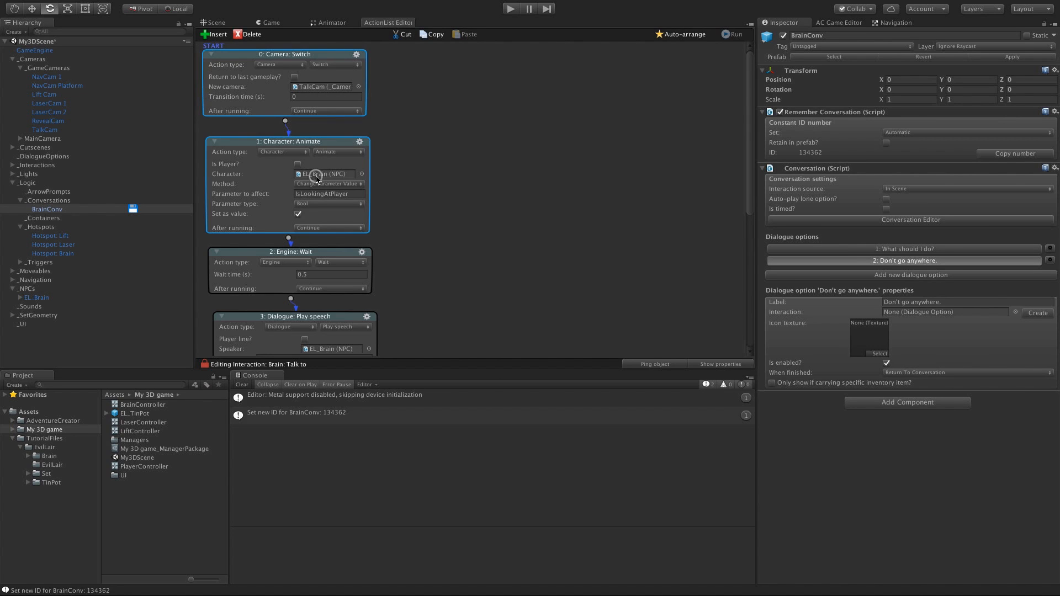
pyautogui.click(428, 35)
pyautogui.moveTo(562, 248); pyautogui.dragTo(564, 135, button='middle')
pyautogui.moveTo(571, 224); pyautogui.dragTo(572, 132, button='middle')
pyautogui.moveTo(575, 198); pyautogui.dragTo(584, 124, button='middle')
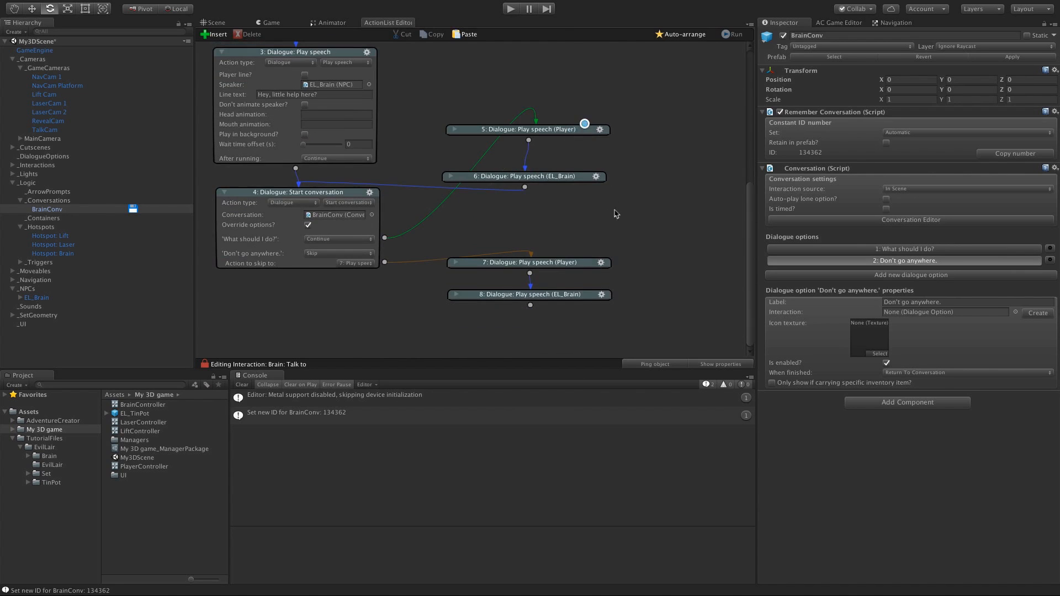
pyautogui.rightClick(631, 319)
pyautogui.click(654, 347)
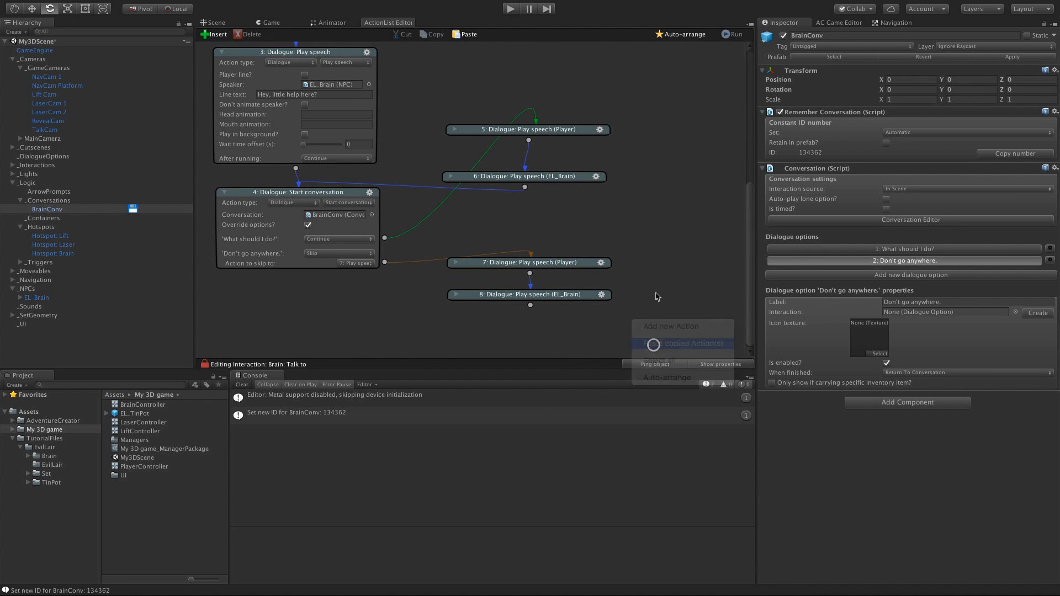
# Step: Arrange the pasted Camera: Switch and Character: Animate actions below EL_Brain's last speech action, and link that speech to the Camera: Switch
pyautogui.moveTo(656, 287); pyautogui.dragTo(654, 147, button='middle')
pyautogui.moveTo(639, 190); pyautogui.dragTo(448, 201)
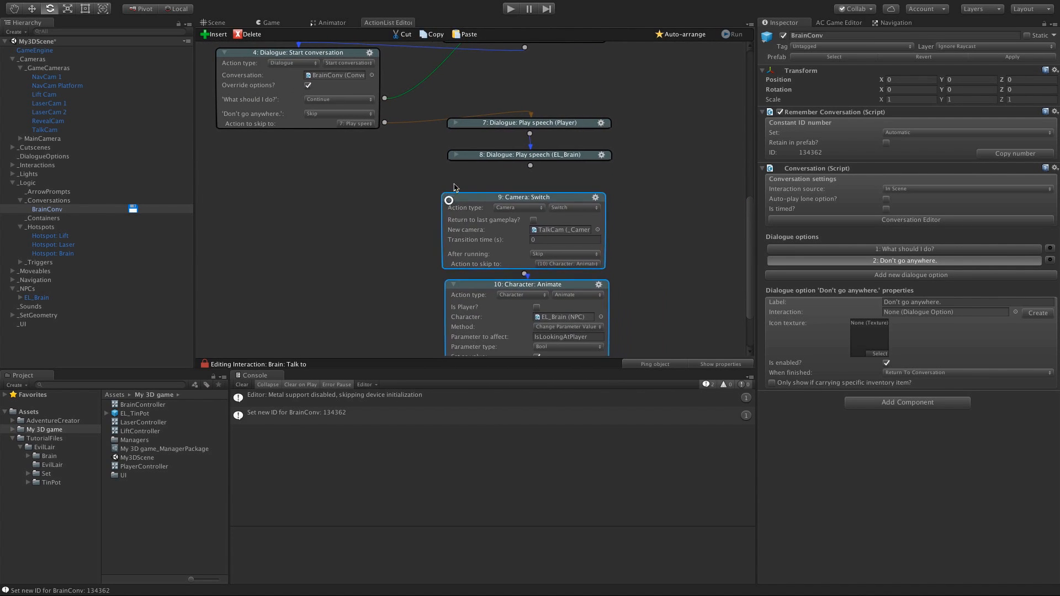
pyautogui.click(451, 183)
pyautogui.moveTo(530, 166); pyautogui.dragTo(531, 204)
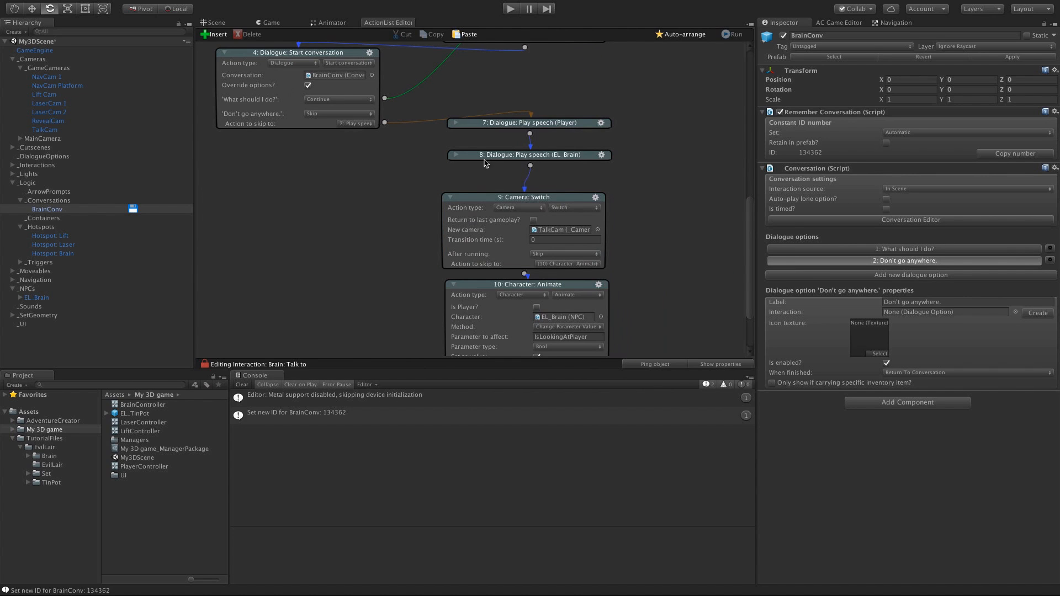
# Step: Set the pasted Camera: Switch's new camera to NavCam 1 and disable the pasted Character: Animate's IsLookingAtPlayer value
pyautogui.moveTo(751, 222); pyautogui.dragTo(753, 238)
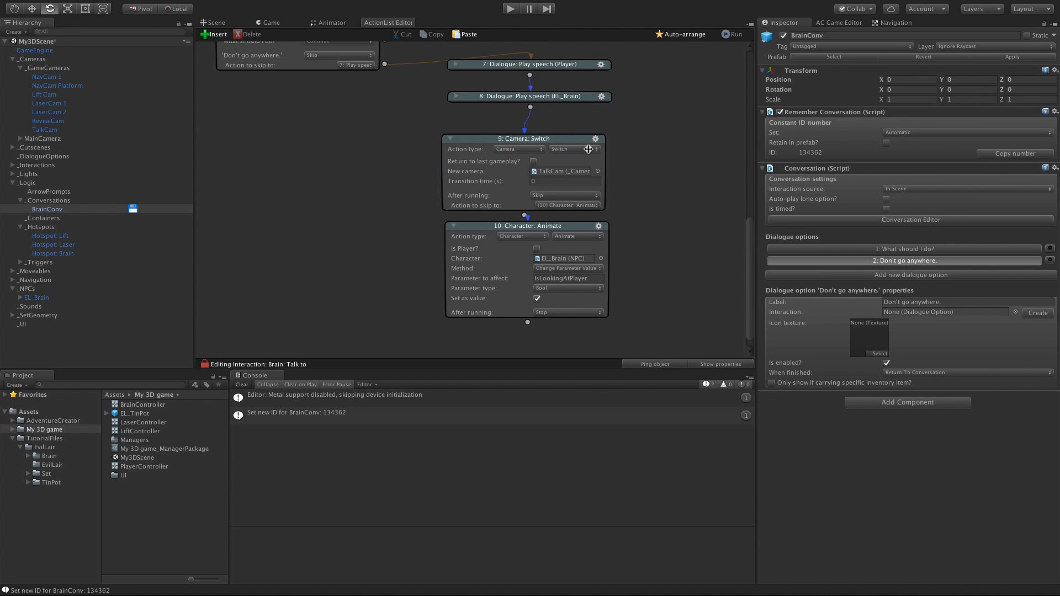
pyautogui.click(597, 171)
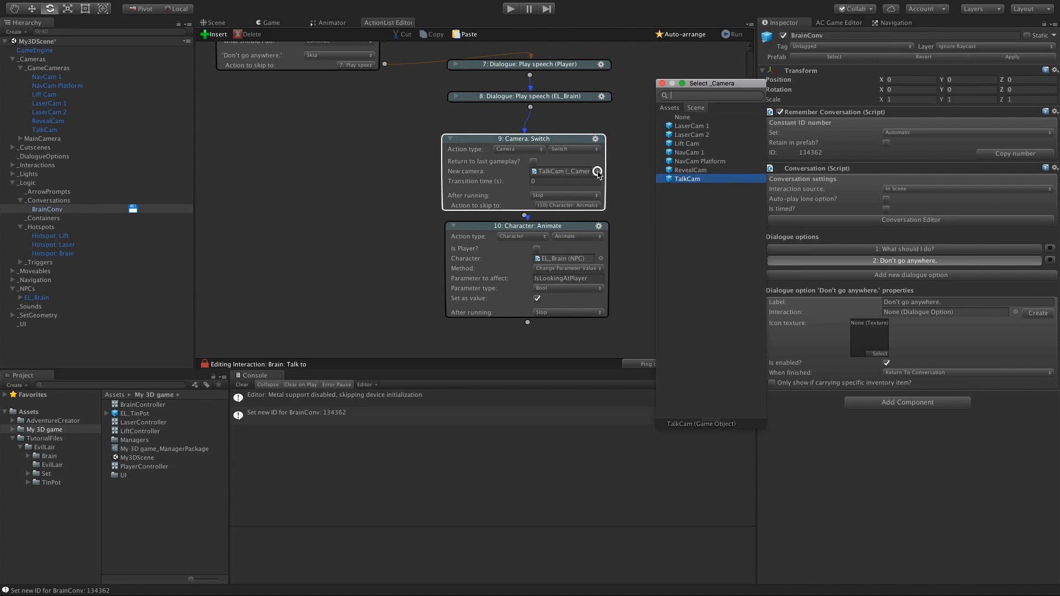
pyautogui.doubleClick(712, 154)
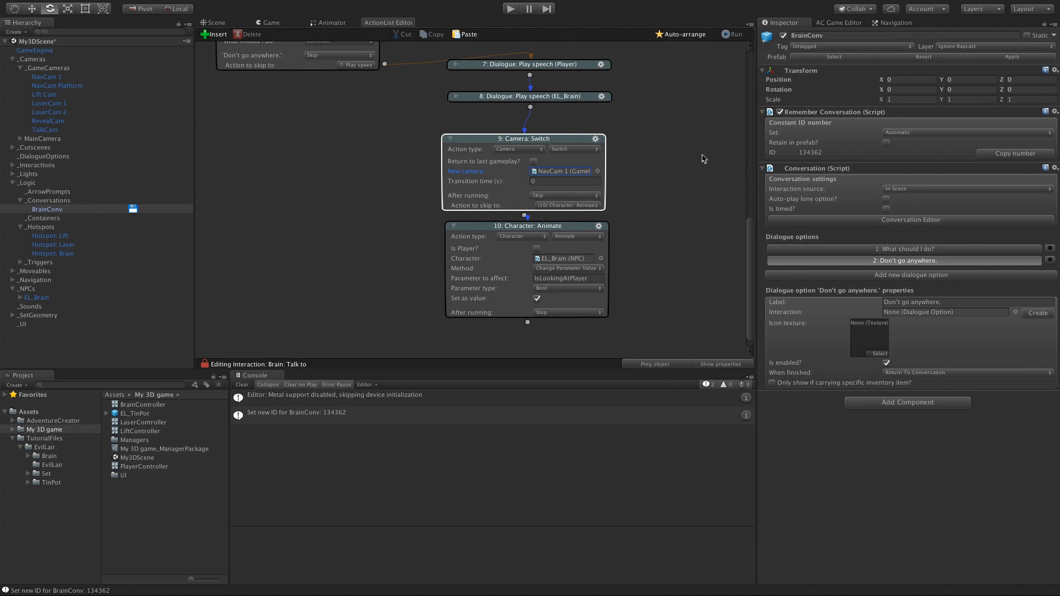
pyautogui.moveTo(554, 232); pyautogui.dragTo(555, 237)
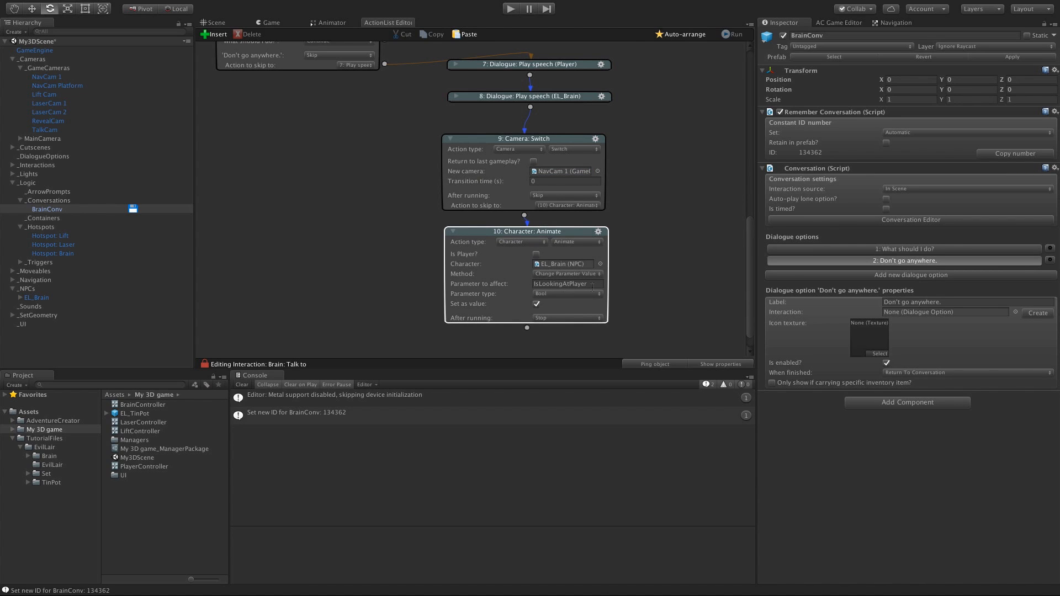
pyautogui.click(537, 304)
pyautogui.click(676, 304)
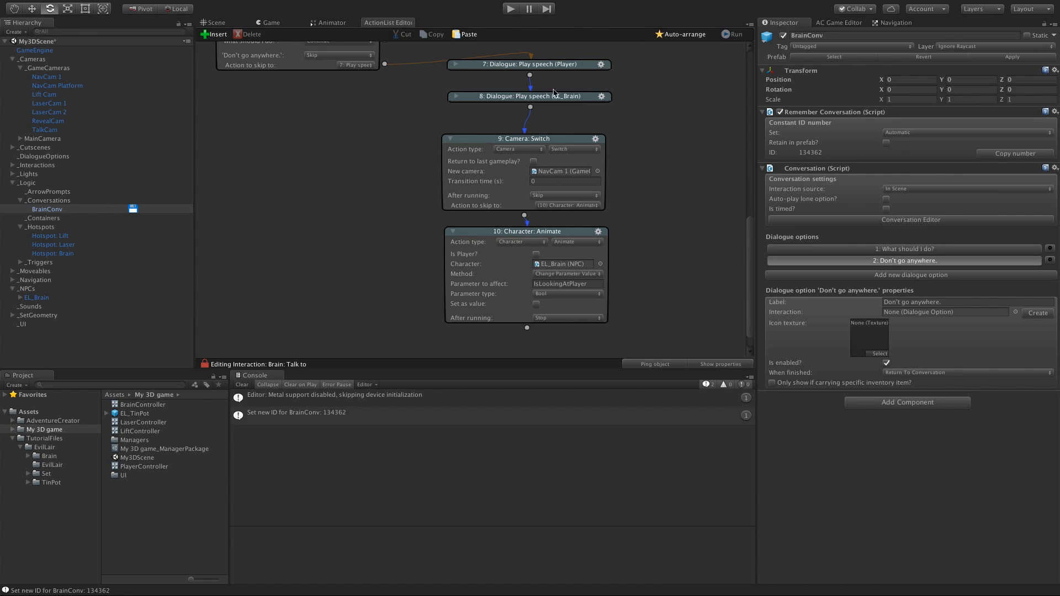
# Step: Play-test looking at and talking to the Brain, choose "Don't go anywhere." in the conversation, and stop the game
pyautogui.press('super+p')
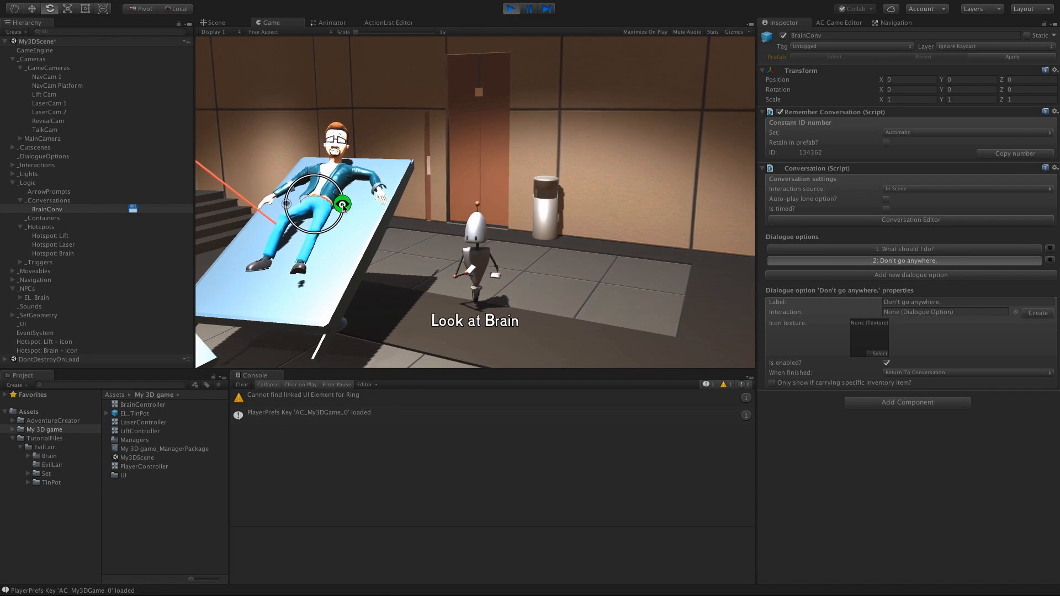
pyautogui.click(346, 202)
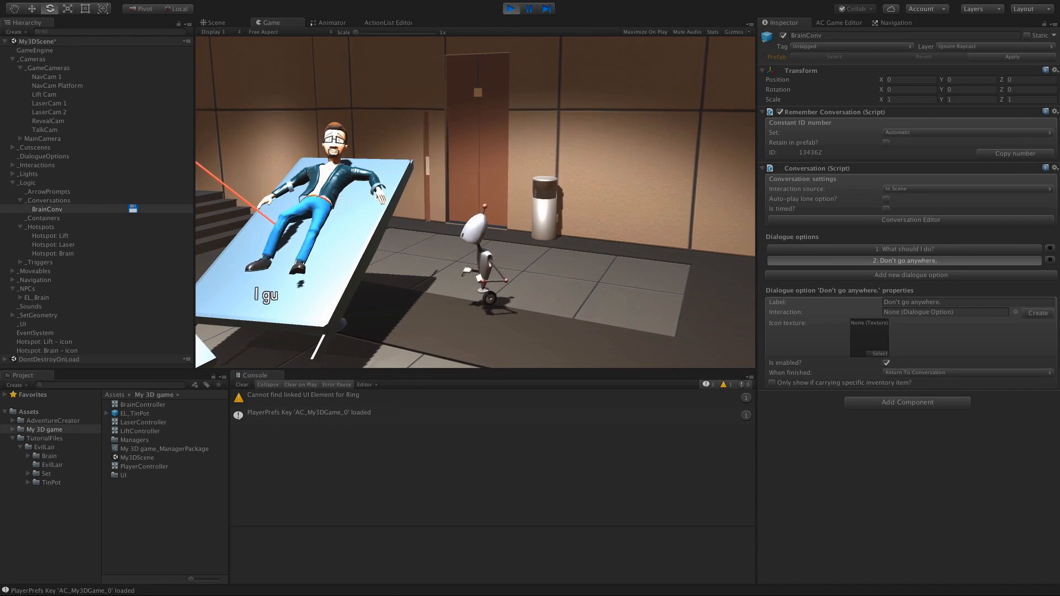
pyautogui.click(342, 207)
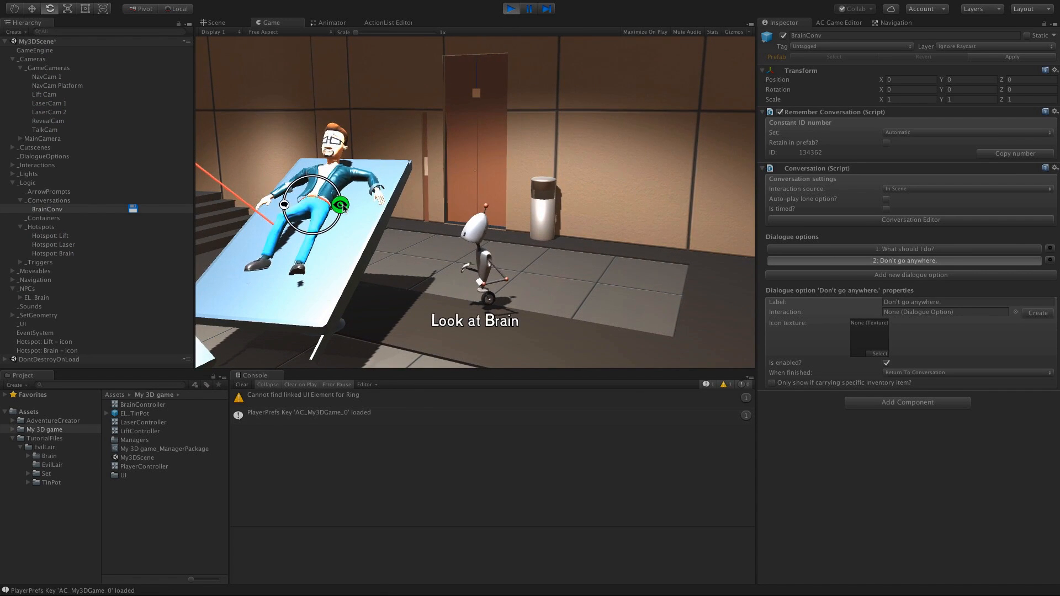
pyautogui.click(287, 205)
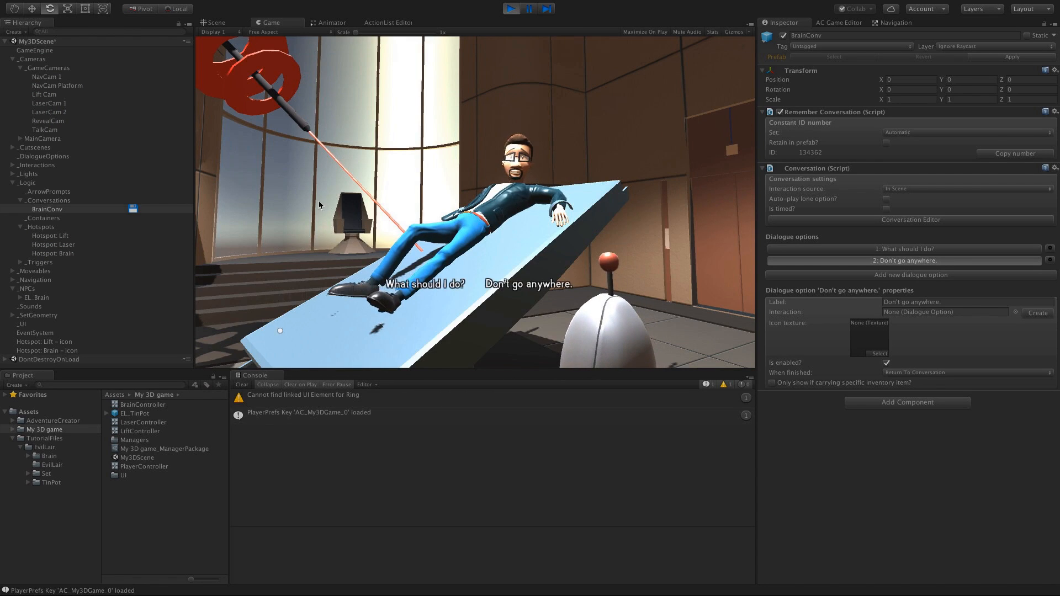
pyautogui.click(550, 284)
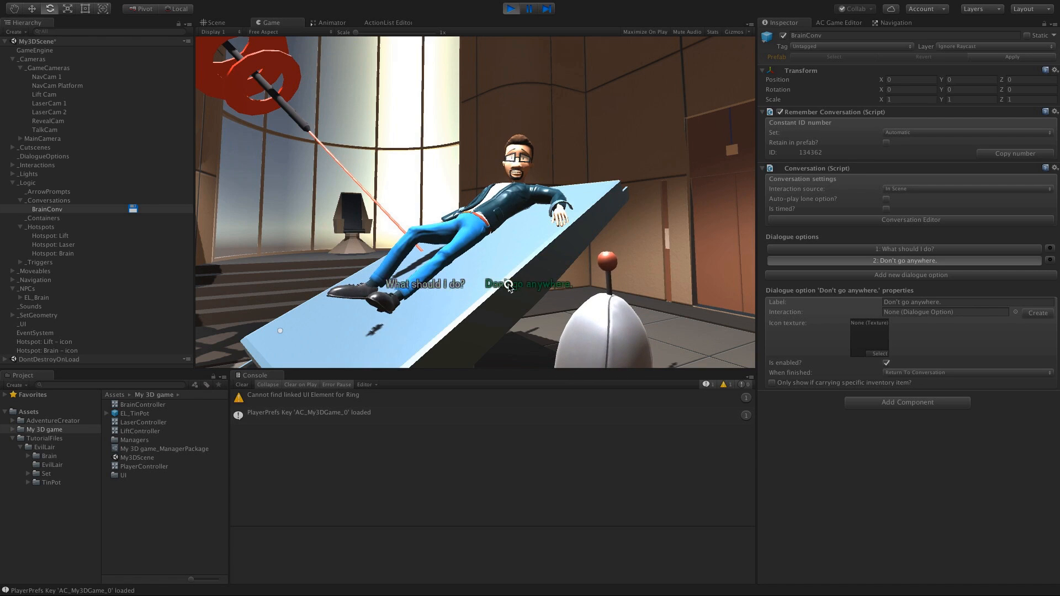
pyautogui.click(508, 284)
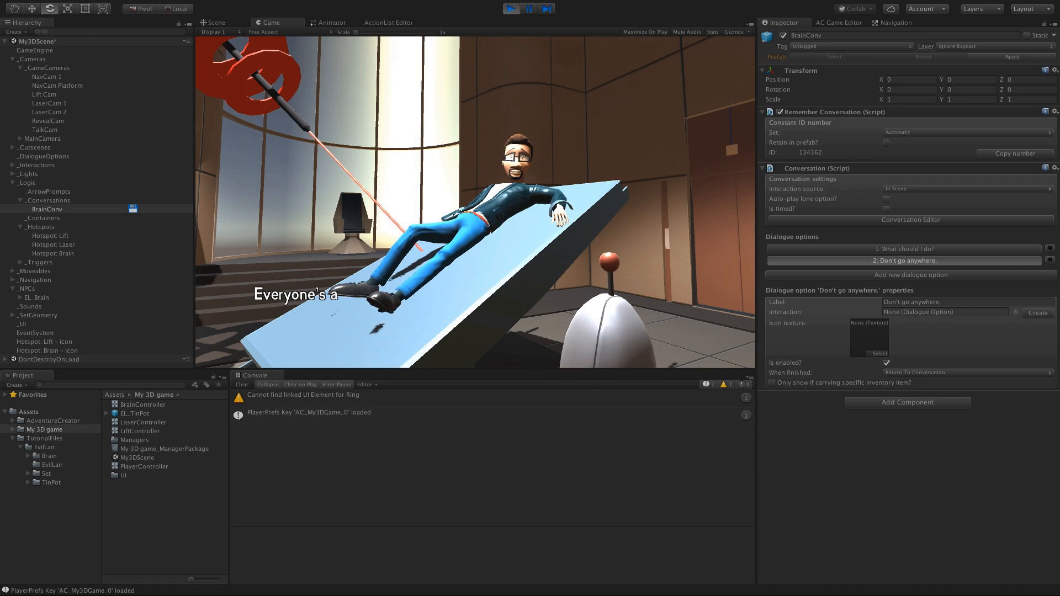
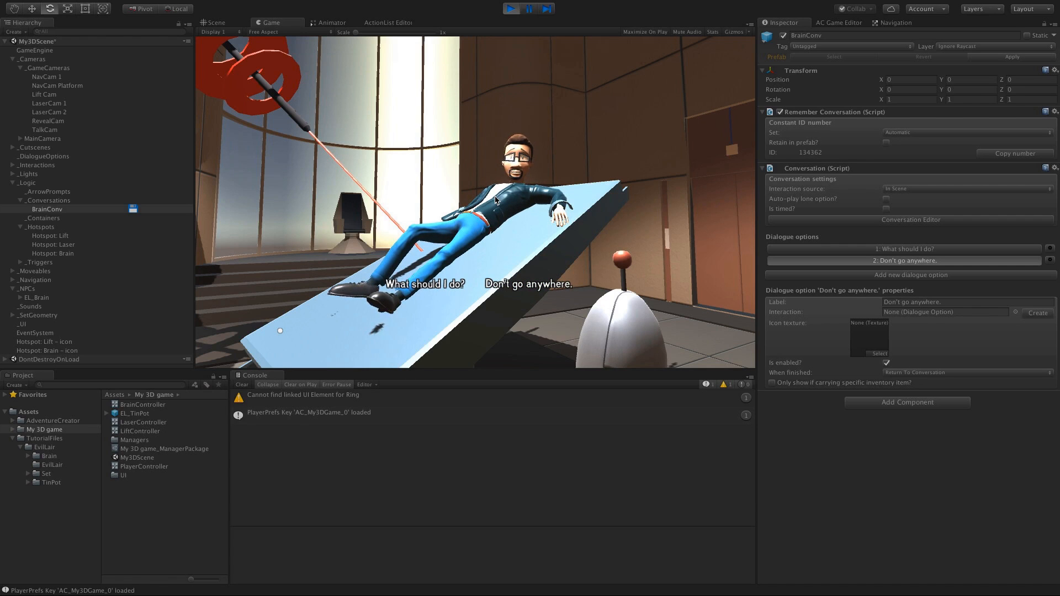
pyautogui.click(526, 285)
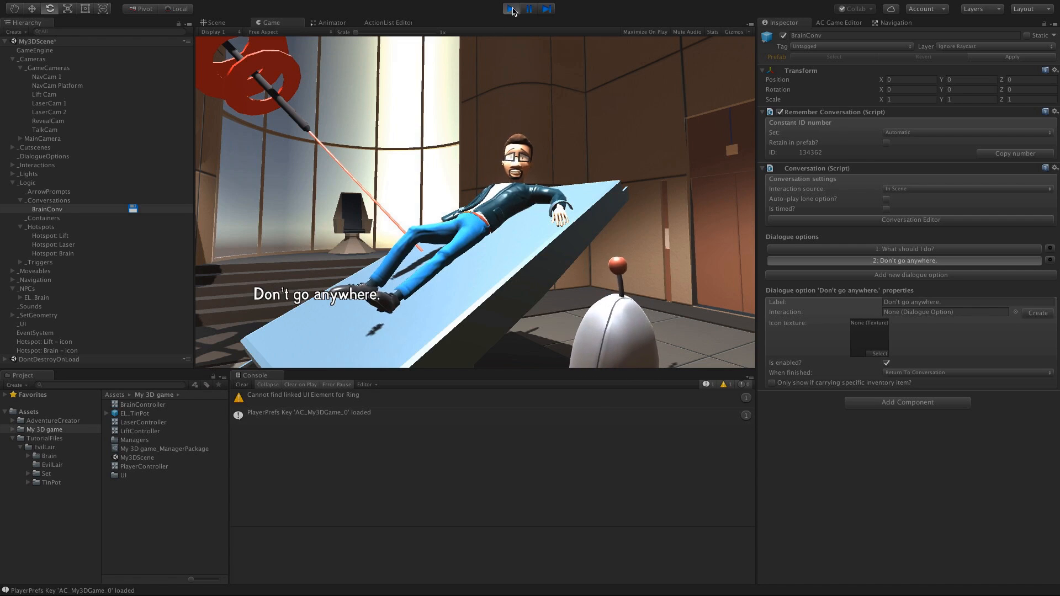
pyautogui.click(512, 9)
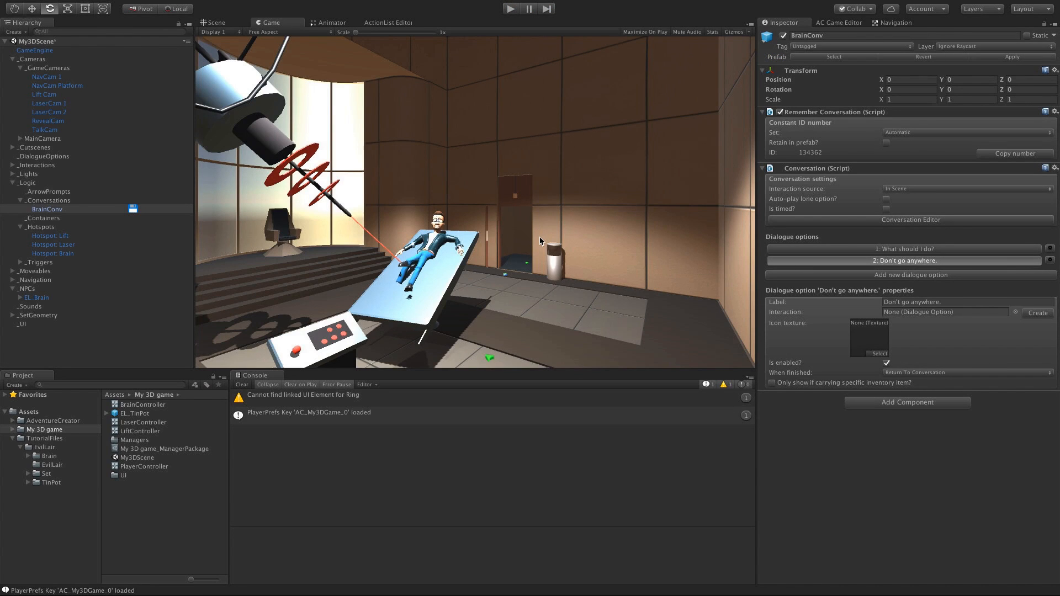
# Step: Cut the "Hey, little help here?" Dialogue: Play speech action from the Brain's Talk to interaction
pyautogui.click(385, 22)
pyautogui.scroll(5, 311, 225)
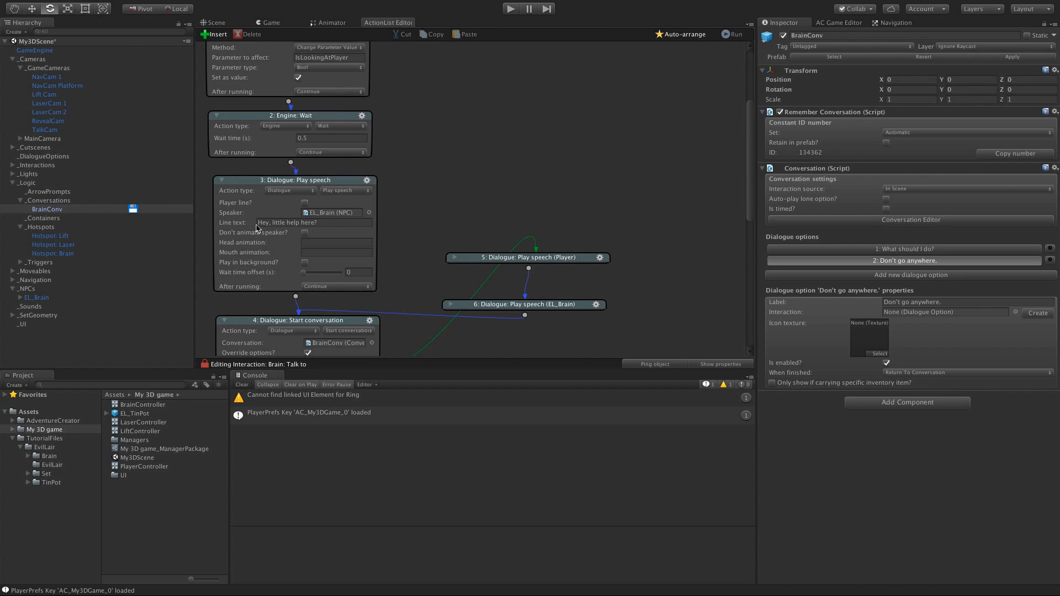
pyautogui.moveTo(269, 181); pyautogui.dragTo(270, 182)
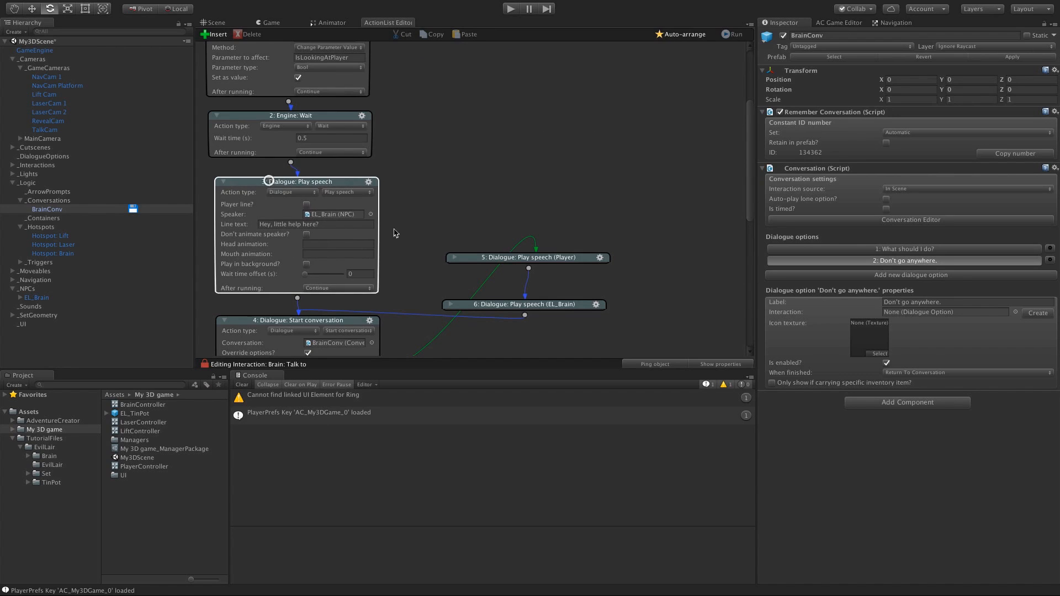
pyautogui.click(368, 182)
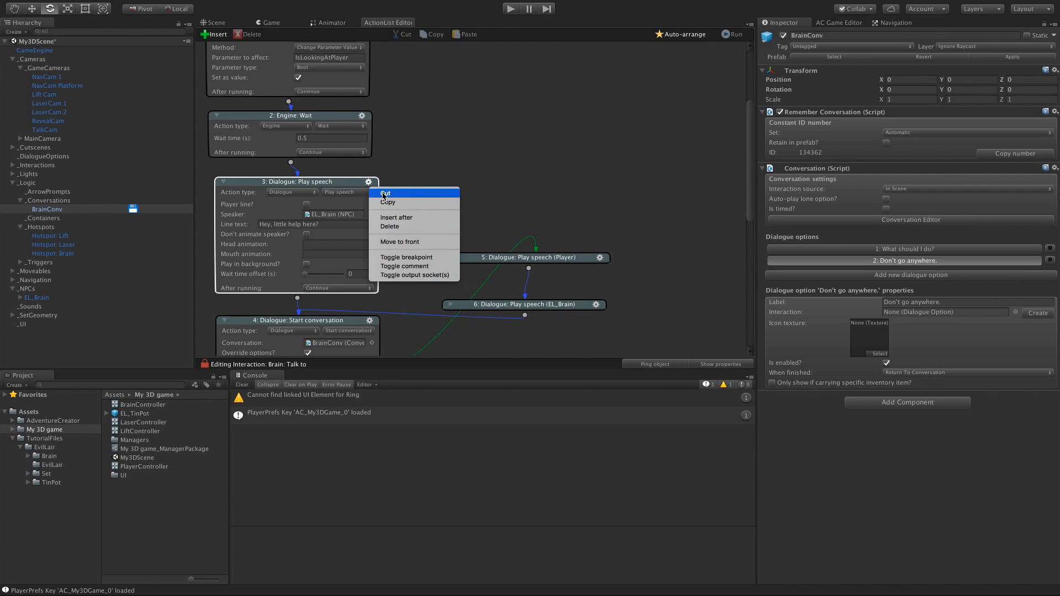
pyautogui.click(386, 194)
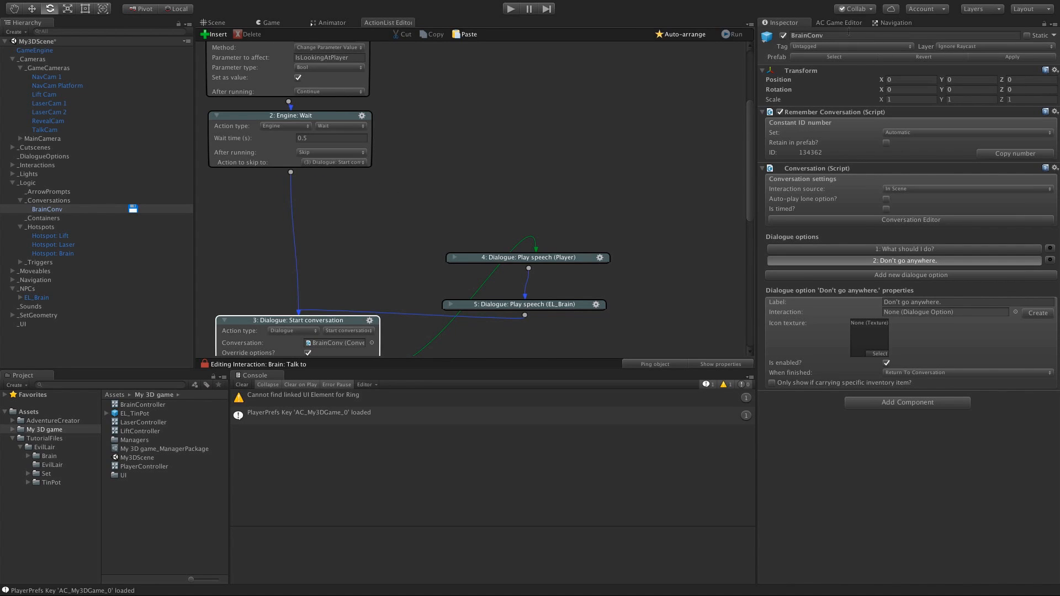
# Step: Add a new Cutscene prefab named BrainConvIntroSpeech to the scene
pyautogui.click(844, 24)
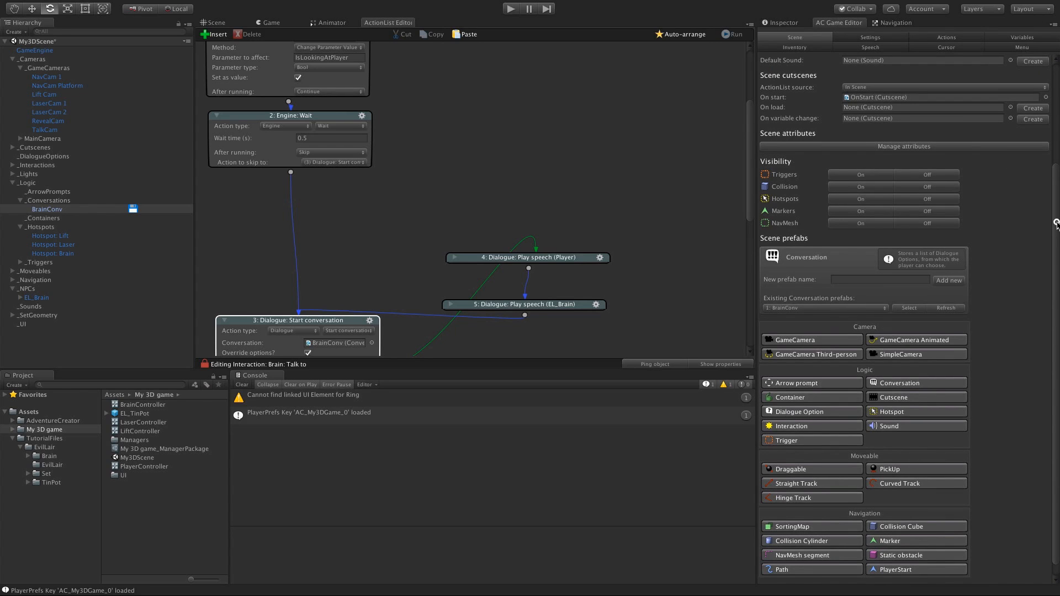
pyautogui.scroll(-1, 1054, 232)
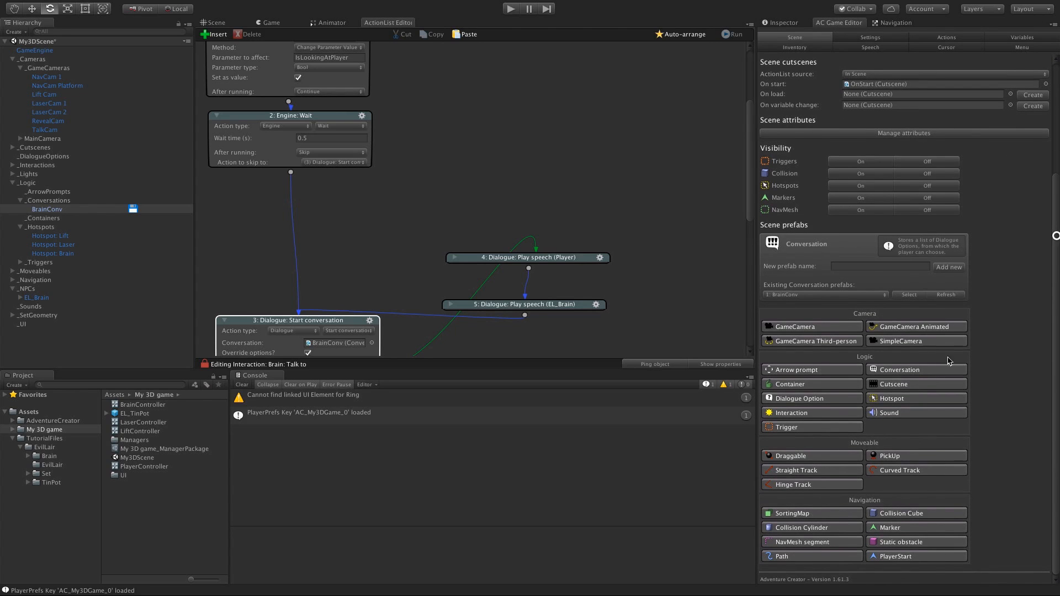
pyautogui.click(908, 389)
pyautogui.click(866, 265)
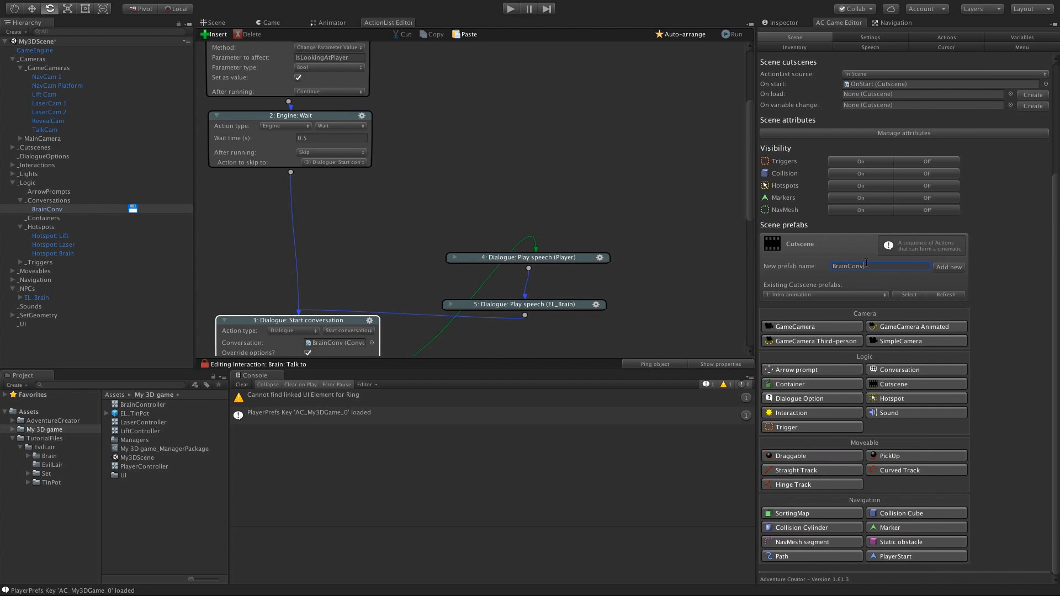
pyautogui.write('BrainConvIntroSpeech')
pyautogui.hotkey('ctrl', 'a')
pyautogui.click(949, 267)
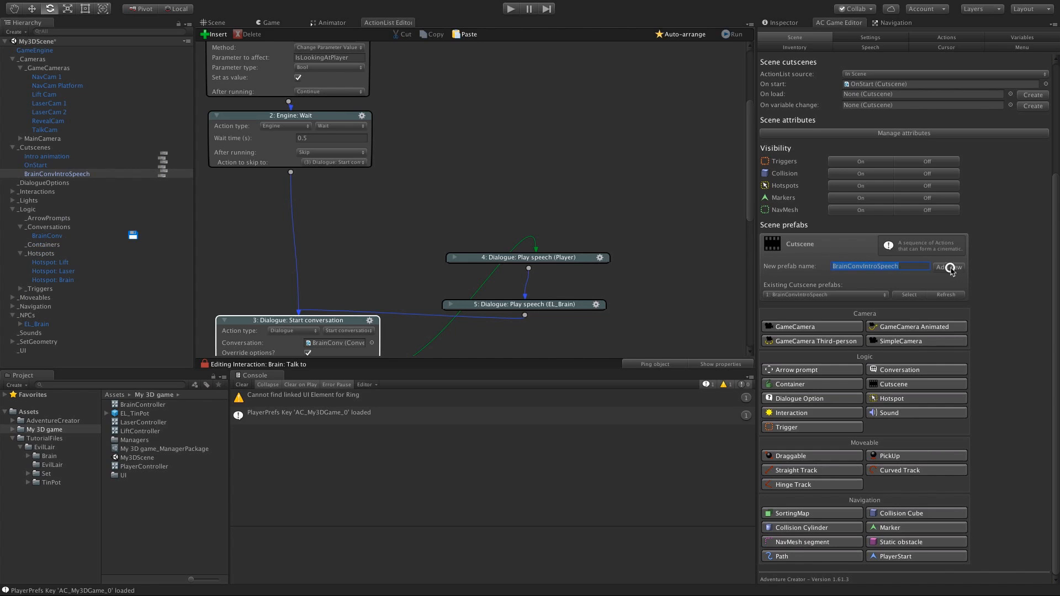
# Step: Open BrainConvIntroSpeech's action list, paste the cut speech action, and place it below the Engine: Wait action
pyautogui.click(162, 176)
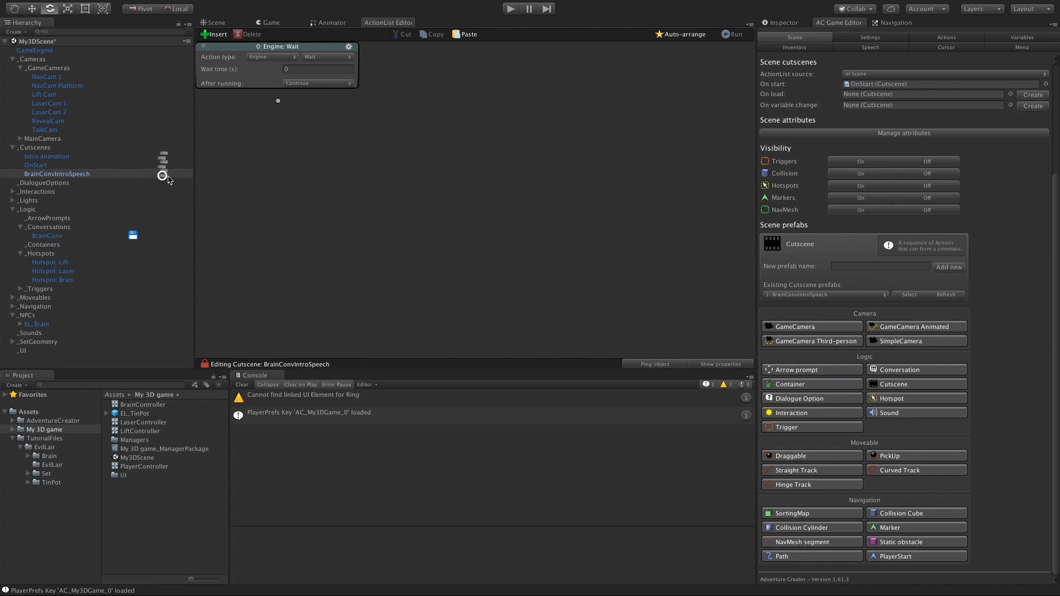
pyautogui.rightClick(366, 124)
pyautogui.click(411, 142)
pyautogui.moveTo(432, 130); pyautogui.dragTo(336, 222)
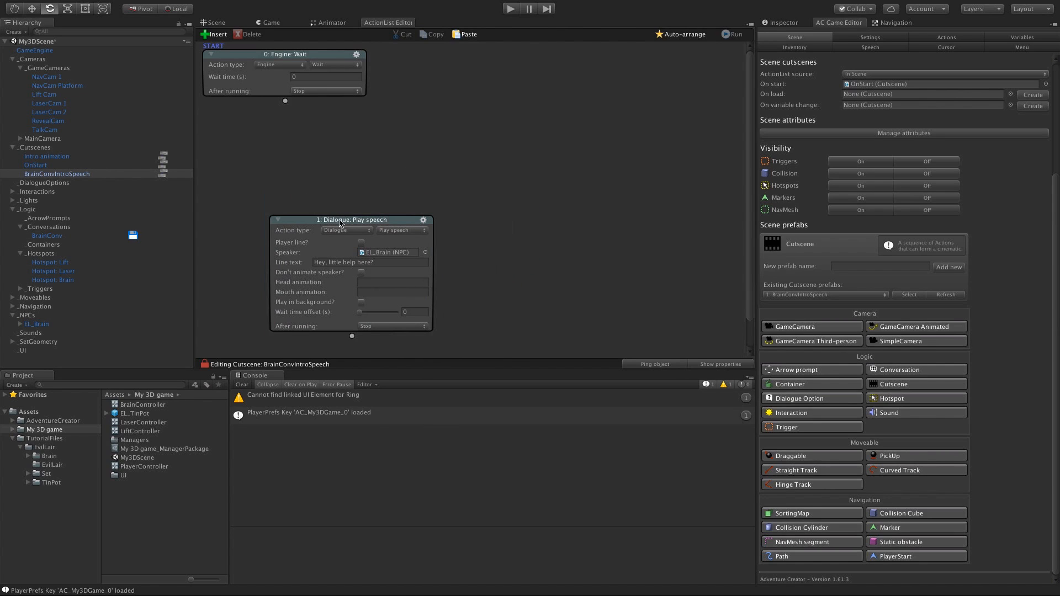
pyautogui.moveTo(340, 224); pyautogui.dragTo(355, 172)
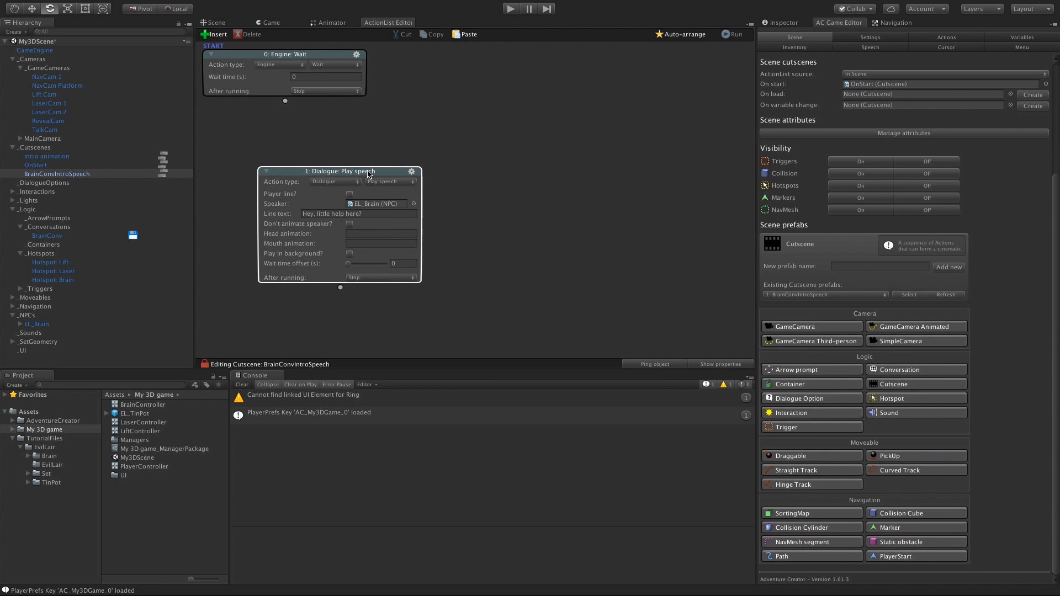
pyautogui.moveTo(369, 174); pyautogui.dragTo(364, 211)
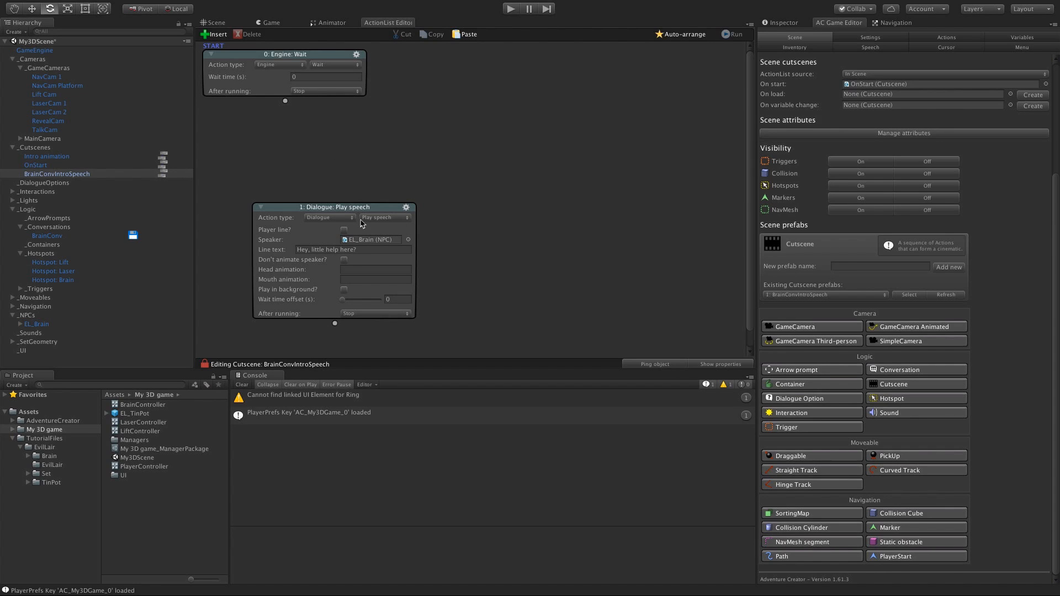
pyautogui.moveTo(366, 208); pyautogui.dragTo(343, 208)
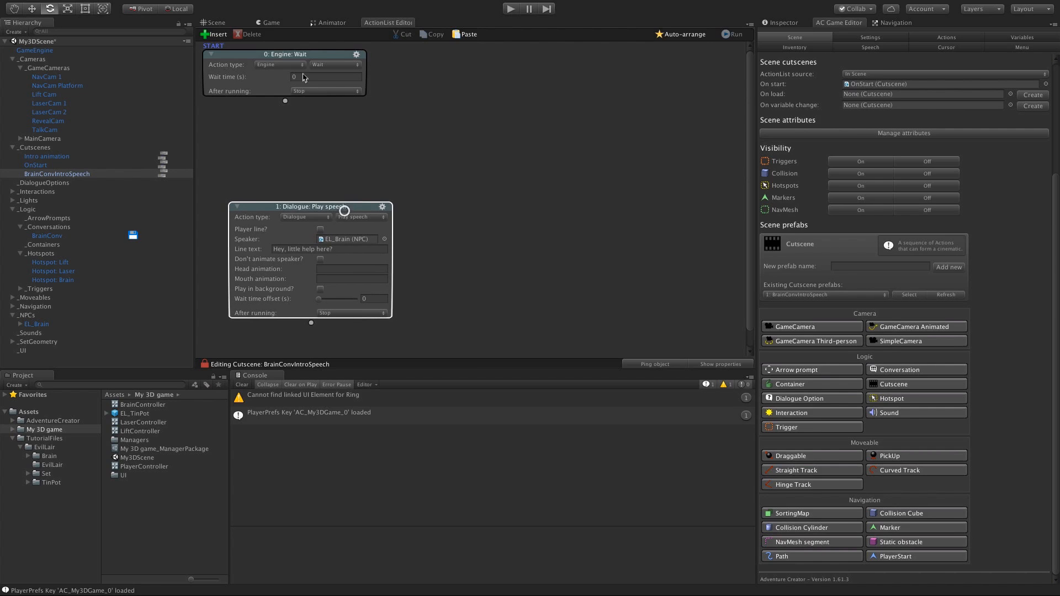
# Step: Change the cutscene's first action to Variable: Run sequence with 3 possible values, keeping its source Global
pyautogui.click(279, 64)
pyautogui.click(278, 171)
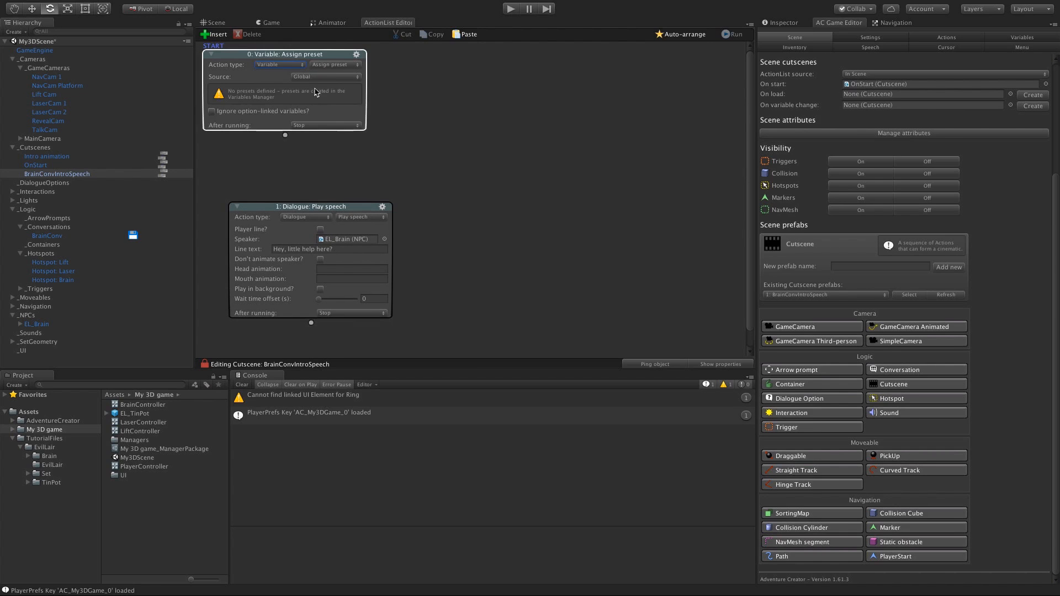
pyautogui.click(338, 65)
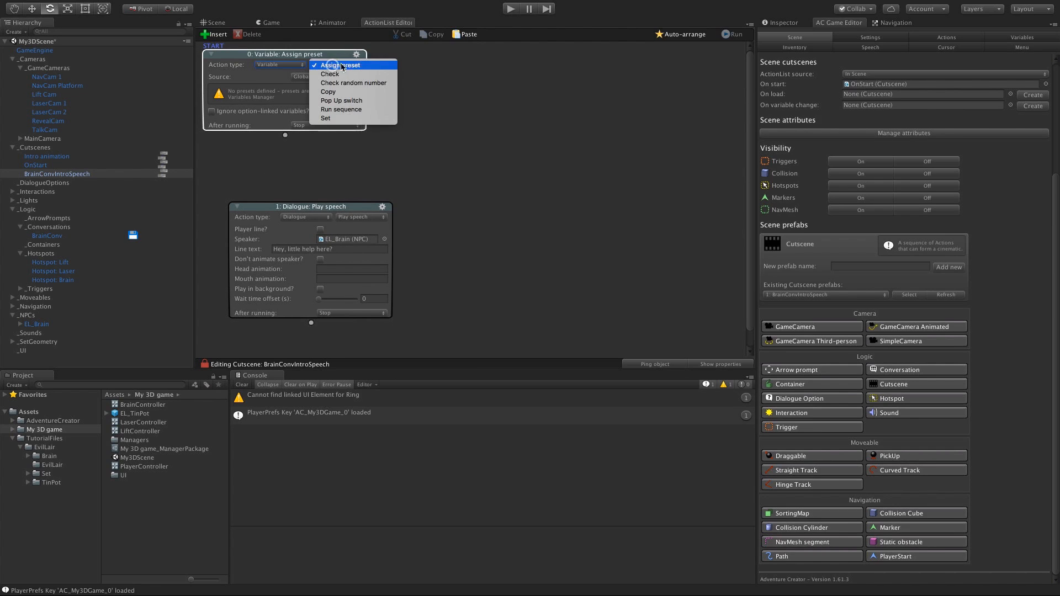
pyautogui.click(354, 109)
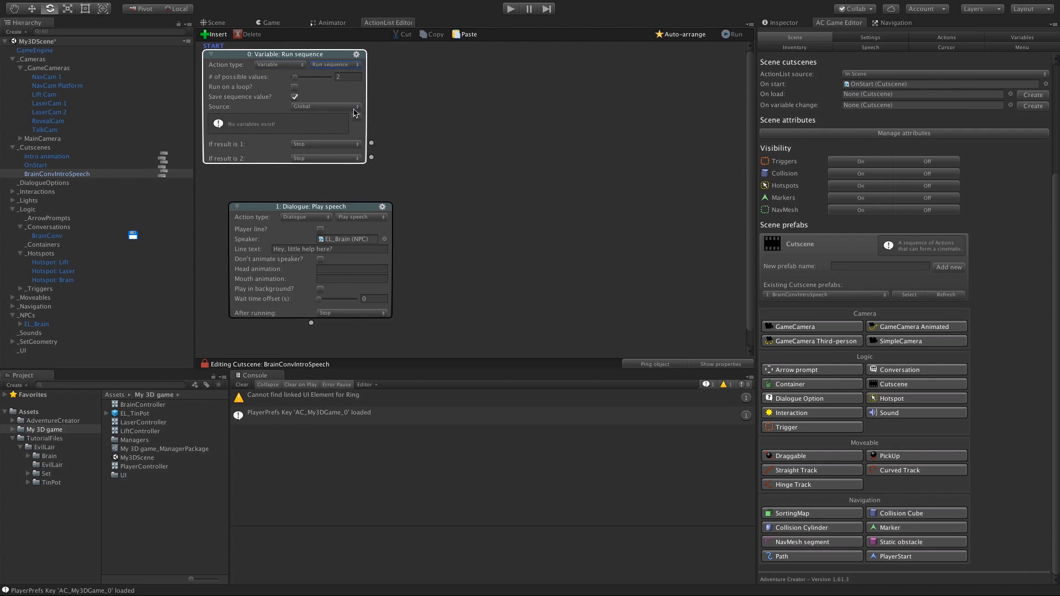
pyautogui.click(297, 79)
pyautogui.moveTo(297, 81); pyautogui.dragTo(300, 80)
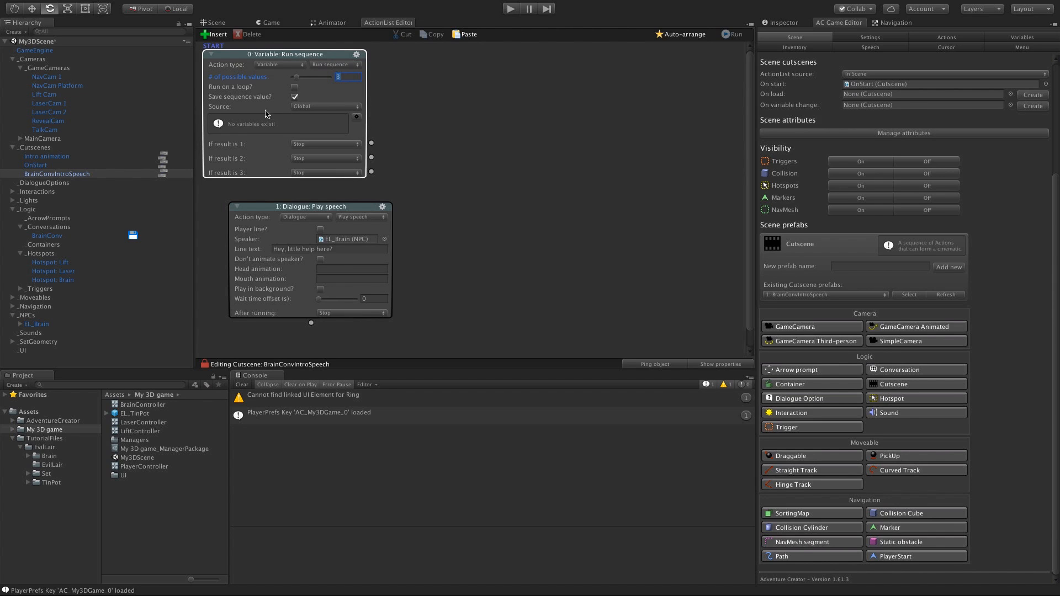
pyautogui.click(307, 106)
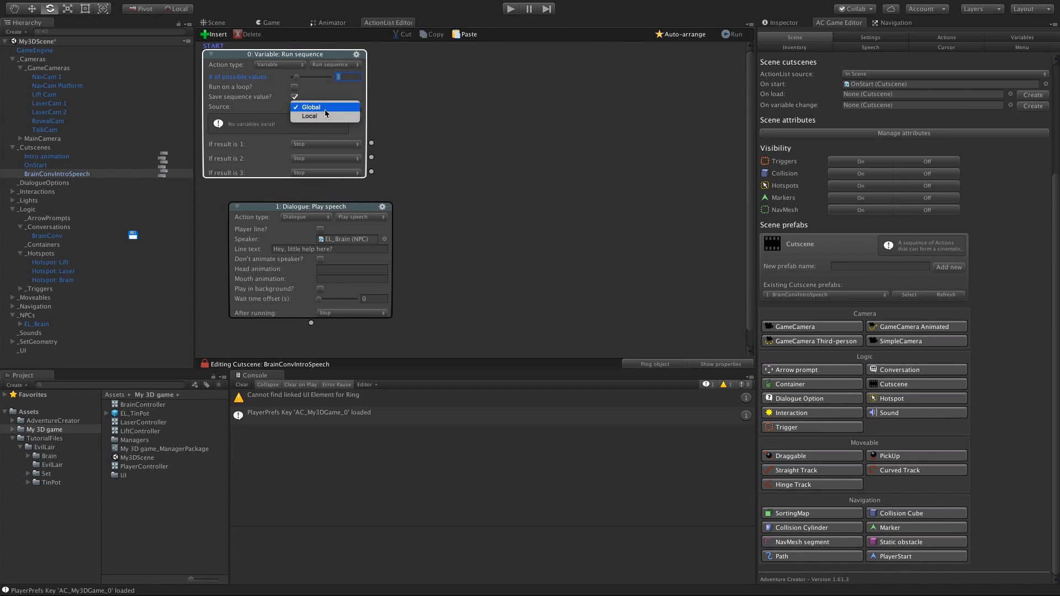
pyautogui.click(263, 120)
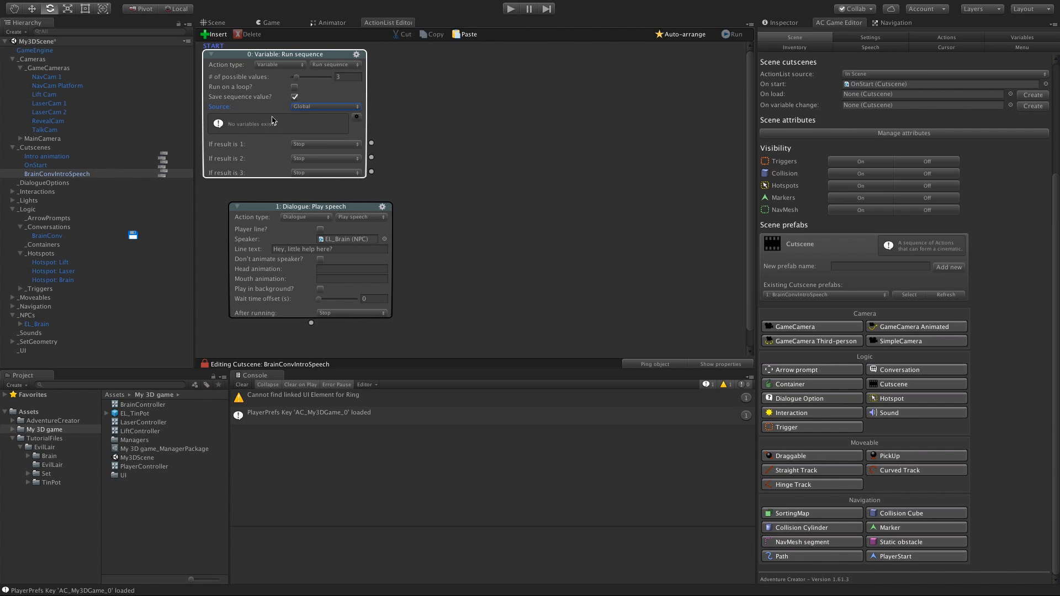
# Step: Turn off Save sequence value and enable Run on a loop for the cutscene's Run sequence action
pyautogui.click(295, 98)
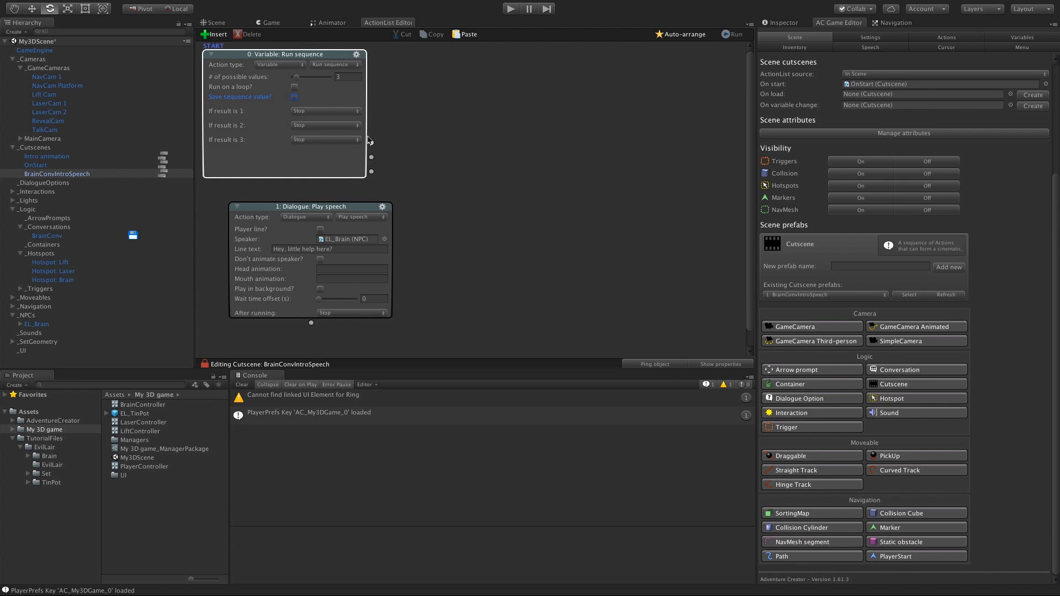
pyautogui.click(211, 54)
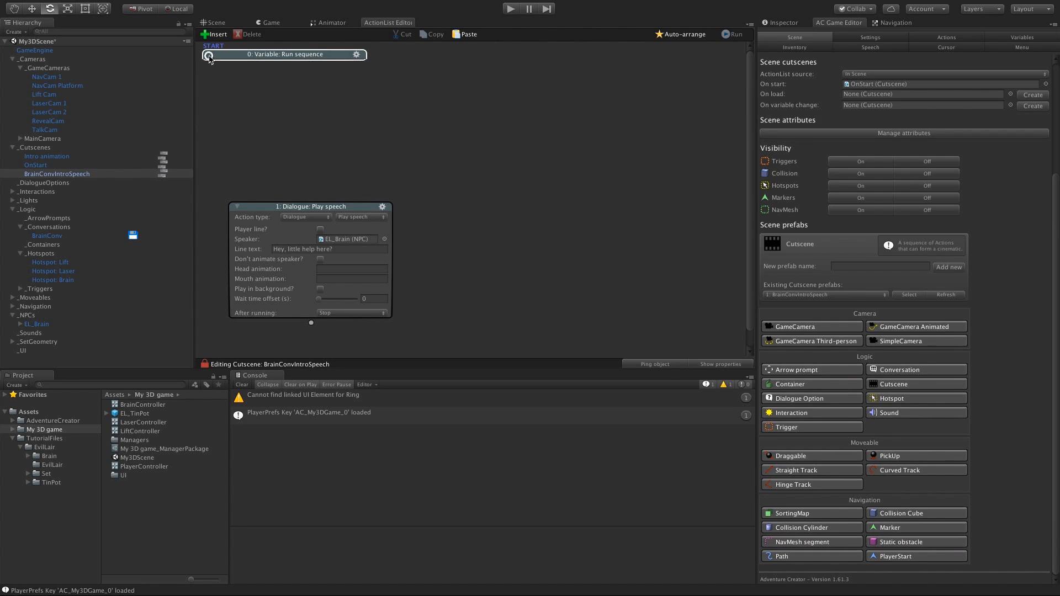
pyautogui.click(211, 54)
pyautogui.click(468, 111)
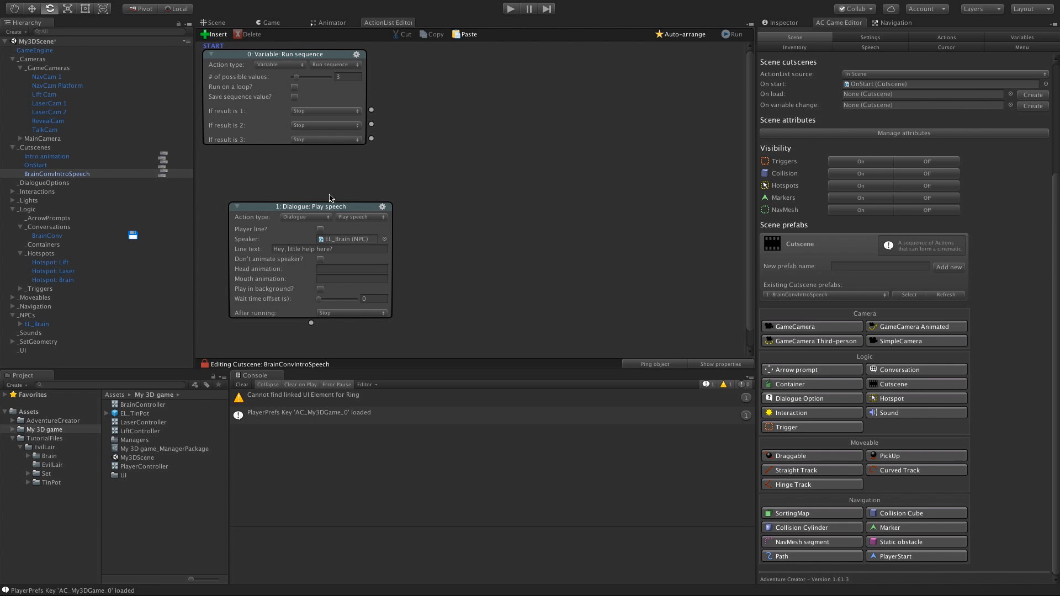
pyautogui.click(294, 87)
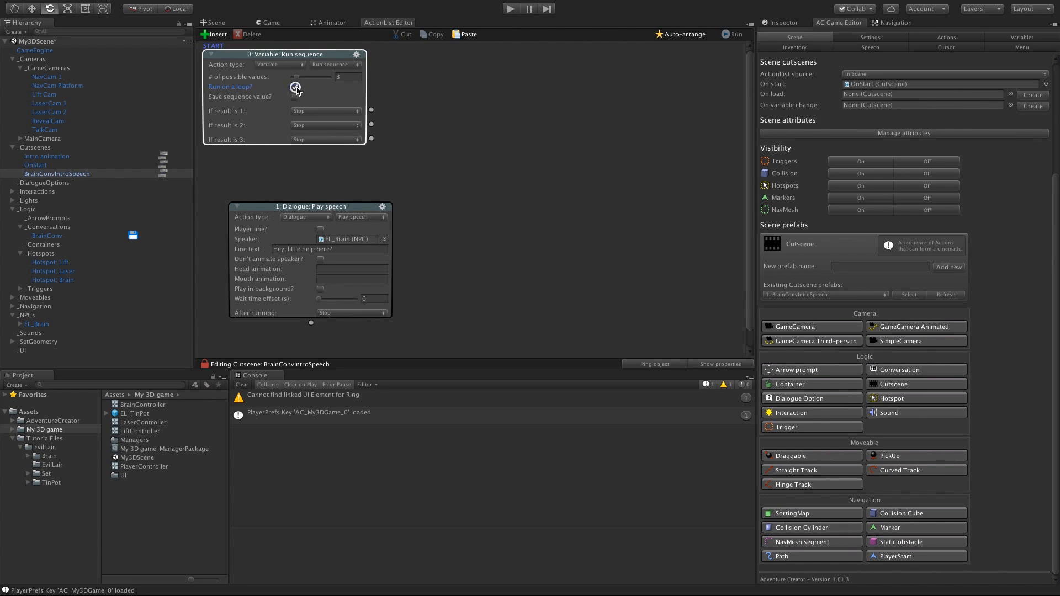
pyautogui.click(379, 95)
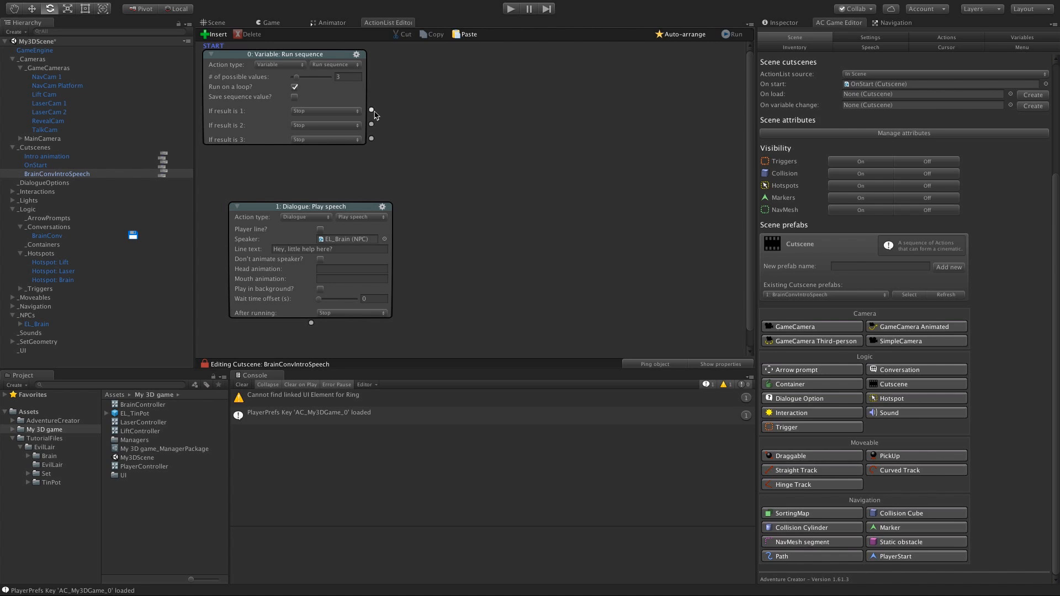
# Step: Link sequence result 1 to the existing Play speech action and result 2 to a new Dialogue: Play speech action
pyautogui.moveTo(373, 114); pyautogui.dragTo(341, 199)
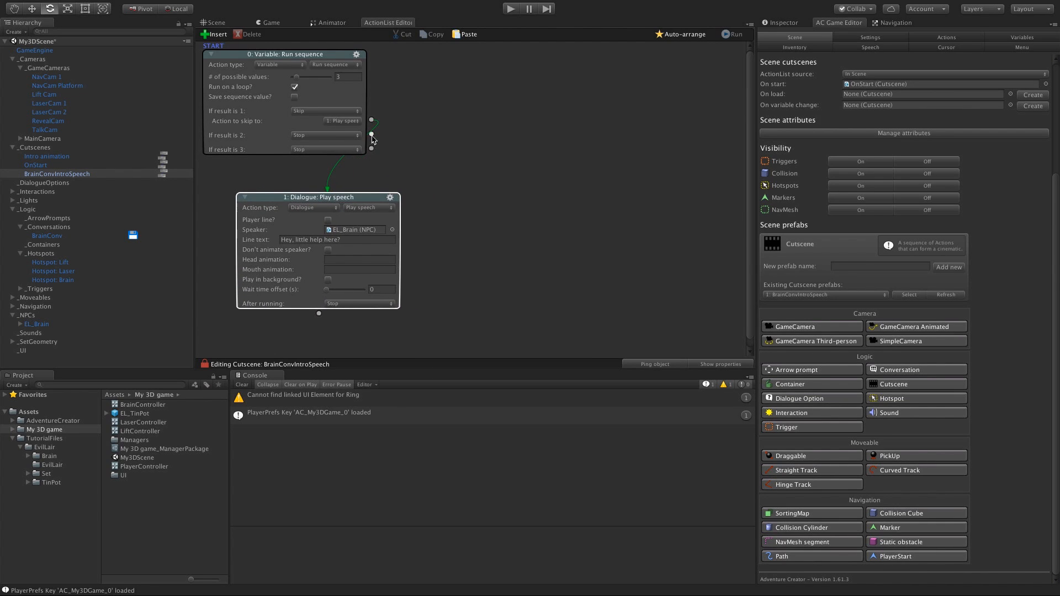
pyautogui.moveTo(372, 134); pyautogui.dragTo(500, 190)
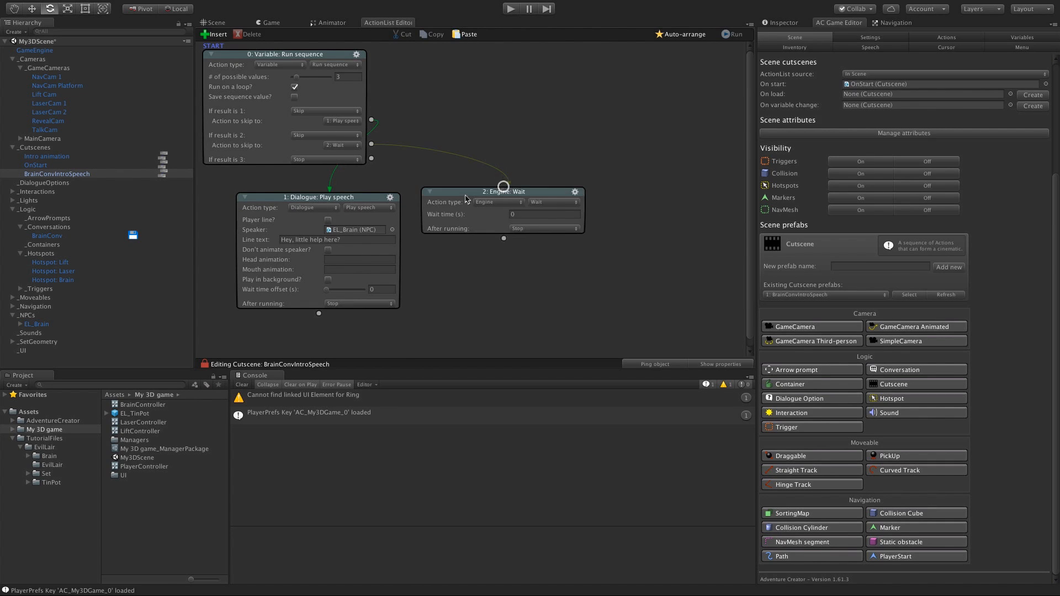
pyautogui.click(466, 205)
pyautogui.click(502, 209)
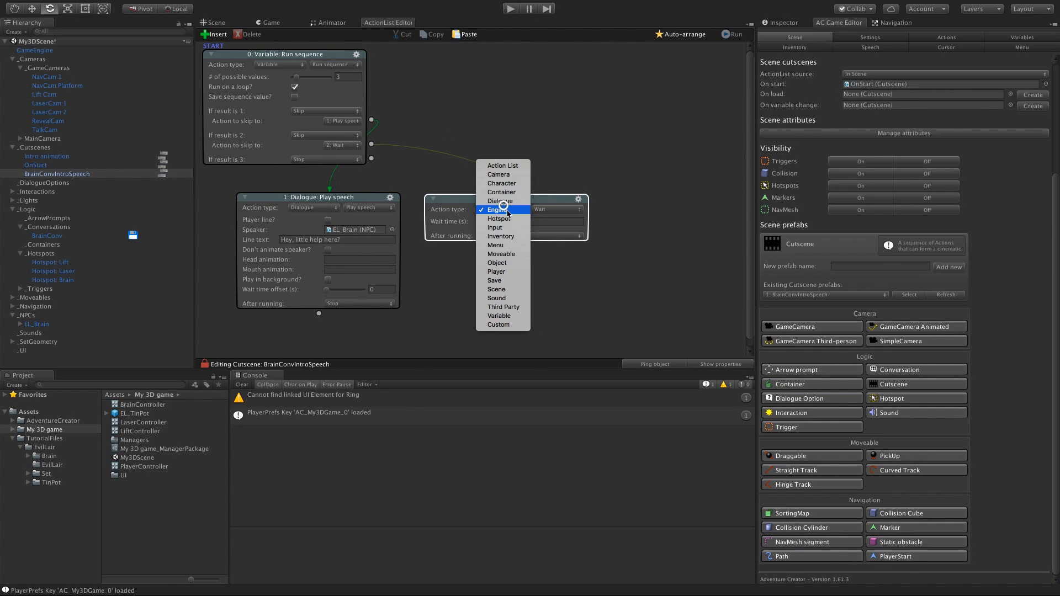
pyautogui.click(504, 200)
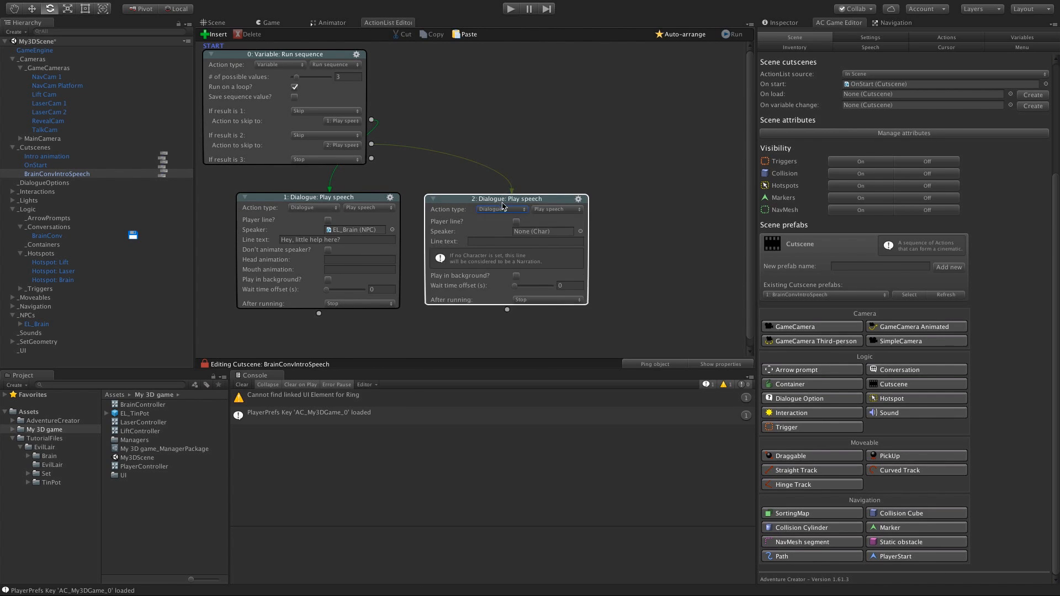
# Step: Give the second speech action the speaker EL_Brain and the line "Found a way to help yet?", aligning it beside the first
pyautogui.click(580, 231)
pyautogui.click(687, 126)
pyautogui.click(486, 243)
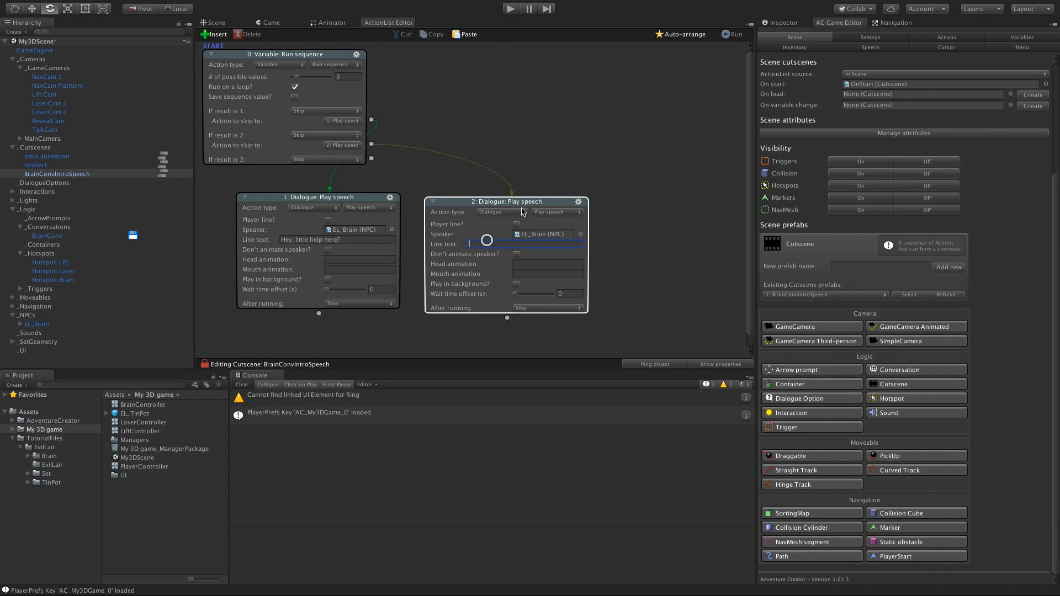
pyautogui.click(635, 199)
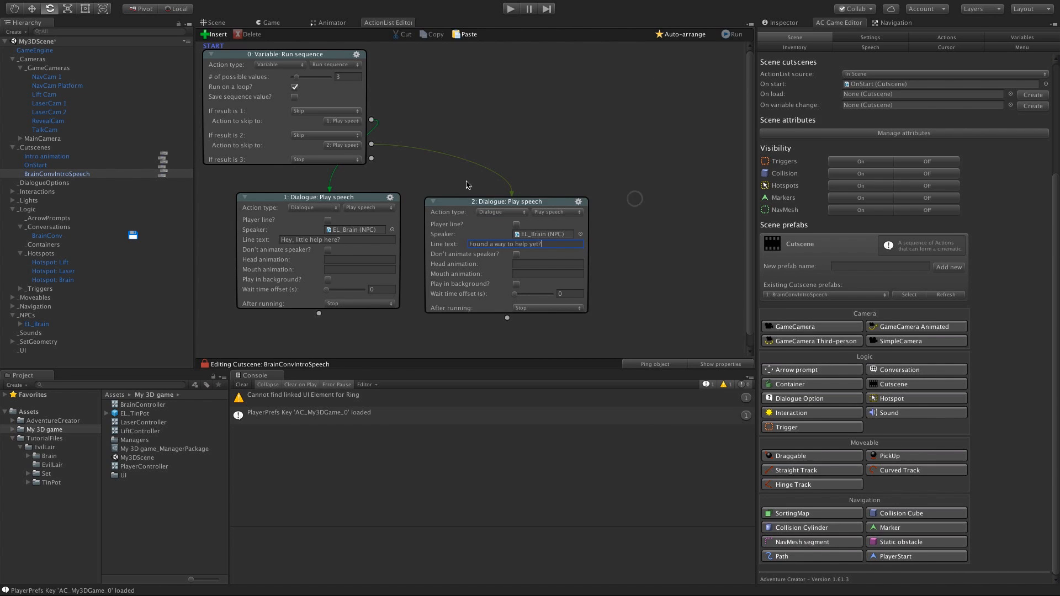
pyautogui.moveTo(474, 204); pyautogui.dragTo(473, 200)
pyautogui.click(458, 147)
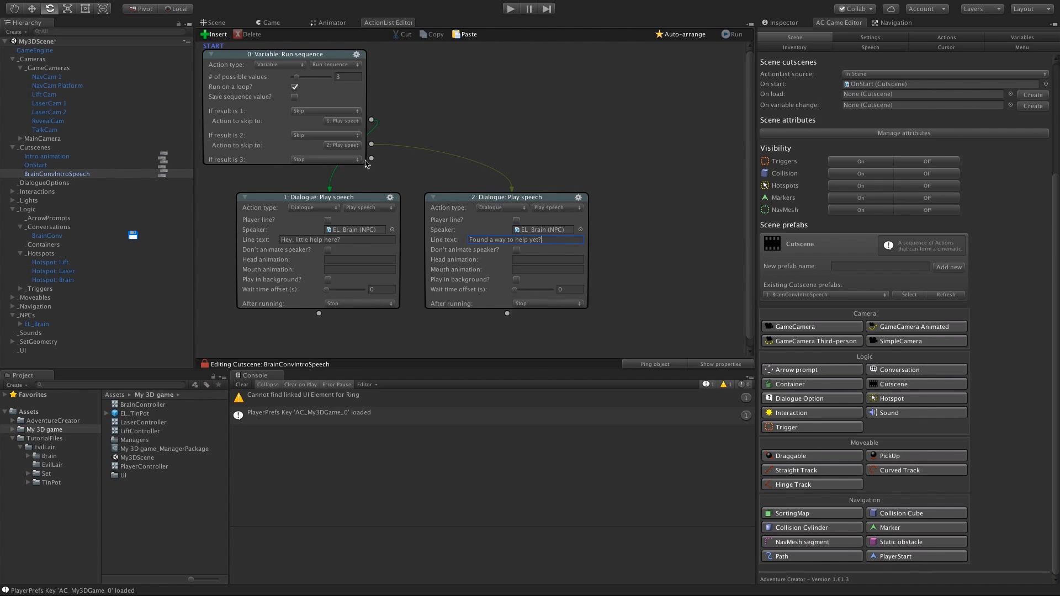
# Step: Link sequence result 3 to a new Dialogue: Play speech action placed beside the second speech action
pyautogui.moveTo(372, 159); pyautogui.dragTo(645, 201)
pyautogui.click(684, 203)
pyautogui.click(674, 205)
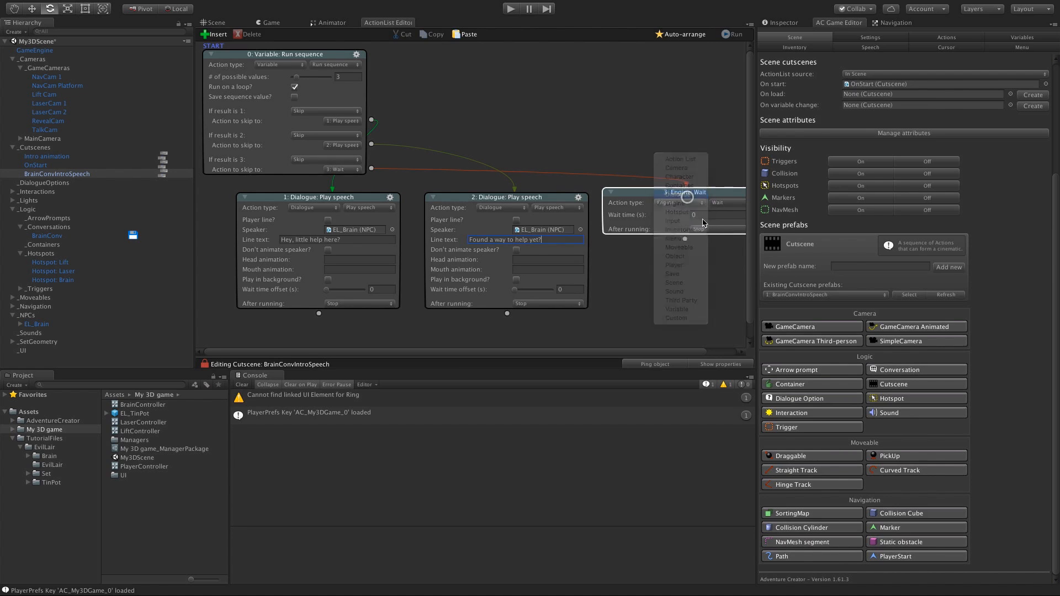
pyautogui.moveTo(725, 226); pyautogui.dragTo(686, 227, button='middle')
# Step: Set the third speech action's speaker to EL_Brain and its line text to "Don't hurry or anything."
pyautogui.click(726, 227)
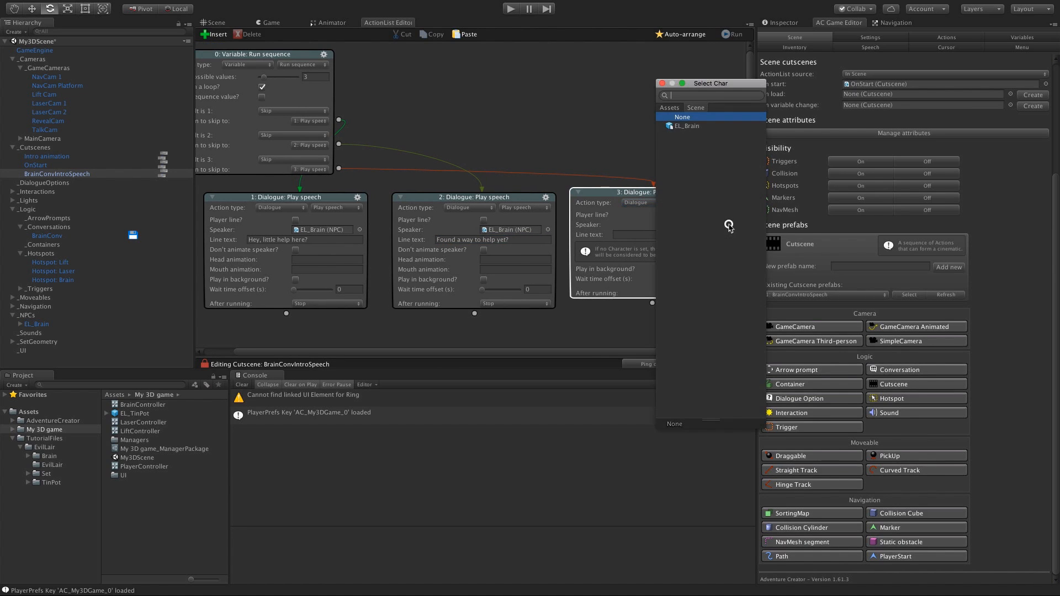
pyautogui.click(692, 127)
pyautogui.doubleClick(693, 126)
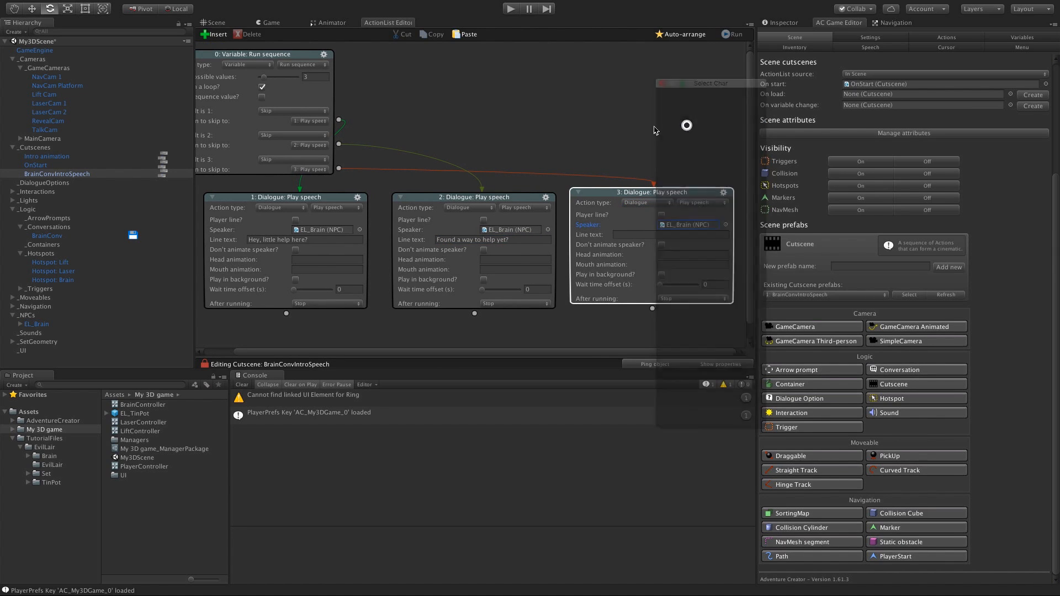
pyautogui.click(638, 235)
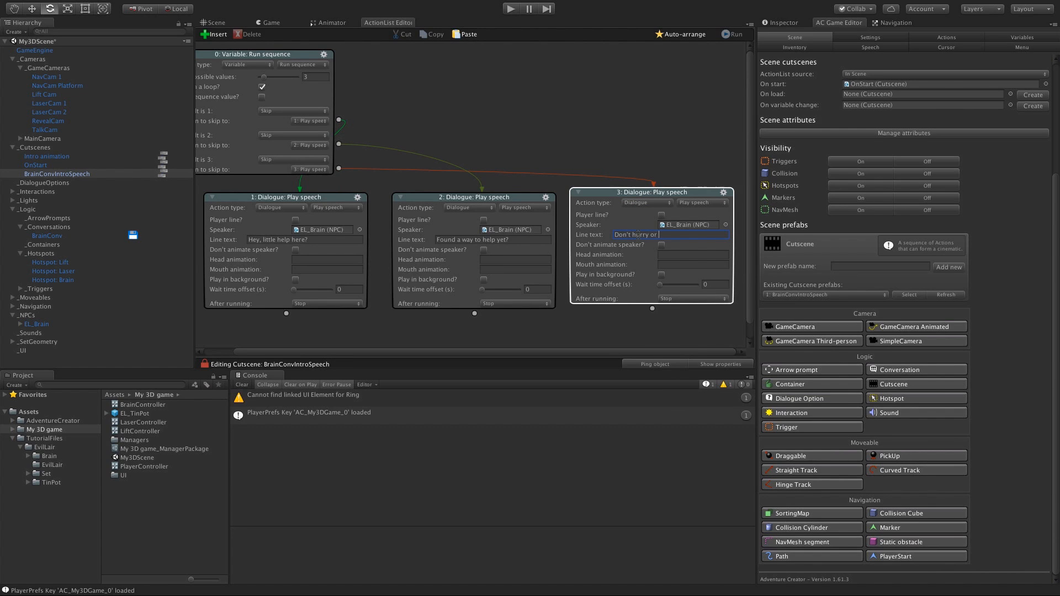
pyautogui.click(580, 137)
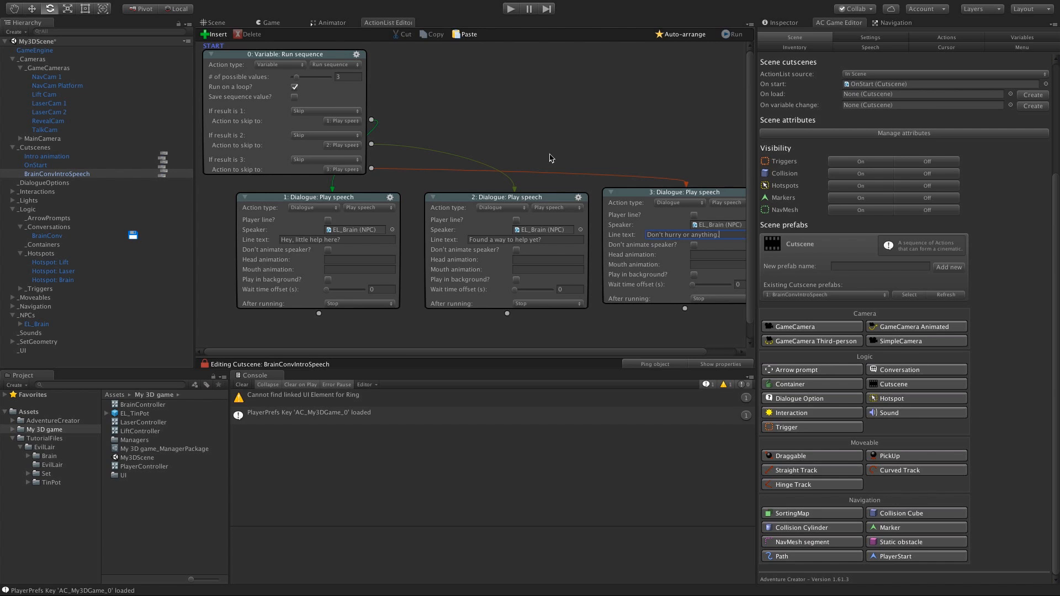
# Step: Open the Brain: Talk to interaction's action list and bring its Engine: Wait and Start conversation actions into view
pyautogui.click(12, 192)
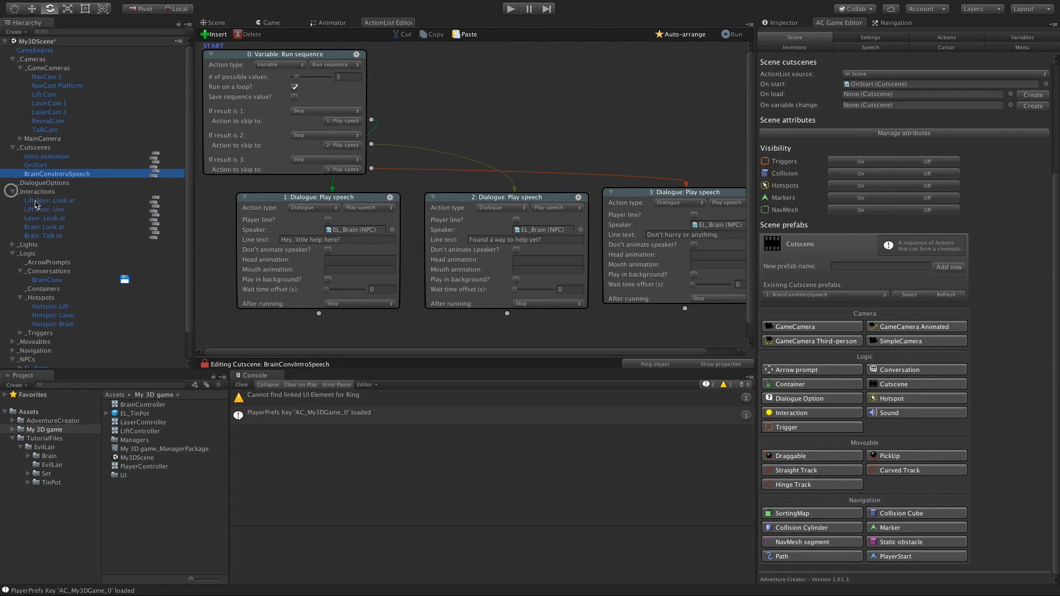
pyautogui.click(43, 235)
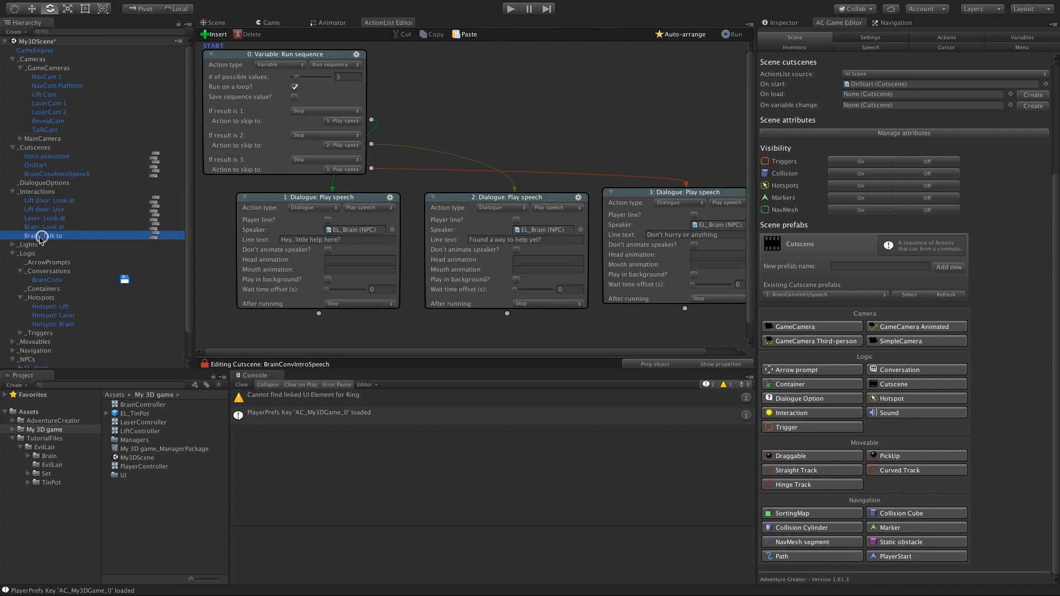
pyautogui.click(155, 239)
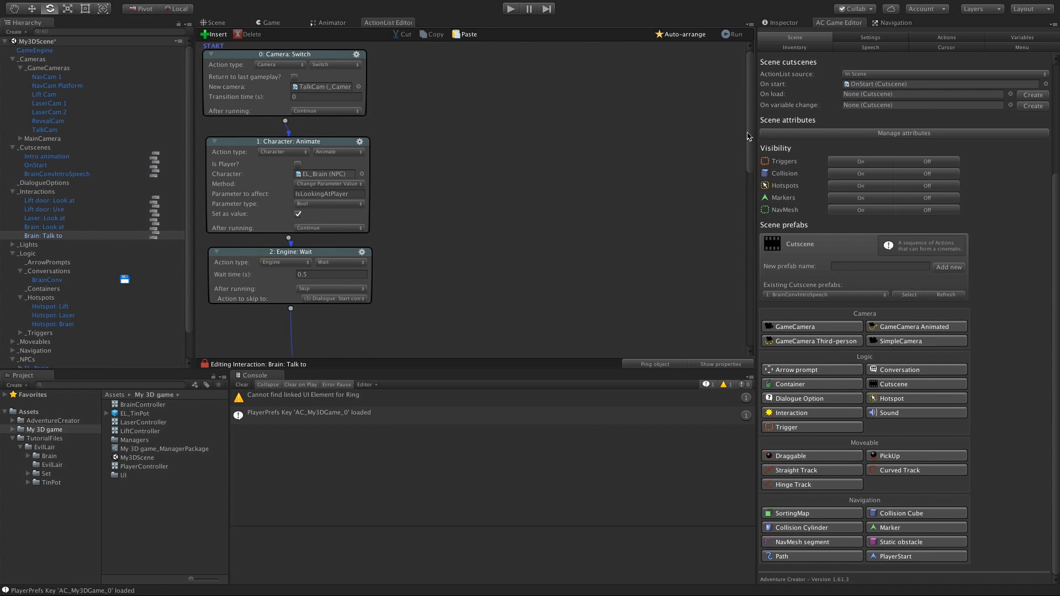
pyautogui.moveTo(751, 138); pyautogui.dragTo(754, 193)
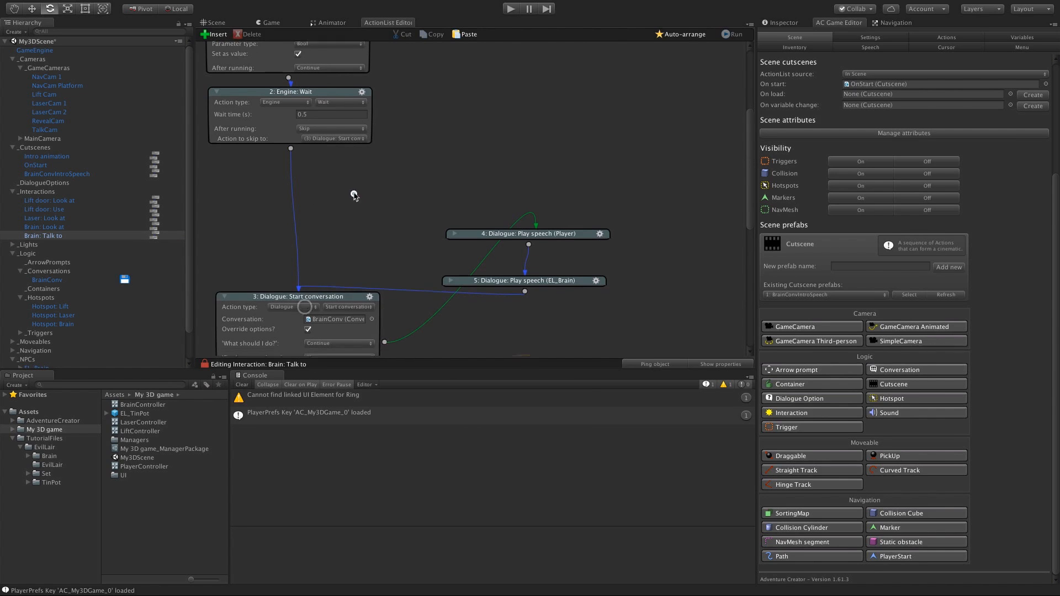
pyautogui.scroll(-2, 355, 189)
pyautogui.moveTo(353, 183); pyautogui.dragTo(357, 159, button='middle')
pyautogui.click(293, 89)
pyautogui.click(303, 255)
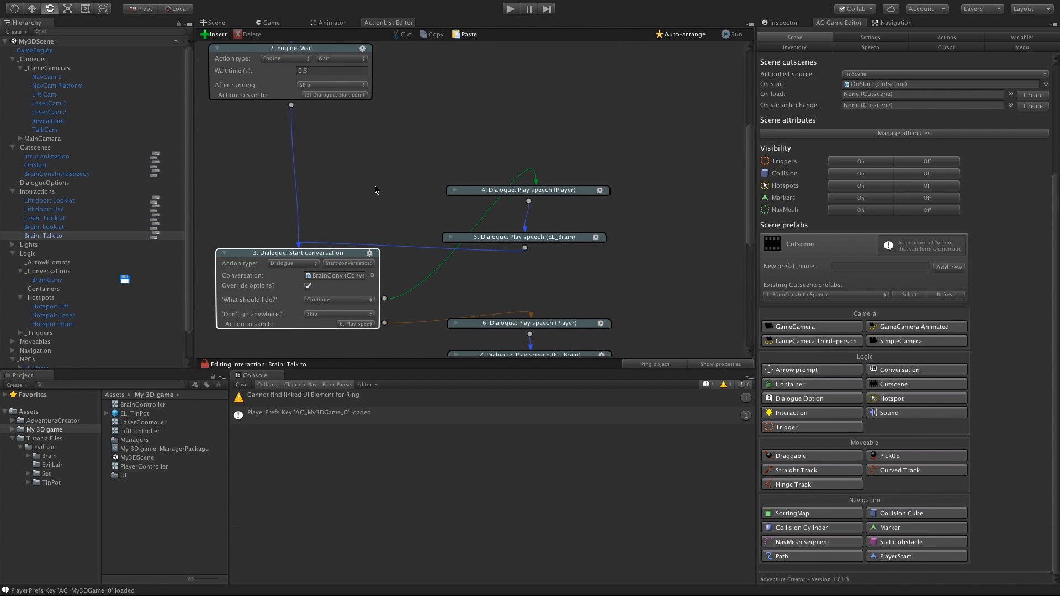
# Step: Reroute the Engine: Wait action to a new ActionList: Run action placed above Dialogue: Start conversation
pyautogui.moveTo(291, 105); pyautogui.dragTo(293, 125)
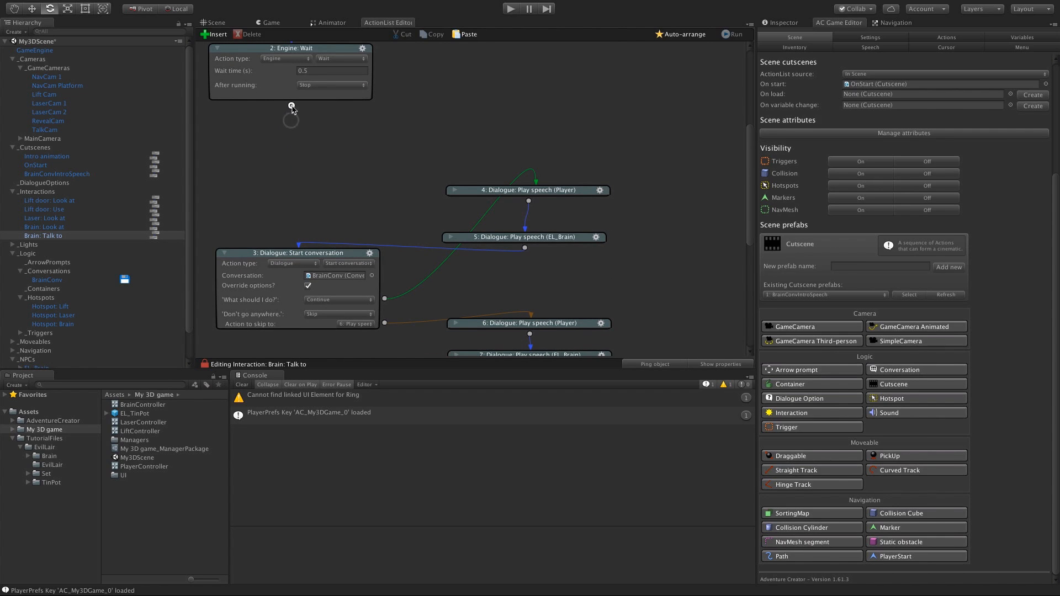
pyautogui.click(296, 141)
pyautogui.click(290, 95)
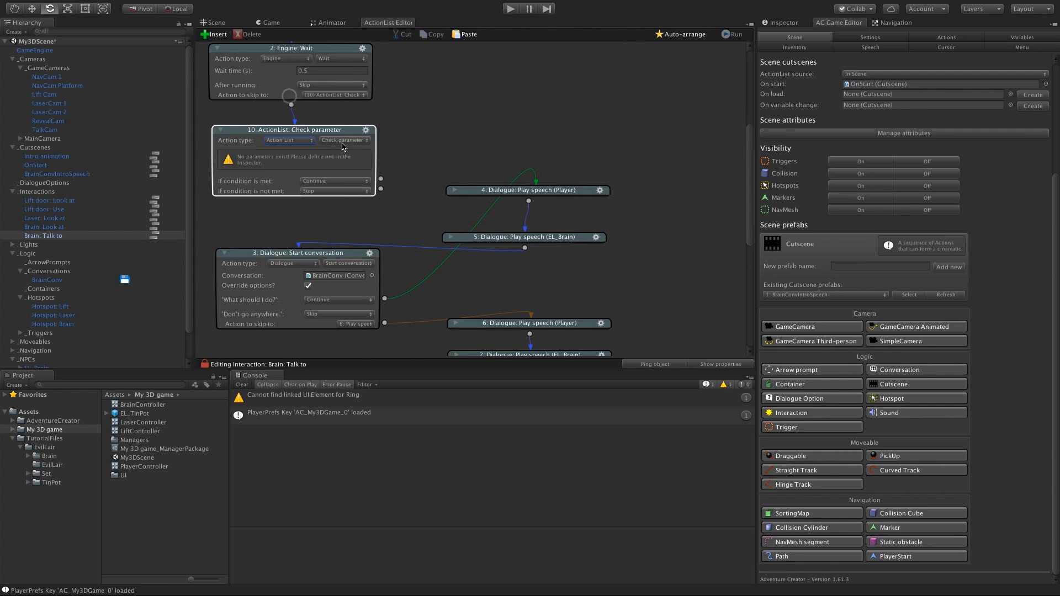
pyautogui.click(342, 140)
pyautogui.click(346, 185)
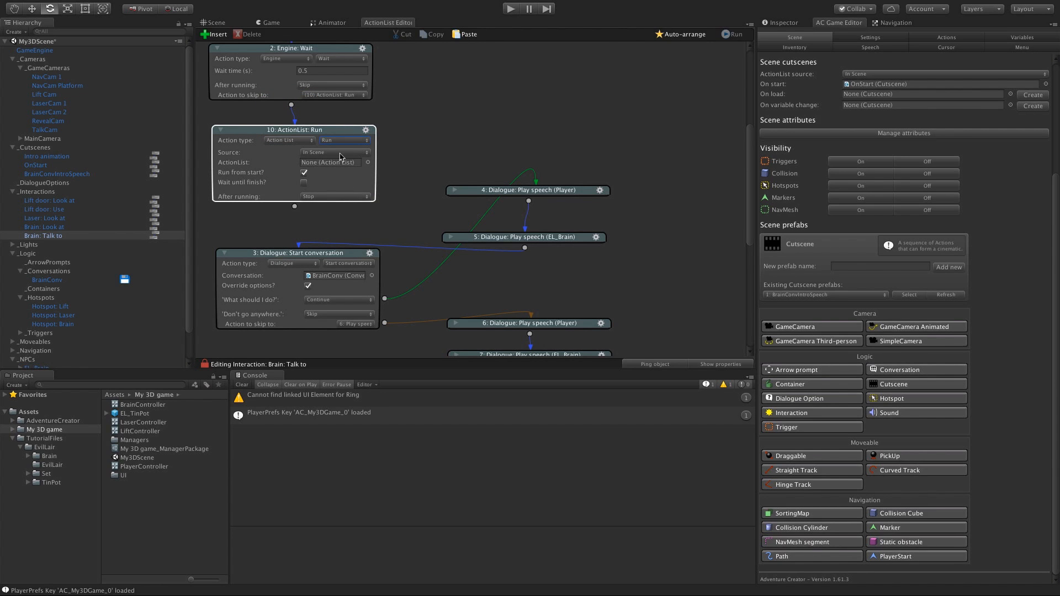
# Step: Have the Run action play BrainConvIntroSpeech, wait until it finishes, and continue to Dialogue: Start conversation
pyautogui.click(65, 174)
pyautogui.moveTo(66, 174); pyautogui.dragTo(335, 166)
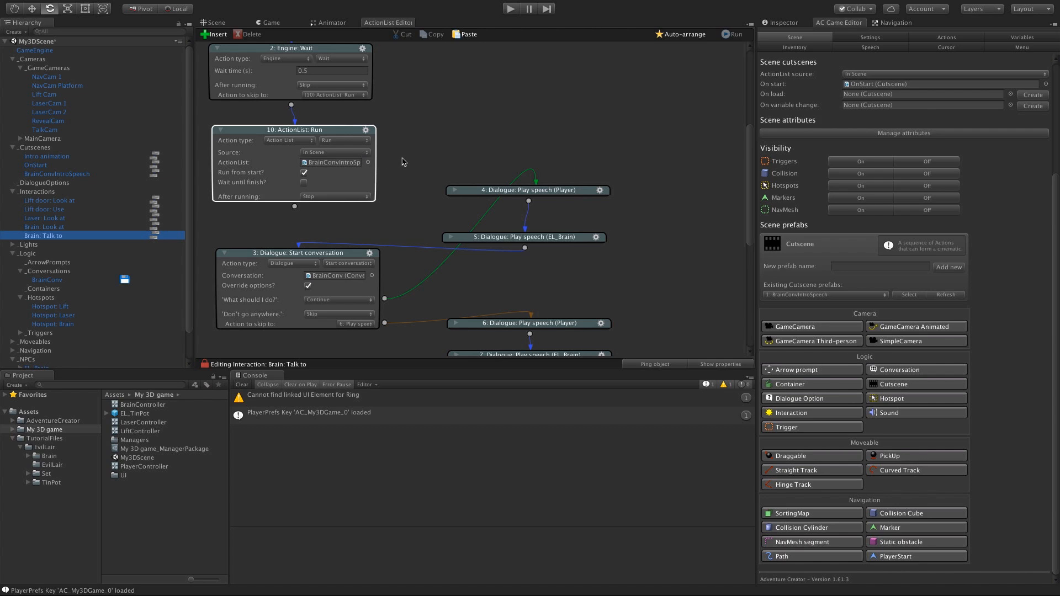
pyautogui.click(304, 183)
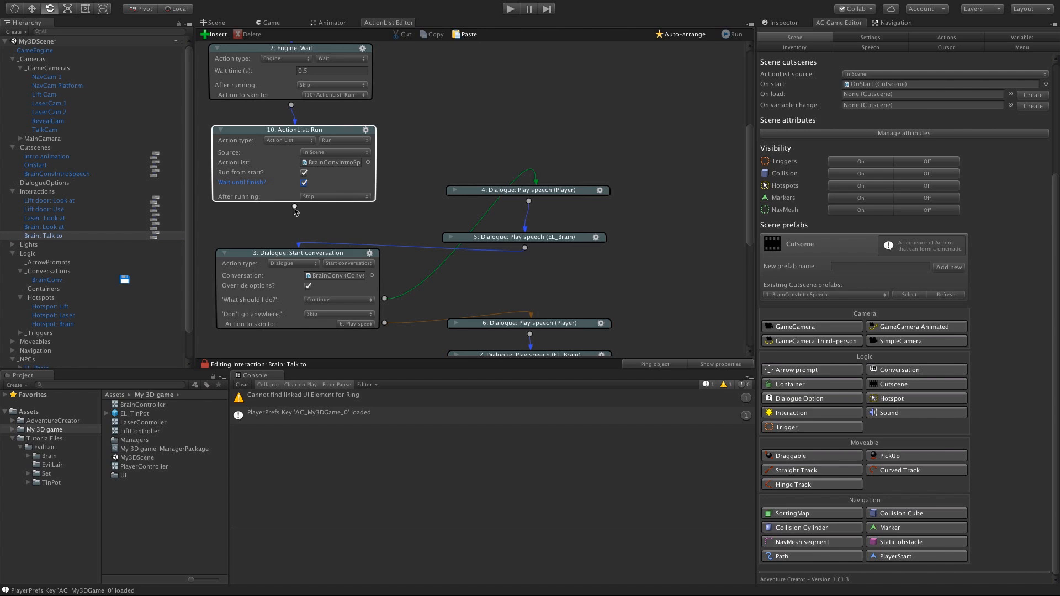
pyautogui.moveTo(294, 207); pyautogui.dragTo(306, 274)
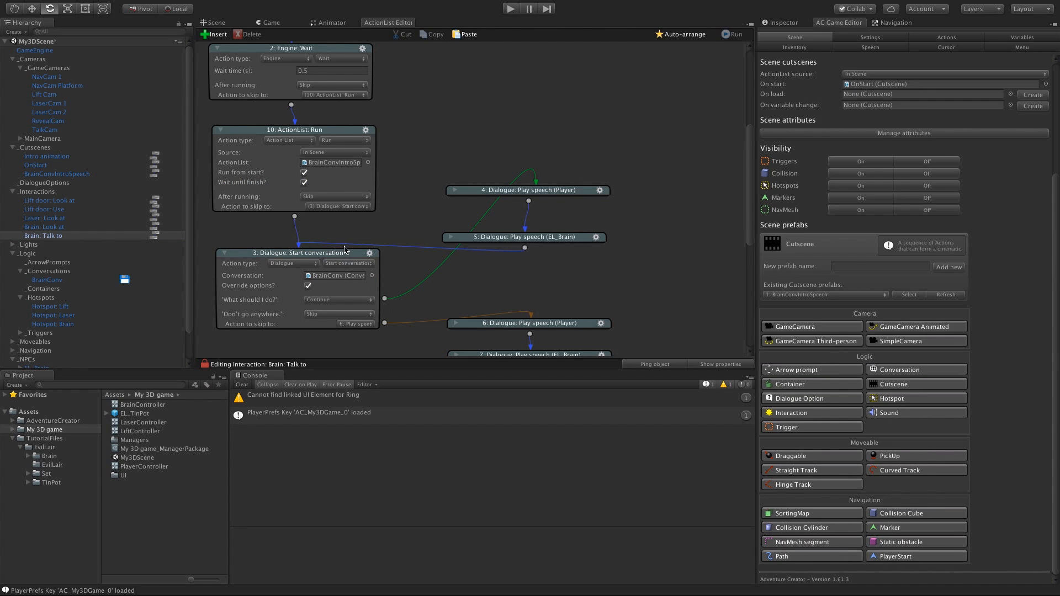
pyautogui.scroll(1, 353, 134)
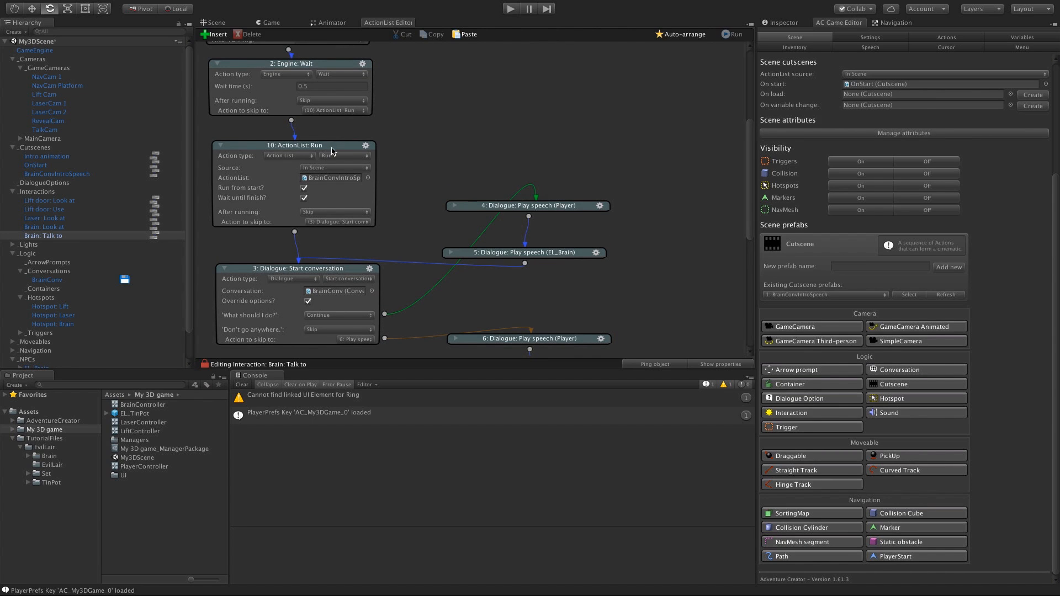
pyautogui.moveTo(332, 146); pyautogui.dragTo(335, 149)
pyautogui.click(347, 176)
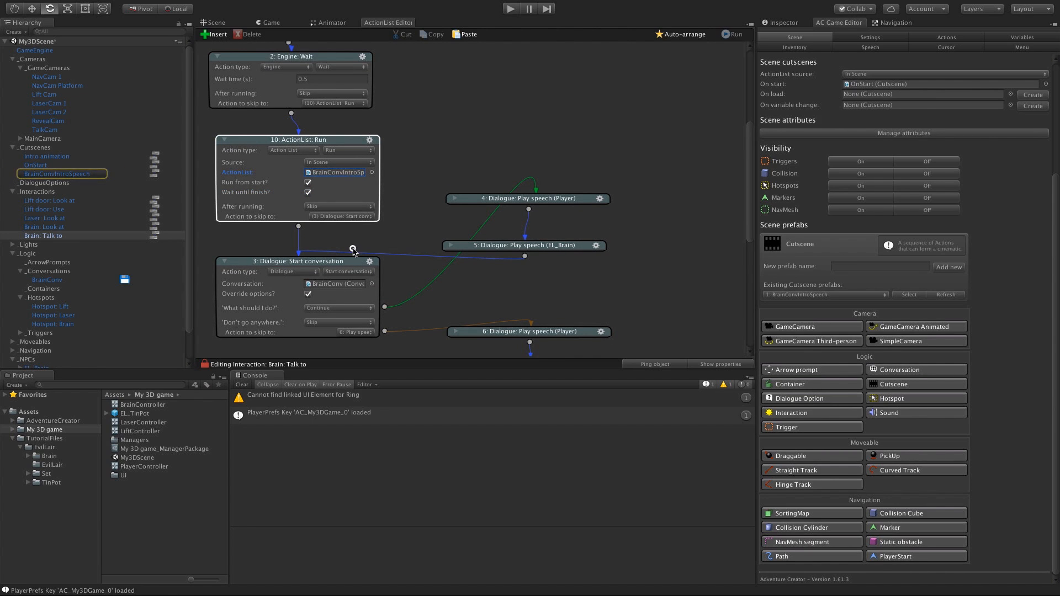
# Step: Run the scene in play mode to test the Brain's Talk to interaction
pyautogui.scroll(-3, 354, 243)
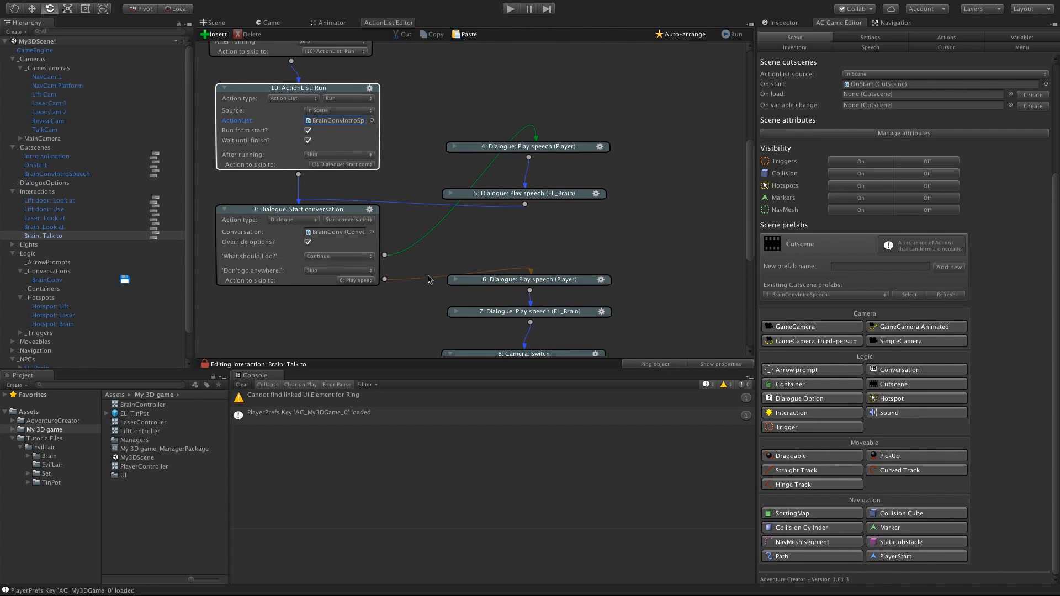
pyautogui.hotkey('ctrl', 'p')
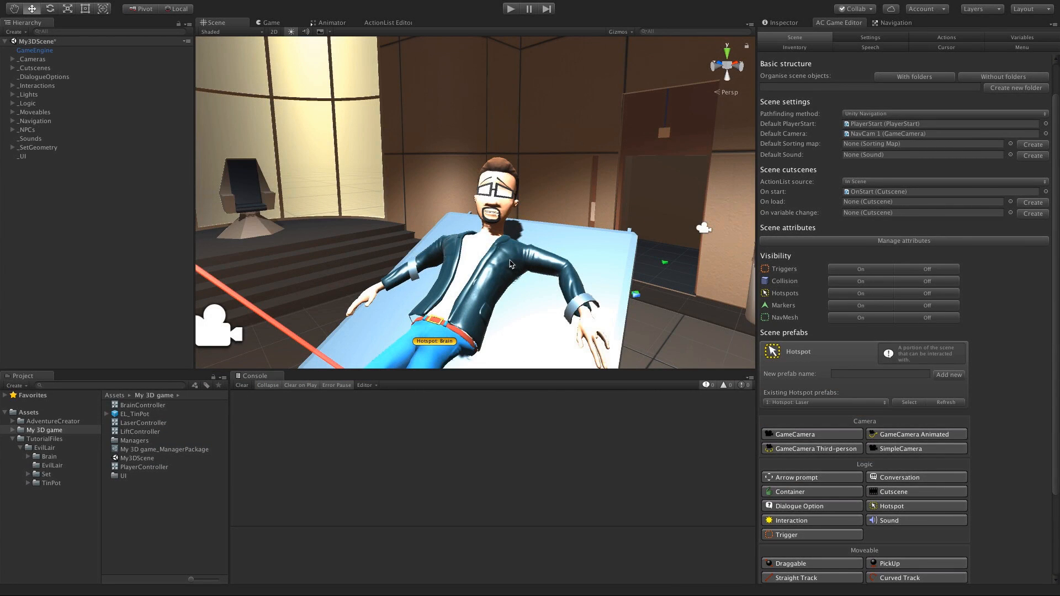
# Step: Select the Brain mesh under EL_Brain in the _NPCs folder and show its component properties
pyautogui.keyDown('alt'); pyautogui.moveTo(509, 264); pyautogui.dragTo(580, 307); pyautogui.keyUp('alt')
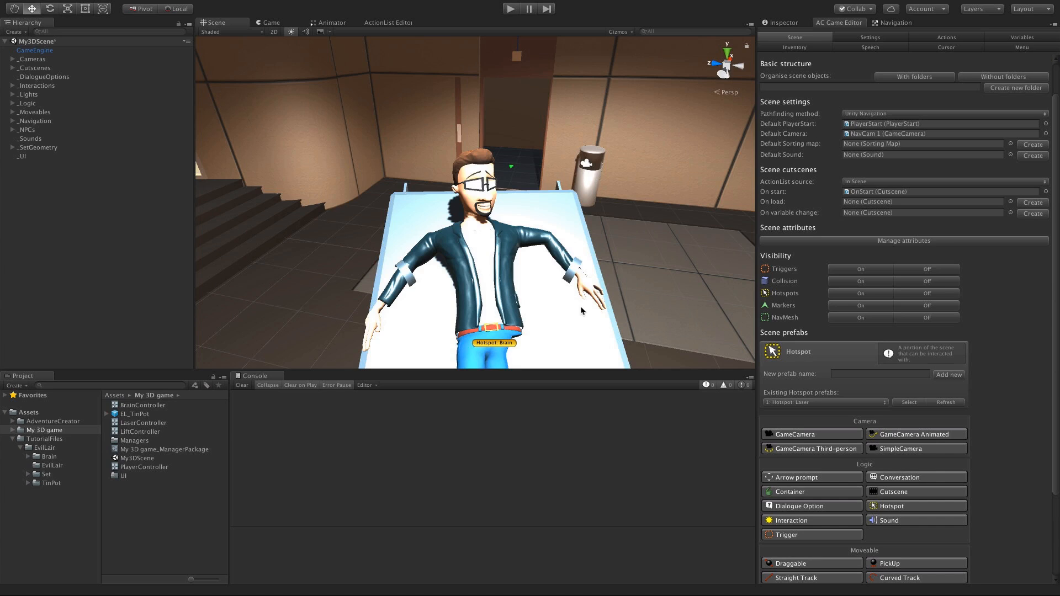
pyautogui.press('alt')
pyautogui.keyDown('alt'); pyautogui.moveTo(648, 274); pyautogui.dragTo(551, 240); pyautogui.keyUp('alt')
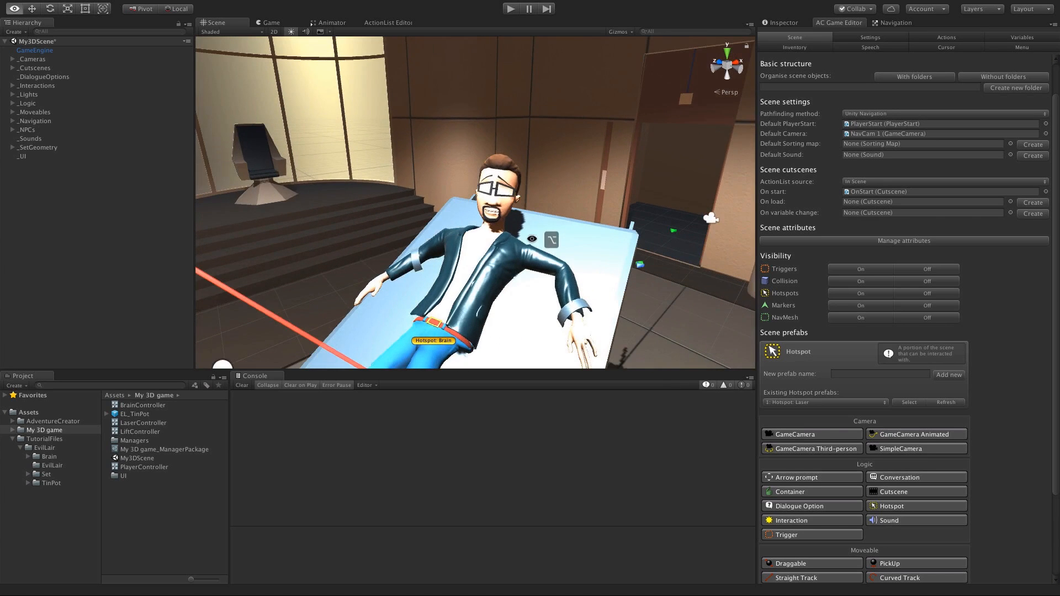
pyautogui.scroll(5, 552, 241)
pyautogui.click(567, 265)
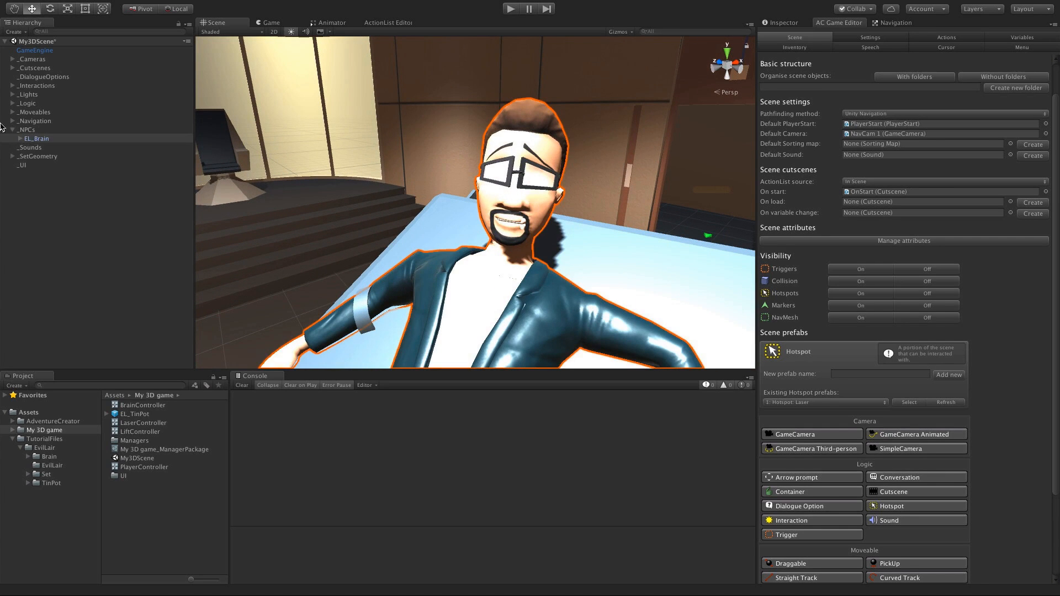
pyautogui.click(20, 139)
pyautogui.click(39, 147)
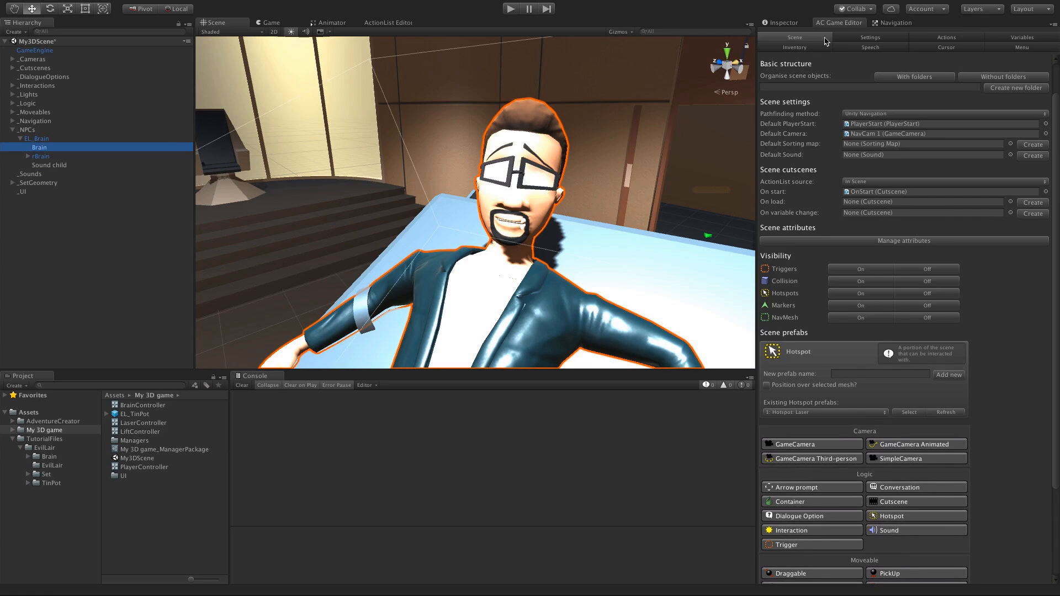
pyautogui.click(784, 22)
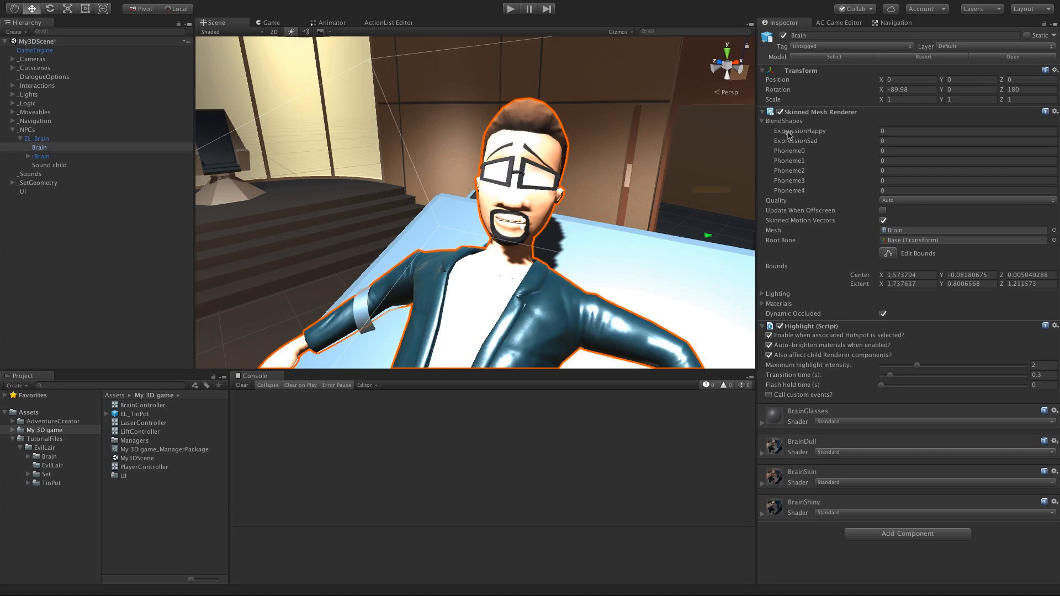
# Step: Preview the Brain mesh's expression and phoneme blendshapes, including ExpressionHappy and Phoneme4, at 100 and reset them to 0
pyautogui.click(891, 130)
pyautogui.write('100')
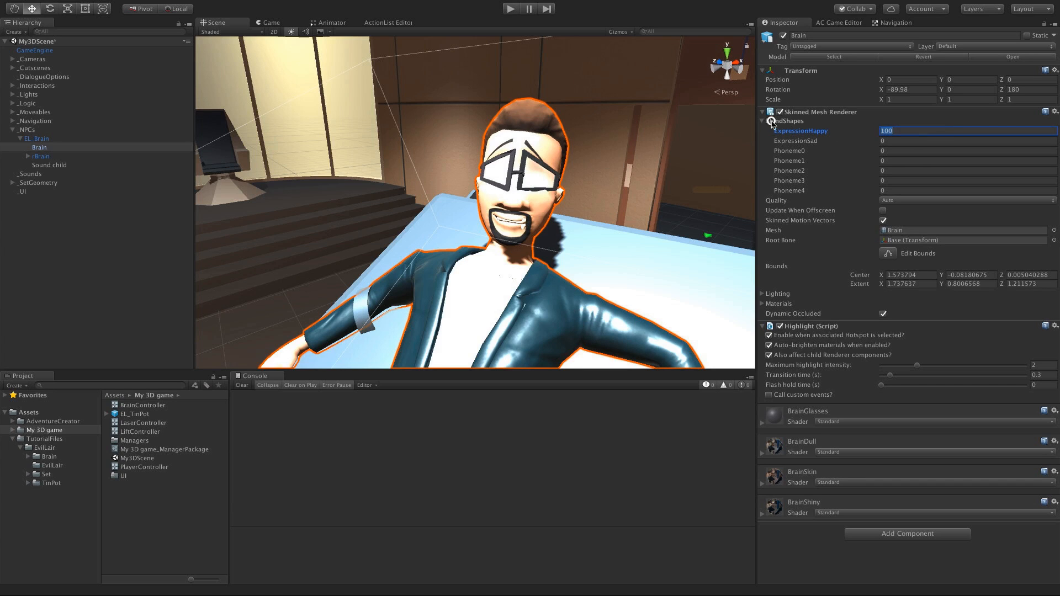
pyautogui.write('0')
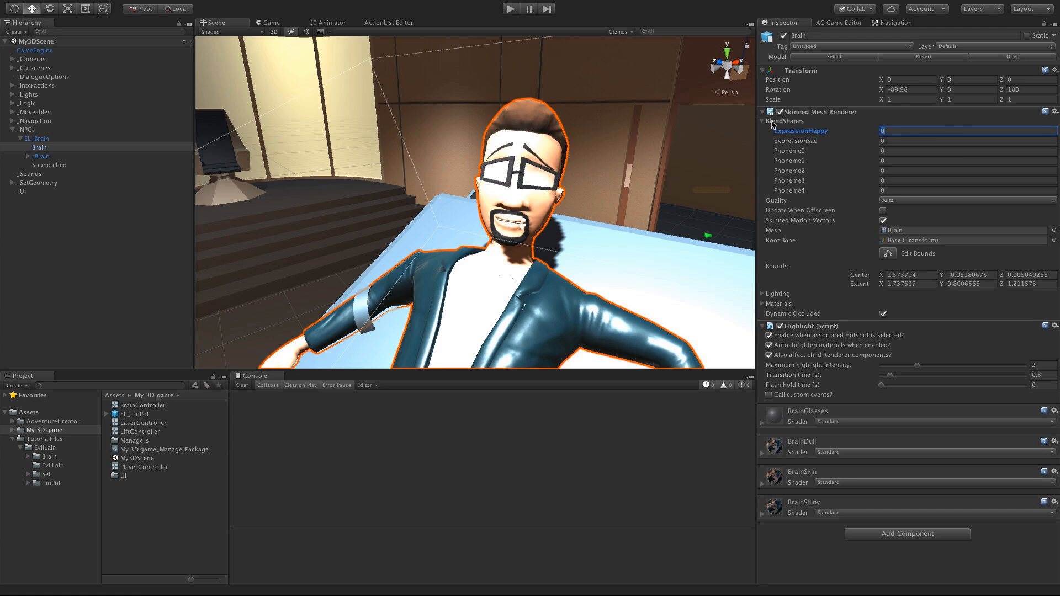
pyautogui.press('Tab')
pyautogui.write('100')
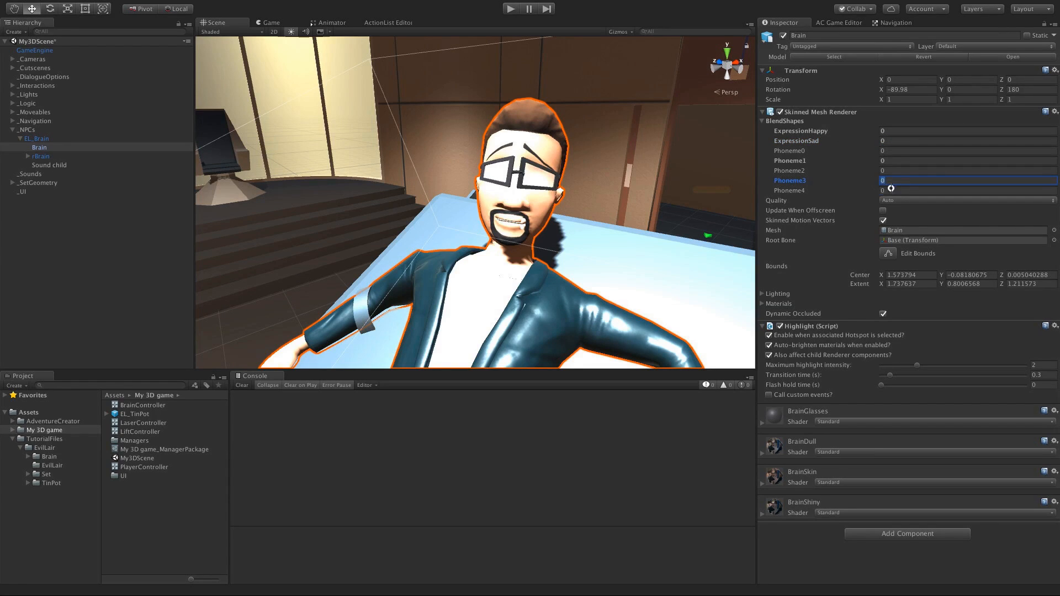
pyautogui.click(891, 189)
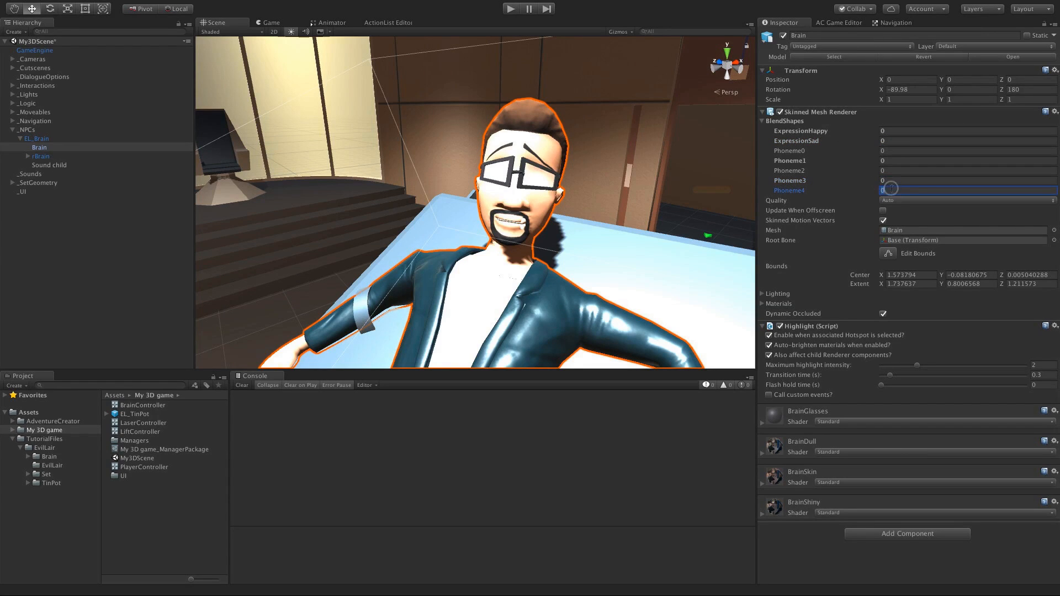
pyautogui.write('100')
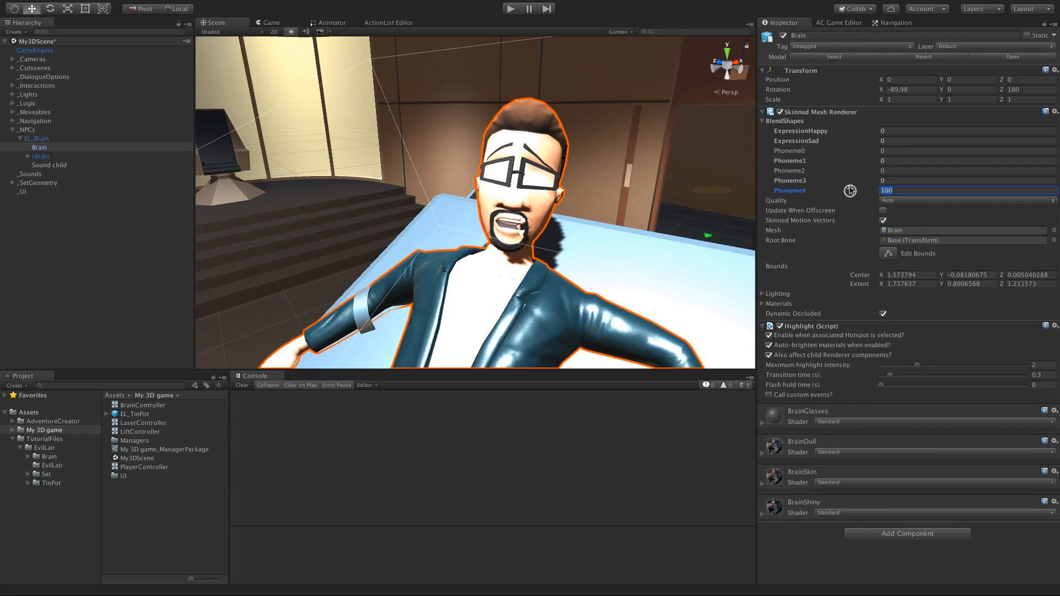
pyautogui.write('0')
pyautogui.keyDown('alt'); pyautogui.moveTo(596, 221); pyautogui.dragTo(636, 186); pyautogui.keyUp('alt')
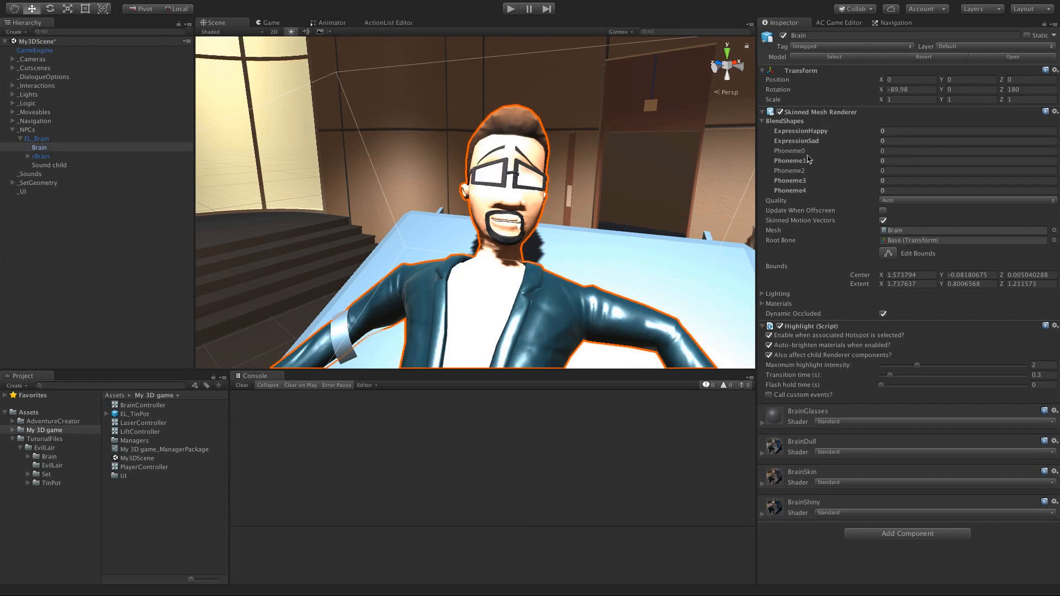
# Step: Add a Shapeable component to the Brain mesh
pyautogui.click(880, 130)
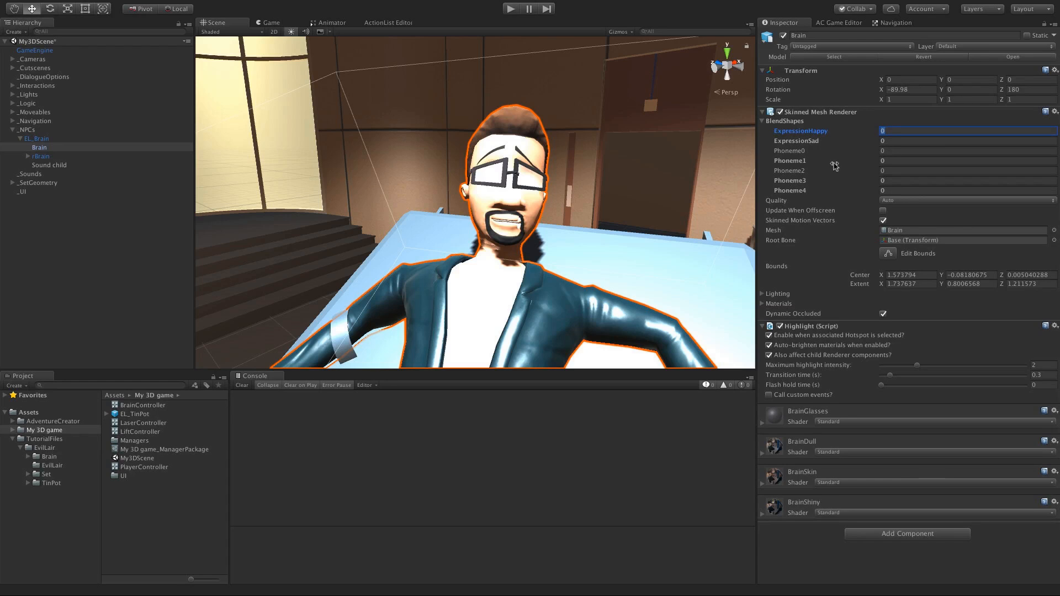
pyautogui.click(919, 534)
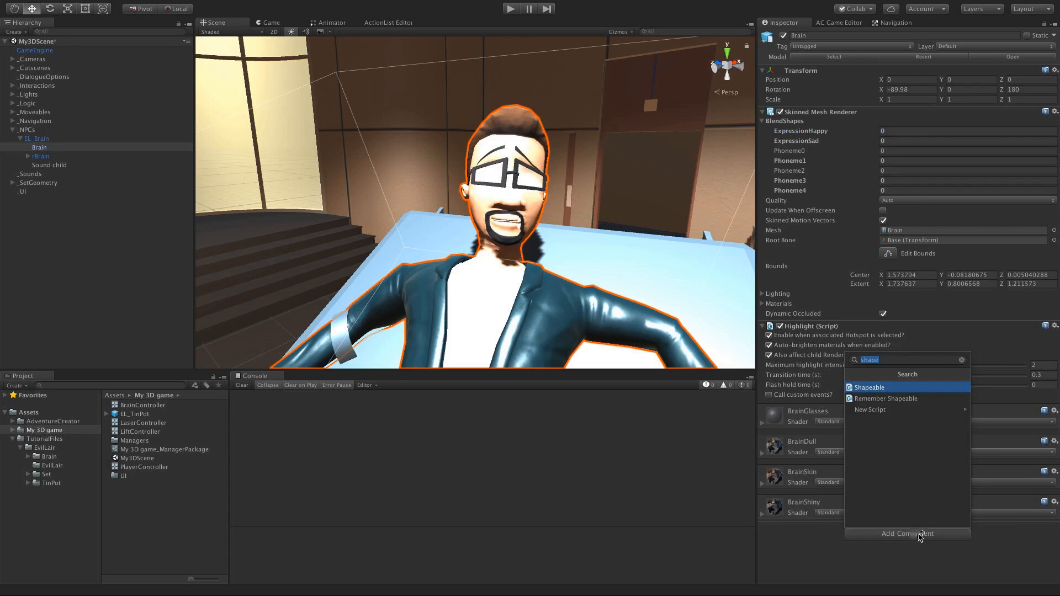
pyautogui.write('shap')
pyautogui.press('Return')
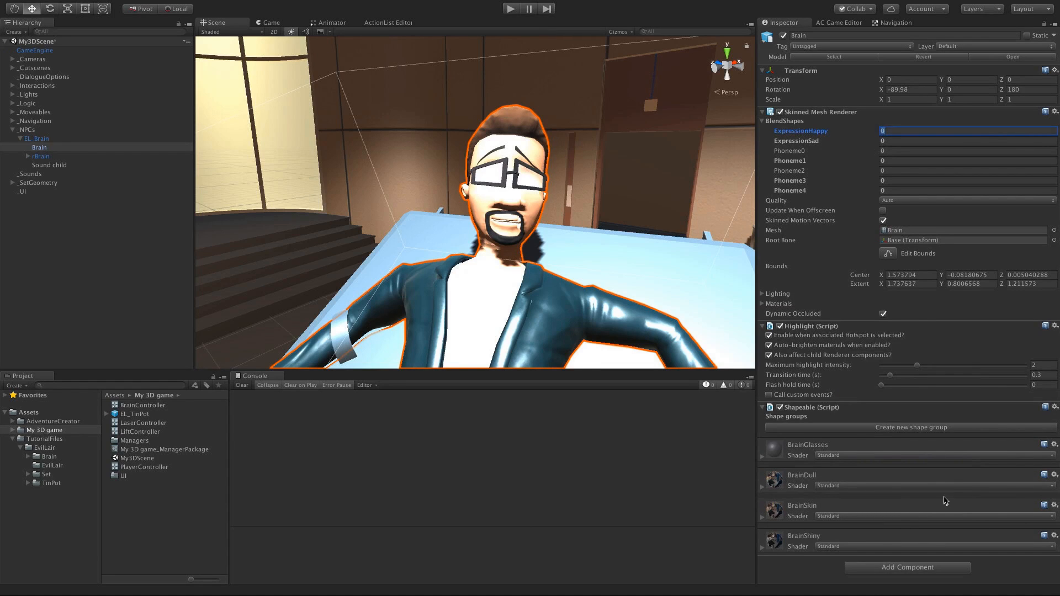
# Step: Create a shape group in the Shapeable component and label it Expressions
pyautogui.click(955, 429)
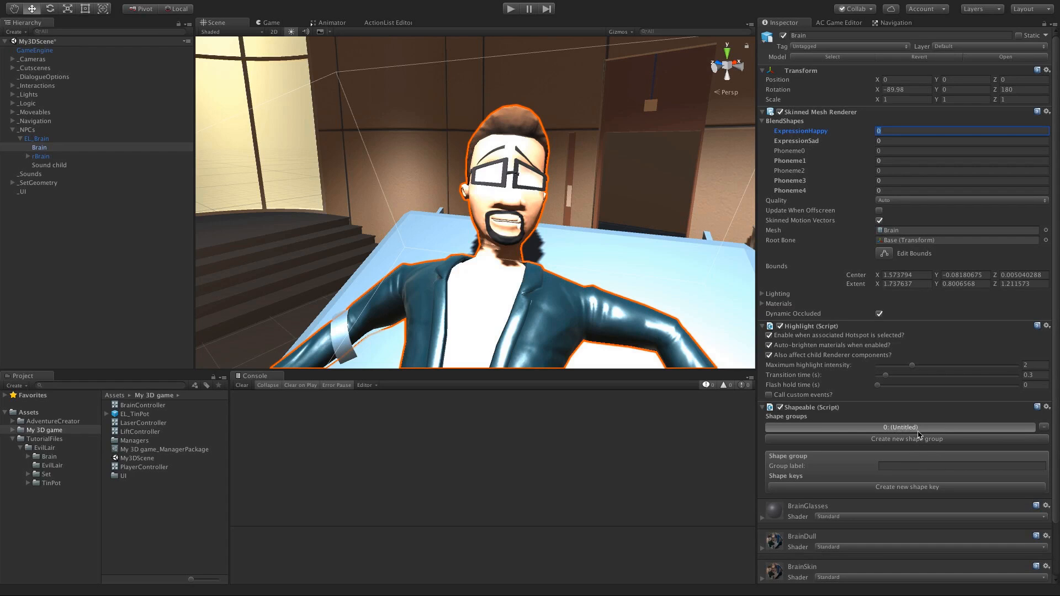
pyautogui.click(901, 465)
pyautogui.write('E')
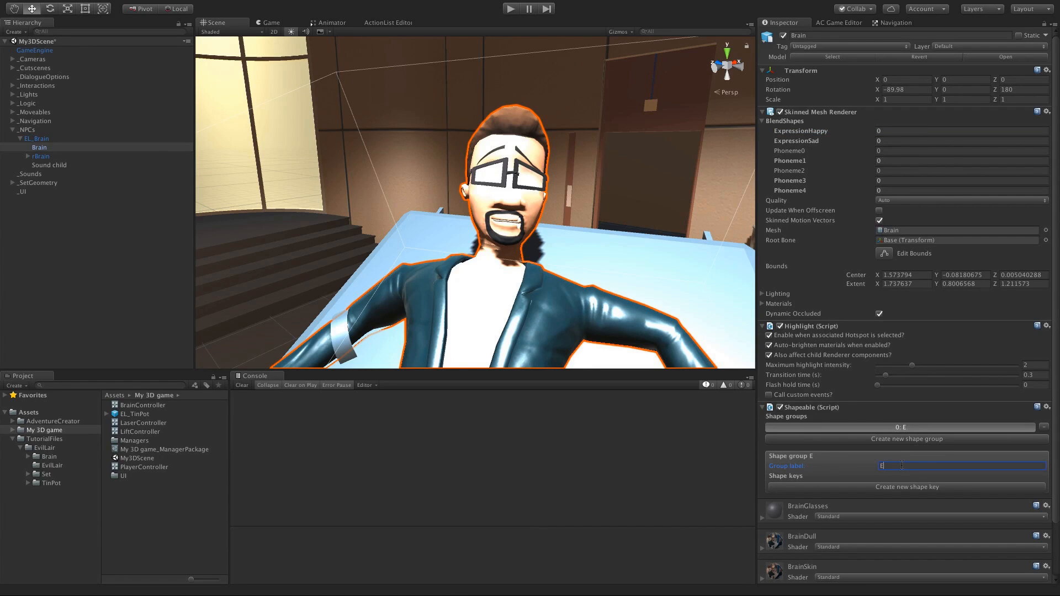
pyautogui.write('xpressions')
pyautogui.press('Return')
# Step: Create two shape keys in the Expressions group and label the first Happy, using the ExpressionHappy blendshape
pyautogui.click(906, 485)
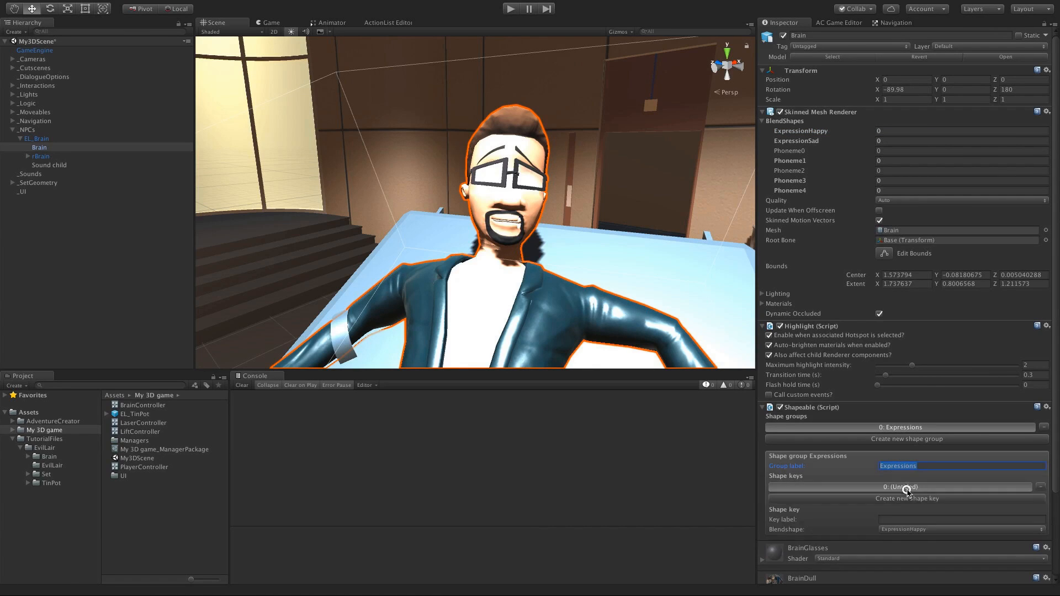
pyautogui.click(908, 498)
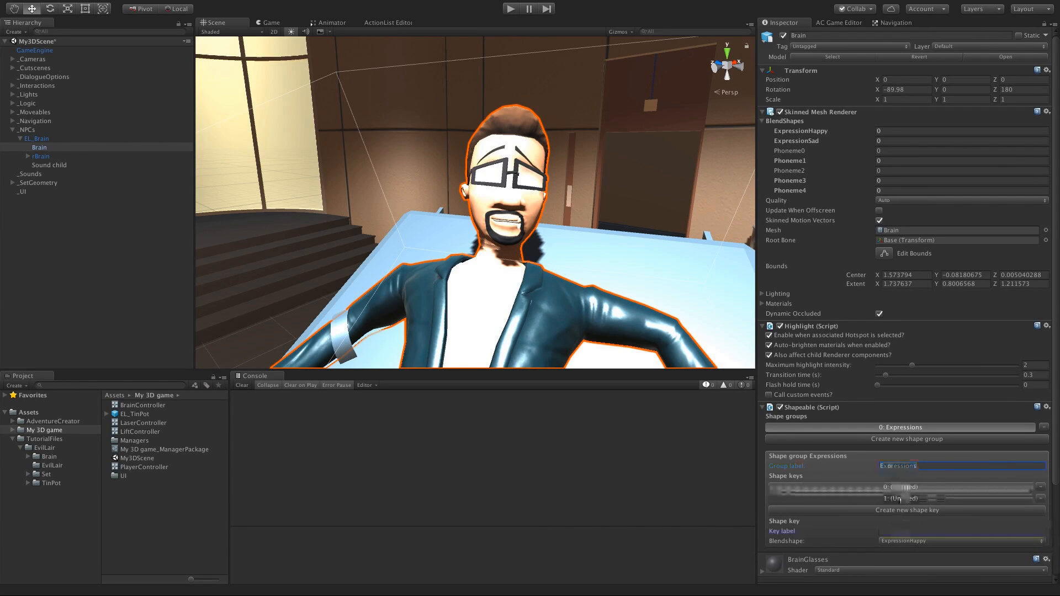
pyautogui.click(901, 529)
pyautogui.write('Happy')
pyautogui.press('Return')
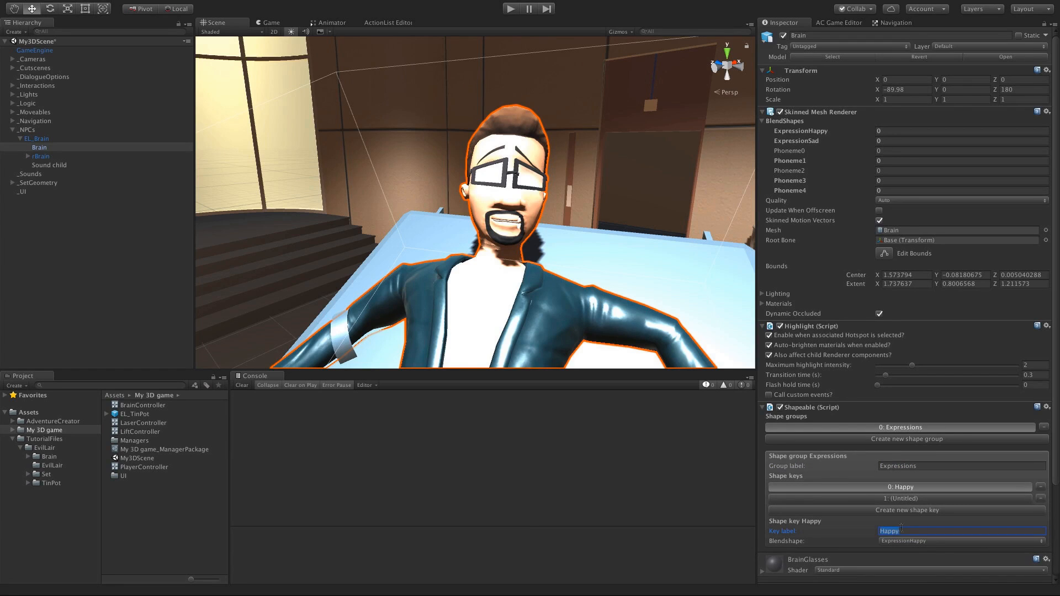
pyautogui.scroll(-3, 965, 525)
pyautogui.click(938, 473)
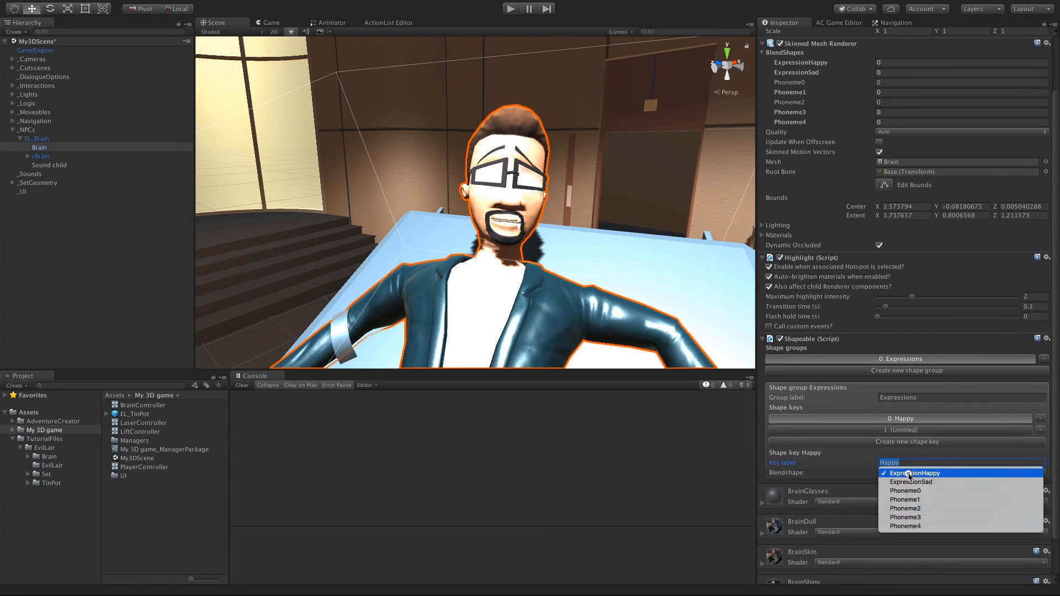
pyautogui.click(941, 475)
# Step: Label the second shape key Sad and assign it the ExpressionSad blendshape
pyautogui.click(900, 430)
pyautogui.click(893, 463)
pyautogui.write('S')
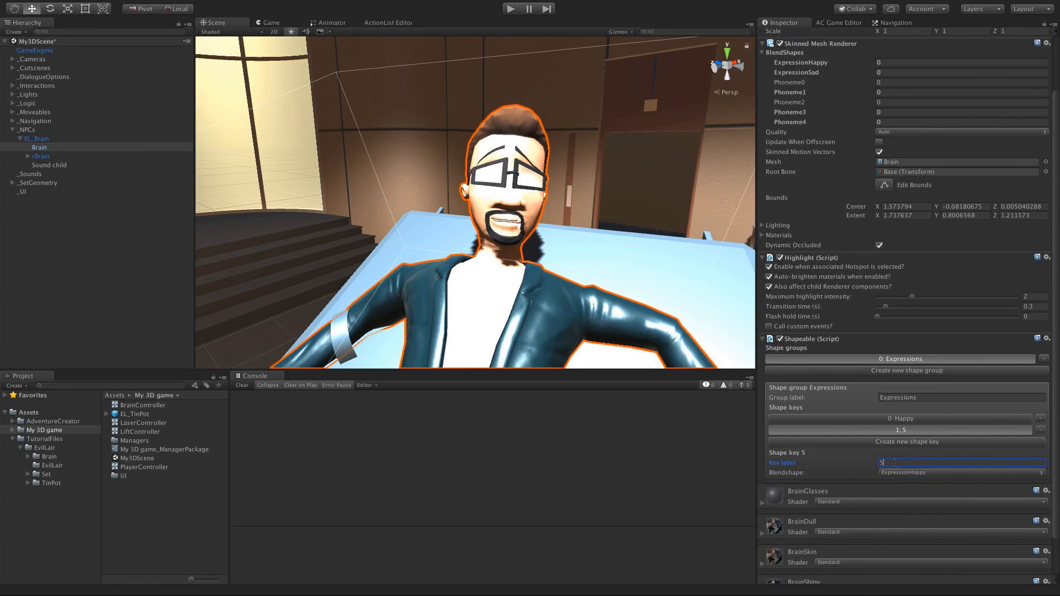
pyautogui.write('ad')
pyautogui.click(902, 474)
pyautogui.click(906, 482)
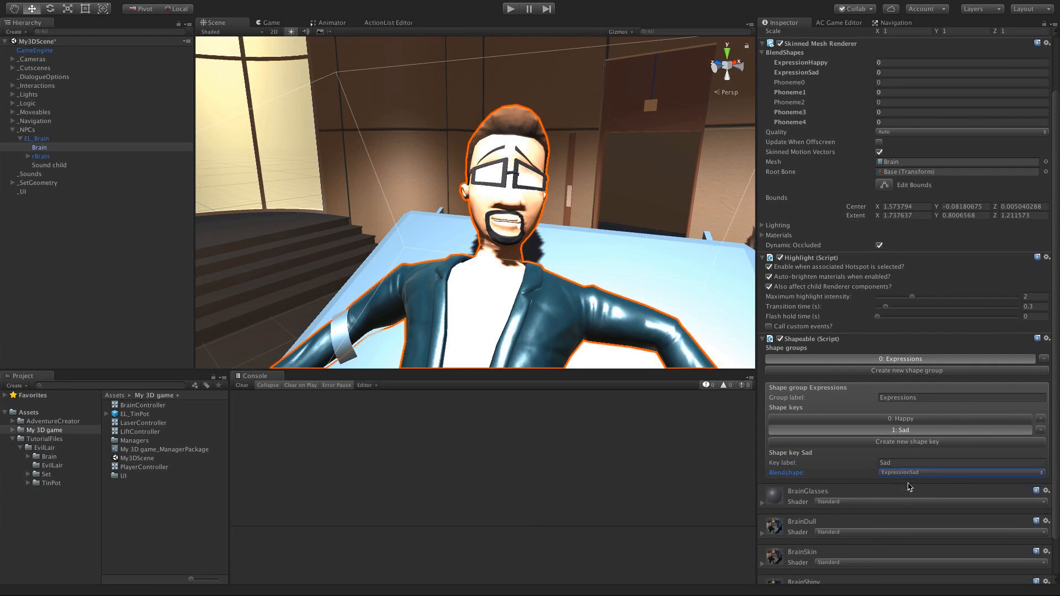
pyautogui.click(692, 458)
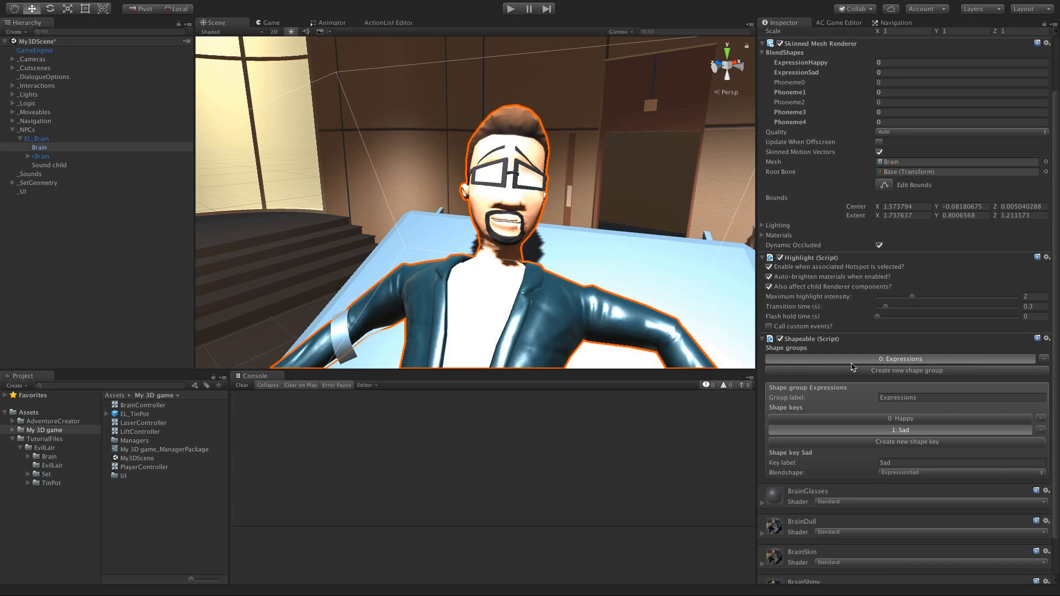
# Step: Open the BrainConvIntroSpeech cutscene's action list for node editing and bring its Run sequence action into view
pyautogui.click(12, 68)
pyautogui.click(50, 94)
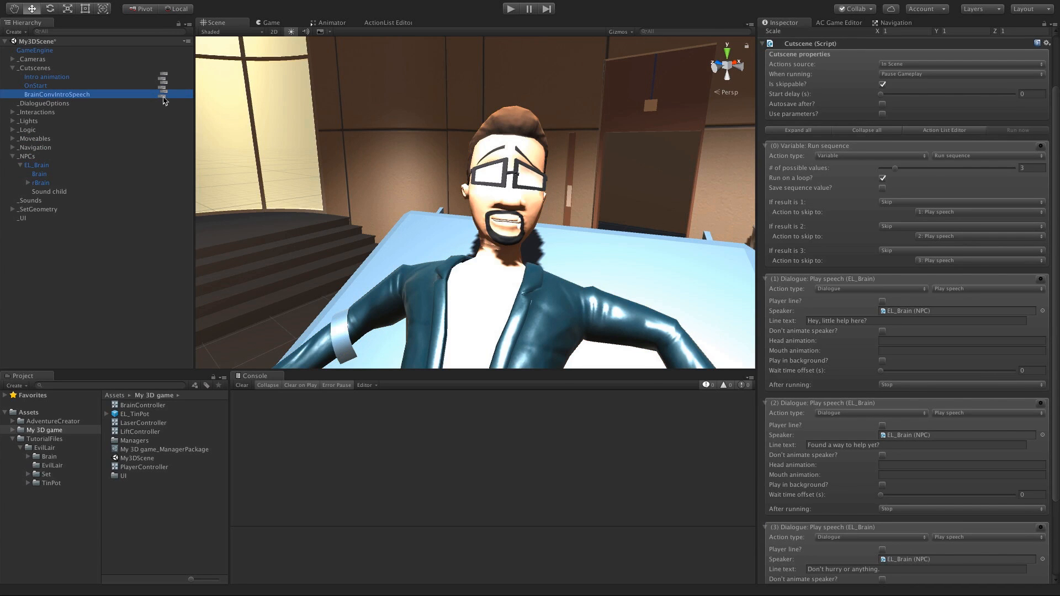
pyautogui.click(163, 97)
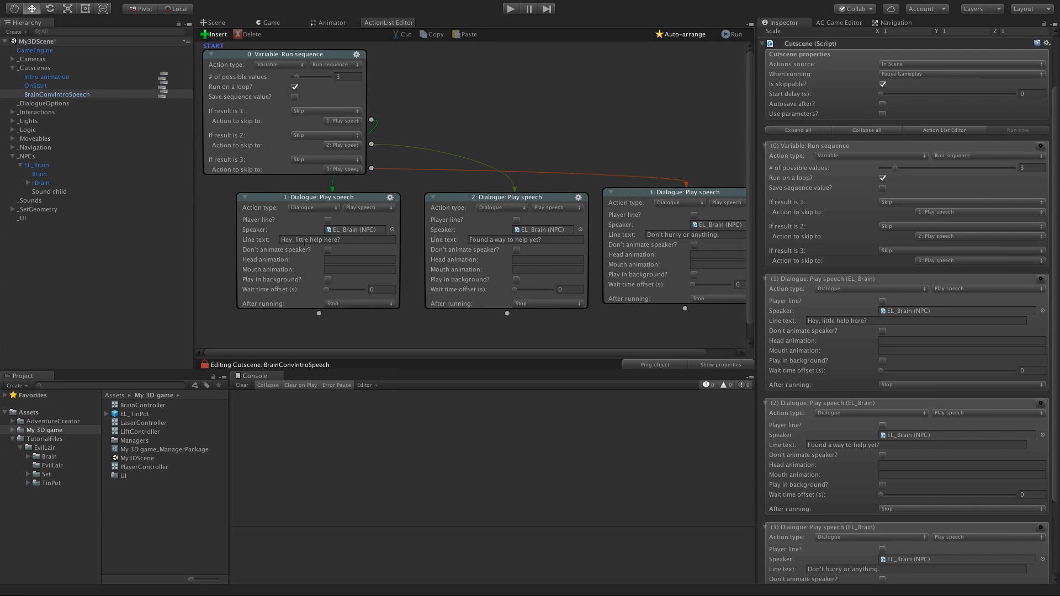
pyautogui.click(490, 240)
pyautogui.scroll(-1, 497, 232)
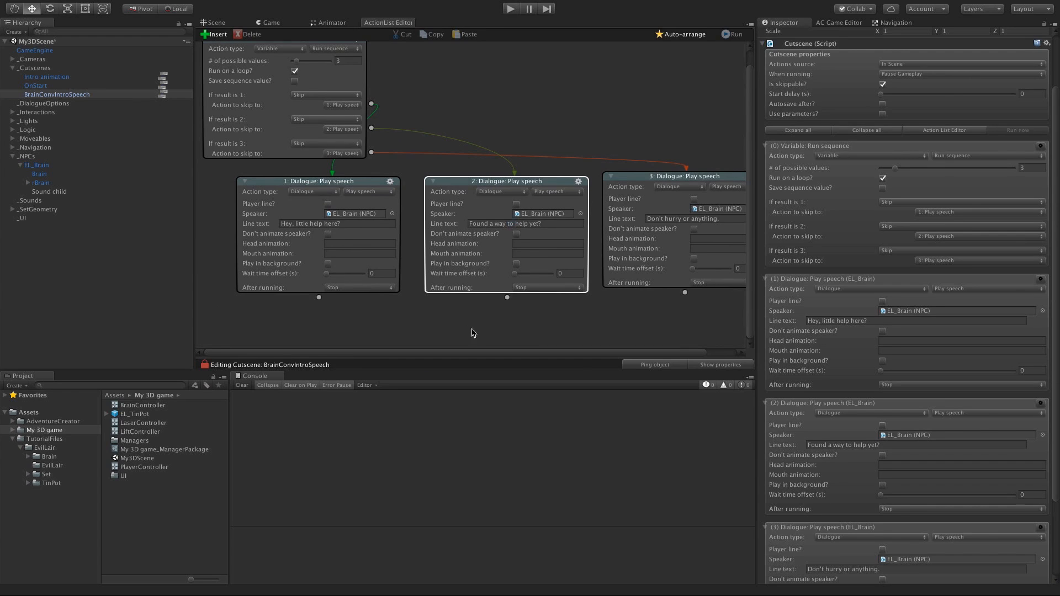
pyautogui.click(496, 93)
pyautogui.moveTo(500, 90); pyautogui.dragTo(502, 118, button='middle')
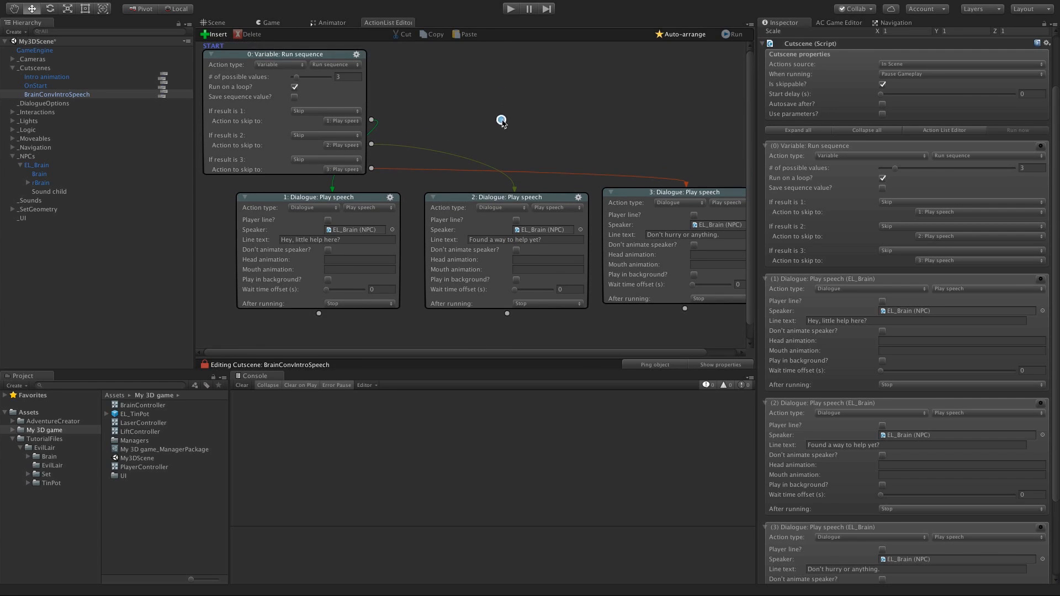
# Step: Add a new Object: Blend shape action in the empty space beside the Run sequence action
pyautogui.rightClick(525, 96)
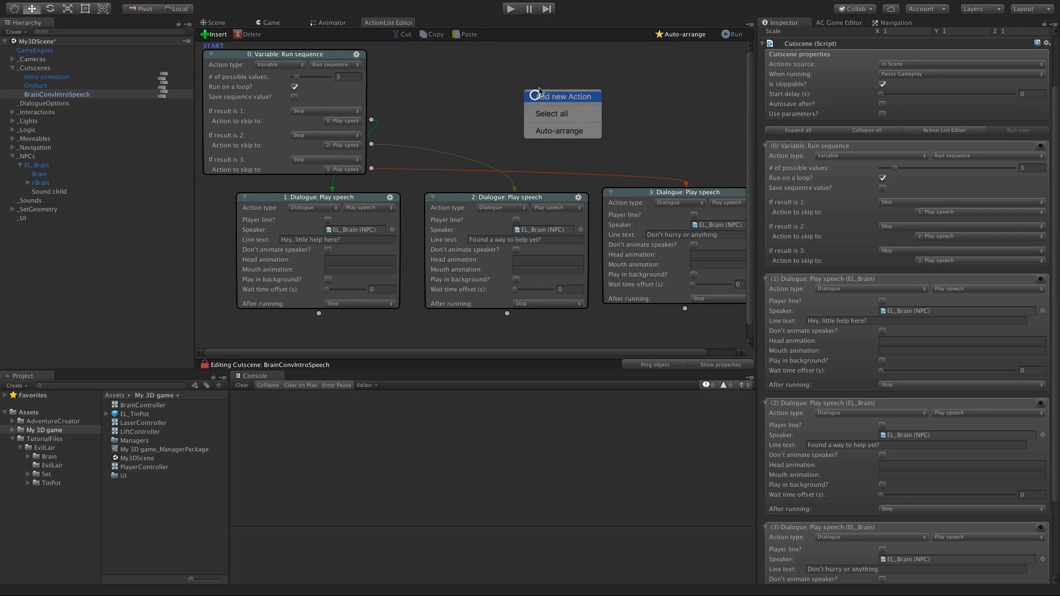
pyautogui.click(530, 90)
pyautogui.click(554, 82)
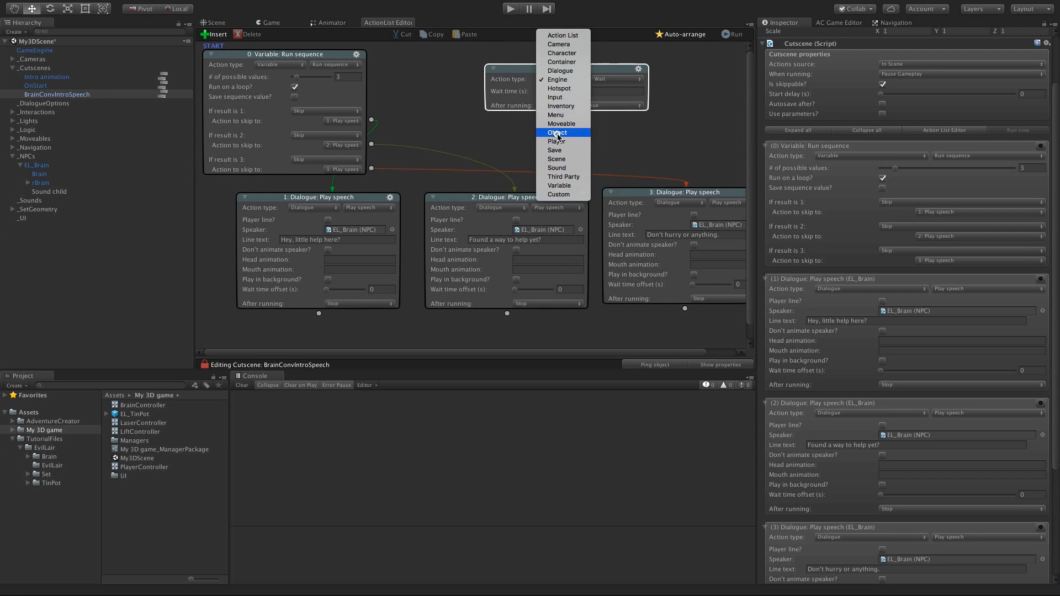
pyautogui.click(556, 265)
pyautogui.click(606, 83)
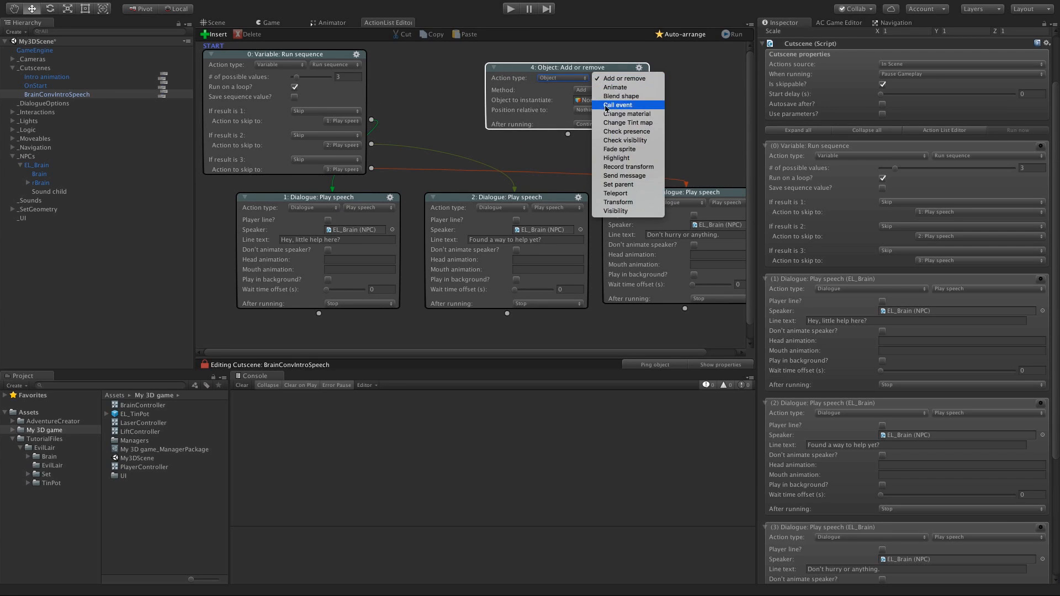
pyautogui.click(605, 97)
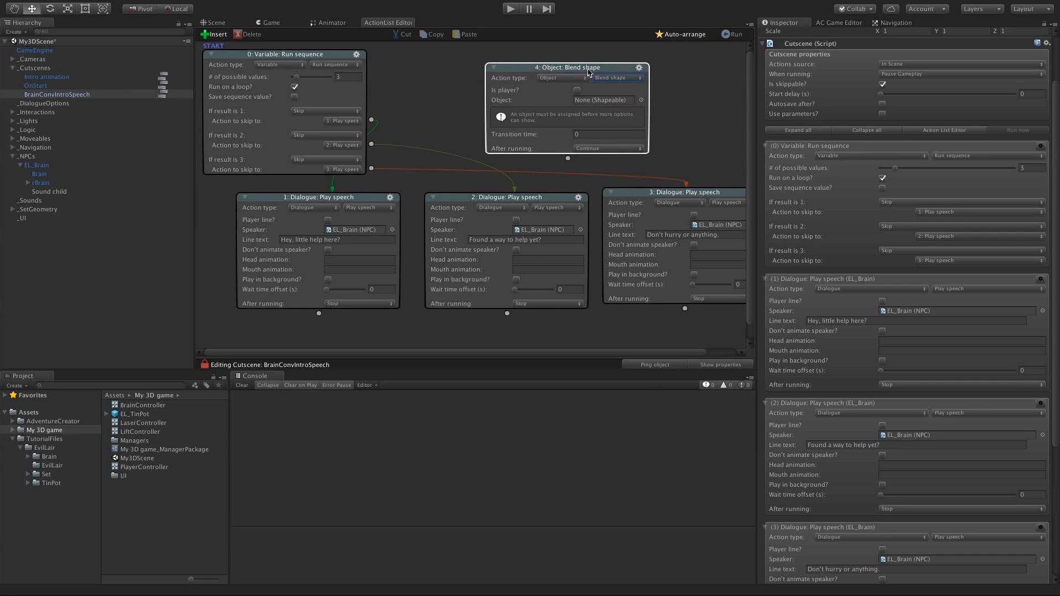
# Step: Assign the Brain Shapeable to the Blend shape action, with shape group Expressions and shape key Happy
pyautogui.click(641, 100)
pyautogui.click(685, 126)
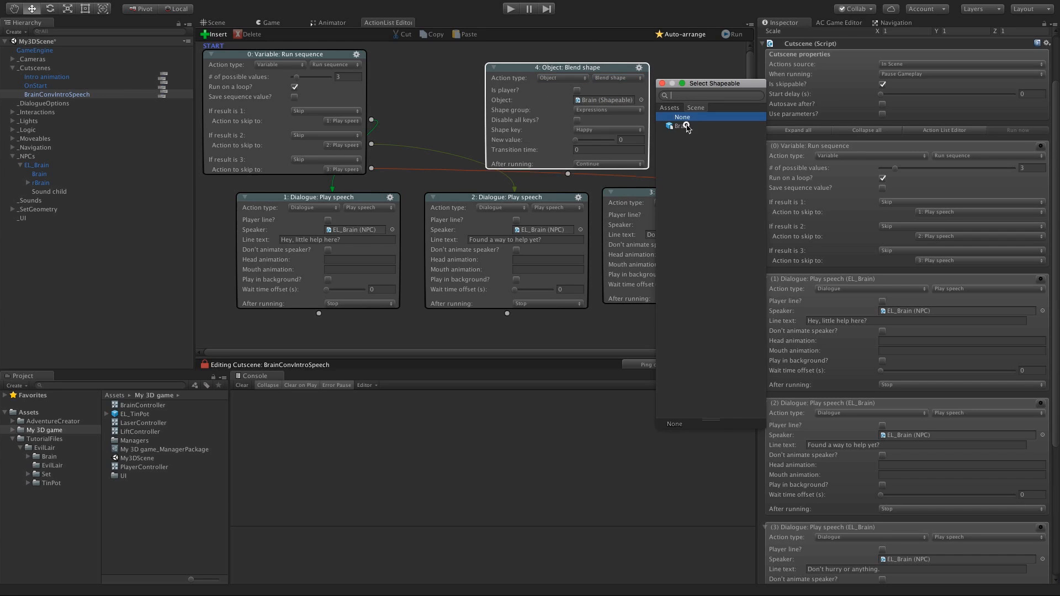
pyautogui.click(662, 83)
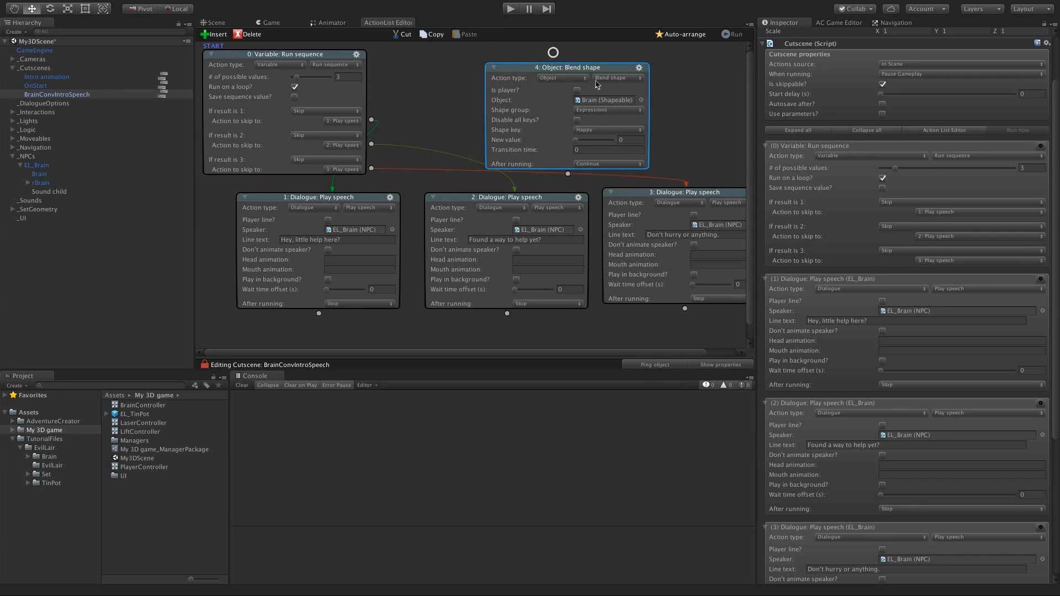
pyautogui.click(610, 110)
pyautogui.click(542, 110)
pyautogui.click(601, 130)
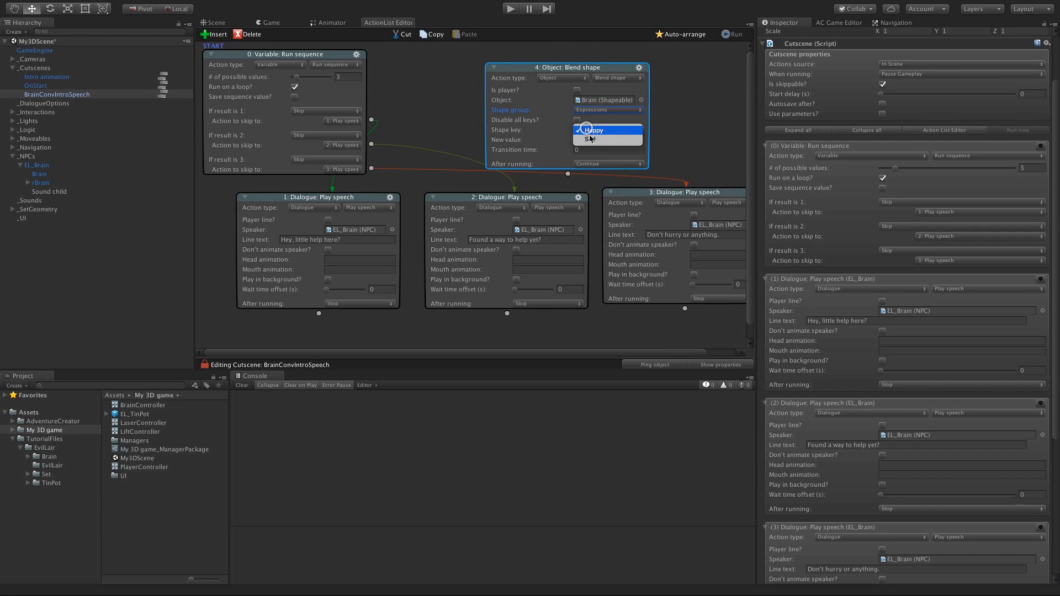
pyautogui.click(540, 131)
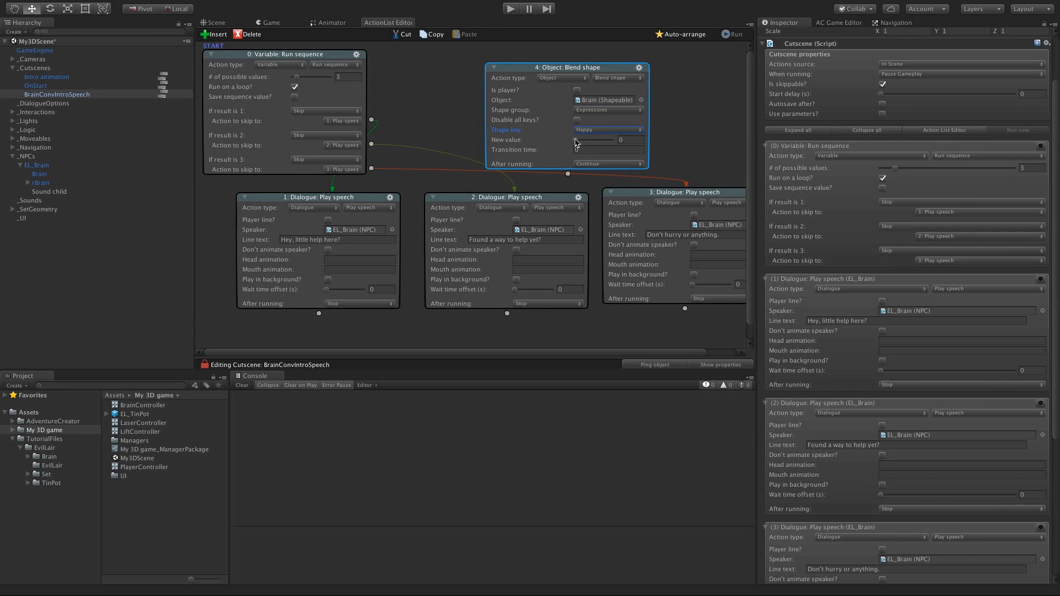
# Step: Try a higher new value for the Blend shape action's Happy key, and delete that action from the cutscene
pyautogui.moveTo(576, 140); pyautogui.dragTo(606, 140)
pyautogui.moveTo(579, 71); pyautogui.dragTo(587, 62)
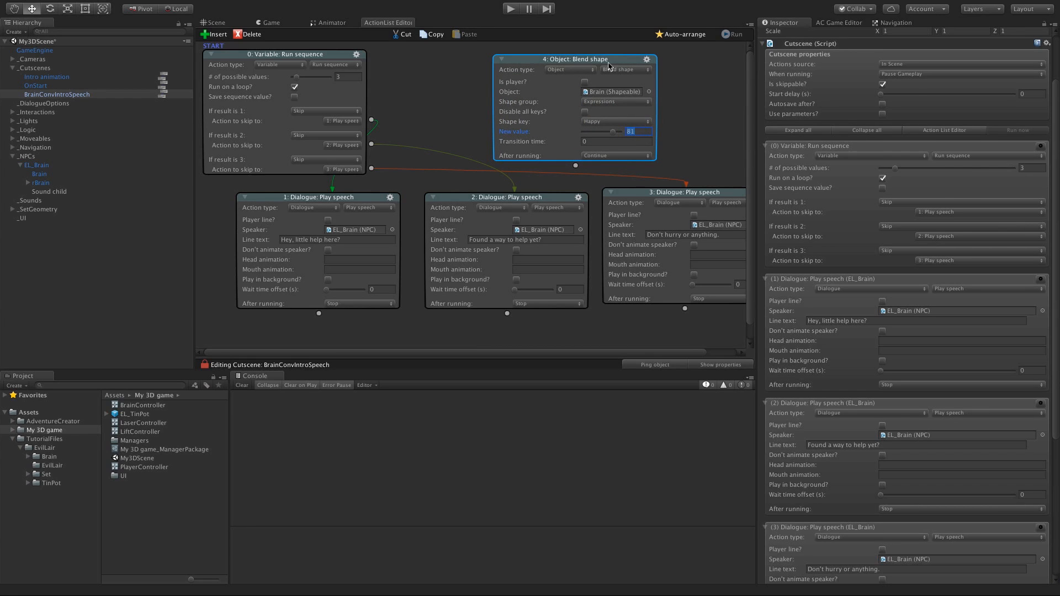
pyautogui.click(647, 59)
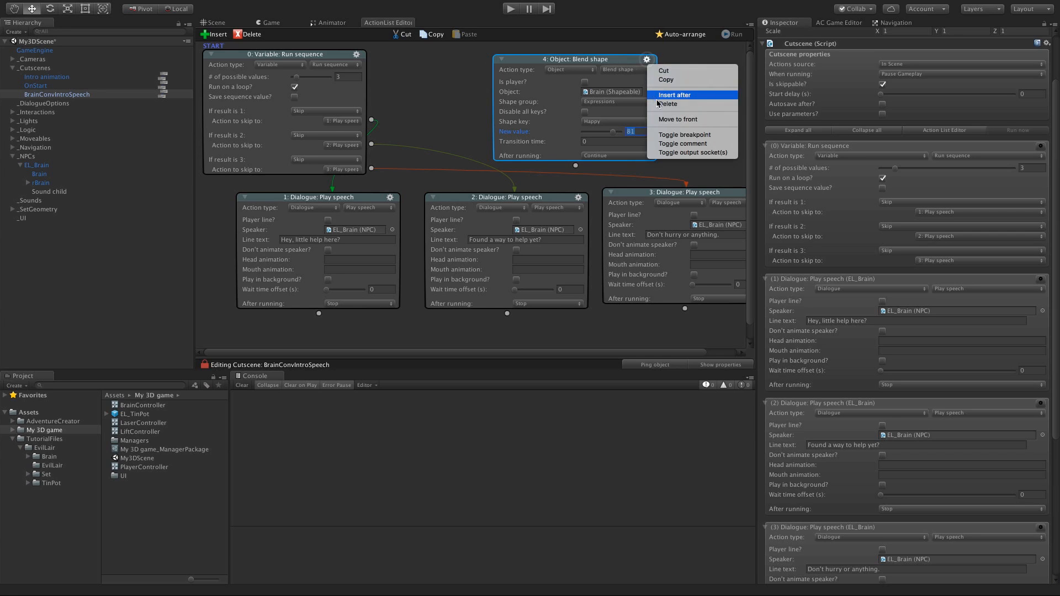
pyautogui.click(665, 105)
# Step: Insert a [wait:0.5] tag before "little help here?" in the line text of the first Play speech action
pyautogui.click(373, 202)
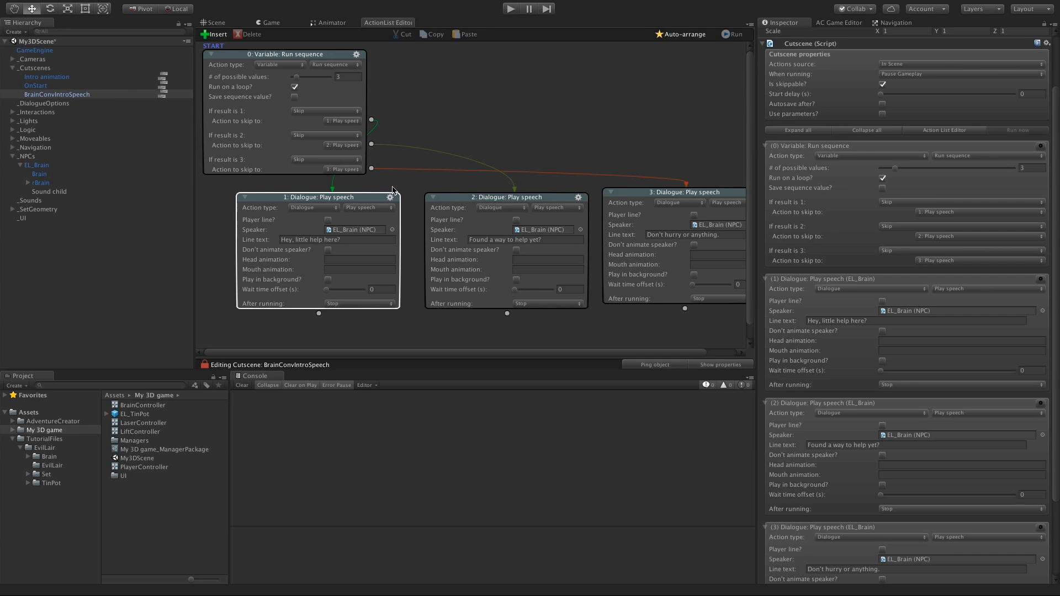
pyautogui.click(294, 241)
pyautogui.click(301, 240)
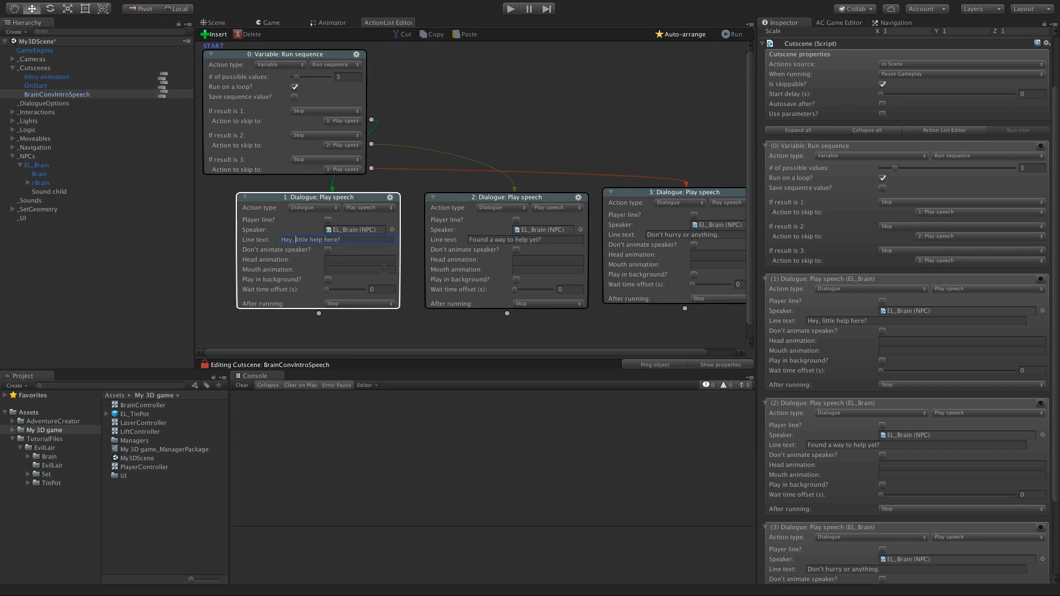
pyautogui.write('[wait:0.5]')
pyautogui.click(387, 238)
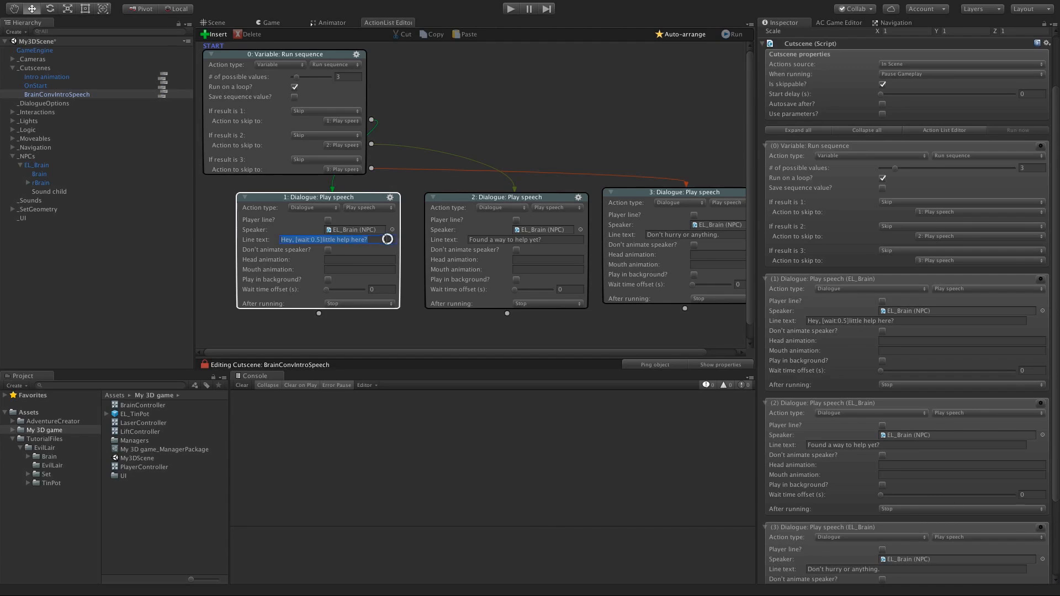
pyautogui.click(354, 243)
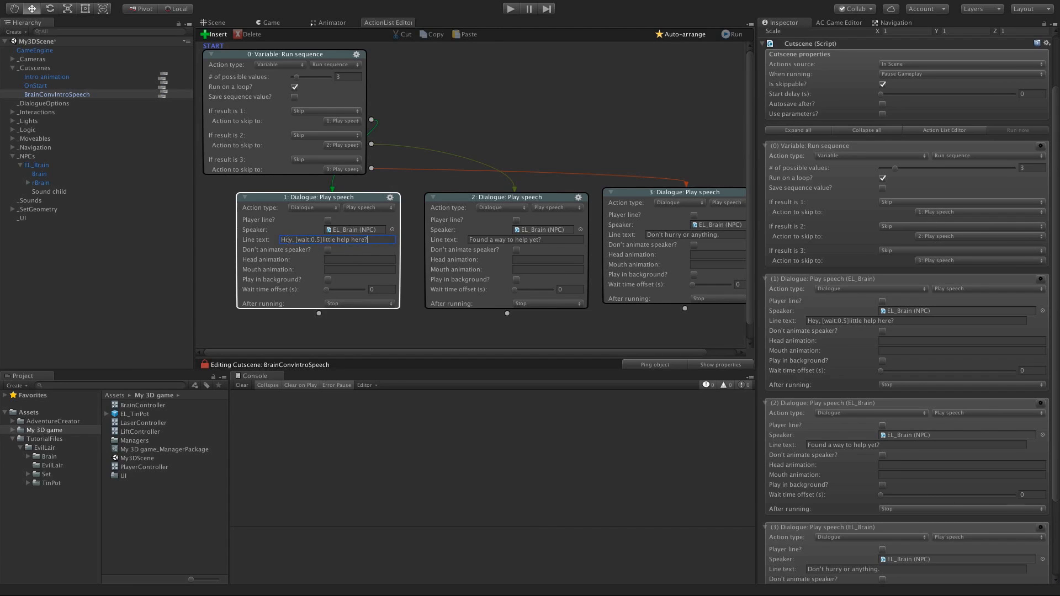
pyautogui.moveTo(296, 240); pyautogui.dragTo(342, 244)
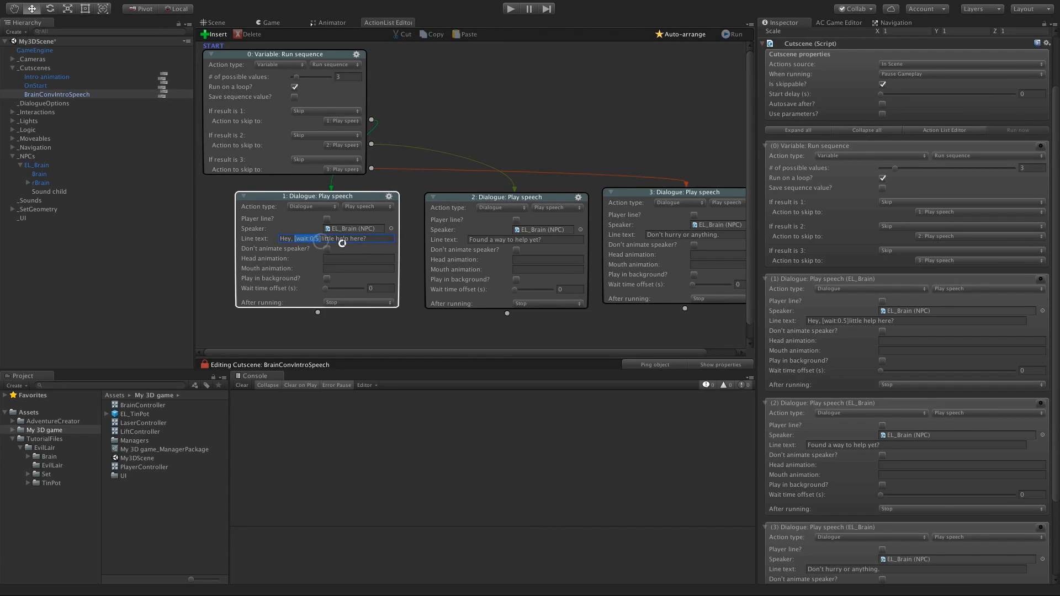
pyautogui.click(344, 241)
# Step: Consult the Speech manager's settings and put an [expression:Happy] tag at the start of the first speech line
pyautogui.click(853, 24)
pyautogui.click(881, 48)
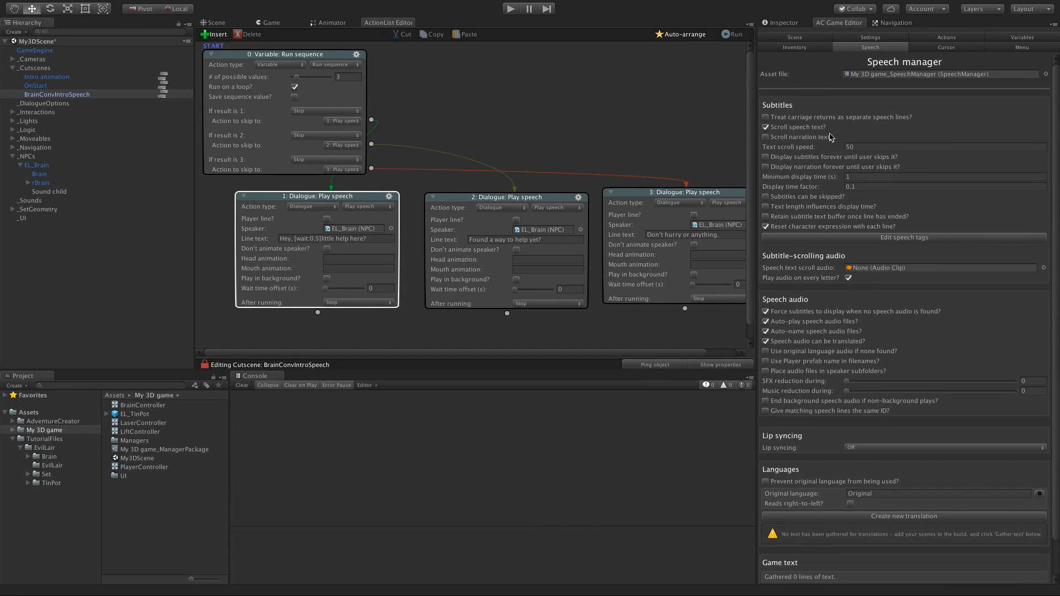
pyautogui.click(351, 239)
pyautogui.write('[express')
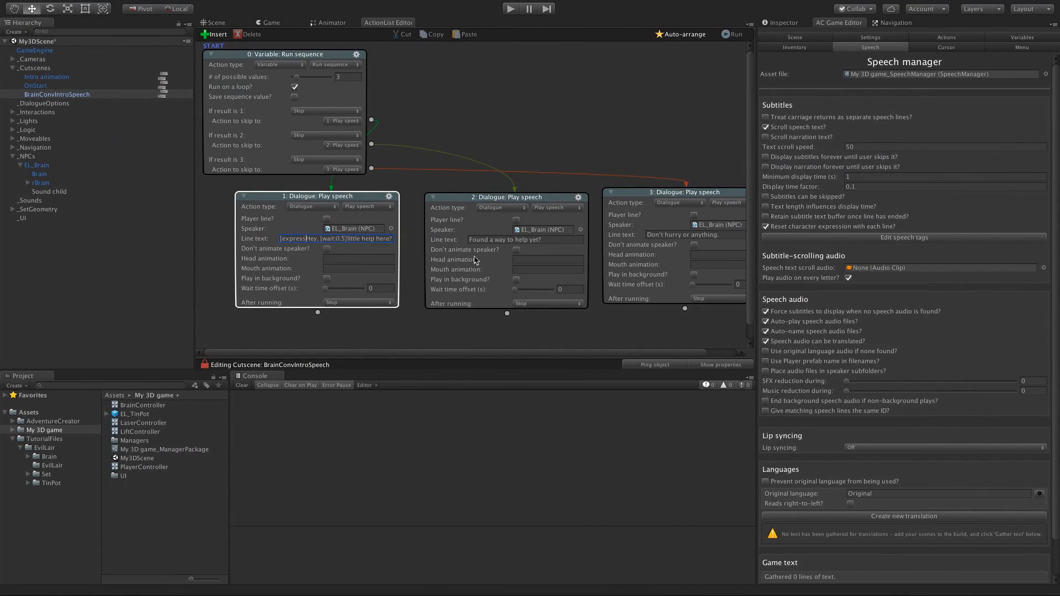
pyautogui.write('ion:')
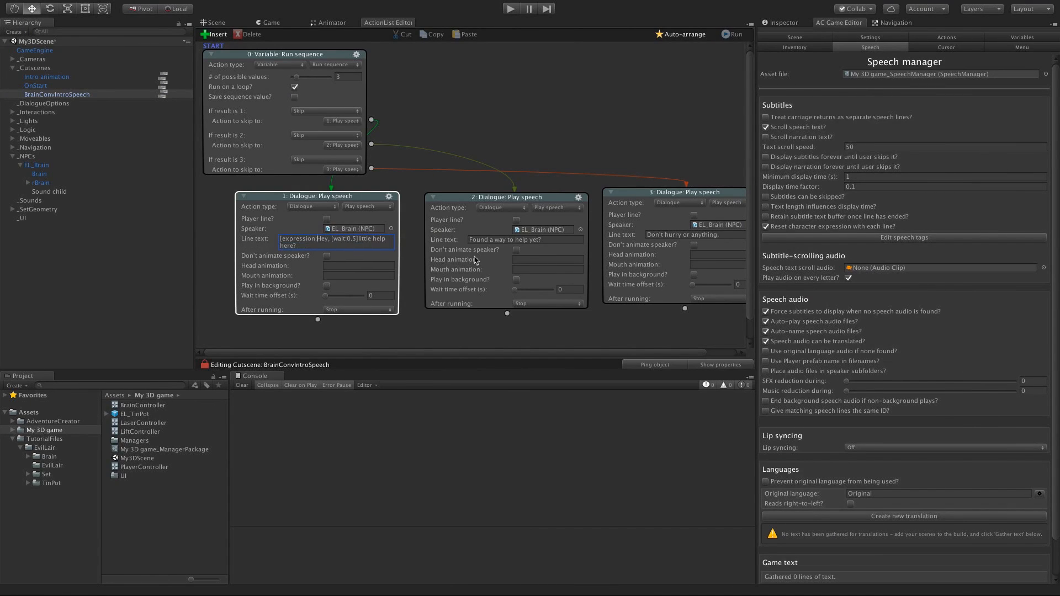
pyautogui.write('Happy]')
# Step: Examine the shape keys of the Expressions group in the Brain mesh's Shapeable component
pyautogui.click(57, 174)
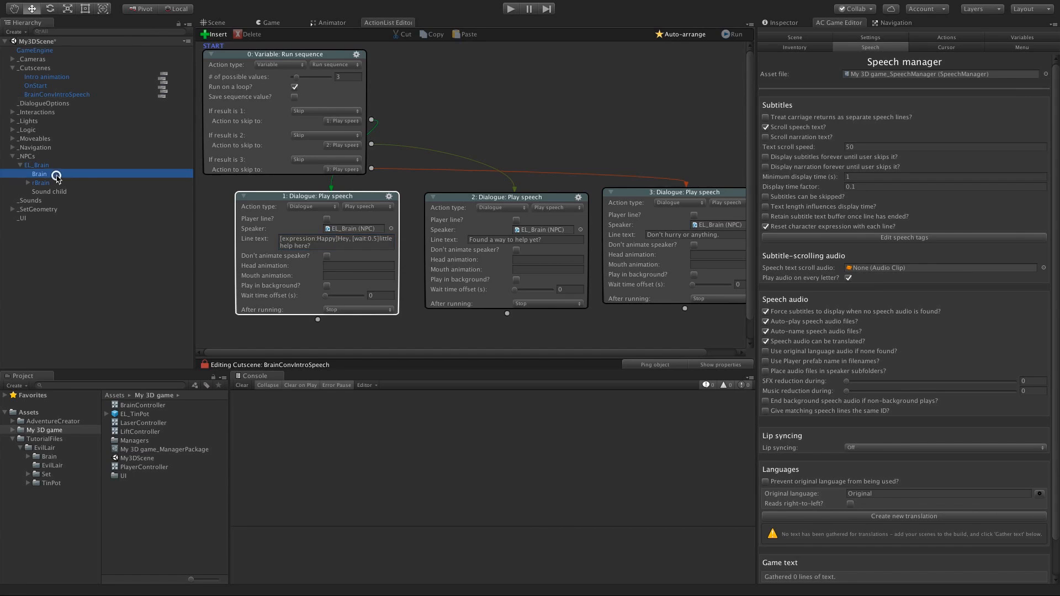
pyautogui.click(780, 23)
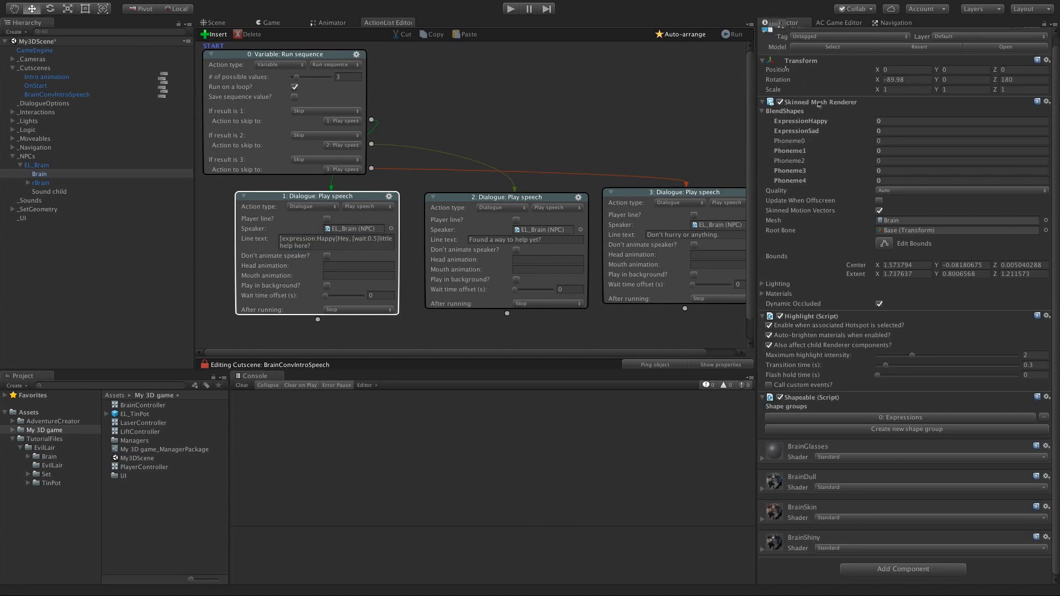
pyautogui.click(840, 418)
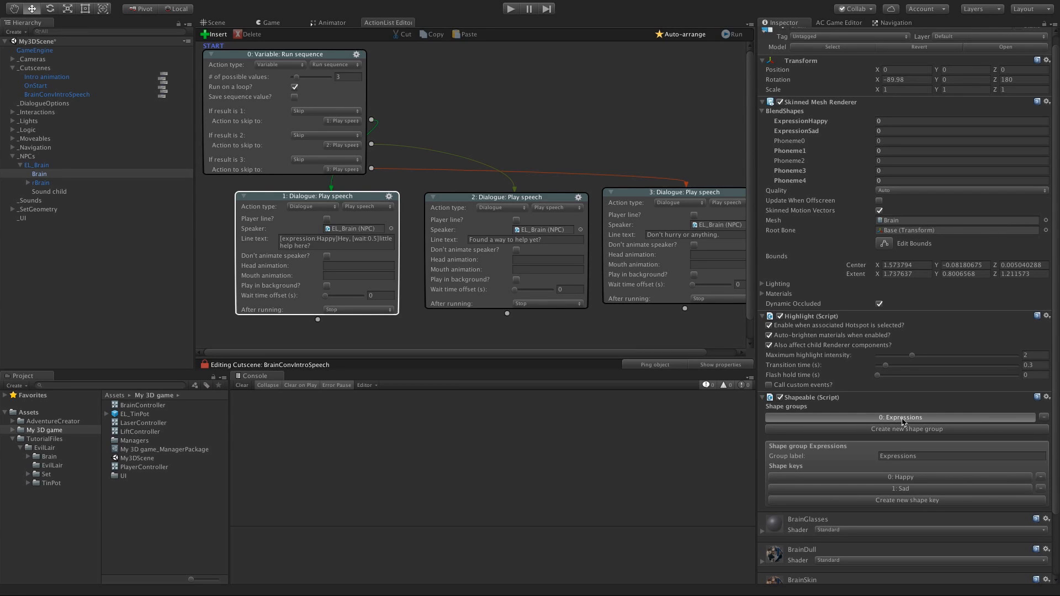
# Step: Enable expressions in EL_Brain's NPC dialogue settings and add two new expressions
pyautogui.click(52, 167)
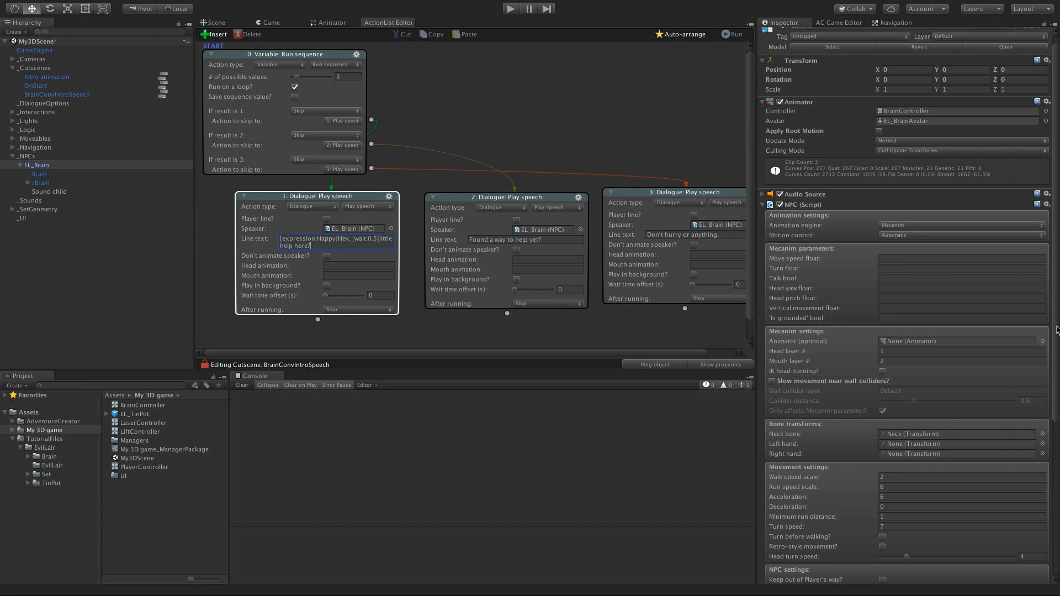
pyautogui.scroll(-8, 1045, 512)
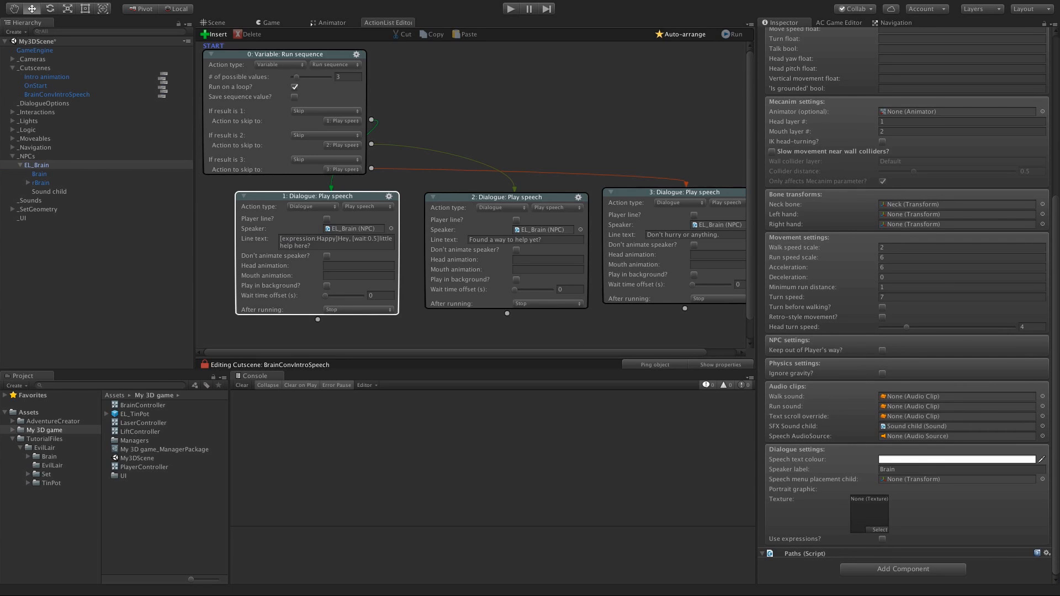
pyautogui.click(883, 539)
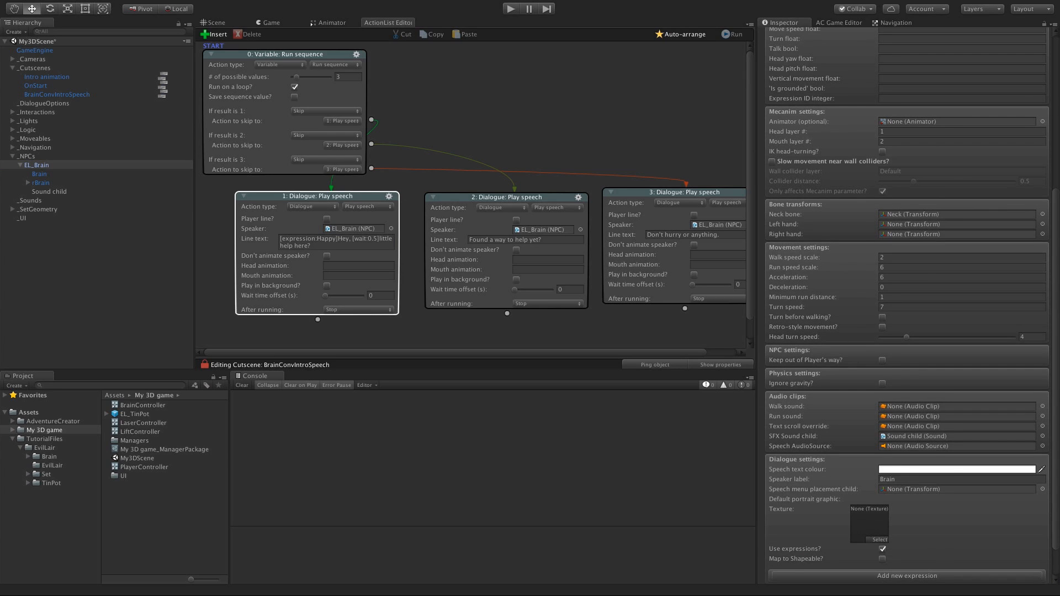
pyautogui.scroll(-3, 1057, 497)
pyautogui.click(939, 536)
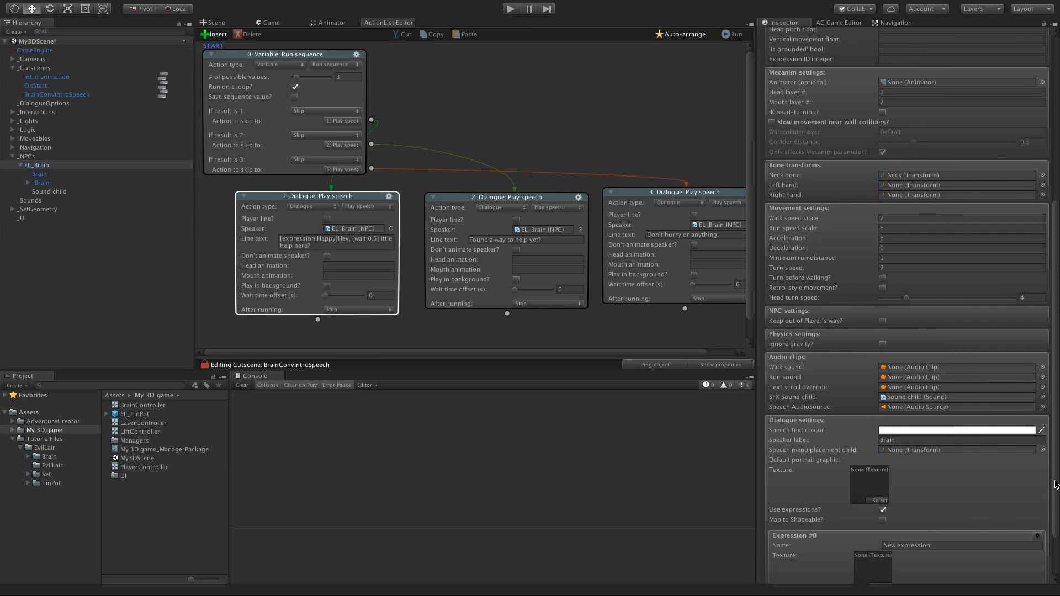
pyautogui.scroll(-1, 1057, 486)
pyautogui.scroll(-1, 1057, 493)
pyautogui.click(947, 541)
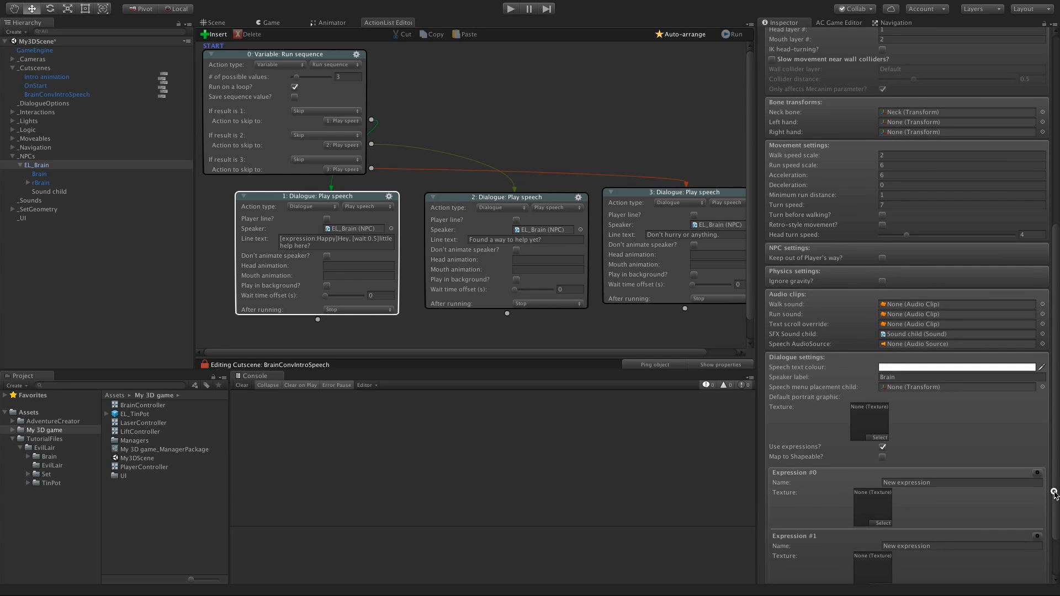
# Step: Name EL_Brain's first expression Happy and the second one Sad
pyautogui.scroll(-1, 1056, 497)
pyautogui.click(934, 439)
pyautogui.write('Happy')
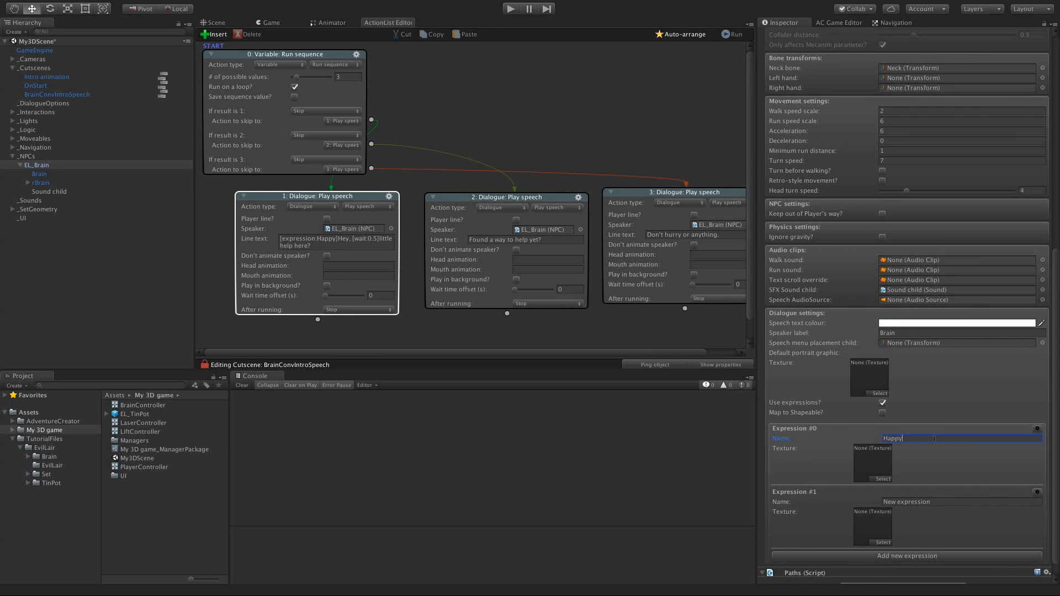
pyautogui.press('Return')
pyautogui.click(937, 500)
pyautogui.write('Sad')
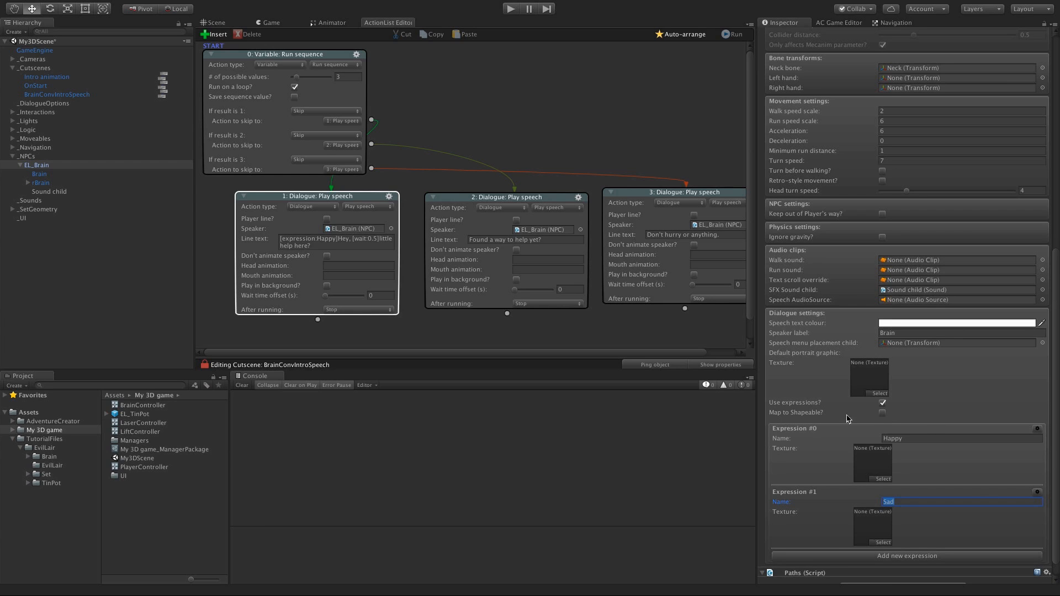
# Step: Map EL_Brain's expressions to its Shapeable, using Expressions as the expression shape group
pyautogui.click(882, 413)
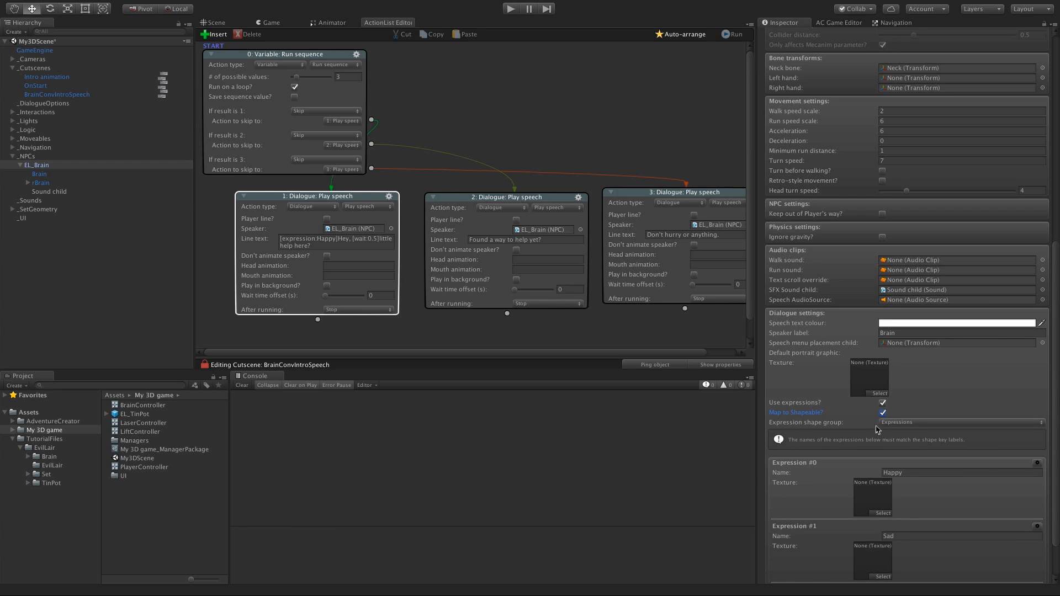
pyautogui.click(914, 424)
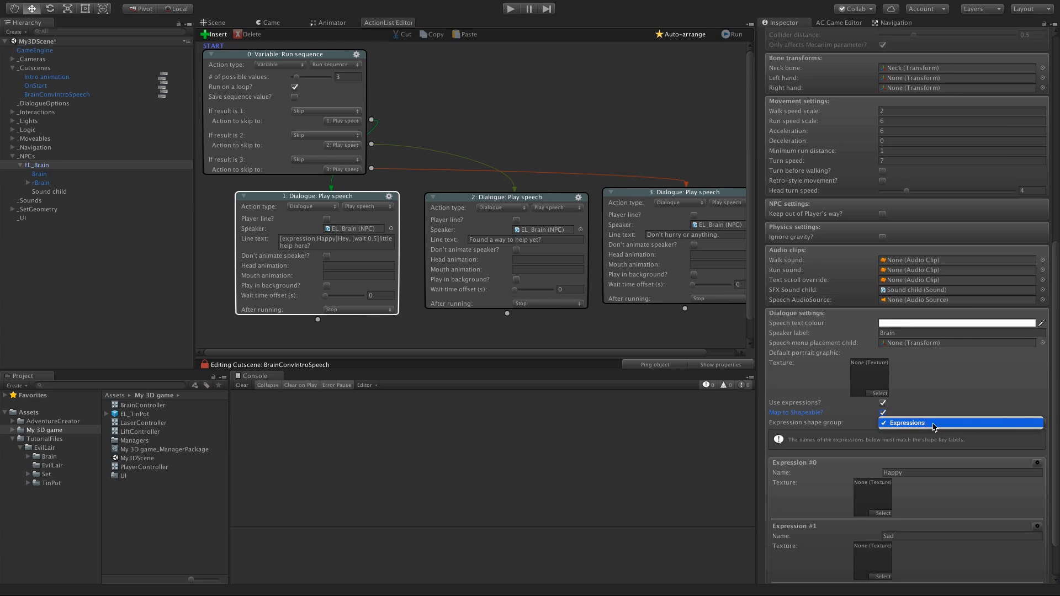
pyautogui.click(936, 423)
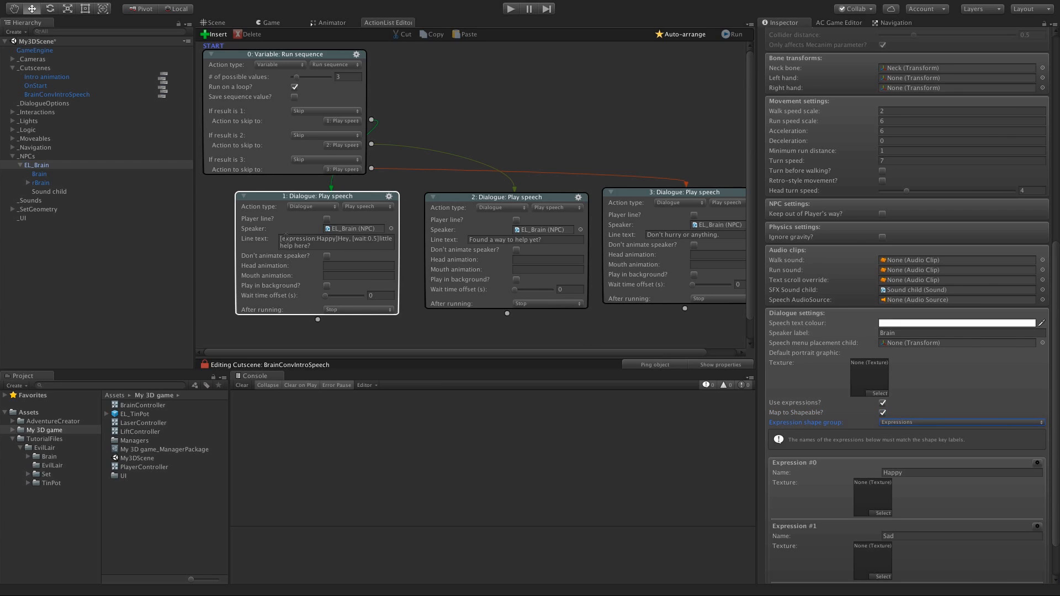
# Step: Compare the speech line's expression tag with the Brain's shape keys, and play-test the conversation with the Brain
pyautogui.moveTo(282, 238); pyautogui.dragTo(335, 240)
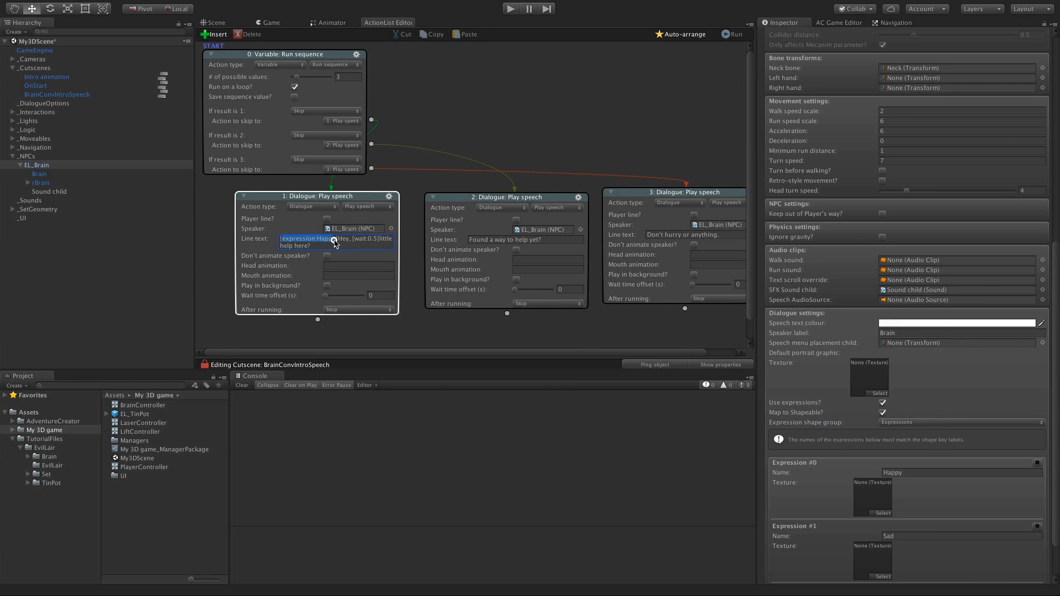
pyautogui.click(36, 174)
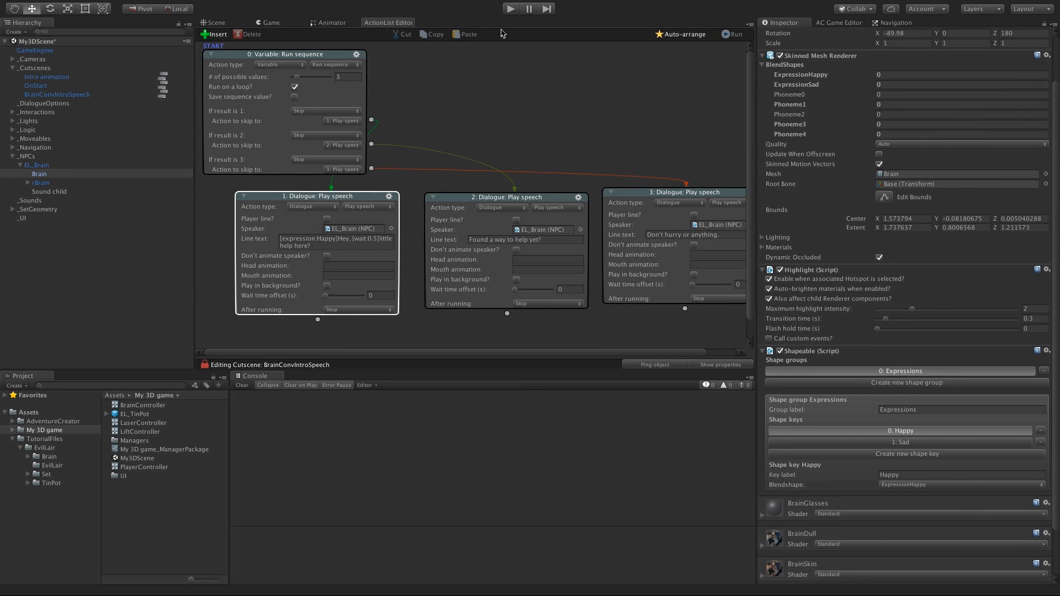
pyautogui.click(510, 9)
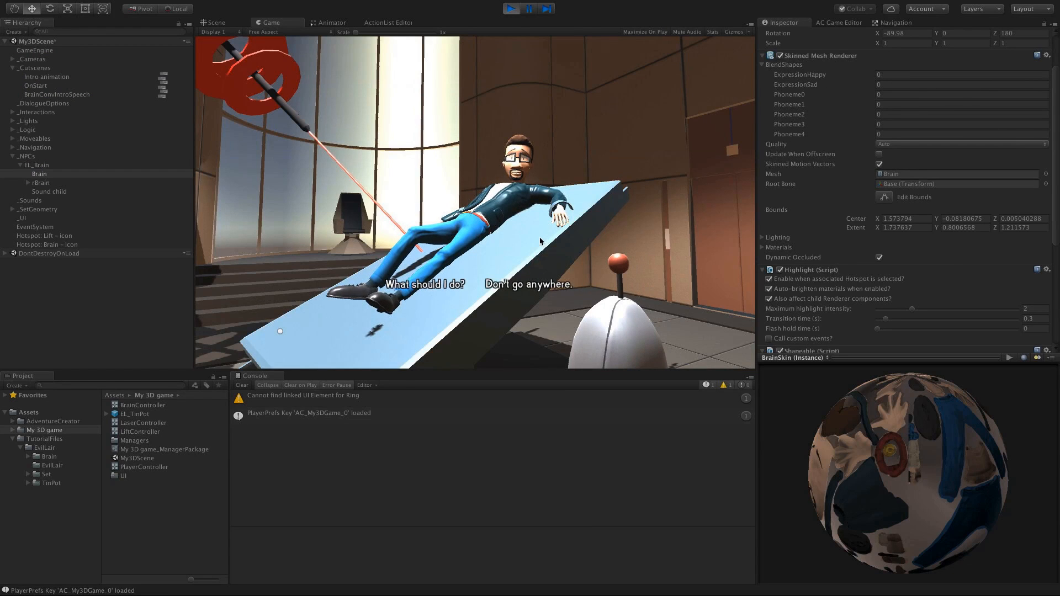
pyautogui.click(510, 9)
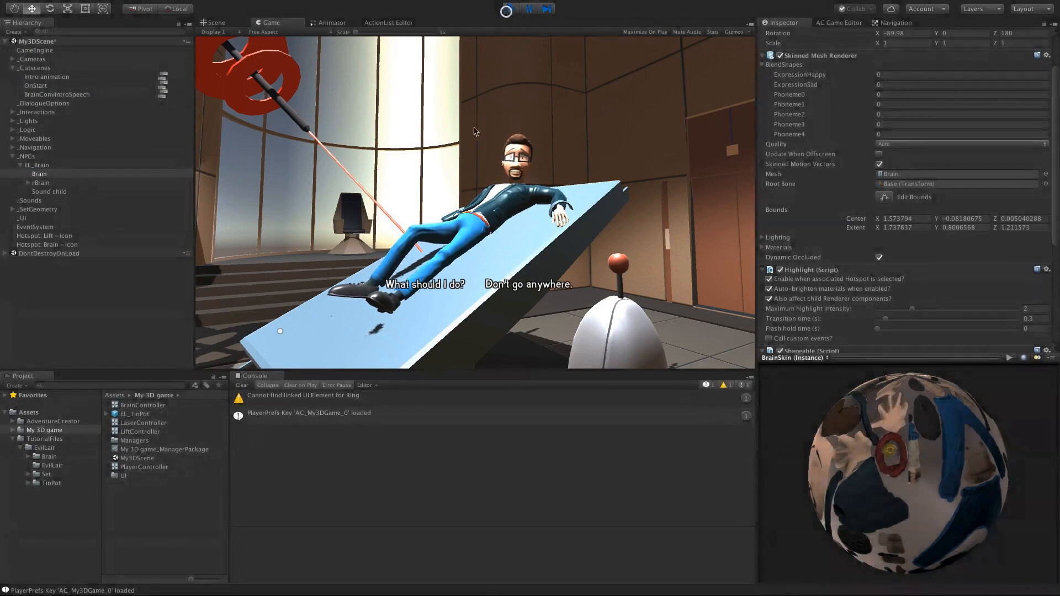
# Step: Open the Brain: Talk to interaction for node editing and expand its last EL_Brain Play speech action, moved into free space
pyautogui.click(48, 156)
pyautogui.click(163, 157)
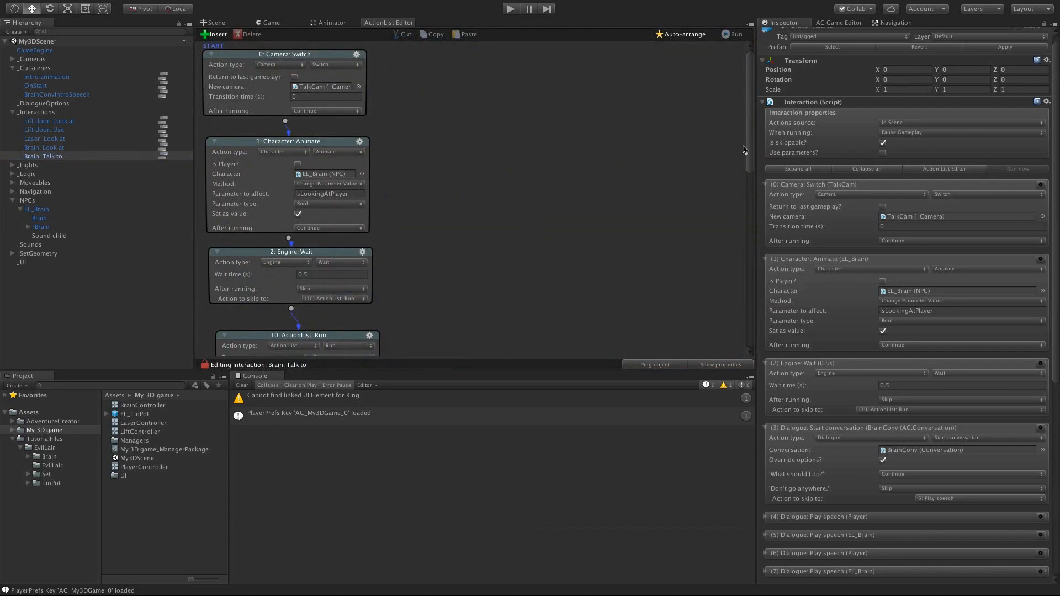
pyautogui.moveTo(749, 137); pyautogui.dragTo(757, 232)
pyautogui.moveTo(565, 231); pyautogui.dragTo(732, 225)
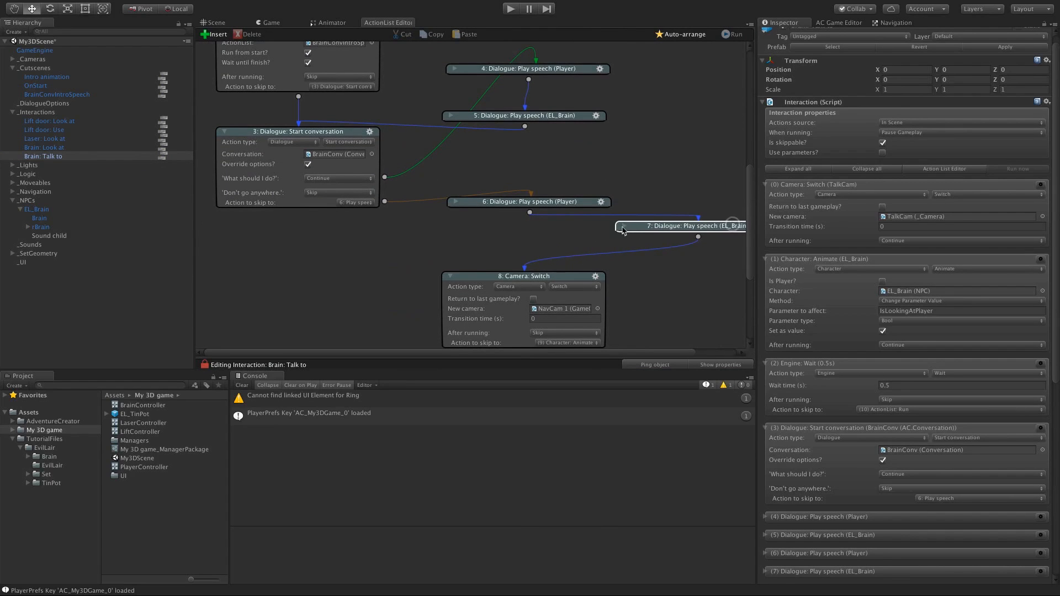
pyautogui.click(623, 227)
# Step: Put an [expression:Sad] tag before "Everyone's a comic." in the Play speech line and reposition the action's node
pyautogui.click(614, 207)
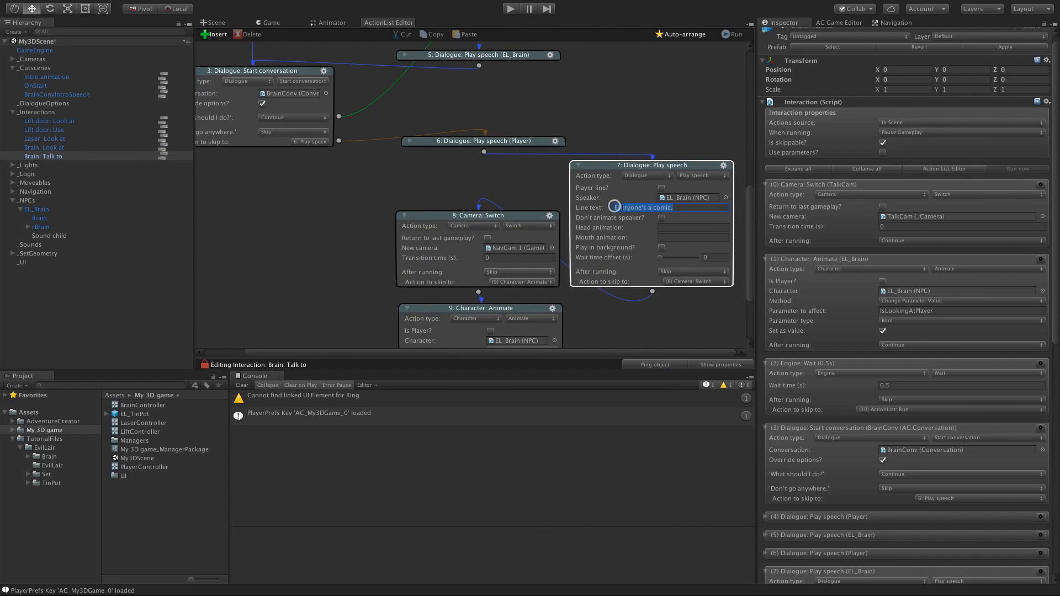
pyautogui.click(614, 207)
pyautogui.write('ex[')
pyautogui.press('BackSpace')
pyautogui.press('BackSpace')
pyautogui.press('BackSpace')
pyautogui.write('[expression:Sad]')
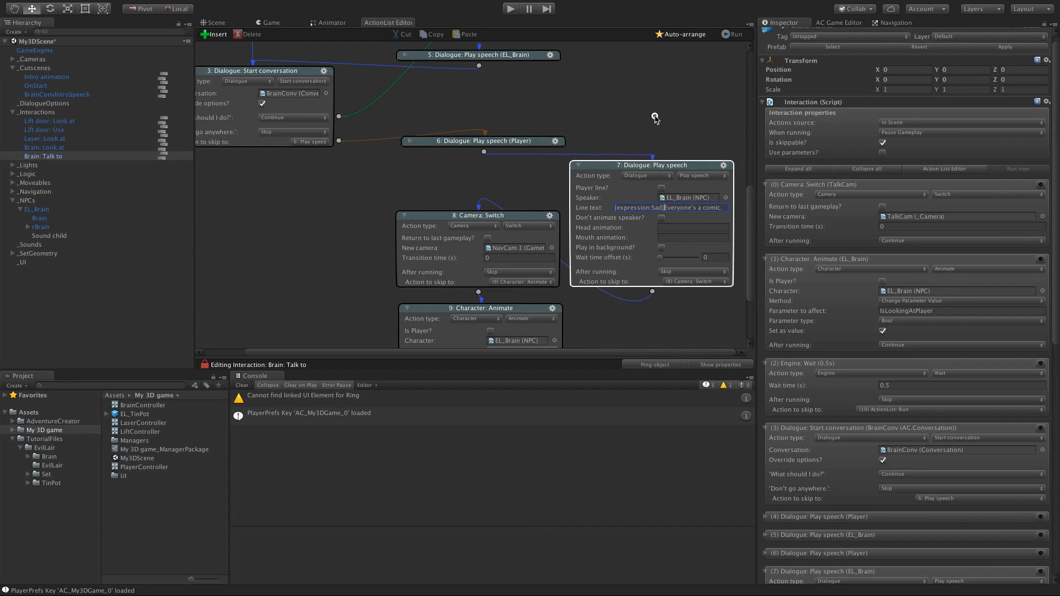
pyautogui.moveTo(619, 161); pyautogui.dragTo(631, 138)
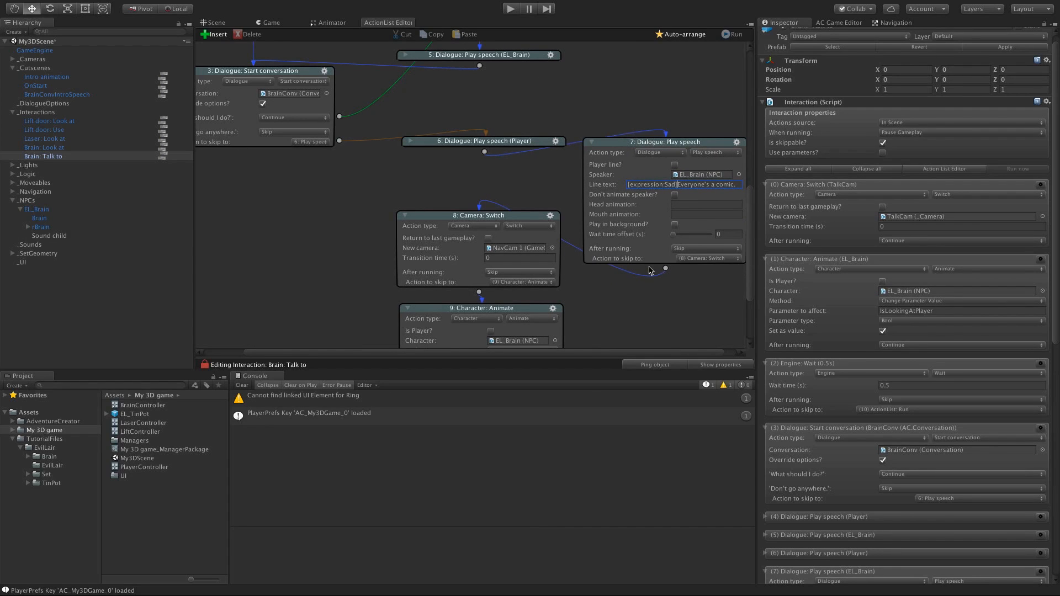
# Step: Set the lip syncing mode to From Speech Text in the Speech manager
pyautogui.click(220, 22)
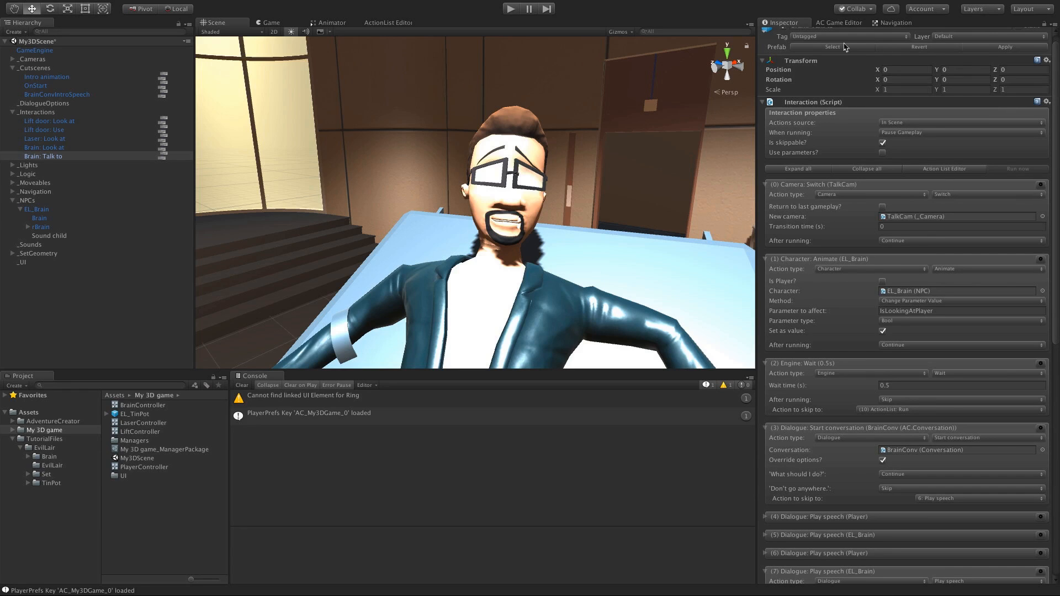
pyautogui.click(841, 23)
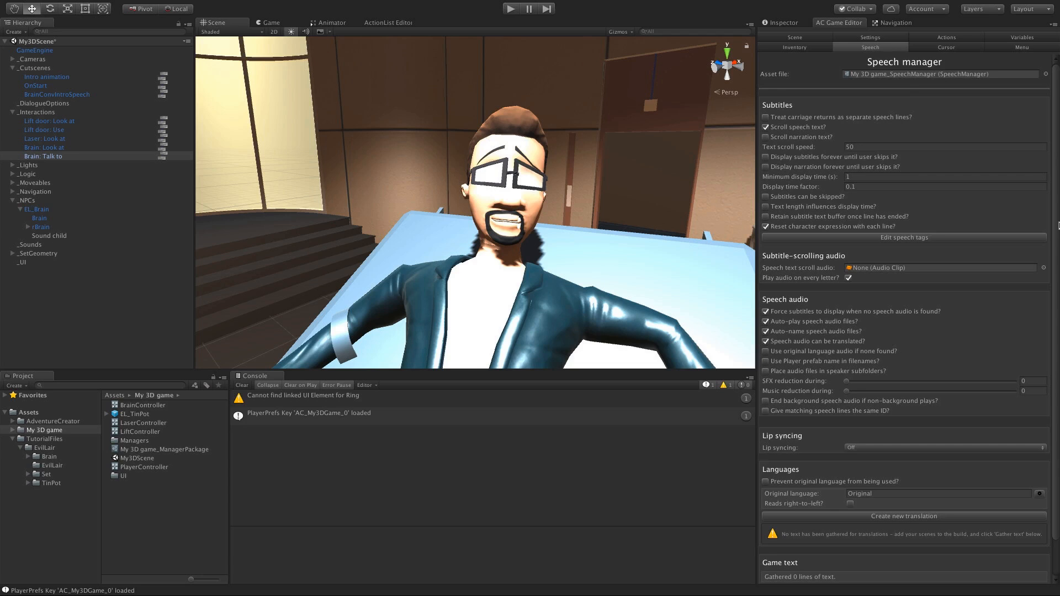
pyautogui.moveTo(1056, 219); pyautogui.dragTo(1057, 276)
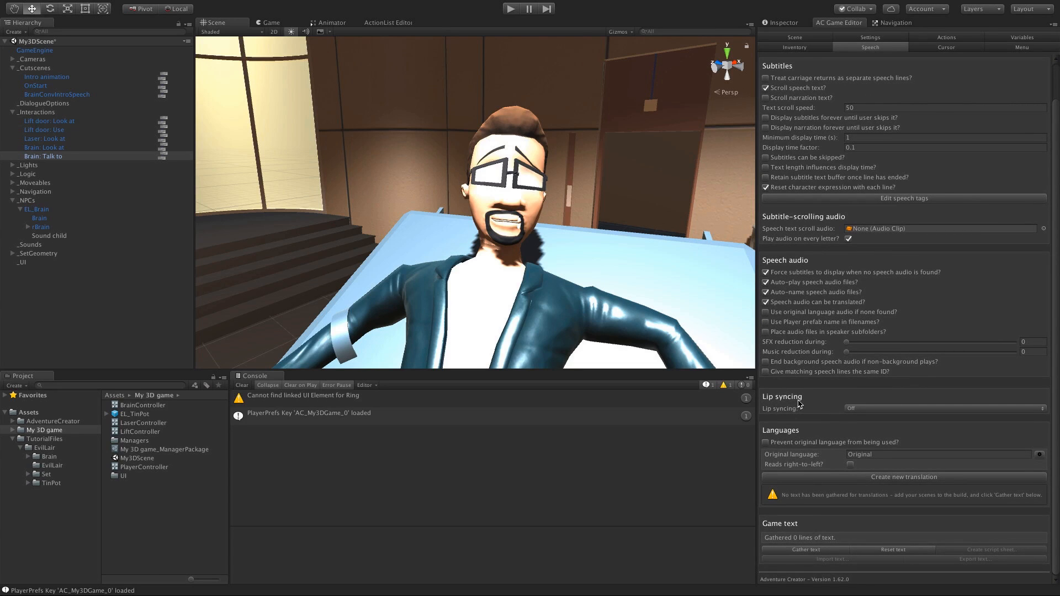
pyautogui.click(860, 409)
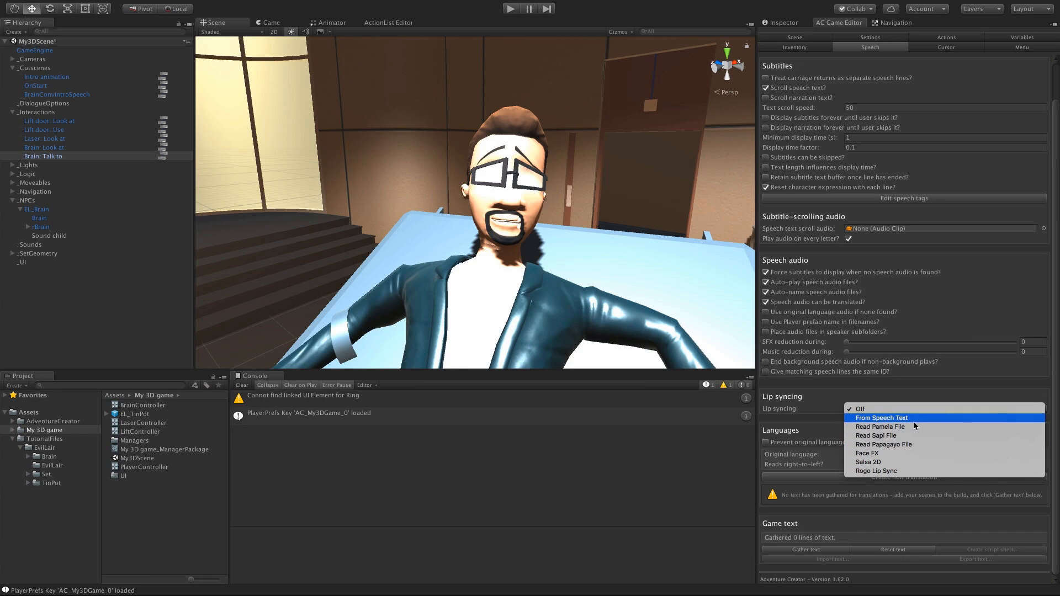
pyautogui.click(893, 418)
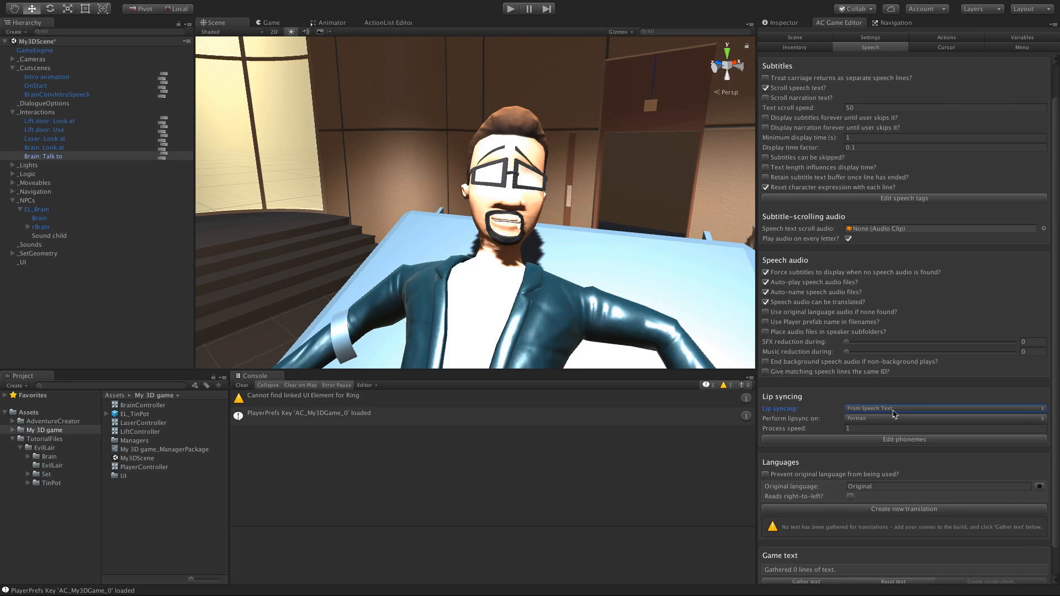
# Step: Set lip syncing to be performed on Portrait And Game Object, and open the phonemes editor over the scene view
pyautogui.click(386, 22)
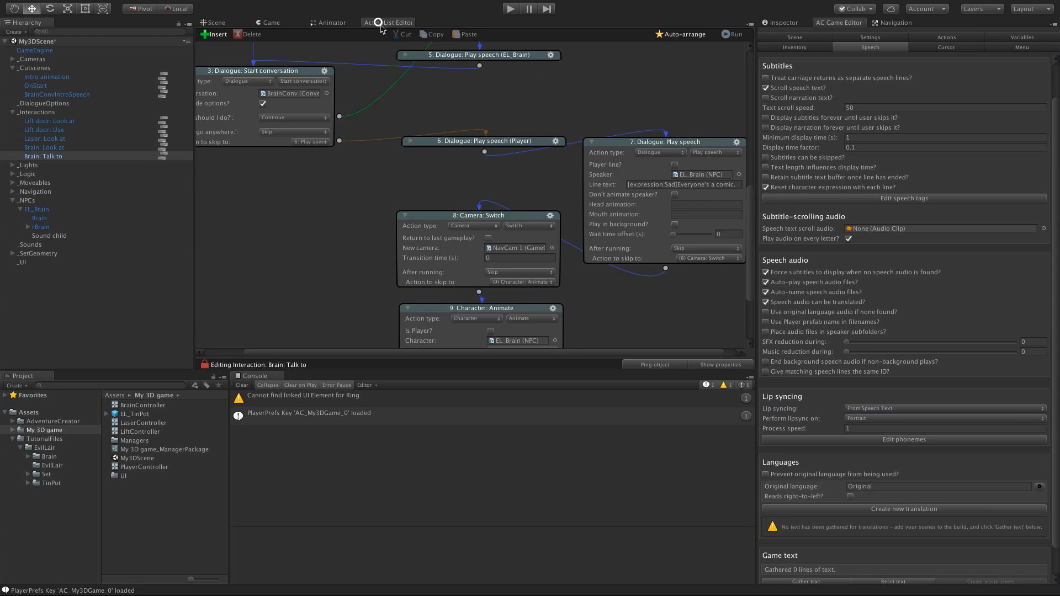
pyautogui.click(636, 203)
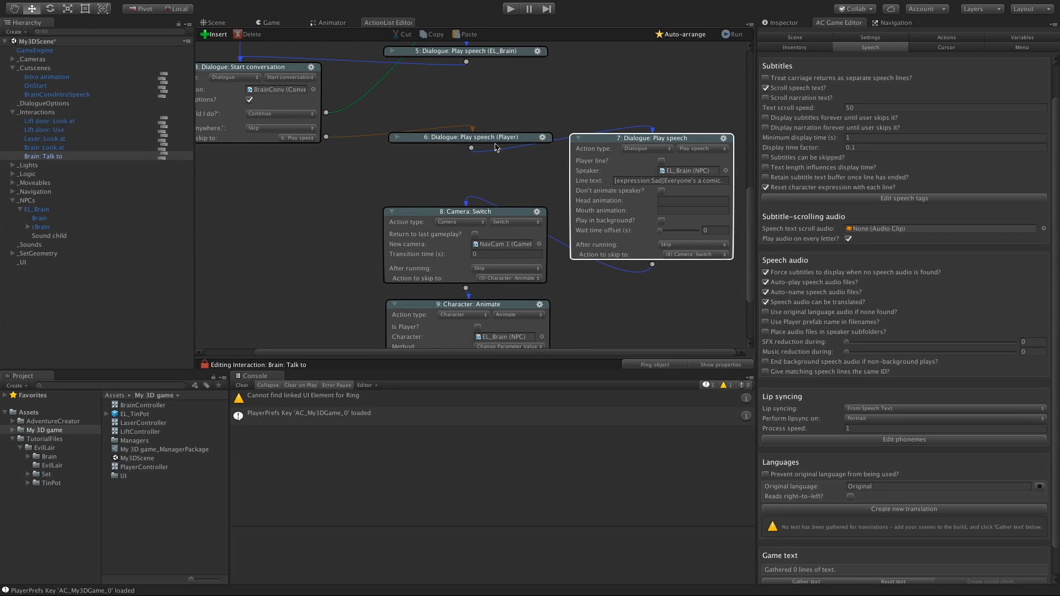
pyautogui.click(217, 23)
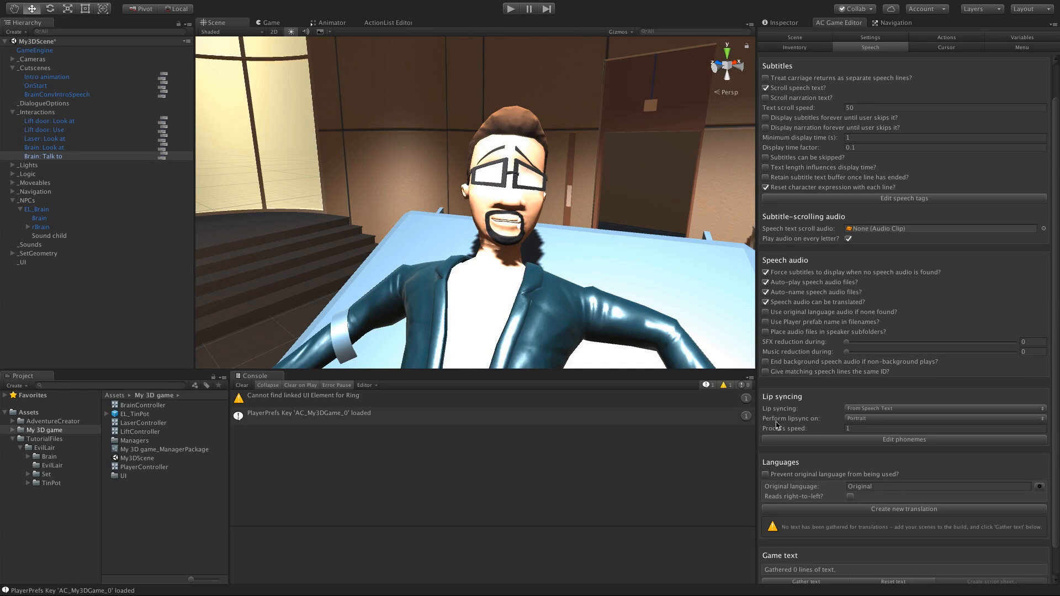
pyautogui.click(876, 419)
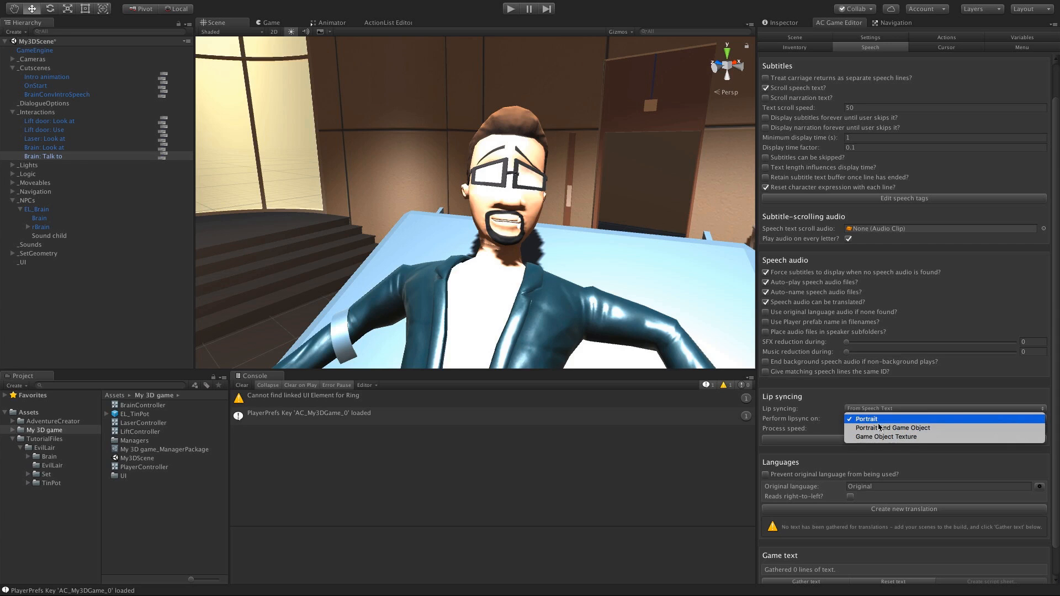
pyautogui.click(878, 428)
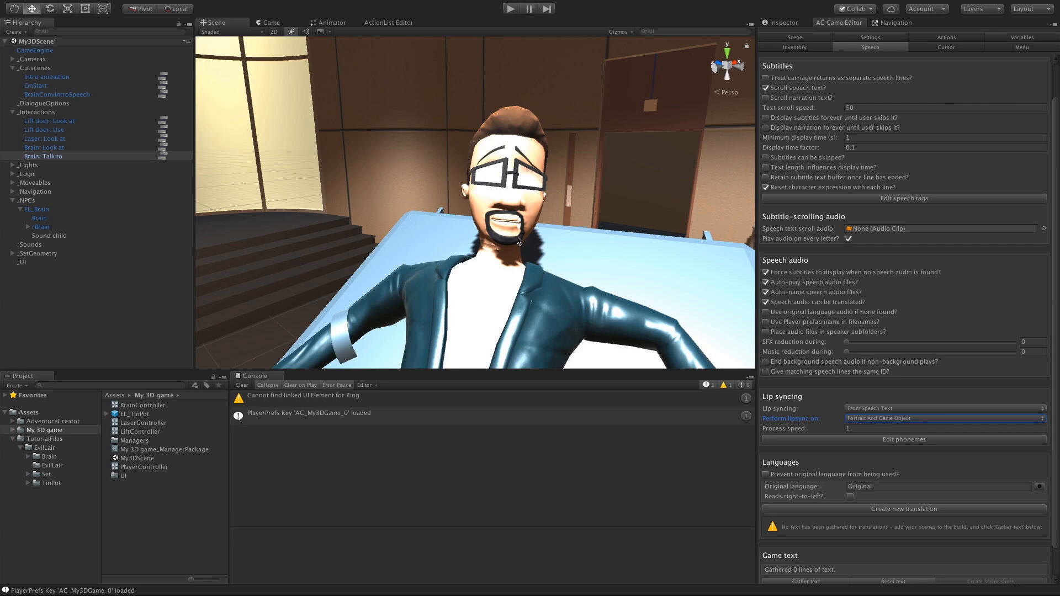
pyautogui.click(876, 442)
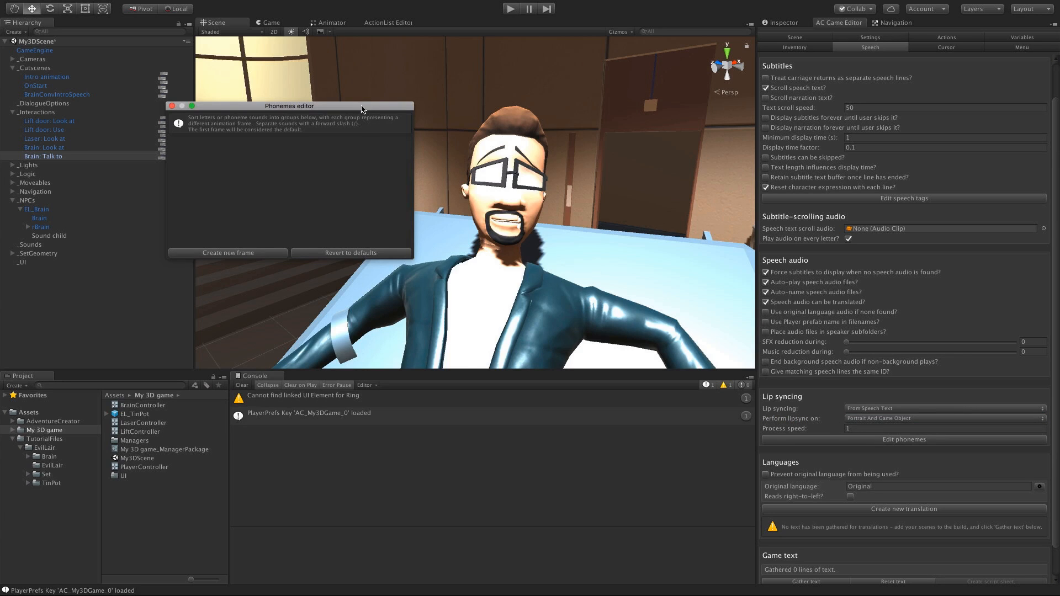
pyautogui.moveTo(361, 105); pyautogui.dragTo(545, 133)
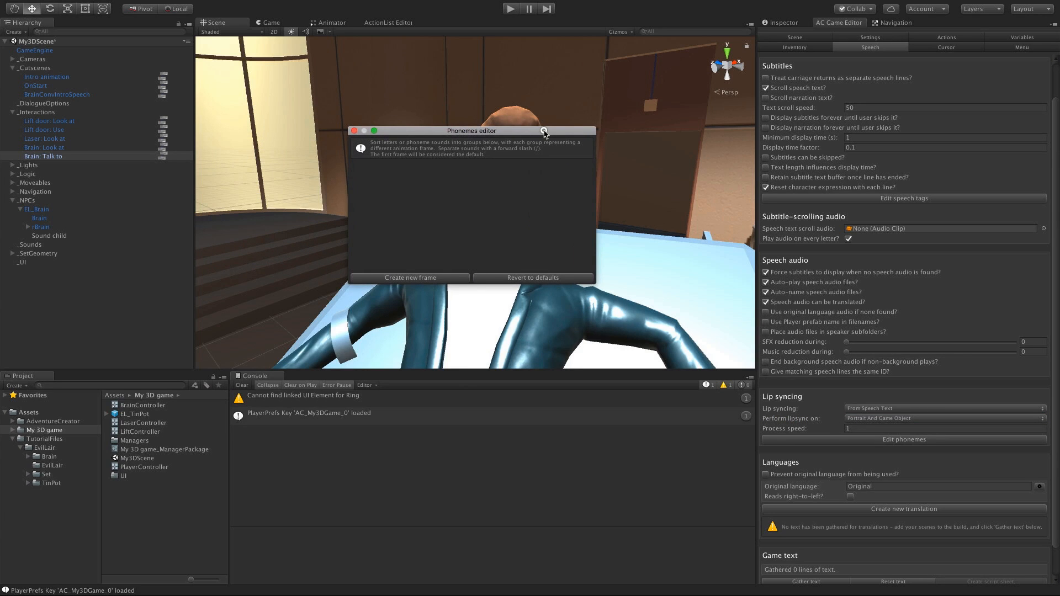
# Step: Create two phoneme frames and enter the sounds ah/o/uh for frame #0
pyautogui.click(411, 280)
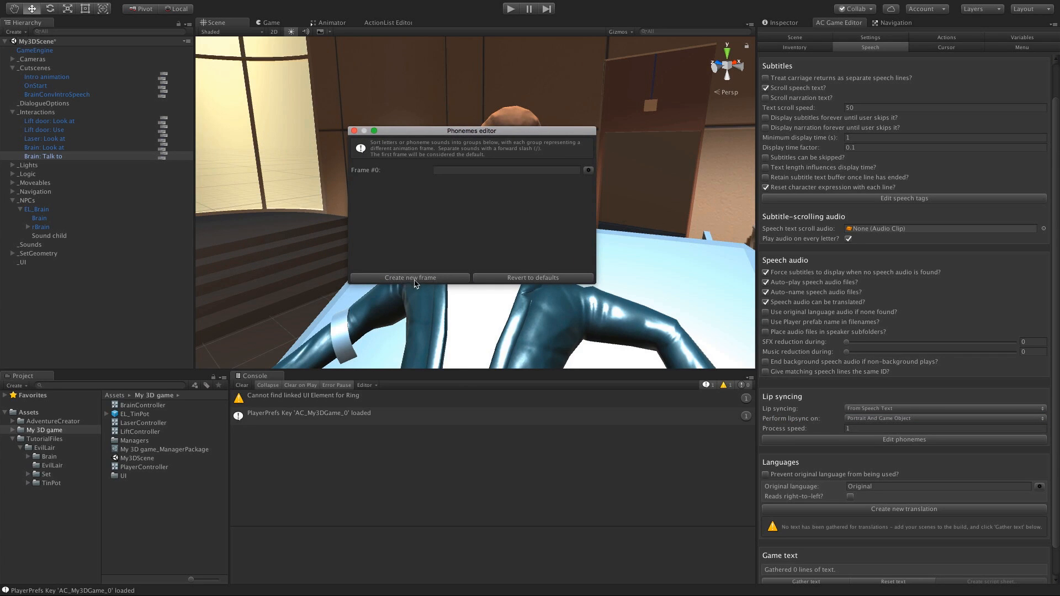
pyautogui.click(415, 283)
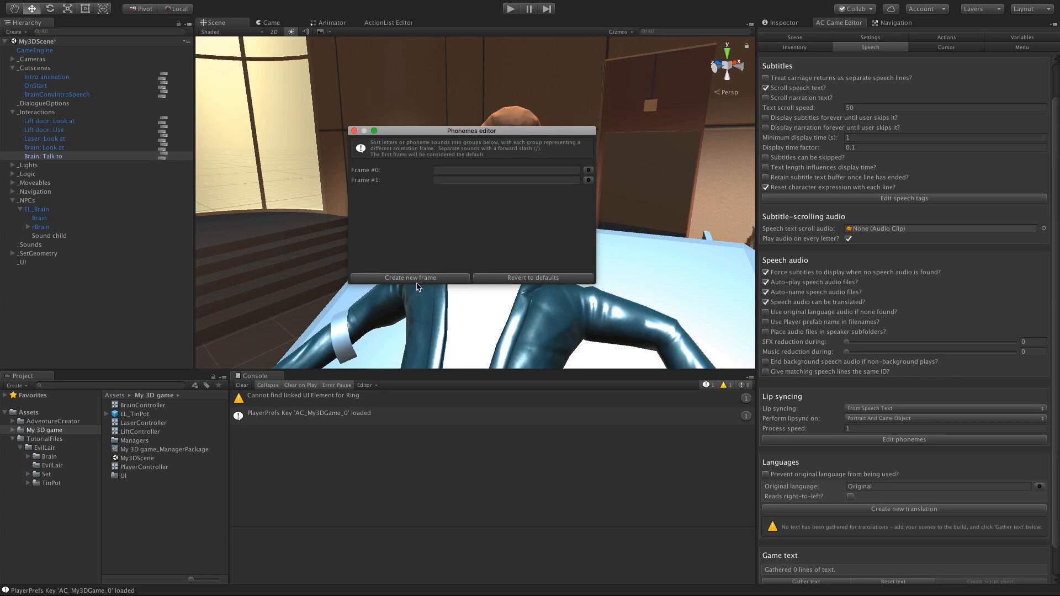
pyautogui.click(444, 172)
pyautogui.write('ah/o')
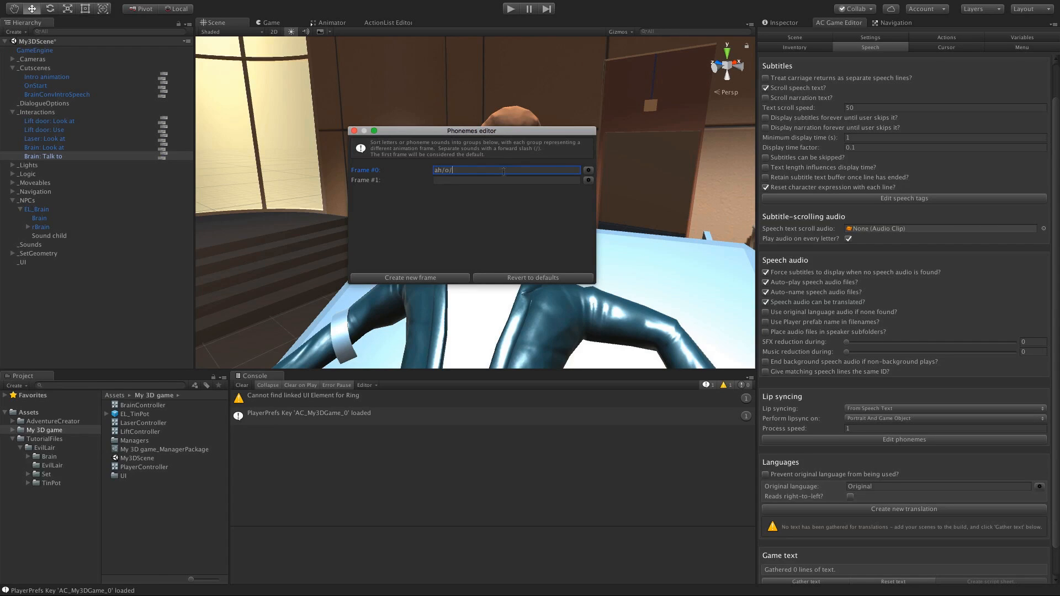
pyautogui.write('/uh')
pyautogui.click(469, 179)
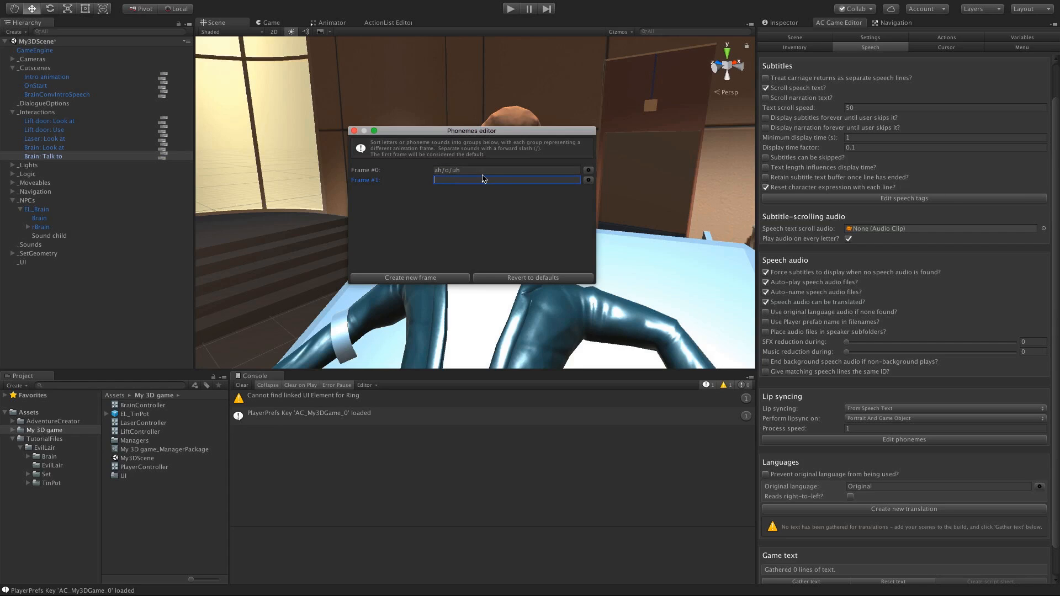
pyautogui.click(480, 207)
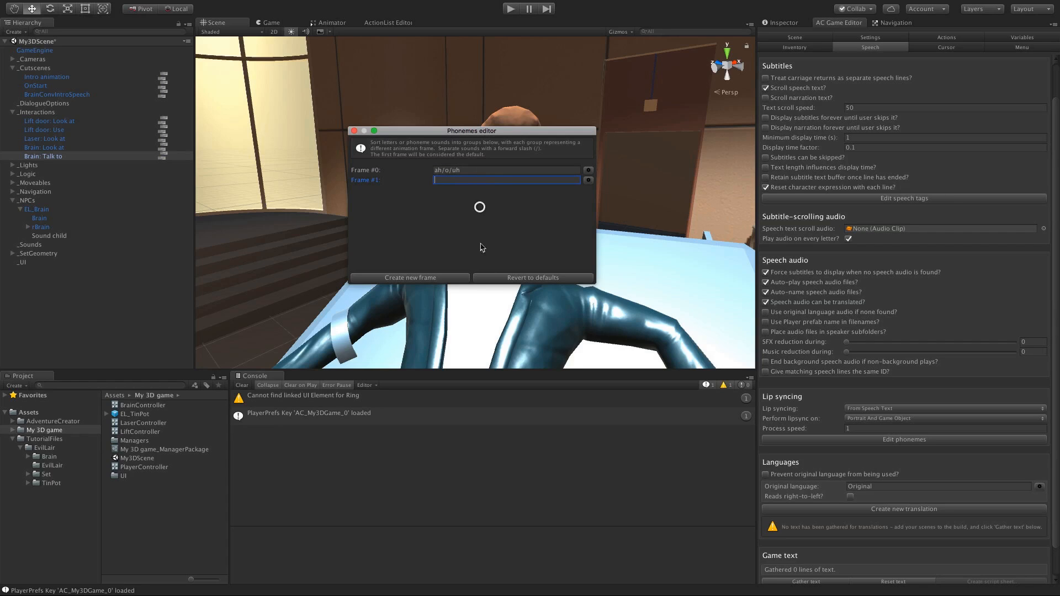
# Step: Revert the phoneme frames to their defaults, review the sound groups and close the phonemes editor
pyautogui.click(576, 279)
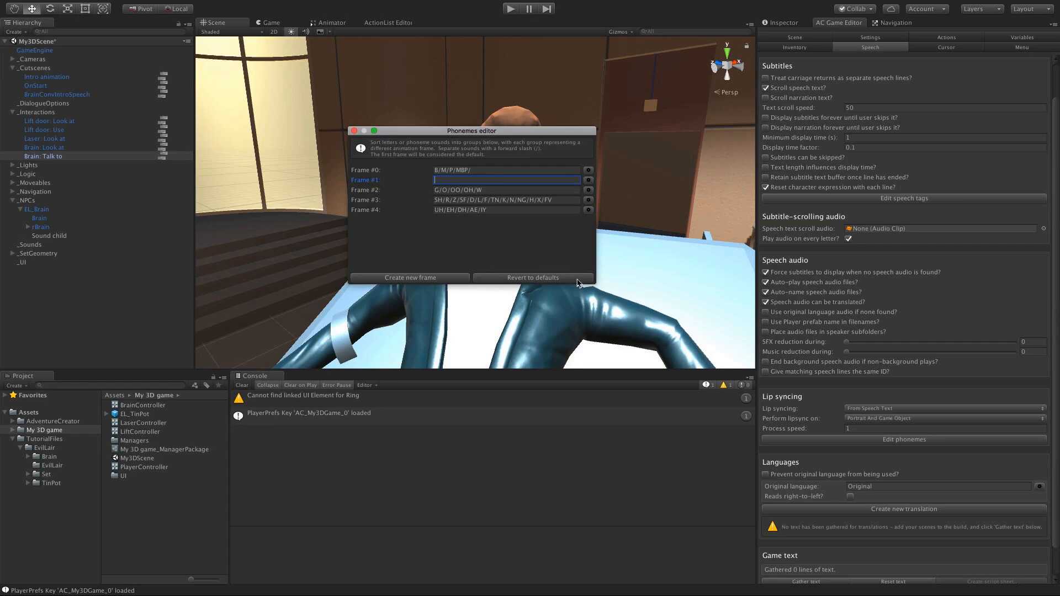
pyautogui.click(495, 210)
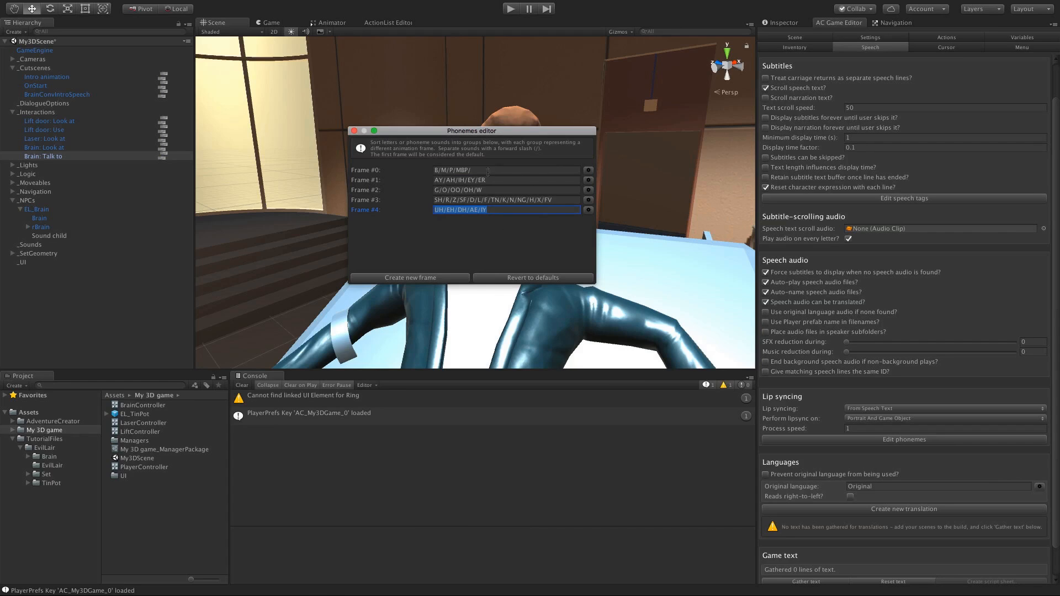
pyautogui.click(522, 210)
pyautogui.click(354, 130)
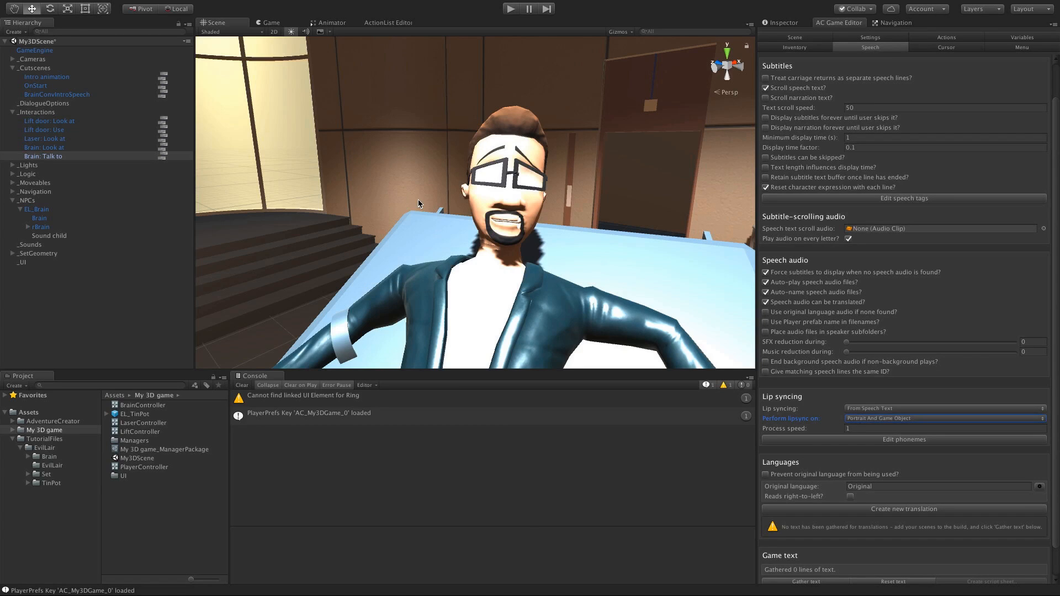
# Step: Create a second shape group labelled Phonemes in the Shapeable of EL_Brain's Brain mesh
pyautogui.click(40, 219)
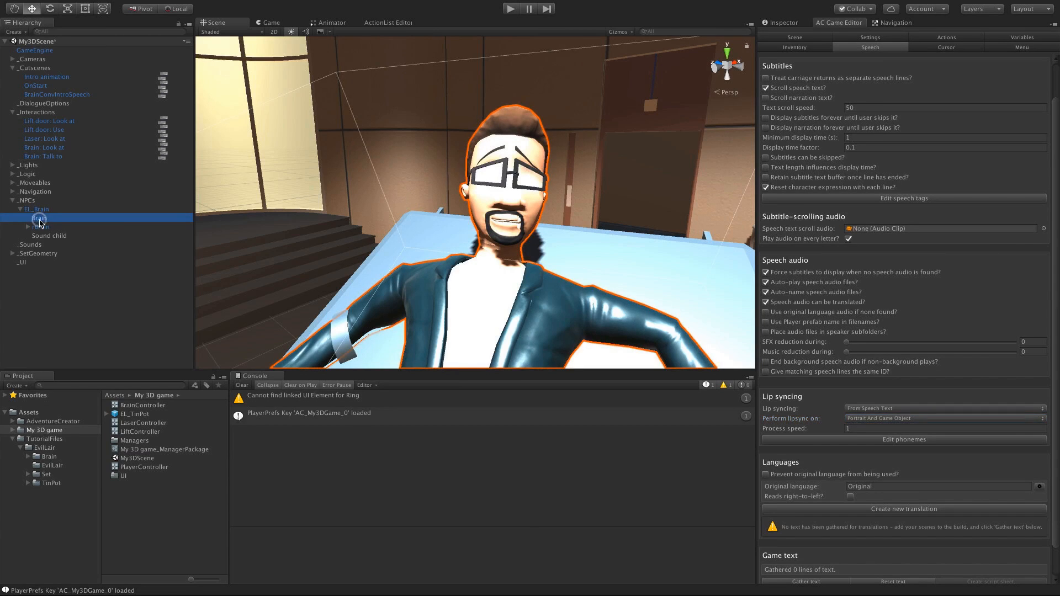
pyautogui.click(776, 23)
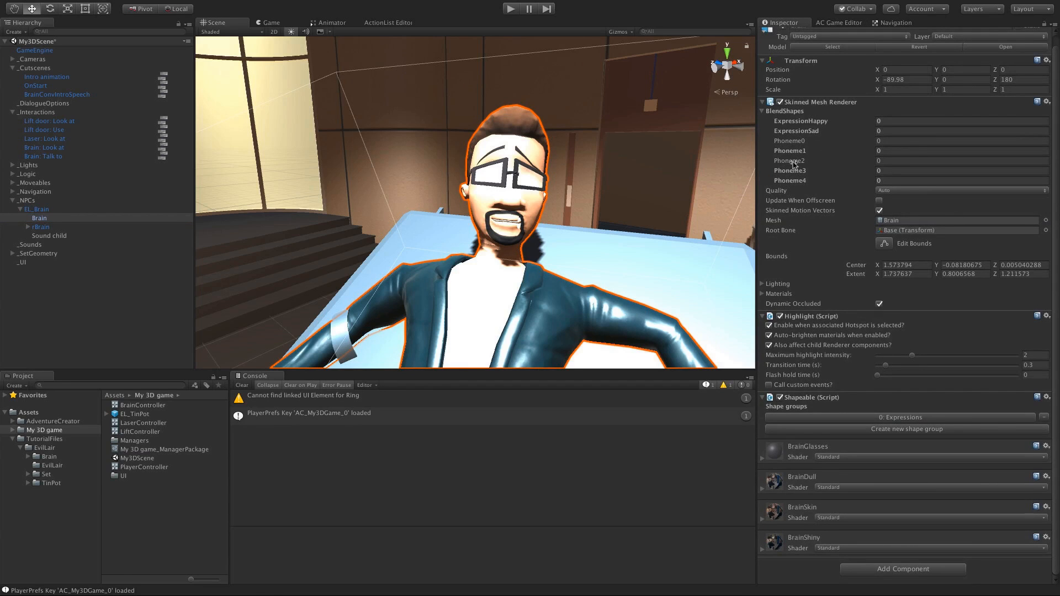
pyautogui.click(933, 430)
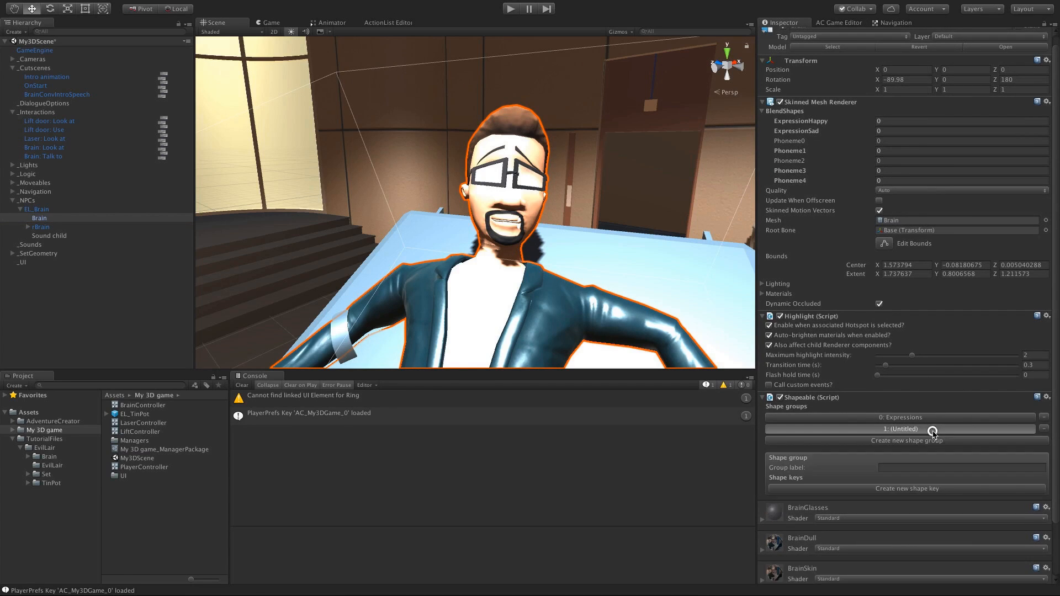
pyautogui.click(920, 468)
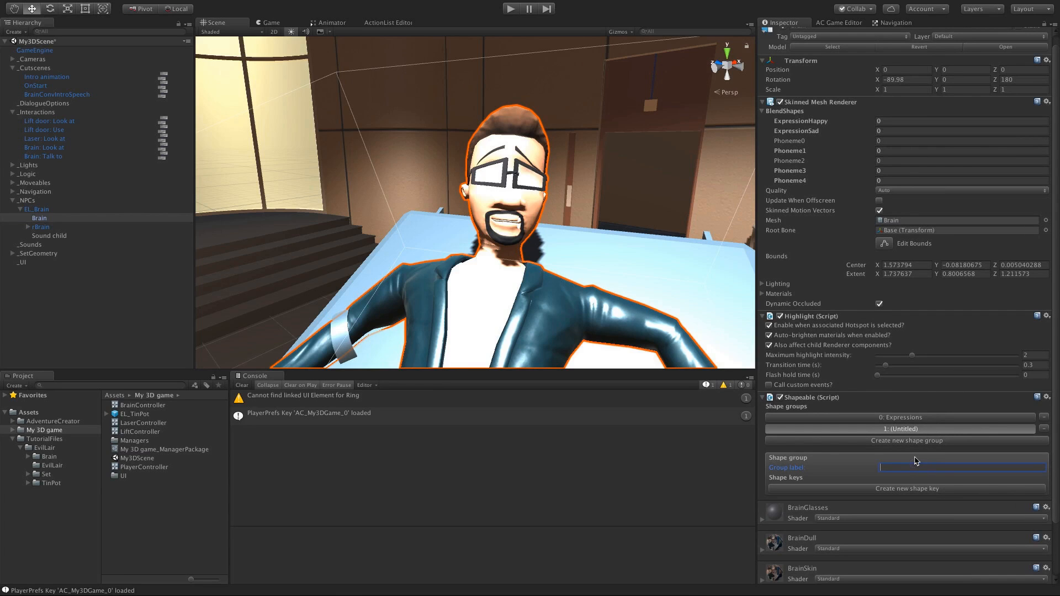
pyautogui.write('Phonemes')
pyautogui.press('Return')
# Step: Add five shape keys to the Phonemes shape group
pyautogui.click(923, 489)
pyautogui.click(921, 500)
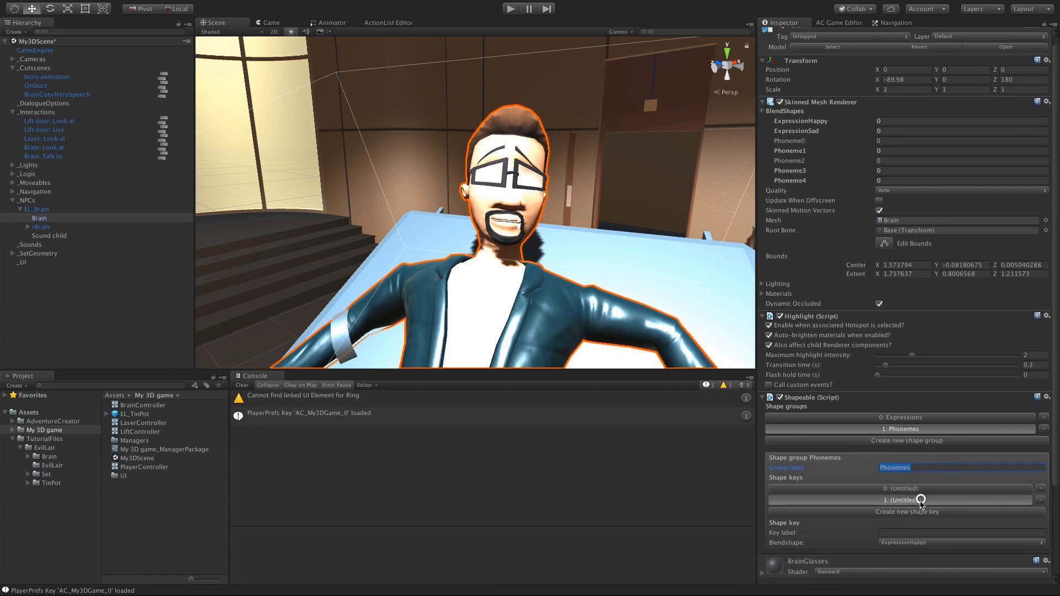
pyautogui.click(919, 513)
pyautogui.click(918, 524)
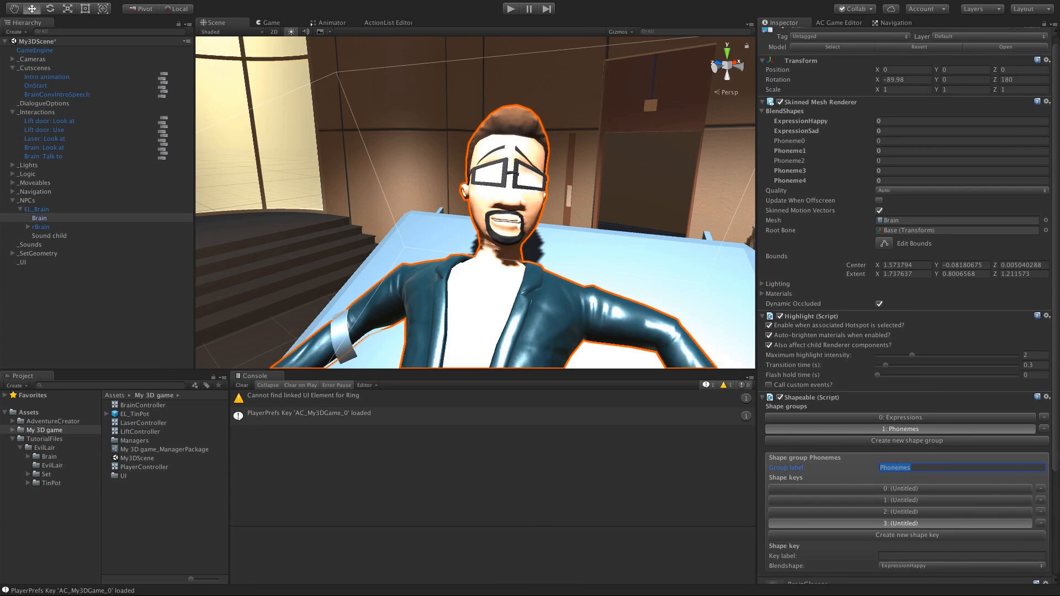
pyautogui.scroll(-2, 990, 501)
pyautogui.click(958, 515)
pyautogui.scroll(-3, 955, 511)
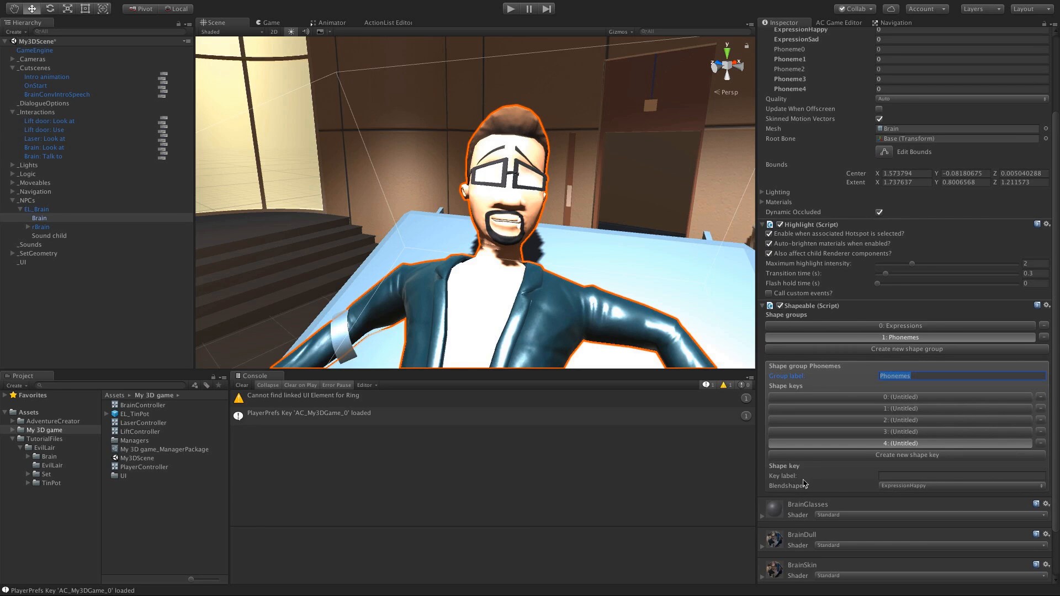
# Step: Assign the matching blendshapes to the Phonemes group's five shape keys, from Phoneme4 on key 4 down to Phoneme0 on key 0
pyautogui.click(892, 486)
pyautogui.click(906, 539)
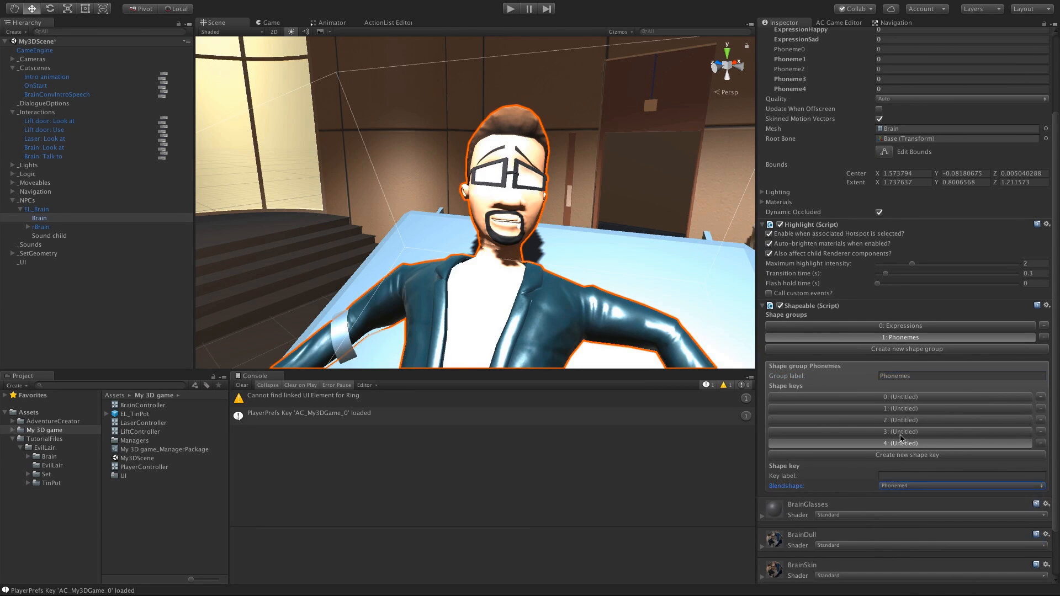
pyautogui.click(904, 432)
pyautogui.click(900, 485)
pyautogui.click(908, 524)
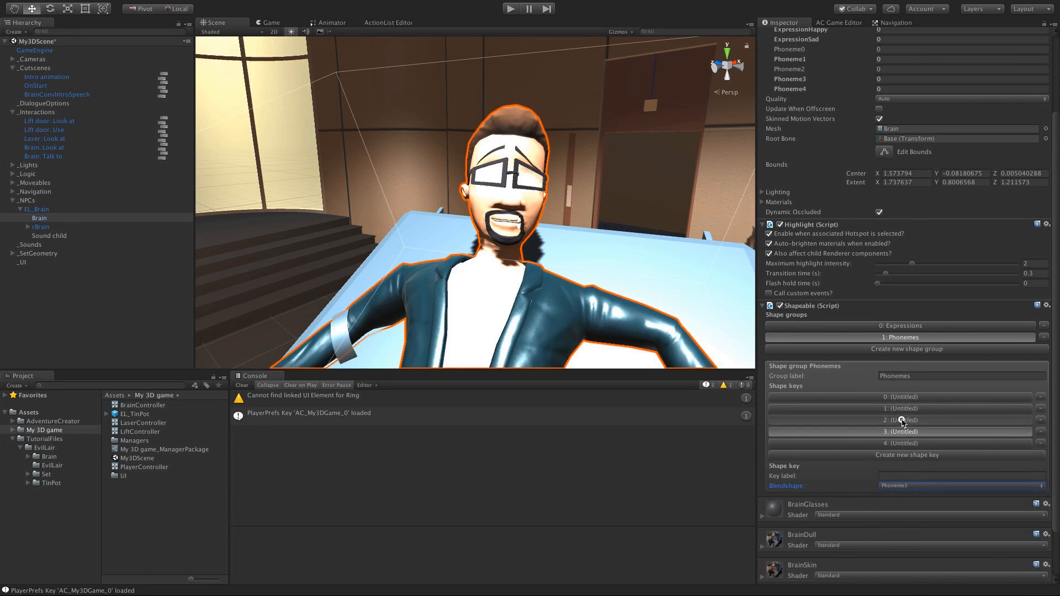
pyautogui.click(900, 421)
pyautogui.click(907, 485)
pyautogui.click(915, 522)
pyautogui.click(916, 409)
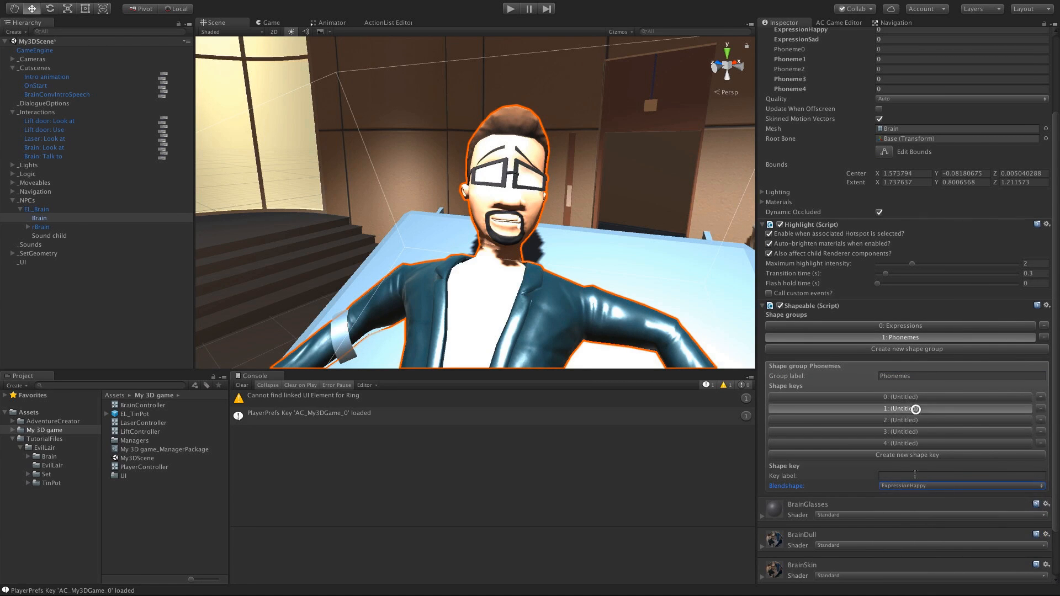
pyautogui.click(919, 486)
pyautogui.click(918, 513)
pyautogui.click(911, 397)
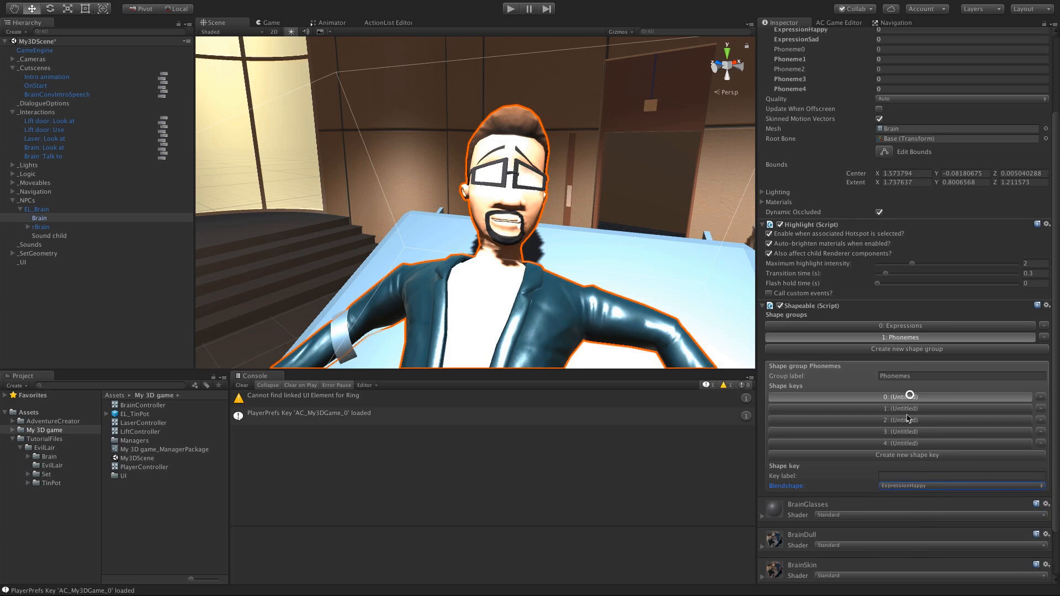
pyautogui.click(908, 486)
pyautogui.click(907, 504)
# Step: Set EL_Brain's phoneme shape group to Phonemes in its NPC settings
pyautogui.click(34, 210)
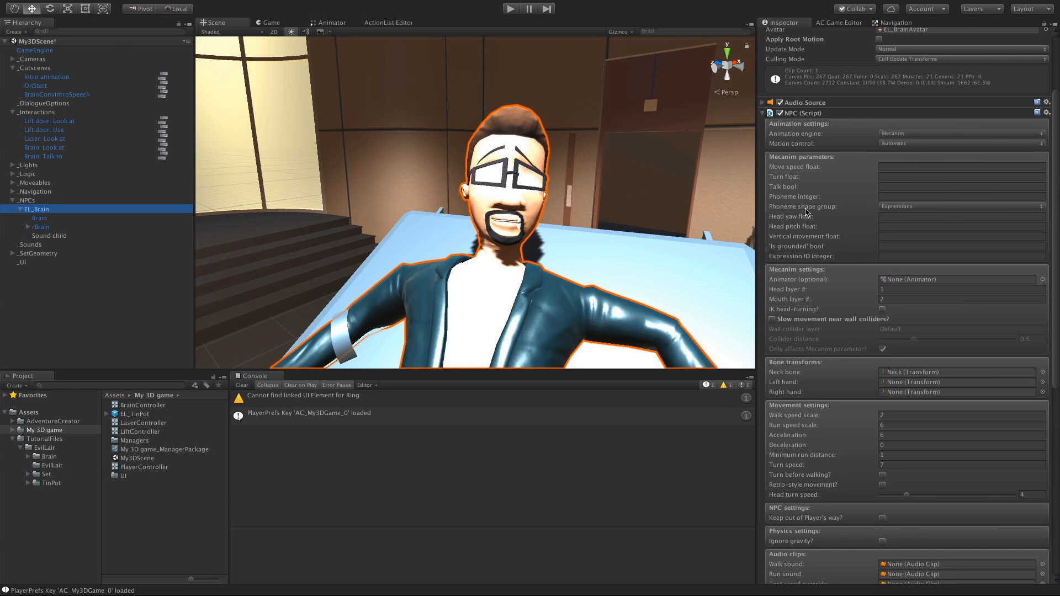
pyautogui.click(908, 209)
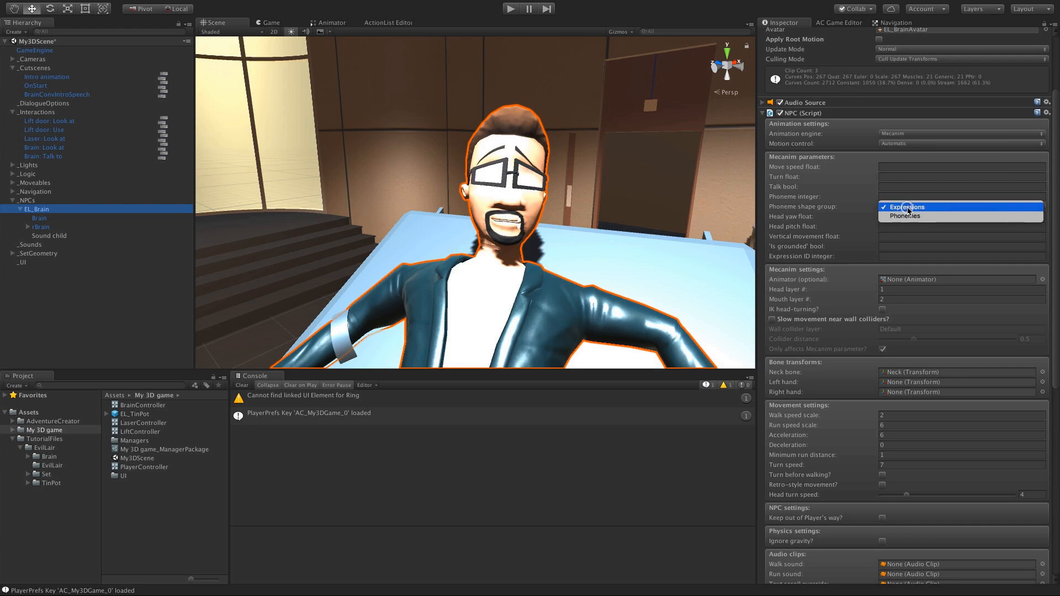
pyautogui.click(913, 215)
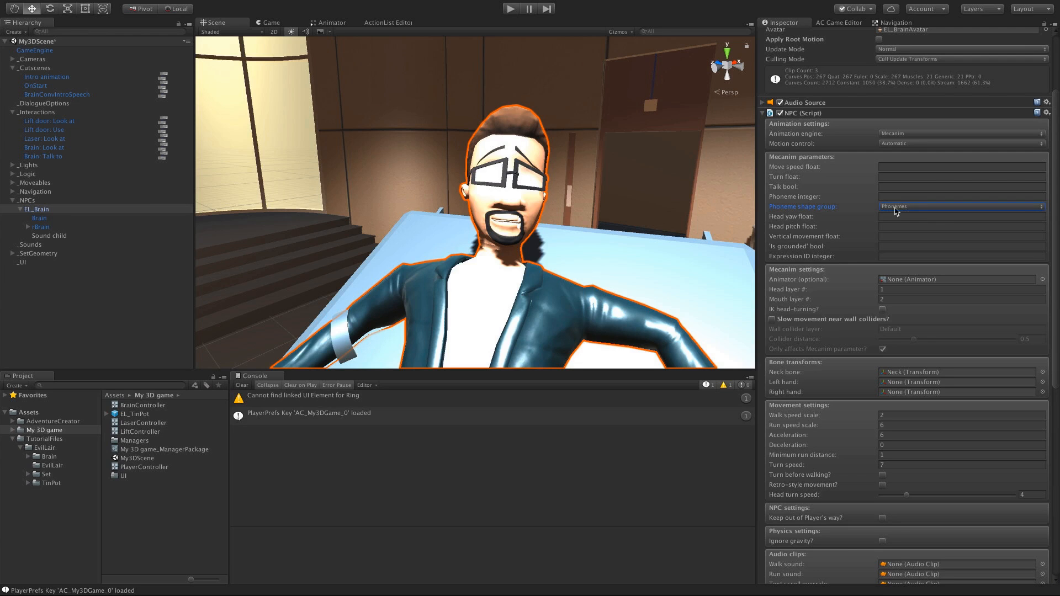
# Step: Reopen the phonemes editor from the Speech manager to review the sounds assigned to each frame
pyautogui.click(838, 23)
pyautogui.click(880, 441)
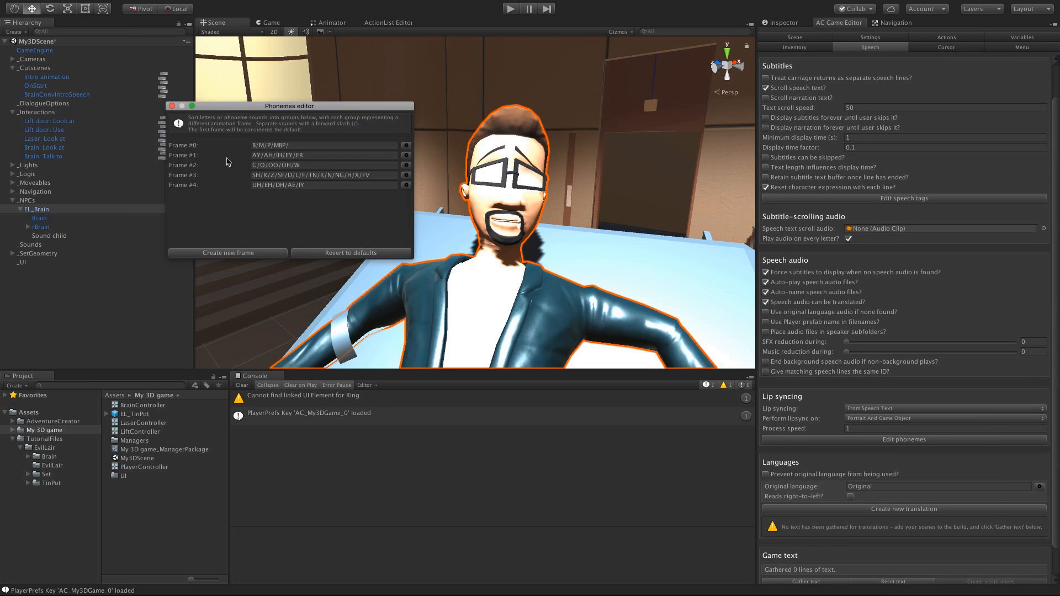
# Step: Close the phonemes editor and run the game to test the Brain's lip syncing with the "Don't go anywhere" dialogue option
pyautogui.click(172, 106)
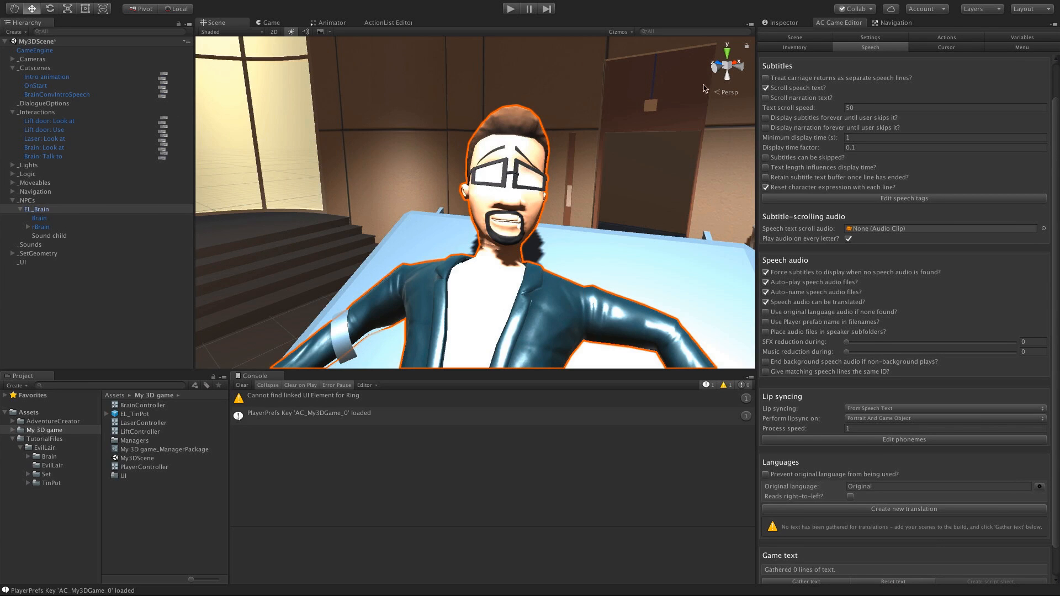
pyautogui.click(508, 13)
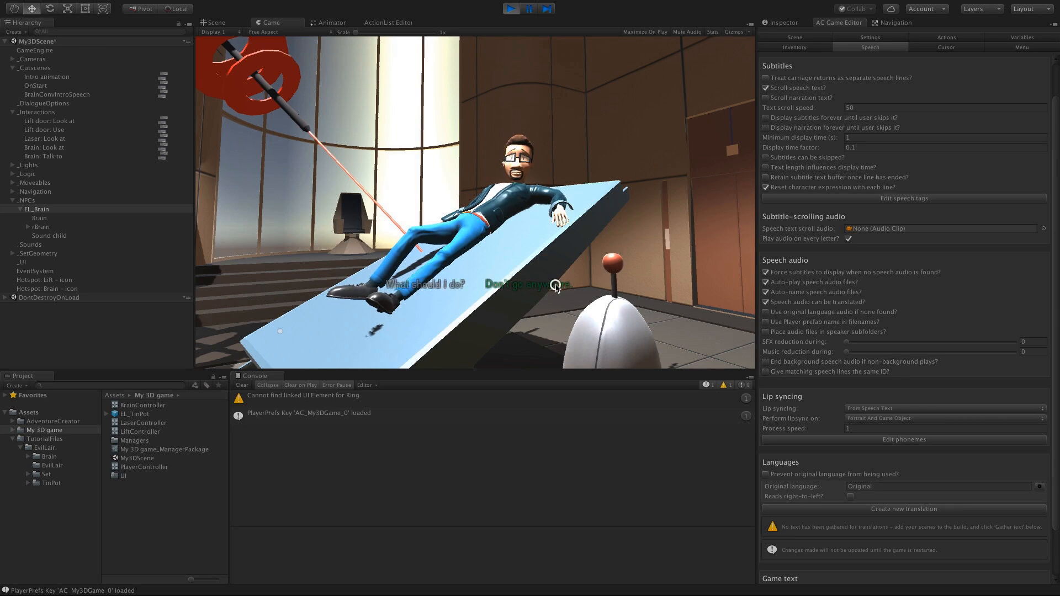
pyautogui.click(549, 286)
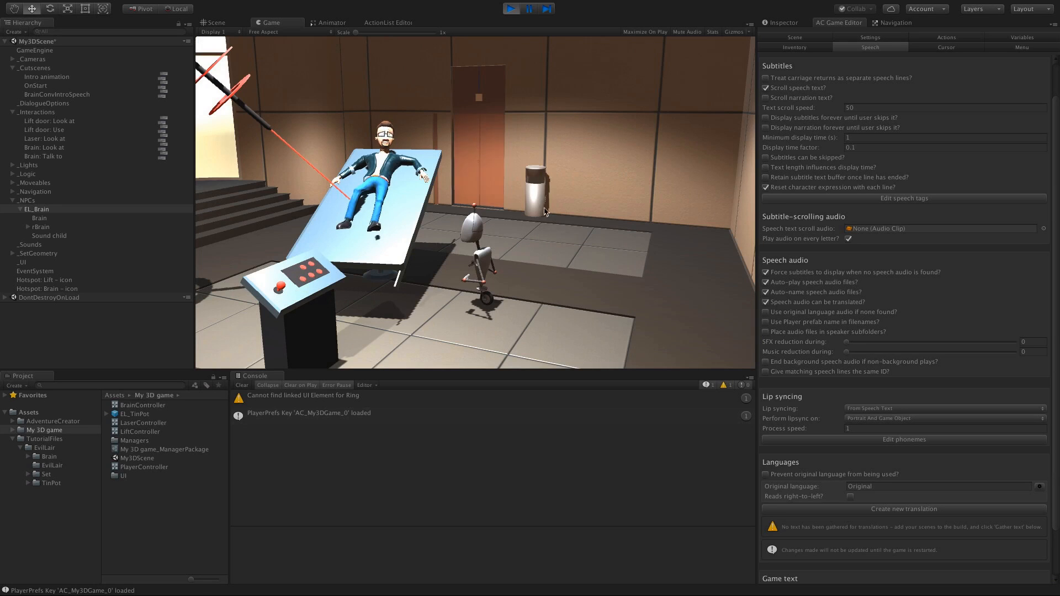
pyautogui.click(510, 8)
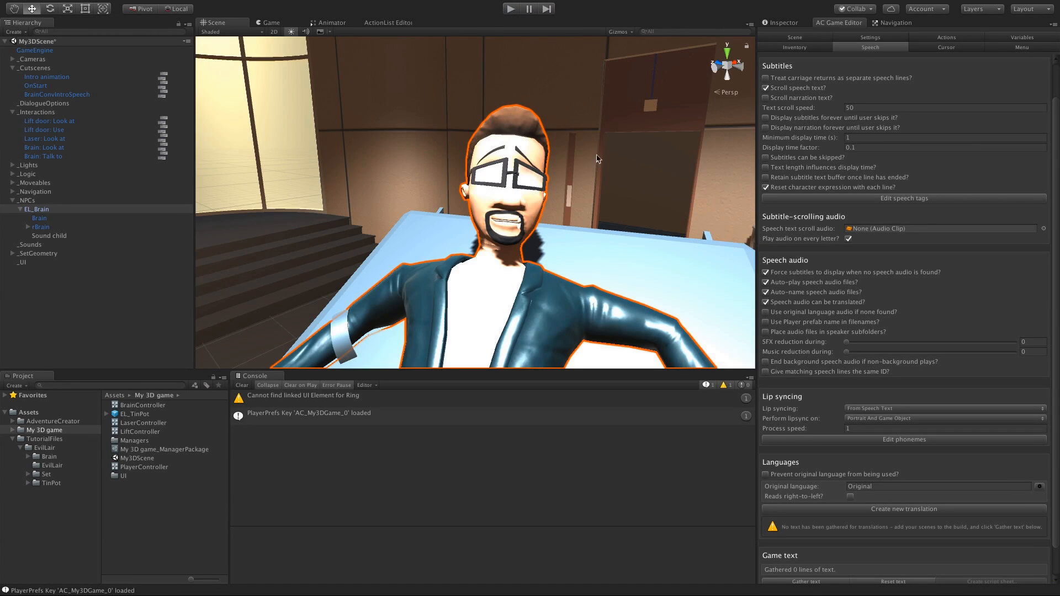
# Step: Examine the Phoneme integer parameter in EL_Brain's NPC settings and the head and mouth animation fields of the Sad speech action
pyautogui.click(780, 22)
pyautogui.moveTo(1054, 235); pyautogui.dragTo(1054, 199)
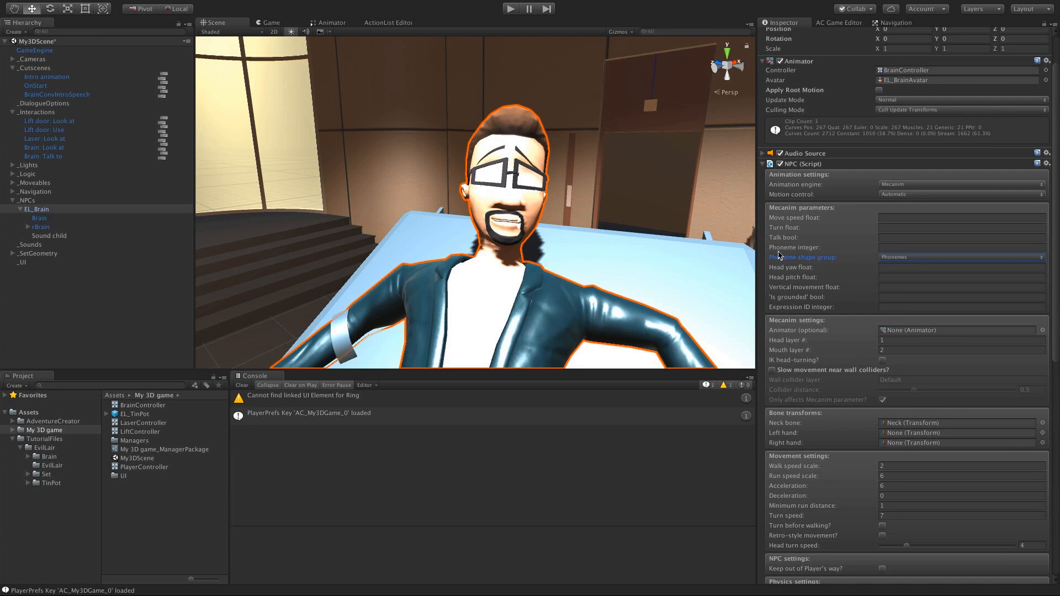
pyautogui.click(906, 246)
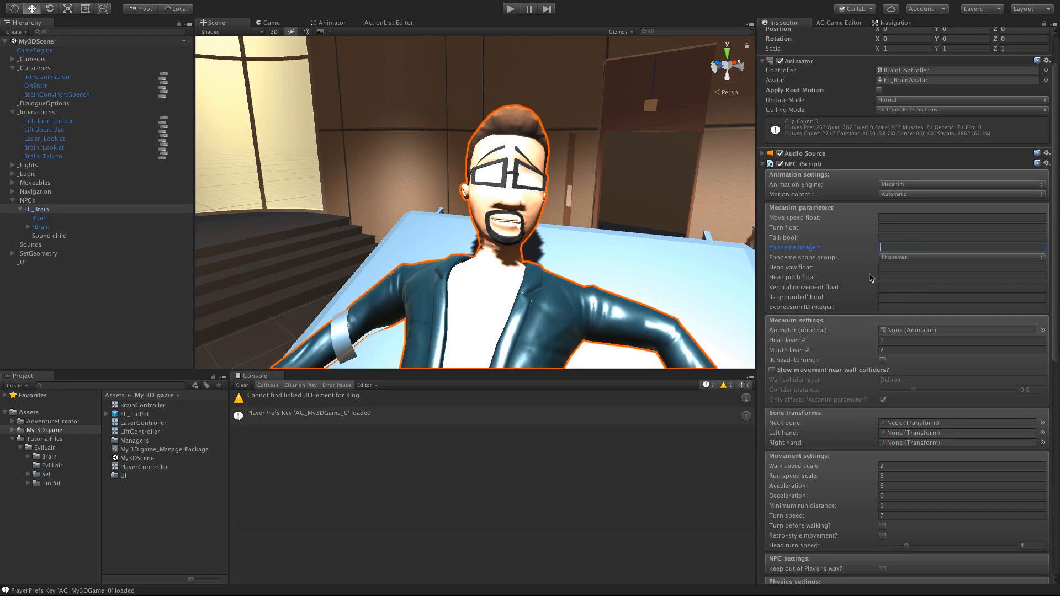
pyautogui.click(370, 22)
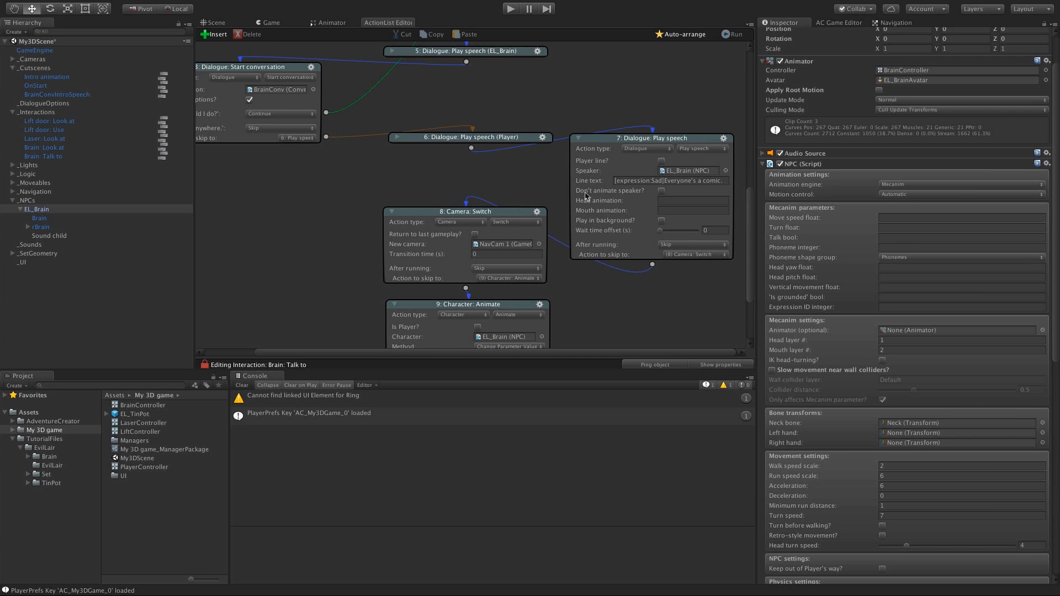
pyautogui.click(672, 201)
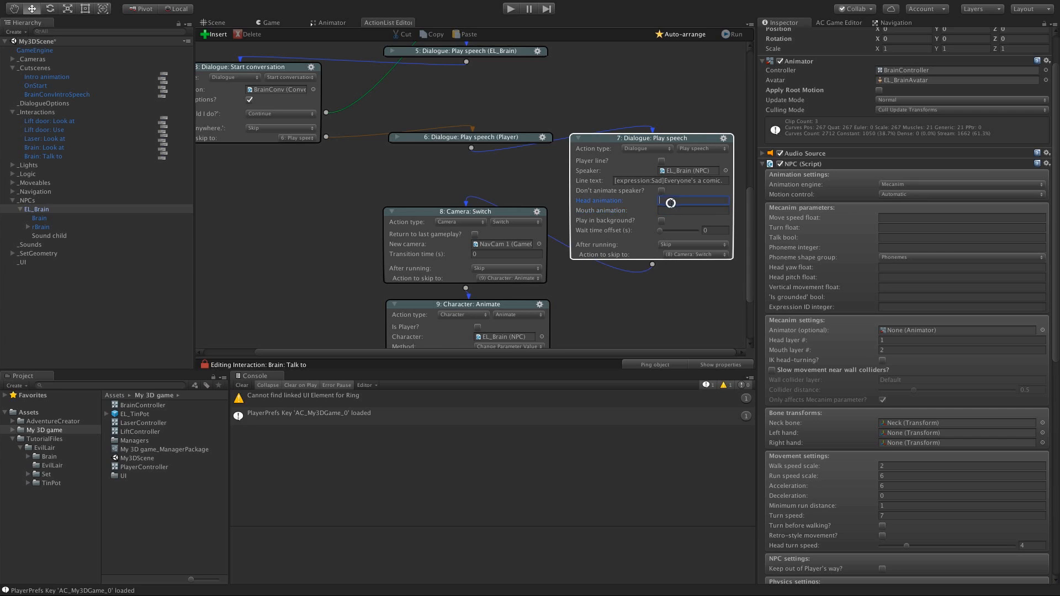
pyautogui.click(672, 211)
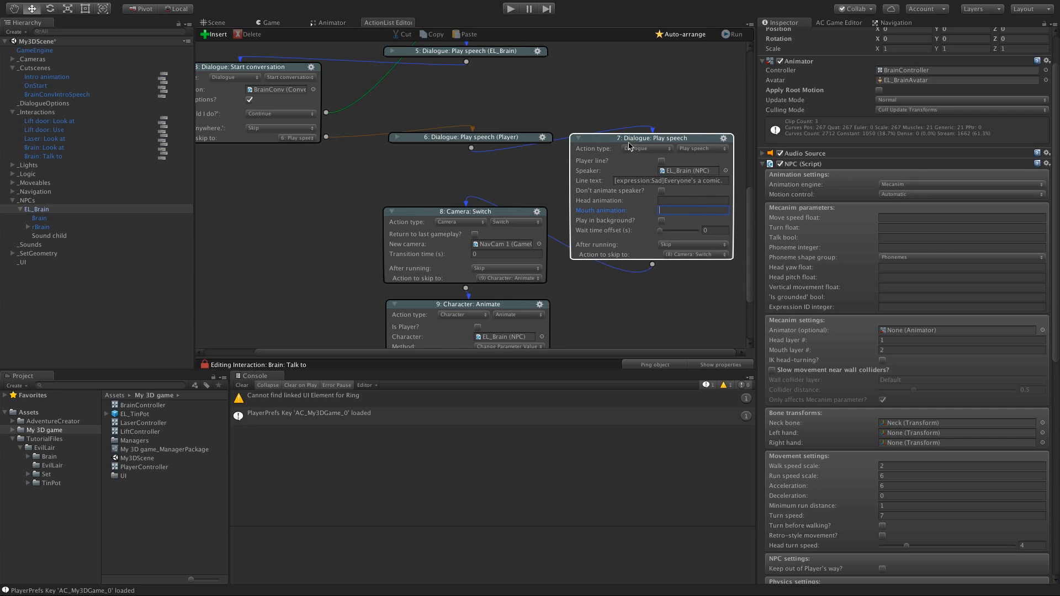
pyautogui.click(666, 112)
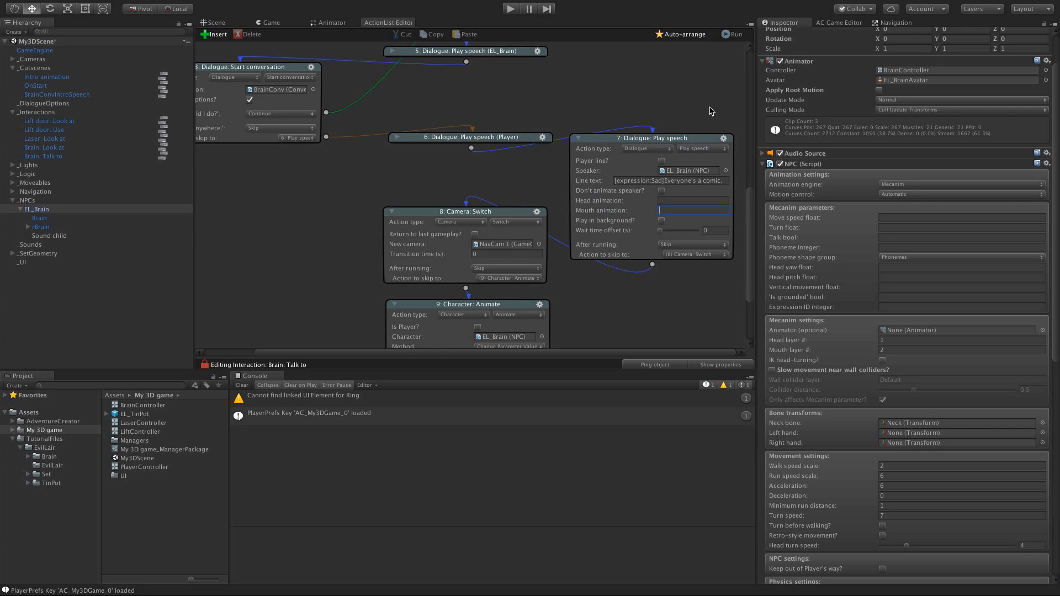
# Step: Look at the lip syncing methods offered in the Speech manager
pyautogui.click(839, 23)
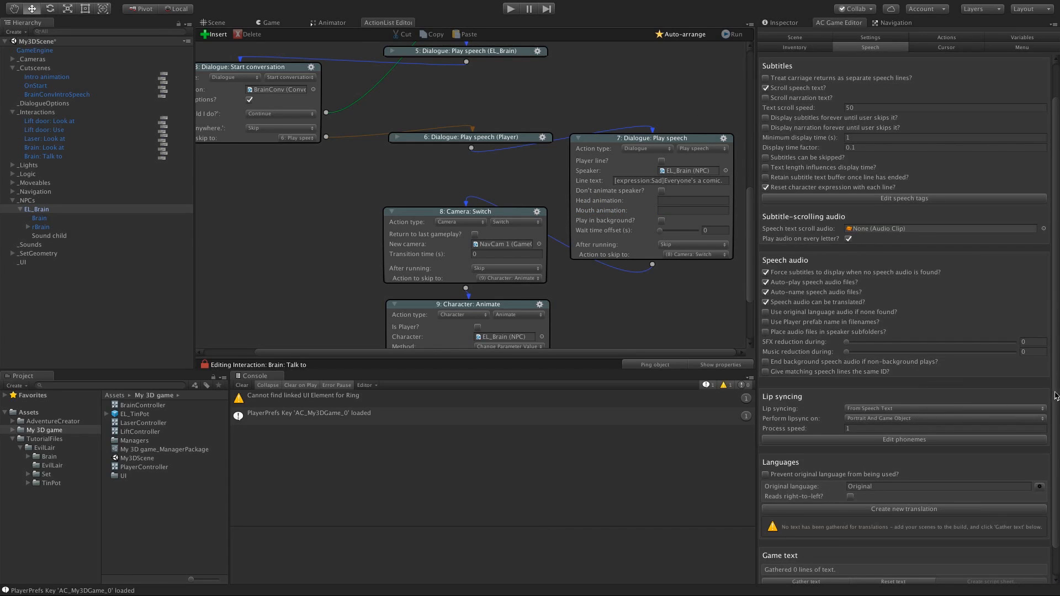
pyautogui.scroll(-2, 932, 400)
pyautogui.click(932, 395)
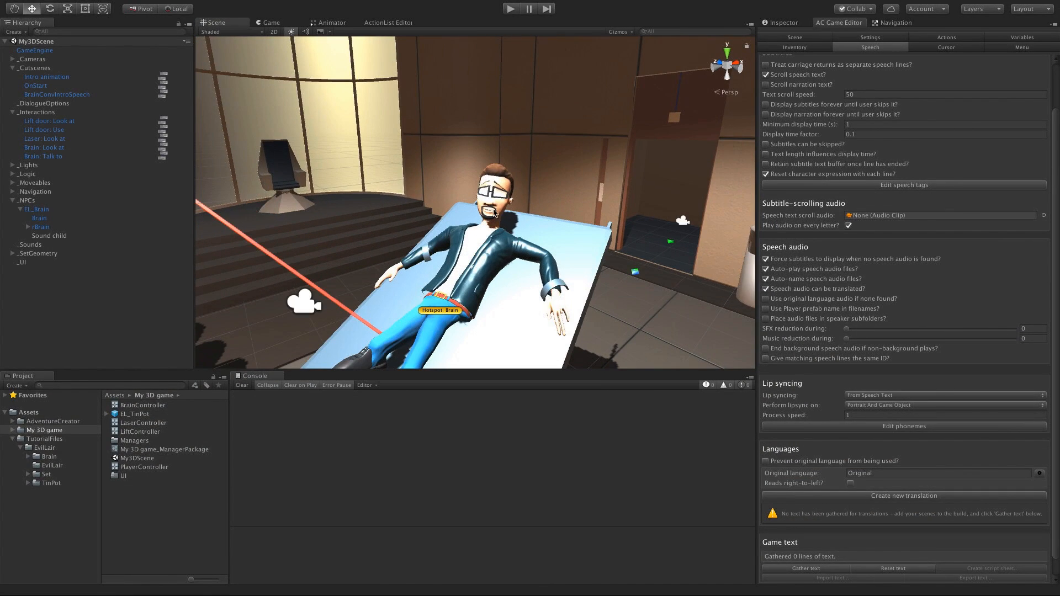
pyautogui.keyDown('alt'); pyautogui.moveTo(428, 276); pyautogui.dragTo(527, 251); pyautogui.keyUp('alt')
pyautogui.scroll(-3, 432, 274)
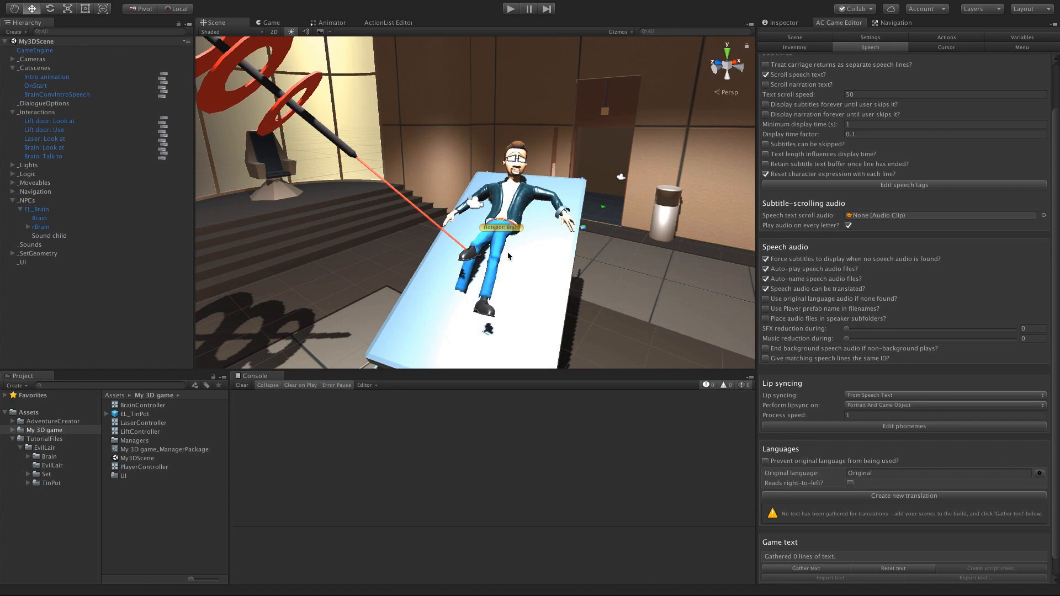
pyautogui.scroll(-3, 508, 255)
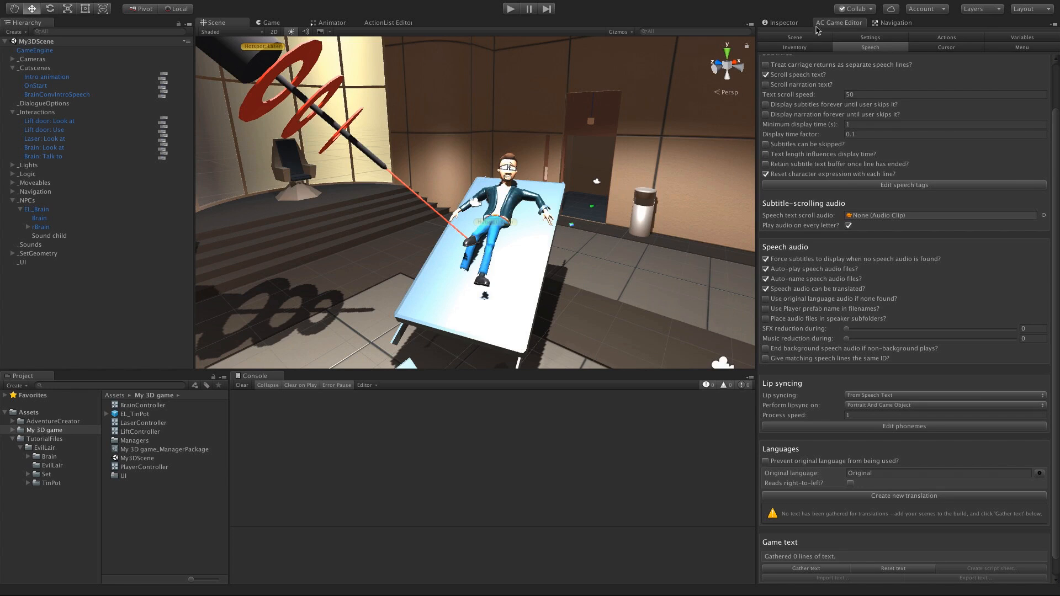
# Step: Add a new Cutscene to the scene from the Scene manager and name it BrainBackgroundSpeech
pyautogui.click(811, 38)
pyautogui.scroll(3, 957, 249)
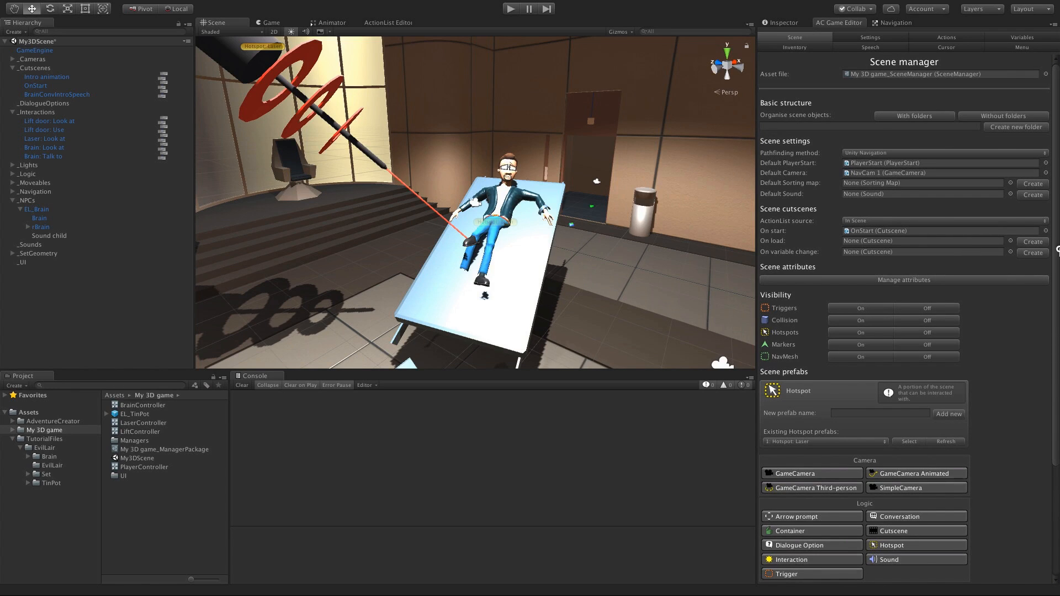
pyautogui.moveTo(1056, 251); pyautogui.dragTo(1056, 330)
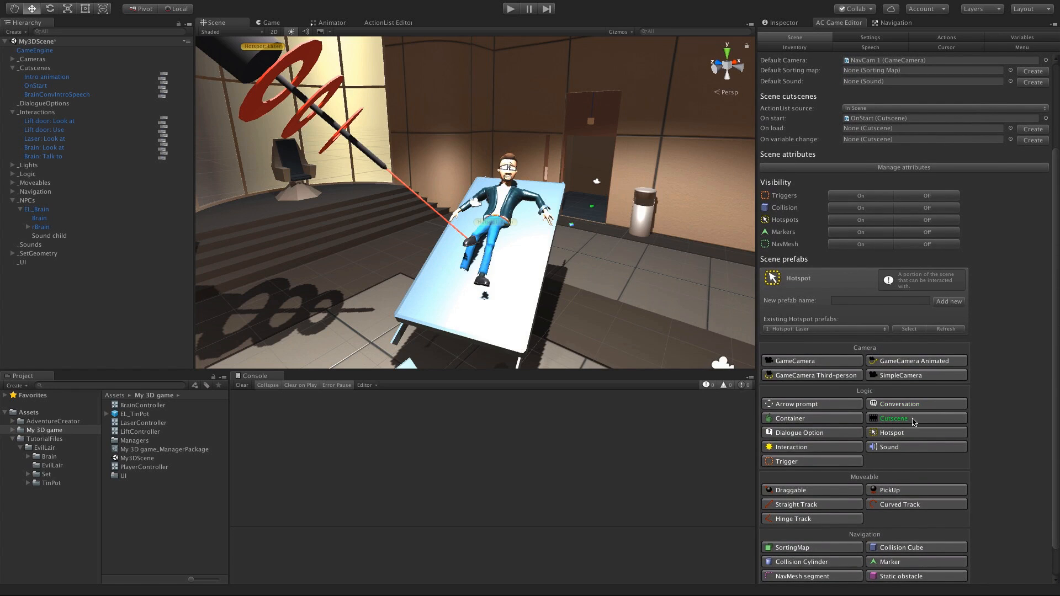
pyautogui.click(910, 420)
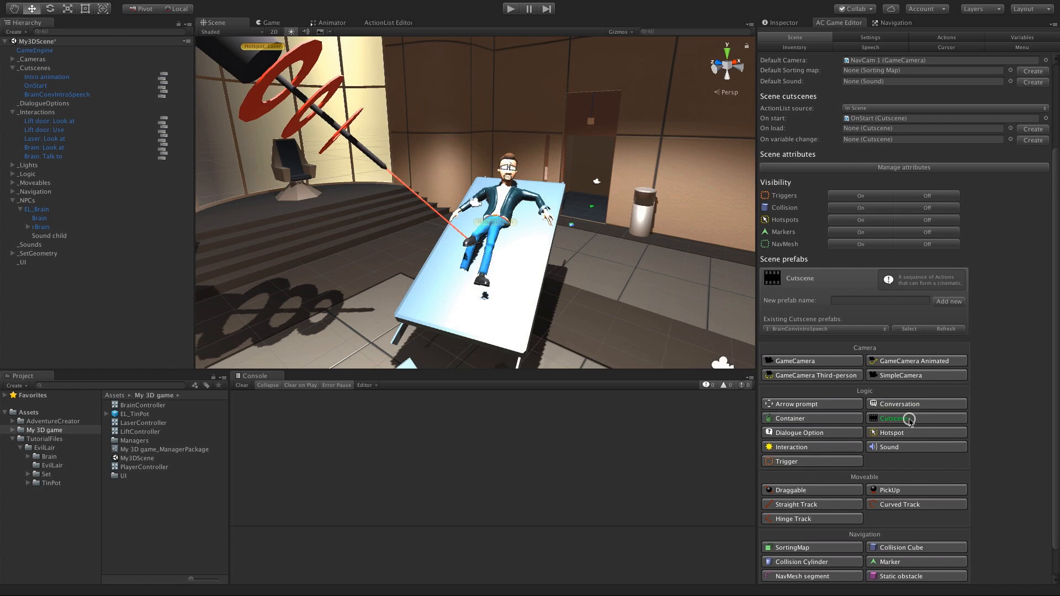
pyautogui.click(909, 420)
pyautogui.click(149, 100)
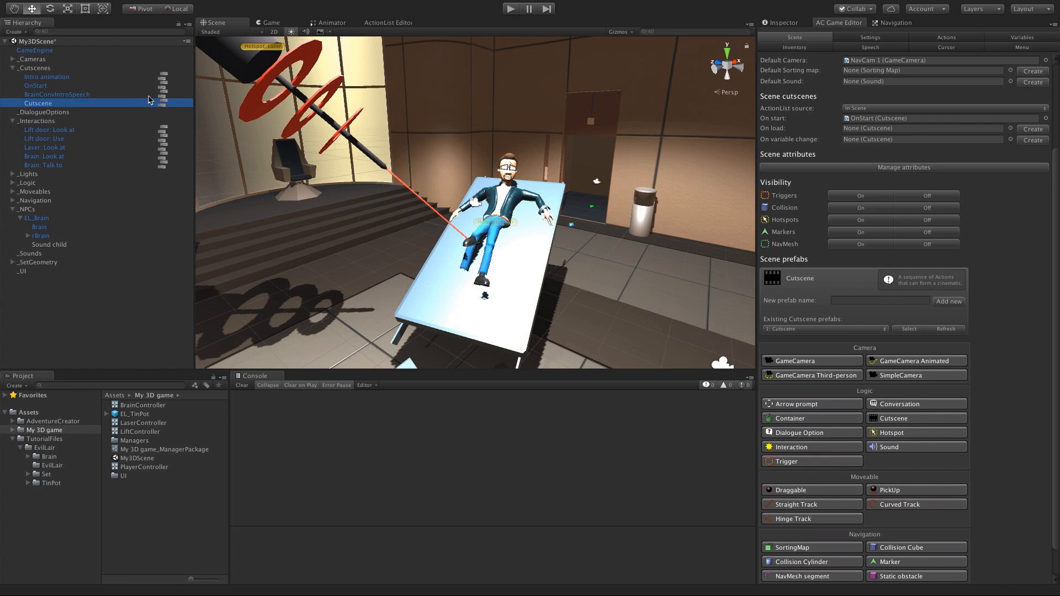
pyautogui.write('Brain')
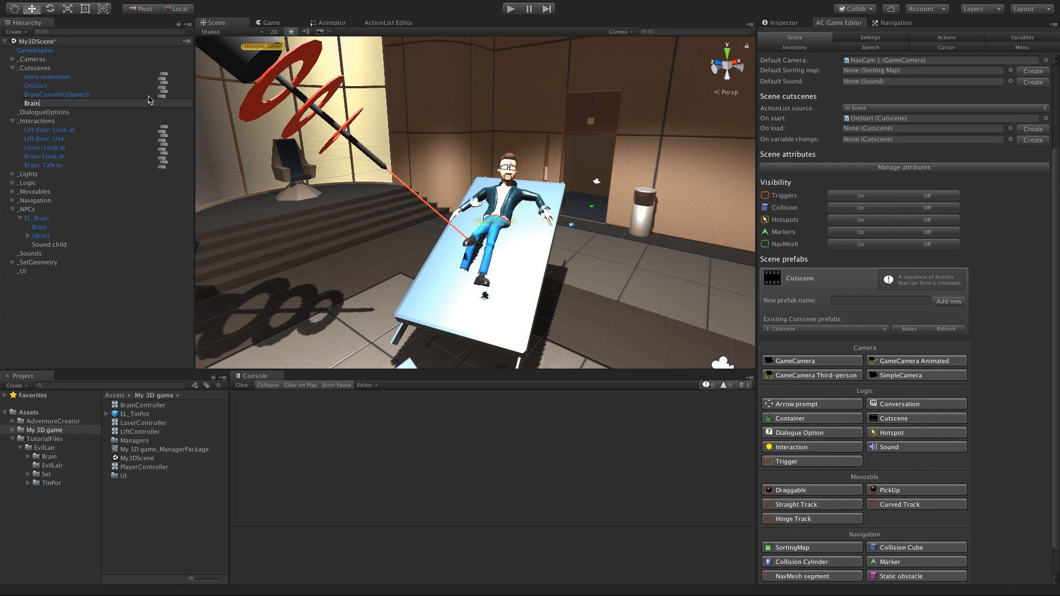
pyautogui.write('BackgroundSpeech')
pyautogui.press('Return')
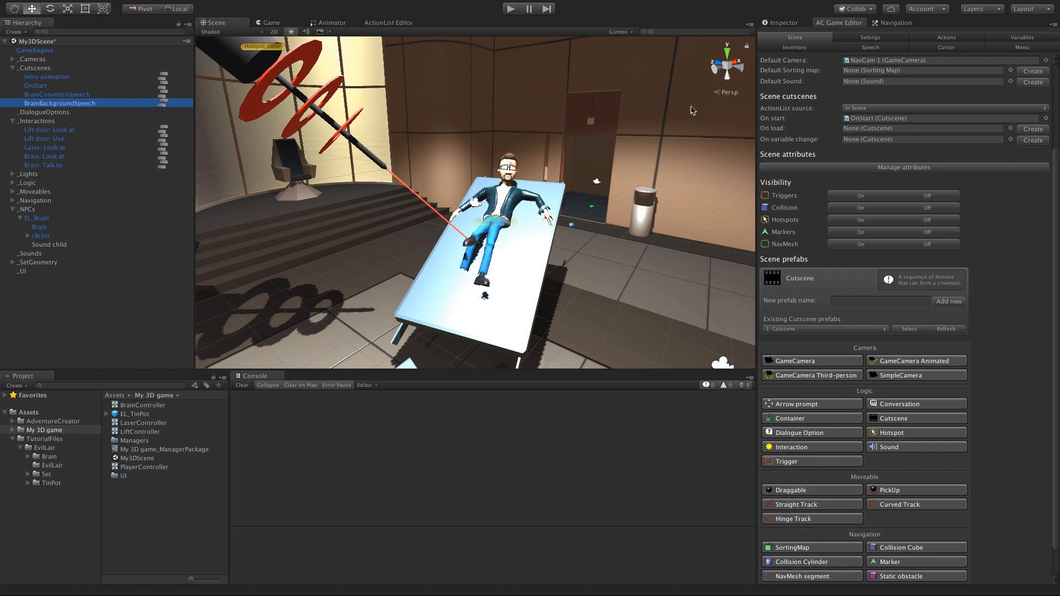
# Step: Set the BrainBackgroundSpeech cutscene to Run In Background when running
pyautogui.click(773, 25)
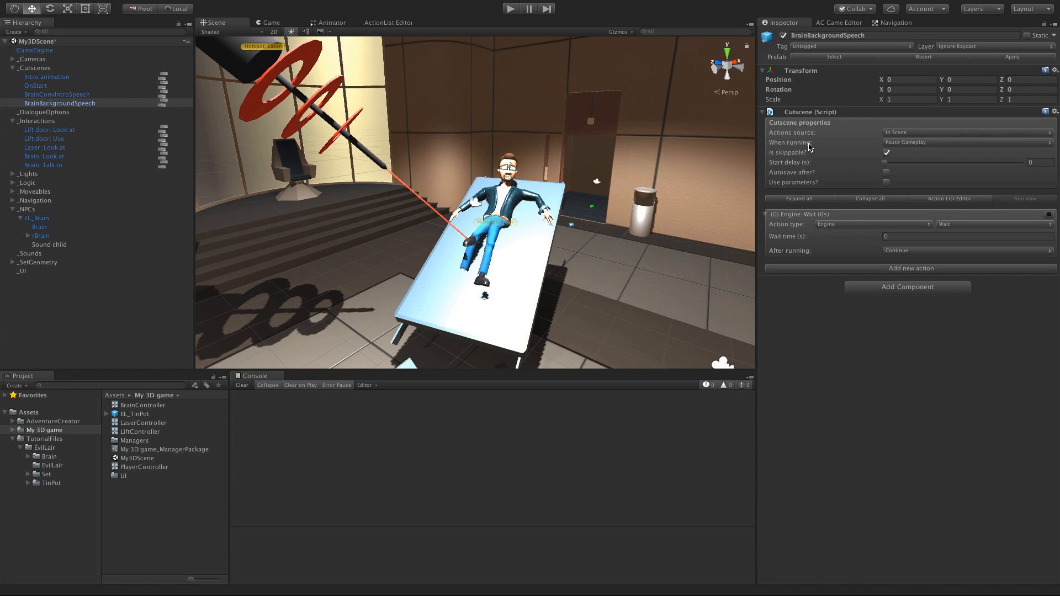
pyautogui.click(936, 143)
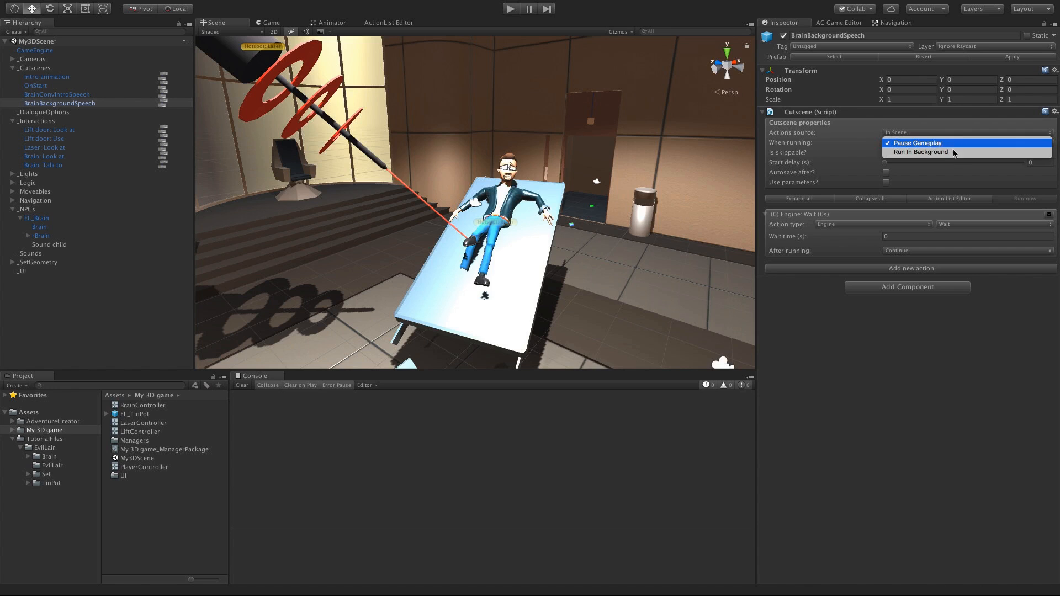
pyautogui.click(954, 153)
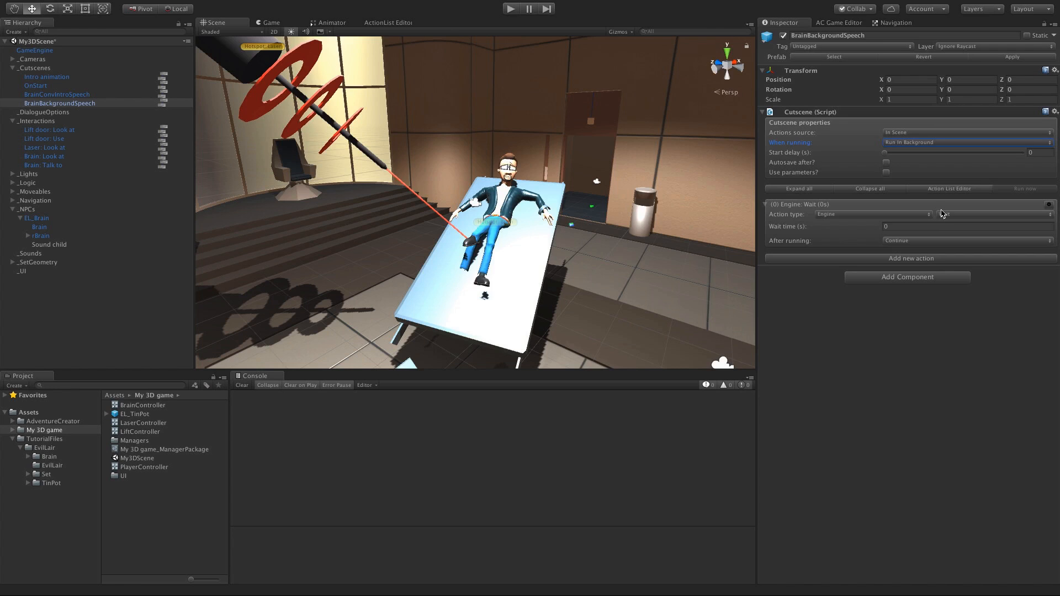
# Step: Open BrainBackgroundSpeech in the ActionList Editor and set its first Engine: Wait action to 3 seconds
pyautogui.click(960, 190)
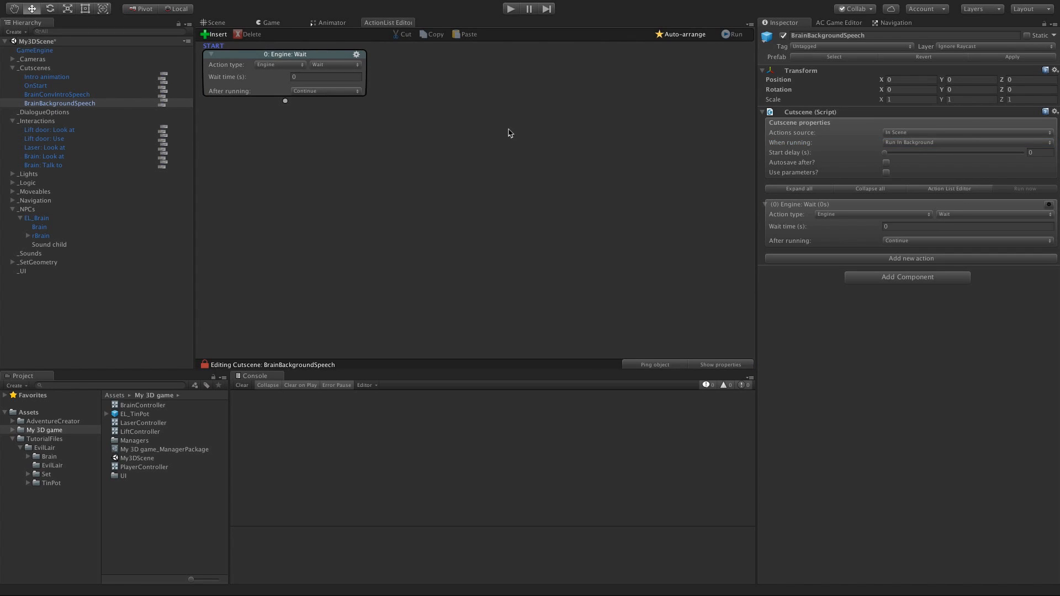
pyautogui.click(310, 77)
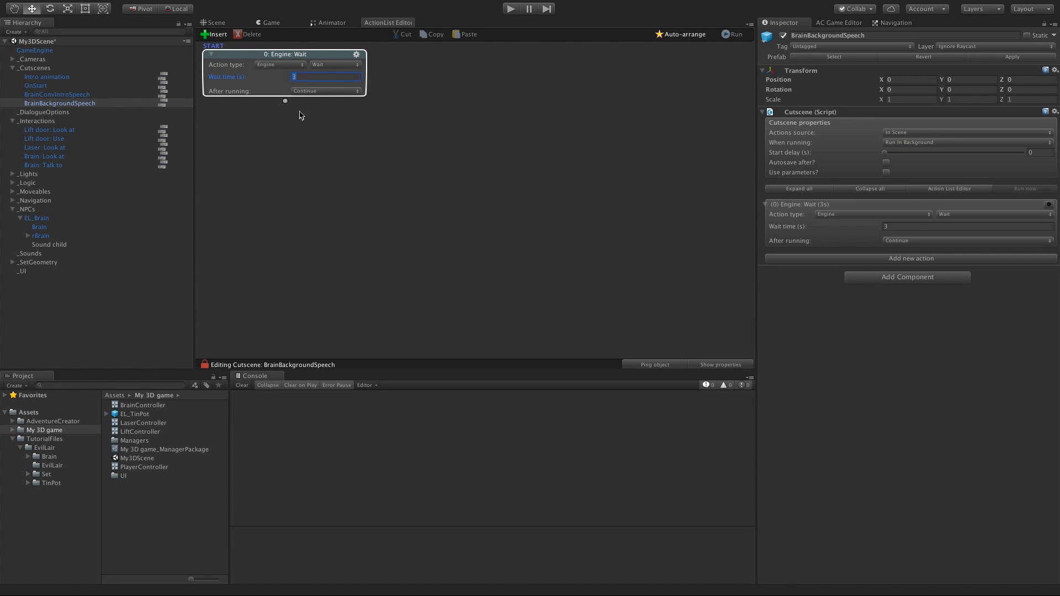
pyautogui.click(302, 151)
# Step: Chain a Variable: Check random number action with 3 possible values after the wait
pyautogui.moveTo(285, 100); pyautogui.dragTo(302, 126)
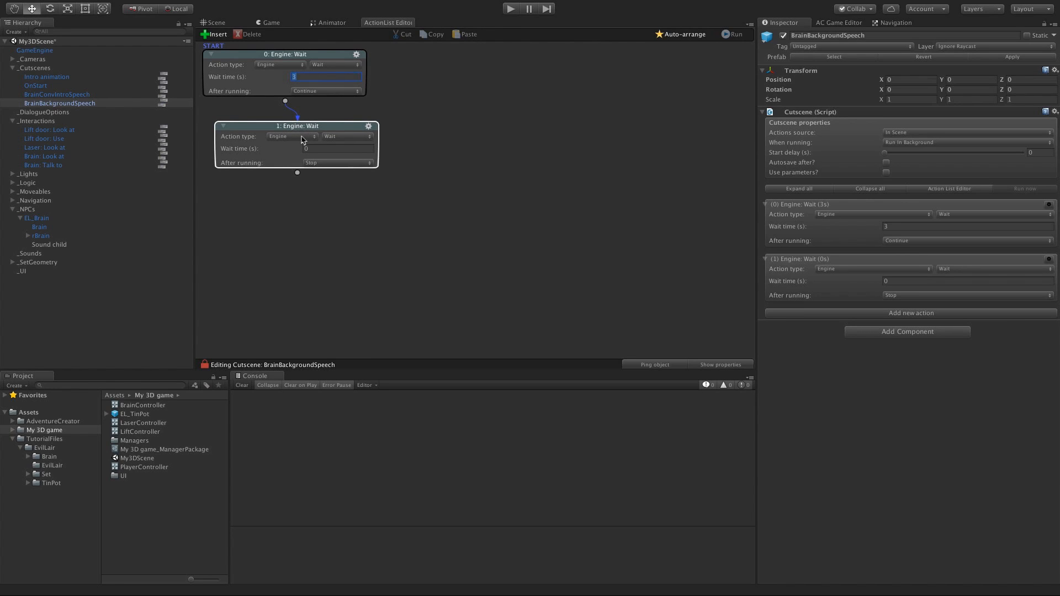
pyautogui.click(302, 140)
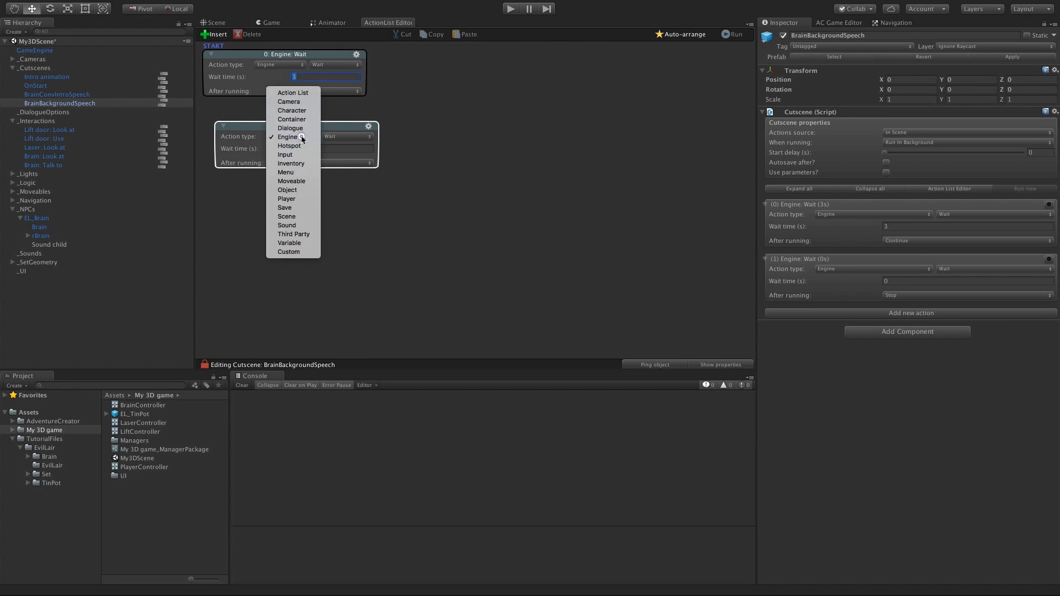
pyautogui.click(301, 244)
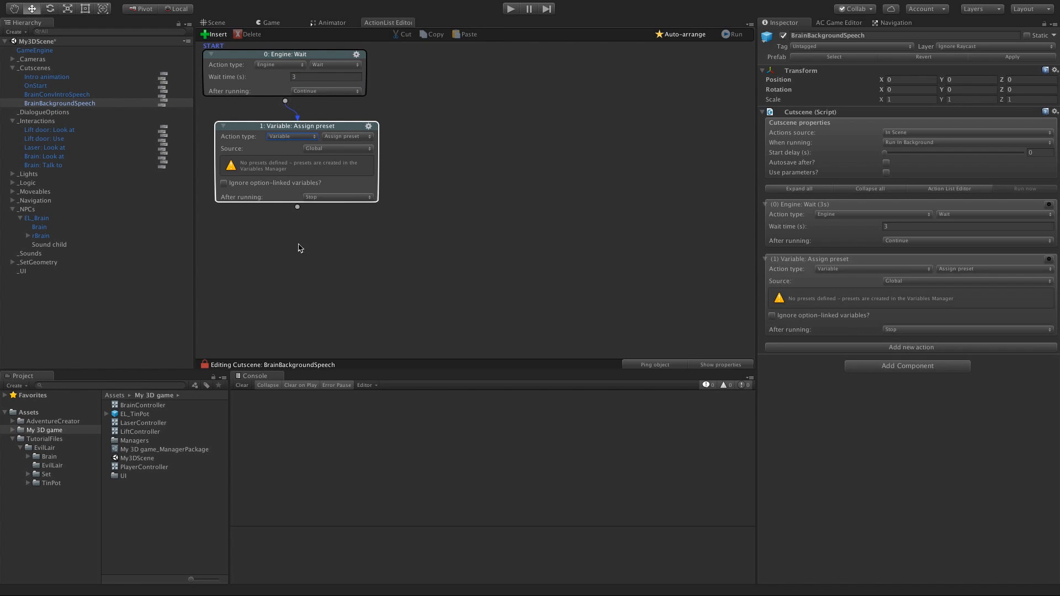
pyautogui.click(351, 136)
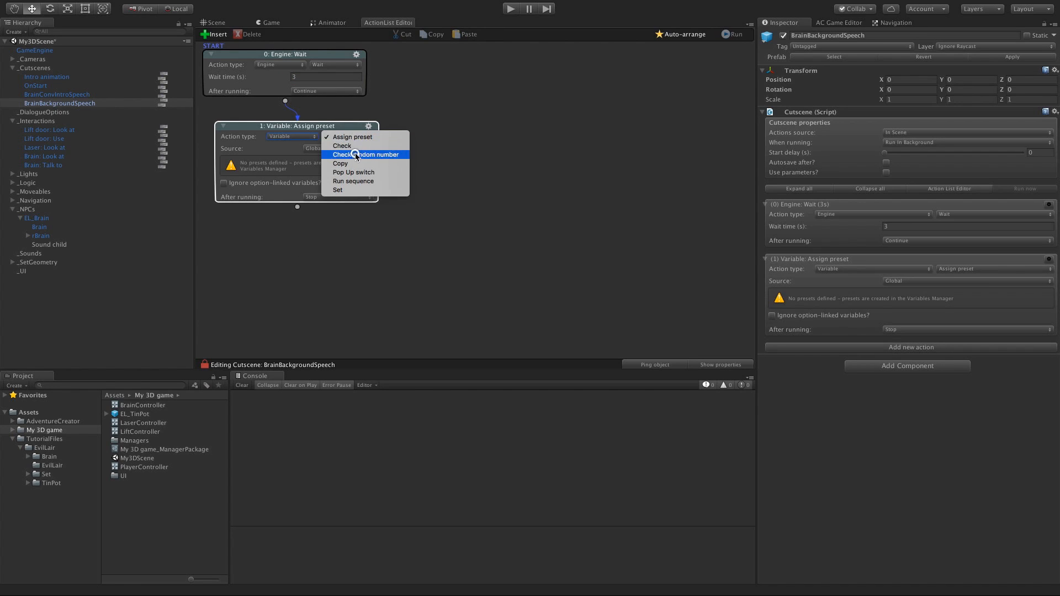
pyautogui.click(356, 155)
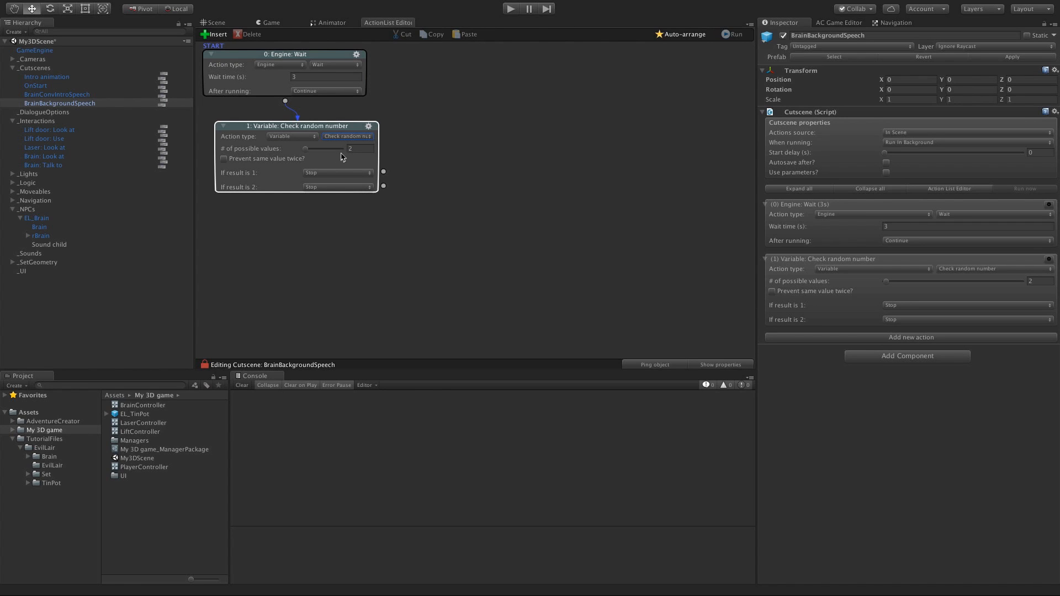
pyautogui.click(365, 149)
pyautogui.write('3')
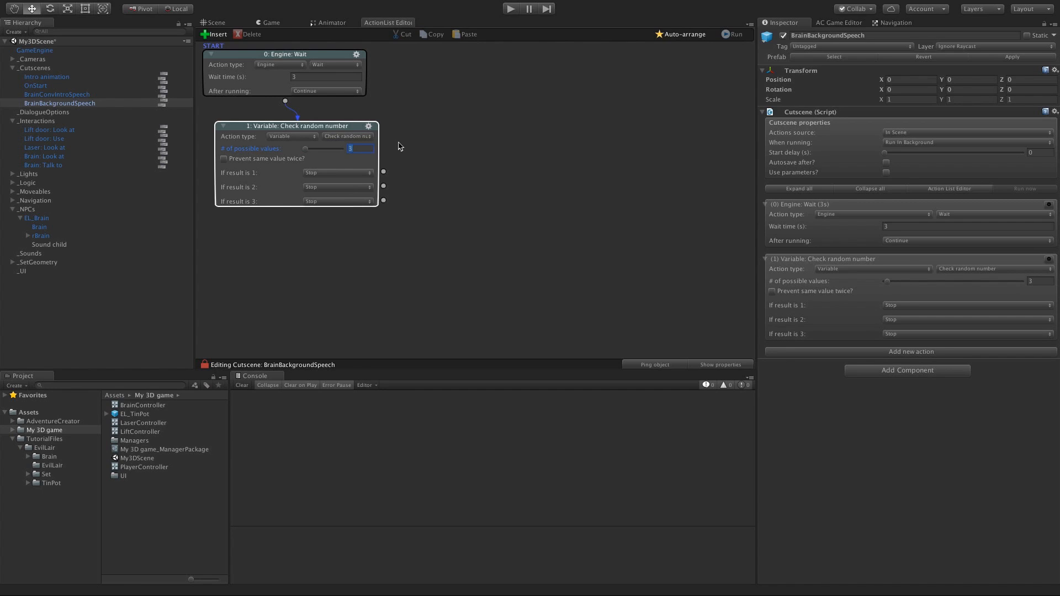
pyautogui.click(410, 167)
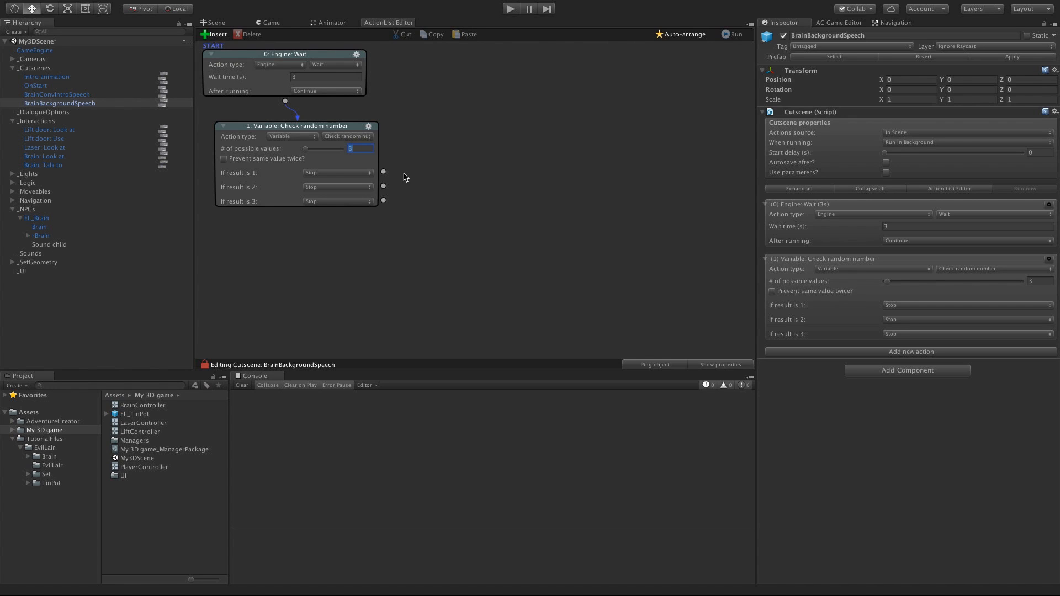
# Step: Link each of the three results of the Check random number action to its own new action
pyautogui.moveTo(383, 172); pyautogui.dragTo(508, 194)
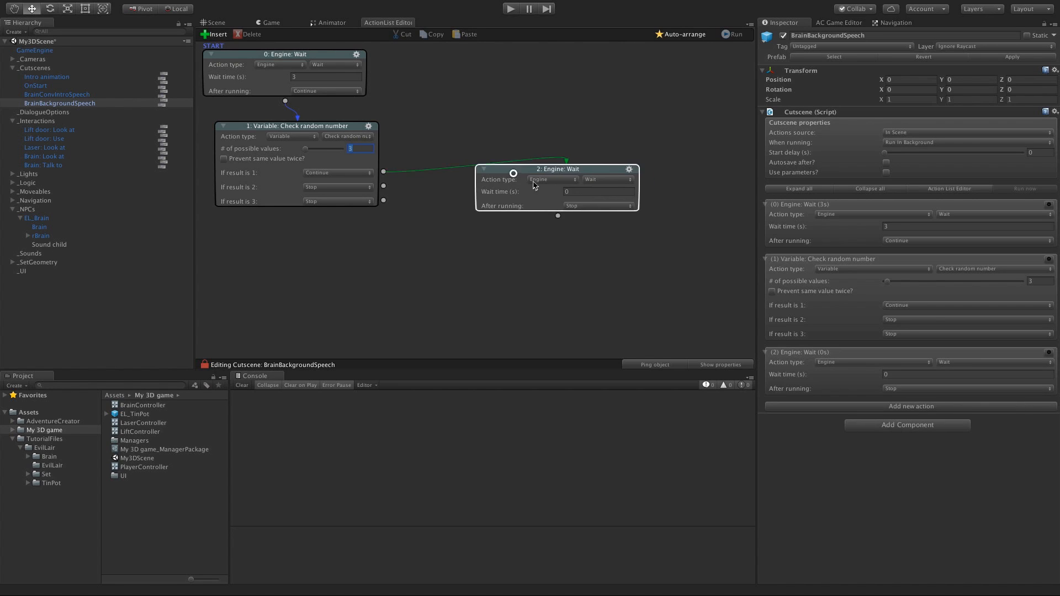
pyautogui.moveTo(384, 187); pyautogui.dragTo(508, 267)
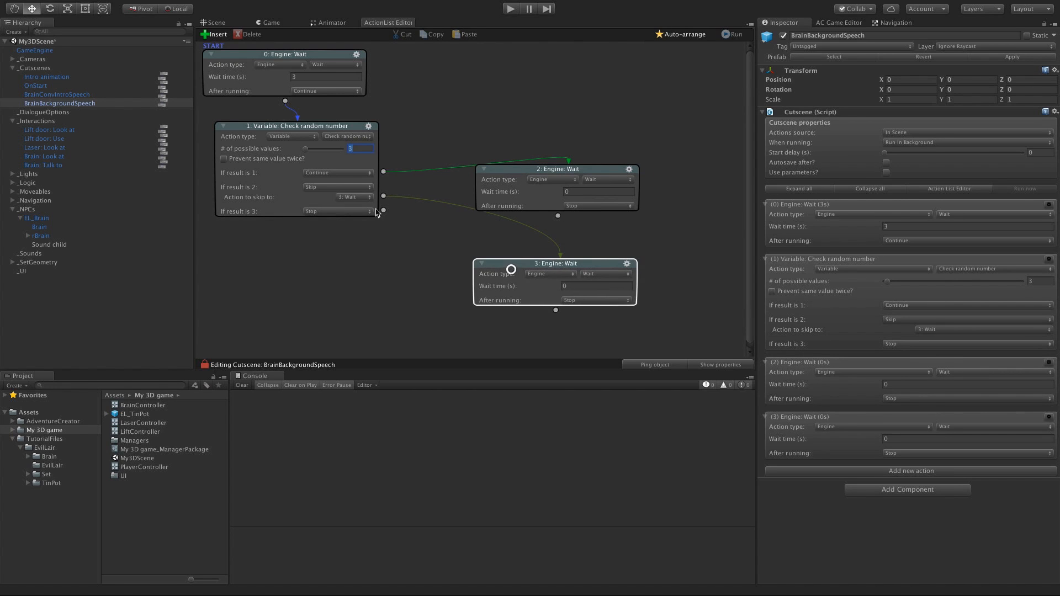
pyautogui.moveTo(377, 253); pyautogui.dragTo(325, 249)
# Step: Change all three new actions into Dialogue: Play speech actions, spacing them apart in the graph
pyautogui.click(320, 259)
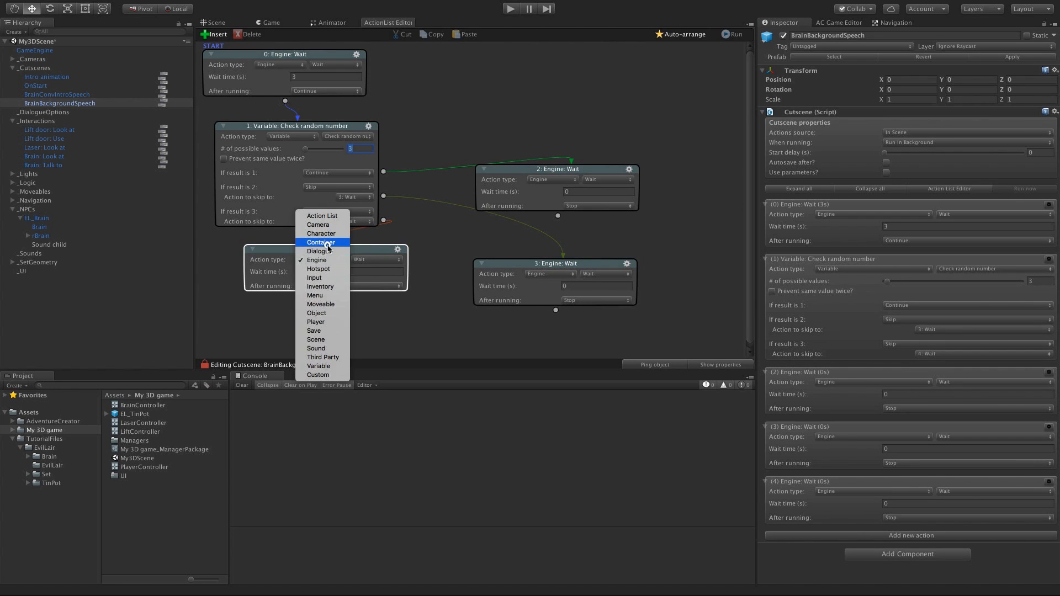
pyautogui.click(329, 251)
pyautogui.click(551, 274)
pyautogui.click(551, 266)
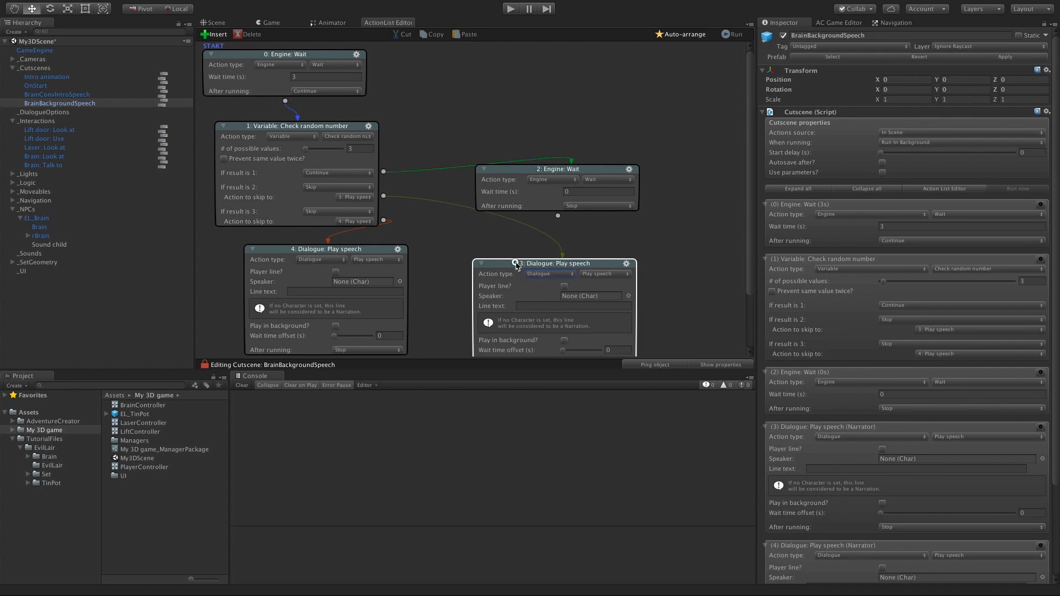
pyautogui.moveTo(522, 264); pyautogui.dragTo(512, 257)
pyautogui.moveTo(530, 171); pyautogui.dragTo(522, 126)
pyautogui.click(545, 134)
pyautogui.click(543, 126)
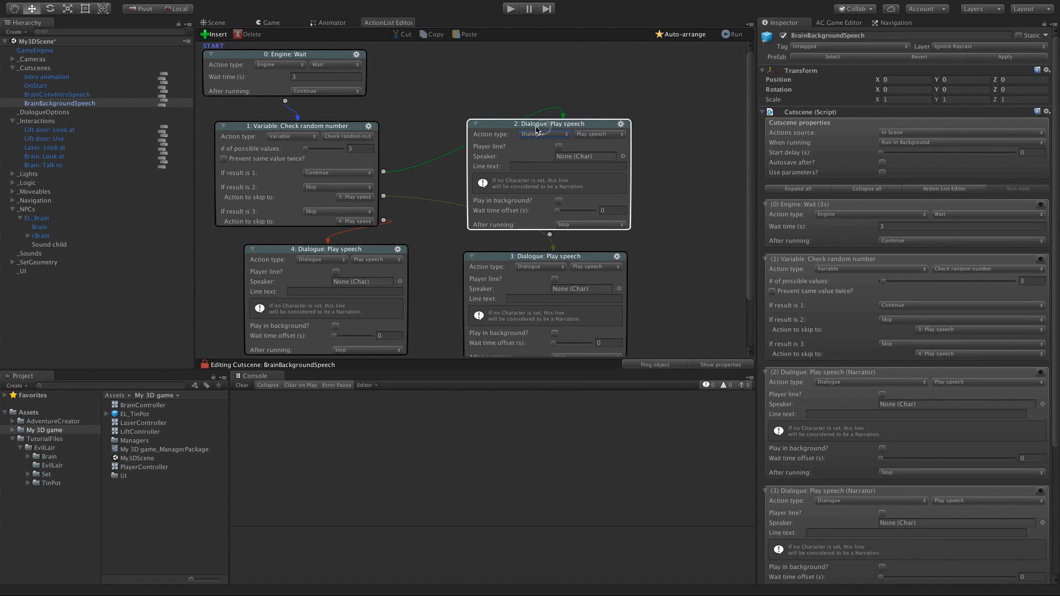
# Step: Assign EL_Brain as the speaker of all three Play speech actions and lay them out side by side
pyautogui.click(623, 156)
pyautogui.doubleClick(698, 128)
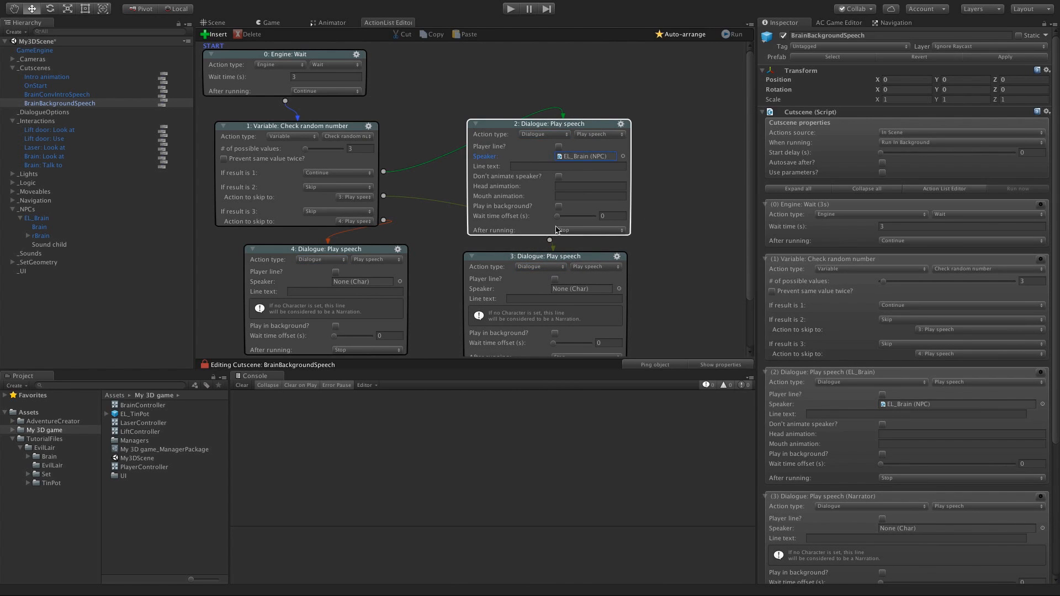
pyautogui.click(619, 289)
pyautogui.doubleClick(689, 127)
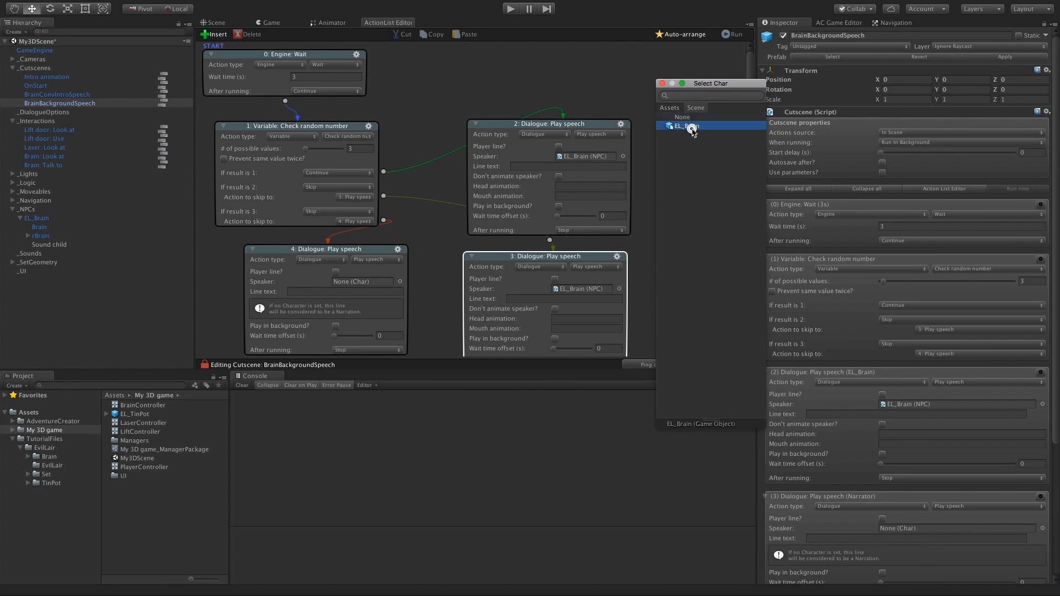
pyautogui.click(402, 281)
pyautogui.doubleClick(689, 126)
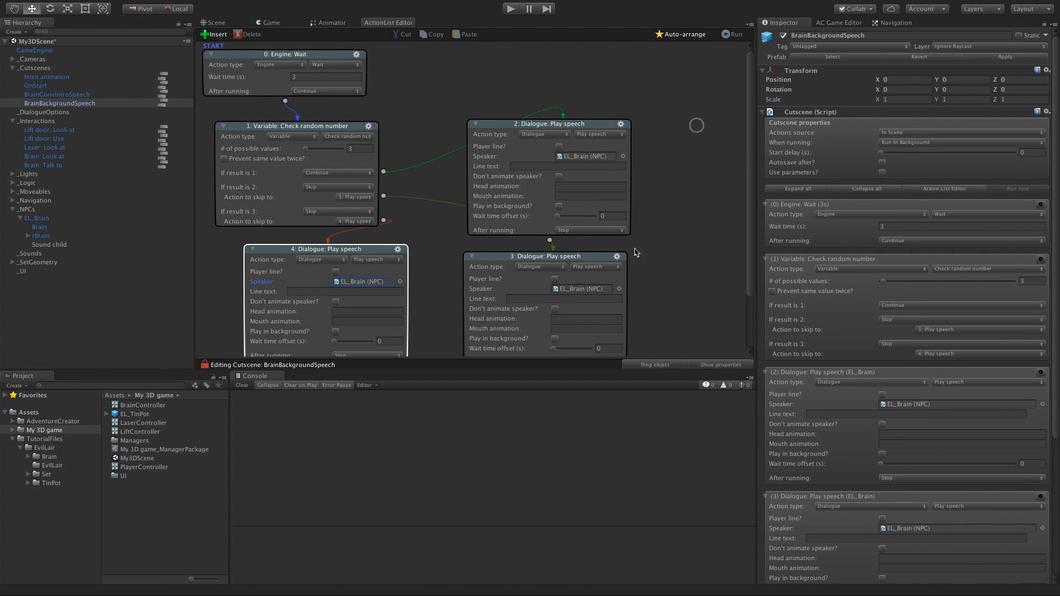
pyautogui.moveTo(490, 134); pyautogui.dragTo(641, 243)
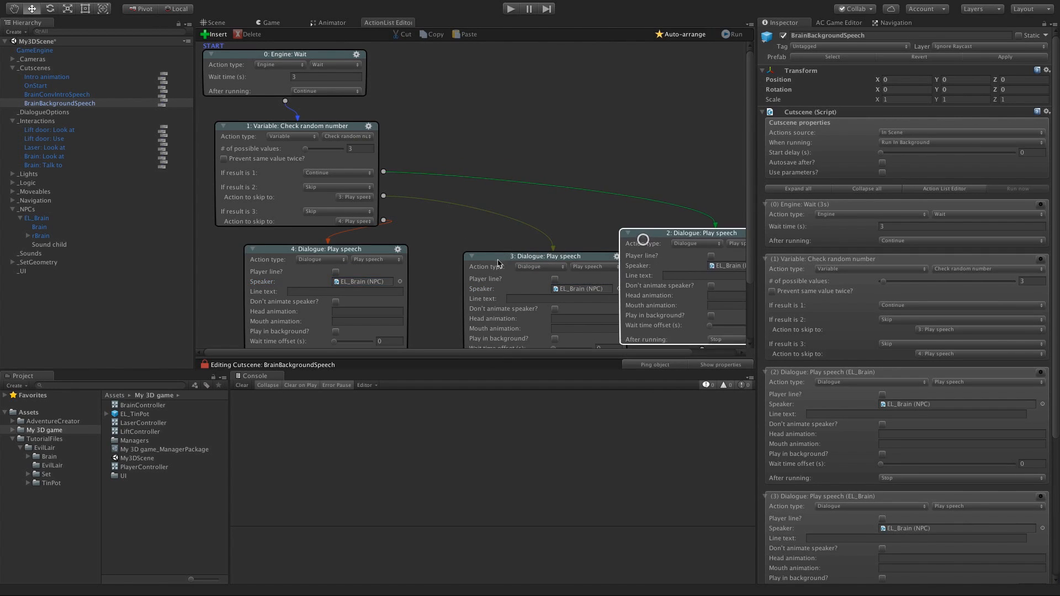
pyautogui.moveTo(486, 261); pyautogui.dragTo(452, 251)
pyautogui.click(635, 255)
# Step: Enter the line texts "Don't forget about me!", "Hellooooooo?" and "I'm ready to be freed now!" in speech actions 4, 3 and 2 respectively
pyautogui.scroll(-3, 575, 180)
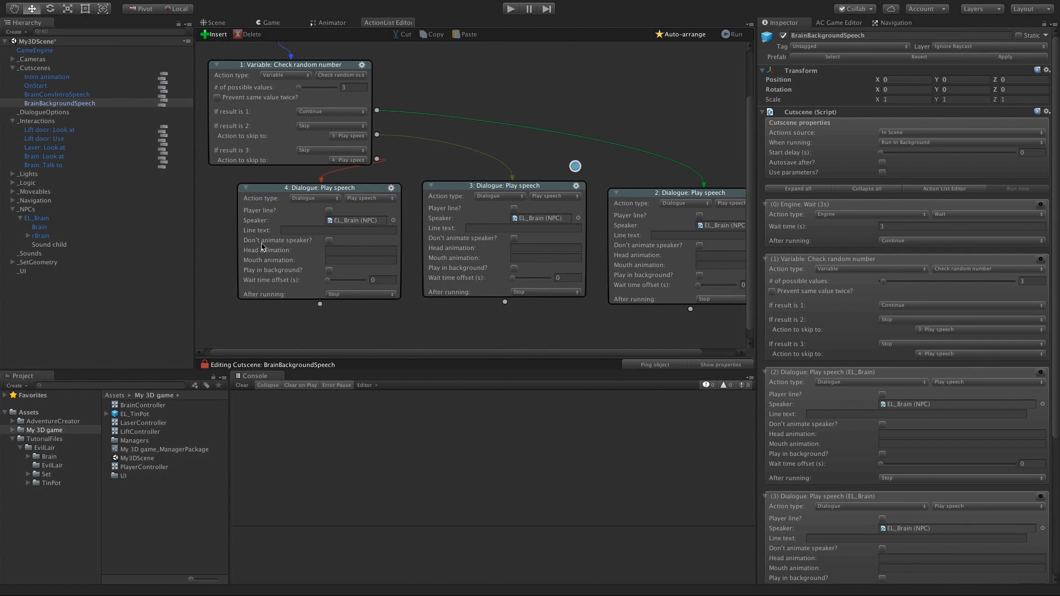
pyautogui.click(283, 230)
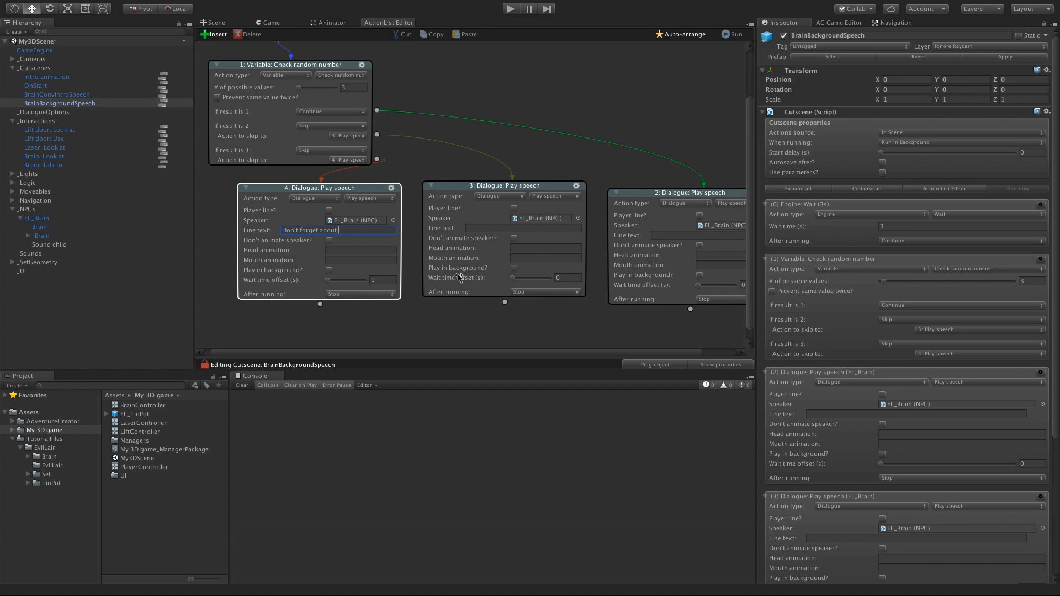
pyautogui.click(474, 228)
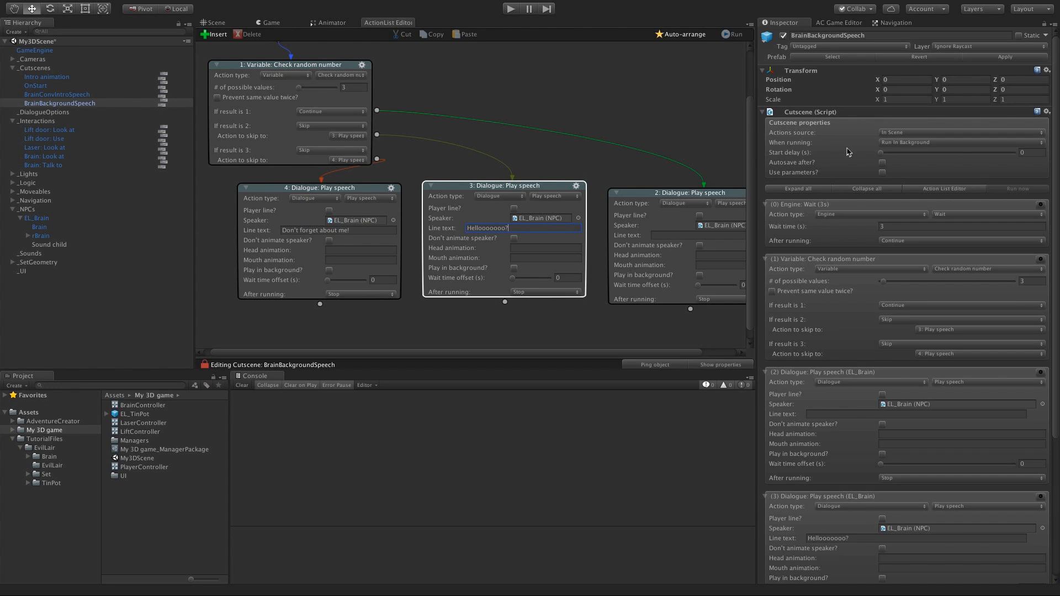
pyautogui.click(660, 235)
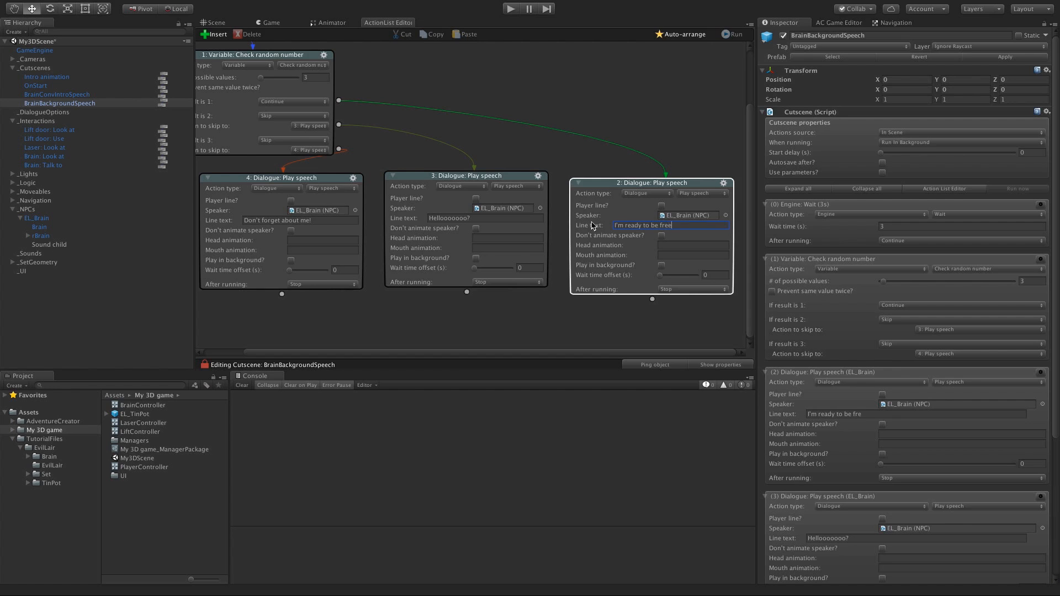
pyautogui.click(593, 152)
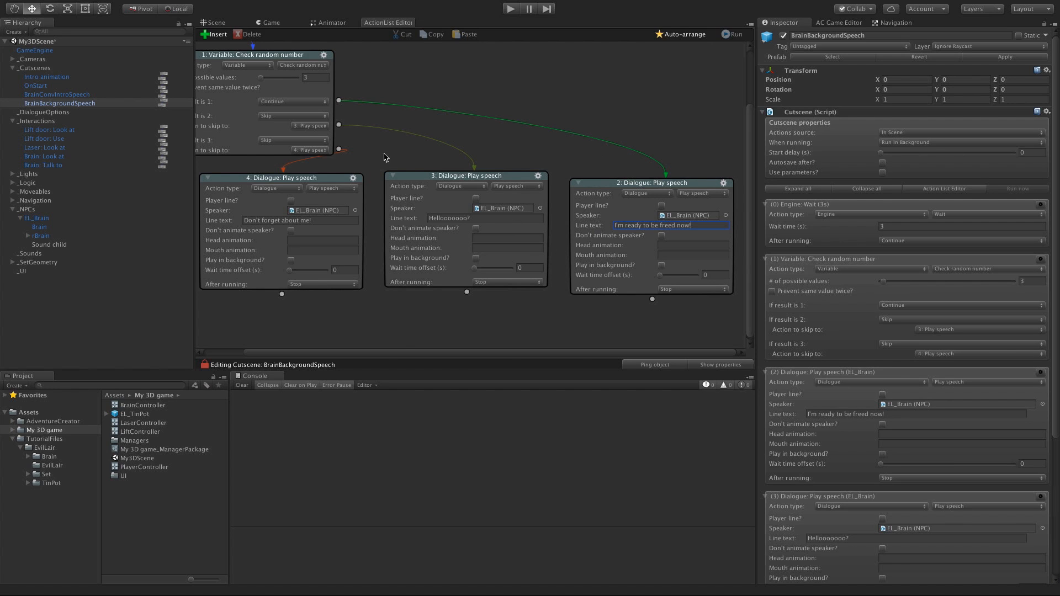
pyautogui.moveTo(389, 158); pyautogui.dragTo(437, 231, button='middle')
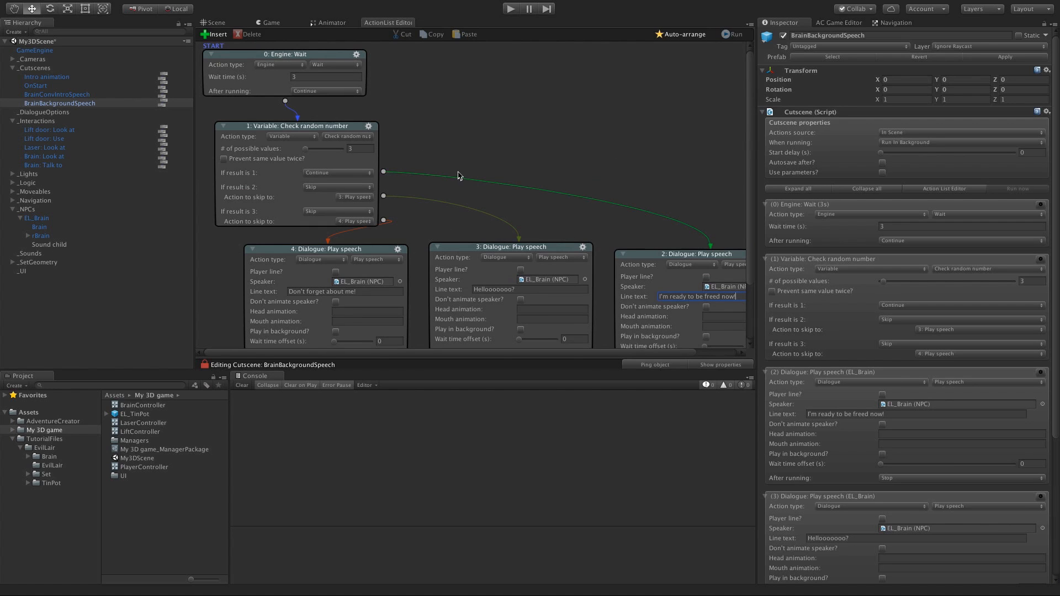
pyautogui.moveTo(456, 175); pyautogui.dragTo(443, 110, button='middle')
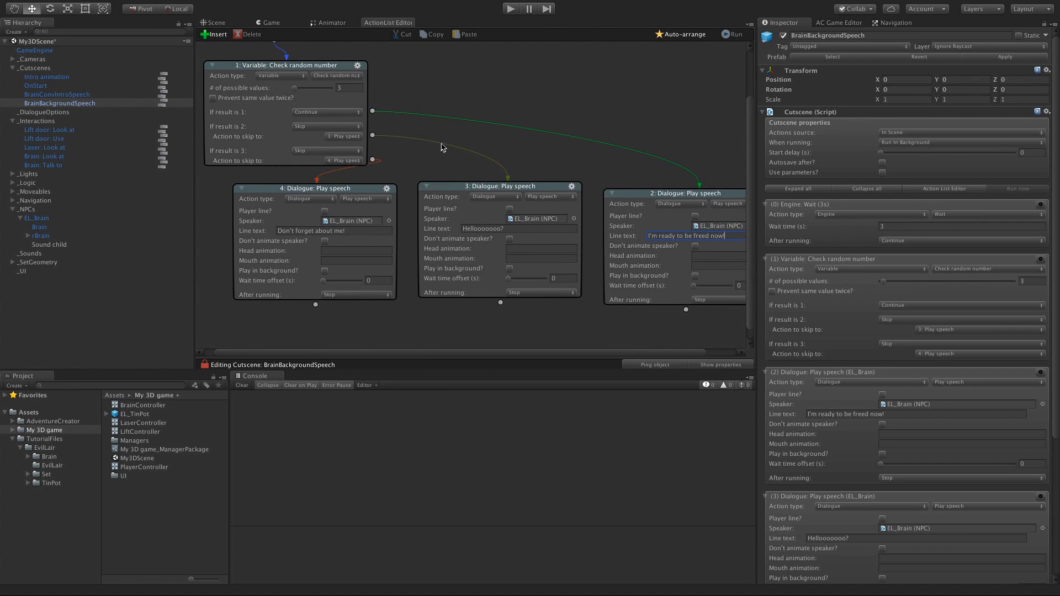
pyautogui.click(614, 194)
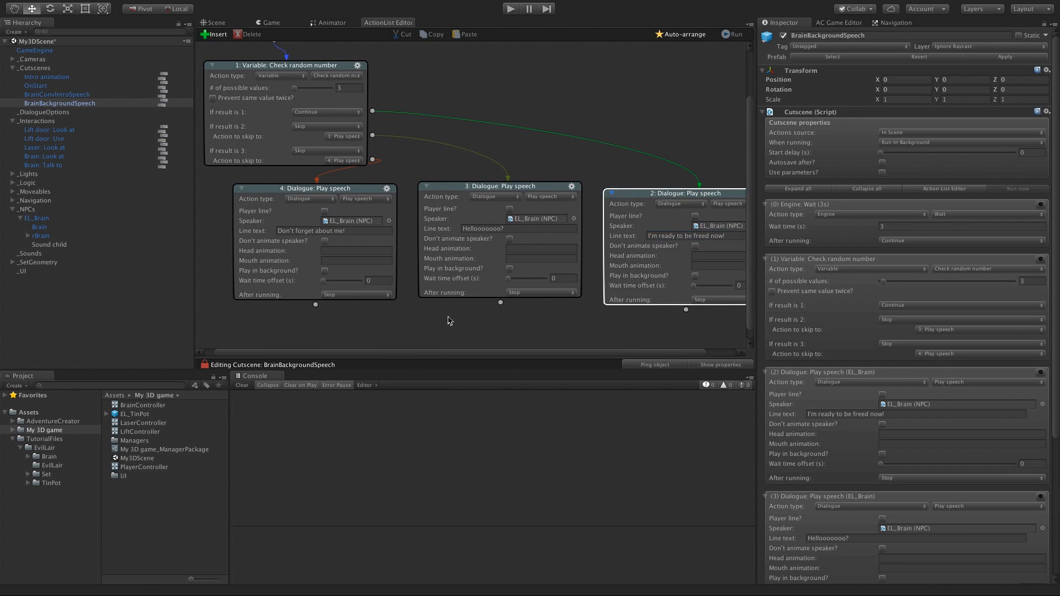
# Step: Chain a 10-second Engine: Wait action after the "Don't forget about me!" speech and link the other two speech actions to it
pyautogui.moveTo(435, 281); pyautogui.dragTo(423, 269, button='middle')
pyautogui.moveTo(303, 292); pyautogui.dragTo(315, 305)
pyautogui.moveTo(410, 294); pyautogui.dragTo(402, 240, button='middle')
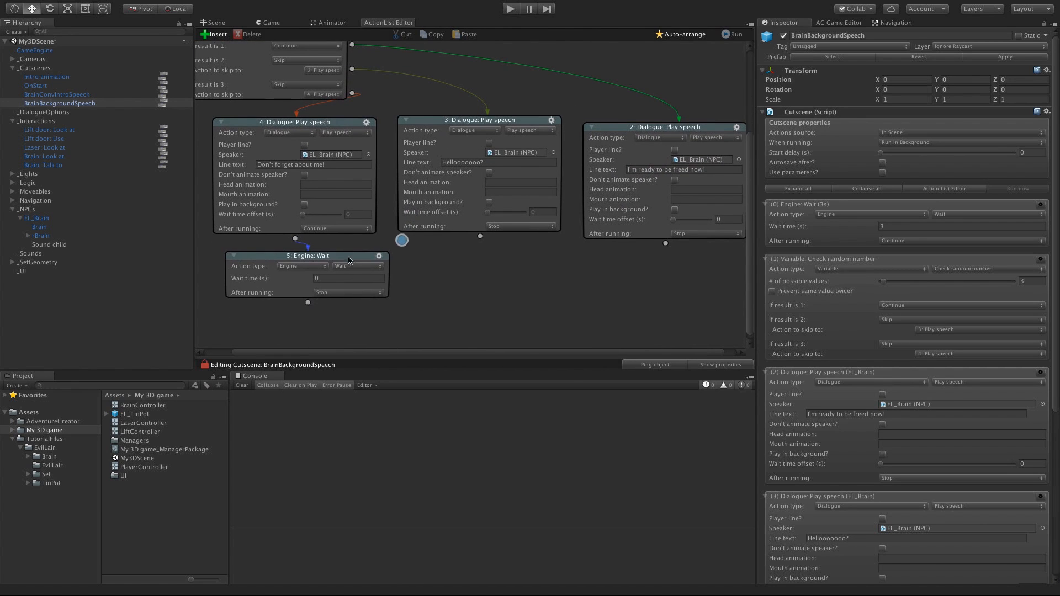
pyautogui.moveTo(349, 255); pyautogui.dragTo(517, 286)
pyautogui.moveTo(502, 272); pyautogui.dragTo(496, 236, button='middle')
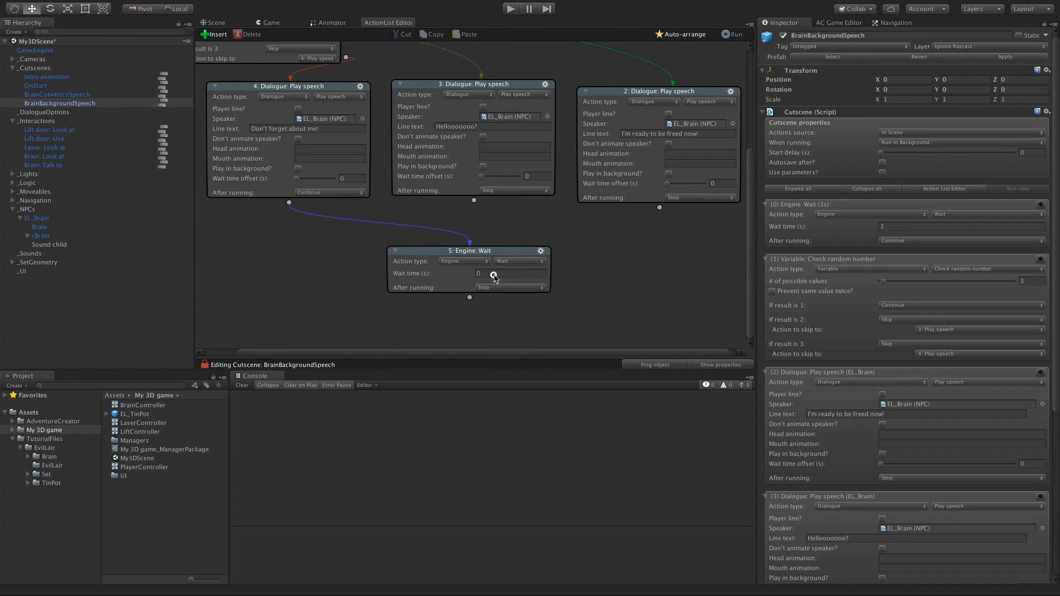
pyautogui.click(500, 315)
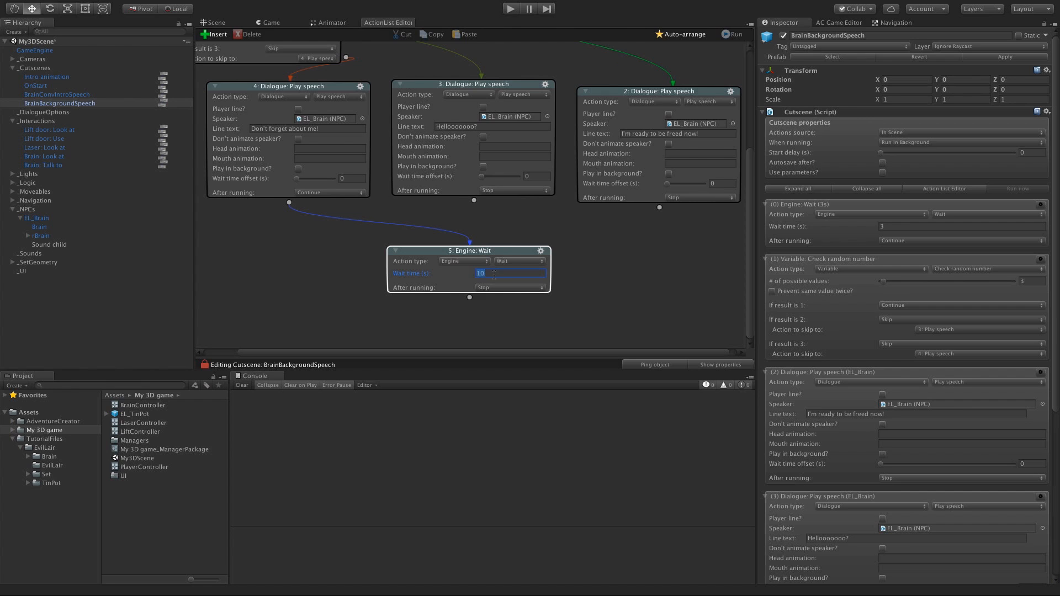
pyautogui.moveTo(473, 210); pyautogui.dragTo(478, 248)
pyautogui.moveTo(659, 208); pyautogui.dragTo(492, 262)
# Step: Make the 10-second wait skip back to action (0) Engine: Wait after running, so the cutscene loops
pyautogui.click(489, 294)
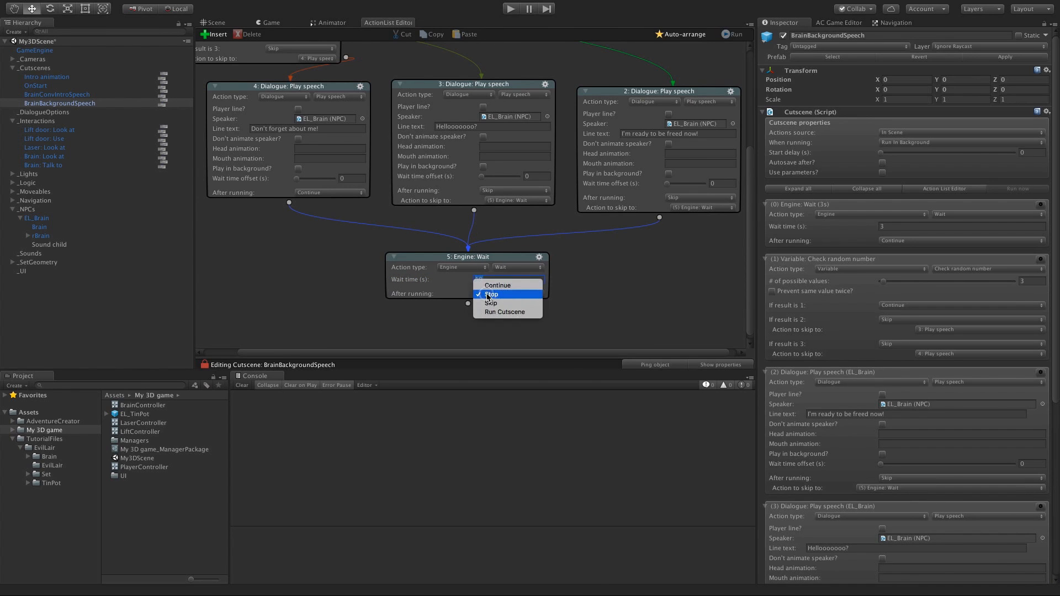
pyautogui.click(495, 303)
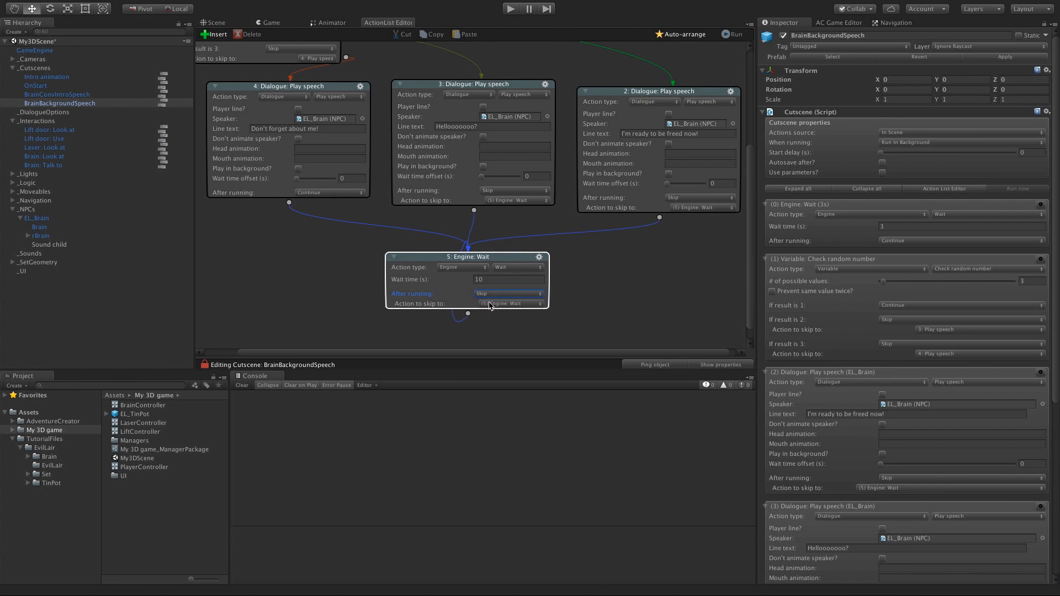
pyautogui.click(512, 306)
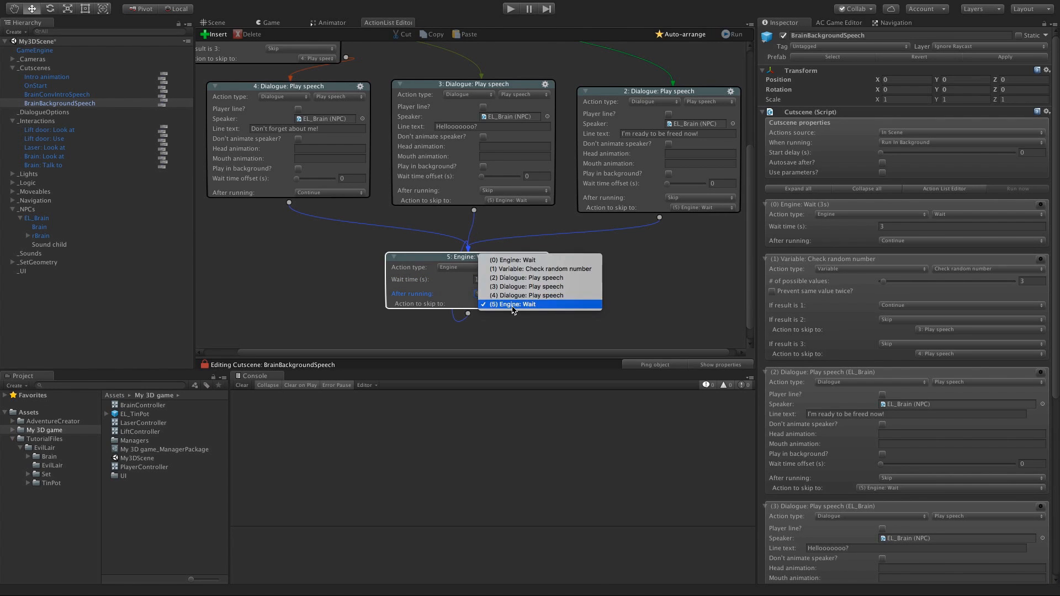
pyautogui.click(543, 261)
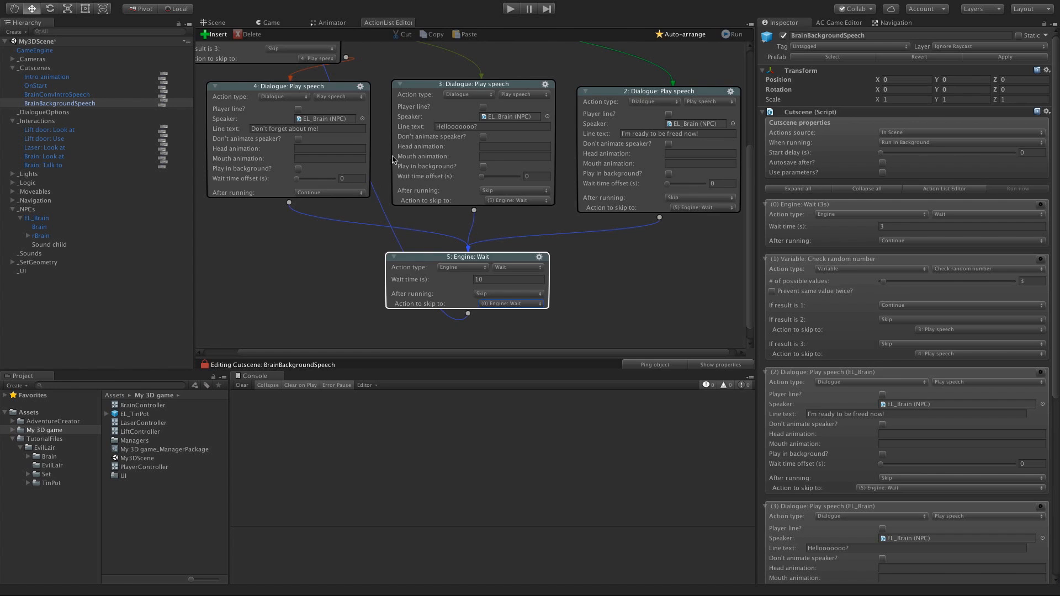
pyautogui.moveTo(393, 160); pyautogui.dragTo(426, 251, button='middle')
pyautogui.moveTo(429, 148); pyautogui.dragTo(451, 210, button='middle')
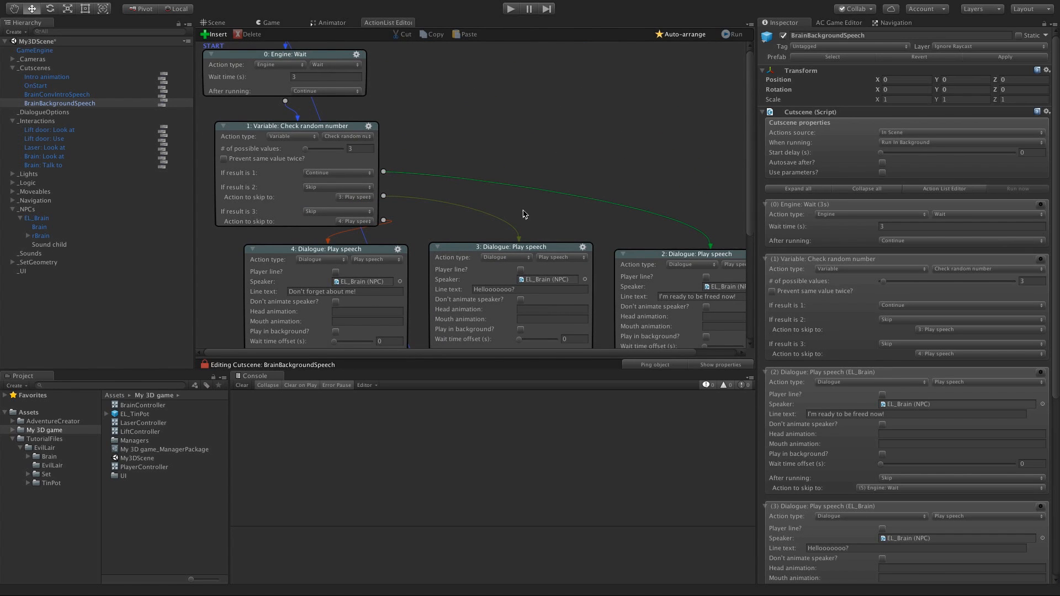
pyautogui.moveTo(525, 214); pyautogui.dragTo(497, 74, button='middle')
pyautogui.moveTo(604, 277); pyautogui.dragTo(595, 218, button='middle')
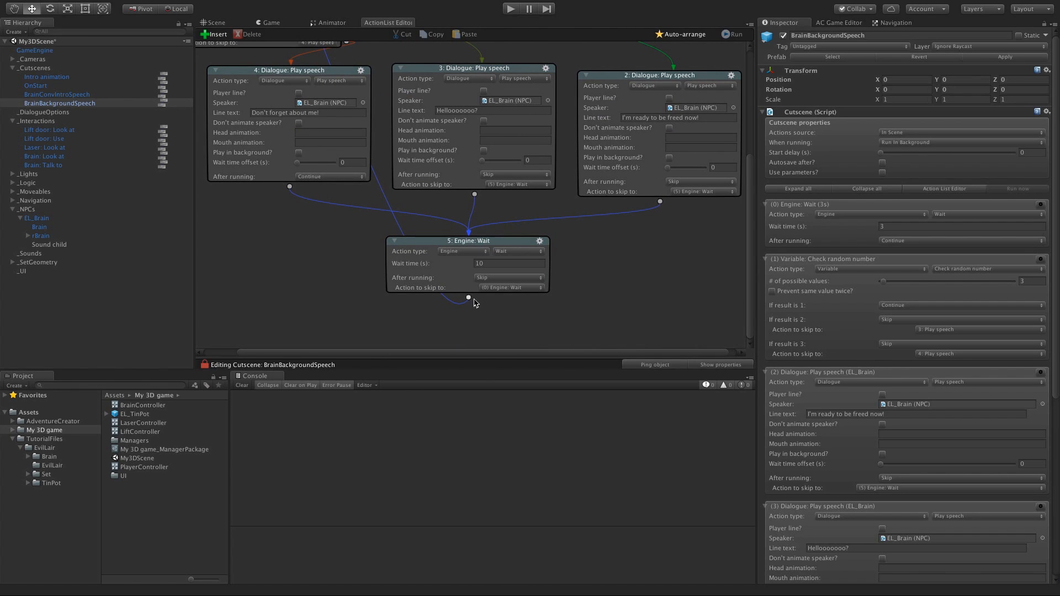
# Step: Toggle off the output socket of the 10-second Engine: Wait action to hide its looping connection line
pyautogui.moveTo(419, 251); pyautogui.dragTo(431, 260)
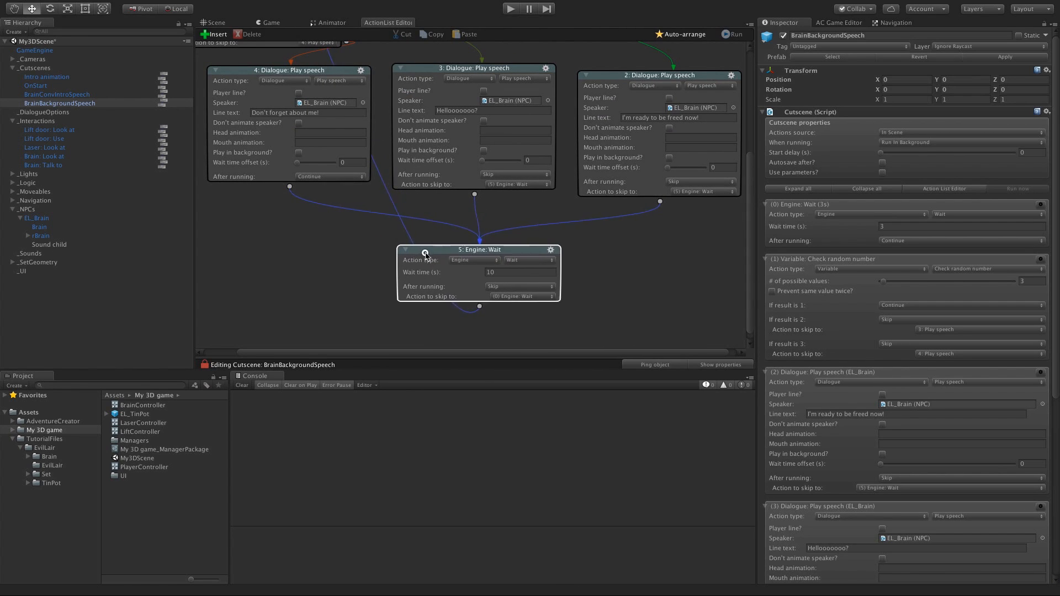
pyautogui.click(550, 250)
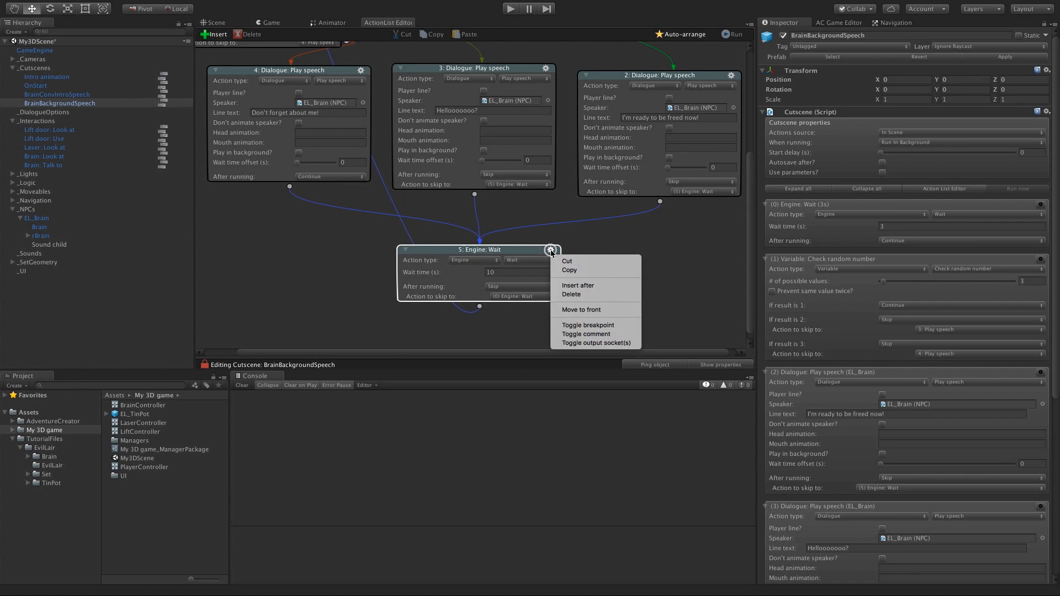
pyautogui.click(597, 343)
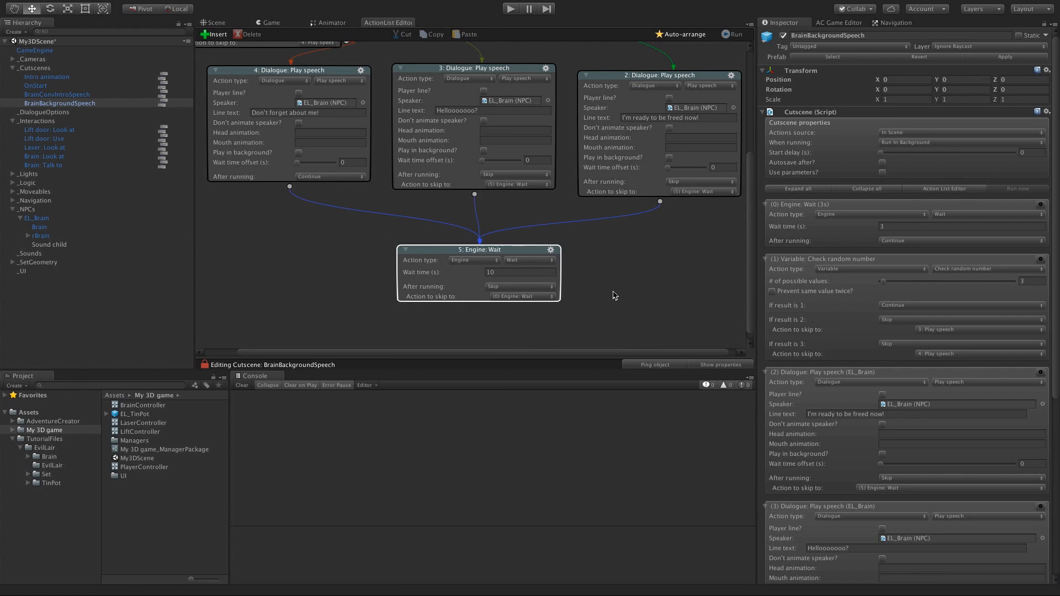
pyautogui.click(486, 260)
pyautogui.click(533, 251)
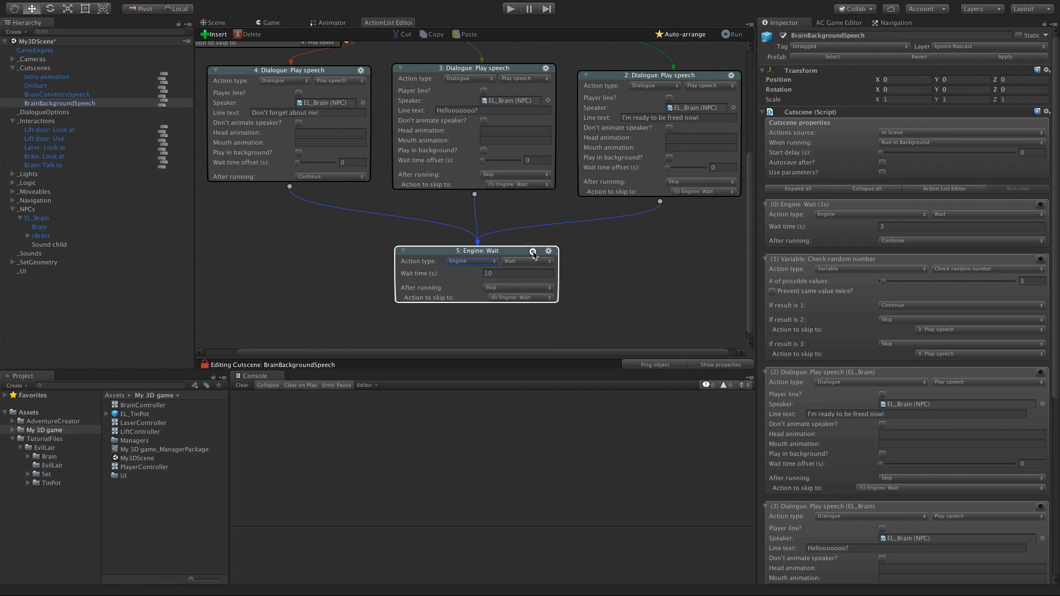
pyautogui.click(524, 296)
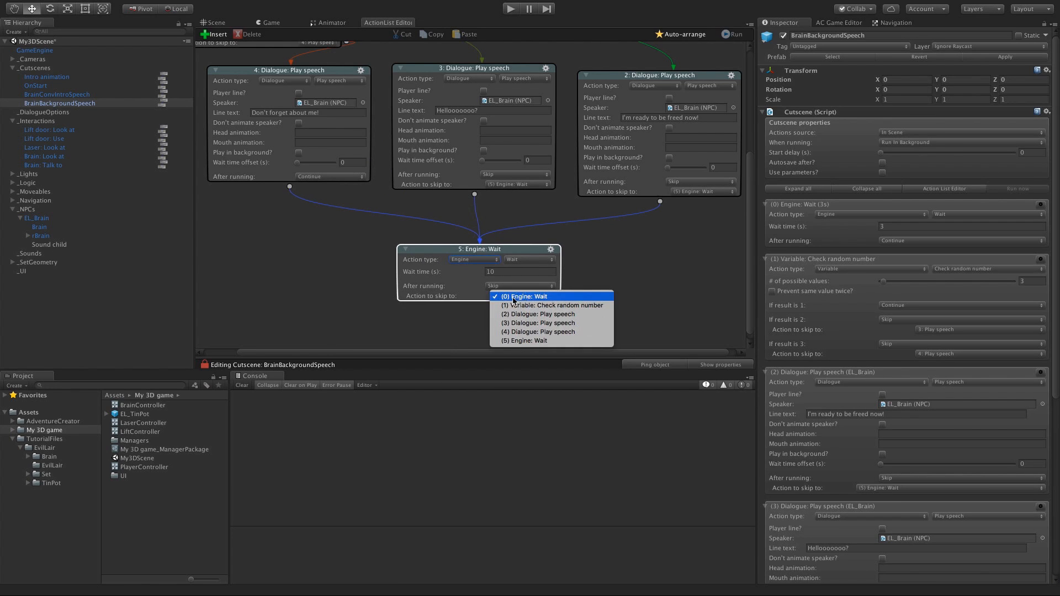
pyautogui.click(443, 299)
pyautogui.click(606, 296)
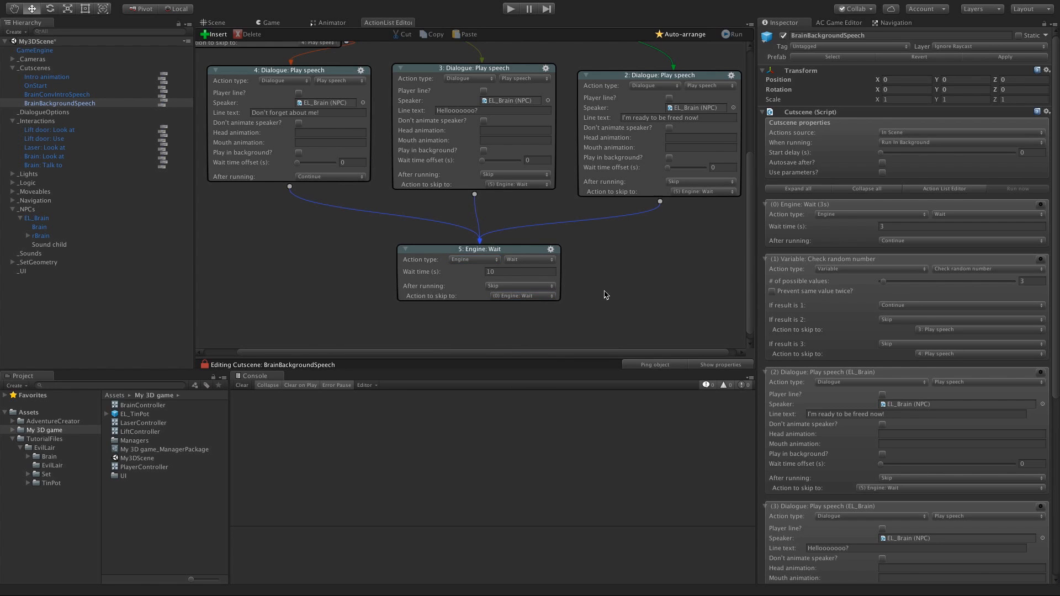
# Step: Auto-arrange all actions in the BrainBackgroundSpeech graph
pyautogui.click(681, 34)
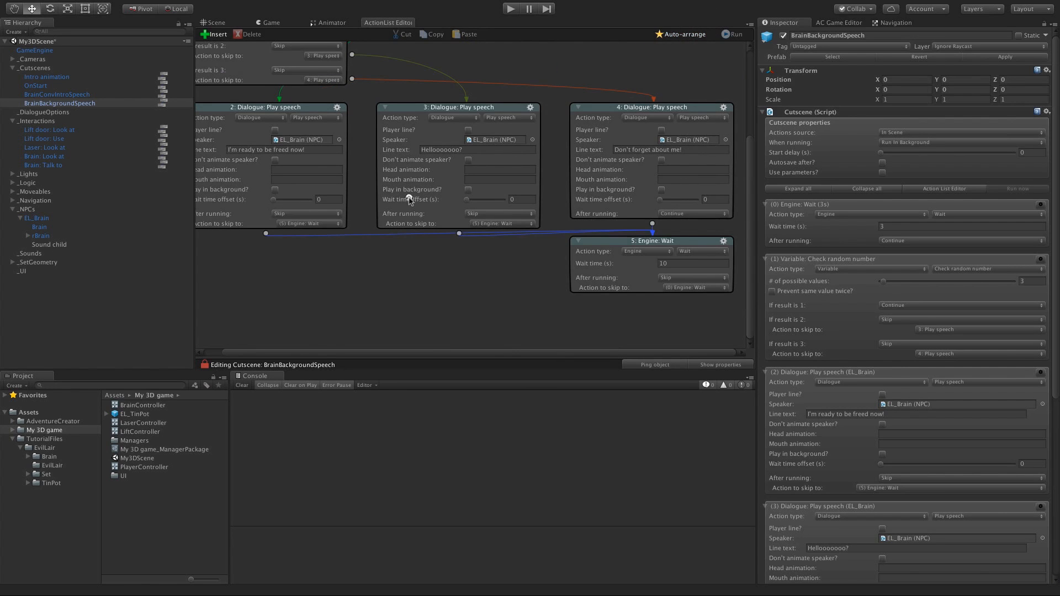
pyautogui.moveTo(409, 197); pyautogui.dragTo(493, 385, button='middle')
pyautogui.click(454, 133)
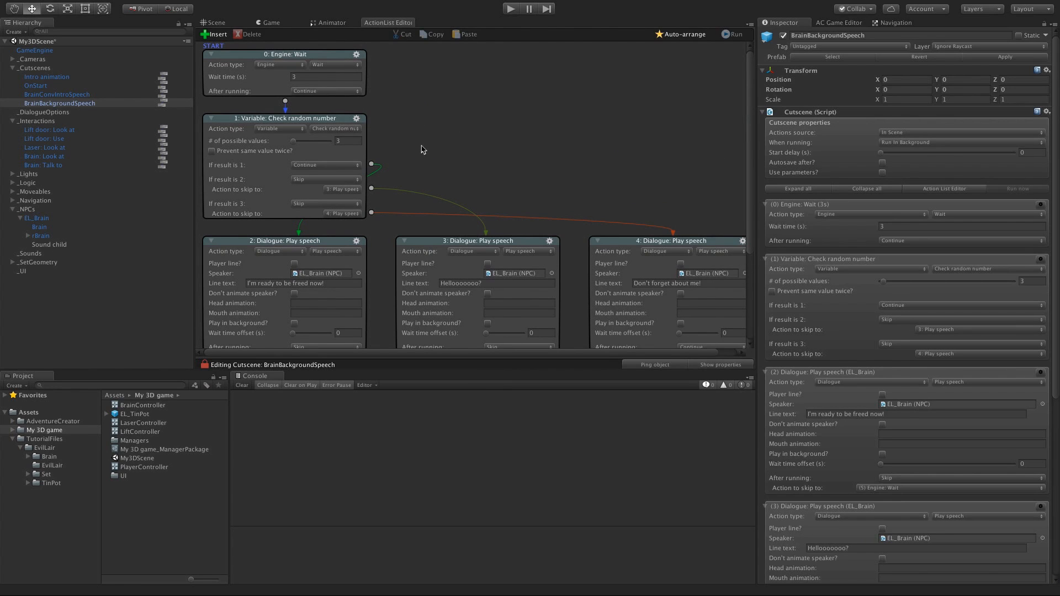
# Step: Open the OnStart cutscene's action graph and set its Variable: Check to Stop if the condition is not met
pyautogui.click(49, 88)
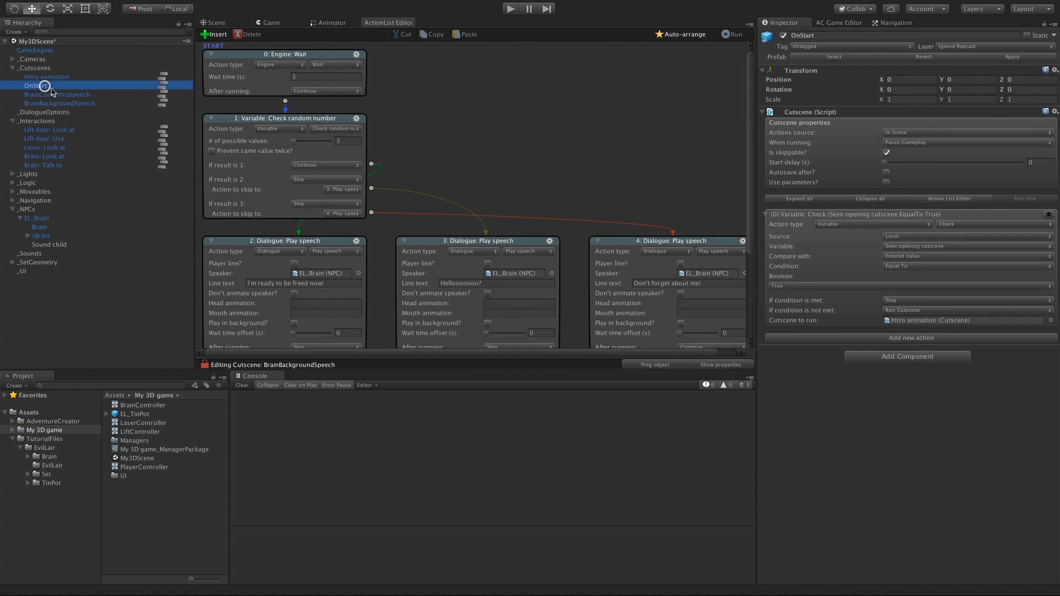
pyautogui.click(162, 88)
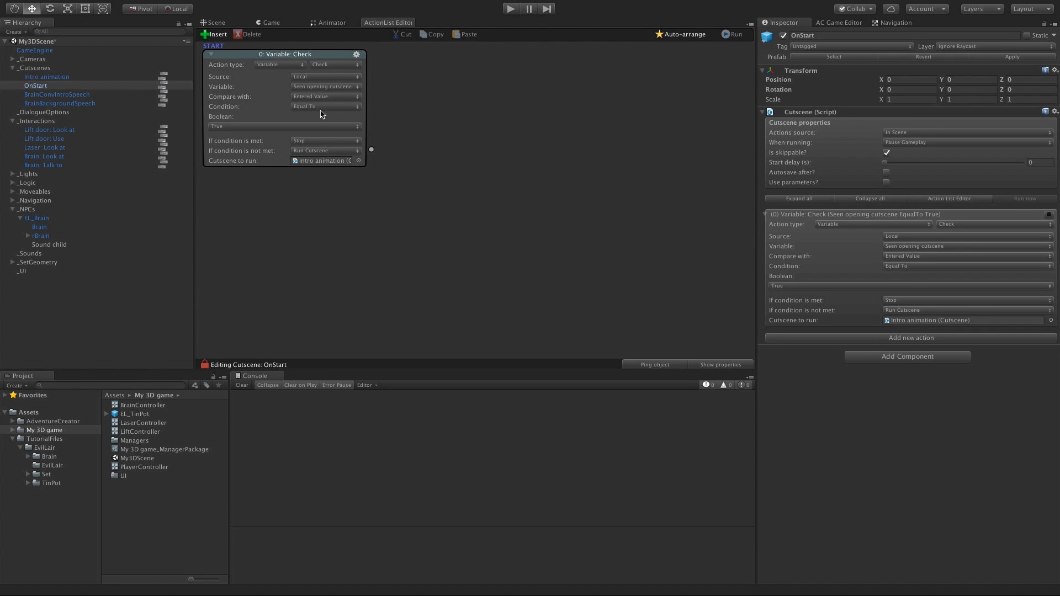
pyautogui.click(331, 161)
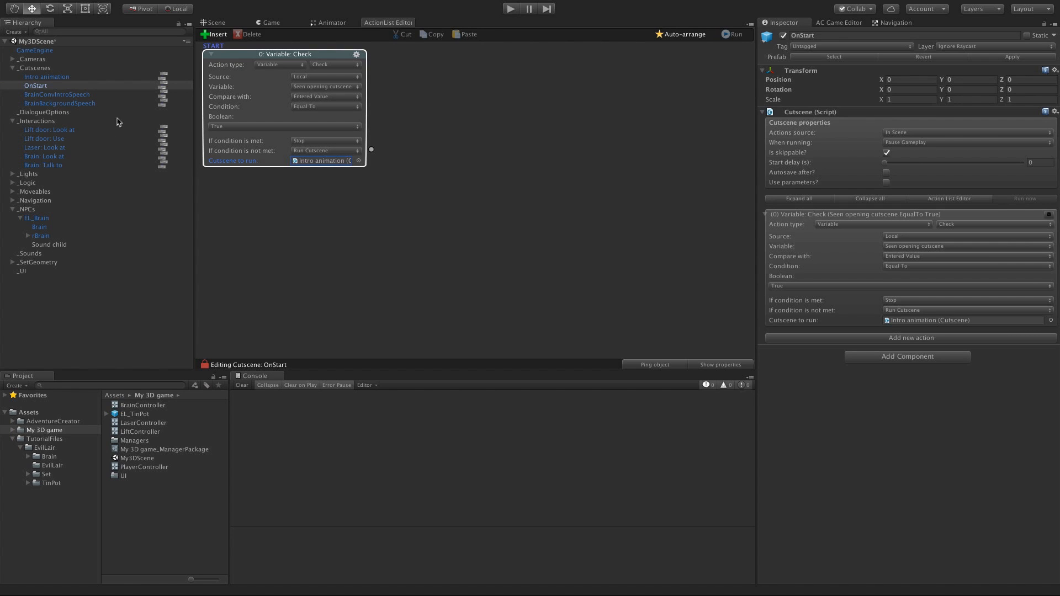
pyautogui.click(308, 152)
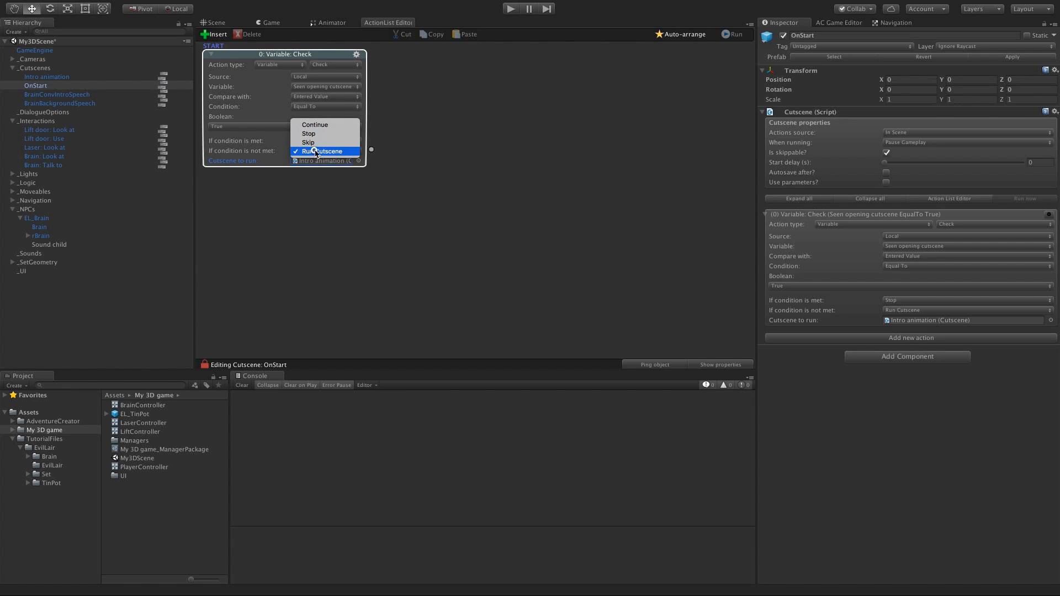
pyautogui.click(325, 134)
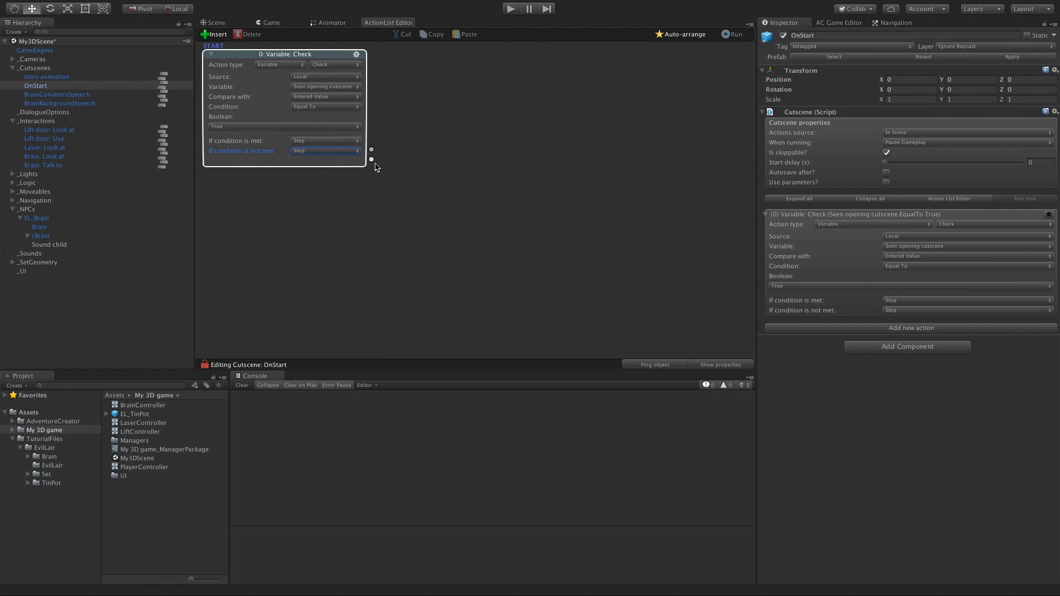
# Step: Chain a new ActionList: Run action to the condition-not-met output of the Variable: Check
pyautogui.moveTo(371, 159); pyautogui.dragTo(385, 207)
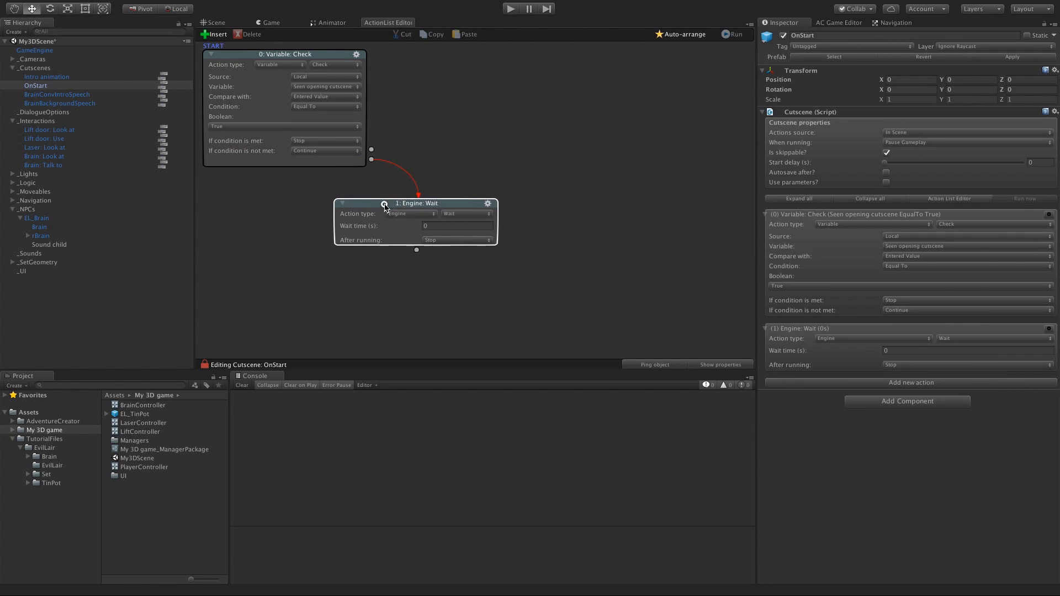
pyautogui.click(413, 214)
pyautogui.click(416, 171)
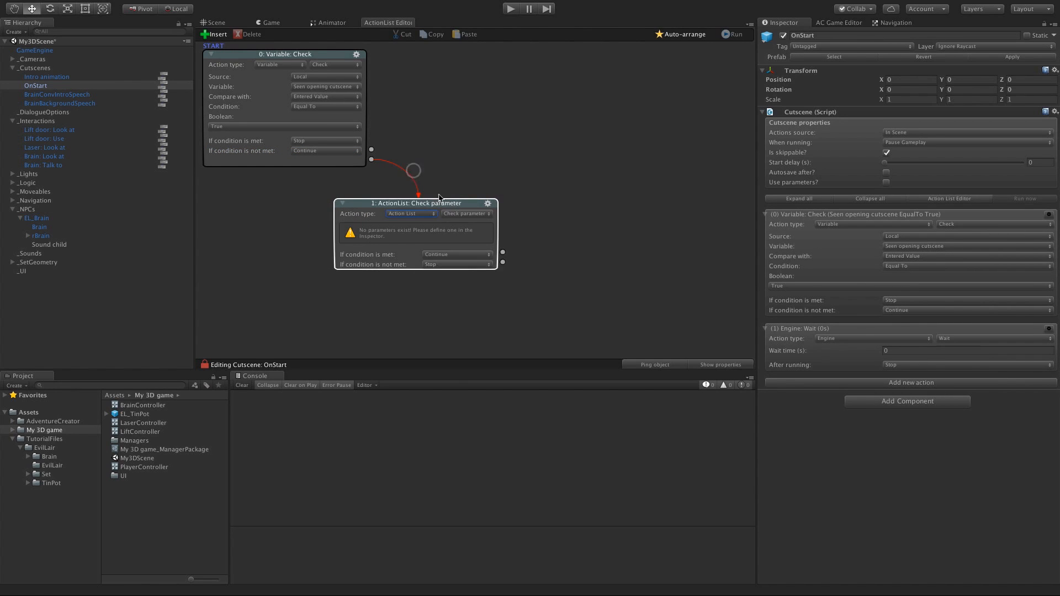
pyautogui.click(463, 214)
pyautogui.click(470, 259)
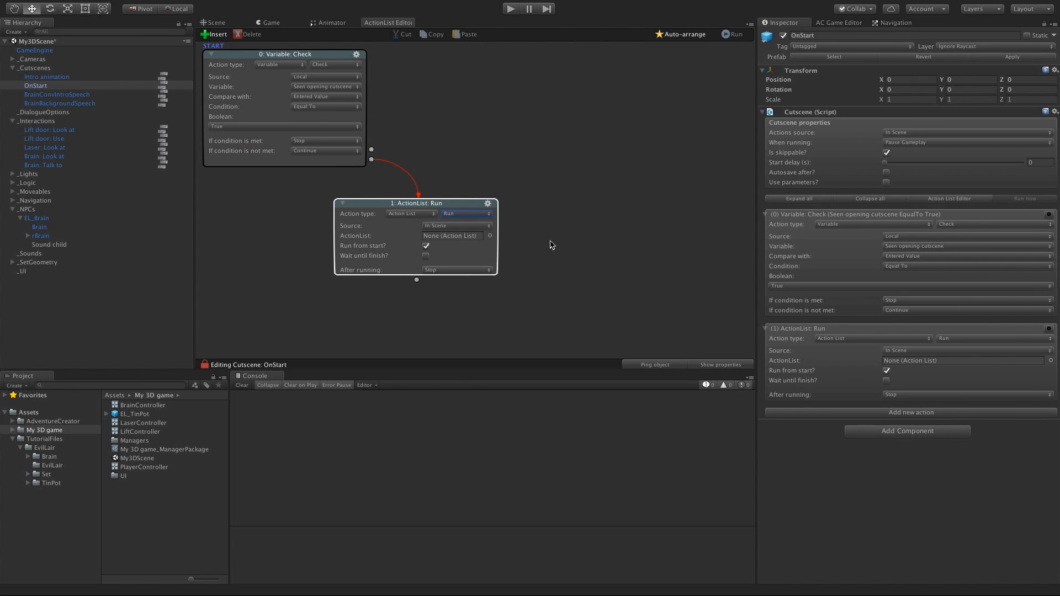
# Step: Make the ActionList: Run action run Intro animation with Wait until finish enabled, and move its node clear of the Variable: Check
pyautogui.click(489, 236)
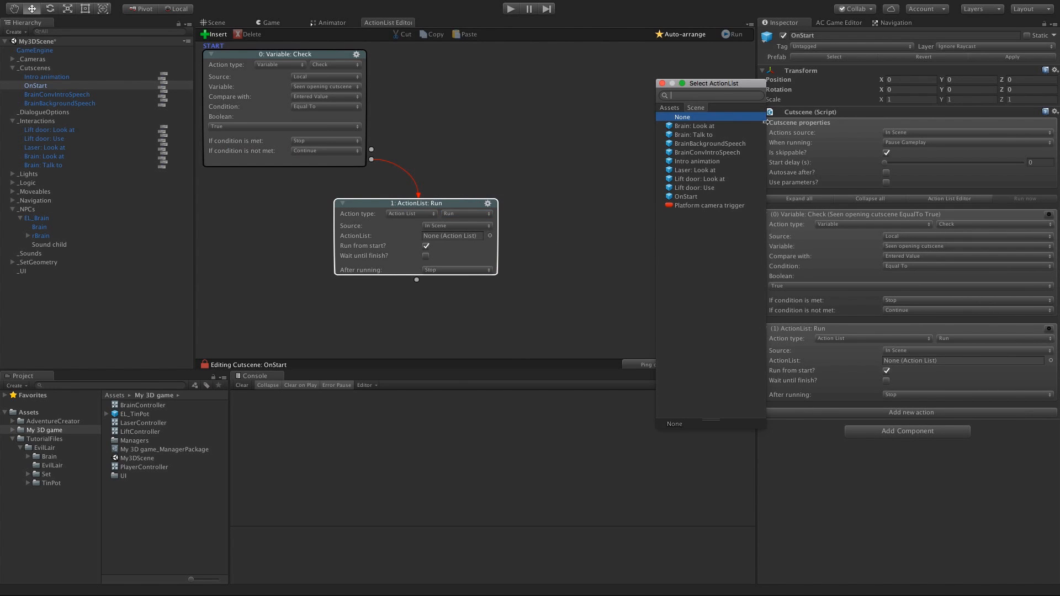
pyautogui.doubleClick(710, 162)
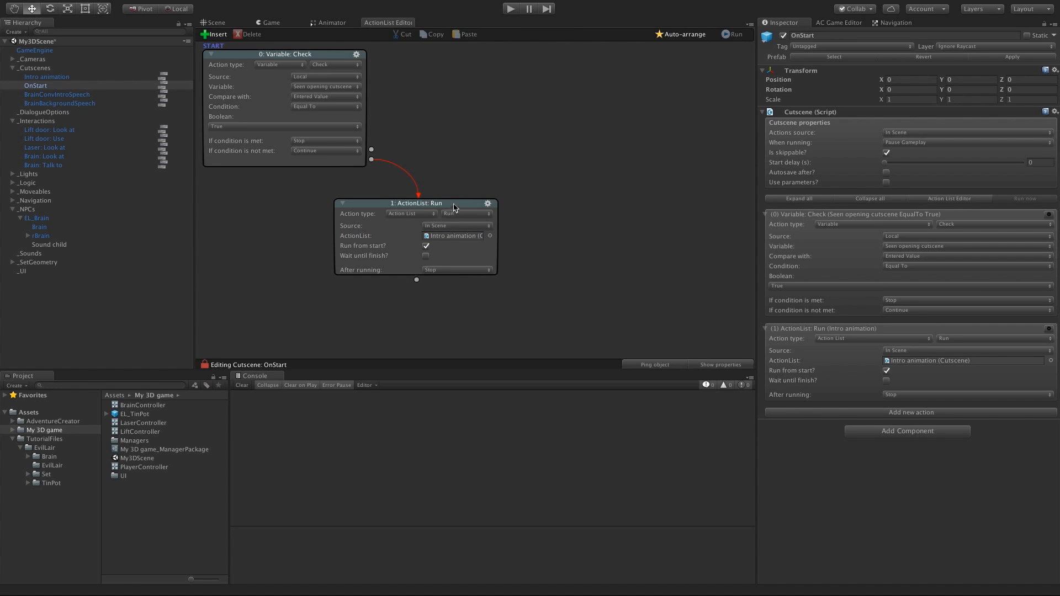
pyautogui.moveTo(459, 204); pyautogui.dragTo(464, 198)
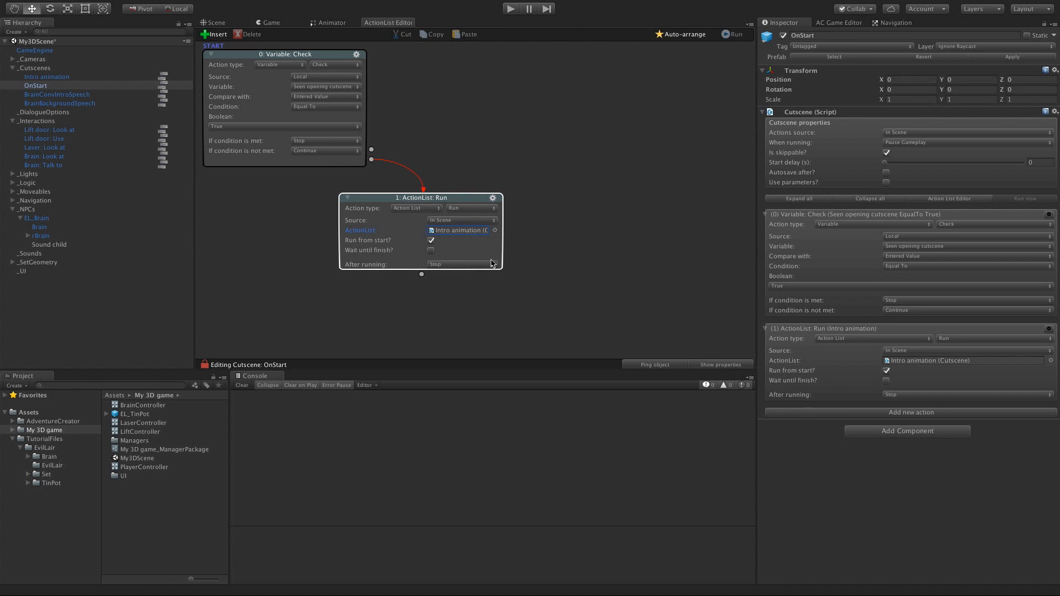
pyautogui.click(431, 251)
pyautogui.moveTo(413, 198); pyautogui.dragTo(487, 188)
# Step: Add another action, place it below the Variable: Check, and open its action type choices
pyautogui.rightClick(375, 276)
pyautogui.click(386, 275)
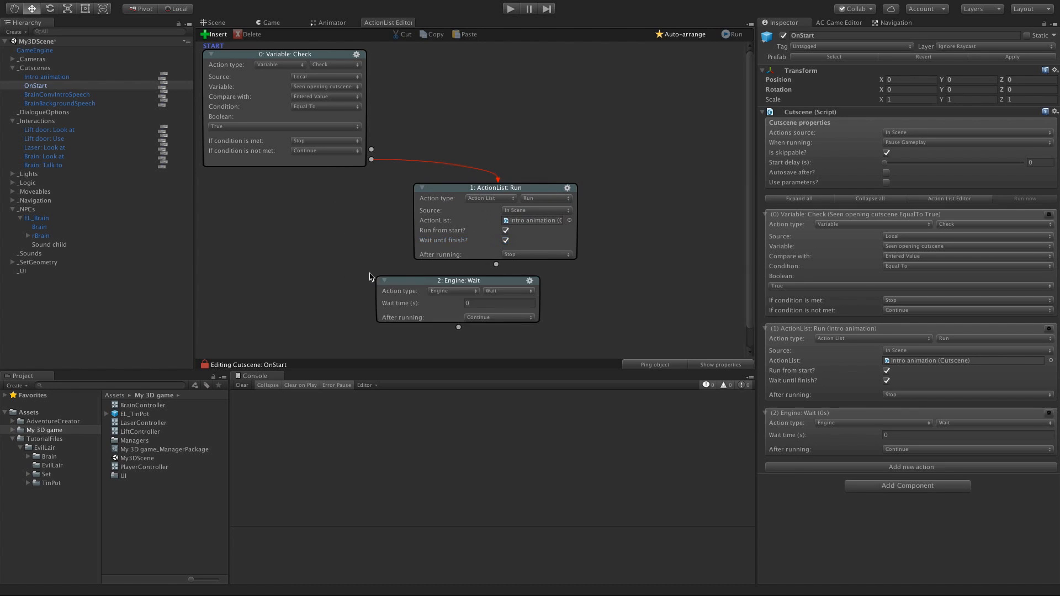
pyautogui.moveTo(409, 282); pyautogui.dragTo(322, 274)
pyautogui.click(368, 286)
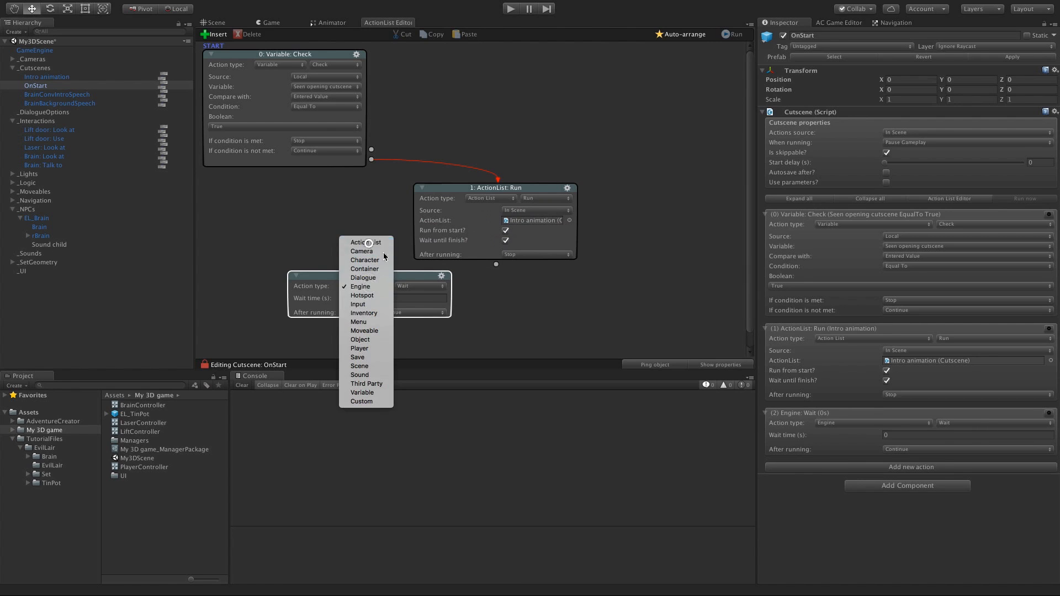
# Step: Make the third OnStart action an ActionList: Run action that runs the BrainBackgroundSpeech cutscene
pyautogui.click(366, 243)
pyautogui.click(417, 285)
pyautogui.click(425, 322)
pyautogui.scroll(-1, 350, 214)
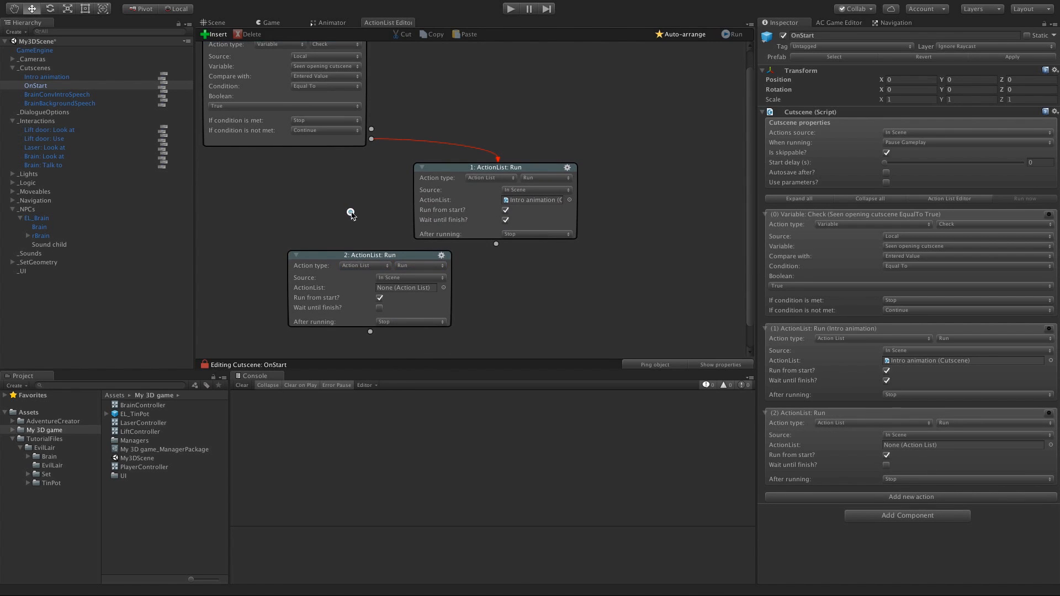
pyautogui.moveTo(54, 105); pyautogui.dragTo(389, 288)
pyautogui.moveTo(367, 251); pyautogui.dragTo(367, 260)
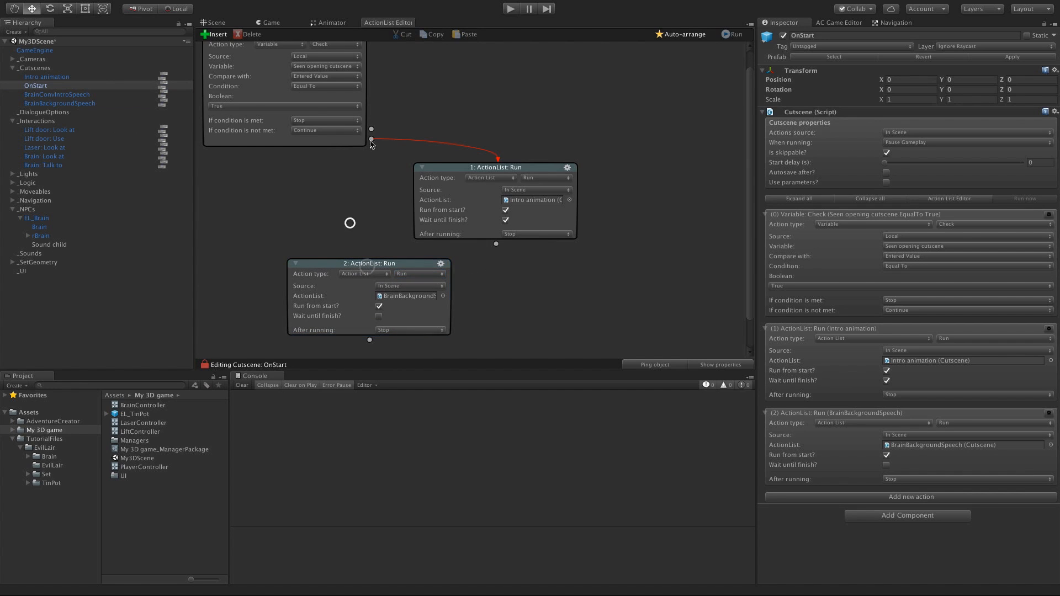
# Step: Connect the Intro animation run action and the Variable: Check's condition-met output to the BrainBackgroundSpeech run action
pyautogui.moveTo(557, 201); pyautogui.dragTo(557, 195)
pyautogui.moveTo(498, 237); pyautogui.dragTo(435, 277)
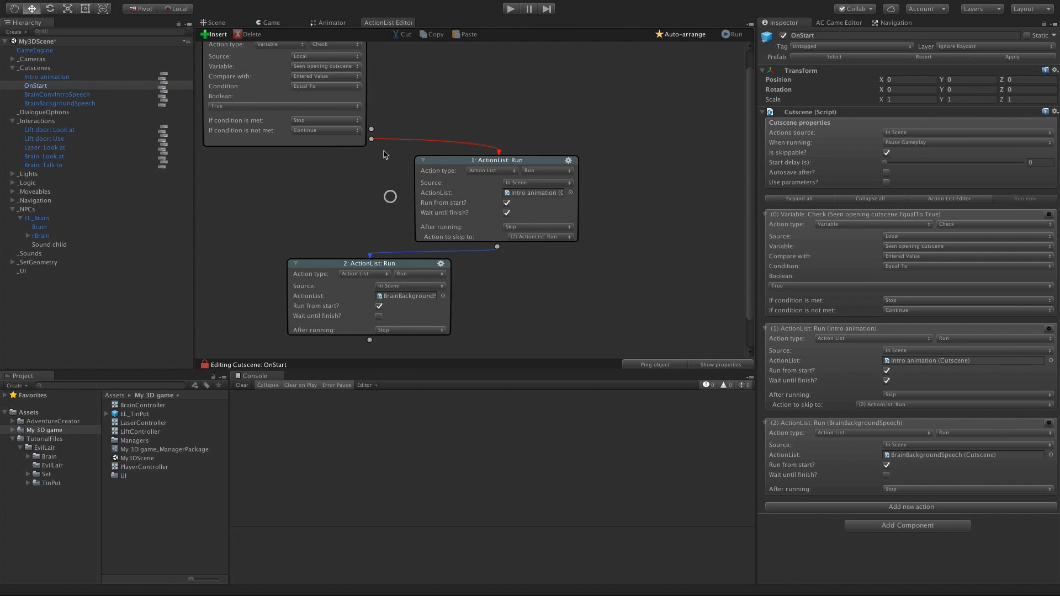
pyautogui.moveTo(371, 129); pyautogui.dragTo(416, 268)
pyautogui.moveTo(357, 219); pyautogui.dragTo(355, 241, button='middle')
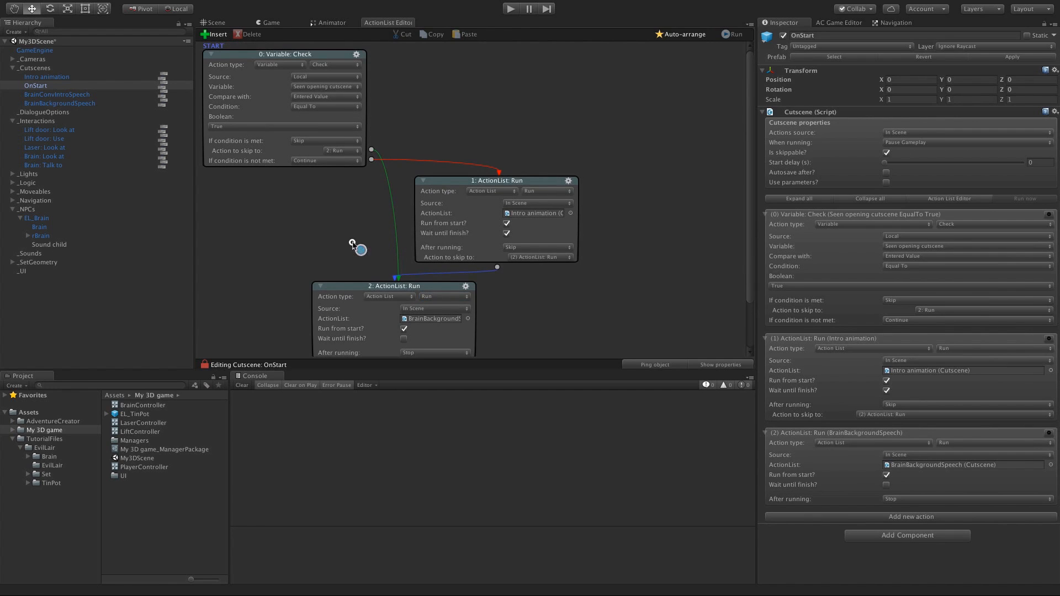
pyautogui.moveTo(441, 187); pyautogui.dragTo(444, 176)
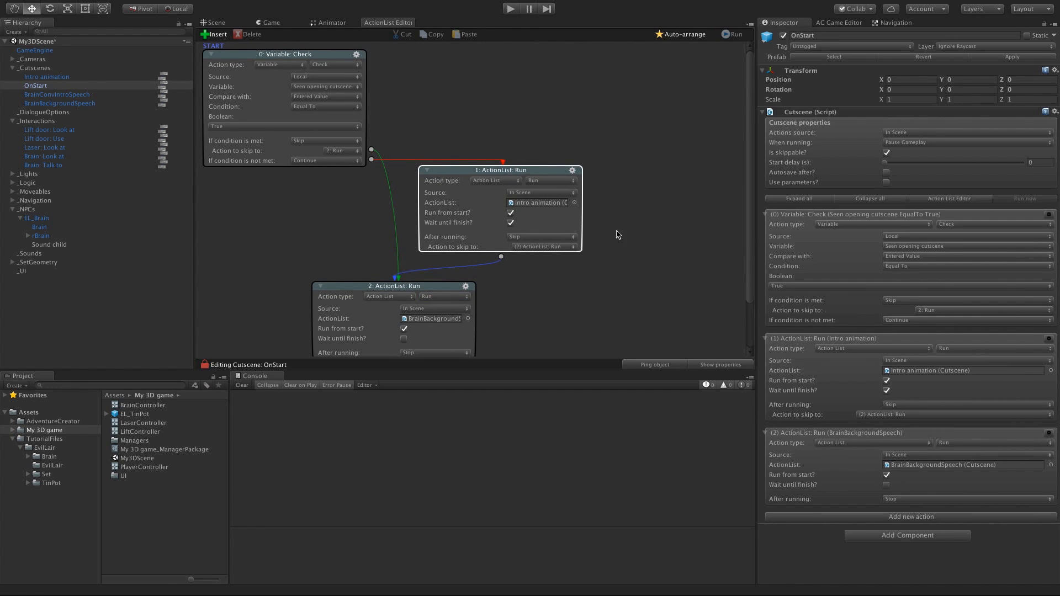
# Step: Play-test the scene by talking to Brain until the dialogue options come up, and stop the game
pyautogui.click(511, 8)
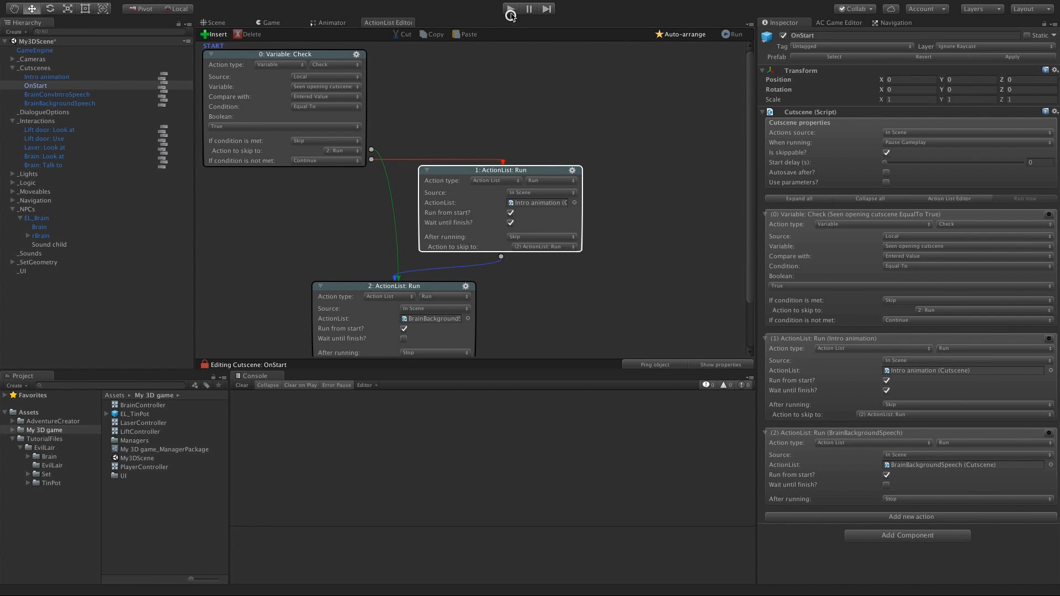
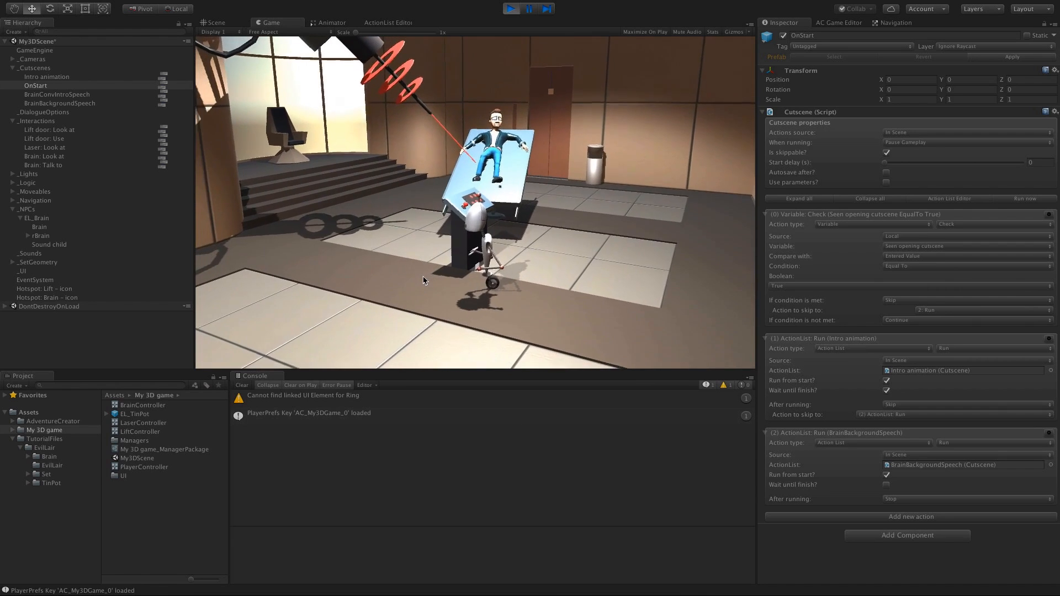
pyautogui.click(448, 168)
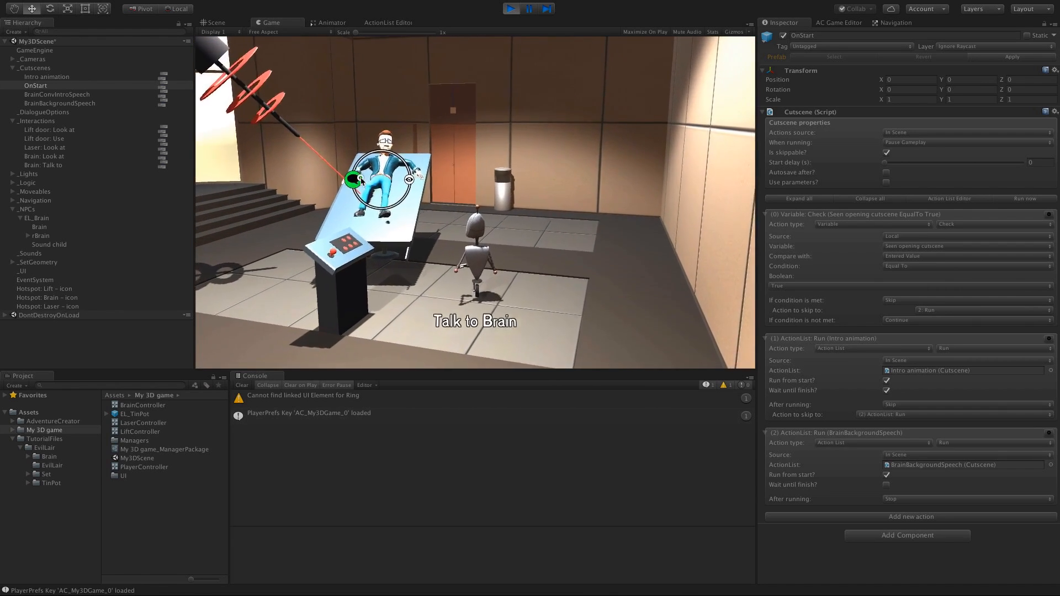
pyautogui.click(358, 179)
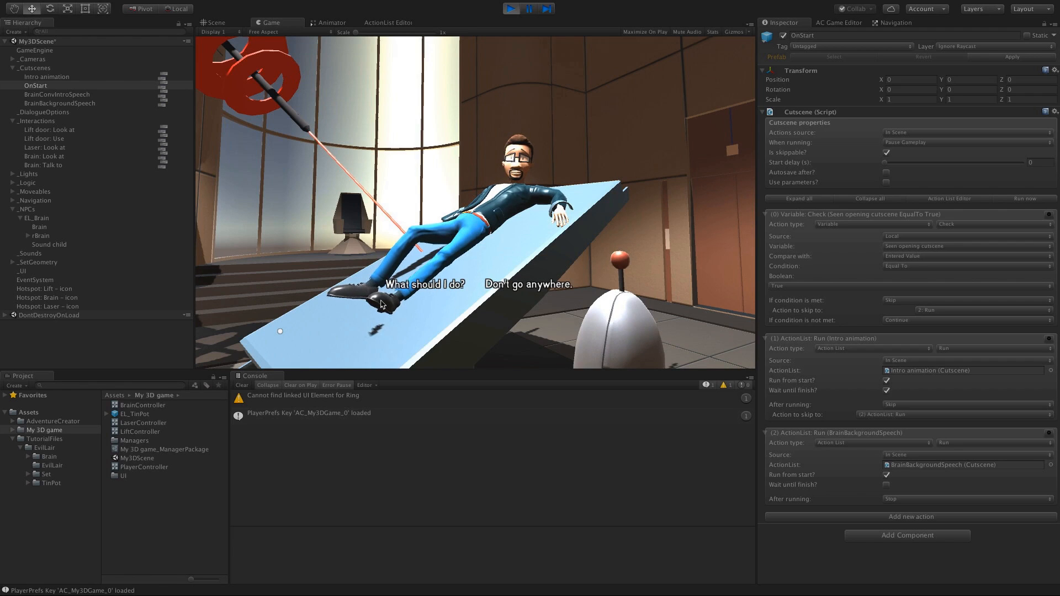
pyautogui.click(520, 8)
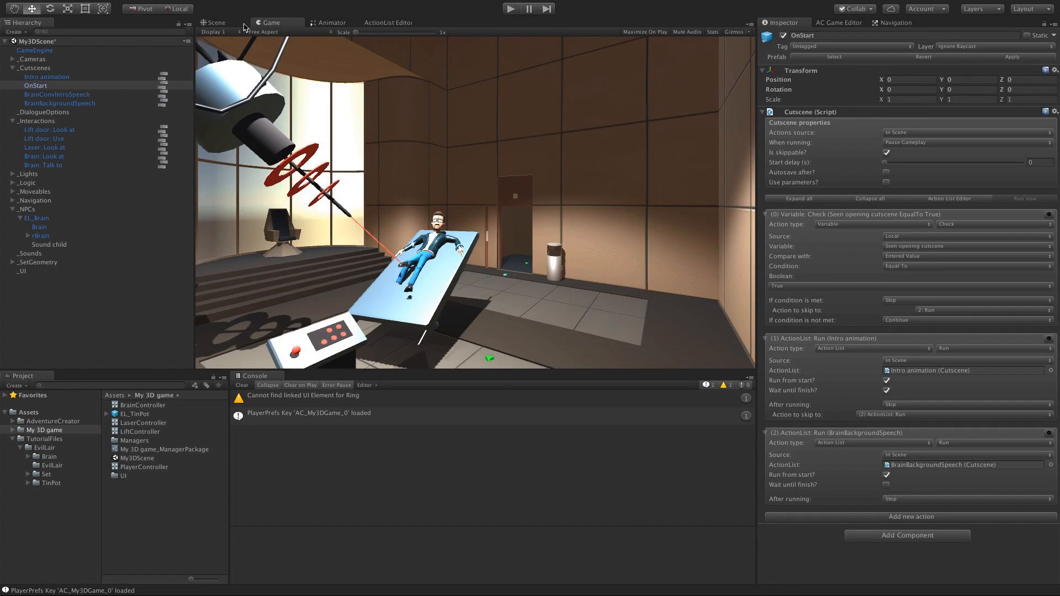
pyautogui.keyDown('alt'); pyautogui.moveTo(342, 224); pyautogui.dragTo(381, 230); pyautogui.keyUp('alt')
pyautogui.keyDown('alt'); pyautogui.moveTo(617, 206); pyautogui.dragTo(384, 201); pyautogui.keyUp('alt')
pyautogui.scroll(-5, 386, 202)
pyautogui.moveTo(395, 204); pyautogui.dragTo(470, 223, button='middle')
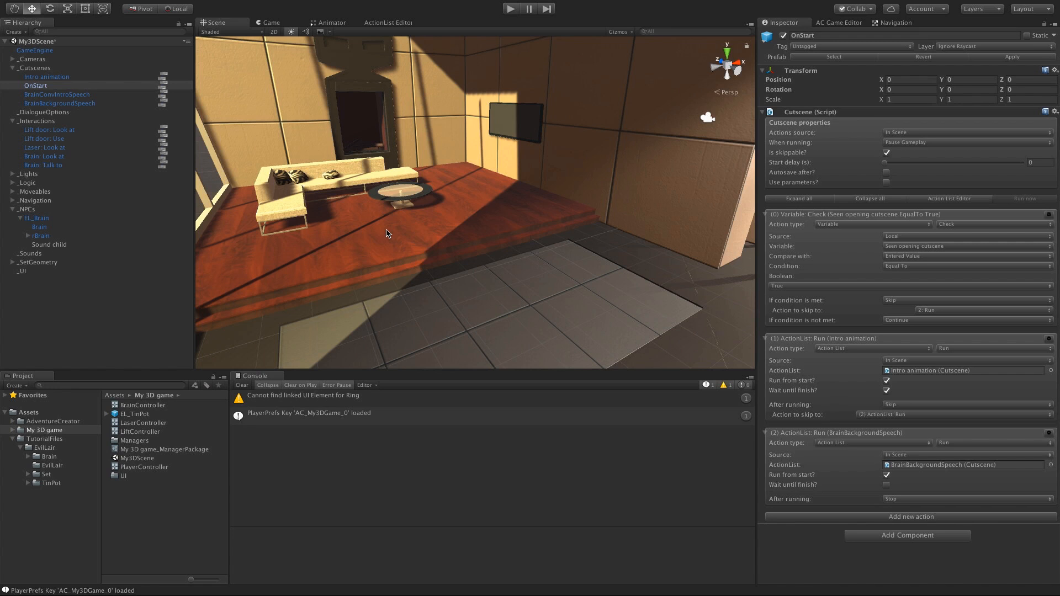
pyautogui.moveTo(495, 231)
pyautogui.keyDown('alt'); pyautogui.mouseDown()
pyautogui.moveTo(353, 218)
pyautogui.moveTo(497, 227)
pyautogui.moveTo(506, 249)
pyautogui.mouseUp(); pyautogui.keyUp('alt')
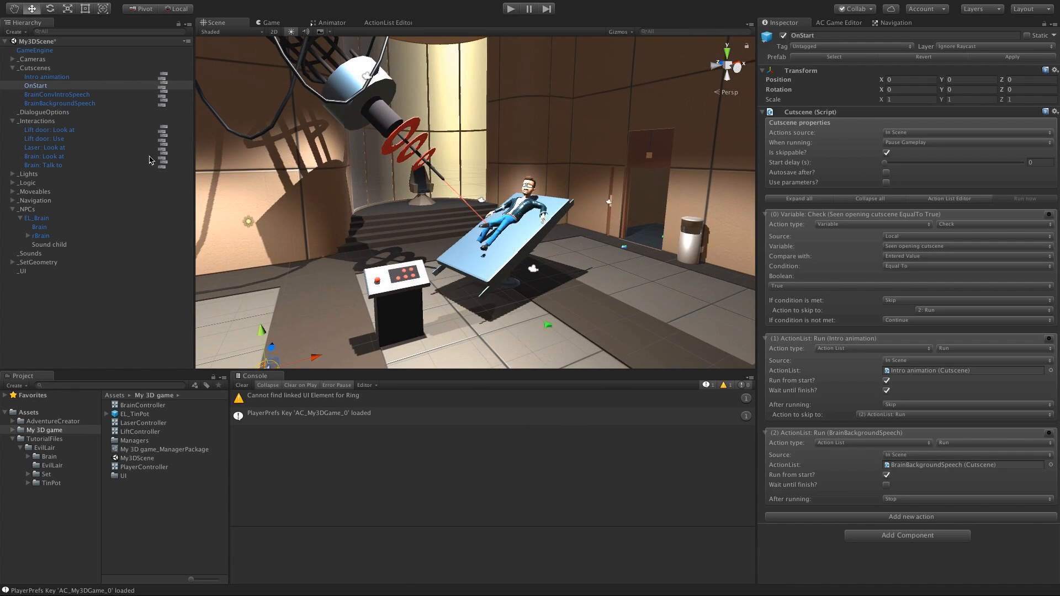
# Step: Add an ActionList: Pause or resume action to the Brain: Talk to interaction, set to pause BrainBackgroundSpeech
pyautogui.click(55, 165)
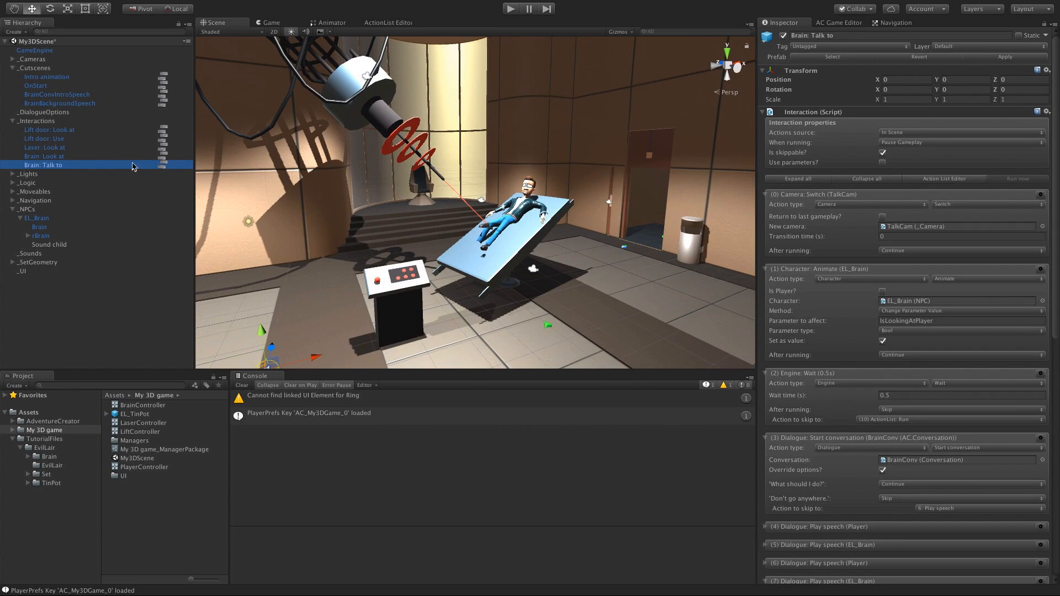
pyautogui.click(162, 166)
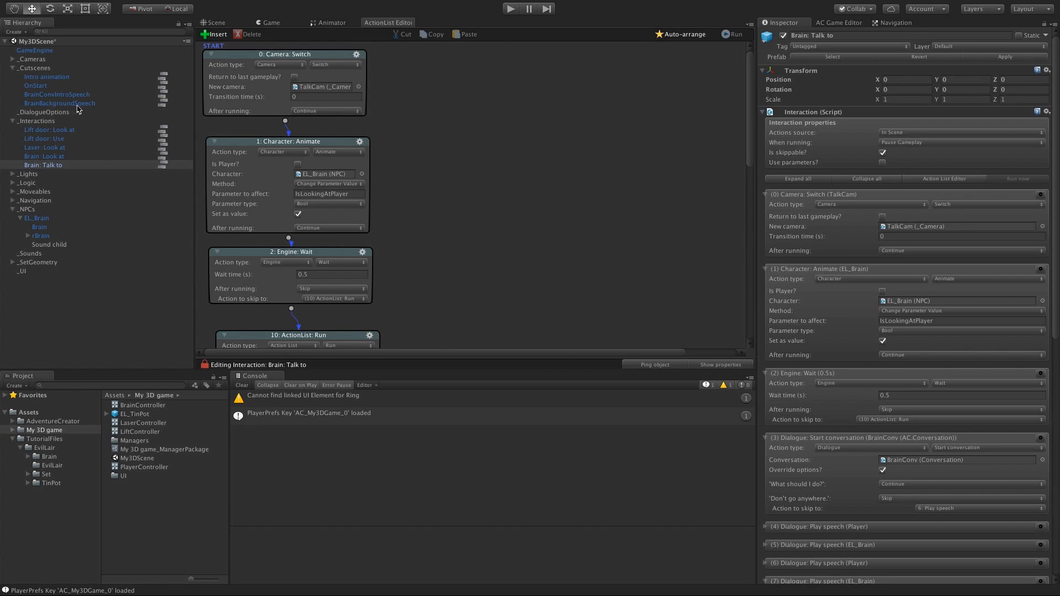
pyautogui.rightClick(448, 78)
pyautogui.click(462, 82)
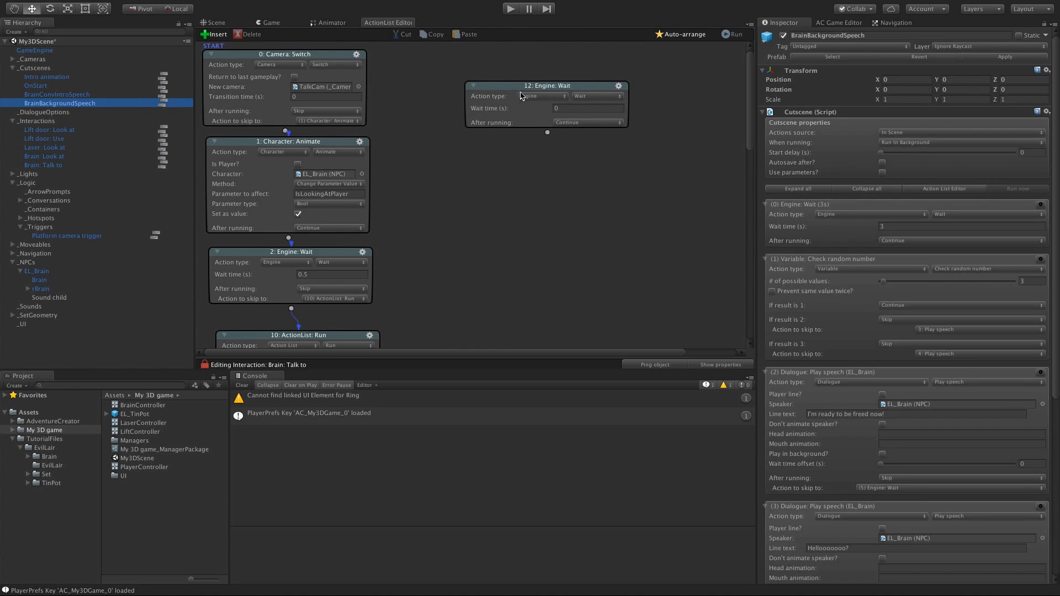
pyautogui.click(544, 96)
pyautogui.click(525, 54)
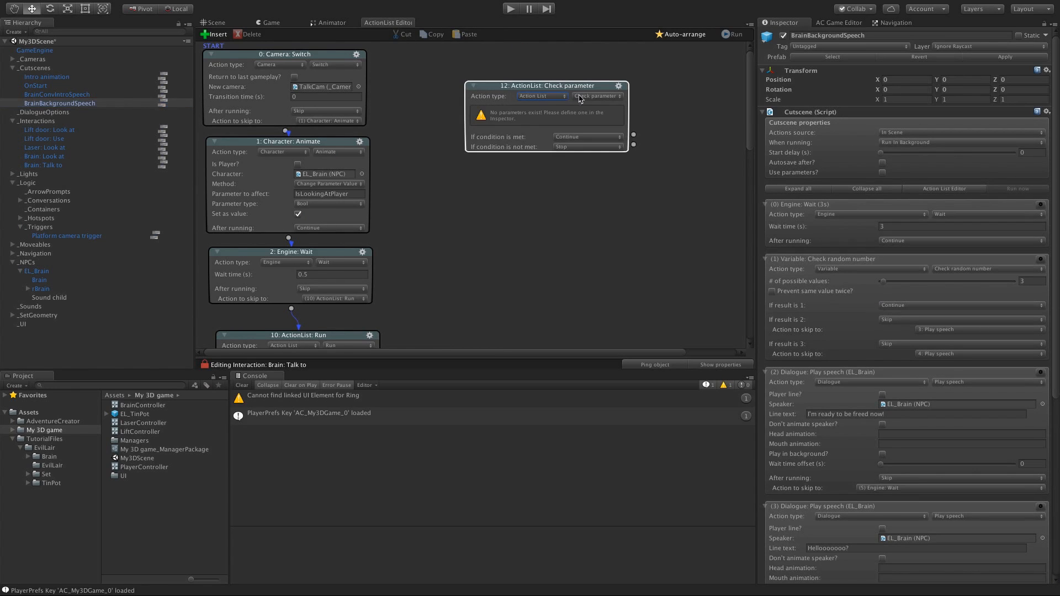
pyautogui.click(583, 96)
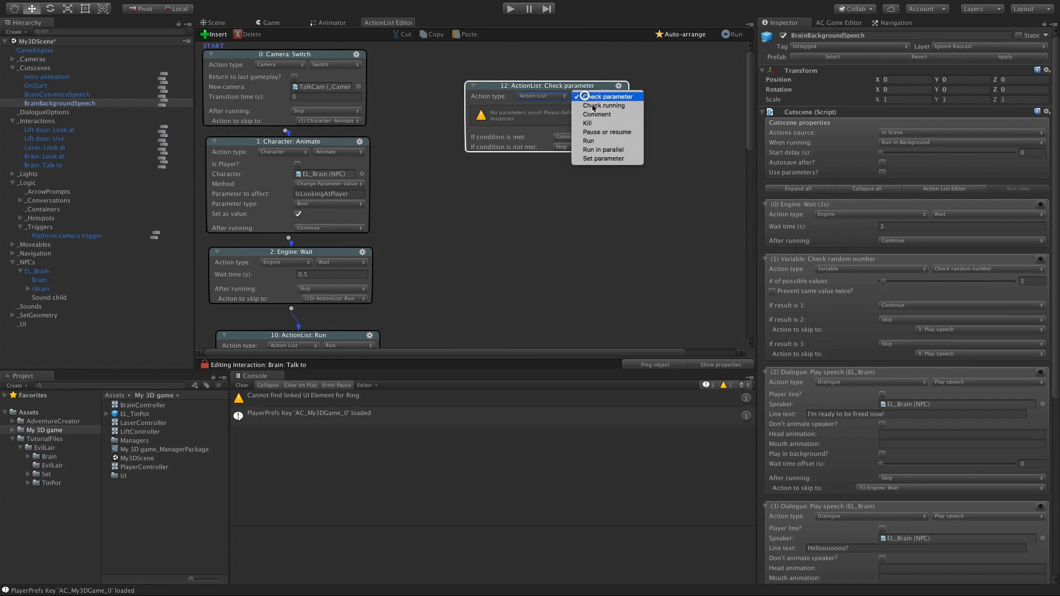
pyautogui.click(606, 133)
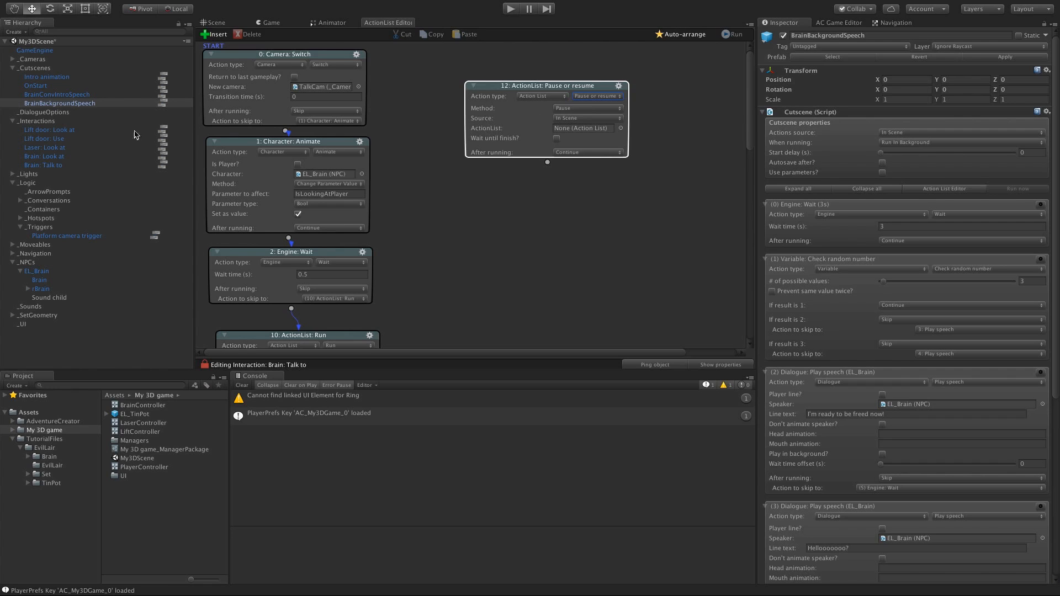
pyautogui.moveTo(82, 103); pyautogui.dragTo(568, 128)
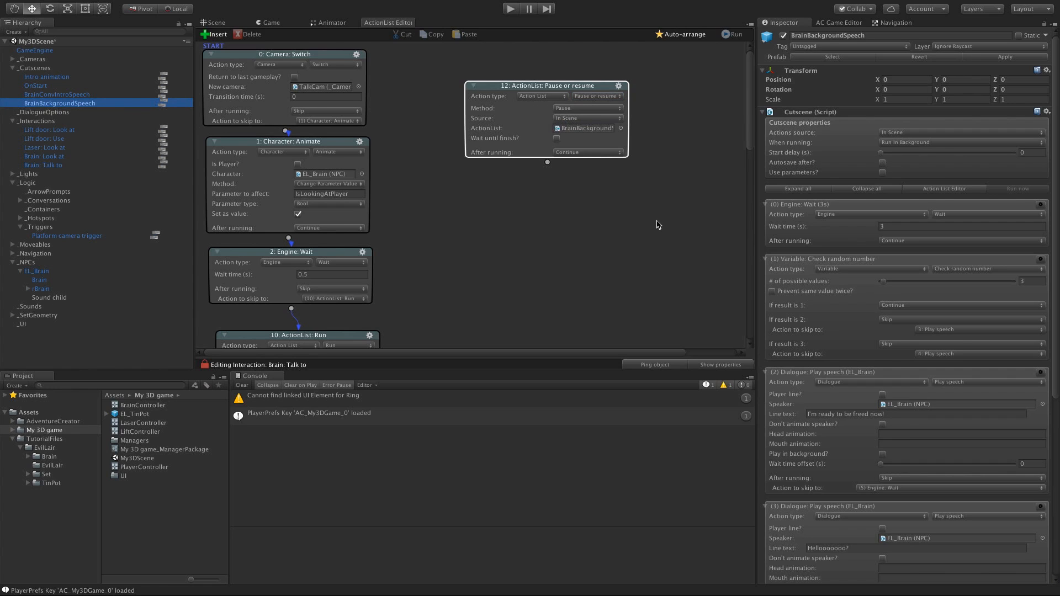
# Step: Wire the pause action between the opening Camera: Switch and the first Character: Animate action
pyautogui.moveTo(515, 97); pyautogui.dragTo(509, 98)
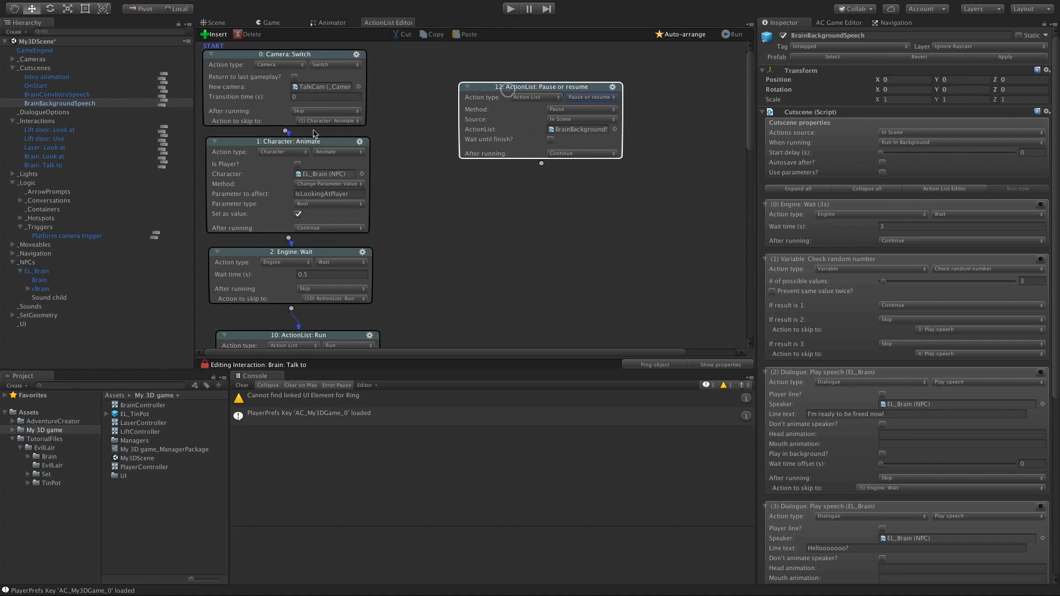
pyautogui.moveTo(312, 143); pyautogui.dragTo(492, 105)
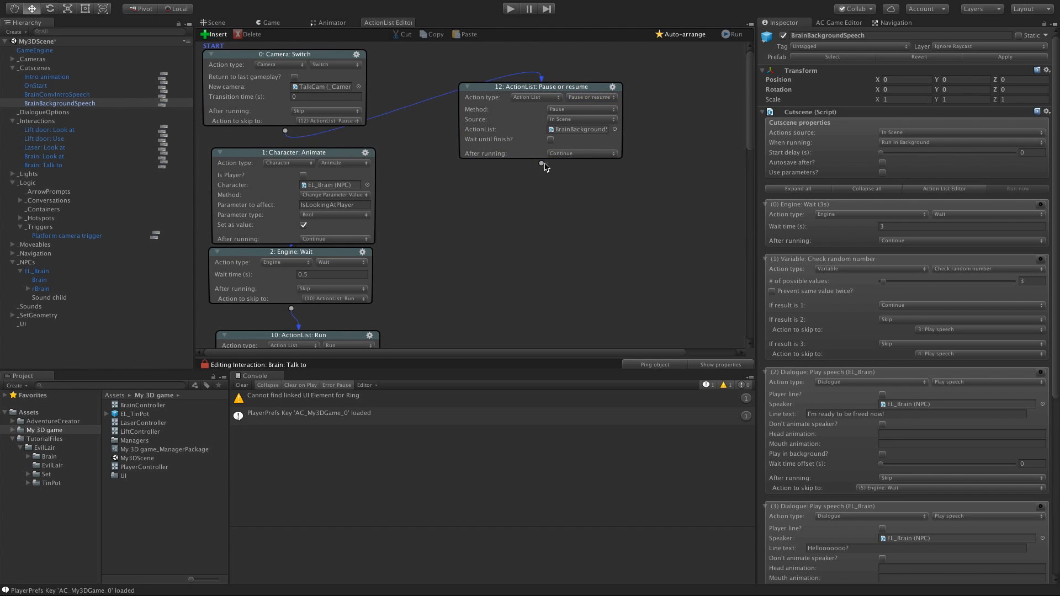
pyautogui.moveTo(540, 163); pyautogui.dragTo(332, 178)
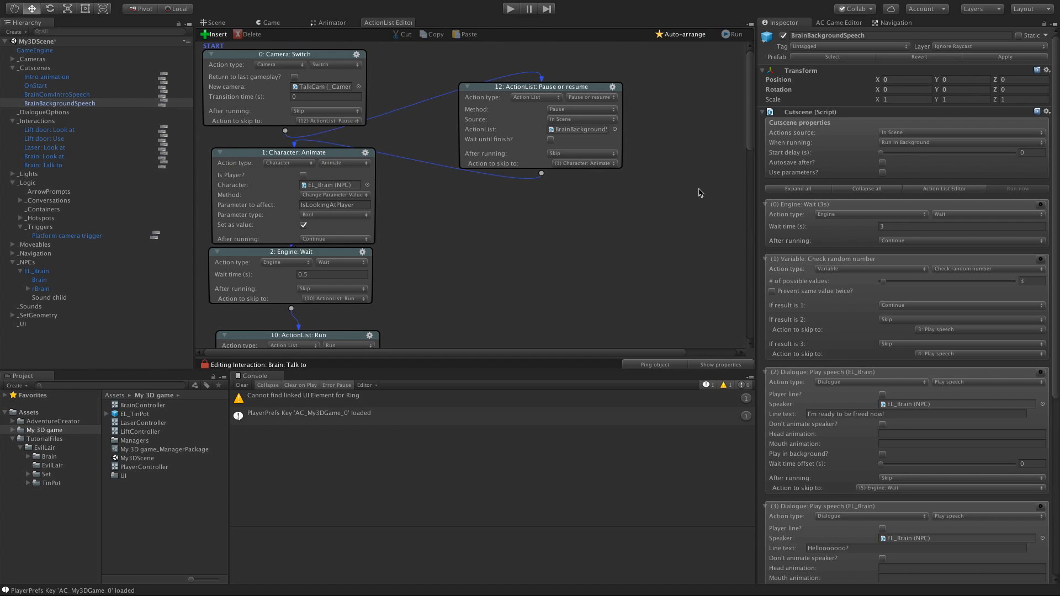
# Step: Copy the pause action and paste the copy near the final Character: Animate action of the interaction
pyautogui.rightClick(612, 90)
pyautogui.click(621, 105)
pyautogui.moveTo(750, 102); pyautogui.dragTo(768, 279)
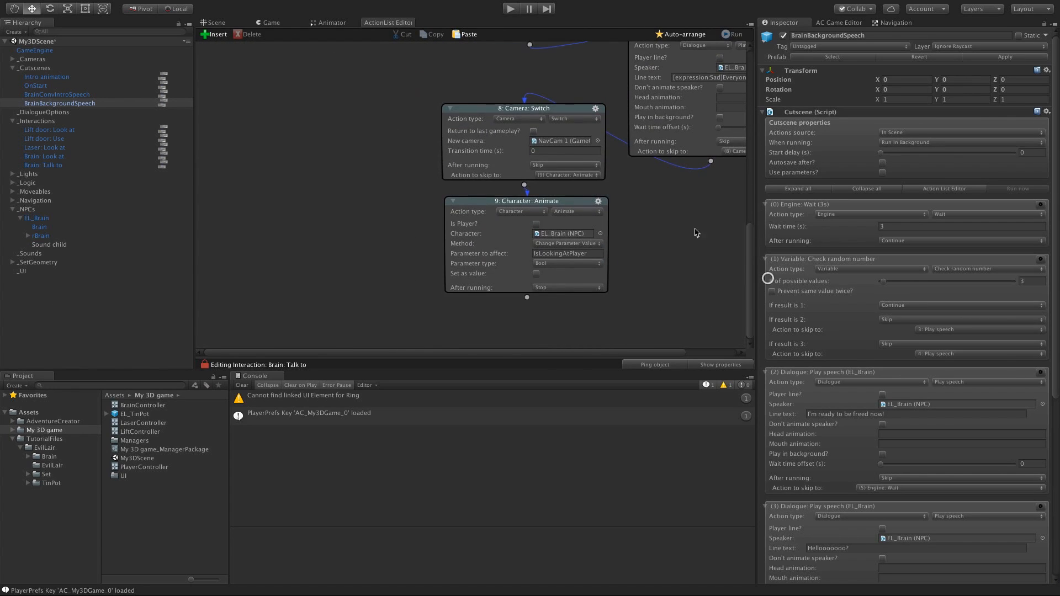
pyautogui.click(673, 208)
pyautogui.rightClick(573, 309)
pyautogui.click(593, 333)
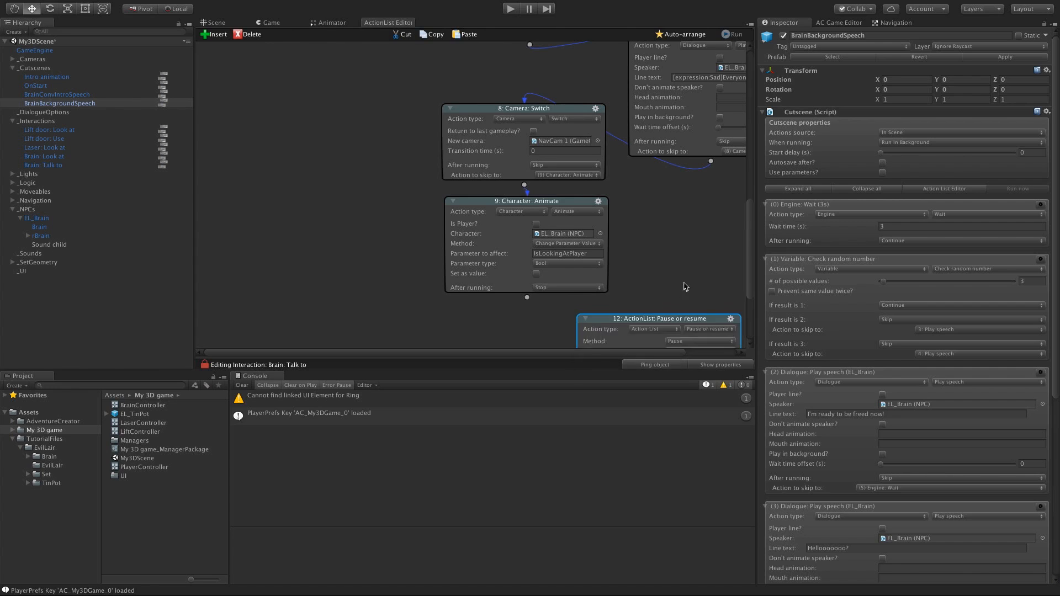
# Step: Connect the final Character: Animate action to the pasted Pause or resume action and set its method to Resume
pyautogui.scroll(-2, 607, 256)
pyautogui.moveTo(599, 252); pyautogui.dragTo(491, 264)
pyautogui.moveTo(665, 230); pyautogui.dragTo(655, 172, button='middle')
pyautogui.click(664, 205)
pyautogui.moveTo(527, 153); pyautogui.dragTo(510, 195)
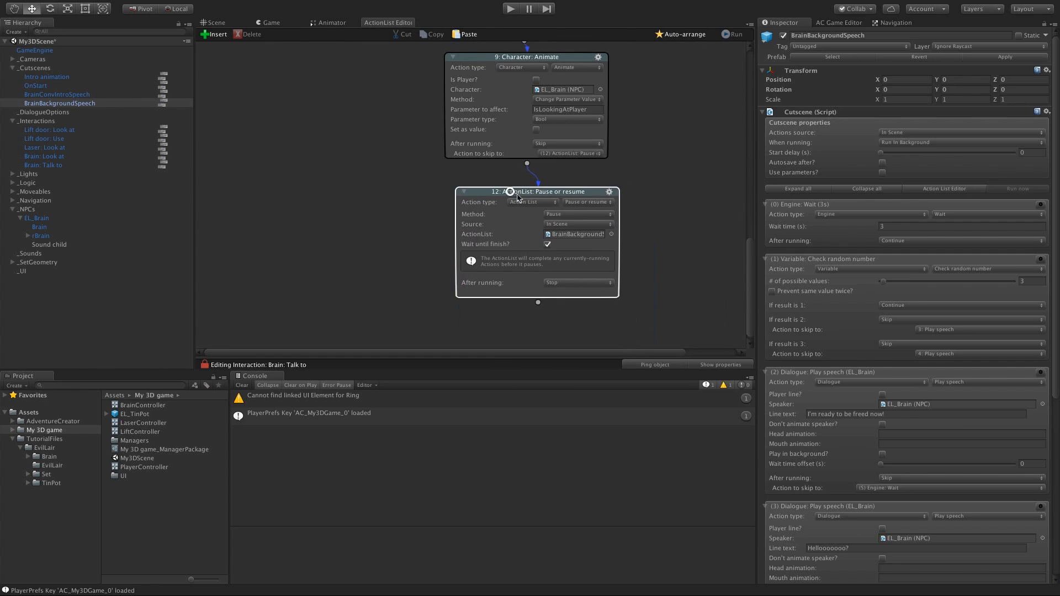
pyautogui.click(560, 214)
pyautogui.click(574, 225)
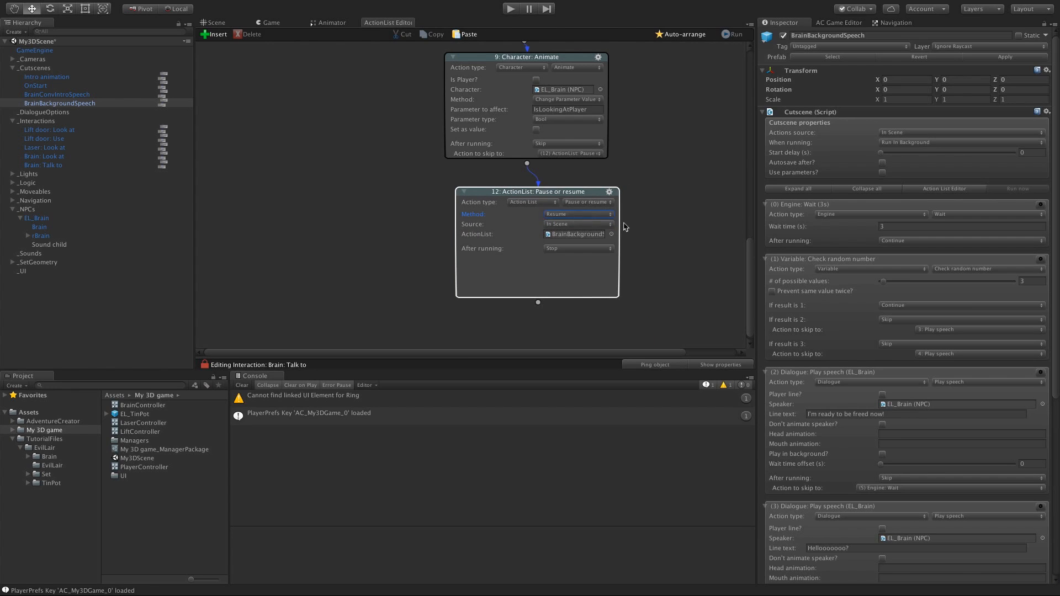
pyautogui.click(632, 223)
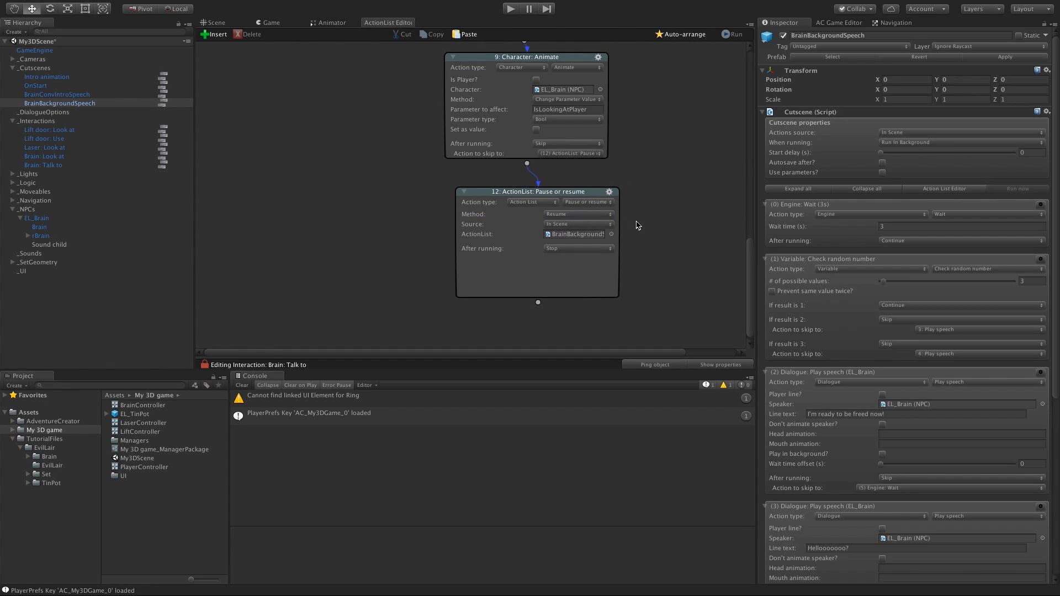
# Step: Open the action list of the Platform camera trigger's On enter trigger for editing
pyautogui.click(235, 24)
pyautogui.scroll(-5, 309, 202)
pyautogui.moveTo(276, 202); pyautogui.dragTo(331, 204, button='middle')
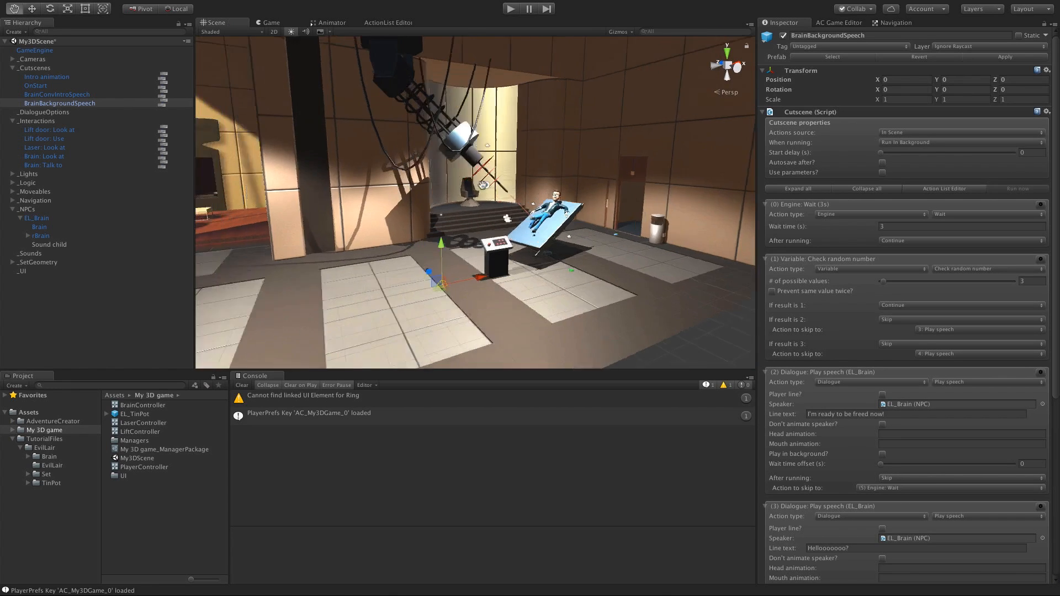
pyautogui.moveTo(232, 209); pyautogui.dragTo(347, 214, button='middle')
pyautogui.keyDown('alt'); pyautogui.moveTo(347, 215); pyautogui.dragTo(433, 255); pyautogui.keyUp('alt')
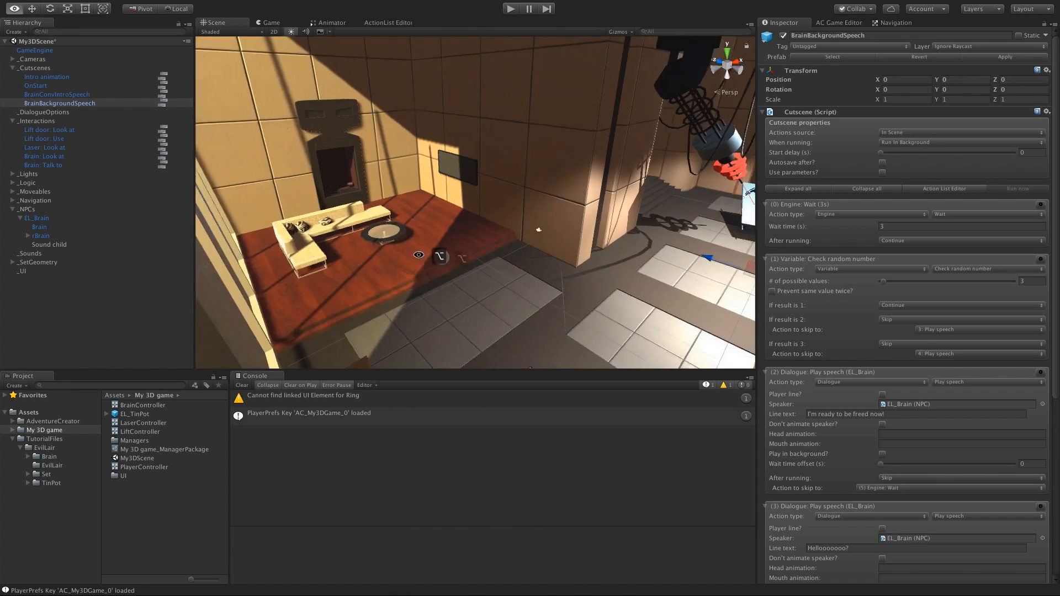
pyautogui.scroll(3, 421, 260)
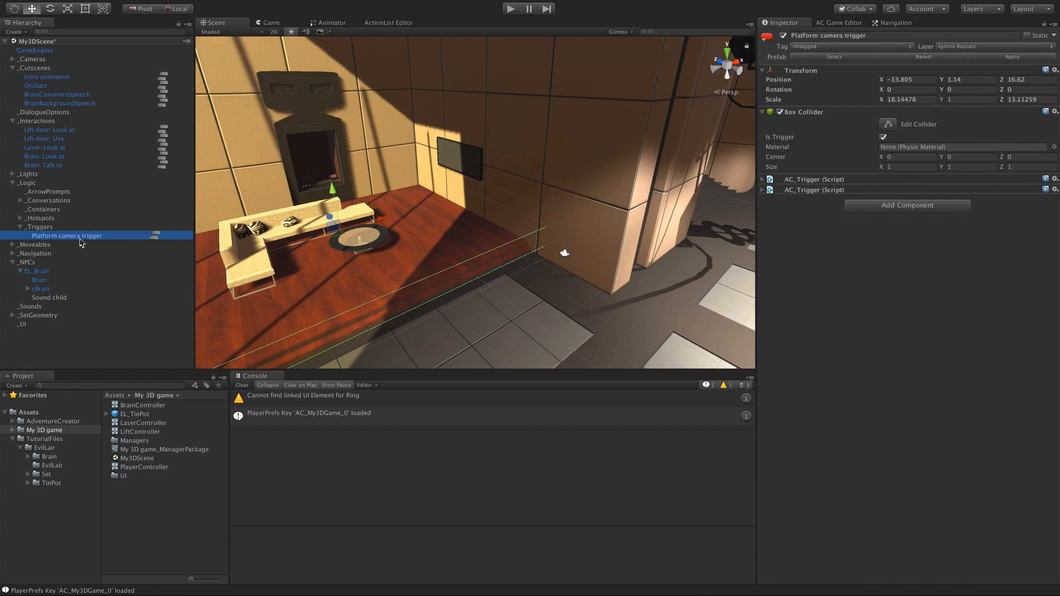
pyautogui.click(763, 189)
pyautogui.click(768, 181)
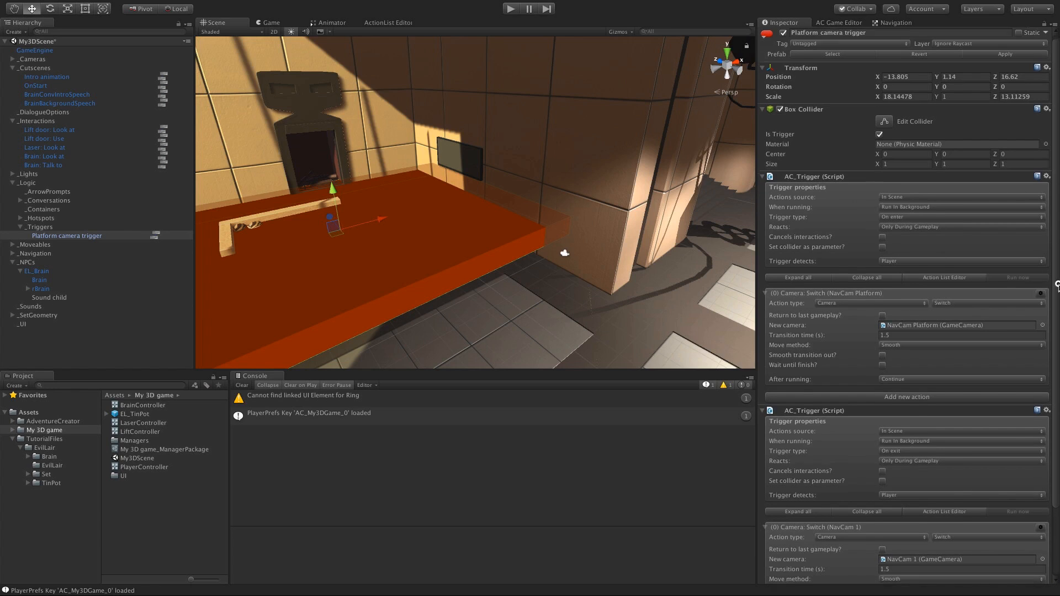
pyautogui.scroll(-2, 1056, 301)
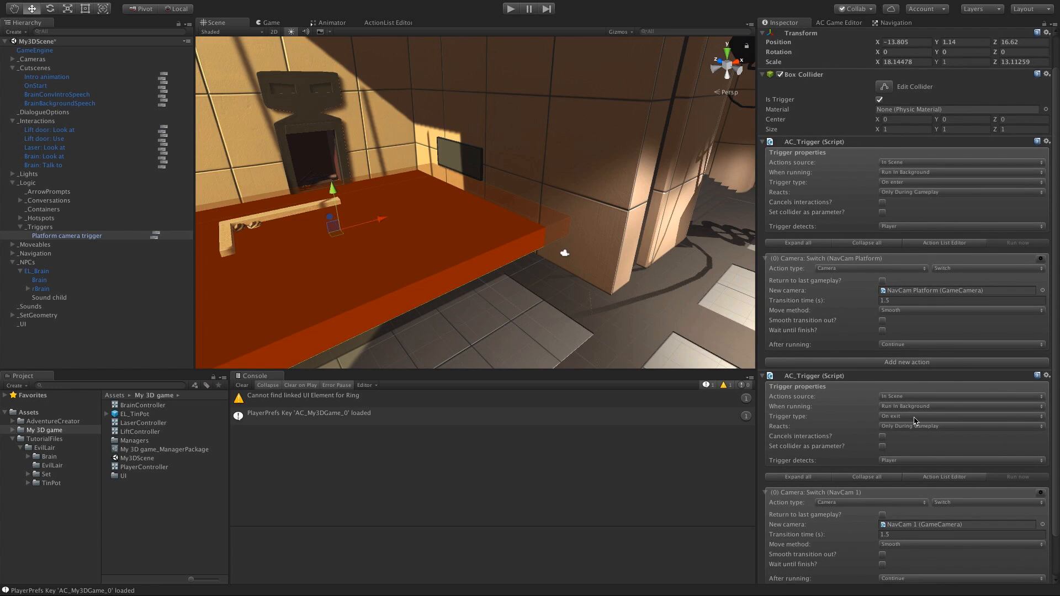
pyautogui.click(944, 242)
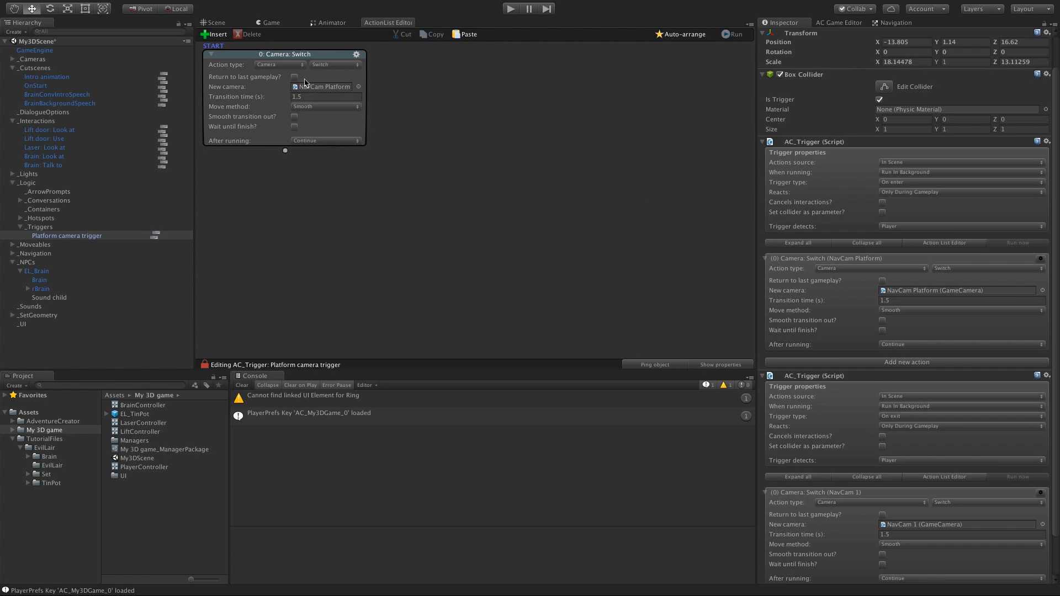
# Step: Add an ActionList: Pause or resume action after the On enter trigger's Camera: Switch and set it to pause BrainBackgroundSpeech
pyautogui.click(284, 150)
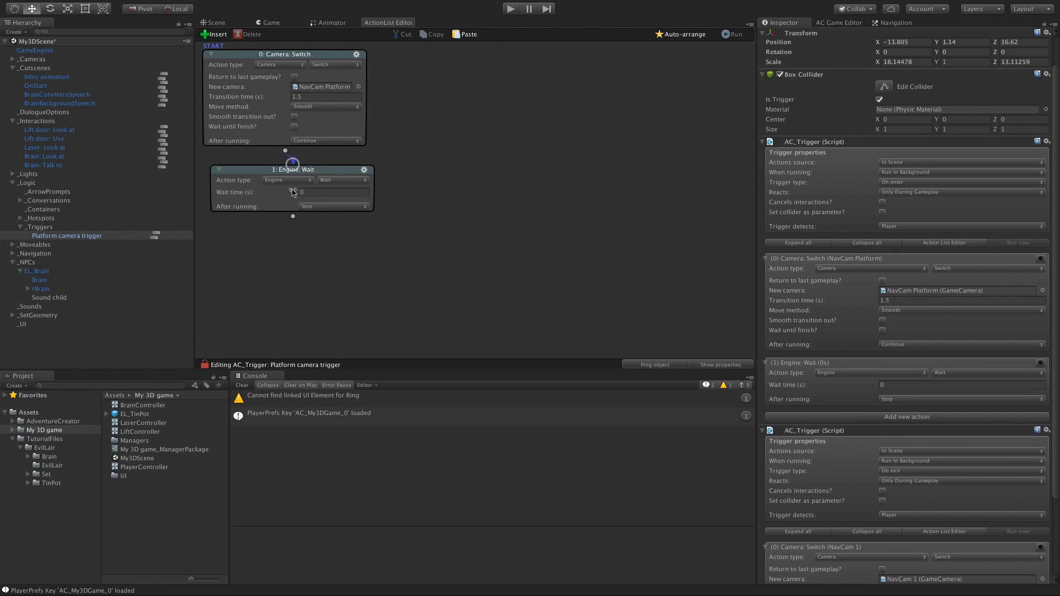
pyautogui.click(288, 180)
pyautogui.click(285, 137)
pyautogui.click(337, 180)
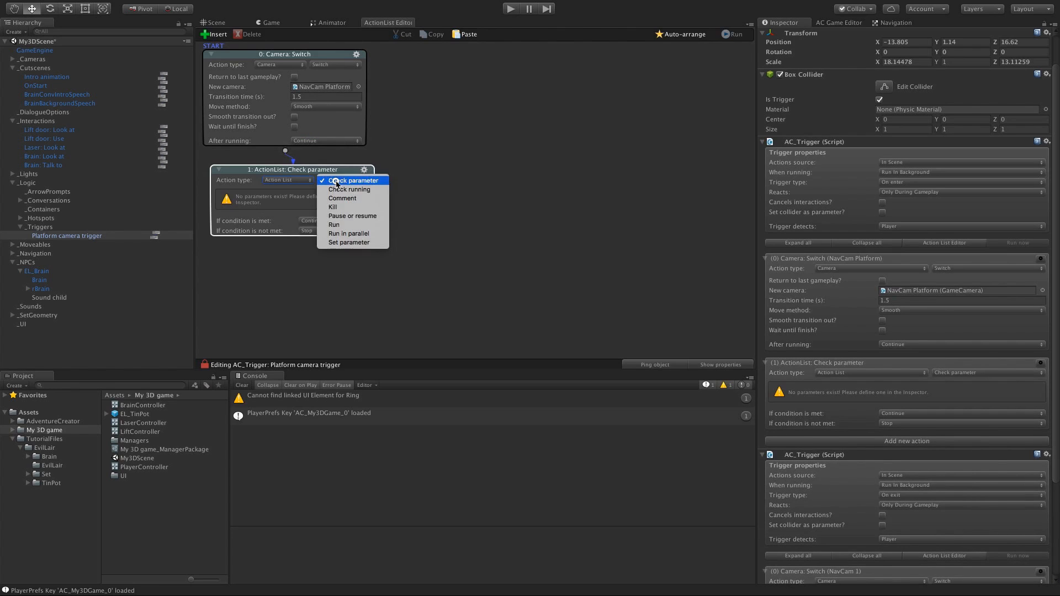
pyautogui.click(346, 216)
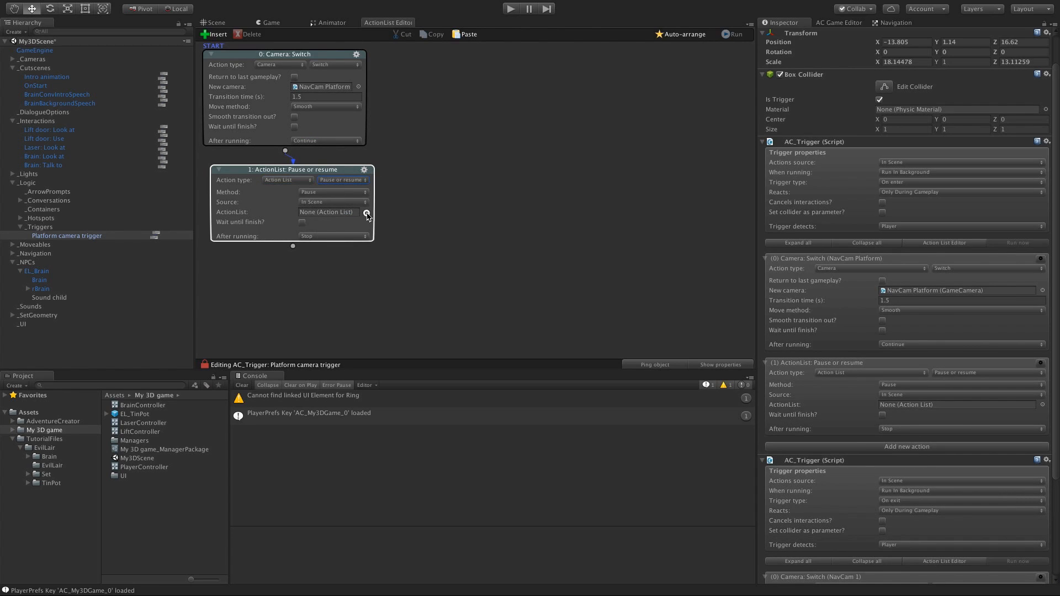
pyautogui.click(367, 213)
pyautogui.doubleClick(684, 146)
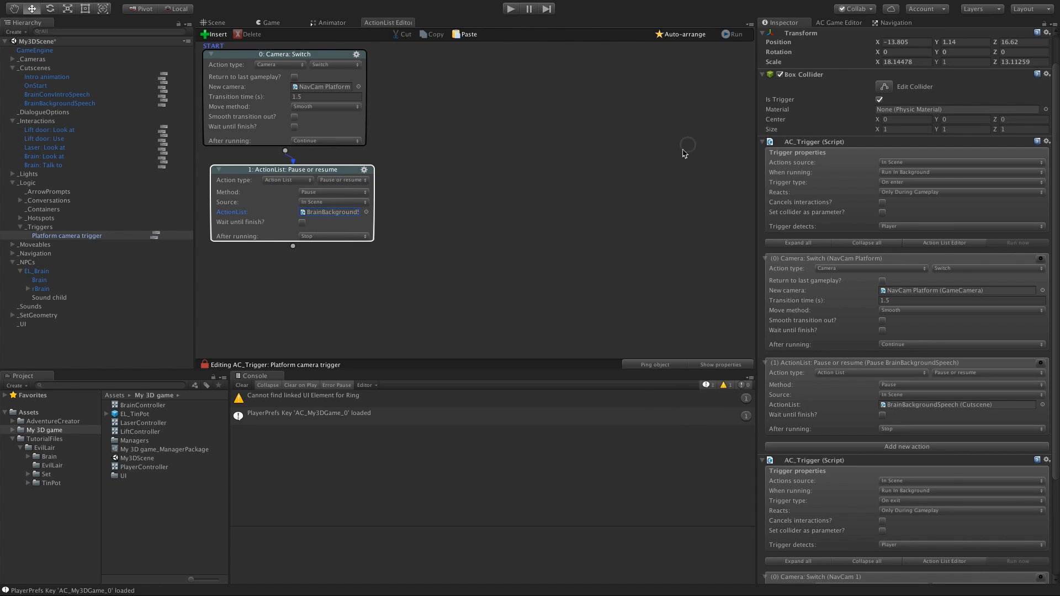
# Step: Open the On exit trigger's action list and add an ActionList: Pause or resume action below its Camera: Switch
pyautogui.scroll(-5, 1058, 348)
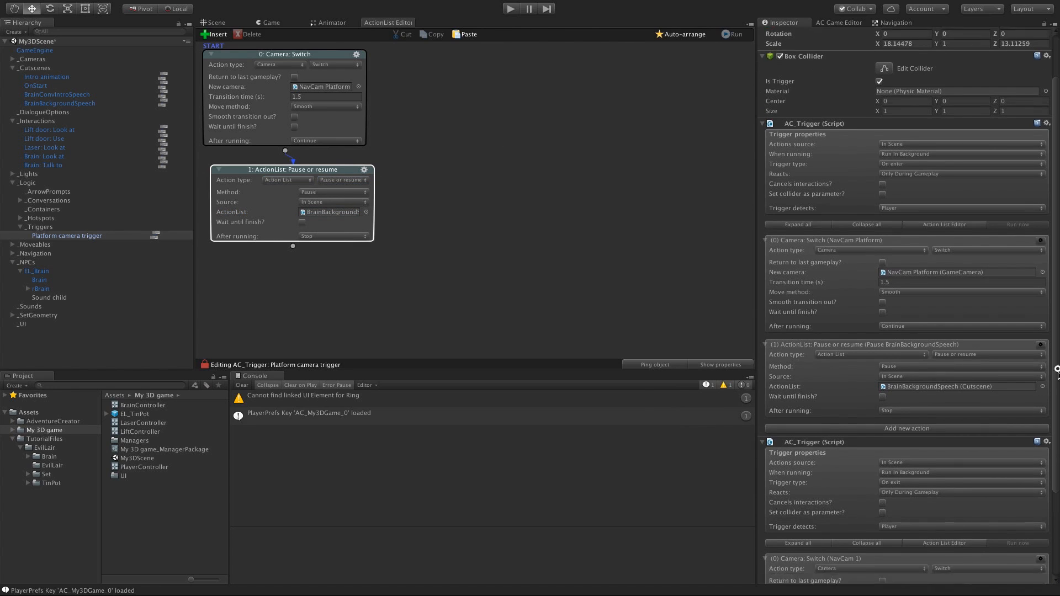
pyautogui.click(955, 478)
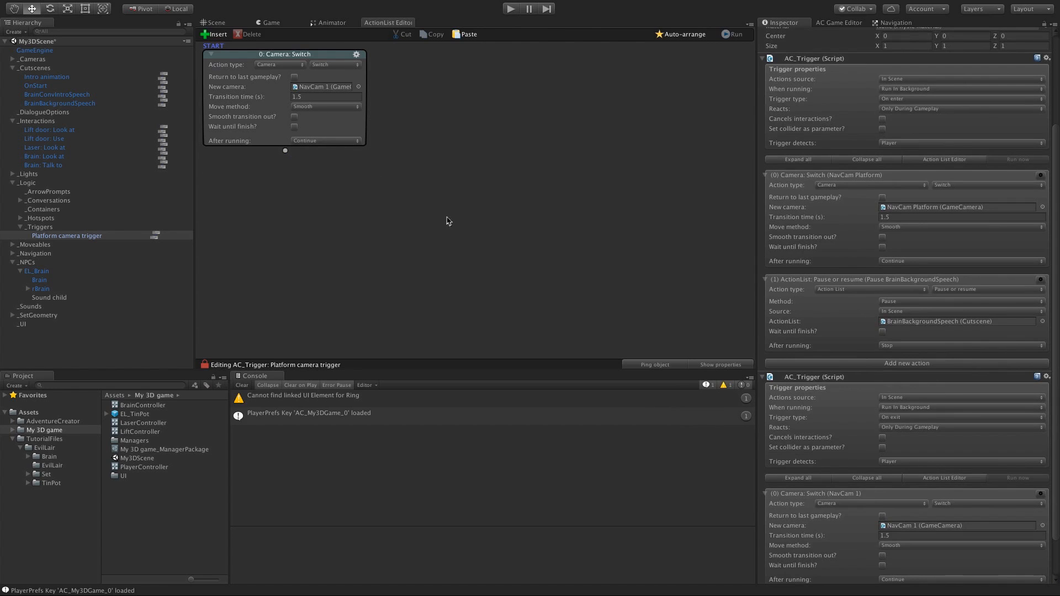
pyautogui.rightClick(164, 189)
pyautogui.rightClick(298, 186)
pyautogui.click(308, 190)
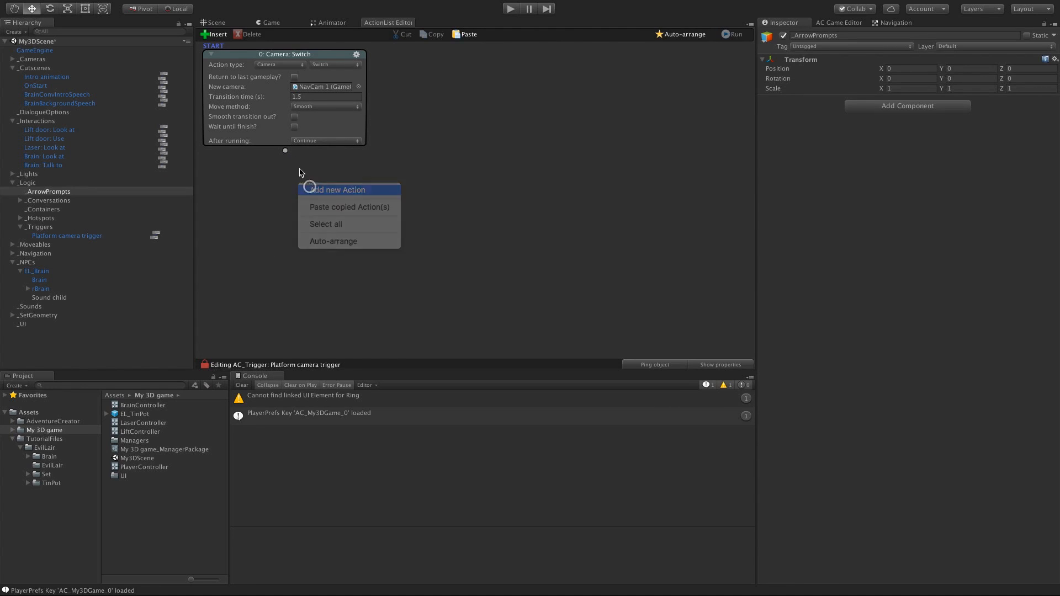
pyautogui.click(358, 202)
pyautogui.click(366, 157)
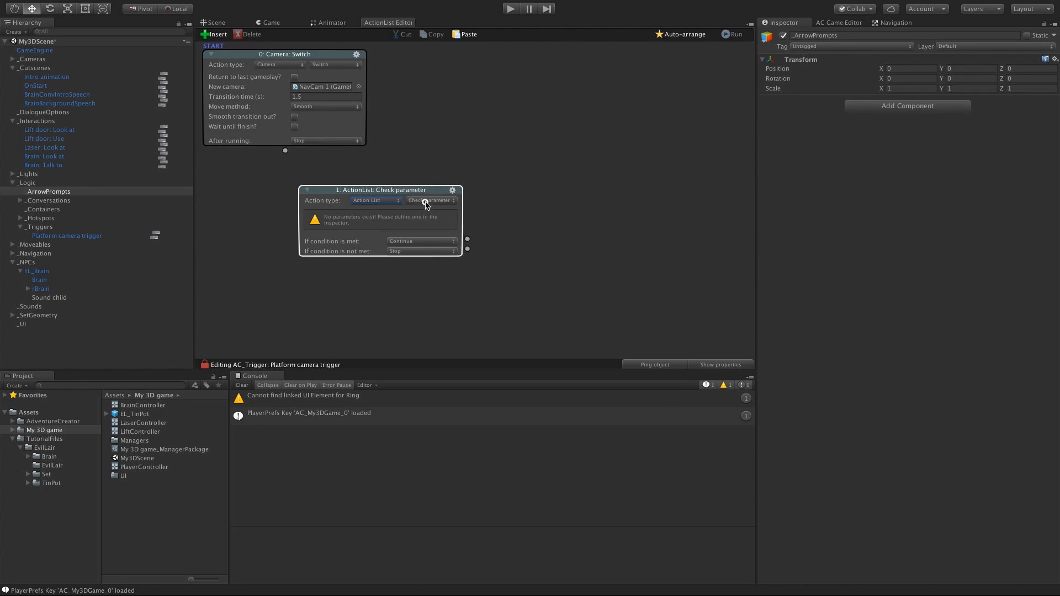
pyautogui.click(431, 200)
pyautogui.click(428, 235)
# Step: Set the new action to resume BrainBackgroundSpeech and connect the Camera: Switch action to it
pyautogui.click(415, 212)
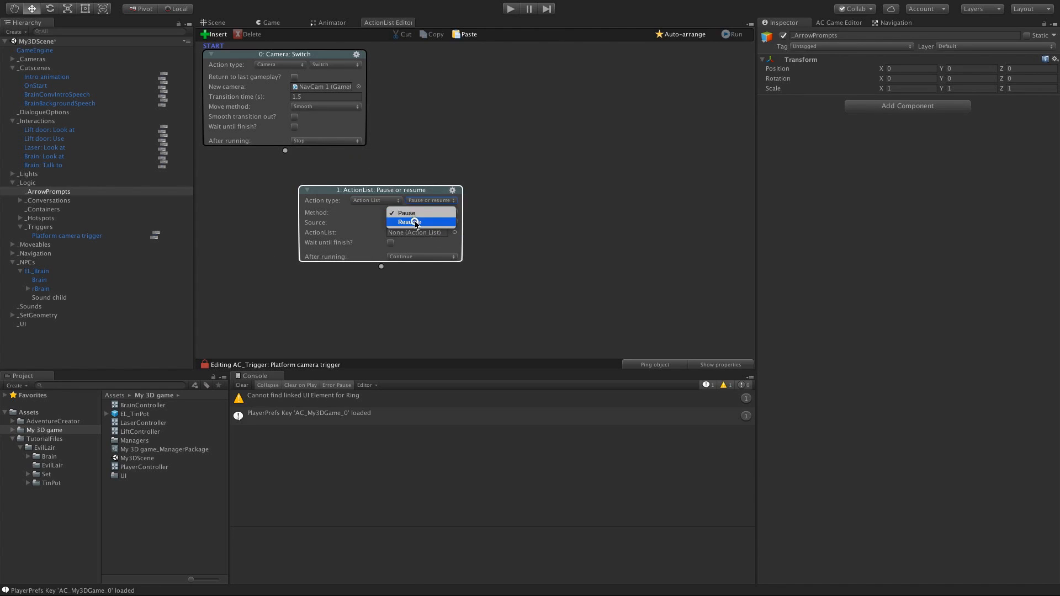
pyautogui.click(411, 221)
pyautogui.moveTo(284, 150); pyautogui.dragTo(341, 195)
pyautogui.click(455, 232)
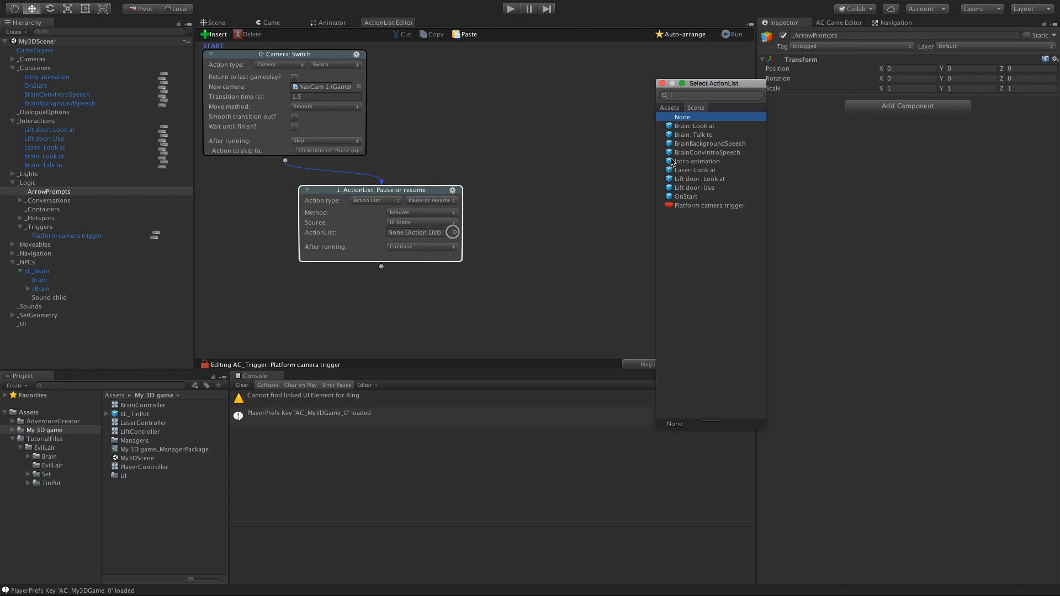
pyautogui.doubleClick(686, 146)
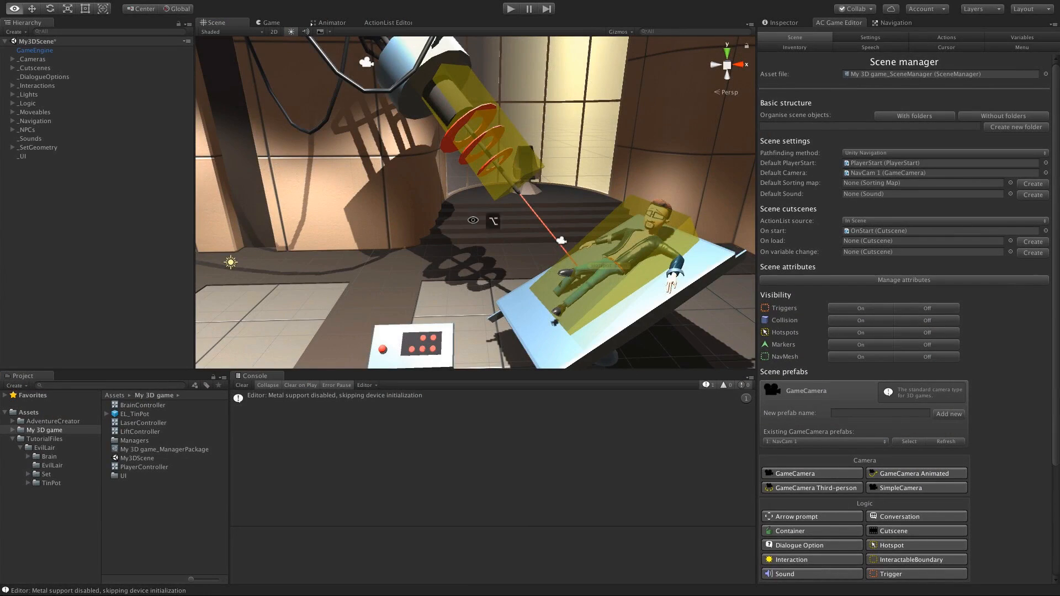
# Step: Inspect the Laser hotspot's settings and the button console standing beside the laser table
pyautogui.moveTo(490, 224)
pyautogui.keyDown('alt'); pyautogui.mouseDown()
pyautogui.moveTo(543, 187)
pyautogui.moveTo(506, 213)
pyautogui.mouseUp(); pyautogui.keyUp('alt')
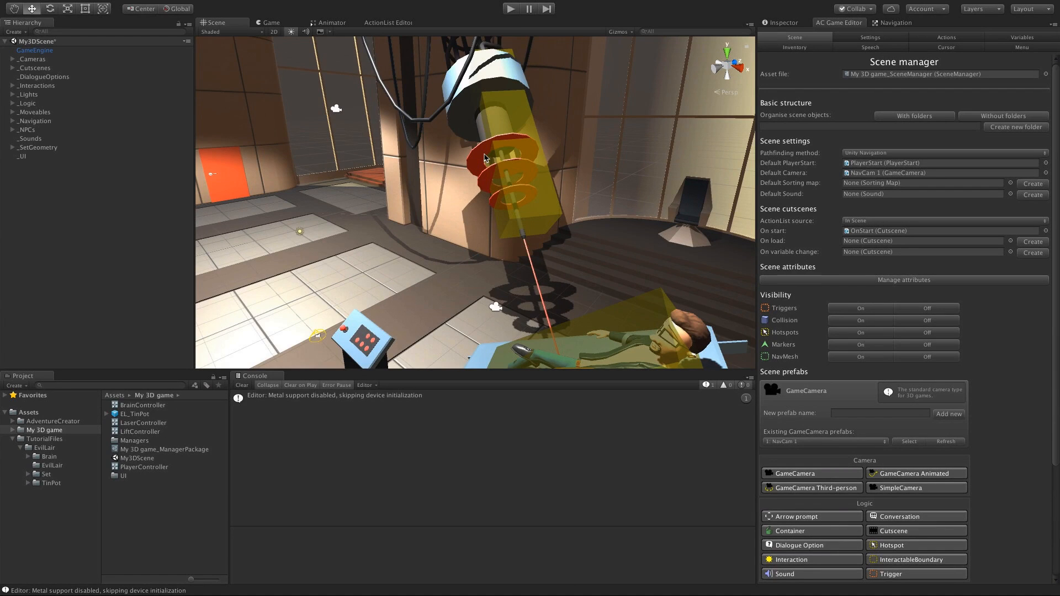
pyautogui.click(538, 204)
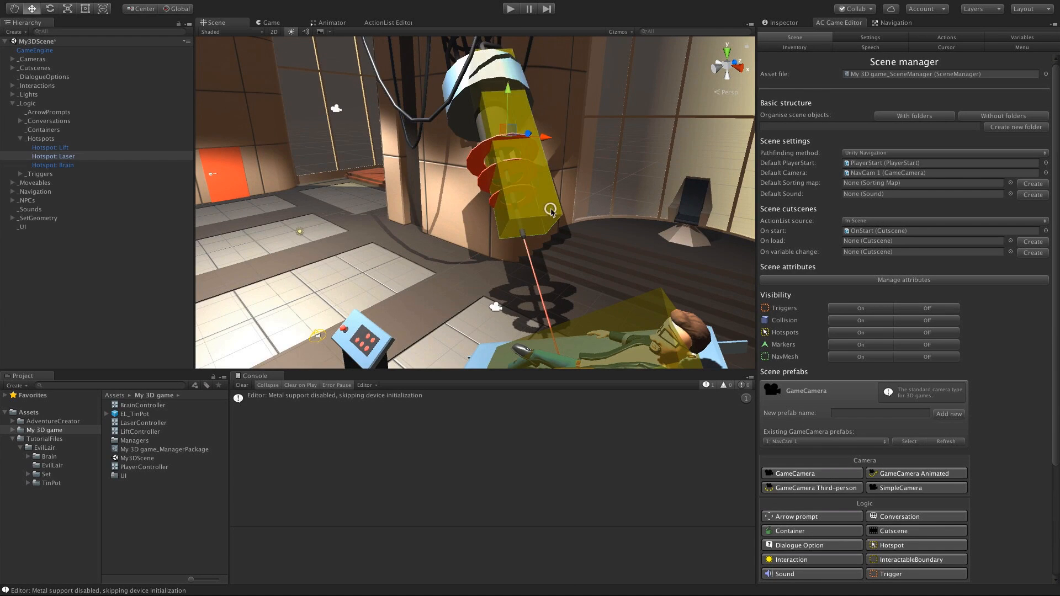
pyautogui.click(784, 23)
pyautogui.moveTo(497, 217); pyautogui.dragTo(497, 162, button='middle')
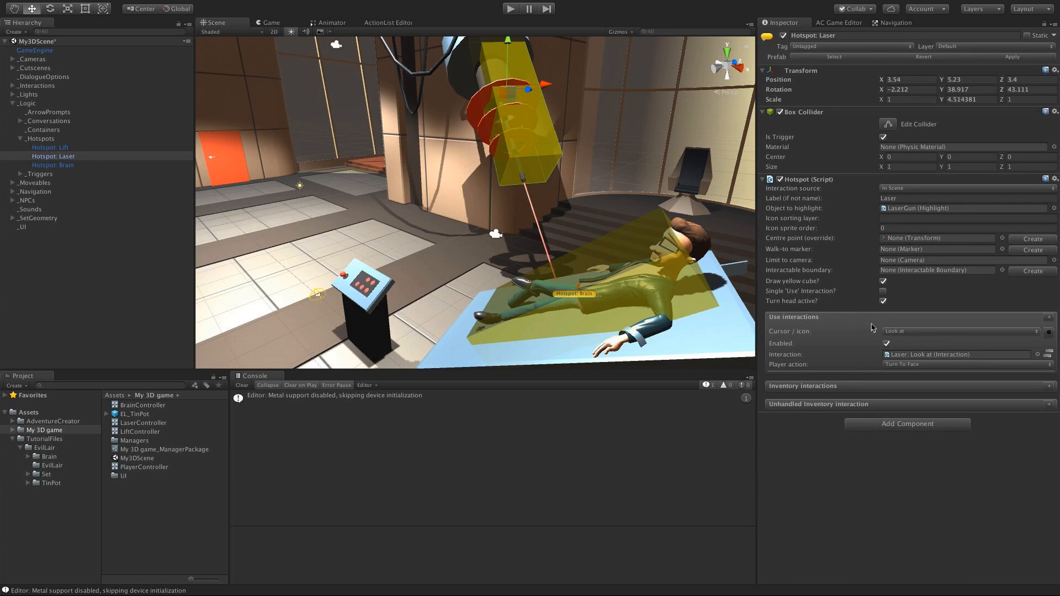
pyautogui.keyDown('alt'); pyautogui.moveTo(464, 232); pyautogui.dragTo(424, 183); pyautogui.keyUp('alt')
pyautogui.scroll(3, 501, 249)
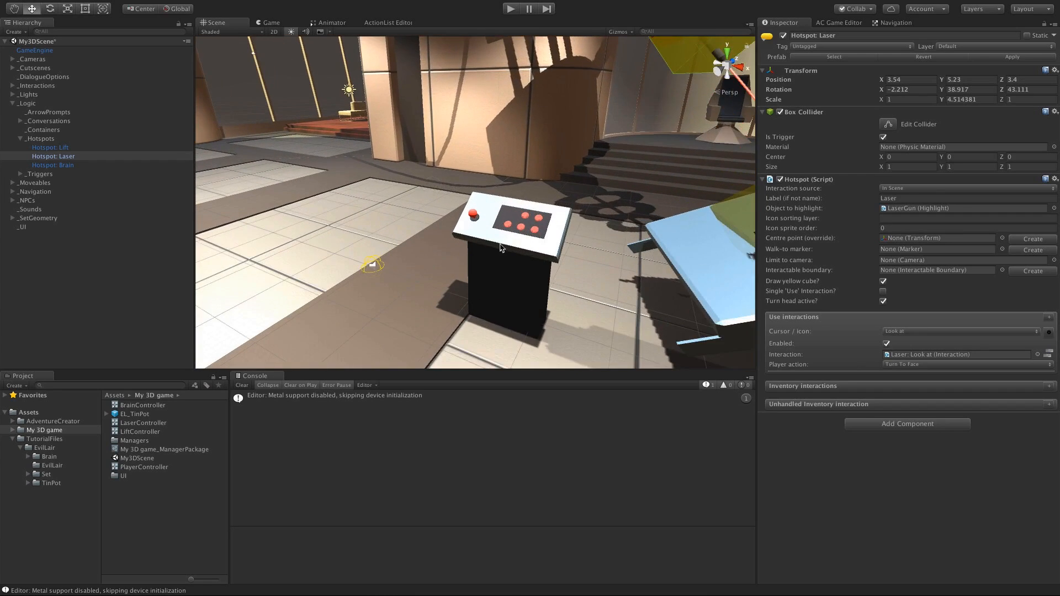
pyautogui.scroll(2, 497, 240)
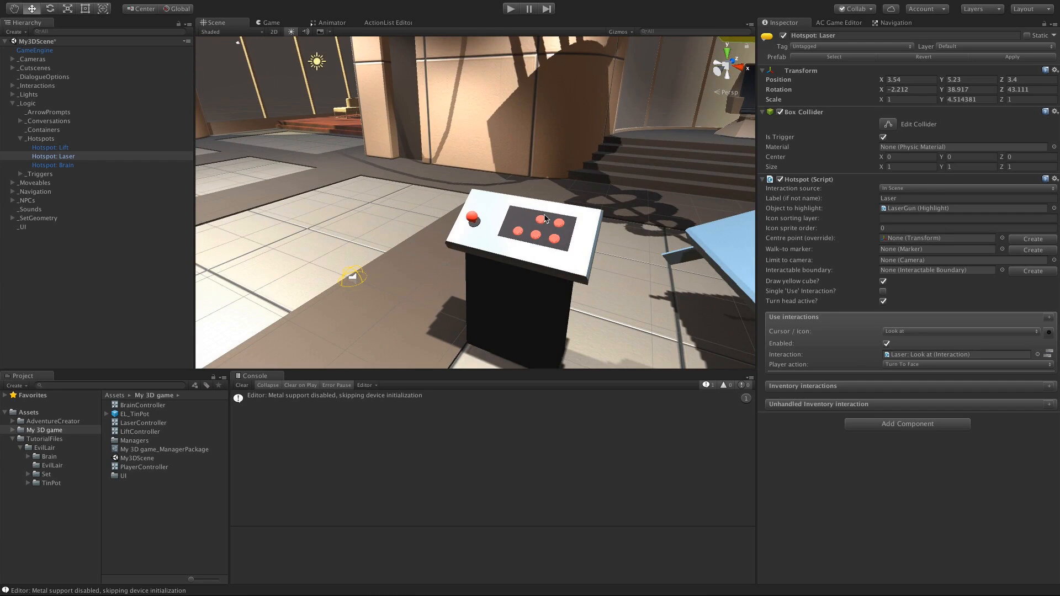
pyautogui.keyDown('alt'); pyautogui.moveTo(544, 219); pyautogui.dragTo(513, 251); pyautogui.keyUp('alt')
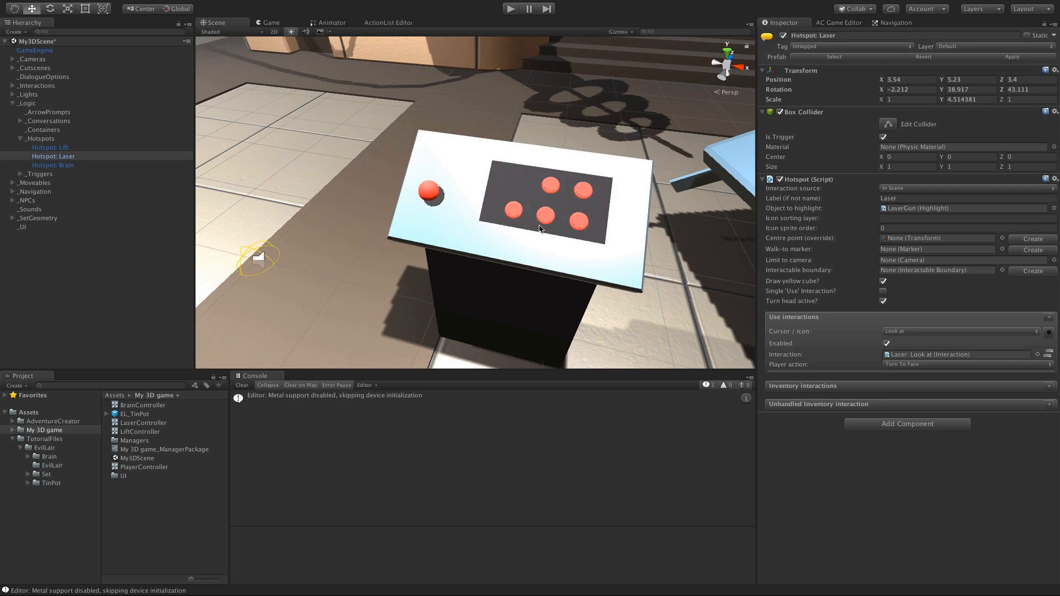
pyautogui.scroll(-3, 543, 218)
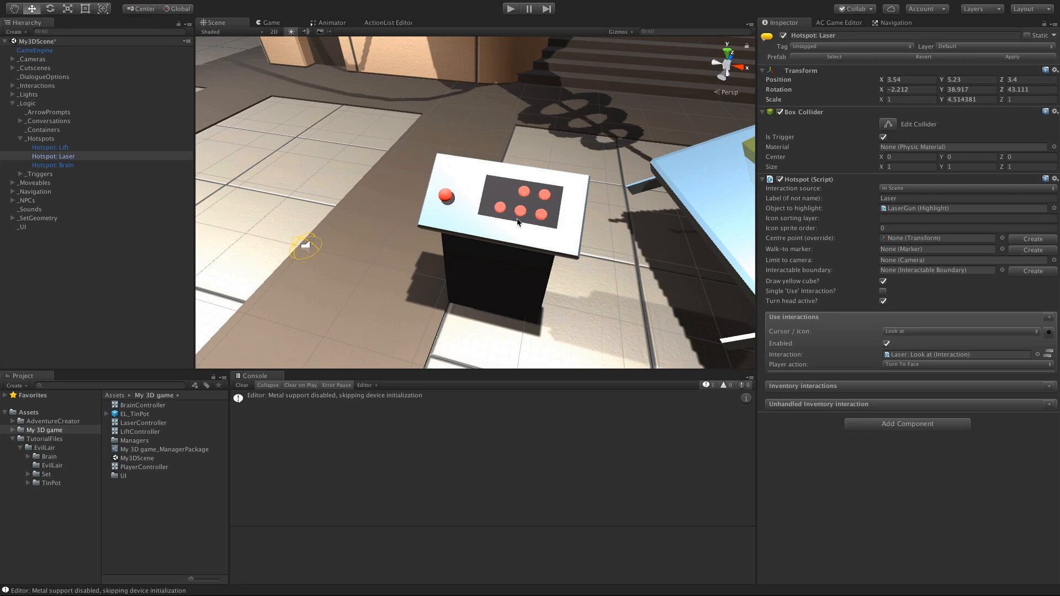
pyautogui.keyDown('alt'); pyautogui.moveTo(497, 225); pyautogui.dragTo(476, 208); pyautogui.keyUp('alt')
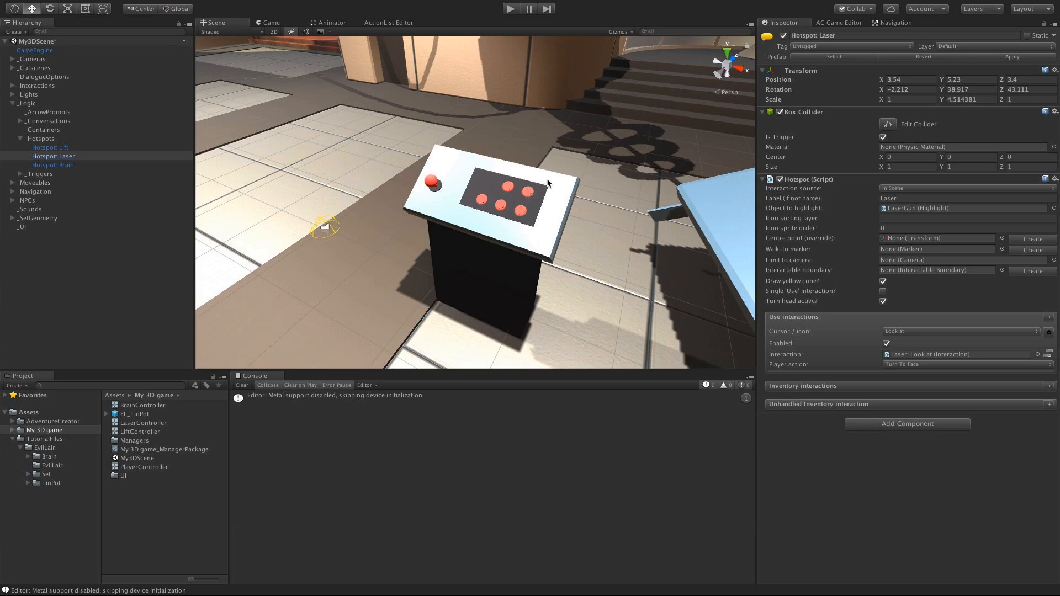
# Step: Add a new Hotspot prefab to the scene from the Scene manager
pyautogui.click(838, 23)
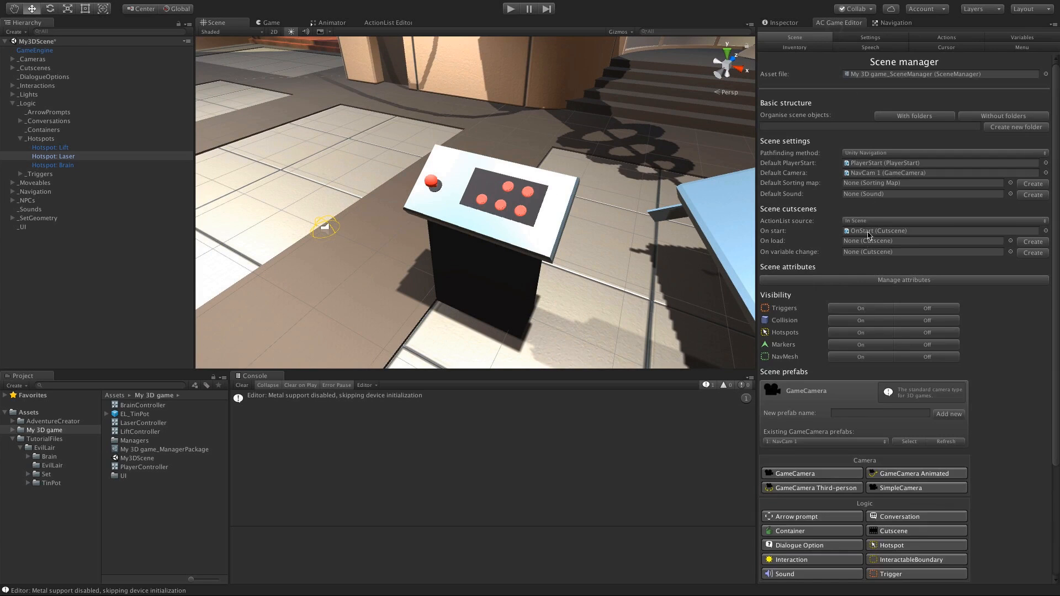
pyautogui.scroll(-4, 869, 255)
pyautogui.scroll(-2, 869, 255)
pyautogui.click(890, 399)
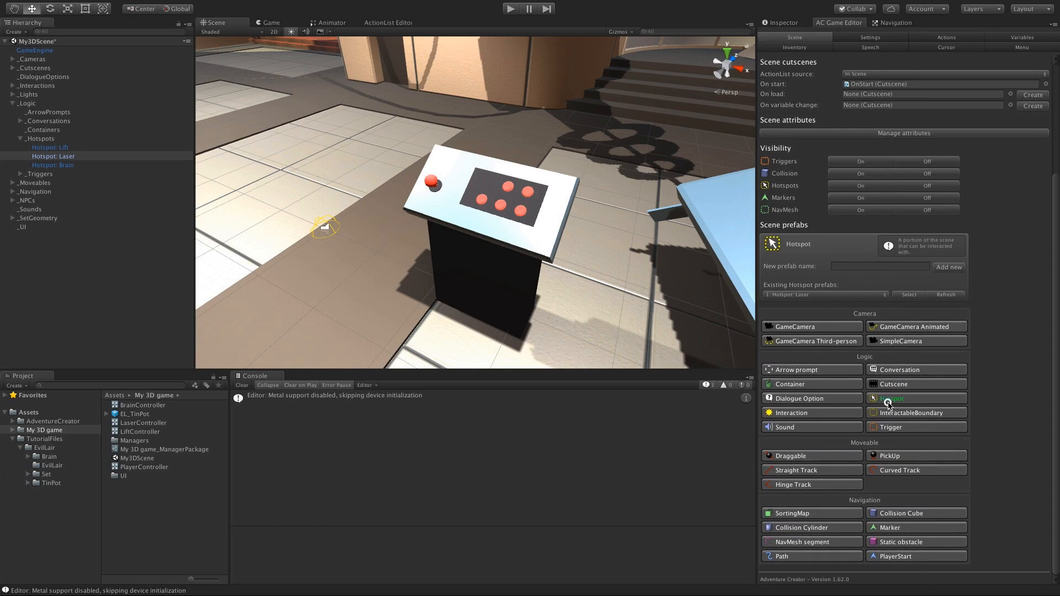
pyautogui.click(914, 267)
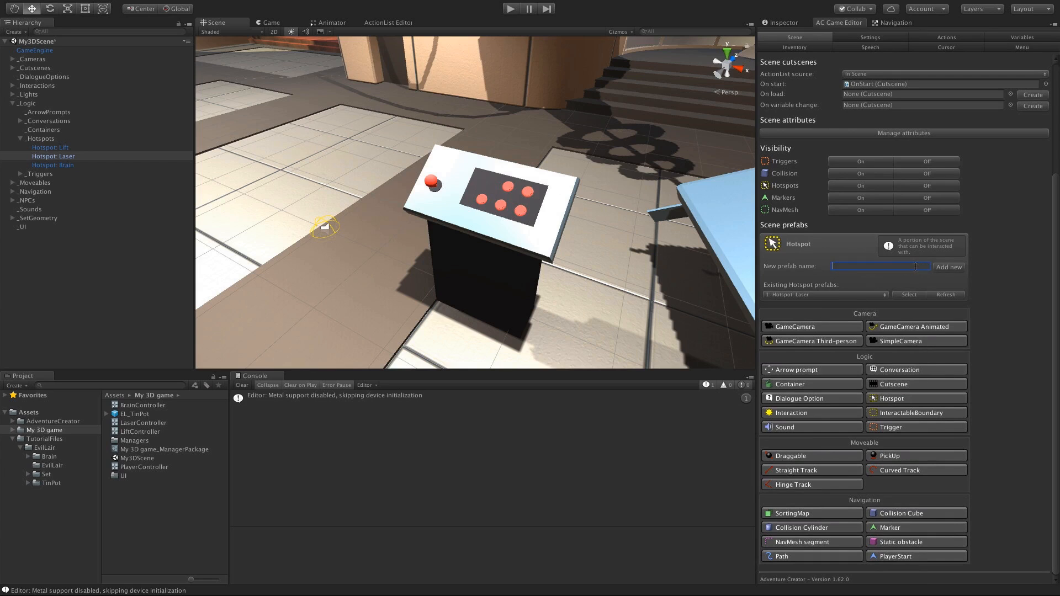
pyautogui.click(949, 267)
# Step: Rename the new hotspot as Hotspot: Panel
pyautogui.click(47, 174)
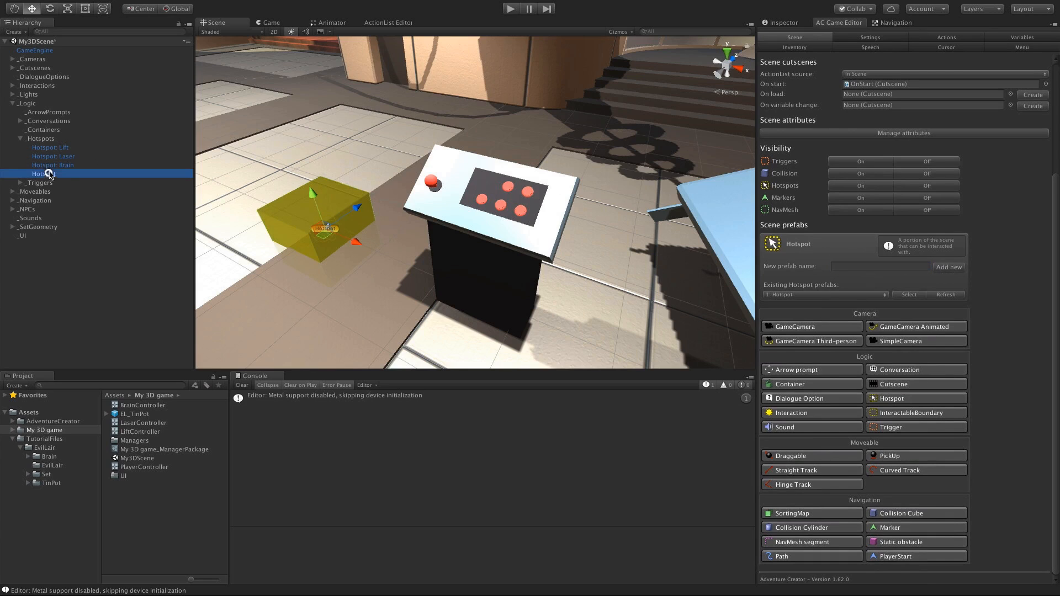
pyautogui.press('Return')
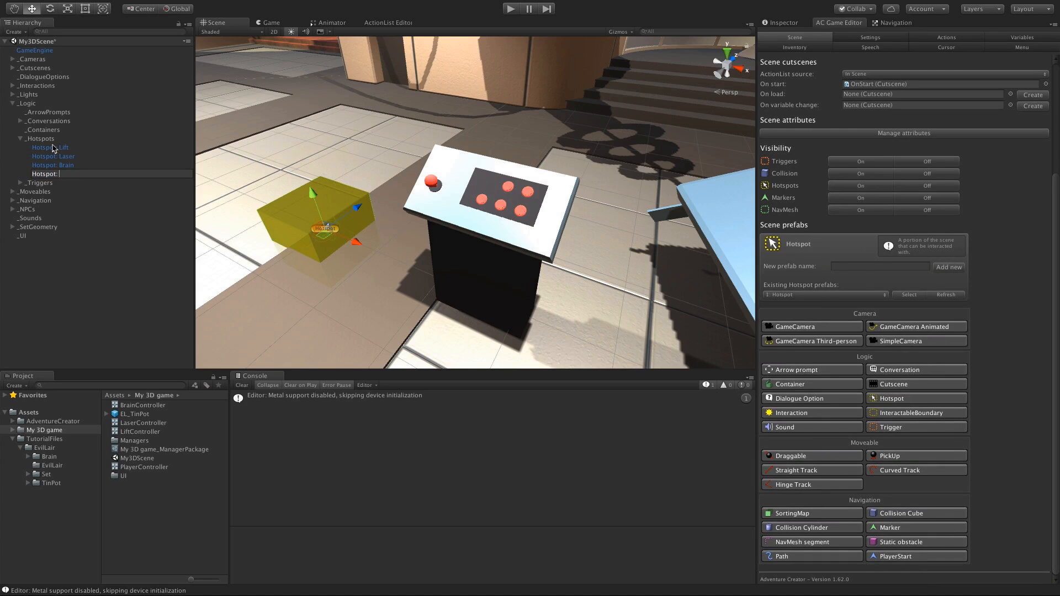
pyautogui.write(': Panel')
pyautogui.press('Return')
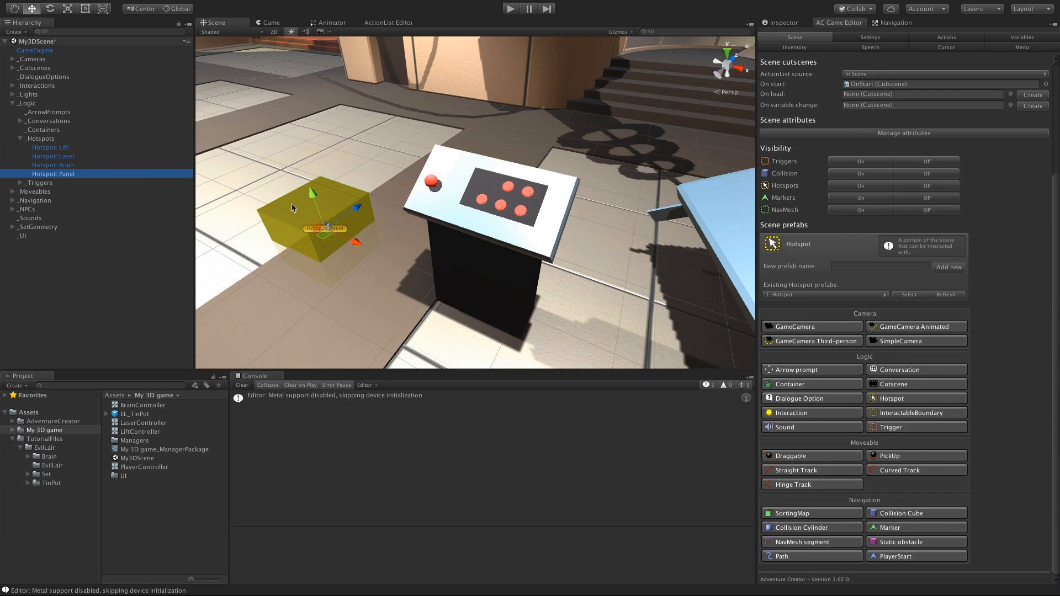
# Step: Move Hotspot: Panel over the console's sloped top, tilting it about -32.4 degrees in X and scaling it to about 1.49 × 0.37 × 0.85
pyautogui.moveTo(323, 228); pyautogui.dragTo(664, 118)
pyautogui.press('e')
pyautogui.press('w')
pyautogui.press('r')
pyautogui.press('w')
pyautogui.press('r')
pyautogui.keyDown('alt'); pyautogui.moveTo(494, 171); pyautogui.dragTo(535, 148); pyautogui.keyUp('alt')
pyautogui.press('w')
pyautogui.keyDown('alt'); pyautogui.moveTo(542, 150); pyautogui.dragTo(313, 252); pyautogui.keyUp('alt')
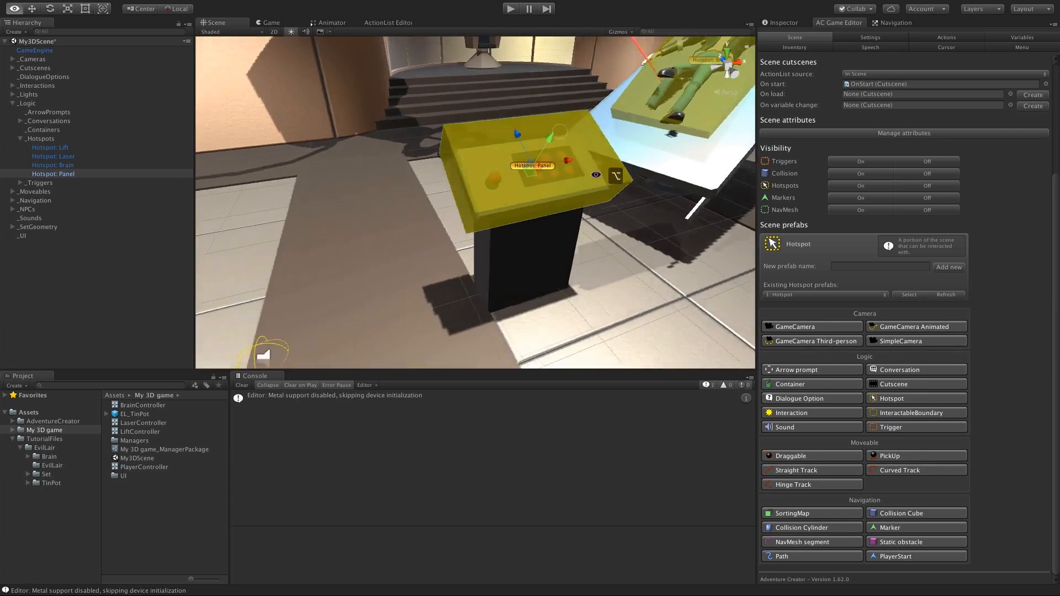
pyautogui.keyDown('alt'); pyautogui.moveTo(596, 177); pyautogui.dragTo(480, 195); pyautogui.keyUp('alt')
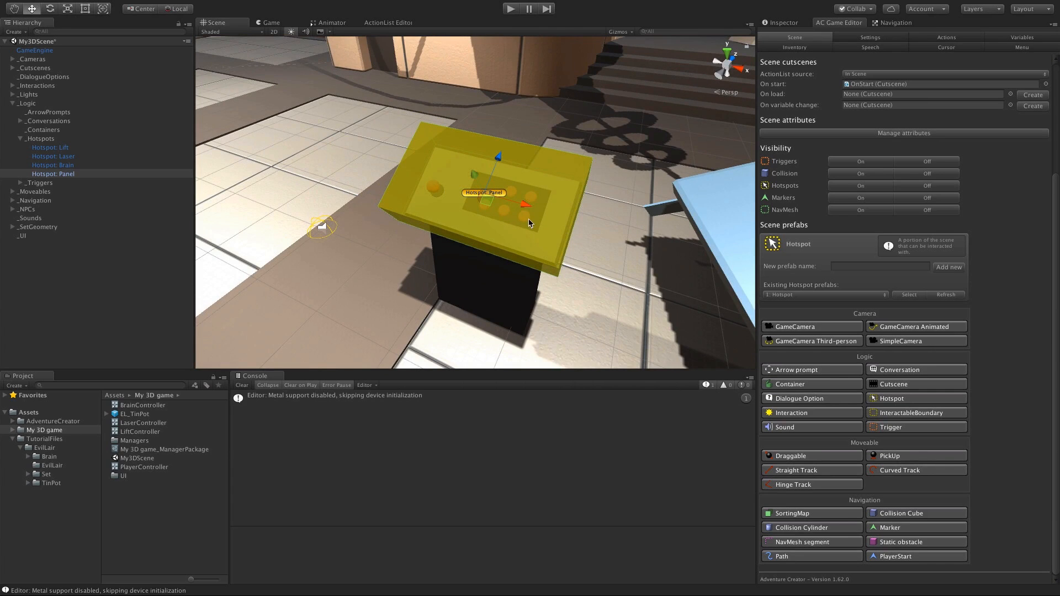
# Step: Add a SimpleCamera named PanelCam to the scene
pyautogui.click(906, 342)
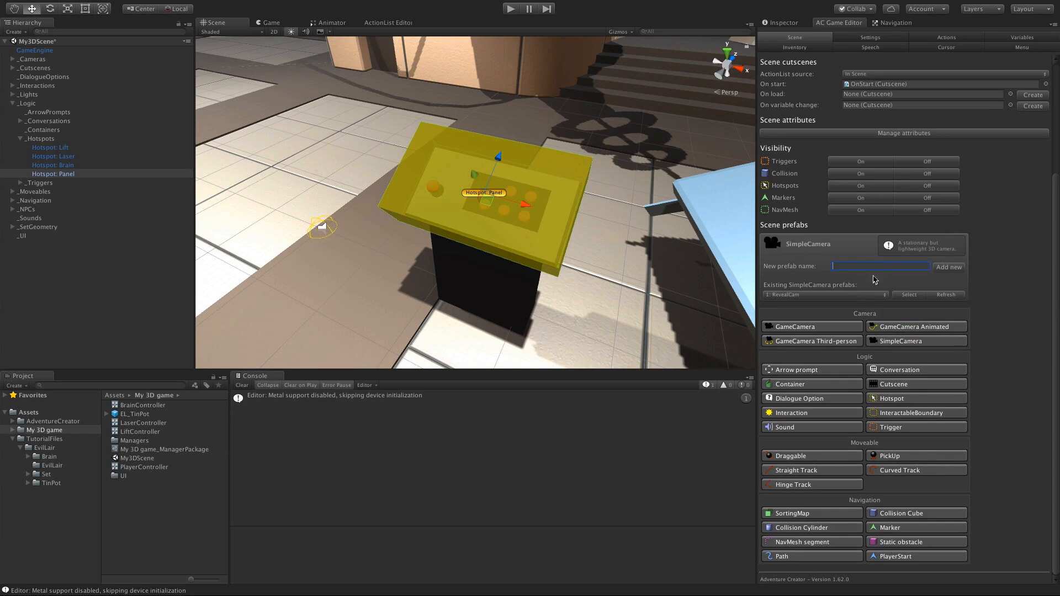
pyautogui.click(859, 266)
pyautogui.write('PanelCam')
pyautogui.doubleClick(859, 266)
pyautogui.click(942, 267)
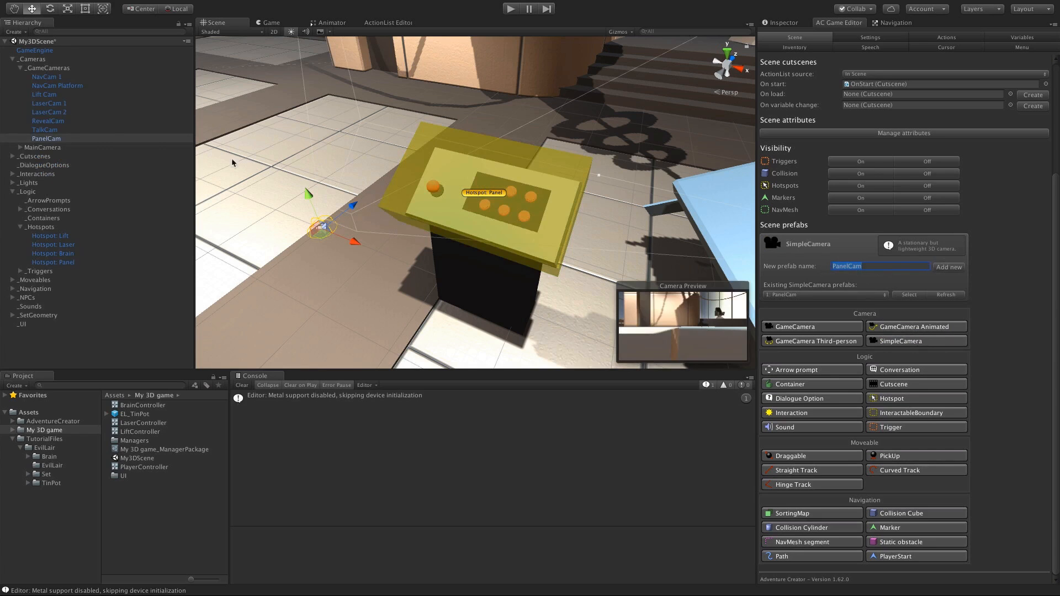
# Step: Place PanelCam at about (3.33, 1.88, -1.13), rotated about (19.6, -36.3, -1.4) towards the console, with a field of view of 49.1
pyautogui.moveTo(371, 185); pyautogui.dragTo(572, 194)
pyautogui.moveTo(470, 167); pyautogui.dragTo(674, 274)
pyautogui.moveTo(674, 273); pyautogui.dragTo(525, 206, button='middle')
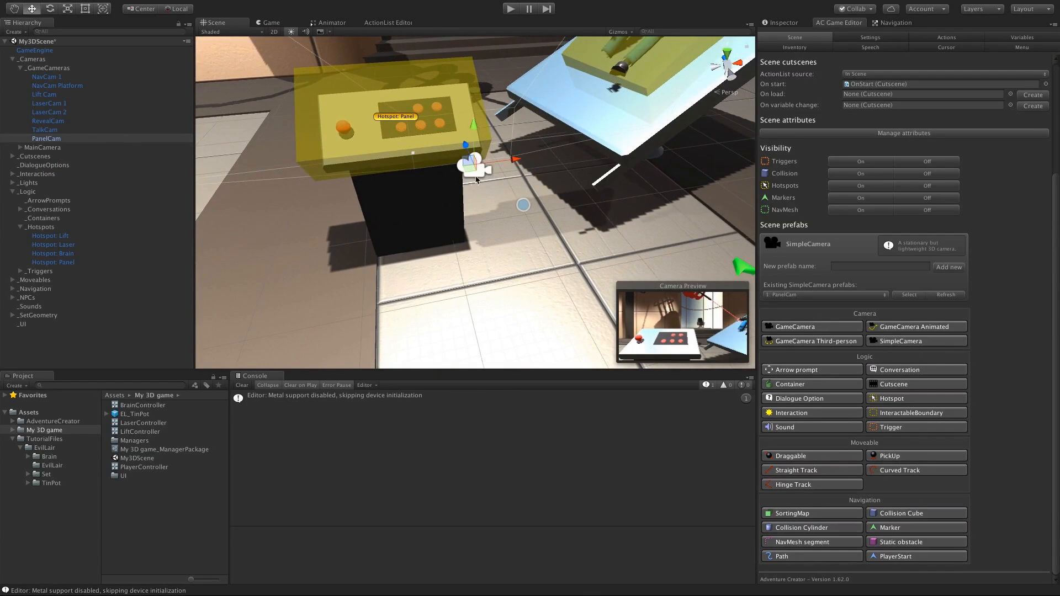
pyautogui.press('e')
pyautogui.moveTo(467, 192); pyautogui.dragTo(501, 185)
pyautogui.press('w')
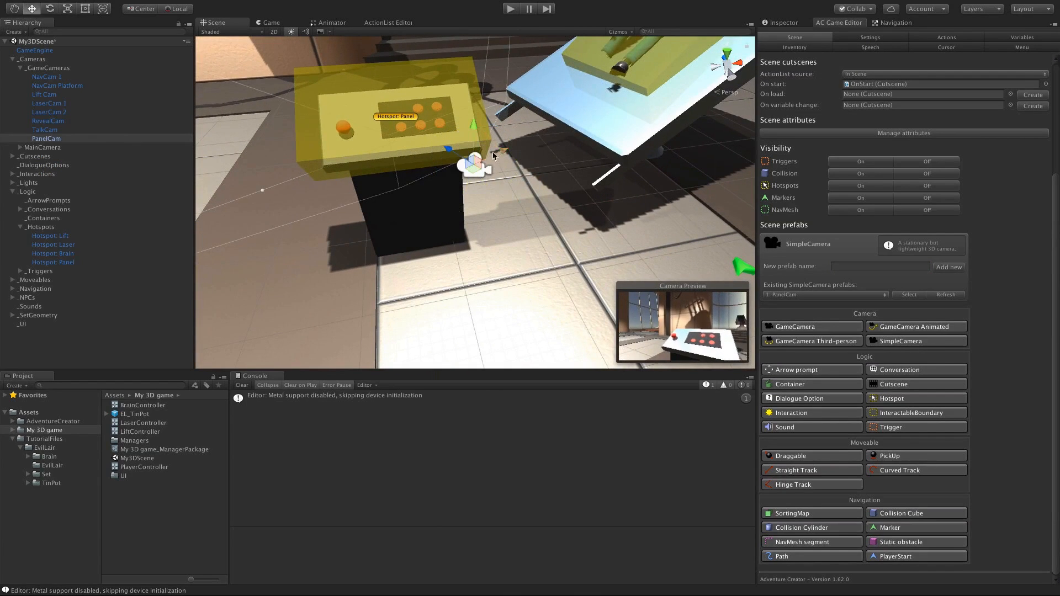
pyautogui.press('e')
pyautogui.moveTo(491, 144); pyautogui.dragTo(545, 95)
pyautogui.press('w')
pyautogui.press('e')
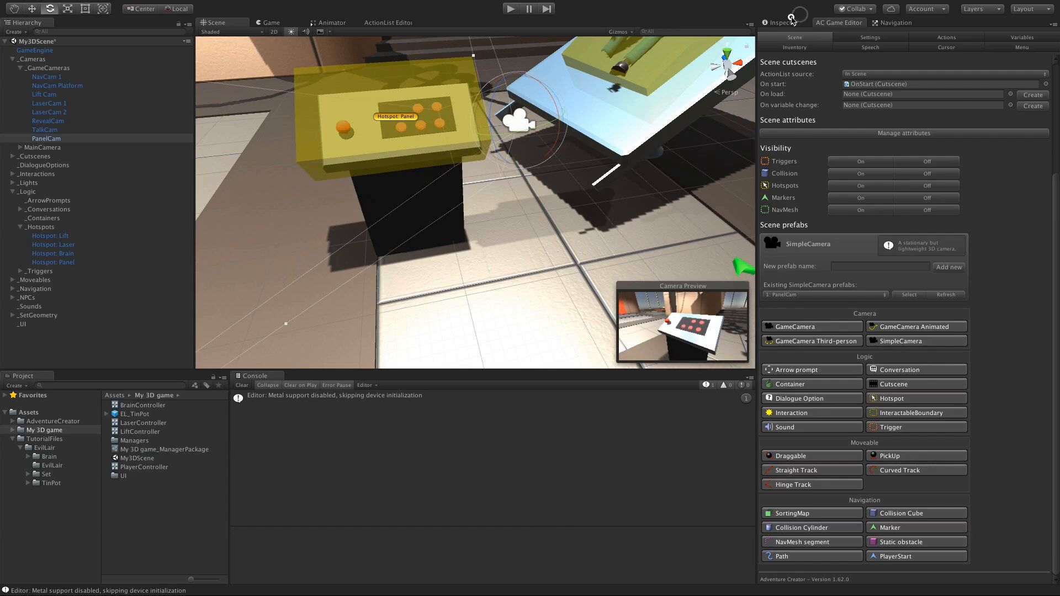
pyautogui.click(783, 22)
pyautogui.moveTo(927, 169); pyautogui.dragTo(920, 169)
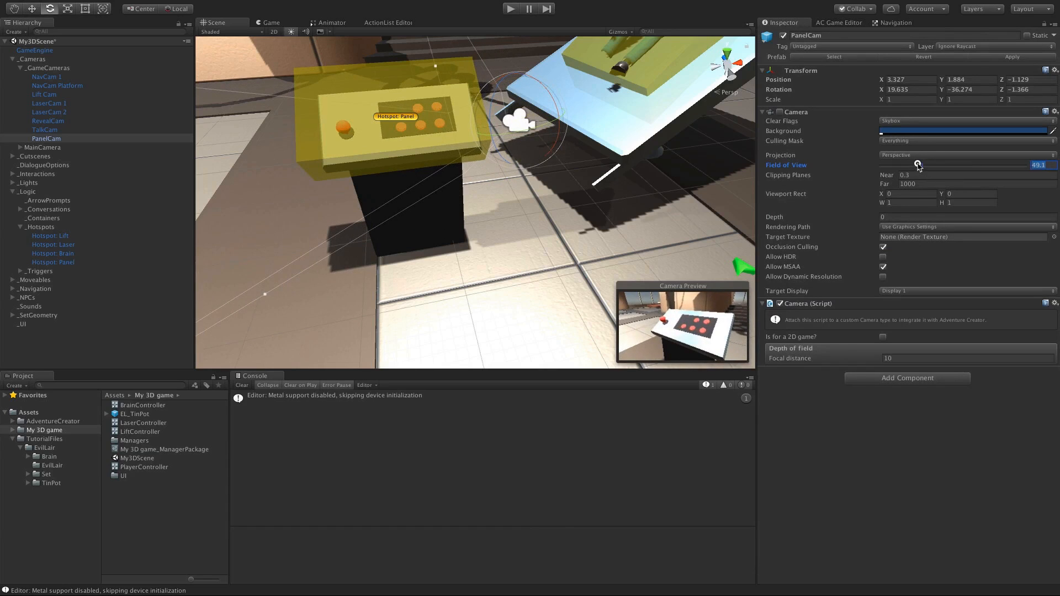
# Step: Create a walk-to marker for Hotspot: Panel and locate it in the hierarchy
pyautogui.keyDown('alt'); pyautogui.moveTo(493, 210); pyautogui.dragTo(472, 213); pyautogui.keyUp('alt')
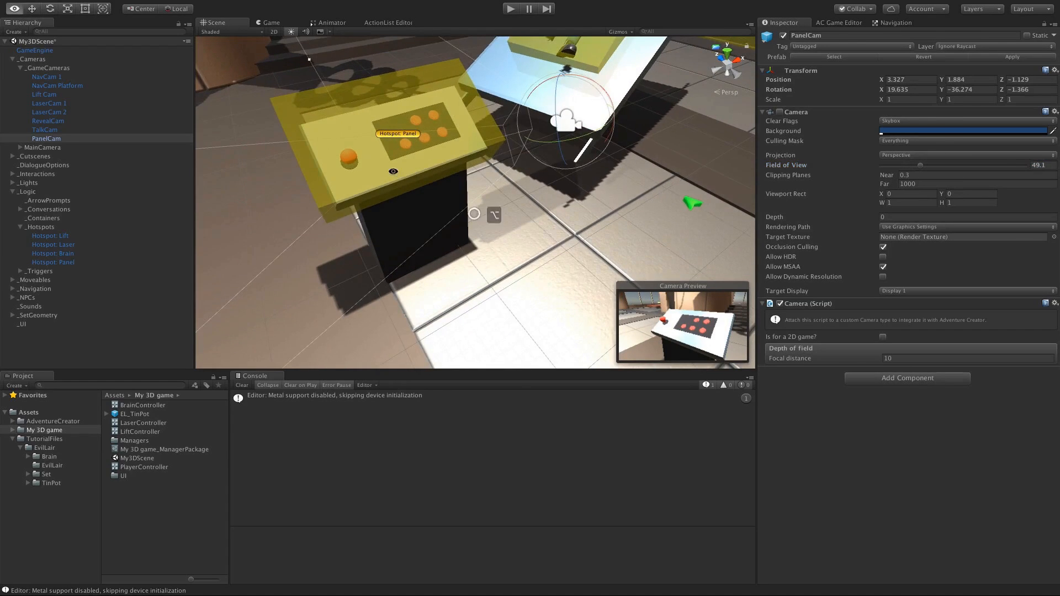
pyautogui.click(395, 136)
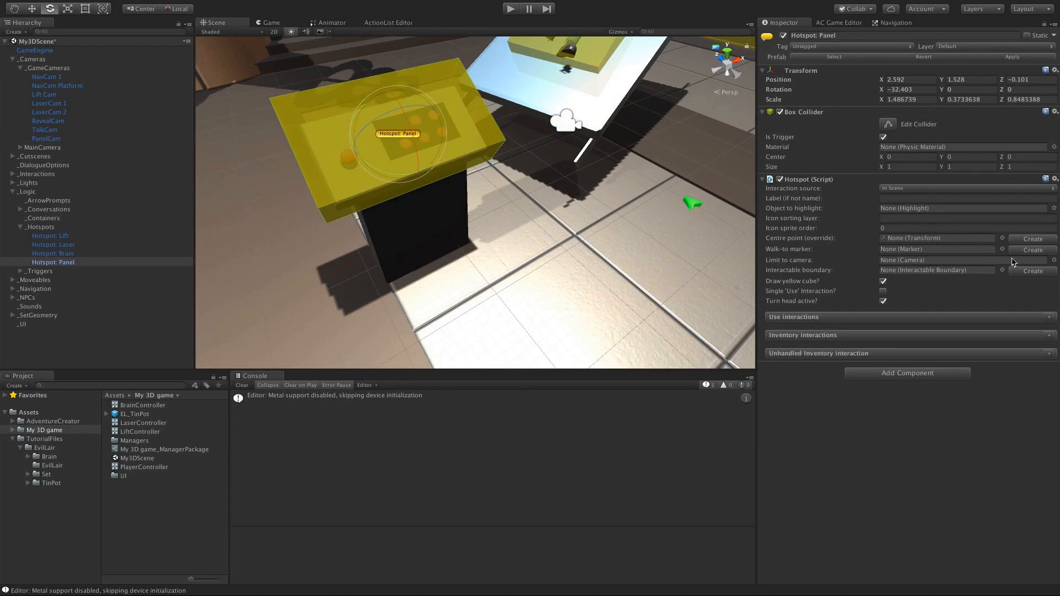
pyautogui.click(1027, 250)
pyautogui.click(948, 250)
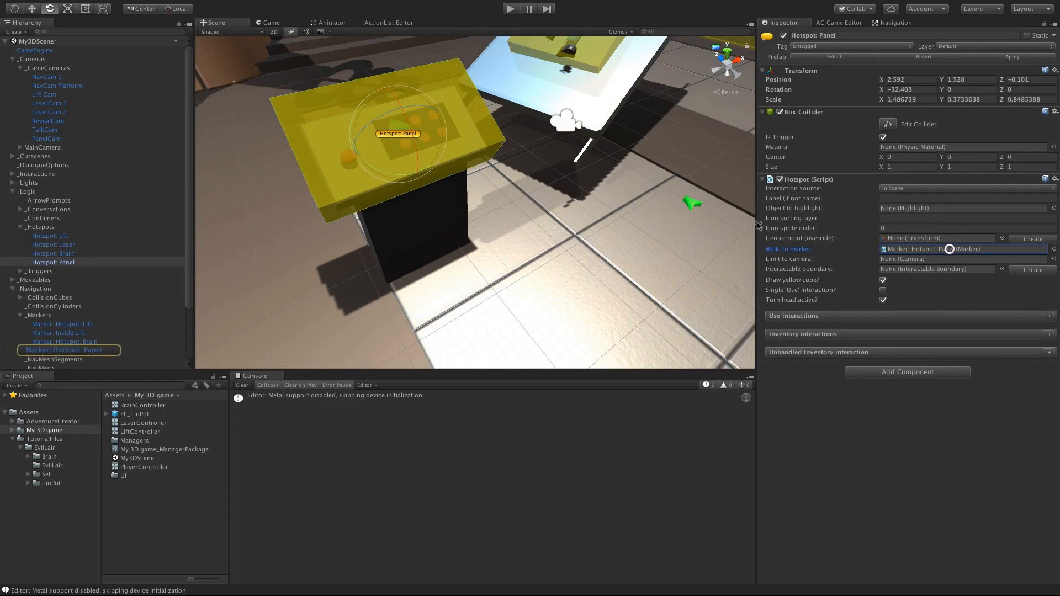
# Step: Place Marker: Hotspot: Panel on the floor in front of the console at about (2.59, 0, -1.32) and check it against the NavMesh
pyautogui.click(96, 349)
pyautogui.press('w')
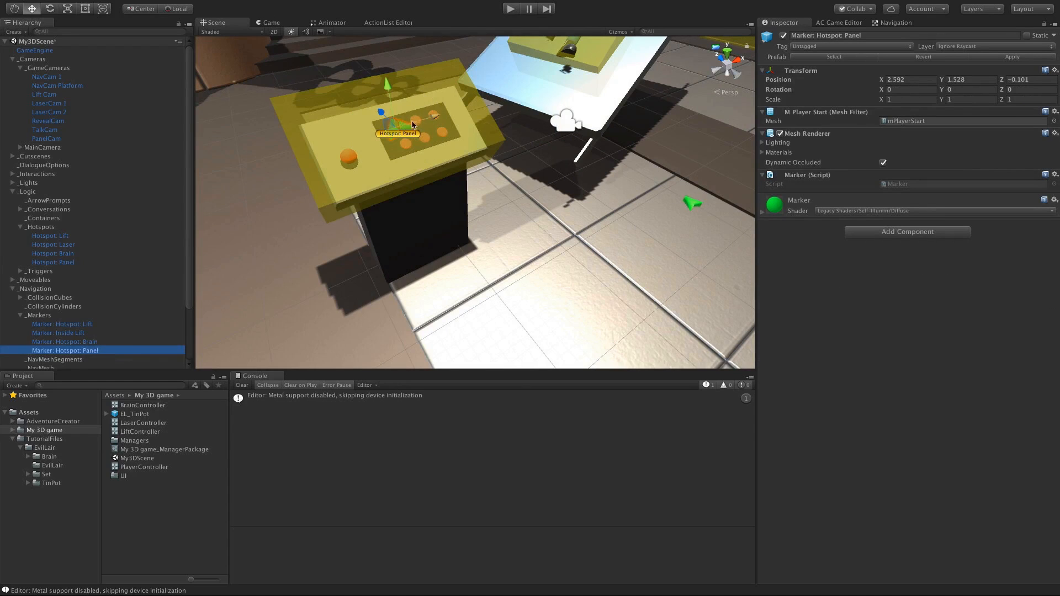
pyautogui.moveTo(390, 138); pyautogui.dragTo(414, 178)
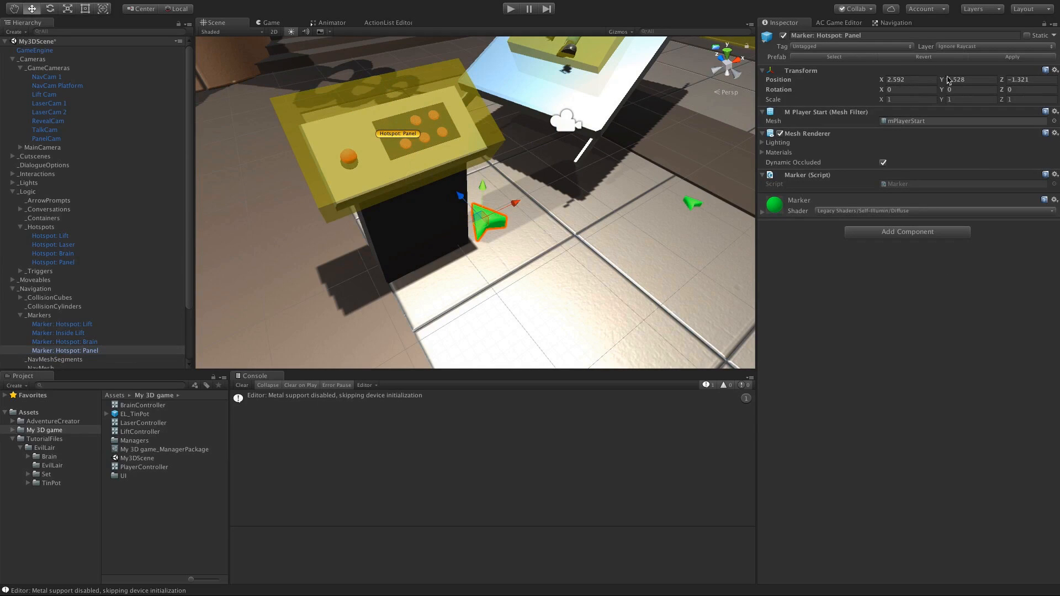
pyautogui.click(967, 77)
pyautogui.write('0')
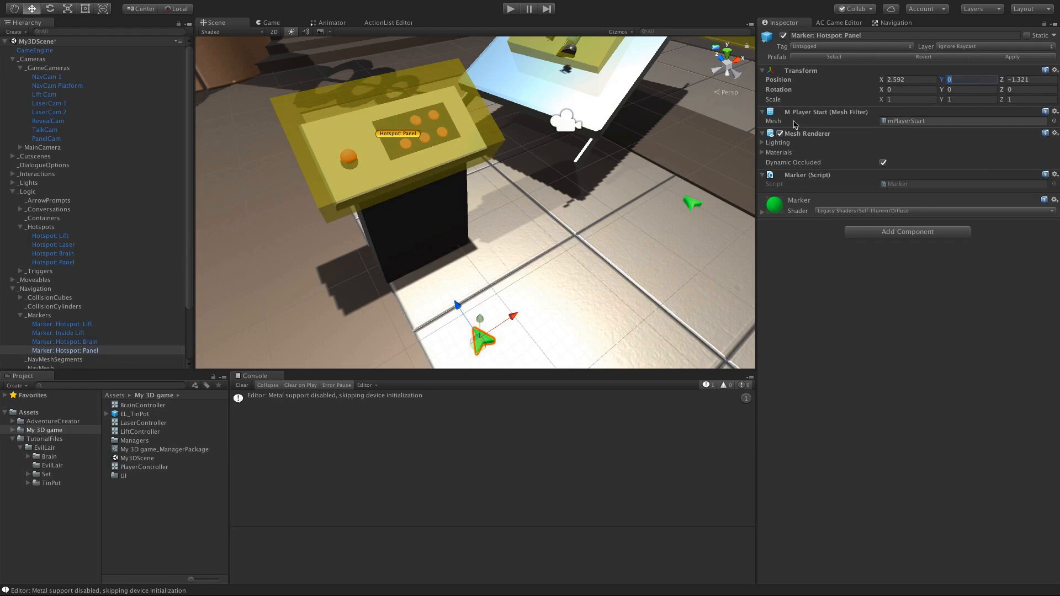
pyautogui.moveTo(512, 237); pyautogui.dragTo(542, 170, button='middle')
pyautogui.keyDown('alt'); pyautogui.moveTo(542, 170); pyautogui.dragTo(536, 275); pyautogui.keyUp('alt')
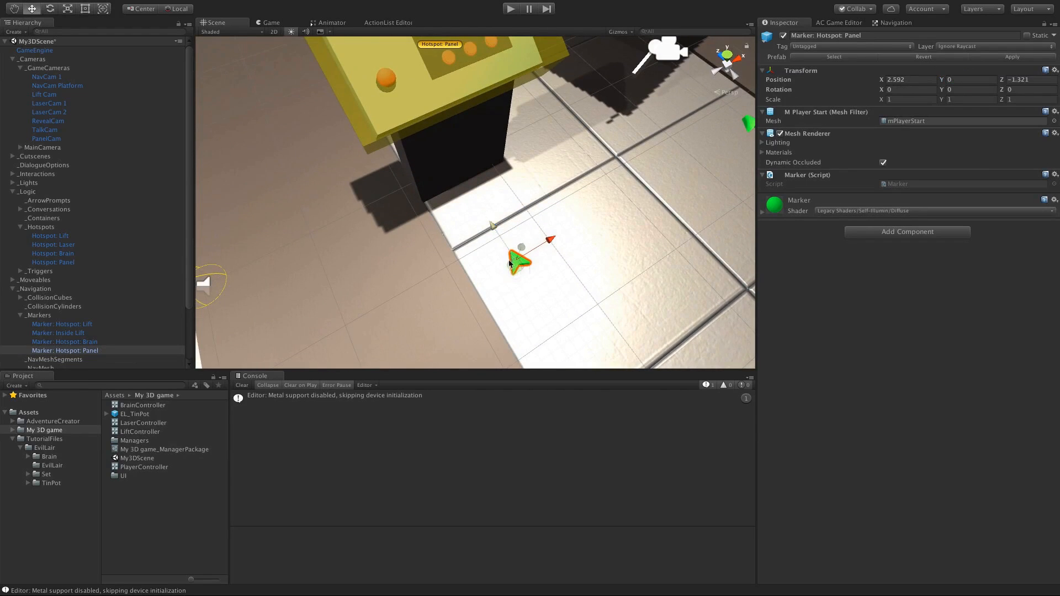
pyautogui.click(891, 22)
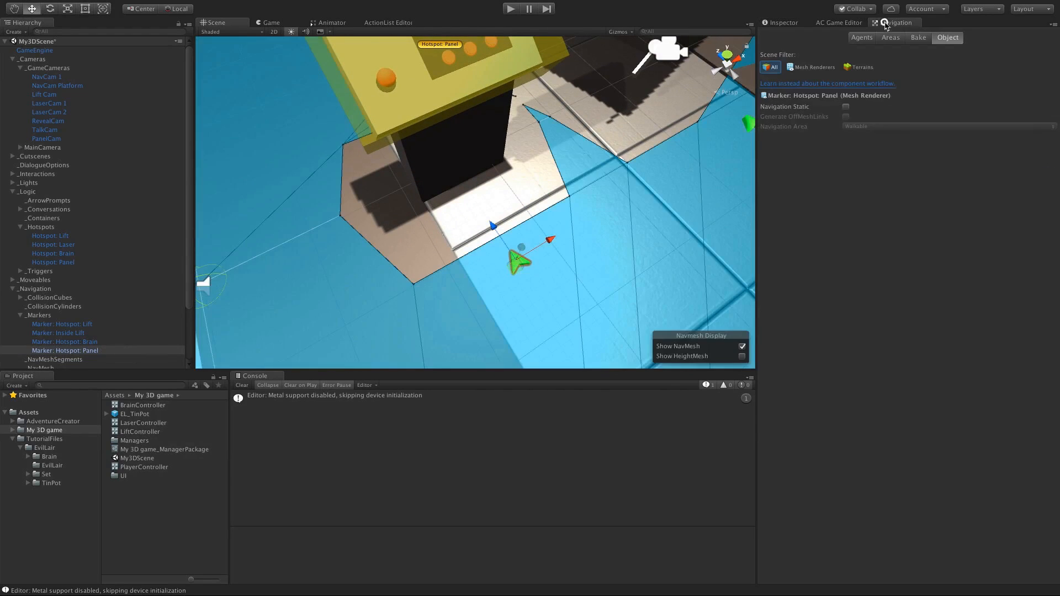
pyautogui.moveTo(619, 191)
pyautogui.keyDown('alt'); pyautogui.mouseDown()
pyautogui.moveTo(653, 145)
pyautogui.moveTo(688, 167)
pyautogui.mouseUp(); pyautogui.keyUp('alt')
pyautogui.moveTo(487, 238)
pyautogui.keyDown('alt'); pyautogui.mouseDown()
pyautogui.moveTo(522, 227)
pyautogui.moveTo(481, 234)
pyautogui.mouseUp(); pyautogui.keyUp('alt')
pyautogui.keyDown('alt'); pyautogui.moveTo(588, 232); pyautogui.dragTo(430, 237); pyautogui.keyUp('alt')
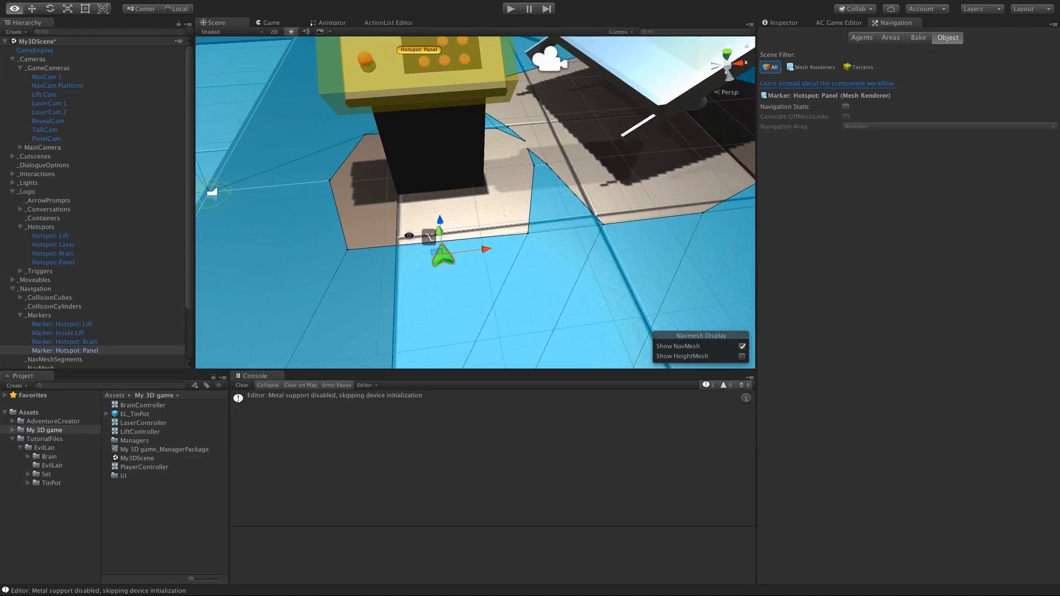
# Step: Add a Use interaction to Hotspot: Panel and create a new Interaction for it
pyautogui.click(424, 53)
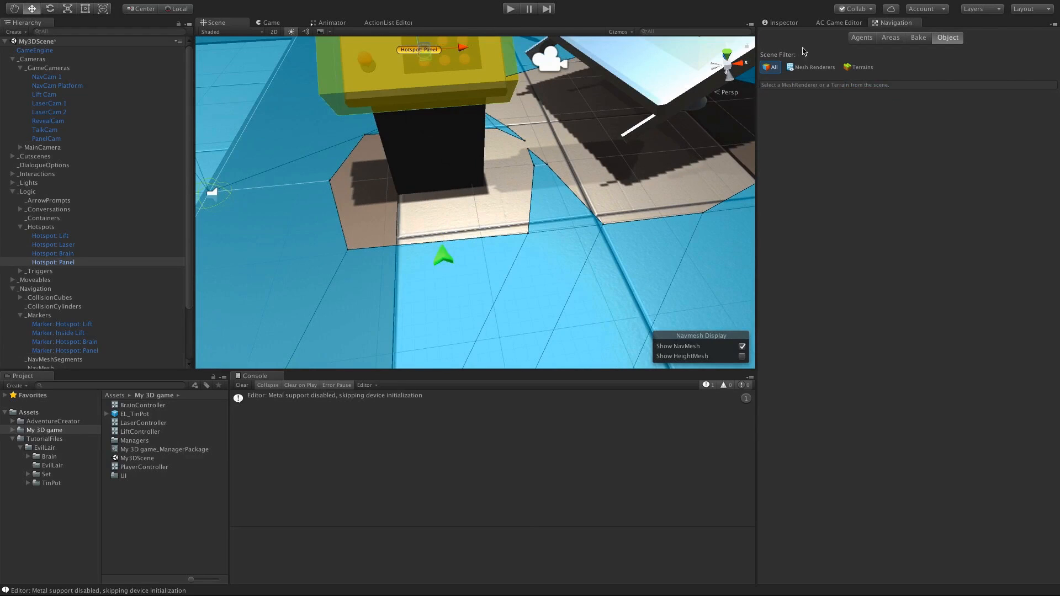
pyautogui.click(784, 23)
pyautogui.keyDown('alt'); pyautogui.moveTo(552, 160); pyautogui.dragTo(552, 195); pyautogui.keyUp('alt')
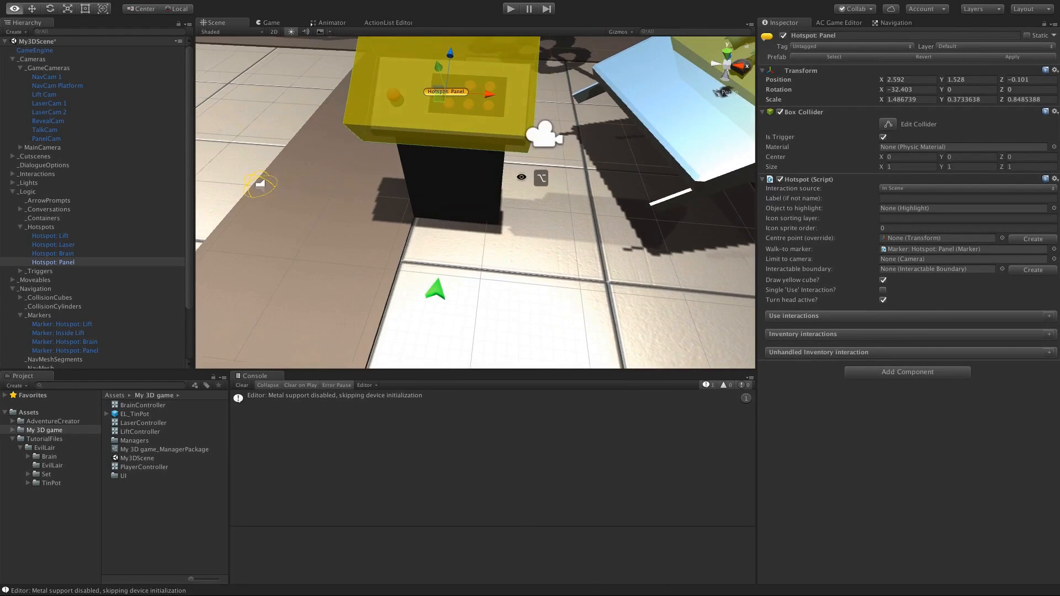
pyautogui.click(1048, 318)
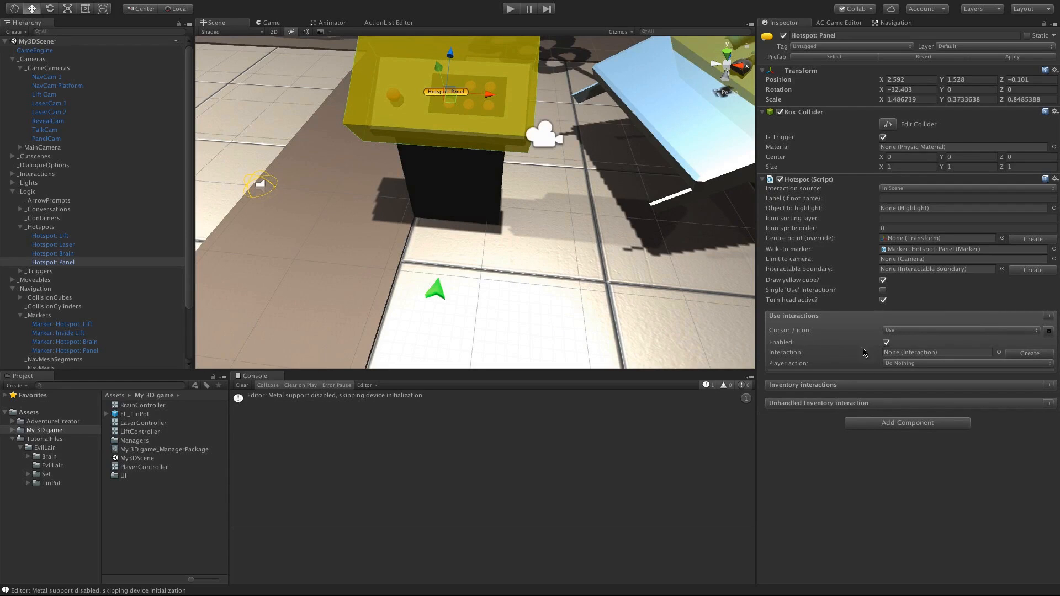
pyautogui.click(1026, 355)
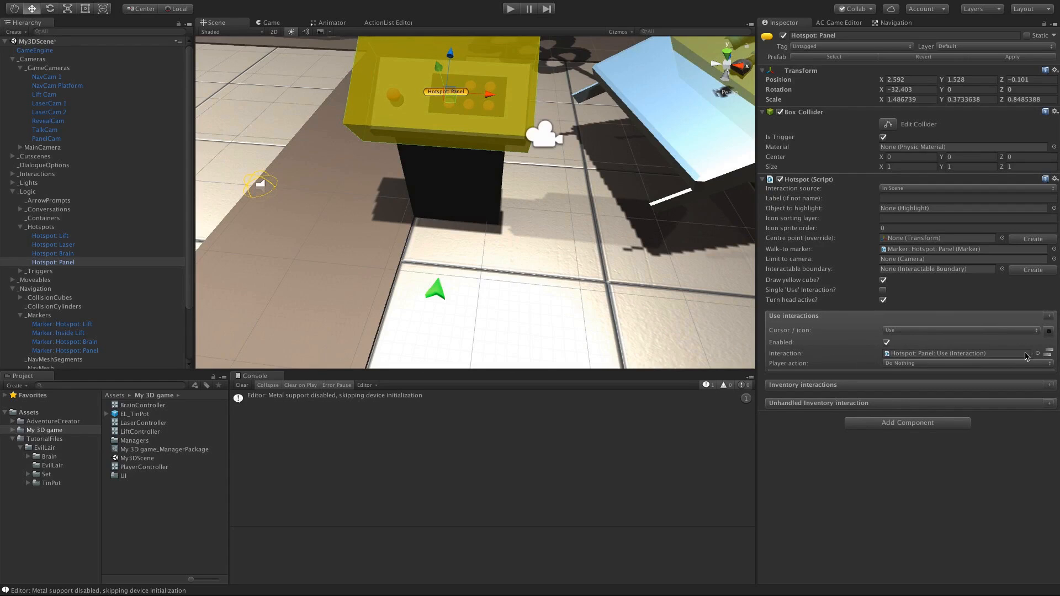
# Step: Set the Use interaction's player action to Walk To Marker and enable Face after moving
pyautogui.click(913, 366)
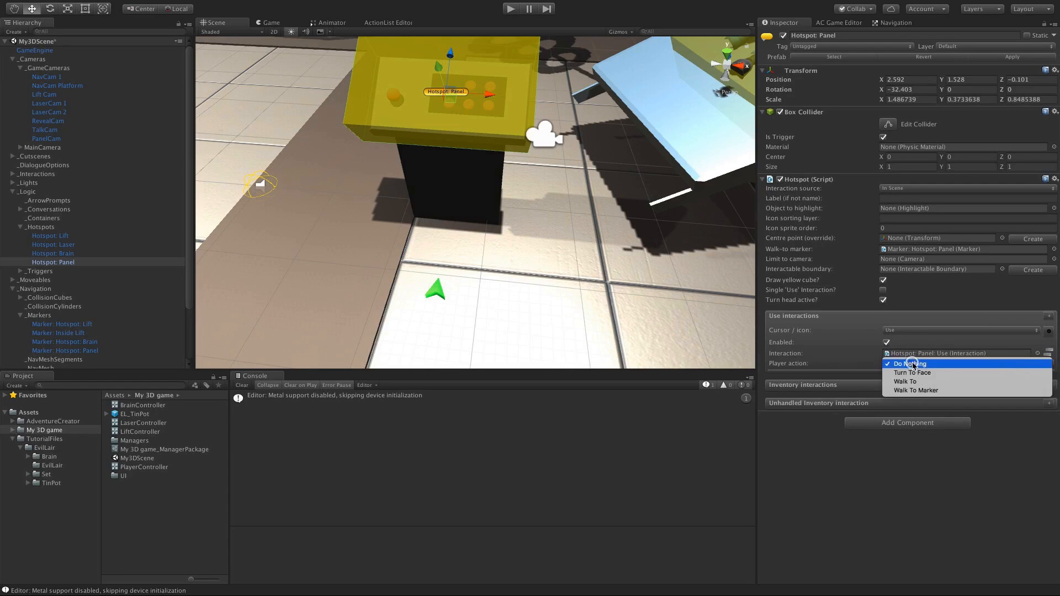
pyautogui.click(916, 388)
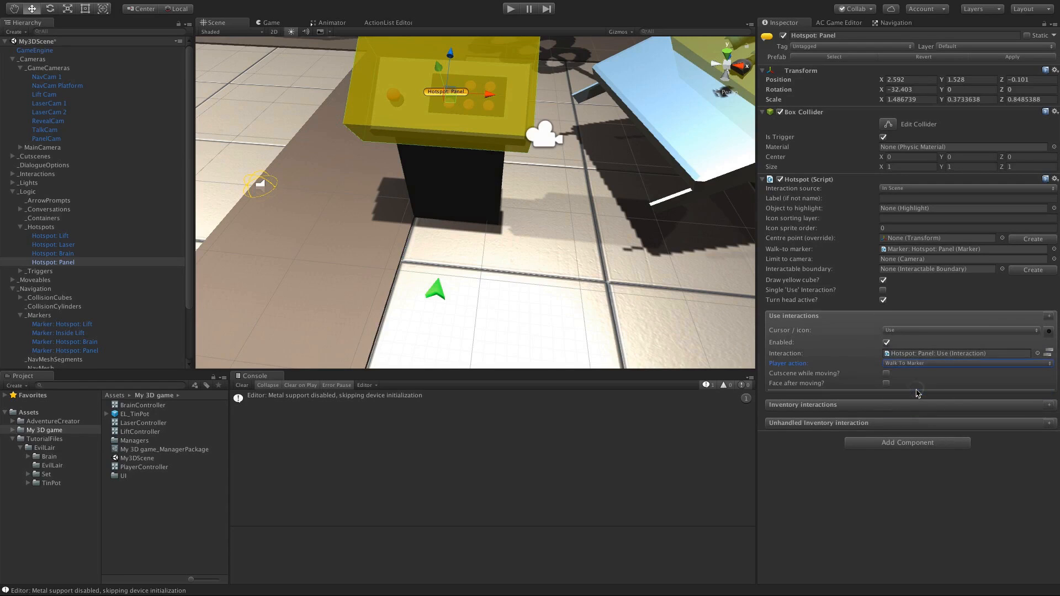
pyautogui.click(886, 384)
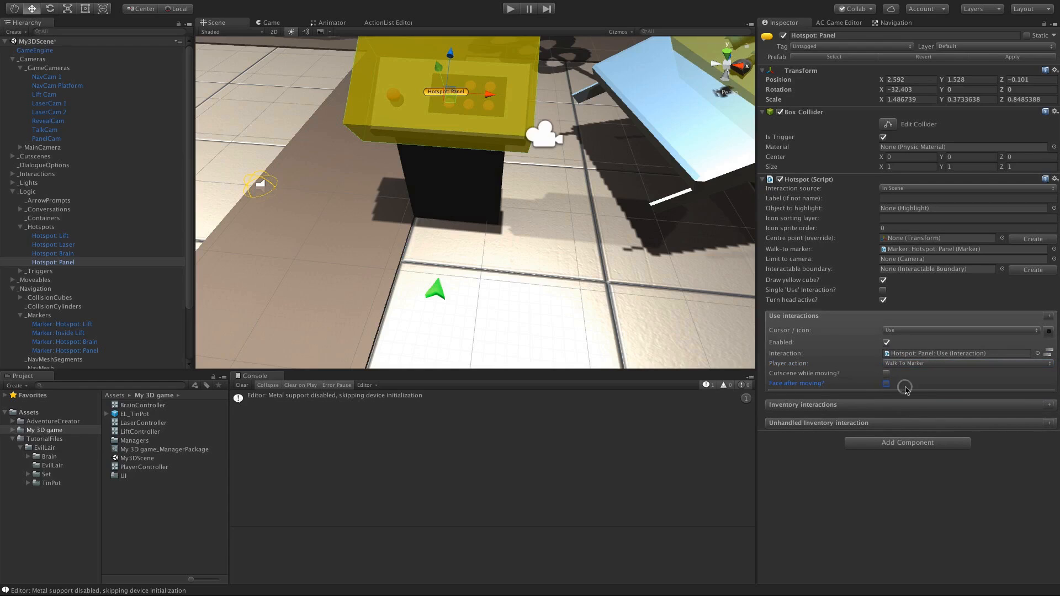
pyautogui.click(894, 384)
# Step: Make the first action of the Hotspot: Panel Use interaction a Camera: Switch to PanelCam
pyautogui.click(1048, 354)
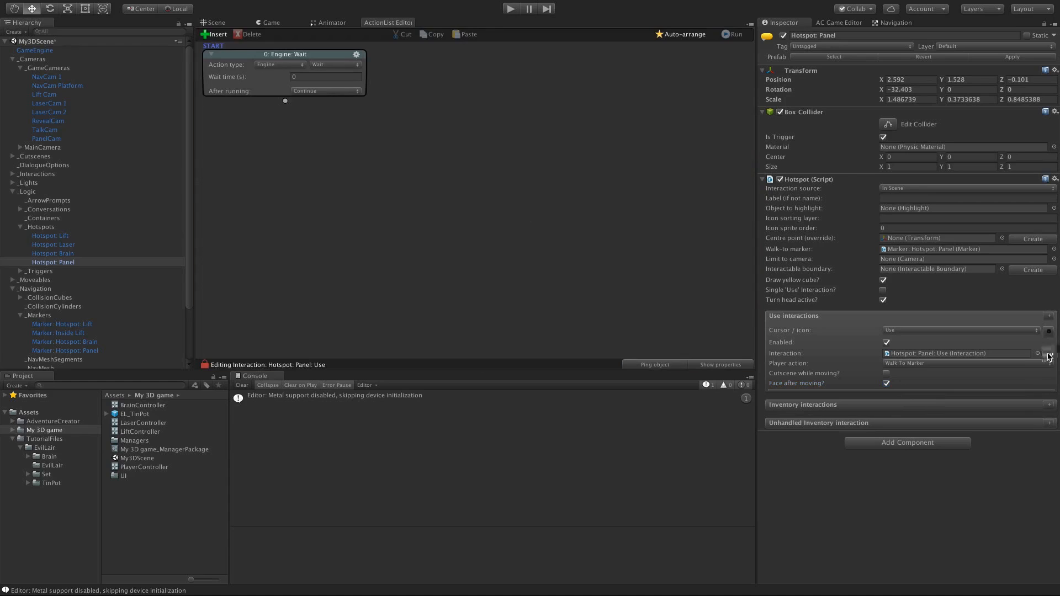
pyautogui.click(279, 65)
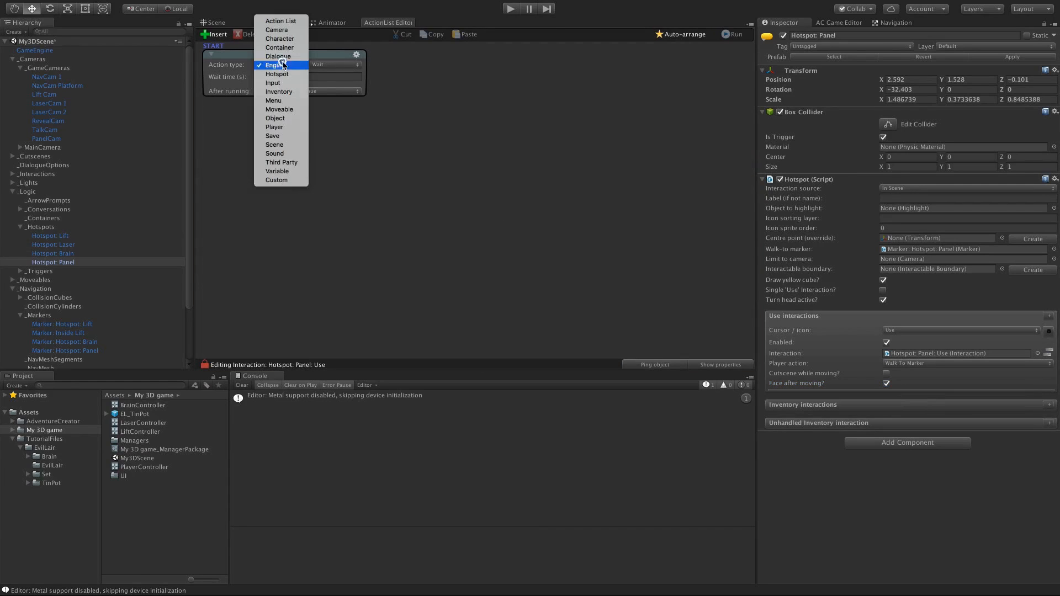
pyautogui.click(277, 30)
pyautogui.click(331, 65)
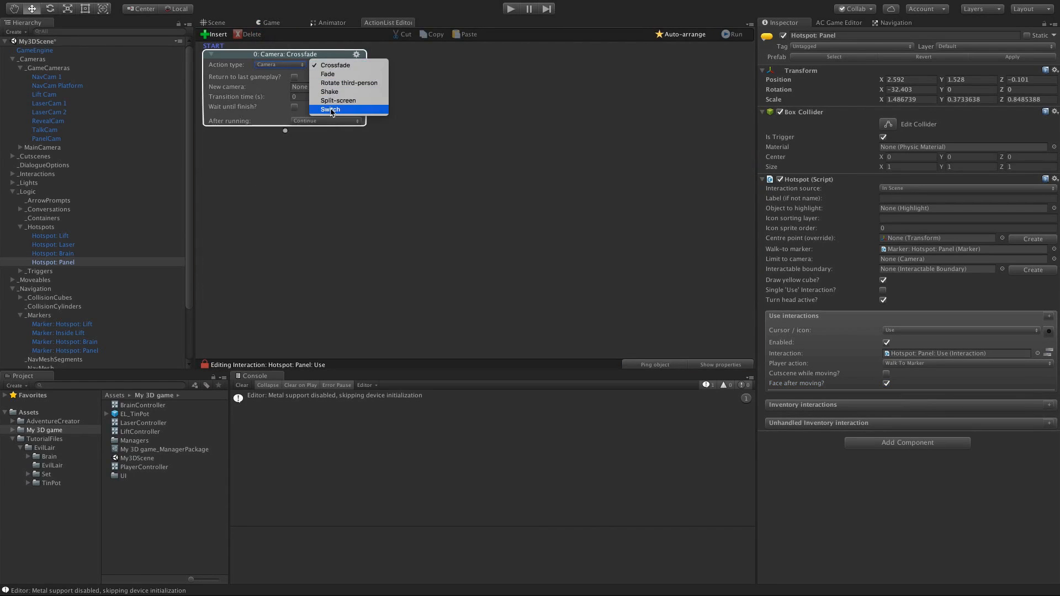
pyautogui.click(331, 109)
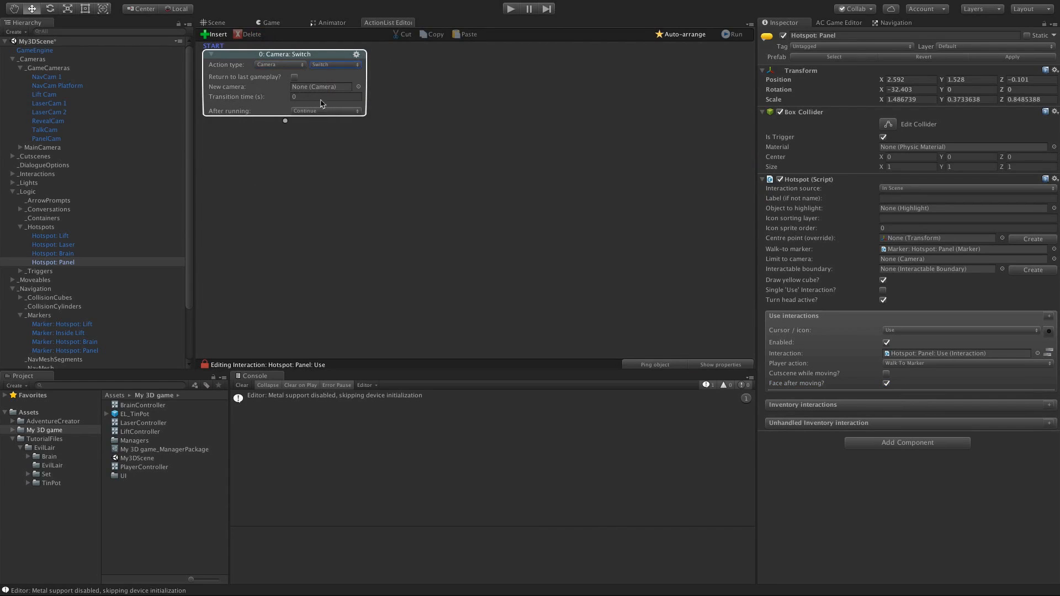
pyautogui.moveTo(54, 139); pyautogui.dragTo(319, 90)
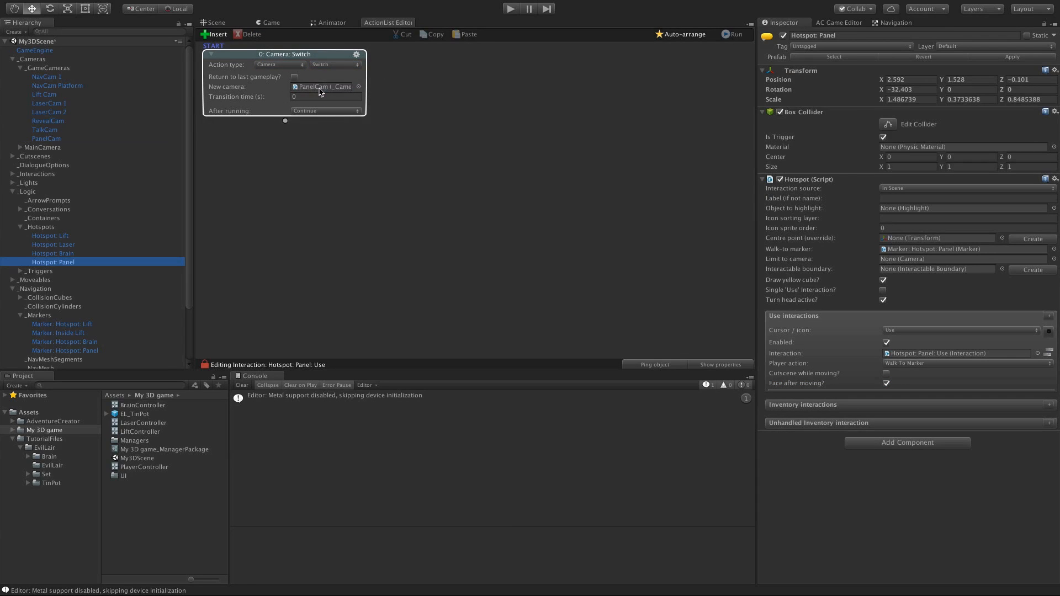
# Step: Append a second action after the camera switch and set its type to Hotspot: Enable or disable
pyautogui.moveTo(285, 121); pyautogui.dragTo(284, 137)
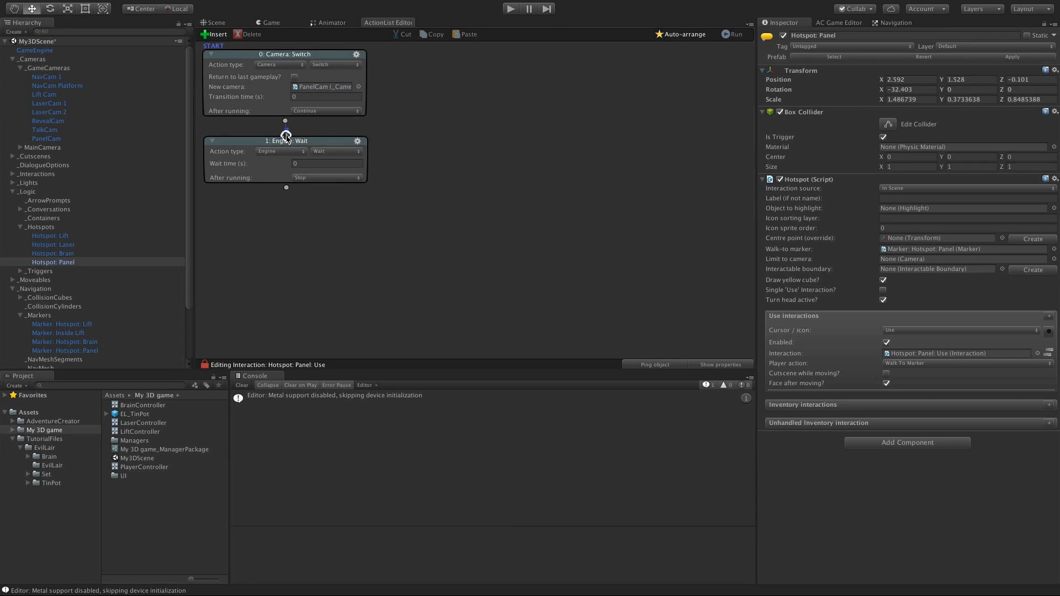
pyautogui.click(230, 23)
pyautogui.moveTo(441, 148); pyautogui.dragTo(485, 208, button='middle')
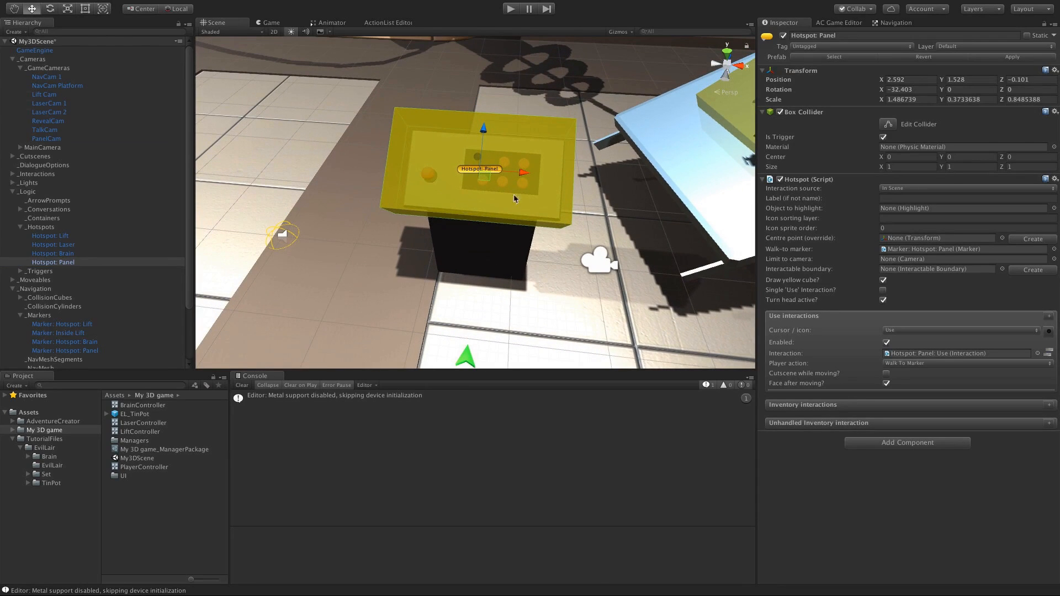
pyautogui.keyDown('alt'); pyautogui.moveTo(519, 205); pyautogui.dragTo(490, 178); pyautogui.keyUp('alt')
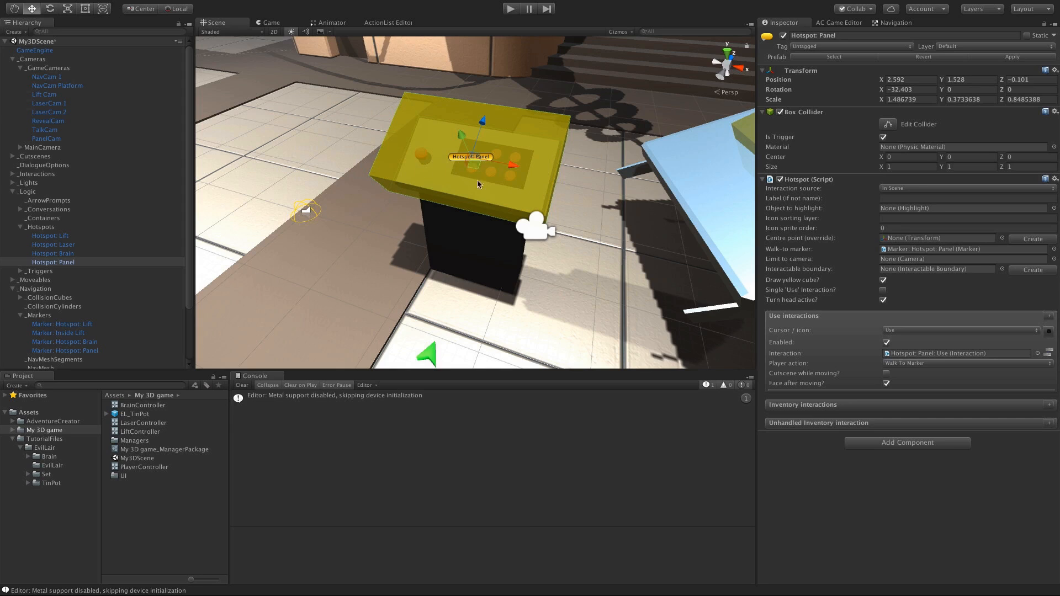
pyautogui.click(388, 22)
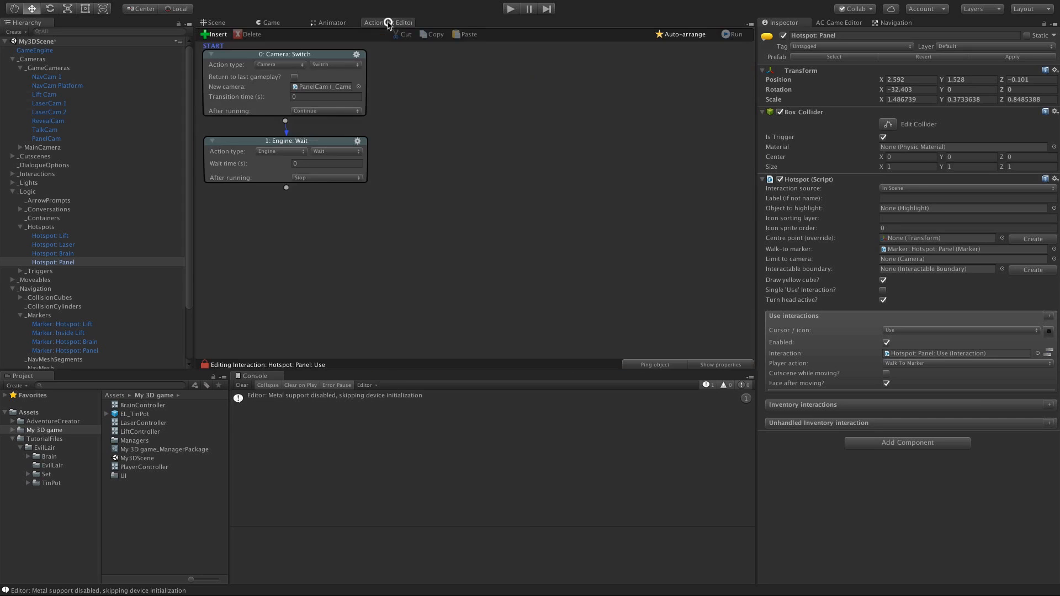
pyautogui.click(279, 152)
pyautogui.click(279, 160)
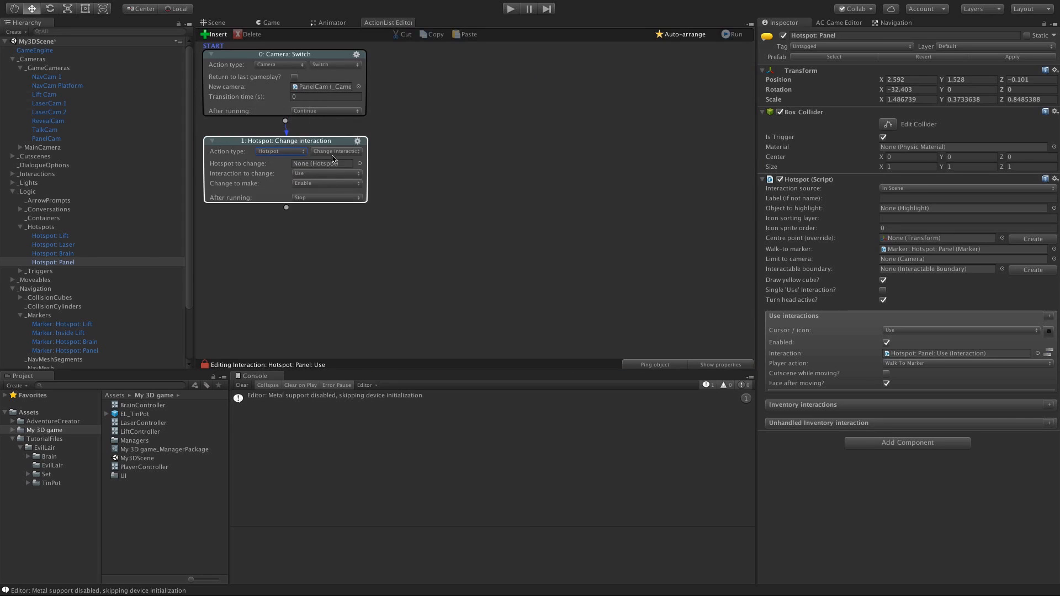
pyautogui.click(334, 151)
pyautogui.click(339, 170)
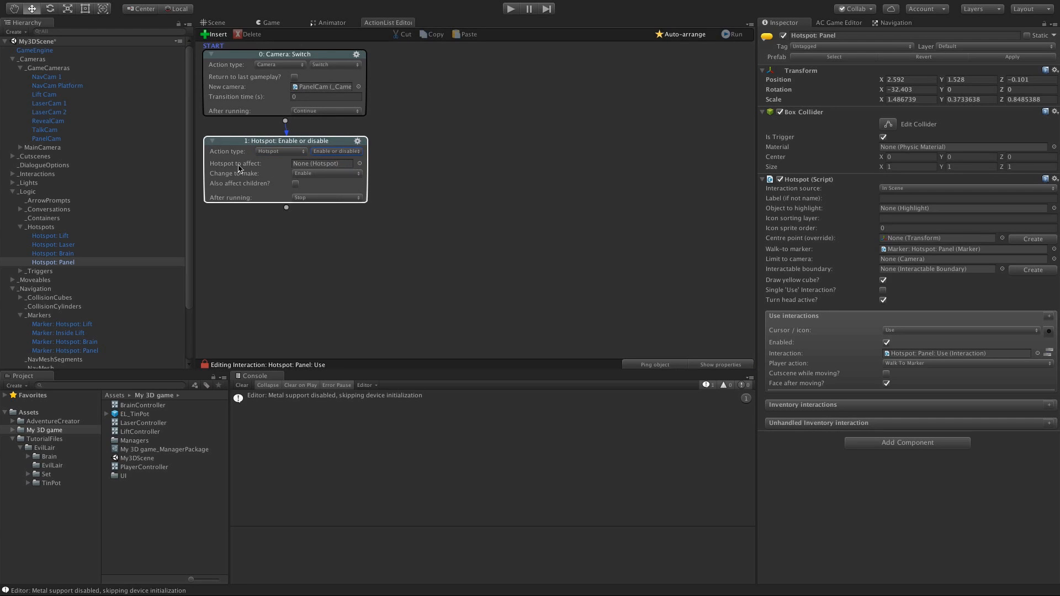
# Step: Set the hotspot action to affect Hotspot: Panel with the change Disable
pyautogui.click(359, 163)
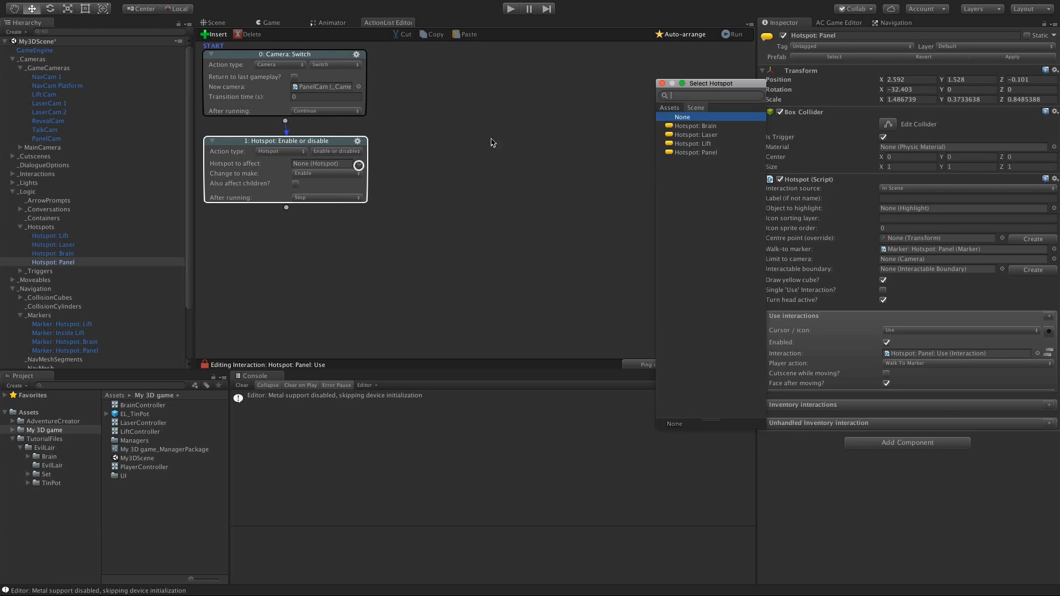
pyautogui.doubleClick(684, 153)
pyautogui.click(331, 174)
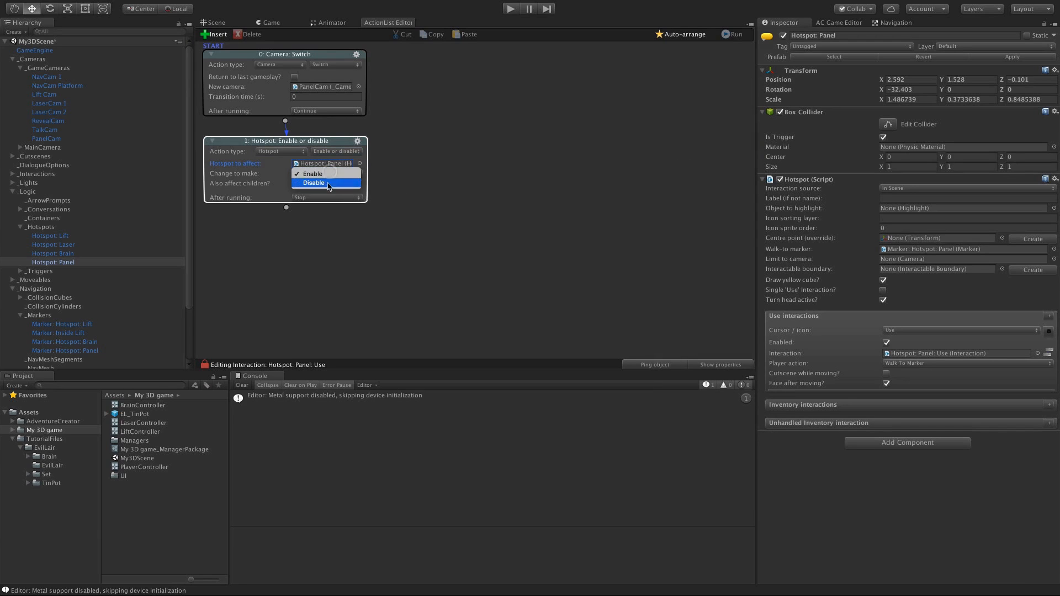
pyautogui.click(326, 184)
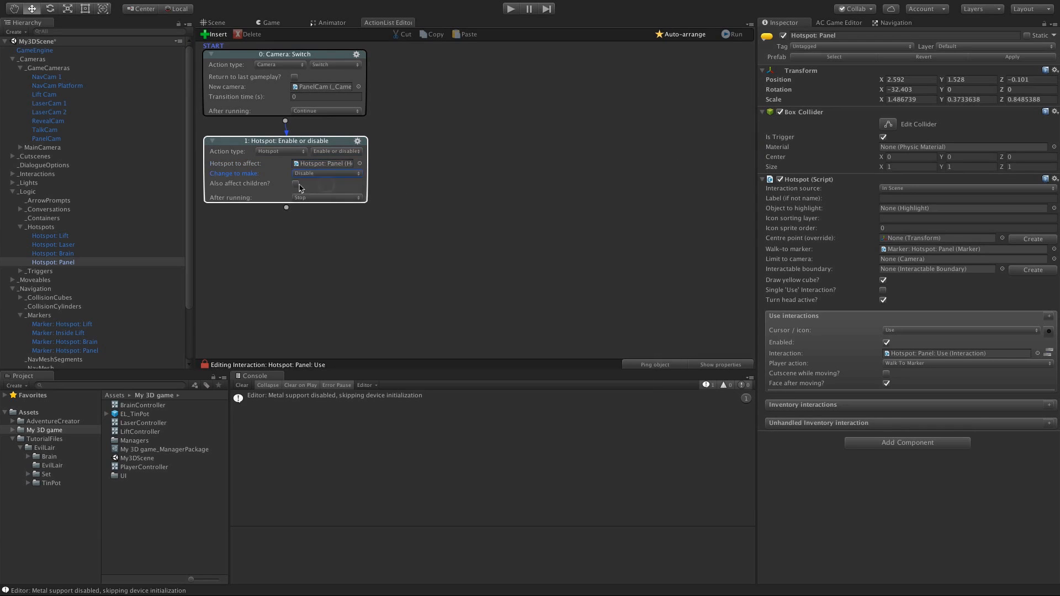
# Step: Append a third action after the hotspot action and set its type to Player: Constrain
pyautogui.click(309, 236)
pyautogui.moveTo(288, 213); pyautogui.dragTo(295, 233)
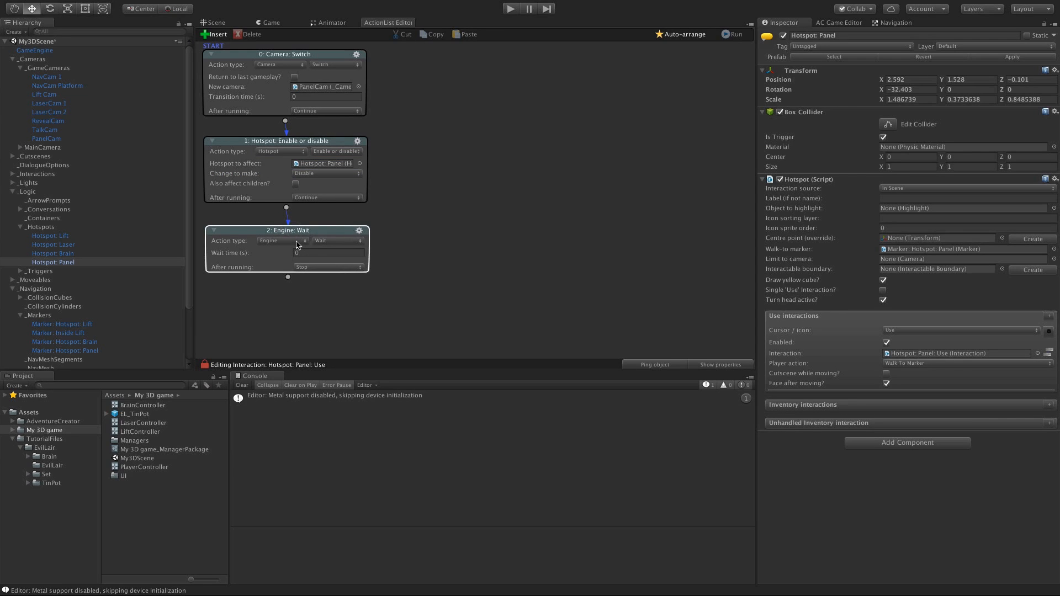
pyautogui.click(228, 24)
pyautogui.keyDown('alt'); pyautogui.moveTo(342, 193); pyautogui.dragTo(398, 182); pyautogui.keyUp('alt')
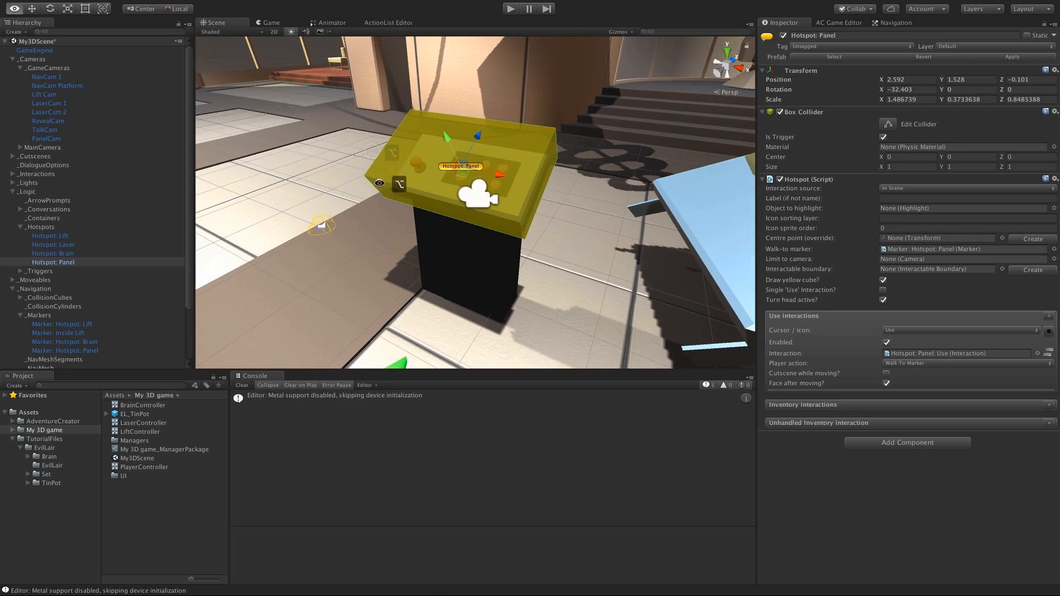
pyautogui.click(393, 23)
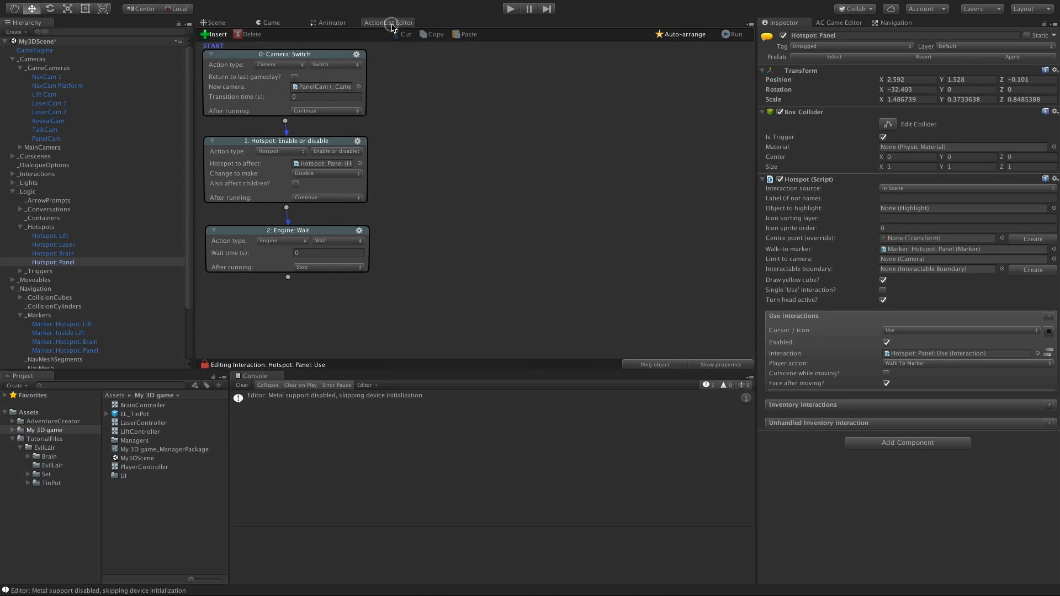
pyautogui.click(298, 245)
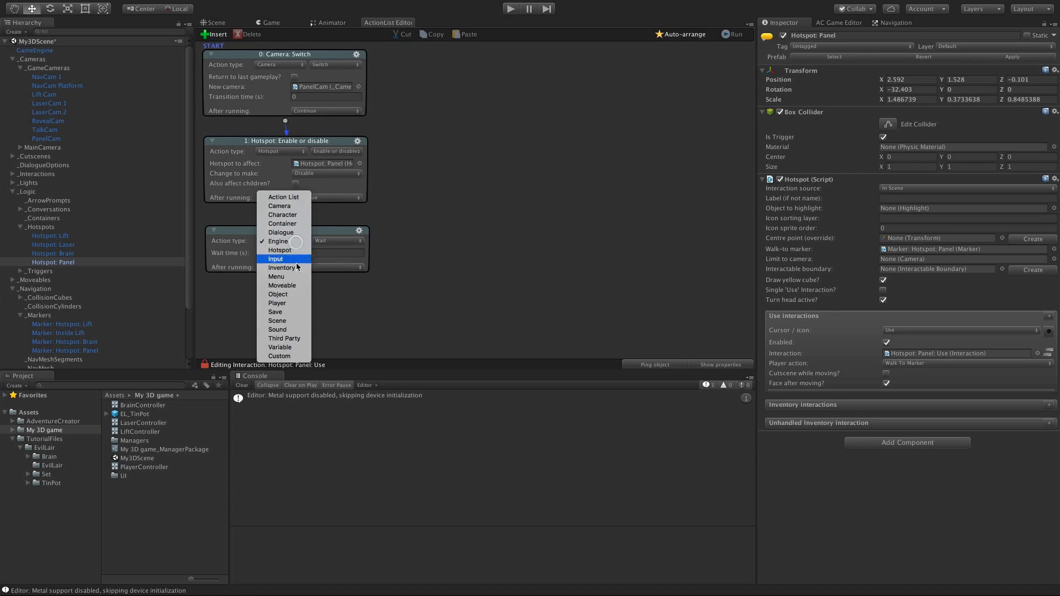
pyautogui.click(298, 301)
pyautogui.click(333, 241)
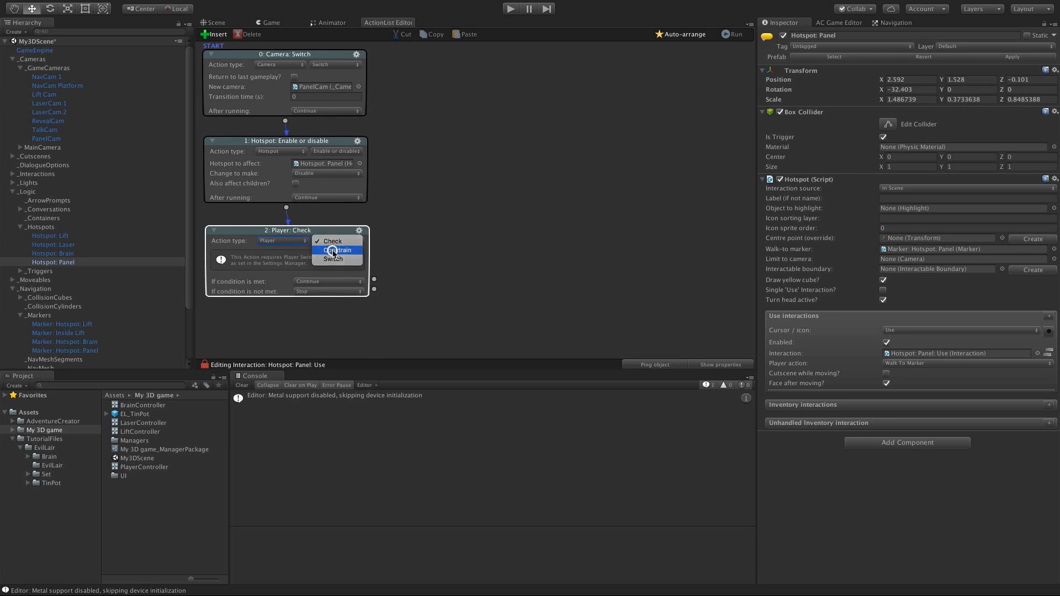
pyautogui.click(334, 250)
# Step: Set up, down, left and right movement to Disabled in the Player: Constrain action
pyautogui.scroll(-2, 252, 213)
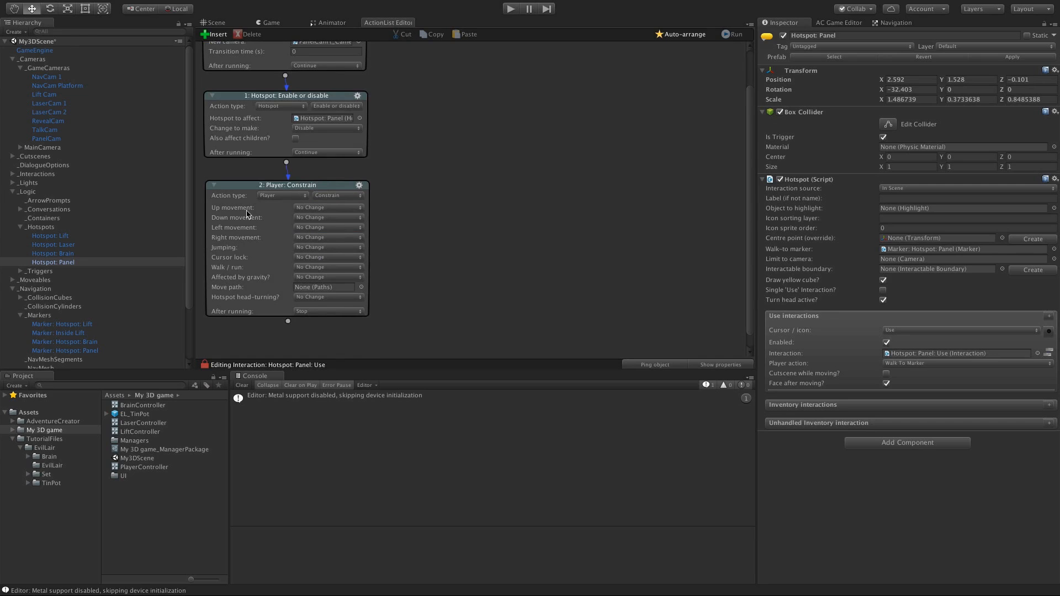
pyautogui.click(321, 208)
pyautogui.click(322, 199)
pyautogui.click(322, 217)
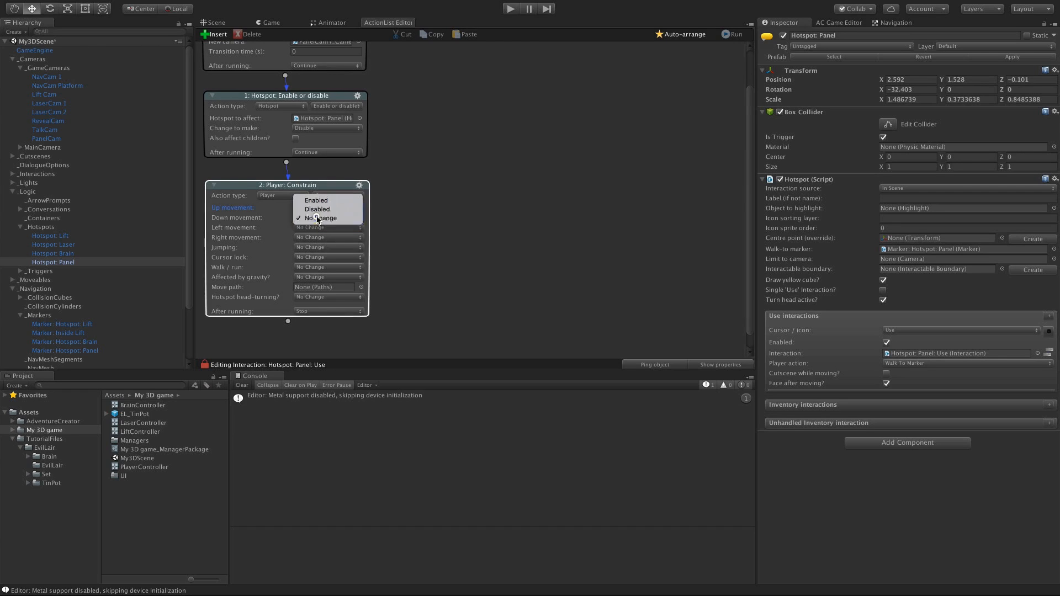
pyautogui.click(322, 209)
pyautogui.click(323, 209)
pyautogui.click(322, 227)
pyautogui.click(322, 218)
pyautogui.click(322, 237)
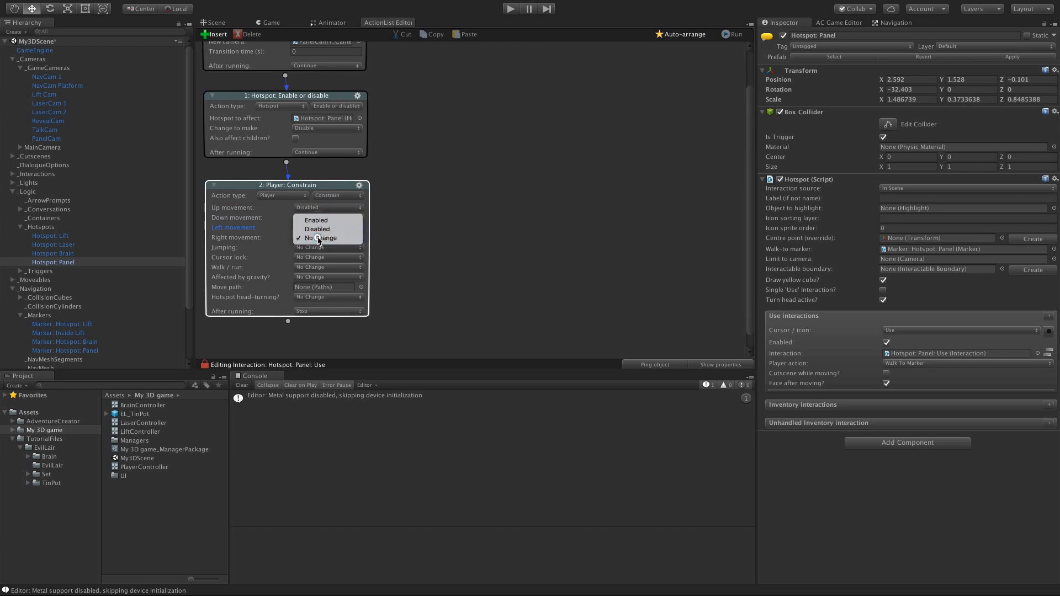
pyautogui.click(319, 229)
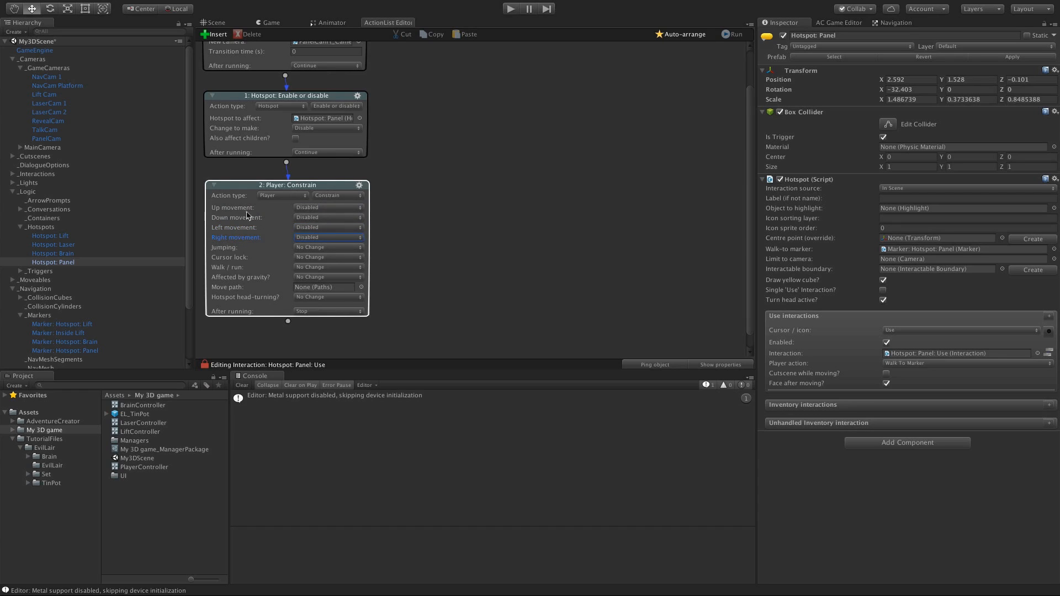
pyautogui.click(257, 238)
# Step: Play-test the scene by walking the robot to the control panel and using its hotspot, and stop the game
pyautogui.click(508, 8)
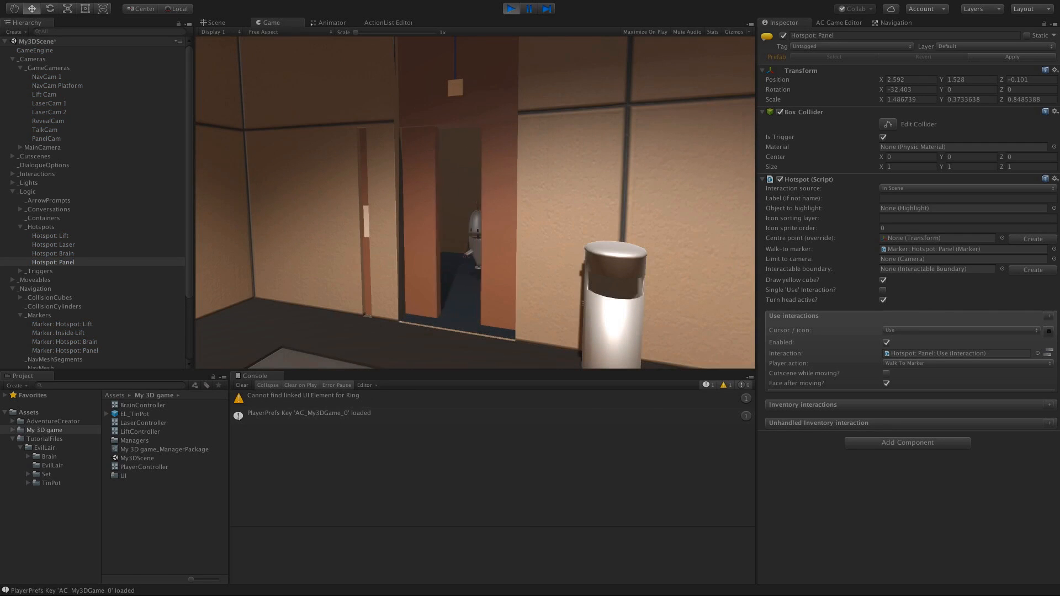
pyautogui.press('s')
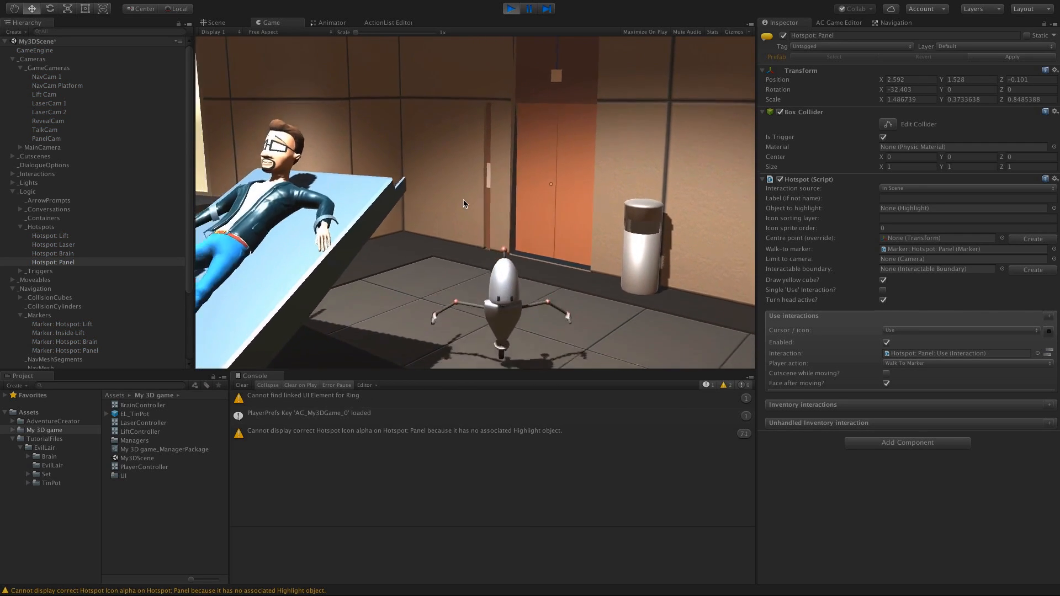
pyautogui.press('a')
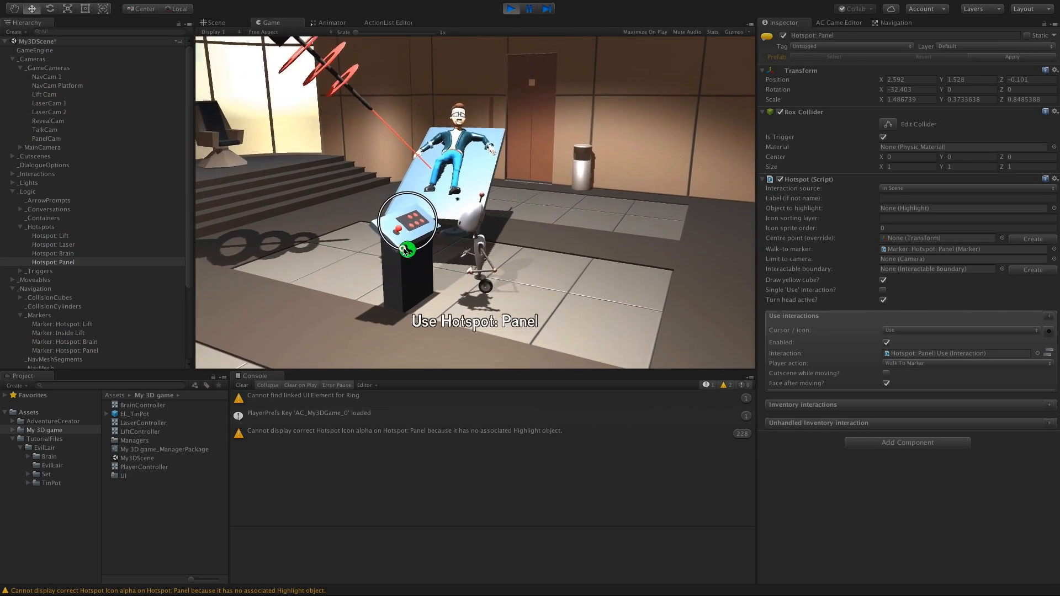
pyautogui.click(413, 246)
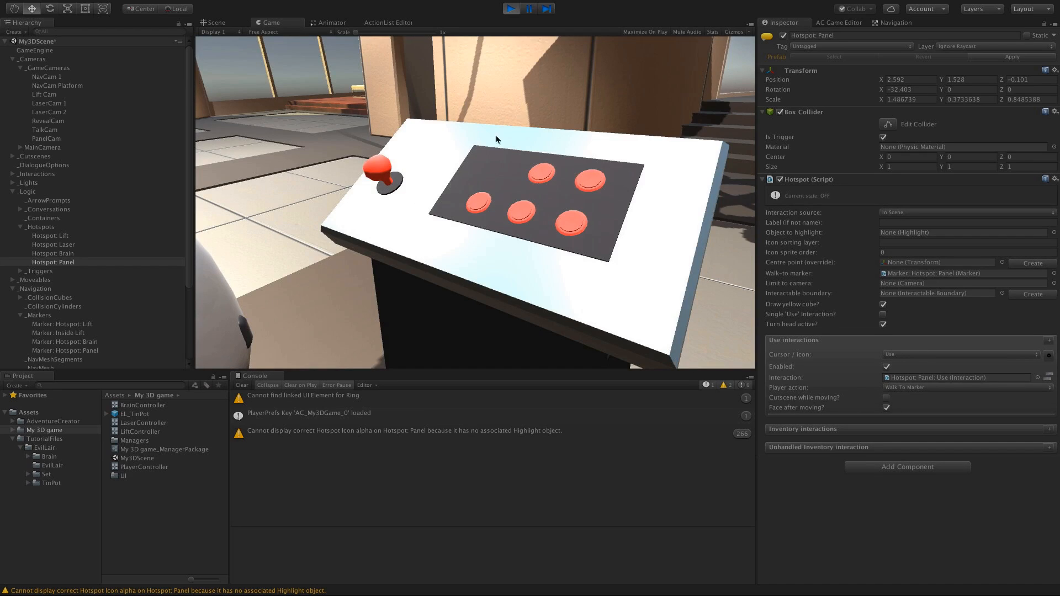
pyautogui.click(511, 9)
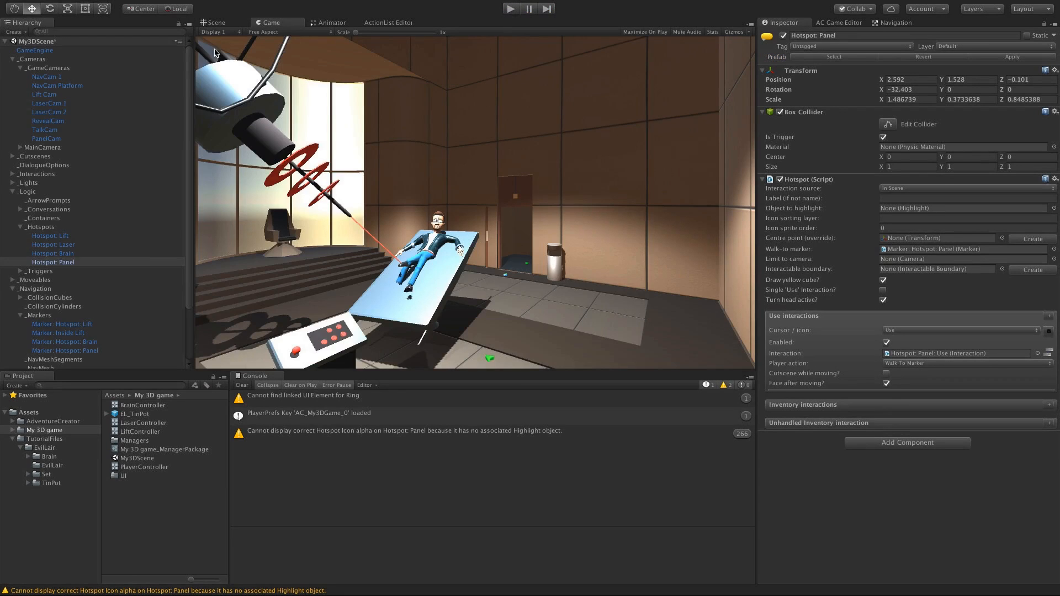
# Step: Add a new Hotspot prefab to the scene and name it Hotspot: Joystick
pyautogui.click(216, 22)
pyautogui.keyDown('alt'); pyautogui.moveTo(349, 194); pyautogui.dragTo(366, 224); pyautogui.keyUp('alt')
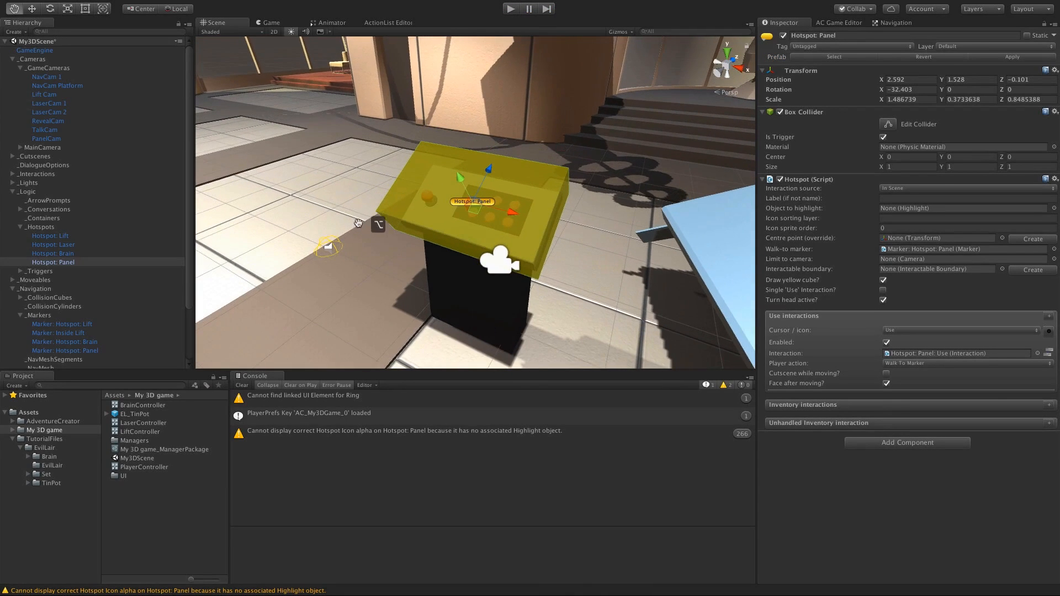
pyautogui.click(832, 22)
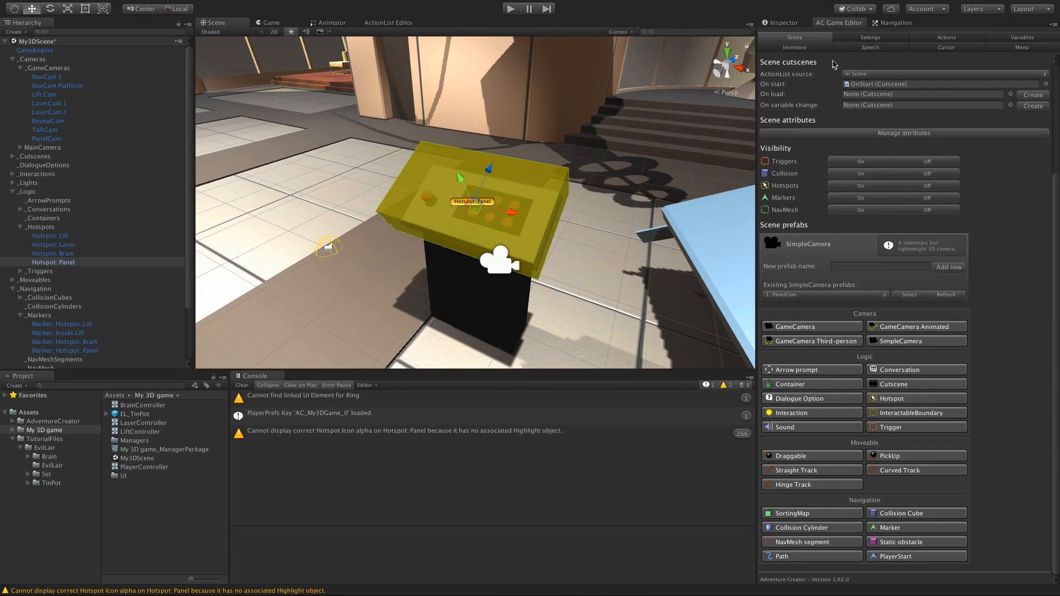
pyautogui.click(893, 398)
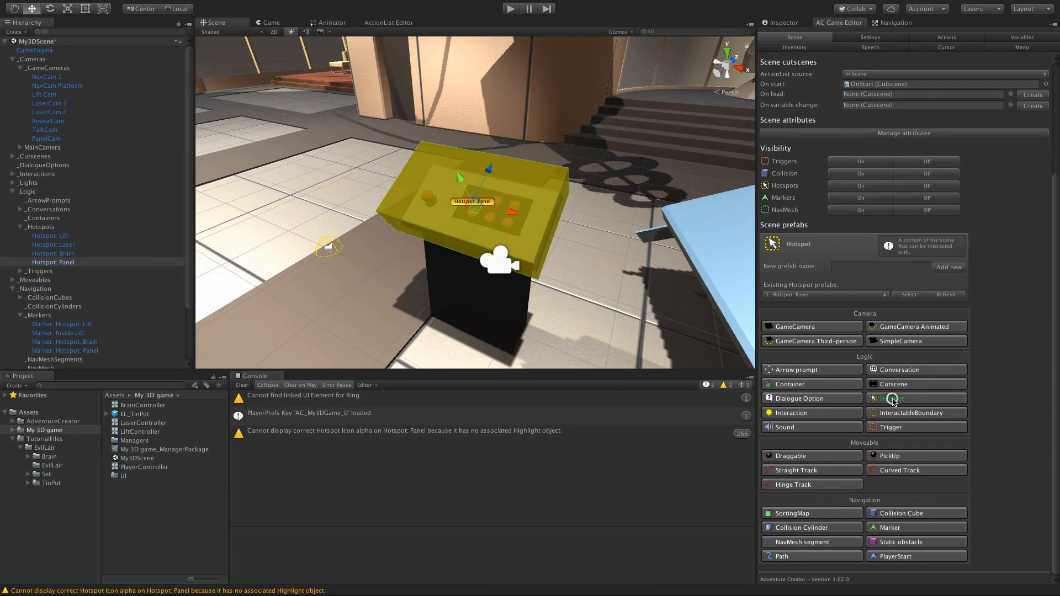
pyautogui.click(59, 272)
pyautogui.click(59, 272)
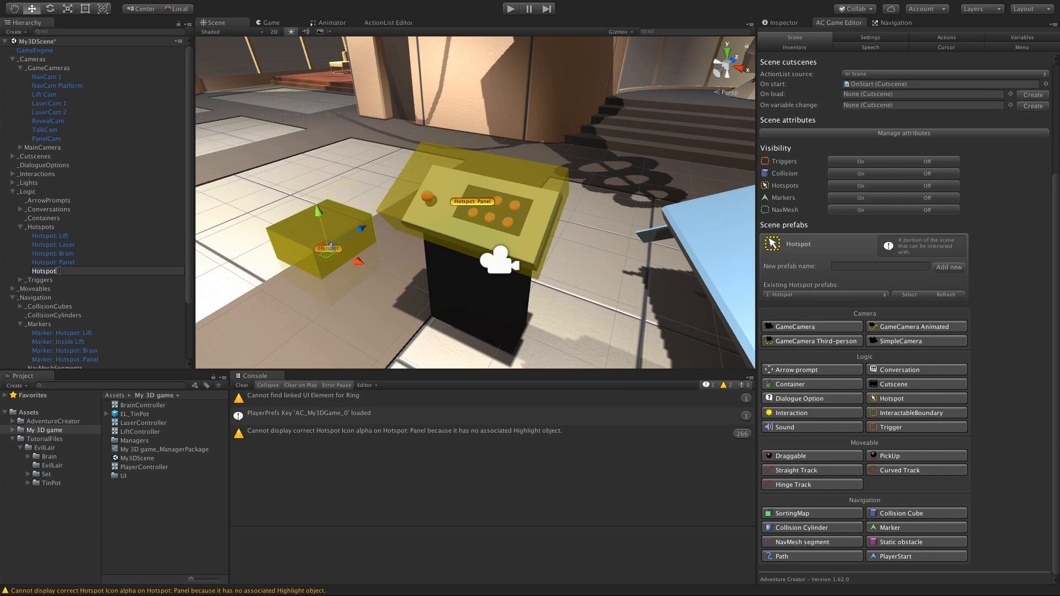
pyautogui.write(': Joystick')
pyautogui.press('Return')
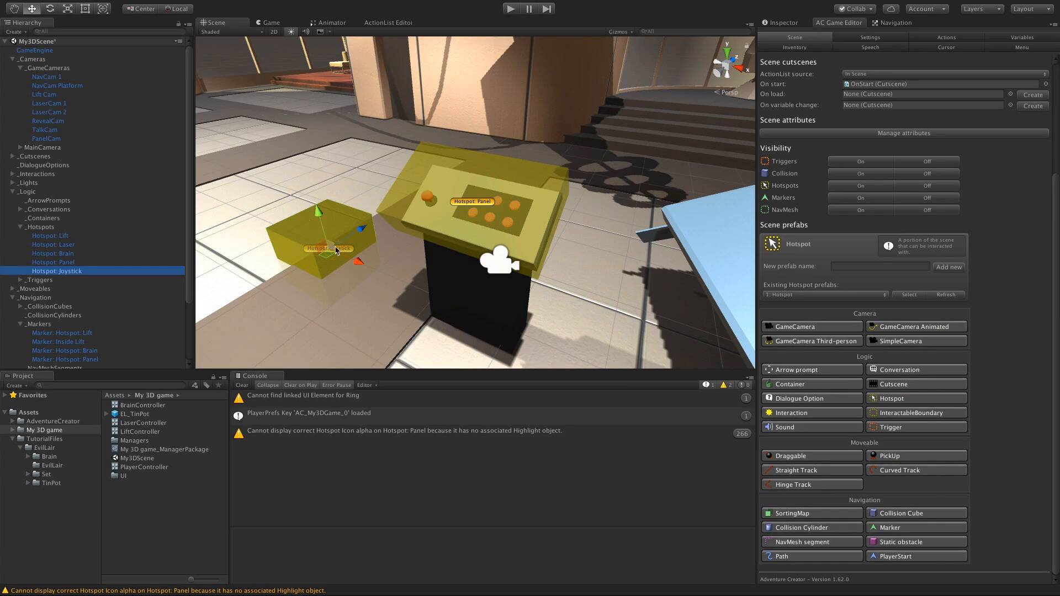
# Step: Place Hotspot: Joystick over the panel's joystick, scaled to about 0.295 and tilted about -41 degrees in X to match the panel
pyautogui.moveTo(336, 250); pyautogui.dragTo(585, 218)
pyautogui.press('r')
pyautogui.press('w')
pyautogui.scroll(5, 462, 225)
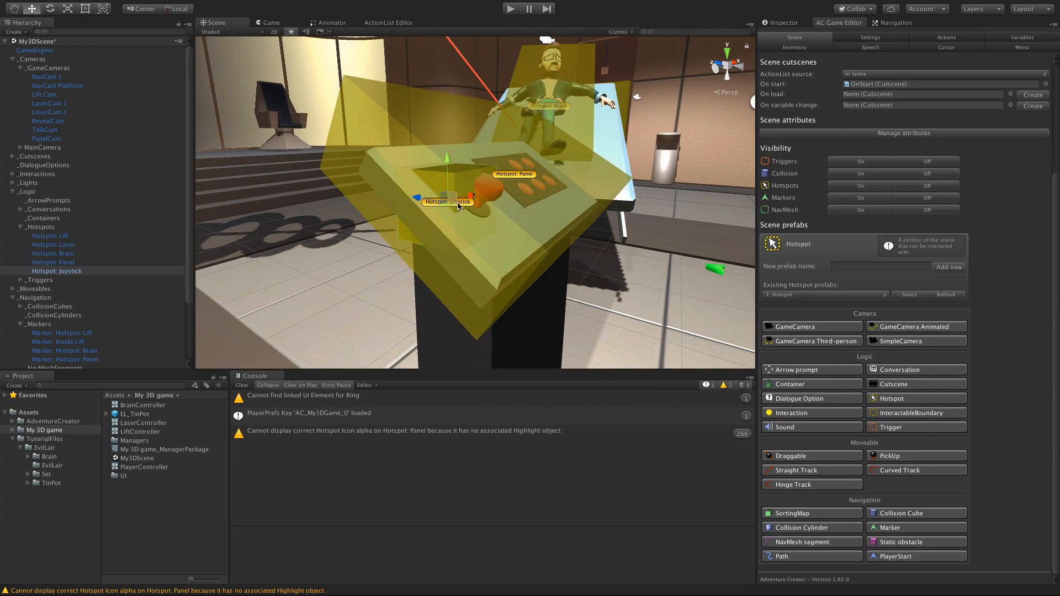
pyautogui.moveTo(454, 199); pyautogui.dragTo(623, 181)
pyautogui.press('e')
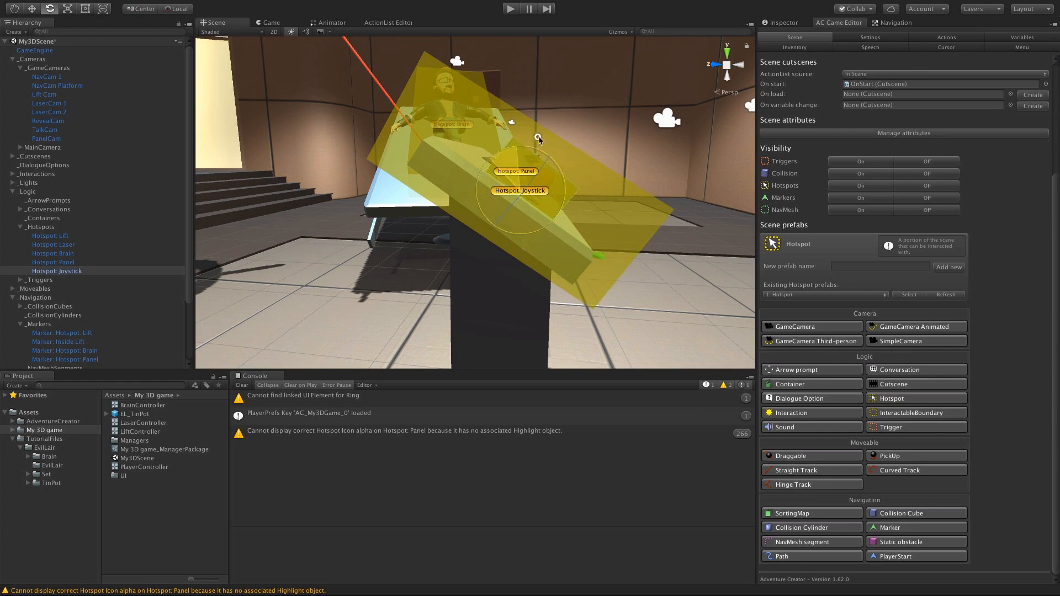
pyautogui.keyDown('alt'); pyautogui.moveTo(539, 139); pyautogui.dragTo(350, 267); pyautogui.keyUp('alt')
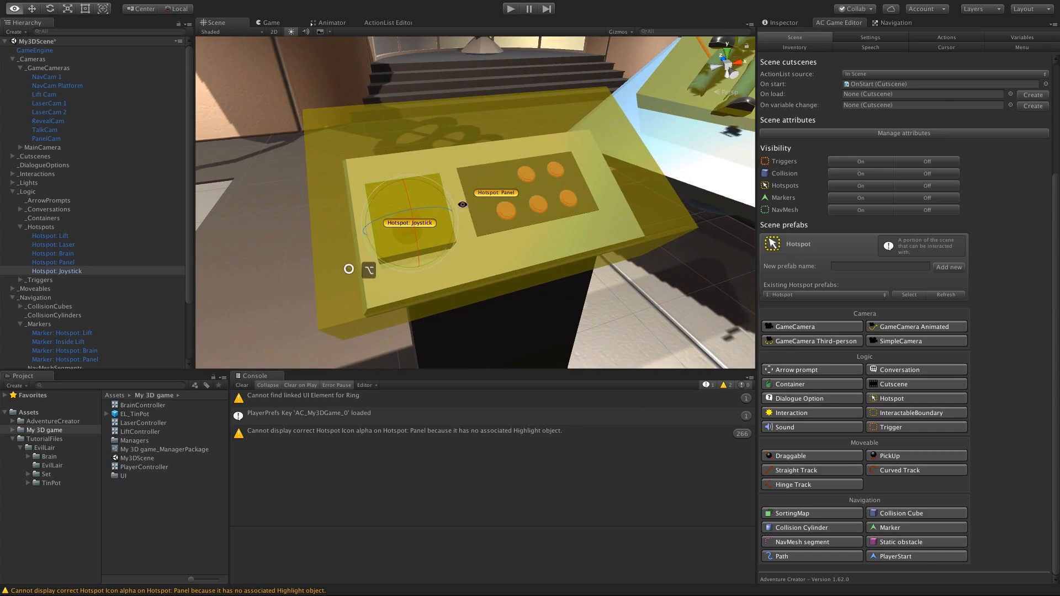
# Step: Label the joystick hotspot Joystick and the panel hotspot Panel
pyautogui.click(783, 23)
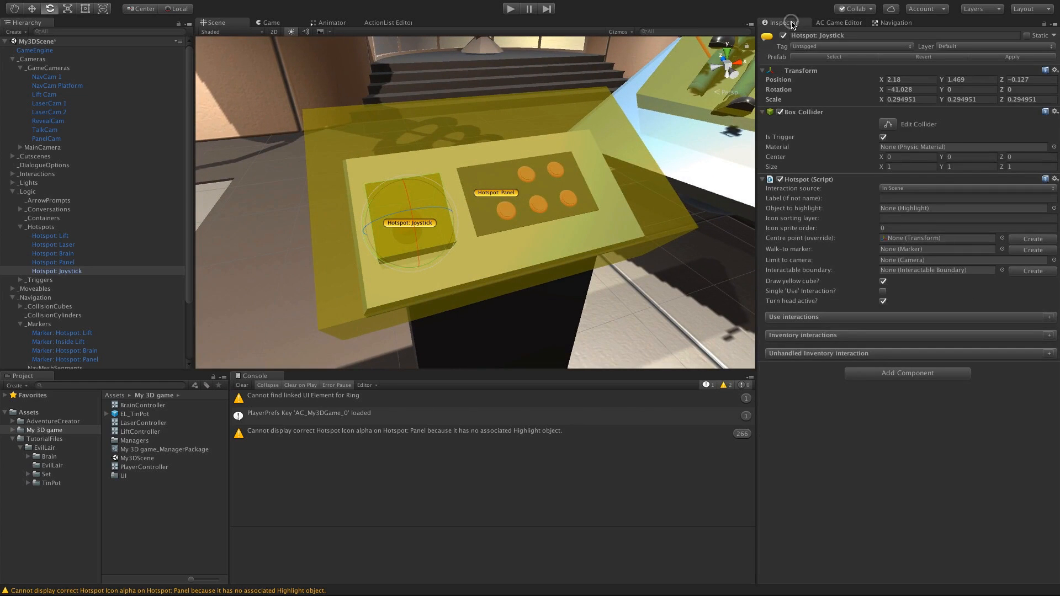
pyautogui.click(891, 199)
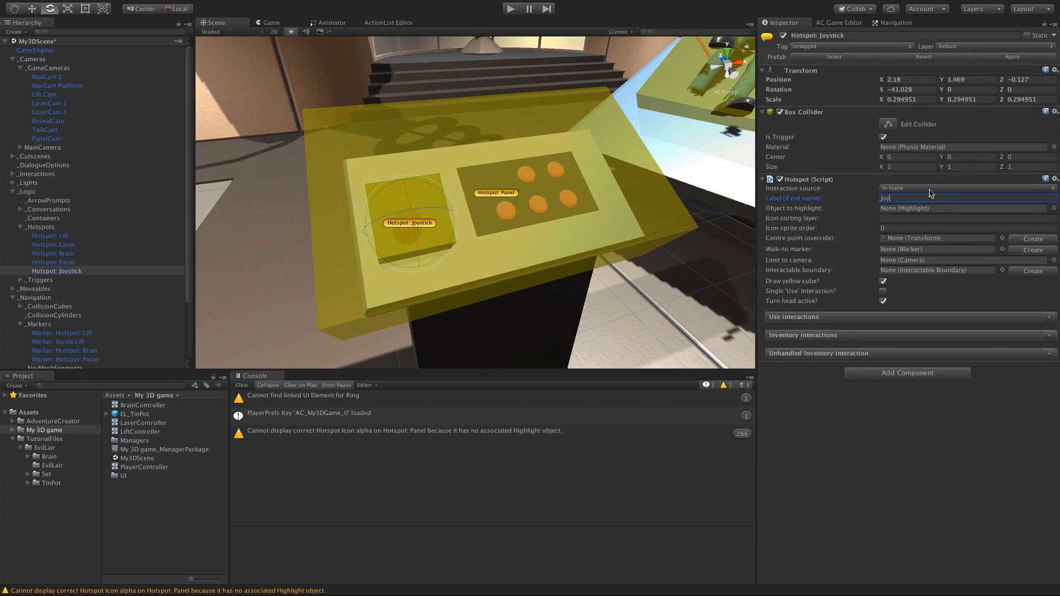
pyautogui.press('super+a')
pyautogui.click(495, 194)
pyautogui.click(926, 200)
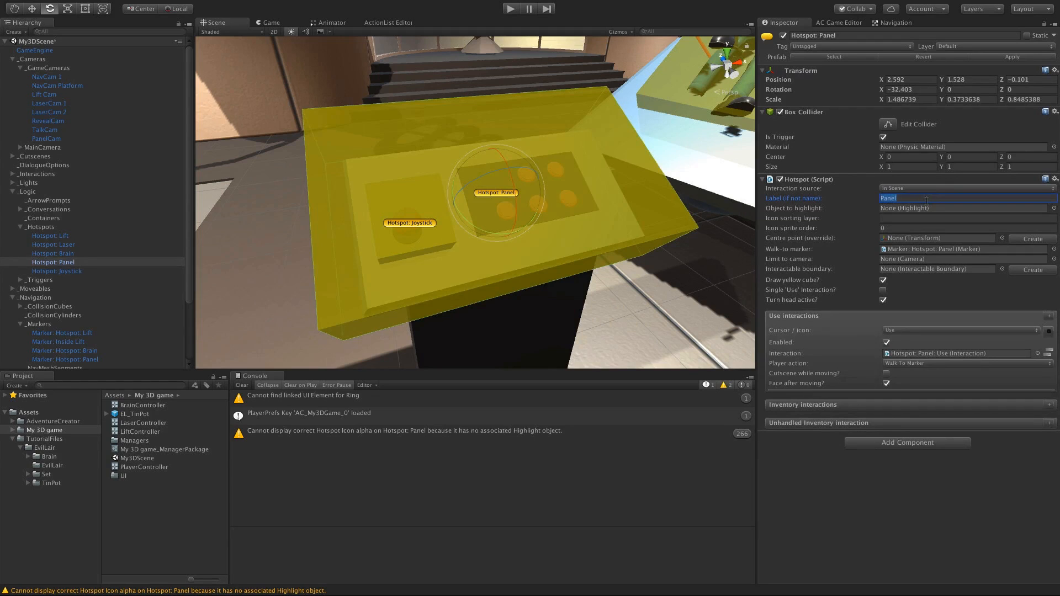
# Step: Add a Use interaction to Hotspot: Joystick and create its Interaction object
pyautogui.click(85, 271)
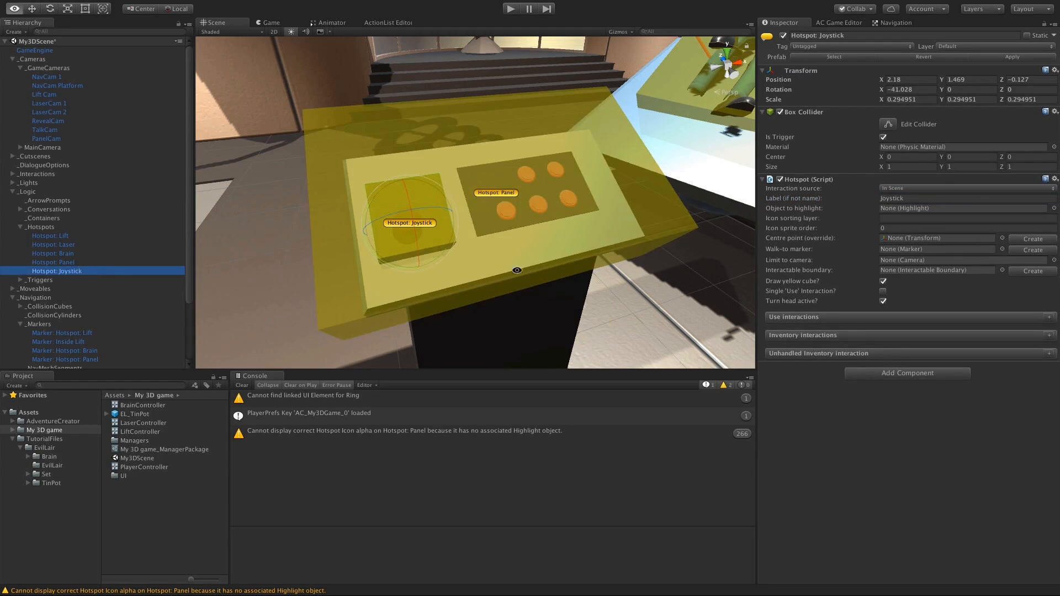
pyautogui.keyDown('alt'); pyautogui.moveTo(507, 265); pyautogui.dragTo(654, 226); pyautogui.keyUp('alt')
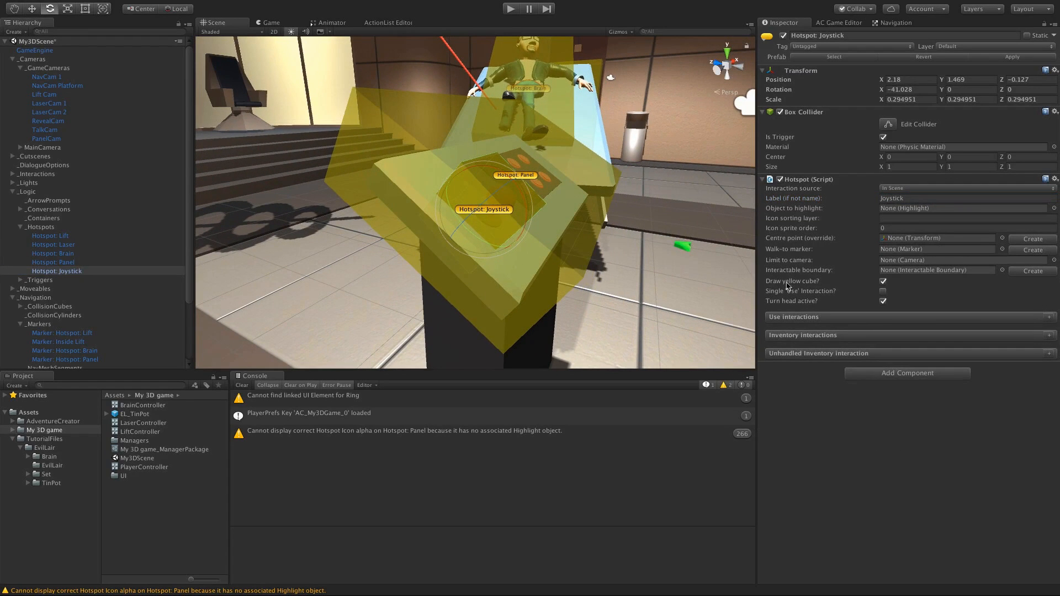
pyautogui.click(1049, 318)
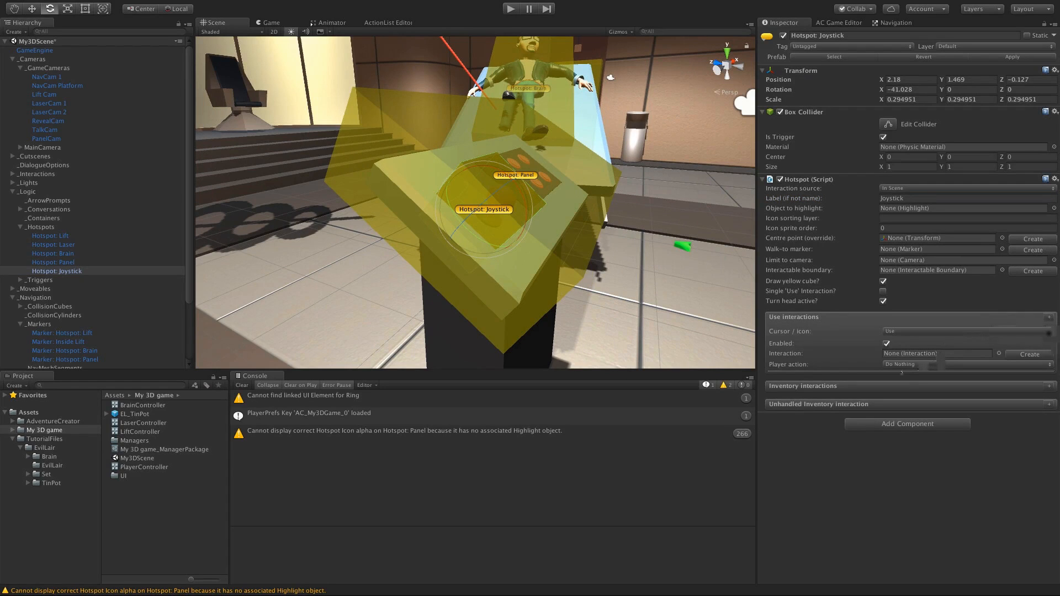
pyautogui.click(1019, 356)
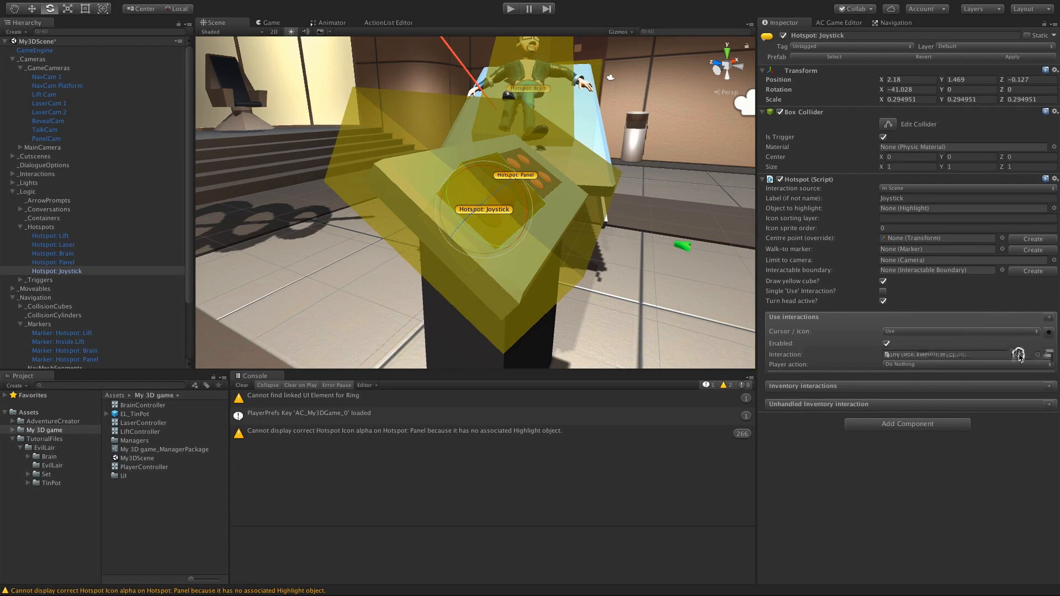
pyautogui.click(949, 360)
# Step: Rename the joystick's new interaction object to Panel buttons: Use
pyautogui.click(43, 235)
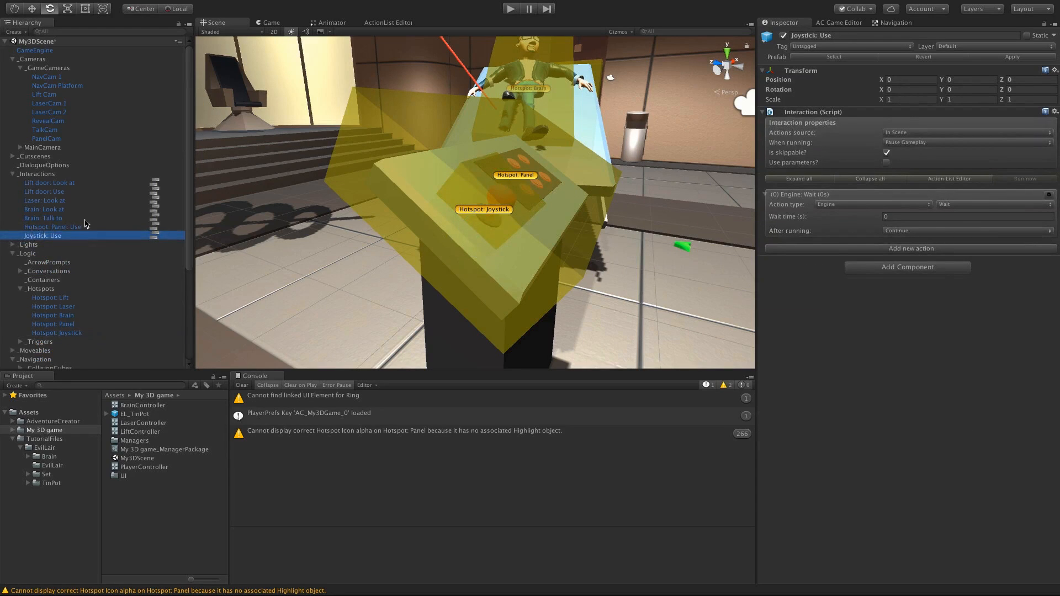
pyautogui.press('Return')
pyautogui.press('Left')
pyautogui.hotkey('alt', 'shift', 'Right')
pyautogui.write('P')
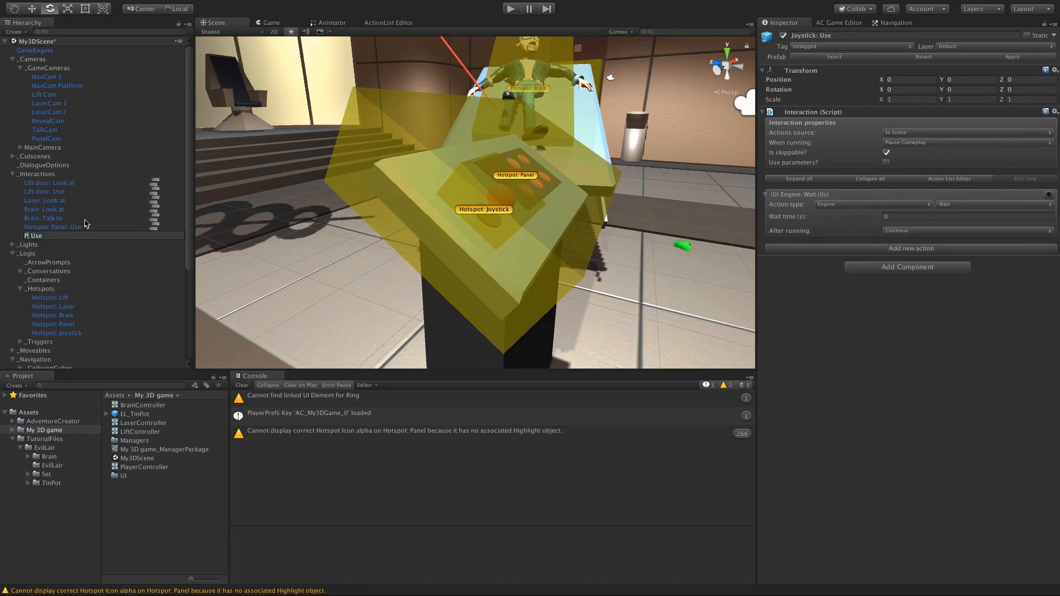
pyautogui.write('anel buttons:')
pyautogui.press('Return')
# Step: Duplicate the joystick hotspot, widen the copy to about 0.54 in X and move it over the panel's buttons at about X 2.75
pyautogui.keyDown('alt'); pyautogui.moveTo(521, 217); pyautogui.dragTo(426, 247); pyautogui.keyUp('alt')
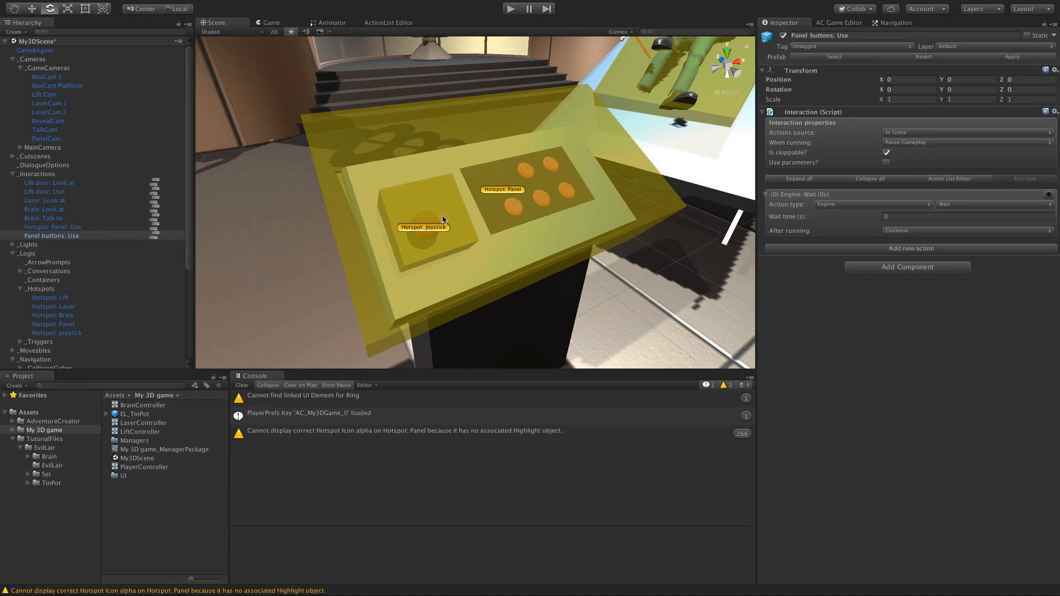
pyautogui.keyDown('alt'); pyautogui.moveTo(514, 190); pyautogui.dragTo(508, 231); pyautogui.keyUp('alt')
pyautogui.click(410, 211)
pyautogui.press('super+d')
pyautogui.press('r')
pyautogui.press('w')
# Step: Rename the duplicated hotspot to Hotspot: Buttons
pyautogui.click(875, 36)
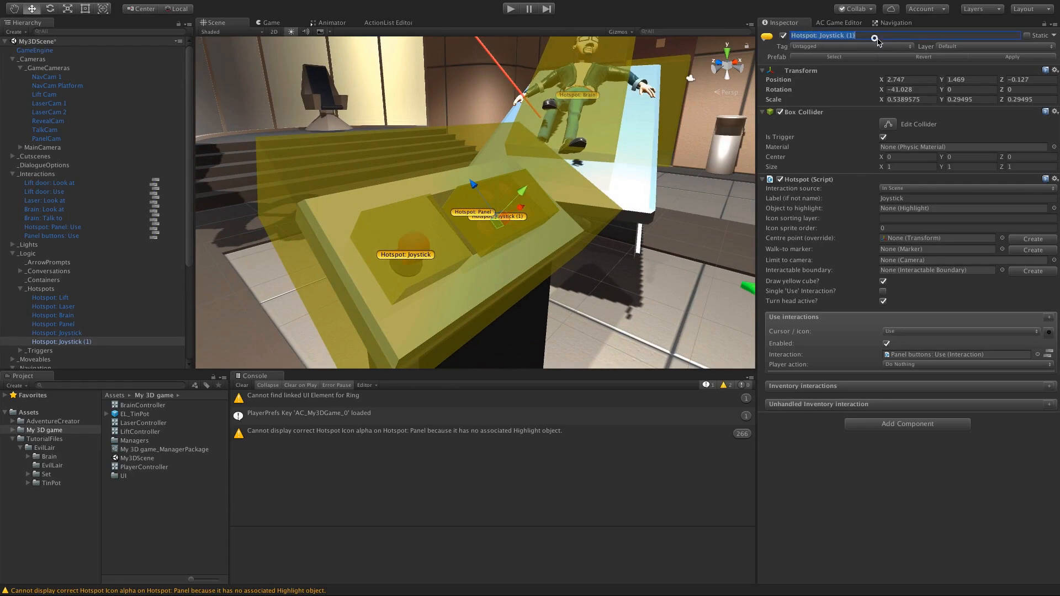
pyautogui.click(884, 39)
pyautogui.hotkey('alt', 'shift', 'Left')
pyautogui.hotkey('alt', 'shift', 'Left')
pyautogui.write('B')
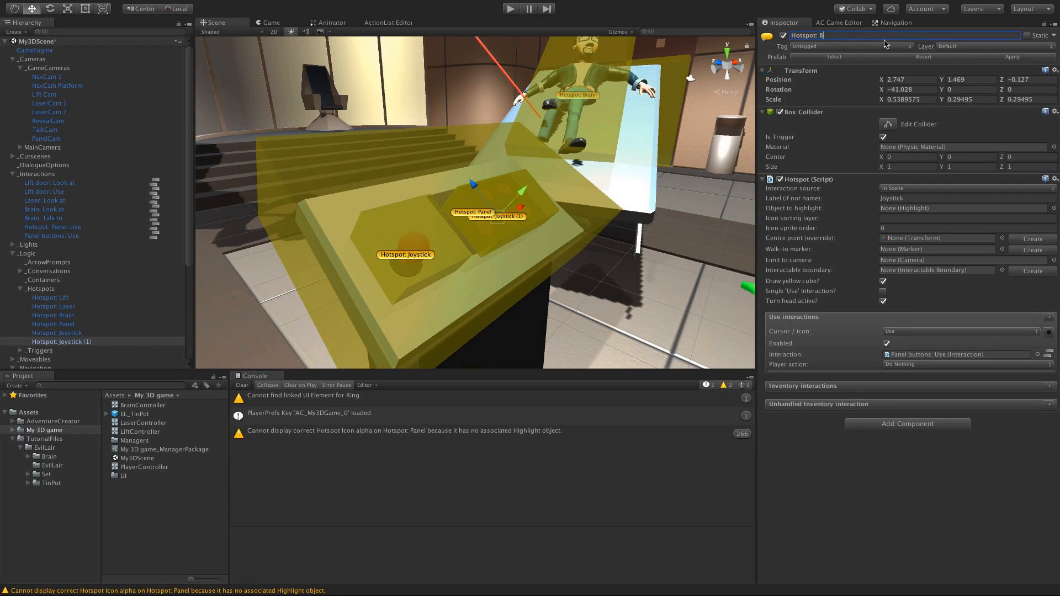
pyautogui.write('uttons')
pyautogui.press('Return')
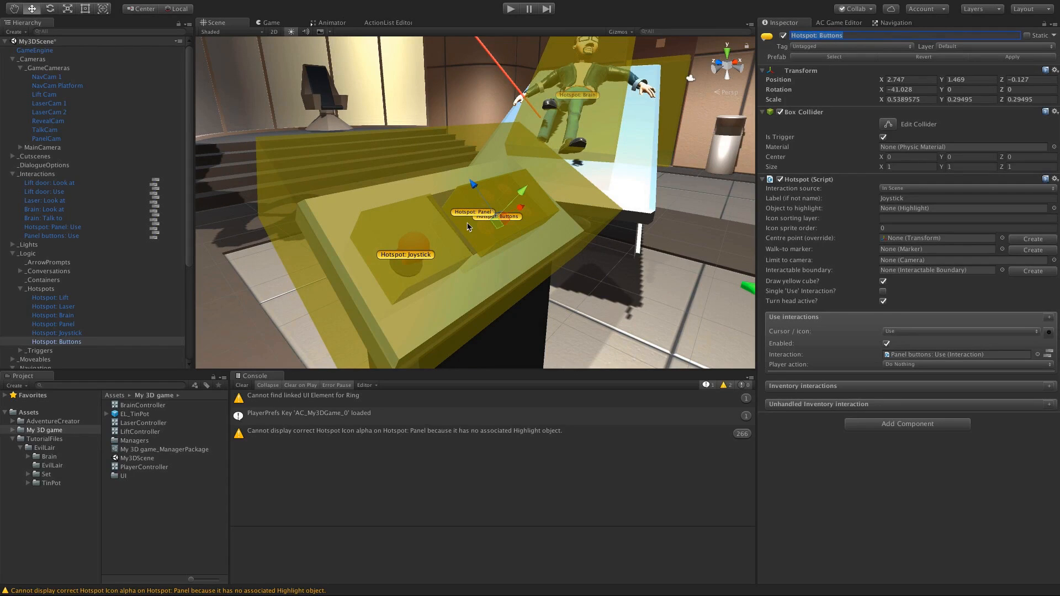
# Step: Set the label of Hotspot: Buttons to Buttons and check its assigned Use interaction
pyautogui.keyDown('alt'); pyautogui.moveTo(528, 203); pyautogui.dragTo(519, 219); pyautogui.keyUp('alt')
pyautogui.click(893, 197)
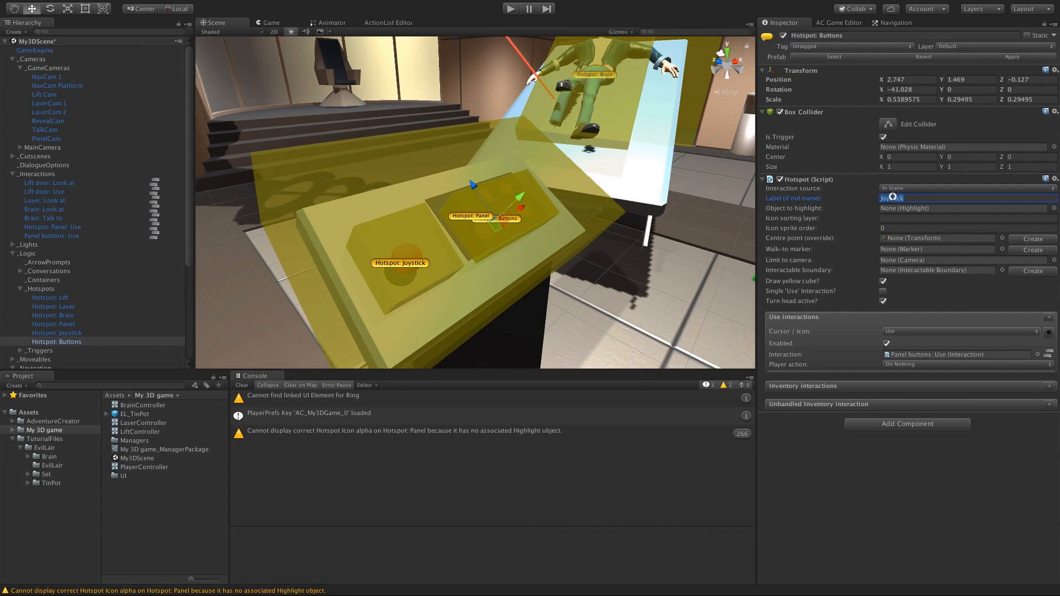
pyautogui.write('Buttons')
pyautogui.click(900, 360)
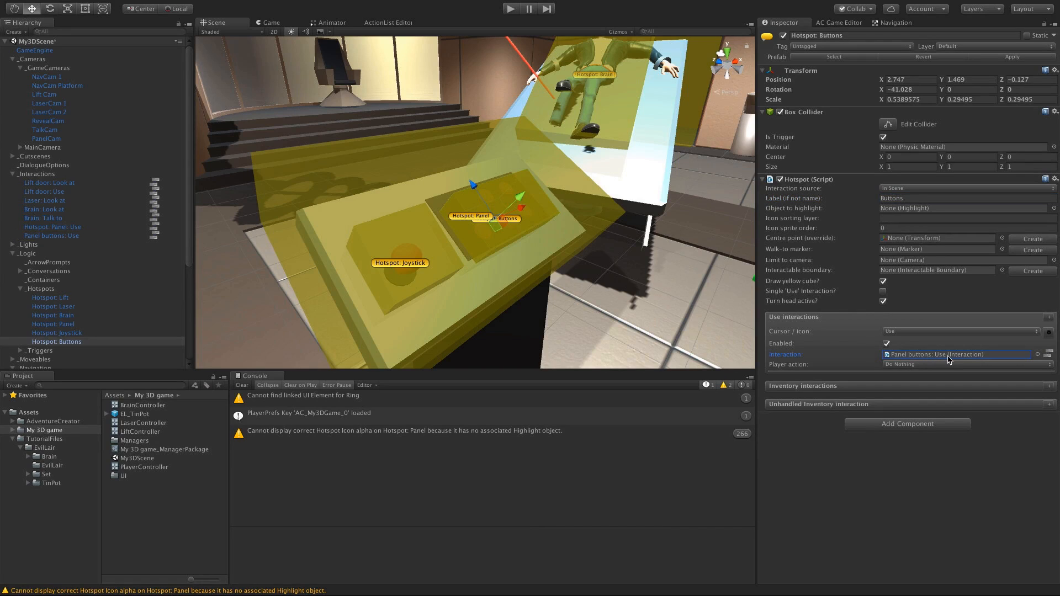
# Step: Examine how the joystick and buttons hotspots sit inside the larger panel hotspot from several angles
pyautogui.keyDown('alt'); pyautogui.moveTo(464, 263); pyautogui.dragTo(607, 203); pyautogui.keyUp('alt')
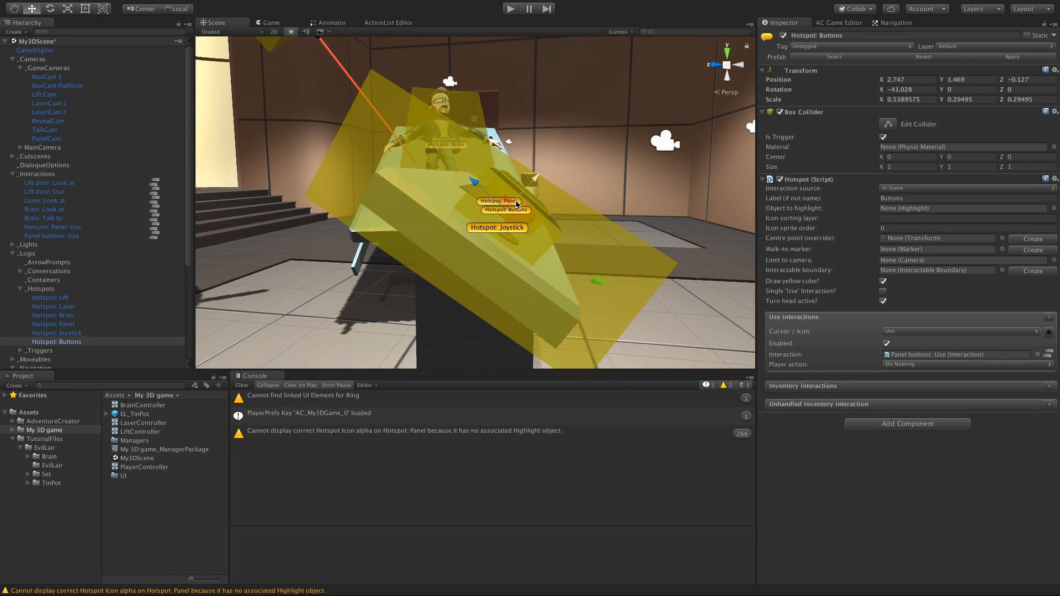
pyautogui.keyDown('alt'); pyautogui.moveTo(517, 203); pyautogui.dragTo(456, 221); pyautogui.keyUp('alt')
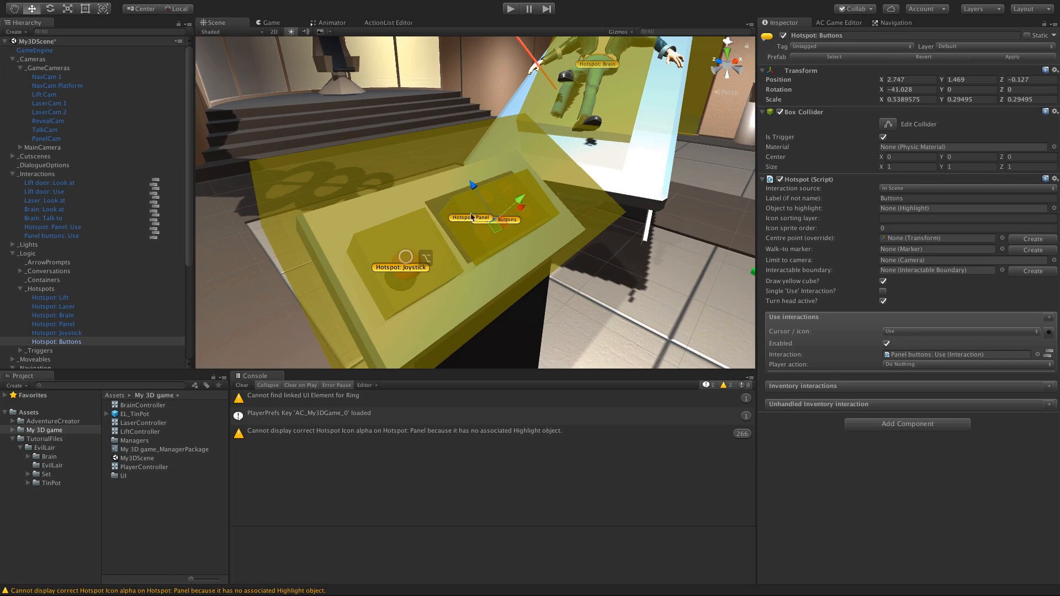
pyautogui.keyDown('alt'); pyautogui.moveTo(448, 257); pyautogui.dragTo(589, 198); pyautogui.keyUp('alt')
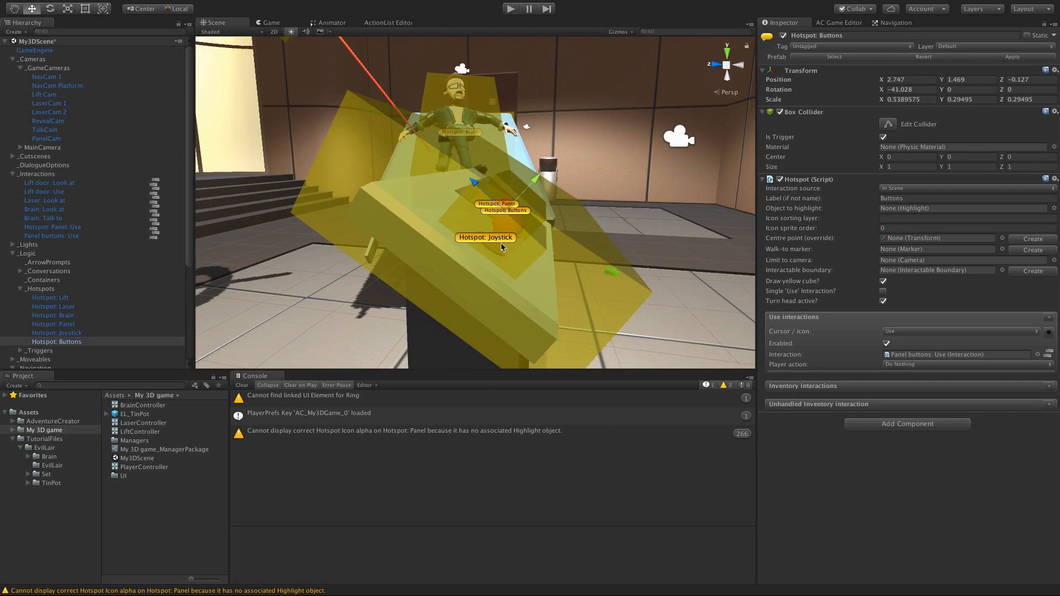
pyautogui.keyDown('alt'); pyautogui.moveTo(527, 221); pyautogui.dragTo(560, 239); pyautogui.keyUp('alt')
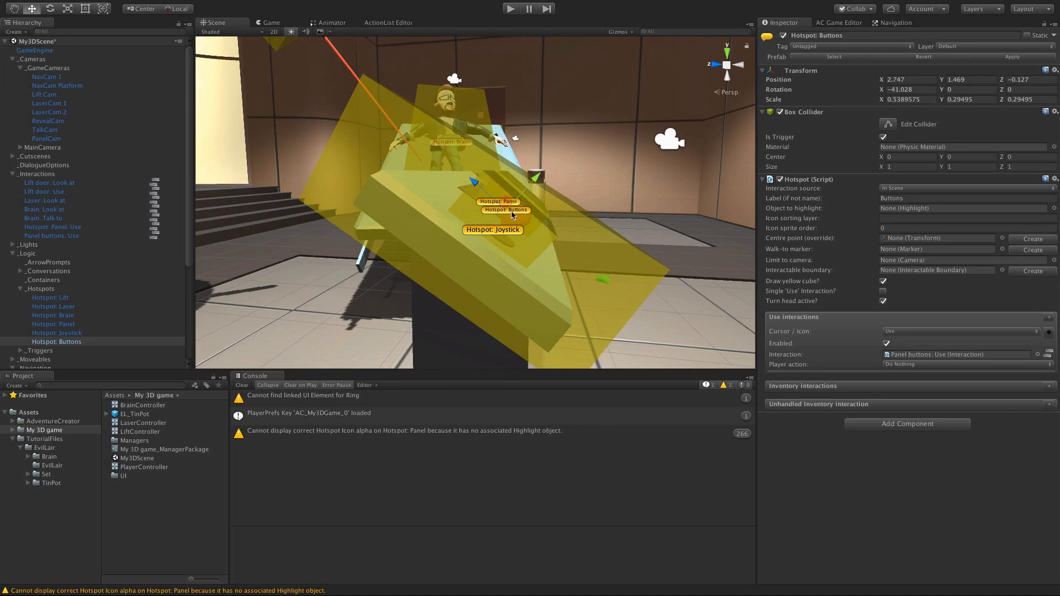
pyautogui.click(486, 202)
pyautogui.keyDown('alt'); pyautogui.moveTo(481, 203); pyautogui.dragTo(403, 106); pyautogui.keyUp('alt')
pyautogui.click(461, 272)
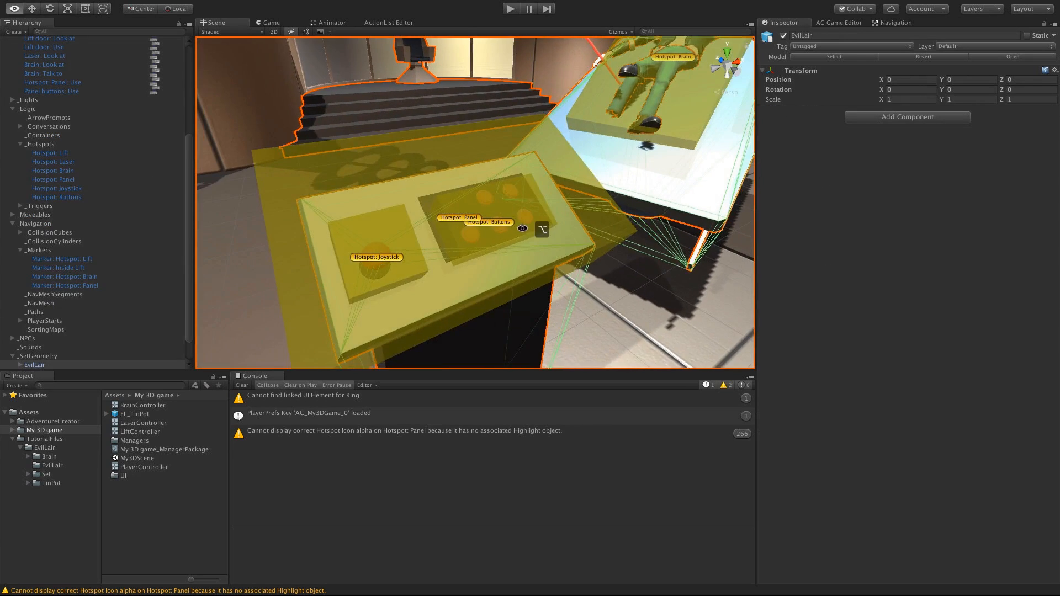
# Step: Play-test the scene by using the panel and trying the buttons and joystick in the close-up view, and stop the game
pyautogui.click(509, 10)
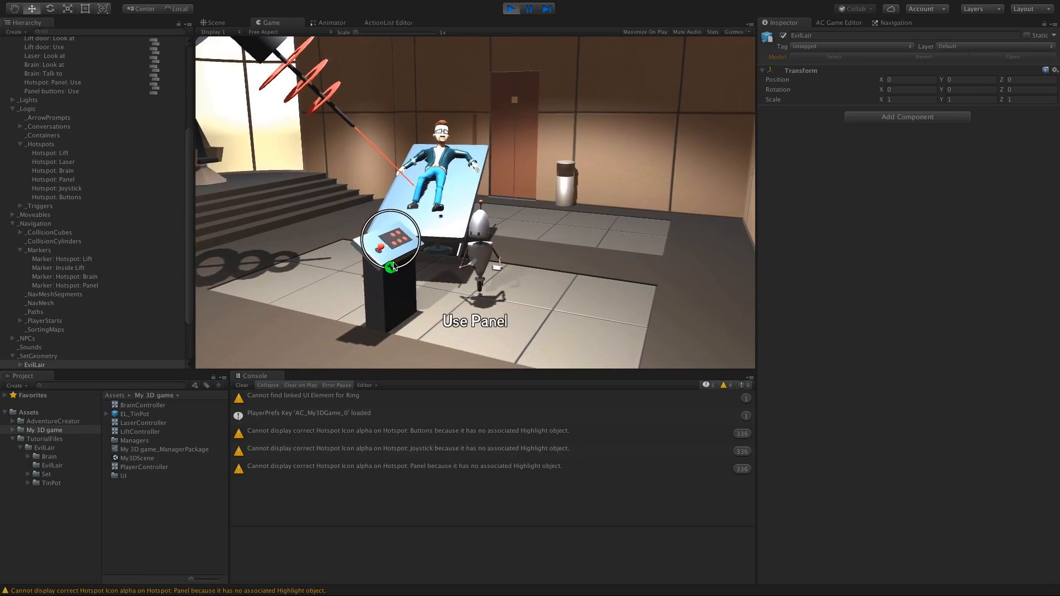
pyautogui.click(395, 265)
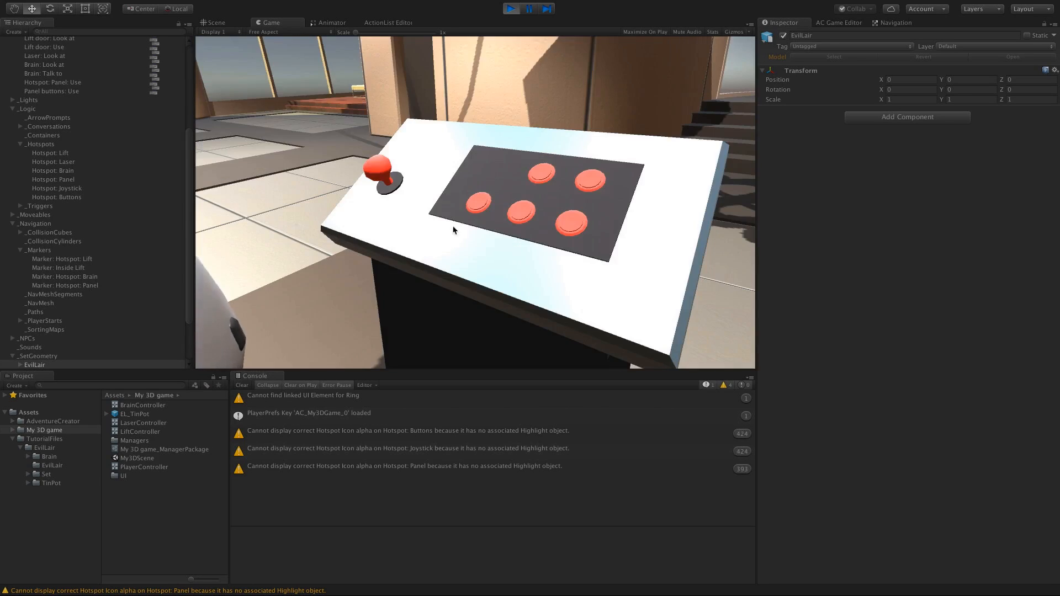
pyautogui.click(562, 185)
pyautogui.click(390, 188)
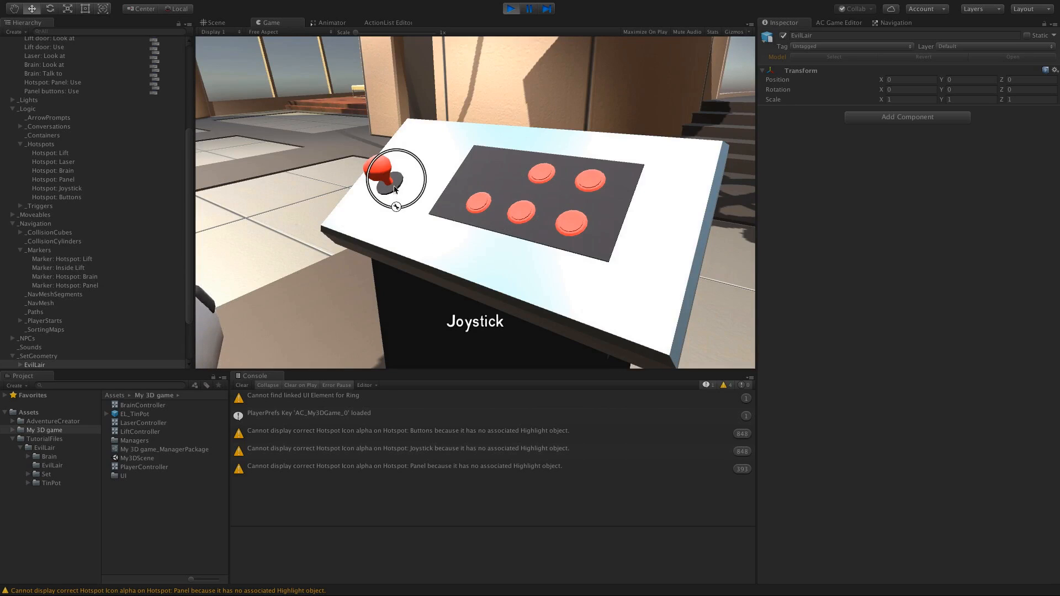
pyautogui.click(498, 215)
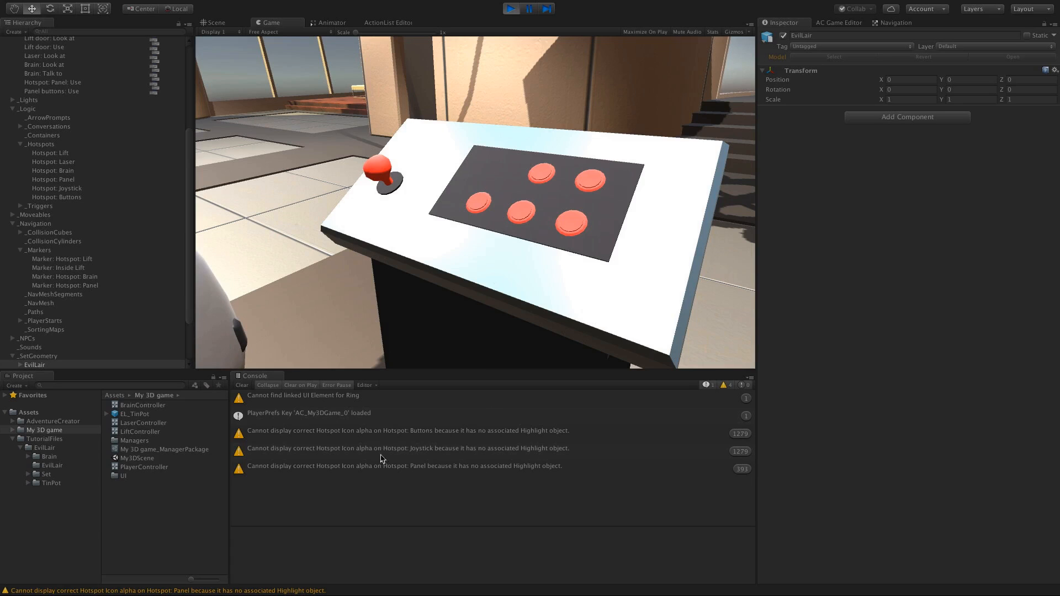
pyautogui.click(511, 8)
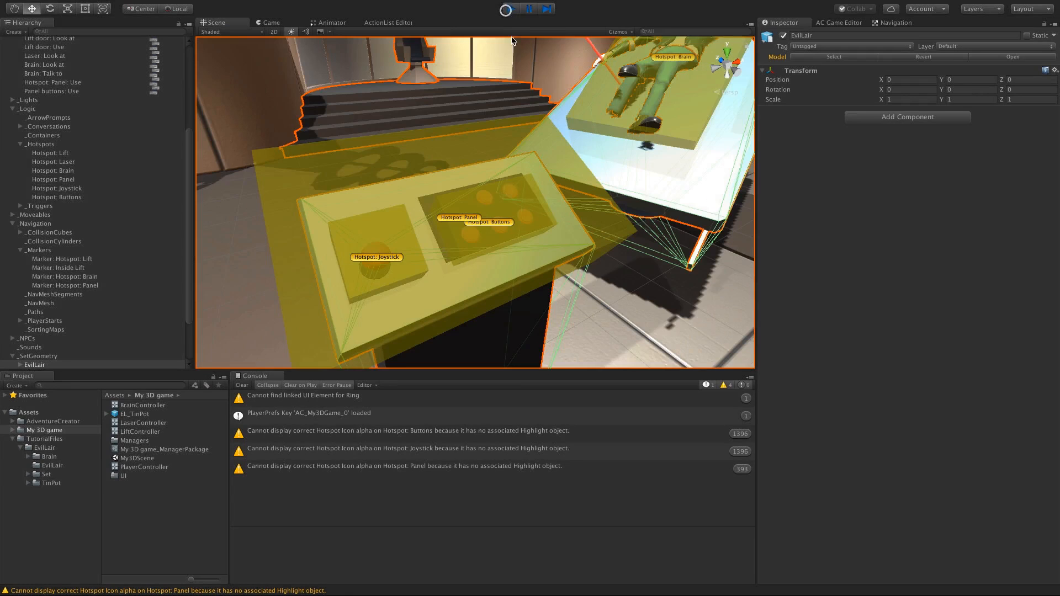
# Step: Collapse the _Hotspots, _Navigation, _SetGeometry and _Logic groups in the scene hierarchy
pyautogui.click(20, 144)
pyautogui.click(12, 197)
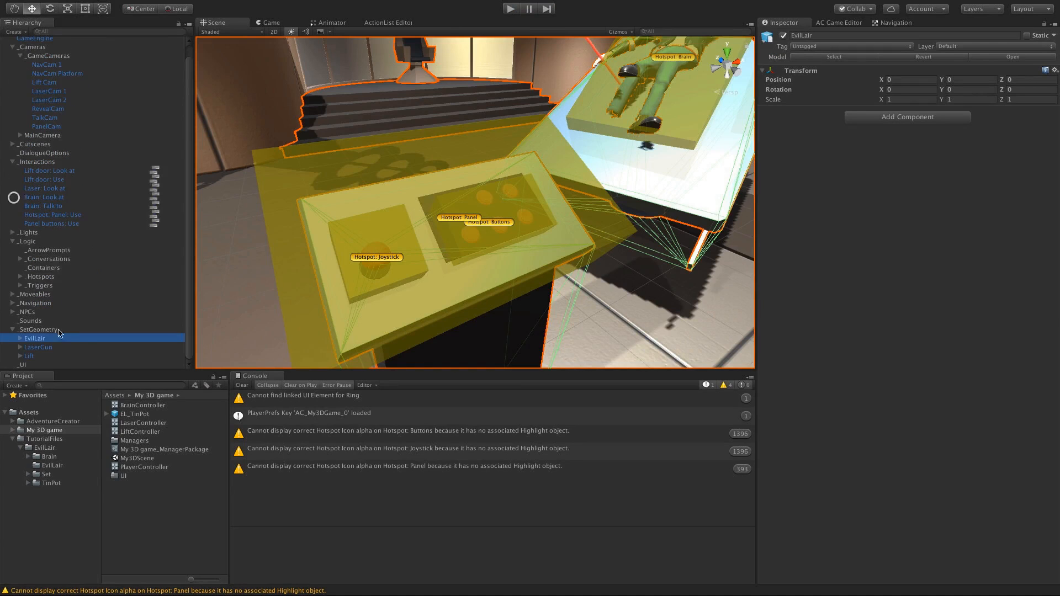
pyautogui.click(12, 329)
pyautogui.click(12, 253)
# Step: Check that Adventure Creator displays hotspot icons Only When Highlighting, and locate the hotspot icon texture in the project
pyautogui.click(839, 23)
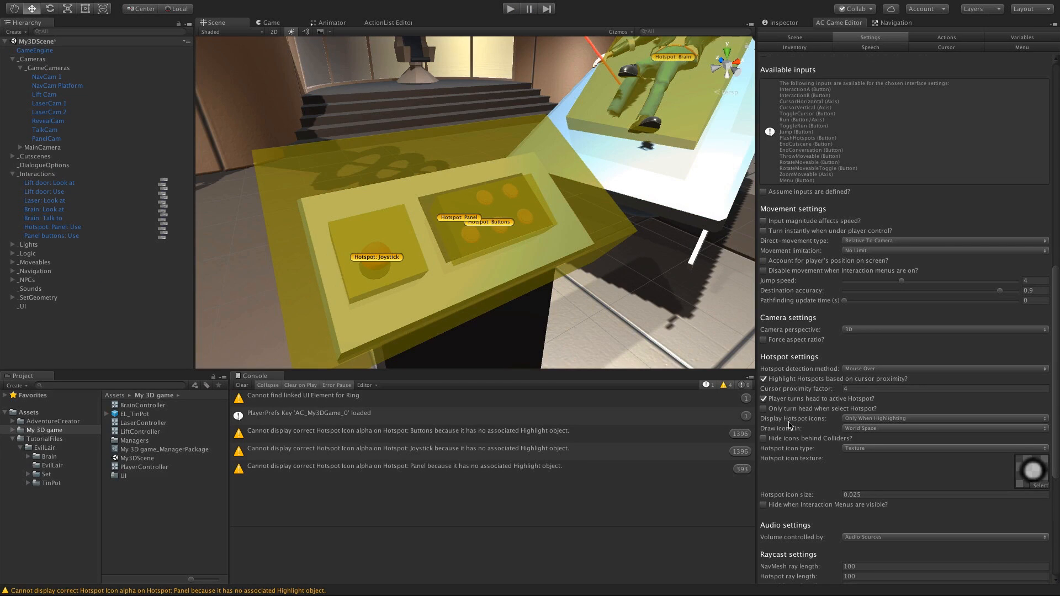
pyautogui.click(872, 419)
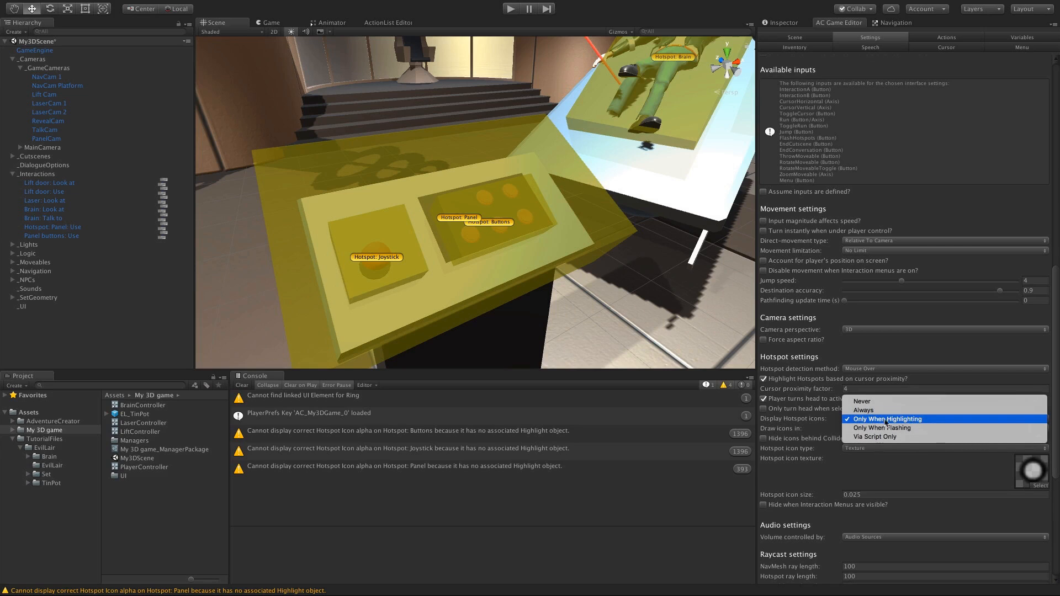
pyautogui.click(885, 420)
pyautogui.click(1028, 478)
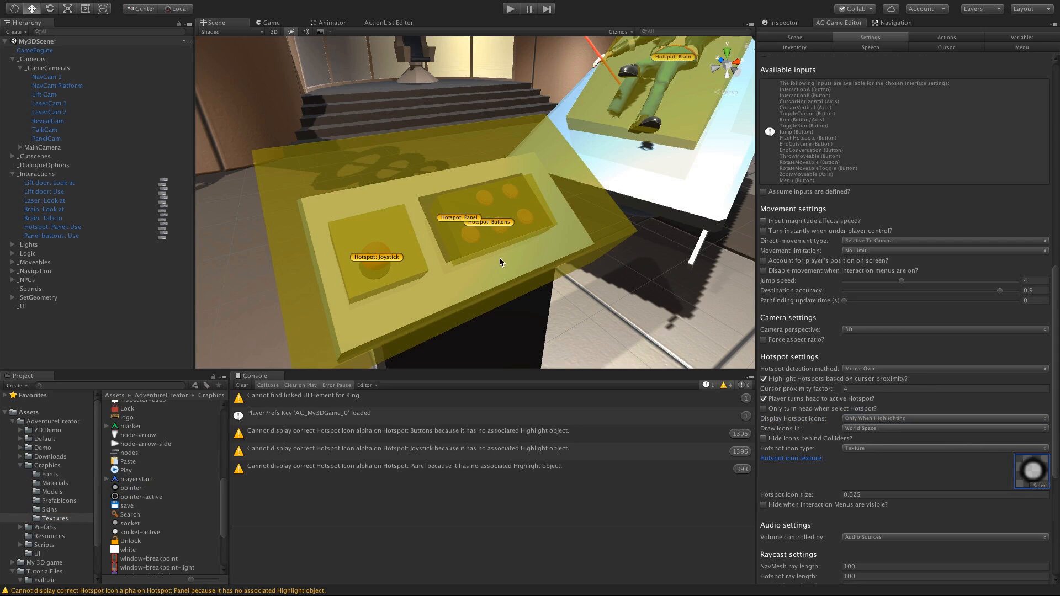
# Step: Add a Highlight component to Hotspot: Panel
pyautogui.keyDown('alt'); pyautogui.moveTo(483, 267); pyautogui.dragTo(506, 230); pyautogui.keyUp('alt')
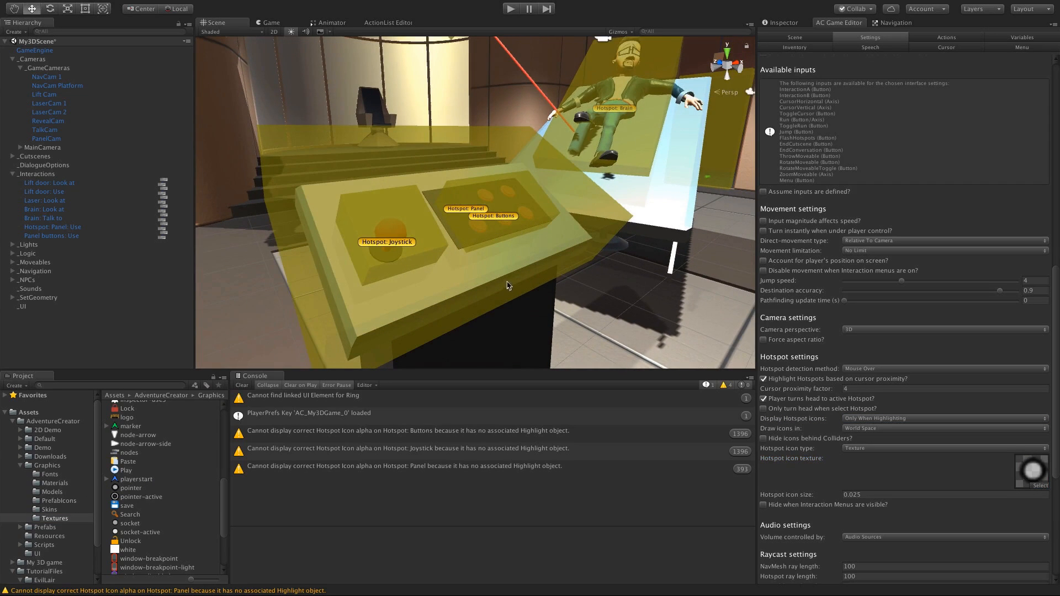
pyautogui.keyDown('alt'); pyautogui.moveTo(508, 286); pyautogui.dragTo(513, 225); pyautogui.keyUp('alt')
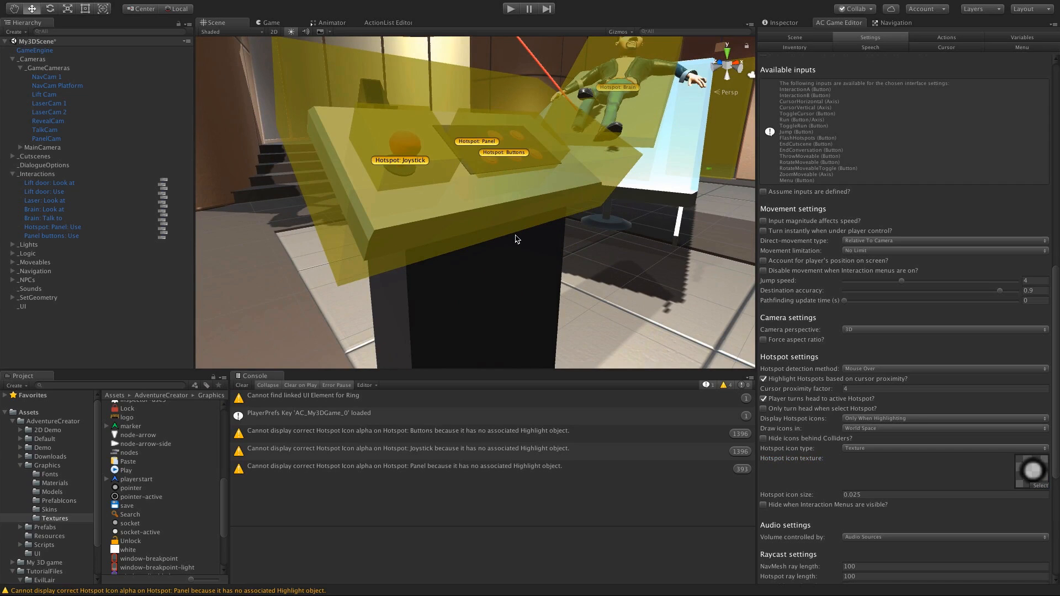
pyautogui.click(480, 143)
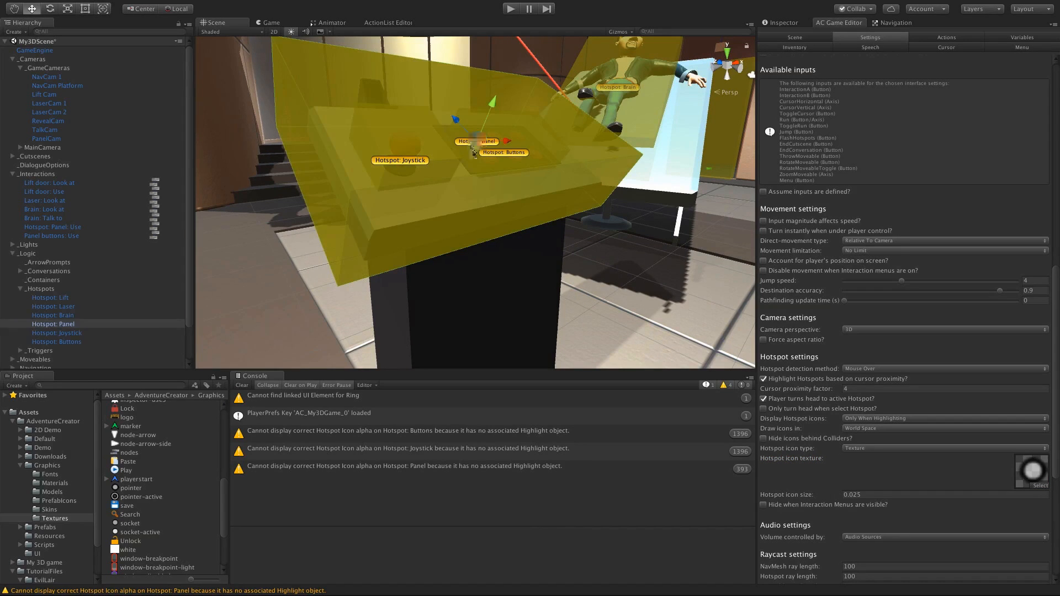
pyautogui.click(780, 23)
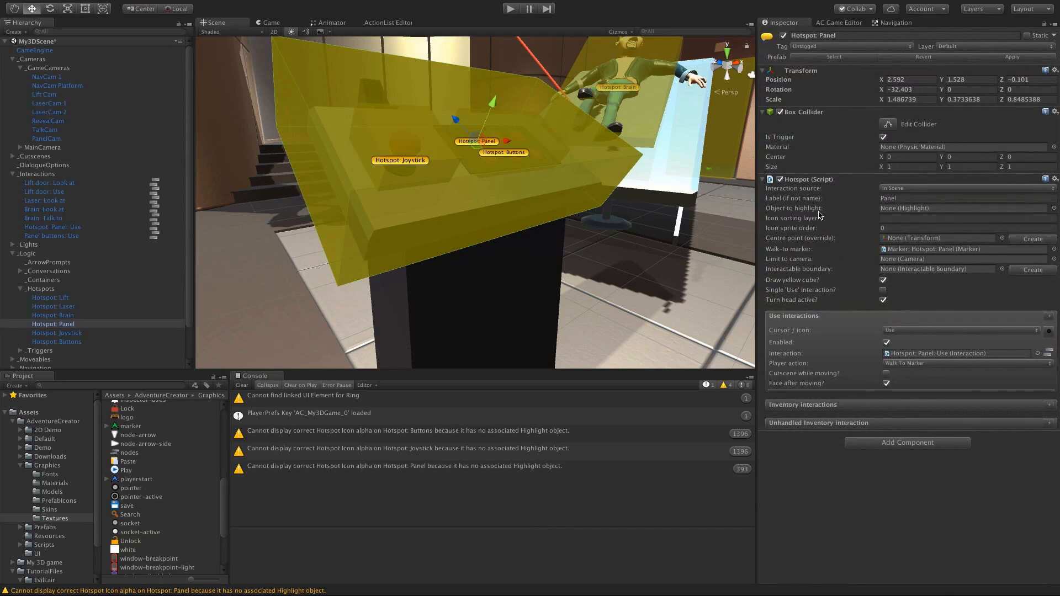
pyautogui.click(892, 443)
pyautogui.write('high')
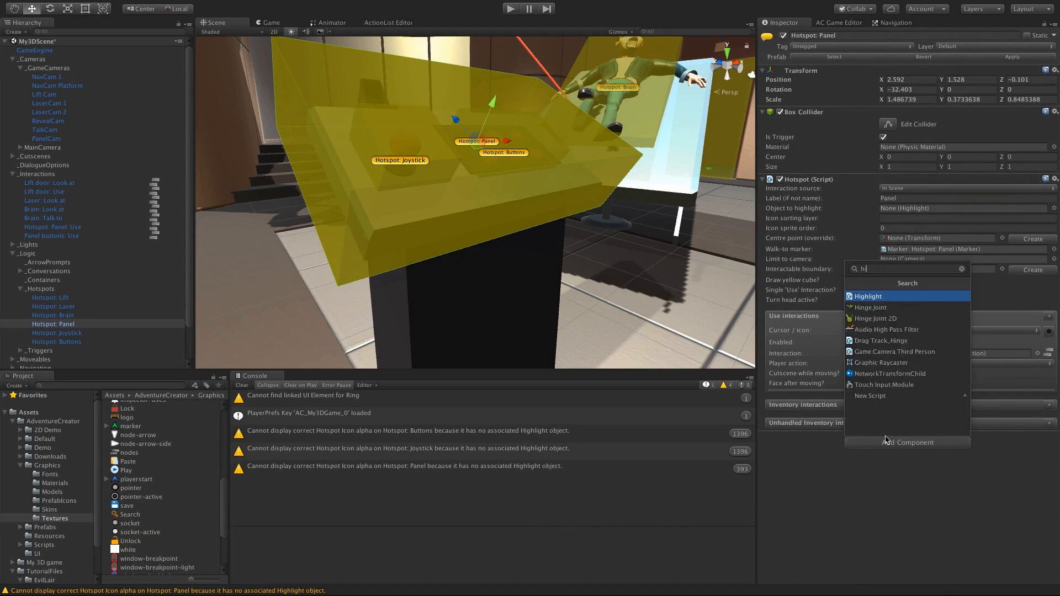
pyautogui.press('Return')
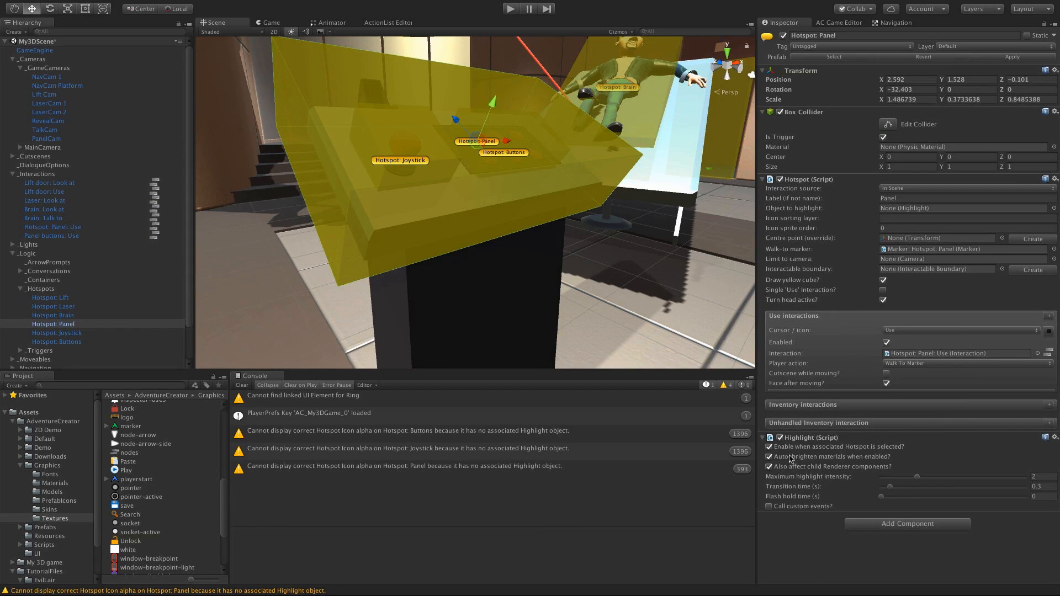
# Step: Assign Hotspot: Panel as its own object to highlight and turn off auto-brightening of materials
pyautogui.click(70, 325)
pyautogui.moveTo(109, 312); pyautogui.dragTo(911, 213)
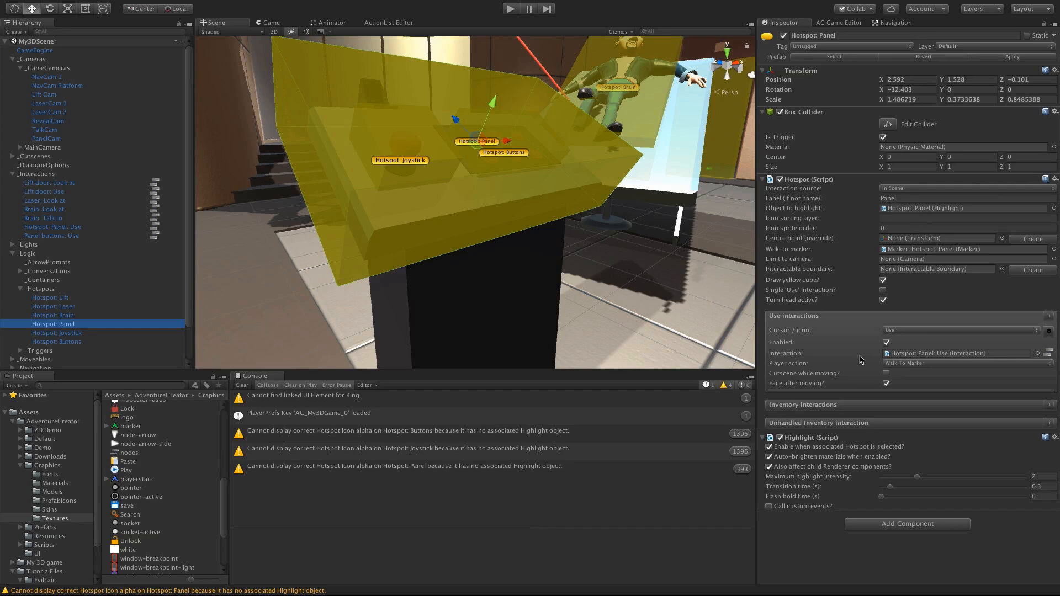
pyautogui.click(771, 457)
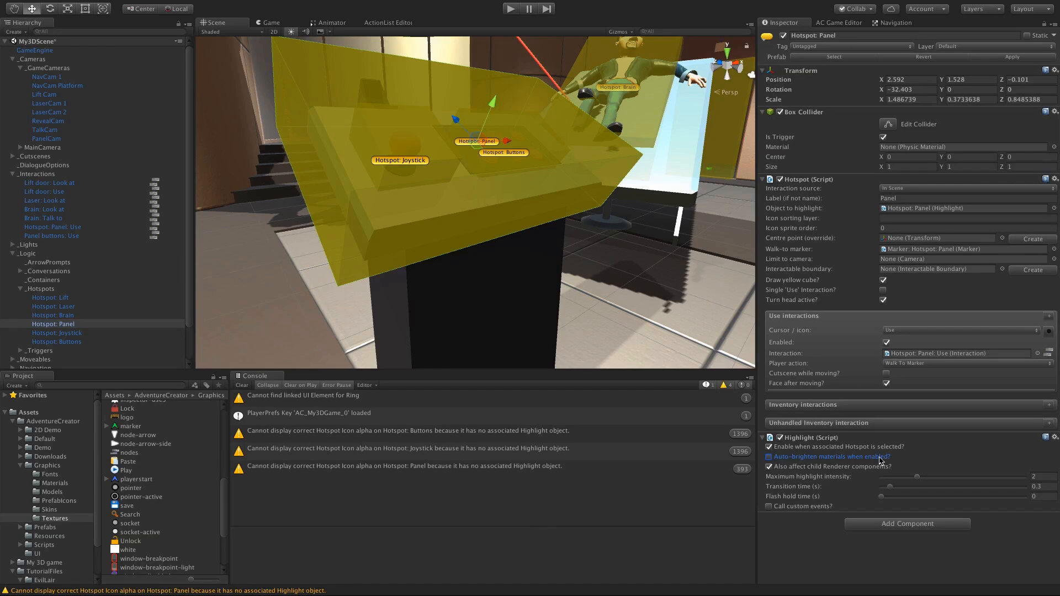
# Step: Add a Highlight component to Hotspot: Joystick and assign the hotspot as its own object to highlight
pyautogui.scroll(-4, 595, 300)
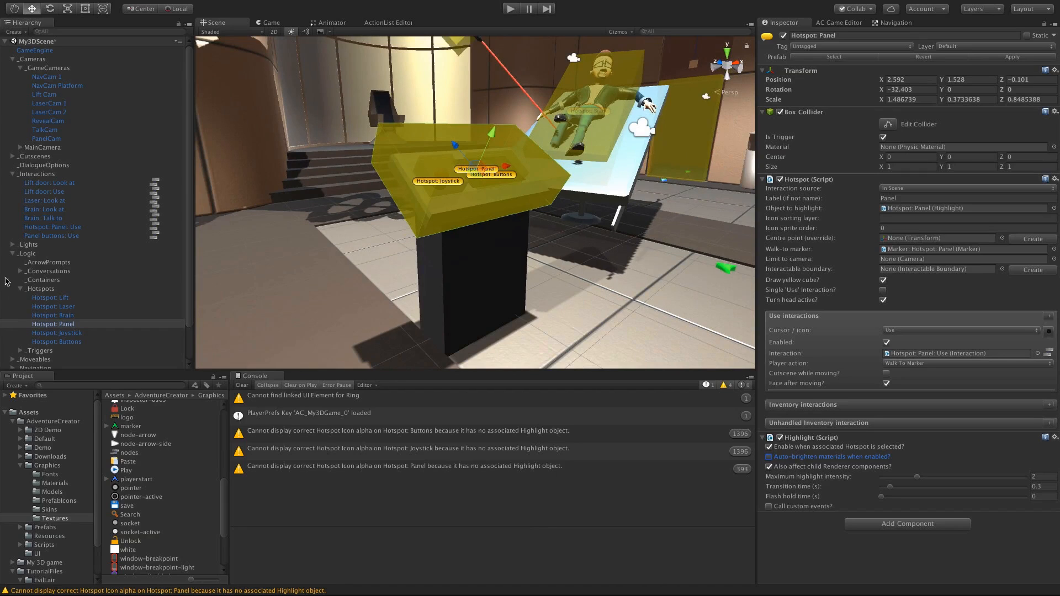
pyautogui.click(60, 333)
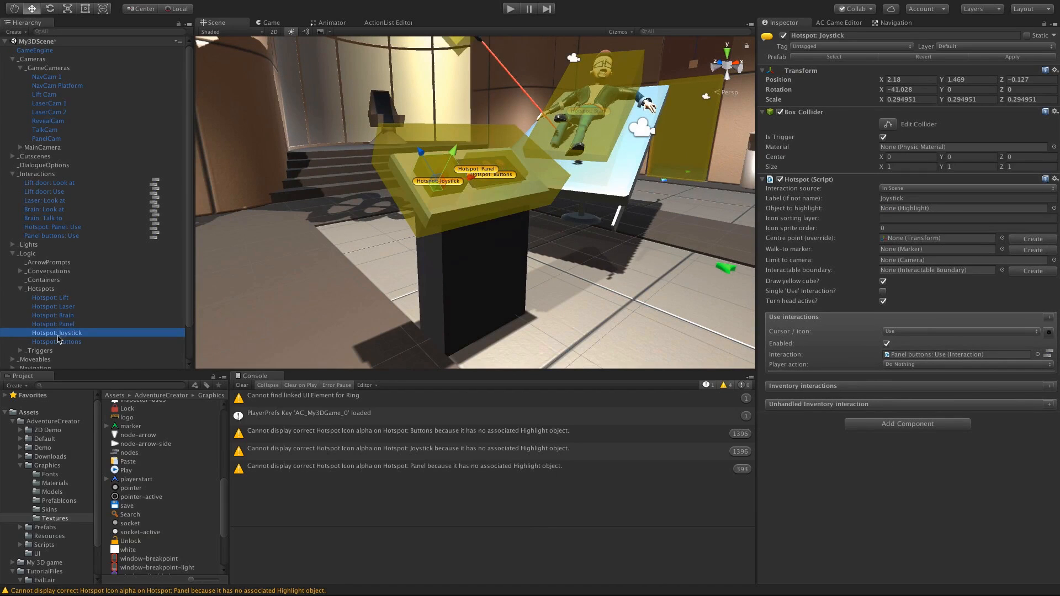
pyautogui.click(906, 426)
pyautogui.click(877, 280)
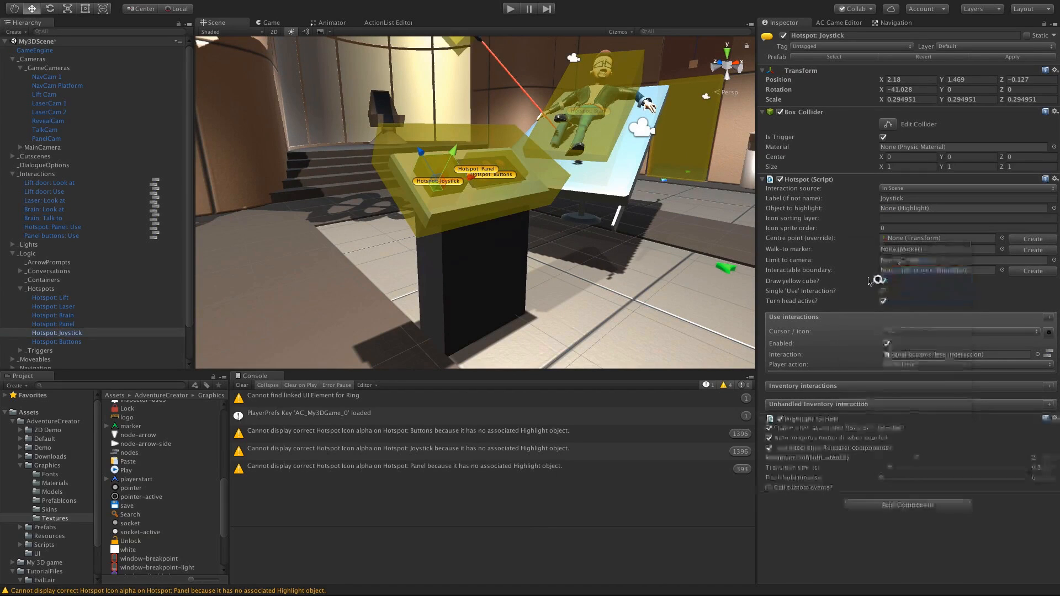
pyautogui.moveTo(69, 333); pyautogui.dragTo(893, 210)
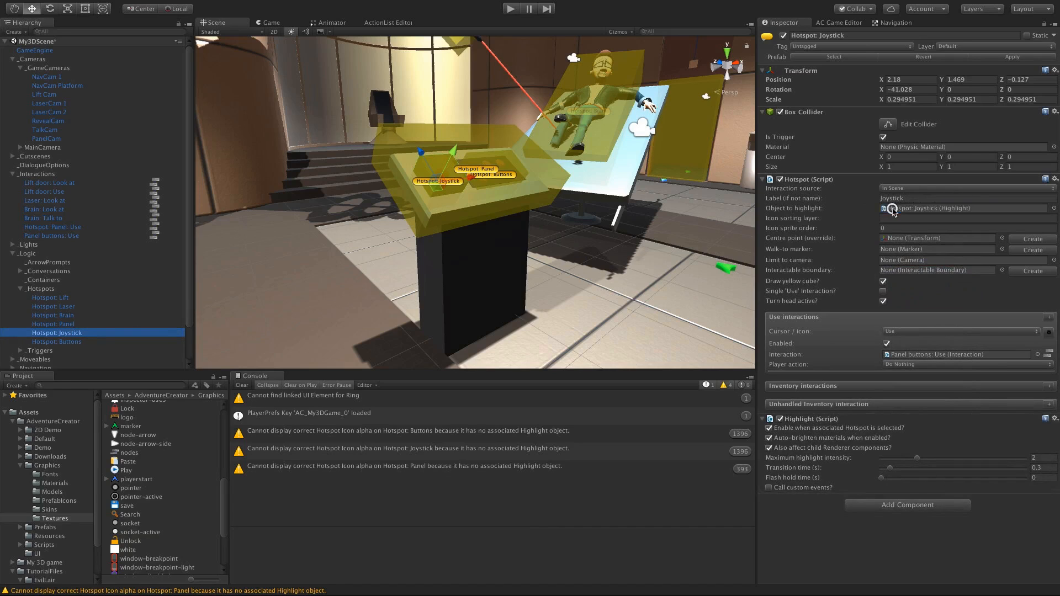
# Step: Add a Highlight component to Hotspot: Buttons and assign the hotspot as its own object to highlight
pyautogui.click(83, 342)
pyautogui.click(923, 426)
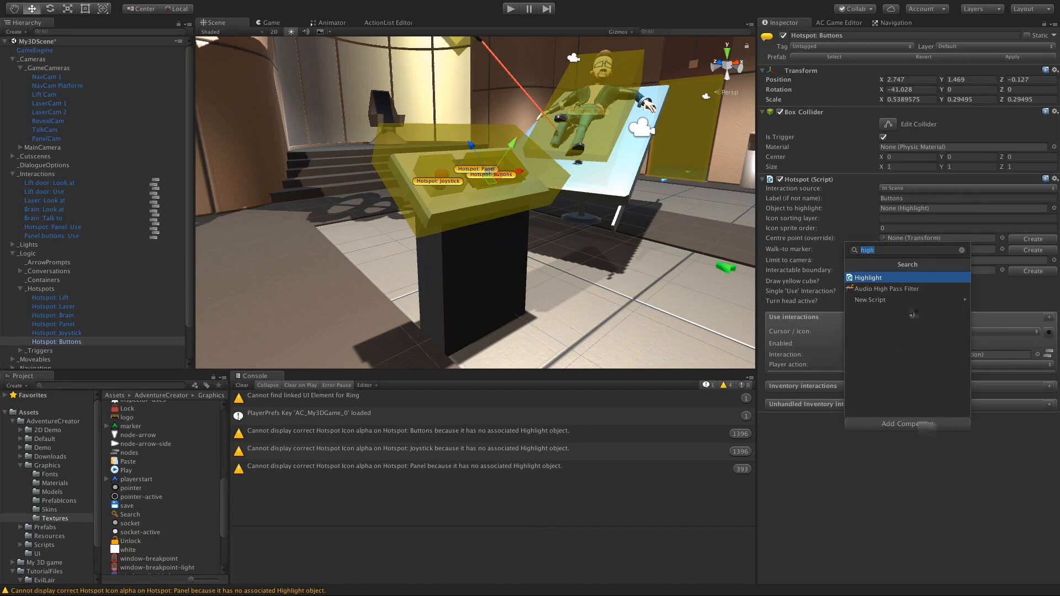
pyautogui.click(886, 278)
pyautogui.moveTo(42, 342); pyautogui.dragTo(886, 208)
# Step: Play-test the panel hotspot's highlight icon in the room view and stop the game
pyautogui.click(510, 9)
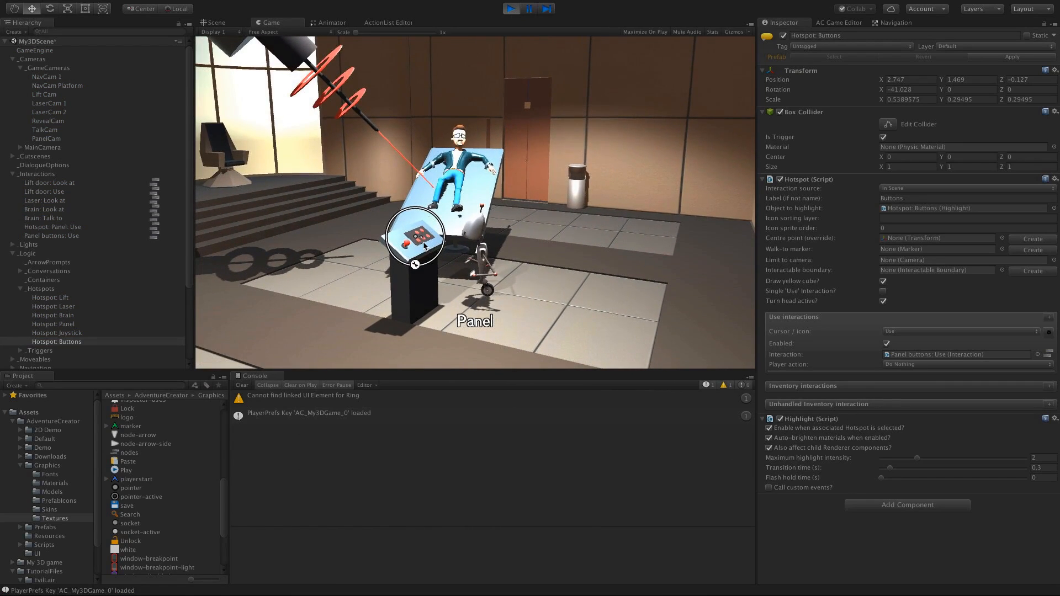
pyautogui.click(396, 254)
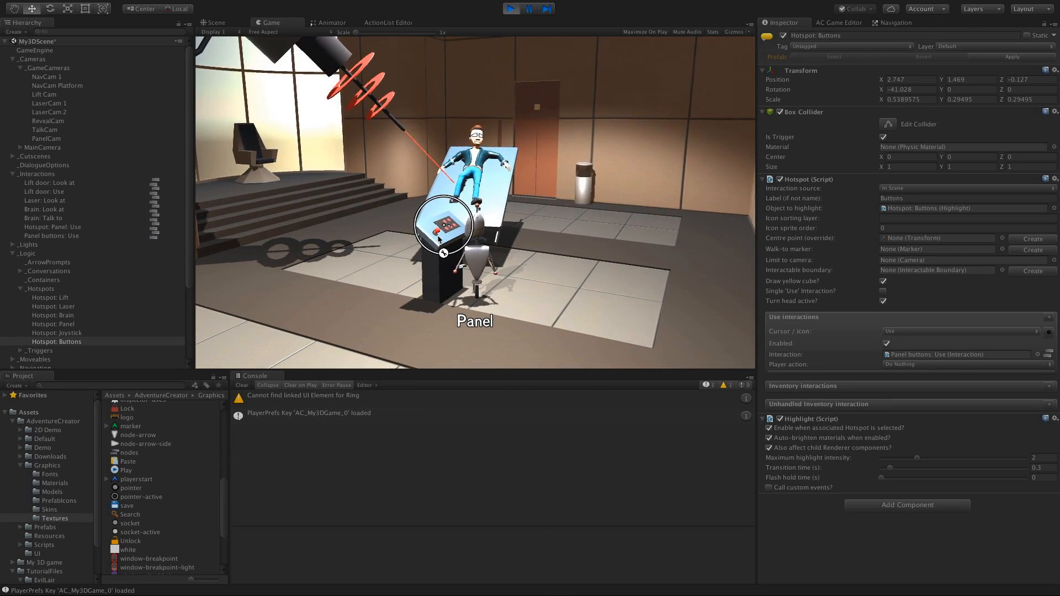
pyautogui.click(508, 9)
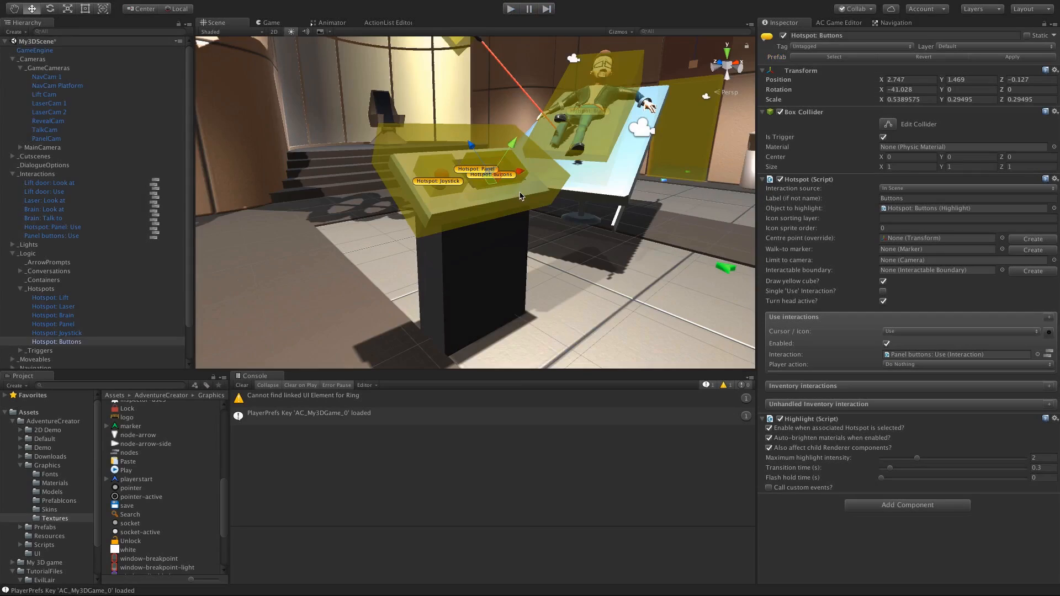
# Step: Enable hiding hotspot icons behind colliders and run the game to test the icons in the panel close-up
pyautogui.click(829, 24)
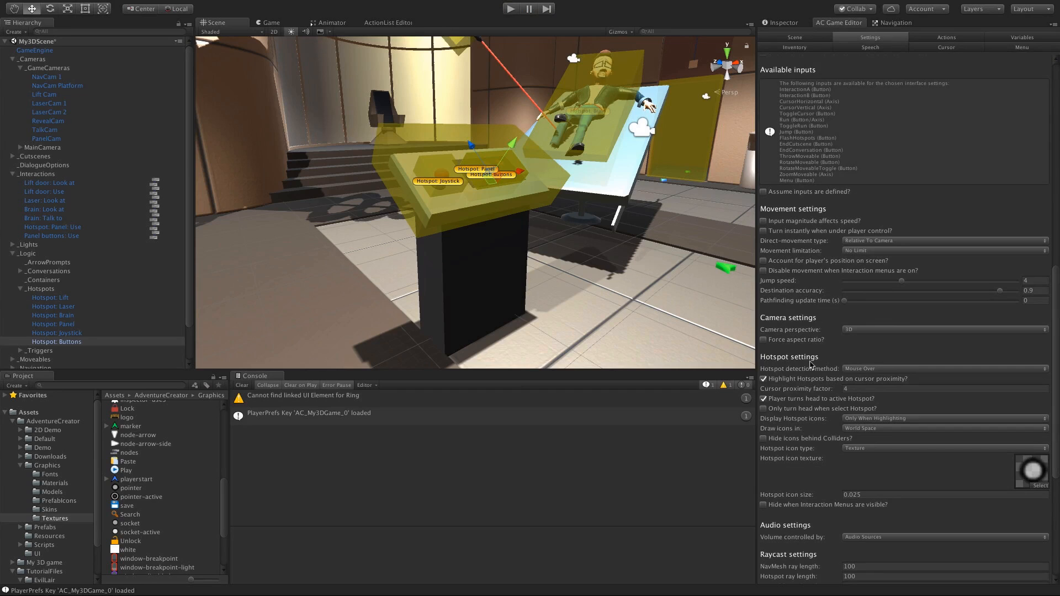
pyautogui.click(772, 442)
pyautogui.click(512, 9)
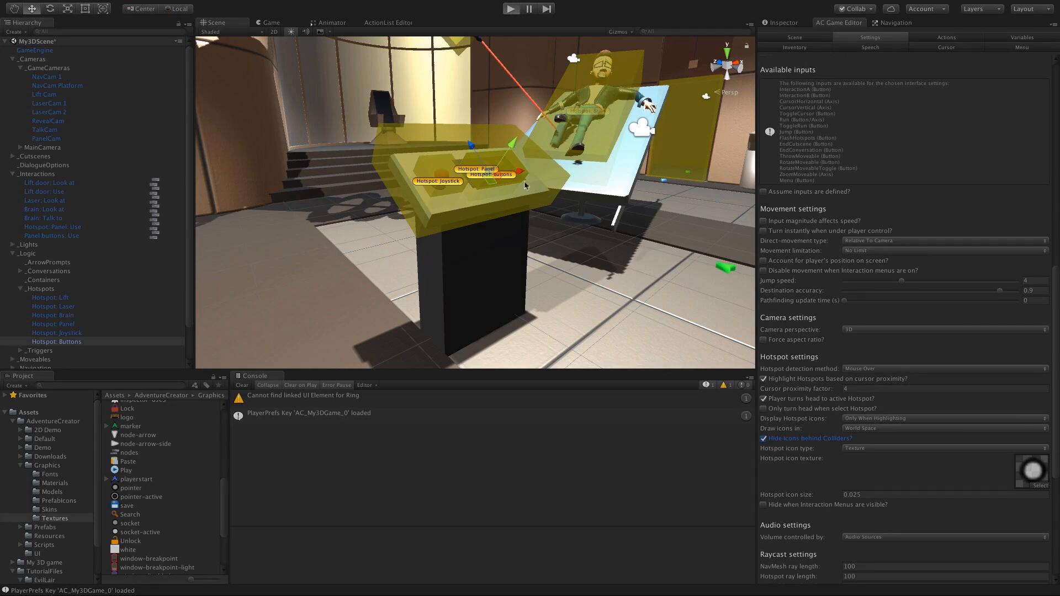
pyautogui.hotkey('ctrl', 'p')
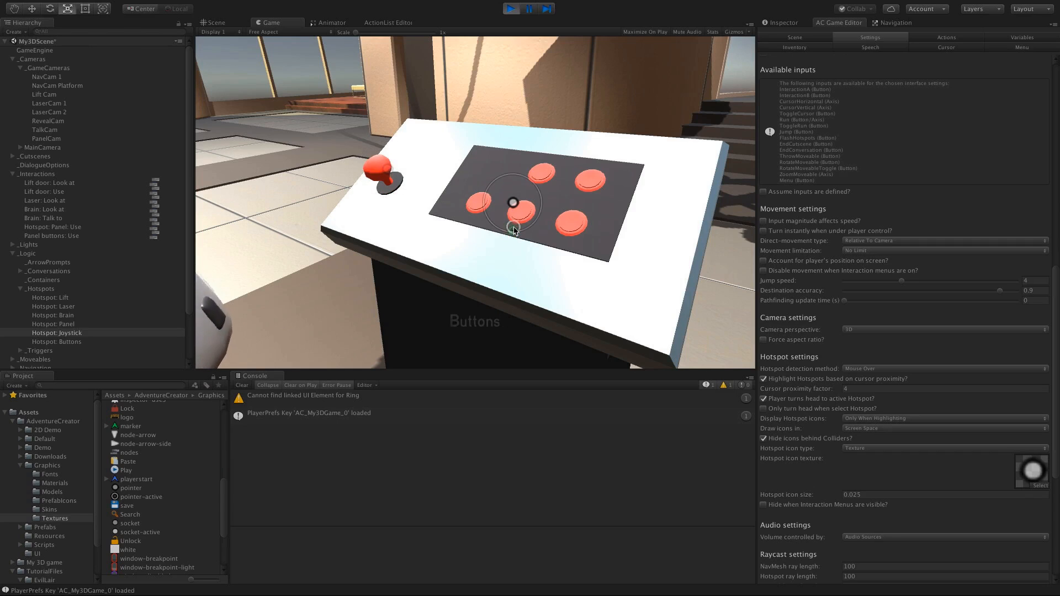
# Step: Stop the game and collapse the _Interactions group in the scene hierarchy
pyautogui.click(511, 9)
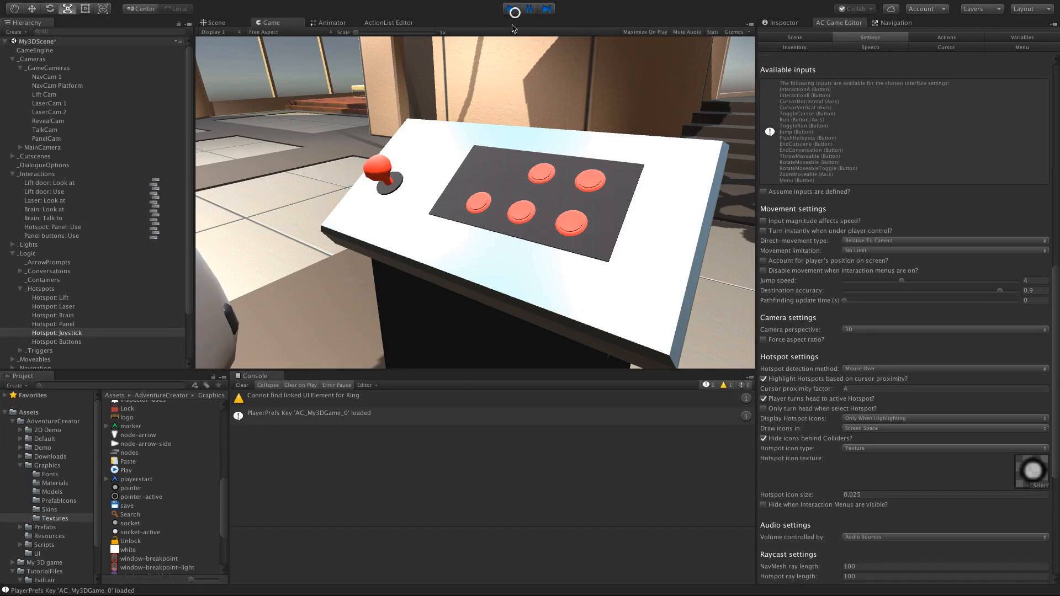
pyautogui.keyDown('alt'); pyautogui.moveTo(509, 184); pyautogui.dragTo(345, 250); pyautogui.keyUp('alt')
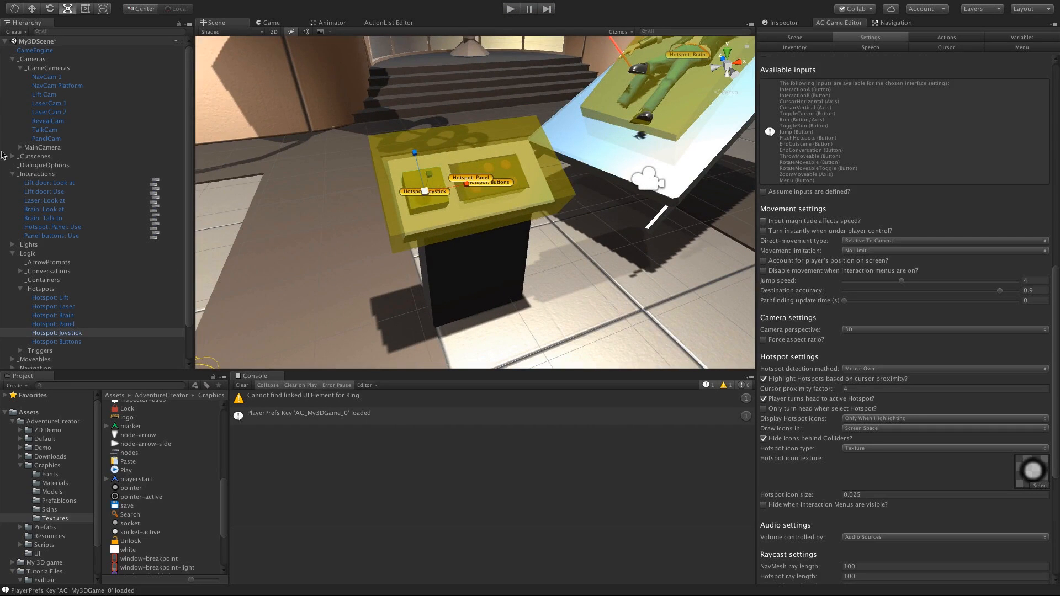
pyautogui.click(12, 174)
pyautogui.click(16, 193)
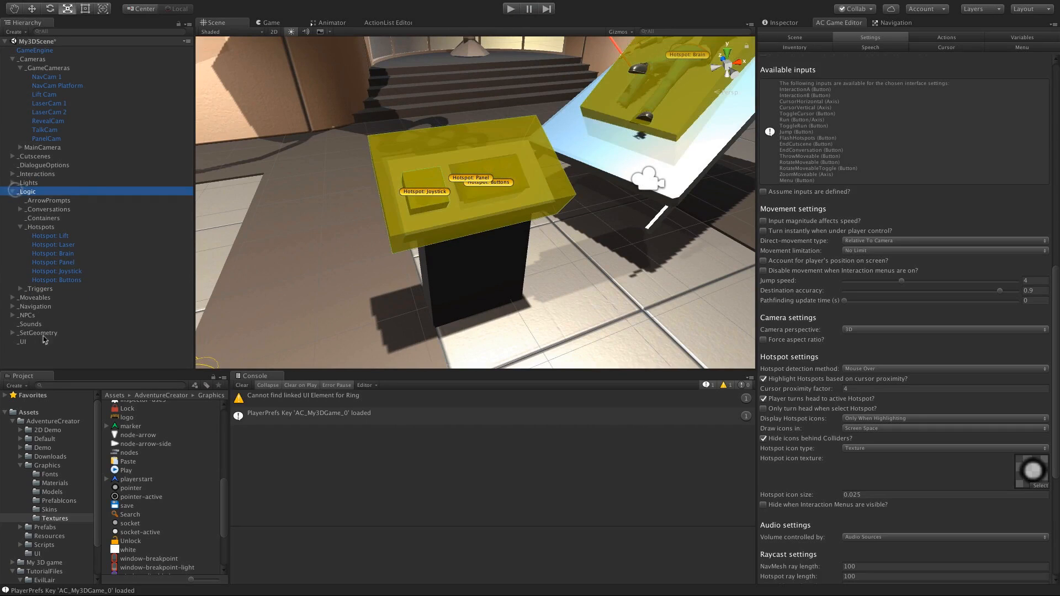
pyautogui.click(32, 352)
pyautogui.keyDown('alt'); pyautogui.moveTo(348, 200); pyautogui.dragTo(528, 233); pyautogui.keyUp('alt')
pyautogui.keyDown('alt'); pyautogui.moveTo(461, 222); pyautogui.dragTo(443, 212); pyautogui.keyUp('alt')
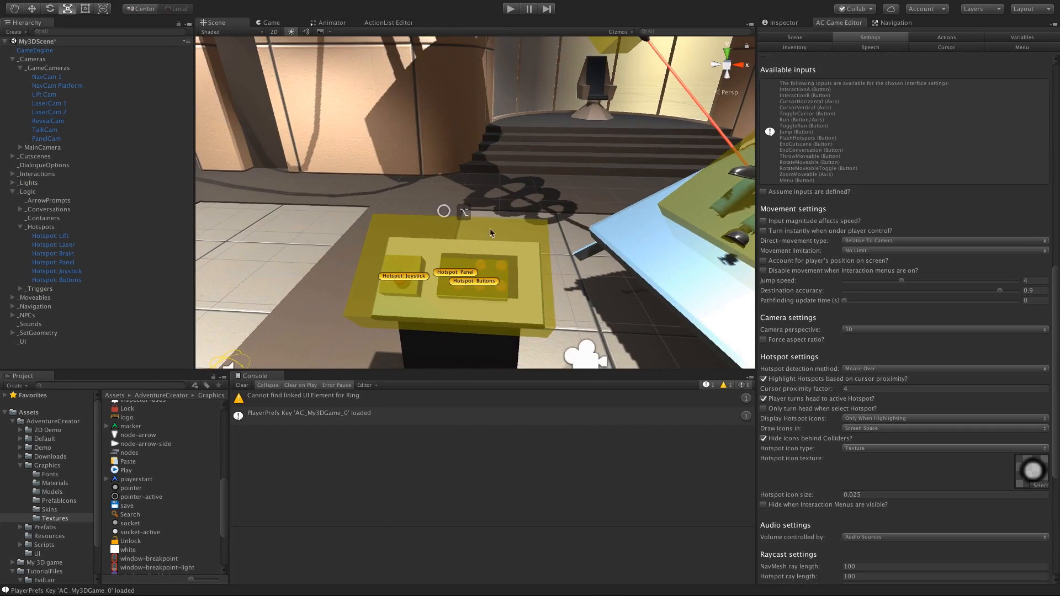
pyautogui.moveTo(503, 264)
pyautogui.keyDown('alt'); pyautogui.mouseDown()
pyautogui.moveTo(541, 237)
pyautogui.moveTo(420, 304)
pyautogui.moveTo(414, 323)
pyautogui.moveTo(515, 253)
pyautogui.mouseUp(); pyautogui.keyUp('alt')
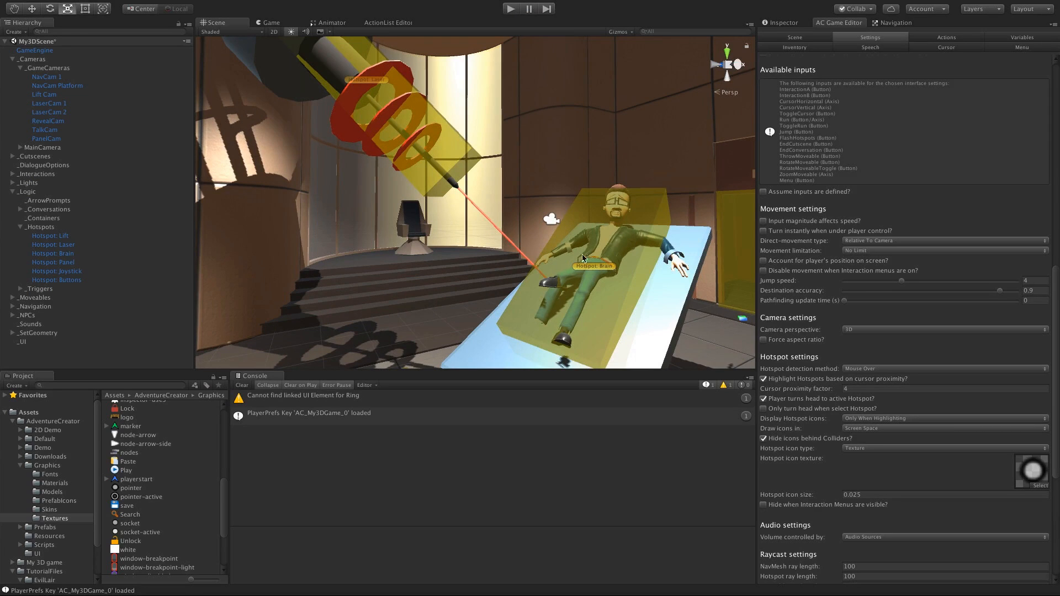
pyautogui.keyDown('alt'); pyautogui.moveTo(582, 258); pyautogui.dragTo(569, 175); pyautogui.keyUp('alt')
pyautogui.press('r')
pyautogui.click(809, 39)
pyautogui.keyDown('alt'); pyautogui.moveTo(690, 232); pyautogui.dragTo(579, 260); pyautogui.keyUp('alt')
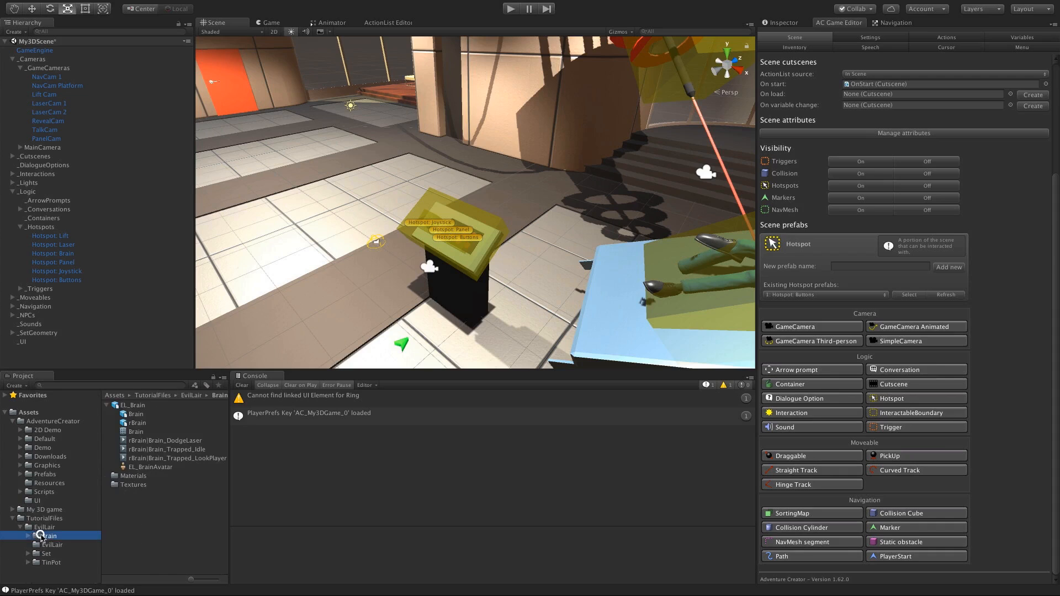
# Step: Find the EL_TinPot model in the TinPot tutorial folder, expand its contents and show its animation import settings
pyautogui.click(106, 405)
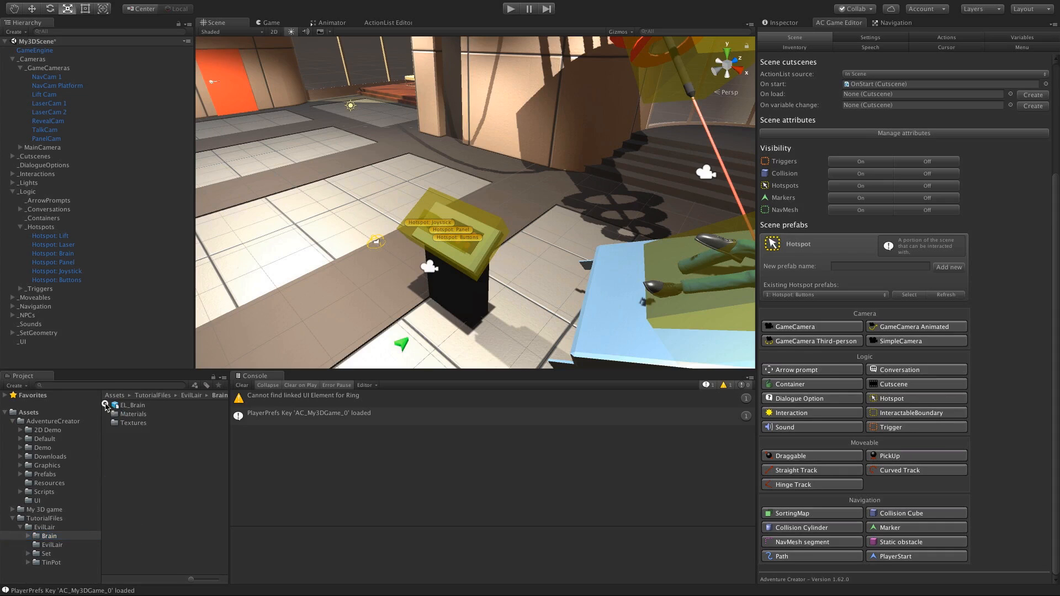
pyautogui.click(37, 554)
pyautogui.click(44, 561)
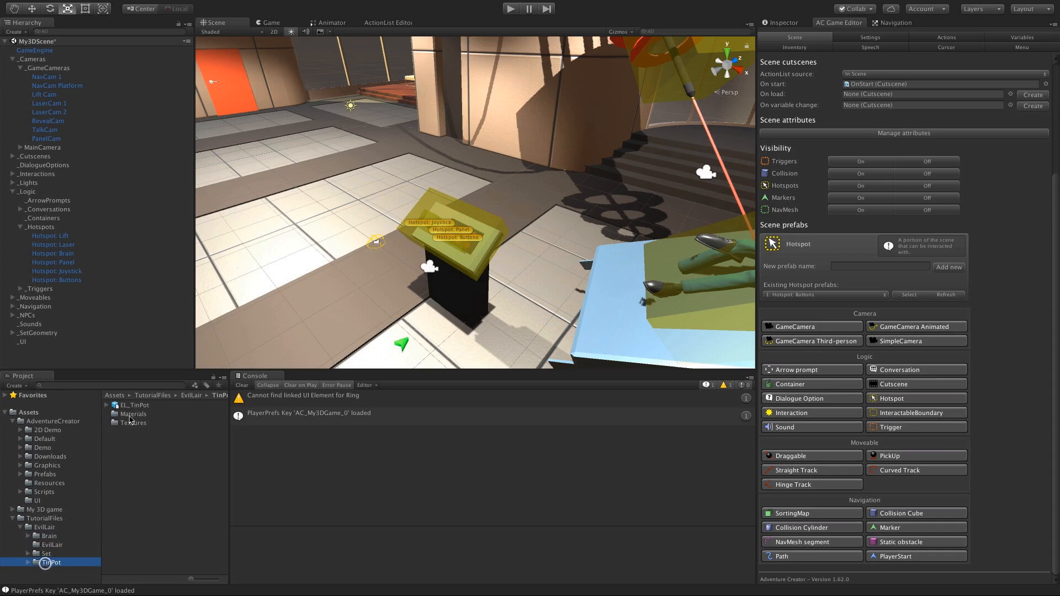
pyautogui.click(119, 406)
pyautogui.click(107, 405)
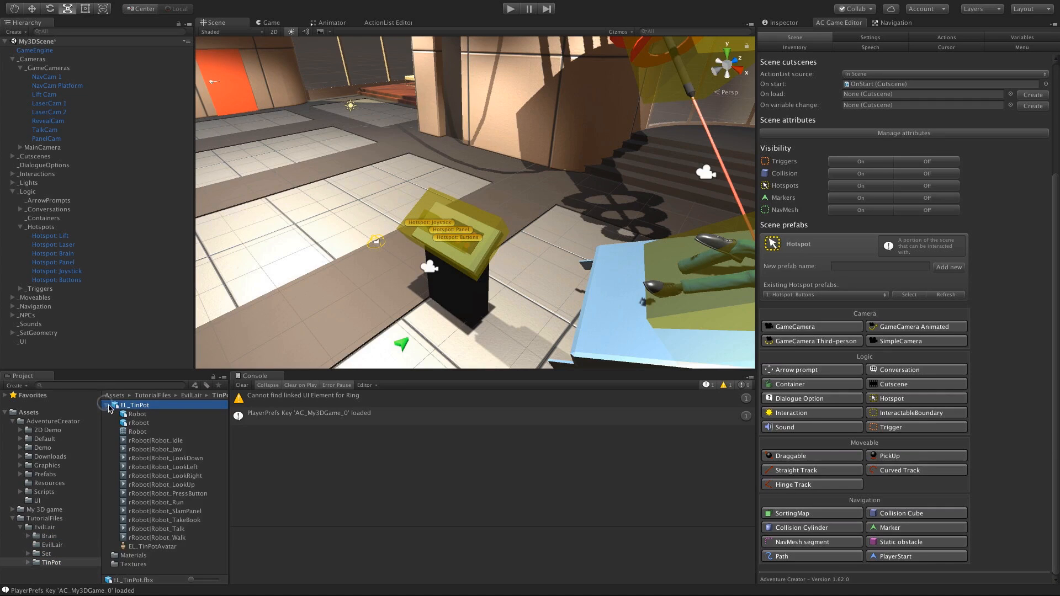
pyautogui.click(779, 23)
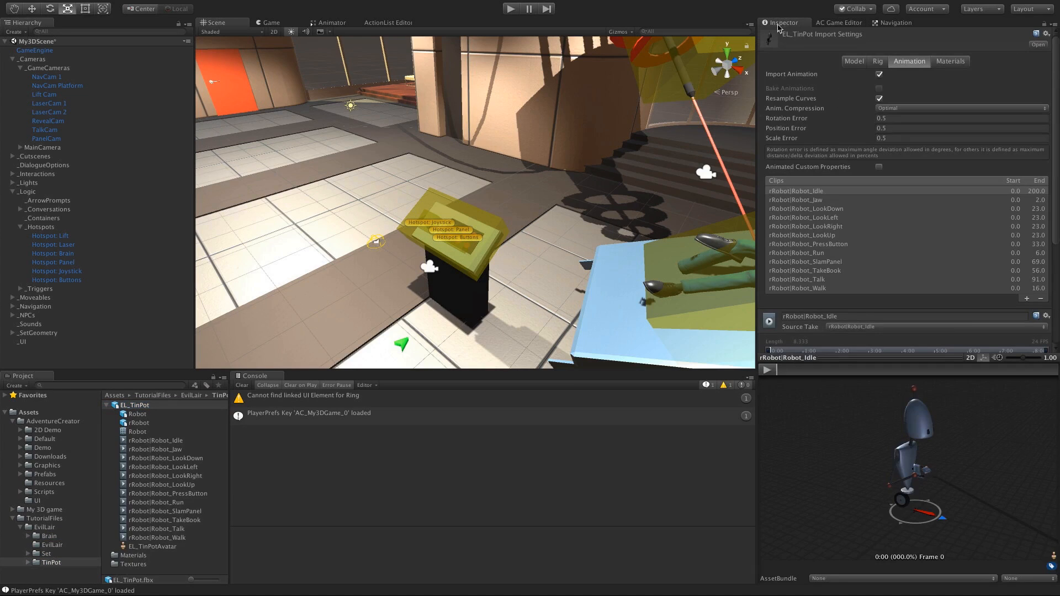
# Step: Preview the robot's PressButton and SlamPanel animation clips
pyautogui.click(836, 244)
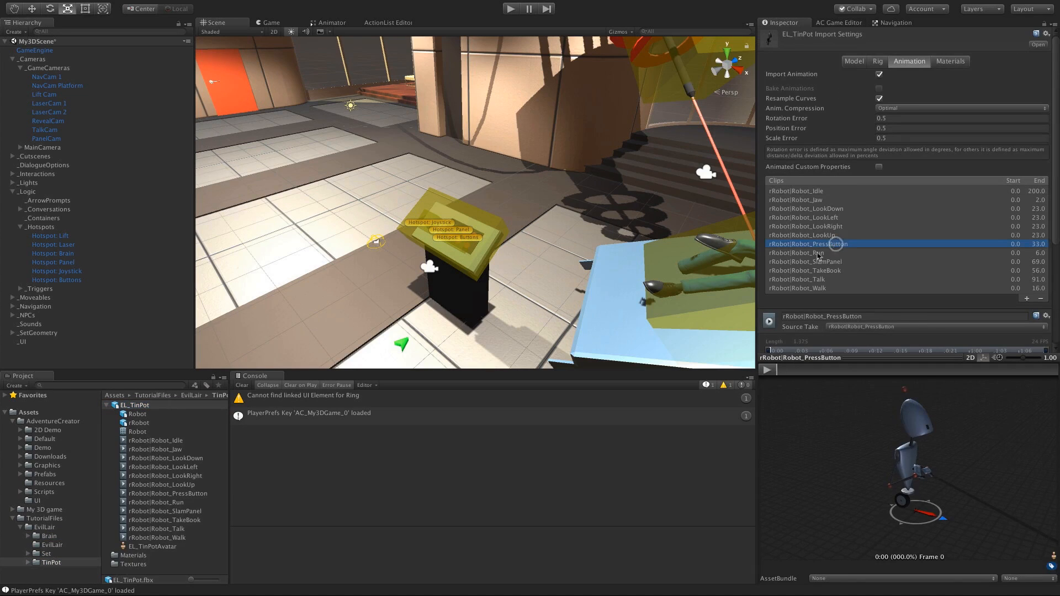
pyautogui.click(767, 370)
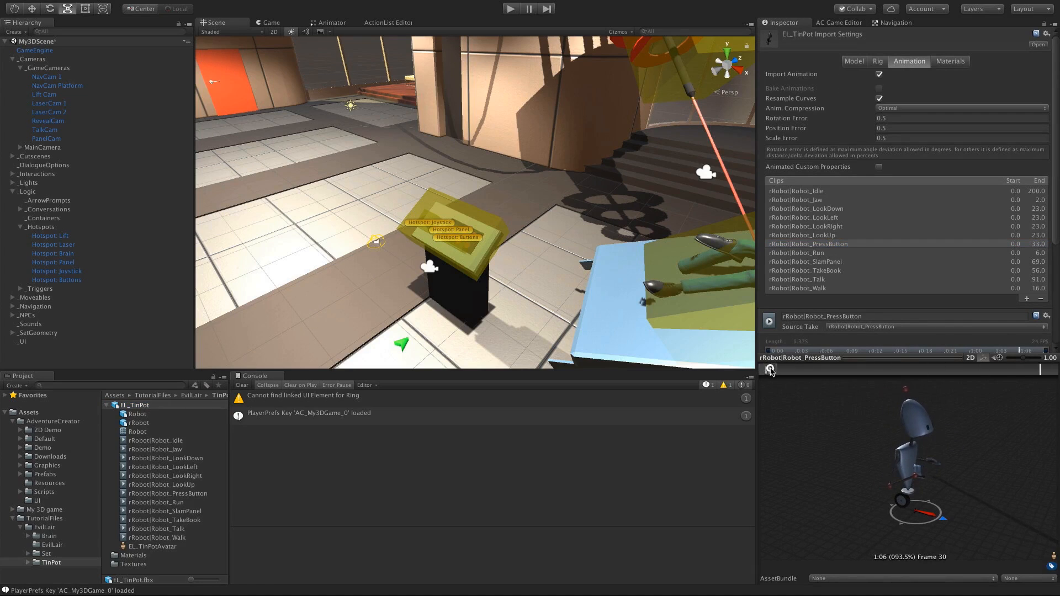
pyautogui.click(817, 261)
pyautogui.click(770, 371)
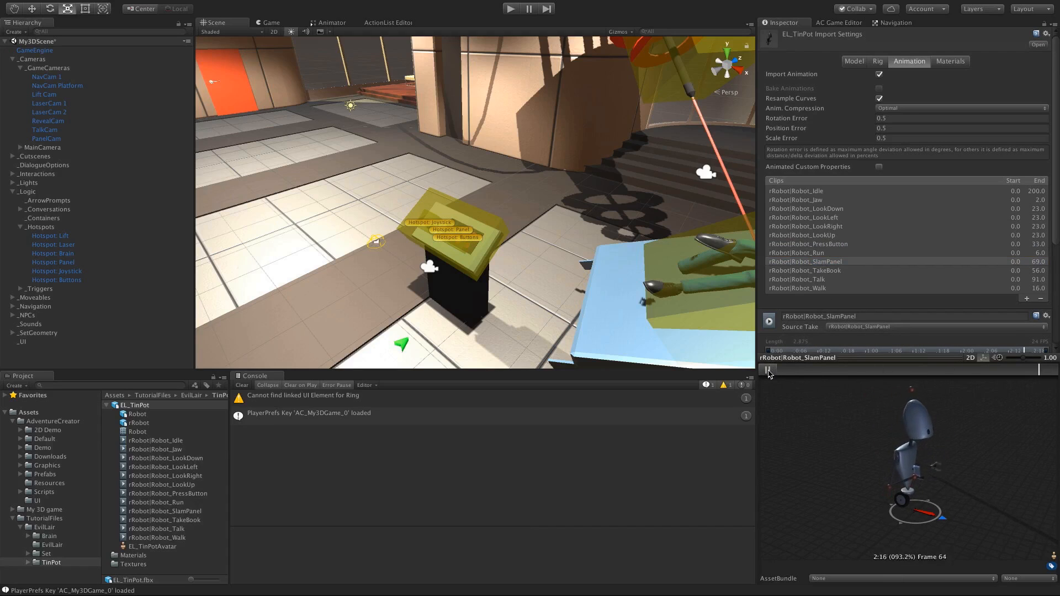
pyautogui.click(795, 370)
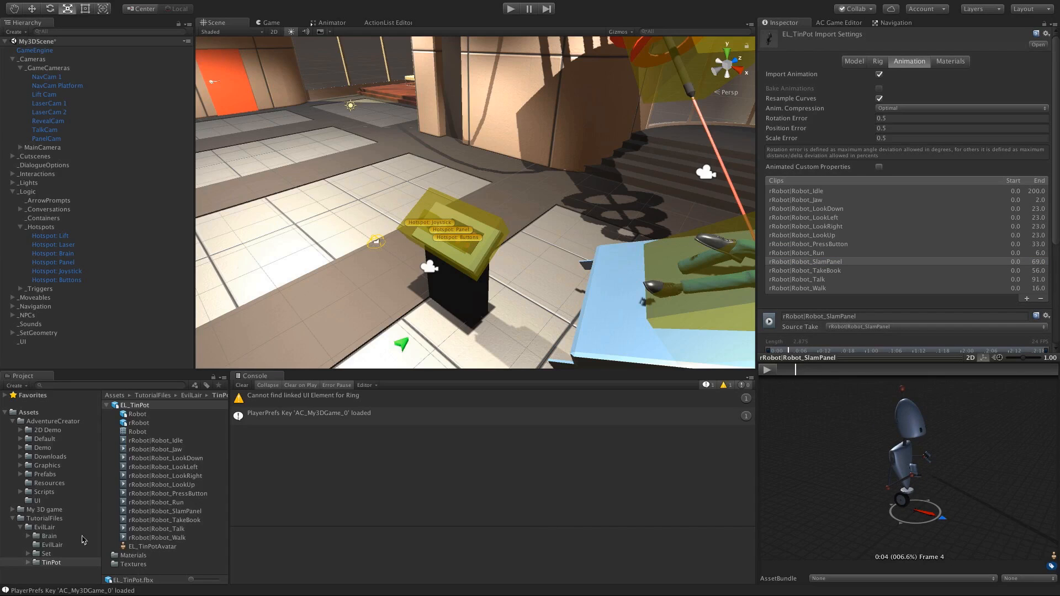
# Step: Open the PlayerController asset from the My 3D game folder for editing in the Animator
pyautogui.click(35, 511)
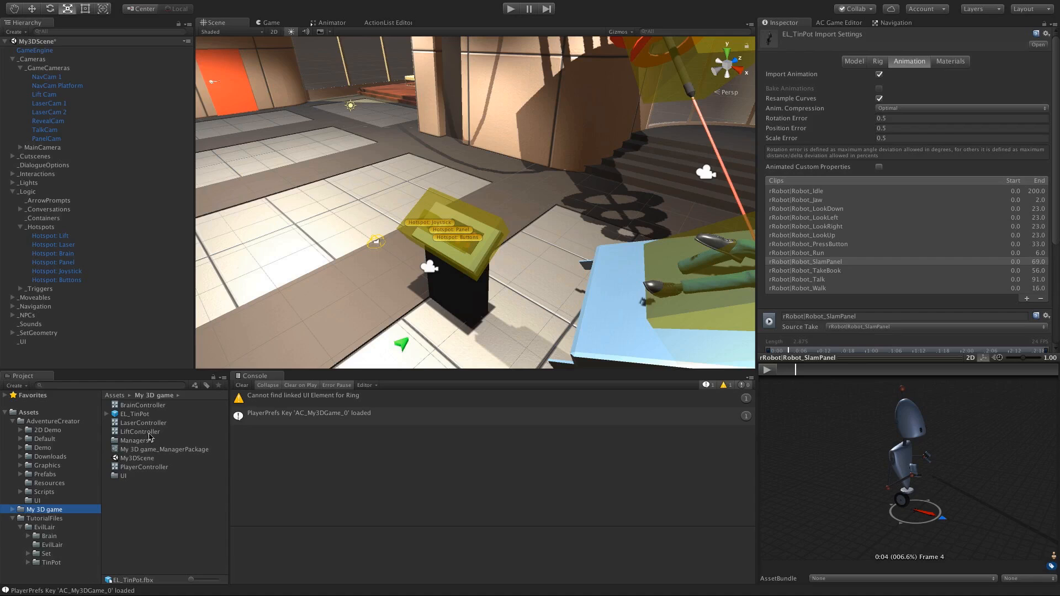
pyautogui.doubleClick(144, 467)
pyautogui.click(417, 330)
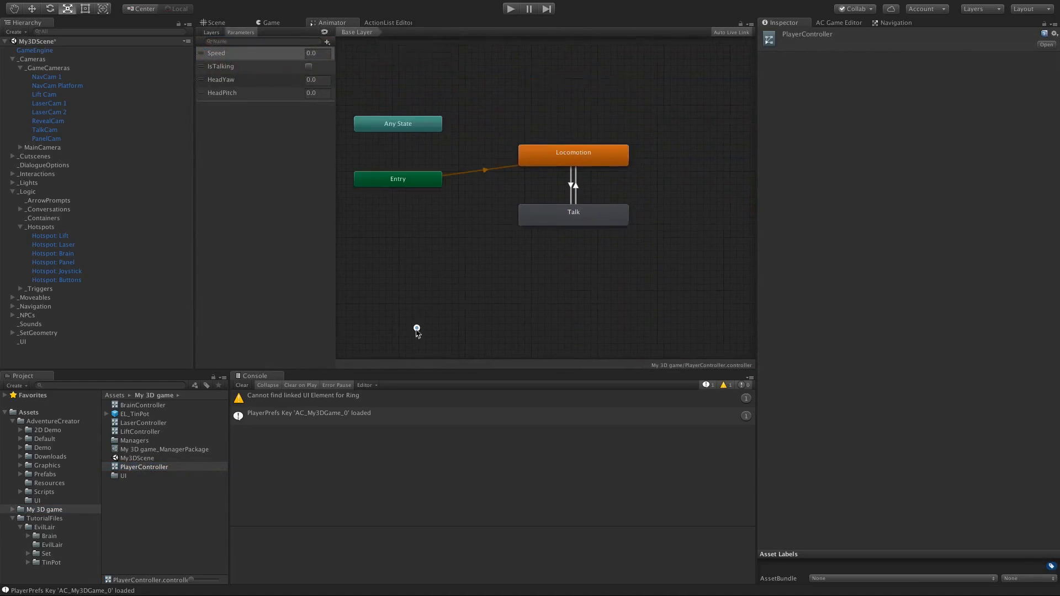
# Step: Add the TinPot clips Robot_PressButton, Robot_SlamPanel and Robot_TakeBook as new states in PlayerController, stacked below the existing states
pyautogui.click(42, 544)
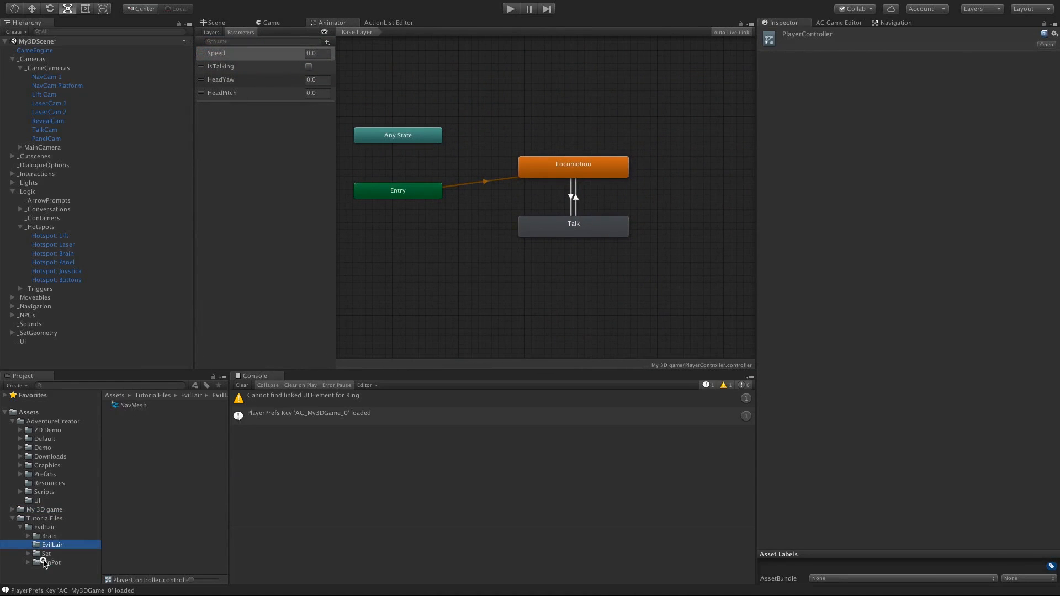
pyautogui.click(46, 563)
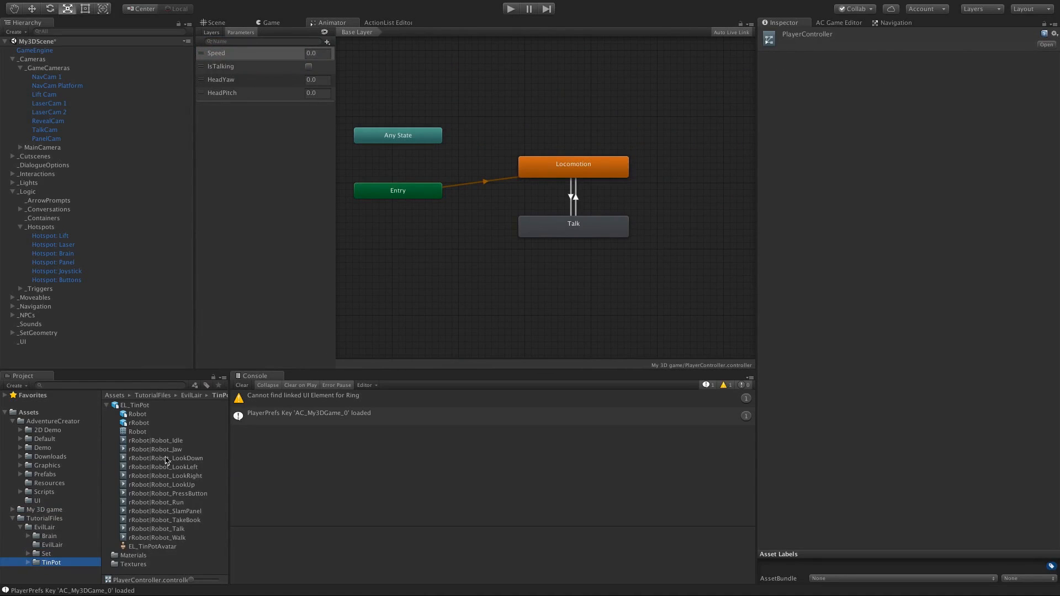
pyautogui.click(177, 493)
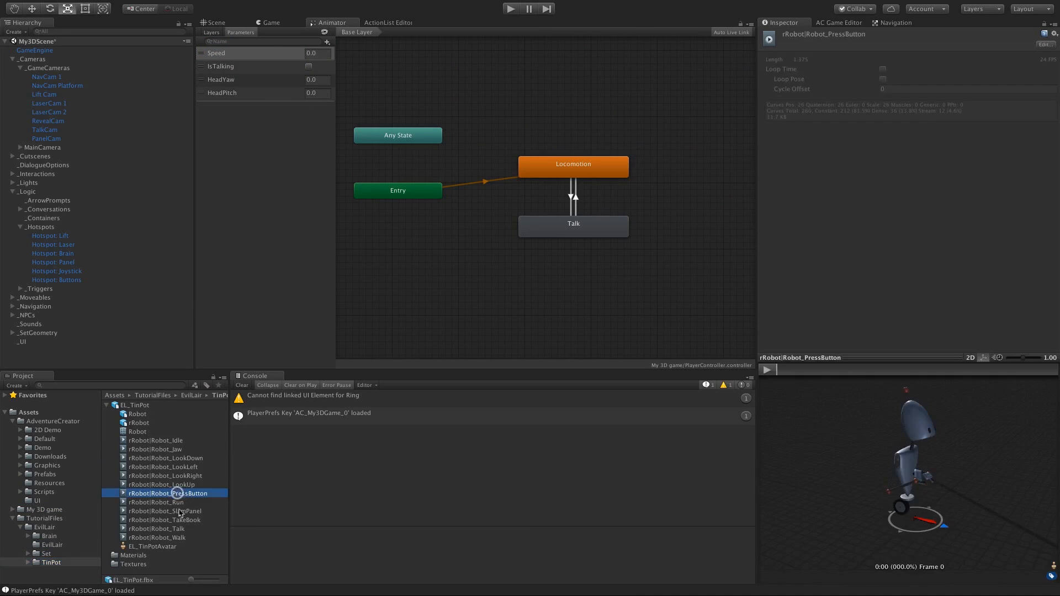
pyautogui.keyDown('super'); pyautogui.click(180, 512); pyautogui.keyUp('super')
pyautogui.keyDown('super'); pyautogui.click(173, 520); pyautogui.keyUp('super')
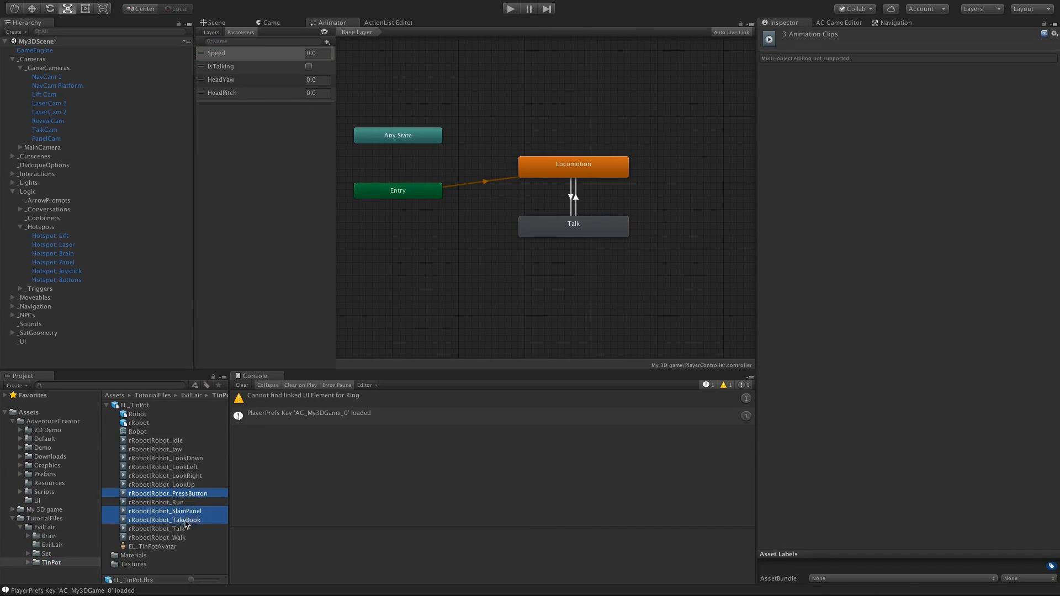
pyautogui.moveTo(174, 520); pyautogui.dragTo(445, 304)
pyautogui.moveTo(545, 328); pyautogui.dragTo(460, 344)
pyautogui.moveTo(454, 276); pyautogui.dragTo(461, 278)
pyautogui.click(470, 311)
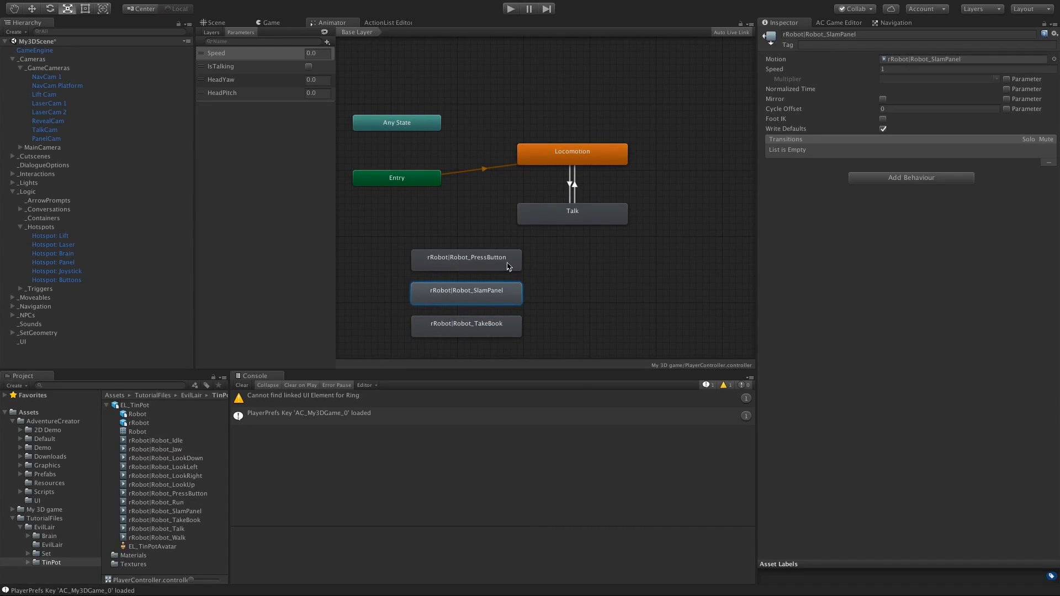
# Step: Shorten the rRobot|Robot_PressButton state's name to PressButton
pyautogui.click(508, 266)
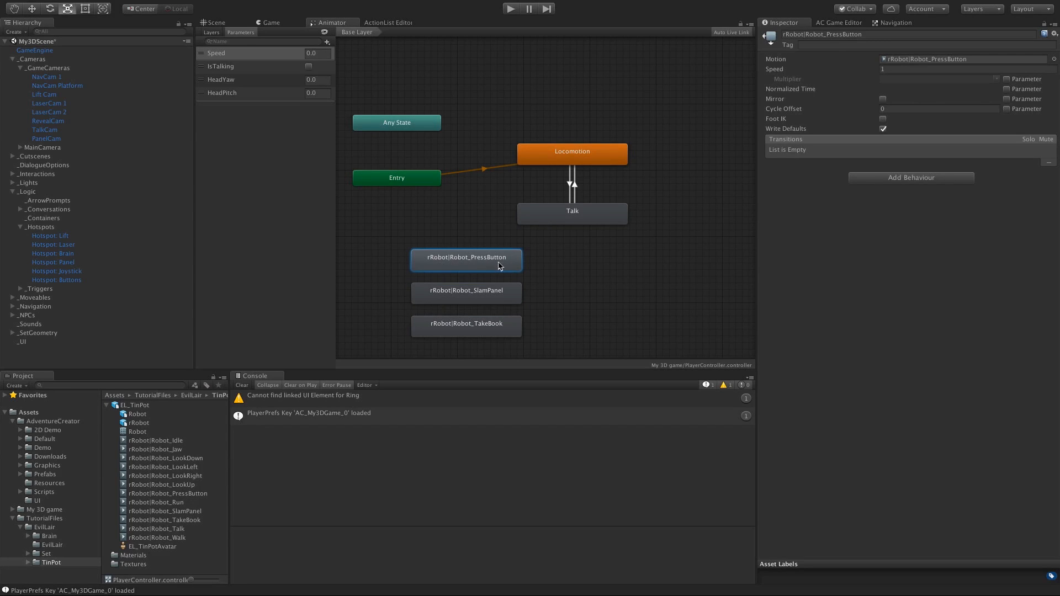
pyautogui.click(829, 34)
pyautogui.hotkey('shift', 'Home')
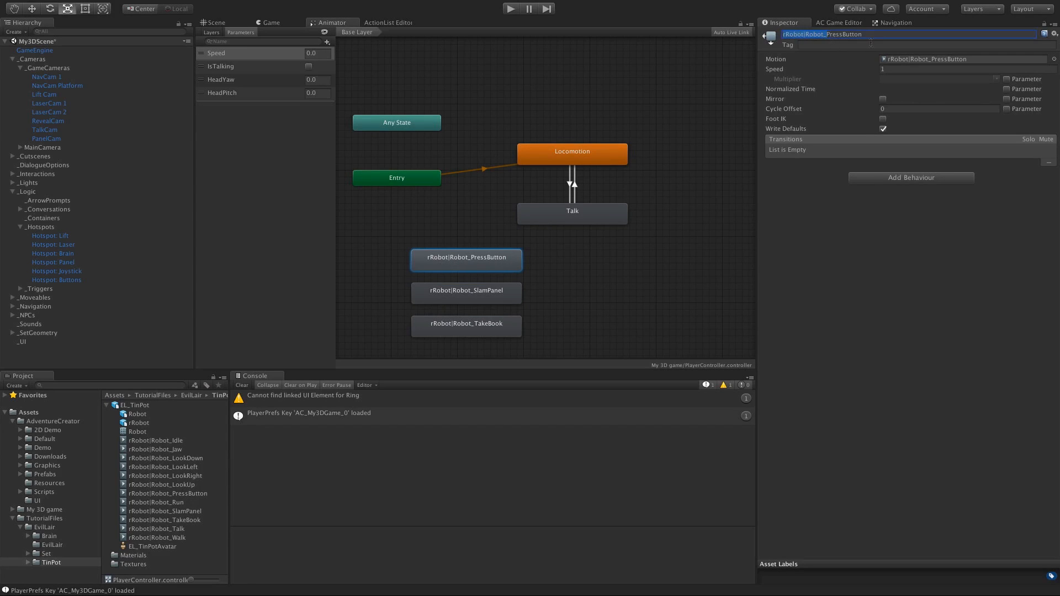
pyautogui.press('BackSpace')
pyautogui.press('Return')
# Step: Strip the rRobot|Robot_ prefix from the other two new states, naming them SlamPanel and TakeBook
pyautogui.click(476, 291)
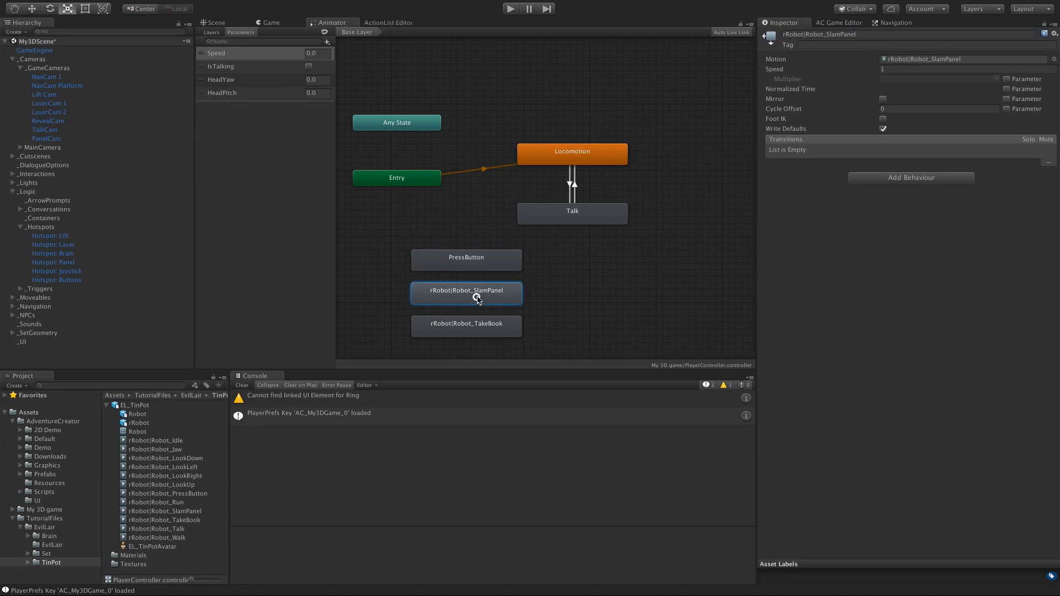
pyautogui.click(826, 35)
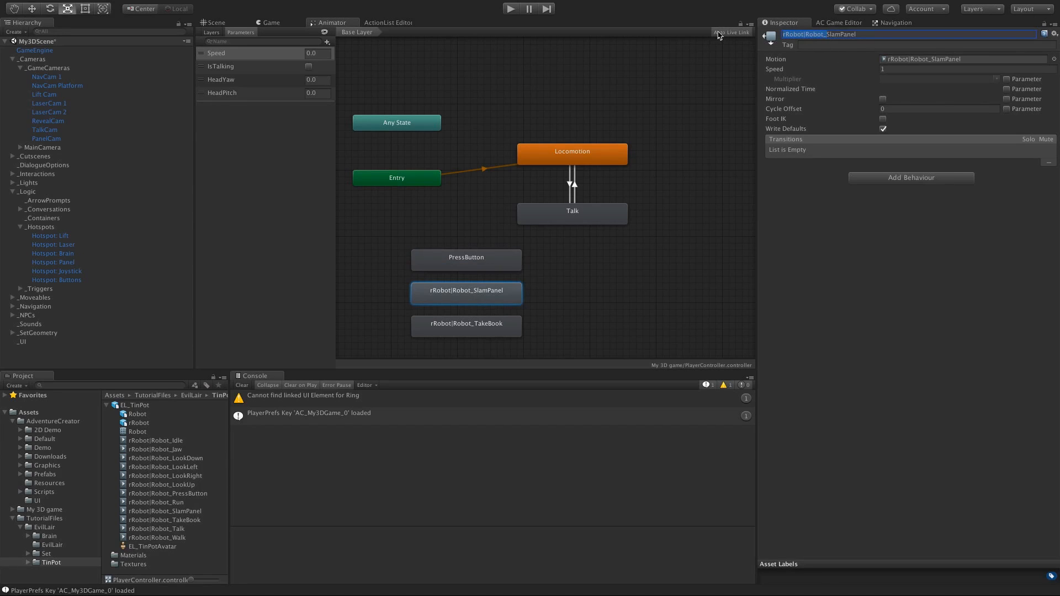
pyautogui.press('BackSpace')
pyautogui.press('Return')
pyautogui.click(511, 326)
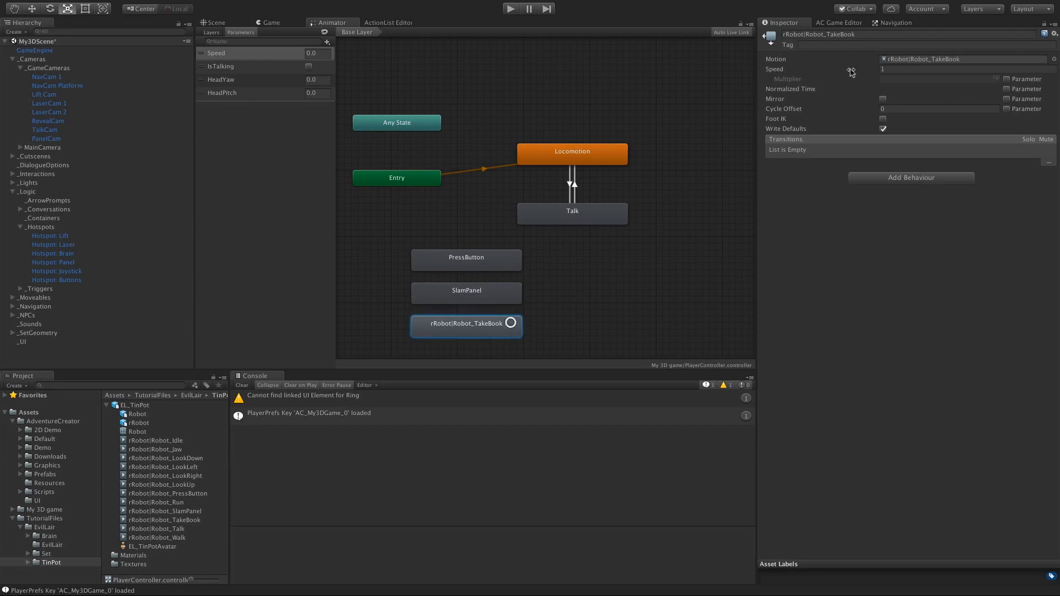
pyautogui.click(831, 35)
pyautogui.press('BackSpace')
pyautogui.press('Return')
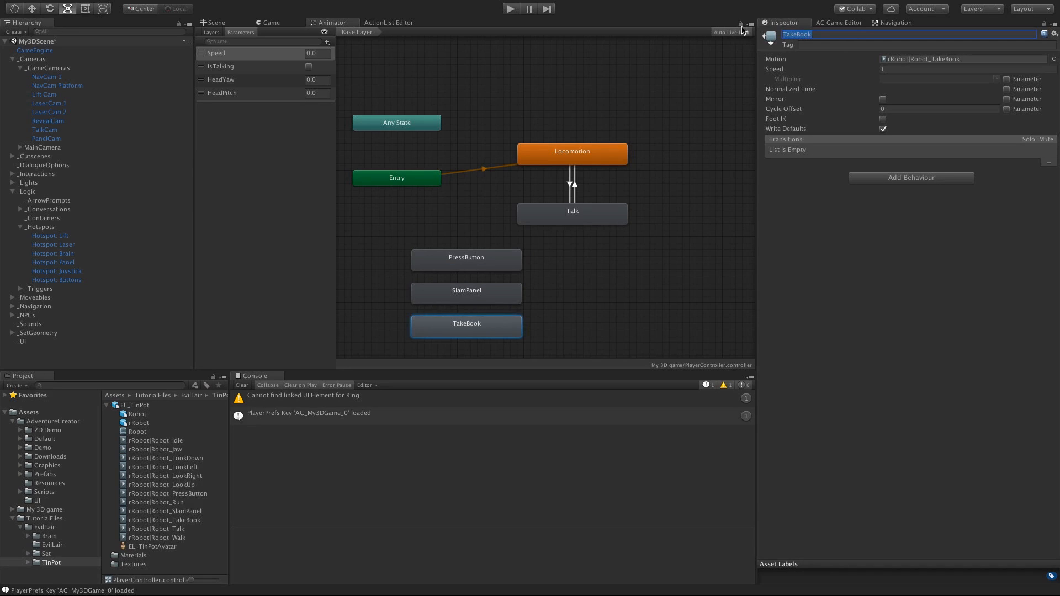
# Step: Create a transition from the PressButton state to Locomotion
pyautogui.click(560, 267)
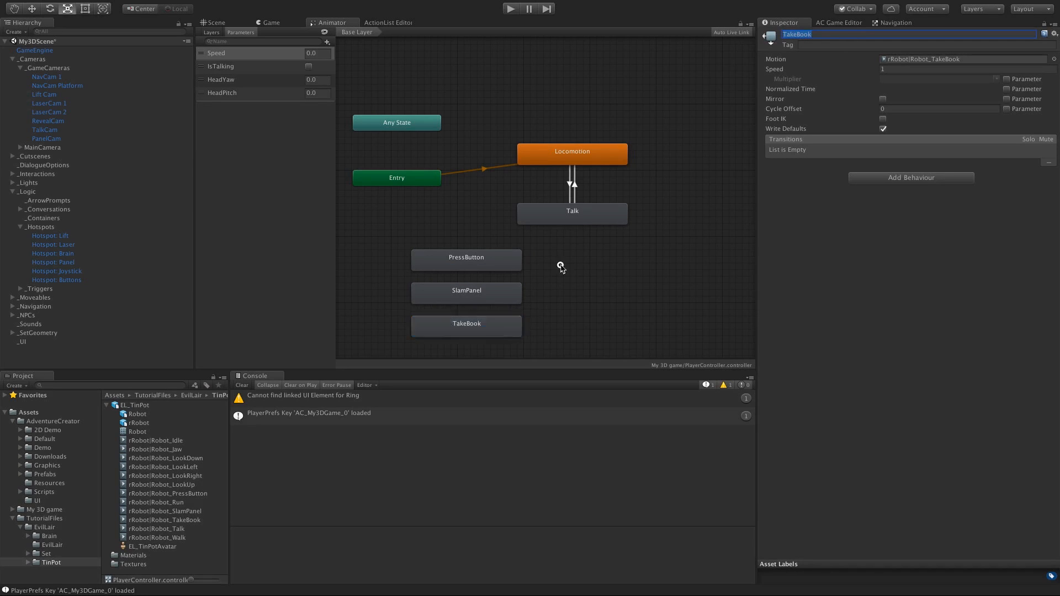
pyautogui.click(512, 264)
pyautogui.rightClick(512, 264)
pyautogui.click(533, 266)
pyautogui.click(561, 160)
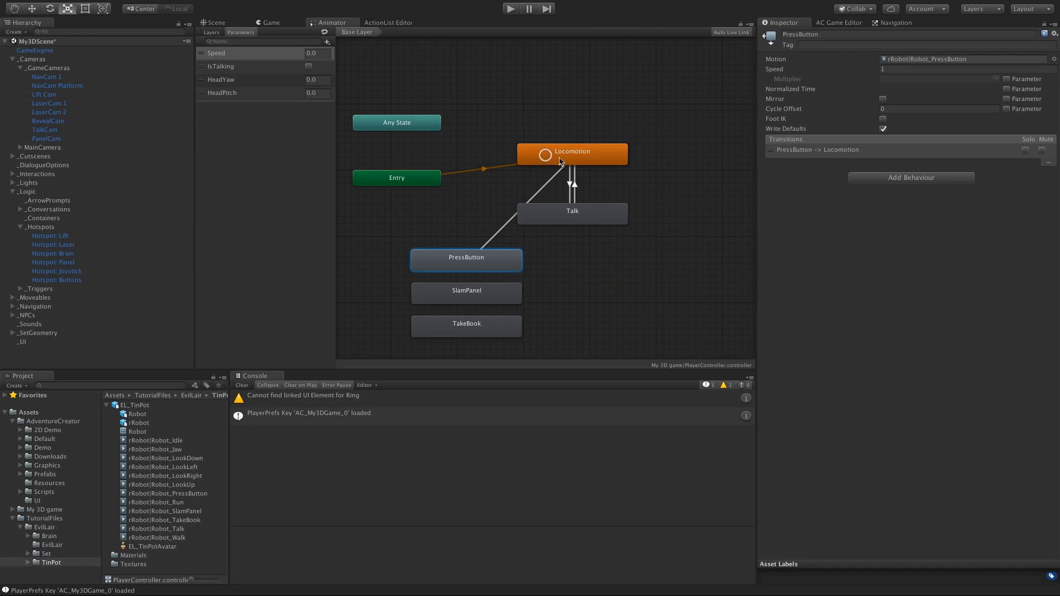
# Step: Create transitions from the SlamPanel and TakeBook states to Locomotion
pyautogui.rightClick(485, 293)
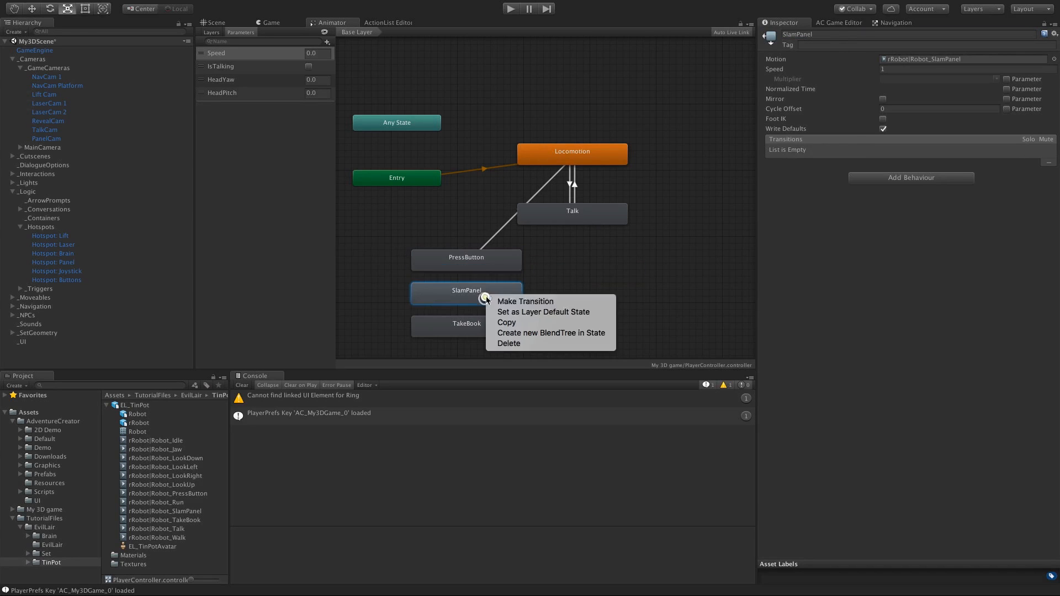
pyautogui.click(508, 300)
pyautogui.click(568, 155)
pyautogui.click(492, 329)
pyautogui.rightClick(491, 329)
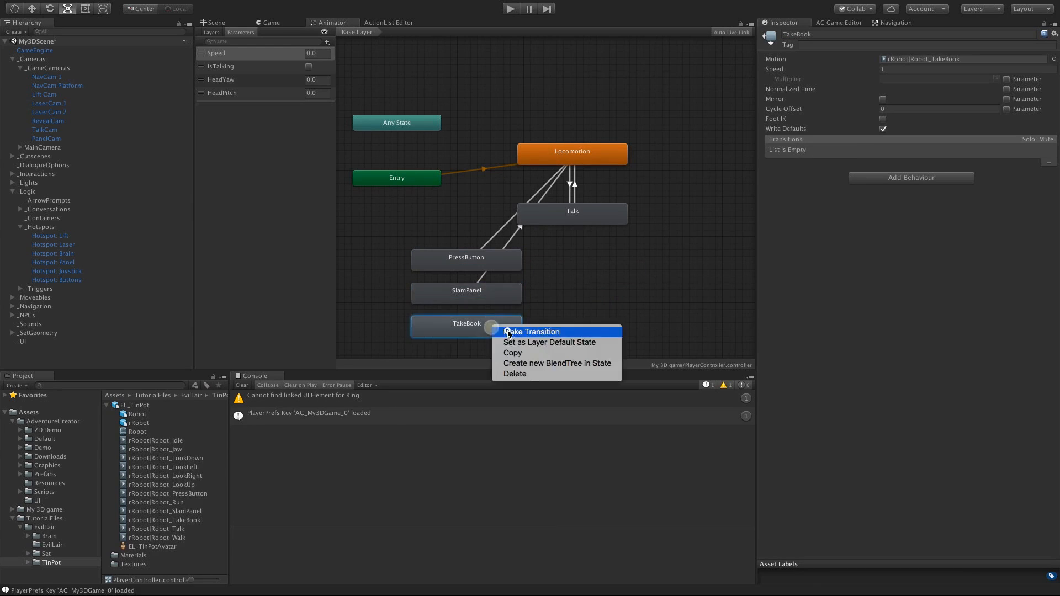
pyautogui.click(515, 335)
pyautogui.click(563, 158)
# Step: Rearrange the graph so PressButton sits directly above Locomotion, with SlamPanel and TakeBook above it to the right
pyautogui.moveTo(488, 258); pyautogui.dragTo(594, 74)
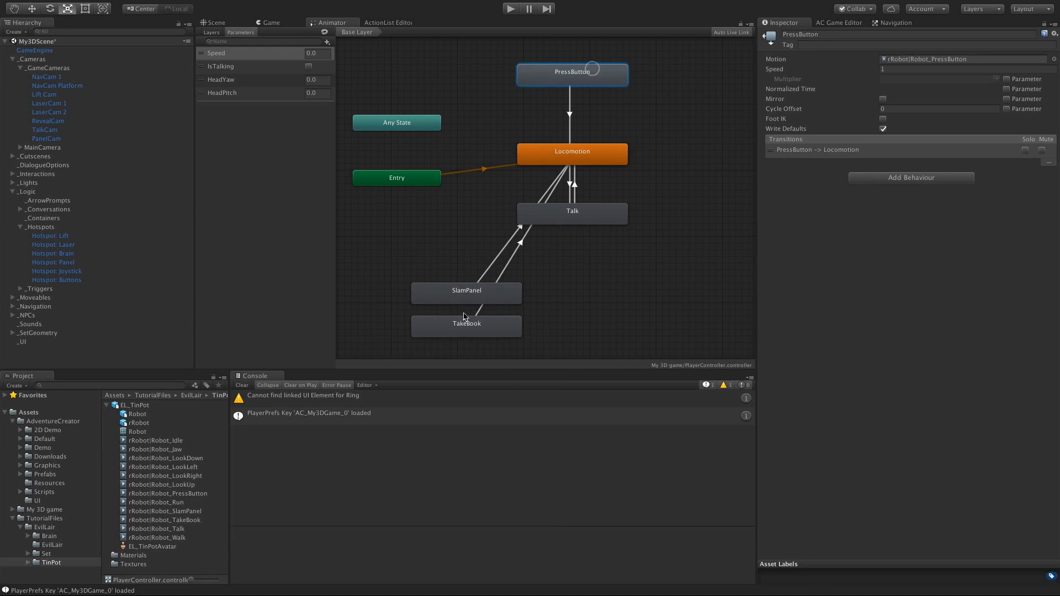
pyautogui.moveTo(458, 296); pyautogui.dragTo(683, 78)
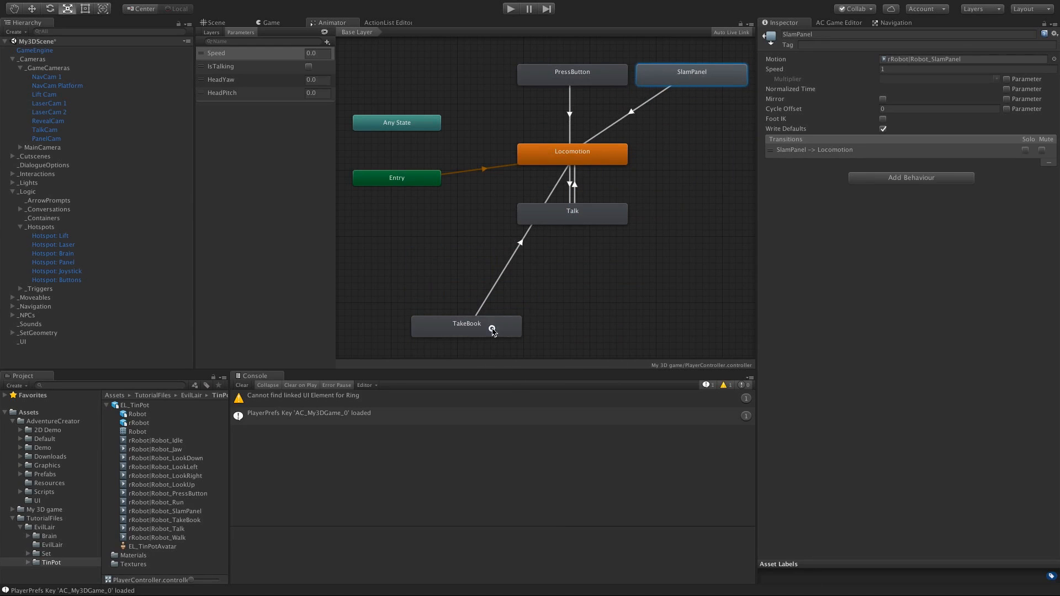
pyautogui.moveTo(491, 329); pyautogui.dragTo(672, 119)
pyautogui.moveTo(672, 119); pyautogui.dragTo(626, 145, button='middle')
pyautogui.moveTo(626, 144); pyautogui.dragTo(670, 134)
pyautogui.moveTo(659, 176); pyautogui.dragTo(561, 234, button='middle')
# Step: Select the PressButton to Locomotion transition and expand its timing settings
pyautogui.click(464, 161)
pyautogui.click(423, 205)
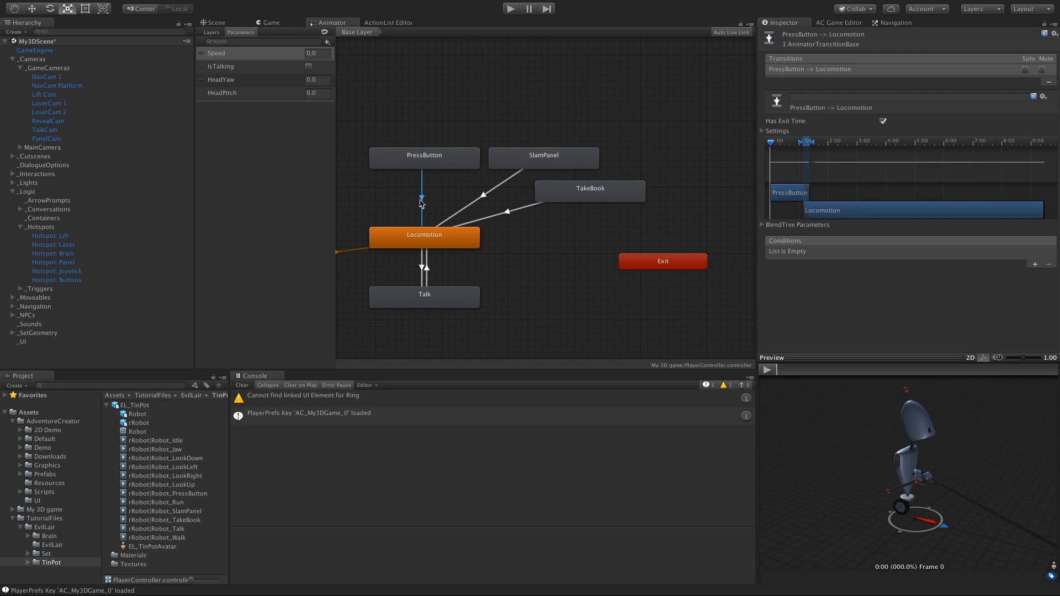
pyautogui.click(761, 131)
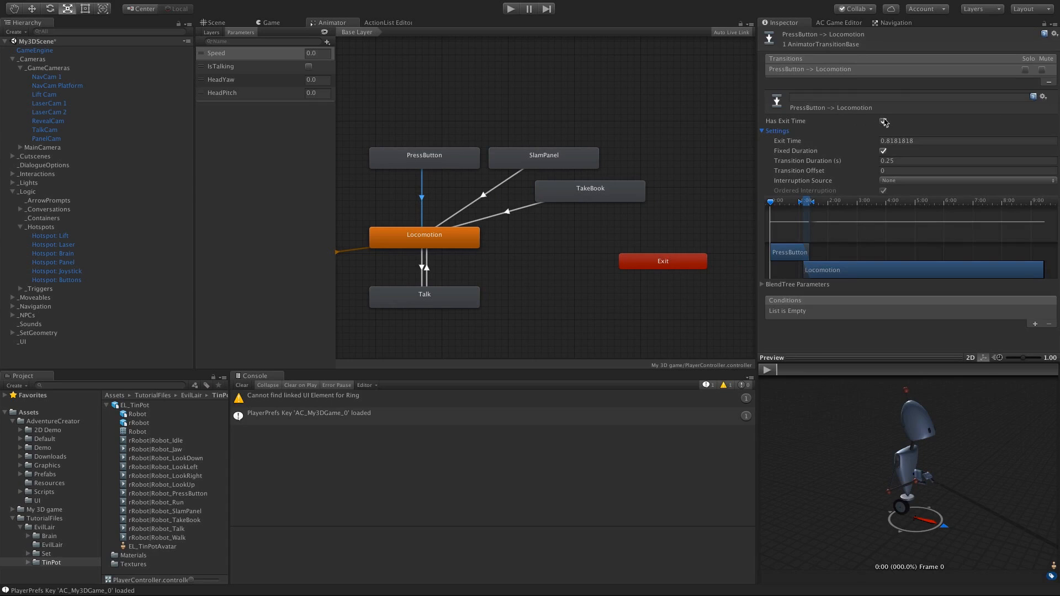
# Step: Set the PressButton to Locomotion transition's exit time to 1 and its duration to 0 seconds
pyautogui.click(905, 140)
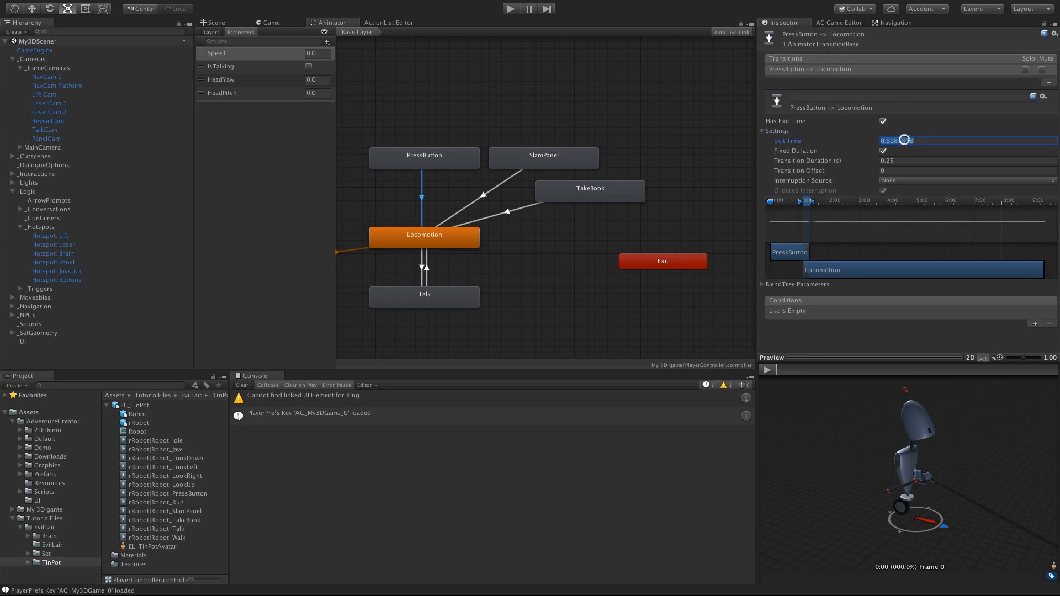
pyautogui.write('1')
pyautogui.click(906, 160)
pyautogui.write('0')
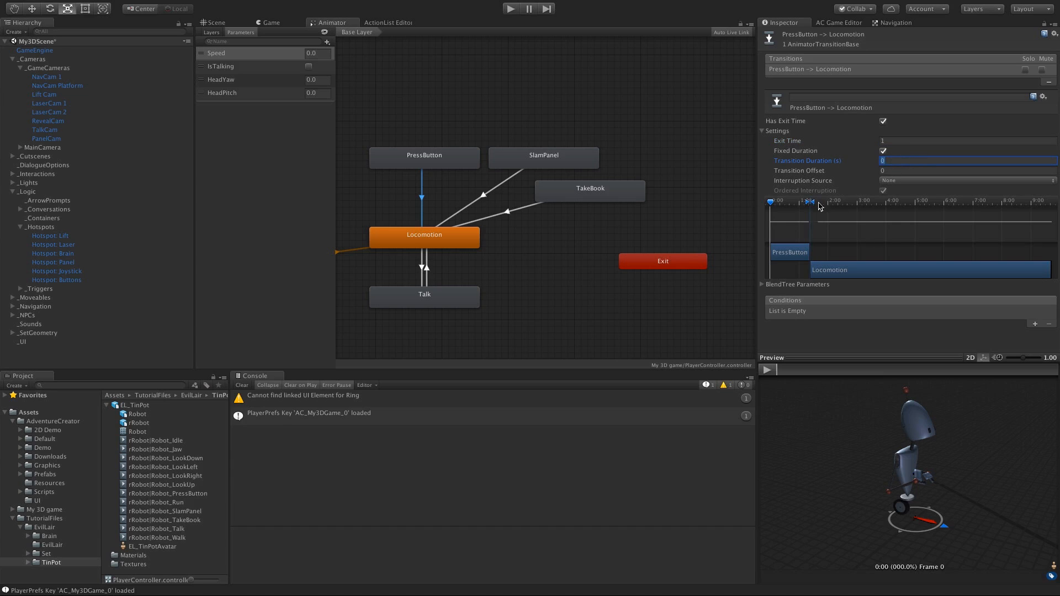
# Step: Set the SlamPanel to Locomotion transition's exit time to 1 and its duration to 0 seconds
pyautogui.click(487, 195)
pyautogui.click(909, 140)
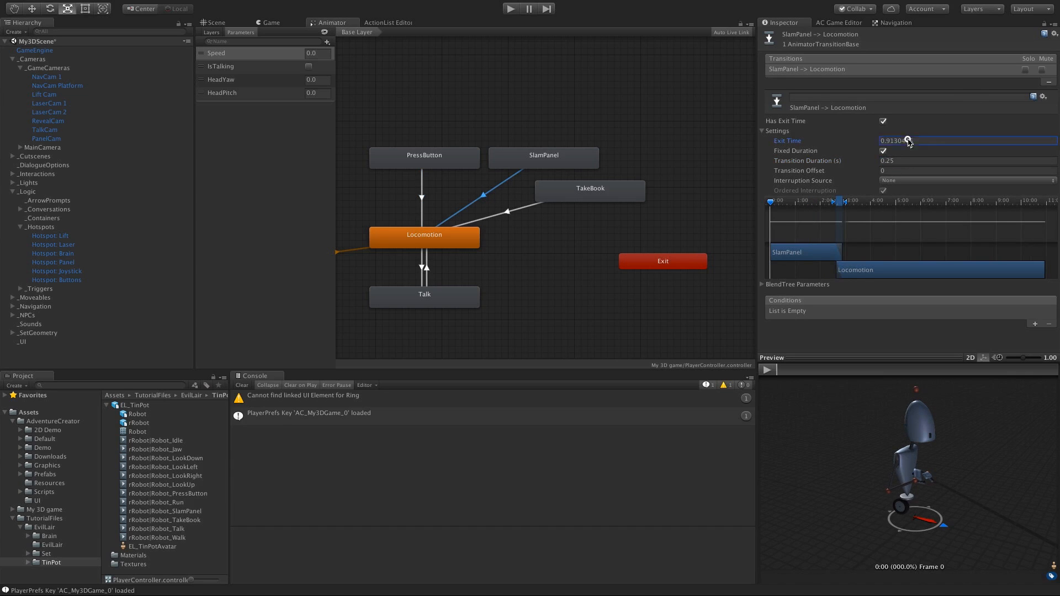
pyautogui.write('1')
pyautogui.press('Tab')
pyautogui.press('Tab')
pyautogui.write('0')
# Step: Set the TakeBook to Locomotion transition's exit time to 1 and its duration to 0 seconds
pyautogui.click(507, 208)
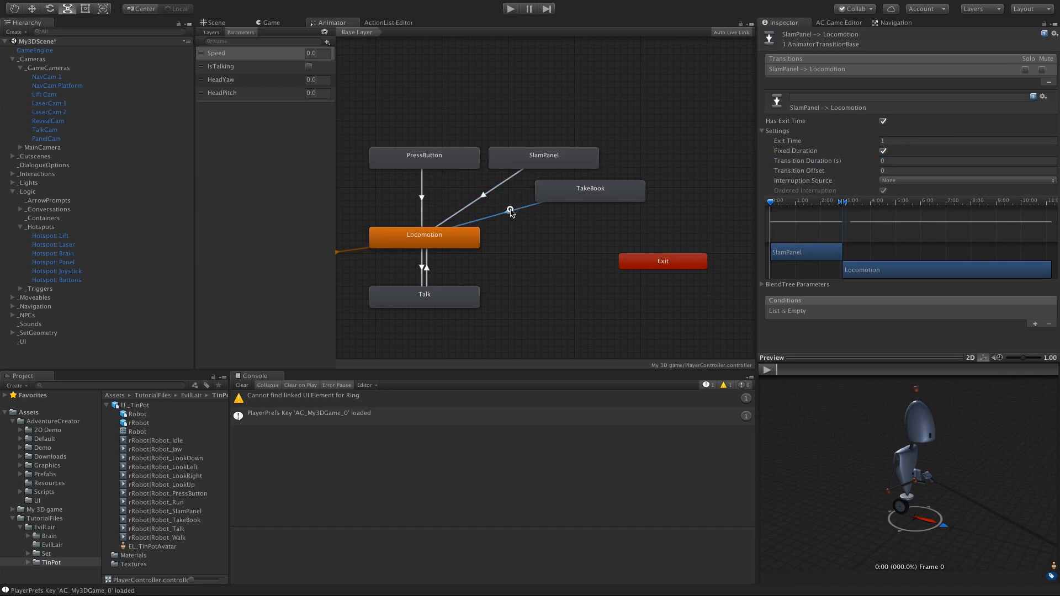
pyautogui.click(899, 140)
pyautogui.write('1')
pyautogui.press('Tab')
pyautogui.press('Tab')
pyautogui.write('0')
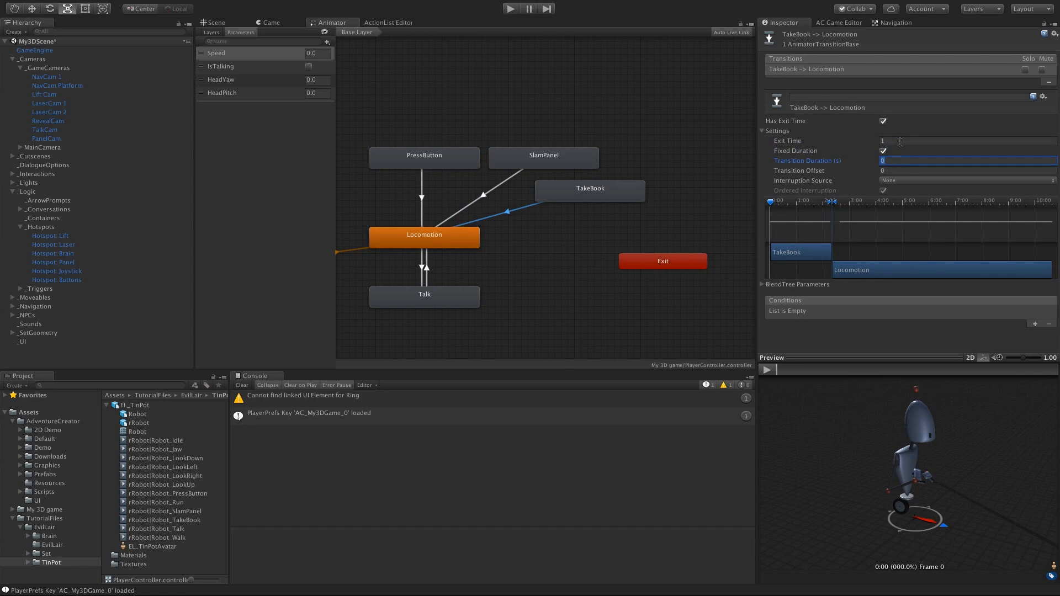
pyautogui.press('Return')
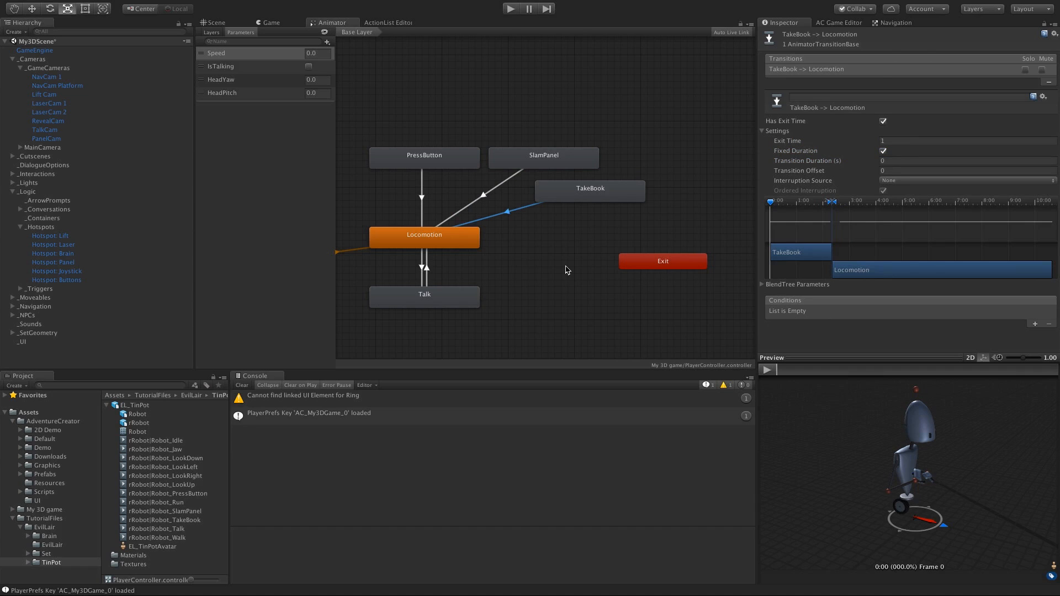
# Step: Check the PressButton state's name and open the Panel buttons: Use interaction in the ActionList Editor
pyautogui.click(425, 159)
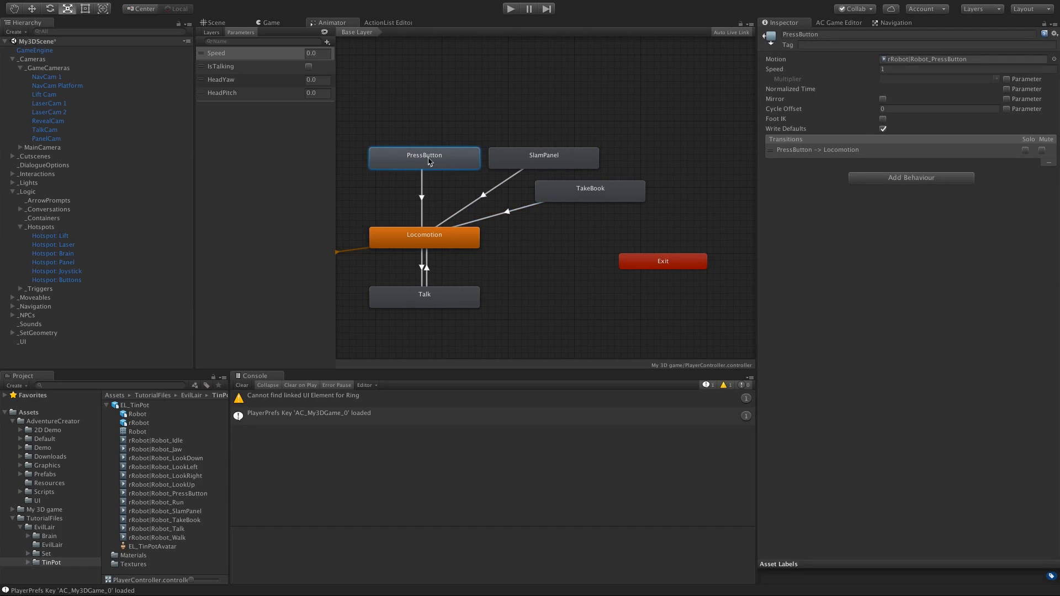
pyautogui.click(802, 34)
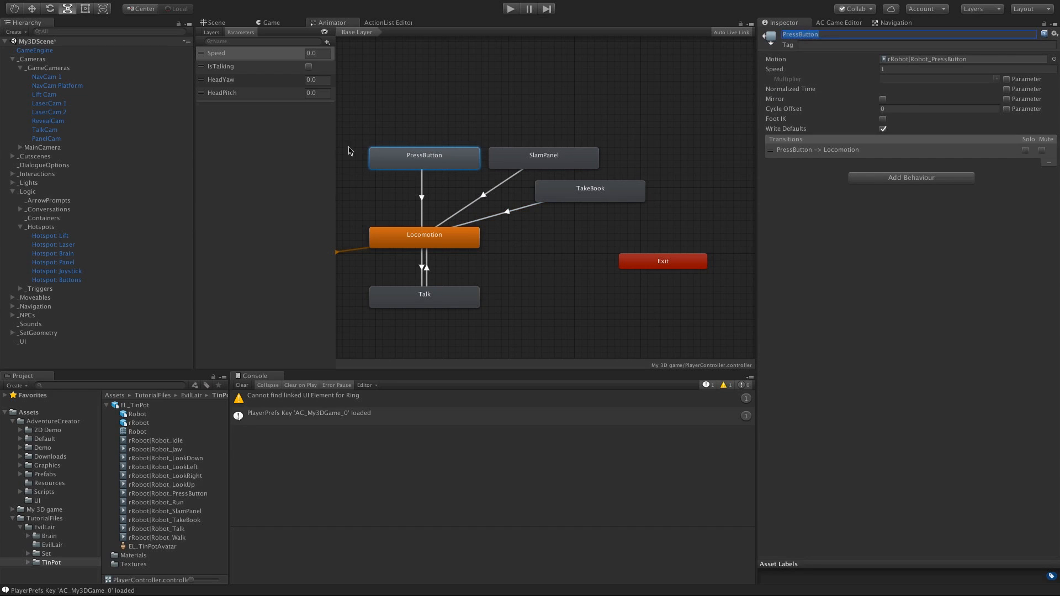
pyautogui.click(13, 192)
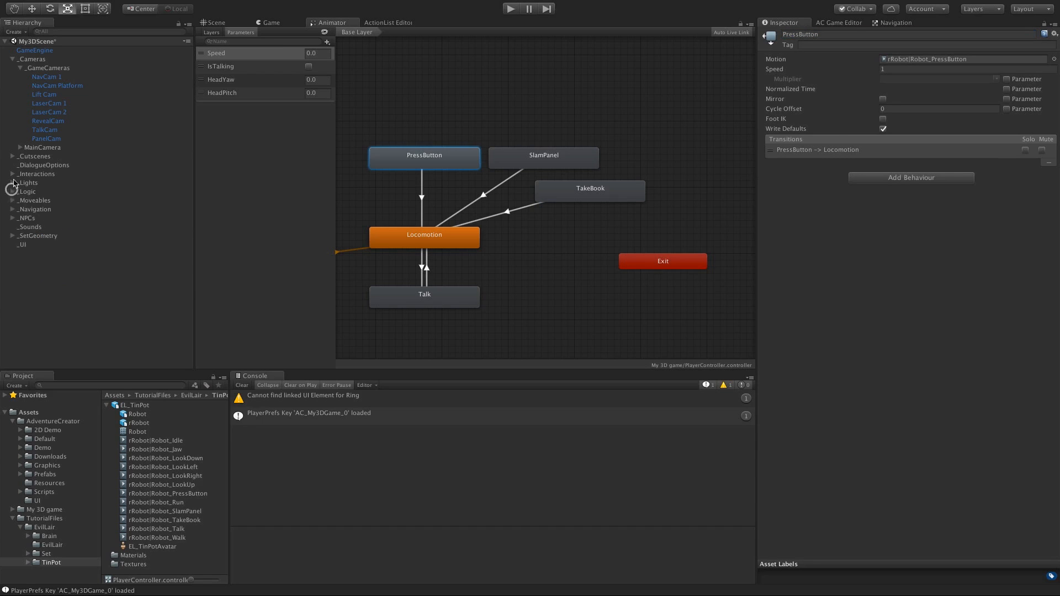
pyautogui.click(12, 174)
pyautogui.click(38, 235)
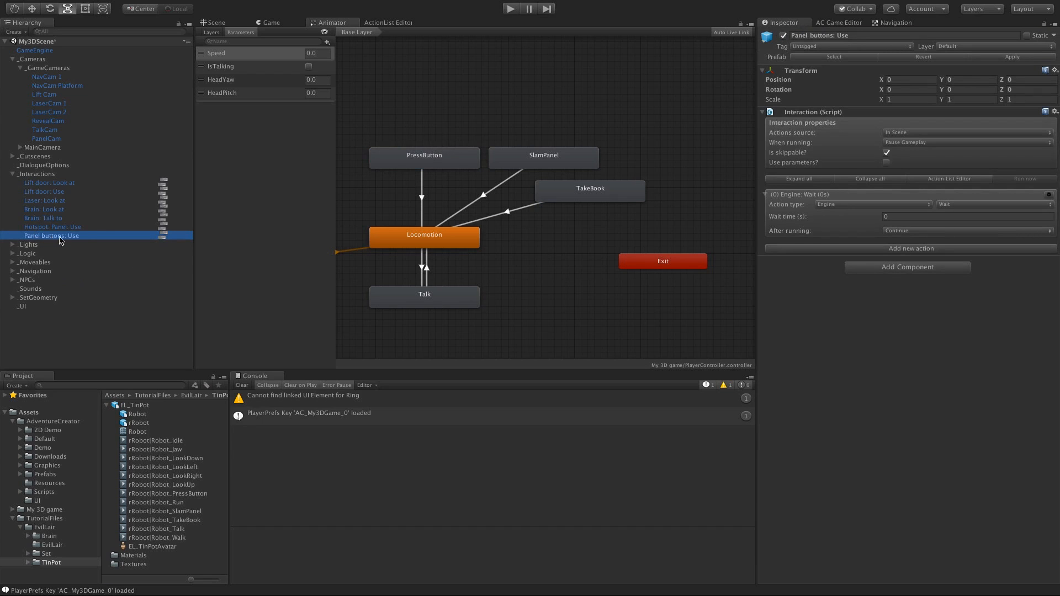
pyautogui.click(163, 237)
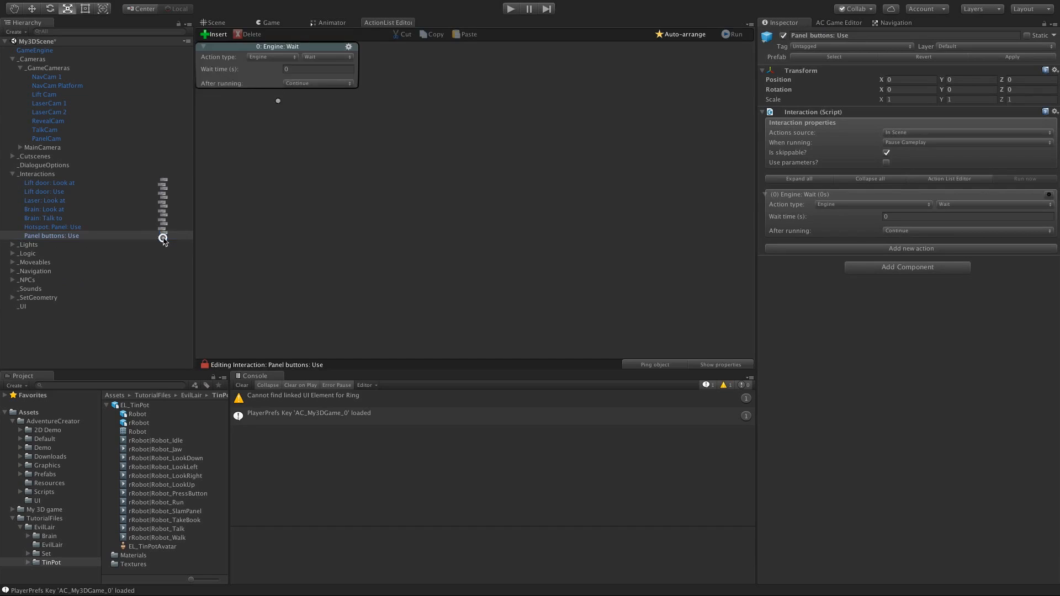
# Step: Change the interaction's first action to Character: Animate and make it affect the player
pyautogui.click(292, 63)
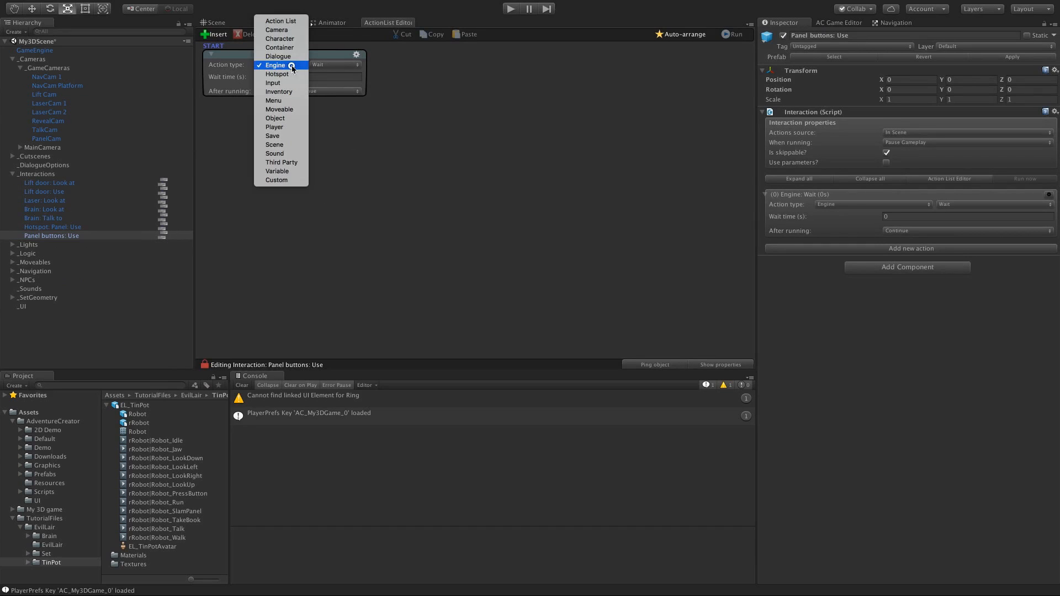
pyautogui.click(287, 38)
pyautogui.click(324, 67)
pyautogui.click(326, 65)
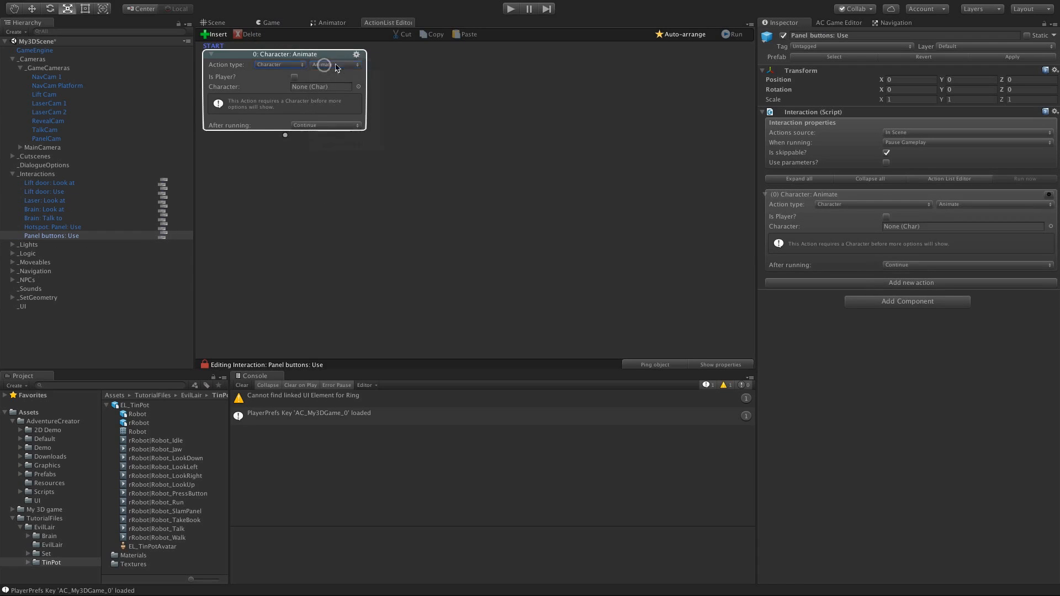
pyautogui.click(294, 77)
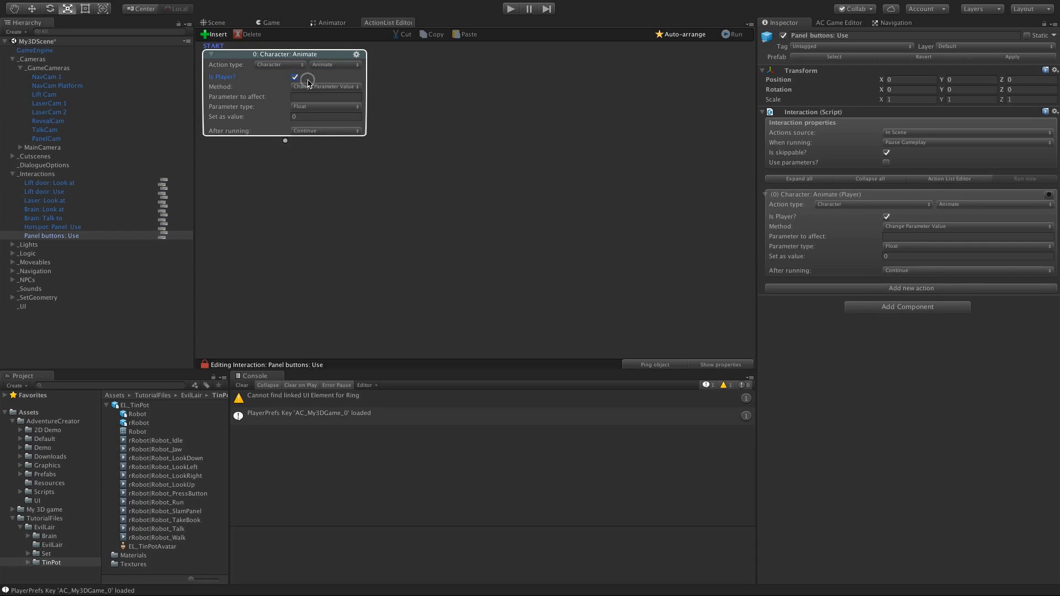
# Step: Set the Animate action to Play Custom with the clip PressButton and have it wait until finish
pyautogui.click(345, 89)
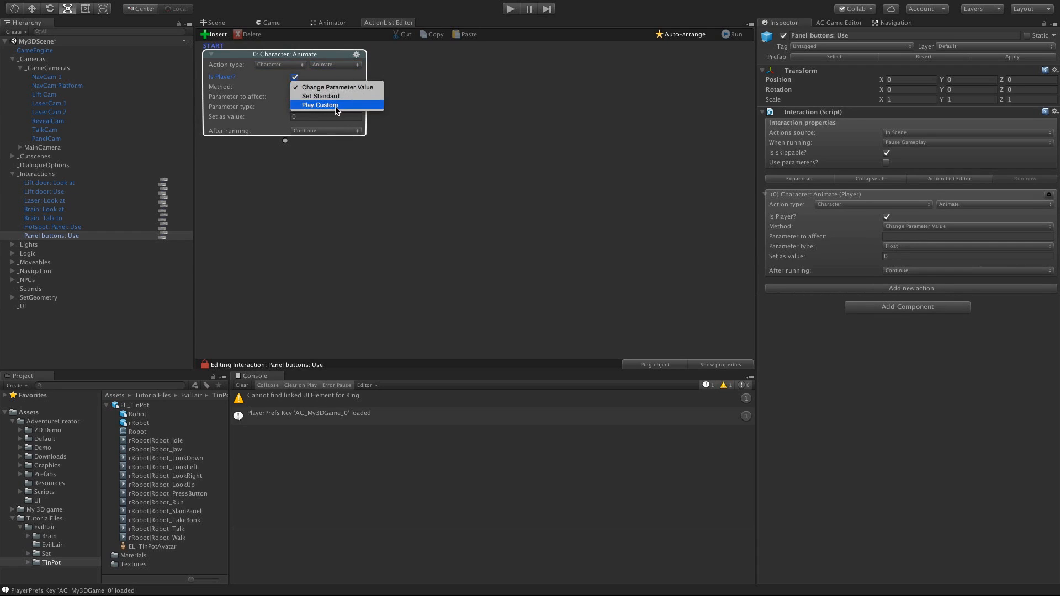
pyautogui.click(334, 105)
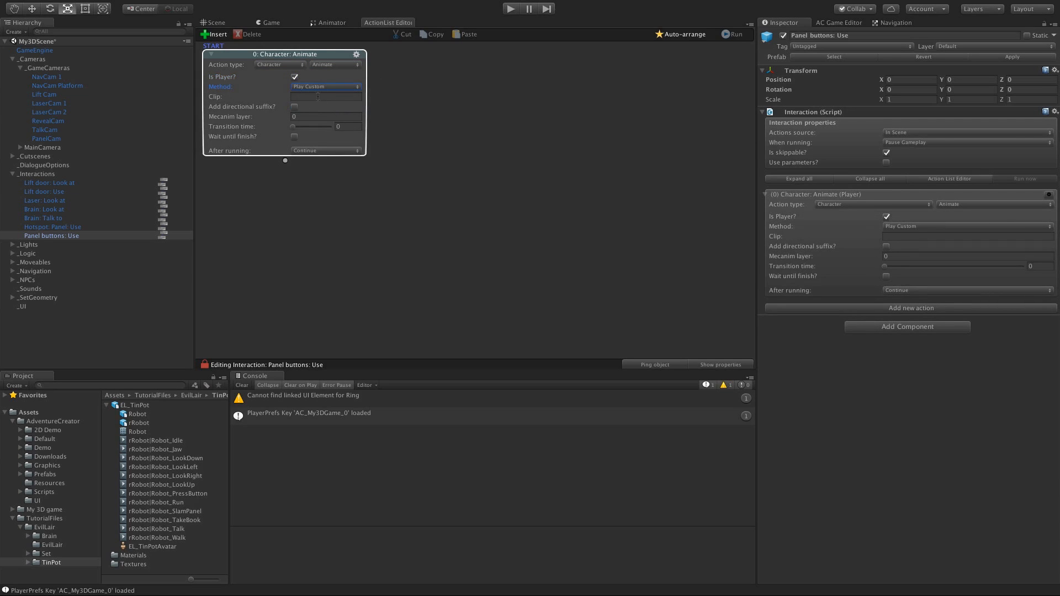
pyautogui.click(318, 96)
pyautogui.write('PressButton')
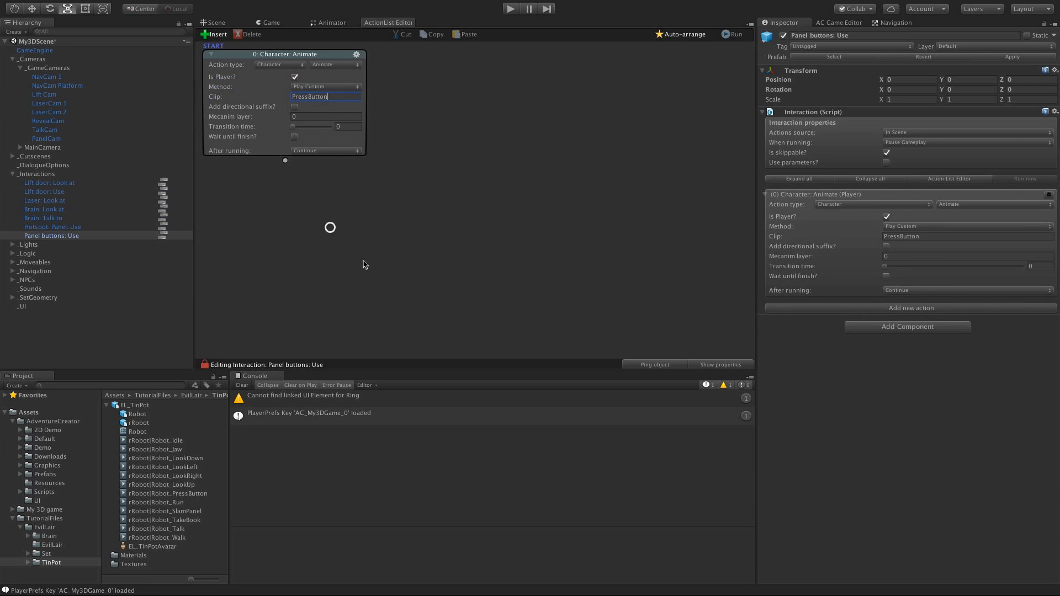
pyautogui.click(294, 137)
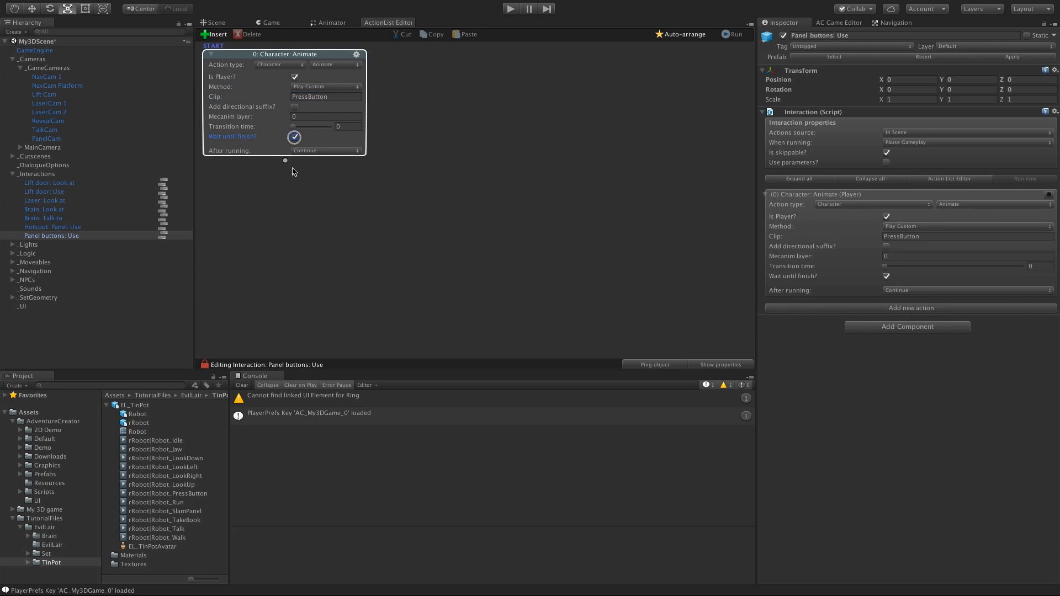
pyautogui.click(305, 181)
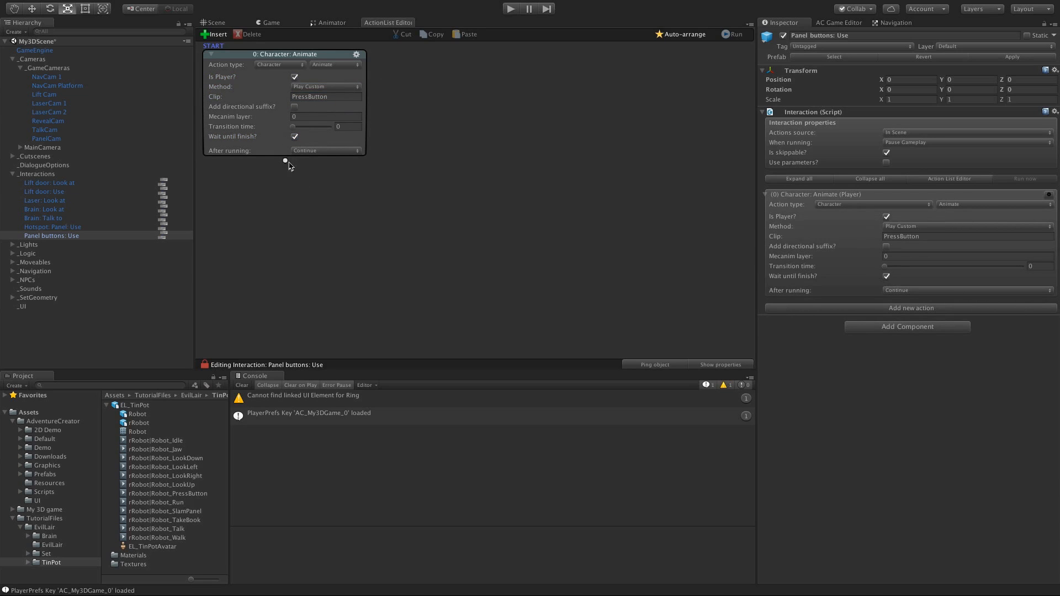
# Step: Examine the PressButton state in the player's Animator graph, and return to the interaction's actions
pyautogui.click(327, 23)
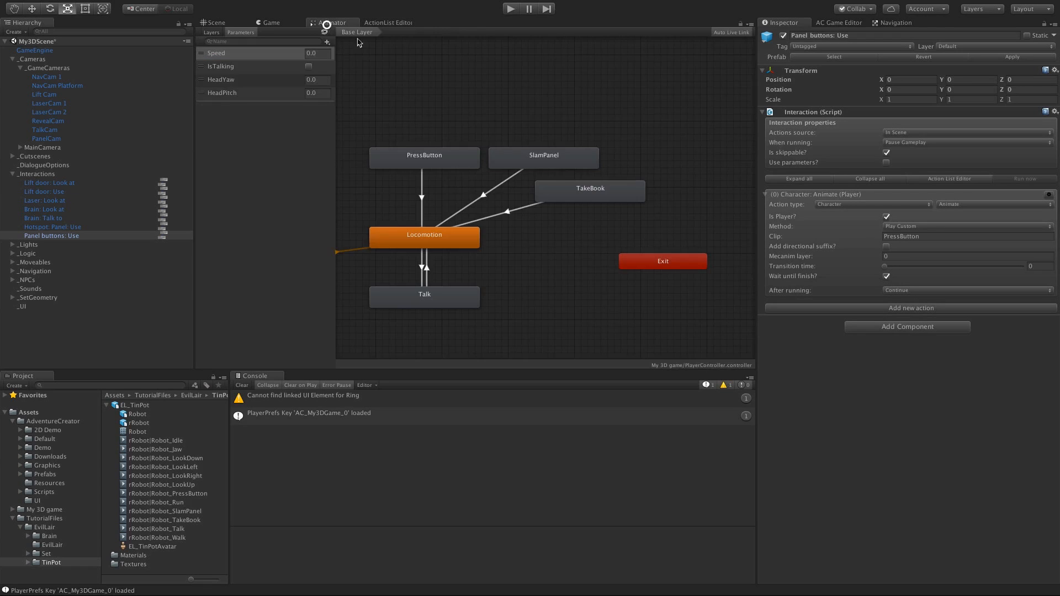
pyautogui.click(425, 161)
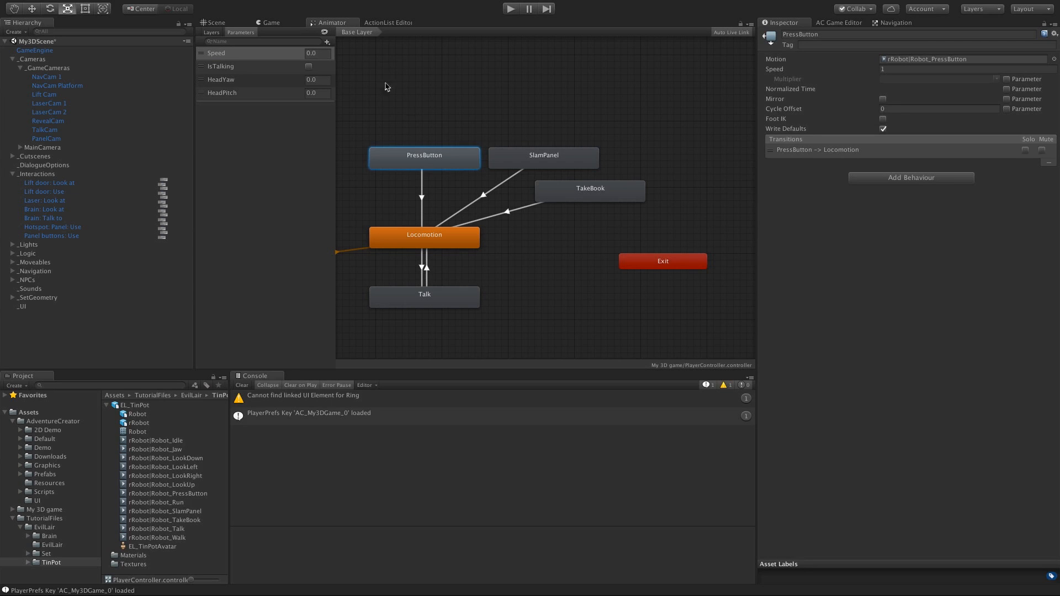
pyautogui.click(380, 25)
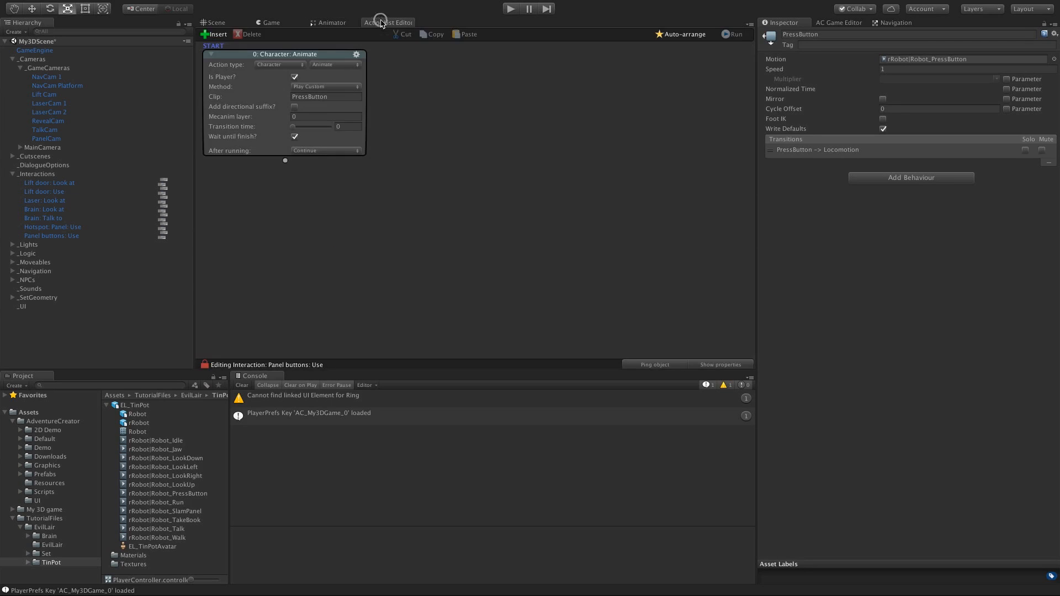
# Step: Add a Camera: Switch action following the player's PressButton animation
pyautogui.click(289, 174)
pyautogui.click(285, 195)
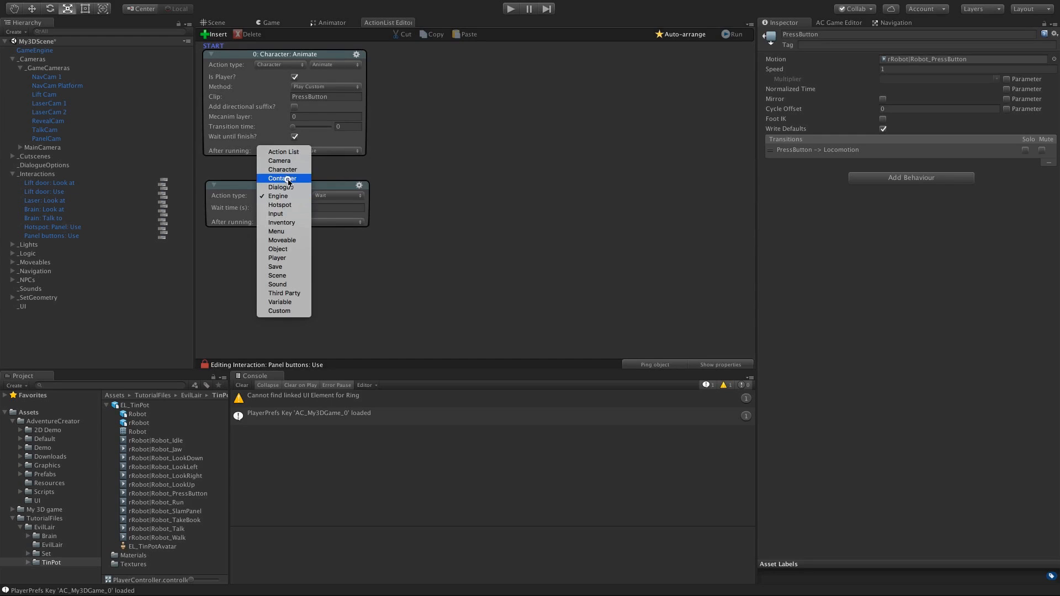
pyautogui.click(287, 161)
pyautogui.click(332, 196)
pyautogui.click(331, 238)
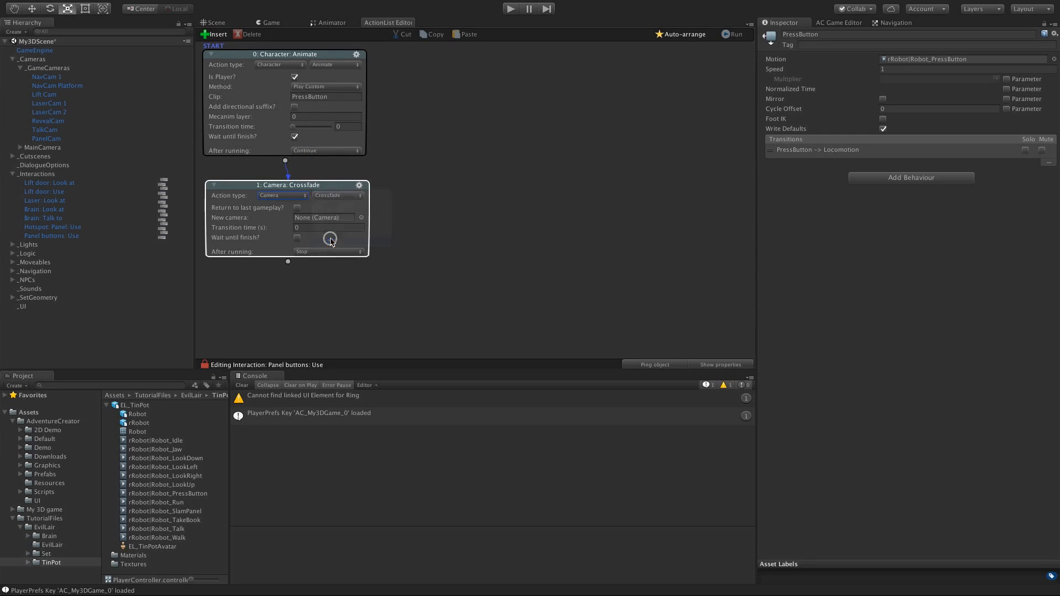
# Step: Preview RevealCam in the scene and assign it as the Camera: Switch action's new camera
pyautogui.click(229, 23)
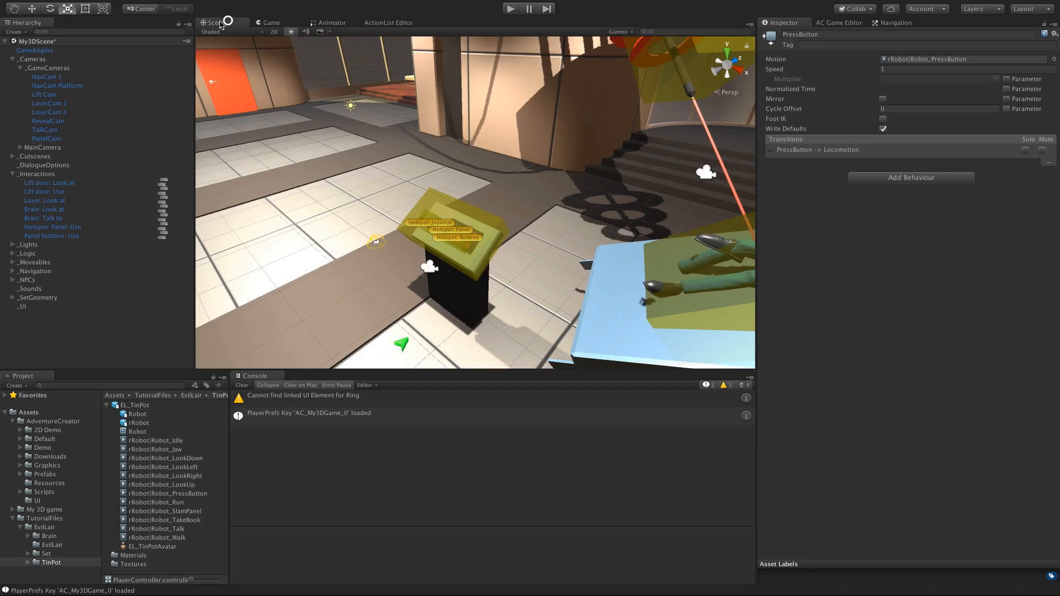
pyautogui.click(13, 60)
pyautogui.click(13, 59)
pyautogui.click(51, 121)
pyautogui.doubleClick(50, 122)
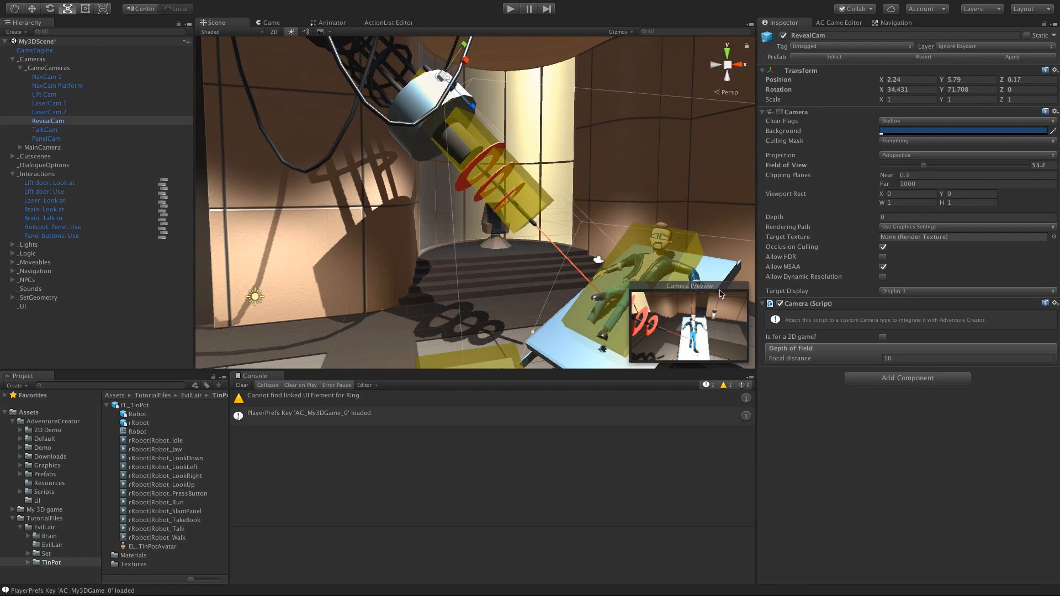
pyautogui.click(394, 22)
pyautogui.moveTo(70, 124); pyautogui.dragTo(309, 218)
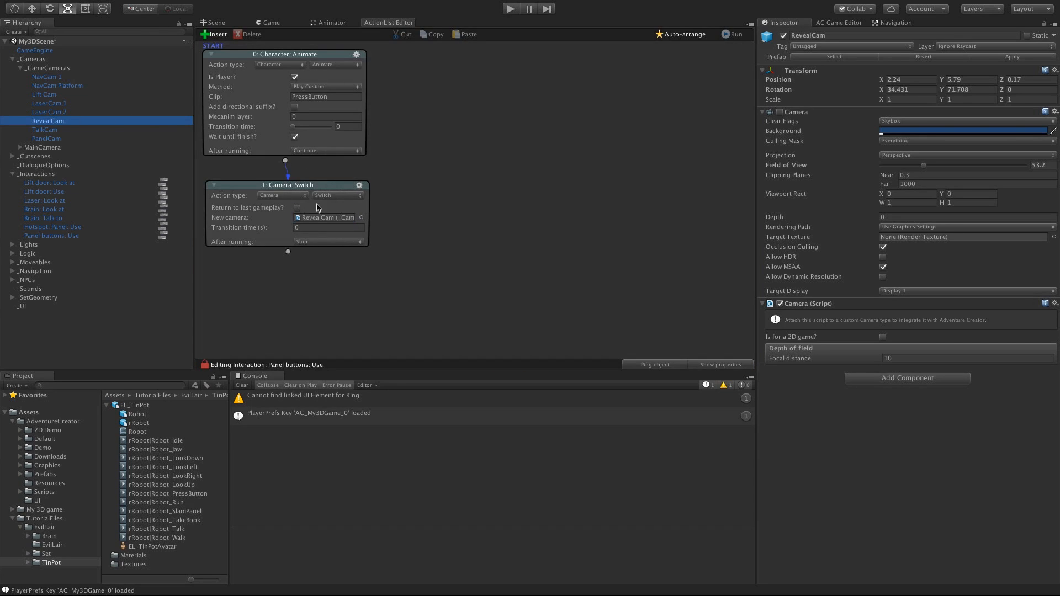
# Step: Add an Object: Animate action following the camera switch, using Mecanim as its animation engine
pyautogui.moveTo(288, 251); pyautogui.dragTo(289, 268)
pyautogui.click(282, 270)
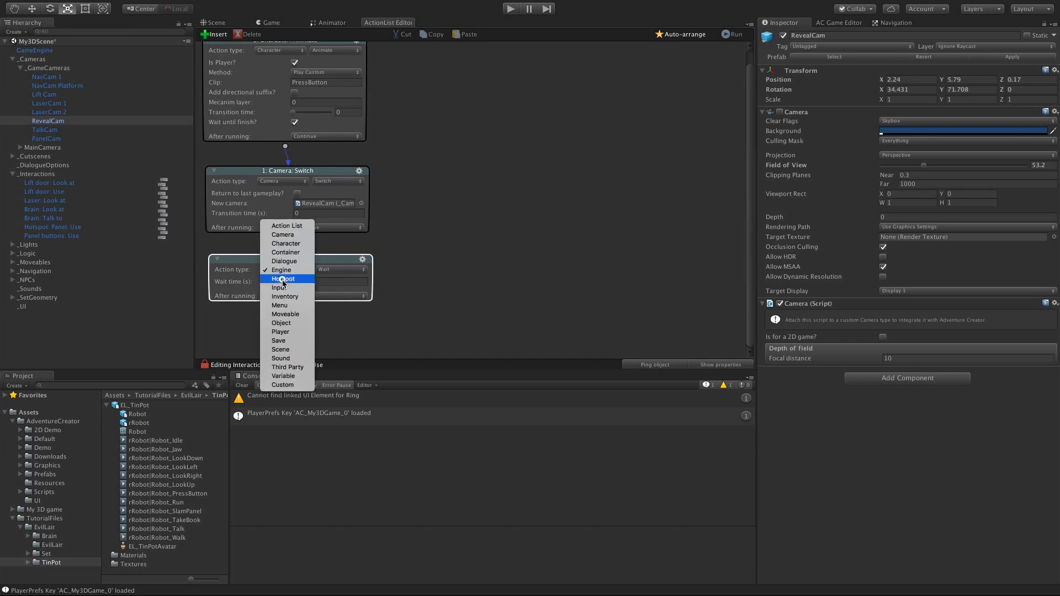
pyautogui.click(281, 322)
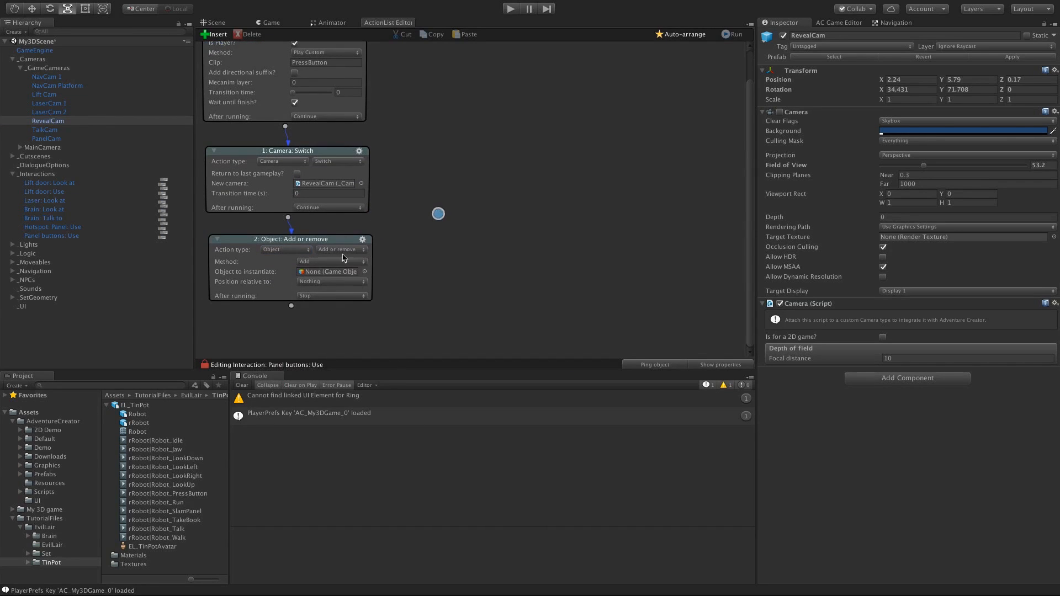
pyautogui.click(341, 249)
pyautogui.click(337, 242)
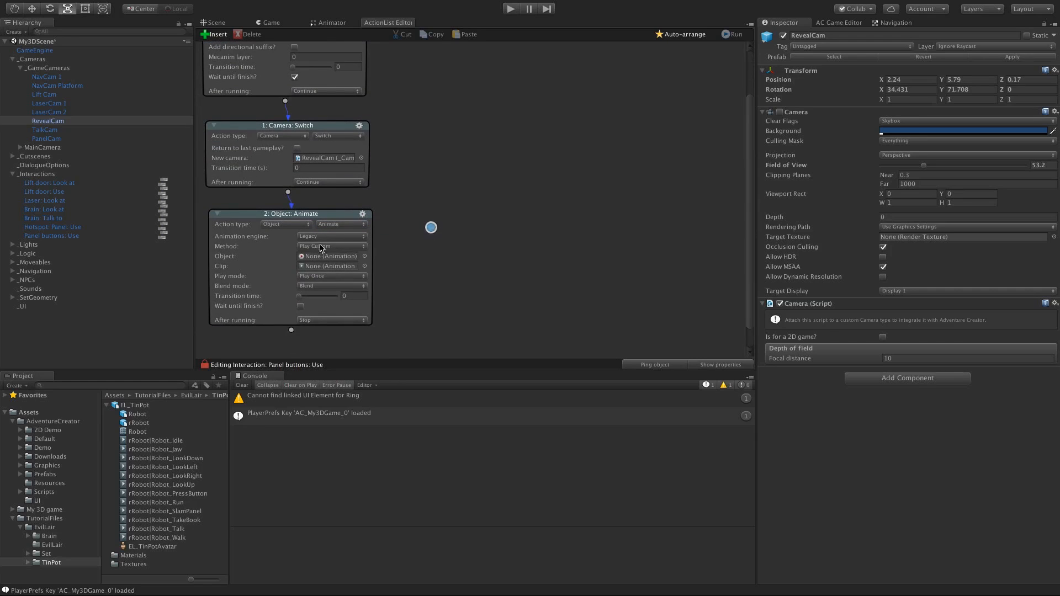
pyautogui.click(325, 236)
pyautogui.click(331, 267)
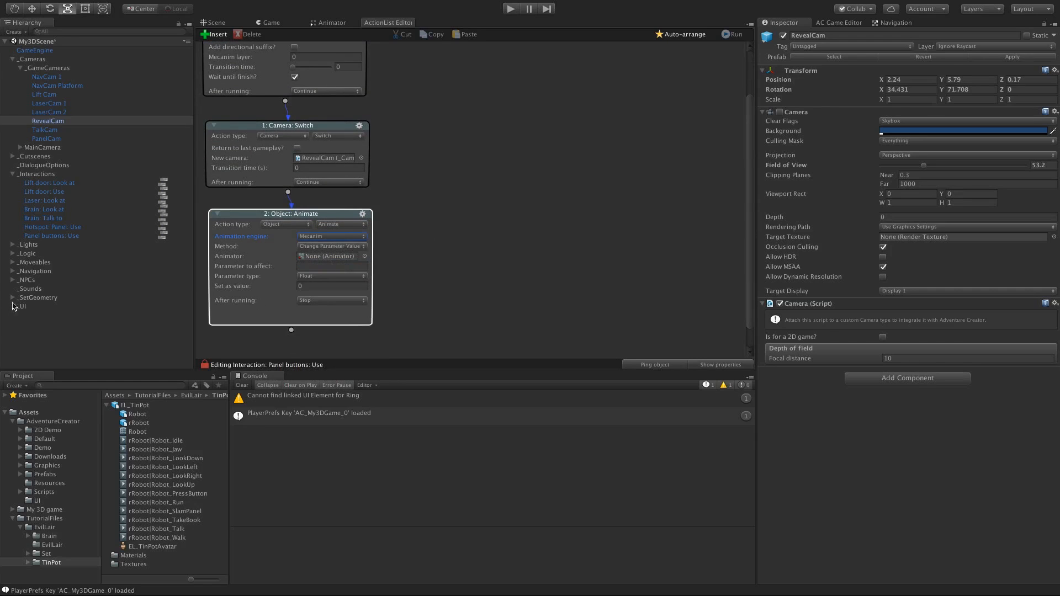
# Step: Assign the LaserGun from _SetGeometry as the Object: Animate action's Animator
pyautogui.click(13, 298)
pyautogui.click(34, 316)
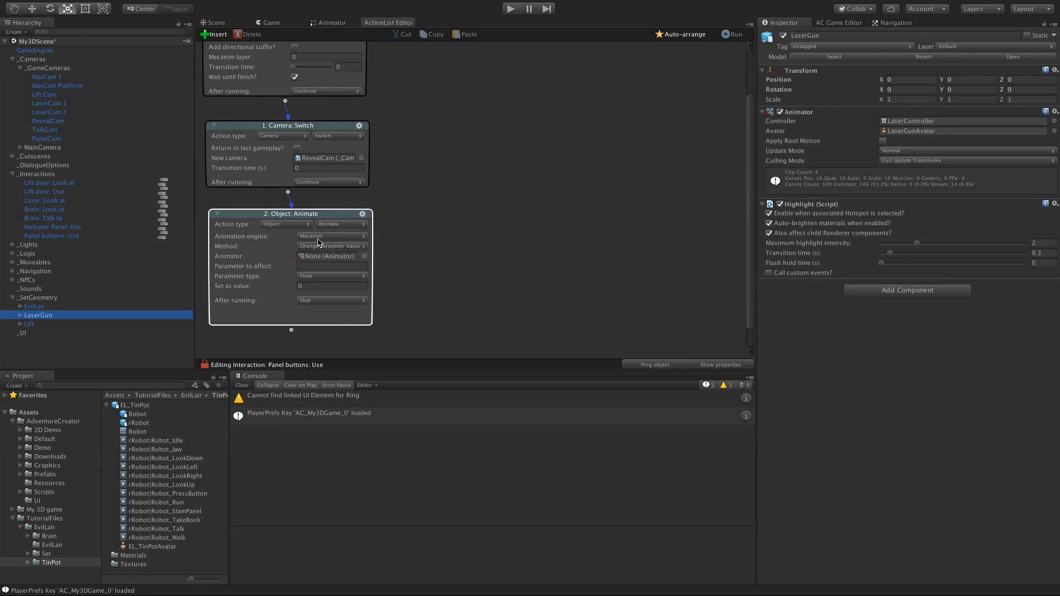
pyautogui.moveTo(44, 316); pyautogui.dragTo(328, 256)
# Step: Open the LaserGun's LaserController and examine its animation states and State parameter
pyautogui.doubleClick(930, 121)
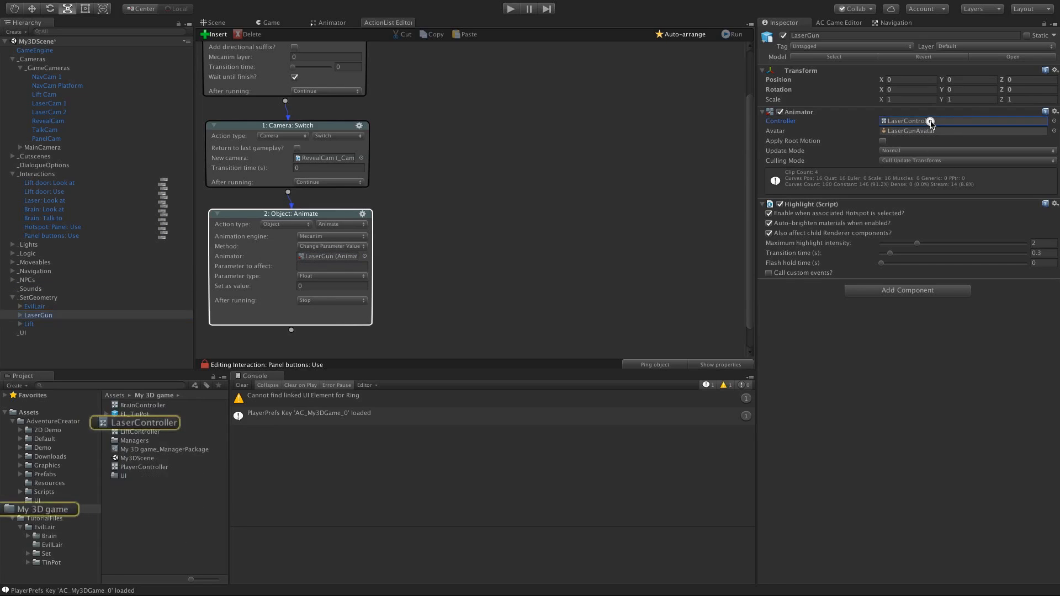
pyautogui.scroll(3, 551, 211)
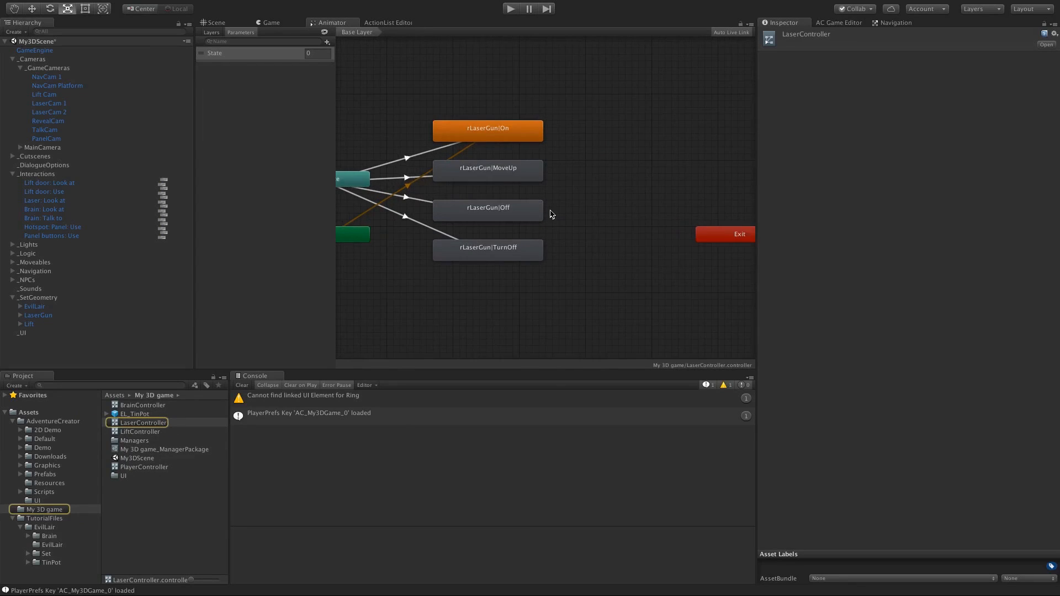
pyautogui.moveTo(551, 211); pyautogui.dragTo(600, 220, button='middle')
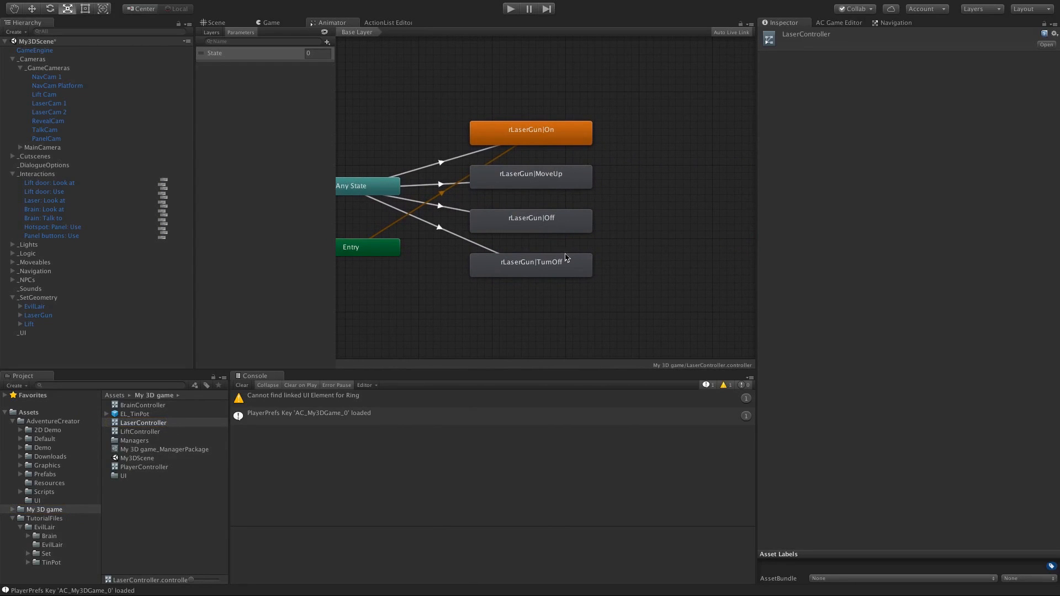
# Step: Check the LaserGun's MoveUp transition condition, then set the Object: Animate action to change the Int parameter State to 1
pyautogui.click(551, 180)
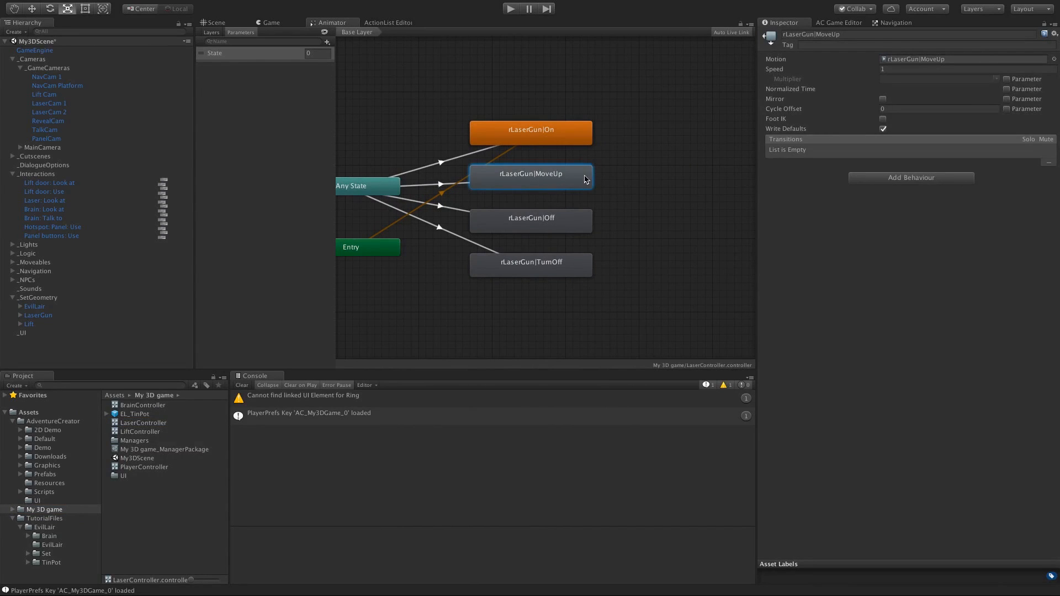
pyautogui.click(439, 186)
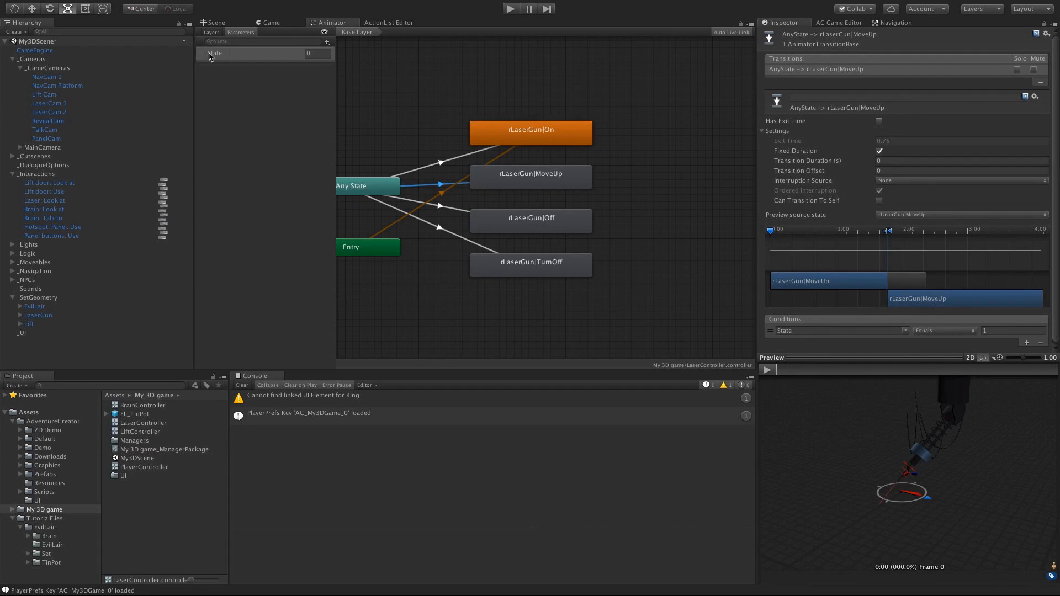
pyautogui.click(384, 23)
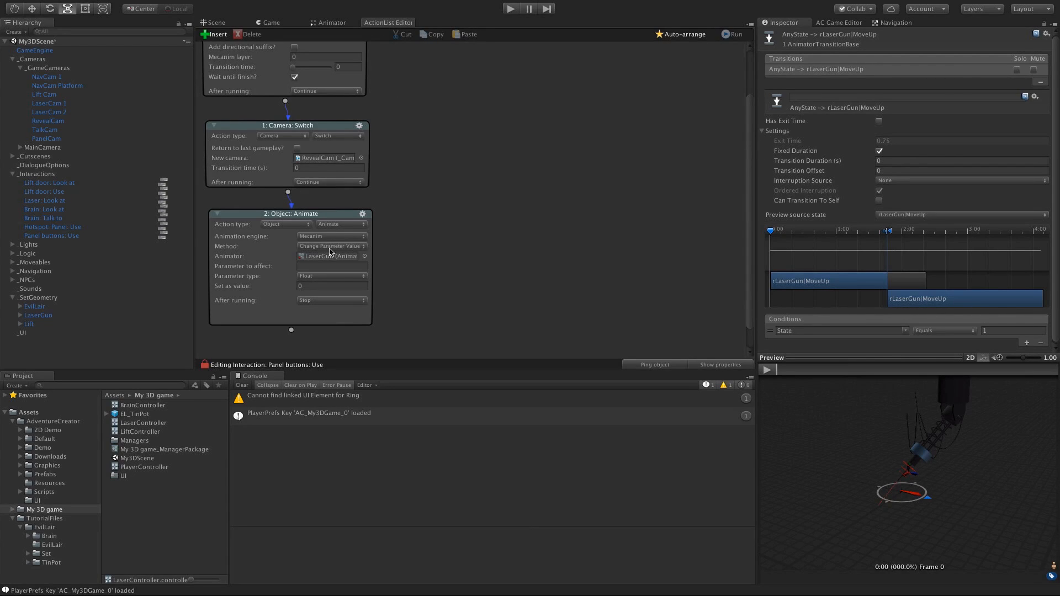
pyautogui.click(323, 266)
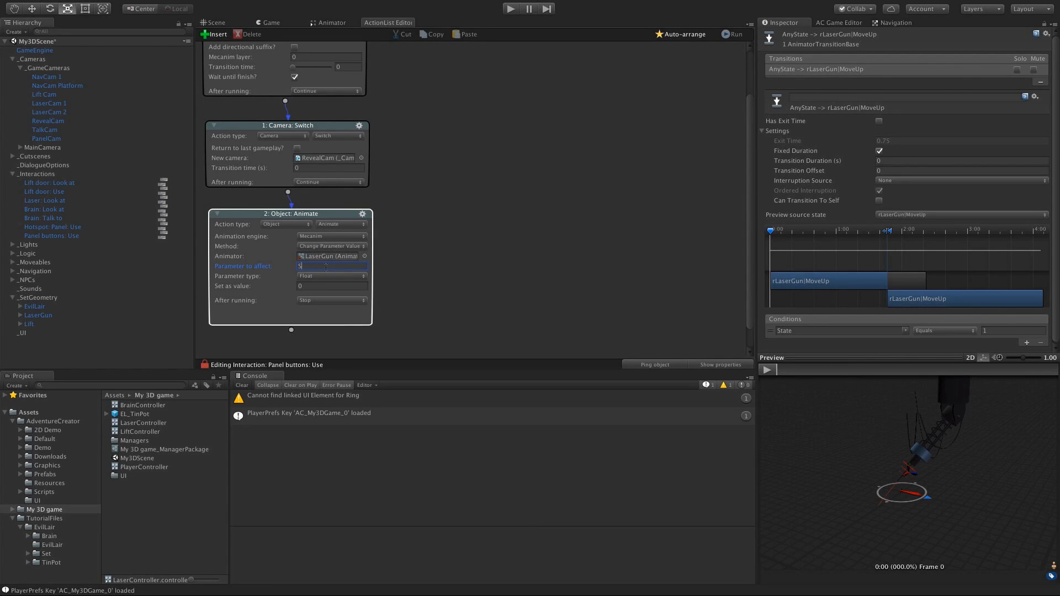
pyautogui.write('State')
pyautogui.click(331, 276)
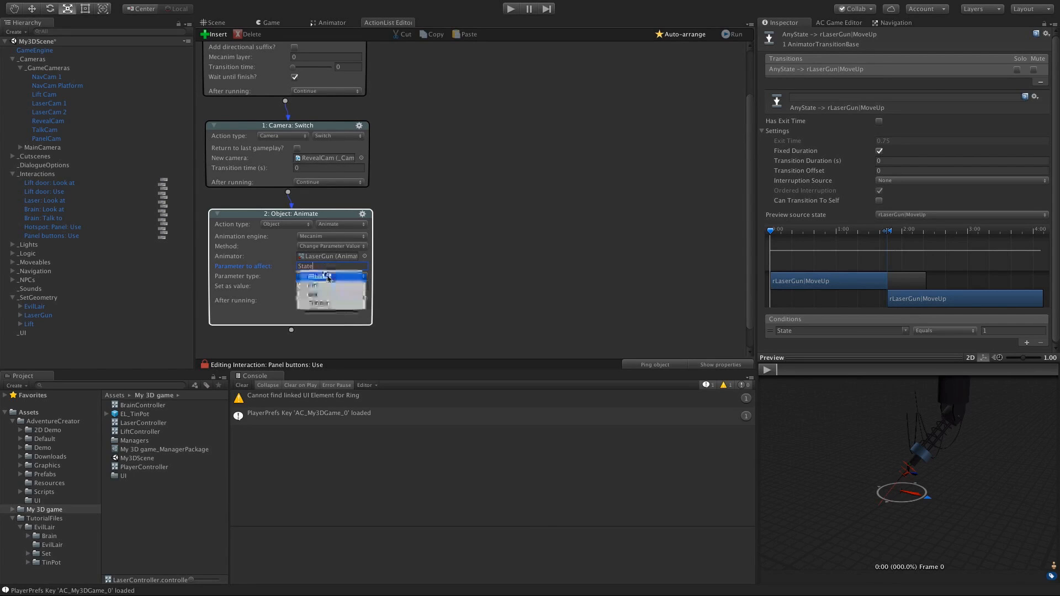
pyautogui.click(327, 285)
pyautogui.click(326, 286)
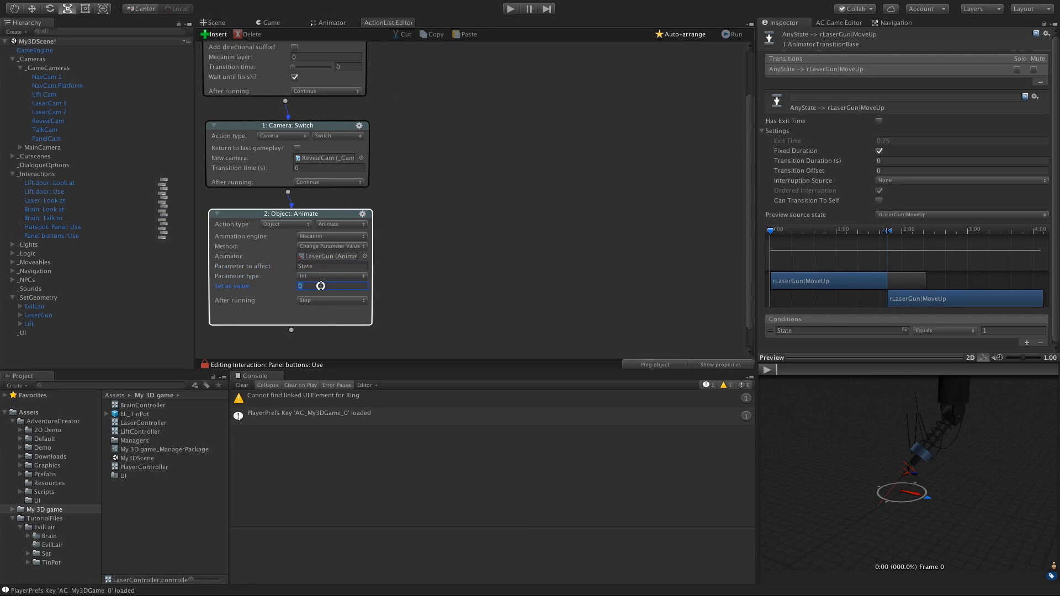
pyautogui.write('1')
pyautogui.click(456, 301)
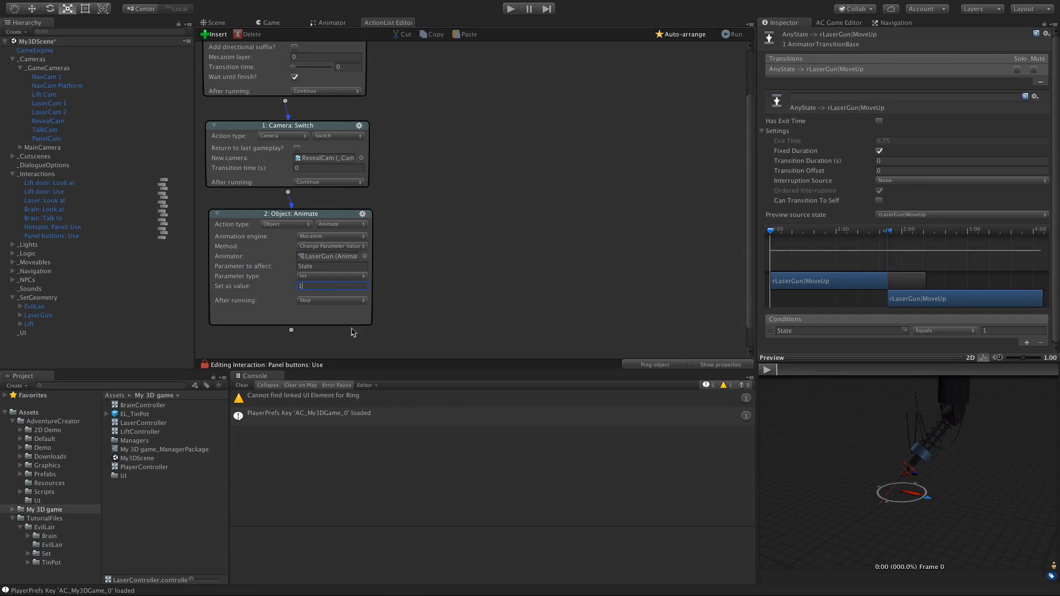
# Step: Add an Engine: Wait action following the LaserGun animation, with a wait time of 0.25 seconds
pyautogui.moveTo(292, 330); pyautogui.dragTo(293, 341)
pyautogui.moveTo(458, 272); pyautogui.dragTo(486, 184, button='middle')
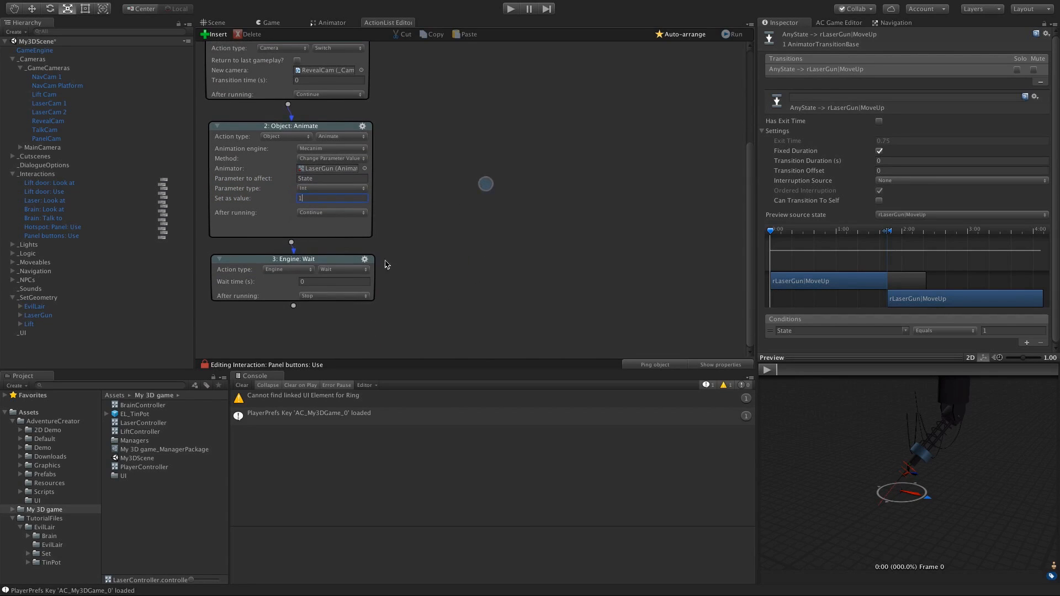
pyautogui.click(319, 282)
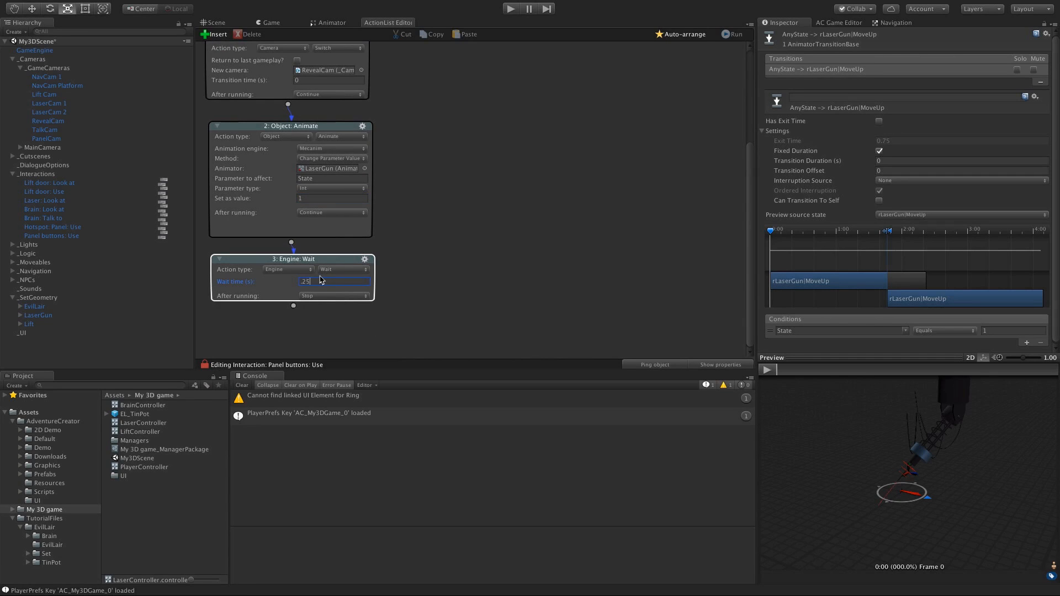
pyautogui.click(412, 282)
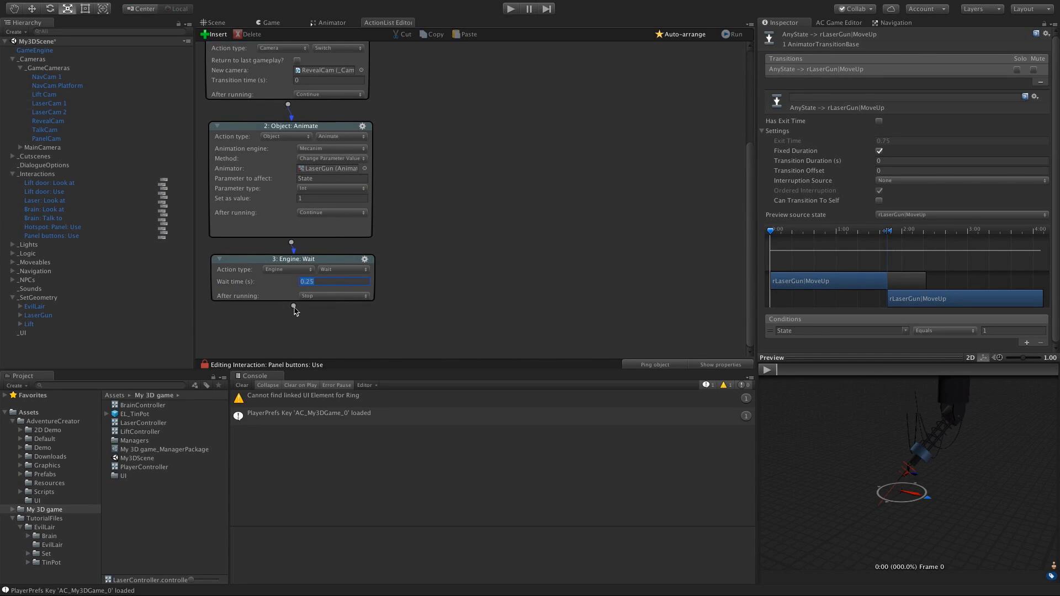
# Step: Add a Character: Animate action following the 0.25-second wait and assign EL_Brain as its character
pyautogui.click(295, 308)
pyautogui.moveTo(461, 299); pyautogui.dragTo(469, 222, button='middle')
pyautogui.click(302, 269)
pyautogui.click(298, 244)
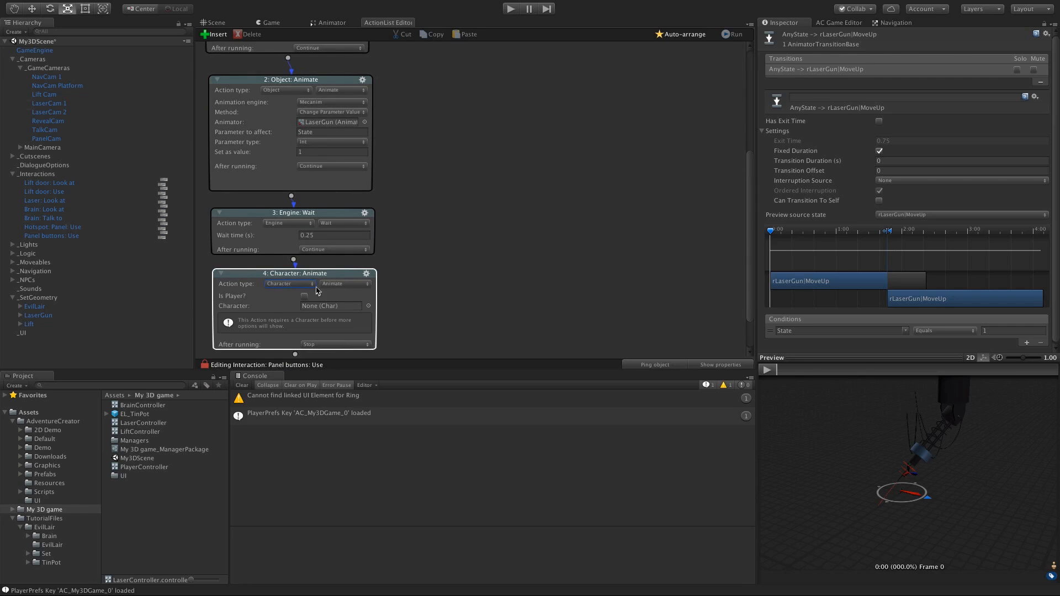
pyautogui.scroll(-3, 419, 298)
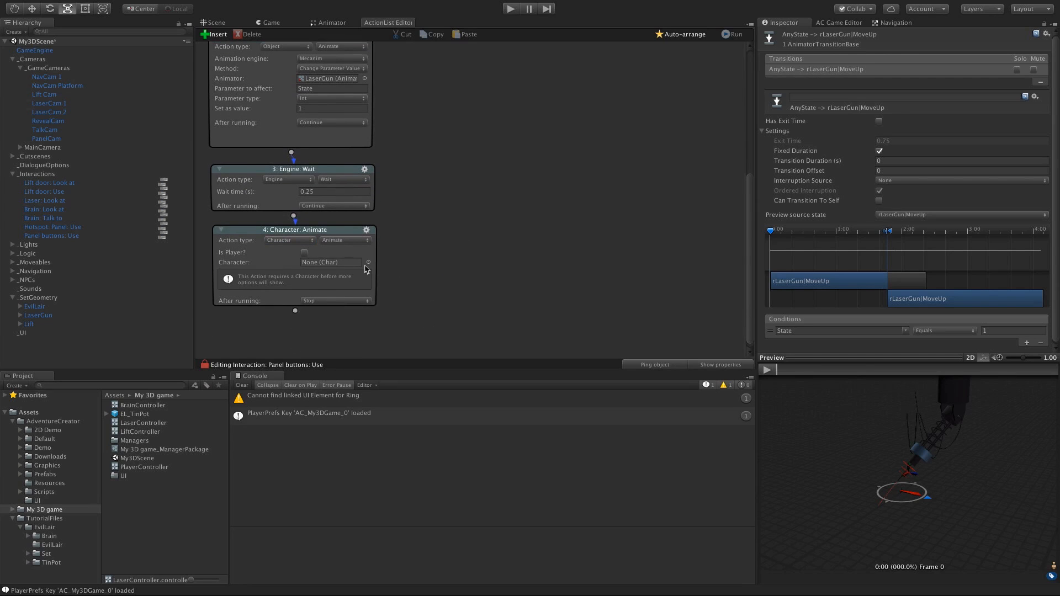
pyautogui.click(368, 262)
pyautogui.doubleClick(687, 126)
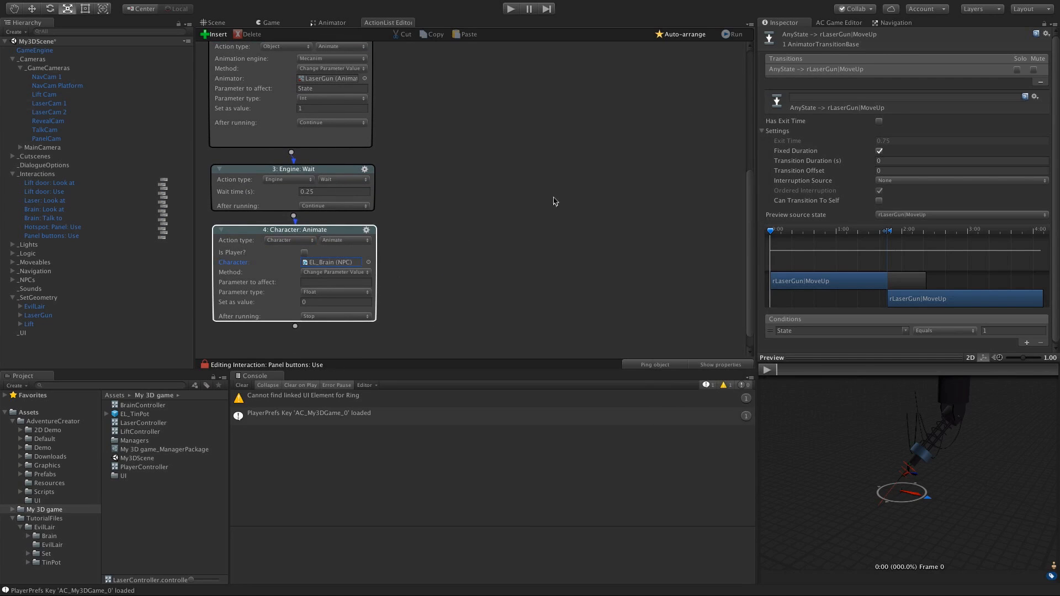
# Step: Open EL_Brain's BrainController and examine the DodgeLaser state and the condition of its transition from Any State
pyautogui.click(14, 281)
pyautogui.click(37, 288)
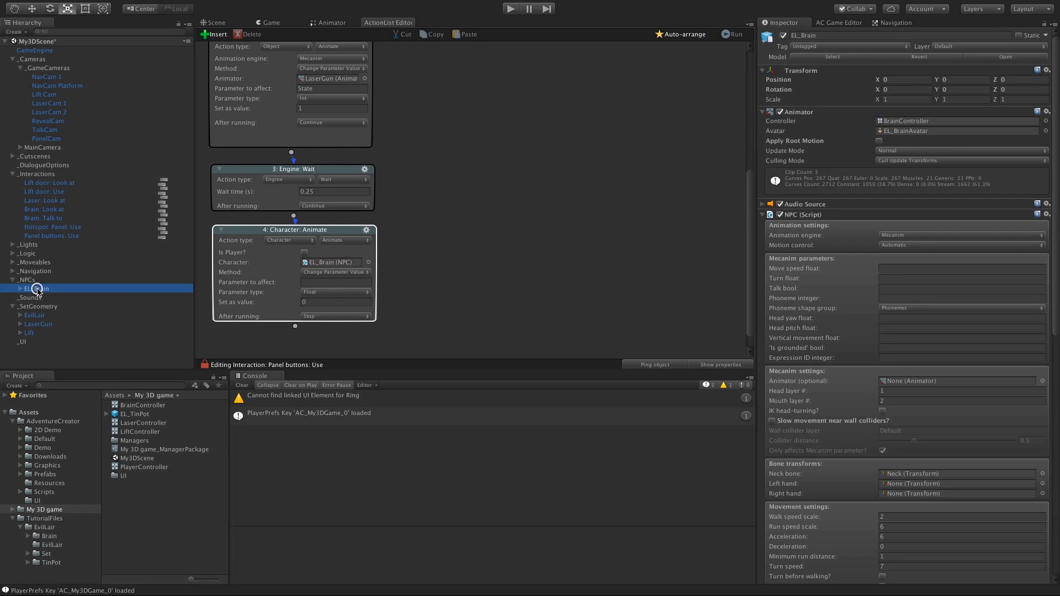
pyautogui.doubleClick(904, 122)
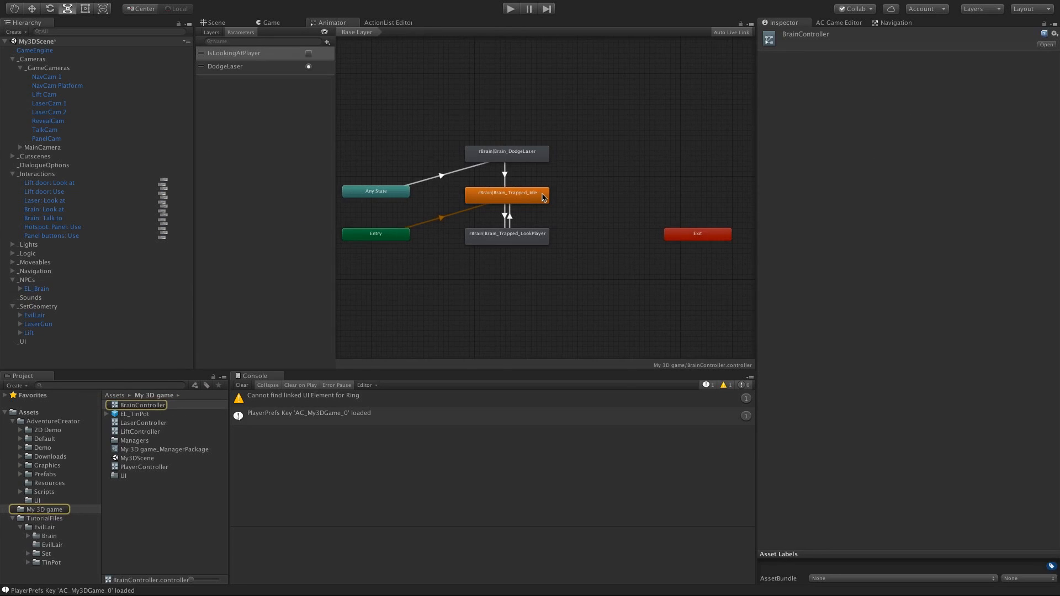
pyautogui.scroll(3, 544, 198)
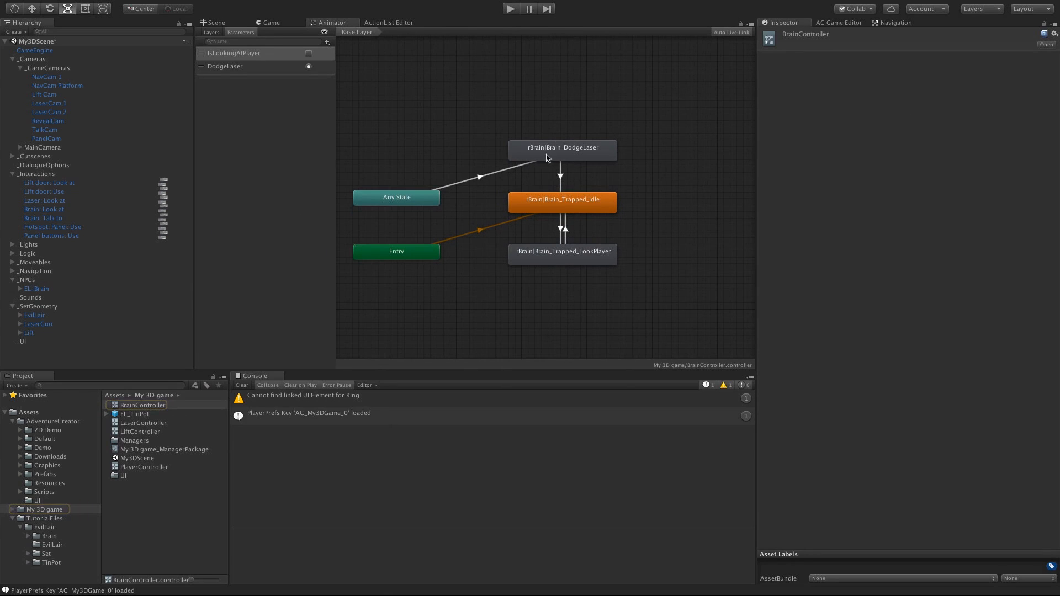
pyautogui.click(596, 155)
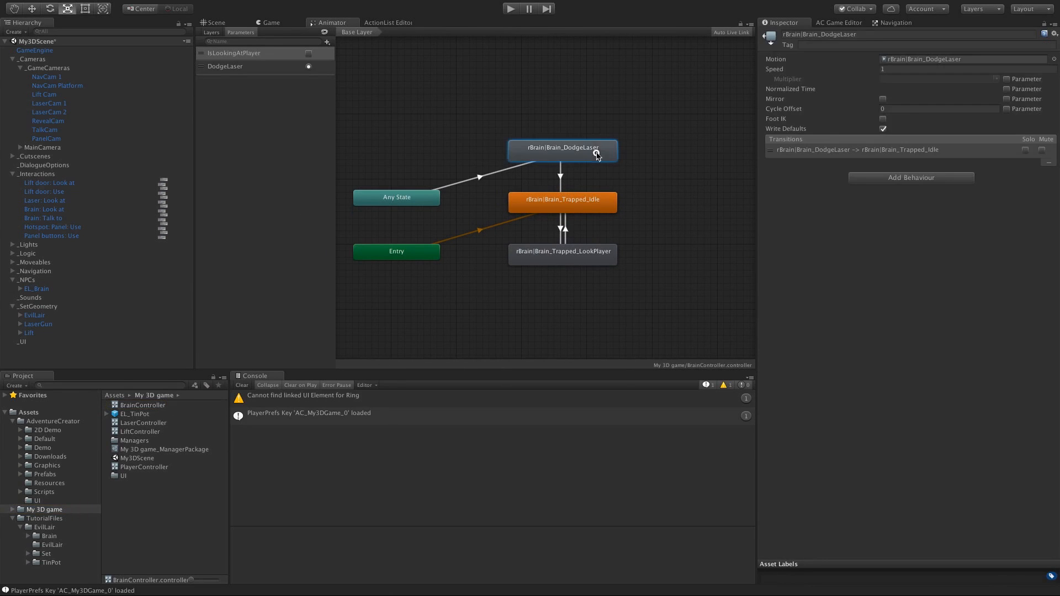
pyautogui.click(481, 177)
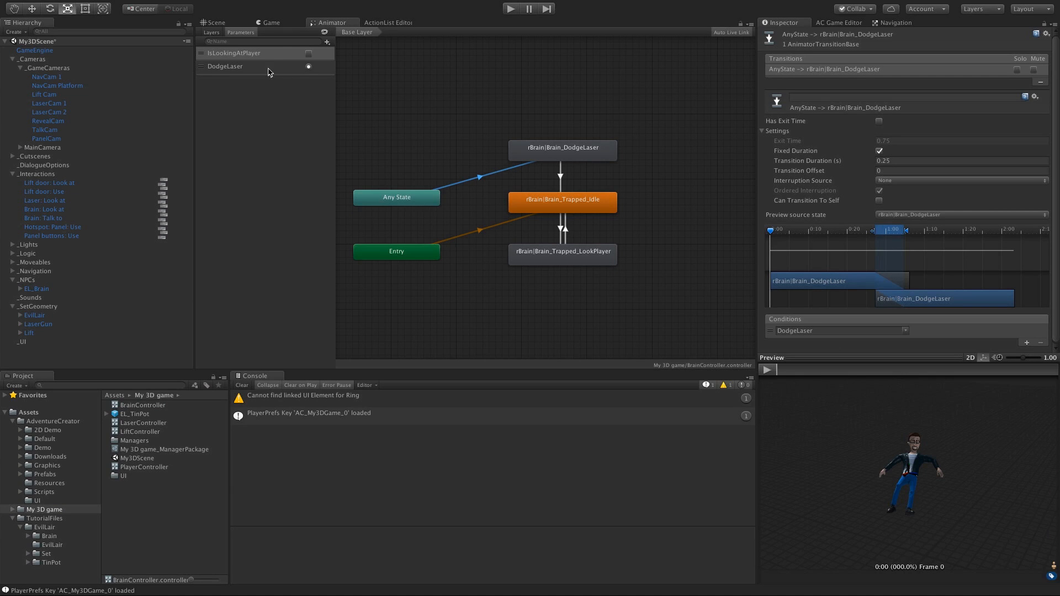
# Step: Set the Character: Animate action to affect the DodgeLaser parameter, with Trigger as the parameter type
pyautogui.click(384, 22)
pyautogui.click(323, 282)
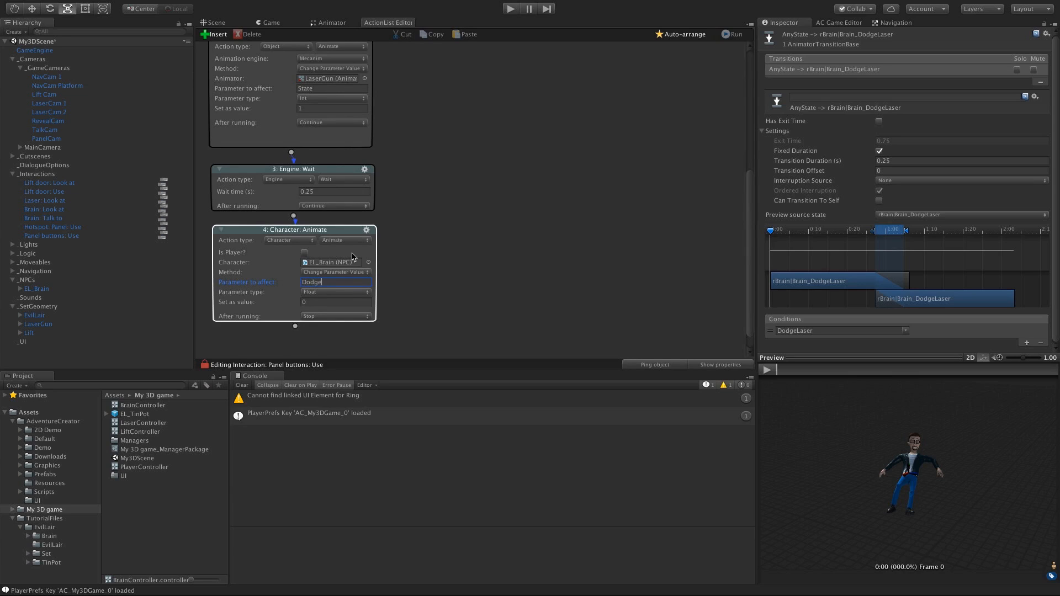
pyautogui.press('super+a')
pyautogui.click(323, 292)
pyautogui.click(323, 319)
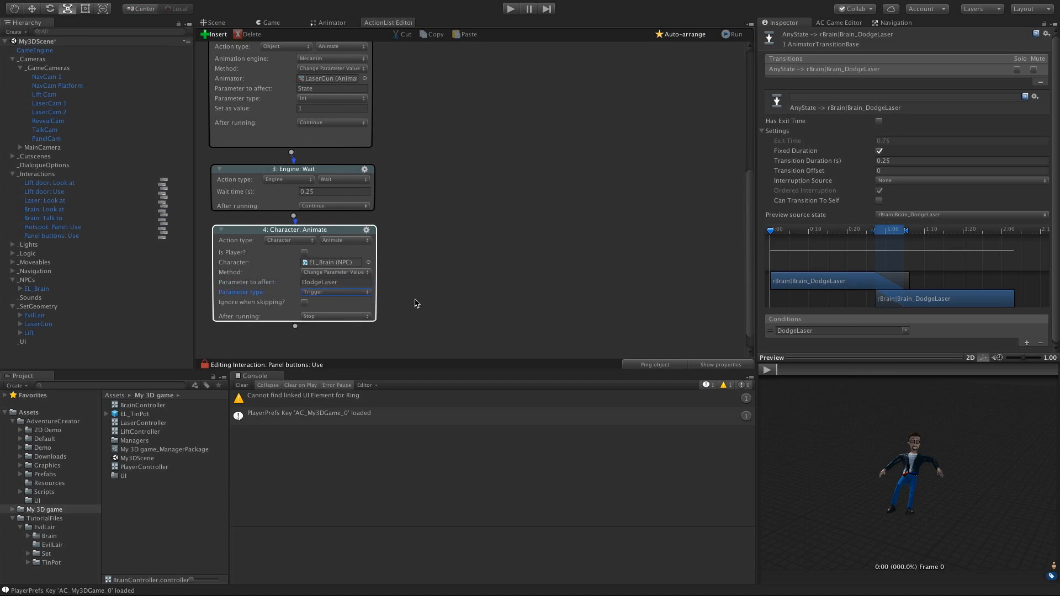
pyautogui.click(415, 301)
# Step: Add an Engine: Wait action following Brain's animation, preview the dodge transition and set the wait time to 1 second
pyautogui.moveTo(402, 301); pyautogui.dragTo(414, 218, button='middle')
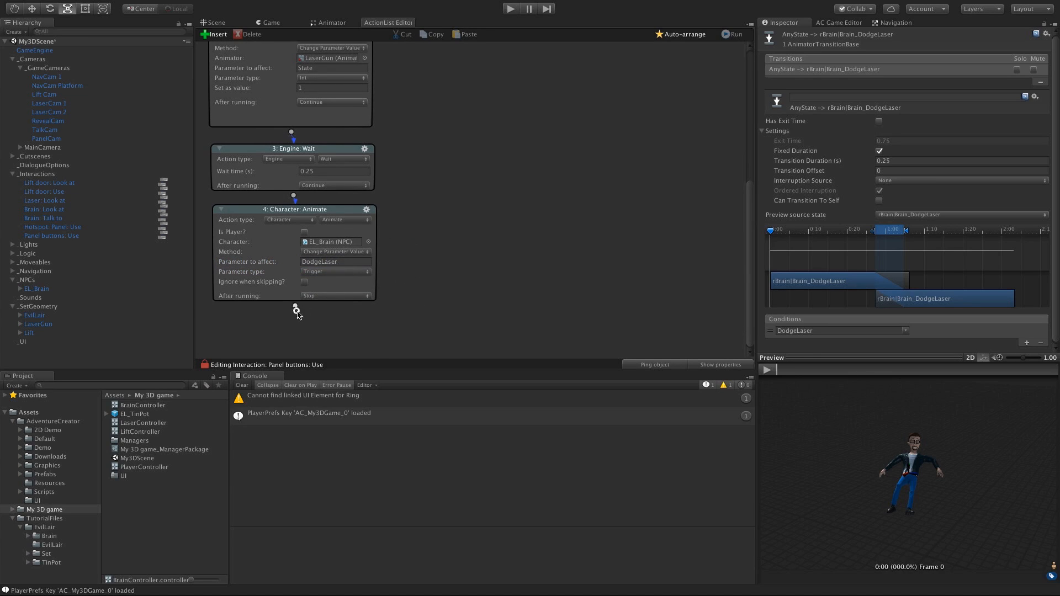
pyautogui.click(296, 310)
pyautogui.scroll(-3, 461, 239)
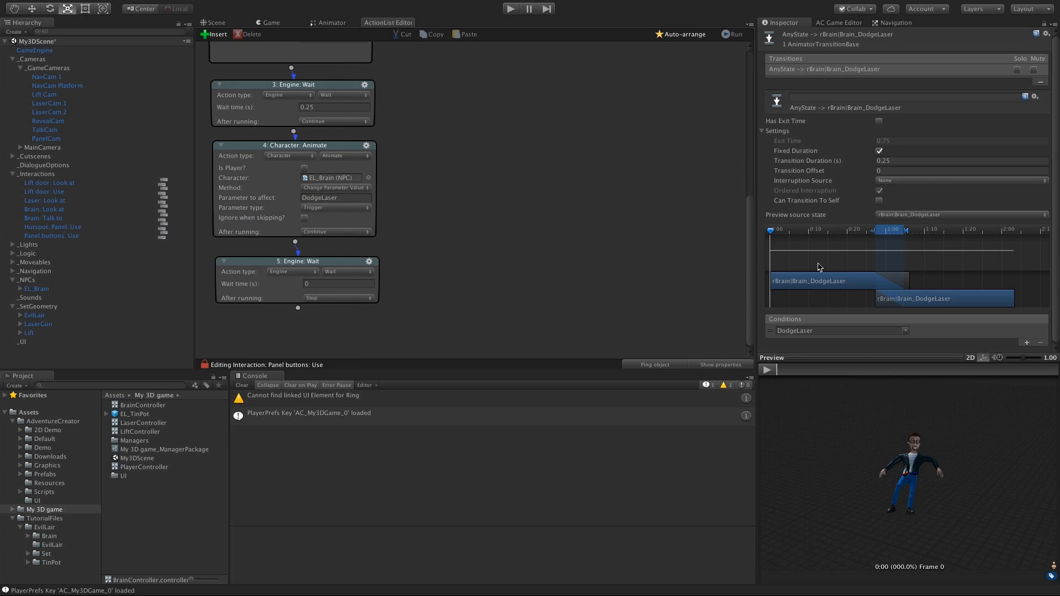
pyautogui.click(767, 369)
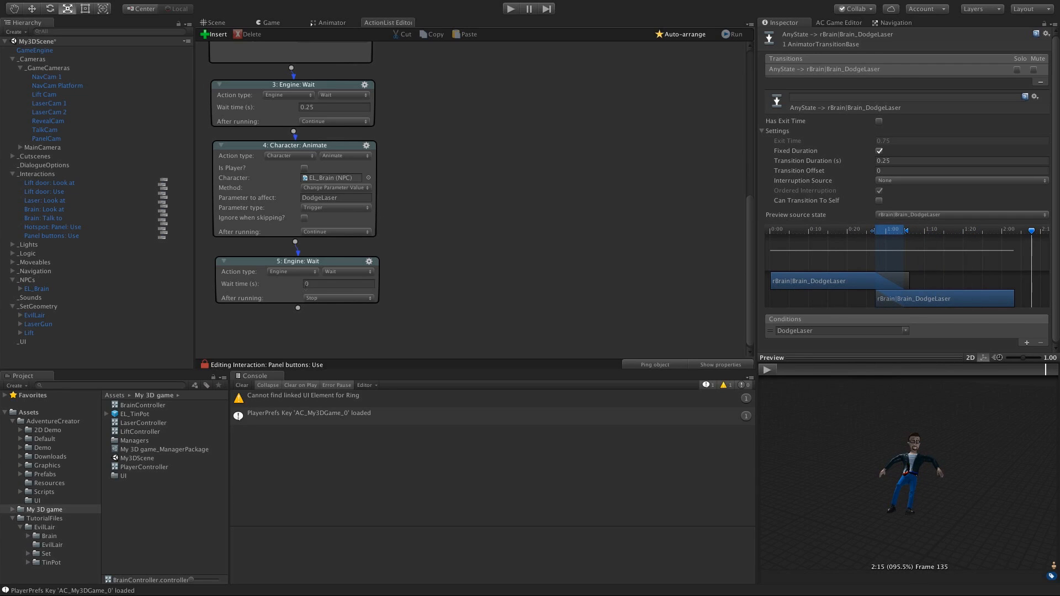
pyautogui.click(313, 284)
pyautogui.write('1')
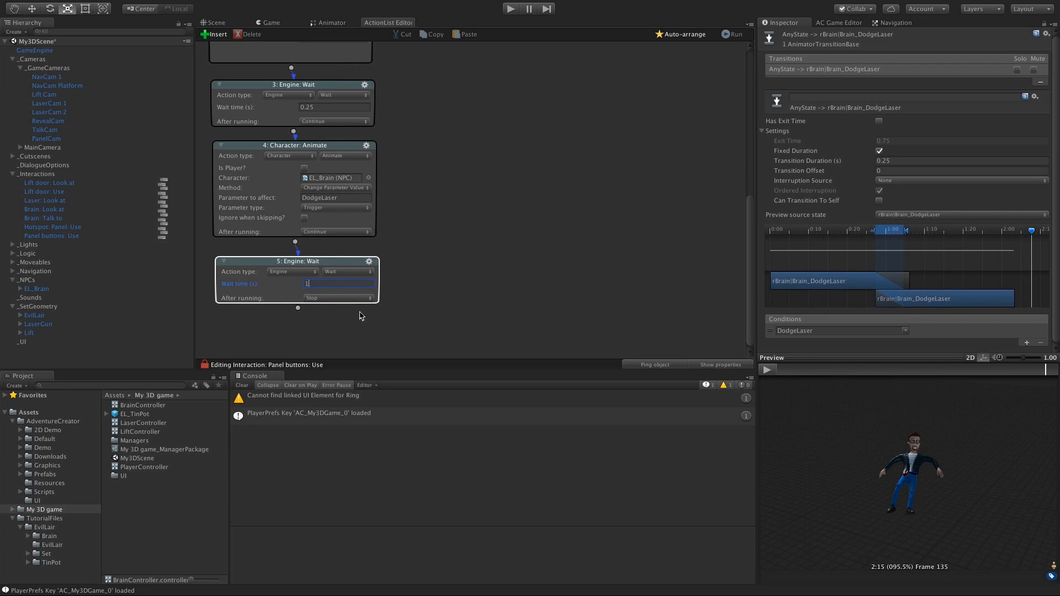
pyautogui.click(354, 320)
# Step: Add a Camera: Switch action following the 1-second wait and enable Return to last gameplay
pyautogui.moveTo(442, 327); pyautogui.dragTo(458, 253, button='middle')
pyautogui.click(298, 310)
pyautogui.click(295, 269)
pyautogui.click(307, 237)
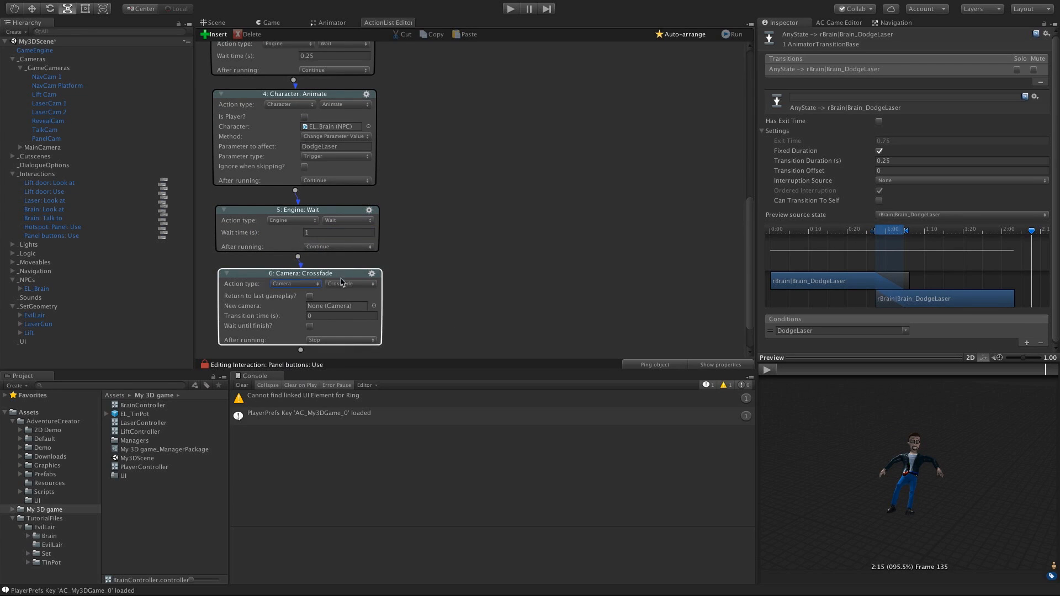
pyautogui.click(340, 282)
pyautogui.click(343, 329)
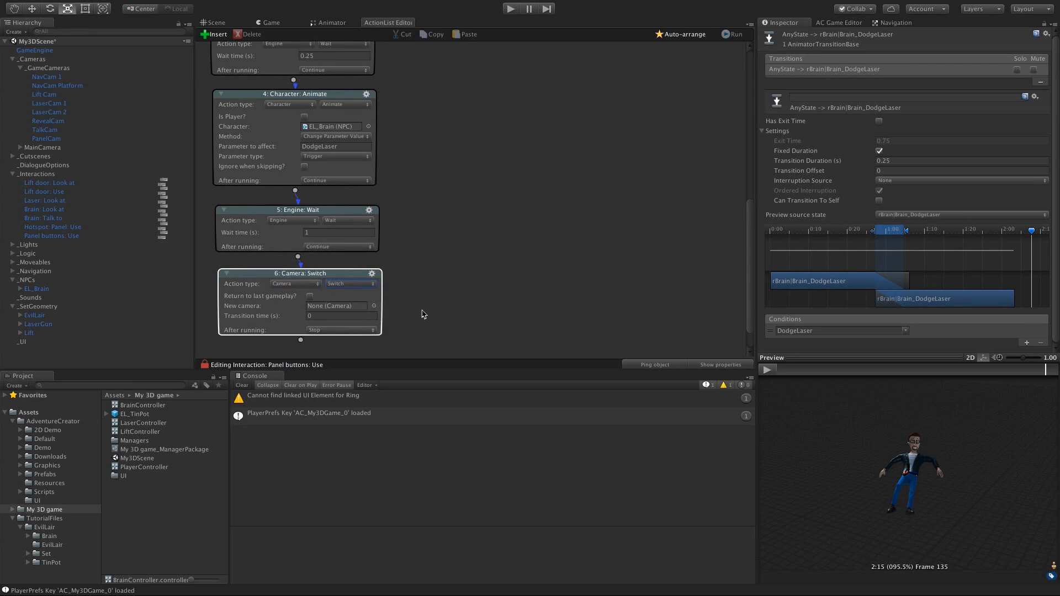
pyautogui.moveTo(425, 304); pyautogui.dragTo(431, 270, button='middle')
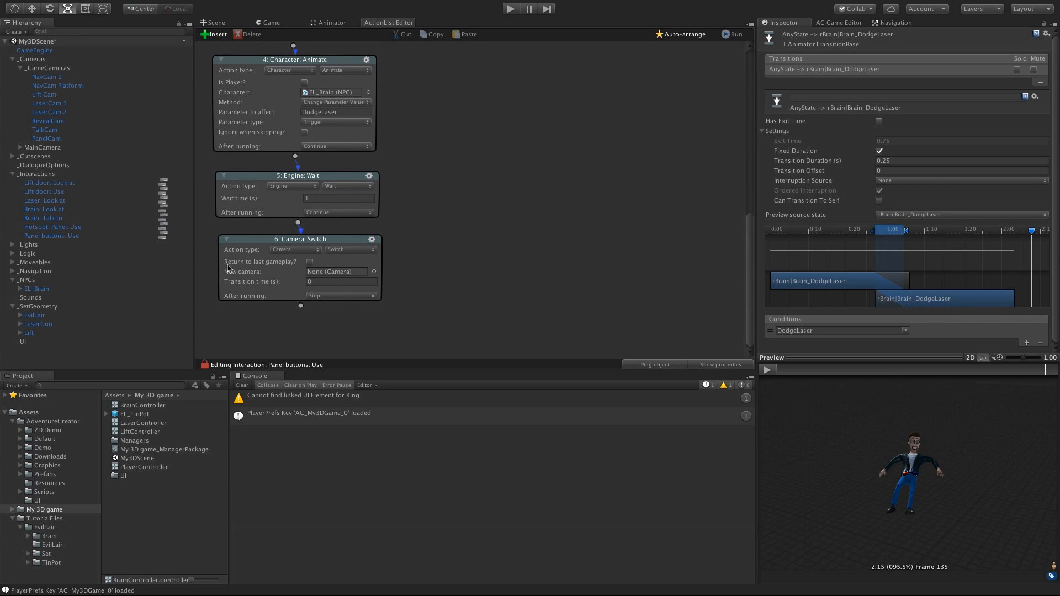
pyautogui.click(310, 262)
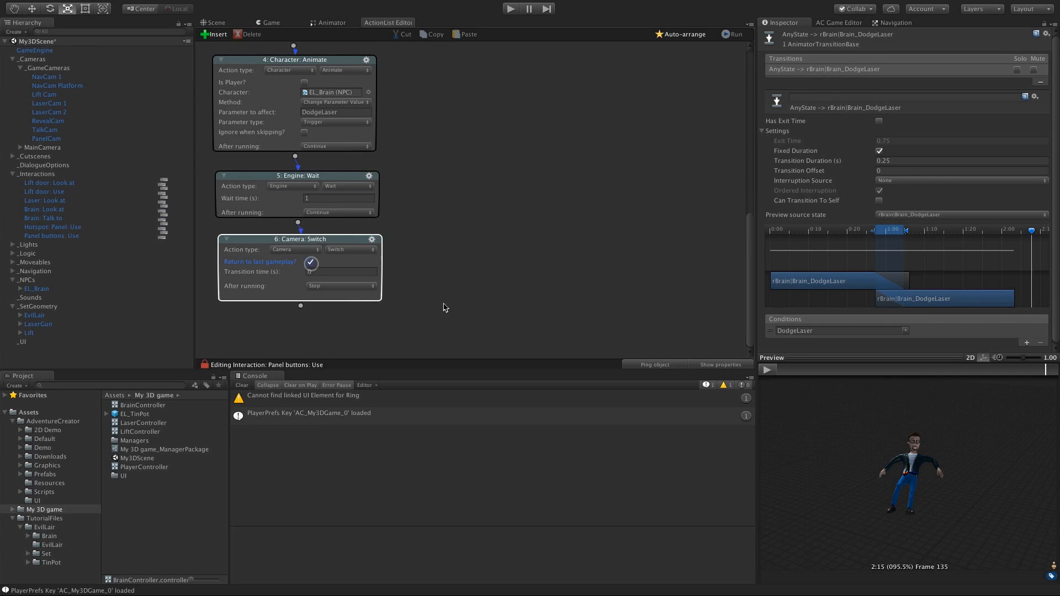
# Step: Play the game to test the Panel and its buttons' interaction, then stop the playback
pyautogui.click(511, 9)
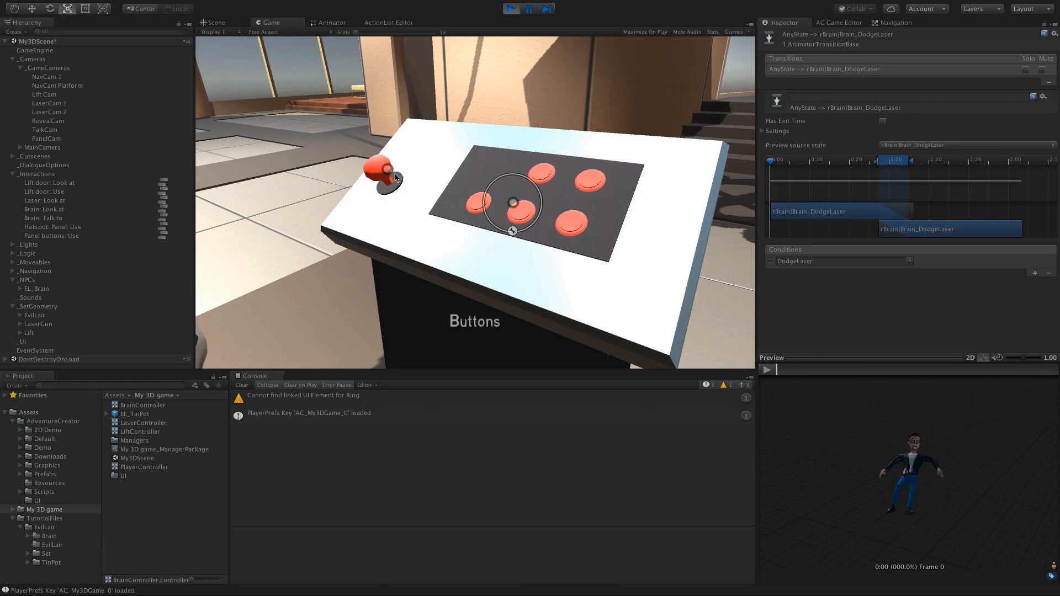
pyautogui.click(393, 178)
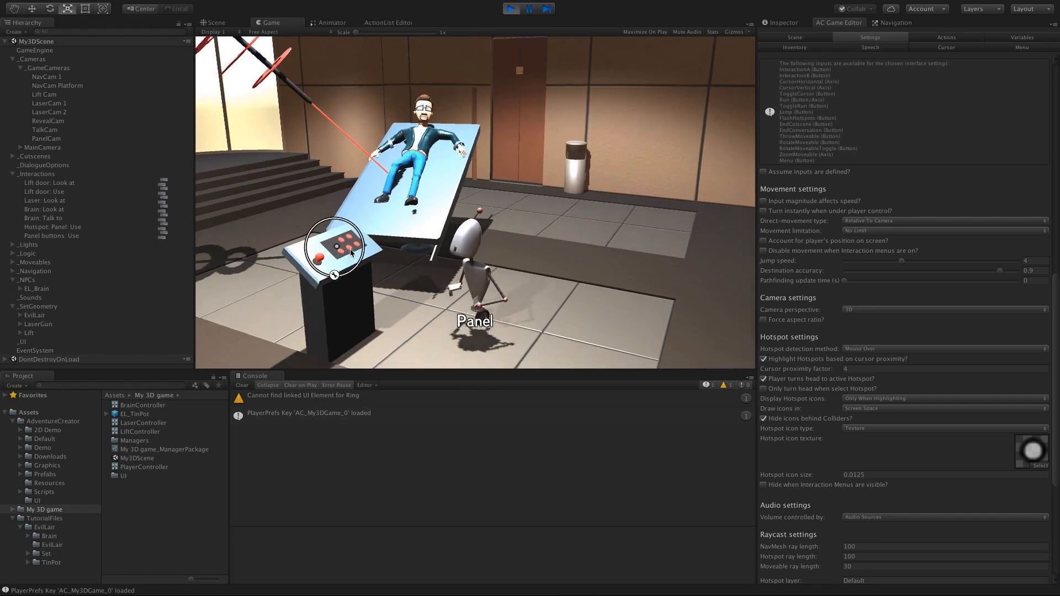
pyautogui.click(374, 242)
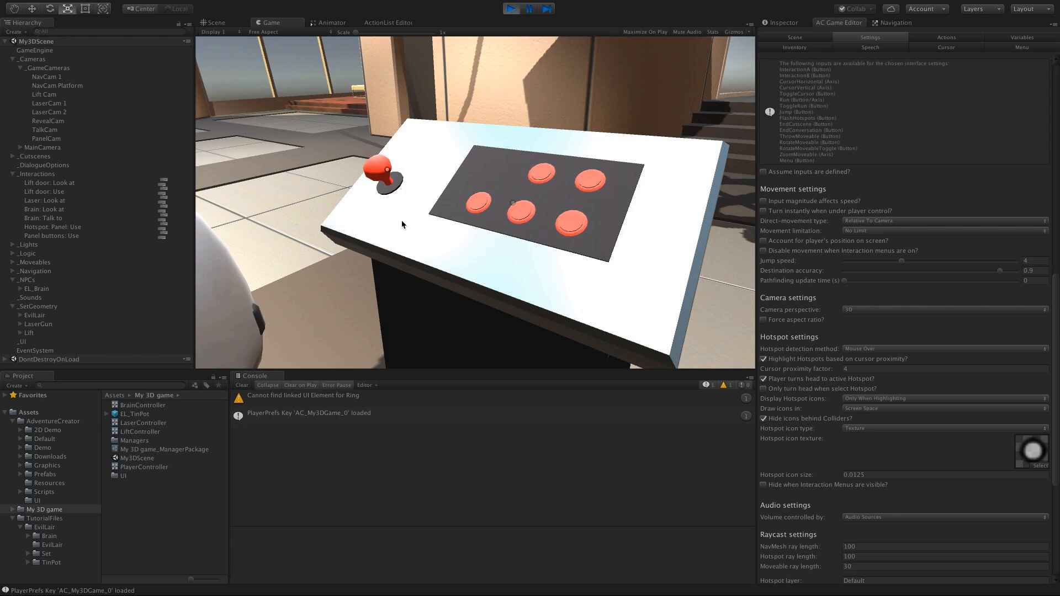
pyautogui.hotkey('ctrl', 'p')
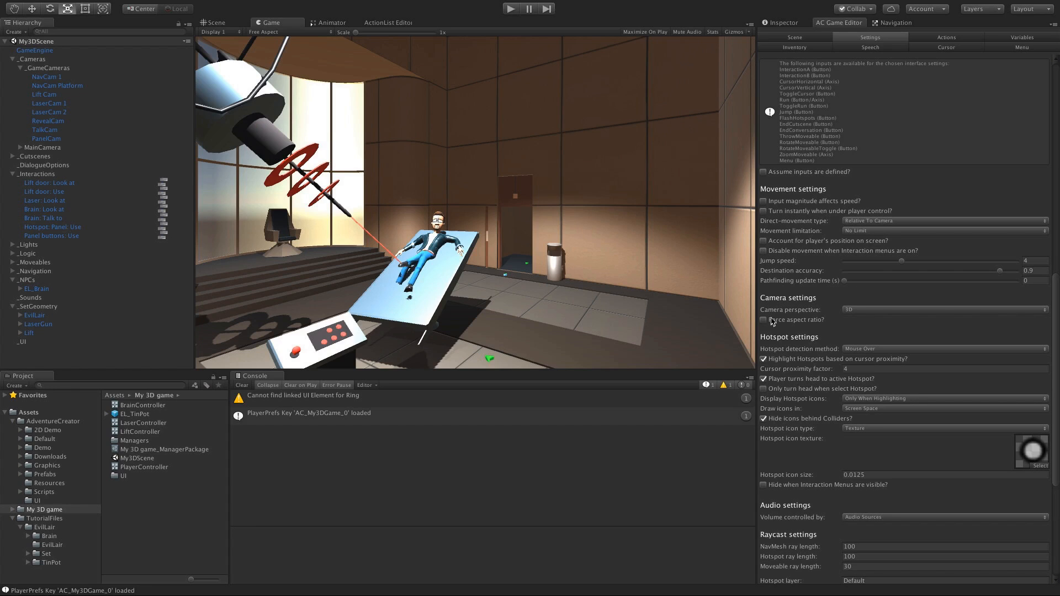
# Step: Create a new menu in the menu list and name it CloseUp
pyautogui.click(1005, 49)
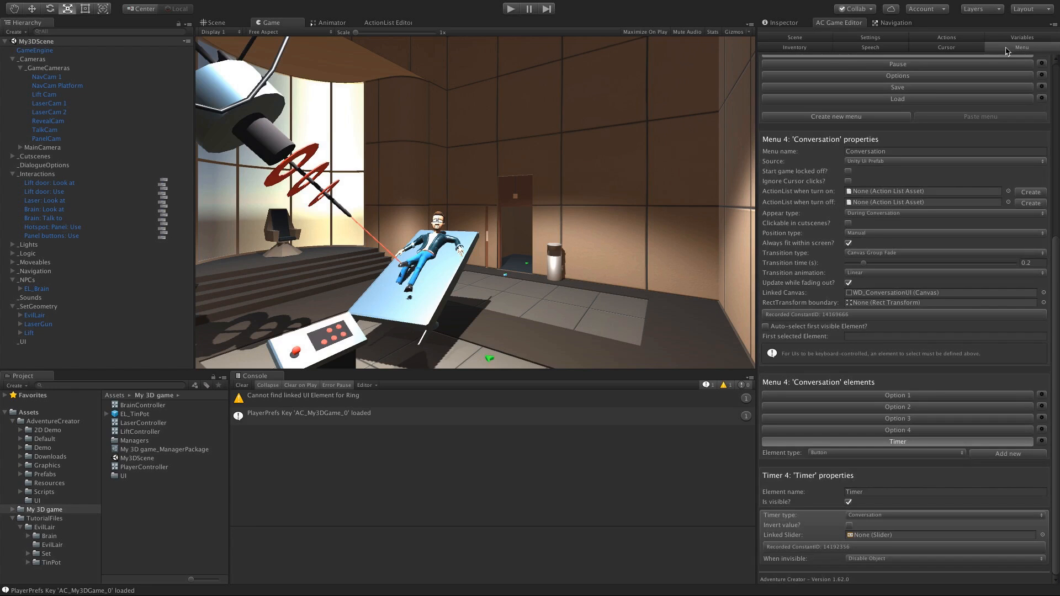
pyautogui.moveTo(1056, 259); pyautogui.dragTo(1055, 129)
pyautogui.click(947, 217)
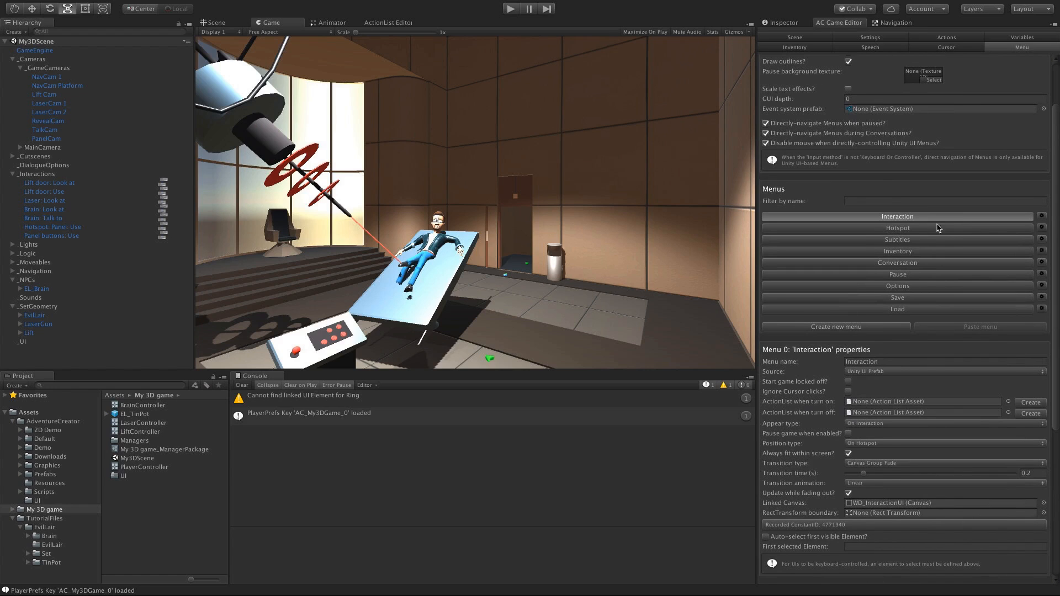
pyautogui.moveTo(1056, 224); pyautogui.dragTo(1047, 195)
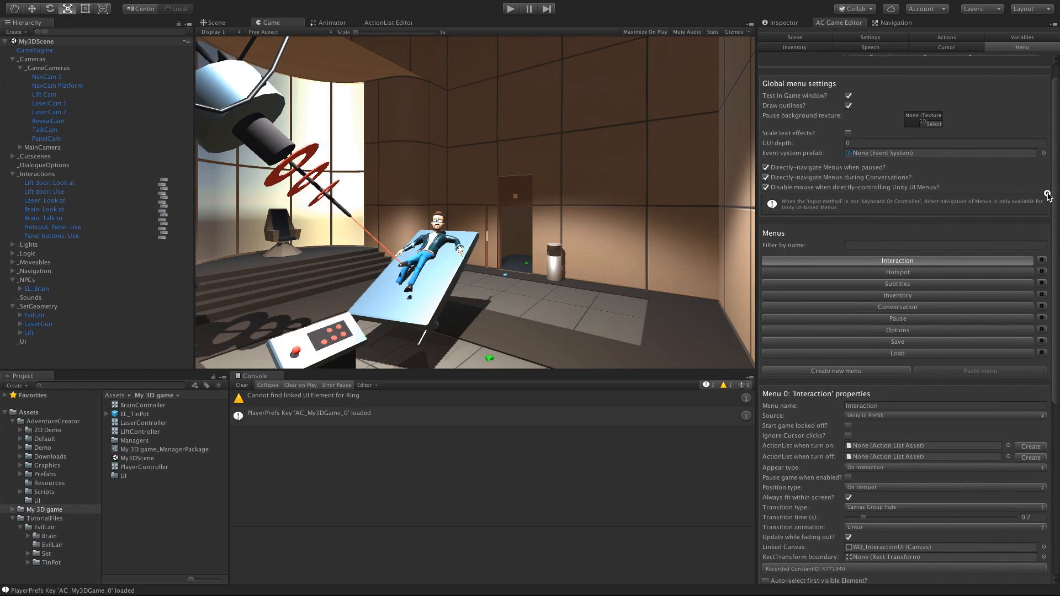
pyautogui.click(858, 371)
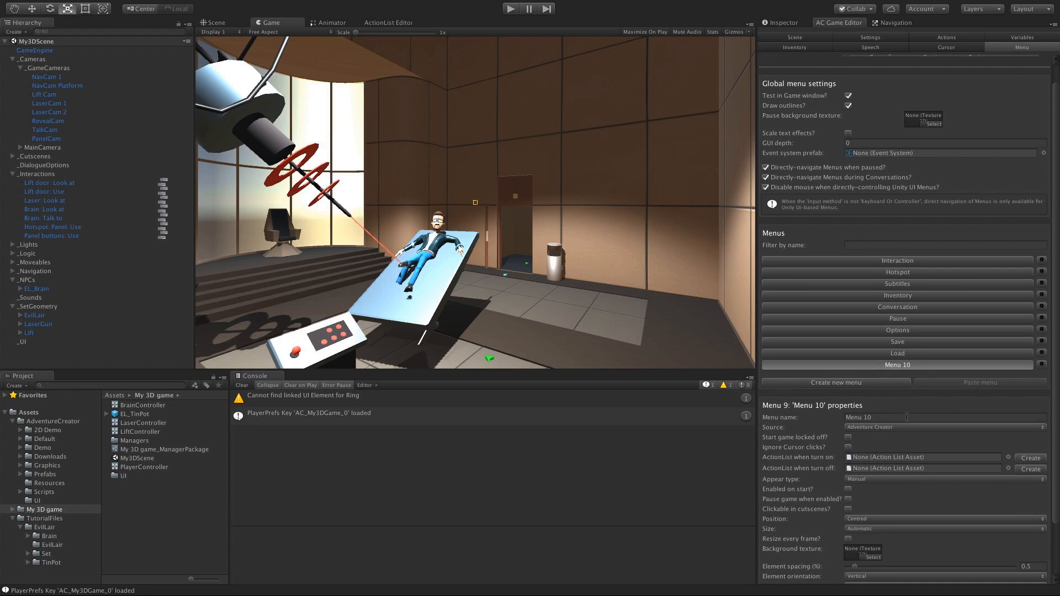
pyautogui.click(907, 418)
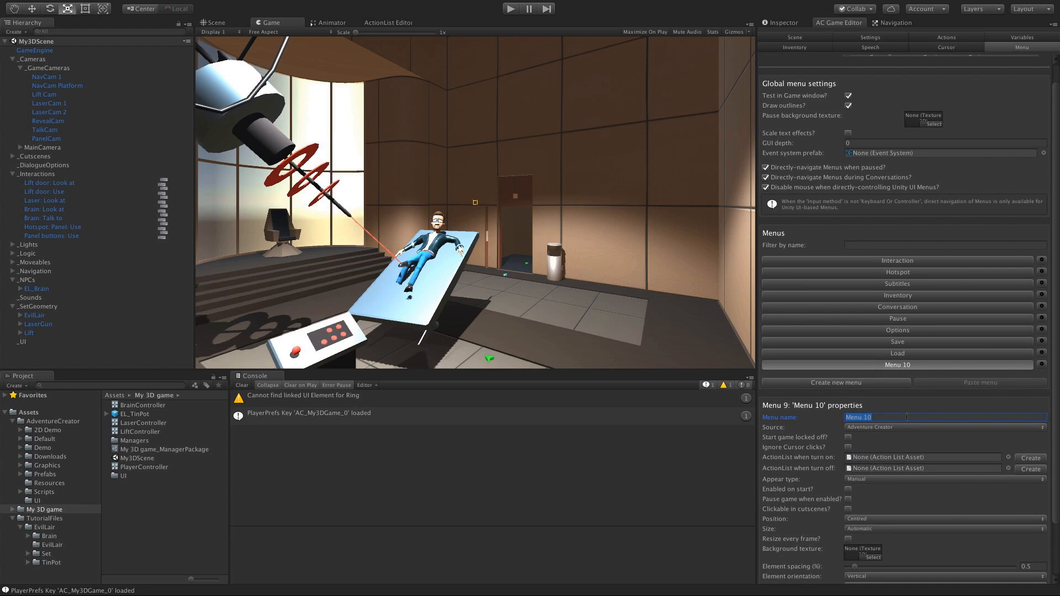
pyautogui.write('CloseUp')
# Step: Review the available Source options for the CloseUp menu, keeping Adventure Creator selected
pyautogui.moveTo(1058, 310); pyautogui.dragTo(1052, 355)
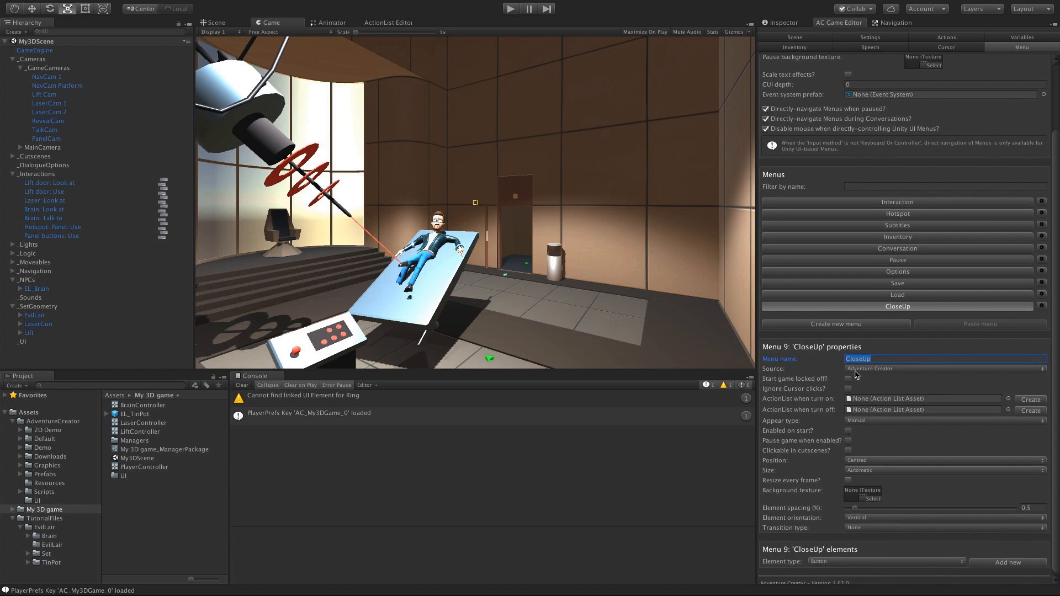
pyautogui.click(892, 369)
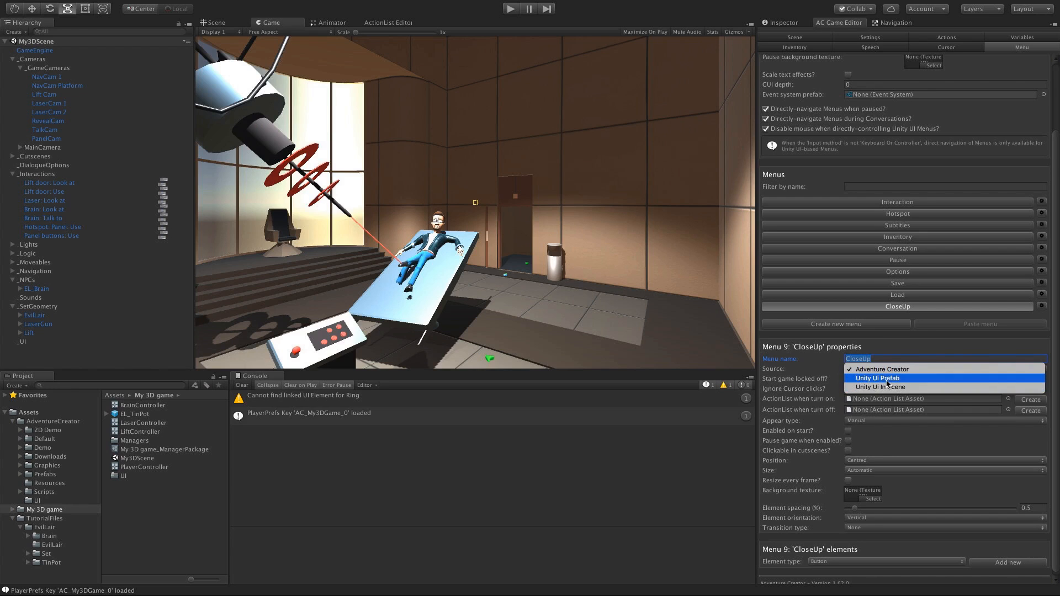
pyautogui.click(841, 382)
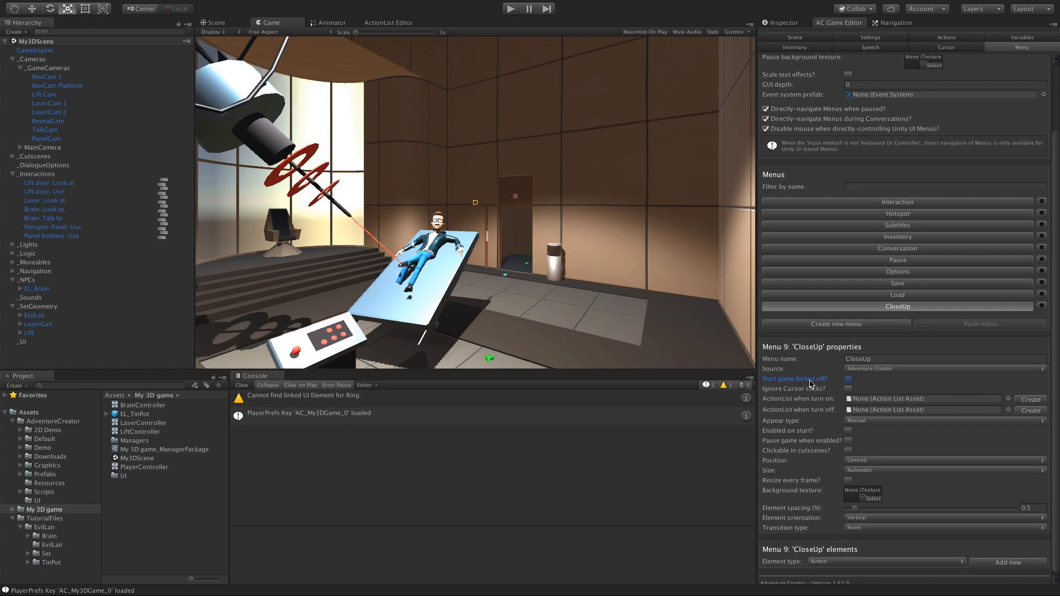
pyautogui.click(874, 371)
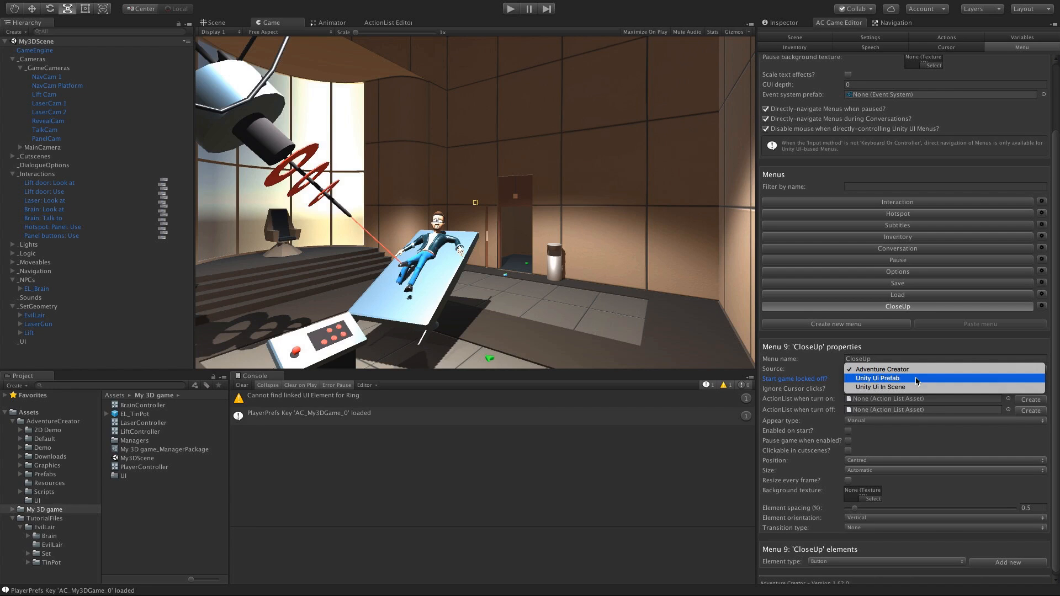
pyautogui.click(917, 370)
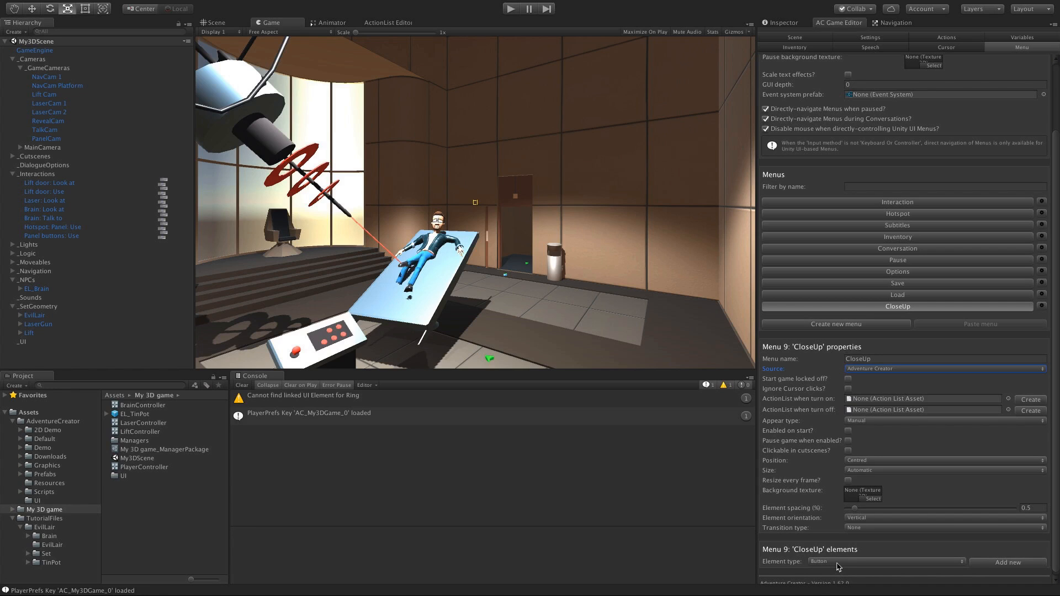
# Step: Add a Button element to the CloseUp menu
pyautogui.click(842, 566)
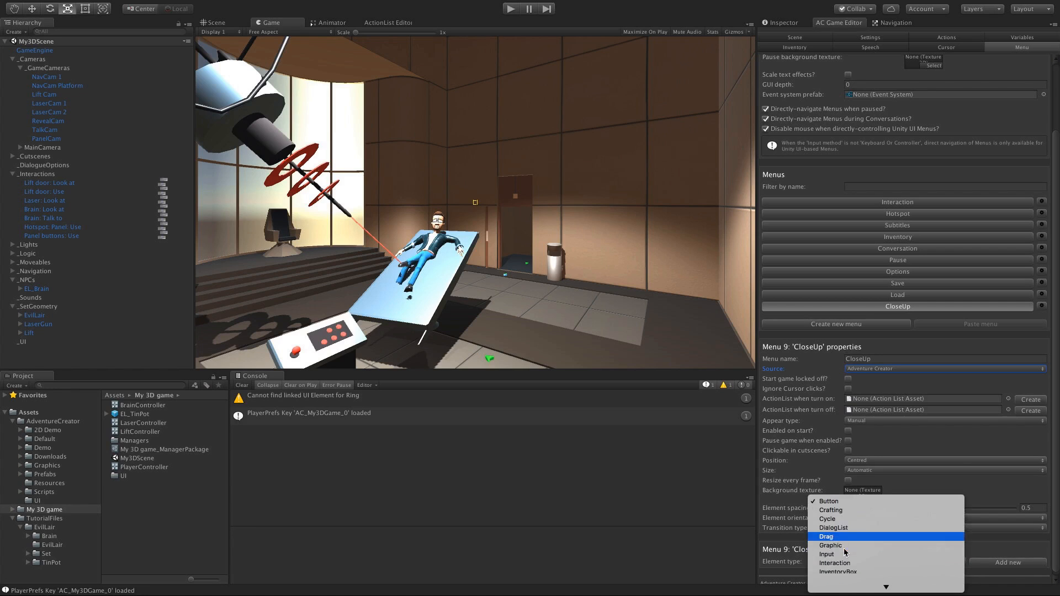
pyautogui.click(843, 454)
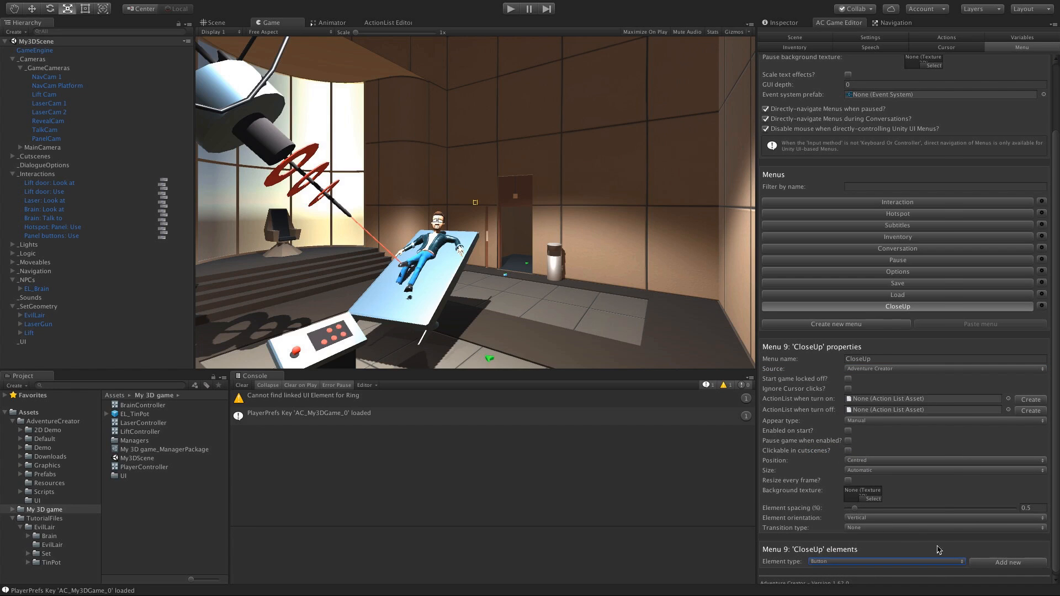
pyautogui.click(984, 564)
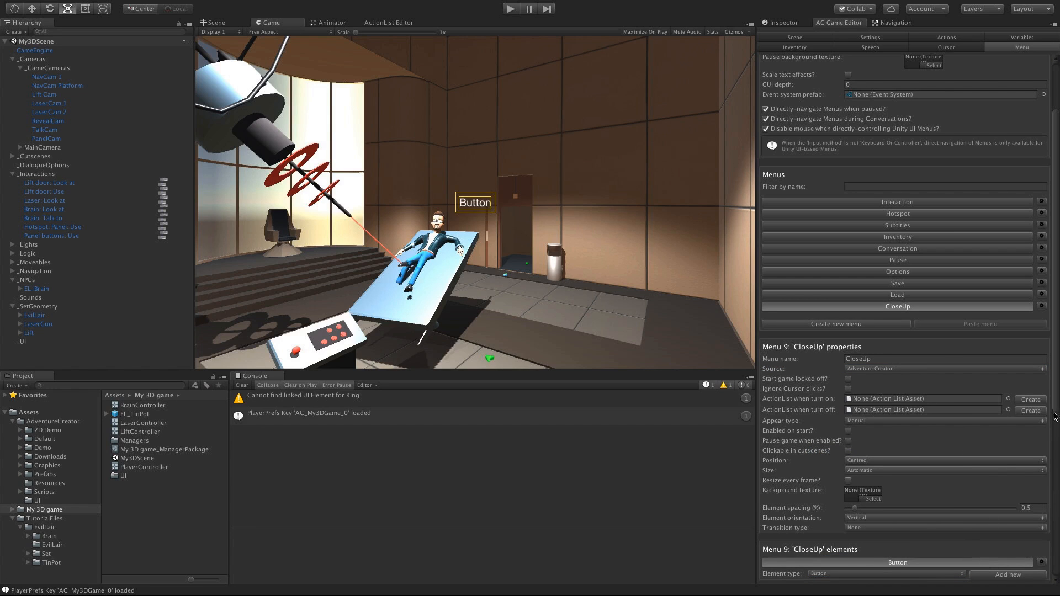
# Step: Name the new button element CloseUpButton and set its button text to "Exit close up"
pyautogui.moveTo(1056, 408); pyautogui.dragTo(1058, 538)
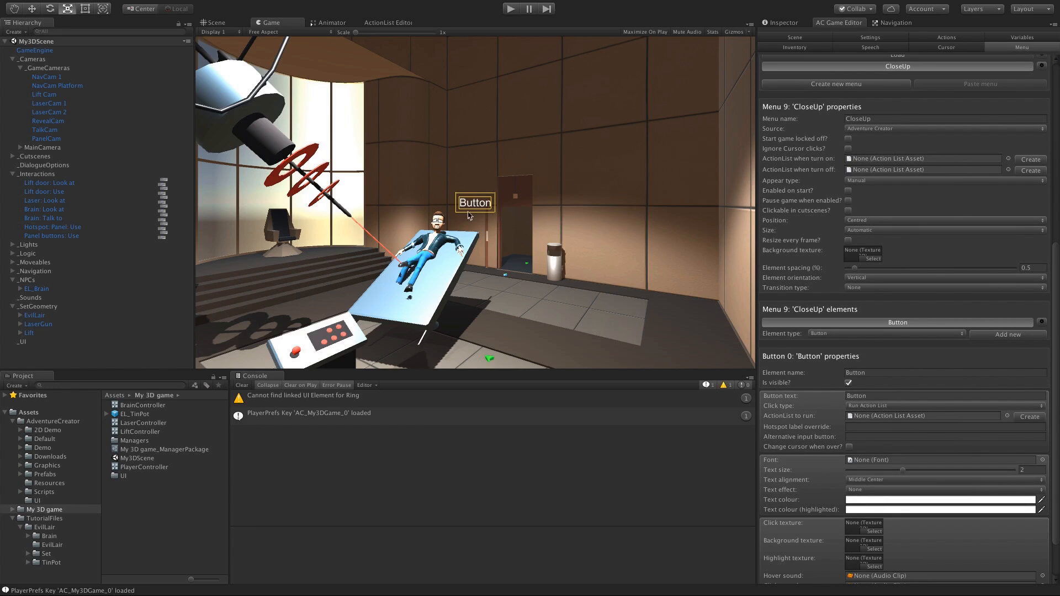
pyautogui.click(870, 372)
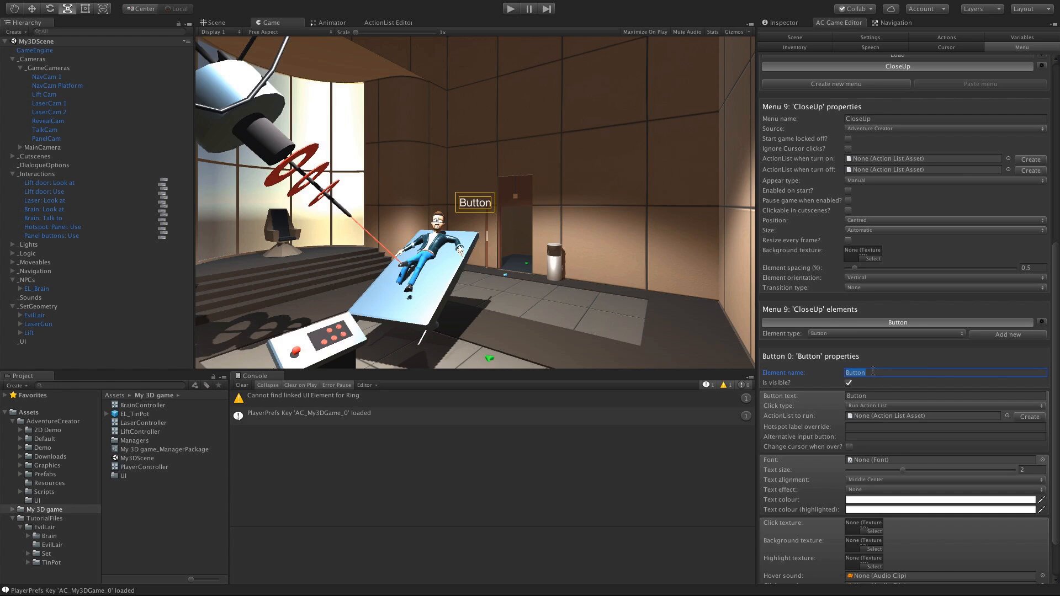
pyautogui.write('CloseUpButton')
pyautogui.press('Return')
pyautogui.click(863, 396)
pyautogui.write('Exit')
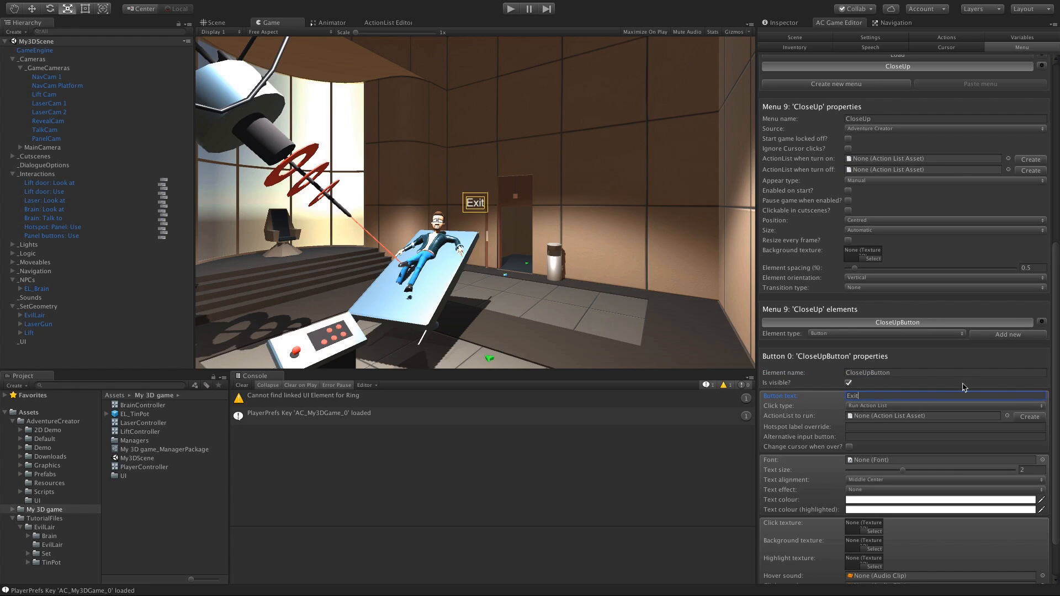
pyautogui.write(' close up')
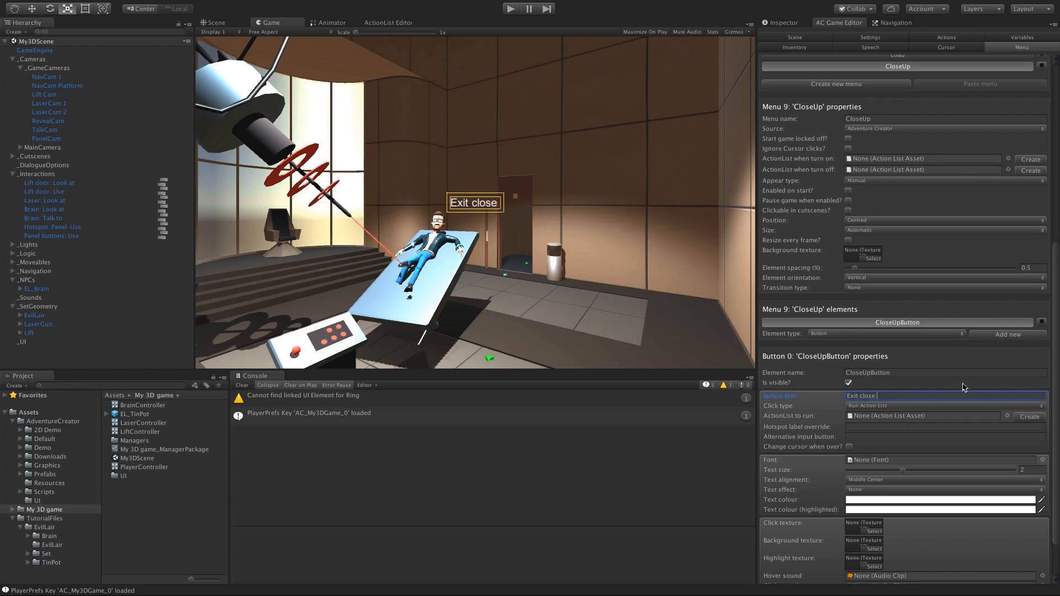
pyautogui.press('Return')
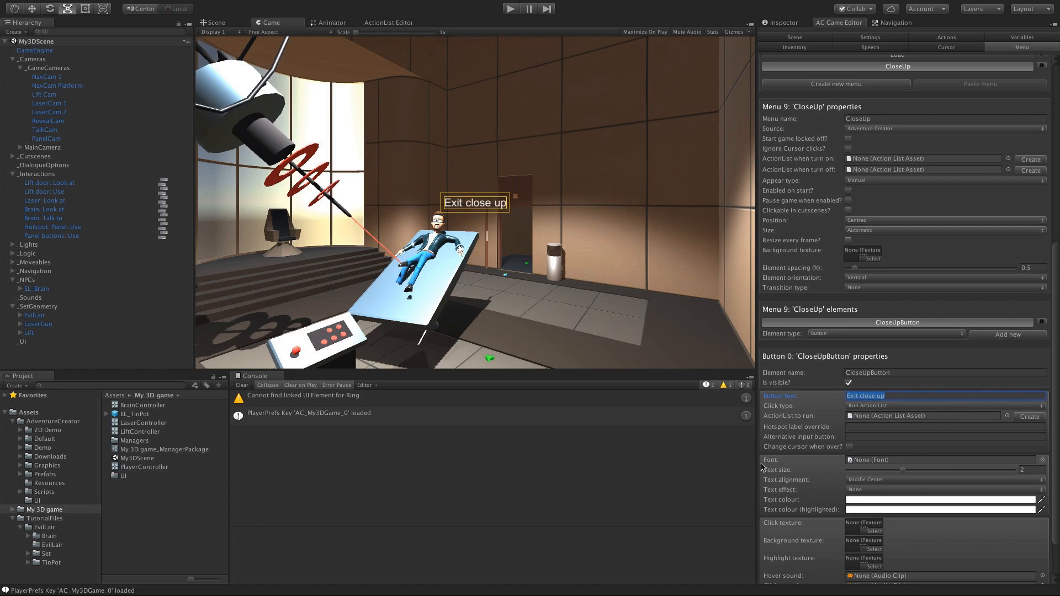
# Step: Style the CloseUpButton text with the creatinin-pro font, an Outline effect and a text size of about 2.6
pyautogui.click(1042, 460)
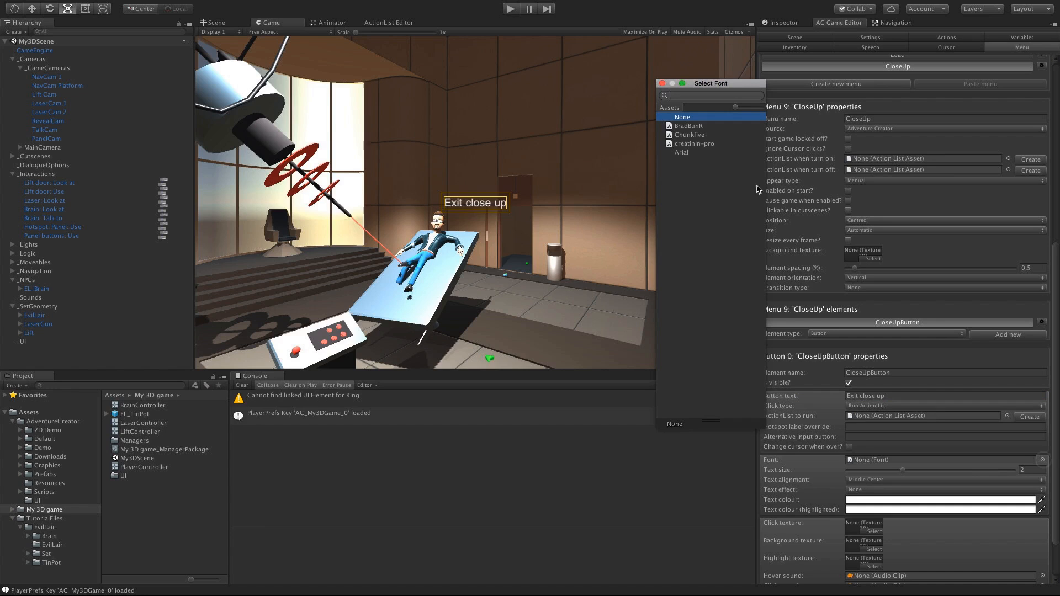
pyautogui.doubleClick(700, 145)
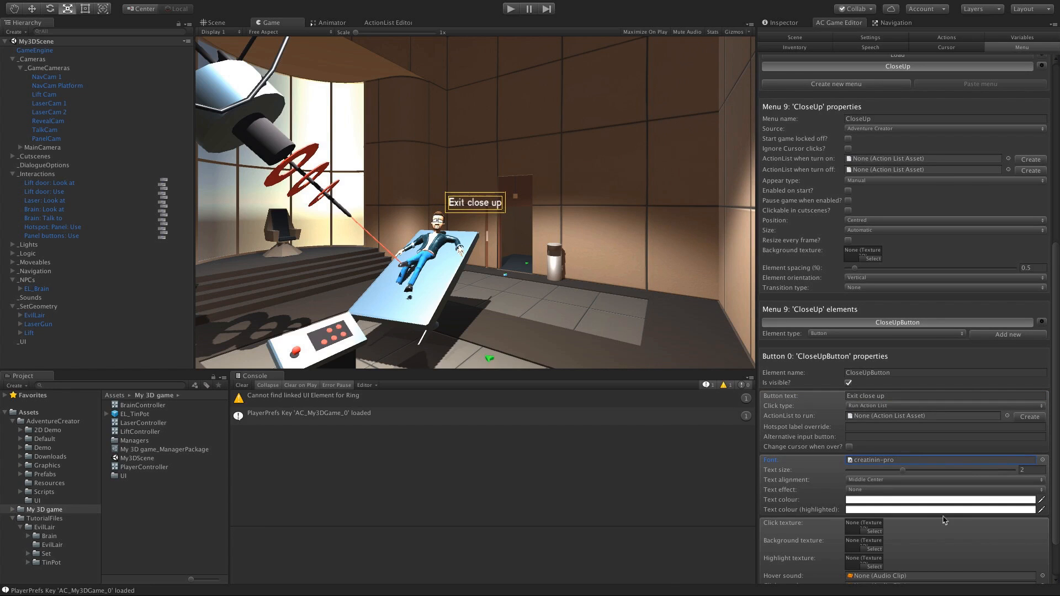
pyautogui.click(881, 490)
pyautogui.click(877, 500)
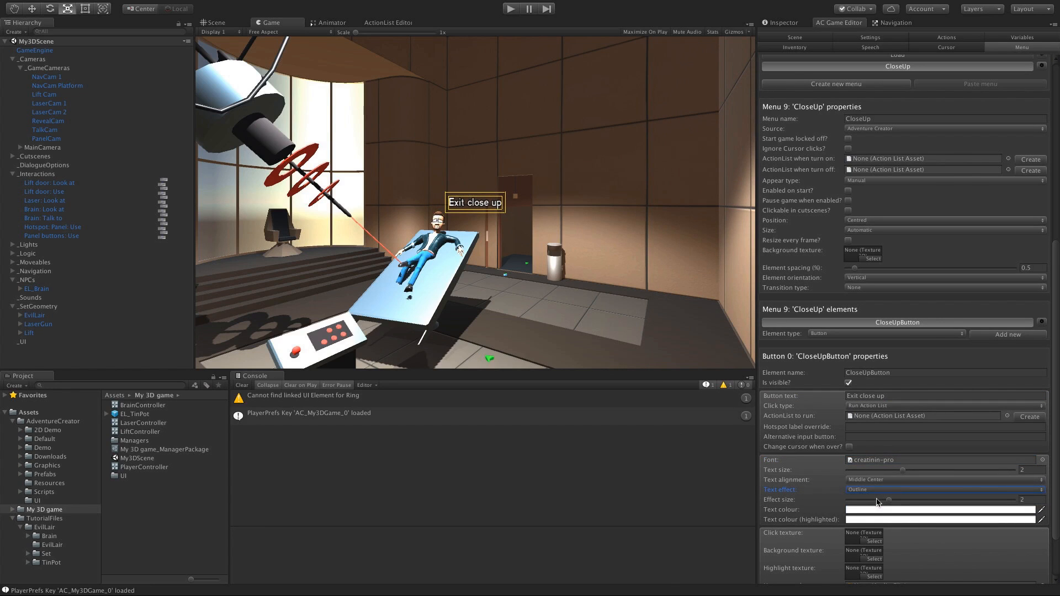
pyautogui.moveTo(902, 471); pyautogui.dragTo(936, 477)
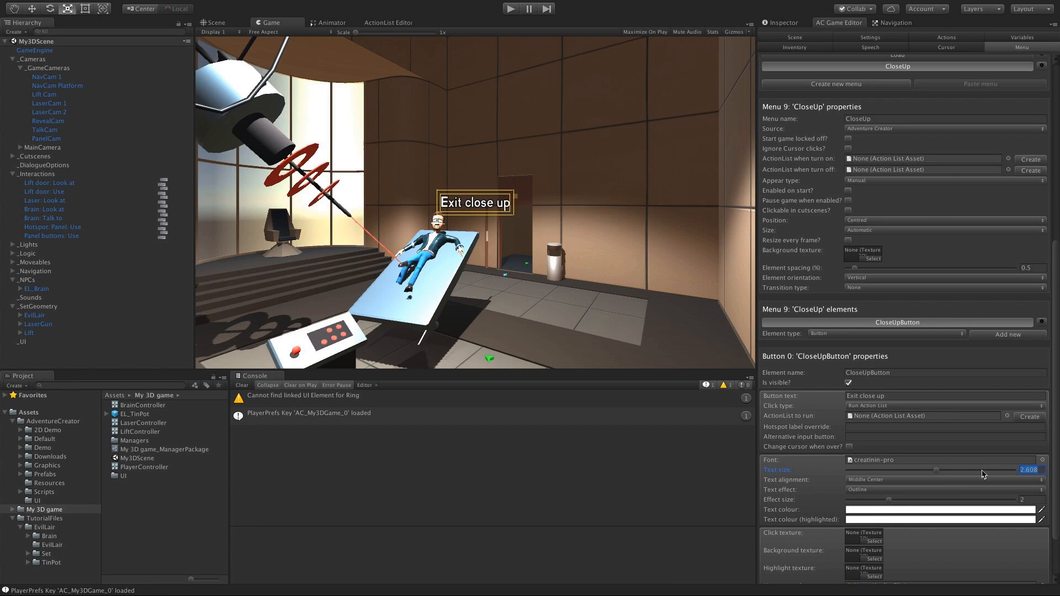
# Step: Set the CloseUp menu's position to Aligned with Lower Right alignment
pyautogui.moveTo(1056, 458); pyautogui.dragTo(1056, 398)
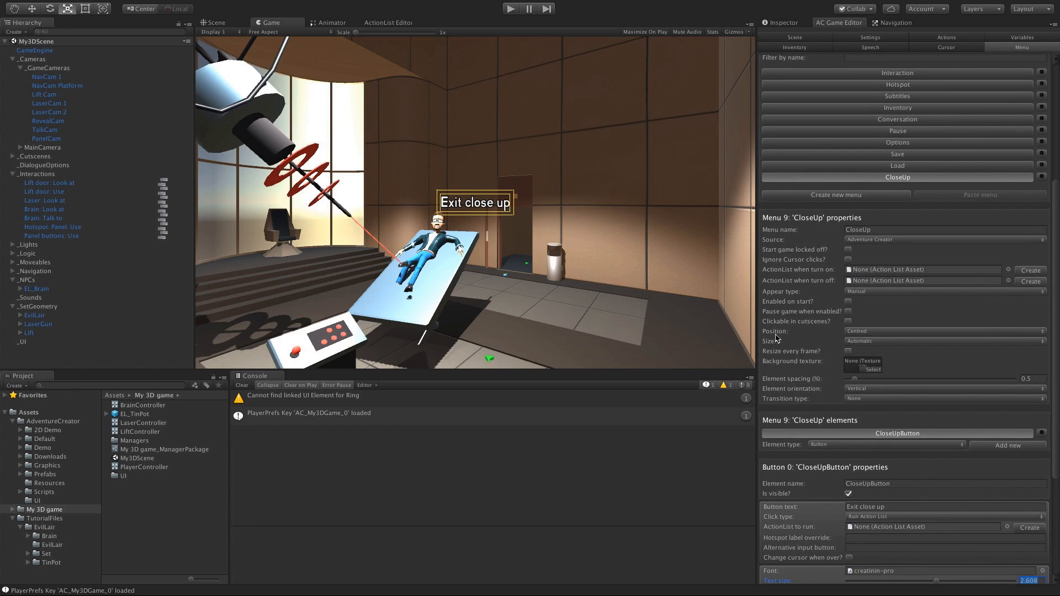
pyautogui.click(866, 331)
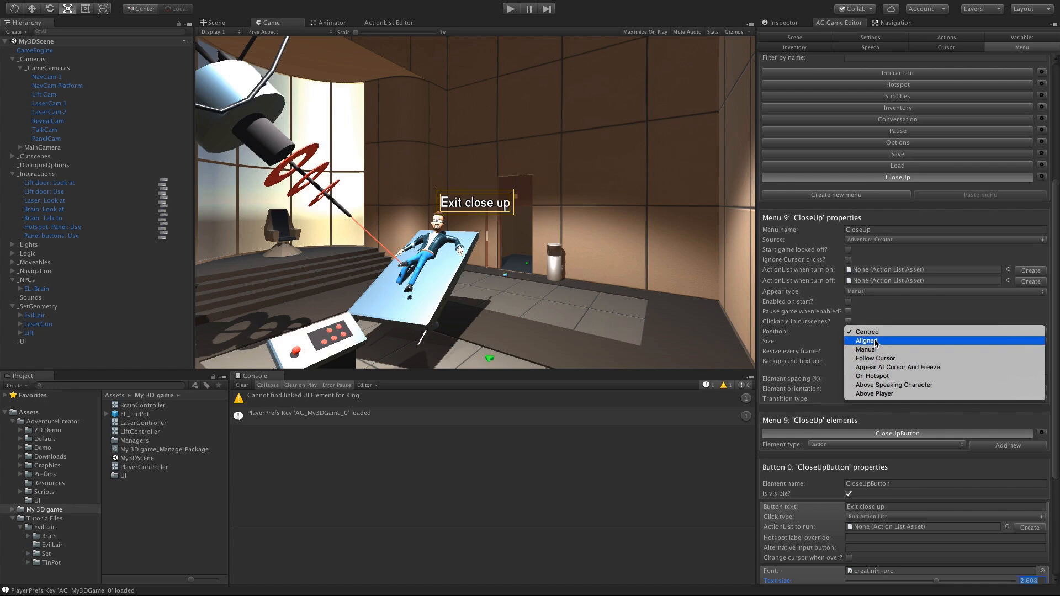
pyautogui.click(876, 342)
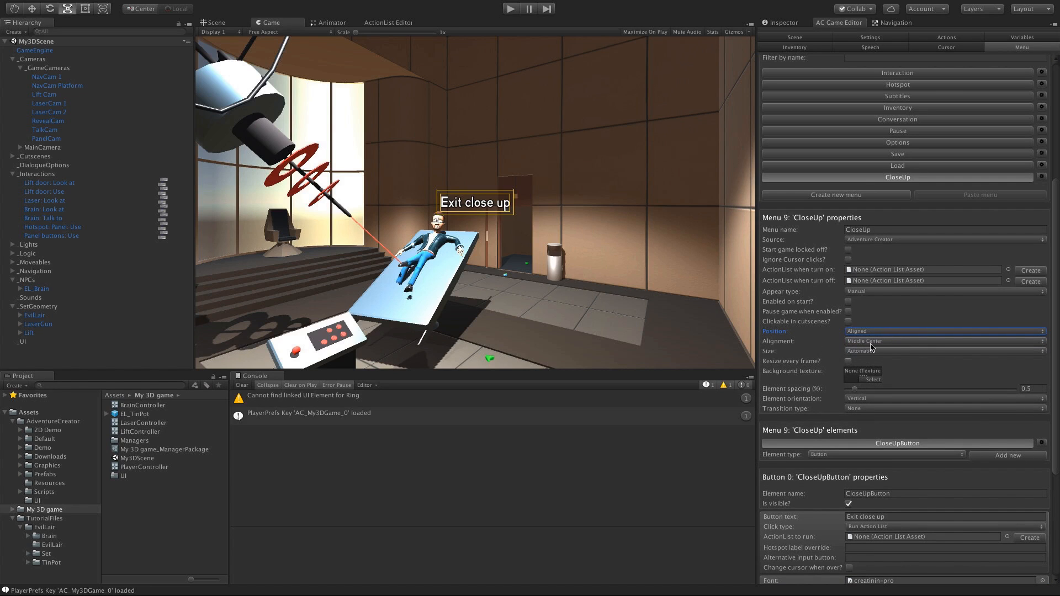
pyautogui.click(870, 342)
pyautogui.click(872, 378)
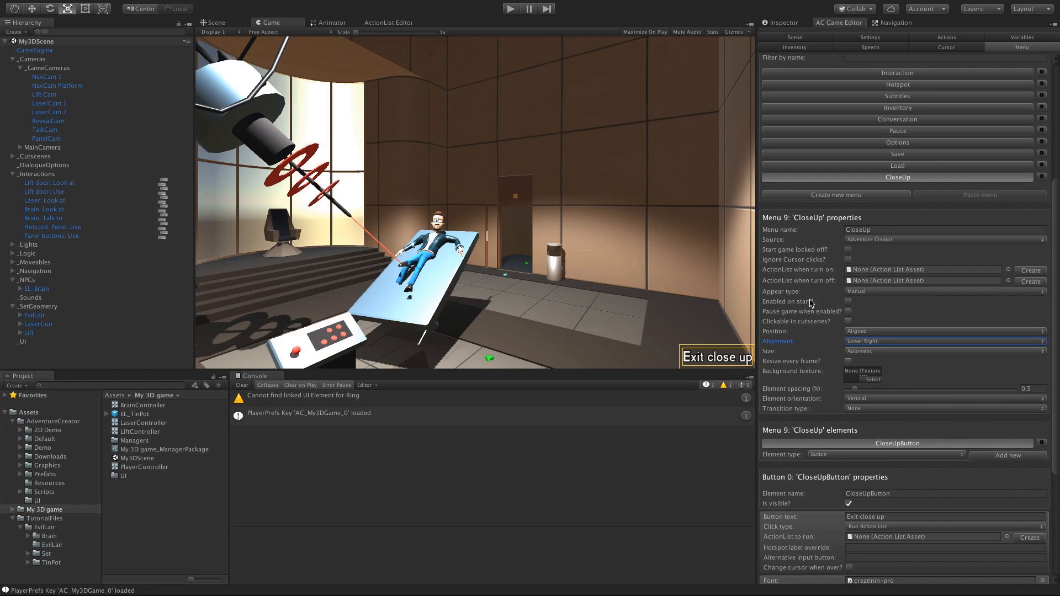
# Step: Set the CloseUp menu's appear type to During Gameplay and play the game briefly to test it
pyautogui.click(852, 294)
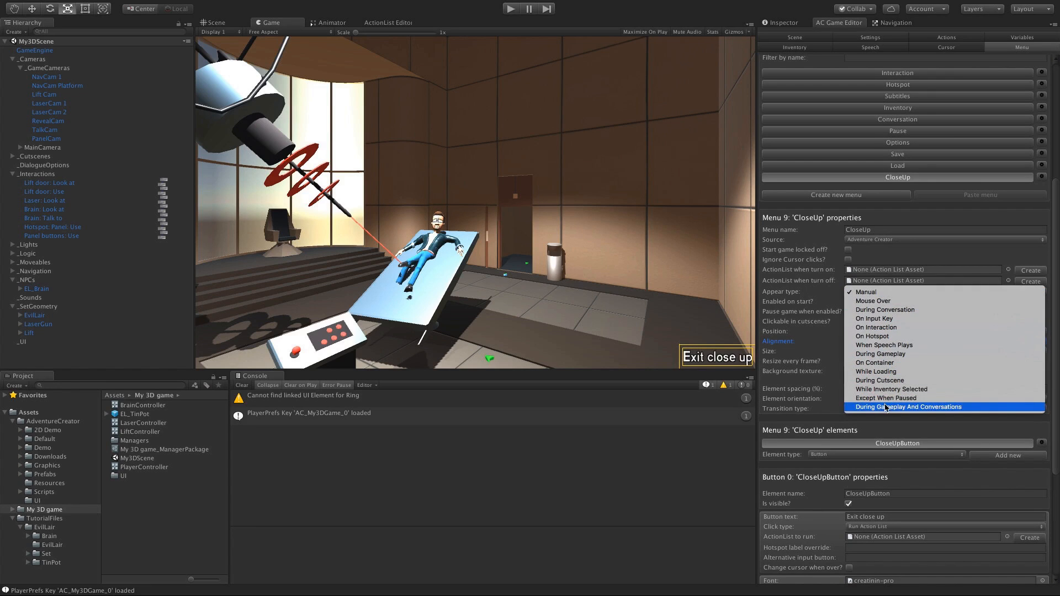
pyautogui.click(880, 294)
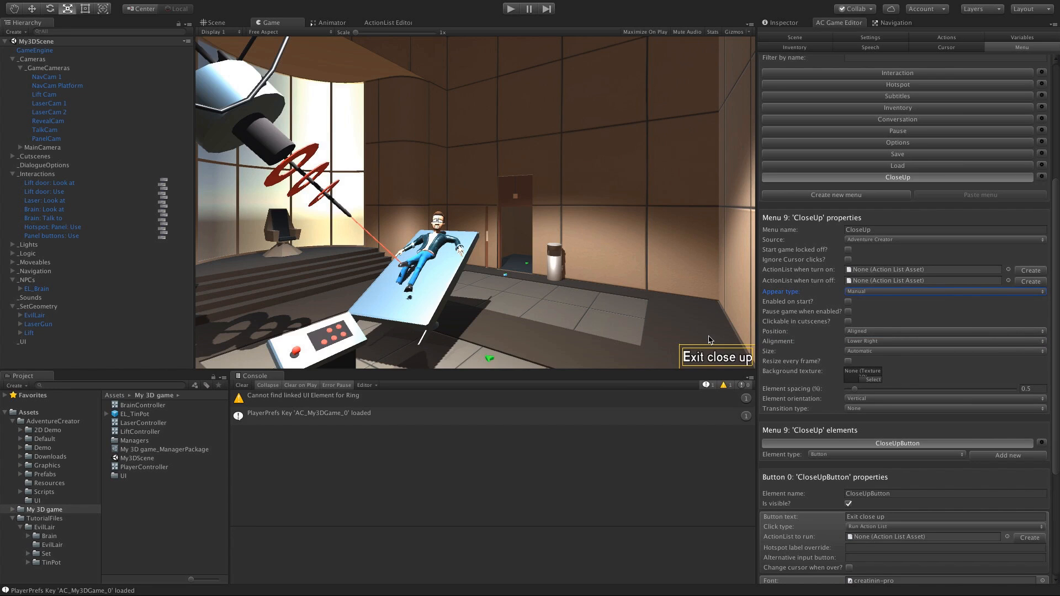
pyautogui.click(859, 293)
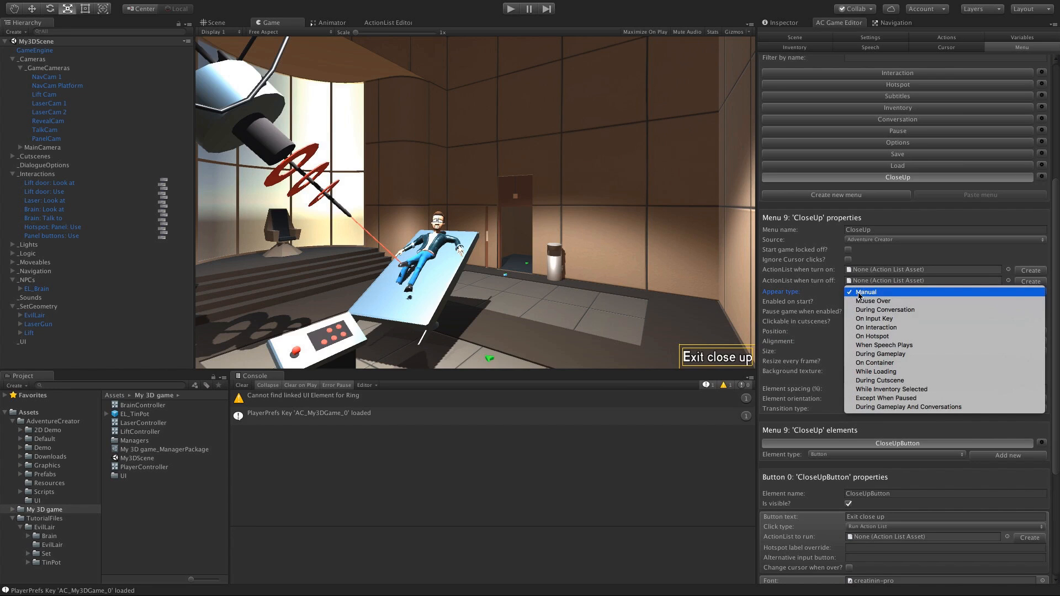
pyautogui.click(863, 354)
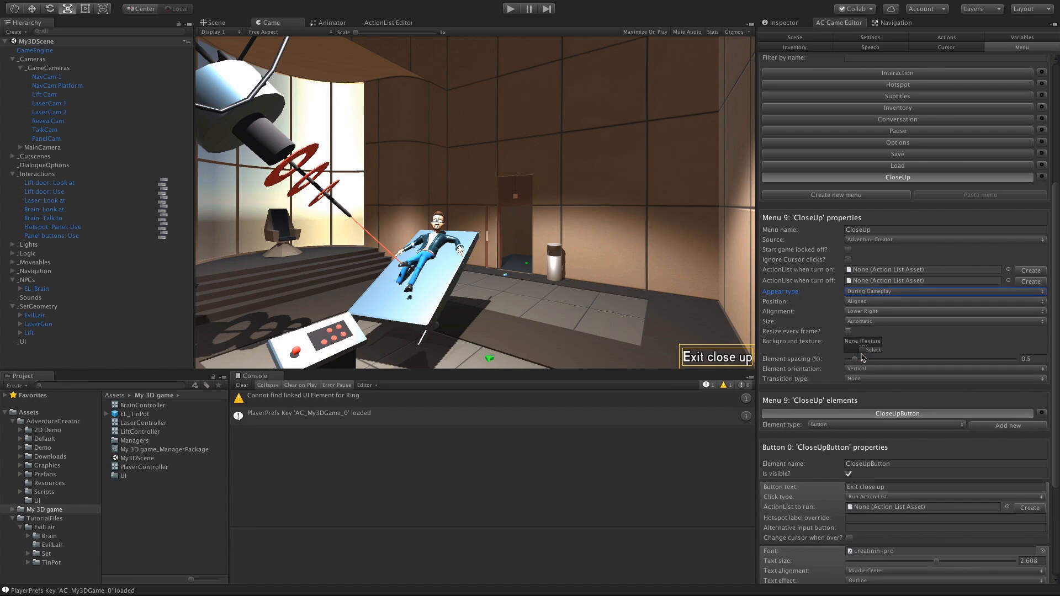
pyautogui.click(511, 9)
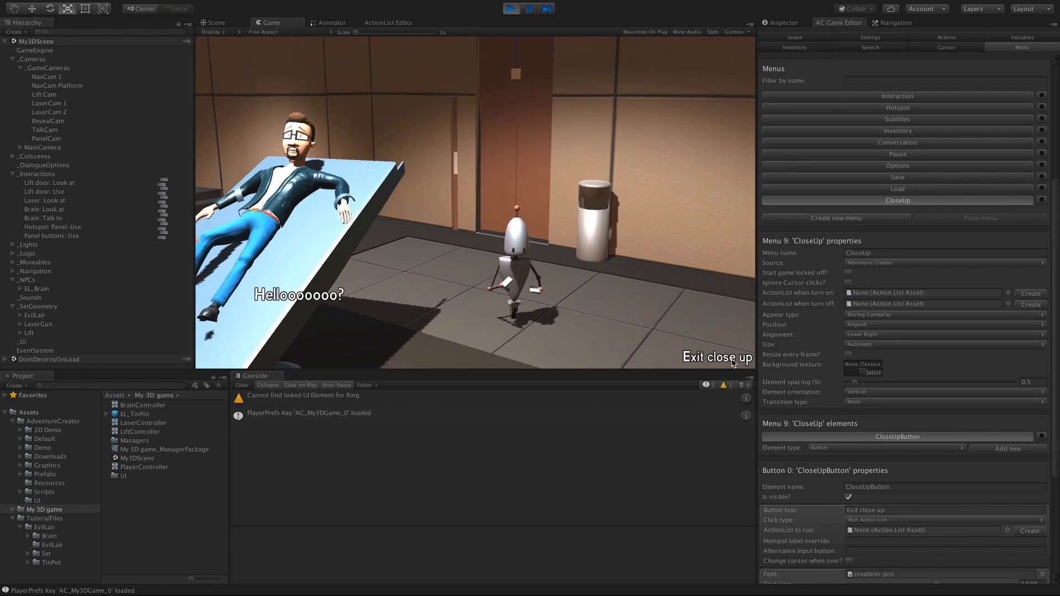
pyautogui.click(512, 9)
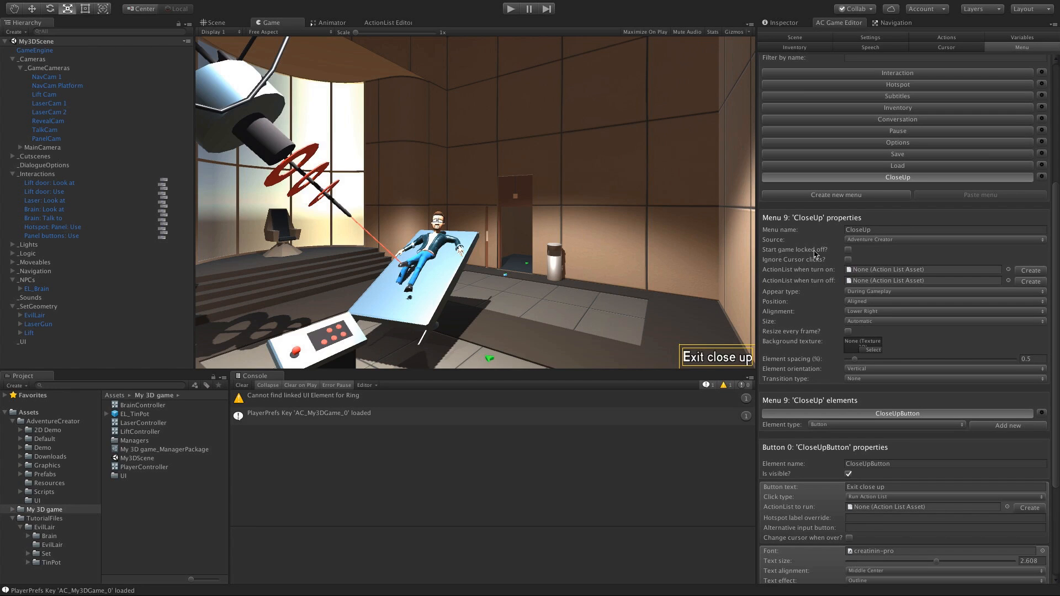
# Step: Make the CloseUp menu start the game locked off, keeping During Gameplay as its appear type
pyautogui.click(850, 250)
pyautogui.click(882, 291)
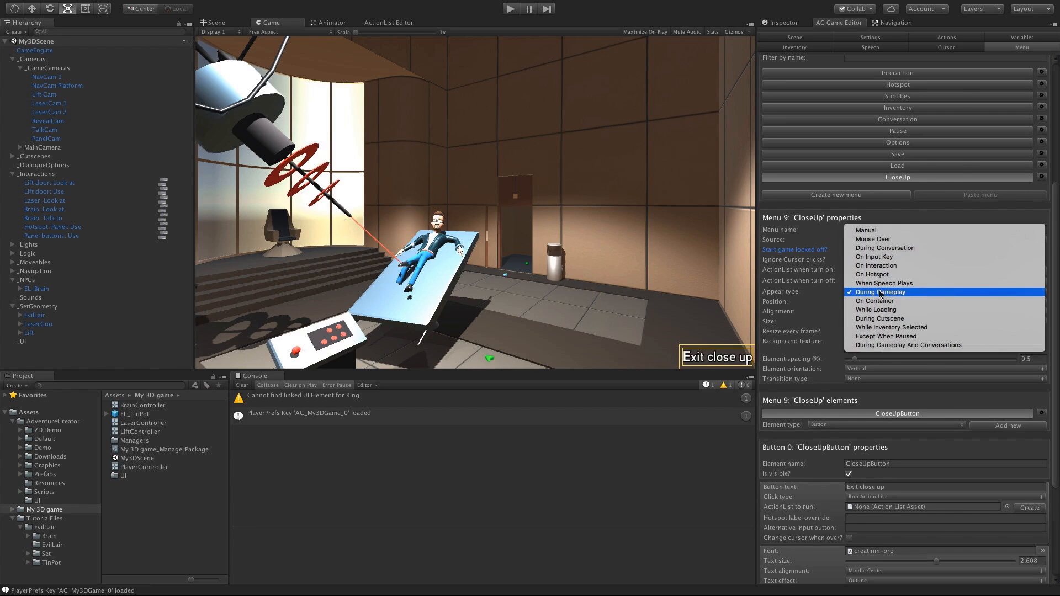
pyautogui.click(825, 296)
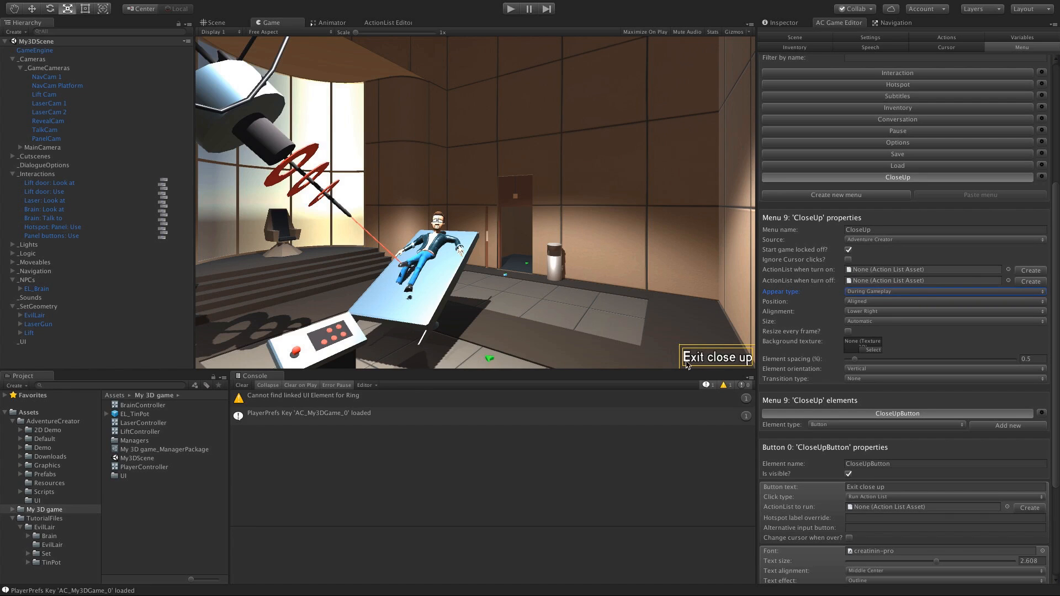
pyautogui.moveTo(1057, 296); pyautogui.dragTo(1053, 385)
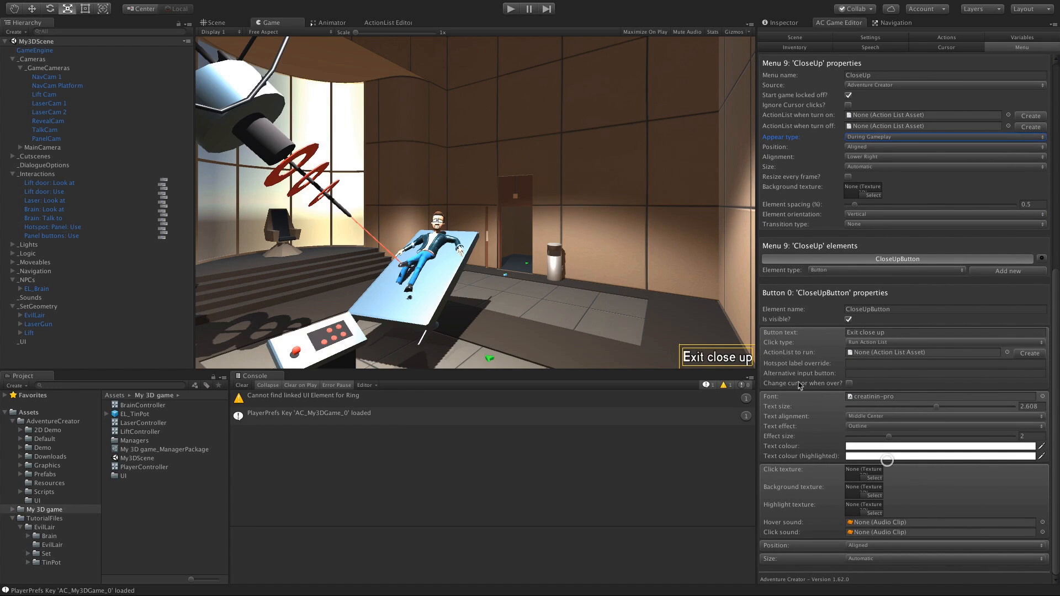
# Step: Change the CloseUpButton's highlighted text colour to green
pyautogui.click(864, 446)
pyautogui.click(106, 111)
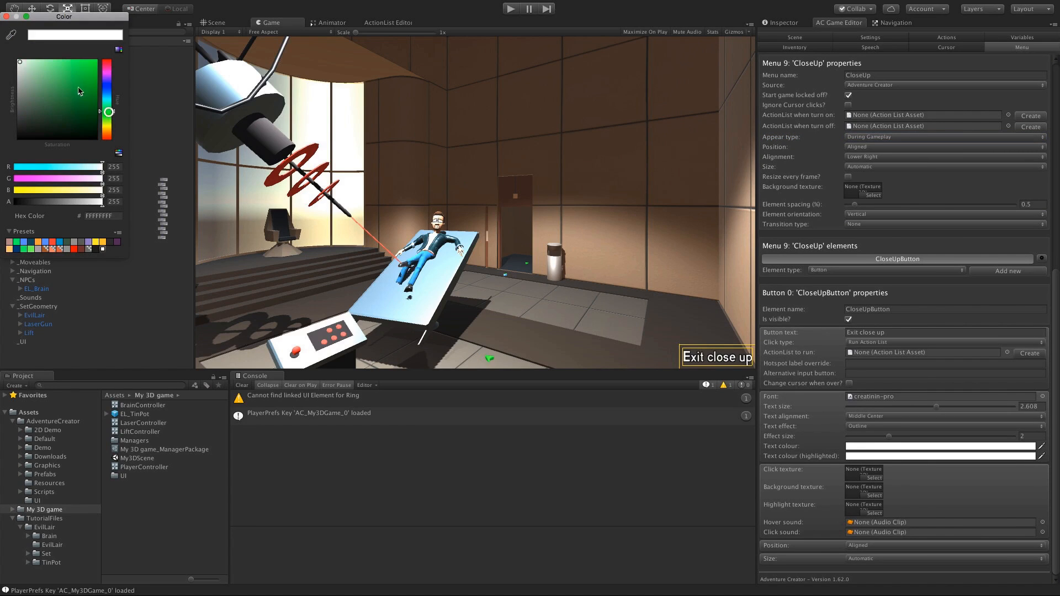
pyautogui.click(93, 79)
pyautogui.click(6, 16)
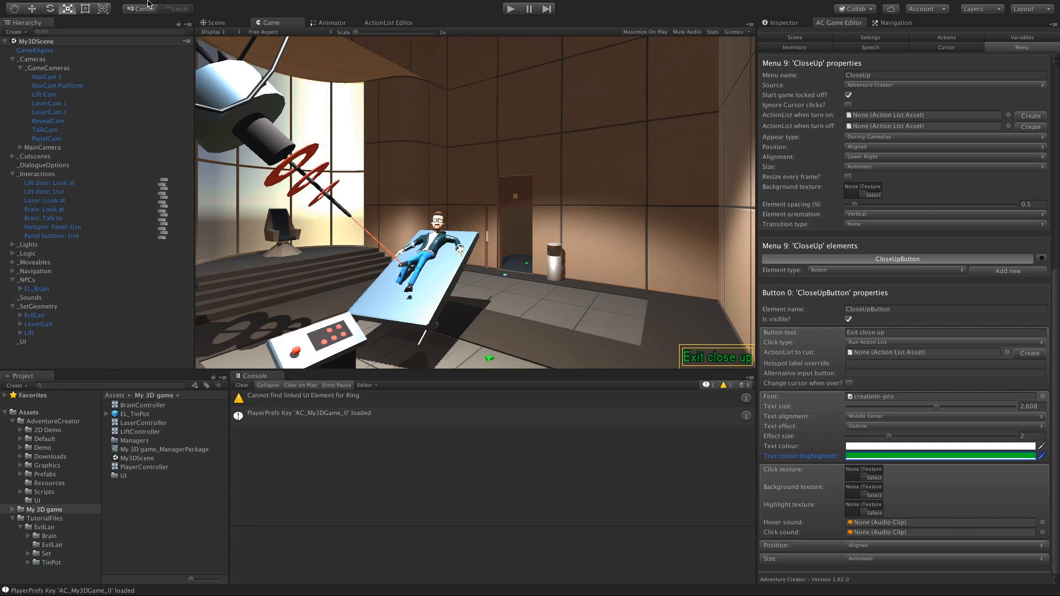
# Step: Append a Menu: Change state action after the Player: Constrain action in the Panel hotspot's Use interaction
pyautogui.click(214, 22)
pyautogui.keyDown('alt'); pyautogui.moveTo(475, 248); pyautogui.dragTo(430, 274); pyautogui.keyUp('alt')
pyautogui.scroll(3, 461, 287)
pyautogui.click(477, 271)
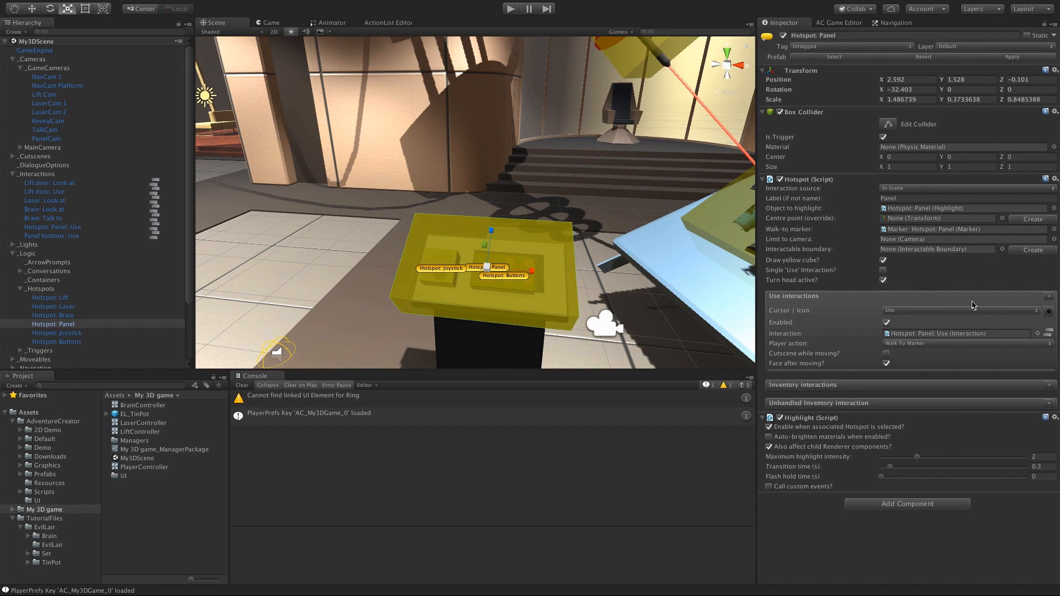
pyautogui.click(1048, 333)
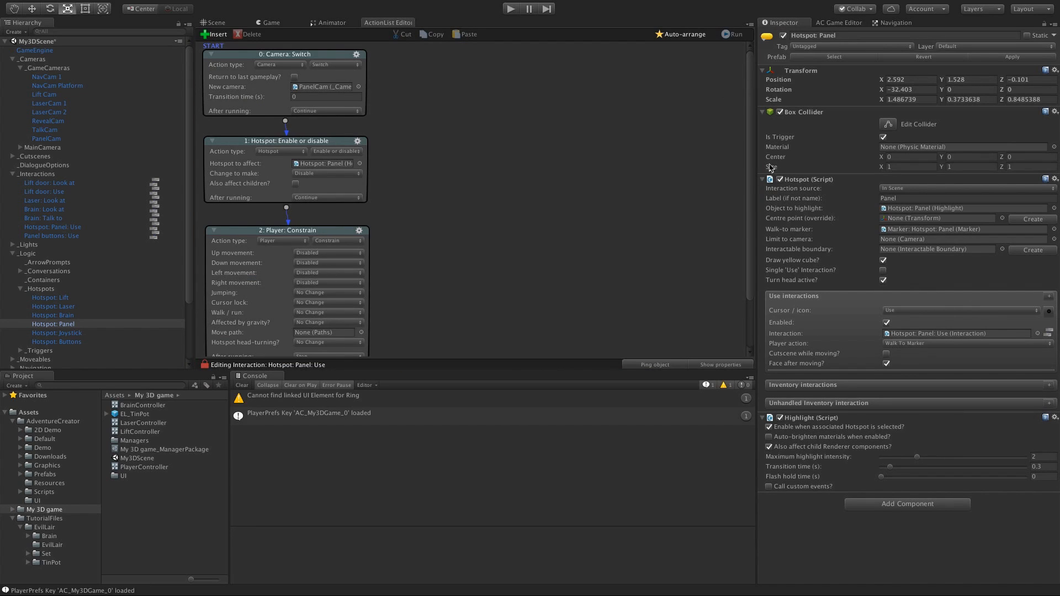
pyautogui.scroll(-2, 748, 226)
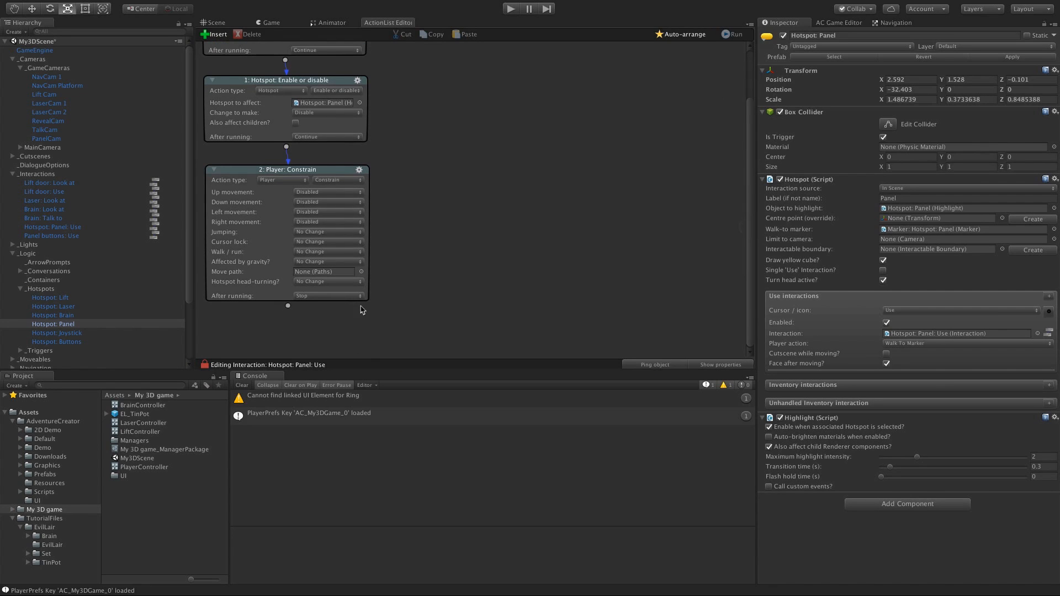
pyautogui.moveTo(287, 305); pyautogui.dragTo(287, 322)
pyautogui.scroll(-2, 409, 244)
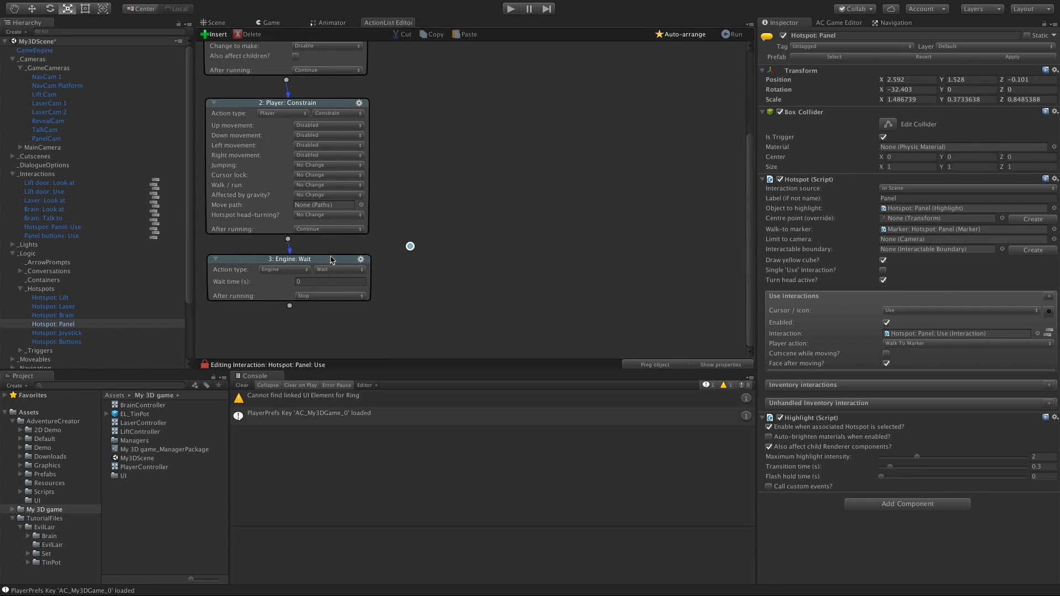
pyautogui.click(277, 270)
pyautogui.click(279, 306)
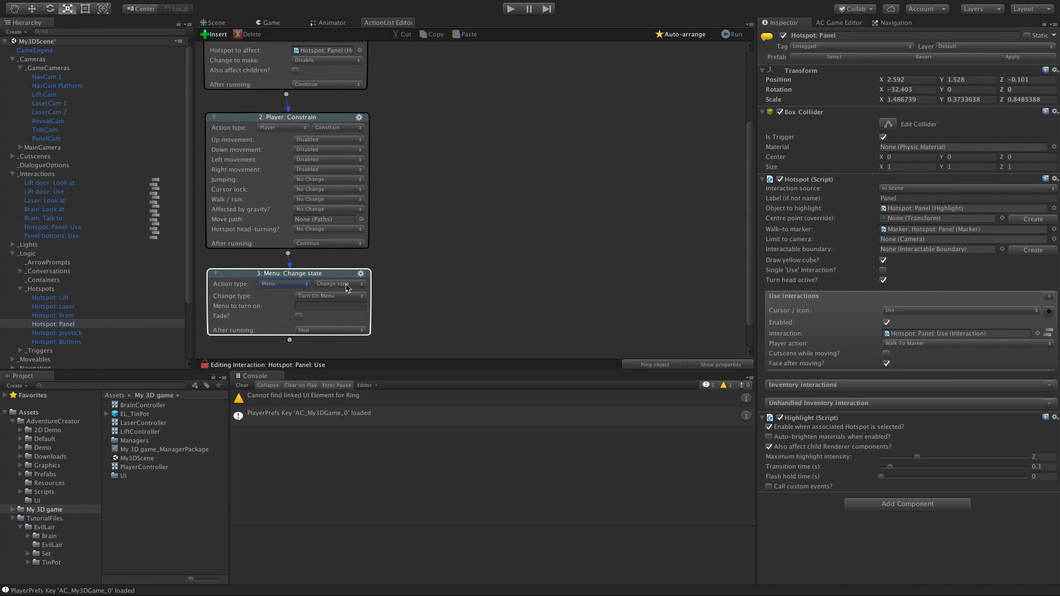
# Step: Make the new menu action an Unlock Menu change that targets the CloseUp menu
pyautogui.click(322, 296)
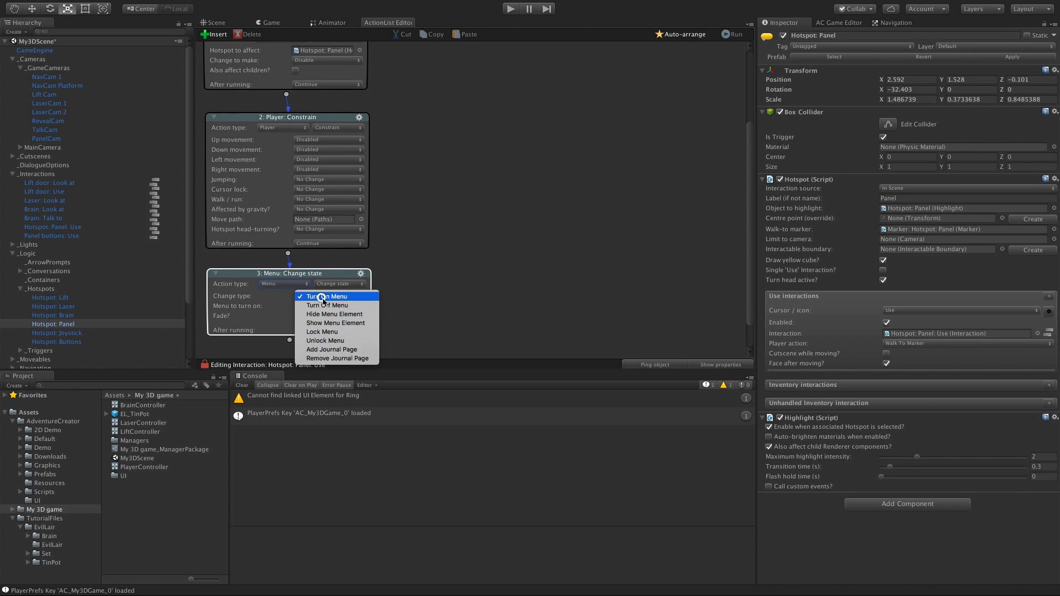
pyautogui.click(325, 342)
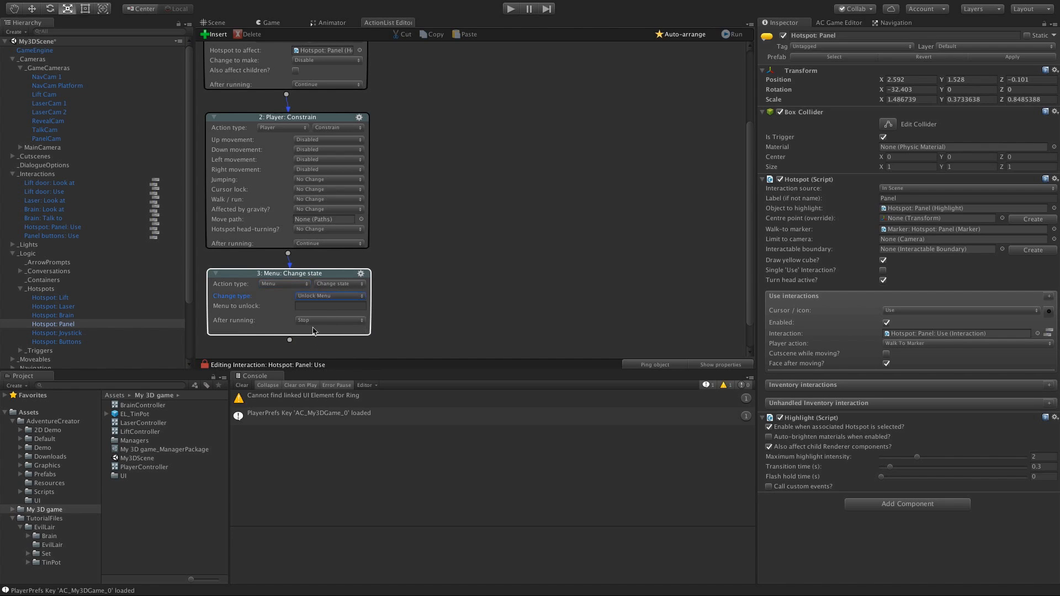
pyautogui.click(306, 306)
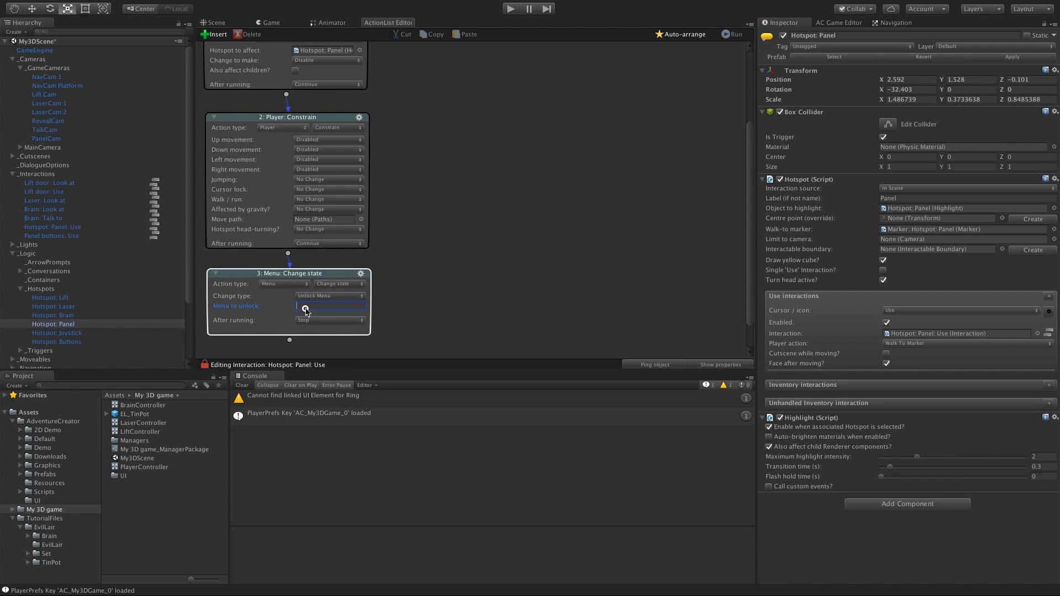
pyautogui.click(826, 22)
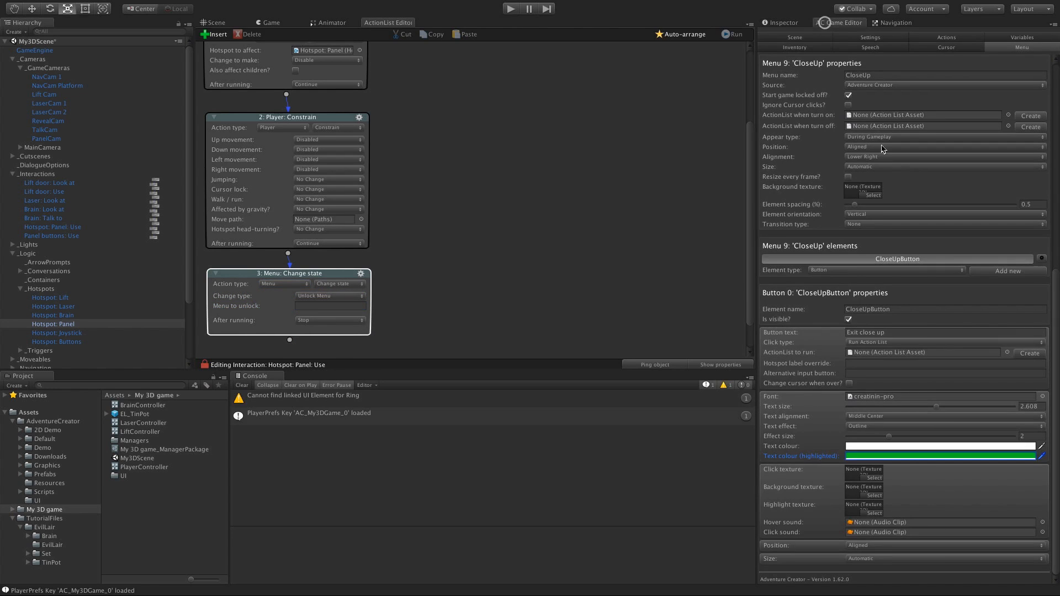
pyautogui.scroll(1, 1055, 252)
pyautogui.moveTo(1055, 251); pyautogui.dragTo(1052, 160)
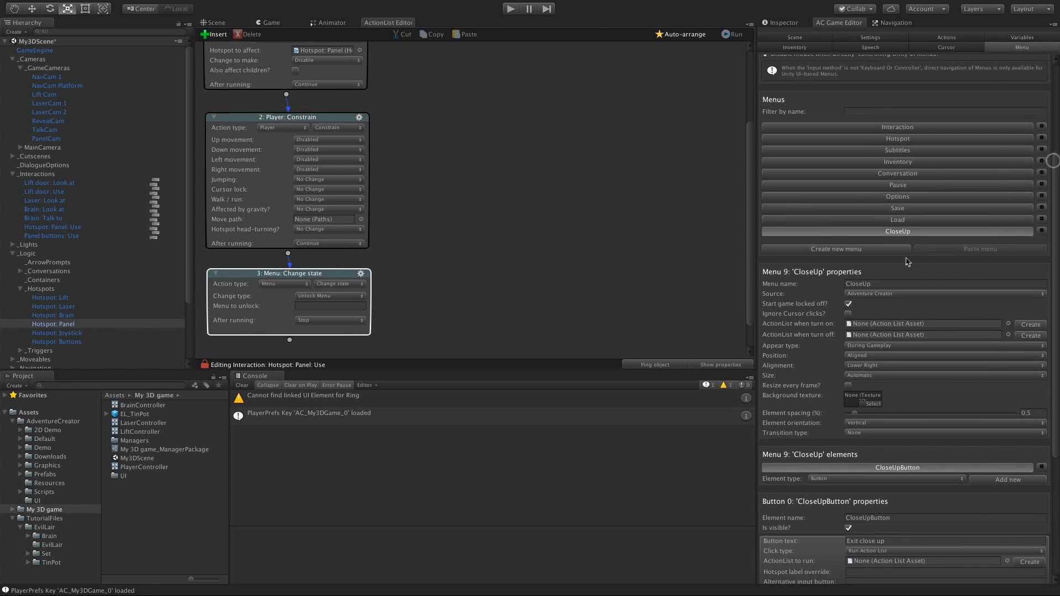
pyautogui.click(861, 283)
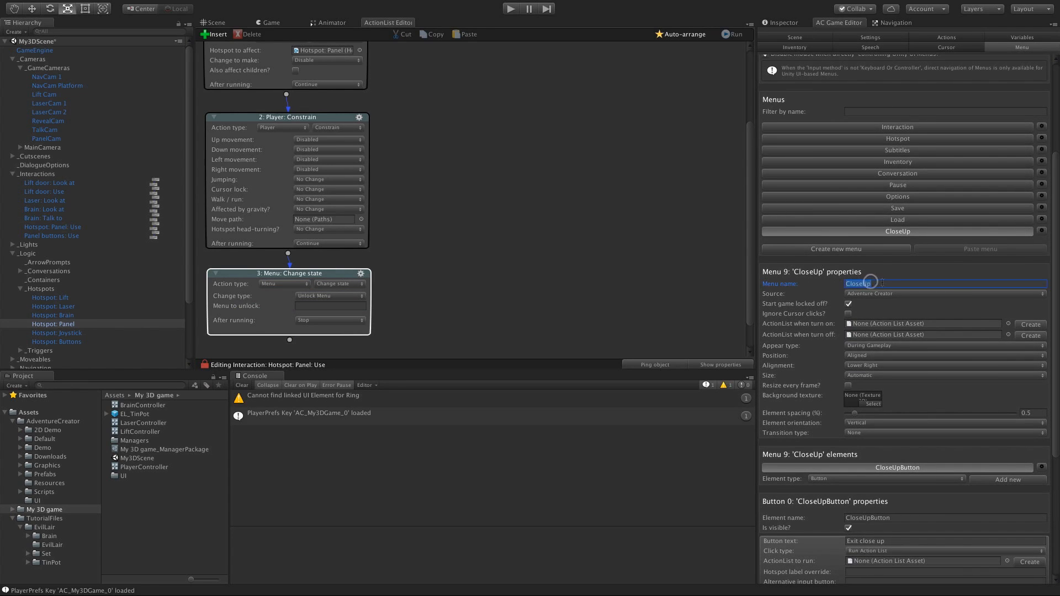
pyautogui.click(336, 306)
pyautogui.click(428, 314)
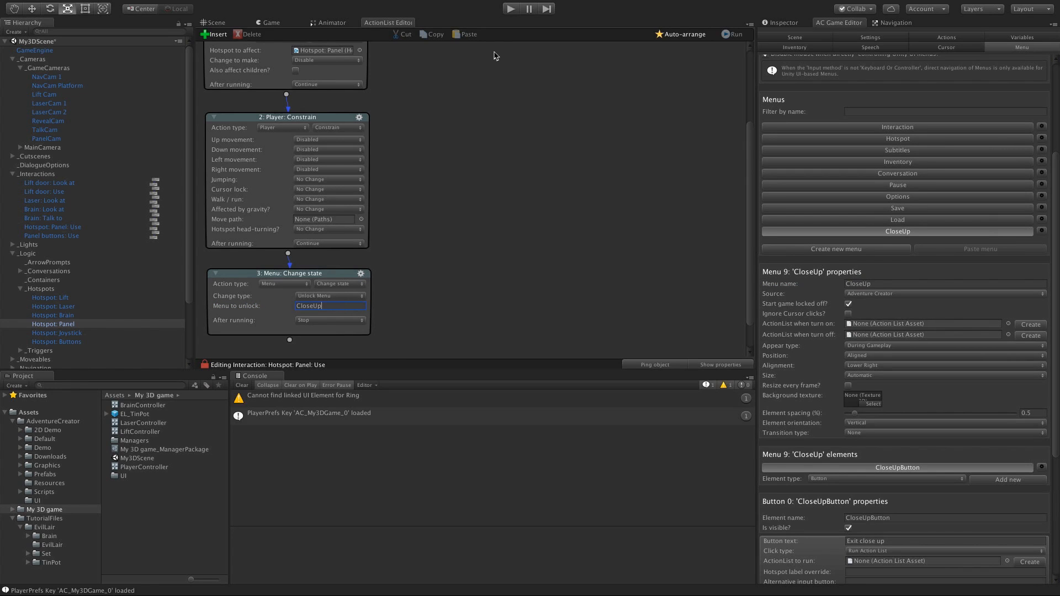
# Step: Play the game and use the Panel to test its close-up view, ending the test run
pyautogui.click(511, 8)
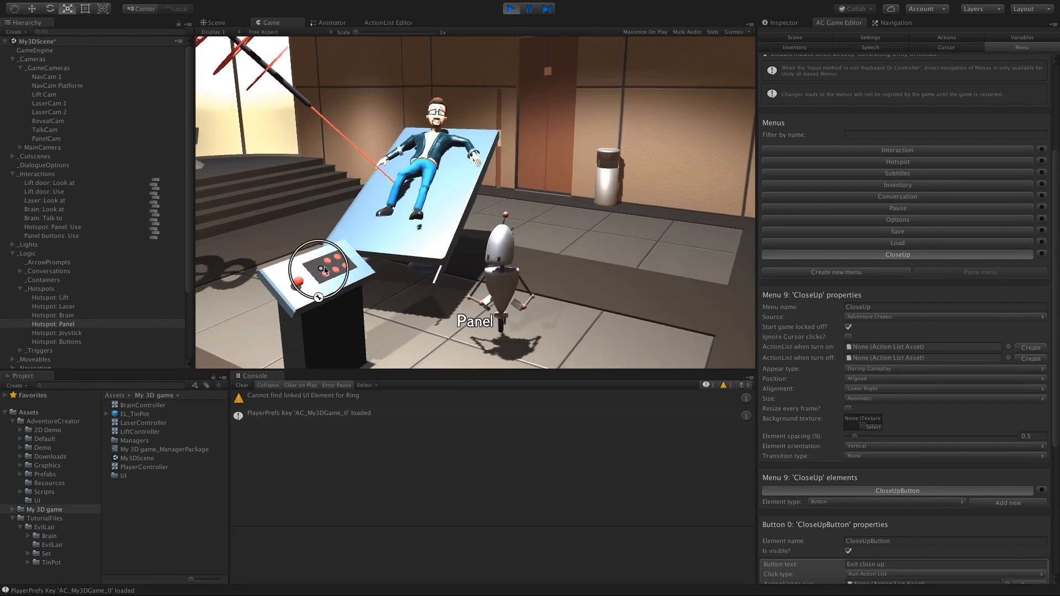
pyautogui.click(352, 282)
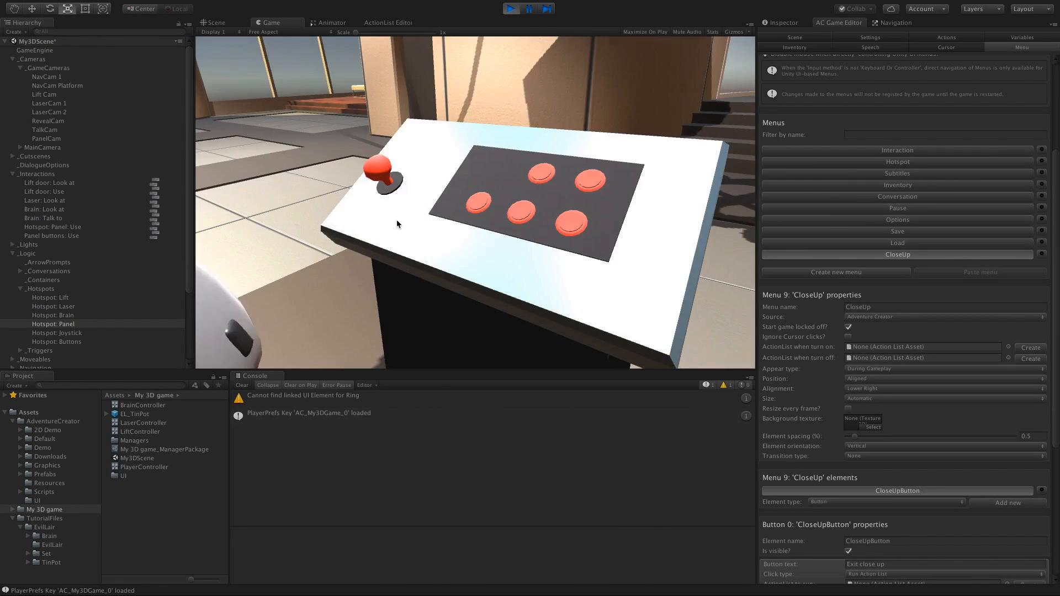
pyautogui.hotkey('ctrl', 'p')
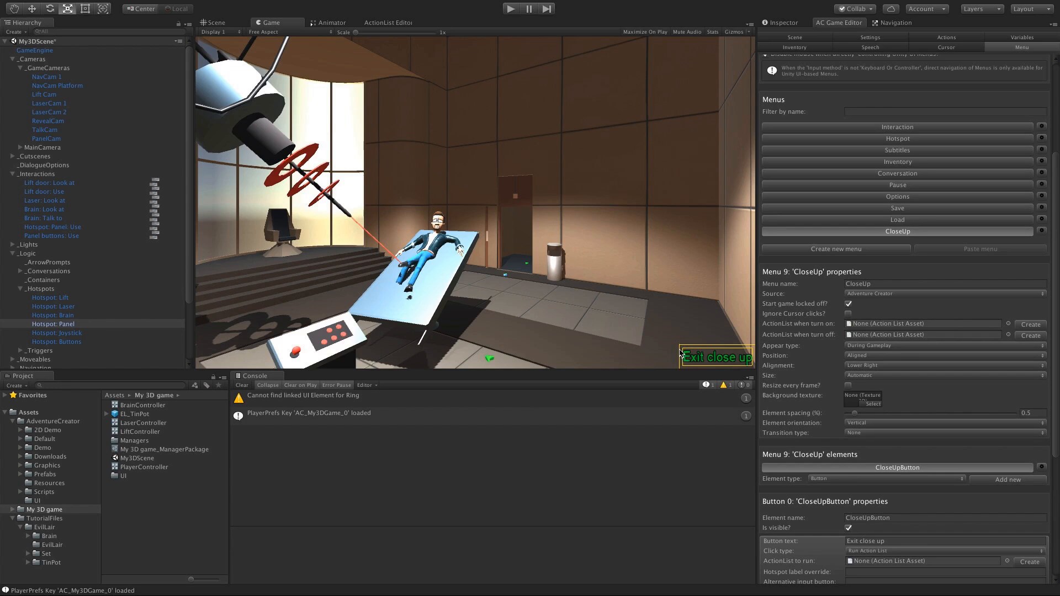
# Step: Review NavCam 1, the Panel hotspot and its Use interaction's actions for what exiting the close-up must reverse
pyautogui.click(66, 77)
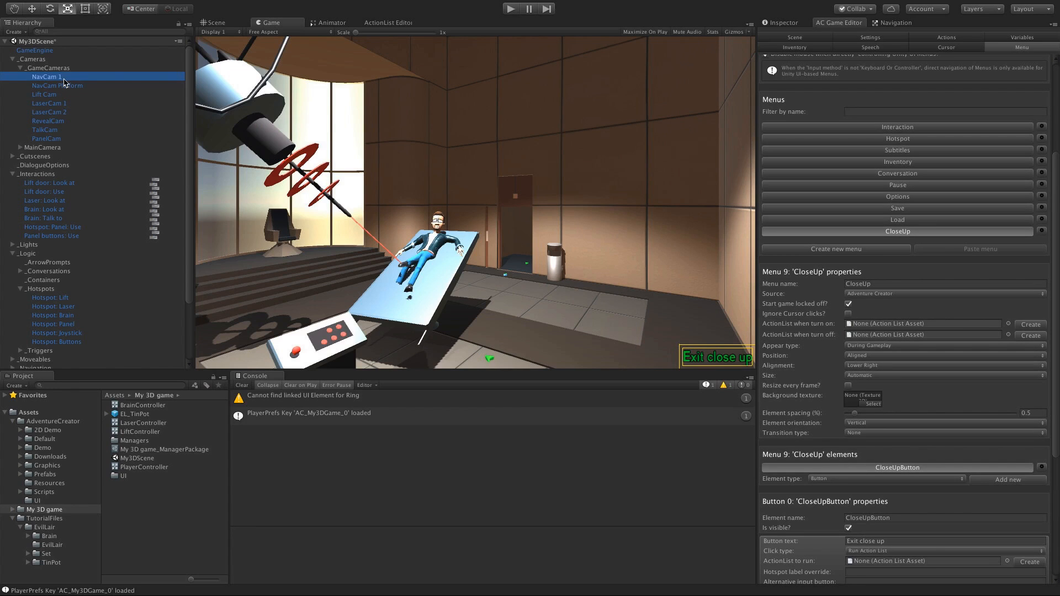
pyautogui.click(216, 24)
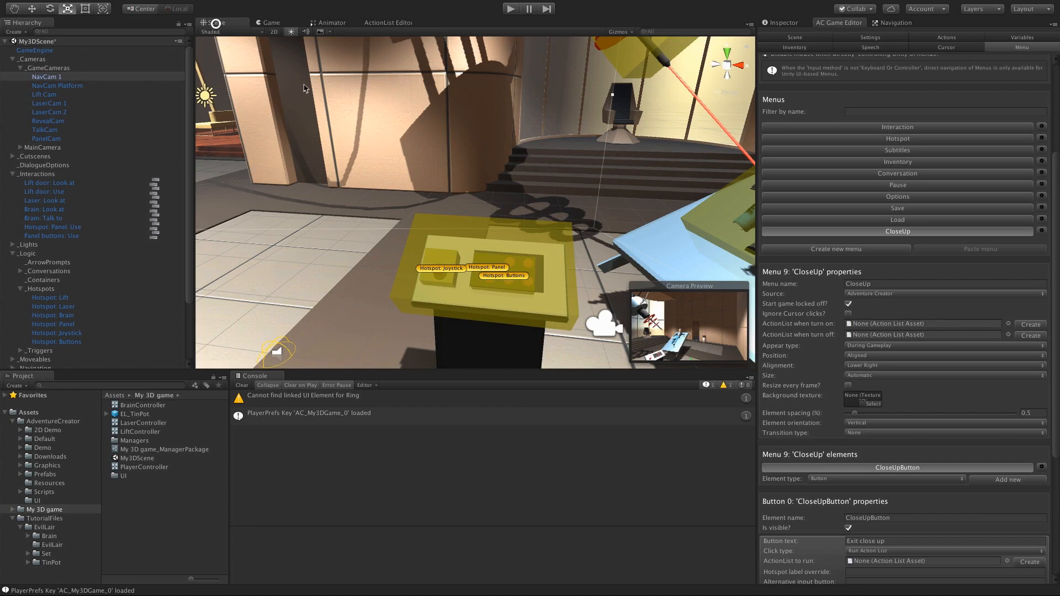
pyautogui.click(480, 268)
pyautogui.press('f')
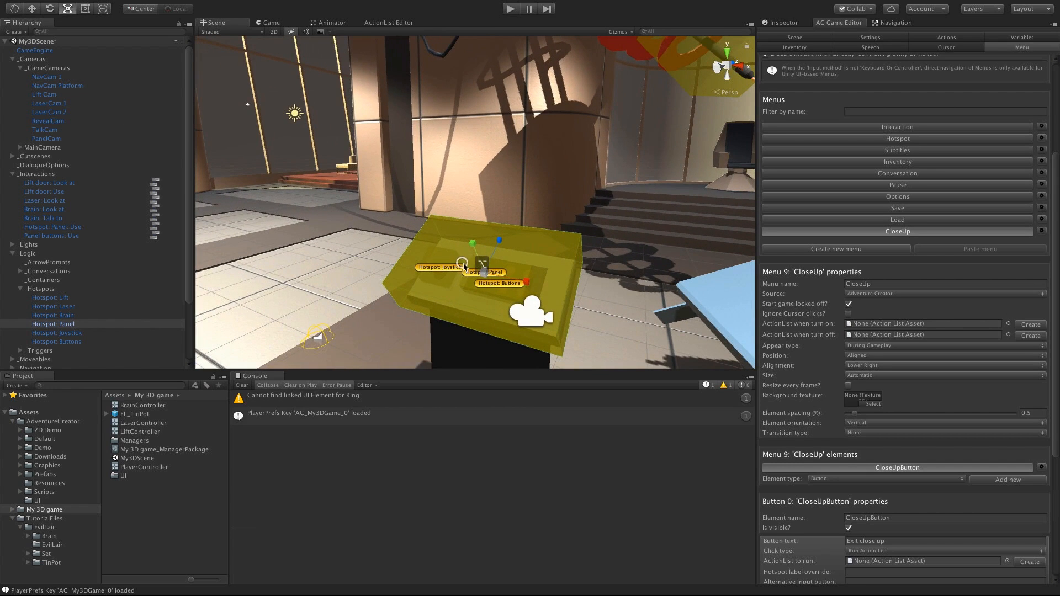
pyautogui.click(379, 24)
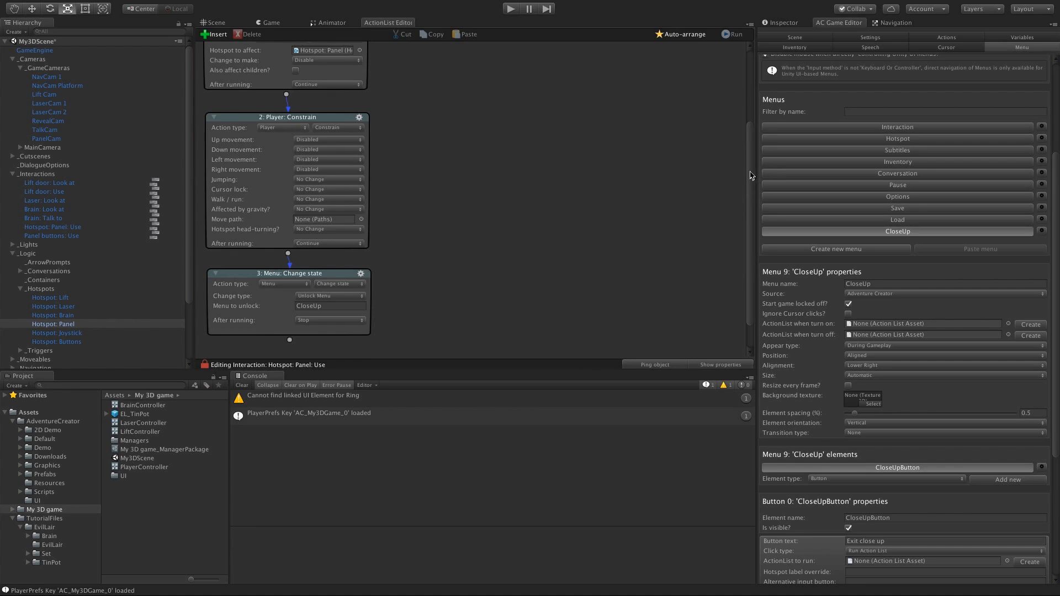
pyautogui.moveTo(749, 176); pyautogui.dragTo(743, 92)
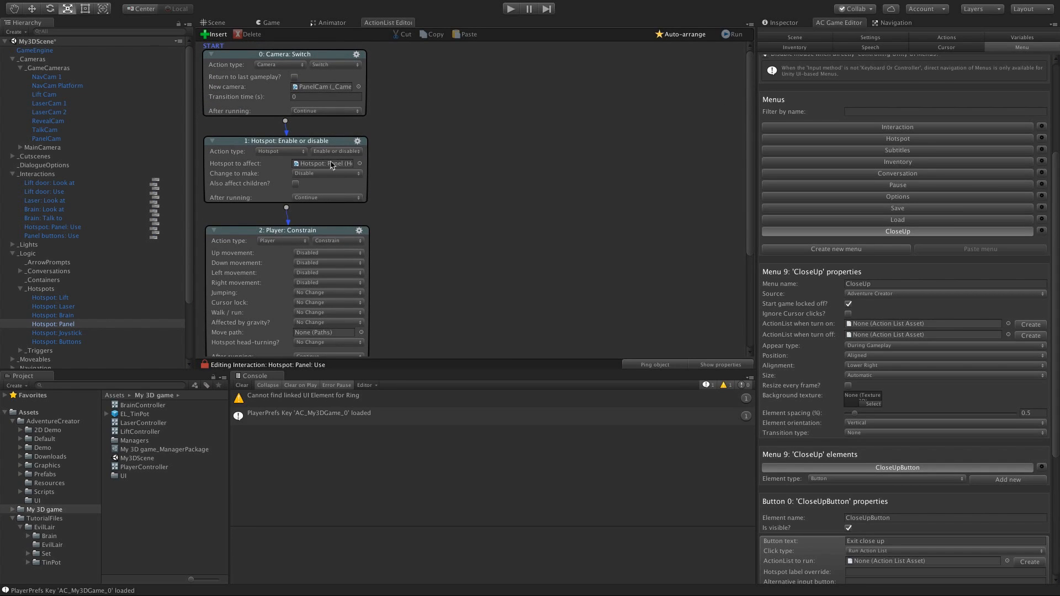
pyautogui.moveTo(749, 157); pyautogui.dragTo(745, 219)
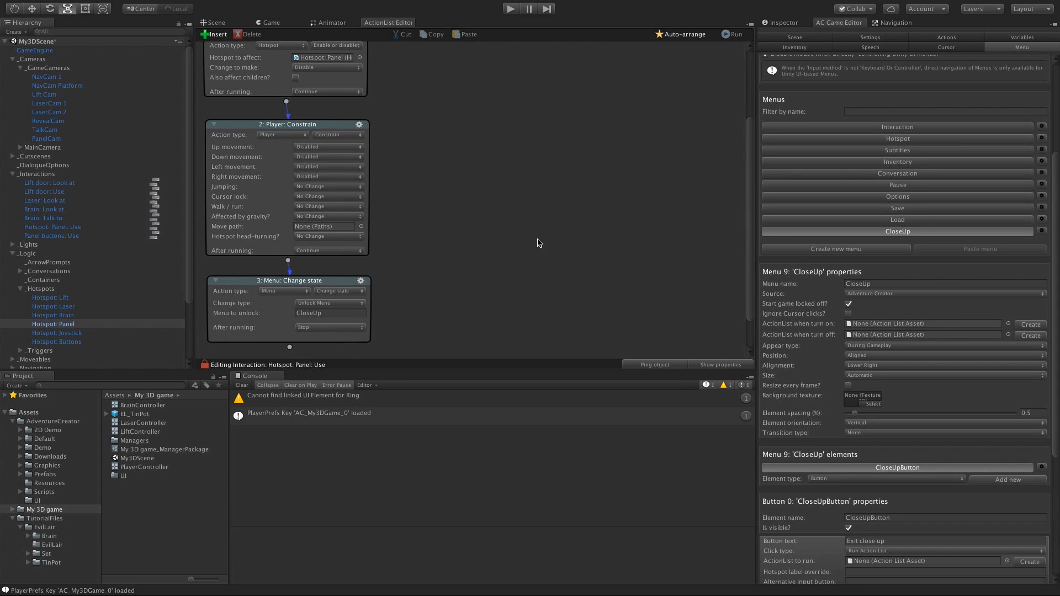
pyautogui.click(231, 22)
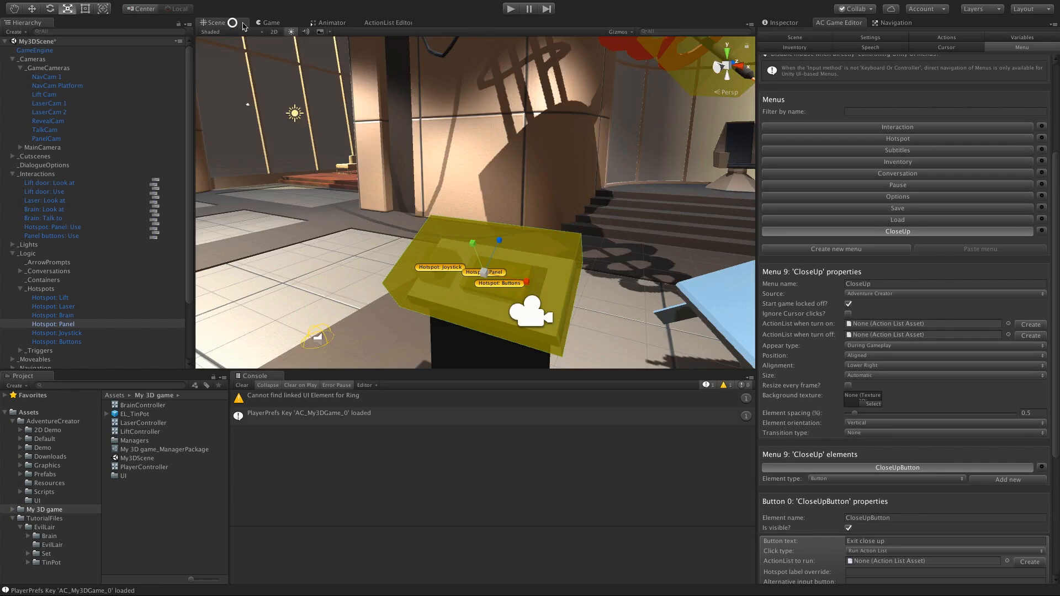
pyautogui.click(263, 23)
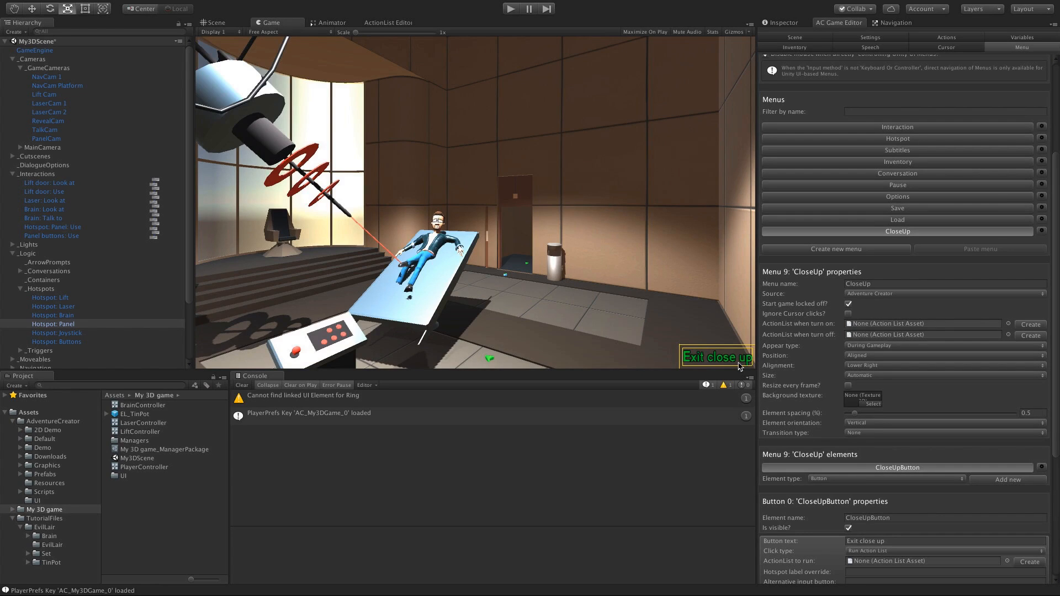
# Step: Keep the CloseUpButton's click type as Run Action List and create a new ActionList asset for it to run
pyautogui.moveTo(1055, 345); pyautogui.dragTo(1055, 431)
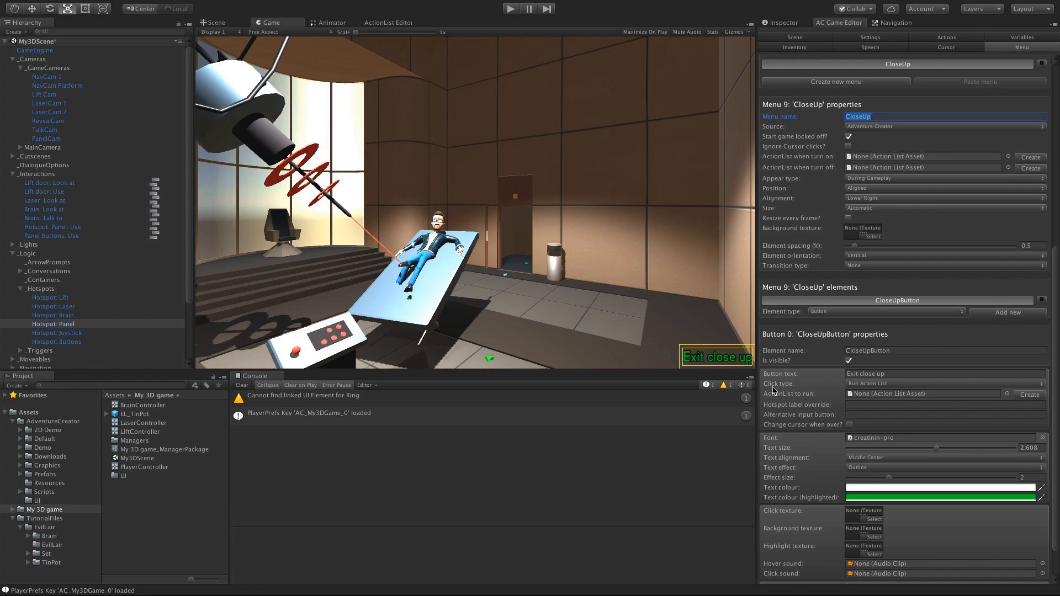
pyautogui.click(868, 384)
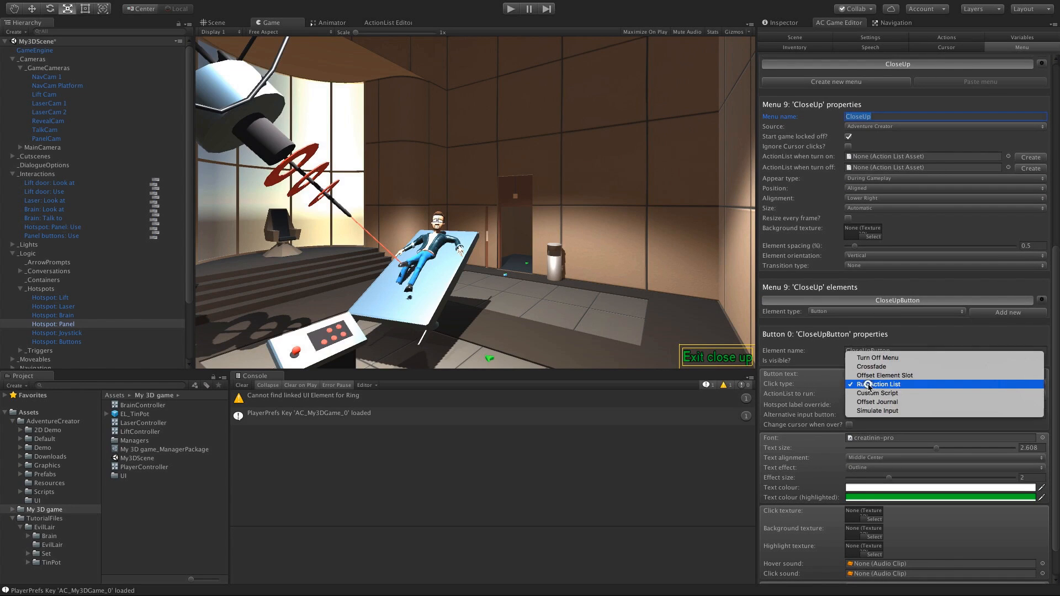
pyautogui.click(911, 385)
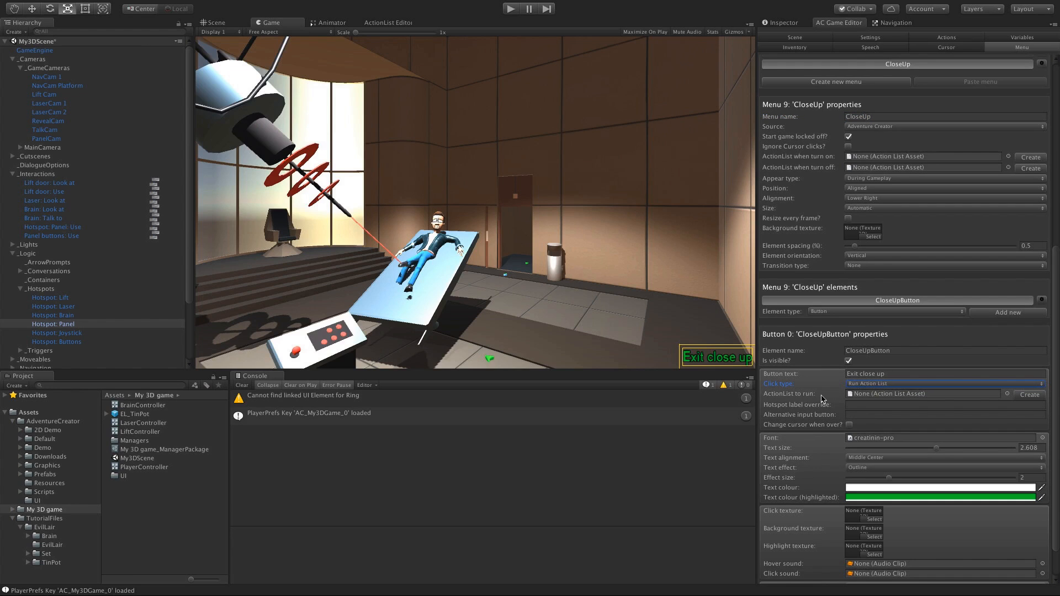
pyautogui.click(1029, 396)
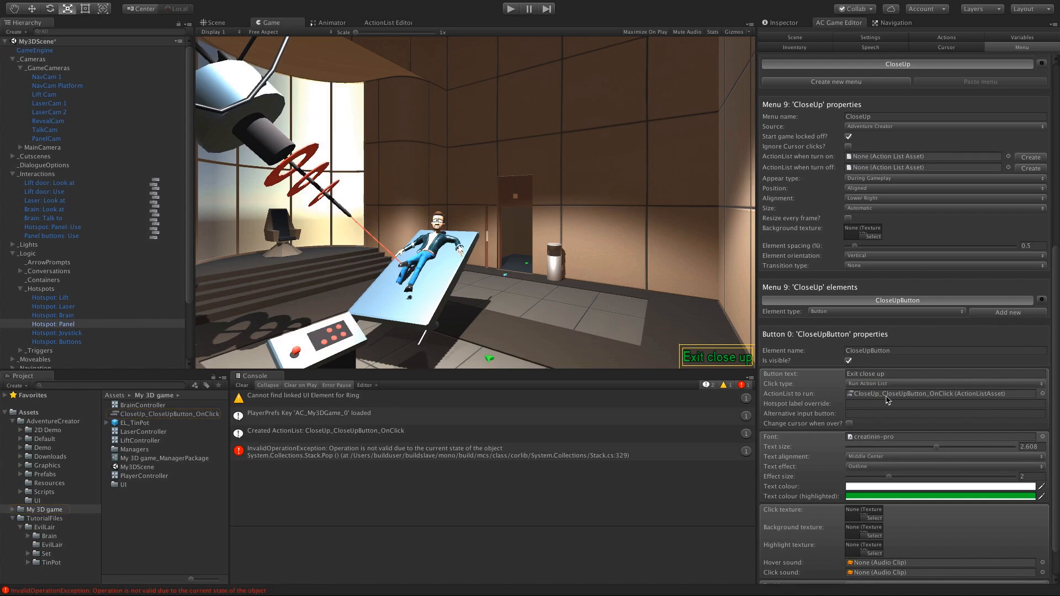
# Step: Locate the CloseUp_CloseUpButton_OnClick asset in the project and open it for editing in the ActionList Editor
pyautogui.click(883, 394)
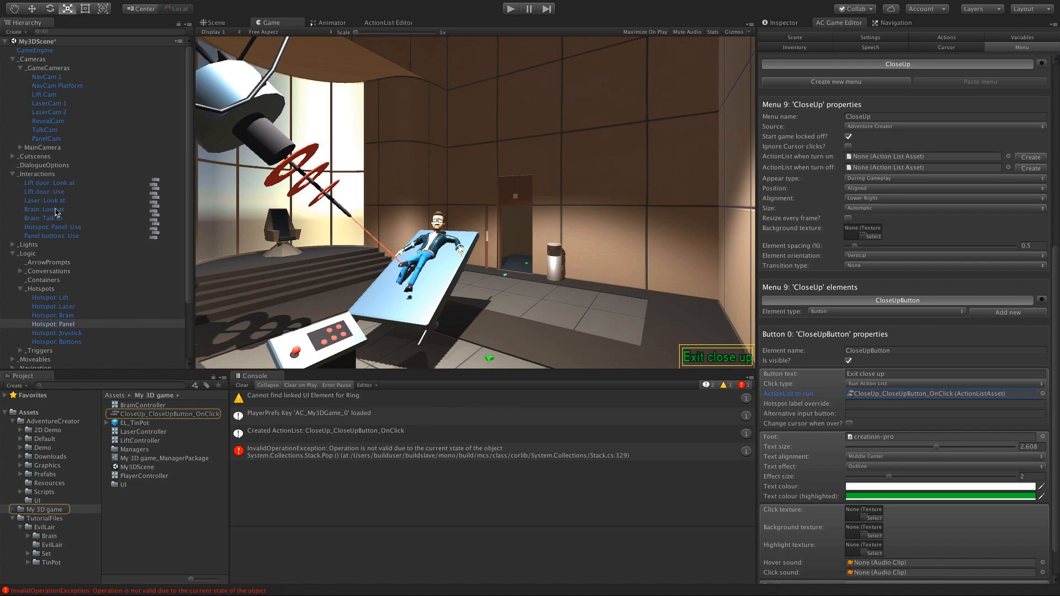
pyautogui.click(156, 415)
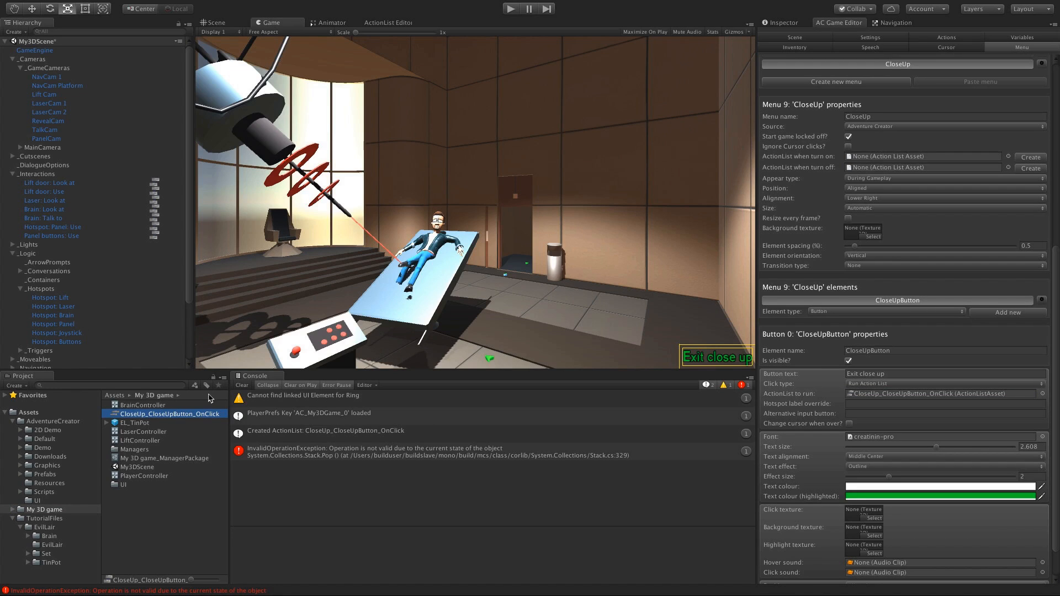
pyautogui.doubleClick(178, 415)
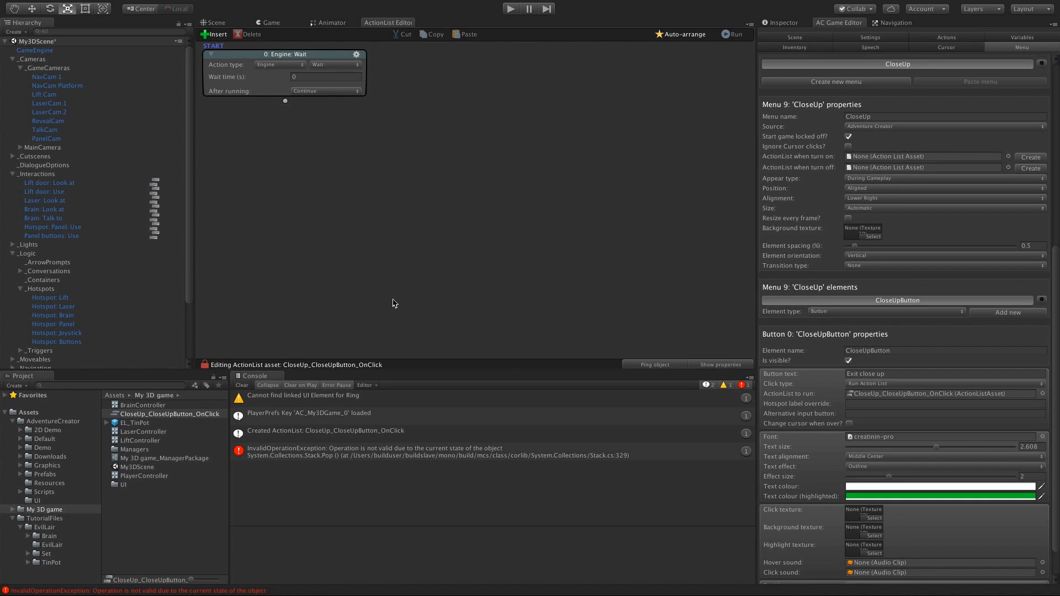
pyautogui.click(454, 123)
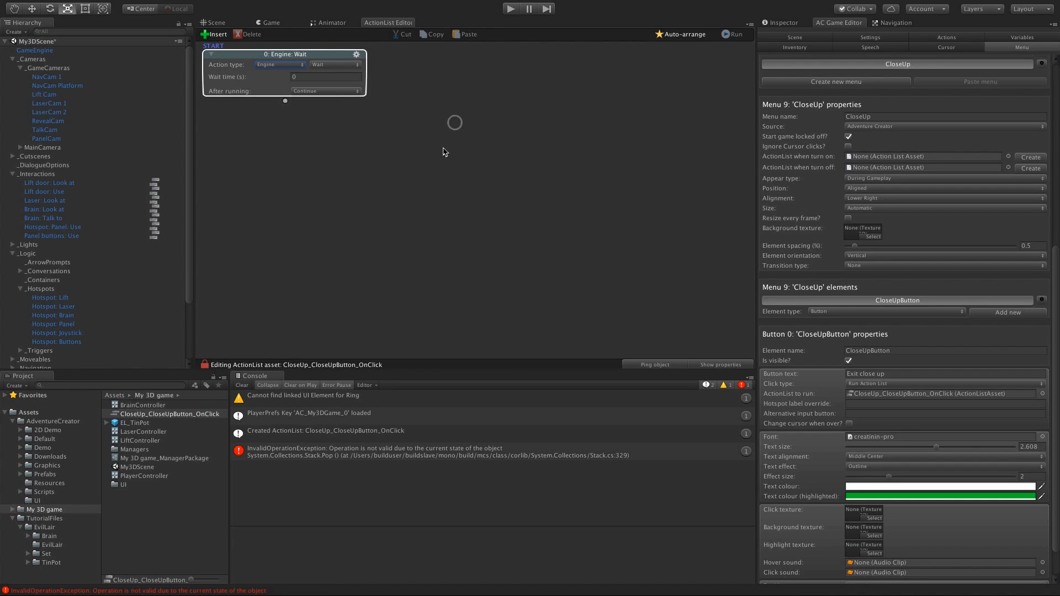
# Step: Open the Hotspot: Panel: Use interaction in the ActionList Editor and copy all of its actions
pyautogui.click(78, 236)
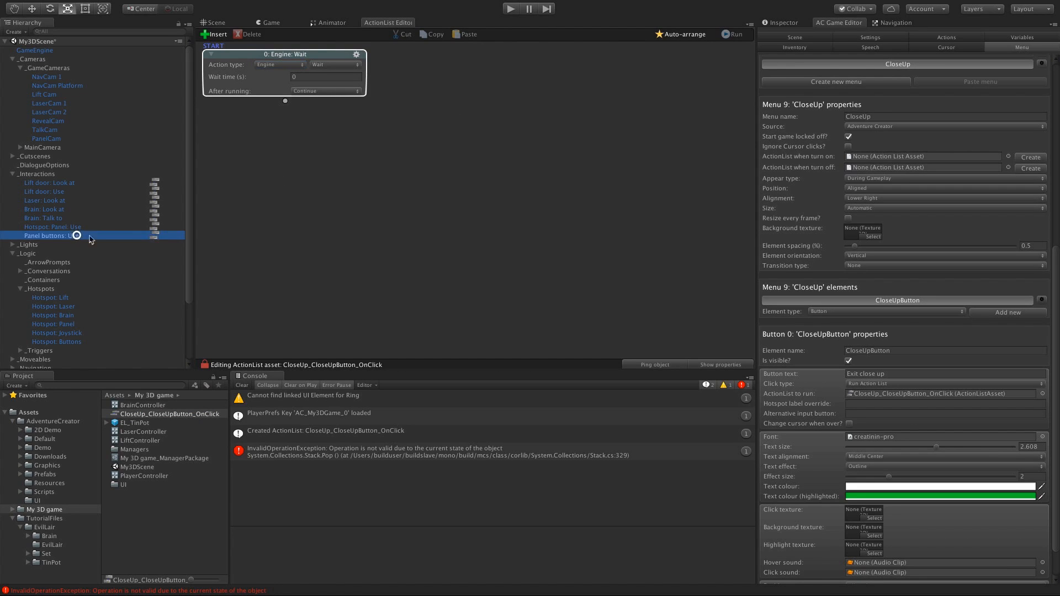
pyautogui.click(154, 231)
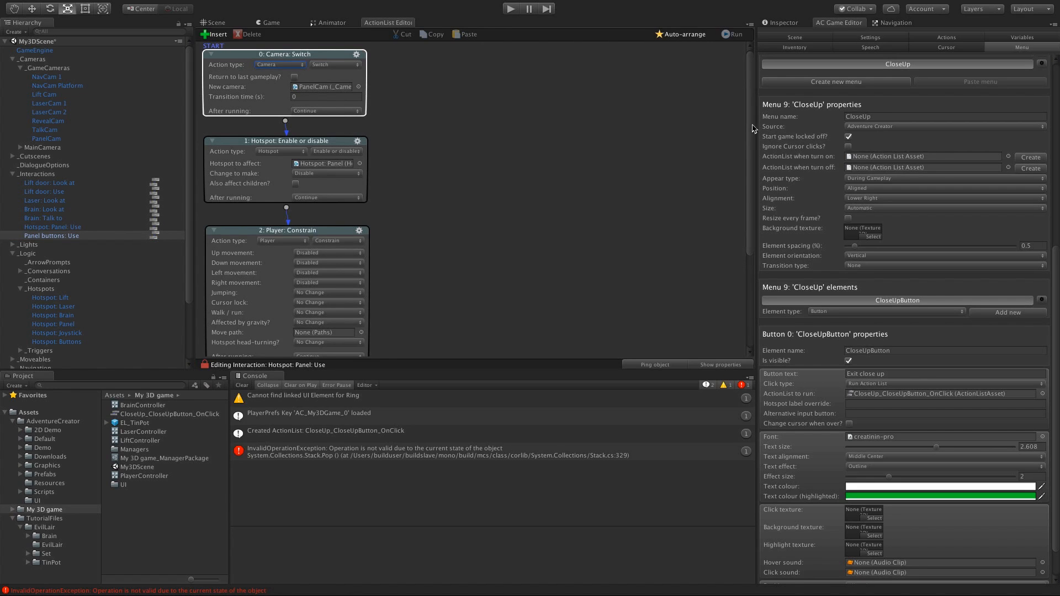
pyautogui.scroll(-3, 751, 133)
pyautogui.rightClick(423, 134)
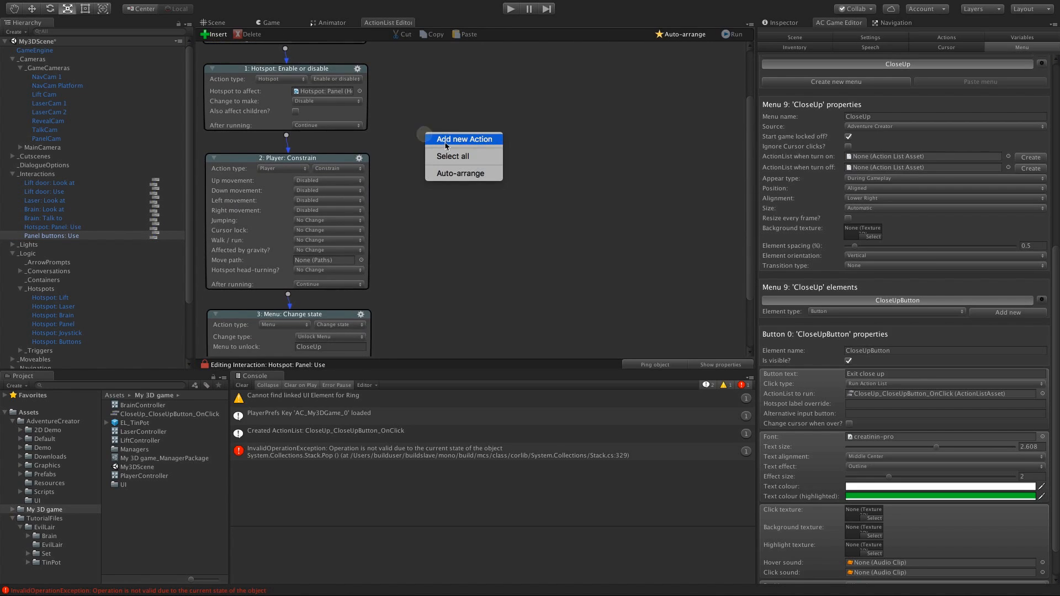
pyautogui.click(451, 157)
pyautogui.rightClick(440, 145)
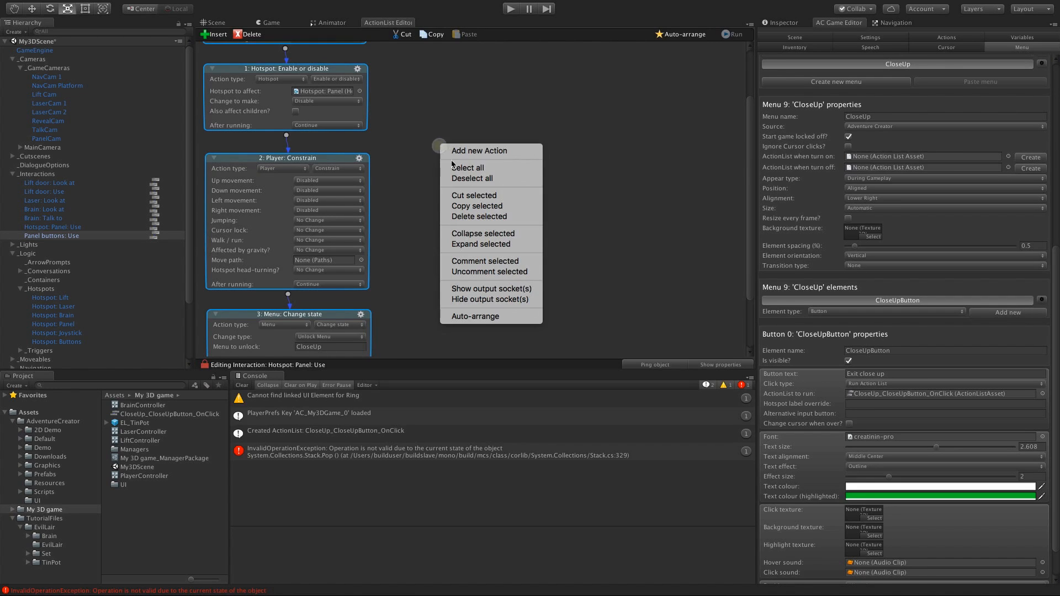
pyautogui.click(463, 207)
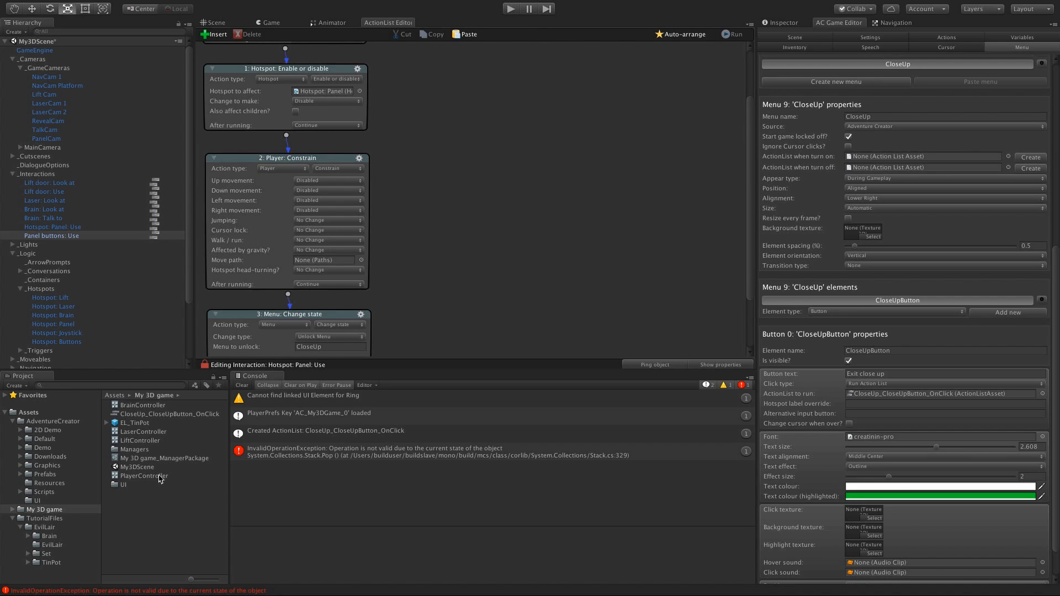
# Step: Paste the copied actions into the CloseUp_CloseUpButton_OnClick ActionList asset
pyautogui.click(155, 415)
pyautogui.rightClick(408, 150)
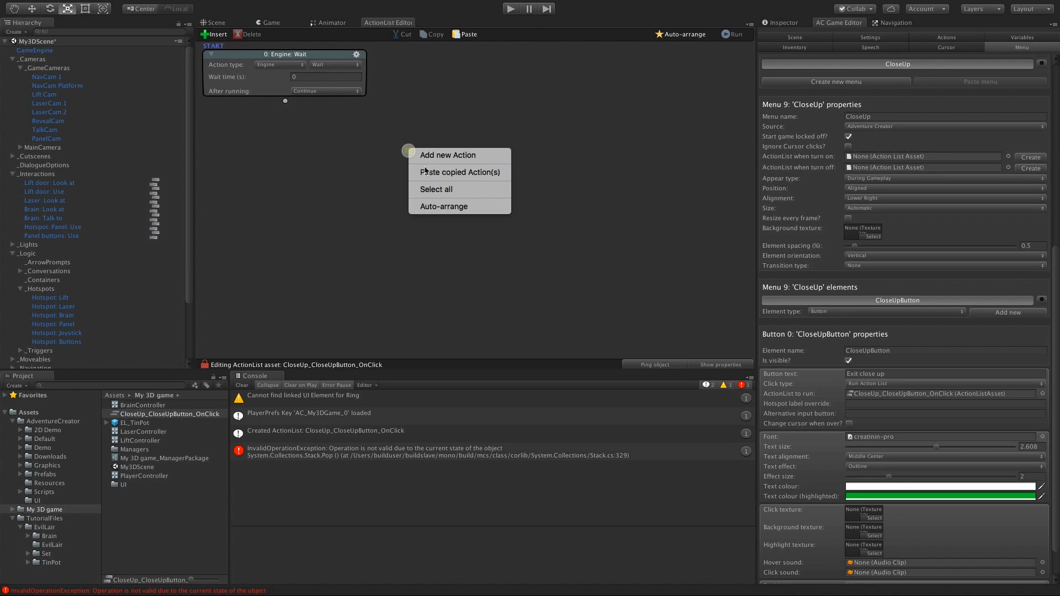
pyautogui.click(428, 172)
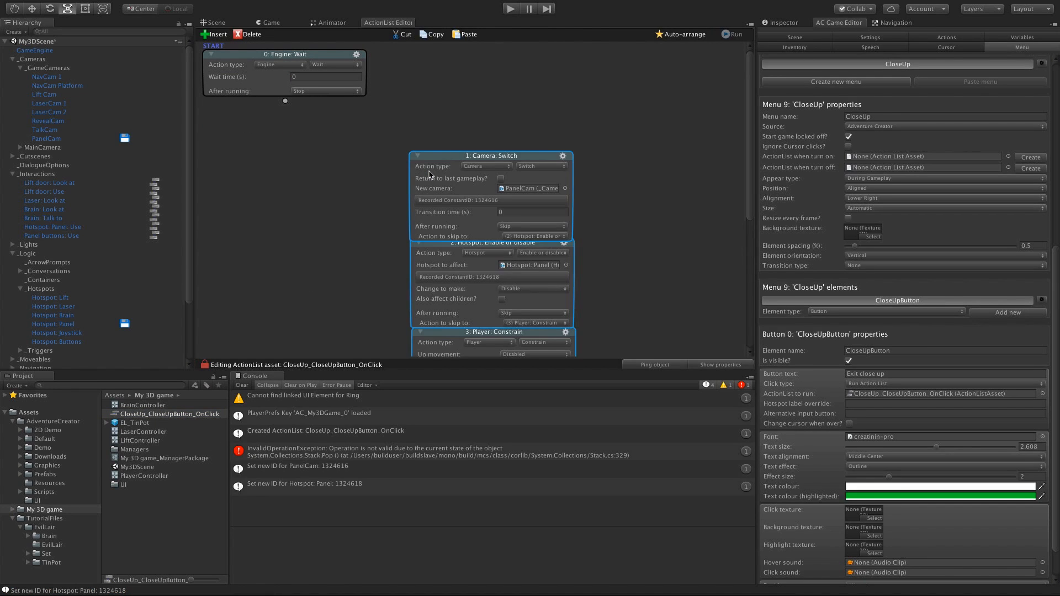
pyautogui.click(354, 162)
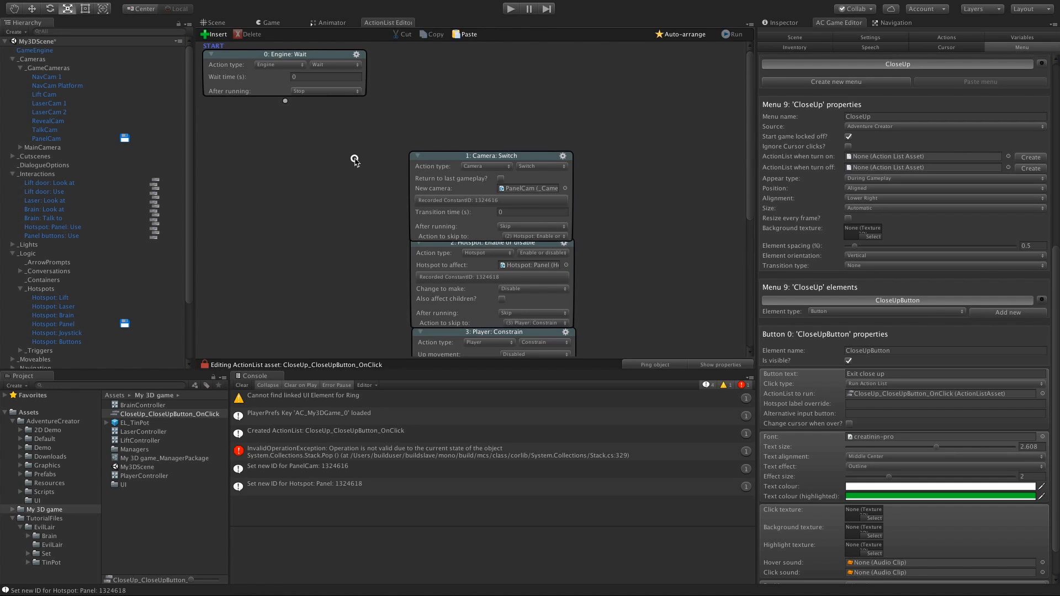
# Step: Delete the default Engine: Wait action so Camera: Switch comes first, and auto-arrange the remaining actions
pyautogui.click(356, 54)
pyautogui.click(380, 107)
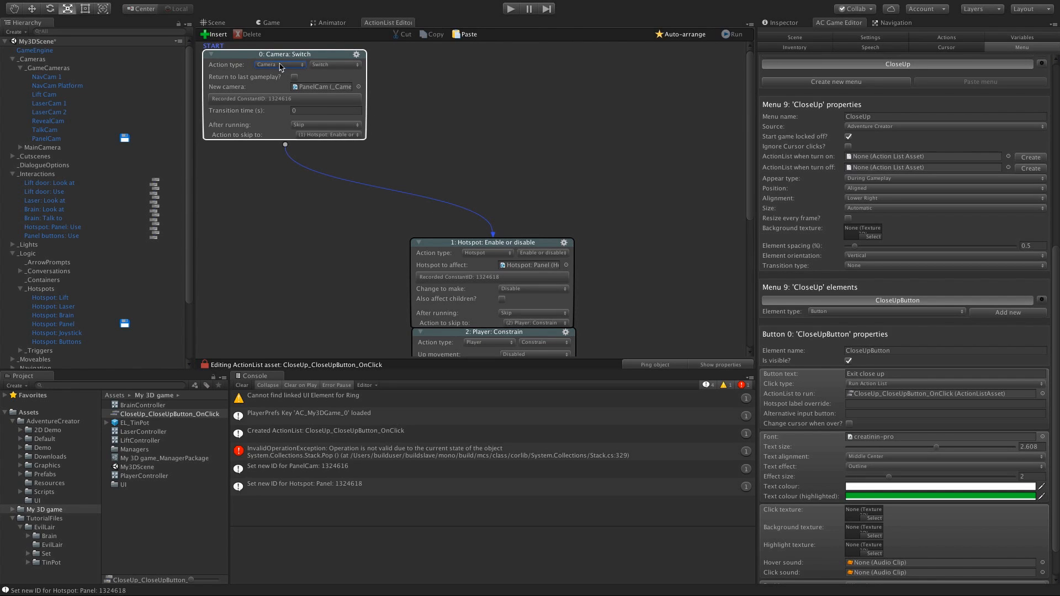
pyautogui.click(672, 35)
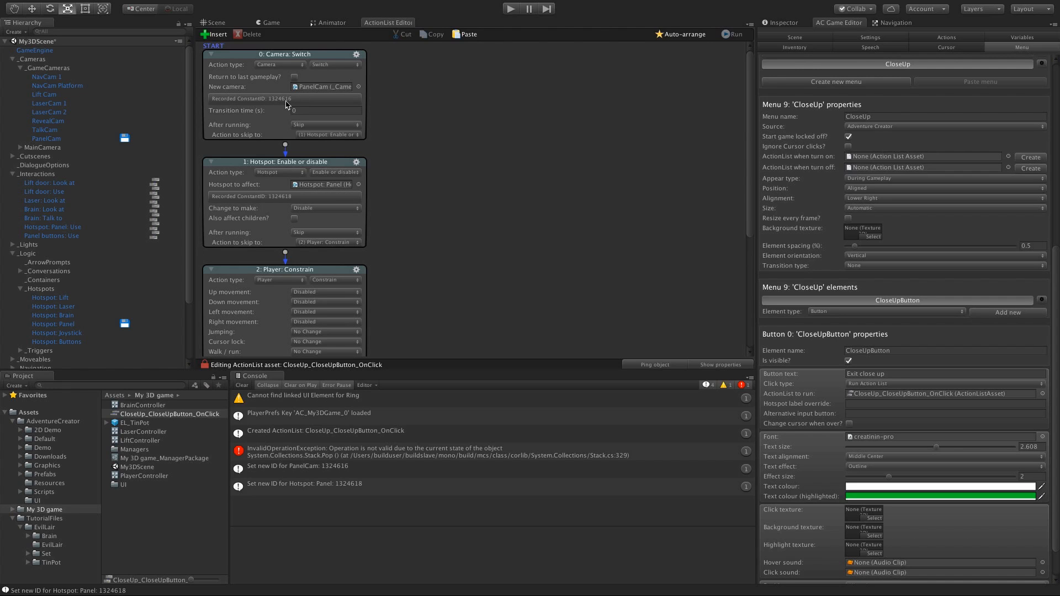
# Step: Locate the Panel hotspot referenced by the Hotspot: Enable or disable action and examine it in the Inspector
pyautogui.click(317, 187)
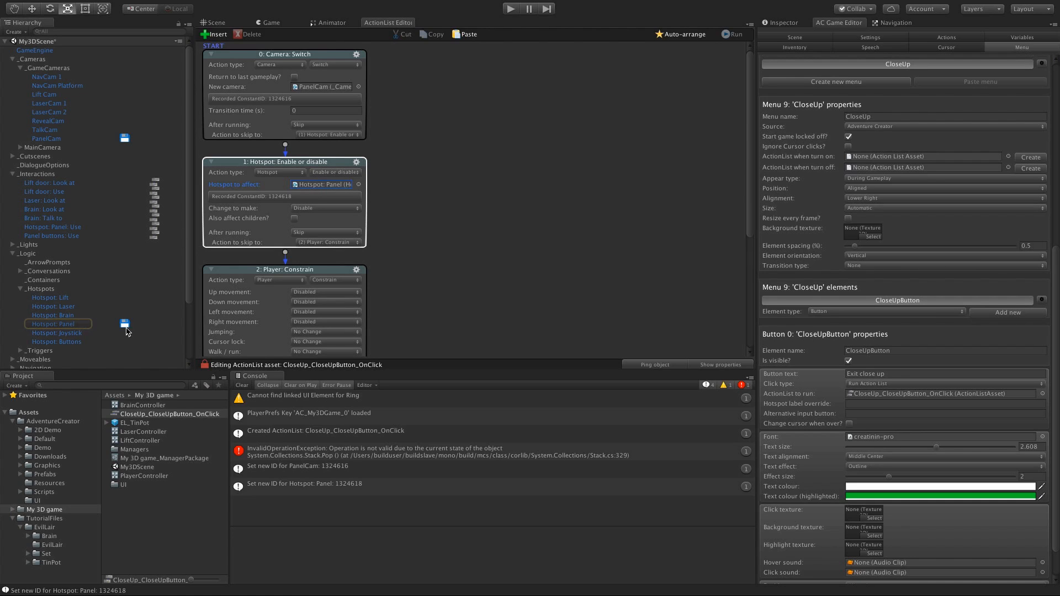
pyautogui.click(125, 327)
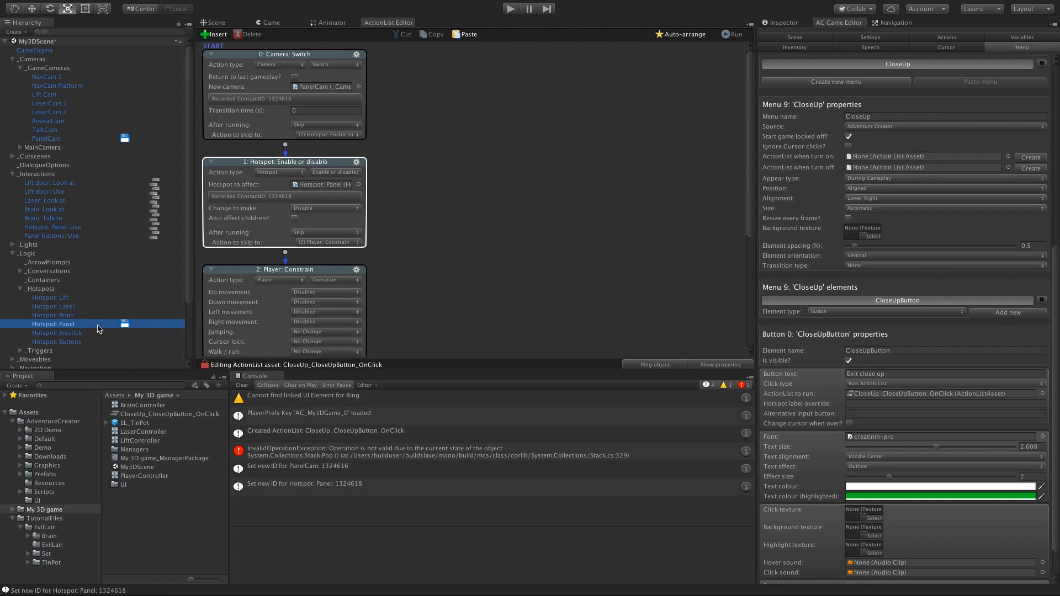
pyautogui.click(779, 23)
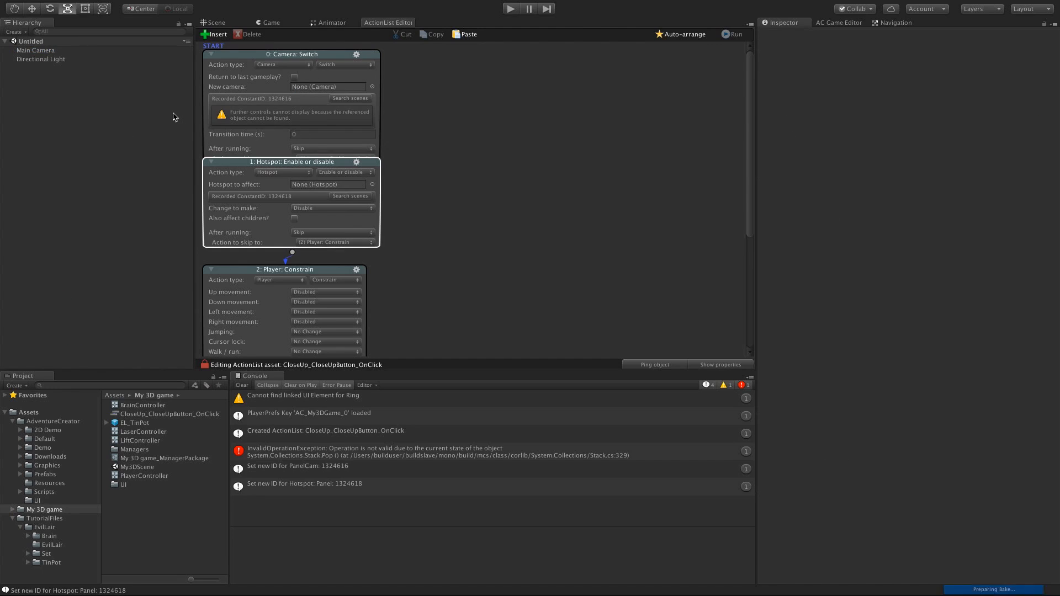
# Step: Reopen My3DScene, check the Hotspot: Enable or disable action's Panel reference, and move that action clear of the Camera: Switch action
pyautogui.click(112, 209)
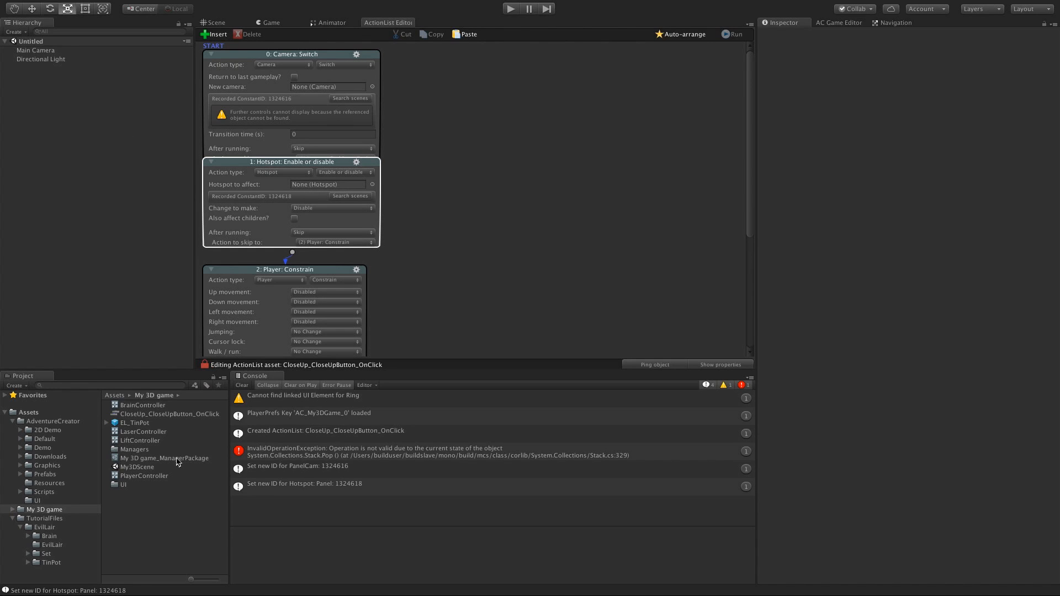
pyautogui.doubleClick(149, 468)
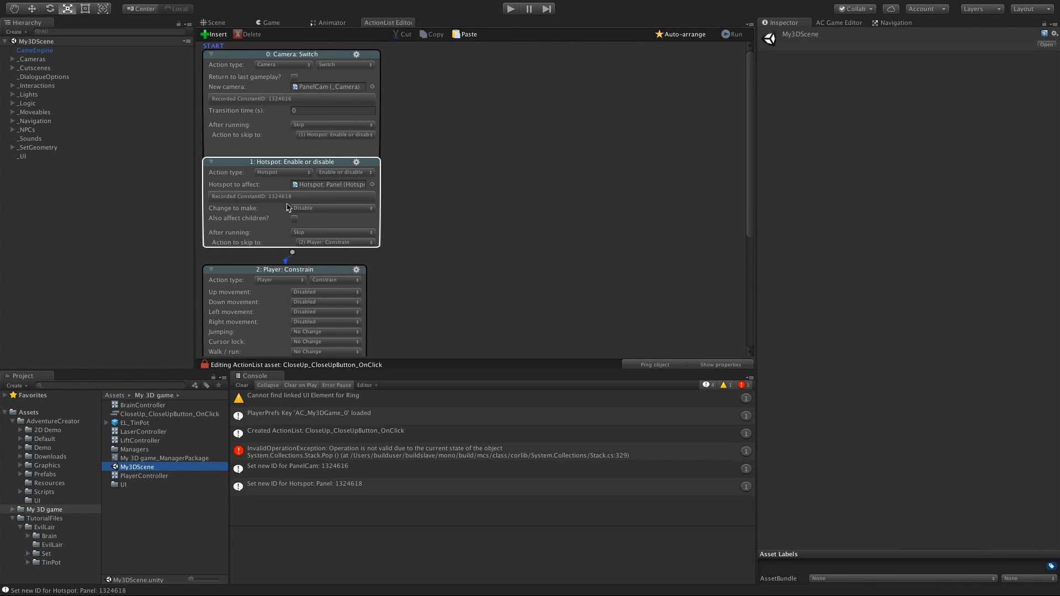
pyautogui.click(314, 185)
pyautogui.moveTo(305, 161); pyautogui.dragTo(318, 170)
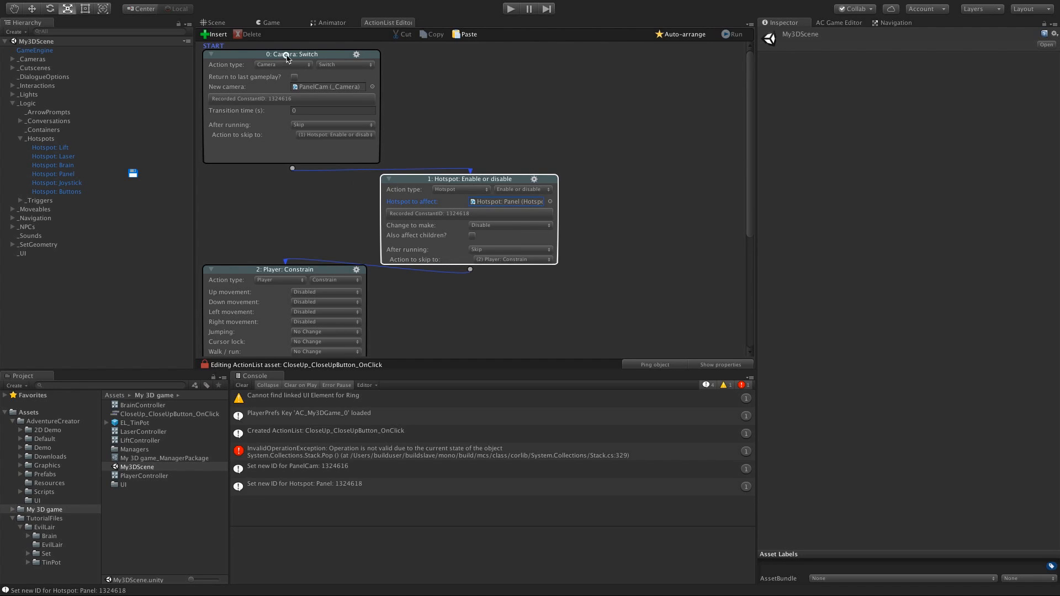
# Step: Set the Camera: Switch action's new camera to NavCam 1 and the Hotspot: Panel action's change to Enable
pyautogui.click(284, 54)
pyautogui.click(319, 87)
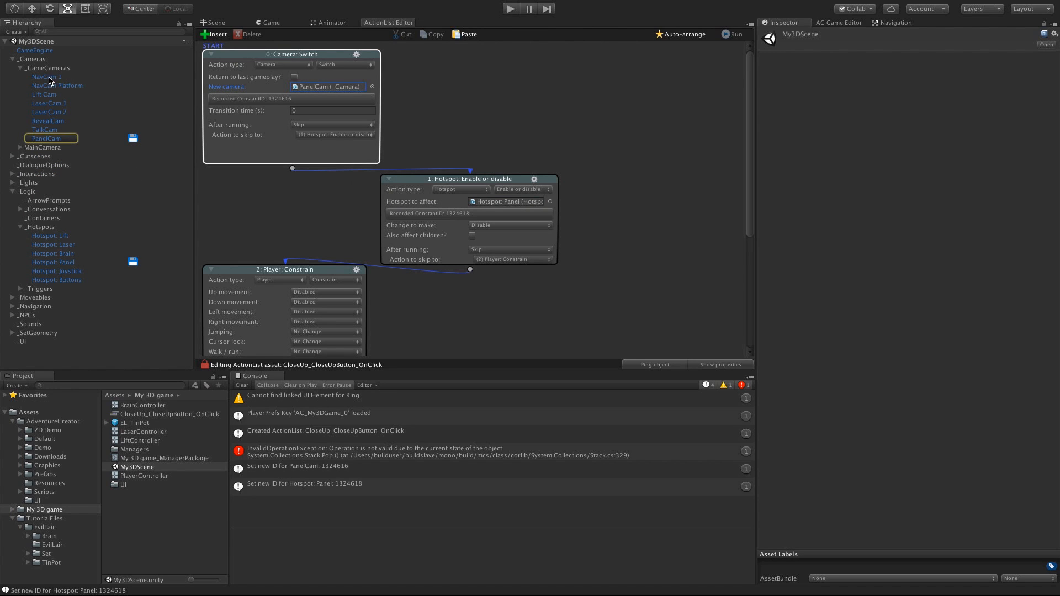
pyautogui.moveTo(48, 81); pyautogui.dragTo(307, 87)
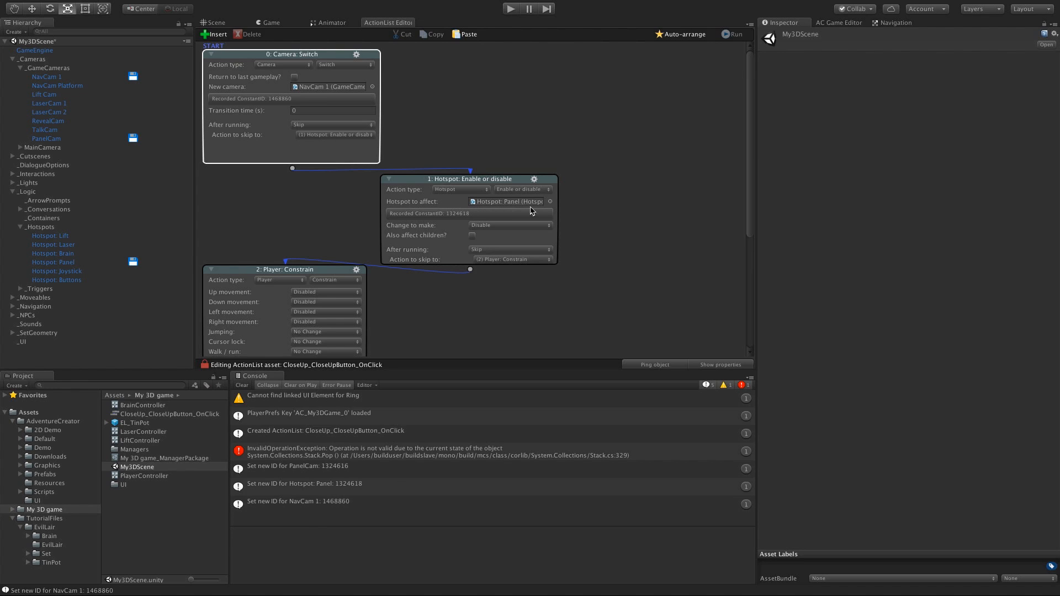
pyautogui.click(506, 217)
# Step: Set up, down, left and right movement to Enabled in the Player: Constrain action
pyautogui.moveTo(751, 219); pyautogui.dragTo(754, 296)
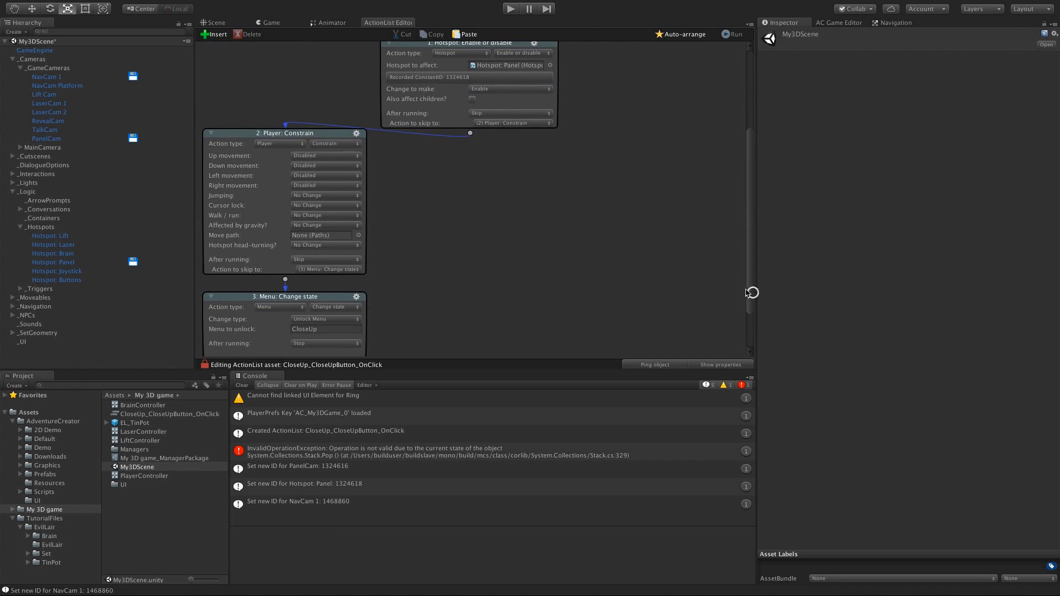
pyautogui.click(332, 159)
pyautogui.click(328, 147)
pyautogui.click(326, 165)
pyautogui.click(326, 156)
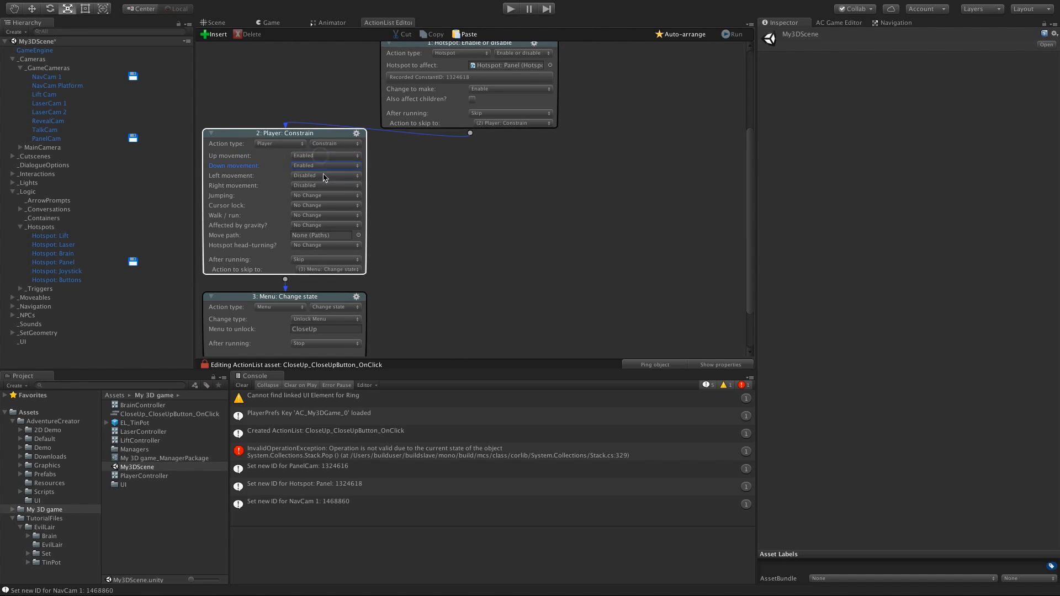
pyautogui.click(324, 177)
pyautogui.click(325, 166)
pyautogui.click(326, 176)
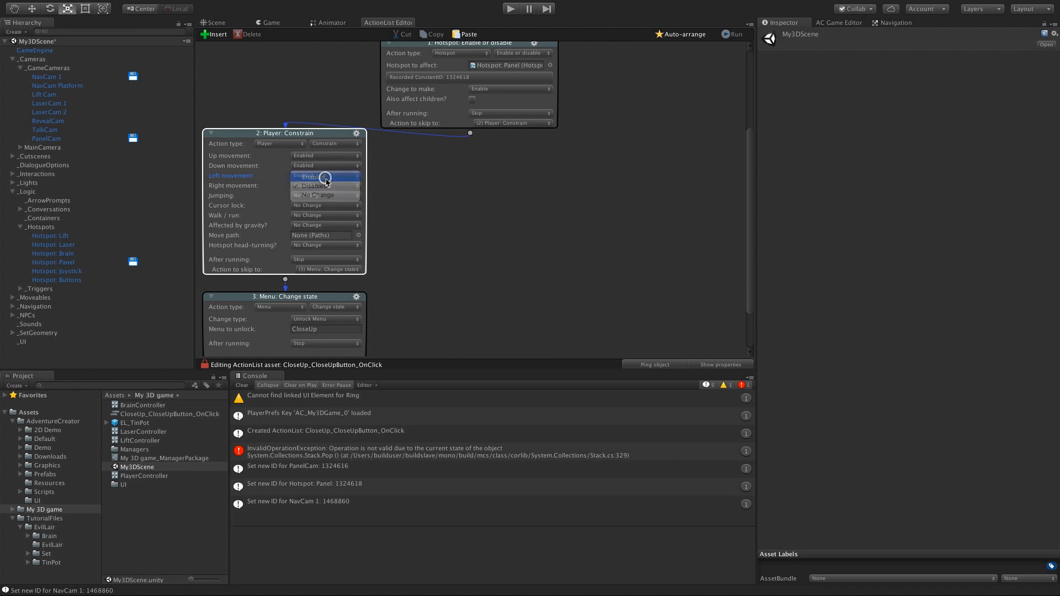
pyautogui.click(325, 177)
# Step: Set the change type of the CloseUp Menu: Change state action to Lock Menu
pyautogui.moveTo(745, 220); pyautogui.dragTo(746, 247)
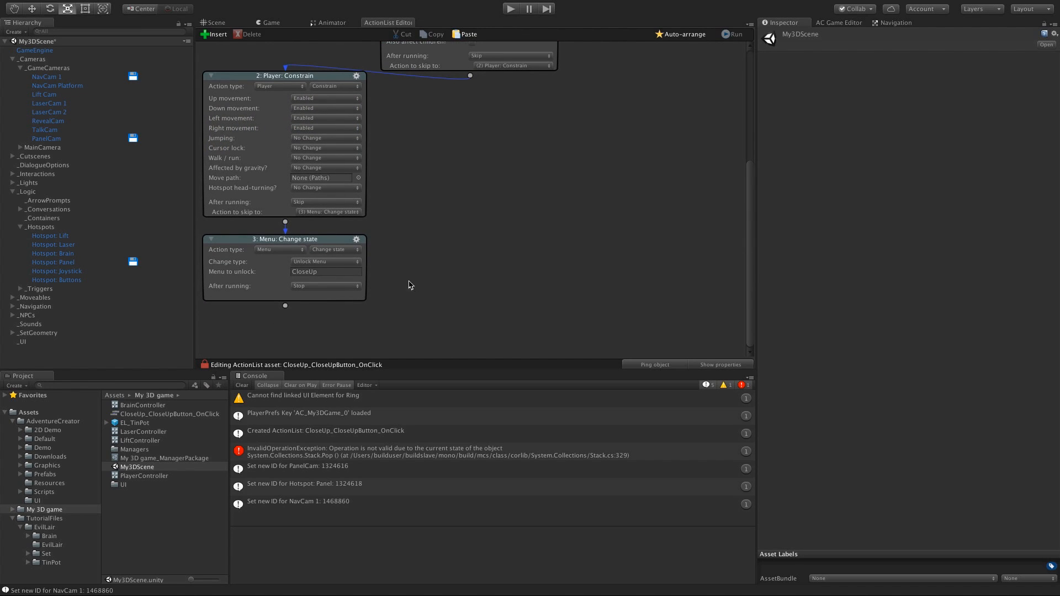
pyautogui.click(322, 261)
pyautogui.click(323, 251)
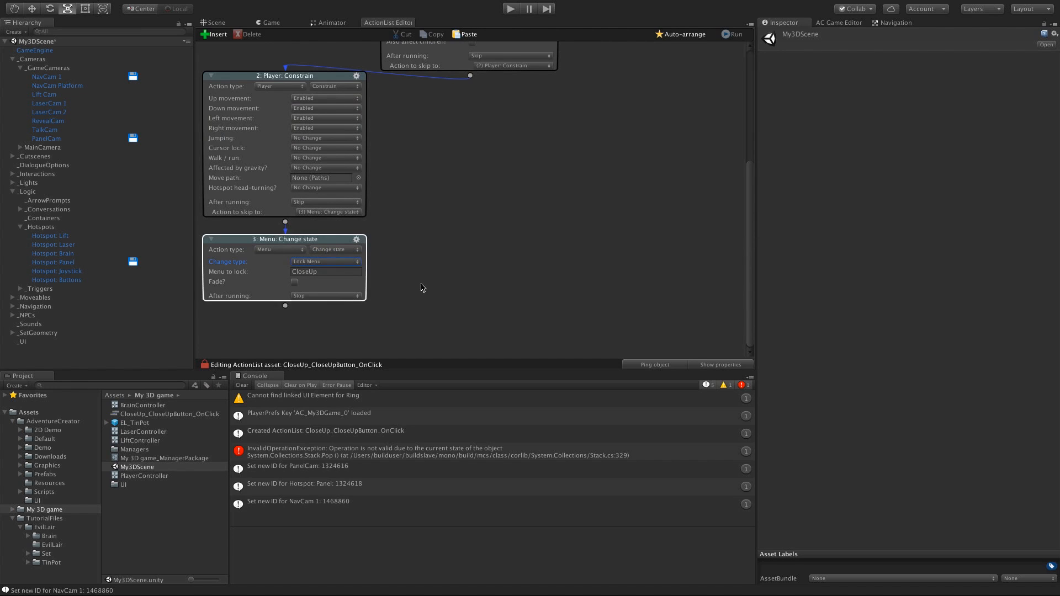
pyautogui.click(421, 288)
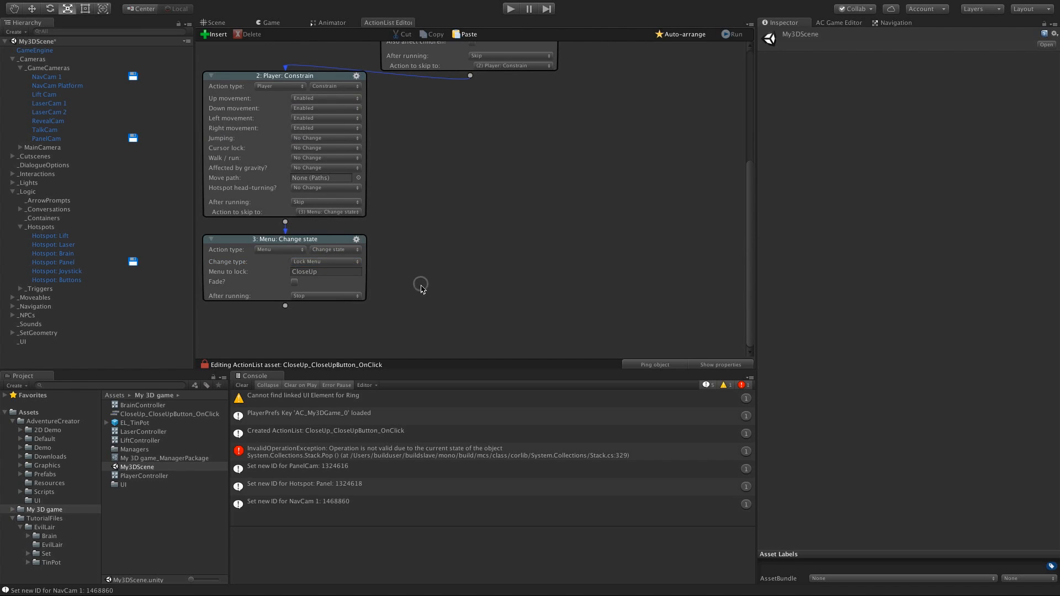
# Step: Play-test the game by walking the robot to the panel, entering its close-up and exiting it, and stop play mode
pyautogui.click(511, 9)
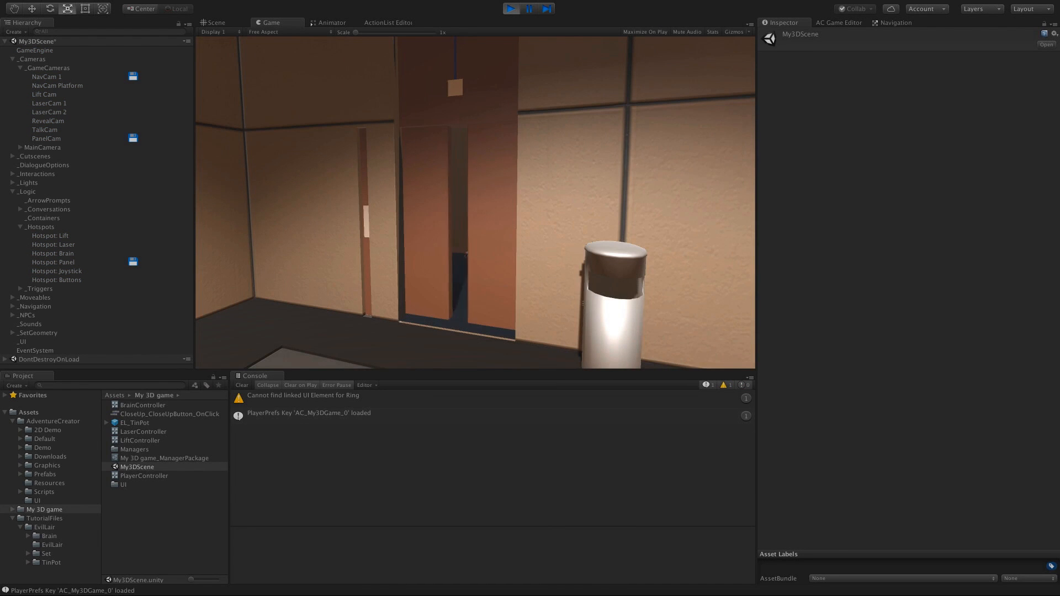
pyautogui.press('s')
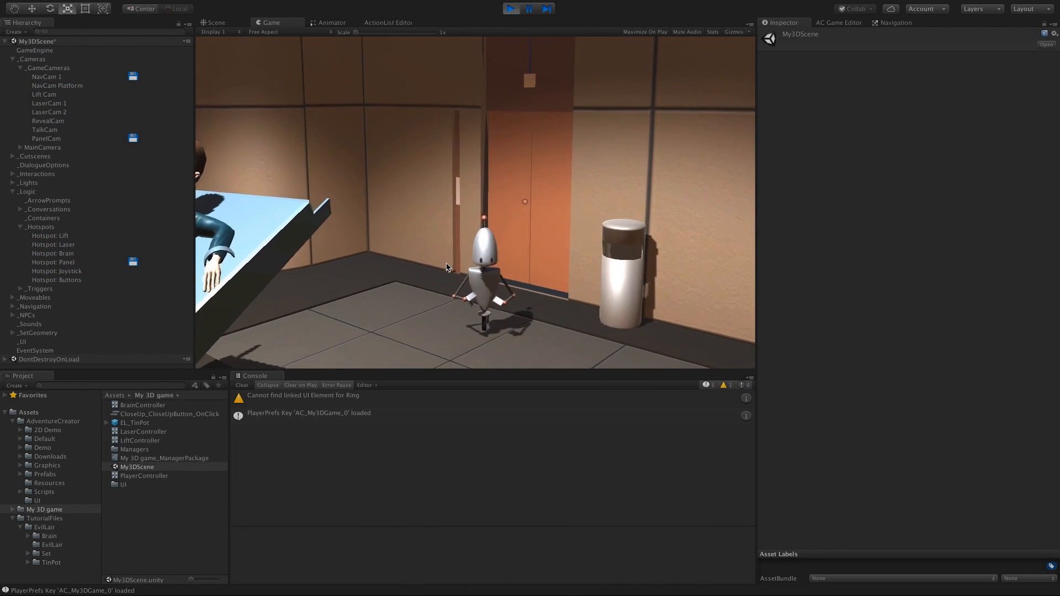
pyautogui.press('a')
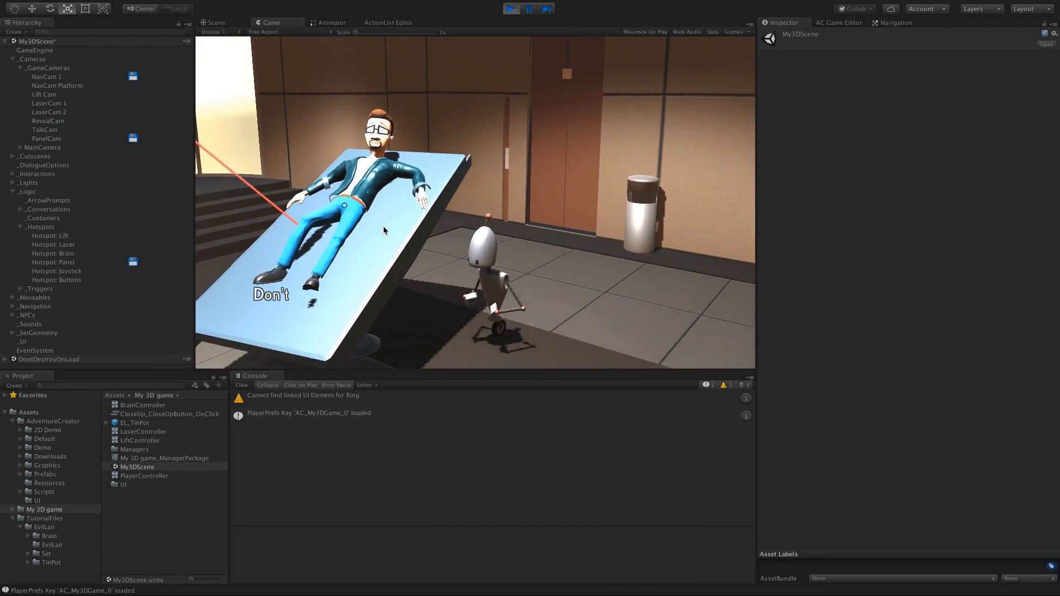
pyautogui.press('s')
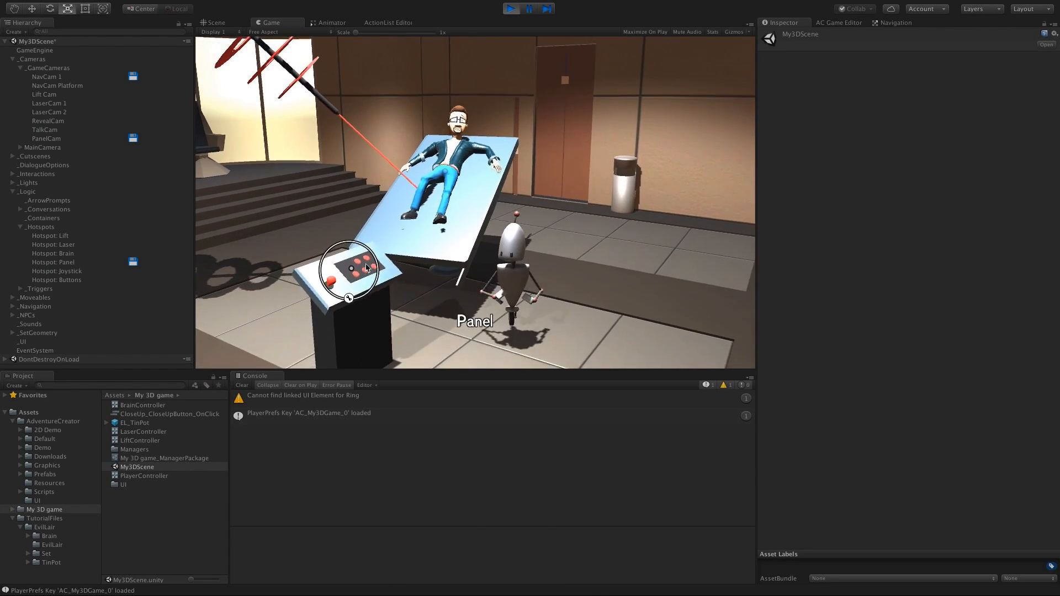
pyautogui.click(377, 271)
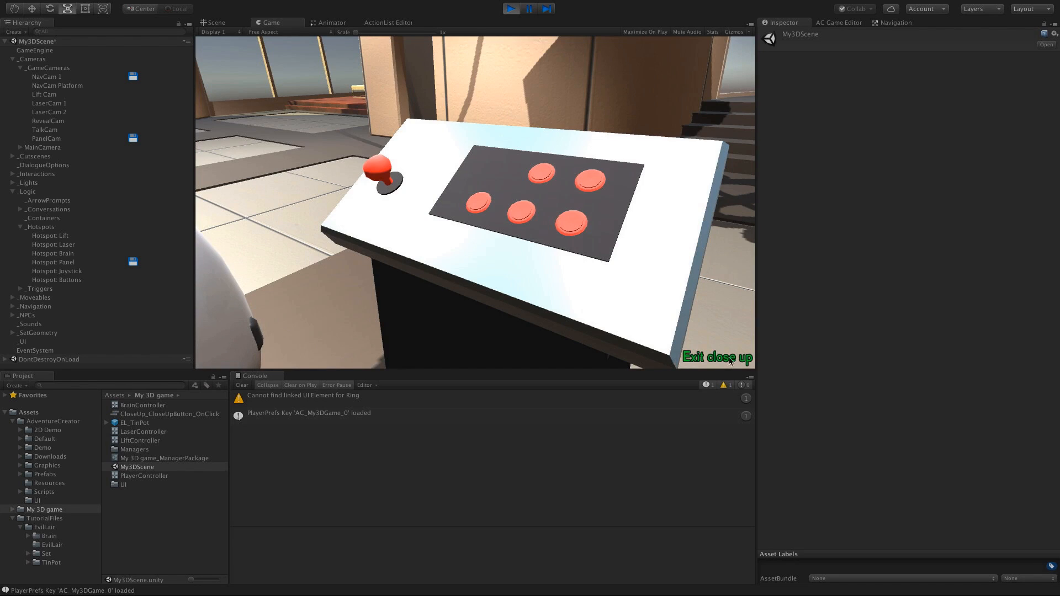
pyautogui.click(707, 360)
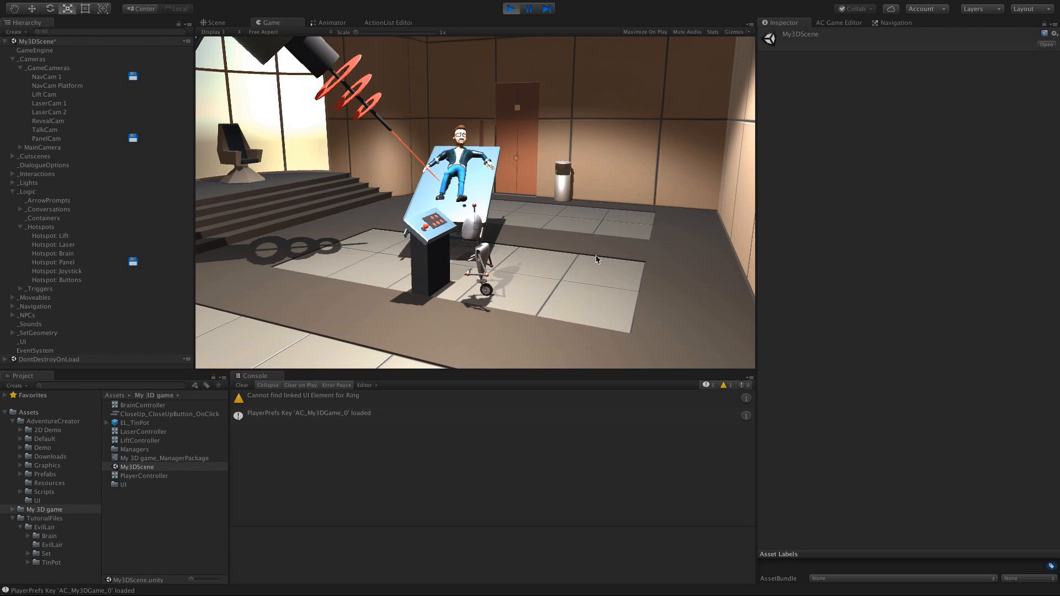
pyautogui.click(510, 8)
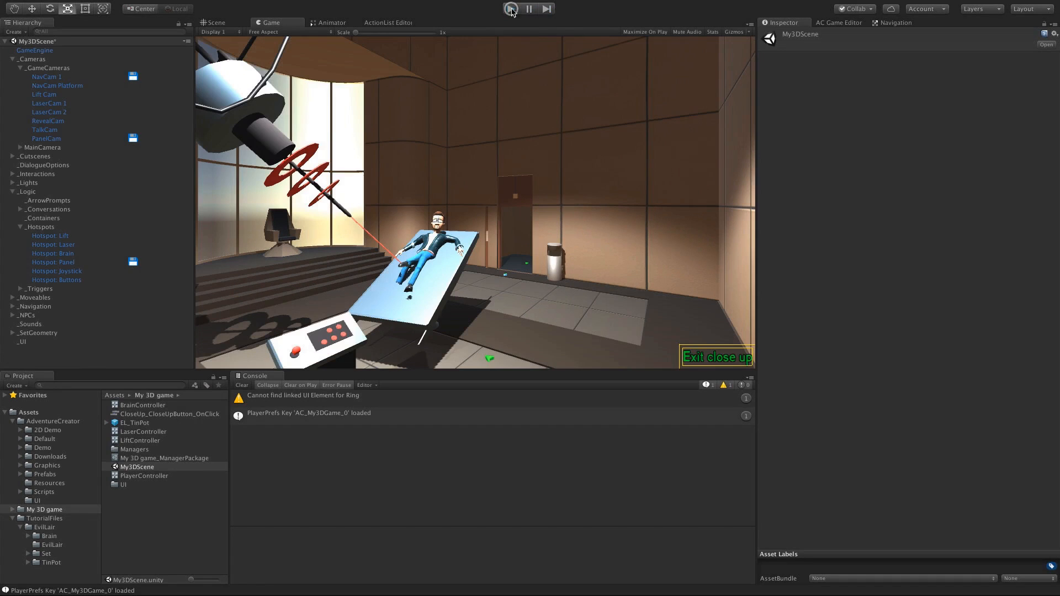
# Step: Create an ActionLists folder in My 3D game and move the CloseUp_CloseUpButton_OnClick asset into it
pyautogui.rightClick(140, 514)
pyautogui.moveTo(168, 381)
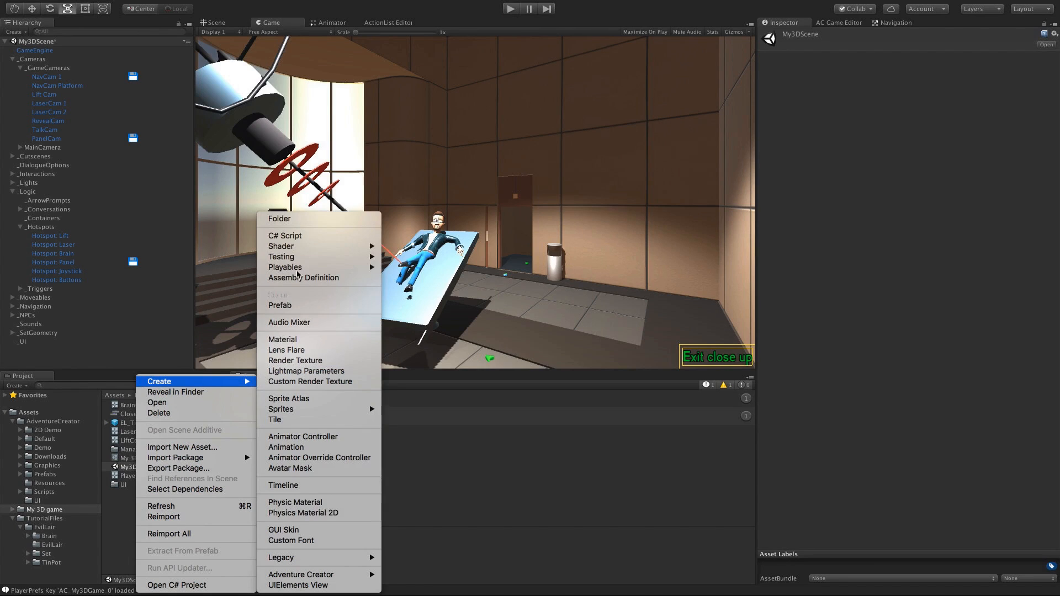
pyautogui.click(299, 223)
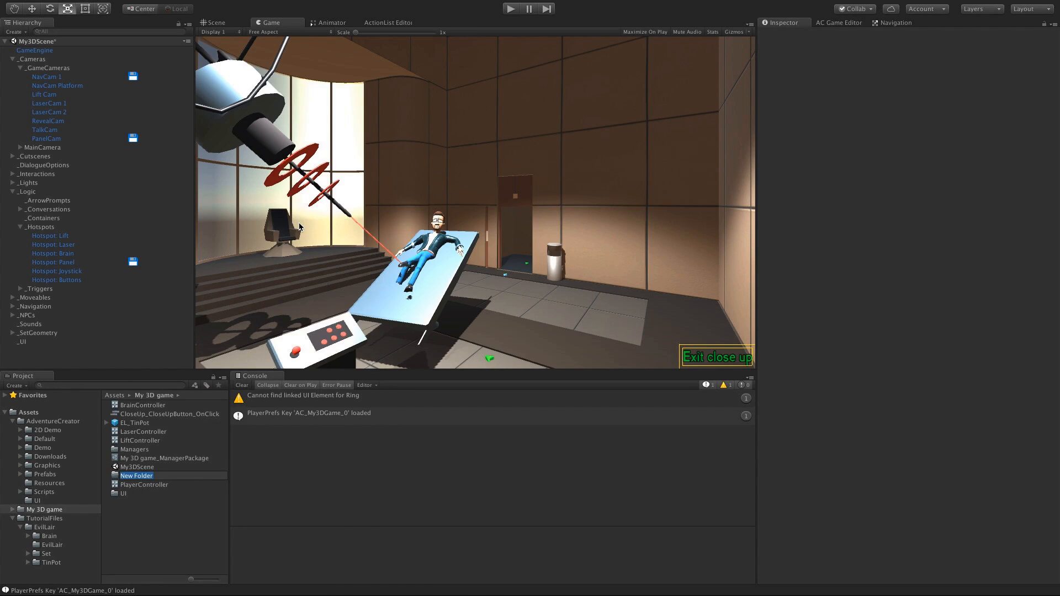
pyautogui.write('ActionLists')
pyautogui.press('Return')
pyautogui.moveTo(139, 423); pyautogui.dragTo(157, 406)
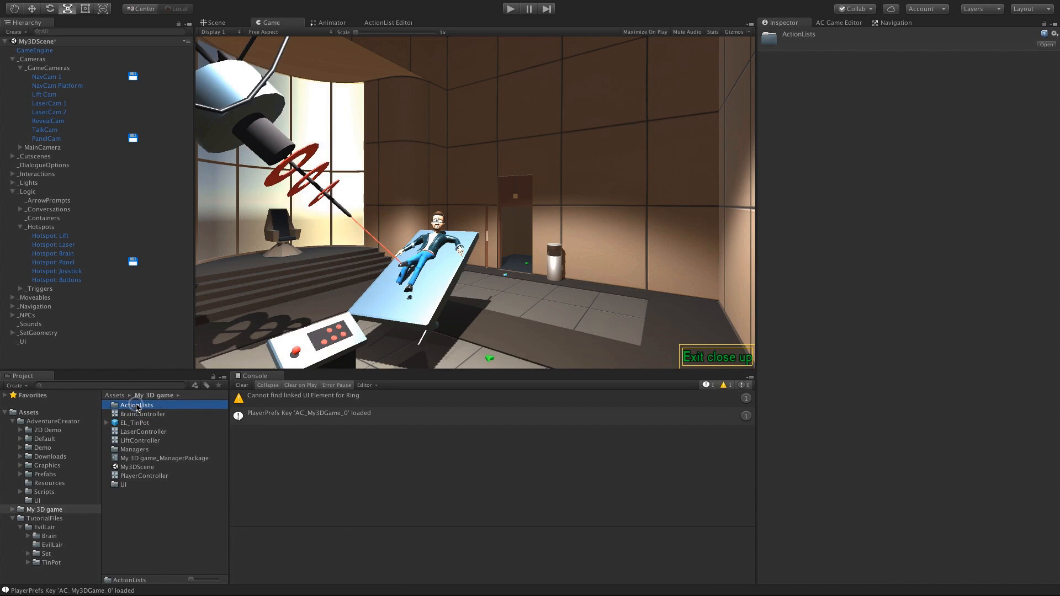
# Step: Create a folder named Controllers in My 3D game
pyautogui.rightClick(135, 522)
pyautogui.moveTo(165, 382)
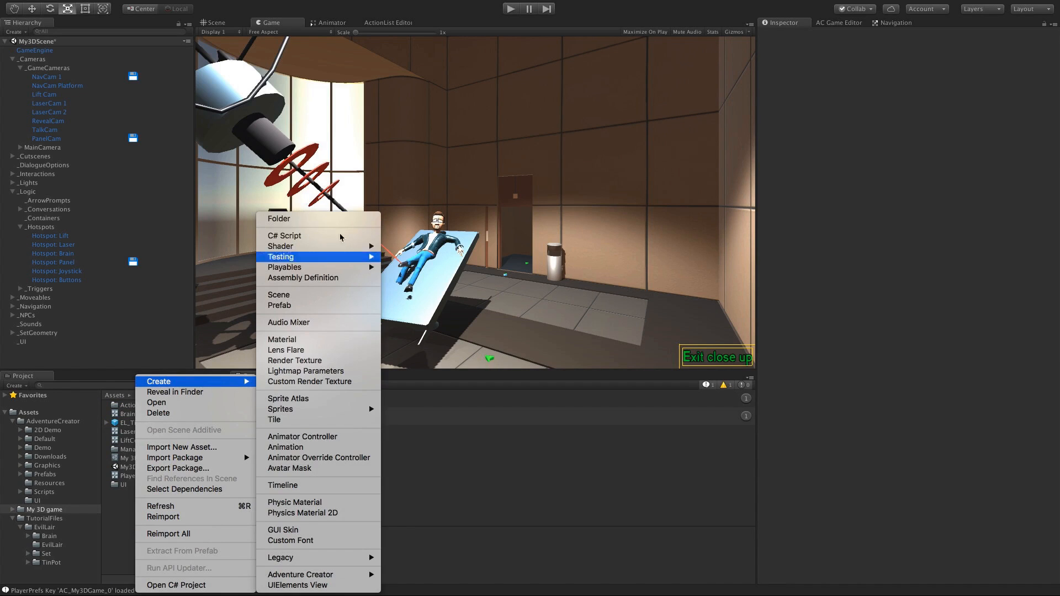
pyautogui.click(310, 219)
pyautogui.write('Control')
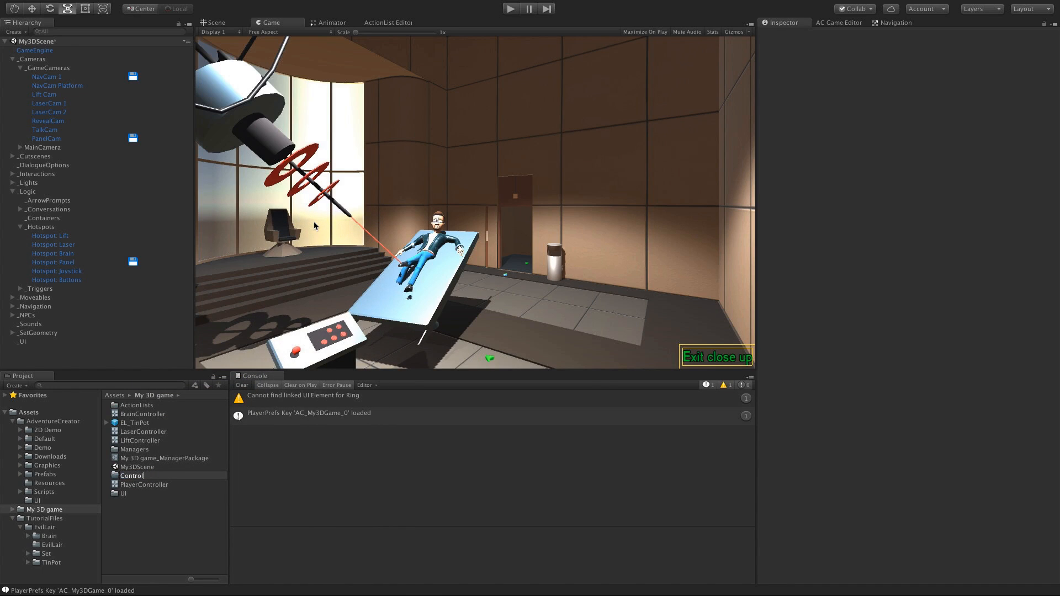
pyautogui.write('lers')
pyautogui.press('Return')
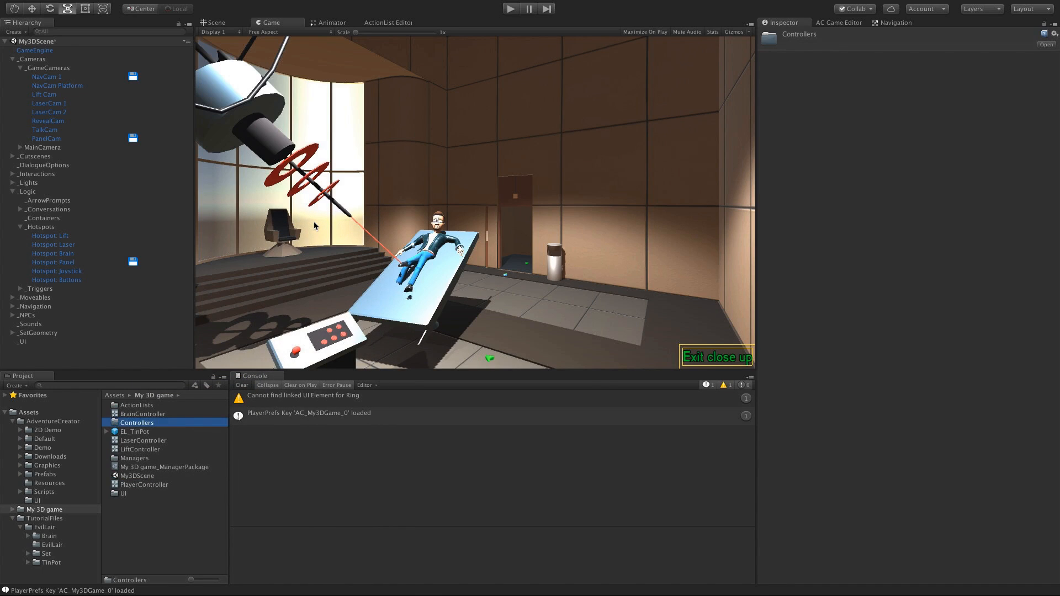
# Step: Move the PlayerController, LiftController, LaserController and BrainController assets into the Controllers folder
pyautogui.click(154, 486)
pyautogui.keyDown('super'); pyautogui.click(141, 450); pyautogui.keyUp('super')
pyautogui.keyDown('super'); pyautogui.click(143, 440); pyautogui.keyUp('super')
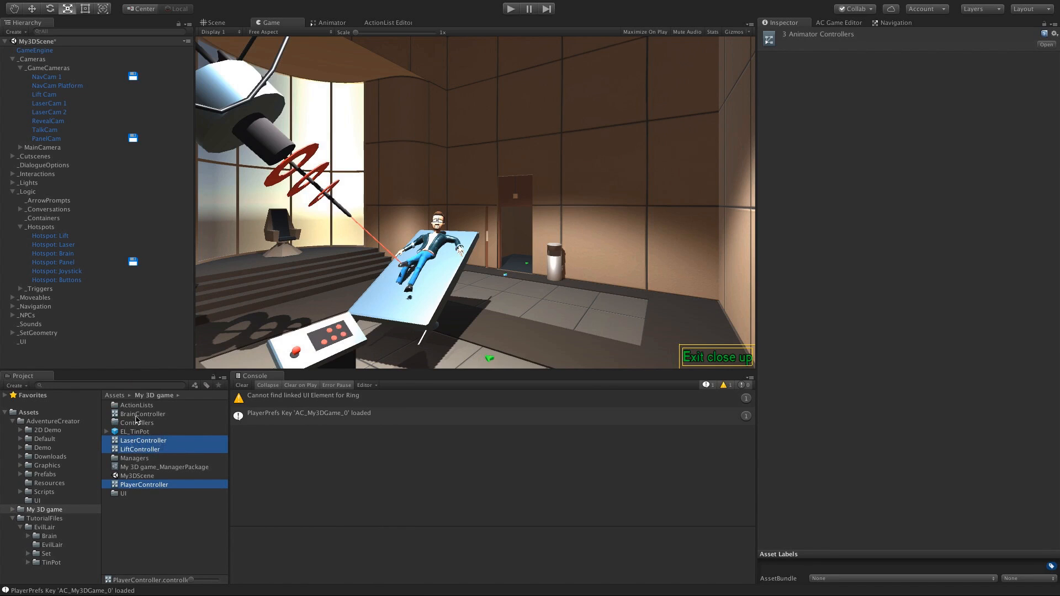
pyautogui.keyDown('super'); pyautogui.click(145, 414); pyautogui.keyUp('super')
pyautogui.moveTo(148, 421); pyautogui.dragTo(145, 423)
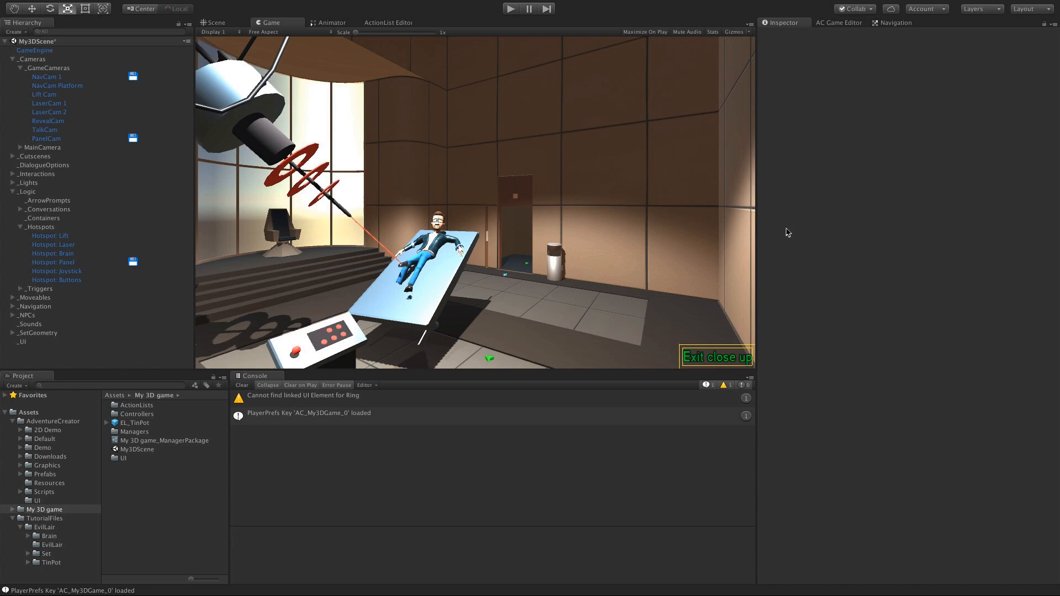
# Step: Change the CloseUp menu's source to Unity Ui Prefab in the AC Game Editor
pyautogui.click(839, 22)
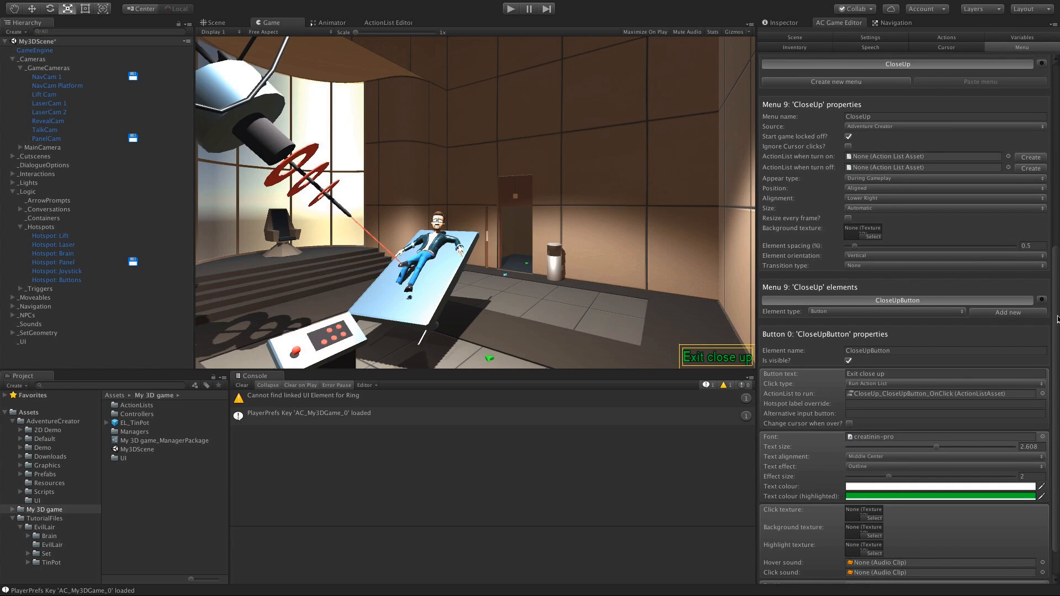
pyautogui.scroll(3, 1034, 305)
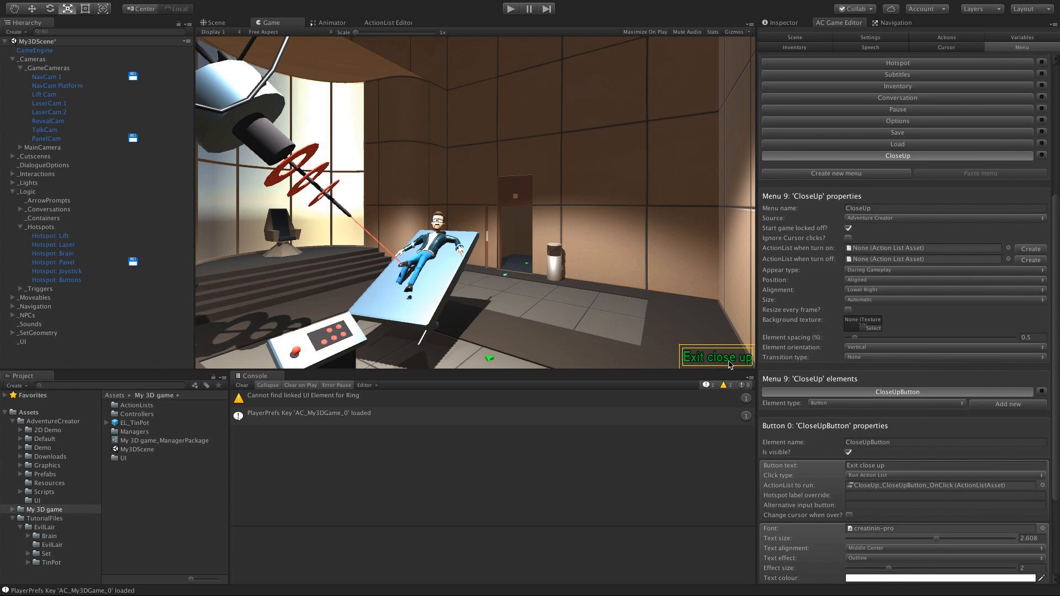
pyautogui.click(878, 219)
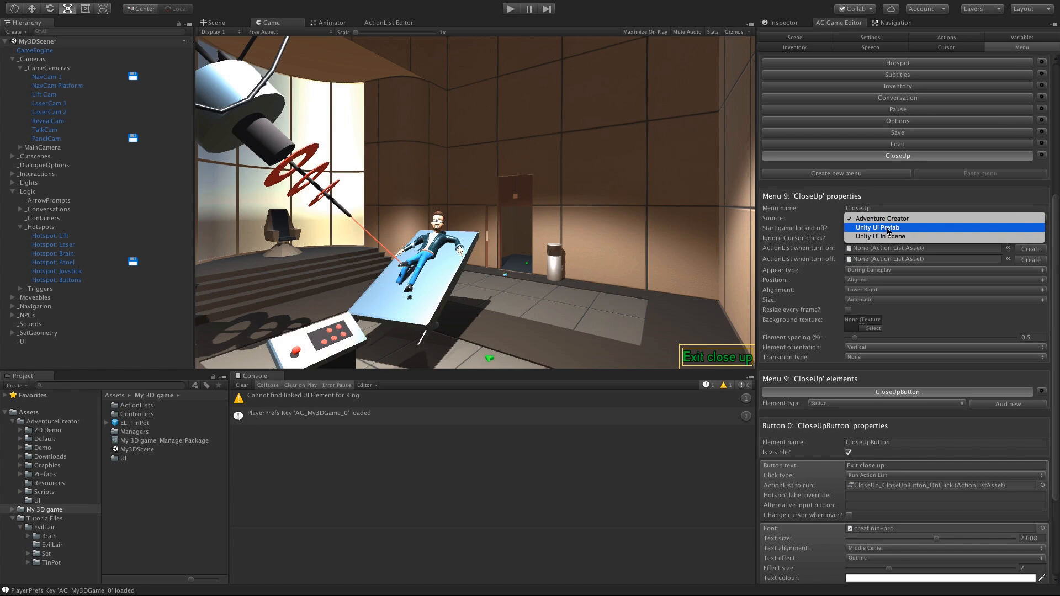
pyautogui.click(888, 228)
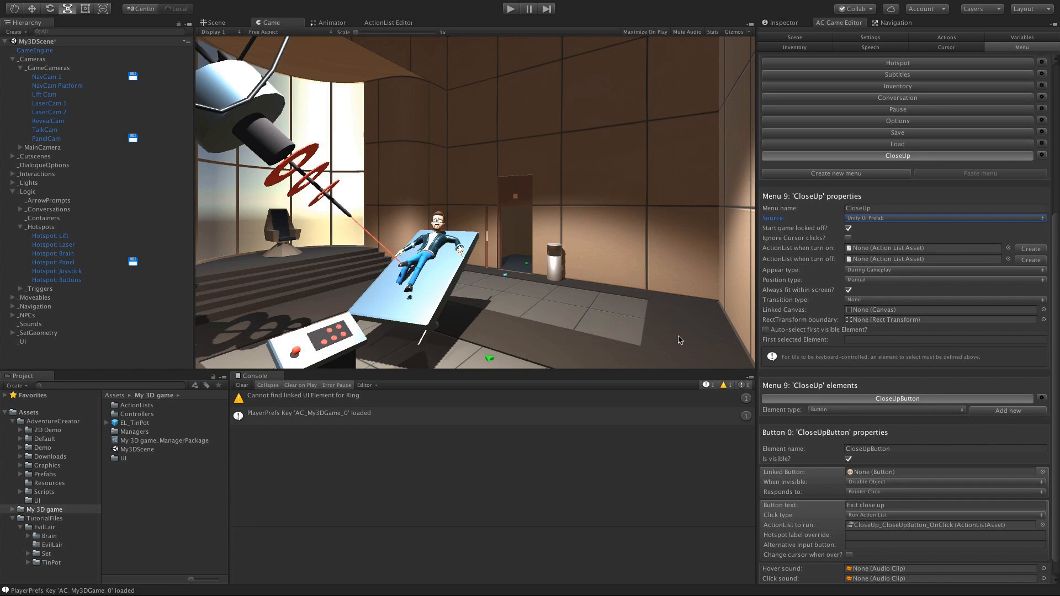
# Step: Collapse the _Cameras and _Logic groups in the scene hierarchy and add a UI Button object to the scene
pyautogui.click(12, 59)
pyautogui.click(12, 103)
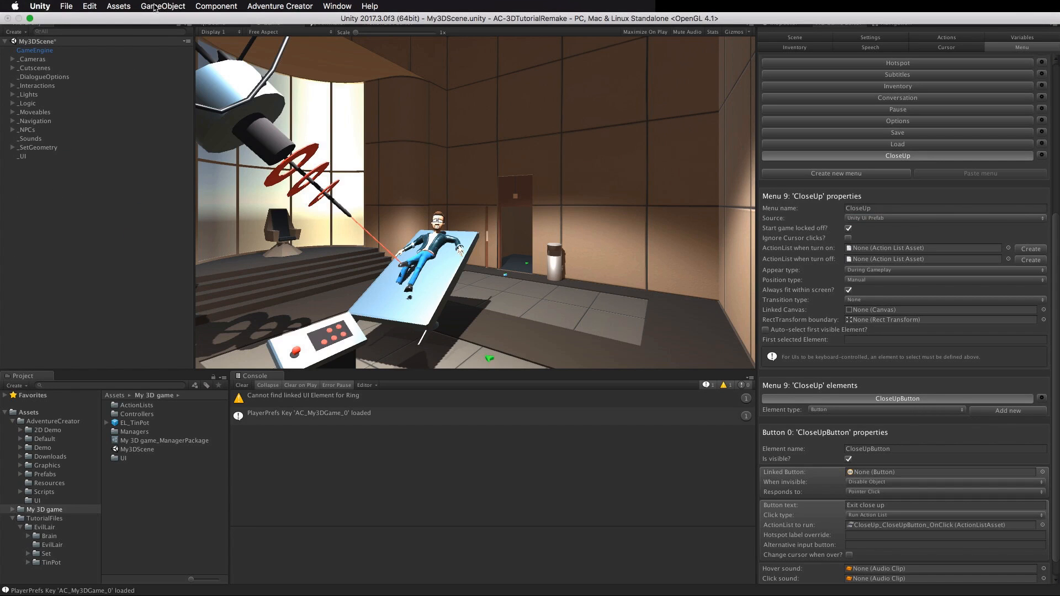
pyautogui.click(157, 7)
pyautogui.moveTo(155, 105)
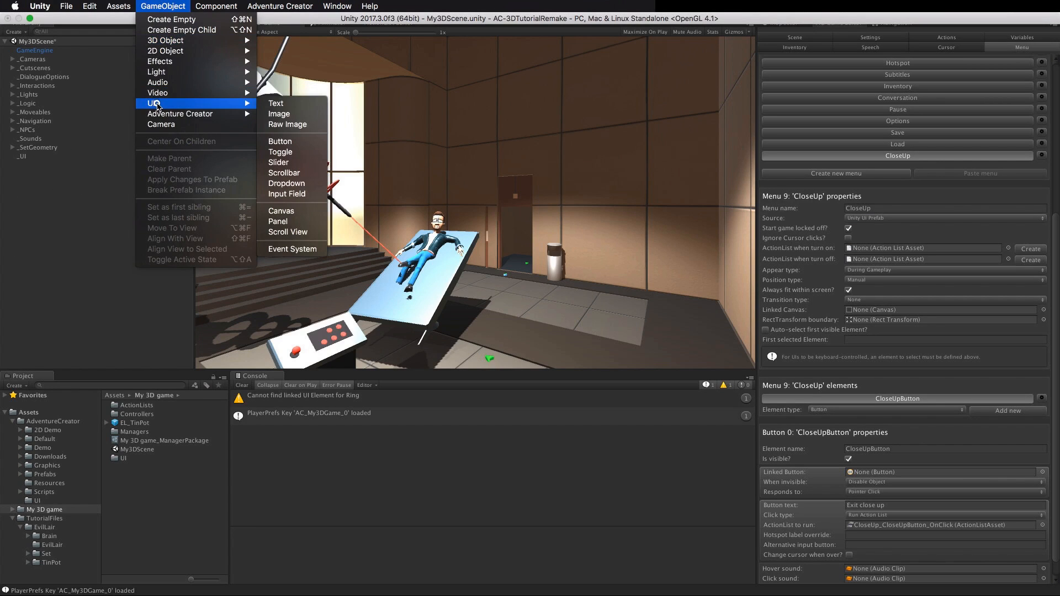
pyautogui.click(295, 142)
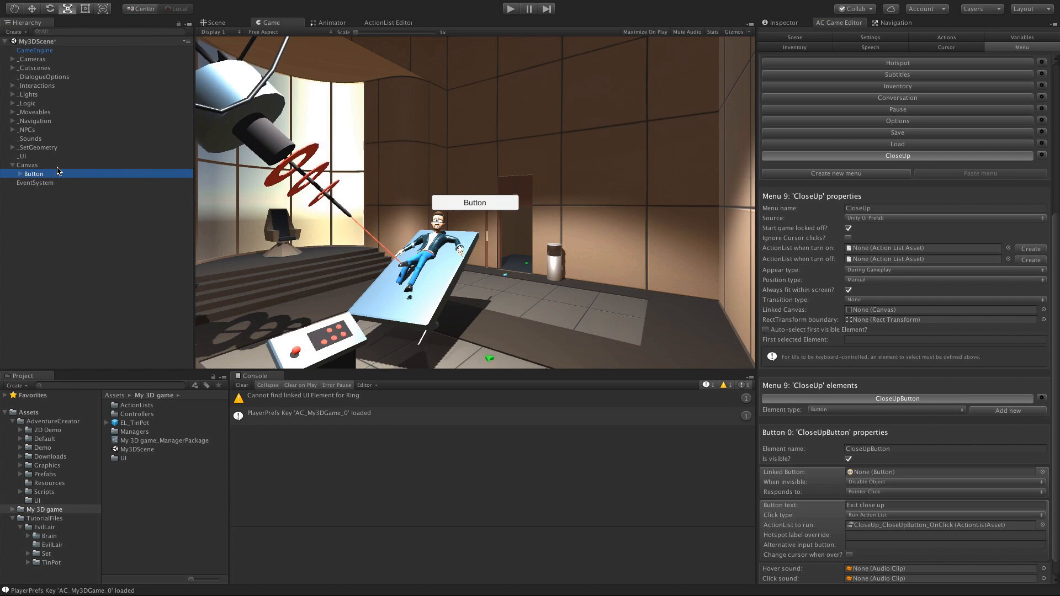
# Step: Rename the button's parent canvas as CloseUpUI
pyautogui.click(29, 166)
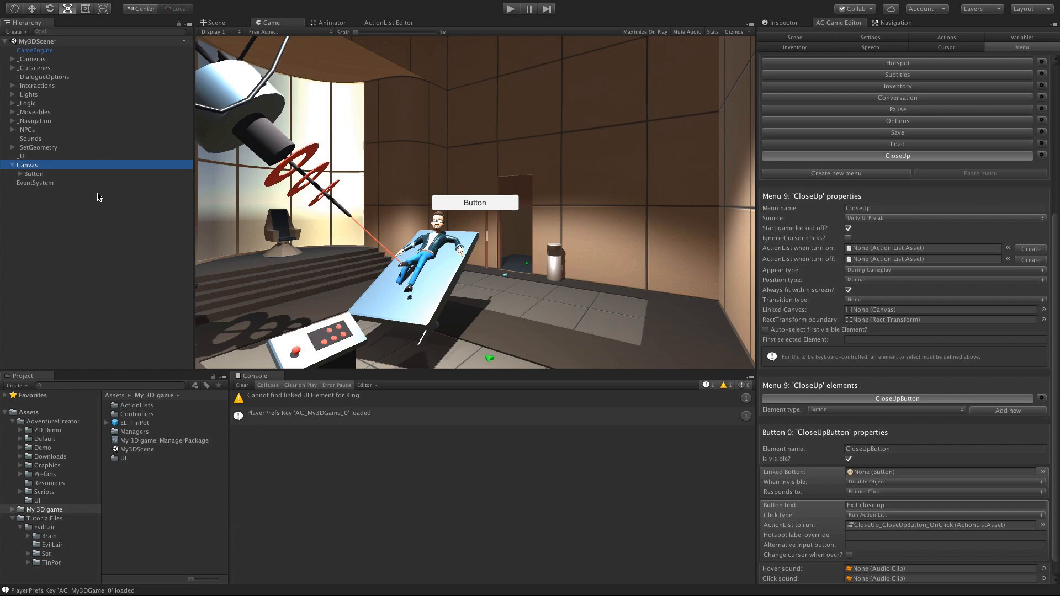
pyautogui.press('Return')
pyautogui.write('CloseUpUI')
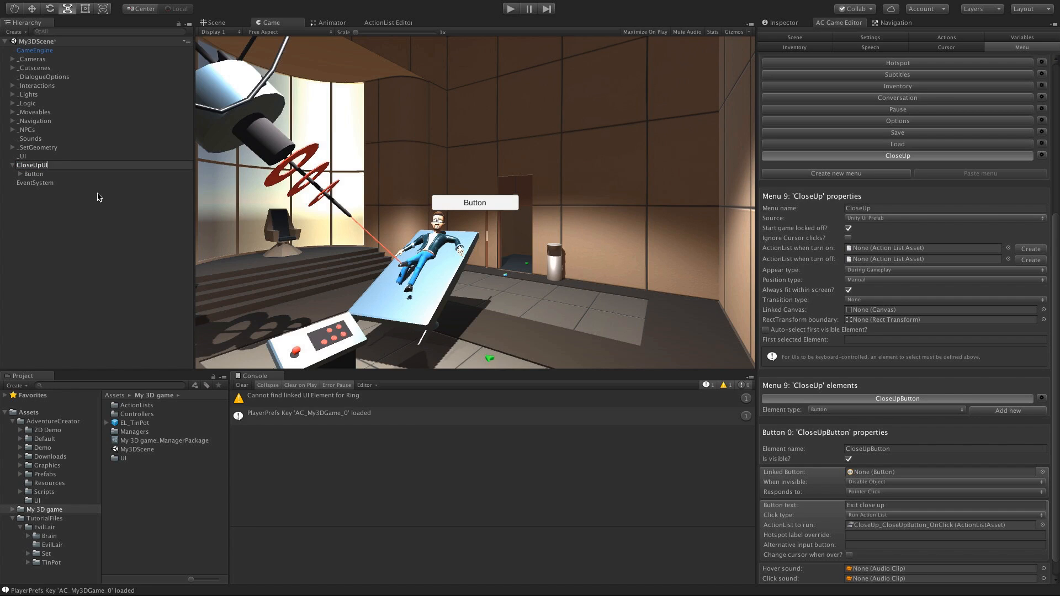
pyautogui.press('Return')
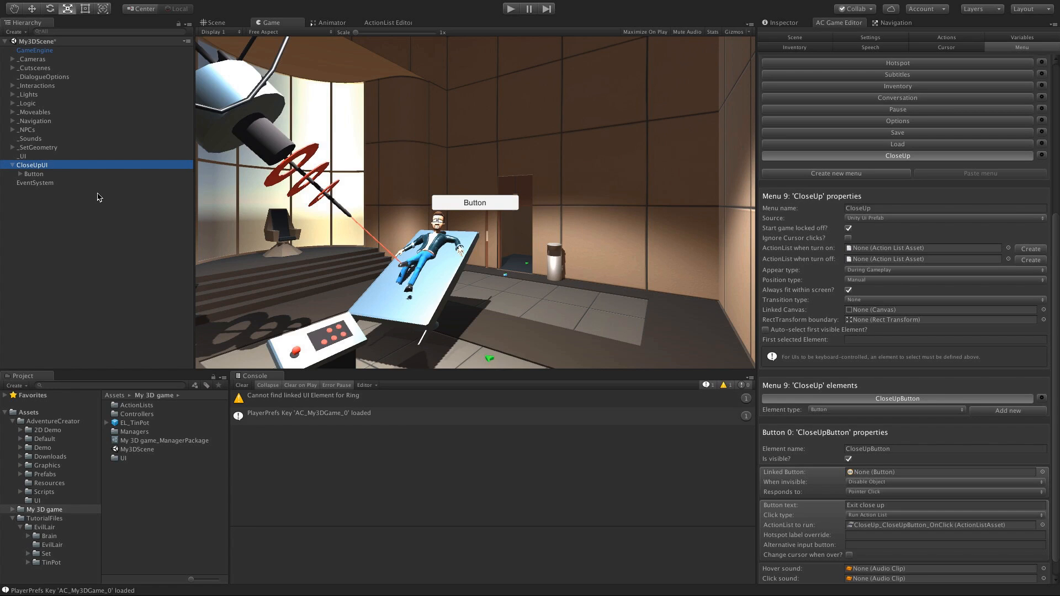
# Step: Frame the CloseUpUI canvas in the Scene view using 2D mode
pyautogui.click(212, 23)
pyautogui.click(276, 32)
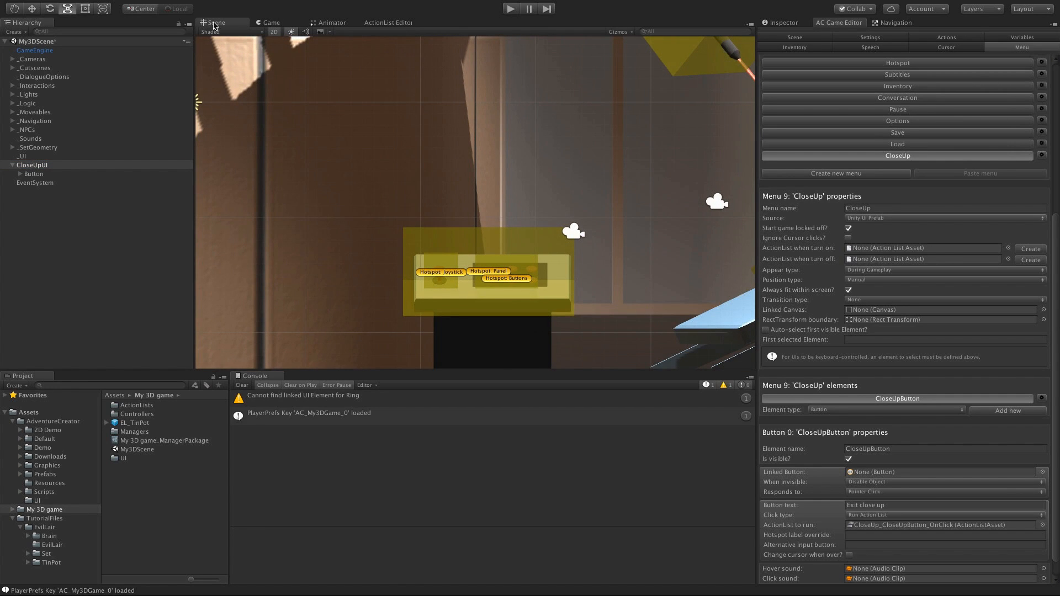
pyautogui.doubleClick(39, 167)
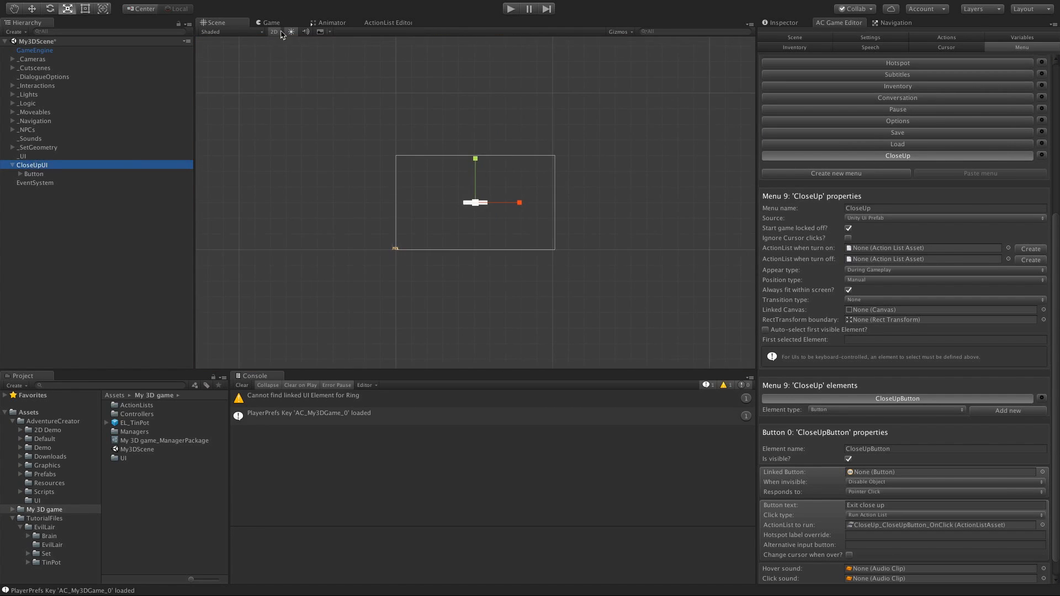
# Step: Move the UI button into the CloseUpUI canvas's bottom-right corner and enlarge it to about 187 wide by 45 high
pyautogui.scroll(8, 445, 227)
pyautogui.moveTo(586, 161); pyautogui.dragTo(506, 243, button='middle')
pyautogui.moveTo(507, 212); pyautogui.dragTo(517, 192, button='middle')
pyautogui.scroll(-2, 523, 173)
pyautogui.press('w')
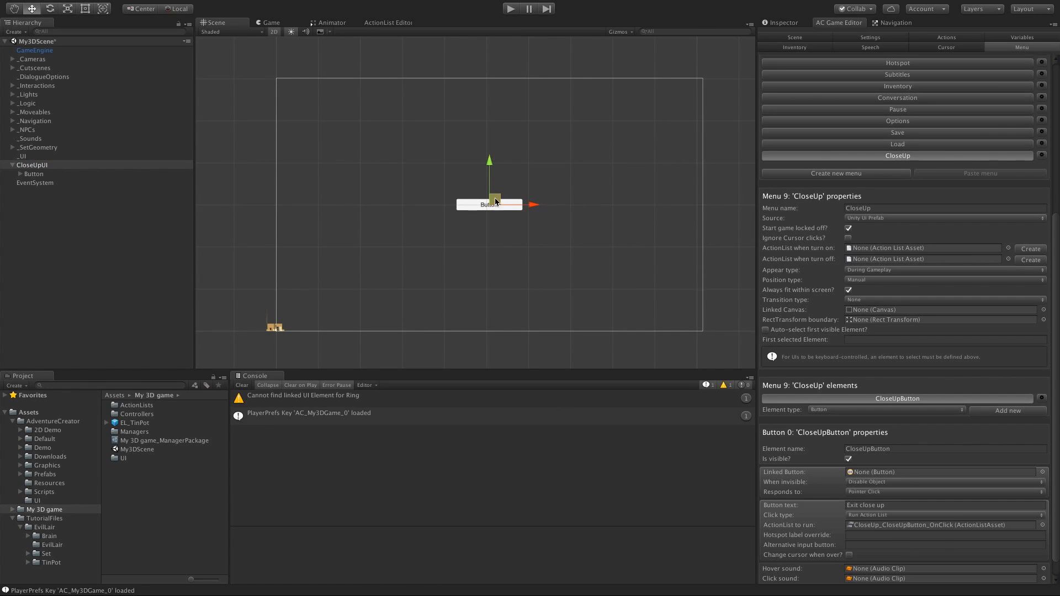
pyautogui.click(33, 174)
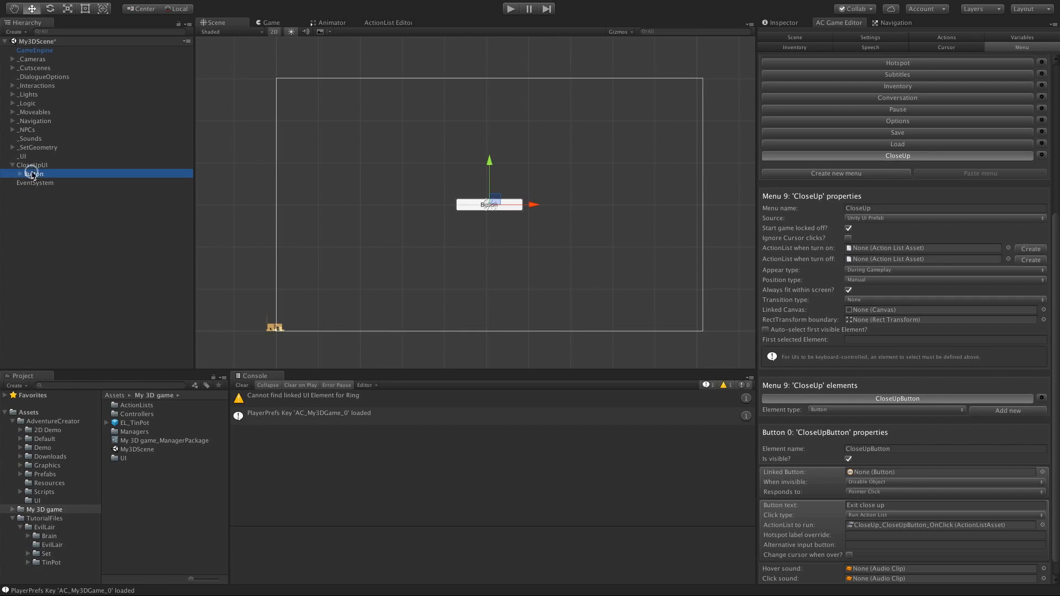
pyautogui.moveTo(482, 198); pyautogui.dragTo(701, 330)
pyautogui.press('r')
pyautogui.press('t')
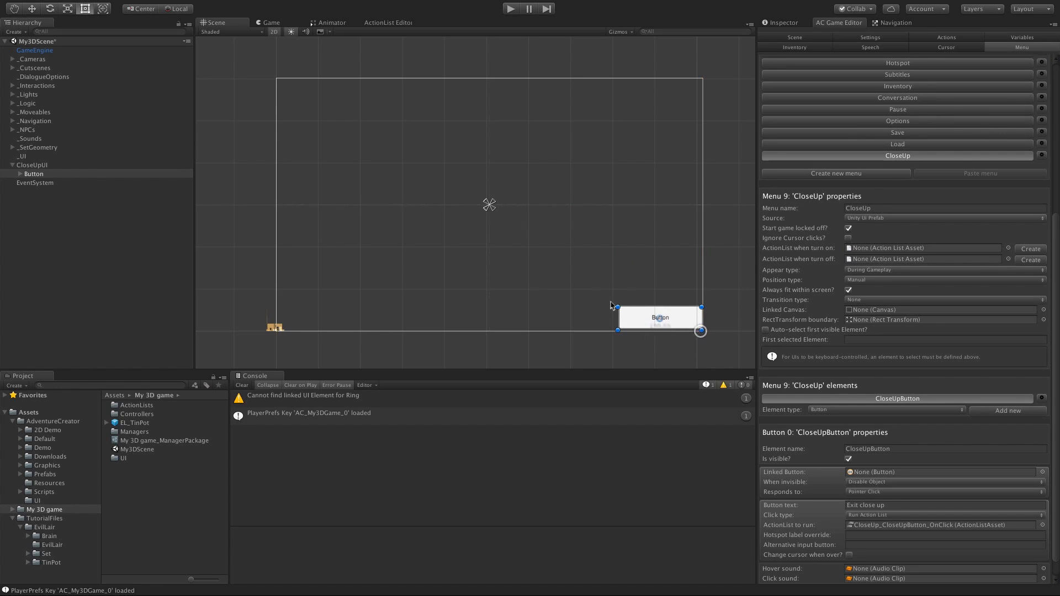
pyautogui.moveTo(618, 307); pyautogui.dragTo(622, 311)
pyautogui.moveTo(681, 327); pyautogui.dragTo(510, 238, button='middle')
pyautogui.scroll(5, 510, 239)
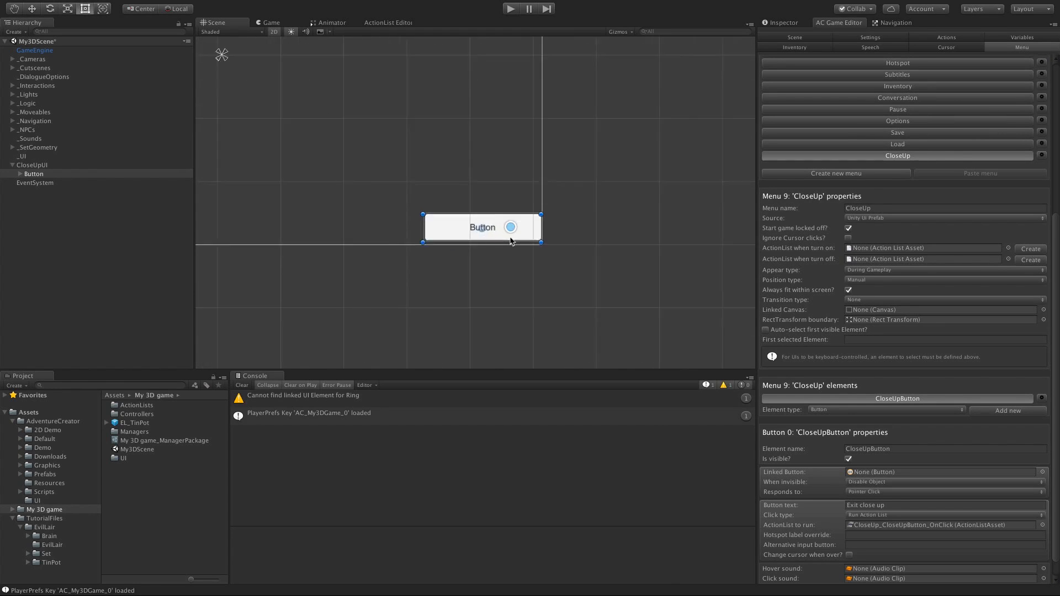
pyautogui.scroll(6, 510, 241)
# Step: Set the font of the button's Text child to creatinin-pro
pyautogui.click(17, 175)
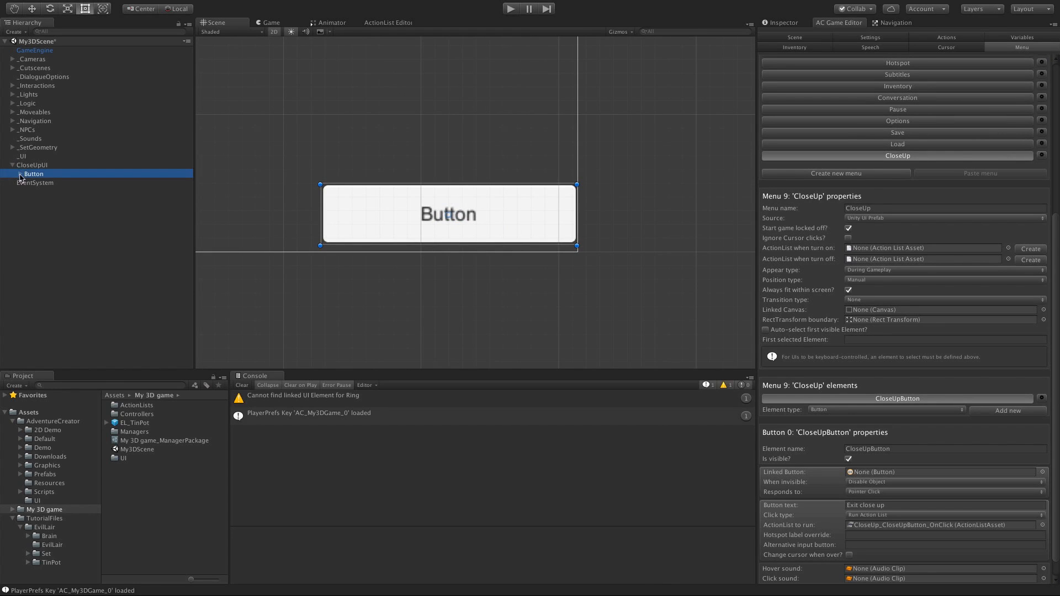
pyautogui.click(20, 174)
pyautogui.click(42, 183)
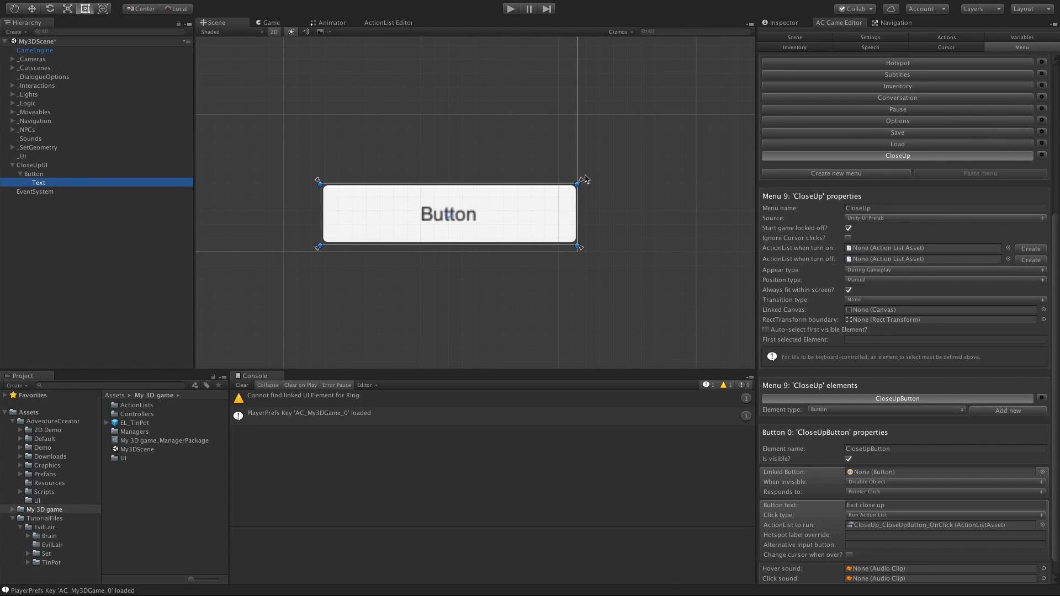
pyautogui.click(783, 23)
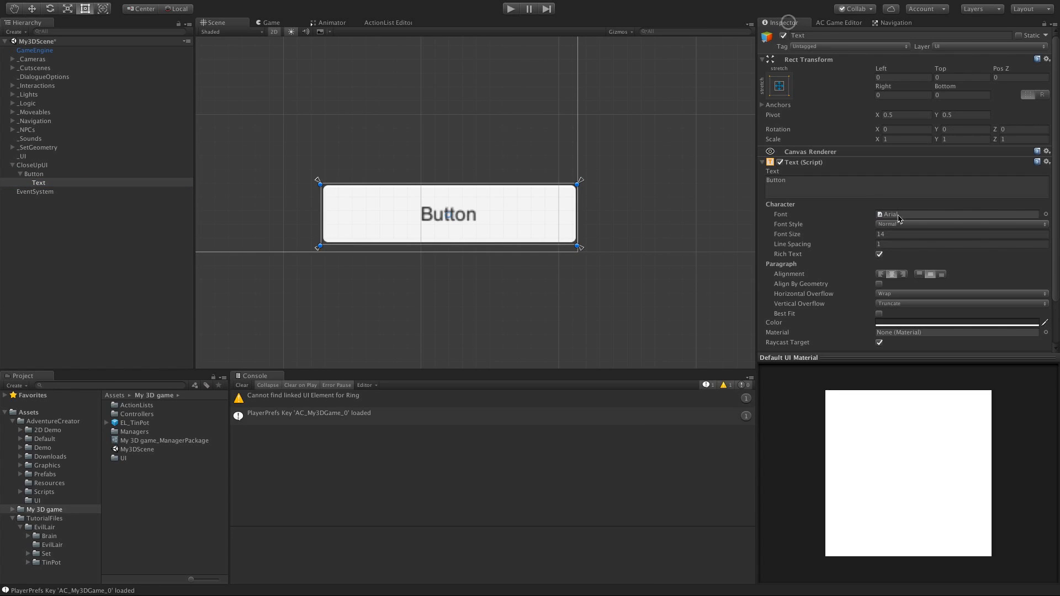
pyautogui.click(1045, 215)
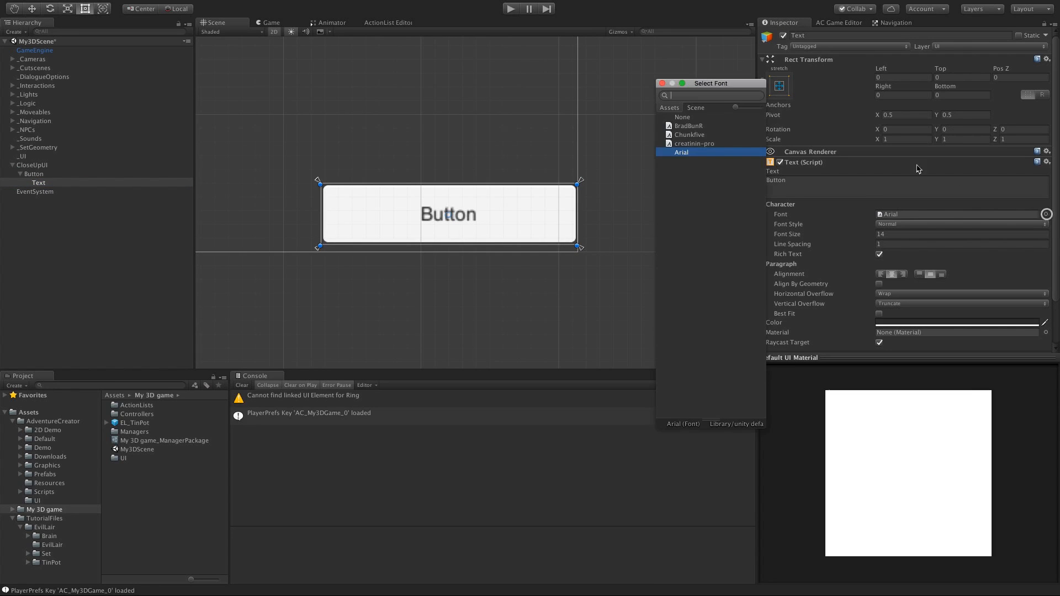
pyautogui.doubleClick(710, 145)
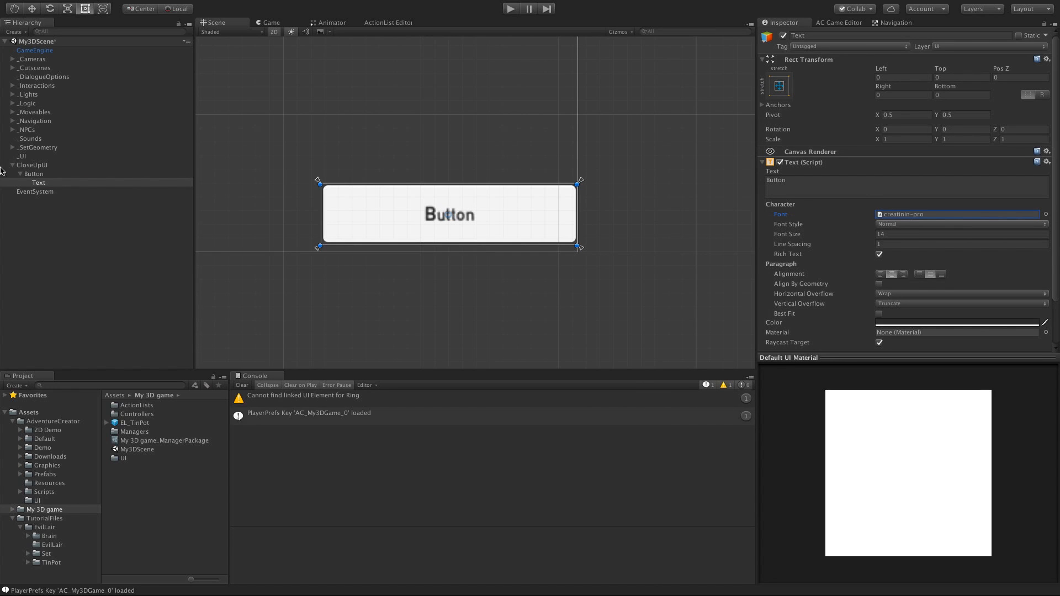
# Step: Remove the button's Image component and assign its Text child as the Target Graphic
pyautogui.click(37, 175)
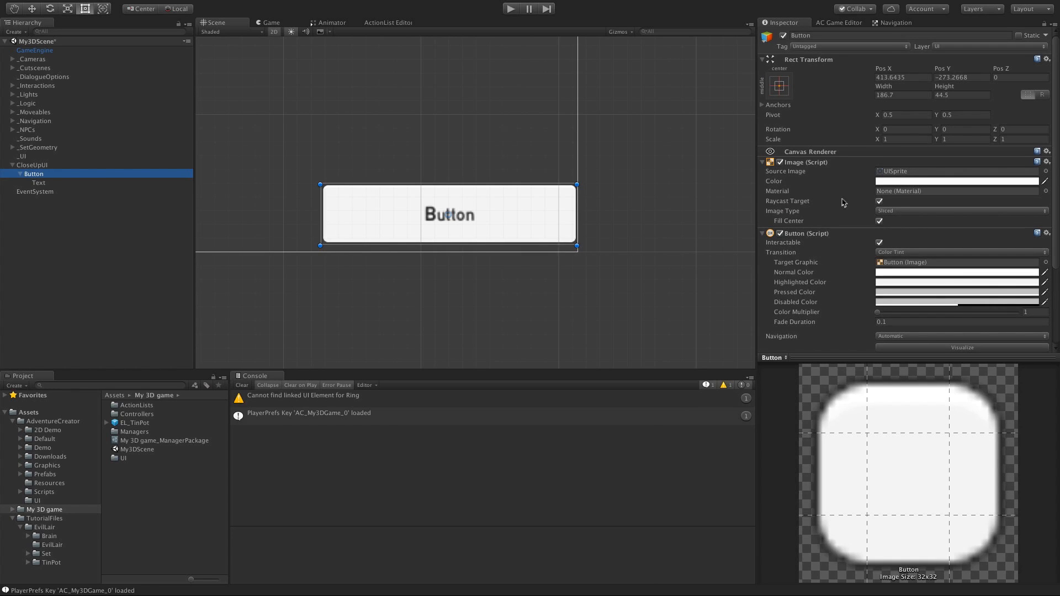
pyautogui.click(1046, 162)
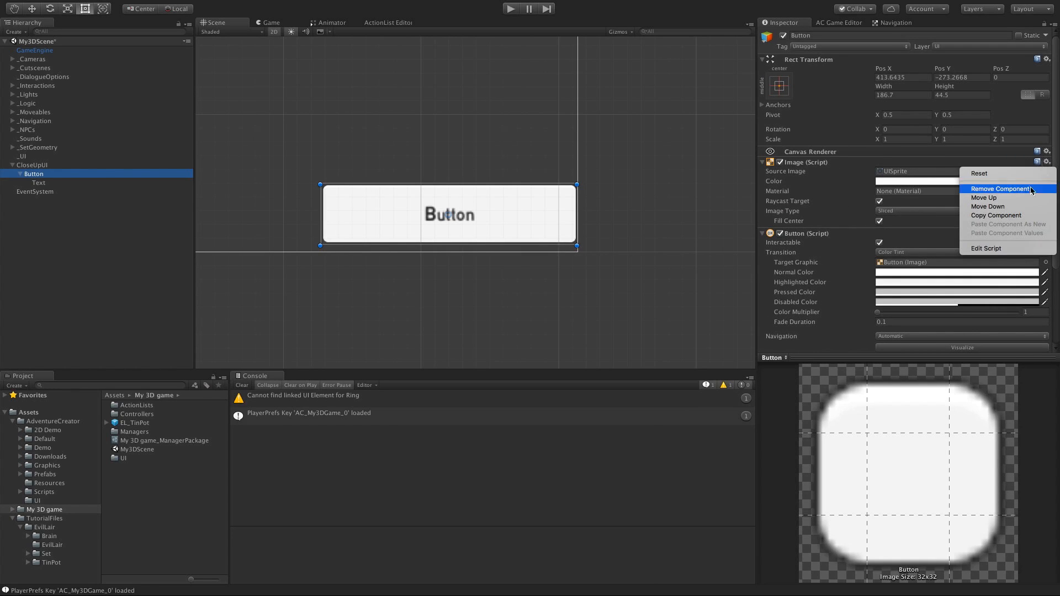
pyautogui.click(999, 188)
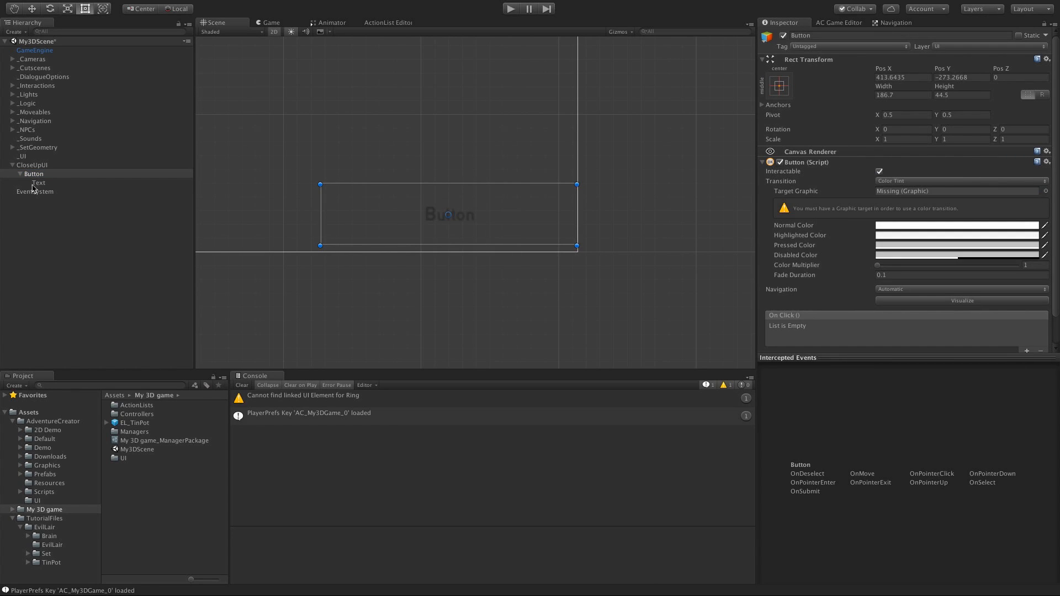
pyautogui.moveTo(595, 198); pyautogui.dragTo(894, 191)
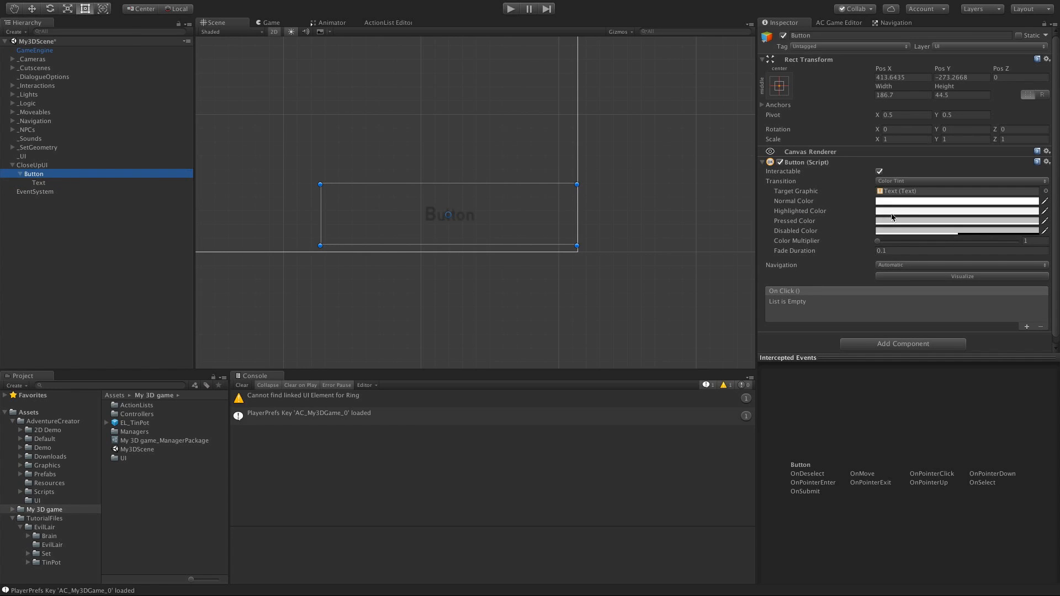
# Step: Set the button's Highlighted Color to bright green, hex 68FF00FF
pyautogui.click(892, 213)
pyautogui.click(110, 123)
pyautogui.click(99, 63)
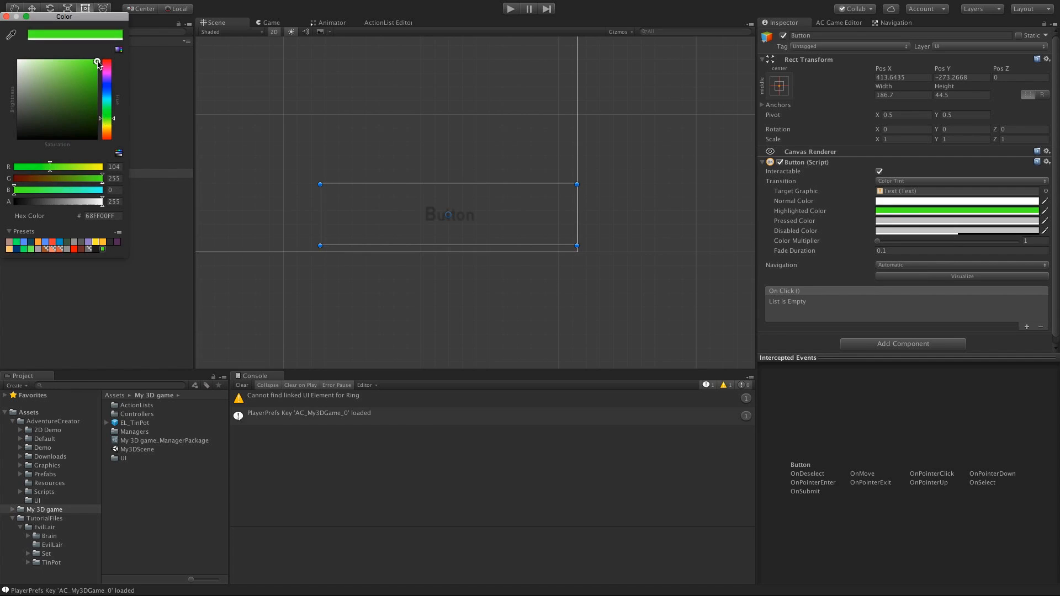
pyautogui.press('Return')
# Step: Set the color of the button's Text child to white
pyautogui.click(43, 182)
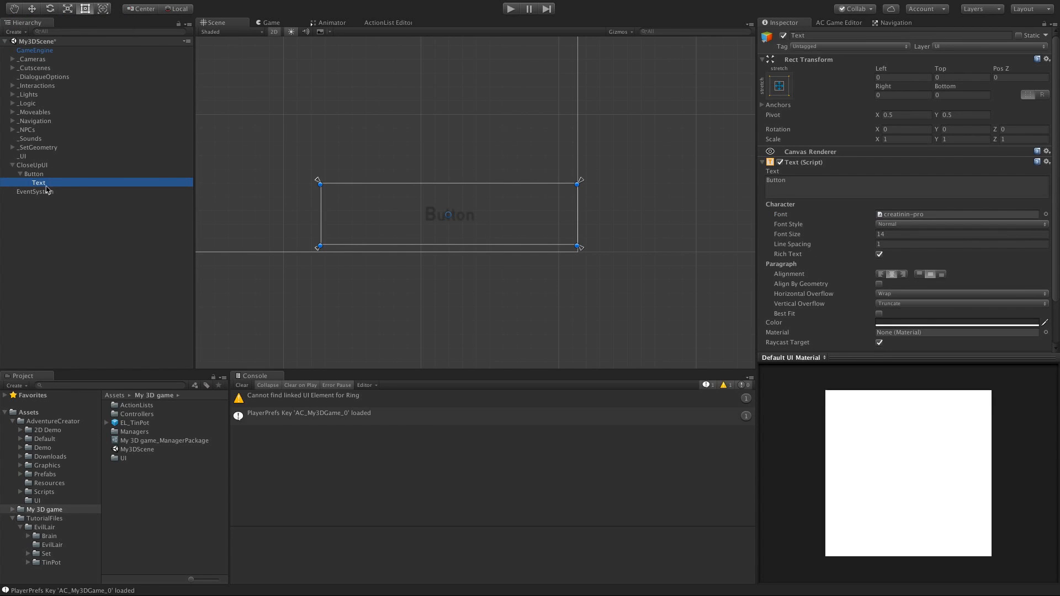
pyautogui.click(903, 322)
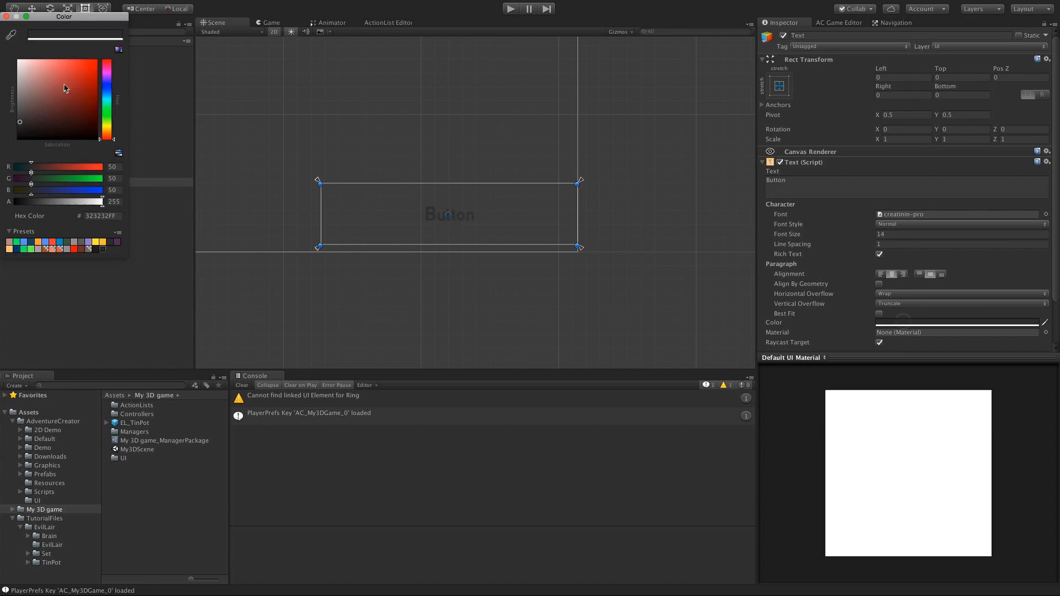
pyautogui.moveTo(65, 89); pyautogui.dragTo(18, 60)
# Step: Add an Outline component to the button's text, set its font size to 27, and check it in the Game view
pyautogui.scroll(-3, 865, 251)
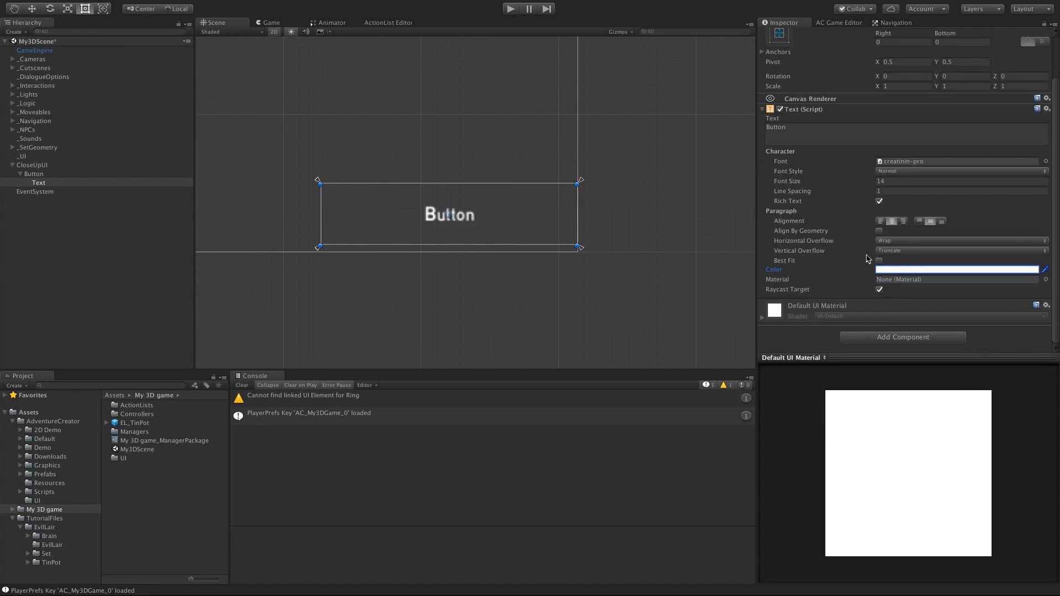
pyautogui.click(882, 339)
pyautogui.write('outline')
pyautogui.press('Return')
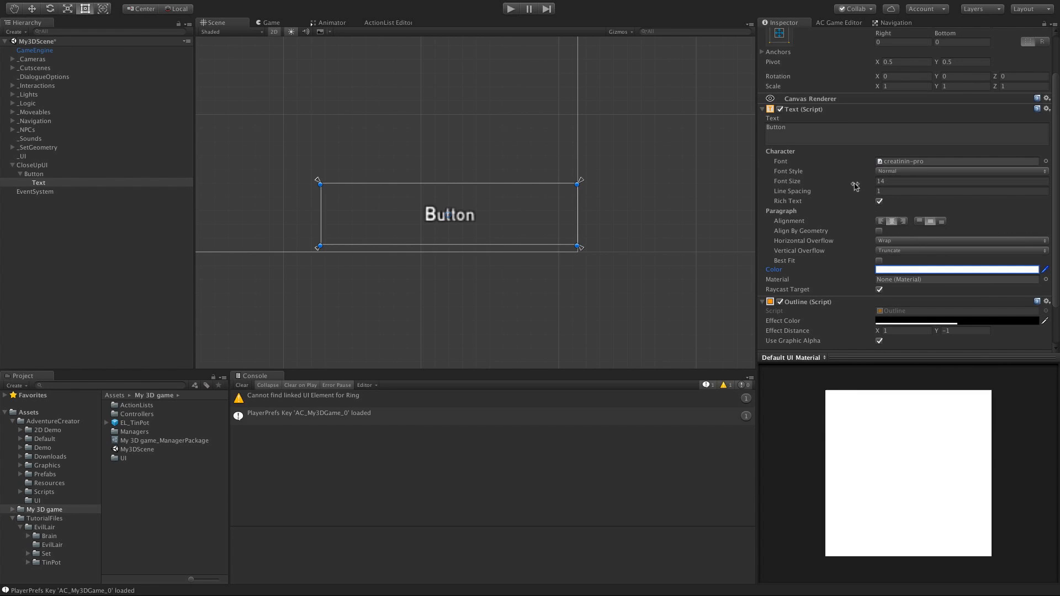
pyautogui.moveTo(855, 186); pyautogui.dragTo(862, 182)
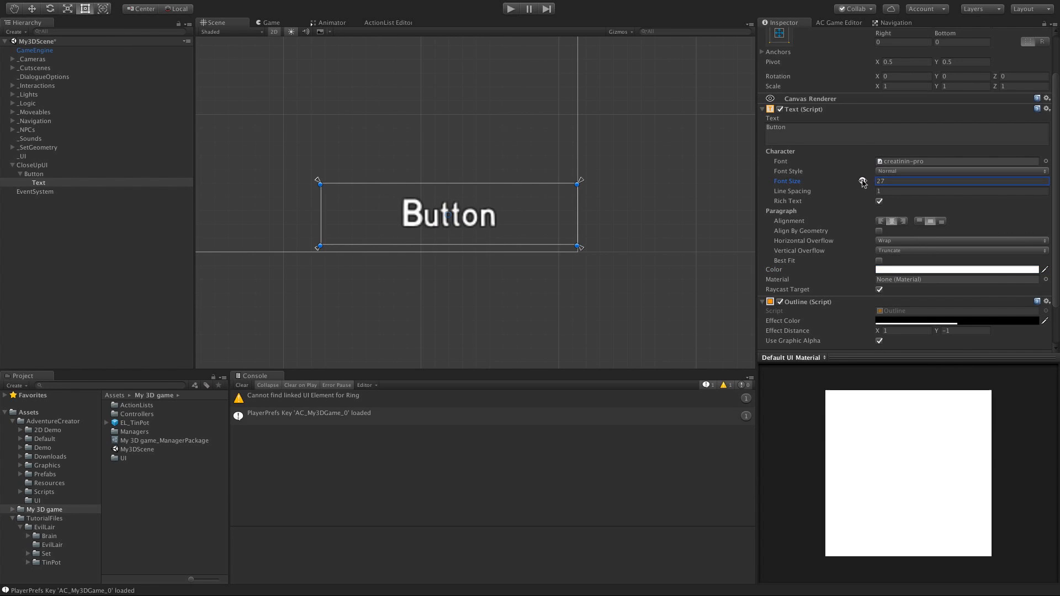
pyautogui.click(270, 22)
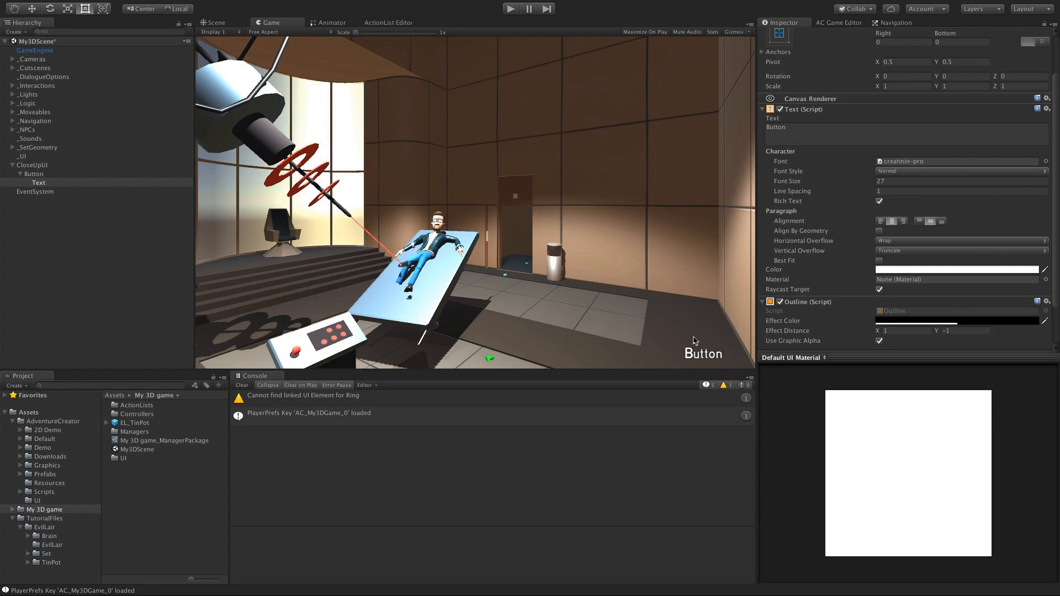
# Step: Rename the button object as btnCloseUp and collapse it in the scene hierarchy
pyautogui.click(49, 174)
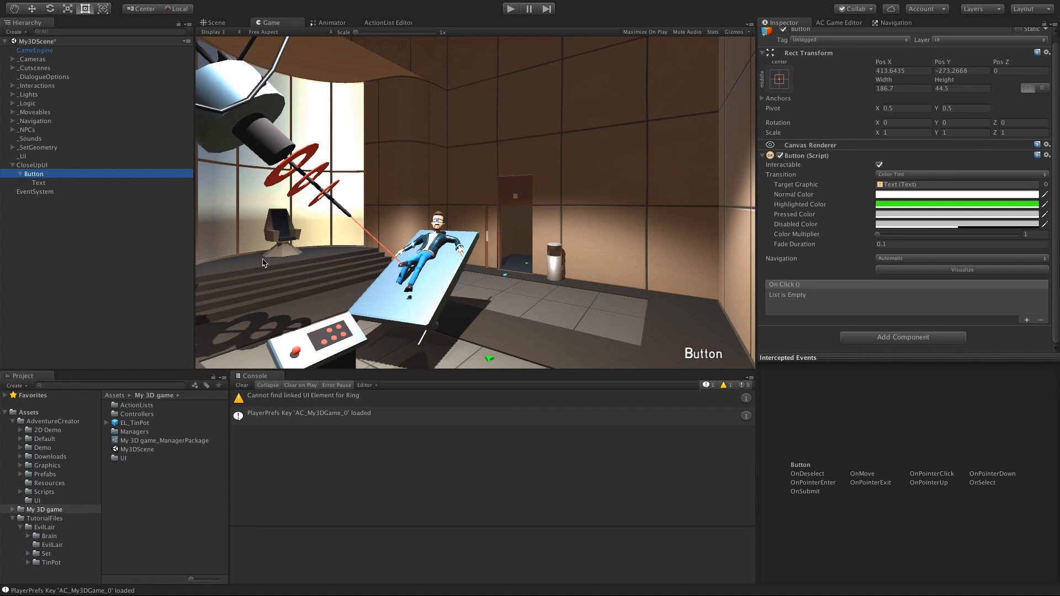
pyautogui.click(37, 174)
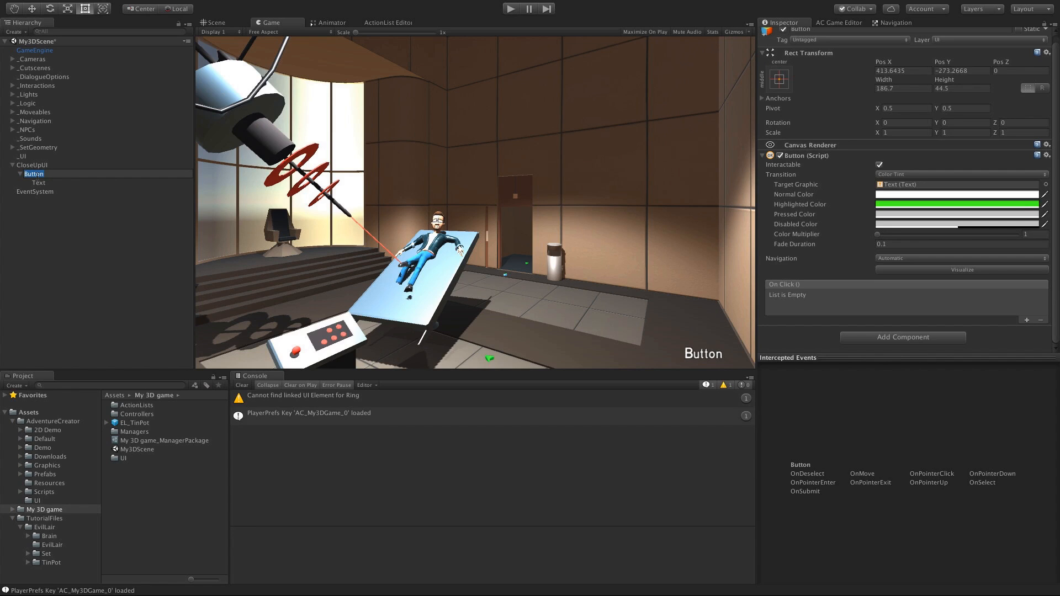
pyautogui.write('btnCloseUp')
pyautogui.press('Return')
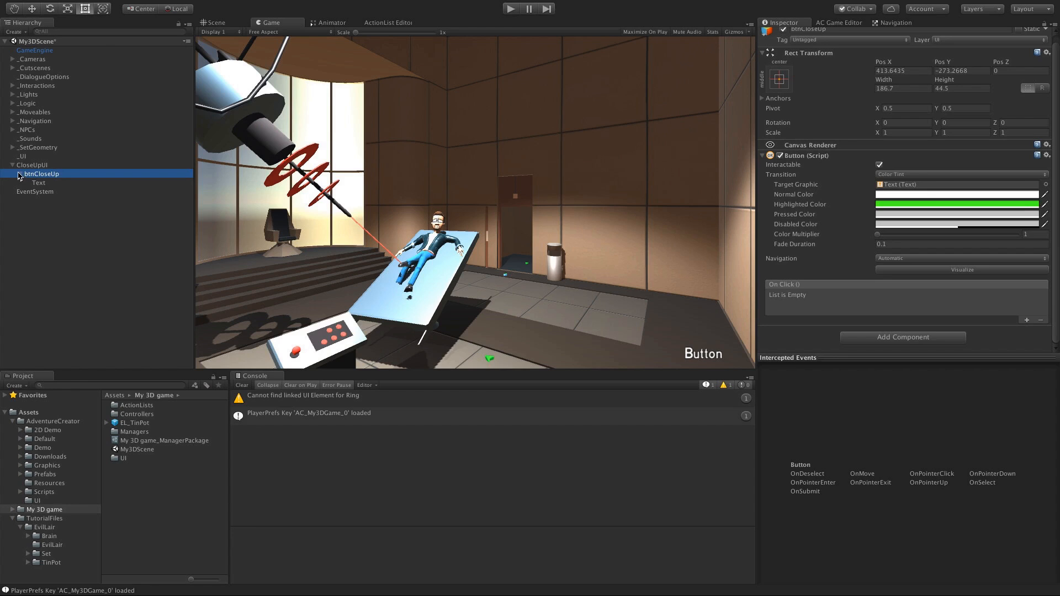
pyautogui.click(21, 174)
# Step: Save CloseUpUI as a prefab in My 3D game's UI folder and assign it as the CloseUp menu's Linked Canvas
pyautogui.click(836, 23)
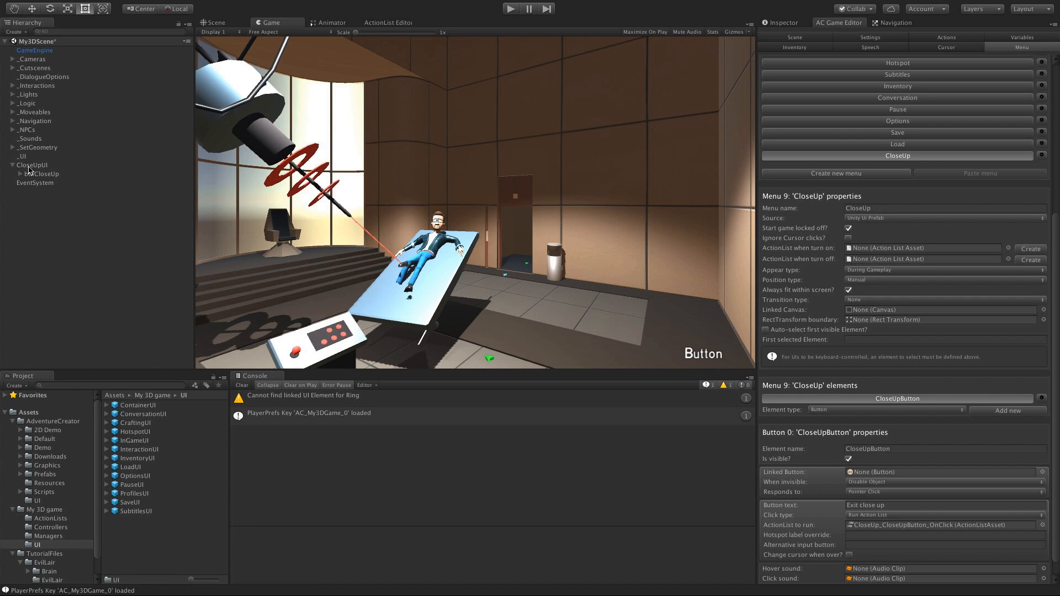
pyautogui.moveTo(30, 165); pyautogui.dragTo(147, 539)
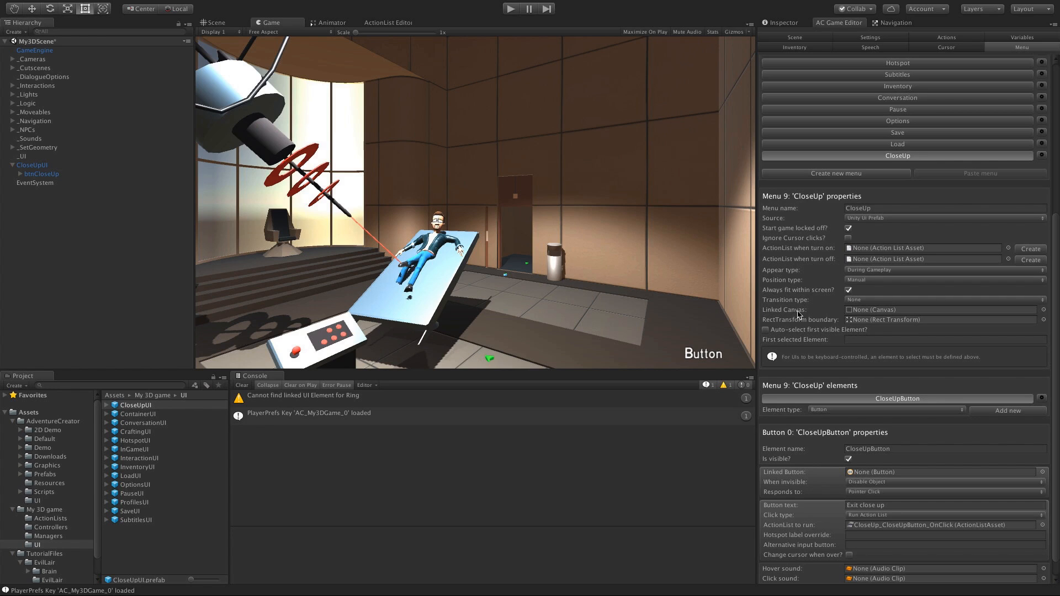
pyautogui.moveTo(131, 406); pyautogui.dragTo(870, 311)
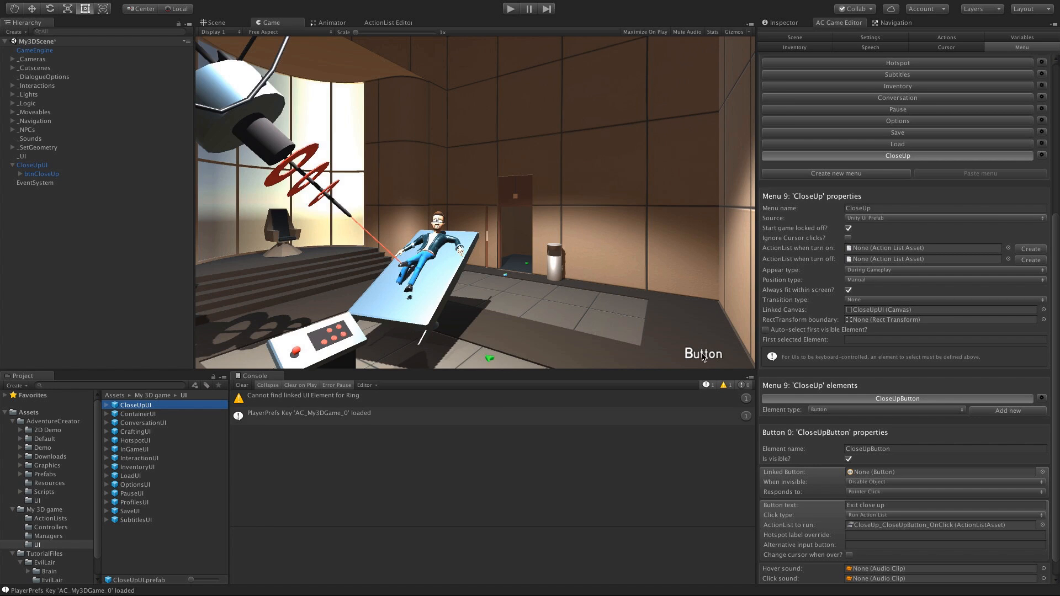
# Step: Assign the CloseUpUI prefab's btnCloseUp child as the Linked Button of the CloseUpButton element
pyautogui.scroll(-2, 787, 420)
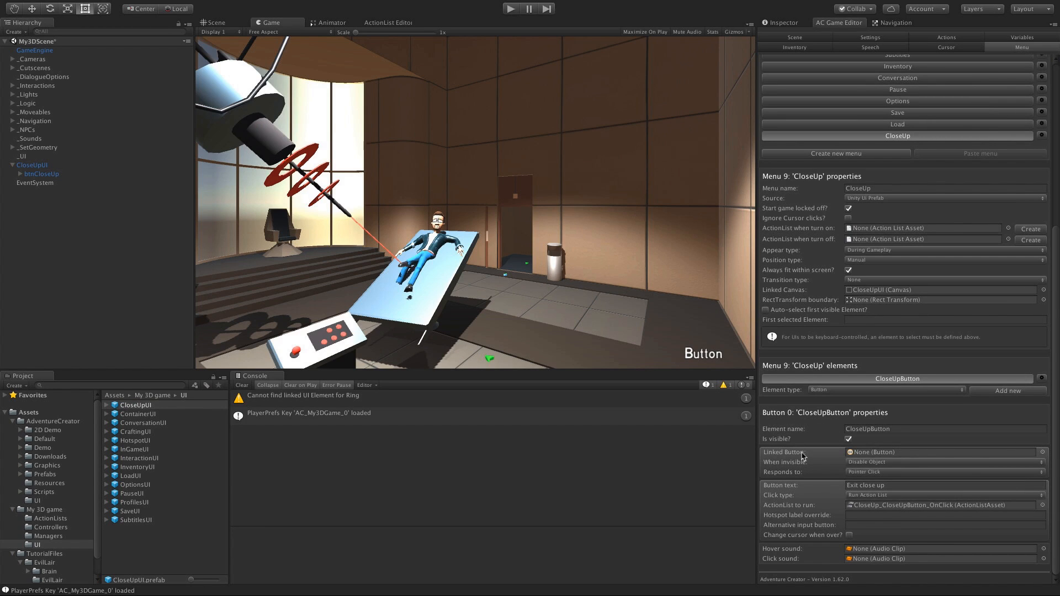
pyautogui.click(106, 404)
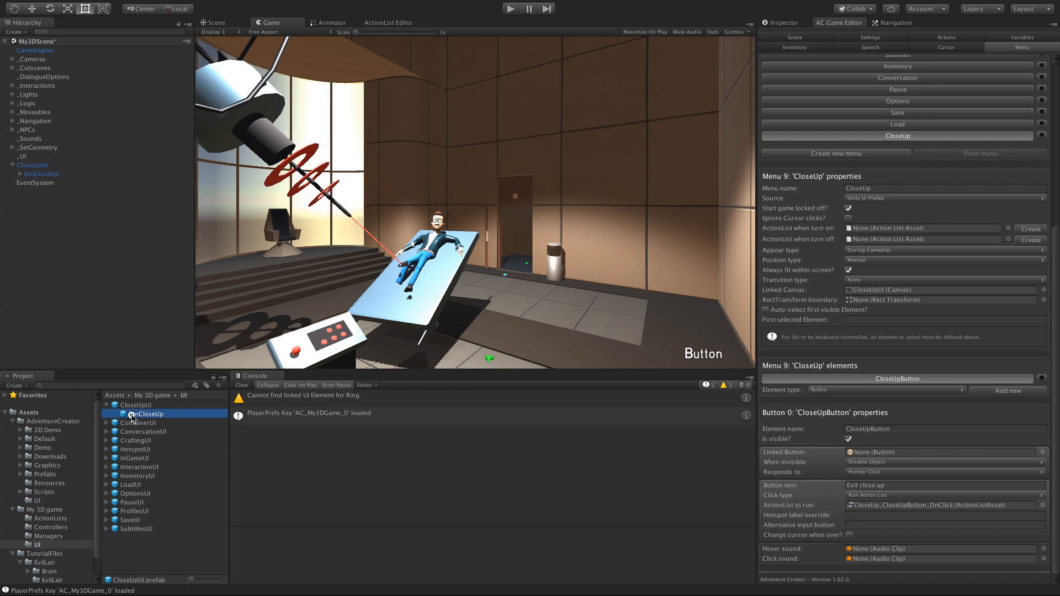
pyautogui.moveTo(133, 418); pyautogui.dragTo(863, 453)
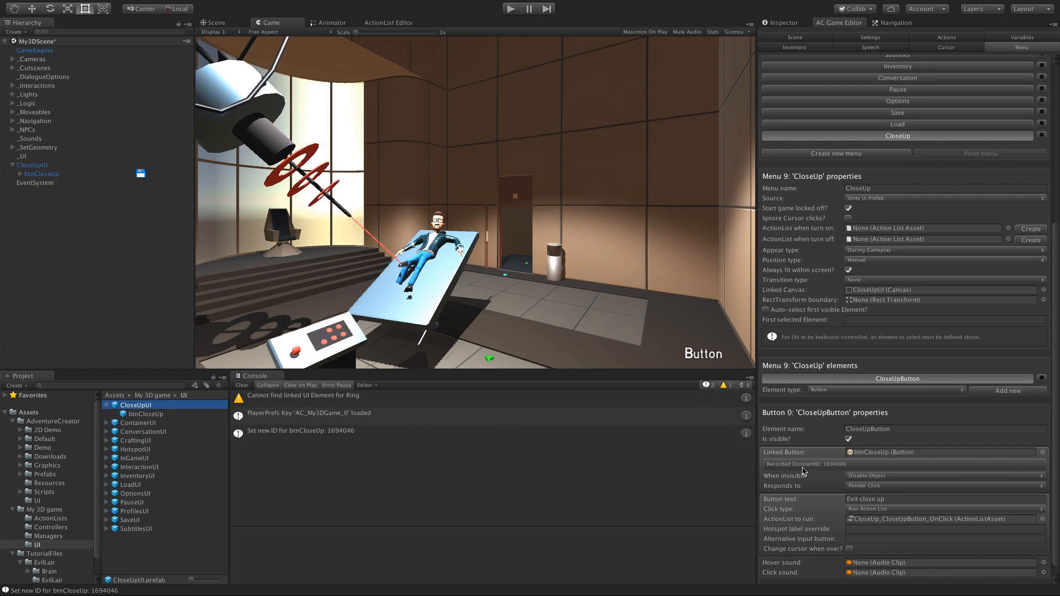
pyautogui.click(842, 467)
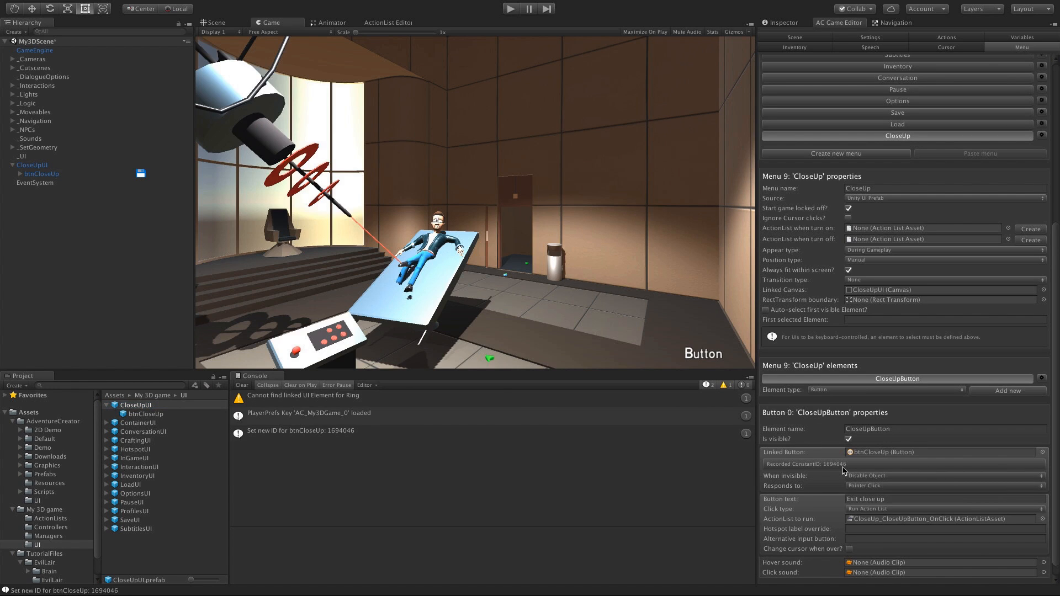
# Step: Examine the children of the CloseUpUI prefab asset and of its scene instance, down to btnCloseUp's Text object
pyautogui.click(146, 413)
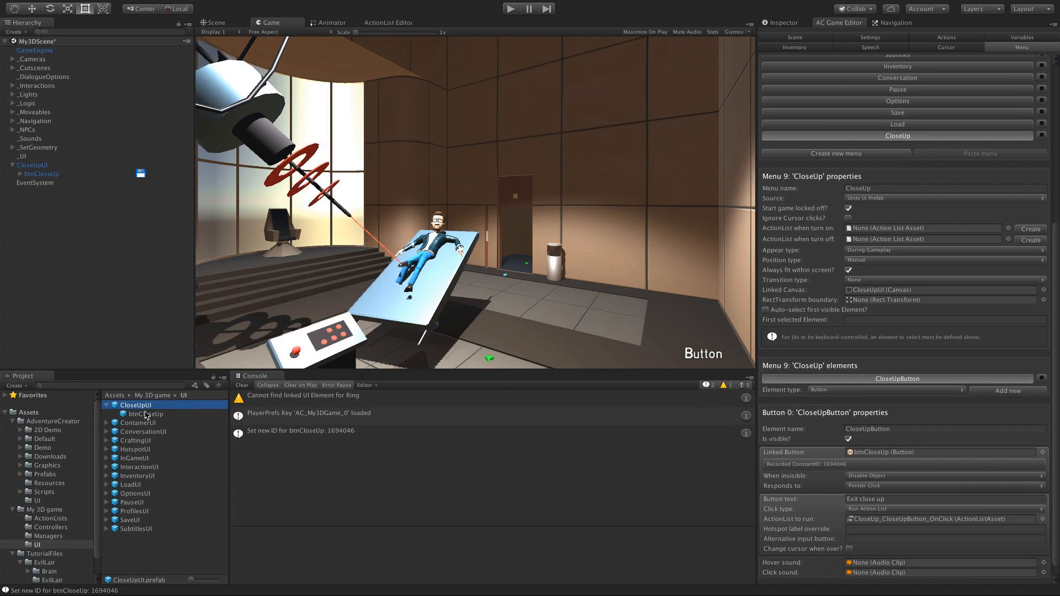
pyautogui.click(107, 406)
pyautogui.click(107, 405)
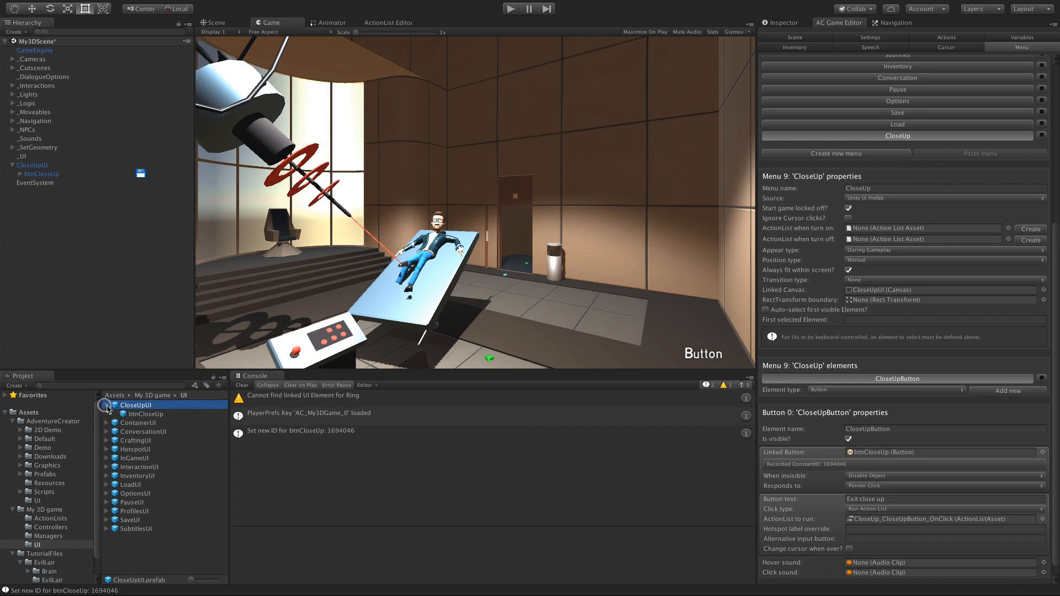
pyautogui.click(134, 413)
pyautogui.click(131, 406)
pyautogui.click(140, 413)
pyautogui.click(143, 407)
pyautogui.click(145, 414)
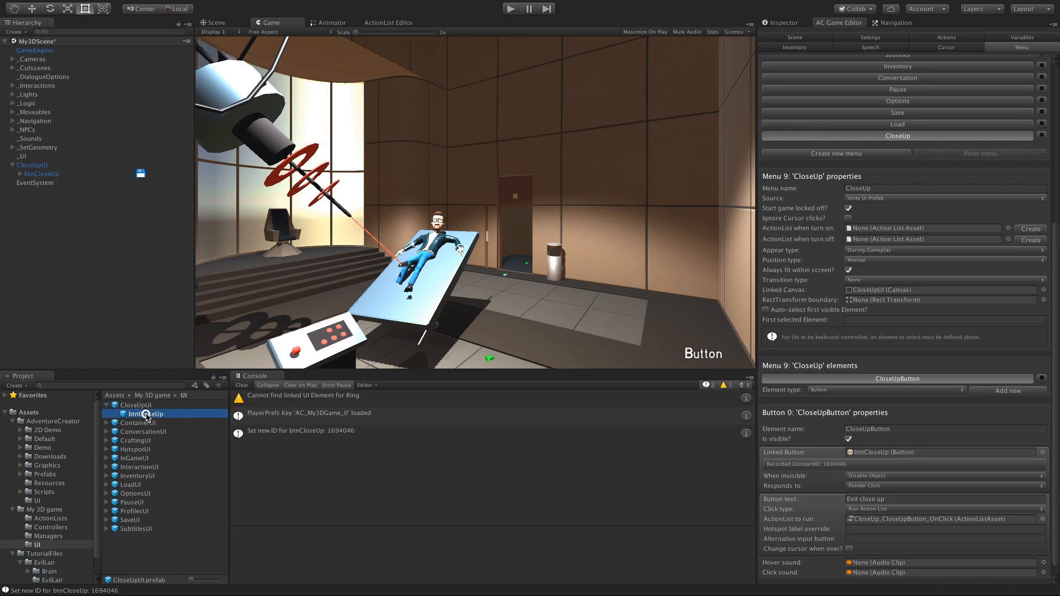
pyautogui.click(42, 173)
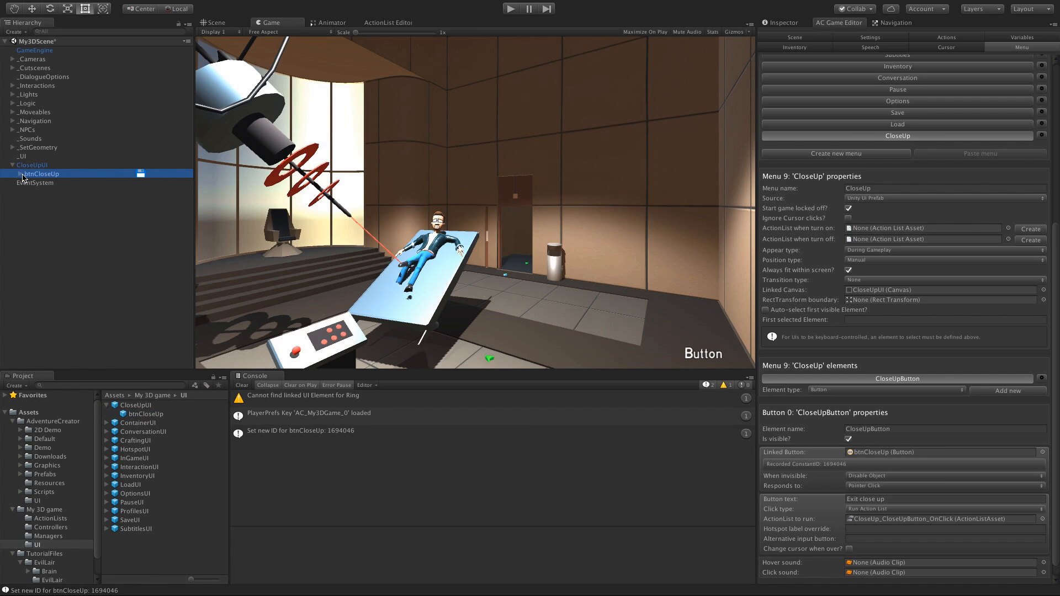
pyautogui.click(20, 174)
pyautogui.click(43, 184)
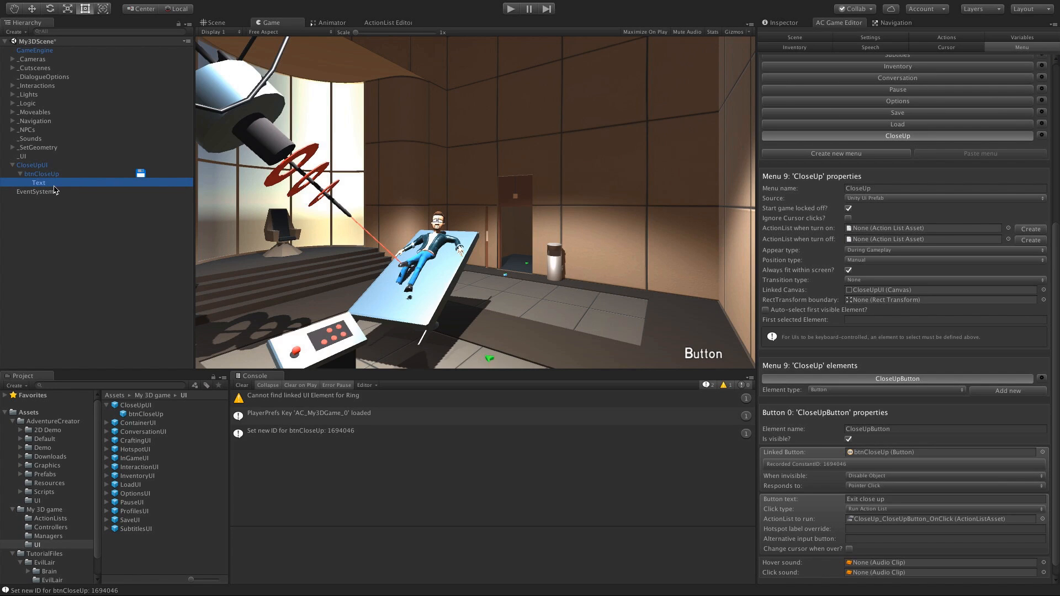
# Step: Assign the scene's btnCloseUp object as CloseUpButton's Linked Button and examine btnCloseUp's components
pyautogui.click(44, 166)
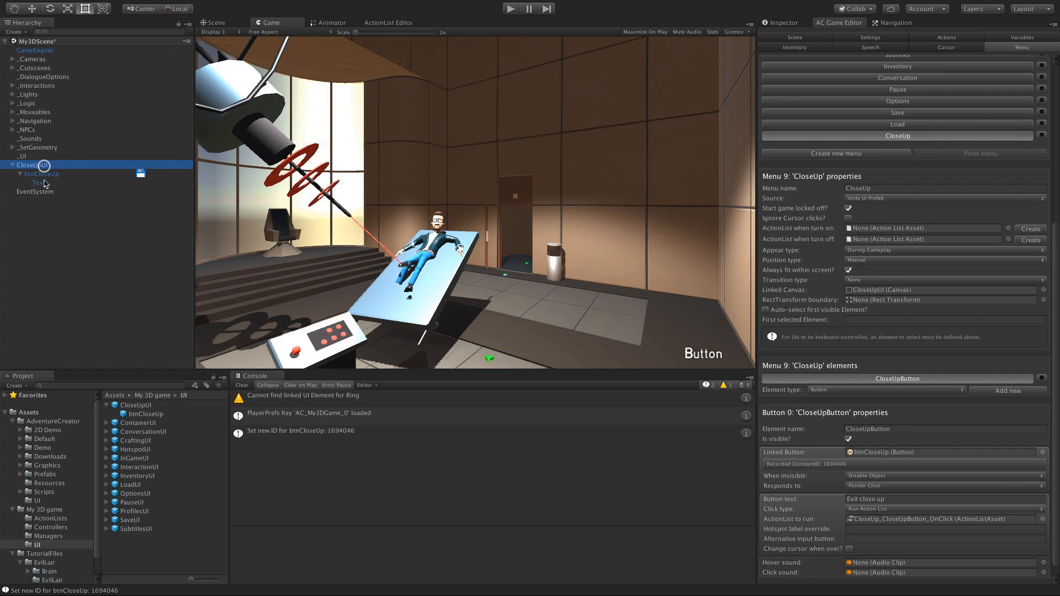
pyautogui.click(40, 174)
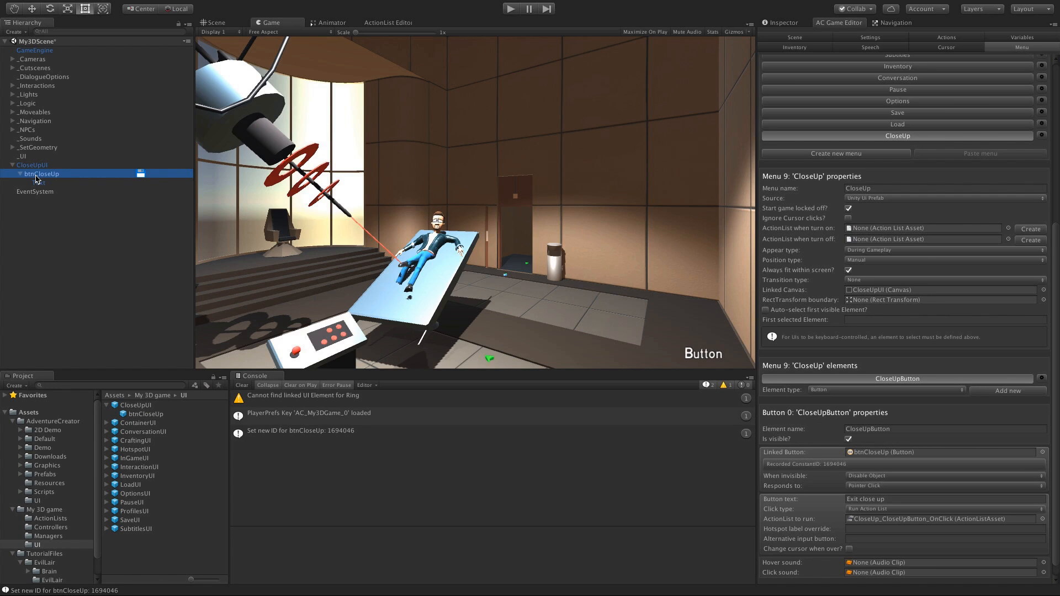
pyautogui.moveTo(48, 173); pyautogui.dragTo(890, 451)
pyautogui.click(787, 23)
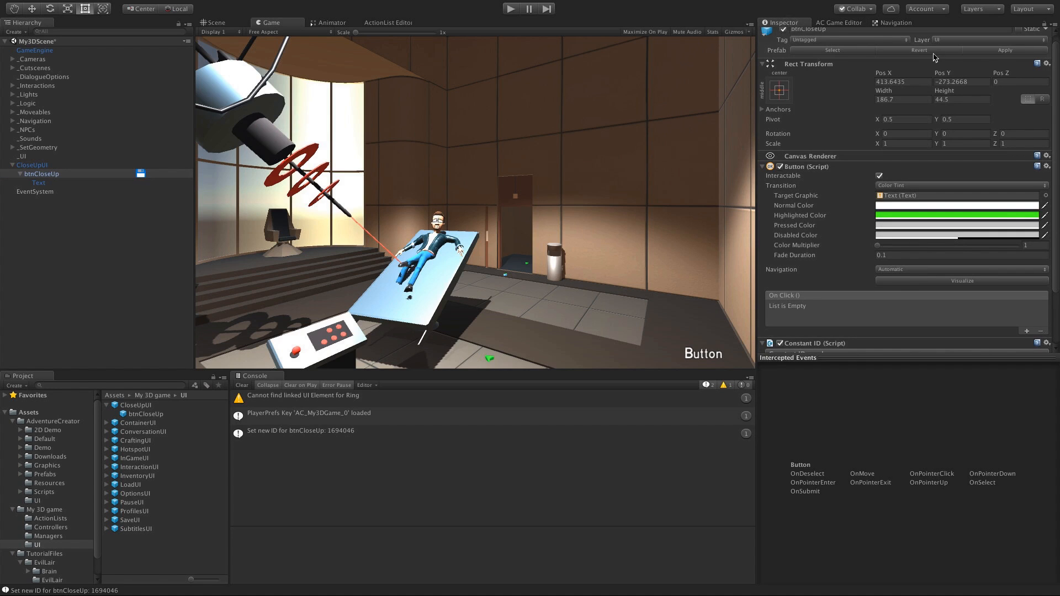
pyautogui.scroll(1, 921, 81)
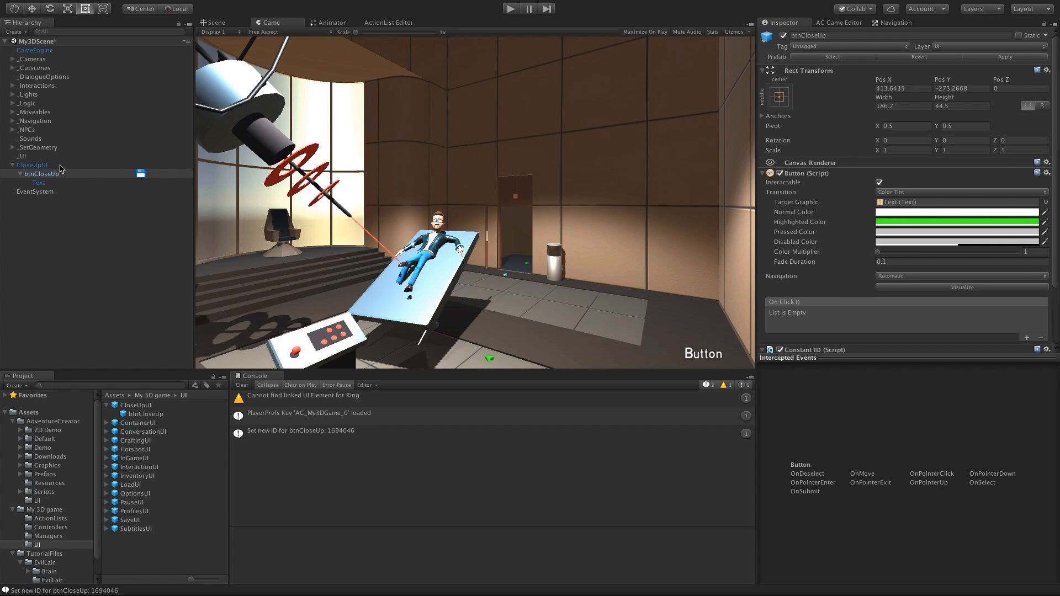
# Step: Delete the CloseUpUI instance and the EventSystem object from the scene
pyautogui.click(20, 166)
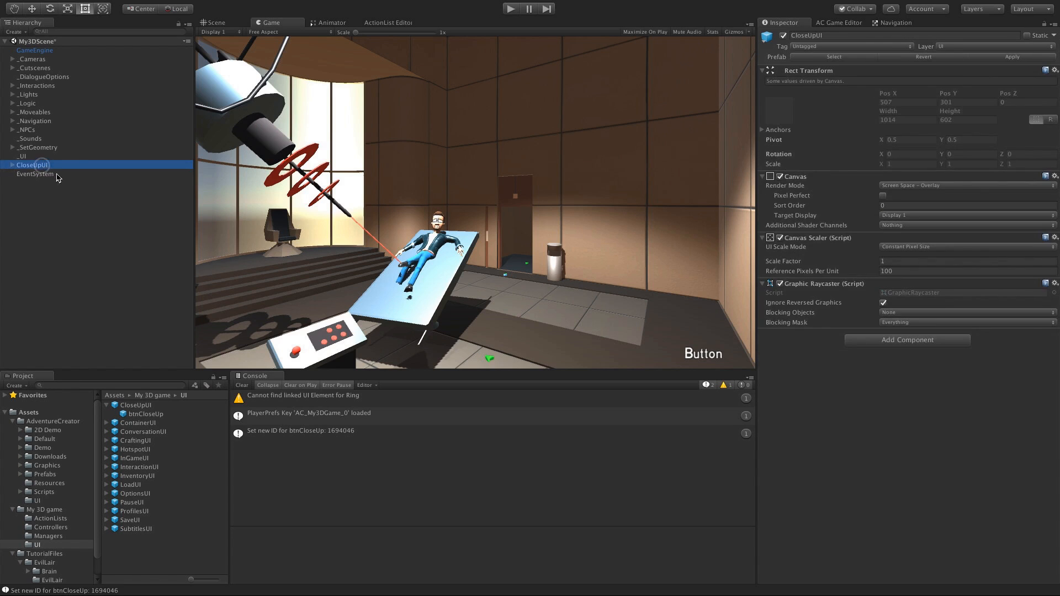
pyautogui.keyDown('shift'); pyautogui.click(57, 174); pyautogui.keyUp('shift')
pyautogui.rightClick(44, 165)
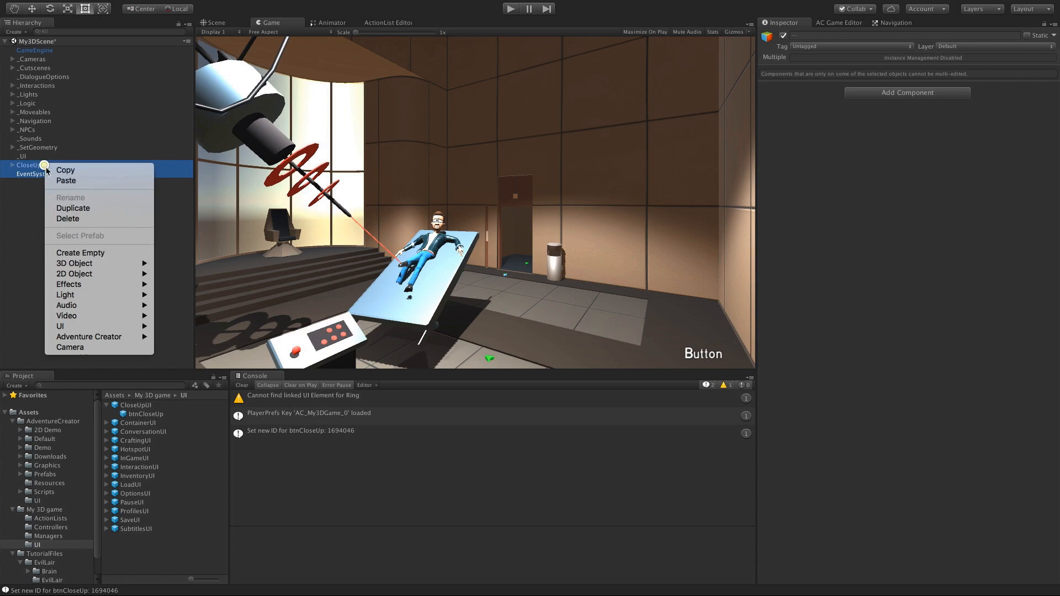
pyautogui.click(62, 218)
# Step: Run the game, walk to the panel and use it, and leave its view through Exit close up
pyautogui.click(511, 9)
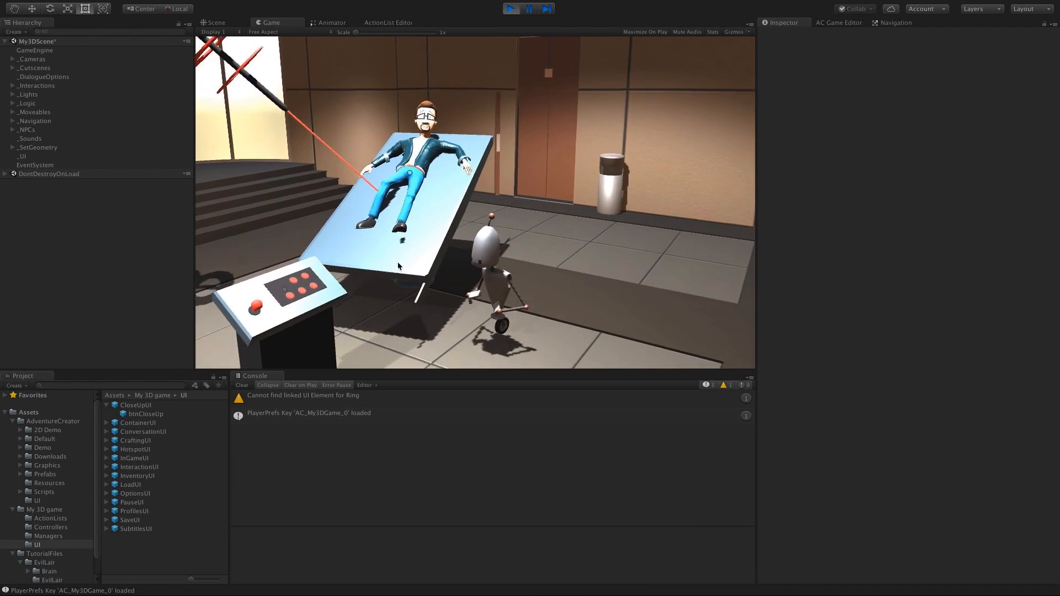
pyautogui.click(394, 248)
pyautogui.click(413, 263)
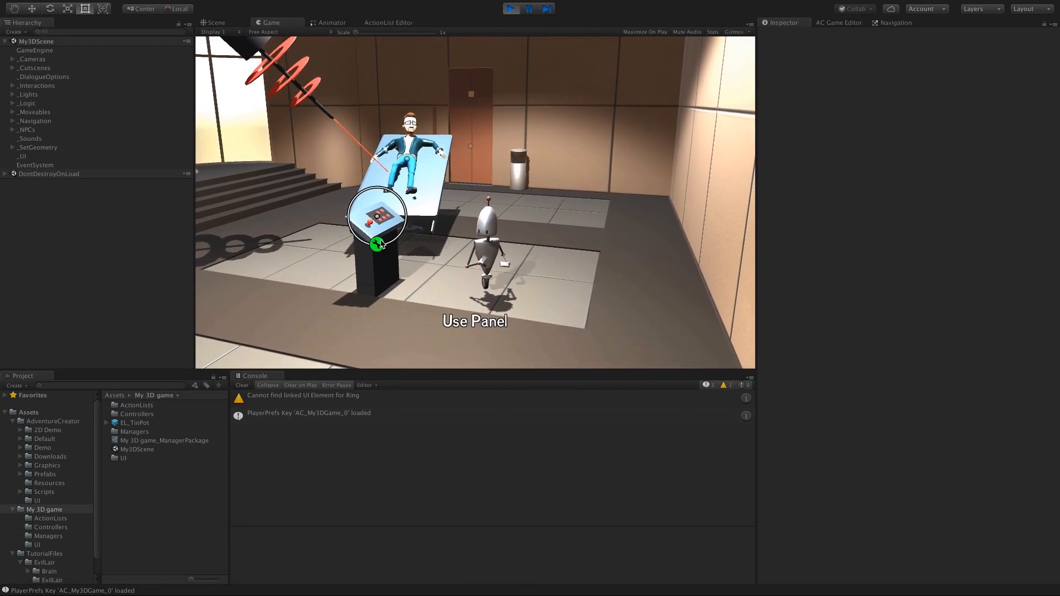
pyautogui.click(379, 244)
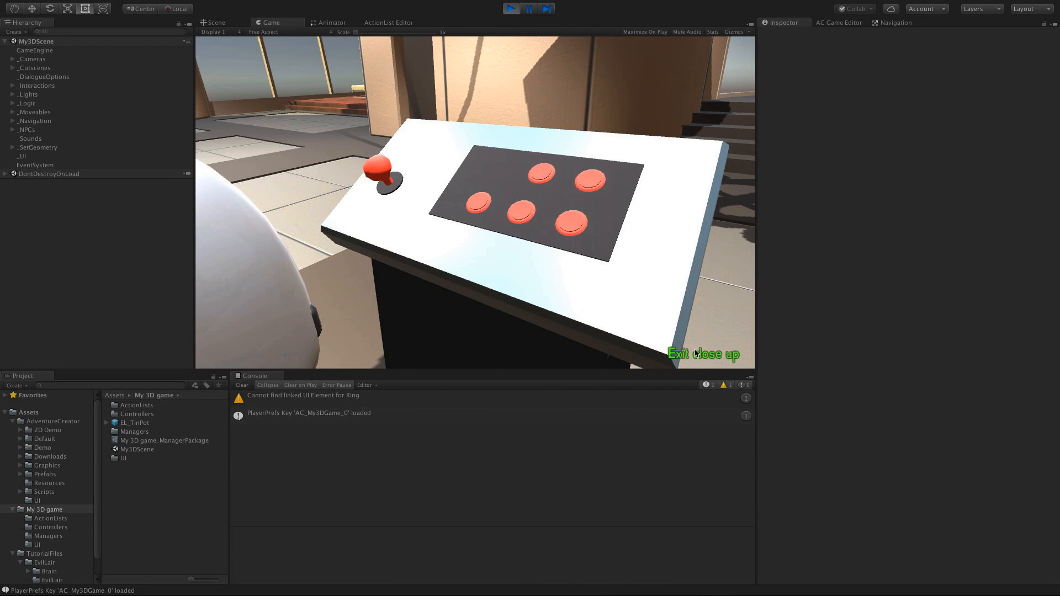
pyautogui.click(697, 354)
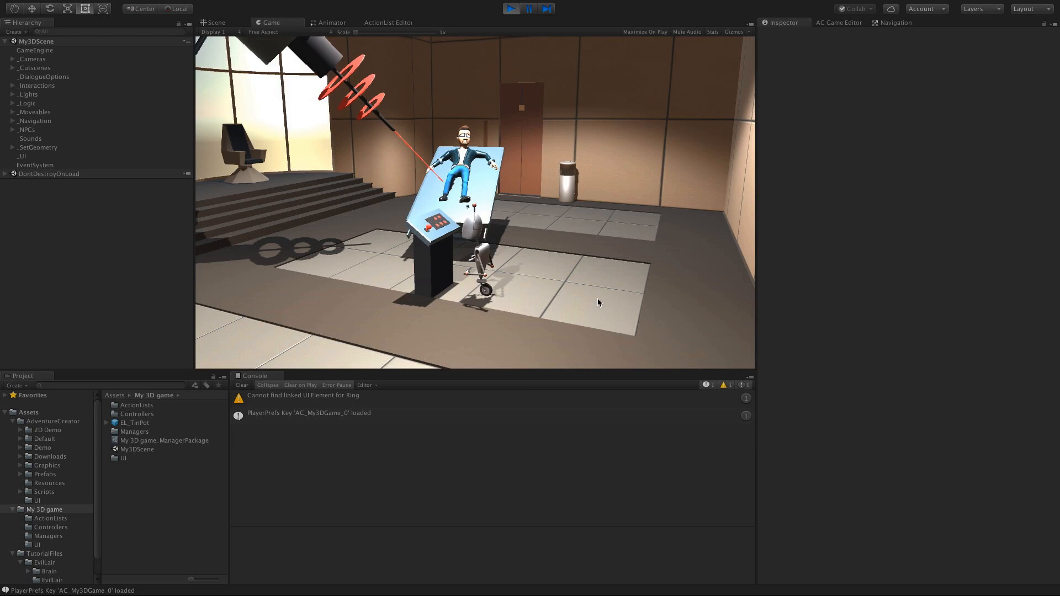
# Step: Walk the robot away, use the panel again to return to its close-up, and stop the game
pyautogui.press('s')
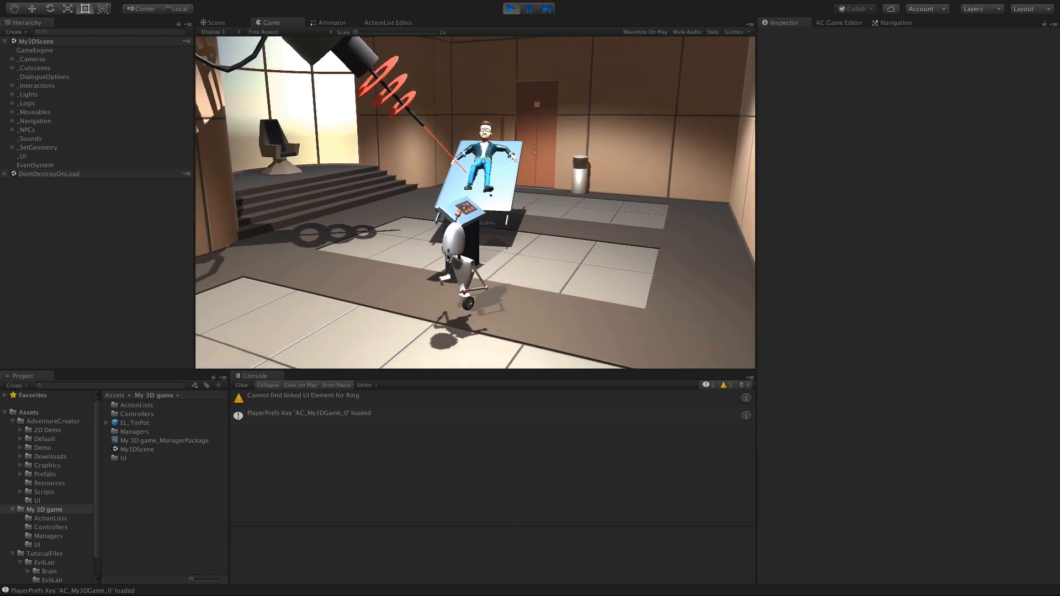
pyautogui.click(522, 275)
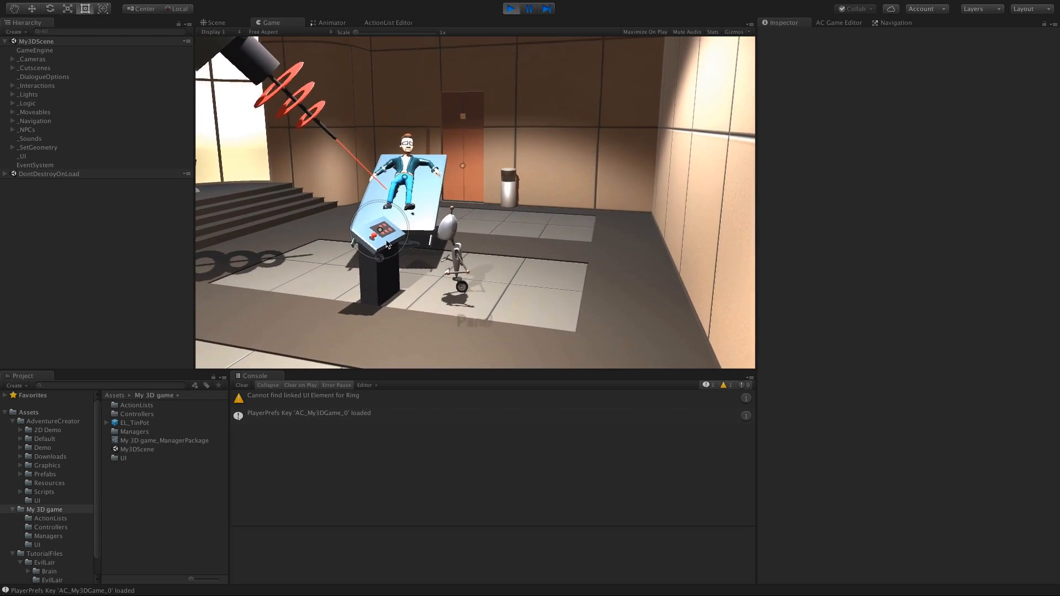
pyautogui.click(384, 258)
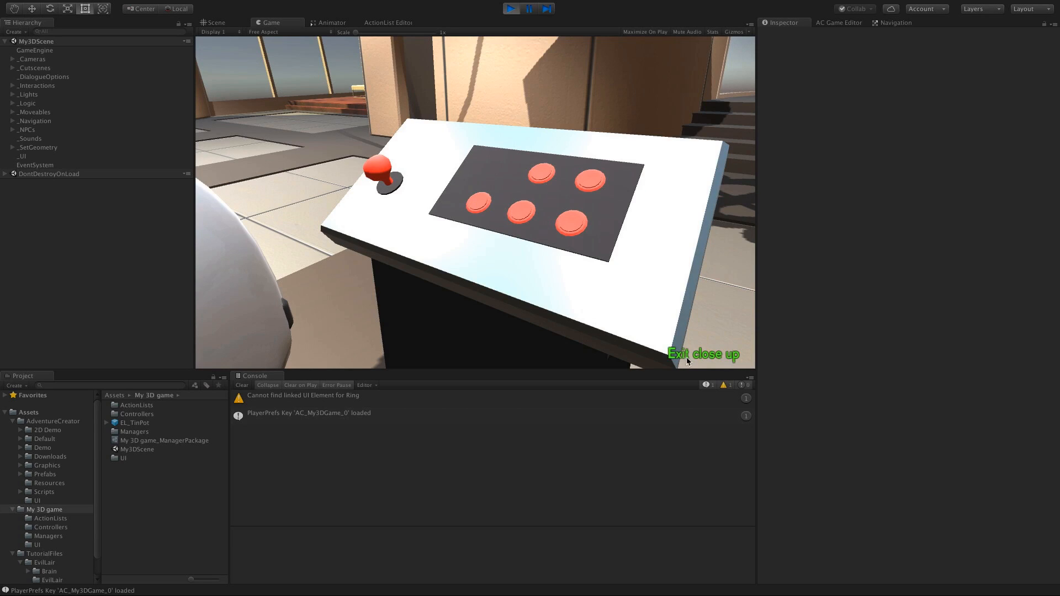
pyautogui.click(511, 10)
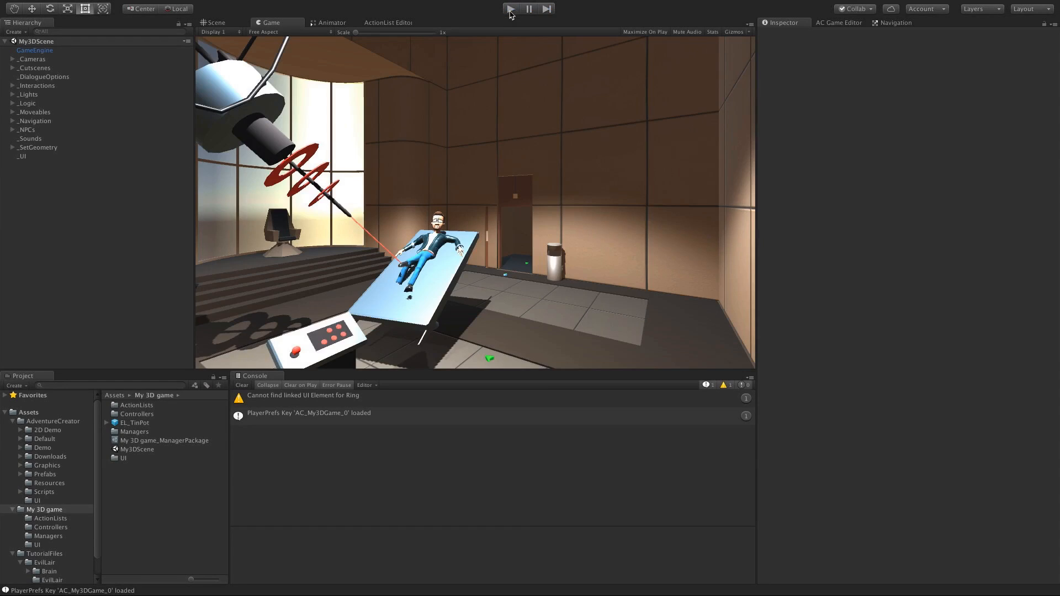
# Step: Show the CloseUp menu's settings down to CloseUpButton's Alternative input button property
pyautogui.click(822, 22)
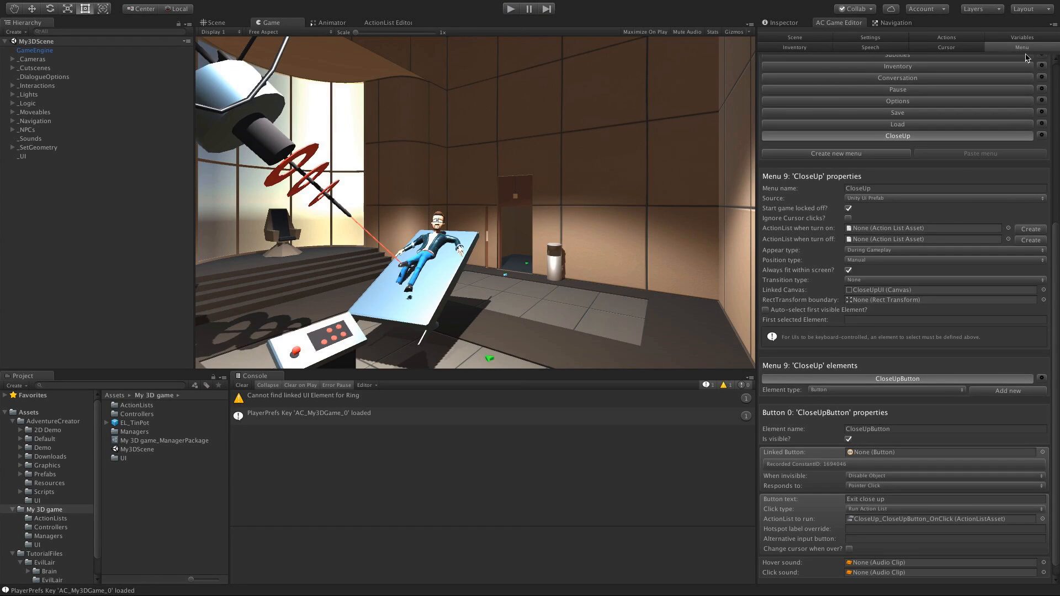
pyautogui.scroll(3, 906, 278)
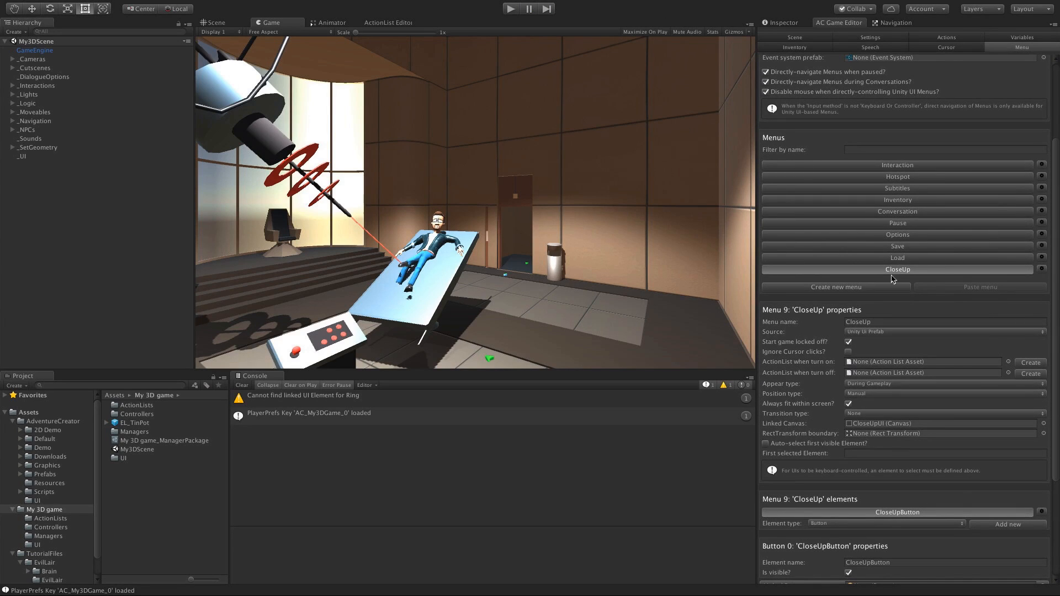
pyautogui.moveTo(1058, 278); pyautogui.dragTo(1058, 398)
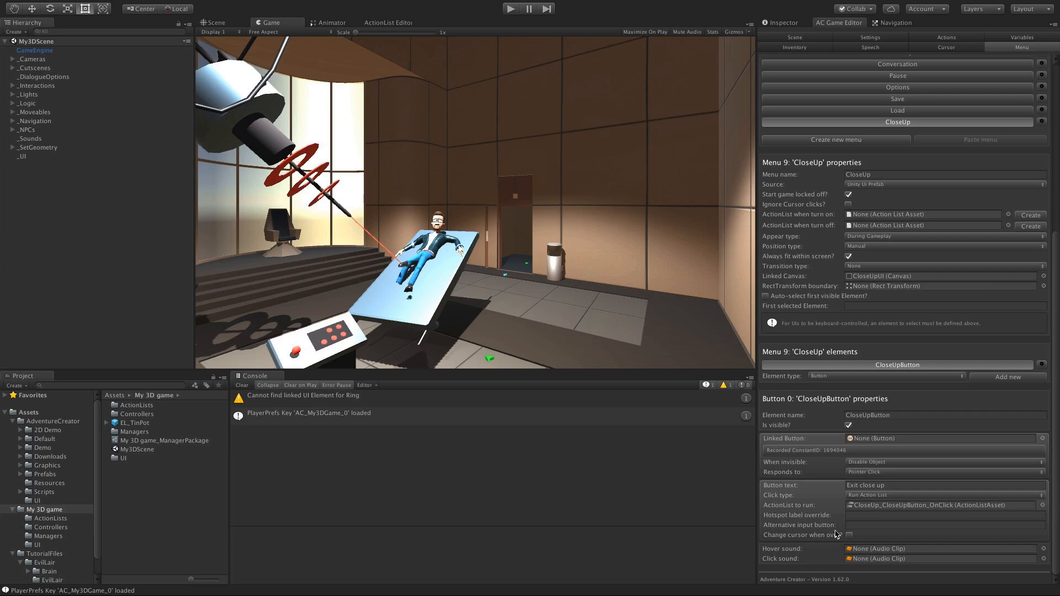
pyautogui.click(858, 526)
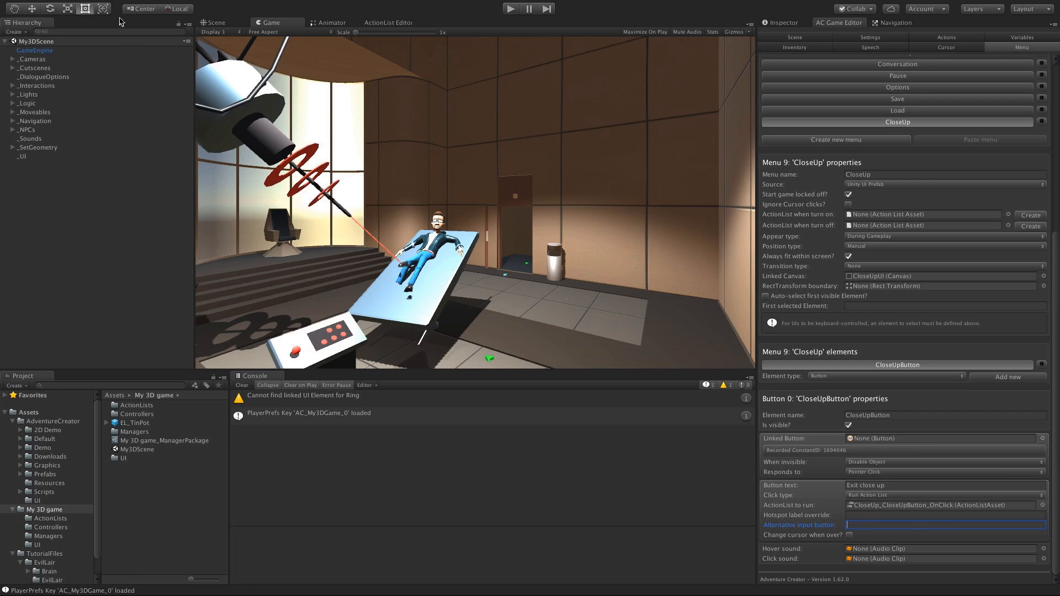
# Step: Open the project's Input settings, collapse EndCutscene and set the number of axes to 22
pyautogui.click(90, 5)
pyautogui.moveTo(127, 244)
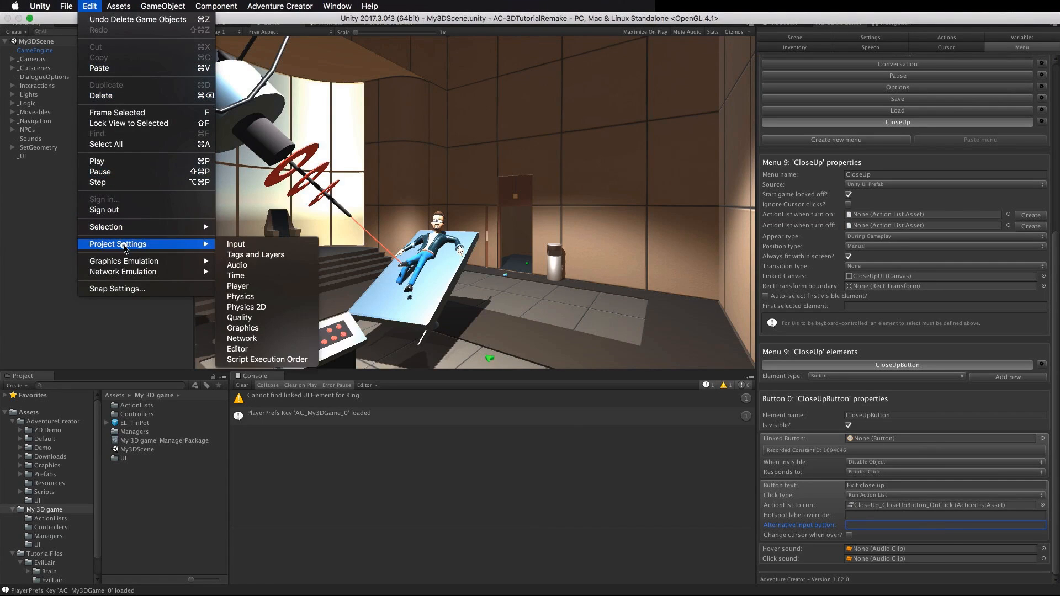
pyautogui.click(268, 247)
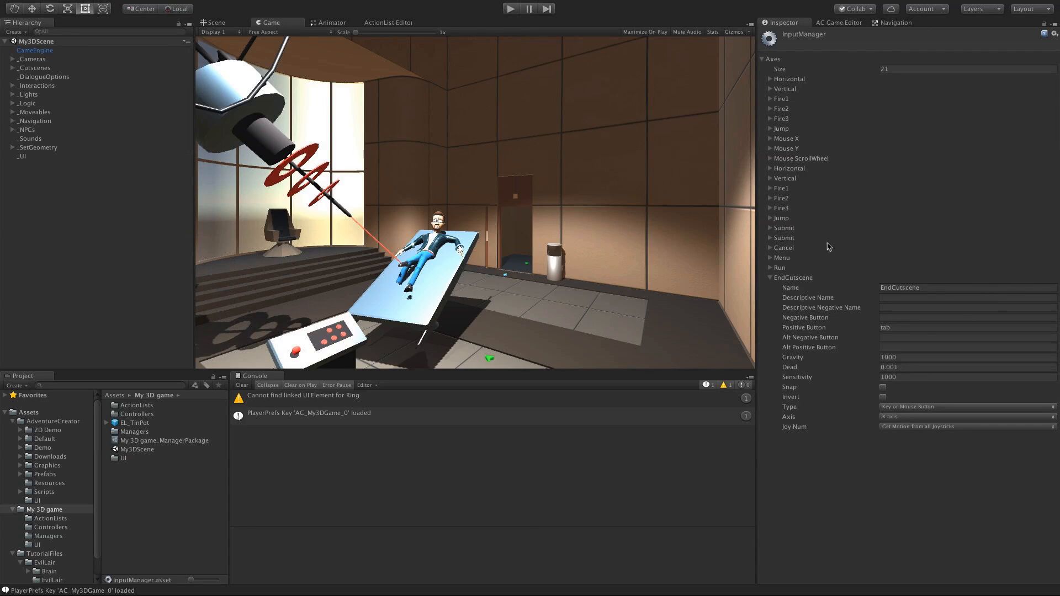
pyautogui.click(770, 278)
pyautogui.click(886, 70)
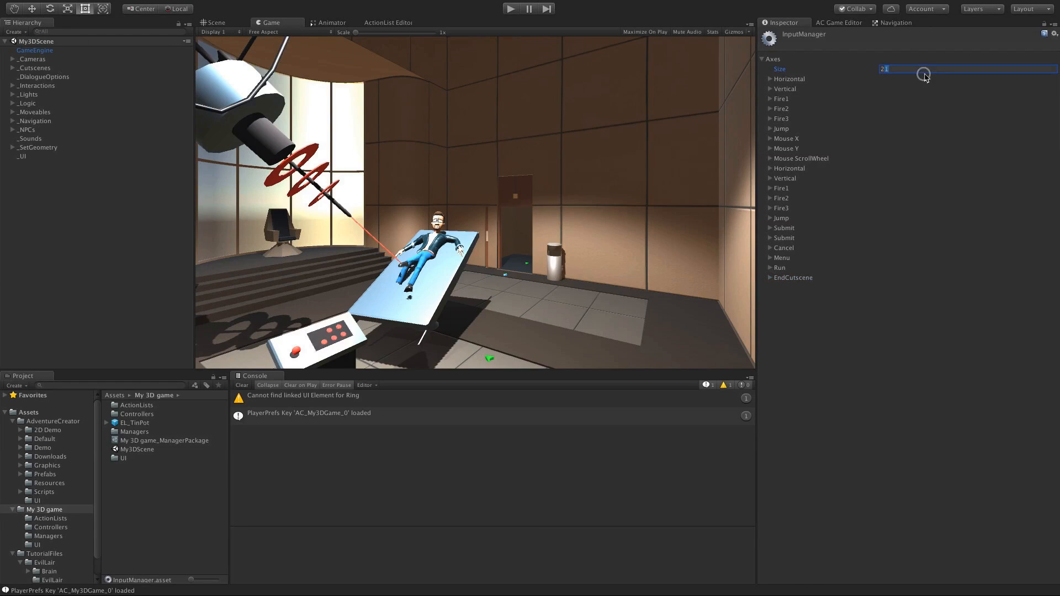
pyautogui.write('2')
pyautogui.press('Return')
# Step: Name the last input axis Down, set its positive button to down and alt positive button to s, and compare with Vertical
pyautogui.click(771, 288)
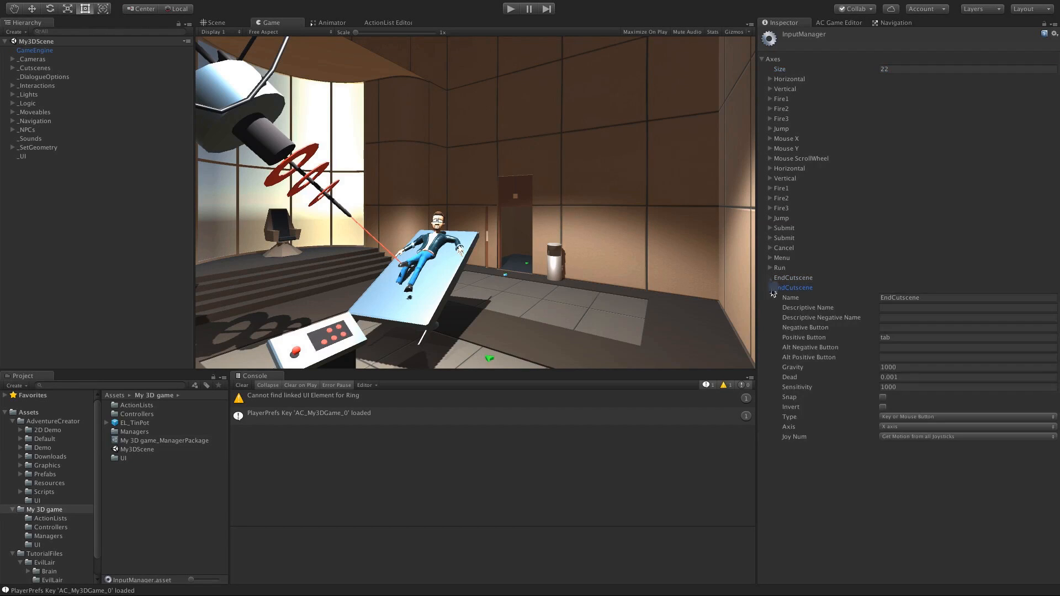
pyautogui.click(906, 298)
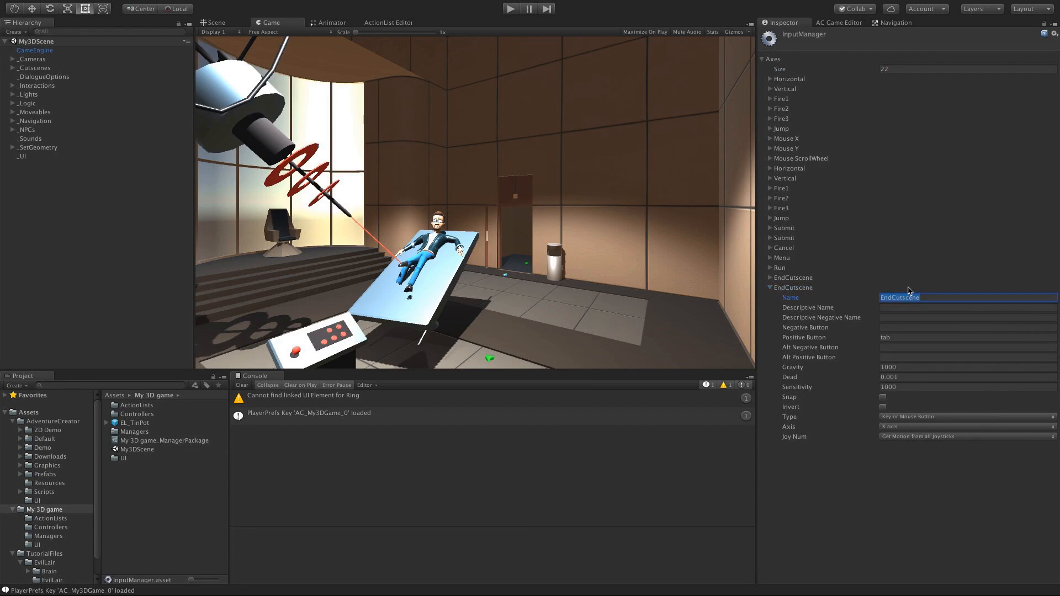
pyautogui.write('Dow')
pyautogui.press('Tab')
pyautogui.press('Tab')
pyautogui.press('Tab')
pyautogui.press('Tab')
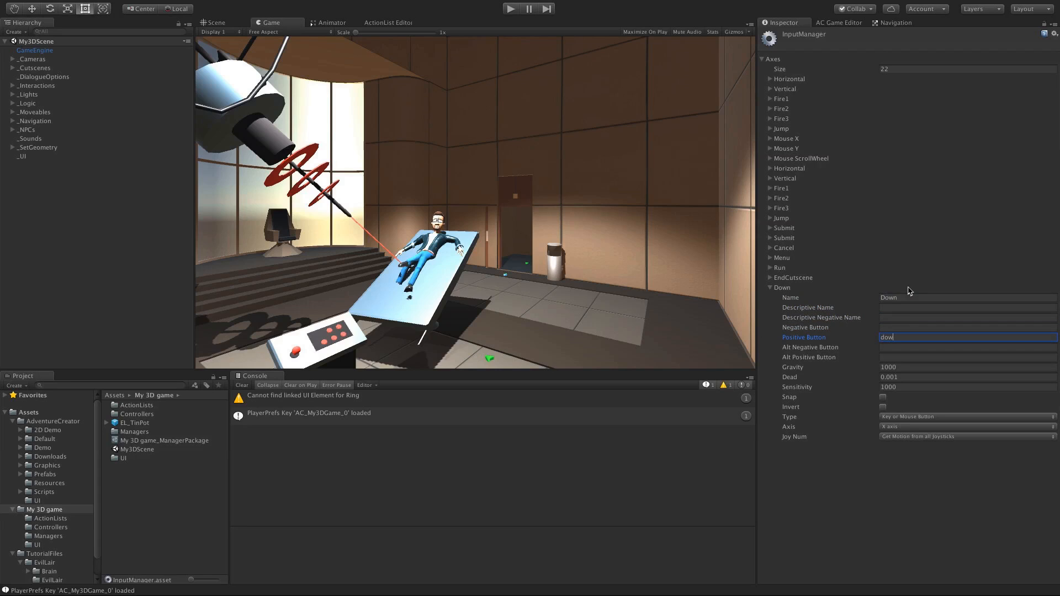
pyautogui.press('Return')
pyautogui.click(897, 357)
pyautogui.write('s')
pyautogui.click(770, 89)
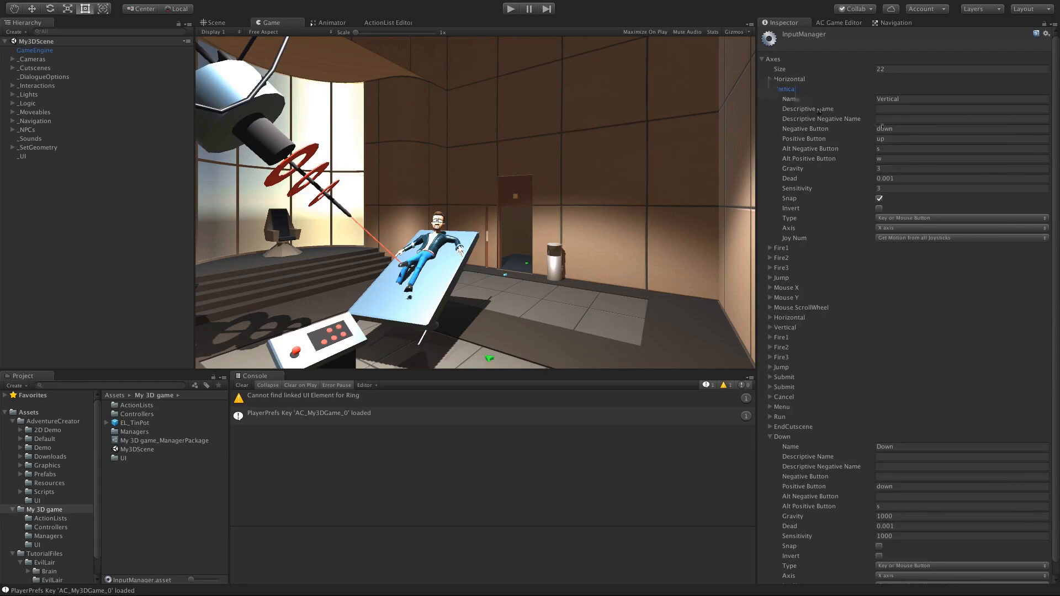
pyautogui.click(771, 89)
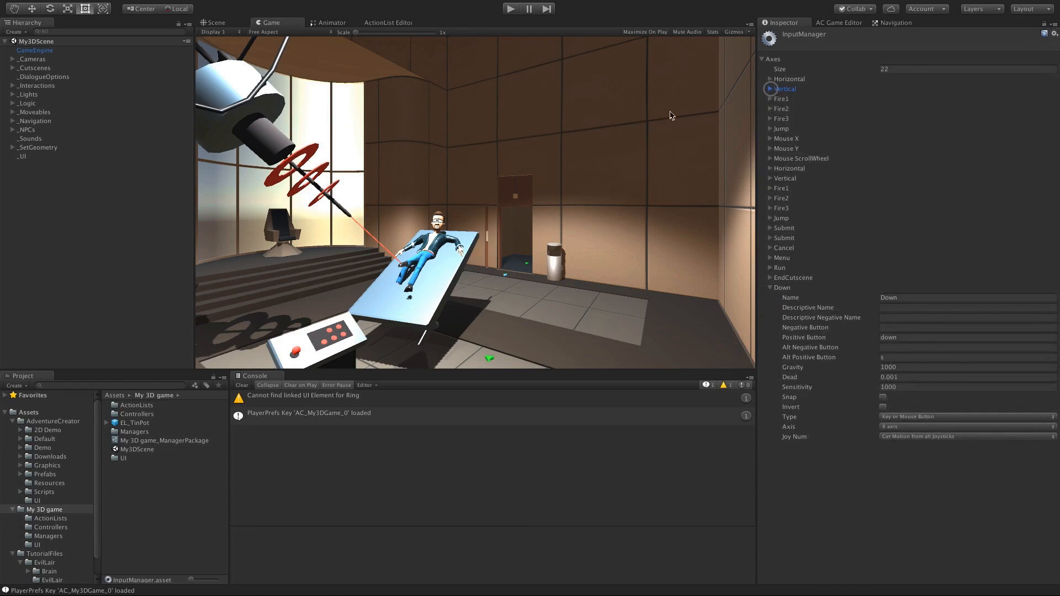
# Step: Set CloseUpButton's Alternative input button to Down in the CloseUp menu
pyautogui.click(838, 23)
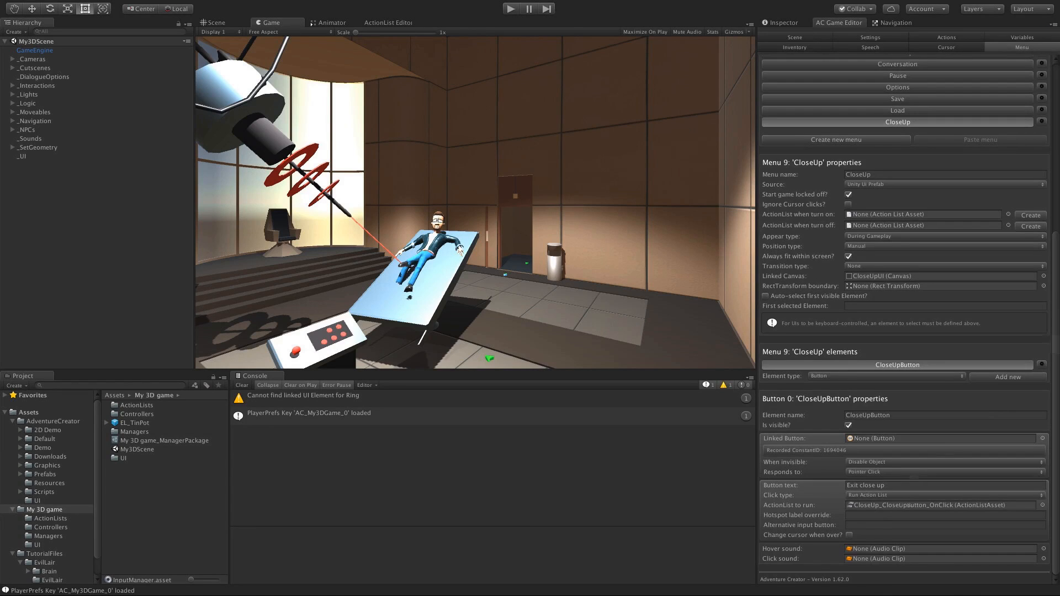
pyautogui.click(861, 524)
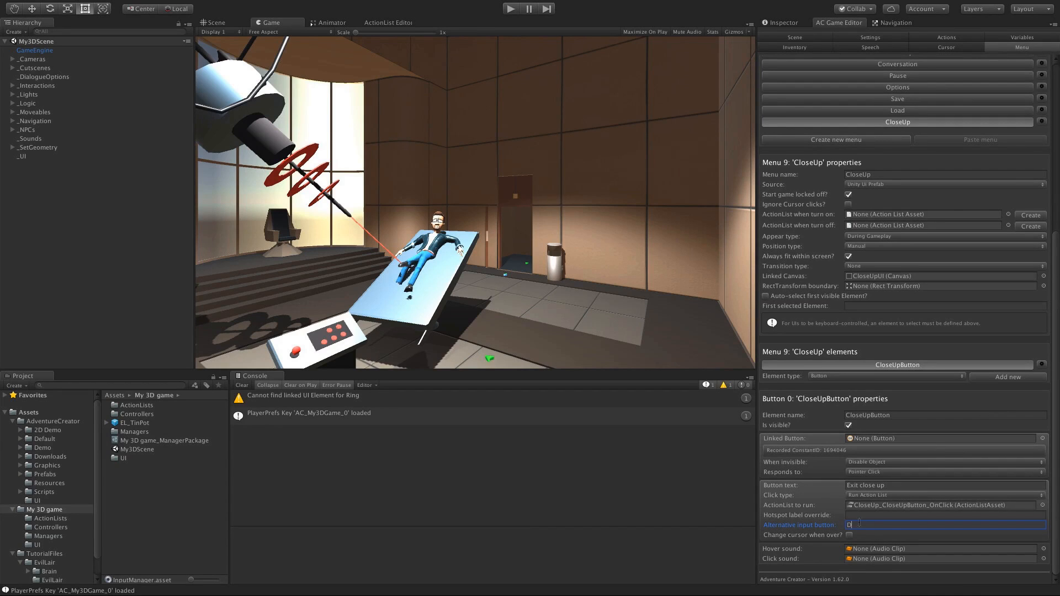
pyautogui.write('Down')
pyautogui.press('Return')
pyautogui.click(873, 526)
# Step: Run the game, use the panel, exit its close-up with the Down input, and stop the game
pyautogui.click(506, 8)
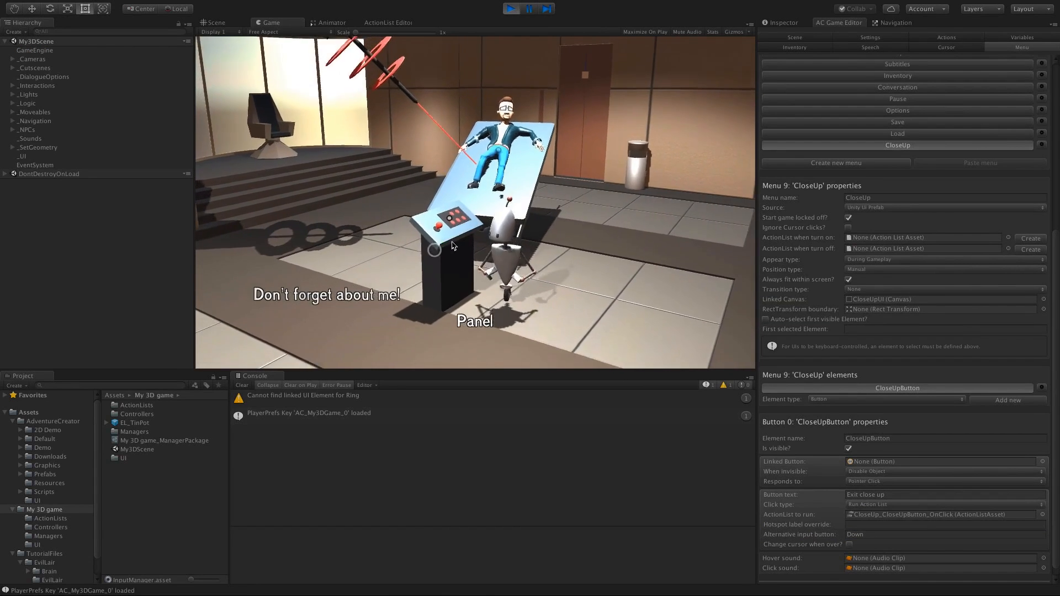
pyautogui.click(410, 243)
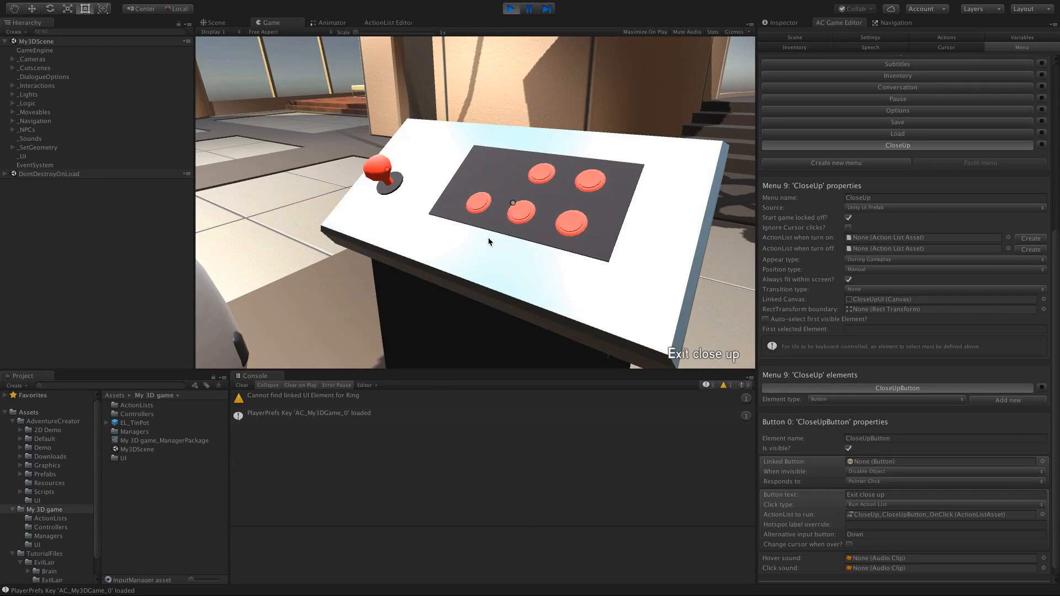
pyautogui.press('Down')
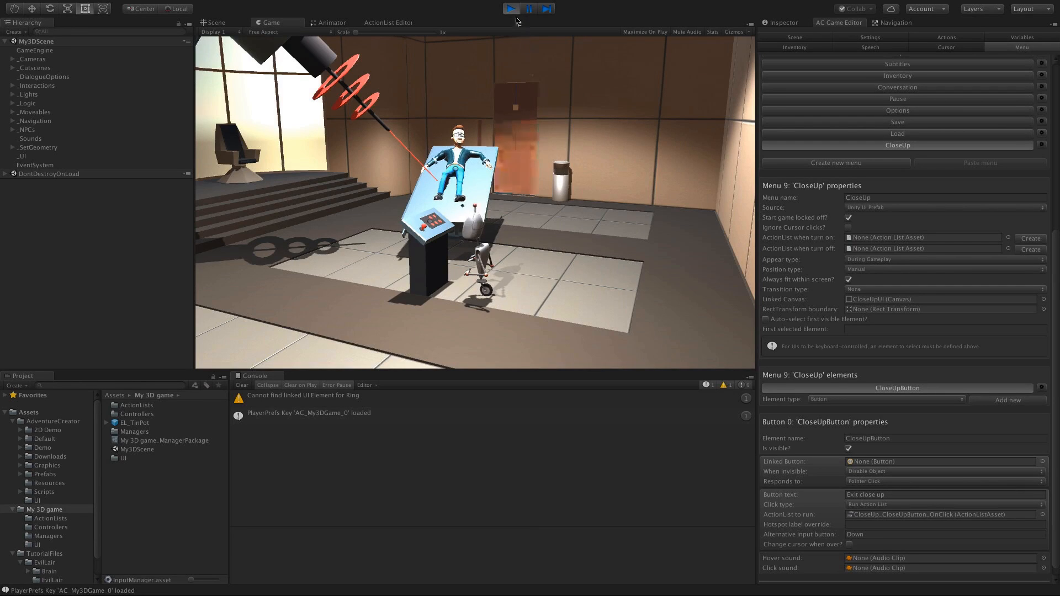
pyautogui.click(511, 8)
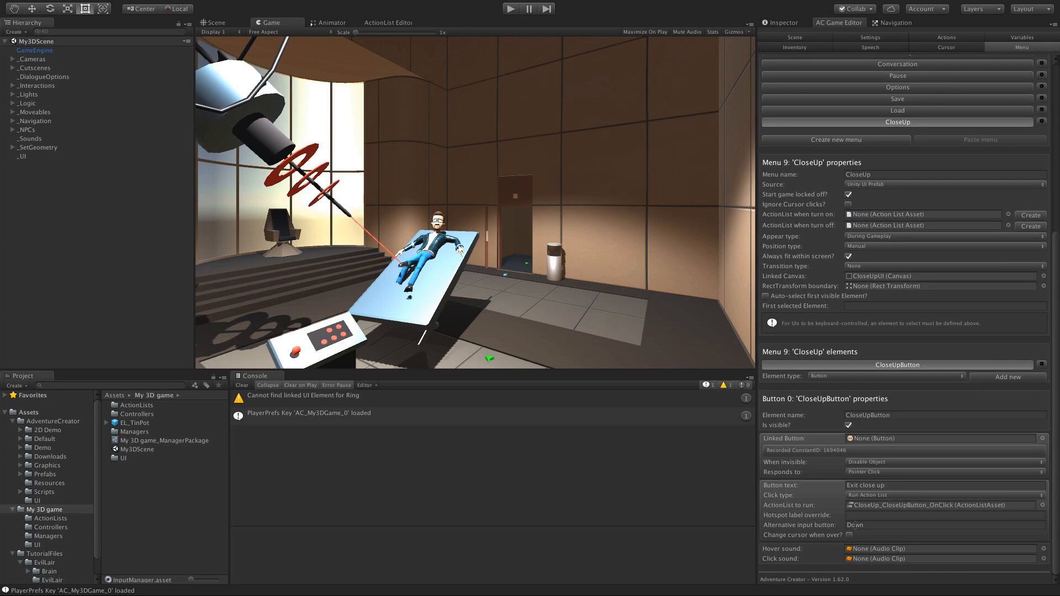
# Step: Clear CloseUpButton's Alternative input button value
pyautogui.click(885, 521)
pyautogui.hotkey('ctrl', 'a')
pyautogui.press('BackSpace')
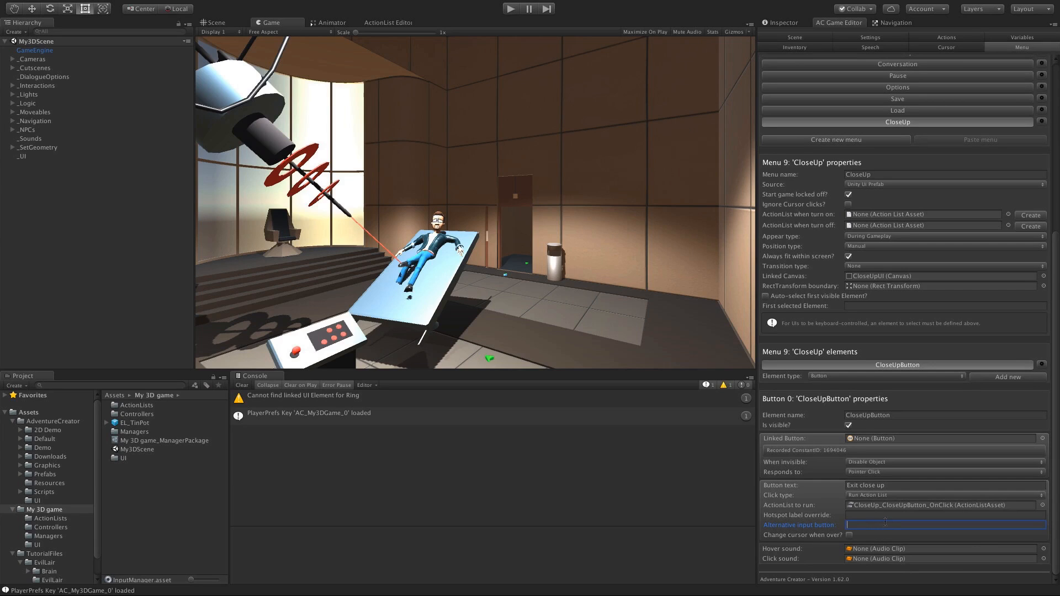
pyautogui.click(606, 495)
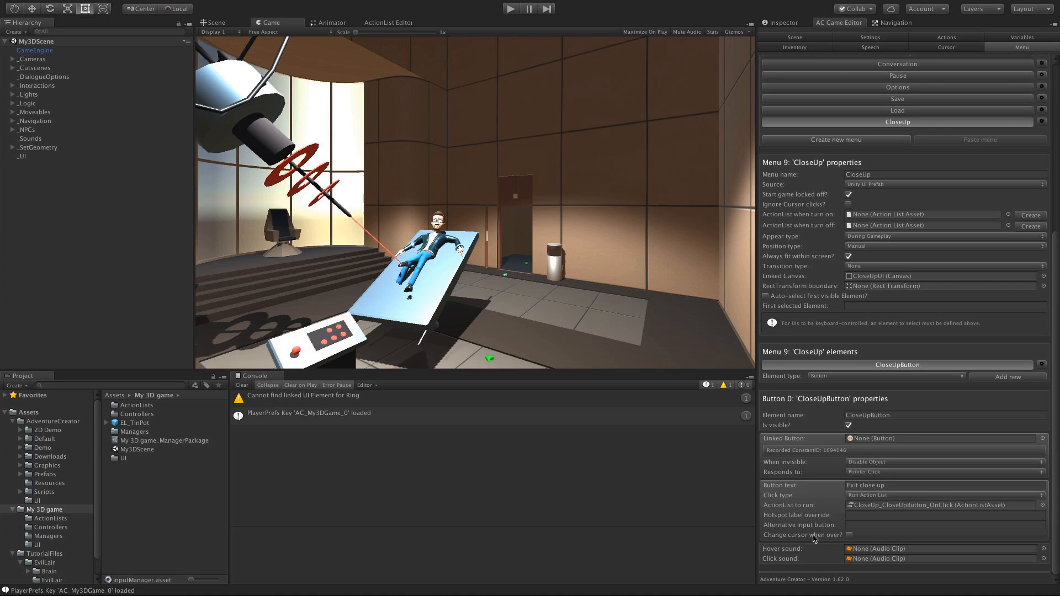
# Step: Open the Active Inputs editor and create an active input with Down as its input button
pyautogui.click(260, 7)
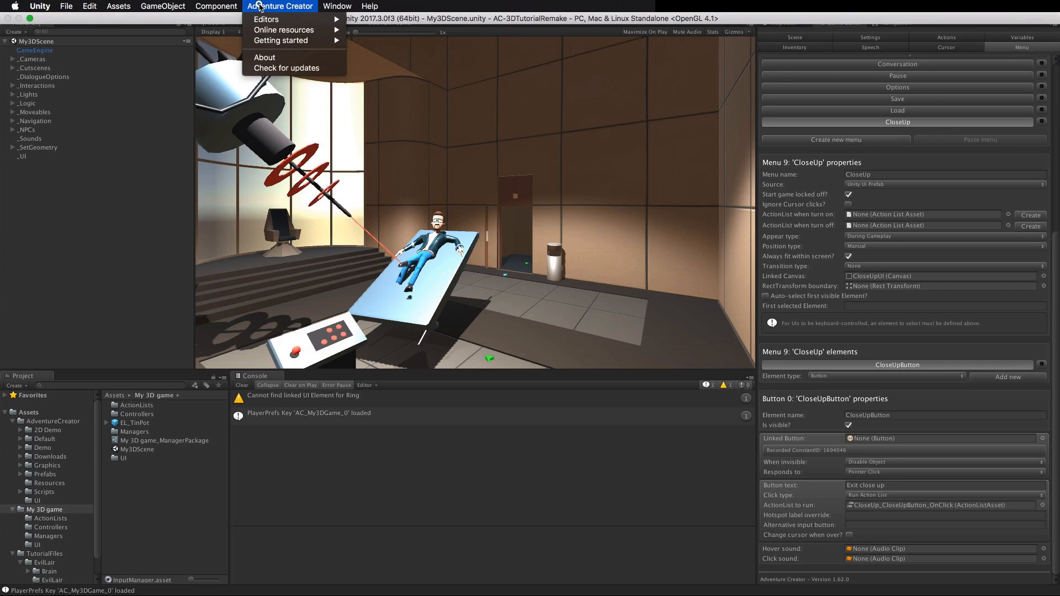
pyautogui.moveTo(269, 21)
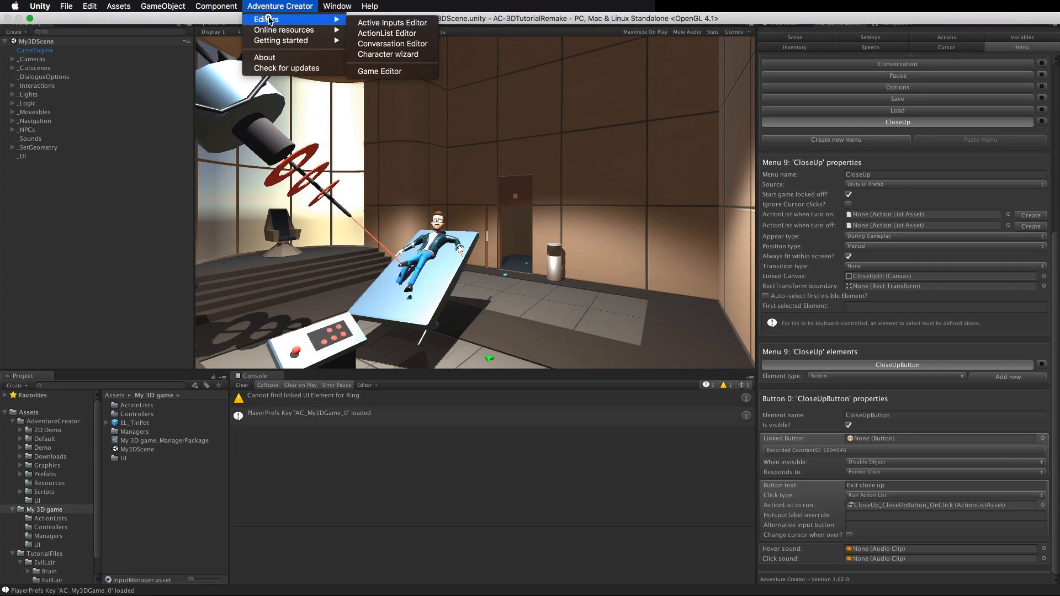
pyautogui.click(386, 23)
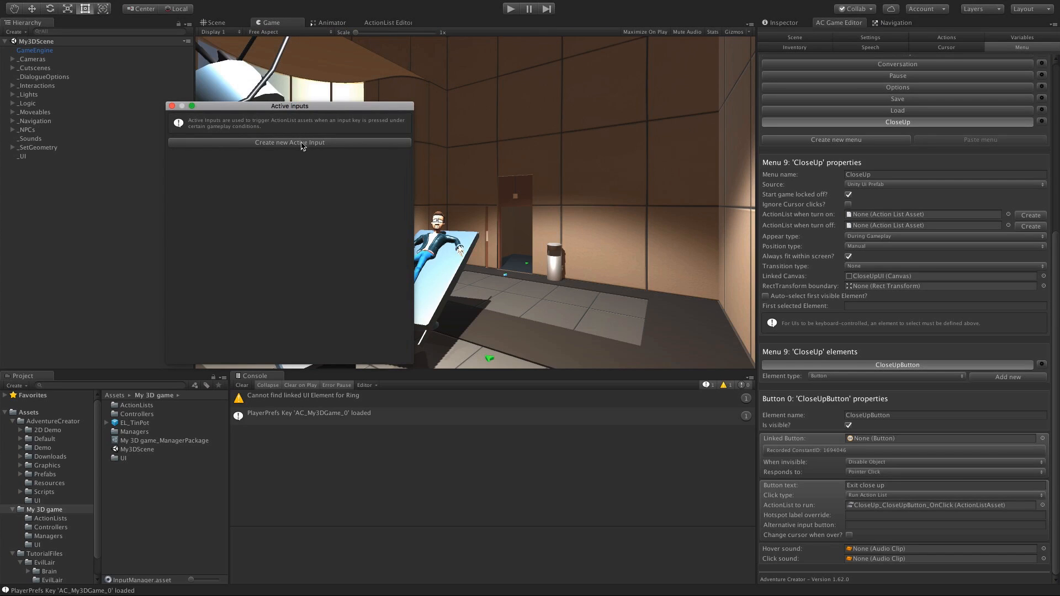
pyautogui.click(339, 143)
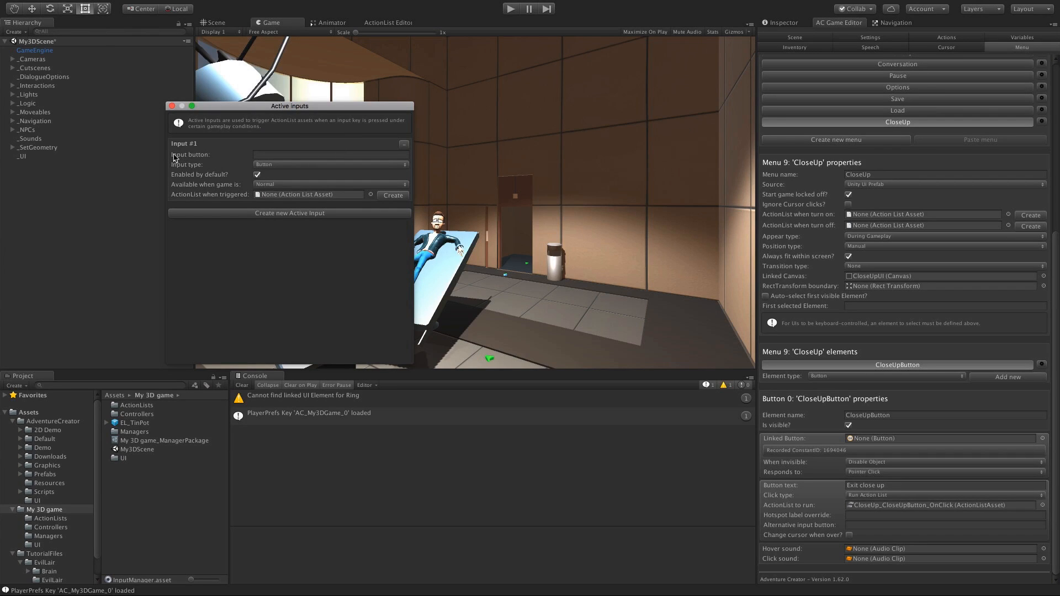
pyautogui.click(271, 154)
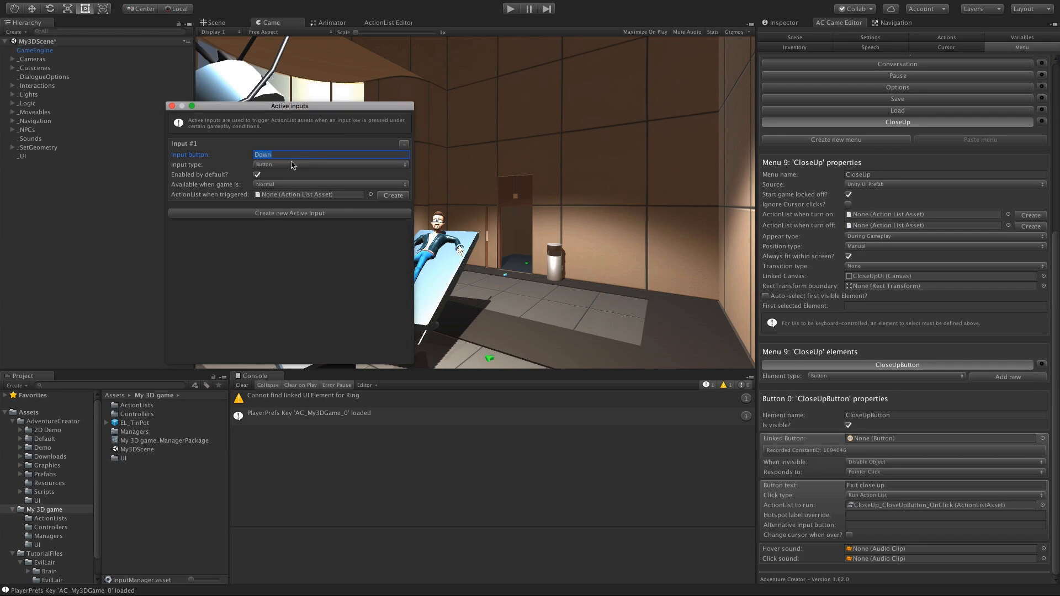
pyautogui.click(268, 176)
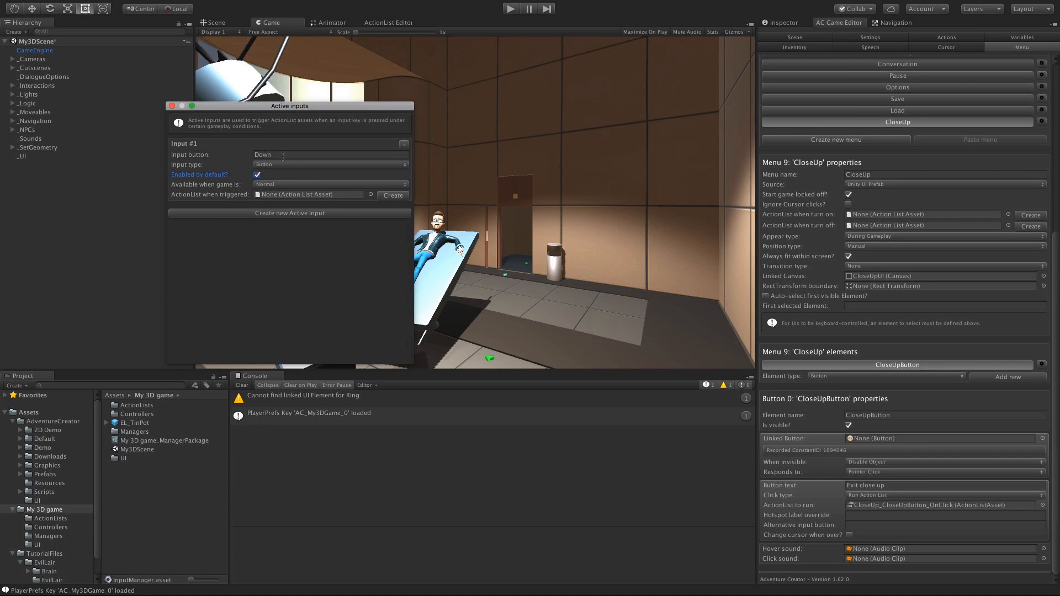
pyautogui.click(283, 155)
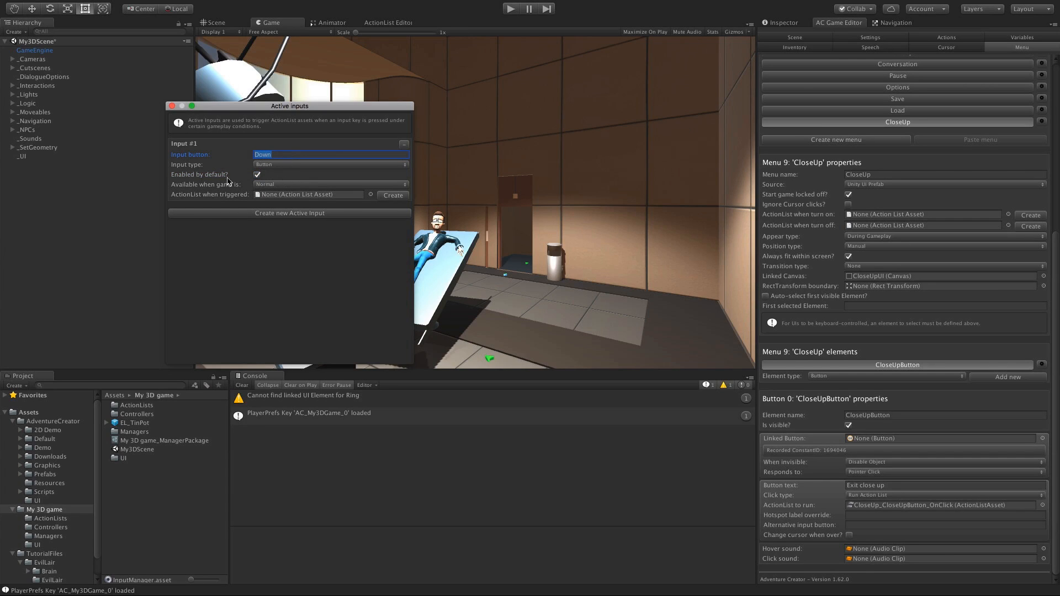
# Step: Configure the Down active input as a Button type, disabled by default, and available when the game is Normal
pyautogui.click(272, 165)
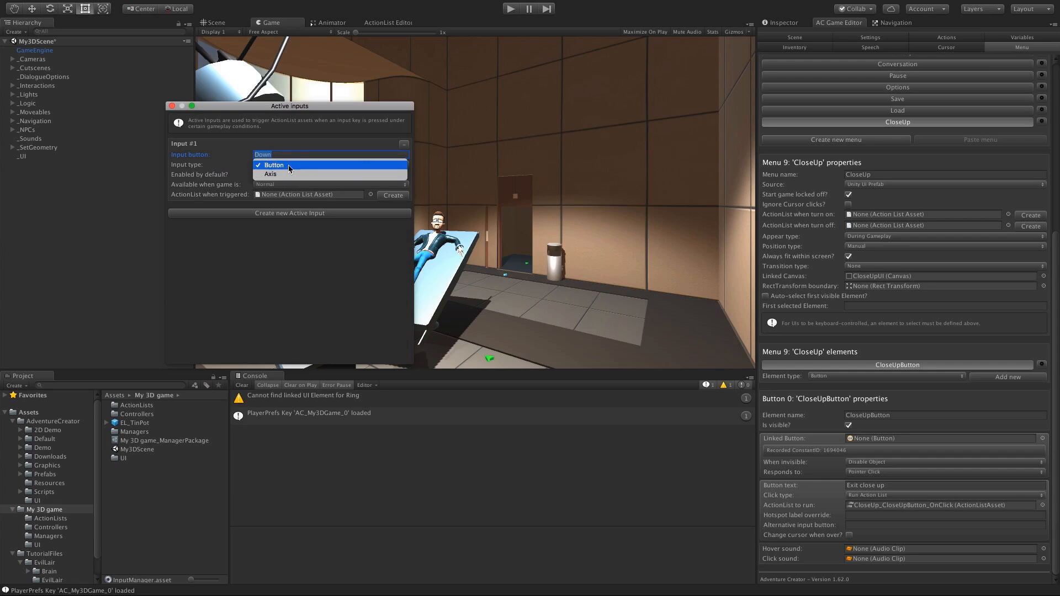
pyautogui.click(278, 166)
pyautogui.click(309, 263)
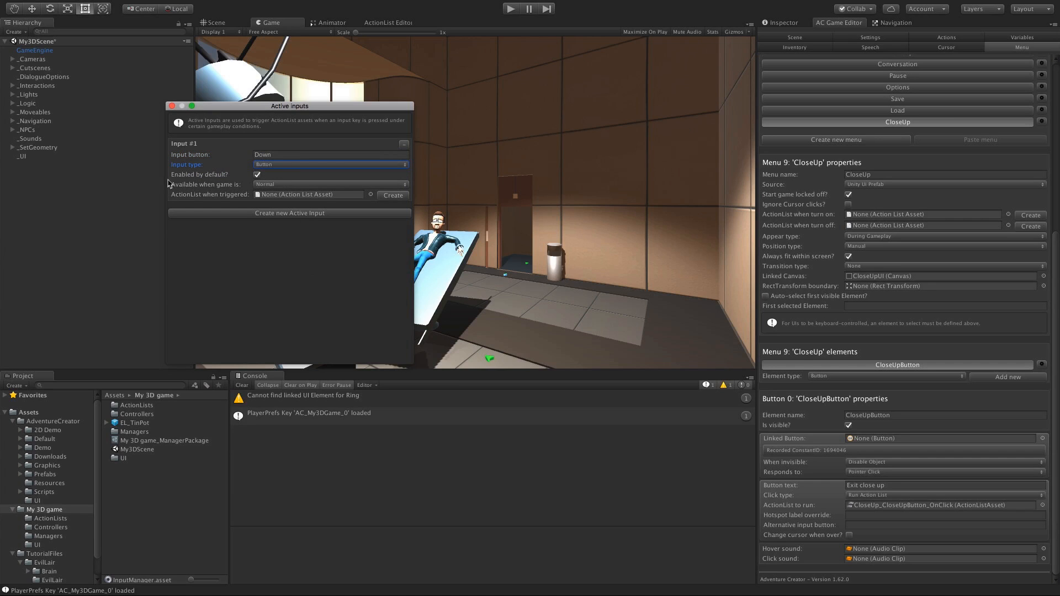
pyautogui.click(257, 175)
pyautogui.click(267, 248)
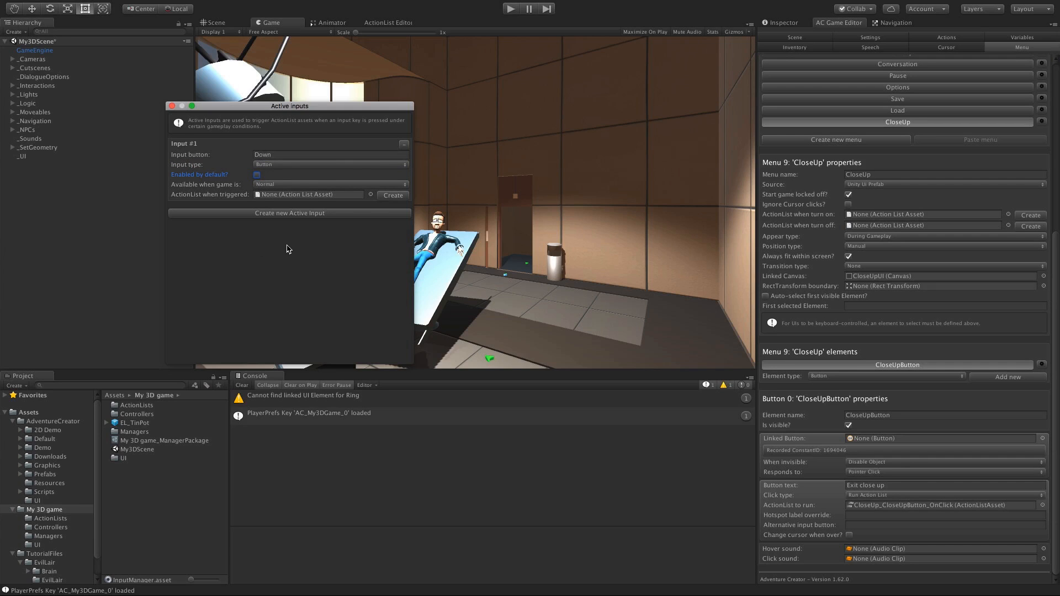
pyautogui.click(274, 185)
pyautogui.click(302, 186)
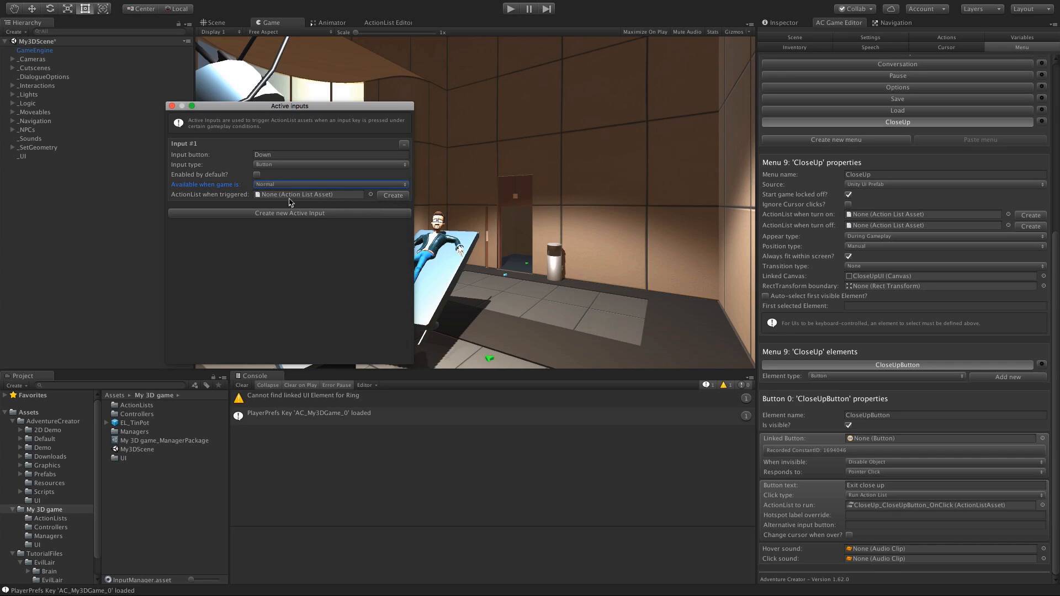
# Step: Assign the CloseUp_CloseUpButton_OnClick asset as the Down input's ActionList when triggered, and close the Active Inputs editor
pyautogui.click(26, 520)
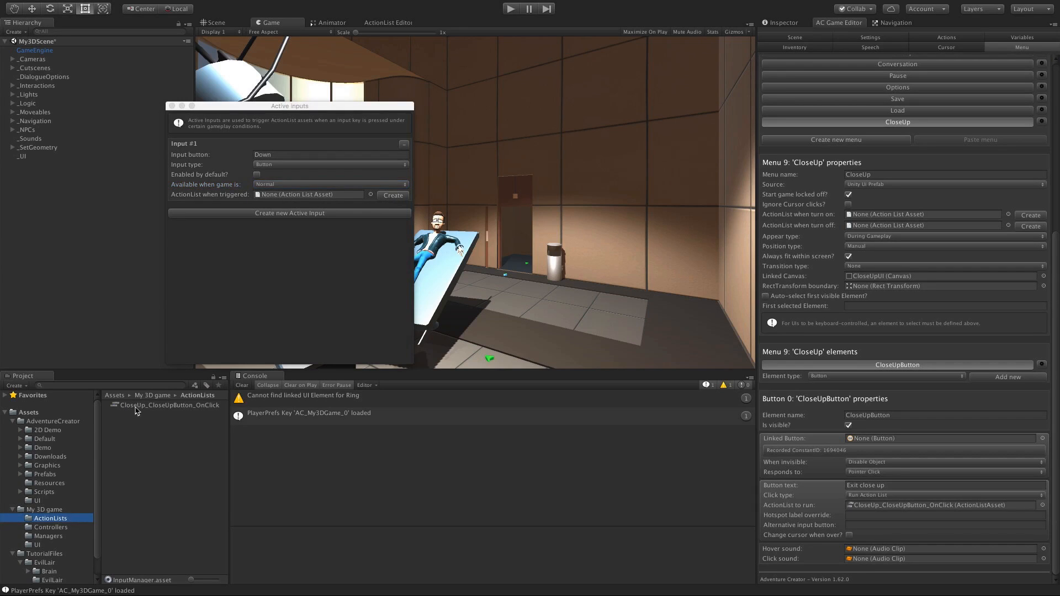
pyautogui.moveTo(136, 407); pyautogui.dragTo(323, 197)
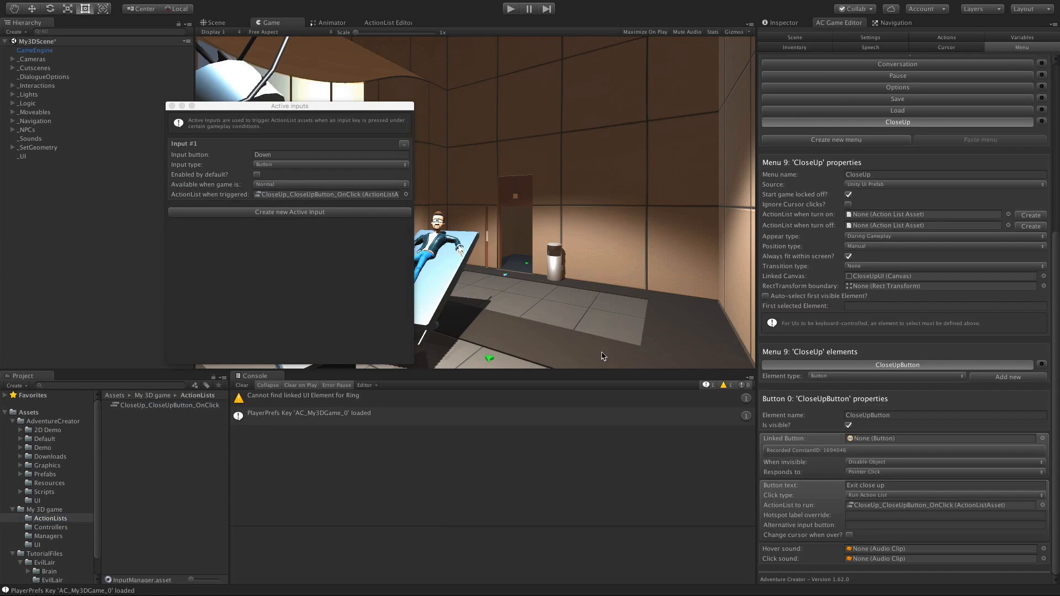
pyautogui.click(171, 105)
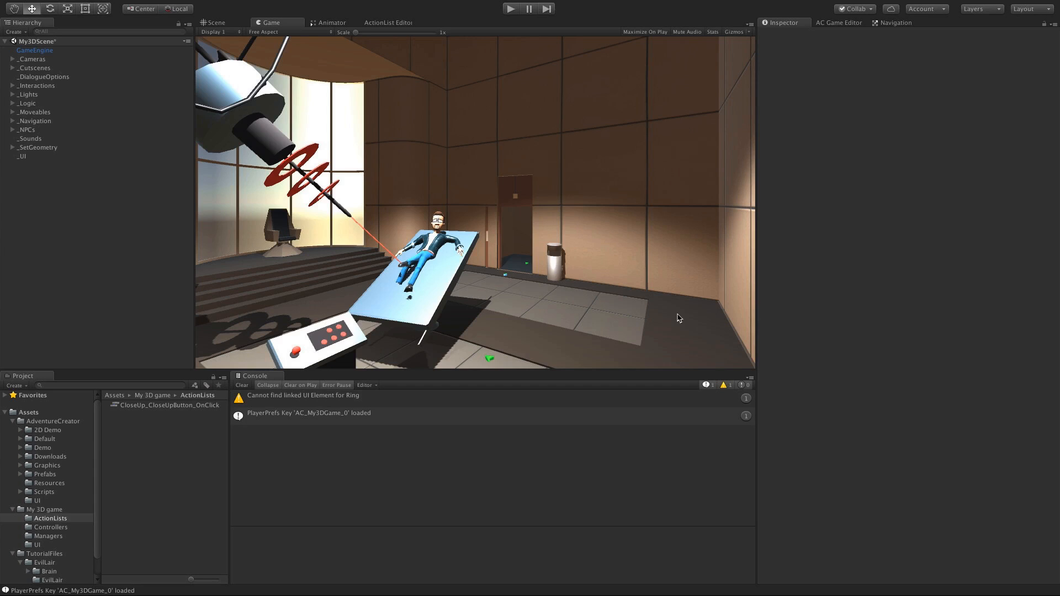
# Step: Create new ActionList assets for when the CloseUp menu turns on and when it turns off
pyautogui.click(851, 24)
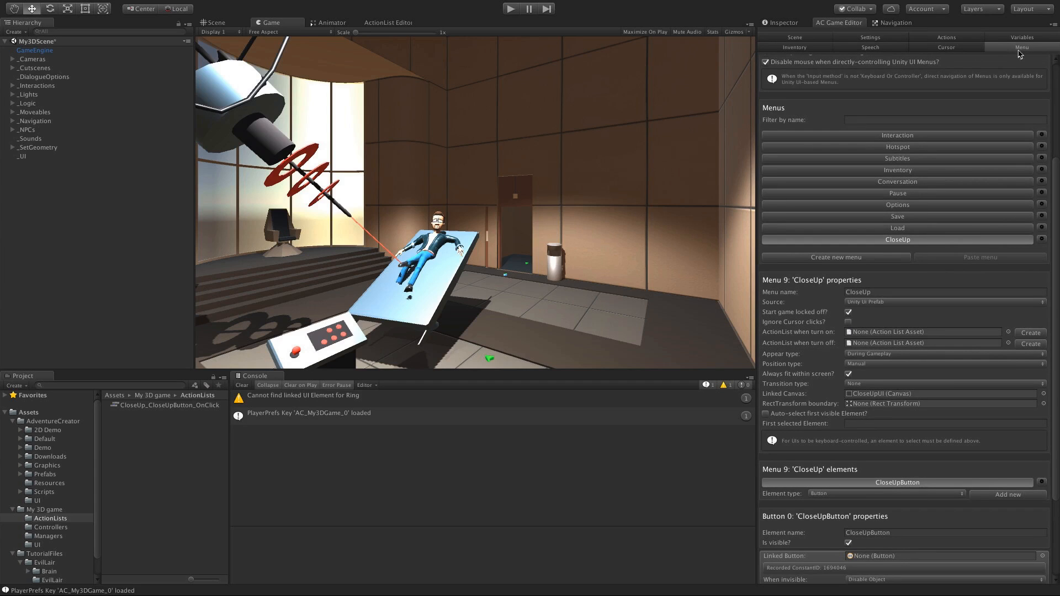
pyautogui.scroll(-1, 1054, 227)
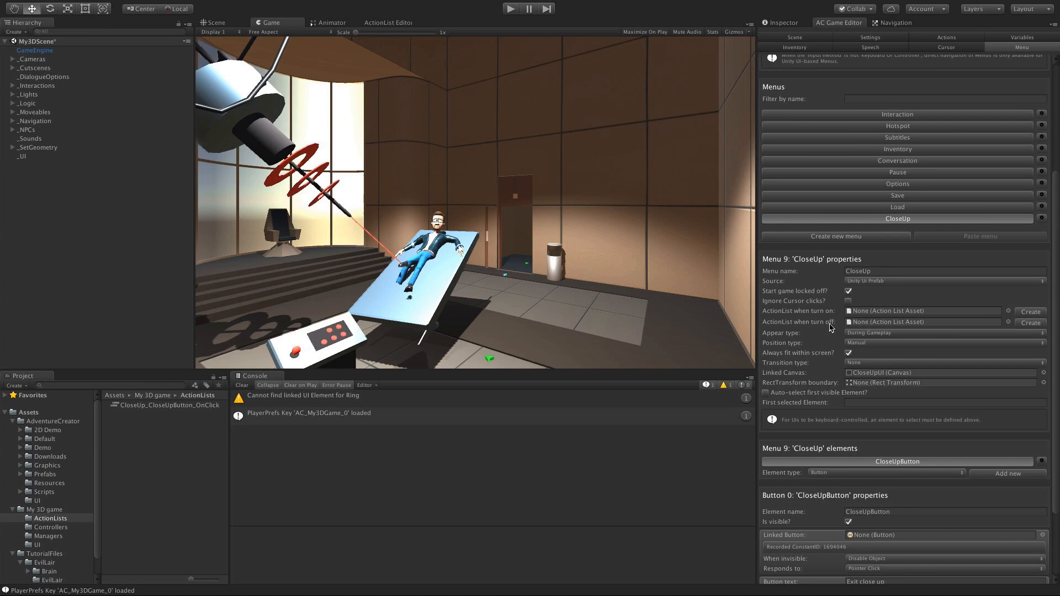
pyautogui.click(1028, 312)
pyautogui.click(1027, 323)
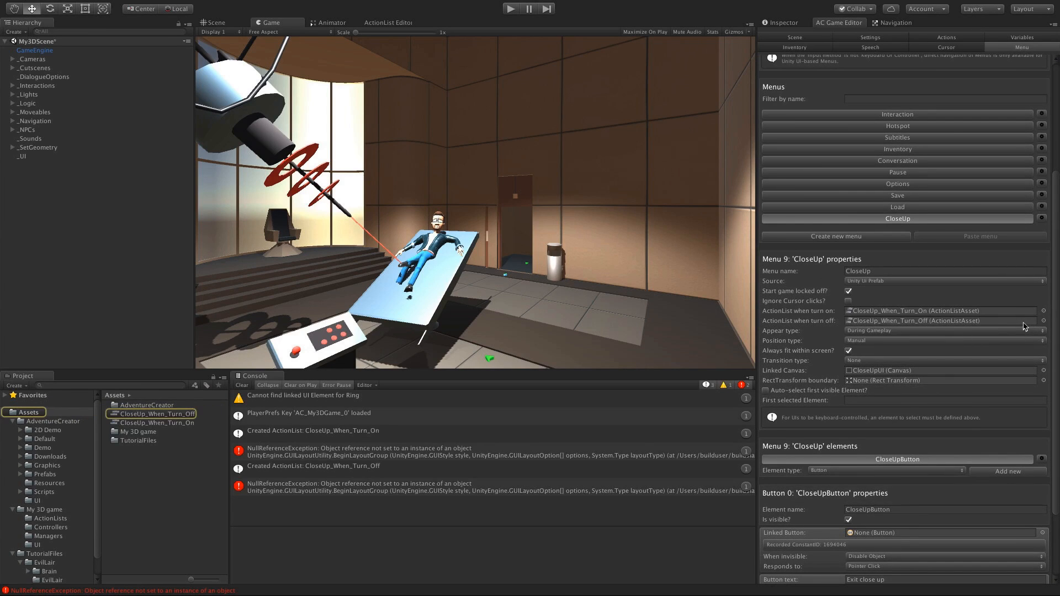
# Step: Move the CloseUp_When_Turn_Off and CloseUp_When_Turn_On assets into the My 3D game ActionLists folder
pyautogui.click(152, 417)
pyautogui.keyDown('shift'); pyautogui.click(151, 423); pyautogui.keyUp('shift')
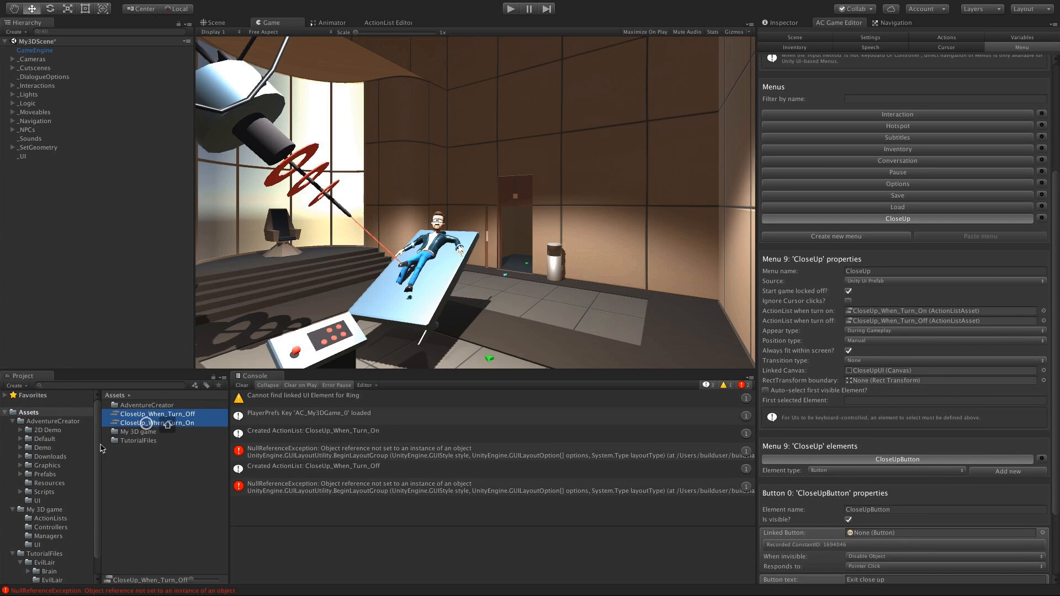
pyautogui.scroll(-2, 61, 493)
pyautogui.moveTo(139, 423); pyautogui.dragTo(60, 499)
pyautogui.click(55, 501)
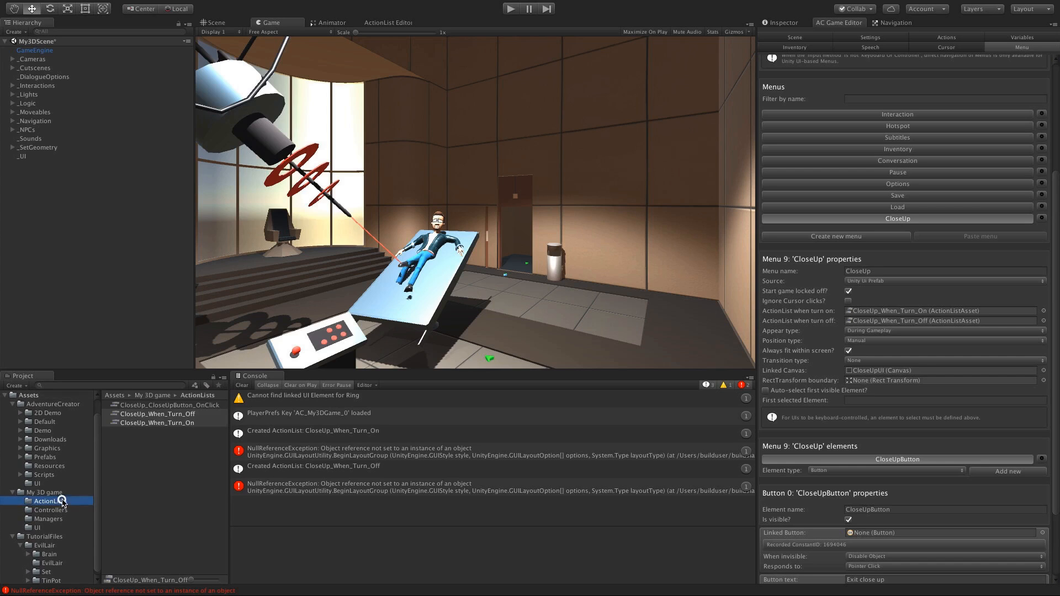
pyautogui.click(137, 476)
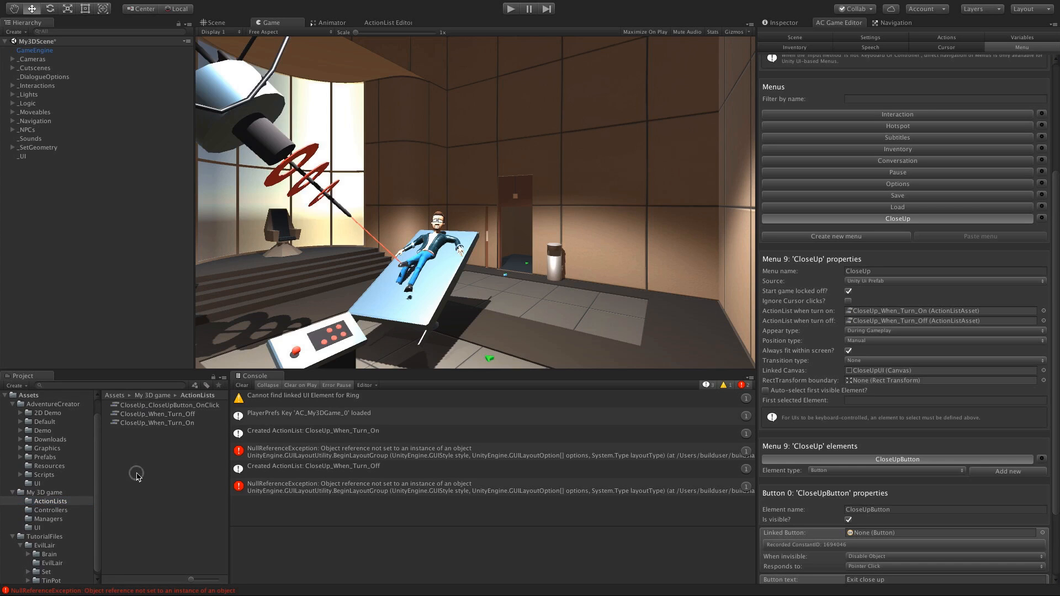
# Step: In CloseUp_When_Turn_On, change the Engine: Wait action to Input: Toggle active for Down with New state enabled
pyautogui.click(151, 424)
pyautogui.doubleClick(150, 424)
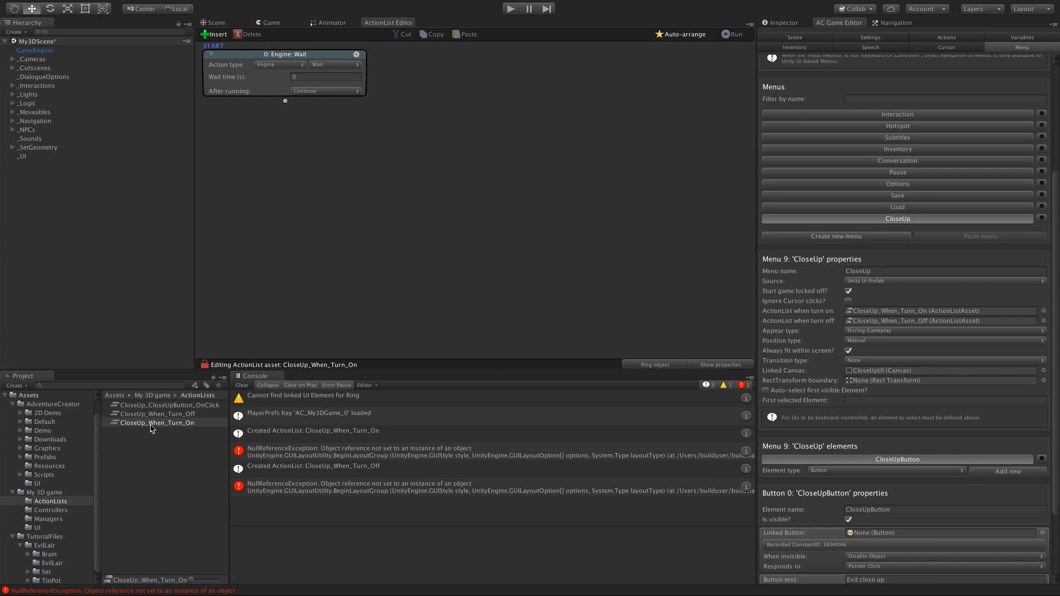
pyautogui.click(285, 66)
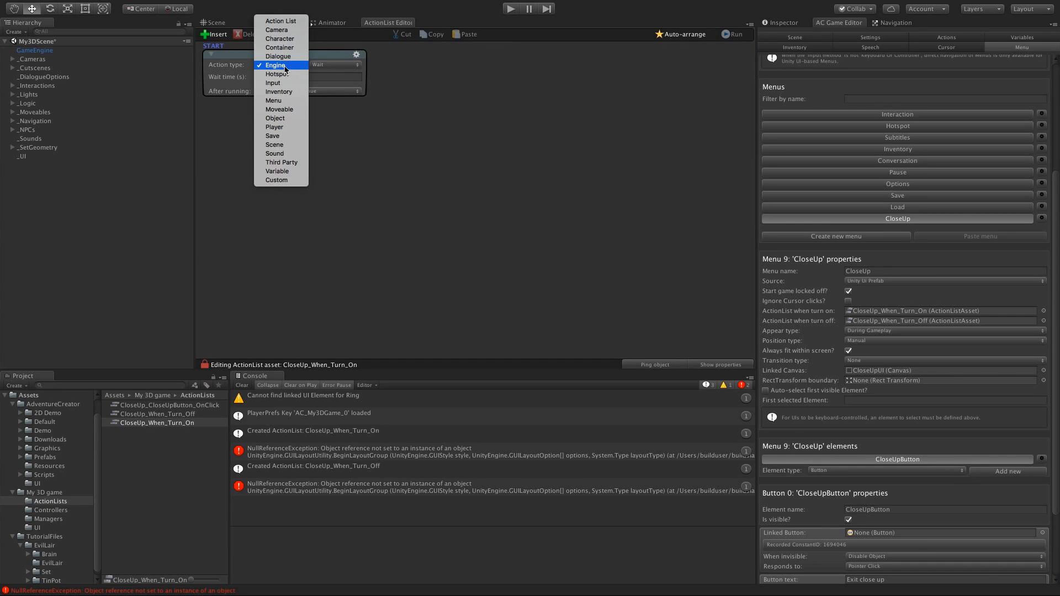
pyautogui.click(285, 83)
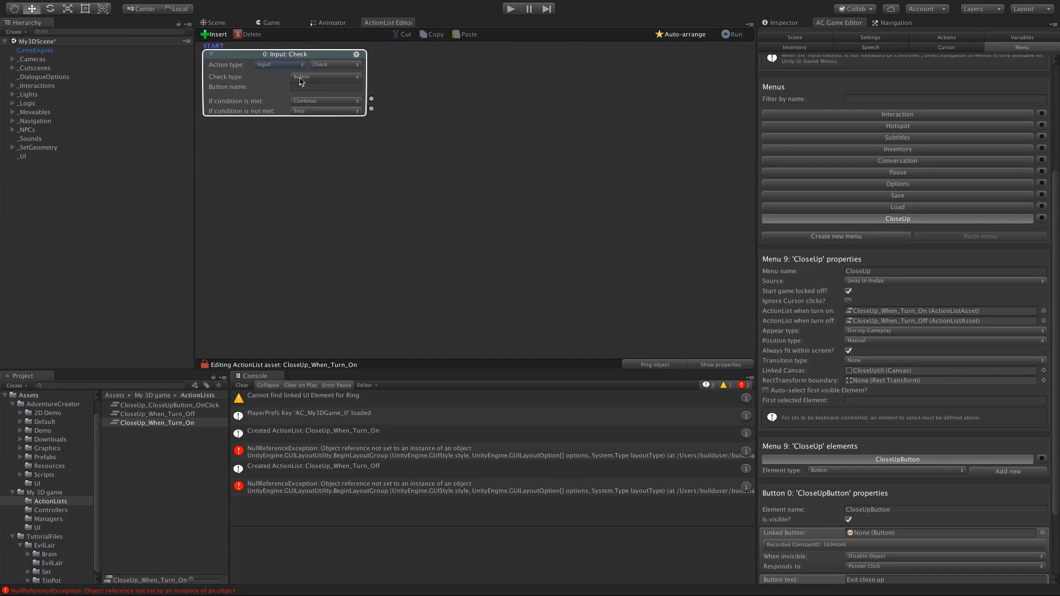
pyautogui.click(328, 65)
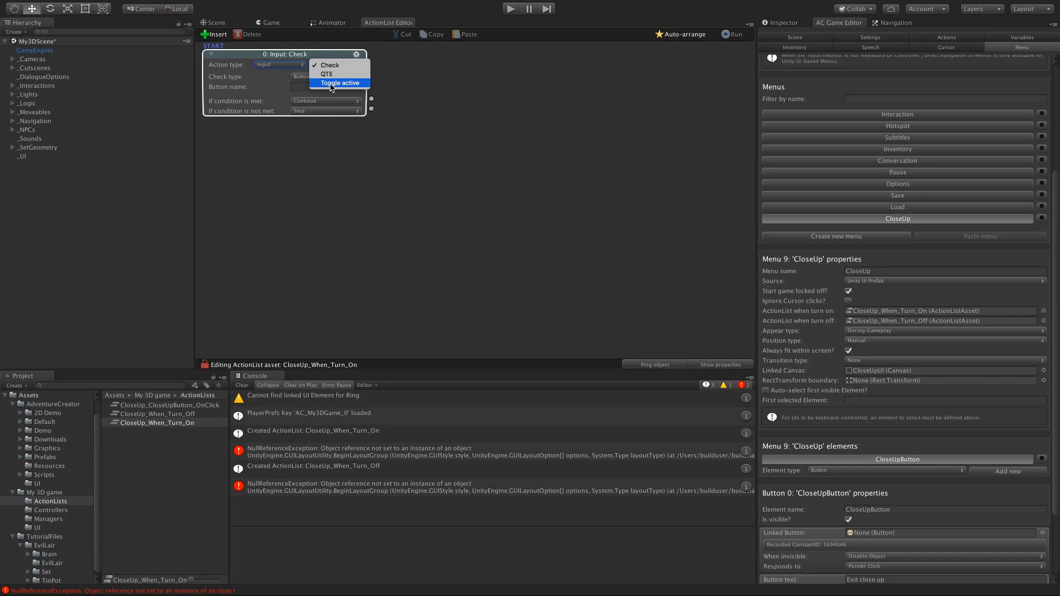
pyautogui.click(331, 84)
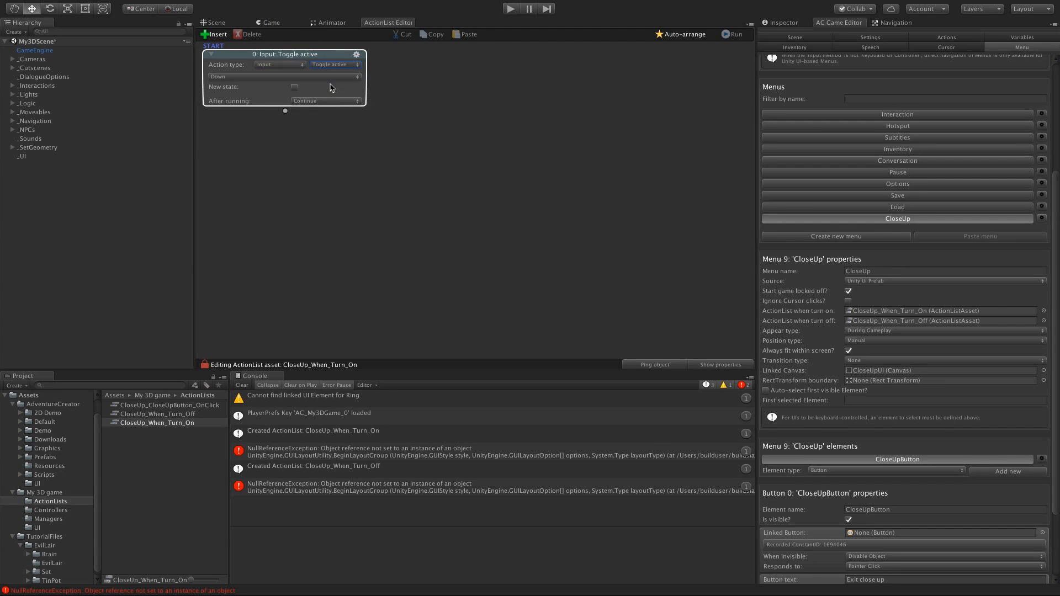
pyautogui.click(305, 79)
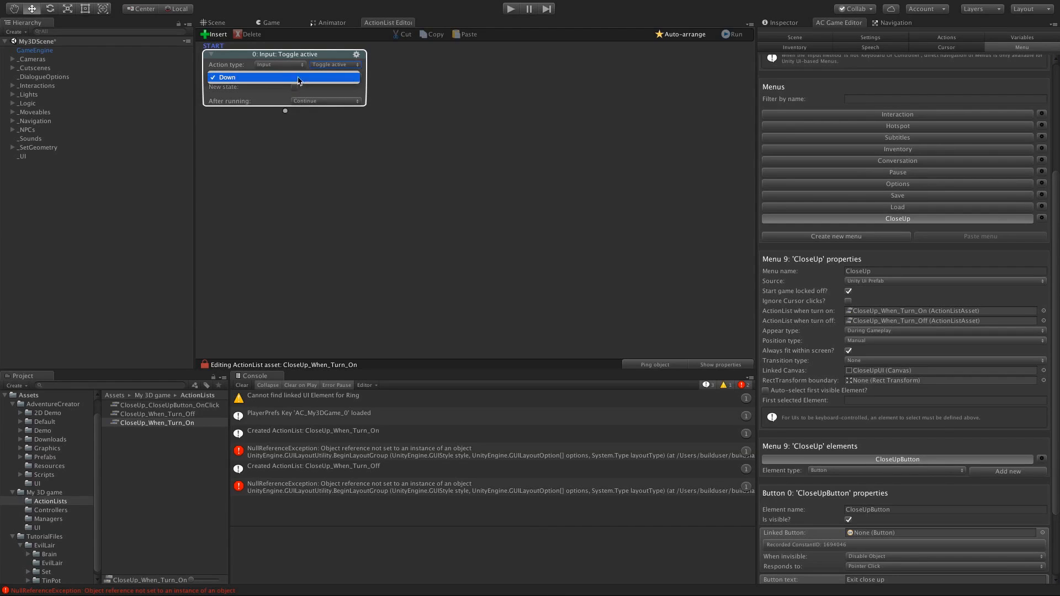
pyautogui.click(281, 80)
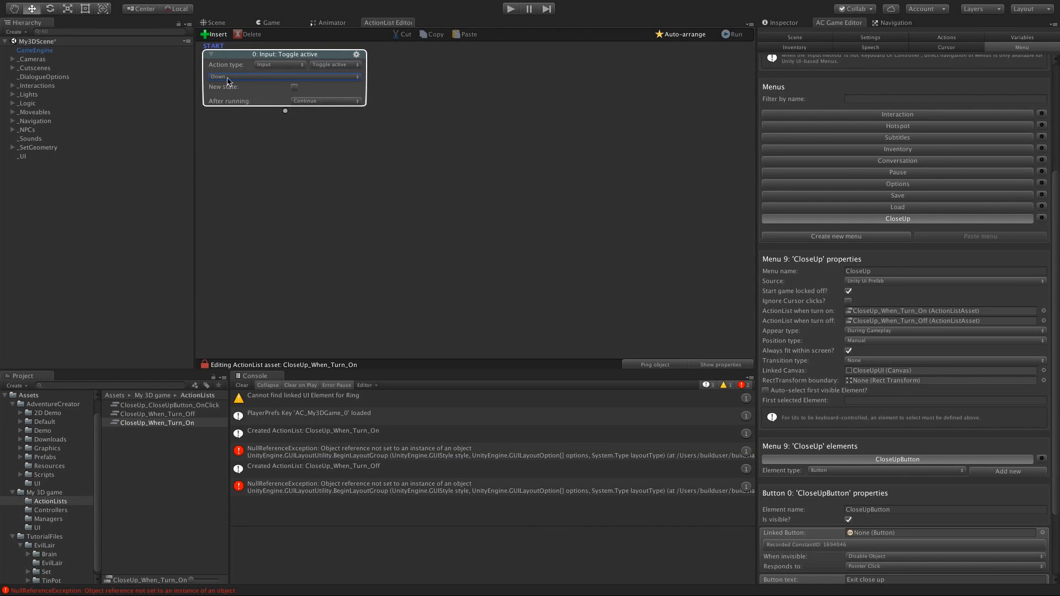
pyautogui.click(294, 87)
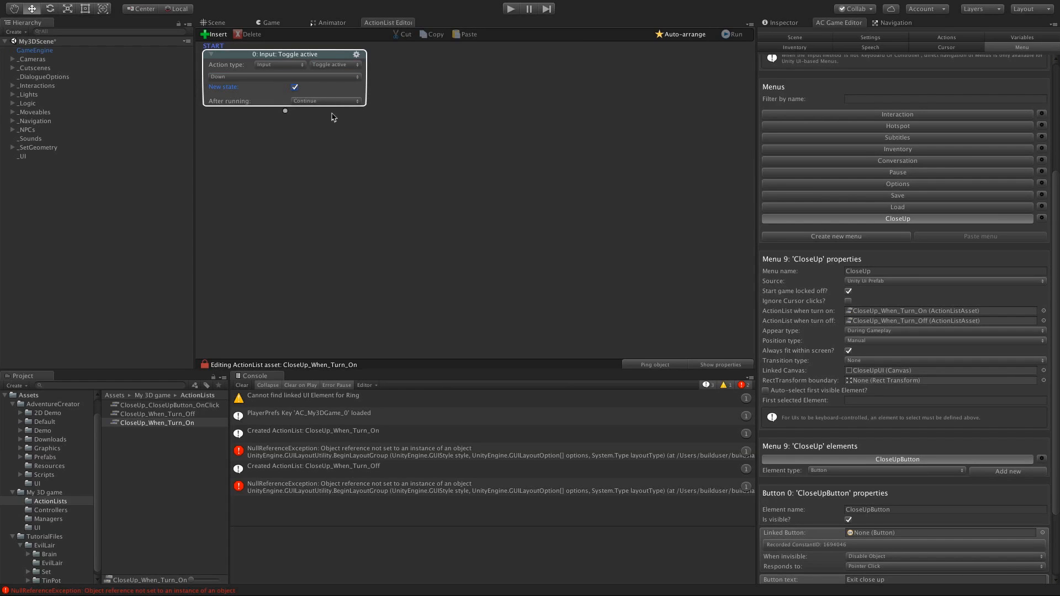
# Step: In CloseUp_When_Turn_Off, change the Engine: Wait action to Input: Toggle active for Down with New state unchecked
pyautogui.click(186, 415)
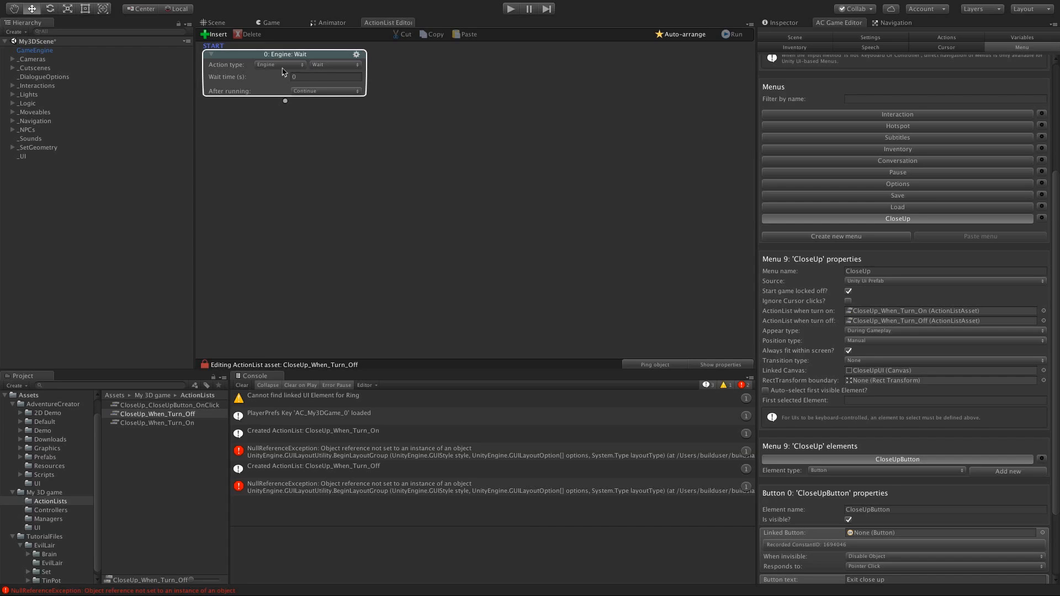
pyautogui.click(282, 65)
pyautogui.click(286, 83)
pyautogui.click(327, 66)
pyautogui.click(325, 86)
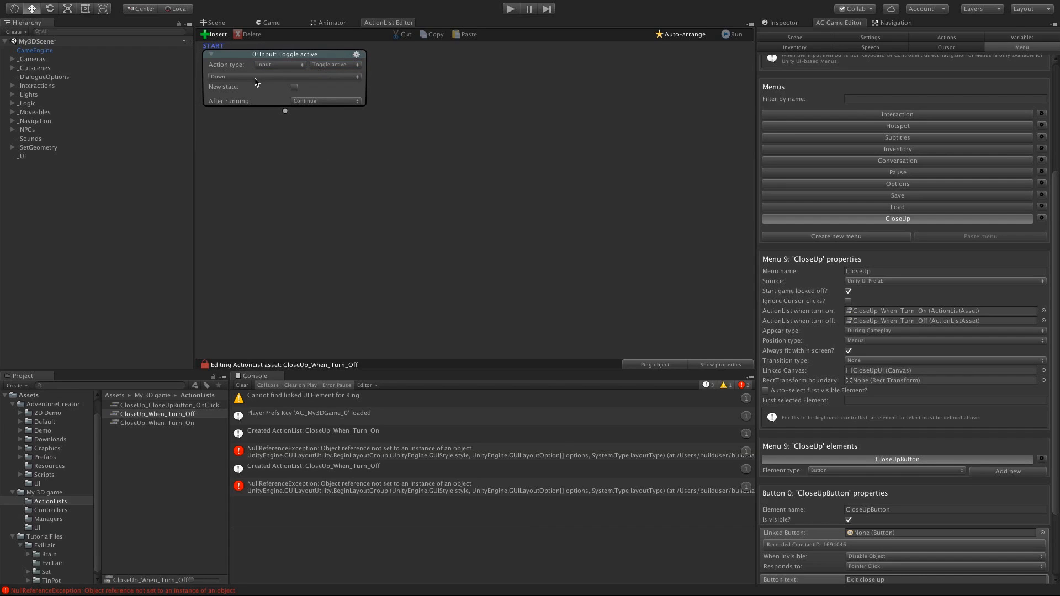
pyautogui.click(240, 79)
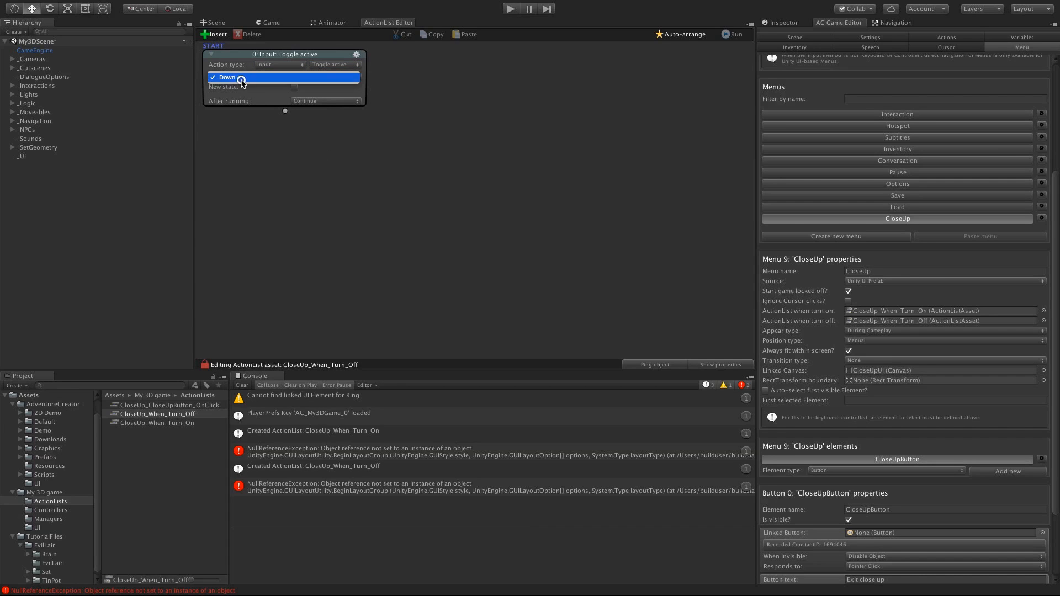
pyautogui.click(272, 155)
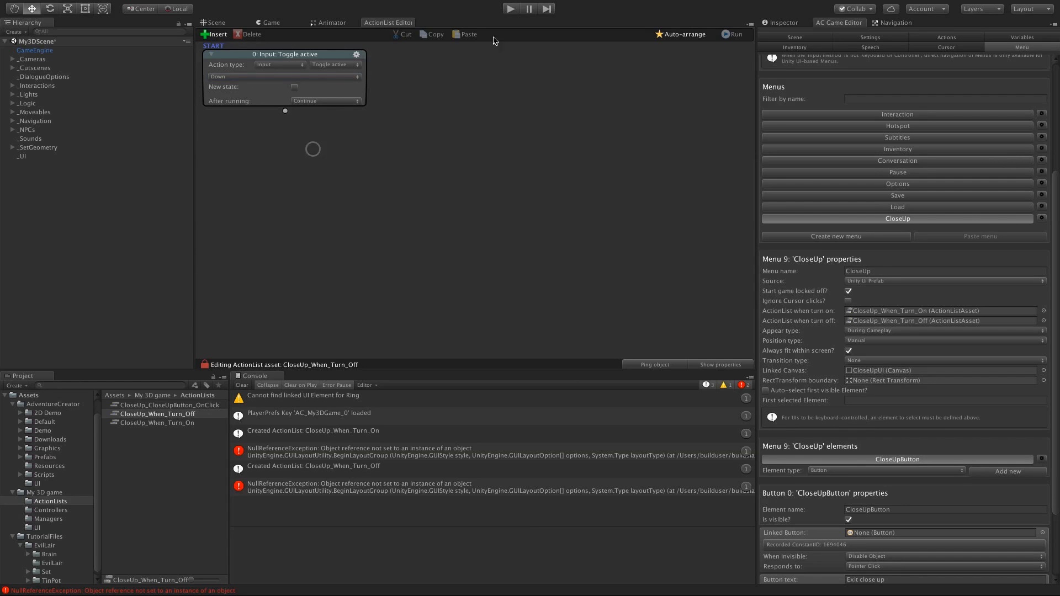
# Step: Run the game and test entering the panel's close-up and exiting it with the Down input
pyautogui.click(509, 9)
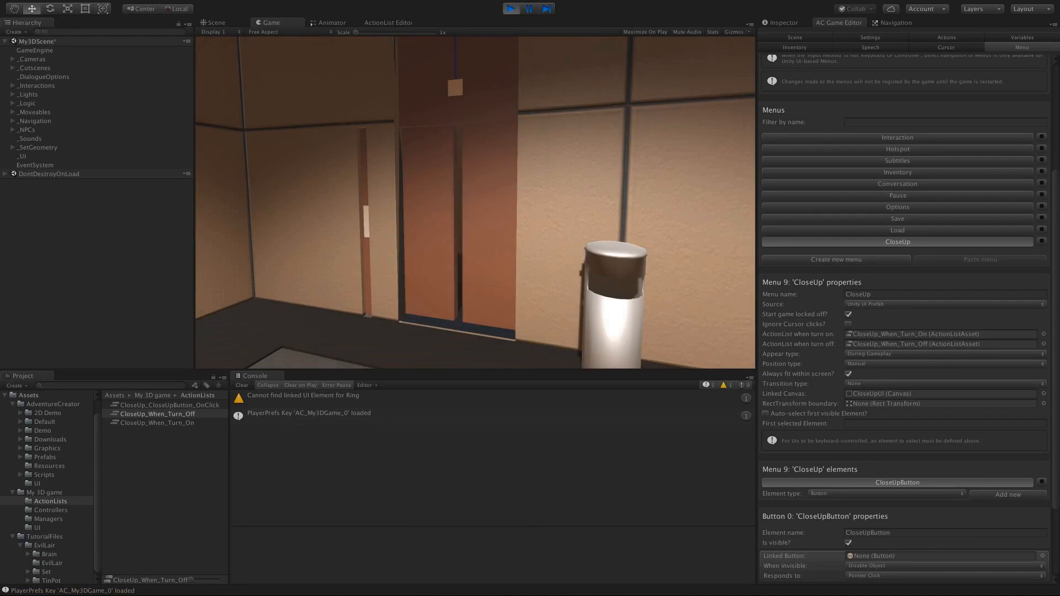
pyautogui.click(528, 213)
pyautogui.press('s')
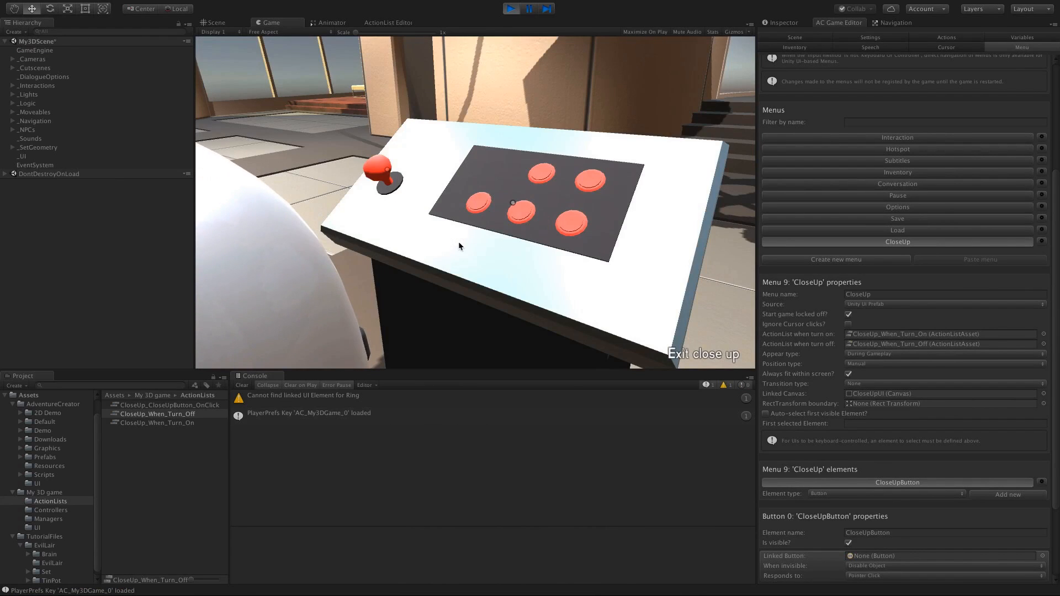
pyautogui.click(501, 252)
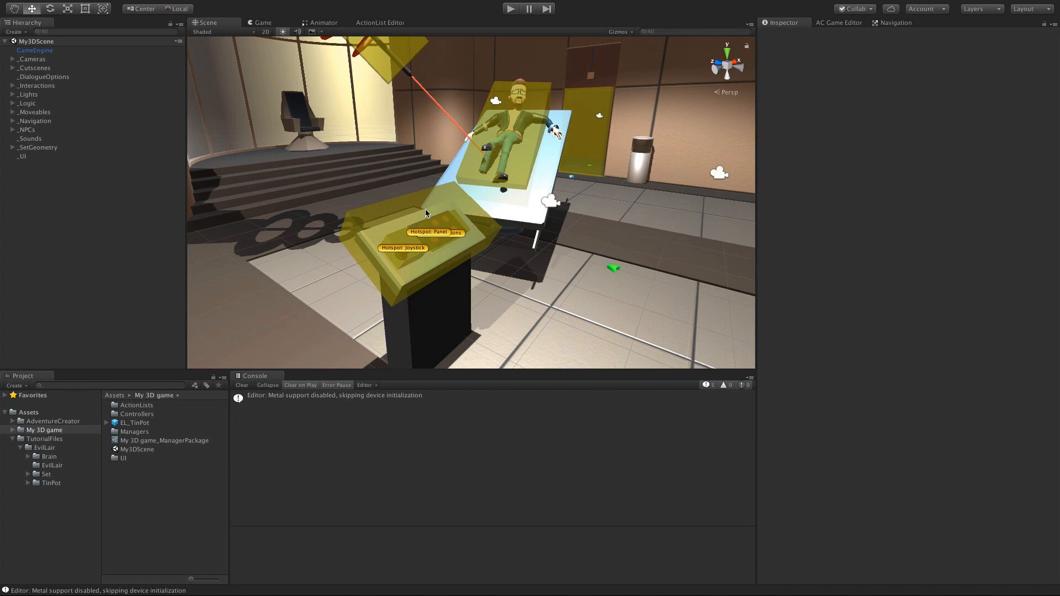
# Step: Create a new inventory item in the Inventory manager and name it "Instruction manual"
pyautogui.keyDown('alt'); pyautogui.moveTo(425, 214); pyautogui.dragTo(500, 247); pyautogui.keyUp('alt')
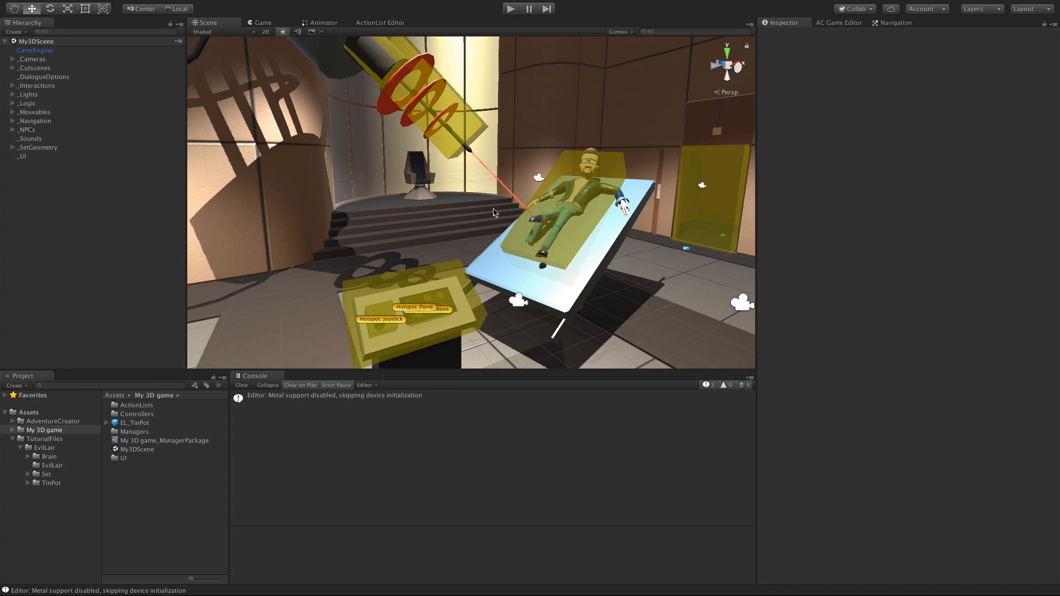
pyautogui.click(856, 24)
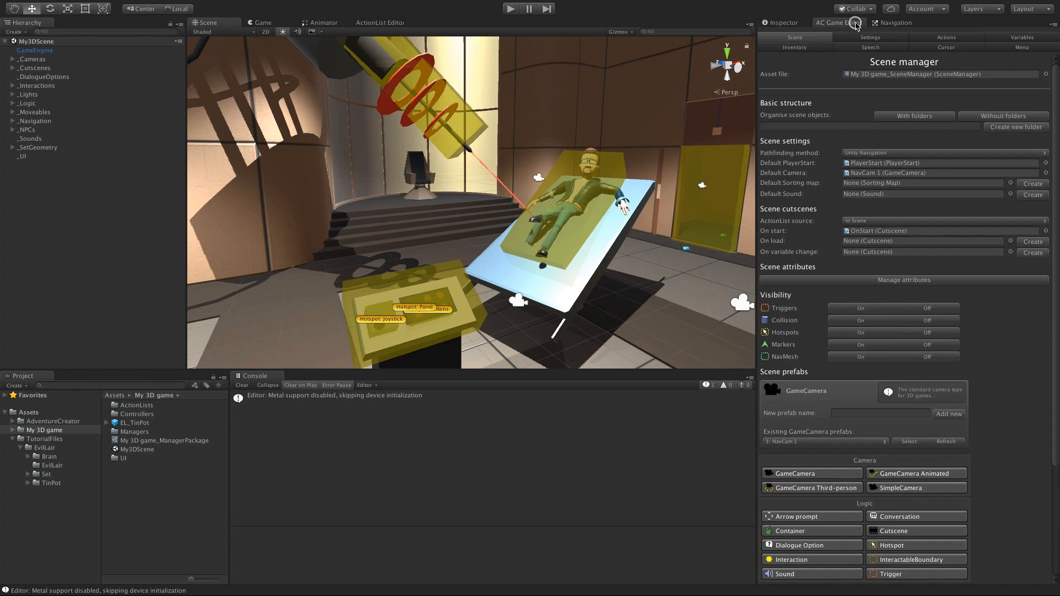
pyautogui.click(822, 47)
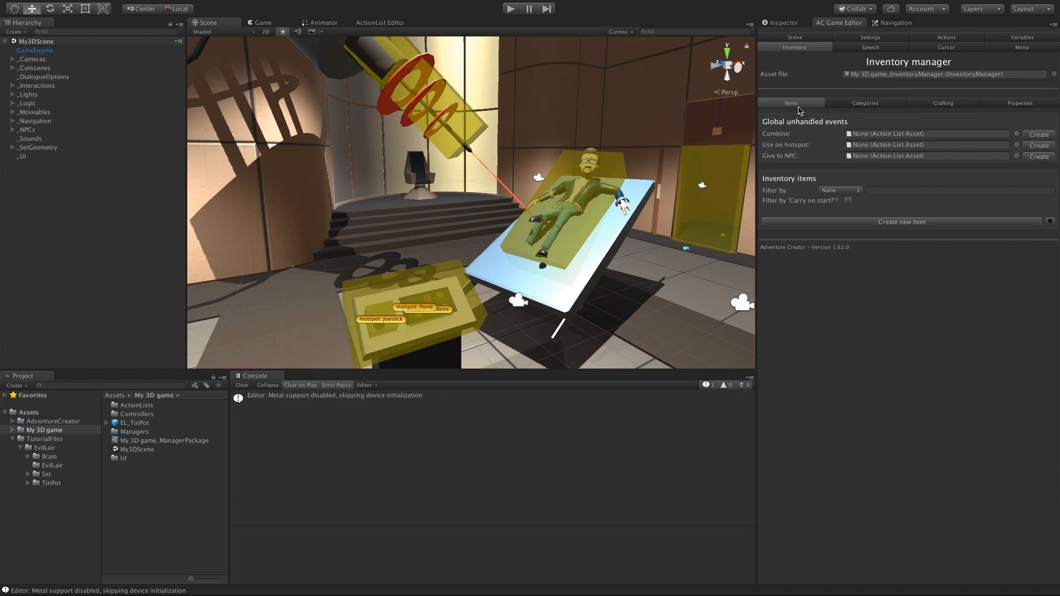
pyautogui.click(926, 224)
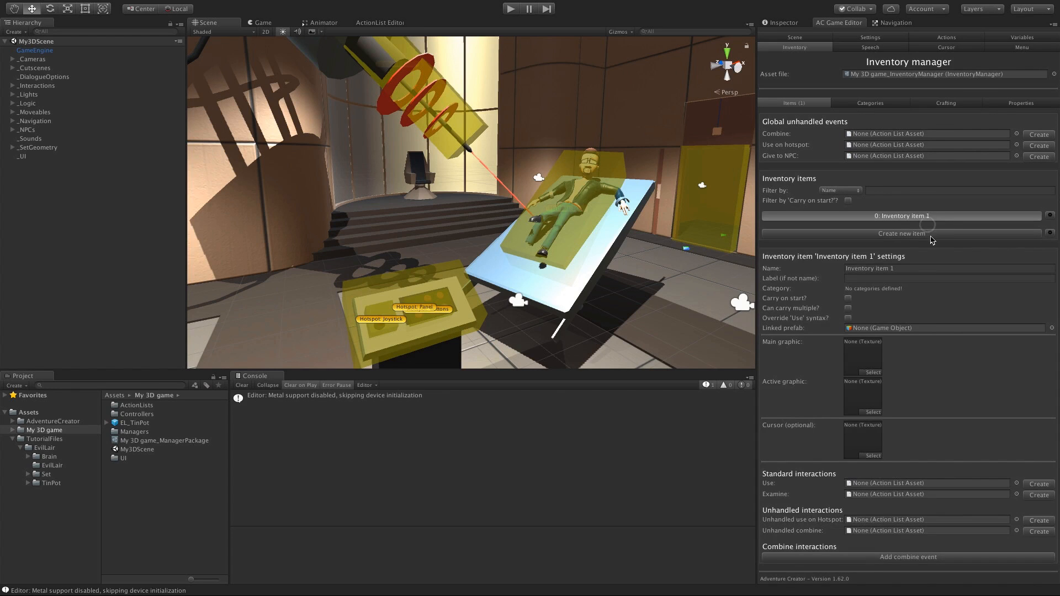
pyautogui.click(904, 269)
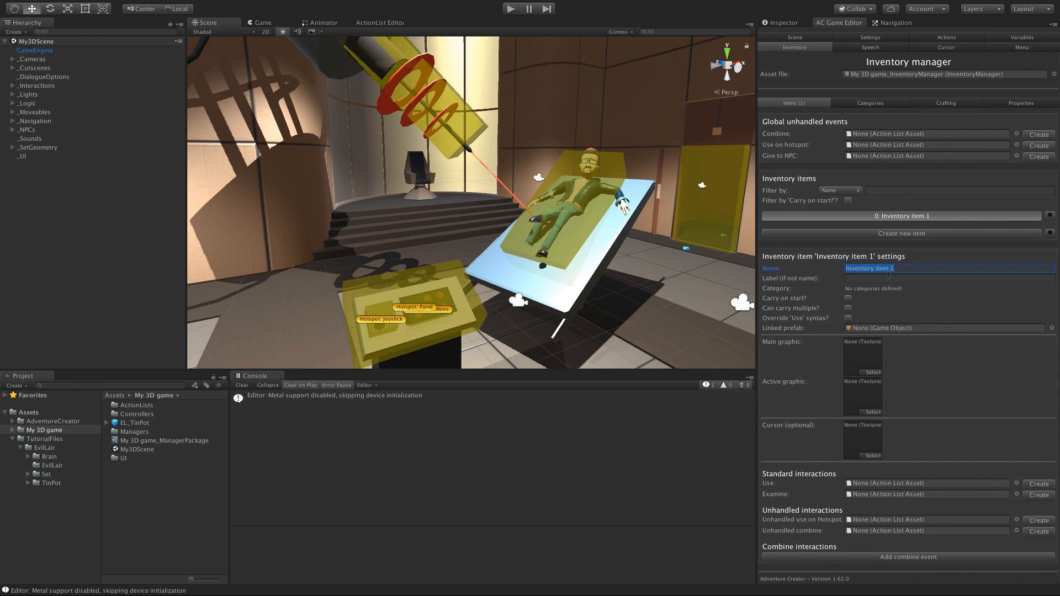
pyautogui.write('Instruction ')
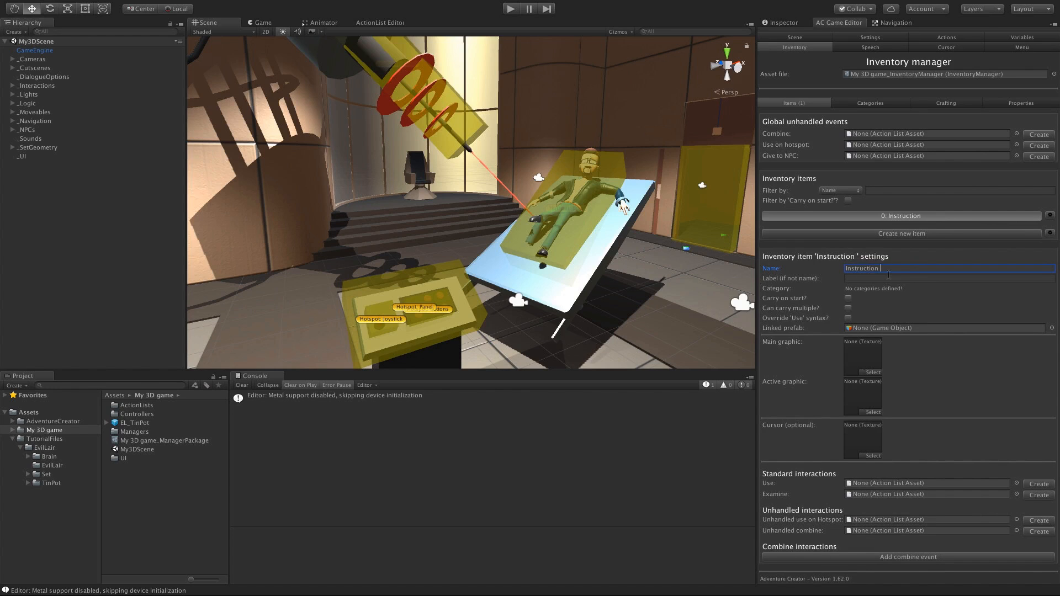
pyautogui.write('manual')
pyautogui.press('Return')
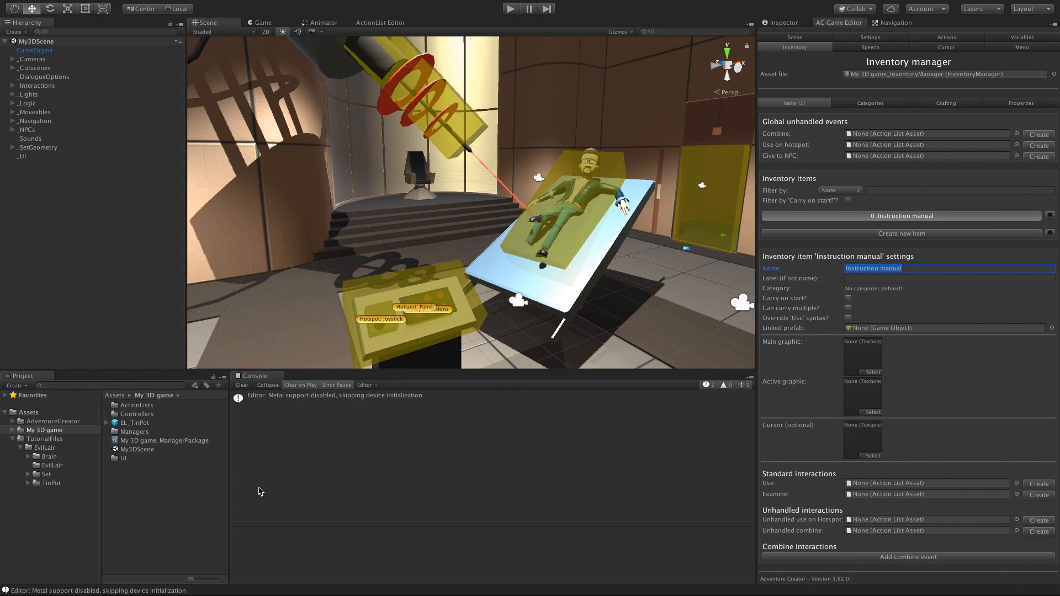
# Step: Assign the BookIcon texture from Set's Textures folder as the Instruction manual's main graphic and enable Carry on start
pyautogui.click(28, 474)
pyautogui.click(47, 492)
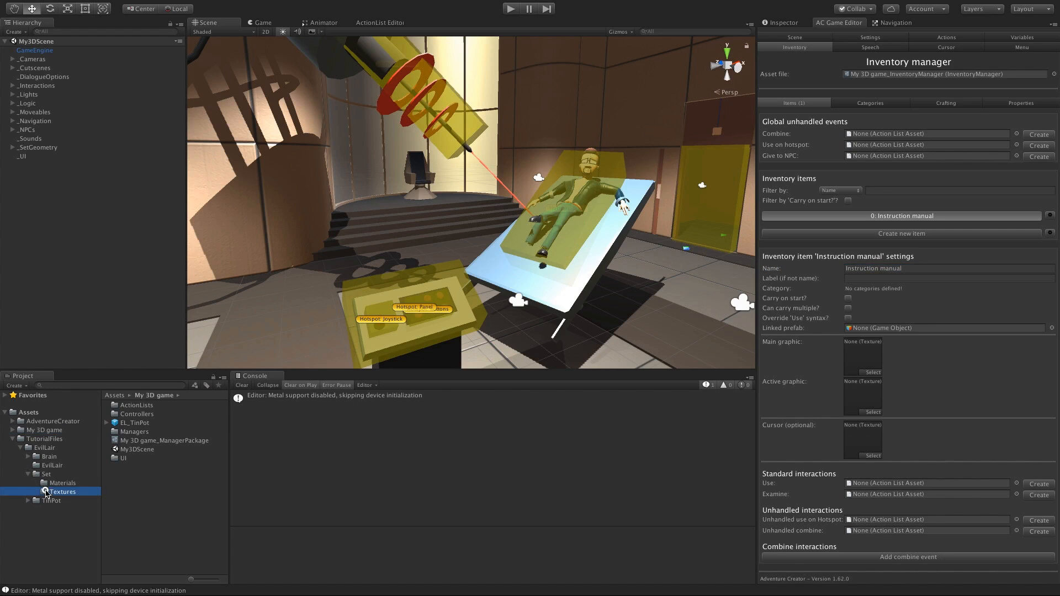
pyautogui.click(117, 406)
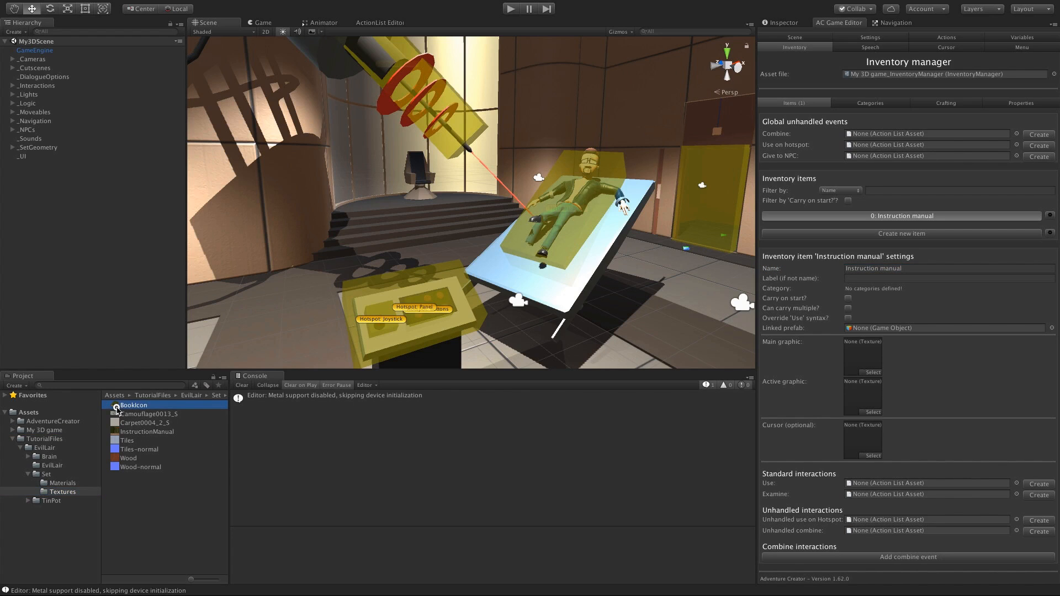
pyautogui.moveTo(117, 409); pyautogui.dragTo(862, 356)
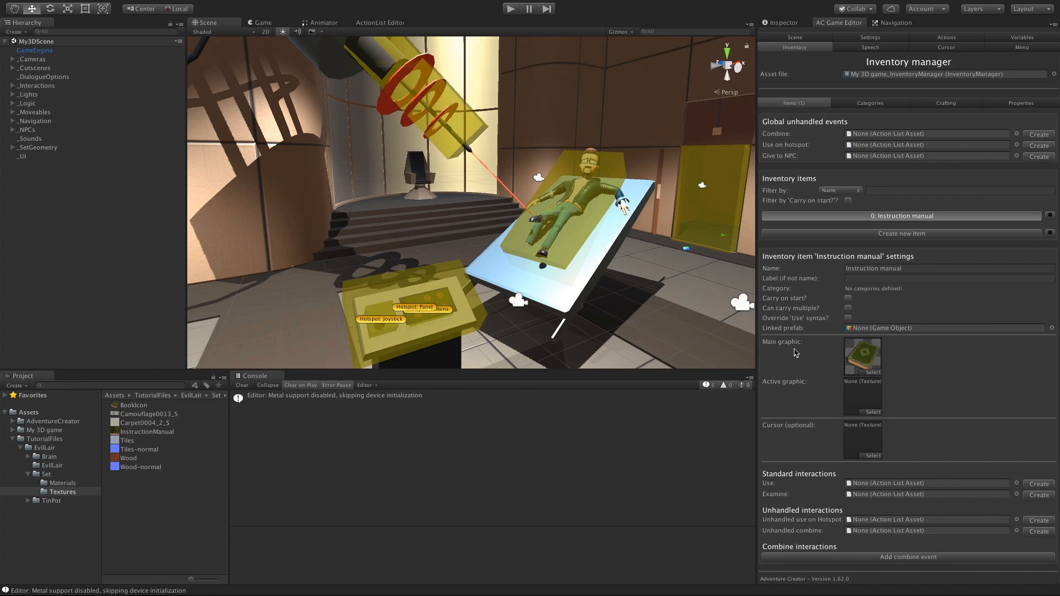
pyautogui.click(848, 298)
# Step: Run the game to check the carried Instruction manual and the lift door's interactions, then stop it
pyautogui.click(510, 9)
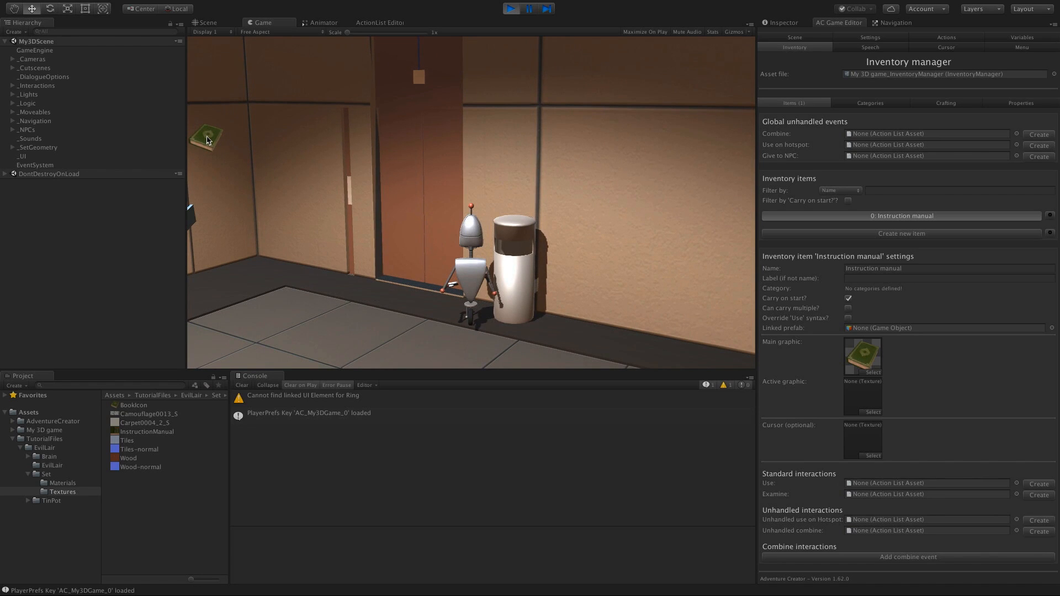
pyautogui.click(419, 199)
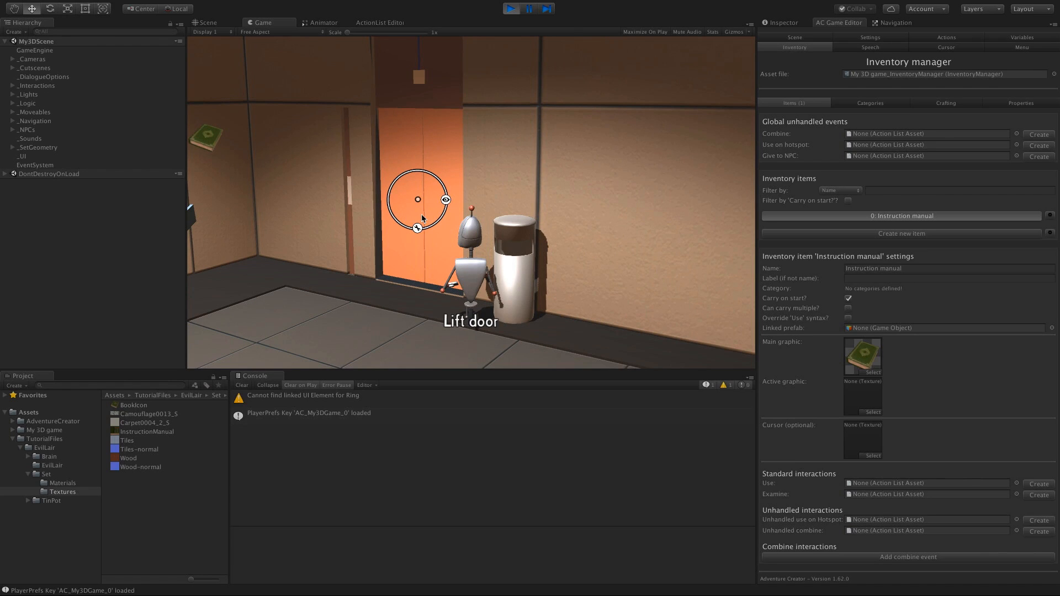
pyautogui.click(511, 8)
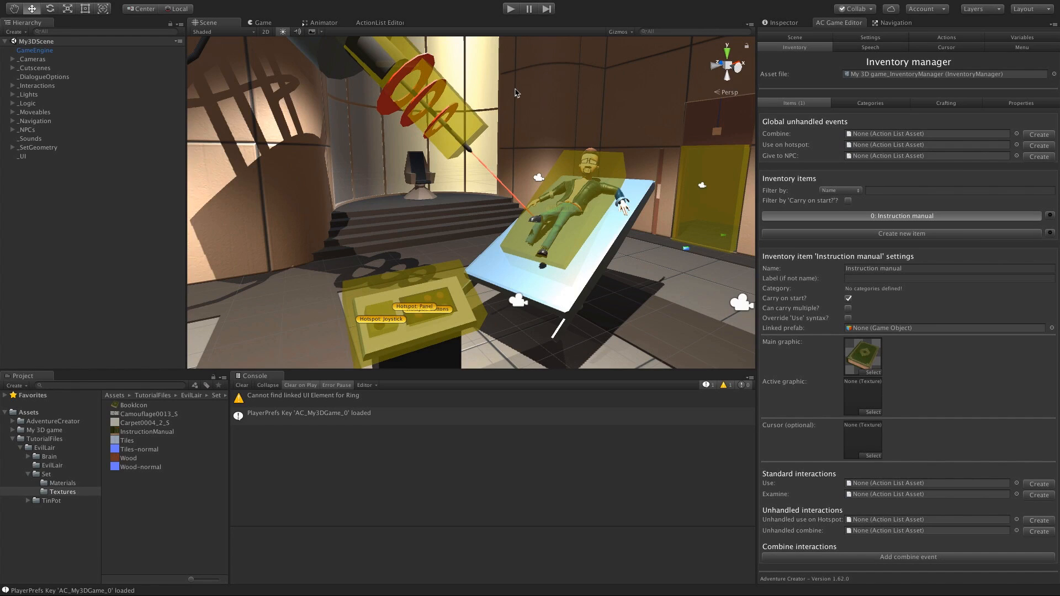
# Step: Disable Ignore Cursor clicks in the Inventory menu's properties
pyautogui.click(1044, 49)
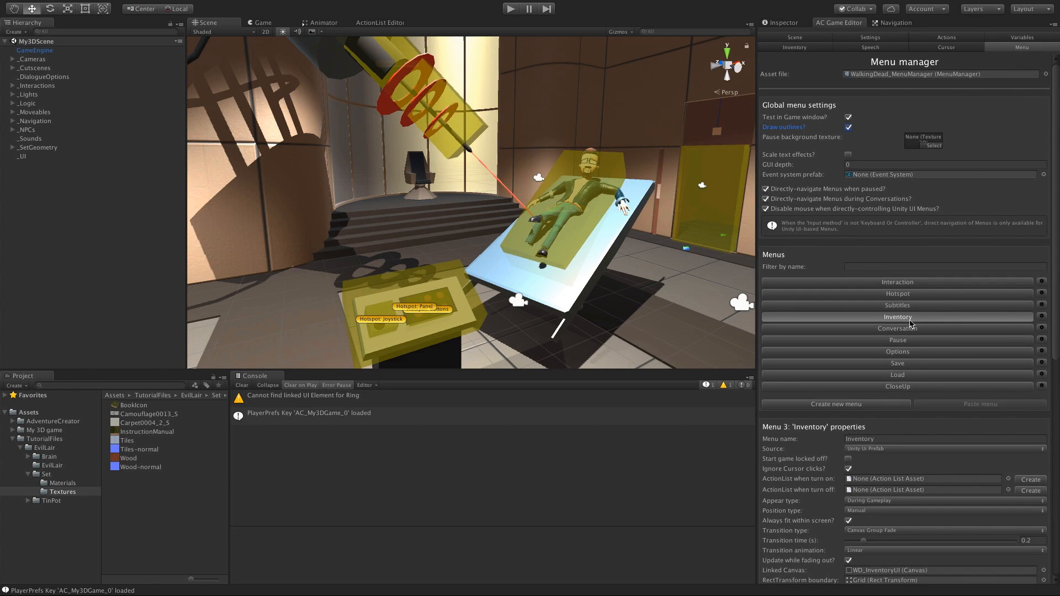
pyautogui.moveTo(1057, 269); pyautogui.dragTo(1057, 324)
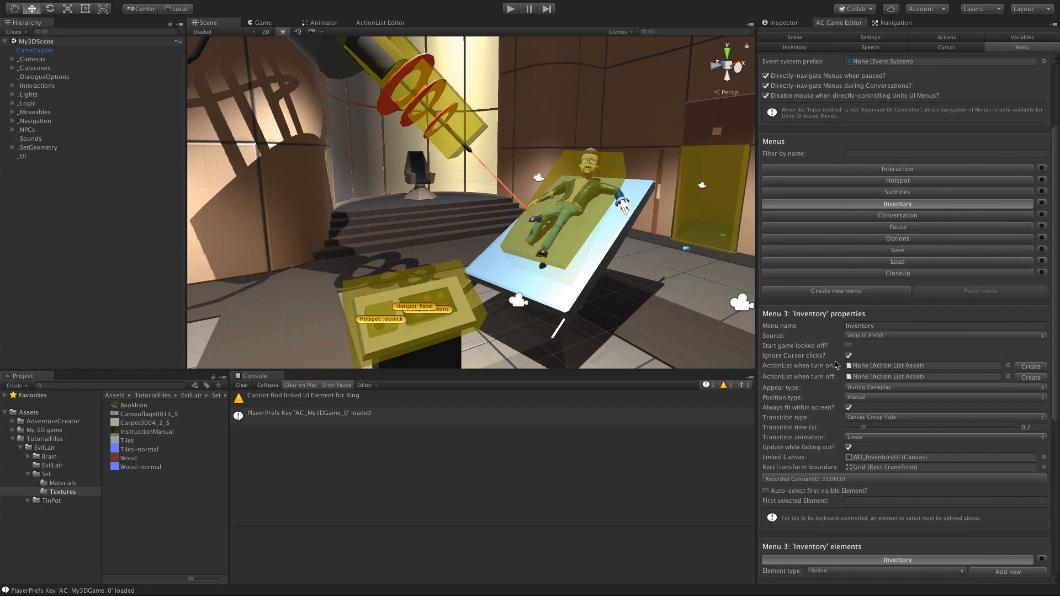
pyautogui.click(849, 356)
# Step: Enable Interactable and Blocks Raycasts in the Canvas Group of the Inventory menu's linked WD_InventoryUI prefab
pyautogui.click(886, 457)
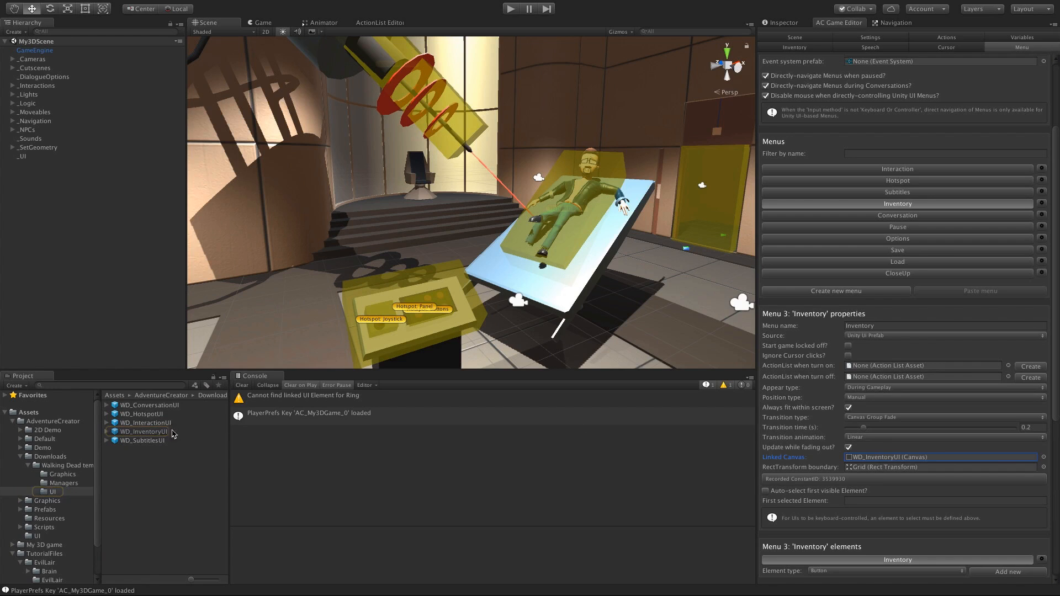
pyautogui.click(147, 432)
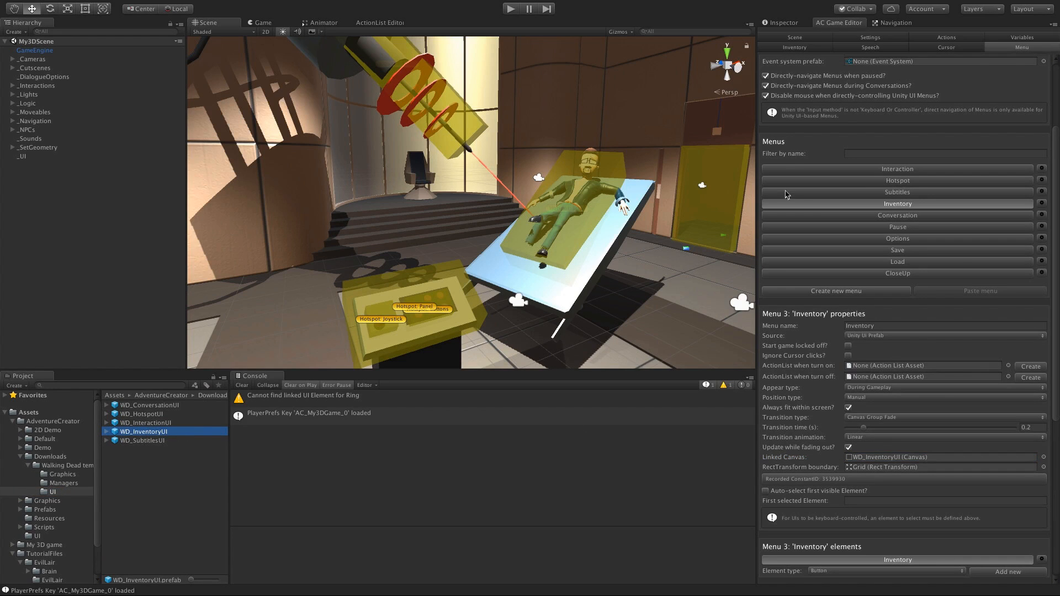
pyautogui.click(785, 23)
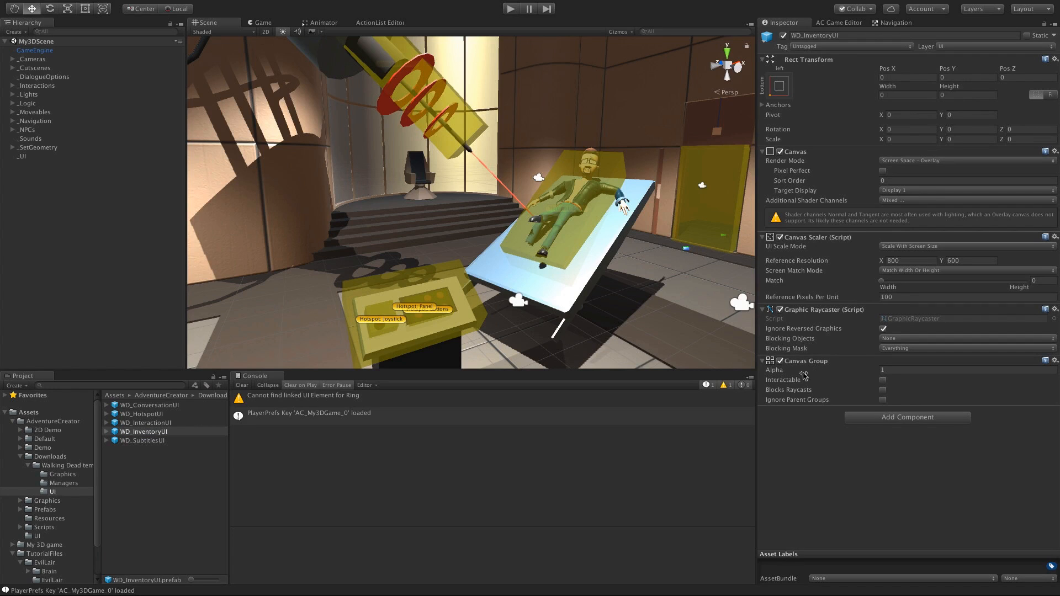
pyautogui.click(884, 380)
pyautogui.click(883, 389)
# Step: Run the game, test selecting and deselecting the Instruction manual in the inventory, and stop the game
pyautogui.click(511, 9)
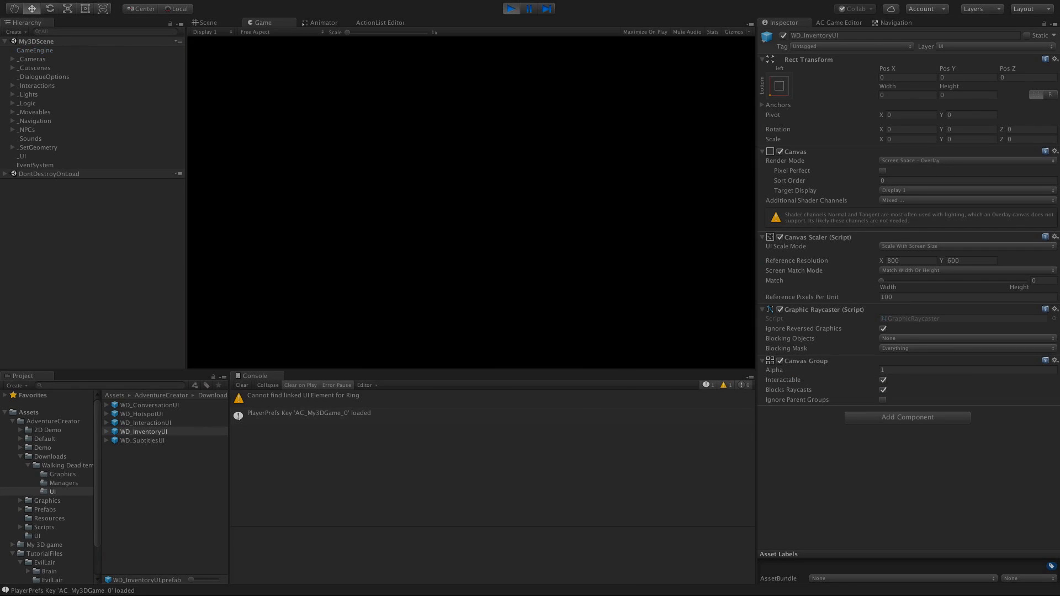
pyautogui.moveTo(213, 135)
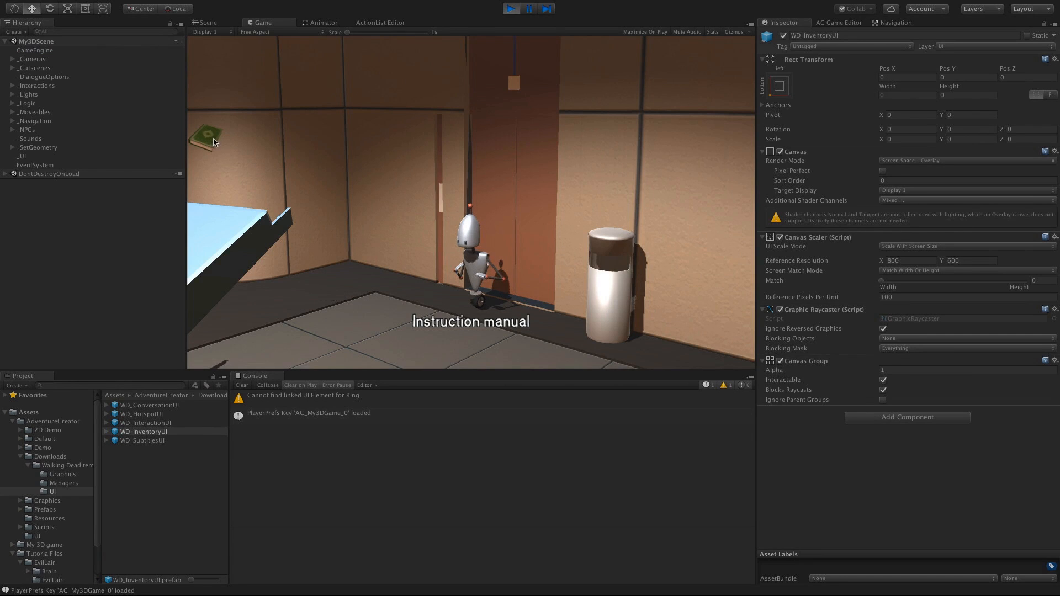
pyautogui.click(214, 142)
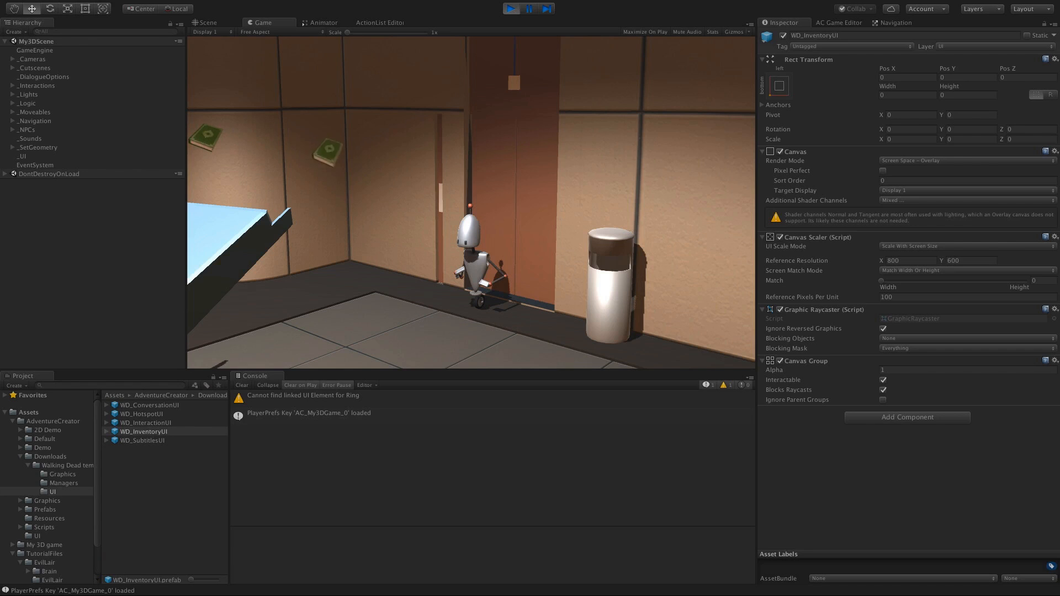
pyautogui.click(309, 170)
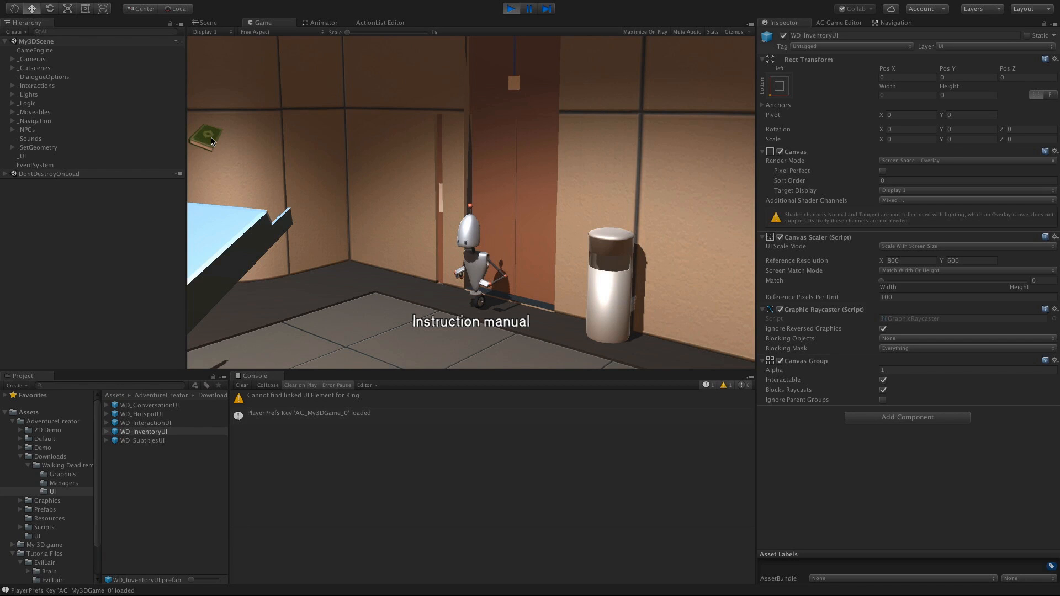
pyautogui.click(511, 9)
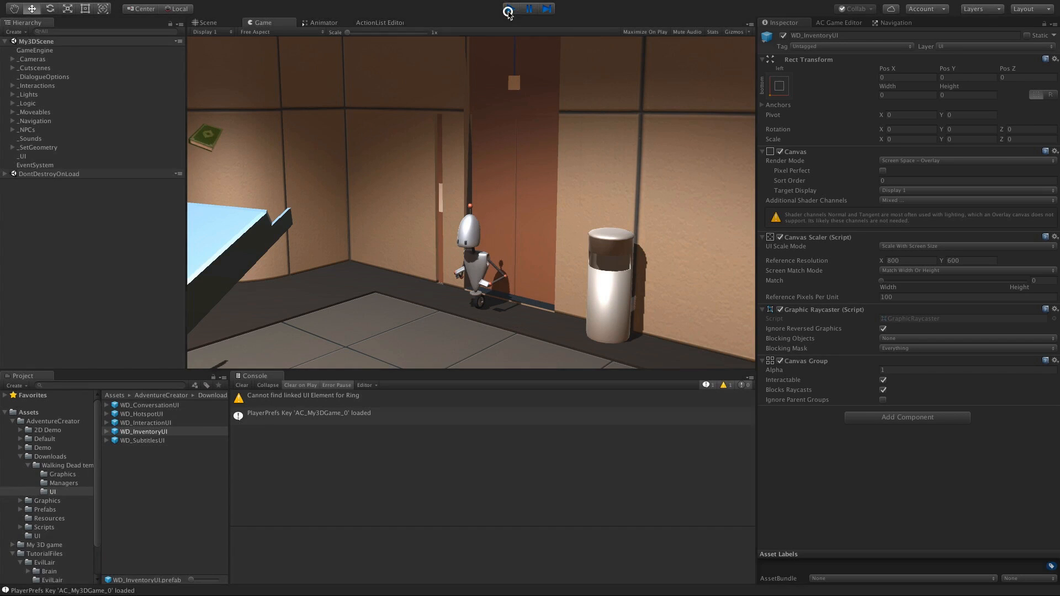
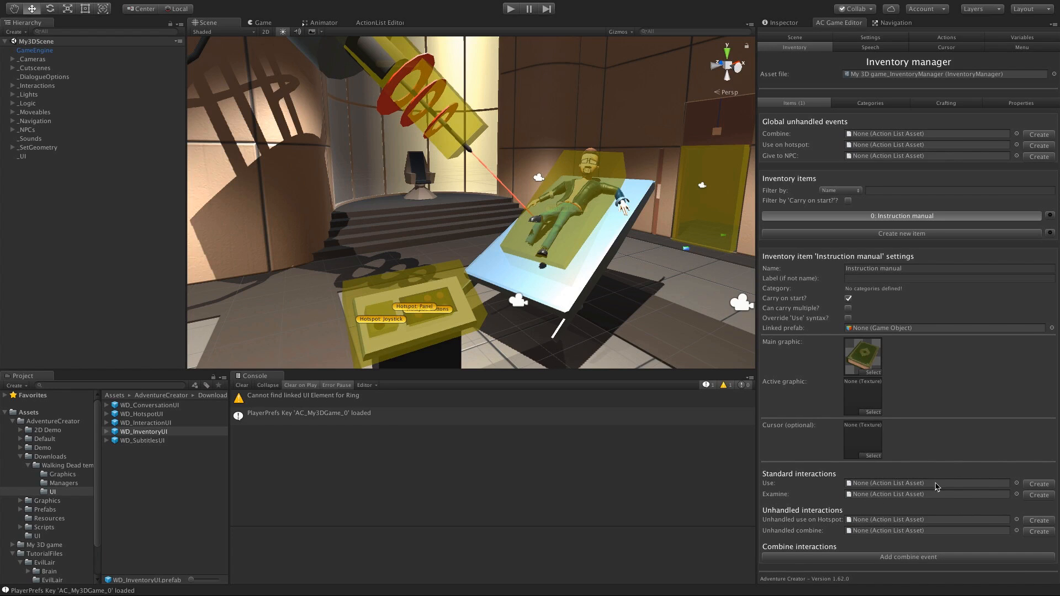
# Step: Create a Use ActionList for the Instruction manual and move its asset into the My 3D game ActionLists folder
pyautogui.click(1039, 484)
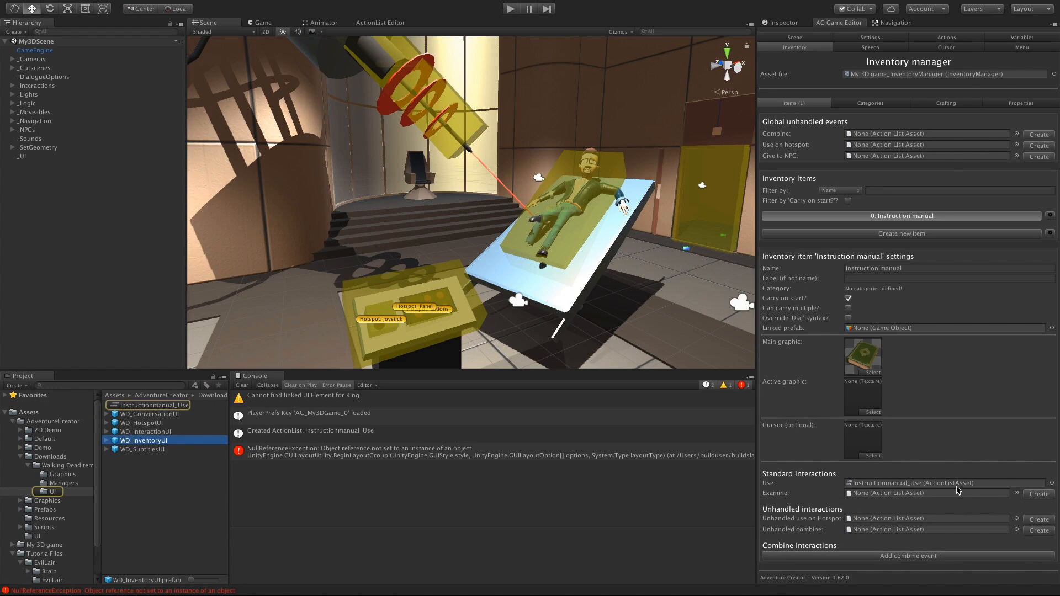
pyautogui.click(149, 405)
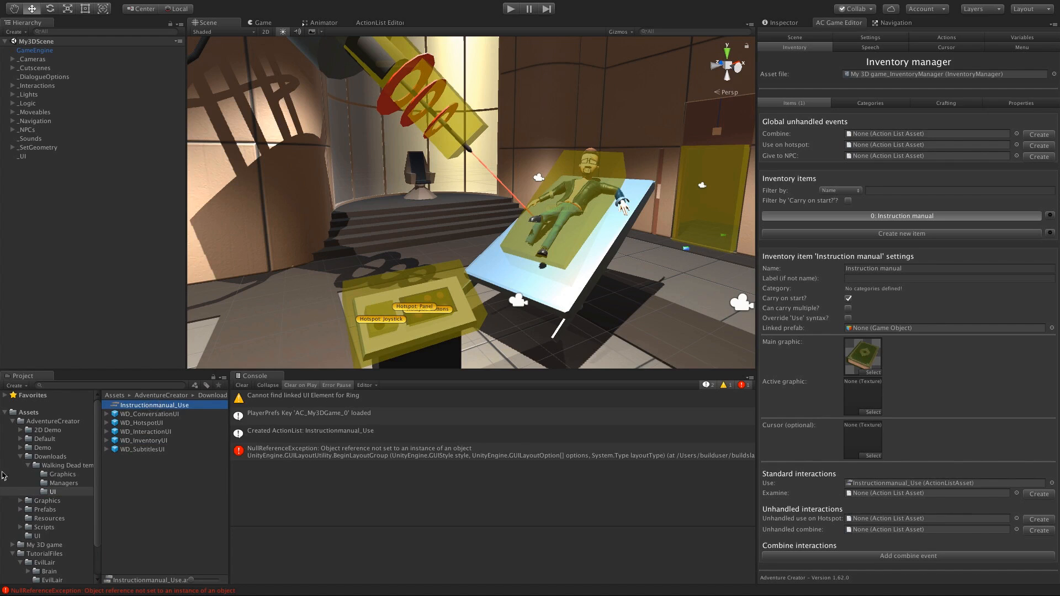
pyautogui.scroll(-3, 3, 478)
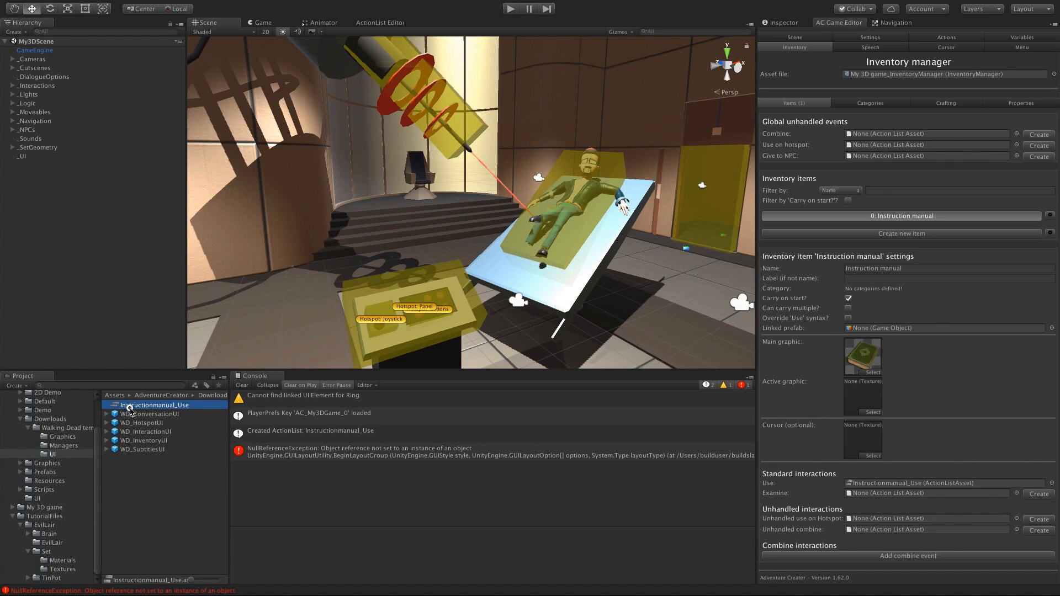
pyautogui.moveTo(130, 409); pyautogui.dragTo(51, 506)
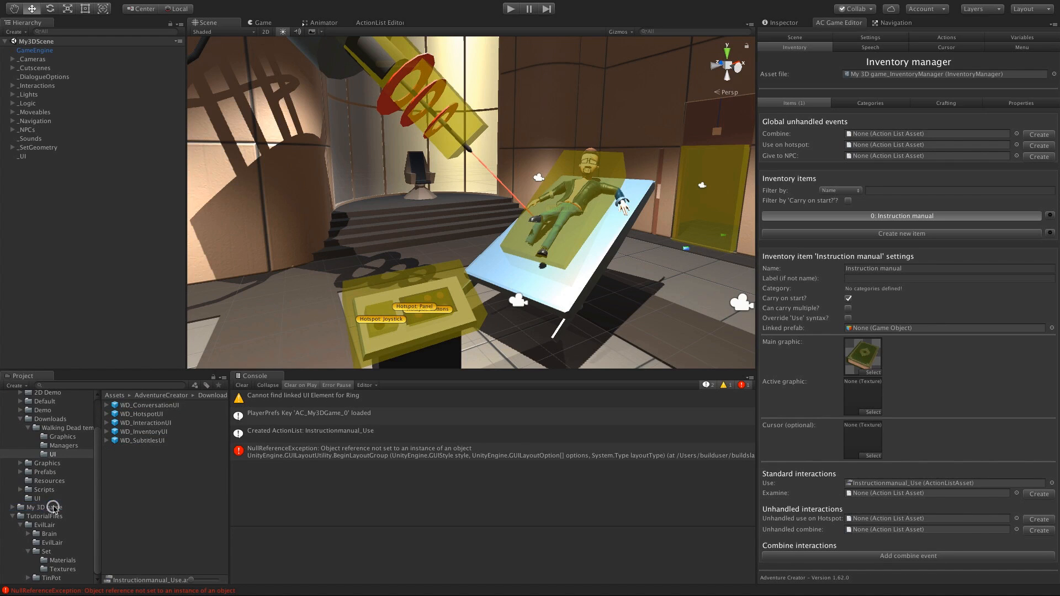
pyautogui.moveTo(144, 432); pyautogui.dragTo(142, 407)
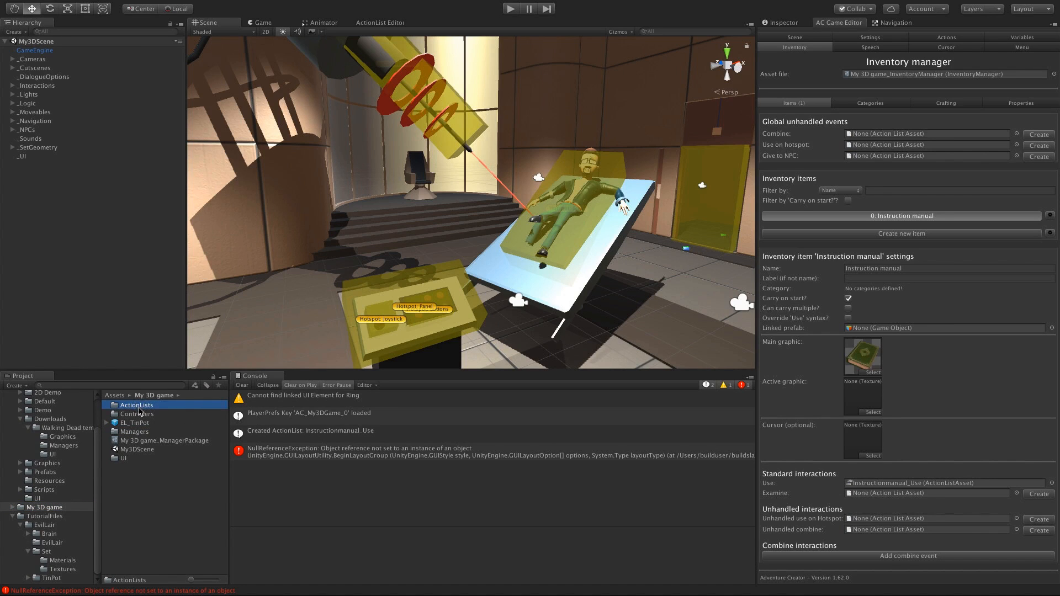
pyautogui.doubleClick(140, 407)
# Step: Assign the Instructionmanual_Use asset to the Instruction manual's Examine interaction as well
pyautogui.click(144, 453)
pyautogui.click(143, 436)
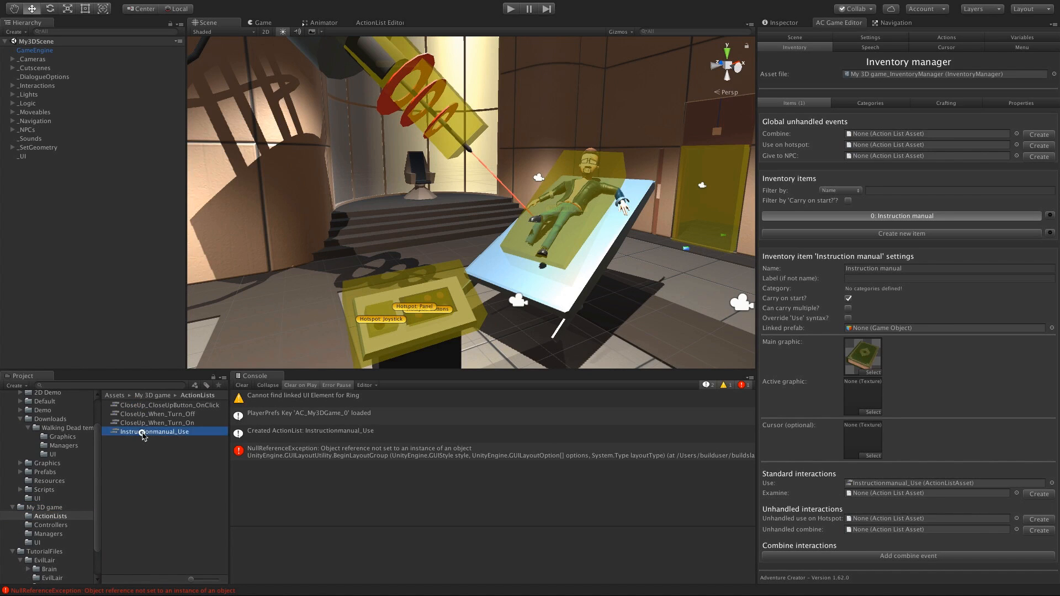
pyautogui.moveTo(143, 436); pyautogui.dragTo(883, 488)
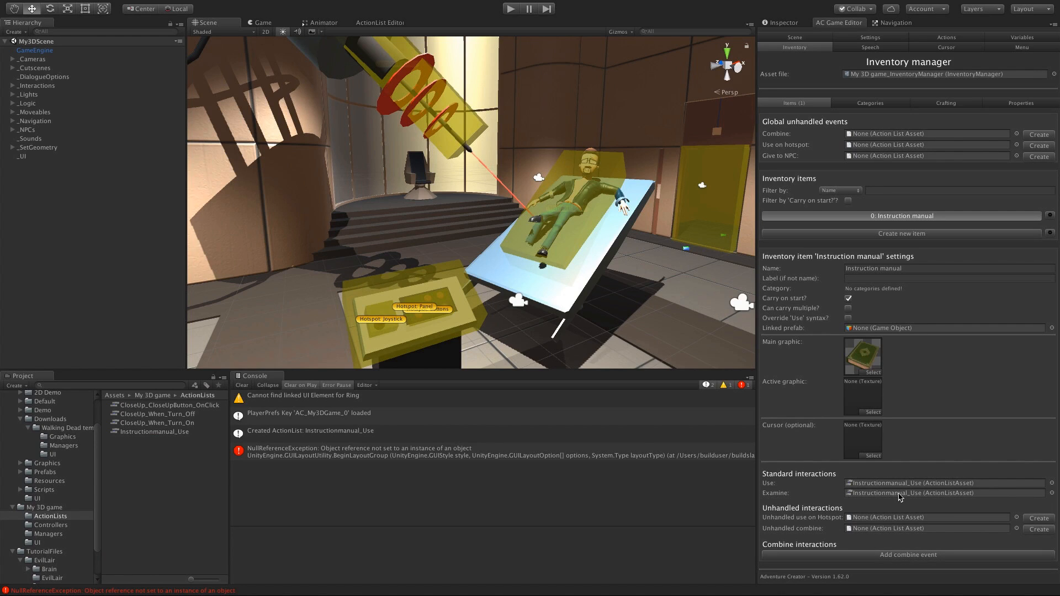
# Step: Make the Instructionmanual_Use action a Dialogue: Play speech player line reading "I hope I don't have to read this.."
pyautogui.click(169, 433)
pyautogui.doubleClick(170, 434)
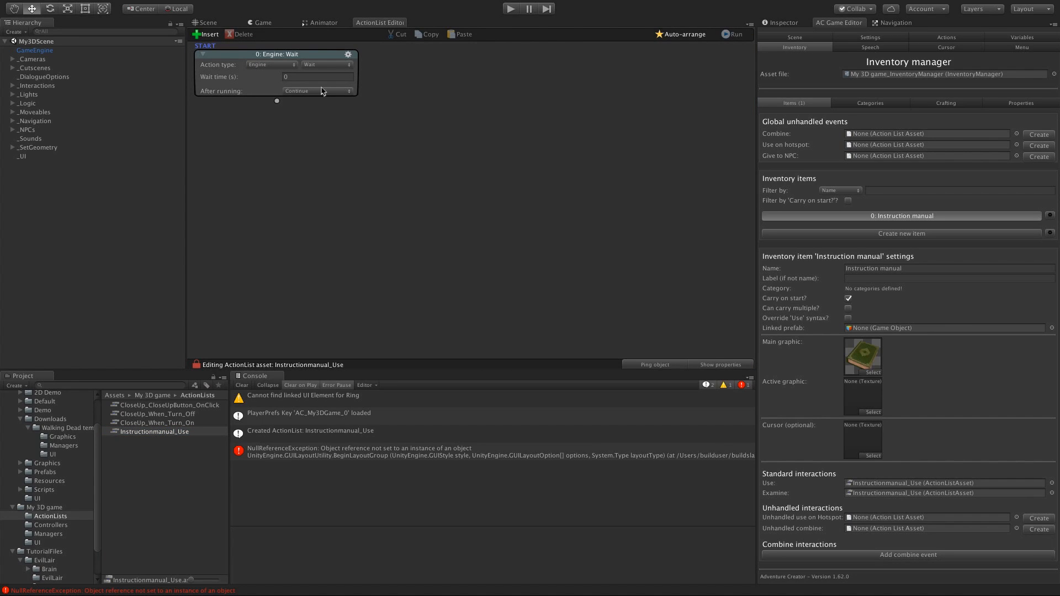
pyautogui.click(275, 67)
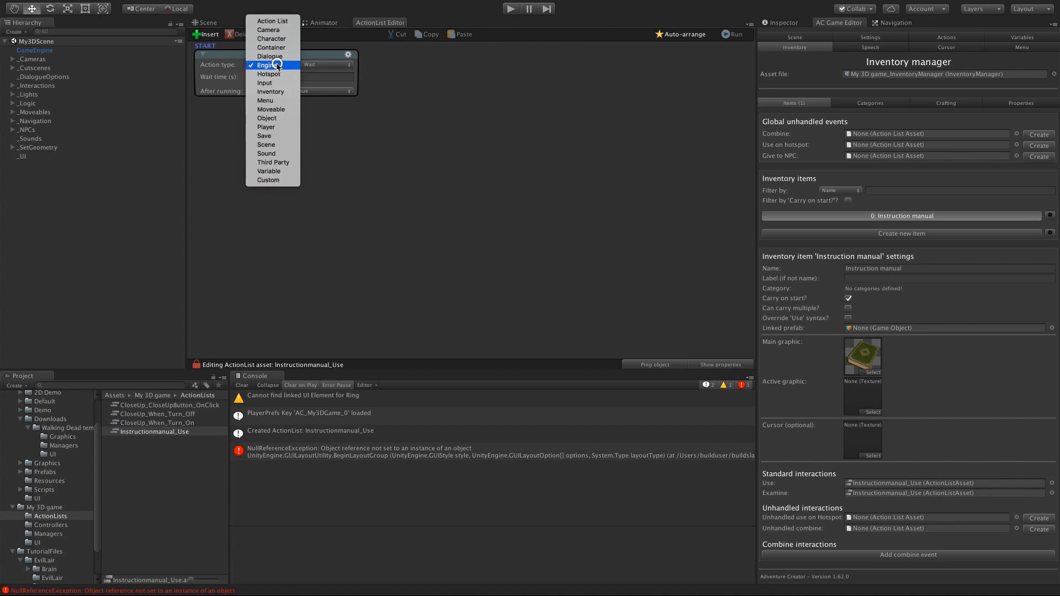
pyautogui.click(276, 62)
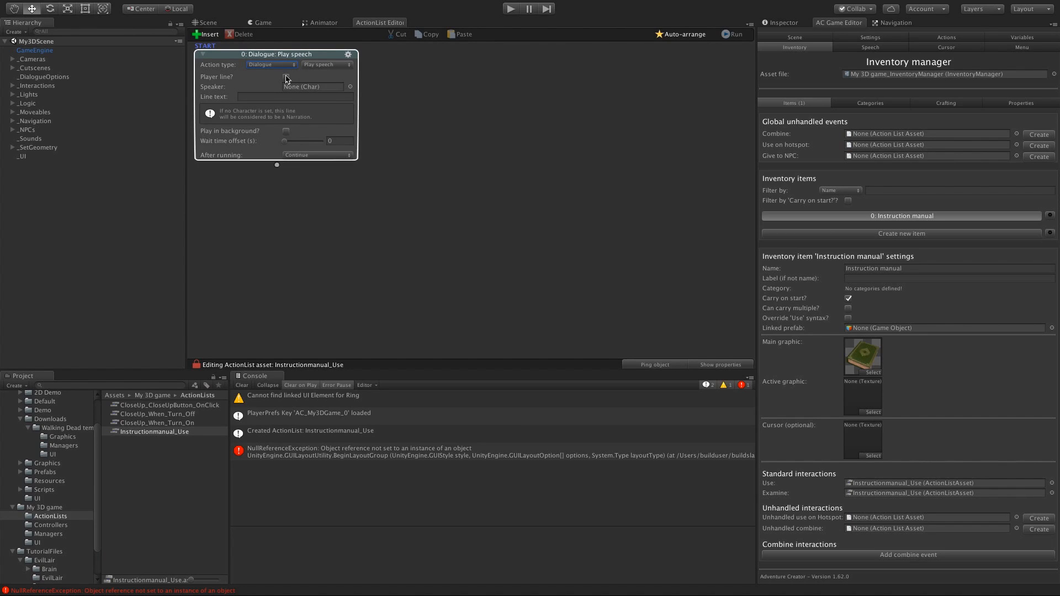
pyautogui.click(286, 77)
pyautogui.click(260, 86)
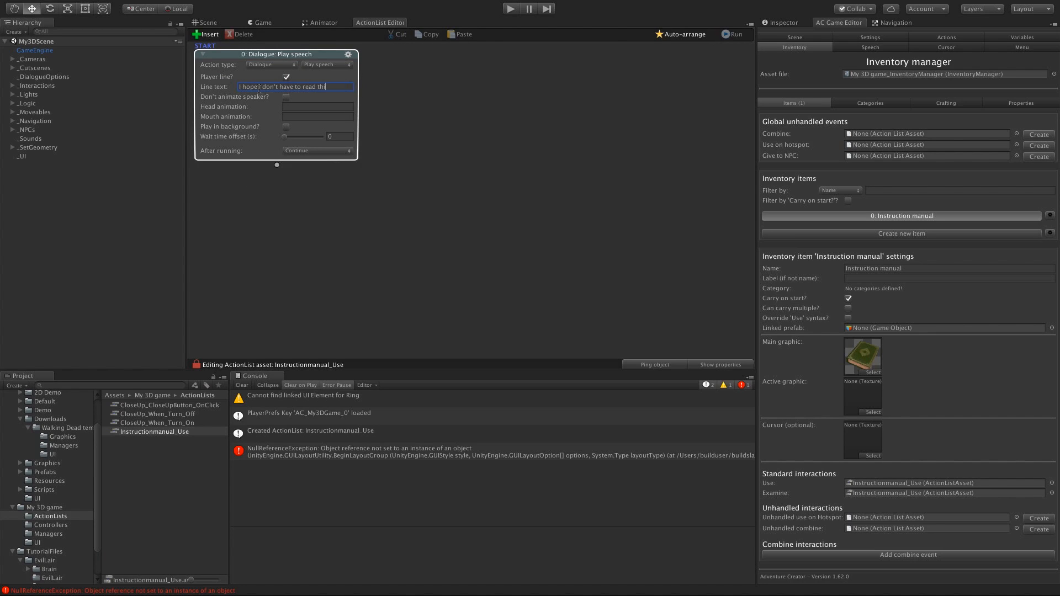
pyautogui.click(254, 229)
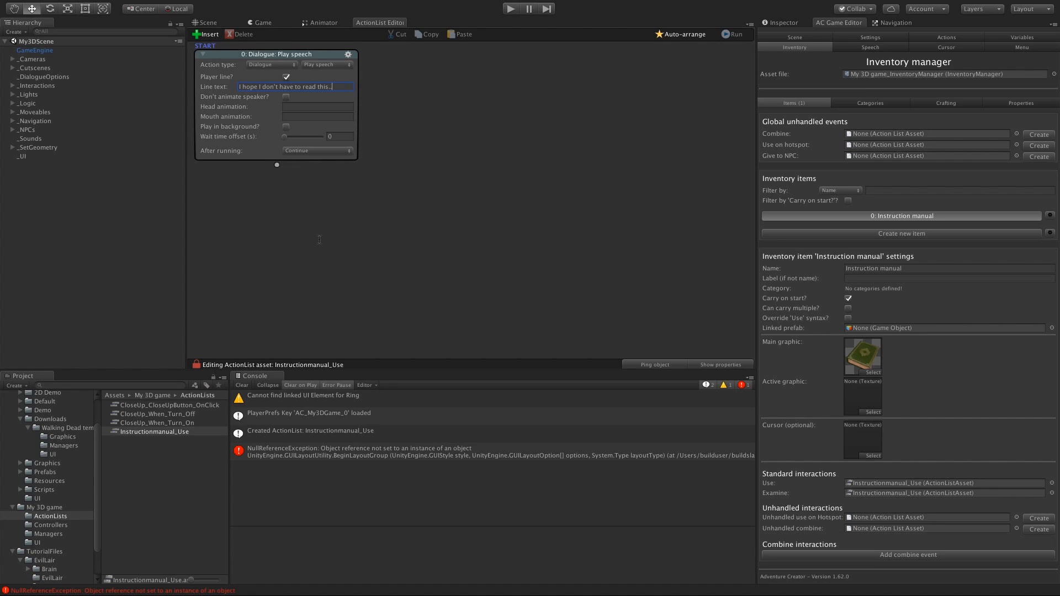
# Step: Run the game, interact with the Instruction manual in the inventory to test its speech, and stop the game
pyautogui.hotkey('ctrl', 'p')
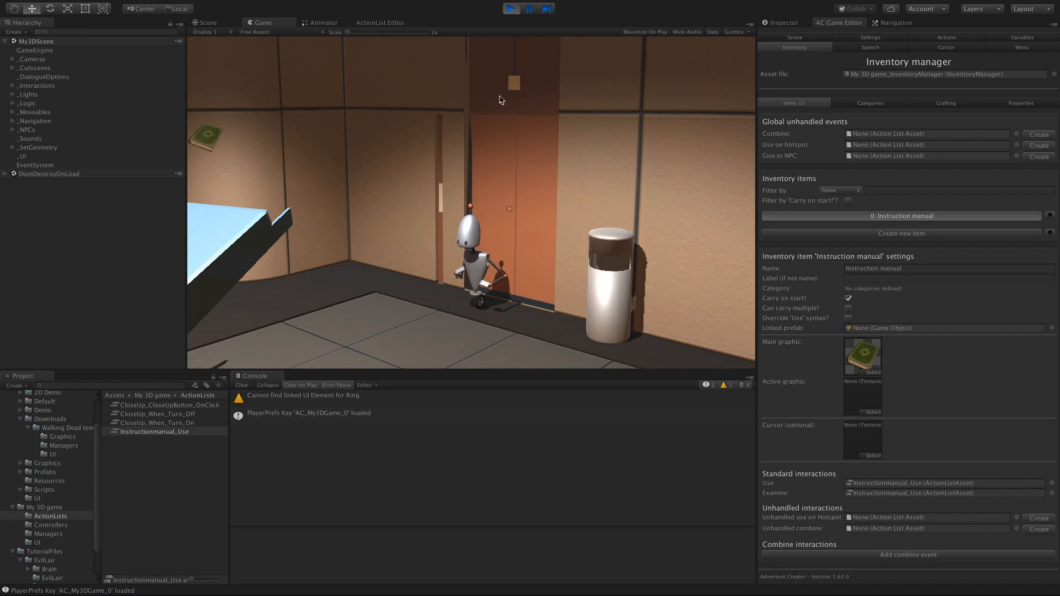
pyautogui.click(219, 134)
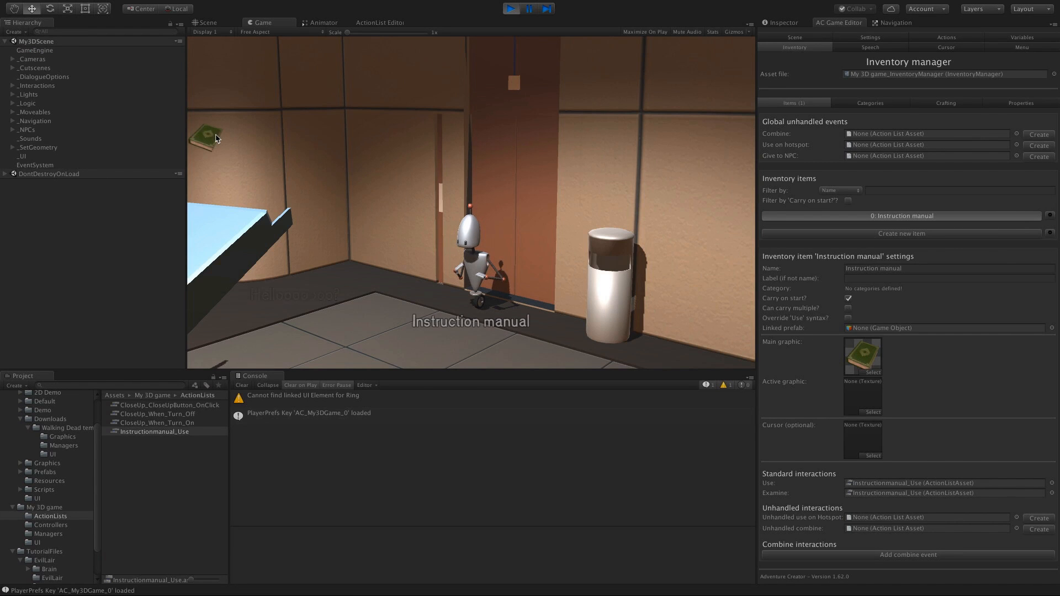
pyautogui.click(215, 134)
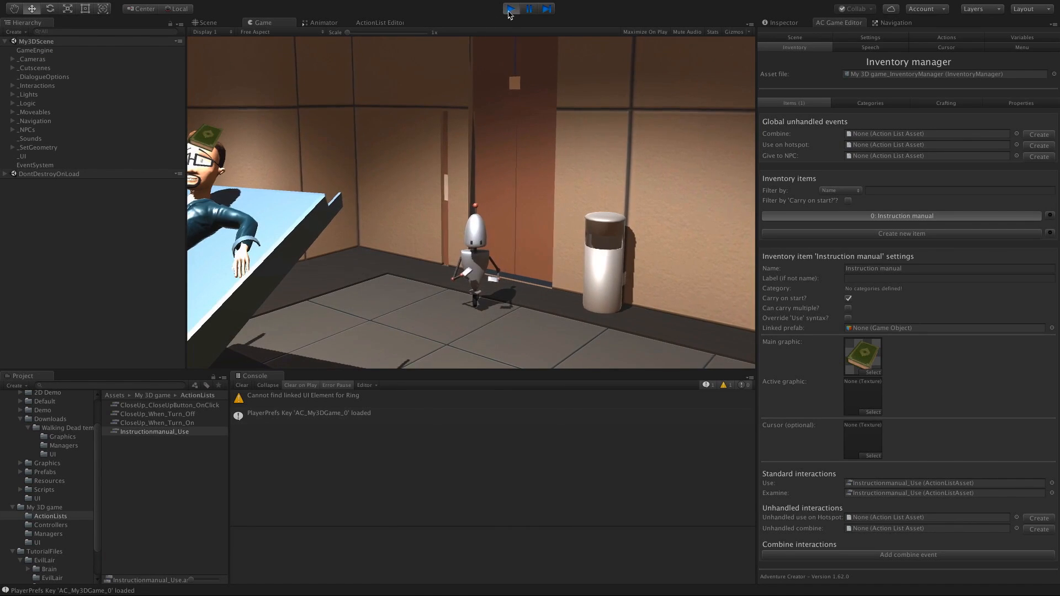
pyautogui.click(511, 10)
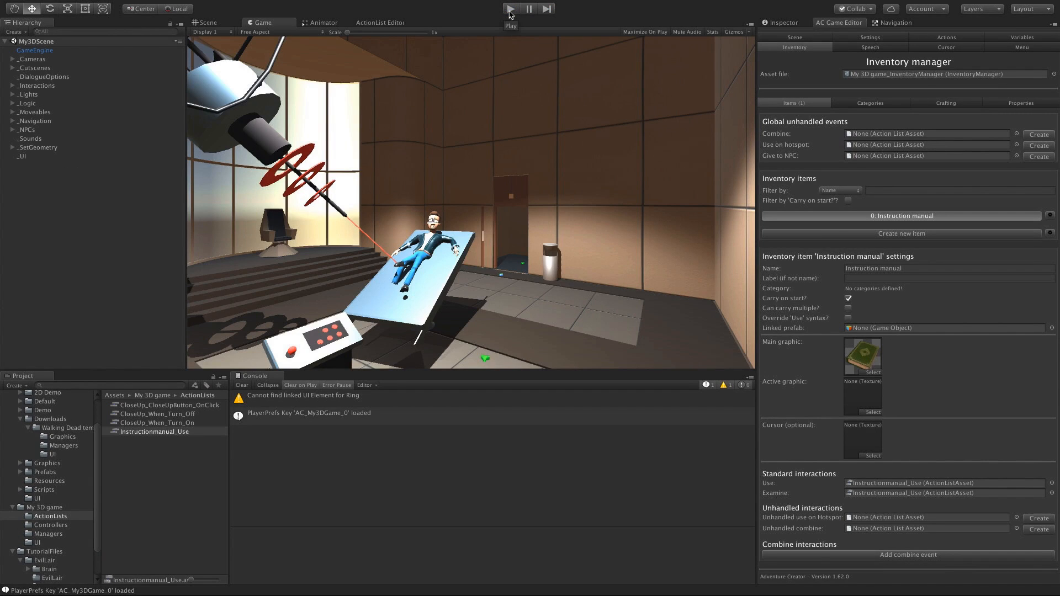
# Step: Turn off Carry on start? for the Instruction manual inventory item
pyautogui.click(848, 298)
# Step: Place the InstructionManual model from TutorialFiles/EvilLair/Set onto the coffee table by the sofa and rotate it
pyautogui.click(205, 22)
pyautogui.keyDown('alt'); pyautogui.moveTo(487, 214); pyautogui.dragTo(336, 241); pyautogui.keyUp('alt')
pyautogui.keyDown('alt'); pyautogui.moveTo(542, 248); pyautogui.dragTo(429, 213, button='middle'); pyautogui.keyUp('alt')
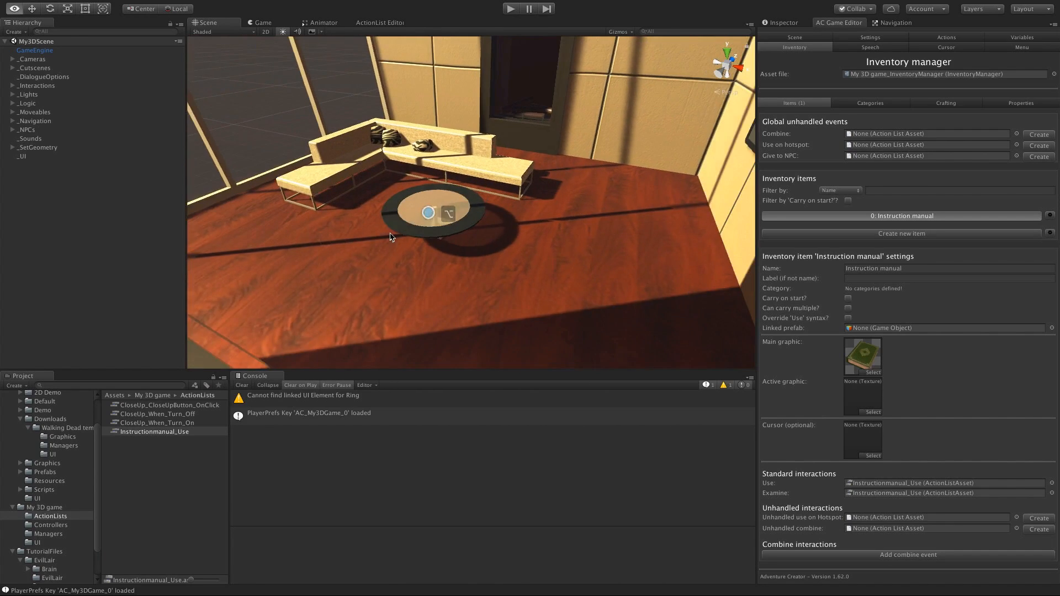
pyautogui.scroll(10, 391, 234)
pyautogui.keyDown('alt'); pyautogui.moveTo(348, 237); pyautogui.dragTo(409, 246); pyautogui.keyUp('alt')
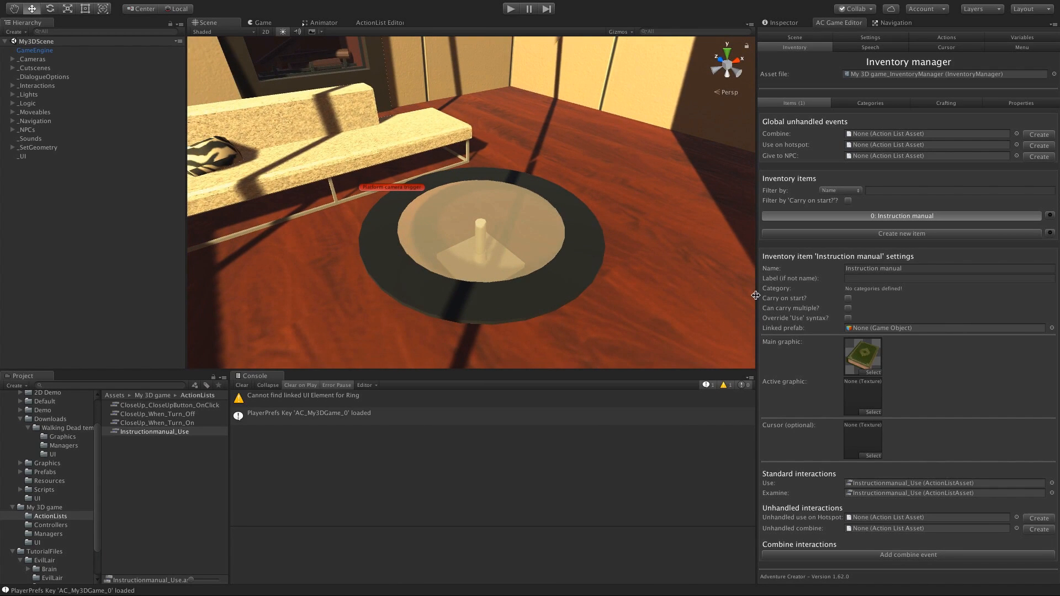
pyautogui.scroll(5, 24, 426)
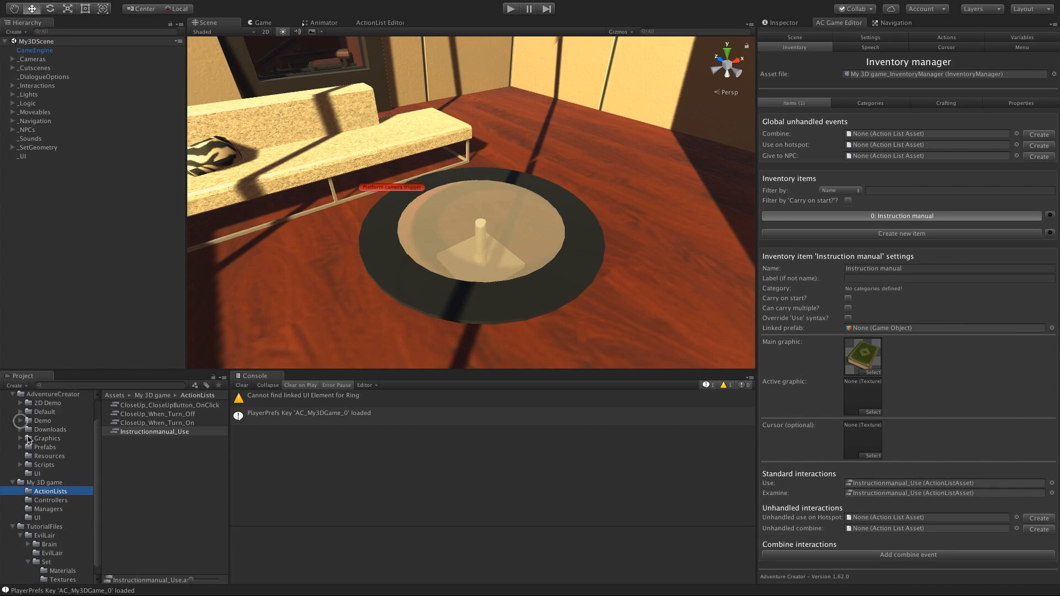
pyautogui.click(13, 422)
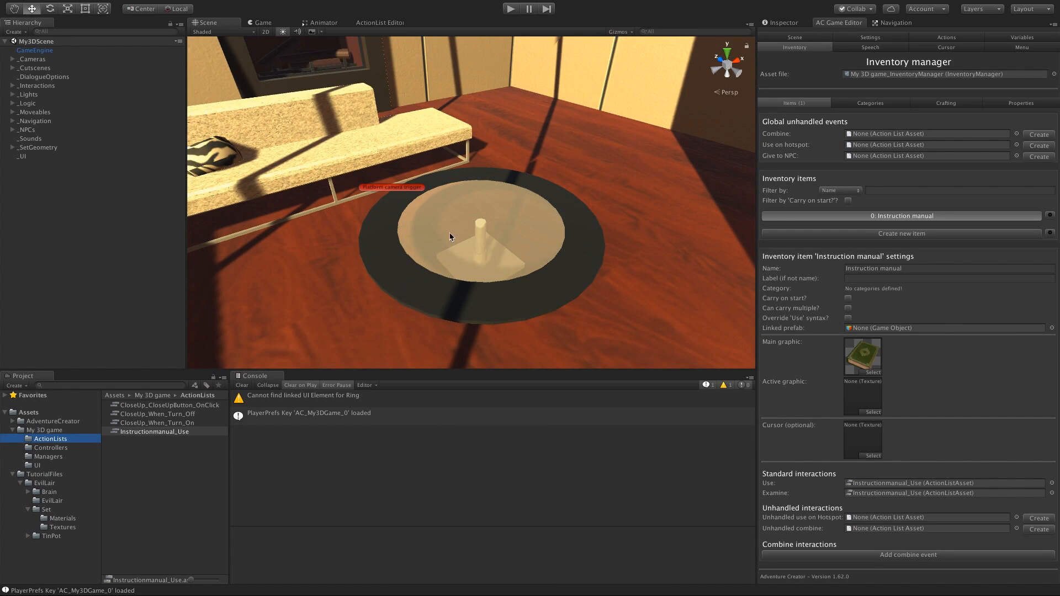
pyautogui.click(50, 477)
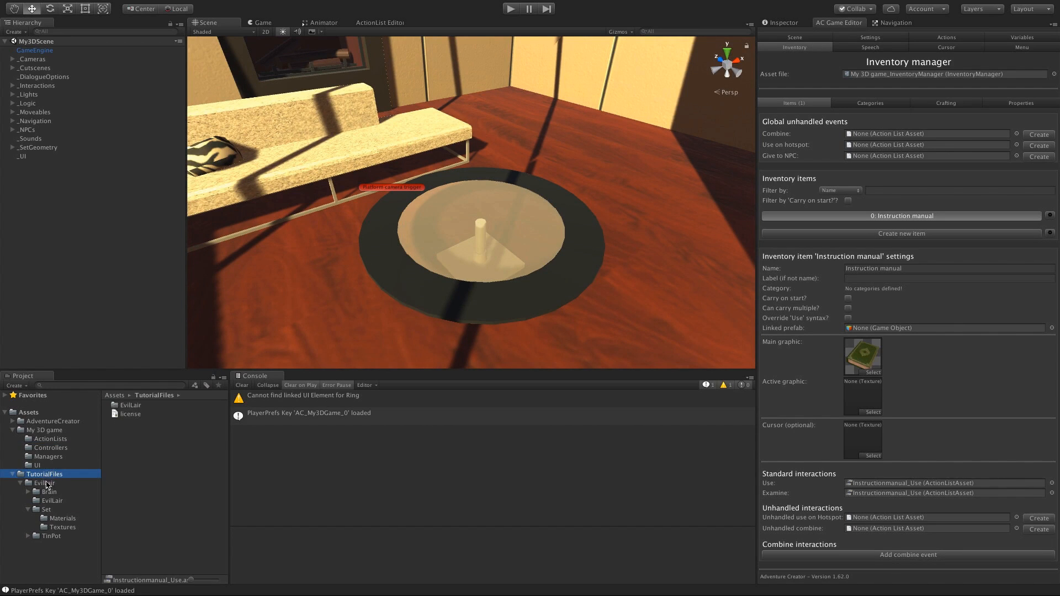
pyautogui.click(44, 482)
pyautogui.click(49, 509)
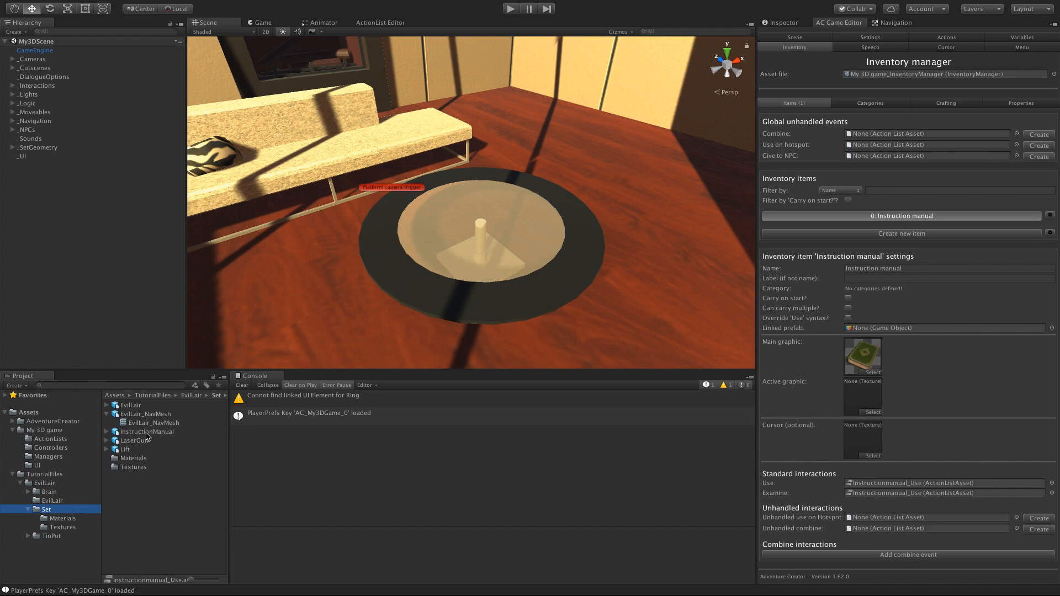
pyautogui.moveTo(147, 436); pyautogui.dragTo(306, 266)
pyautogui.press('e')
pyautogui.keyDown('alt'); pyautogui.moveTo(461, 271); pyautogui.dragTo(416, 278); pyautogui.keyUp('alt')
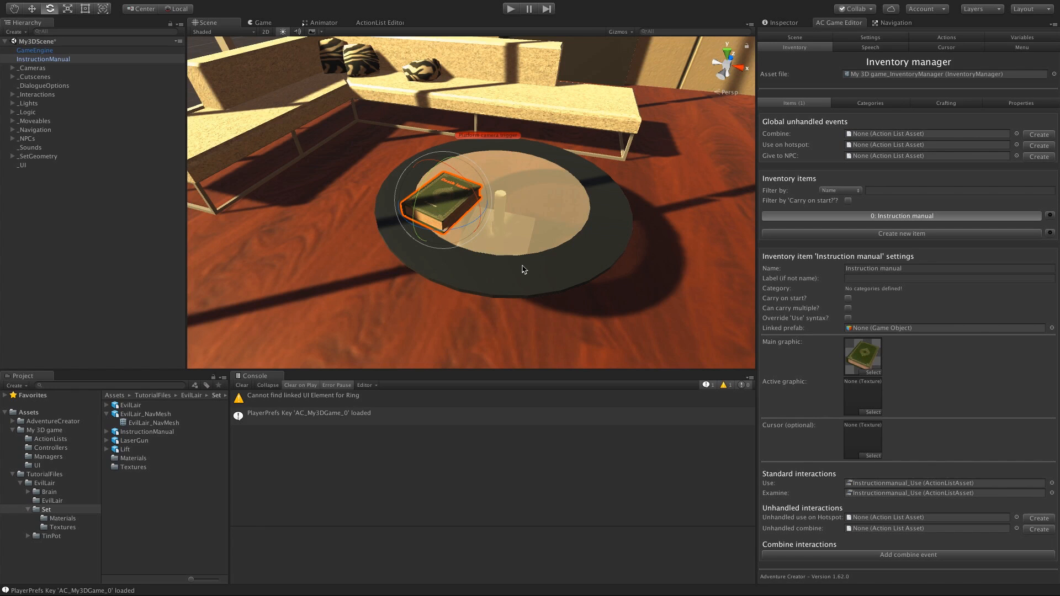
pyautogui.scroll(-3, 524, 269)
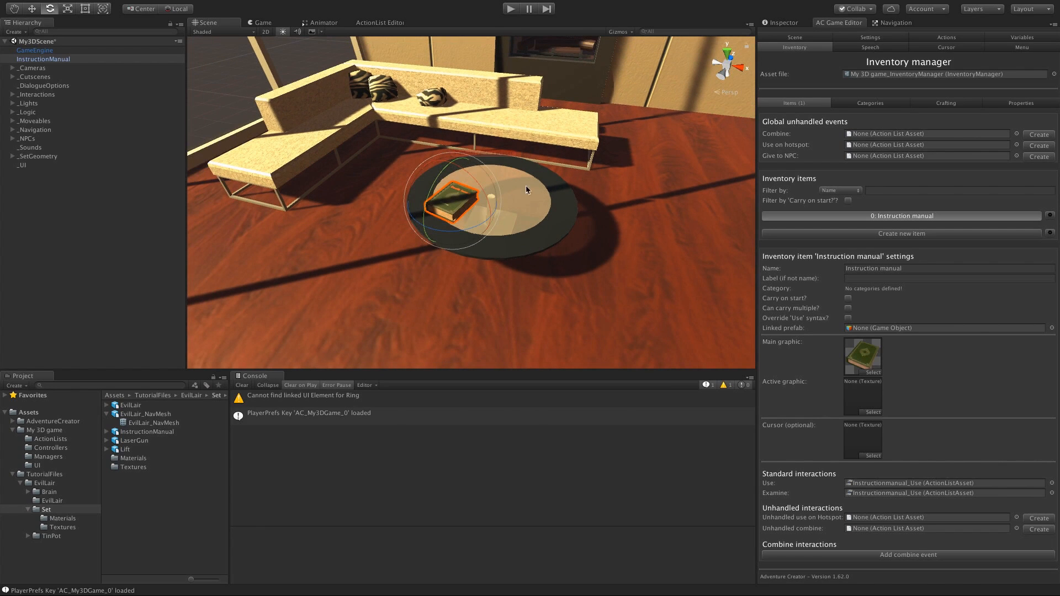
# Step: Create an empty GameObject at the coffee table and name it "Hotspot: Coffee table"
pyautogui.click(529, 222)
pyautogui.click(531, 225)
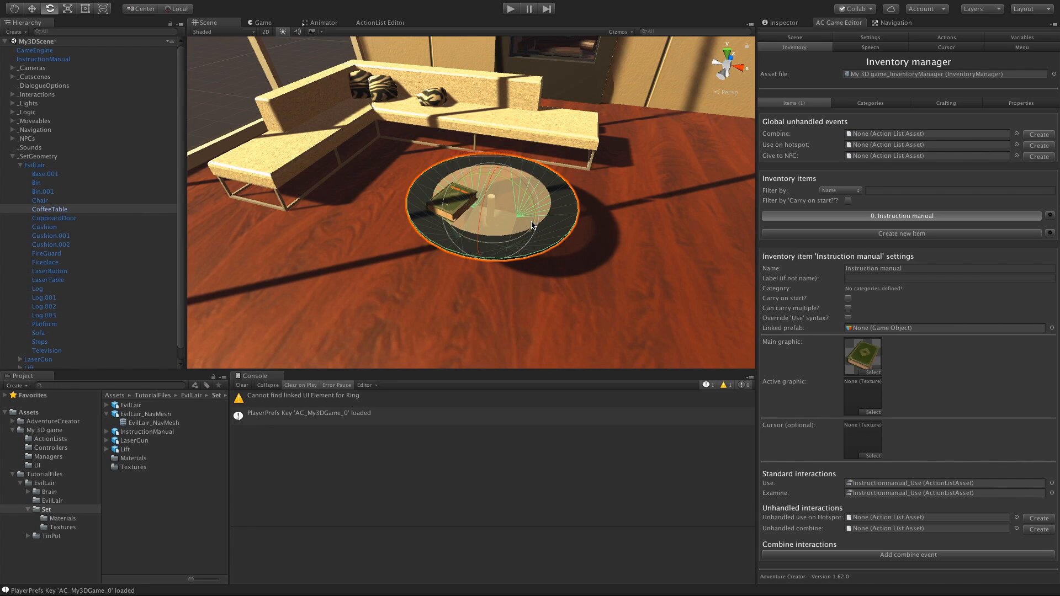
pyautogui.click(13, 156)
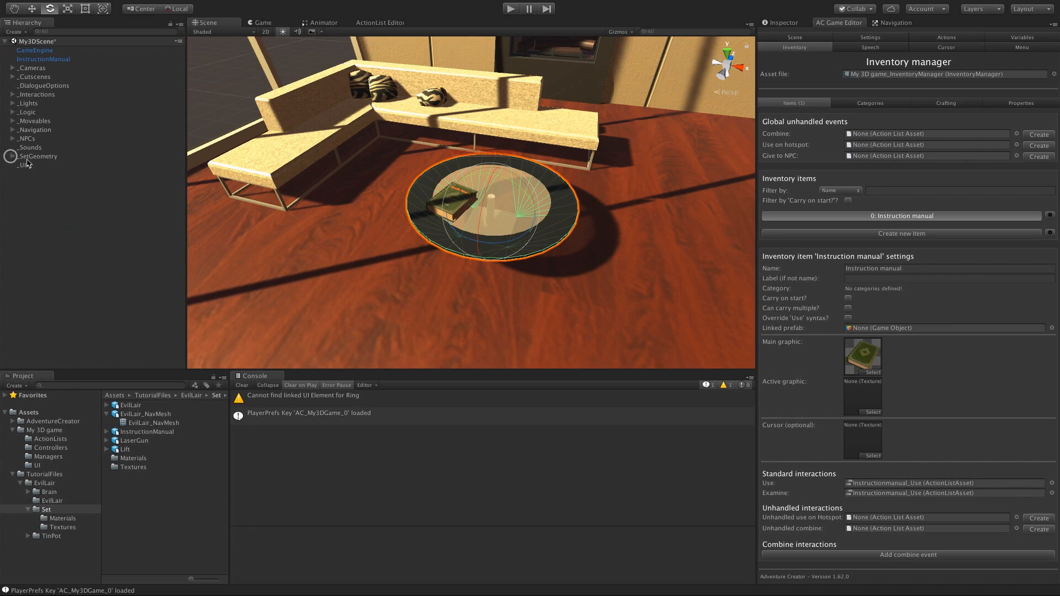
pyautogui.click(23, 32)
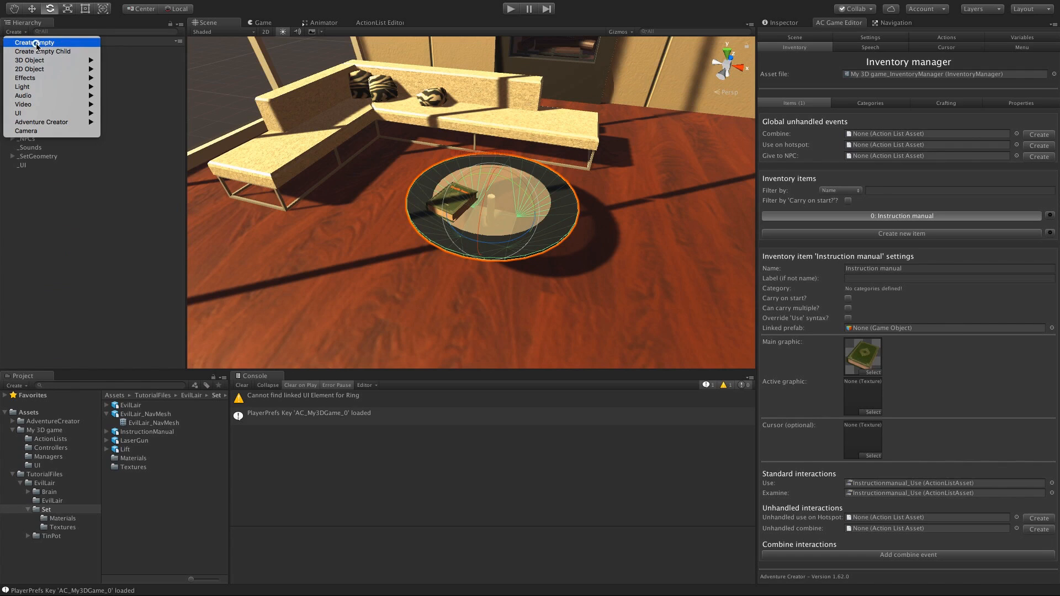
pyautogui.click(37, 43)
pyautogui.click(33, 176)
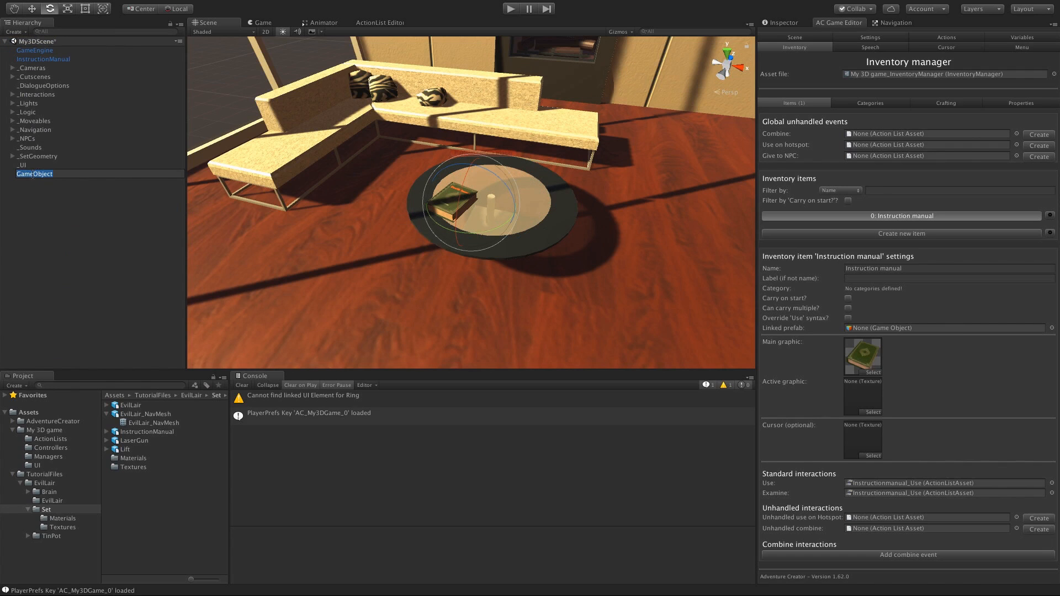
pyautogui.write('Hotspot: Coffee table')
pyautogui.press('Return')
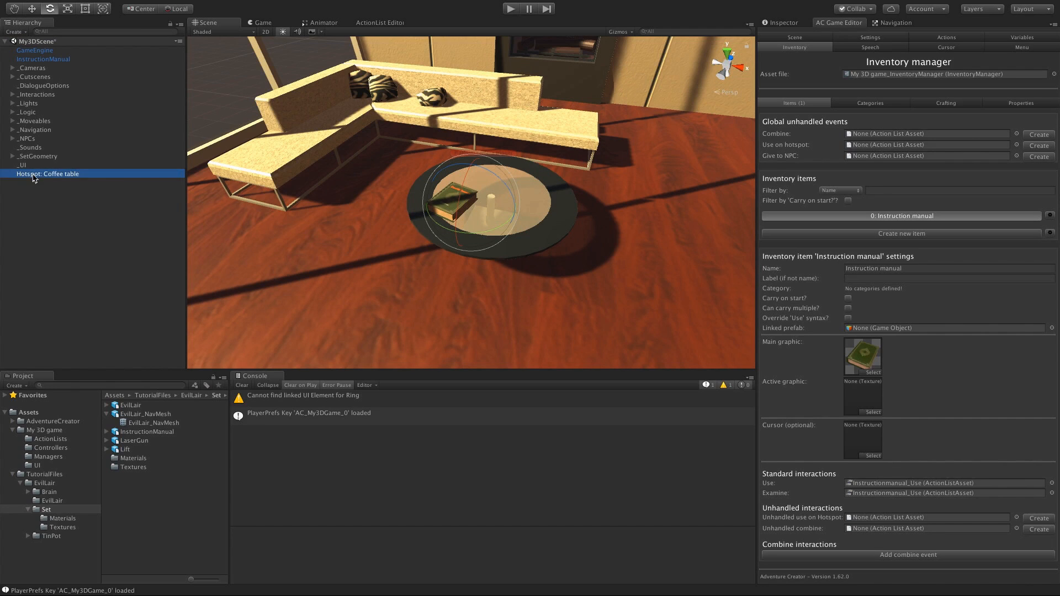
# Step: Move Hotspot: Coffee table into the _Hotspots folder under _Logic
pyautogui.click(12, 112)
pyautogui.click(20, 147)
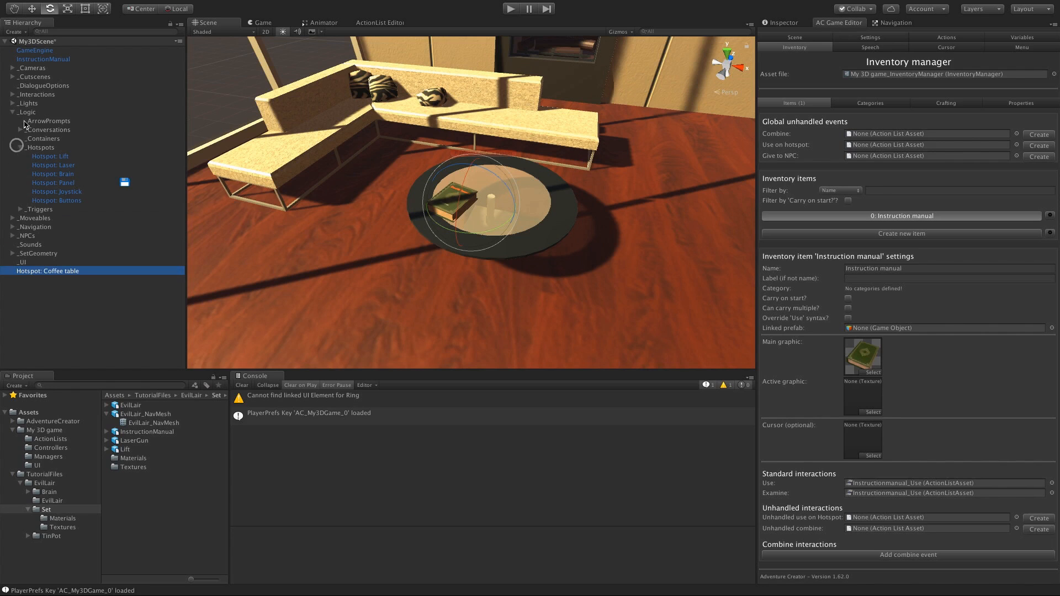
pyautogui.moveTo(36, 271); pyautogui.dragTo(59, 148)
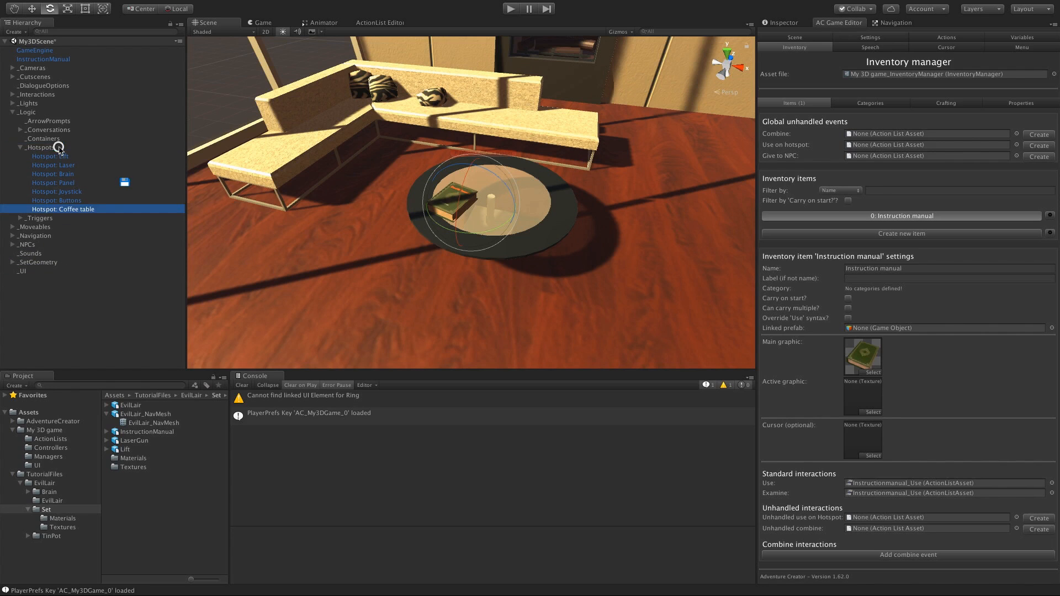
# Step: Add a Hotspot script and a Capsule Collider component to Hotspot: Coffee table
pyautogui.click(782, 23)
pyautogui.click(878, 106)
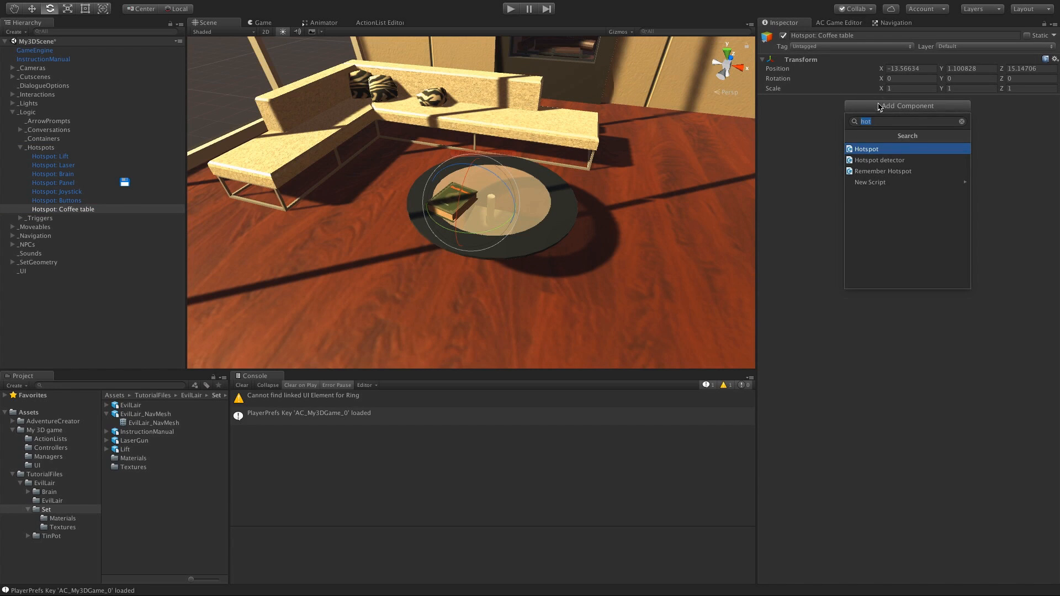
pyautogui.press('Return')
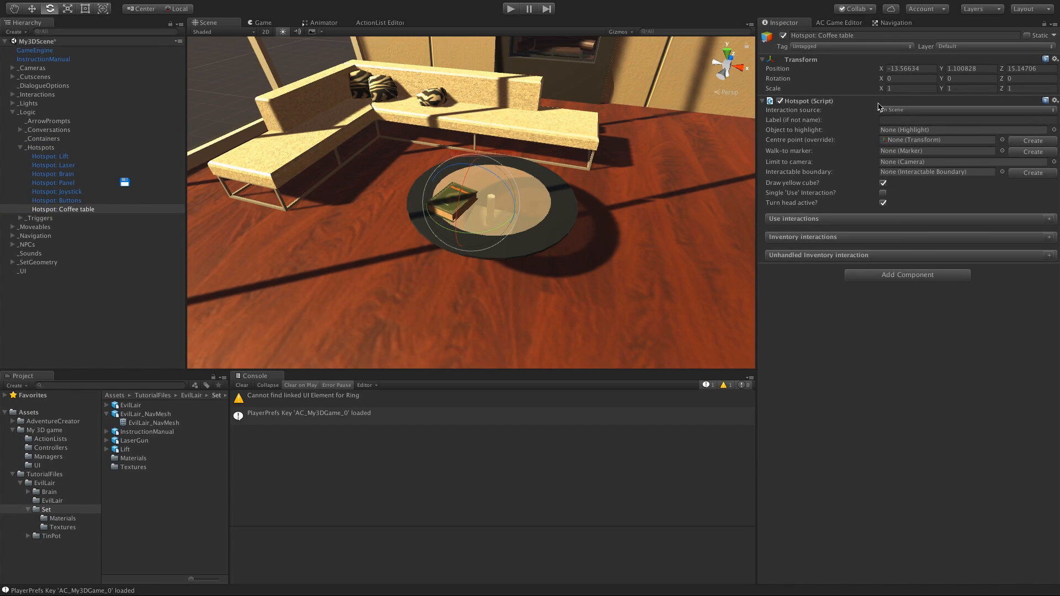
pyautogui.click(914, 276)
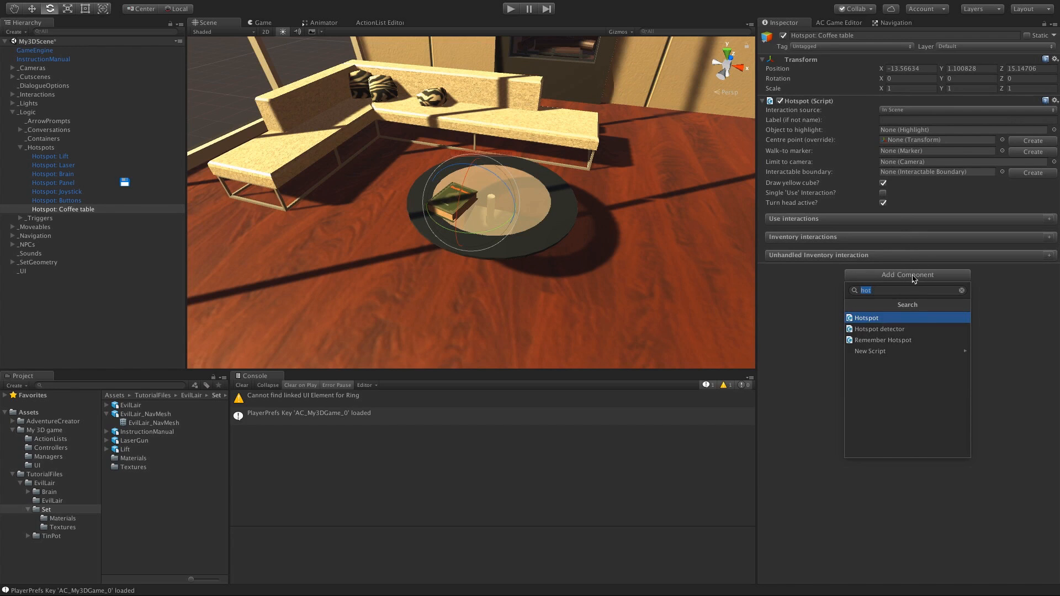
pyautogui.write('cap')
pyautogui.press('Return')
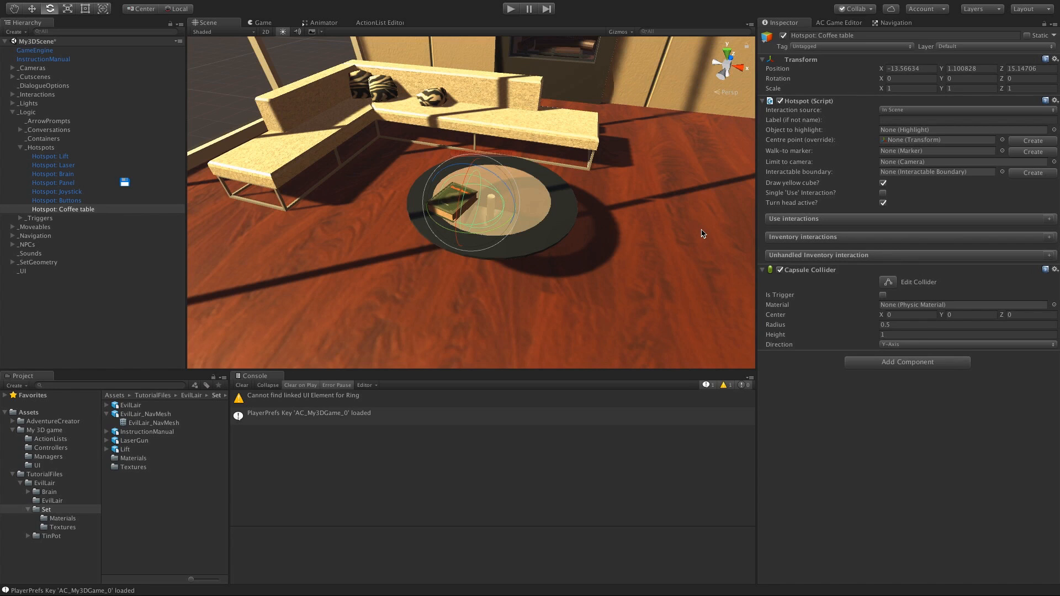
# Step: Make the Capsule Collider a trigger, set its radius to 1.19, and centre the hotspot on the coffee table
pyautogui.click(883, 296)
pyautogui.moveTo(871, 330); pyautogui.dragTo(883, 330)
pyautogui.keyDown('alt'); pyautogui.moveTo(440, 202); pyautogui.dragTo(497, 210); pyautogui.keyUp('alt')
pyautogui.press('w')
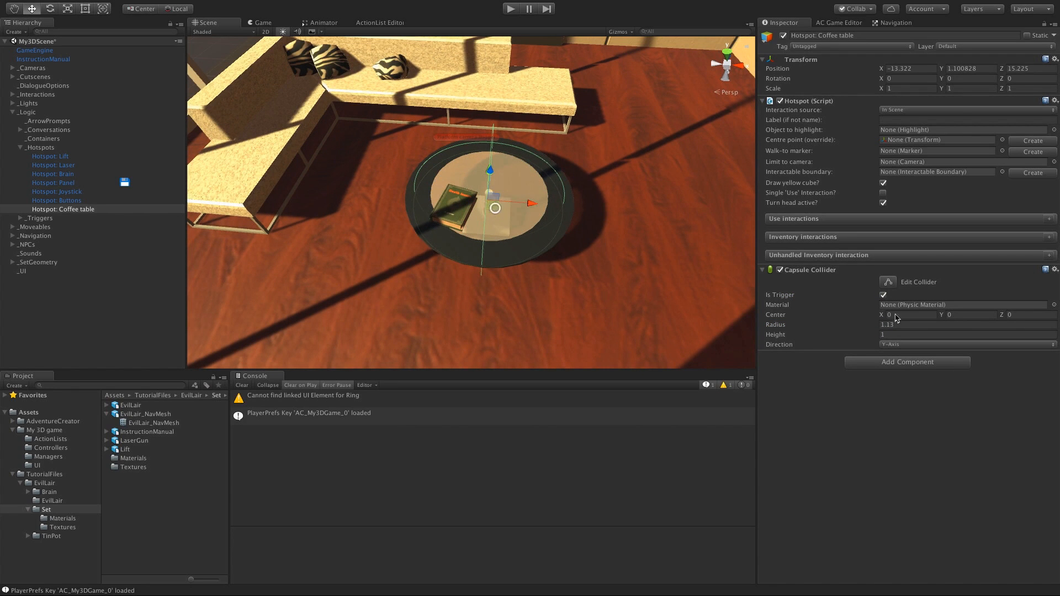
pyautogui.click(870, 326)
pyautogui.moveTo(870, 327); pyautogui.dragTo(873, 327)
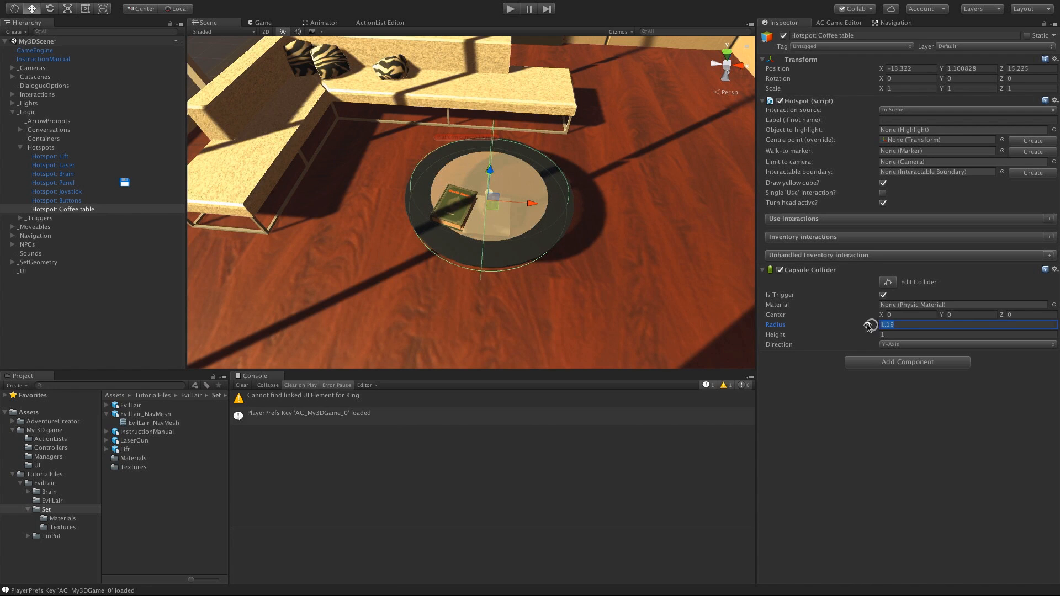
pyautogui.keyDown('alt'); pyautogui.moveTo(602, 287); pyautogui.dragTo(459, 211); pyautogui.keyUp('alt')
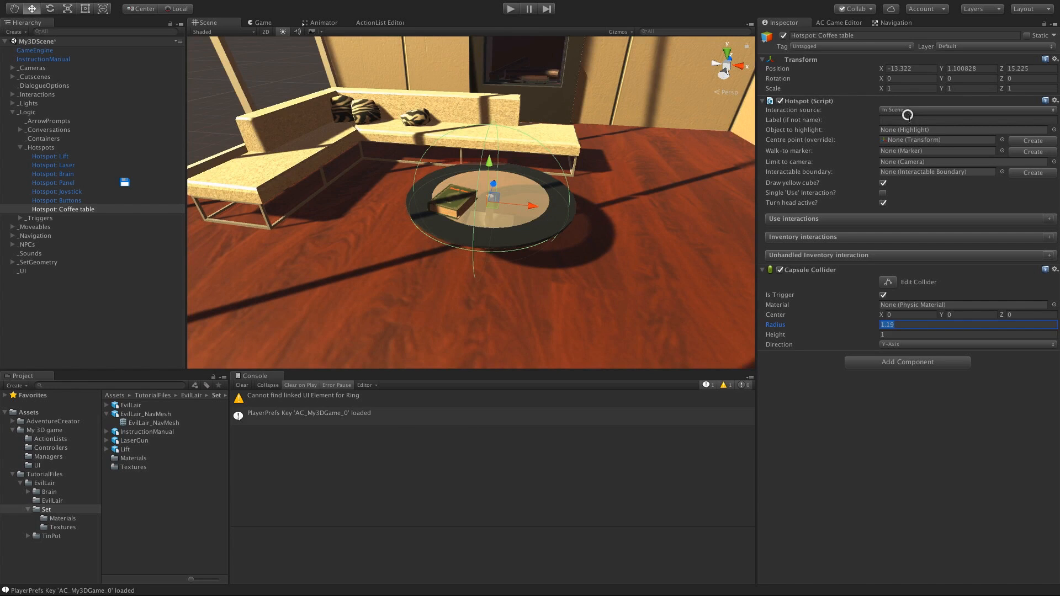
# Step: Label the hotspot "Coffee table"
pyautogui.click(909, 120)
pyautogui.write('Co')
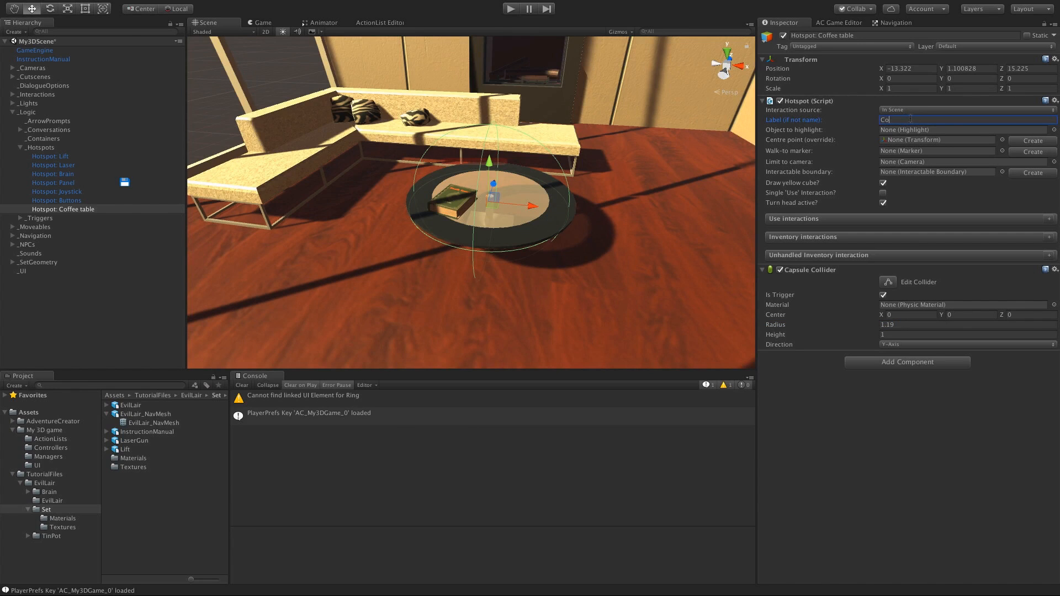
pyautogui.write('ffee table')
pyautogui.press('Return')
# Step: Create a walk-to marker for the coffee table hotspot and place it on the walkable NavMesh floor beside the table
pyautogui.click(1049, 154)
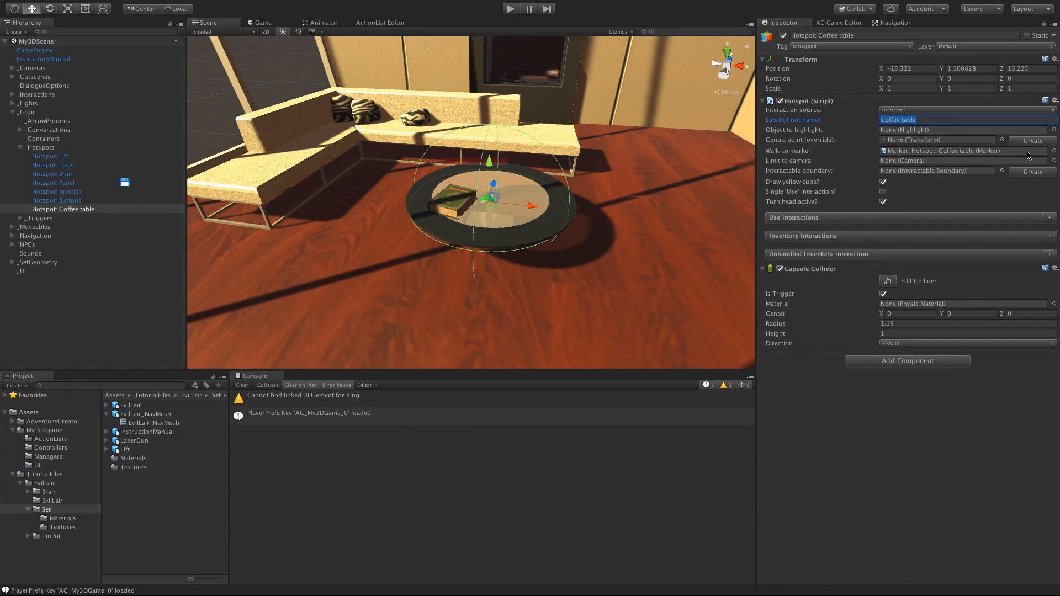
pyautogui.click(1026, 151)
pyautogui.doubleClick(79, 307)
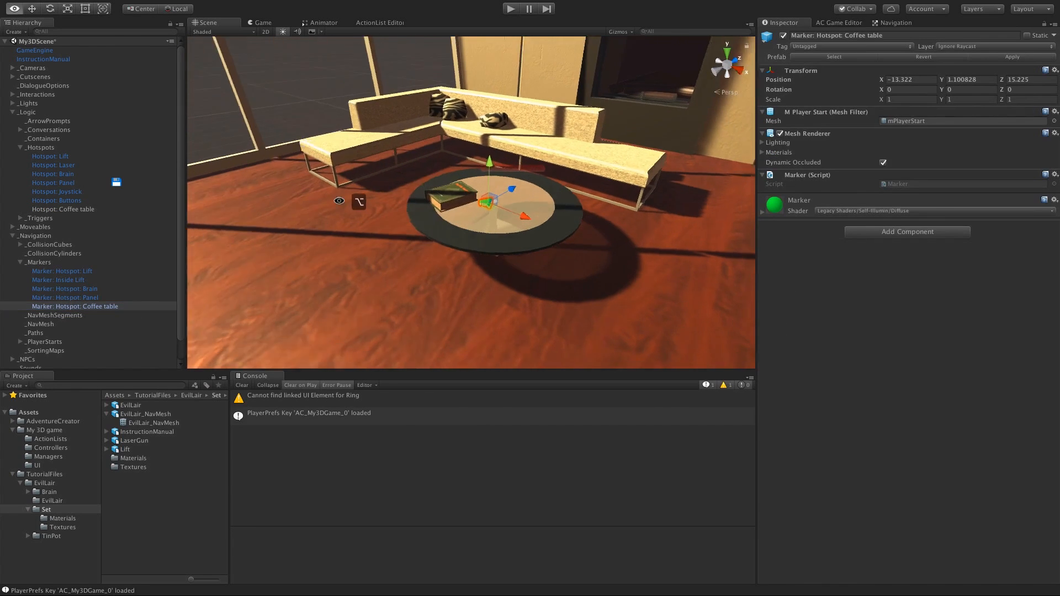
pyautogui.moveTo(447, 215)
pyautogui.mouseDown()
pyautogui.moveTo(380, 253)
pyautogui.moveTo(384, 285)
pyautogui.mouseUp()
pyautogui.click(892, 23)
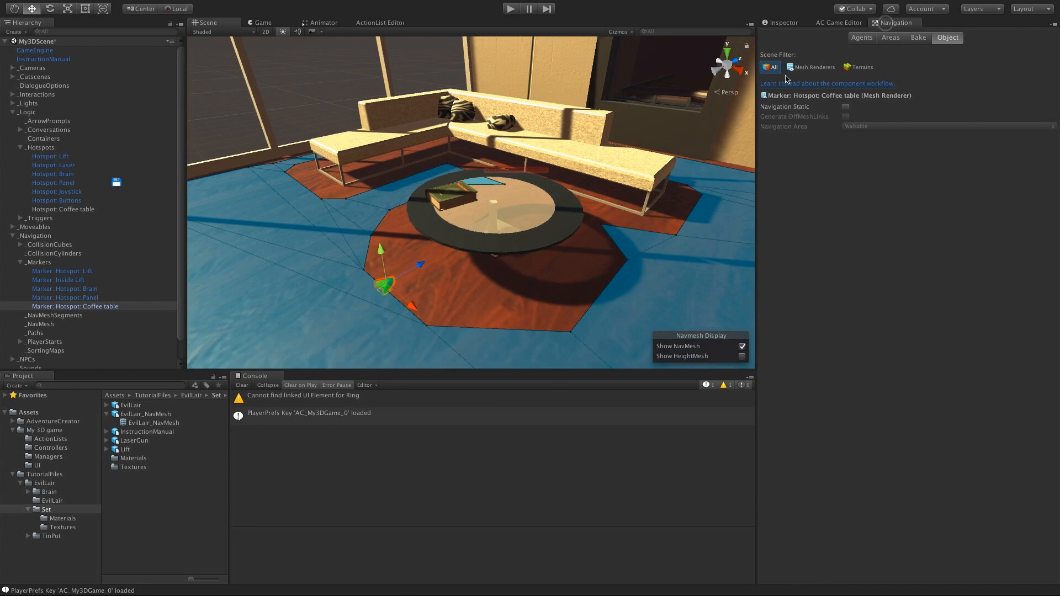
pyautogui.moveTo(436, 239)
pyautogui.keyDown('alt'); pyautogui.mouseDown()
pyautogui.moveTo(456, 244)
pyautogui.moveTo(461, 264)
pyautogui.moveTo(420, 276)
pyautogui.moveTo(354, 255)
pyautogui.moveTo(321, 226)
pyautogui.mouseUp(); pyautogui.keyUp('alt')
pyautogui.moveTo(430, 200)
pyautogui.mouseDown()
pyautogui.moveTo(409, 219)
pyautogui.moveTo(488, 201)
pyautogui.moveTo(473, 277)
pyautogui.moveTo(419, 274)
pyautogui.moveTo(436, 259)
pyautogui.mouseUp()
pyautogui.scroll(5, 457, 286)
pyautogui.click(796, 24)
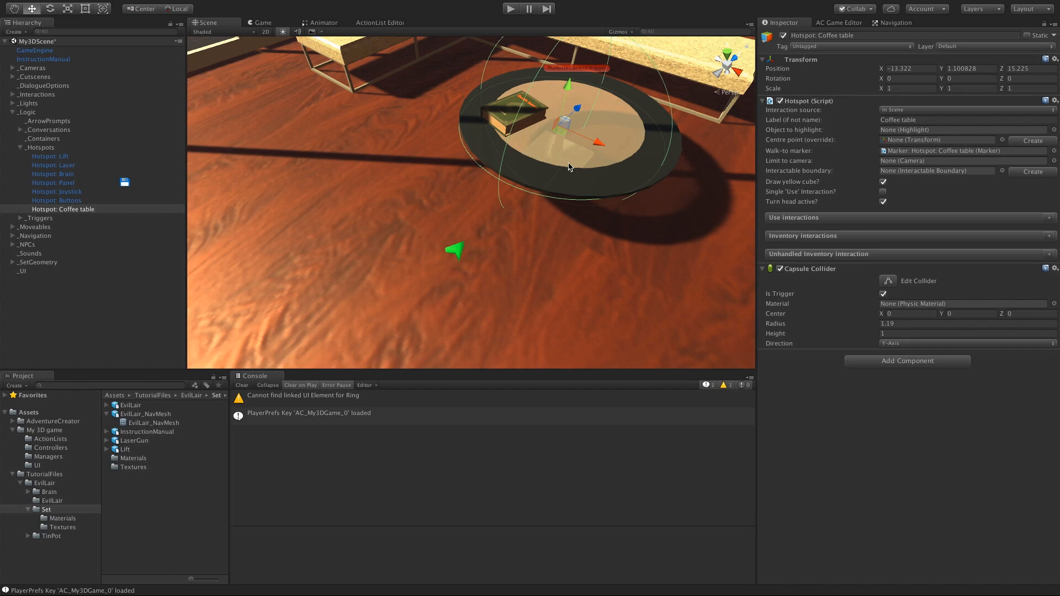
# Step: Add a Highlight component to EvilLair's CoffeeTable mesh and assign it as the coffee table hotspot's object to highlight
pyautogui.click(12, 263)
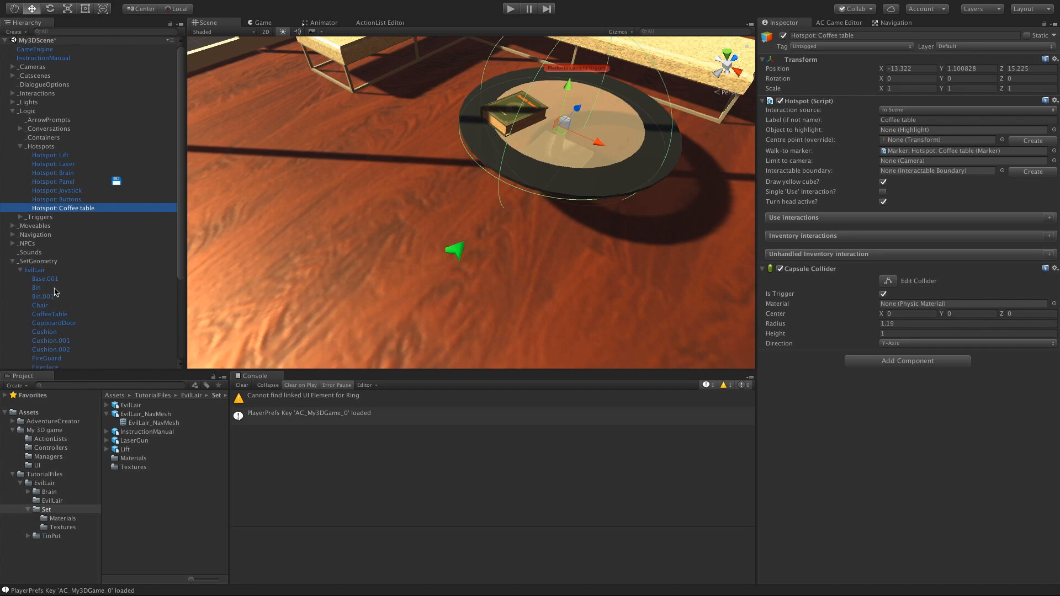
pyautogui.scroll(-2, 55, 292)
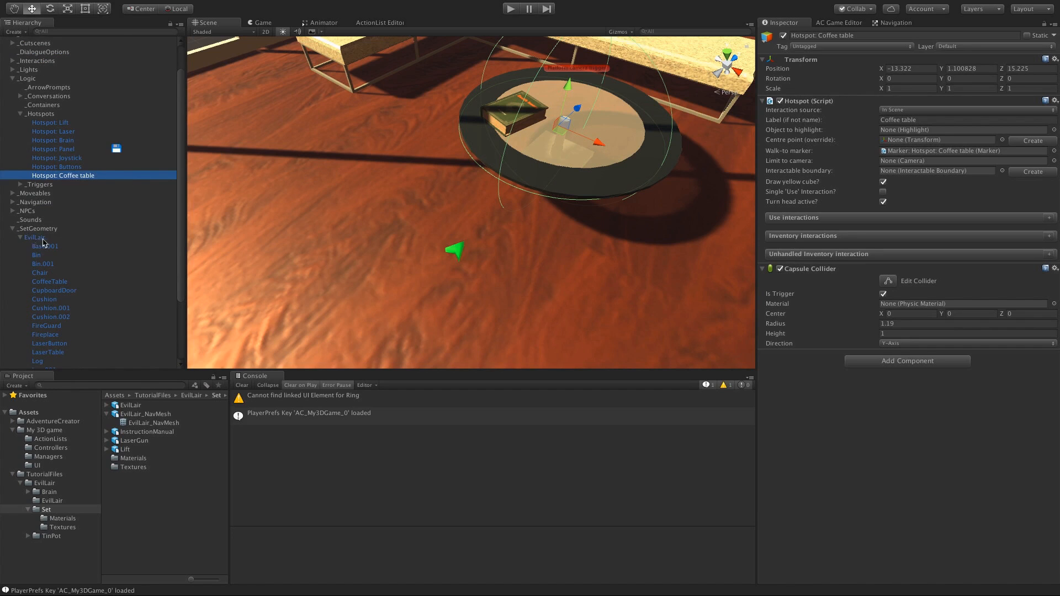
pyautogui.click(52, 281)
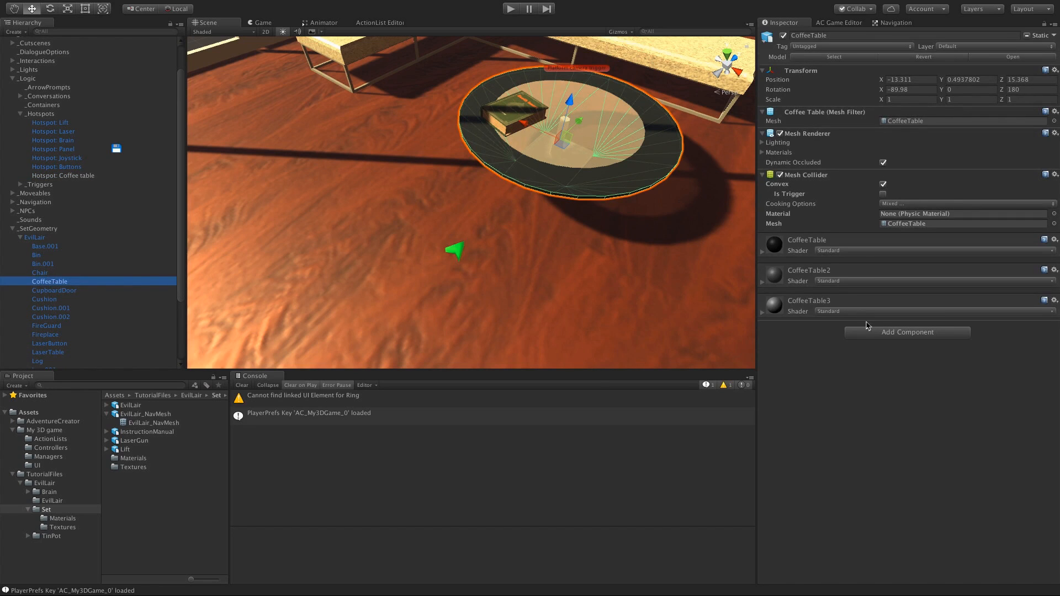
pyautogui.click(879, 333)
pyautogui.press('Return')
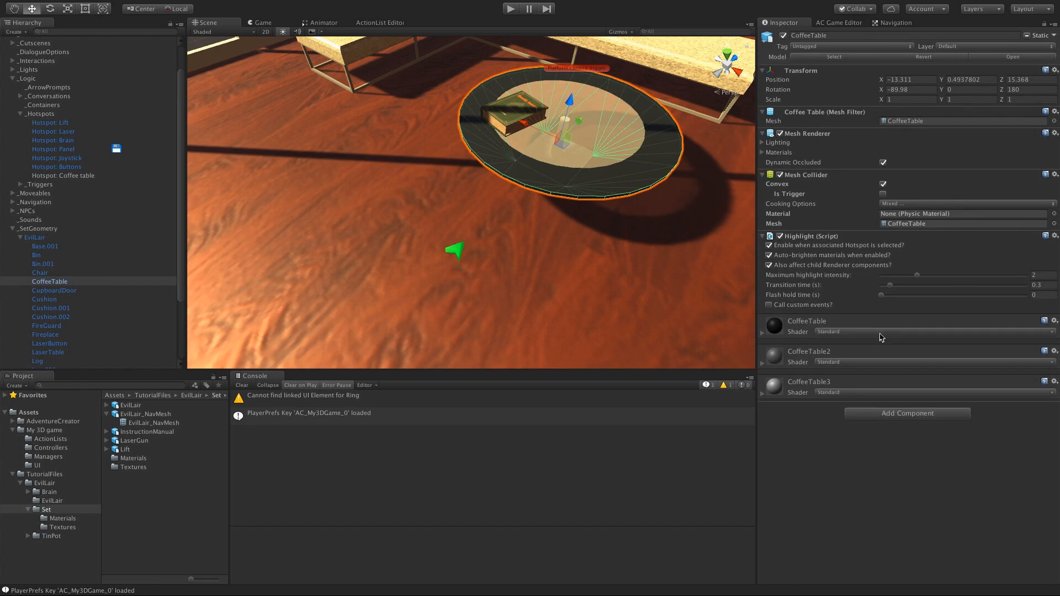
pyautogui.click(82, 176)
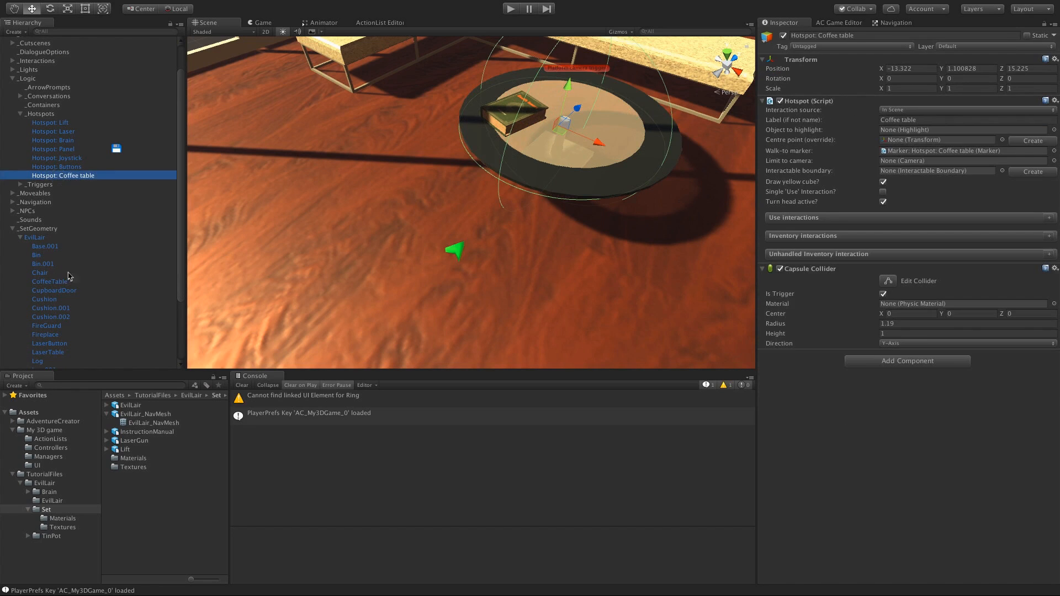
pyautogui.moveTo(51, 282); pyautogui.dragTo(931, 131)
# Step: Add a Use interaction to the coffee table hotspot with Walk To Marker and Face after moving, and create its Interaction
pyautogui.click(1049, 217)
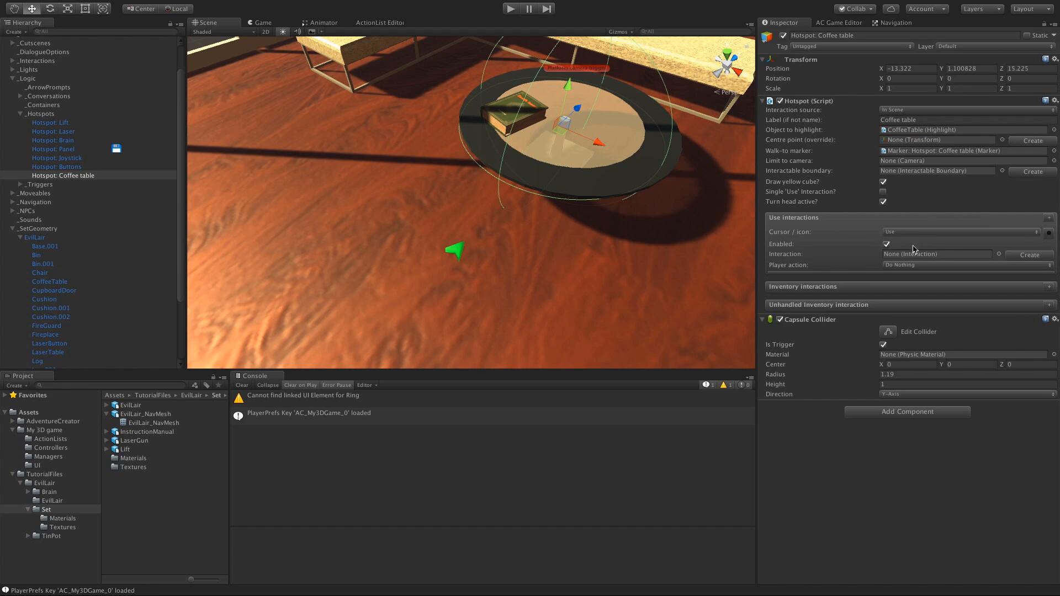
pyautogui.click(914, 265)
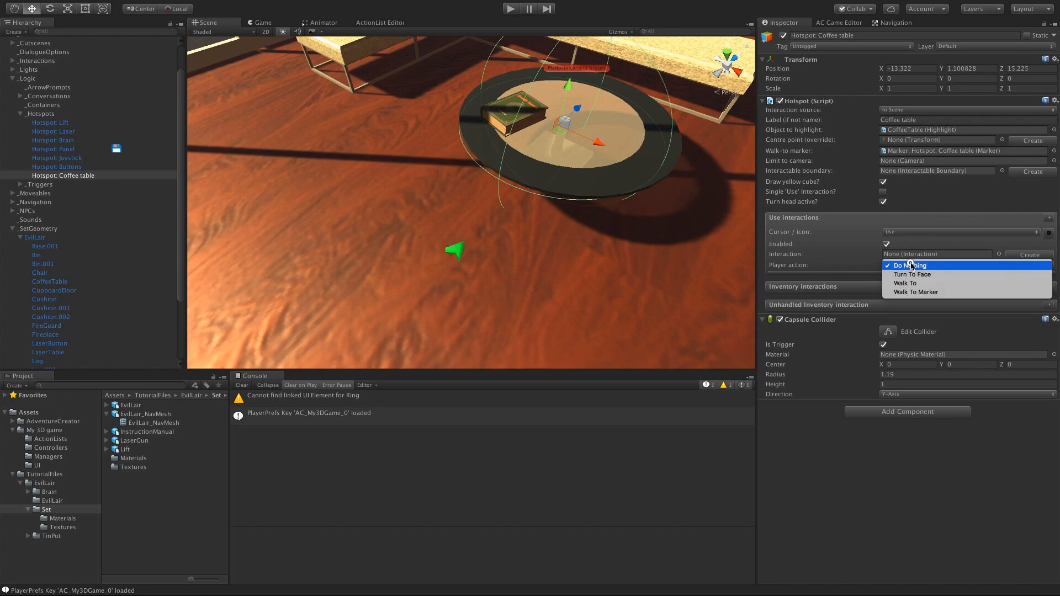
pyautogui.click(921, 292)
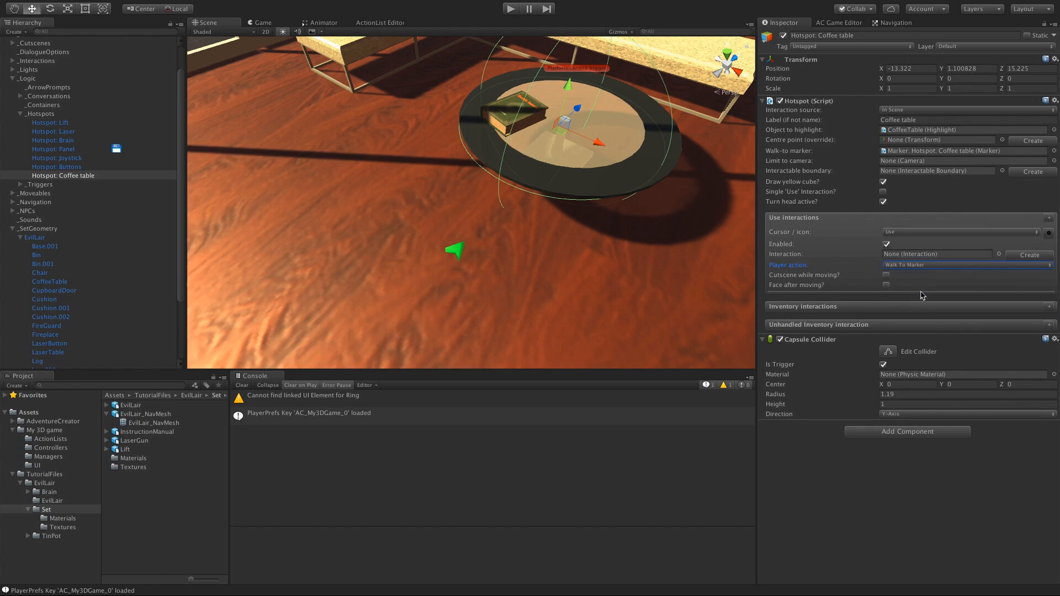
pyautogui.click(886, 287)
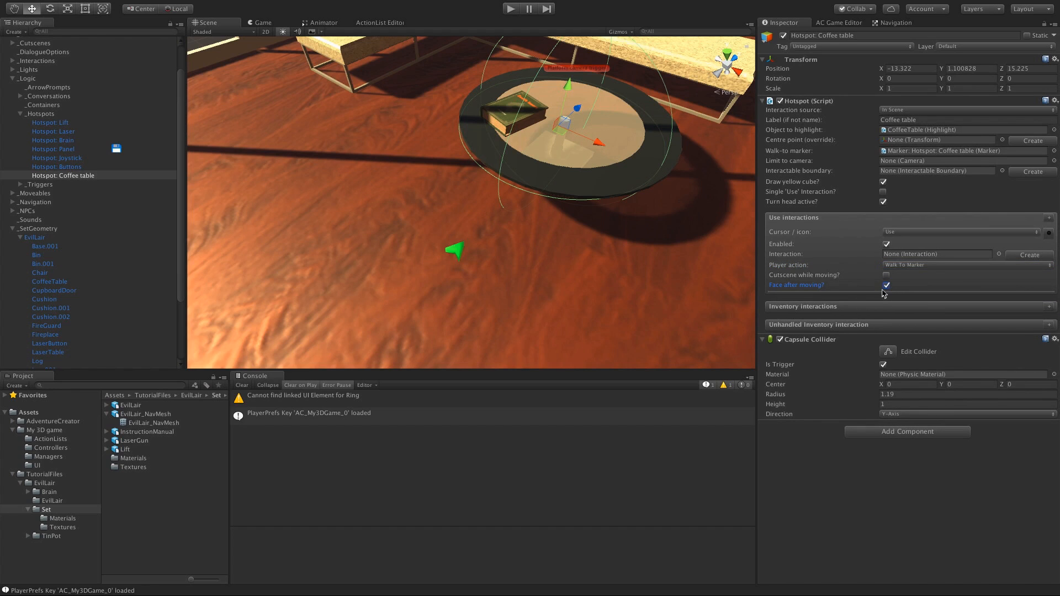
pyautogui.click(1029, 256)
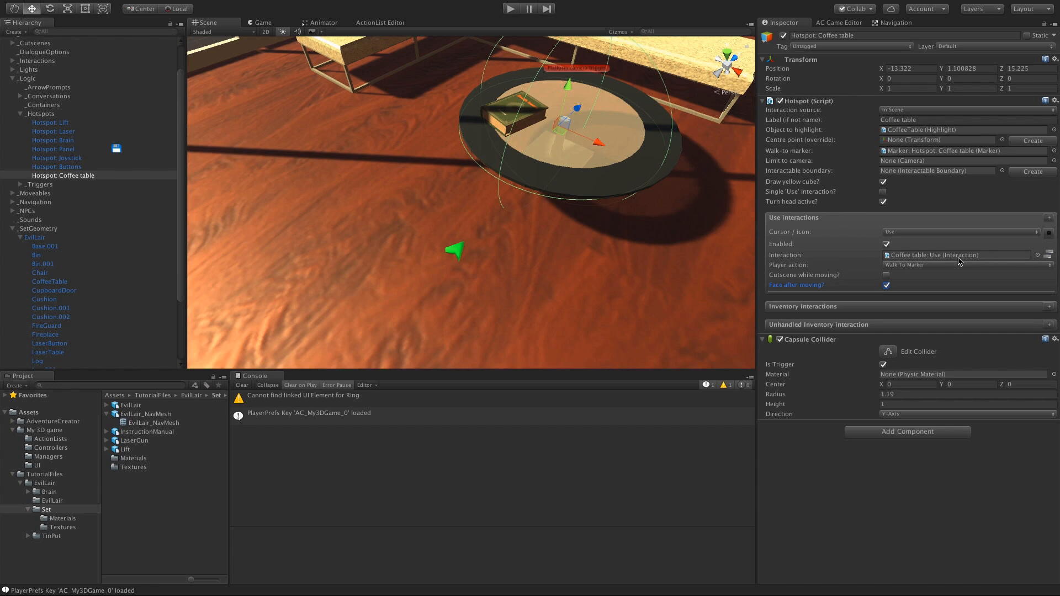
# Step: Add a new GameCamera prefab named TableCam to the scene
pyautogui.keyDown('alt'); pyautogui.moveTo(554, 234); pyautogui.dragTo(575, 231); pyautogui.keyUp('alt')
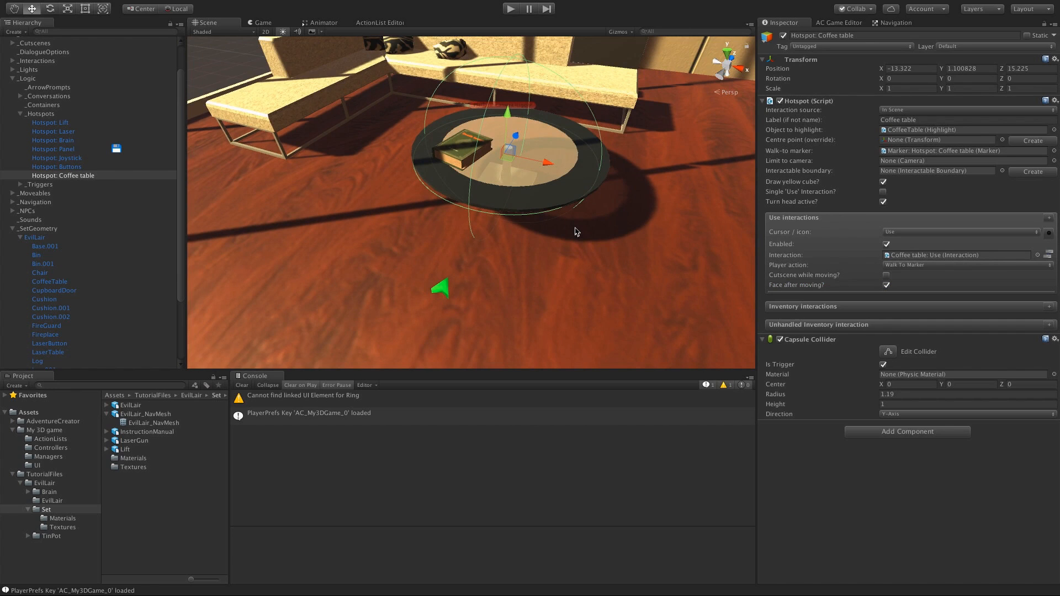
pyautogui.click(839, 23)
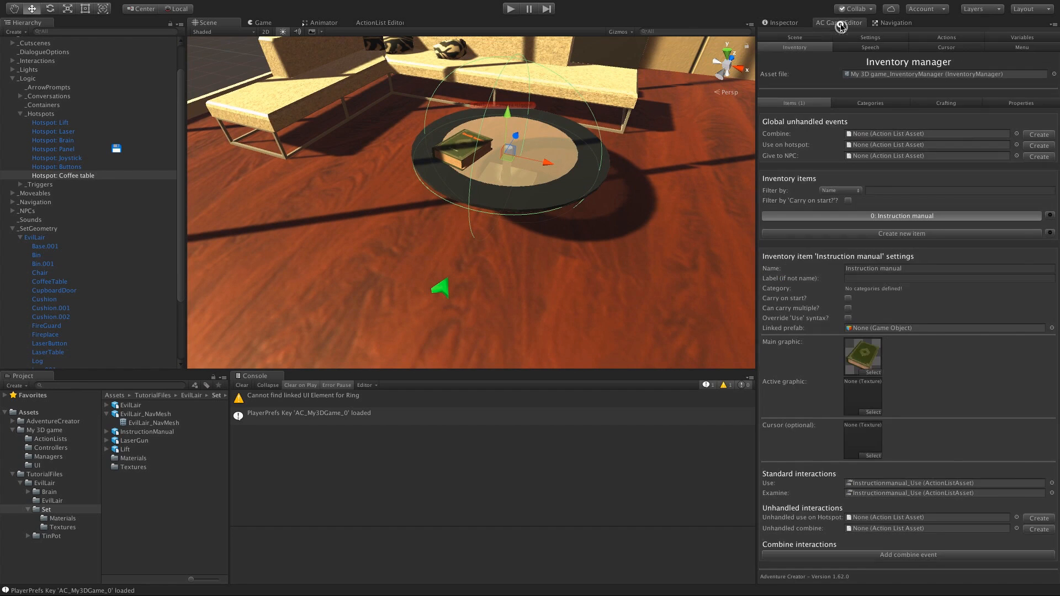
pyautogui.click(799, 38)
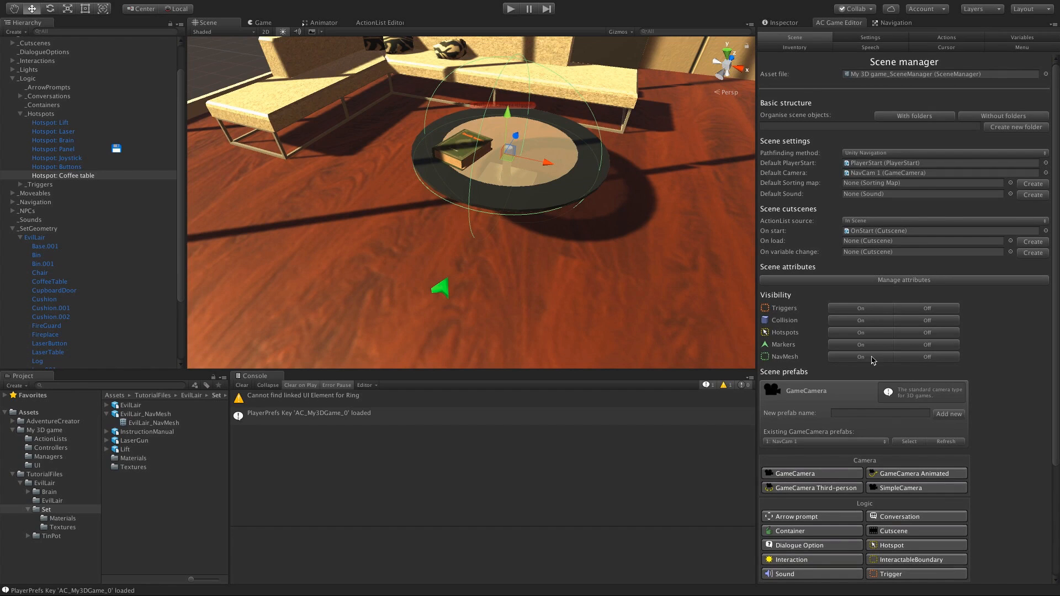
pyautogui.scroll(-4, 852, 465)
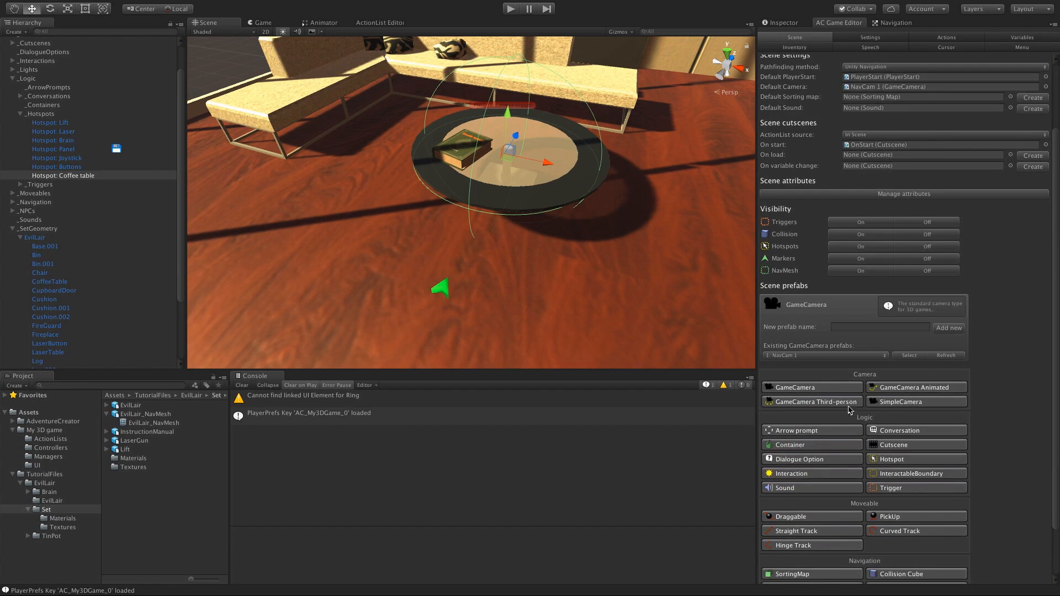
pyautogui.click(813, 390)
pyautogui.click(851, 326)
pyautogui.write('TableCam')
pyautogui.doubleClick(851, 326)
pyautogui.click(949, 328)
# Step: Move TableCam across the room to the lounge area beside the coffee table
pyautogui.scroll(-5, 507, 220)
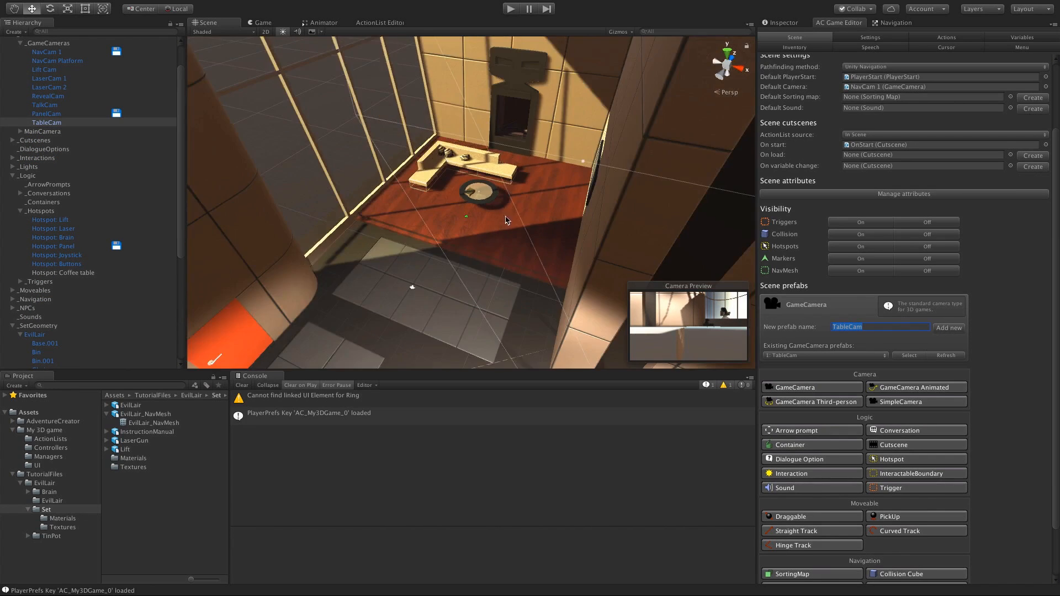
pyautogui.scroll(-5, 507, 220)
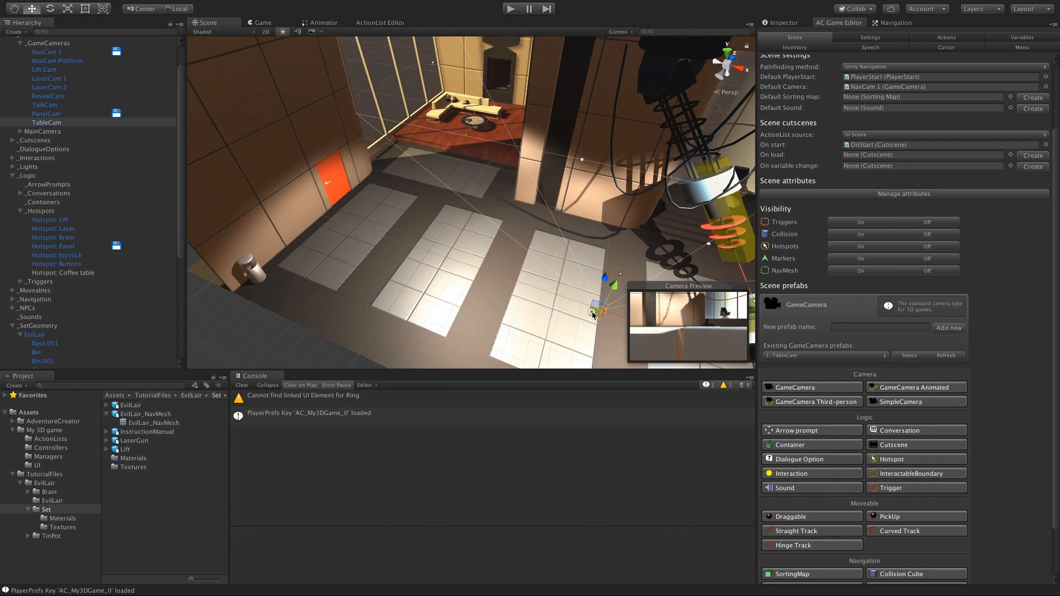
pyautogui.moveTo(592, 316); pyautogui.dragTo(480, 142)
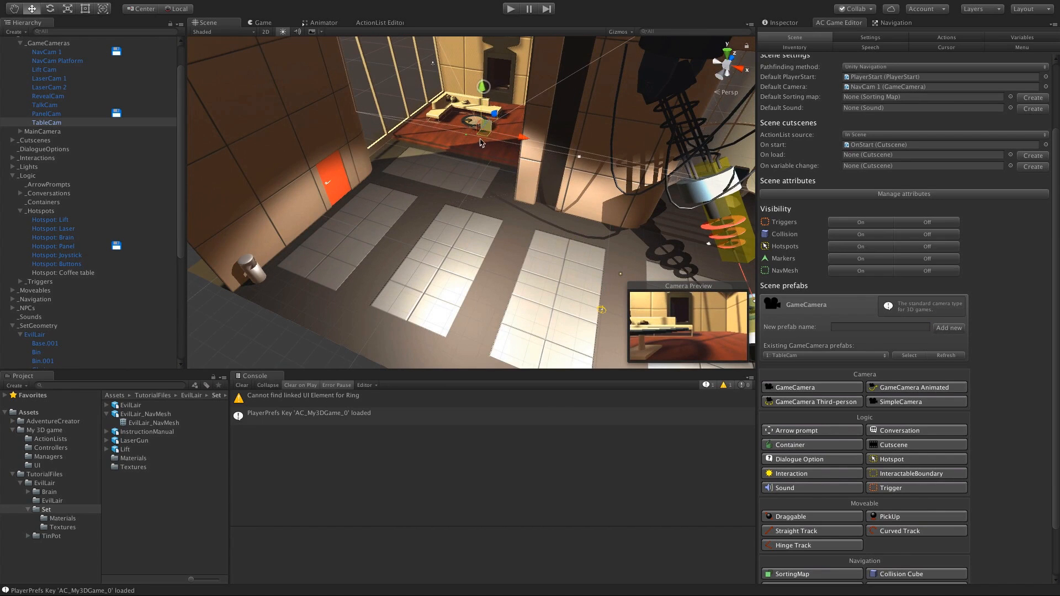
pyautogui.press('f')
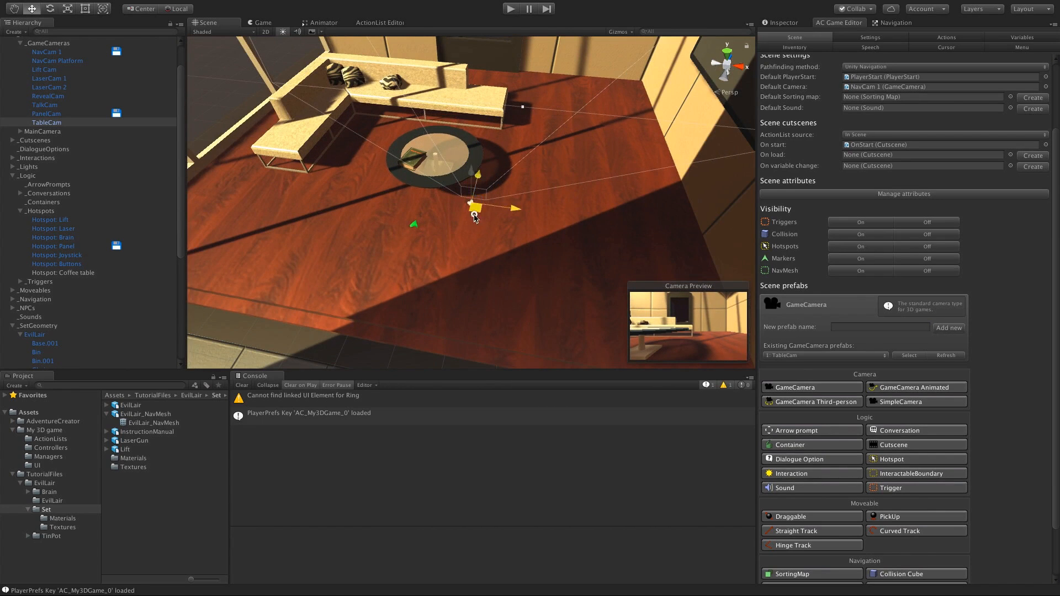
# Step: Position TableCam at about (-12.2, 2.2, 13.4) and rotate it to about (14, -42, -5), framing the coffee table and sofa
pyautogui.moveTo(474, 216); pyautogui.dragTo(522, 234)
pyautogui.press('f')
pyautogui.press('e')
pyautogui.moveTo(479, 170); pyautogui.dragTo(464, 134)
pyautogui.press('w')
pyautogui.press('f')
pyautogui.moveTo(464, 184); pyautogui.dragTo(486, 228)
pyautogui.press('f')
pyautogui.press('f')
pyautogui.press('e')
pyautogui.press('w')
pyautogui.keyDown('alt'); pyautogui.moveTo(486, 228); pyautogui.dragTo(464, 232); pyautogui.keyUp('alt')
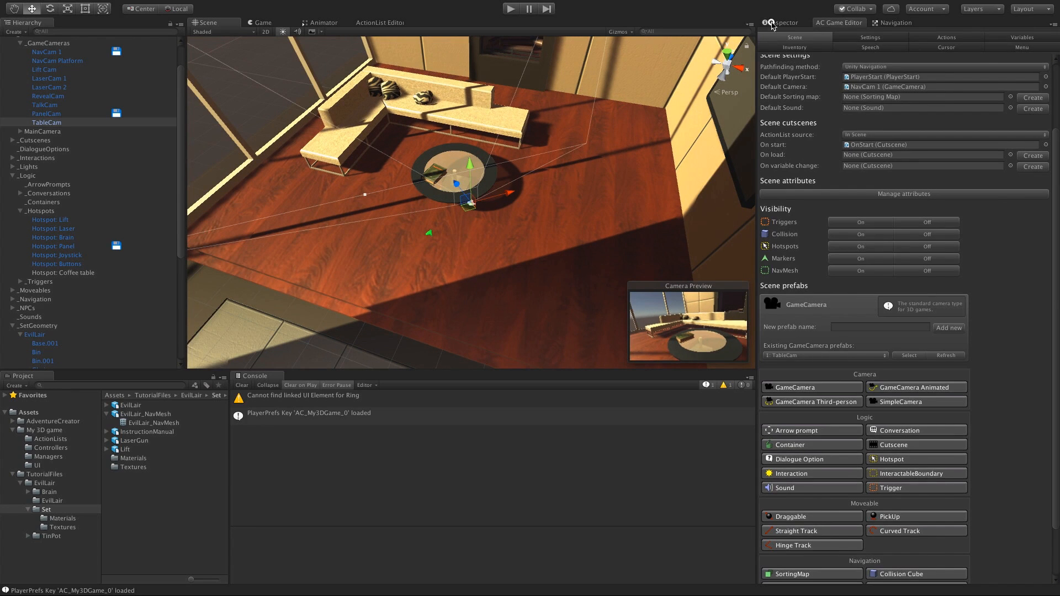
# Step: Make TableCam follow the cursor and fine-tune its rotation towards the coffee table
pyautogui.click(772, 22)
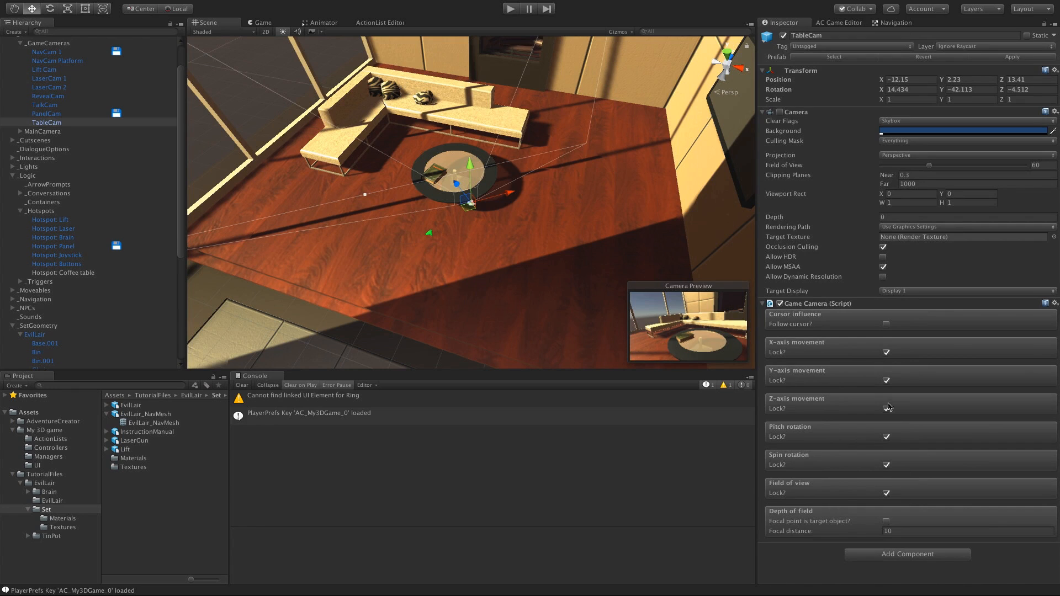
pyautogui.click(886, 324)
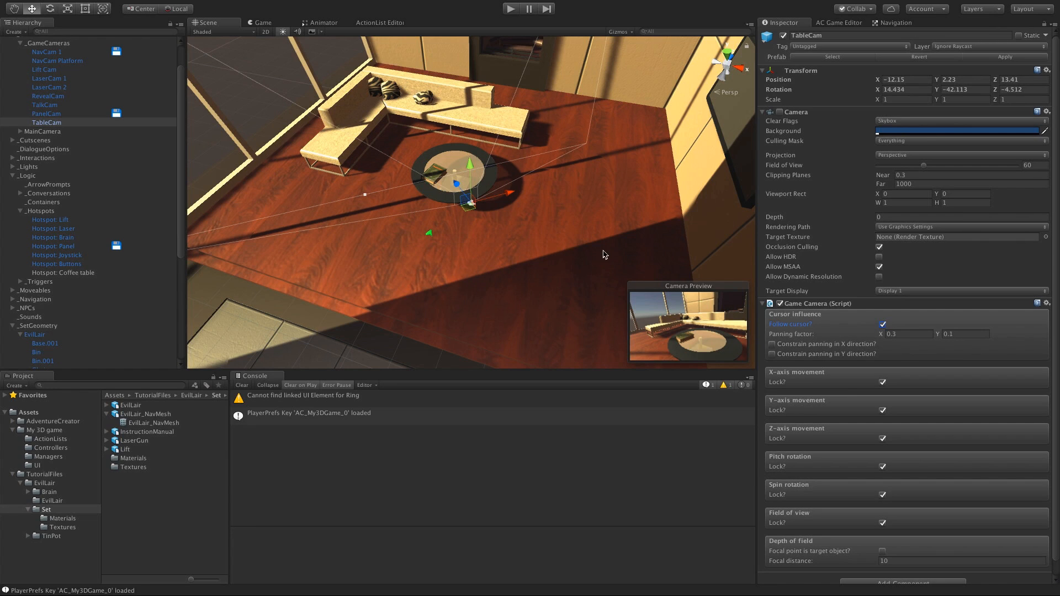
pyautogui.press('e')
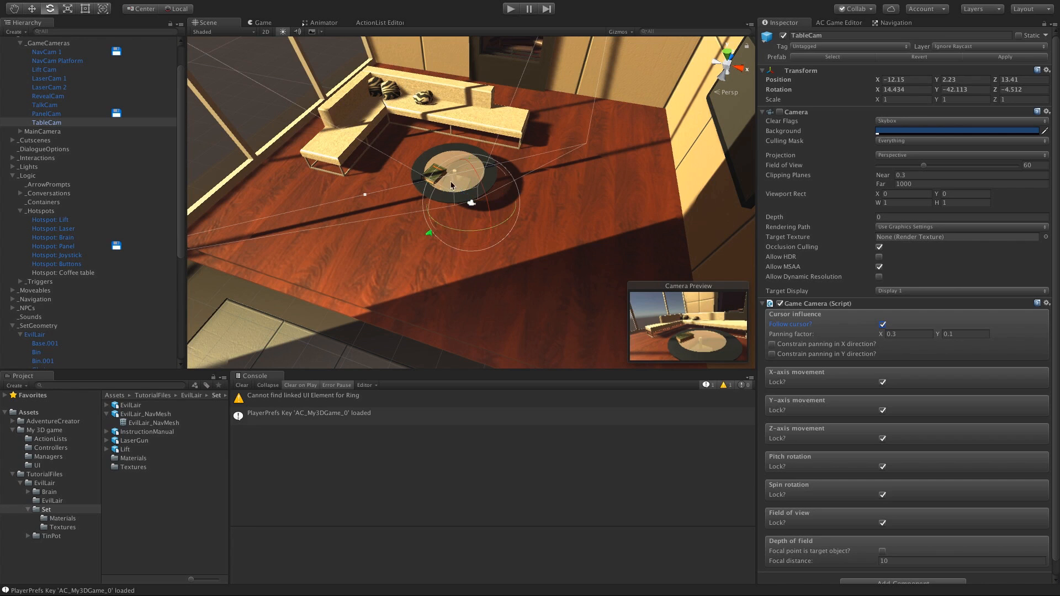
pyautogui.moveTo(439, 192); pyautogui.dragTo(443, 184)
# Step: Copy all actions of the Hotspot: Panel: Use interaction in the ActionList Editor
pyautogui.doubleClick(63, 273)
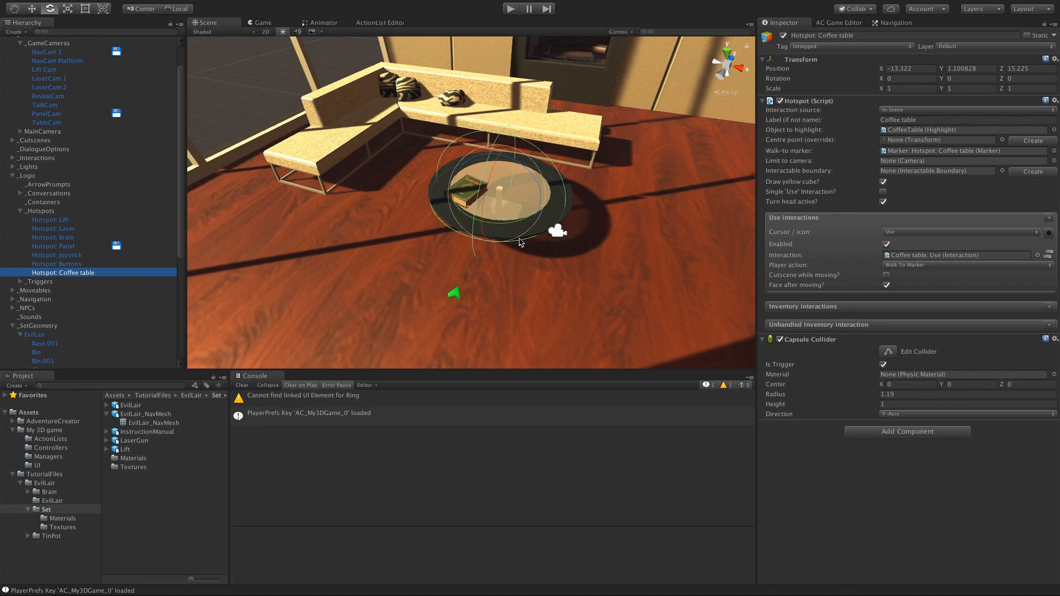
pyautogui.scroll(1, 519, 241)
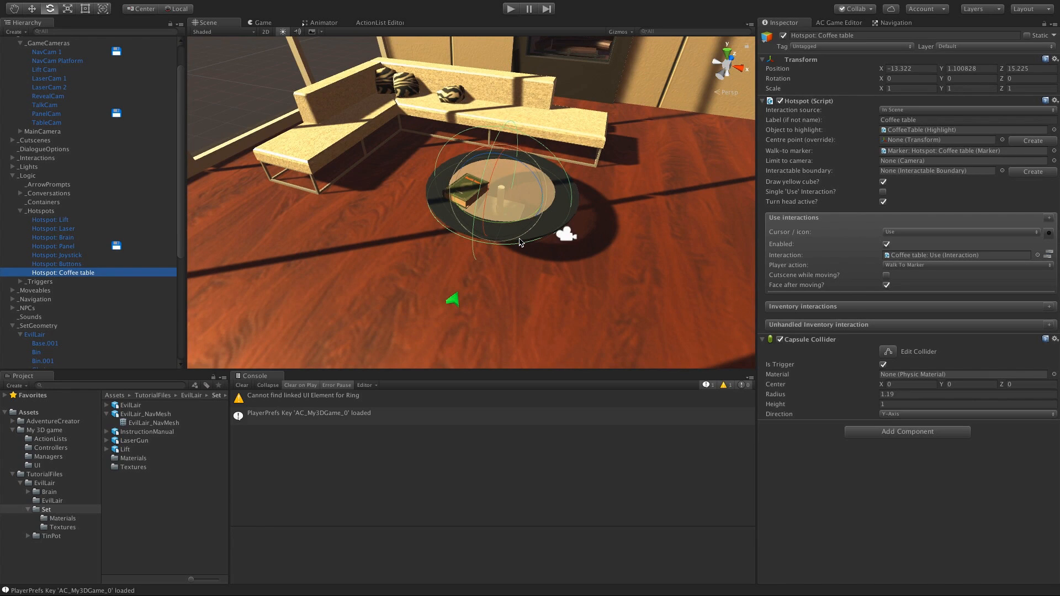
pyautogui.click(13, 158)
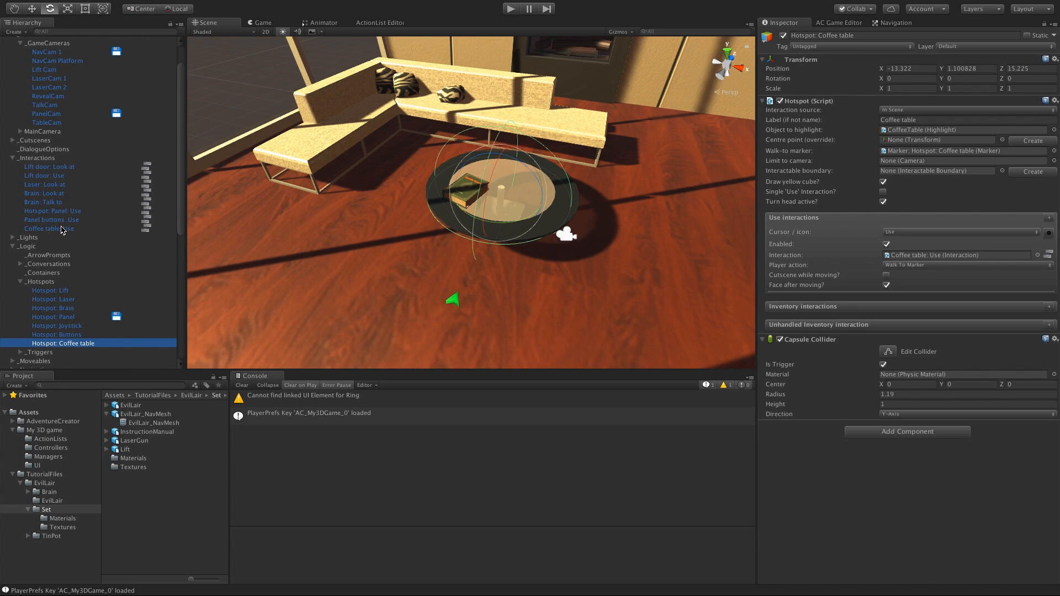
pyautogui.click(40, 210)
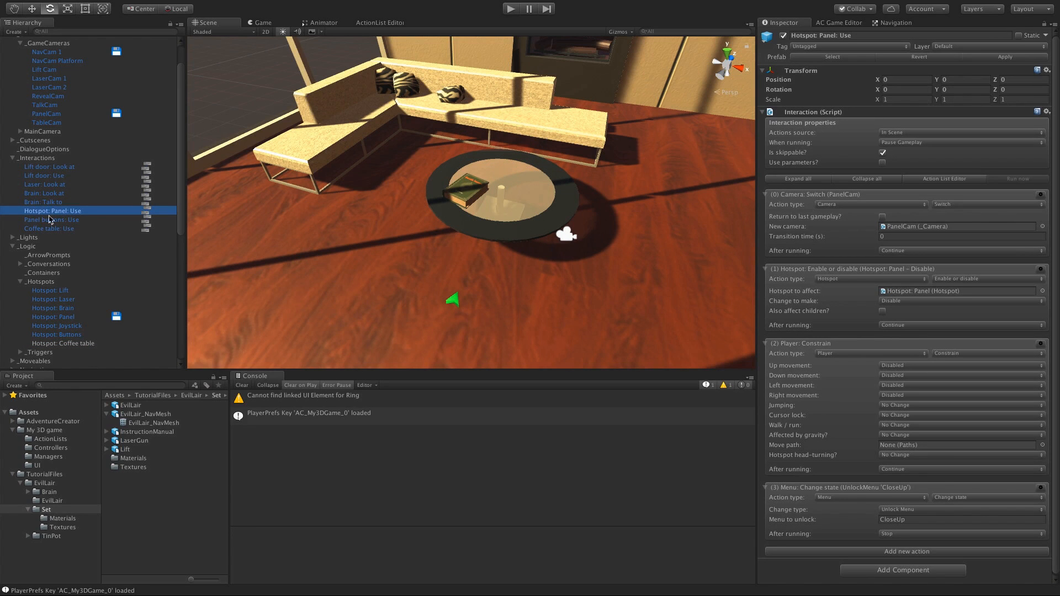
pyautogui.click(145, 213)
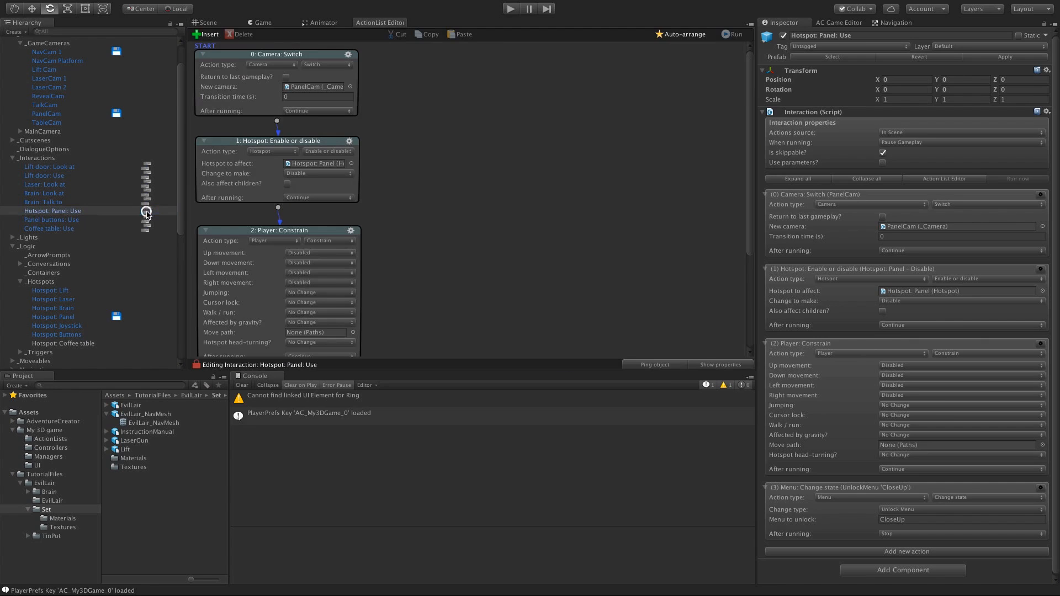
pyautogui.rightClick(435, 105)
pyautogui.click(453, 126)
pyautogui.rightClick(446, 123)
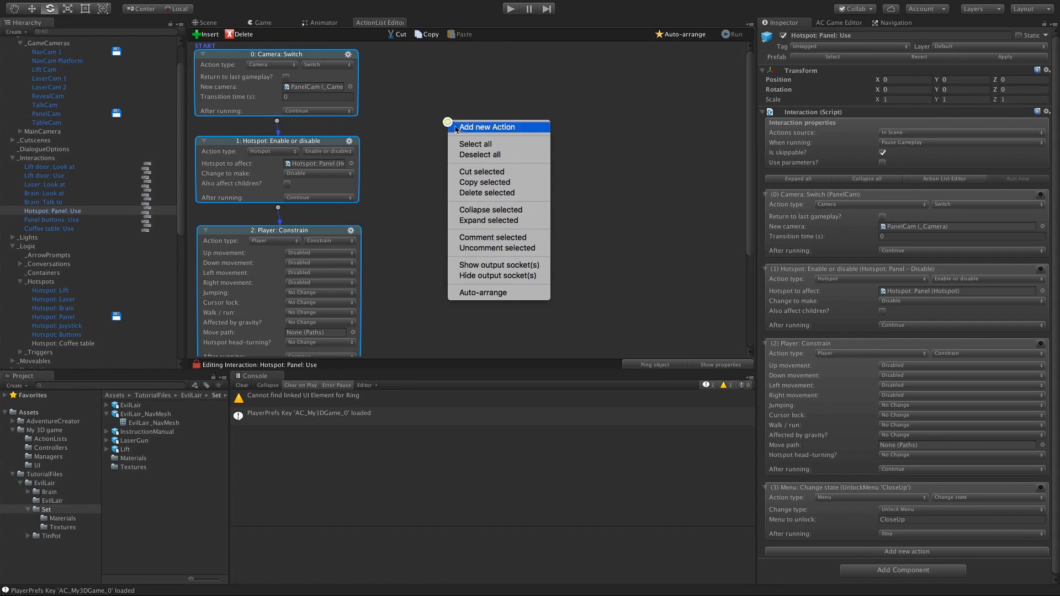
pyautogui.click(469, 184)
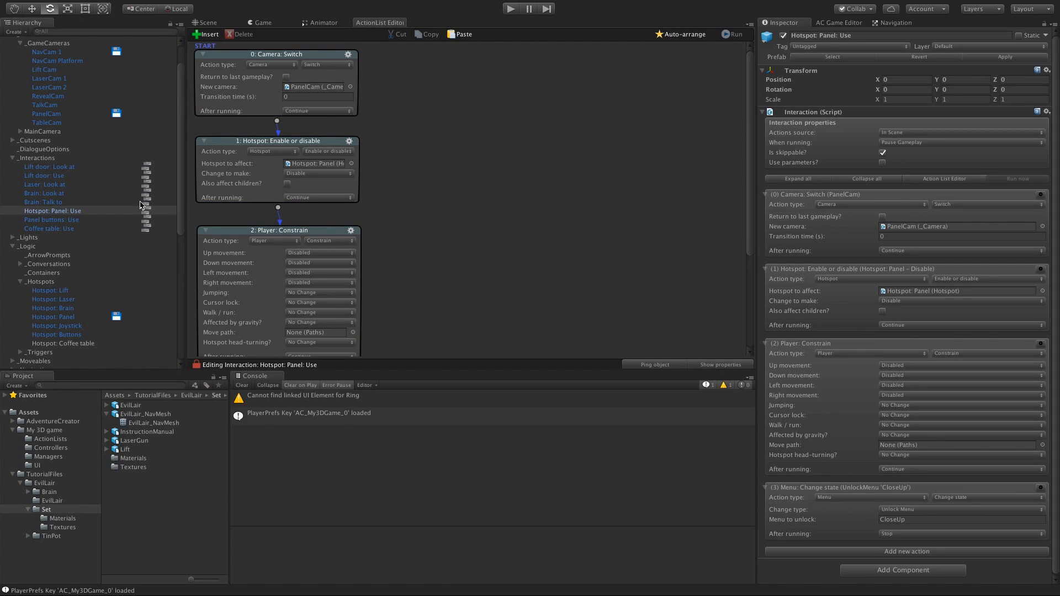
# Step: Paste the copied actions into the Coffee table: Use interaction
pyautogui.click(48, 228)
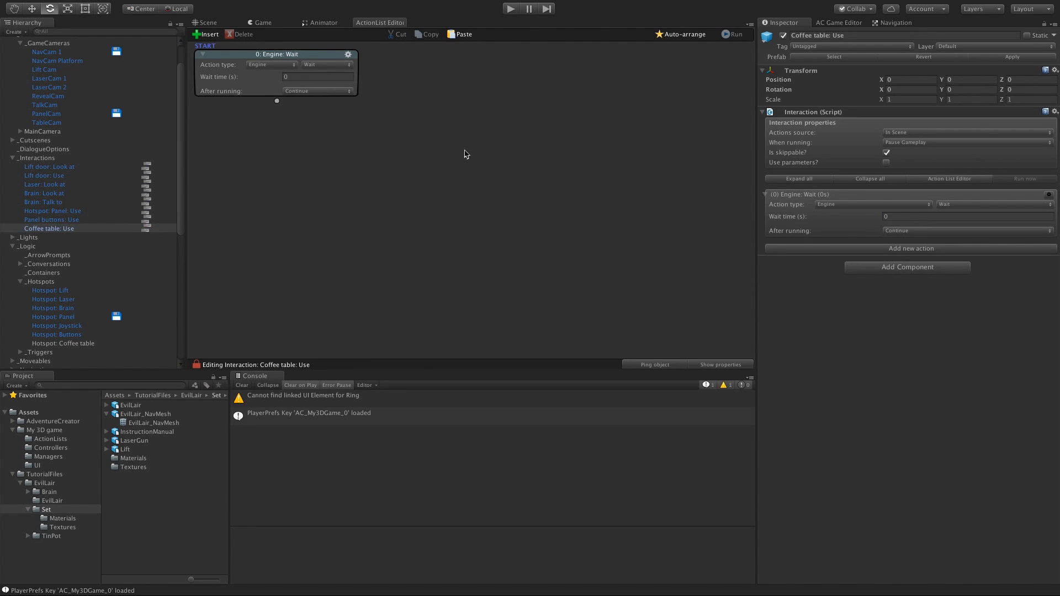
pyautogui.rightClick(463, 117)
pyautogui.click(472, 139)
pyautogui.click(388, 87)
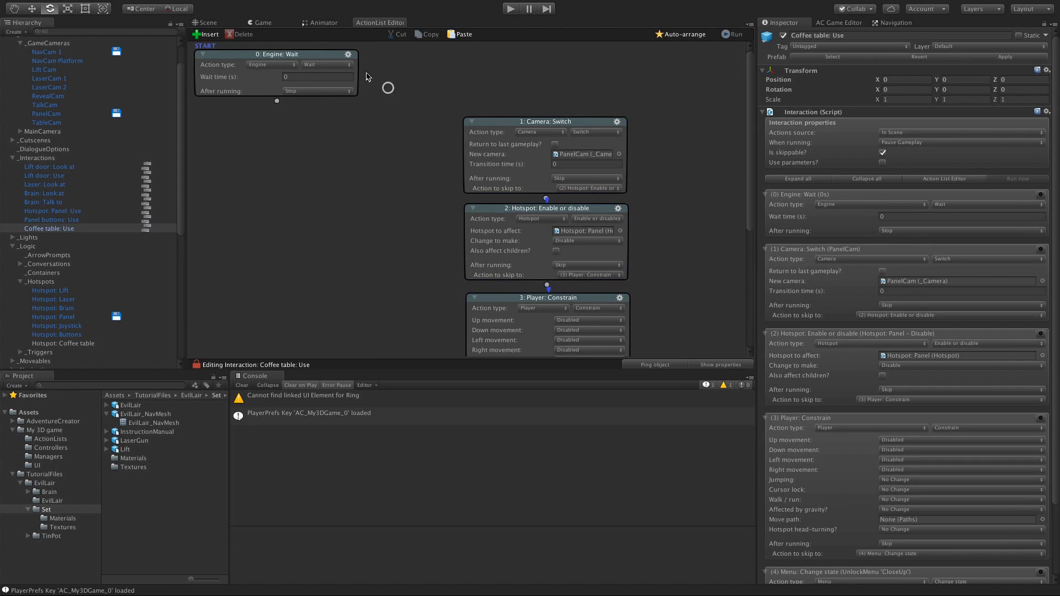
# Step: Delete the initial Engine: Wait action from Coffee table: Use and auto-arrange the remaining actions
pyautogui.click(348, 55)
pyautogui.click(365, 106)
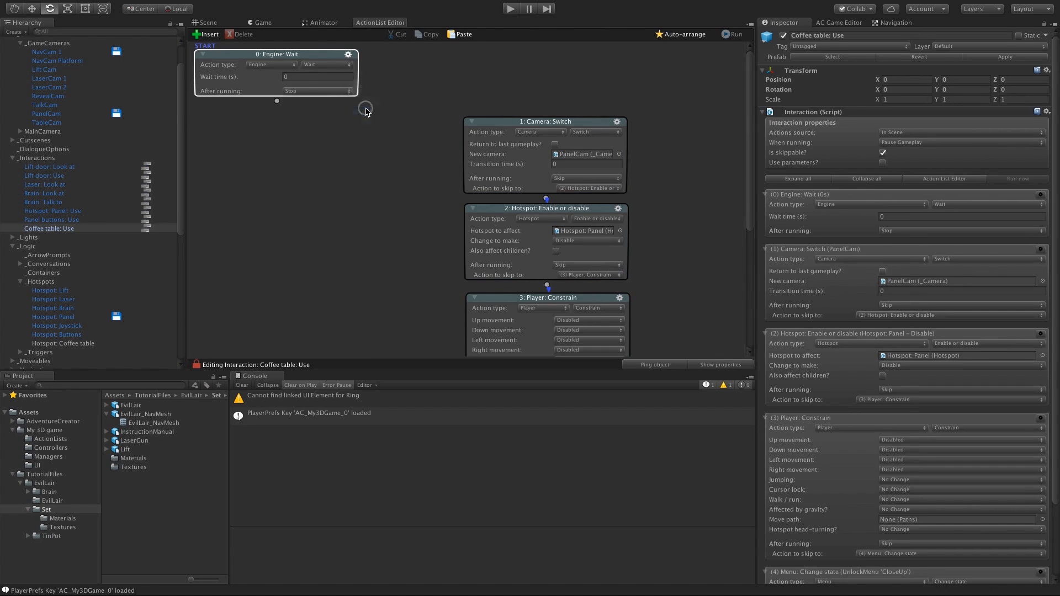
pyautogui.click(680, 36)
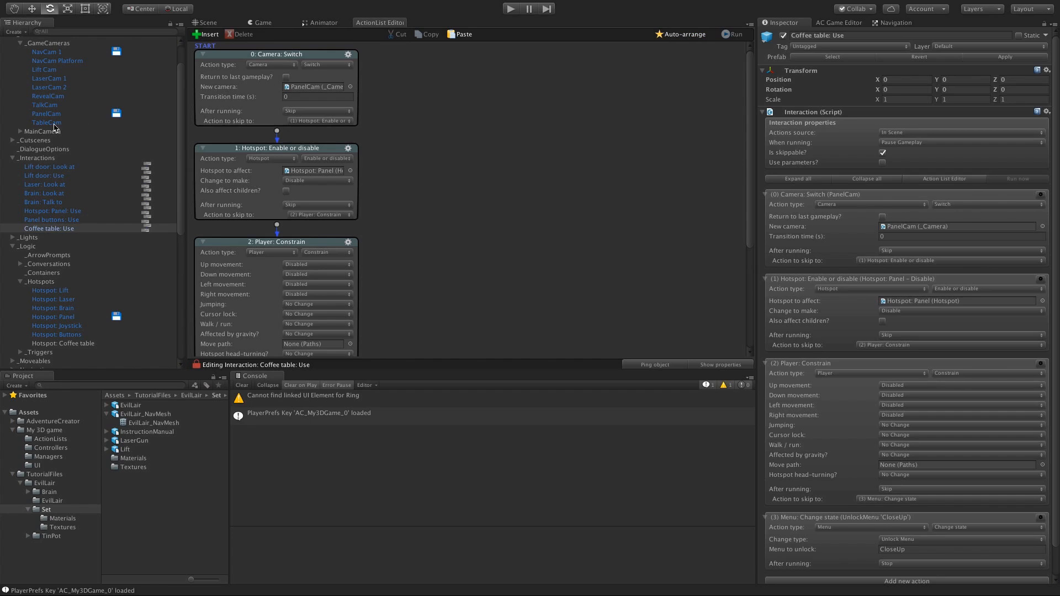
# Step: Set the Camera: Switch action's new camera to TableCam and the Hotspot: Enable or disable action's target to Hotspot: Coffee table
pyautogui.moveTo(53, 123); pyautogui.dragTo(295, 93)
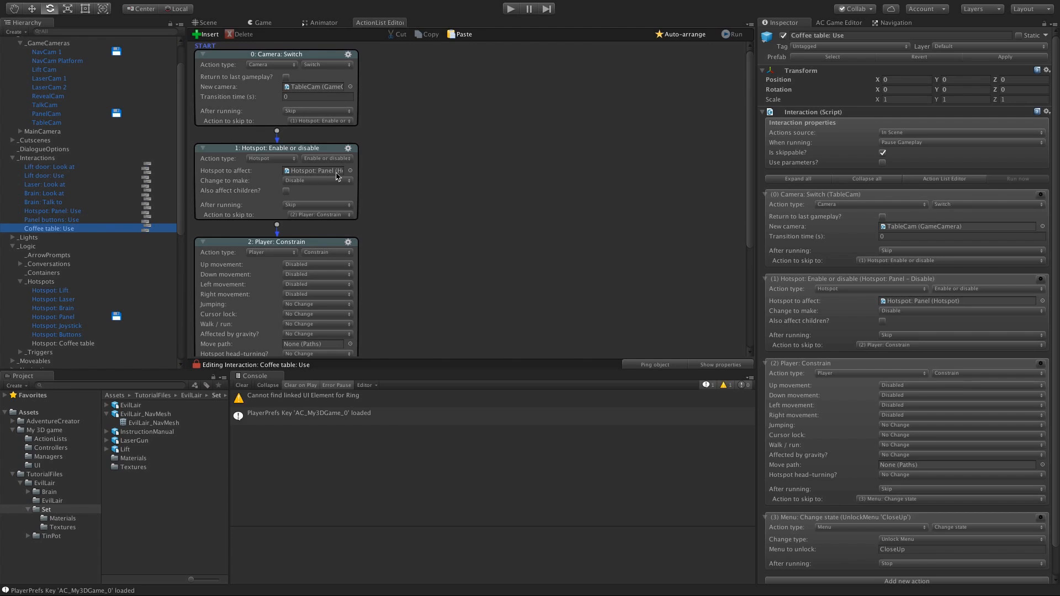
pyautogui.moveTo(76, 346); pyautogui.dragTo(319, 172)
pyautogui.scroll(-10, 752, 259)
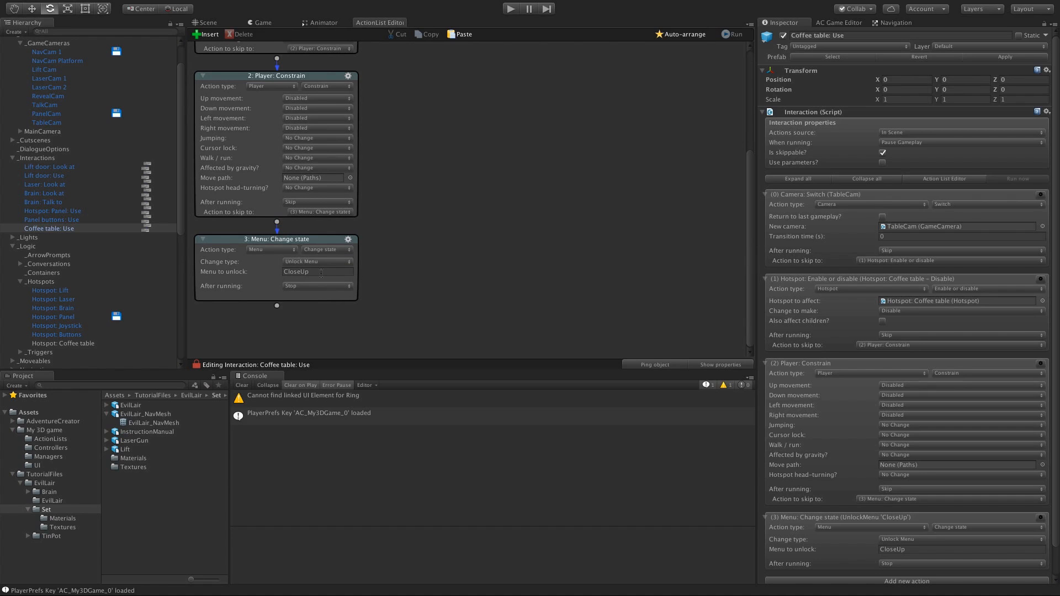
# Step: Move the InstructionManual object into the _SetGeometry folder of the scene hierarchy and collapse EvilLair
pyautogui.click(208, 22)
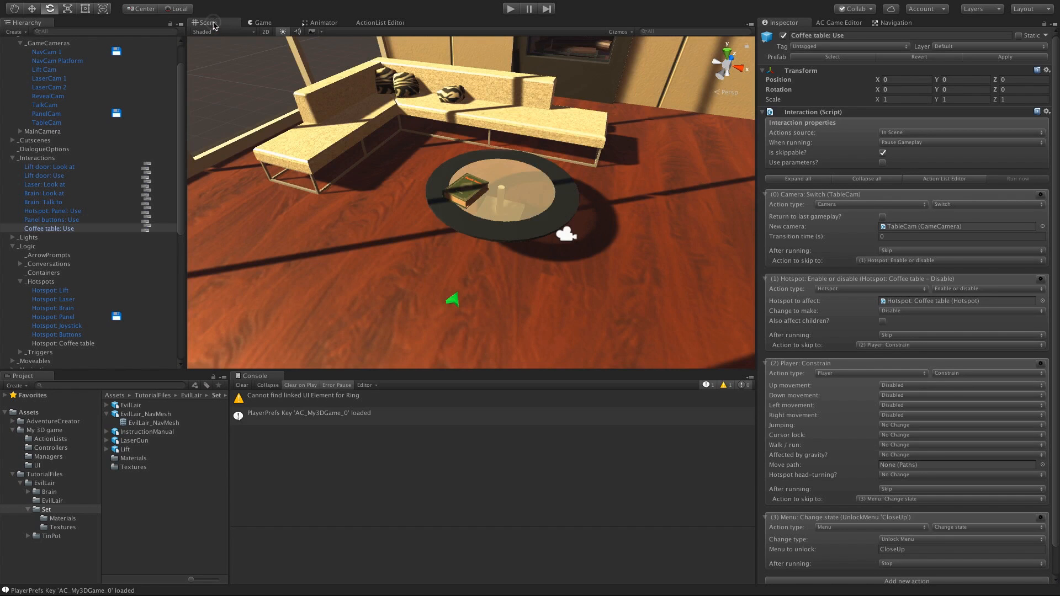
pyautogui.keyDown('alt'); pyautogui.moveTo(453, 199); pyautogui.dragTo(393, 226); pyautogui.keyUp('alt')
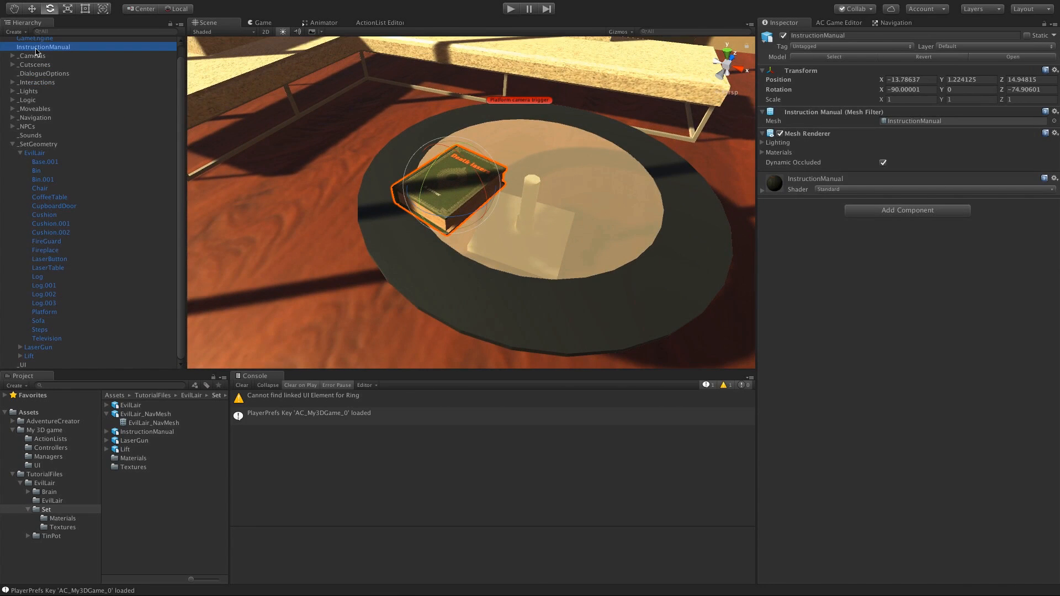
pyautogui.moveTo(36, 48); pyautogui.dragTo(58, 142)
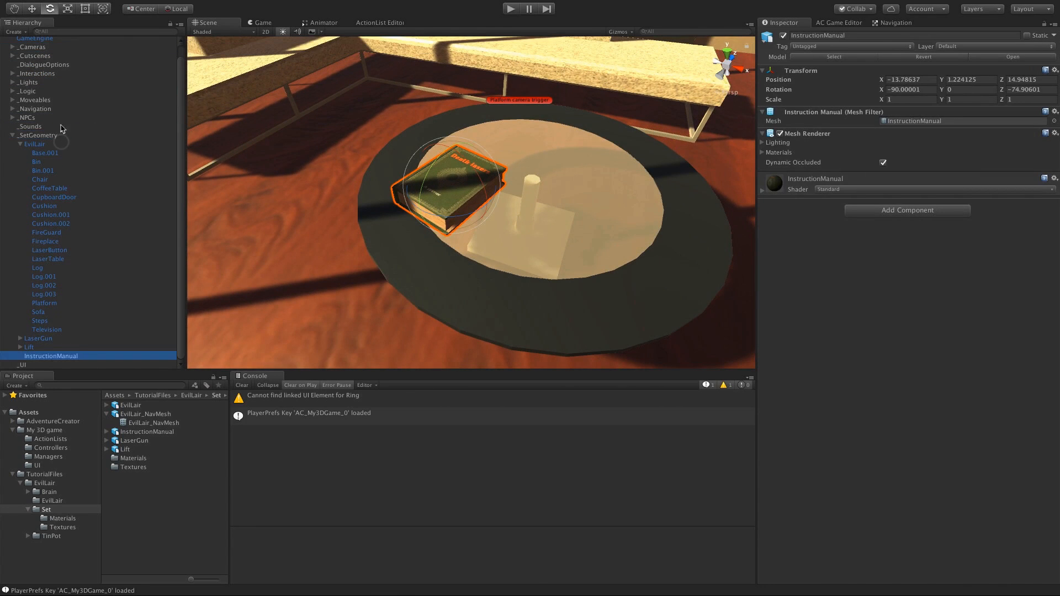
pyautogui.click(21, 144)
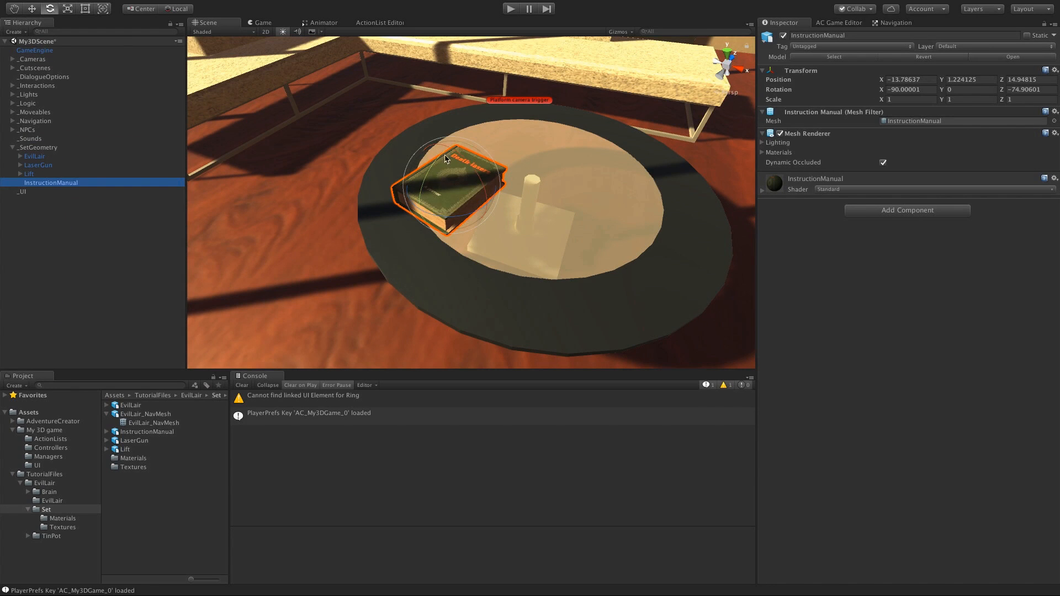
# Step: Add a new Hotspot prefab named Hotspot: Book, positioned over the selected InstructionManual mesh
pyautogui.click(836, 22)
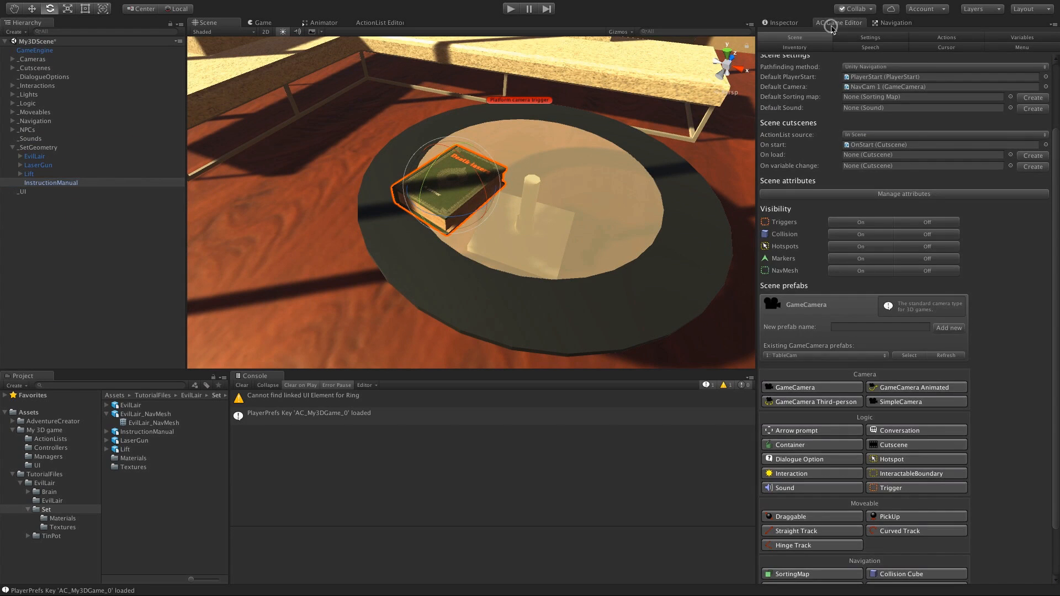
pyautogui.click(891, 459)
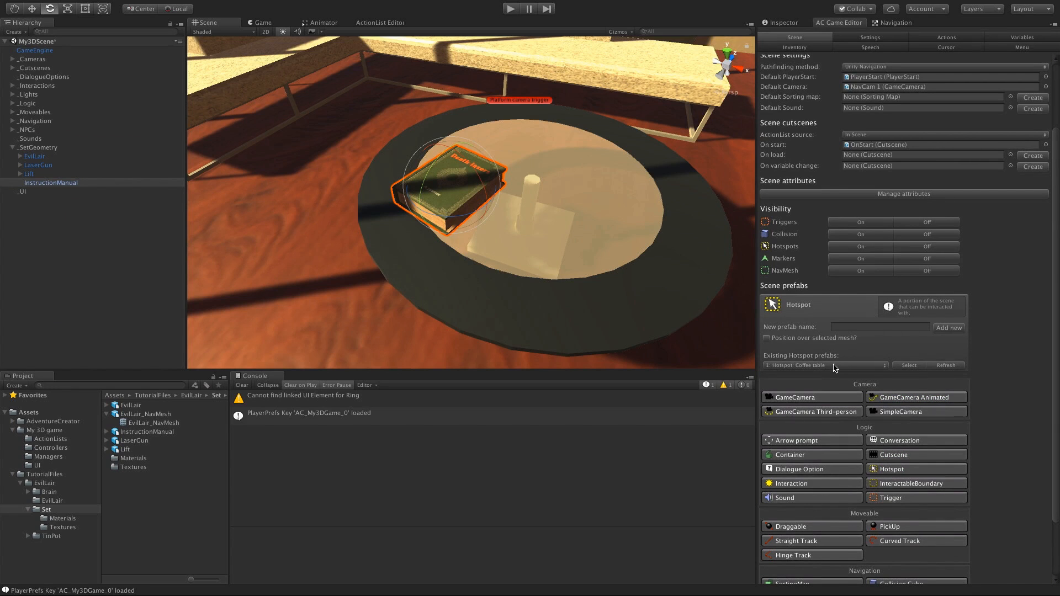
pyautogui.click(780, 339)
pyautogui.click(862, 327)
pyautogui.hotkey('ctrl', 'a')
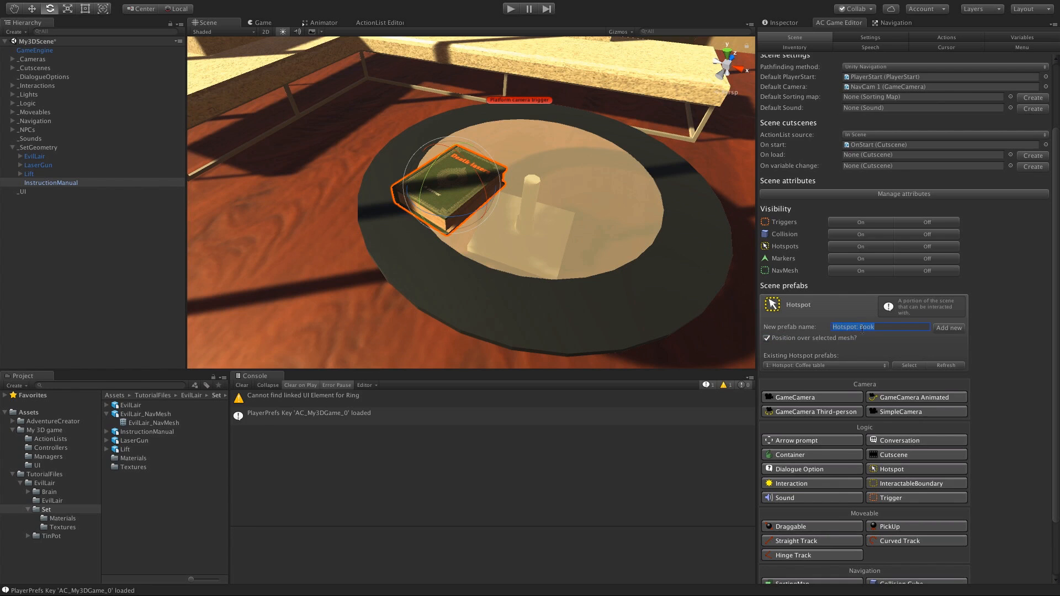
pyautogui.click(948, 328)
# Step: Rotate Hotspot: Book to about 17.3 degrees around Y and scale it to about (0.52, 0.15, 0.74) so it encloses the book
pyautogui.keyDown('alt'); pyautogui.moveTo(393, 155); pyautogui.dragTo(413, 133); pyautogui.keyUp('alt')
pyautogui.press('r')
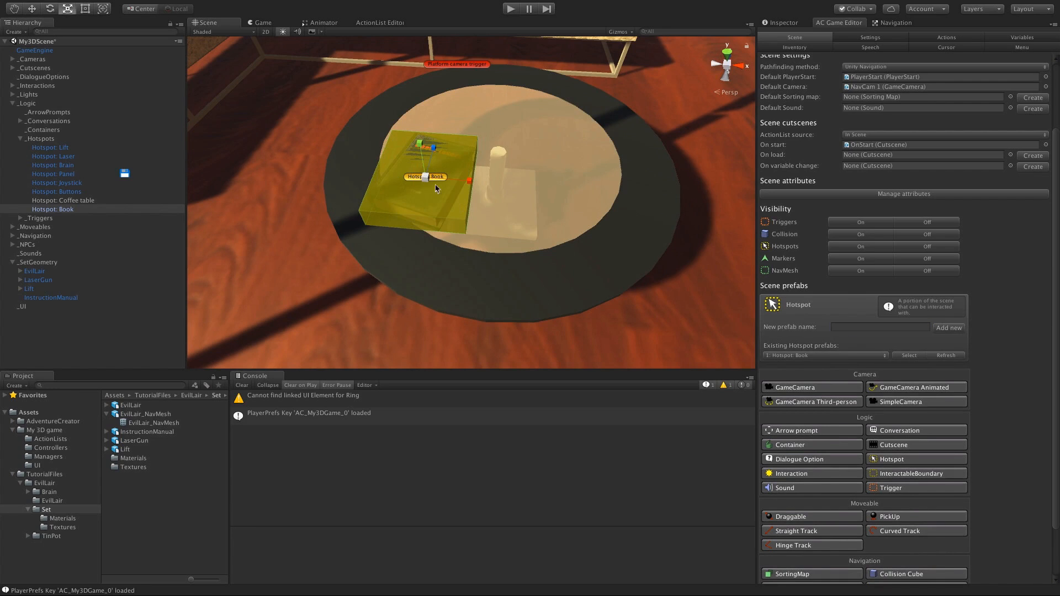
pyautogui.press('e')
pyautogui.moveTo(453, 208); pyautogui.dragTo(483, 121)
pyautogui.press('r')
pyautogui.click(795, 24)
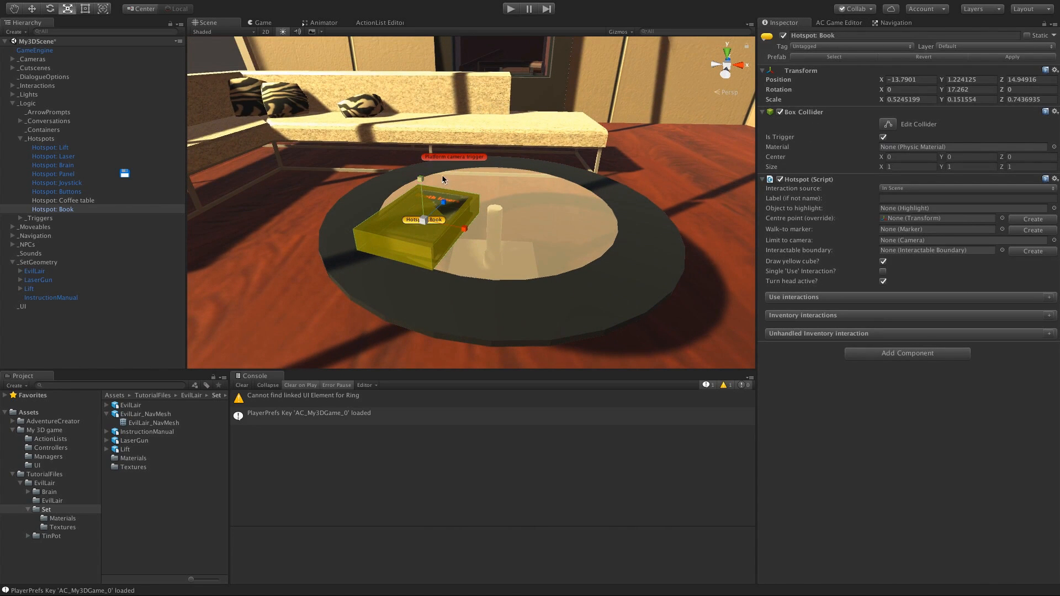
pyautogui.keyDown('alt'); pyautogui.moveTo(442, 180); pyautogui.dragTo(375, 177); pyautogui.keyUp('alt')
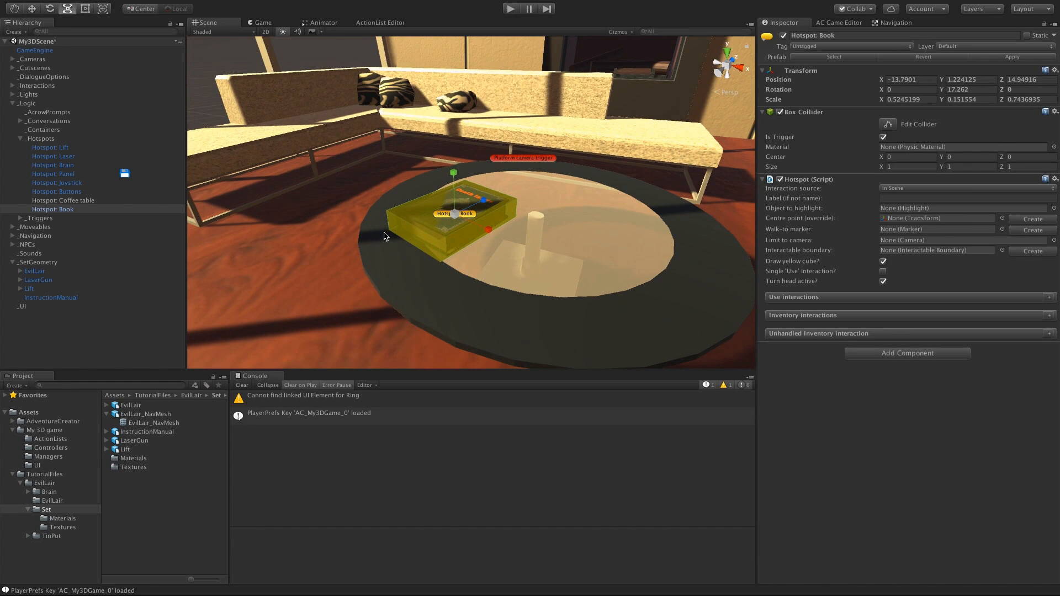
pyautogui.press('w')
pyautogui.keyDown('alt'); pyautogui.moveTo(385, 237); pyautogui.dragTo(395, 254); pyautogui.keyUp('alt')
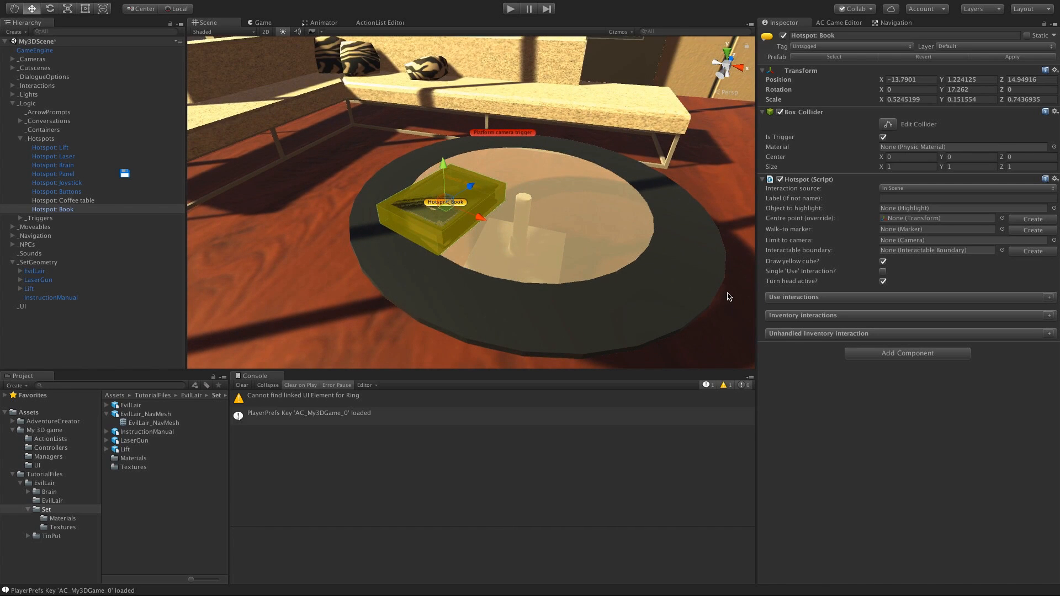
# Step: Add a Highlight component to Hotspot: Book and assign the hotspot as its own object to highlight
pyautogui.click(895, 355)
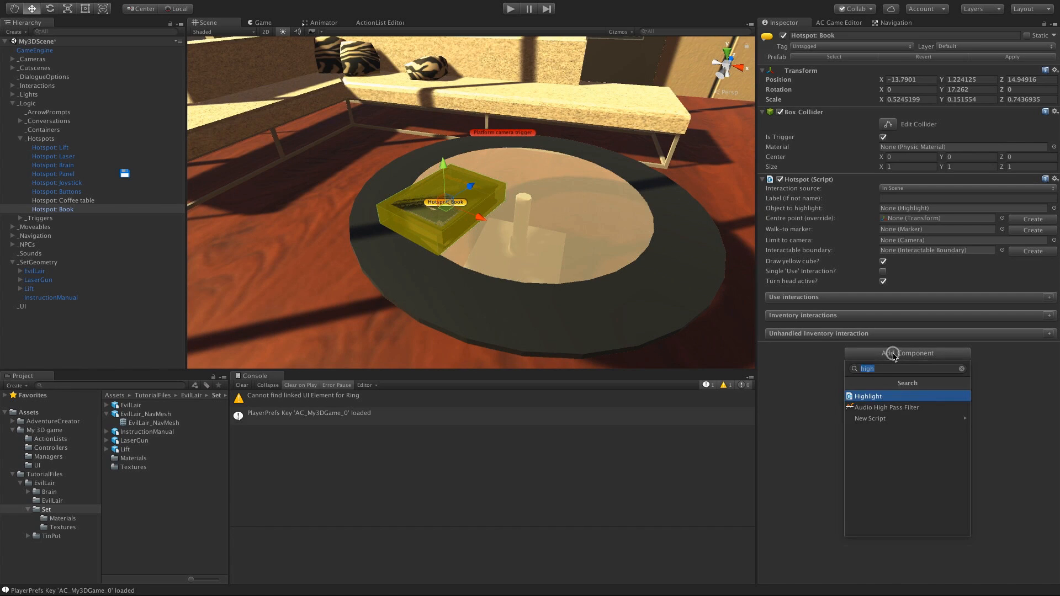
pyautogui.press('Return')
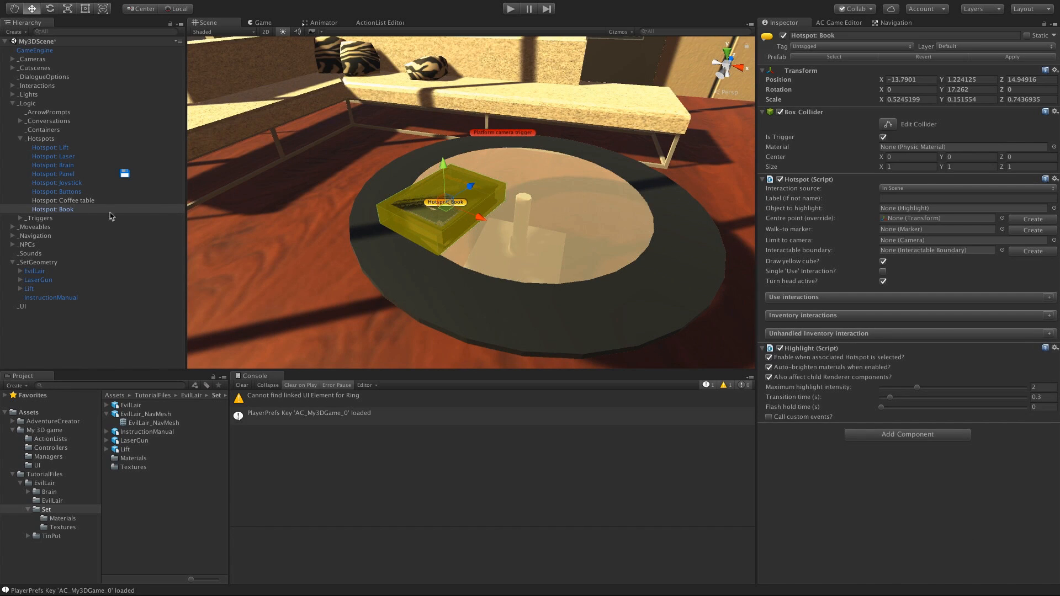
pyautogui.moveTo(68, 210); pyautogui.dragTo(944, 209)
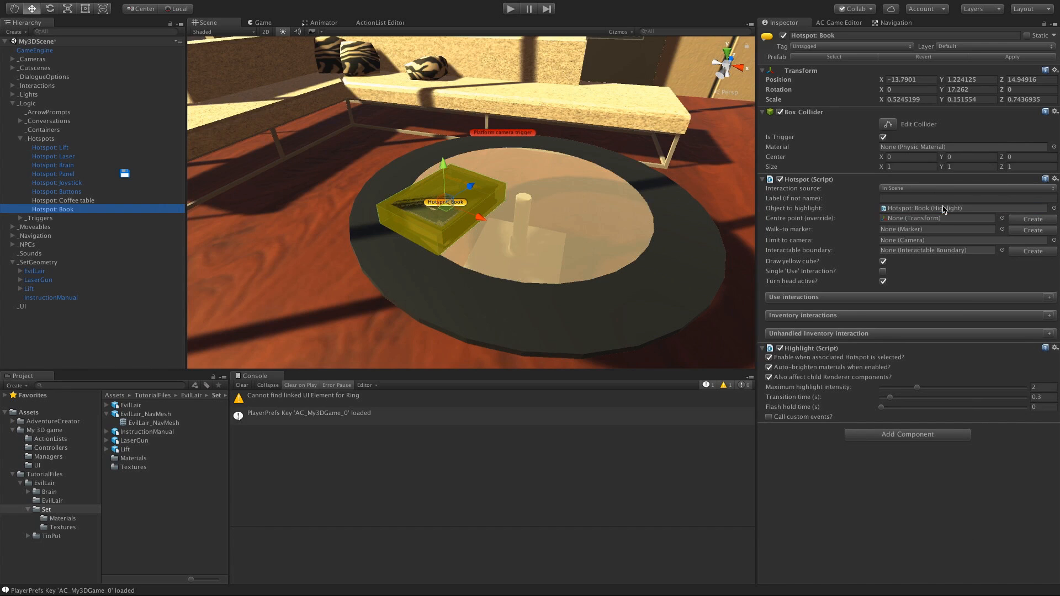
# Step: Turn off the highlight's automatic material brightening and create a Use interaction for Hotspot: Book, checking its action list
pyautogui.click(1049, 297)
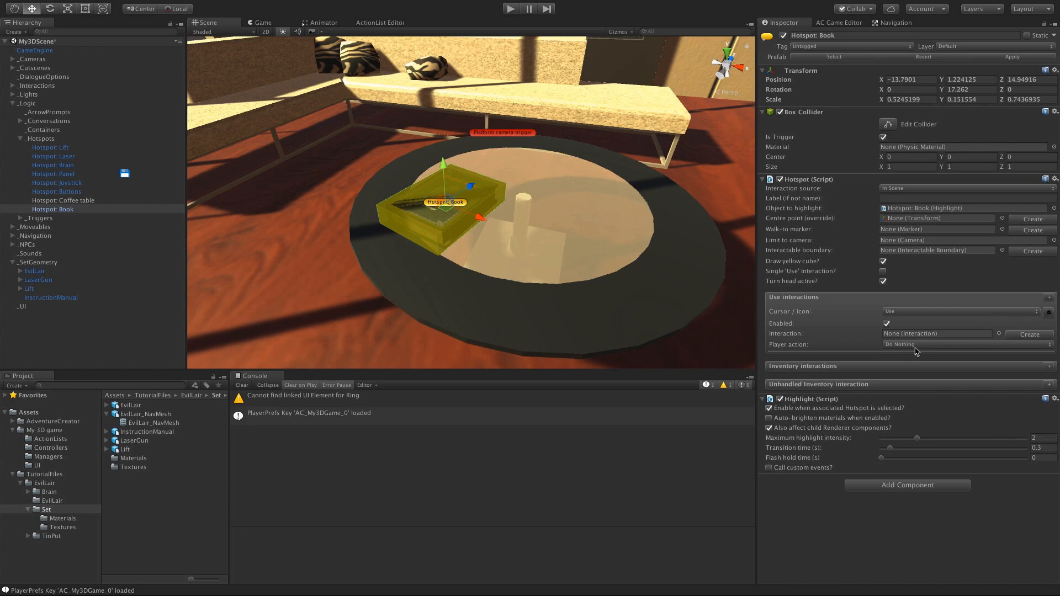
pyautogui.click(1025, 334)
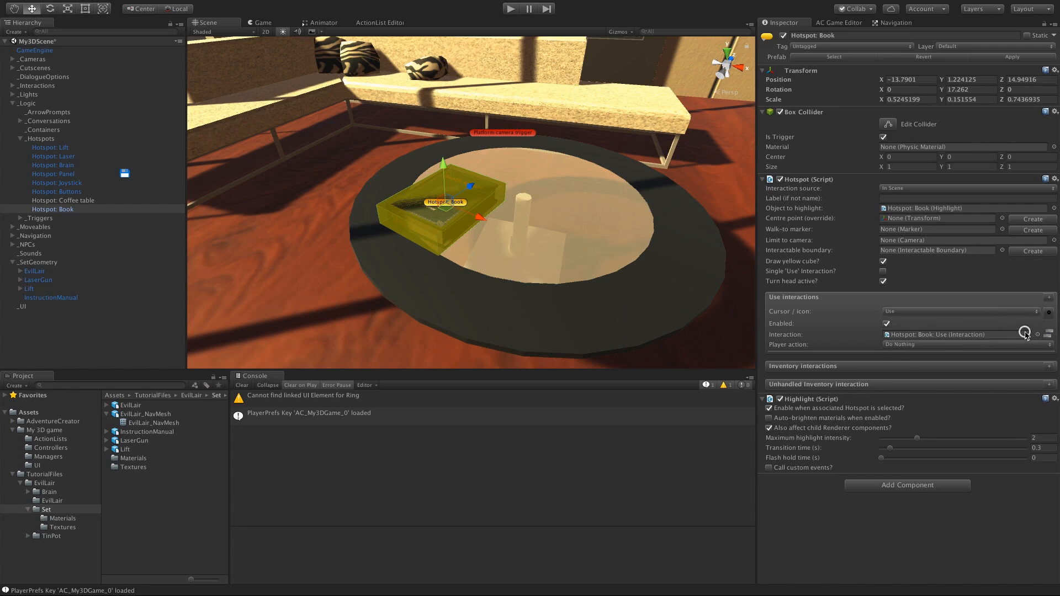
pyautogui.click(1047, 336)
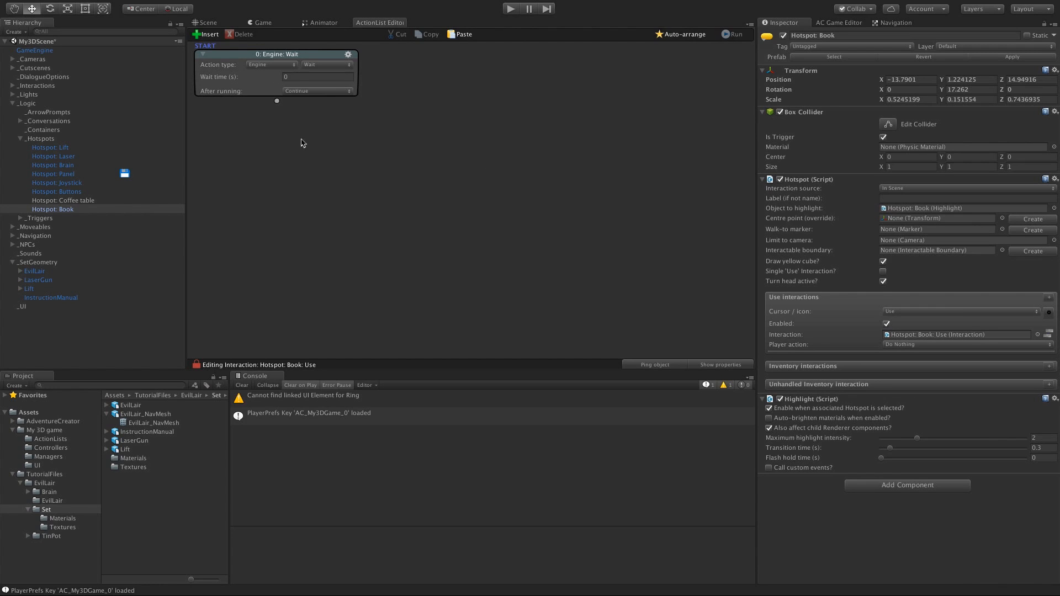
pyautogui.click(208, 22)
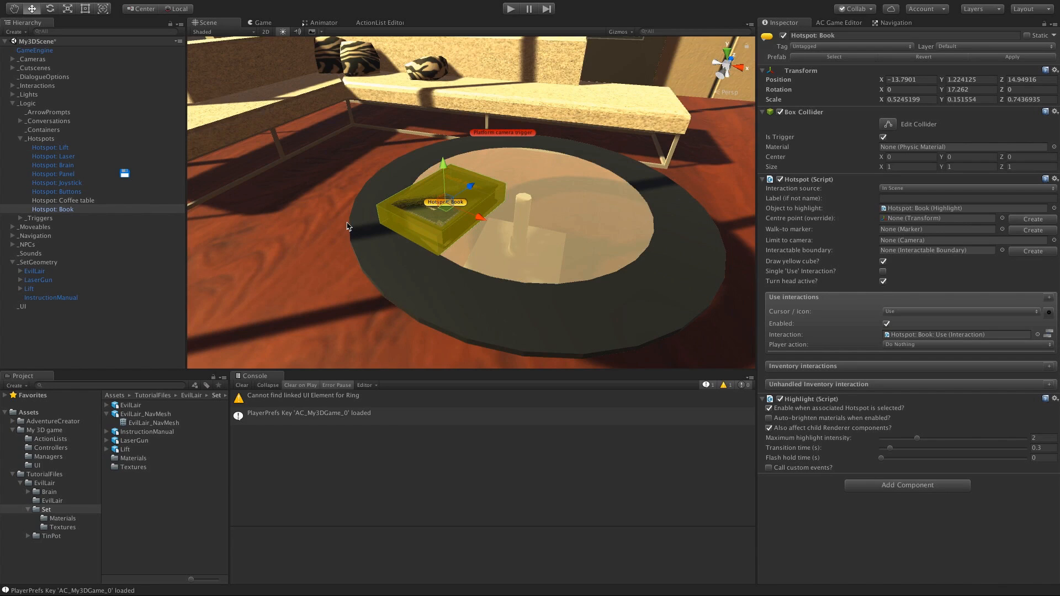
# Step: Preview the Robot_TakeBook animation clip in the EL_TinPot import settings, scrubbing to frame 11
pyautogui.click(28, 509)
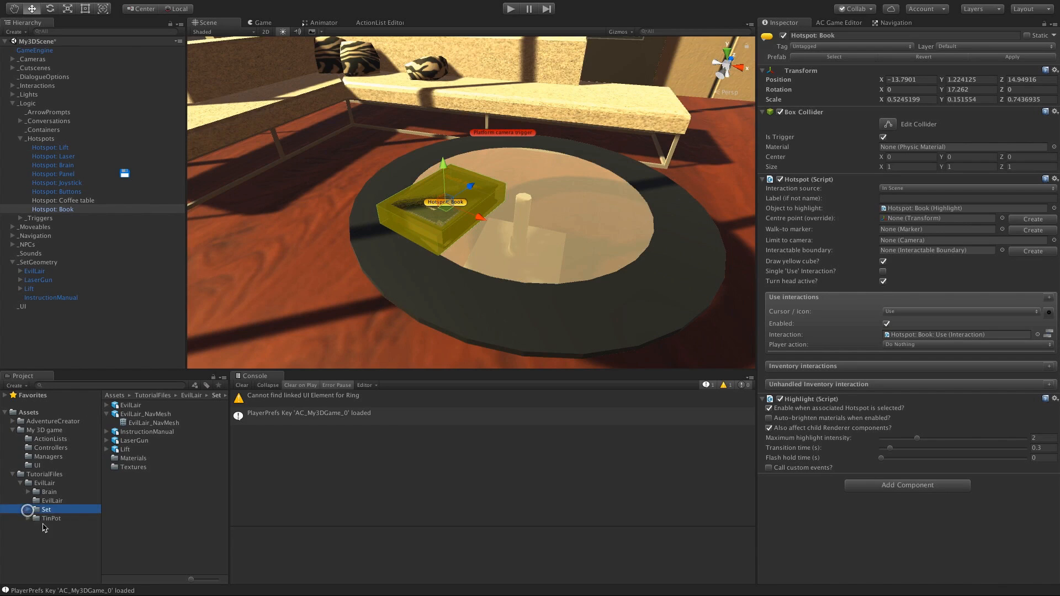
pyautogui.click(44, 517)
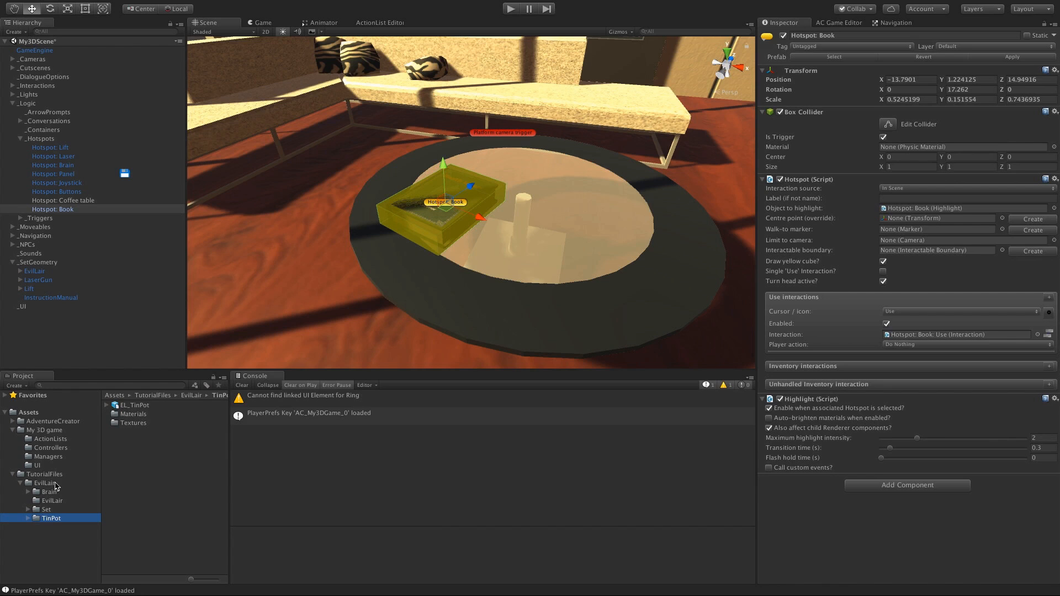
pyautogui.click(28, 518)
pyautogui.click(130, 406)
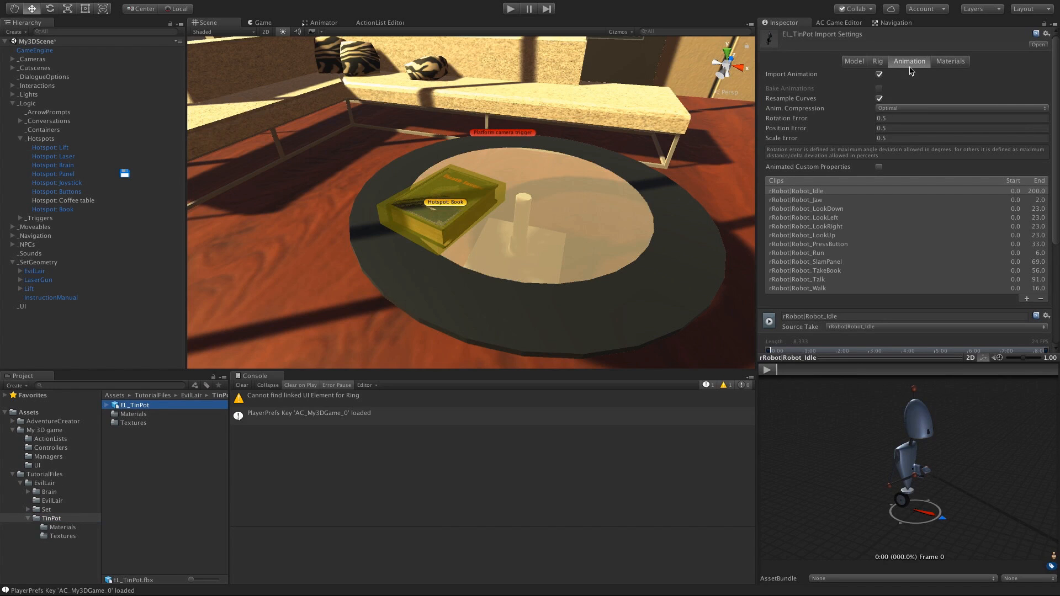
pyautogui.click(835, 270)
pyautogui.click(772, 374)
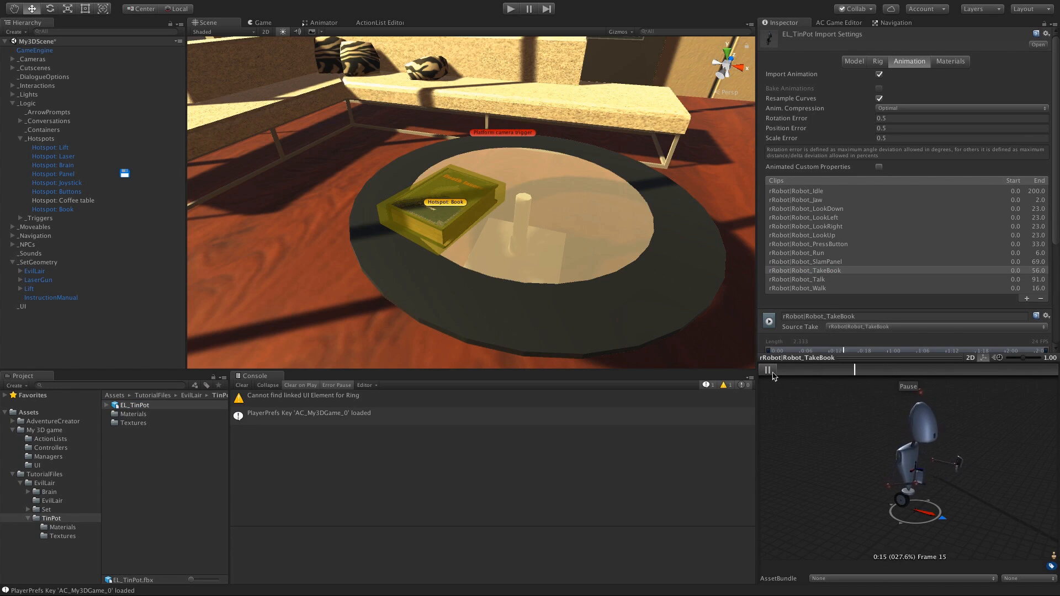
pyautogui.click(767, 370)
pyautogui.click(780, 370)
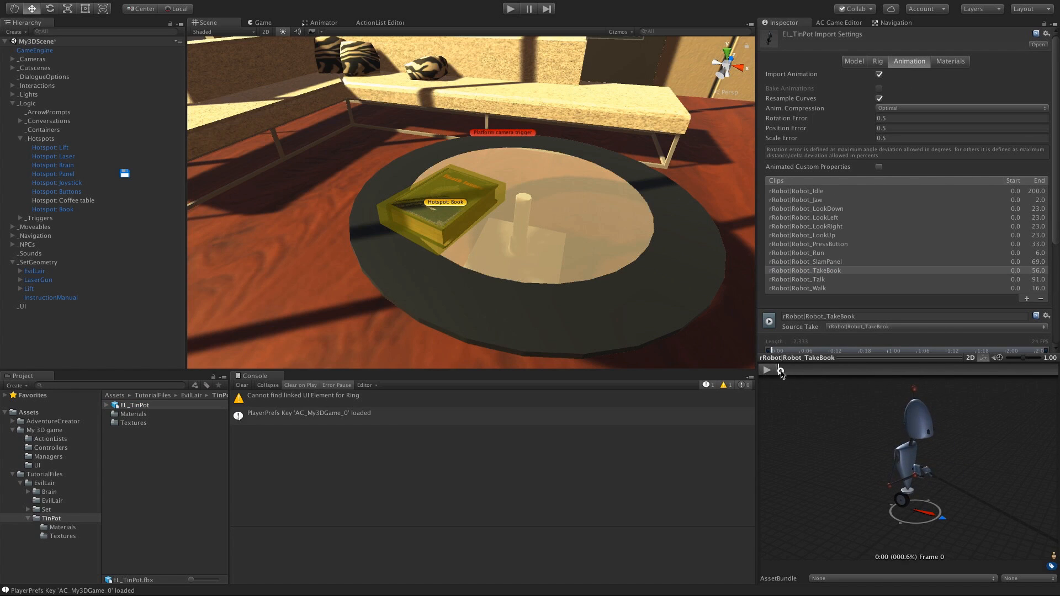
pyautogui.moveTo(781, 375); pyautogui.dragTo(834, 378)
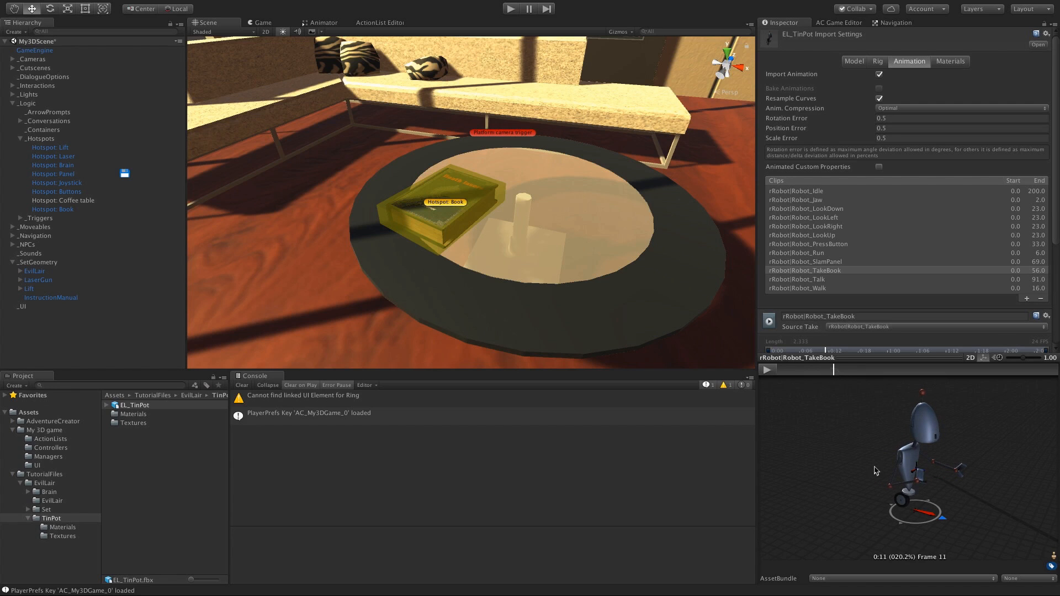
pyautogui.moveTo(877, 471); pyautogui.dragTo(873, 481)
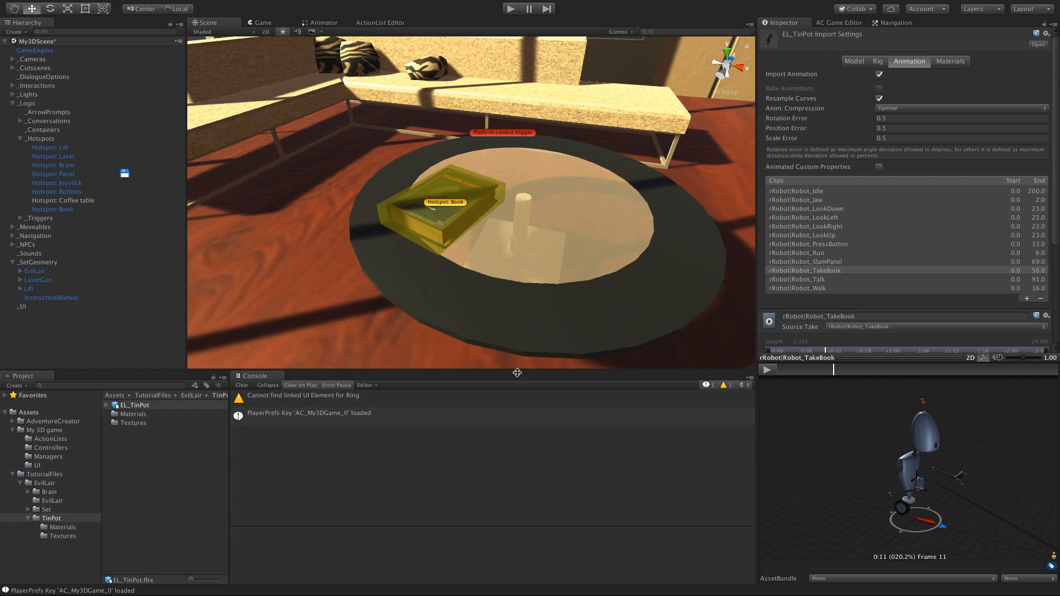
# Step: Open PlayerController from the My 3D game Controllers folder and examine its TakeBook state and transition
pyautogui.click(12, 474)
pyautogui.click(48, 456)
pyautogui.click(50, 447)
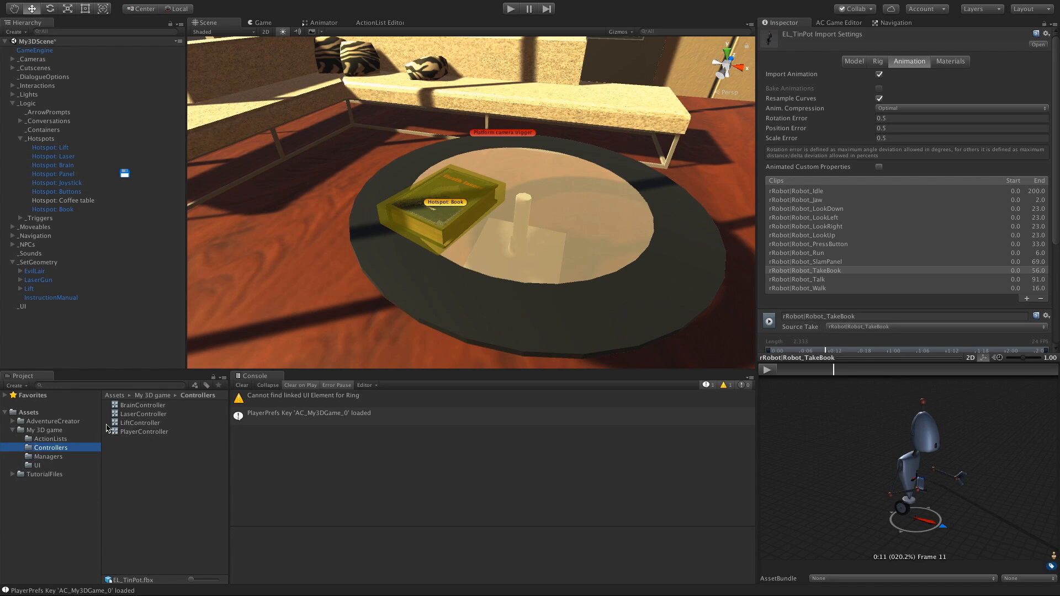
pyautogui.doubleClick(126, 432)
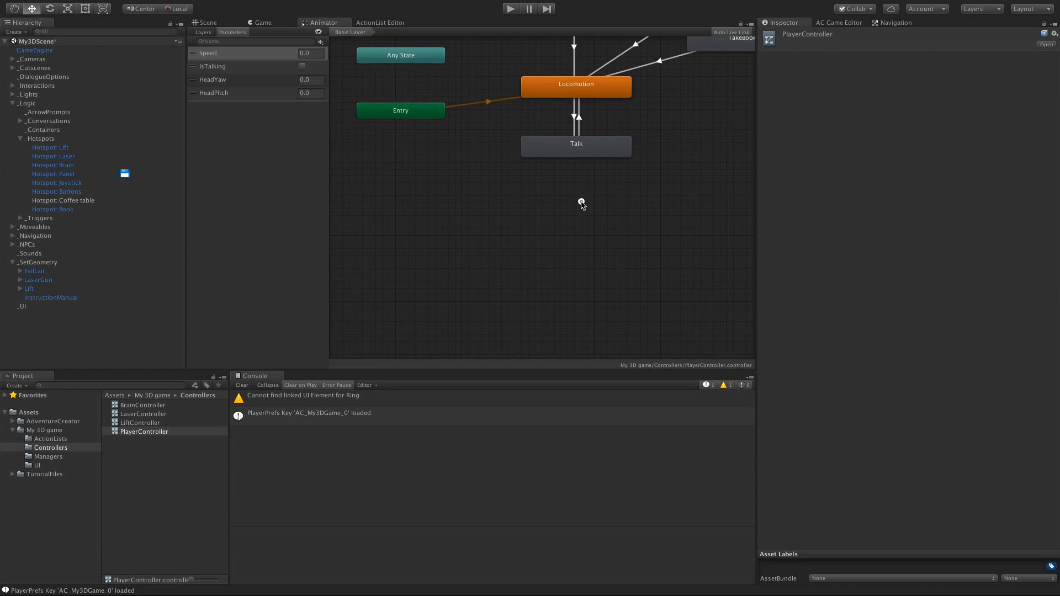
pyautogui.moveTo(580, 203); pyautogui.dragTo(504, 345, button='middle')
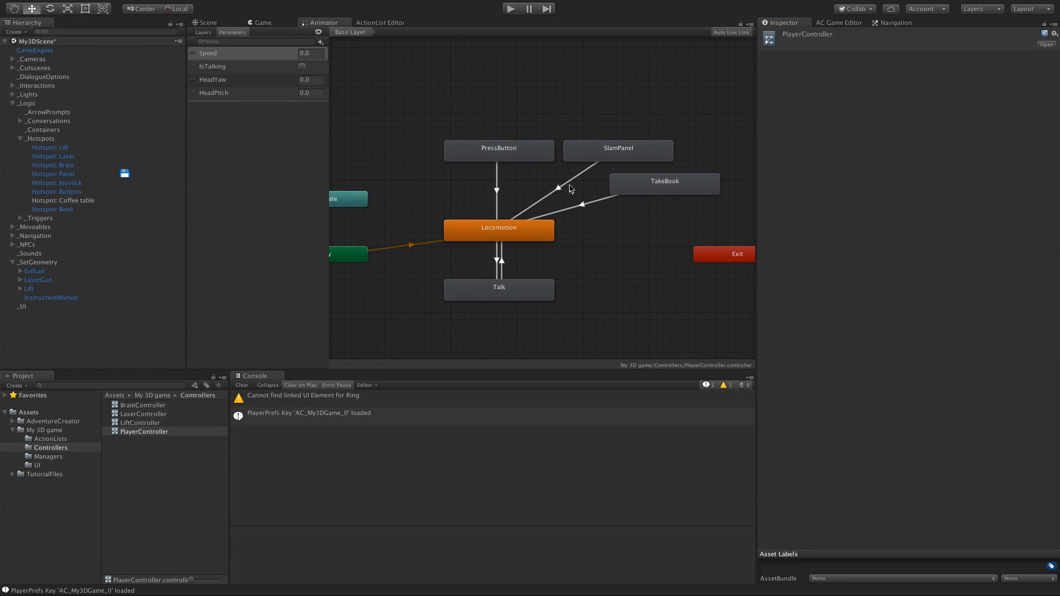
pyautogui.click(622, 186)
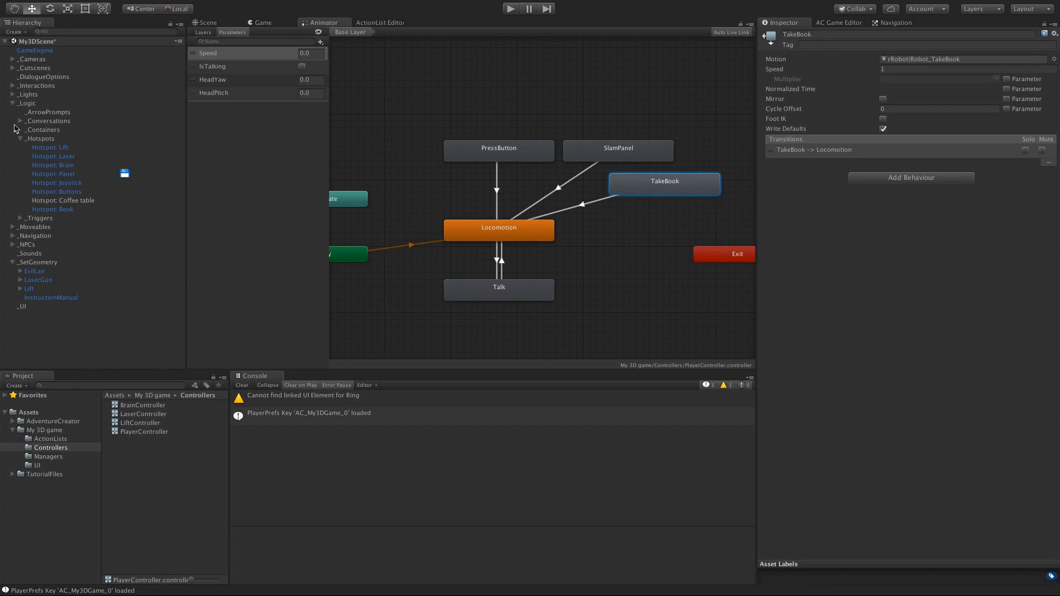
# Step: Open Hotspot: Book's Use interaction and add a second action of type Character: Animate
pyautogui.click(54, 209)
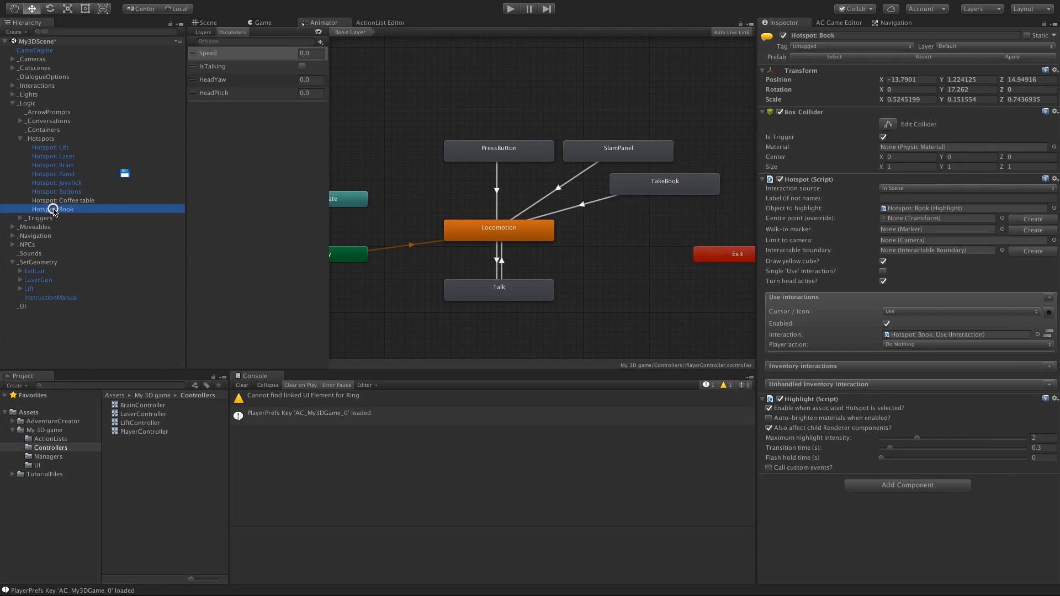
pyautogui.click(1048, 334)
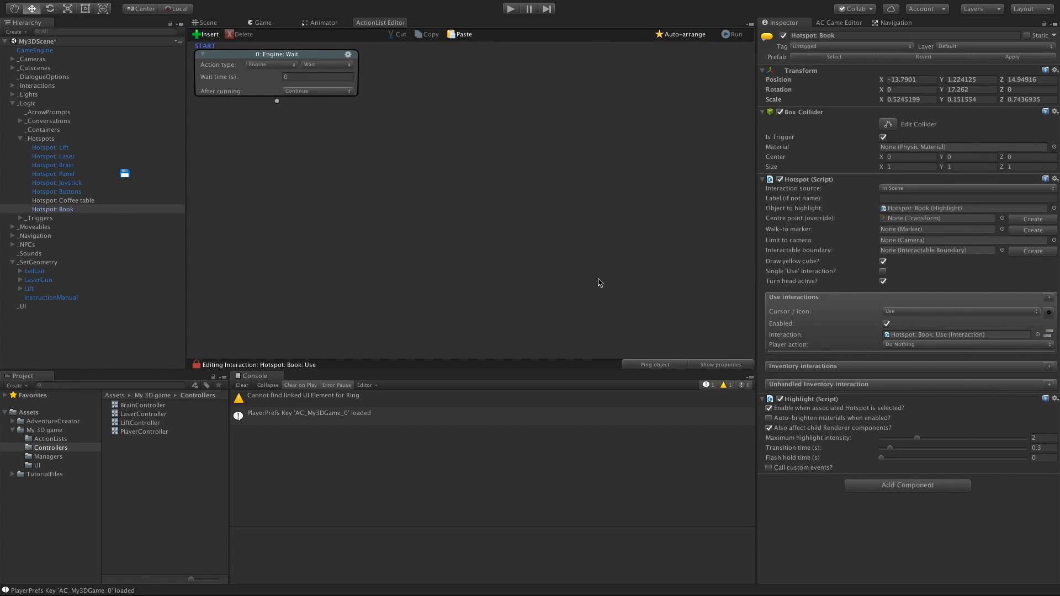
pyautogui.click(205, 36)
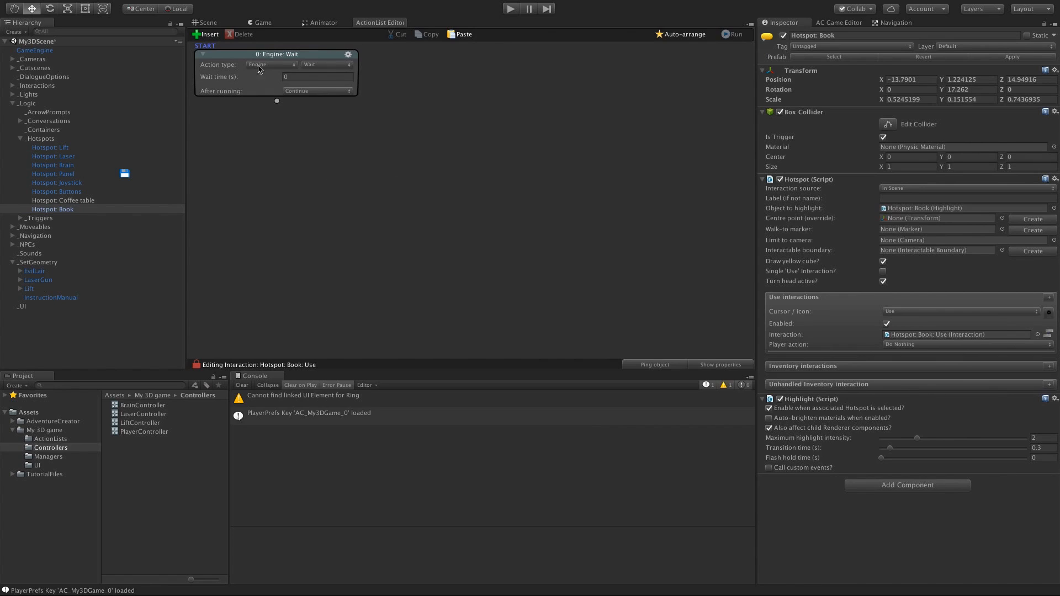
pyautogui.rightClick(381, 176)
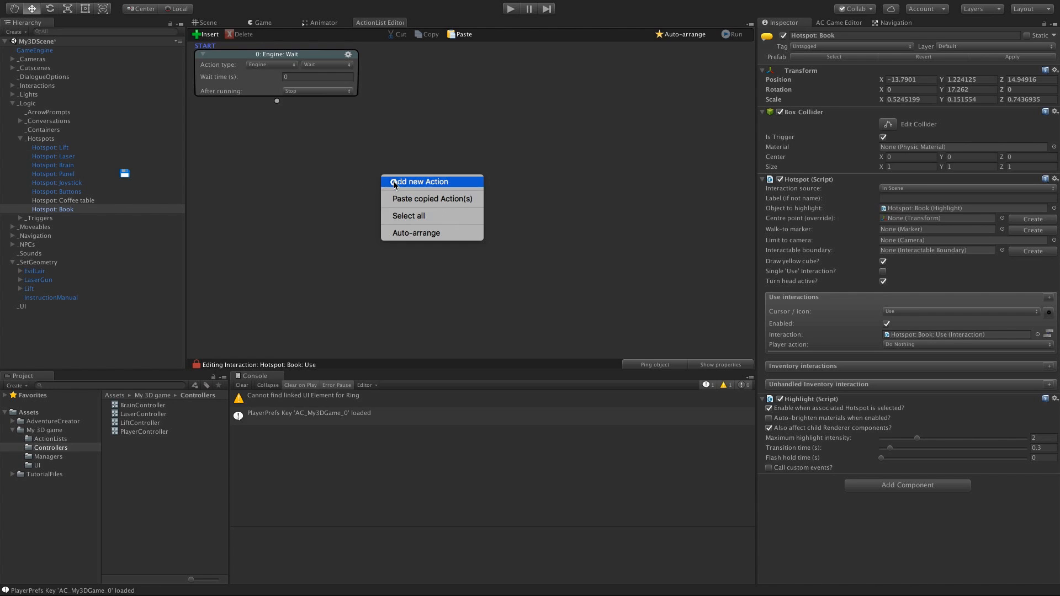
pyautogui.click(394, 182)
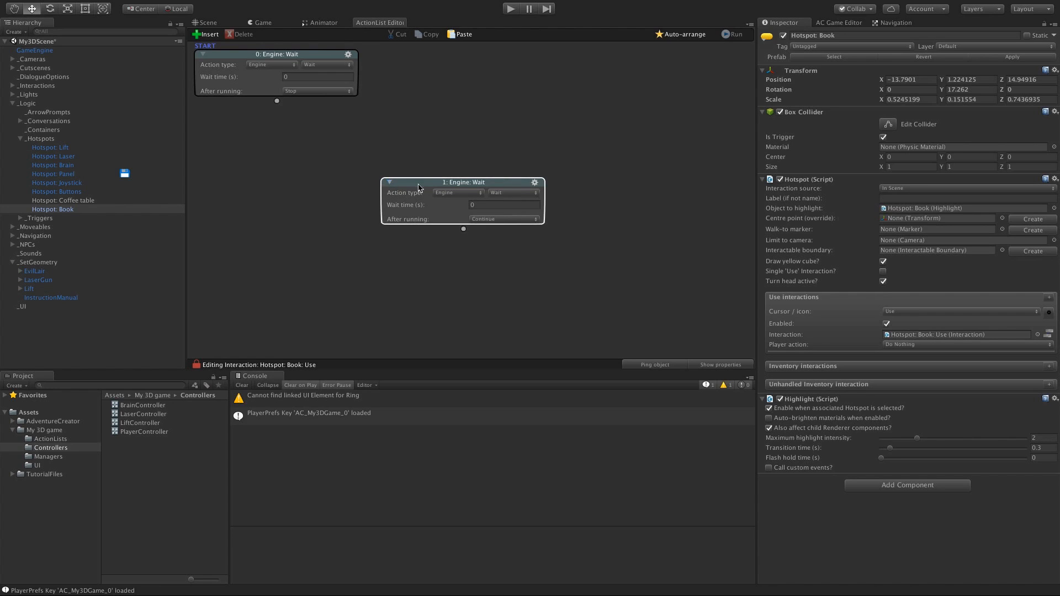
pyautogui.moveTo(418, 188); pyautogui.dragTo(385, 195)
pyautogui.click(422, 201)
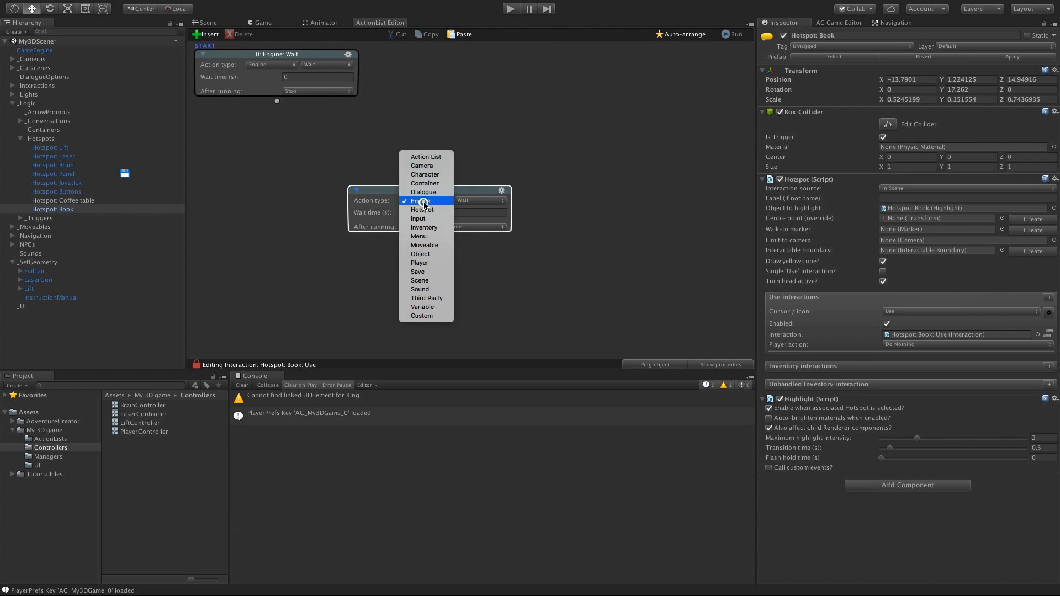
pyautogui.click(424, 175)
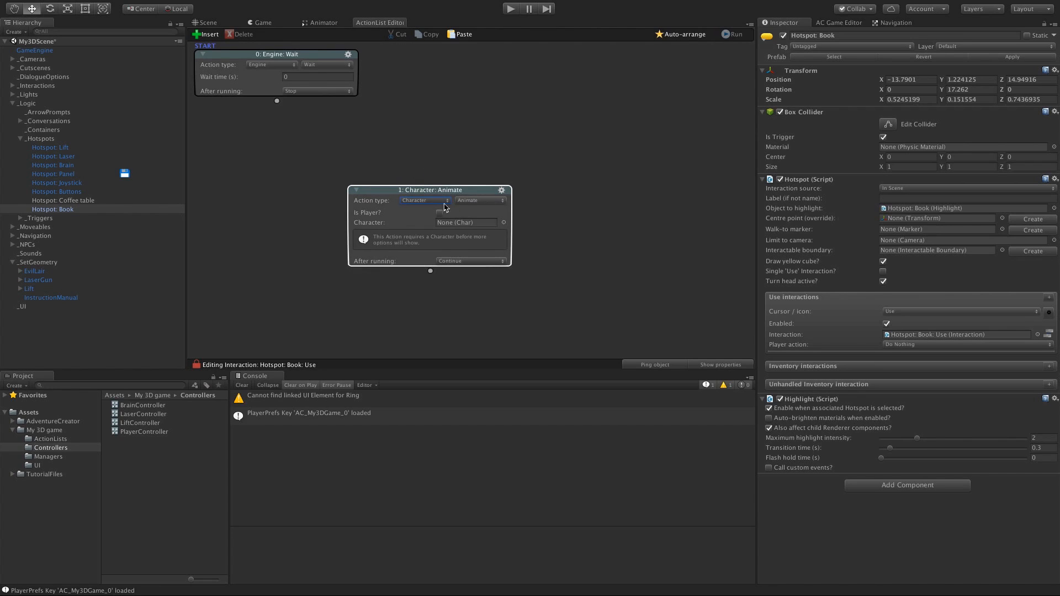
pyautogui.moveTo(467, 194); pyautogui.dragTo(423, 197)
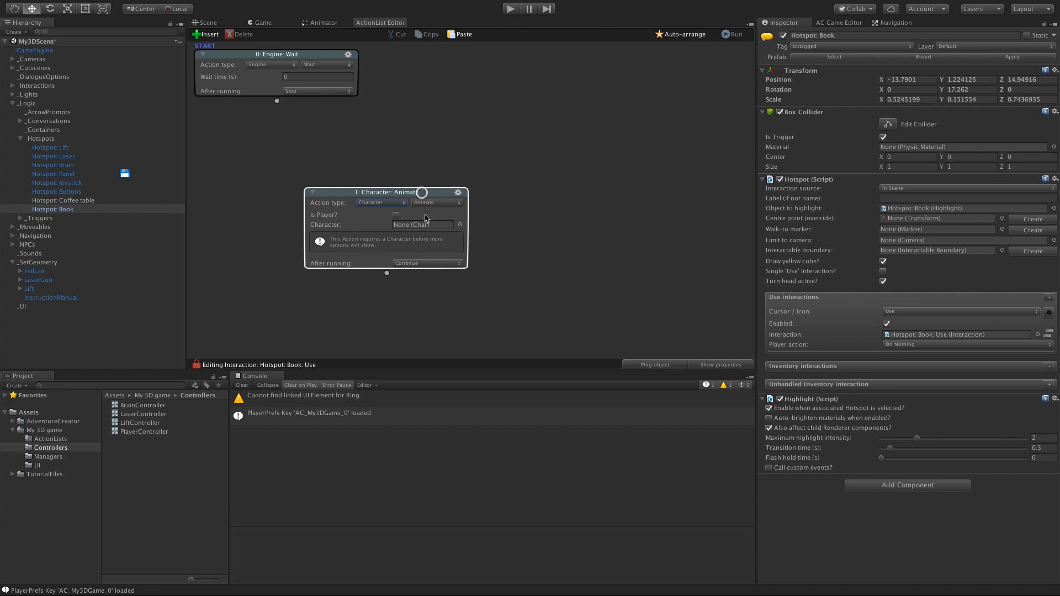
# Step: Set the Character: Animate action to affect the player, play the custom clip TakeBook and wait until it finishes
pyautogui.click(396, 215)
pyautogui.click(418, 225)
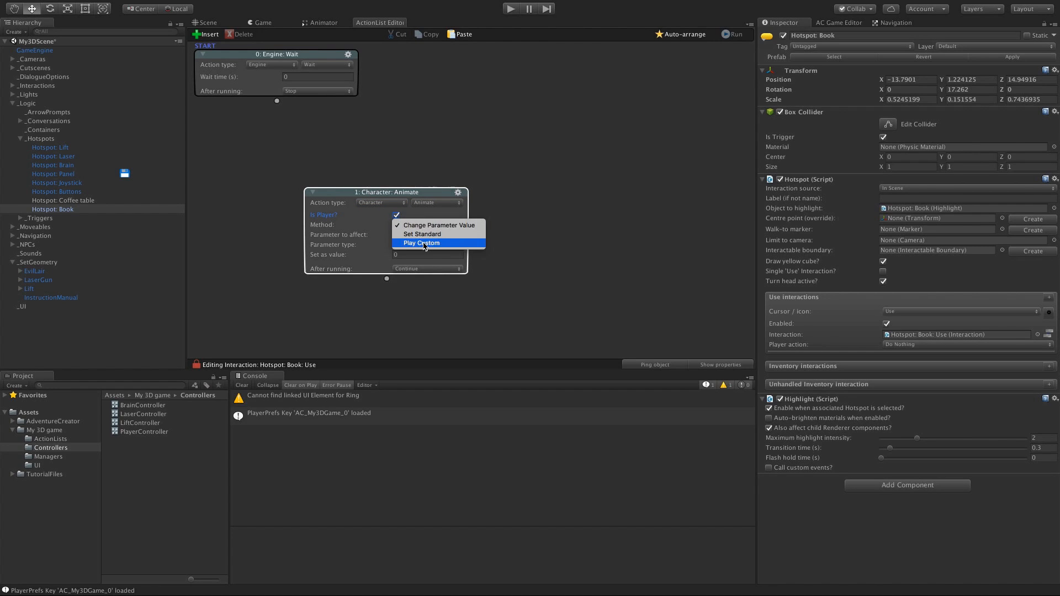
pyautogui.click(420, 243)
pyautogui.click(414, 234)
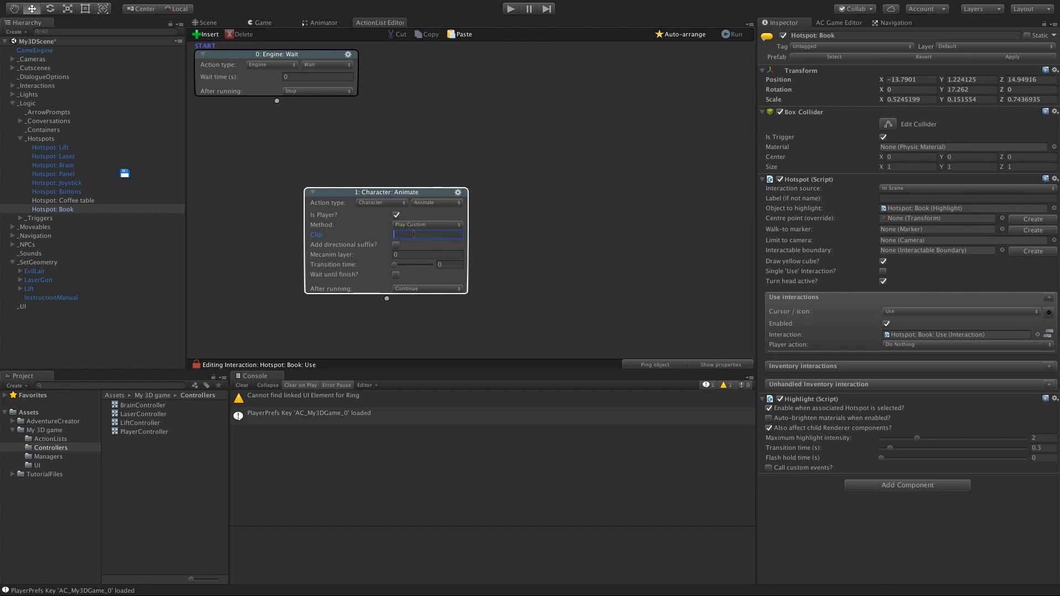
pyautogui.write('TakeBook')
pyautogui.press('Return')
pyautogui.click(395, 274)
pyautogui.moveTo(411, 194); pyautogui.dragTo(369, 184)
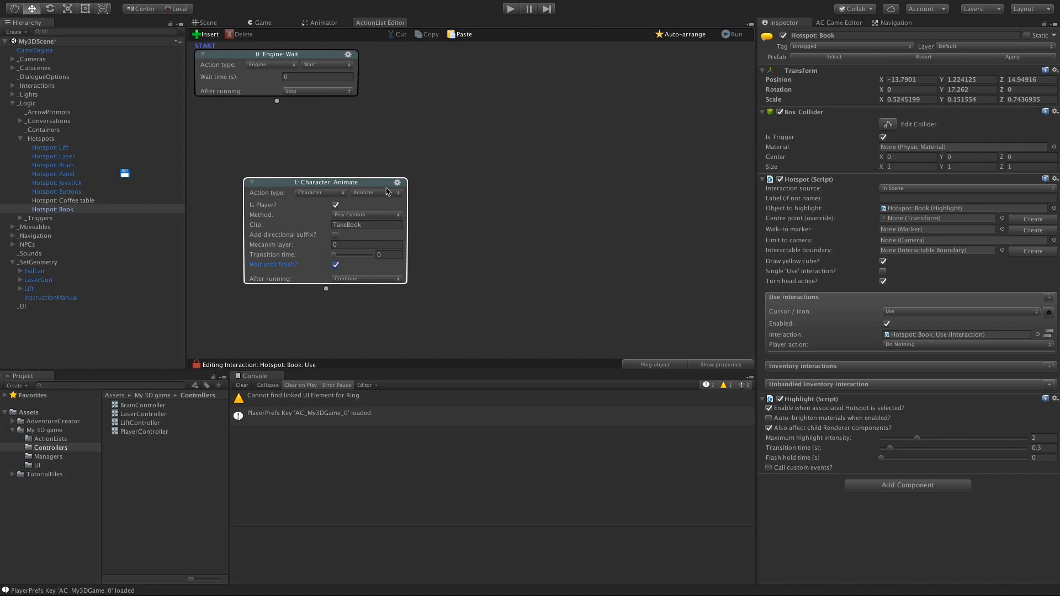
pyautogui.moveTo(386, 188); pyautogui.dragTo(362, 193)
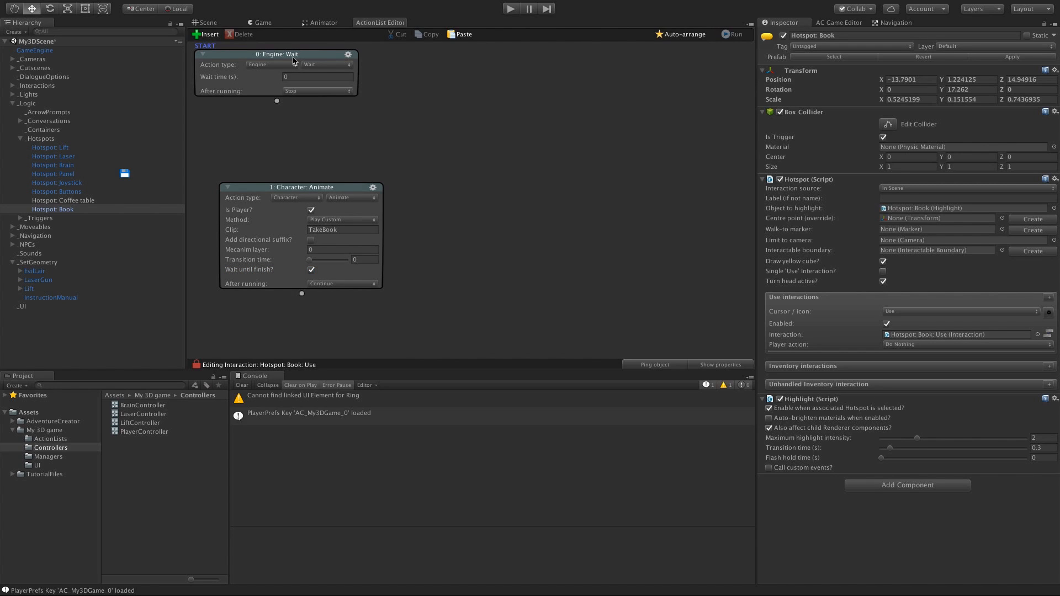
# Step: Change the first action to ActionList: Run in parallel with 2 outputs
pyautogui.click(280, 66)
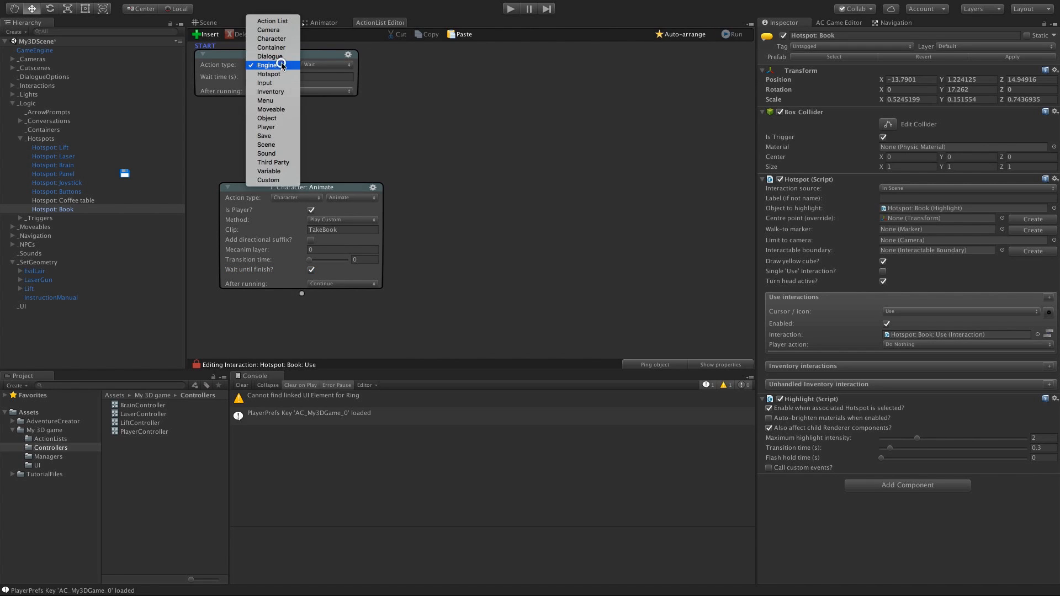
pyautogui.click(274, 21)
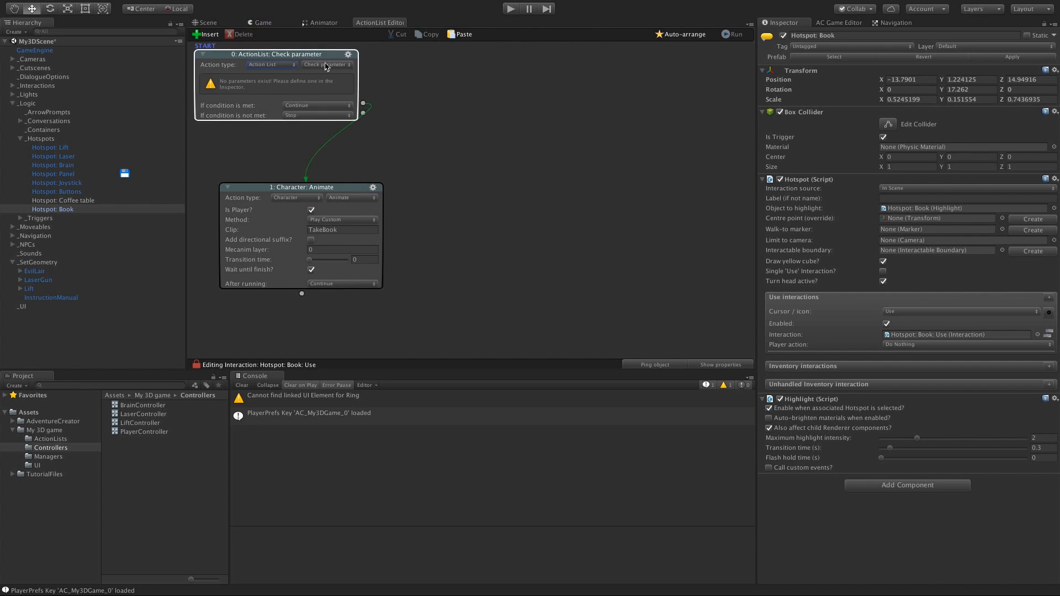
pyautogui.click(326, 65)
pyautogui.click(331, 118)
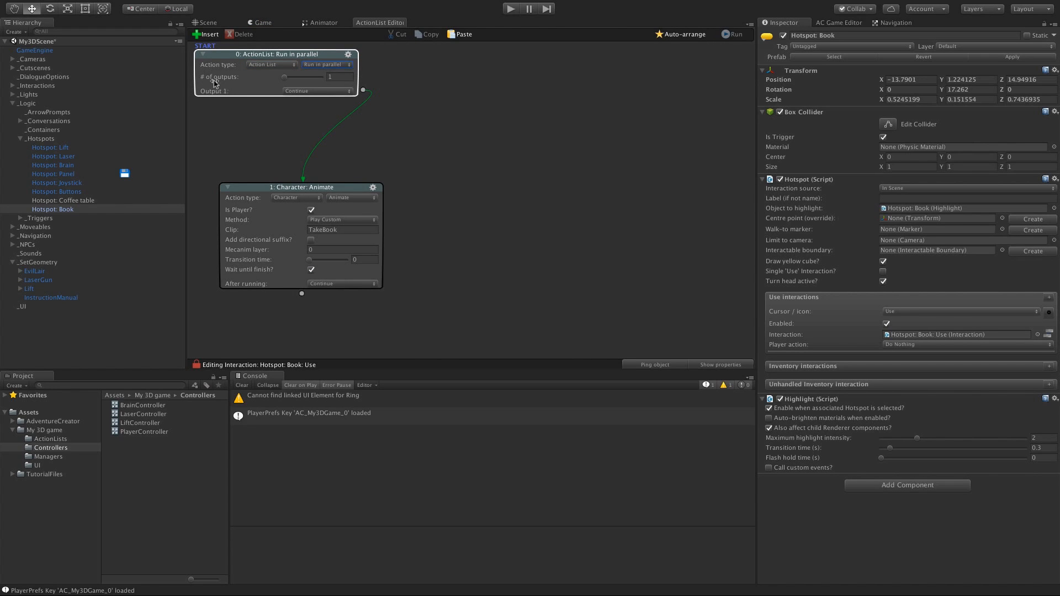
pyautogui.click(287, 78)
pyautogui.moveTo(287, 80); pyautogui.dragTo(289, 81)
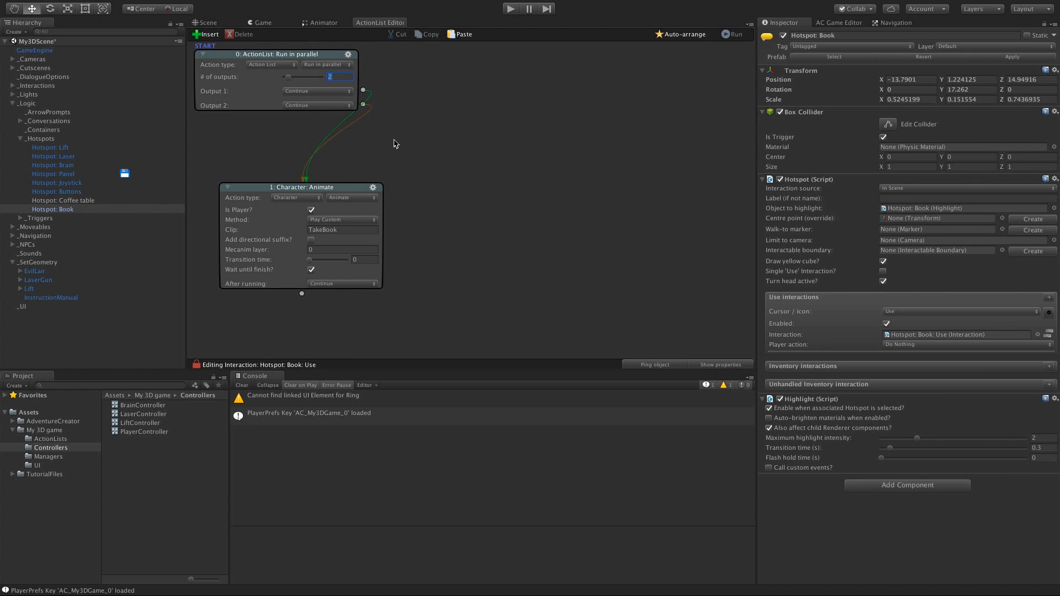
# Step: Link output 1 to a new Engine: Wait action of 0.5 seconds, and make the Character: Animate action stop after running
pyautogui.moveTo(300, 189); pyautogui.dragTo(306, 147)
pyautogui.click(308, 149)
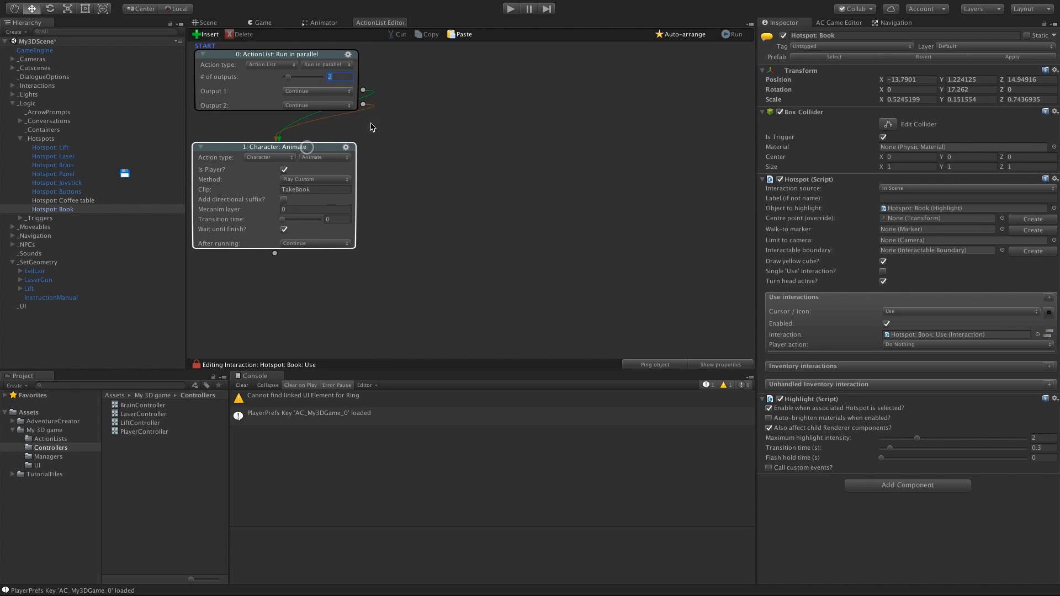
pyautogui.click(388, 144)
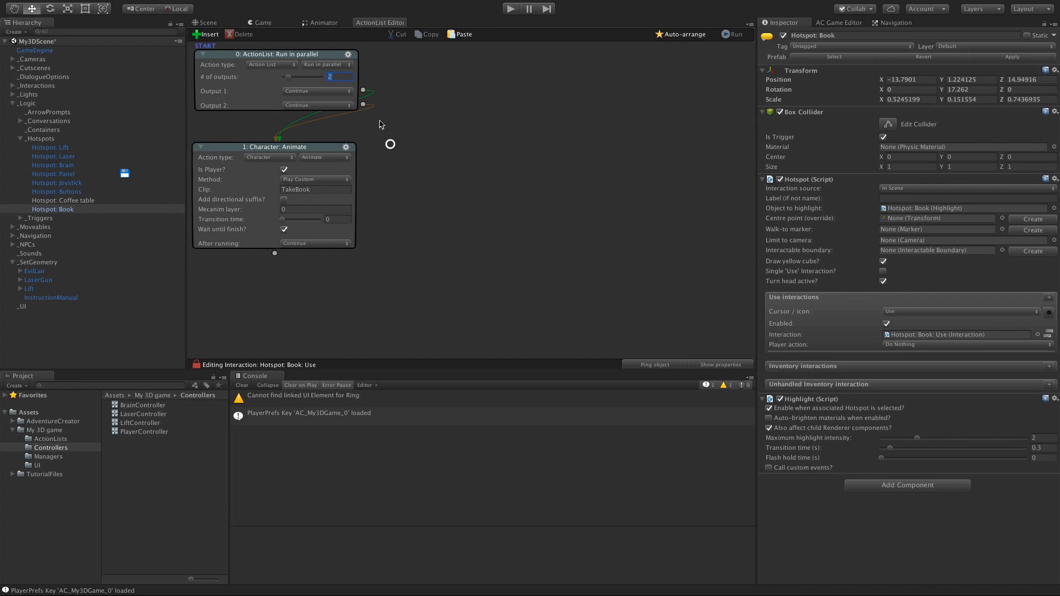
pyautogui.moveTo(364, 90); pyautogui.dragTo(480, 148)
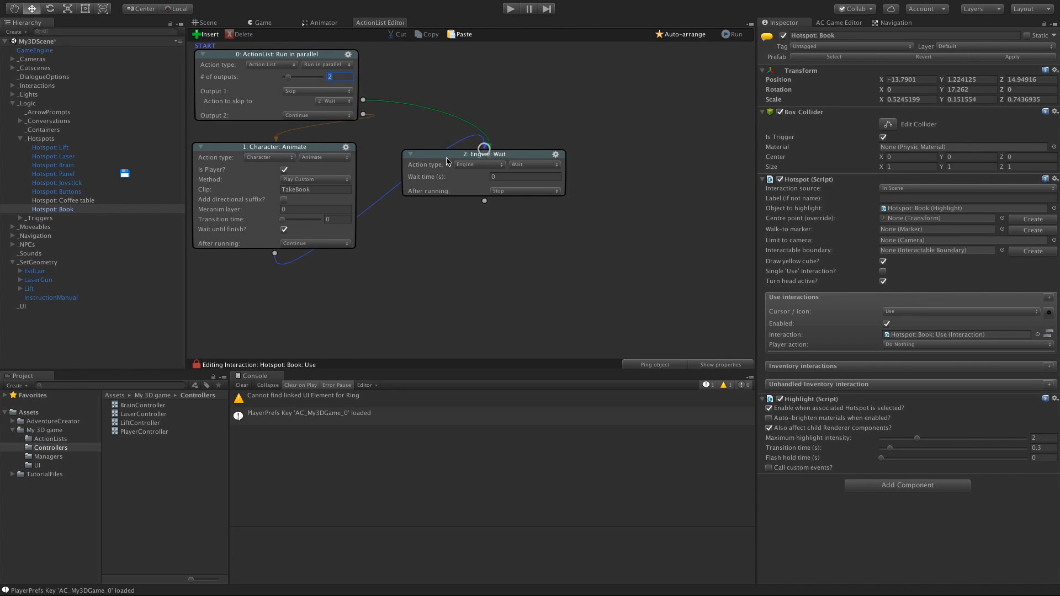
pyautogui.moveTo(274, 252); pyautogui.dragTo(277, 268)
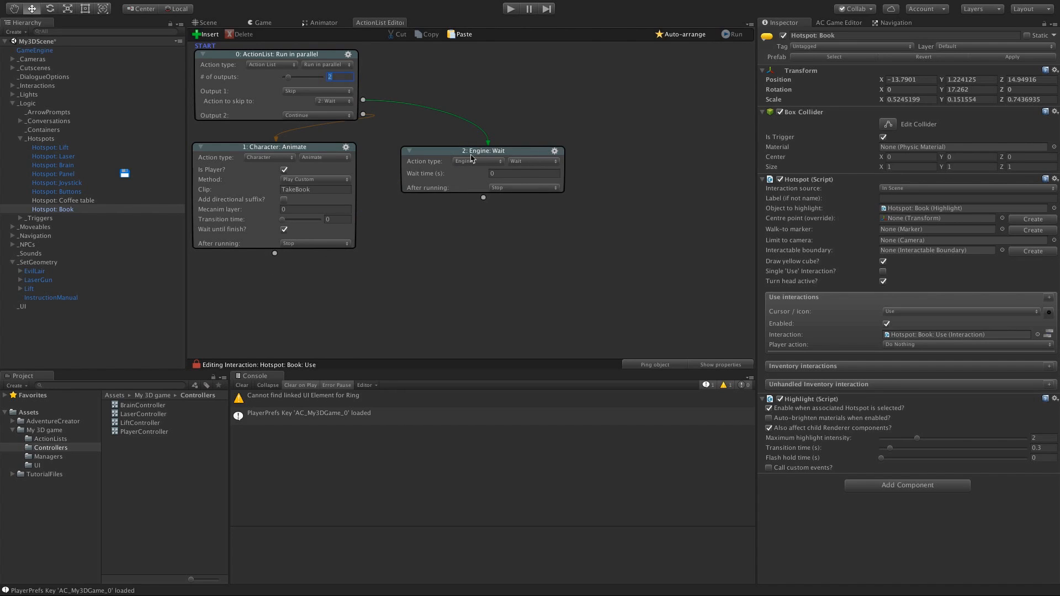
pyautogui.moveTo(466, 150); pyautogui.dragTo(467, 148)
pyautogui.click(487, 162)
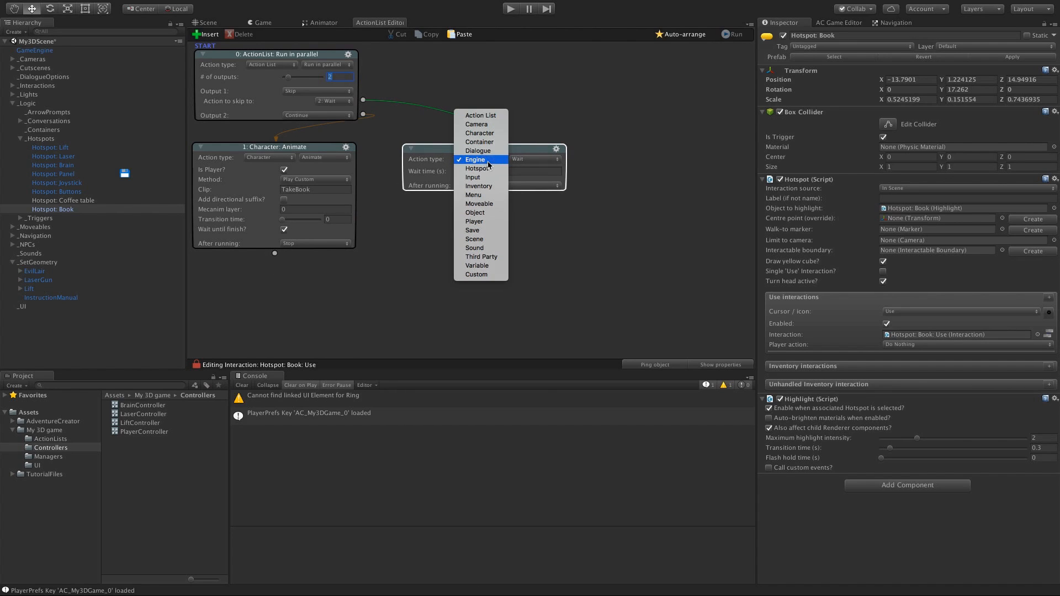
pyautogui.click(532, 152)
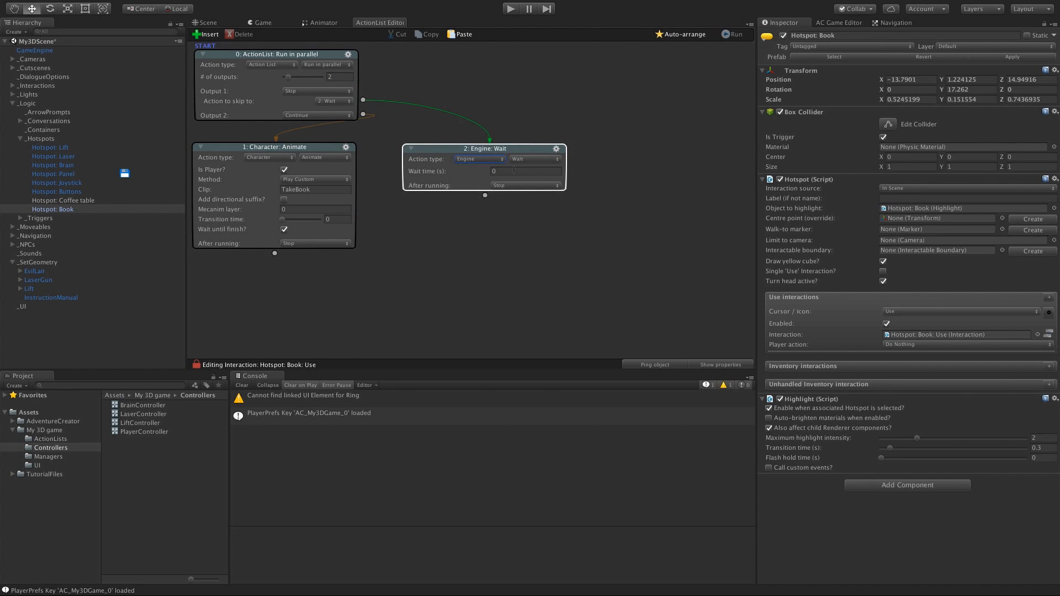
pyautogui.click(514, 170)
# Step: Add a Camera: Switch action following the 0.5-second wait
pyautogui.click(485, 197)
pyautogui.click(485, 229)
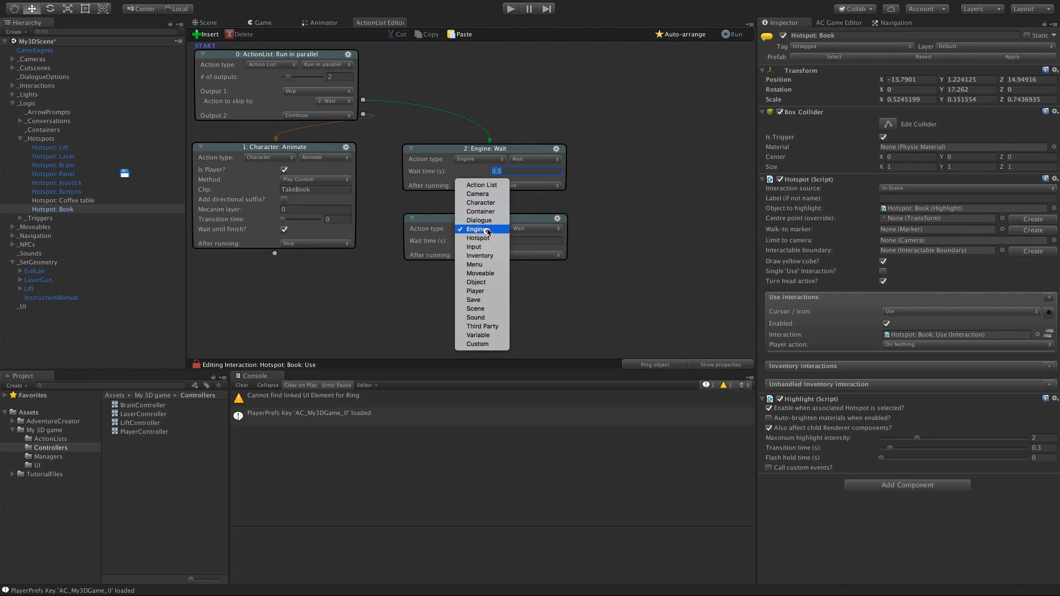
pyautogui.click(477, 194)
pyautogui.click(535, 229)
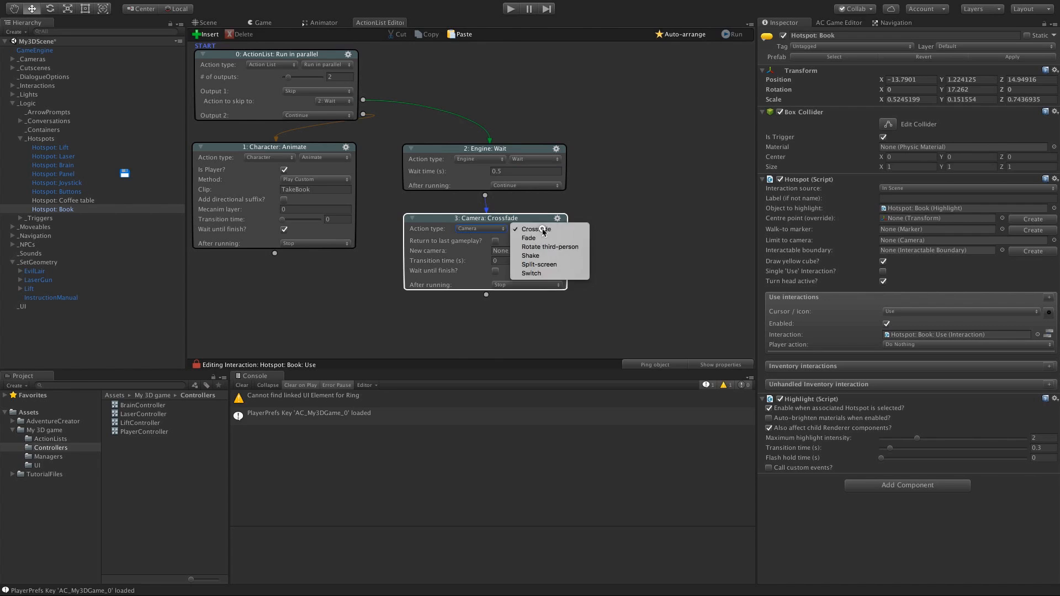
pyautogui.click(540, 275)
pyautogui.click(500, 252)
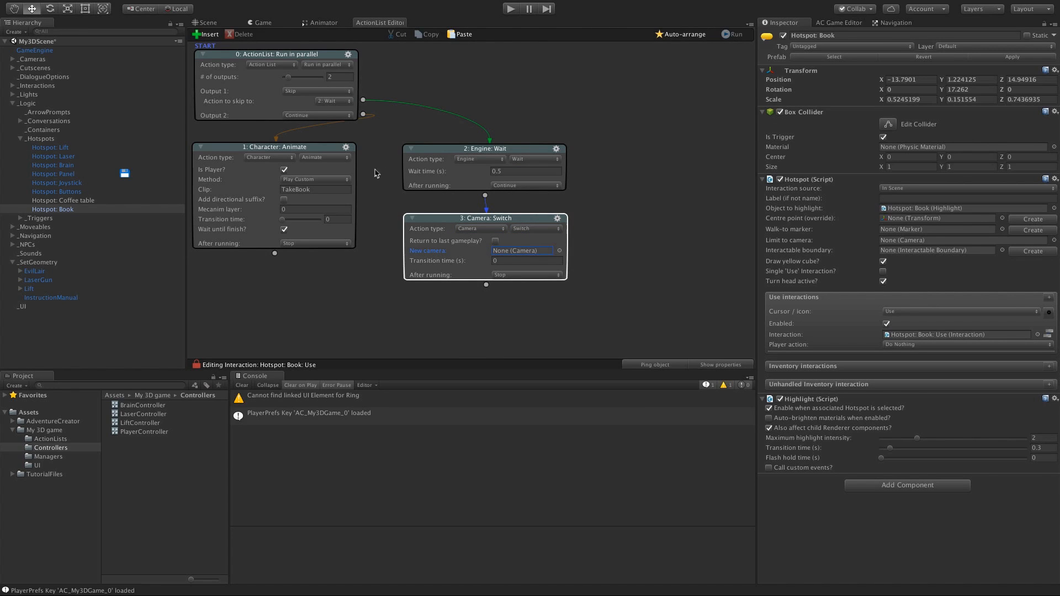
# Step: Duplicate TableCam, place the copy over the coffee table at about X -12.318, Y 1.893, Z 15.273, rotate it and name it BookCam
pyautogui.click(207, 22)
pyautogui.scroll(-5, 456, 164)
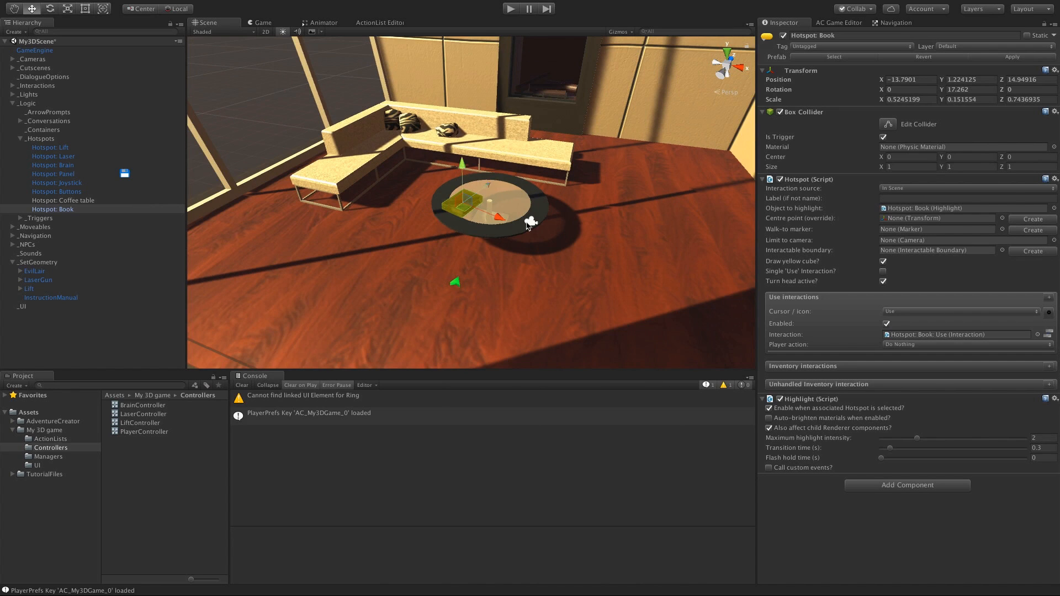
pyautogui.click(530, 223)
pyautogui.keyDown('alt'); pyautogui.moveTo(530, 223); pyautogui.dragTo(469, 237); pyautogui.keyUp('alt')
pyautogui.click(484, 243)
pyautogui.press('e')
pyautogui.click(831, 35)
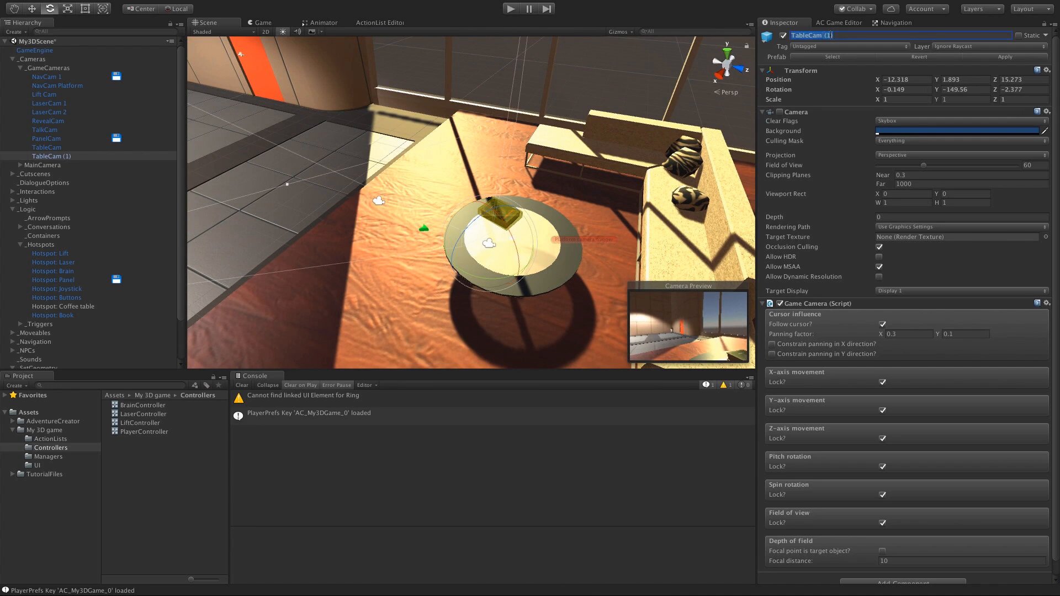
pyautogui.write('BookCam')
pyautogui.press('Return')
# Step: Assign BookCam as the new camera of the Camera: Switch action
pyautogui.click(391, 23)
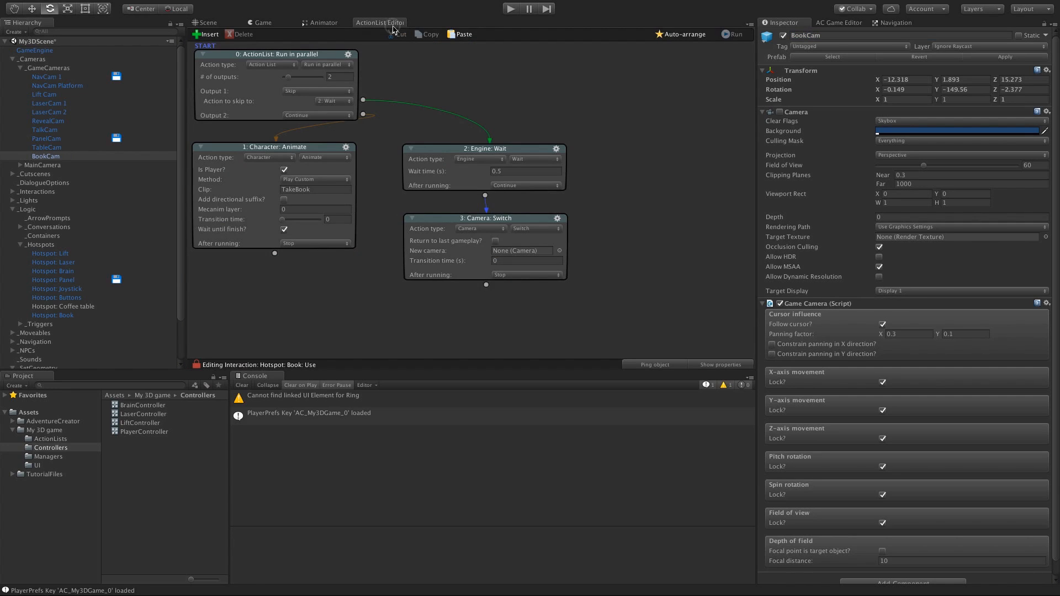
pyautogui.click(37, 157)
pyautogui.moveTo(37, 158); pyautogui.dragTo(519, 252)
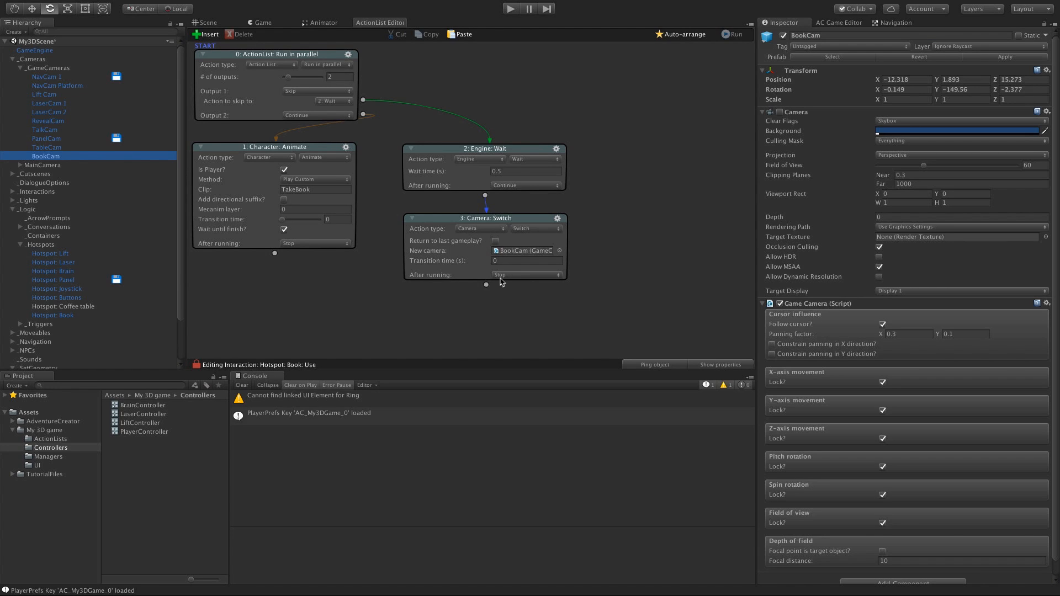
# Step: Add a Character: Hold object action following the Camera: Switch action
pyautogui.moveTo(485, 285); pyautogui.dragTo(485, 296)
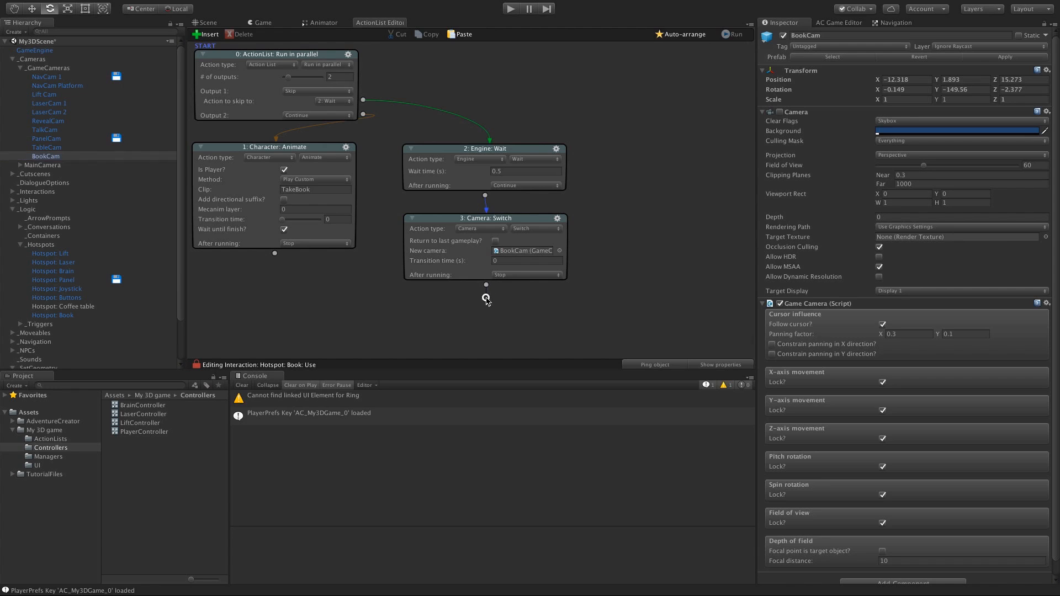
pyautogui.scroll(-3, 598, 282)
pyautogui.click(479, 269)
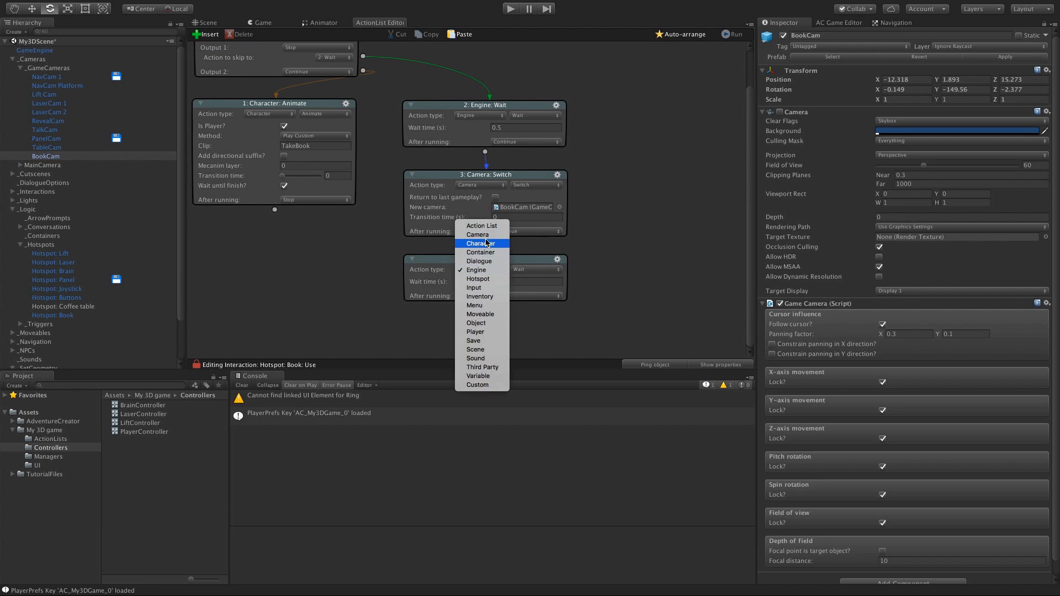
pyautogui.click(479, 244)
pyautogui.click(533, 284)
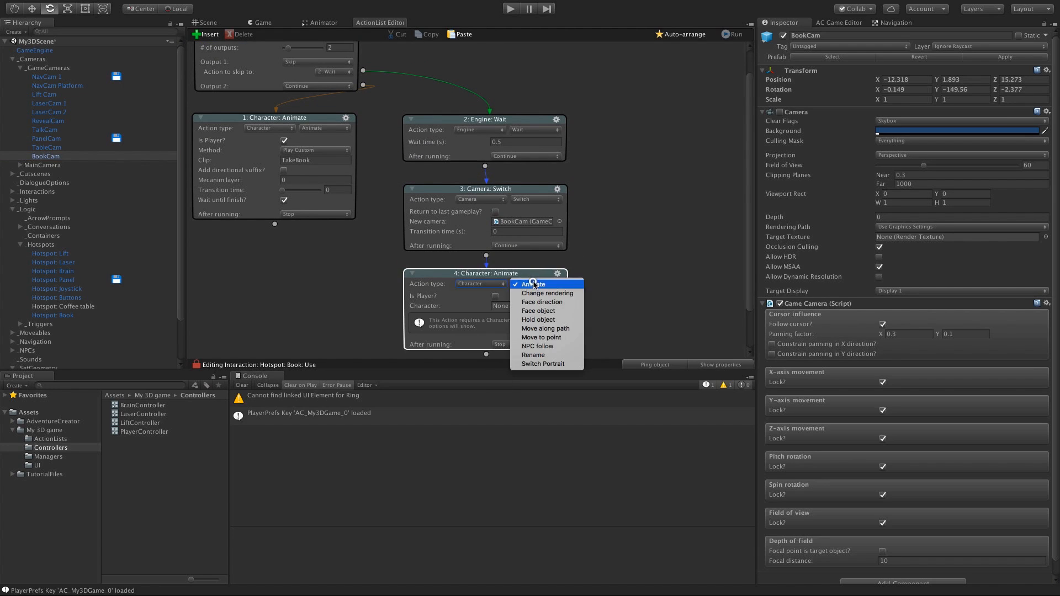
pyautogui.click(556, 320)
pyautogui.click(603, 250)
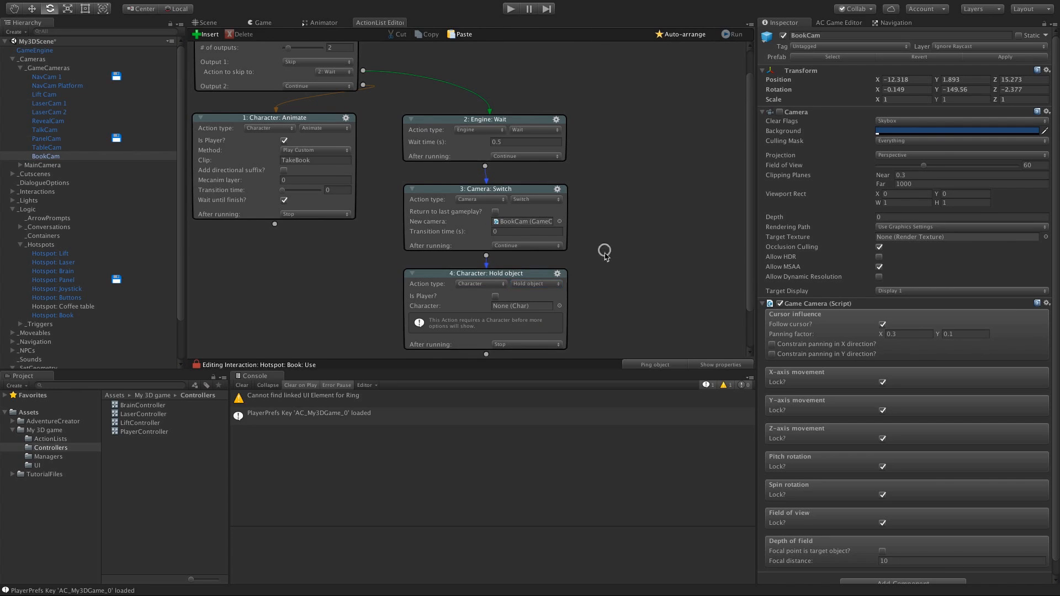
# Step: Set the Hold object action to affect the player and use InstructionManual as the object to hold
pyautogui.scroll(1, 611, 287)
pyautogui.scroll(-2, 613, 290)
pyautogui.click(495, 282)
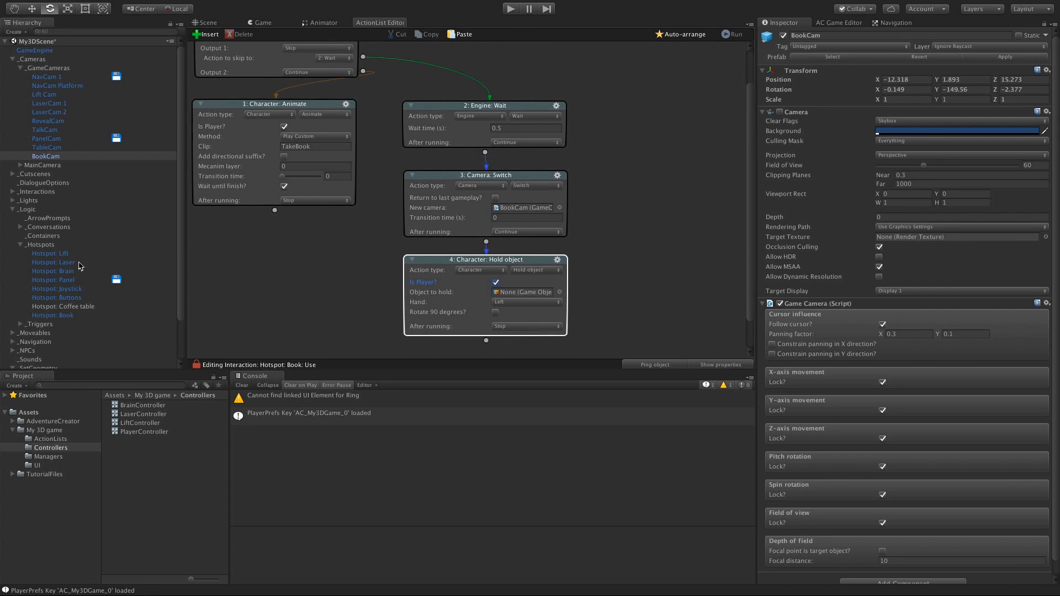
pyautogui.scroll(-2, 80, 266)
pyautogui.moveTo(44, 356); pyautogui.dragTo(540, 293)
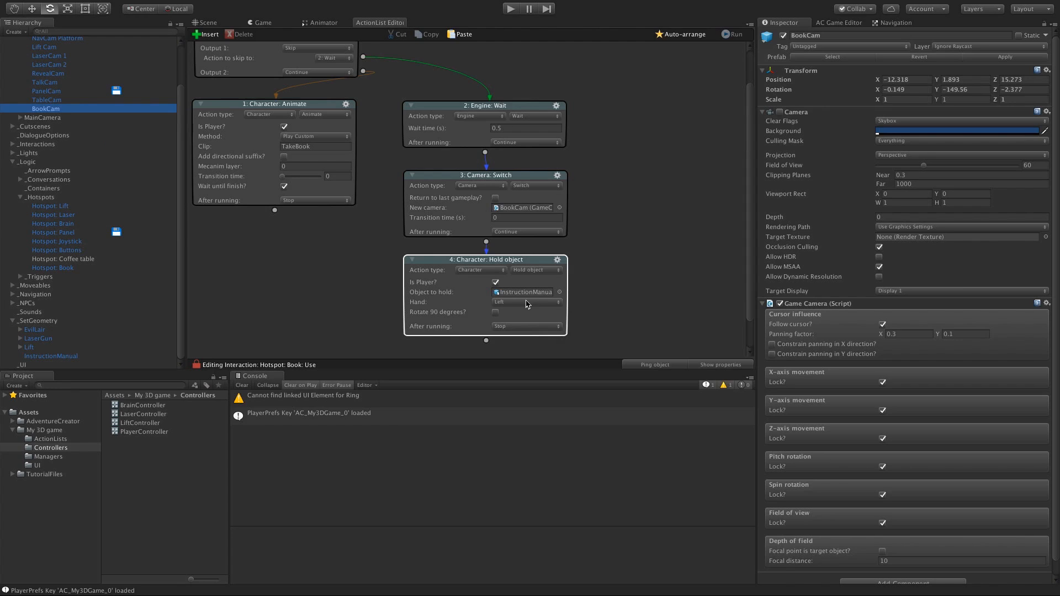
# Step: Collapse the scene's object groups and place the EL_TinPot player prefab from the My 3D game folder in the scene
pyautogui.click(370, 297)
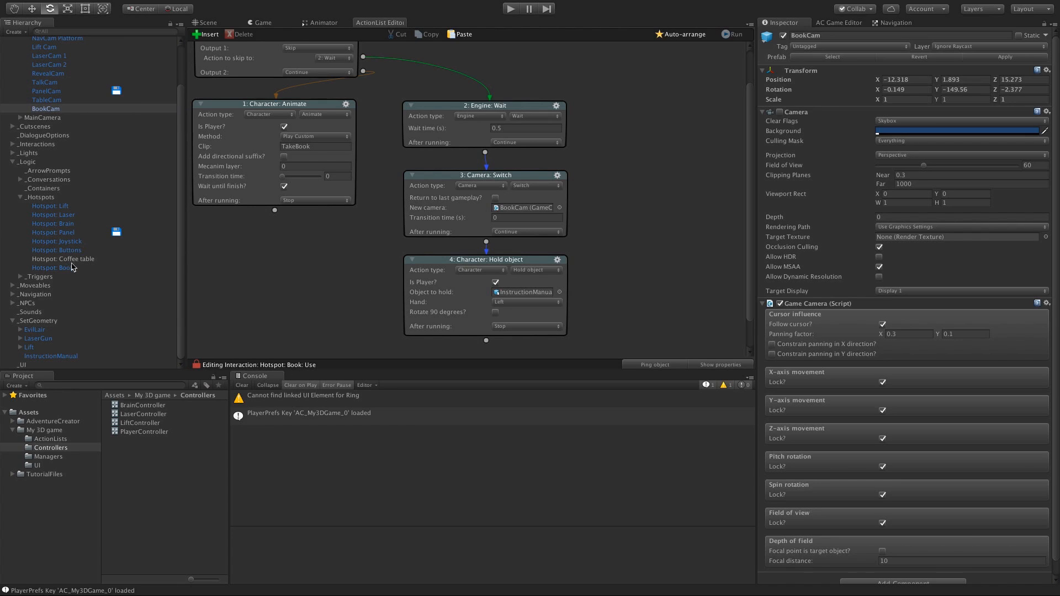
pyautogui.scroll(3, 72, 268)
pyautogui.click(13, 59)
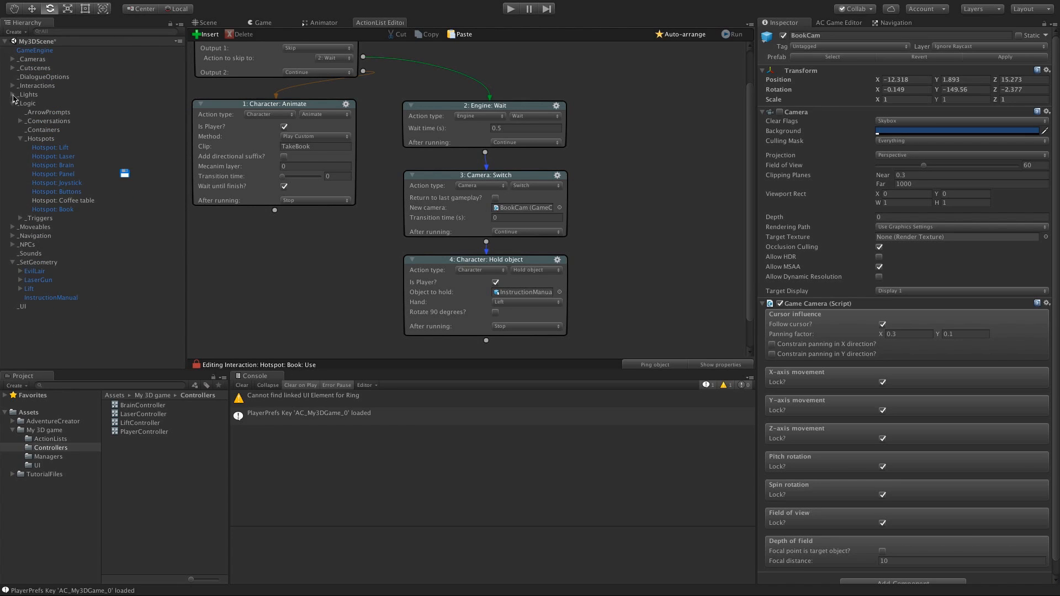
pyautogui.click(13, 103)
pyautogui.click(13, 147)
pyautogui.click(13, 147)
pyautogui.click(208, 22)
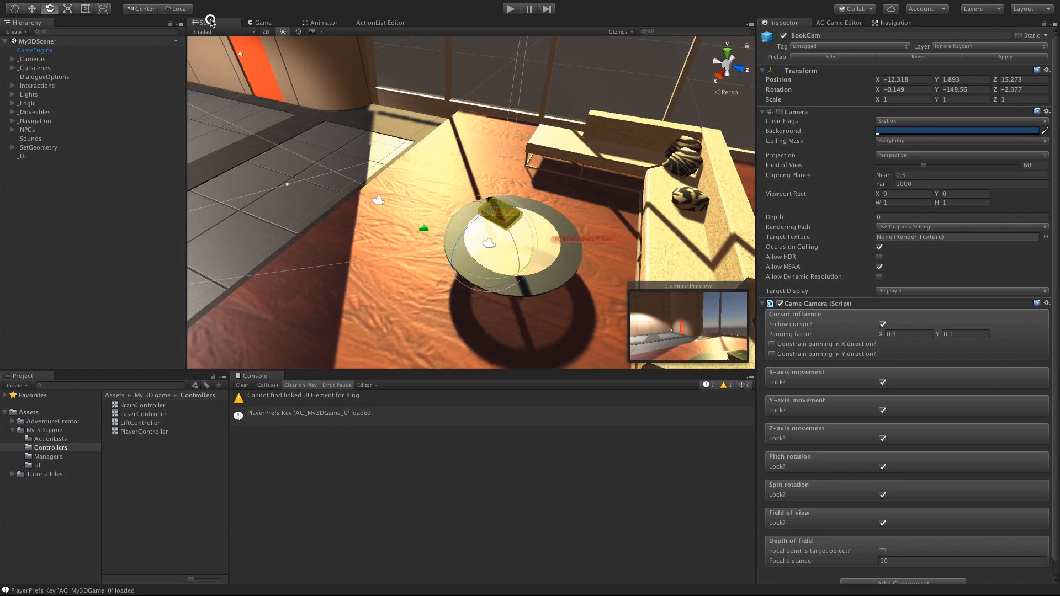
pyautogui.click(44, 431)
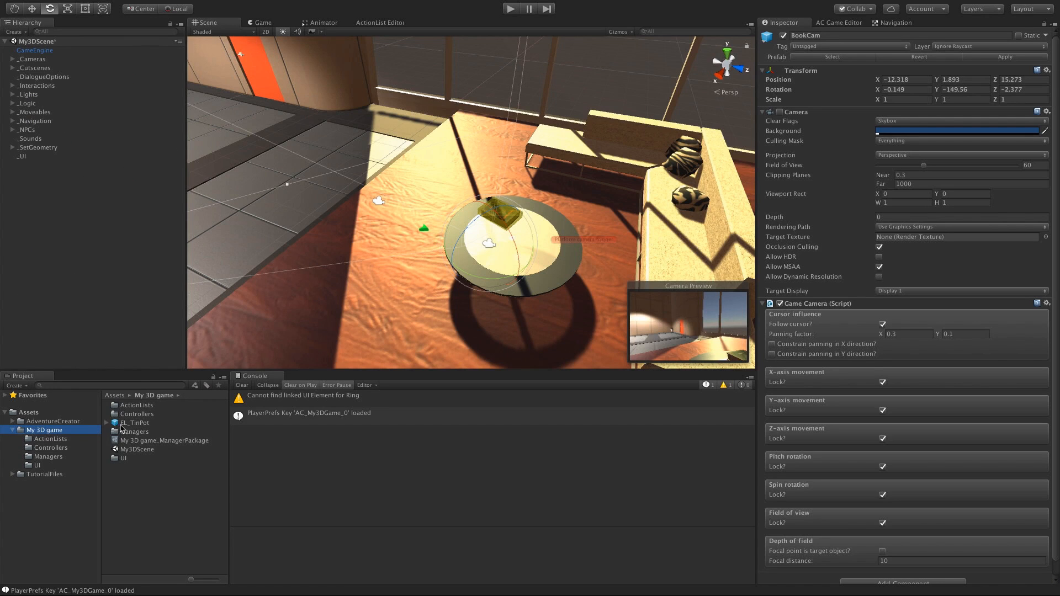
pyautogui.moveTo(133, 423); pyautogui.dragTo(87, 320)
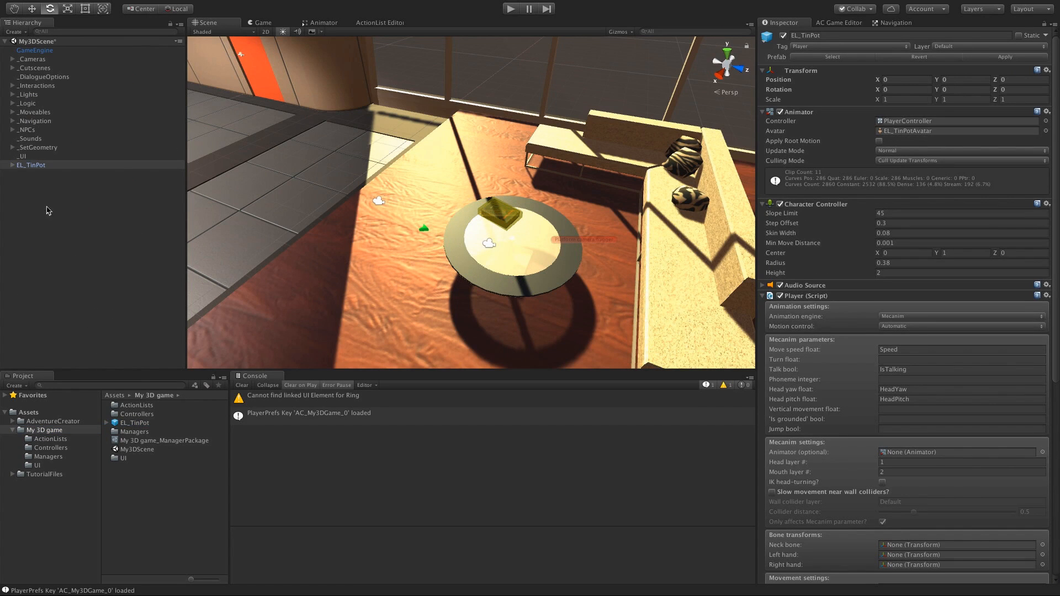
pyautogui.doubleClick(37, 166)
pyautogui.keyDown('alt'); pyautogui.moveTo(445, 227); pyautogui.dragTo(380, 182); pyautogui.keyUp('alt')
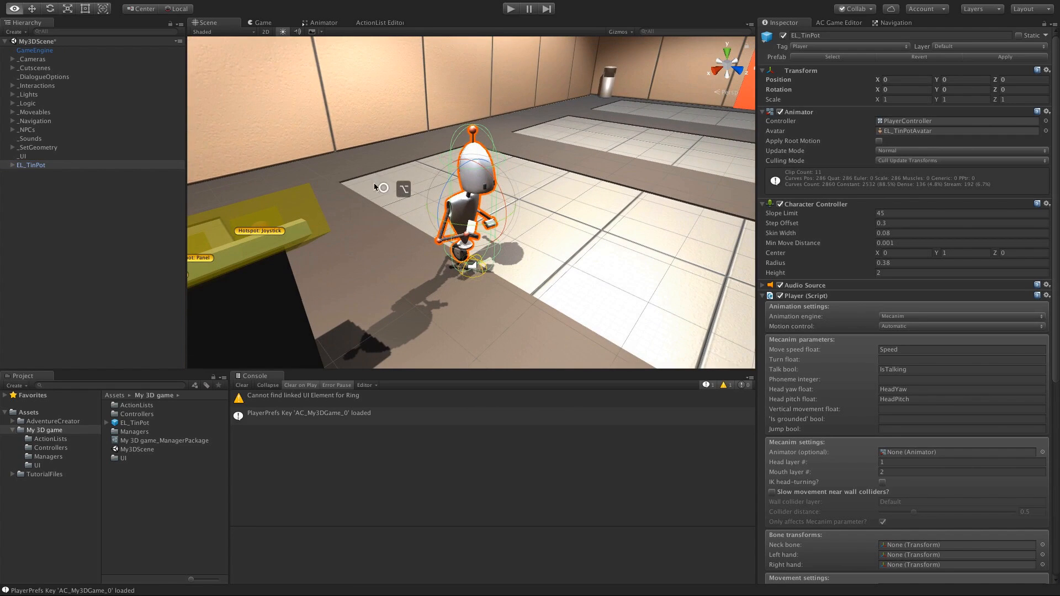
# Step: Expand EL_TinPot's bones down to Hand.L and assign Hold.L as the Player script's left hand bone transform
pyautogui.moveTo(1057, 346); pyautogui.dragTo(1057, 461)
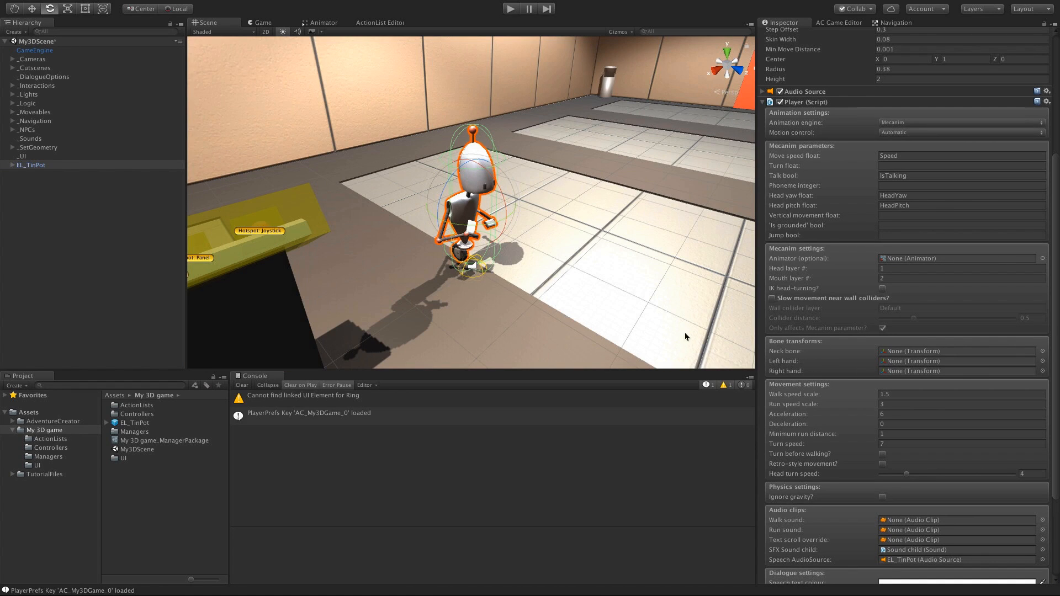
pyautogui.click(13, 166)
pyautogui.click(20, 183)
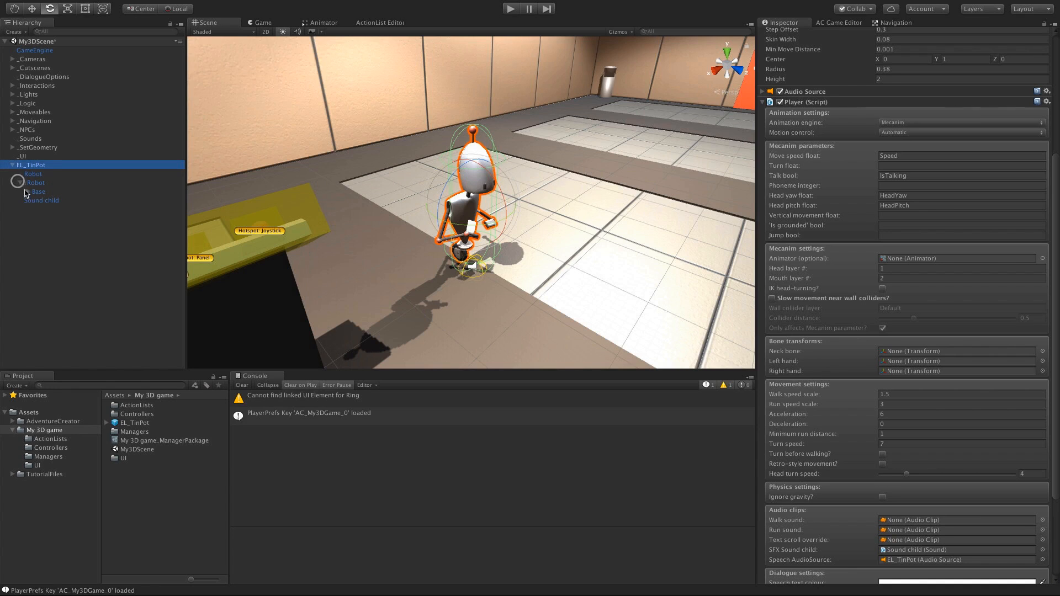
pyautogui.click(30, 193)
pyautogui.click(28, 191)
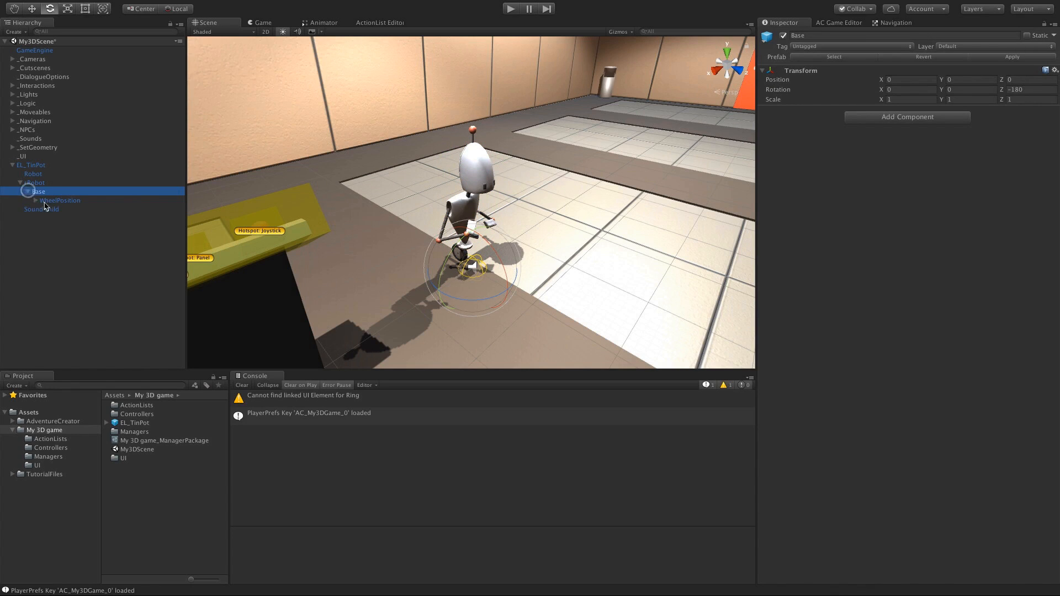
pyautogui.click(35, 201)
pyautogui.click(31, 166)
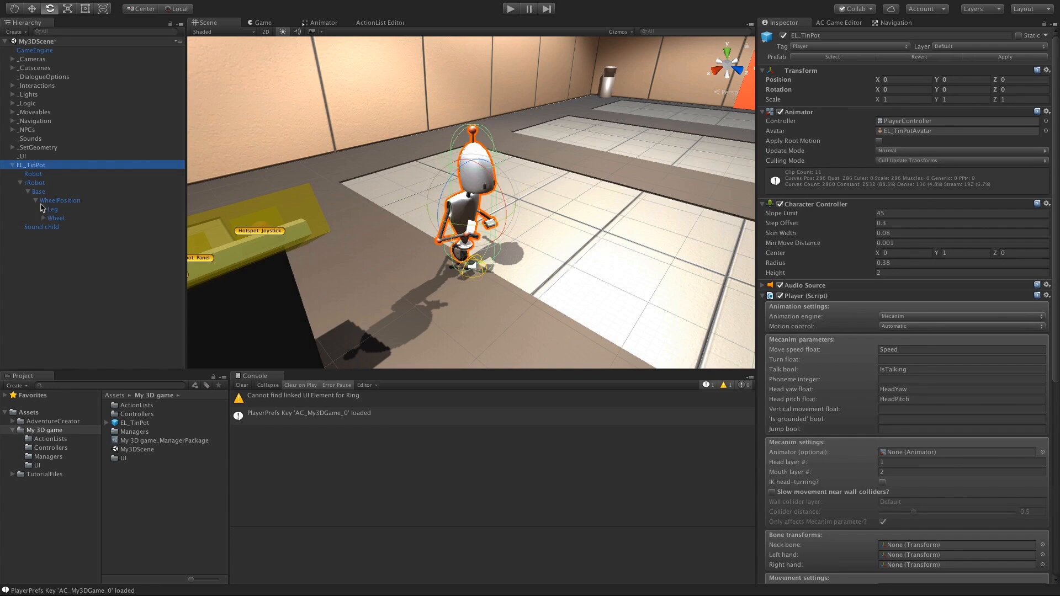
pyautogui.click(43, 210)
pyautogui.click(51, 218)
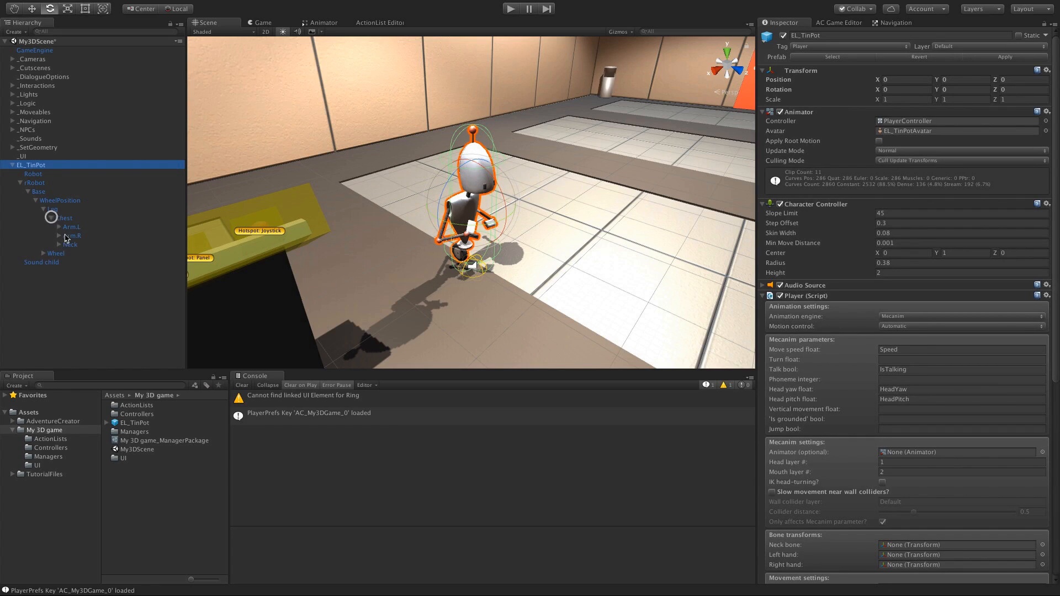
pyautogui.click(59, 227)
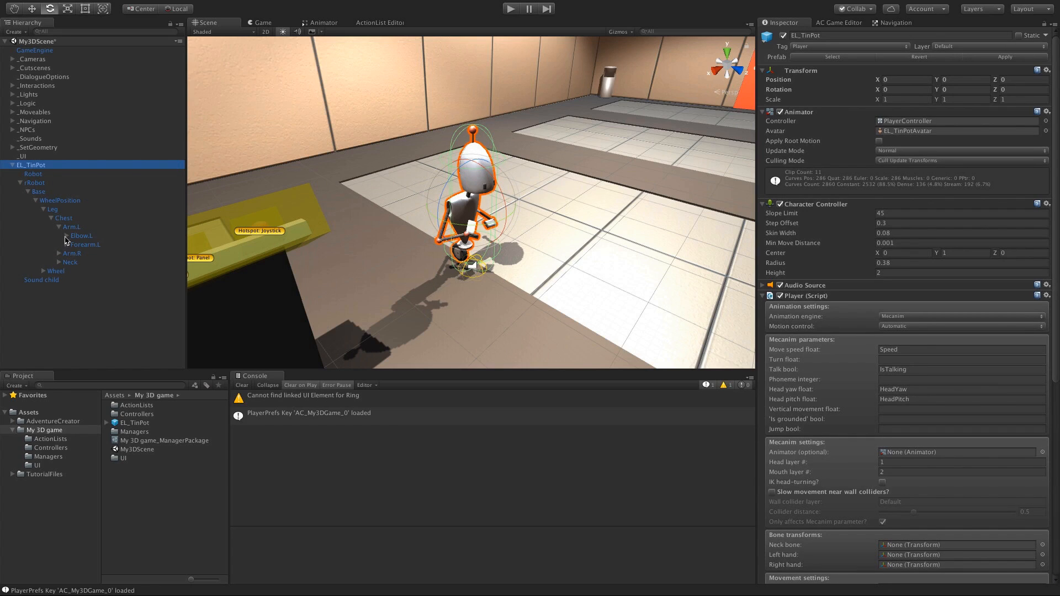
pyautogui.click(67, 244)
pyautogui.click(74, 254)
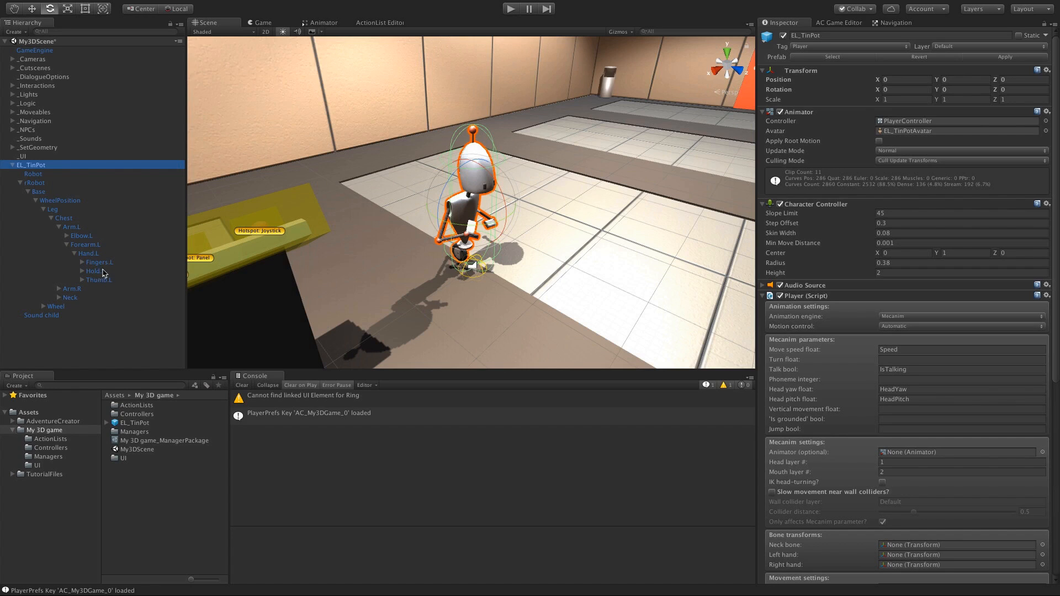
pyautogui.moveTo(96, 274); pyautogui.dragTo(914, 296)
pyautogui.scroll(-5, 885, 423)
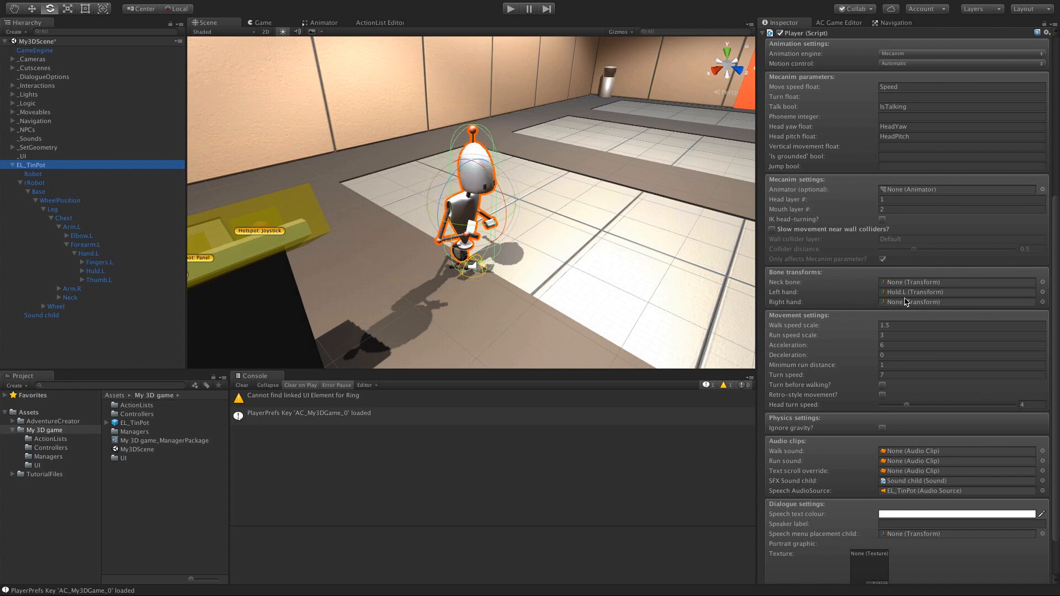
# Step: Apply the EL_TinPot changes to its prefab and delete the instance from the scene
pyautogui.scroll(10, 917, 309)
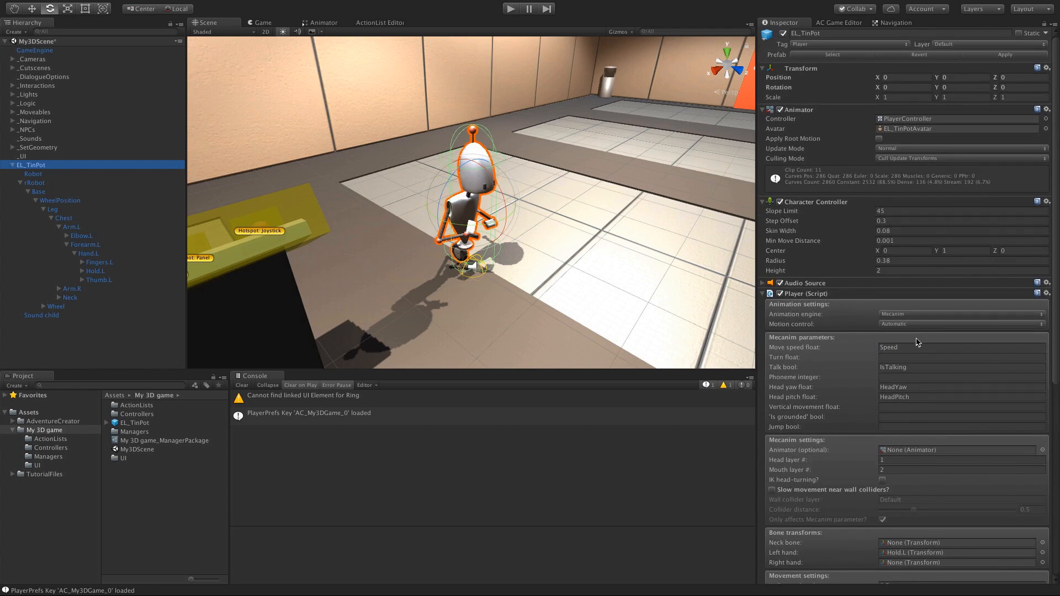
pyautogui.click(1010, 59)
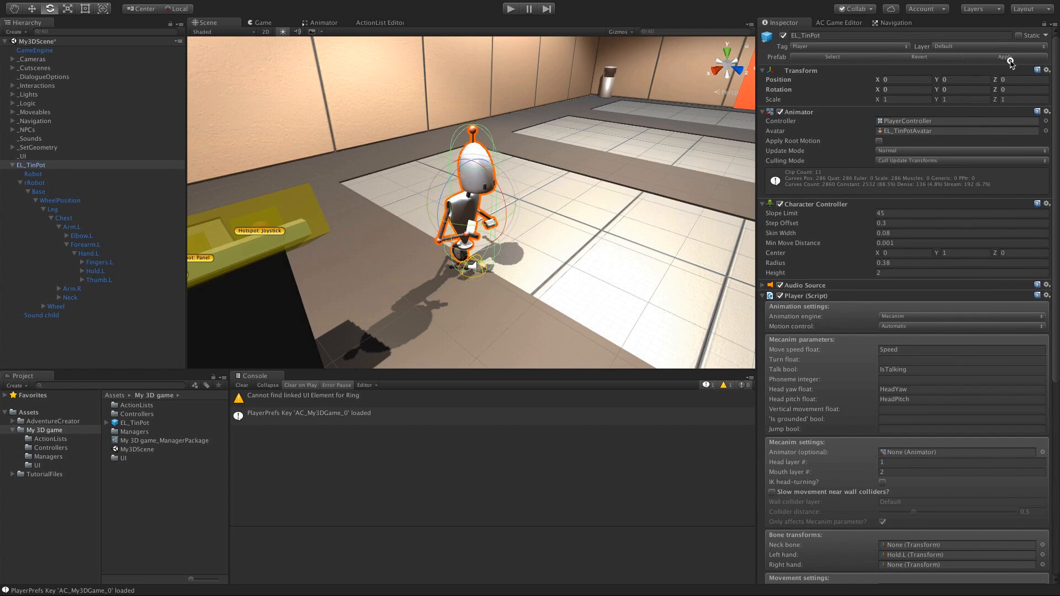
pyautogui.click(28, 165)
pyautogui.rightClick(29, 165)
pyautogui.click(47, 219)
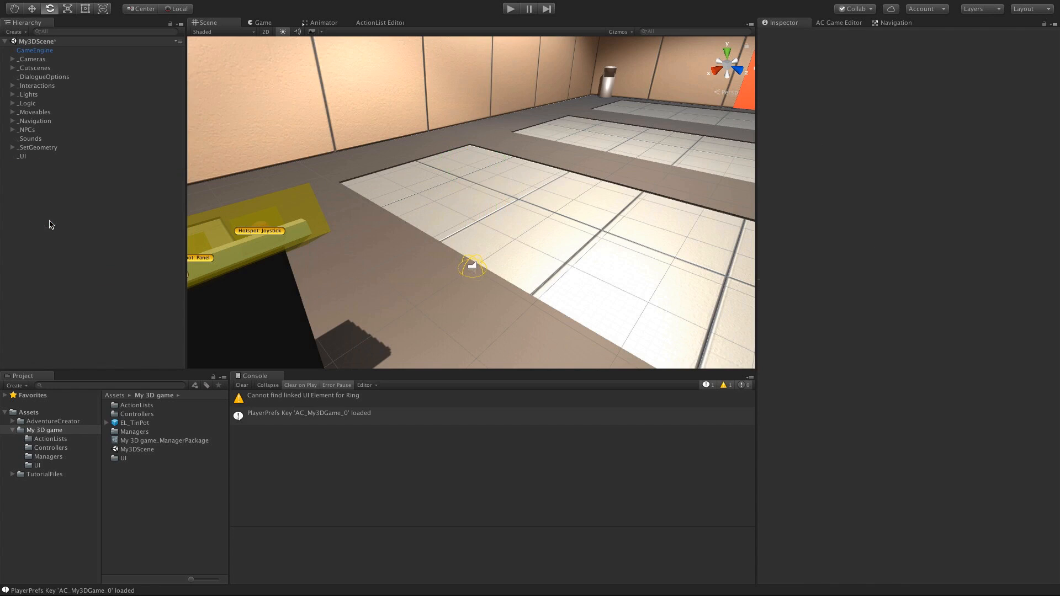
# Step: Add an Object: Visibility action following the Character: Animate action in the Book hotspot's Use interaction
pyautogui.click(369, 23)
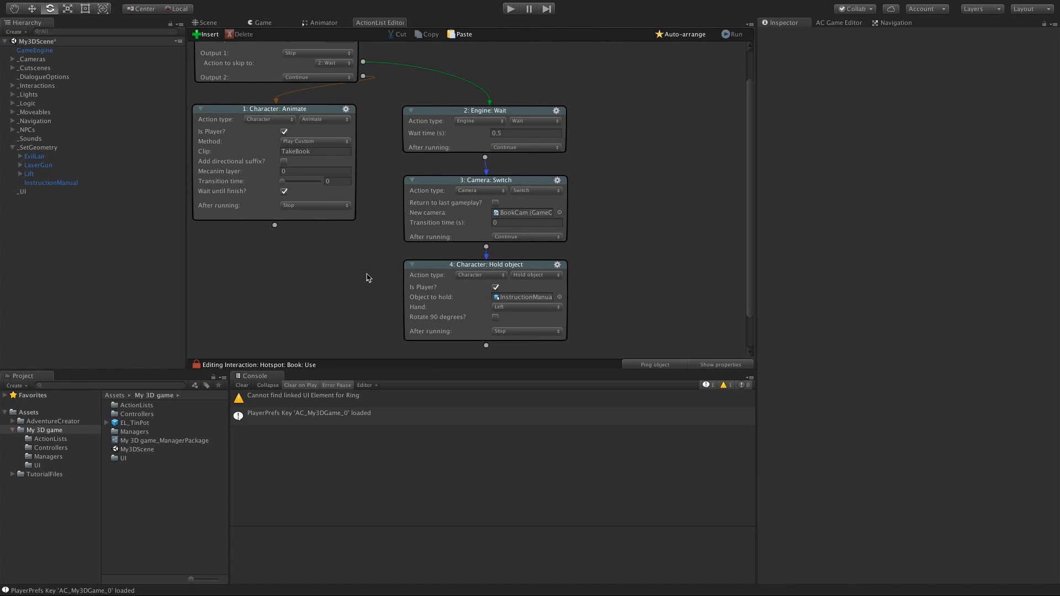
pyautogui.moveTo(274, 225); pyautogui.dragTo(276, 243)
pyautogui.click(279, 262)
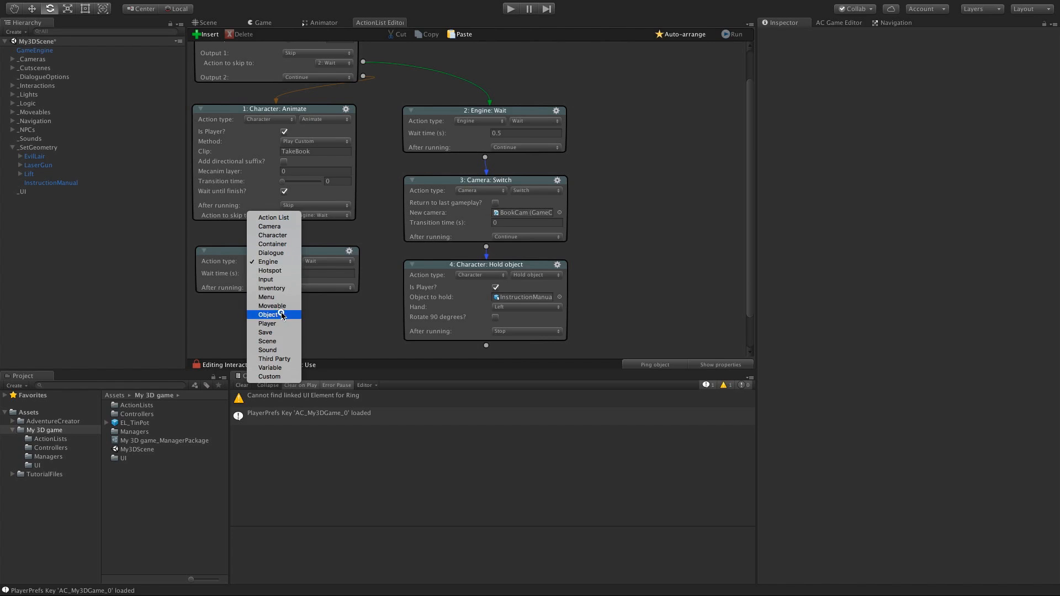
pyautogui.click(281, 315)
pyautogui.click(327, 261)
pyautogui.click(338, 395)
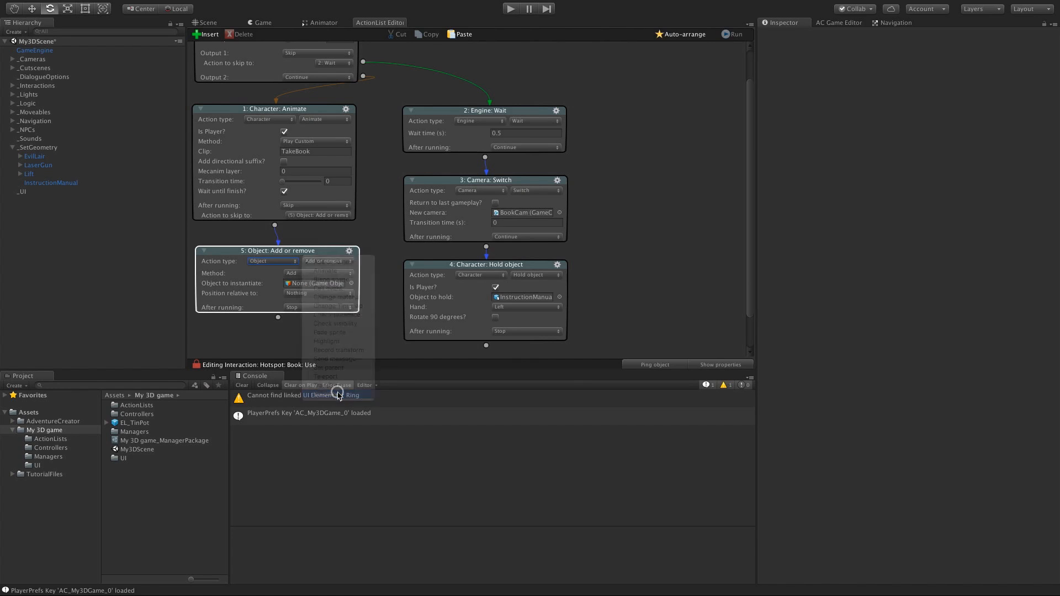
# Step: Set the Object: Visibility action to make InstructionManual invisible
pyautogui.moveTo(48, 182); pyautogui.dragTo(306, 276)
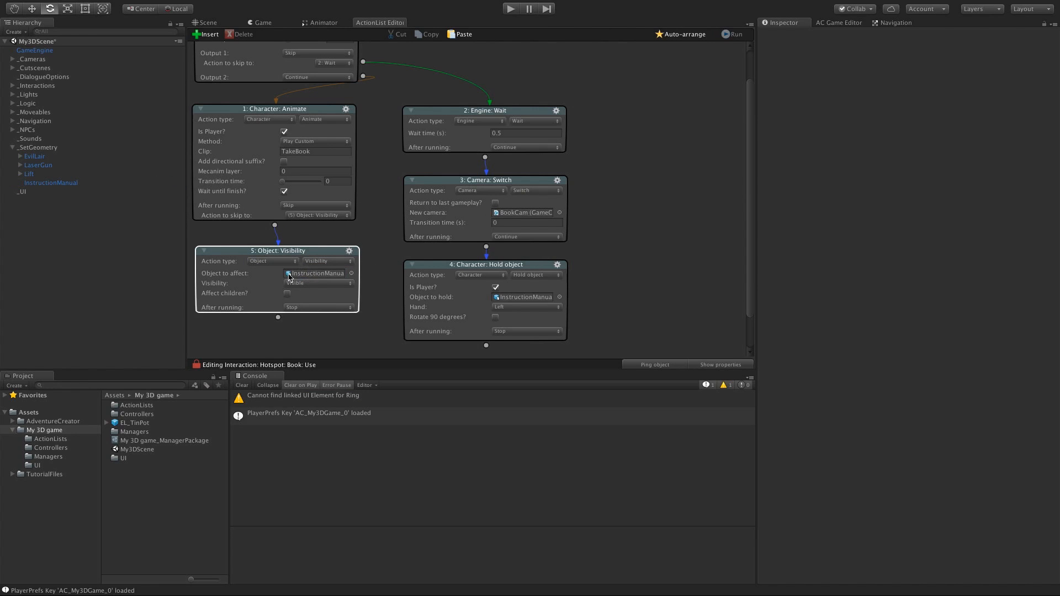
pyautogui.click(291, 283)
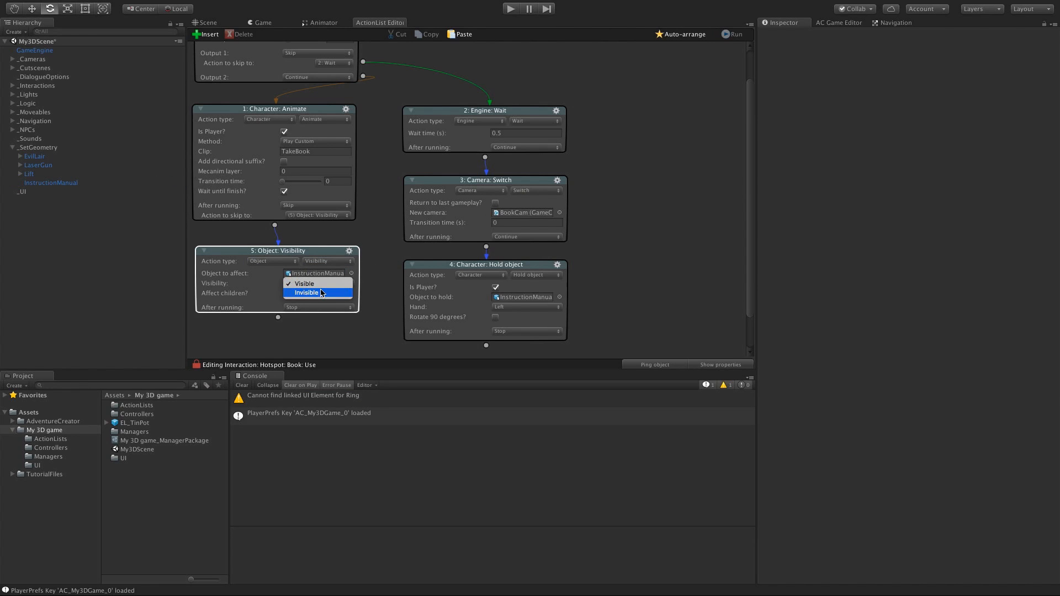
pyautogui.click(324, 293)
pyautogui.click(344, 331)
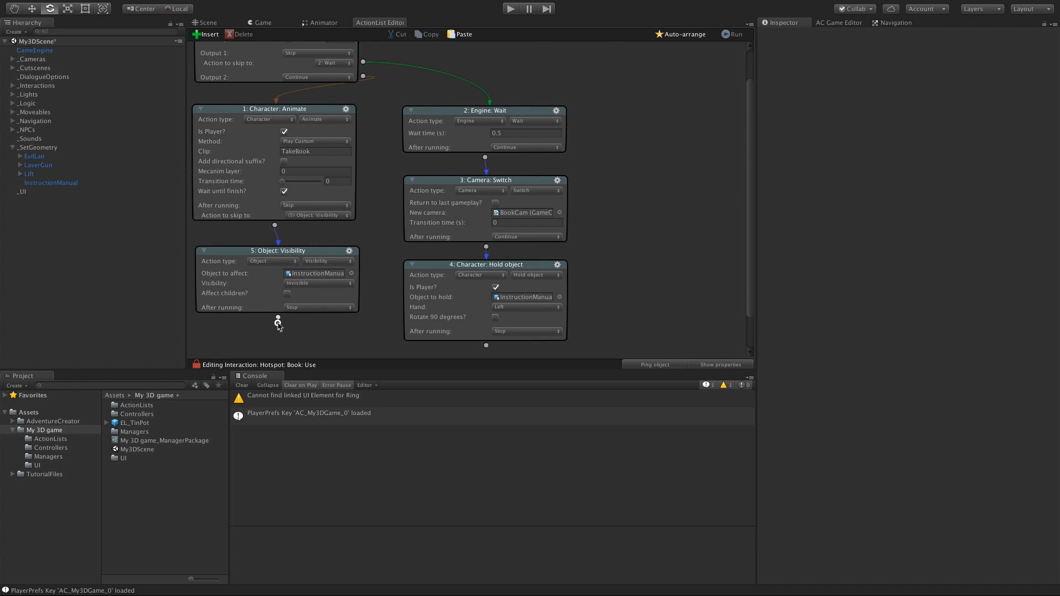
# Step: Add a Hotspot: Enable or disable action following the Object: Visibility action
pyautogui.moveTo(278, 319); pyautogui.dragTo(279, 332)
pyautogui.scroll(-3, 363, 233)
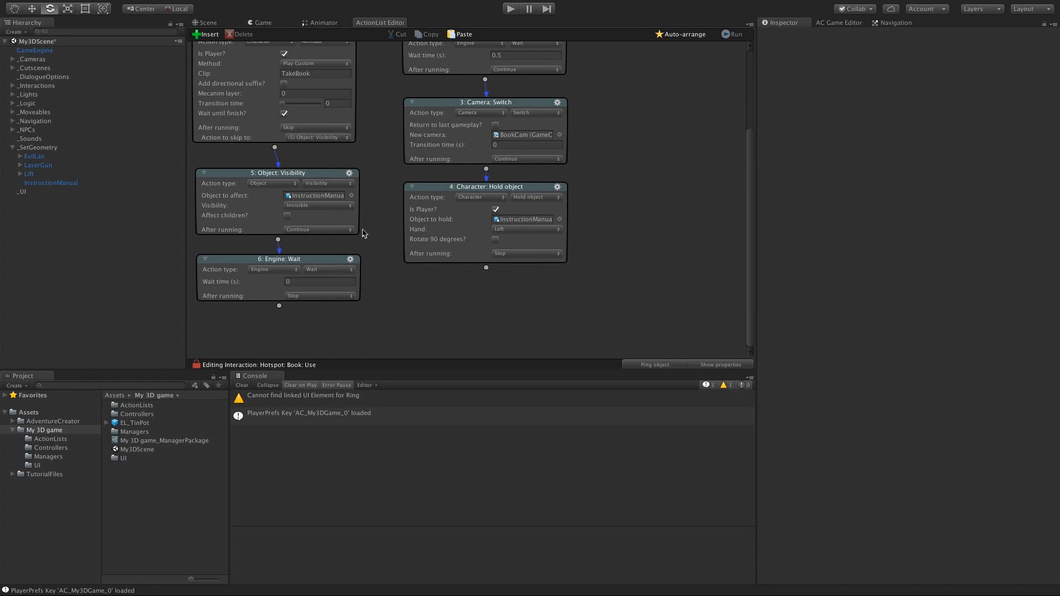
pyautogui.click(275, 271)
pyautogui.click(277, 281)
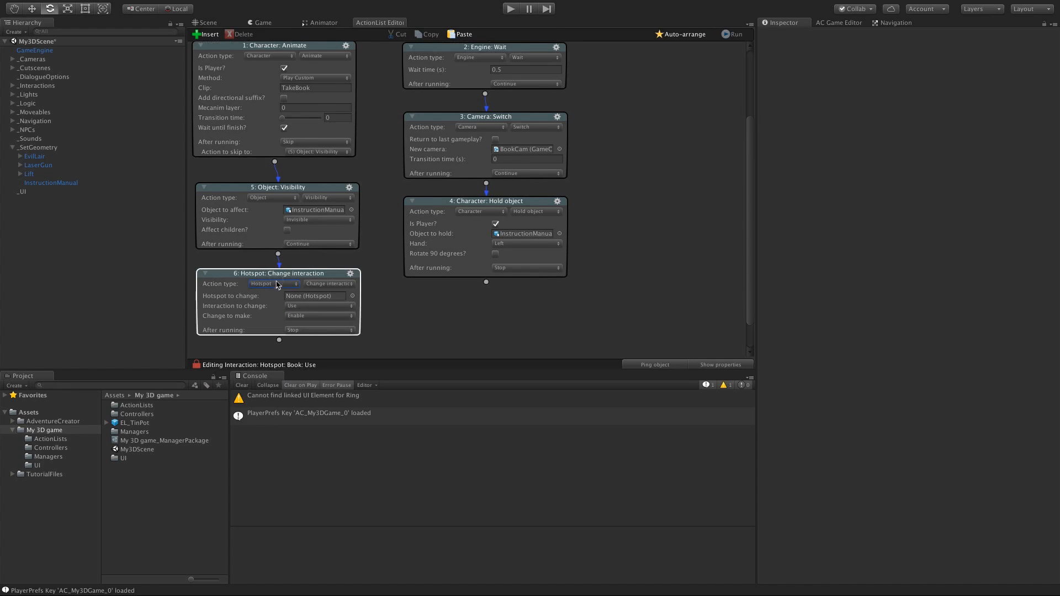
pyautogui.click(312, 285)
pyautogui.click(336, 303)
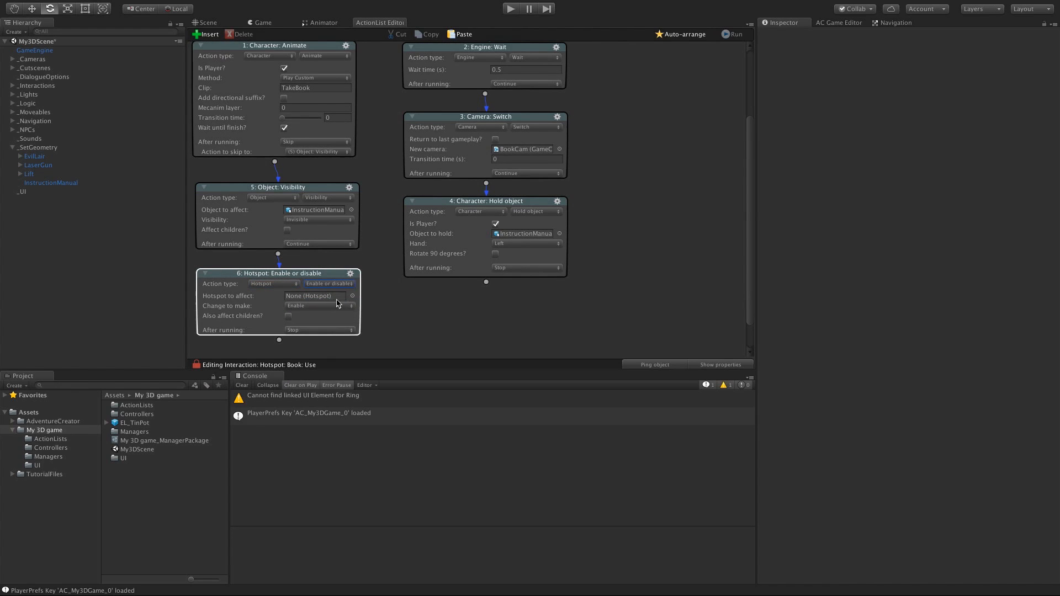
# Step: Set the Hotspot: Enable or disable action to disable Hotspot: Book
pyautogui.scroll(-1, 385, 307)
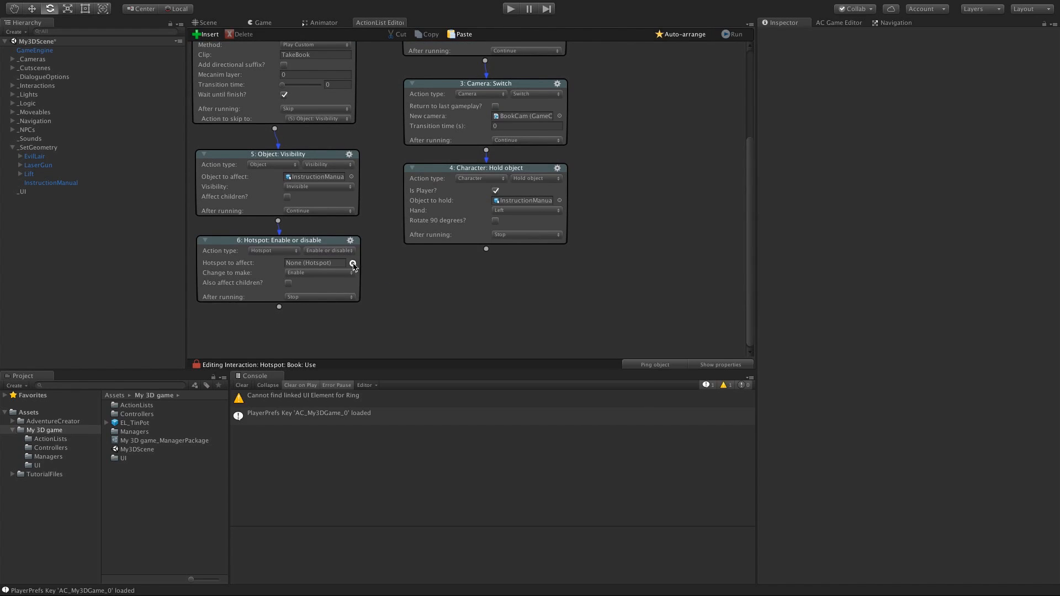
pyautogui.click(353, 263)
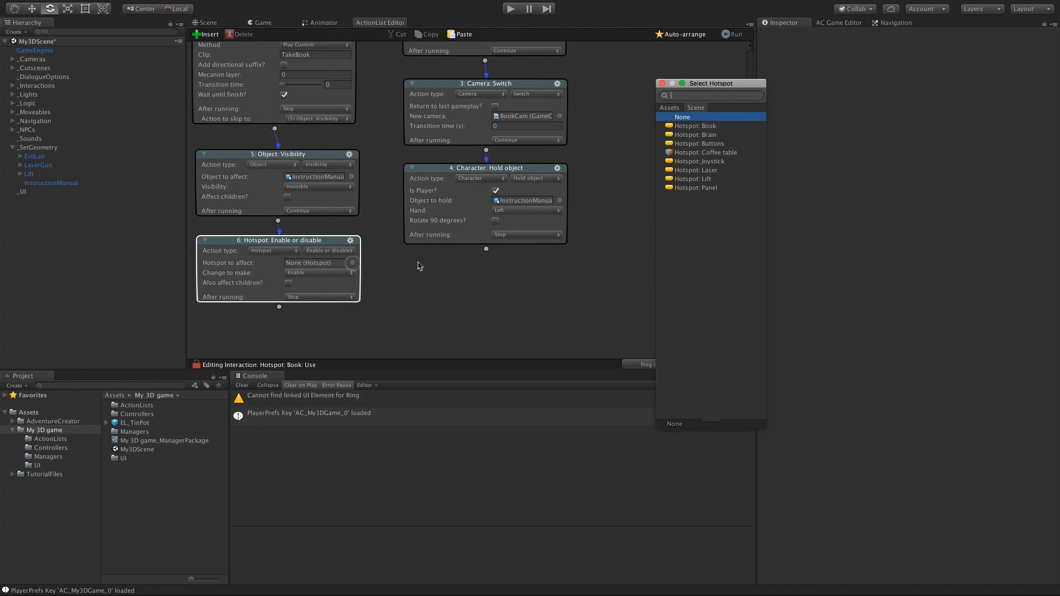
pyautogui.doubleClick(717, 129)
pyautogui.click(307, 275)
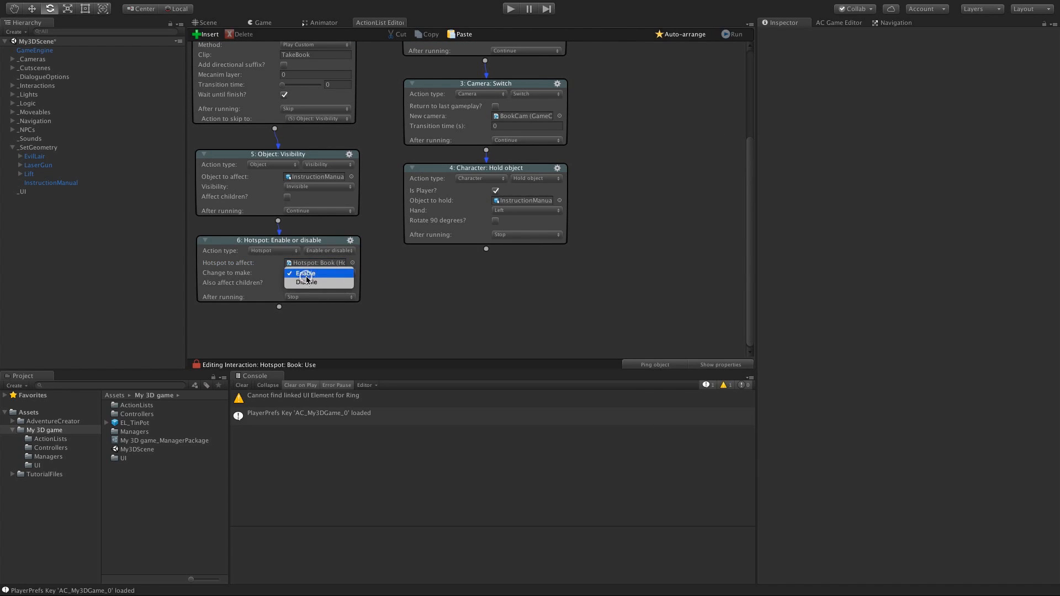
pyautogui.click(321, 281)
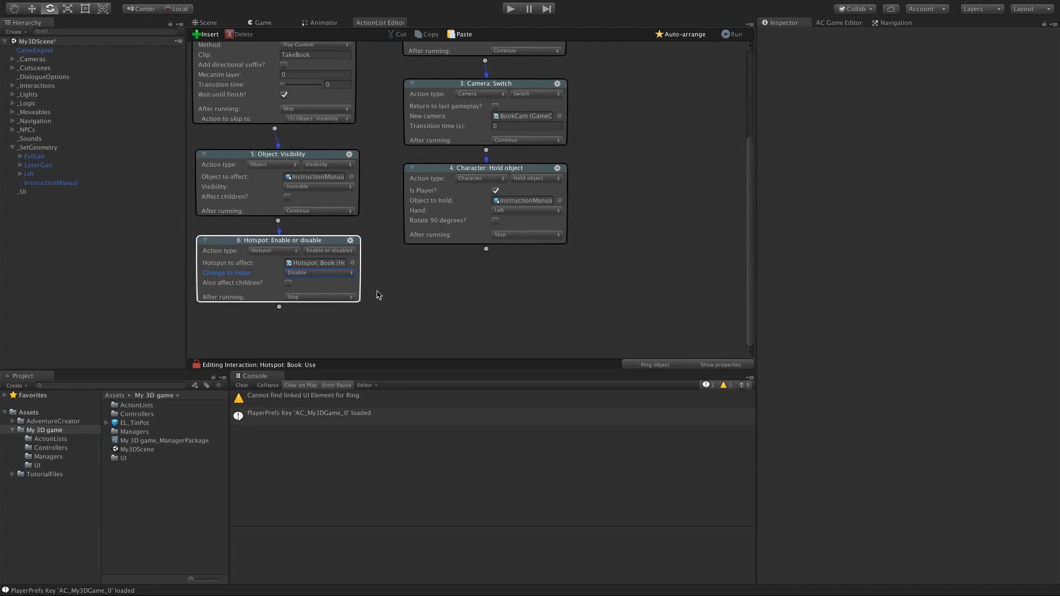
# Step: Add an Inventory: Add or remove action following the hotspot action, with method Add and Instruction manual as the item
pyautogui.click(280, 308)
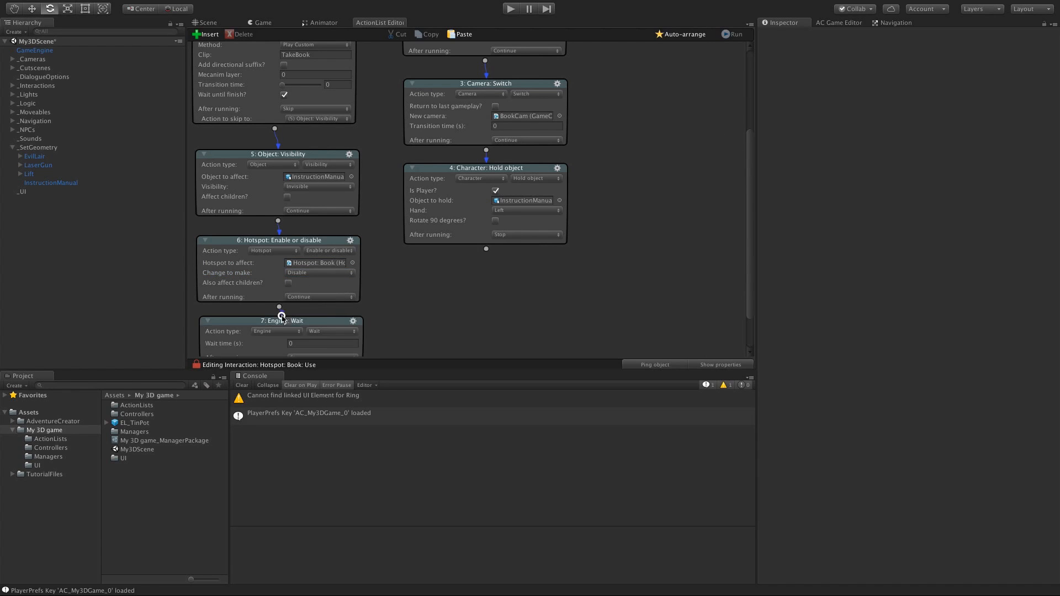
pyautogui.scroll(-3, 421, 285)
pyautogui.click(276, 276)
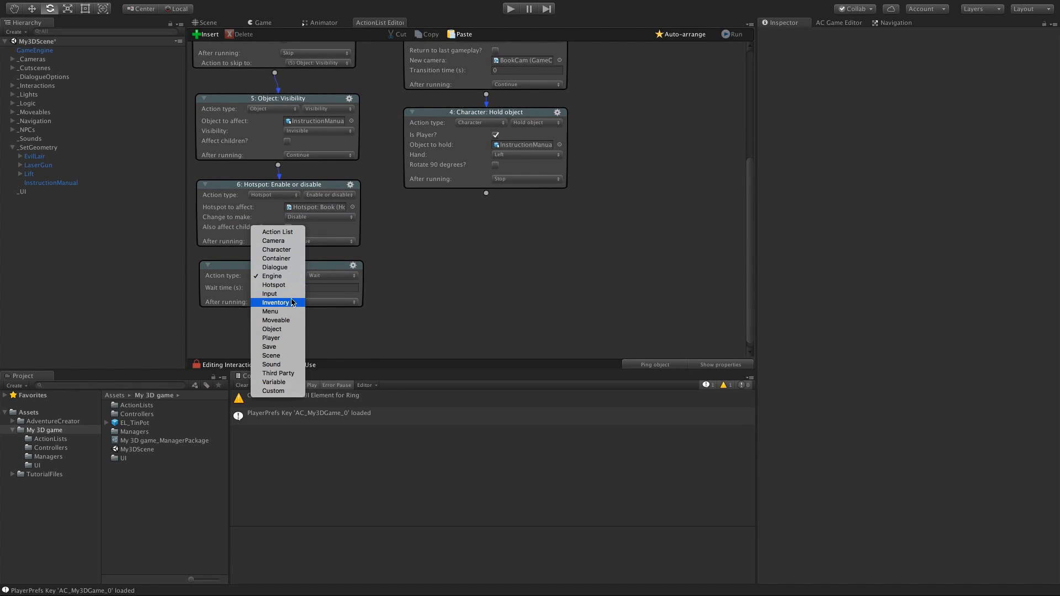
pyautogui.click(291, 302)
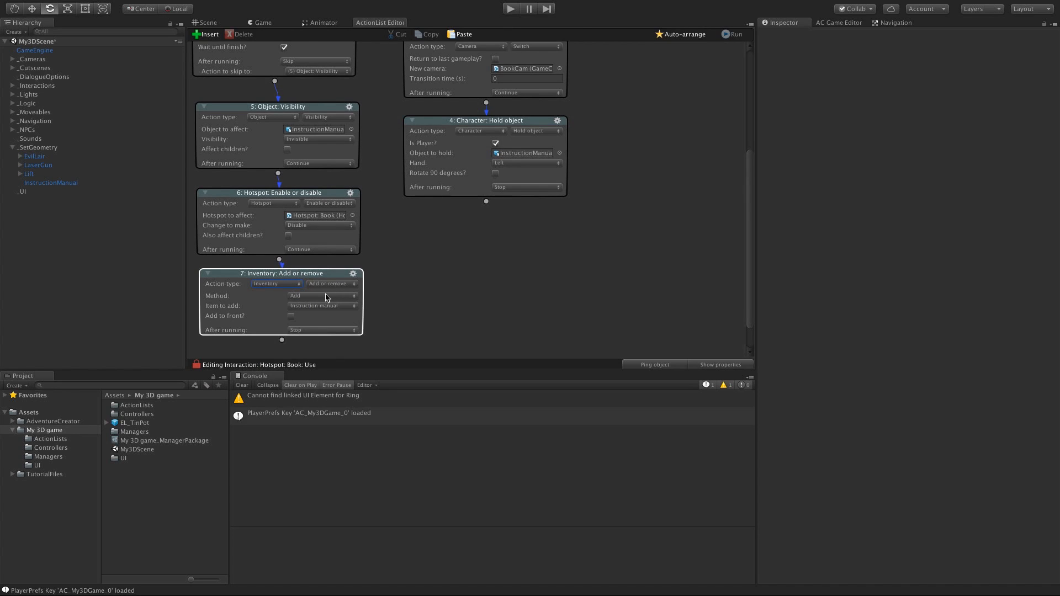
pyautogui.click(305, 298)
pyautogui.click(300, 298)
pyautogui.click(308, 307)
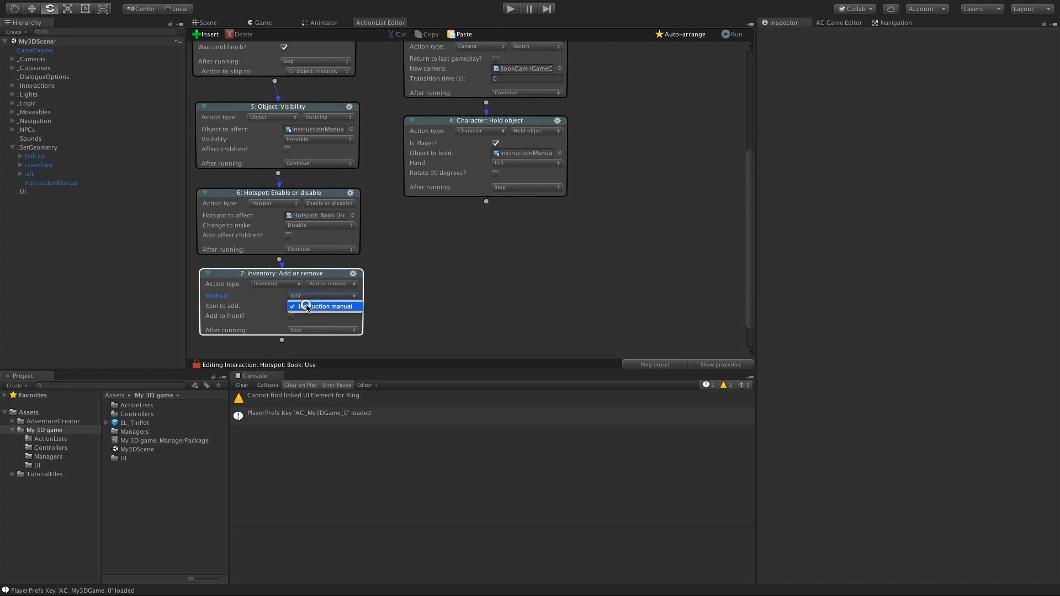
pyautogui.click(307, 307)
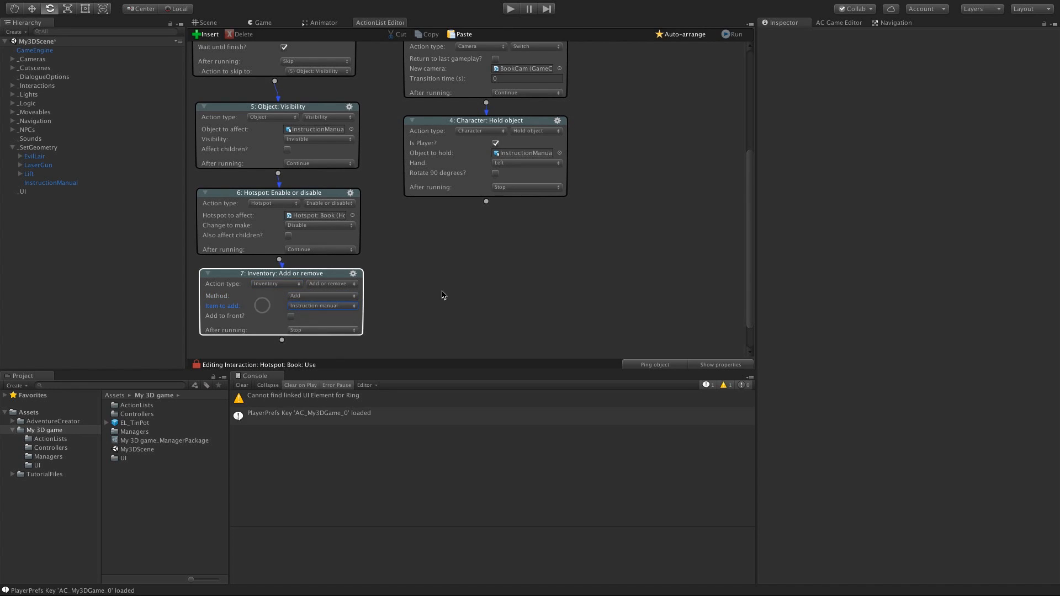
# Step: Play-test the scene by using the coffee table to enter its close-up and taking the book, and stop the game
pyautogui.click(511, 8)
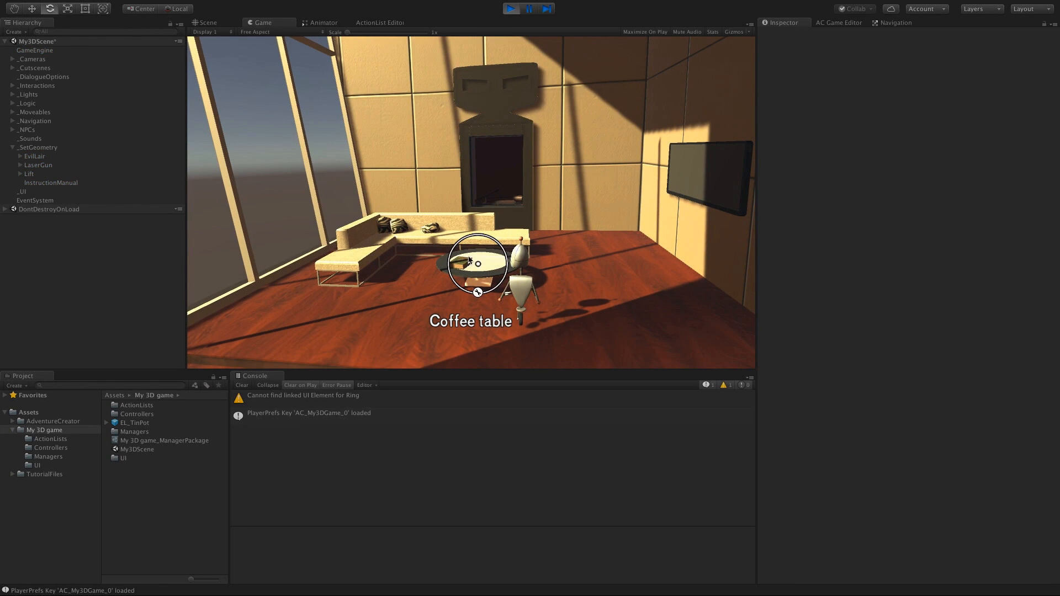
pyautogui.click(477, 292)
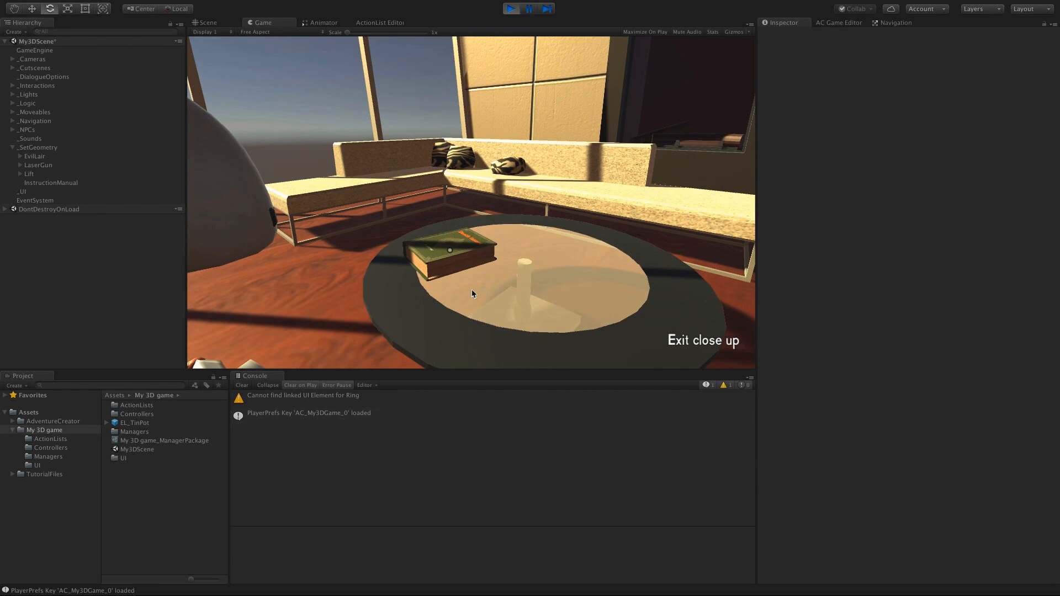
pyautogui.click(451, 266)
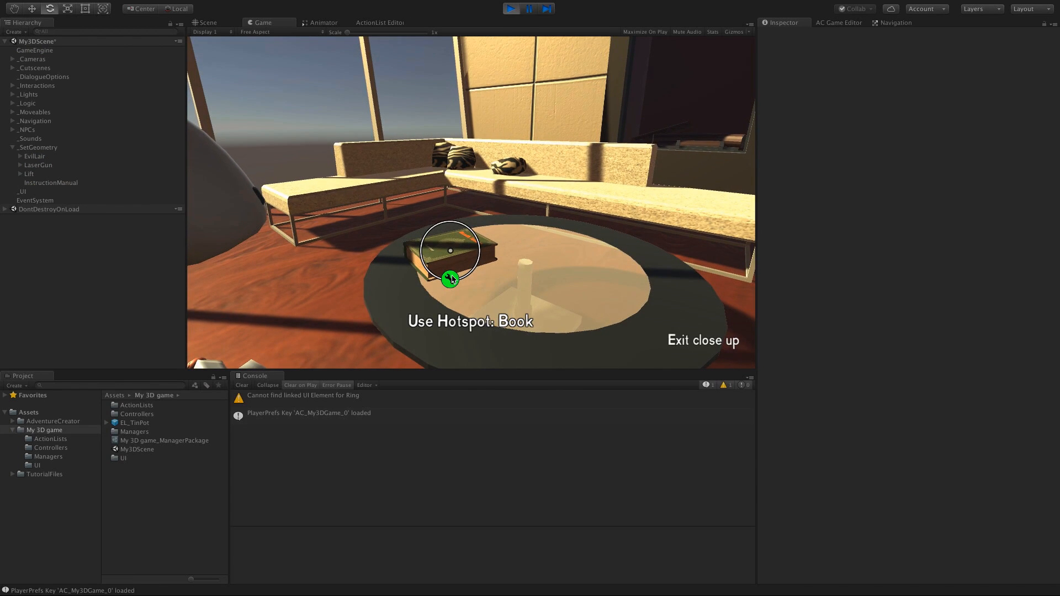
pyautogui.click(451, 279)
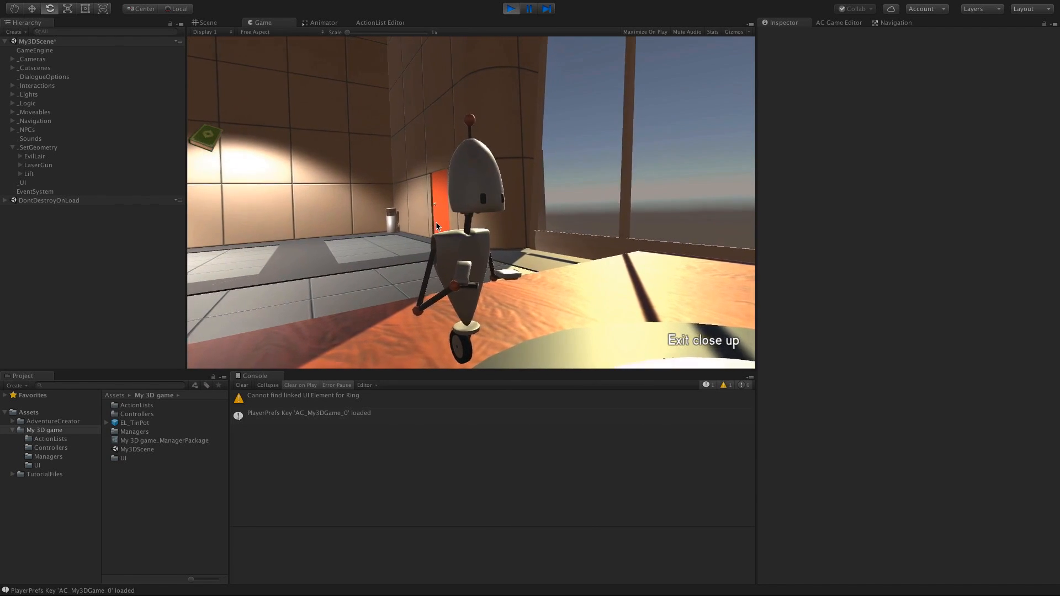
pyautogui.press('super+p')
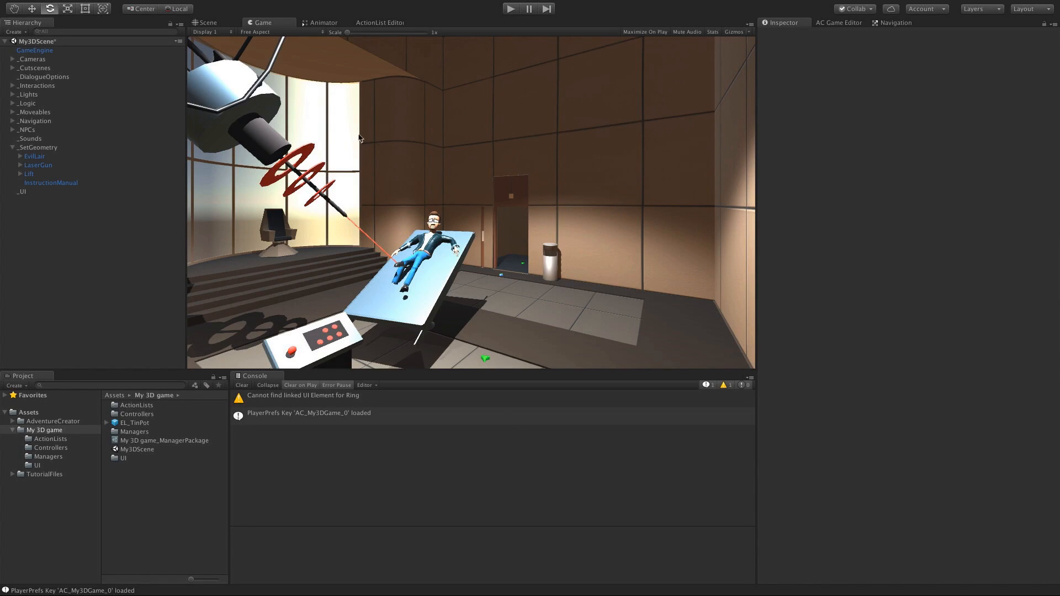
# Step: Add a Camera: Switch action following the Inventory: Add or remove action, with Return to last gameplay enabled
pyautogui.click(379, 23)
pyautogui.scroll(-2, 448, 217)
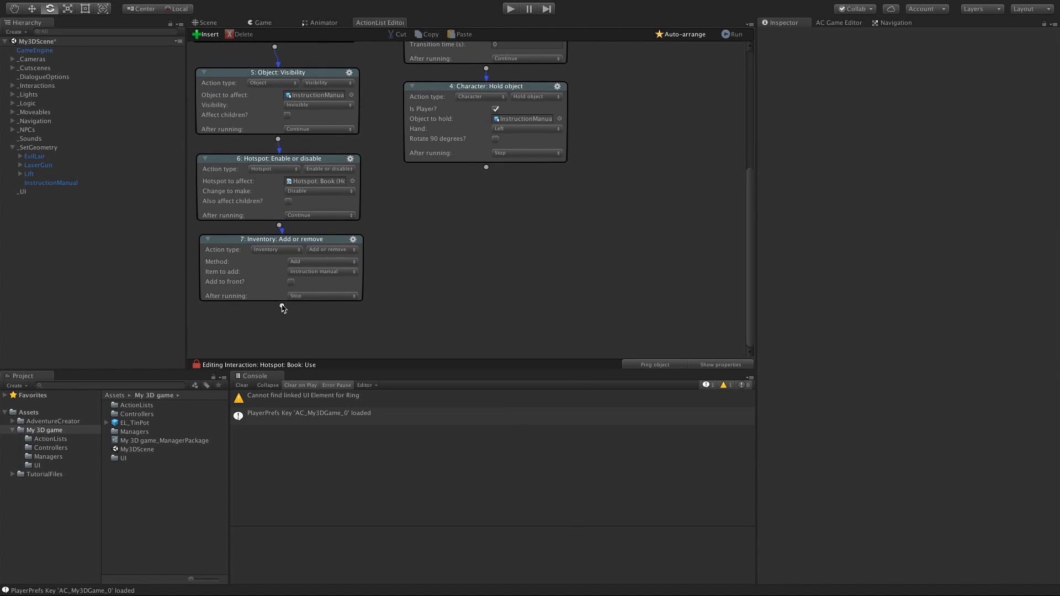
pyautogui.moveTo(282, 306); pyautogui.dragTo(283, 323)
pyautogui.scroll(-4, 424, 237)
pyautogui.click(281, 273)
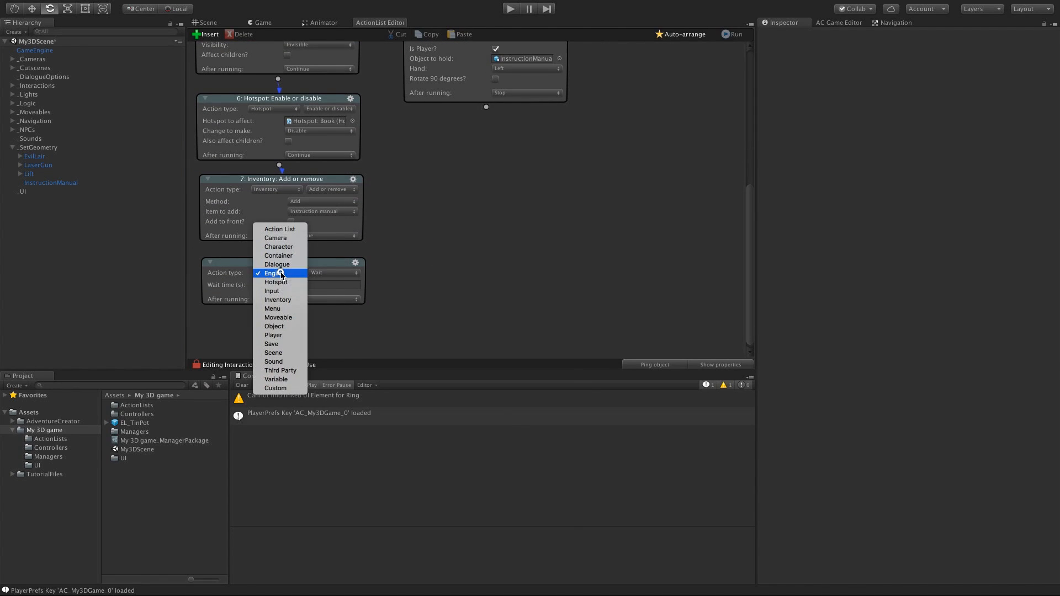
pyautogui.click(279, 238)
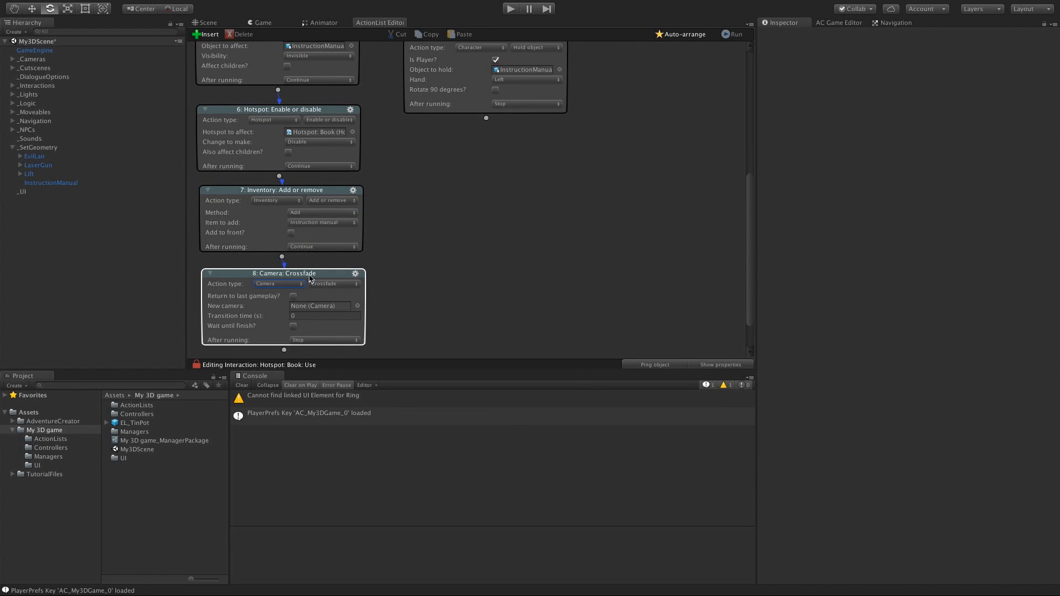
pyautogui.click(326, 284)
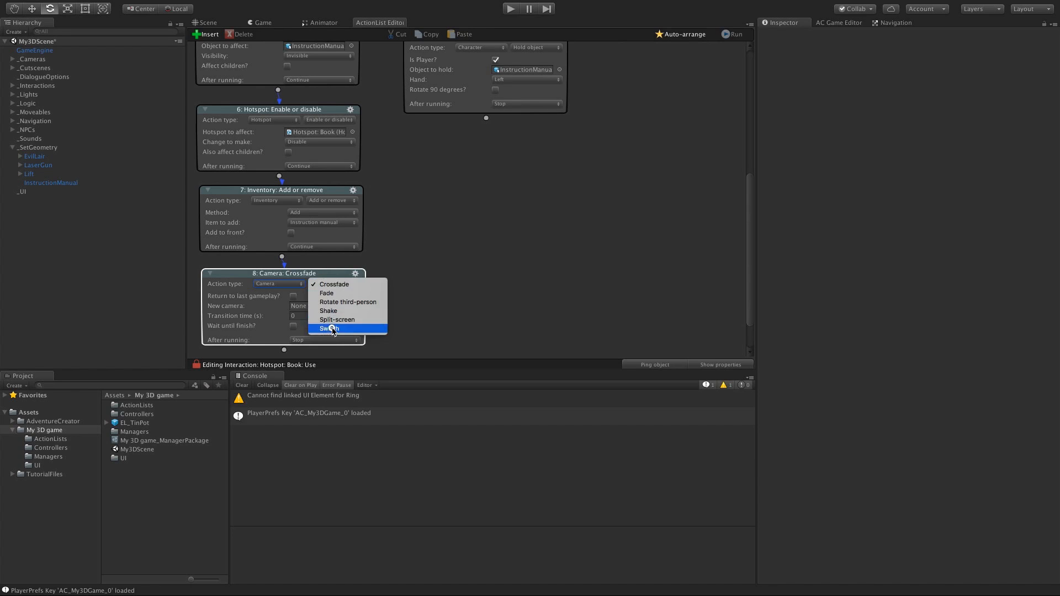
pyautogui.click(331, 329)
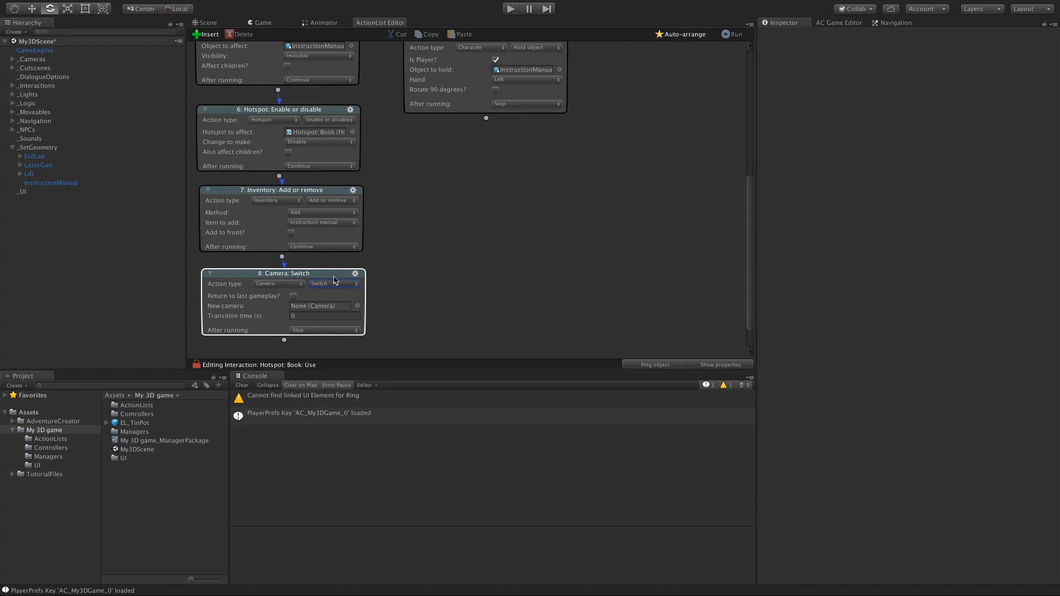
pyautogui.click(293, 296)
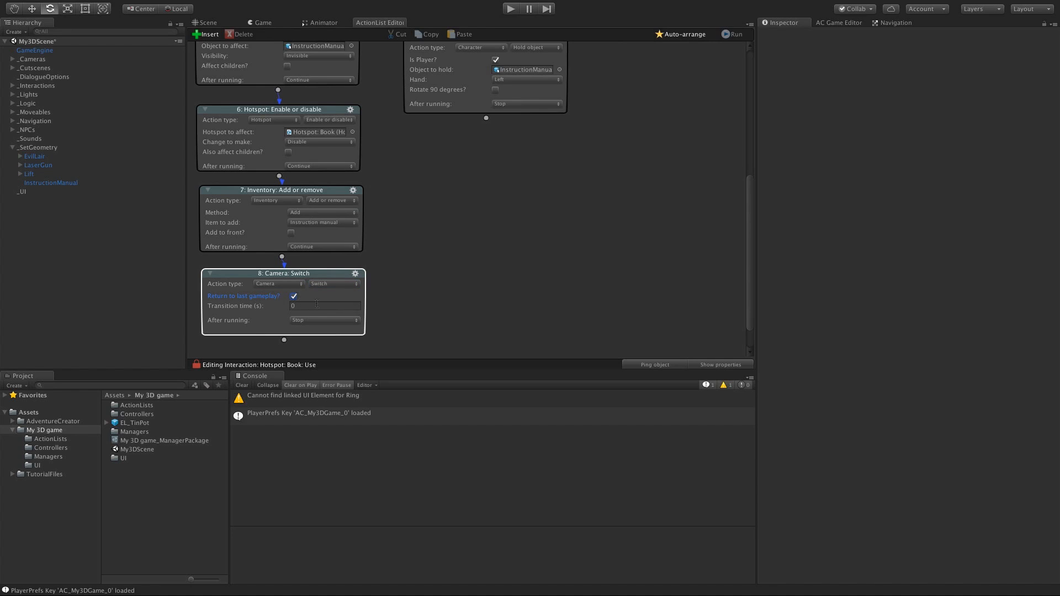
pyautogui.click(385, 309)
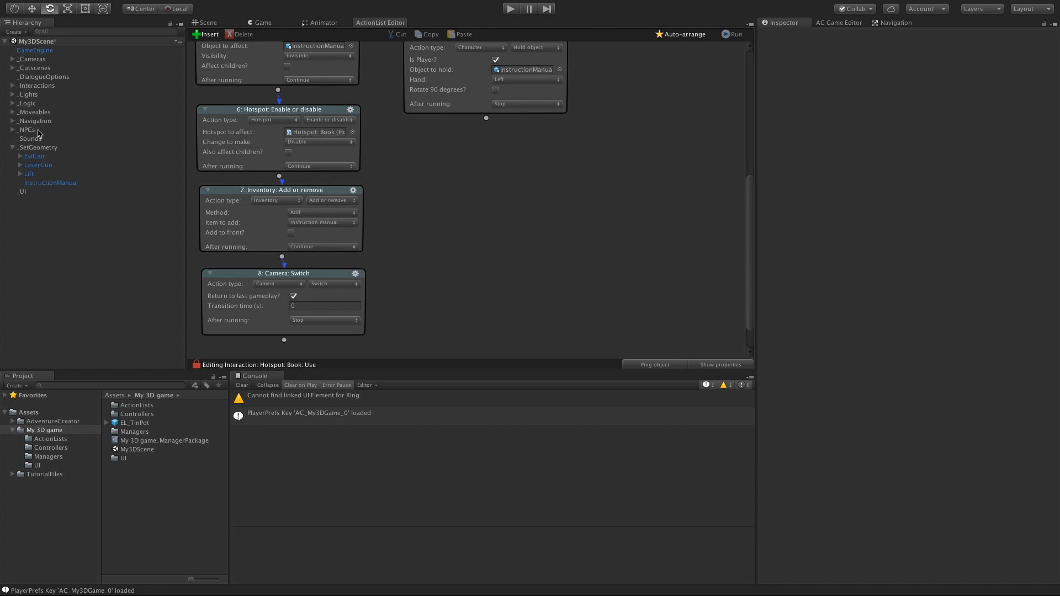
# Step: Expand the _Logic group in the scene hierarchy to list its hotspots
pyautogui.click(13, 103)
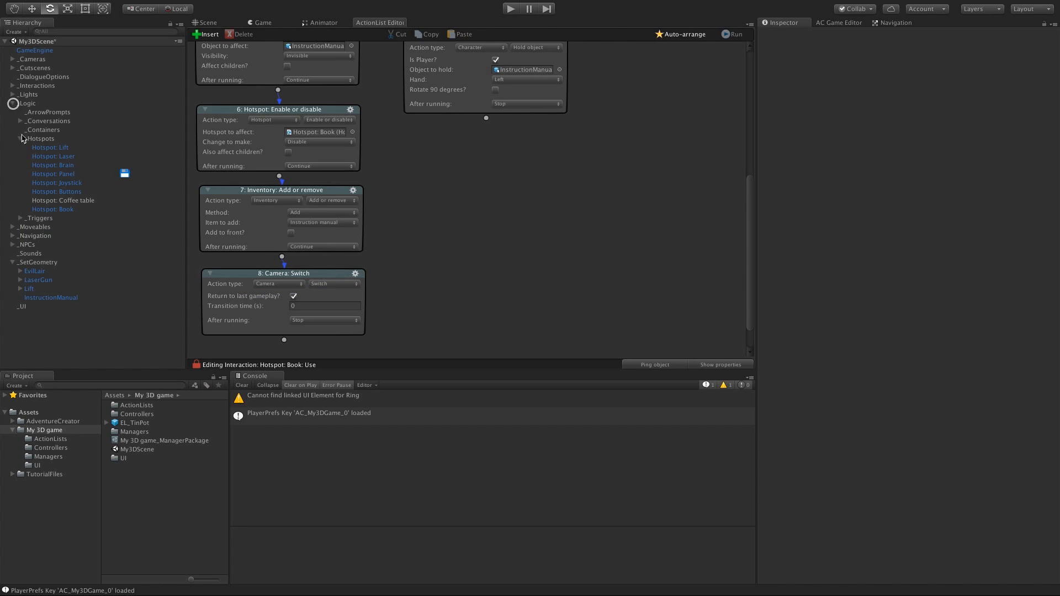
# Step: Set the label of the Book hotspot to "Mysterious book"
pyautogui.click(51, 209)
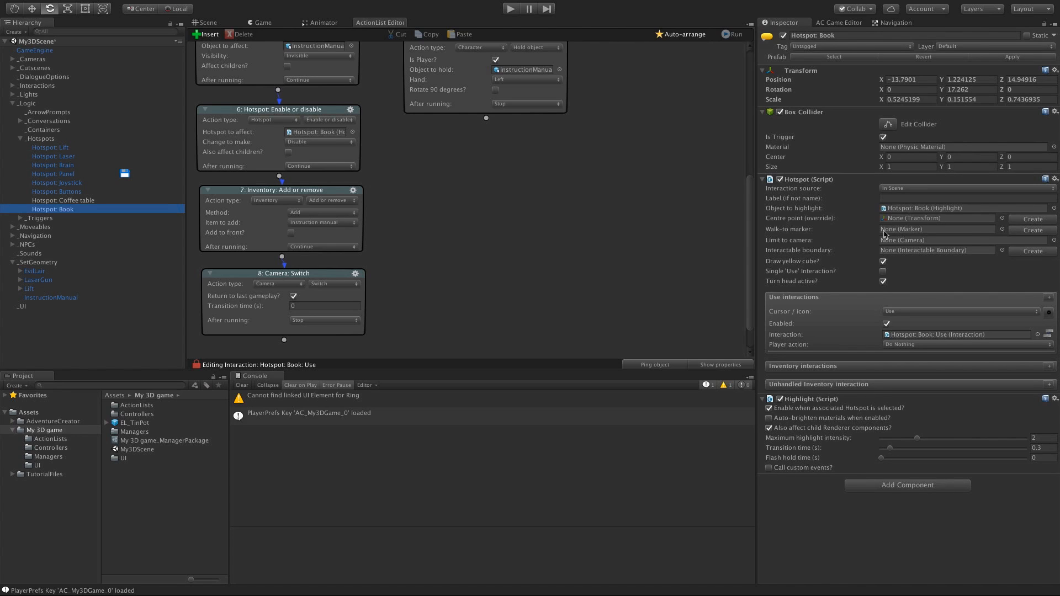
pyautogui.click(916, 198)
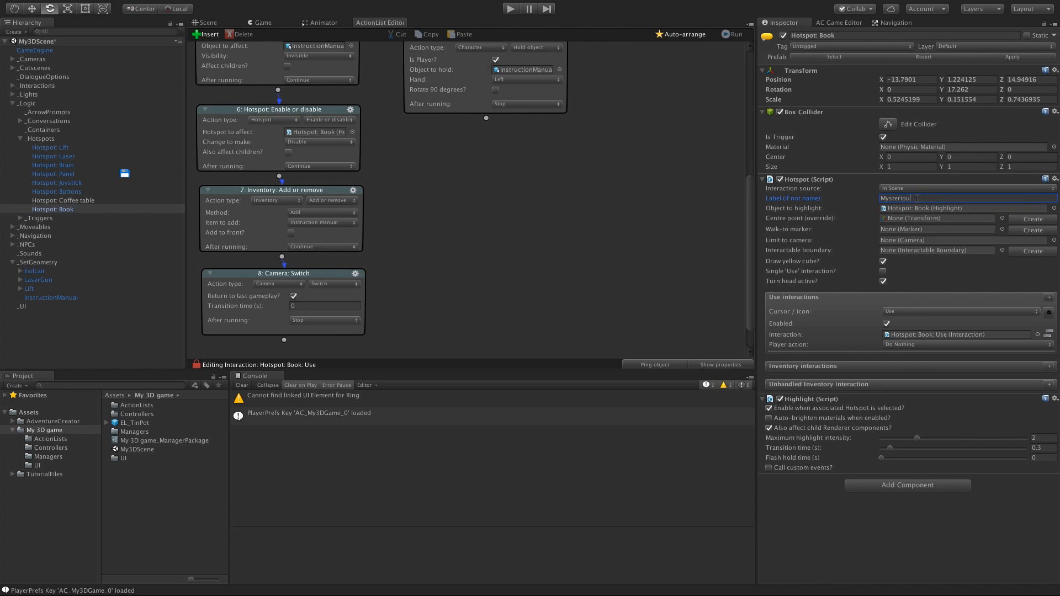
pyautogui.write('Mysterious book')
pyautogui.press('Return')
# Step: Playtest the scene by walking to the coffee table and checking the hotspots on it
pyautogui.hotkey('ctrl', 'p')
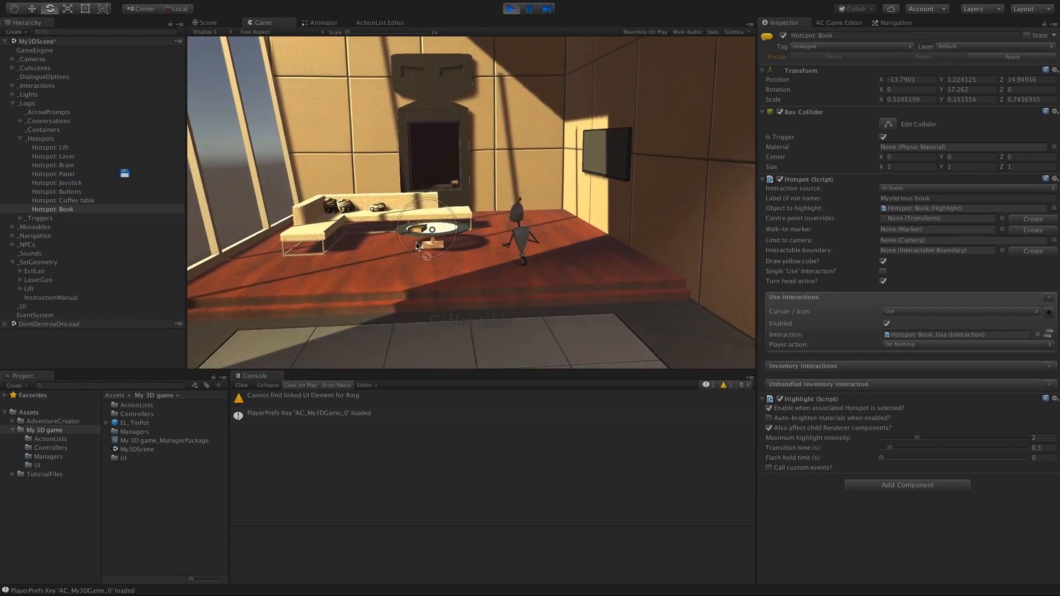
pyautogui.click(480, 294)
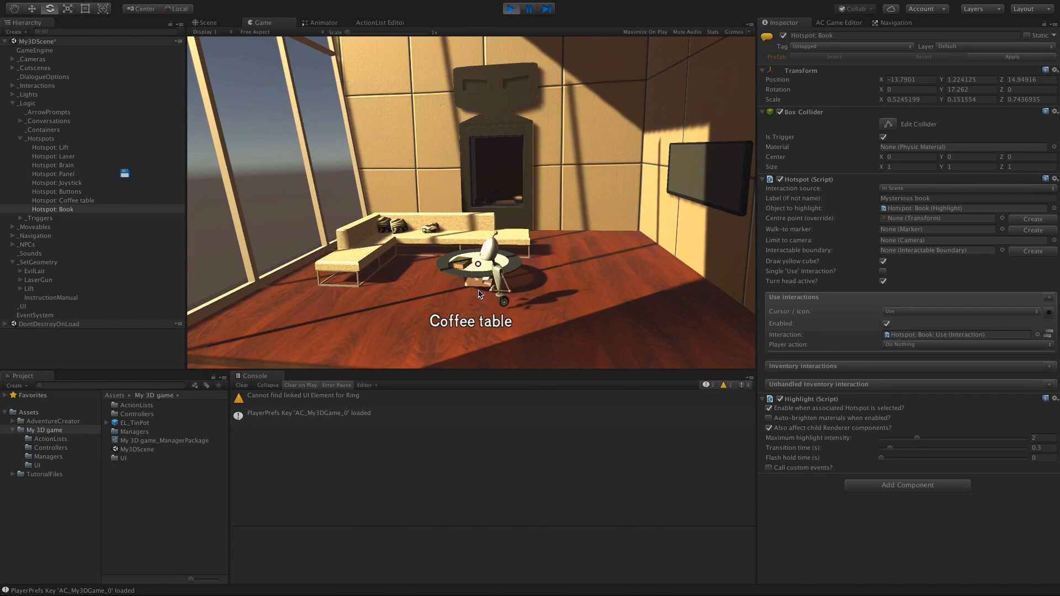
pyautogui.click(450, 262)
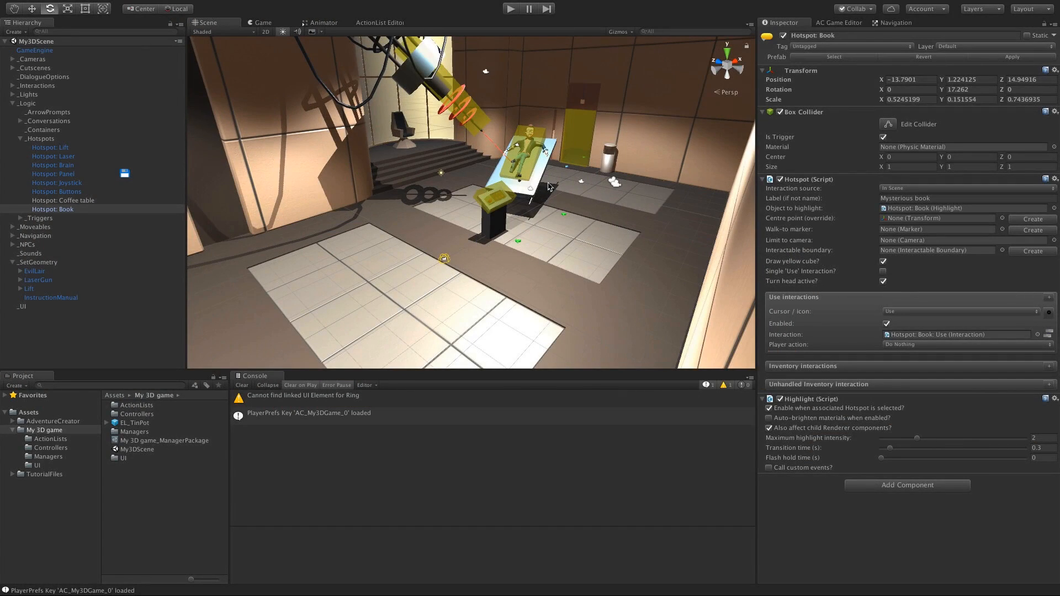
# Step: Examine the lounge area around the coffee table and its hotspots in the scene
pyautogui.keyDown('alt'); pyautogui.moveTo(550, 186); pyautogui.dragTo(547, 213); pyautogui.keyUp('alt')
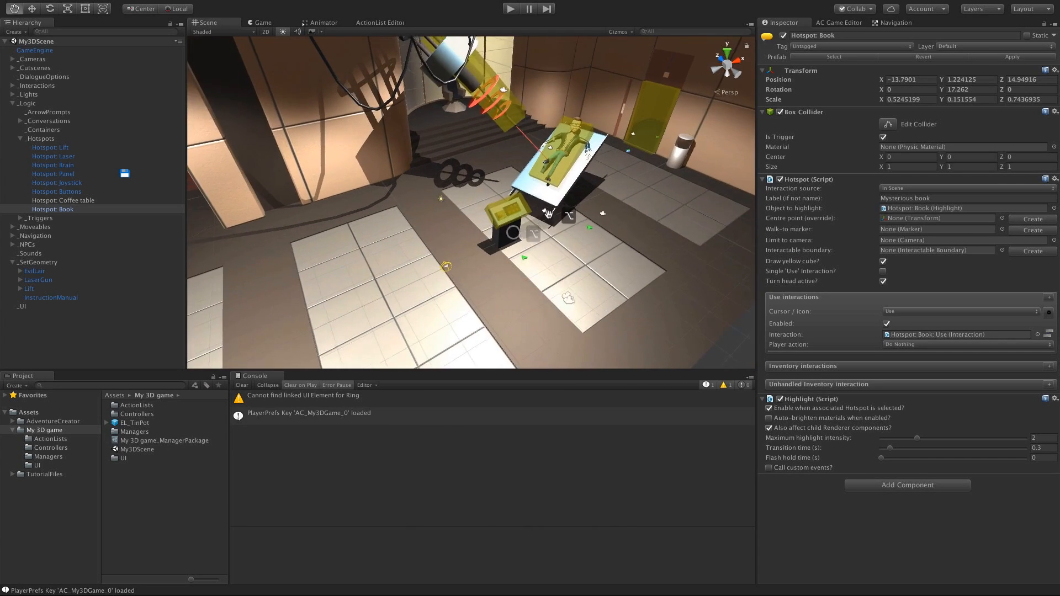
pyautogui.scroll(5, 548, 214)
pyautogui.moveTo(330, 196); pyautogui.dragTo(536, 220, button='middle')
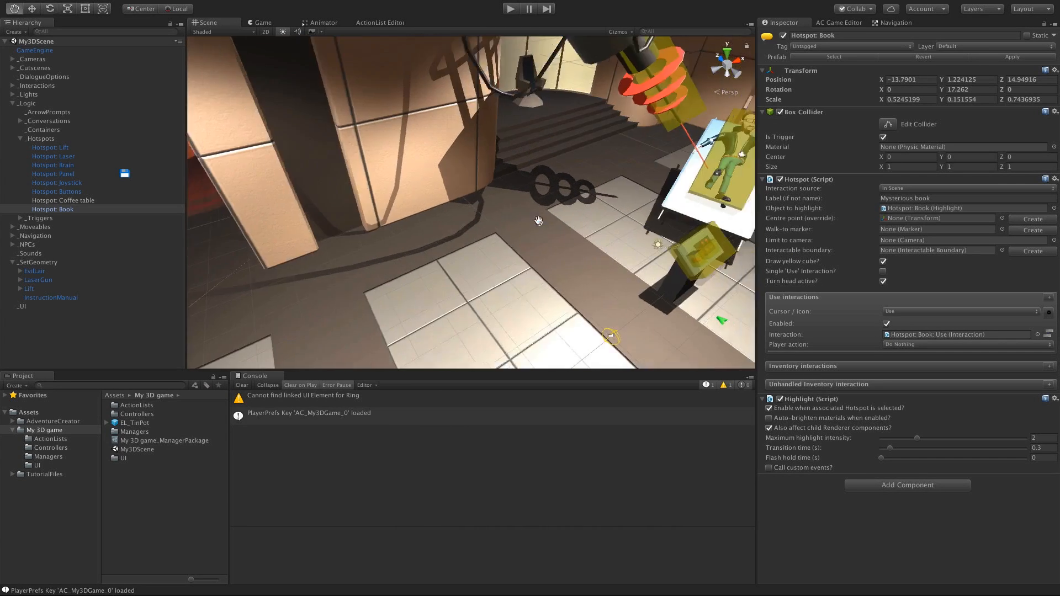
pyautogui.moveTo(333, 216); pyautogui.dragTo(594, 184, button='middle')
pyautogui.moveTo(369, 159); pyautogui.dragTo(630, 201, button='middle')
pyautogui.moveTo(392, 199); pyautogui.dragTo(466, 201, button='middle')
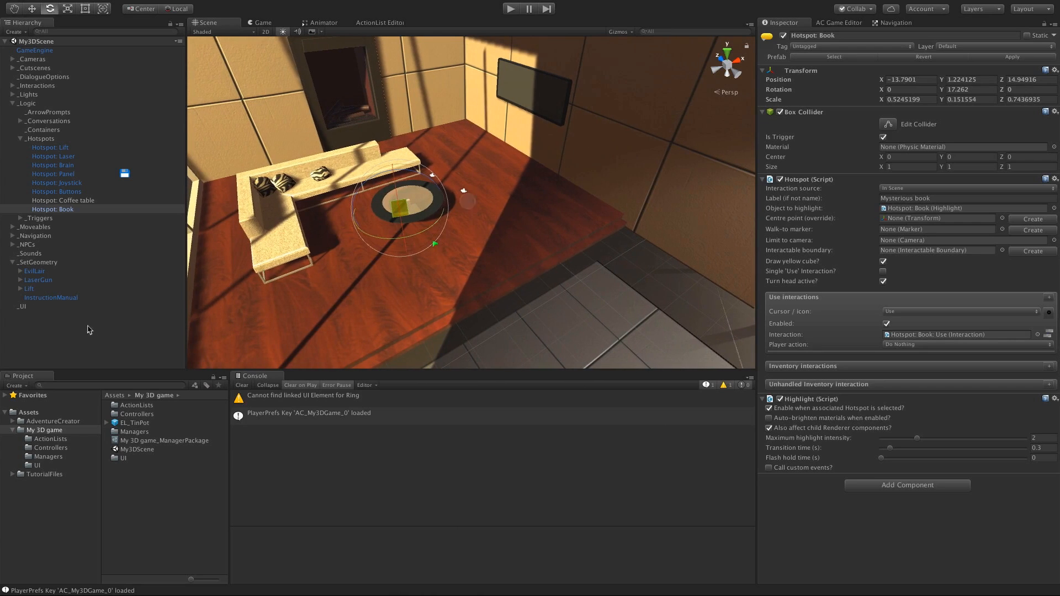
pyautogui.click(87, 326)
pyautogui.keyDown('alt'); pyautogui.moveTo(414, 261); pyautogui.dragTo(326, 215); pyautogui.keyUp('alt')
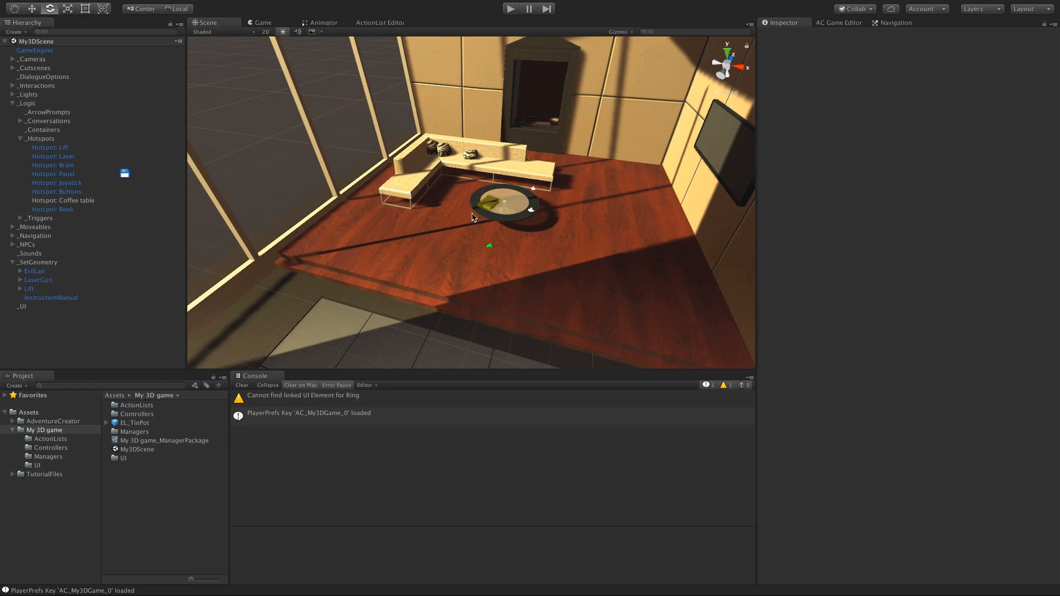
# Step: Review the actions of the "Coffee table: Use" interaction in the ActionList Editor
pyautogui.click(12, 86)
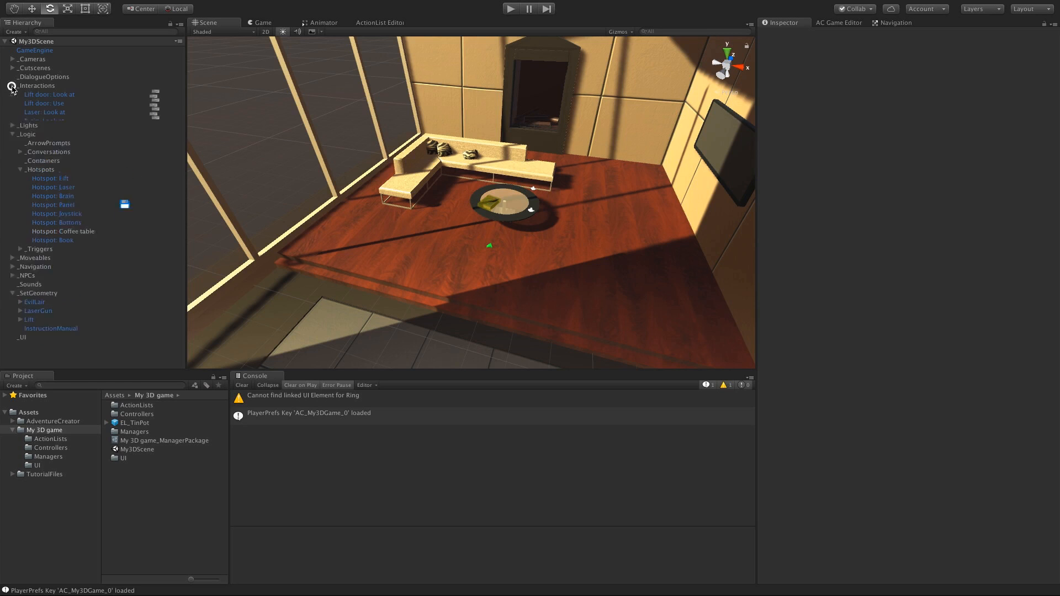
pyautogui.click(146, 157)
pyautogui.moveTo(752, 151); pyautogui.dragTo(755, 246)
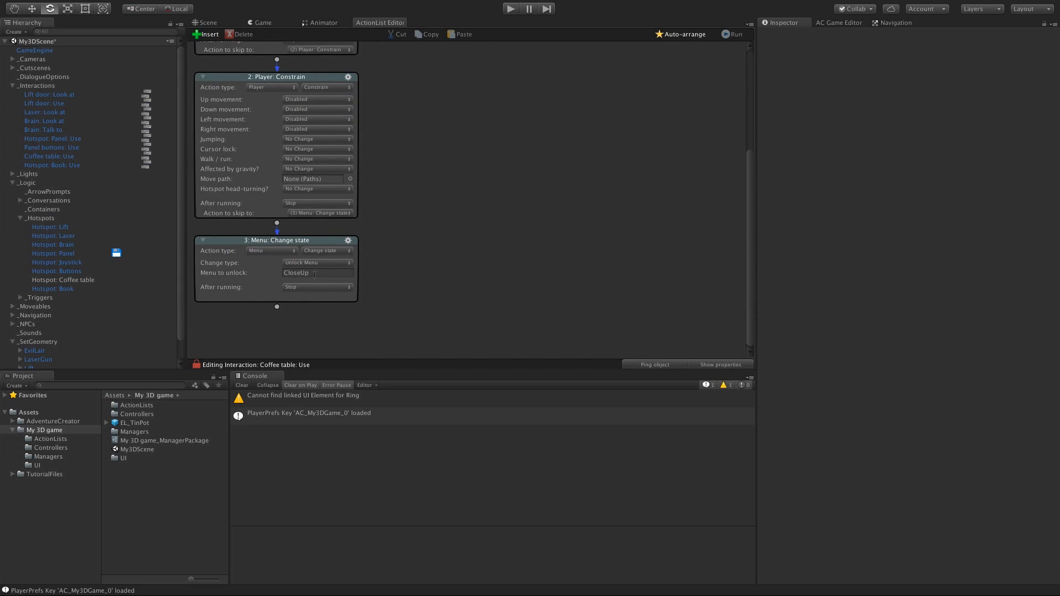
# Step: Compare the coffee table and control panel close-up areas in the scene
pyautogui.click(215, 23)
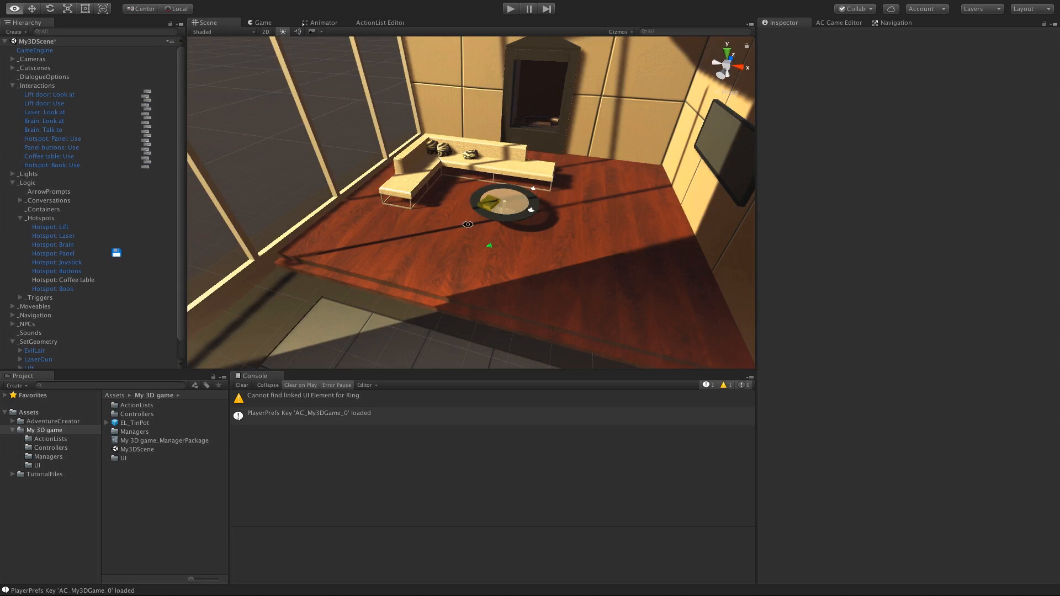
pyautogui.keyDown('alt'); pyautogui.moveTo(489, 234); pyautogui.dragTo(538, 227); pyautogui.keyUp('alt')
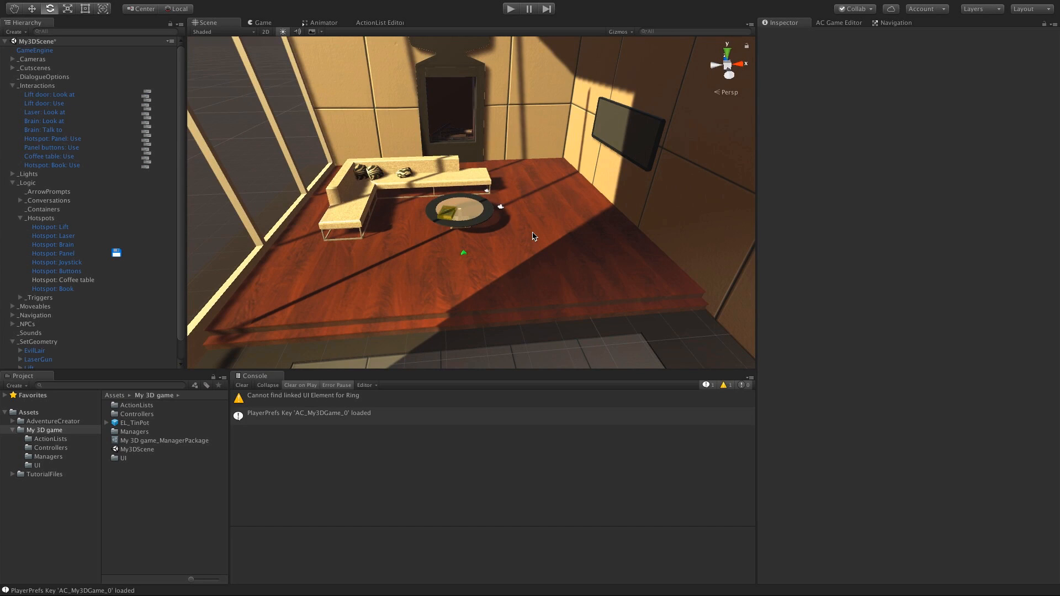
pyautogui.keyDown('alt'); pyautogui.moveTo(533, 236); pyautogui.dragTo(541, 232); pyautogui.keyUp('alt')
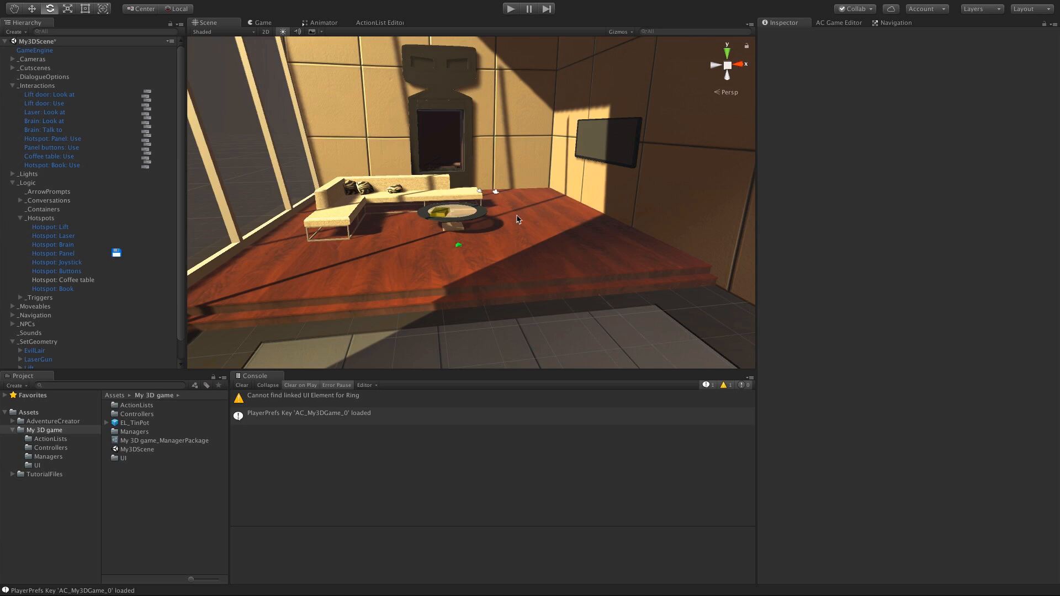
pyautogui.keyDown('alt'); pyautogui.moveTo(732, 343); pyautogui.dragTo(457, 275); pyautogui.keyUp('alt')
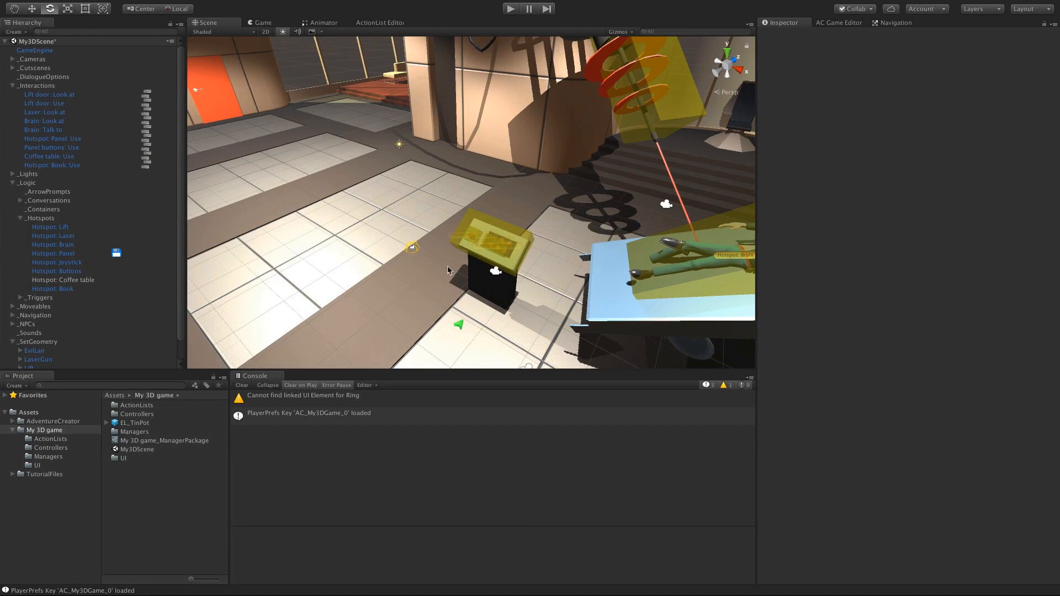
pyautogui.keyDown('alt'); pyautogui.moveTo(448, 269); pyautogui.dragTo(491, 277); pyautogui.keyUp('alt')
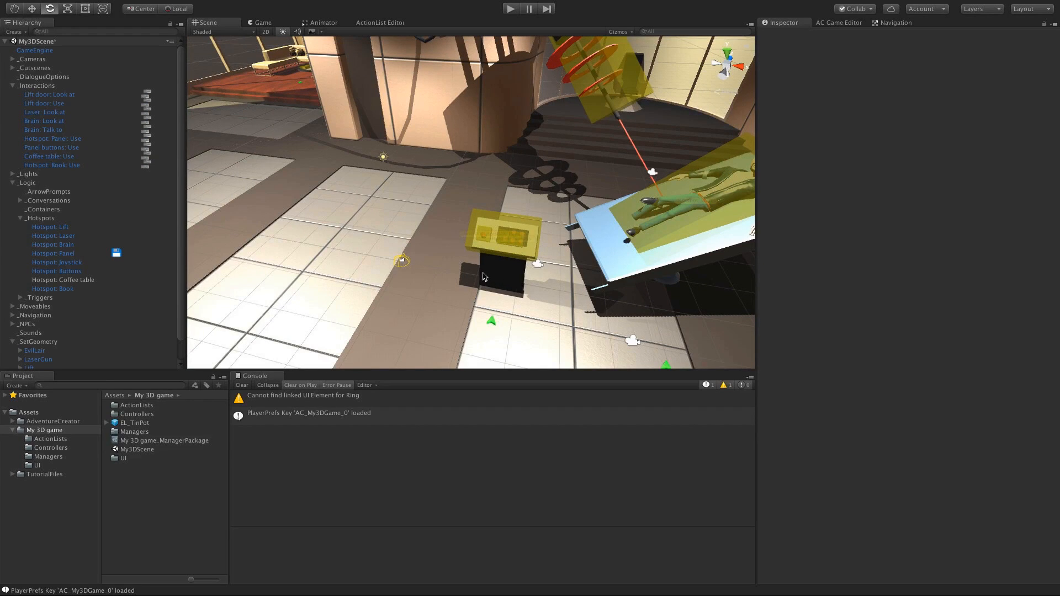
# Step: Convert the "Hotspot: Panel: Use" interaction to an ActionList asset
pyautogui.click(77, 138)
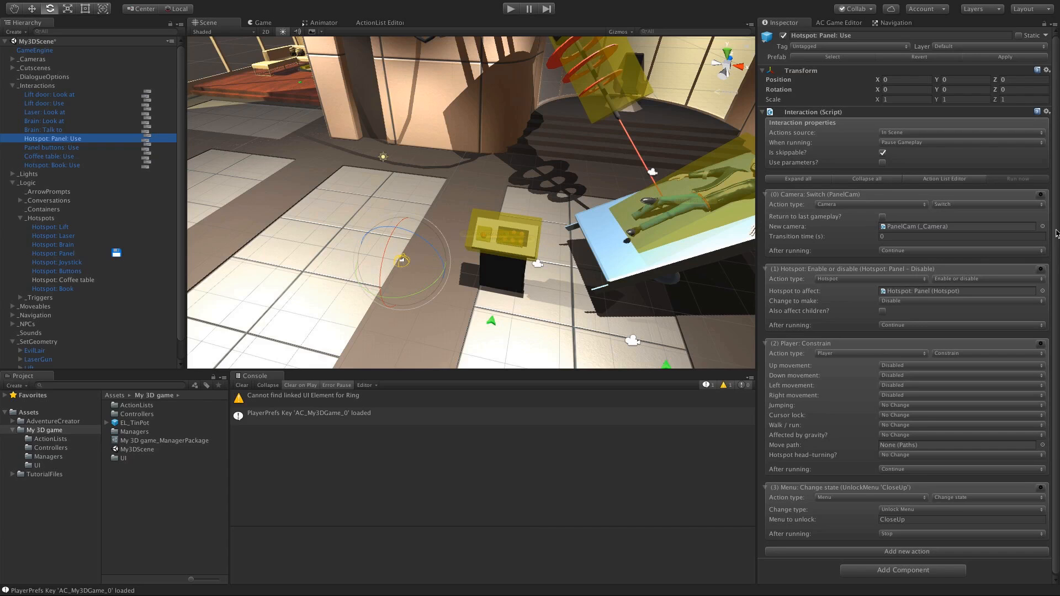
pyautogui.moveTo(633, 231)
pyautogui.keyDown('alt'); pyautogui.mouseDown()
pyautogui.moveTo(646, 240)
pyautogui.moveTo(635, 248)
pyautogui.mouseUp(); pyautogui.keyUp('alt')
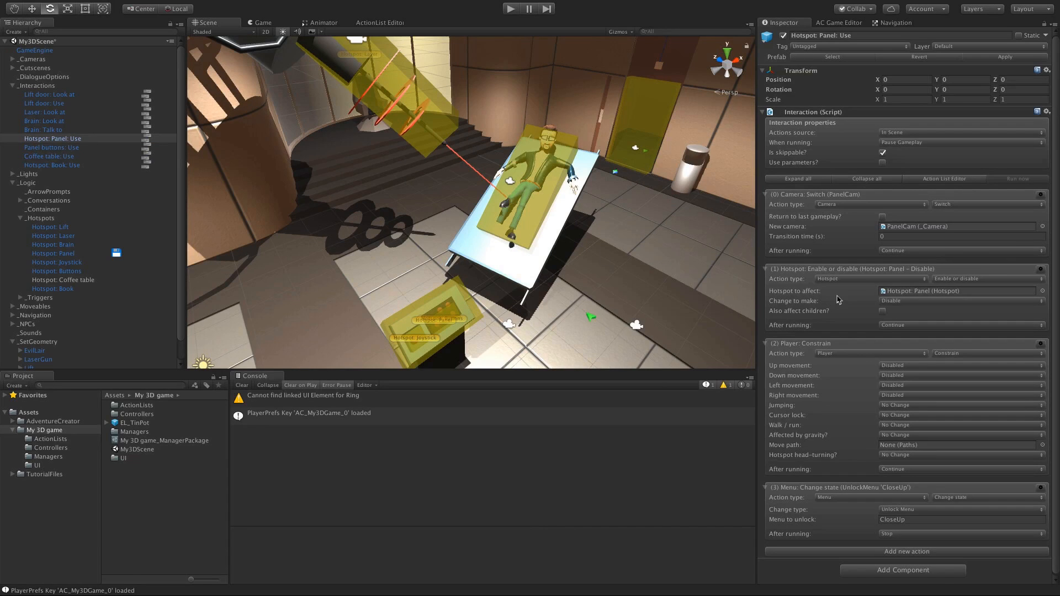
pyautogui.click(1047, 113)
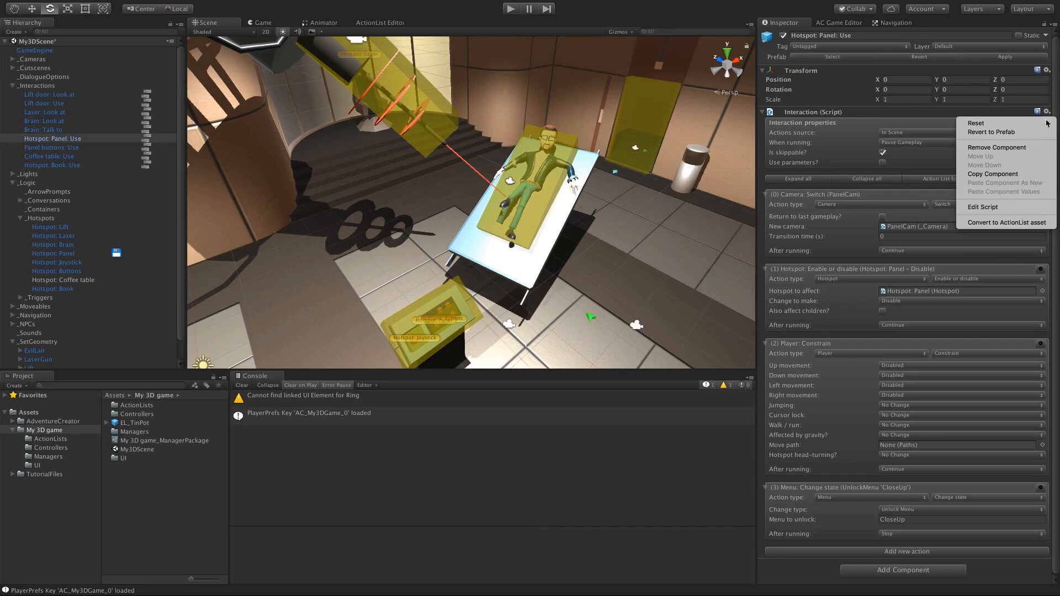
pyautogui.click(1010, 223)
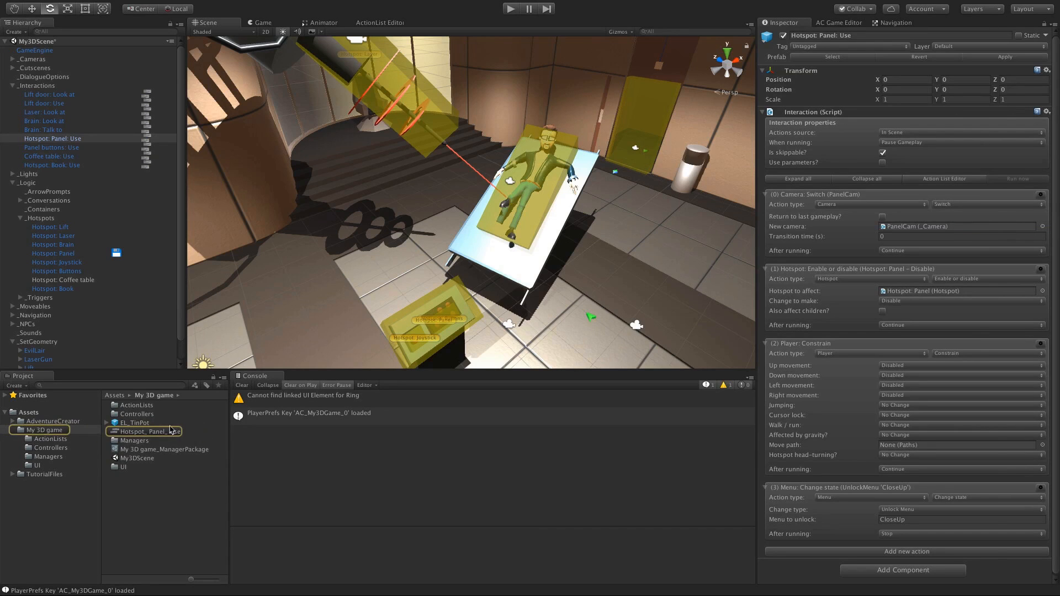
# Step: Rename the Hotspot_ Panel_ Use asset as Generic_EnterCloseUp
pyautogui.click(126, 434)
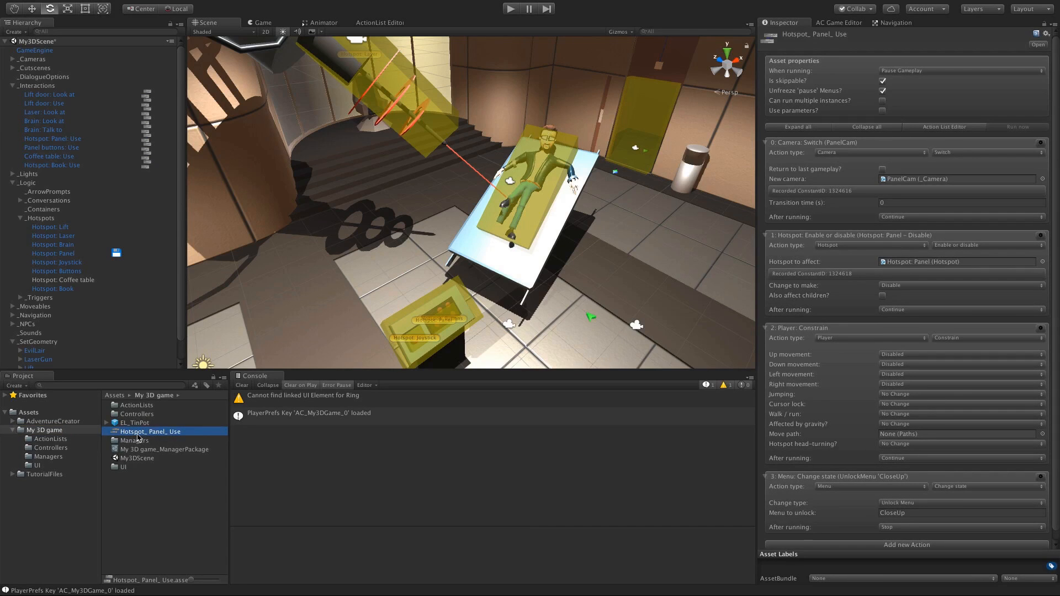
pyautogui.click(136, 433)
pyautogui.write('Generic_EnterCloseUp')
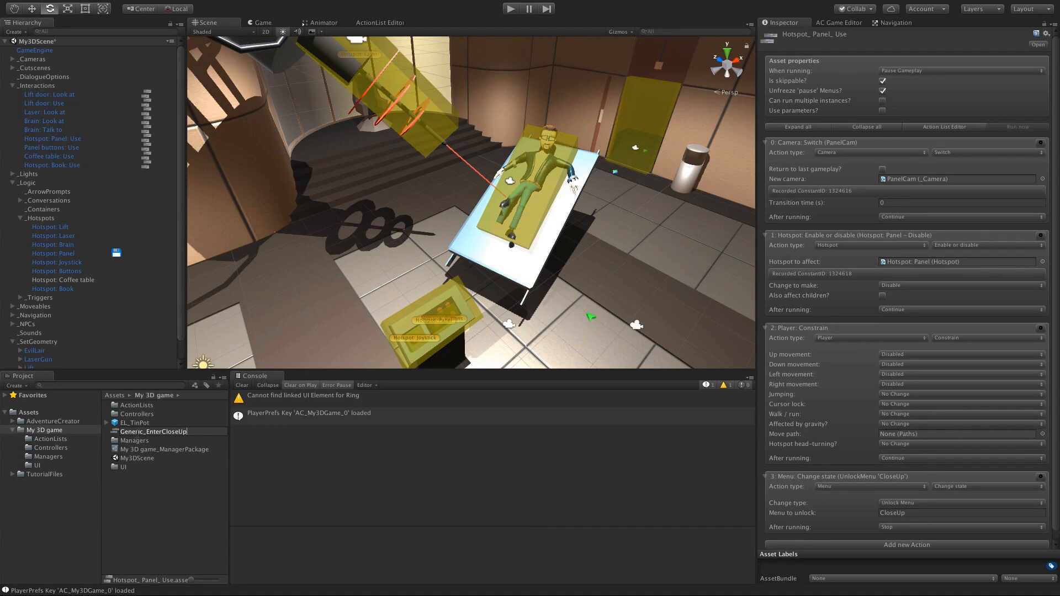
pyautogui.press('Return')
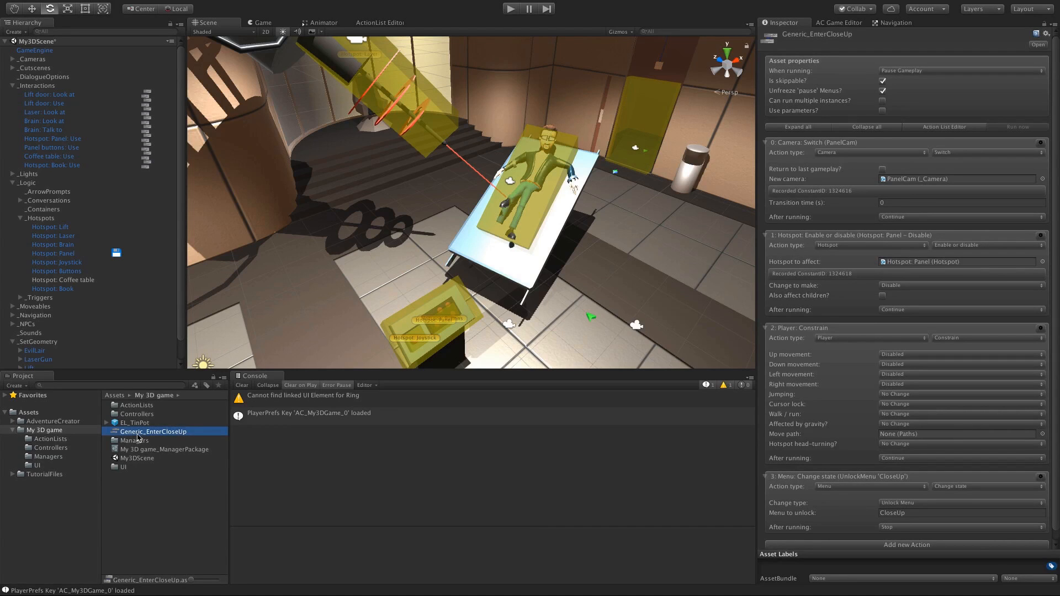
# Step: Move the Generic_EnterCloseUp asset into the ActionLists folder and select it there
pyautogui.moveTo(137, 434); pyautogui.dragTo(137, 406)
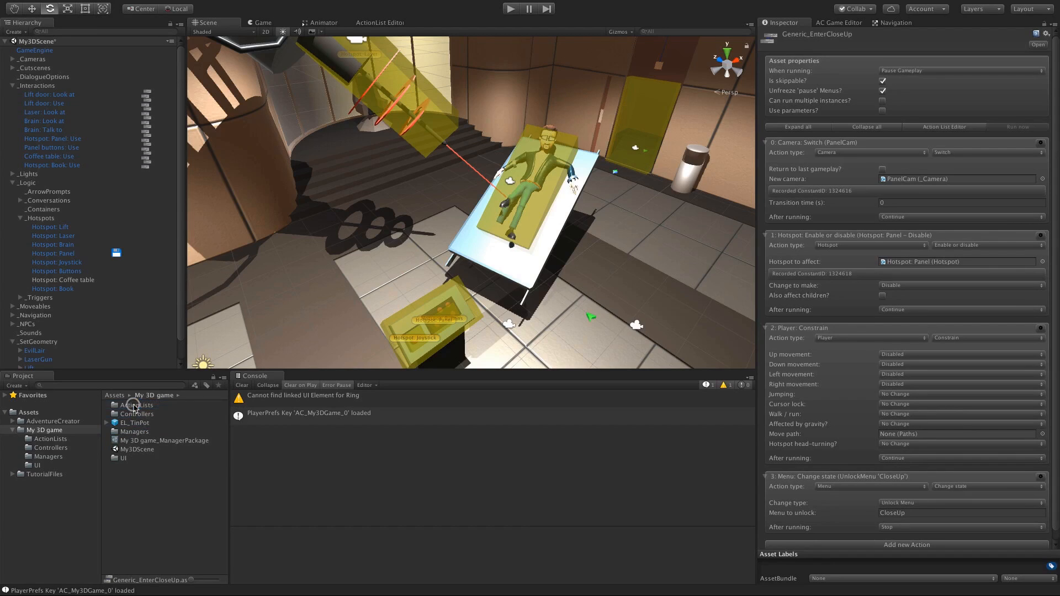
pyautogui.doubleClick(141, 407)
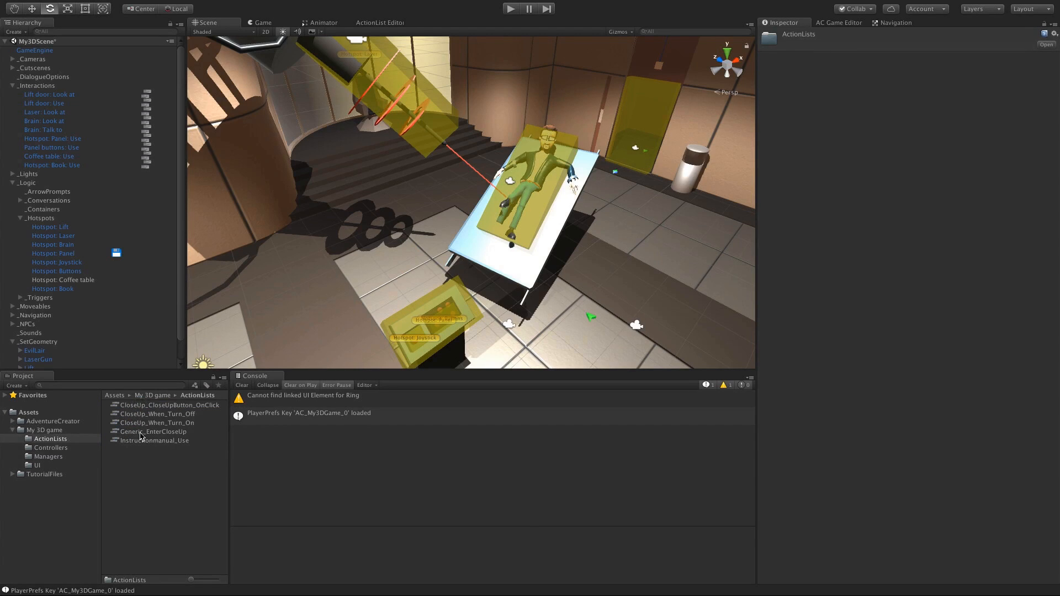
pyautogui.click(141, 433)
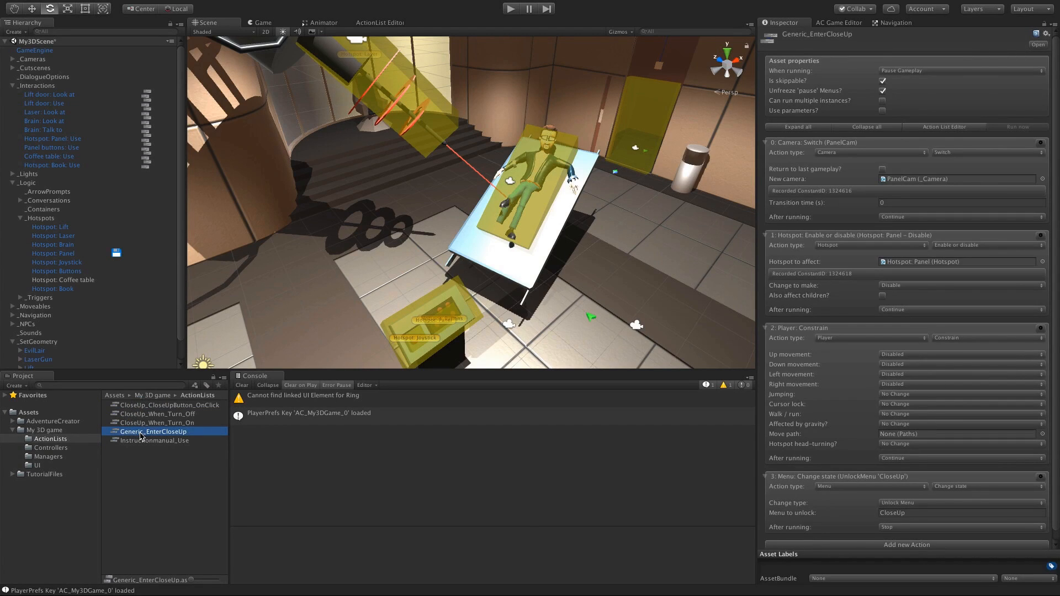
# Step: Open Generic_EnterCloseUp in the ActionList Editor and locate the hotspot its Hotspot: Enable or disable action affects
pyautogui.doubleClick(141, 434)
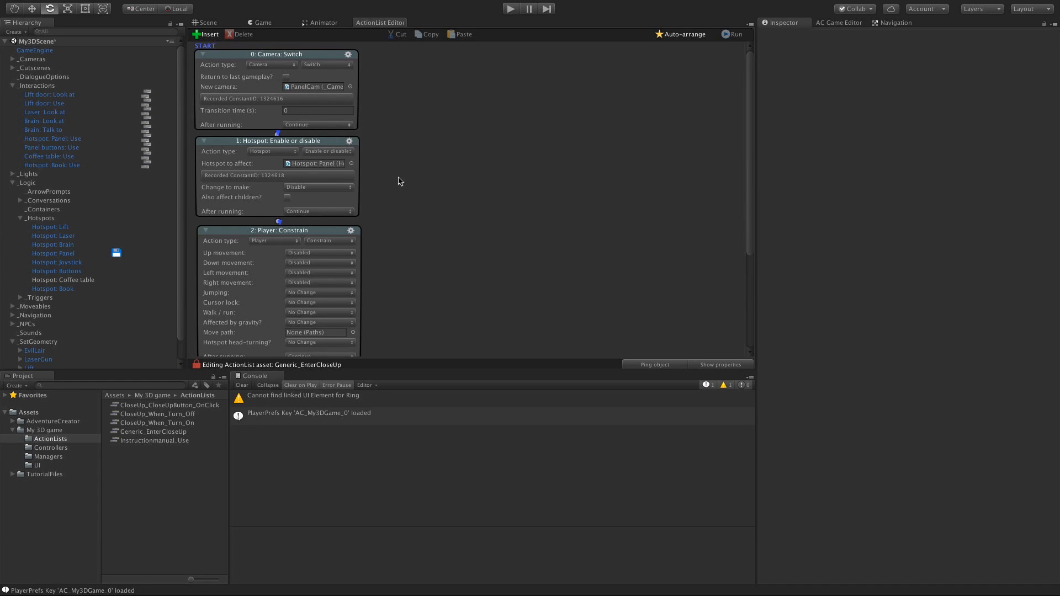
pyautogui.click(302, 166)
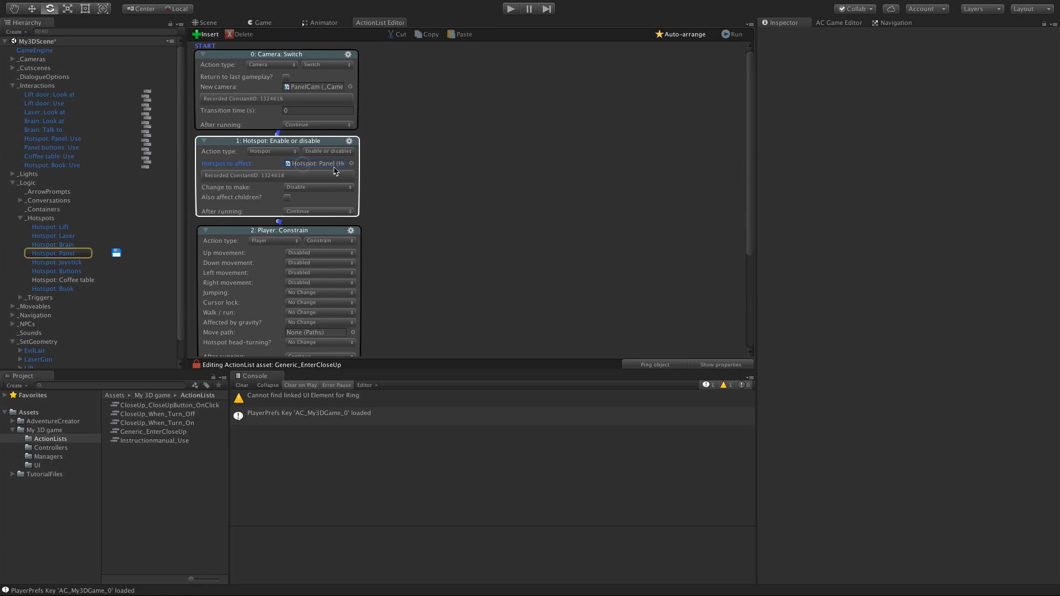
pyautogui.click(455, 209)
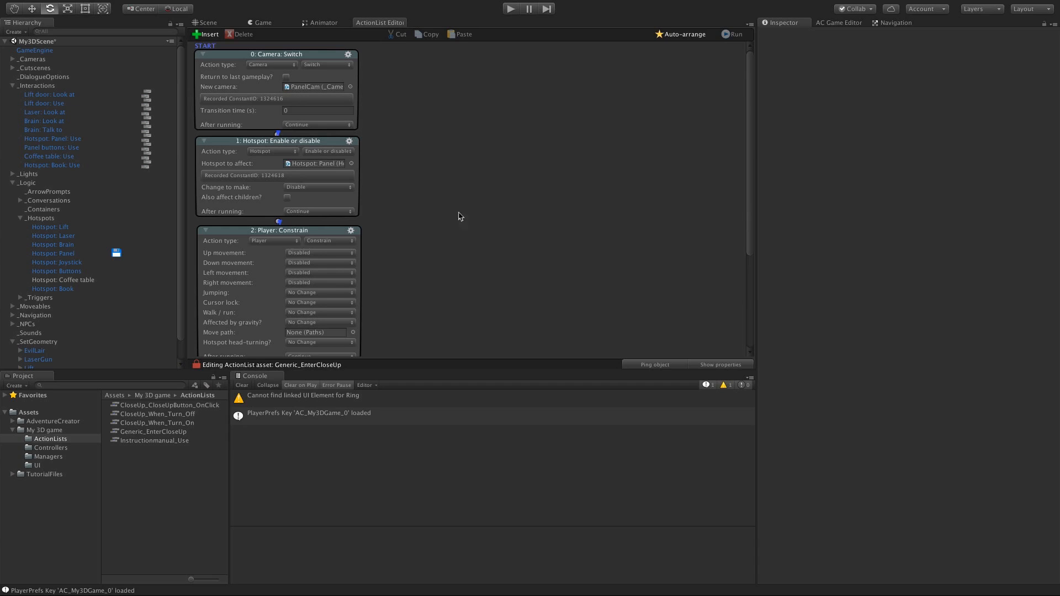
# Step: Enable parameters in the Generic_EnterCloseUp properties and create two Game Object parameters
pyautogui.click(718, 365)
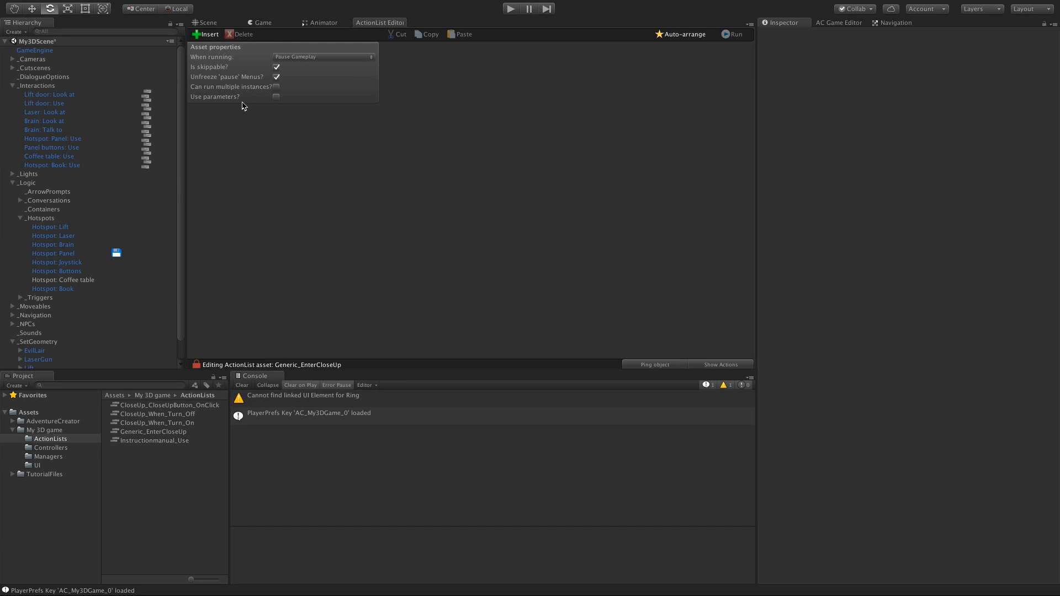
pyautogui.click(171, 441)
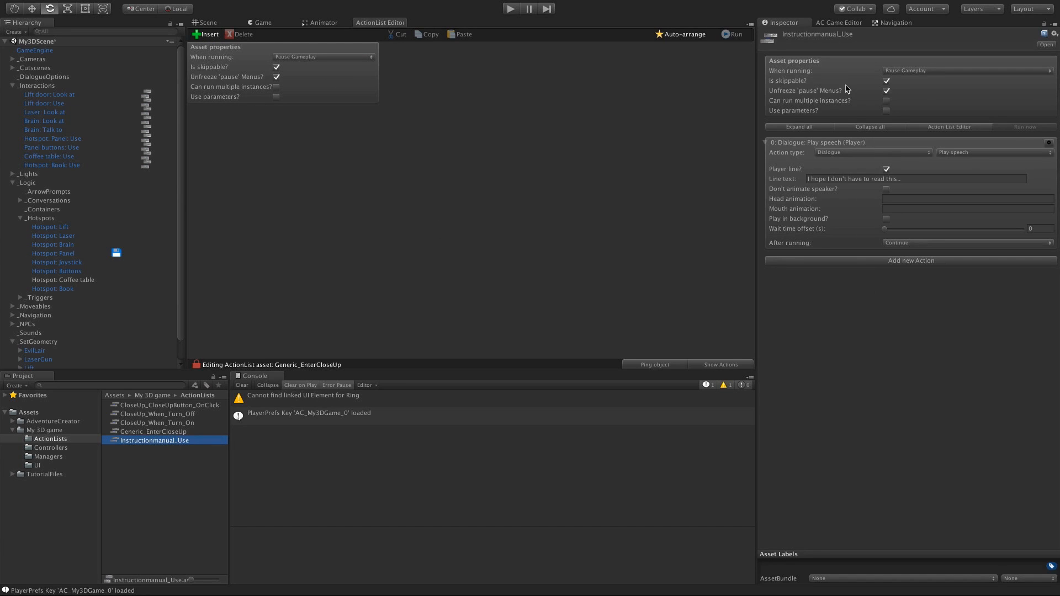
pyautogui.click(525, 182)
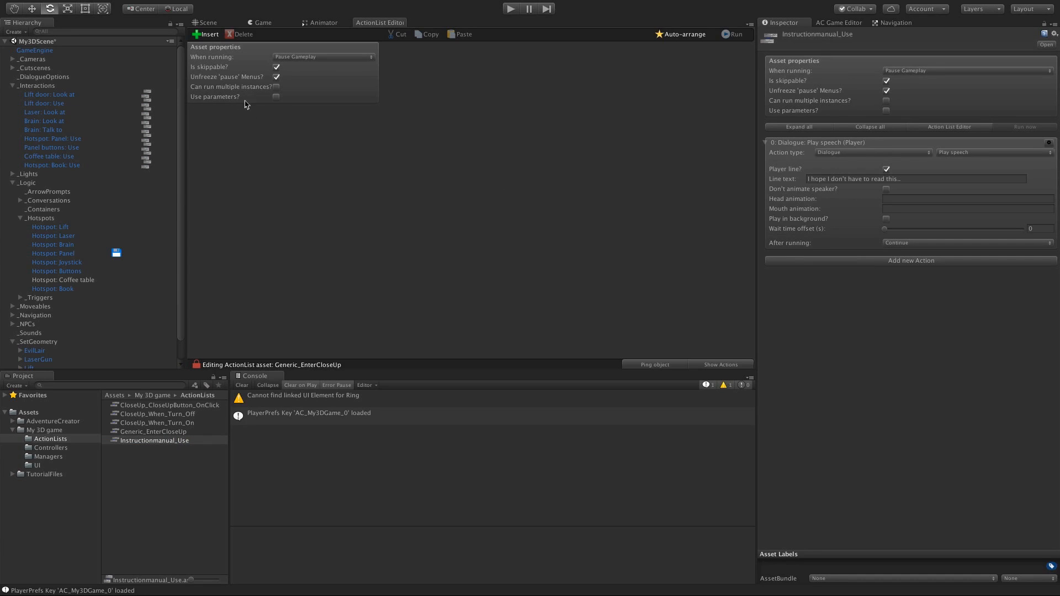
pyautogui.click(277, 98)
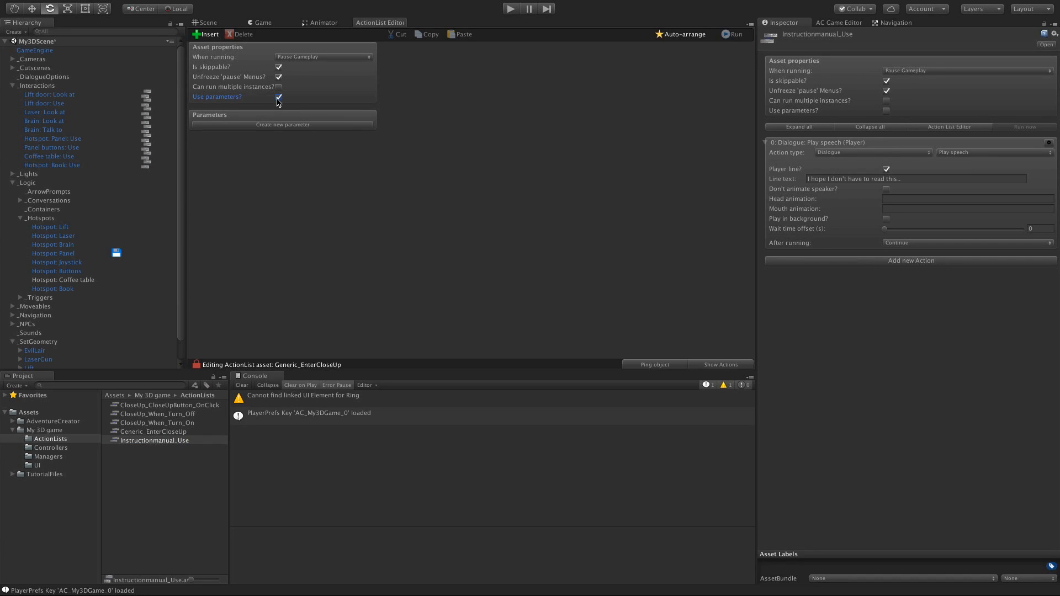
pyautogui.click(277, 124)
pyautogui.click(277, 135)
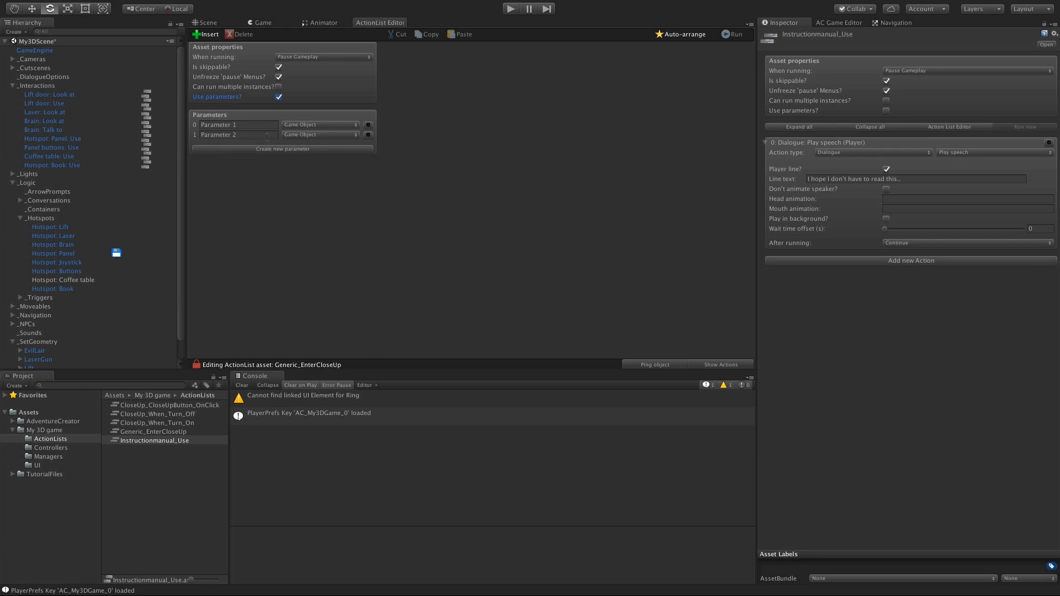
# Step: Return to the actions of Generic_EnterCloseUp and auto-arrange them
pyautogui.click(716, 364)
pyautogui.click(684, 34)
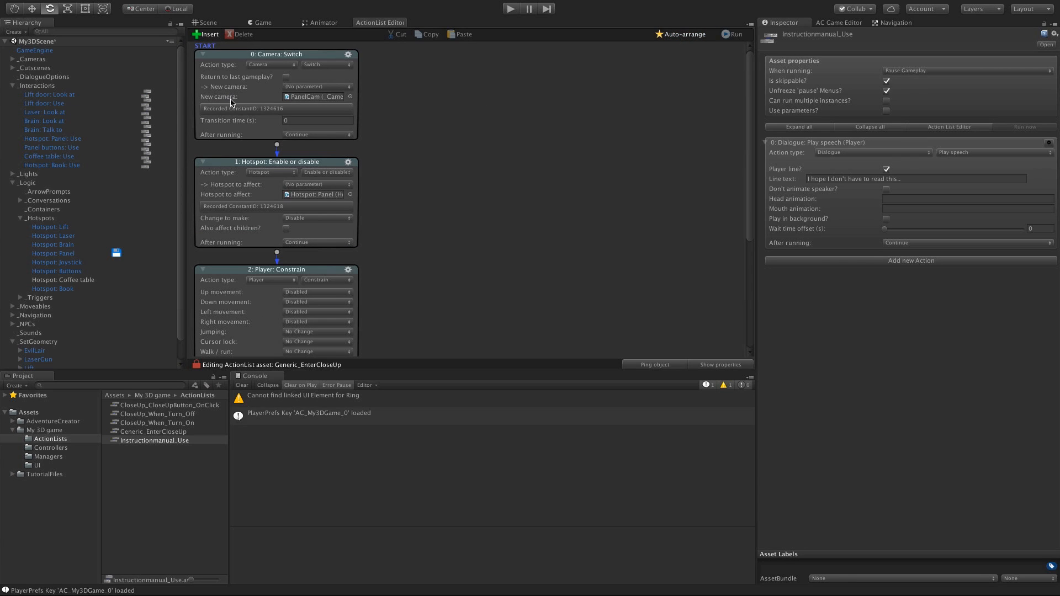
# Step: Name the first parameter of Generic_EnterCloseUp "Camera to cut to" and return to the asset's actions
pyautogui.click(720, 365)
pyautogui.click(249, 125)
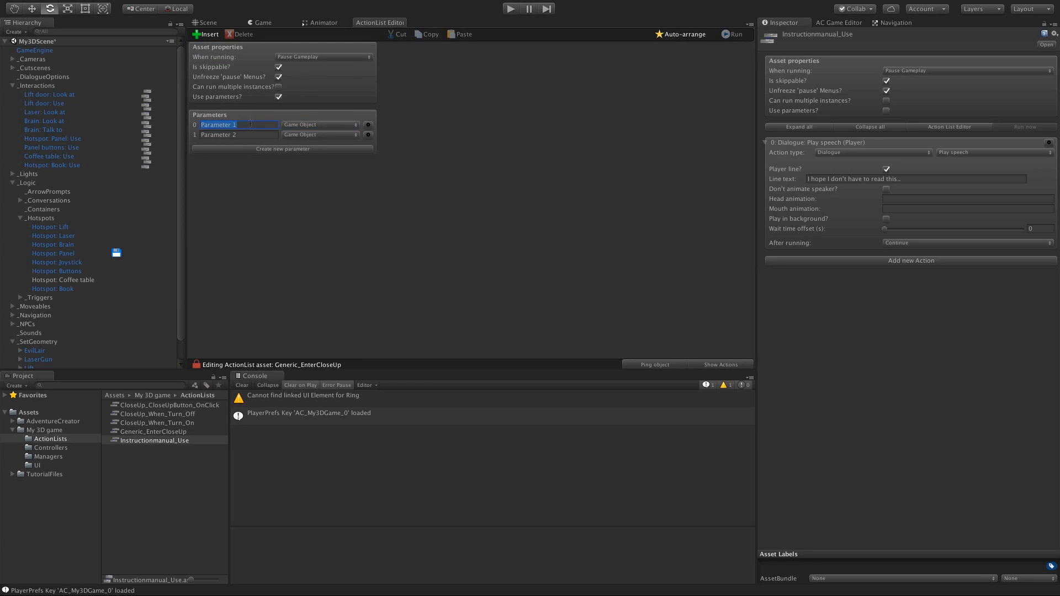
pyautogui.write('Camera to cut to')
pyautogui.press('Return')
pyautogui.click(738, 366)
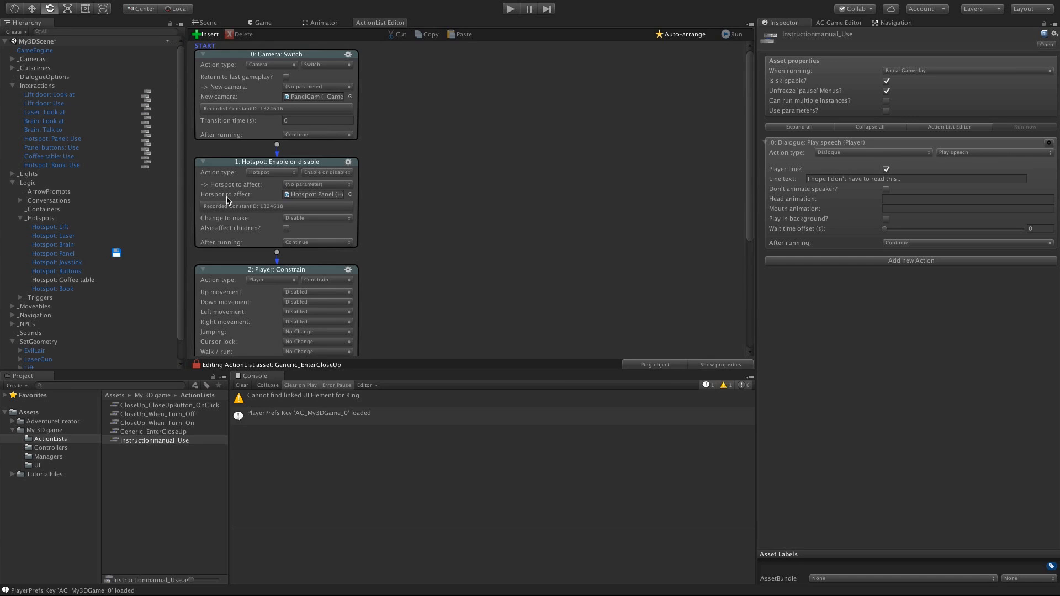
# Step: Name the second parameter of Generic_EnterCloseUp "Hotspot to disable", keeping its type as Game Object
pyautogui.click(702, 365)
pyautogui.click(242, 135)
pyautogui.write('H')
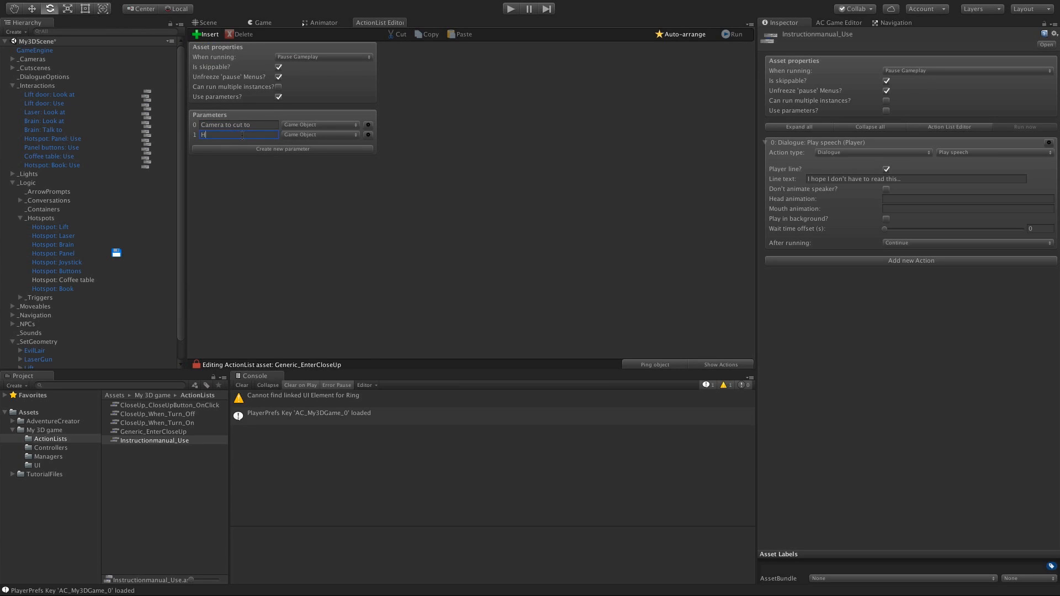
pyautogui.write('otspot to disable')
pyautogui.press('Return')
pyautogui.click(307, 137)
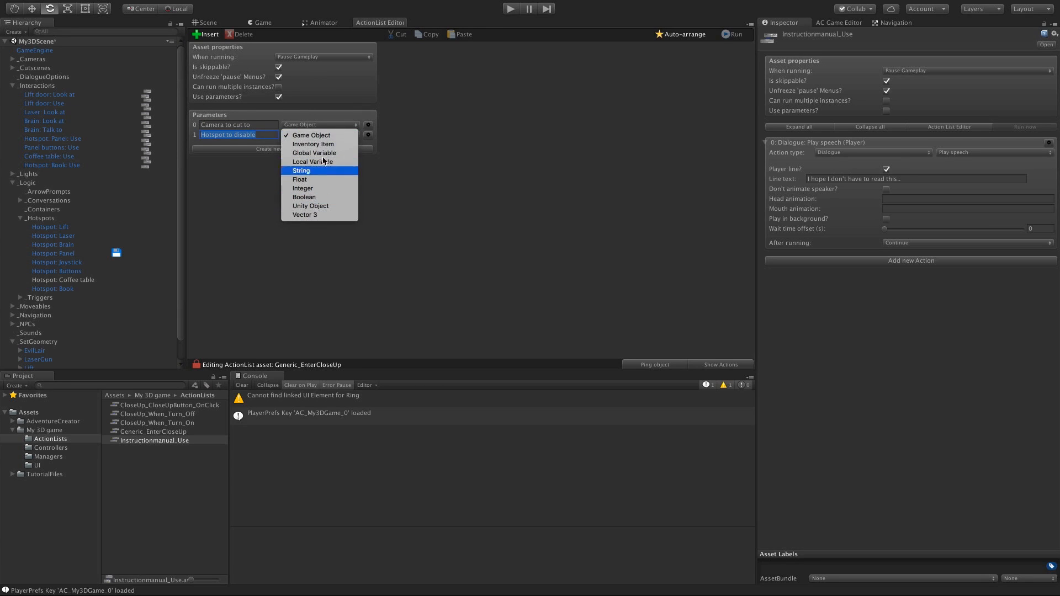
pyautogui.click(312, 135)
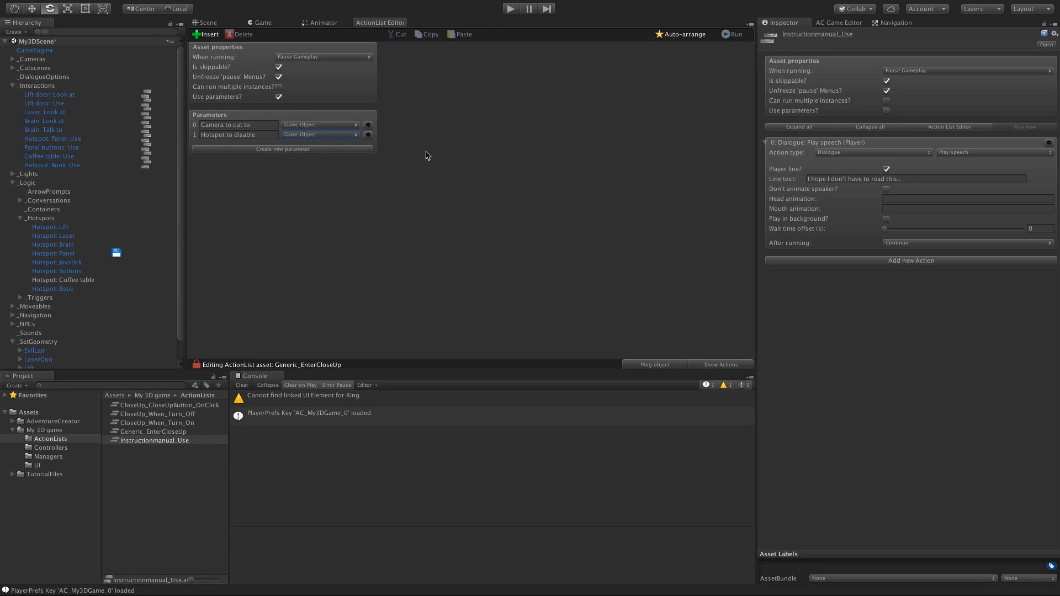
# Step: Link the Camera: Switch action's new camera to "Camera to cut to" and the Hotspot action's affected hotspot to "Hotspot to disable"
pyautogui.click(706, 365)
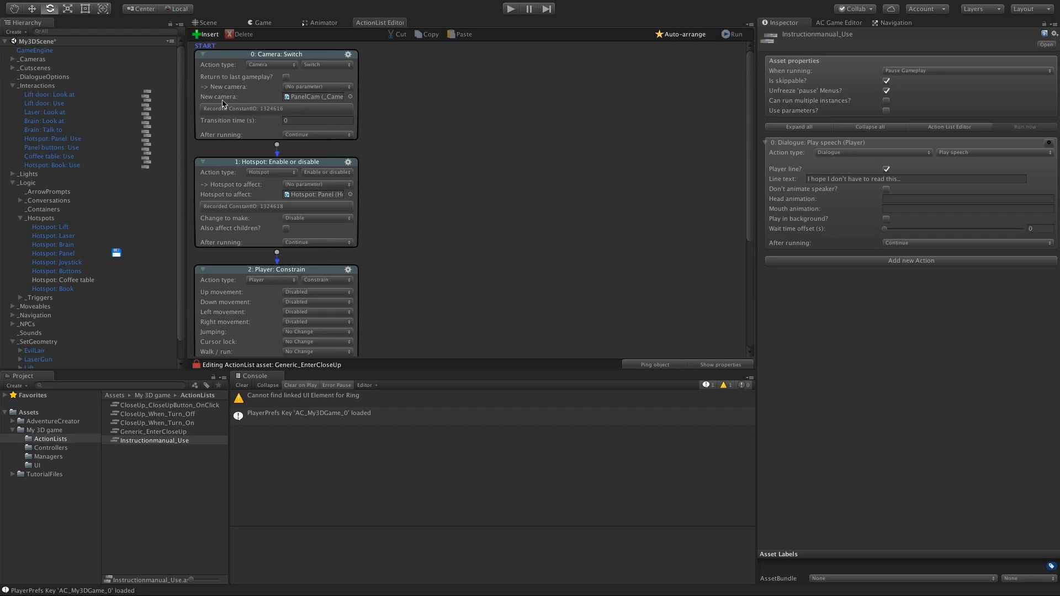
pyautogui.click(285, 88)
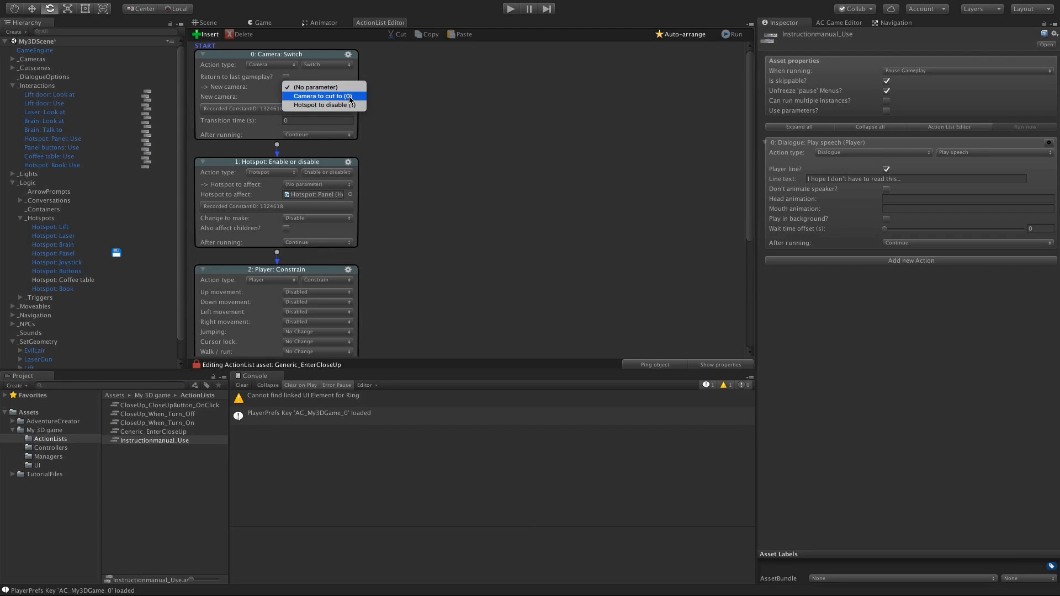
pyautogui.click(310, 97)
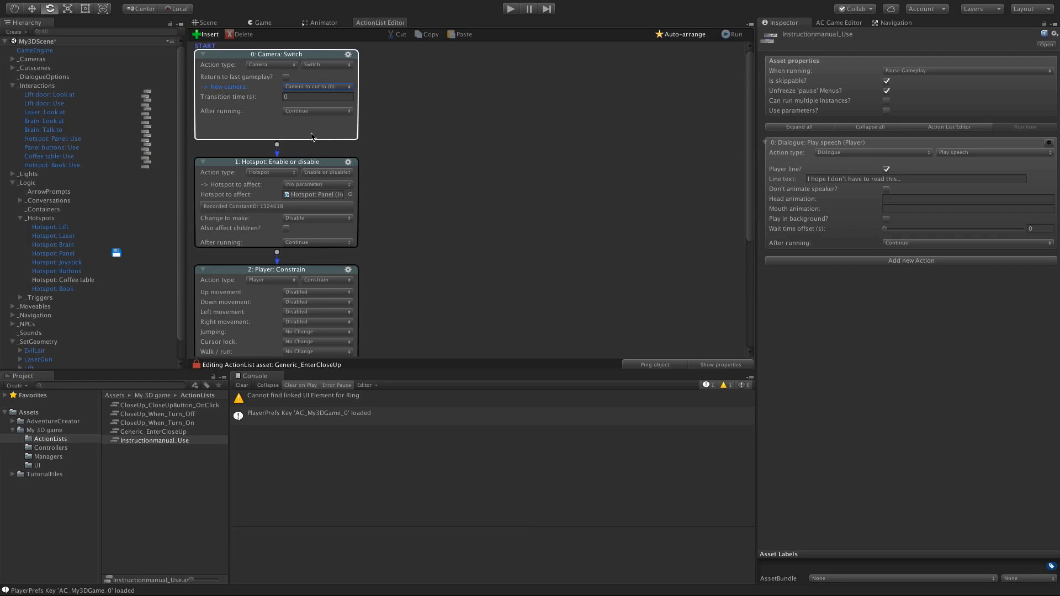
pyautogui.click(382, 132)
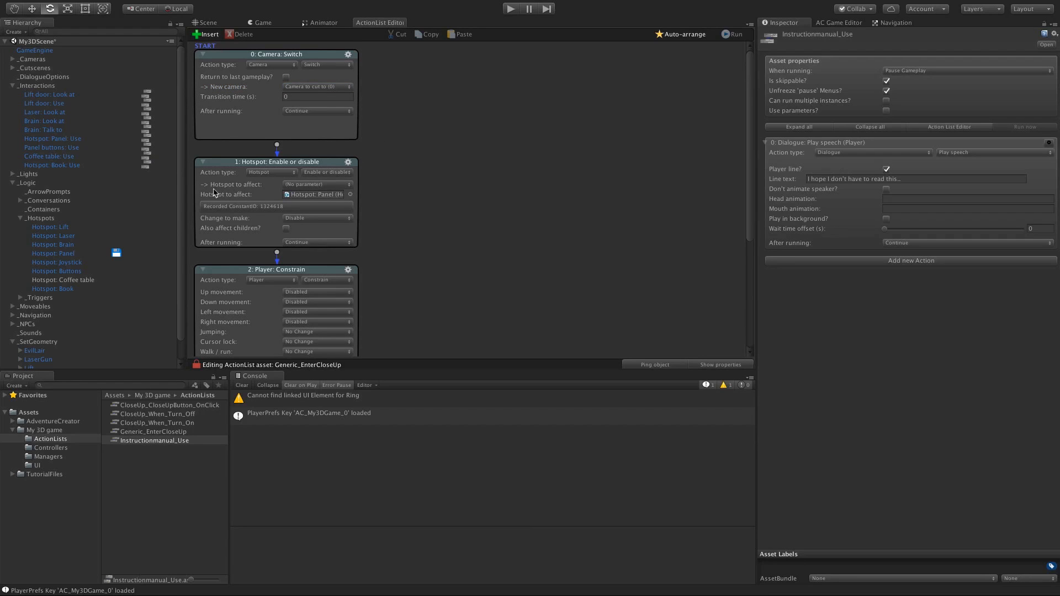
pyautogui.click(315, 185)
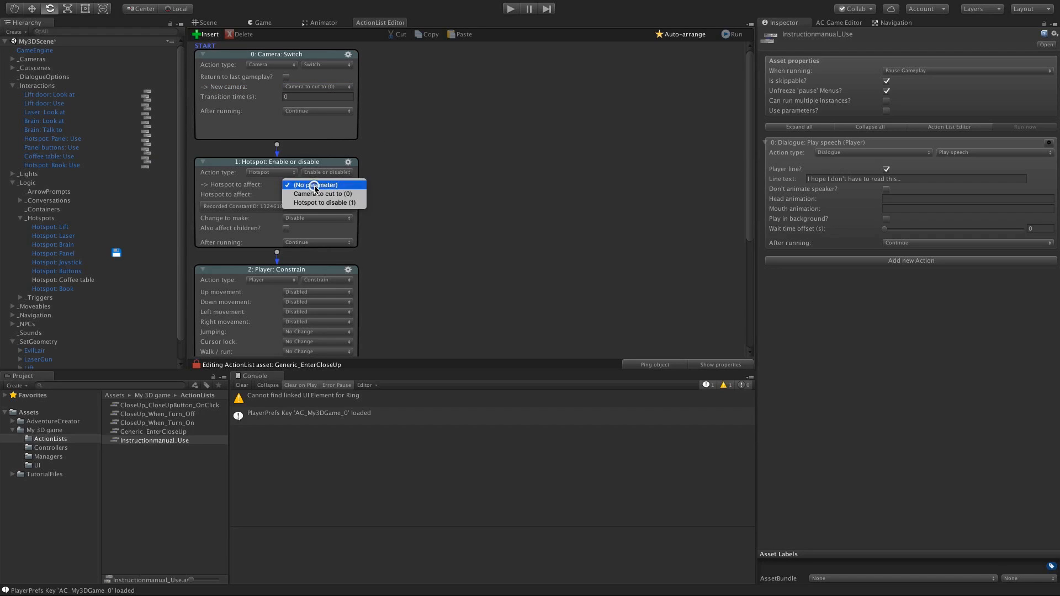
pyautogui.click(335, 207)
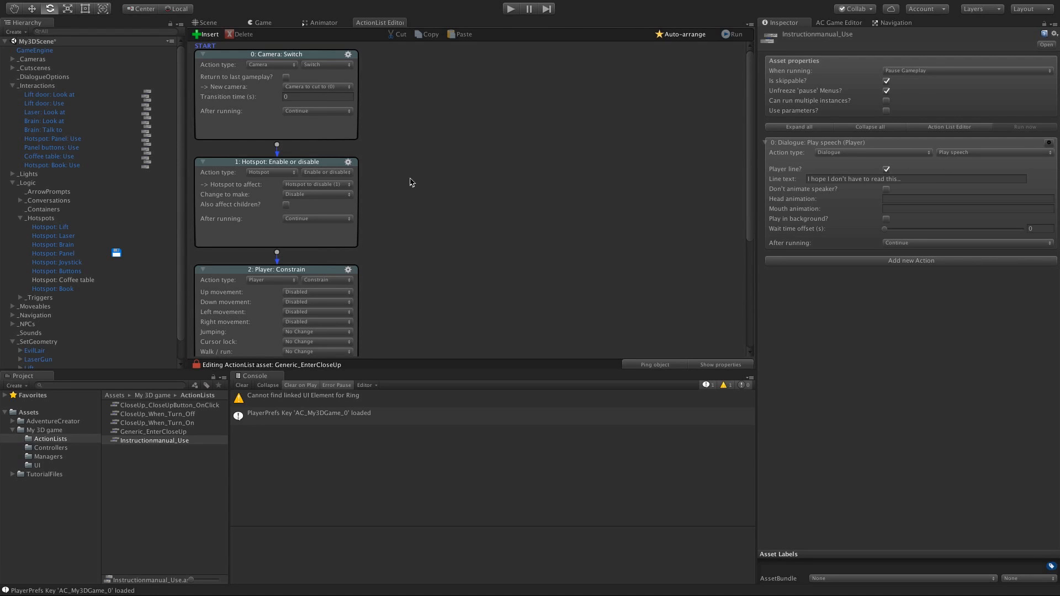
# Step: Select the control panel's hotspot in the scene and open its Use interaction in the ActionList Editor
pyautogui.click(212, 23)
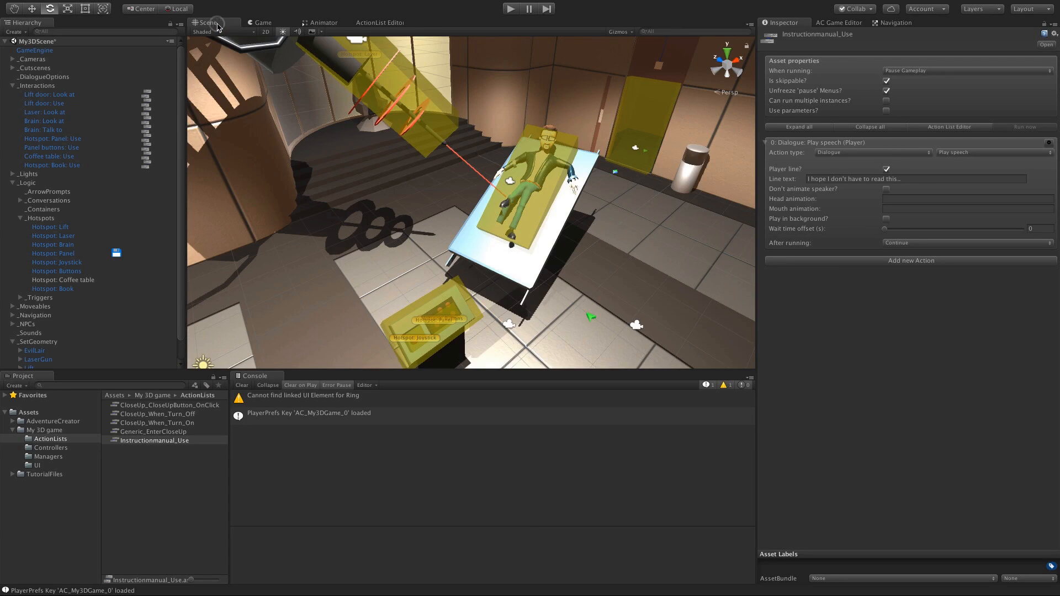
pyautogui.moveTo(428, 274); pyautogui.dragTo(441, 181, button='middle')
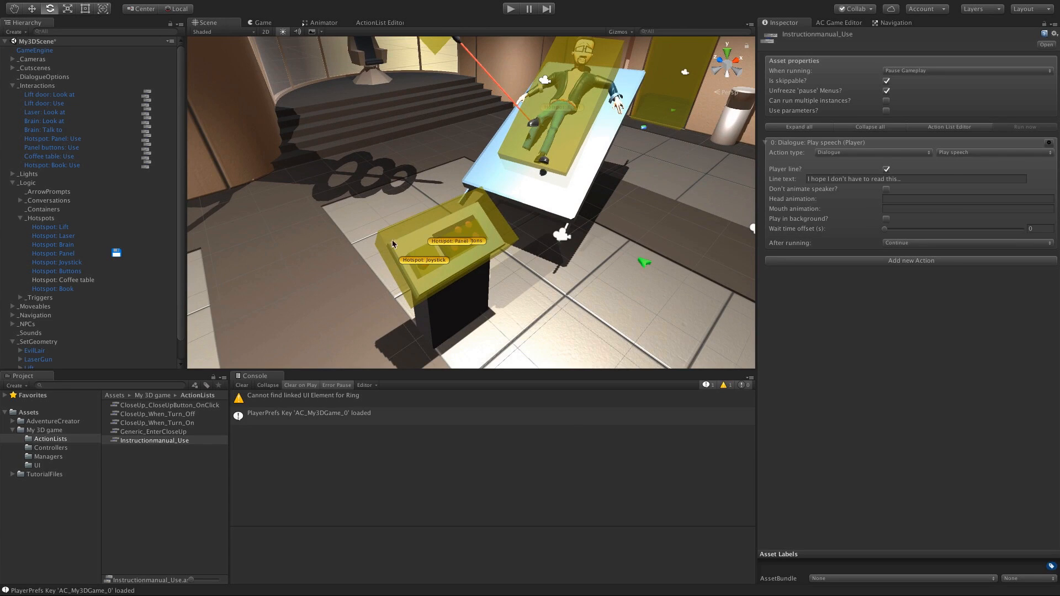
pyautogui.click(393, 244)
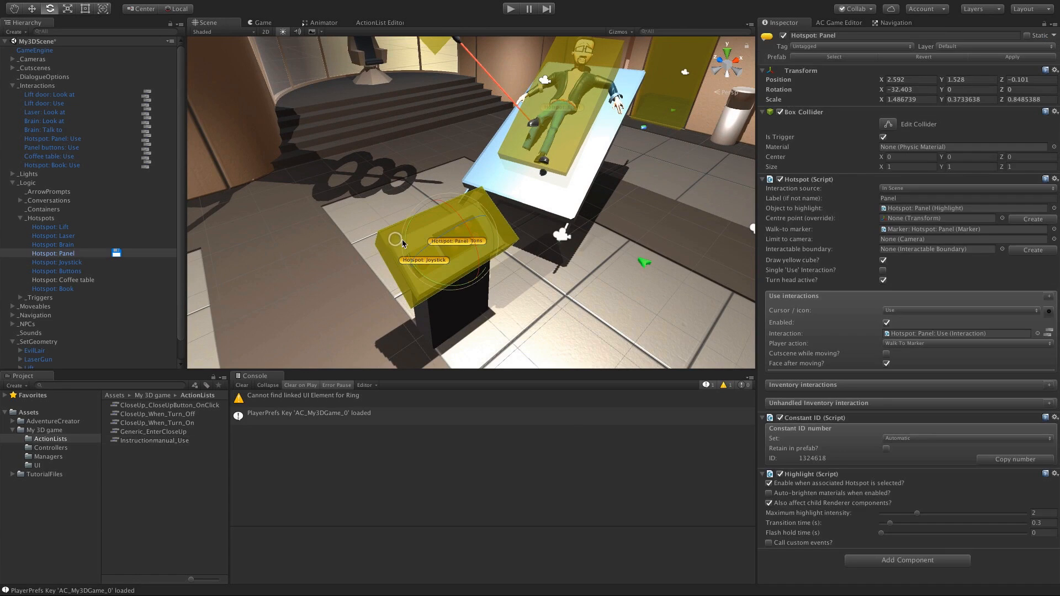
pyautogui.click(911, 334)
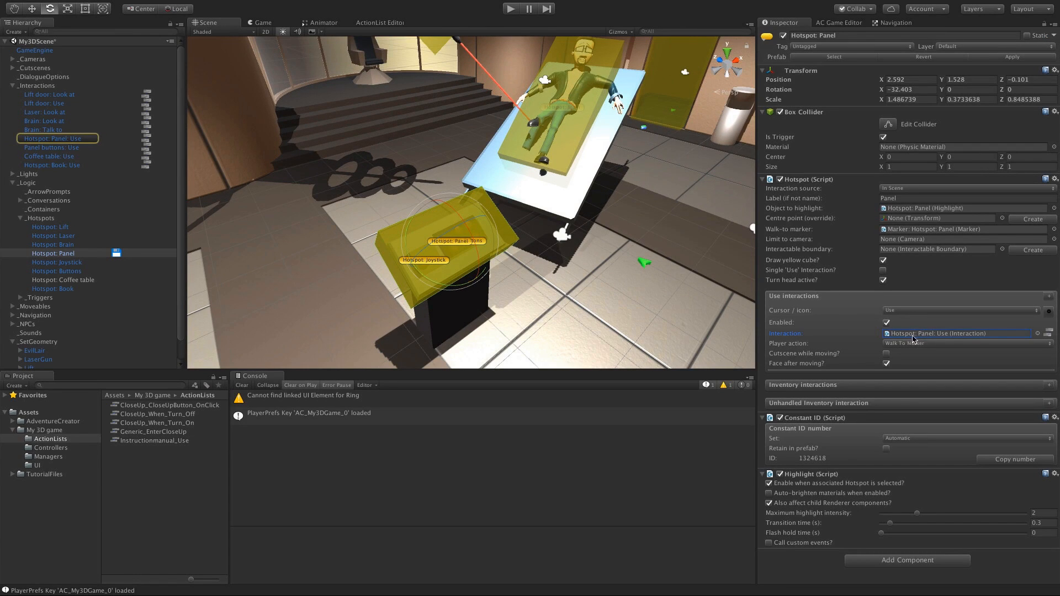
pyautogui.click(1048, 334)
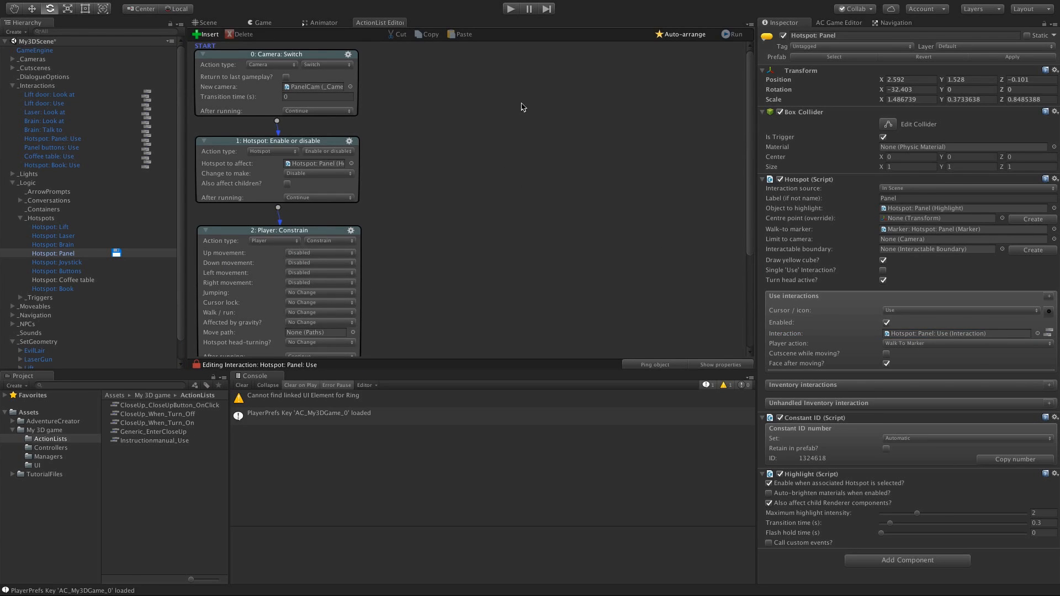
# Step: Delete all actions from the panel hotspot's Use interaction
pyautogui.rightClick(437, 156)
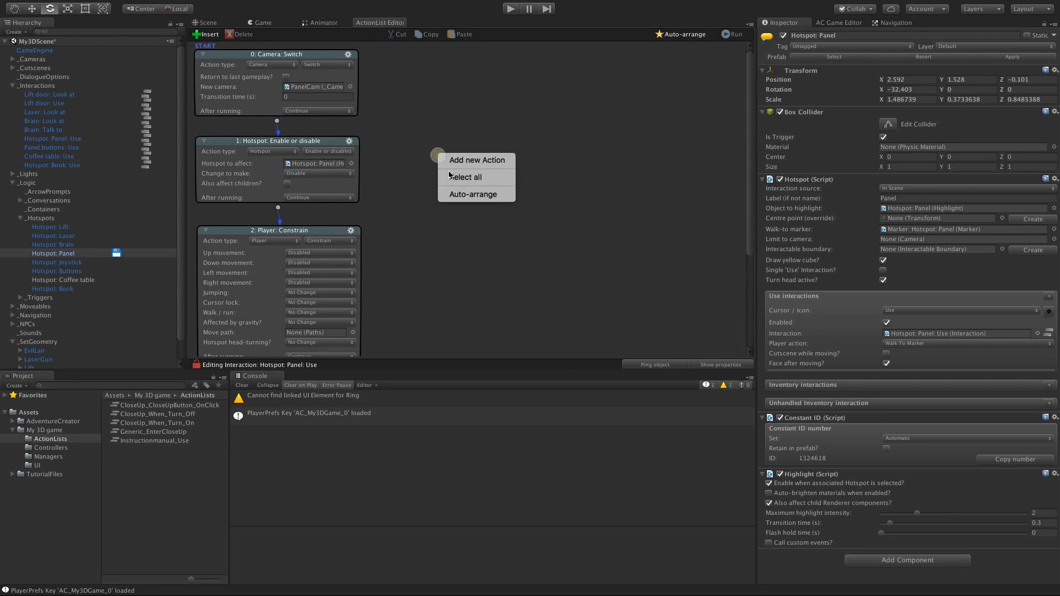
pyautogui.click(452, 177)
pyautogui.rightClick(447, 170)
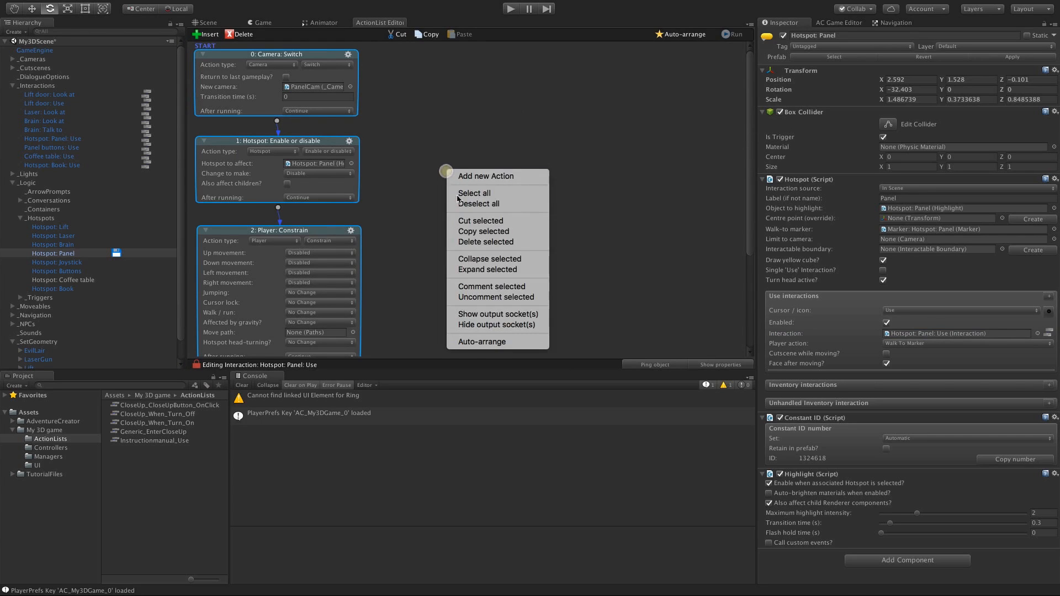
pyautogui.click(464, 242)
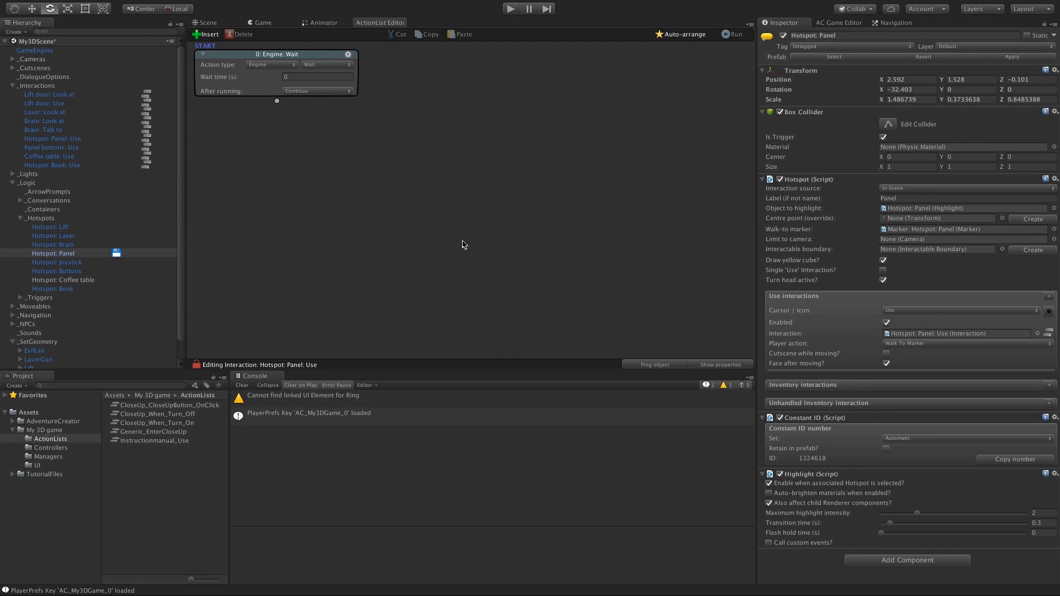
# Step: Change the panel interaction's default action to ActionList: Run, with Asset File as source and Generic_EnterCloseUp as the asset
pyautogui.click(276, 65)
pyautogui.click(270, 18)
pyautogui.click(328, 65)
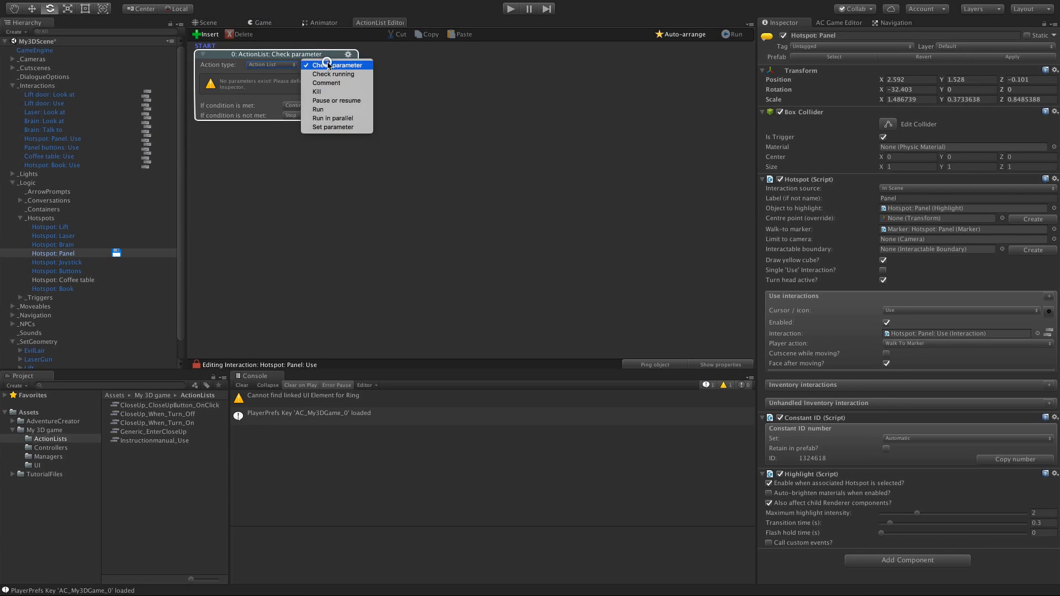
pyautogui.click(323, 109)
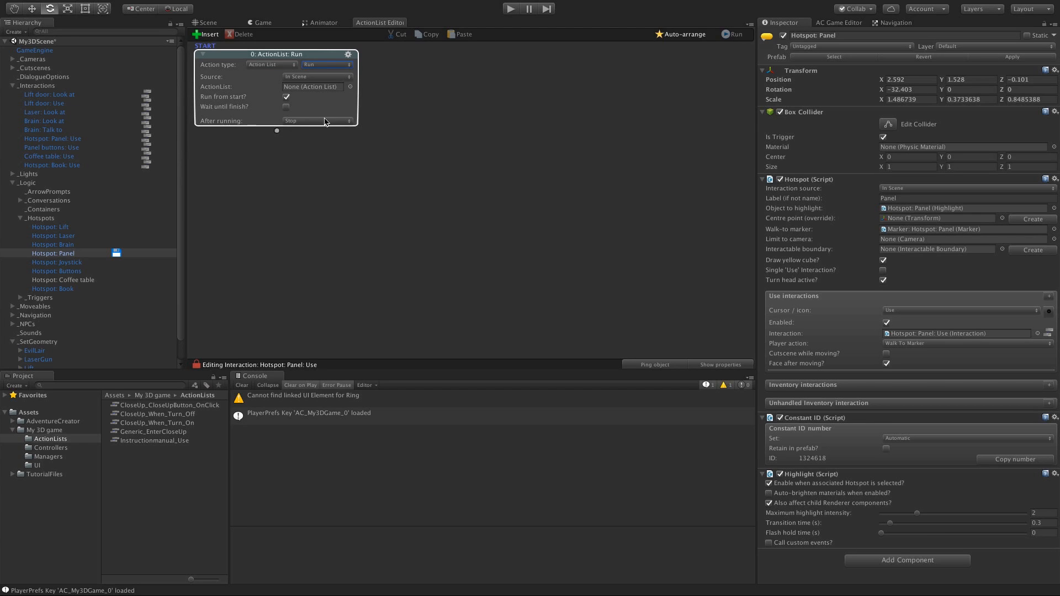
pyautogui.click(320, 78)
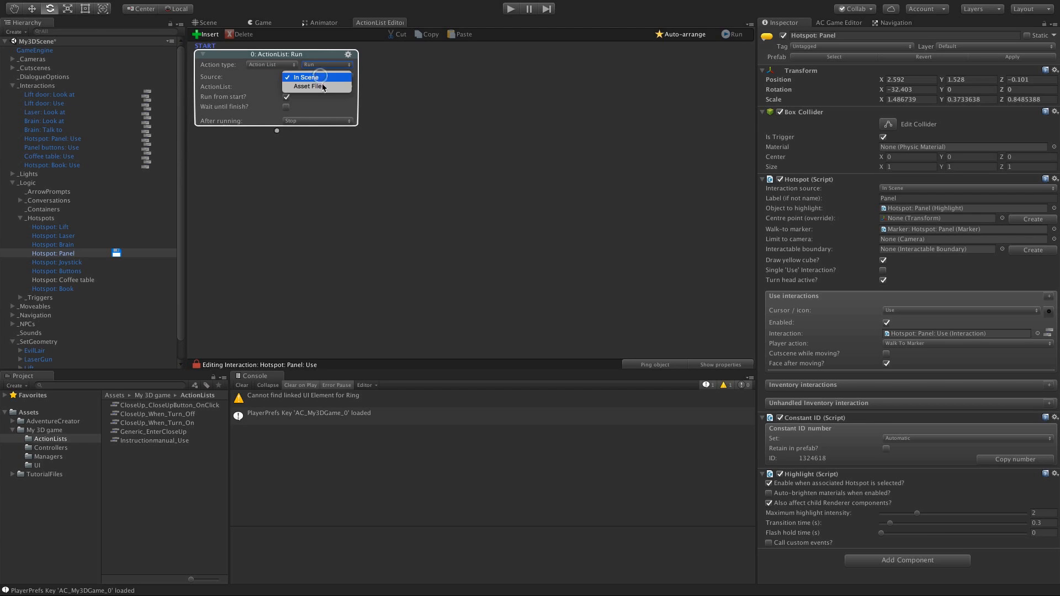
pyautogui.click(324, 86)
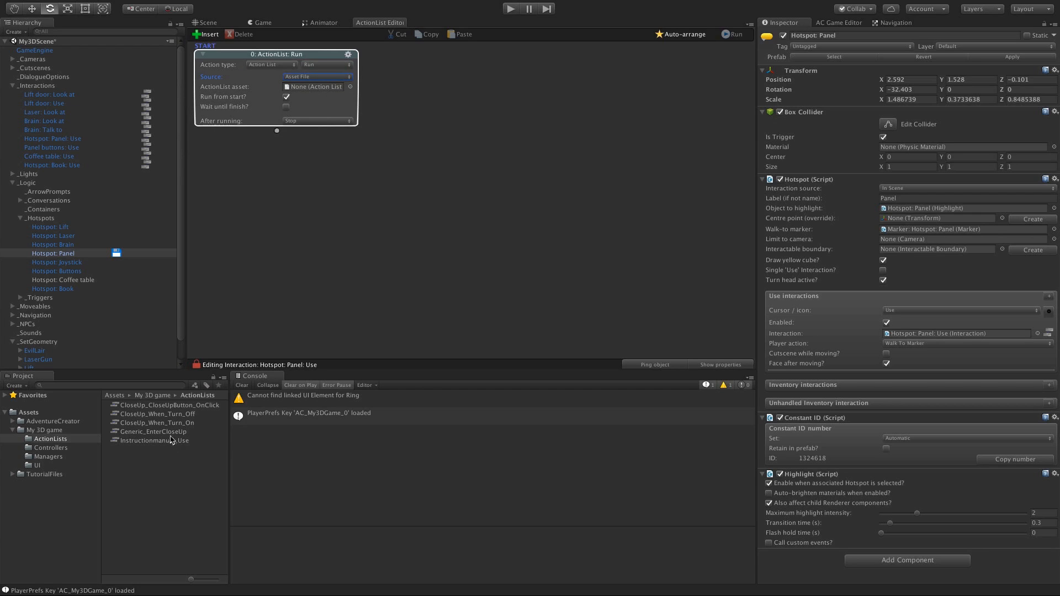
pyautogui.moveTo(167, 431); pyautogui.dragTo(329, 92)
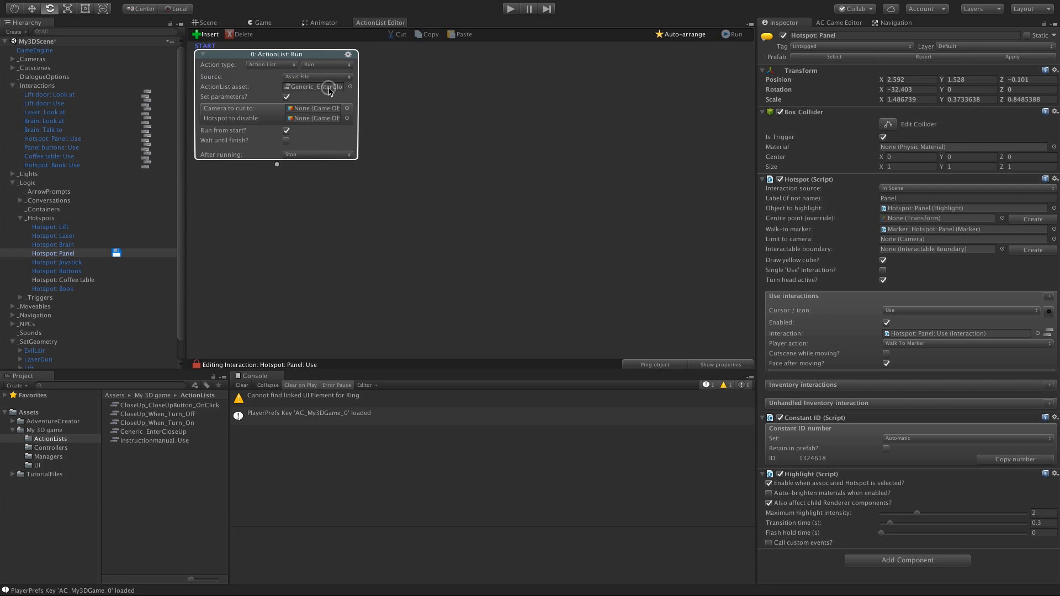
# Step: Assign PanelCam to the "Camera to cut to" parameter and Hotspot: Panel to "Hotspot to disable"
pyautogui.click(261, 119)
pyautogui.click(259, 110)
pyautogui.click(12, 60)
pyautogui.moveTo(46, 139); pyautogui.dragTo(298, 108)
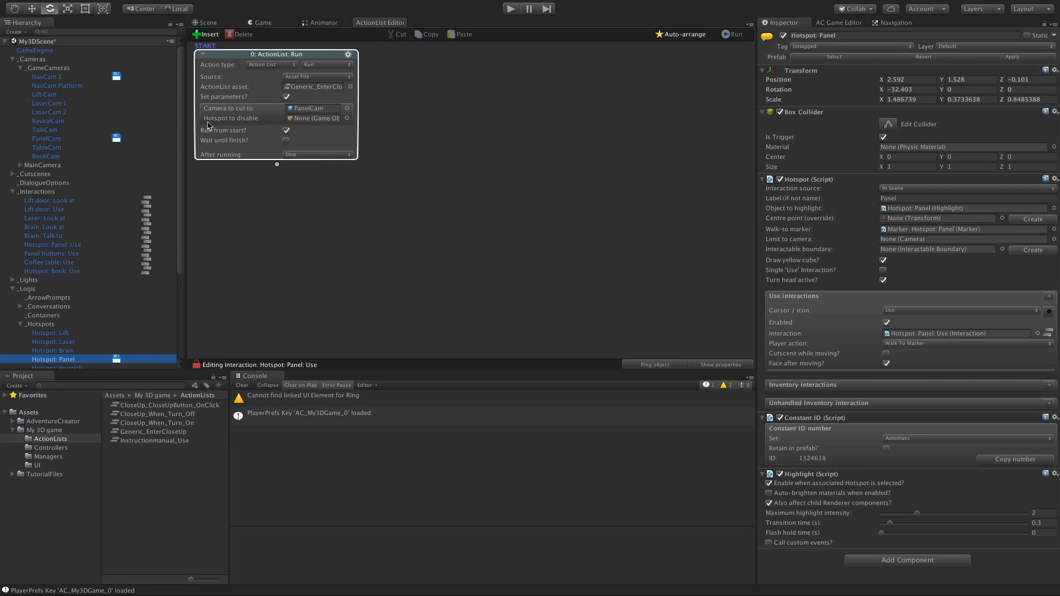
pyautogui.moveTo(180, 143); pyautogui.dragTo(176, 203)
pyautogui.moveTo(73, 274); pyautogui.dragTo(299, 120)
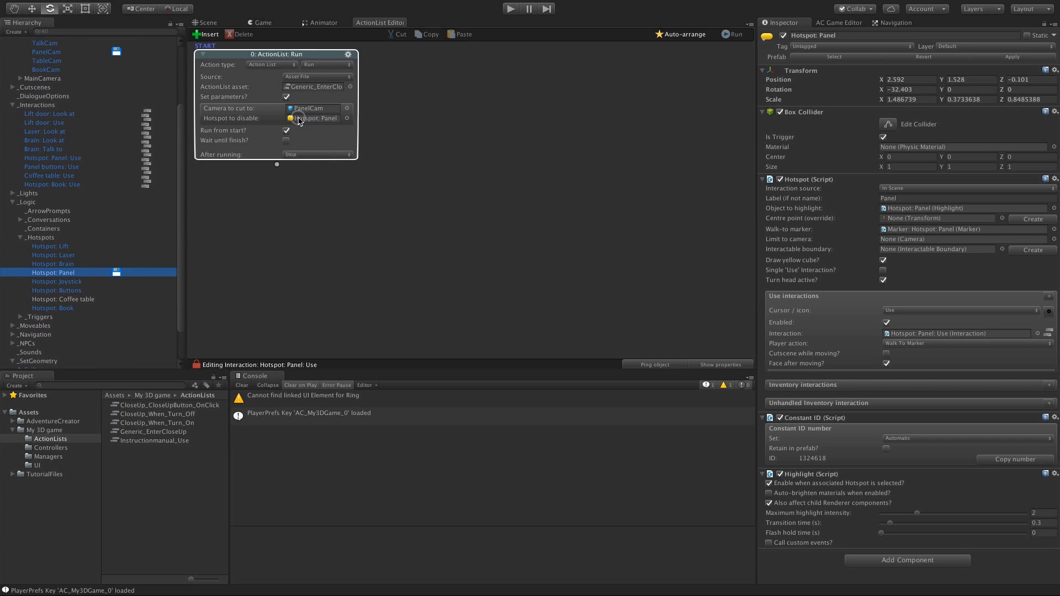
pyautogui.click(430, 201)
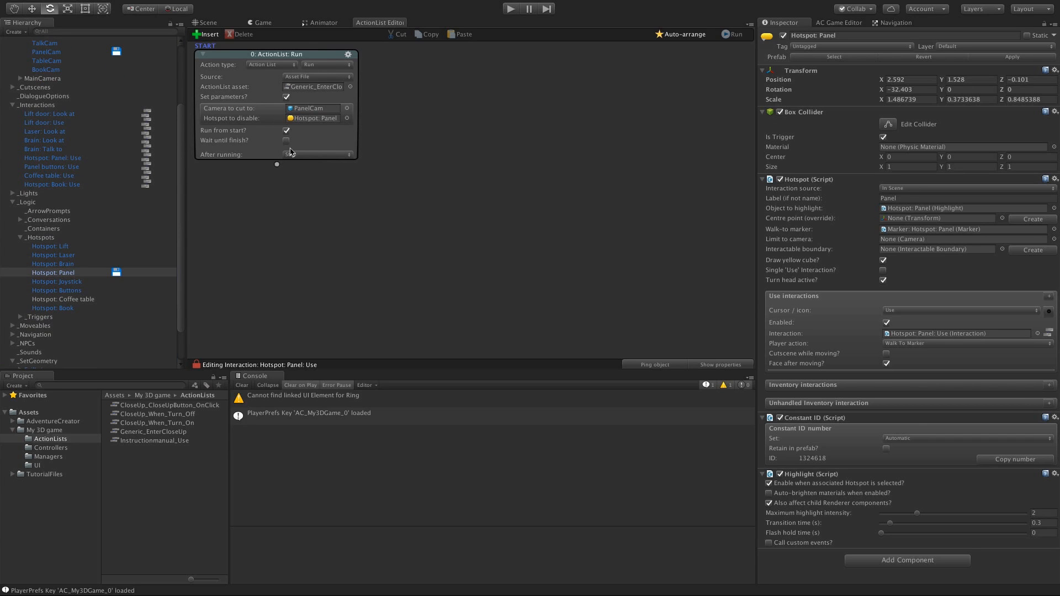
# Step: Bring the coffee table into view, select Hotspot: Coffee table and open its Use interaction
pyautogui.click(204, 23)
pyautogui.scroll(-5, 447, 190)
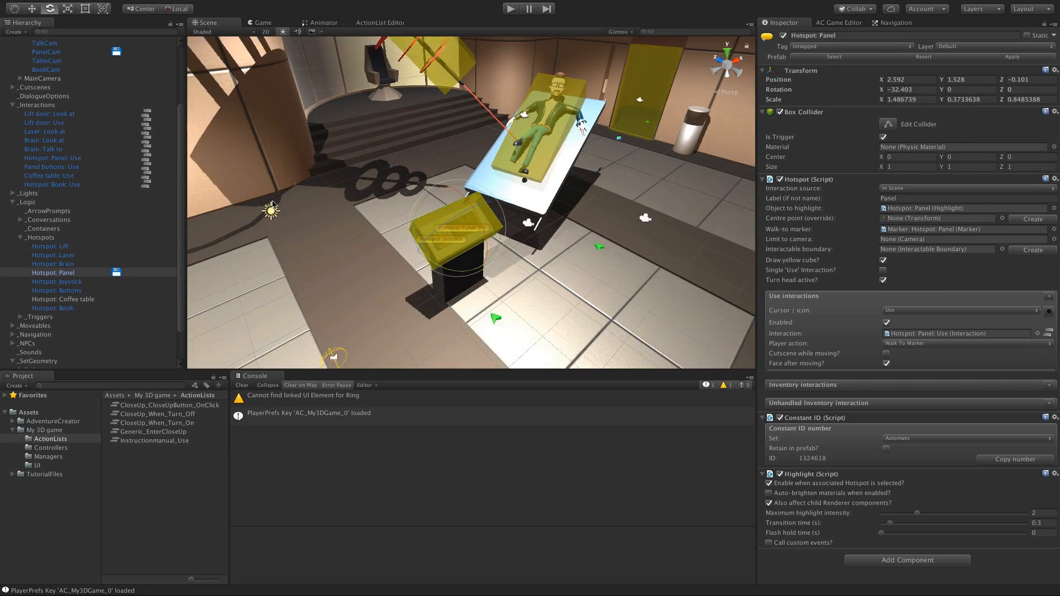
pyautogui.moveTo(447, 191); pyautogui.dragTo(299, 196, button='right')
pyautogui.moveTo(298, 196); pyautogui.dragTo(456, 171, button='middle')
pyautogui.moveTo(277, 171); pyautogui.dragTo(499, 171, button='middle')
pyautogui.moveTo(399, 147)
pyautogui.mouseDown(button='middle')
pyautogui.moveTo(549, 159)
pyautogui.moveTo(451, 163)
pyautogui.mouseUp(button='middle')
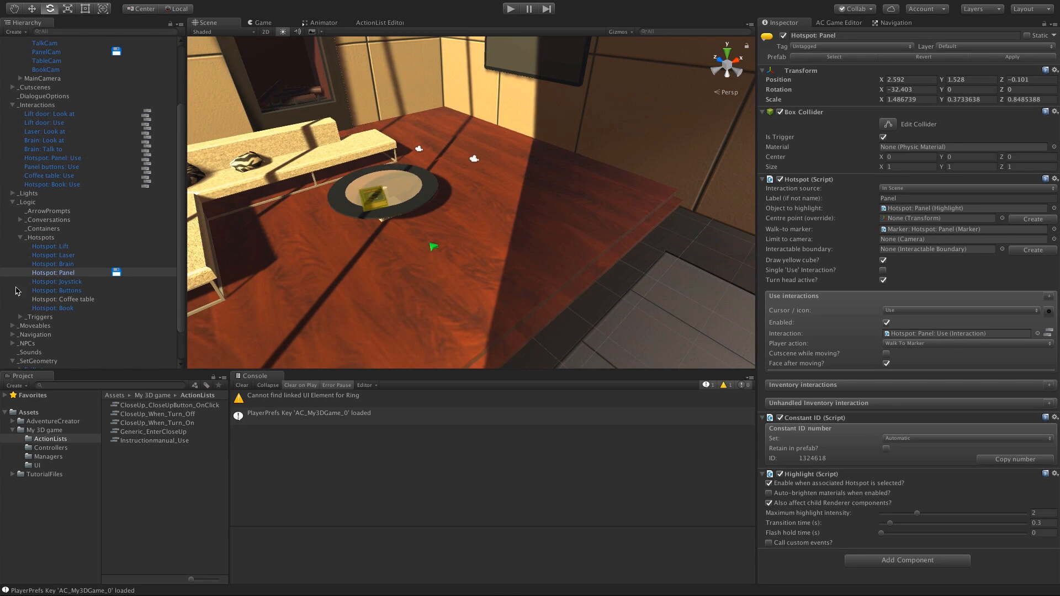
pyautogui.click(49, 300)
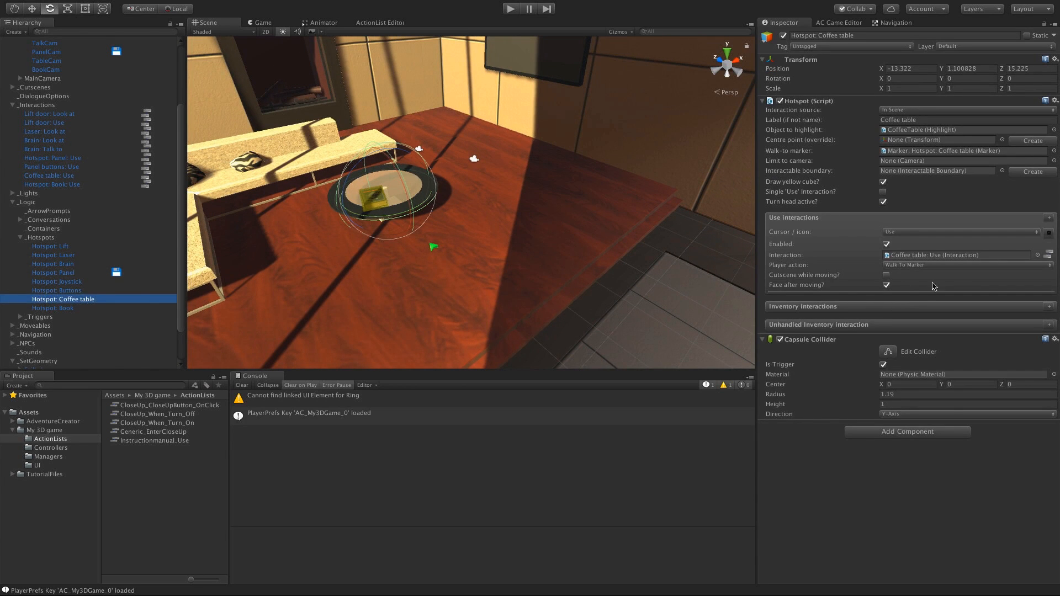
pyautogui.click(1047, 255)
# Step: Delete all actions from the coffee table's Use interaction
pyautogui.rightClick(559, 130)
pyautogui.click(575, 154)
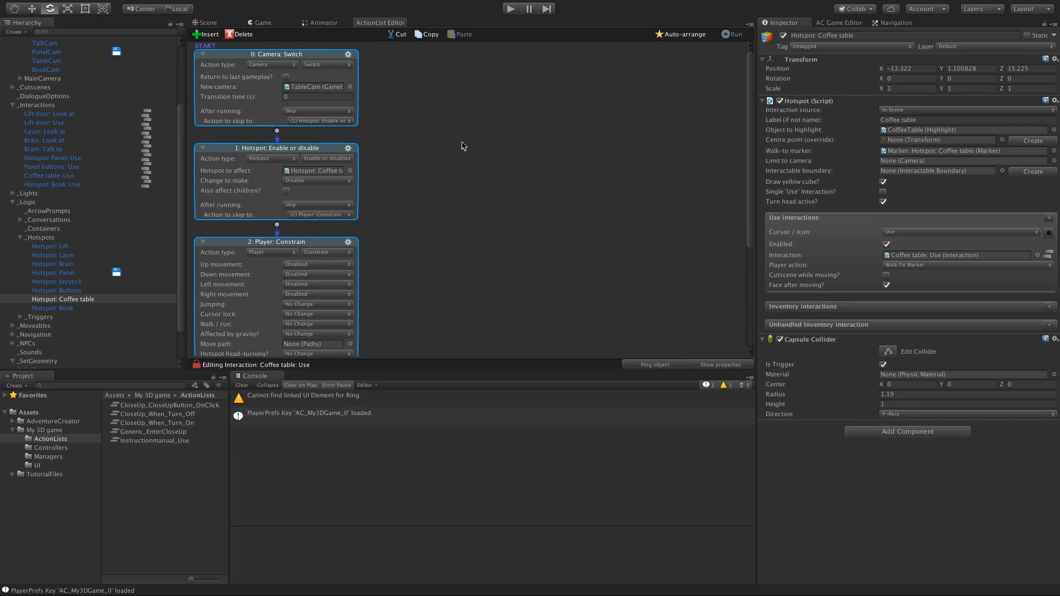
pyautogui.rightClick(432, 139)
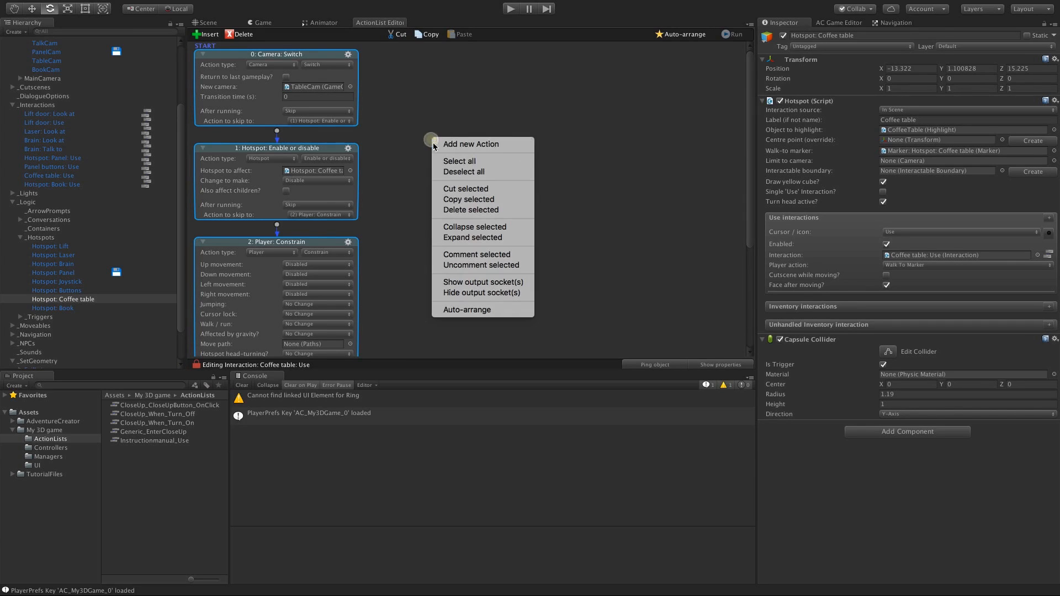
pyautogui.click(444, 212)
# Step: Change the coffee table interaction's default action to ActionList: Run with Asset File as its source
pyautogui.click(274, 64)
pyautogui.click(274, 22)
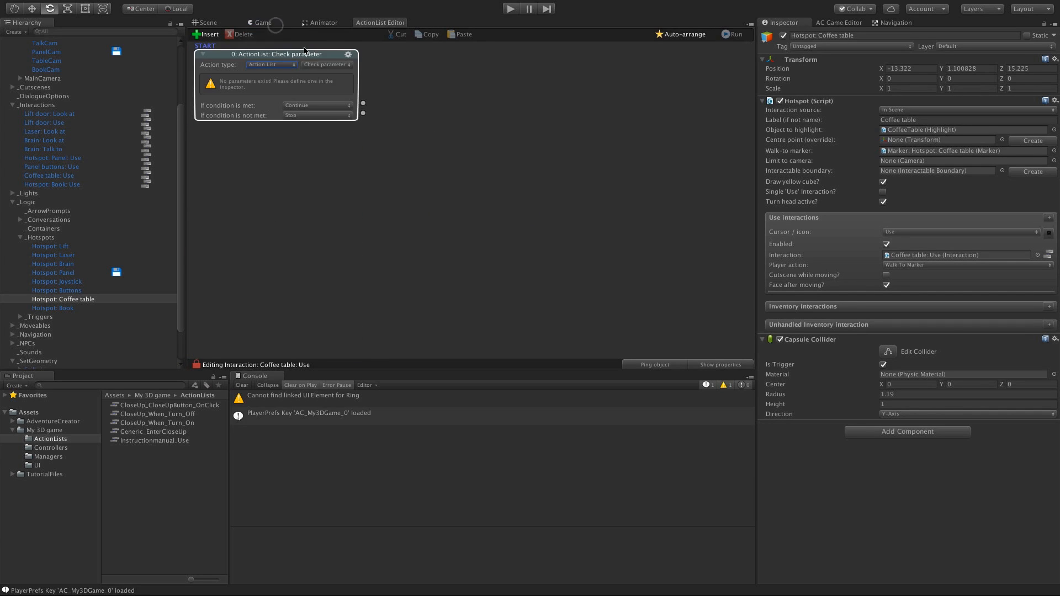
pyautogui.click(326, 65)
pyautogui.click(323, 107)
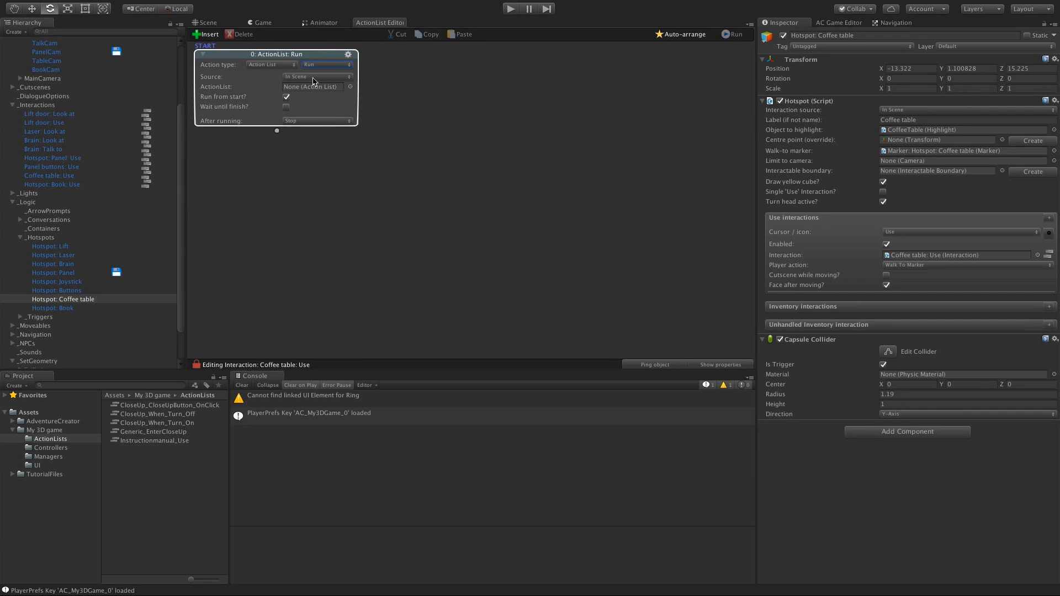
pyautogui.click(318, 77)
pyautogui.click(312, 86)
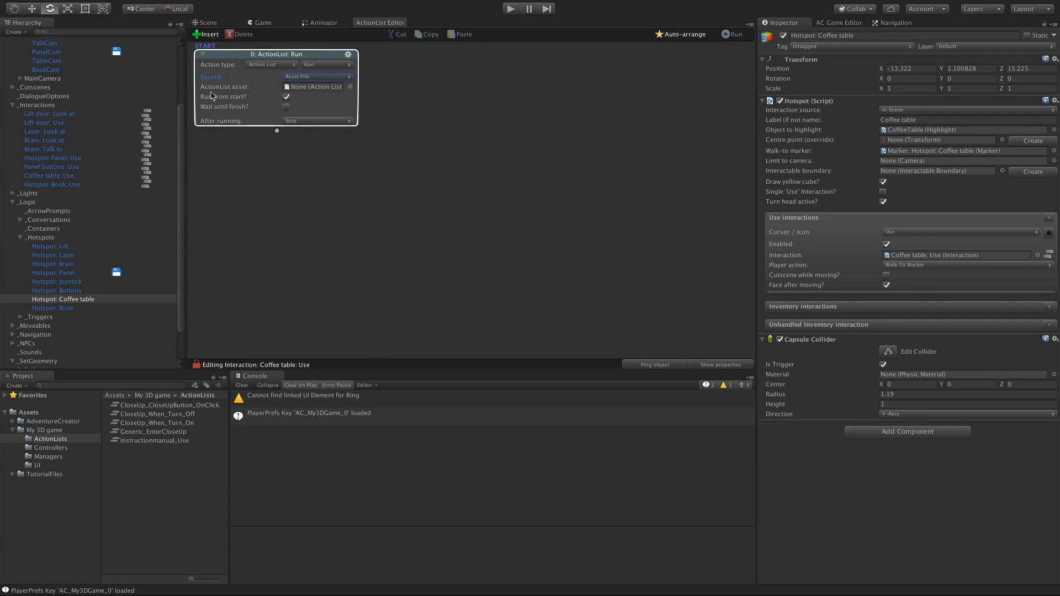
# Step: Have the coffee table interaction run Generic_EnterCloseUp with TableCam as "Camera to cut to" and Hotspot: Coffee table as "Hotspot to disable"
pyautogui.moveTo(137, 435); pyautogui.dragTo(299, 90)
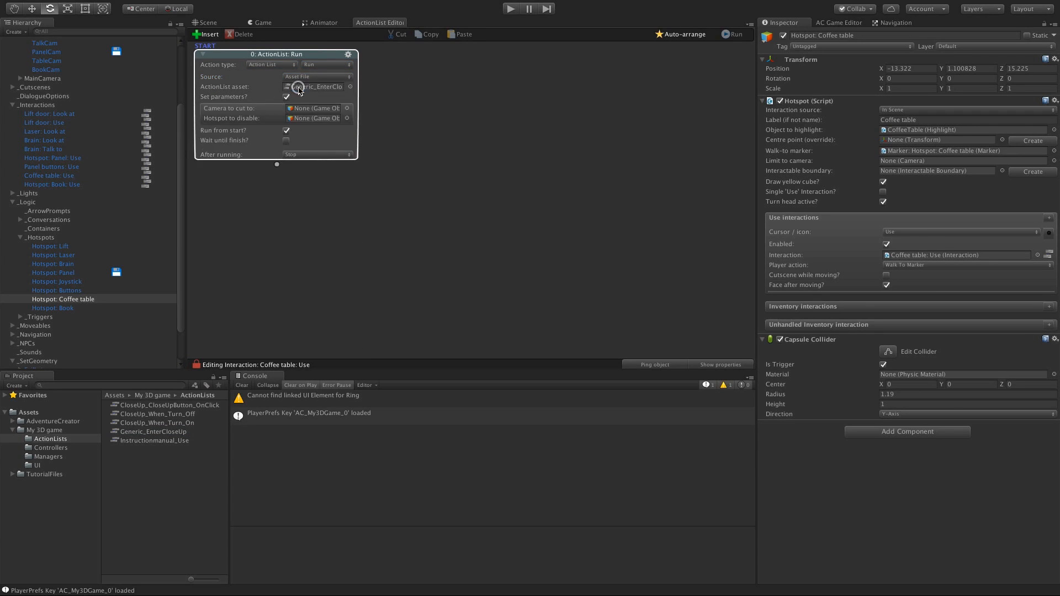
pyautogui.scroll(5, 96, 224)
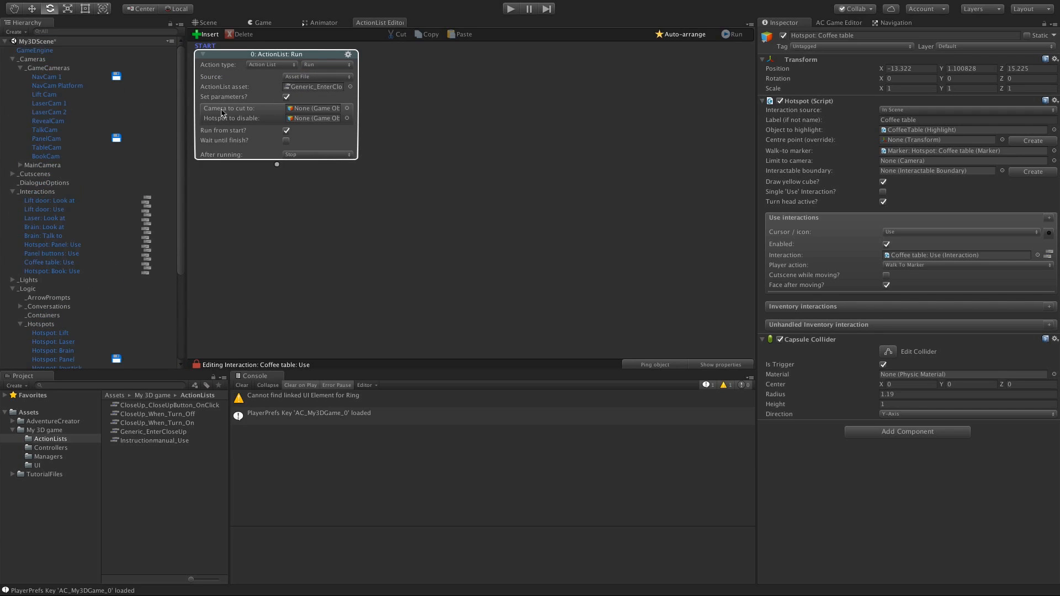
pyautogui.moveTo(46, 148); pyautogui.dragTo(295, 109)
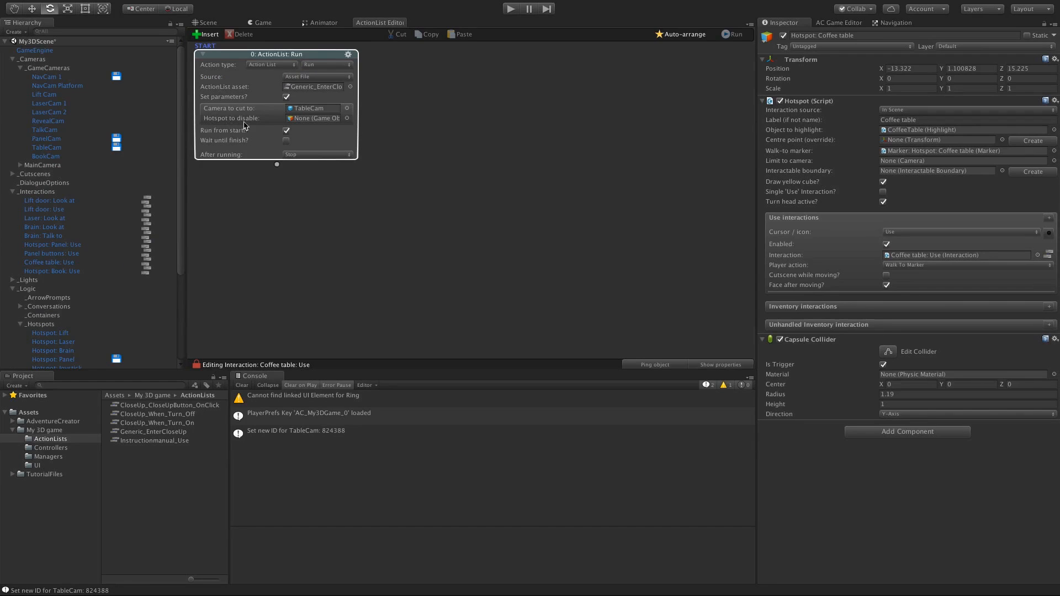
pyautogui.scroll(-5, 83, 221)
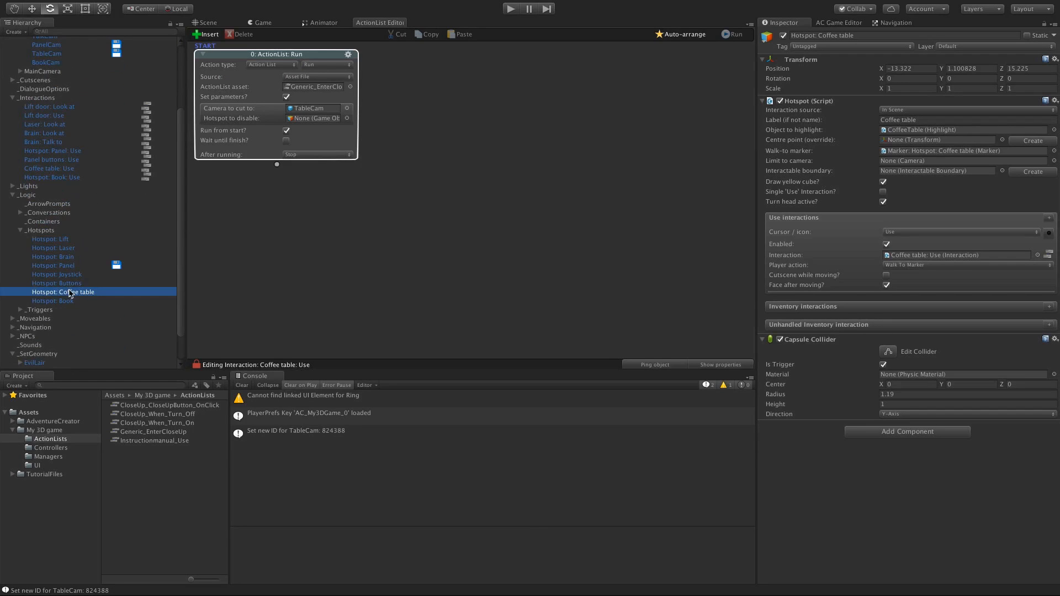
pyautogui.moveTo(70, 292); pyautogui.dragTo(302, 120)
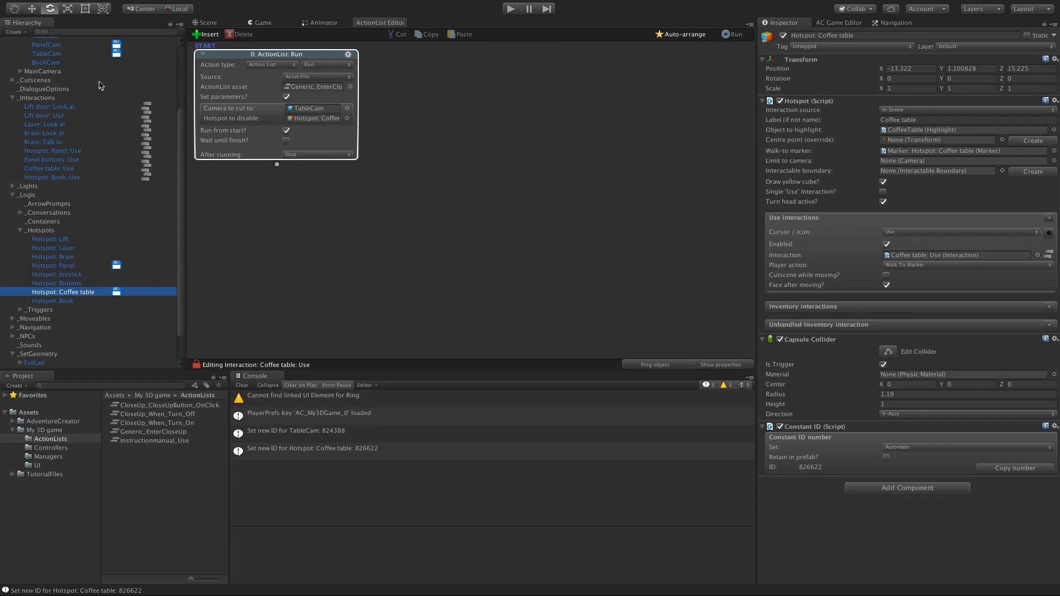
pyautogui.scroll(4, 101, 160)
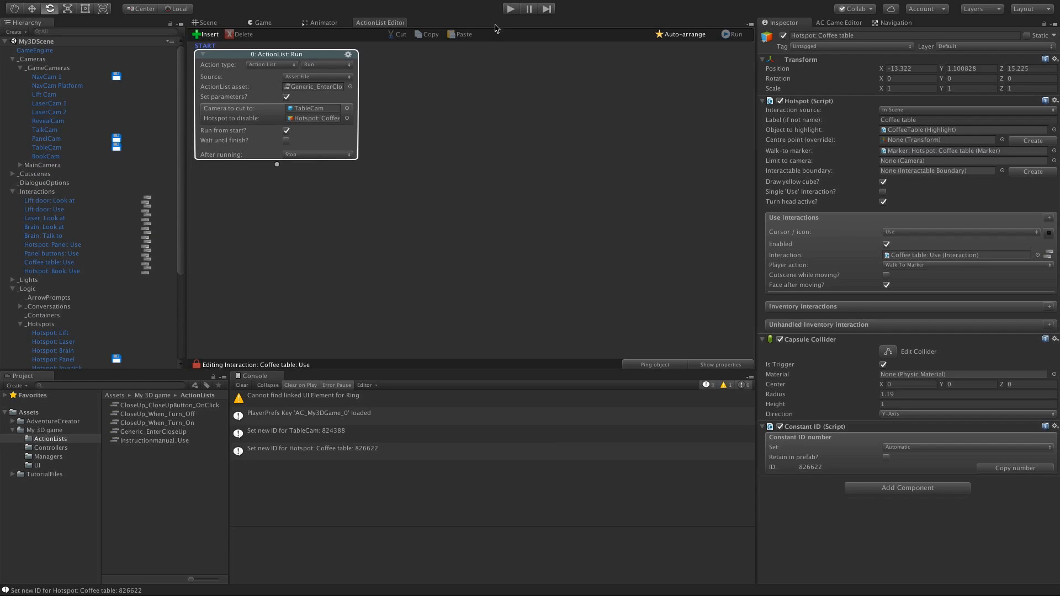
# Step: Play the game and test the panel's close-up by using the panel and exiting the close-up
pyautogui.click(512, 9)
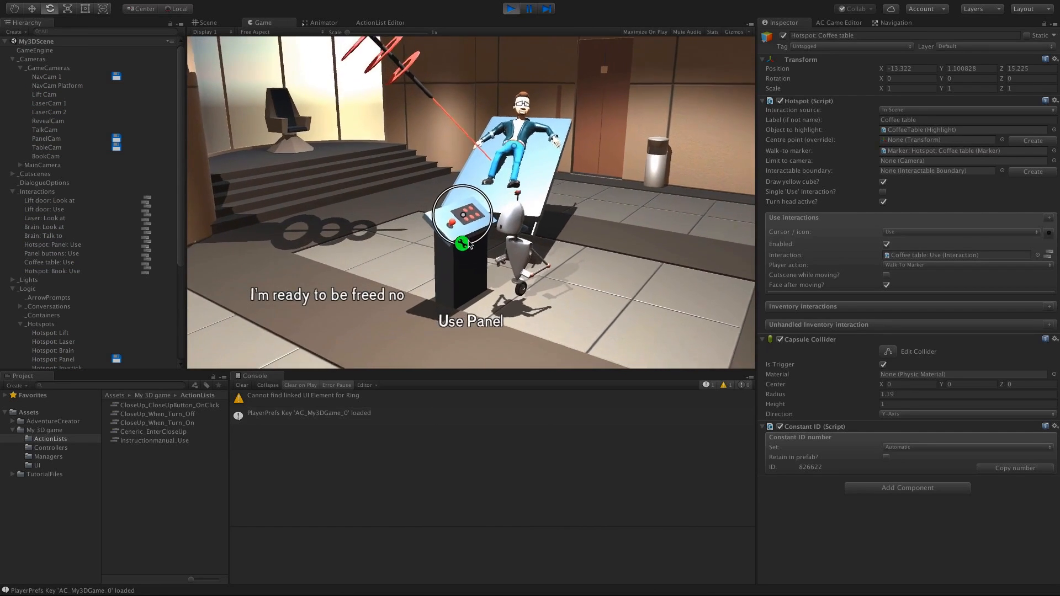
pyautogui.click(468, 243)
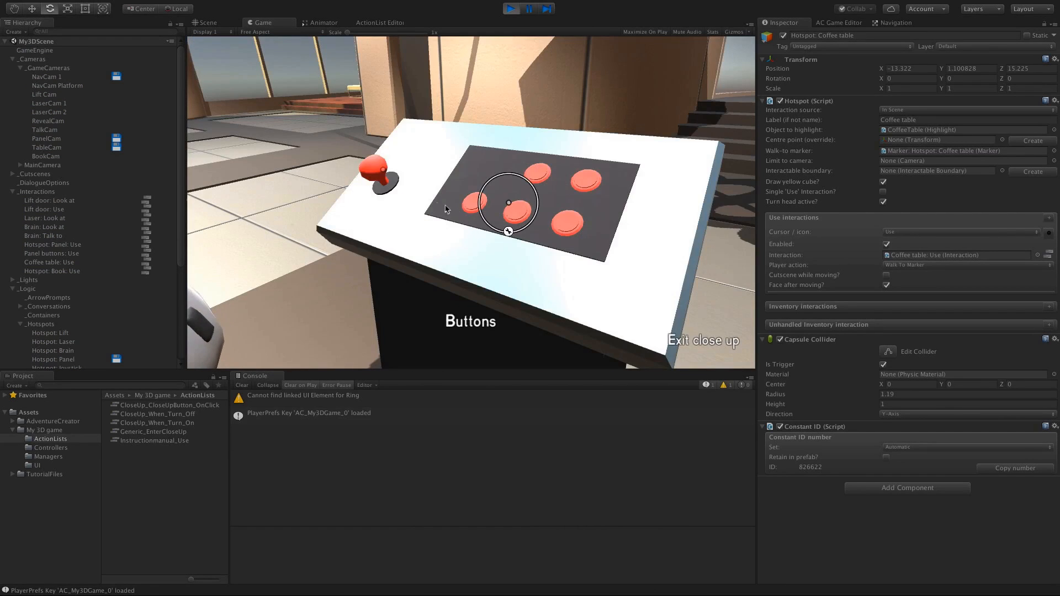
pyautogui.click(703, 340)
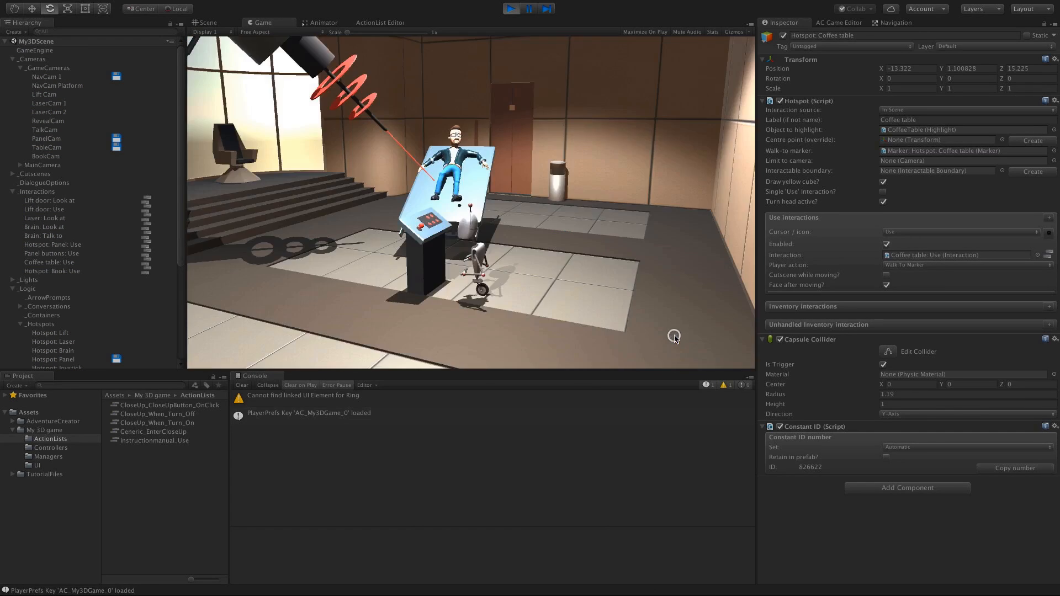
# Step: Walk the player over to the coffee table, use it to enter its close-up and exit the close-up
pyautogui.press('a')
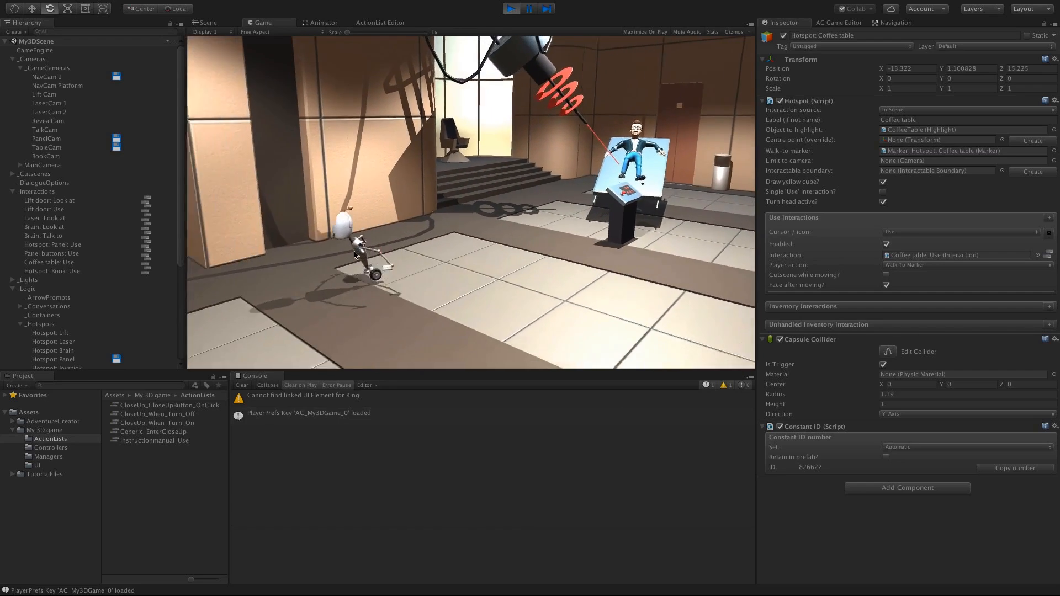
pyautogui.click(354, 255)
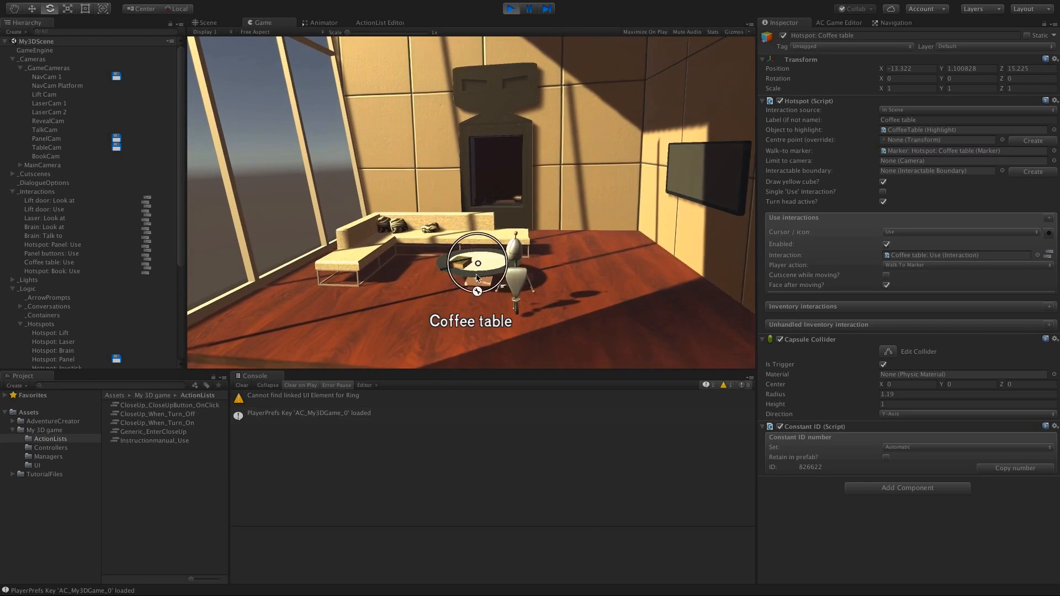
pyautogui.click(479, 289)
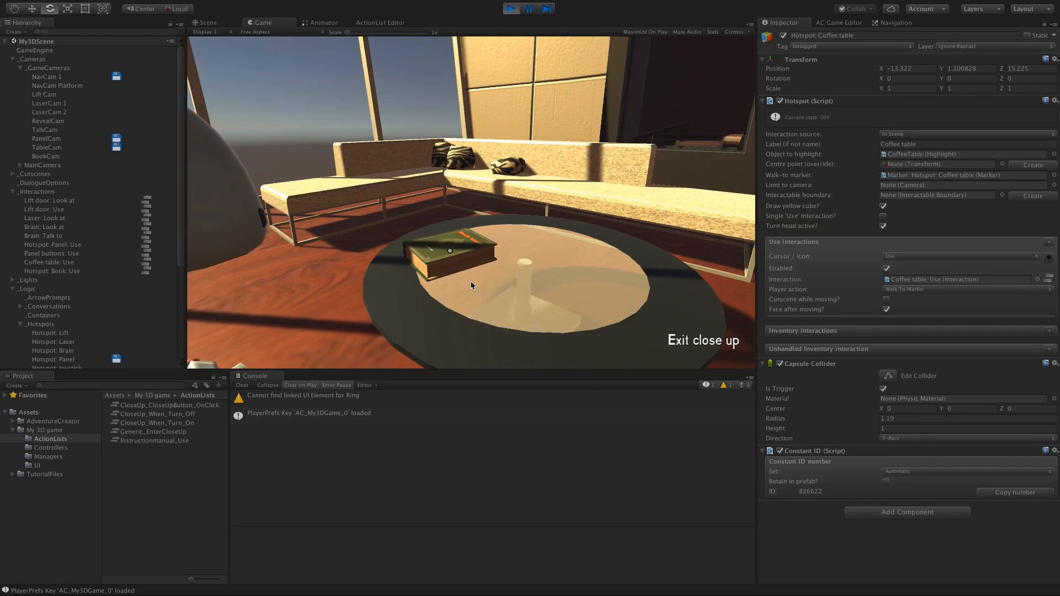
pyautogui.click(691, 346)
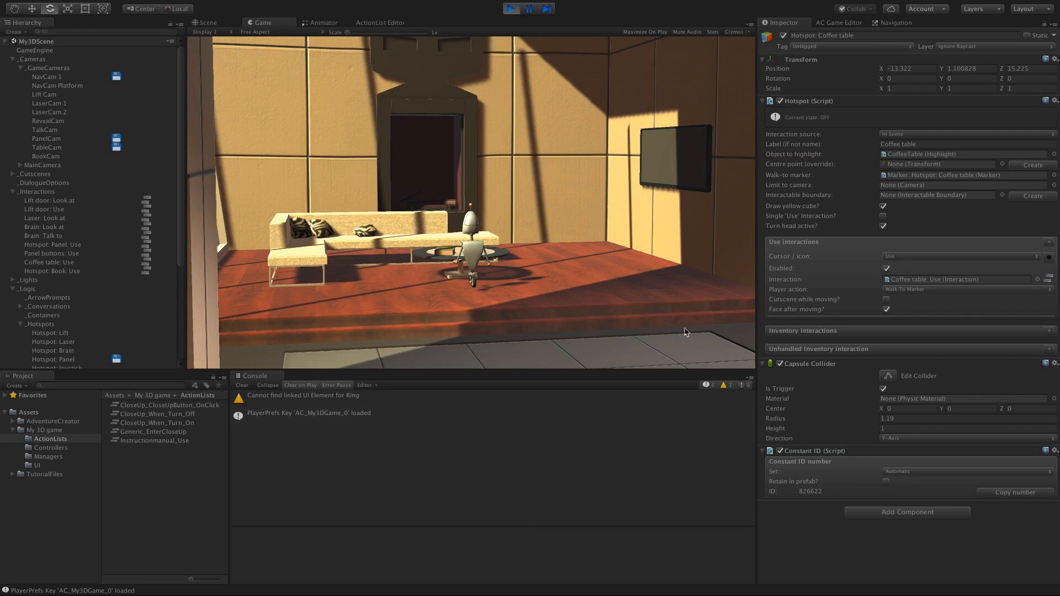
# Step: Examine the coffee table and panel hotspots in the Scene view during play, and stop the game
pyautogui.click(204, 23)
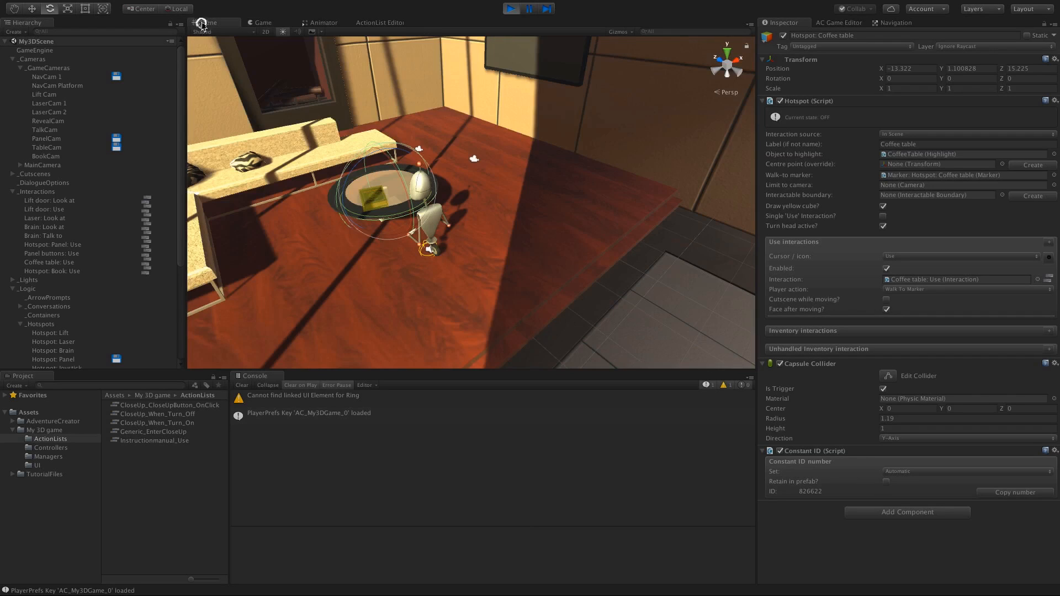
pyautogui.moveTo(456, 225); pyautogui.dragTo(336, 215, button='middle')
pyautogui.keyDown('alt'); pyautogui.moveTo(552, 196); pyautogui.dragTo(291, 202, button='middle'); pyautogui.keyUp('alt')
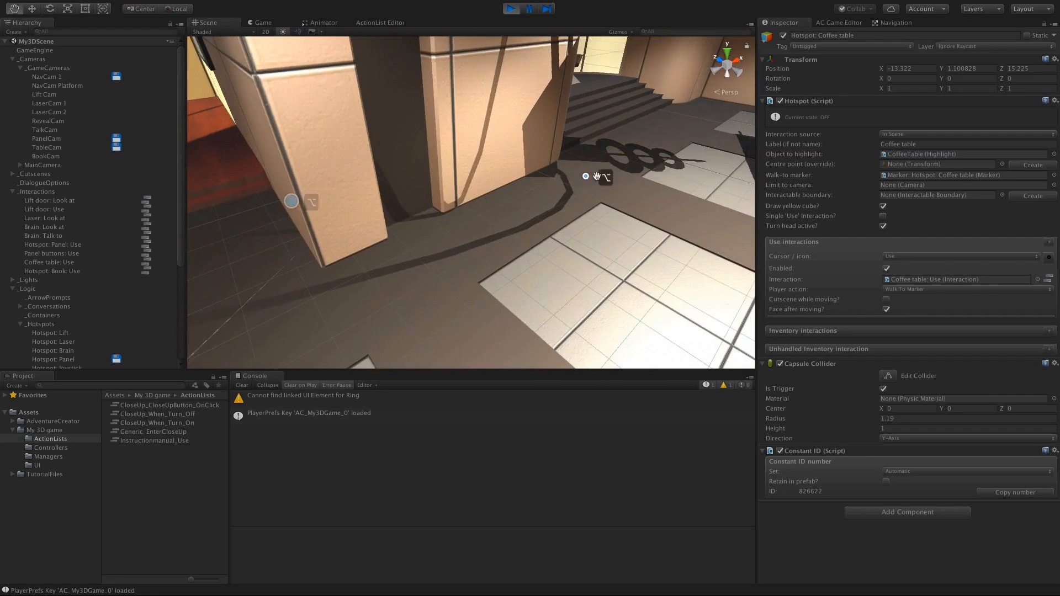
pyautogui.keyDown('alt'); pyautogui.moveTo(585, 177); pyautogui.dragTo(335, 200, button='middle'); pyautogui.keyUp('alt')
pyautogui.keyDown('alt'); pyautogui.moveTo(541, 208); pyautogui.dragTo(499, 199, button='middle'); pyautogui.keyUp('alt')
pyautogui.scroll(3, 500, 200)
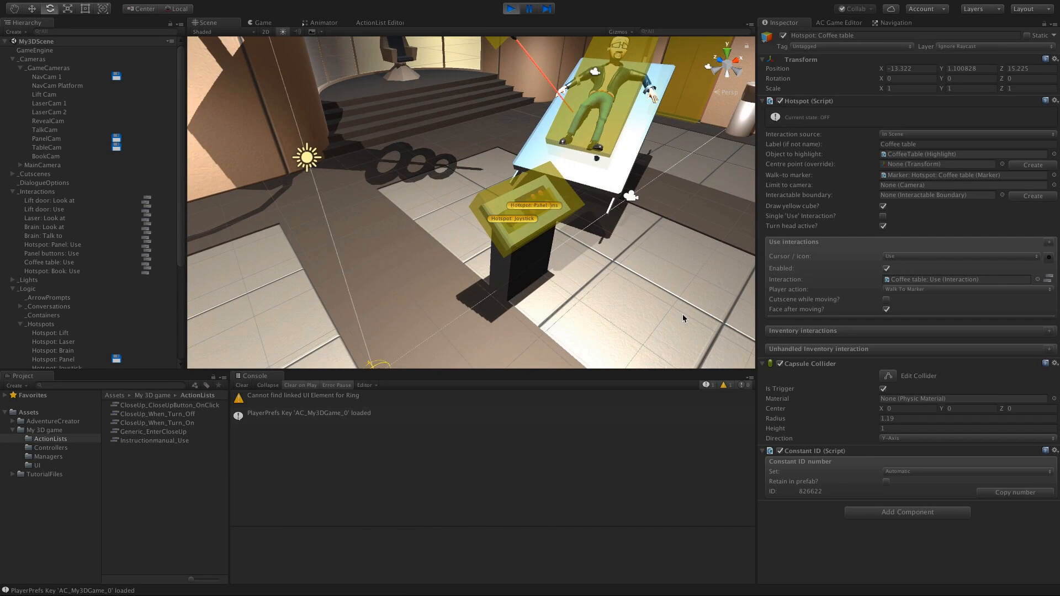
pyautogui.click(511, 9)
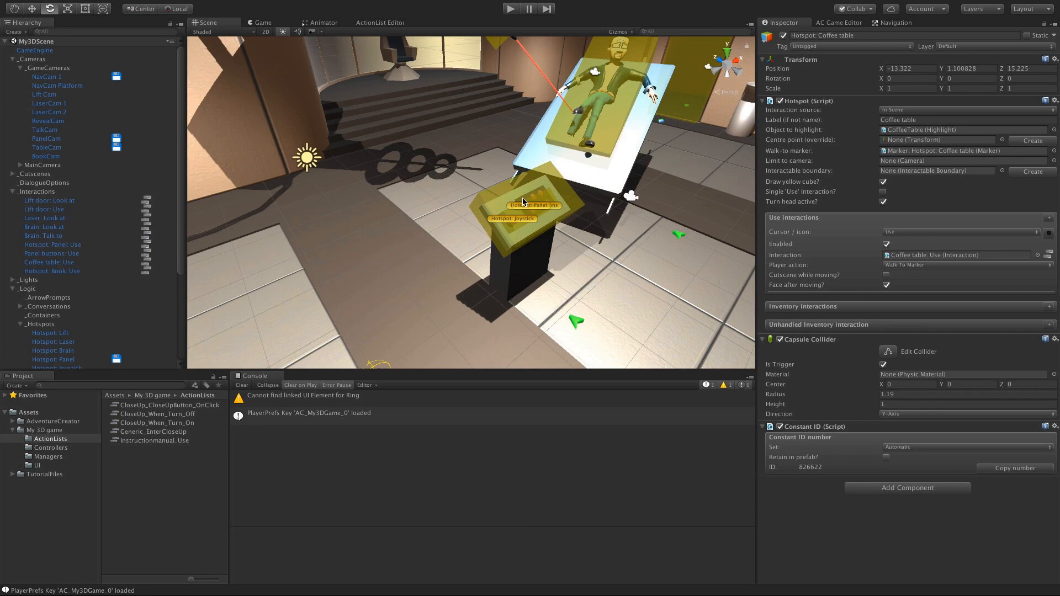
# Step: Find the ActionList run by the CloseUp menu's CloseUpButton and open CloseUp_CloseUpButton_OnClick for editing
pyautogui.click(822, 23)
pyautogui.click(994, 48)
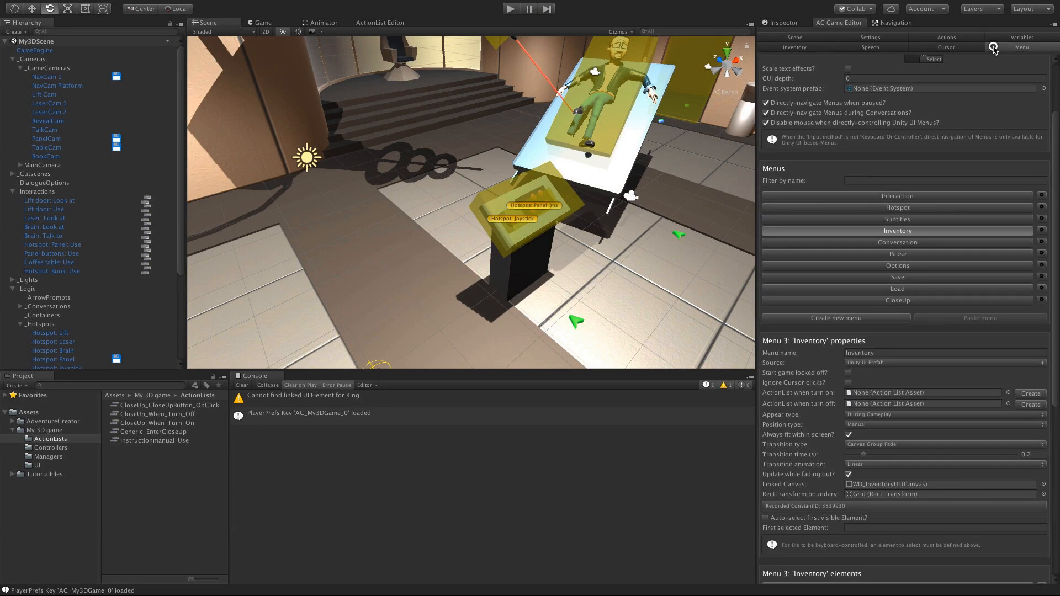
pyautogui.click(935, 301)
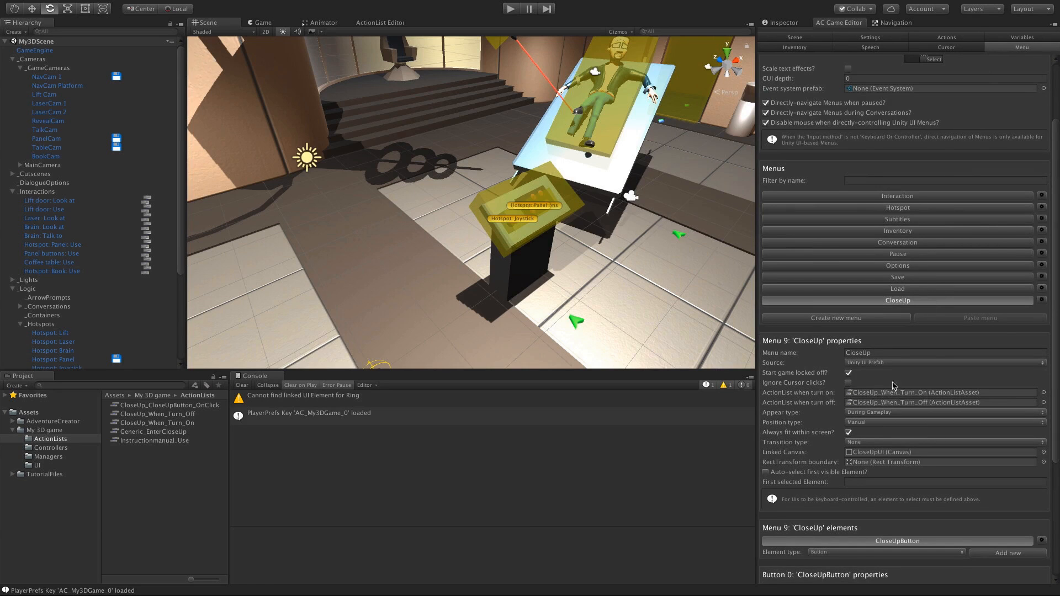
pyautogui.scroll(-5, 828, 389)
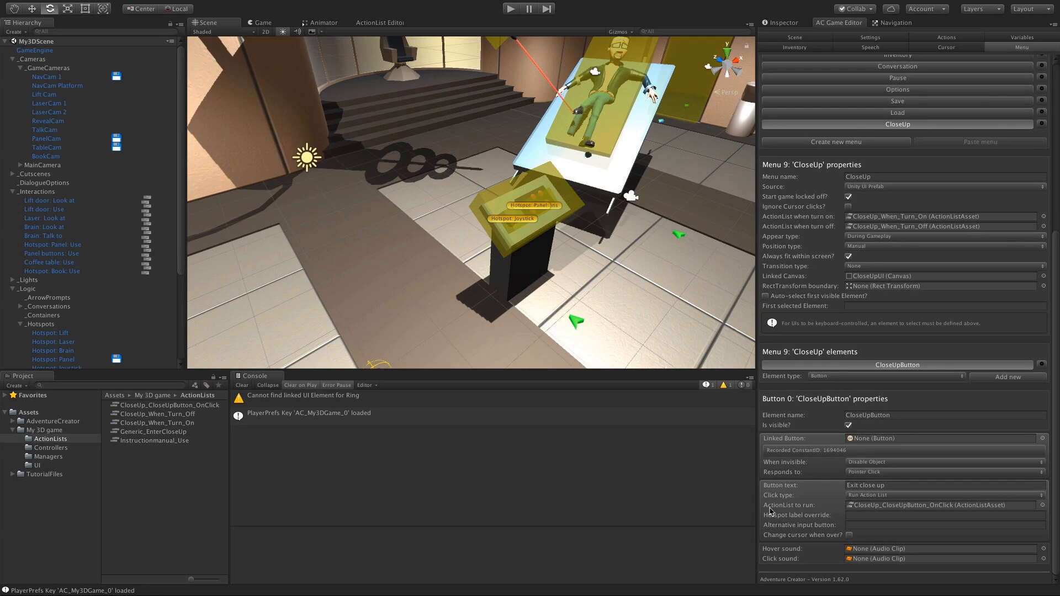
pyautogui.click(929, 507)
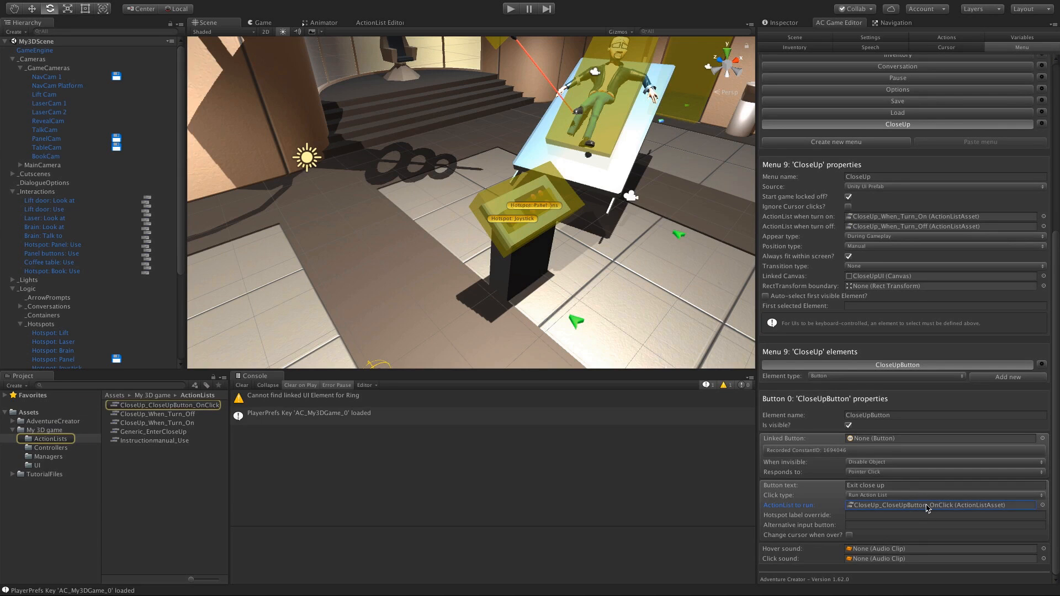
pyautogui.doubleClick(184, 408)
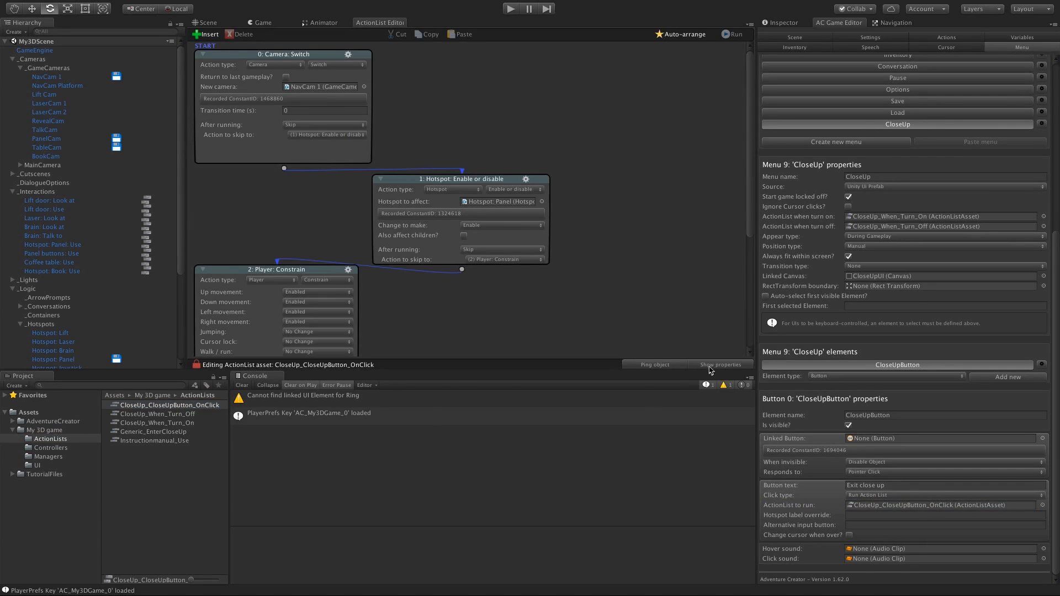
# Step: Enable parameters in the properties of CloseUp_CloseUpButton_OnClick and create two Game Object parameters
pyautogui.click(712, 366)
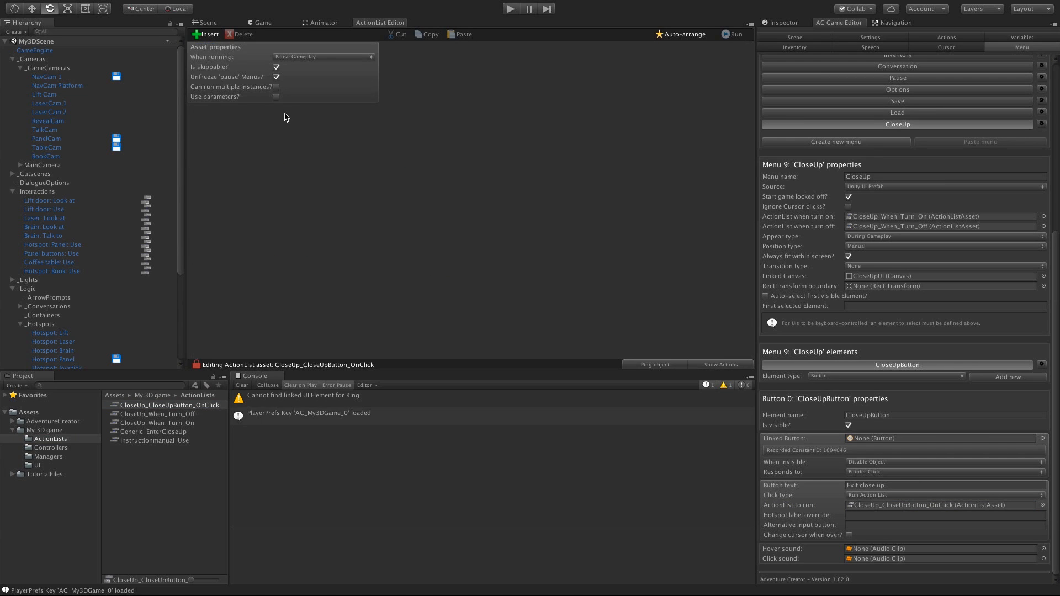
pyautogui.click(276, 97)
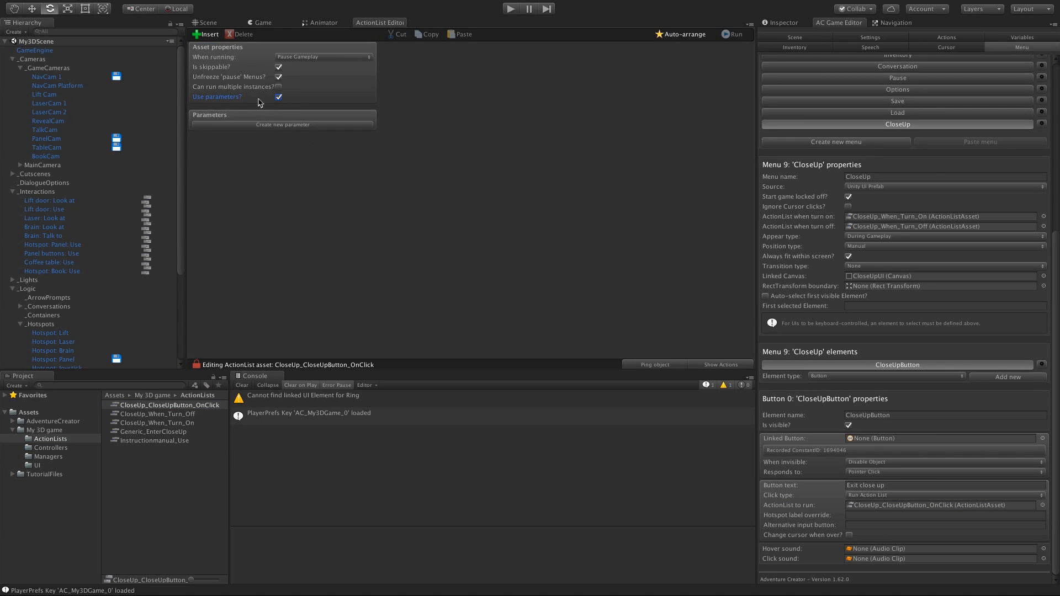
pyautogui.click(269, 127)
pyautogui.click(268, 137)
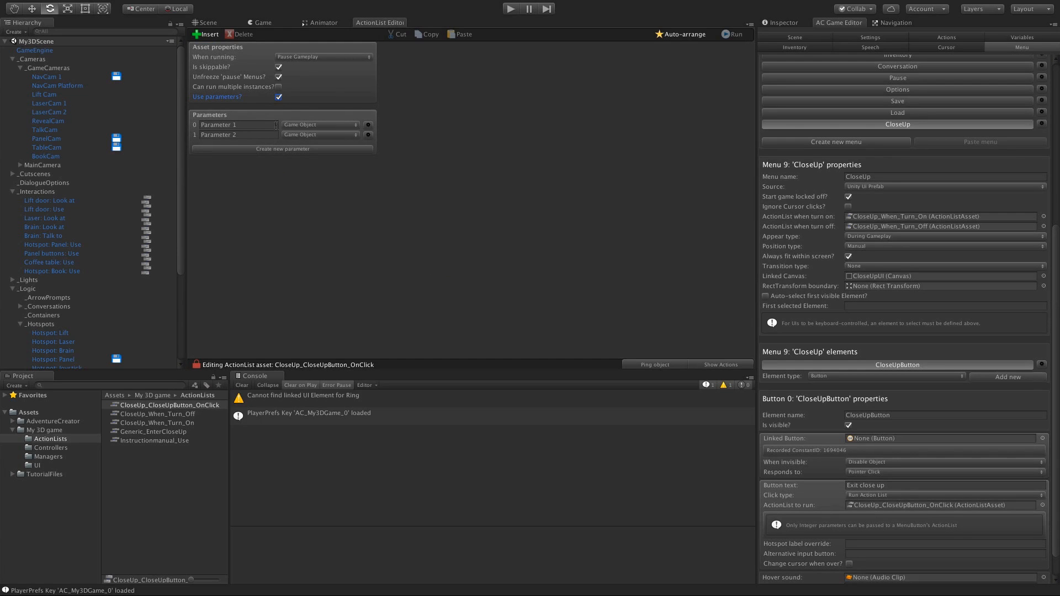
# Step: Name the two new parameters "Camera to cut to" and "Hotspot to enable"
pyautogui.click(256, 125)
pyautogui.write('Camera to cut to')
pyautogui.press('Return')
pyautogui.click(255, 135)
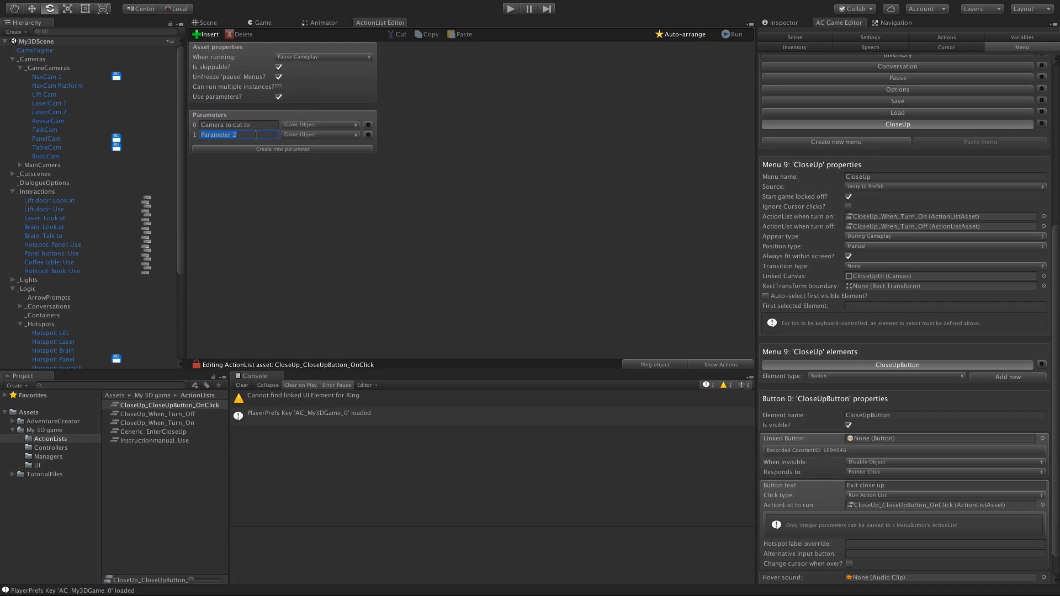
pyautogui.write('Hotspot to enable')
pyautogui.press('Return')
# Step: Set the Camera: Switch action's new camera to the "Camera to cut to" parameter
pyautogui.click(713, 366)
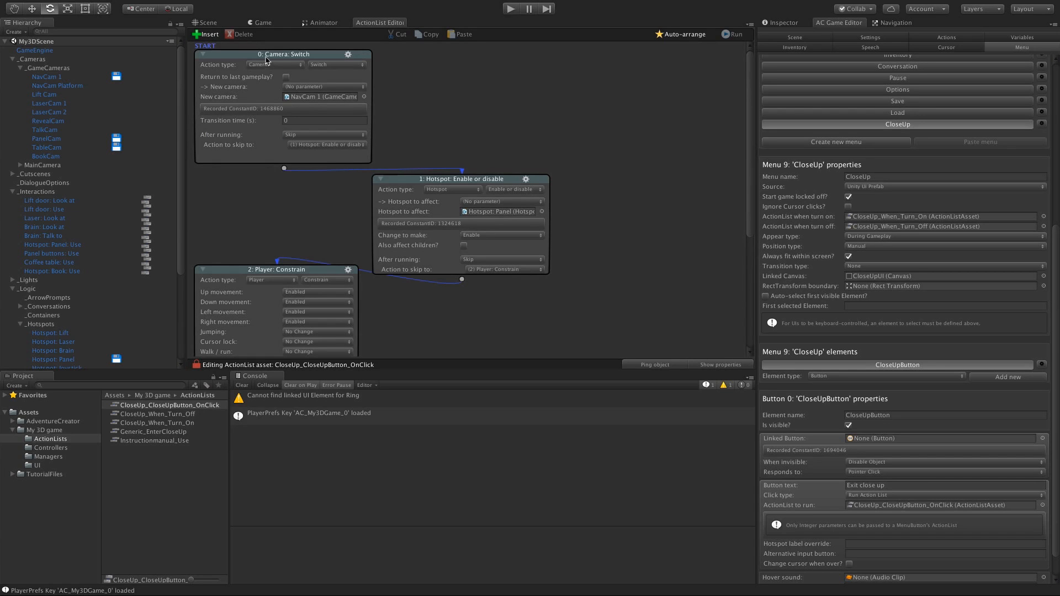
pyautogui.click(311, 88)
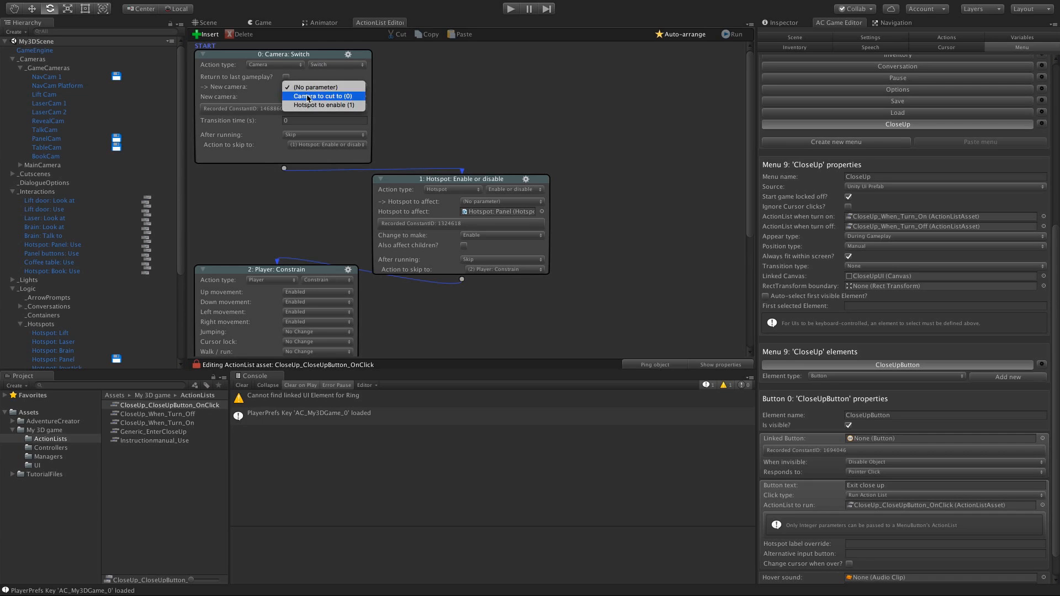
pyautogui.click(304, 96)
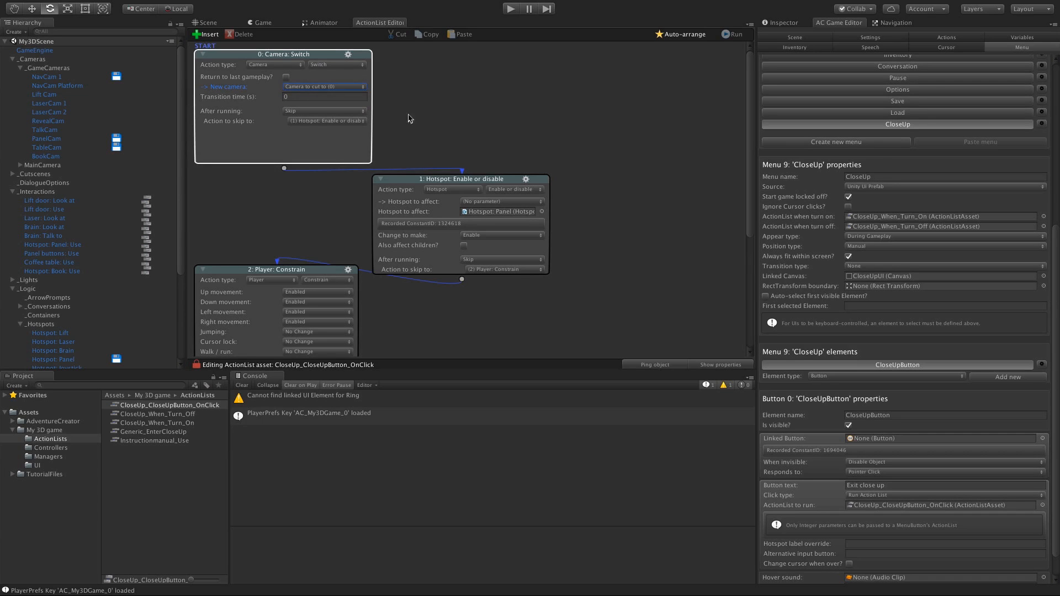
# Step: Set the Hotspot: Enable or disable action's affected hotspot to the "Hotspot to enable" parameter
pyautogui.moveTo(434, 189); pyautogui.dragTo(454, 165)
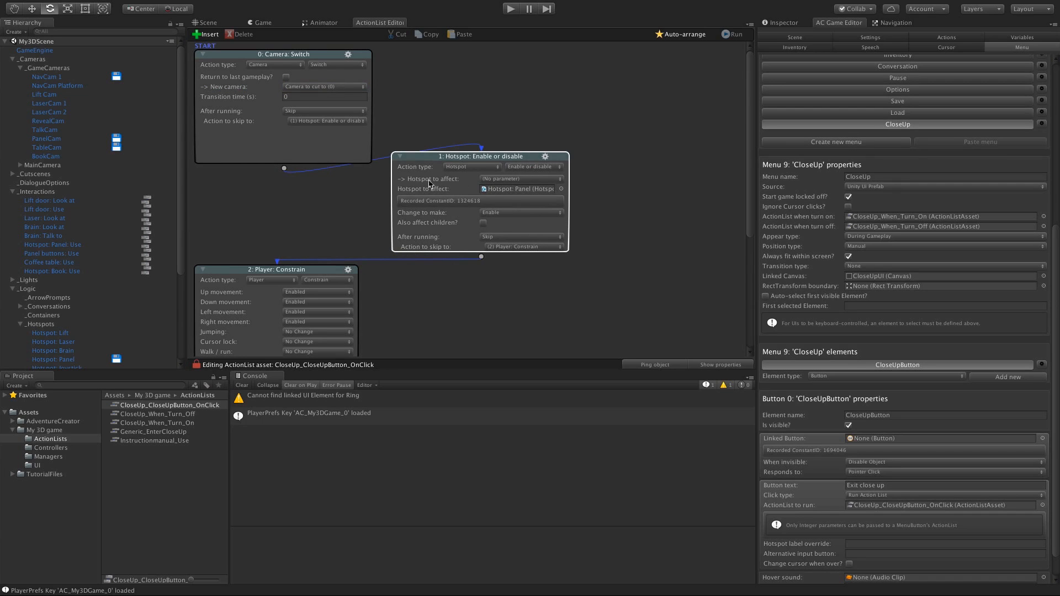
pyautogui.click(504, 180)
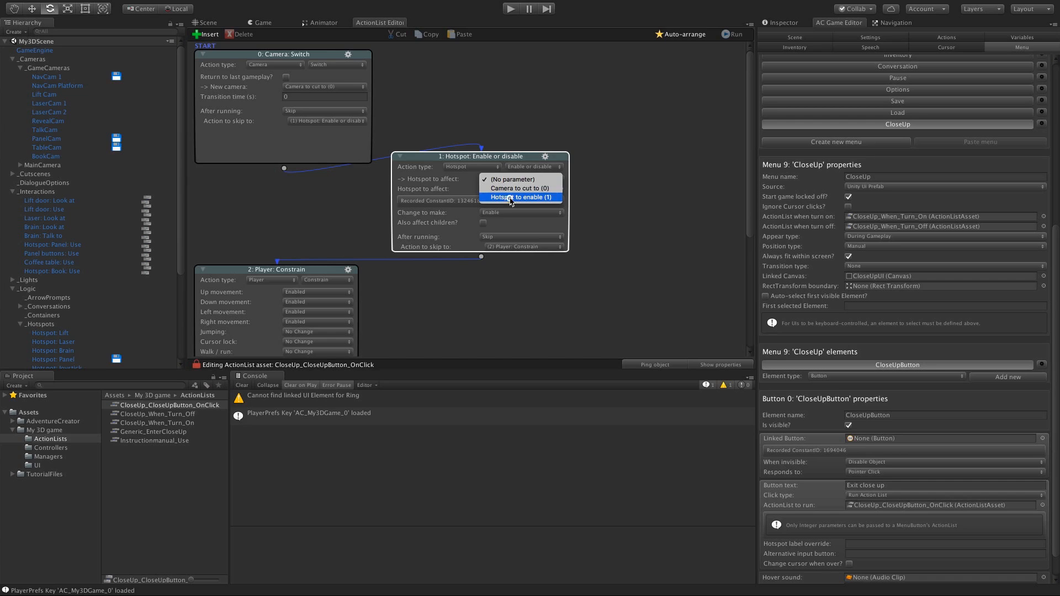
pyautogui.click(511, 197)
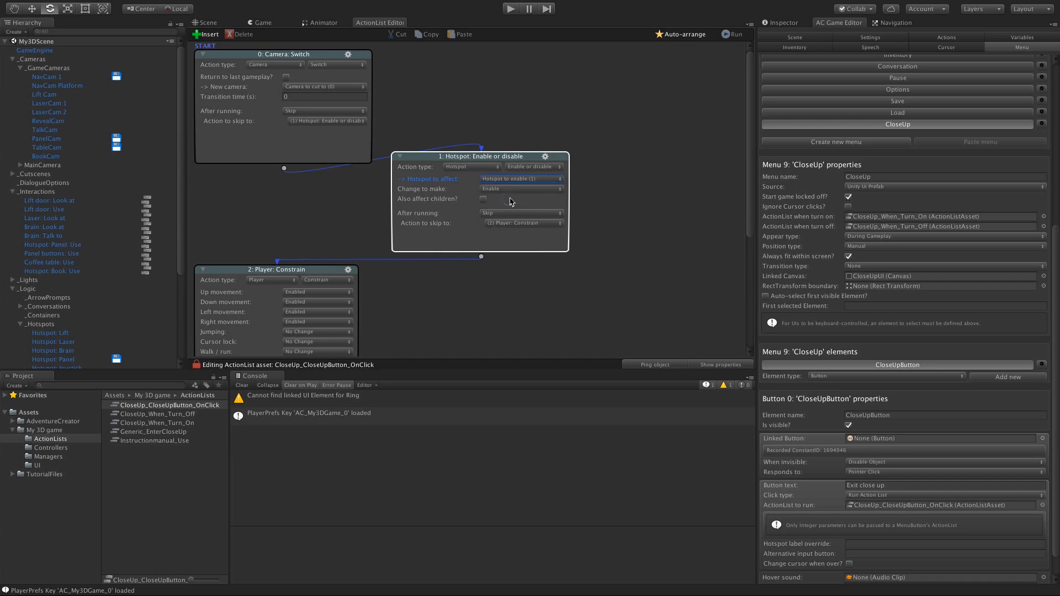
pyautogui.click(353, 206)
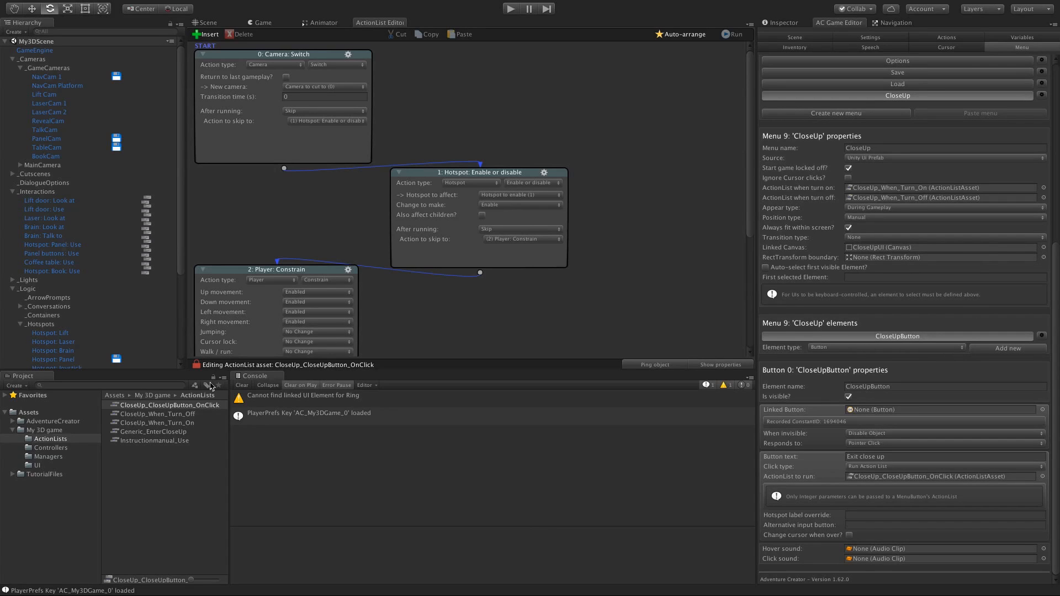
# Step: Add a third Game Object parameter named "Camera to cut to after" to the Generic_EnterCloseUp ActionList
pyautogui.click(157, 433)
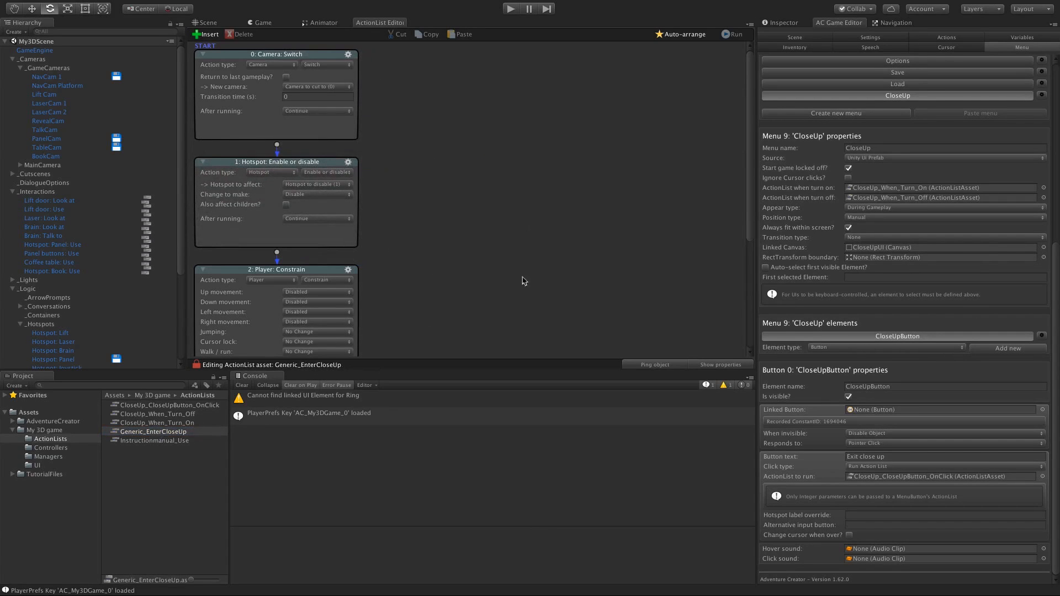
pyautogui.click(709, 367)
pyautogui.click(258, 149)
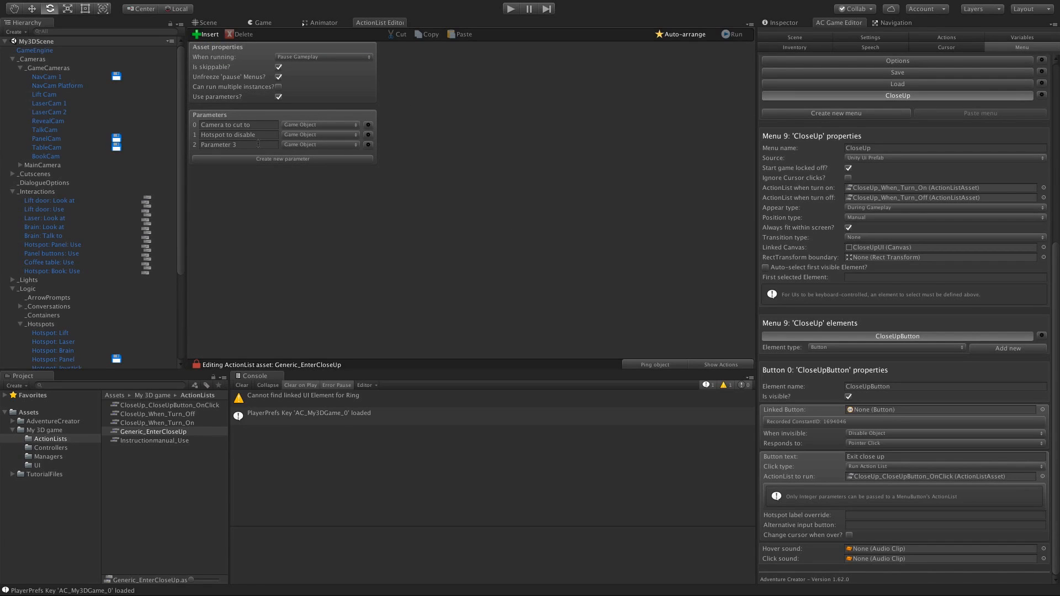
pyautogui.click(258, 144)
pyautogui.write('Camera to cut back to afte')
pyautogui.press('Return')
pyautogui.doubleClick(247, 144)
pyautogui.press('BackSpace')
pyautogui.click(262, 134)
pyautogui.click(701, 365)
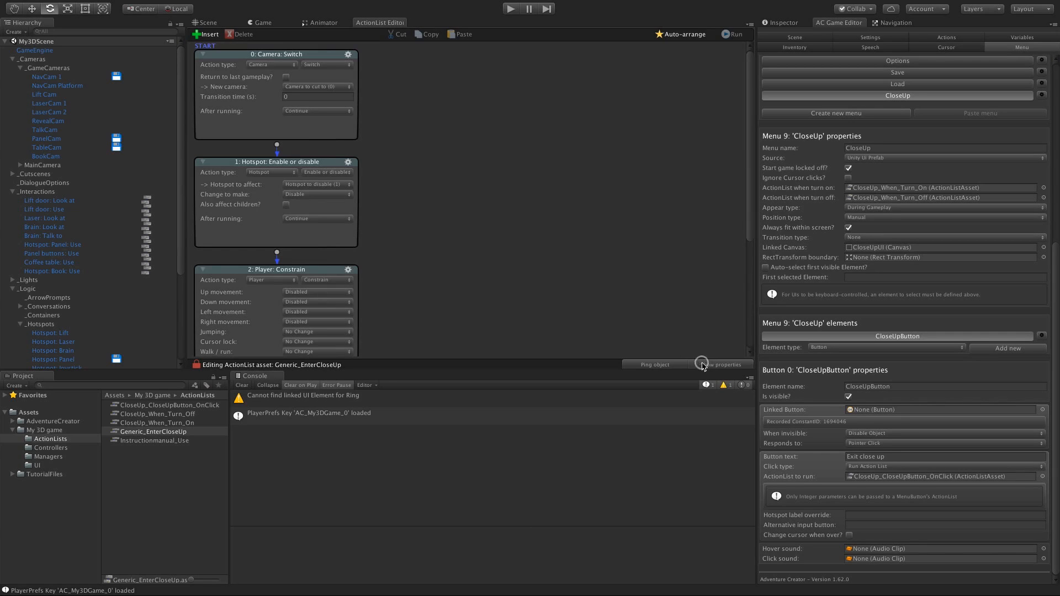
# Step: Add an ActionList: Set parameter action after the Menu: Change state action in Generic_EnterCloseUp
pyautogui.scroll(-8, 748, 228)
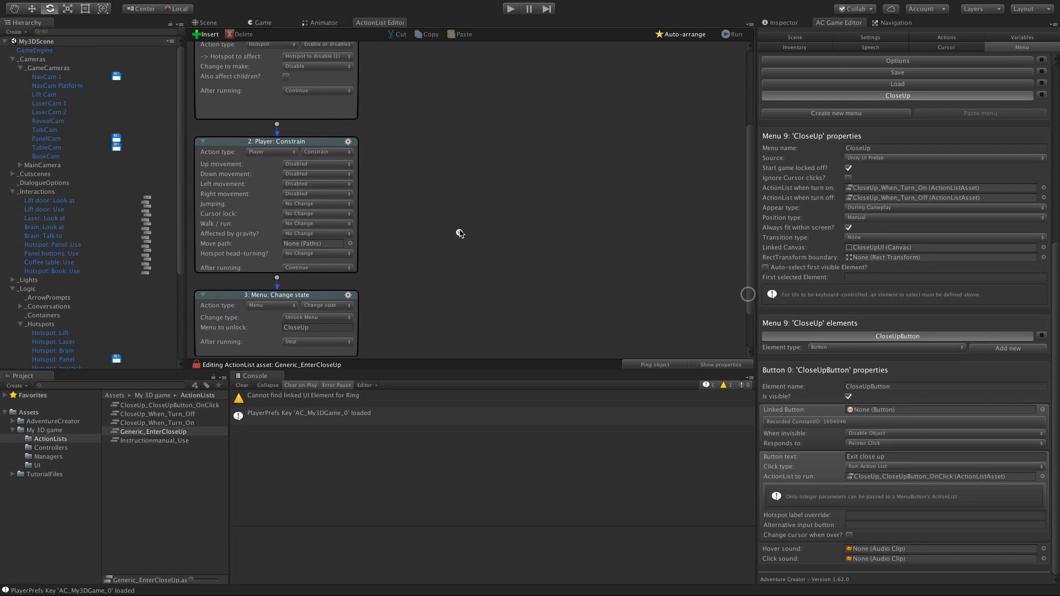
pyautogui.click(277, 306)
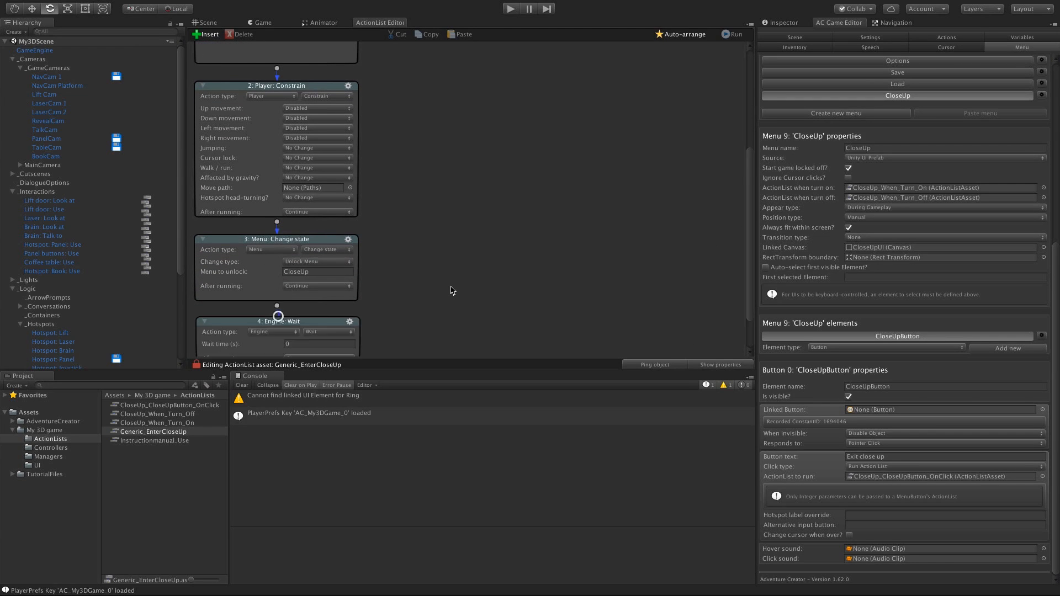
pyautogui.moveTo(449, 286); pyautogui.dragTo(455, 196, button='middle')
pyautogui.click(272, 269)
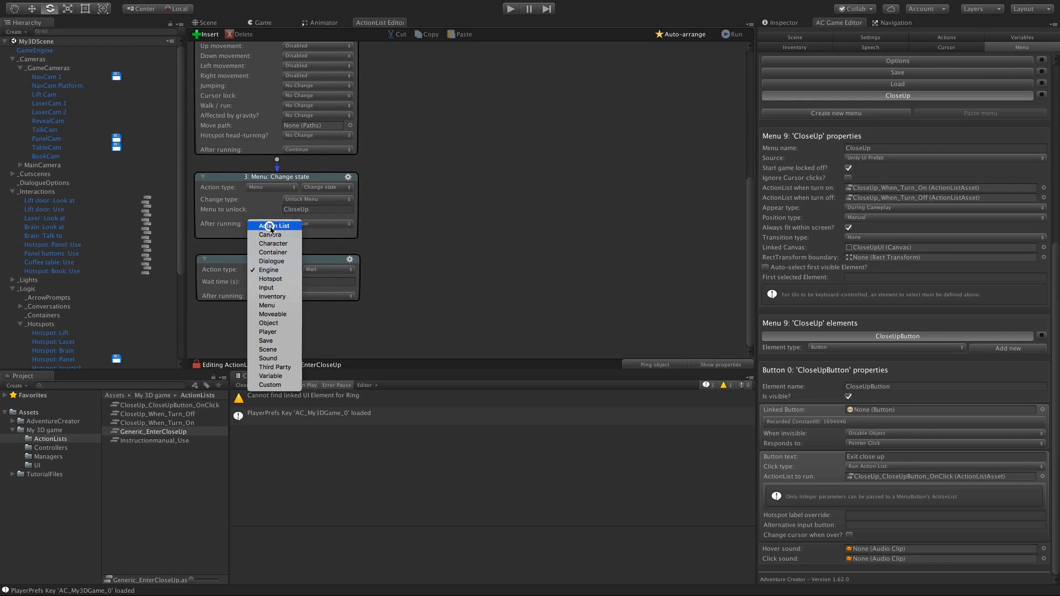
pyautogui.click(267, 225)
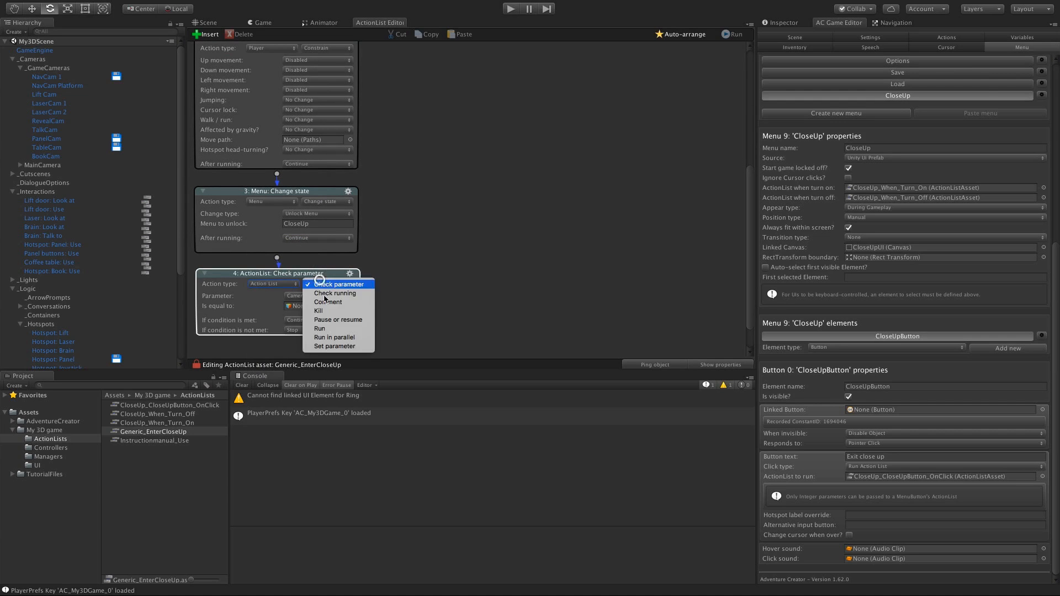
pyautogui.click(320, 282)
pyautogui.click(424, 291)
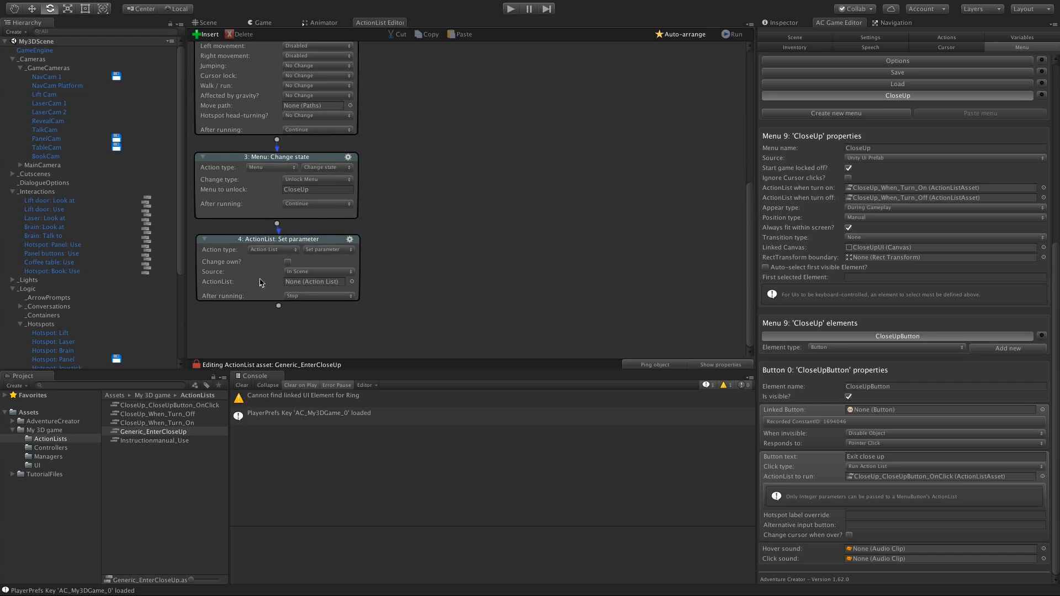
# Step: Set the new action's source to Asset File and assign CloseUp_CloseUpButton_OnClick as its ActionList asset
pyautogui.click(297, 271)
pyautogui.click(309, 280)
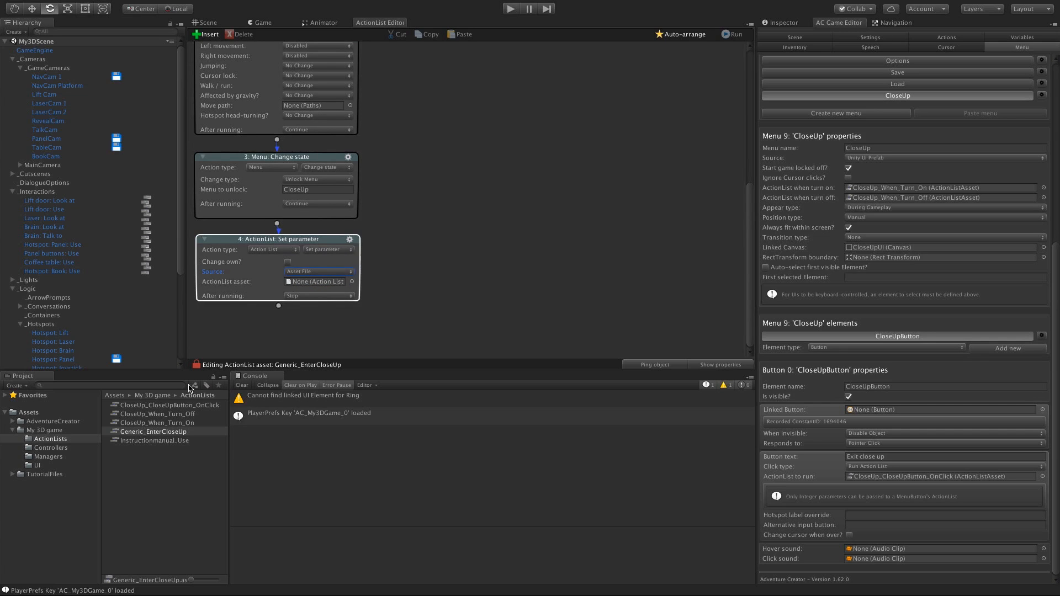
pyautogui.moveTo(186, 406); pyautogui.dragTo(301, 281)
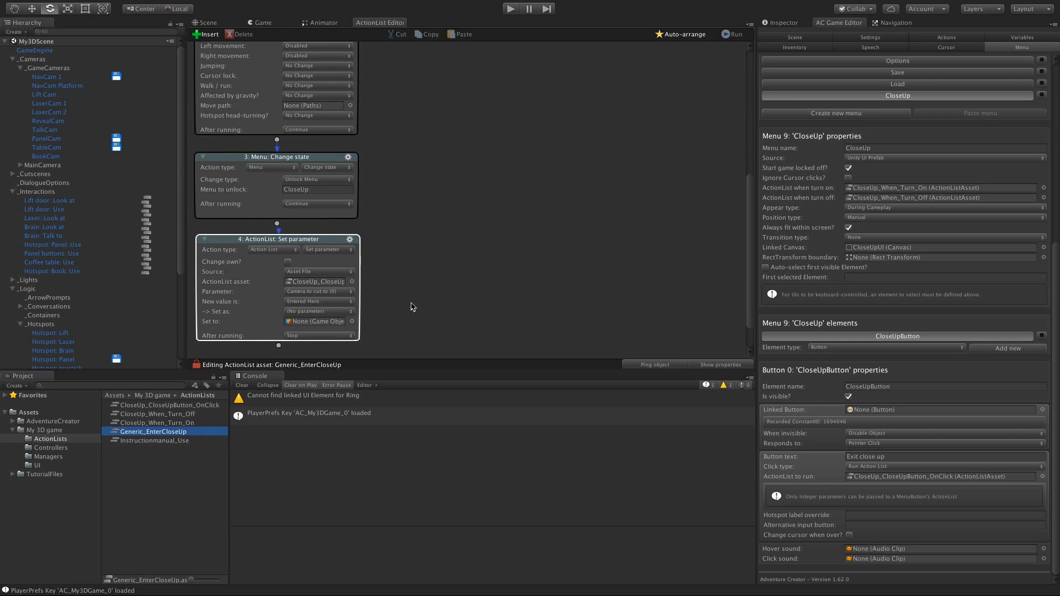
# Step: Make the Set parameter action pass "Camera to cut to after" into the button ActionList's "Camera to cut to" parameter
pyautogui.scroll(-3, 426, 267)
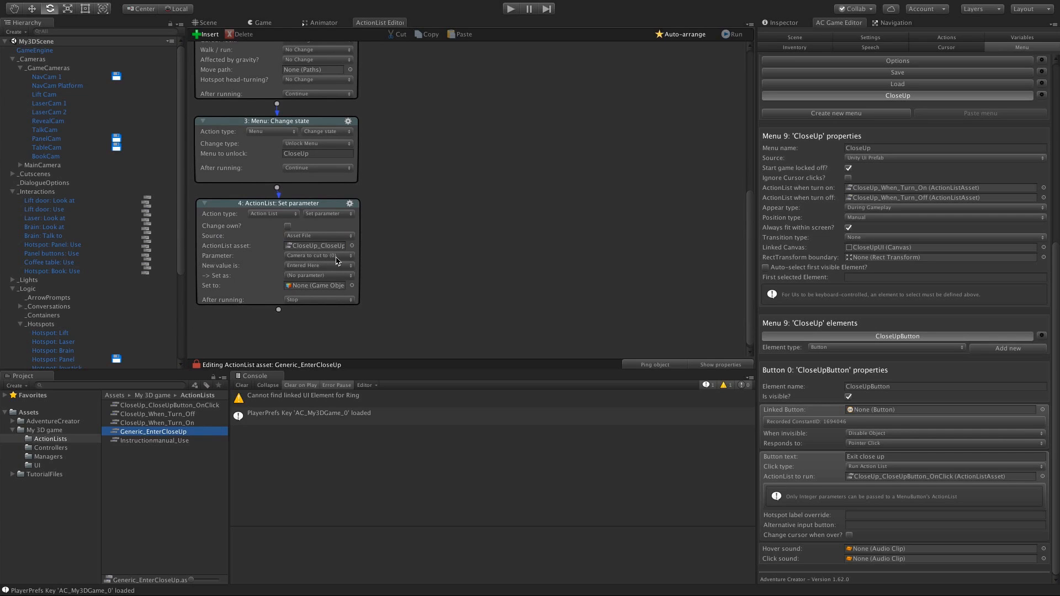
pyautogui.click(311, 278)
pyautogui.click(313, 283)
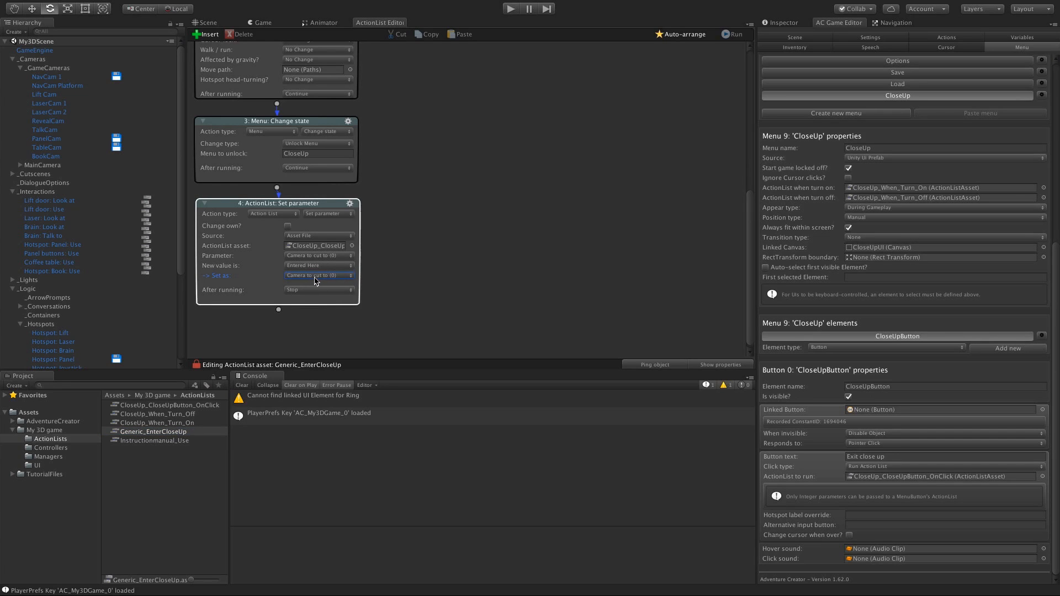
pyautogui.click(325, 247)
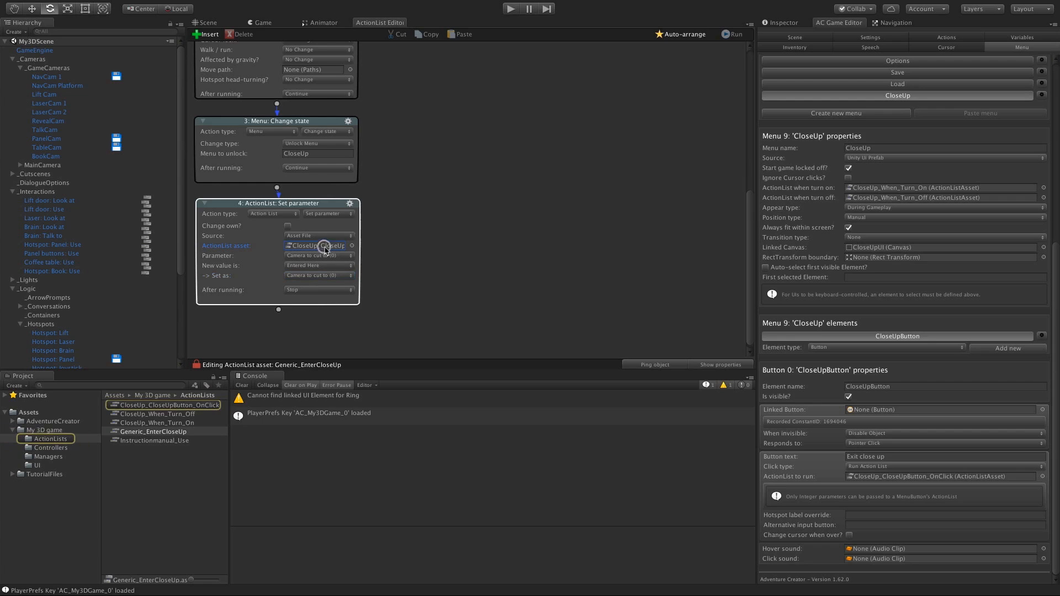
pyautogui.click(287, 276)
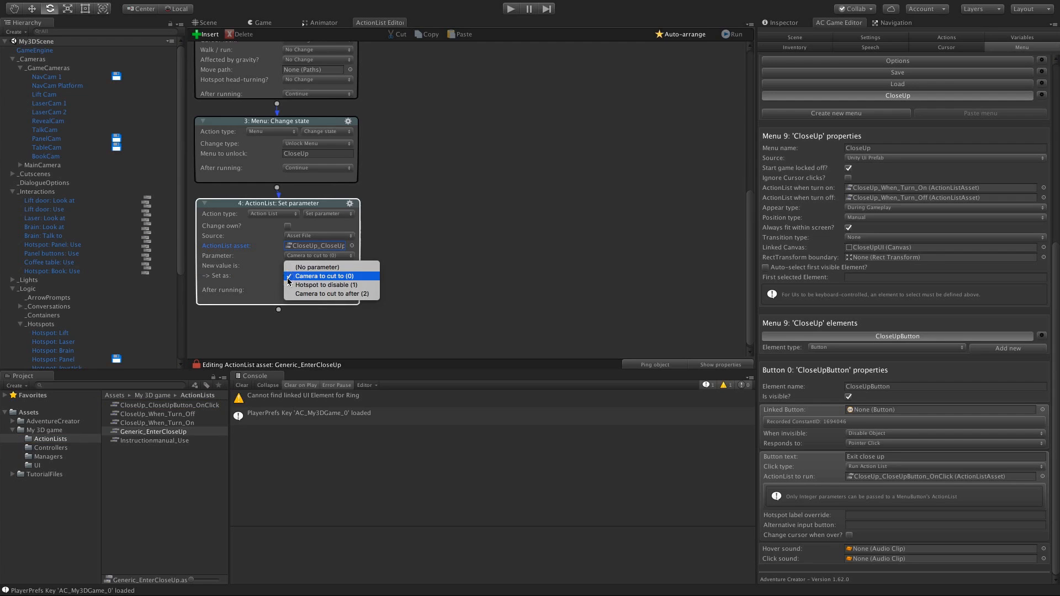
pyautogui.click(297, 294)
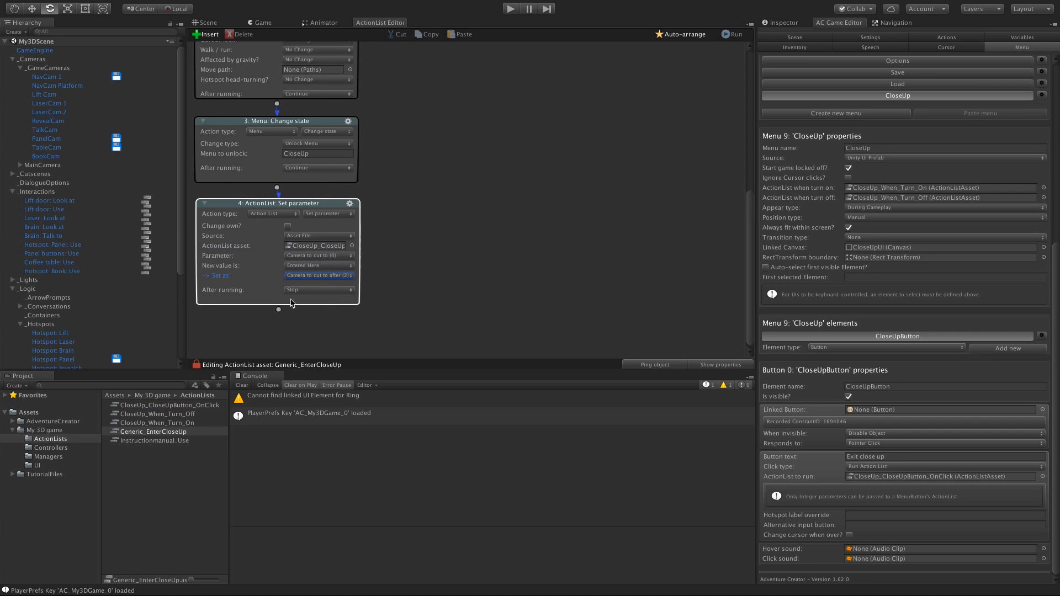
# Step: Duplicate the Set parameter action and make the copy set "Hotspot to enable" from the "Hotspot to disable" parameter
pyautogui.rightClick(359, 222)
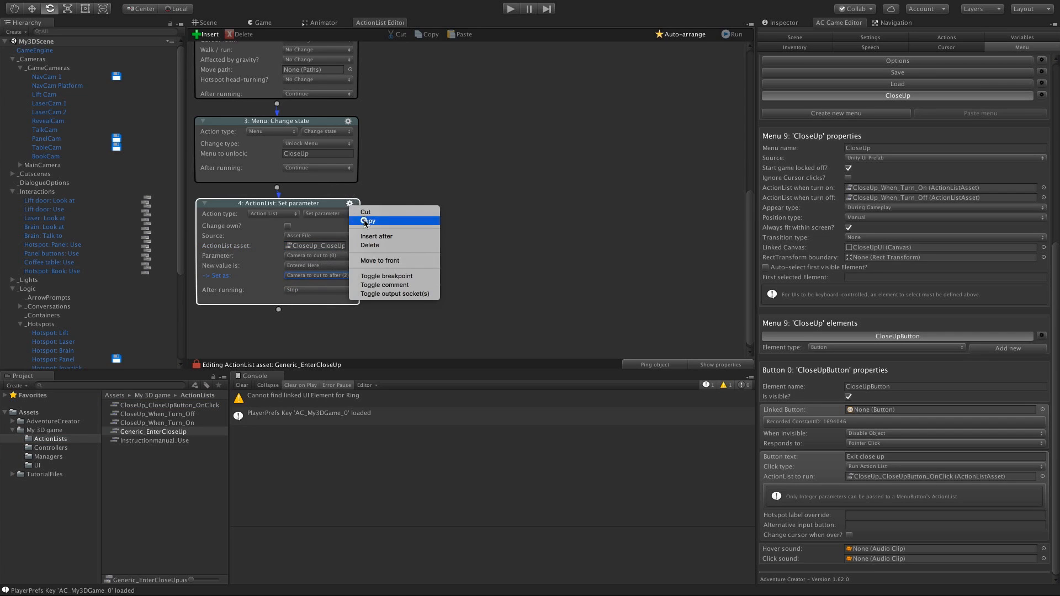
pyautogui.click(363, 213)
pyautogui.rightClick(375, 211)
pyautogui.click(415, 233)
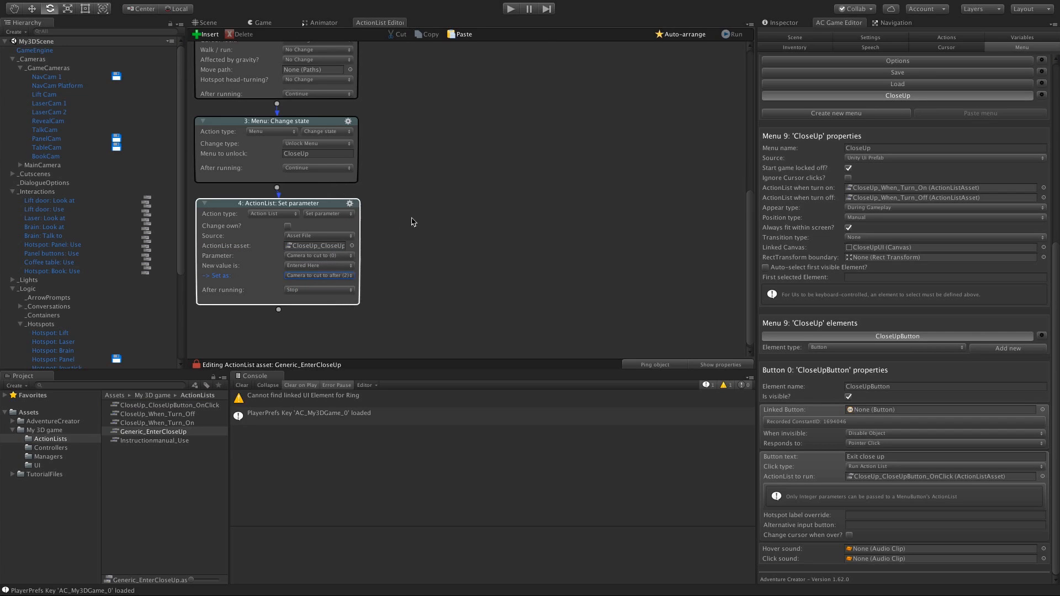
pyautogui.click(484, 255)
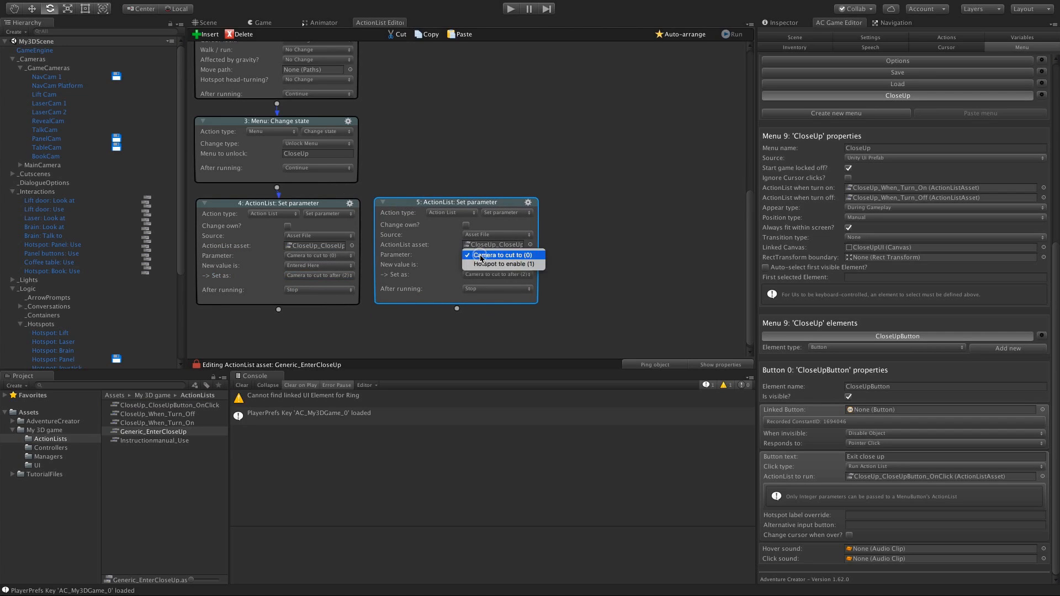
pyautogui.click(482, 264)
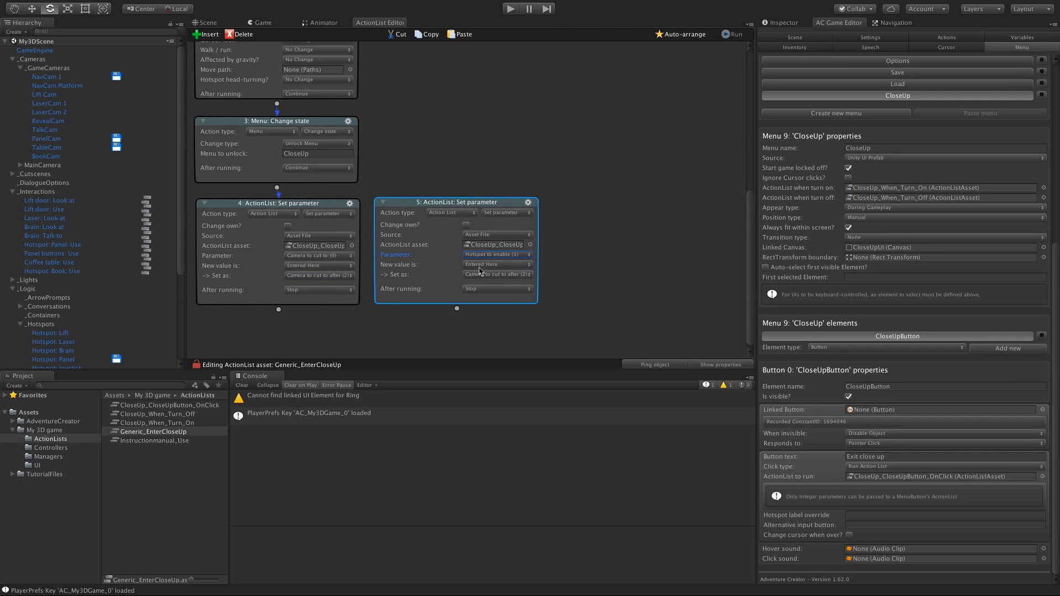
pyautogui.click(479, 275)
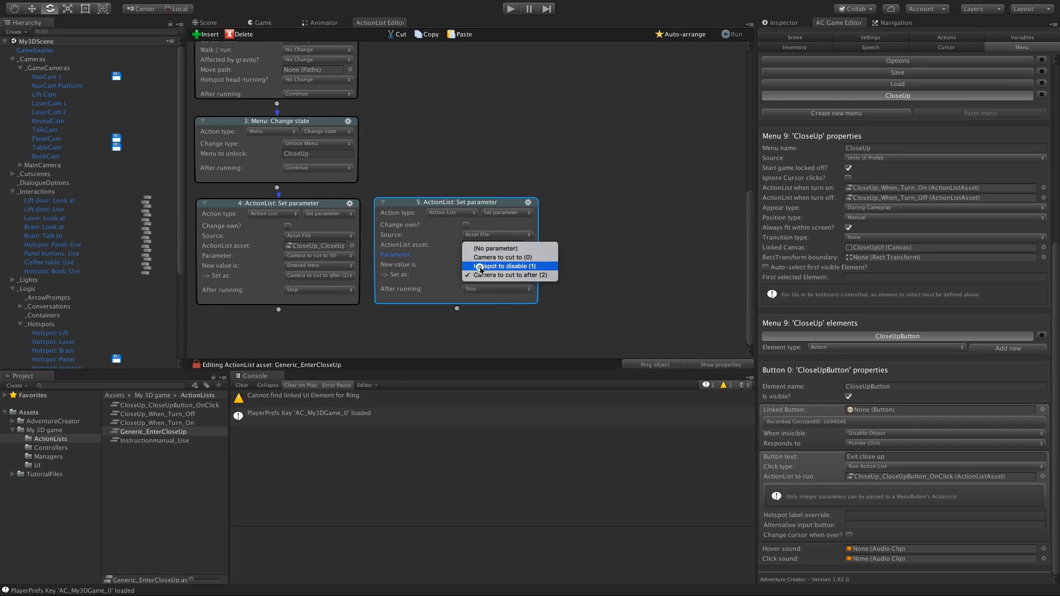
pyautogui.click(480, 267)
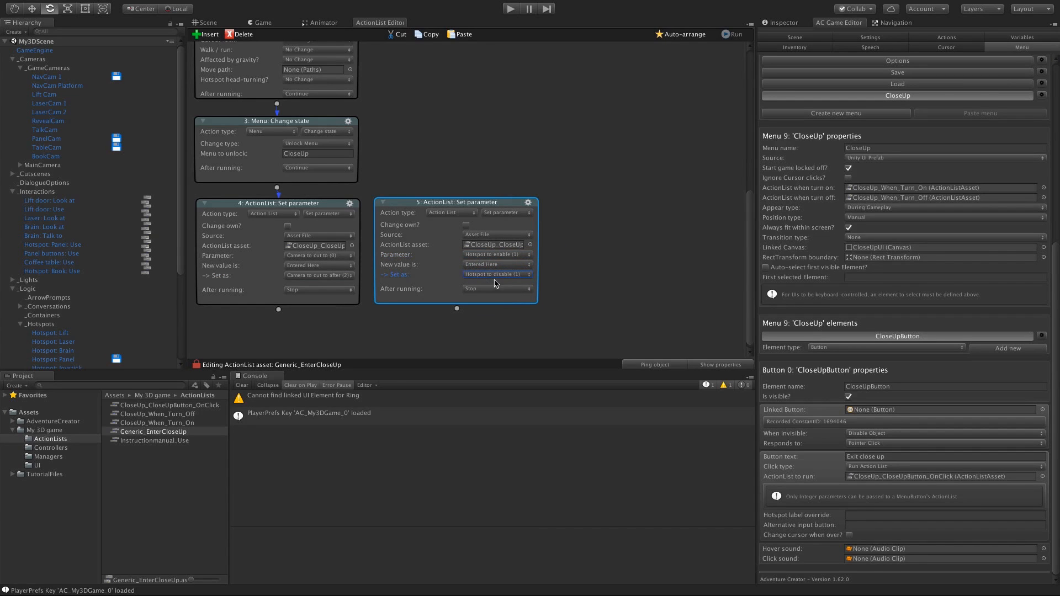
# Step: Connect the first Set parameter action's output to the duplicated one and shift the duplicate slightly
pyautogui.moveTo(278, 309); pyautogui.dragTo(394, 247)
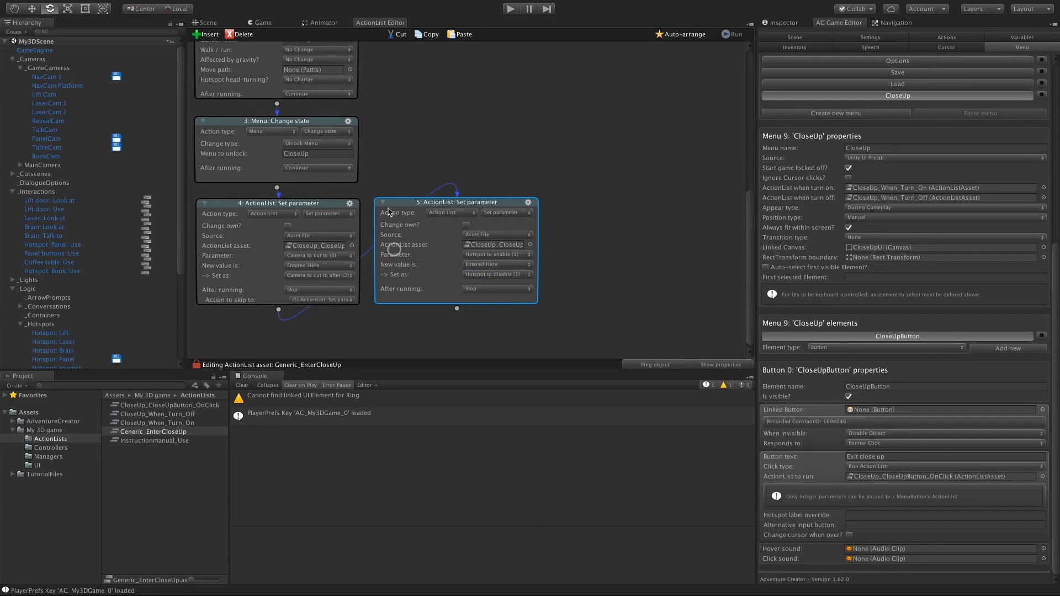
pyautogui.moveTo(388, 210); pyautogui.dragTo(400, 213)
pyautogui.click(393, 189)
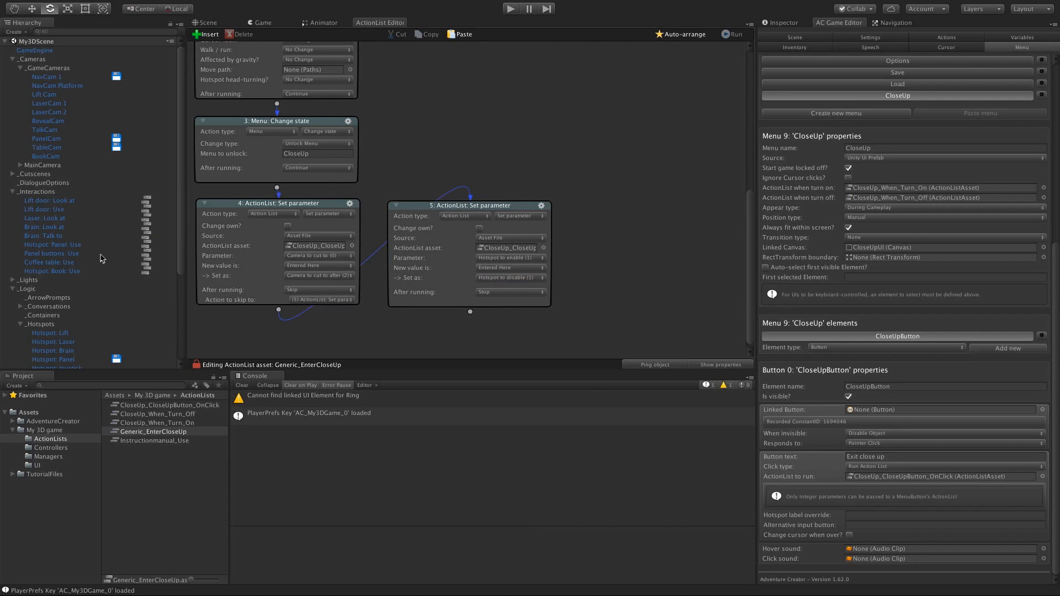
# Step: Assign NavCam 1 as the "Camera to cut to after" parameter in the Hotspot: Panel: Use interaction
pyautogui.click(65, 272)
pyautogui.click(36, 263)
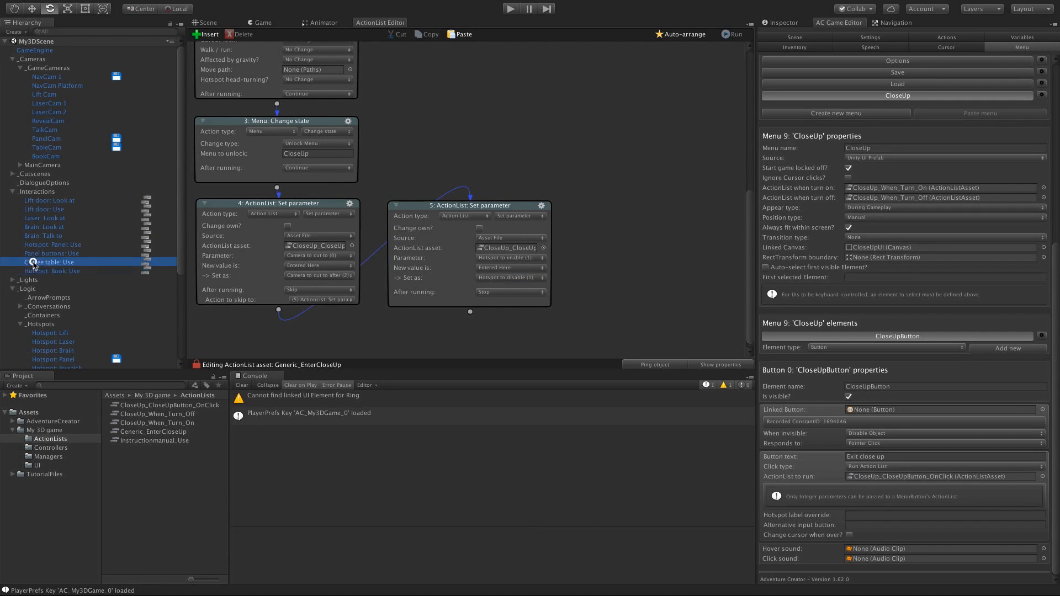
pyautogui.click(39, 244)
pyautogui.click(145, 249)
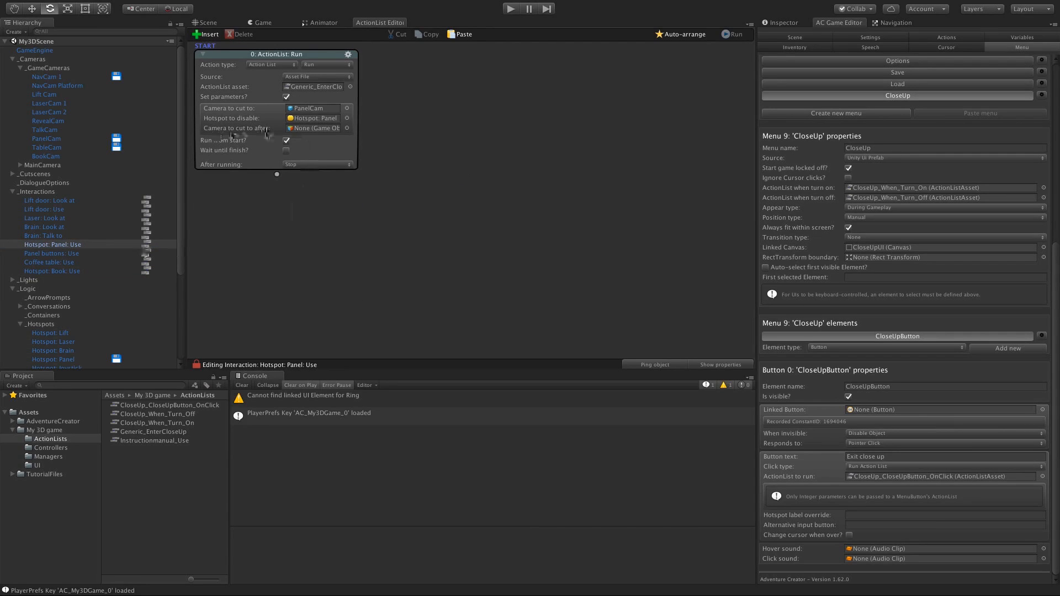
pyautogui.click(43, 78)
pyautogui.moveTo(43, 78); pyautogui.dragTo(293, 129)
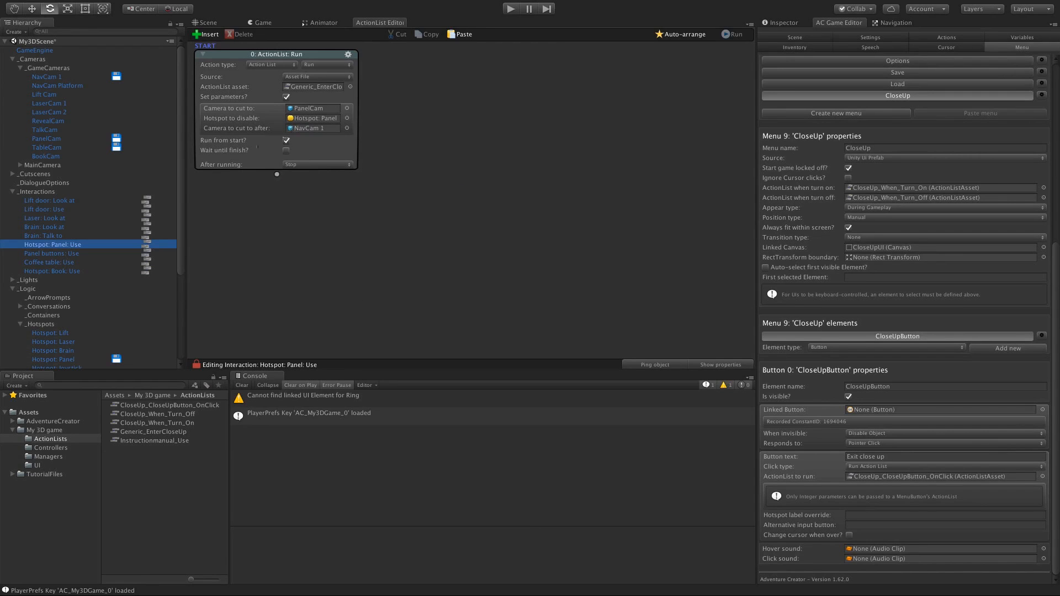
# Step: Assign NavCam Platform as the "Camera to cut to after" parameter in the Coffee table: Use interaction
pyautogui.click(48, 264)
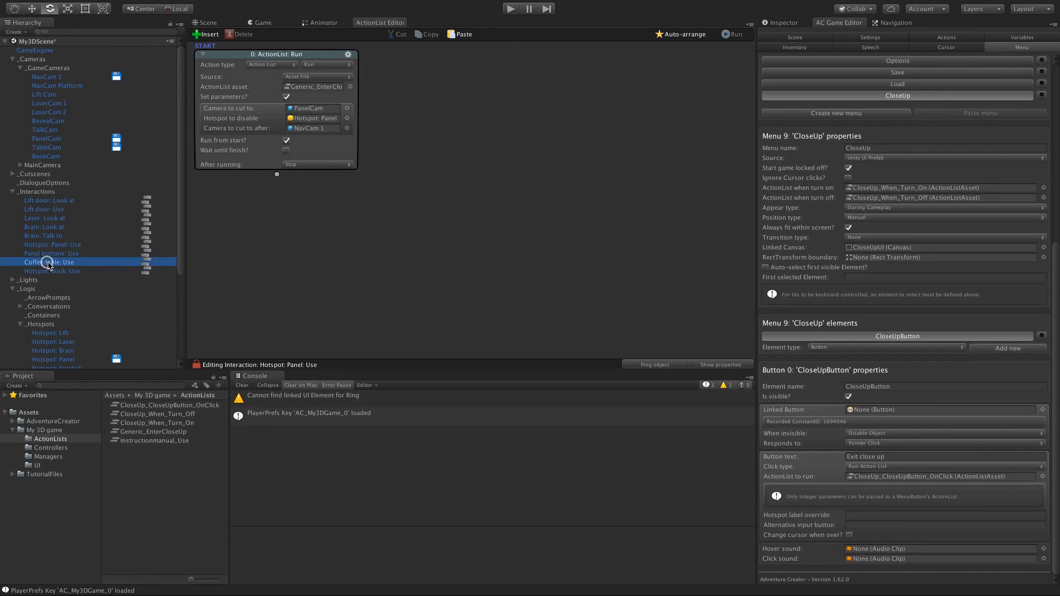
pyautogui.click(147, 267)
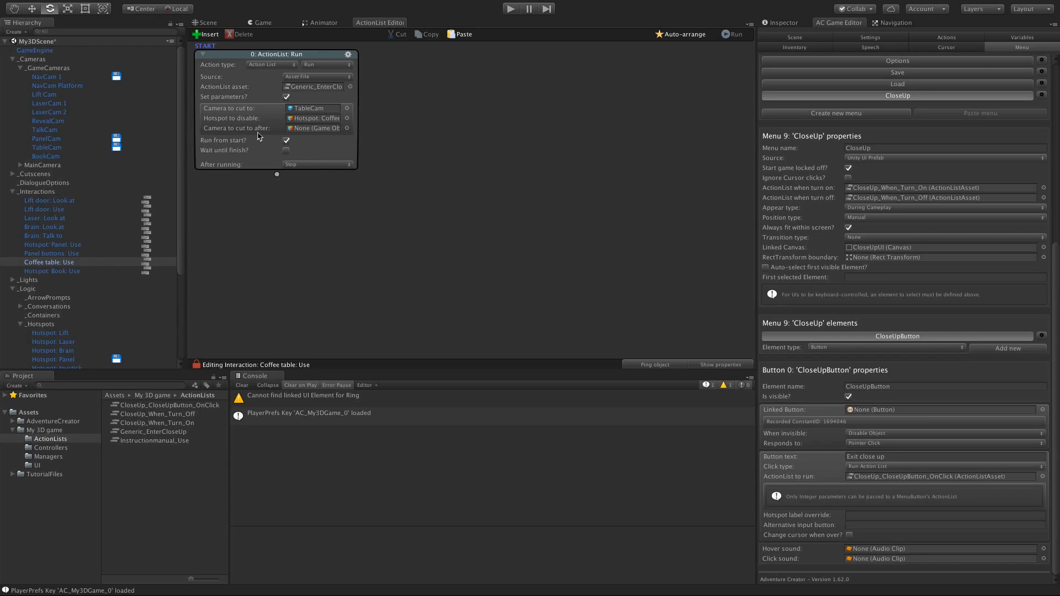
pyautogui.moveTo(62, 86); pyautogui.dragTo(294, 128)
# Step: Run the game and test entering and exiting the control panel's close-up
pyautogui.click(511, 9)
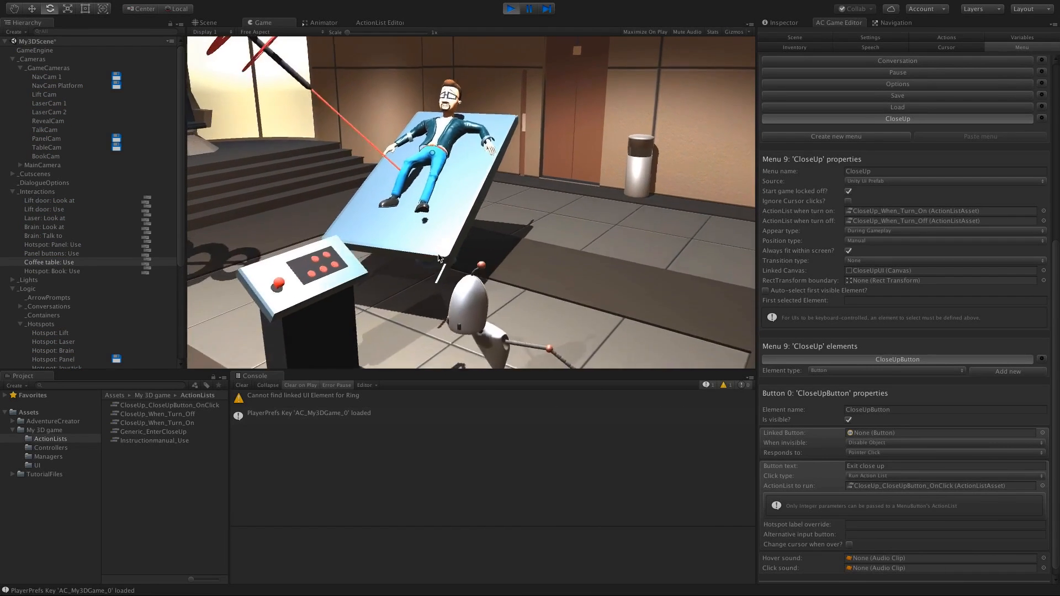
pyautogui.click(441, 233)
pyautogui.click(451, 231)
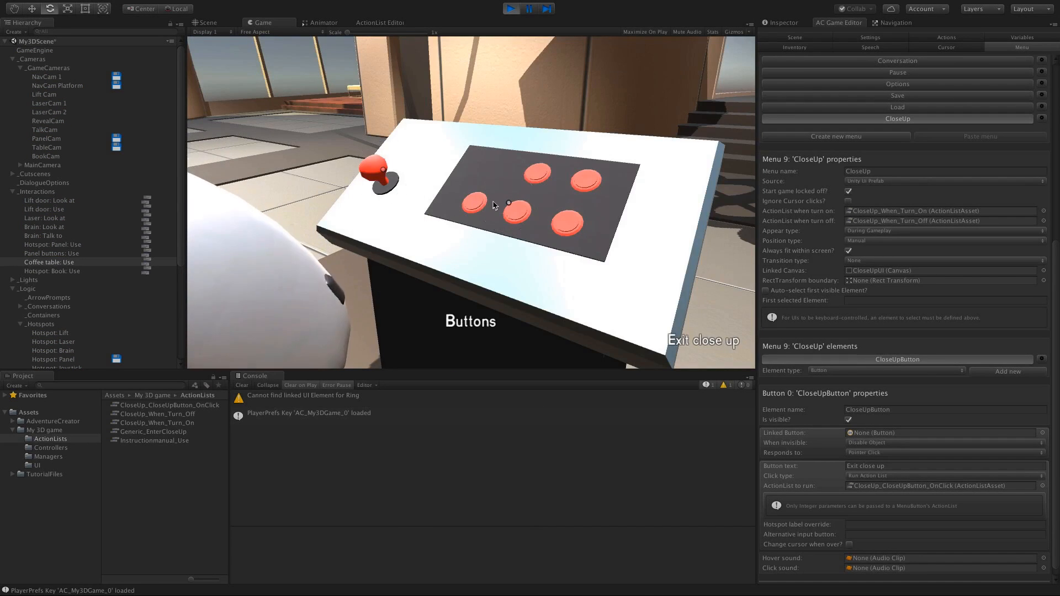
pyautogui.click(704, 340)
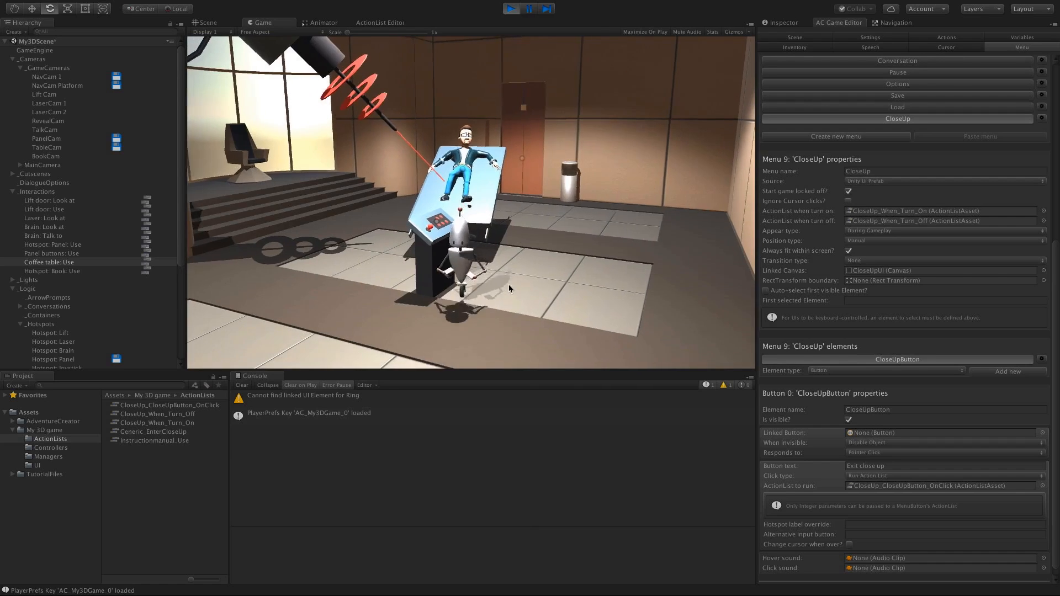
# Step: Test entering and exiting the coffee table's close-up in the running game, and stop the game
pyautogui.click(389, 263)
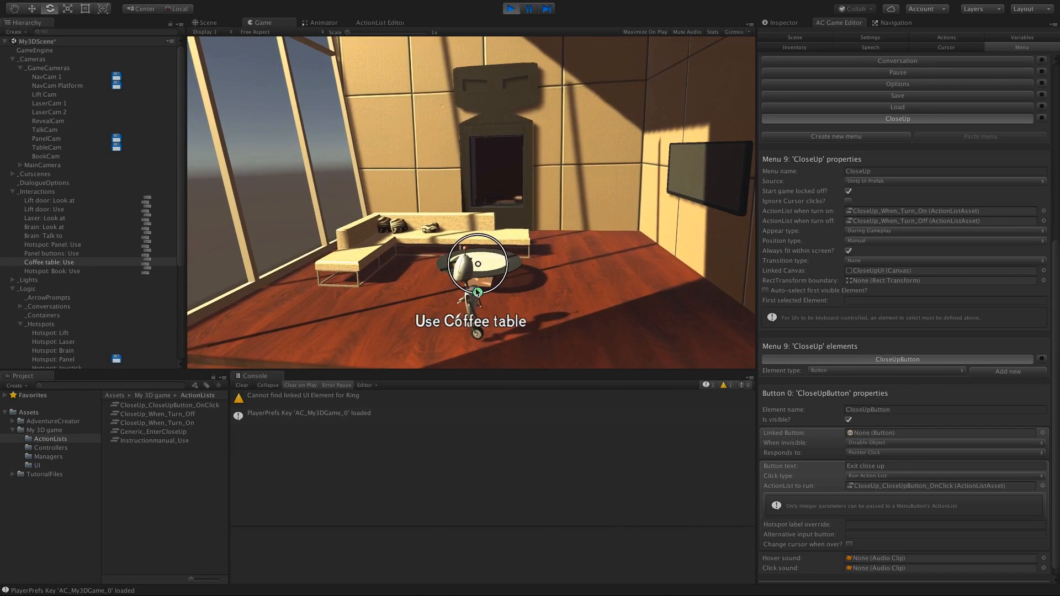
pyautogui.click(478, 292)
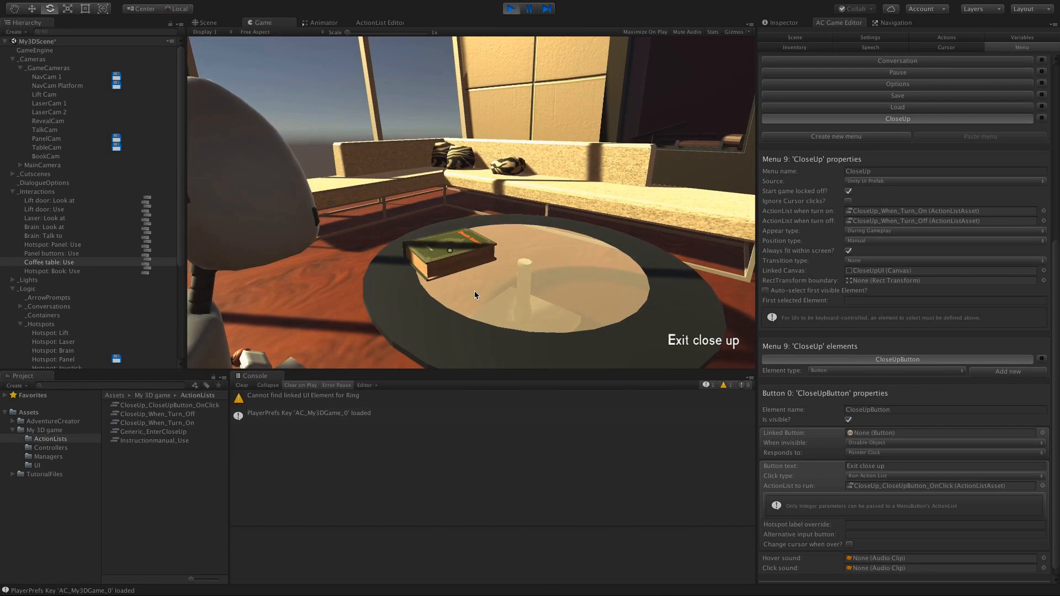
pyautogui.click(683, 340)
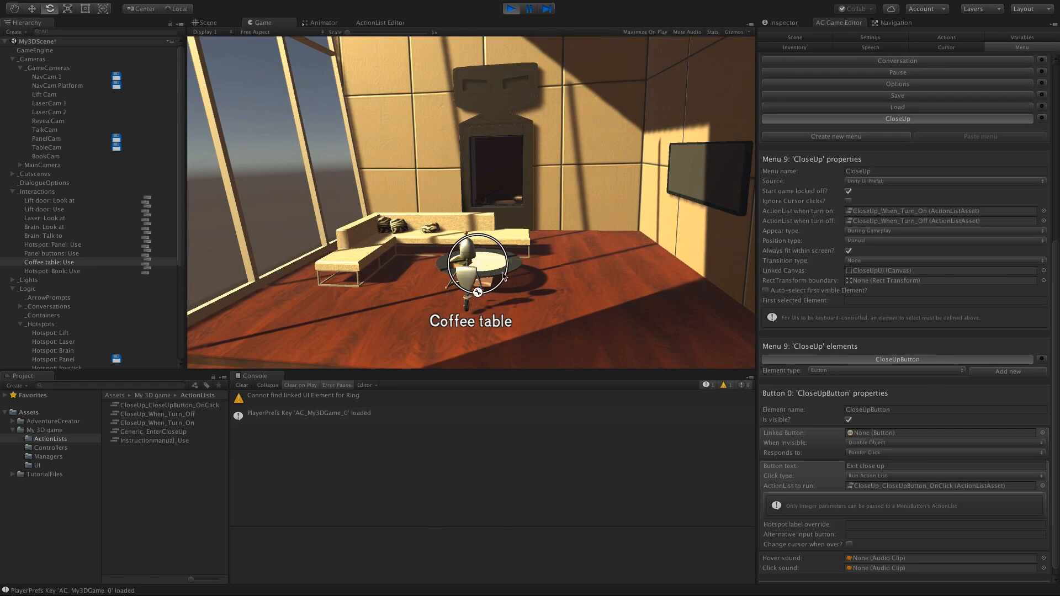
pyautogui.click(510, 9)
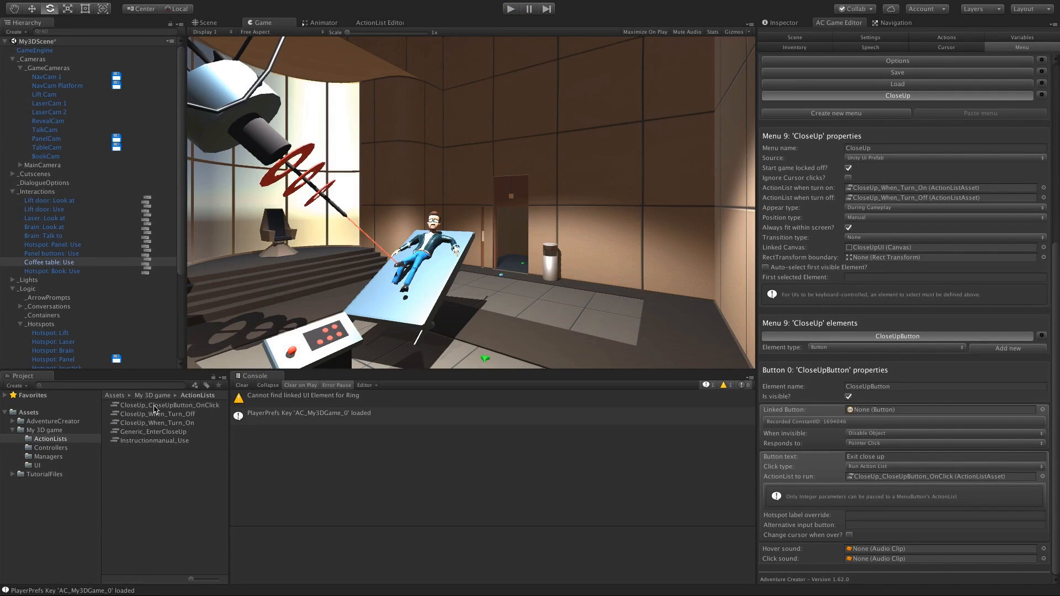
# Step: Rename the CloseUp_CloseUpButton_OnClick ActionList asset as Generic_ExitCloseUp
pyautogui.click(155, 406)
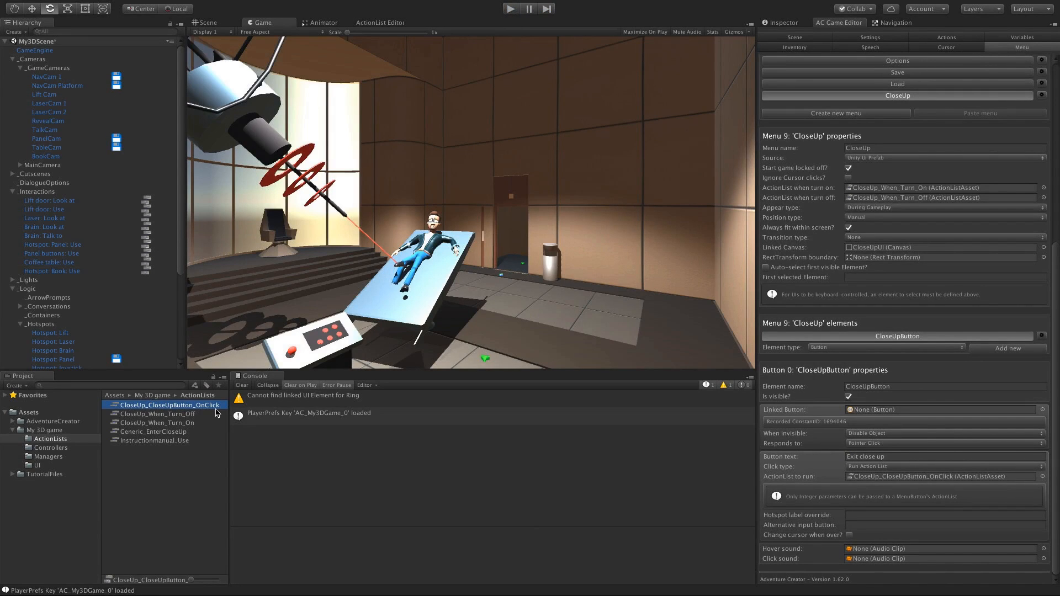
pyautogui.press('Return')
pyautogui.write('G')
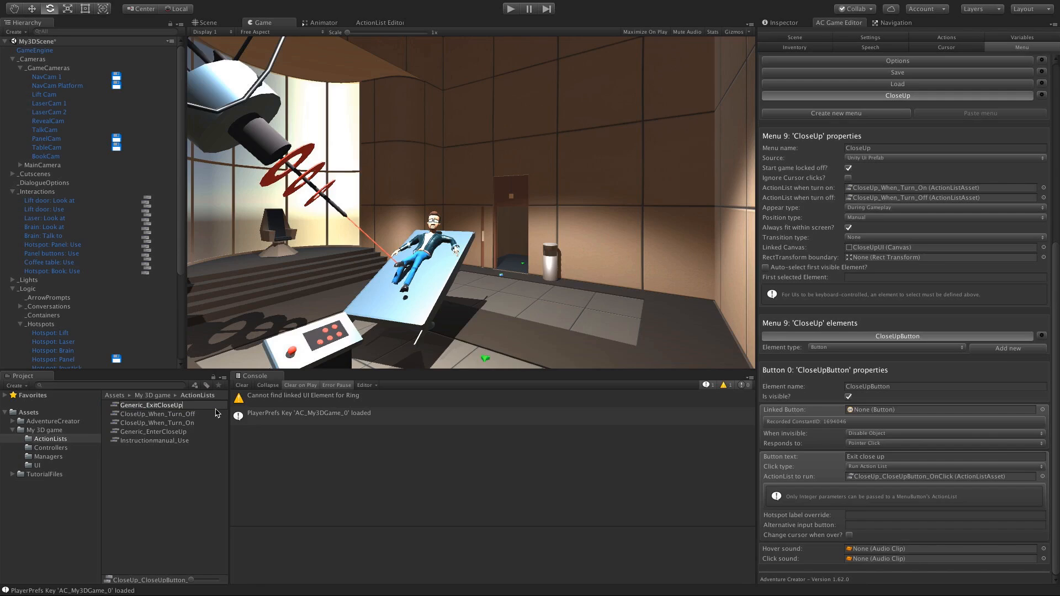
pyautogui.write('eneric_ExitCloseUp')
pyautogui.press('Return')
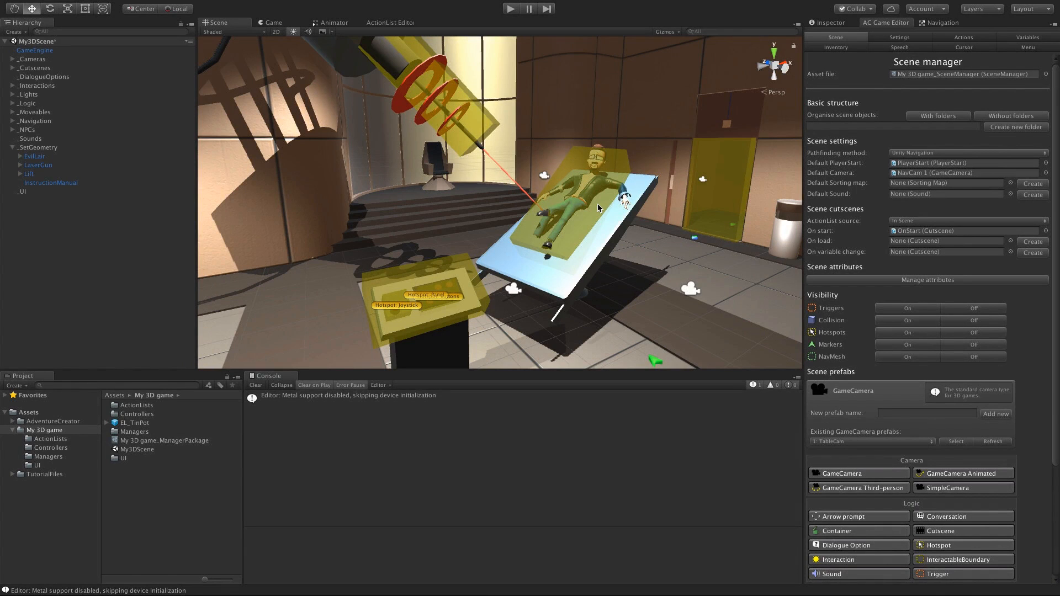
# Step: Preview the Robot_SlamPanel animation clip of the EL_TinPot model, and examine the control panel in the scene
pyautogui.keyDown('alt'); pyautogui.moveTo(525, 226); pyautogui.dragTo(523, 264); pyautogui.keyUp('alt')
pyautogui.scroll(5, 524, 264)
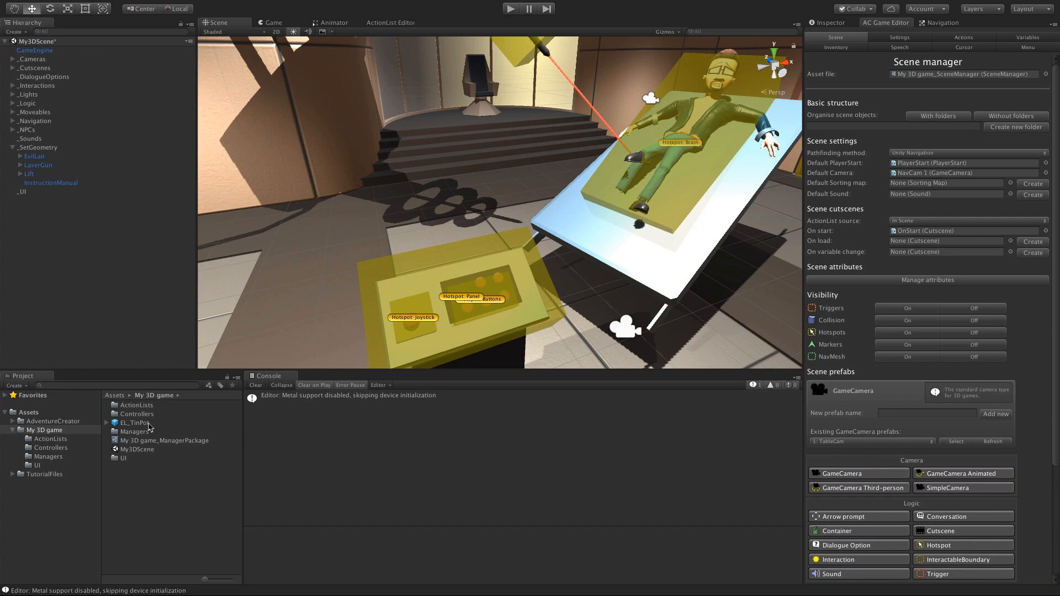
pyautogui.click(12, 474)
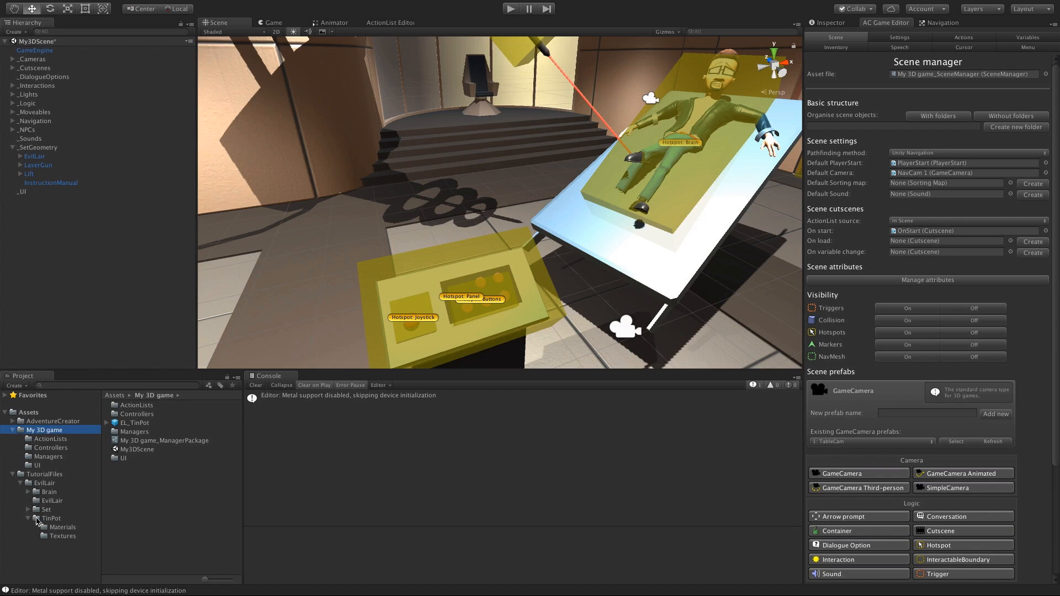
pyautogui.click(42, 518)
pyautogui.click(118, 406)
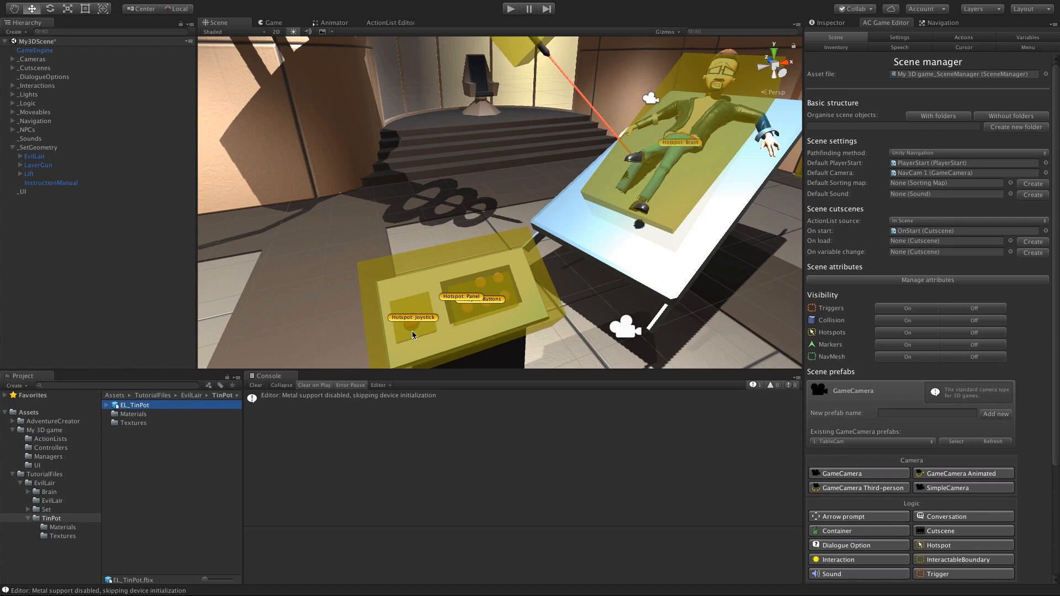
pyautogui.click(107, 405)
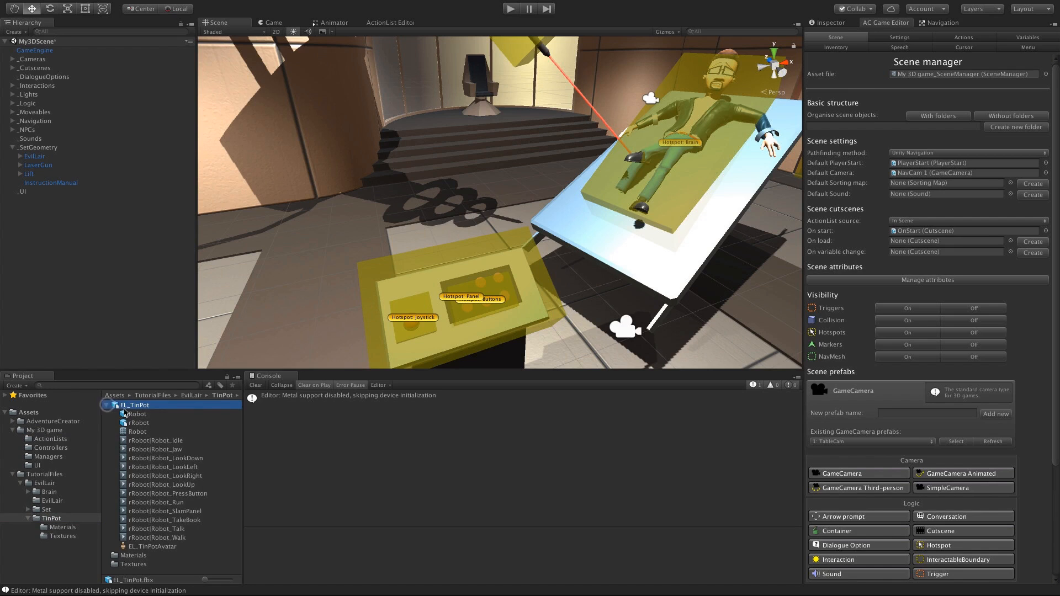
pyautogui.click(836, 24)
pyautogui.moveTo(1055, 119); pyautogui.dragTo(1056, 130)
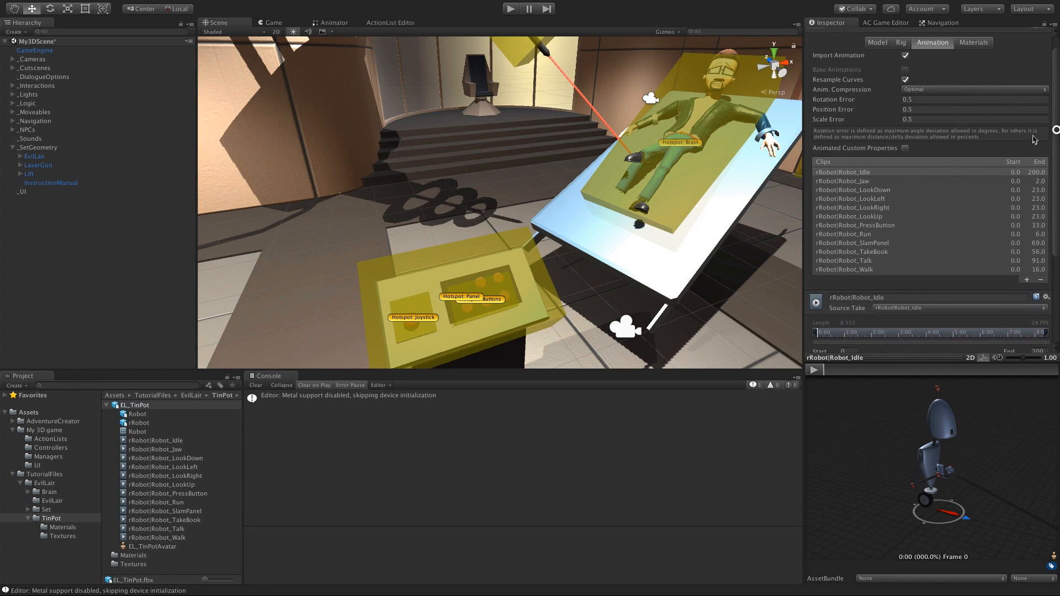
pyautogui.click(814, 370)
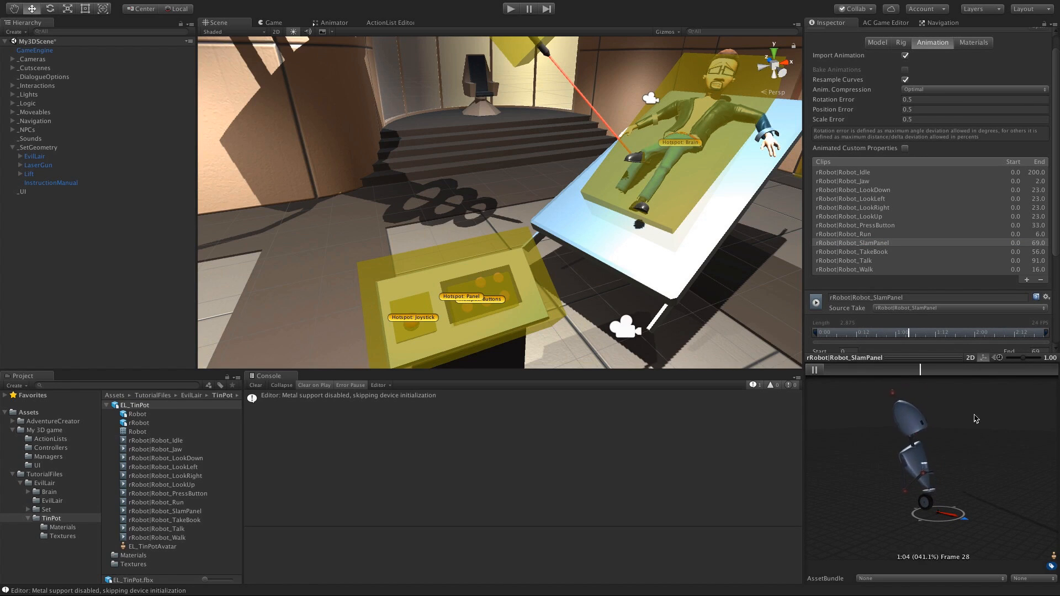
pyautogui.click(814, 369)
pyautogui.scroll(-5, 562, 241)
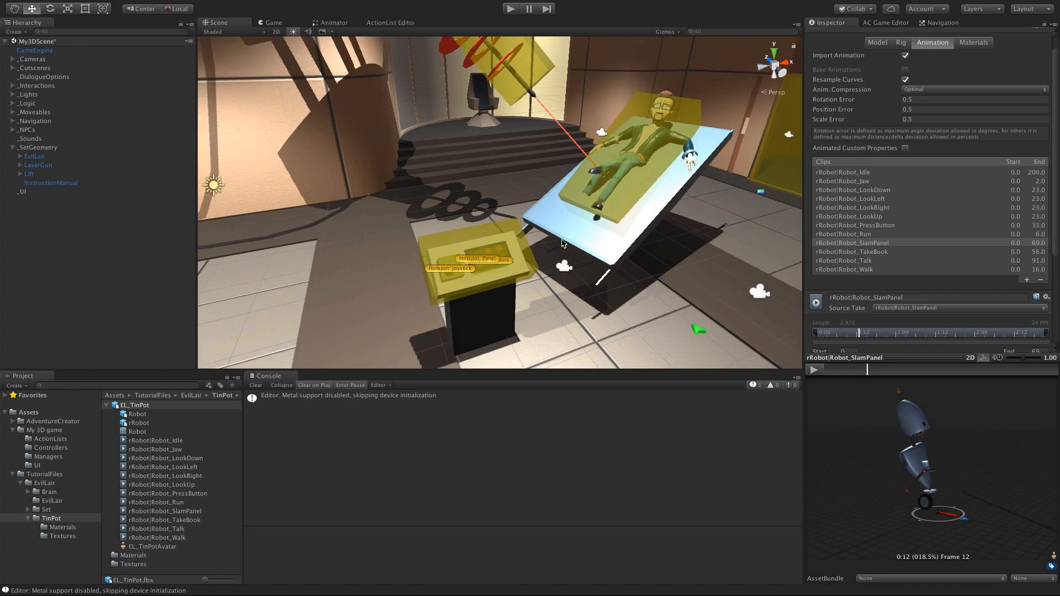
pyautogui.moveTo(562, 242)
pyautogui.keyDown('alt'); pyautogui.mouseDown()
pyautogui.moveTo(593, 211)
pyautogui.moveTo(472, 227)
pyautogui.moveTo(548, 230)
pyautogui.mouseUp(); pyautogui.keyUp('alt')
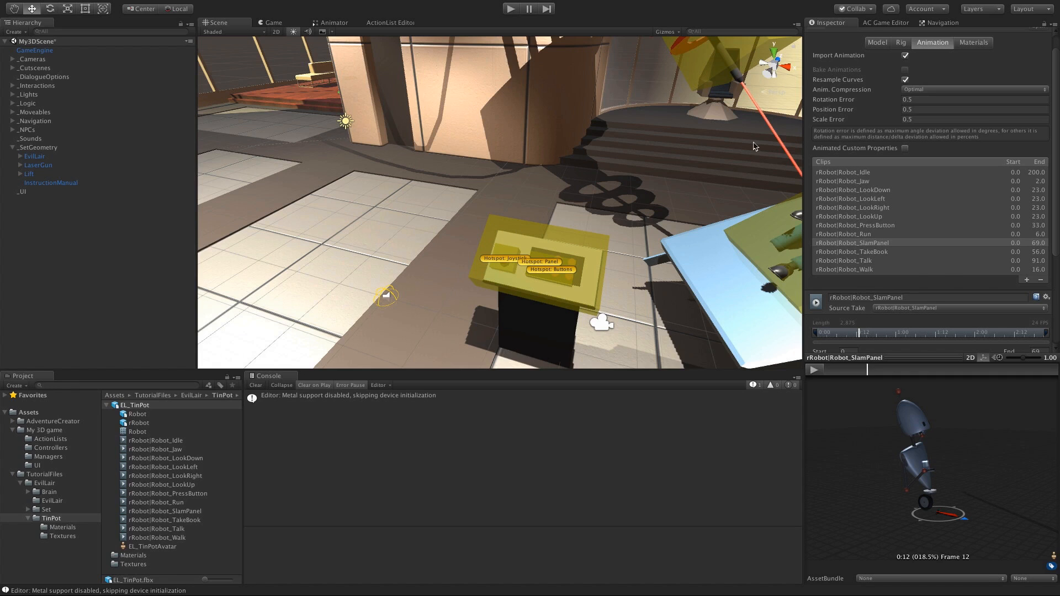
# Step: Add a new Cutscene prefab named Book_Hold to the scene
pyautogui.click(888, 22)
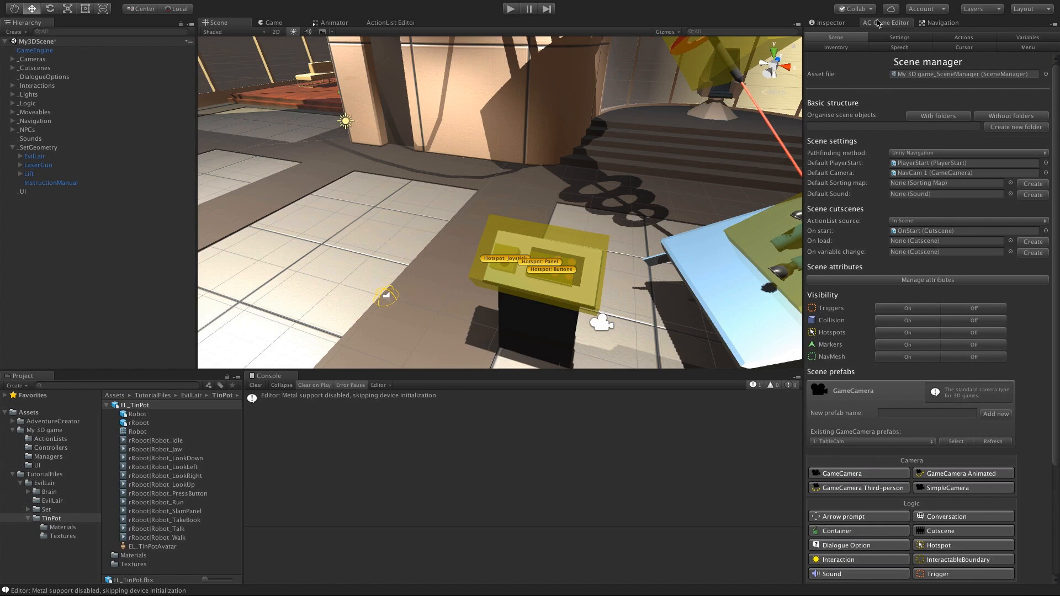
pyautogui.click(938, 531)
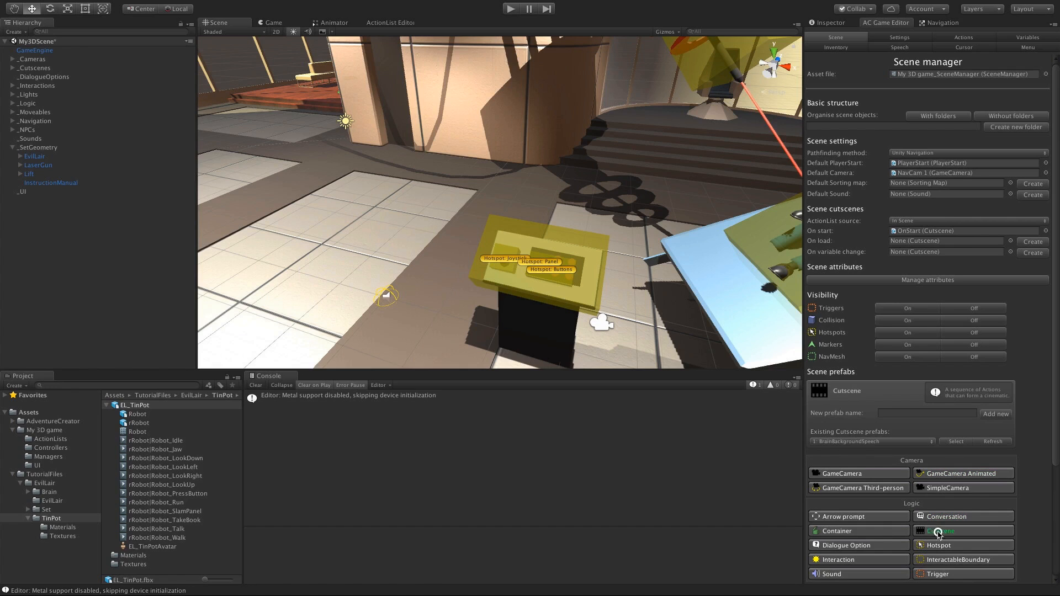
pyautogui.click(893, 412)
pyautogui.press('super+a')
pyautogui.click(996, 414)
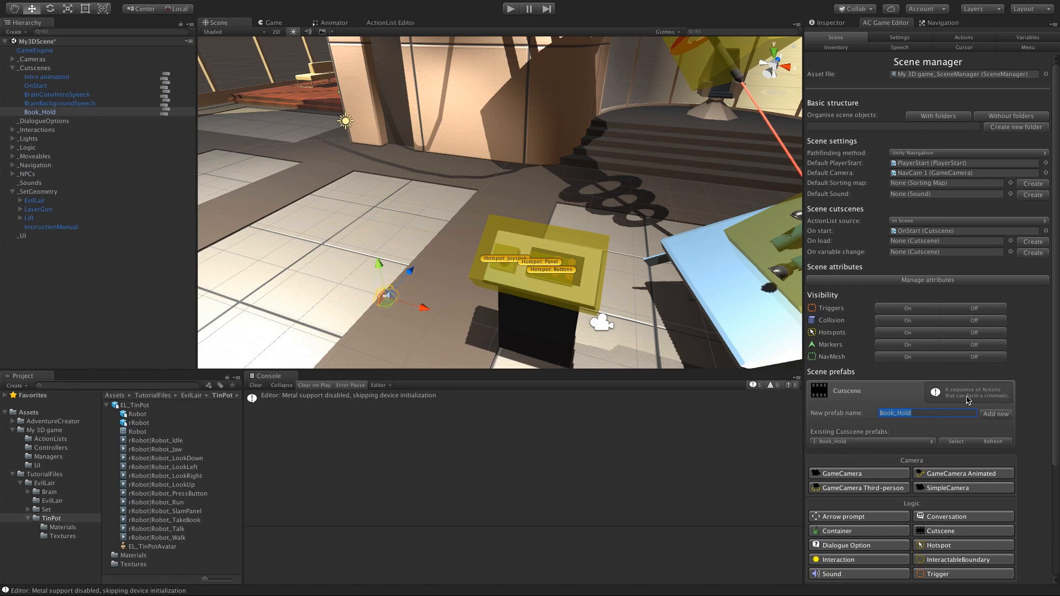
# Step: Make Book_Hold's first action Object: Visibility, with InstructionManual as the object to affect
pyautogui.click(164, 114)
pyautogui.click(288, 65)
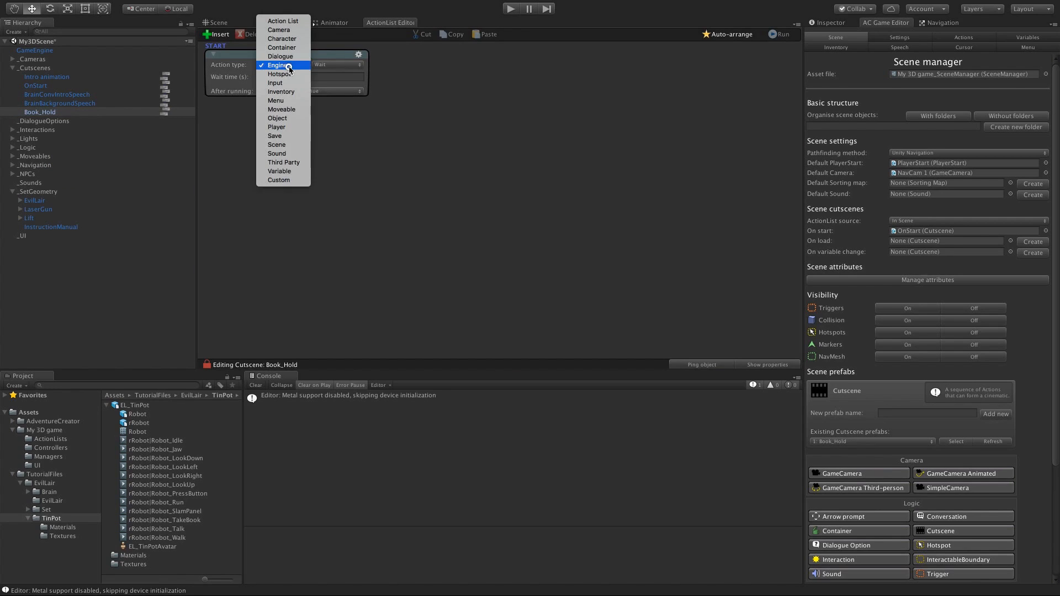
pyautogui.click(286, 118)
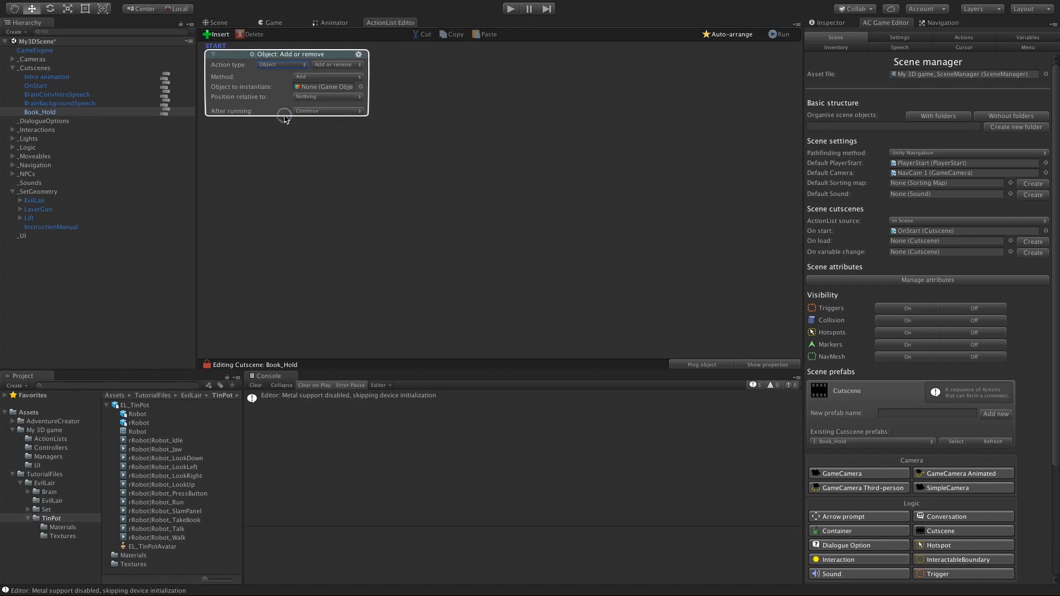
pyautogui.click(323, 66)
pyautogui.click(337, 198)
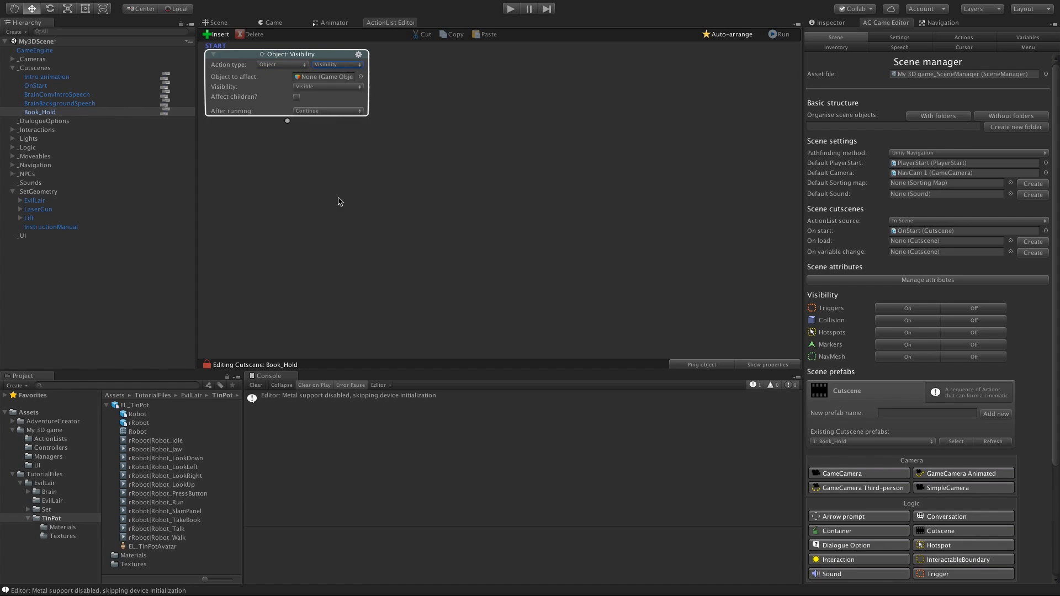
pyautogui.click(356, 154)
pyautogui.click(218, 23)
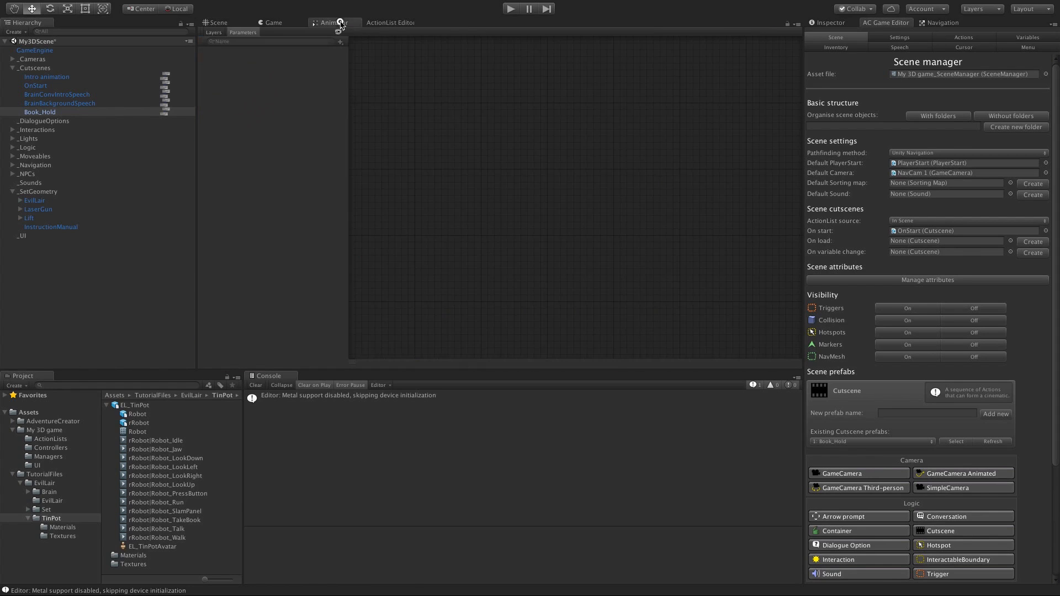
pyautogui.click(372, 23)
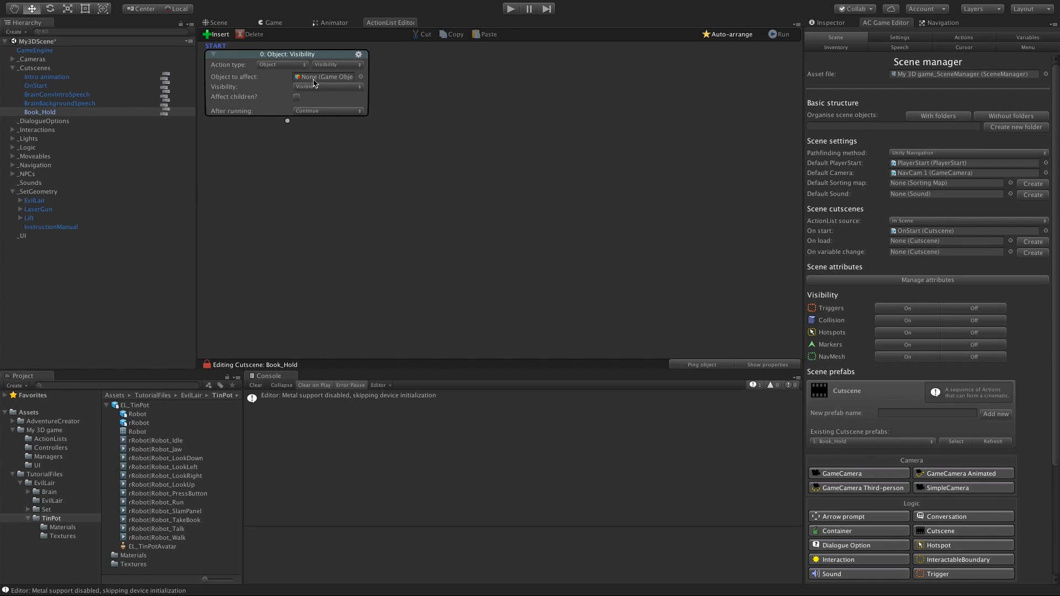
pyautogui.moveTo(46, 227); pyautogui.dragTo(327, 77)
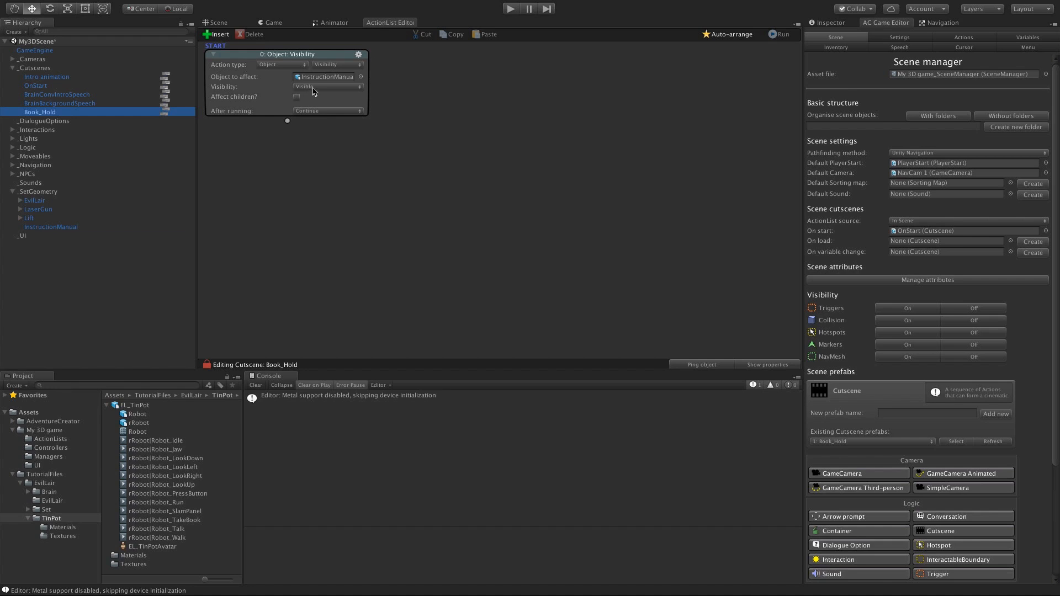
# Step: Add a Character: Hold object action to Book_Hold that makes the player hold InstructionManual
pyautogui.click(298, 138)
pyautogui.click(282, 153)
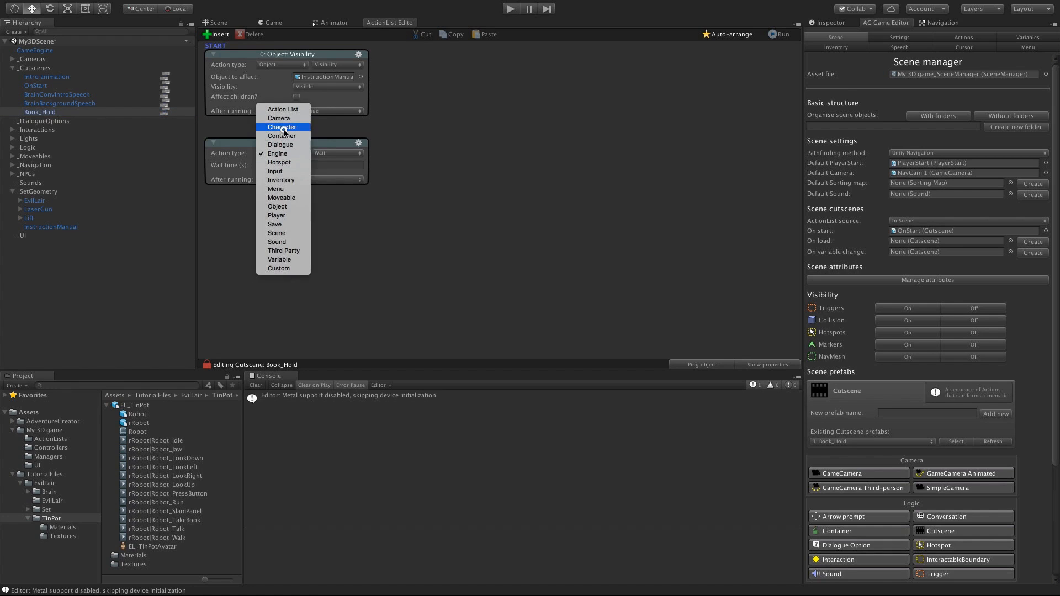
pyautogui.click(281, 131)
pyautogui.click(338, 154)
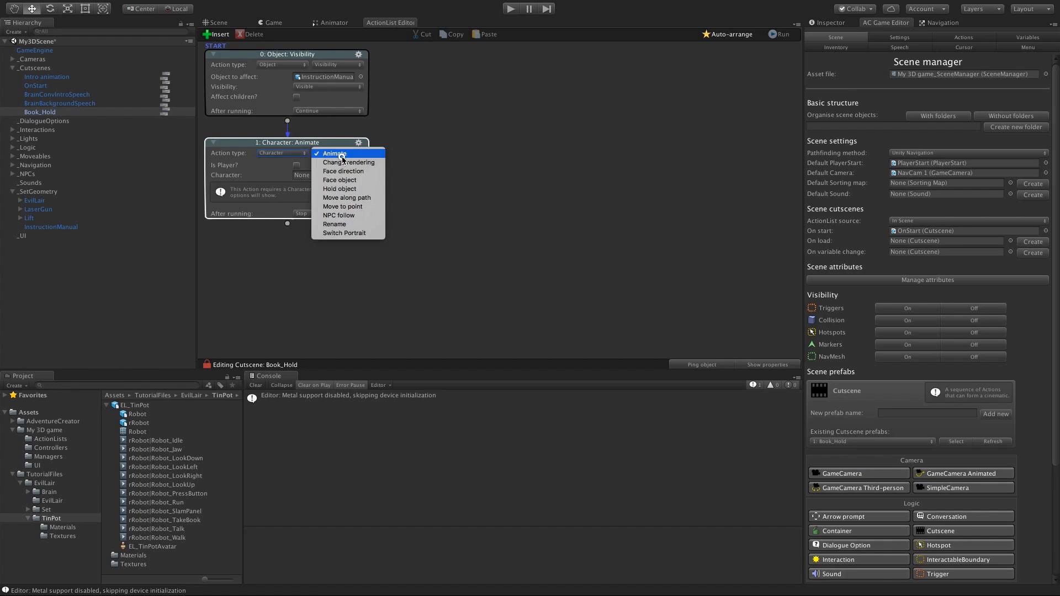
pyautogui.click(339, 189)
pyautogui.moveTo(71, 228); pyautogui.dragTo(318, 174)
pyautogui.click(299, 165)
pyautogui.moveTo(72, 228); pyautogui.dragTo(312, 175)
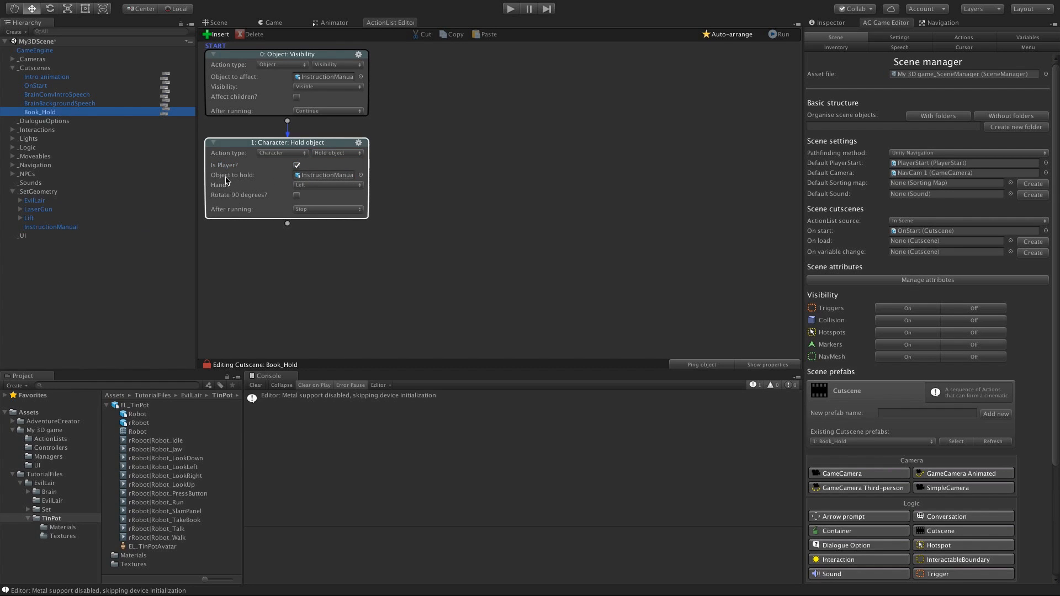
# Step: Duplicate the Book_Hold cutscene and rename the copy as Book_Hide
pyautogui.click(54, 113)
pyautogui.press('super+d')
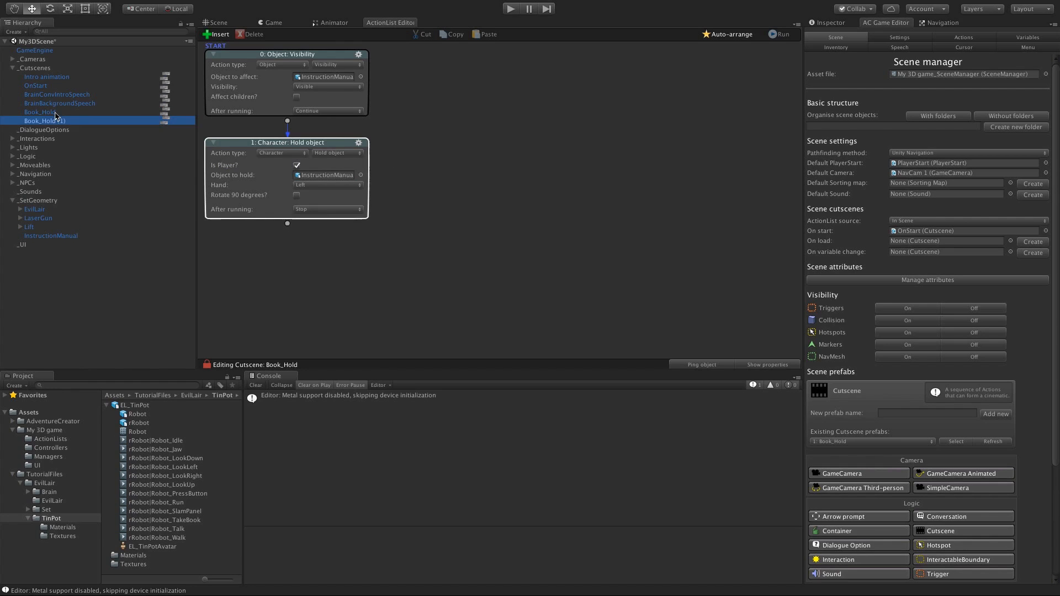
pyautogui.press('Return')
pyautogui.press('Right')
pyautogui.press('BackSpace')
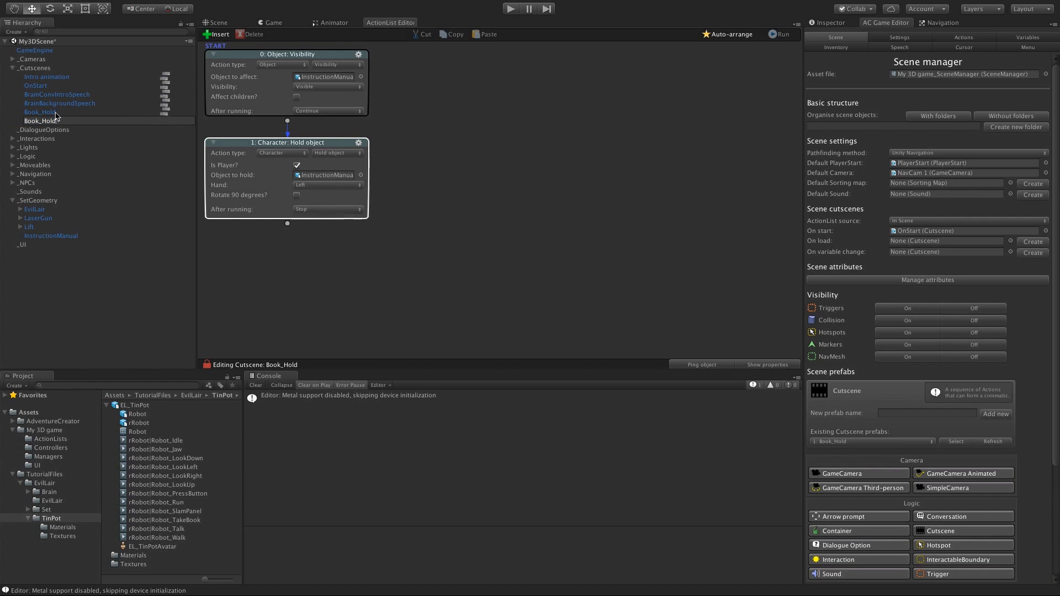
pyautogui.press('BackSpace')
pyautogui.press('BackSpace')
pyautogui.press('BackSpace')
pyautogui.press('BackSpace')
pyautogui.write('Hide')
pyautogui.press('Return')
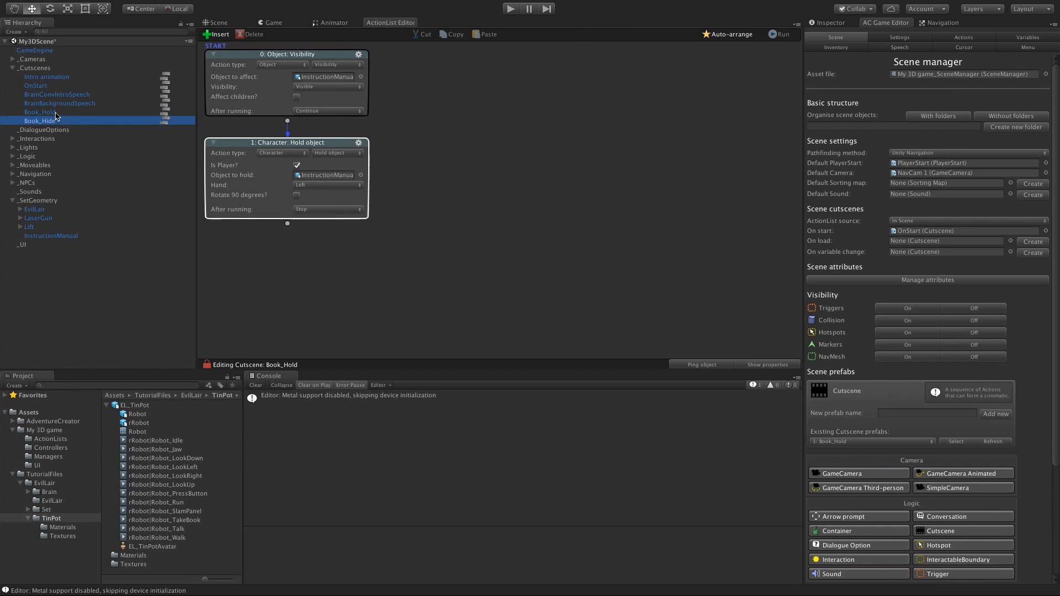
# Step: Set the visibility to Invisible in Book_Hide's Object: Visibility action
pyautogui.click(164, 122)
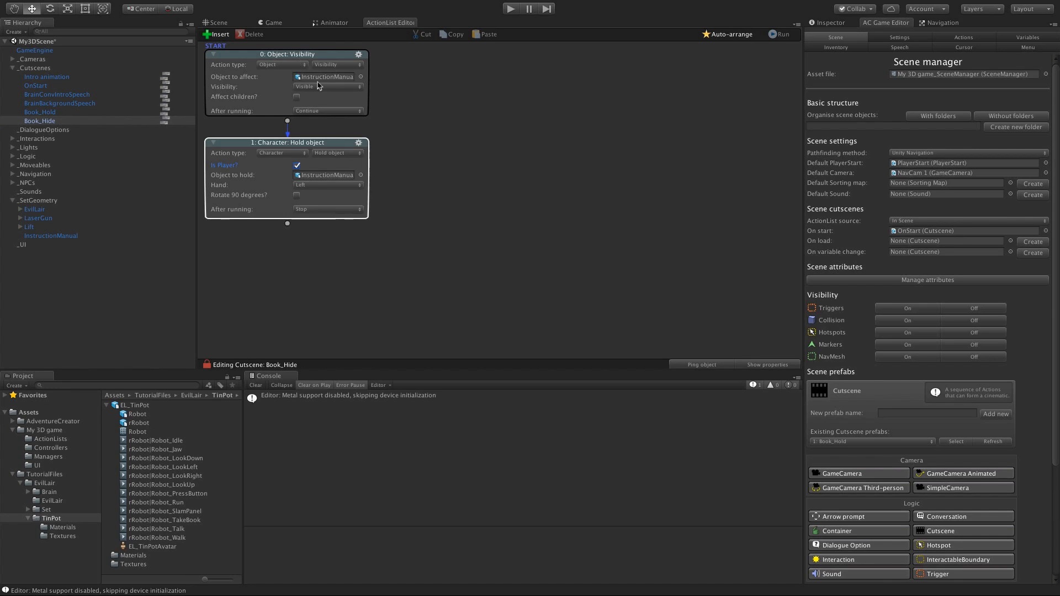
pyautogui.click(319, 87)
pyautogui.click(318, 95)
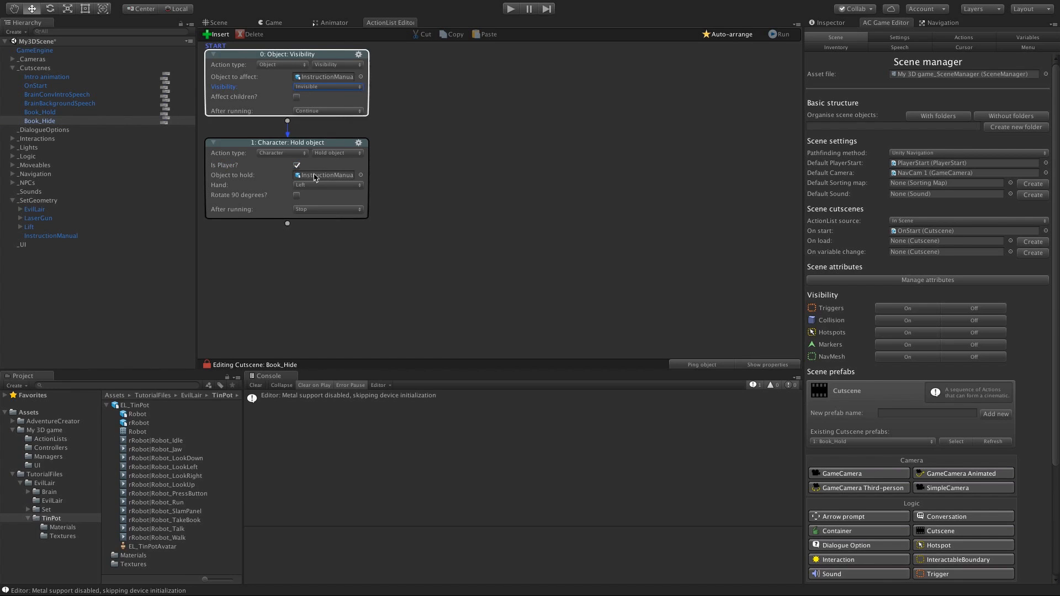
# Step: Change Book_Hide's second action to Object: Set parent, affecting InstructionManual with the Clear Parent method
pyautogui.click(298, 154)
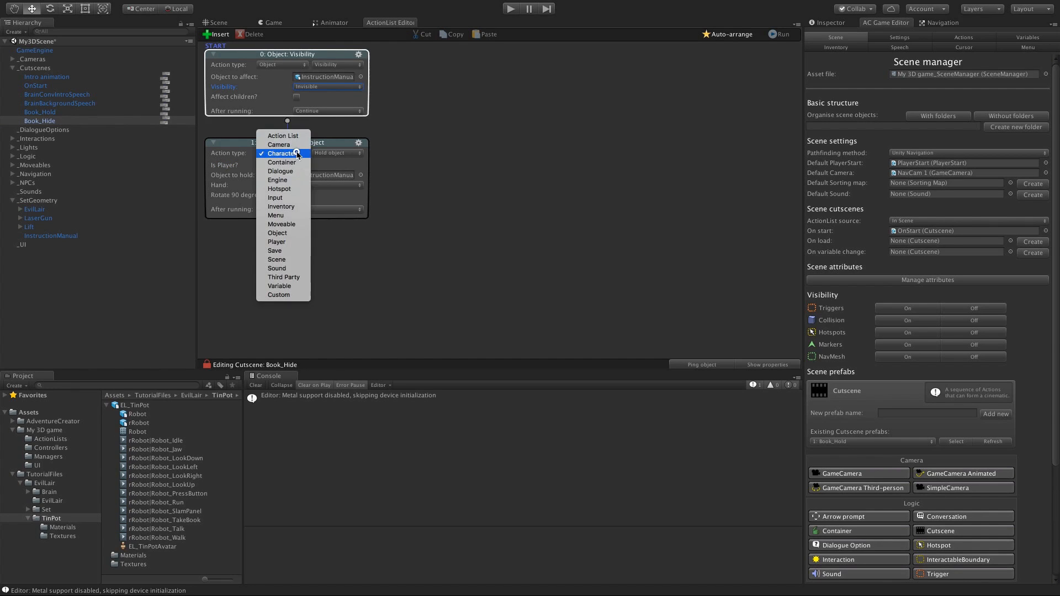
pyautogui.click(280, 233)
pyautogui.click(337, 153)
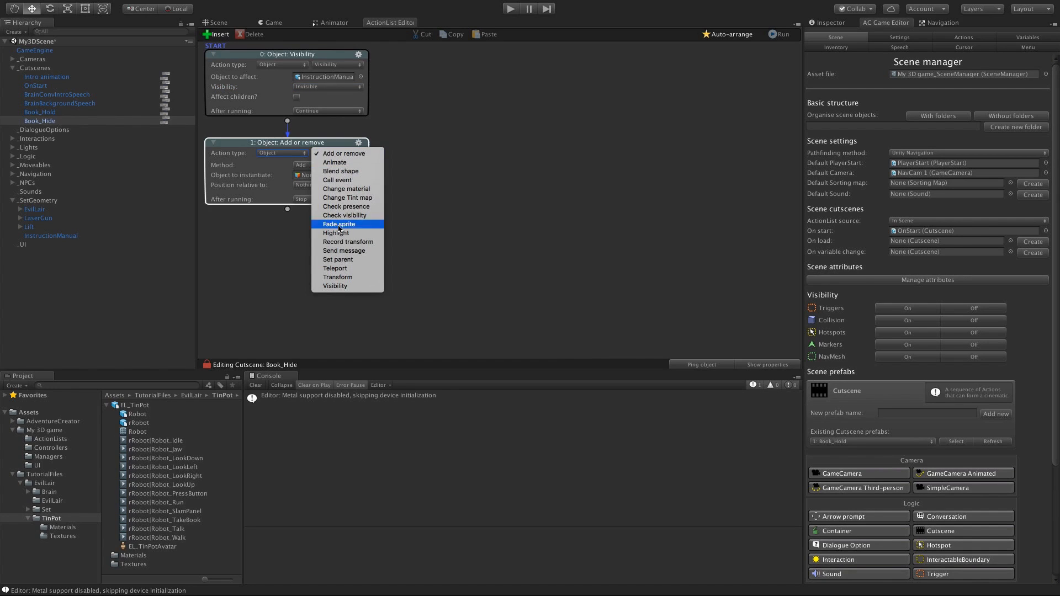
pyautogui.click(340, 259)
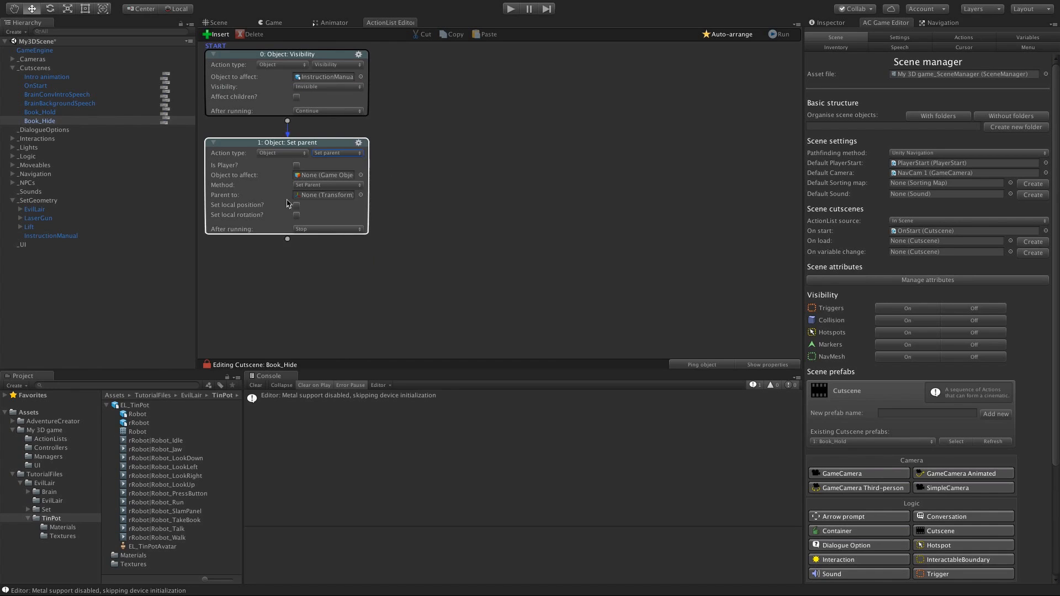
pyautogui.moveTo(71, 235); pyautogui.dragTo(325, 176)
pyautogui.click(327, 185)
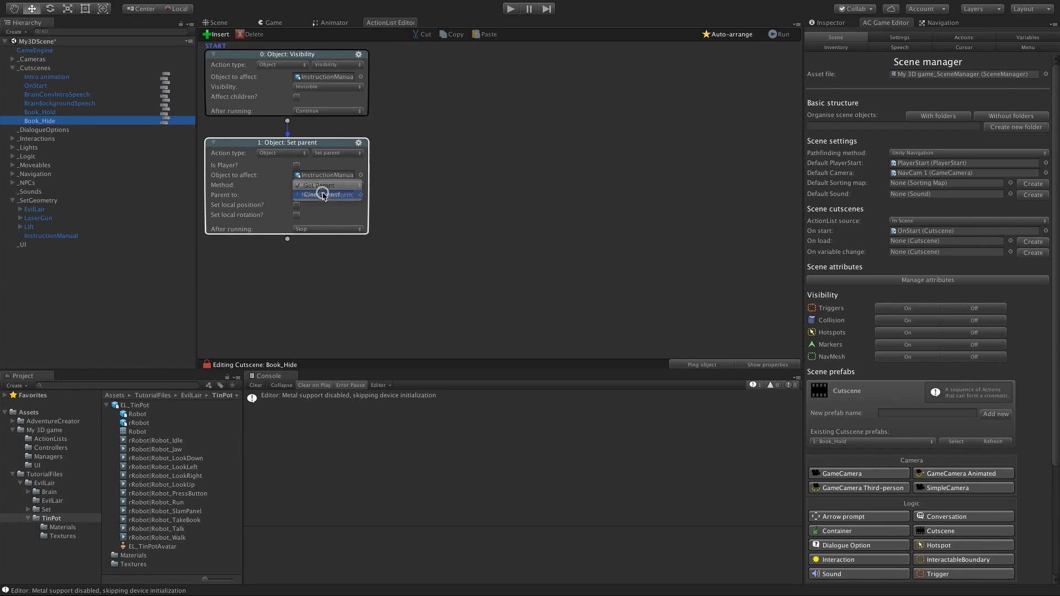
pyautogui.click(327, 195)
pyautogui.click(345, 275)
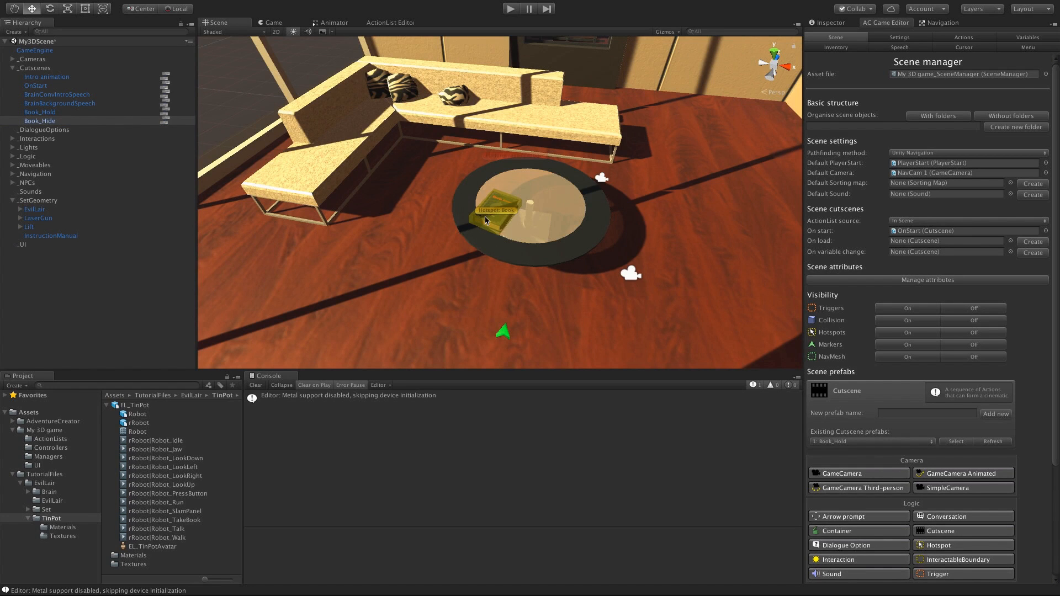
# Step: Open the Hotspot: Book: Use interaction's ActionList for editing
pyautogui.click(12, 138)
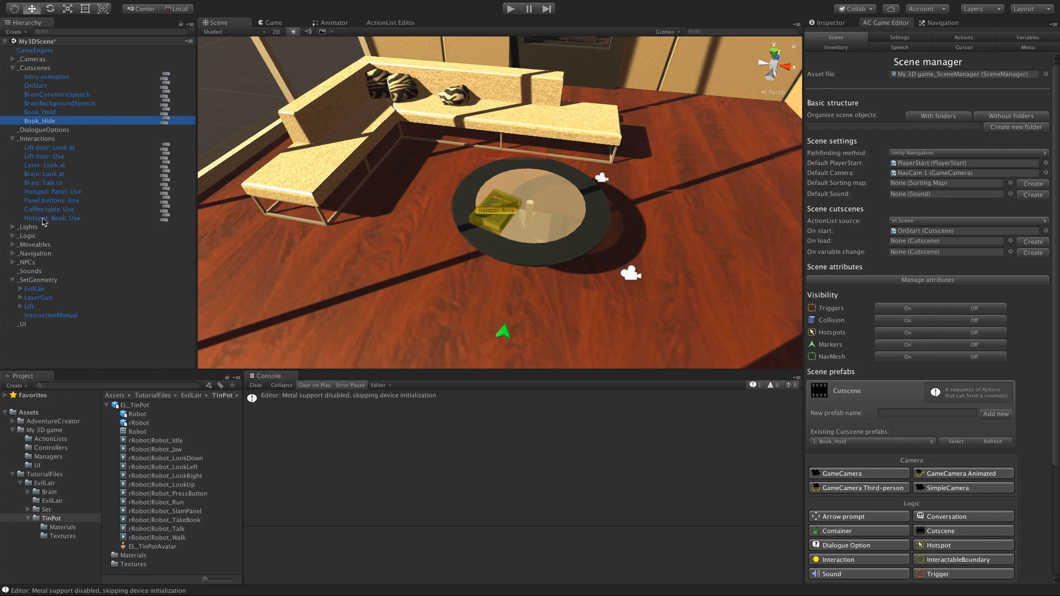
pyautogui.click(58, 218)
pyautogui.click(163, 219)
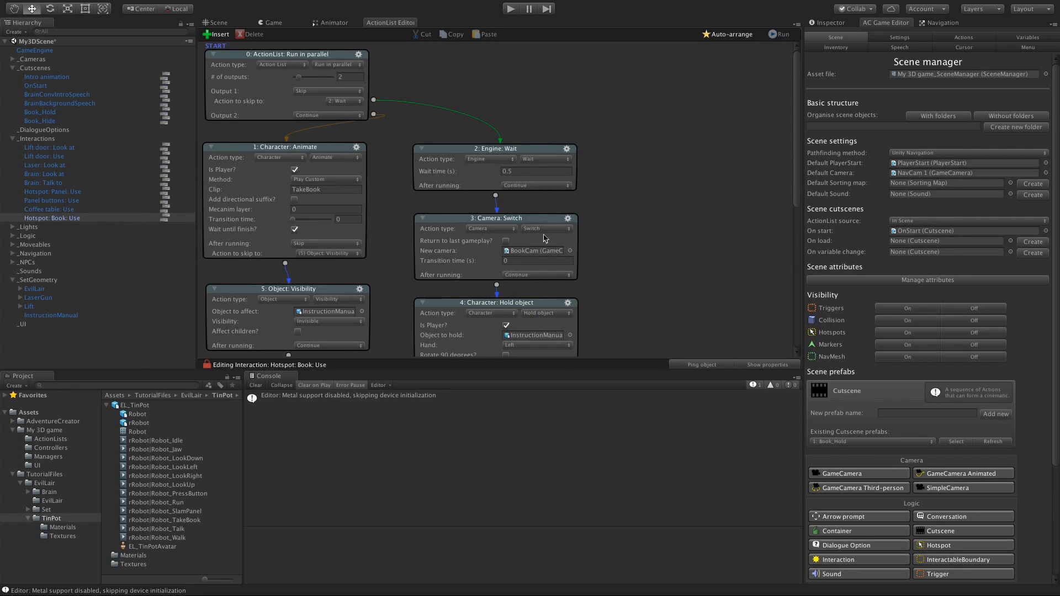
# Step: Delete the Character: Hold object action from the Hotspot: Book: Use ActionList
pyautogui.scroll(-5, 797, 154)
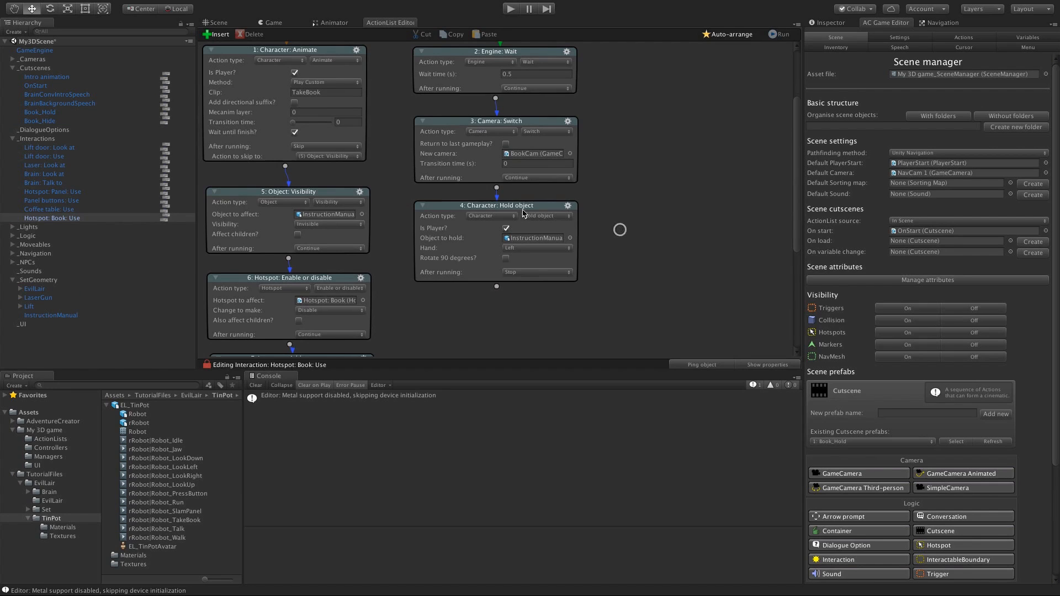
pyautogui.moveTo(511, 206); pyautogui.dragTo(523, 219)
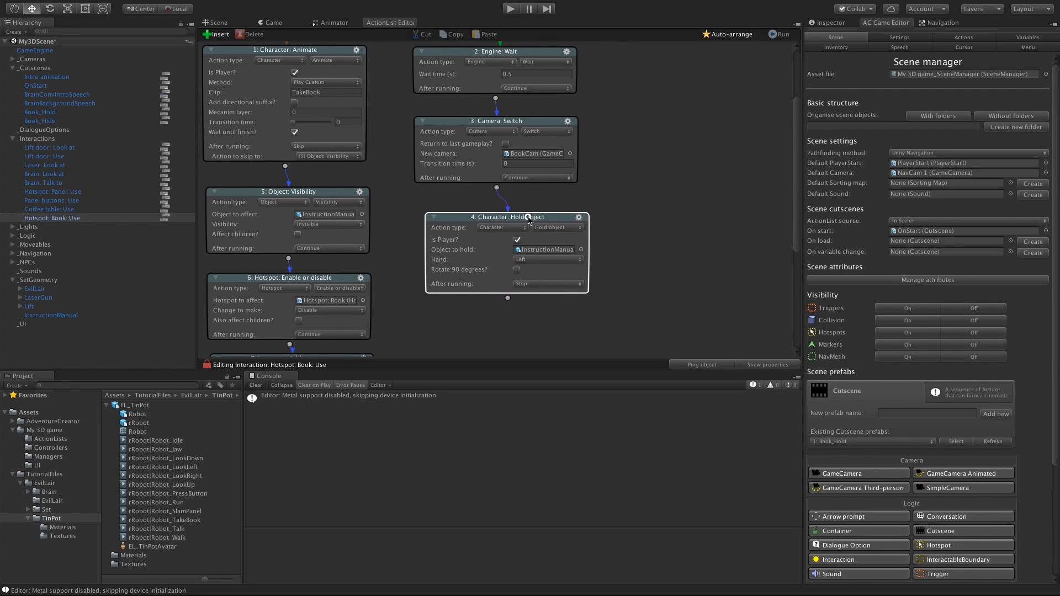
pyautogui.click(579, 217)
pyautogui.click(599, 262)
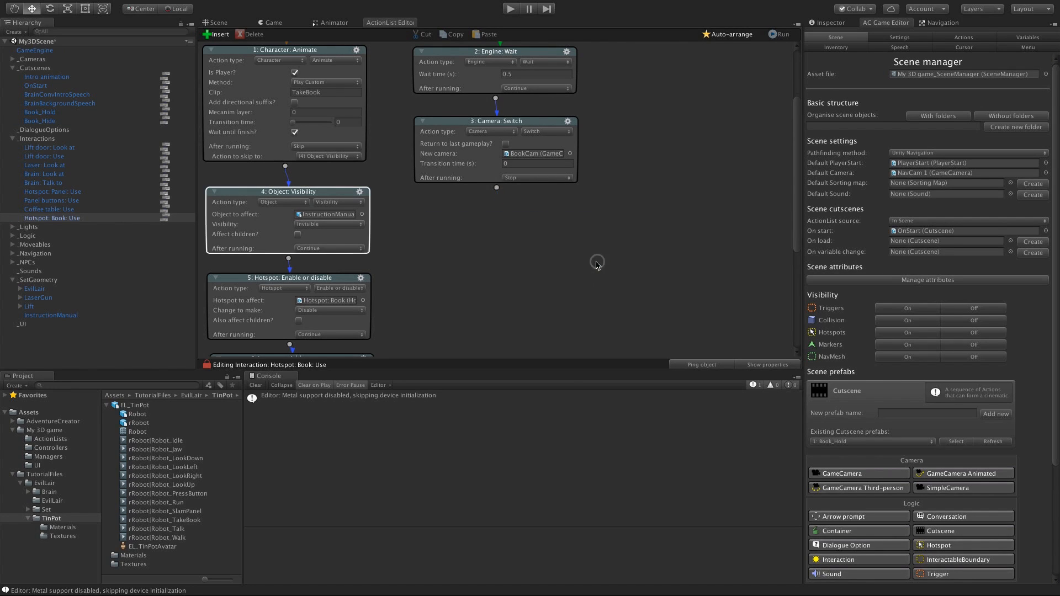
# Step: Set the Camera: Switch action that uses BookCam to run the Book_Hold cutscene after running
pyautogui.click(520, 179)
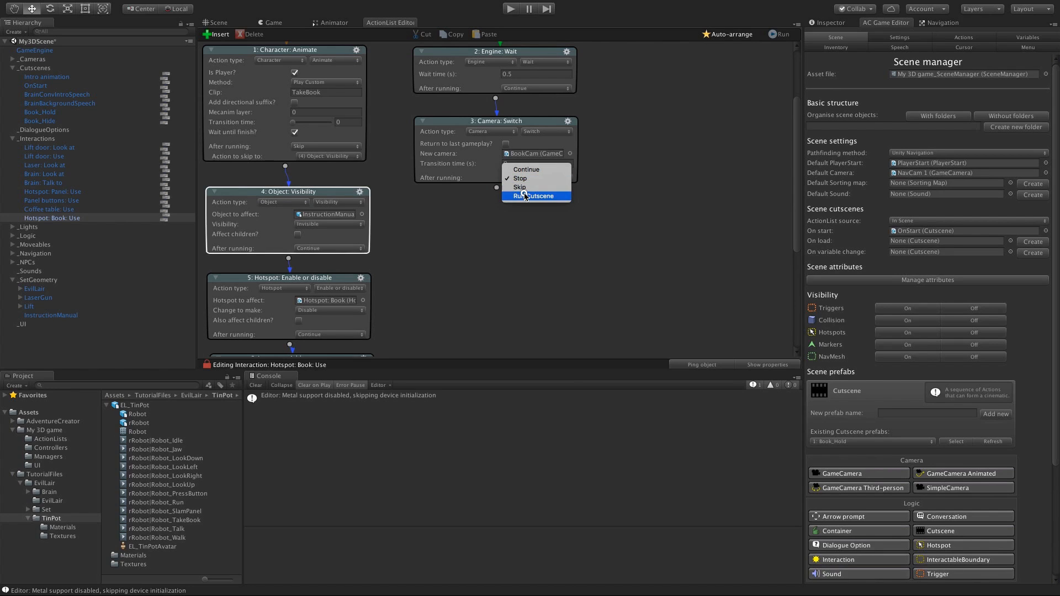
pyautogui.click(524, 196)
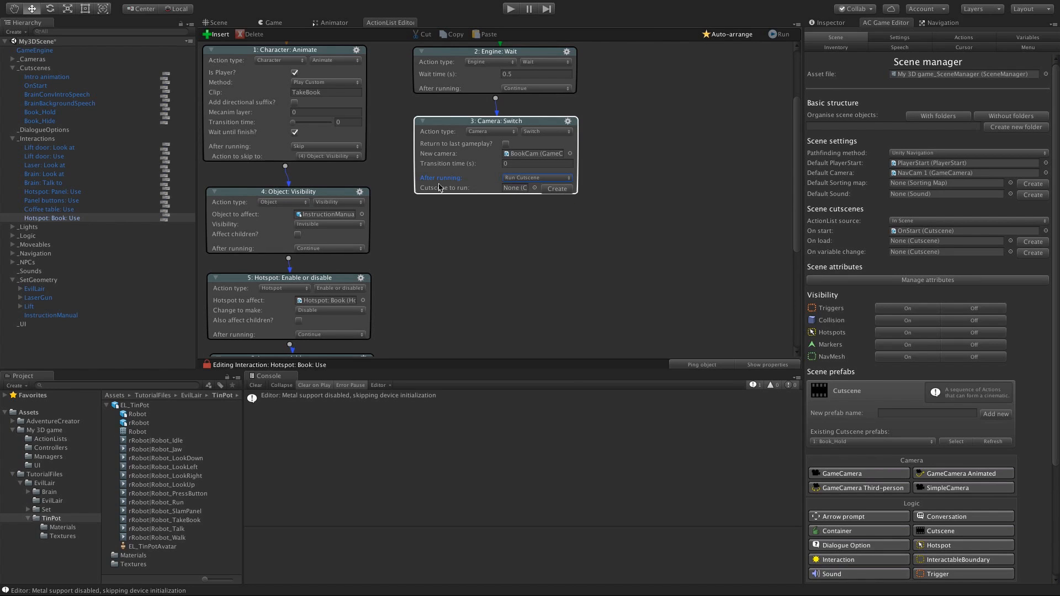
pyautogui.click(534, 188)
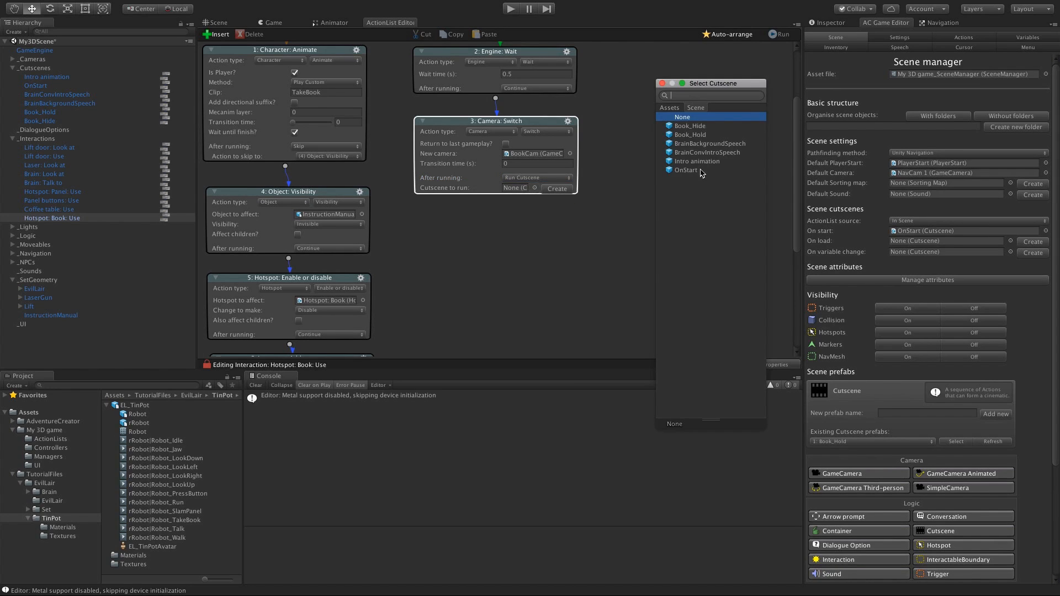
pyautogui.doubleClick(712, 134)
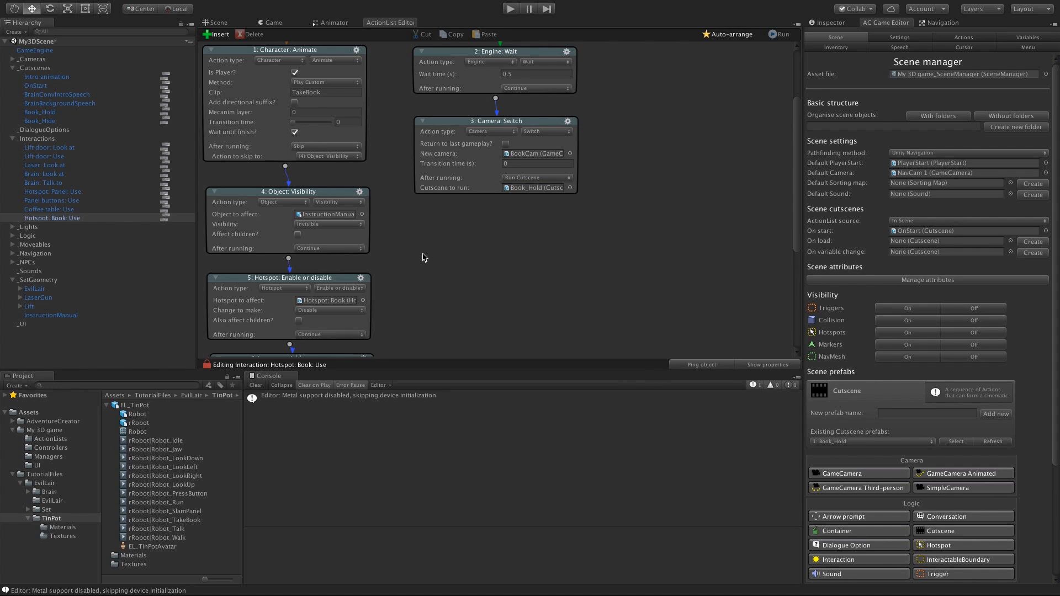
# Step: Delete the Object: Visibility action that affects InstructionManual from the Hotspot: Book: Use ActionList
pyautogui.scroll(2, 423, 259)
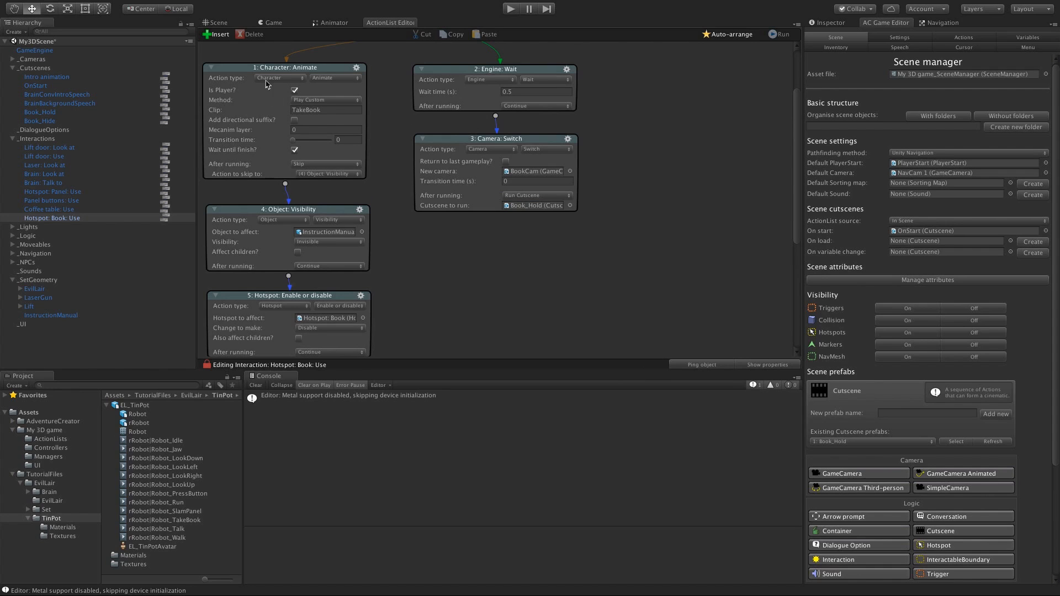
pyautogui.click(356, 212)
pyautogui.click(386, 254)
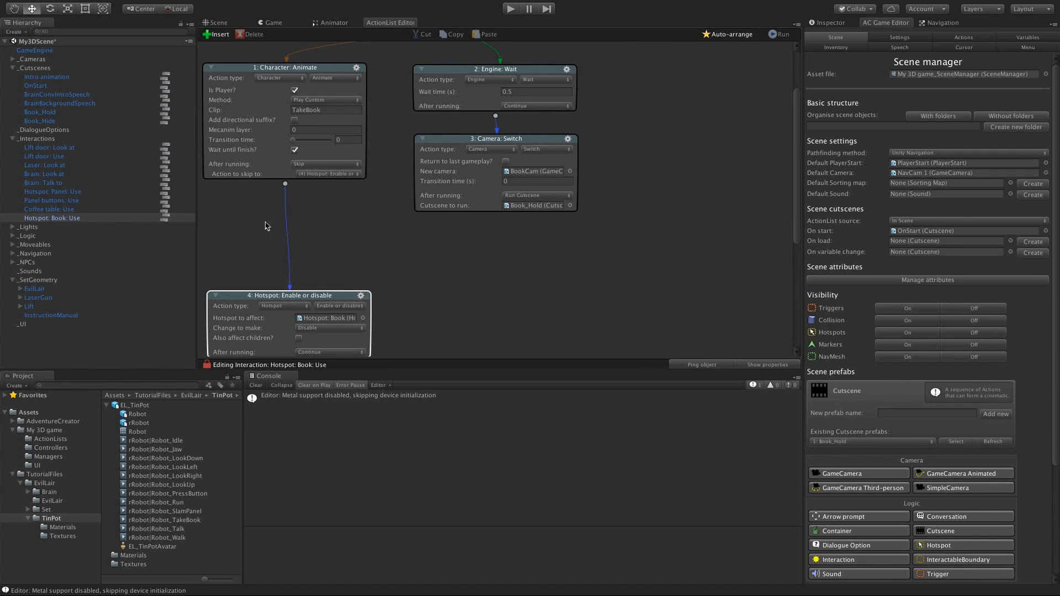
# Step: Set the final Camera: Switch action, which returns to last gameplay, to run the Book_Hide cutscene after running
pyautogui.scroll(-10, 374, 230)
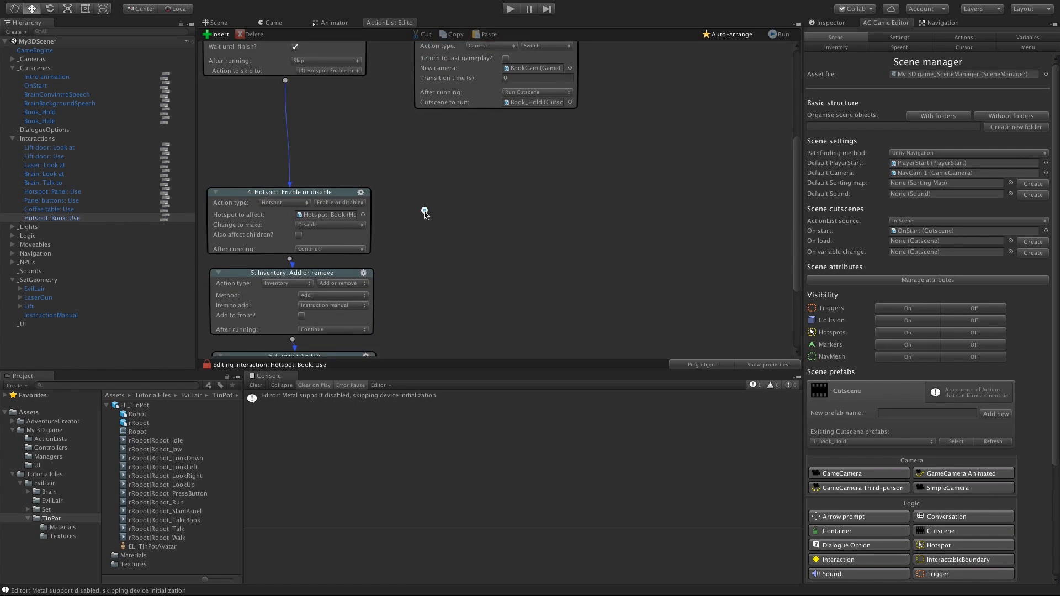
pyautogui.scroll(-5, 425, 213)
pyautogui.scroll(5, 439, 227)
pyautogui.scroll(-5, 411, 197)
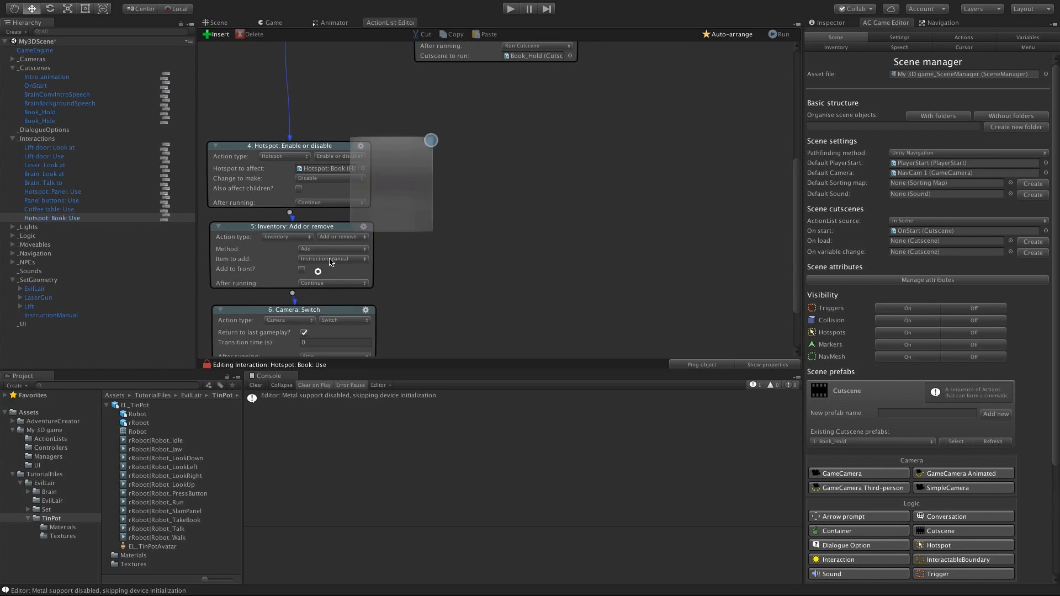
pyautogui.scroll(-4, 453, 204)
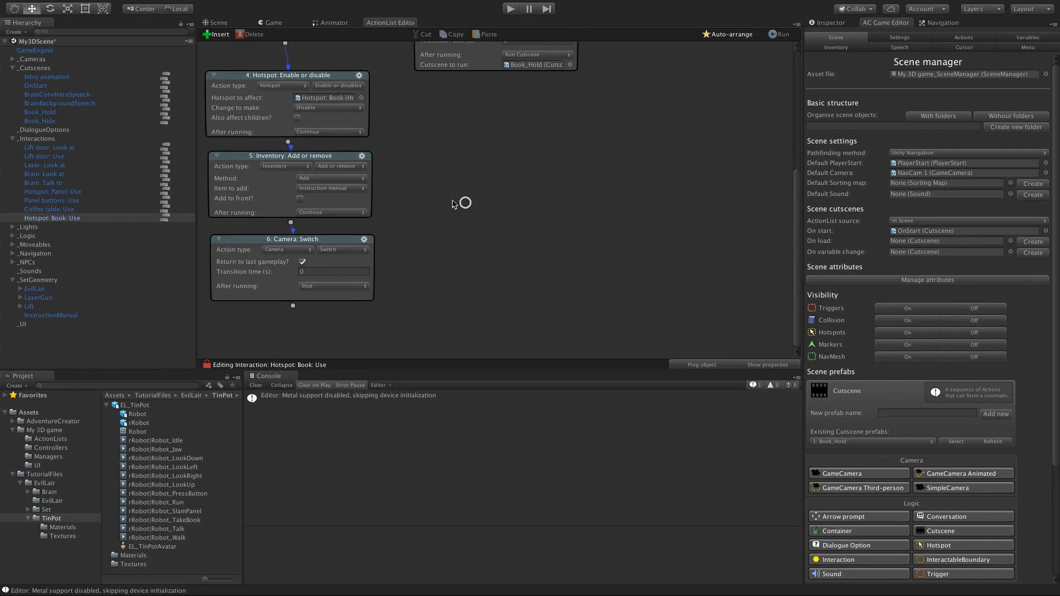
pyautogui.scroll(3, 452, 204)
pyautogui.moveTo(421, 156); pyautogui.dragTo(293, 324)
pyautogui.click(421, 239)
pyautogui.scroll(-2, 421, 239)
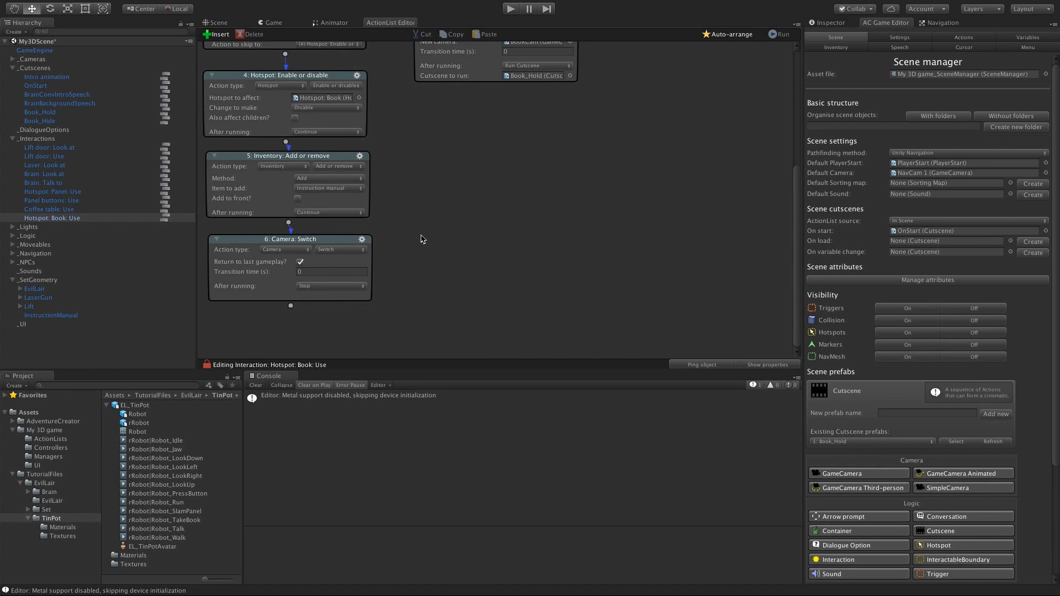
pyautogui.click(315, 285)
pyautogui.click(312, 306)
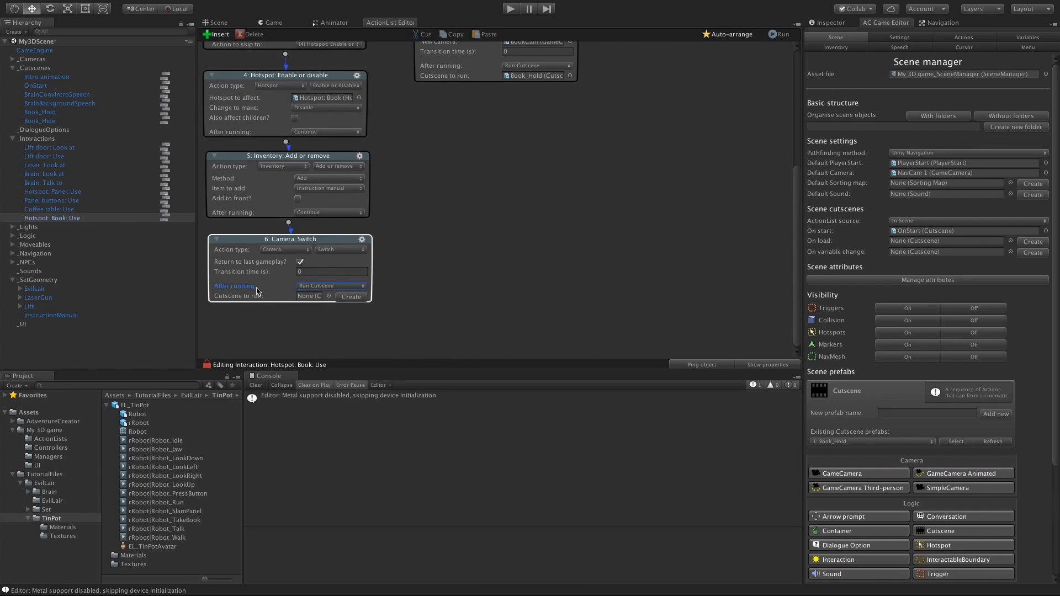
pyautogui.click(329, 296)
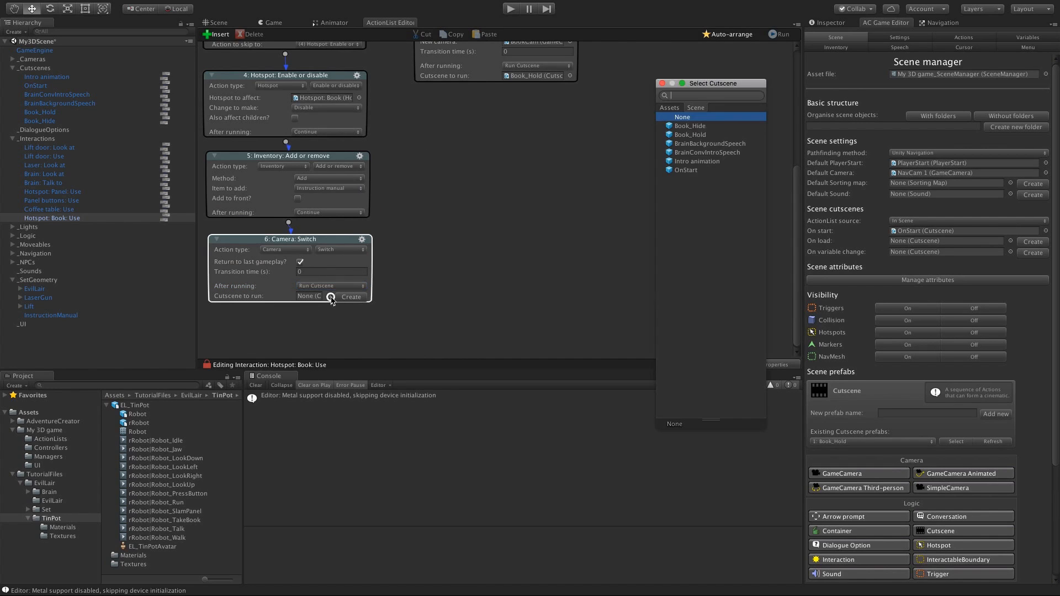
pyautogui.doubleClick(690, 126)
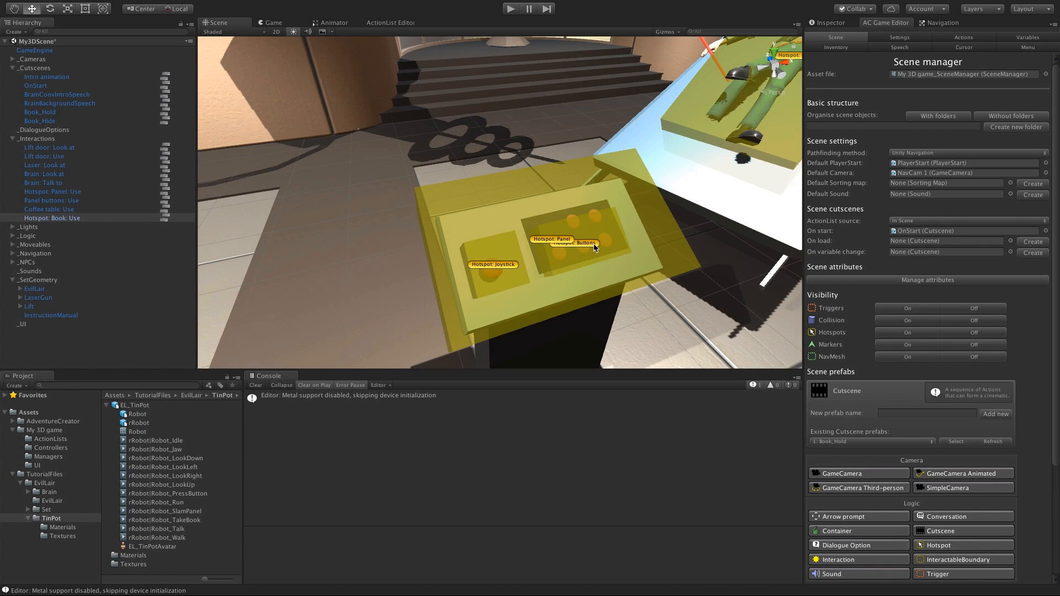
# Step: Add an Instruction manual inventory interaction to the Buttons hotspot, create its Interaction and open its ActionList for editing
pyautogui.click(594, 246)
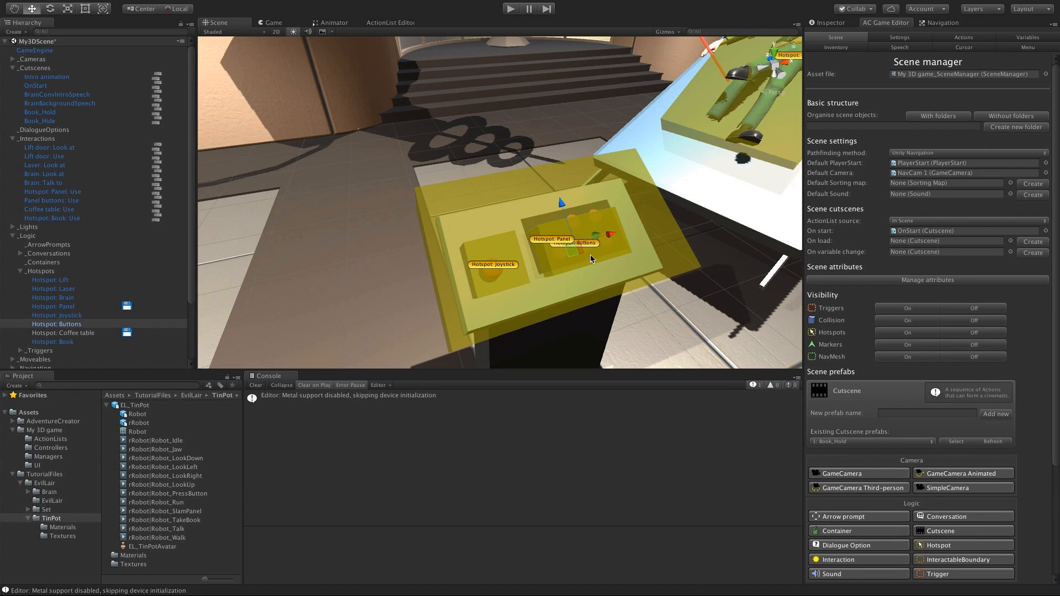
pyautogui.click(828, 25)
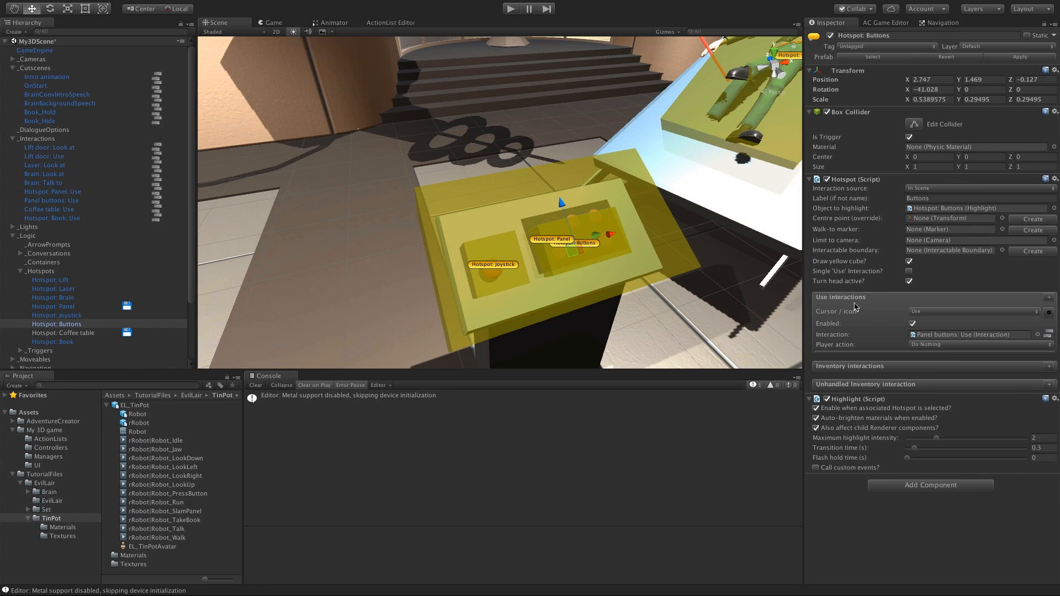
pyautogui.click(1048, 367)
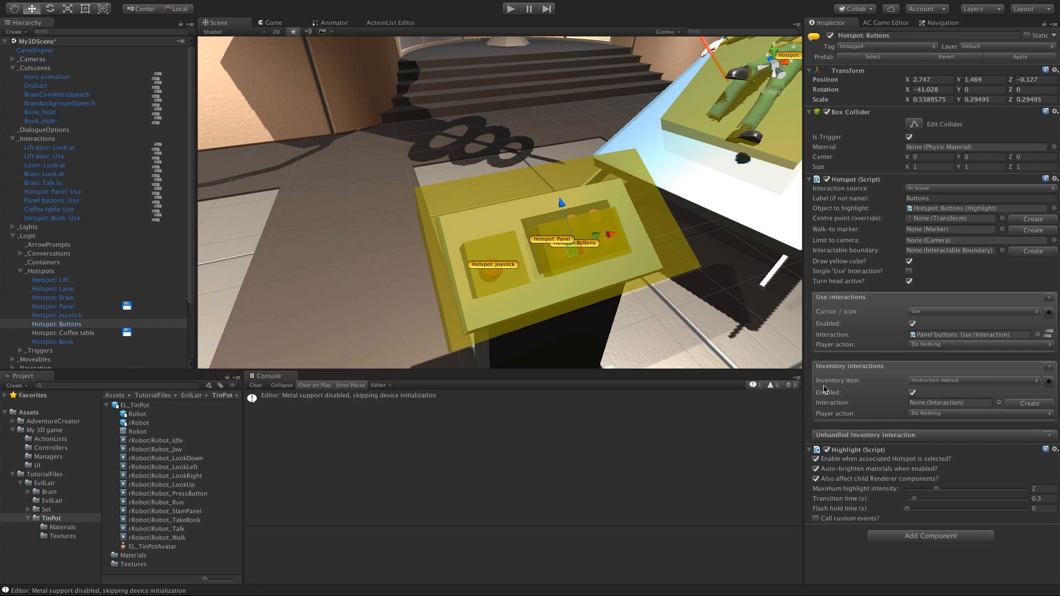
pyautogui.click(971, 381)
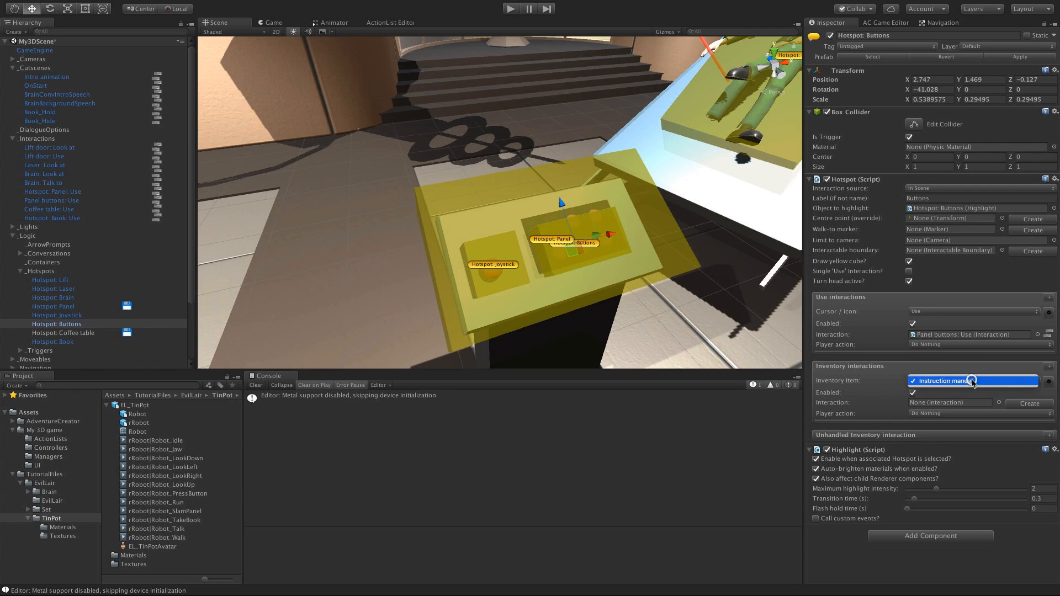
pyautogui.click(980, 382)
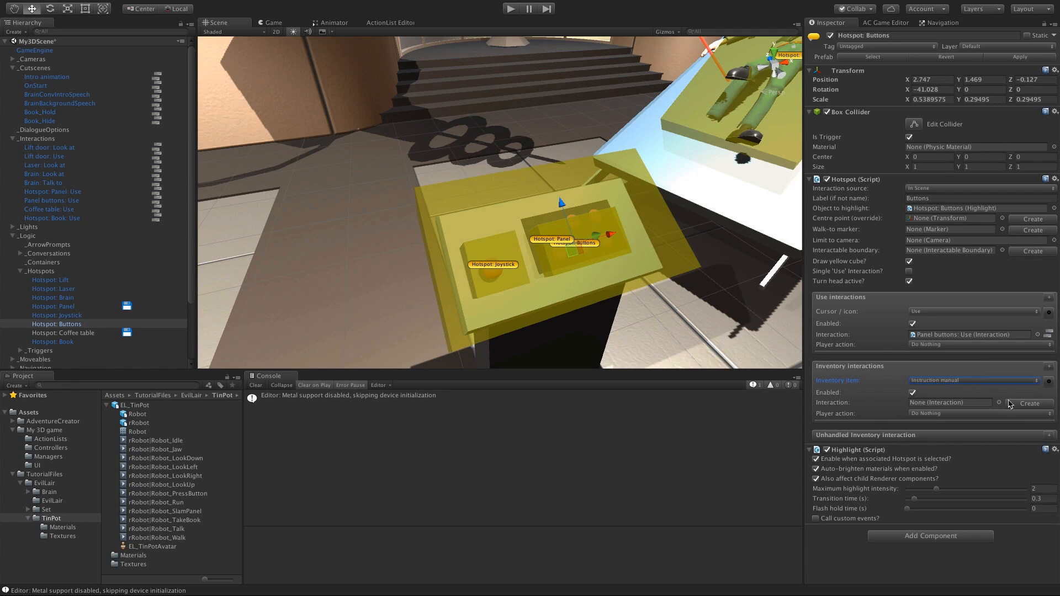
pyautogui.click(1027, 404)
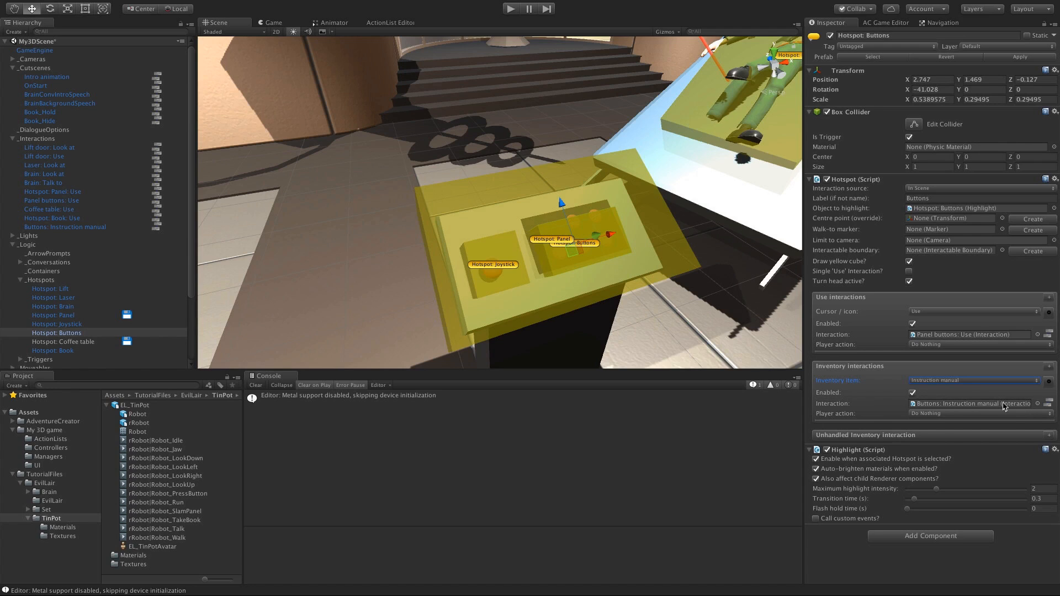
pyautogui.click(1047, 405)
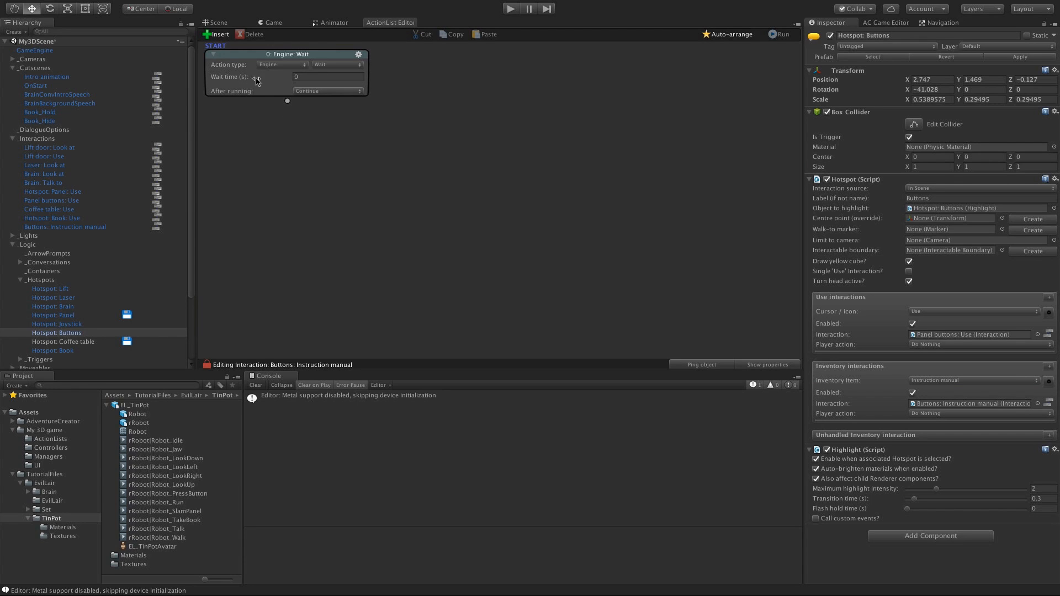
# Step: Change the first action of Buttons: Instruction manual to ActionList: Run and assign the Book_Hold cutscene to it
pyautogui.click(320, 91)
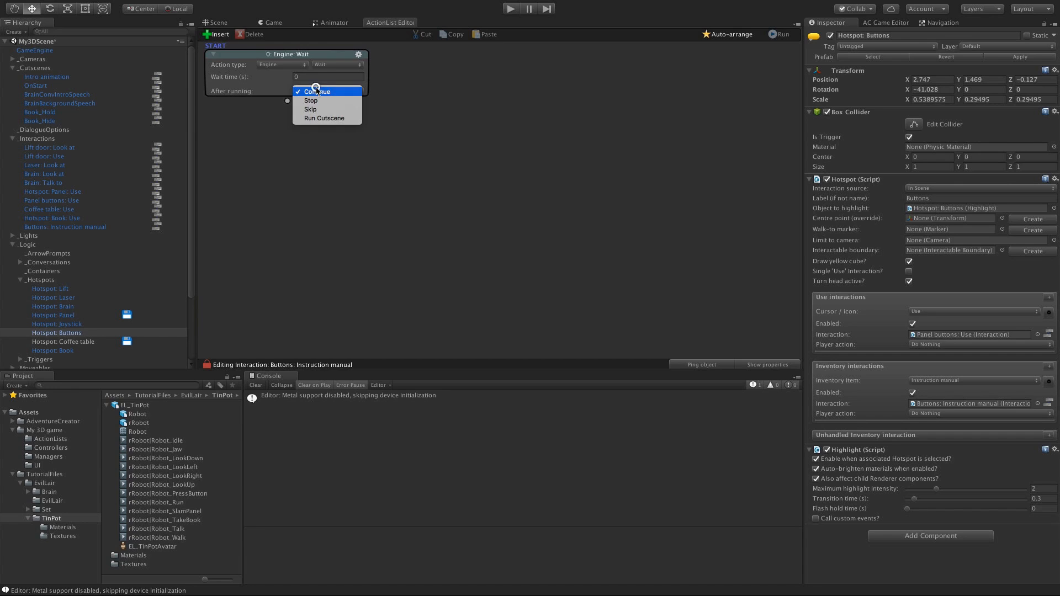
pyautogui.click(308, 119)
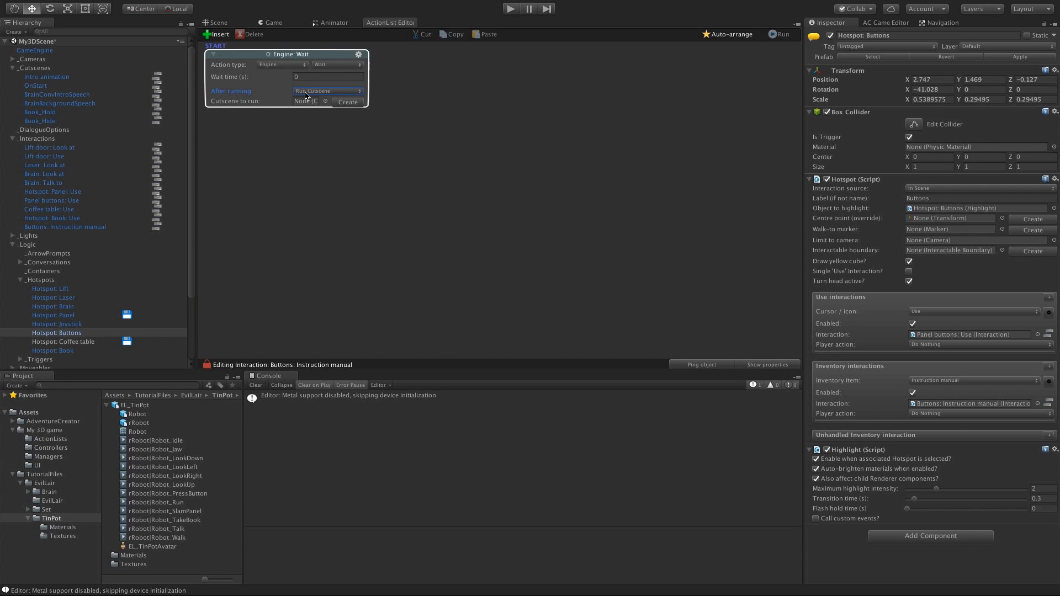
pyautogui.click(289, 64)
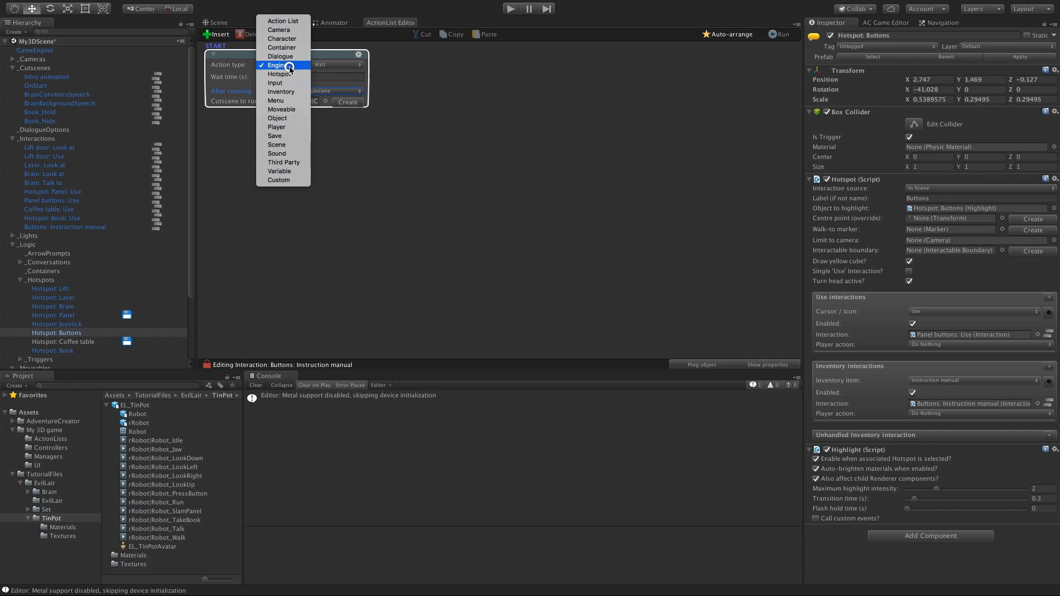
pyautogui.click(287, 26)
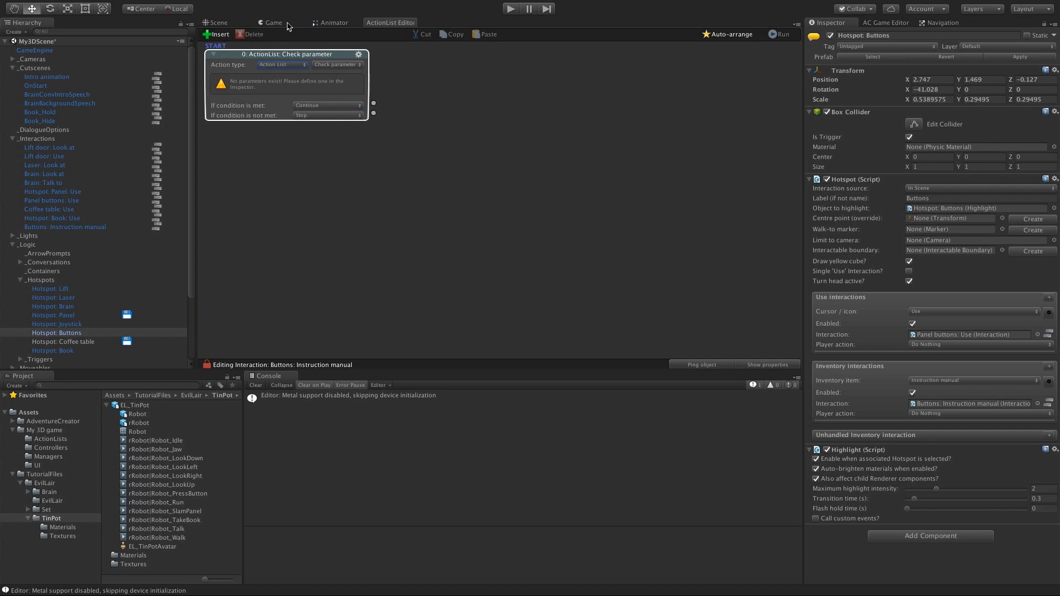
pyautogui.click(325, 71)
pyautogui.click(325, 109)
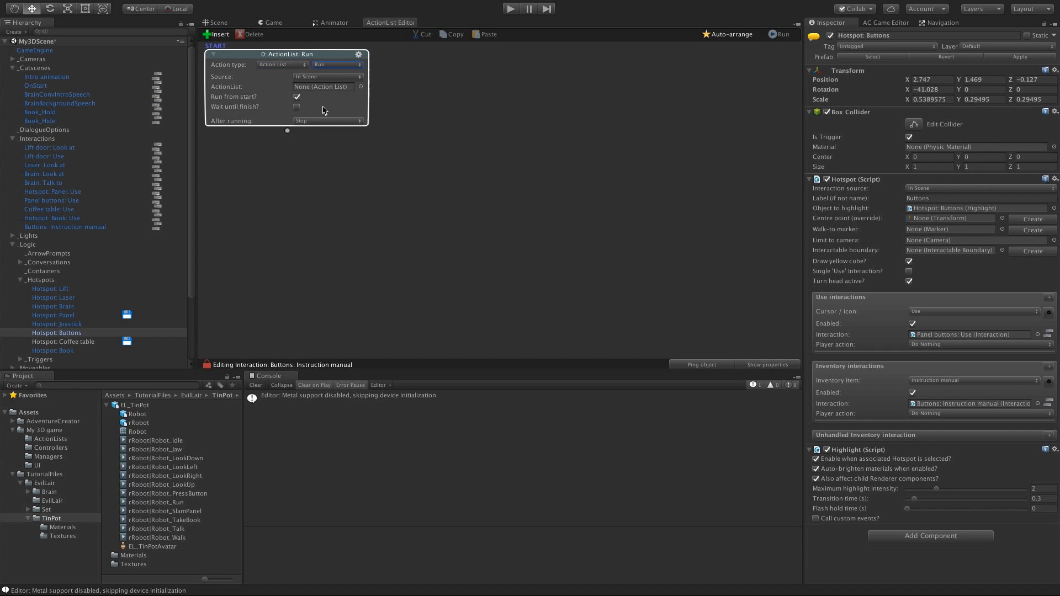
pyautogui.moveTo(39, 112); pyautogui.dragTo(298, 89)
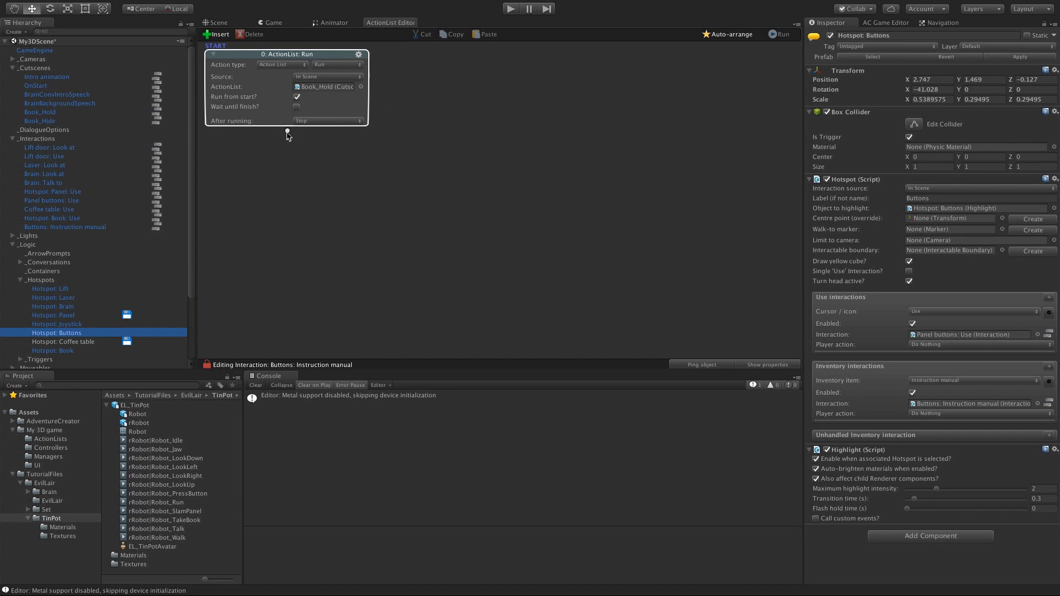
# Step: Add a Character: Animate action after the ActionList: Run action and make it affect the player
pyautogui.moveTo(287, 130); pyautogui.dragTo(285, 147)
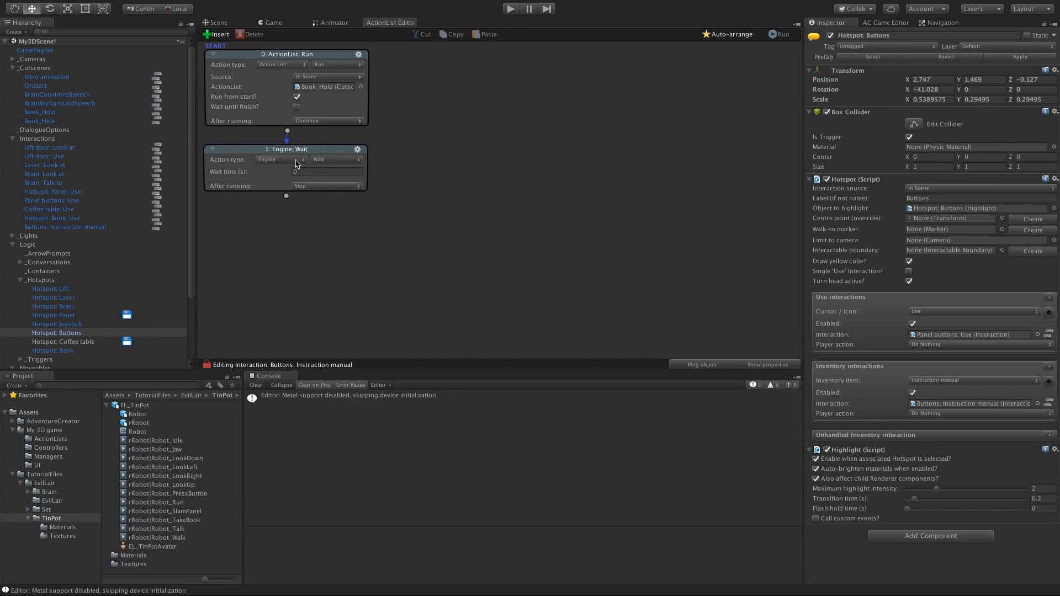
pyautogui.click(296, 163)
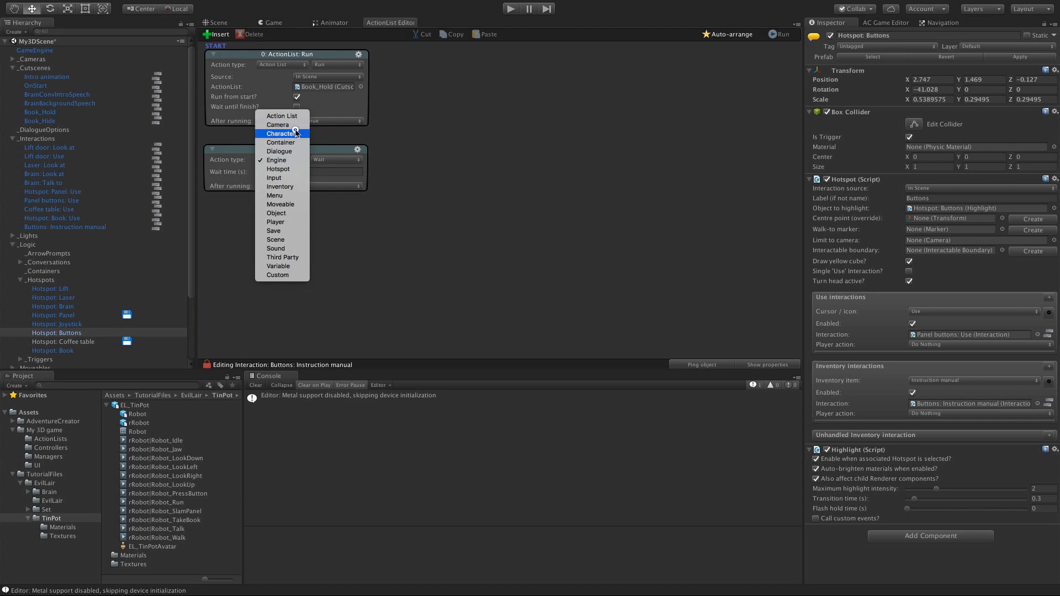
pyautogui.click(293, 134)
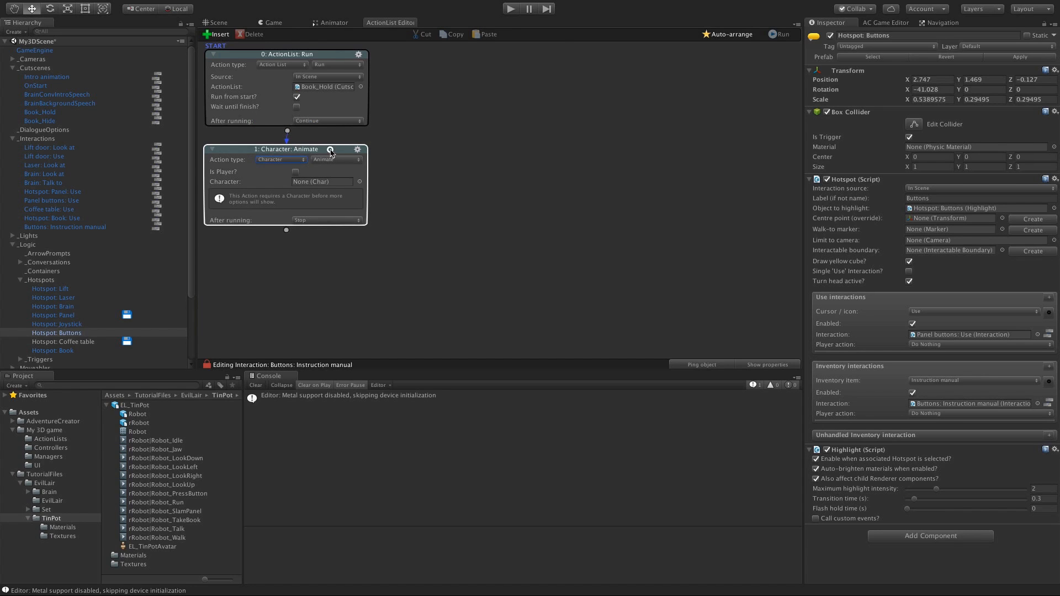
pyautogui.moveTo(333, 149); pyautogui.dragTo(335, 147)
pyautogui.click(299, 170)
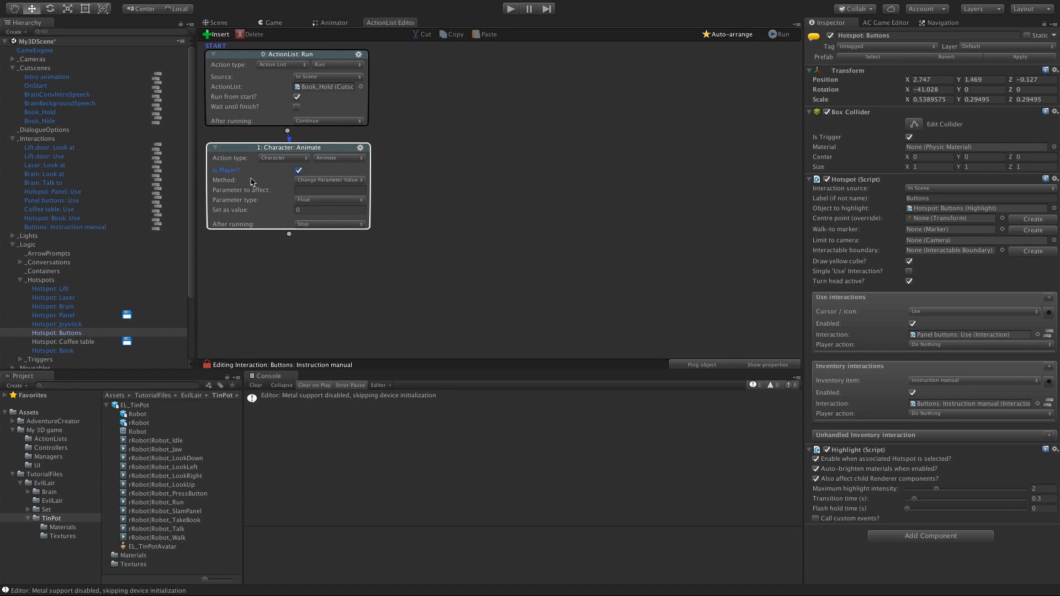
# Step: Set the Character: Animate action's method to Play Custom with the clip SlamPanel
pyautogui.click(326, 180)
pyautogui.click(311, 198)
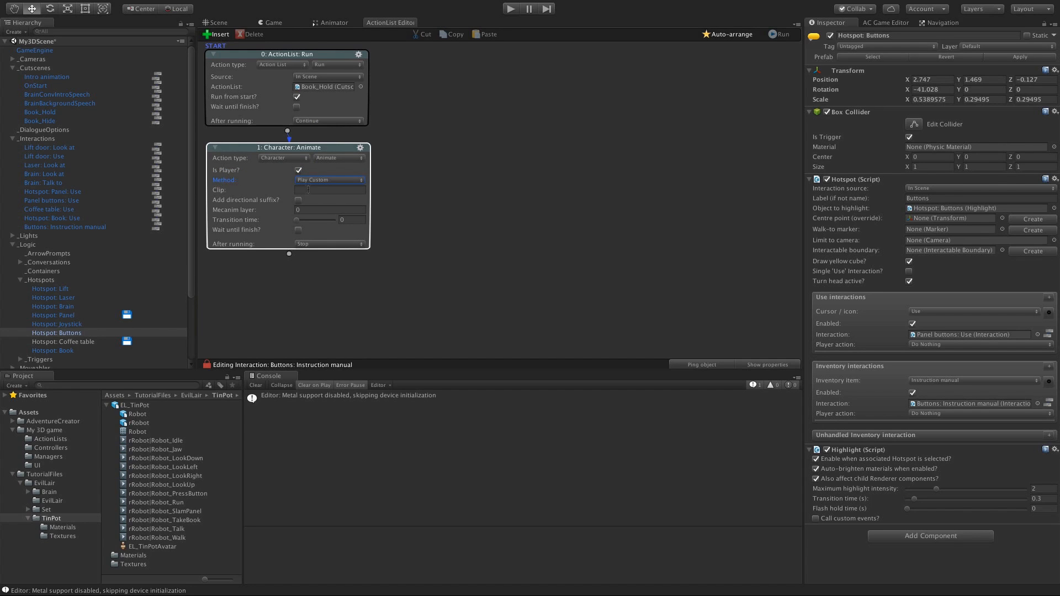
pyautogui.click(312, 189)
pyautogui.write('SlamPanel')
pyautogui.press('Return')
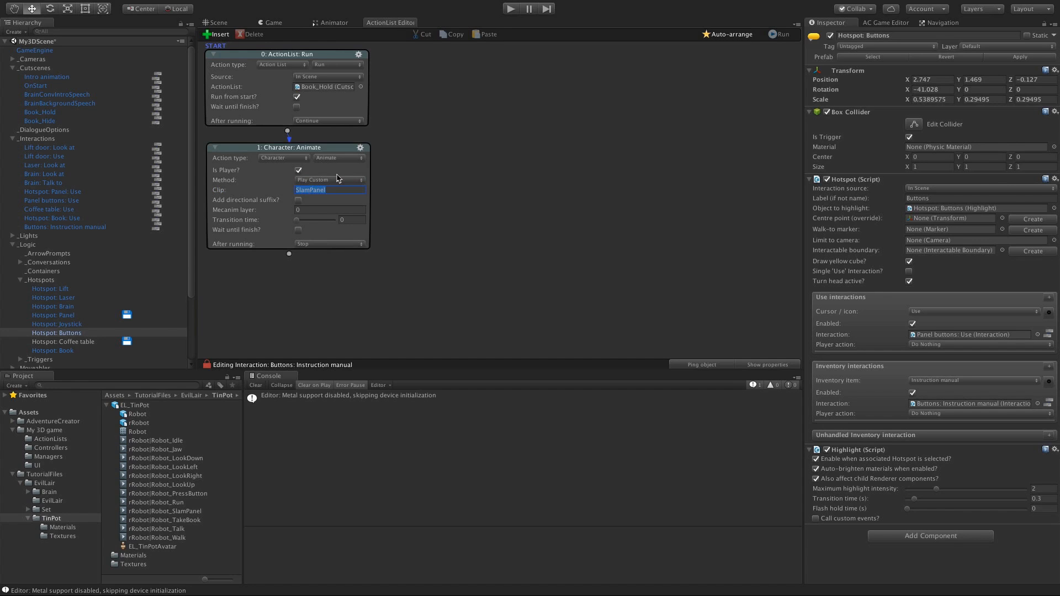
# Step: Make the player's SlamPanel animation wait until finished and add a Camera: Switch action after it
pyautogui.click(299, 230)
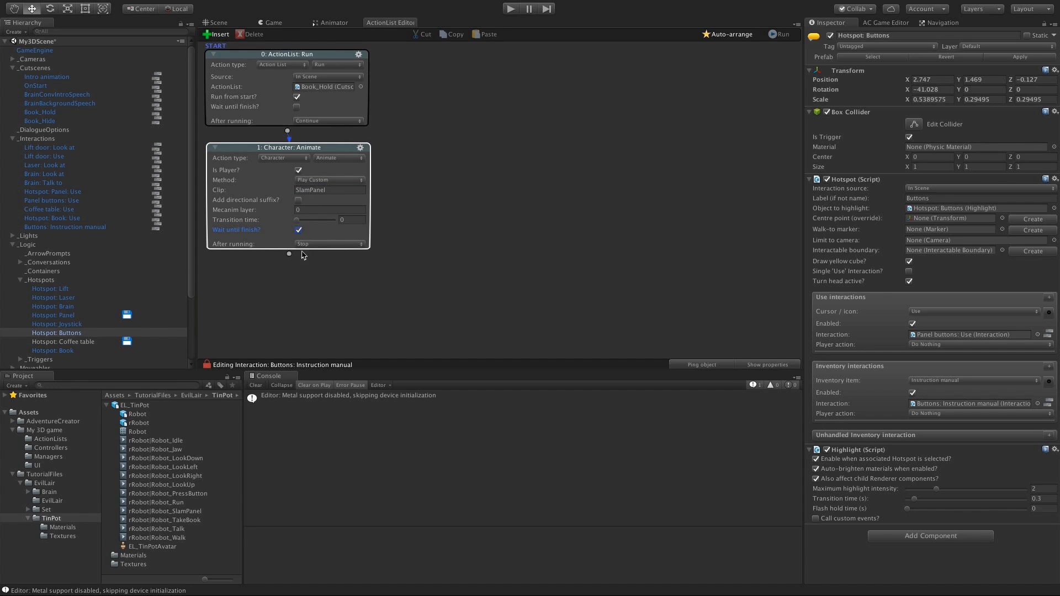
pyautogui.click(289, 256)
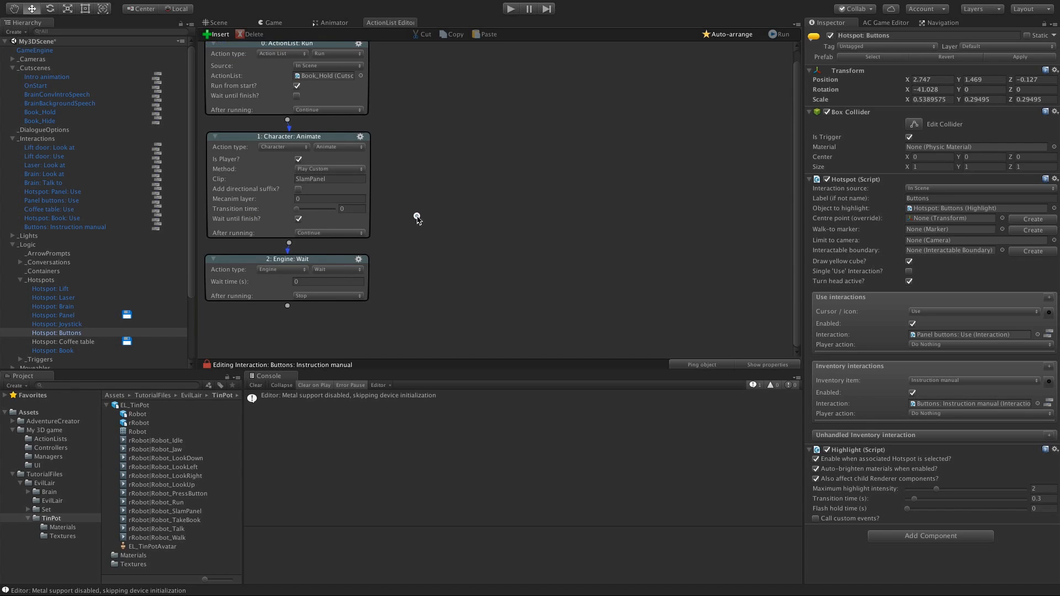
pyautogui.scroll(-1, 420, 237)
pyautogui.click(302, 271)
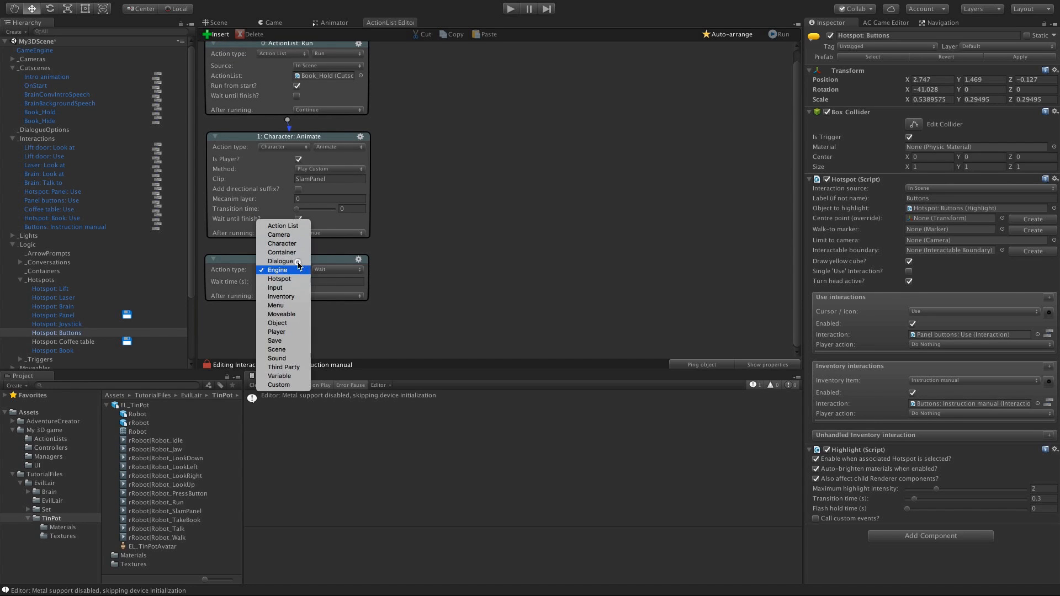
pyautogui.click(279, 234)
pyautogui.click(332, 280)
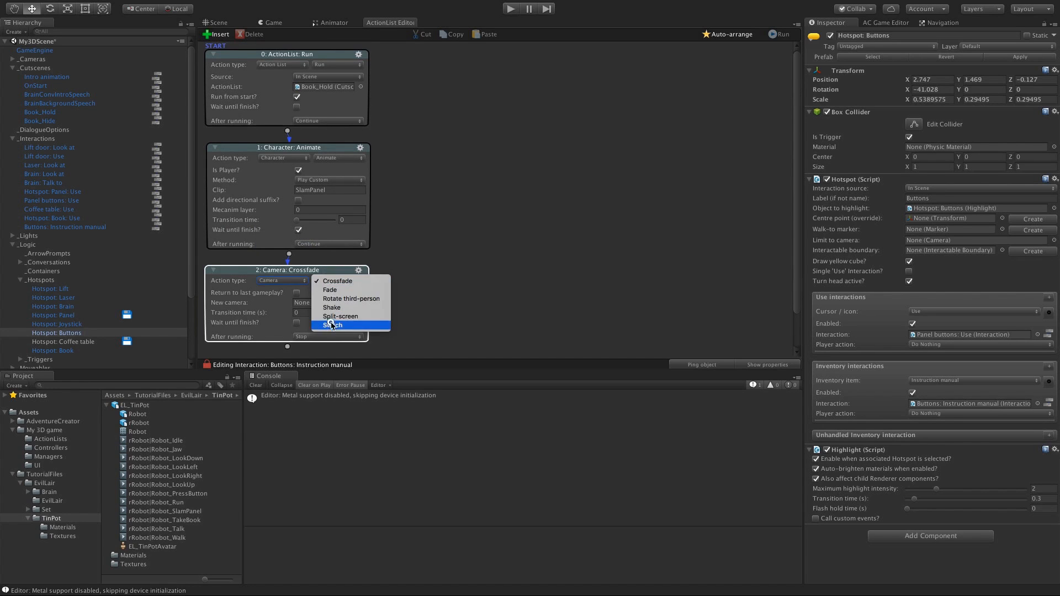
pyautogui.click(331, 324)
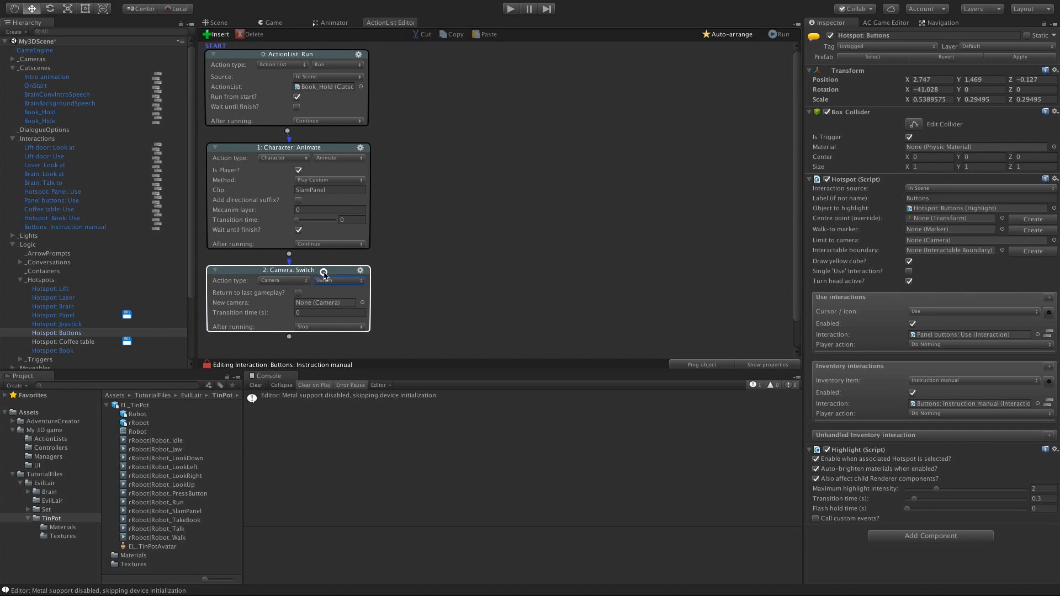
# Step: Assign RevealCam as the new camera of the Camera: Switch action
pyautogui.click(429, 268)
pyautogui.scroll(-1, 402, 268)
pyautogui.scroll(-1, 402, 268)
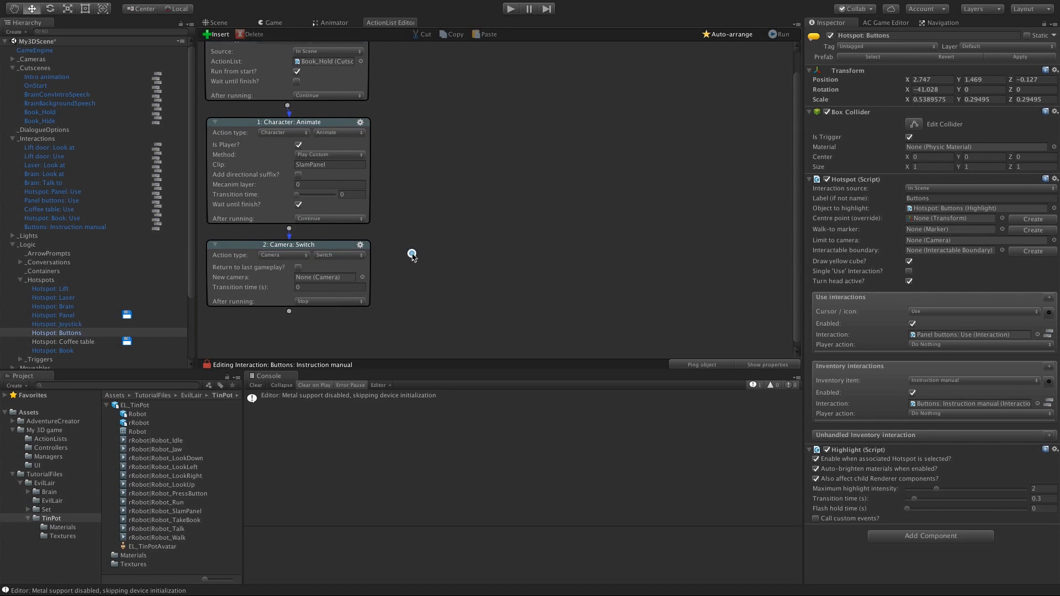
pyautogui.click(362, 277)
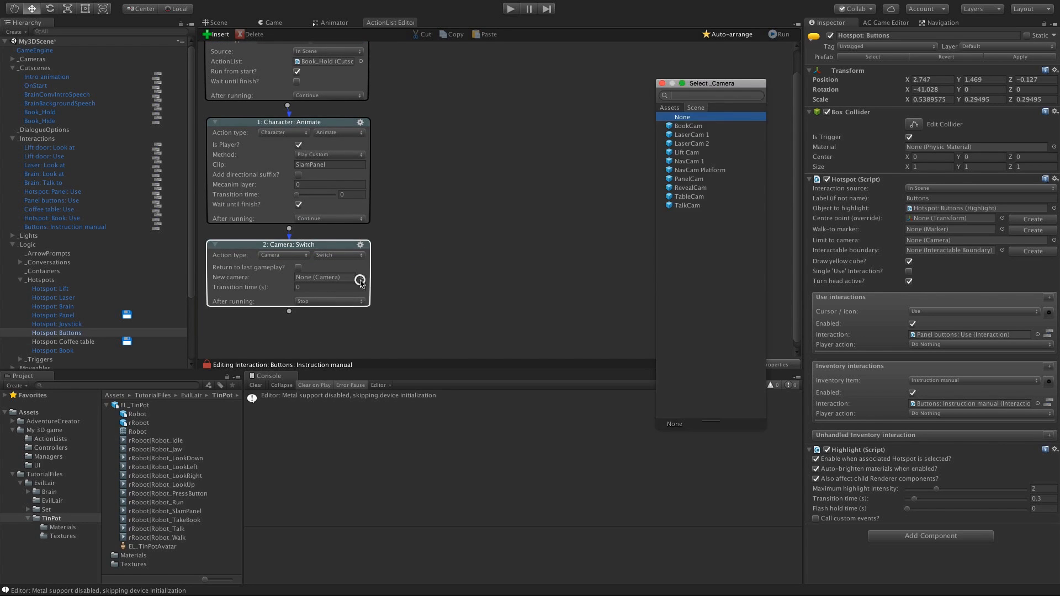
pyautogui.doubleClick(707, 188)
# Step: Examine the laser gun in the scene and the condition on its LaserController's Any State to rLaserGun|TurnOff transition
pyautogui.click(222, 25)
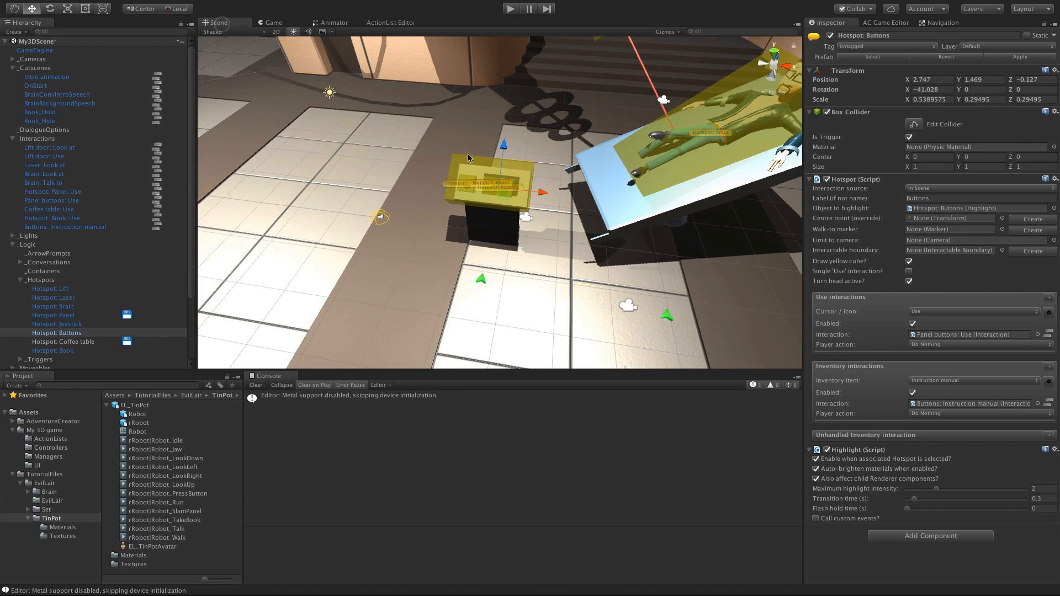
pyautogui.moveTo(449, 181); pyautogui.dragTo(469, 247, button='right')
pyautogui.moveTo(430, 93); pyautogui.dragTo(446, 125, button='middle')
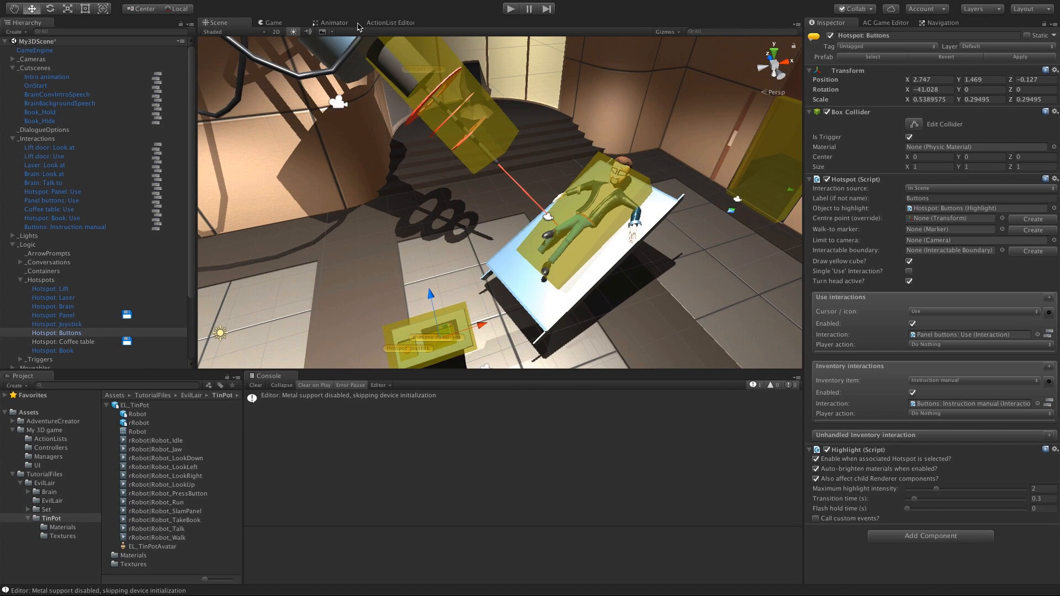
pyautogui.moveTo(456, 191)
pyautogui.keyDown('alt'); pyautogui.mouseDown()
pyautogui.moveTo(495, 230)
pyautogui.moveTo(468, 198)
pyautogui.mouseUp(); pyautogui.keyUp('alt')
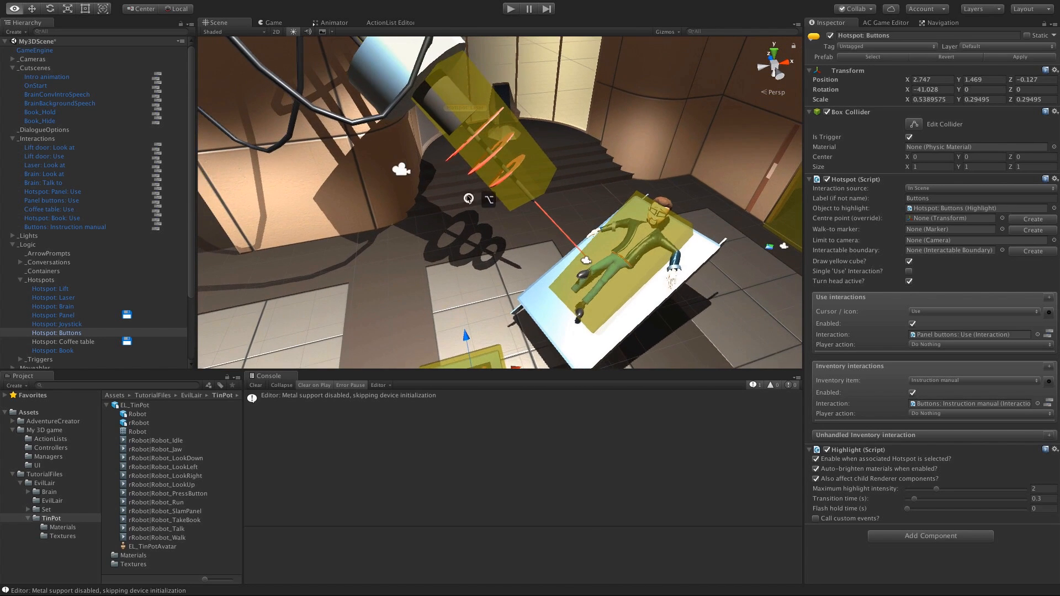
pyautogui.scroll(-5, 30, 256)
pyautogui.click(33, 339)
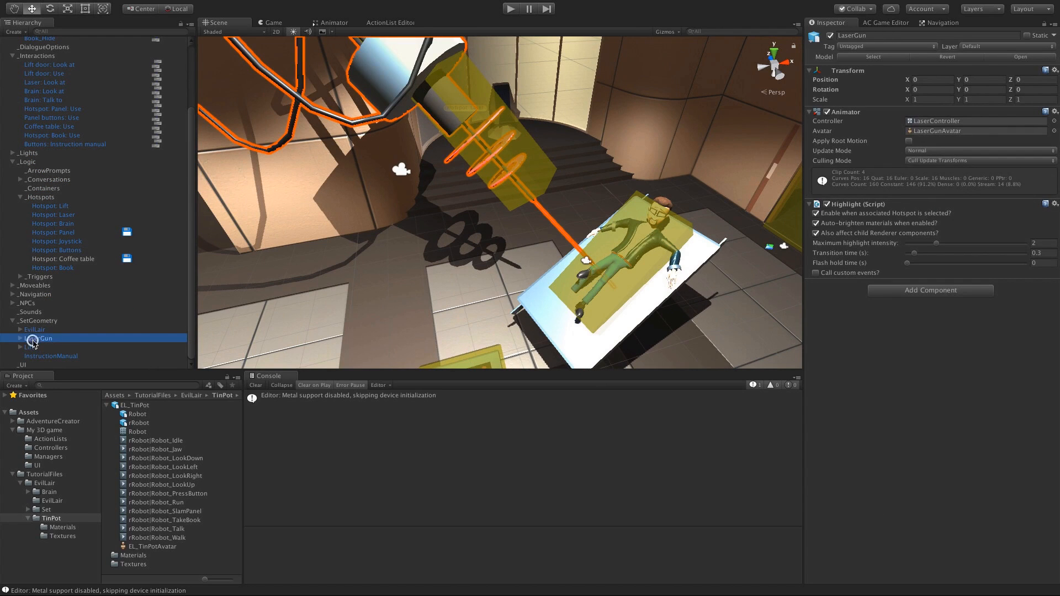
pyautogui.doubleClick(957, 121)
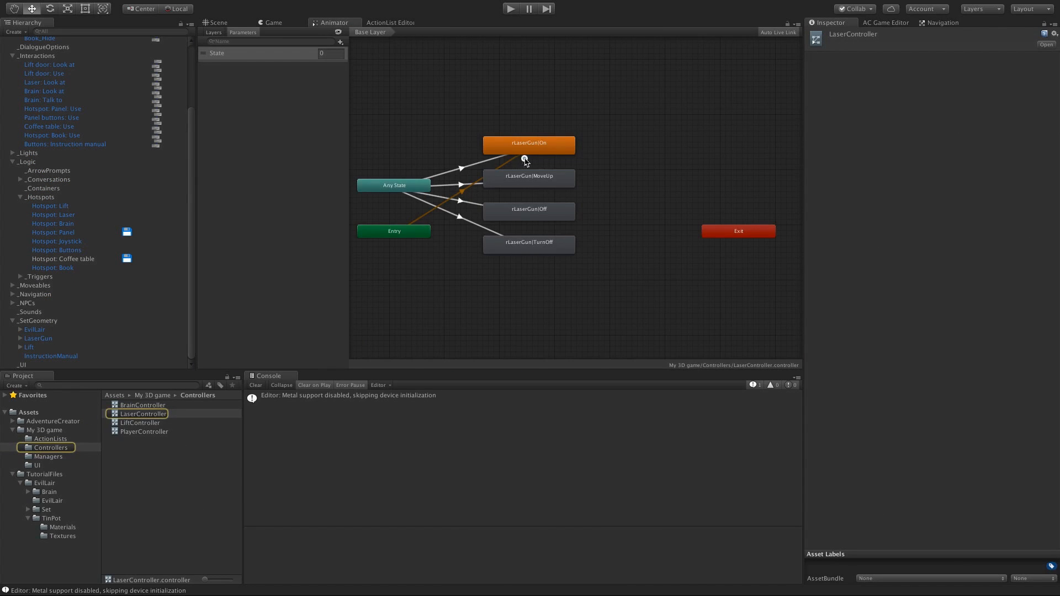
pyautogui.scroll(3, 525, 161)
pyautogui.click(597, 263)
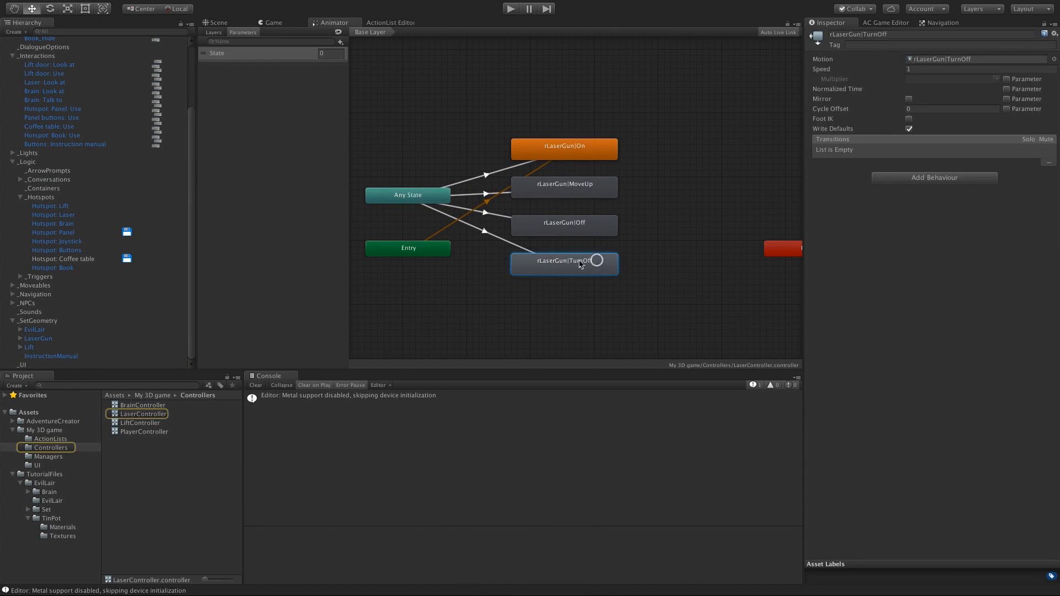
pyautogui.click(484, 233)
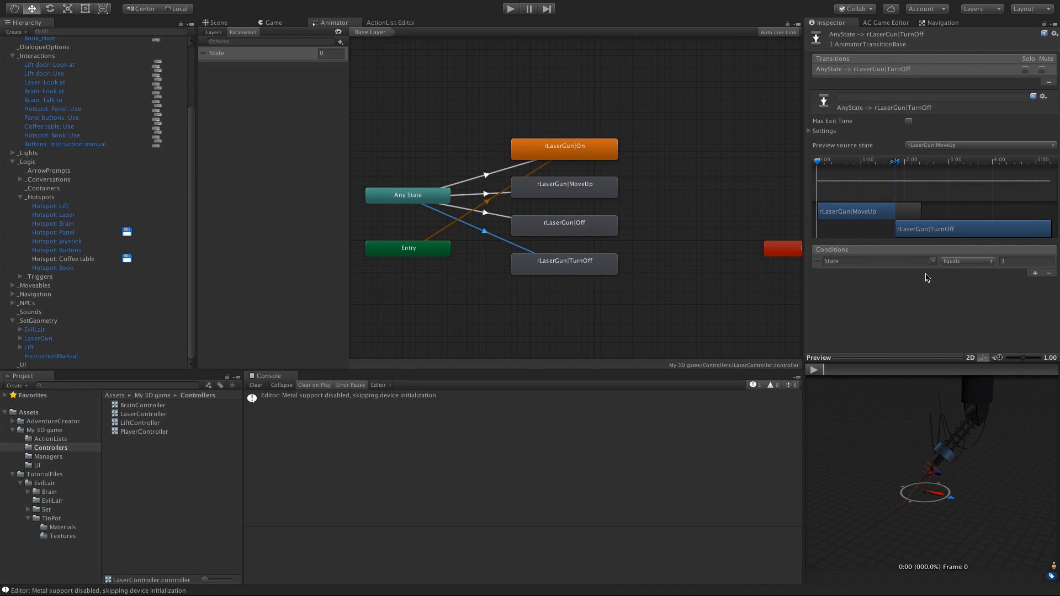
# Step: Return to the Buttons: Instruction manual ActionList and add an Object: Animate action after the Camera: Switch action
pyautogui.click(402, 23)
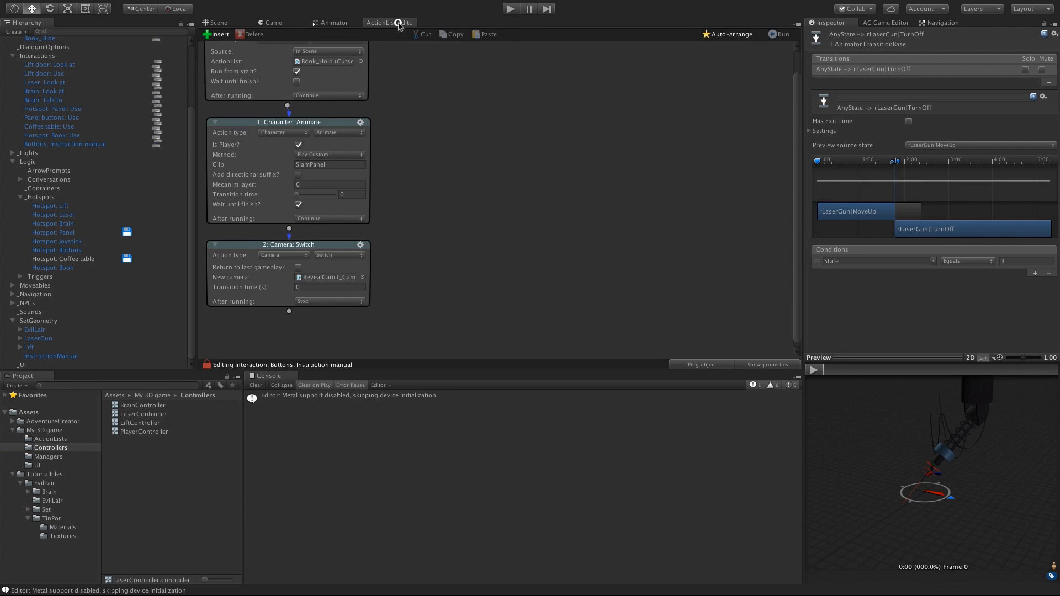
pyautogui.moveTo(292, 313); pyautogui.dragTo(293, 324)
pyautogui.moveTo(415, 282); pyautogui.dragTo(428, 160, button='middle')
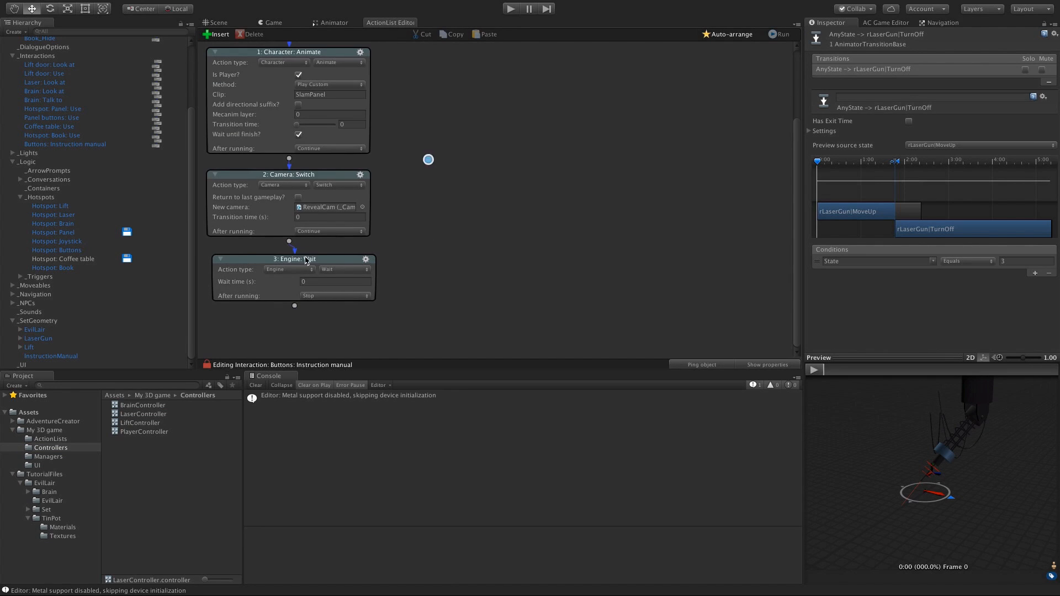
pyautogui.click(293, 269)
pyautogui.click(284, 323)
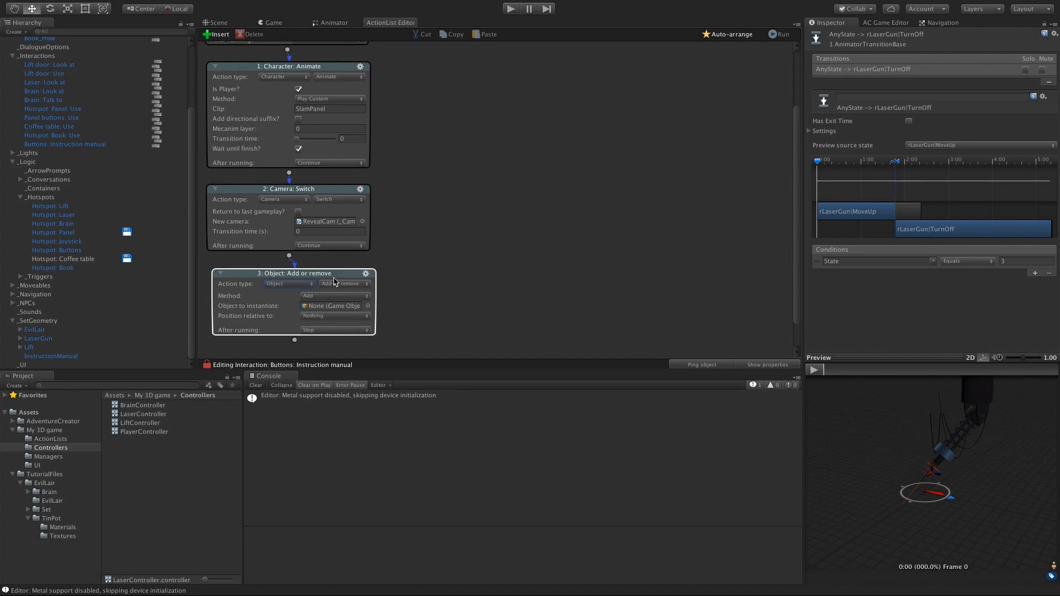
pyautogui.click(337, 284)
pyautogui.click(335, 294)
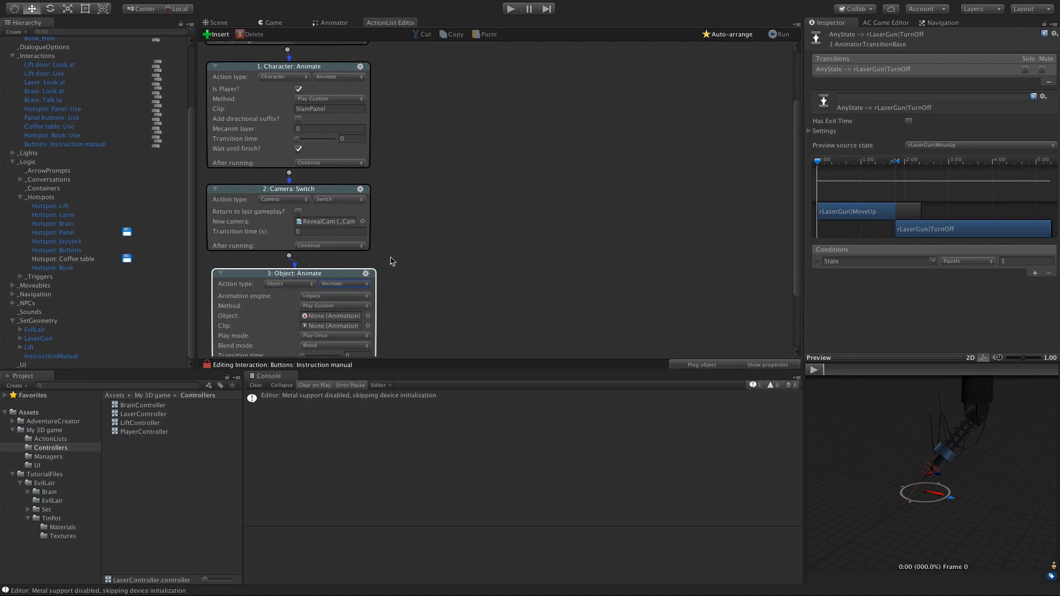
# Step: Set the Object: Animate action's animation engine to Mecanim and assign LaserGun as its Animator
pyautogui.click(317, 296)
pyautogui.click(330, 323)
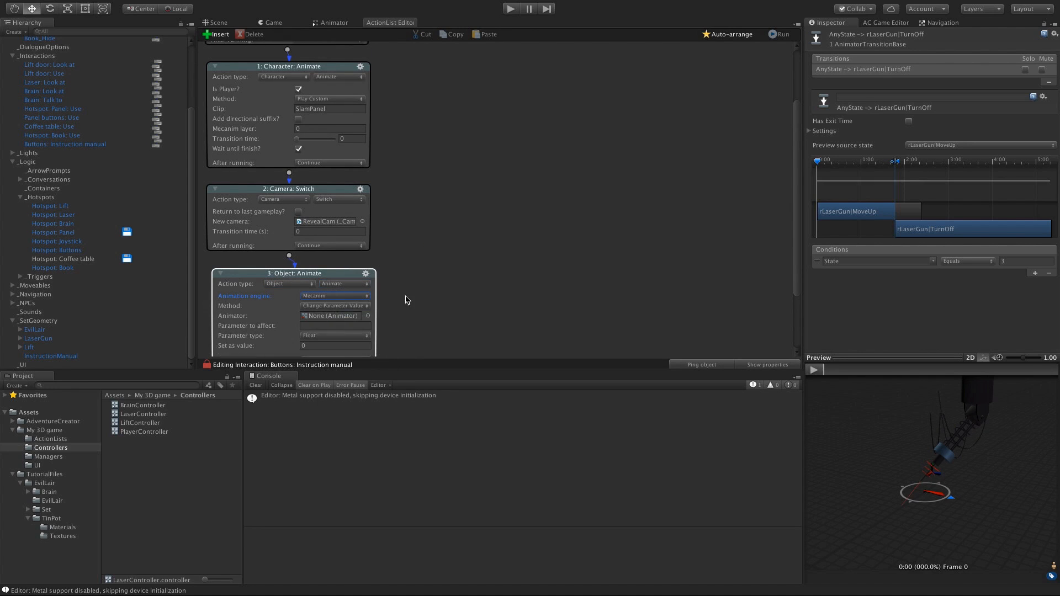
pyautogui.click(367, 316)
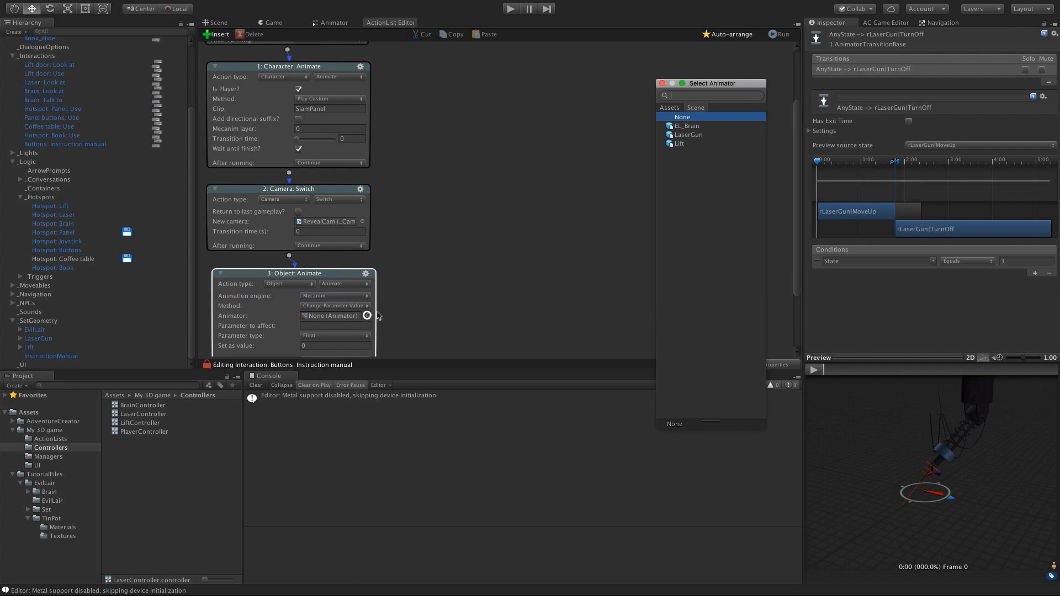
pyautogui.doubleClick(684, 138)
pyautogui.scroll(-2, 465, 221)
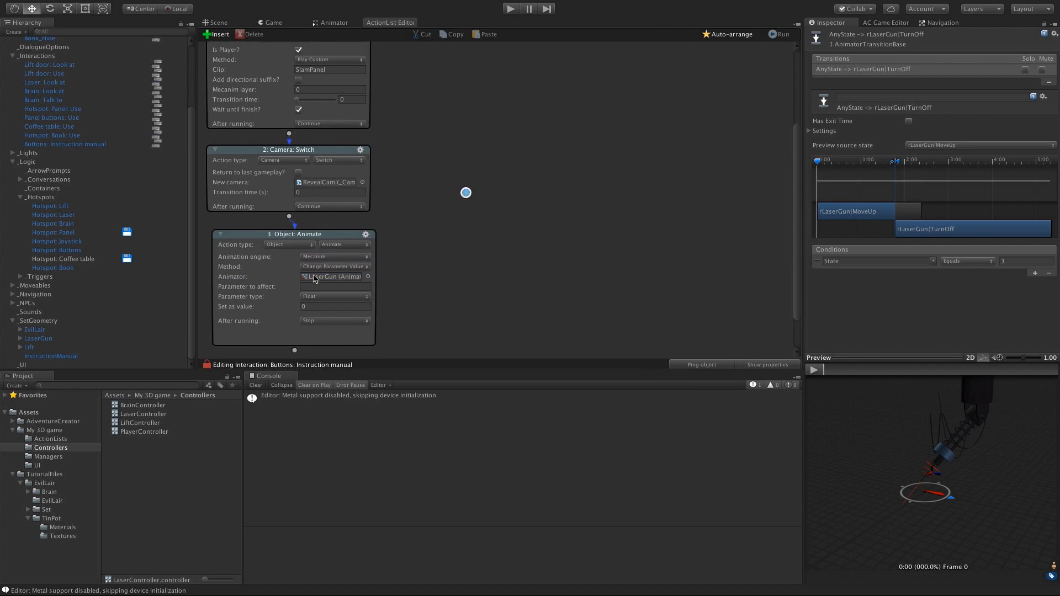
# Step: Make the LaserGun animate action set the Int parameter State to 3
pyautogui.click(322, 287)
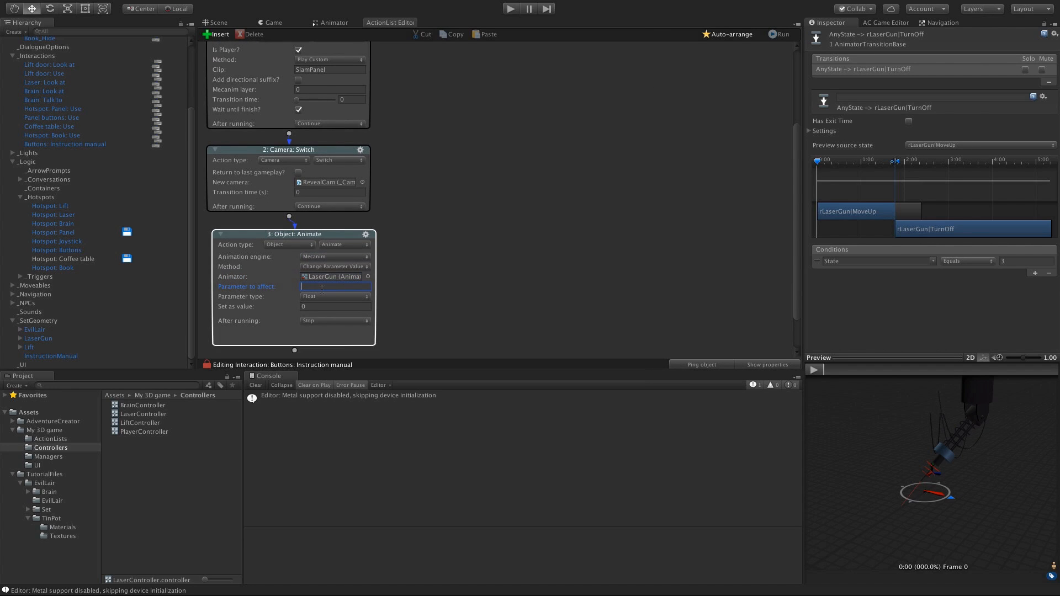
pyautogui.press('Return')
pyautogui.click(323, 297)
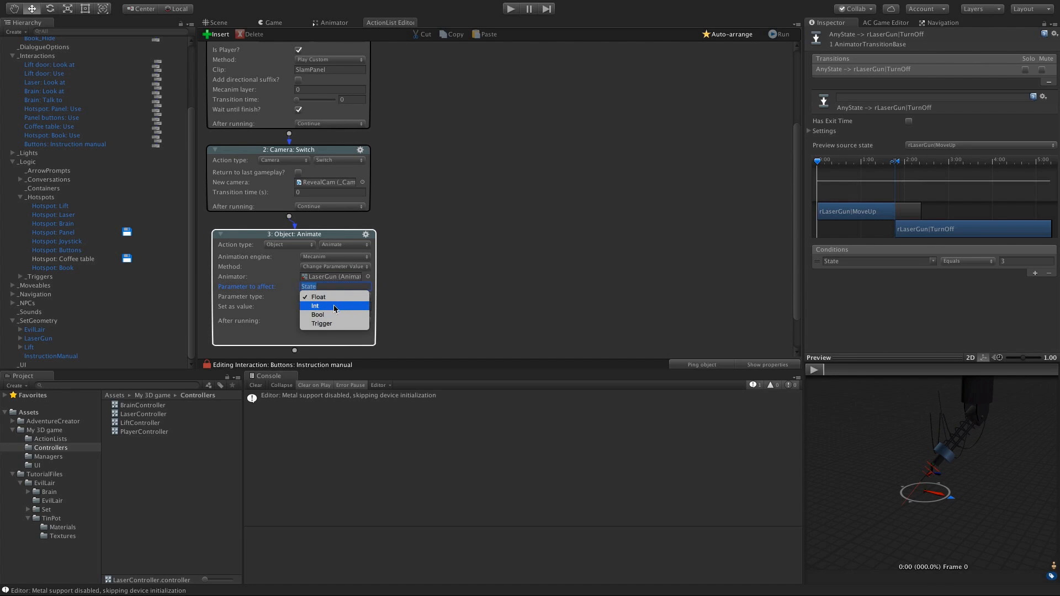
pyautogui.click(334, 306)
pyautogui.click(327, 307)
pyautogui.write('3')
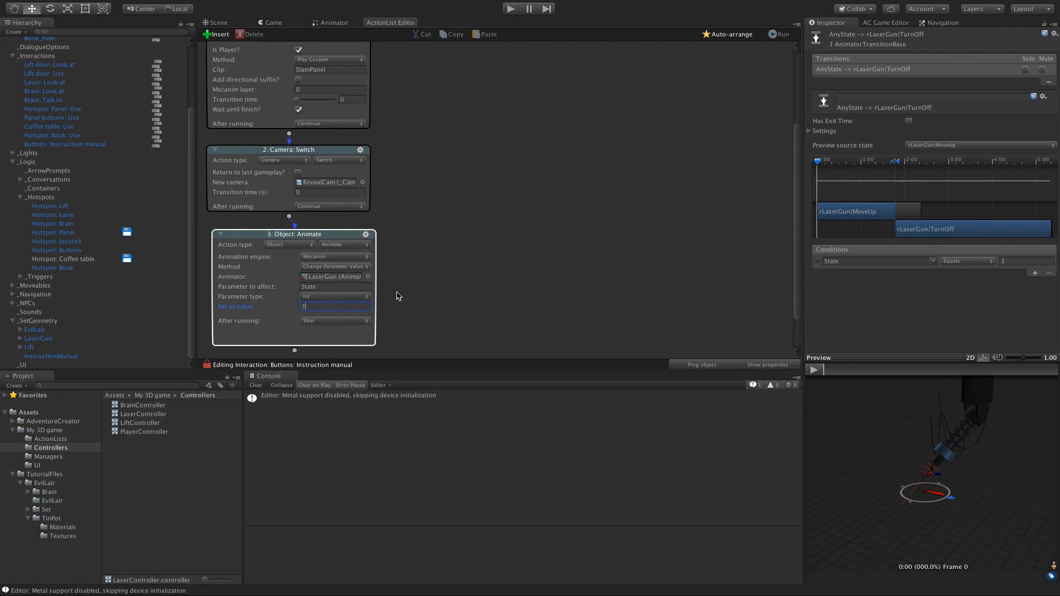
pyautogui.click(399, 291)
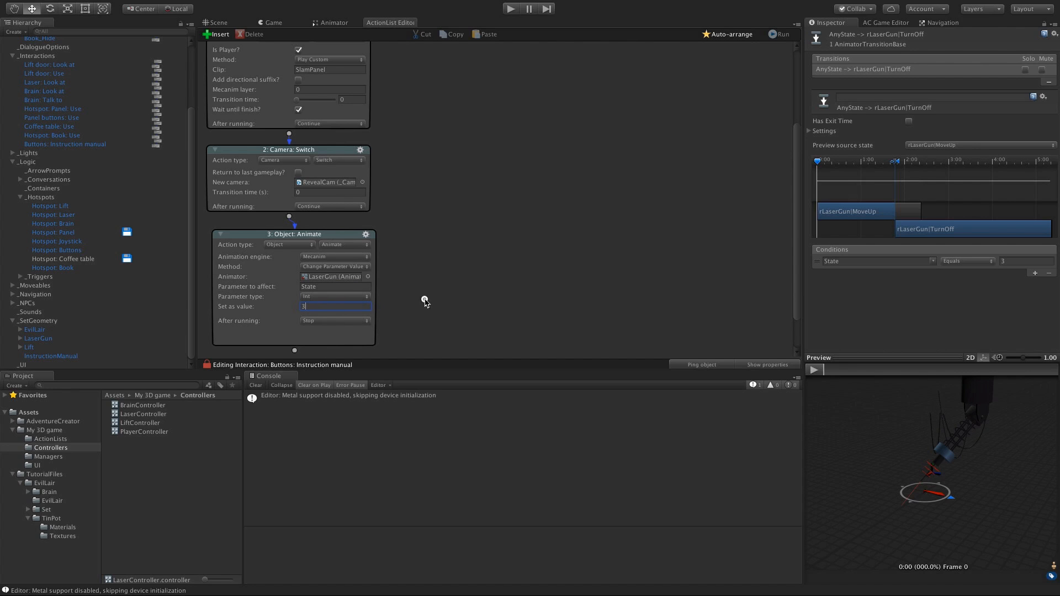
# Step: Add an Engine: Wait action after the LaserGun animation with a wait time of 2 seconds
pyautogui.scroll(-3, 423, 298)
pyautogui.click(296, 308)
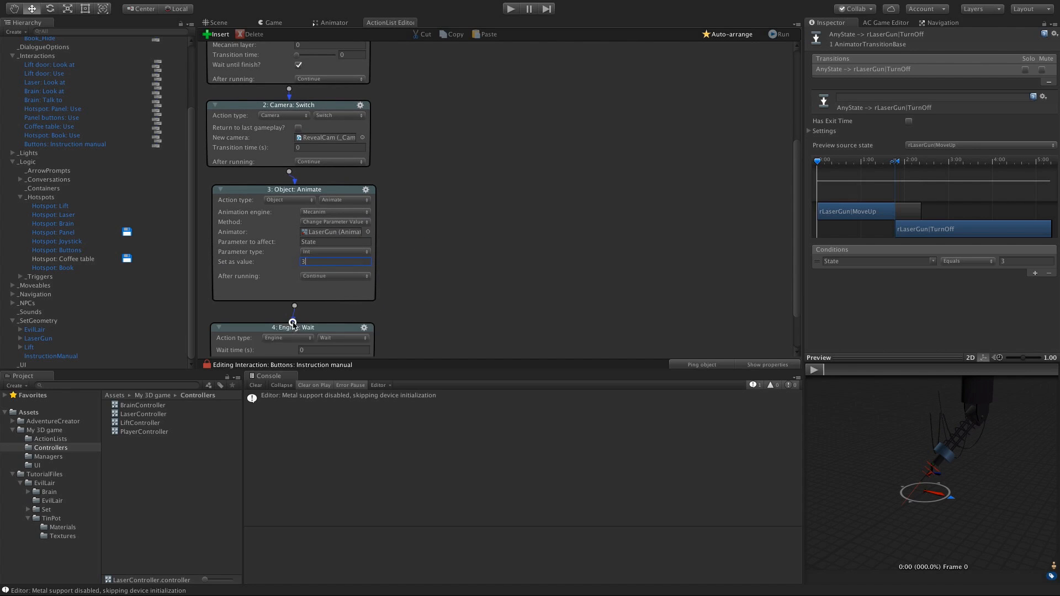
pyautogui.scroll(-3, 466, 239)
pyautogui.click(315, 304)
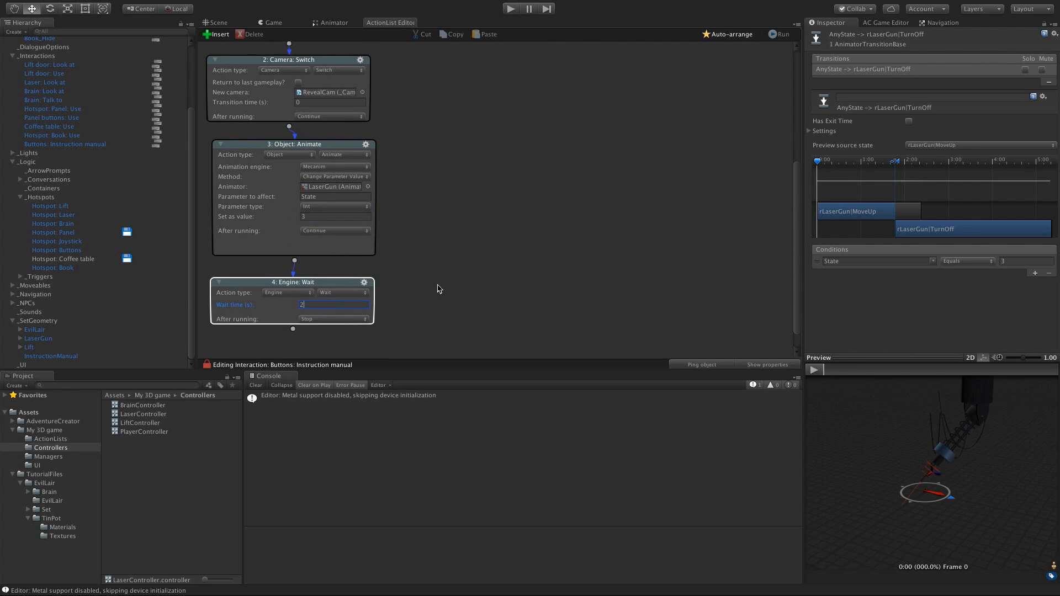
pyautogui.write('2')
# Step: Add another action after the 2-second Engine: Wait and select it
pyautogui.click(292, 330)
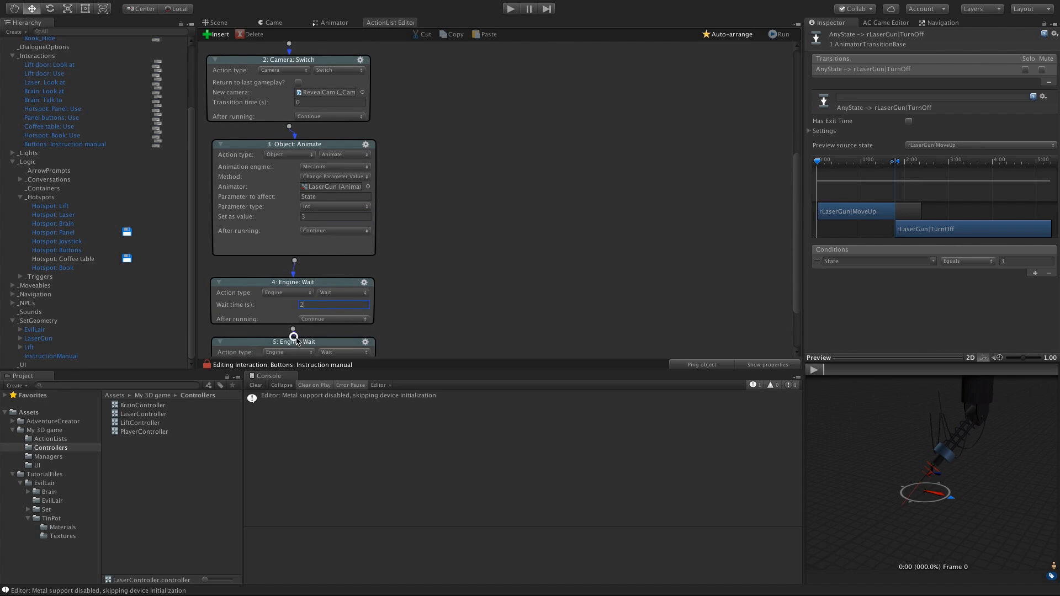
pyautogui.scroll(-3, 450, 287)
pyautogui.click(302, 295)
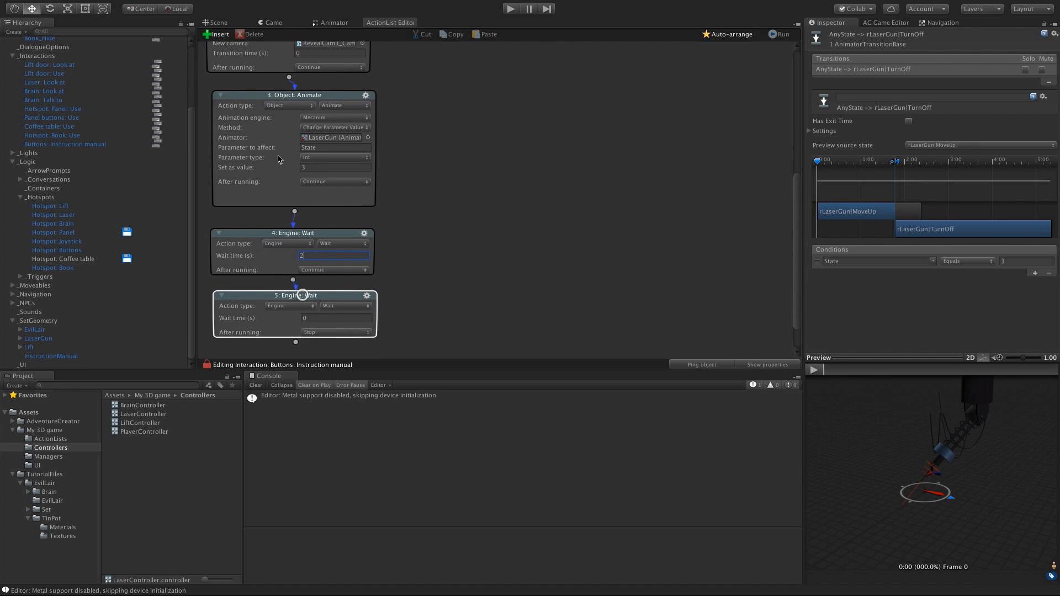
# Step: Preview the views of the scene cameras LaserCam 2 and TalkCam
pyautogui.click(217, 22)
pyautogui.keyDown('alt'); pyautogui.moveTo(544, 142); pyautogui.dragTo(500, 135); pyautogui.keyUp('alt')
pyautogui.click(479, 125)
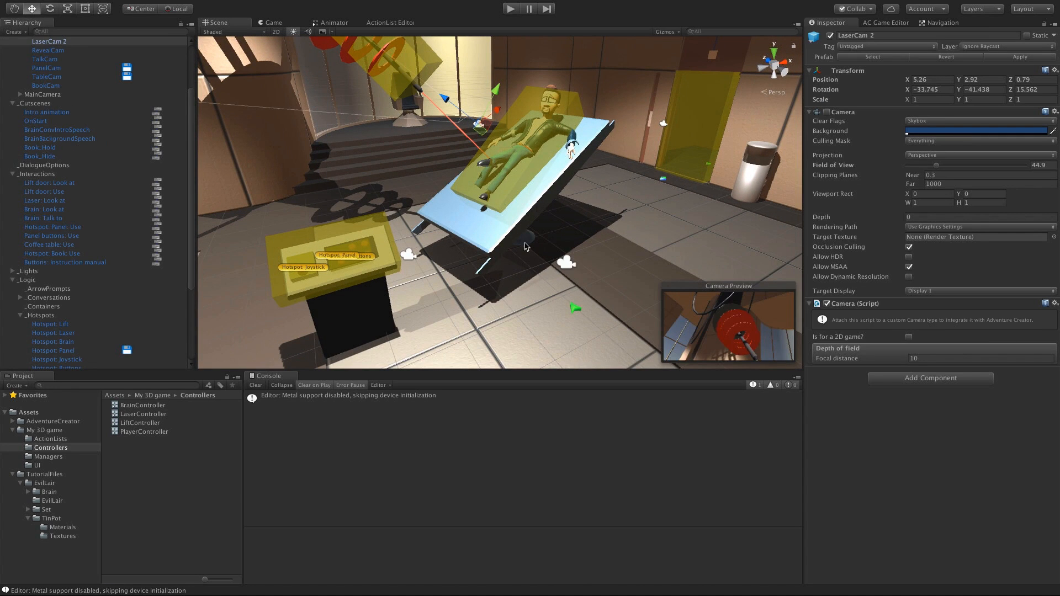
pyautogui.click(565, 262)
pyautogui.keyDown('alt'); pyautogui.moveTo(557, 218); pyautogui.dragTo(542, 220); pyautogui.keyUp('alt')
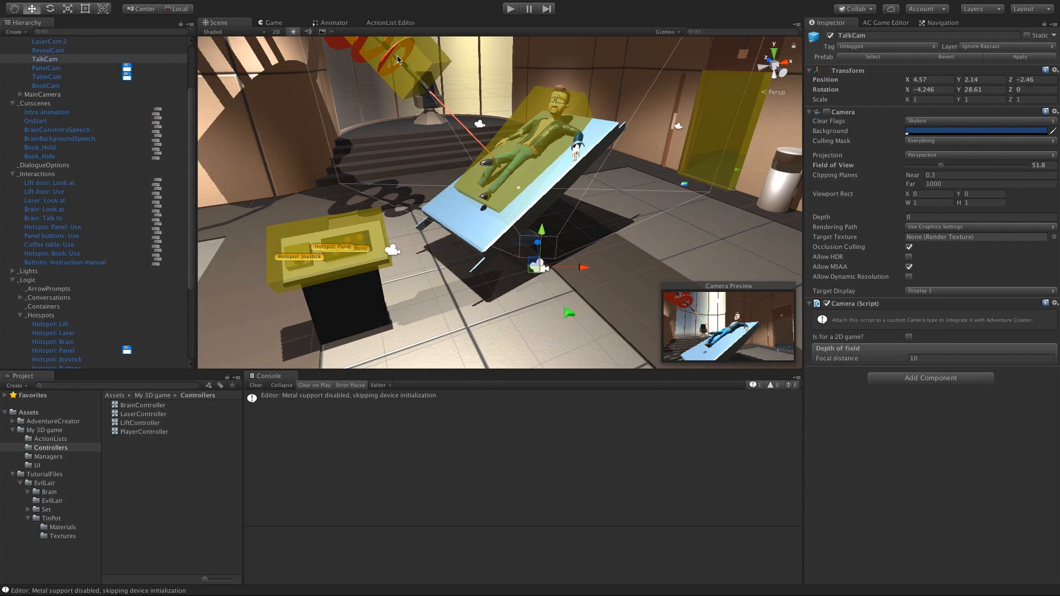
# Step: Turn the last Engine: Wait action into a Camera: Switch action with TalkCam as the new camera
pyautogui.click(375, 22)
pyautogui.click(312, 302)
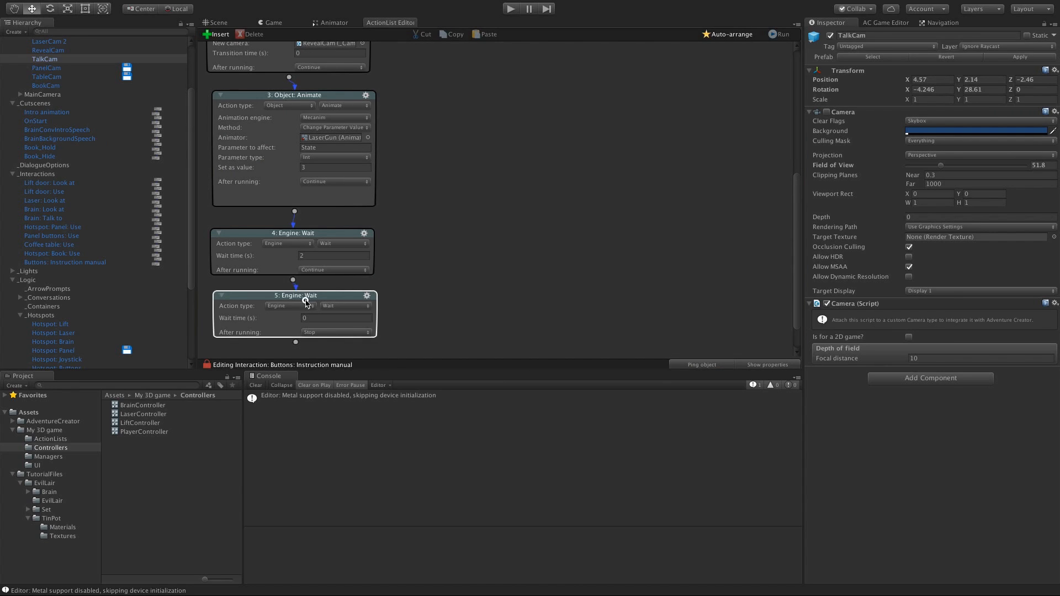
pyautogui.click(301, 306)
pyautogui.click(290, 269)
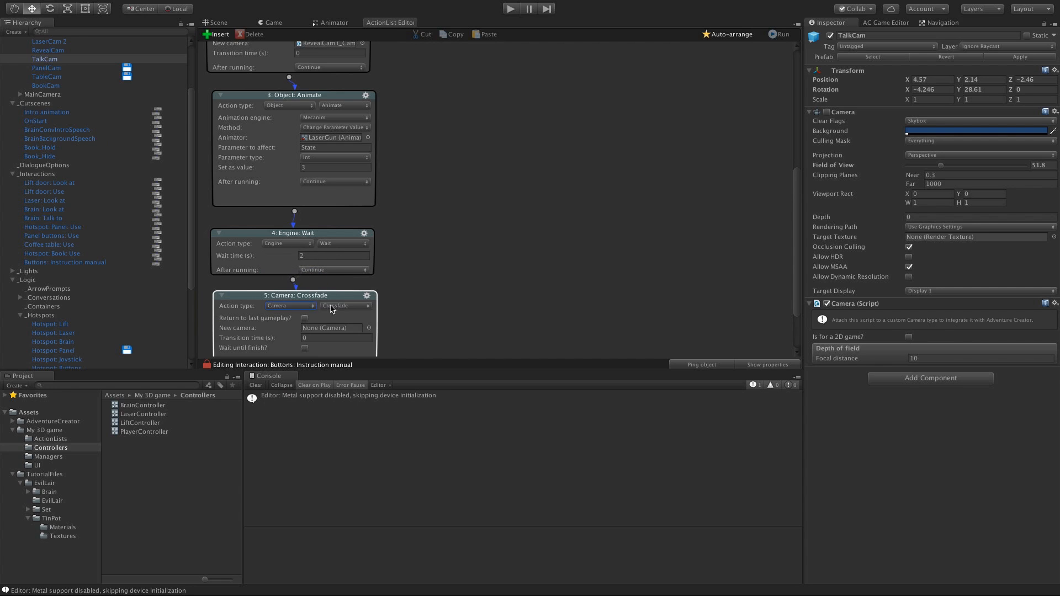
pyautogui.click(331, 307)
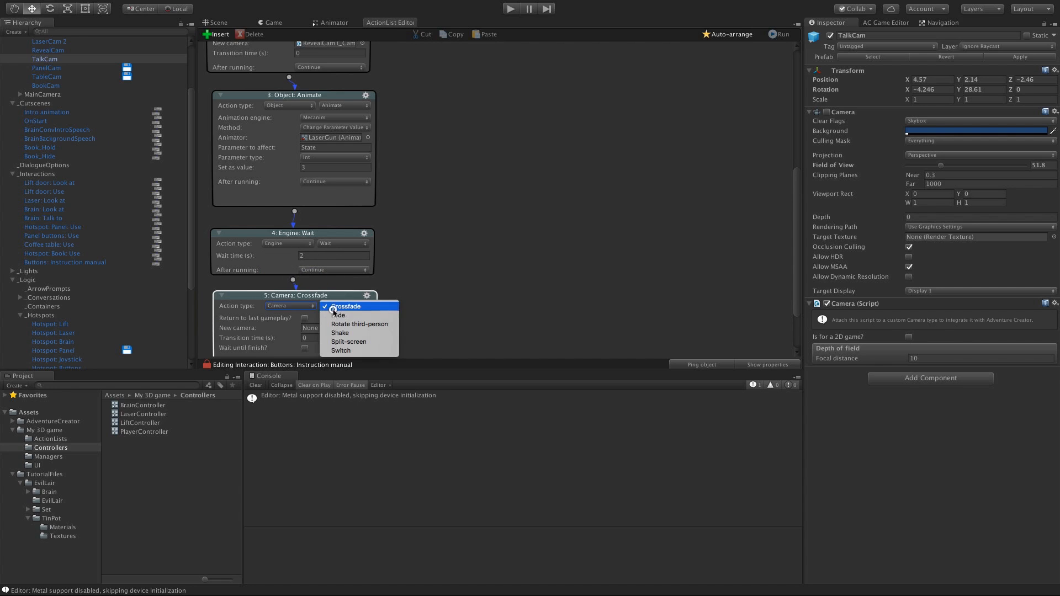
pyautogui.click(340, 341)
pyautogui.click(337, 307)
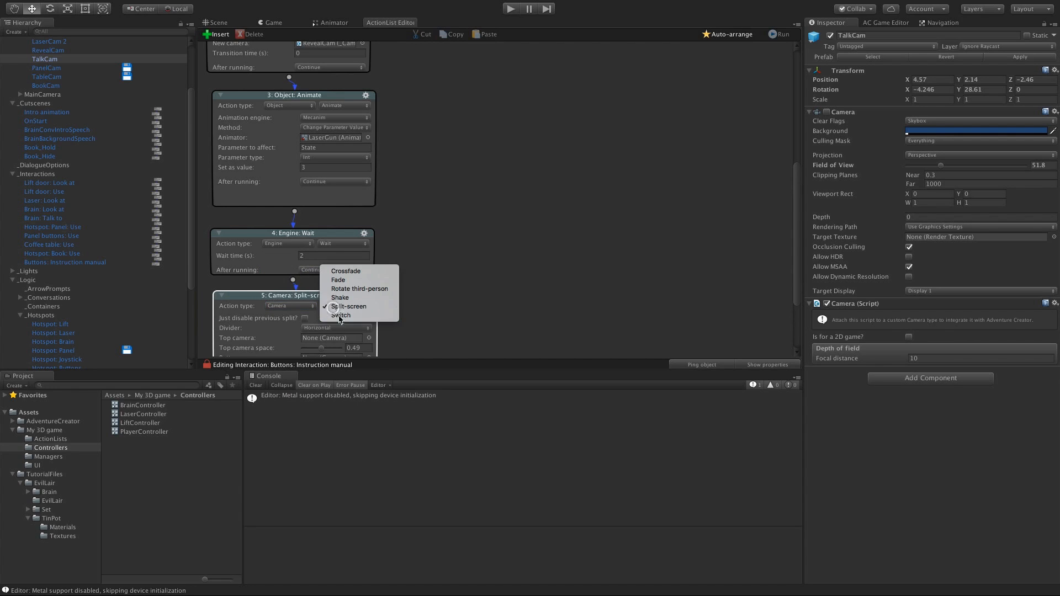
pyautogui.click(340, 315)
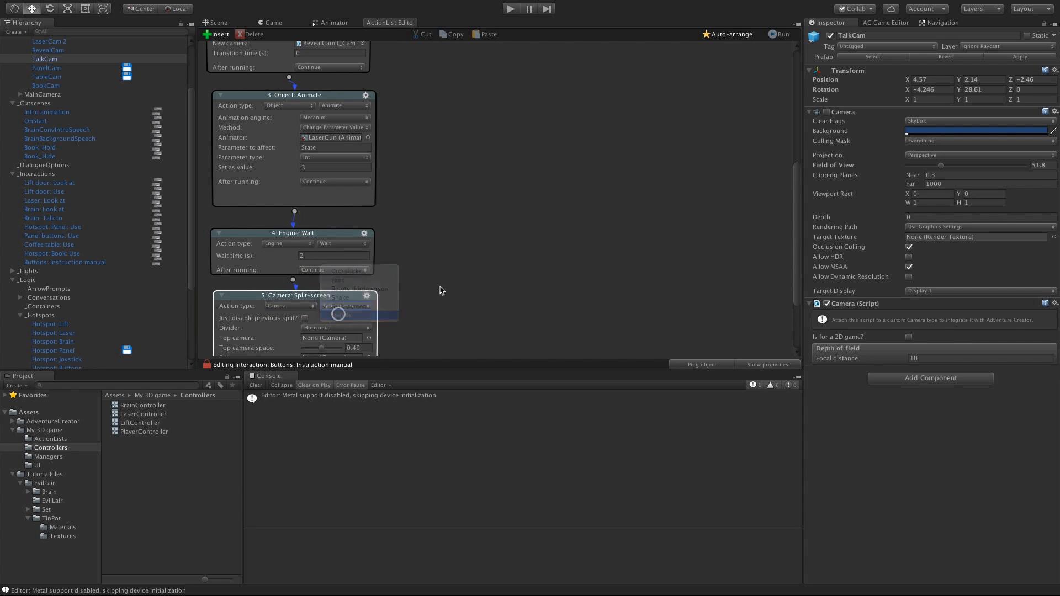
pyautogui.scroll(-2, 431, 254)
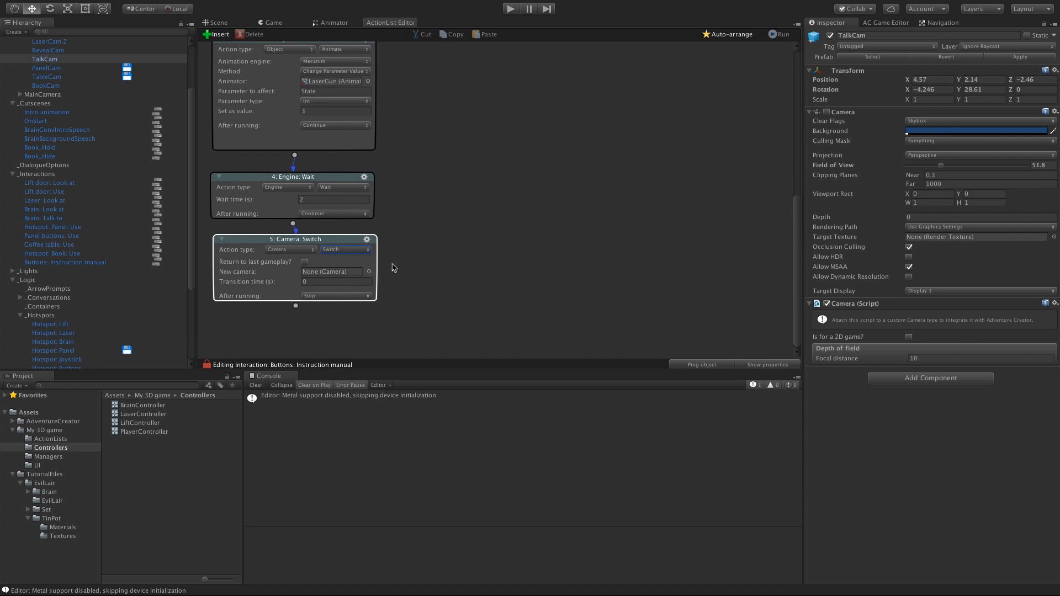
pyautogui.click(373, 273)
pyautogui.click(694, 205)
# Step: Add a Dialogue: Play speech action after the camera switch to TalkCam
pyautogui.click(296, 305)
pyautogui.scroll(-2, 421, 260)
pyautogui.click(290, 270)
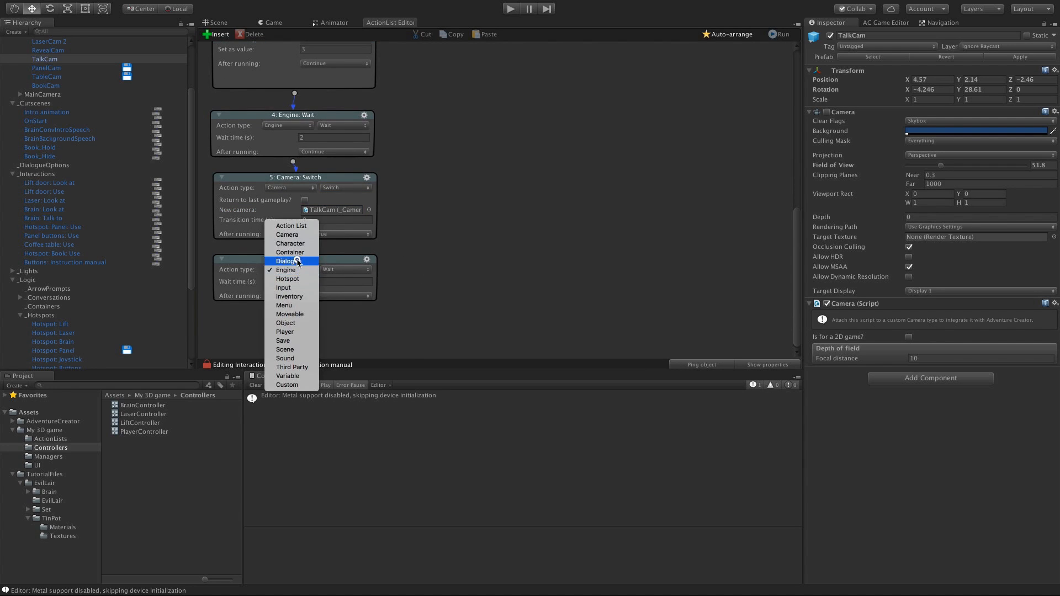
pyautogui.click(290, 254)
pyautogui.click(317, 295)
pyautogui.click(317, 296)
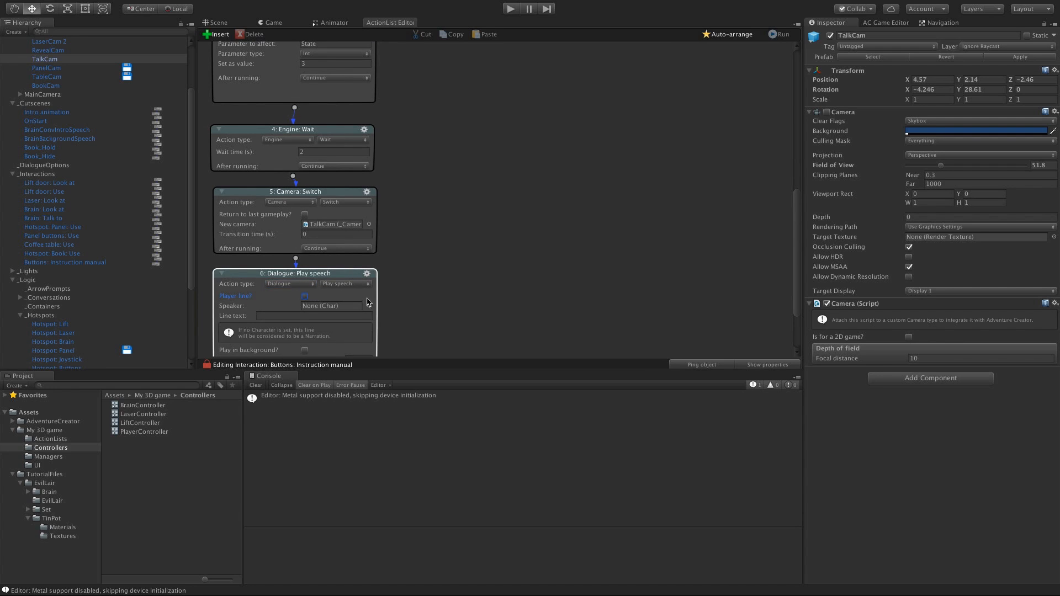
# Step: Set the speech action's speaker to EL_Brain and its line text to "Phew! Now I feel better."
pyautogui.click(369, 306)
pyautogui.doubleClick(664, 125)
pyautogui.scroll(-2, 433, 258)
pyautogui.click(434, 185)
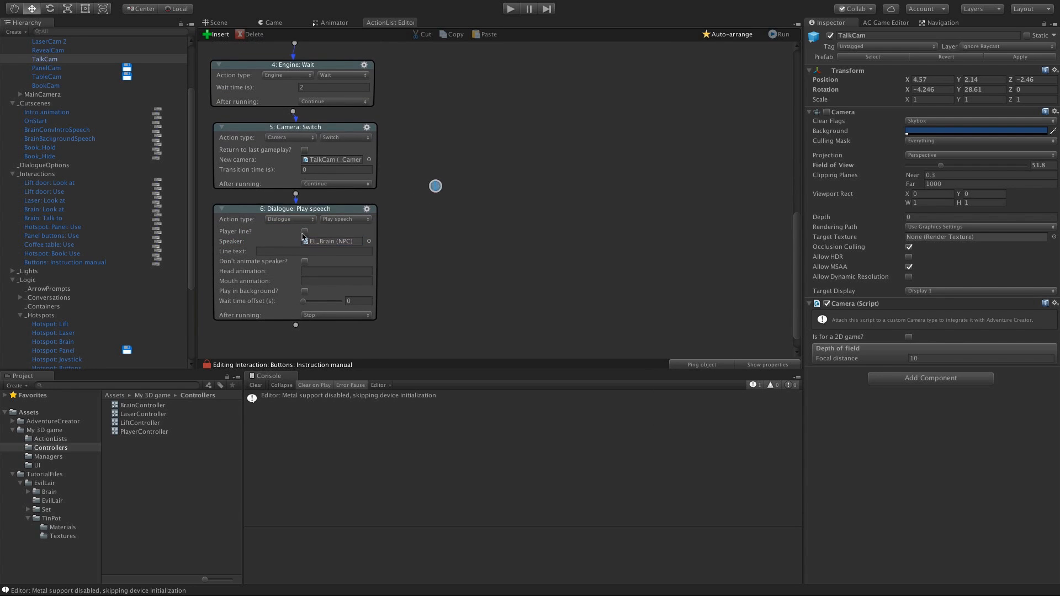
pyautogui.click(292, 251)
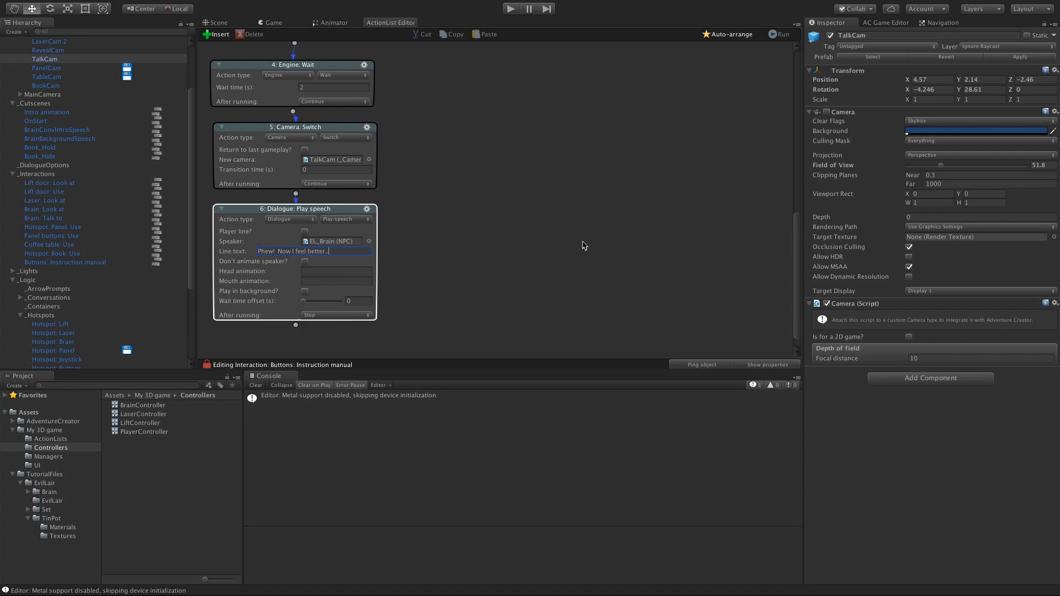
pyautogui.click(584, 246)
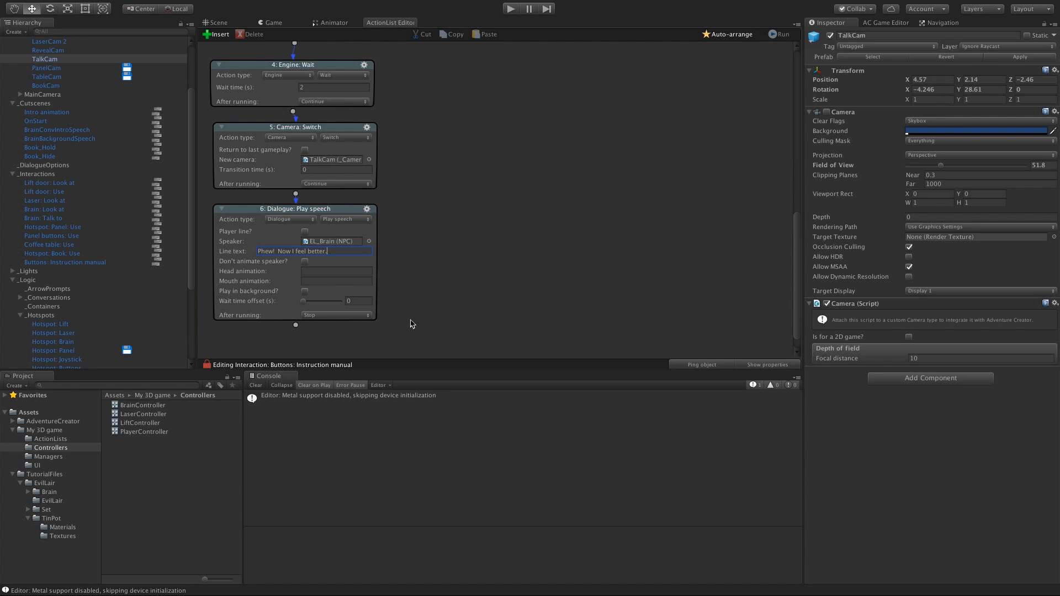
pyautogui.moveTo(296, 326); pyautogui.dragTo(298, 340)
pyautogui.click(339, 303)
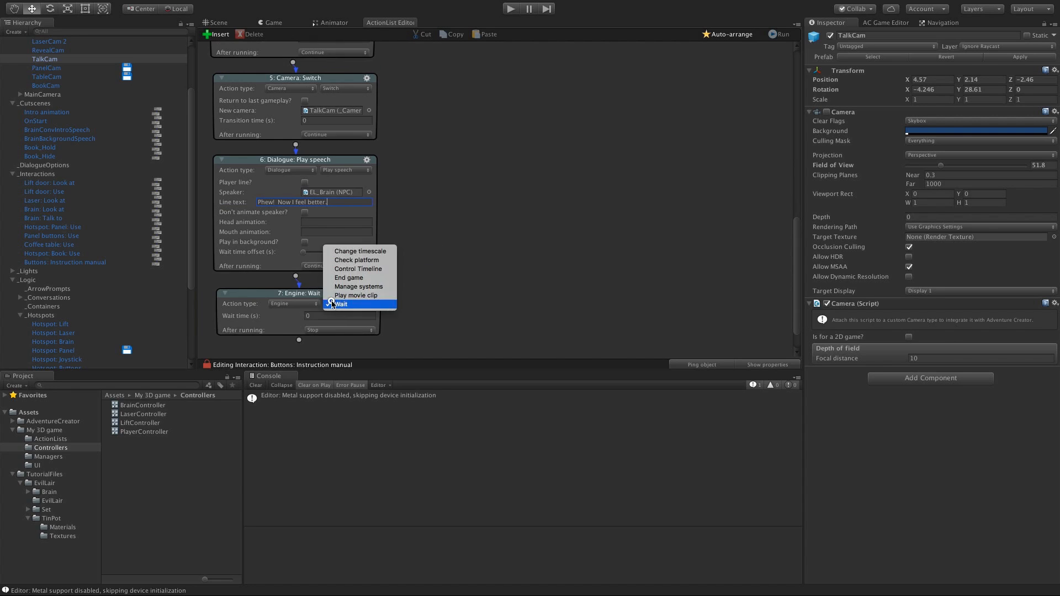
pyautogui.click(339, 279)
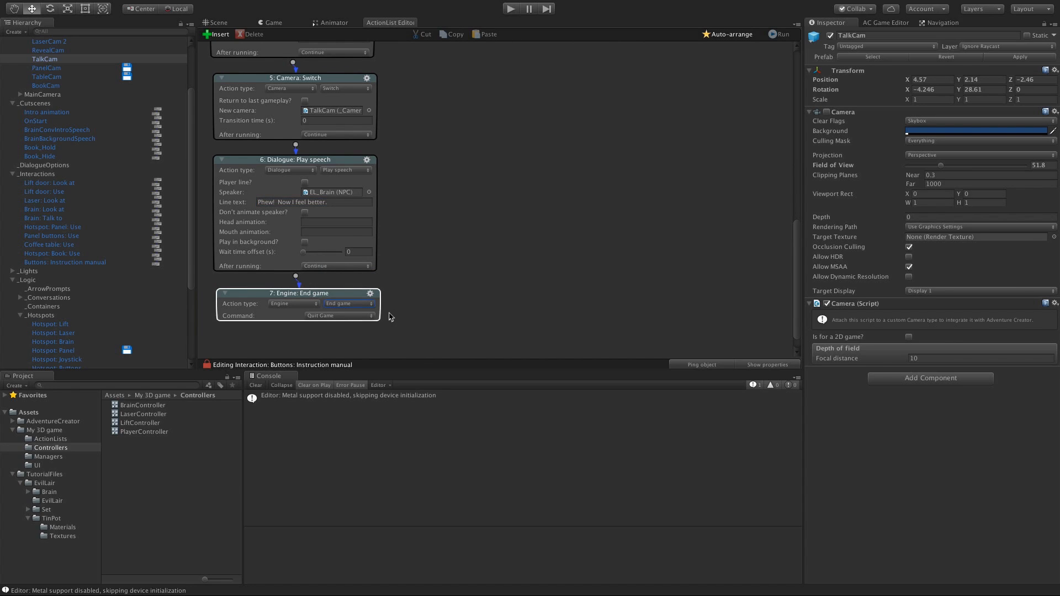
pyautogui.click(370, 293)
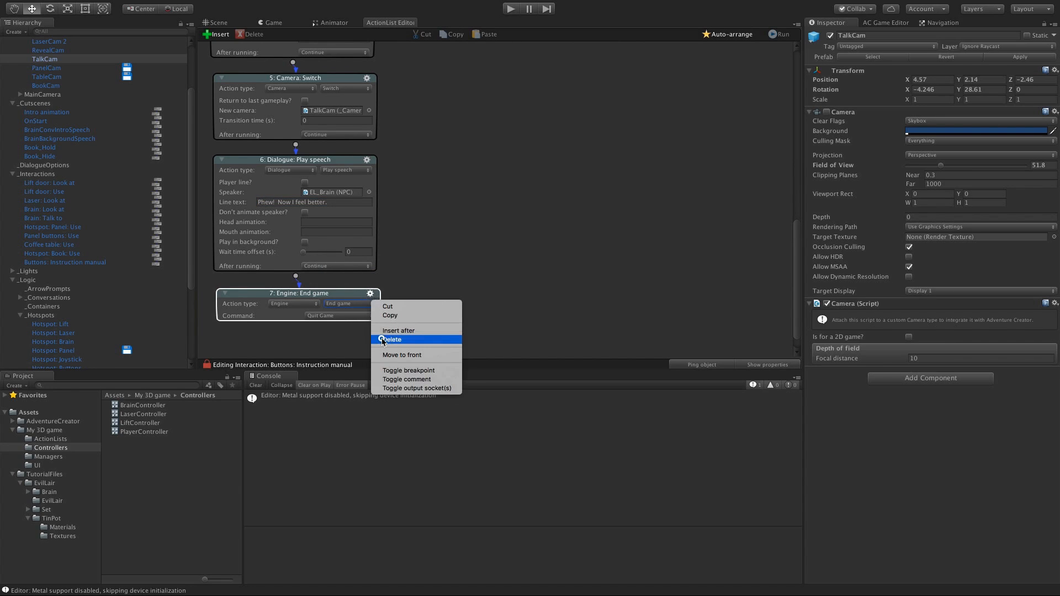
pyautogui.click(392, 337)
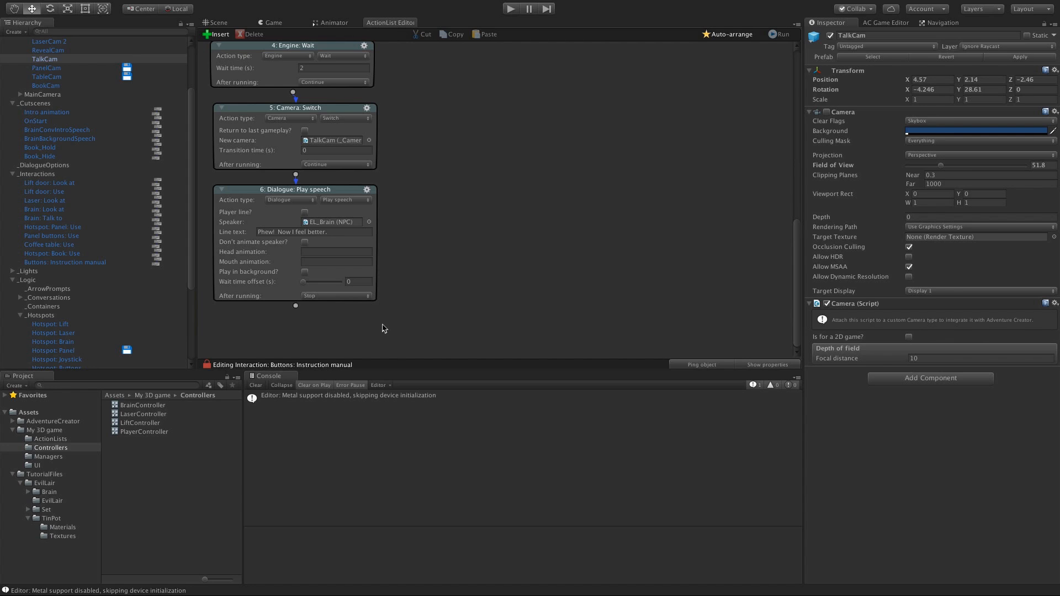
# Step: Create a global Boolean variable labelled "Turned laser off" with an initial value of False
pyautogui.click(877, 25)
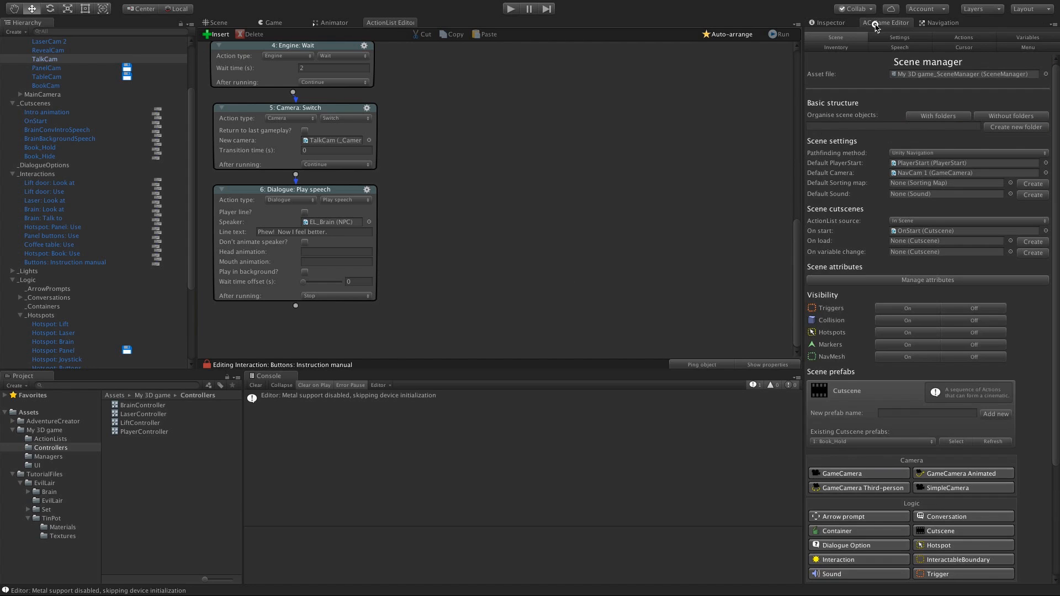
pyautogui.click(1010, 37)
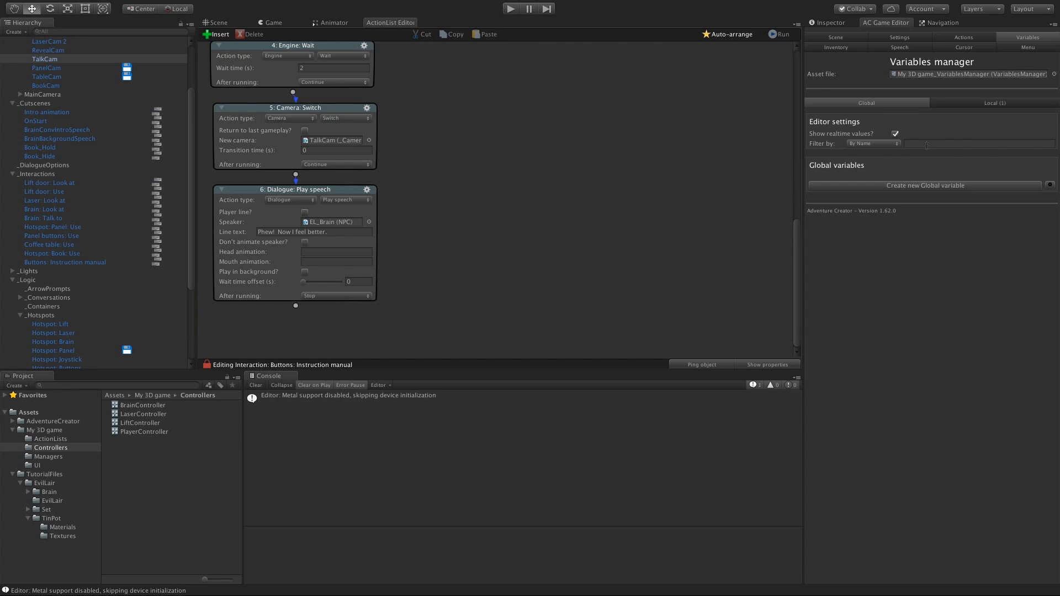
pyautogui.click(891, 188)
pyautogui.click(926, 269)
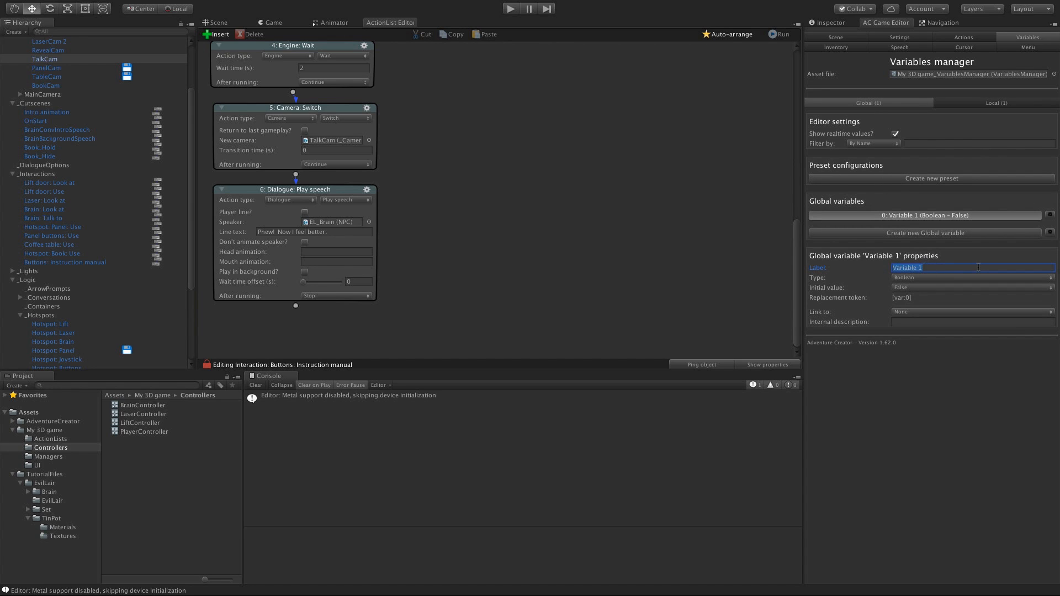
pyautogui.write('Turn')
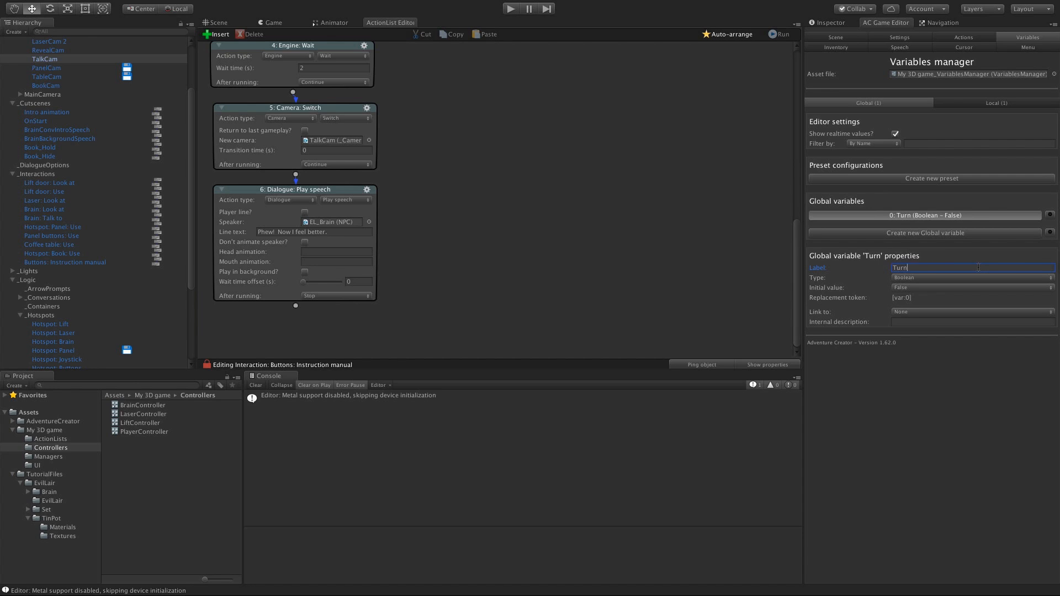
pyautogui.write('ed laser off')
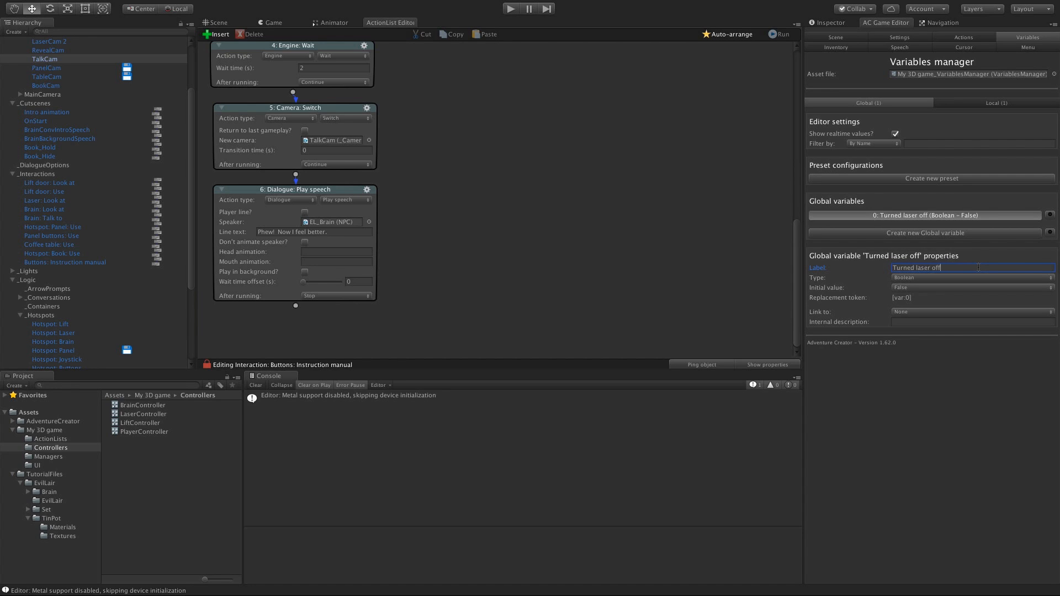
pyautogui.press('Return')
pyautogui.click(918, 288)
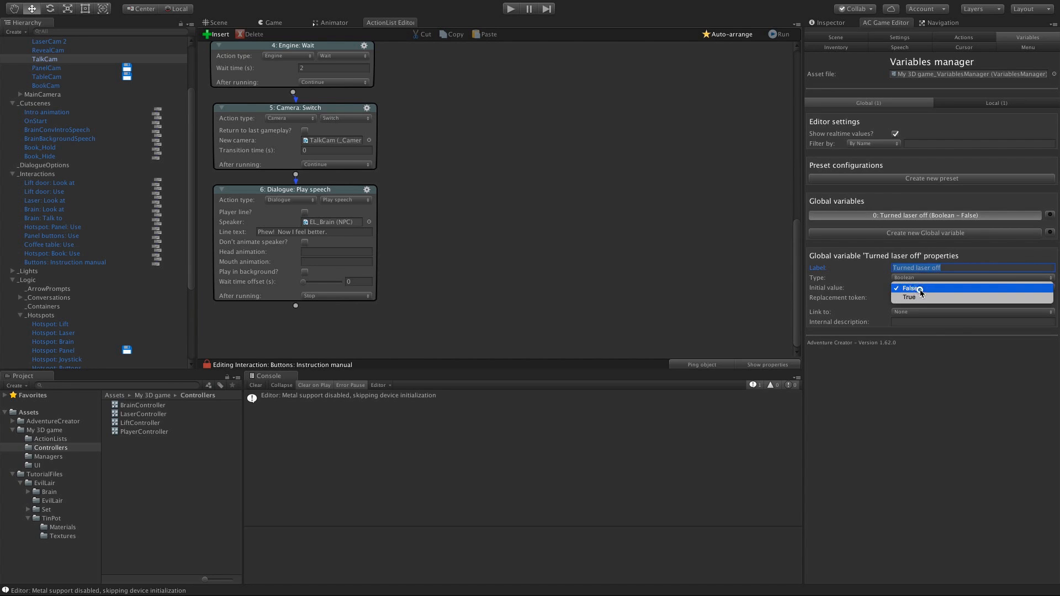
pyautogui.click(920, 289)
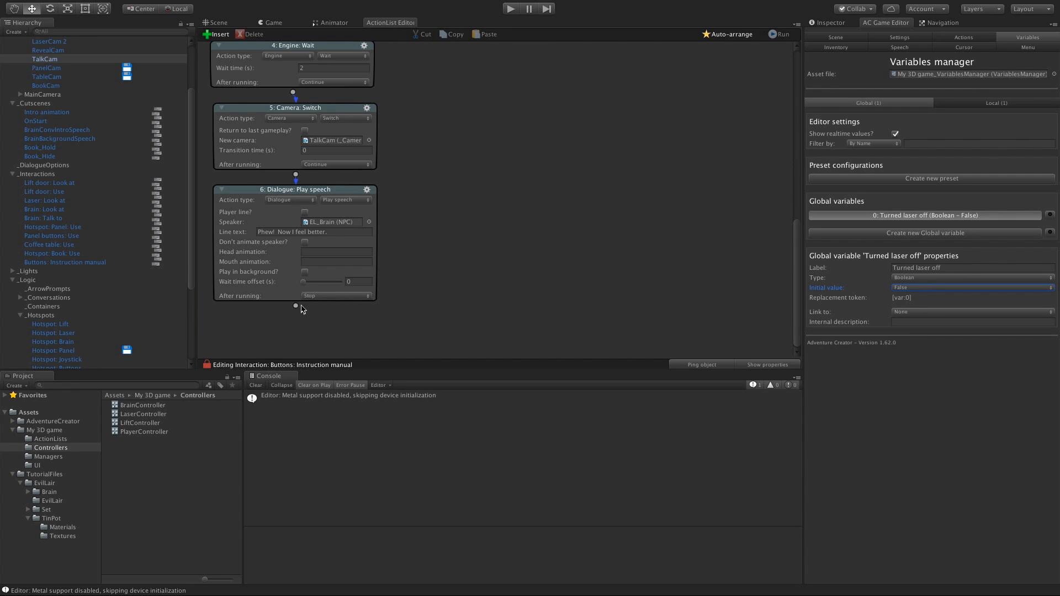
# Step: Add a Variable: Set action after the speech that sets the global variable Turned laser off to True
pyautogui.moveTo(299, 306); pyautogui.dragTo(298, 322)
pyautogui.moveTo(415, 290); pyautogui.dragTo(415, 237, button='middle')
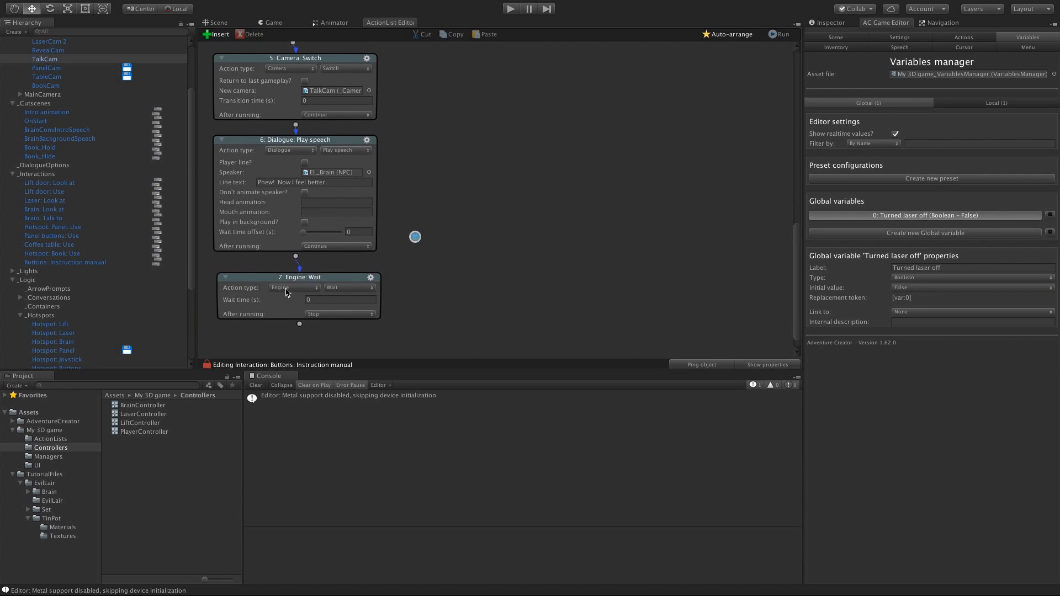
pyautogui.click(287, 292)
pyautogui.click(283, 396)
pyautogui.click(345, 287)
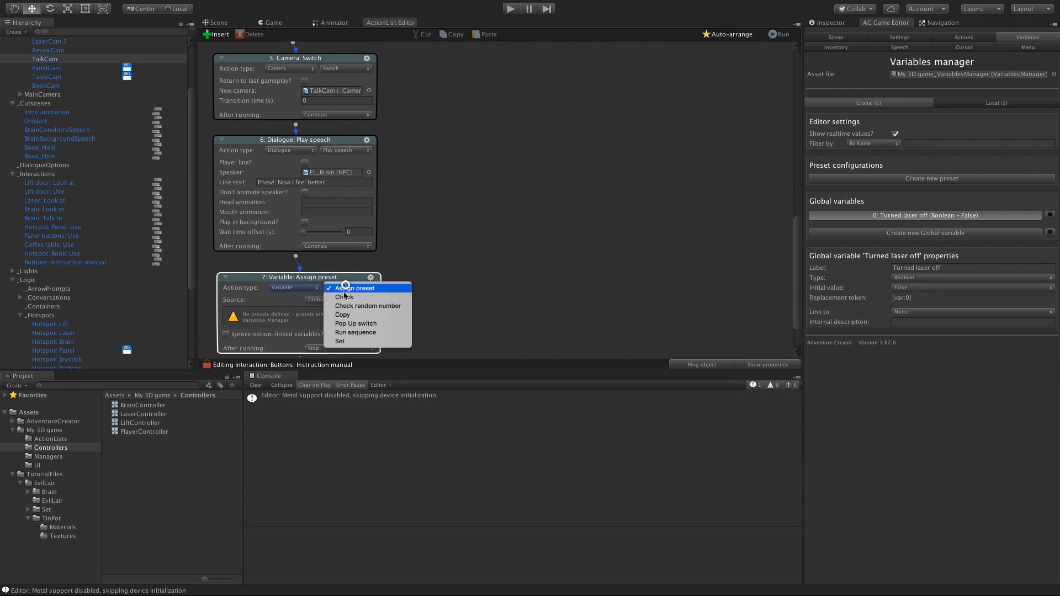
pyautogui.click(339, 341)
pyautogui.moveTo(433, 289); pyautogui.dragTo(436, 242, button='middle')
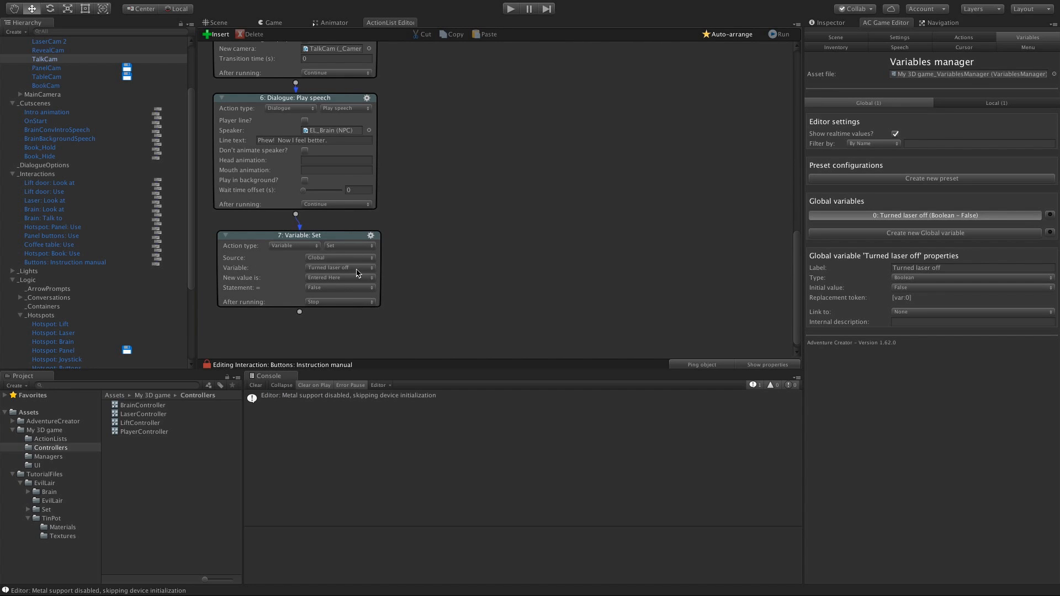
pyautogui.click(338, 287)
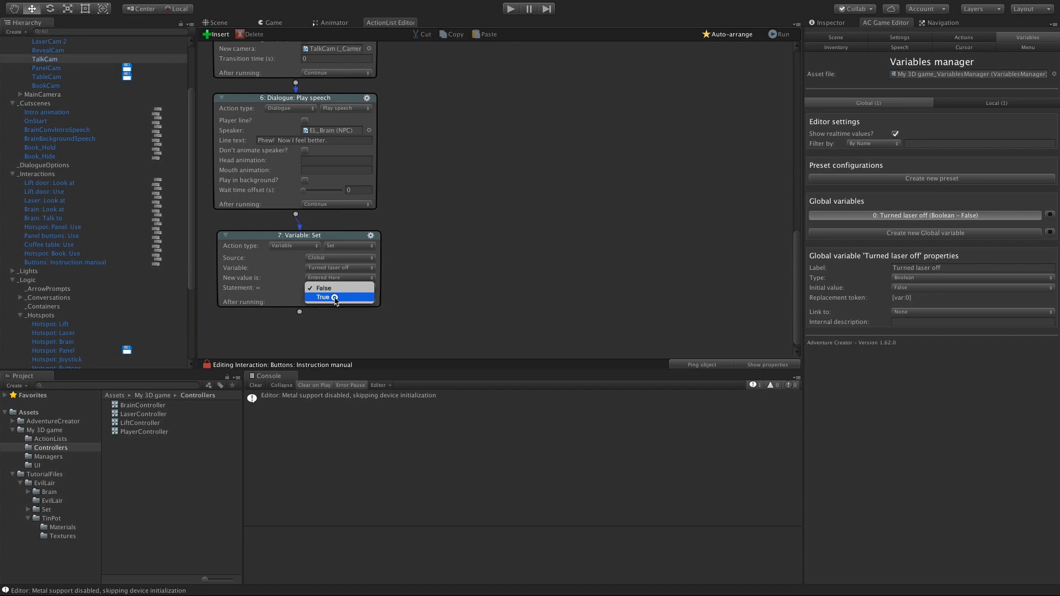
pyautogui.click(333, 297)
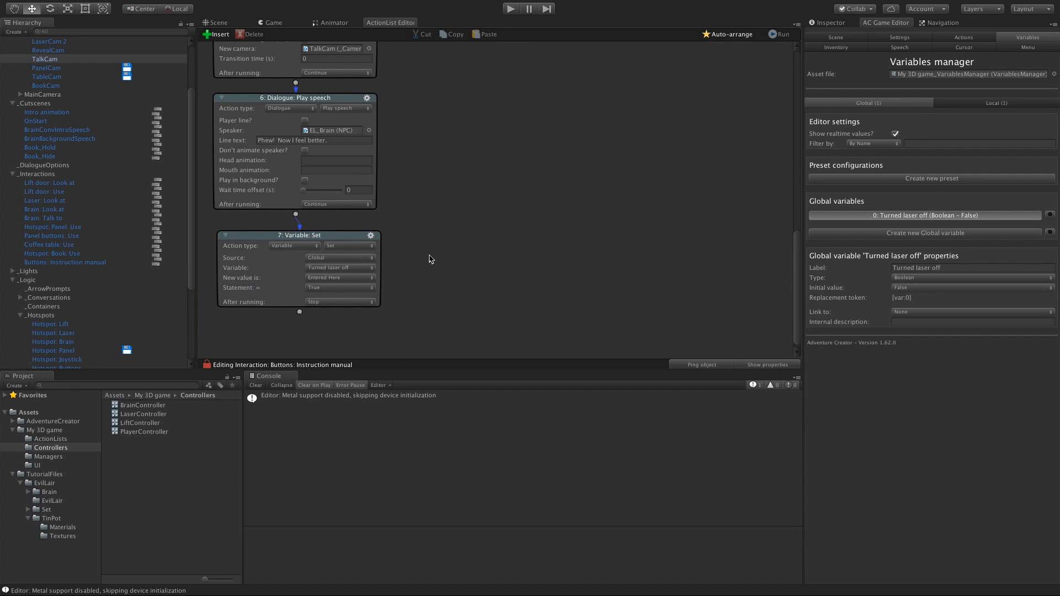
# Step: Add a Camera: Switch action after the variable action and make it return to the last gameplay camera
pyautogui.moveTo(299, 312); pyautogui.dragTo(300, 321)
pyautogui.moveTo(424, 307); pyautogui.dragTo(427, 258, button='middle')
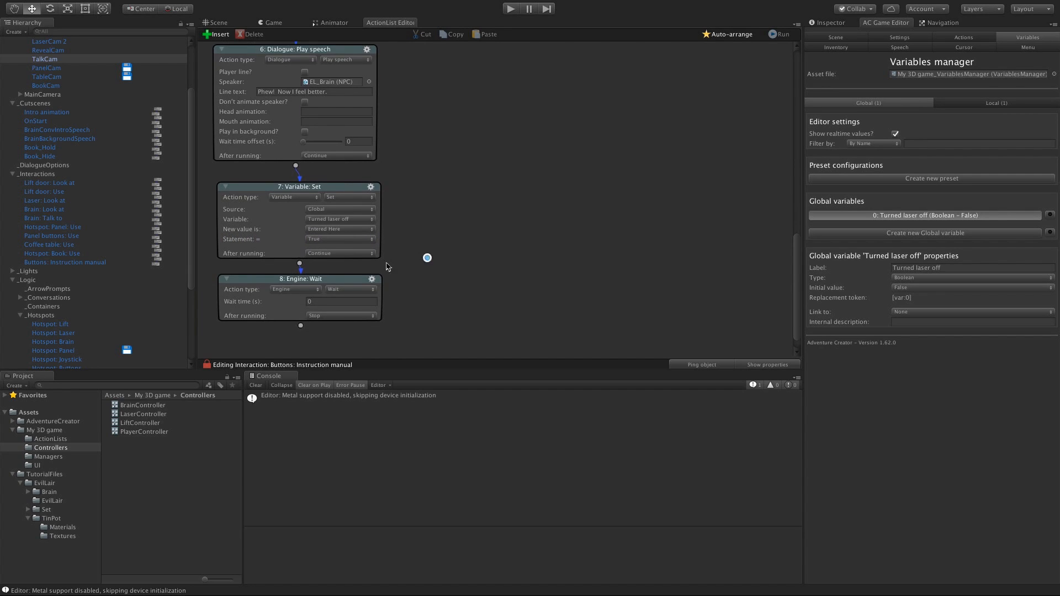
pyautogui.click(297, 291)
pyautogui.click(292, 254)
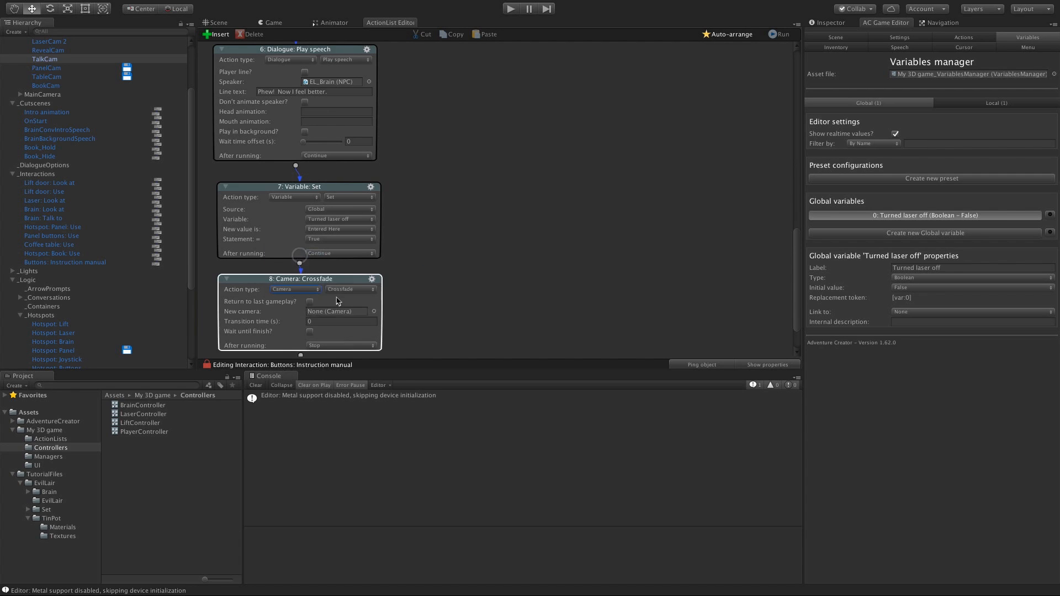
pyautogui.click(348, 289)
pyautogui.click(342, 334)
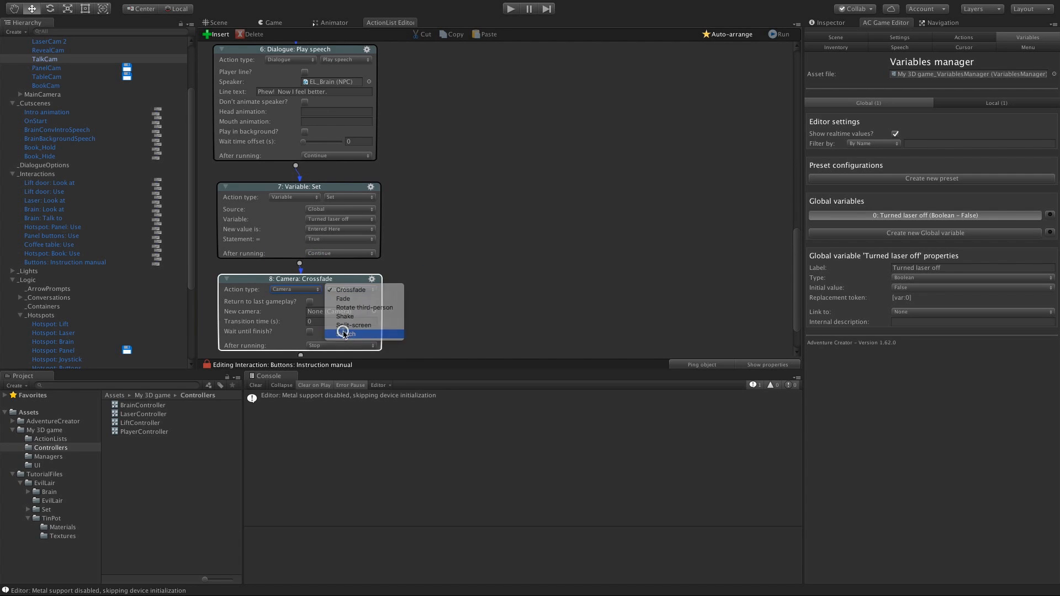
pyautogui.click(311, 303)
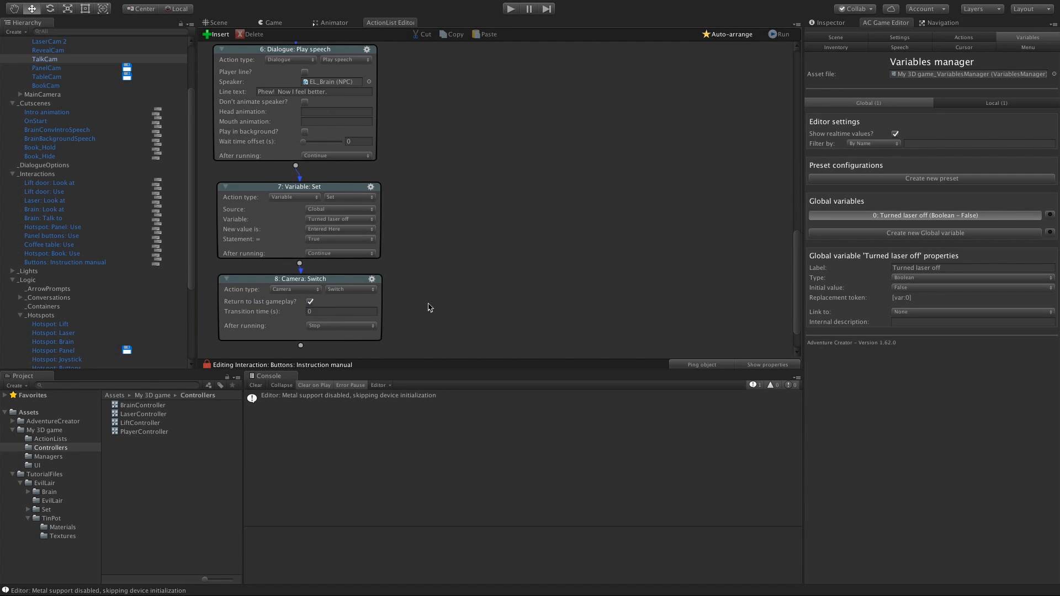
pyautogui.scroll(-3, 411, 303)
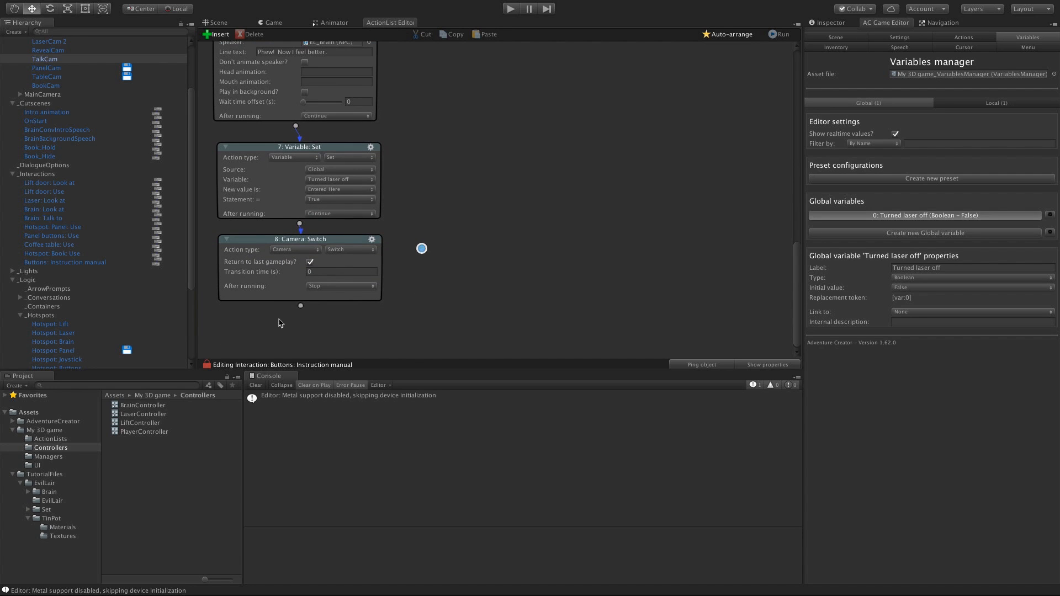
# Step: Add a Hotspot: Change interaction action after the switch back to the last gameplay camera
pyautogui.click(300, 305)
pyautogui.scroll(-5, 394, 313)
pyautogui.click(293, 270)
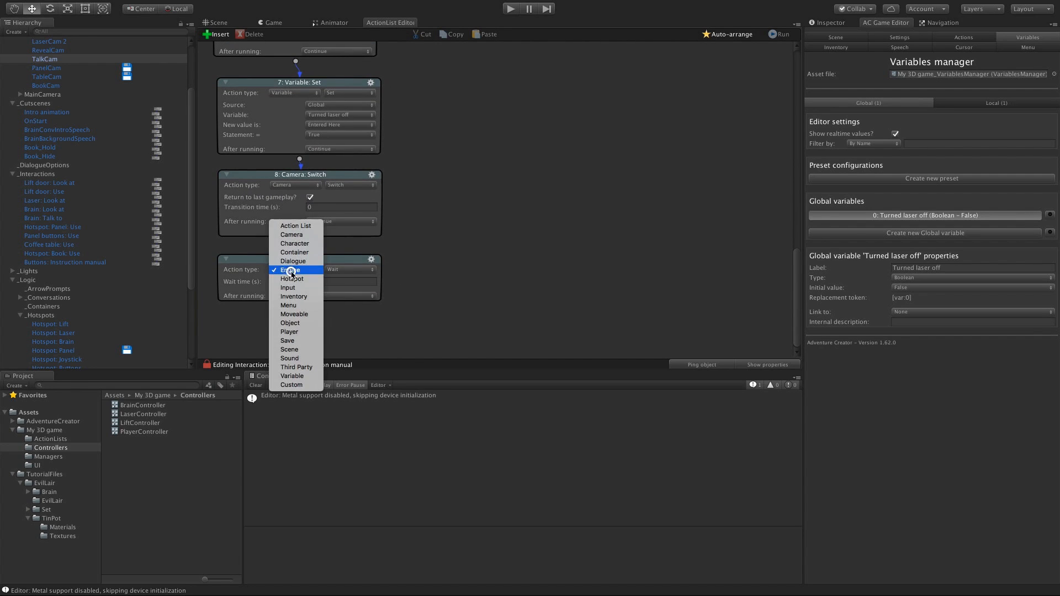
pyautogui.click(292, 279)
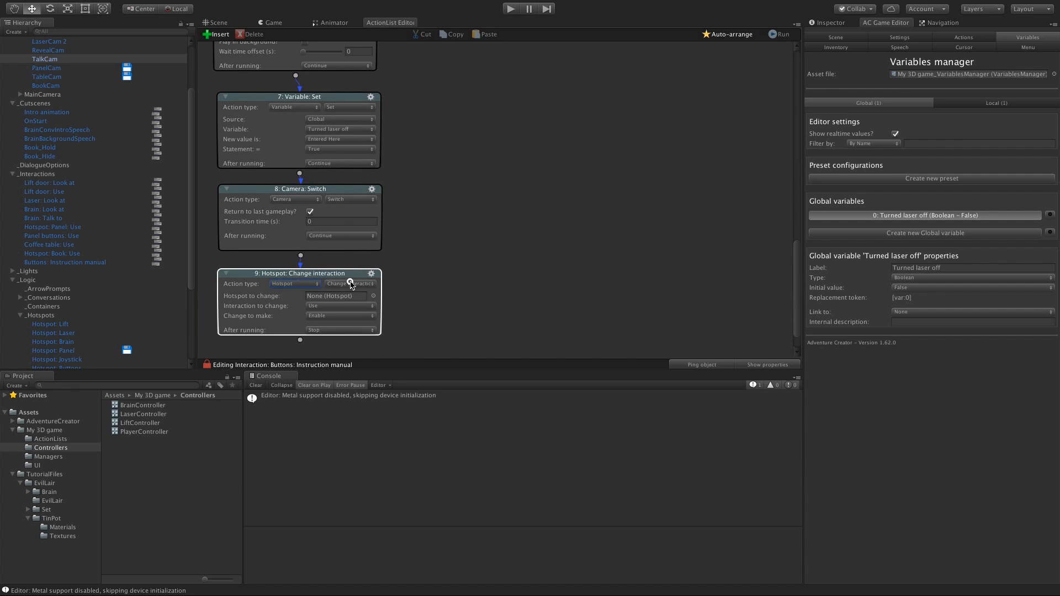
pyautogui.click(350, 283)
pyautogui.click(356, 285)
pyautogui.click(360, 285)
pyautogui.click(360, 286)
pyautogui.click(402, 289)
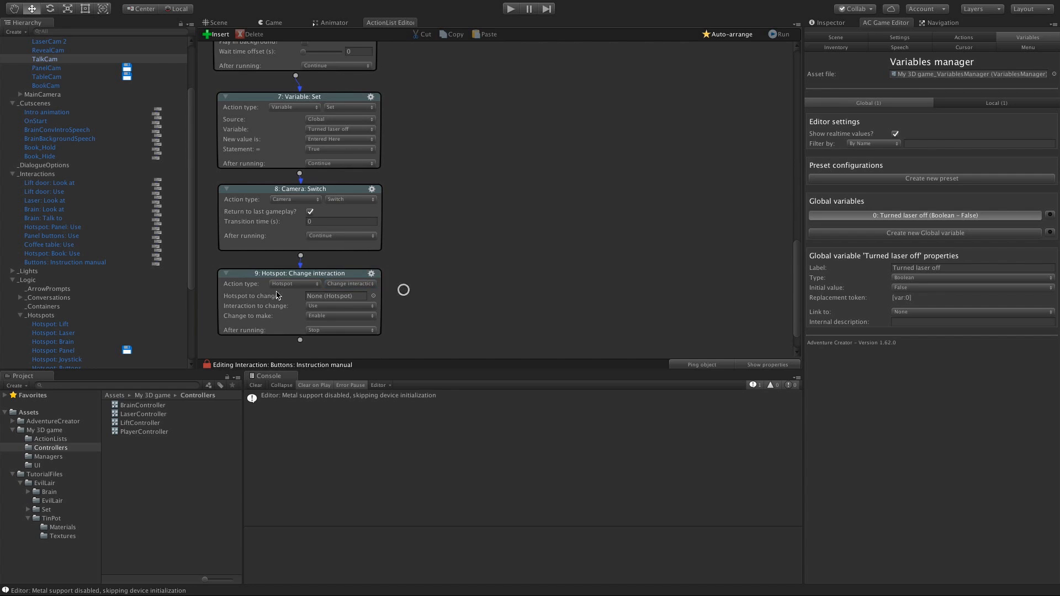
# Step: Set the Hotspot: Change interaction action to disable the Instruction manual inventory interaction on Hotspot: Buttons
pyautogui.click(373, 295)
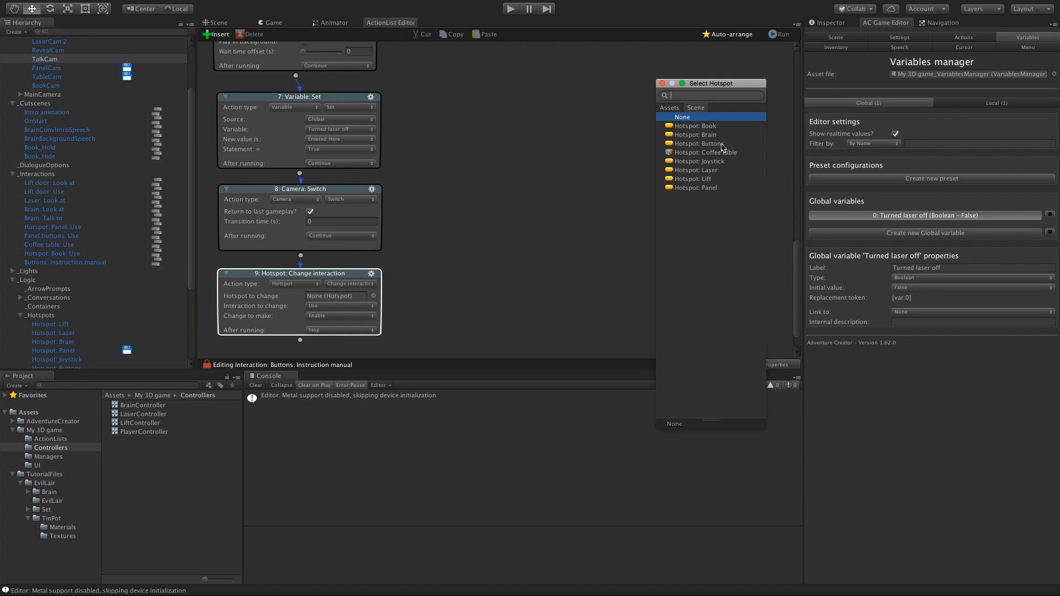
pyautogui.doubleClick(703, 145)
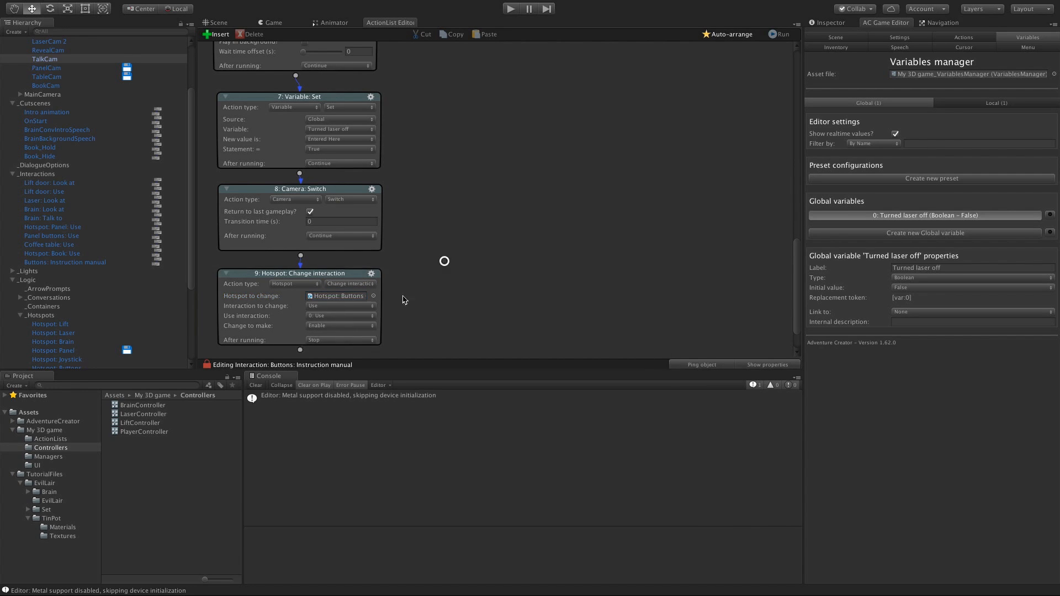
pyautogui.click(312, 306)
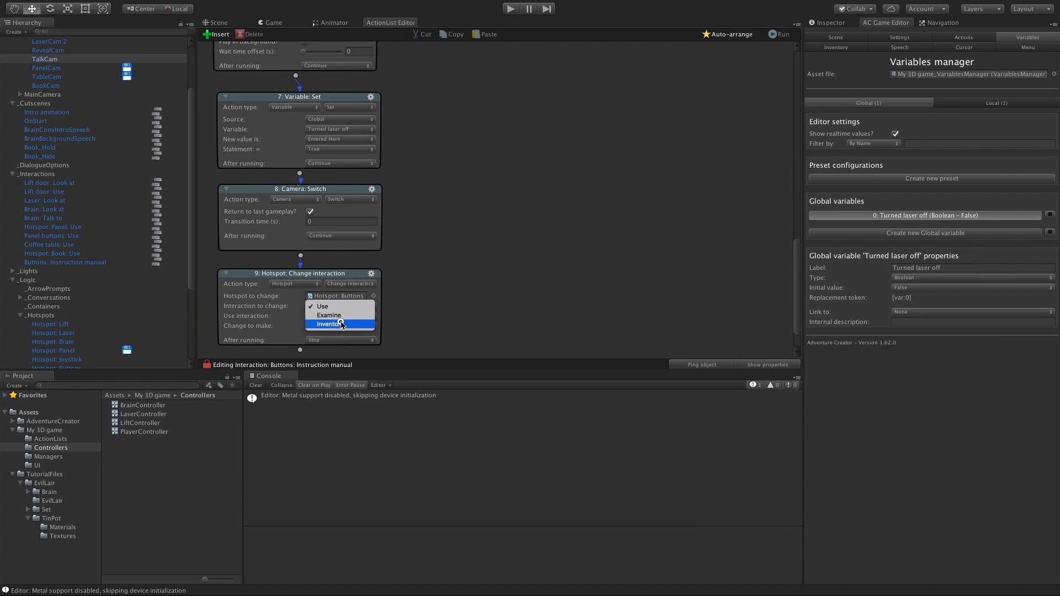
pyautogui.click(341, 324)
pyautogui.click(335, 327)
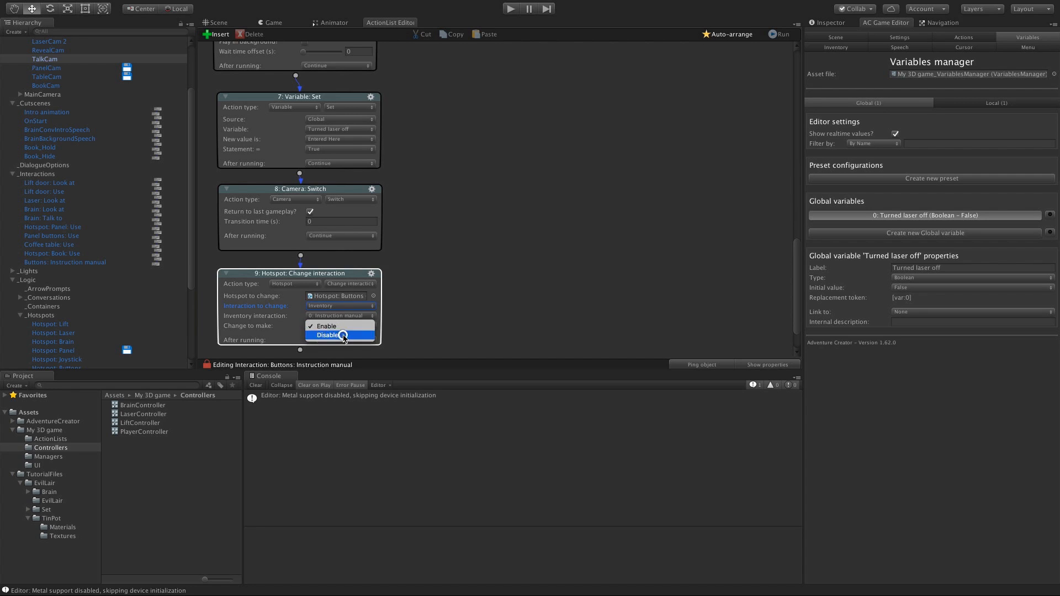
pyautogui.click(342, 335)
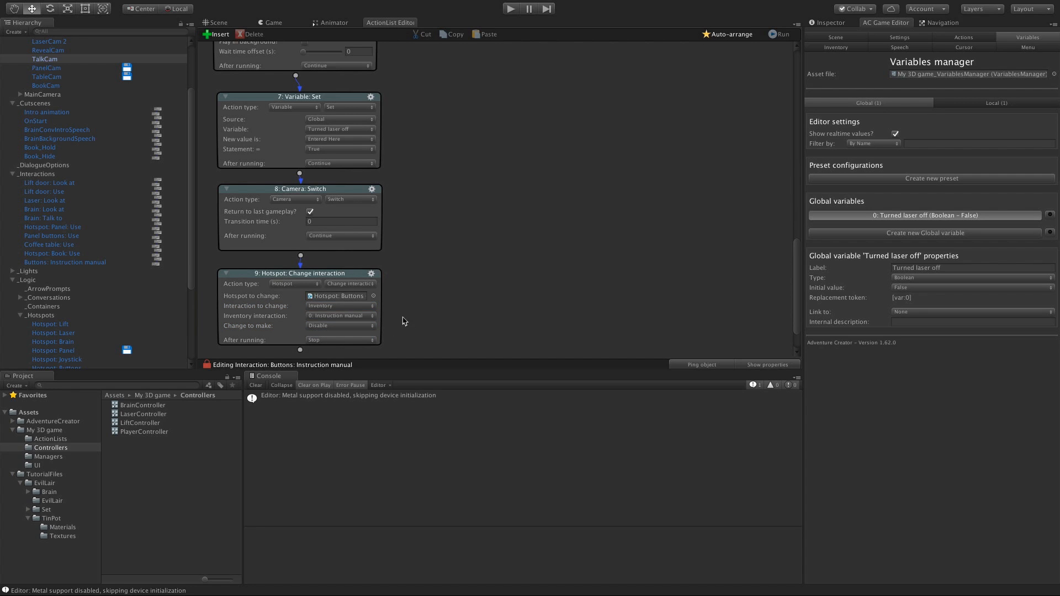
# Step: Make the Hotspot: Change interaction action run the Book_Hide cutscene after running
pyautogui.scroll(-3, 404, 310)
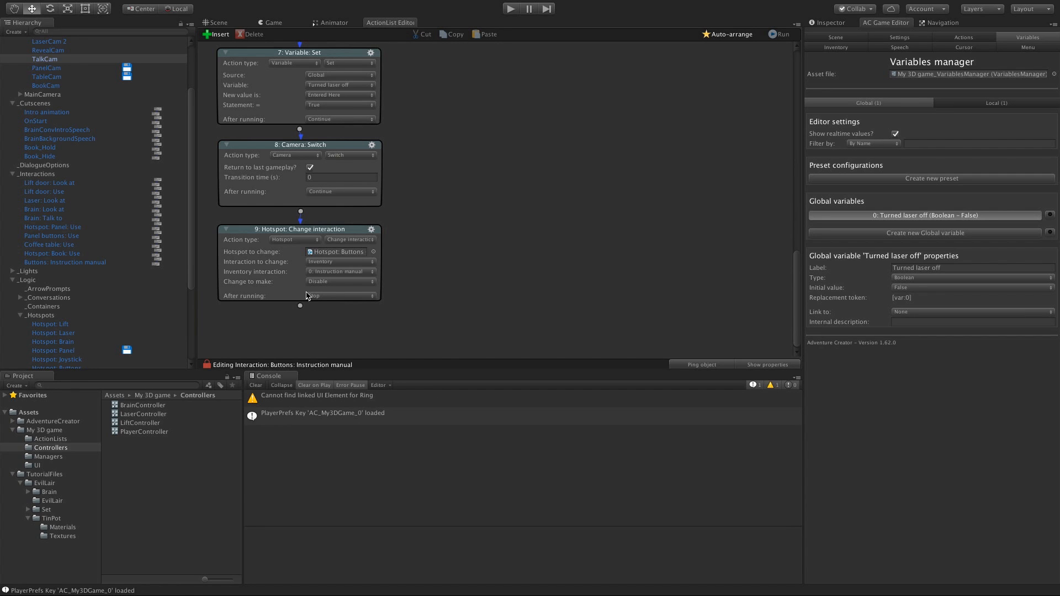
pyautogui.moveTo(191, 277); pyautogui.dragTo(189, 218)
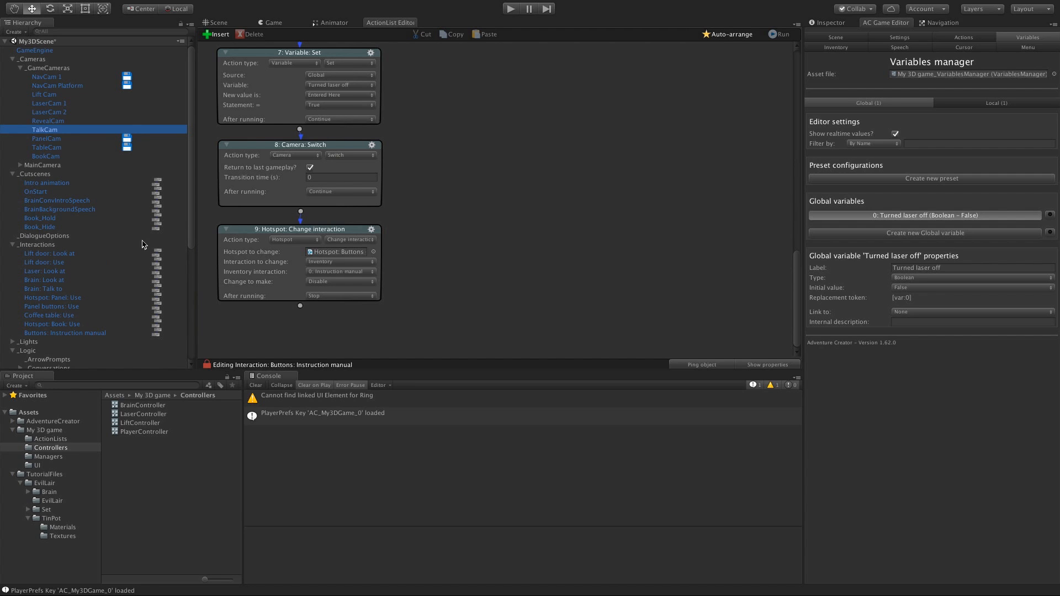
pyautogui.click(333, 297)
pyautogui.click(330, 314)
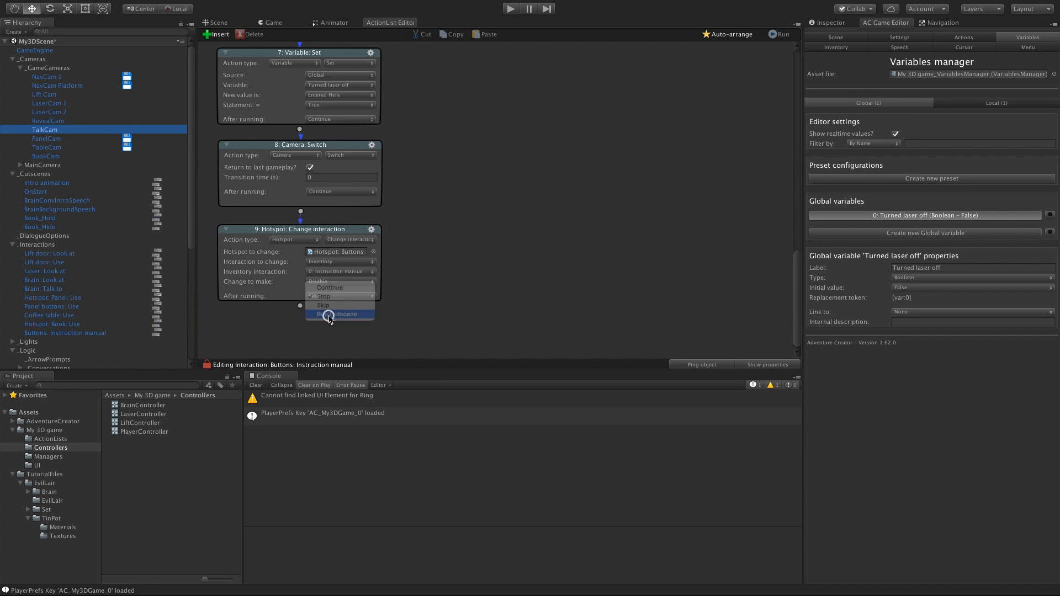
pyautogui.moveTo(38, 227); pyautogui.dragTo(312, 308)
# Step: Set the Instruction manual inventory item to be carried on start and run the game
pyautogui.click(836, 47)
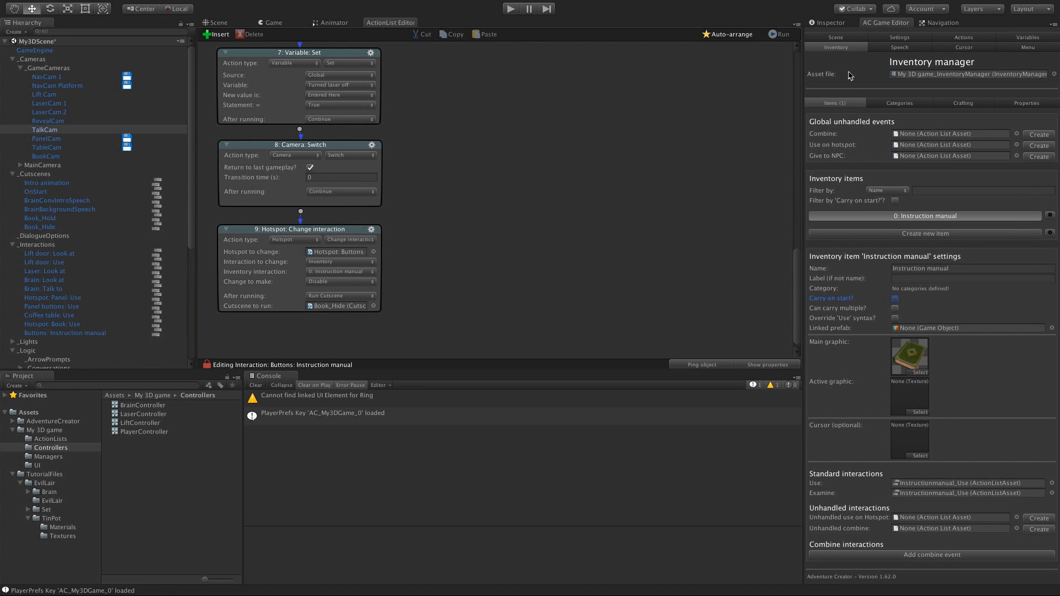
pyautogui.click(896, 299)
pyautogui.click(517, 9)
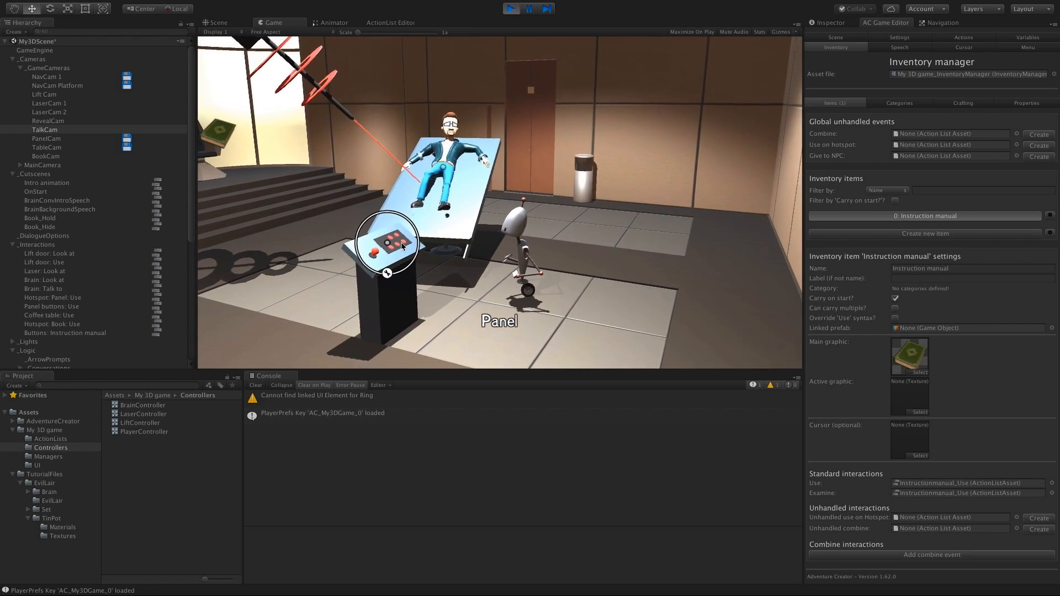
# Step: Play-test using the instruction manual on the panel buttons, check the global variable's realtime value, and stop the game
pyautogui.click(384, 276)
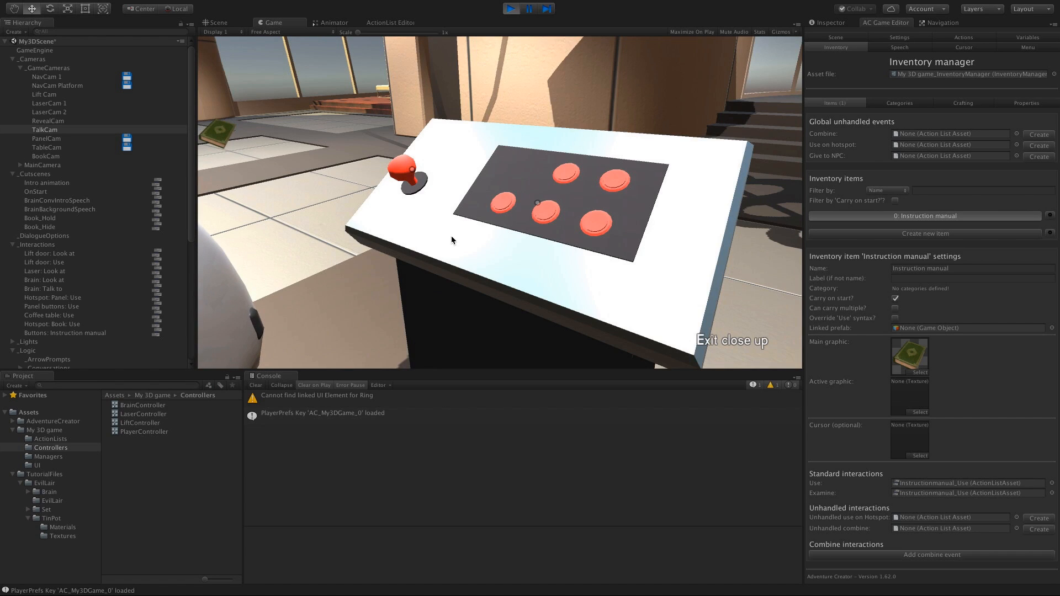
pyautogui.click(525, 212)
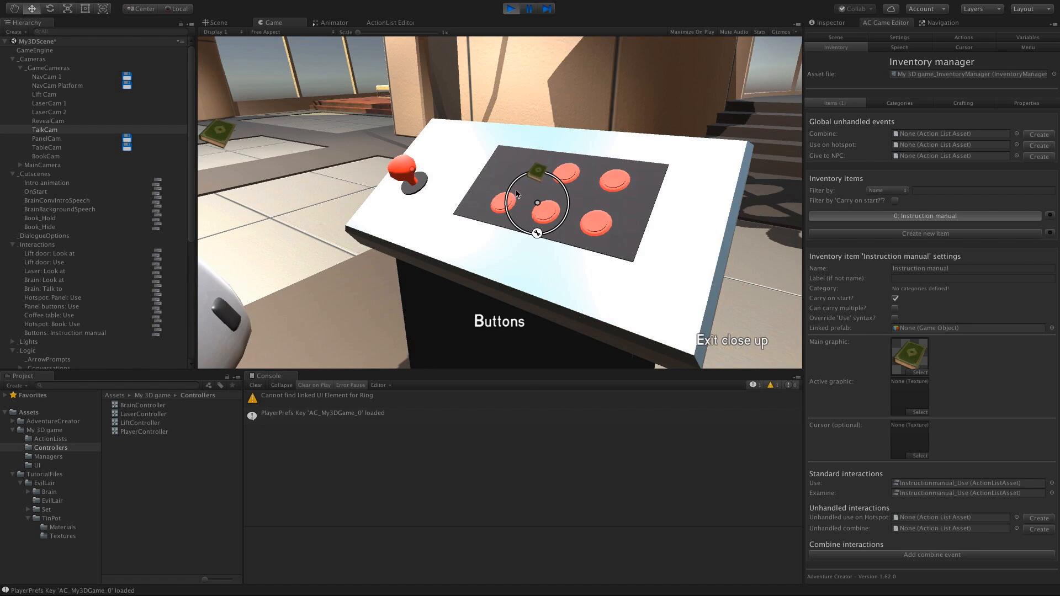
pyautogui.click(541, 174)
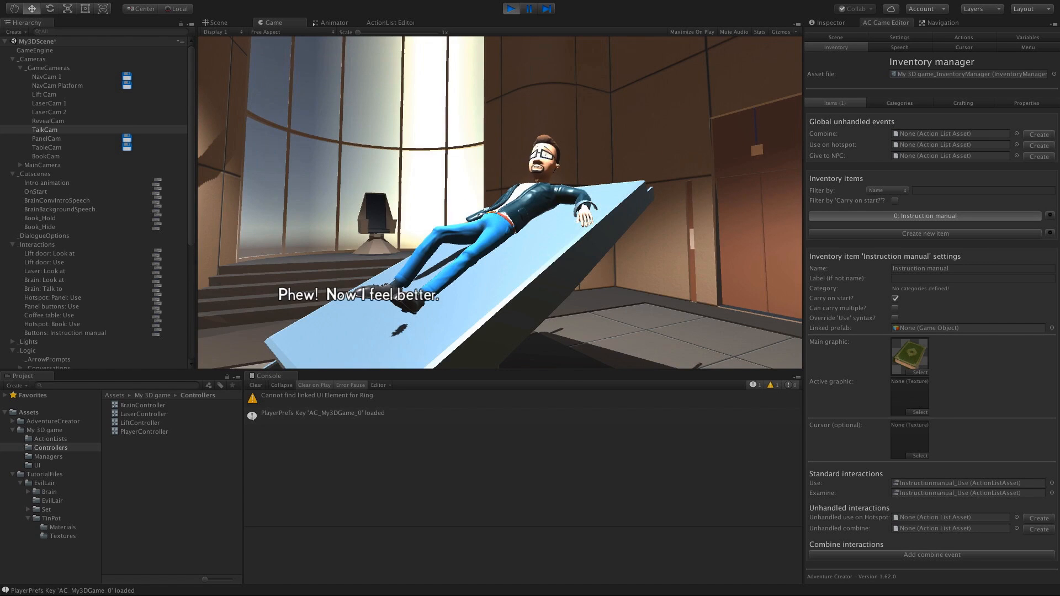
pyautogui.click(539, 206)
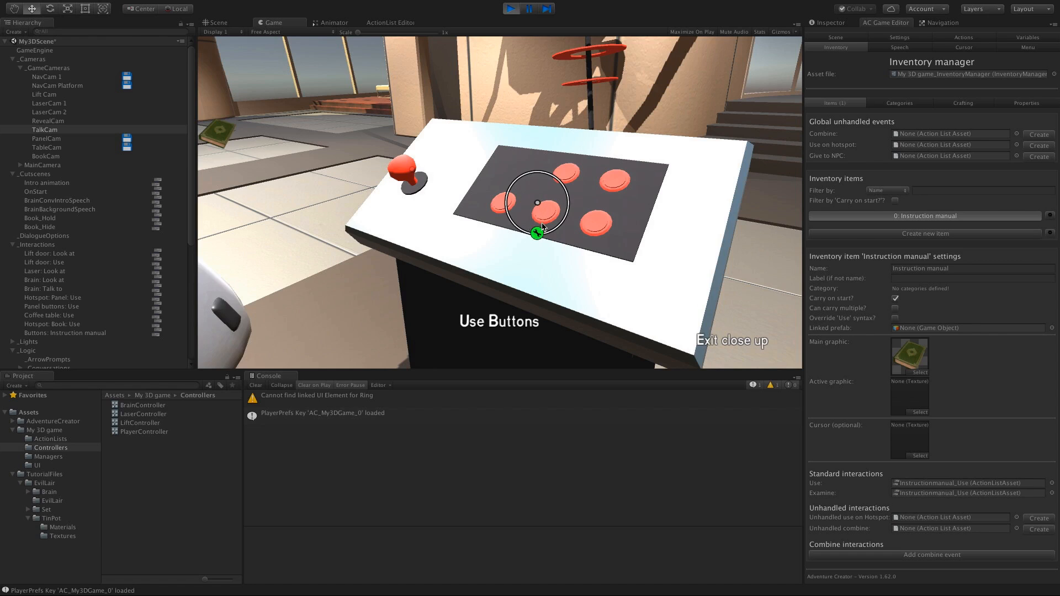
pyautogui.click(1026, 37)
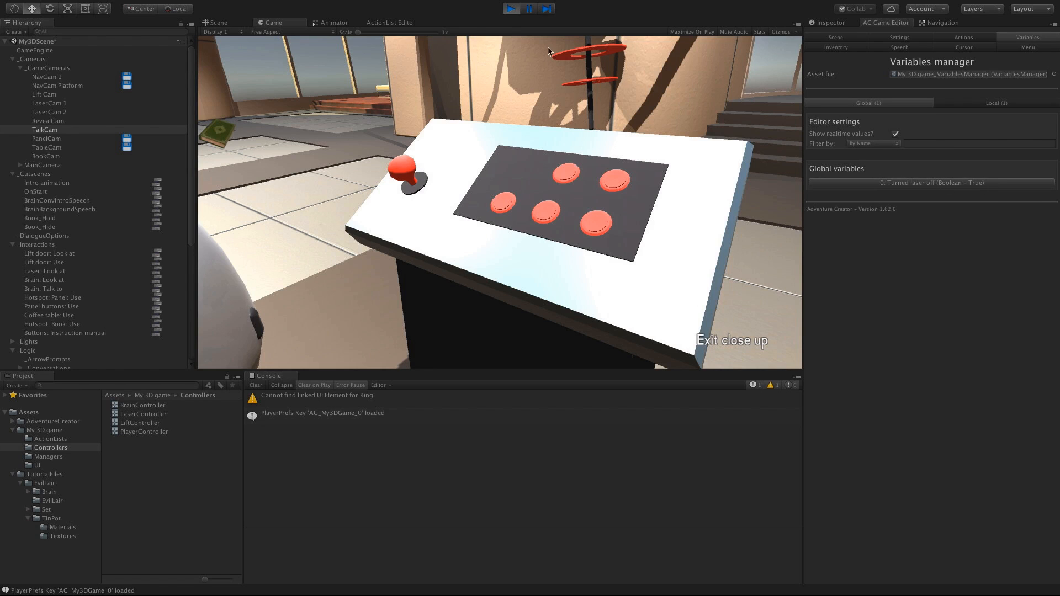
pyautogui.click(511, 8)
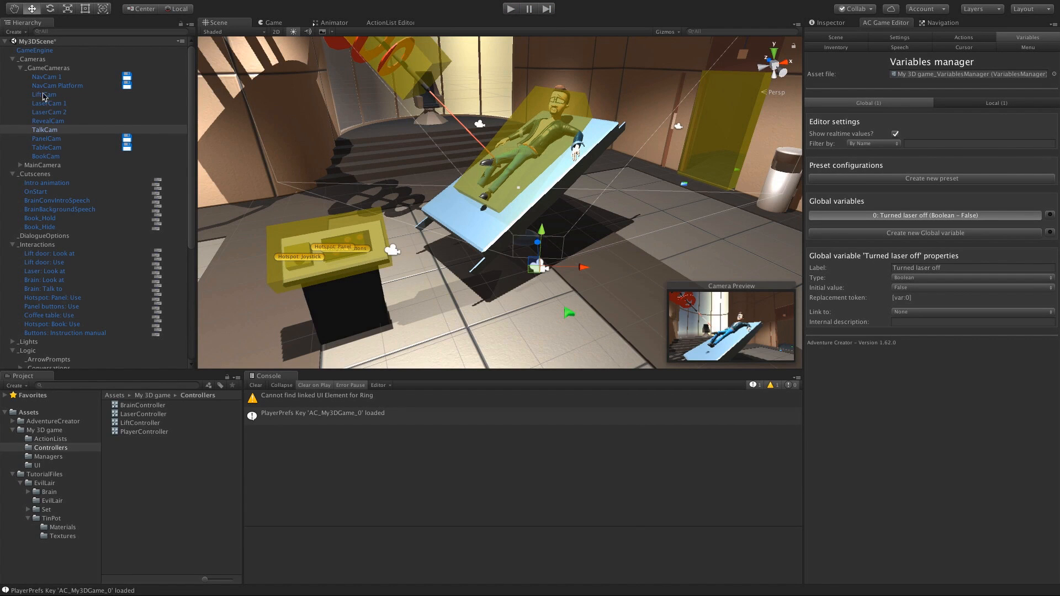
# Step: Collapse the _Cameras, _Cutscenes, _Logic and _SetGeometry groups in the scene hierarchy
pyautogui.click(12, 59)
pyautogui.click(11, 69)
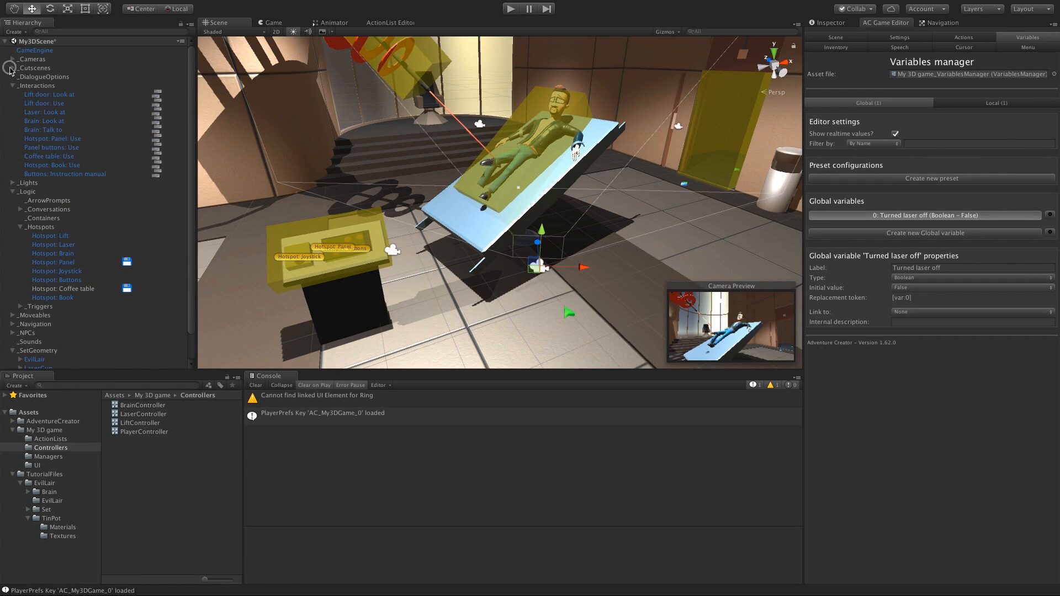
pyautogui.click(12, 191)
pyautogui.click(13, 236)
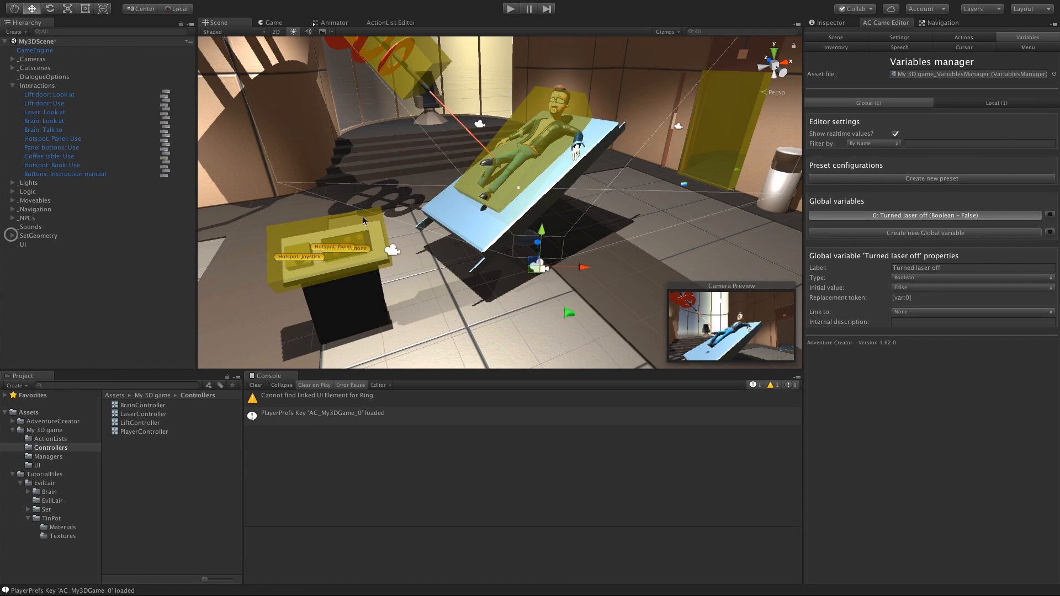
pyautogui.keyDown('alt'); pyautogui.moveTo(363, 221); pyautogui.dragTo(511, 229); pyautogui.keyUp('alt')
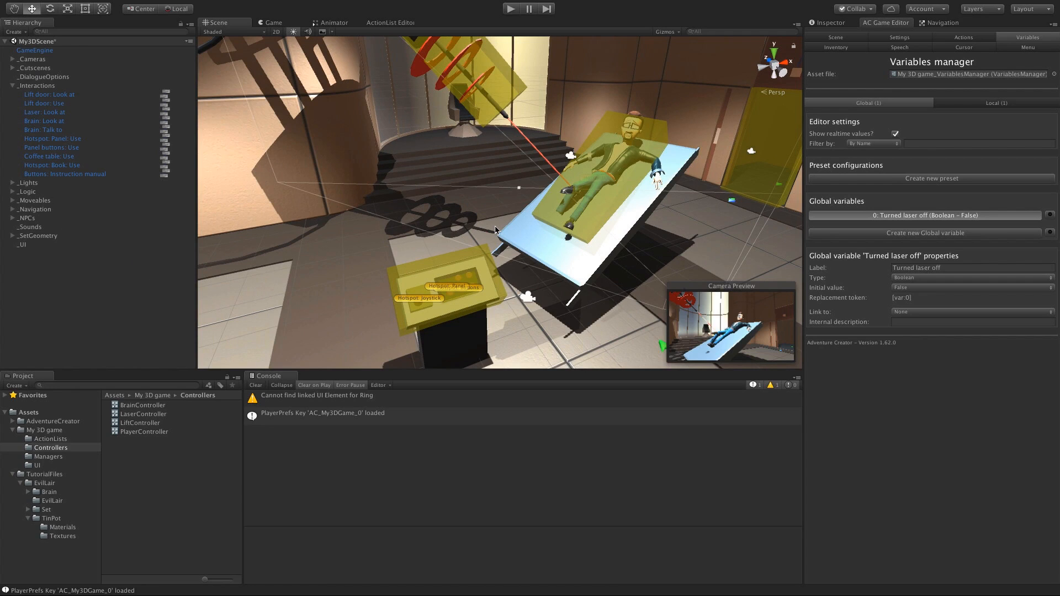
# Step: In the Panel buttons: Use interaction, add a Variable: Check action after Character: Animate that tests whether Turned laser off equals True
pyautogui.click(47, 148)
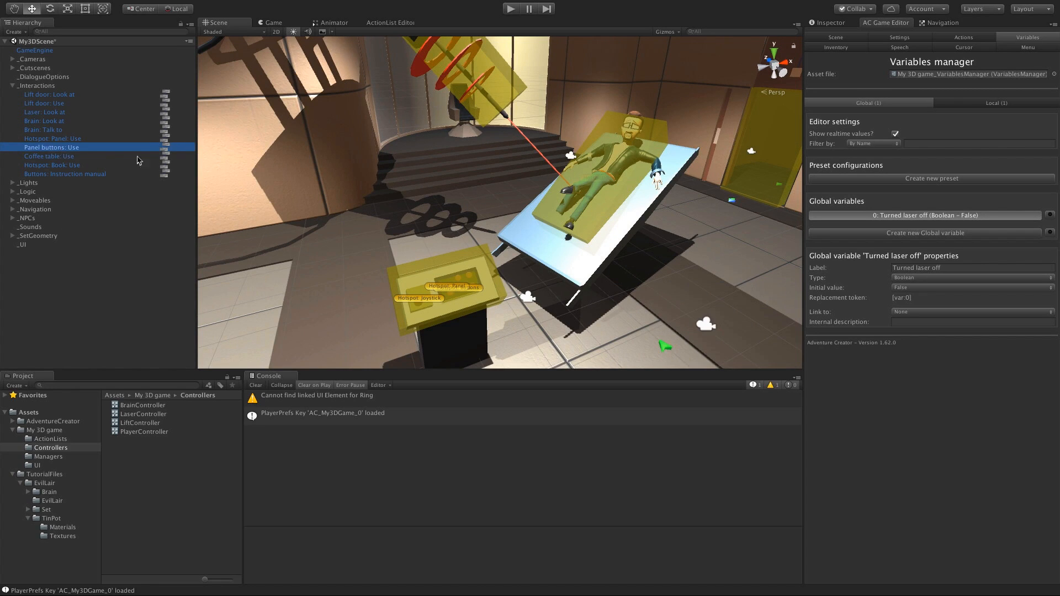
pyautogui.click(165, 149)
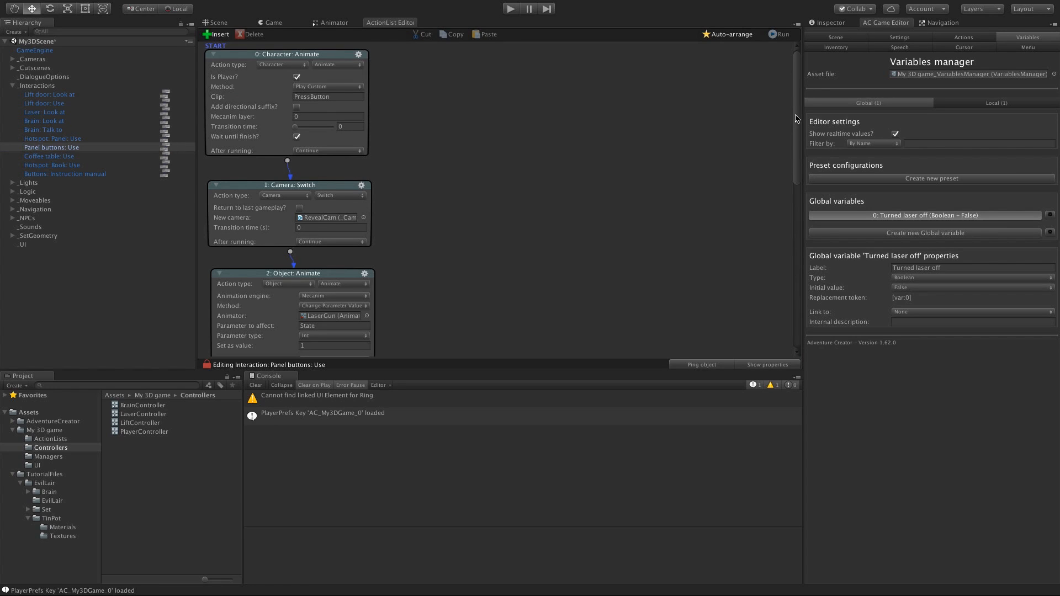
pyautogui.moveTo(796, 119); pyautogui.dragTo(774, 103)
pyautogui.moveTo(287, 160); pyautogui.dragTo(302, 178)
pyautogui.moveTo(287, 160); pyautogui.dragTo(472, 127)
pyautogui.click(480, 144)
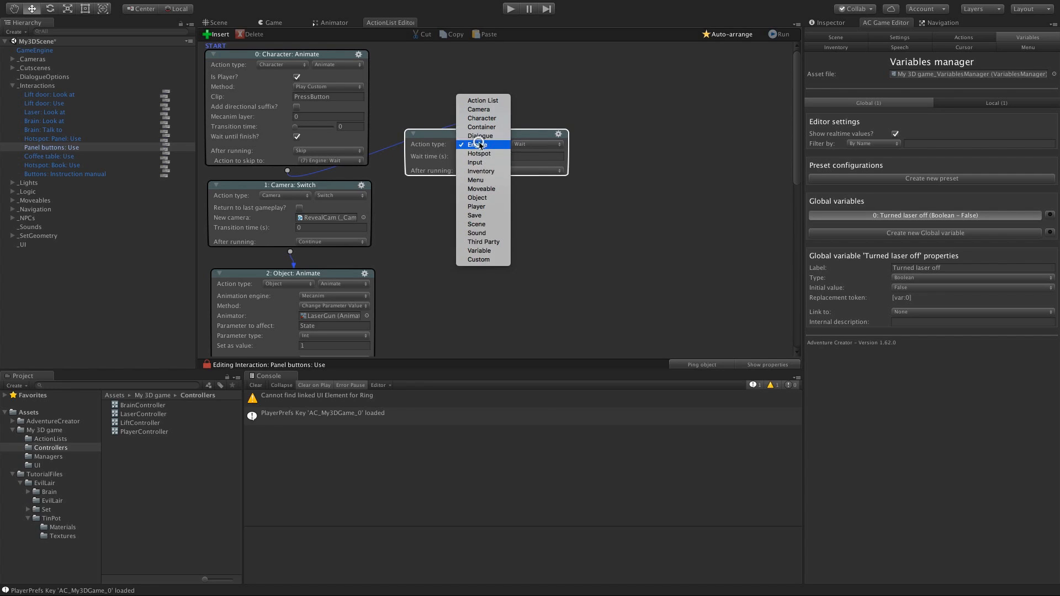
pyautogui.click(478, 247)
pyautogui.click(520, 147)
pyautogui.click(527, 152)
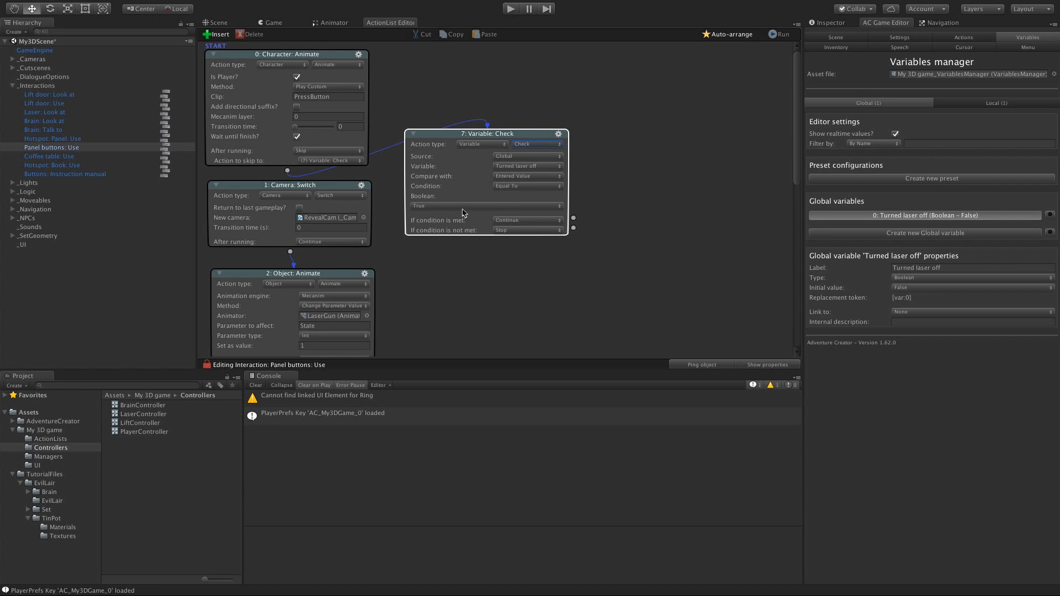
# Step: Link the met condition to a new player speech "I don't think that did anything." and the unmet condition to the RevealCam Camera: Switch
pyautogui.moveTo(573, 218); pyautogui.dragTo(633, 246)
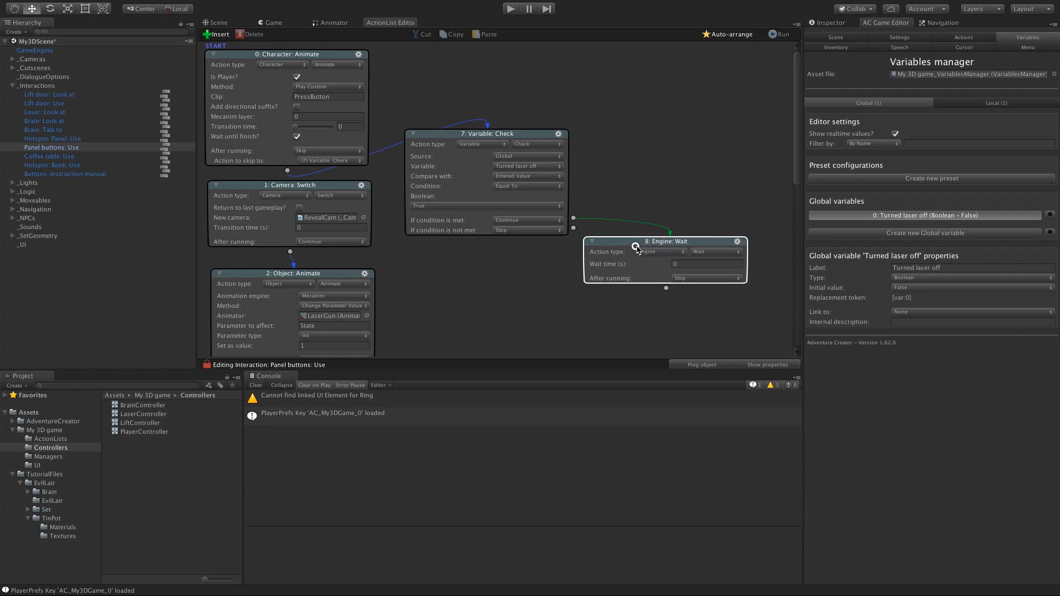
pyautogui.click(670, 252)
pyautogui.click(659, 244)
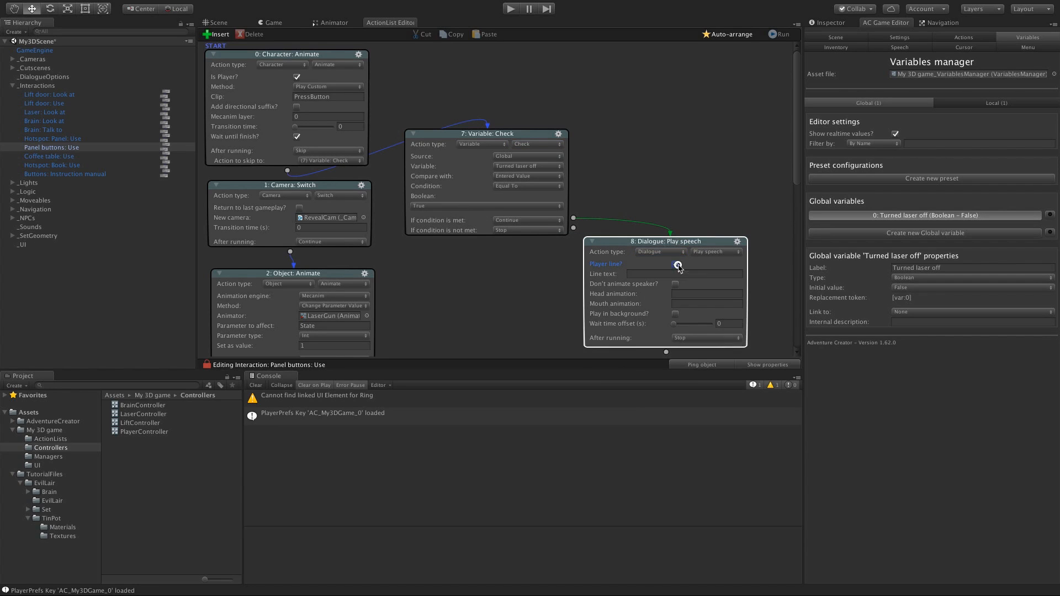
pyautogui.click(638, 272)
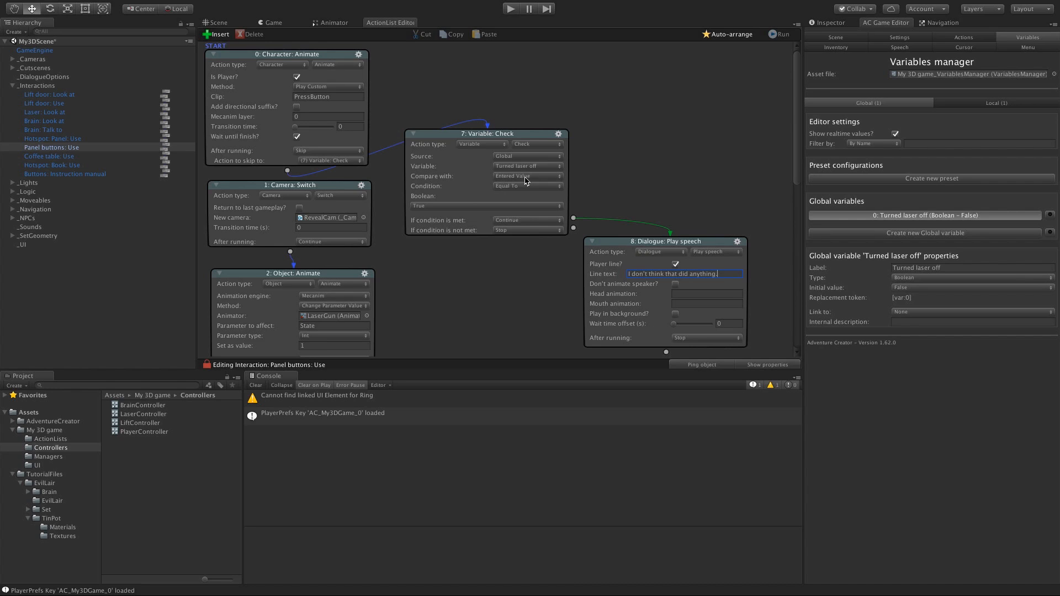
pyautogui.moveTo(573, 228); pyautogui.dragTo(351, 215)
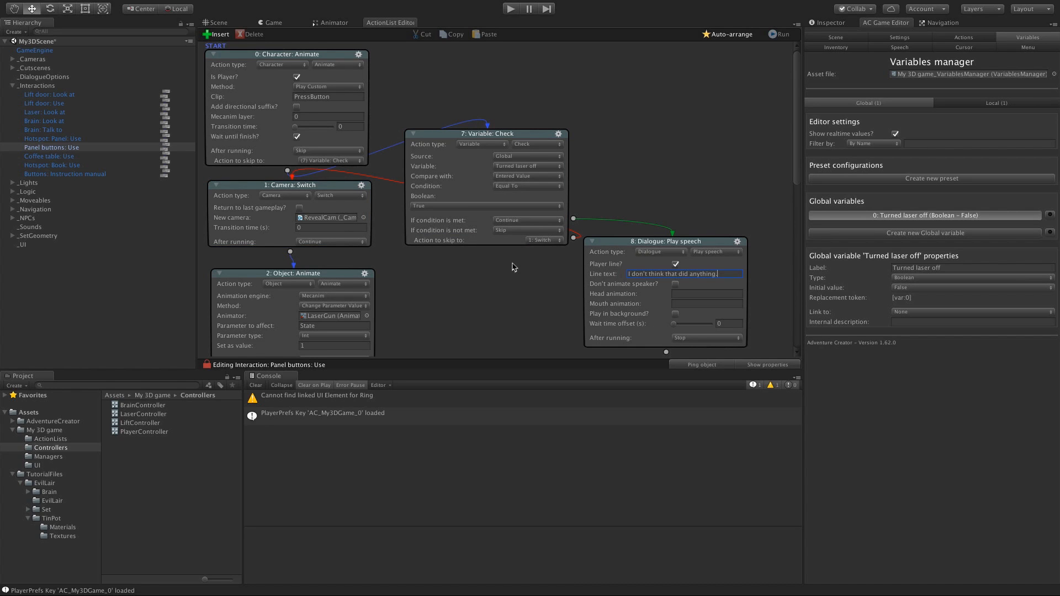
# Step: Open the Brain: Talk to interaction, expand the brain's panel speech action, and make room between it and the player's speech above
pyautogui.click(54, 130)
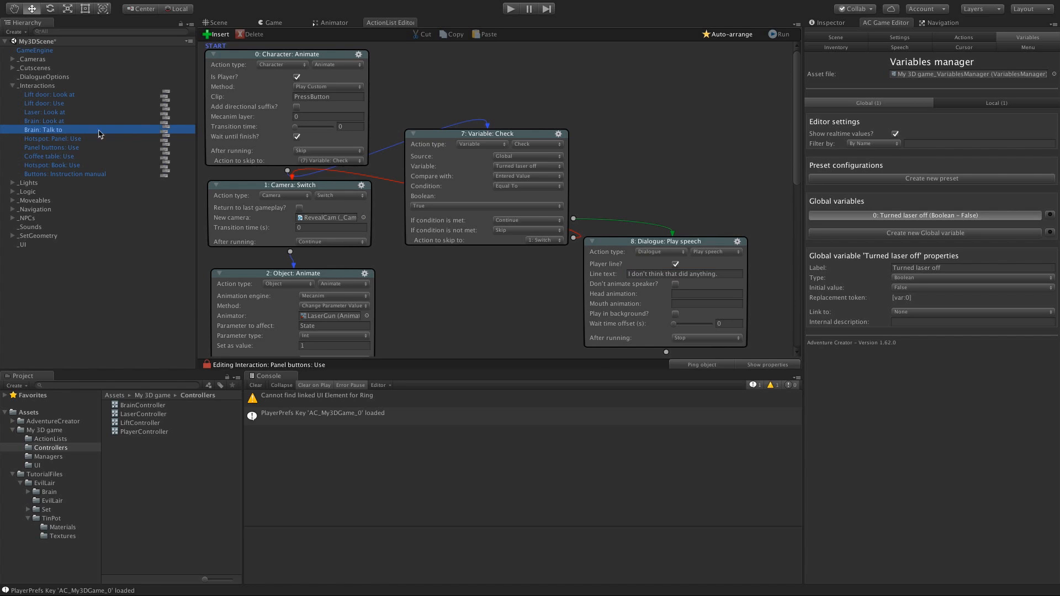
pyautogui.click(165, 132)
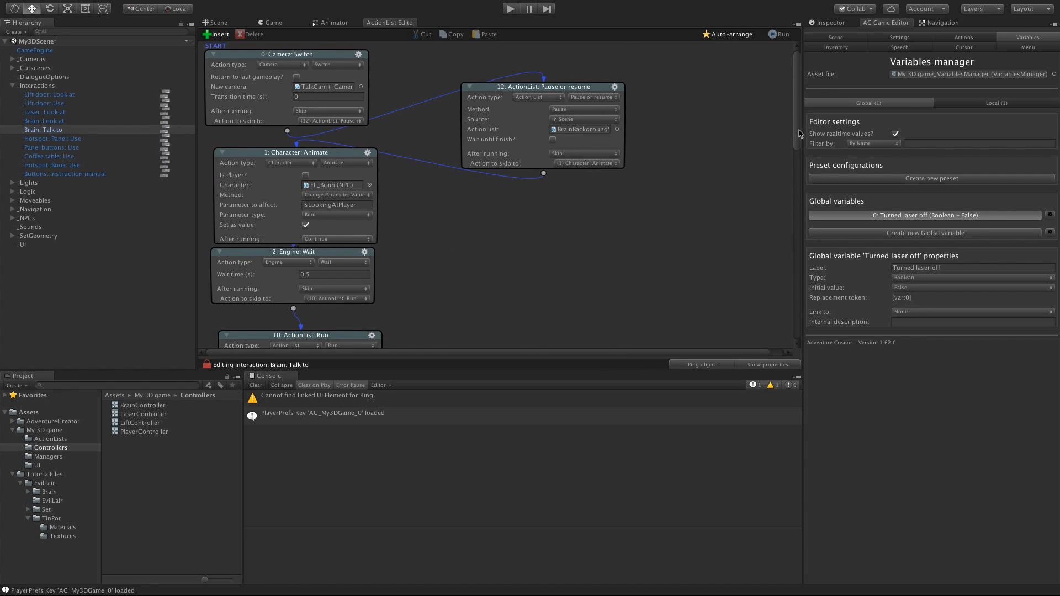
pyautogui.moveTo(795, 133); pyautogui.dragTo(795, 209)
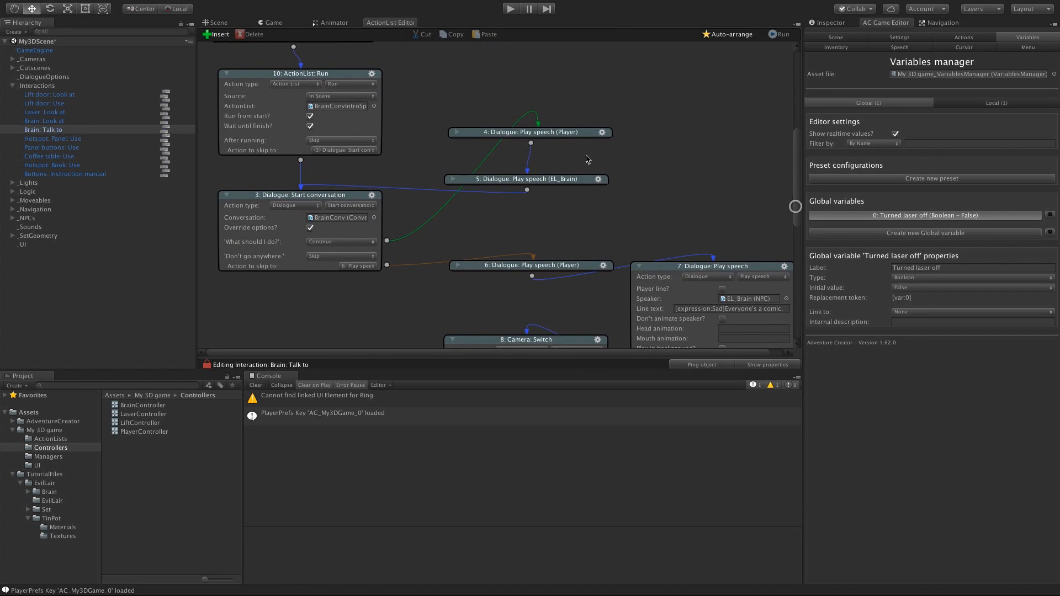
pyautogui.click(444, 101)
pyautogui.moveTo(339, 200); pyautogui.dragTo(343, 191)
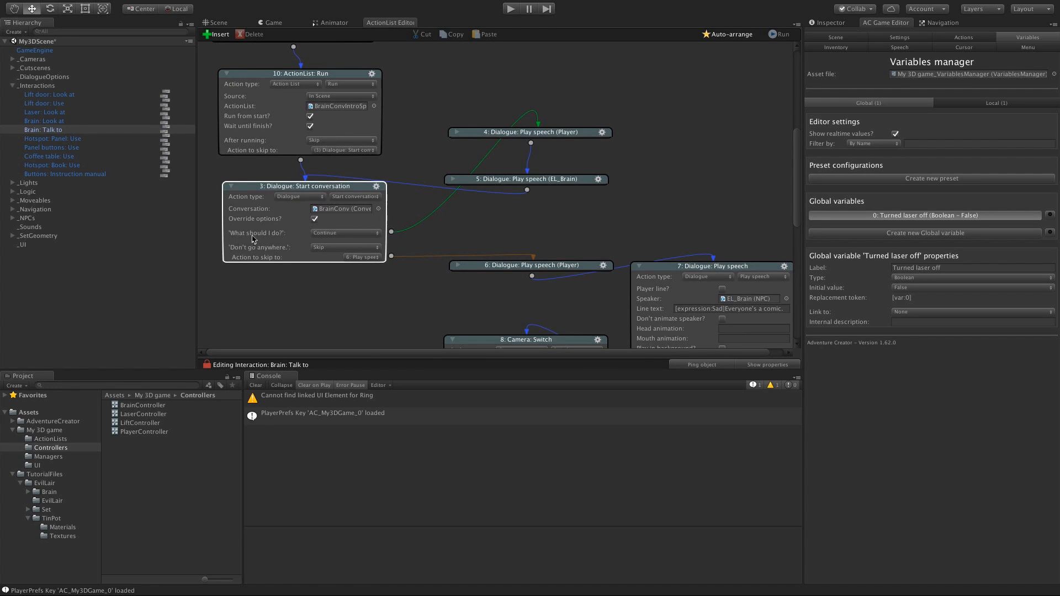
pyautogui.moveTo(486, 132); pyautogui.dragTo(482, 81)
pyautogui.click(454, 179)
pyautogui.moveTo(503, 182); pyautogui.dragTo(512, 122)
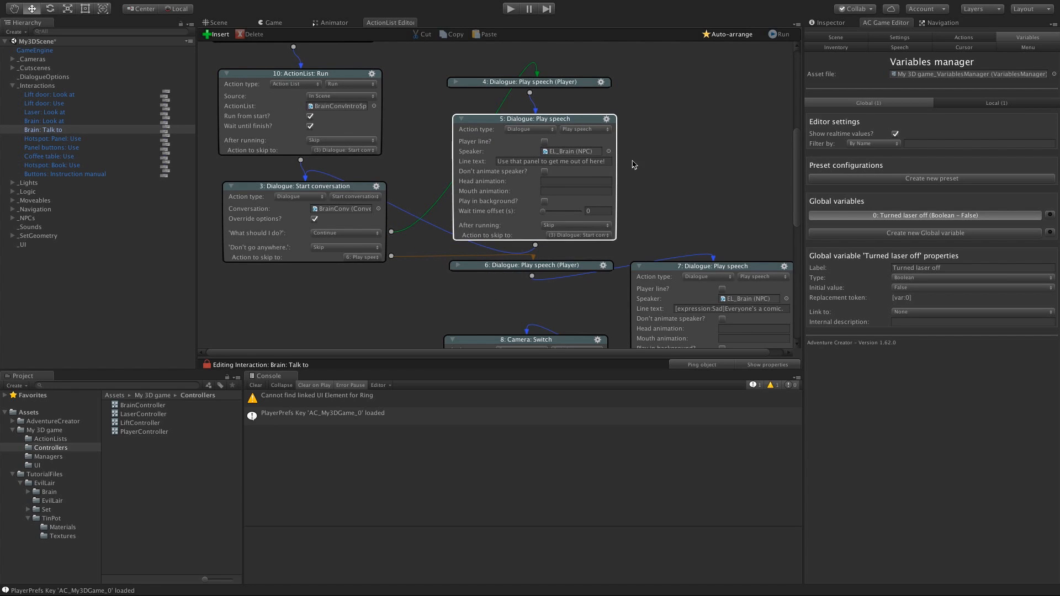
pyautogui.scroll(5, 657, 132)
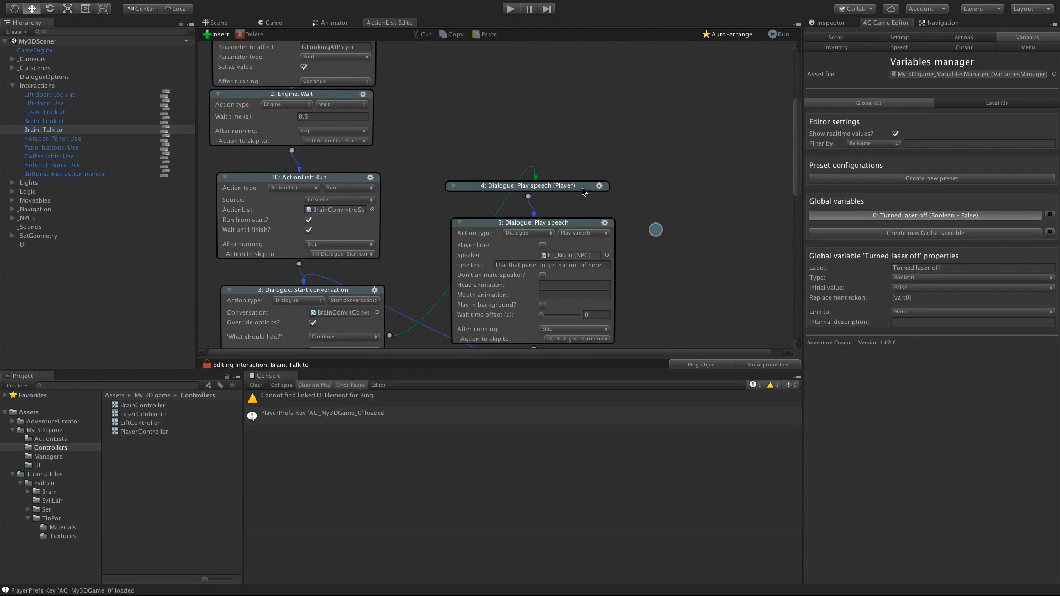
pyautogui.moveTo(583, 192); pyautogui.dragTo(578, 88)
# Step: In the Brain: Talk to interaction, add a Variable: Check action testing whether the global variable Turned laser off equals True
pyautogui.rightClick(630, 133)
pyautogui.click(654, 137)
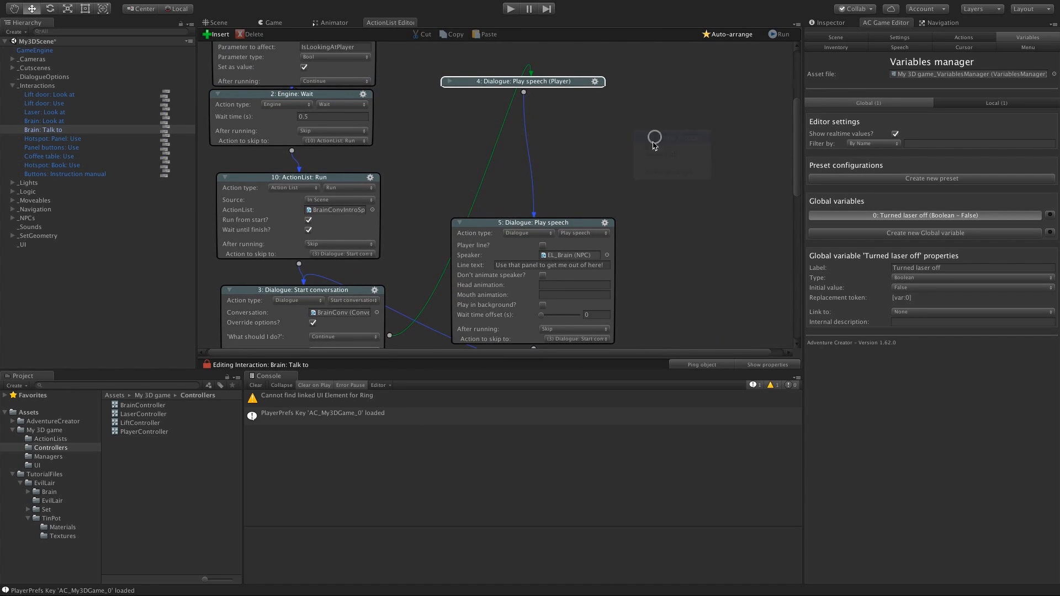
pyautogui.moveTo(656, 138); pyautogui.dragTo(598, 123)
pyautogui.click(630, 132)
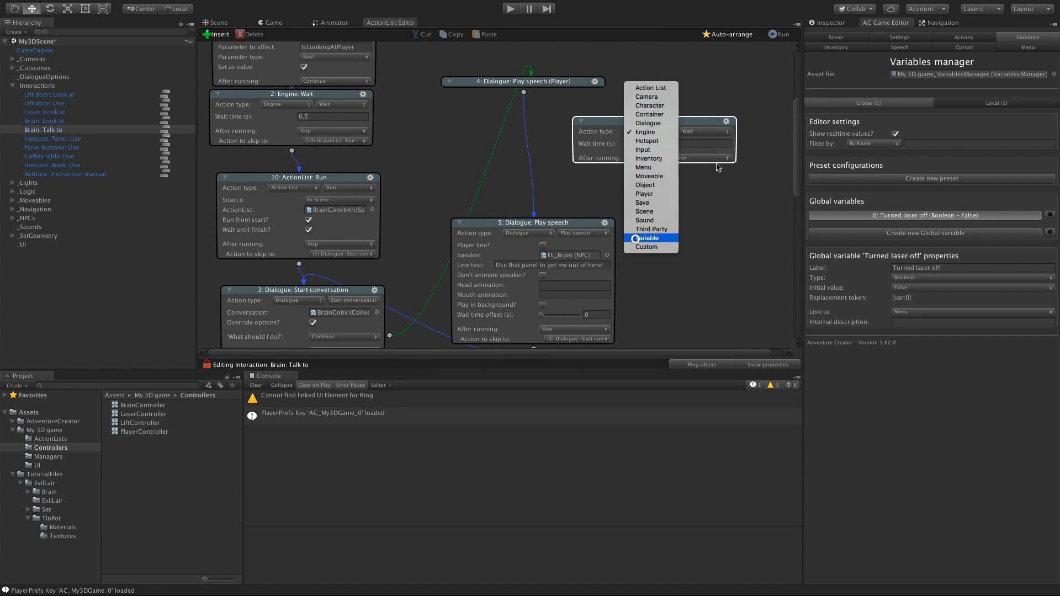
pyautogui.click(644, 238)
pyautogui.click(704, 131)
pyautogui.click(696, 130)
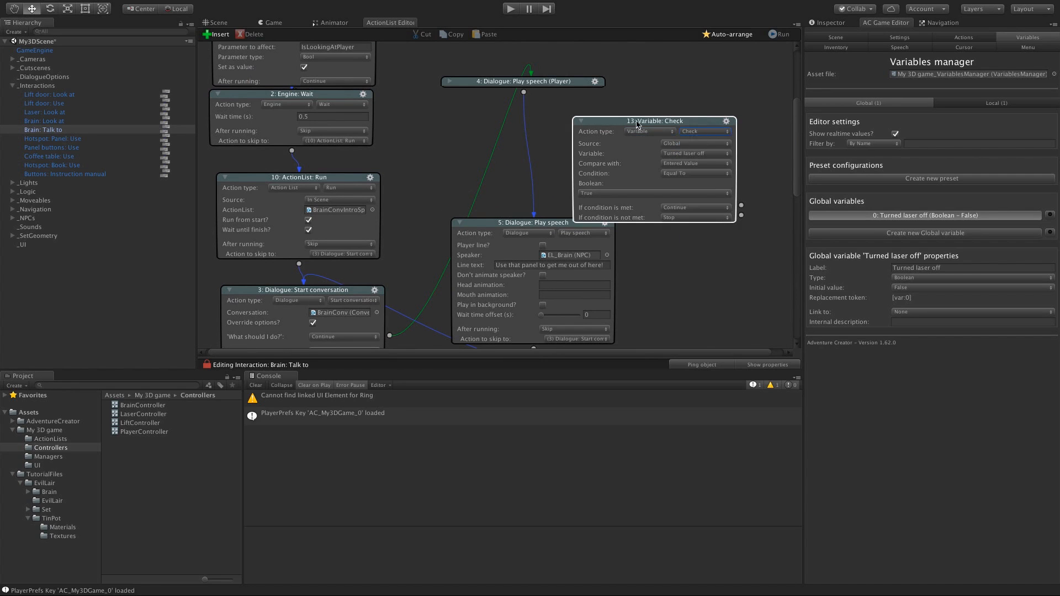
pyautogui.moveTo(637, 124); pyautogui.dragTo(612, 116)
# Step: Link the player's first speech to the Variable: Check action and position the check above the brain's panel speech
pyautogui.moveTo(524, 93); pyautogui.dragTo(573, 55)
pyautogui.moveTo(501, 222); pyautogui.dragTo(514, 230)
pyautogui.moveTo(573, 115); pyautogui.dragTo(554, 86)
pyautogui.moveTo(688, 246); pyautogui.dragTo(676, 235, button='middle')
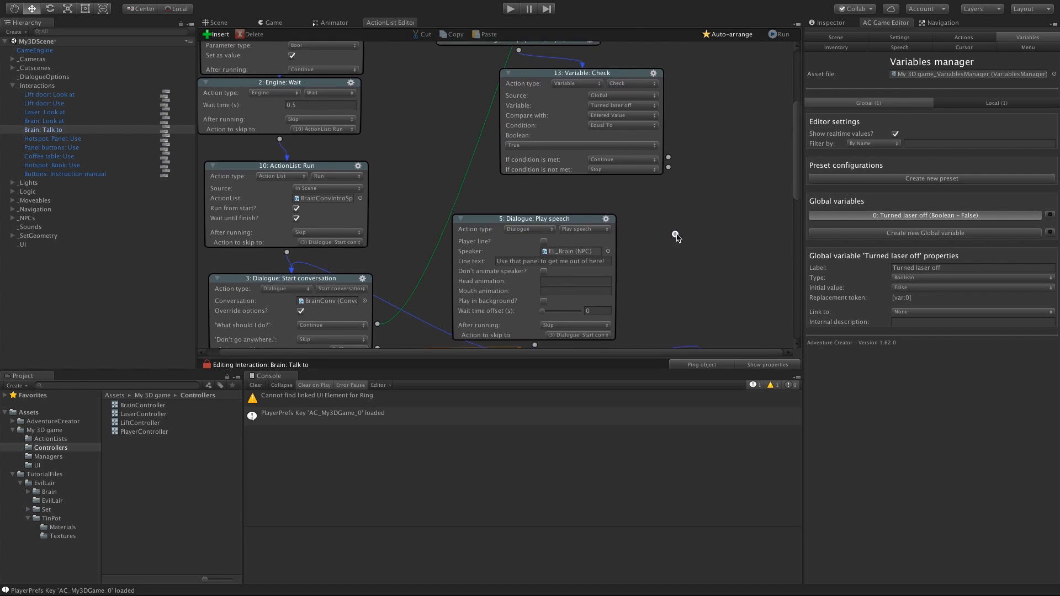
# Step: Link the met condition to a new Dialogue: Play speech action spoken by EL_Brain with the line "Nothing, I'm fine now!"
pyautogui.moveTo(669, 152); pyautogui.dragTo(697, 200)
pyautogui.click(691, 187)
pyautogui.click(697, 178)
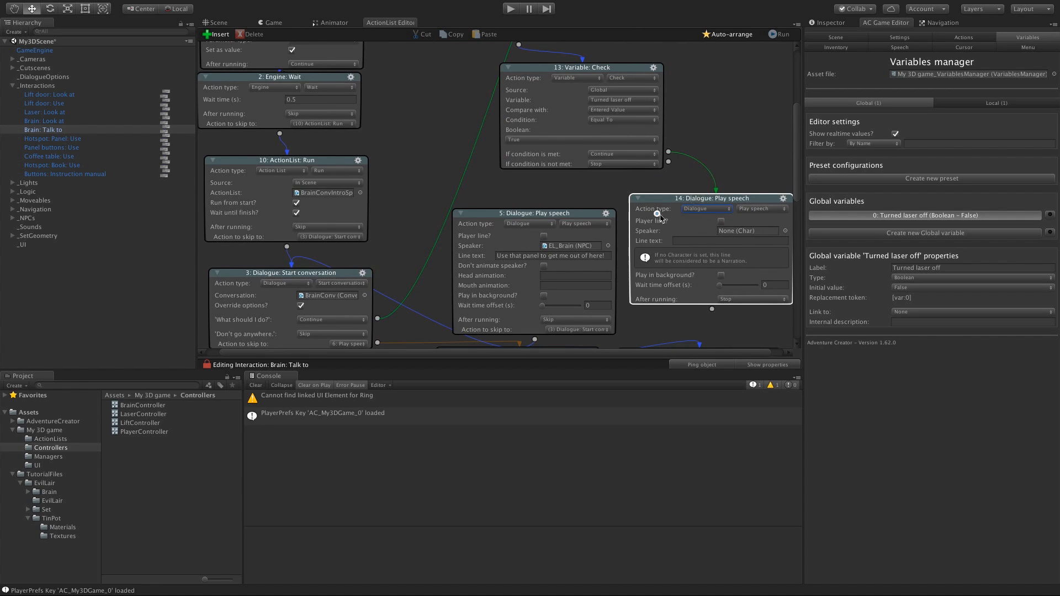
pyautogui.moveTo(657, 213); pyautogui.dragTo(644, 206, button='middle')
pyautogui.click(772, 223)
pyautogui.doubleClick(702, 124)
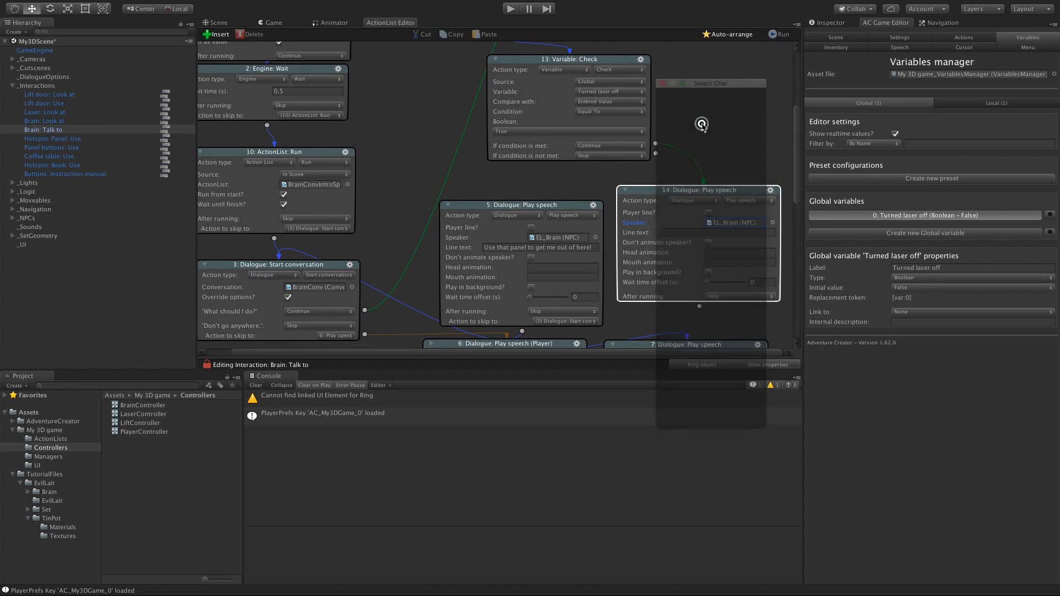
pyautogui.click(674, 234)
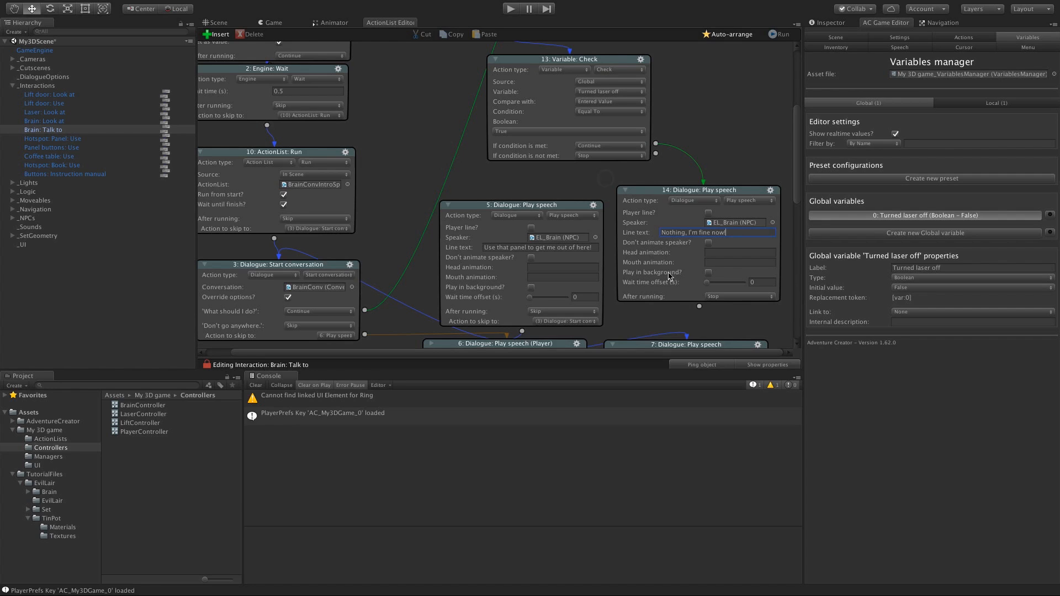
# Step: Link the unmet condition to the brain's panel speech and the new speech back to Dialogue: Start conversation
pyautogui.moveTo(550, 207); pyautogui.dragTo(545, 191)
pyautogui.moveTo(656, 153); pyautogui.dragTo(580, 187)
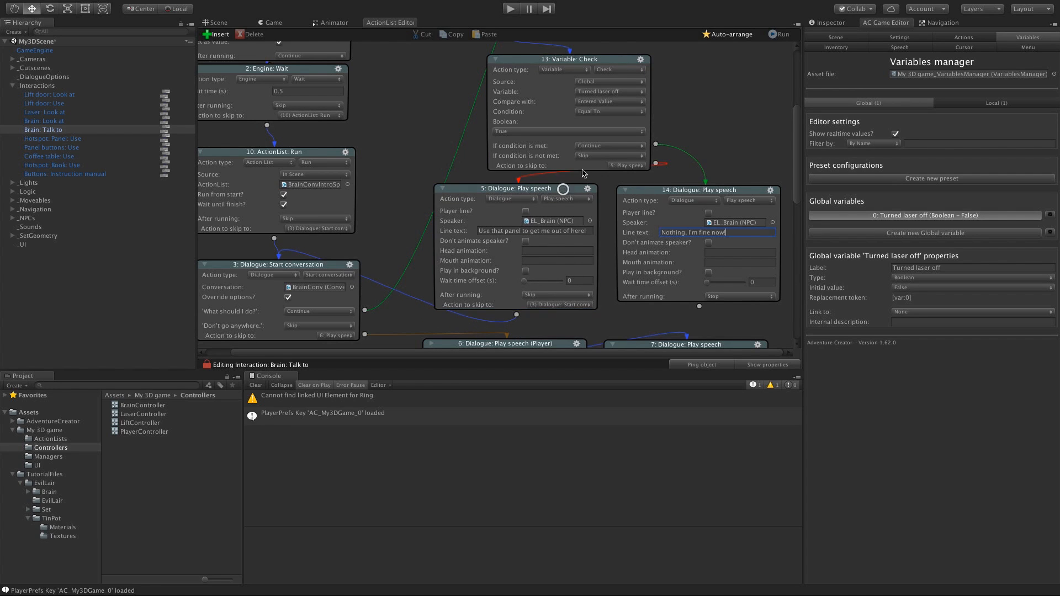
pyautogui.scroll(-2, 657, 270)
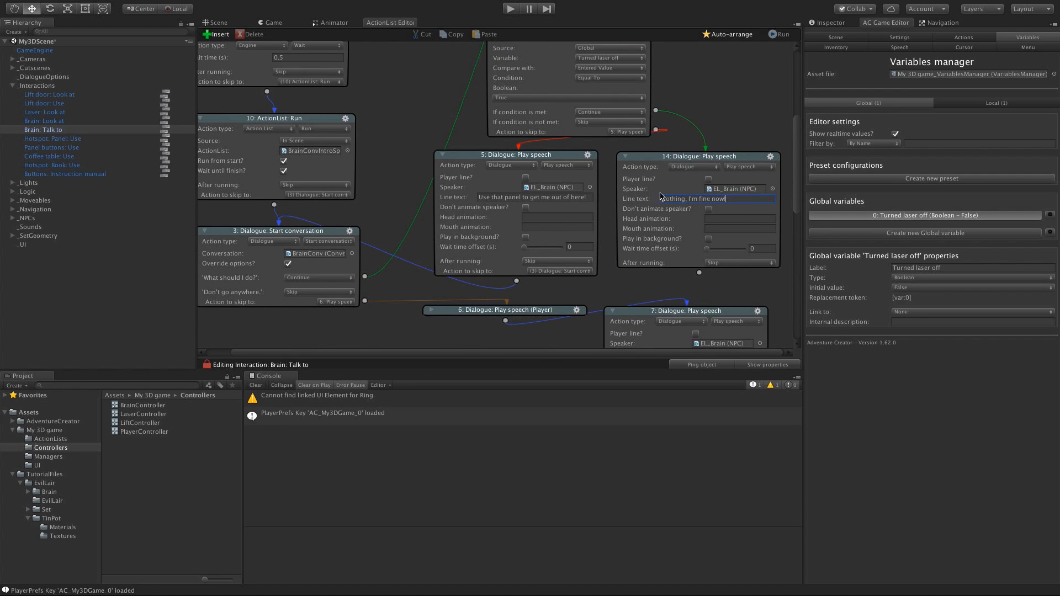
pyautogui.moveTo(700, 272); pyautogui.dragTo(312, 237)
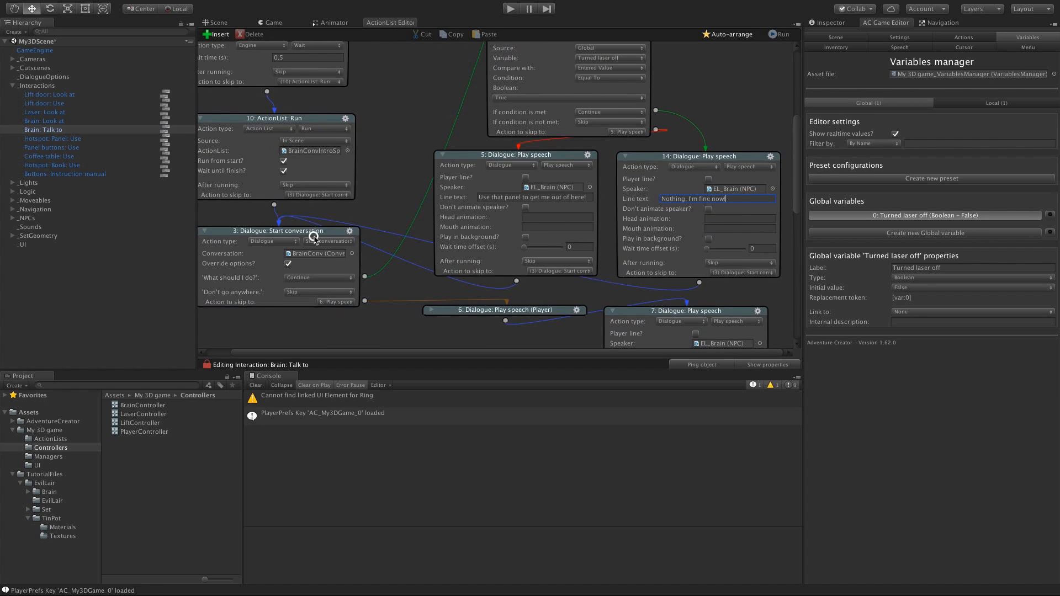
# Step: Auto-arrange the actions of the Brain: Talk to interaction
pyautogui.moveTo(423, 138); pyautogui.dragTo(432, 161, button='middle')
pyautogui.click(728, 38)
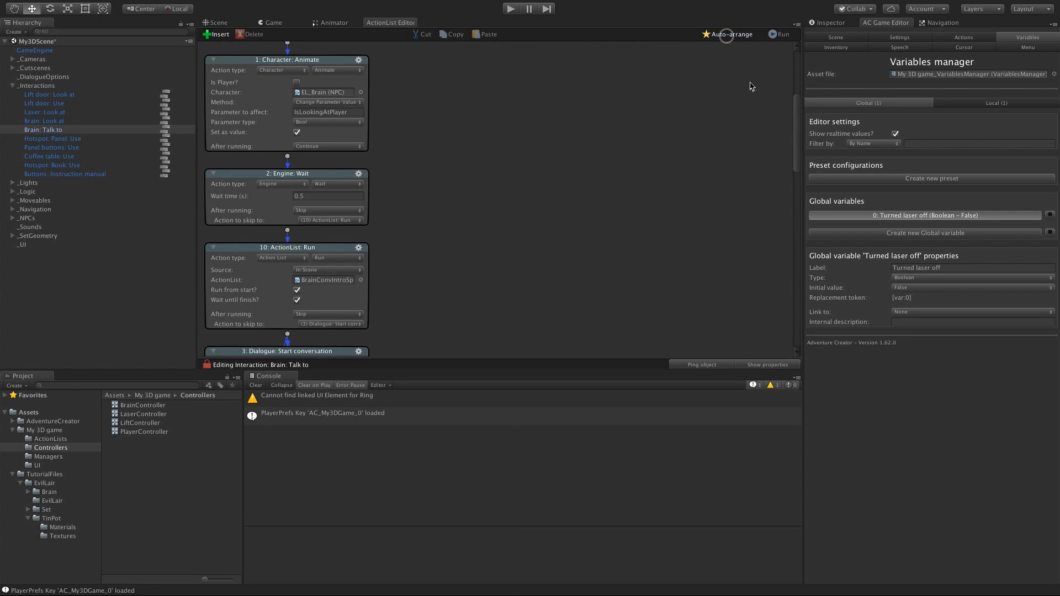
pyautogui.moveTo(798, 106); pyautogui.dragTo(797, 164)
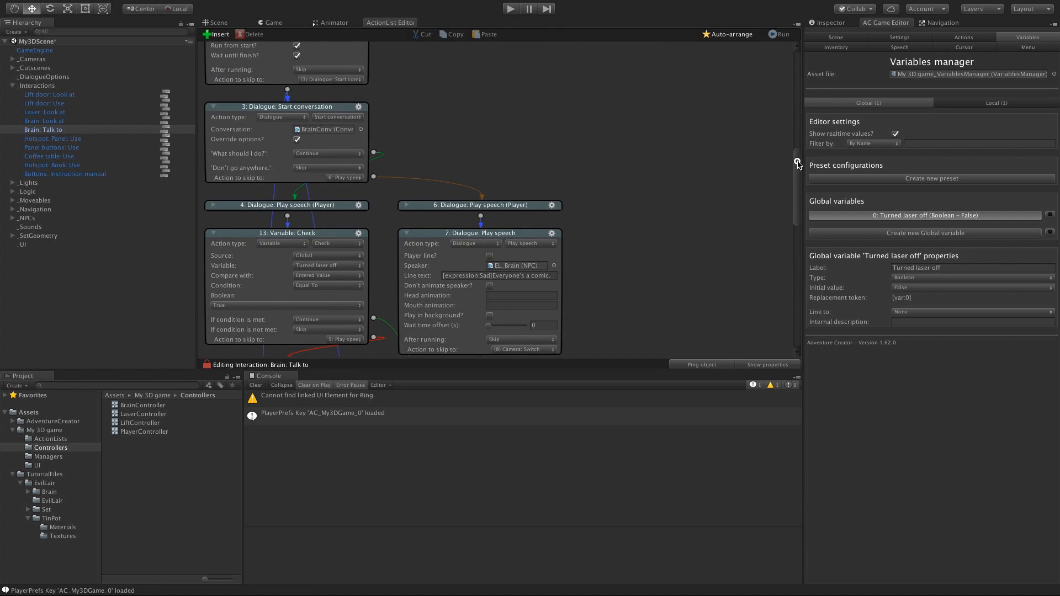
# Step: Play-test the game by using the panel buttons, exiting the close-up and asking the Brain what to do
pyautogui.click(508, 10)
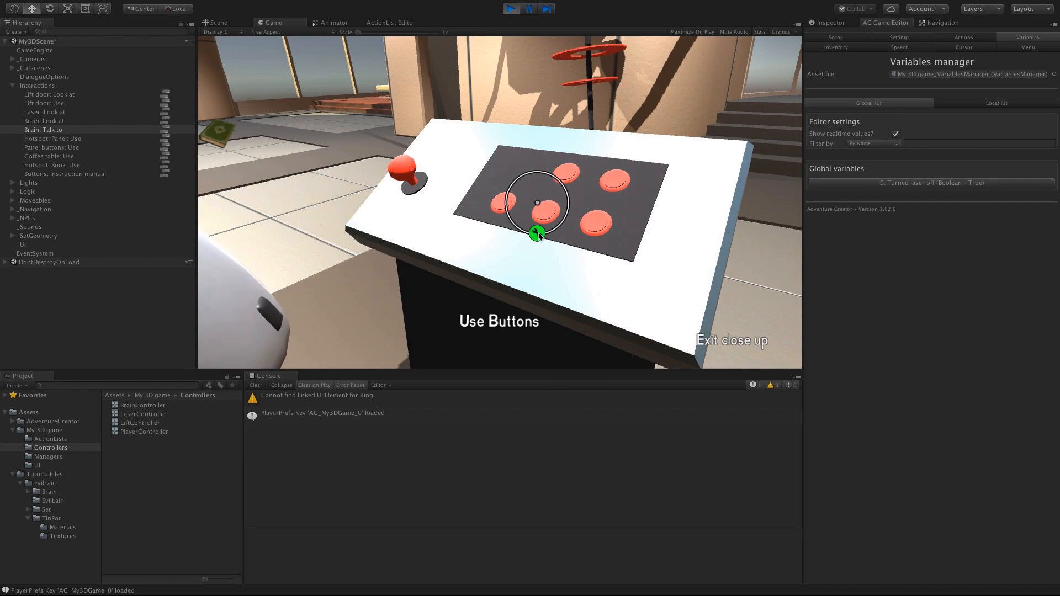
pyautogui.click(544, 178)
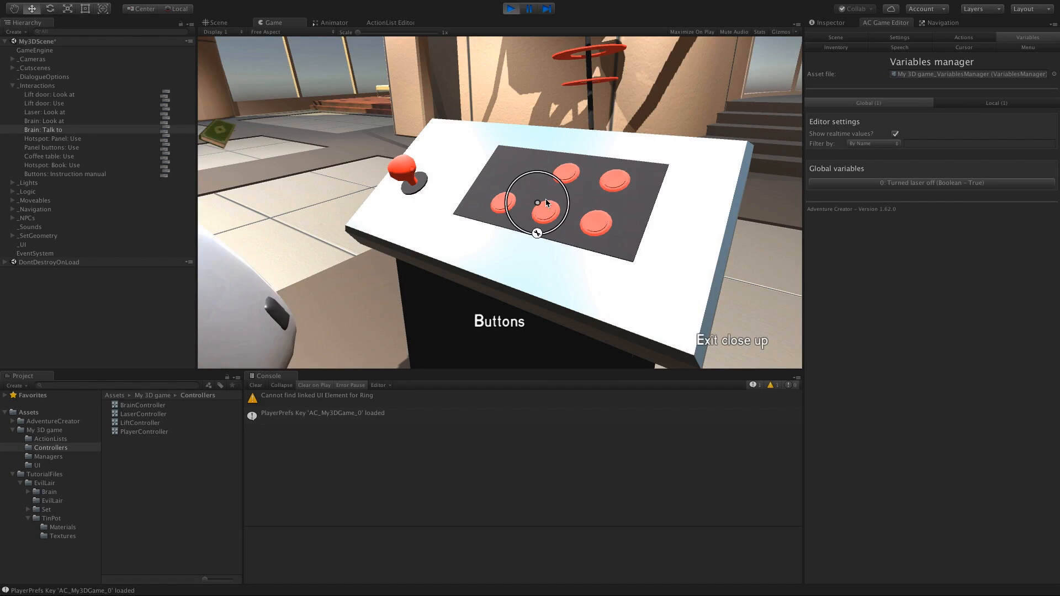
pyautogui.click(718, 340)
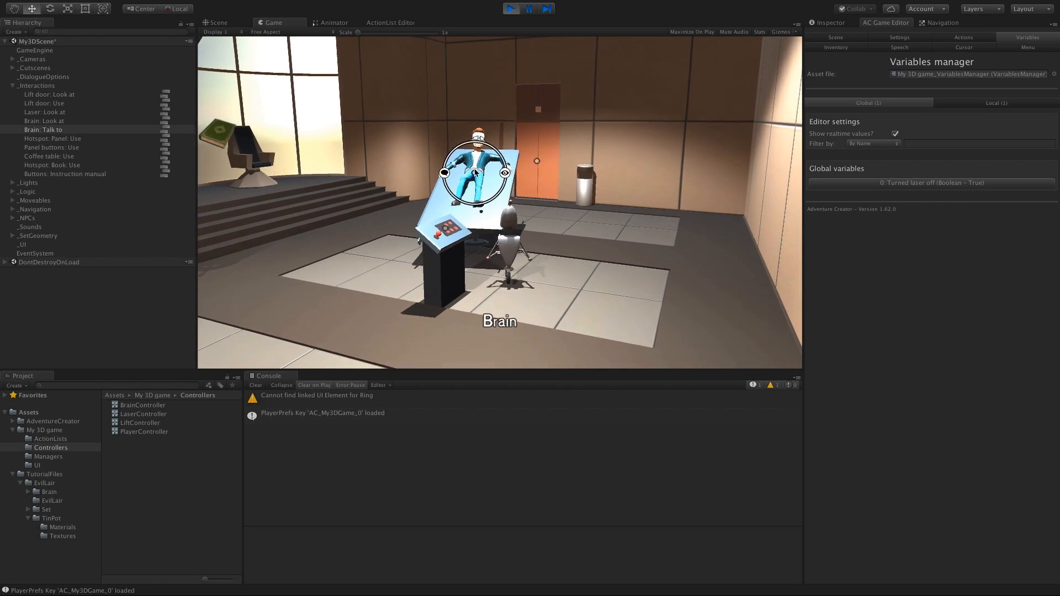
pyautogui.click(497, 177)
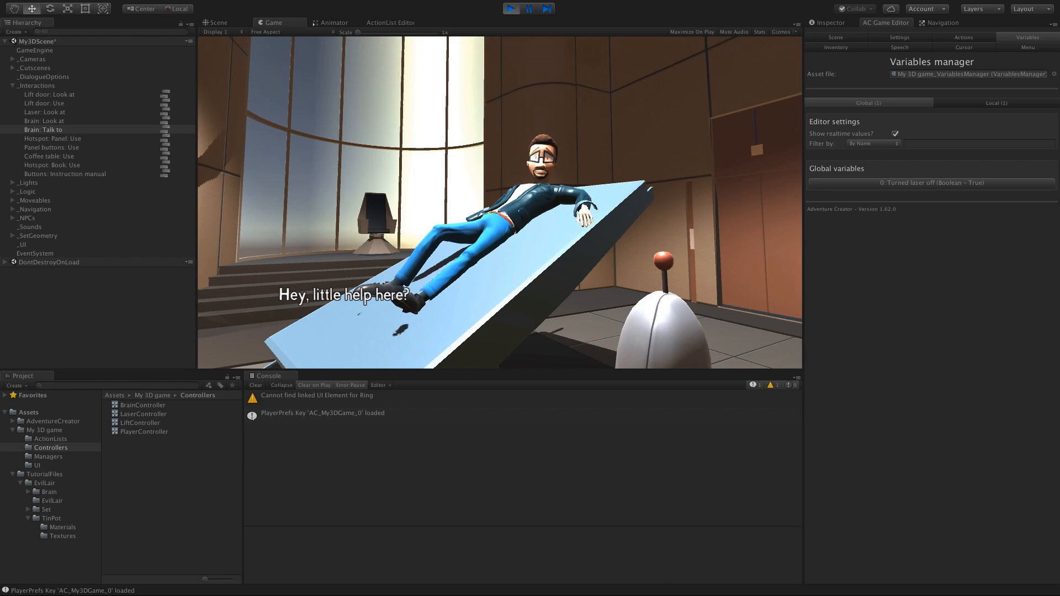
pyautogui.click(467, 291)
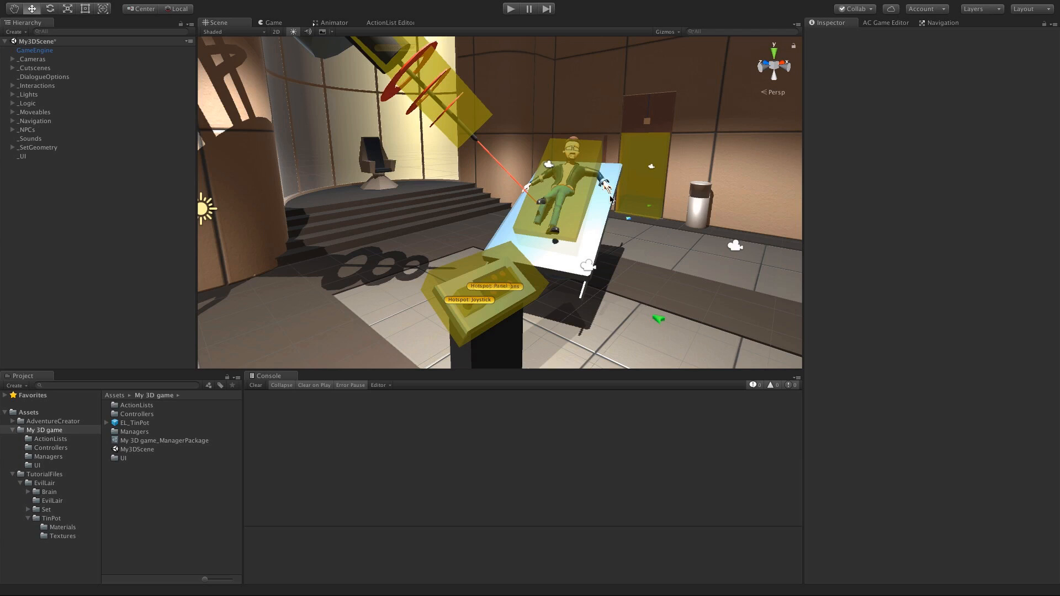
# Step: In the Inventory manager, turn off Carry on start for the Instruction manual item
pyautogui.click(879, 23)
pyautogui.click(853, 48)
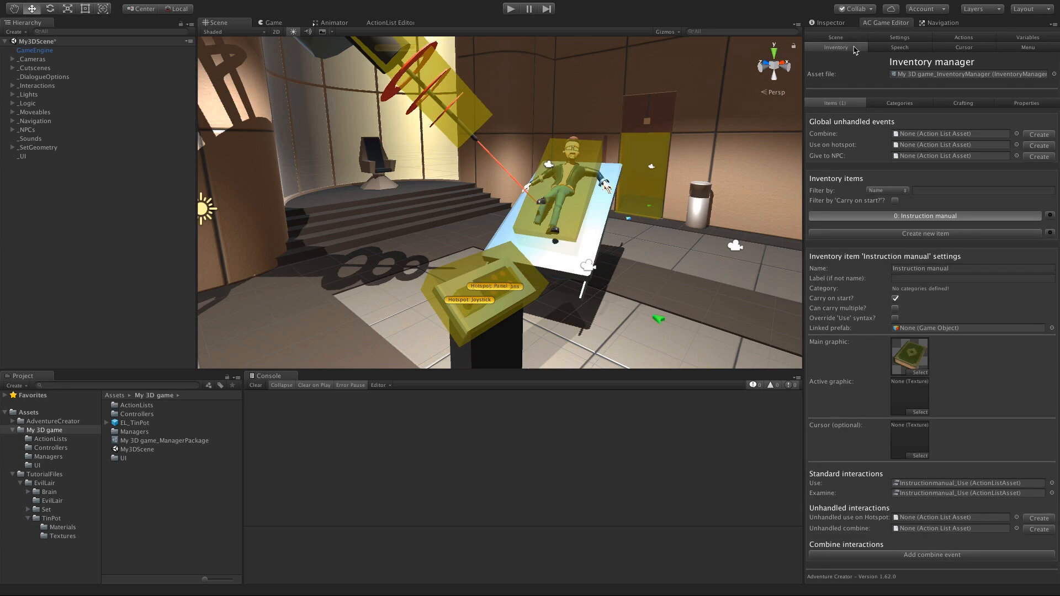
pyautogui.click(896, 299)
pyautogui.keyDown('alt'); pyautogui.moveTo(556, 176); pyautogui.dragTo(498, 189); pyautogui.keyUp('alt')
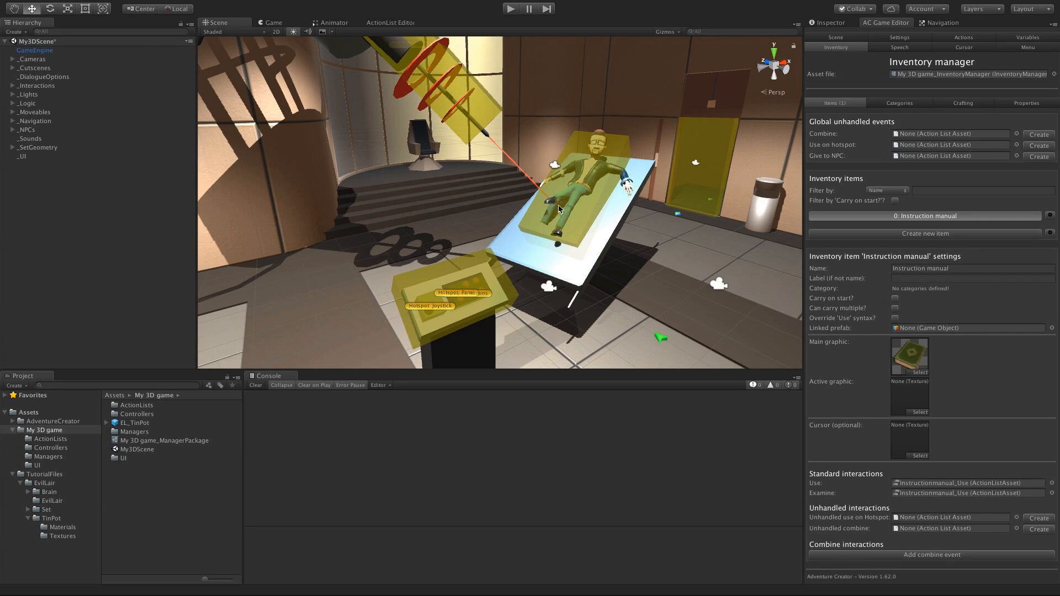
pyautogui.keyDown('alt'); pyautogui.moveTo(559, 209); pyautogui.dragTo(645, 236); pyautogui.keyUp('alt')
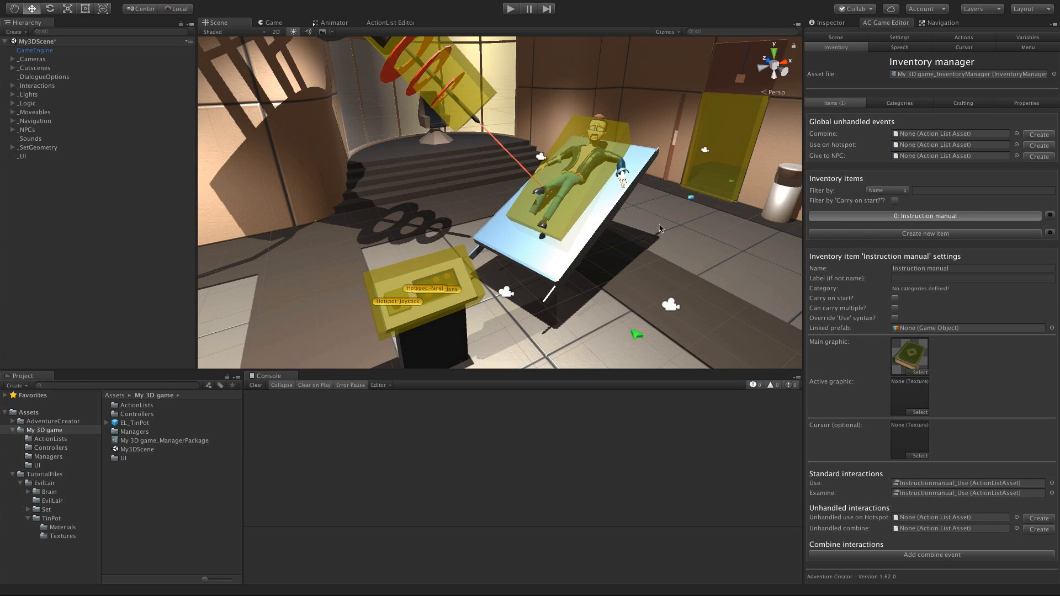
pyautogui.keyDown('alt'); pyautogui.moveTo(658, 226); pyautogui.dragTo(631, 214); pyautogui.keyUp('alt')
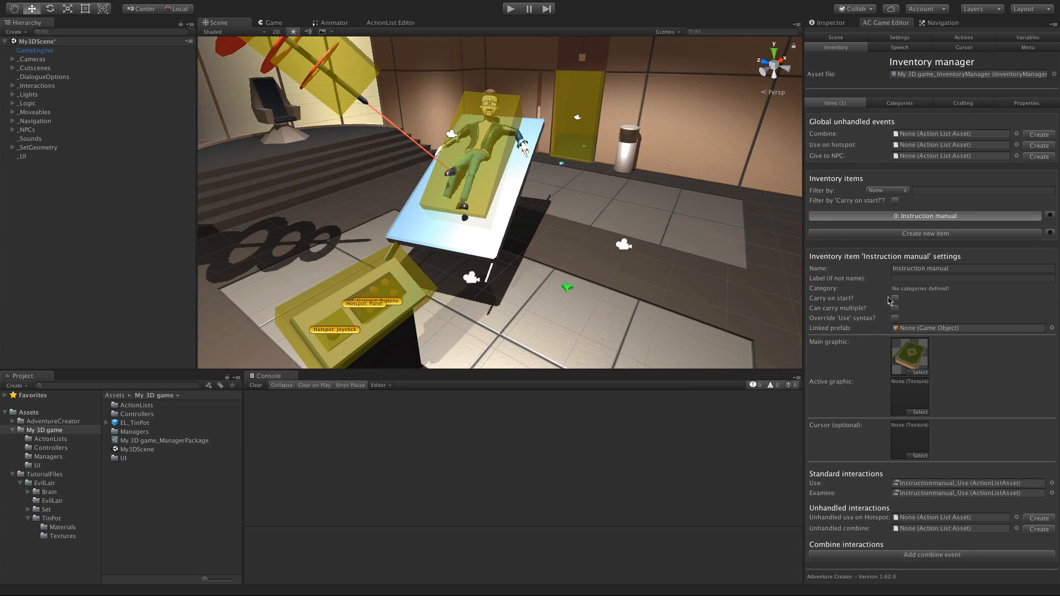
# Step: Review the Turned laser off global variable in the Variables manager and the control panel's hotspots in the scene
pyautogui.click(1016, 37)
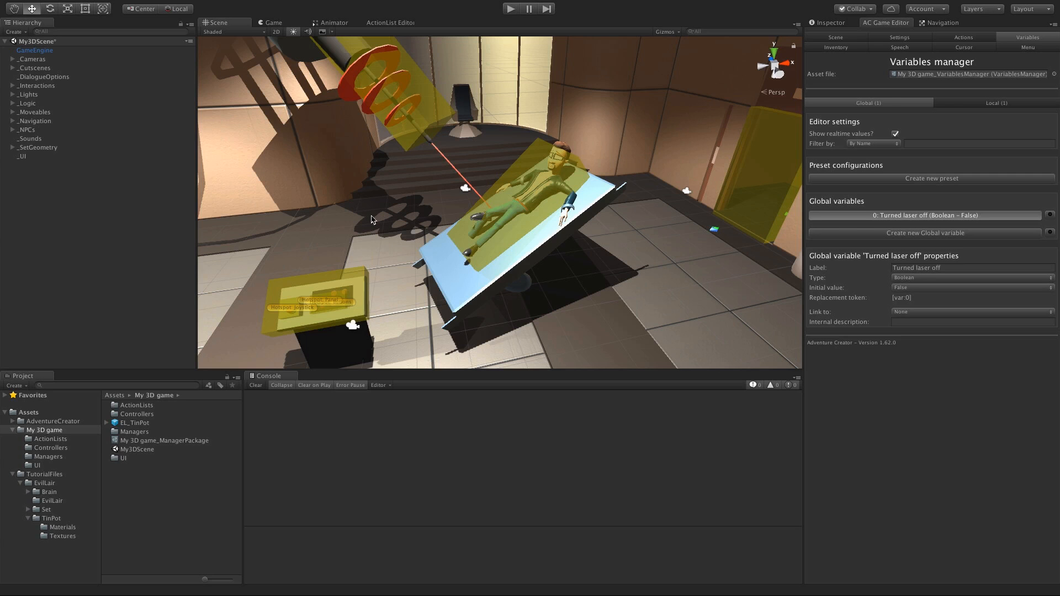
pyautogui.keyDown('alt'); pyautogui.moveTo(329, 231); pyautogui.dragTo(502, 199); pyautogui.keyUp('alt')
pyautogui.scroll(6, 539, 224)
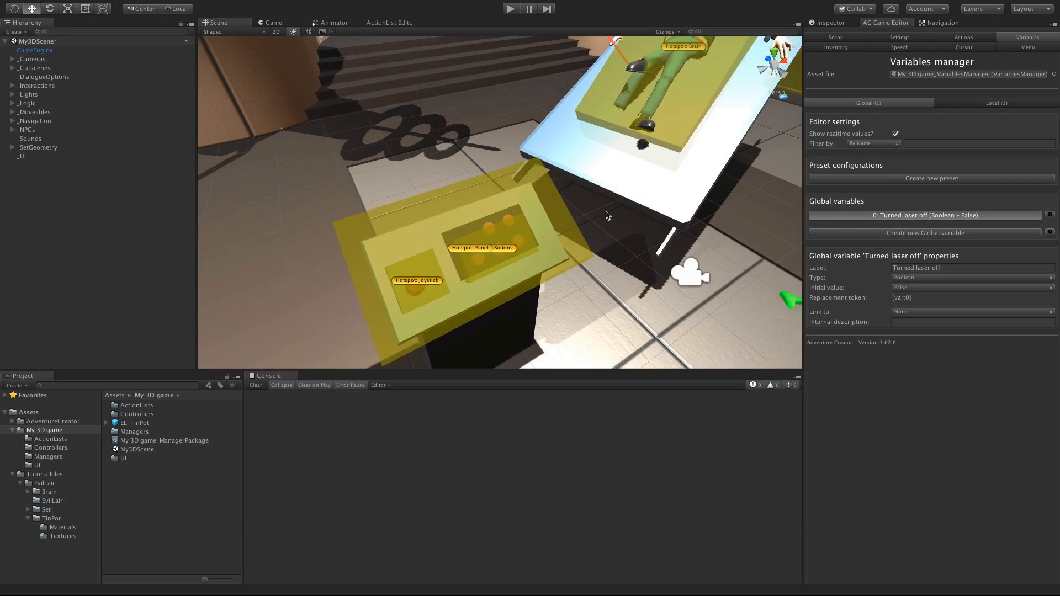
# Step: Select Hotspot: Panel and browse the Adventure Creator save system's Remember components that can be added to it
pyautogui.click(440, 245)
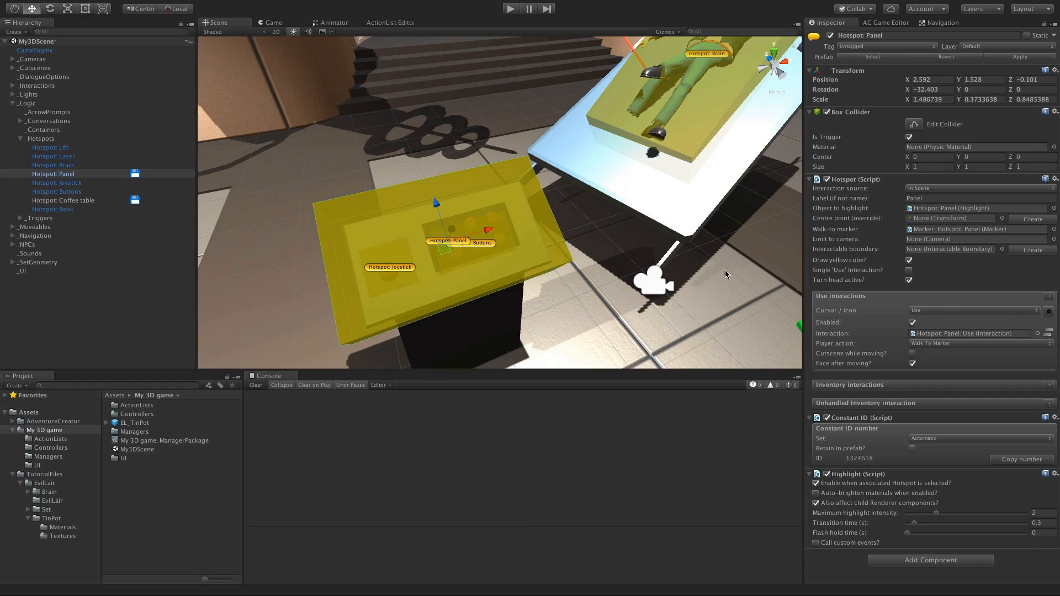
pyautogui.click(934, 558)
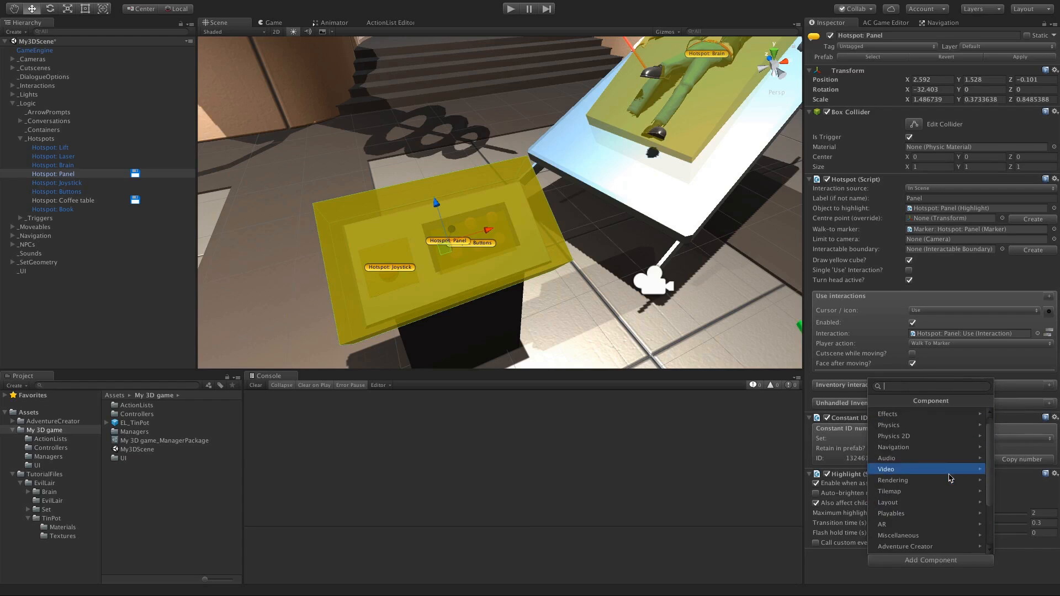
pyautogui.click(935, 511)
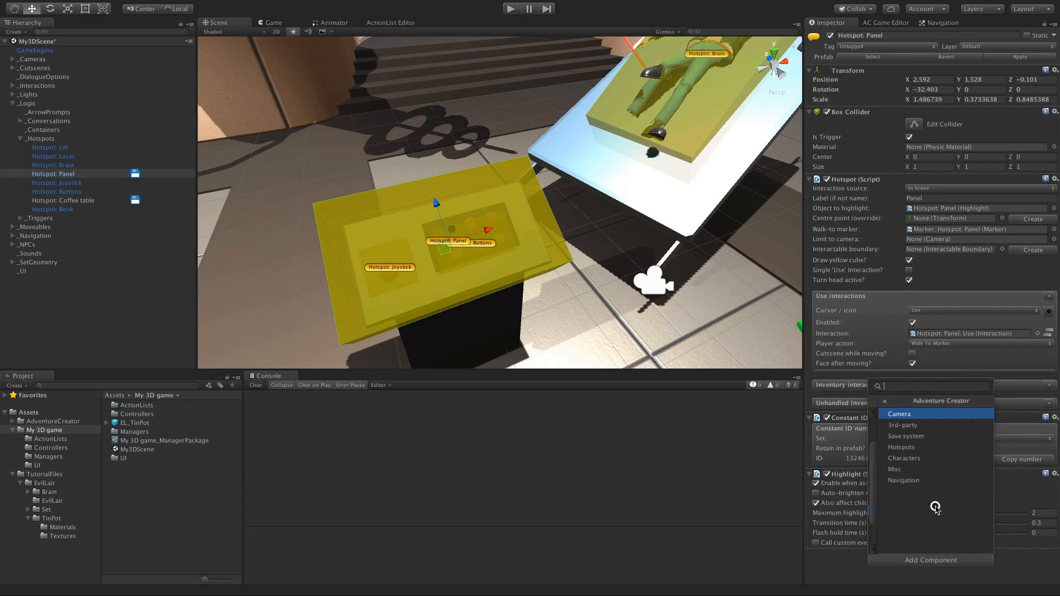
pyautogui.click(913, 436)
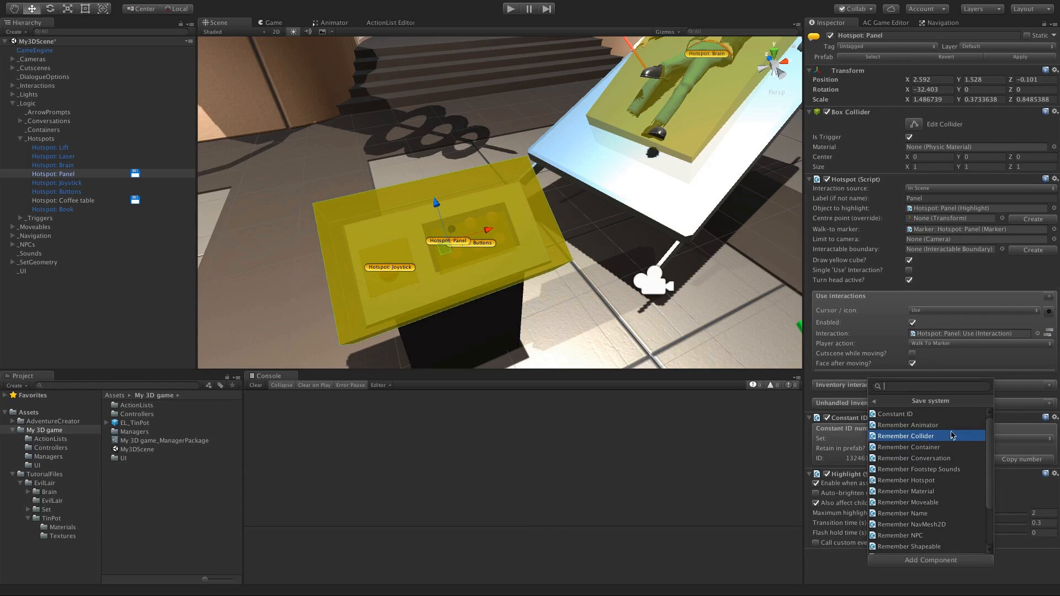
pyautogui.scroll(-3, 950, 486)
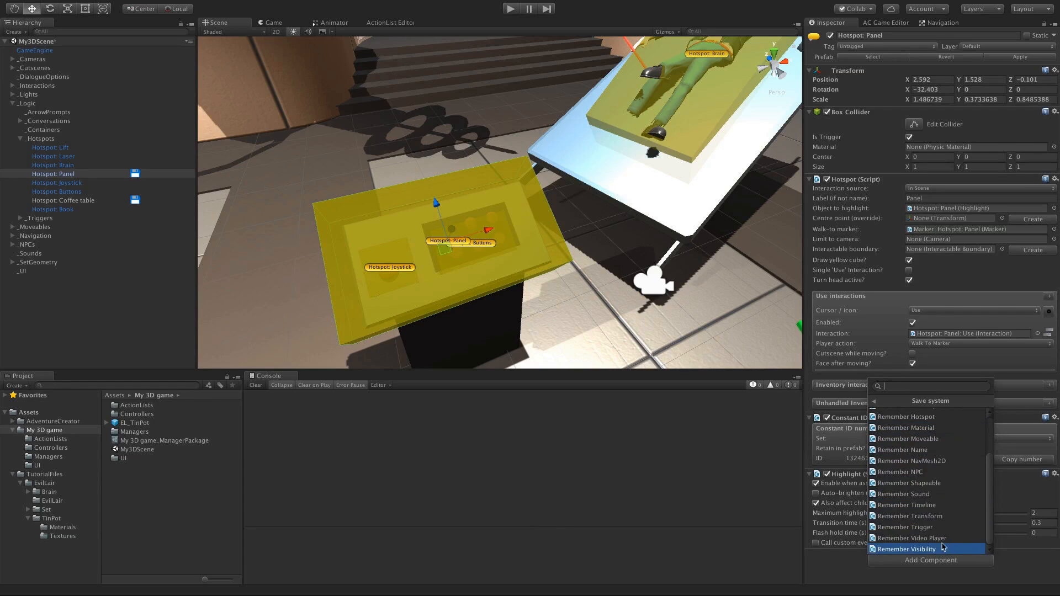
pyautogui.scroll(1, 942, 503)
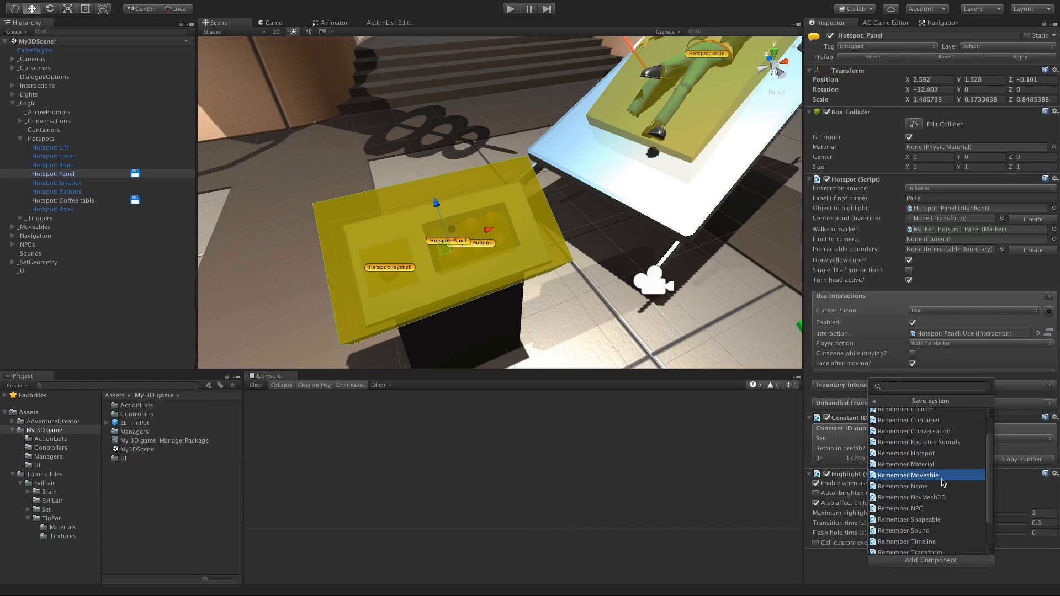
pyautogui.click(919, 459)
pyautogui.scroll(-2, 878, 508)
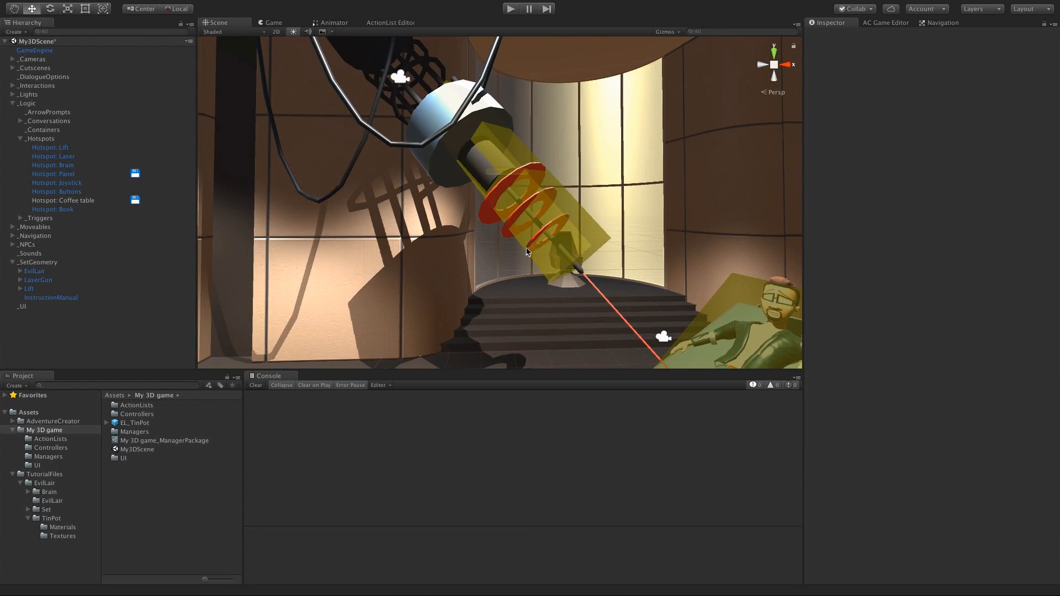
# Step: Inspect the LaserGun object's components, then deselect it
pyautogui.click(433, 162)
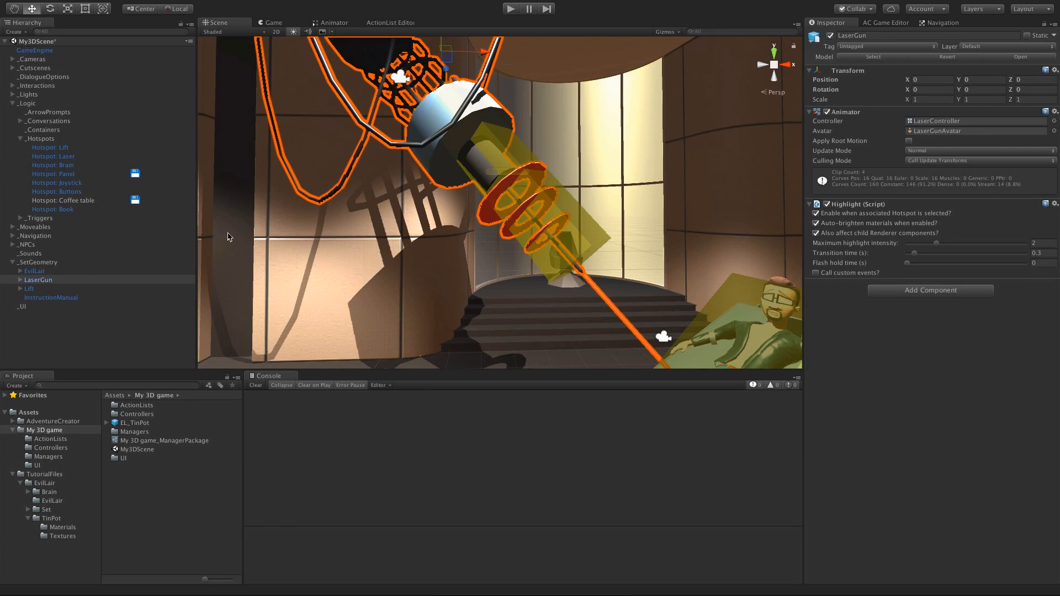
pyautogui.click(138, 333)
pyautogui.keyDown('alt'); pyautogui.moveTo(537, 232); pyautogui.dragTo(592, 224); pyautogui.keyUp('alt')
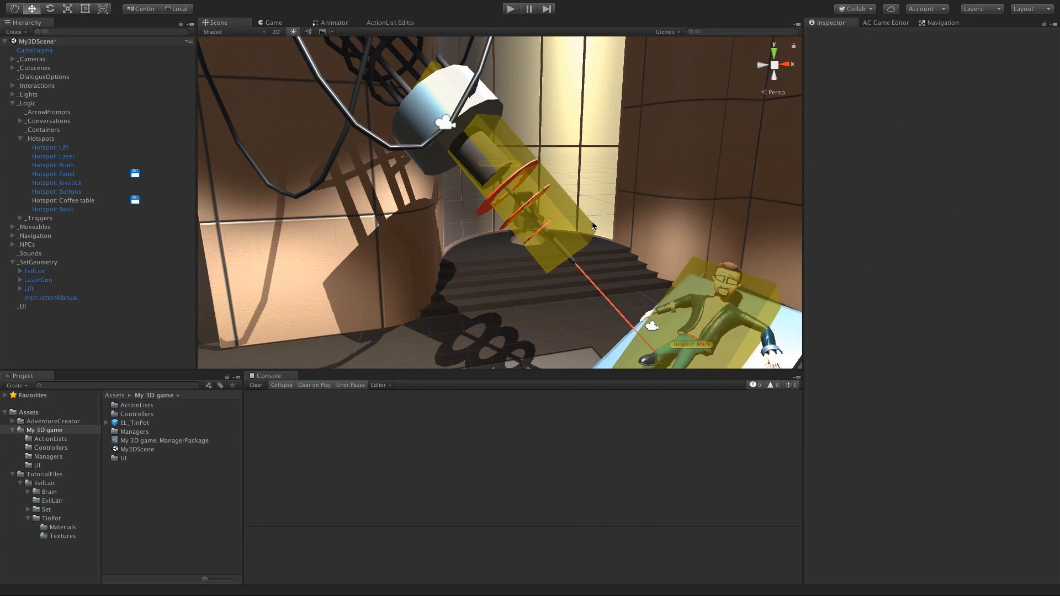
# Step: Bring up Adventure Creator's Settings manager, and add the open My3DScene to the scenes in Build Settings
pyautogui.click(894, 25)
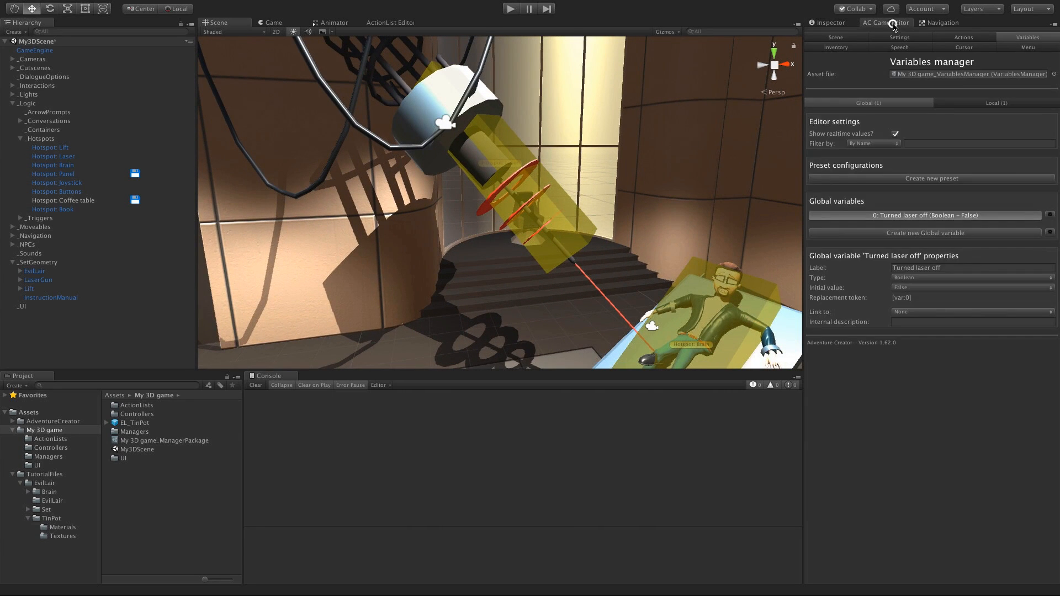
pyautogui.click(922, 40)
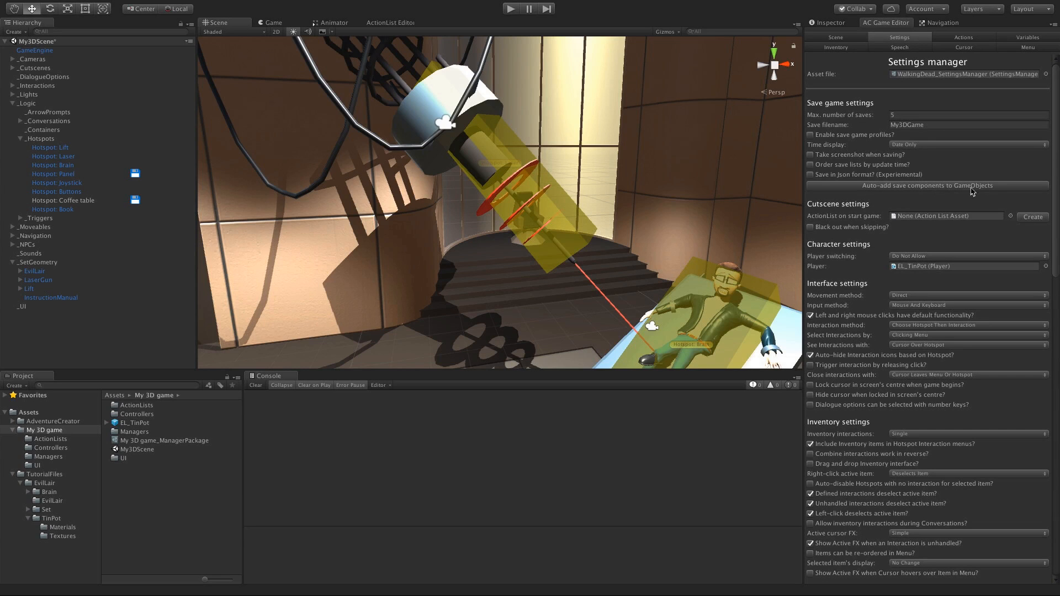
pyautogui.click(68, 6)
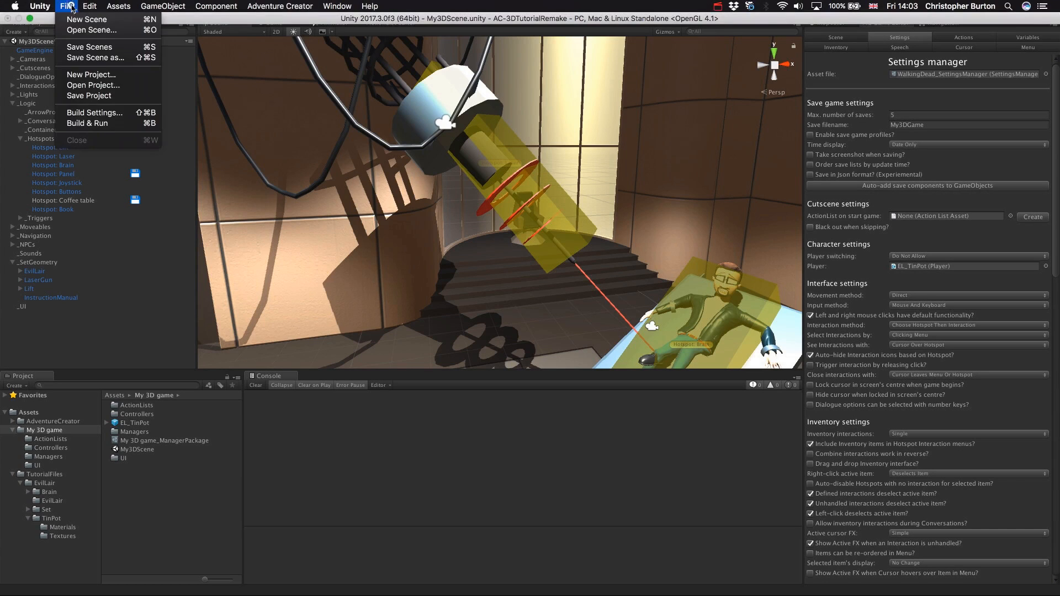
pyautogui.click(89, 112)
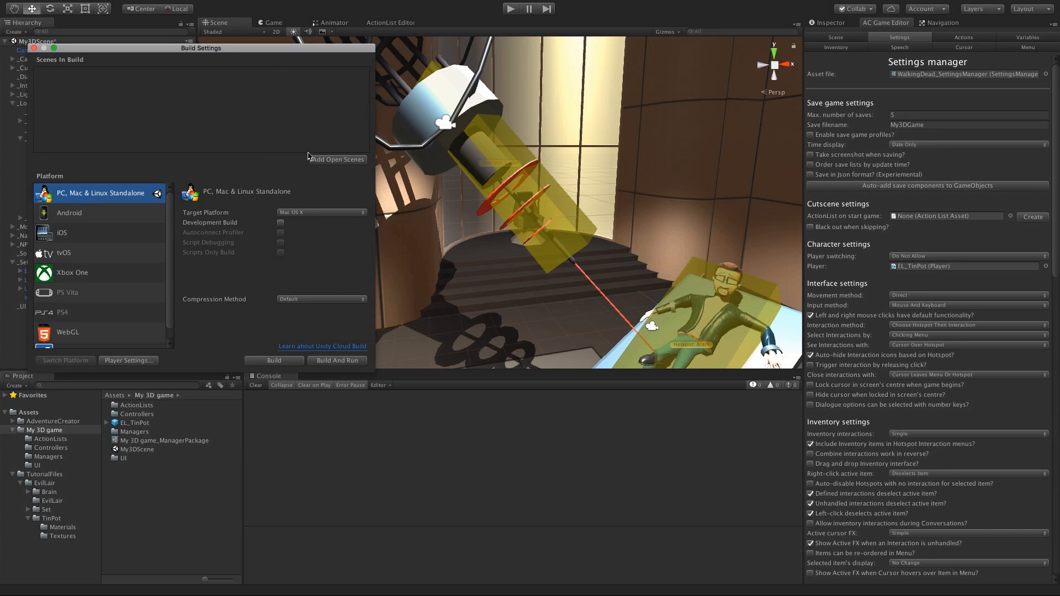
pyautogui.click(336, 160)
pyautogui.click(34, 48)
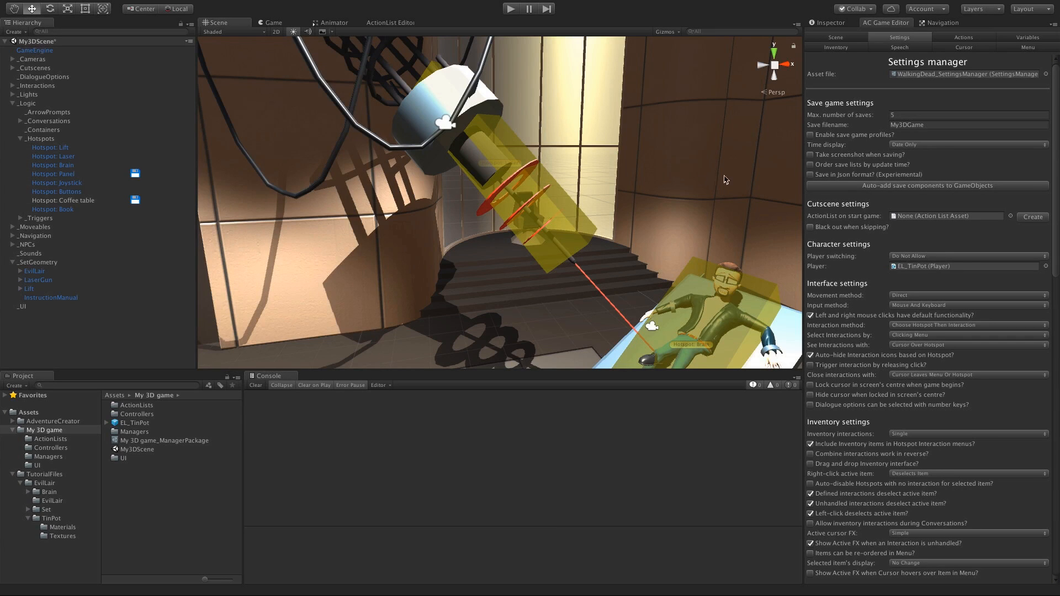
# Step: Auto-add save components to the game's GameObjects from the save game settings, accepting the Add save scripts confirmation
pyautogui.click(860, 188)
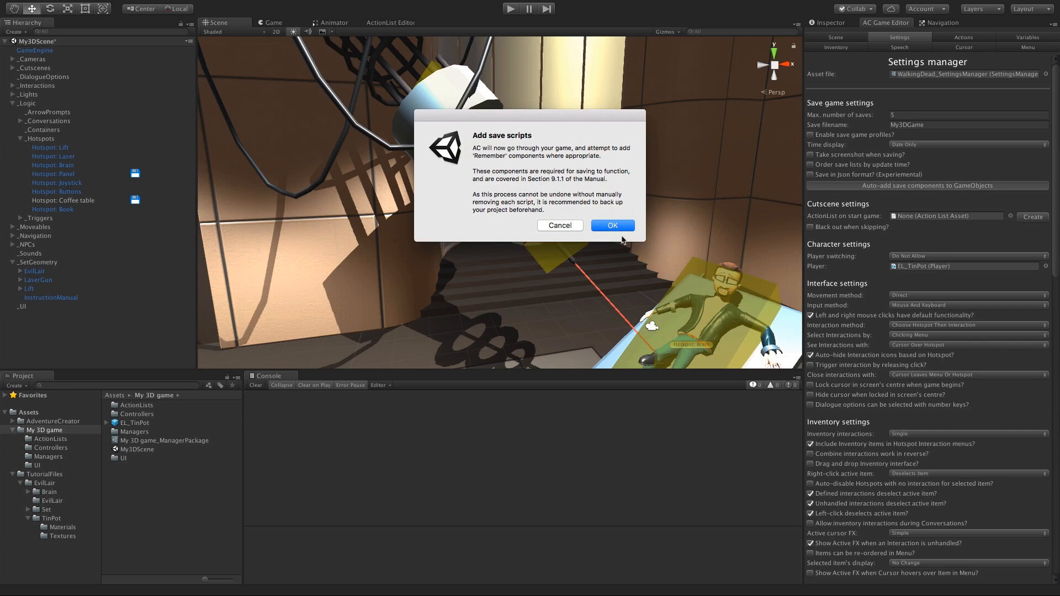
pyautogui.click(617, 226)
pyautogui.click(630, 197)
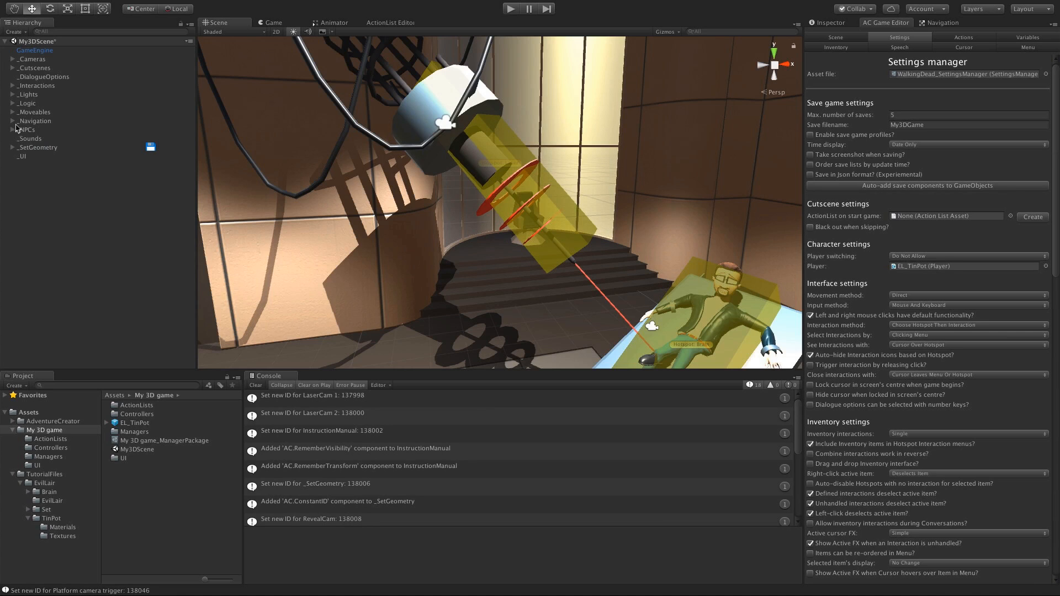
# Step: Inspect the components on the LaserGun object under _SetGeometry, and clear the console log
pyautogui.click(13, 148)
pyautogui.click(45, 168)
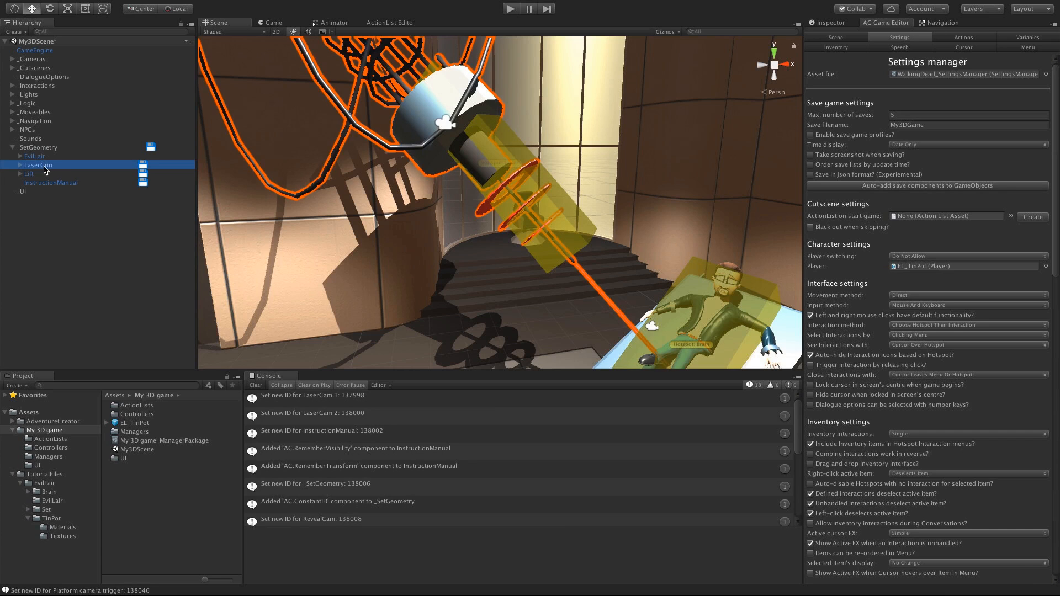
pyautogui.click(828, 22)
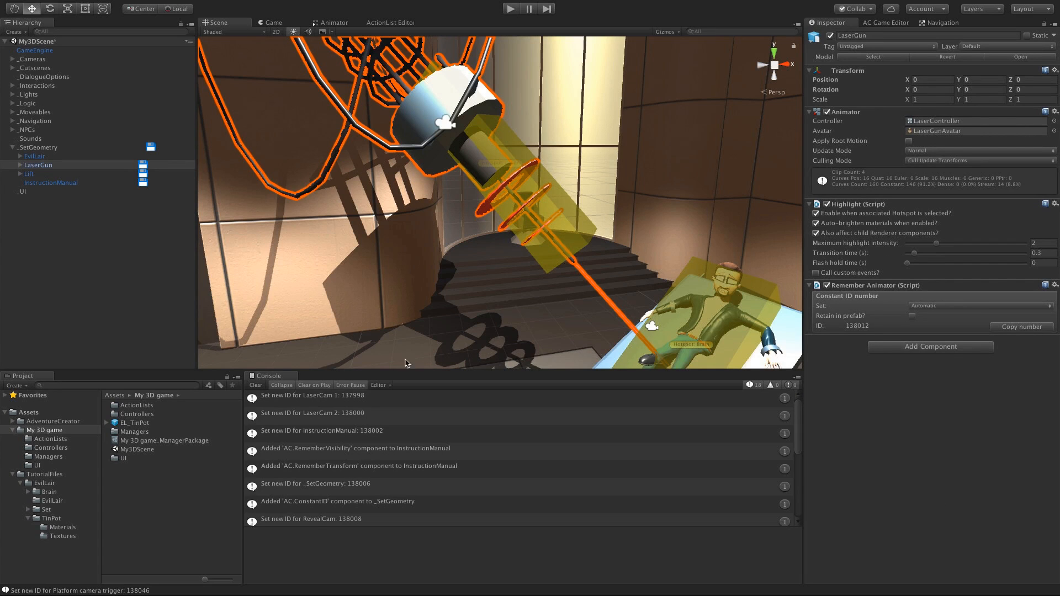
pyautogui.click(256, 384)
# Step: Look over the finished laser room in the scene and browse Adventure Creator's list of online resources
pyautogui.keyDown('alt'); pyautogui.moveTo(402, 189); pyautogui.dragTo(543, 238); pyautogui.keyUp('alt')
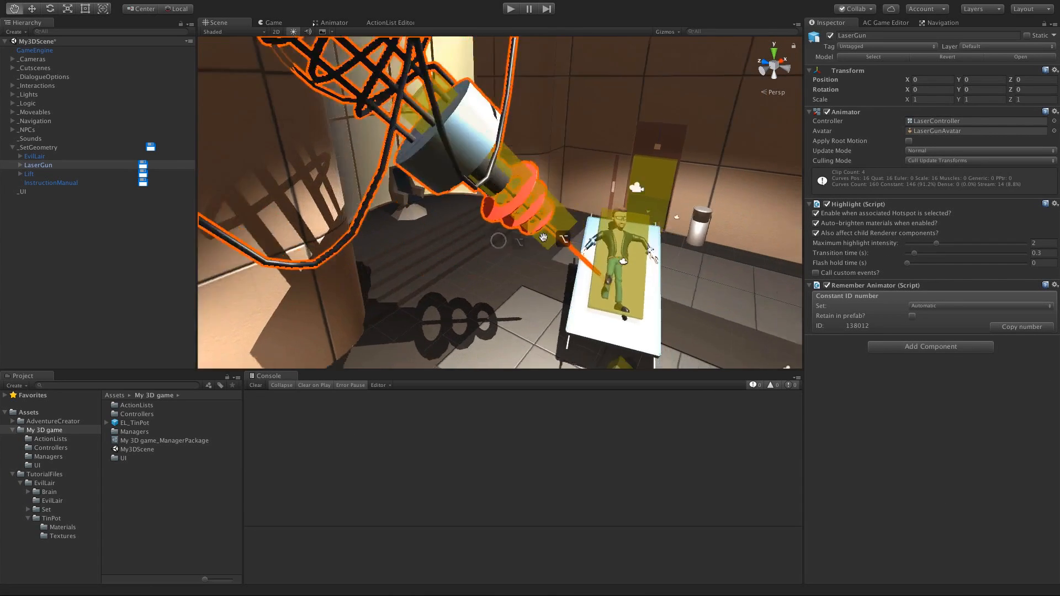
pyautogui.keyDown('alt'); pyautogui.moveTo(543, 238); pyautogui.dragTo(431, 197, button='middle'); pyautogui.keyUp('alt')
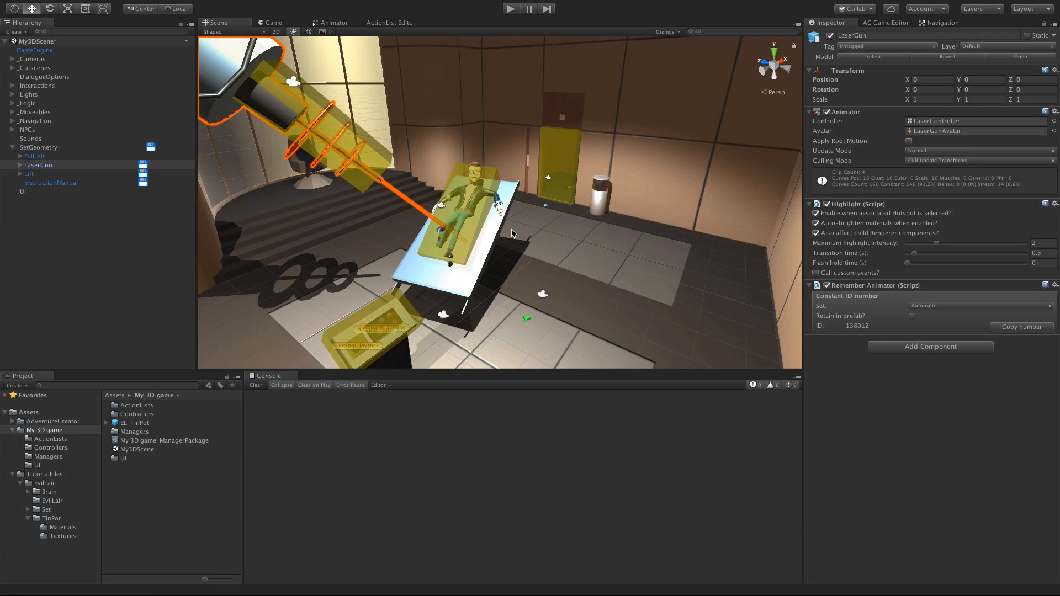
pyautogui.click(271, 7)
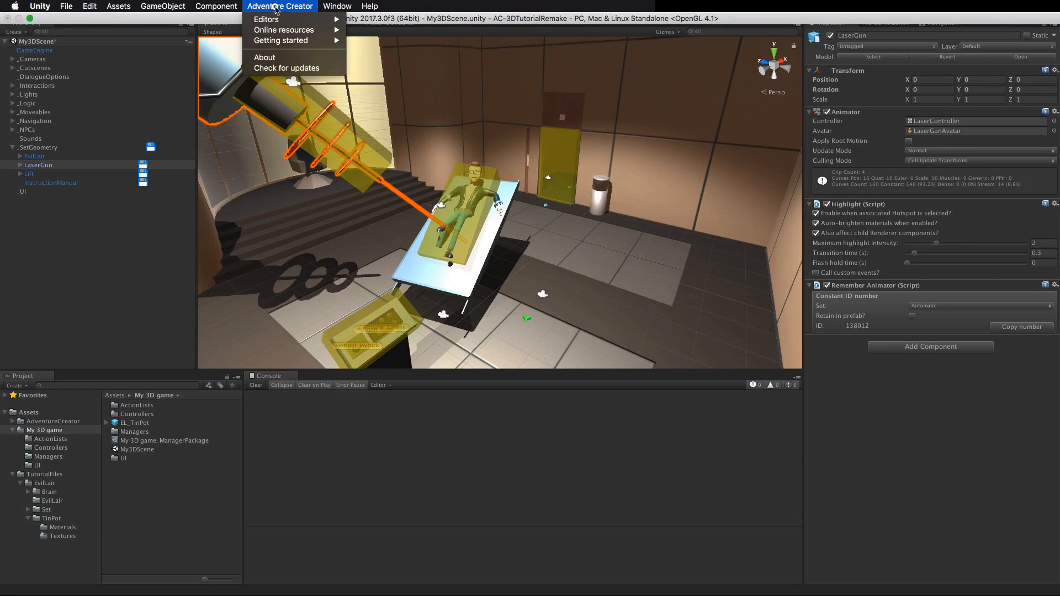
pyautogui.moveTo(278, 31)
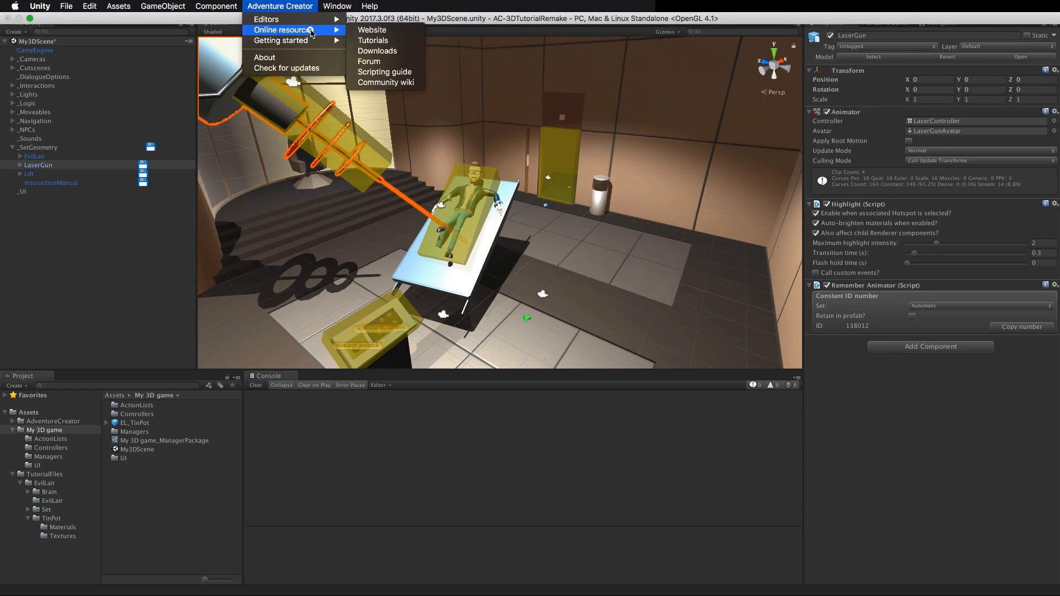